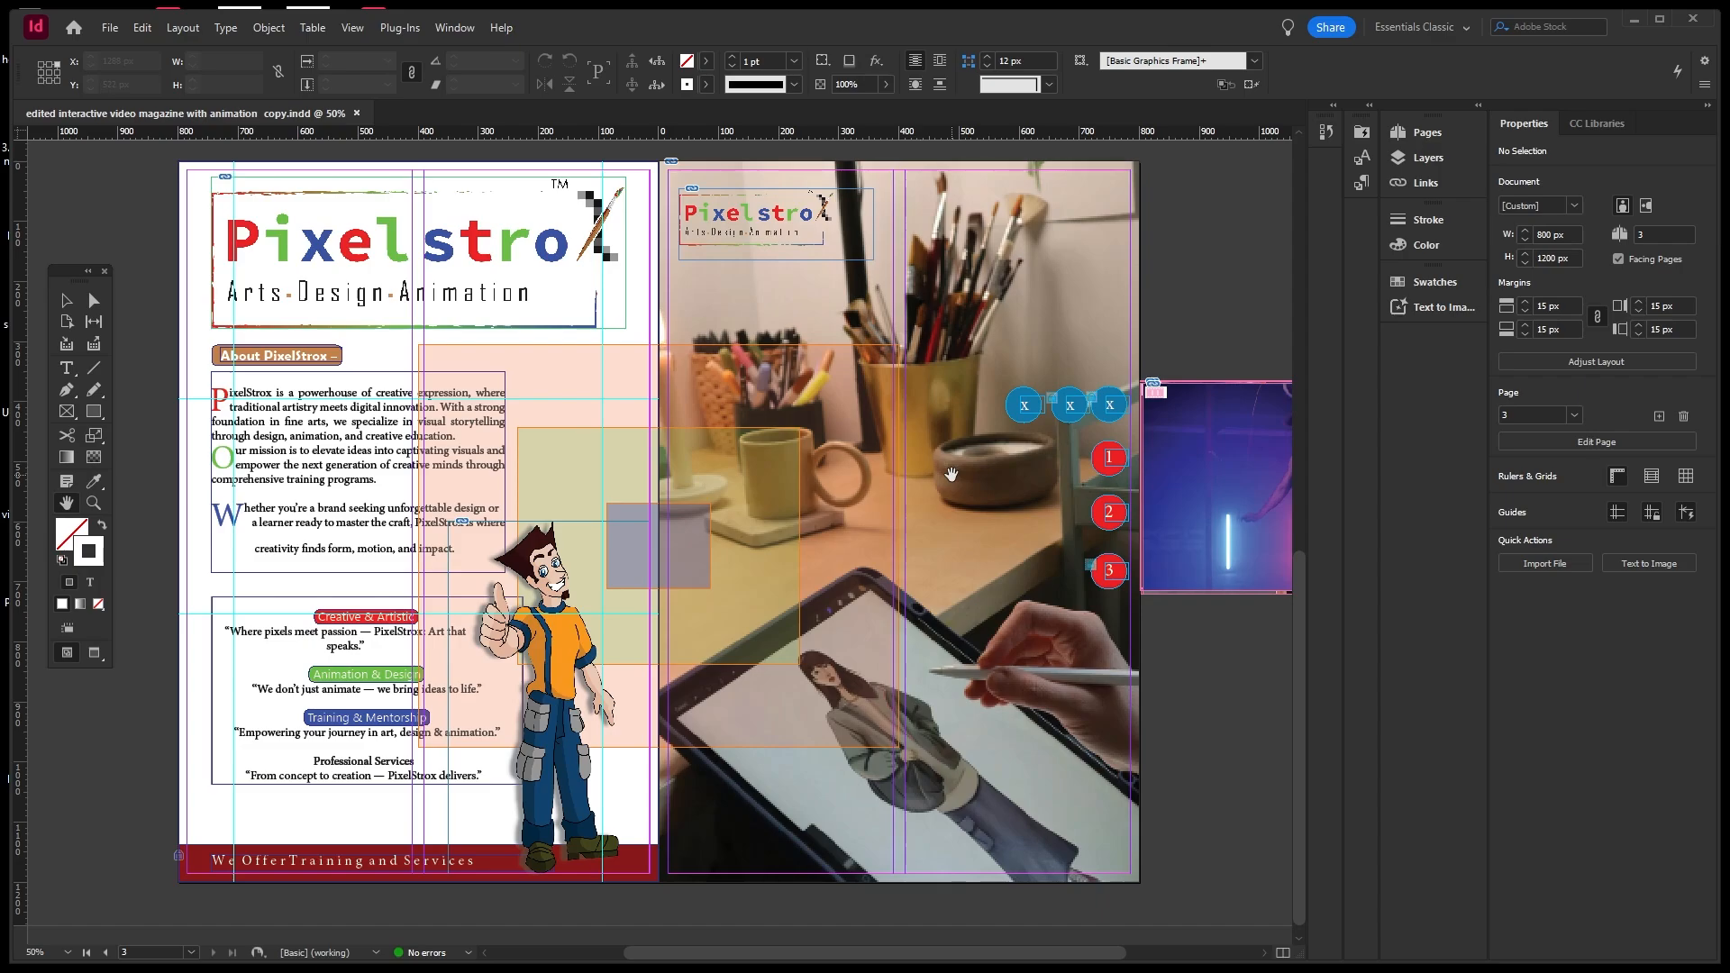
# Examine the finished magazine spread, its video frame beside page 3, and the document's list of layers.
pyautogui.moveTo(1038, 473); pyautogui.dragTo(877, 468)
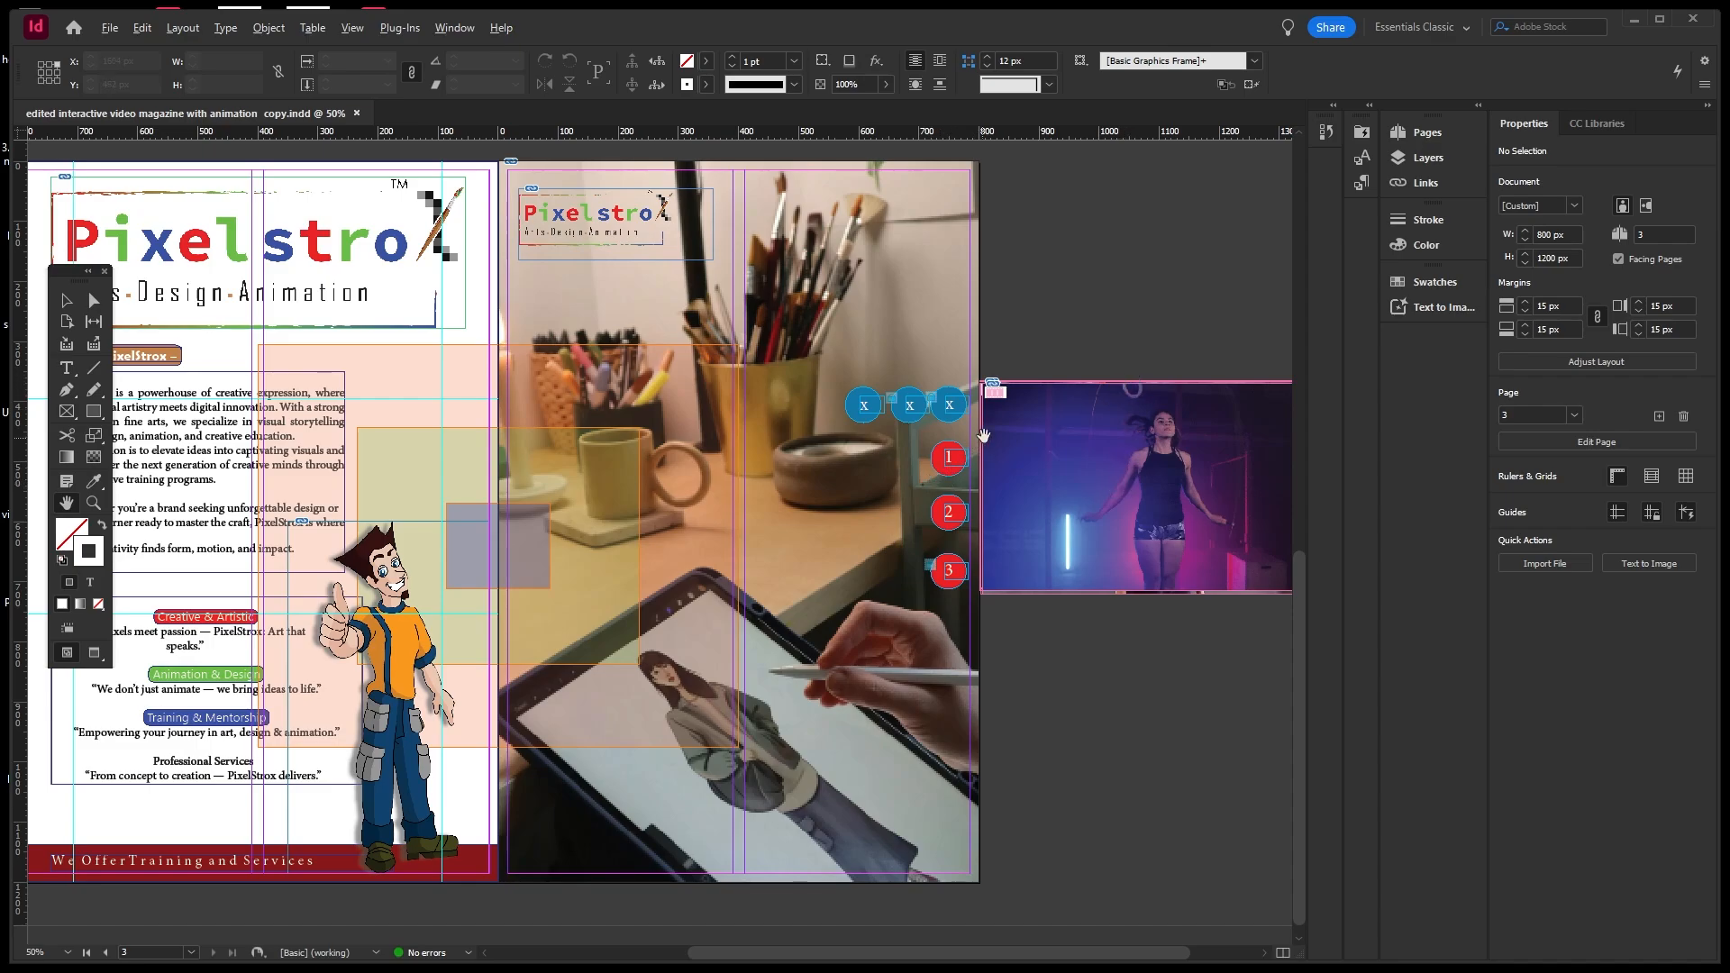
pyautogui.hotkey('ctrl', '-')
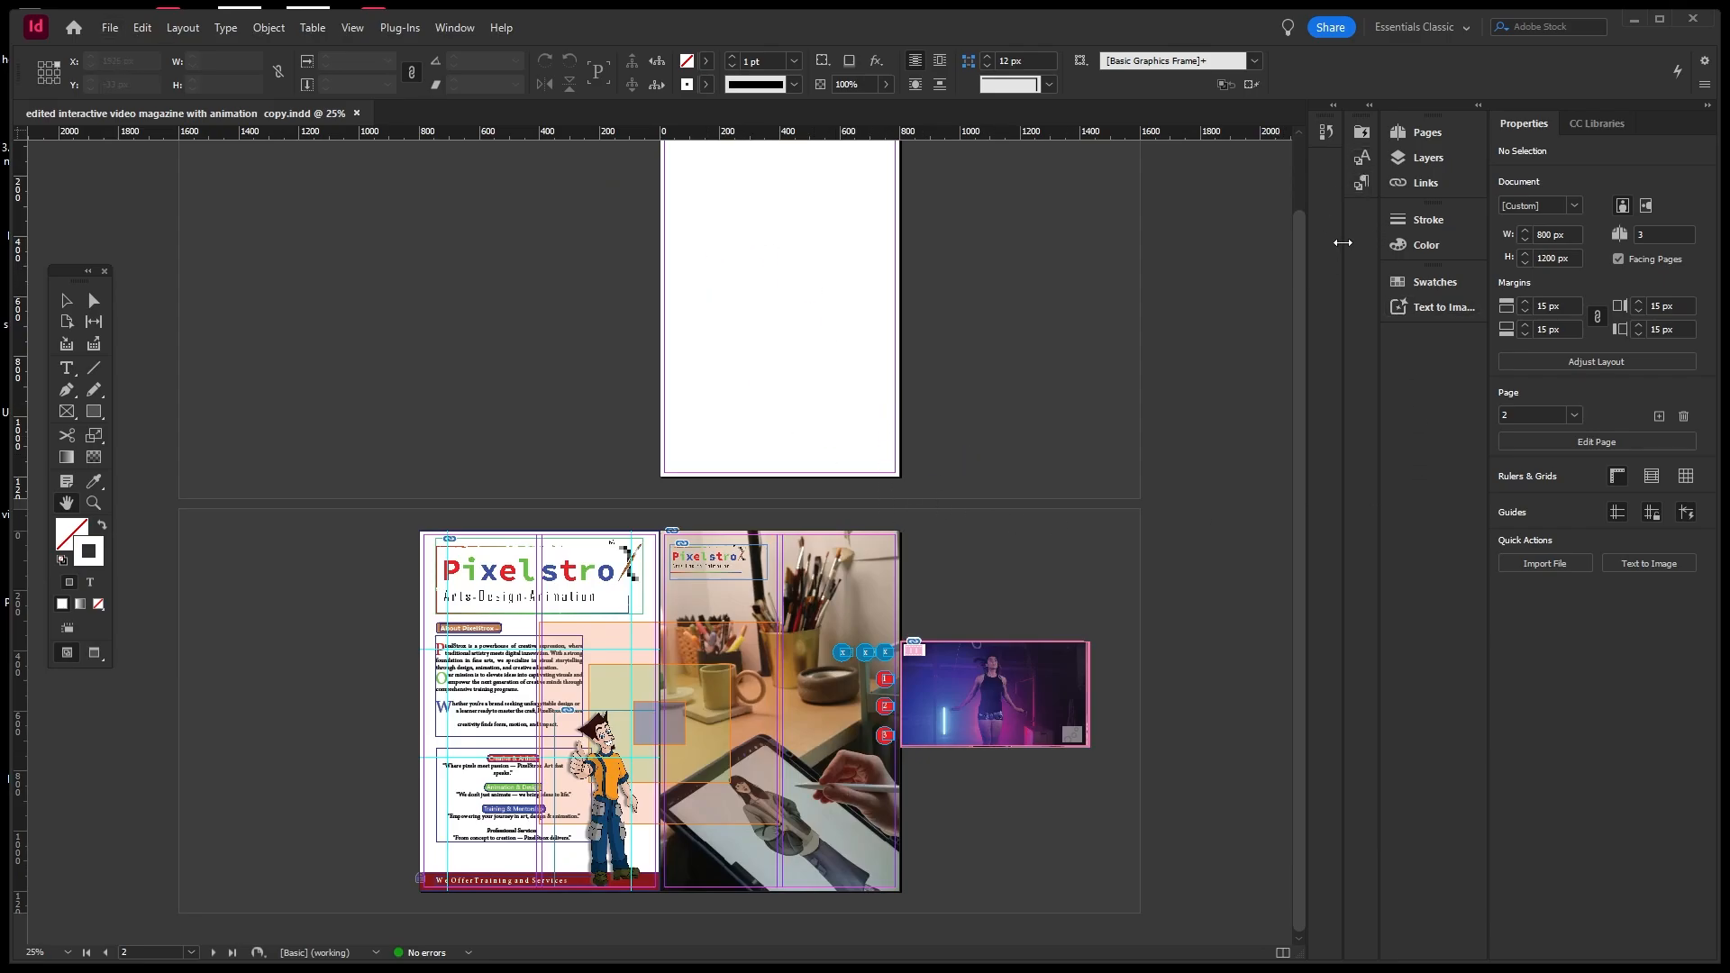
pyautogui.click(1425, 159)
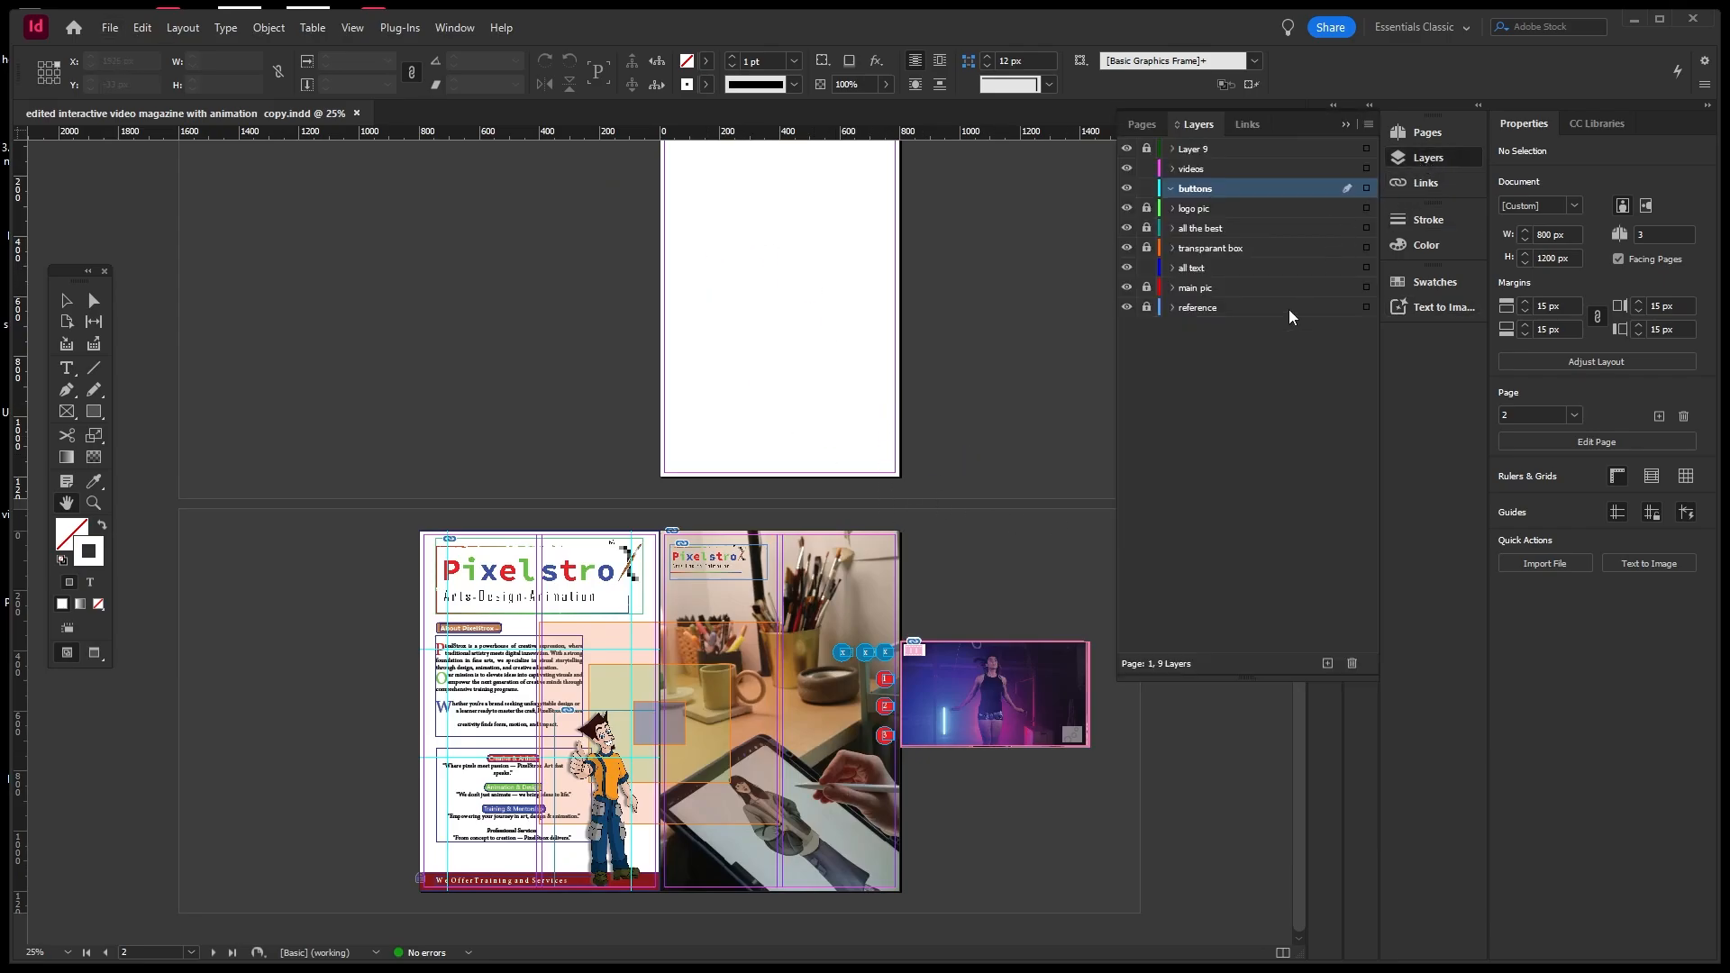
pyautogui.click(1238, 370)
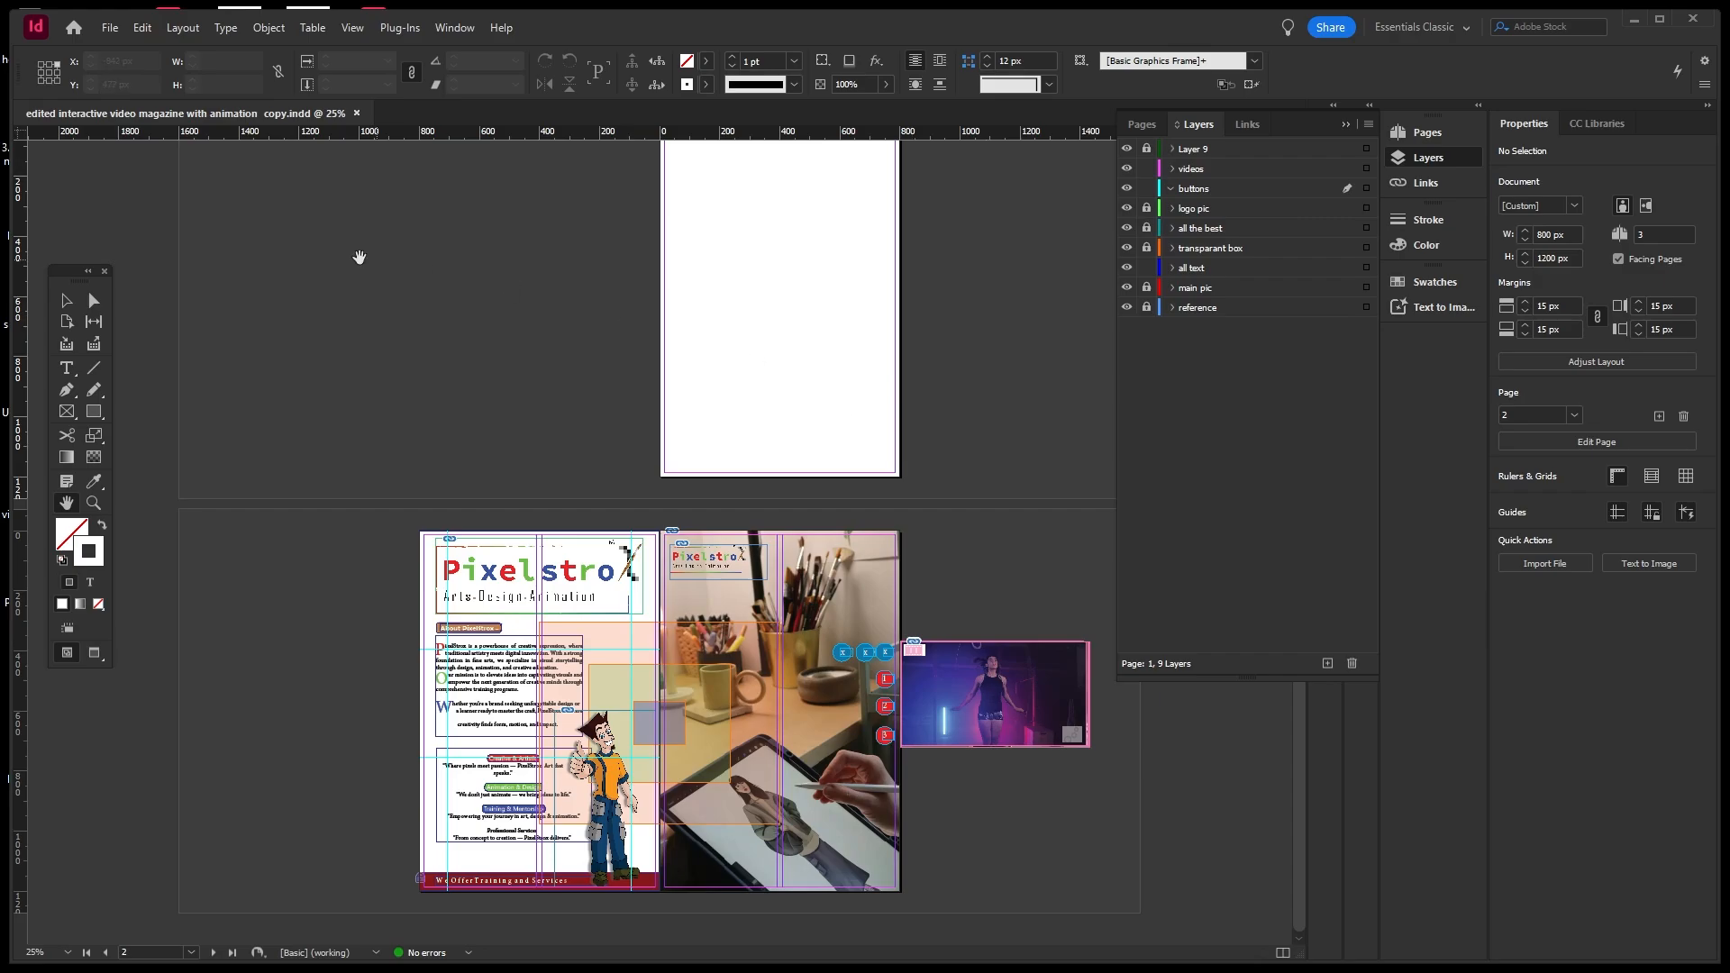
# Start a new document and set its measurement units to pixels.
pyautogui.click(109, 29)
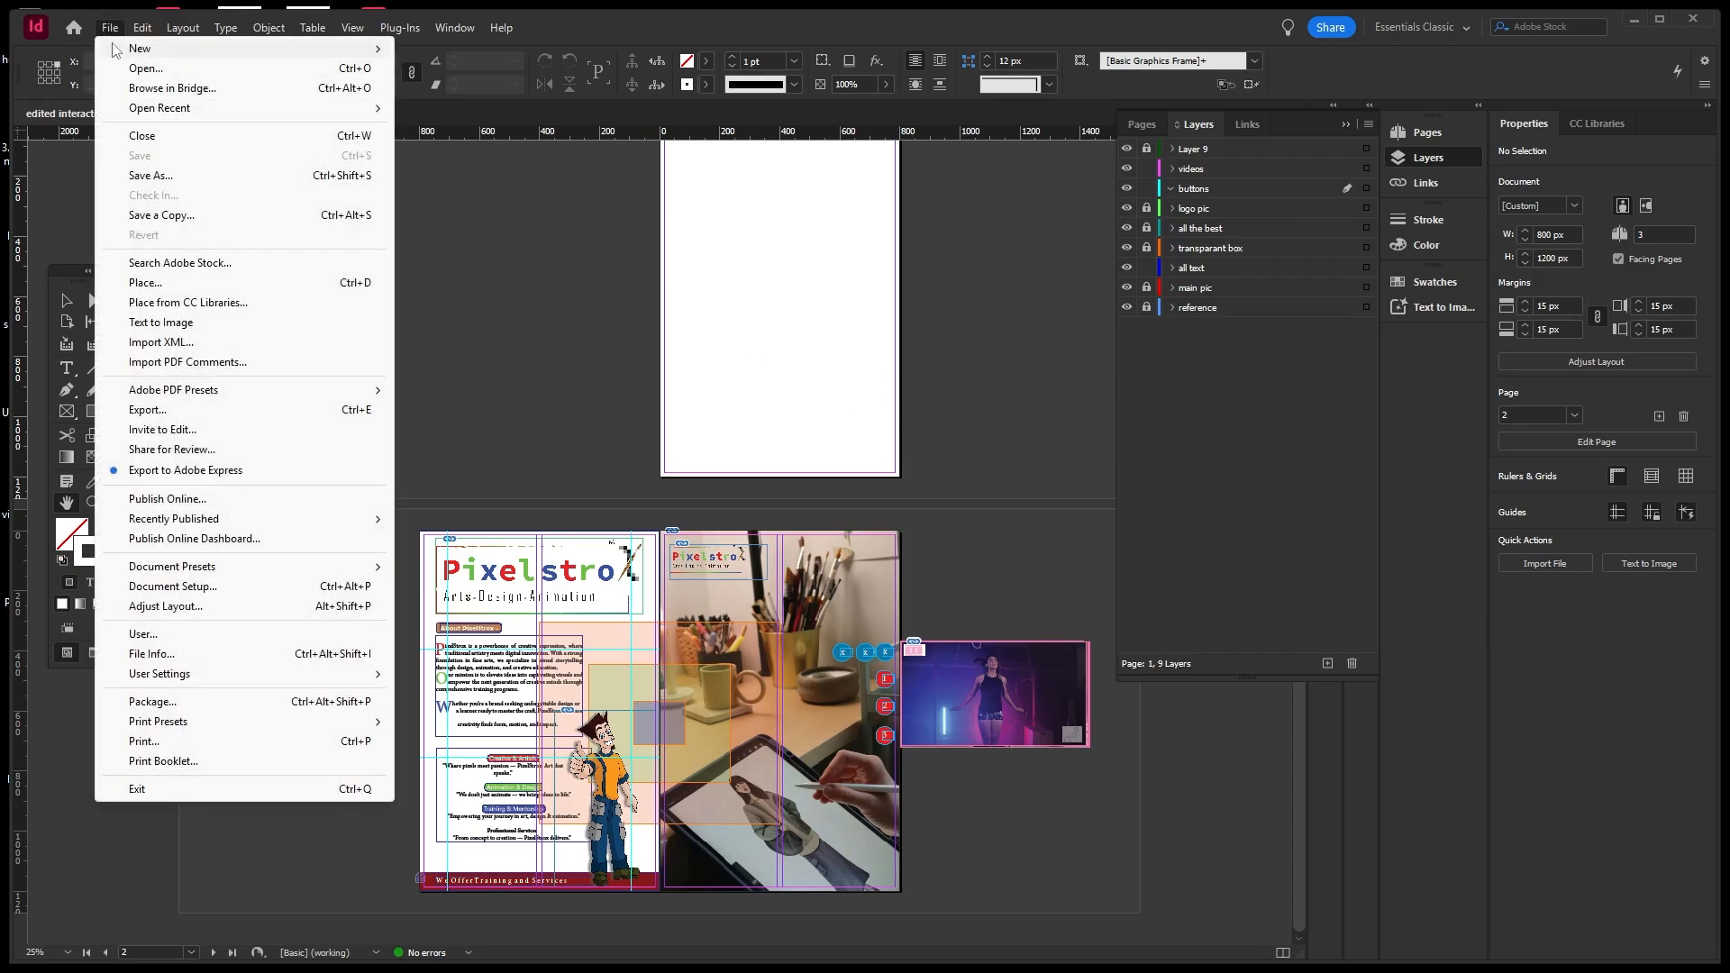
pyautogui.moveTo(277, 54)
pyautogui.click(429, 46)
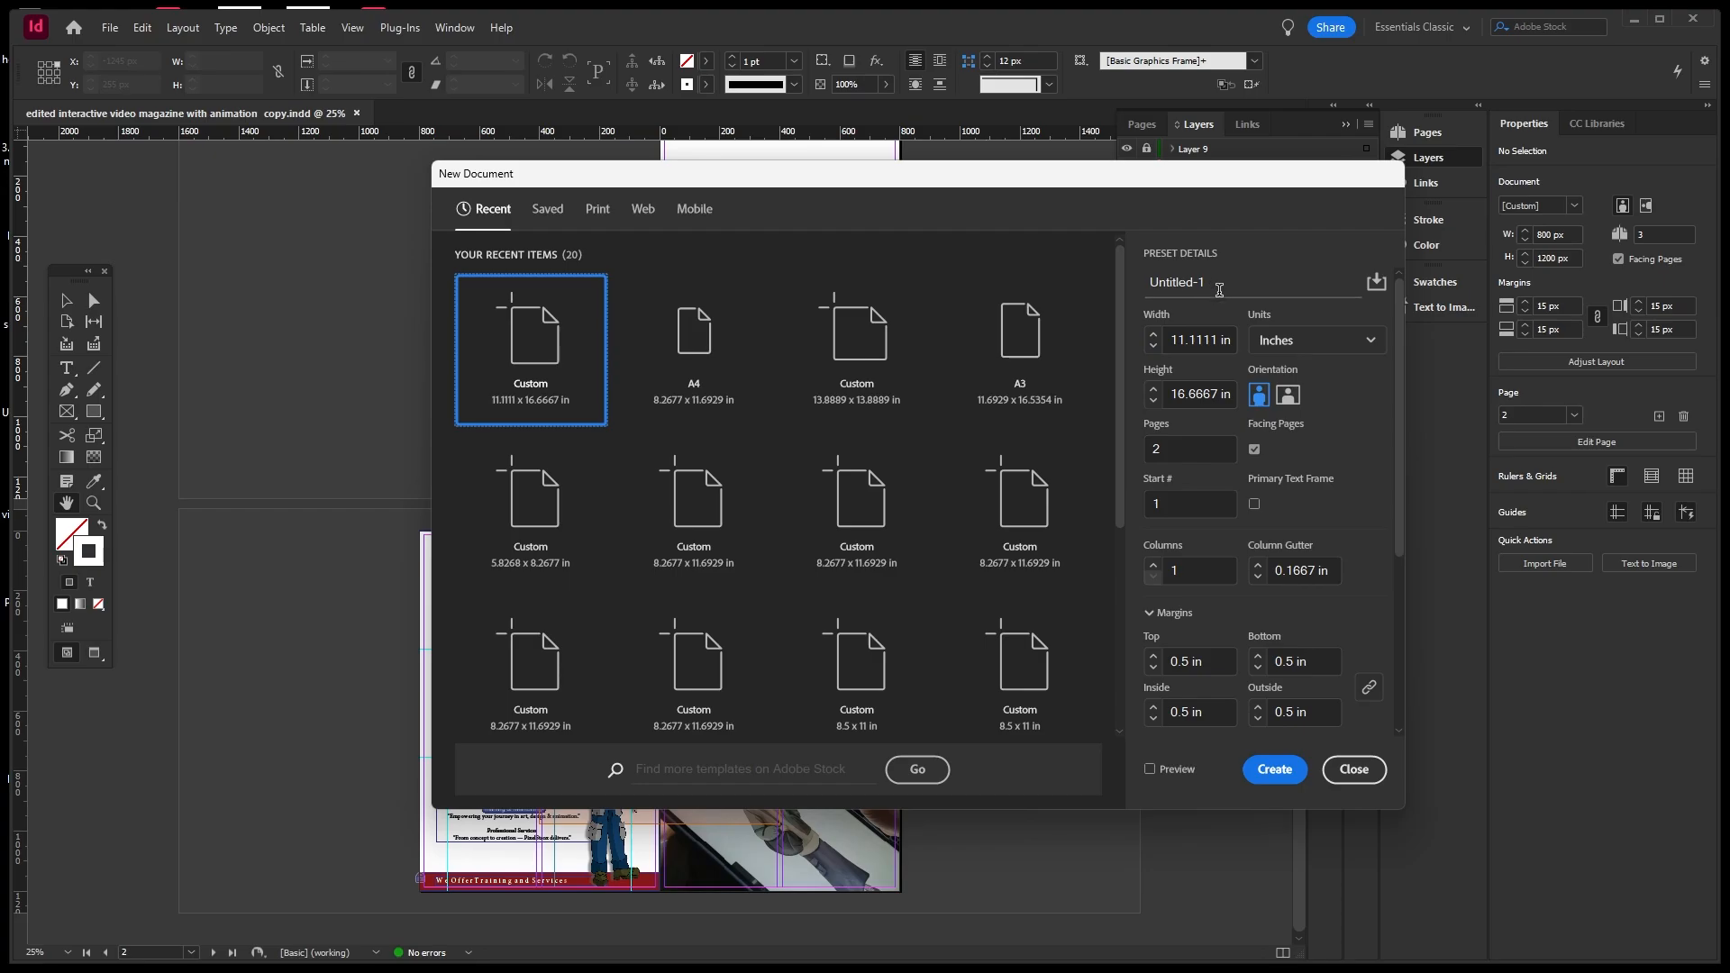
pyautogui.click(1369, 351)
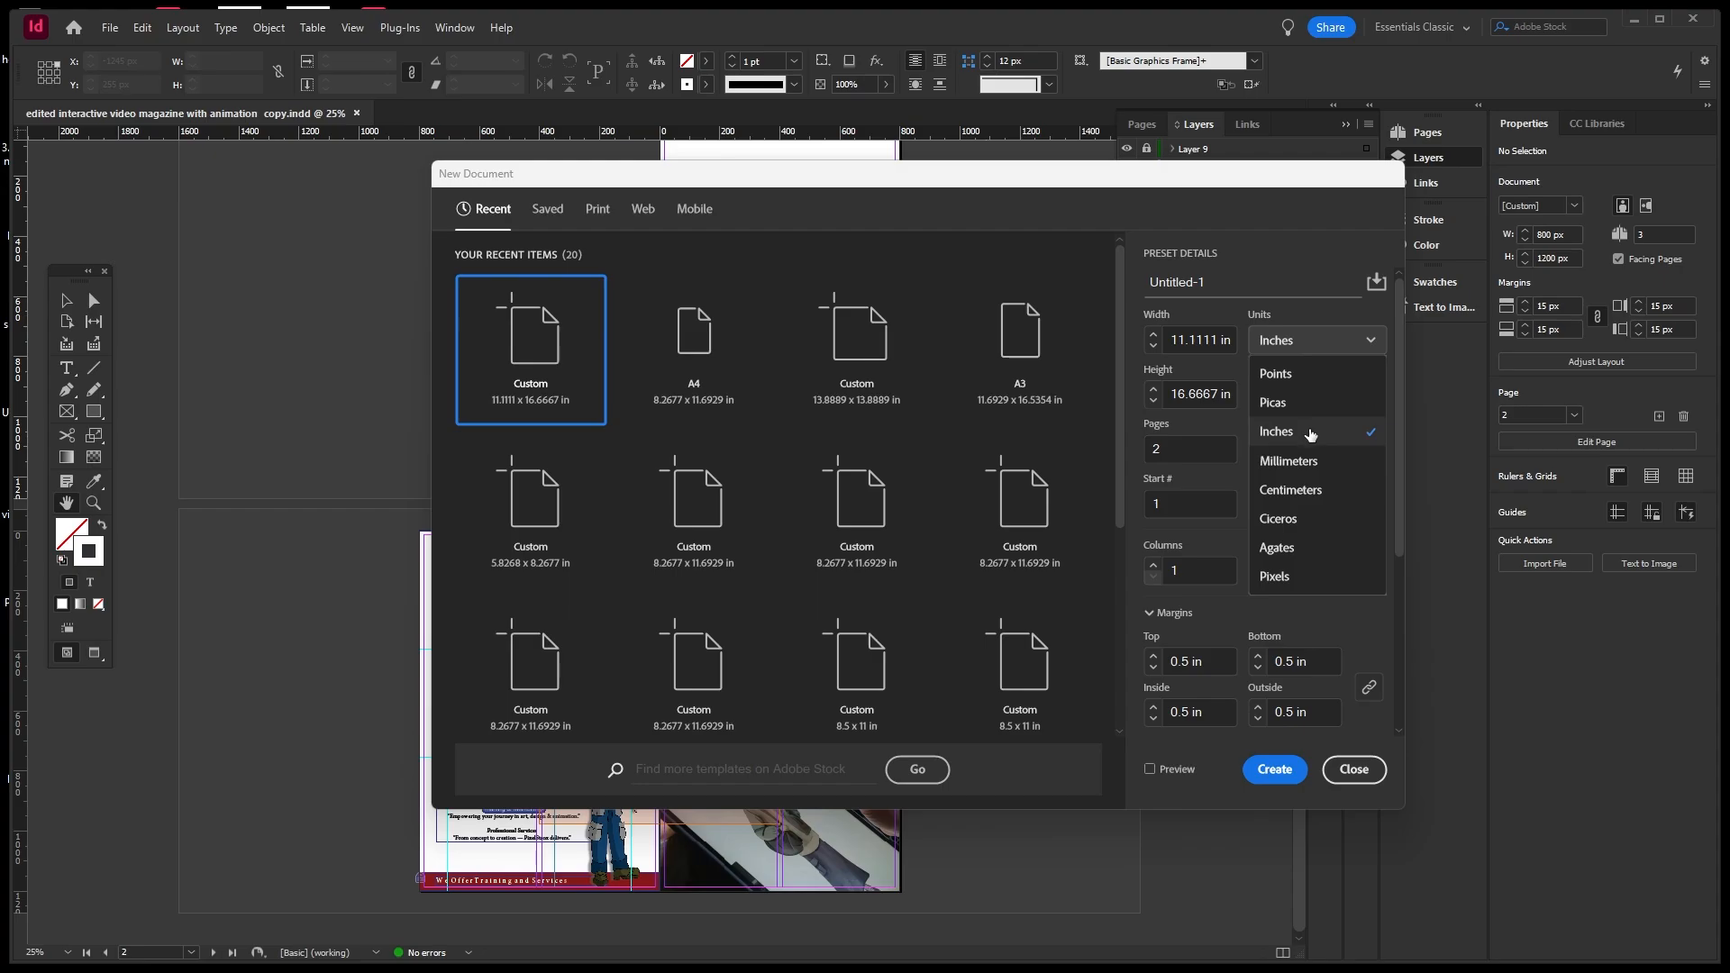
pyautogui.click(1273, 576)
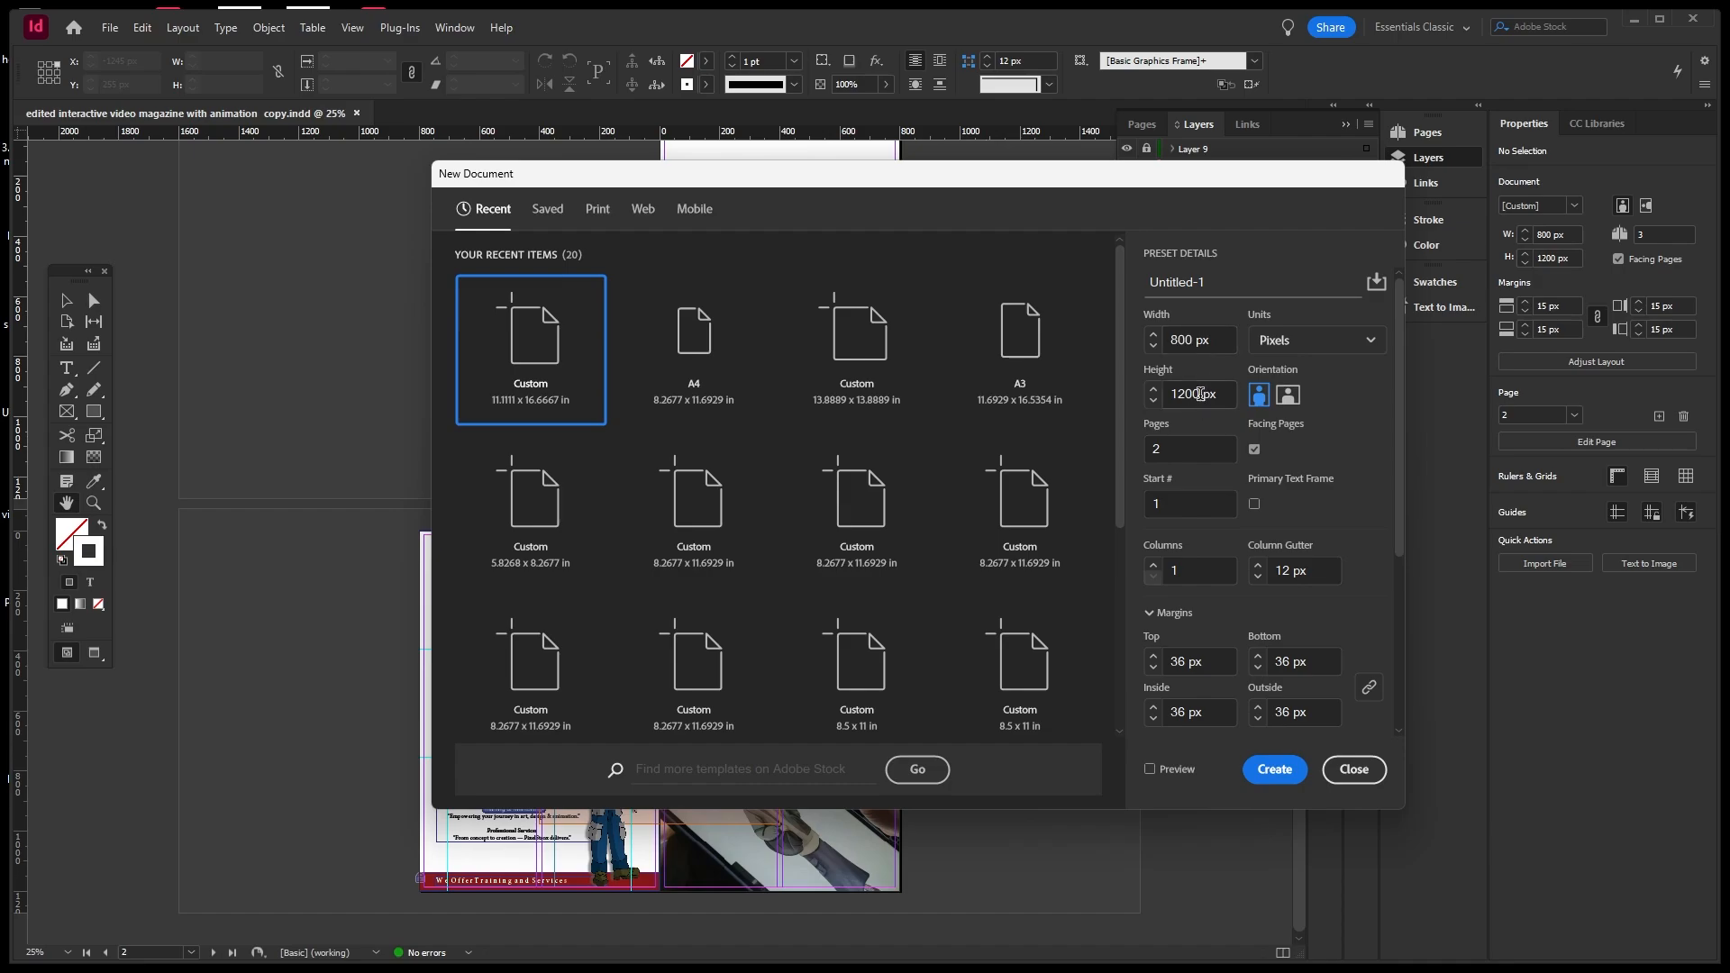
# Name the new document "interactive video magazine with animation new".
pyautogui.click(1198, 281)
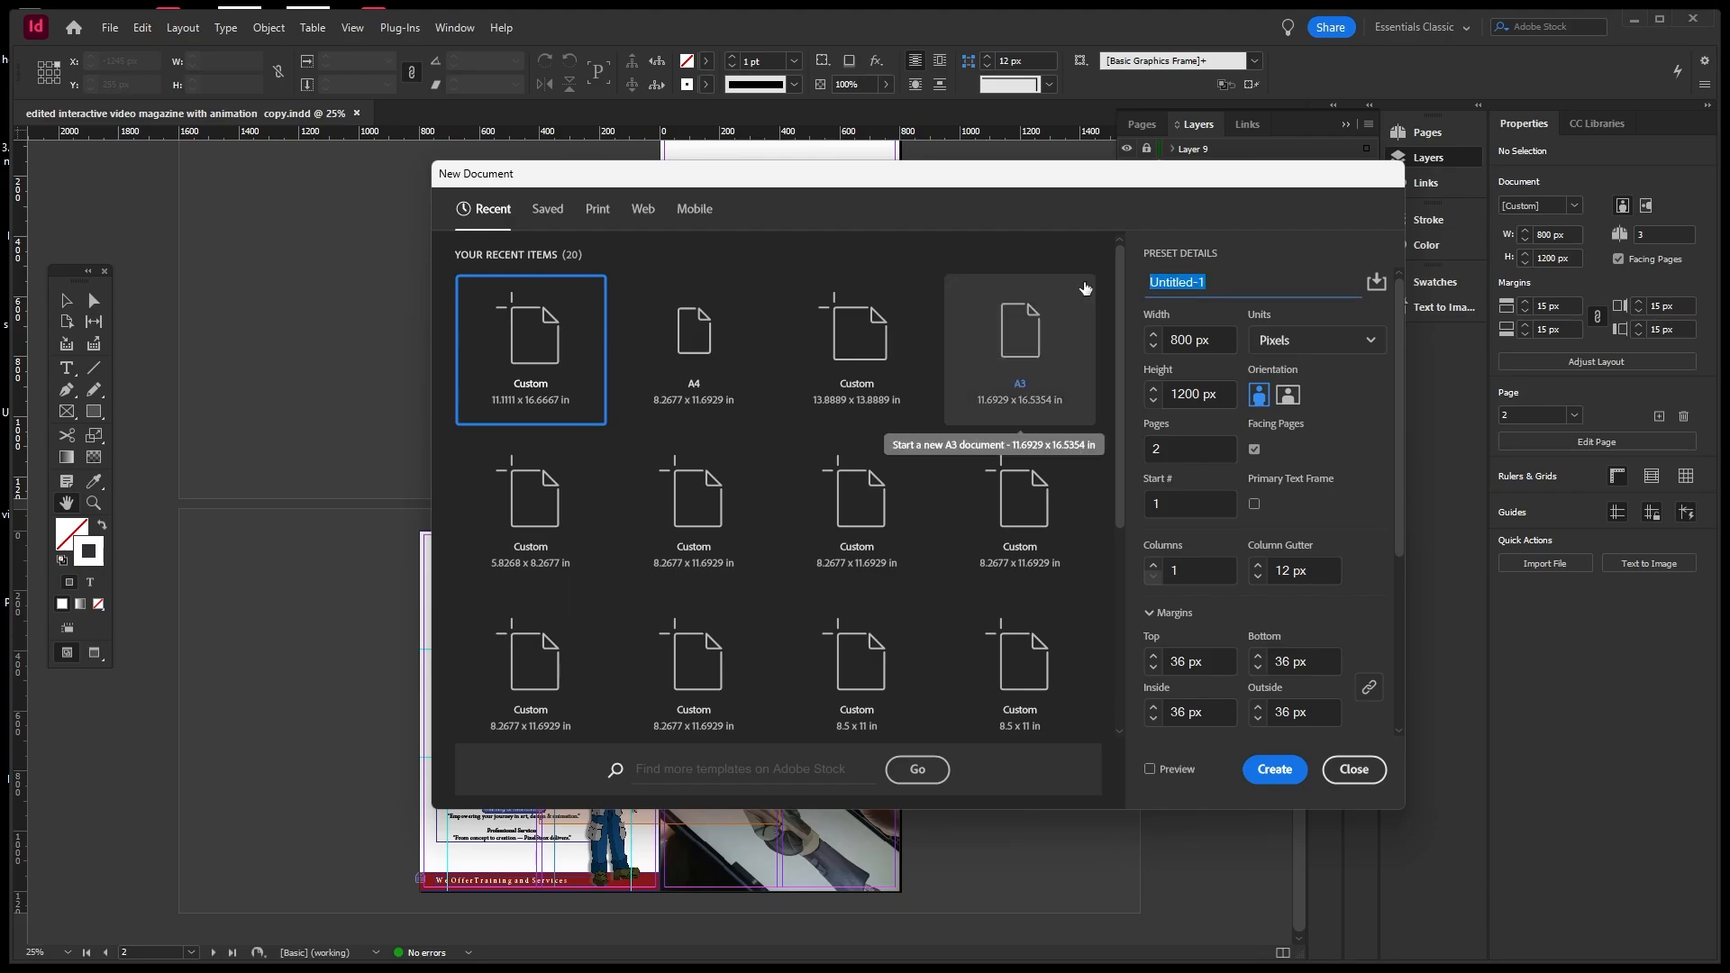
pyautogui.write('i')
pyautogui.write('nteractive video magazine with')
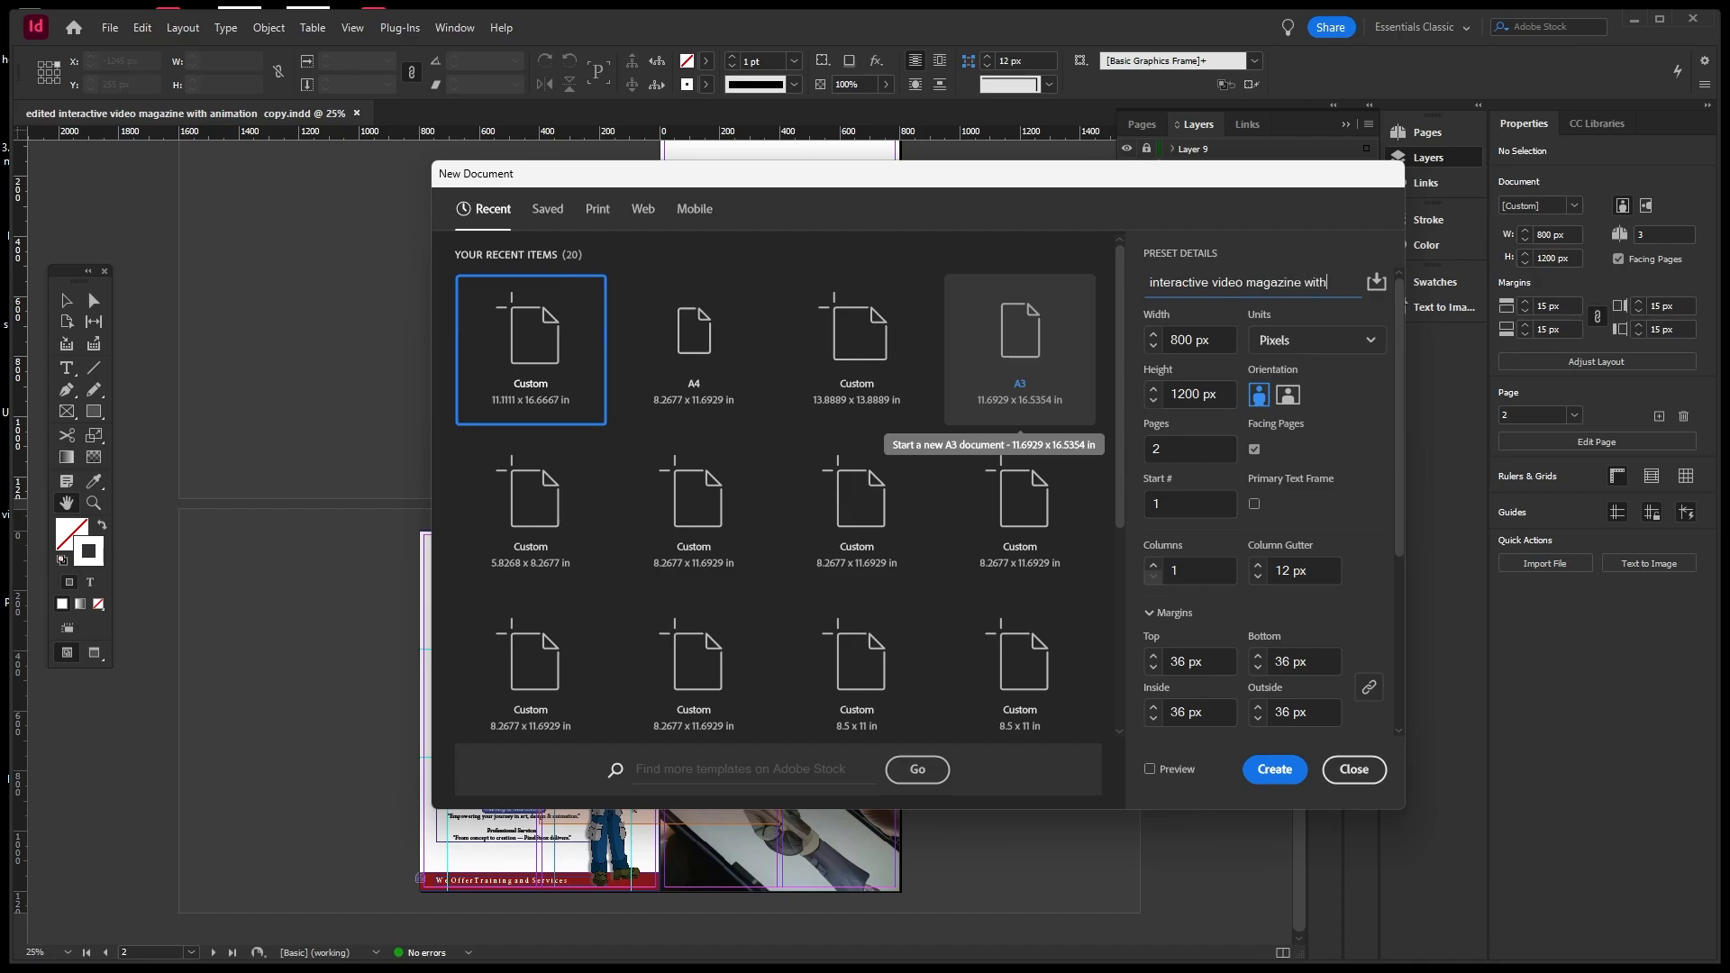
pyautogui.write(' animation')
pyautogui.write('new')
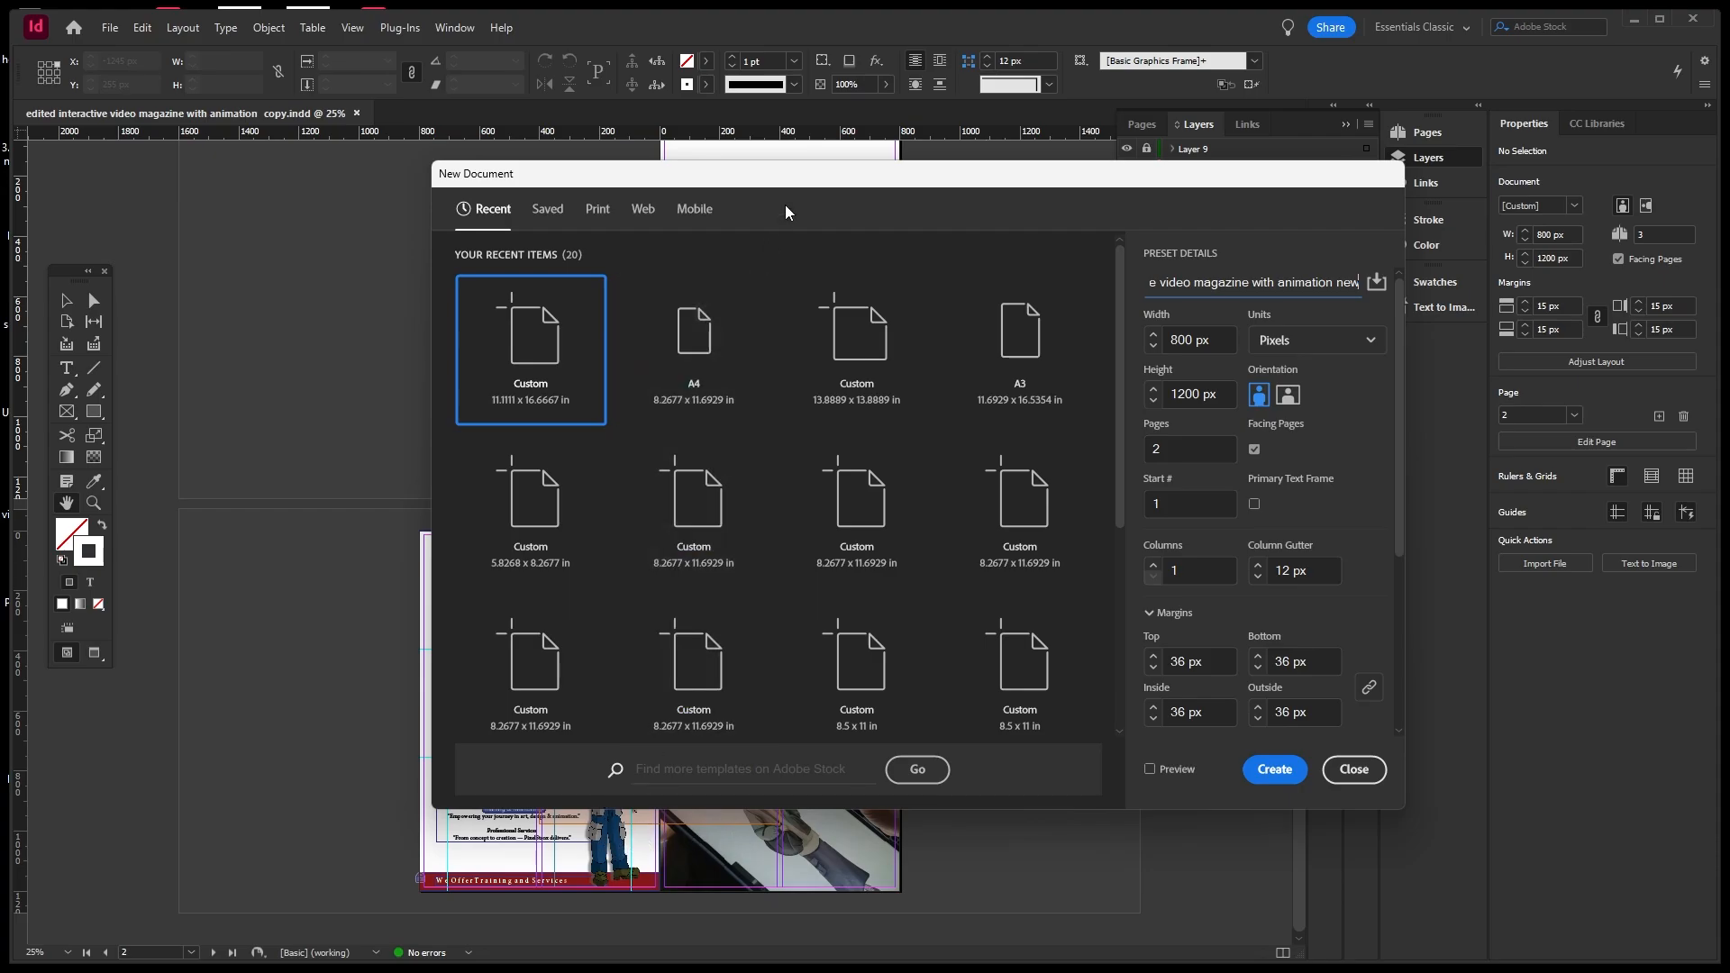
# Set the page count to 3 and create the document.
pyautogui.click(1164, 449)
pyautogui.write('3')
pyautogui.click(1275, 770)
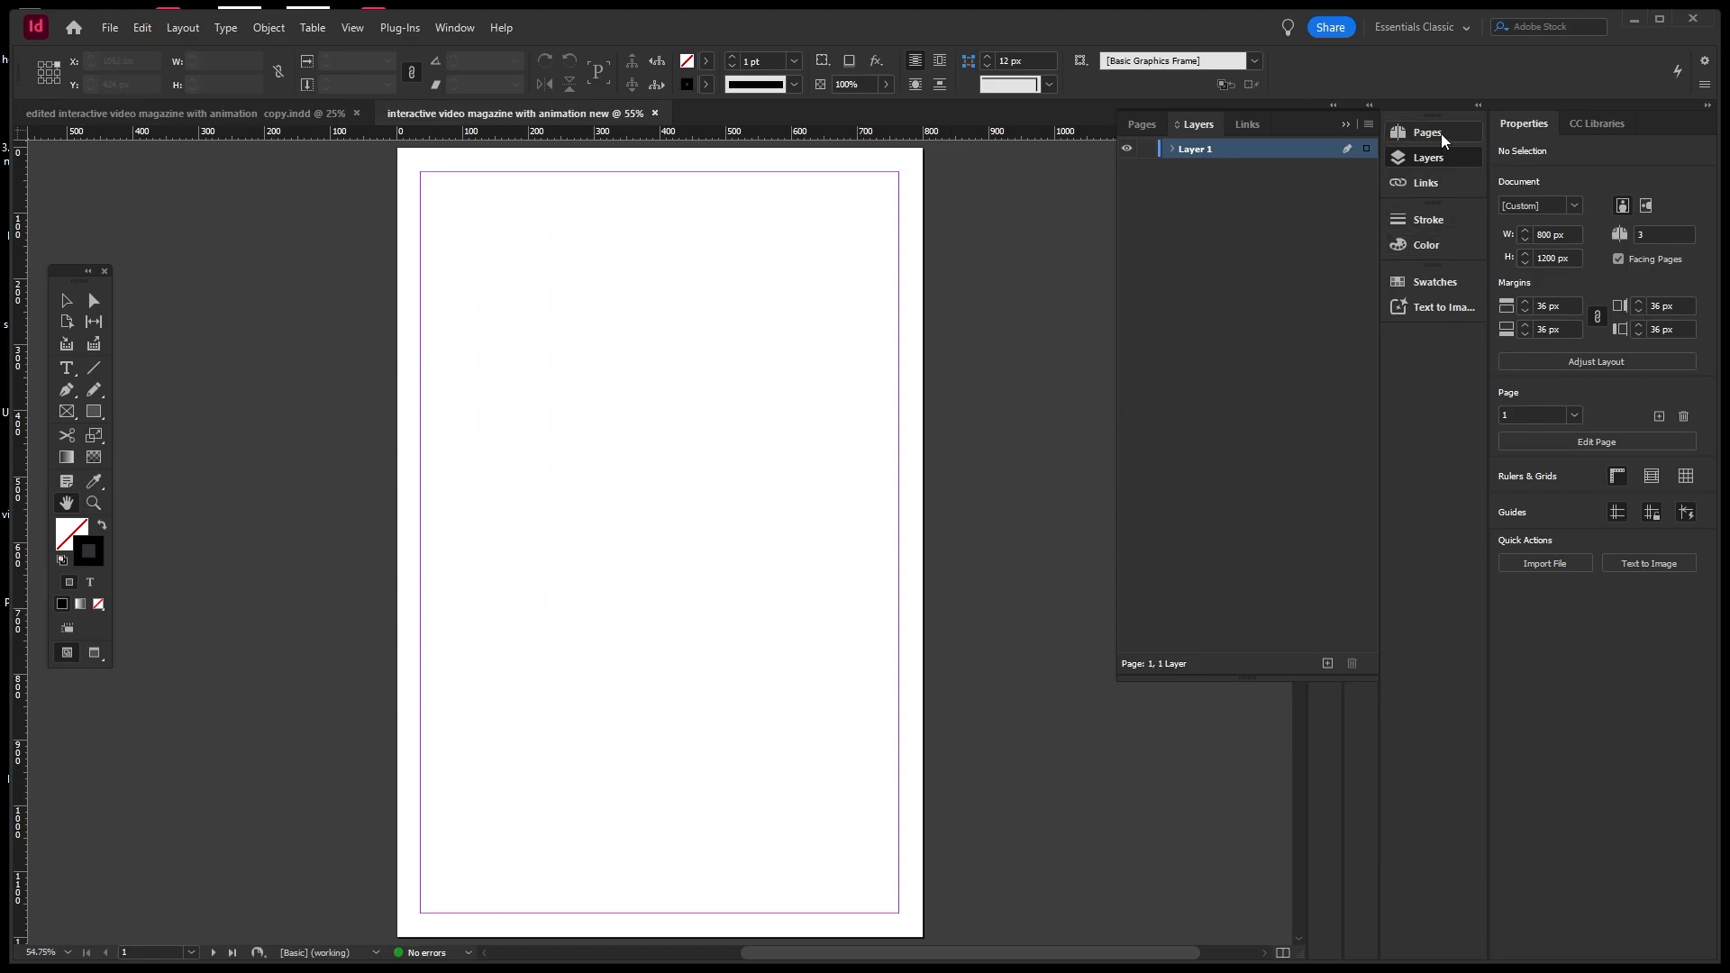
# Review the page arrangement of the new document, with the single first page and the facing spread of pages 2-3.
pyautogui.click(1402, 133)
pyautogui.scroll(-3, 899, 374)
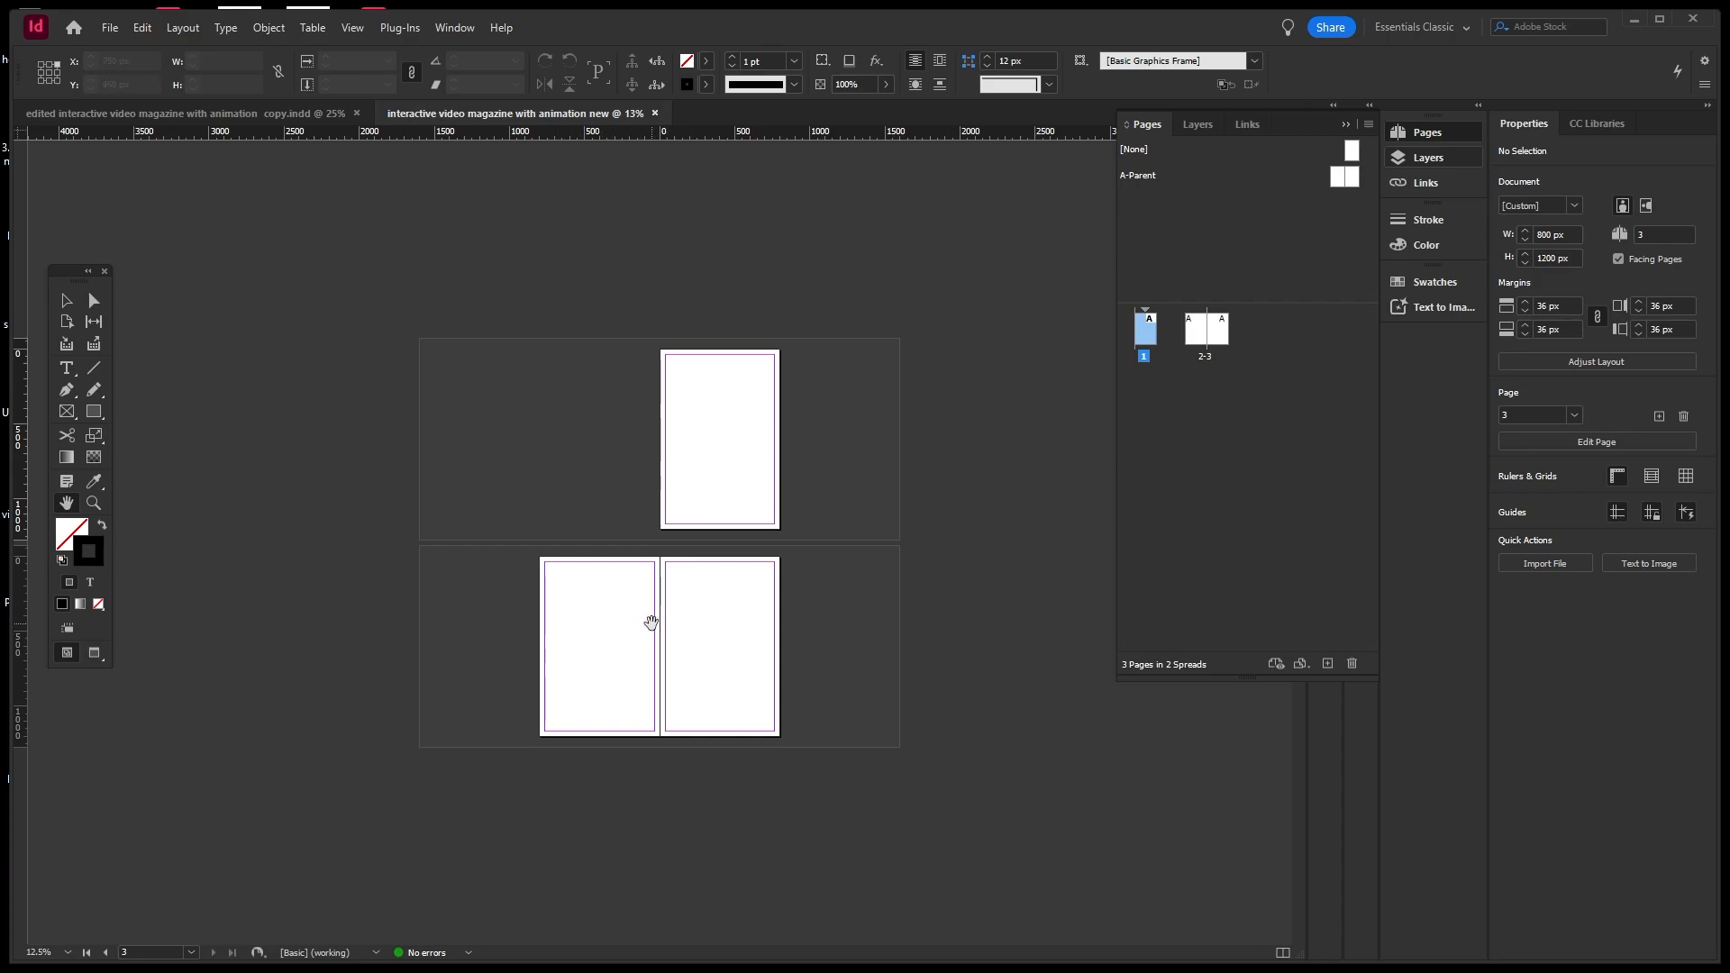
pyautogui.hotkey('ctrl', '=')
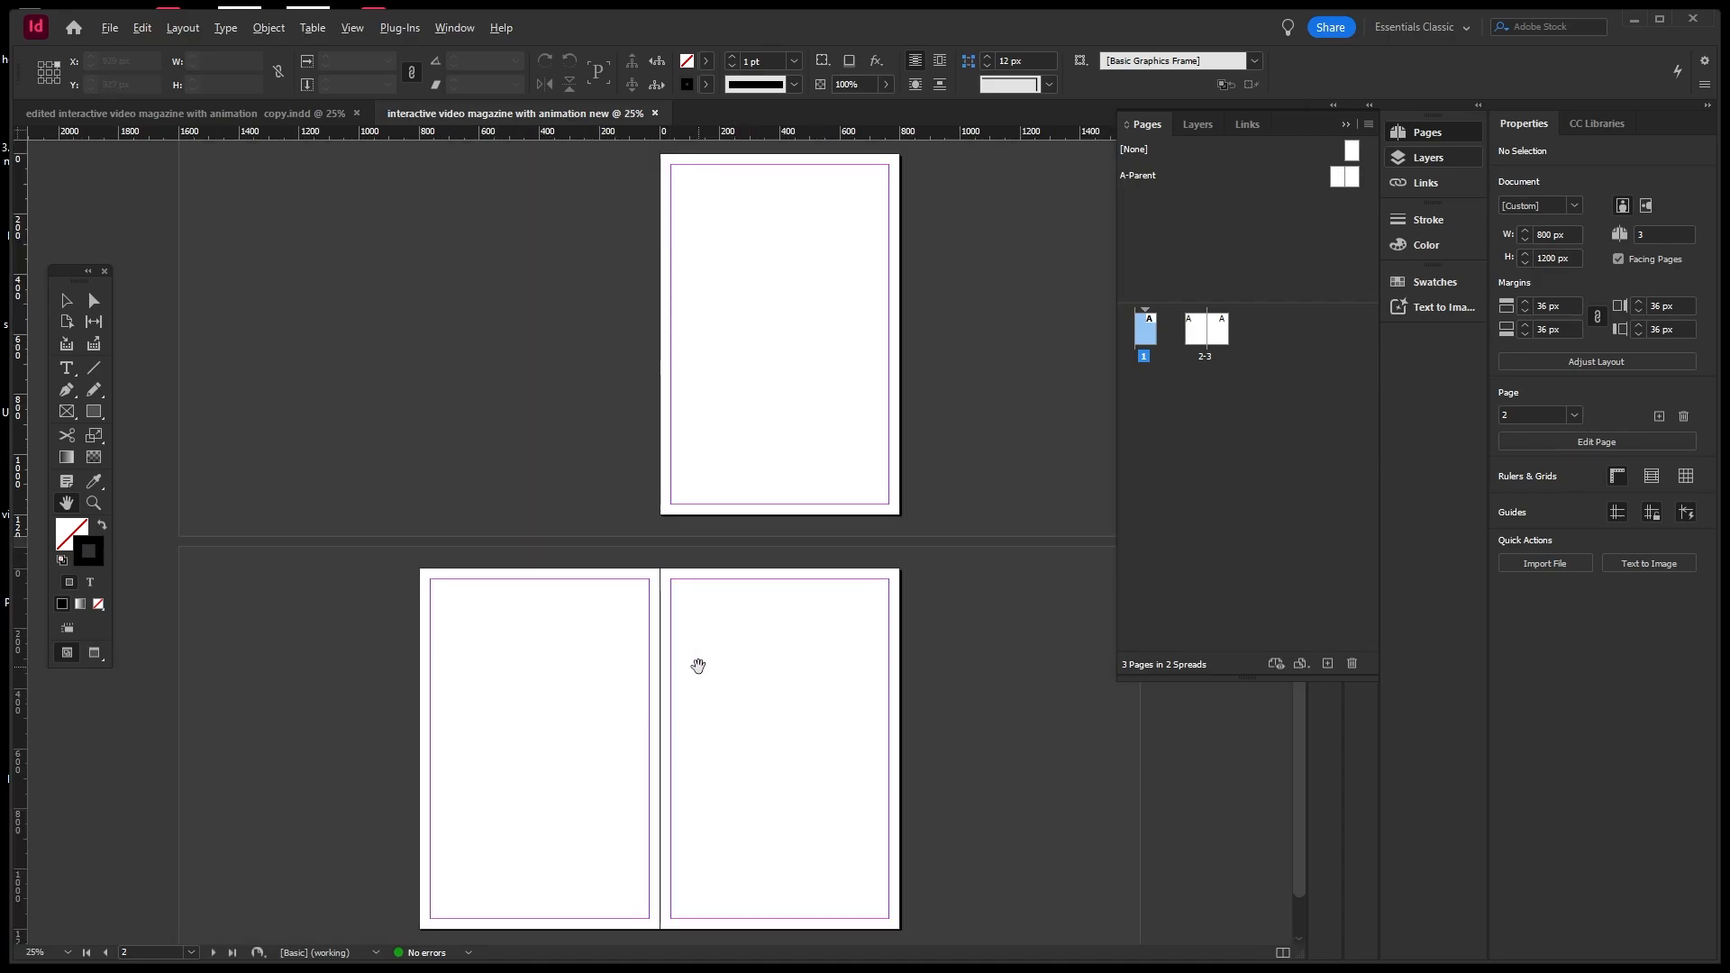
pyautogui.moveTo(701, 557); pyautogui.dragTo(702, 518)
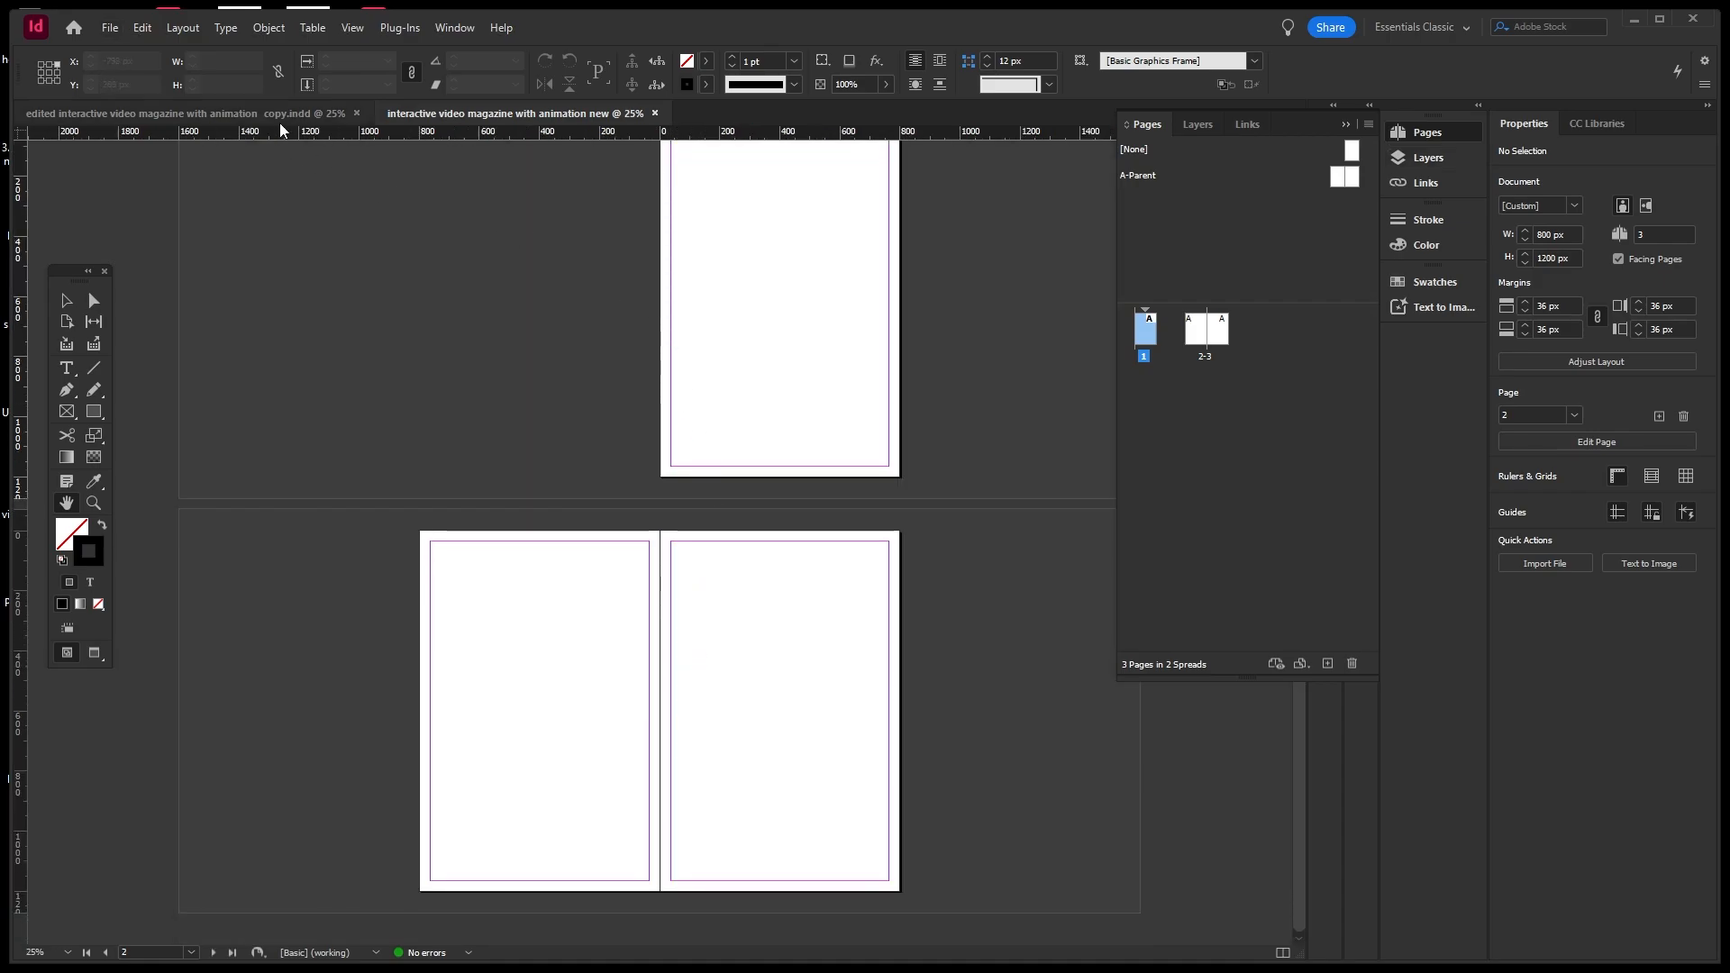
# Switch back to the edited magazine document and examine the text, logo, character, buttons and video frame on the spread of pages 2-3.
pyautogui.click(312, 120)
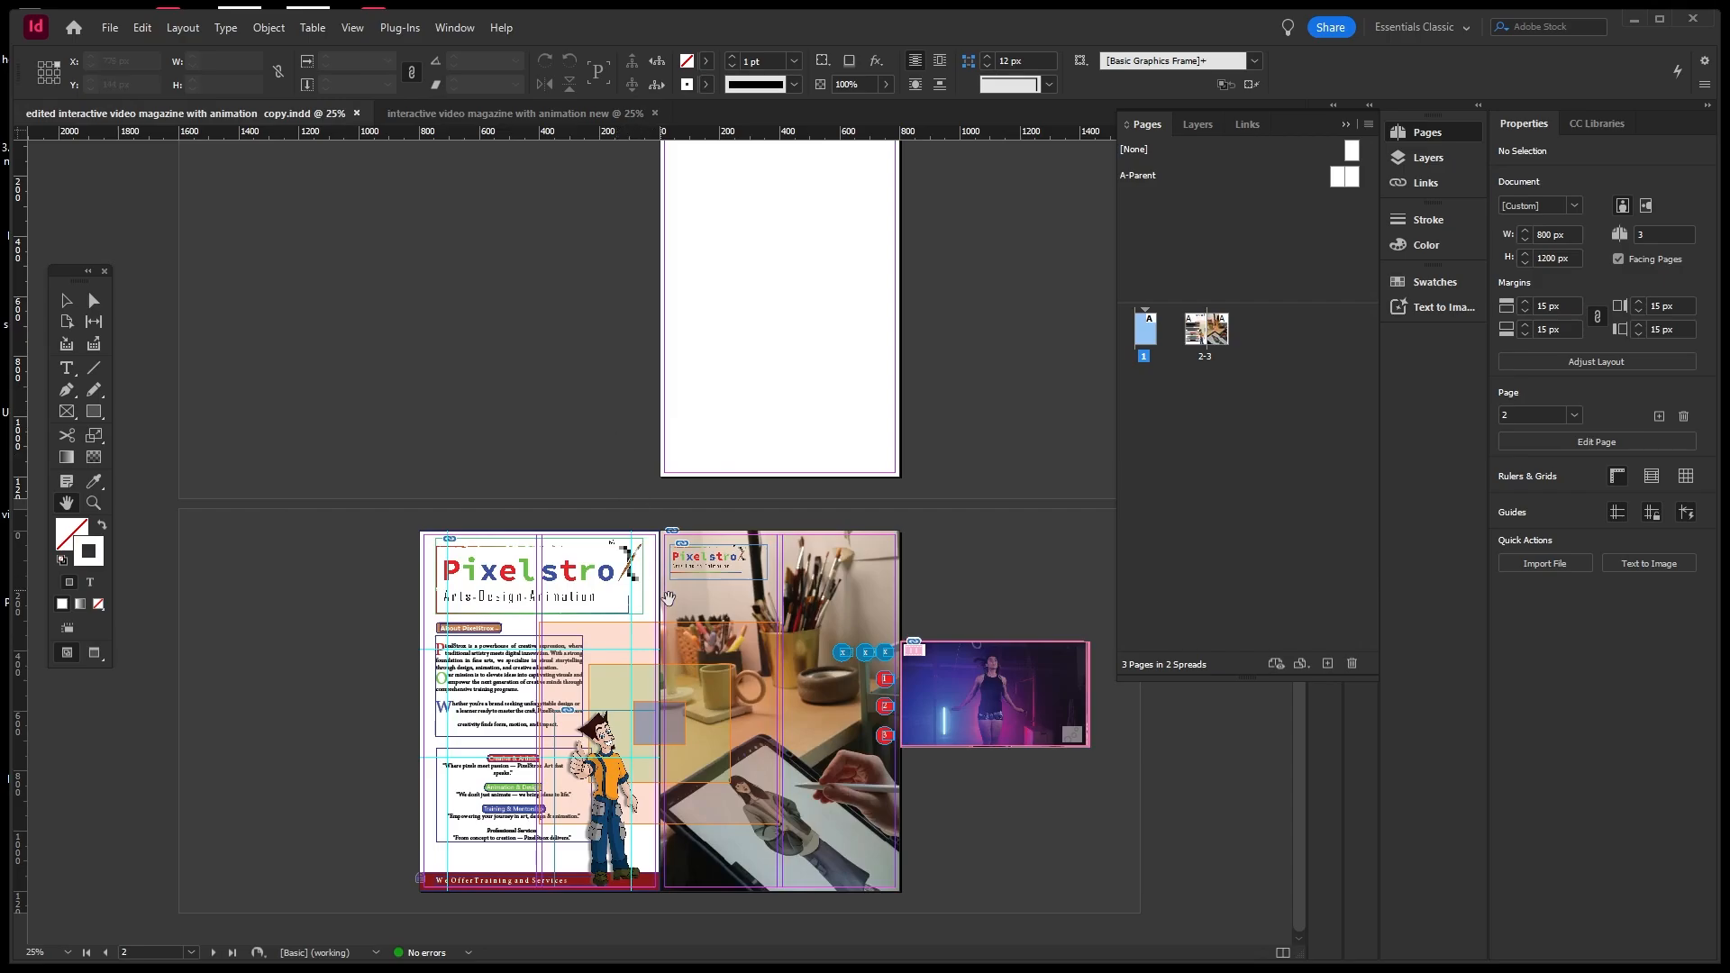
pyautogui.hotkey('ctrl', '=')
pyautogui.moveTo(724, 620); pyautogui.dragTo(468, 404)
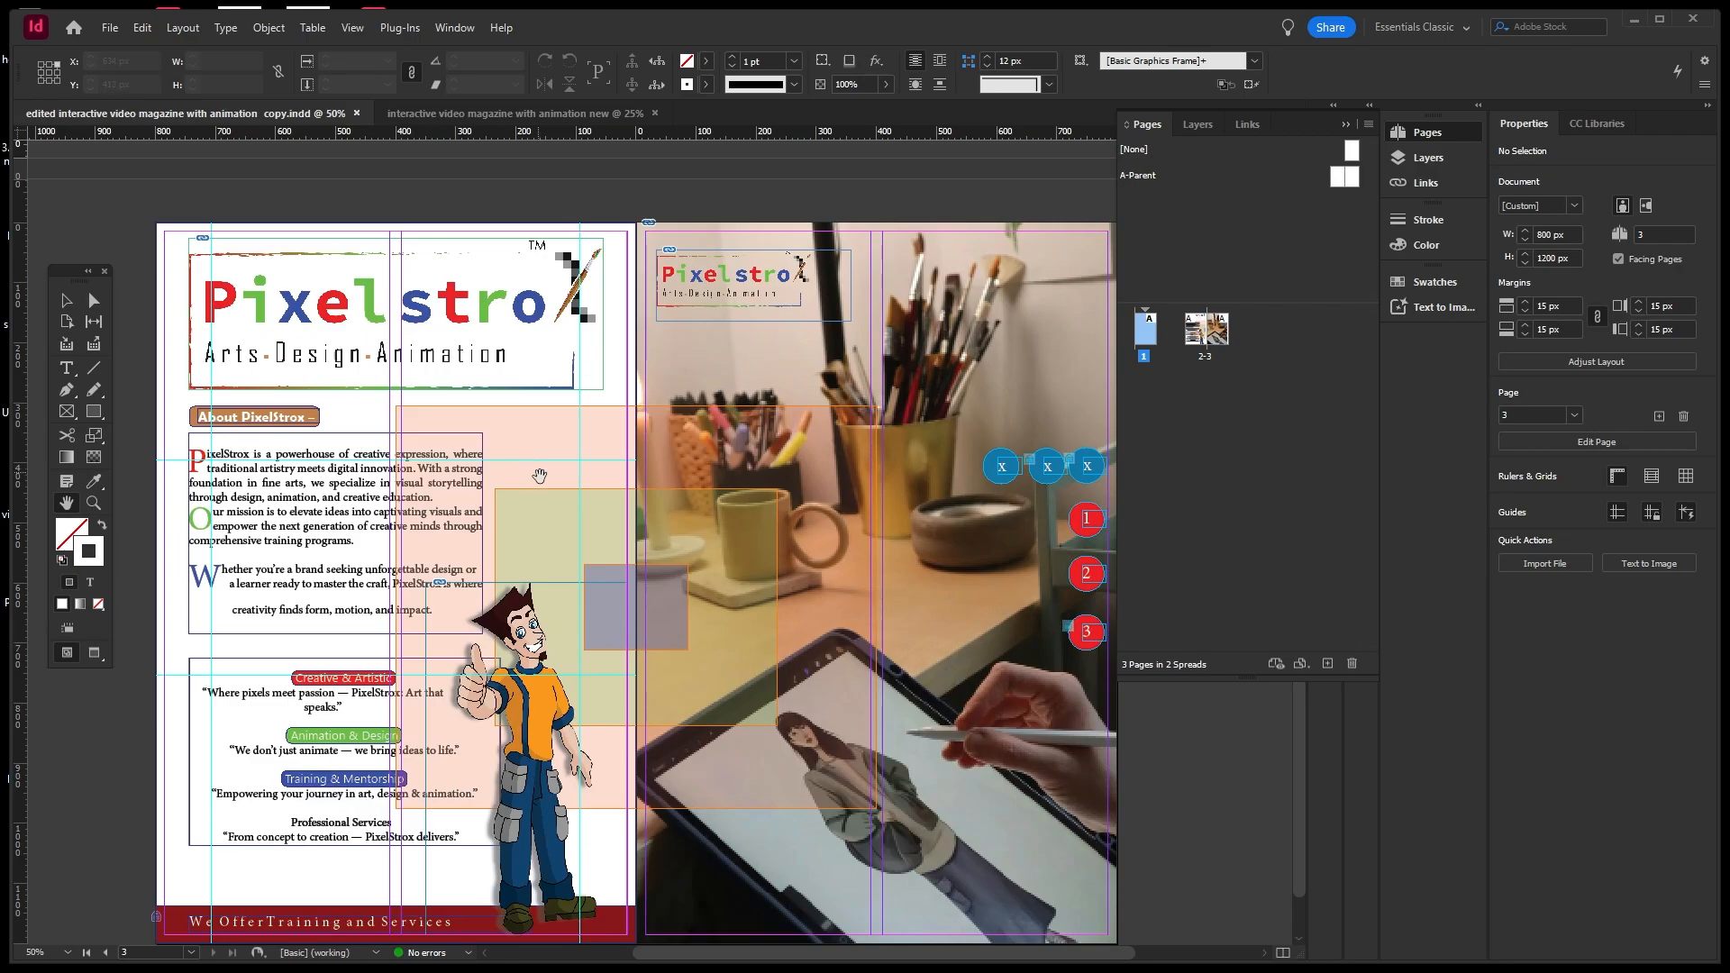
pyautogui.moveTo(600, 515); pyautogui.dragTo(591, 510)
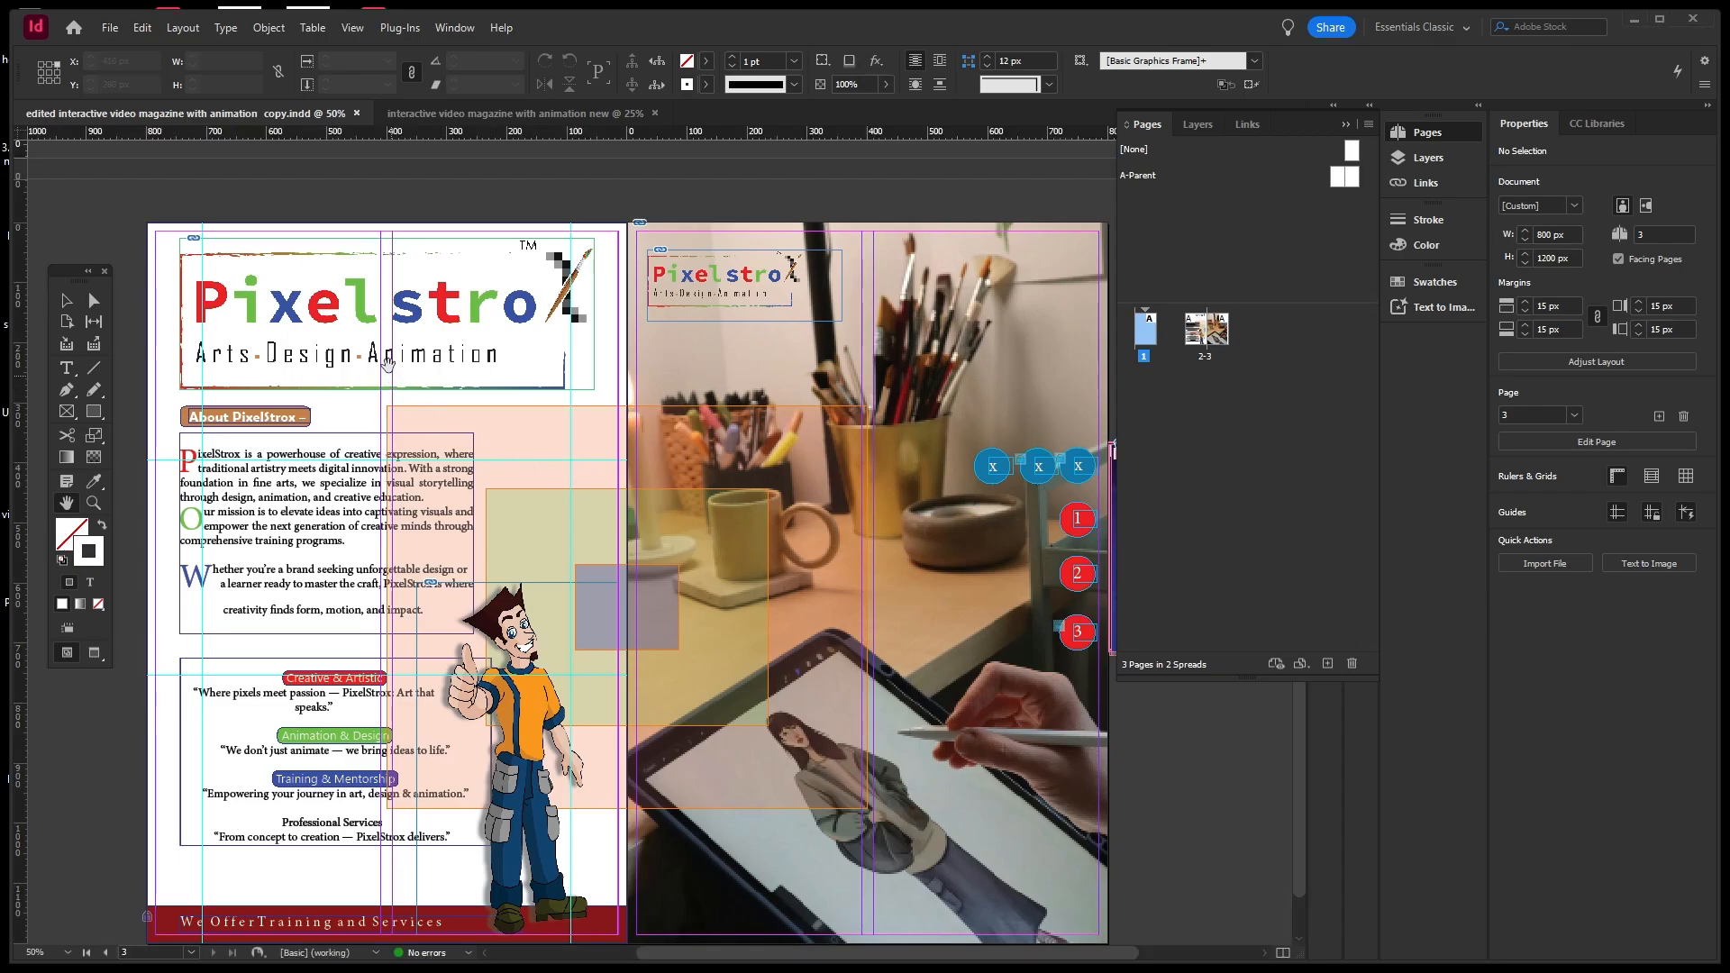
pyautogui.moveTo(386, 451); pyautogui.dragTo(431, 475)
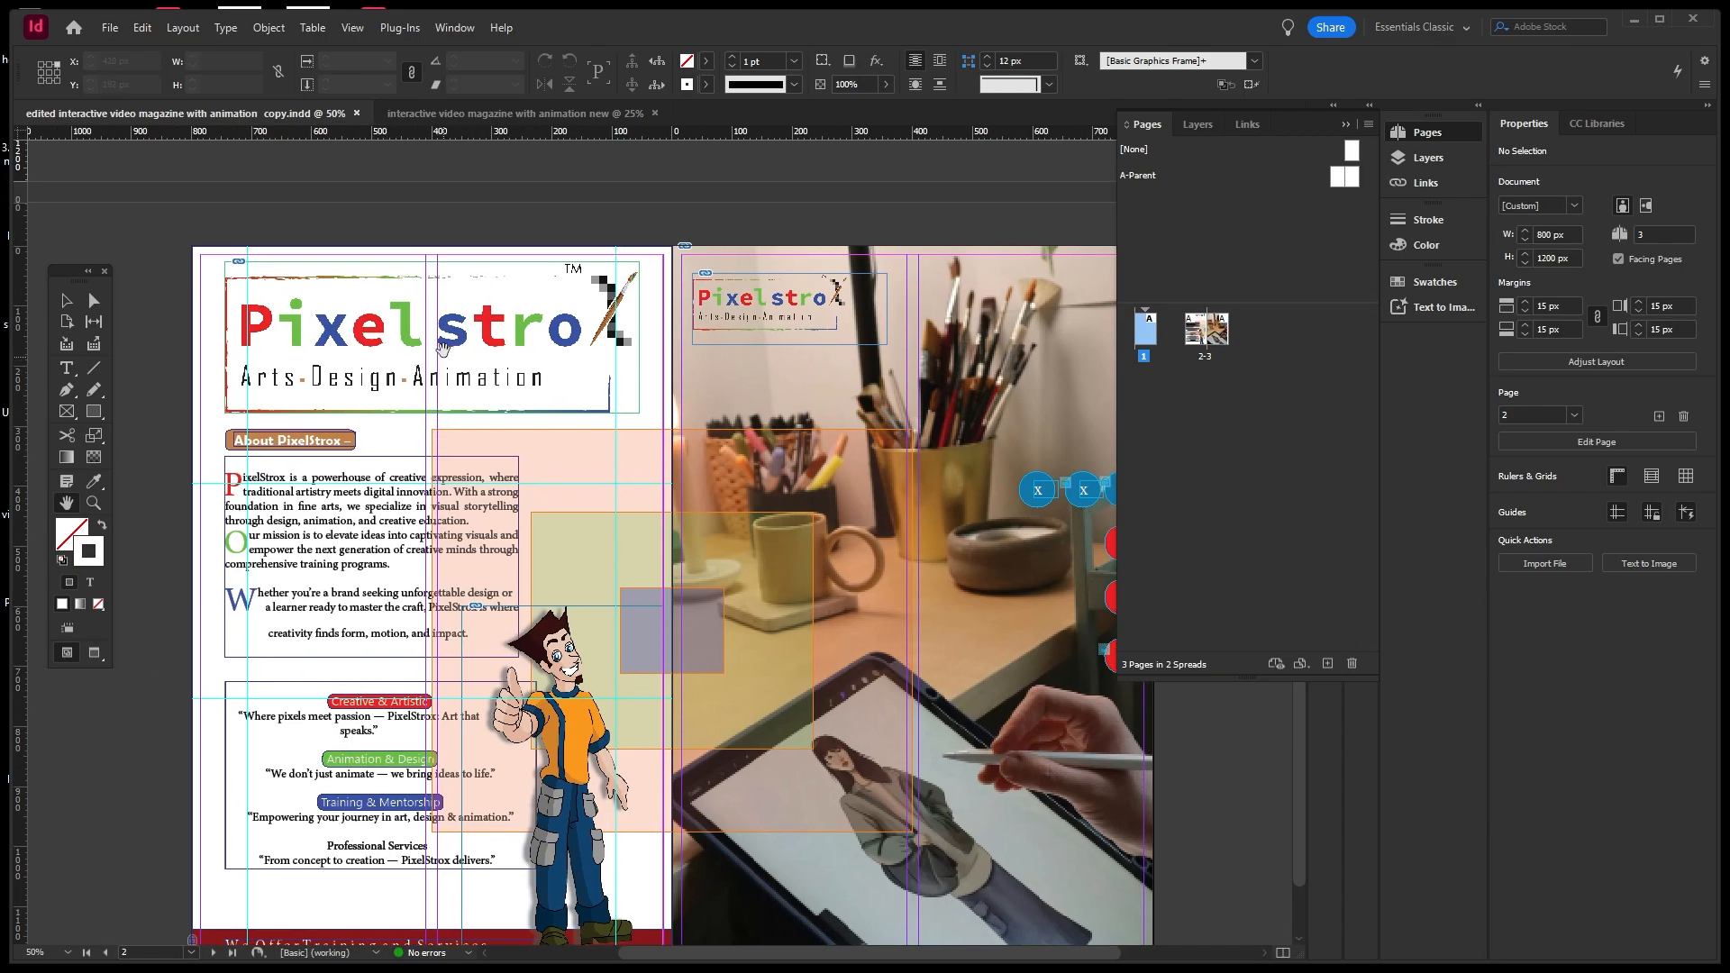
pyautogui.moveTo(397, 510); pyautogui.dragTo(359, 436)
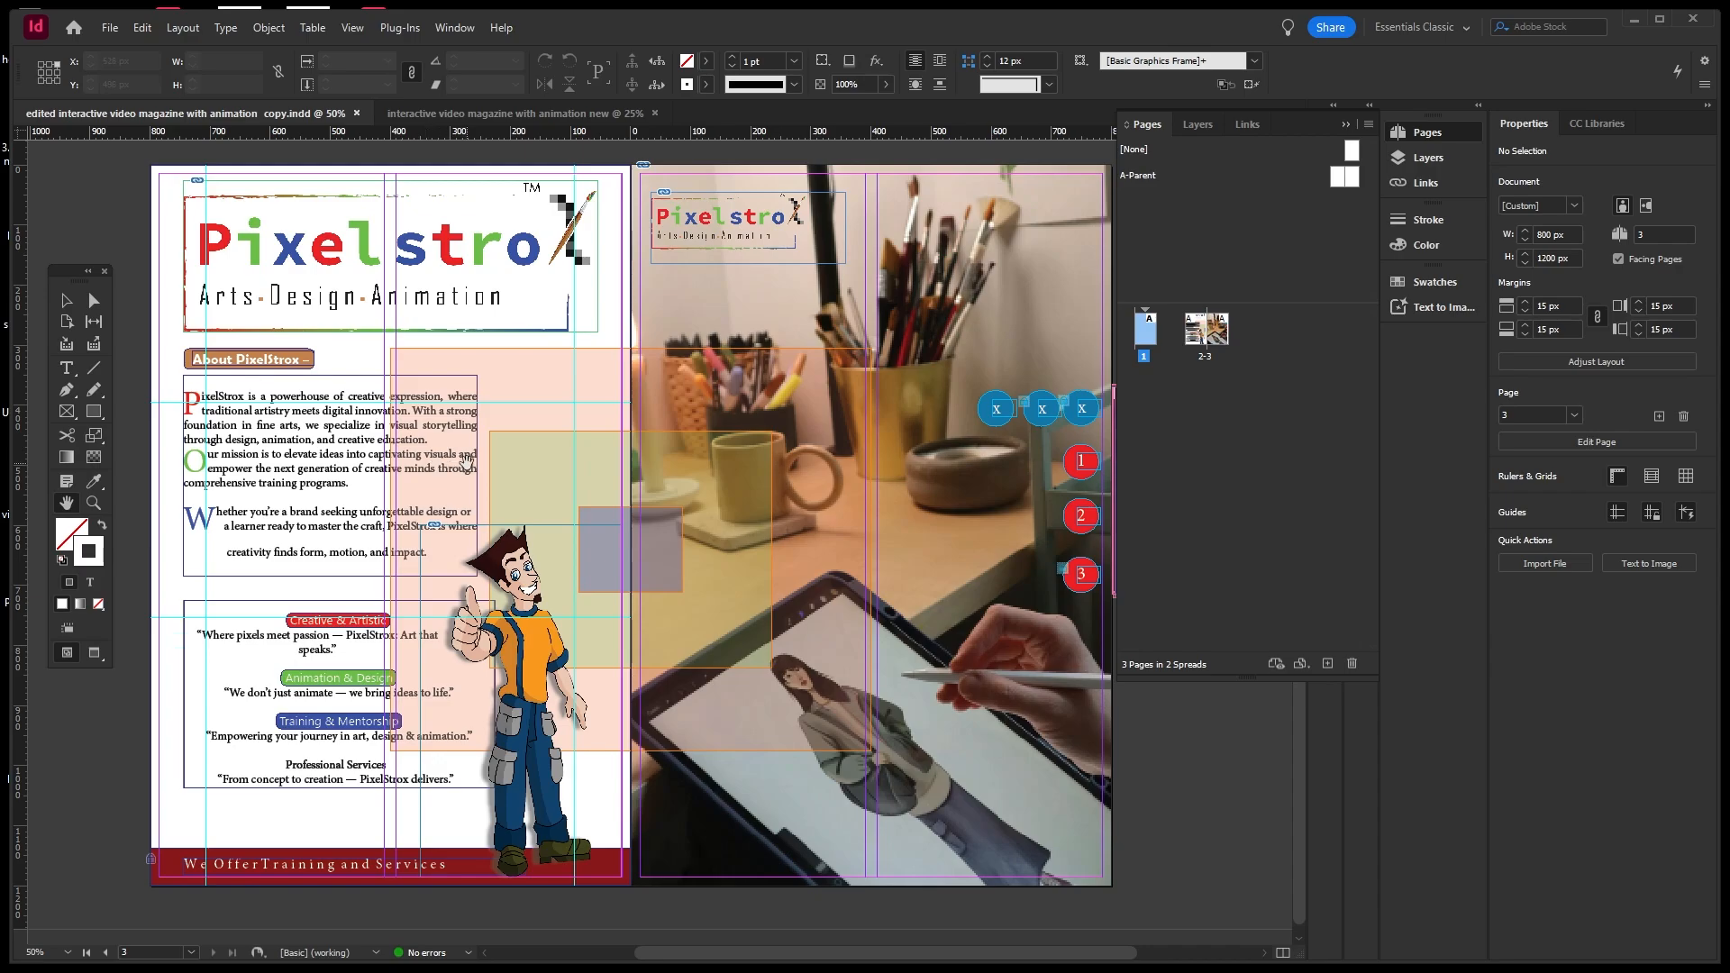
pyautogui.moveTo(465, 461); pyautogui.dragTo(420, 470)
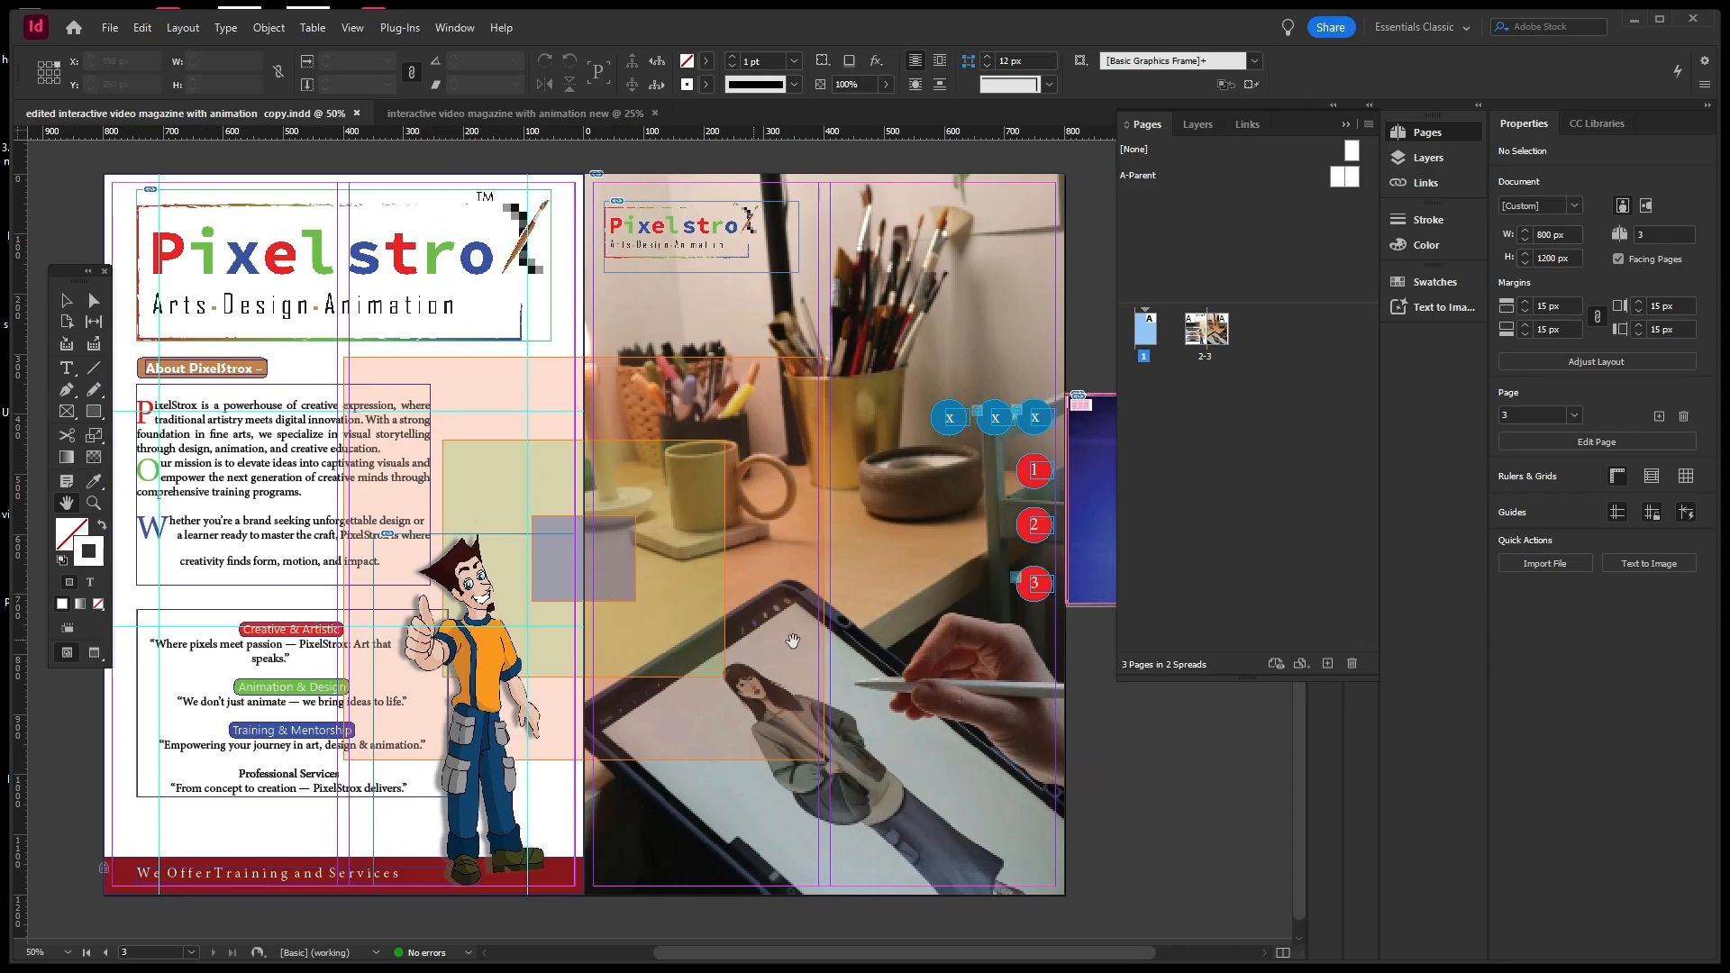
pyautogui.moveTo(1072, 481); pyautogui.dragTo(857, 488)
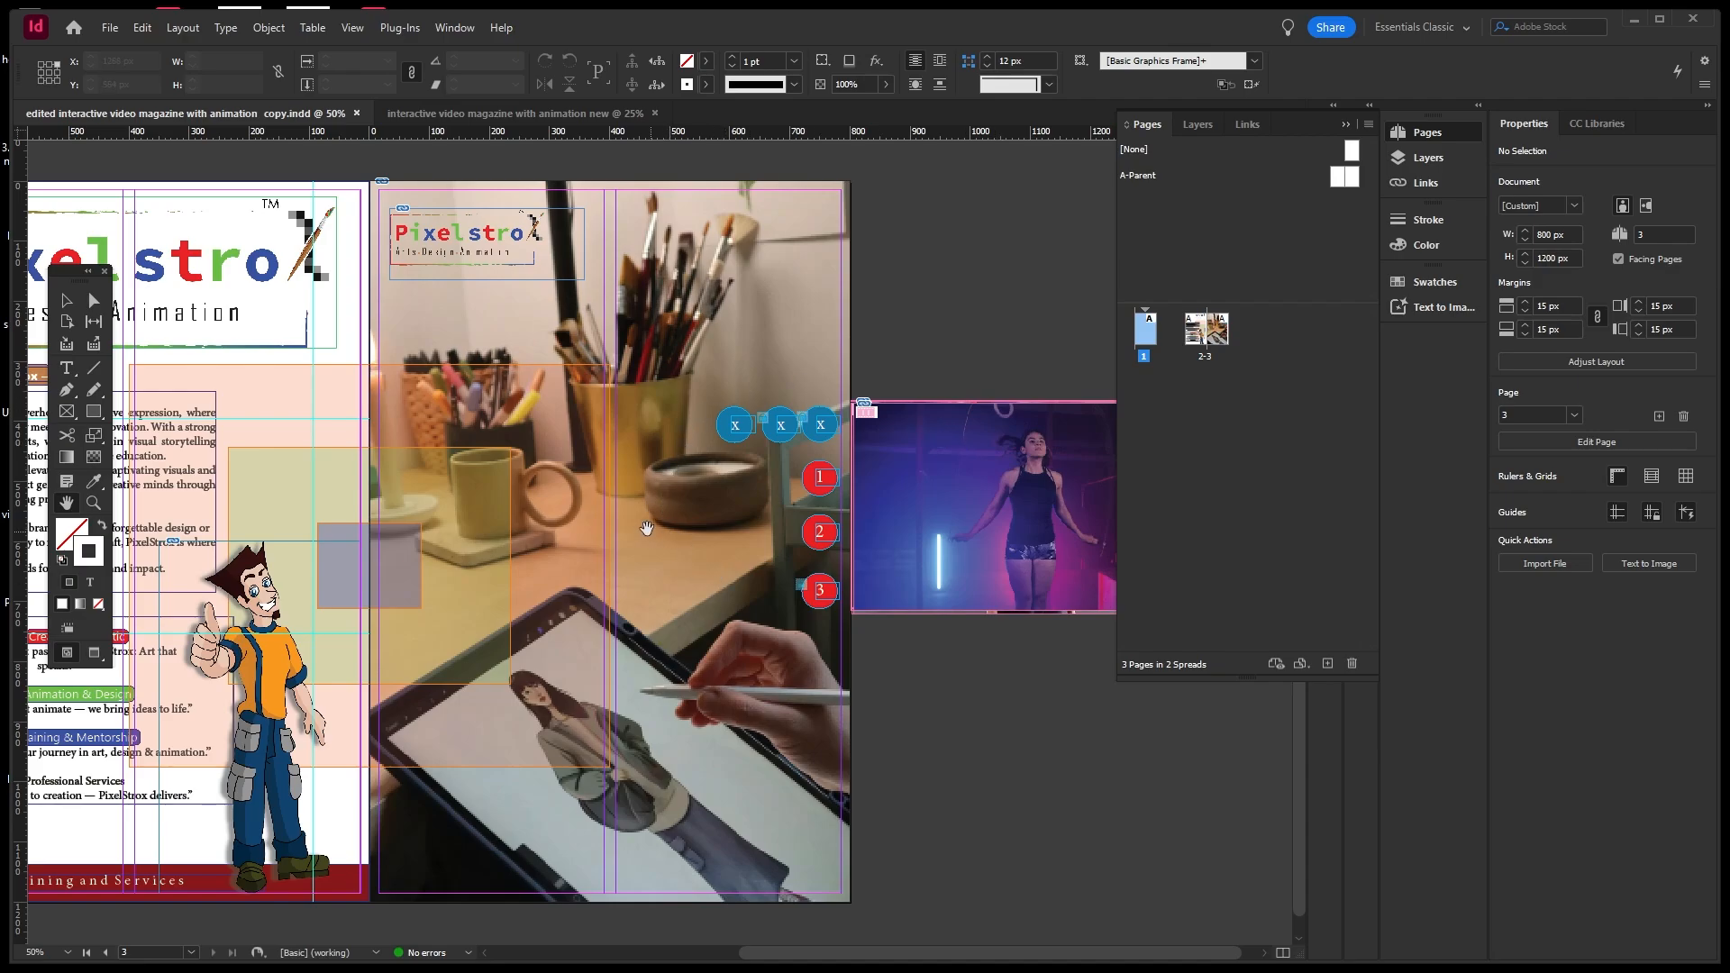
pyautogui.moveTo(646, 529); pyautogui.dragTo(901, 535)
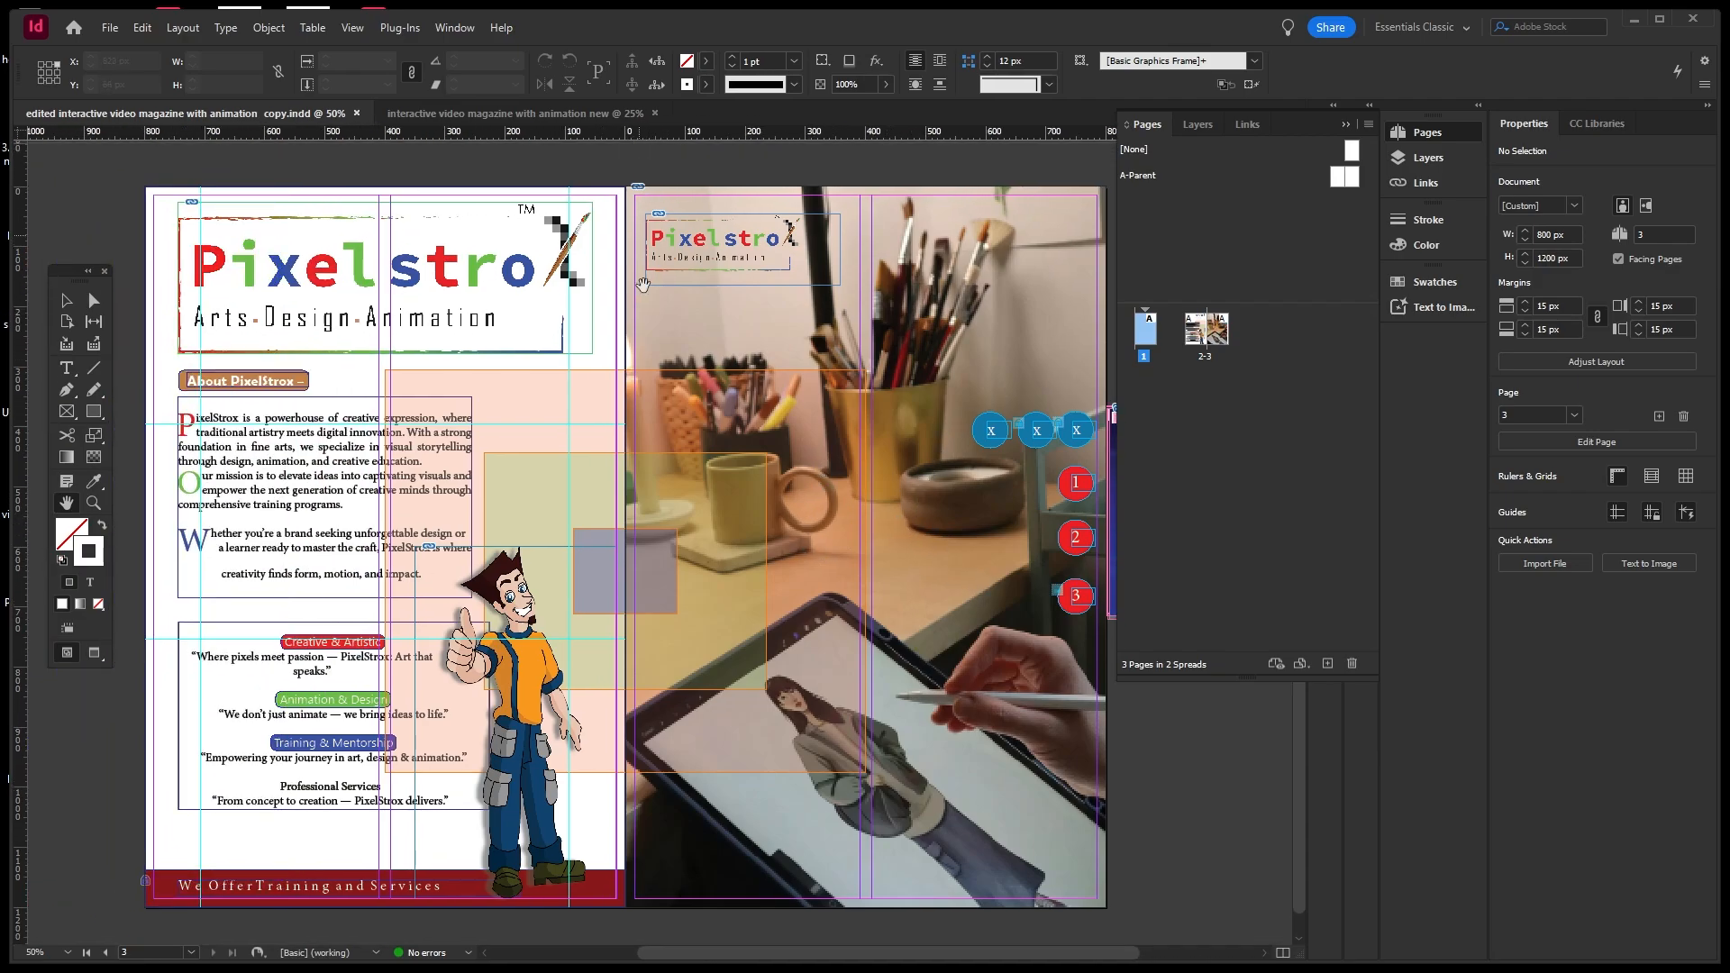
pyautogui.moveTo(798, 336); pyautogui.dragTo(769, 356)
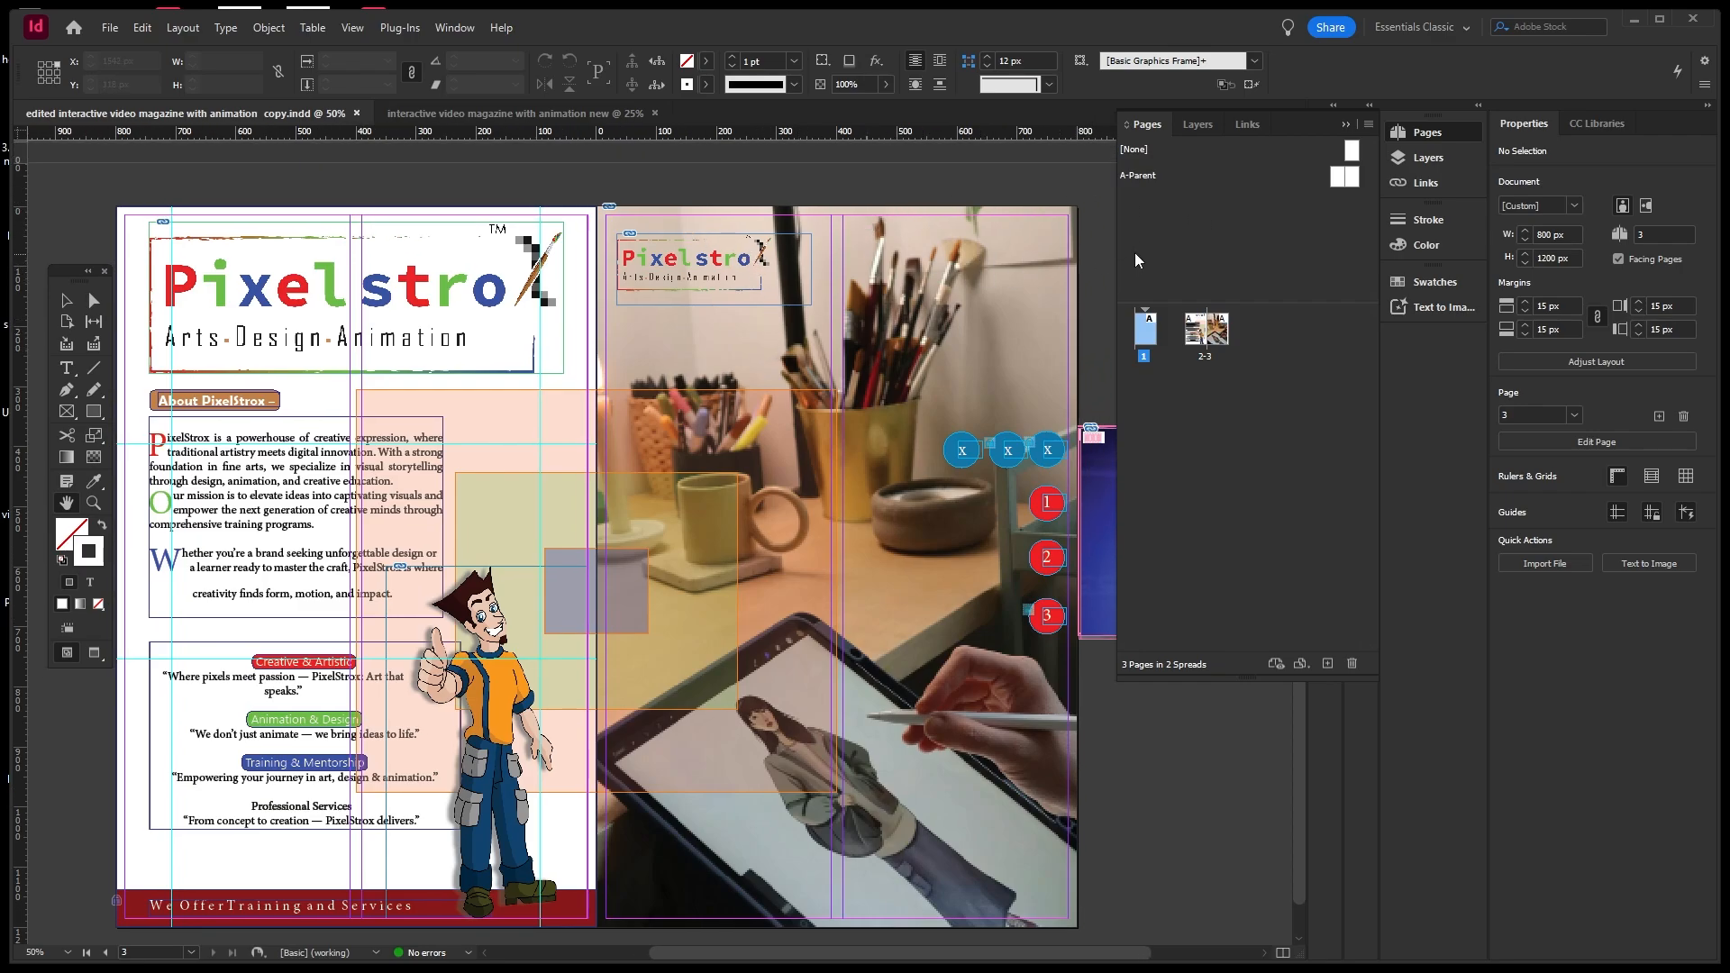
pyautogui.moveTo(773, 352); pyautogui.dragTo(767, 366)
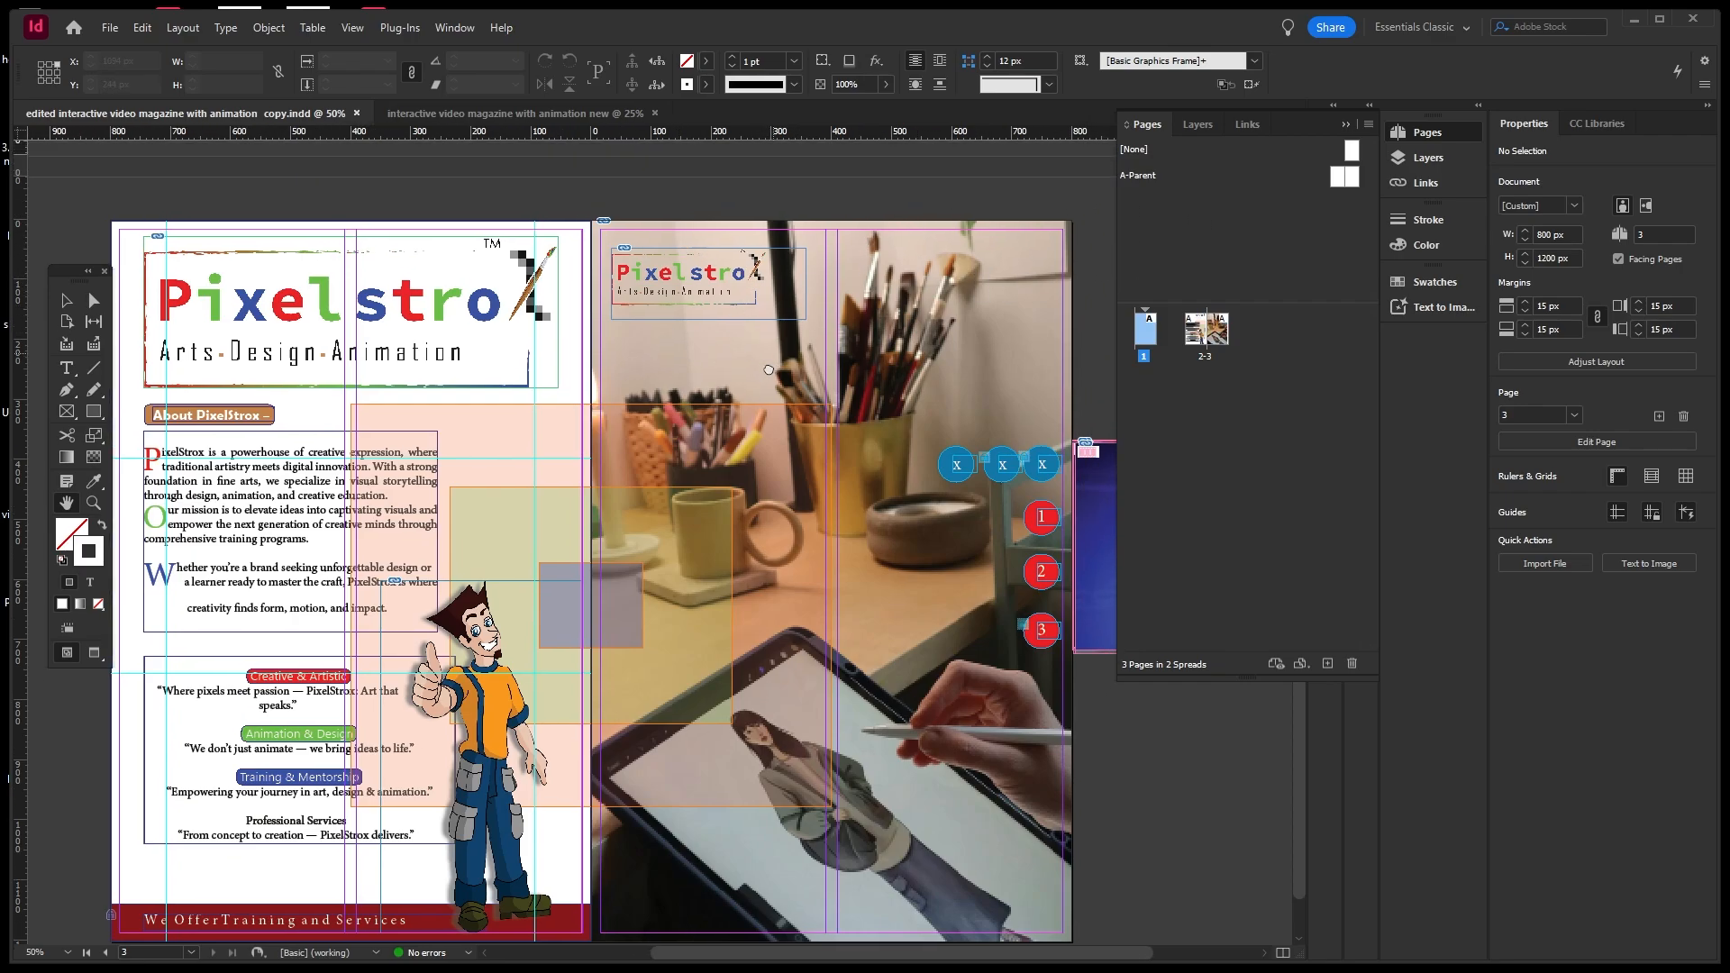
# Hide and show the reference layer repeatedly to check which artwork it holds, leaving it visible.
pyautogui.click(1433, 158)
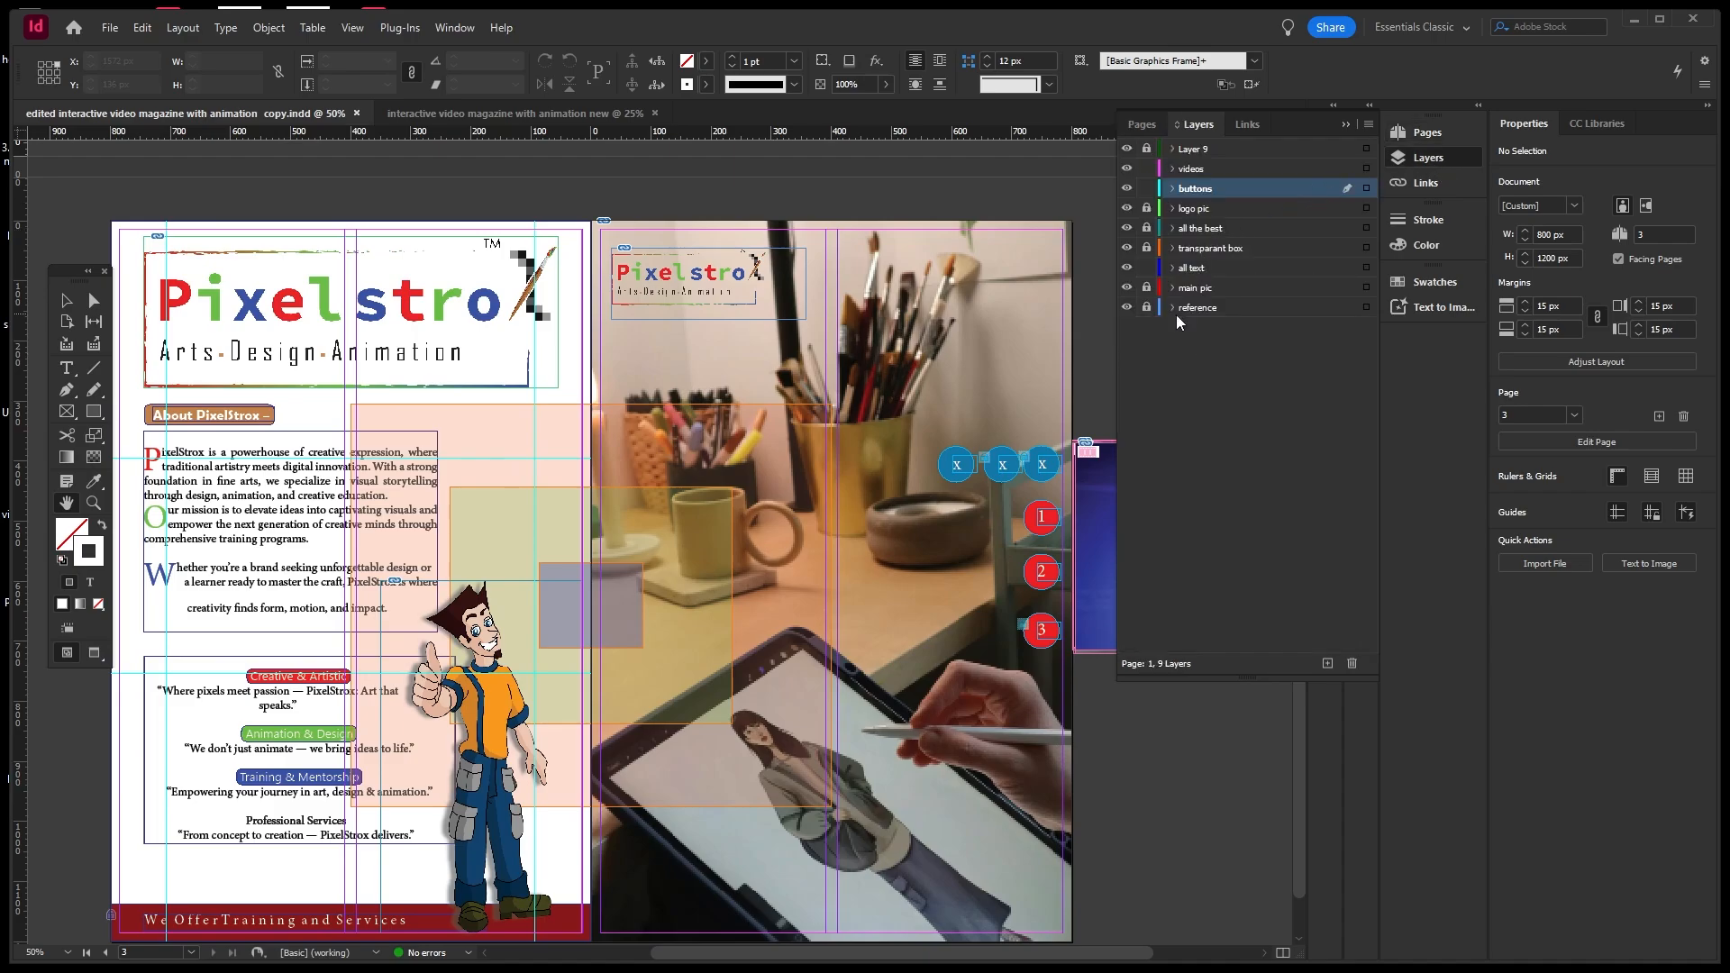
pyautogui.click(1126, 307)
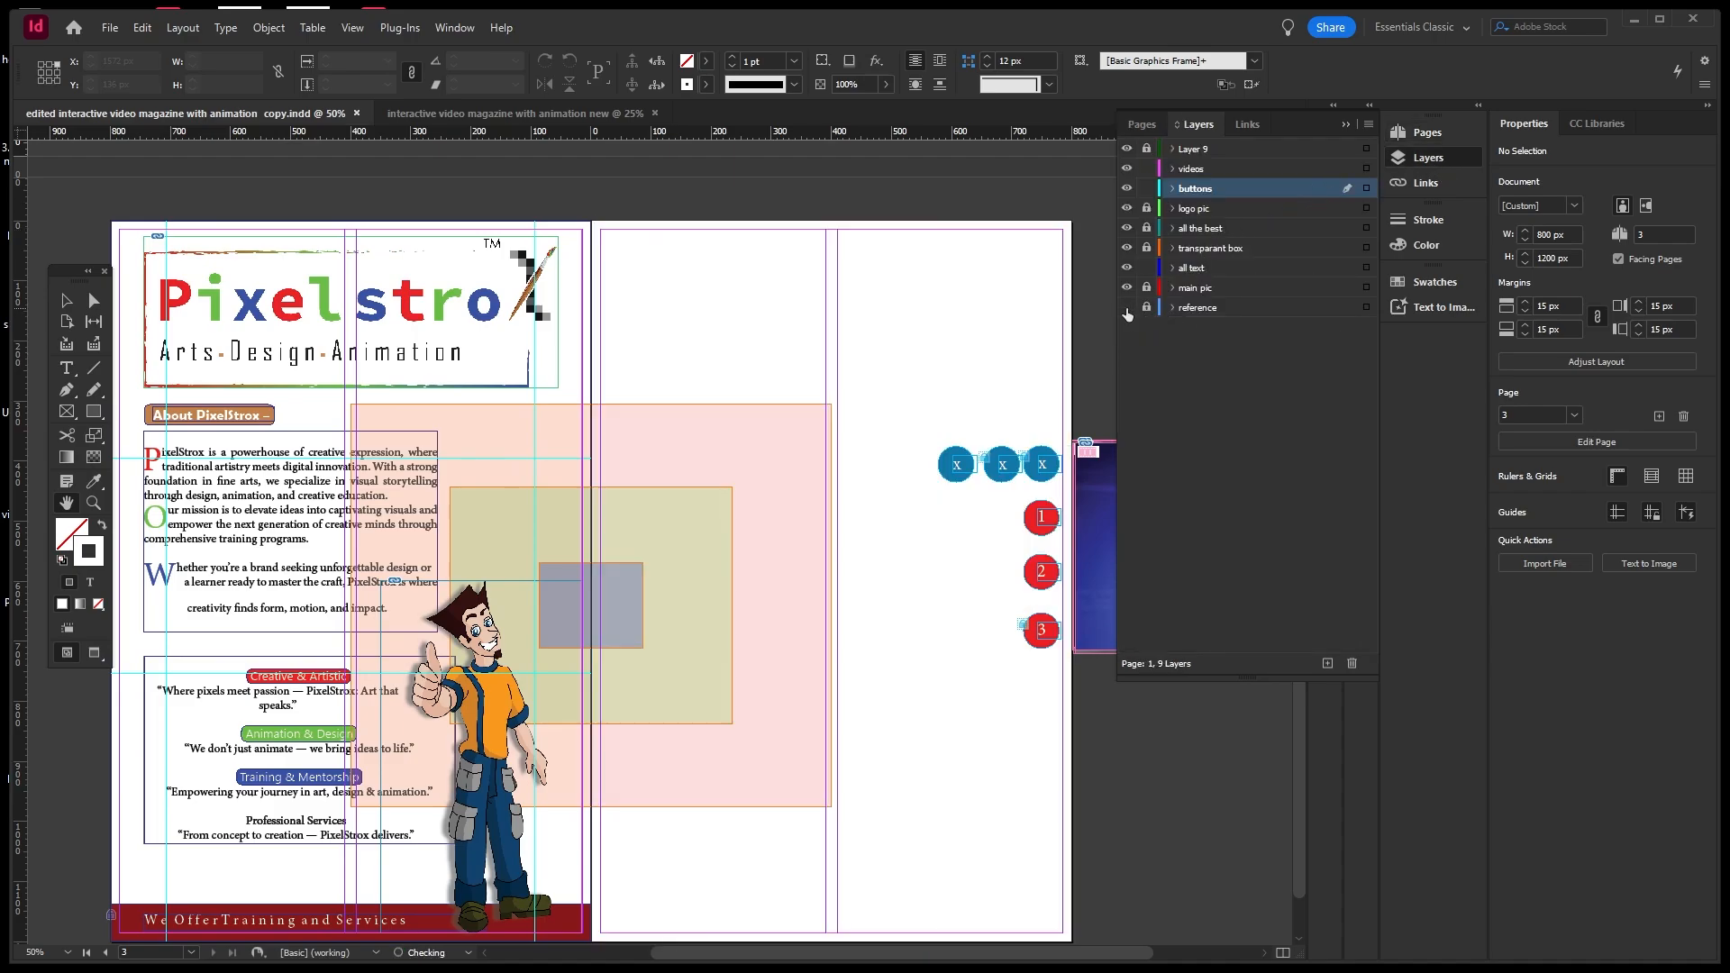
pyautogui.click(1126, 307)
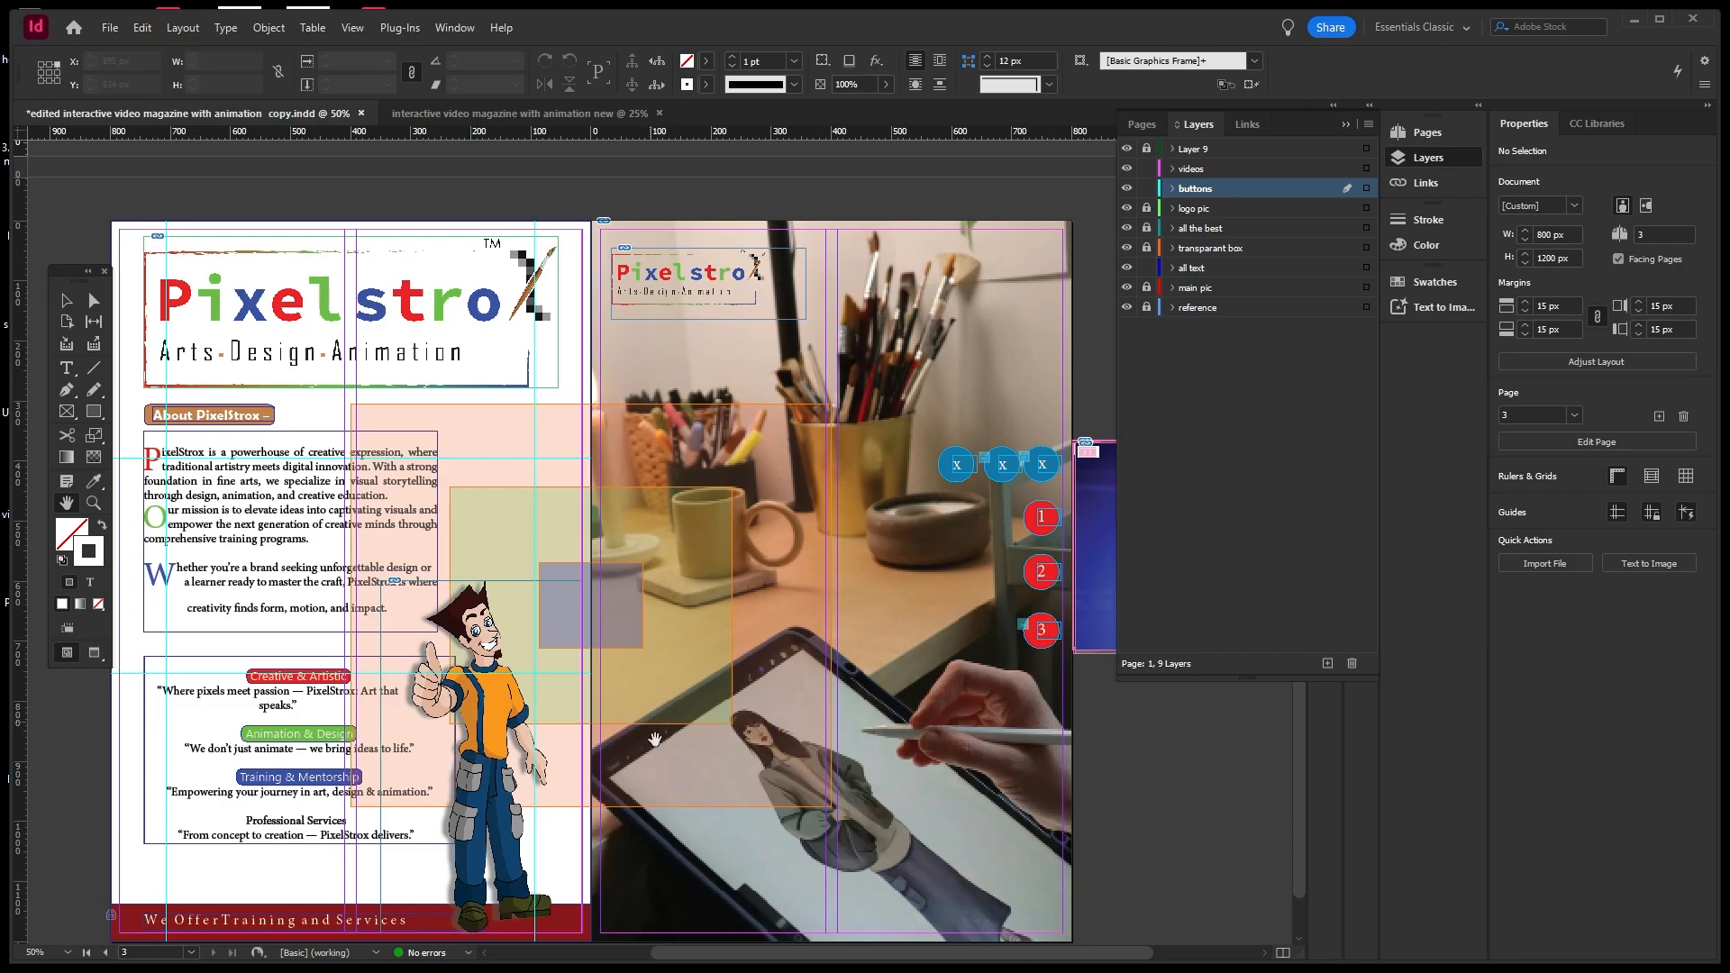
pyautogui.click(1126, 308)
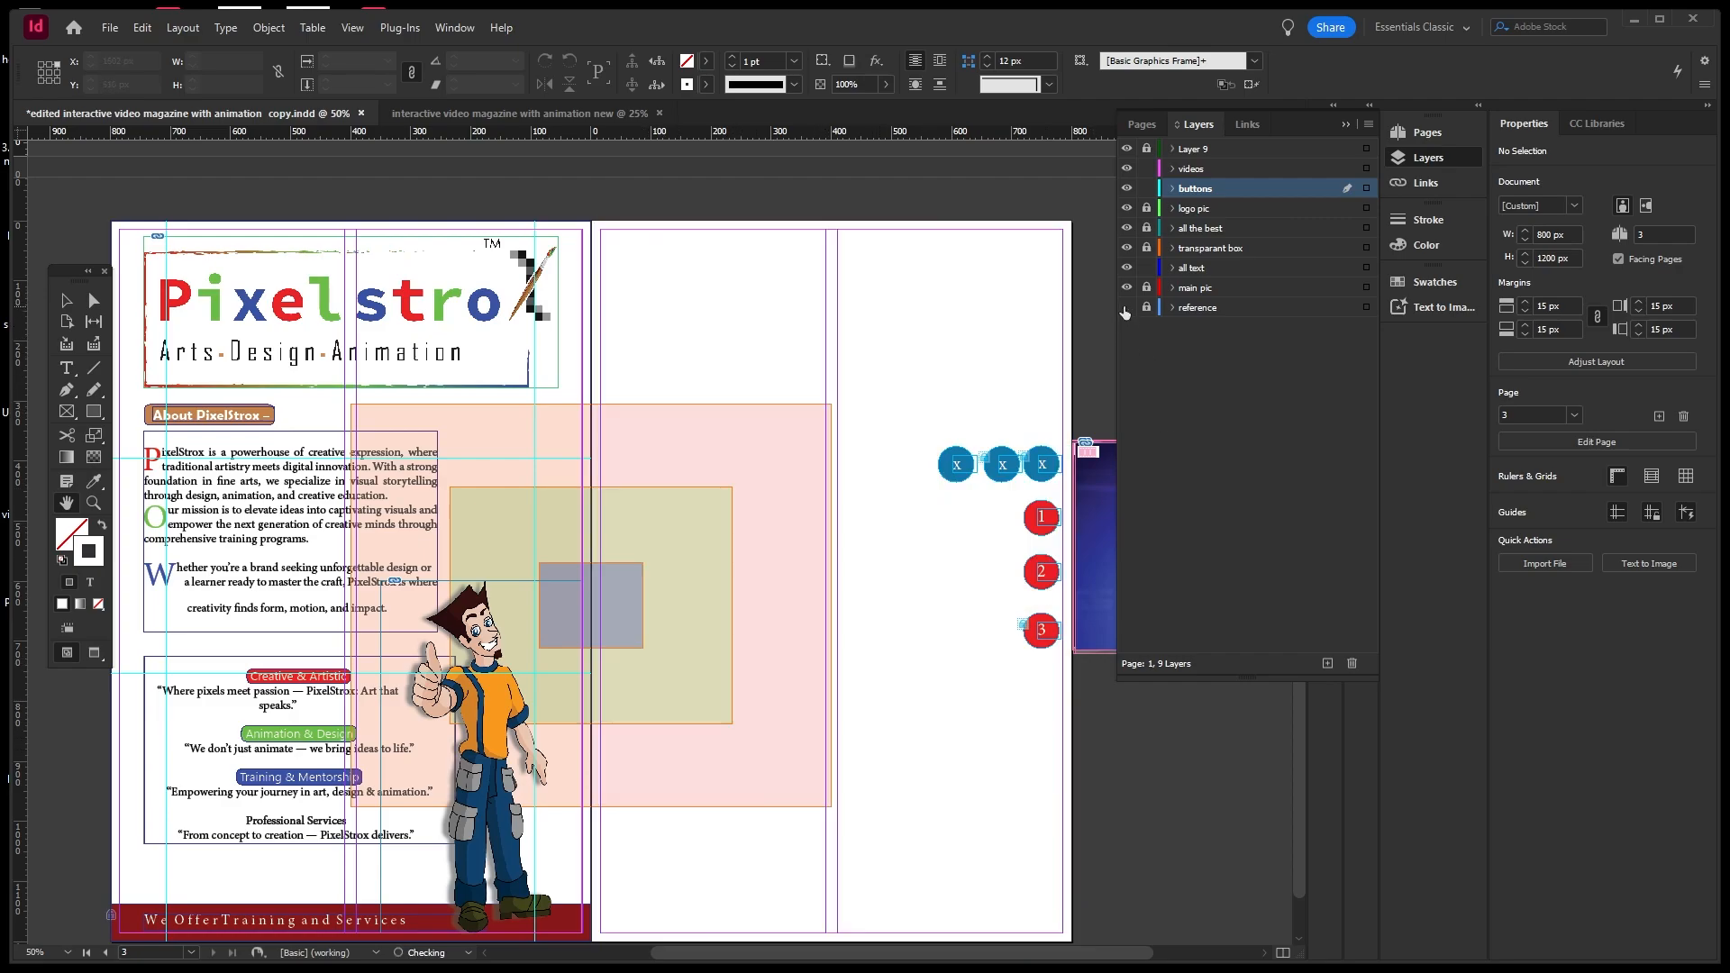
pyautogui.click(1126, 308)
pyautogui.click(1126, 308)
pyautogui.click(1126, 308)
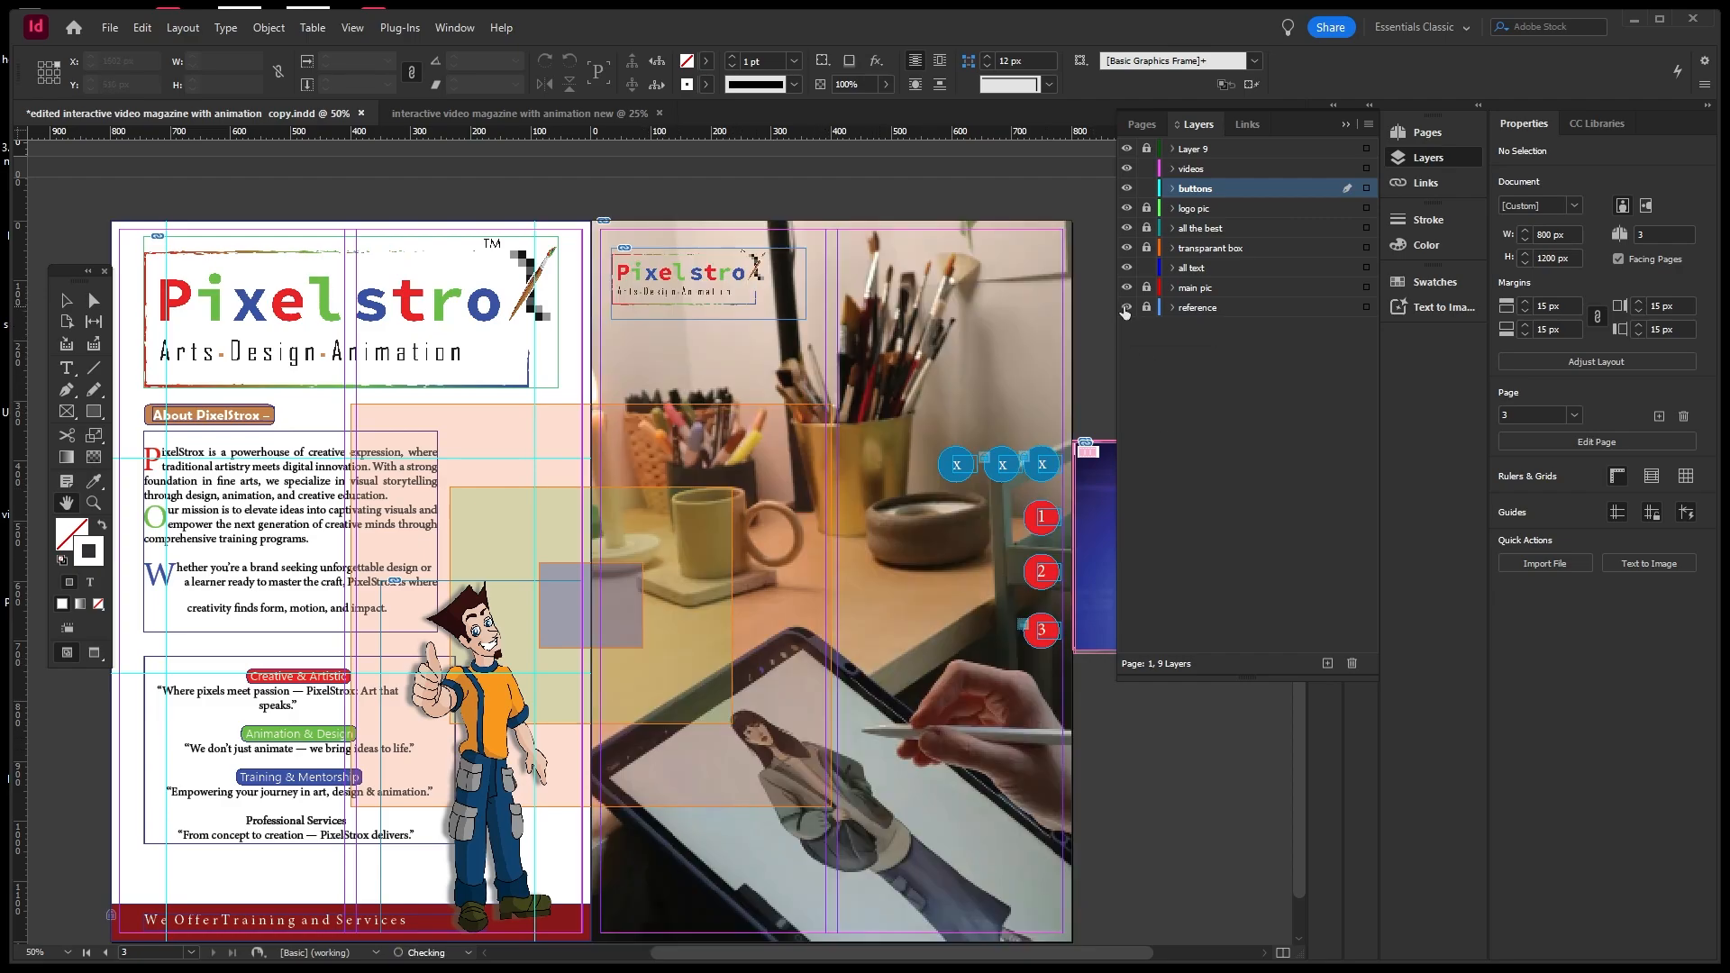
pyautogui.click(1146, 307)
pyautogui.click(1127, 307)
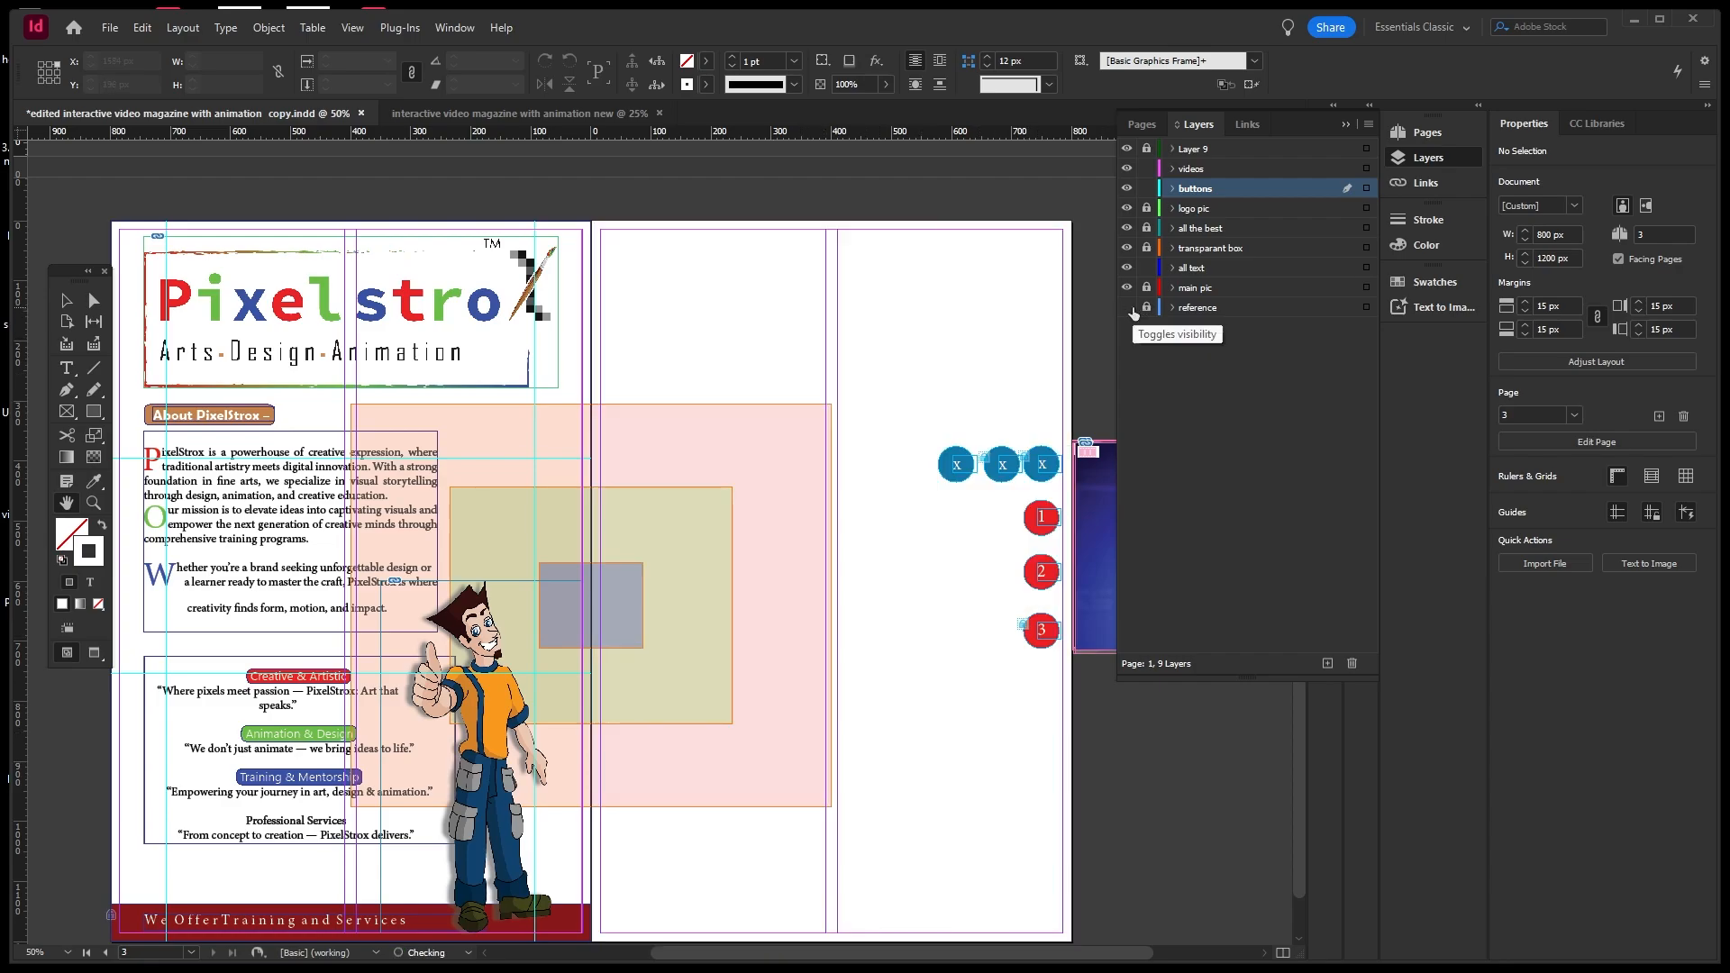
pyautogui.click(1127, 307)
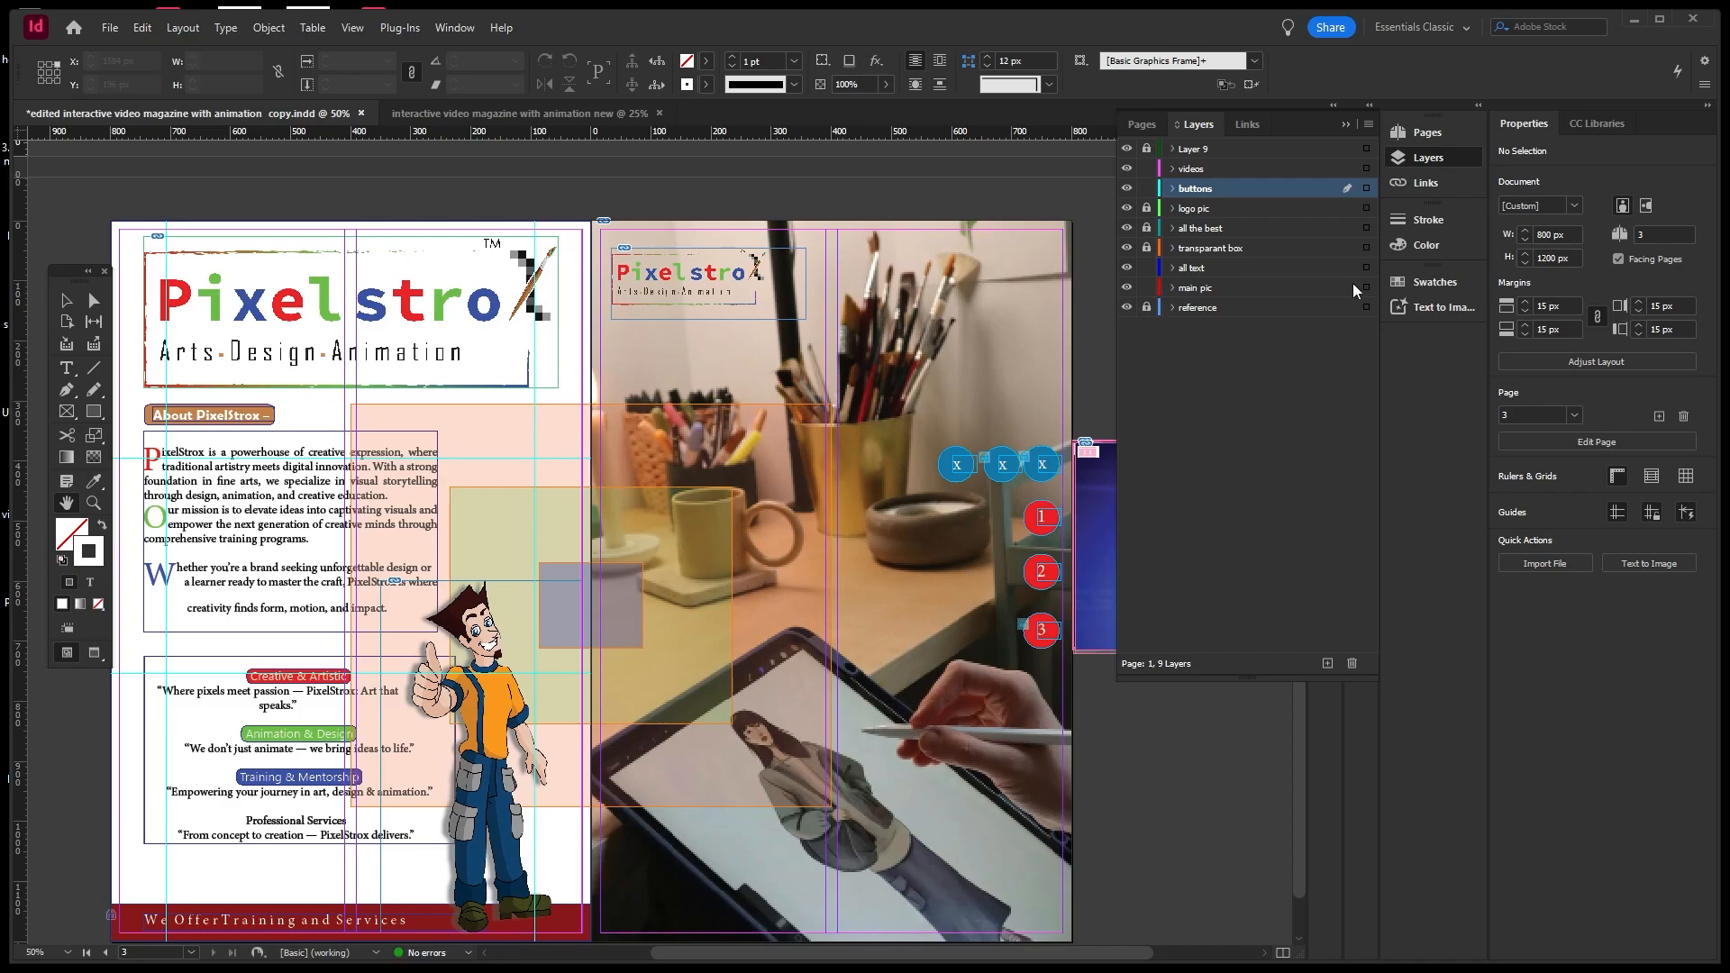
# Delete the main pic layer, and hide and show the all text layer to check its contents.
pyautogui.click(1289, 288)
pyautogui.click(1351, 663)
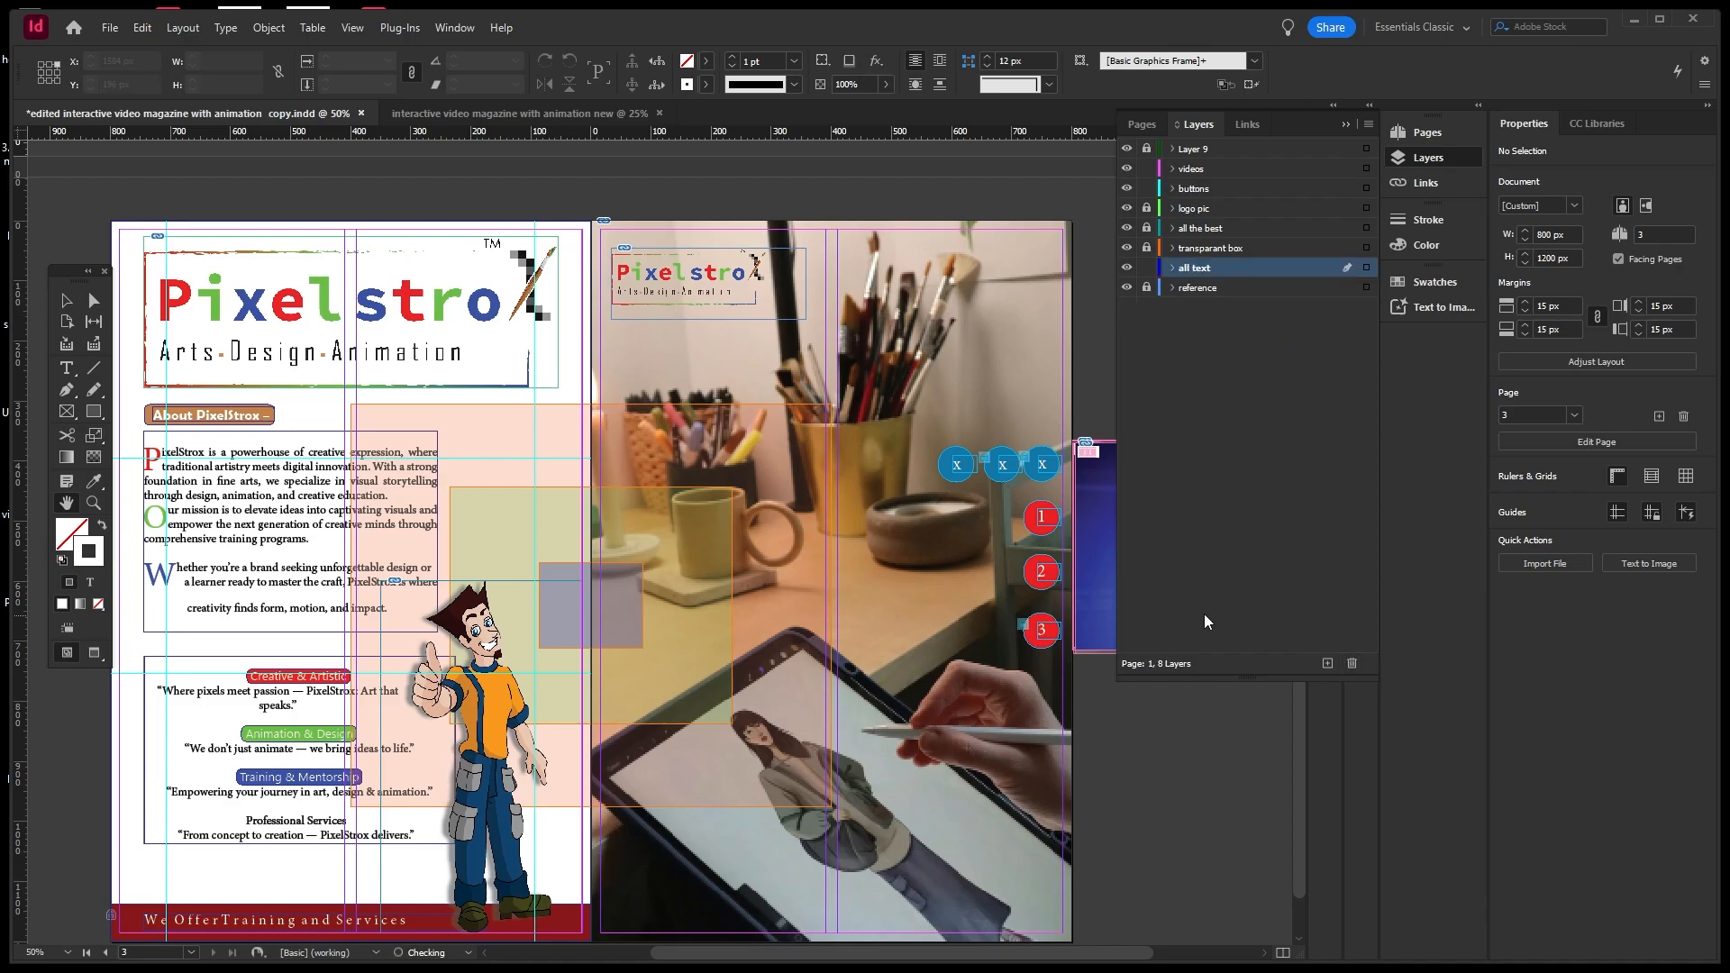
pyautogui.click(1123, 267)
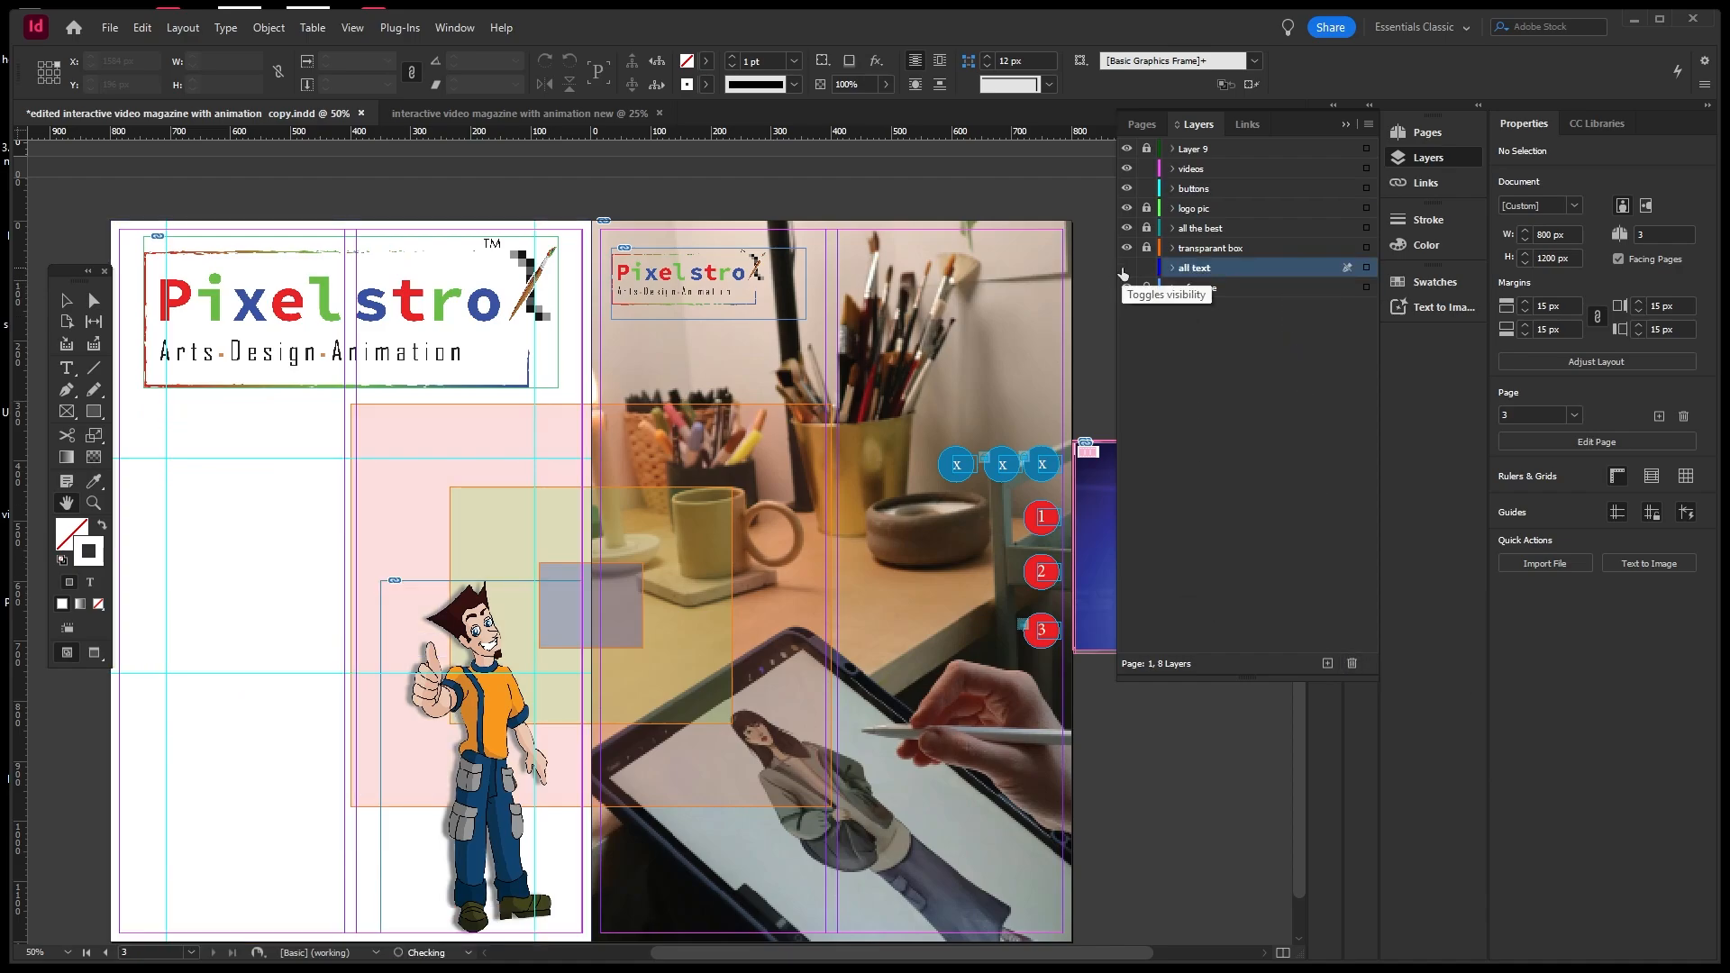
pyautogui.click(1123, 268)
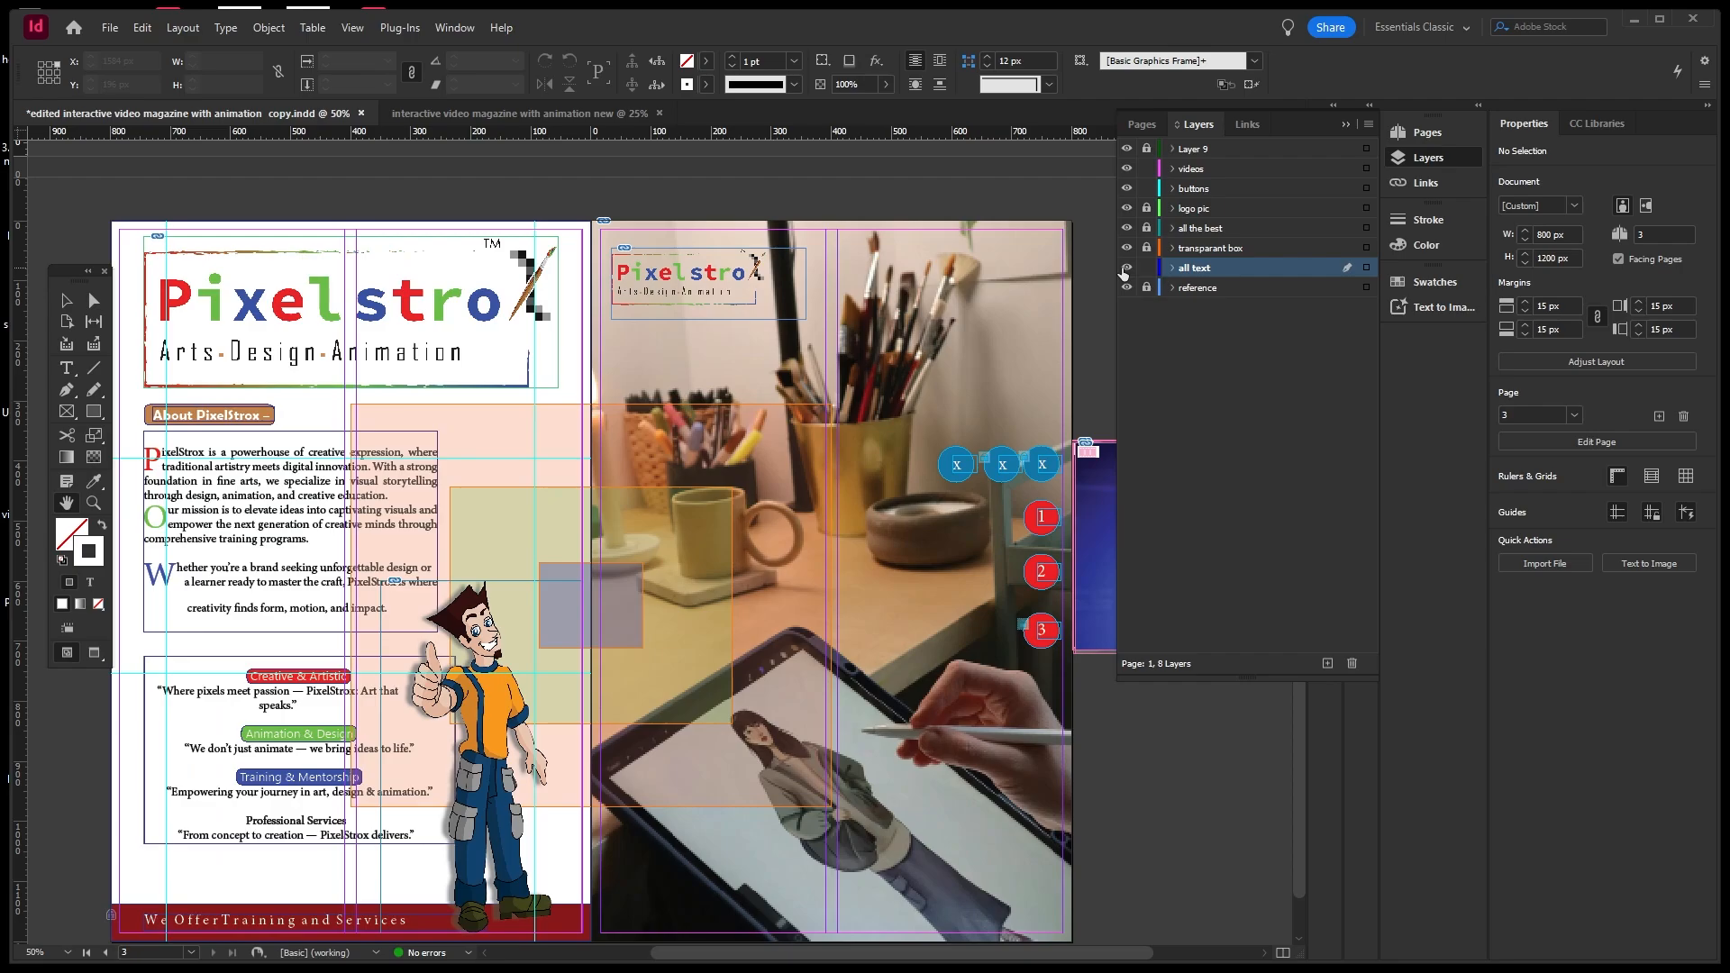
# Hide and show the all text layer once more, leave it visible, and lock it.
pyautogui.click(1124, 267)
pyautogui.click(1124, 267)
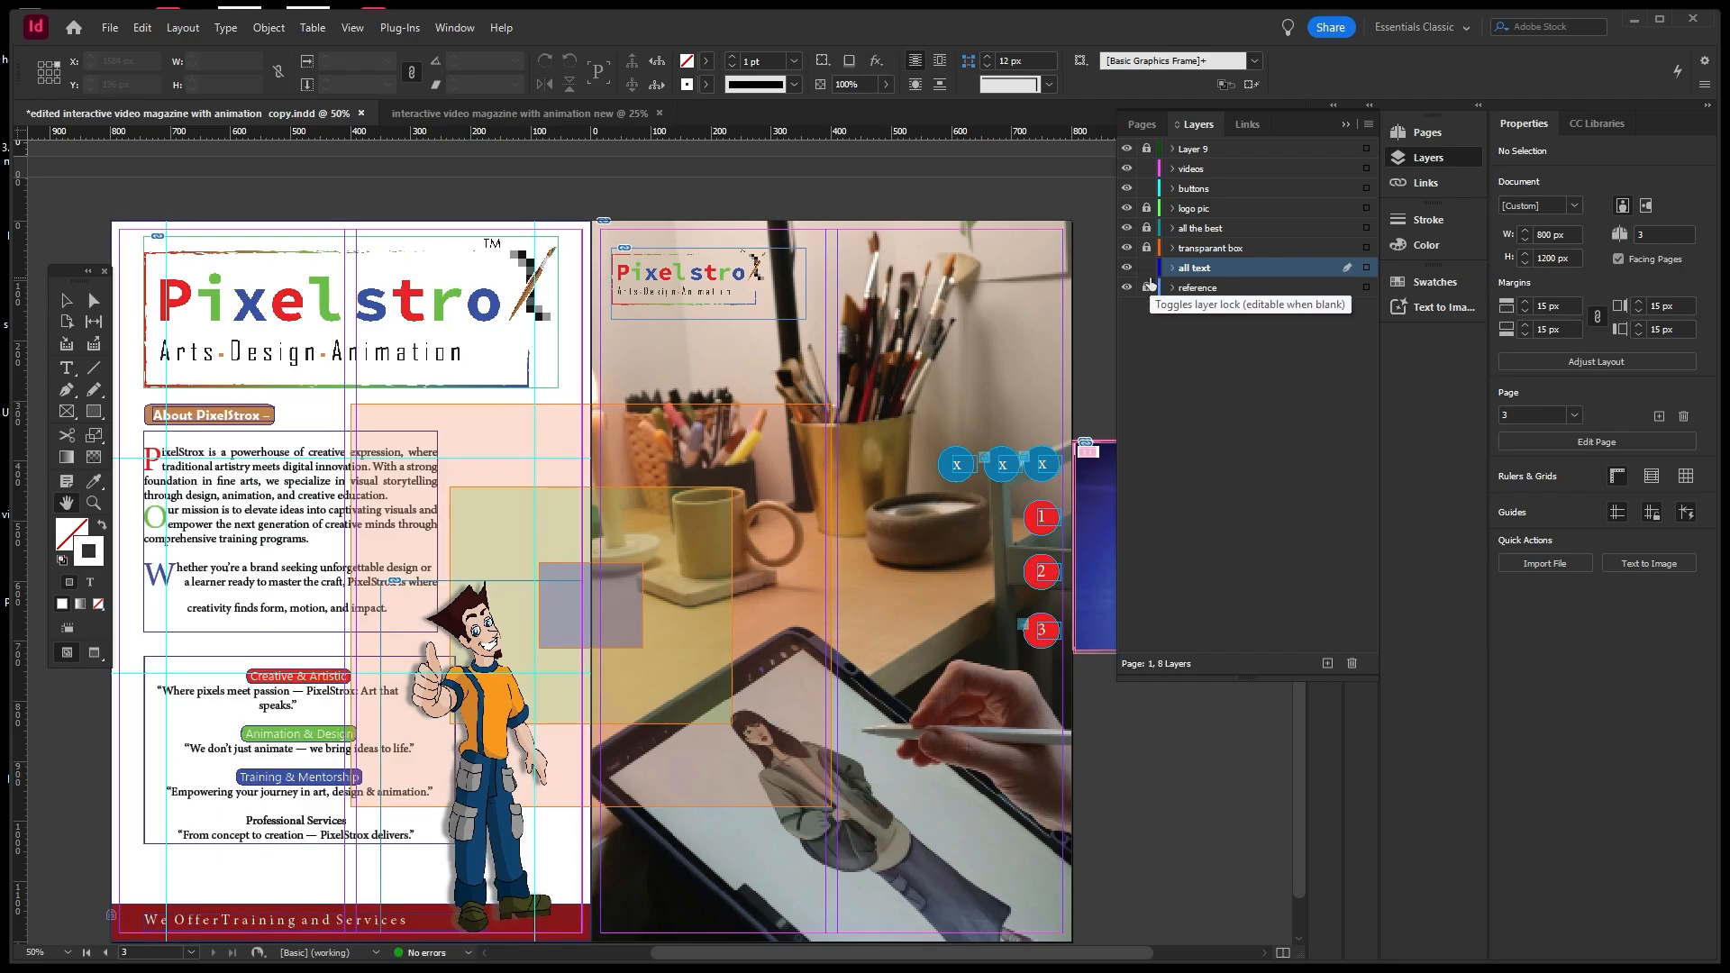
pyautogui.click(1146, 267)
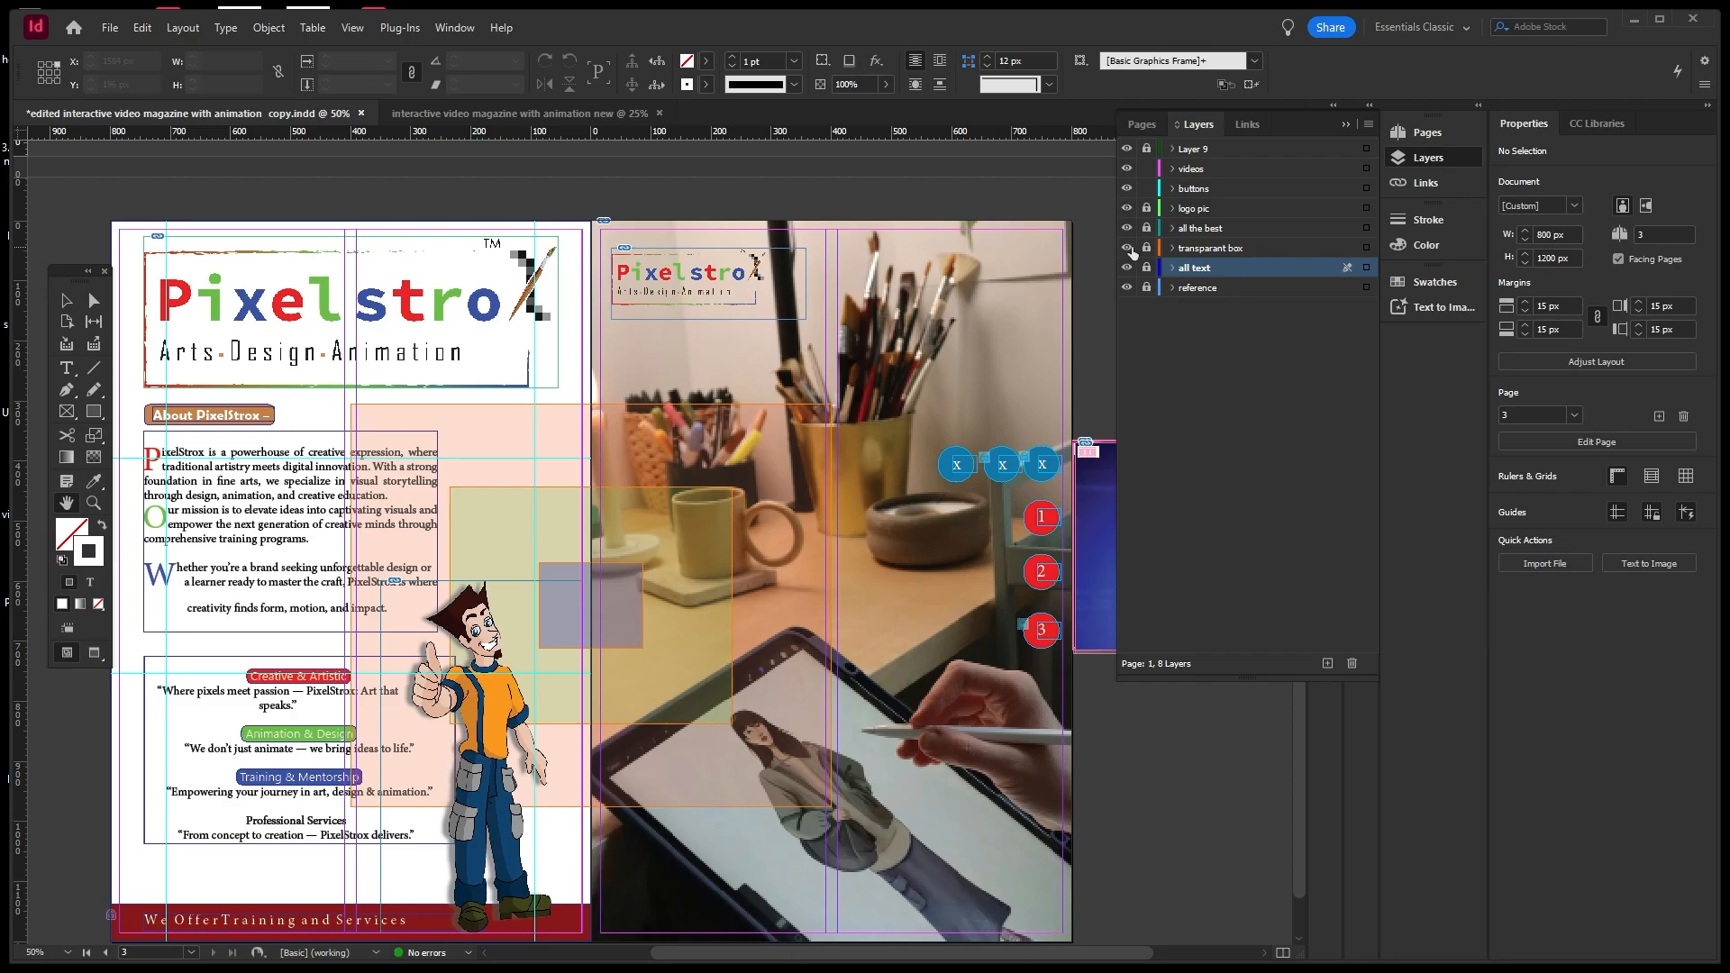
# Hide and show the transparent box layer to check its rectangles, and unlock the layer.
pyautogui.click(1130, 248)
pyautogui.click(1130, 247)
pyautogui.click(1146, 247)
pyautogui.click(1171, 248)
pyautogui.click(1126, 248)
pyautogui.click(1127, 253)
# Hide and show the all the best layer repeatedly to check which artwork it holds, leaving it visible.
pyautogui.click(1126, 227)
pyautogui.click(1126, 228)
pyautogui.click(1127, 230)
pyautogui.click(1127, 230)
pyautogui.click(1127, 228)
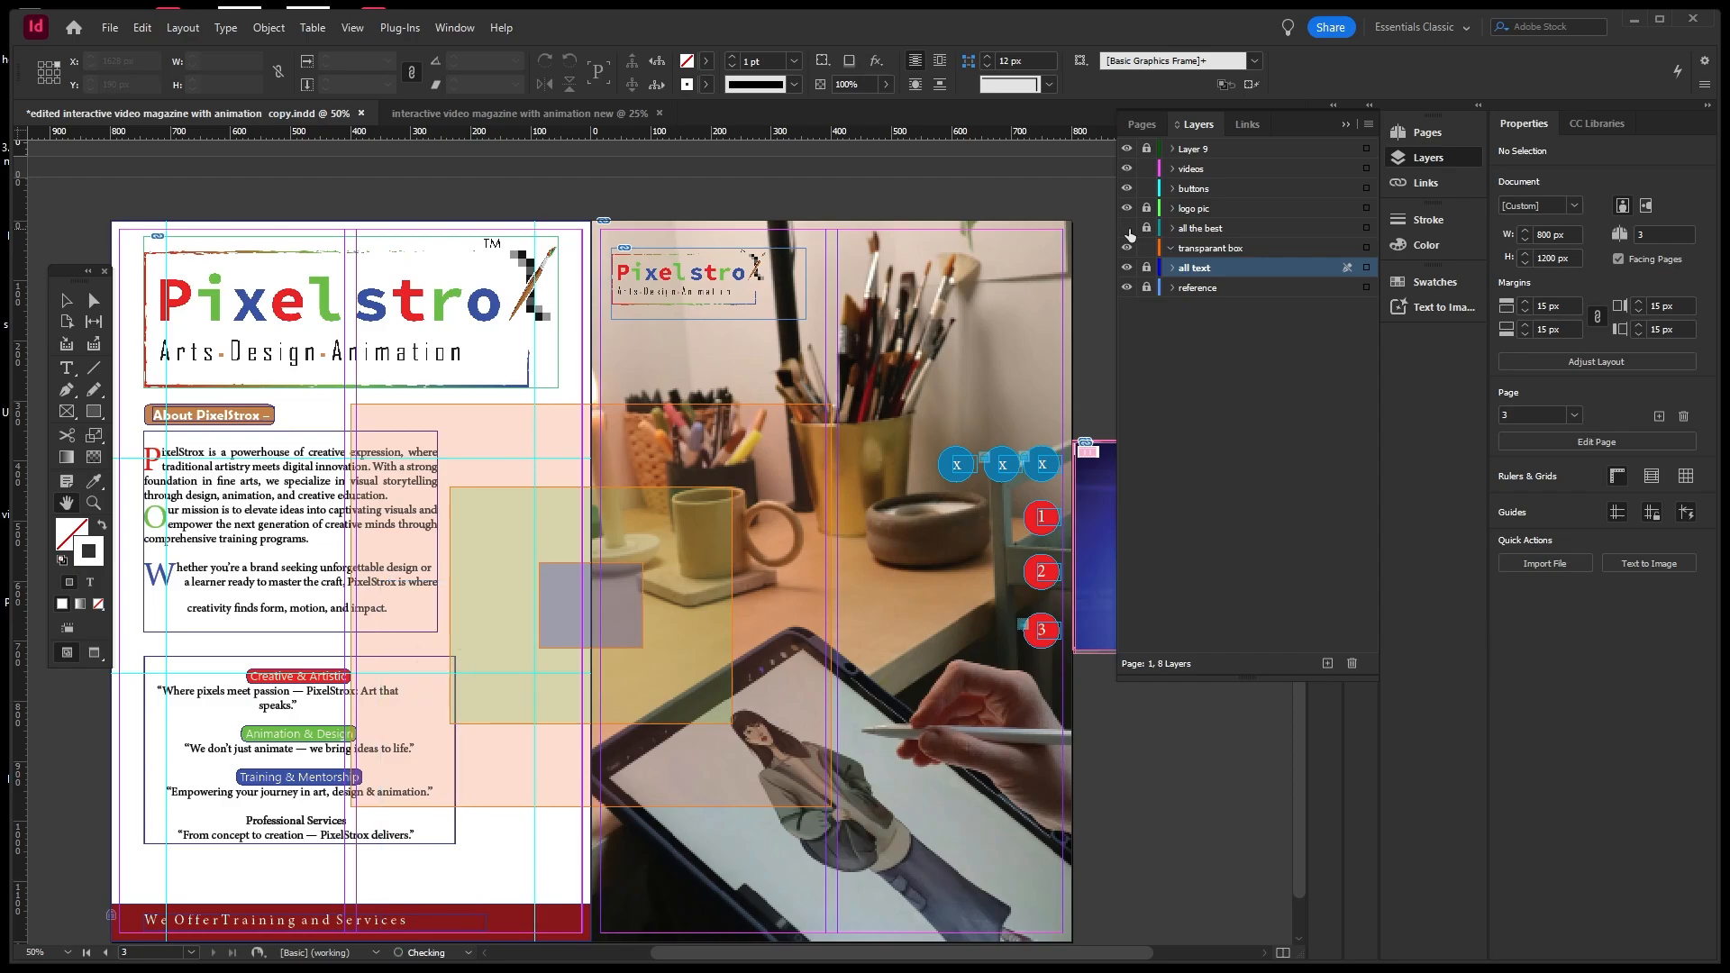
pyautogui.click(1126, 229)
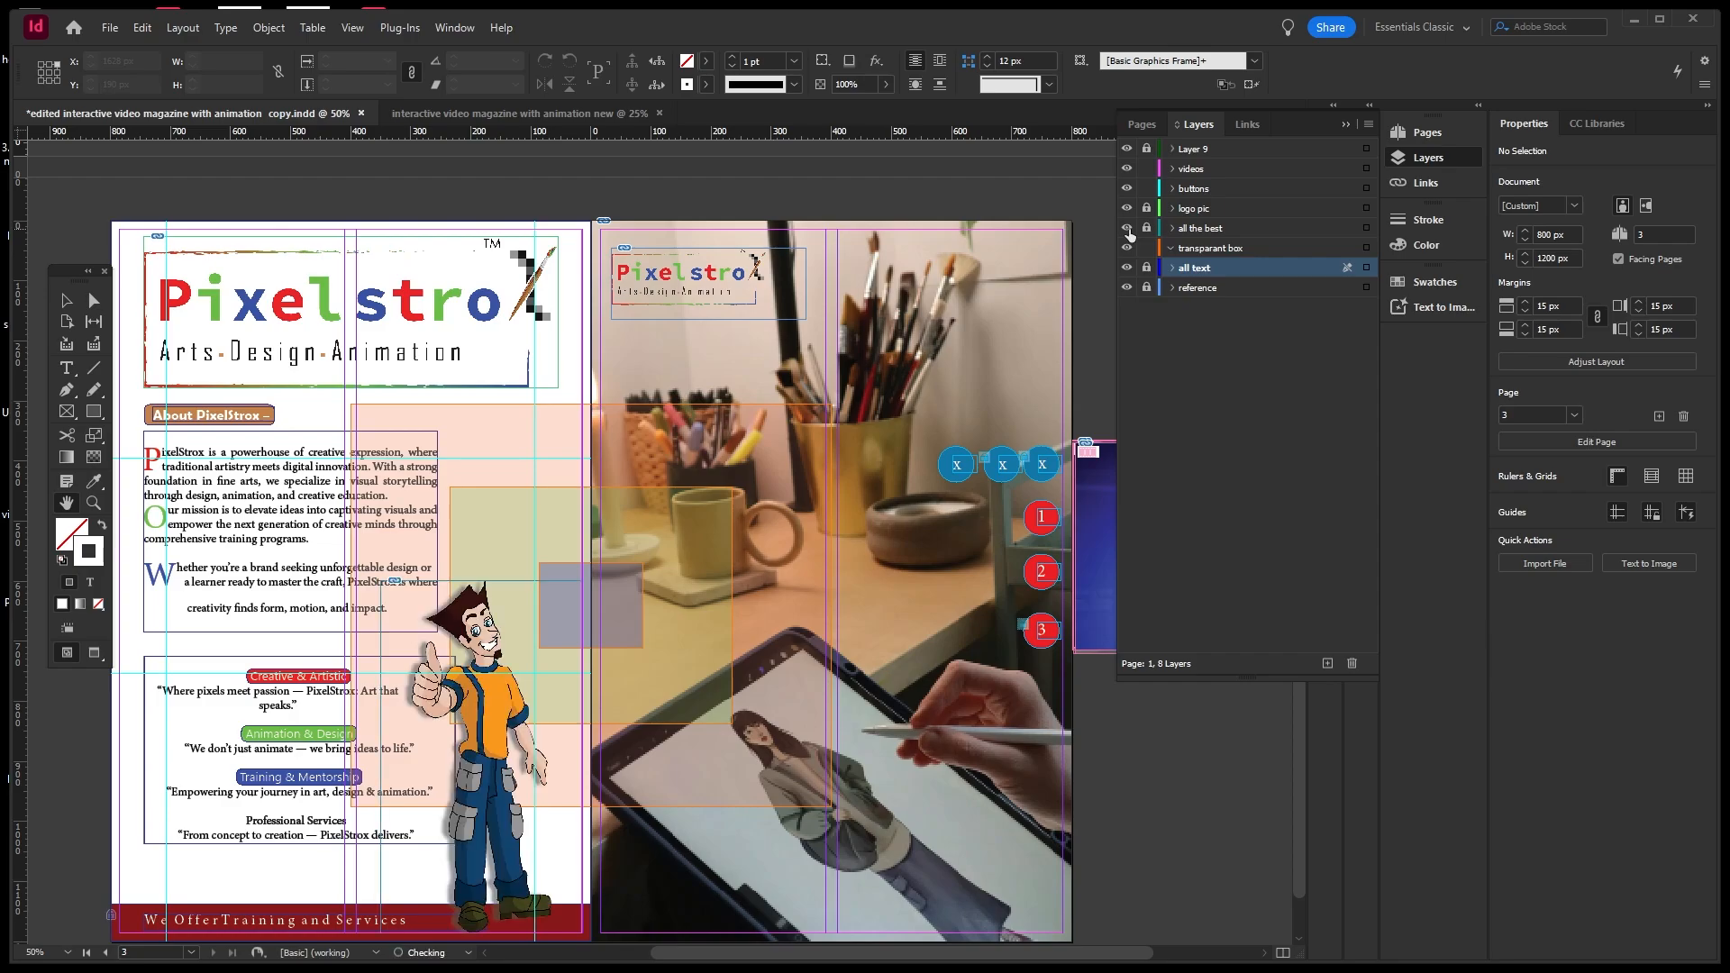
pyautogui.click(1127, 229)
pyautogui.click(1127, 228)
pyautogui.click(1127, 229)
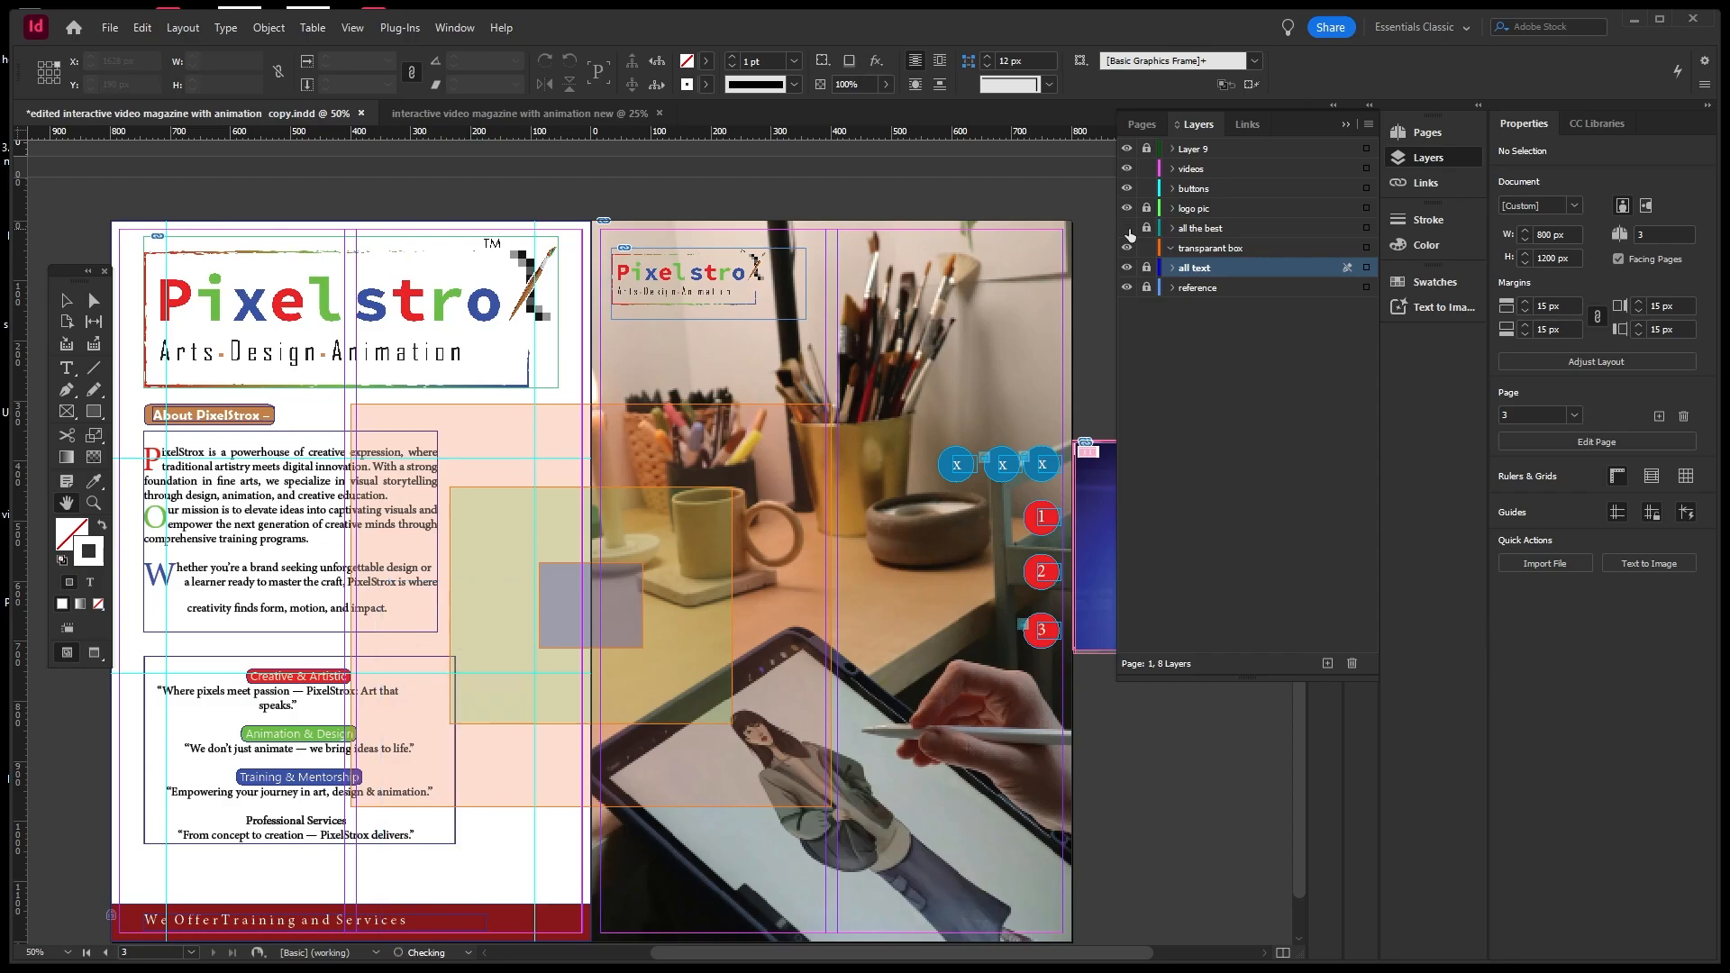
pyautogui.click(1127, 228)
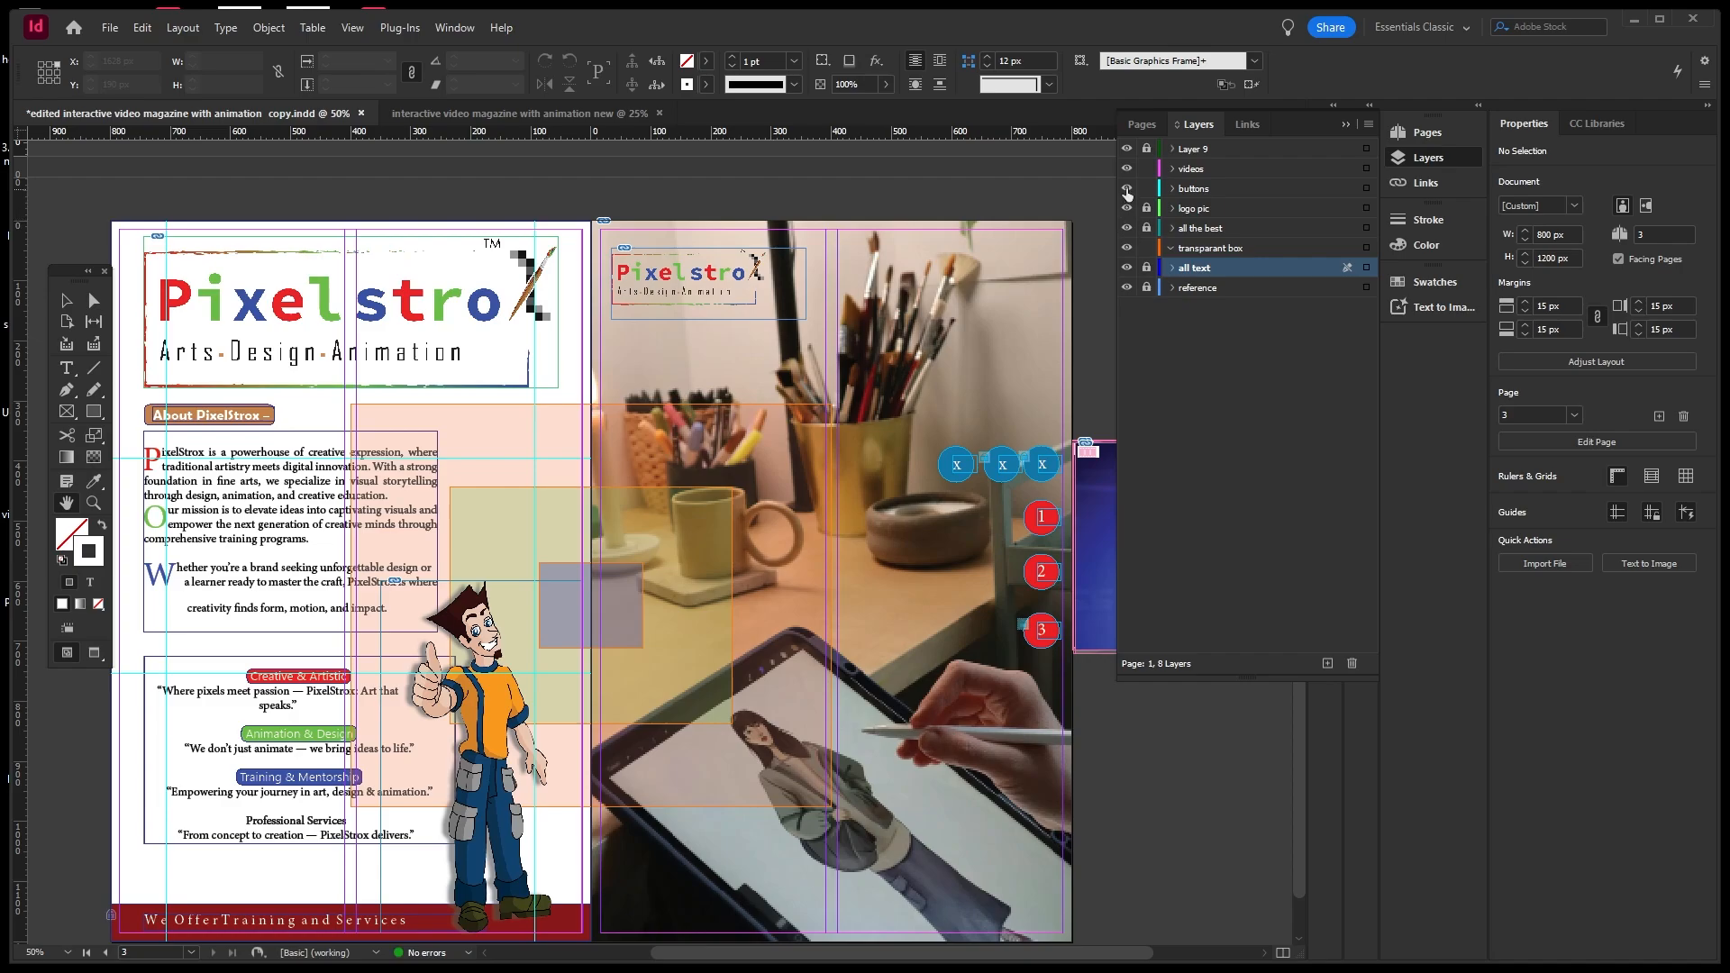
# Hide and show the buttons layer and the videos layer to check their contents, leaving both visible.
pyautogui.click(1126, 188)
pyautogui.click(1126, 188)
pyautogui.moveTo(993, 301); pyautogui.dragTo(817, 298)
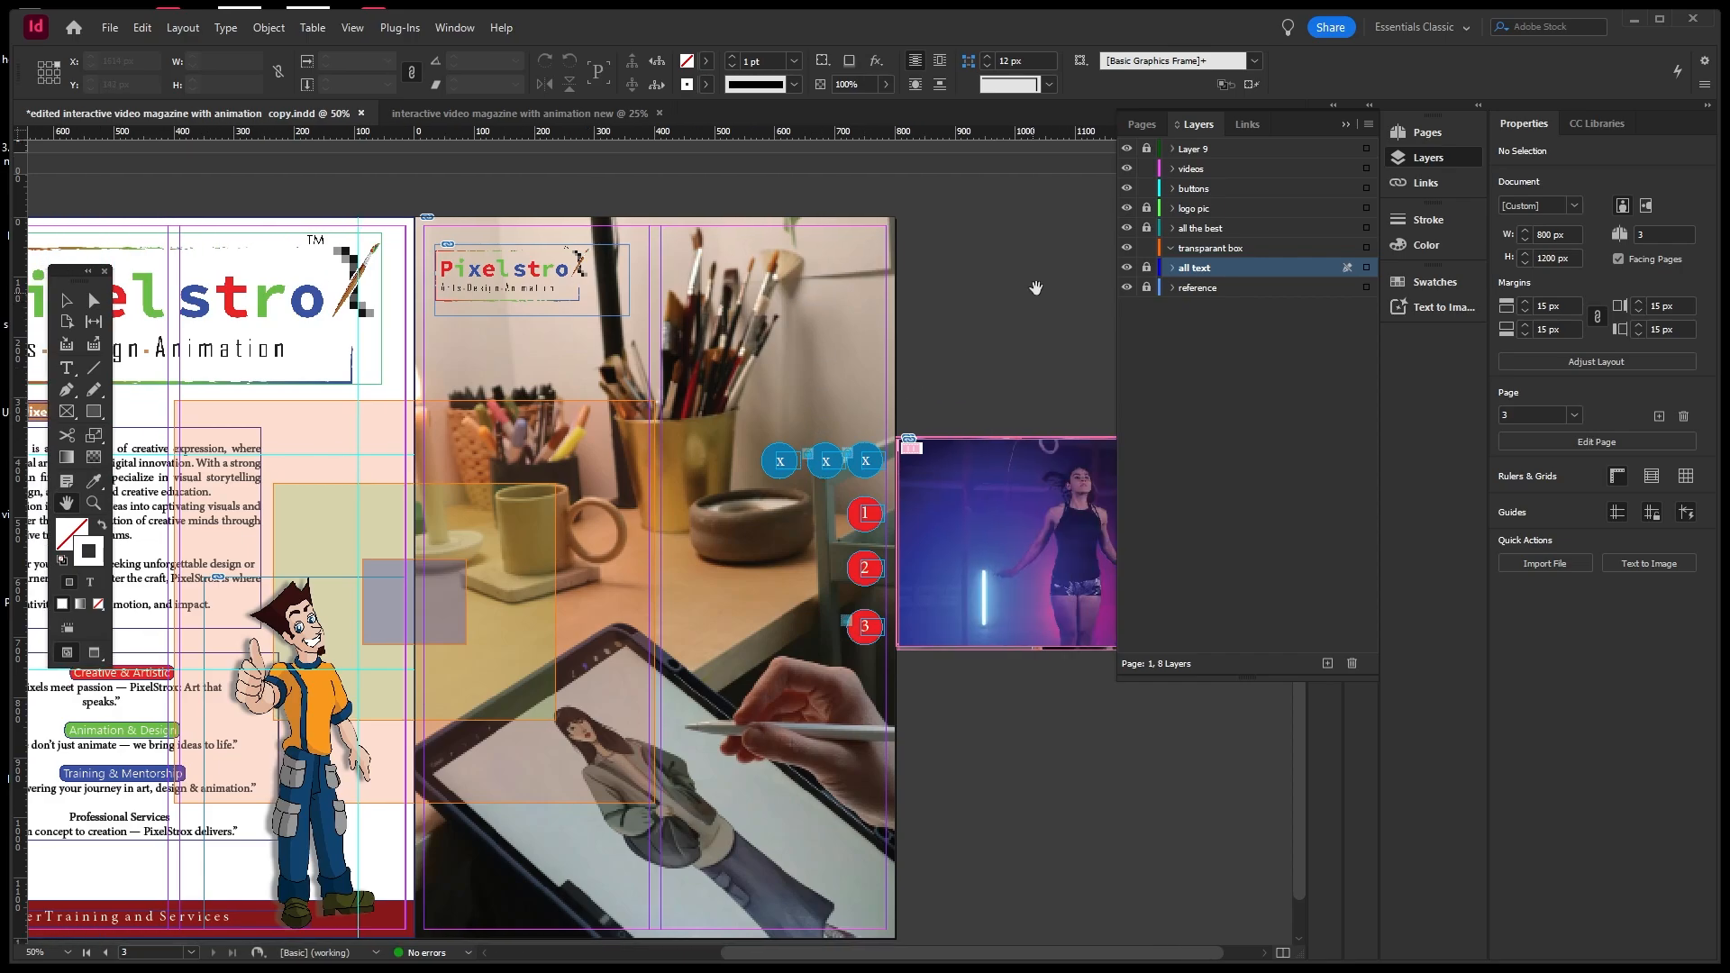
pyautogui.click(1126, 189)
pyautogui.click(1126, 188)
pyautogui.click(1127, 188)
pyautogui.click(1127, 188)
pyautogui.click(1126, 170)
pyautogui.click(1126, 171)
# Select the red number 1 button on page 3 and review the open and closed items in the buttons layer.
pyautogui.click(70, 301)
pyautogui.click(865, 514)
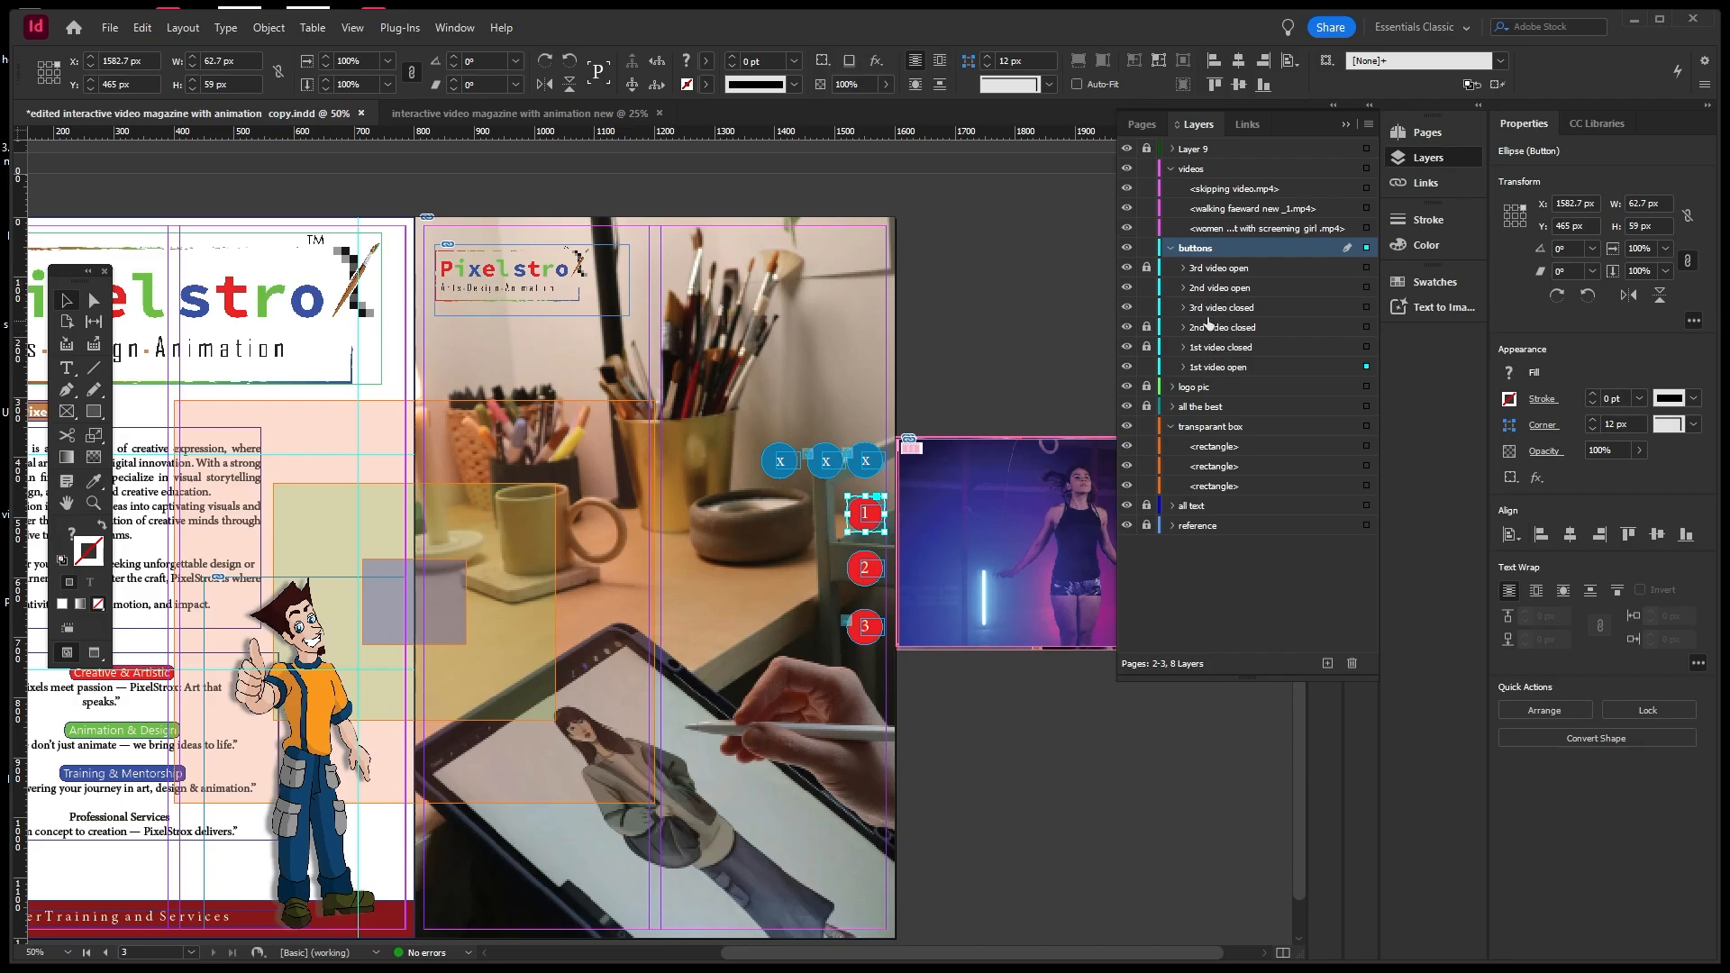
pyautogui.click(1171, 248)
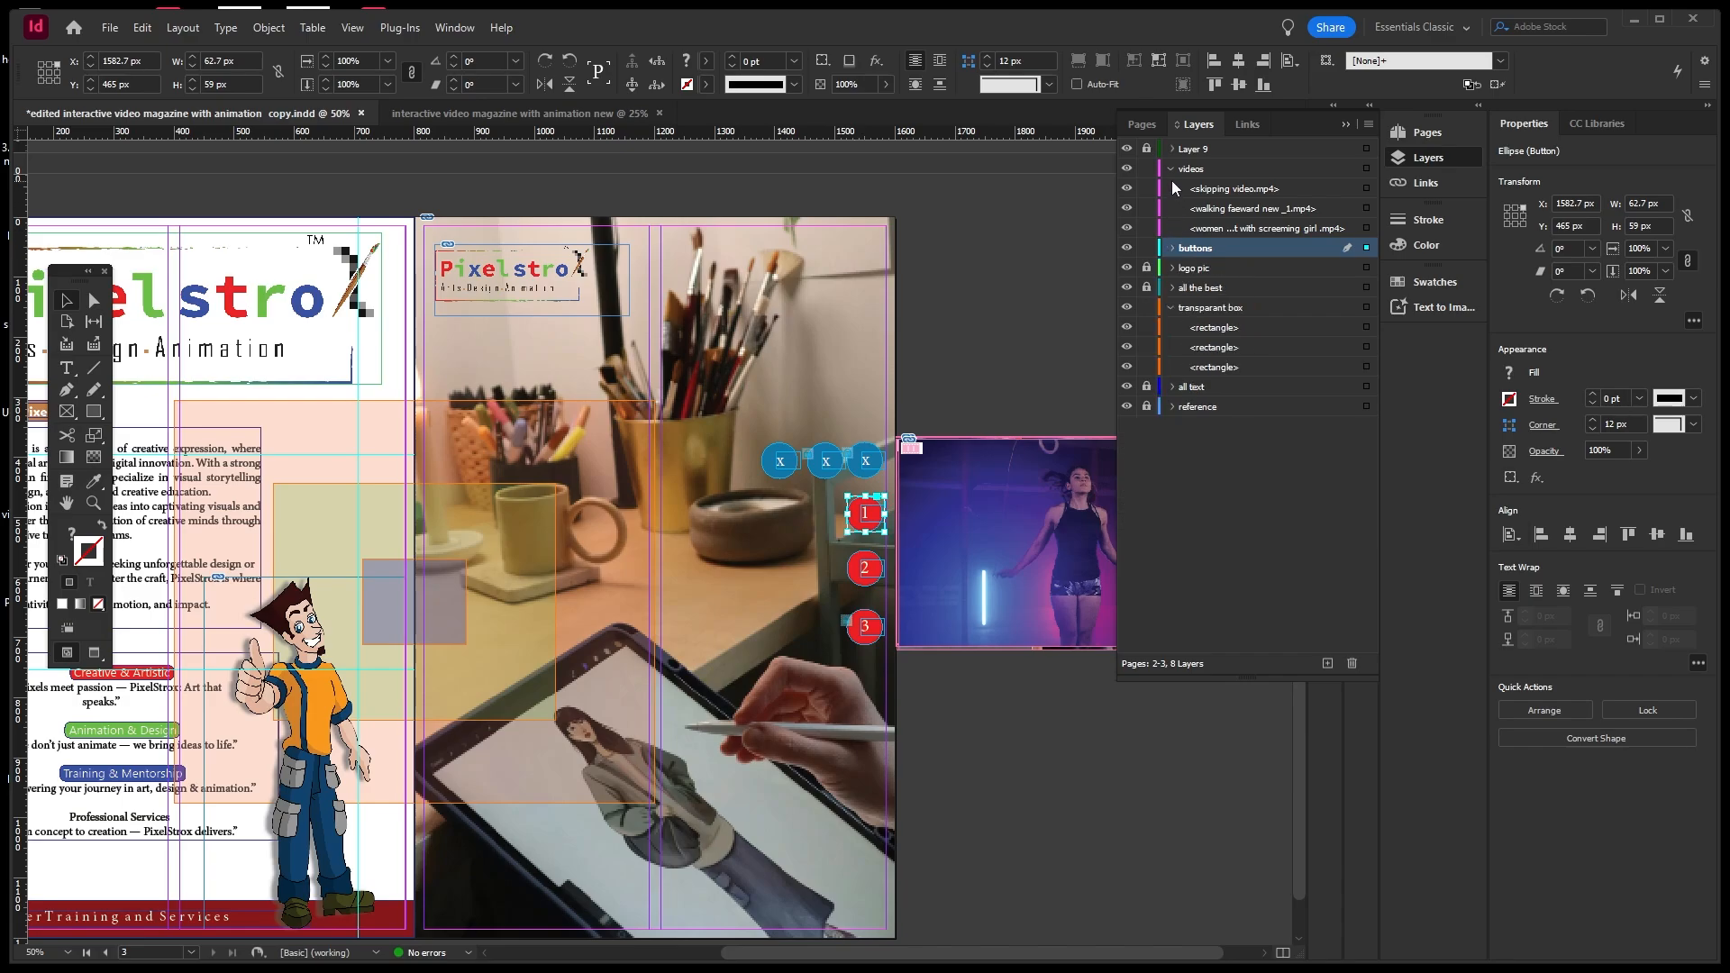
# Select the skipping video and hide and show the individual clips in the videos layer to examine how they are stacked.
pyautogui.click(989, 446)
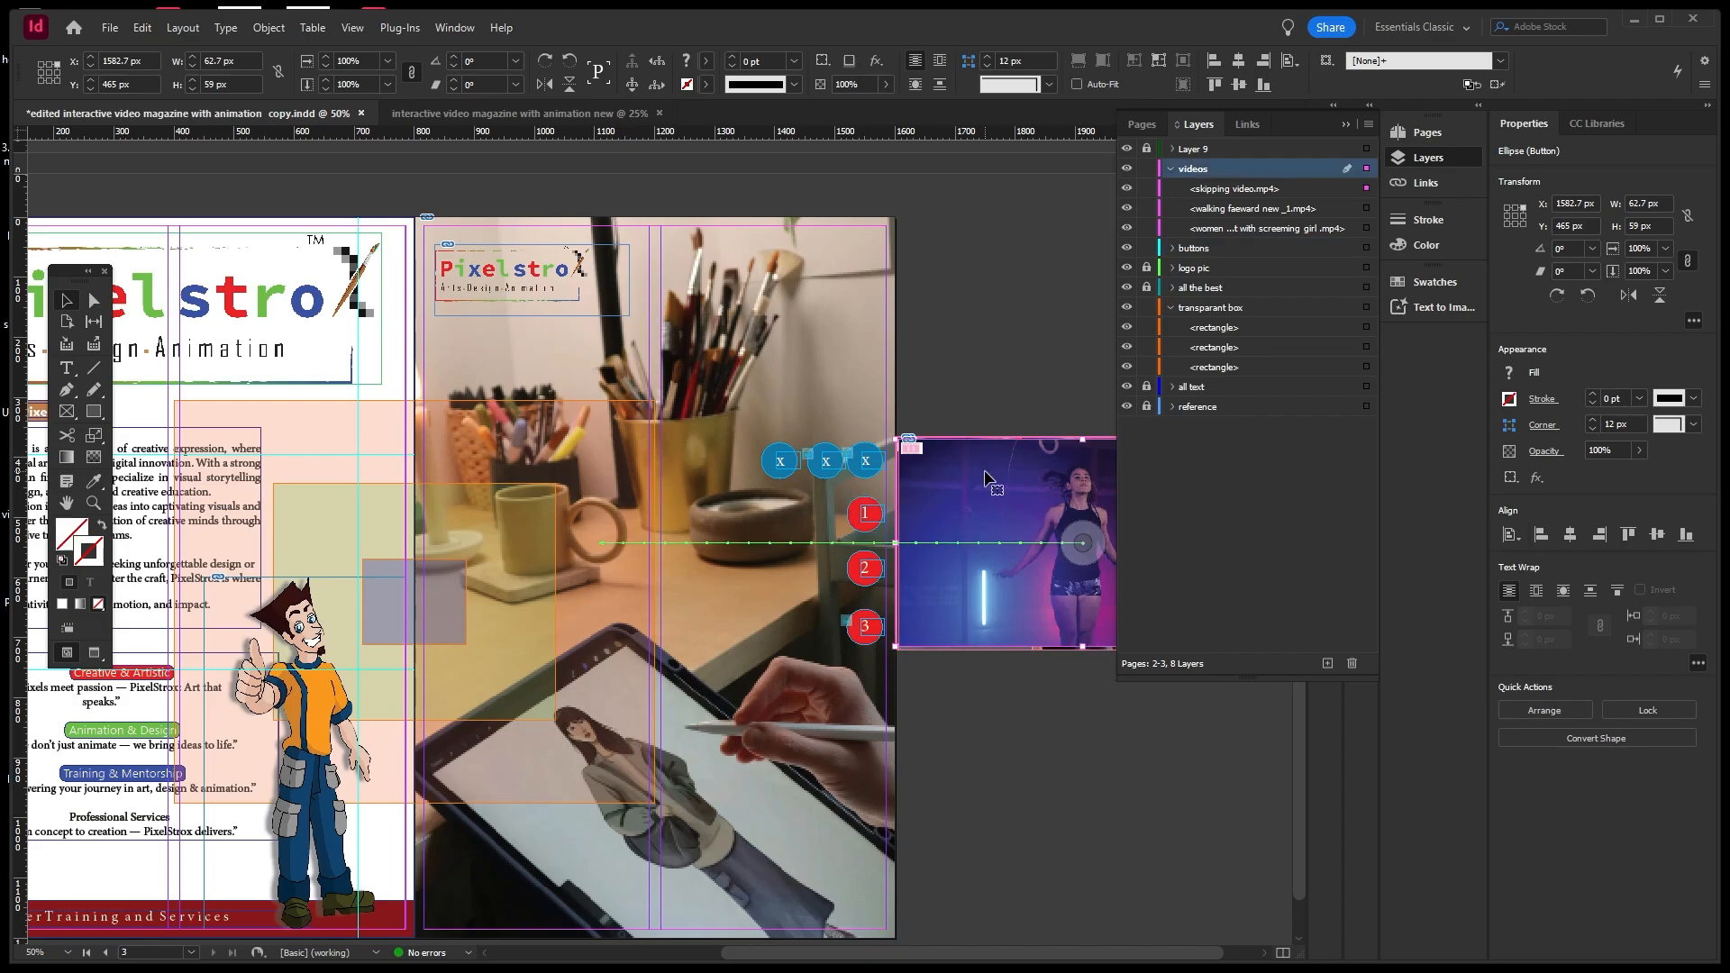
pyautogui.click(1126, 190)
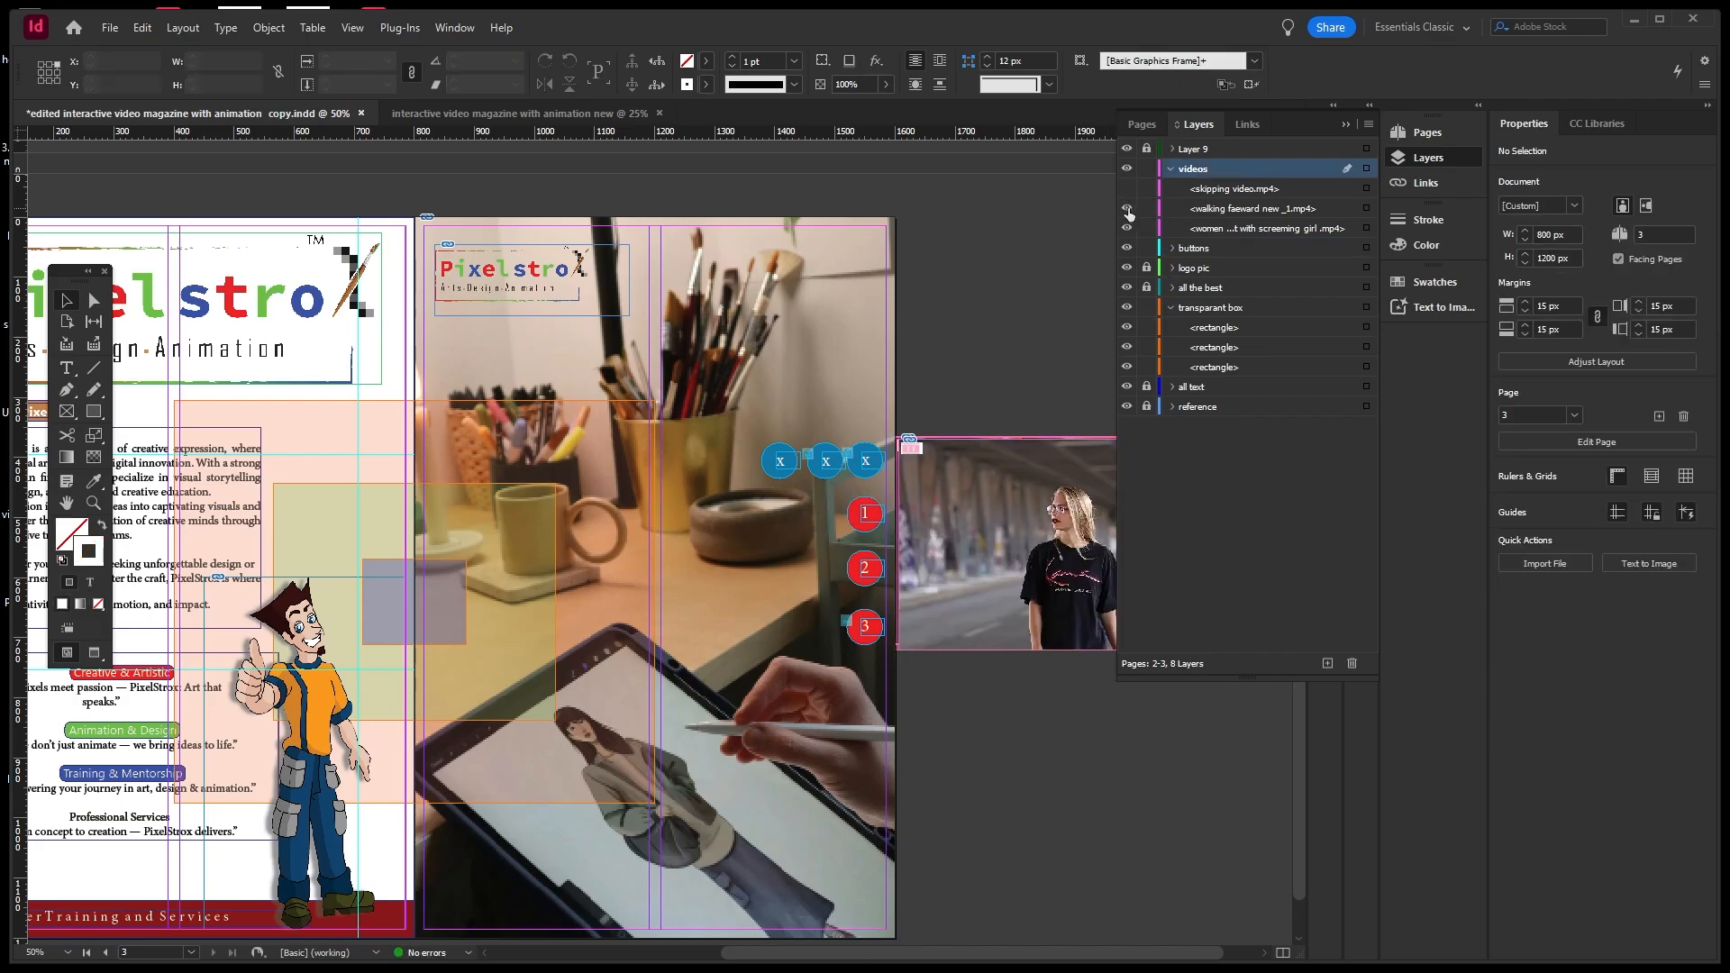
pyautogui.click(1127, 209)
pyautogui.click(1127, 208)
pyautogui.click(1127, 188)
pyautogui.click(1128, 191)
pyautogui.click(1129, 192)
pyautogui.click(1130, 192)
pyautogui.click(1129, 192)
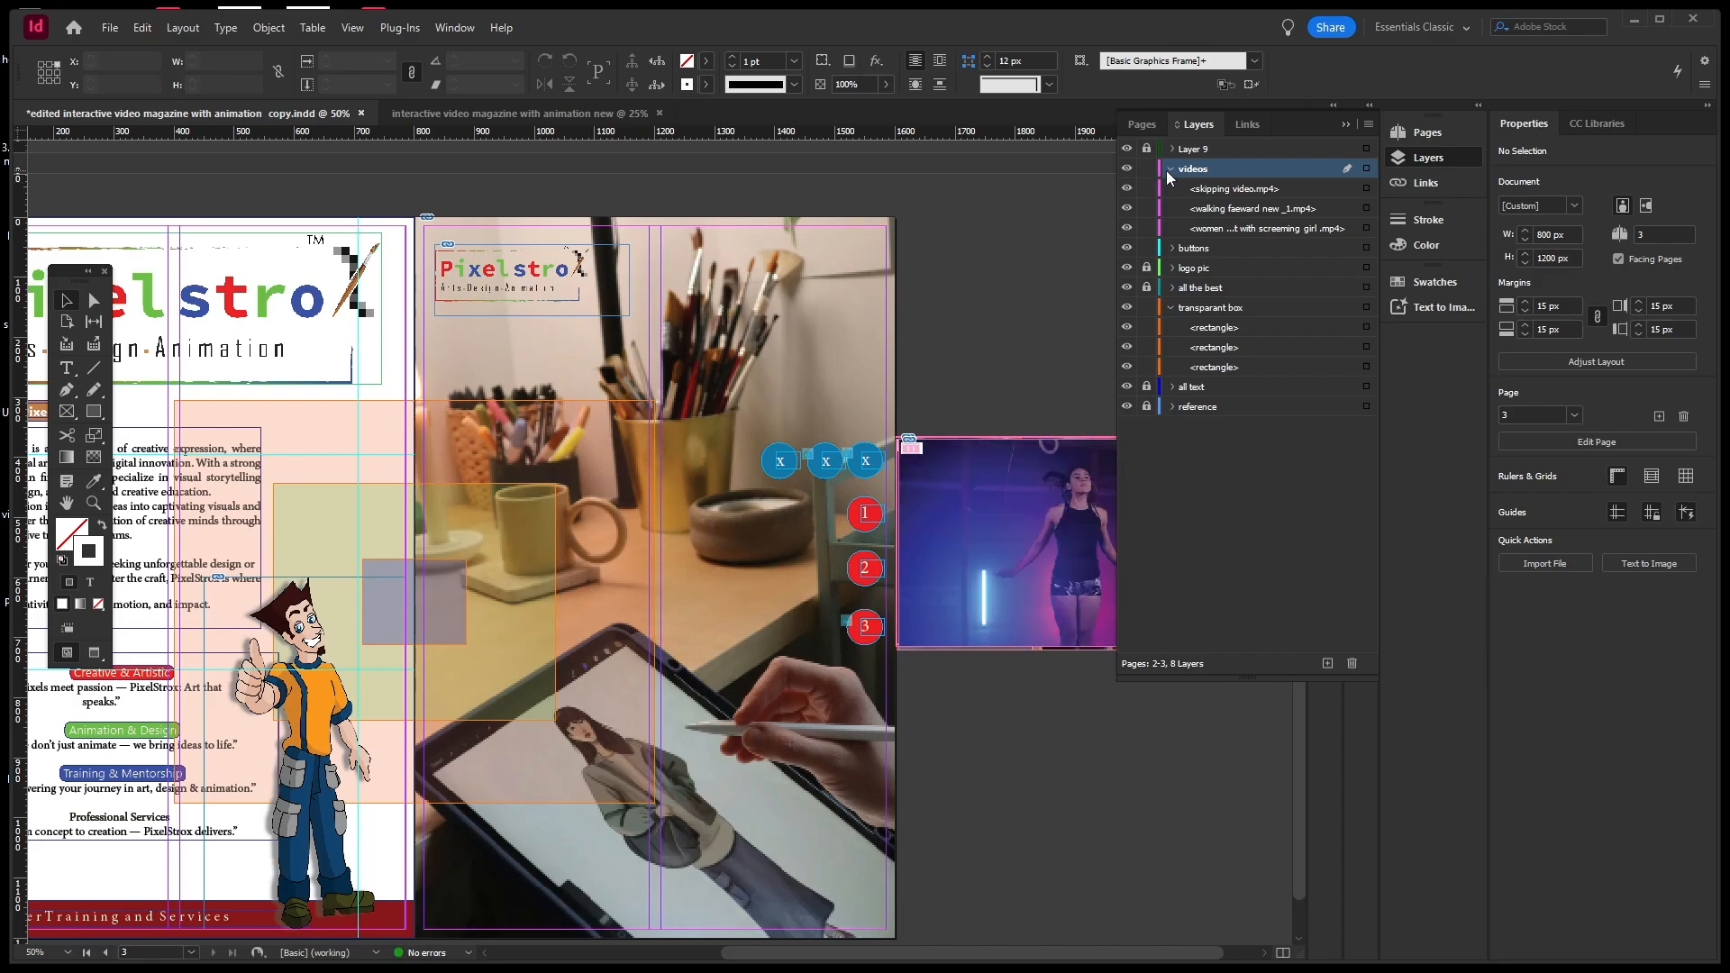
pyautogui.click(1170, 170)
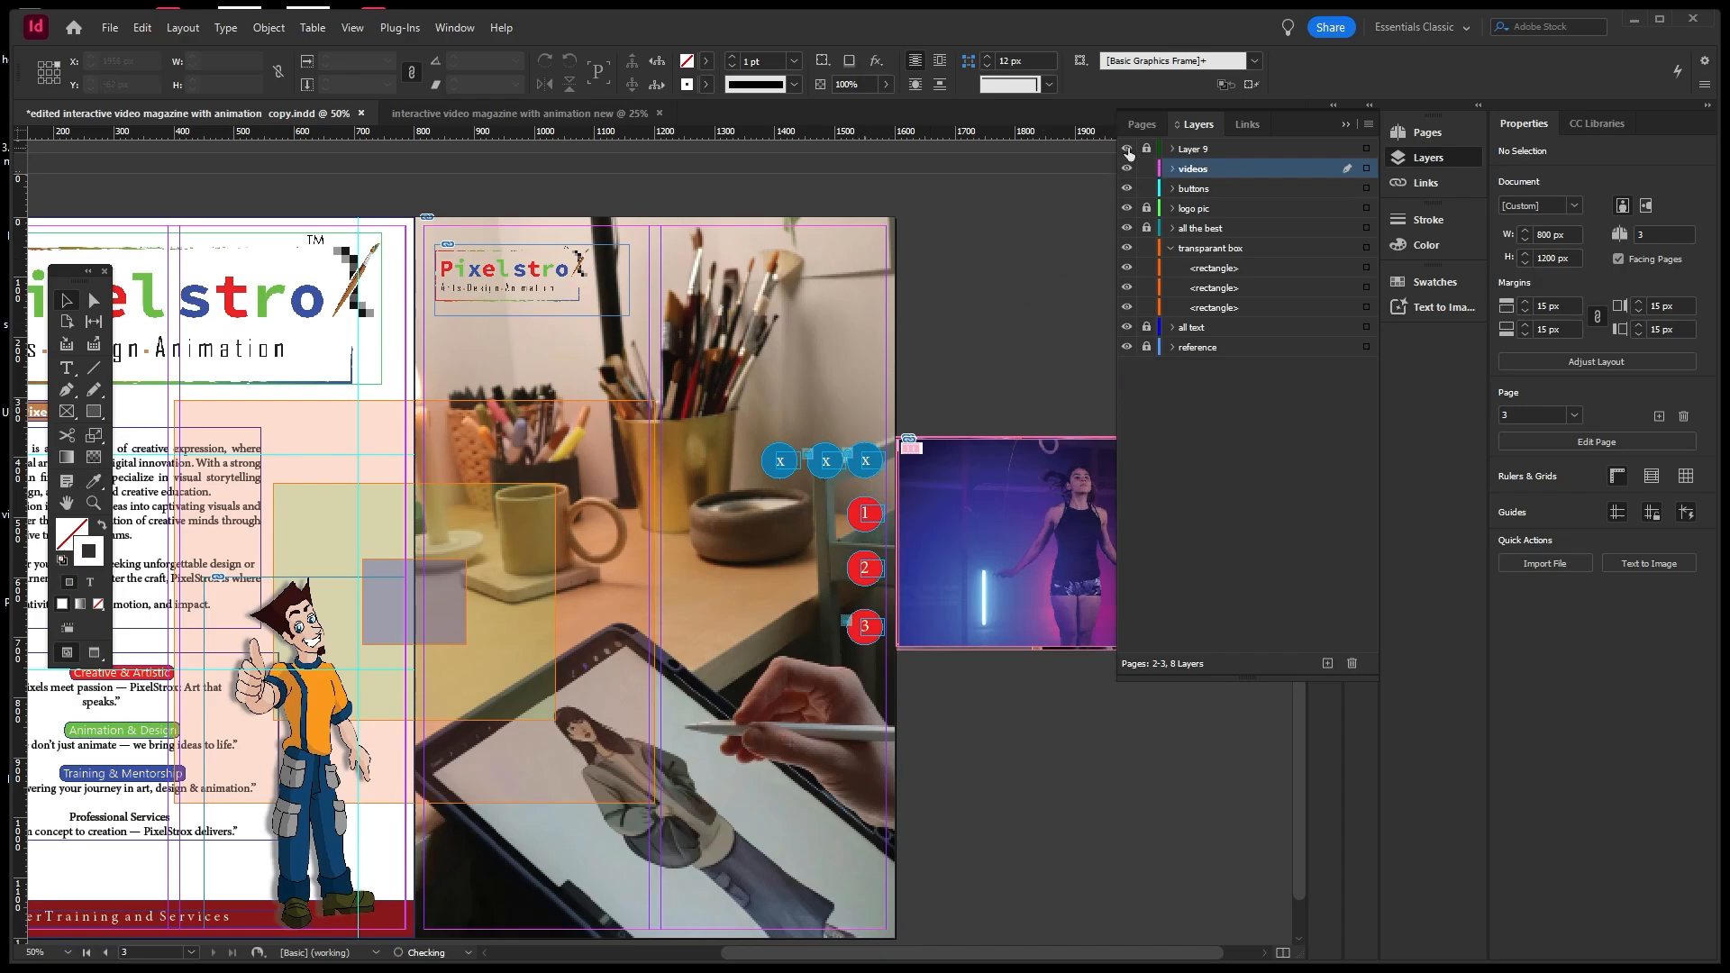
# Examine the finished spread of pages 2-3 and compare it with the blank spread in the new document.
pyautogui.hotkey('ctrl', '-')
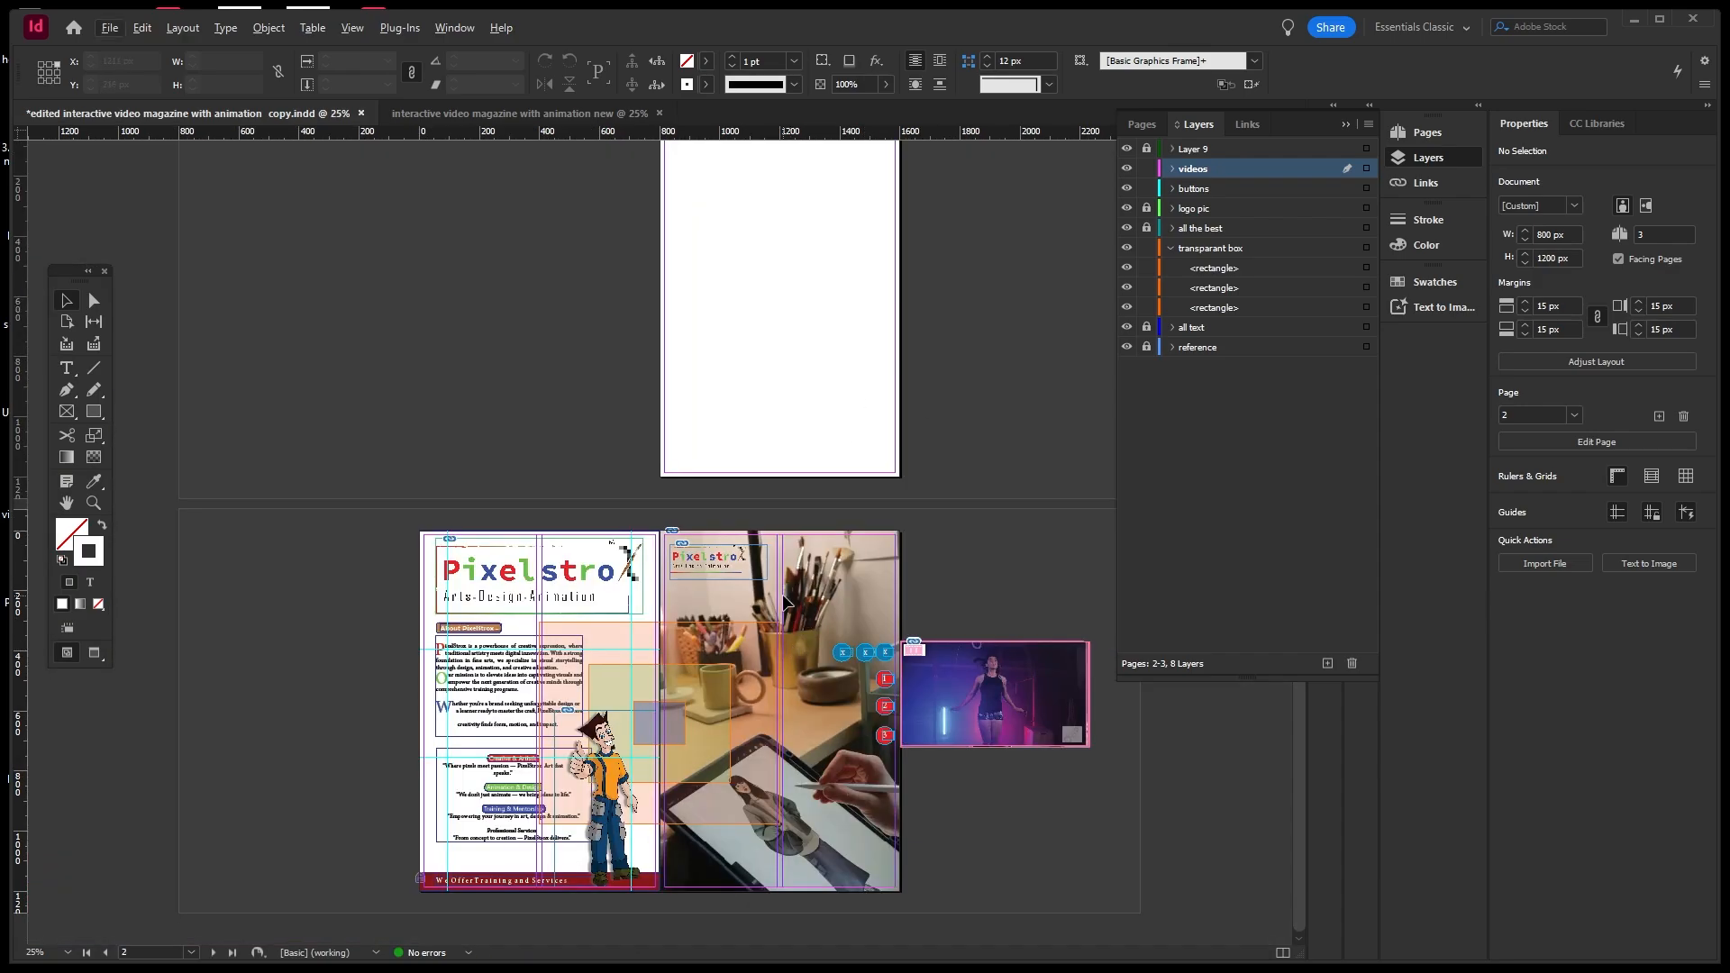
pyautogui.hotkey('alt', 'h')
pyautogui.press('Escape')
pyautogui.press('h')
pyautogui.hotkey('ctrl', '=')
pyautogui.moveTo(409, 557); pyautogui.dragTo(405, 536)
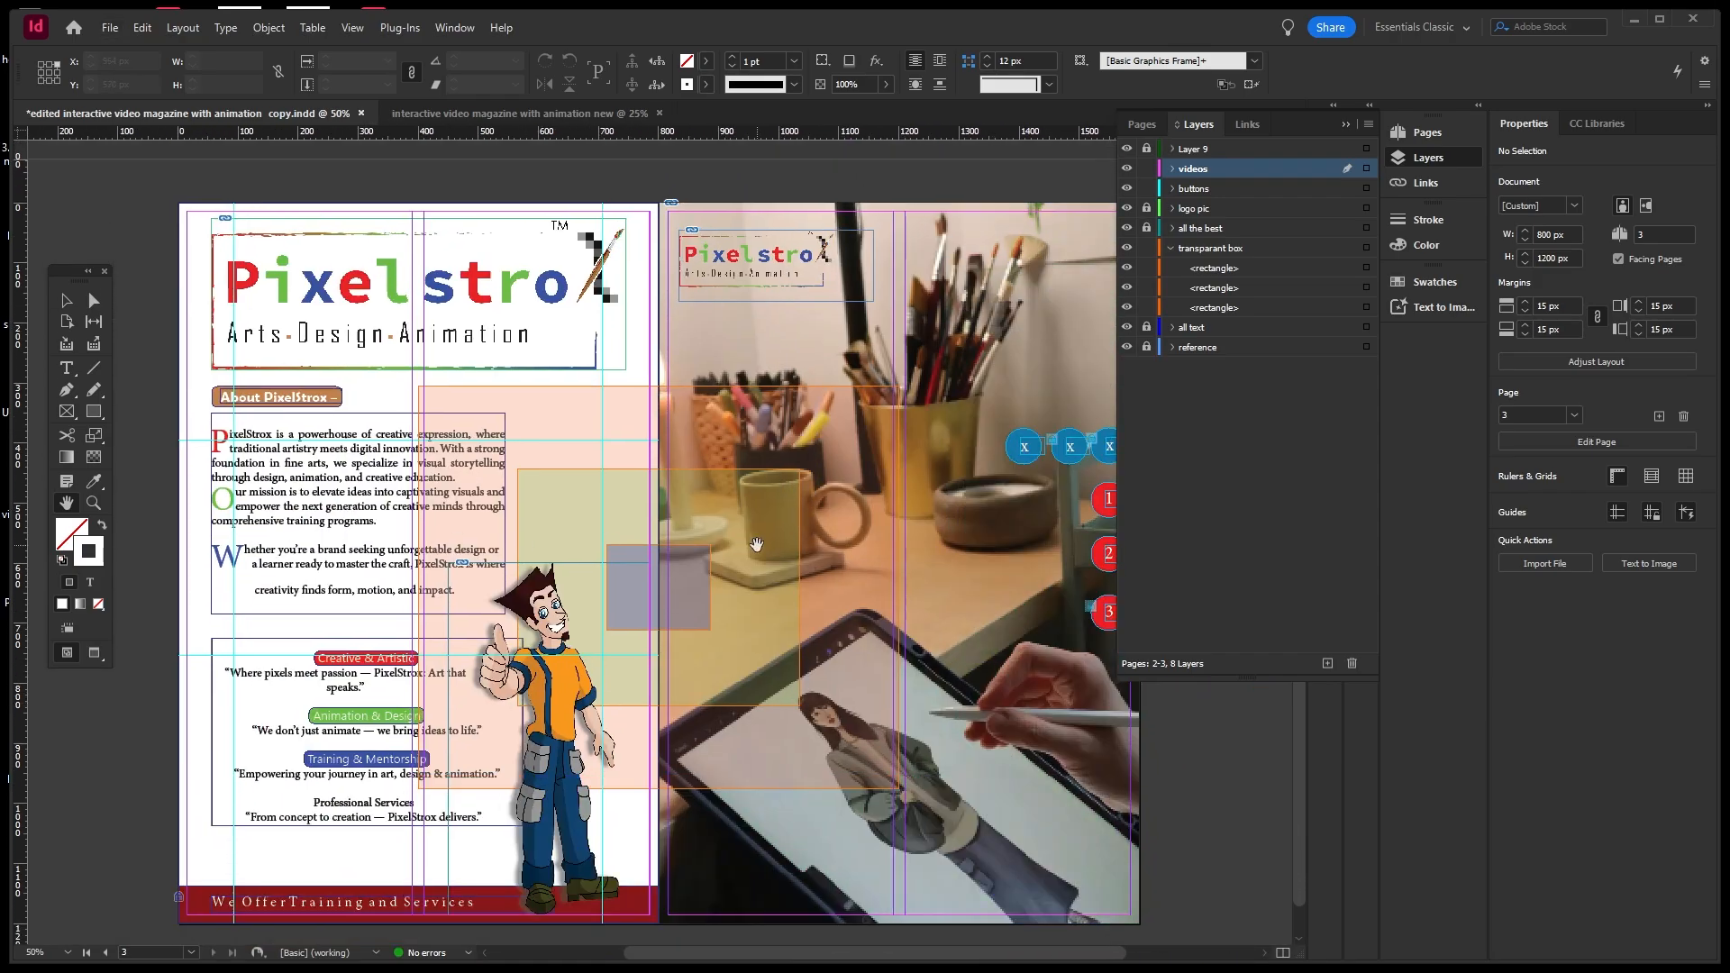
pyautogui.moveTo(757, 546); pyautogui.dragTo(621, 571)
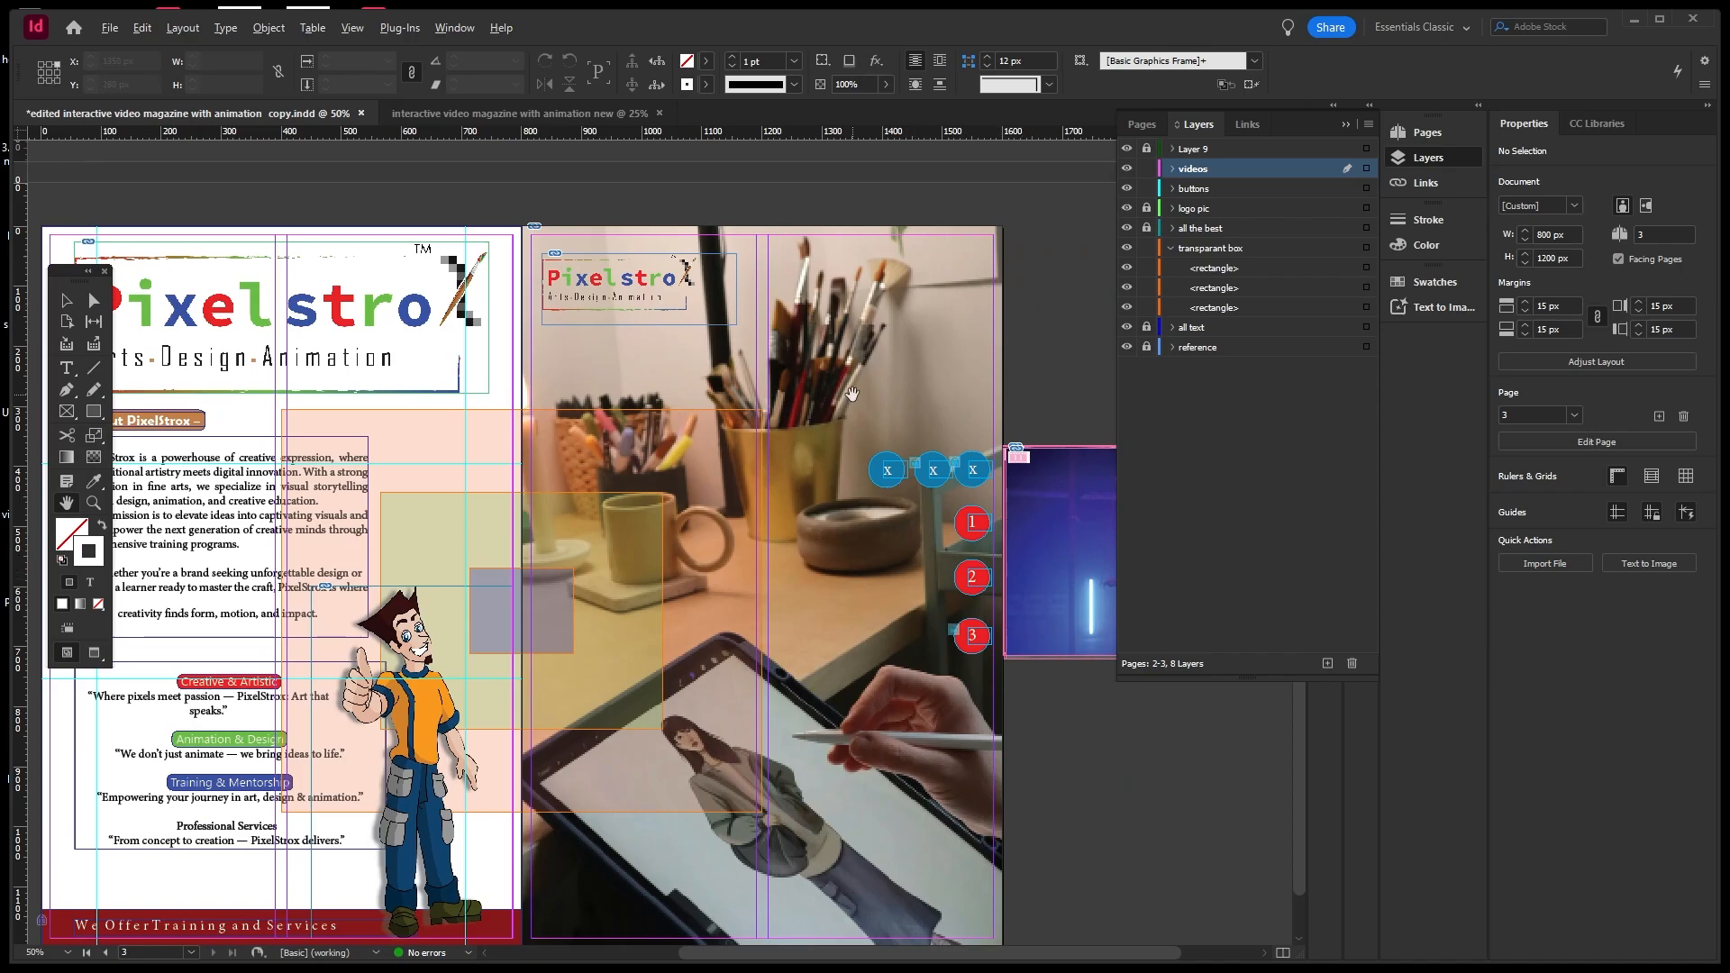
pyautogui.hotkey('ctrl', '-')
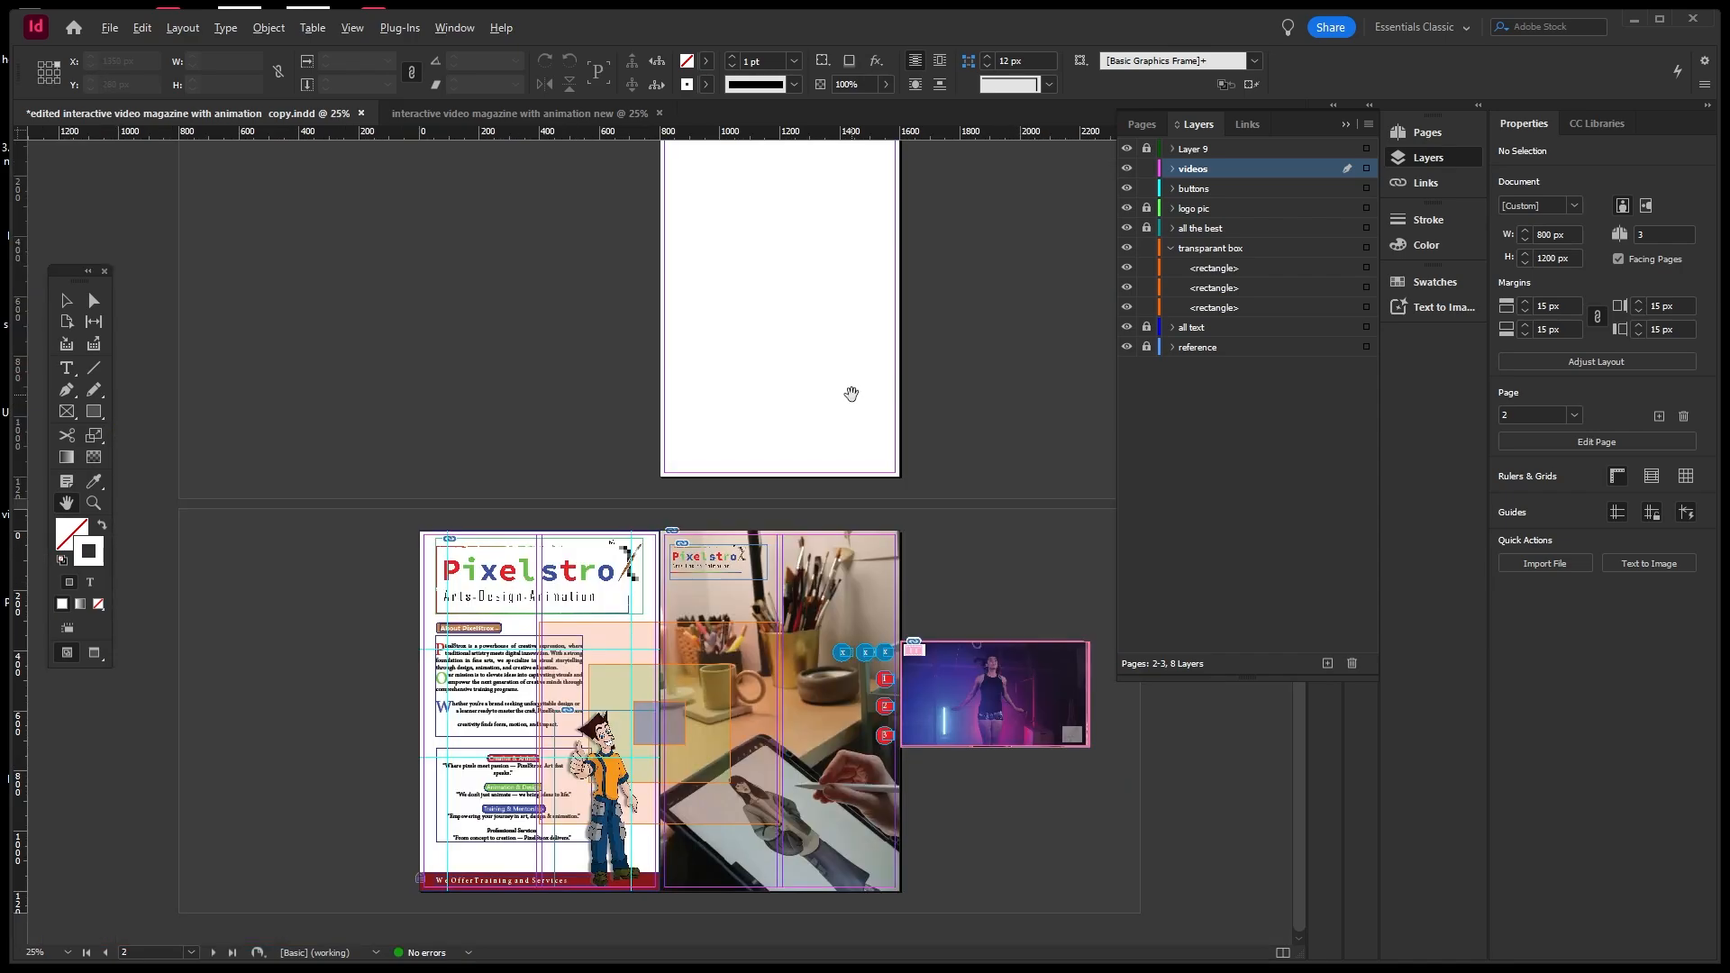
pyautogui.click(520, 120)
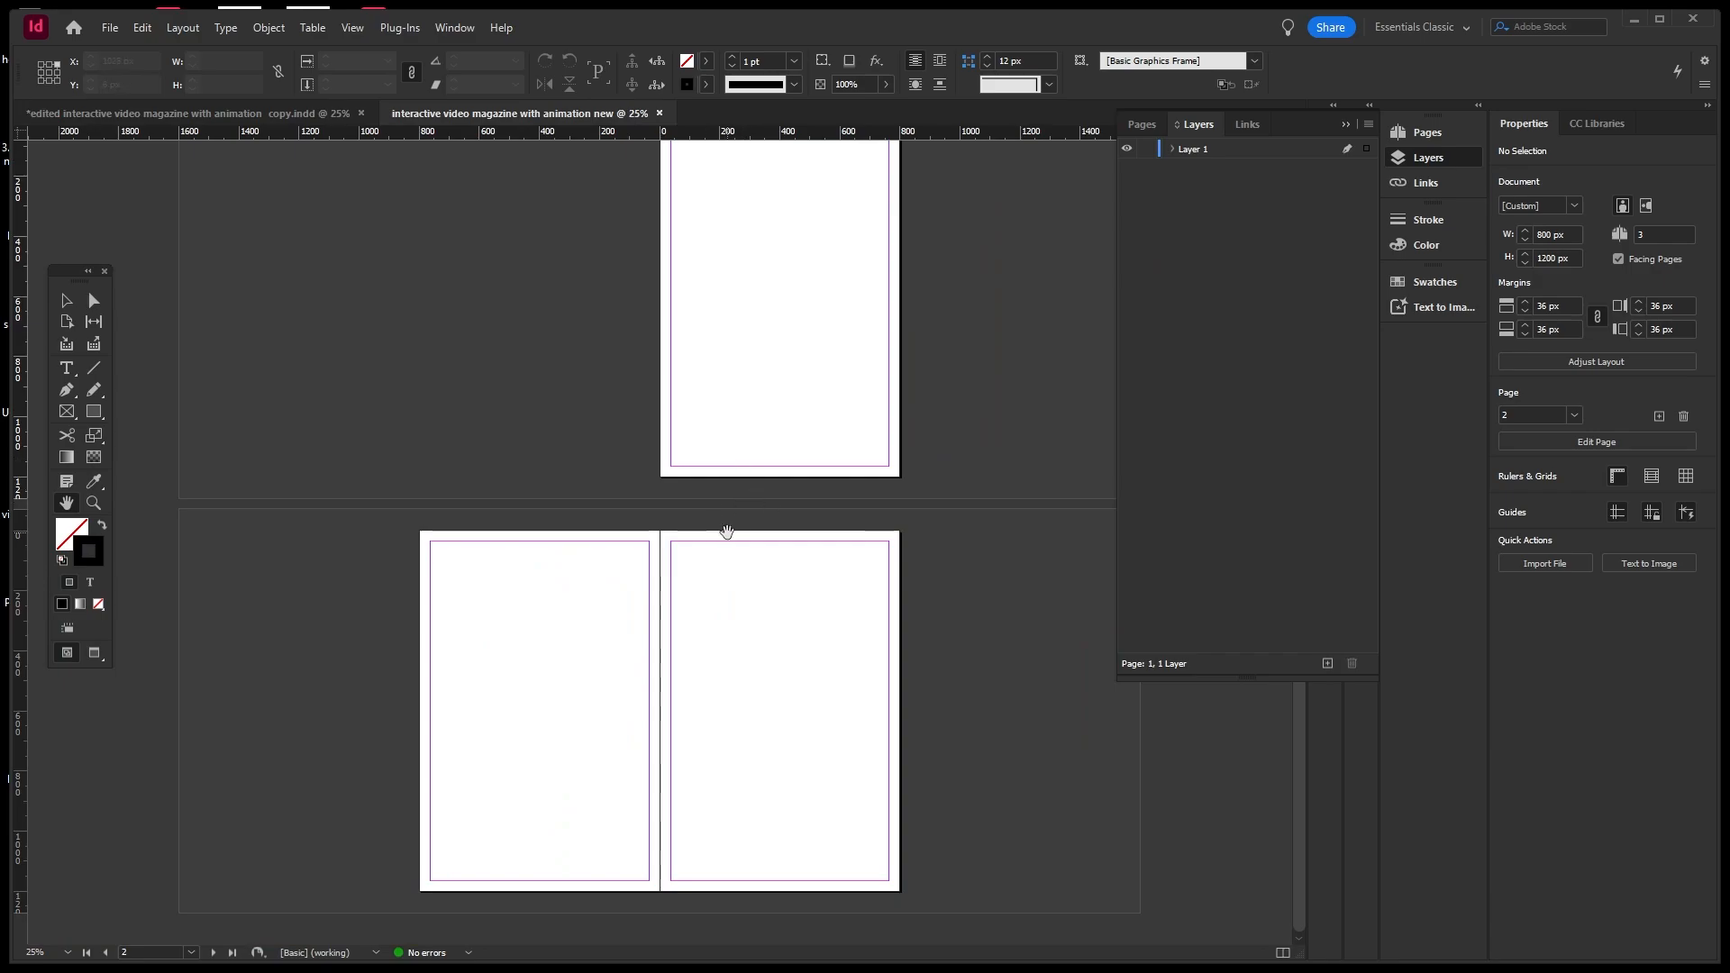
pyautogui.click(338, 116)
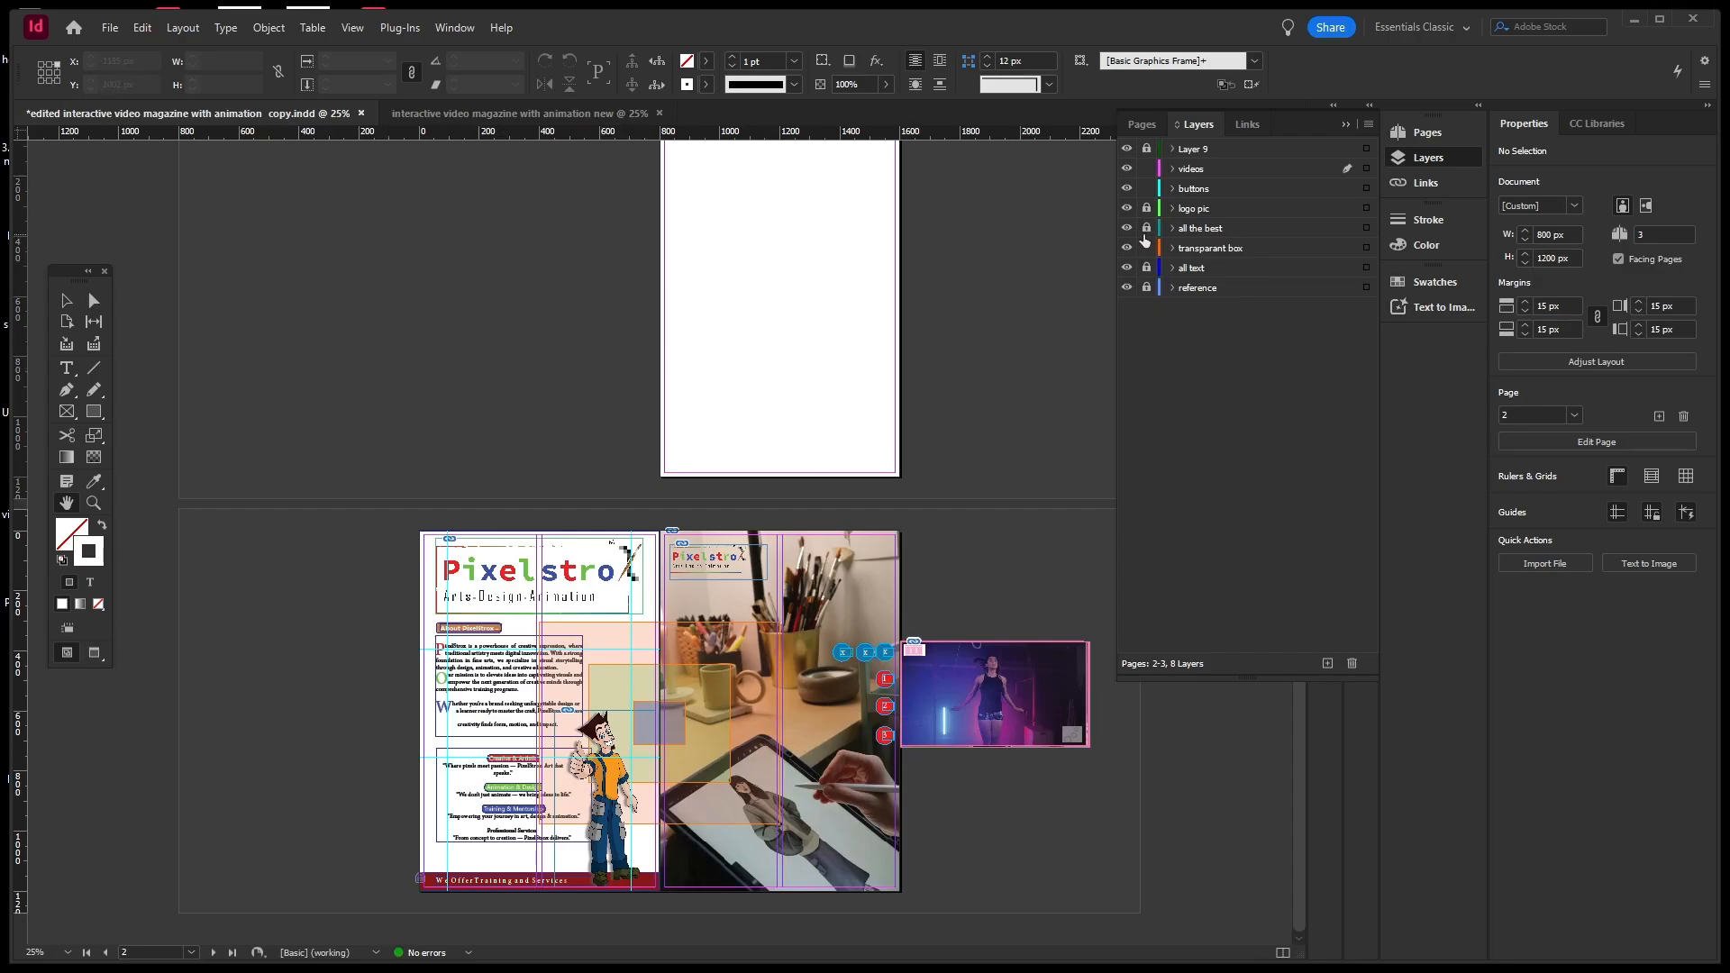
# Hide the videos and buttons layers, and unlock the logo pic, all the best, all text and reference layers.
pyautogui.click(1127, 169)
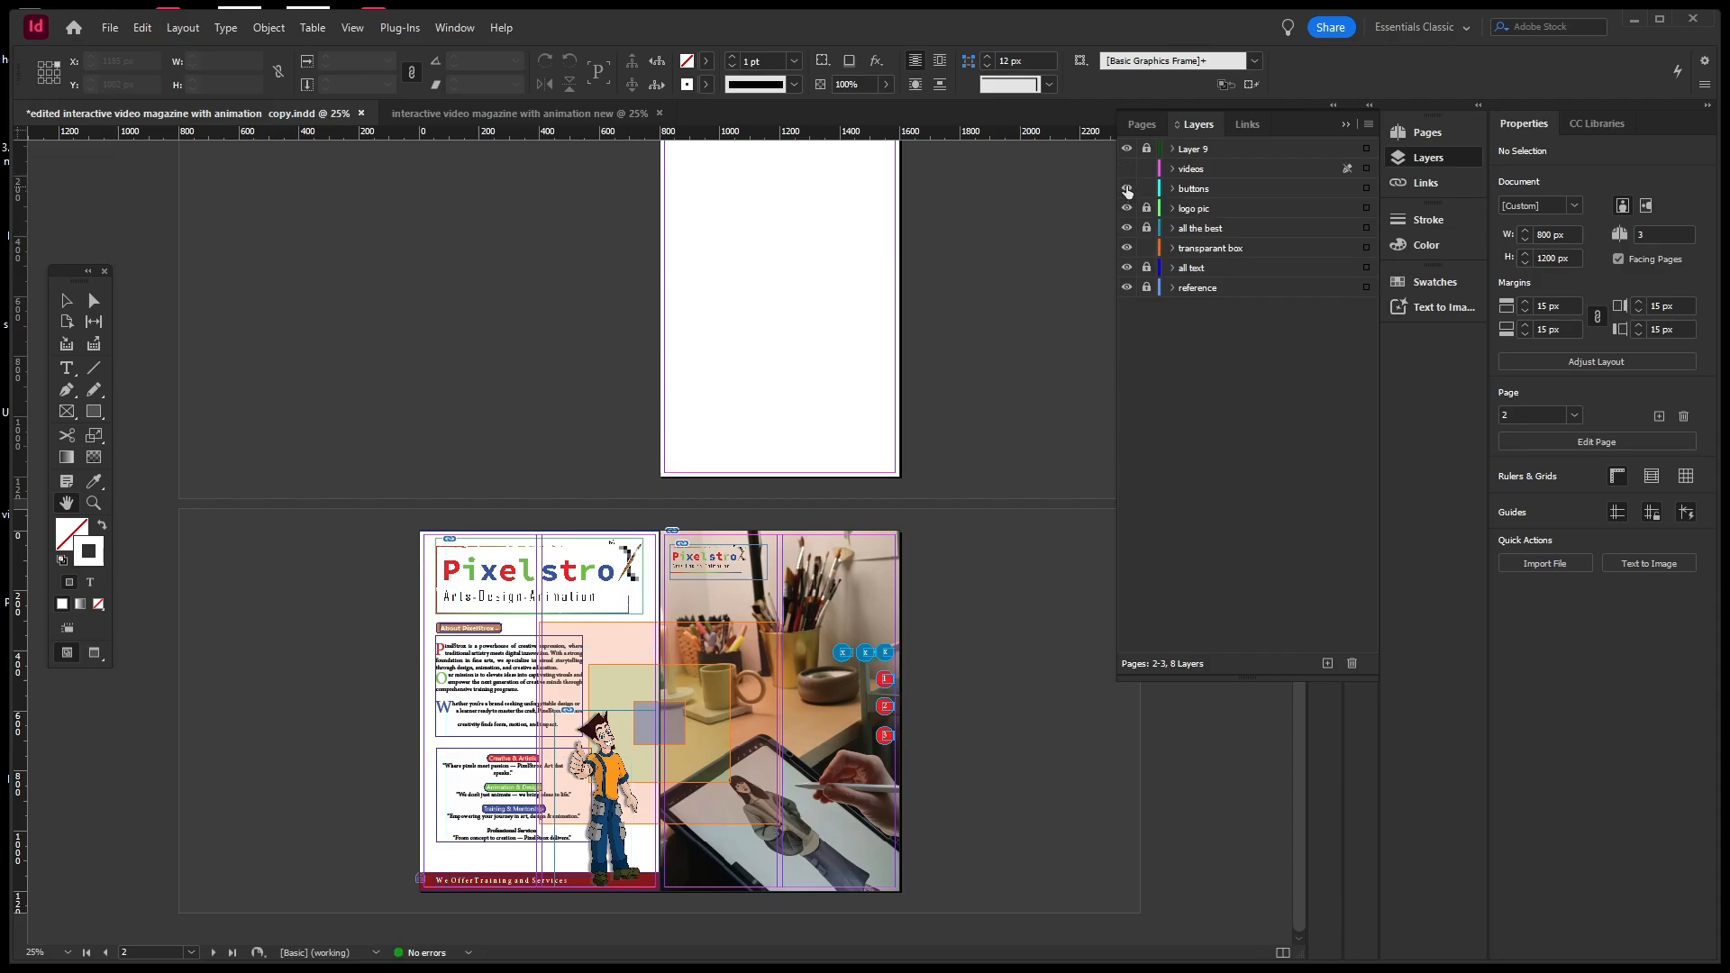
pyautogui.click(1126, 189)
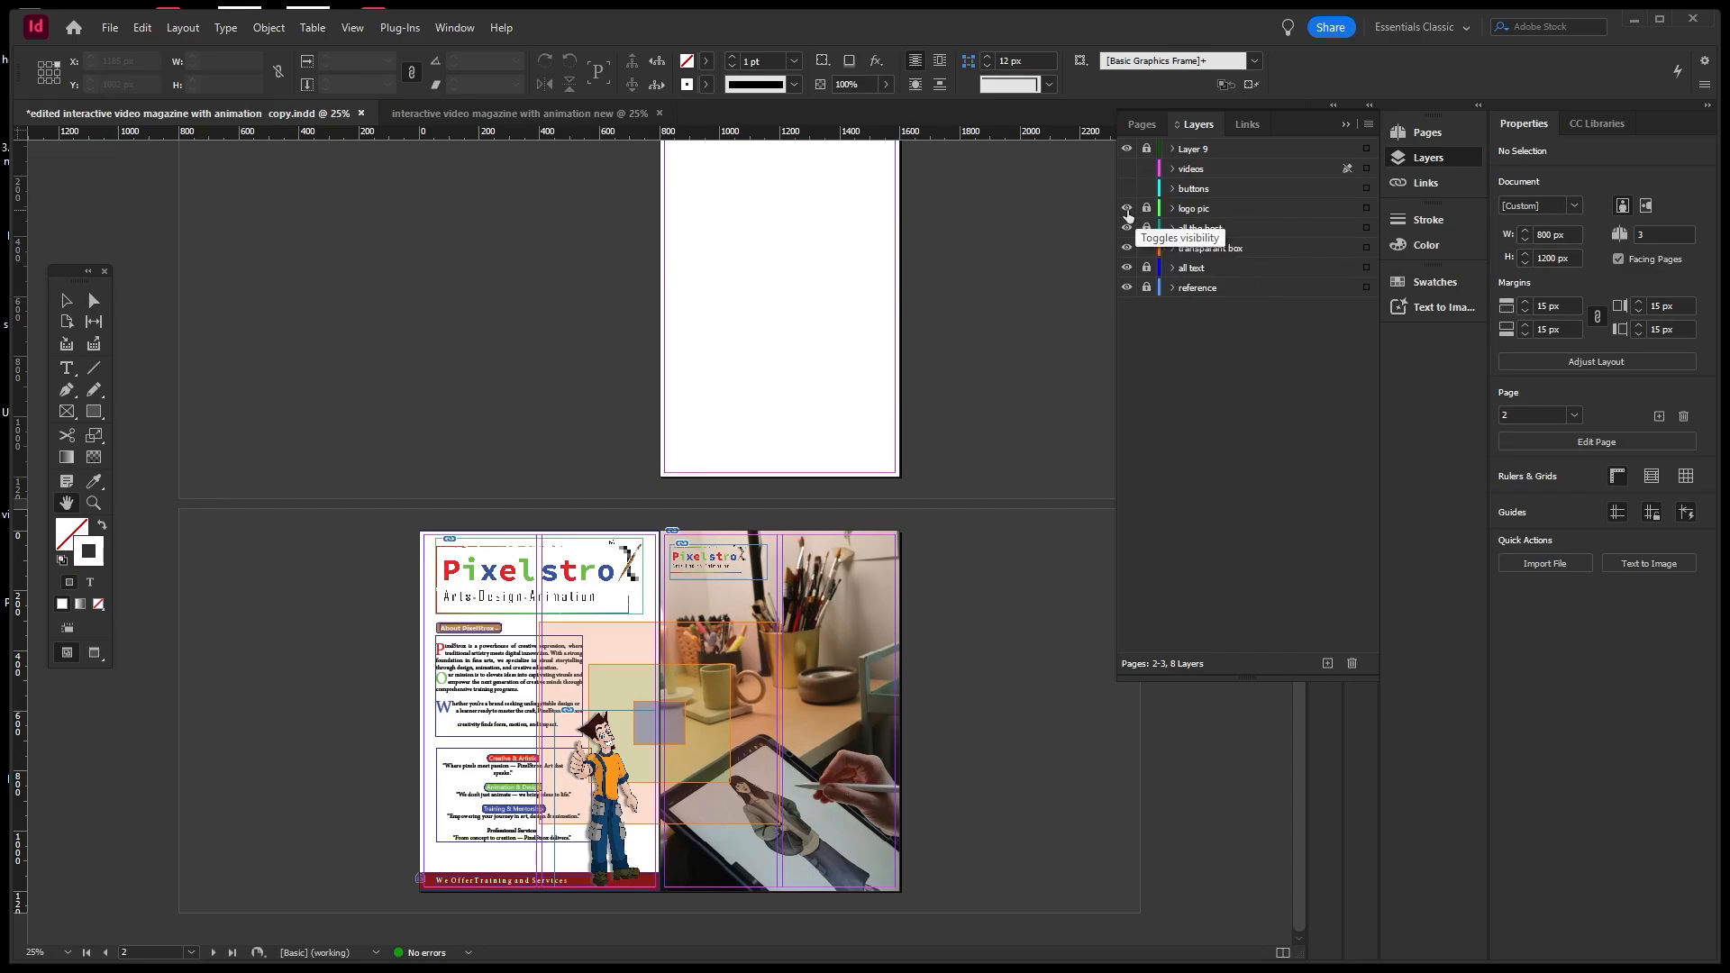
pyautogui.click(1126, 208)
pyautogui.click(1126, 209)
pyautogui.click(1146, 228)
pyautogui.click(1146, 268)
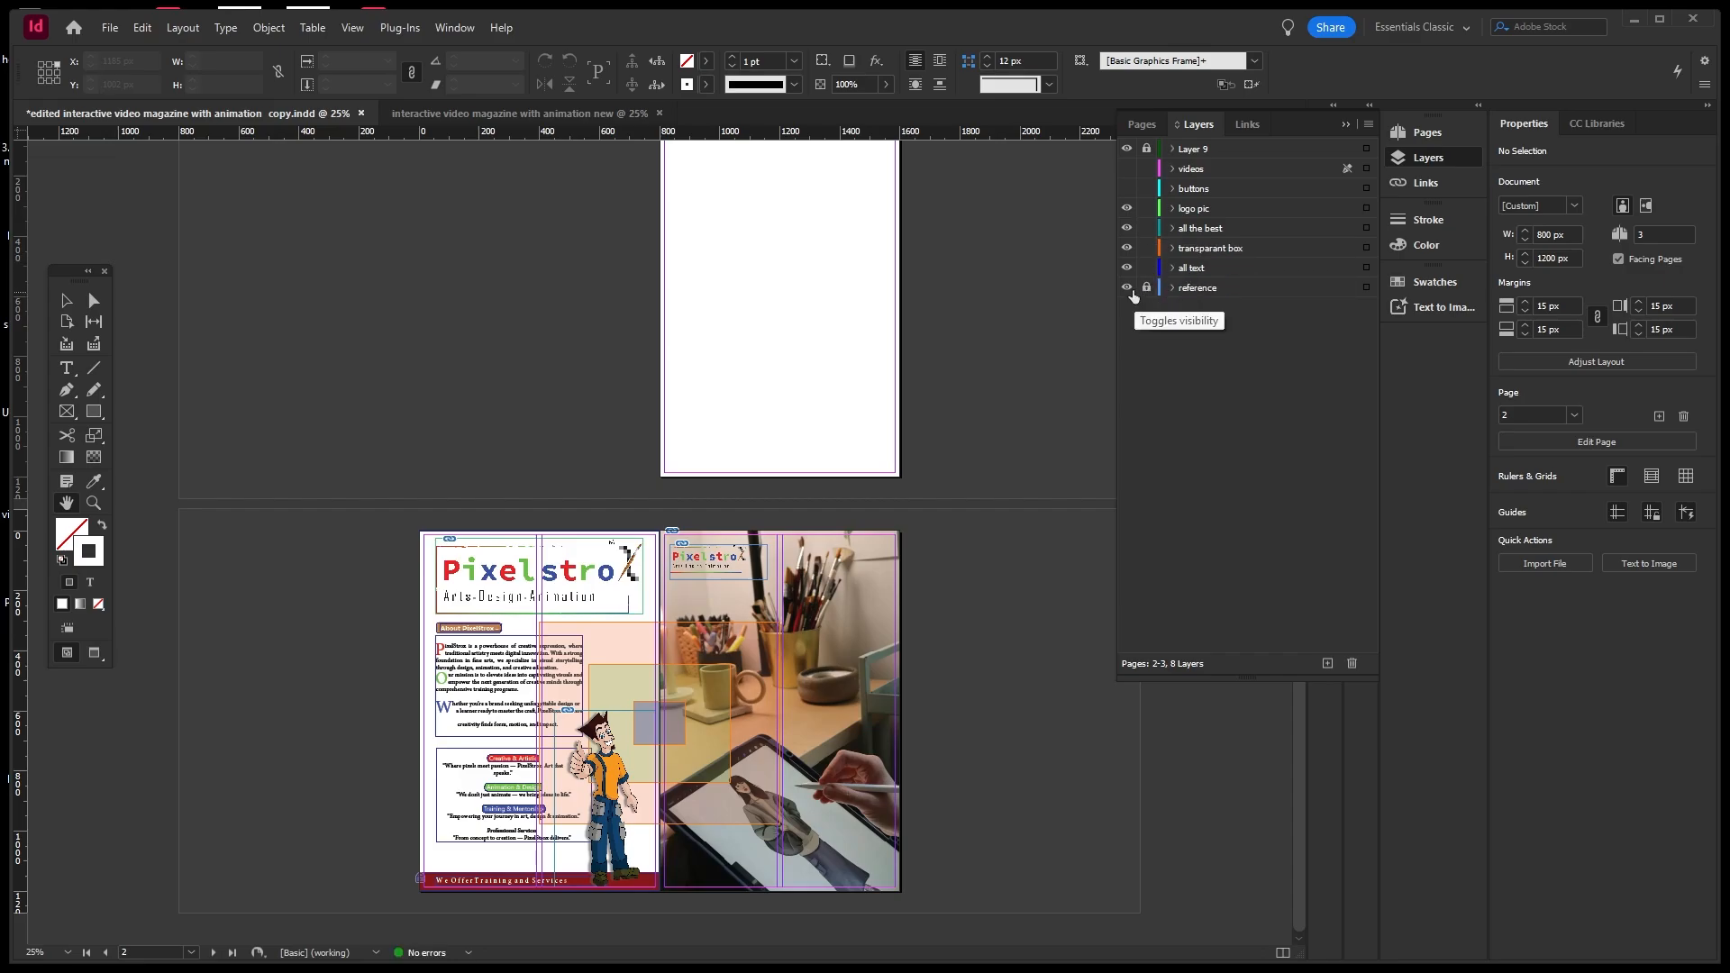
pyautogui.click(1128, 289)
pyautogui.click(1128, 288)
pyautogui.click(1146, 287)
# Copy all visible artwork on the spread of pages 2-3 and paste it in place on the same spread of the new document.
pyautogui.press('v')
pyautogui.moveTo(403, 521); pyautogui.dragTo(1014, 929)
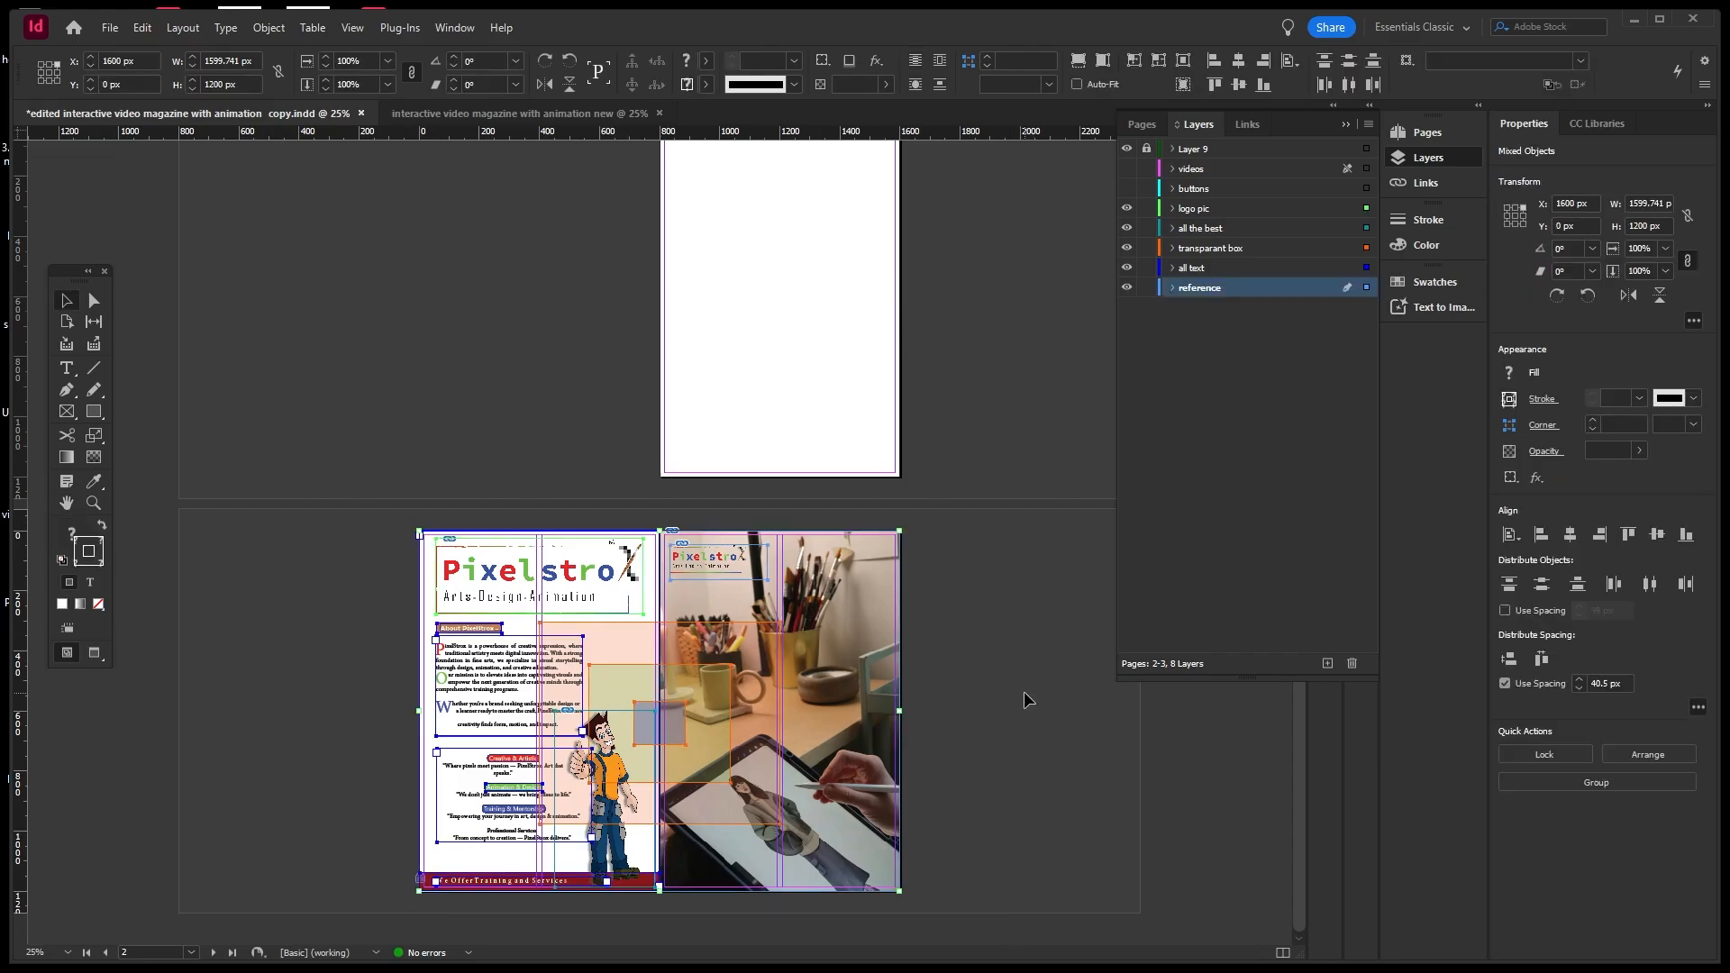
pyautogui.click(528, 113)
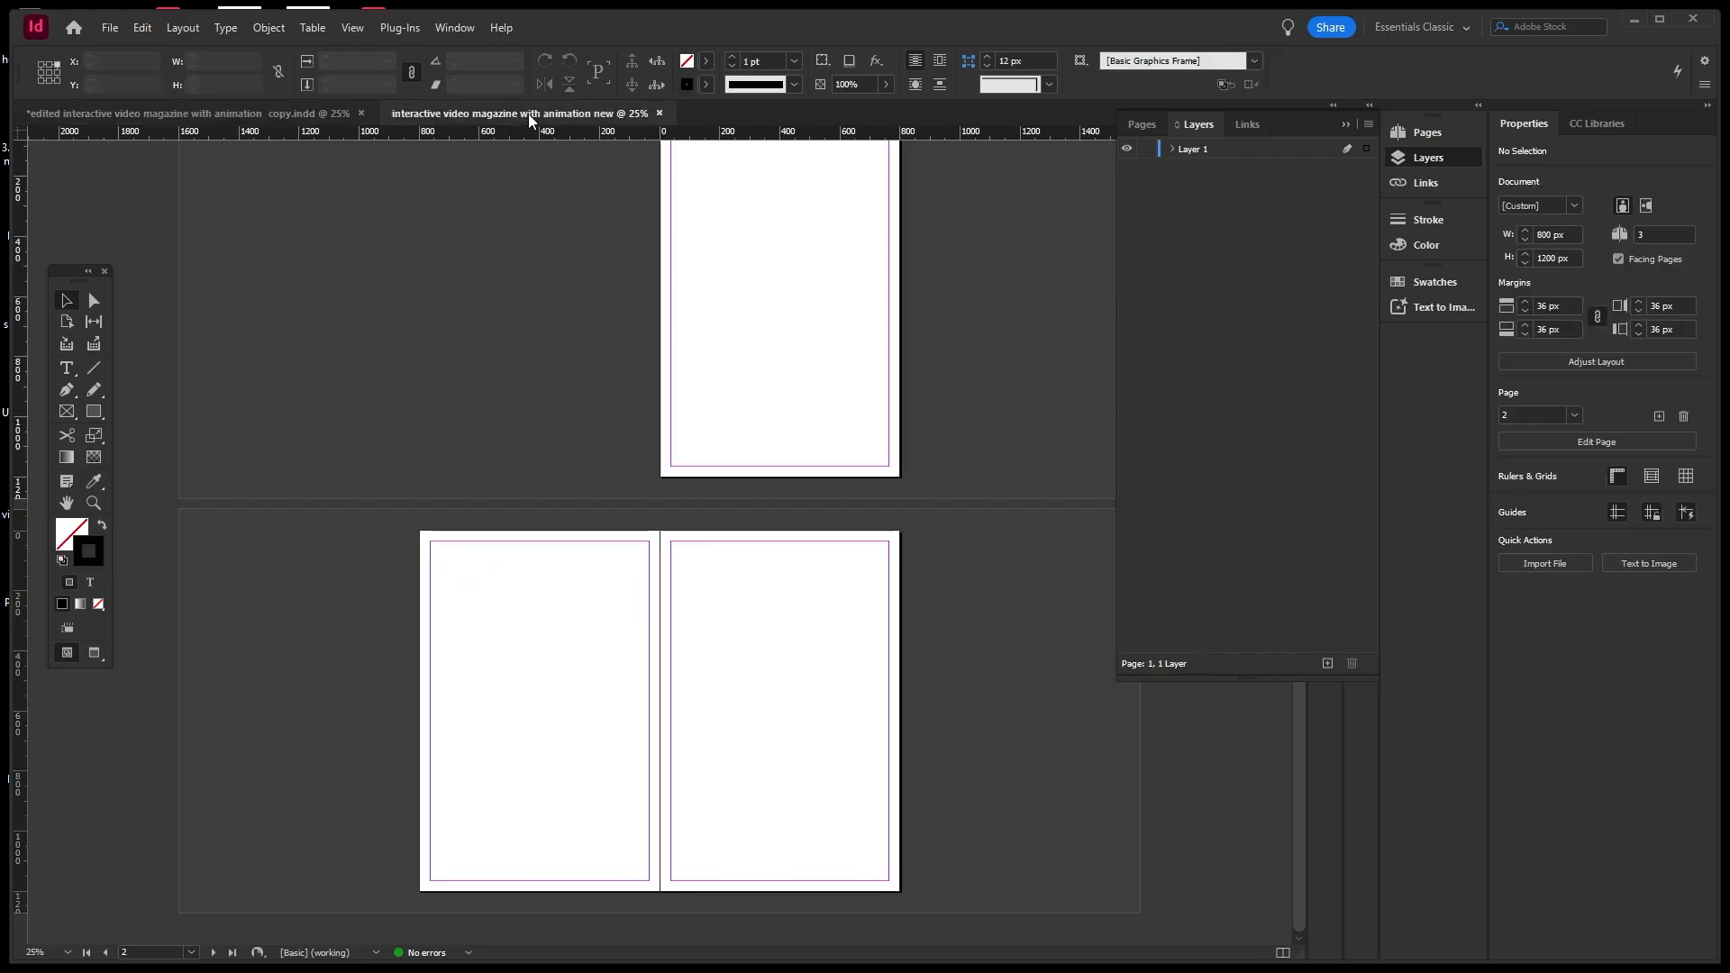
pyautogui.click(590, 592)
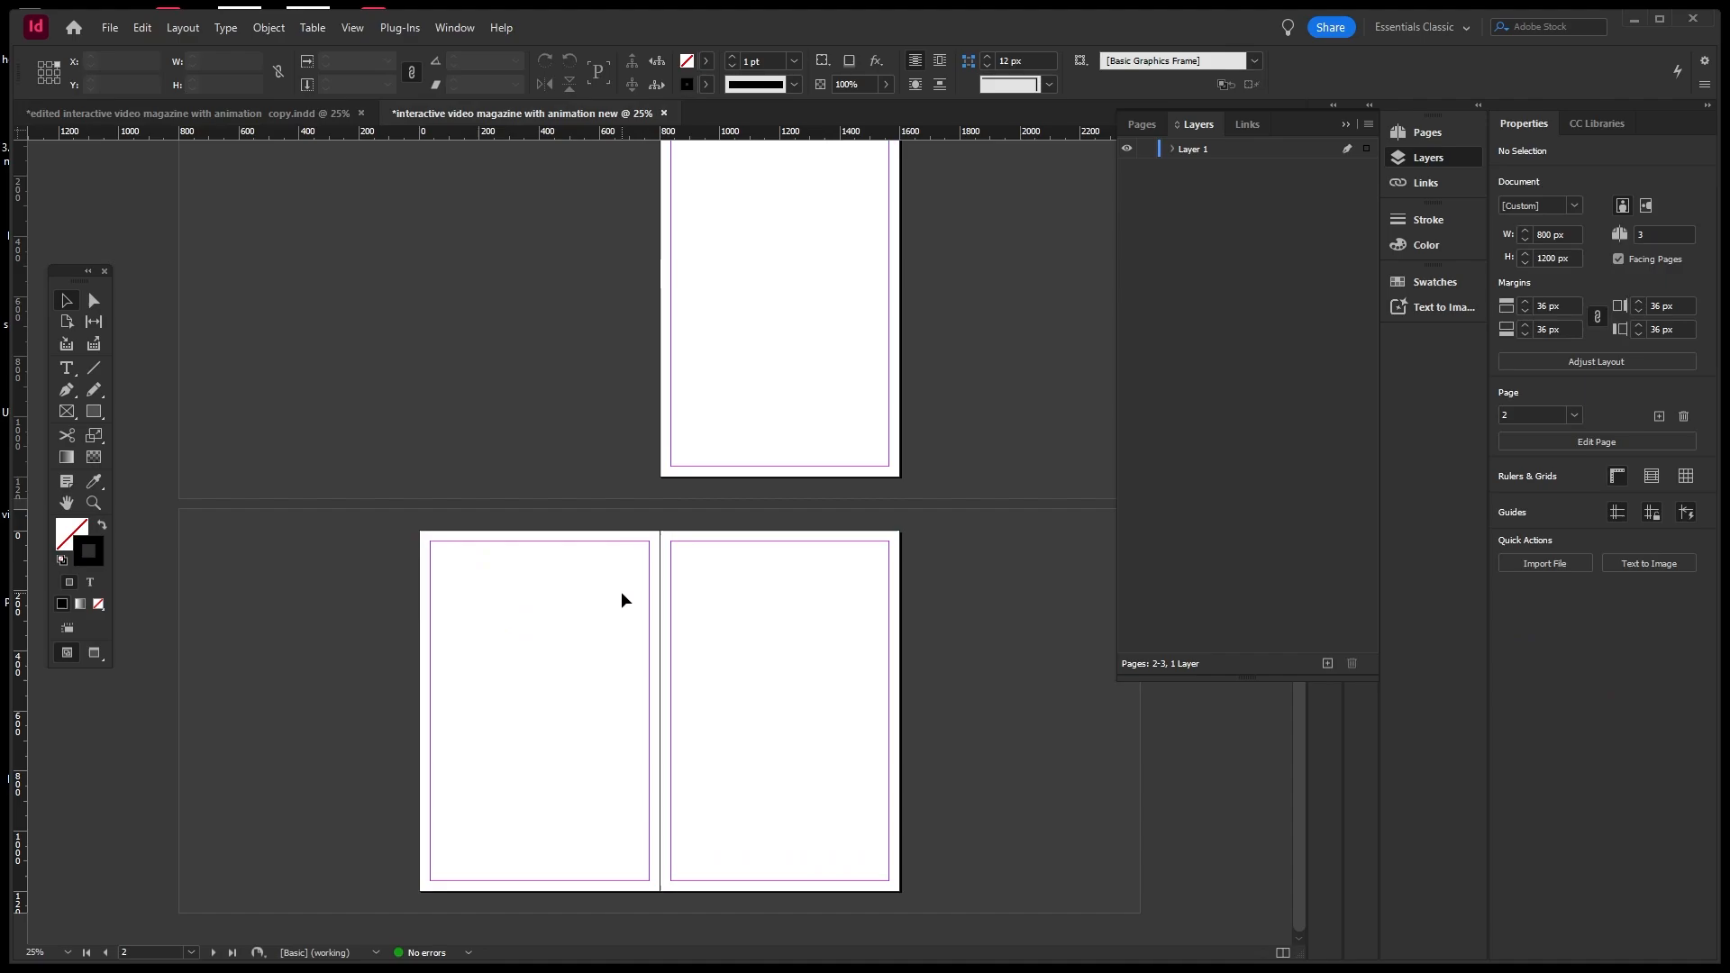
pyautogui.hotkey('ctrl', 'alt', 'shift', 'v')
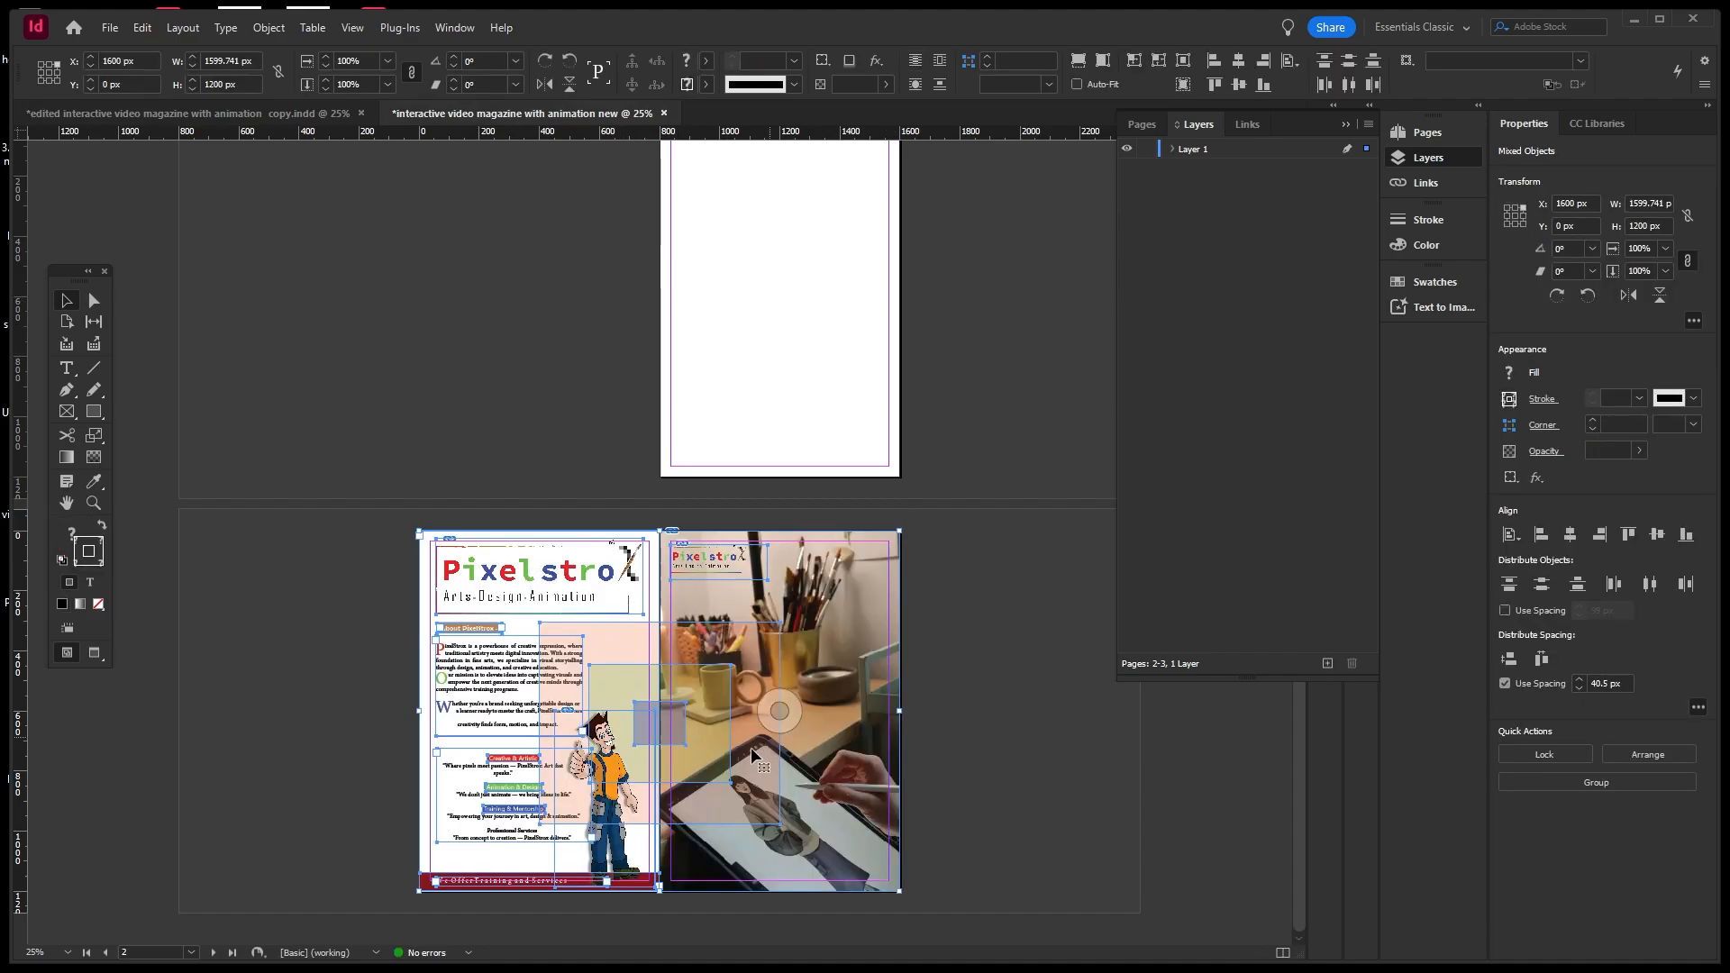
# Compare the pasted artwork with the original document's spread and examine it closely on pages 2-3 of the new document.
pyautogui.click(420, 396)
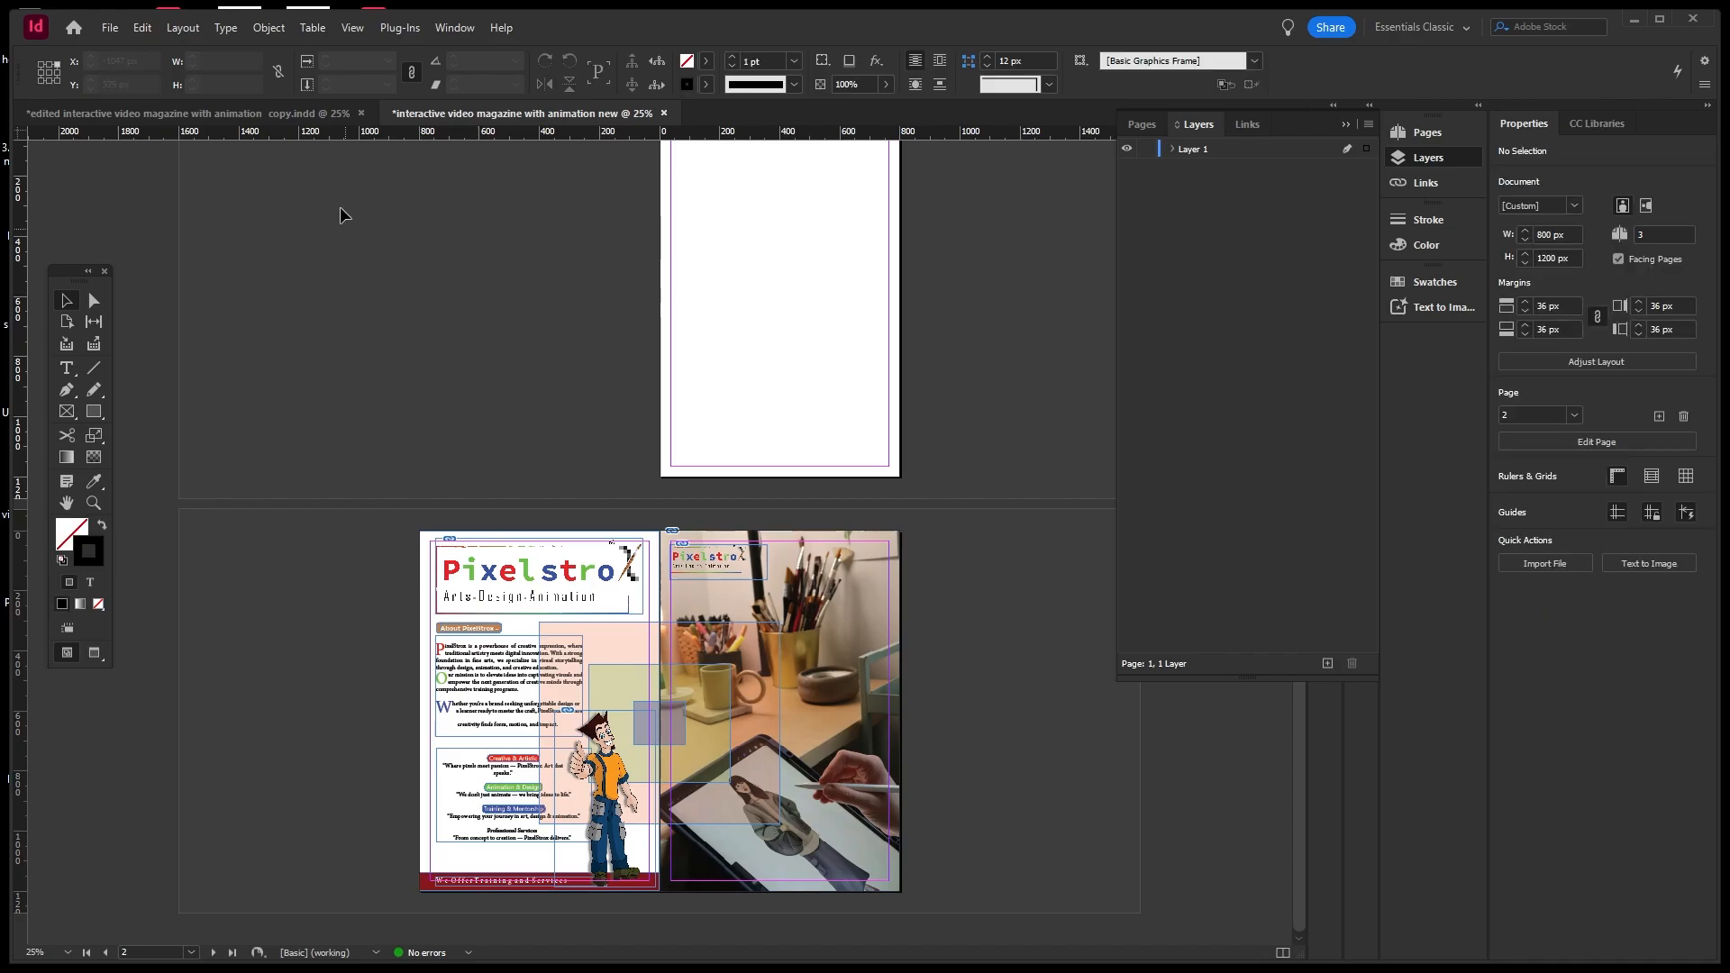
pyautogui.click(301, 116)
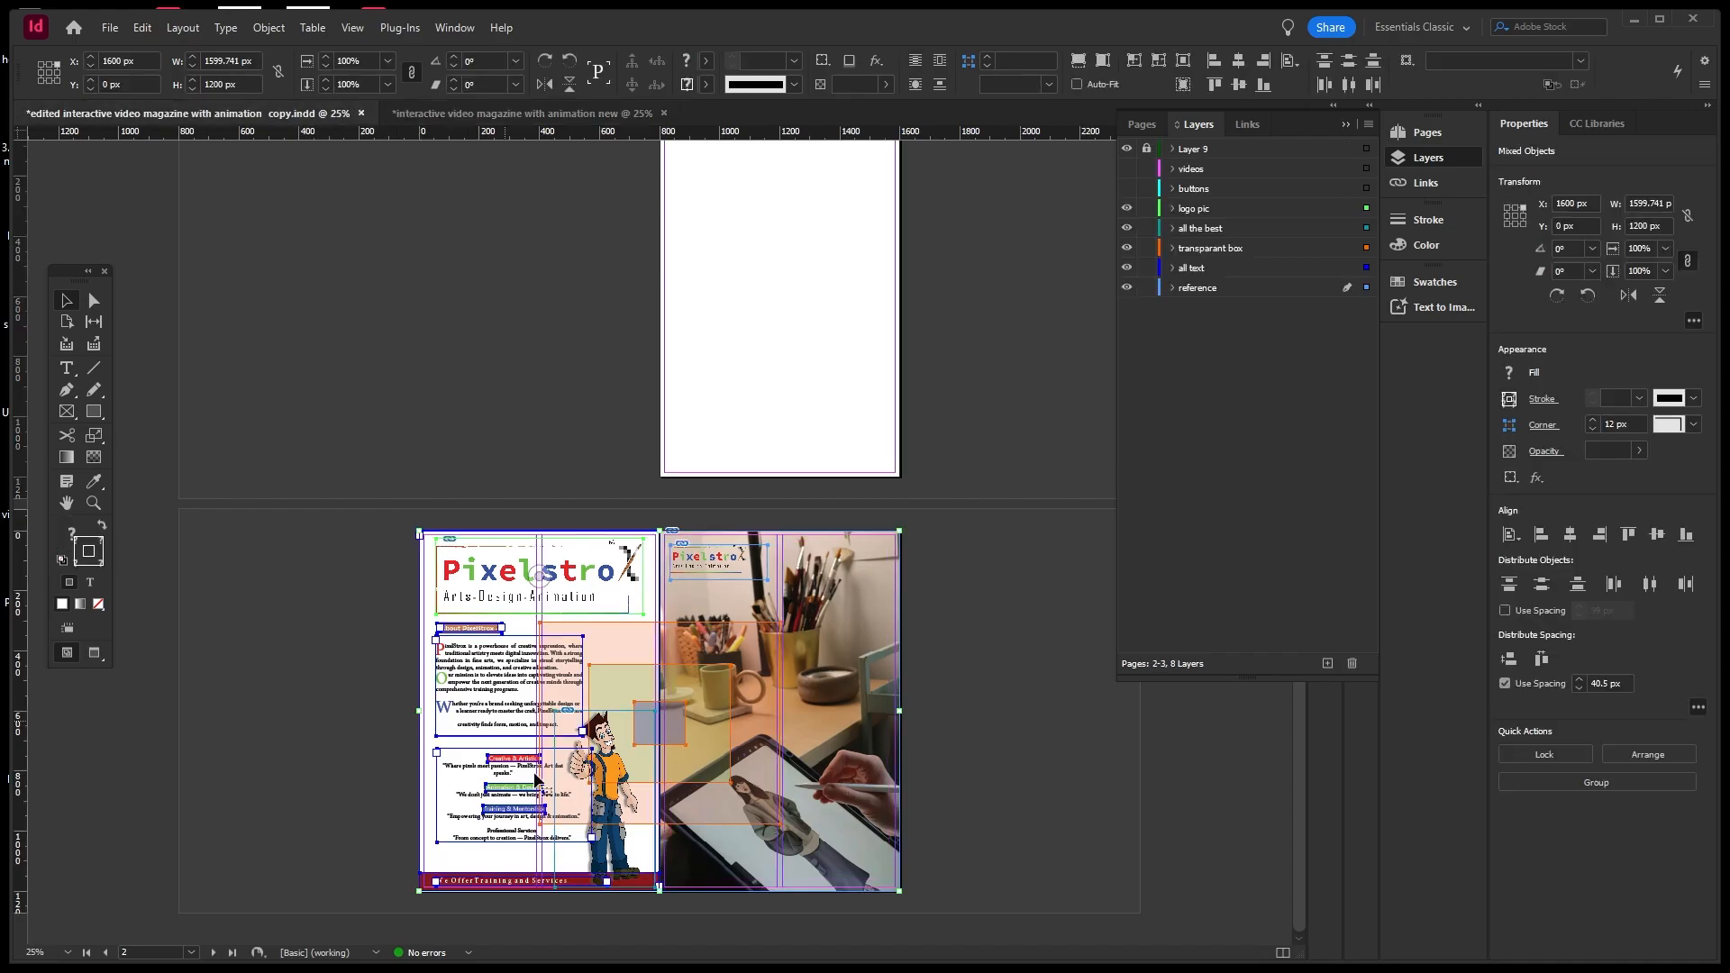
pyautogui.click(547, 117)
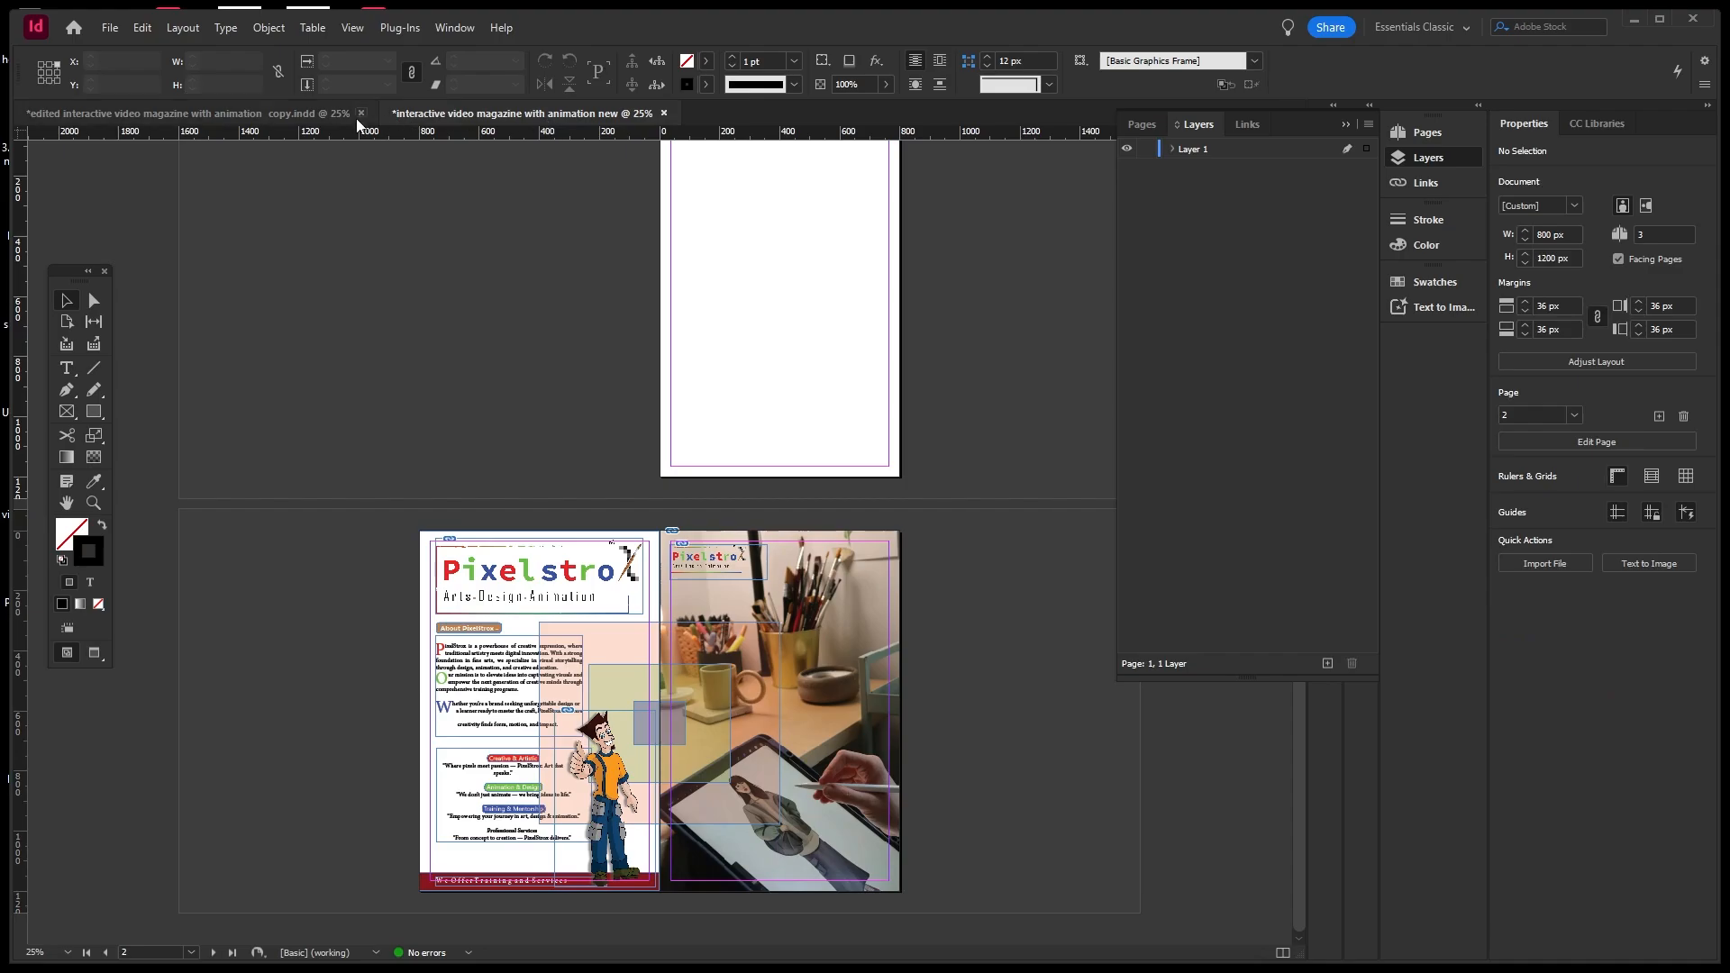
pyautogui.click(334, 126)
pyautogui.click(455, 114)
pyautogui.press('h')
pyautogui.scroll(1, 814, 517)
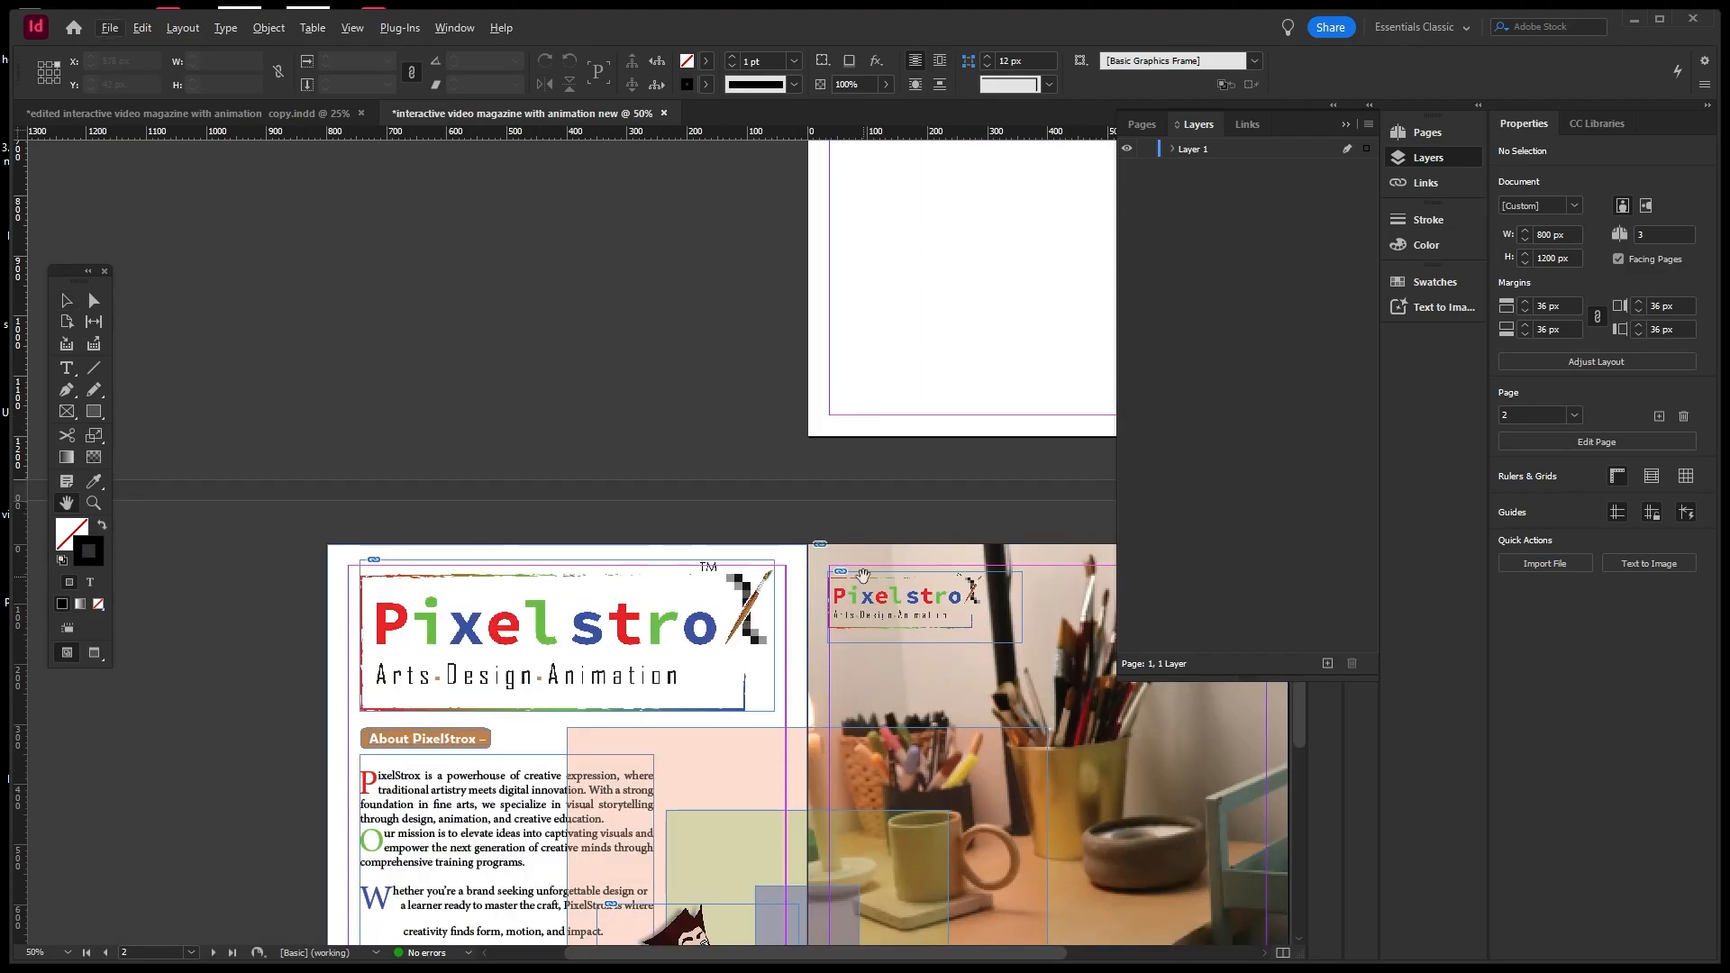
pyautogui.moveTo(862, 581); pyautogui.dragTo(556, 306)
pyautogui.moveTo(905, 450); pyautogui.dragTo(815, 454)
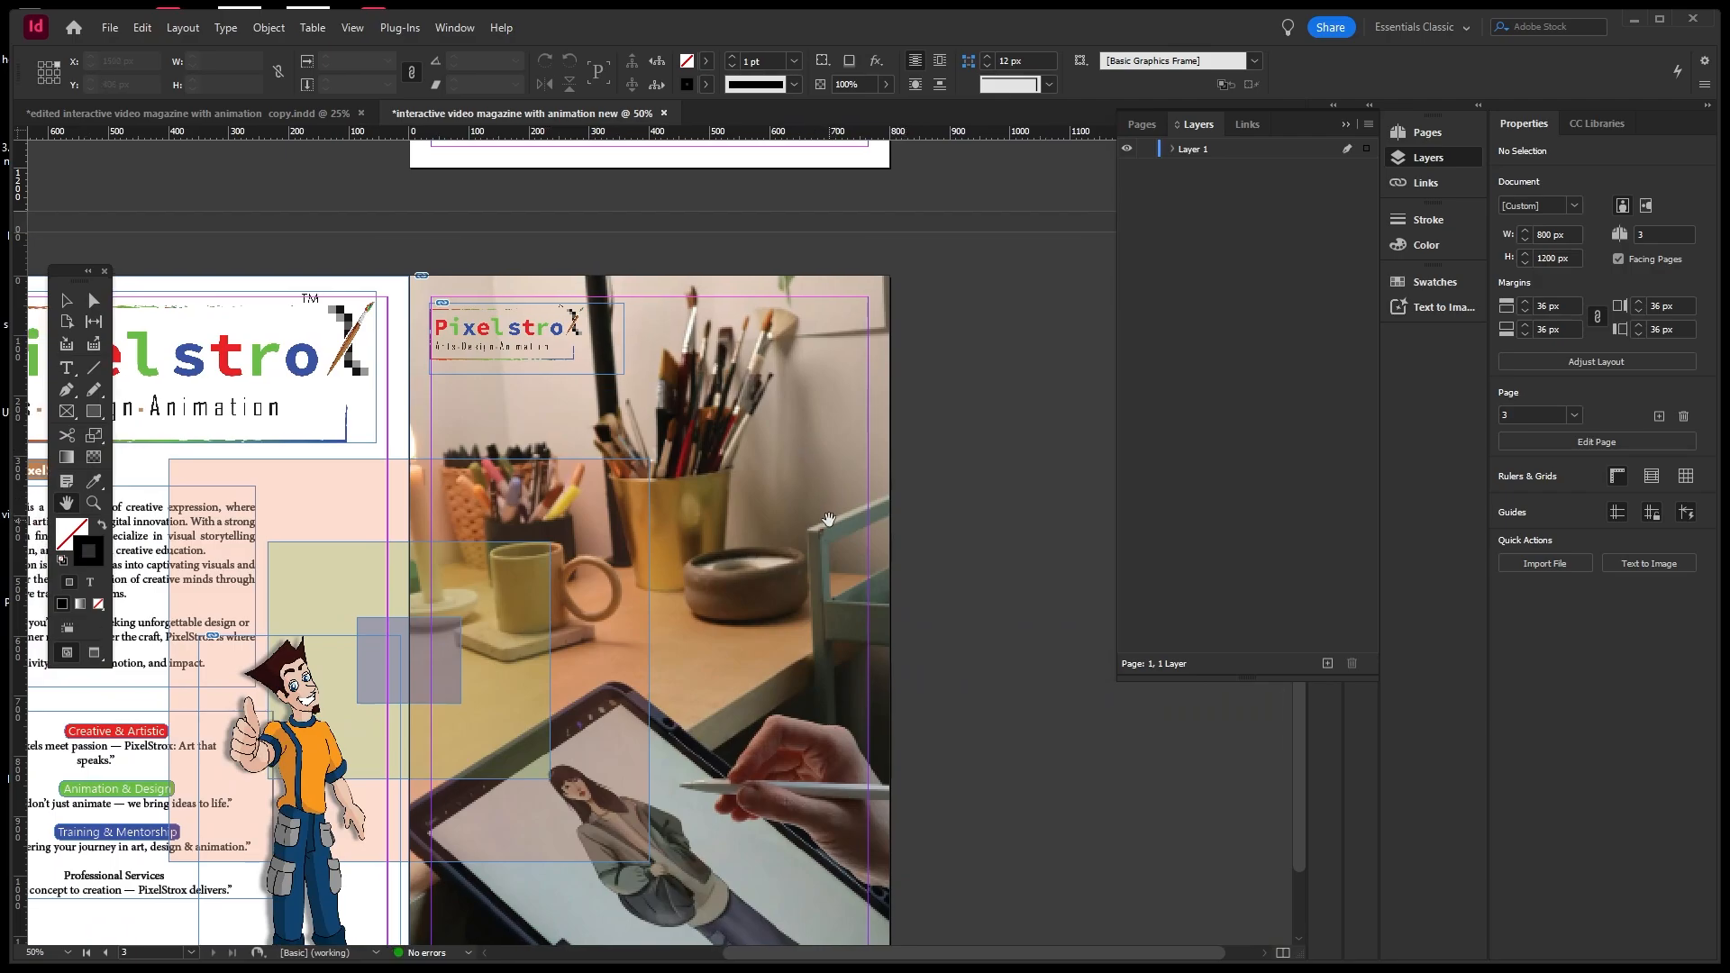
pyautogui.moveTo(866, 510); pyautogui.dragTo(833, 511)
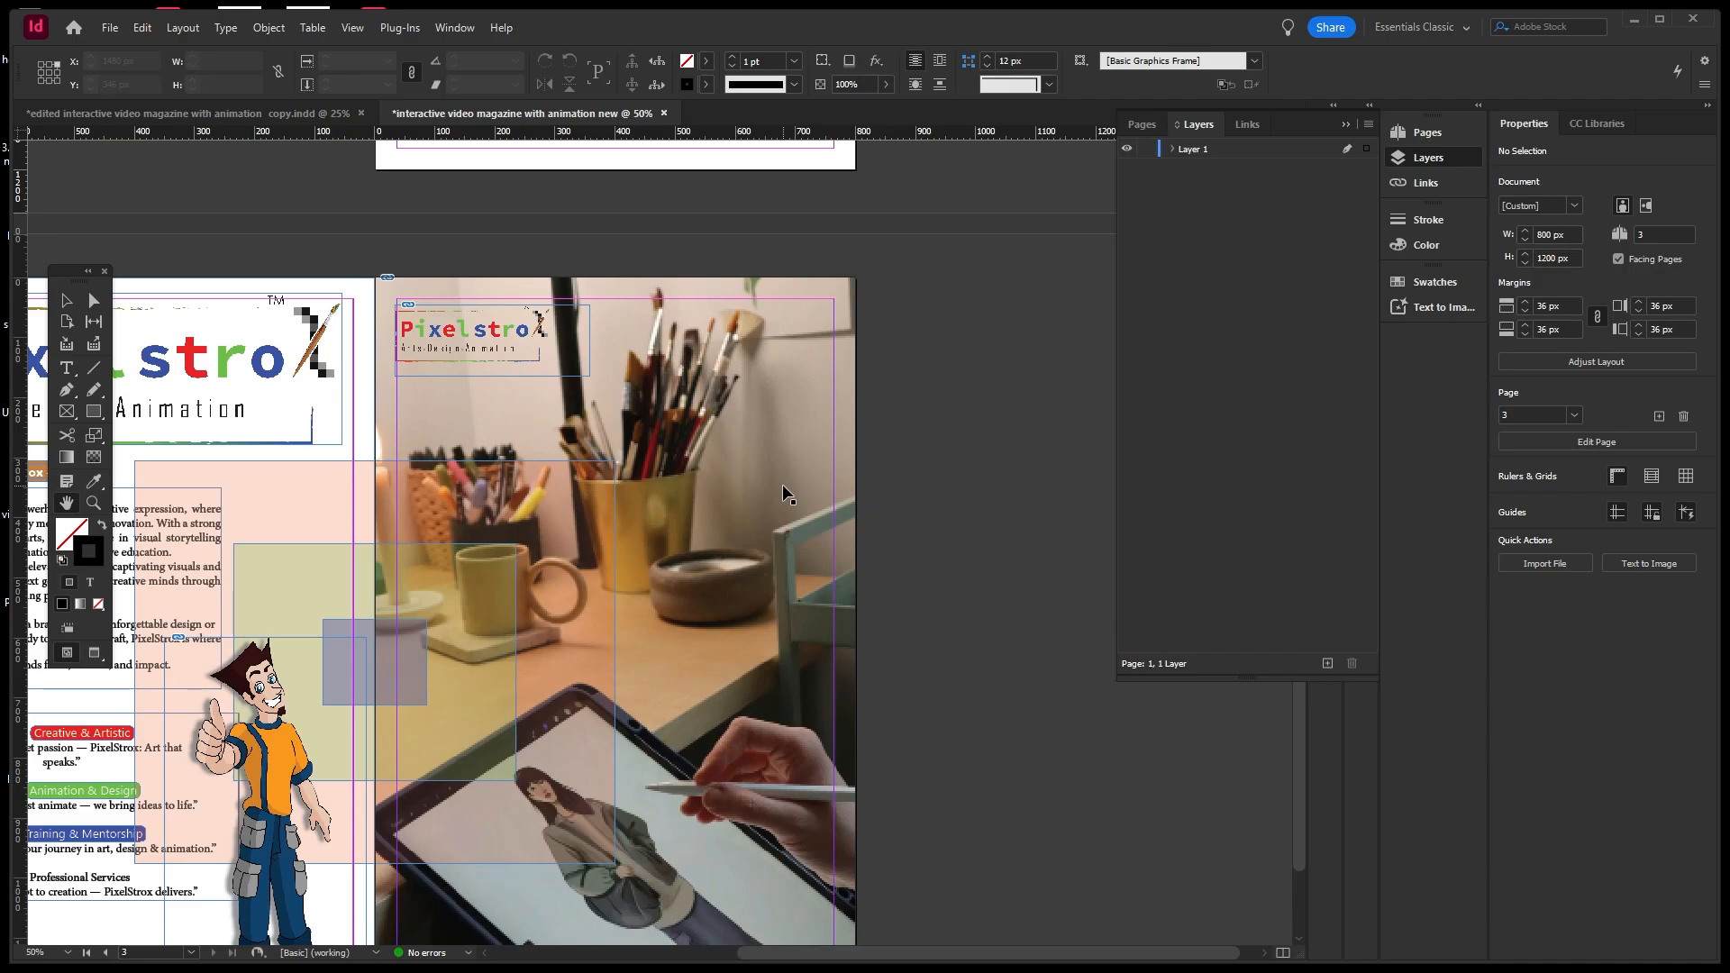
# Save the new document as interactive video magazine with animation new.indd in the interactive digital magazine with video animation folder.
pyautogui.hotkey('ctrl', 'shift', 's')
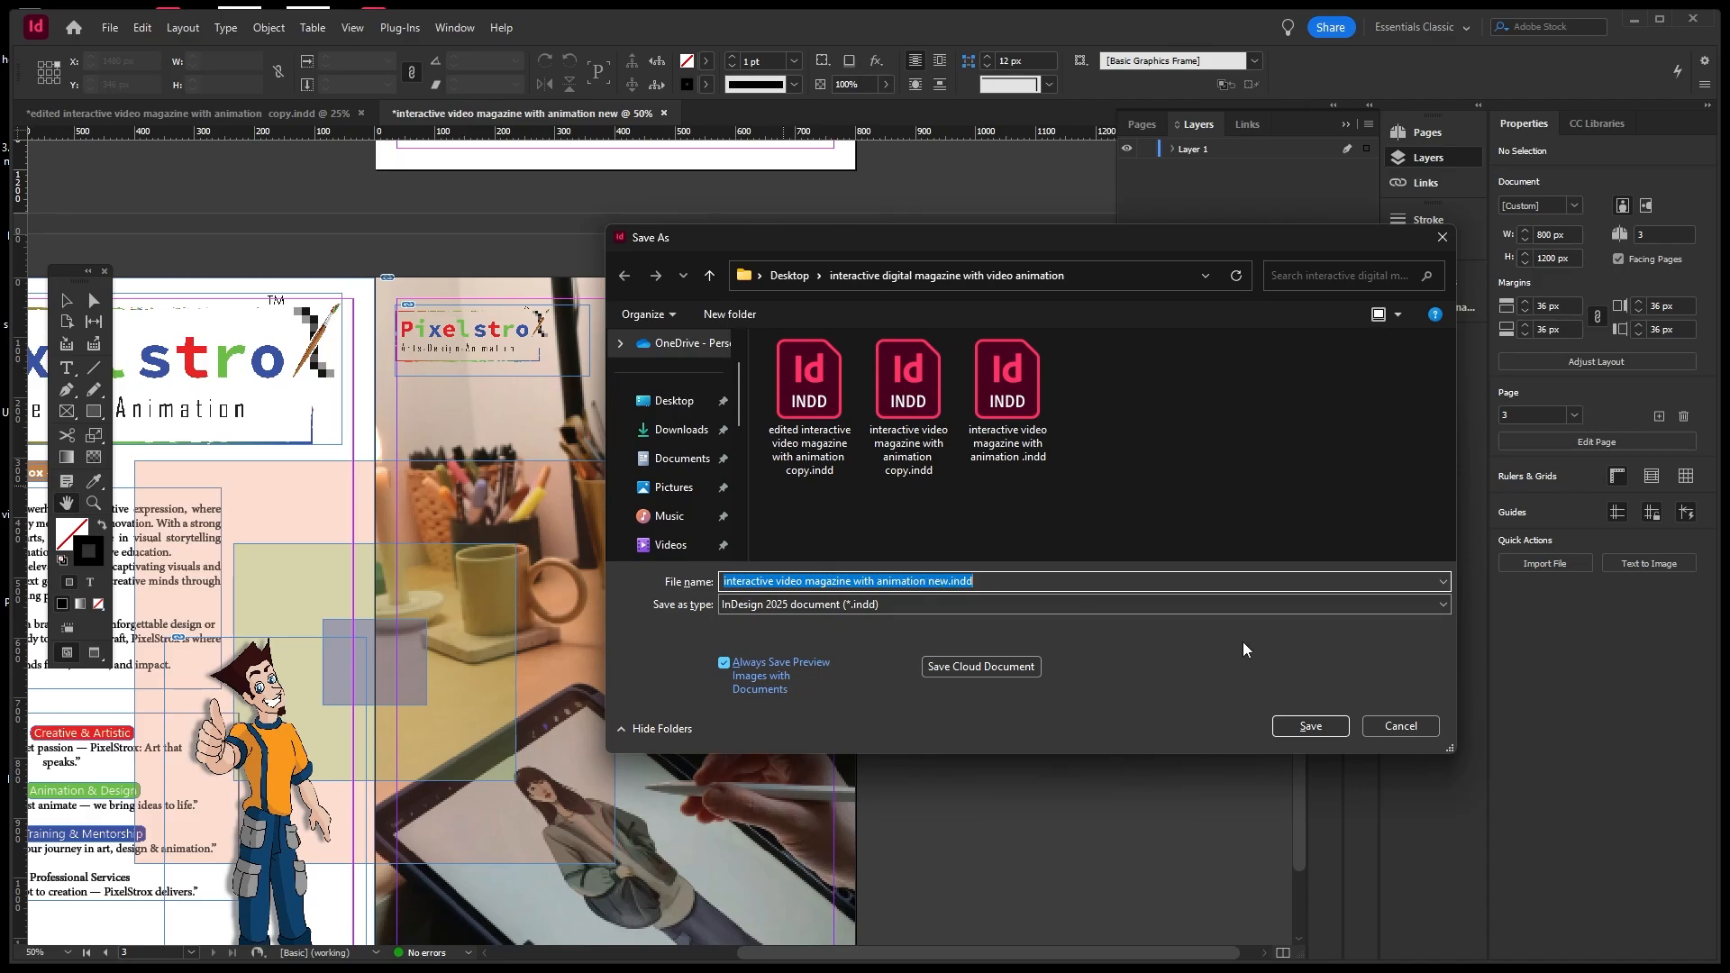
pyautogui.click(1311, 724)
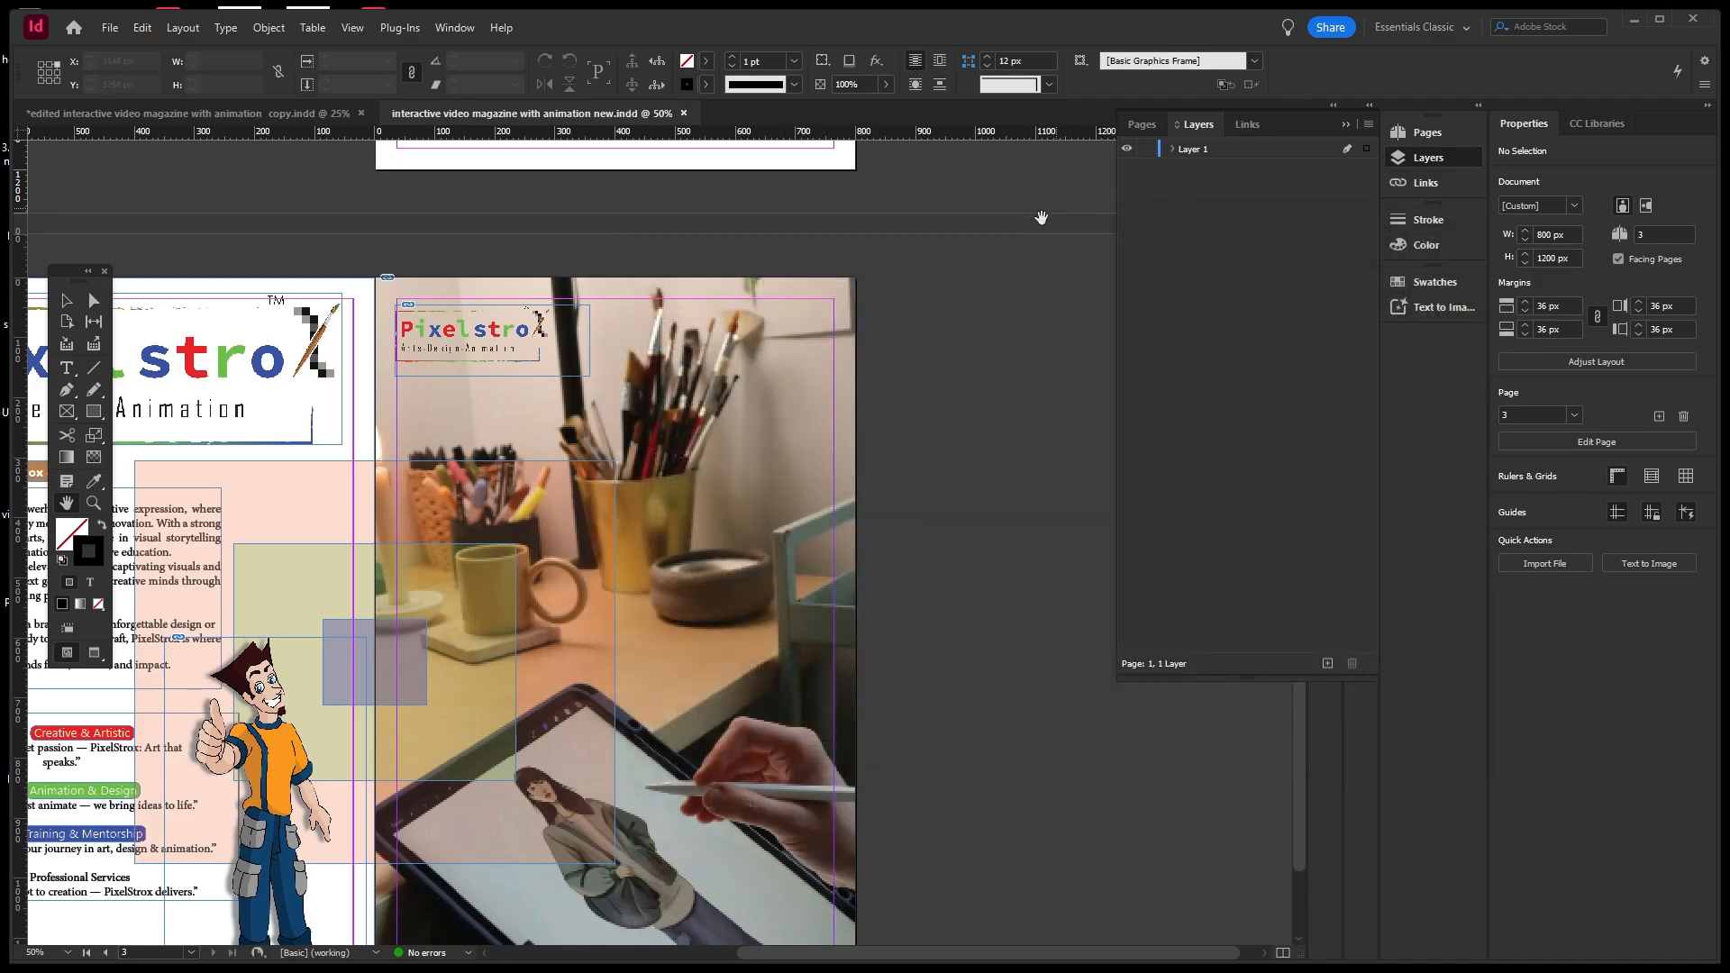
pyautogui.moveTo(958, 332); pyautogui.dragTo(1189, 255)
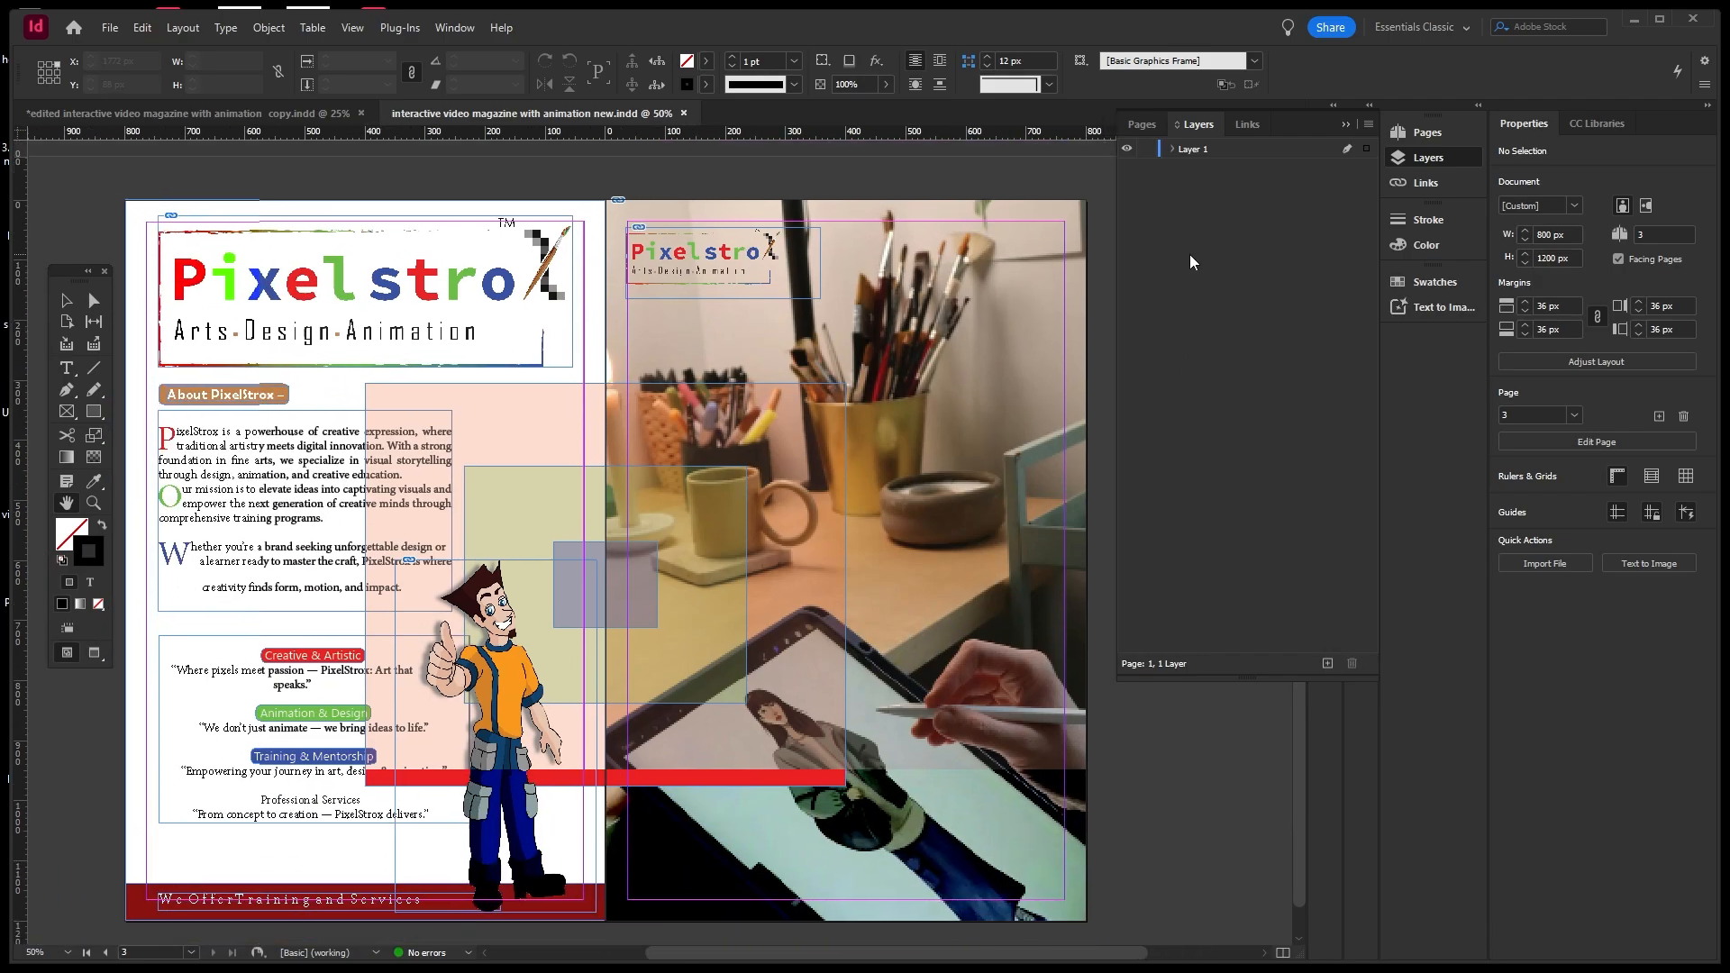
# Rename Layer 1 as entire design, check its visibility and lock it.
pyautogui.doubleClick(1198, 149)
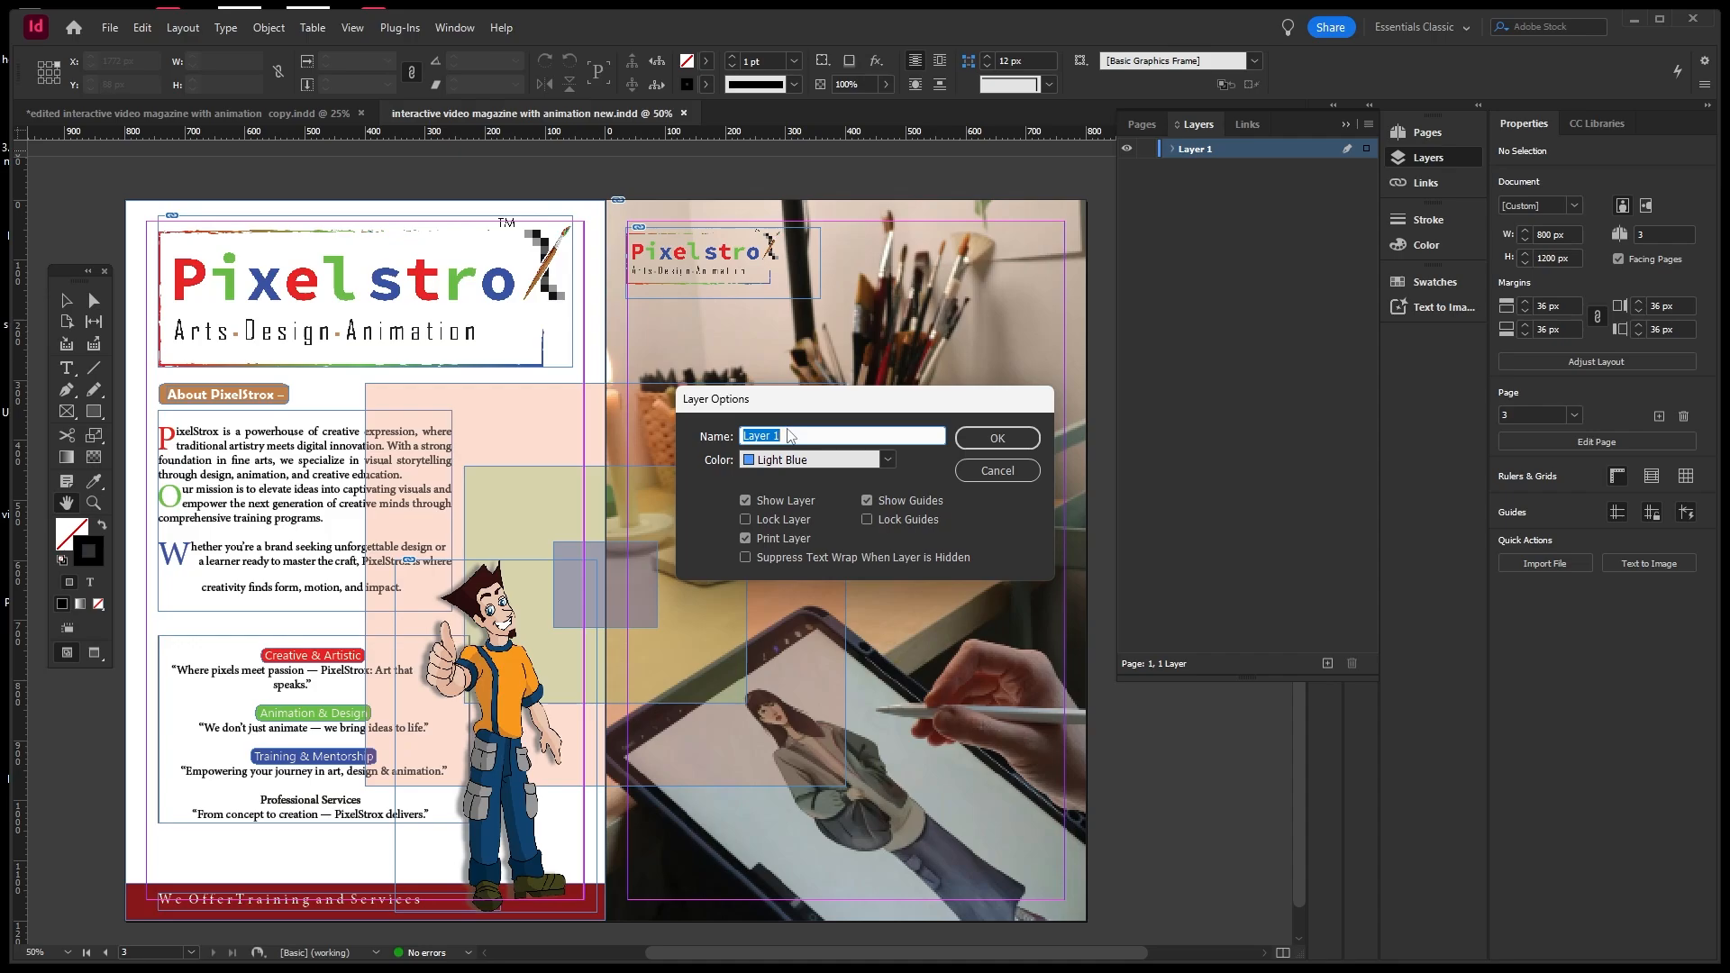
pyautogui.write('entire design')
pyautogui.click(997, 437)
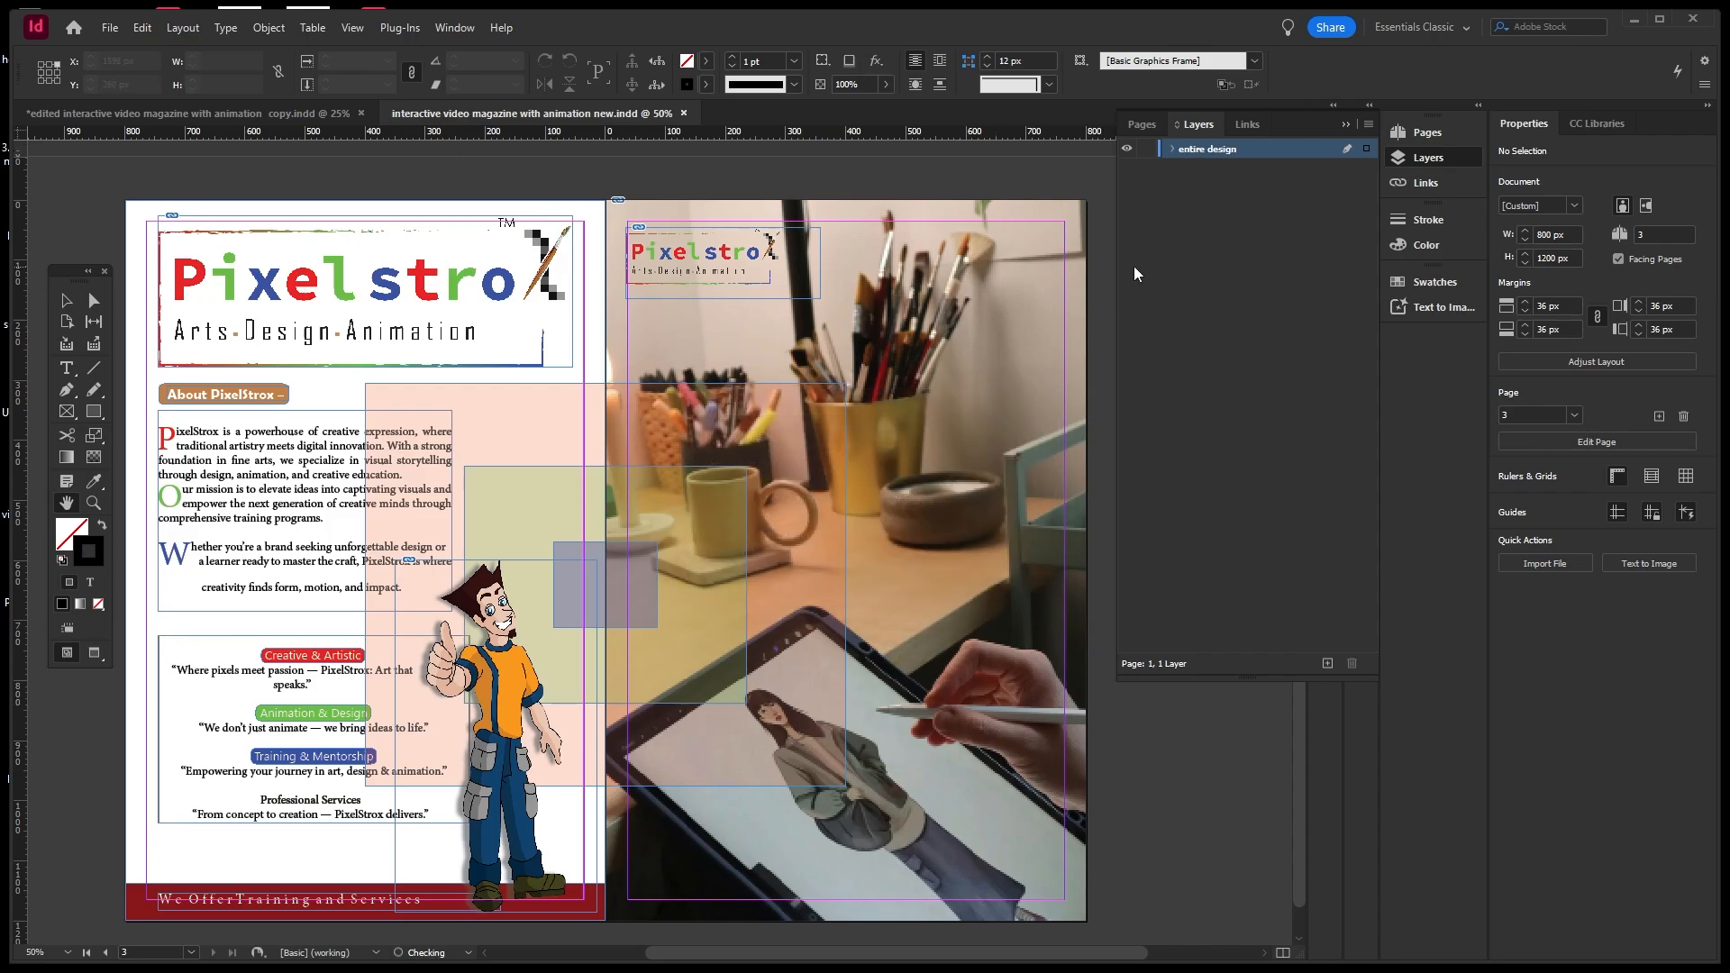
pyautogui.click(1131, 149)
pyautogui.click(1129, 151)
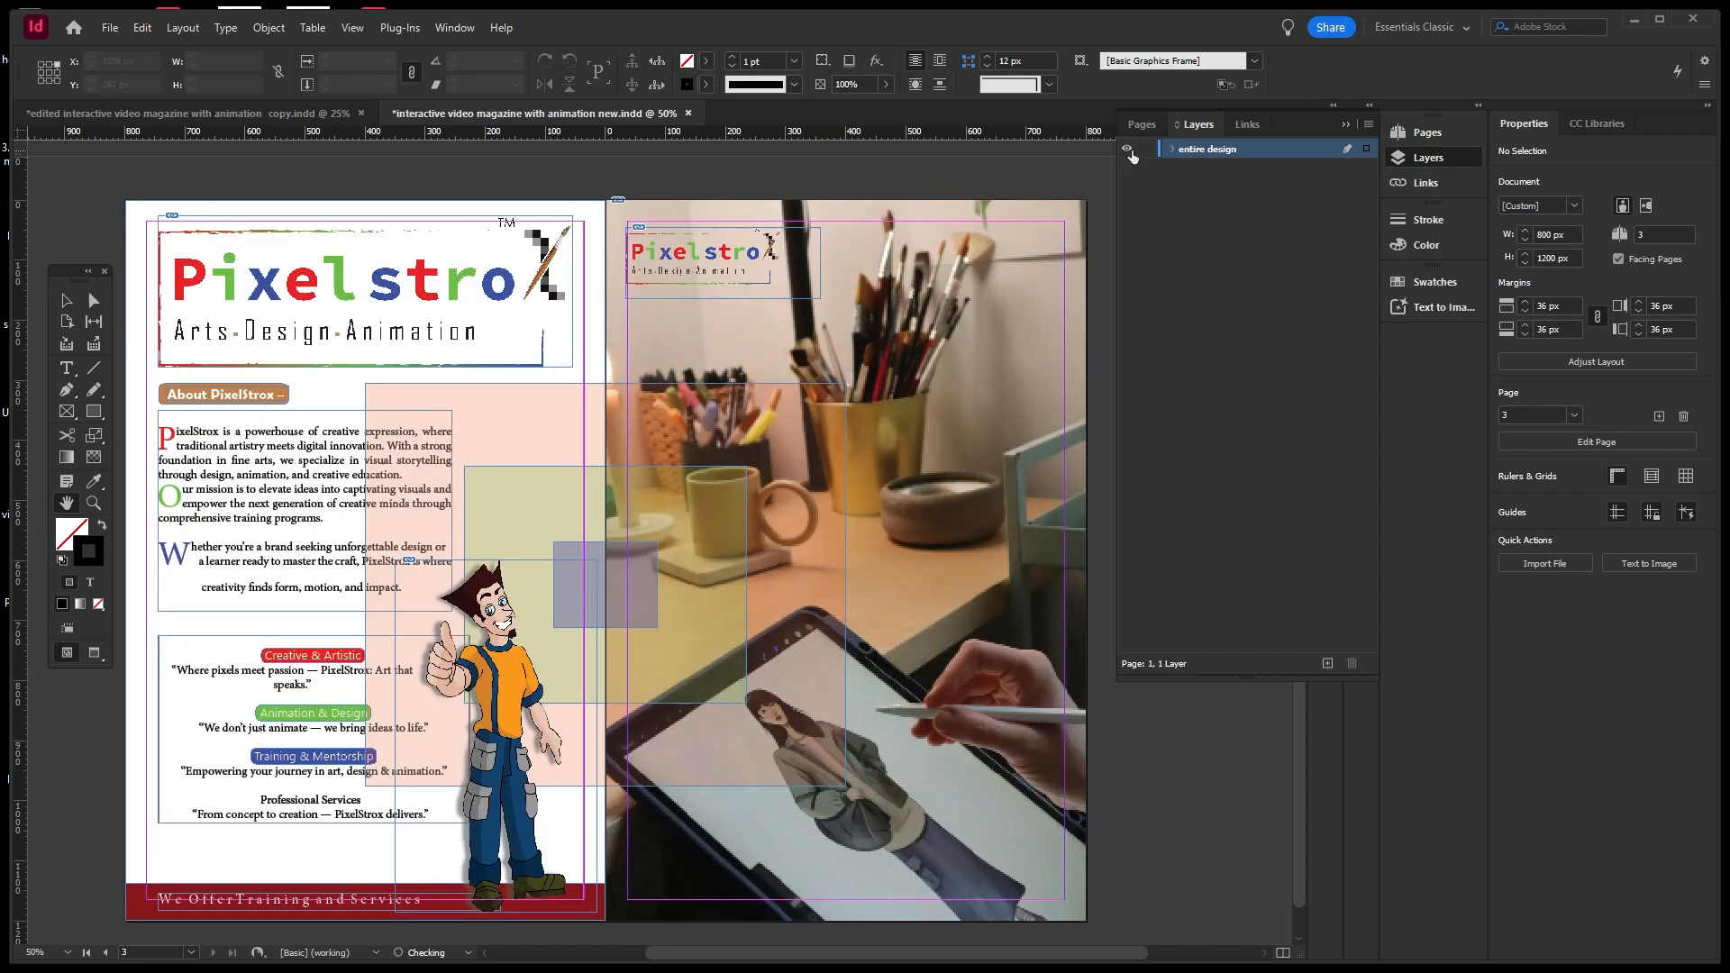
pyautogui.click(1145, 151)
# Create a new layer above entire design and name it buttons.
pyautogui.click(1327, 664)
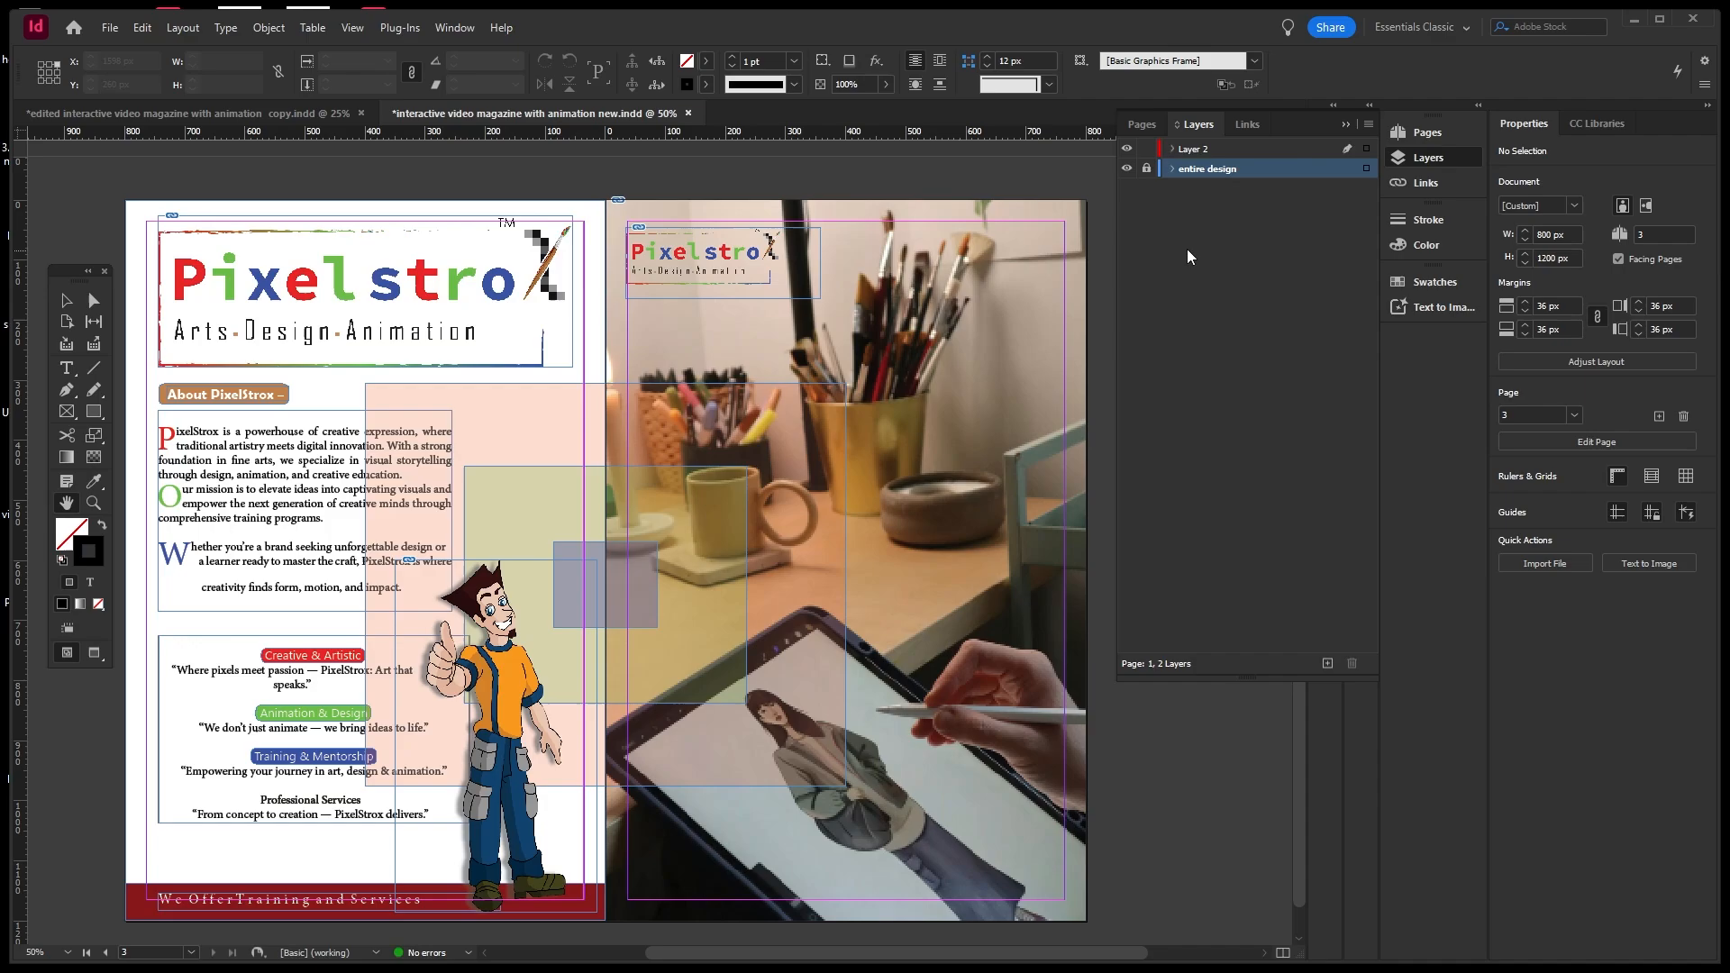
pyautogui.doubleClick(1195, 150)
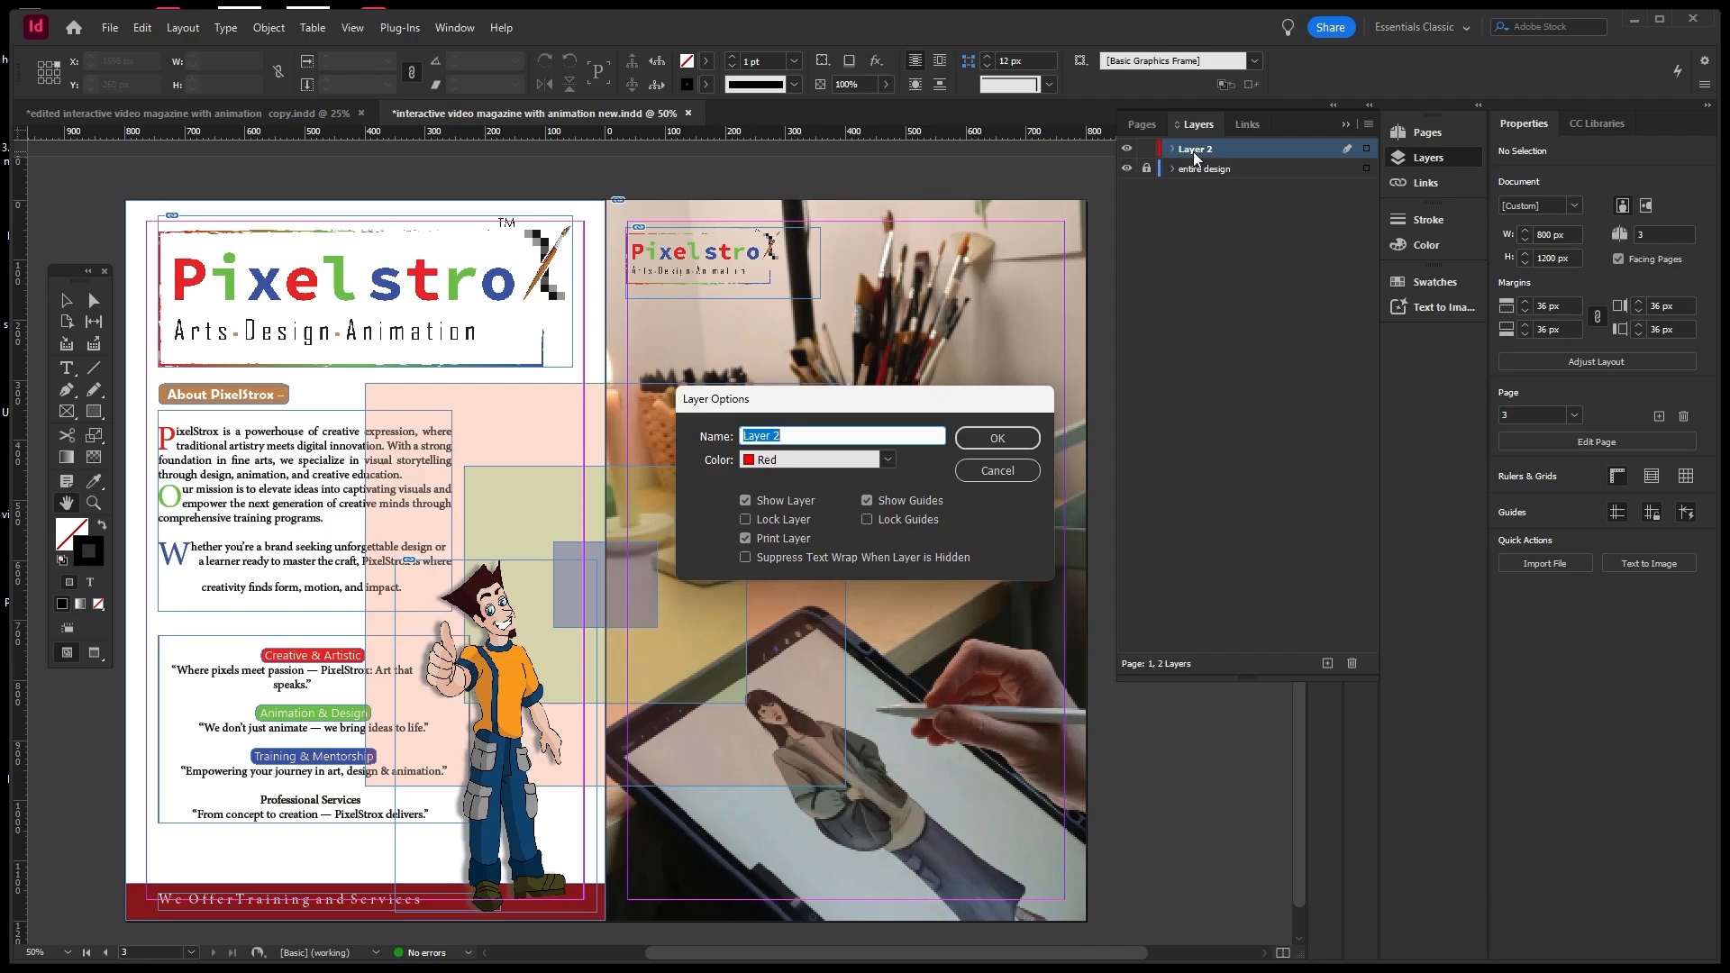
pyautogui.write('buttons')
pyautogui.click(978, 441)
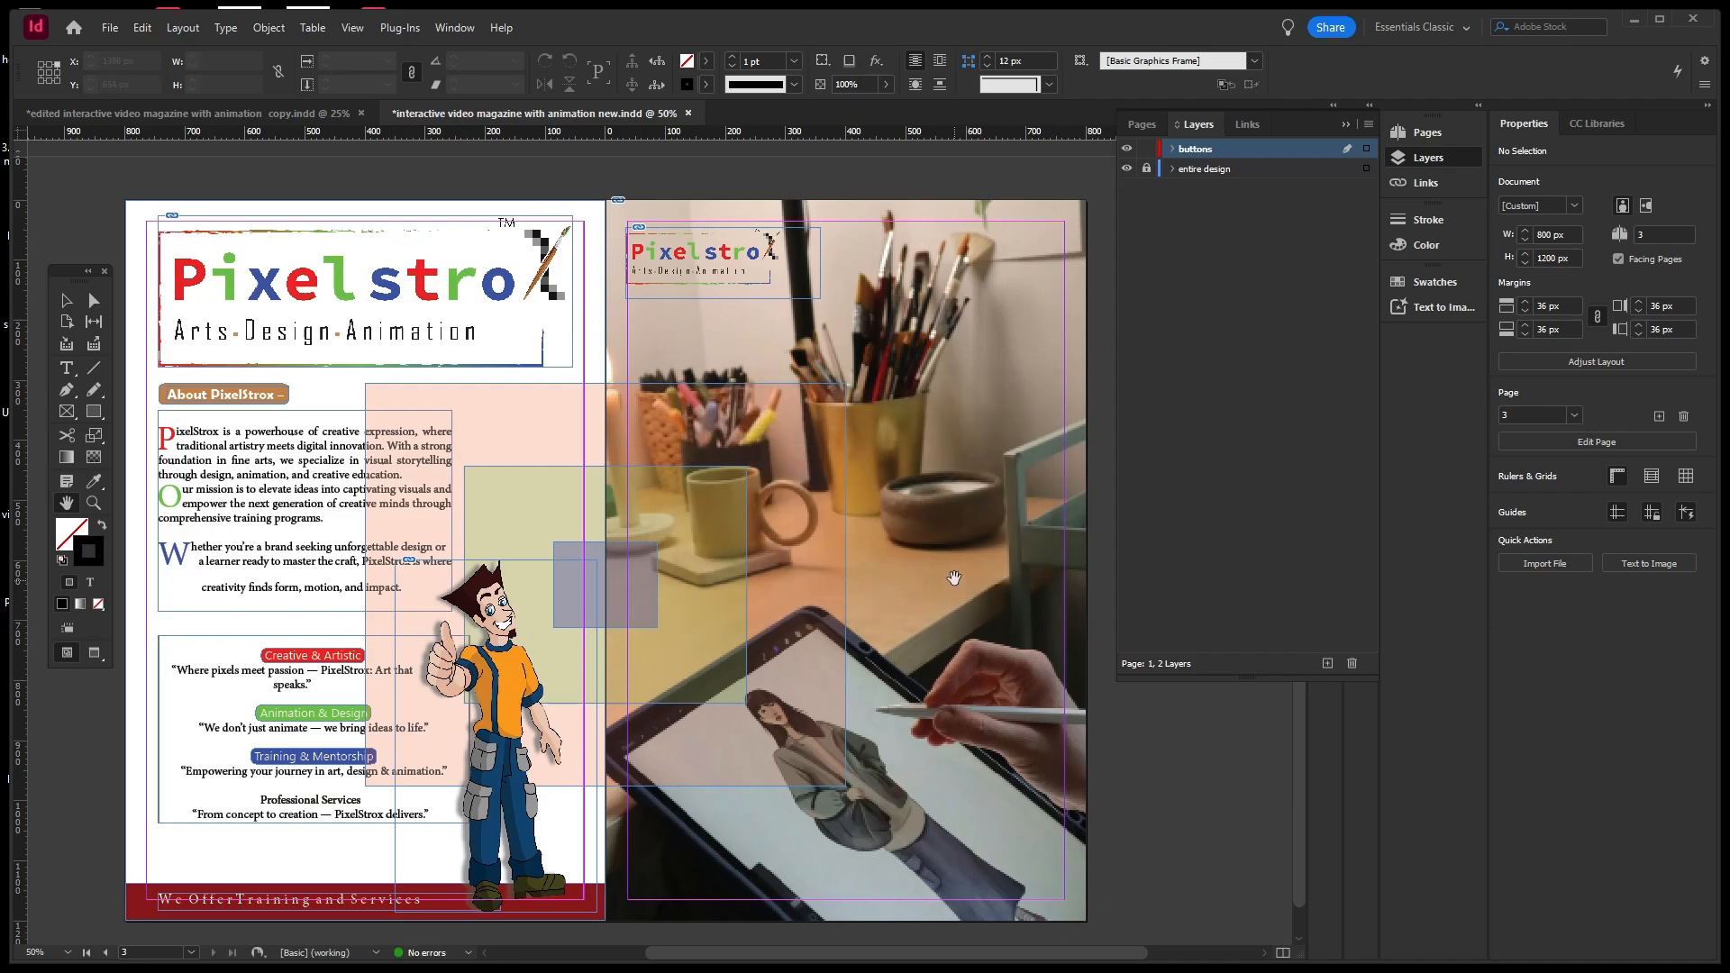
# Add a layer named videos above the buttons layer, and lock the buttons layer.
pyautogui.moveTo(942, 530); pyautogui.dragTo(746, 532)
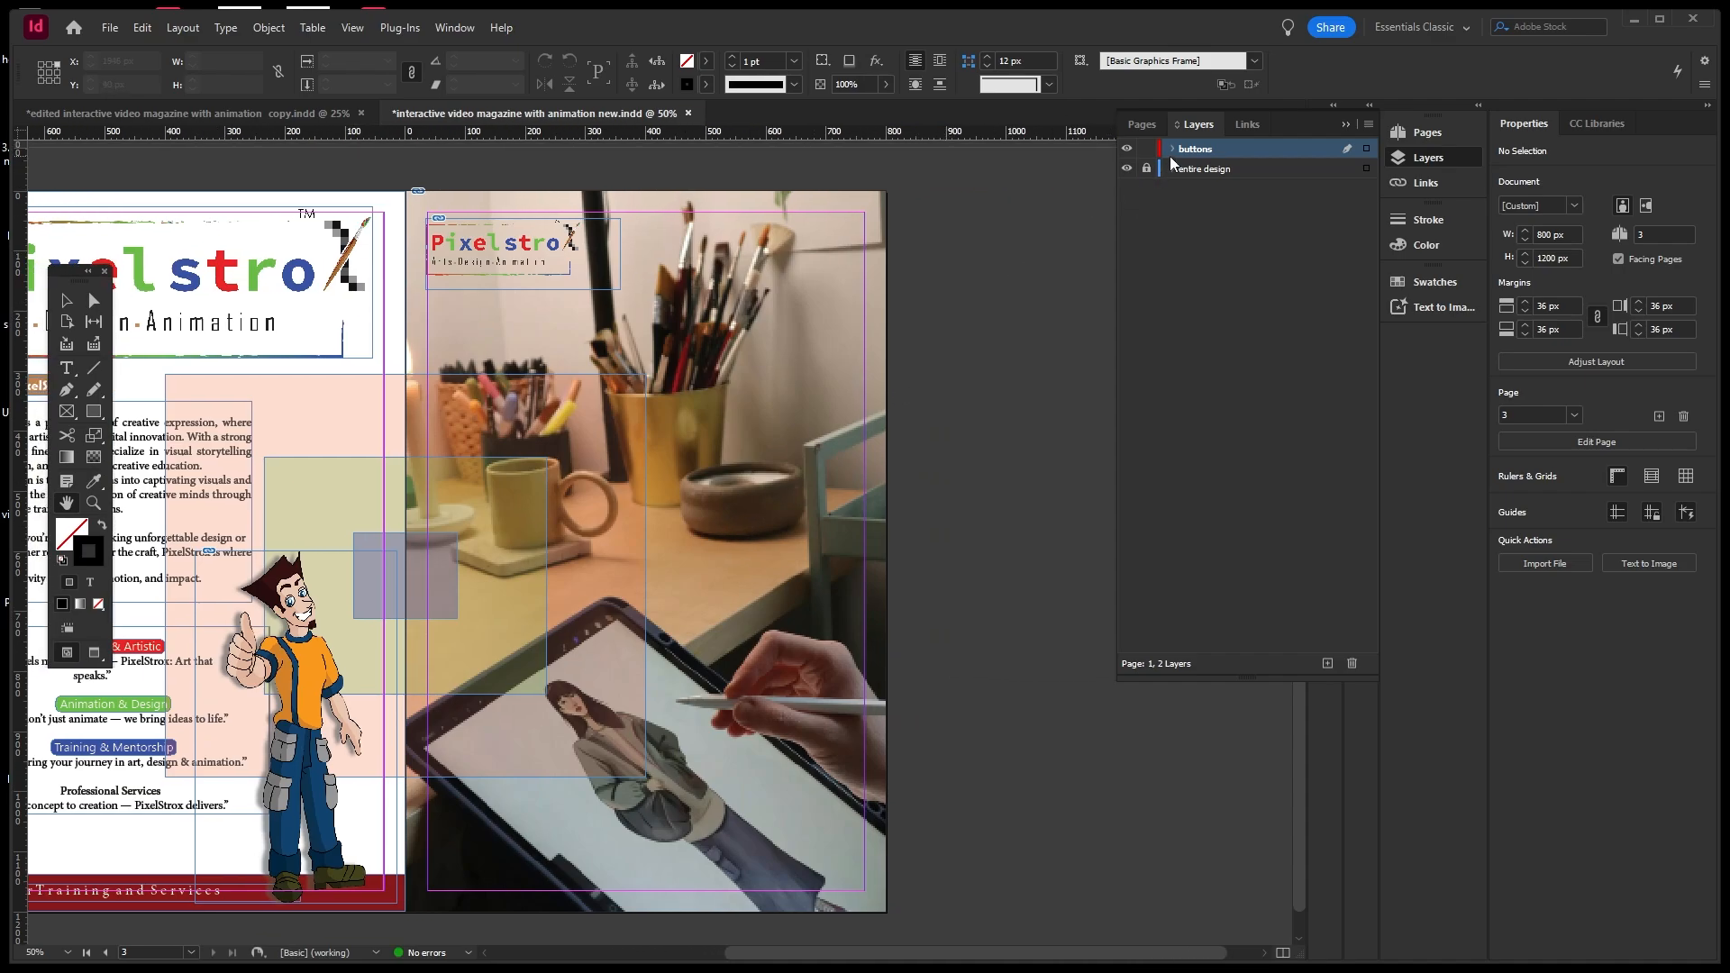
pyautogui.click(1326, 664)
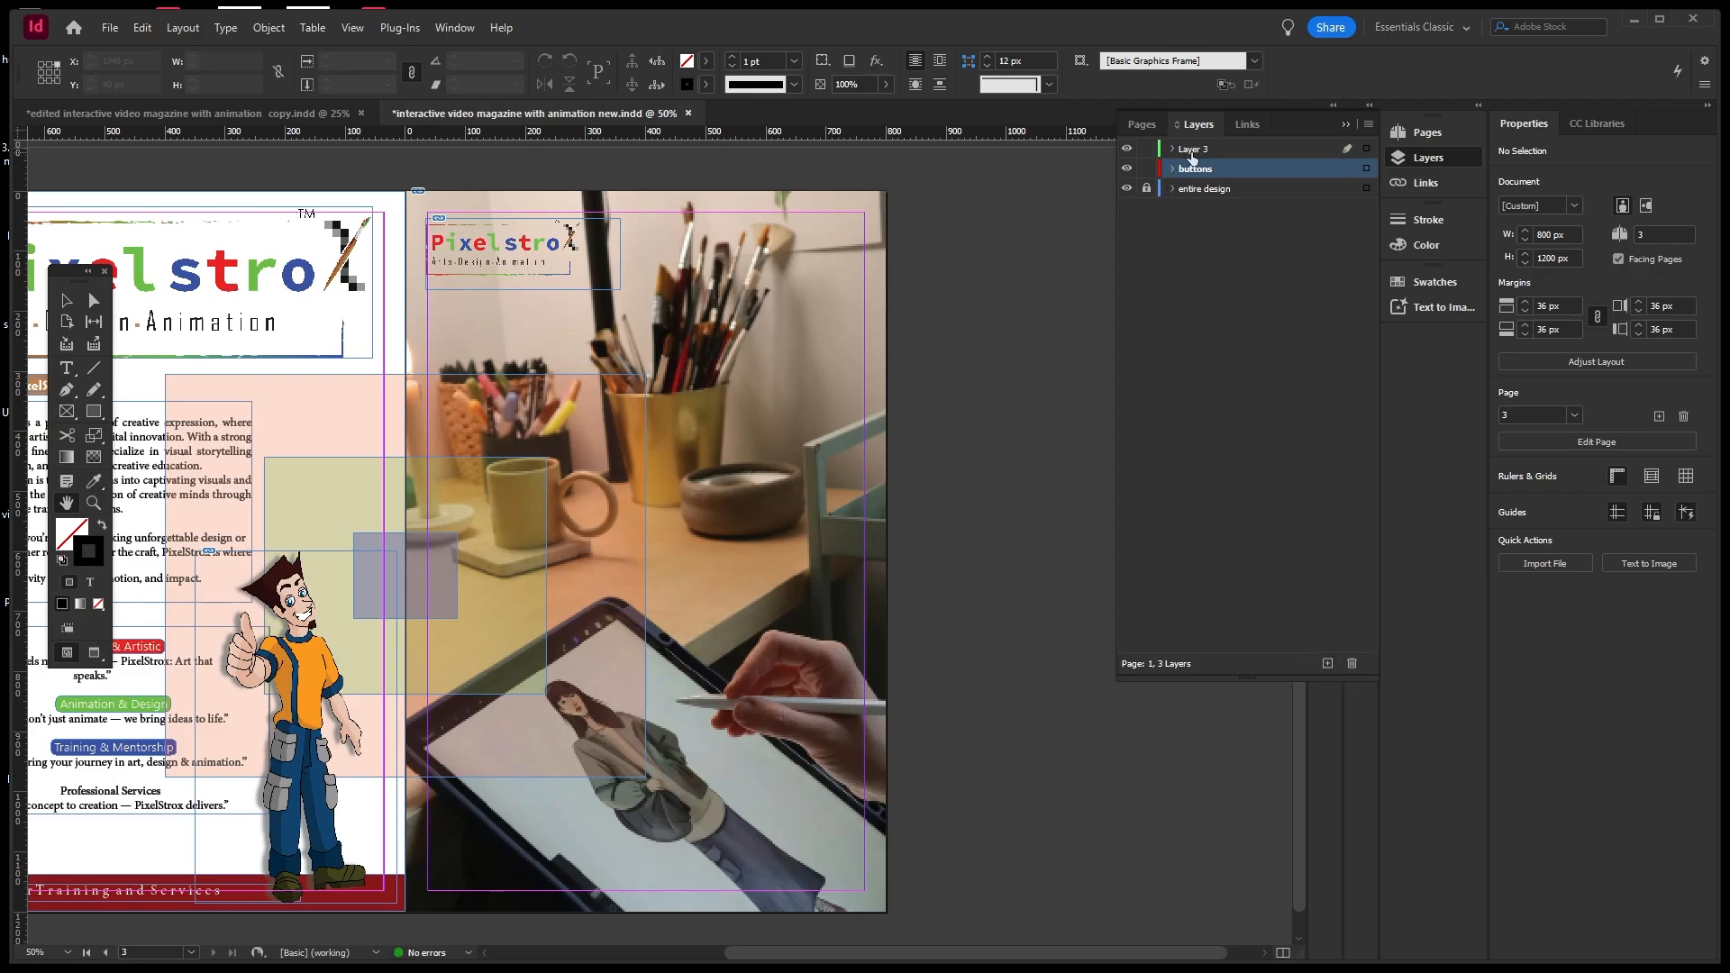
pyautogui.doubleClick(1193, 152)
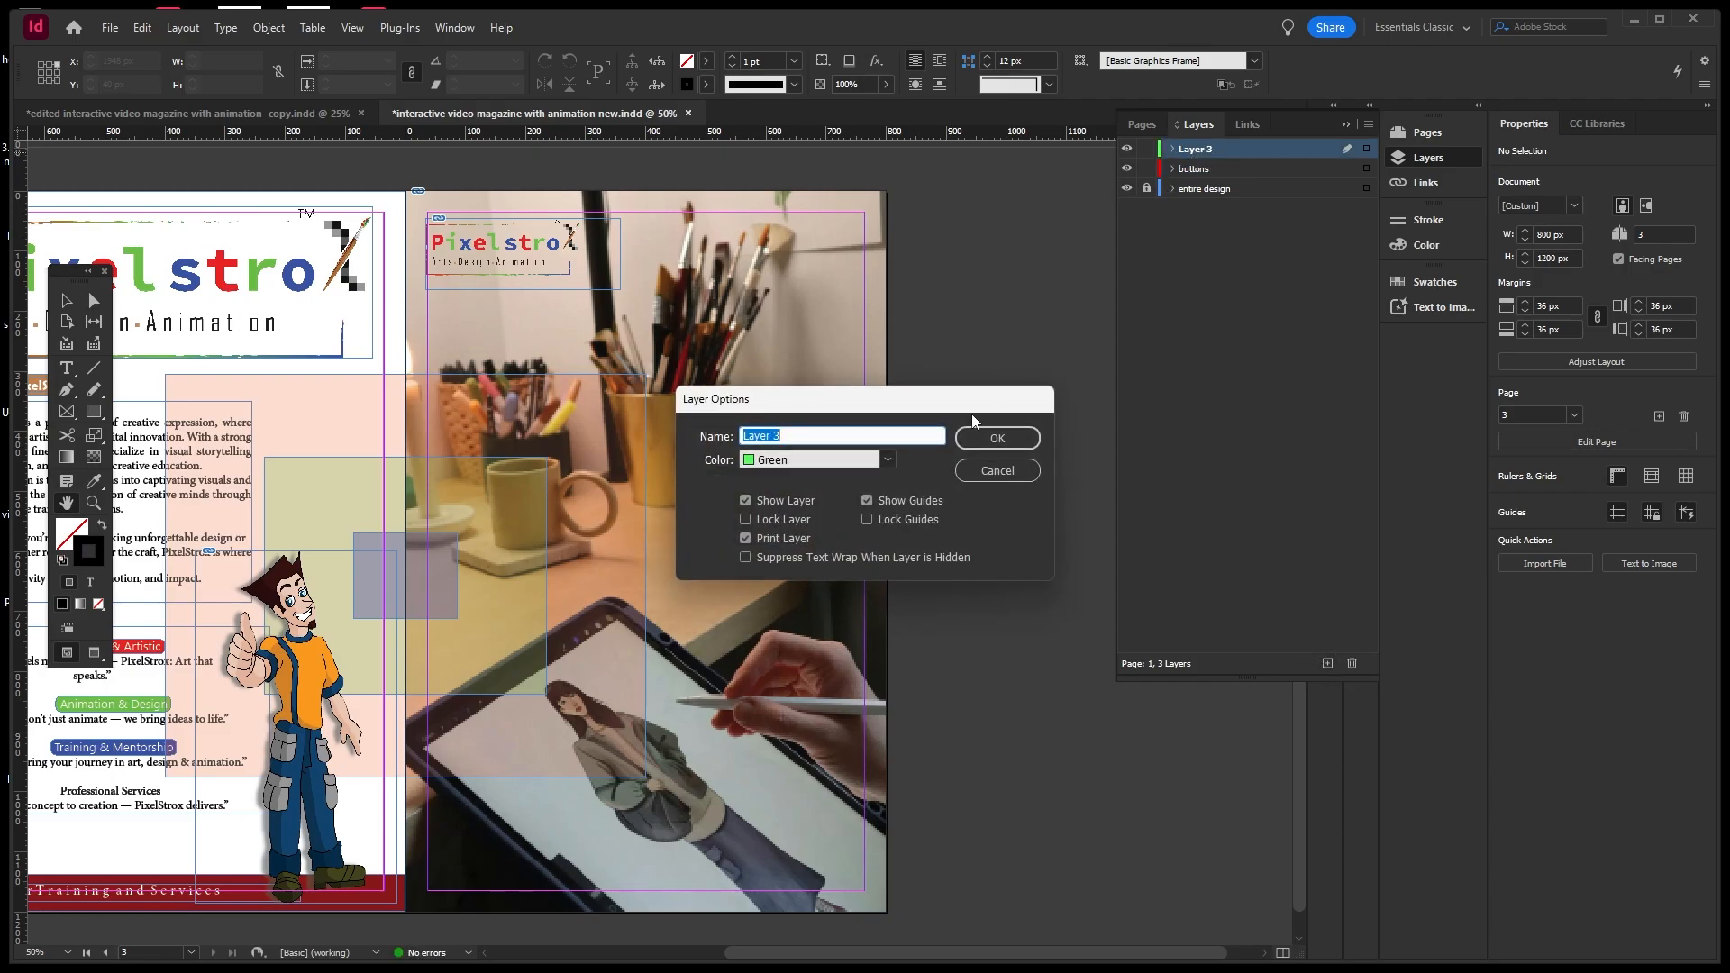
pyautogui.write('V')
pyautogui.click(1000, 440)
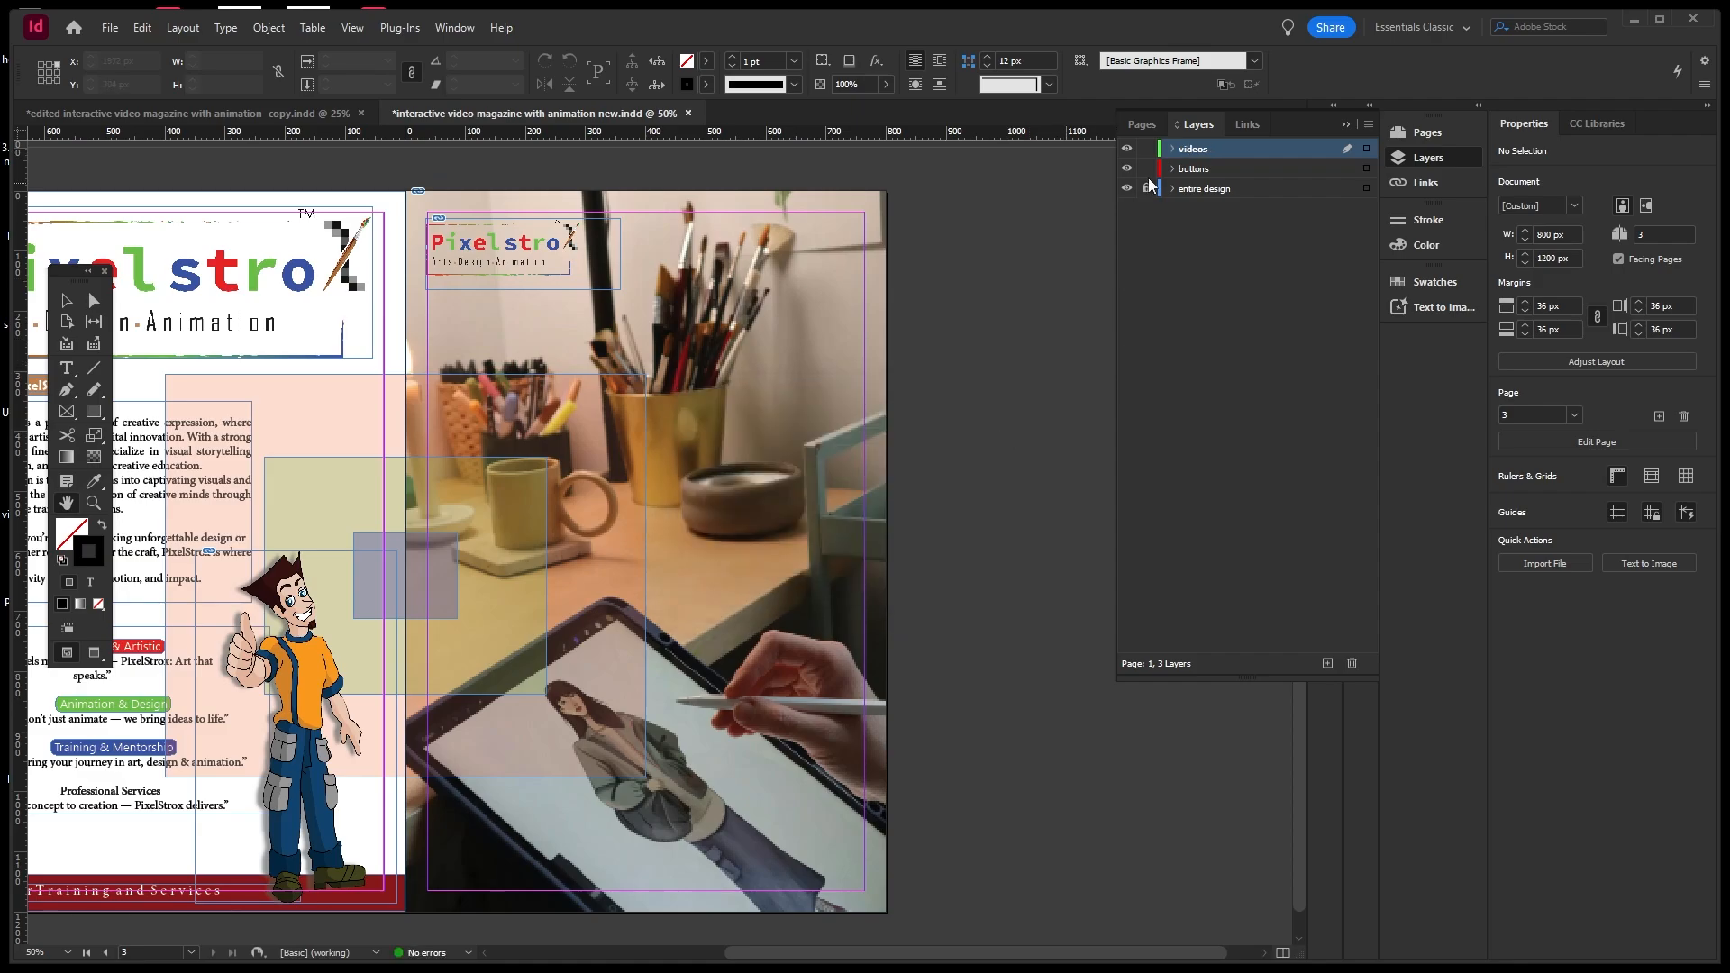
pyautogui.moveTo(1146, 188); pyautogui.dragTo(1147, 168)
# Switch to the Selection tool, bring up the Media controls and place them clear of the tools, over the inner edges of pages 2-3.
pyautogui.moveTo(927, 386); pyautogui.dragTo(822, 392)
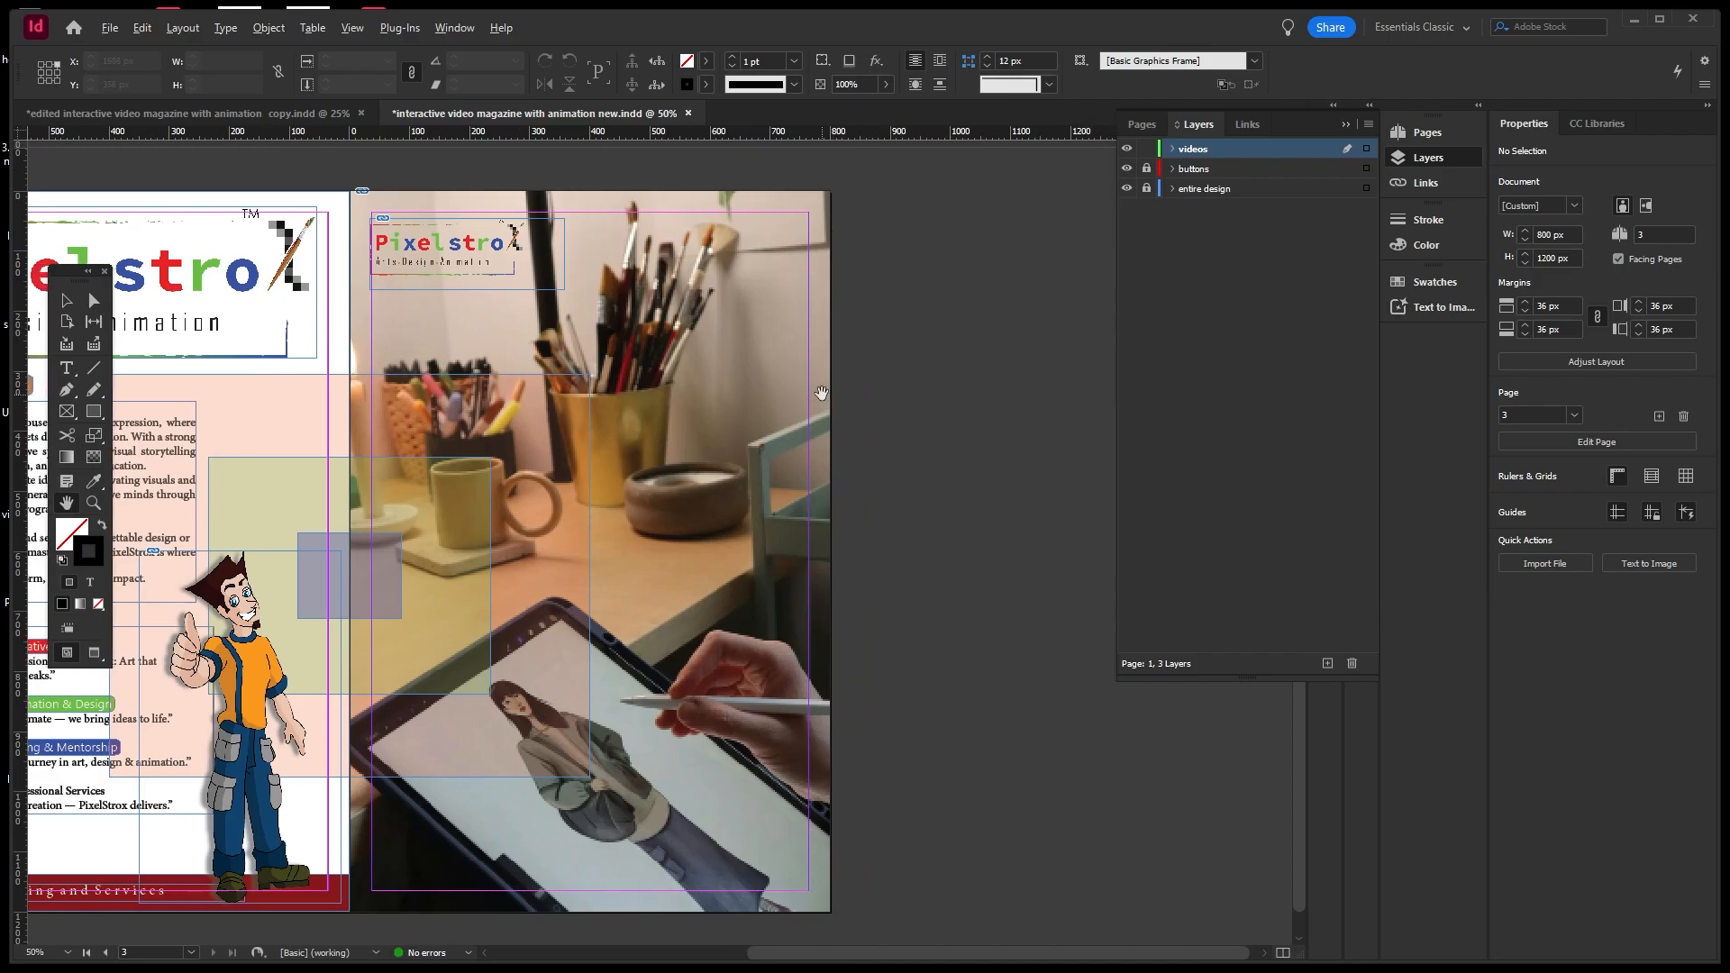
pyautogui.hotkey('ctrl', '-')
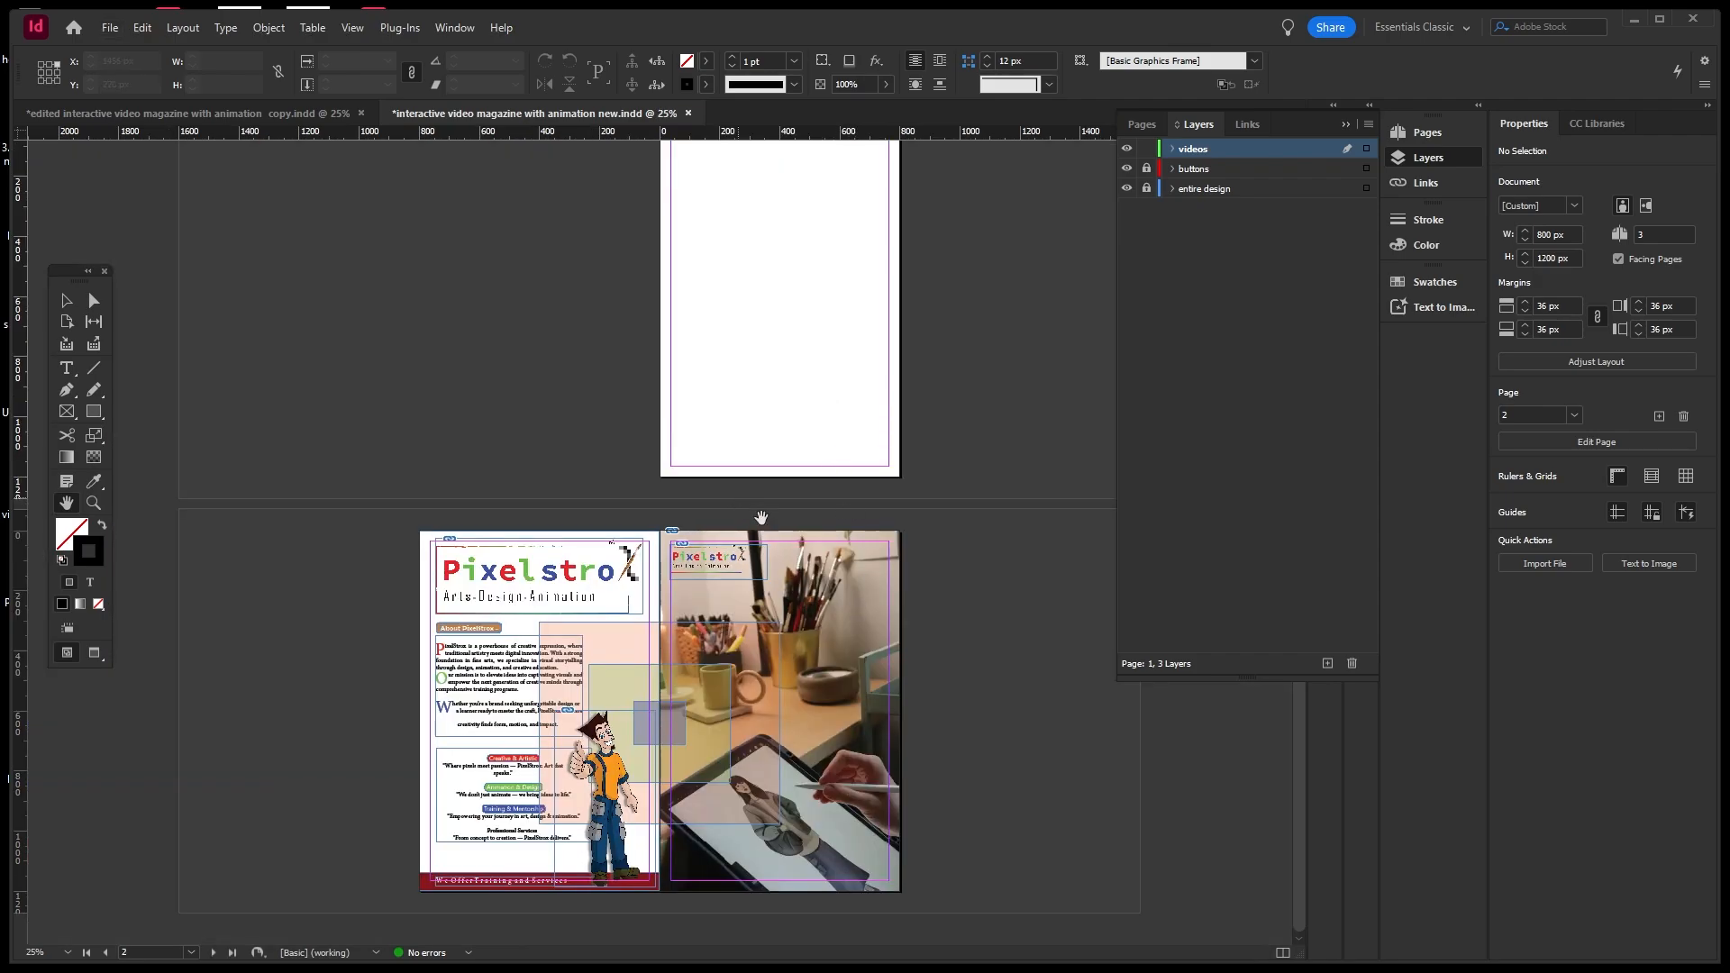
pyautogui.hotkey('ctrl', '=')
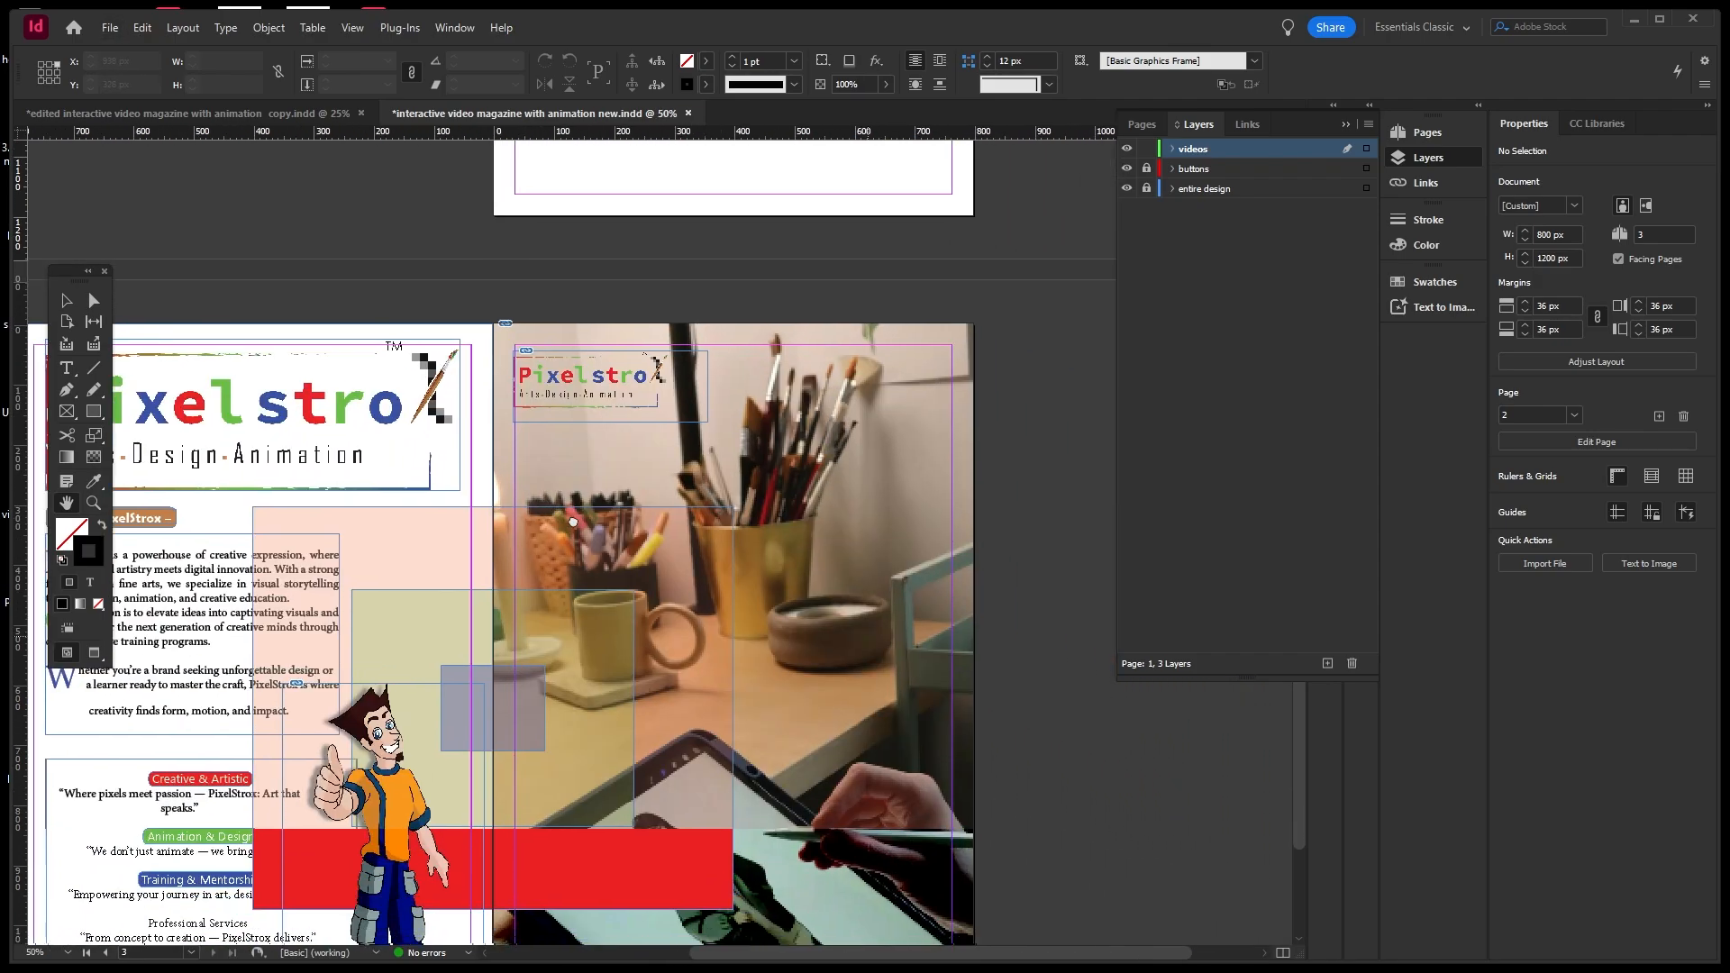
pyautogui.moveTo(573, 521); pyautogui.dragTo(458, 401)
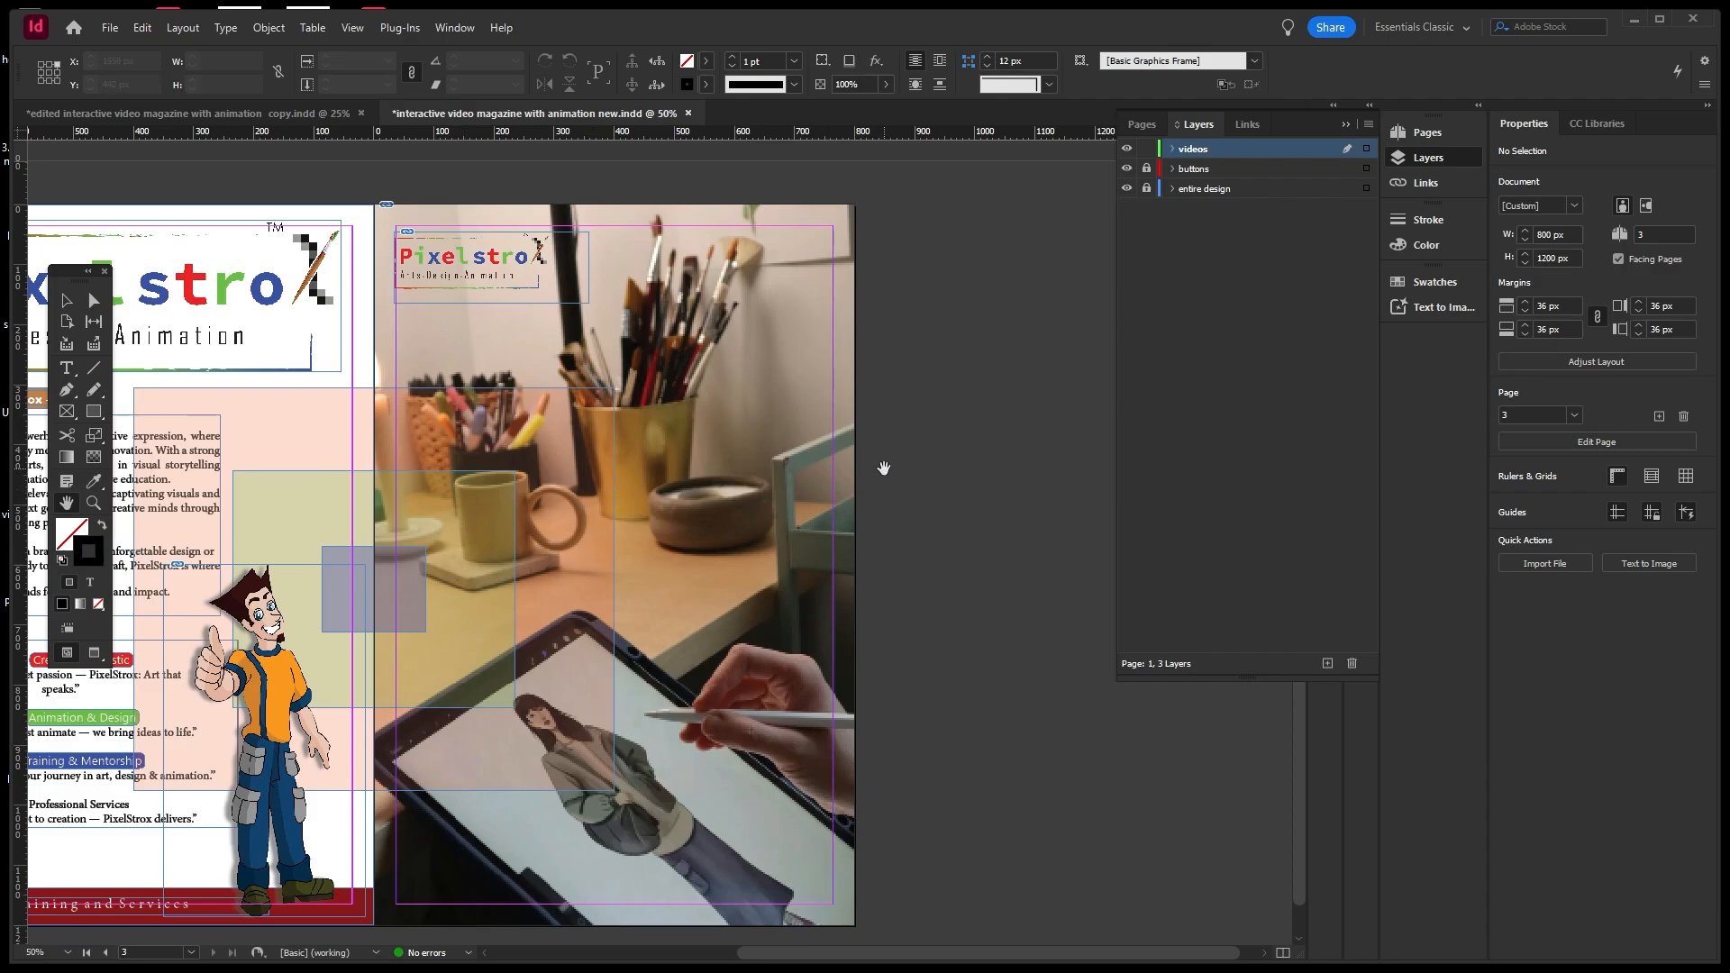
pyautogui.click(64, 302)
pyautogui.click(452, 28)
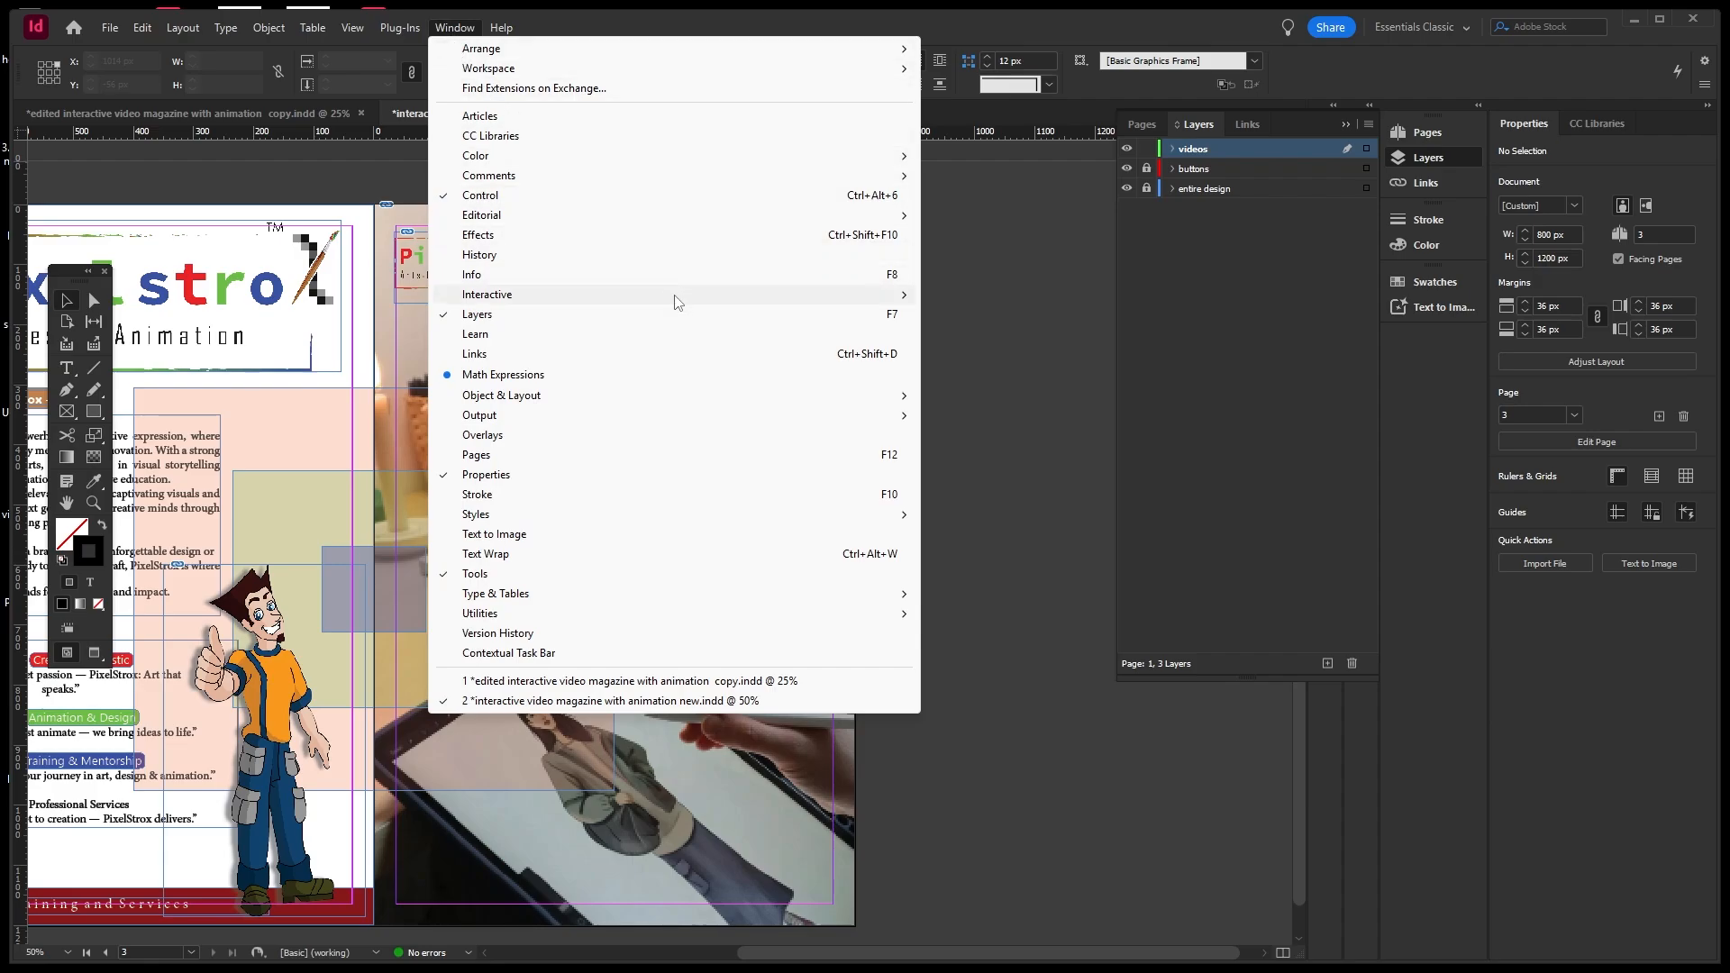
pyautogui.moveTo(677, 301)
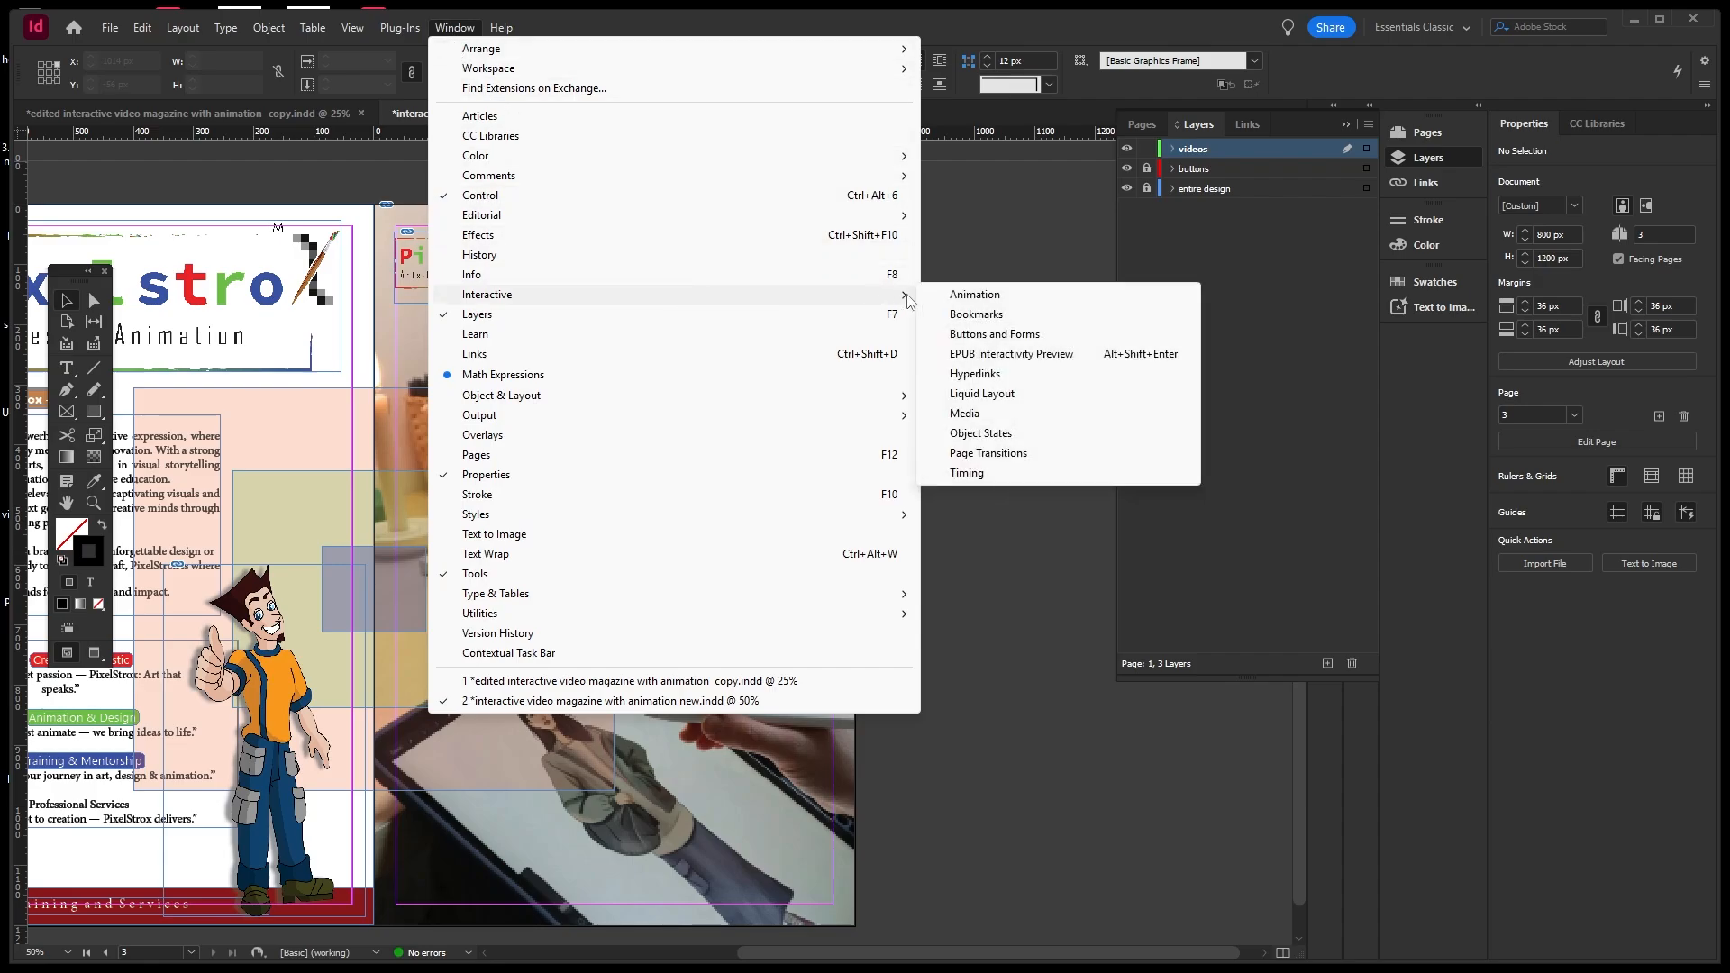
pyautogui.click(955, 416)
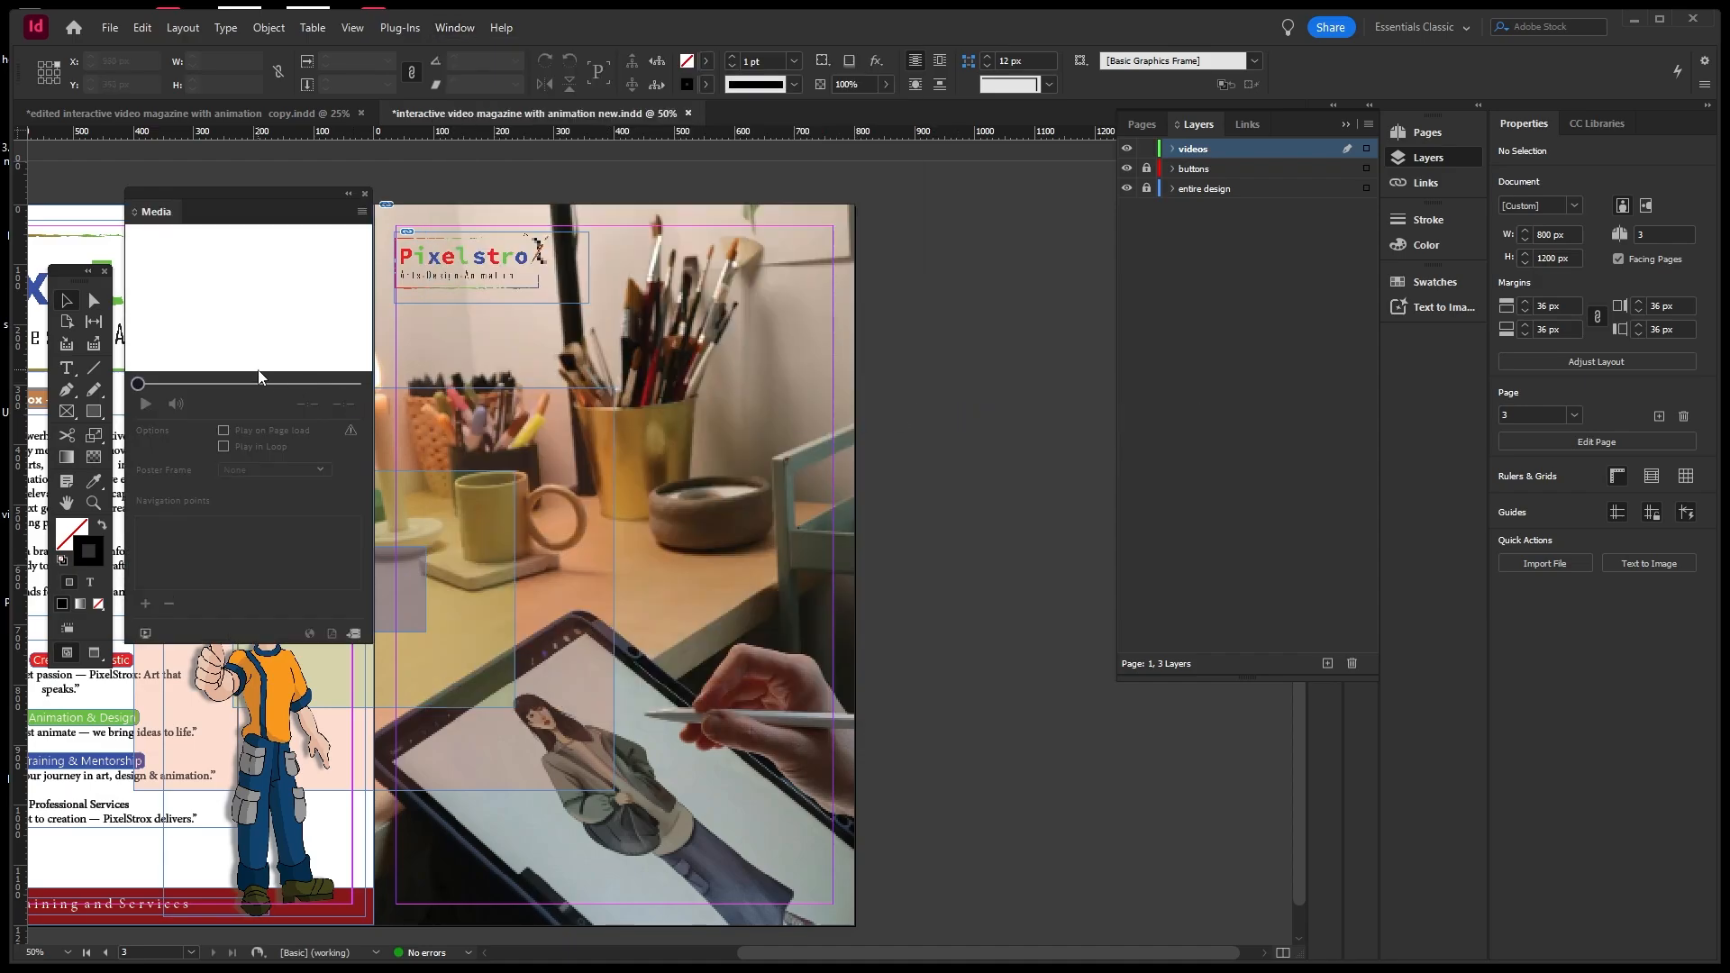
pyautogui.moveTo(288, 196); pyautogui.dragTo(412, 237)
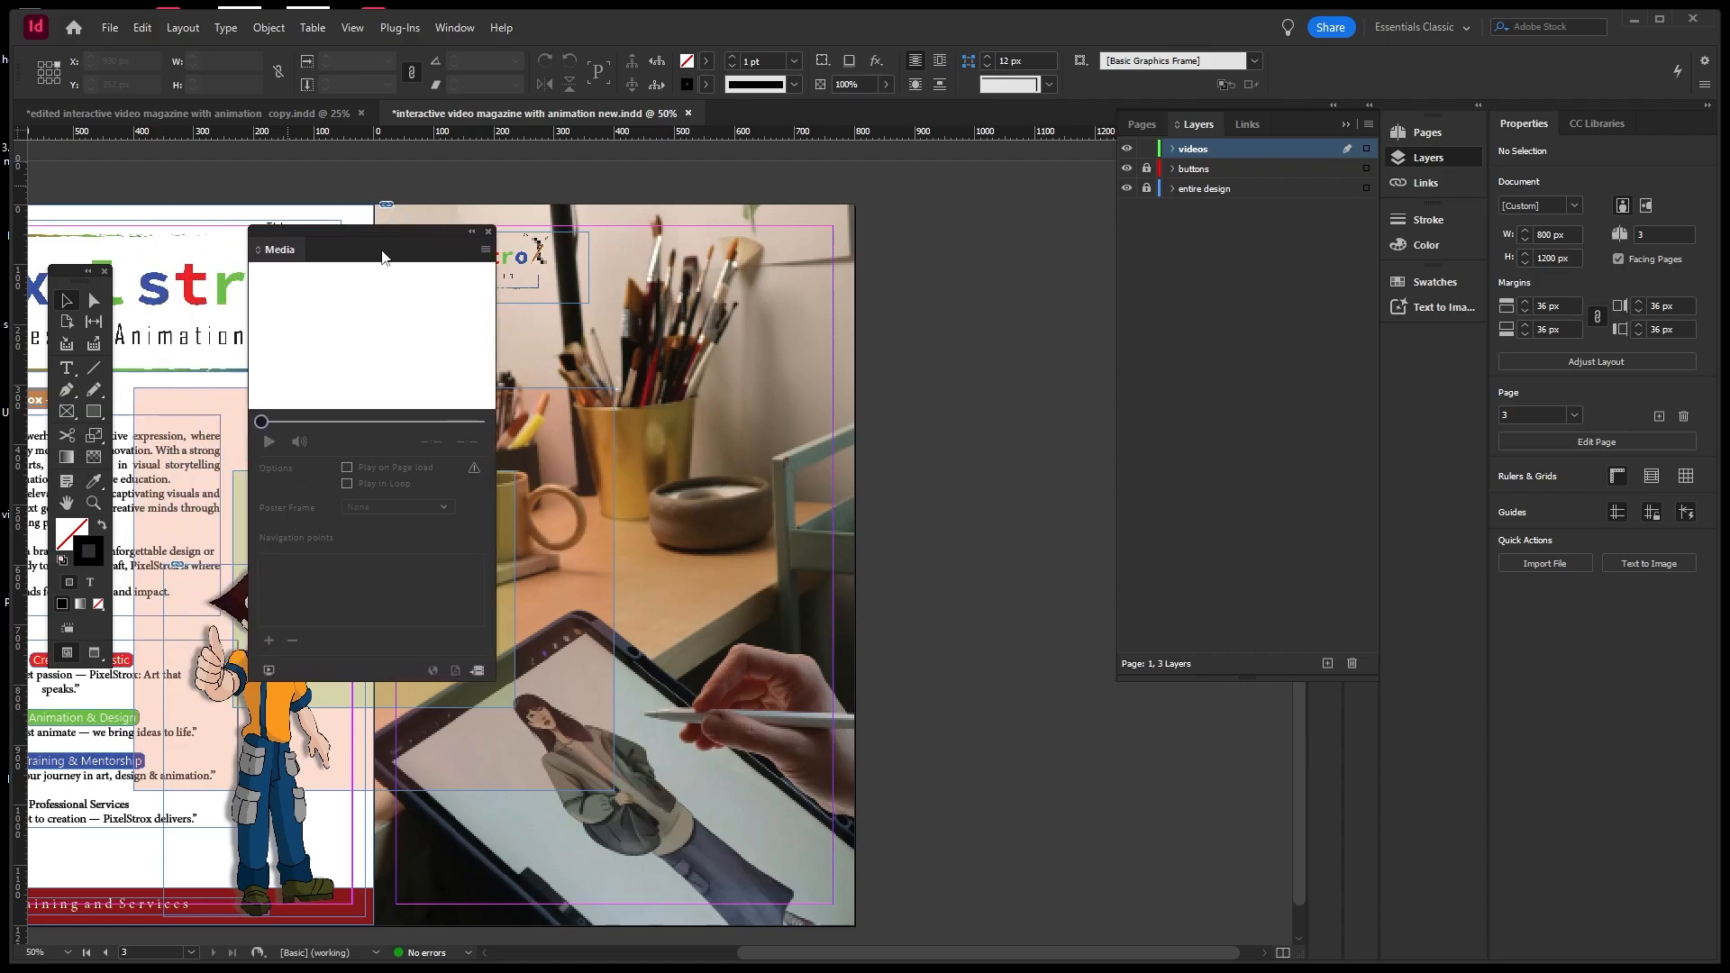
# Load the fruits, skipping, walking and women fight MP4 videos from the interactive digital magazine with video animation folder for placement.
pyautogui.click(477, 671)
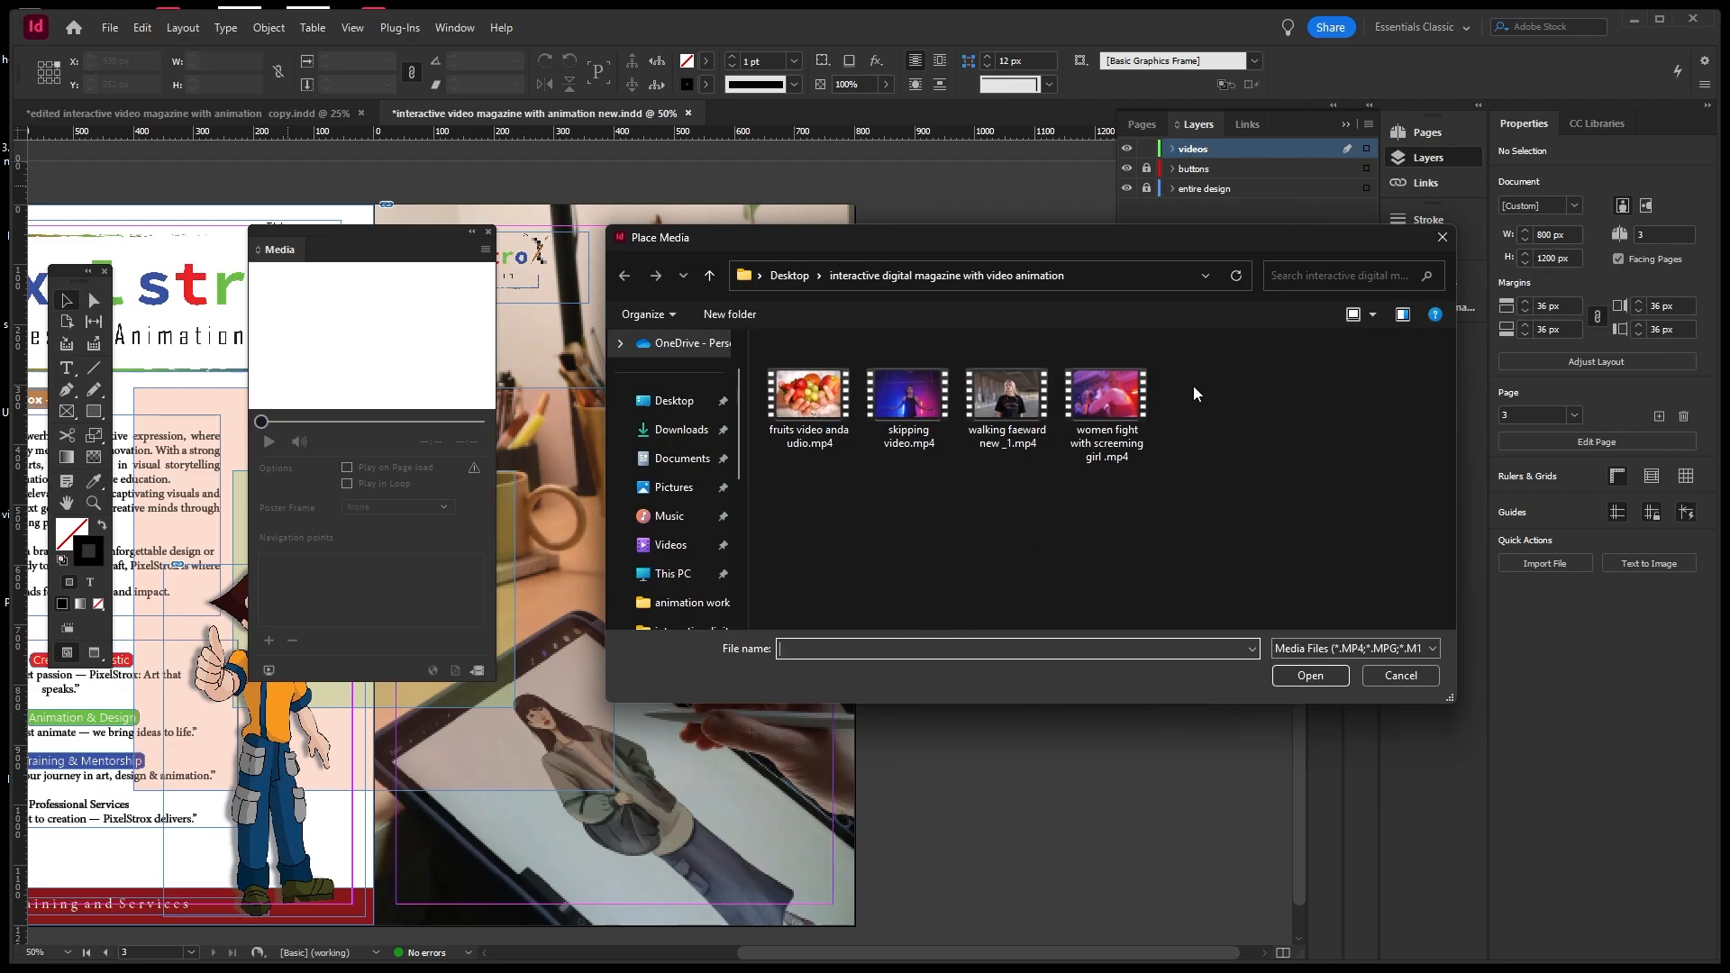
pyautogui.moveTo(1192, 386); pyautogui.dragTo(807, 481)
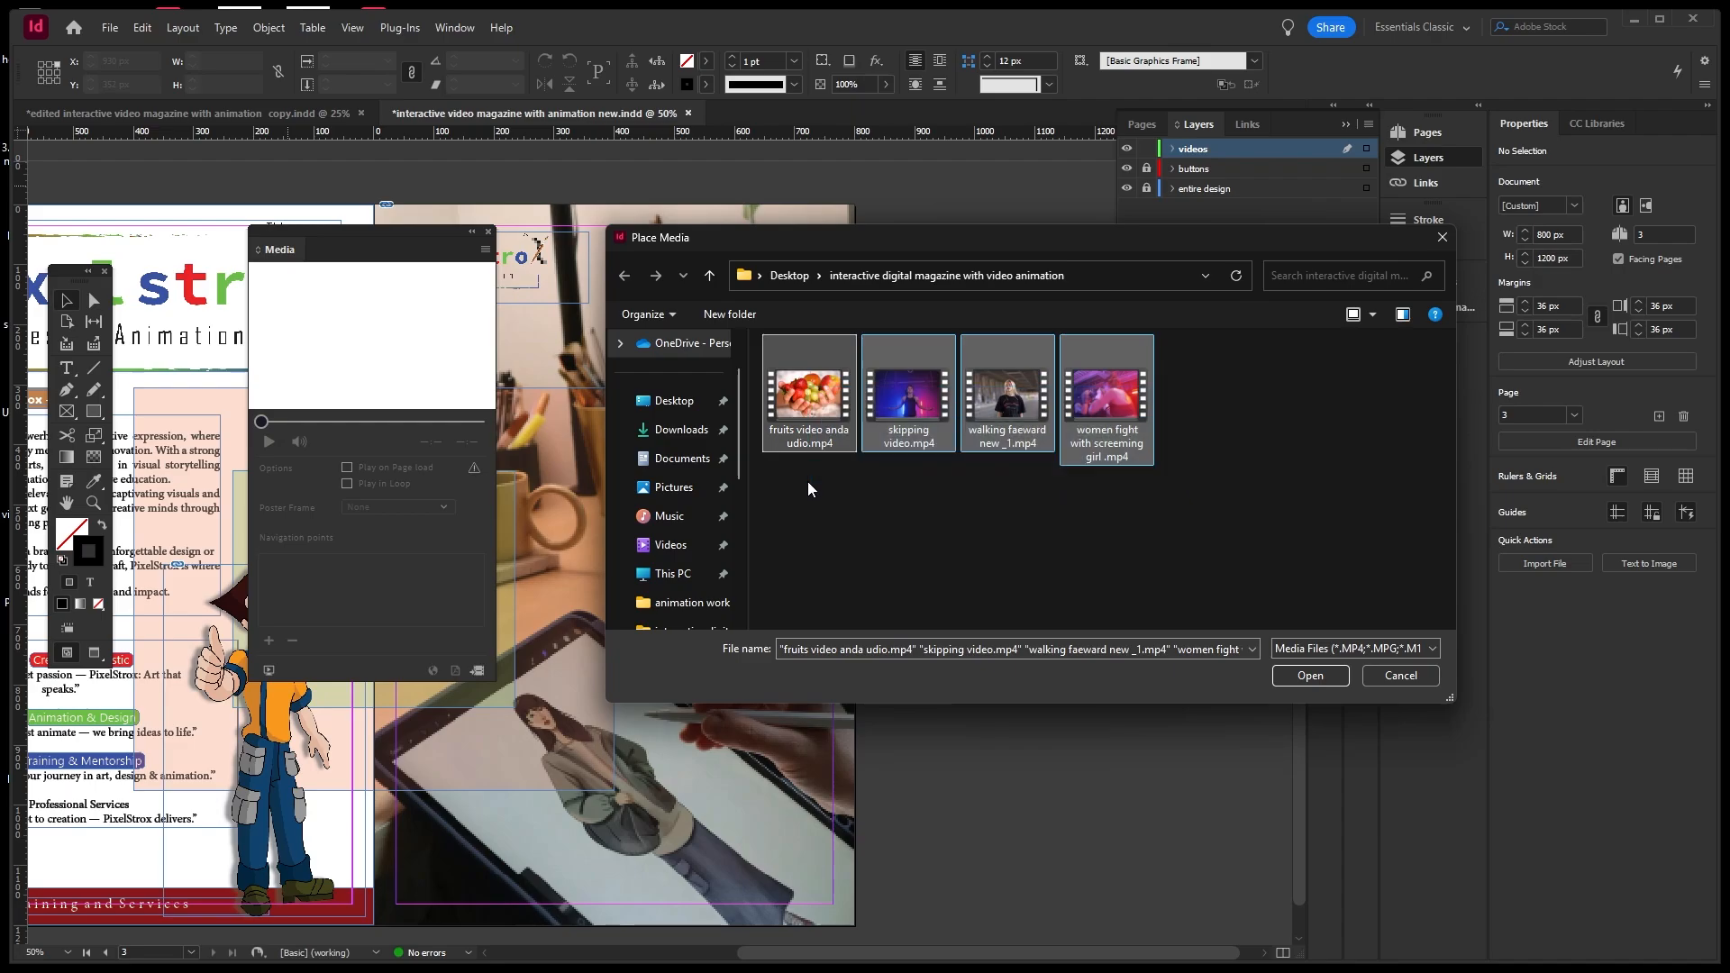
pyautogui.click(1286, 678)
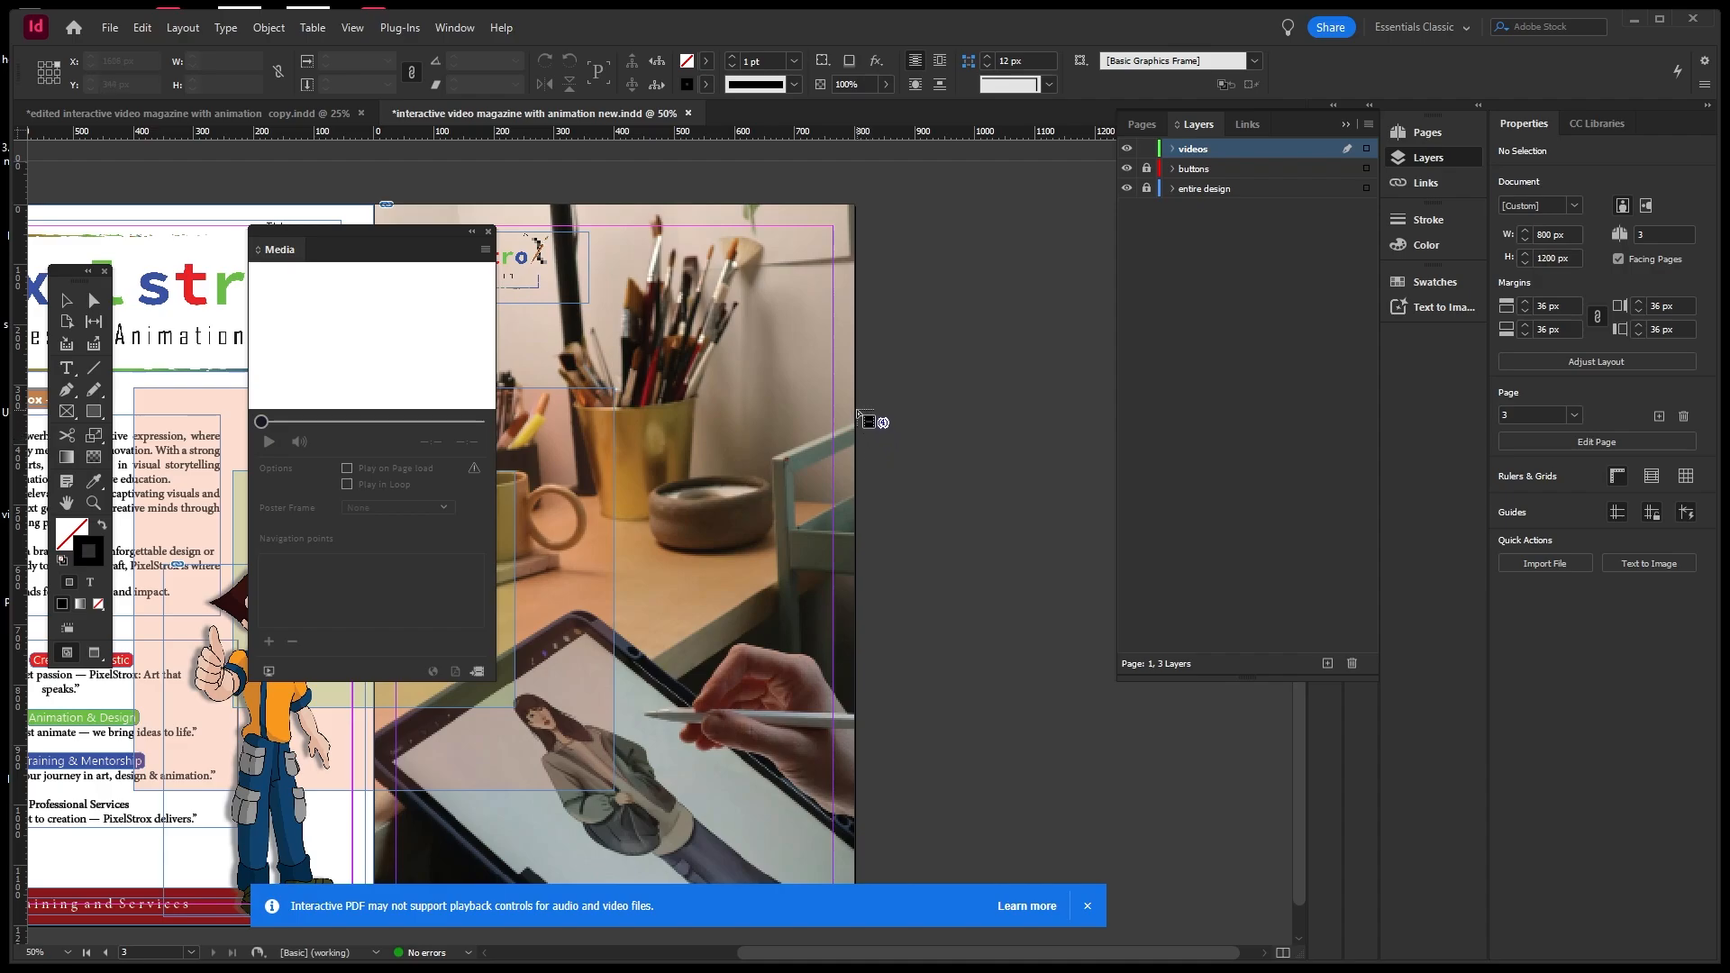
# Place the four loaded videos stacked on one another on the pasteboard beside page 3's outer edge, each about 410 x 240 px.
pyautogui.moveTo(856, 411); pyautogui.dragTo(1098, 556)
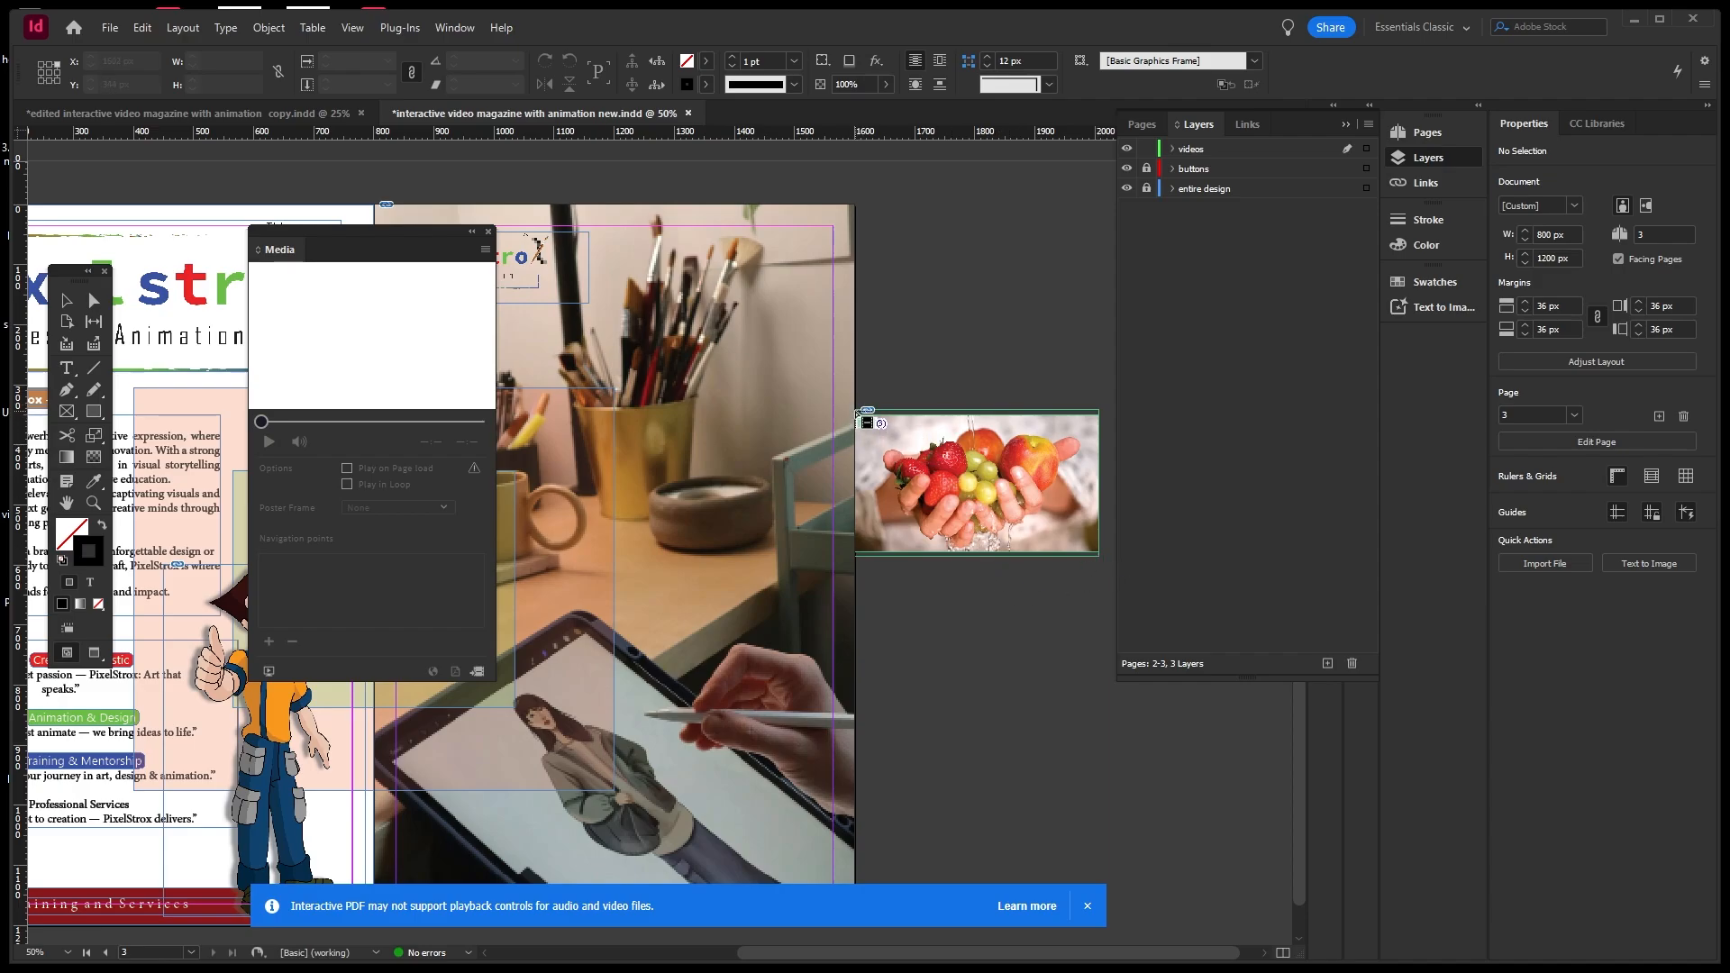
pyautogui.moveTo(858, 412); pyautogui.dragTo(1099, 549)
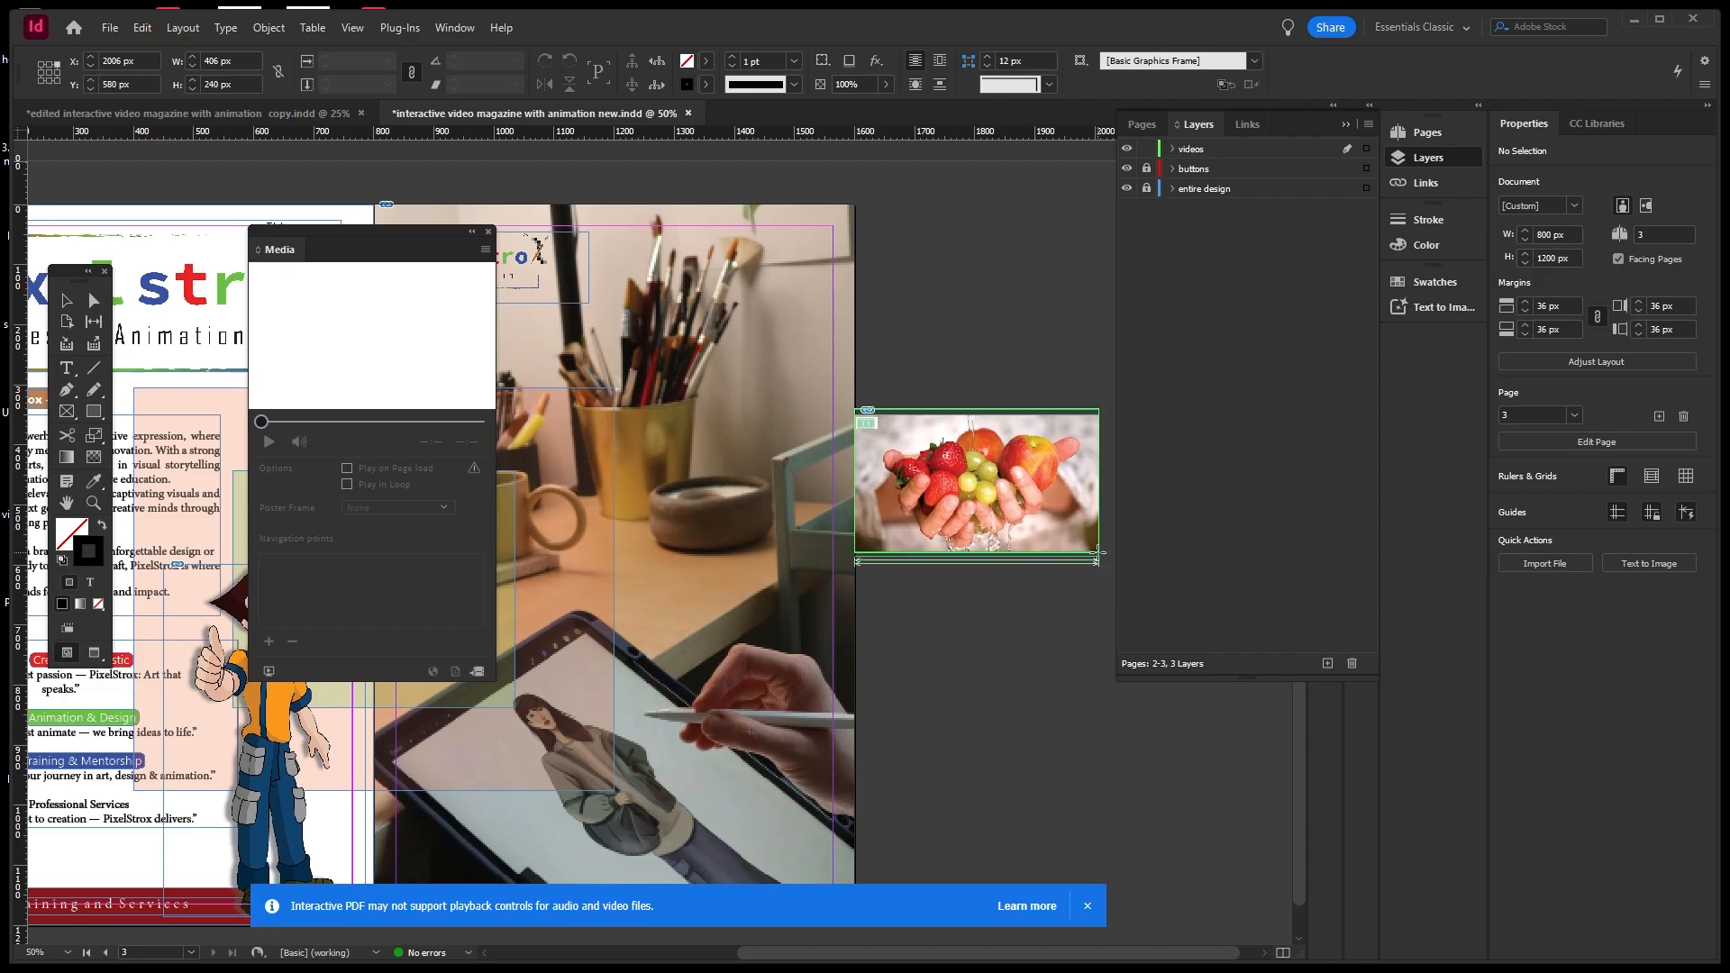
pyautogui.click(859, 419)
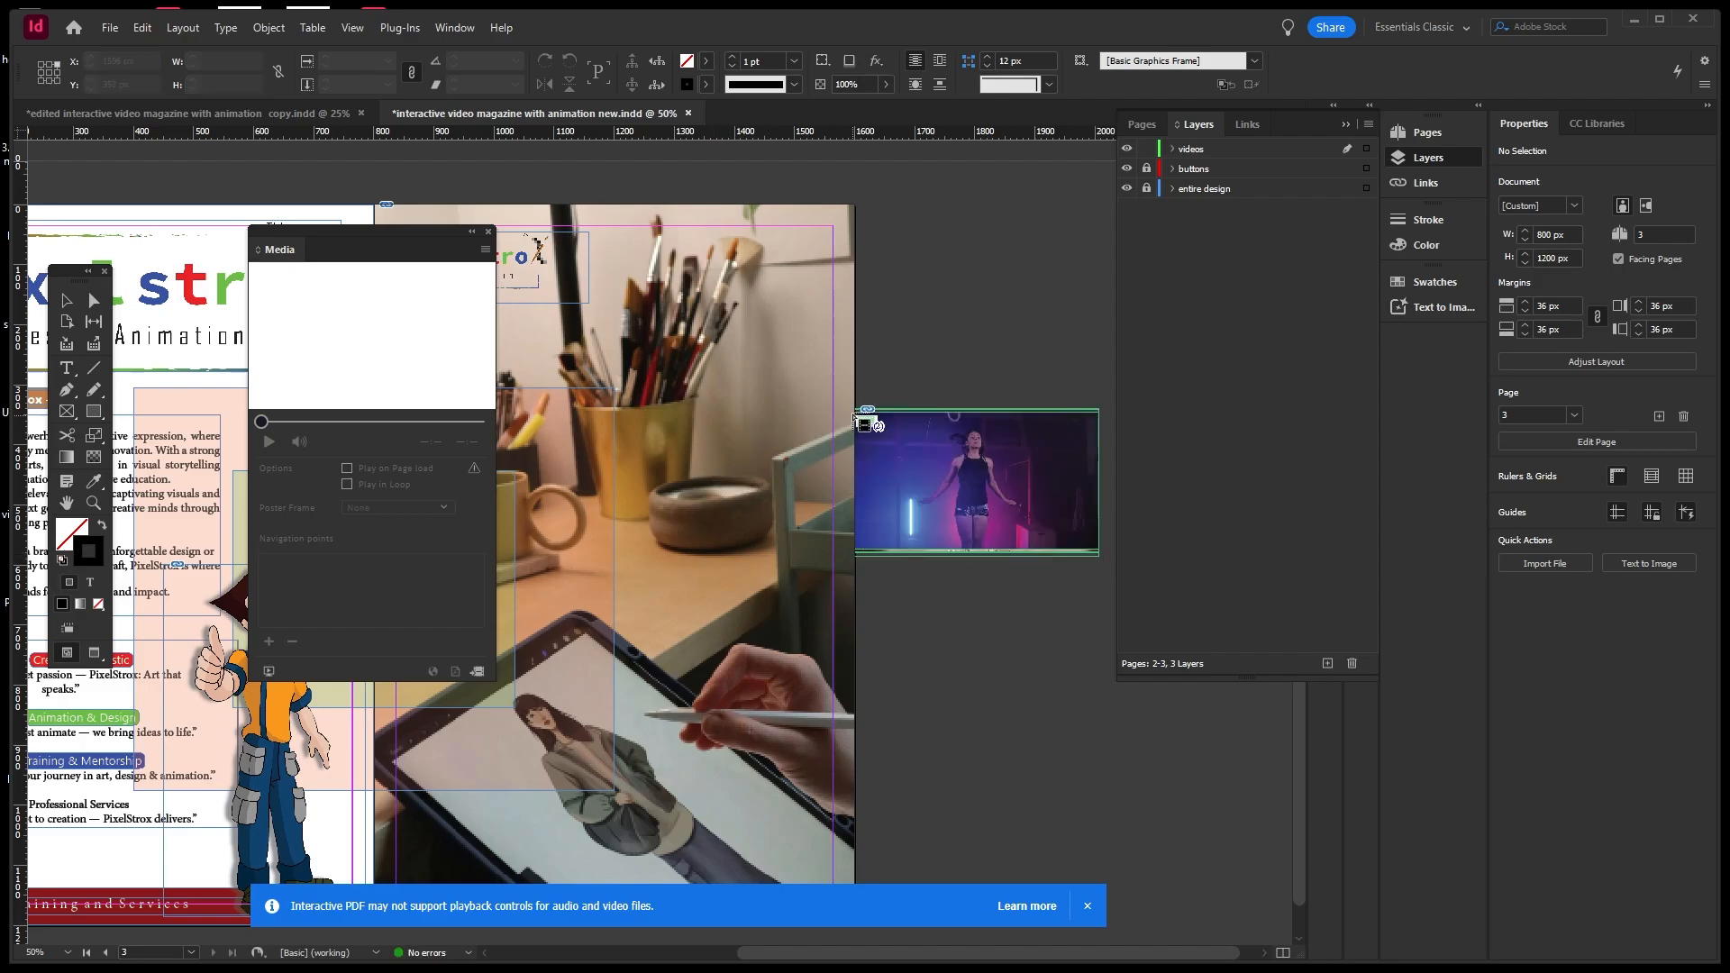
pyautogui.moveTo(865, 419); pyautogui.dragTo(1091, 551)
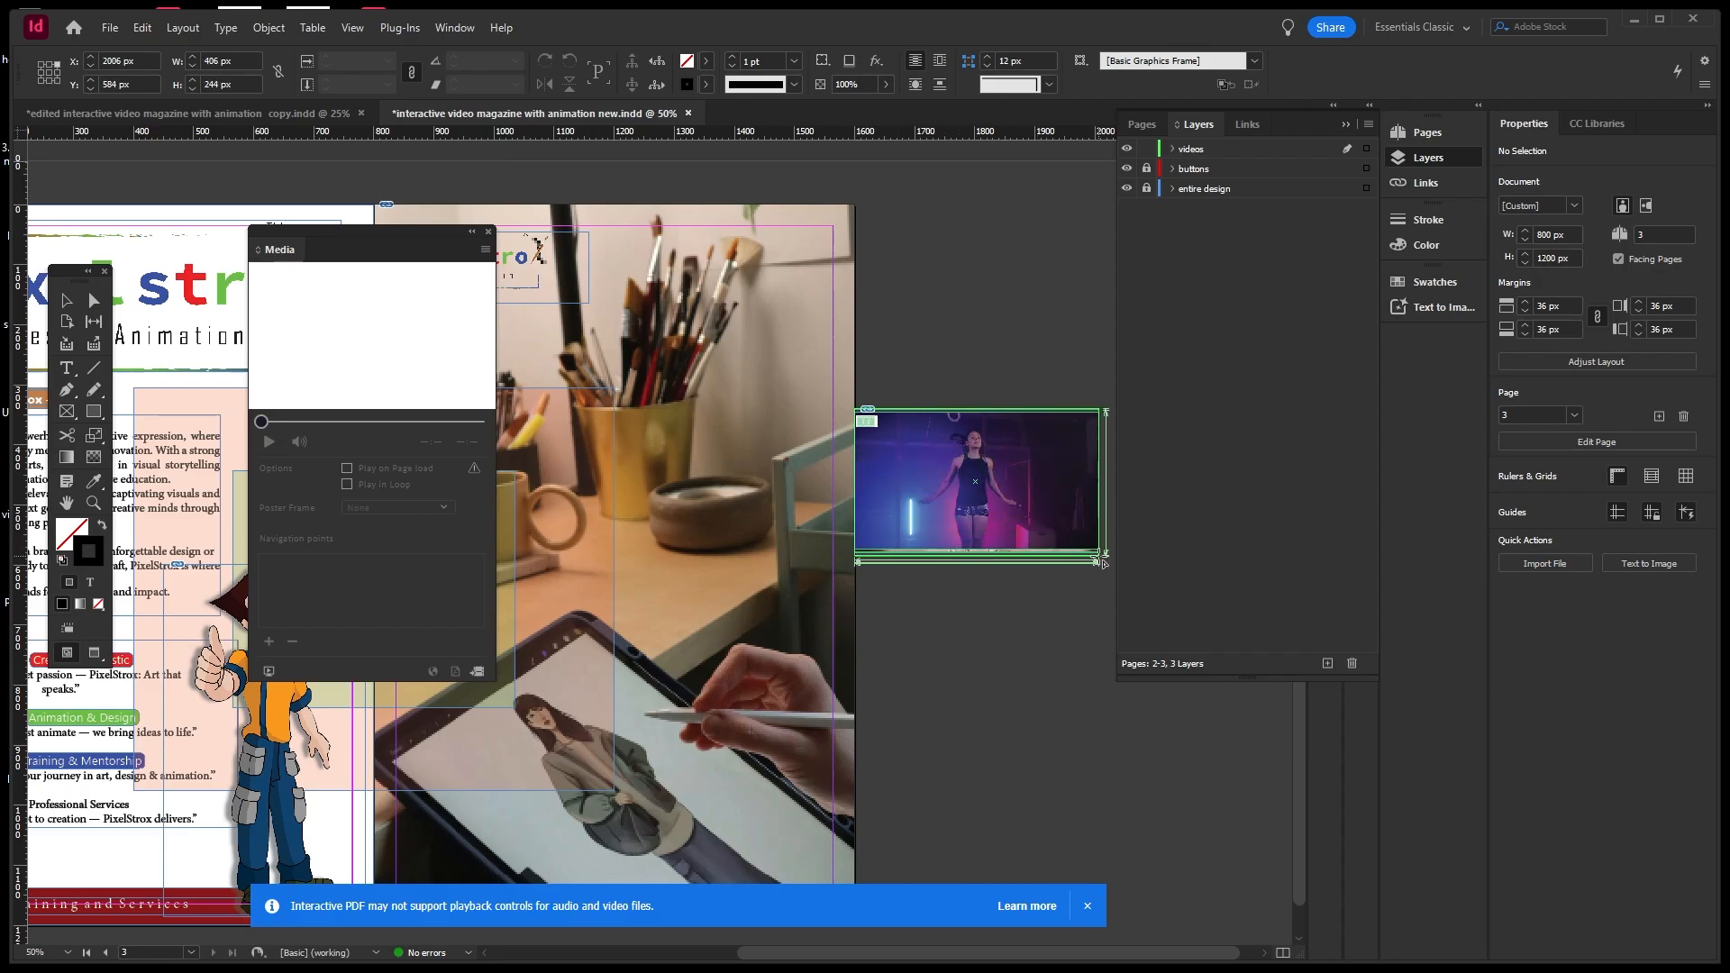
pyautogui.click(856, 410)
pyautogui.moveTo(858, 411); pyautogui.dragTo(1104, 558)
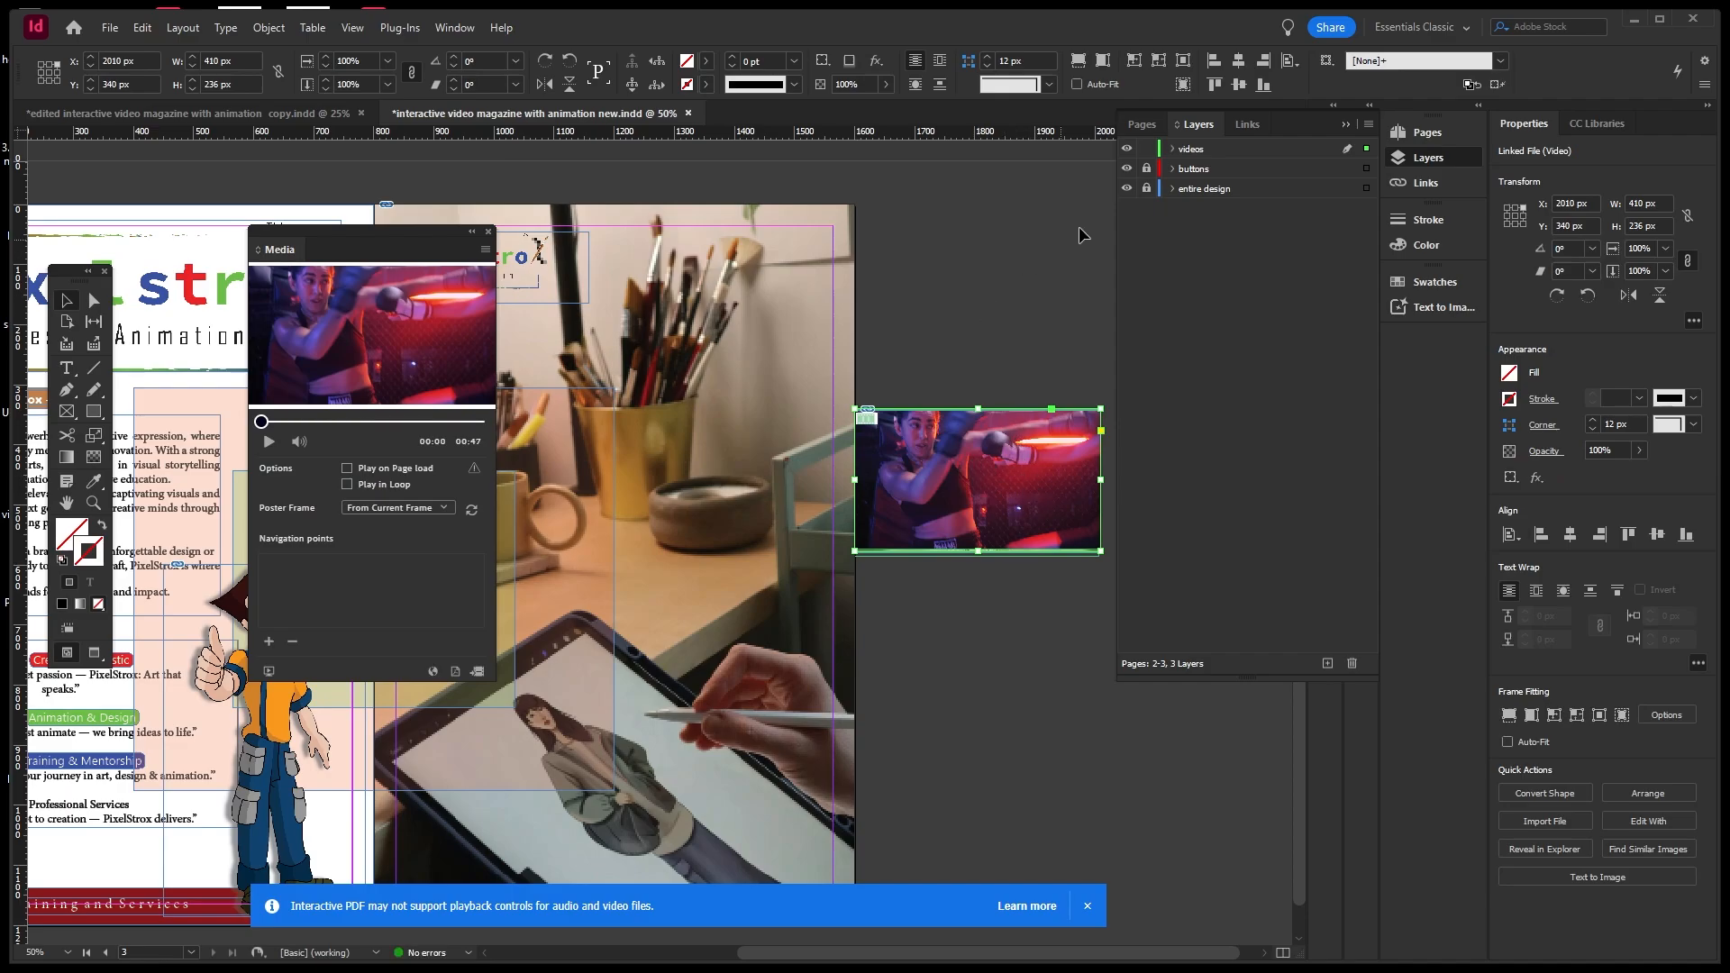
# Expand the videos layer and check each of the four stacked videos by toggling its visibility, leaving all of them shown.
pyautogui.click(1171, 149)
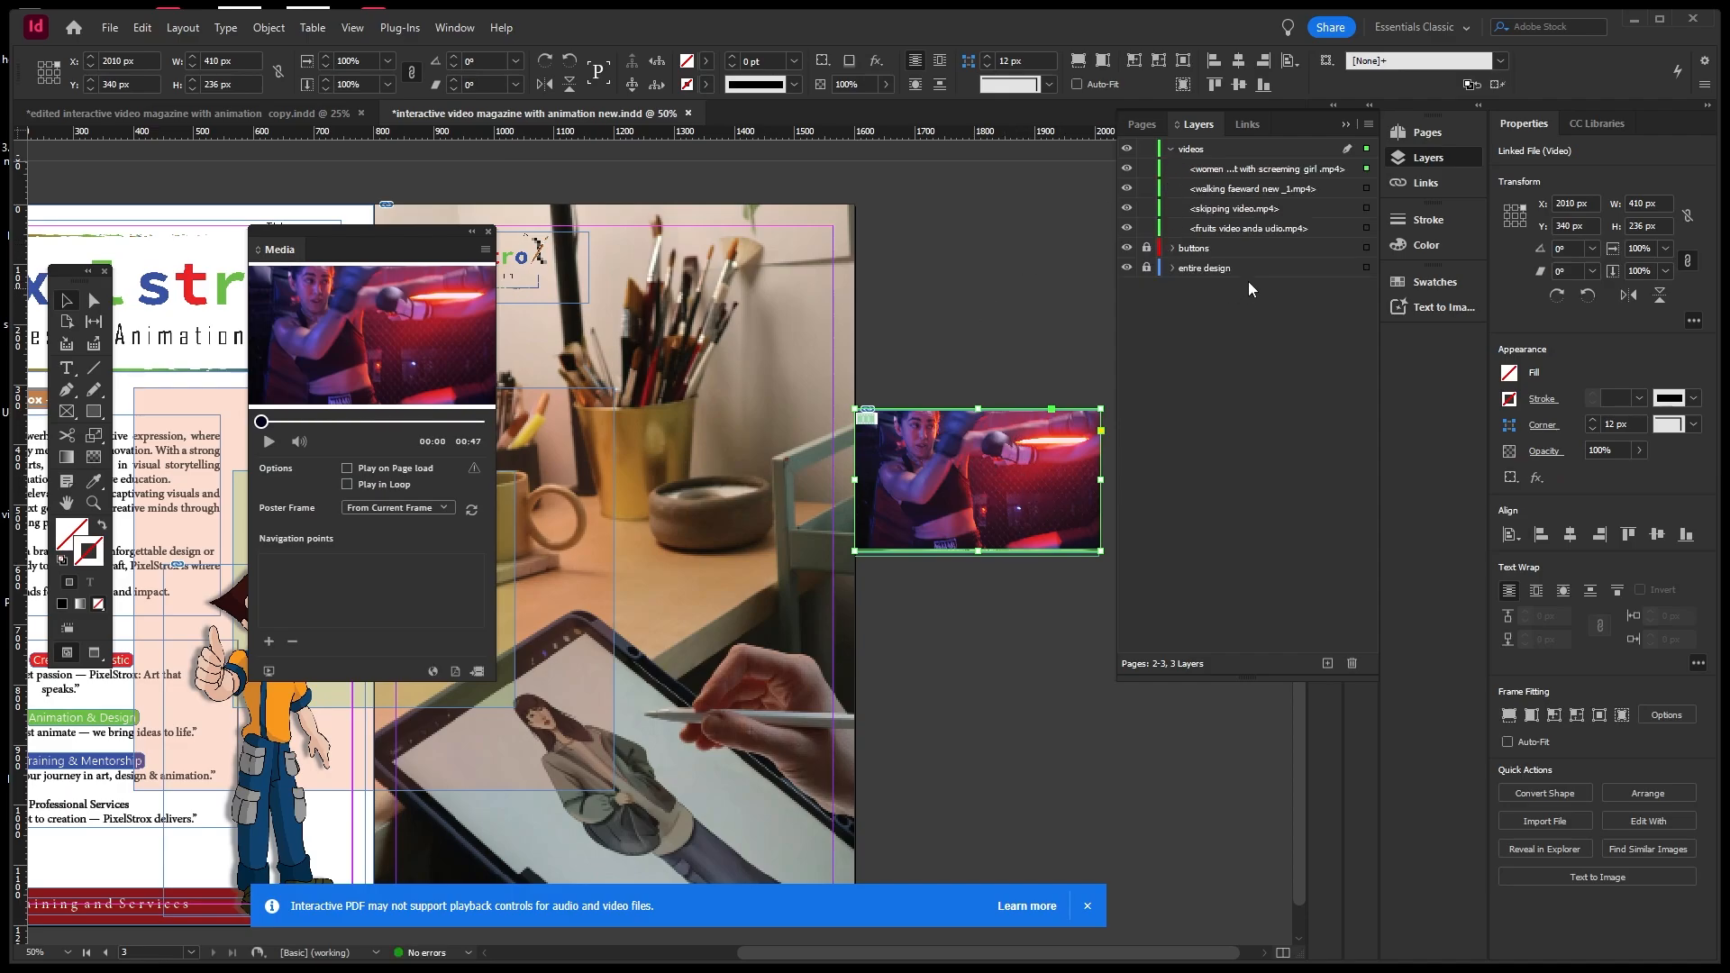
pyautogui.click(1126, 168)
pyautogui.click(1126, 189)
pyautogui.click(1127, 208)
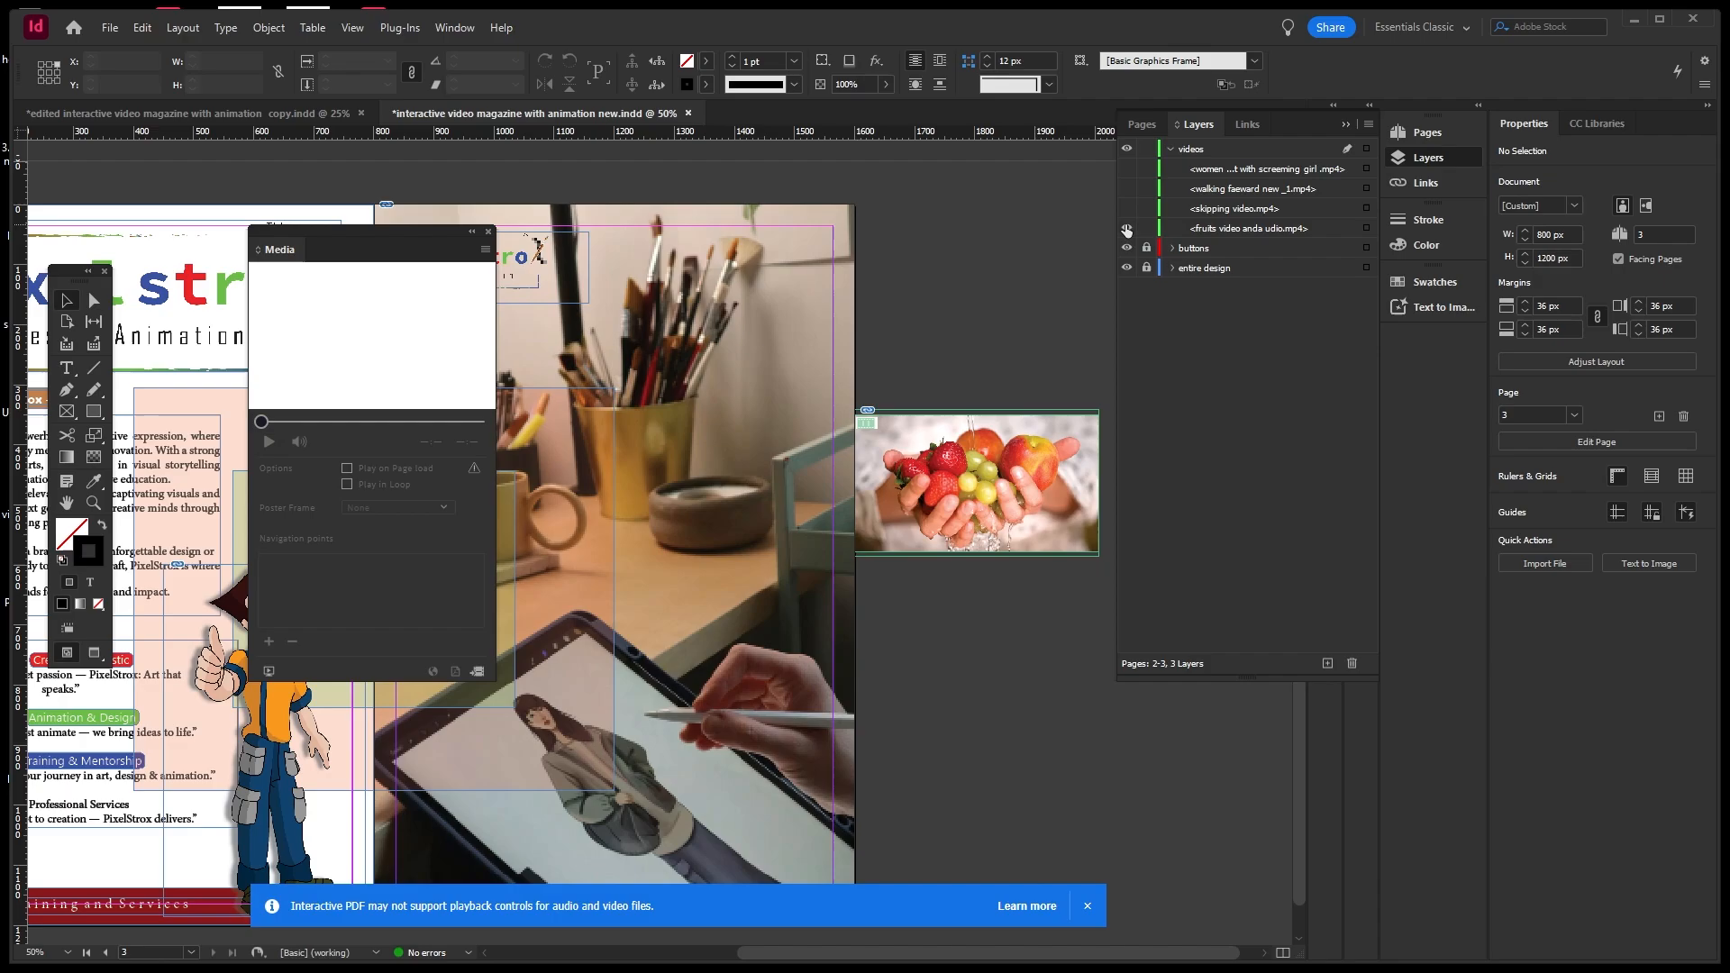
pyautogui.click(1126, 228)
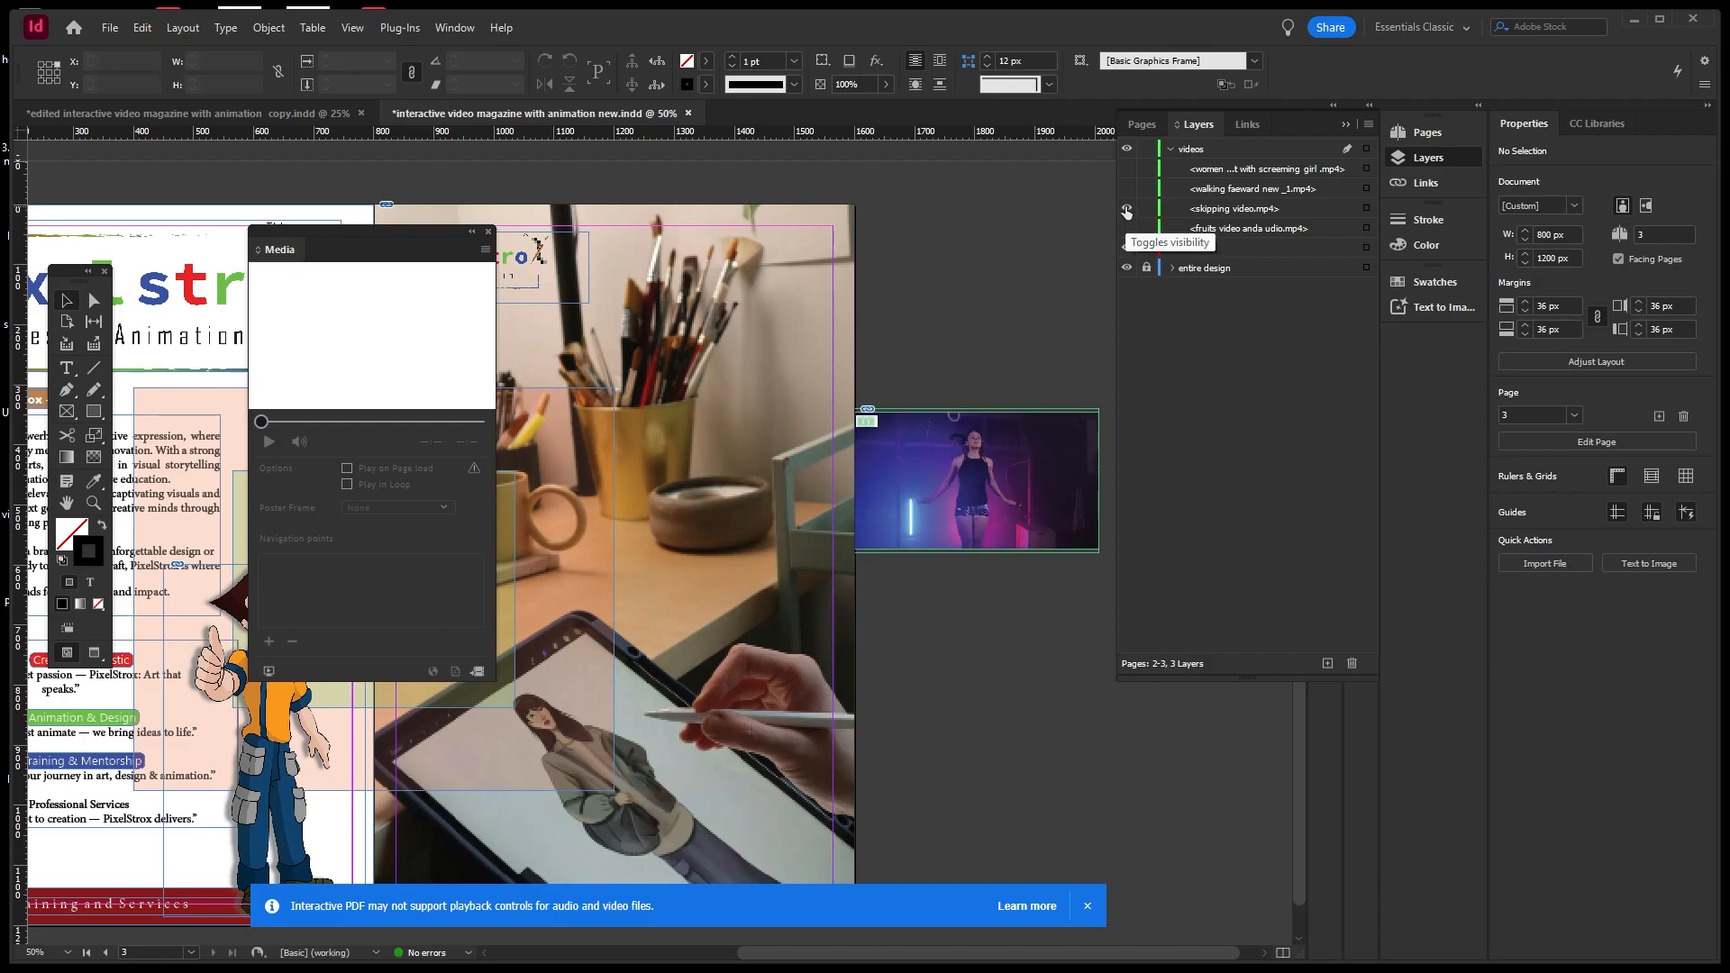
pyautogui.click(1127, 188)
pyautogui.click(1126, 188)
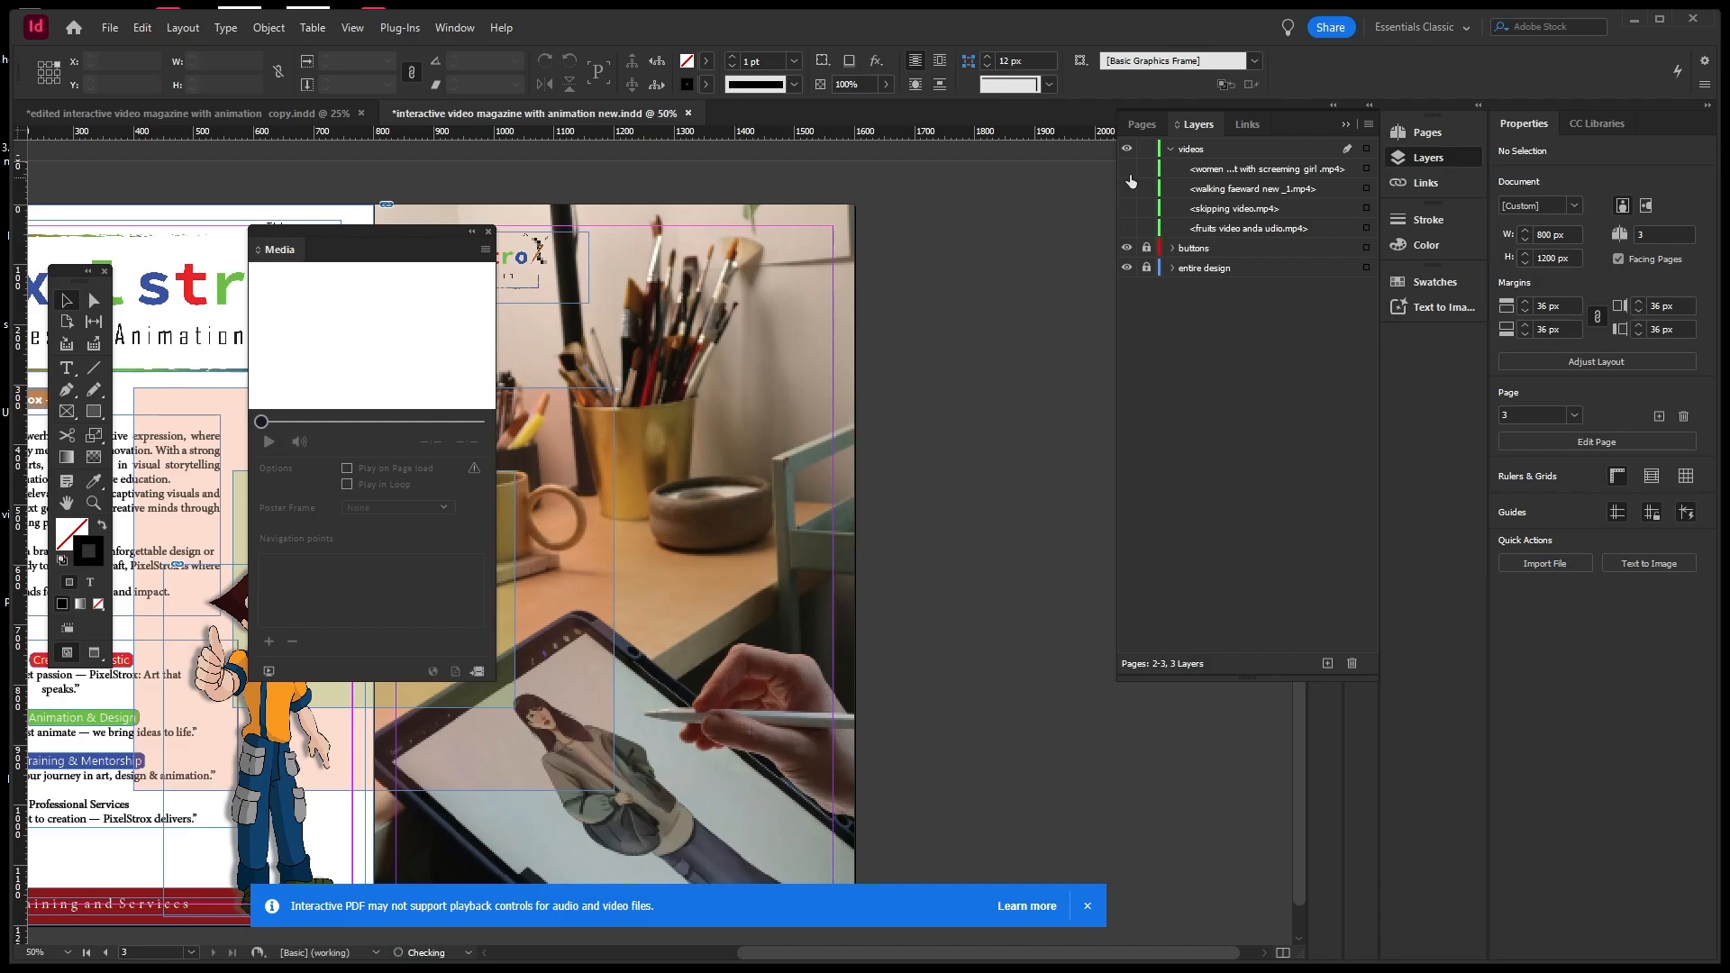
pyautogui.click(1126, 168)
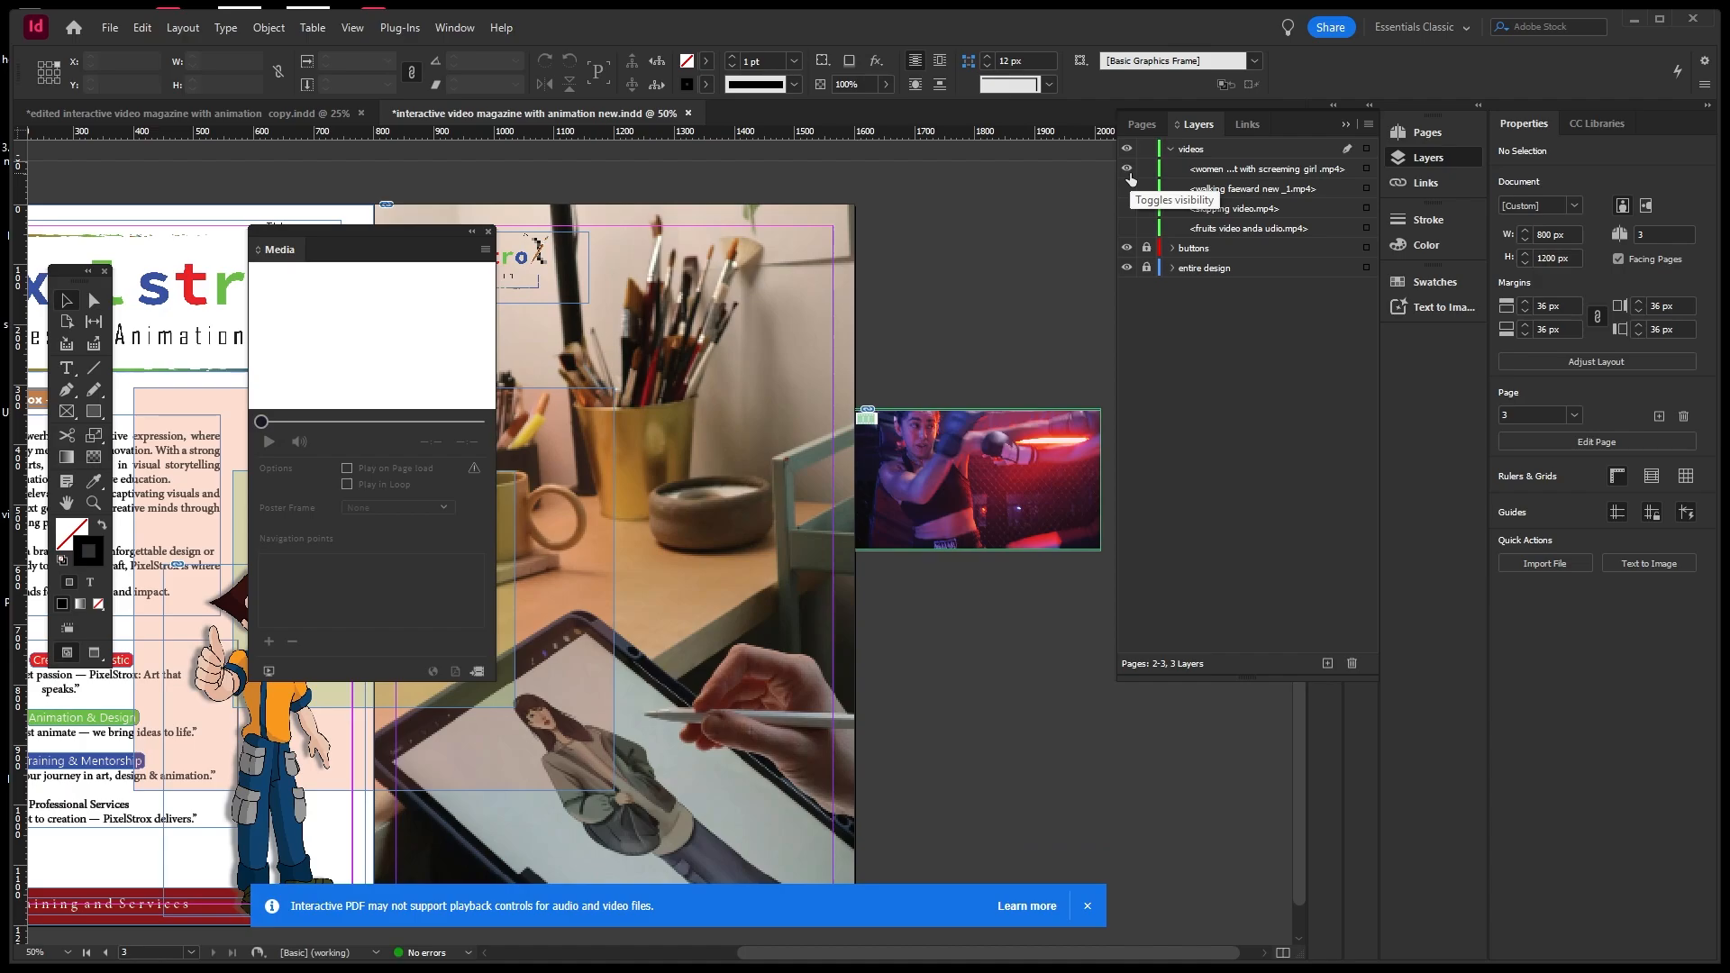
pyautogui.click(1127, 170)
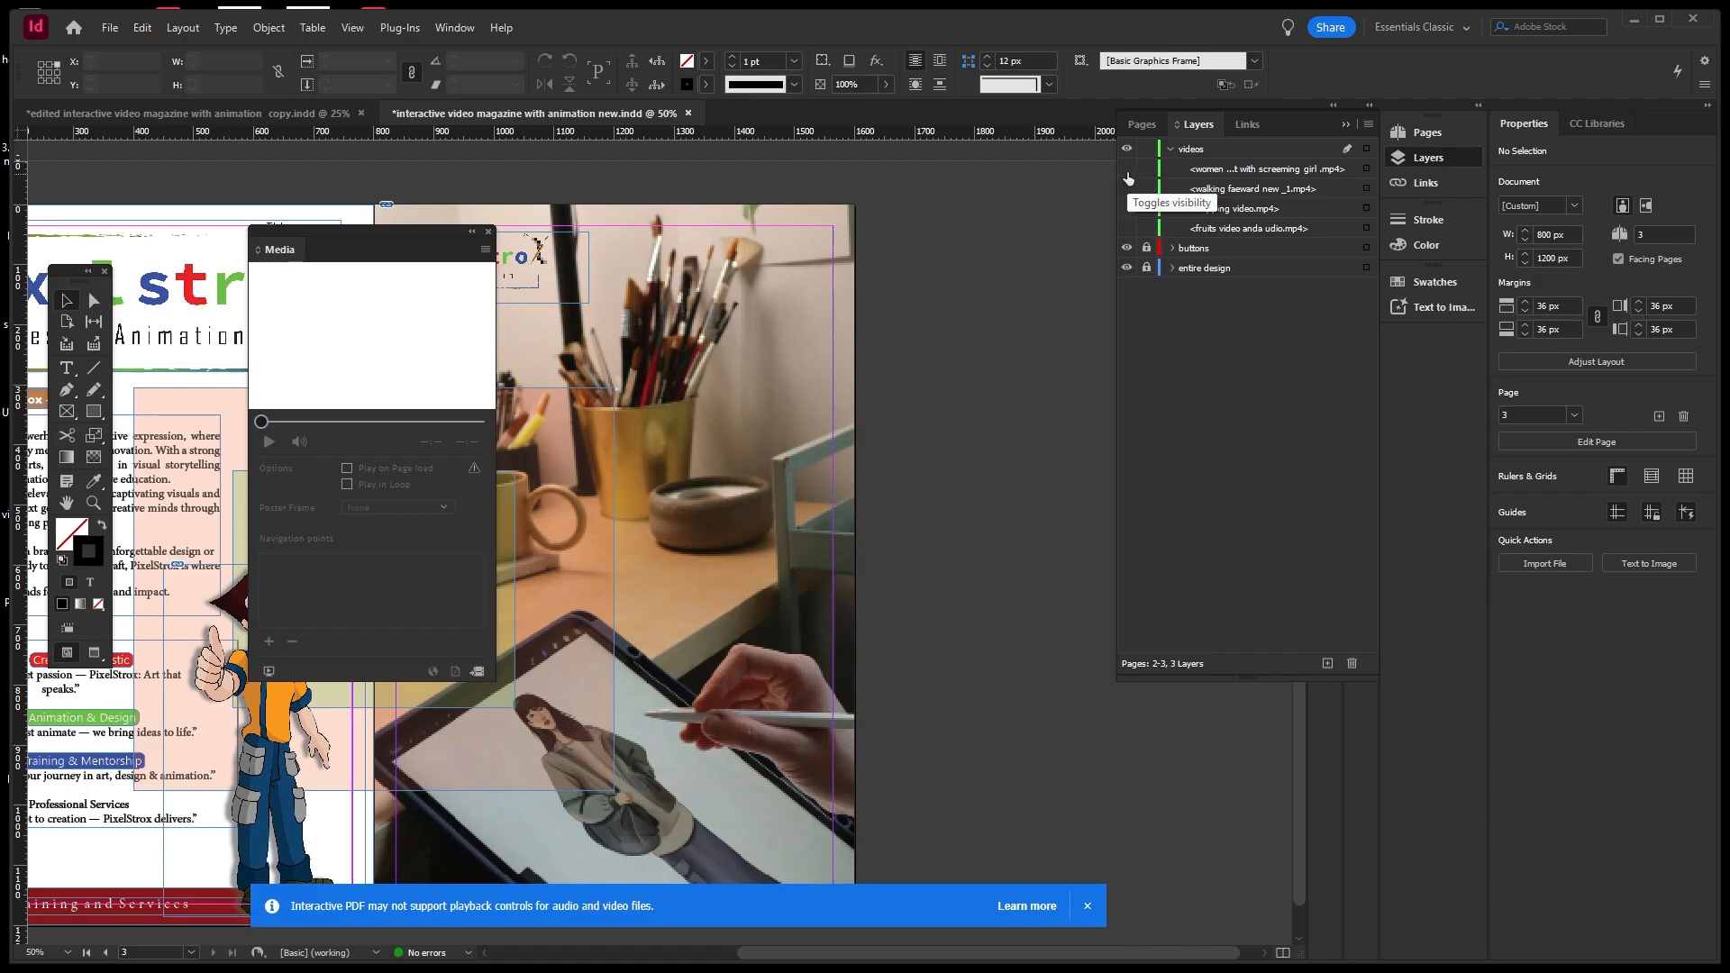
pyautogui.click(1126, 171)
pyautogui.click(1126, 189)
pyautogui.click(1126, 207)
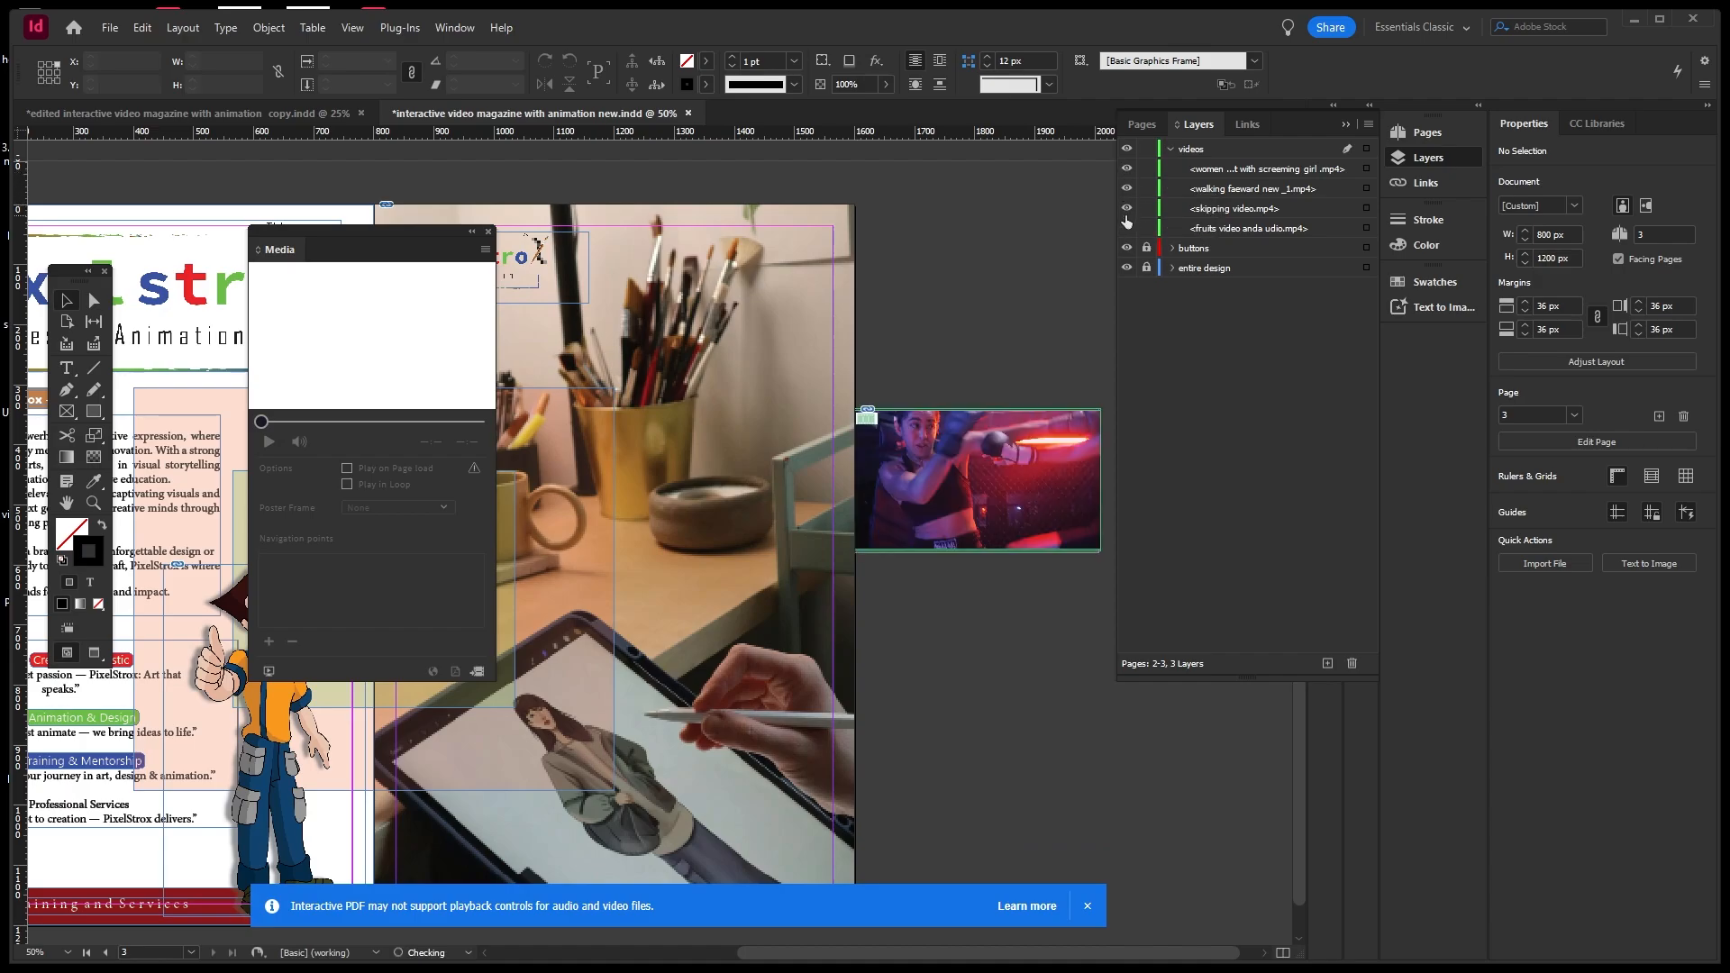
pyautogui.click(1126, 226)
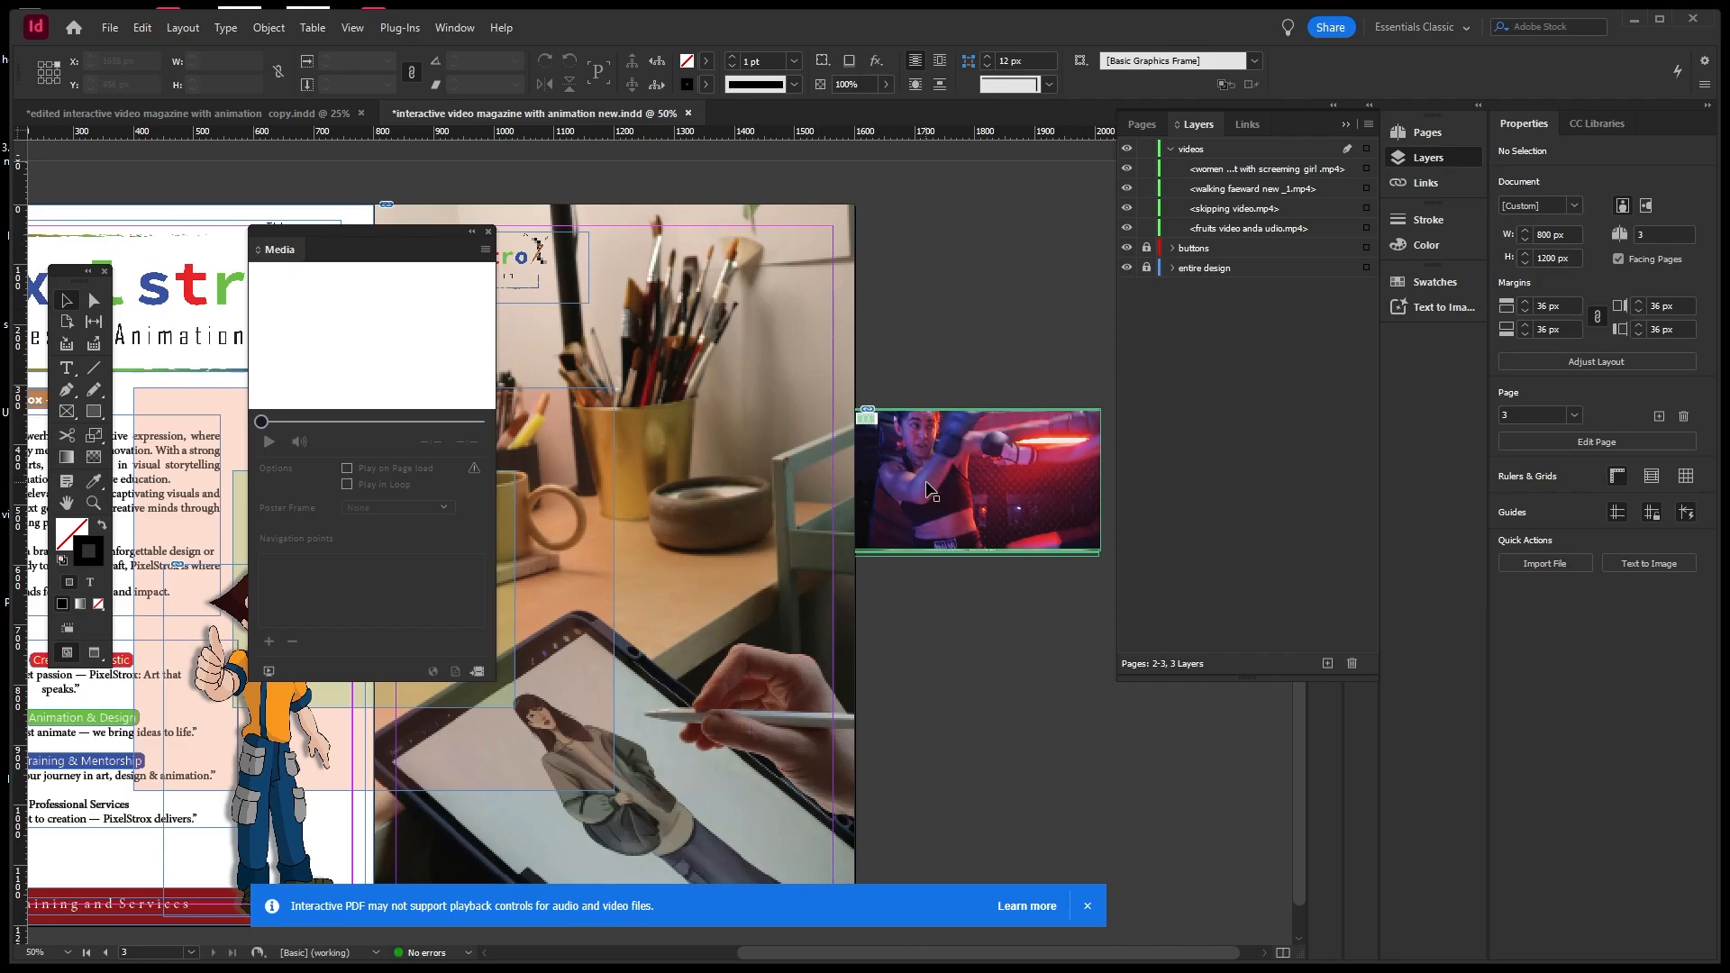
# Preview the women fight video, scrub through it and return to its start, and check its poster frame options.
pyautogui.click(1042, 480)
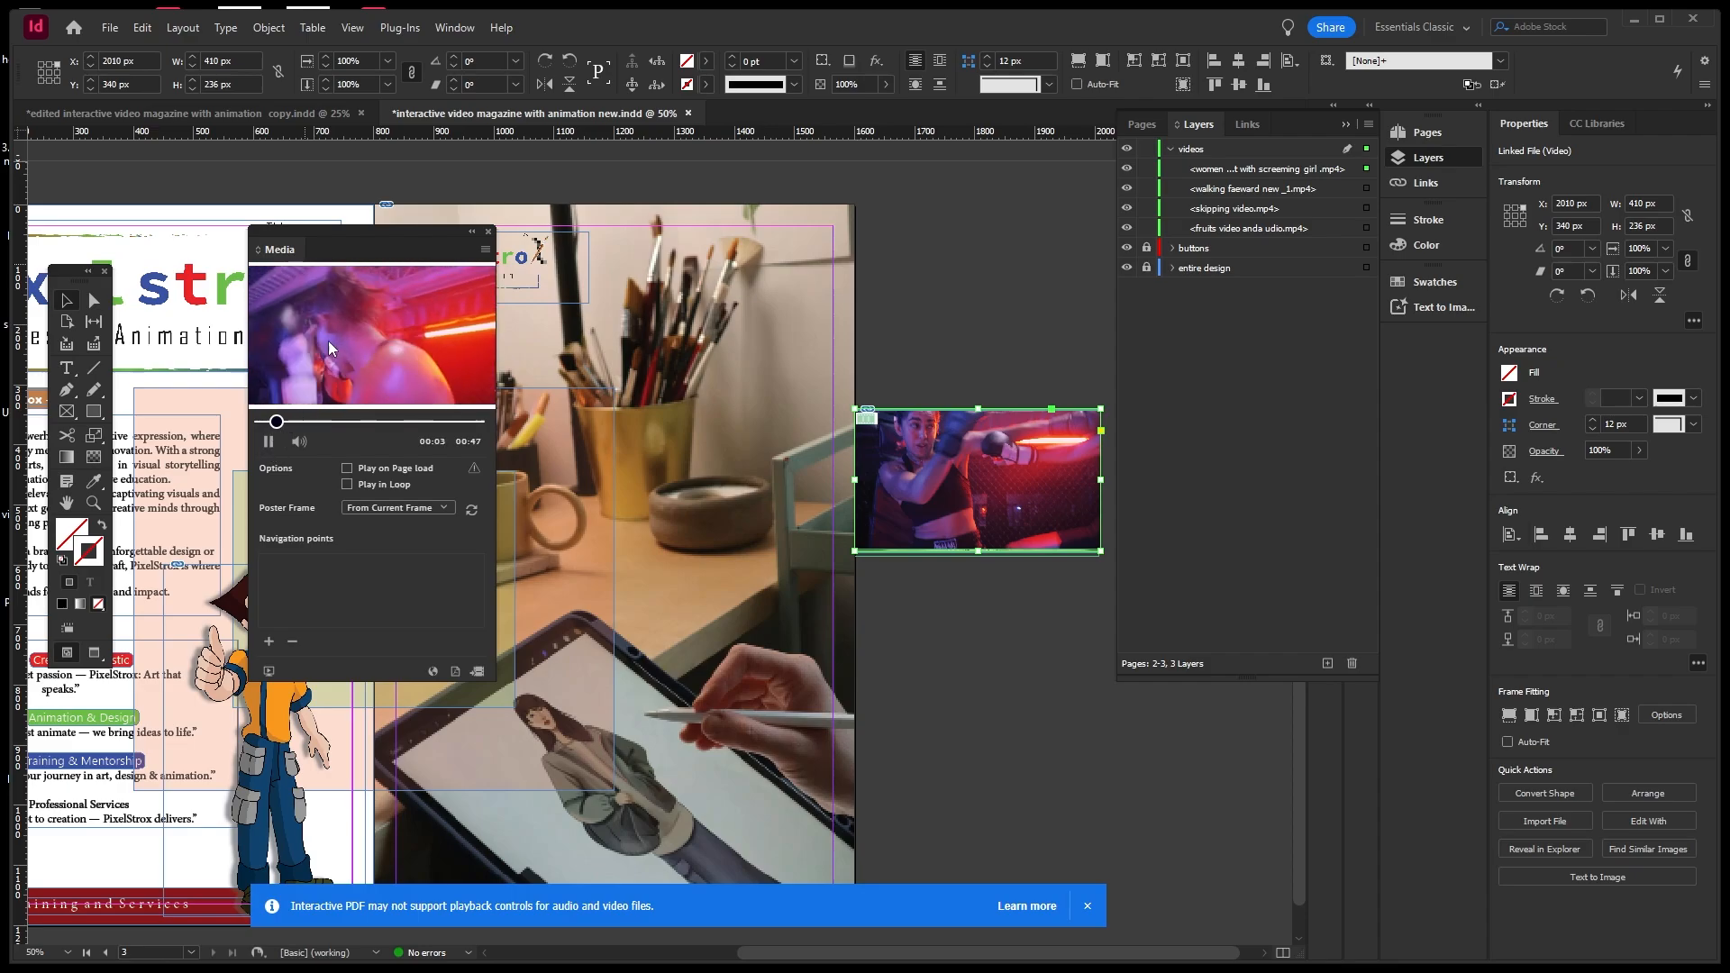
pyautogui.click(268, 442)
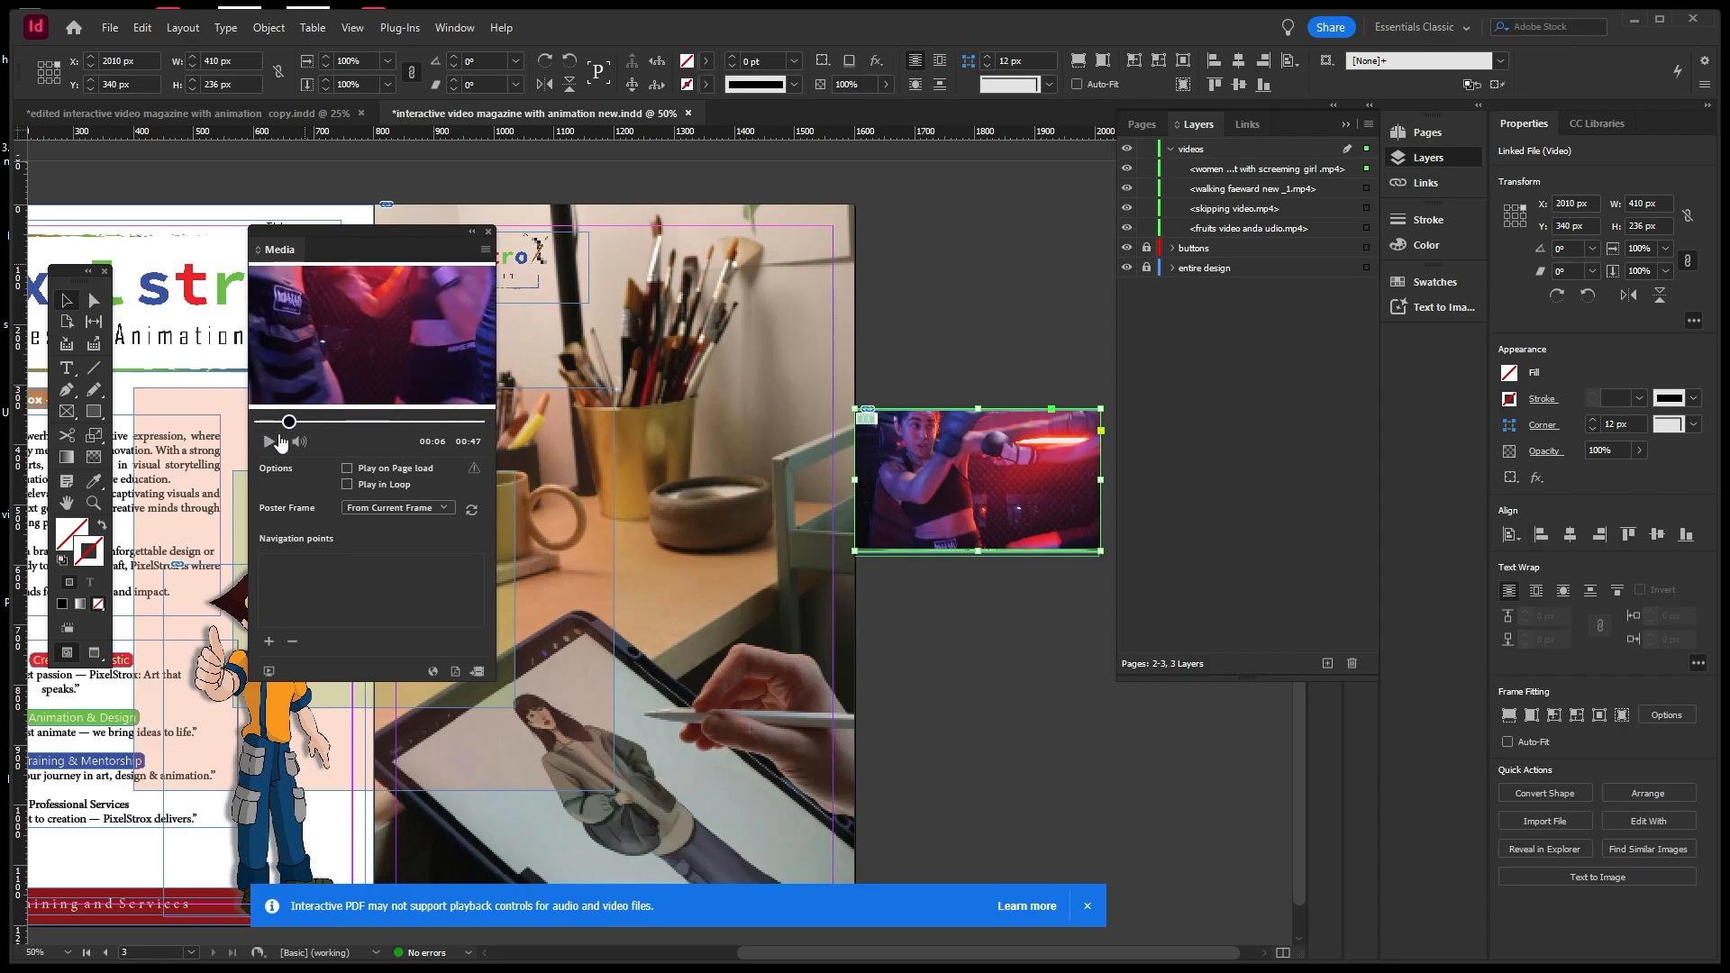
pyautogui.moveTo(289, 422); pyautogui.dragTo(417, 434)
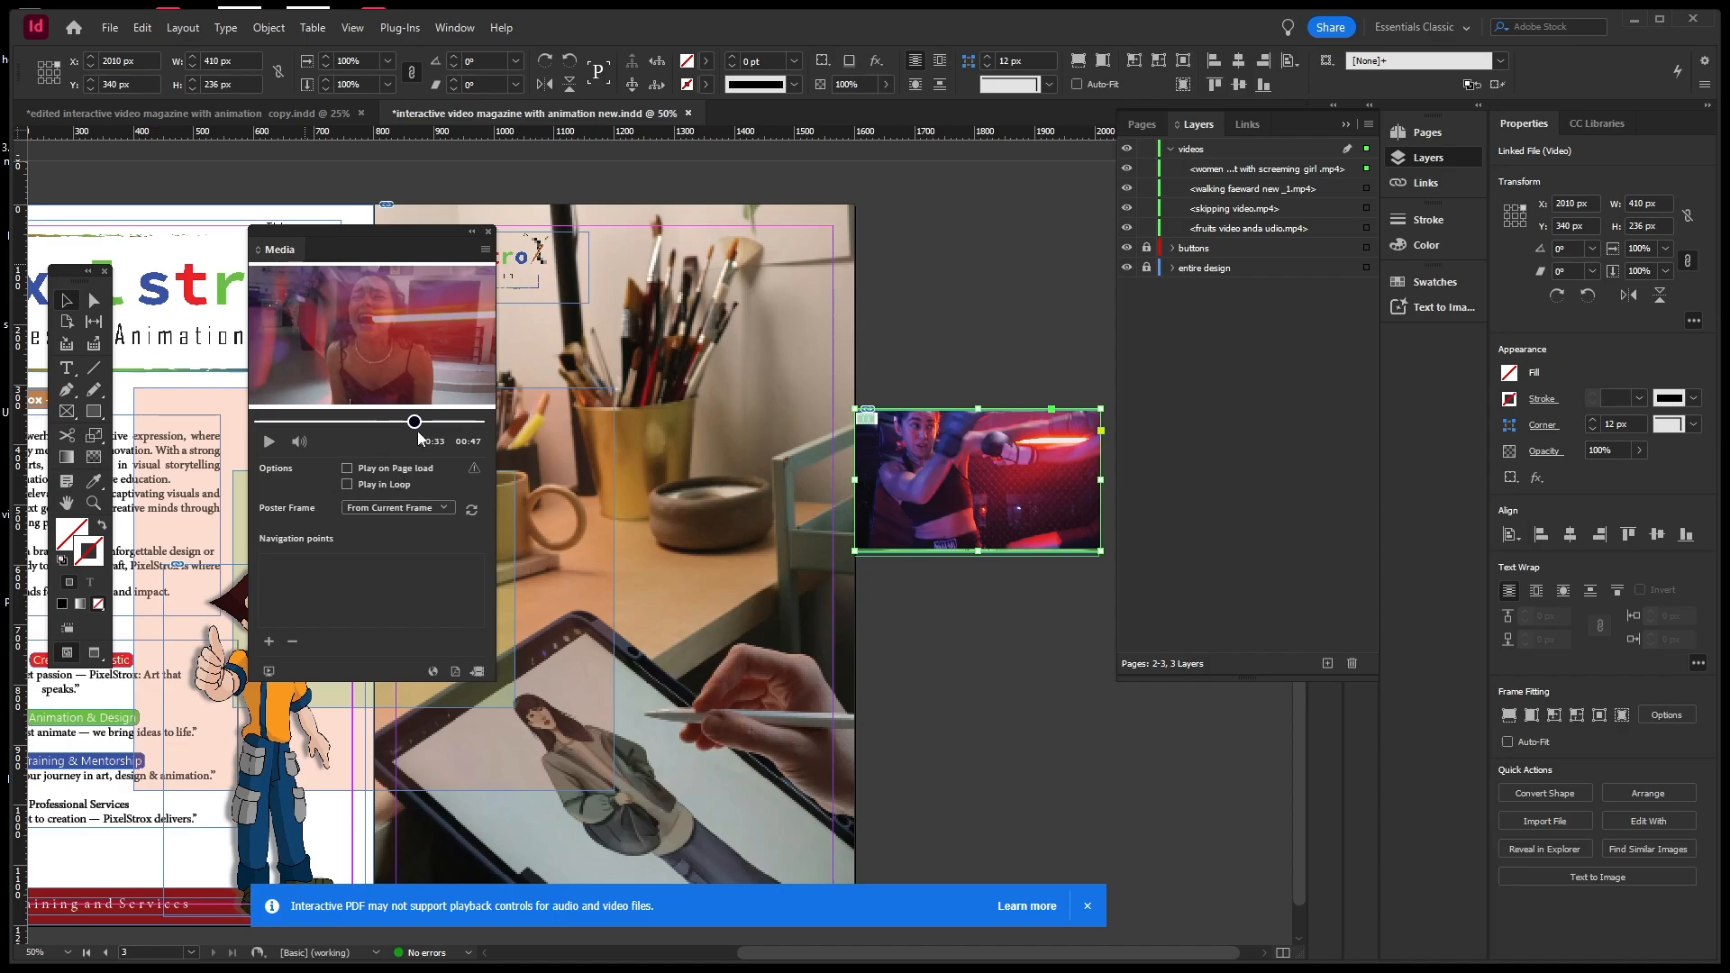
pyautogui.moveTo(416, 424); pyautogui.dragTo(257, 426)
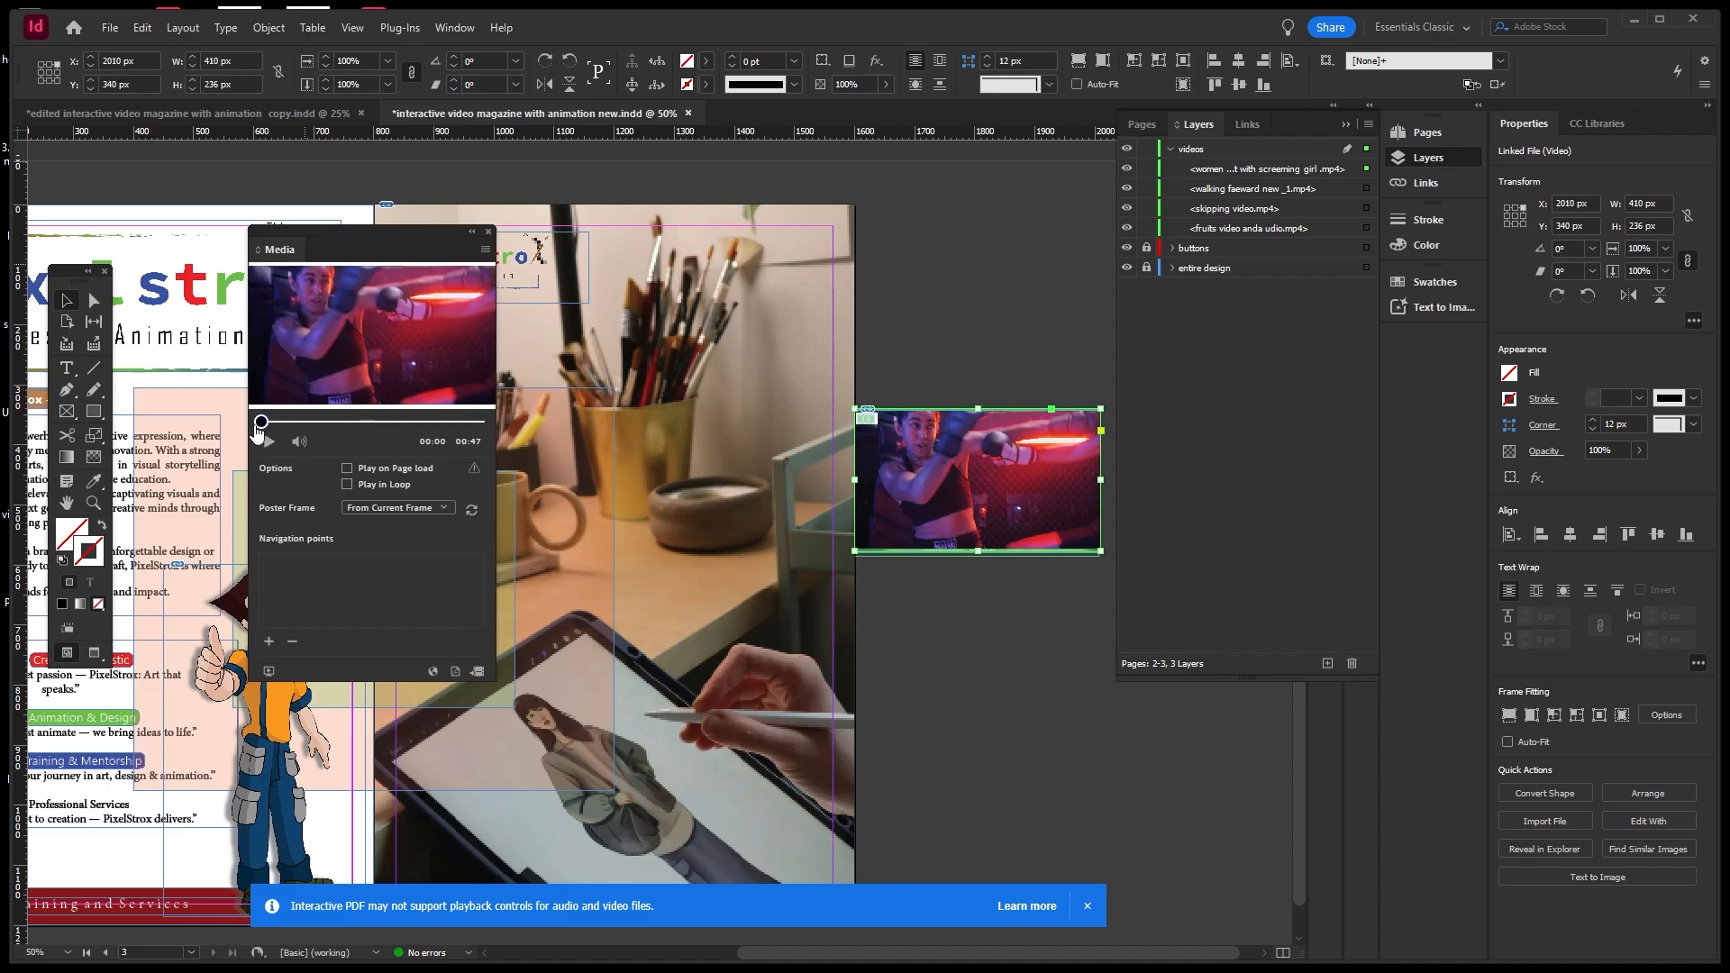
pyautogui.click(269, 439)
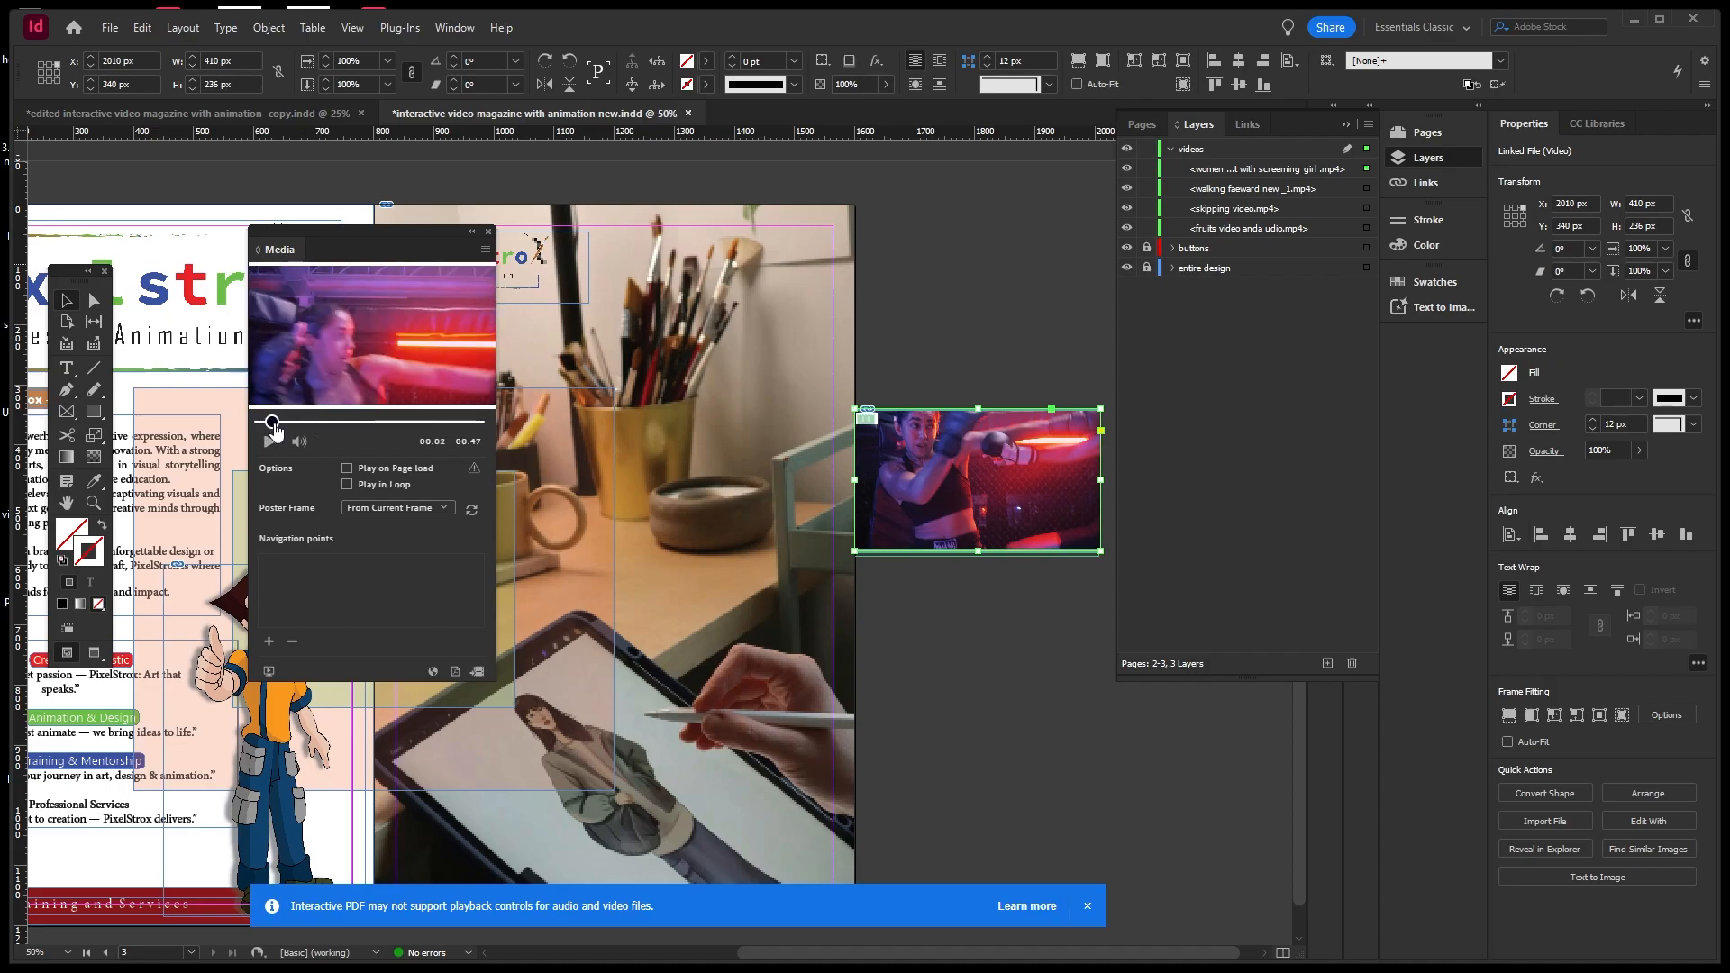
pyautogui.click(272, 439)
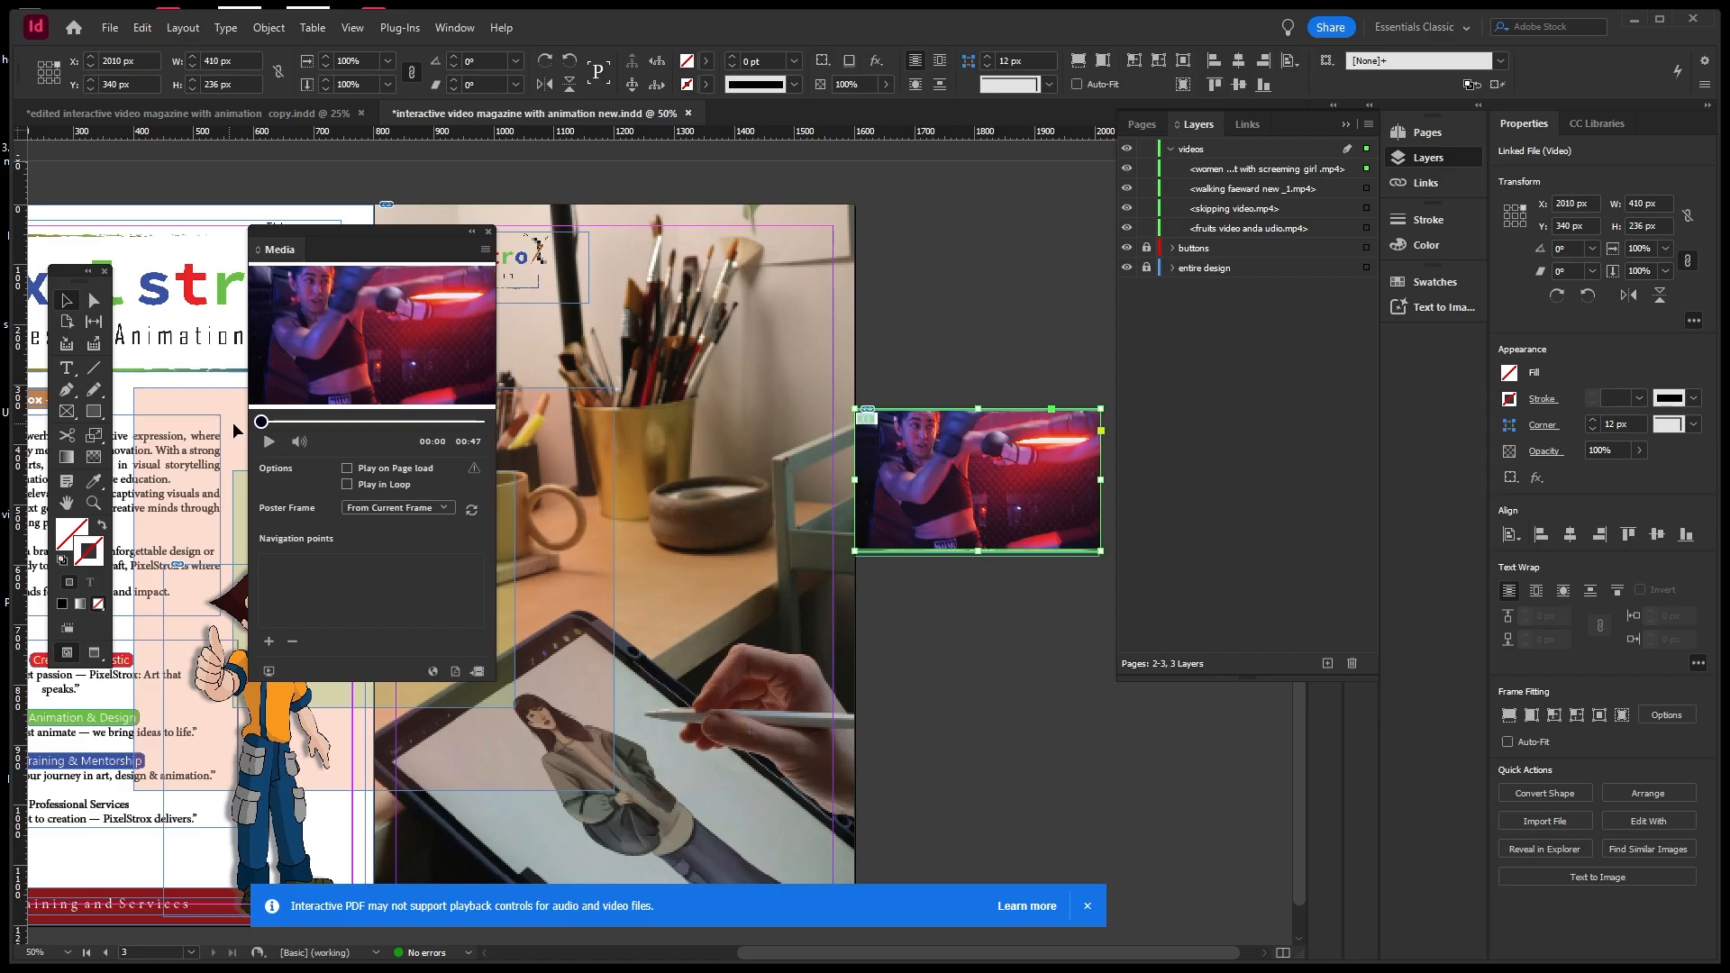
pyautogui.moveTo(271, 425); pyautogui.dragTo(235, 425)
pyautogui.click(443, 508)
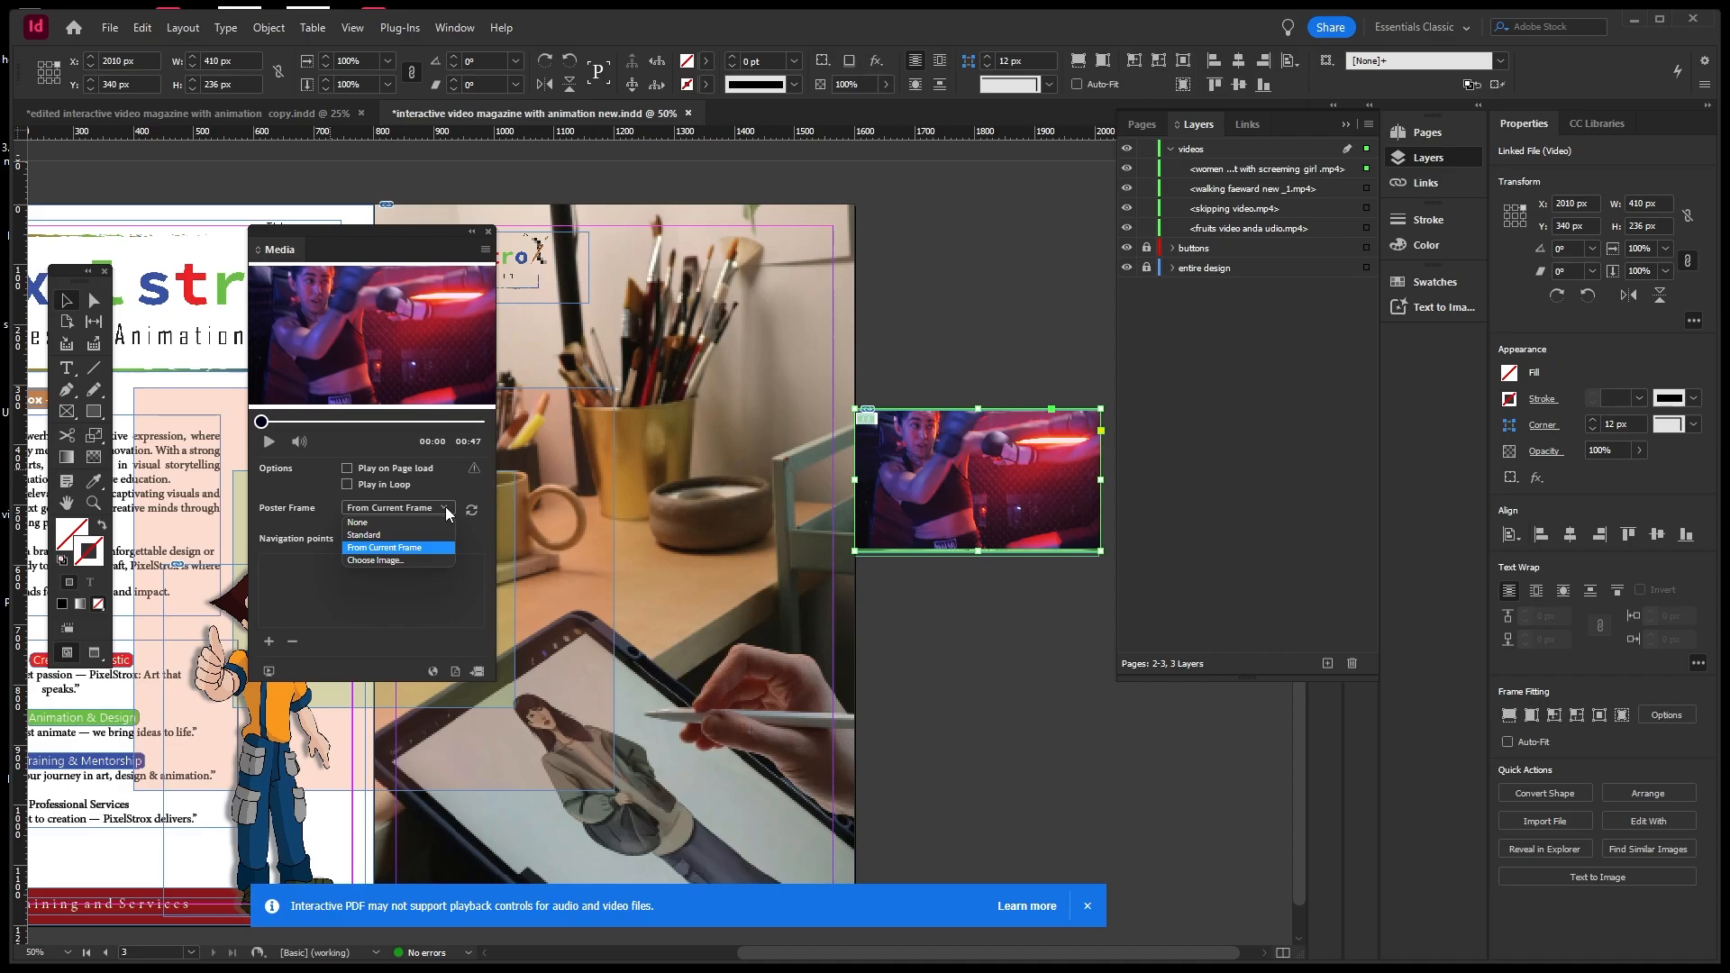
pyautogui.click(445, 506)
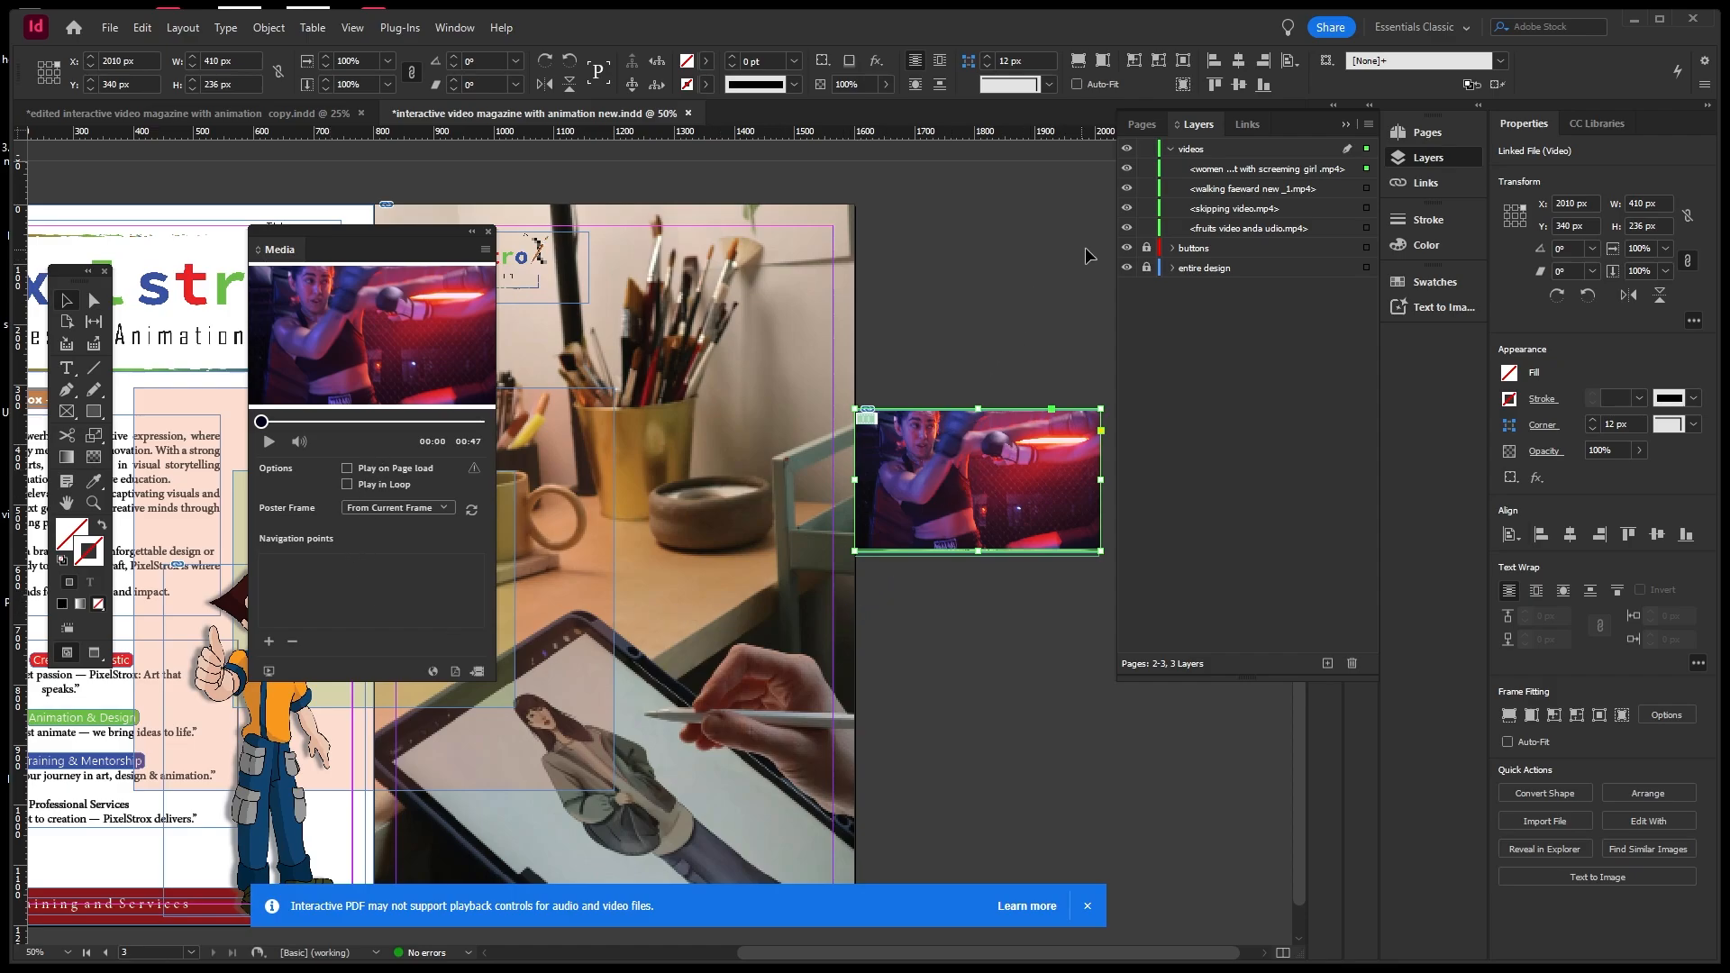
# Lock and hide the women fight video, and preview the walking video beneath it.
pyautogui.click(1145, 169)
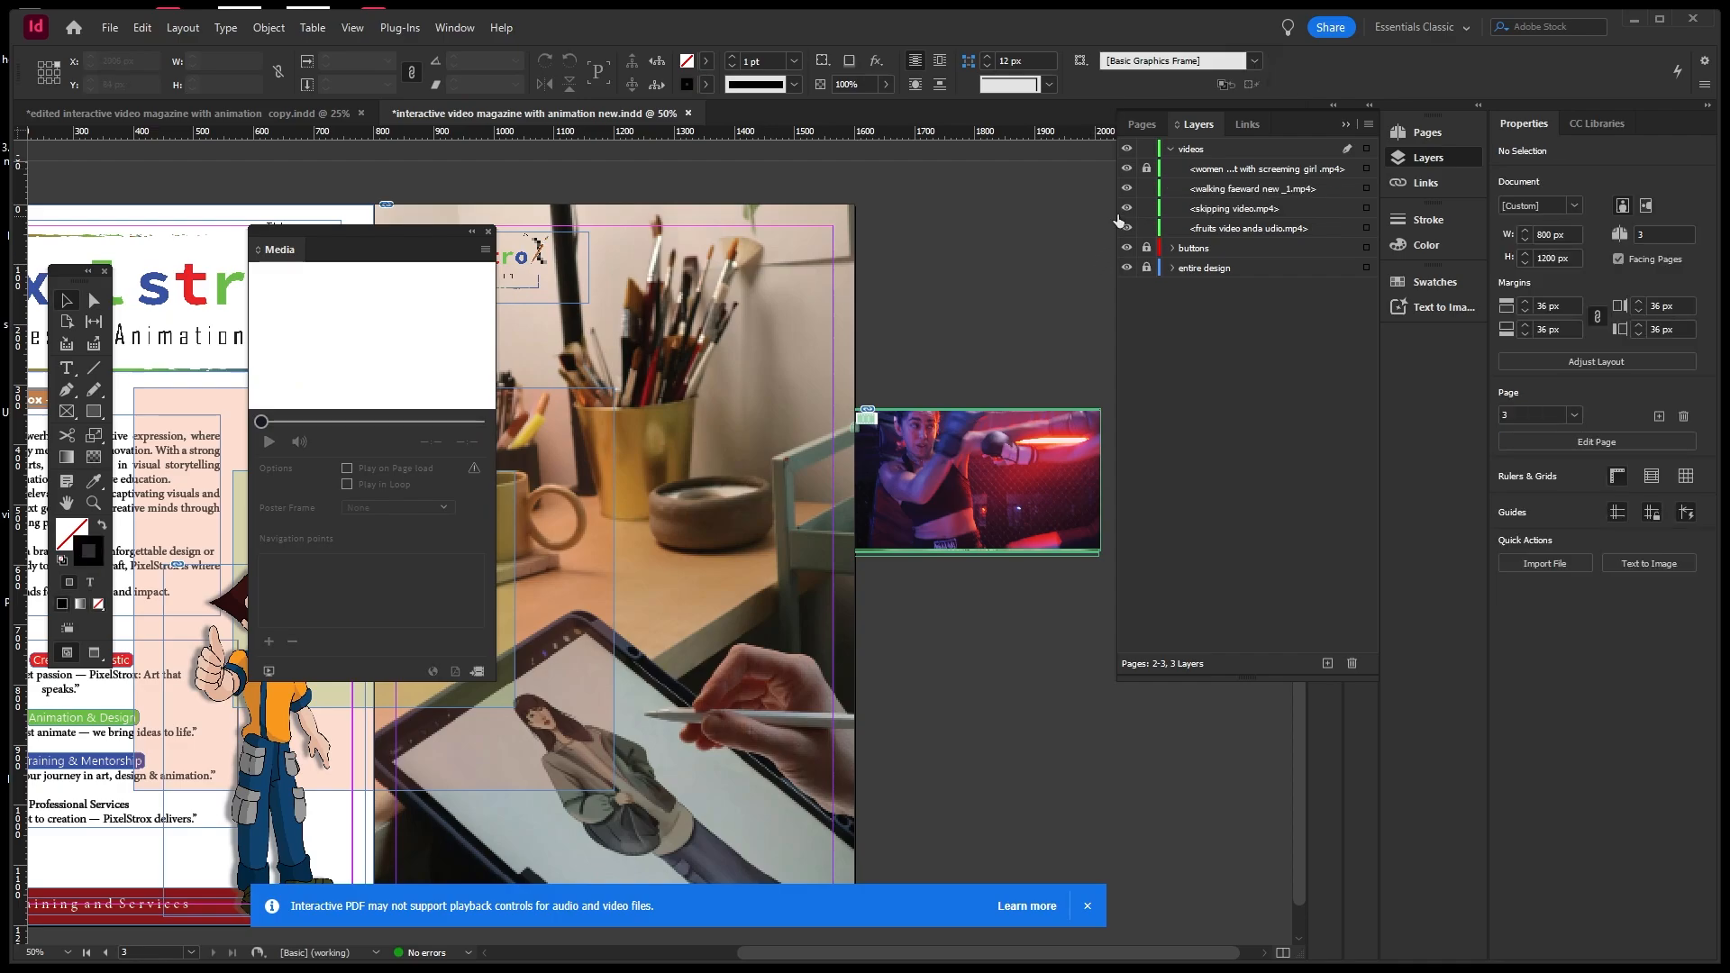
pyautogui.click(1126, 168)
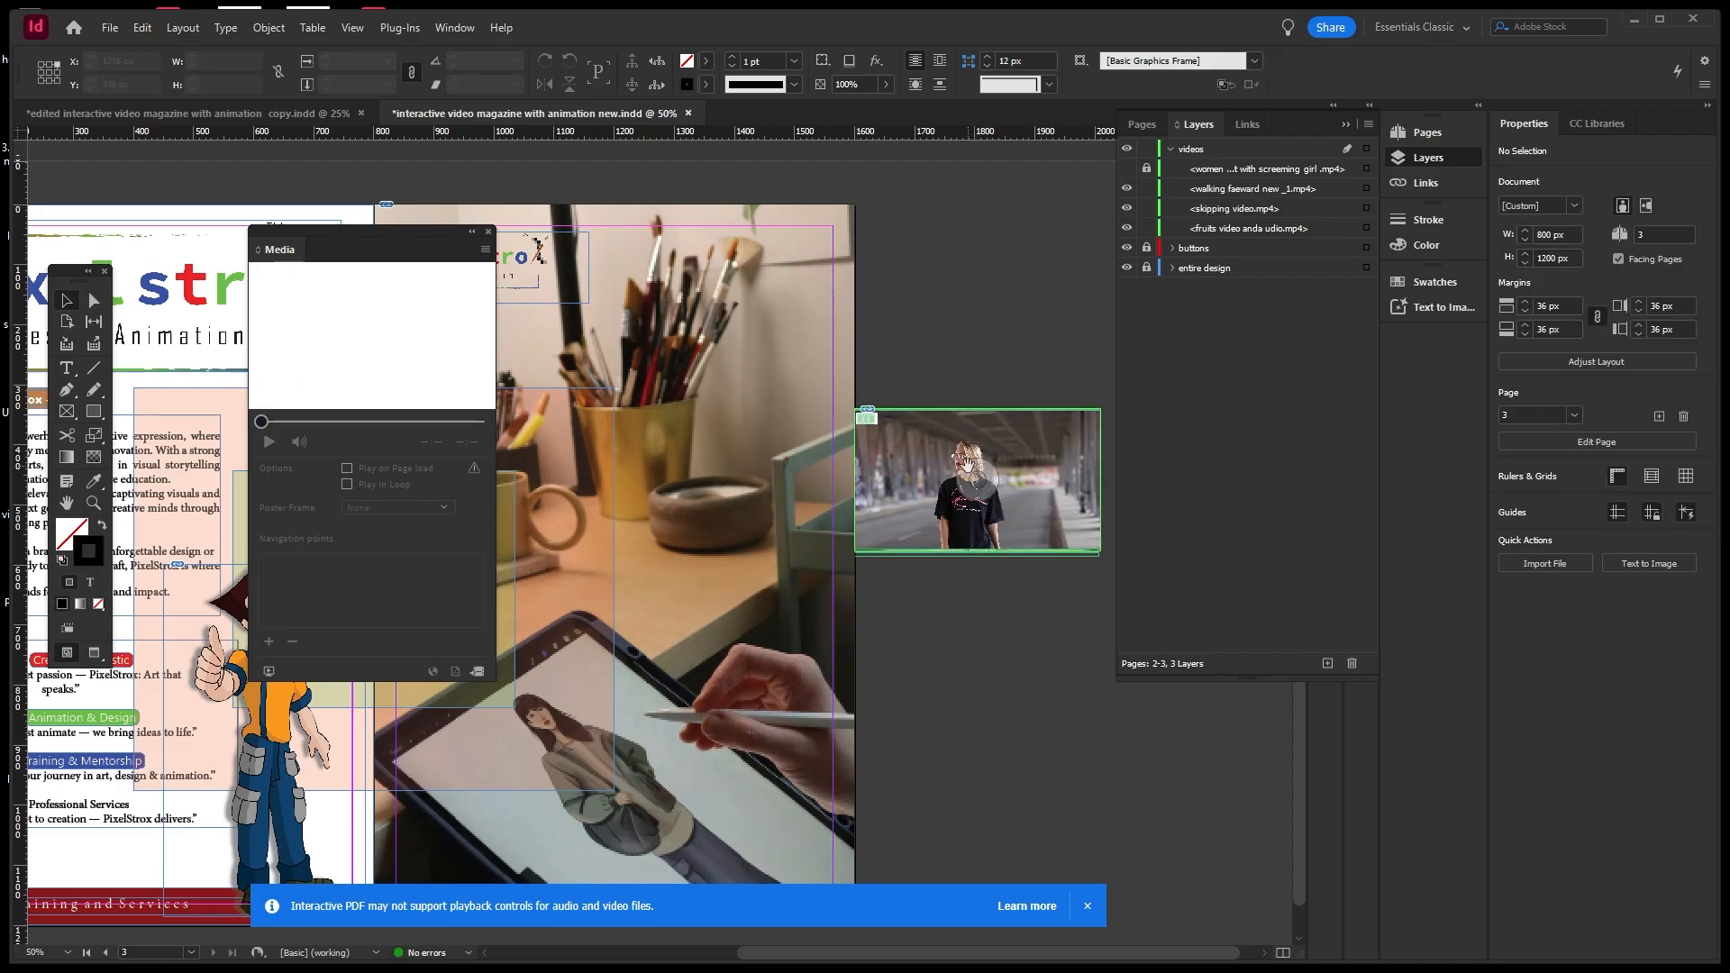
pyautogui.click(930, 458)
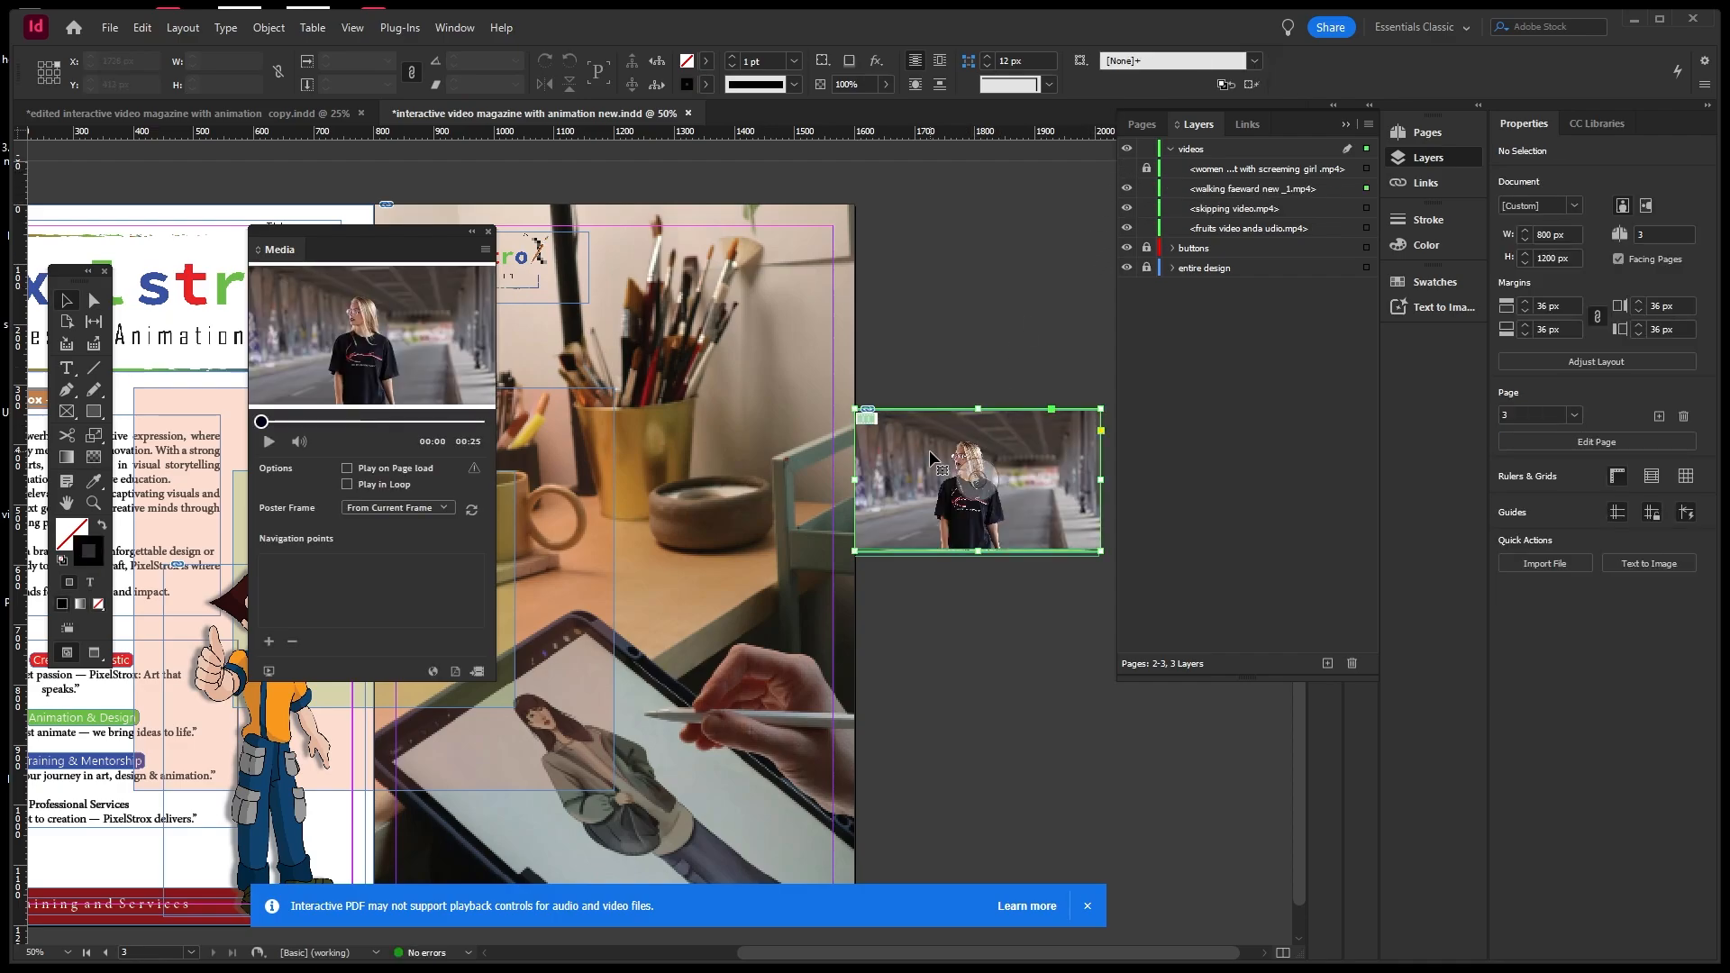
pyautogui.click(269, 441)
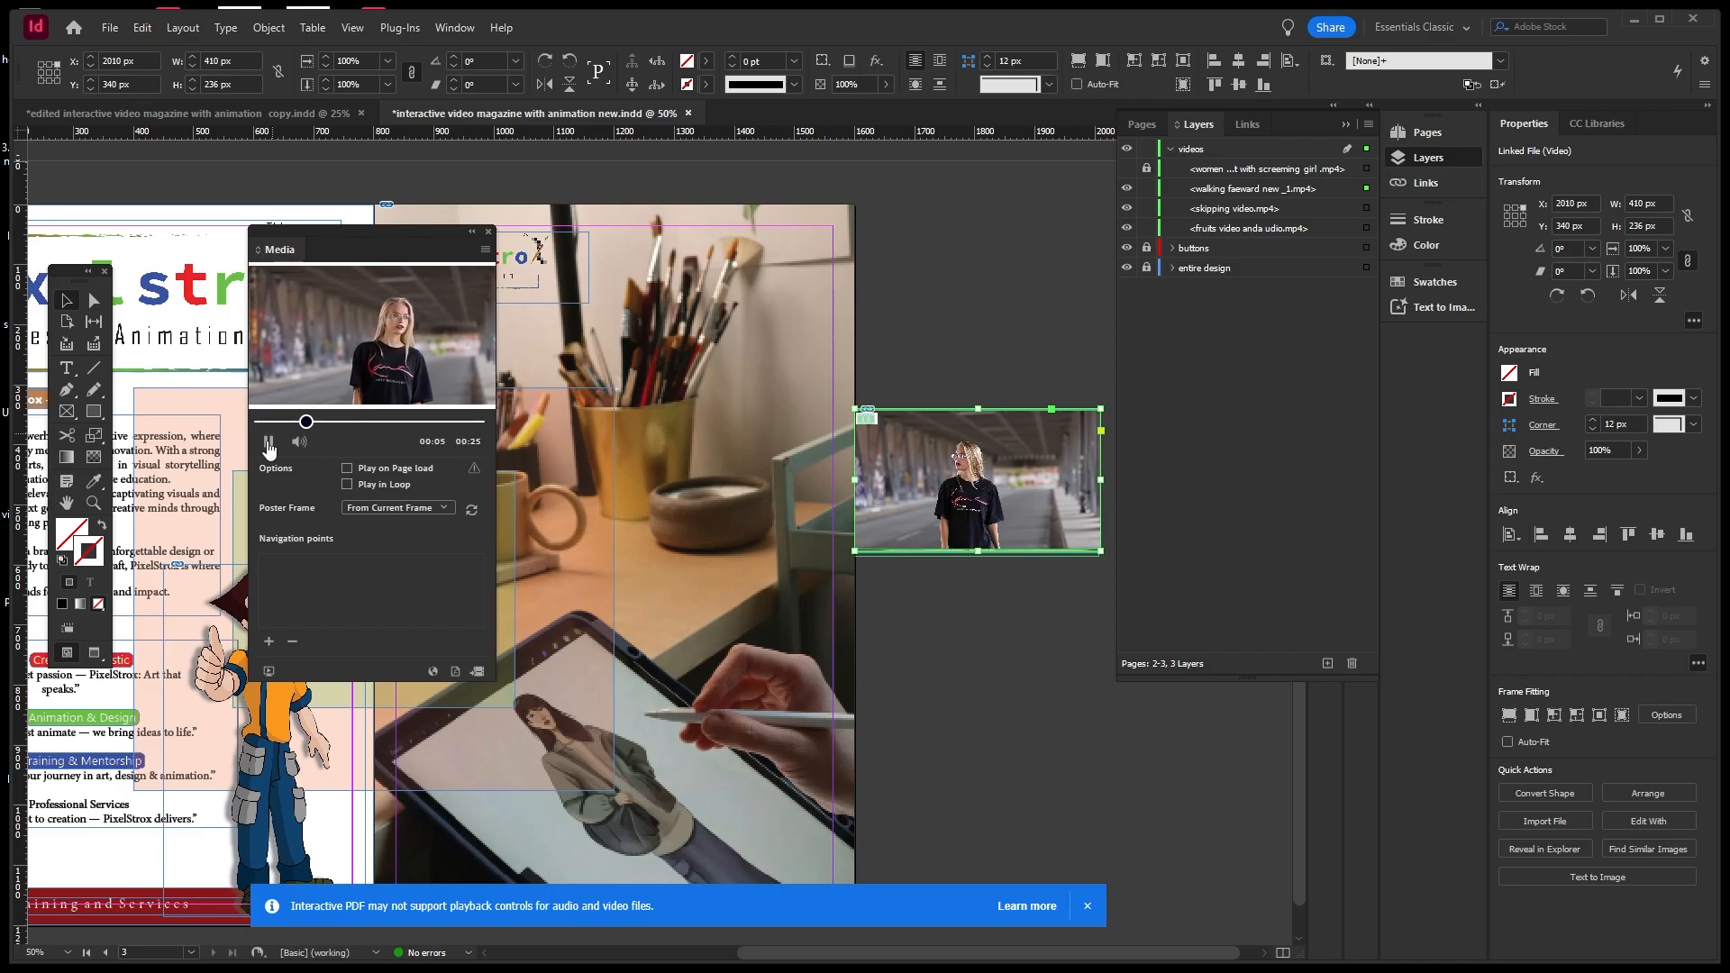
pyautogui.click(268, 442)
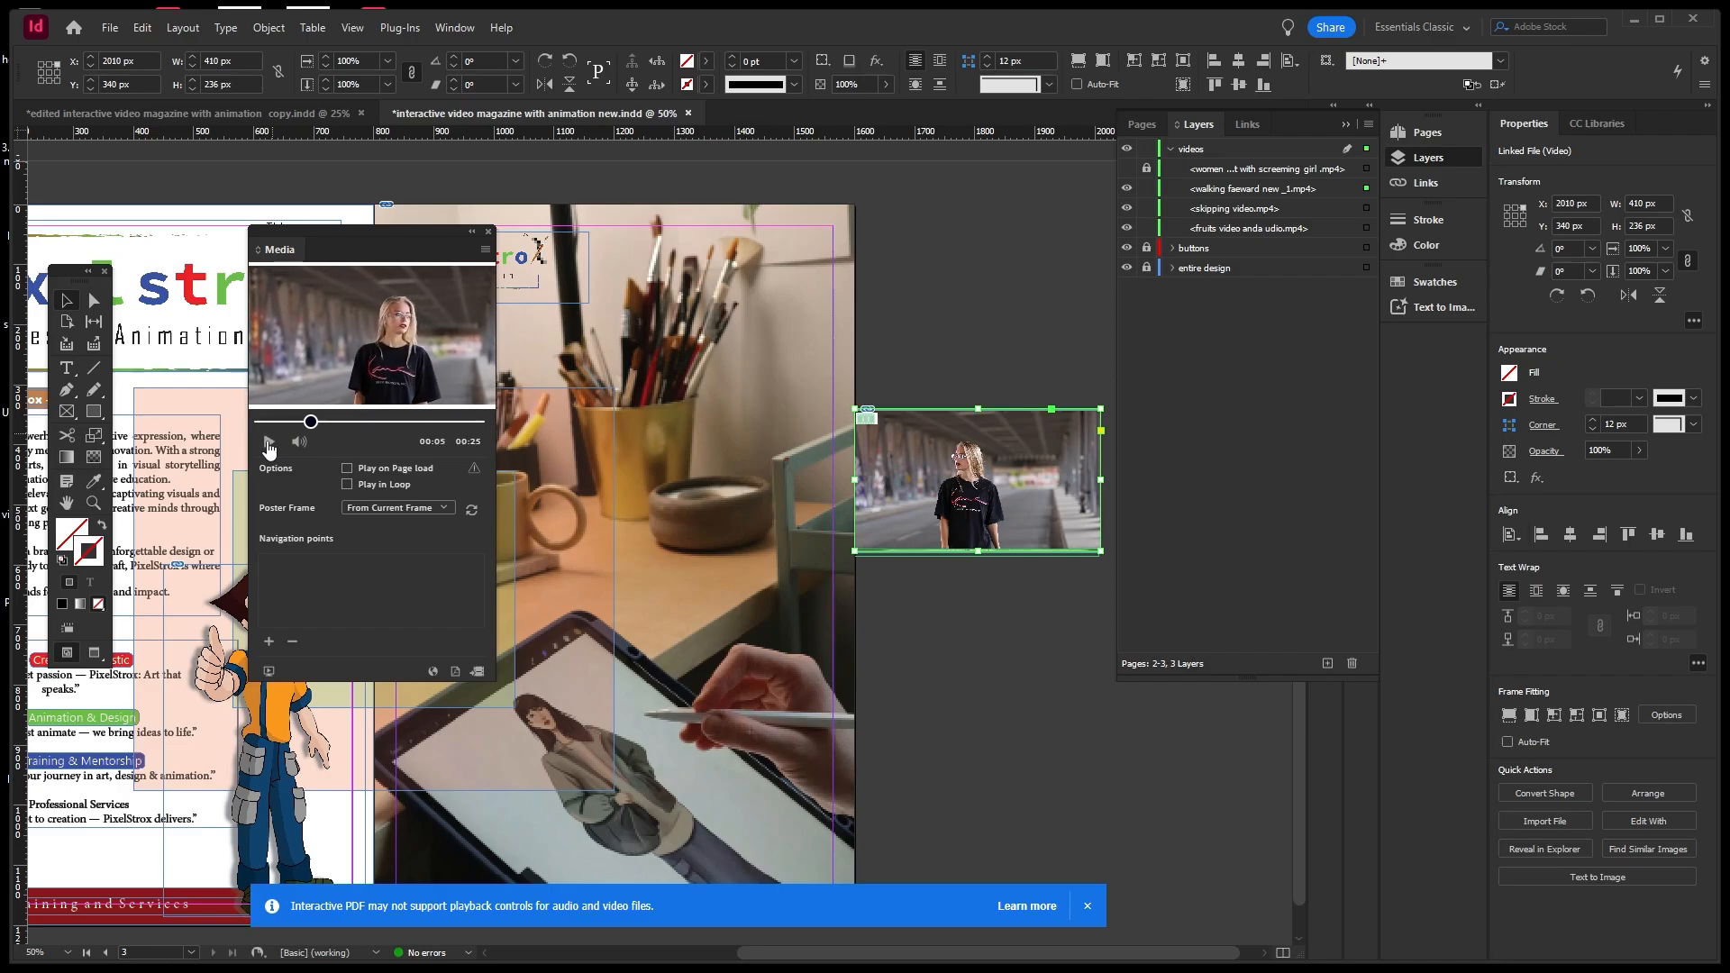
# Lock and hide the walking video, and preview a few seconds of the skipping video.
pyautogui.click(1143, 190)
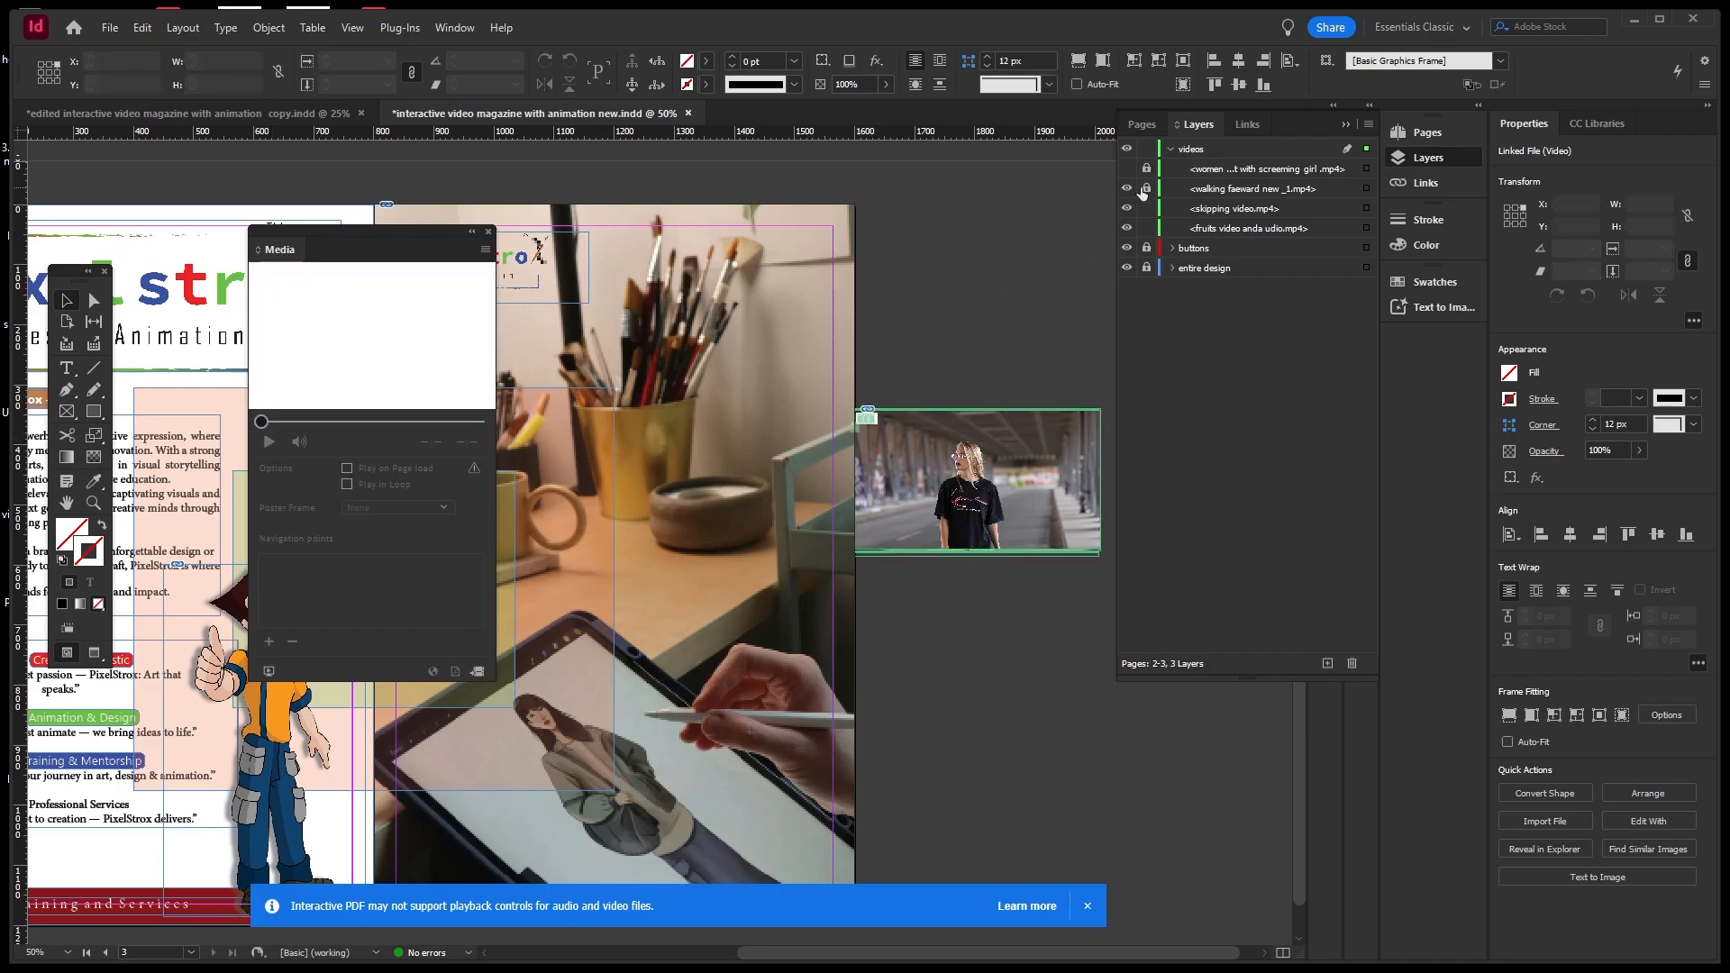
pyautogui.click(1126, 190)
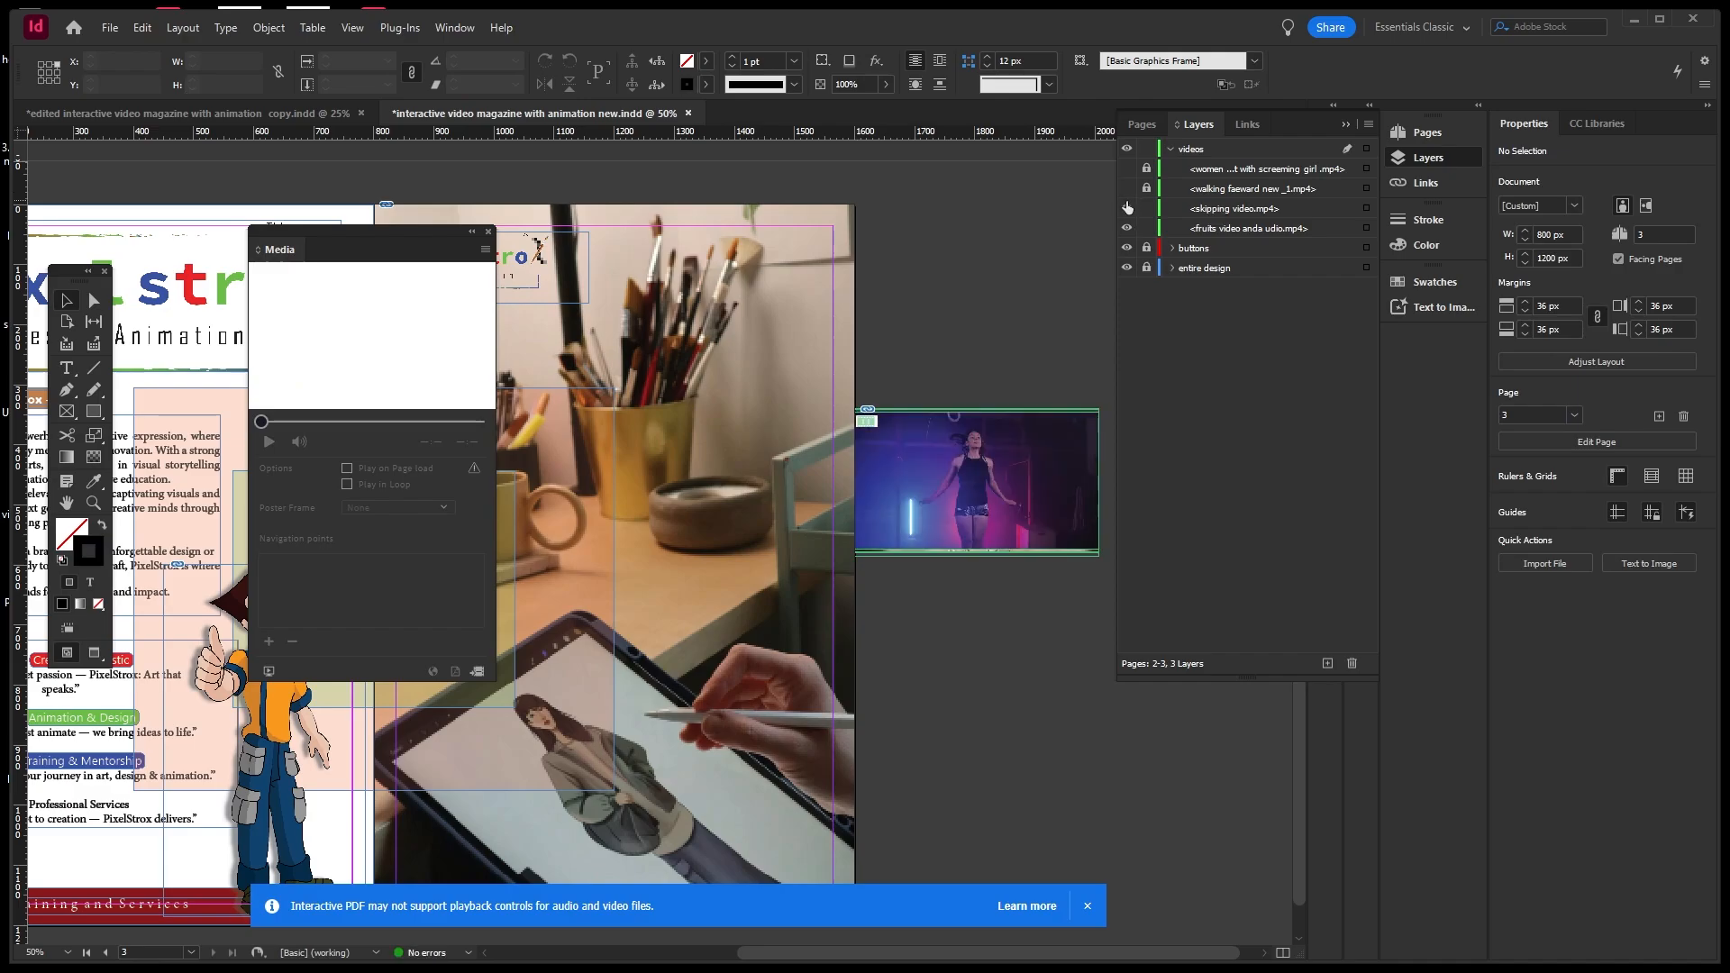
pyautogui.click(1024, 460)
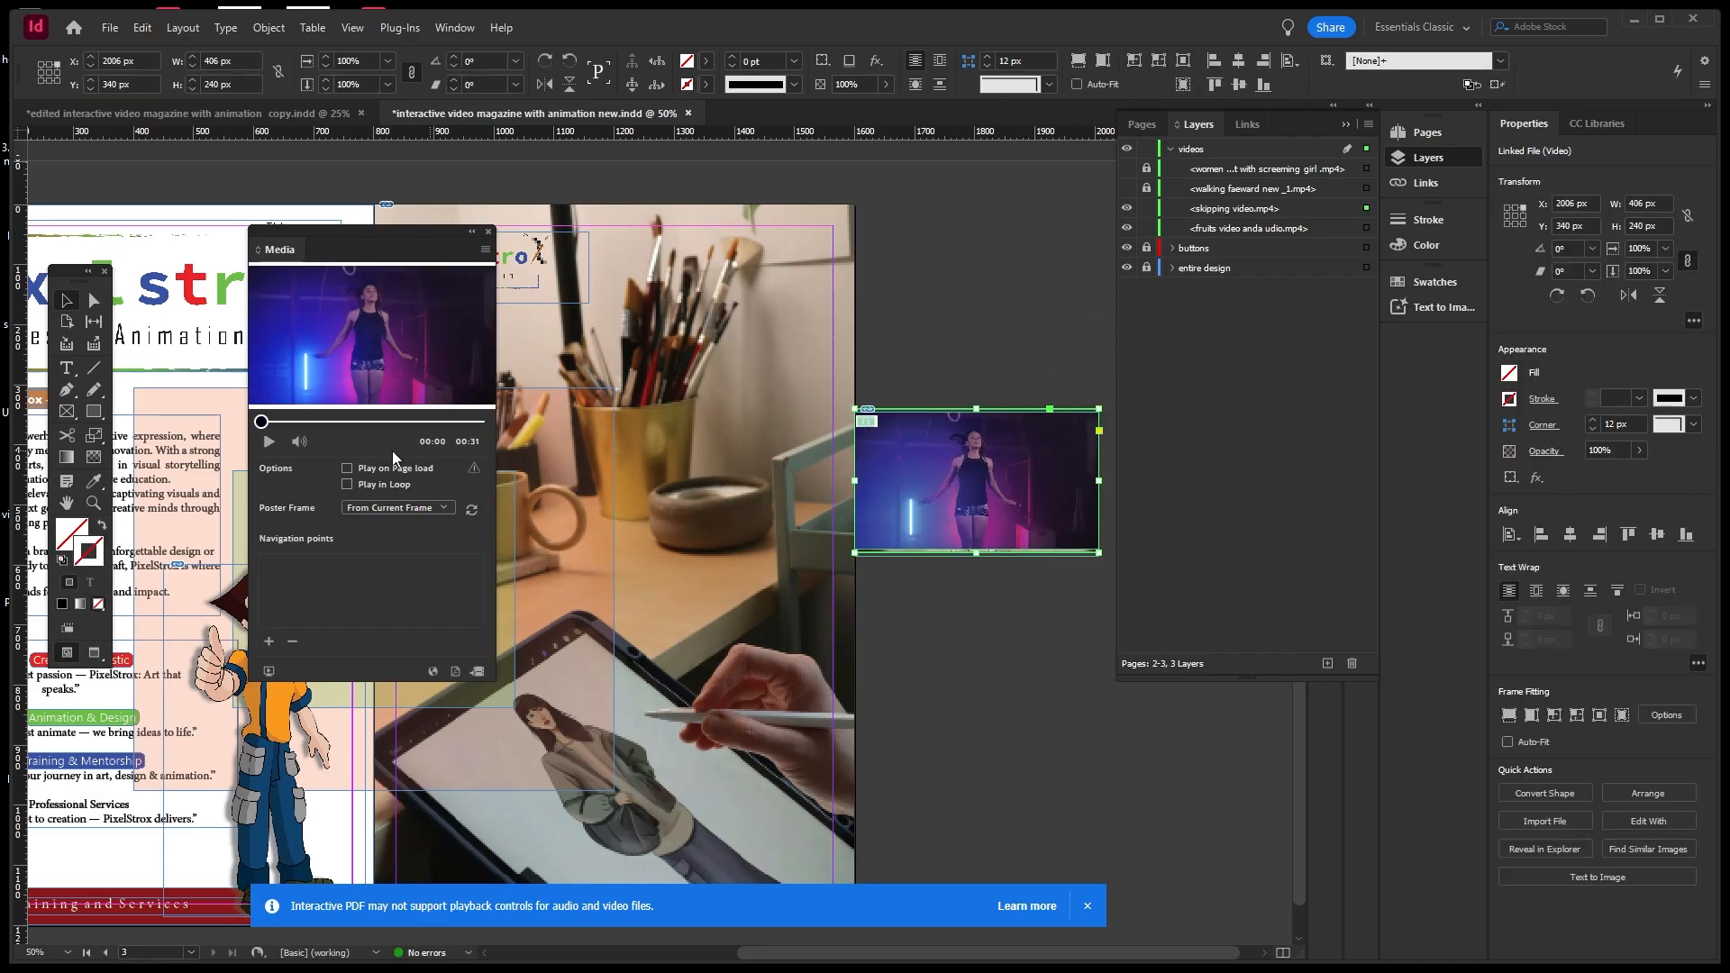
pyautogui.click(269, 442)
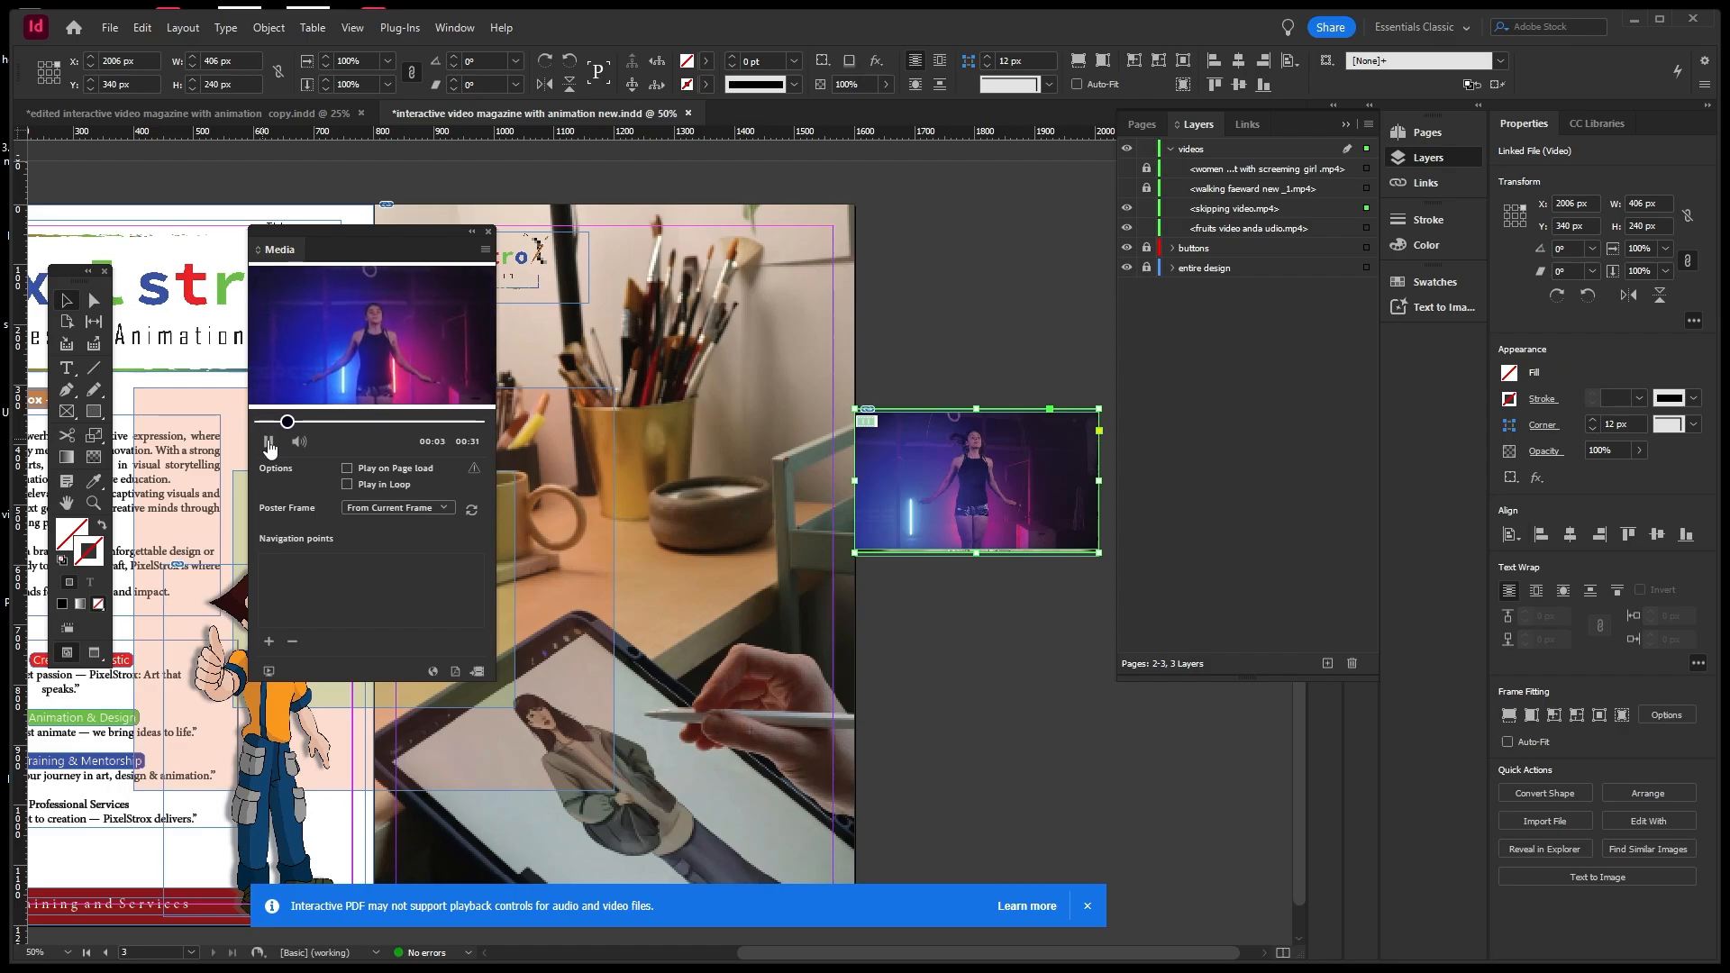
pyautogui.click(270, 442)
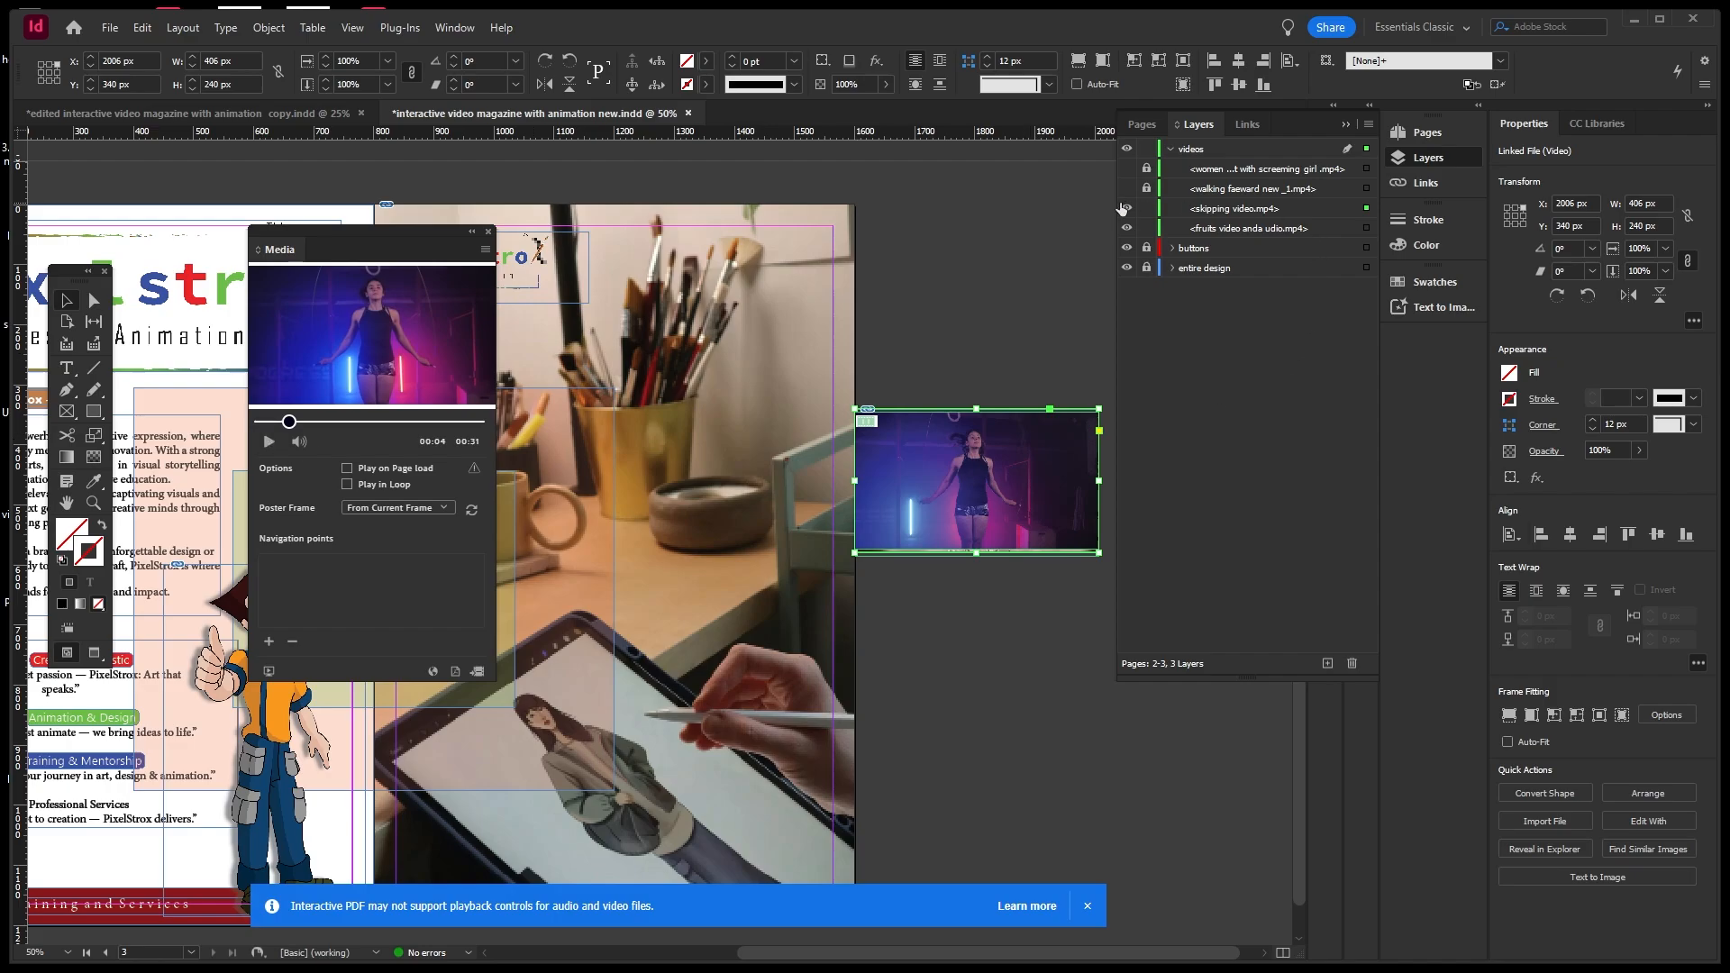
# Lock and hide the skipping video, and preview a few seconds of the fruits video.
pyautogui.hotkey('ctrl', 'l')
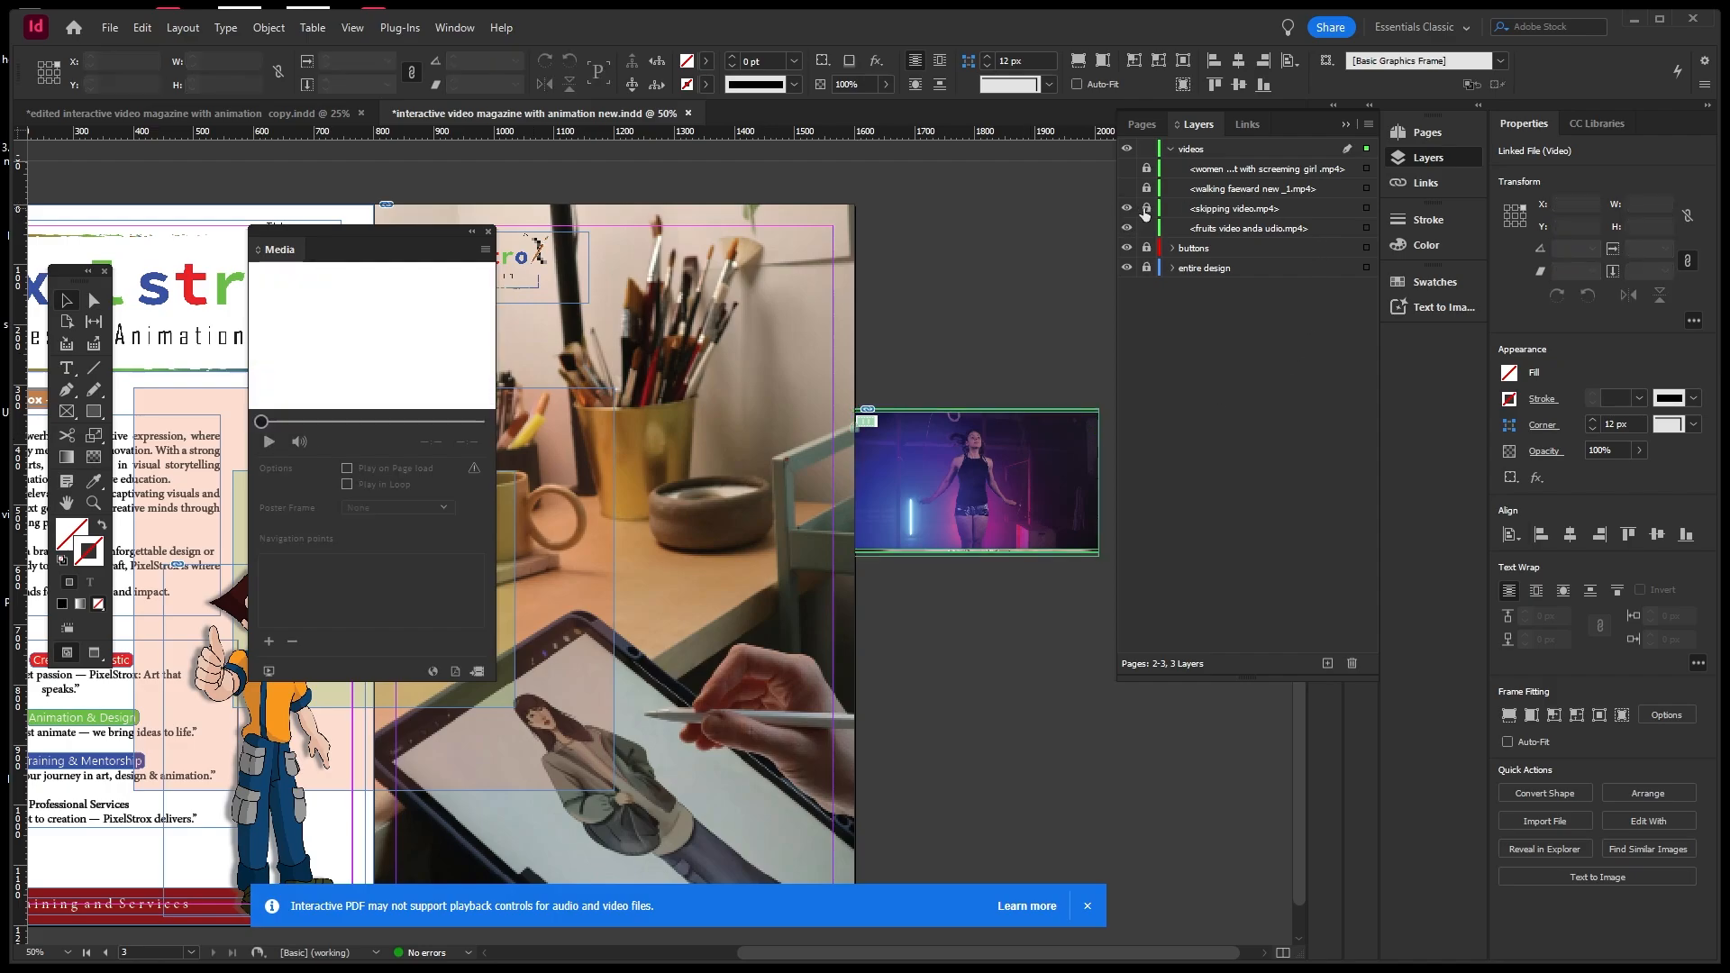
pyautogui.click(1126, 208)
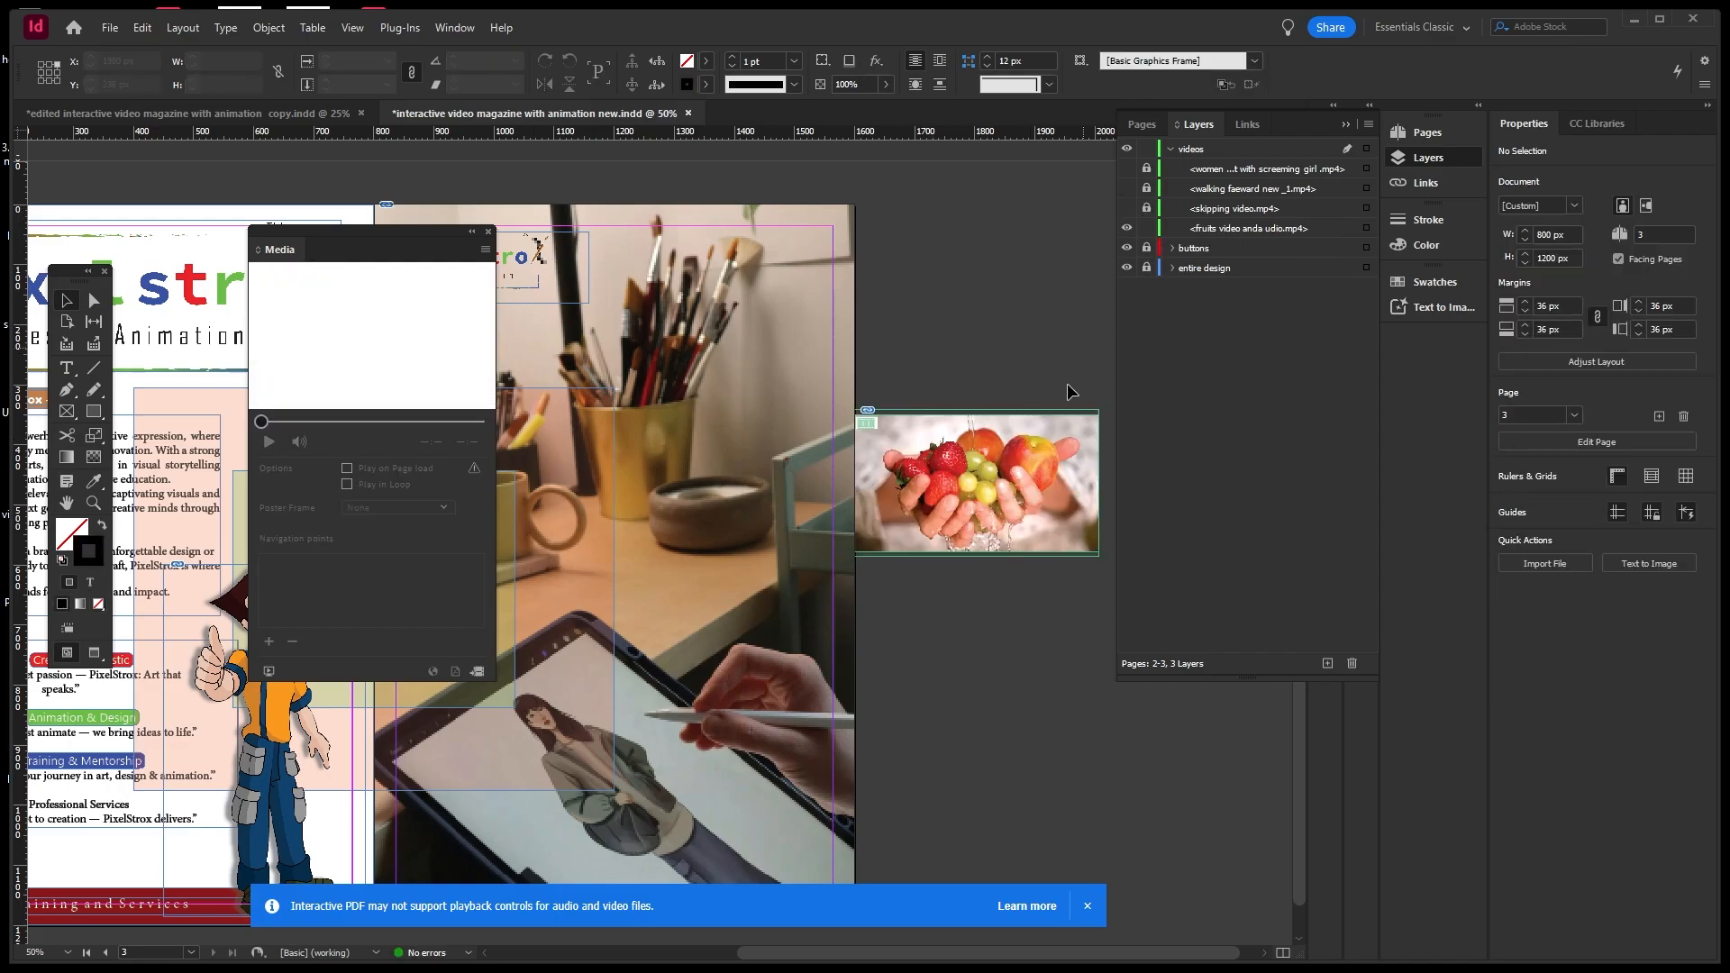
pyautogui.click(1045, 436)
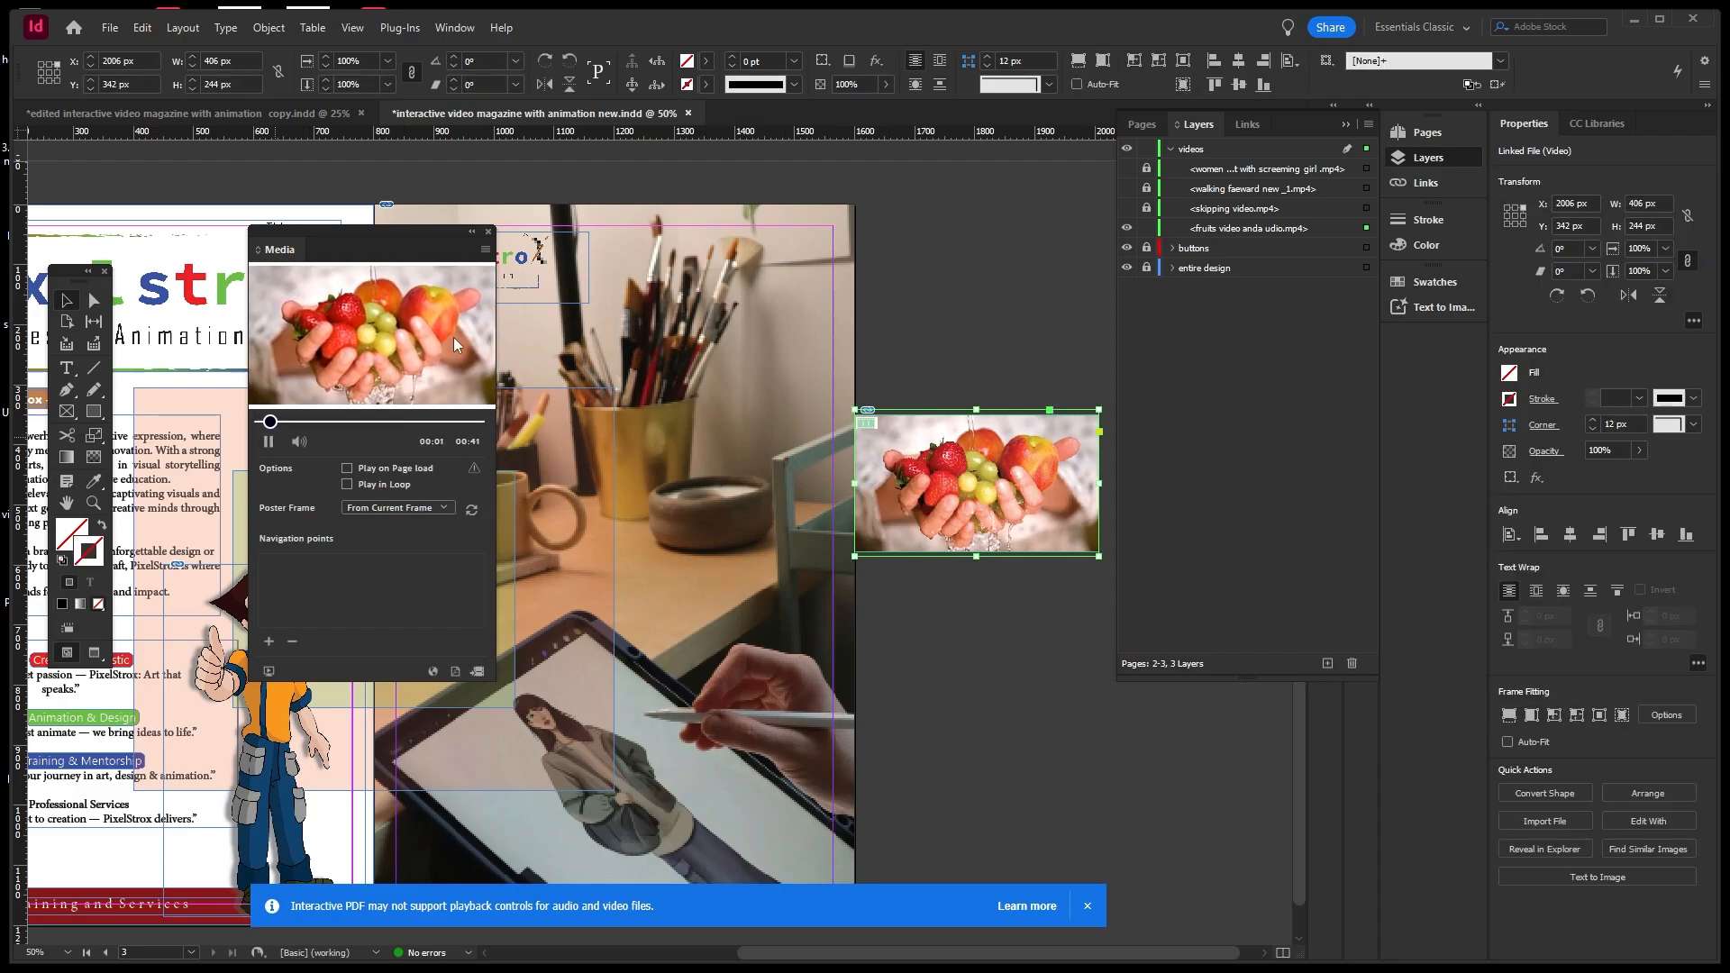
pyautogui.click(269, 442)
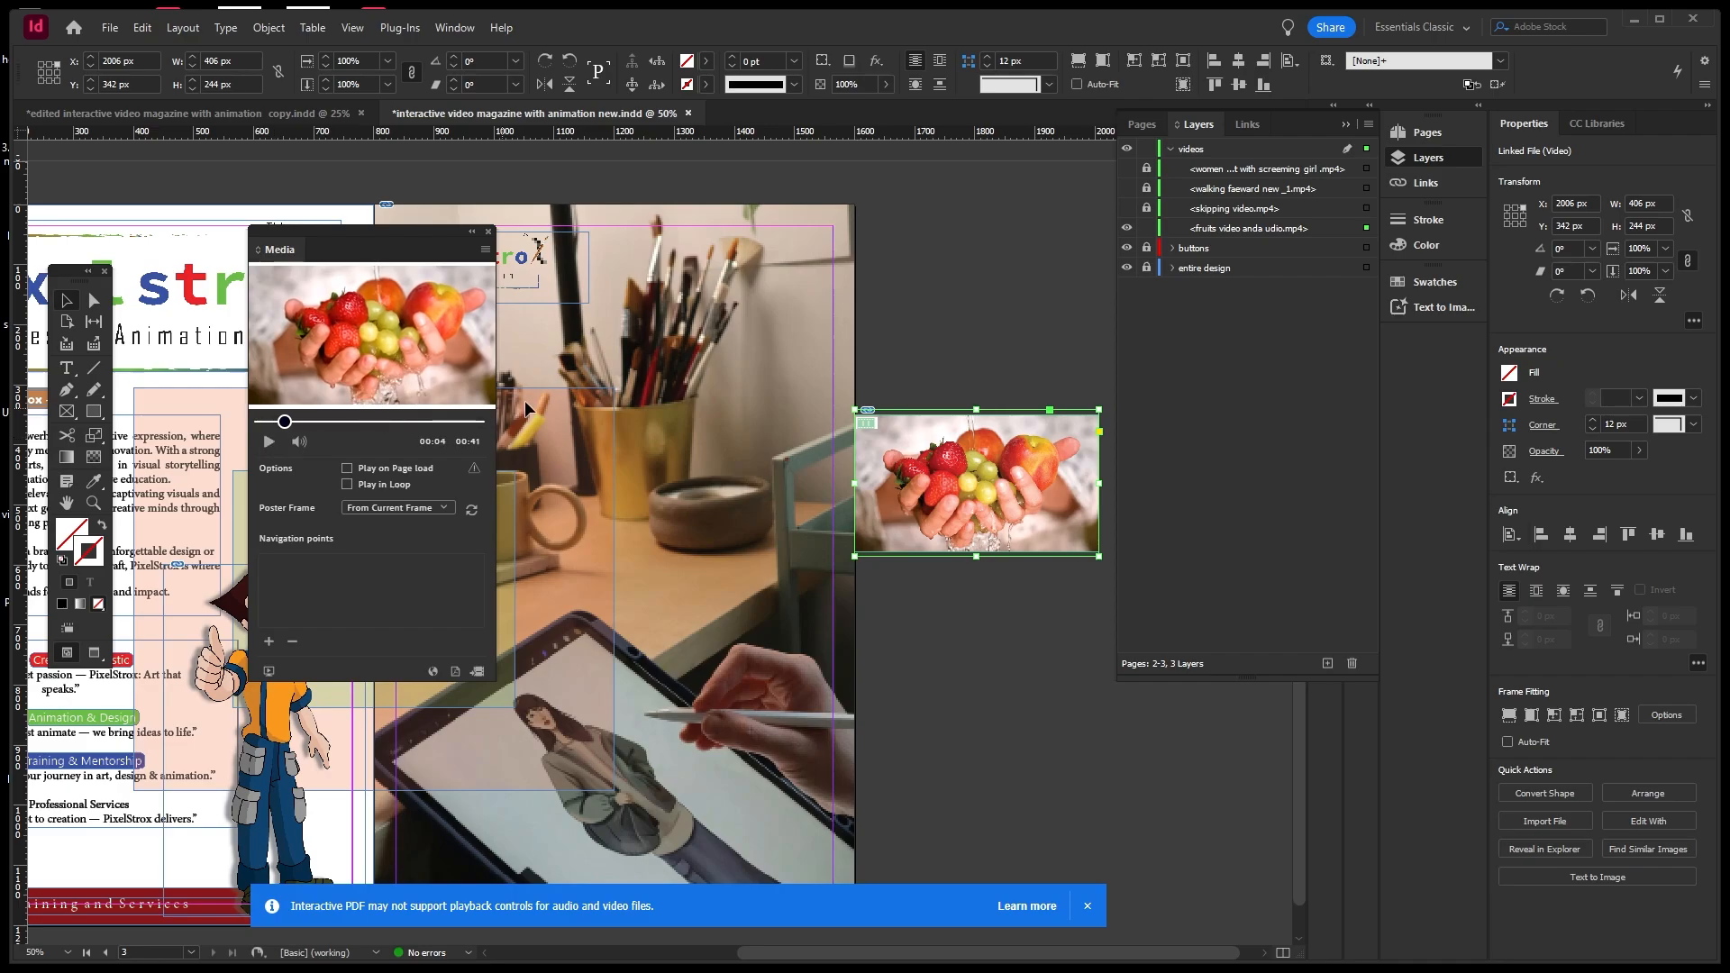
# Lock the fruits video, unlock and show the women fight, walking and skipping videos, and save the document.
pyautogui.click(1146, 228)
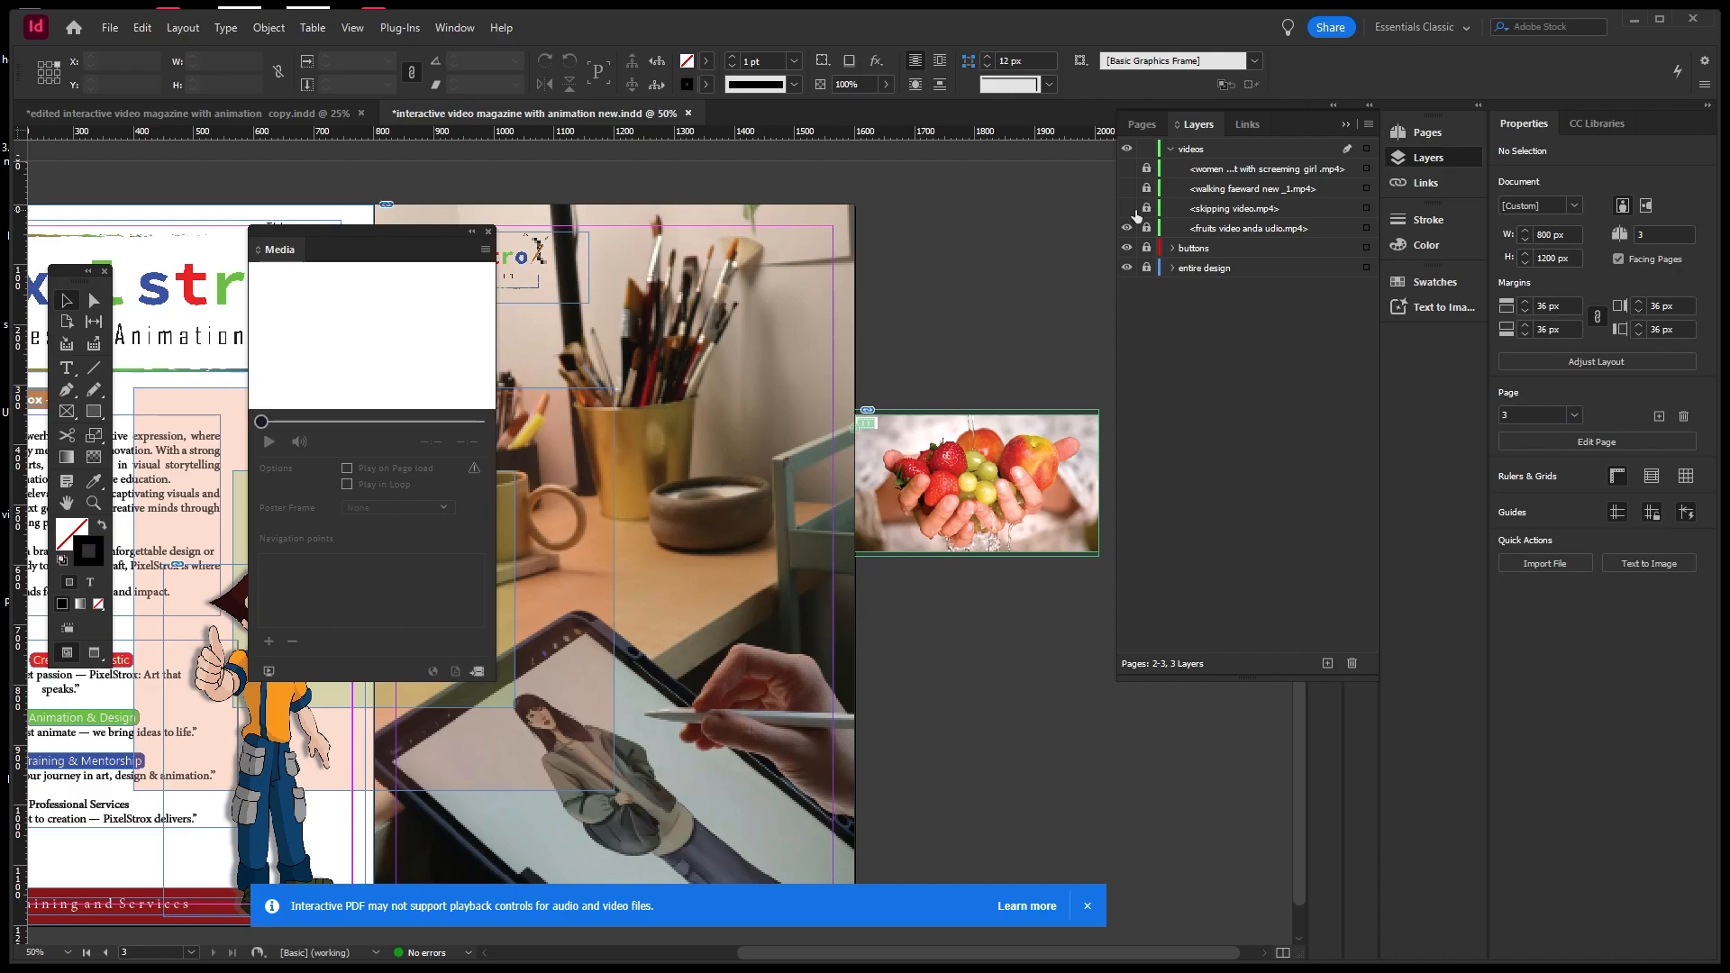
pyautogui.moveTo(1147, 213); pyautogui.dragTo(1144, 169)
pyautogui.click(1127, 168)
pyautogui.click(1127, 205)
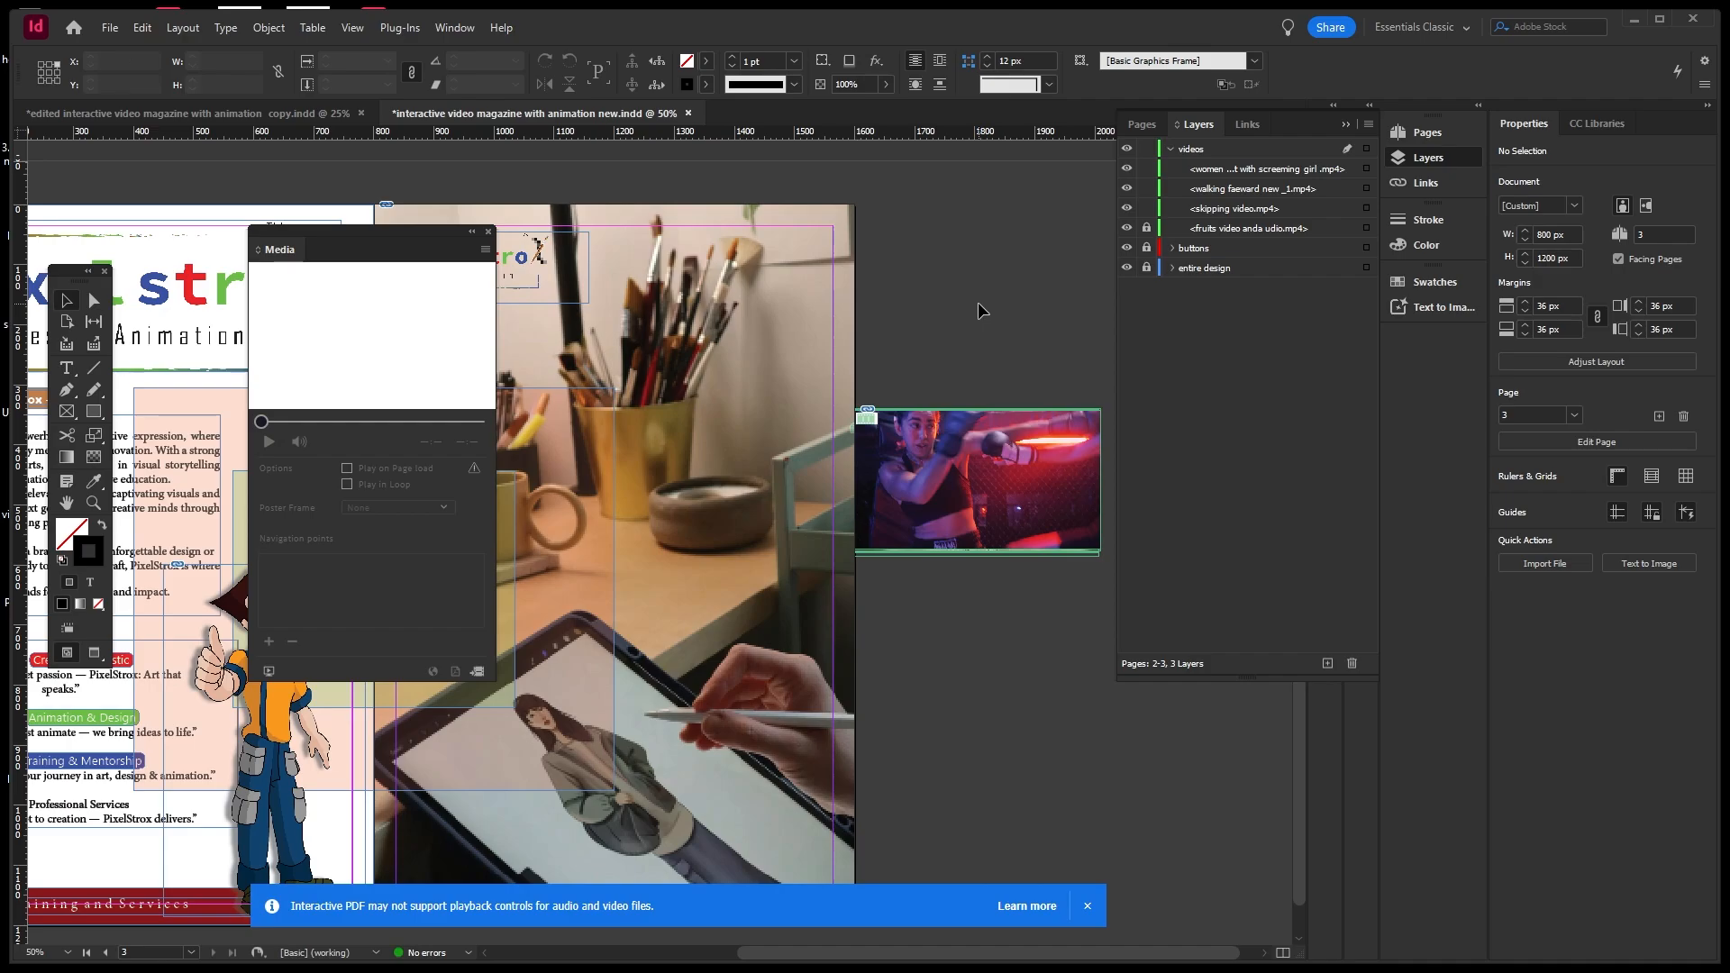
pyautogui.hotkey('ctrl', 's')
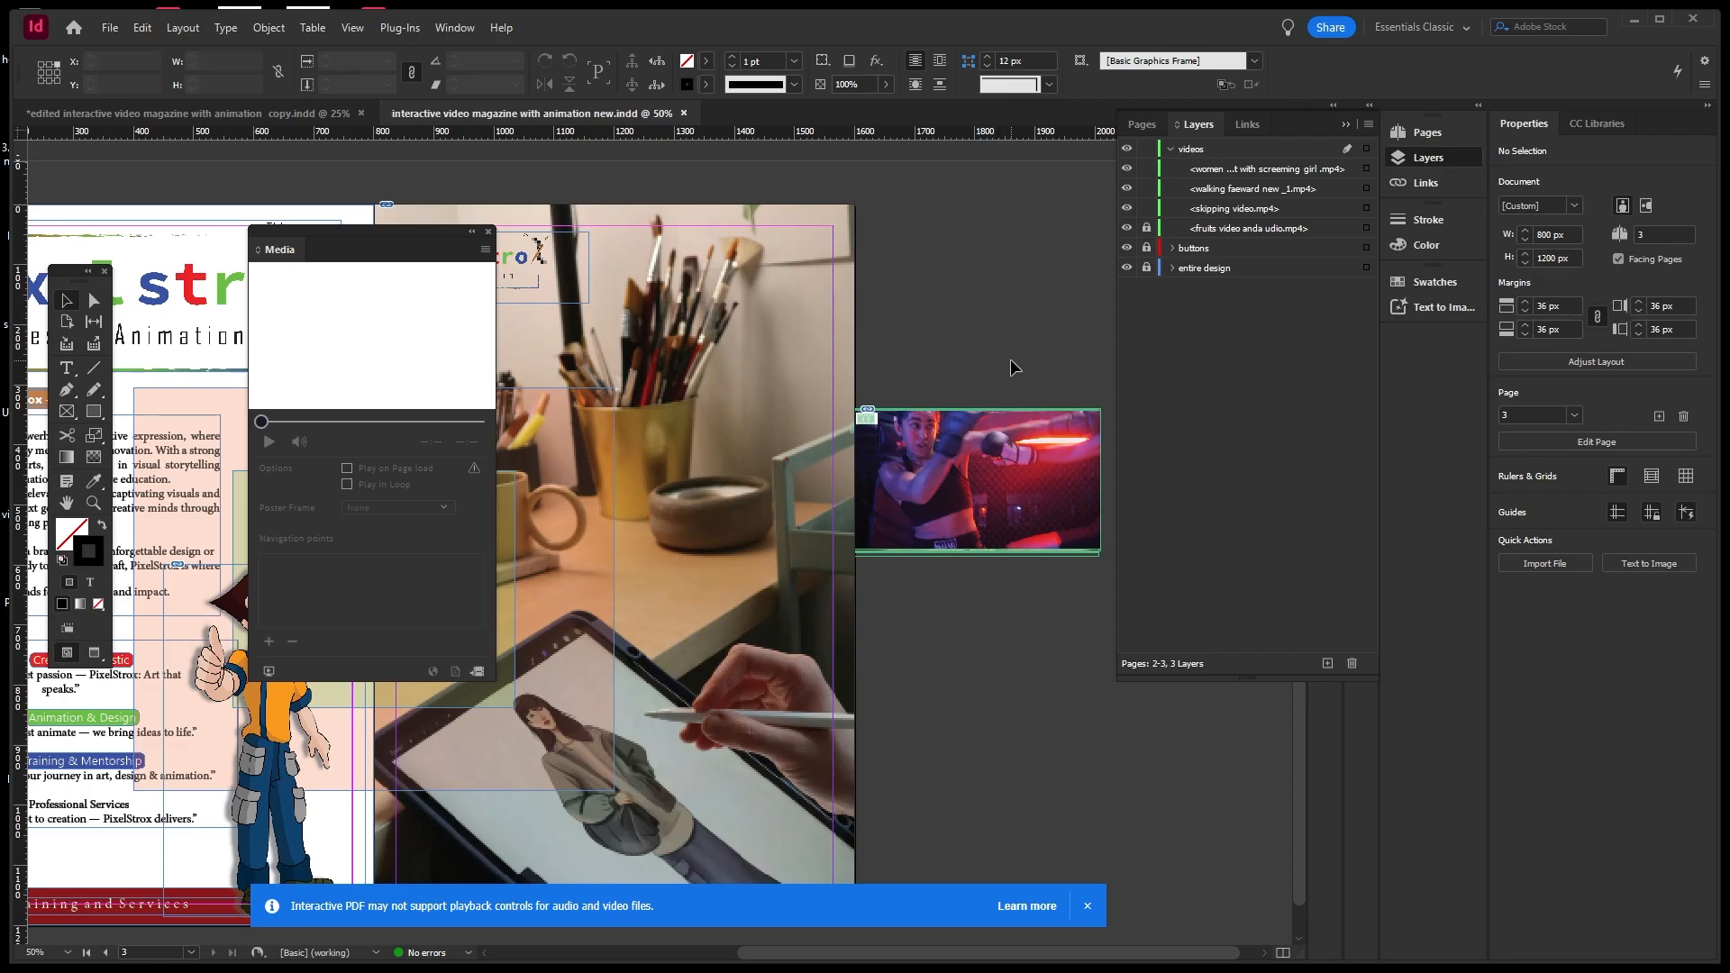
# Try to align the three unlocked videos by their horizontal centers, and undo the alignment.
pyautogui.moveTo(1036, 347); pyautogui.dragTo(976, 607)
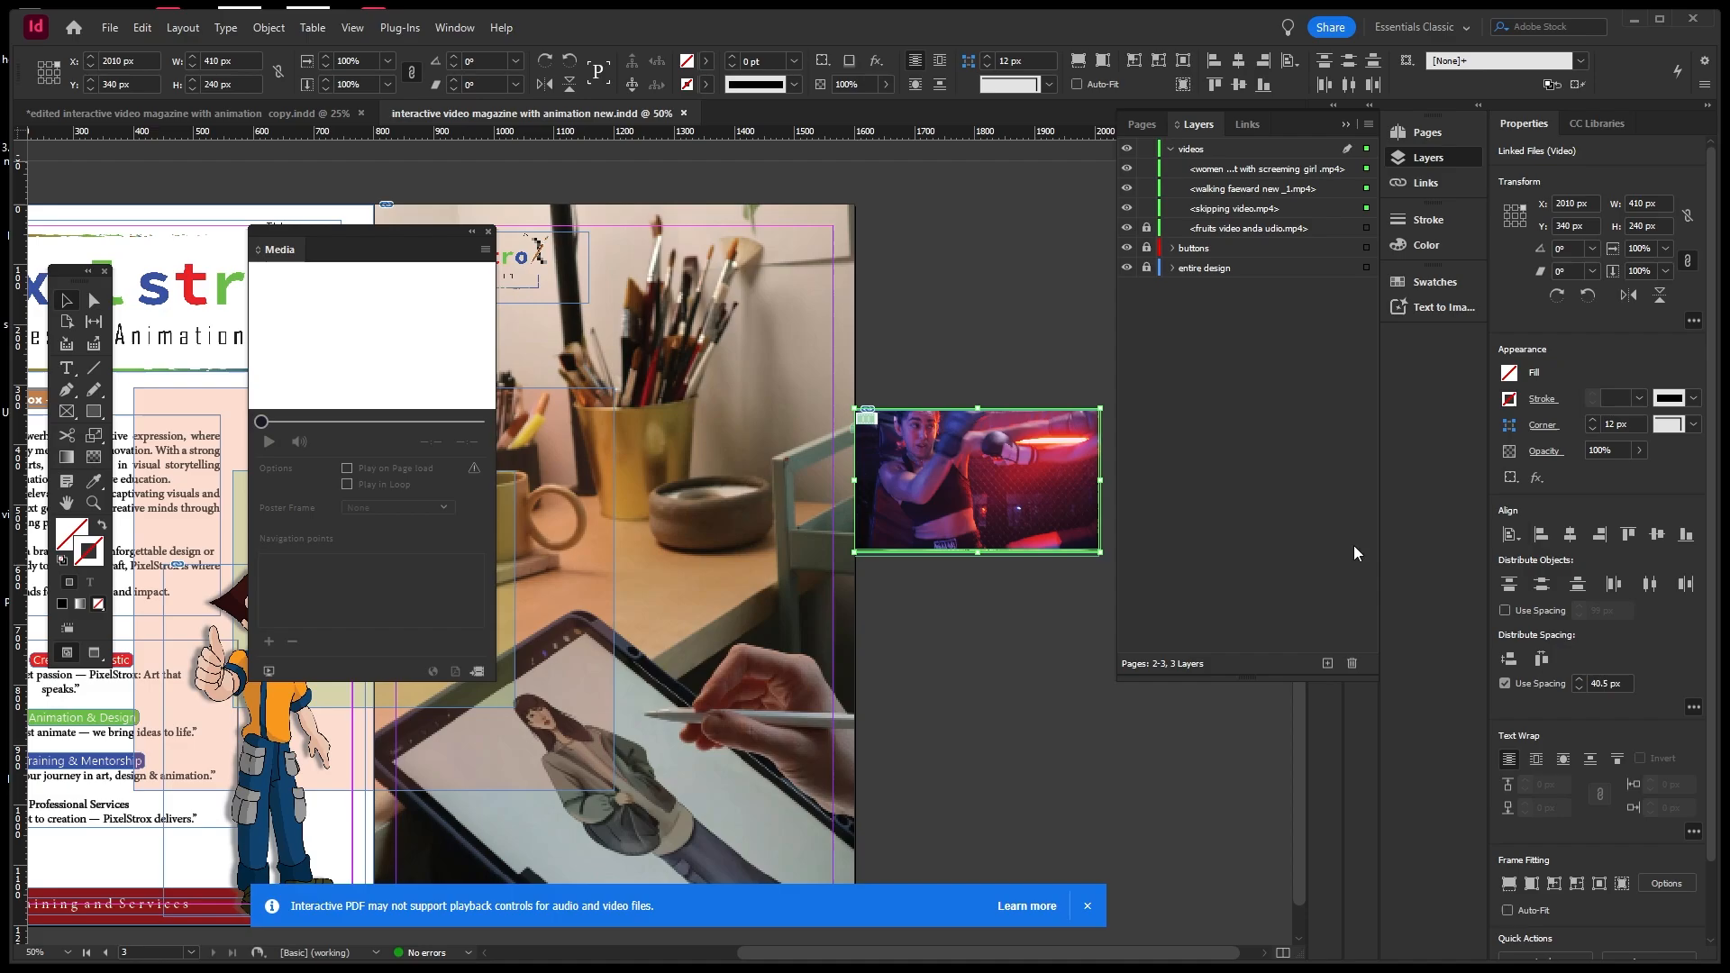
pyautogui.click(1569, 535)
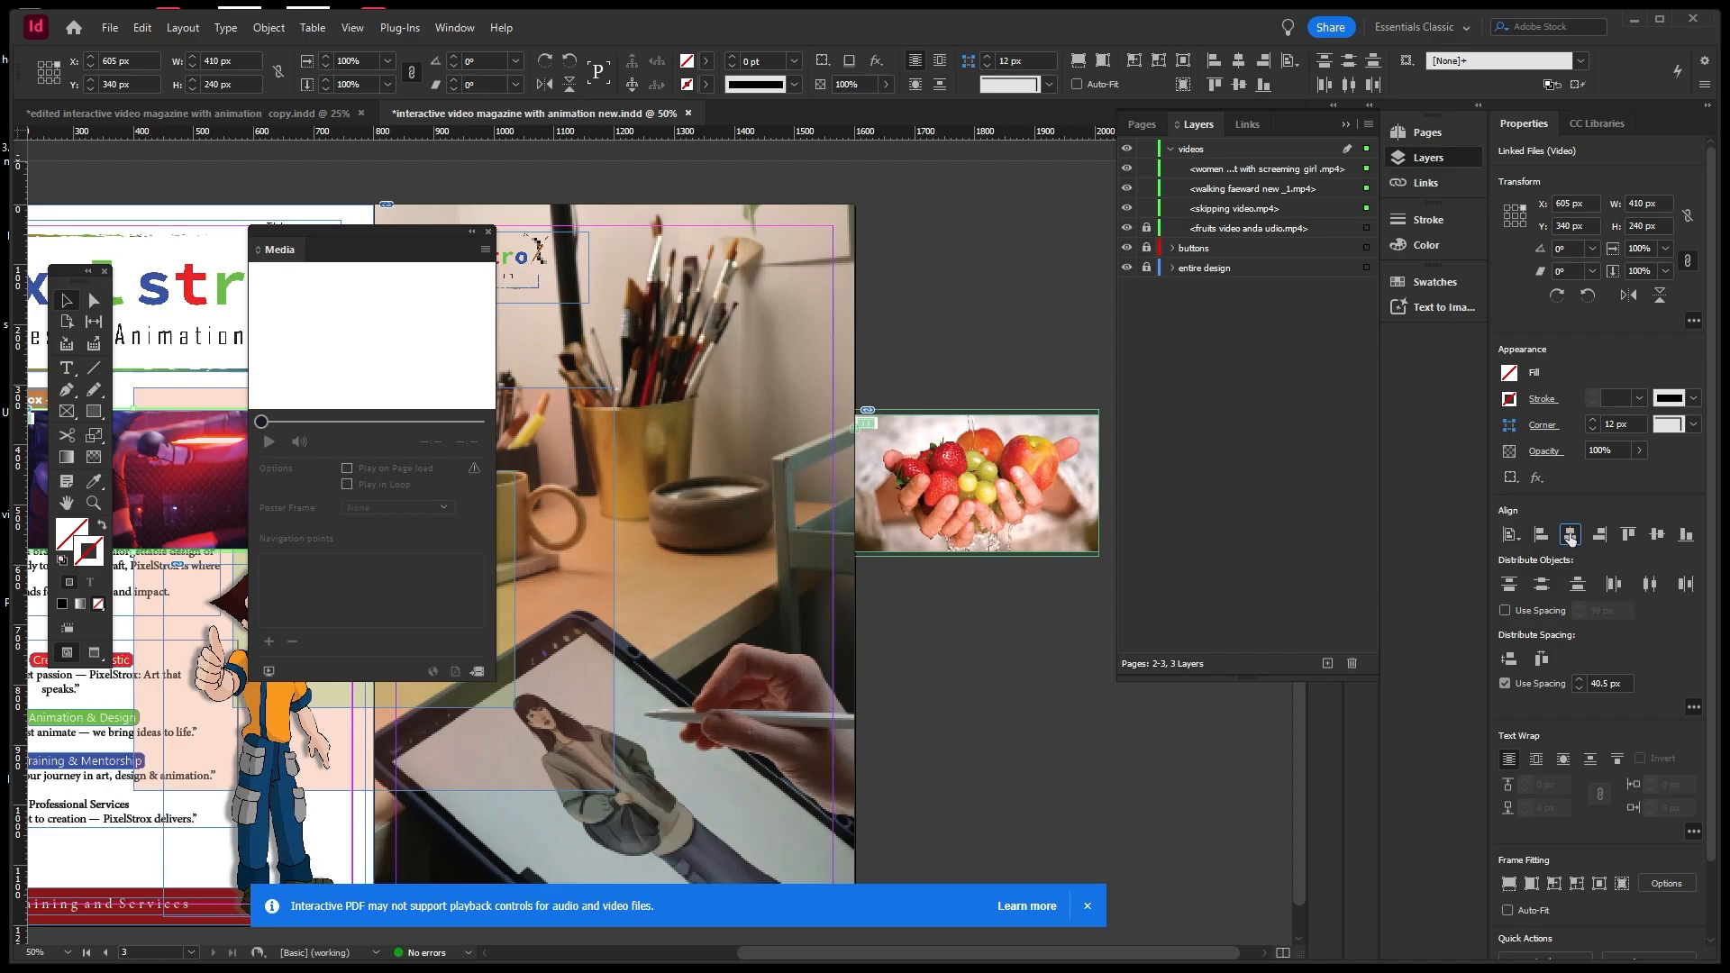
pyautogui.hotkey('ctrl', 'z')
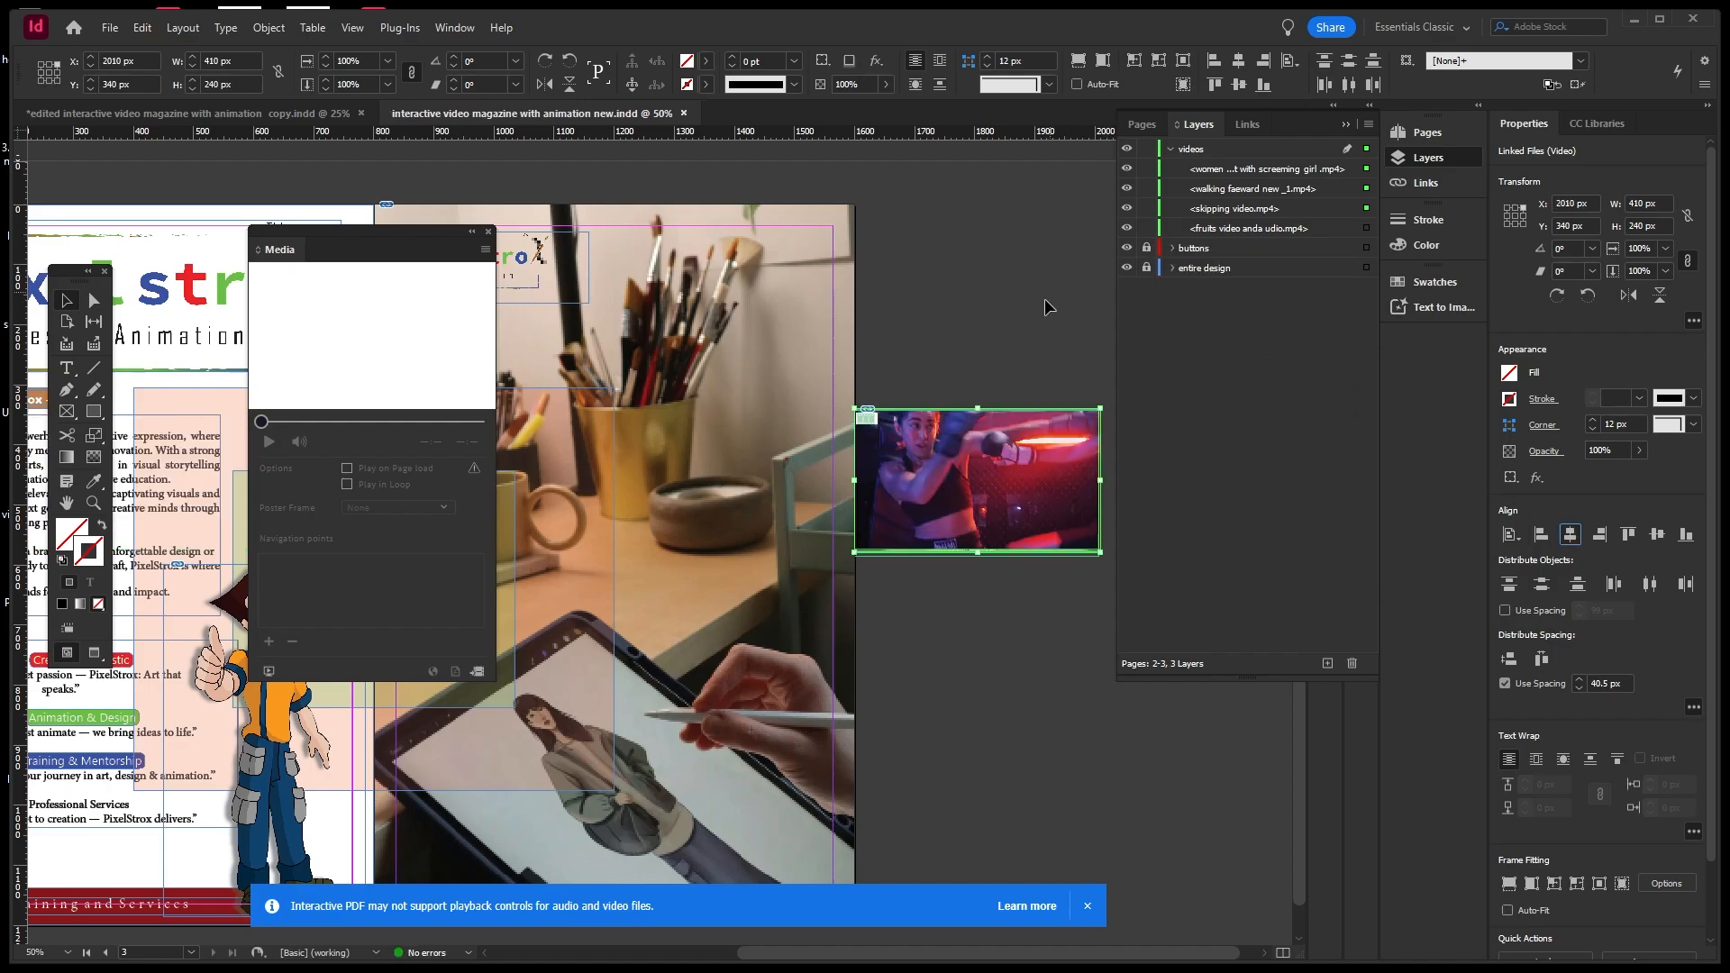
# Distribute all four videos by horizontal centers and move them over page 3's outer edge, at about X 2270 px, Y 333.5 px.
pyautogui.moveTo(977, 370); pyautogui.dragTo(1057, 599)
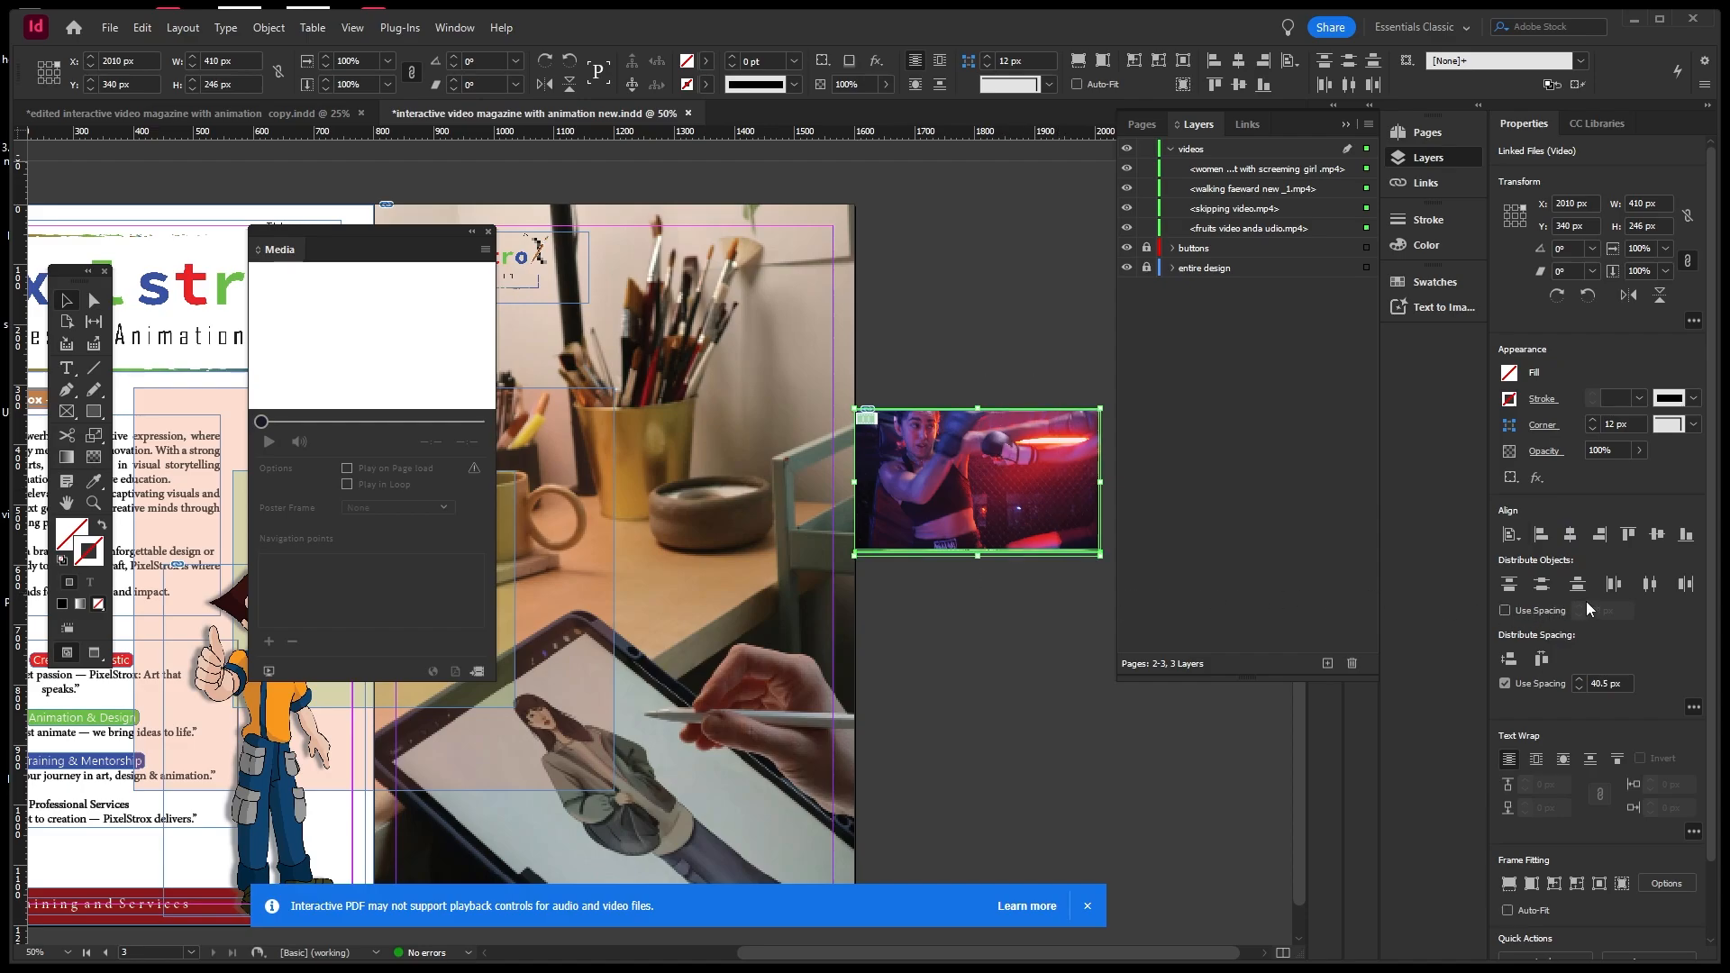
pyautogui.click(1649, 586)
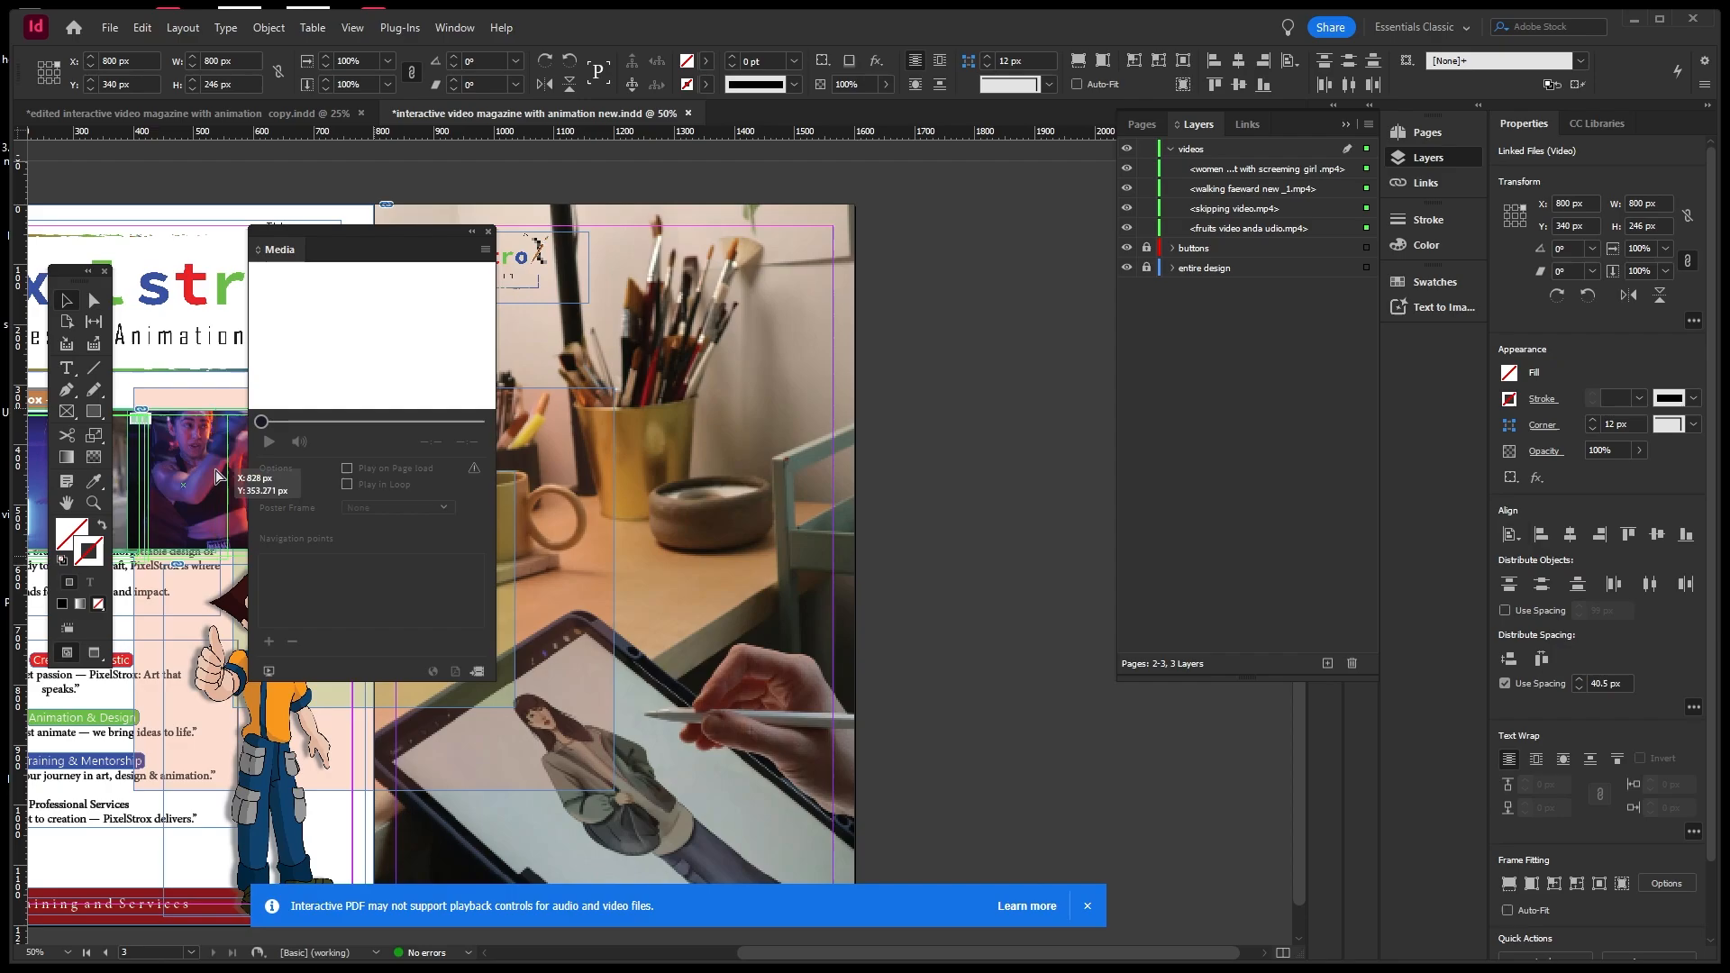
pyautogui.moveTo(191, 466); pyautogui.dragTo(1075, 463)
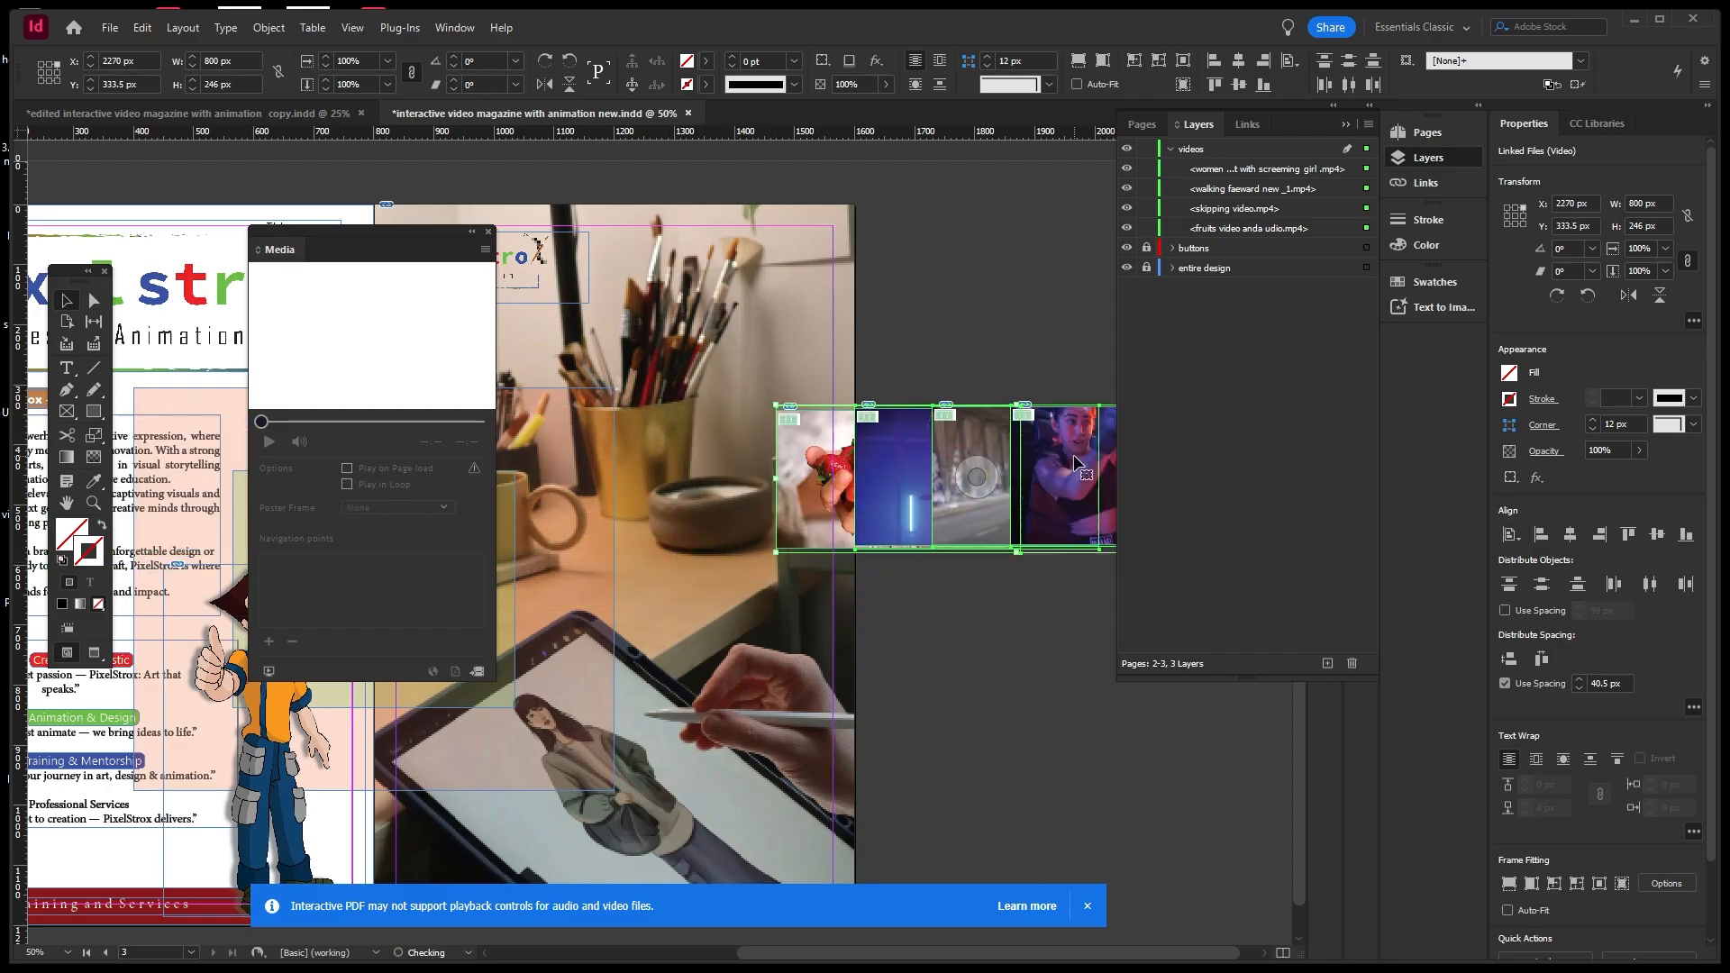
# Try to distribute the four videos by vertical centers, and undo back to the stacked arrangement beside page 3.
pyautogui.click(966, 593)
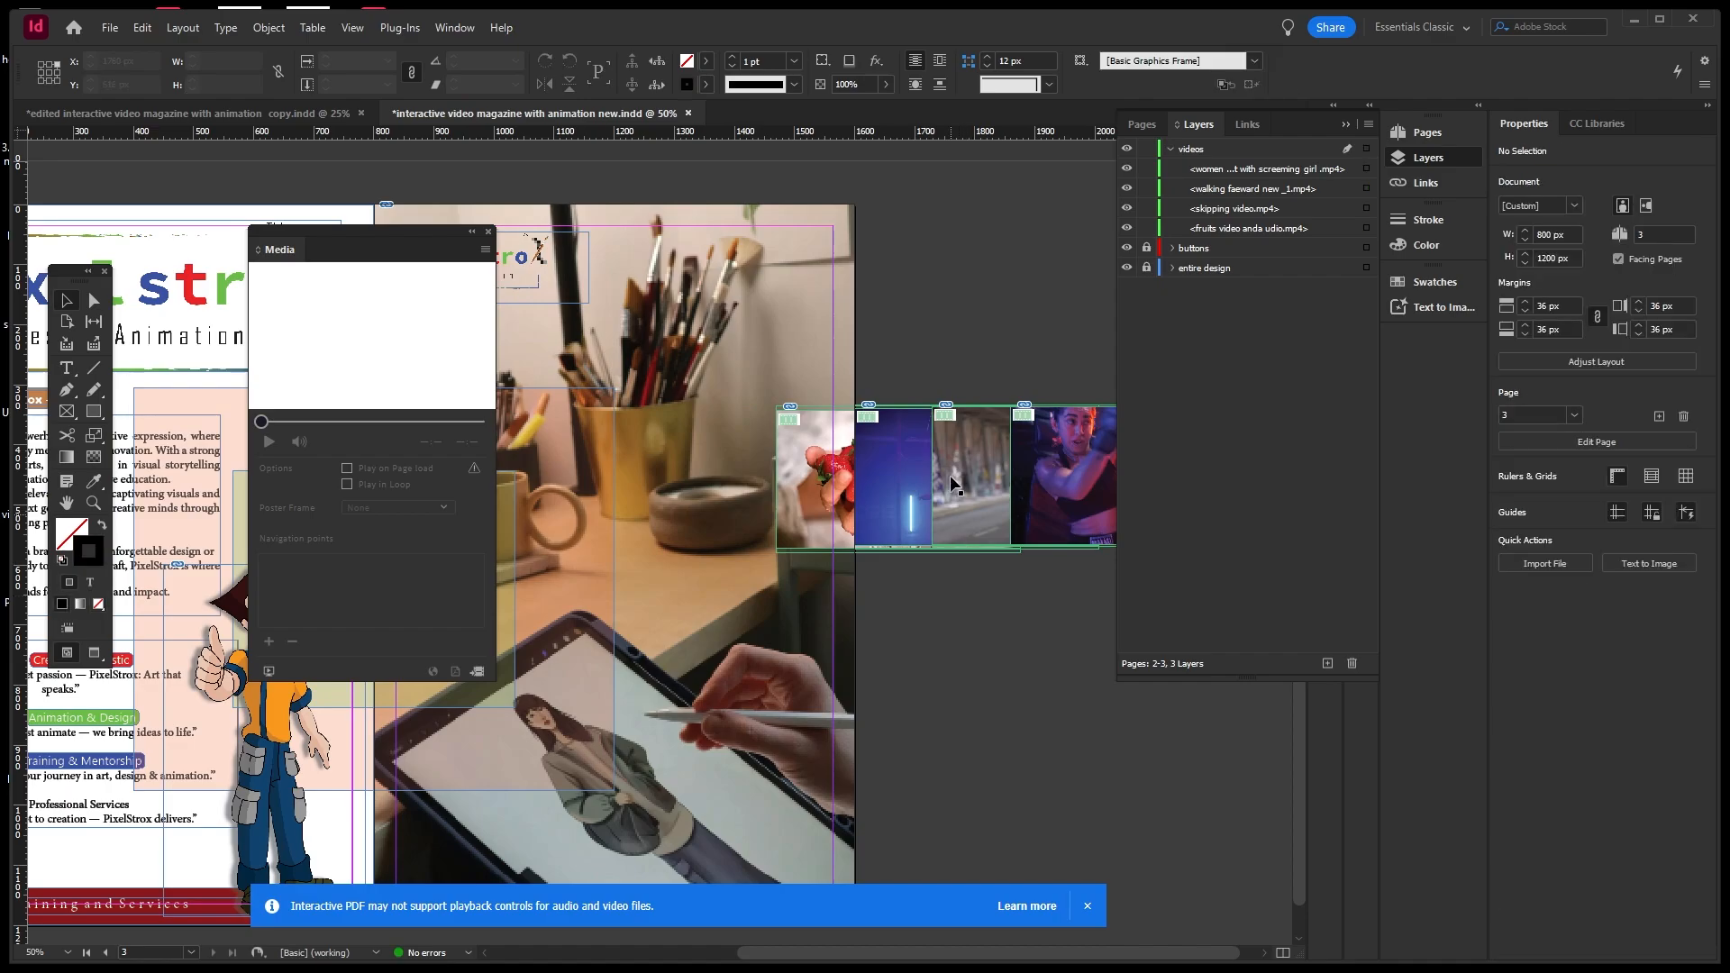
pyautogui.moveTo(825, 375); pyautogui.dragTo(1063, 422)
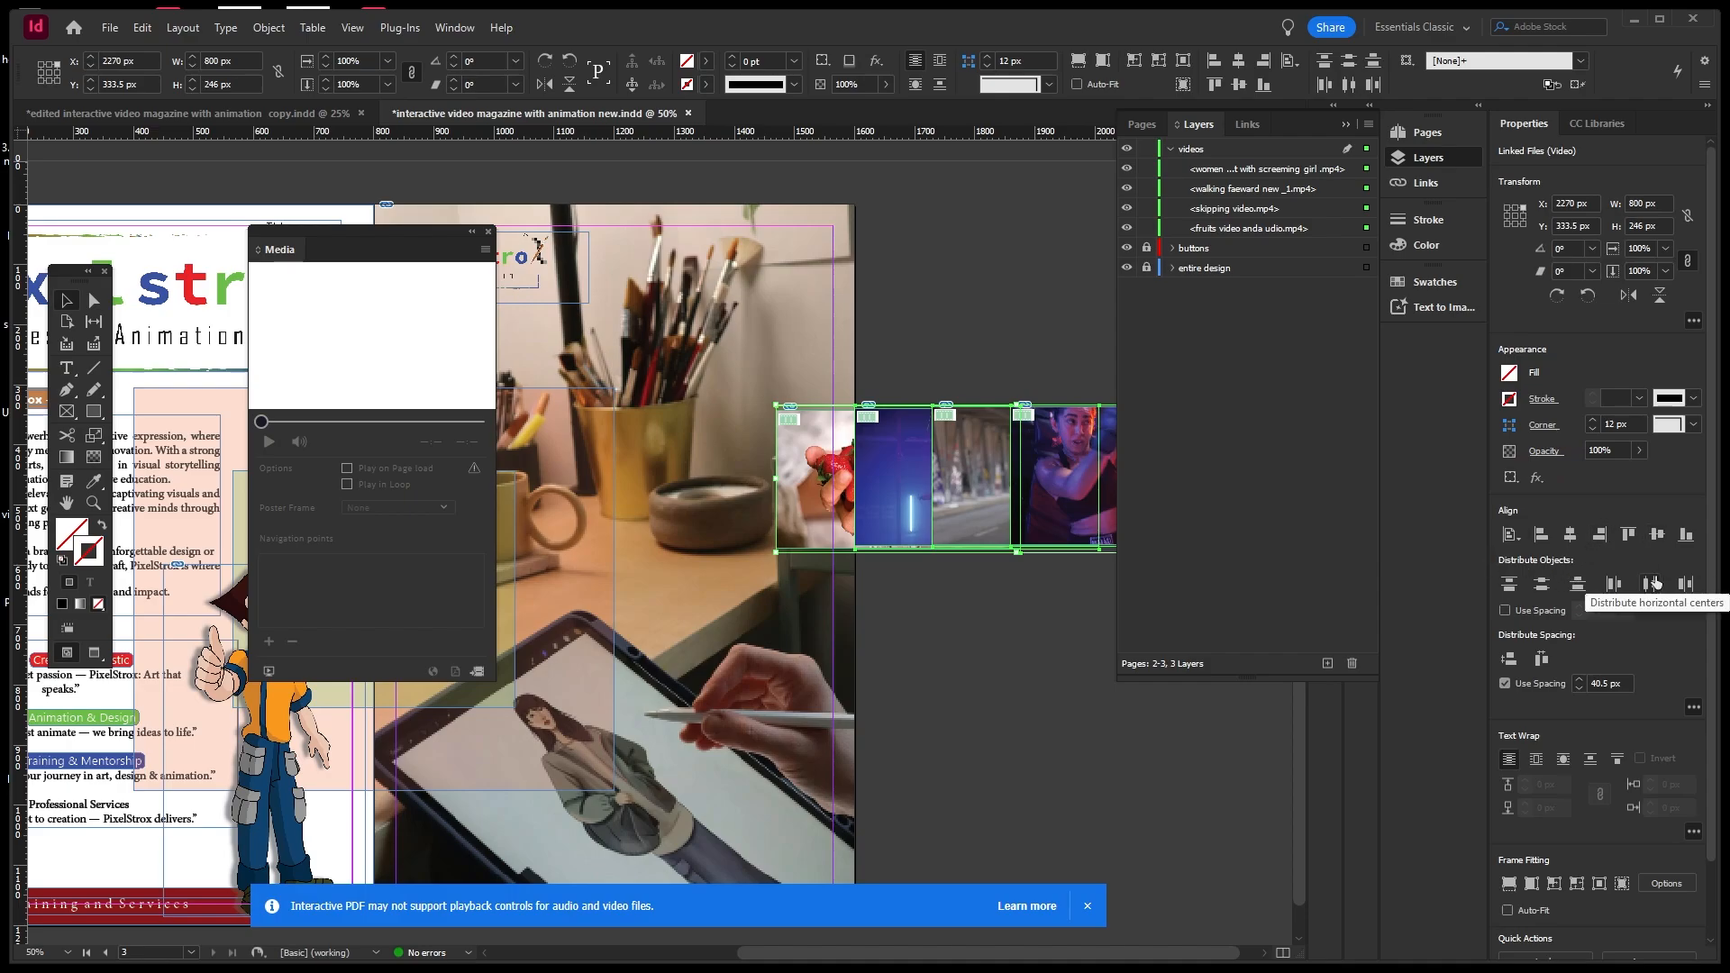
pyautogui.click(1546, 591)
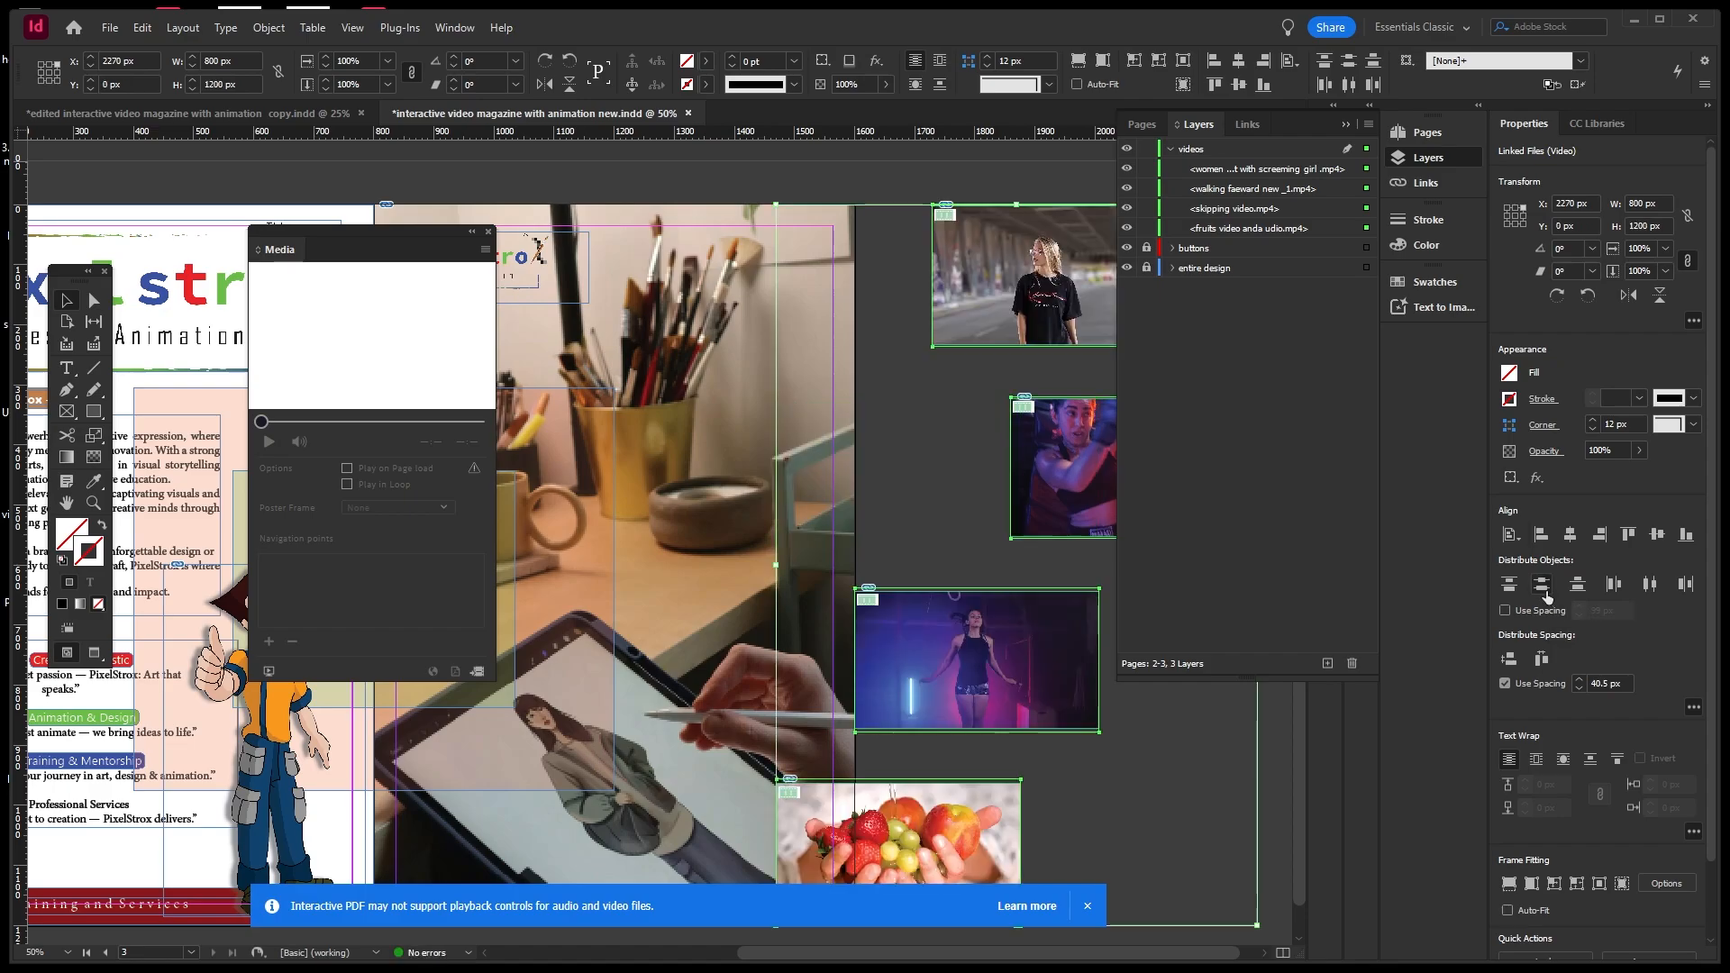
pyautogui.hotkey('ctrl', 'z')
pyautogui.hotkey('ctrl', 'z')
pyautogui.hotkey('ctrl', 'z')
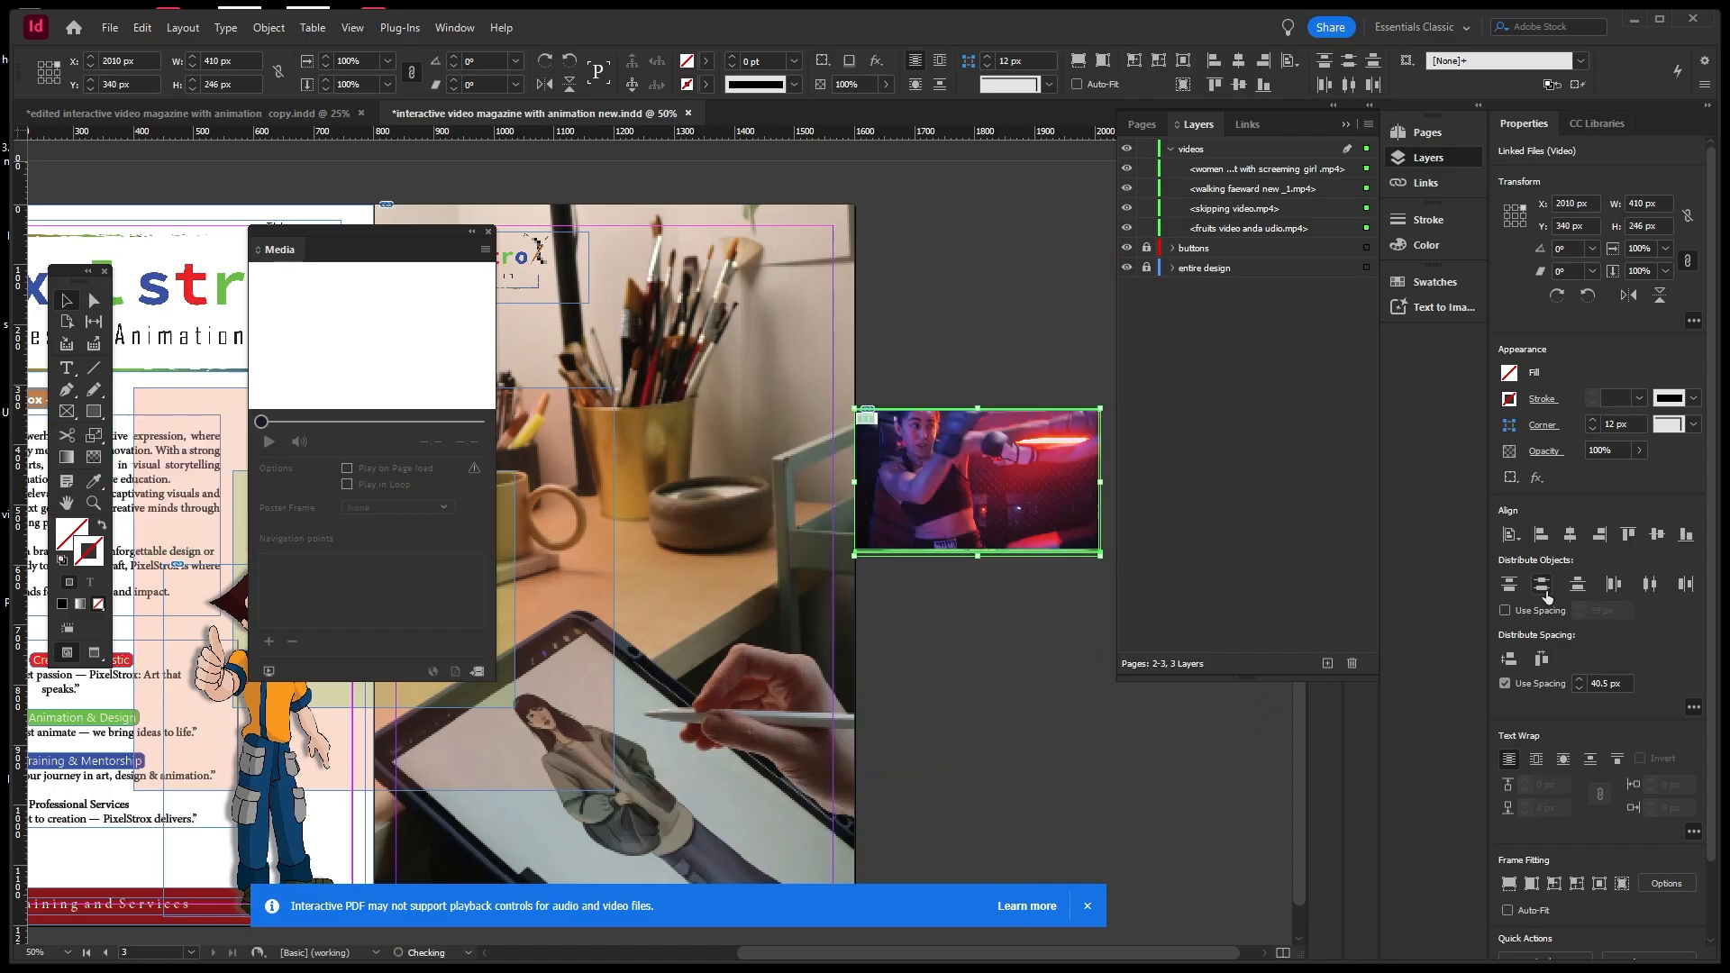
# Deselect the videos, collapse and lock the videos layer, and close the Media panel.
pyautogui.moveTo(945, 354); pyautogui.dragTo(990, 376)
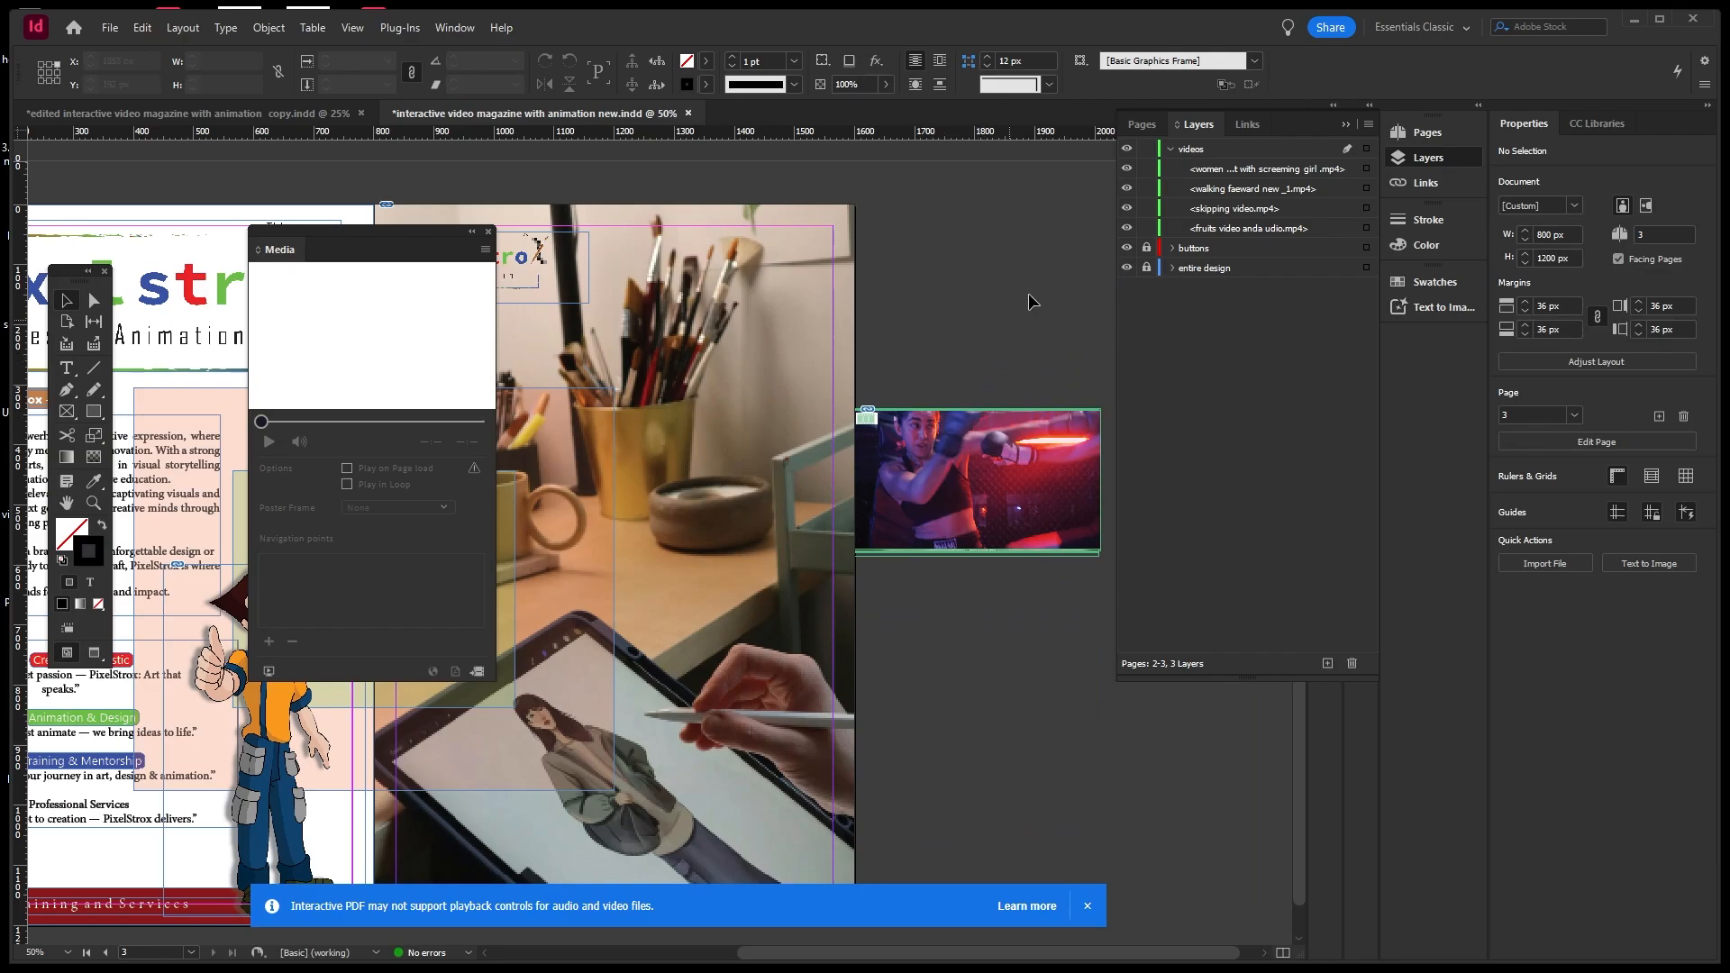
pyautogui.click(1169, 150)
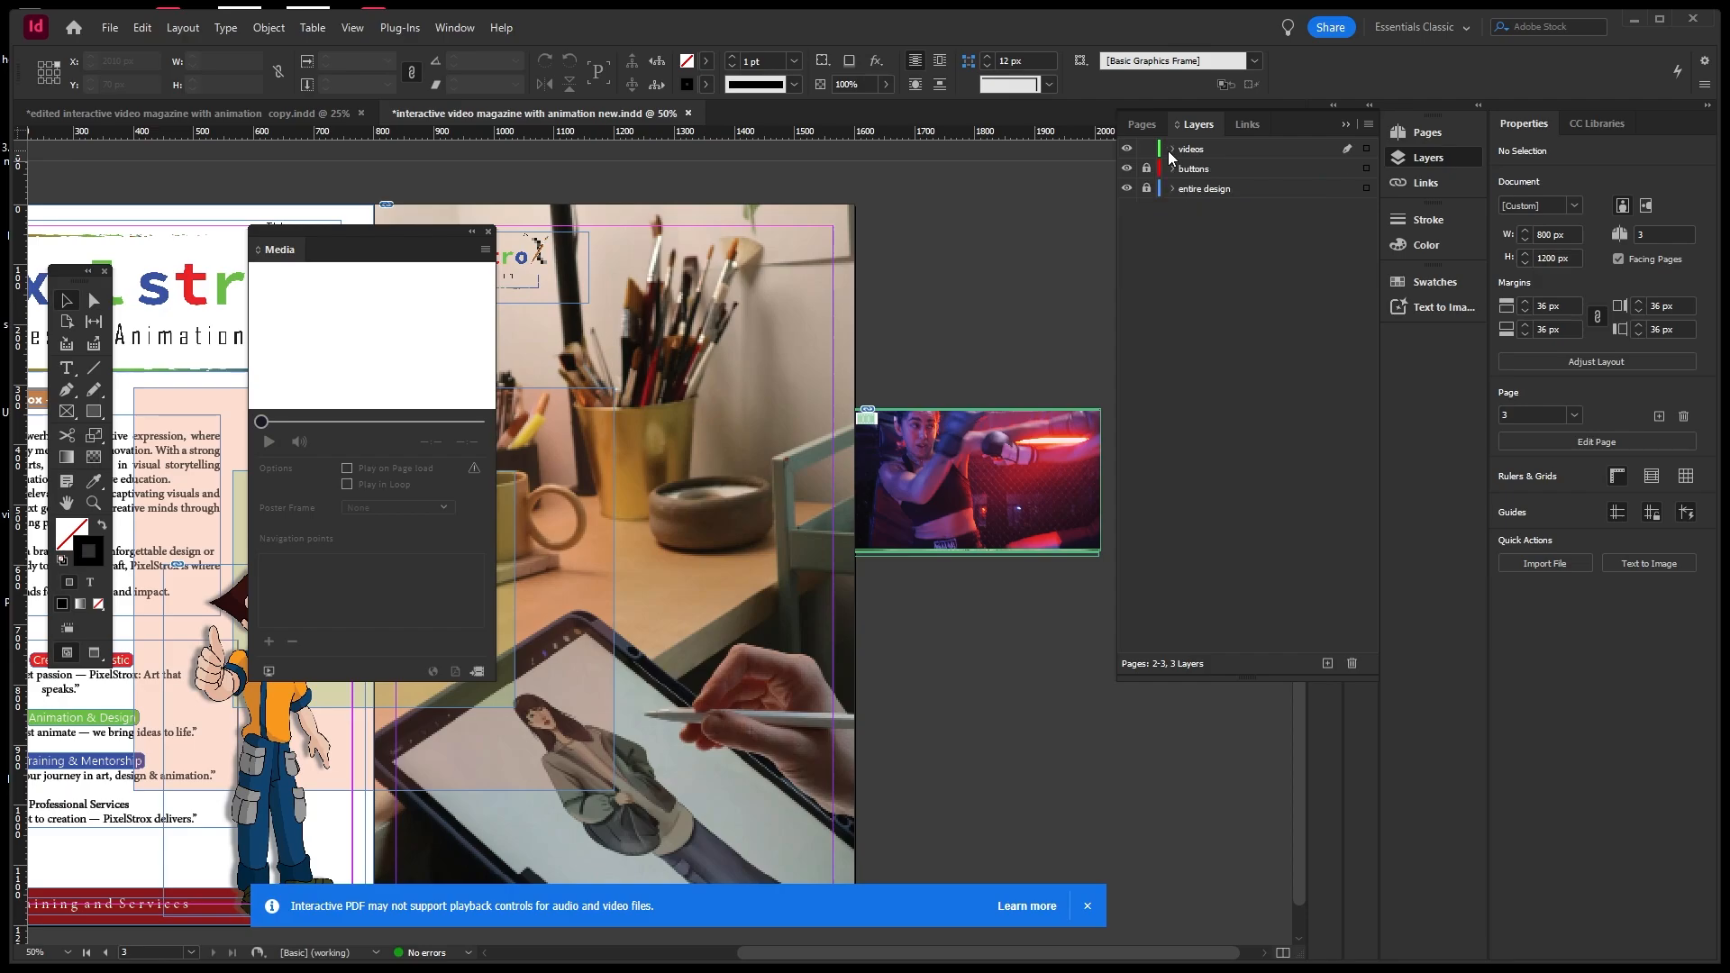
pyautogui.click(1146, 150)
pyautogui.moveTo(445, 231); pyautogui.dragTo(348, 343)
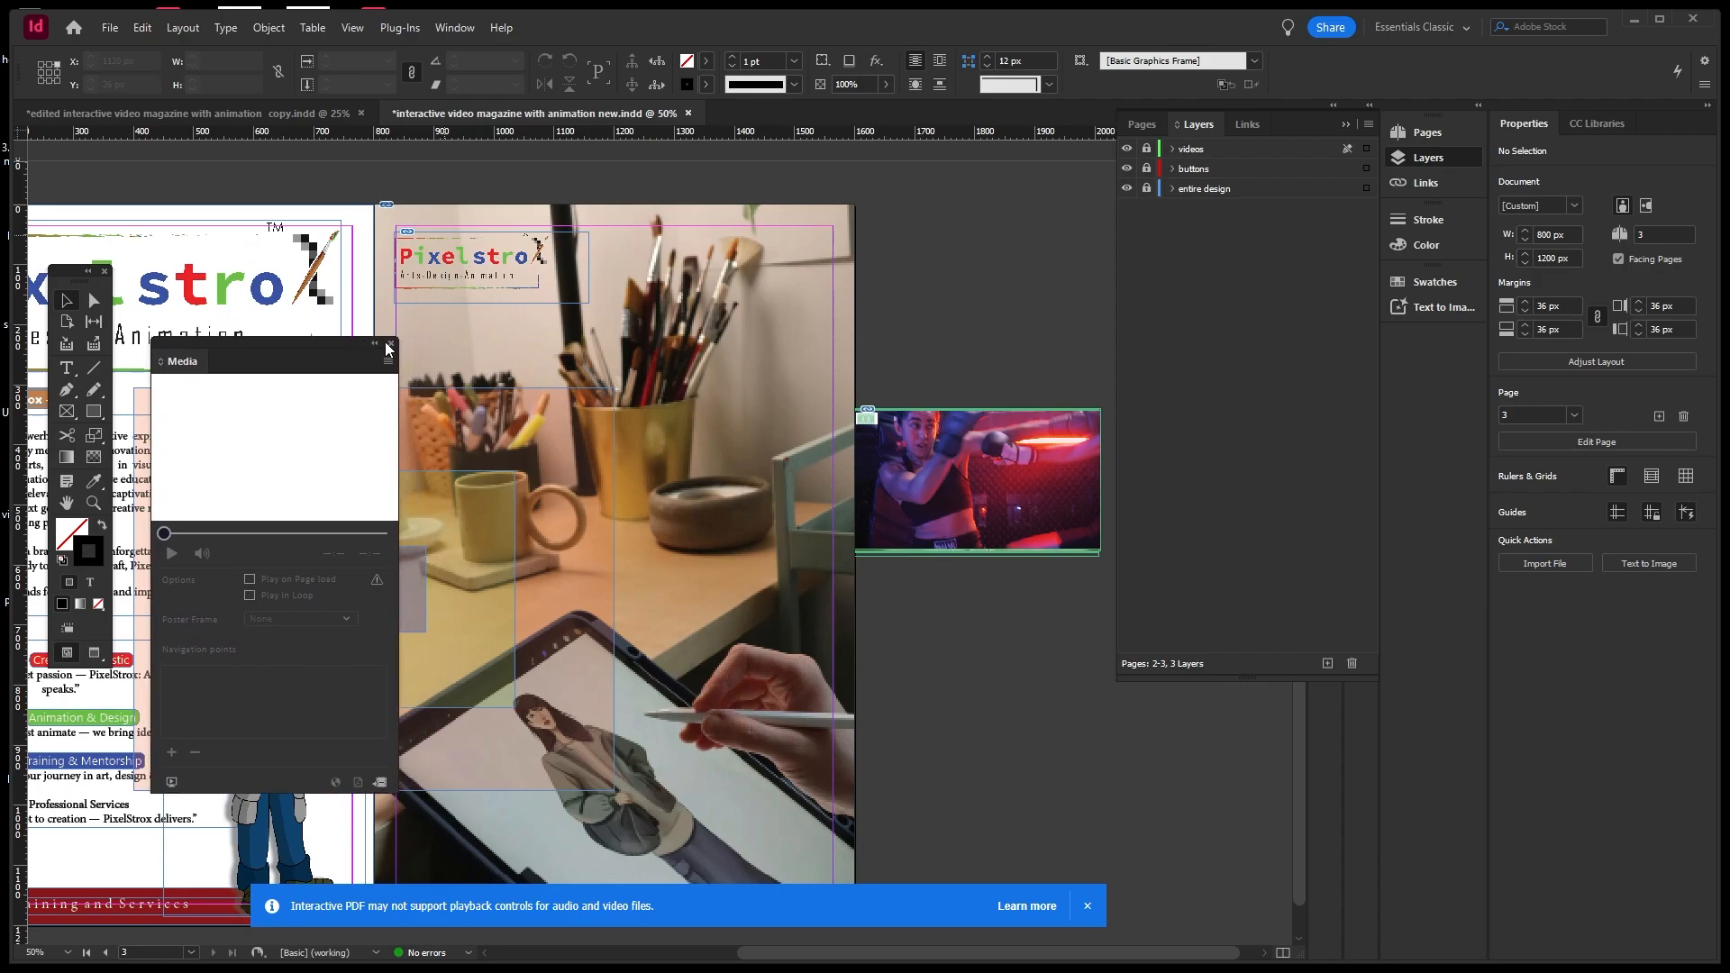
pyautogui.click(389, 346)
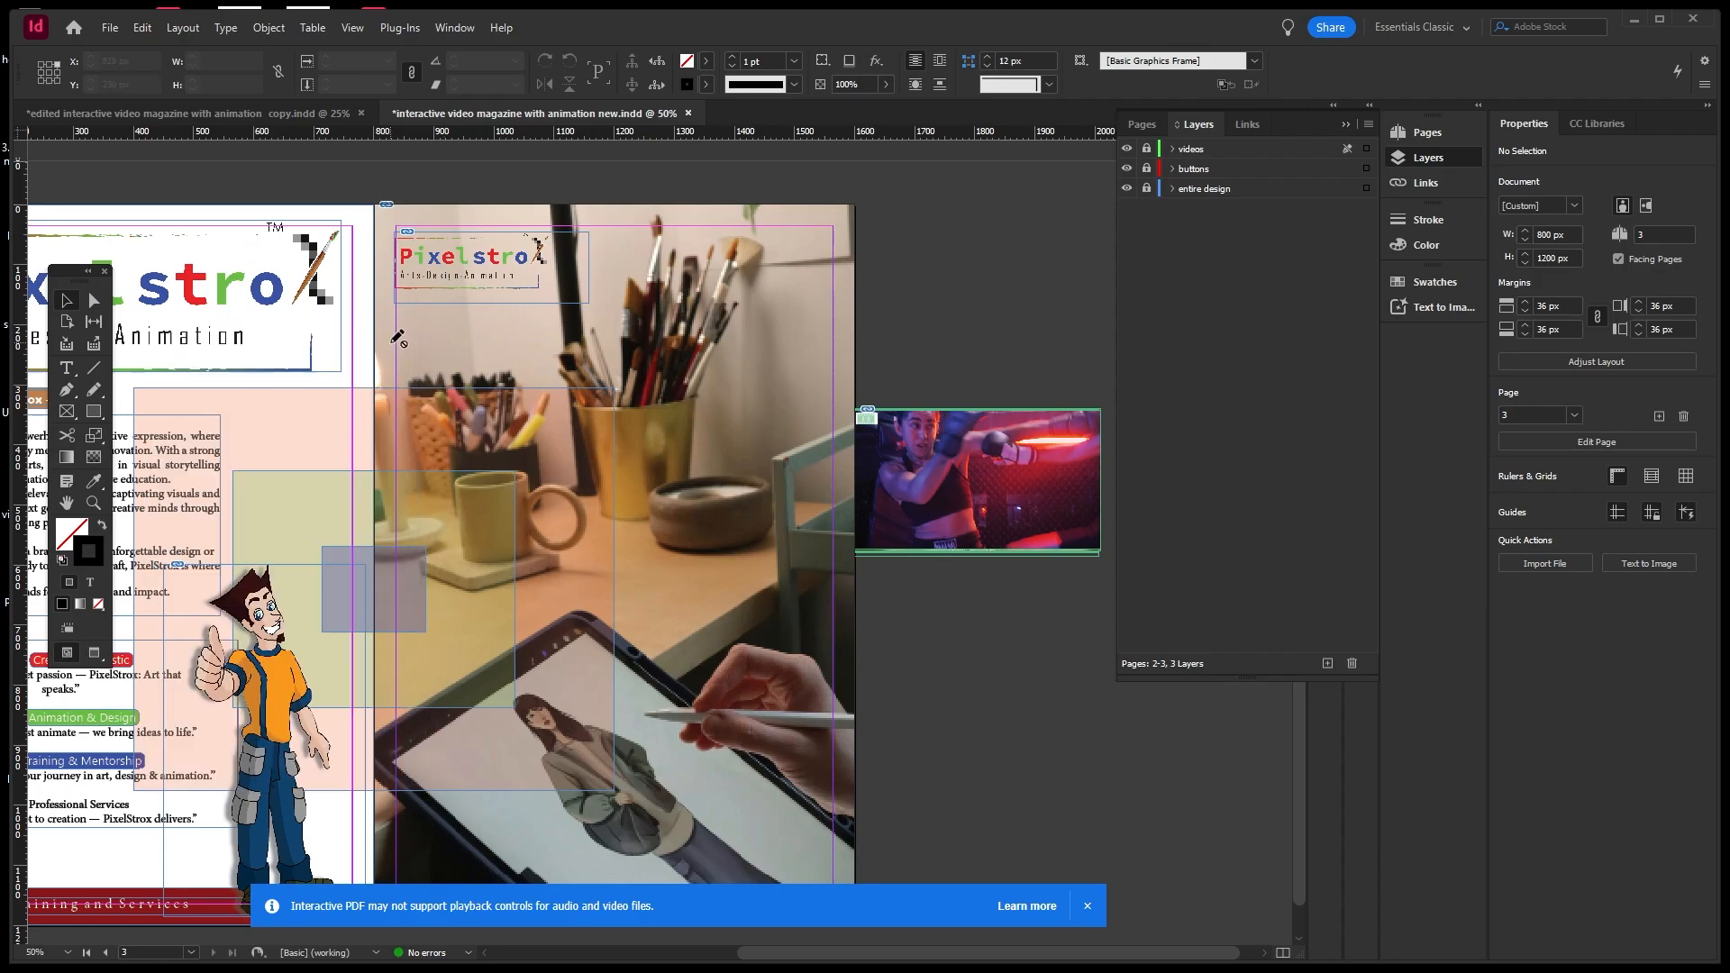
# Unlock the buttons layer and draw a circle about 60 px in diameter on it, on page 3 beside the paintbrushes.
pyautogui.click(1147, 169)
pyautogui.click(1193, 170)
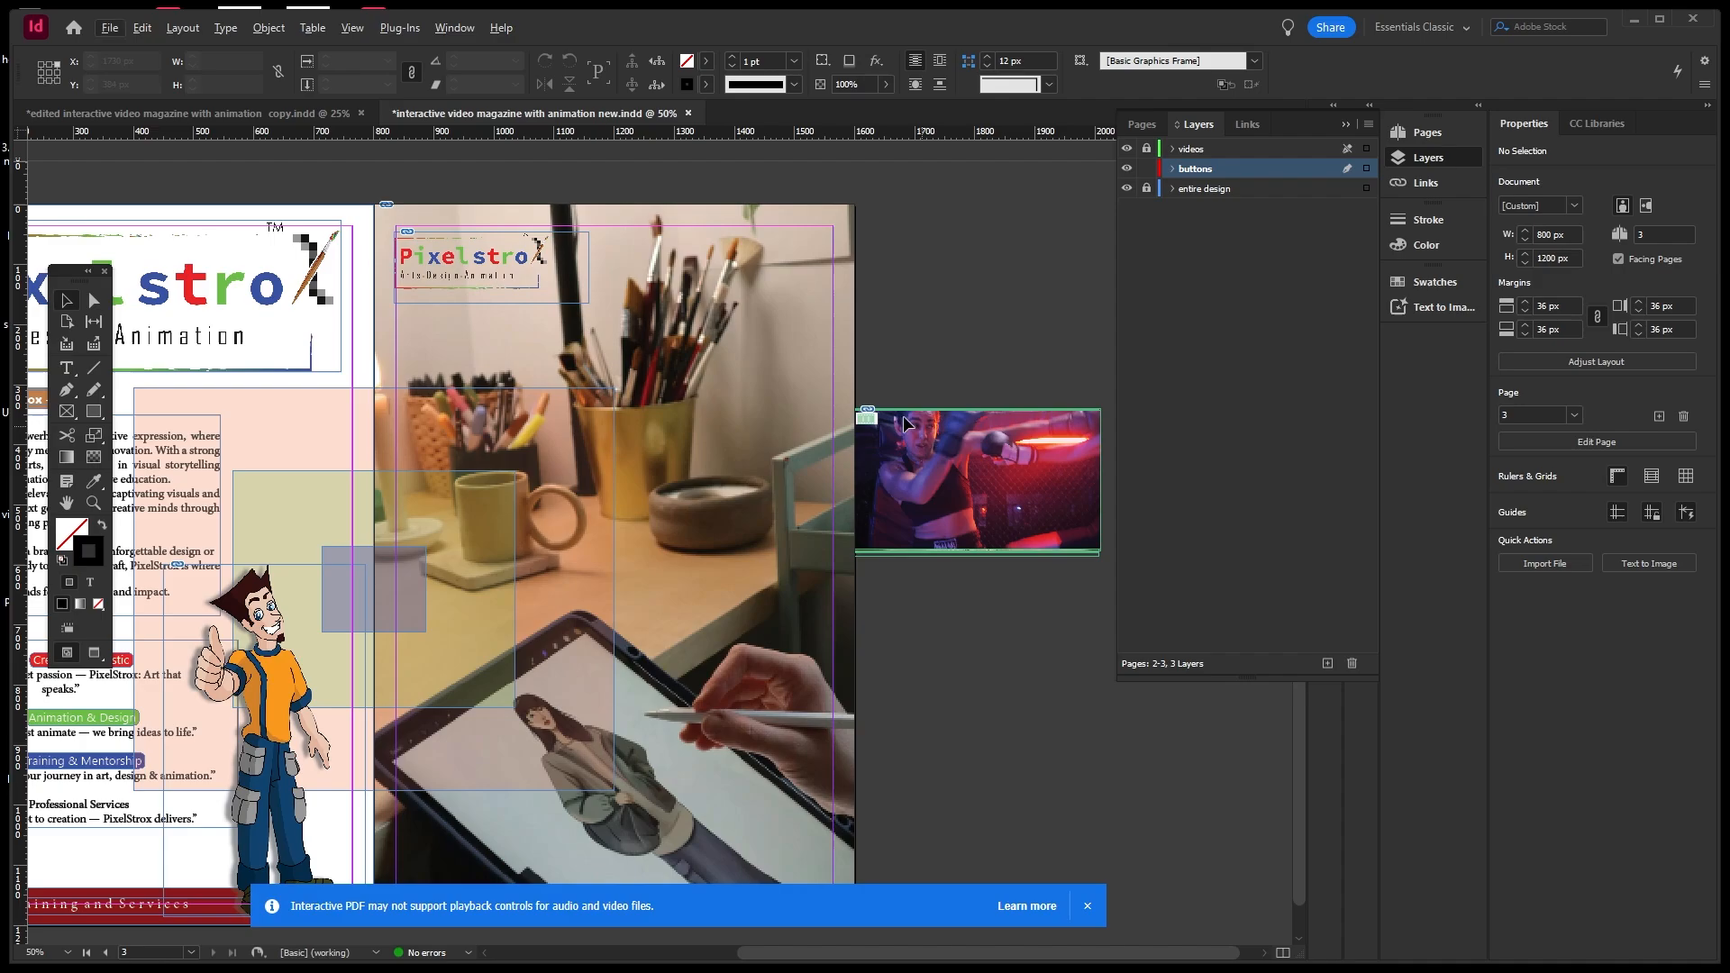
pyautogui.press('alt')
pyautogui.click(98, 413)
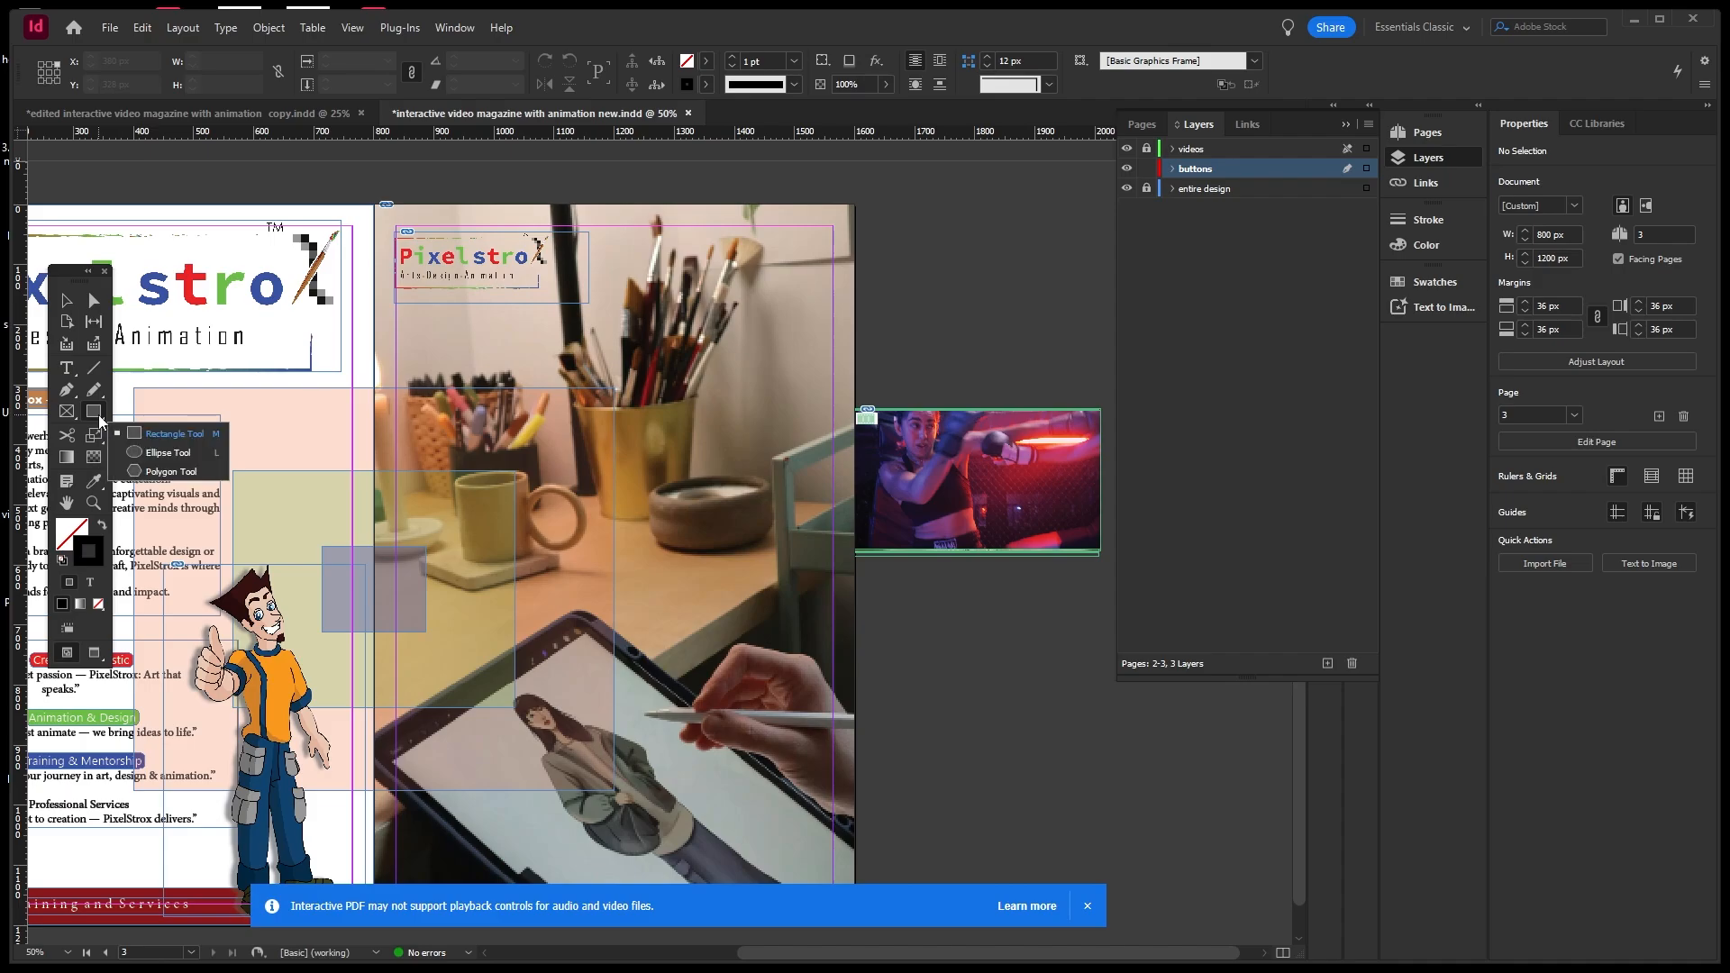
pyautogui.click(168, 452)
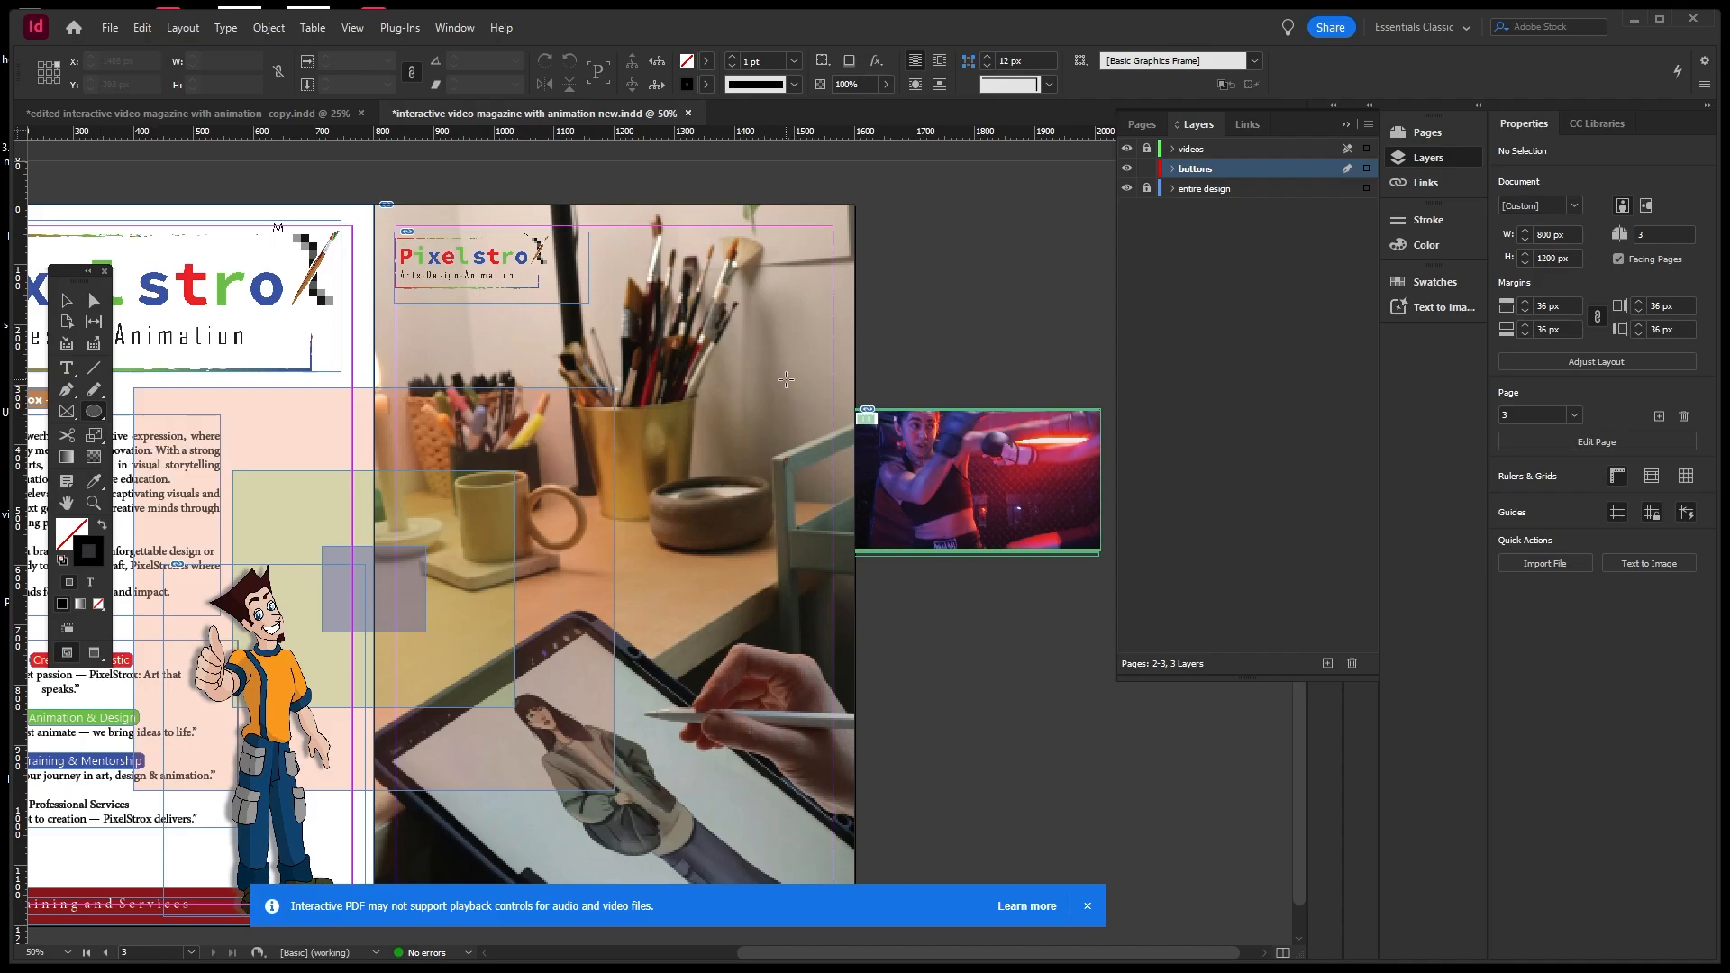
pyautogui.moveTo(764, 347); pyautogui.dragTo(802, 389)
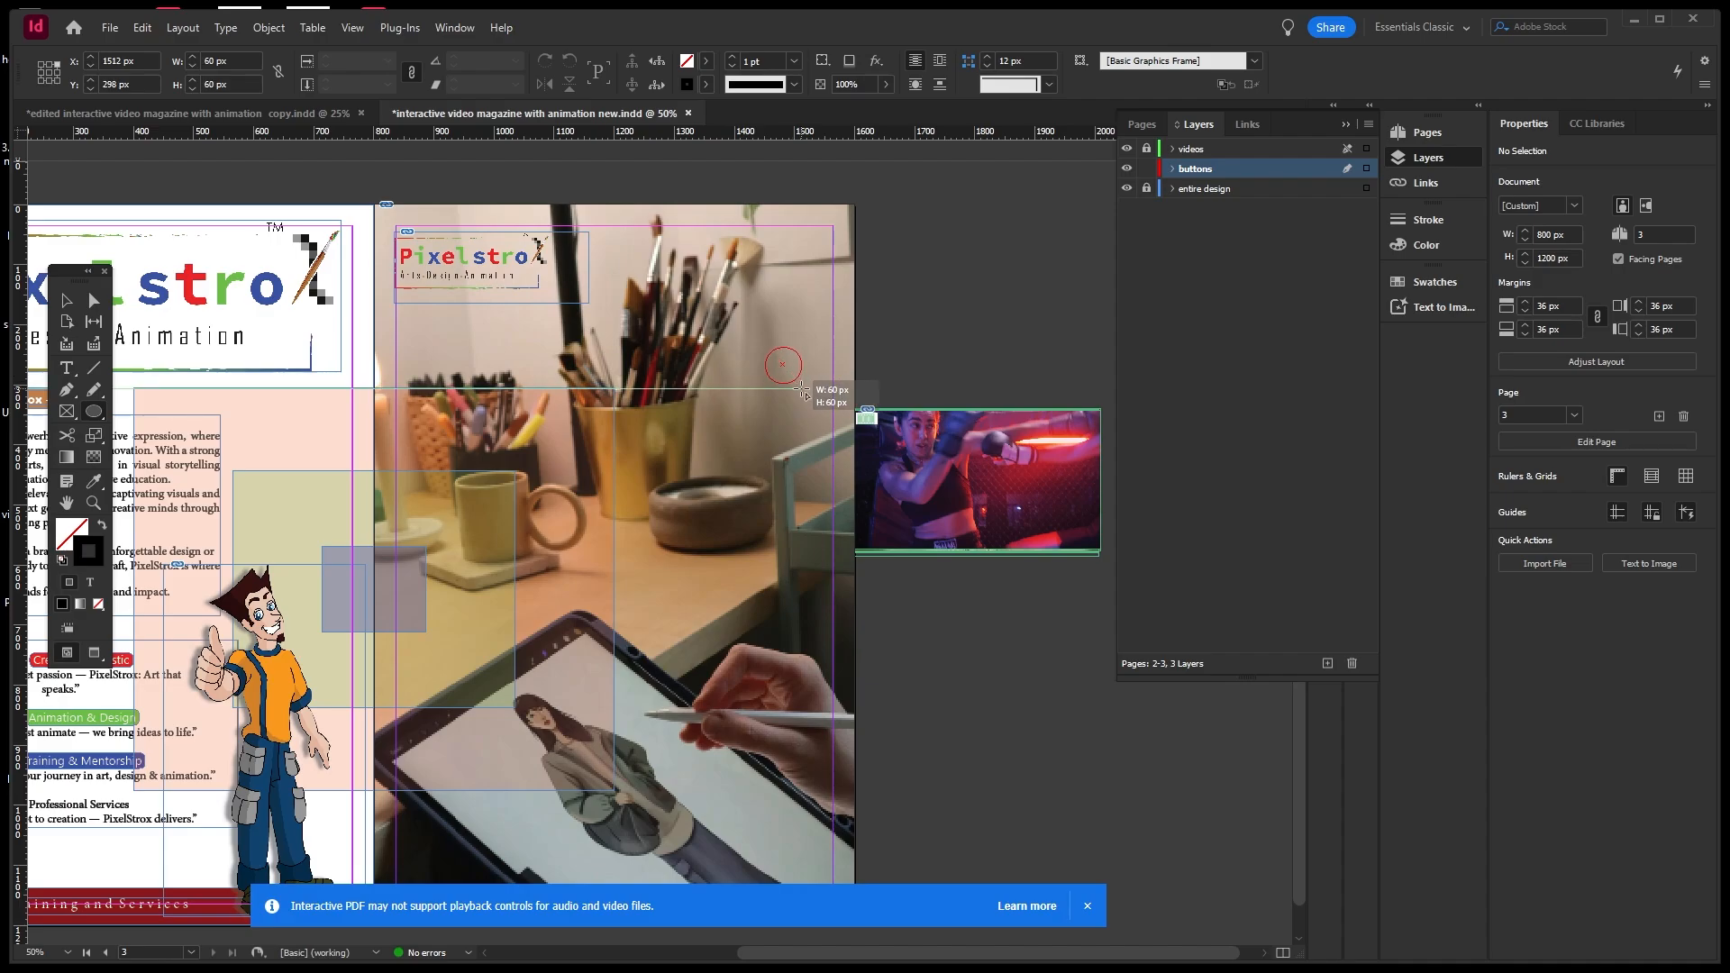
pyautogui.moveTo(801, 389); pyautogui.dragTo(802, 389)
pyautogui.scroll(2, 802, 372)
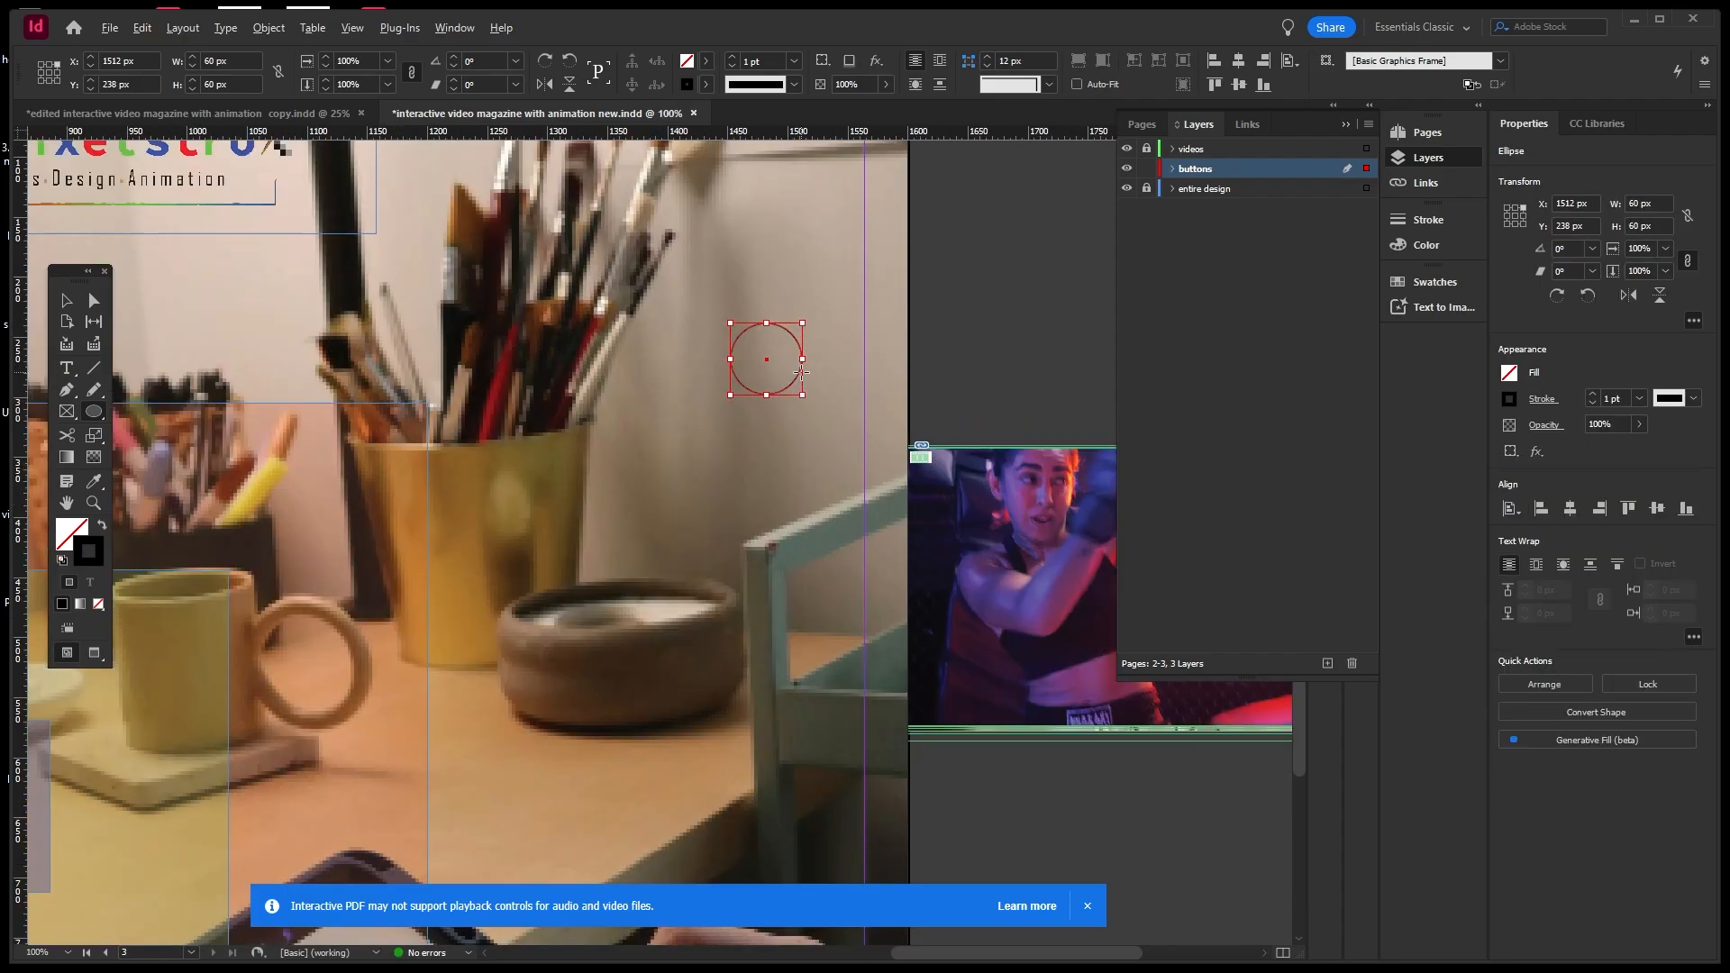
pyautogui.scroll(1, 802, 372)
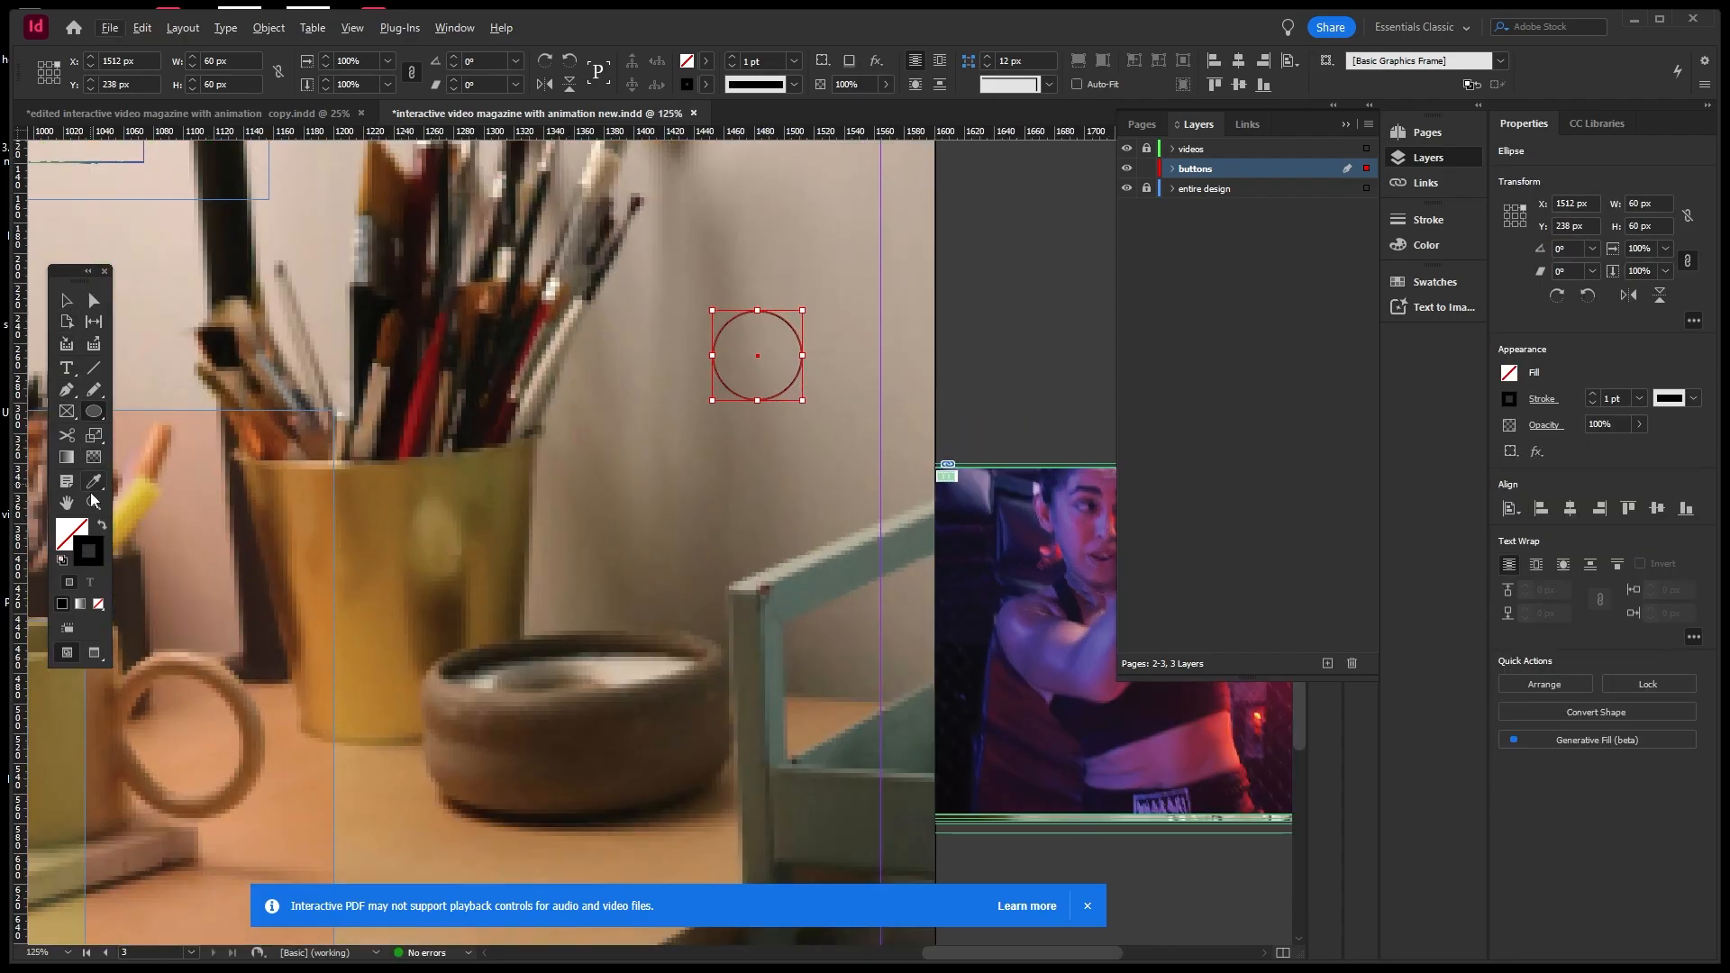
# Fill the circle with green #519e12 and remove its stroke.
pyautogui.doubleClick(76, 532)
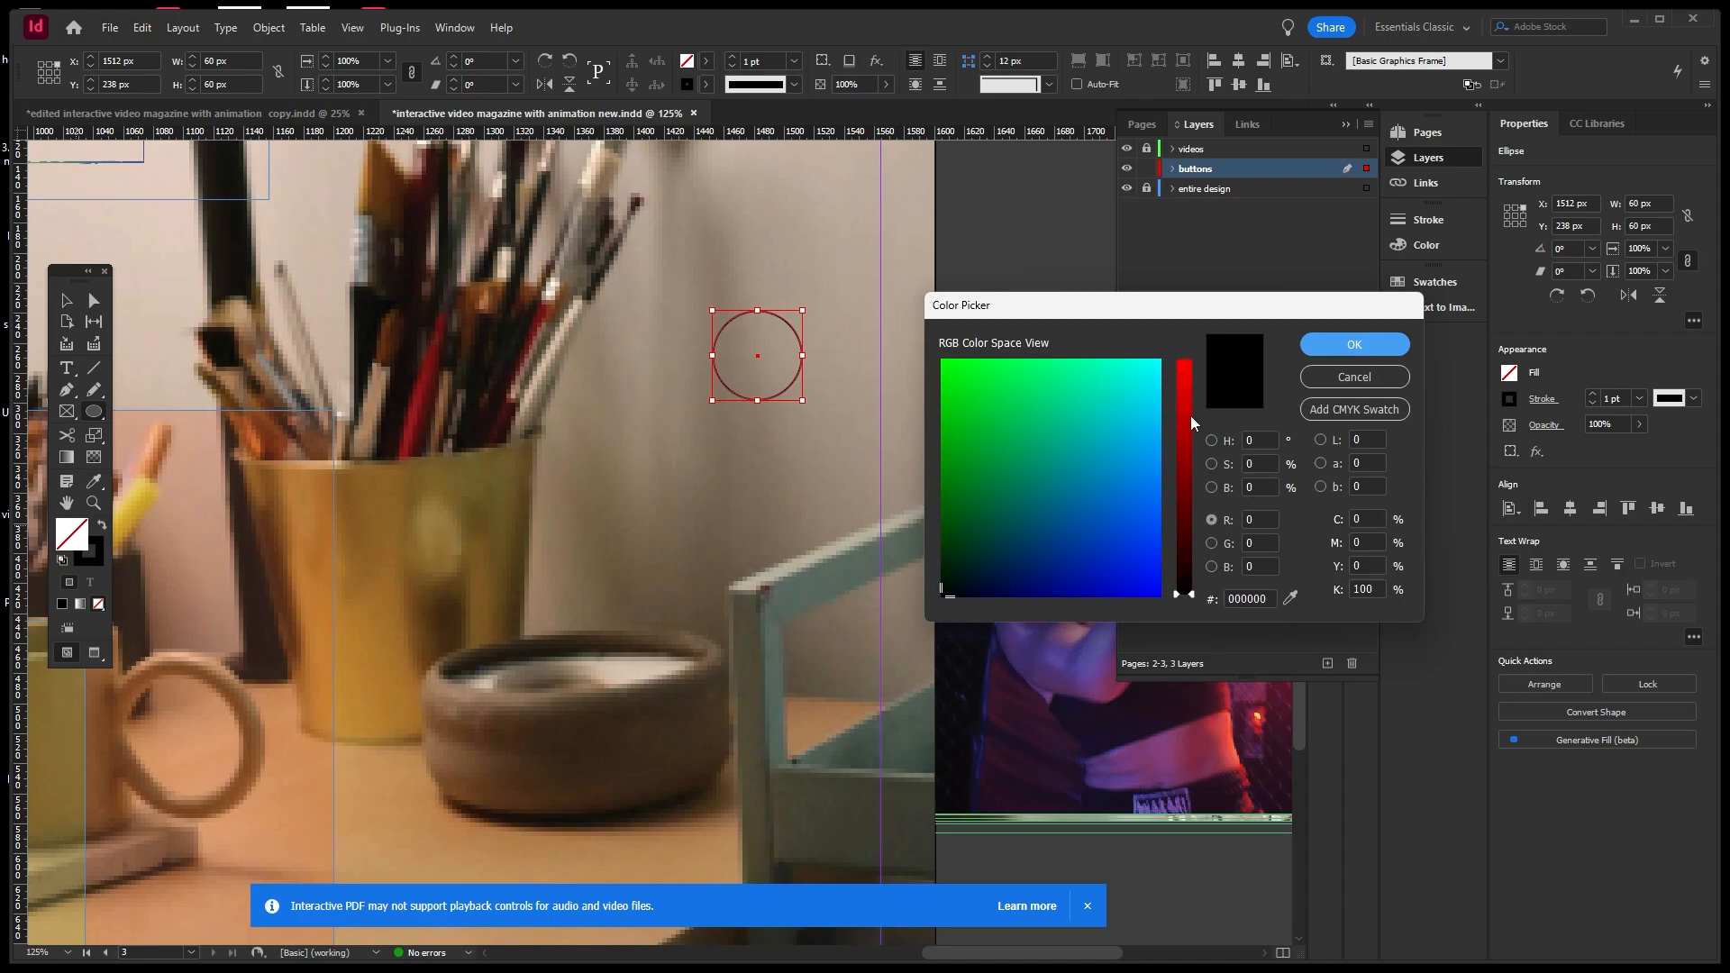
pyautogui.click(1212, 440)
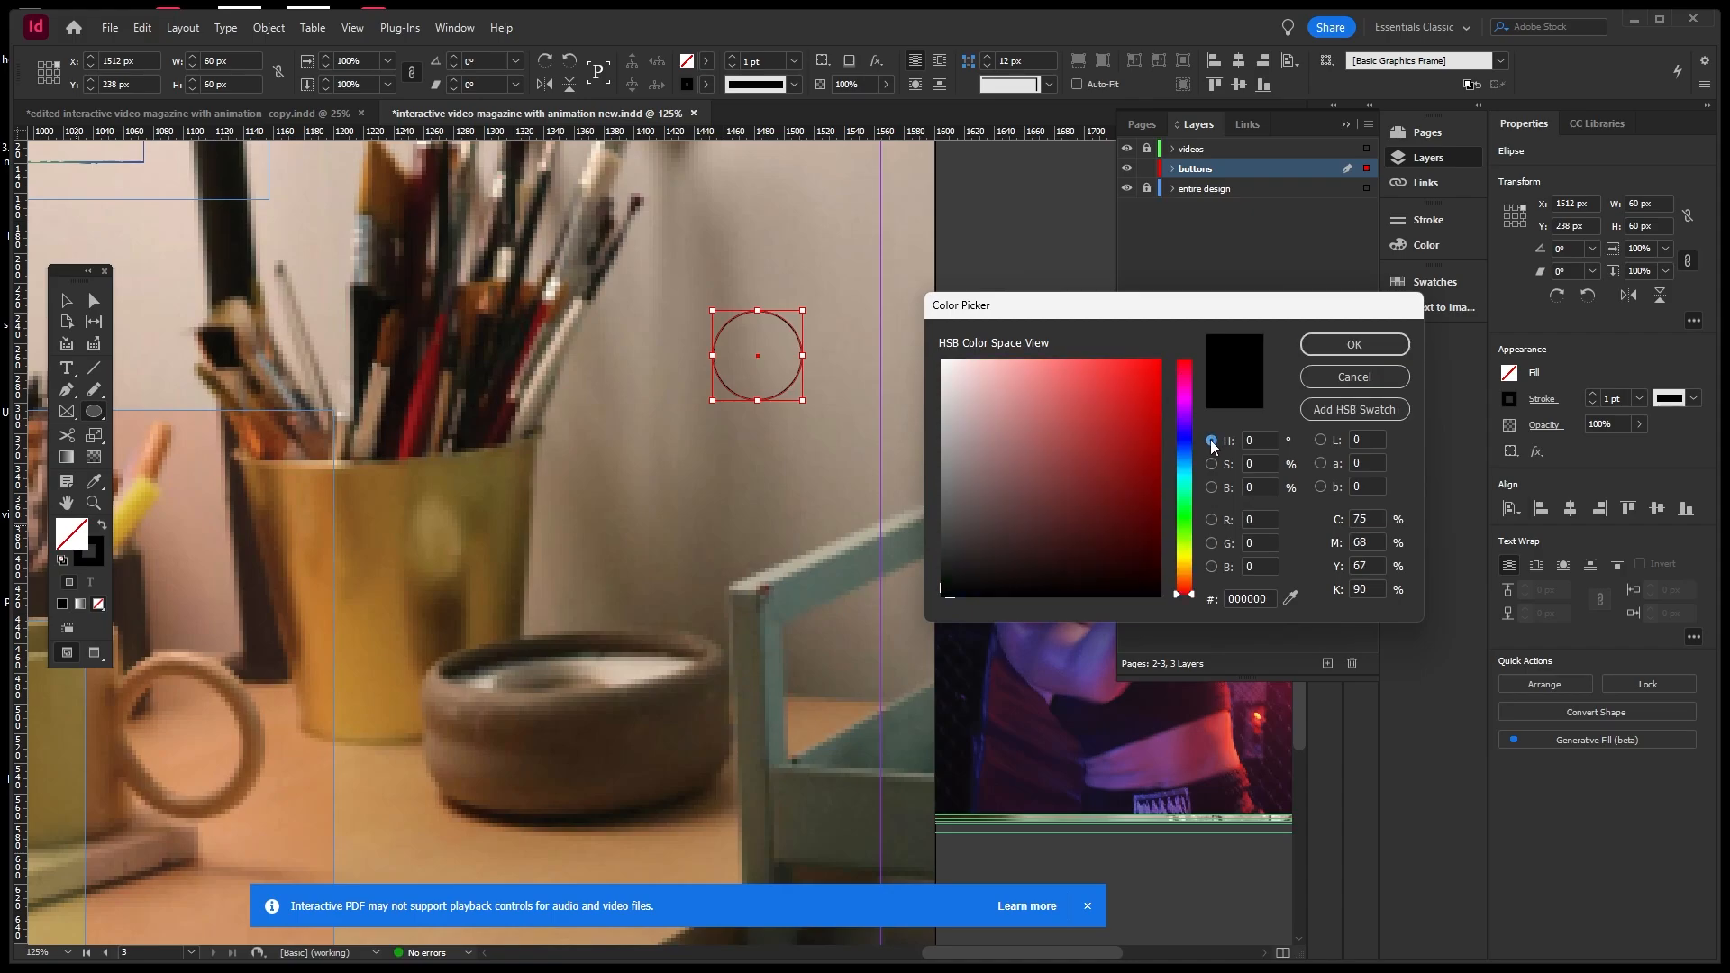
pyautogui.click(1186, 535)
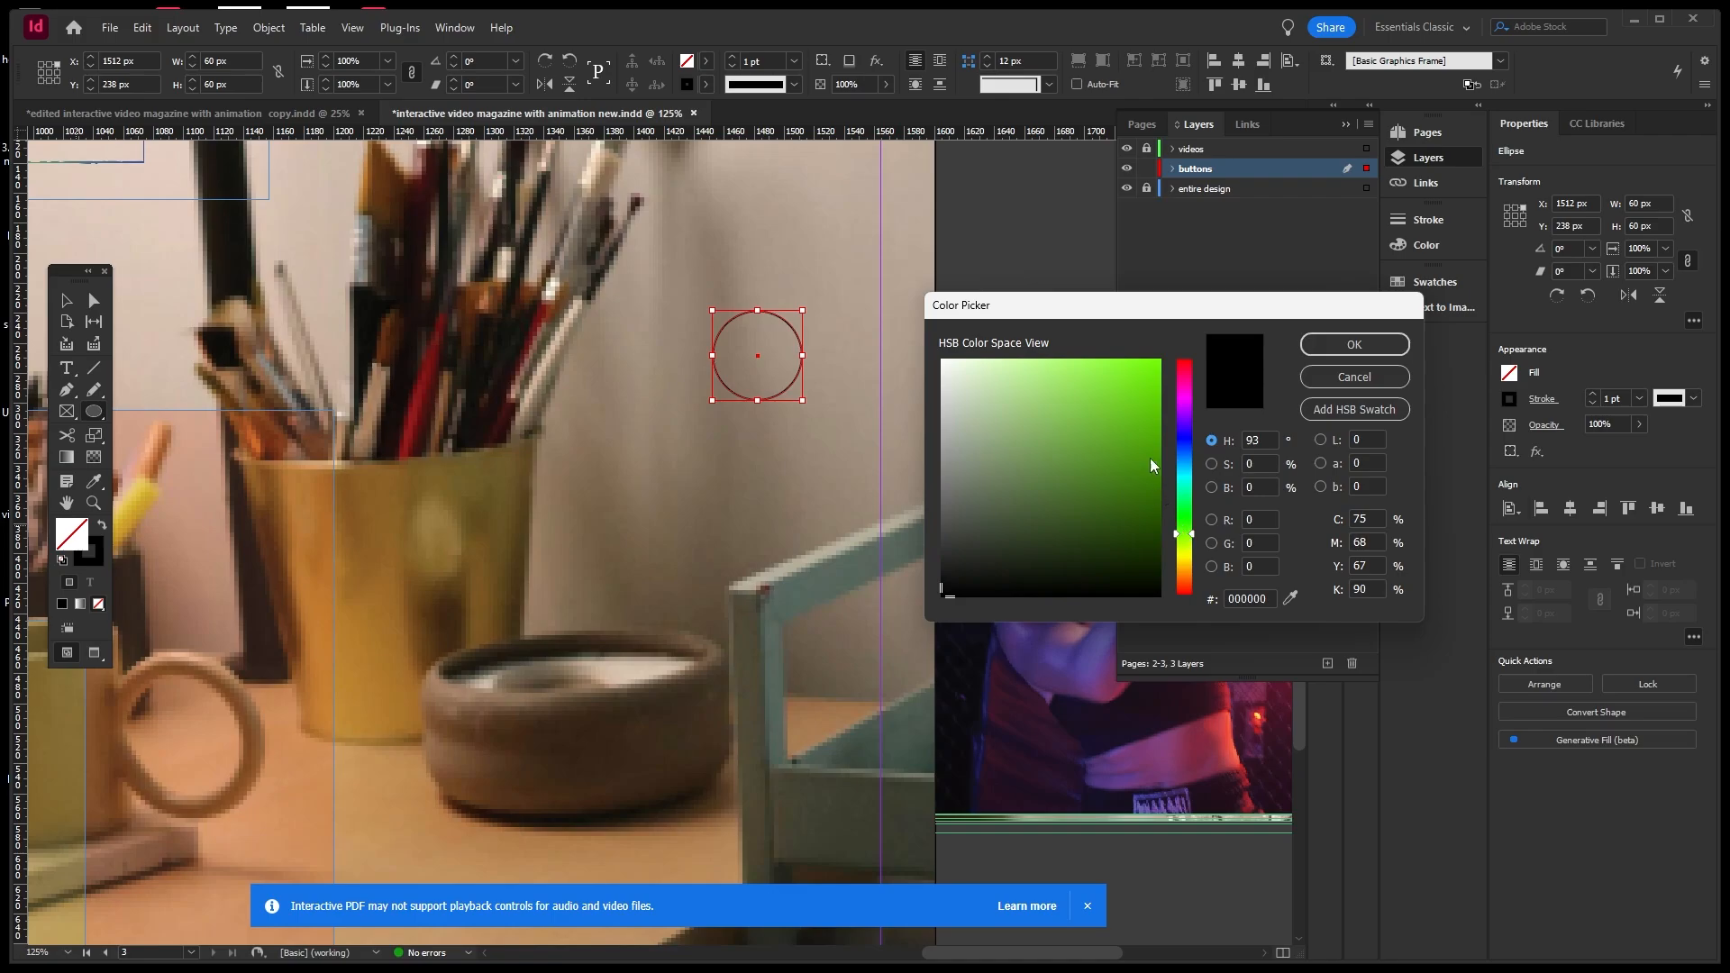
pyautogui.moveTo(1156, 465); pyautogui.dragTo(1136, 450)
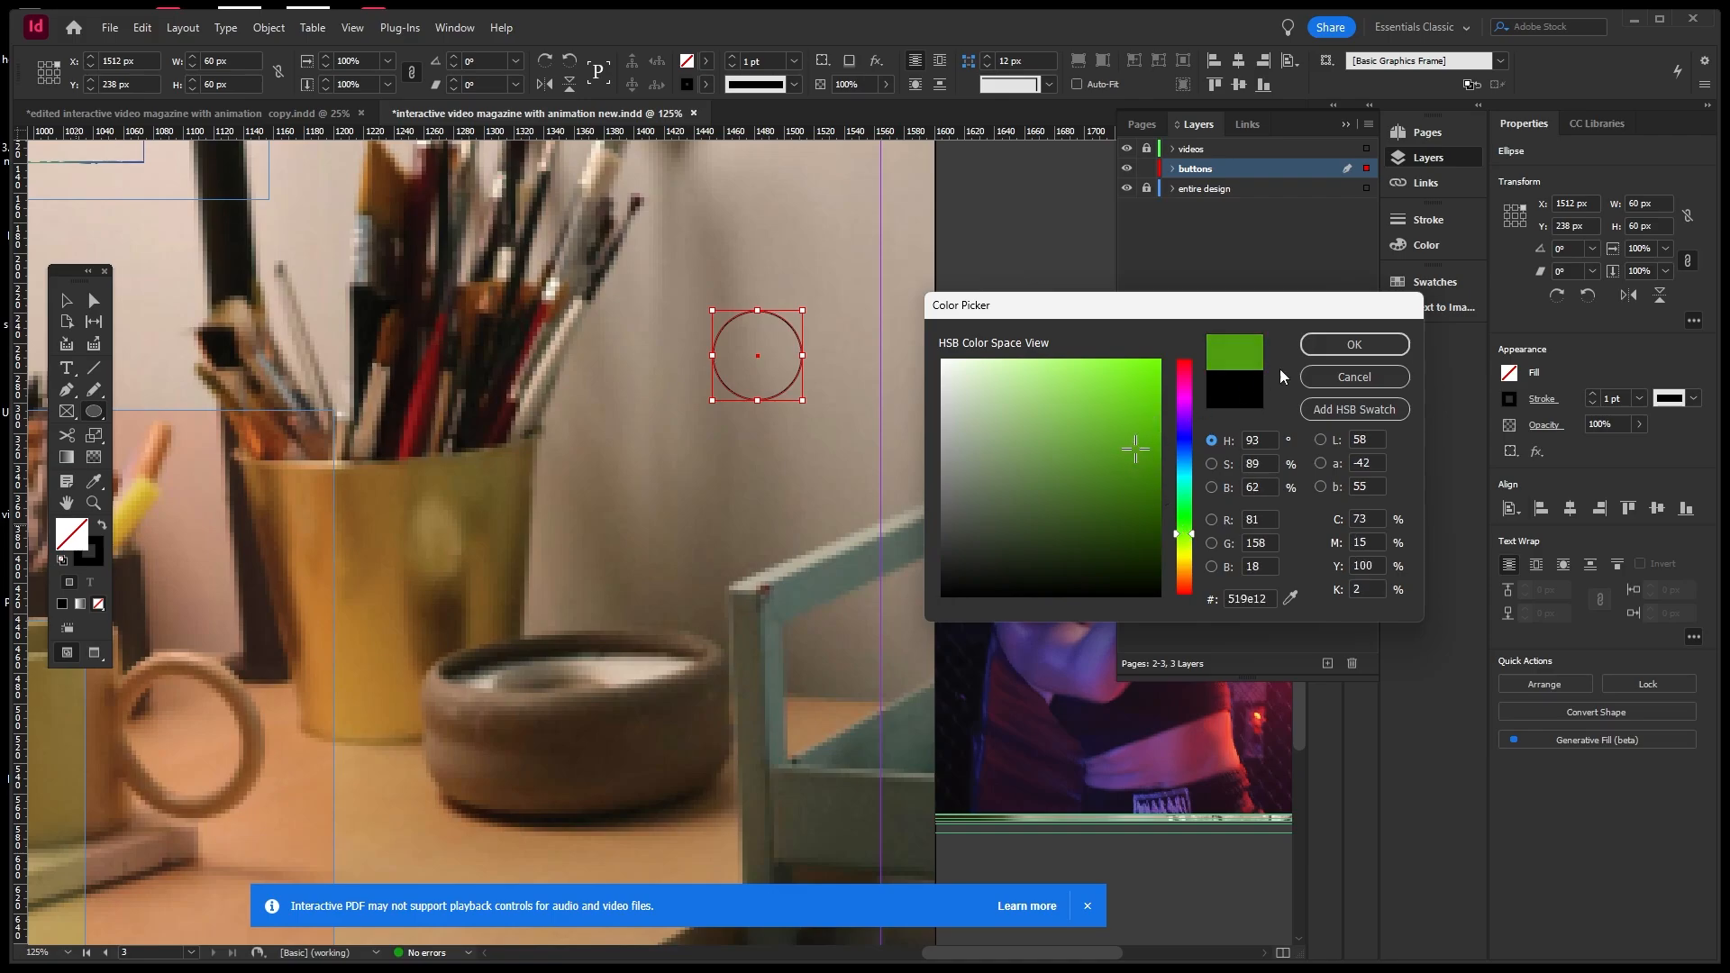
pyautogui.click(1331, 343)
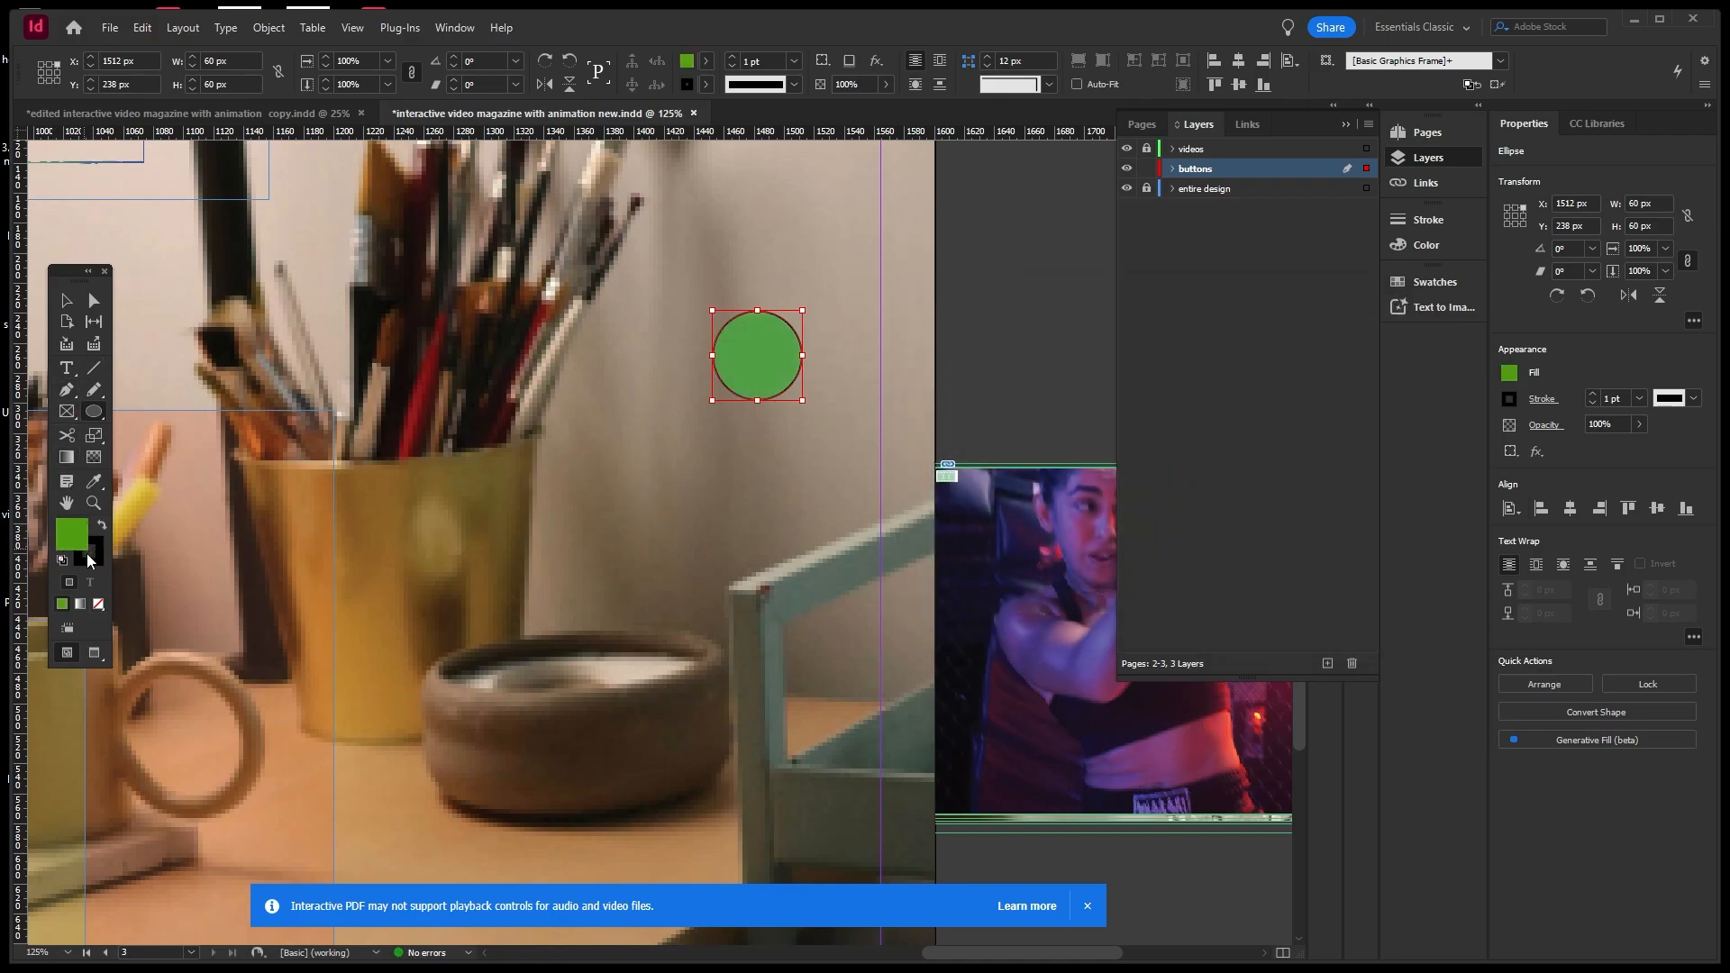
pyautogui.click(98, 603)
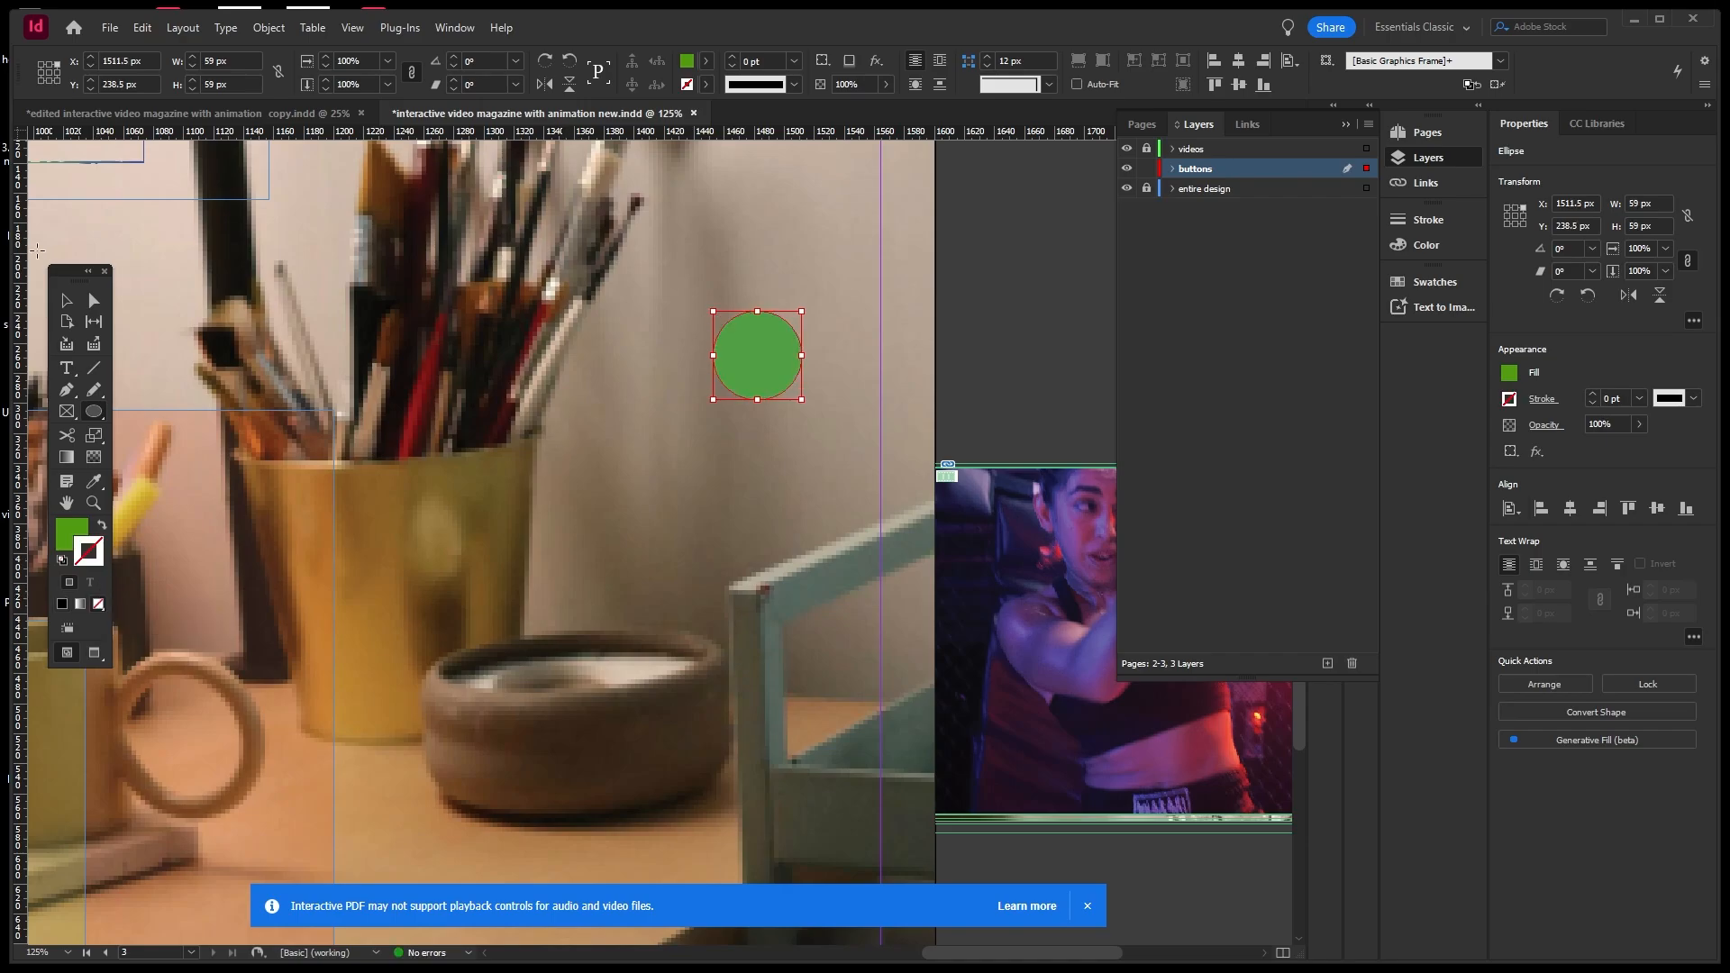
pyautogui.press('v')
pyautogui.click(722, 246)
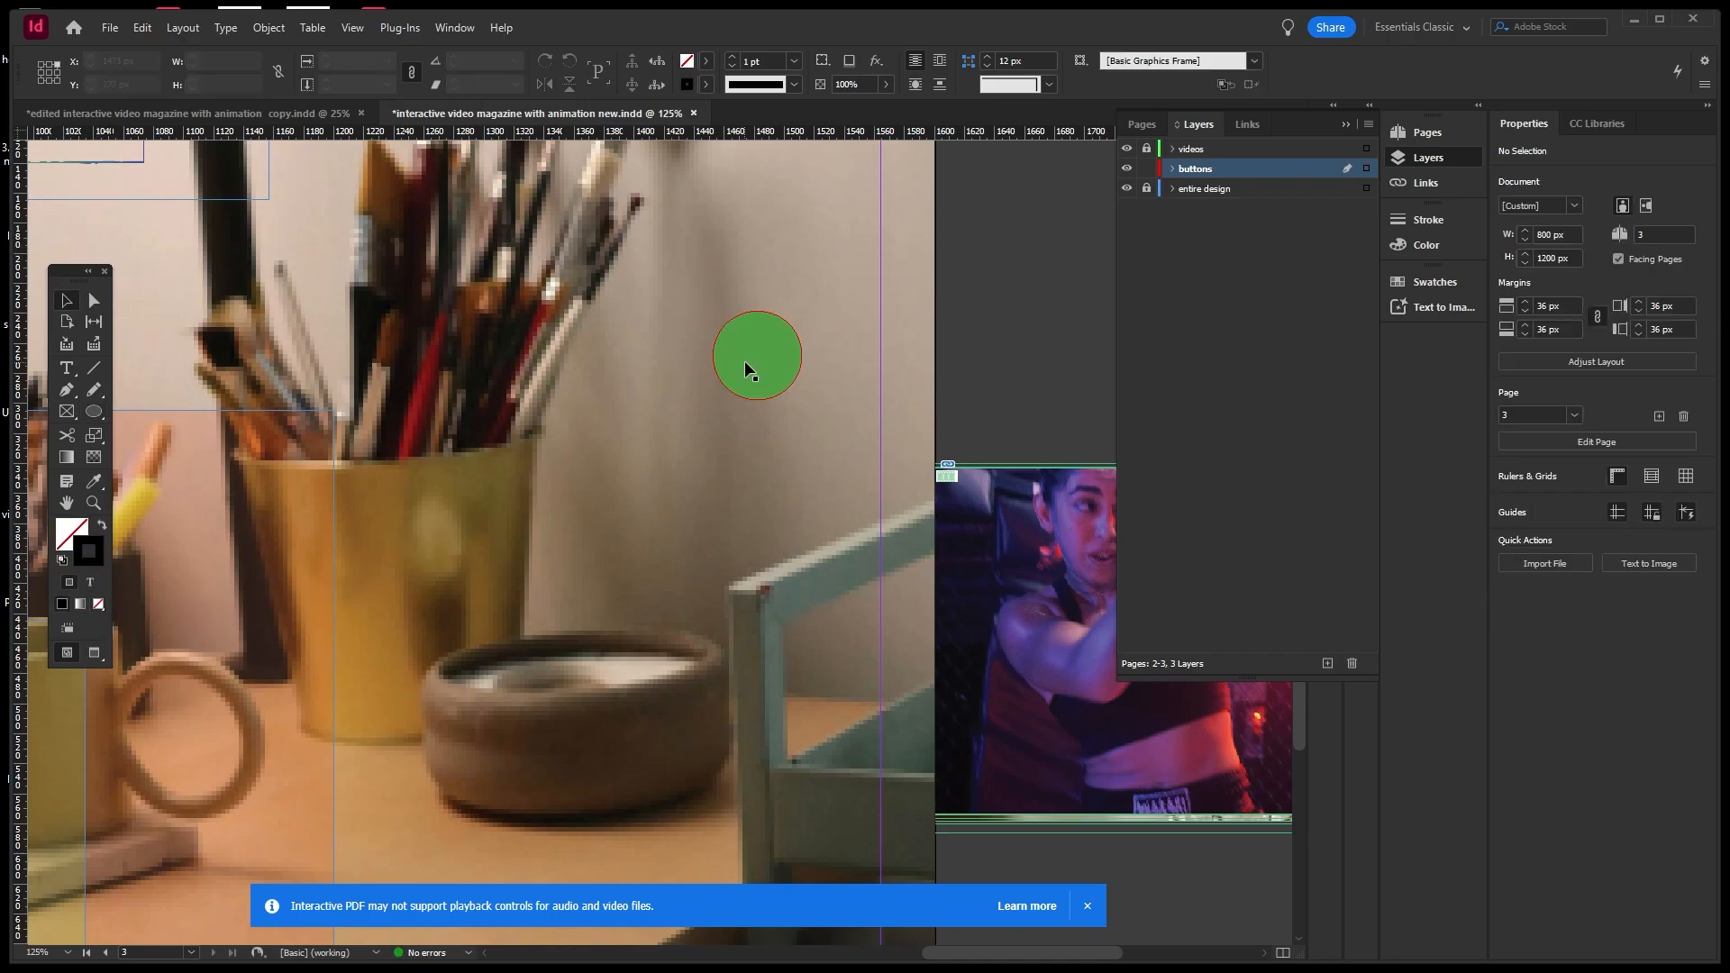
# Create a text frame about 63 x 16 px just above the green circle with the text "PLAY 1".
pyautogui.press('t')
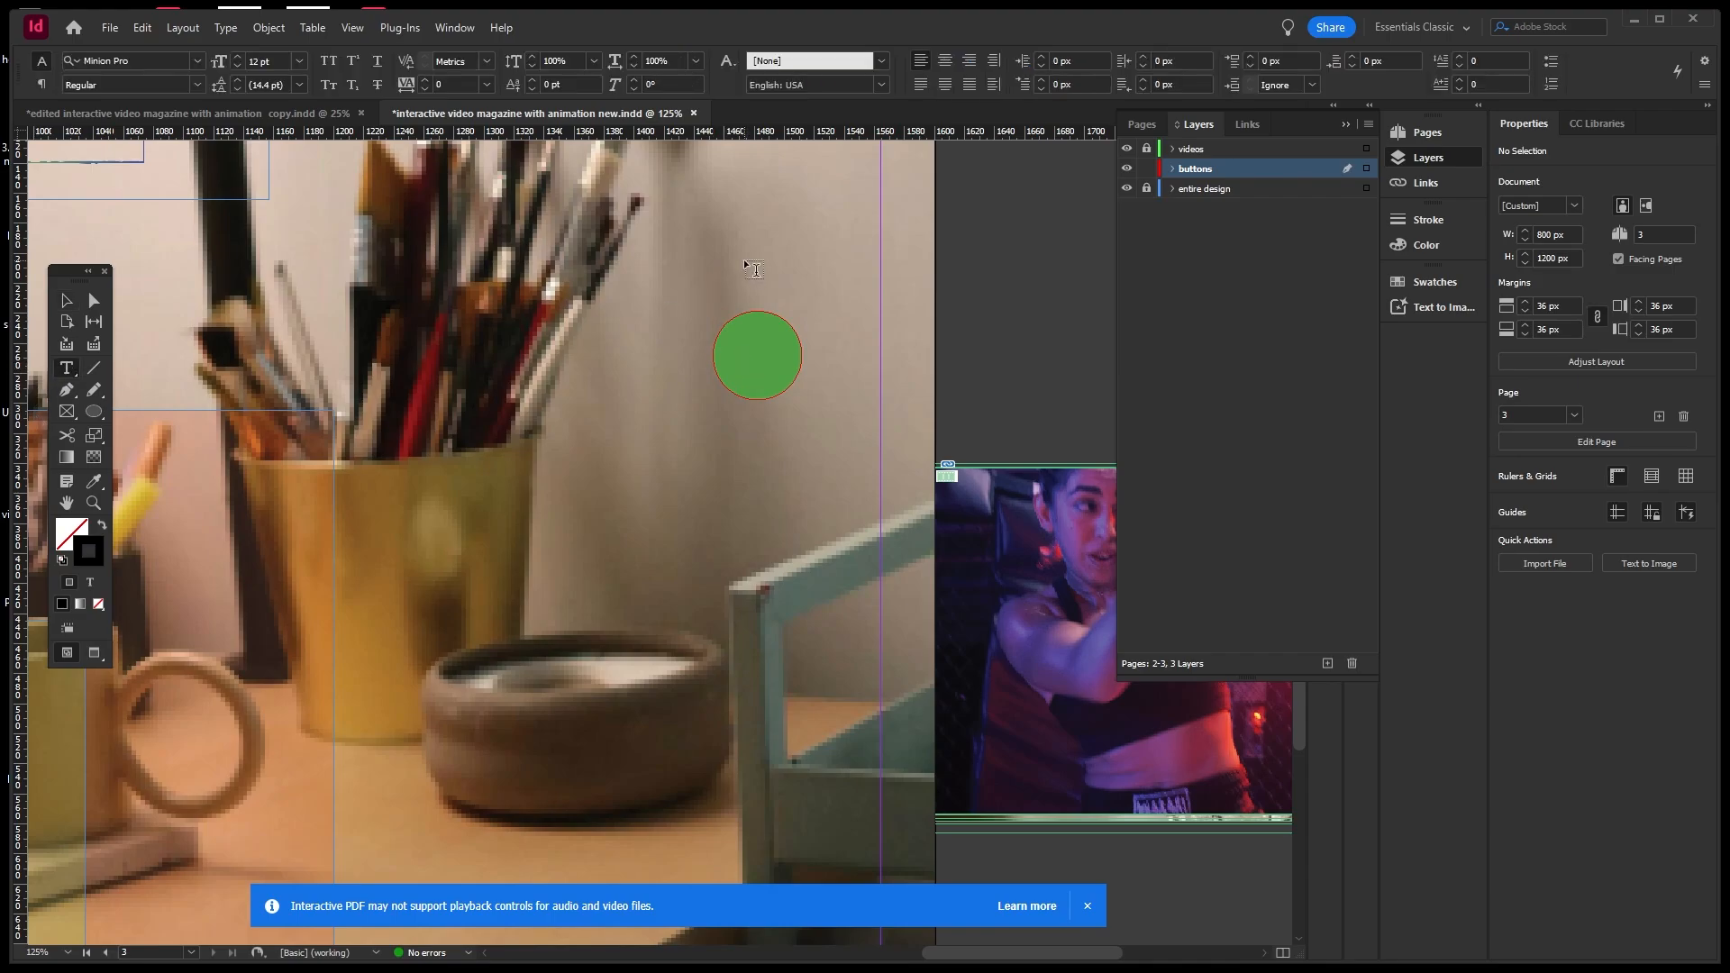
pyautogui.moveTo(744, 262); pyautogui.dragTo(838, 285)
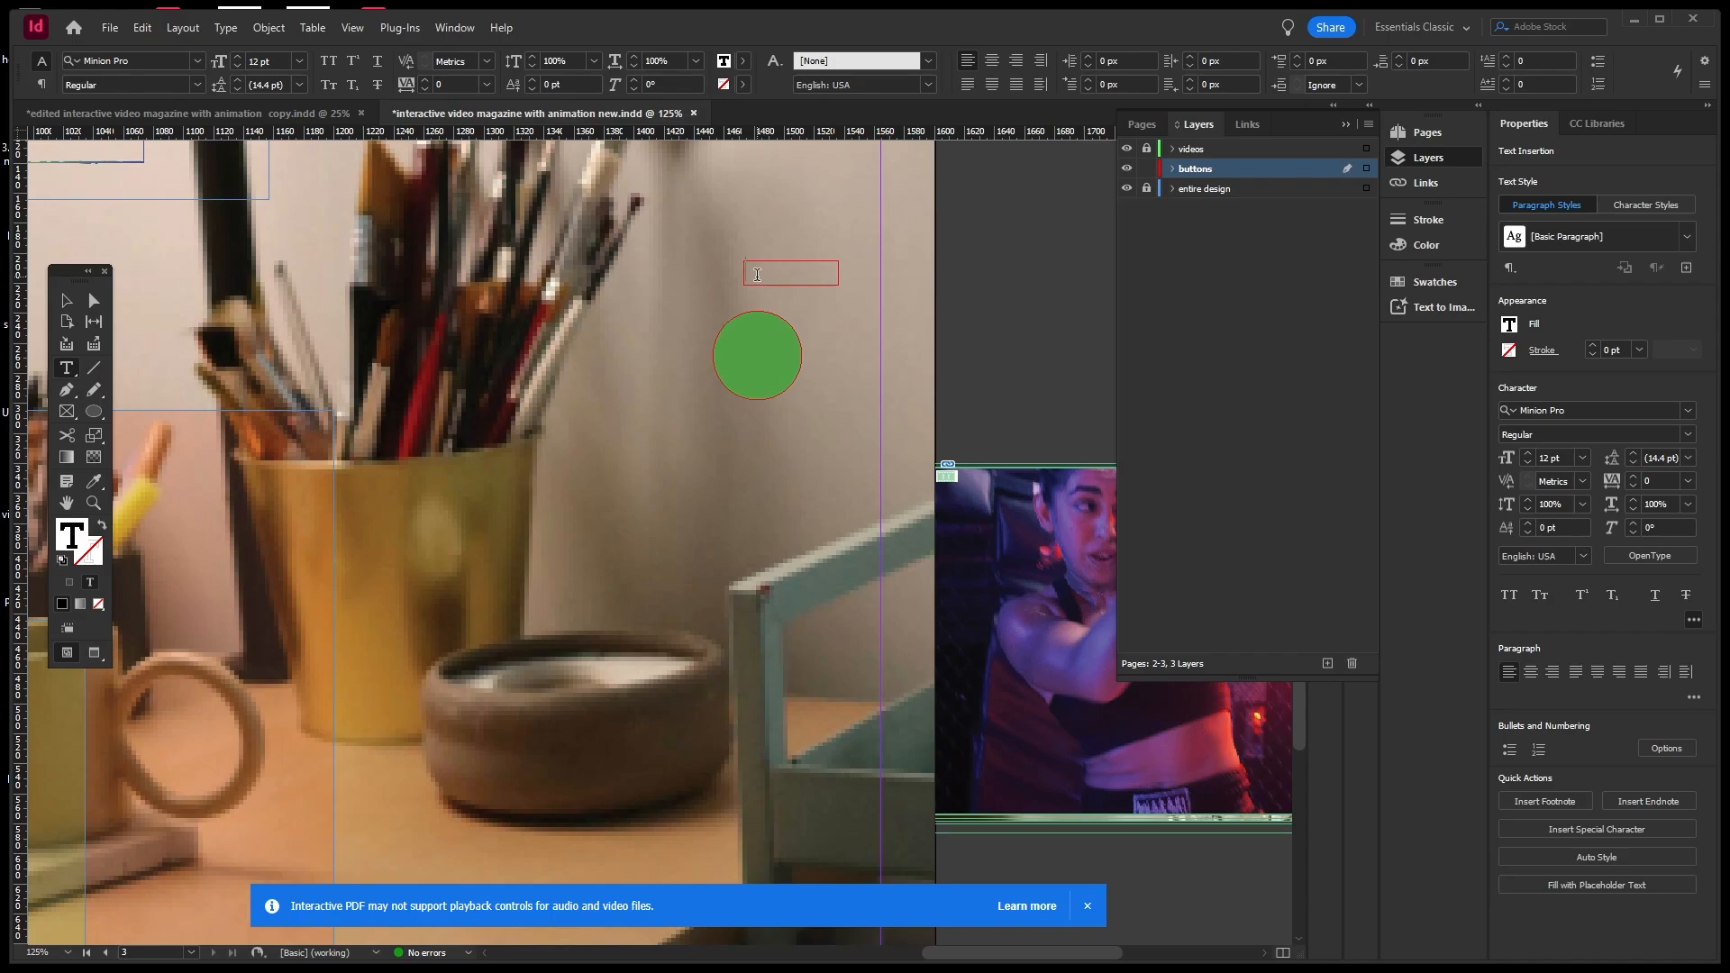
pyautogui.write('PLAY 1')
# Color the PLAY 1 text white (#ffffff).
pyautogui.moveTo(801, 268); pyautogui.dragTo(721, 274)
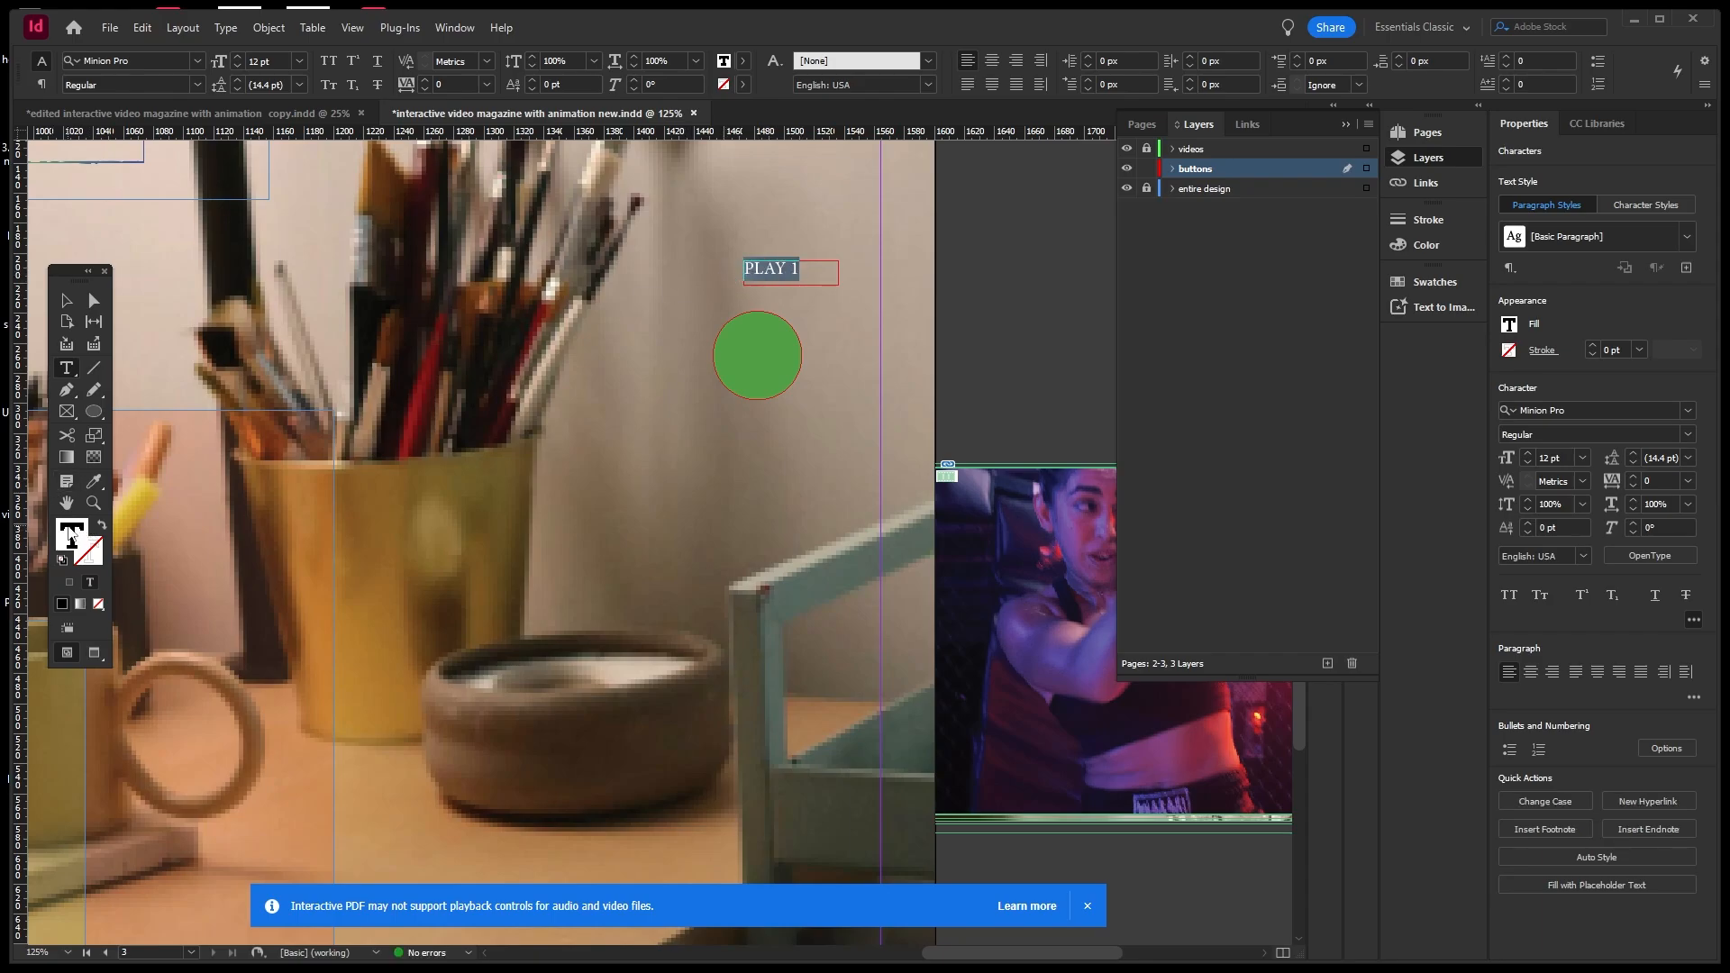
pyautogui.doubleClick(72, 534)
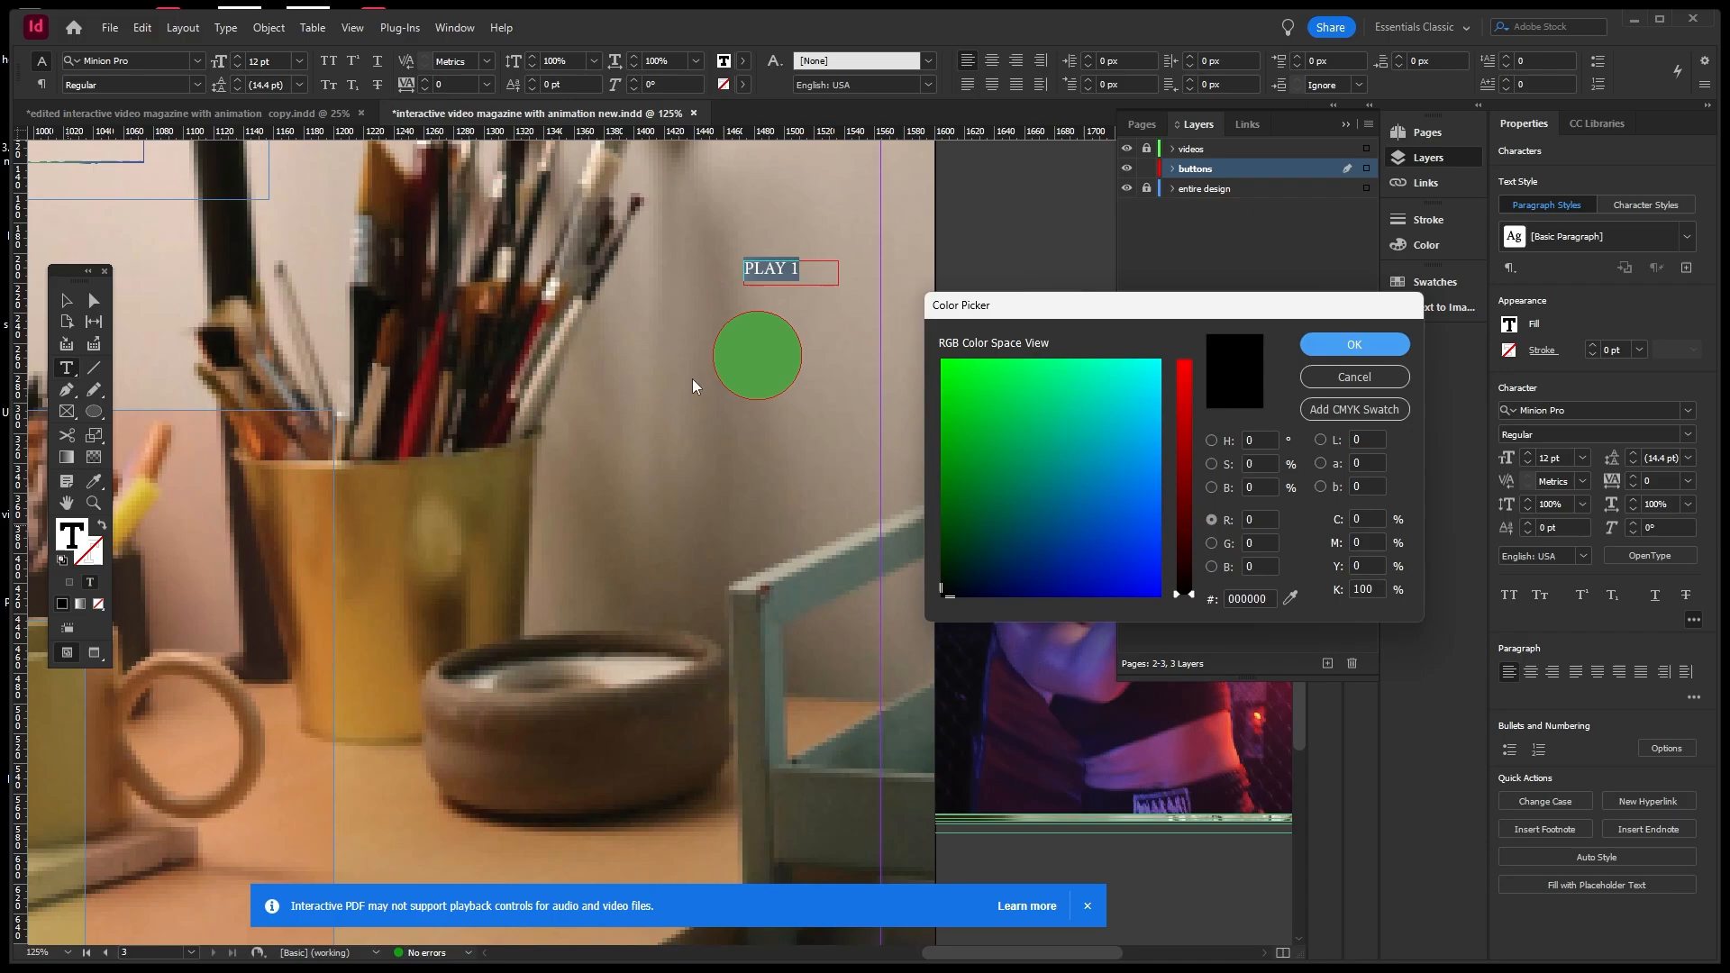
pyautogui.click(1211, 439)
pyautogui.moveTo(1031, 405); pyautogui.dragTo(937, 358)
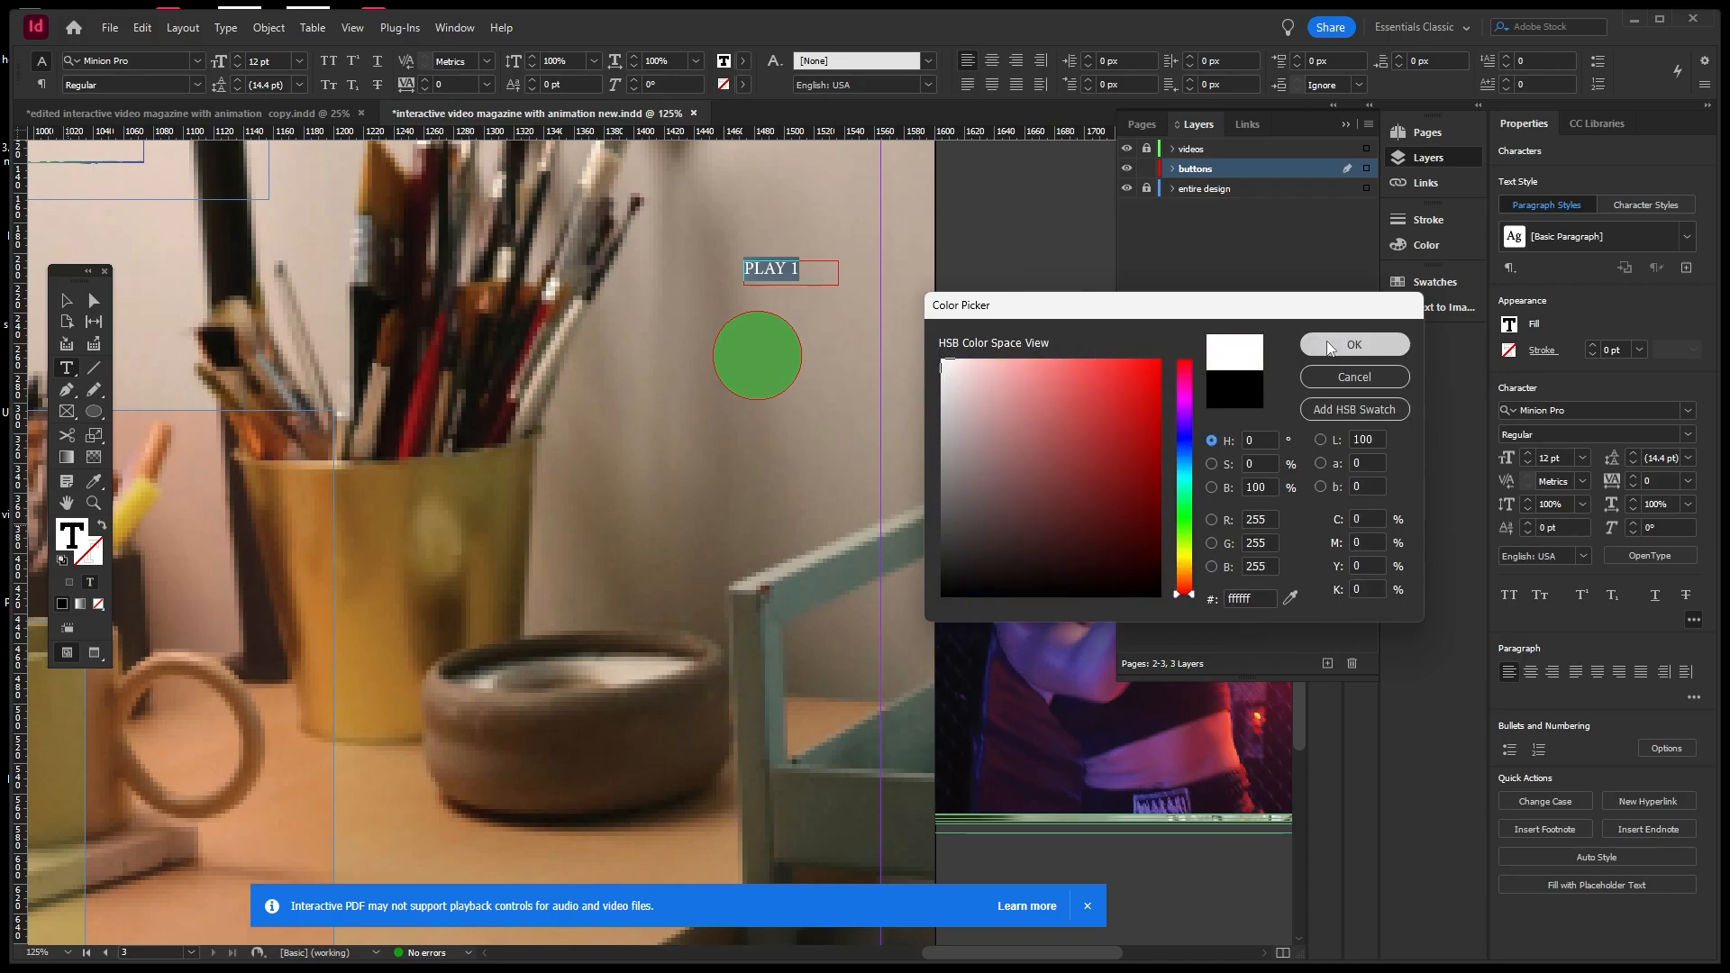
pyautogui.click(1325, 342)
# Center-align the PLAY 1 text in its frame and move the frame onto the green circle.
pyautogui.click(67, 300)
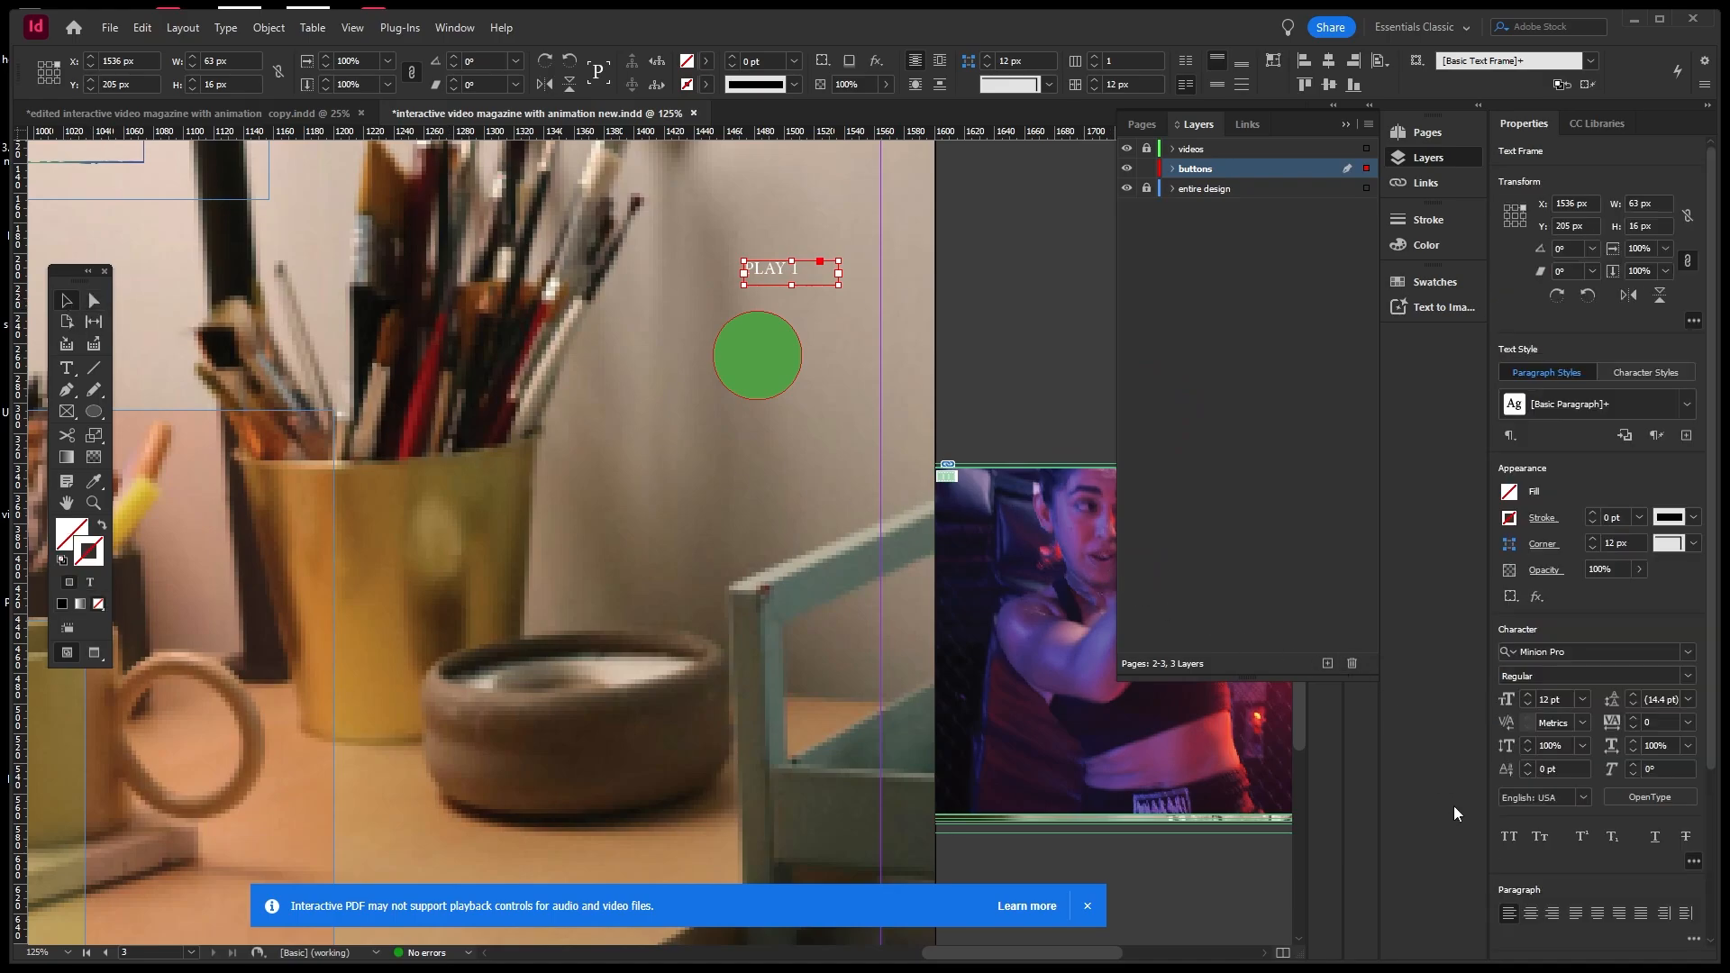
pyautogui.click(1530, 912)
pyautogui.moveTo(784, 281); pyautogui.dragTo(747, 364)
pyautogui.hotkey('ctrl', '=')
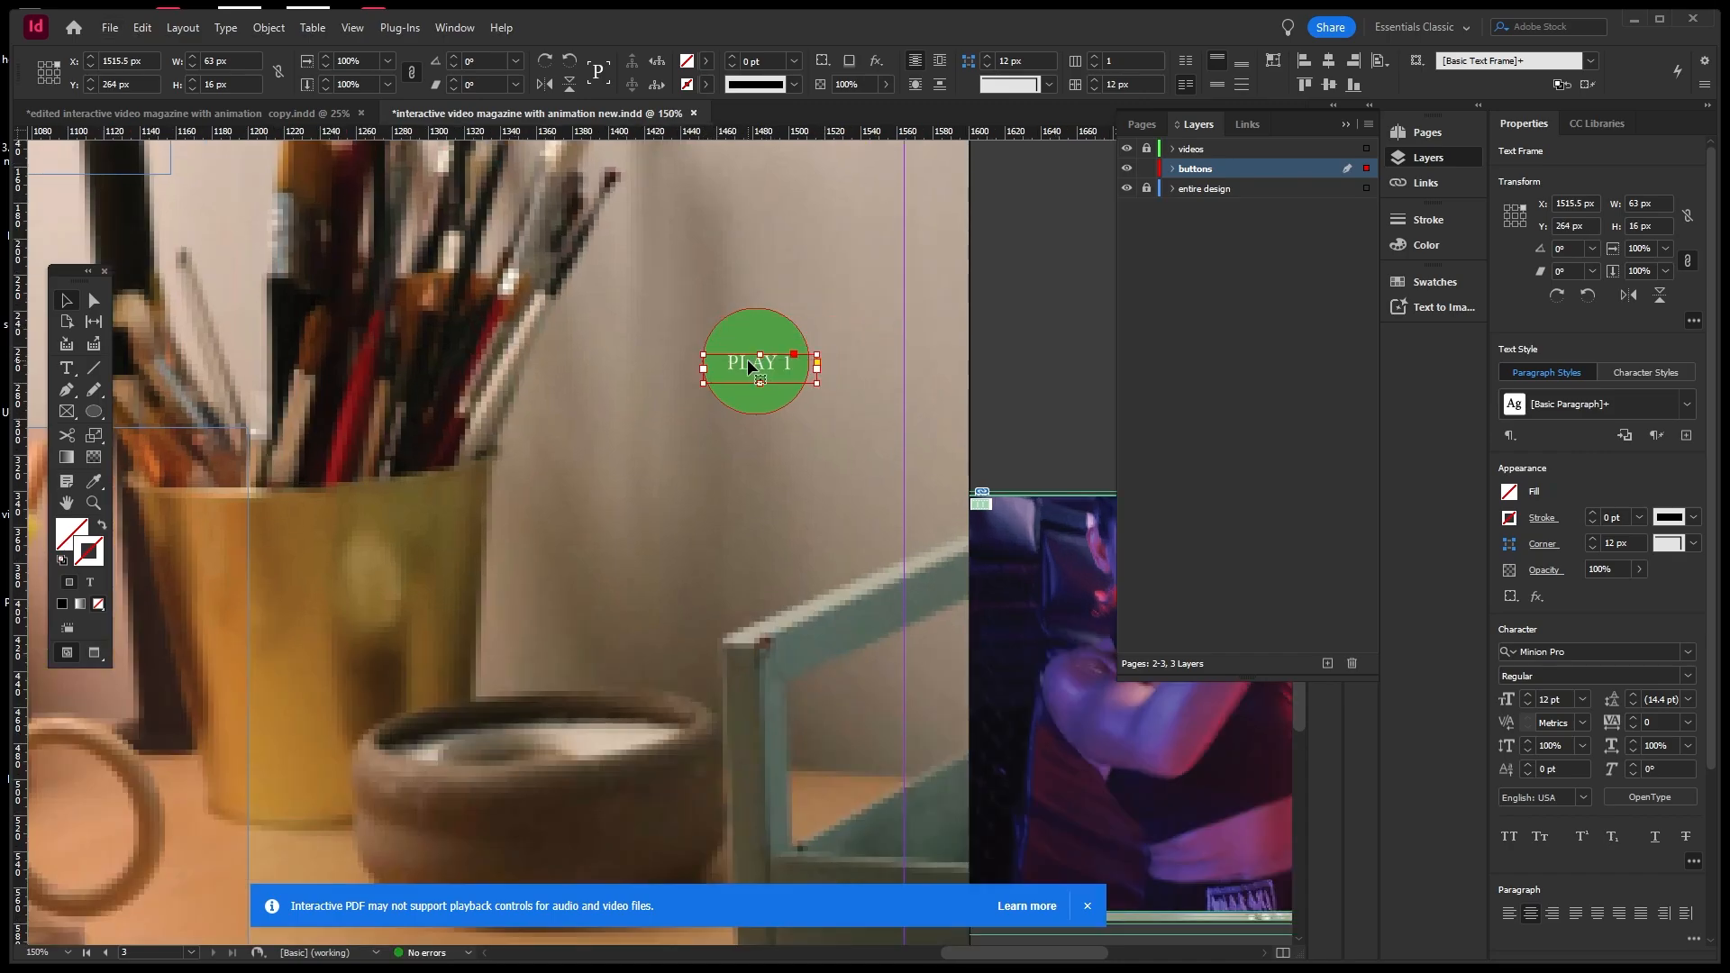
# Set the PLAY 1 text to Berlin Sans FB Demi Bold at 14 pt.
pyautogui.doubleClick(748, 365)
pyautogui.hotkey('ctrl', 'a')
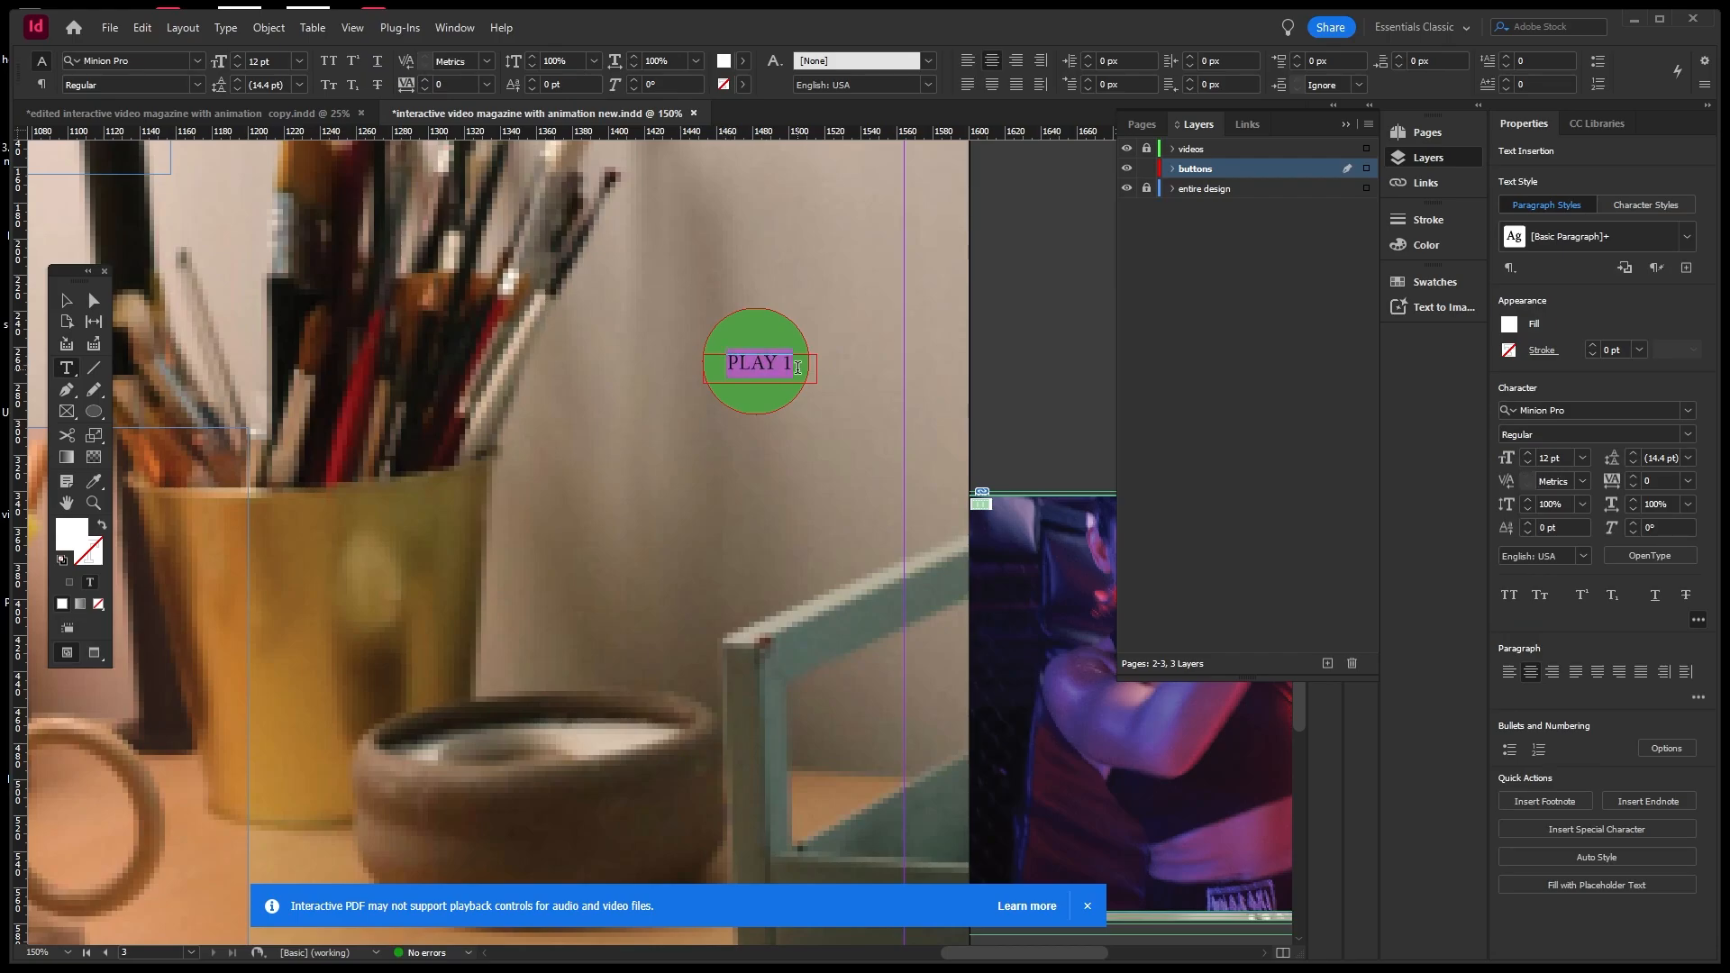
pyautogui.click(196, 61)
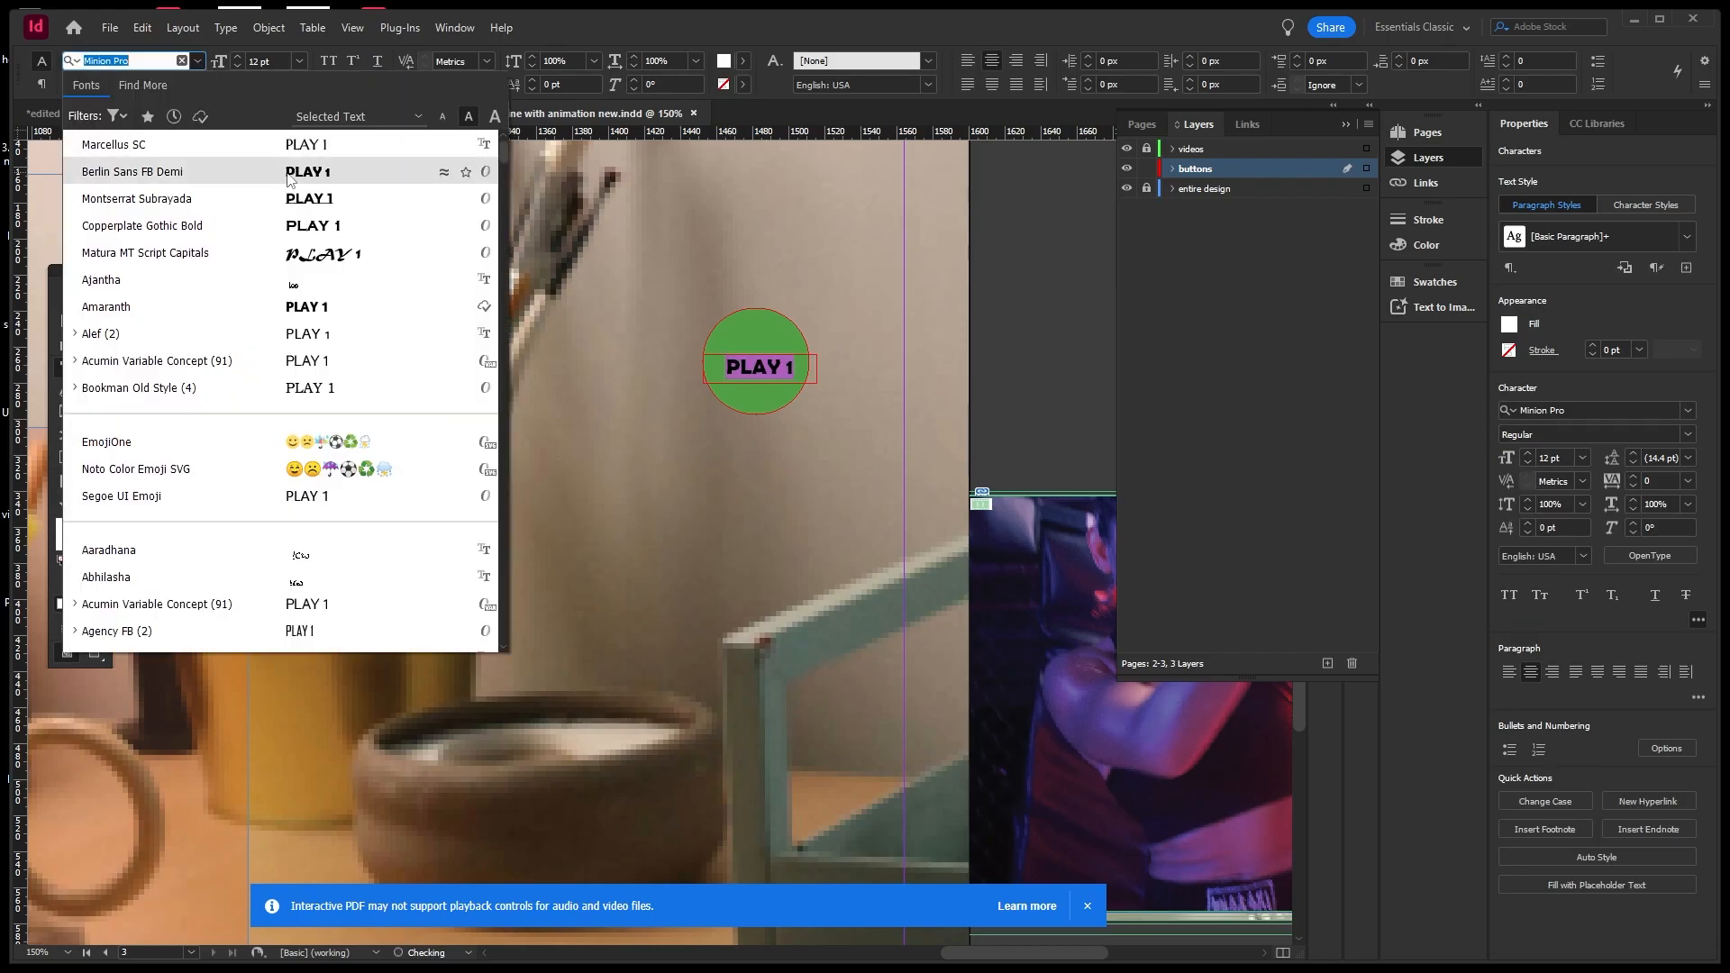
pyautogui.click(295, 180)
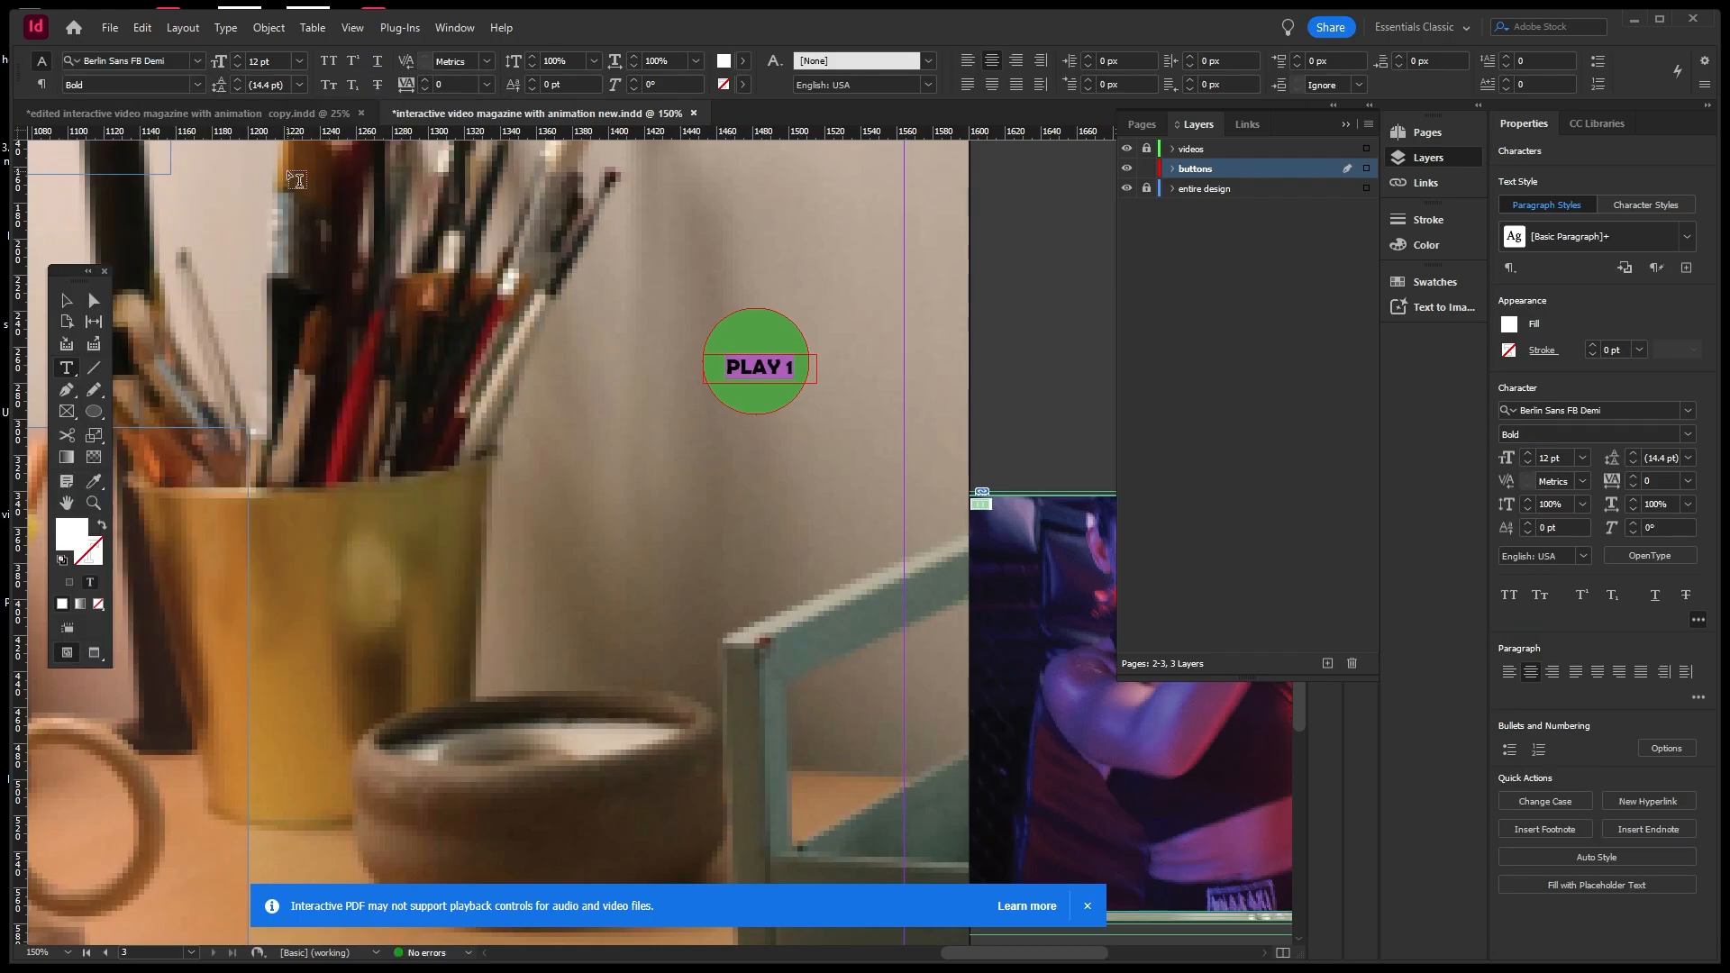
pyautogui.click(299, 60)
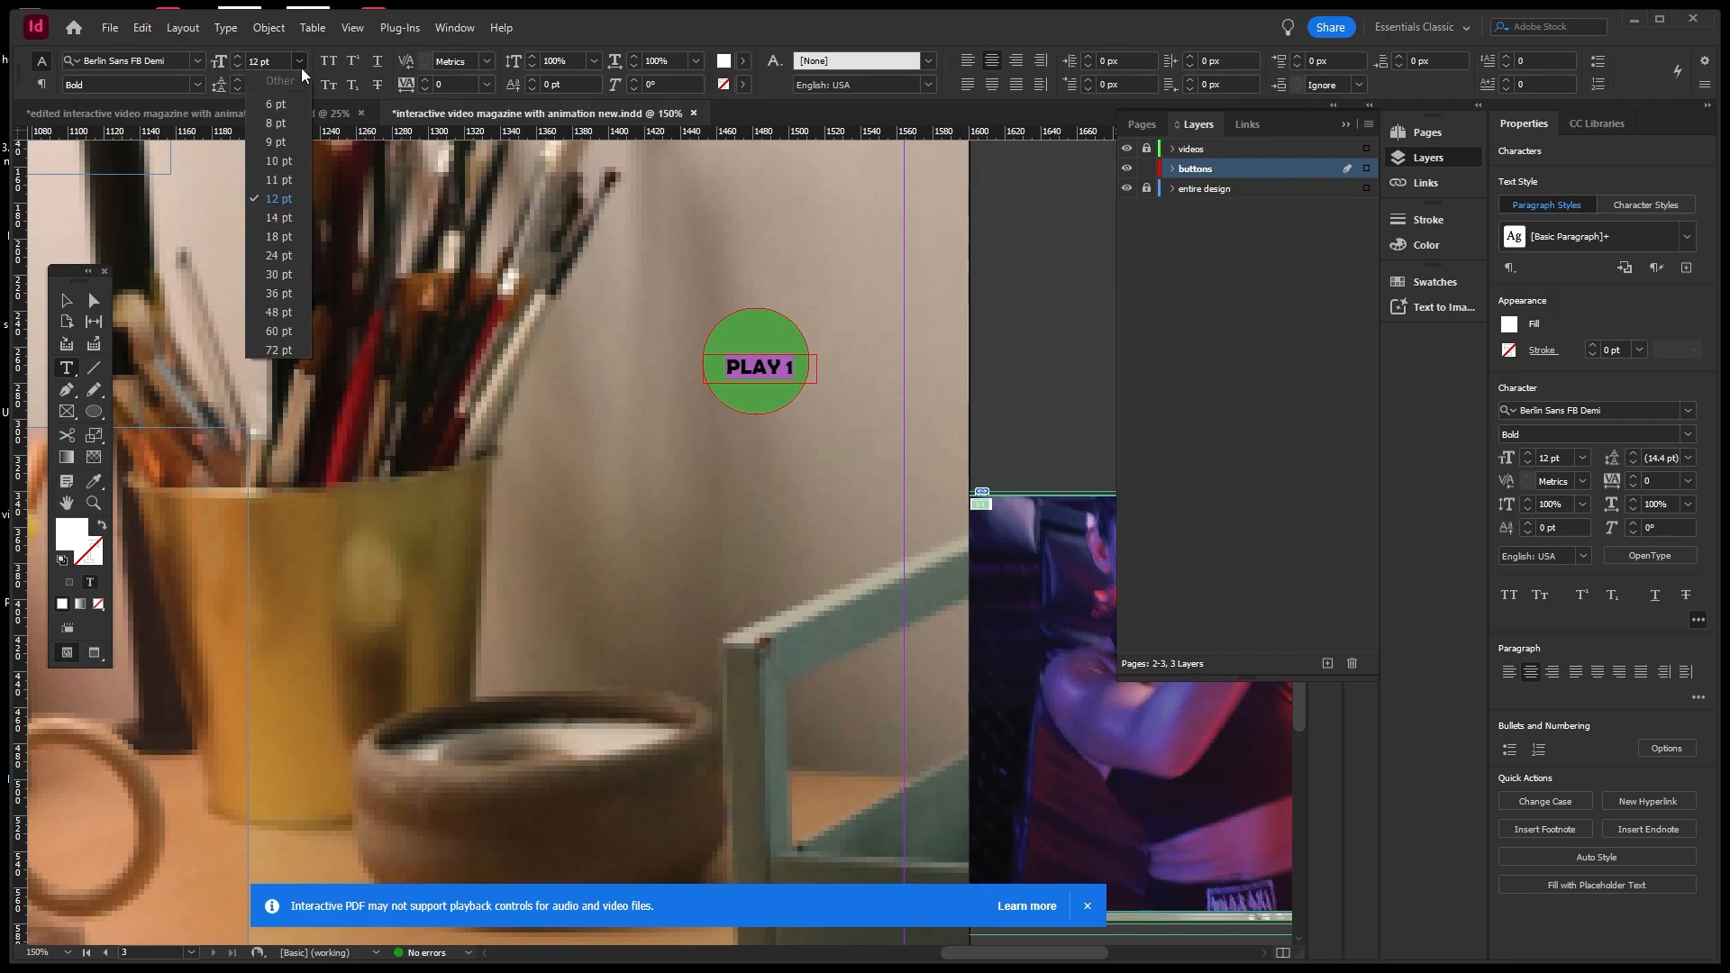
pyautogui.click(274, 236)
pyautogui.click(298, 63)
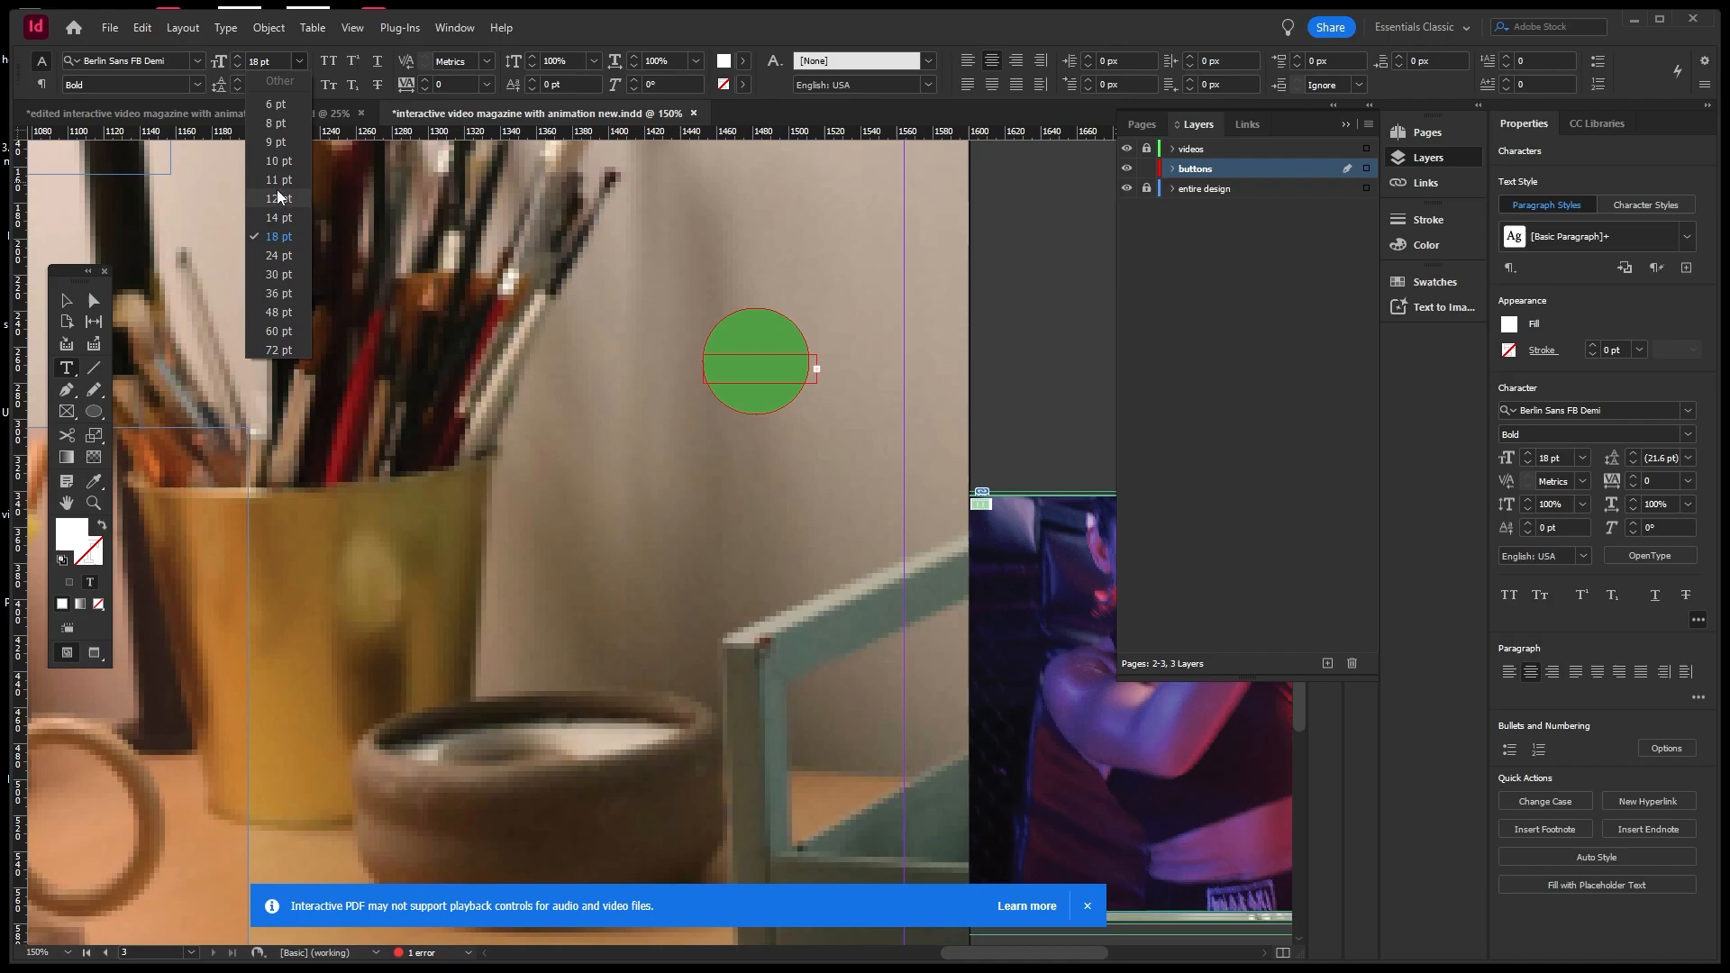
pyautogui.click(279, 217)
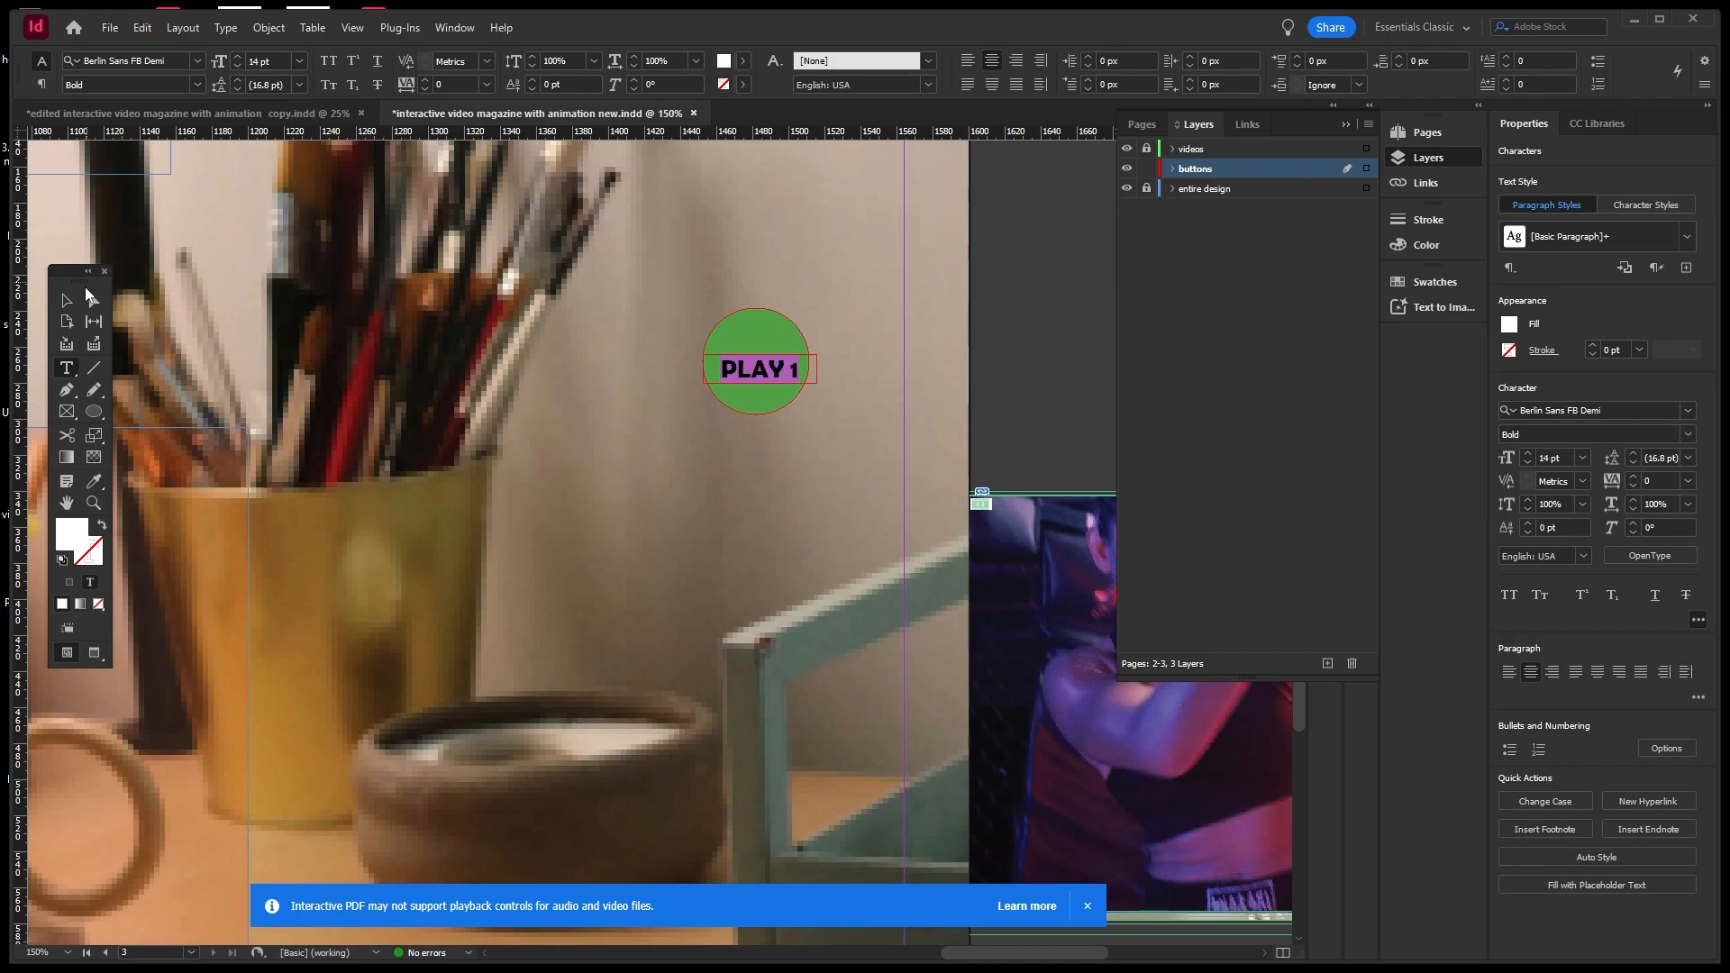
# Move the PLAY 1 text frame slightly up so the label sits centered in the green circle.
pyautogui.click(72, 300)
pyautogui.click(787, 276)
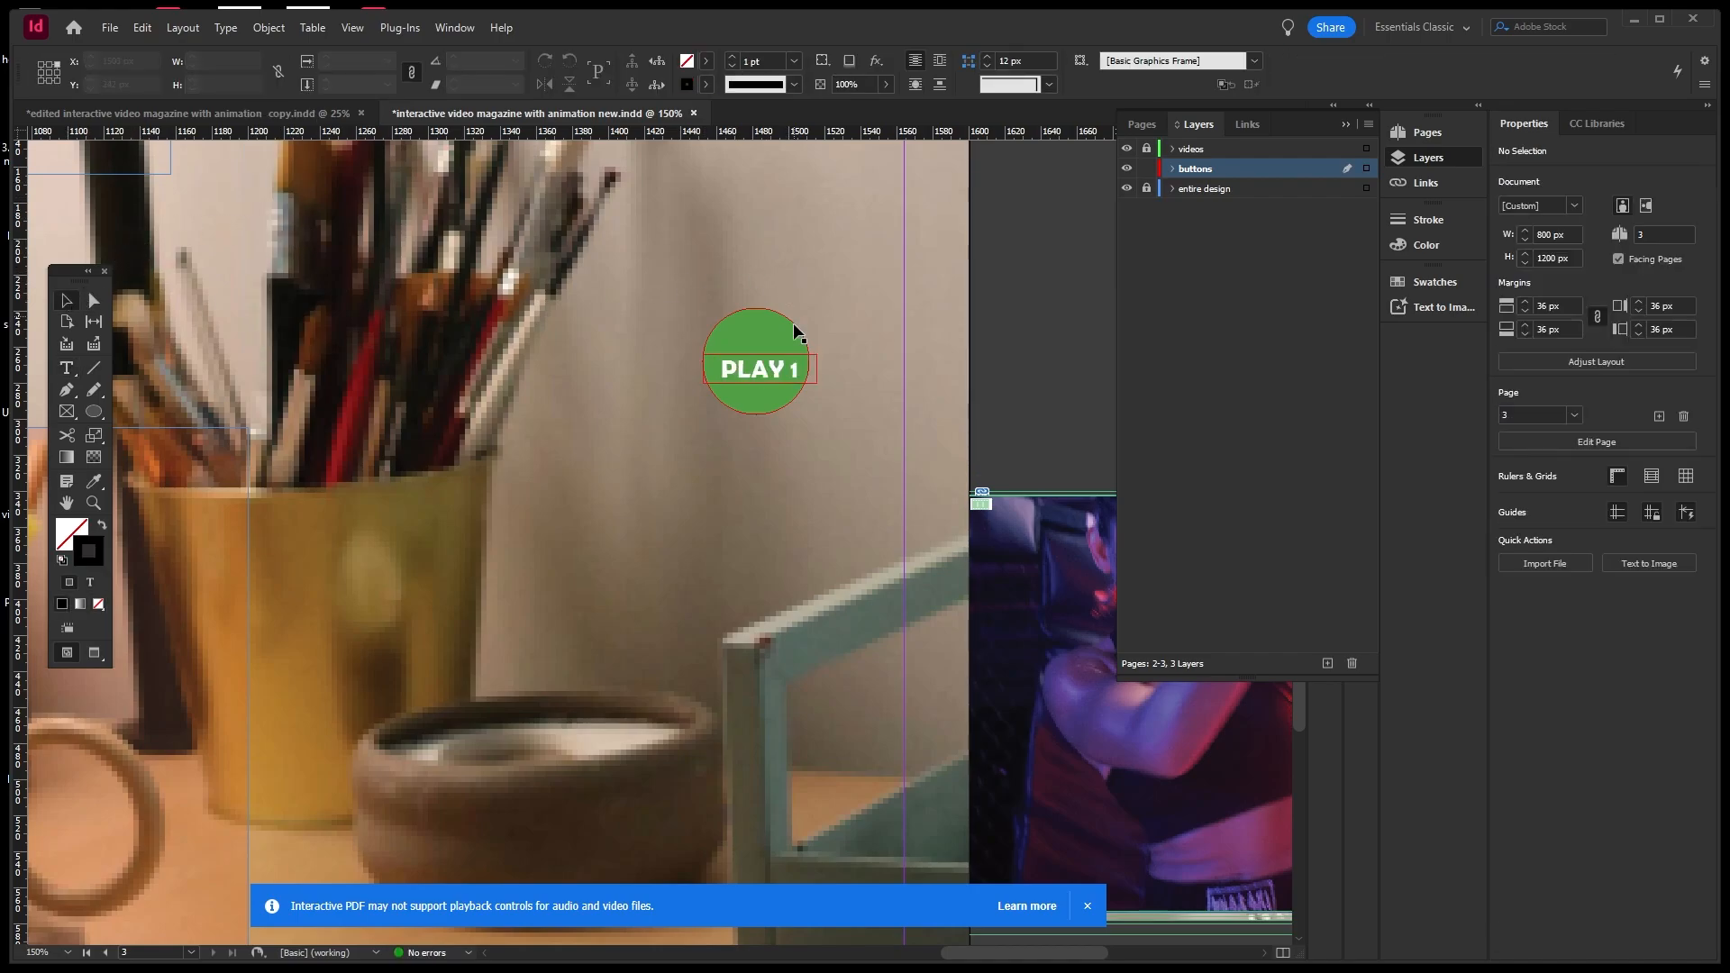
pyautogui.moveTo(776, 373); pyautogui.dragTo(773, 364)
pyautogui.click(861, 339)
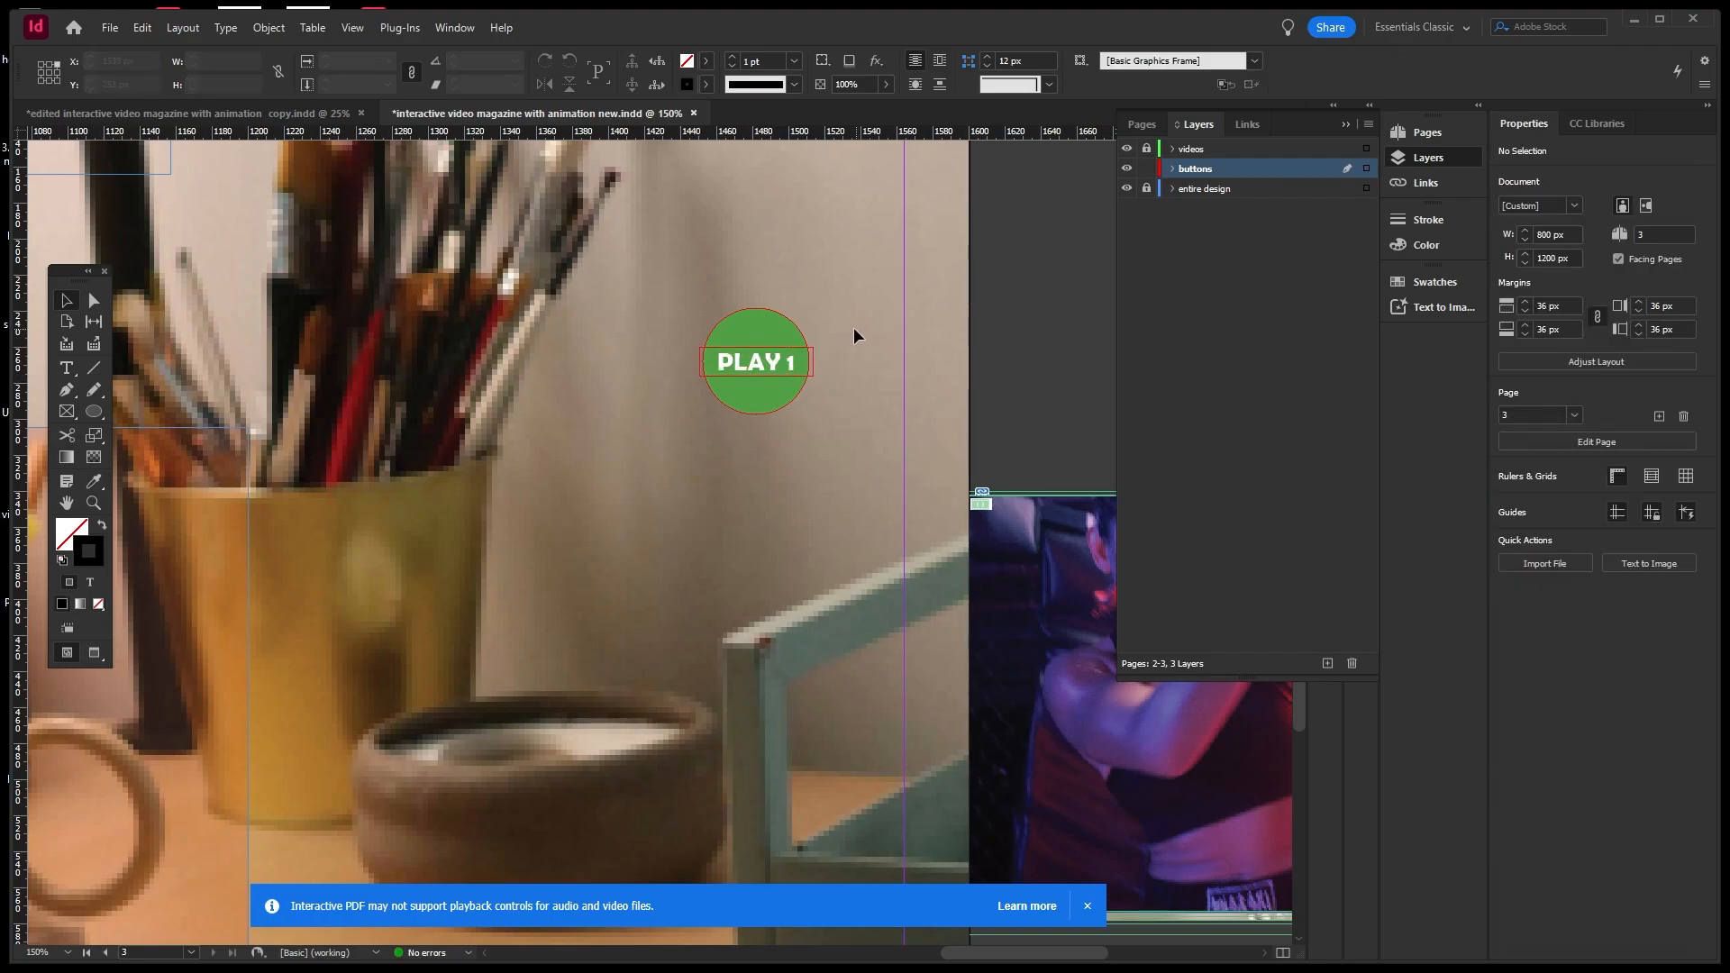
# Shrink the green circle and its PLAY 1 text frame together to about 50 x 47 px.
pyautogui.scroll(-1, 818, 290)
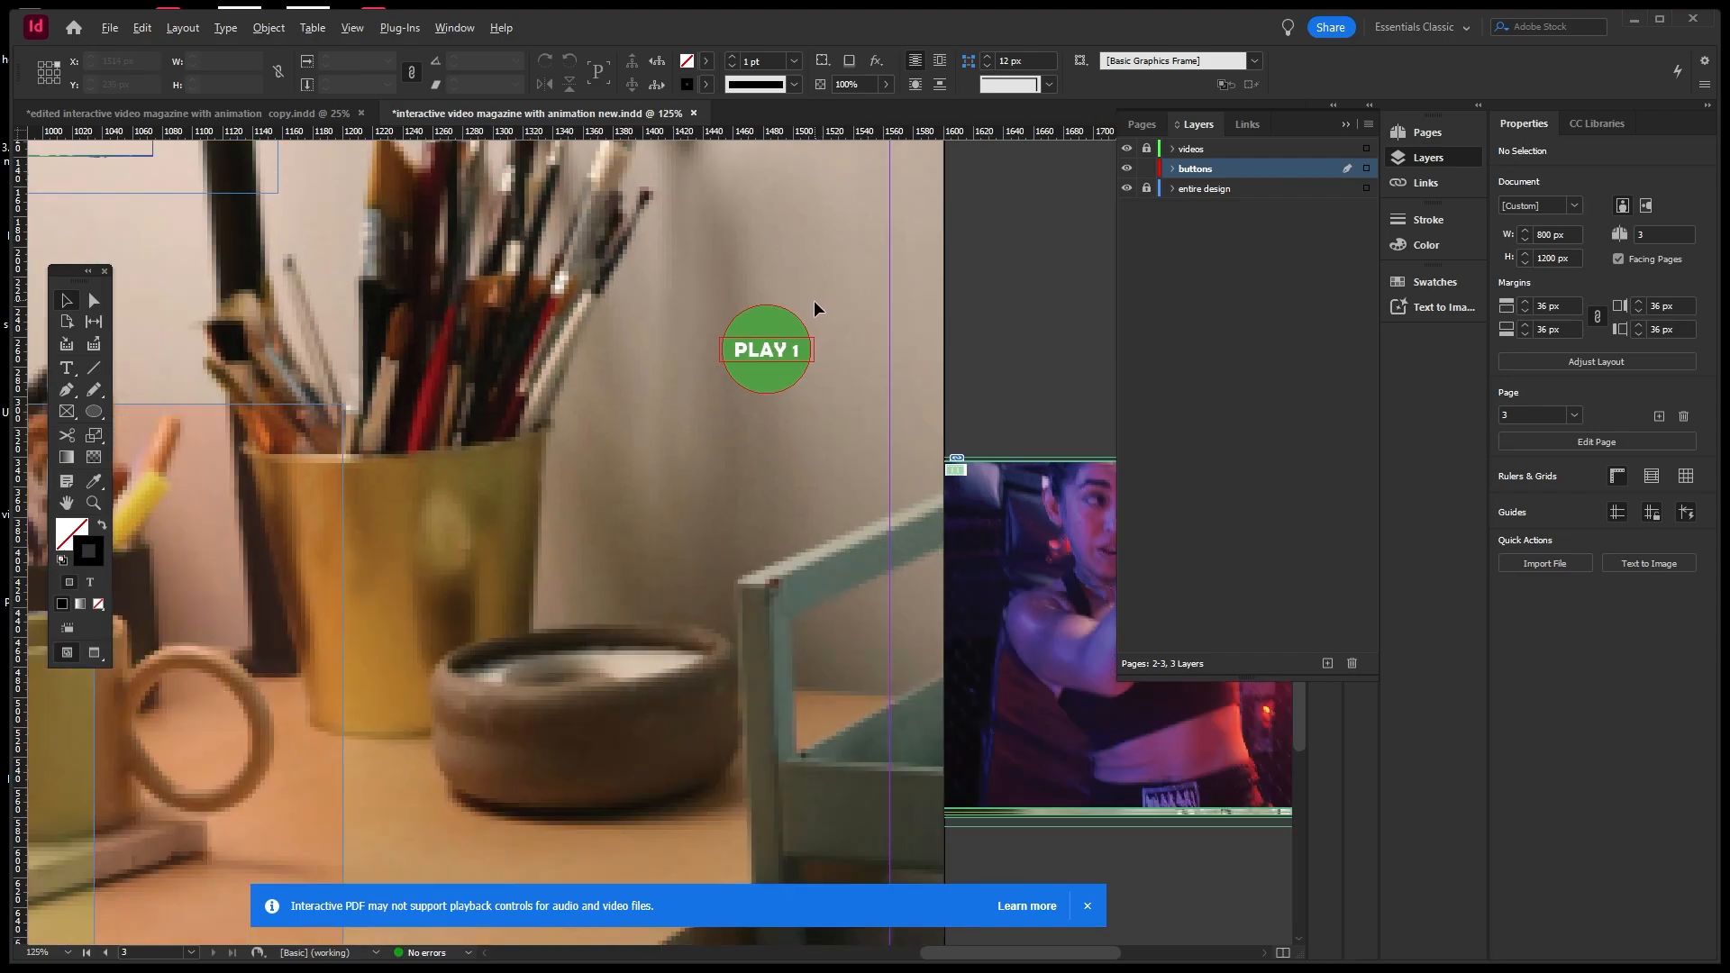
pyautogui.scroll(1, 802, 327)
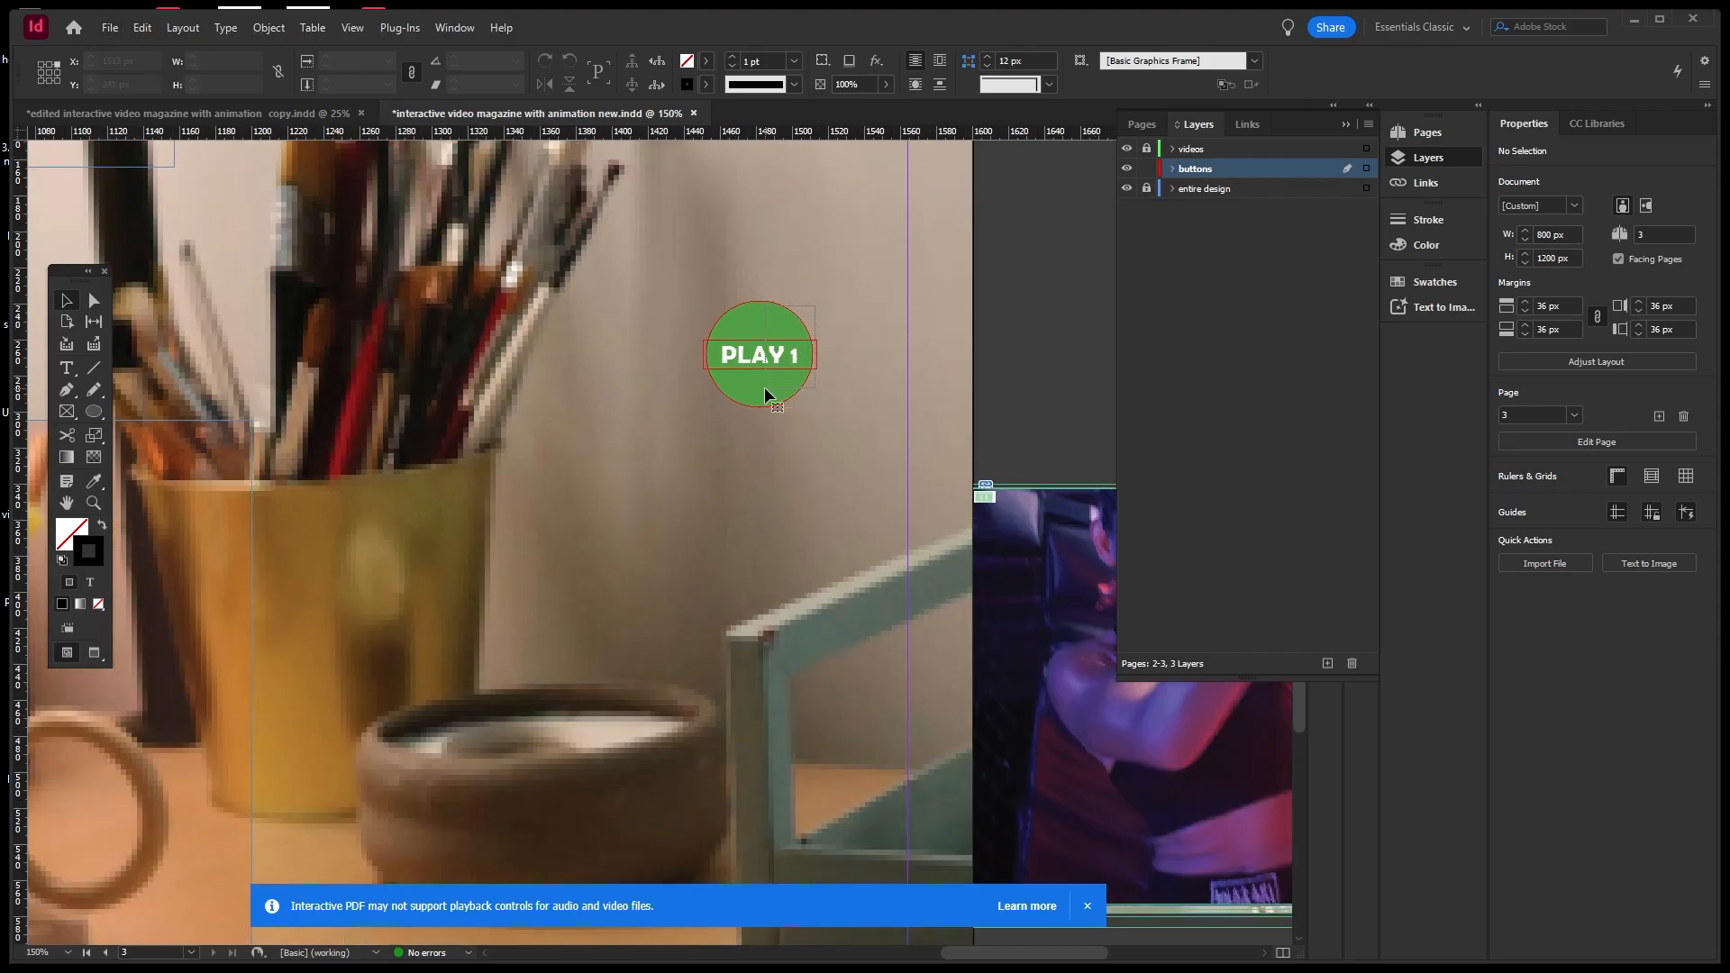
pyautogui.moveTo(764, 390); pyautogui.dragTo(804, 394)
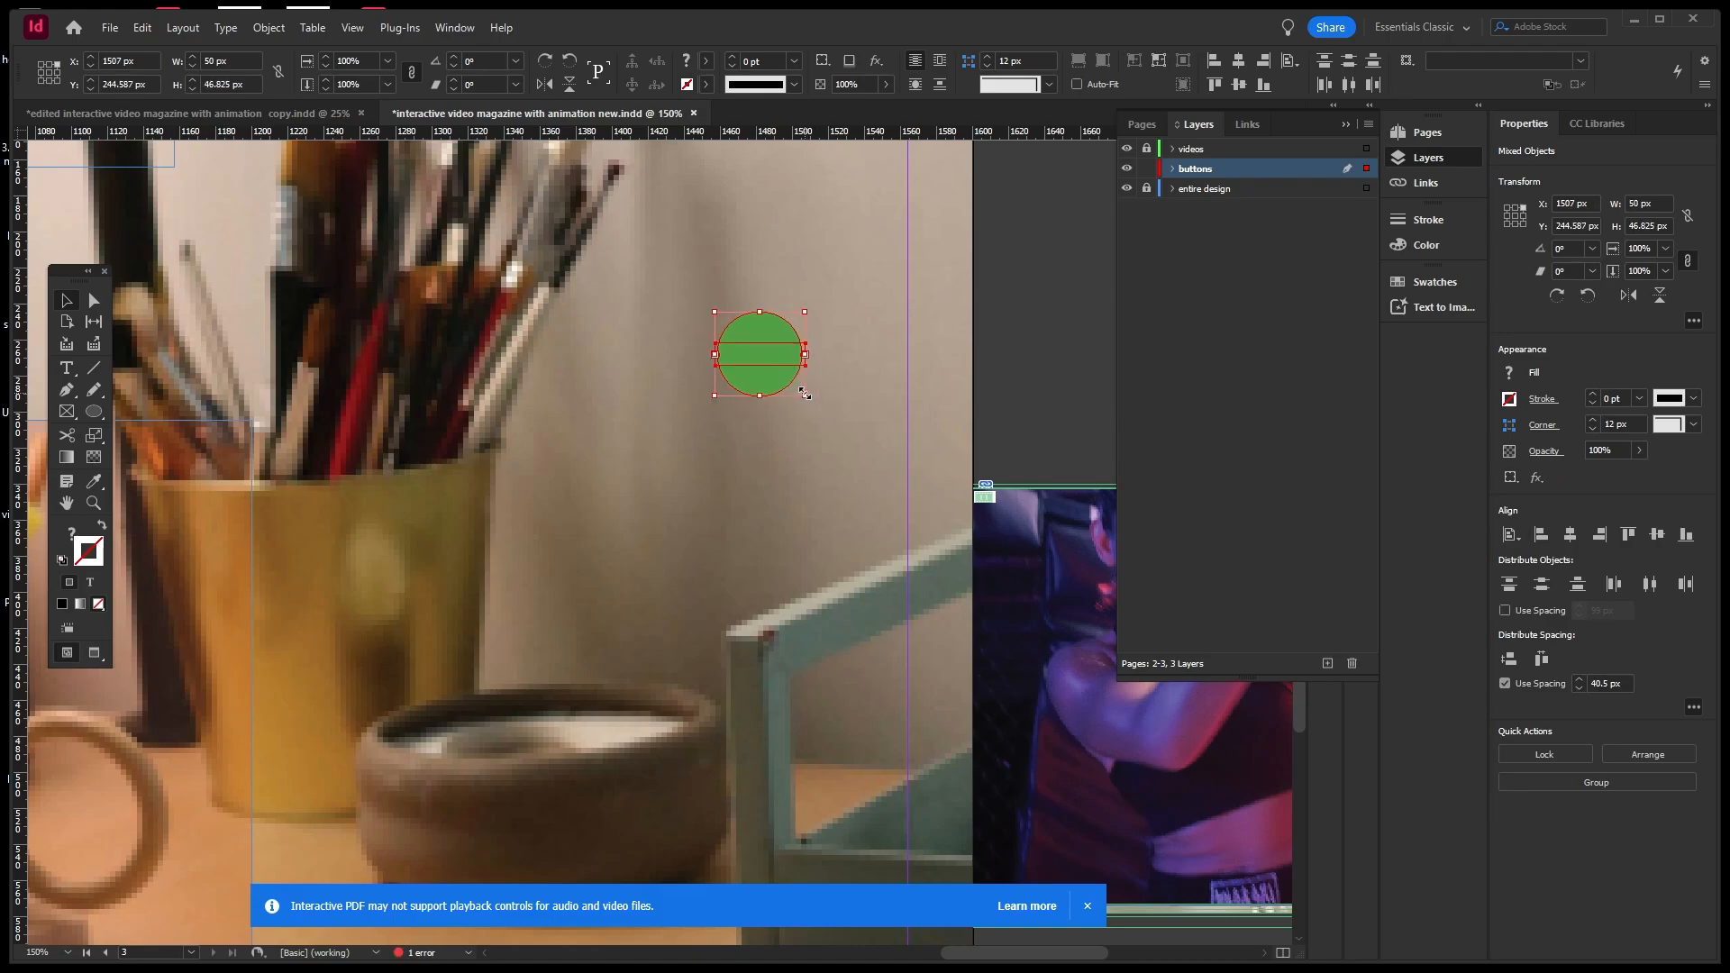
# Undo the last shrinking of the green circle and its PLAY 1 text frame.
pyautogui.hotkey('ctrl', 'z')
pyautogui.click(890, 342)
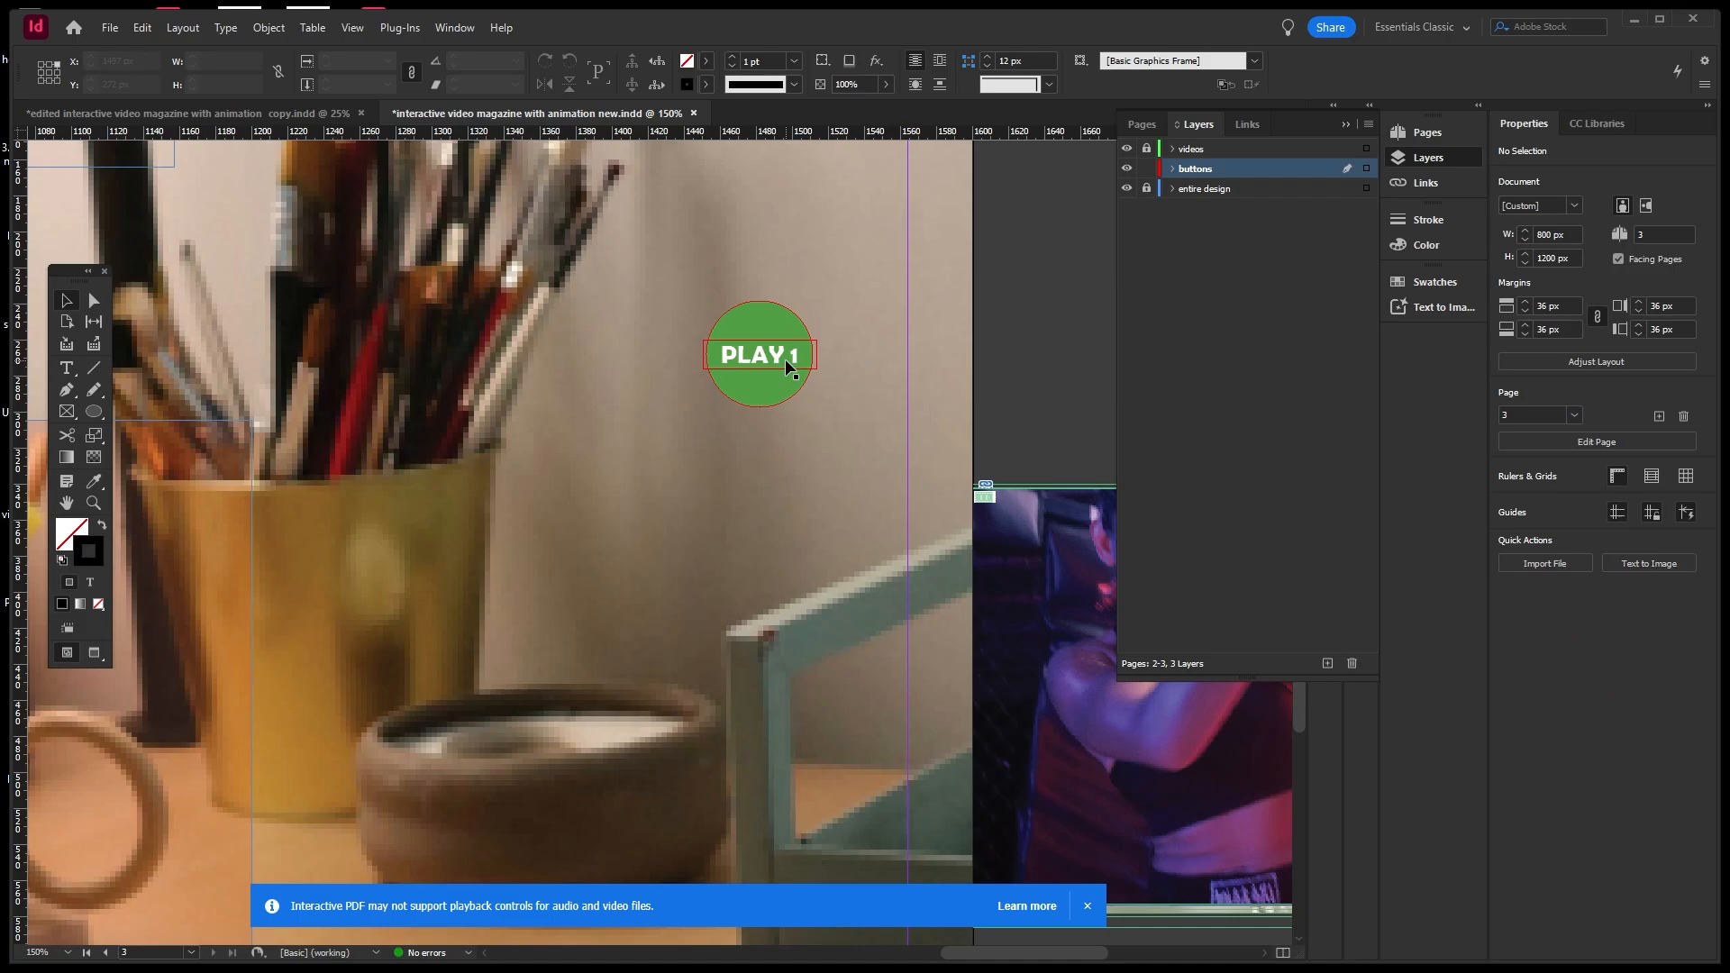
pyautogui.click(786, 358)
pyautogui.click(842, 301)
pyautogui.scroll(-2, 840, 301)
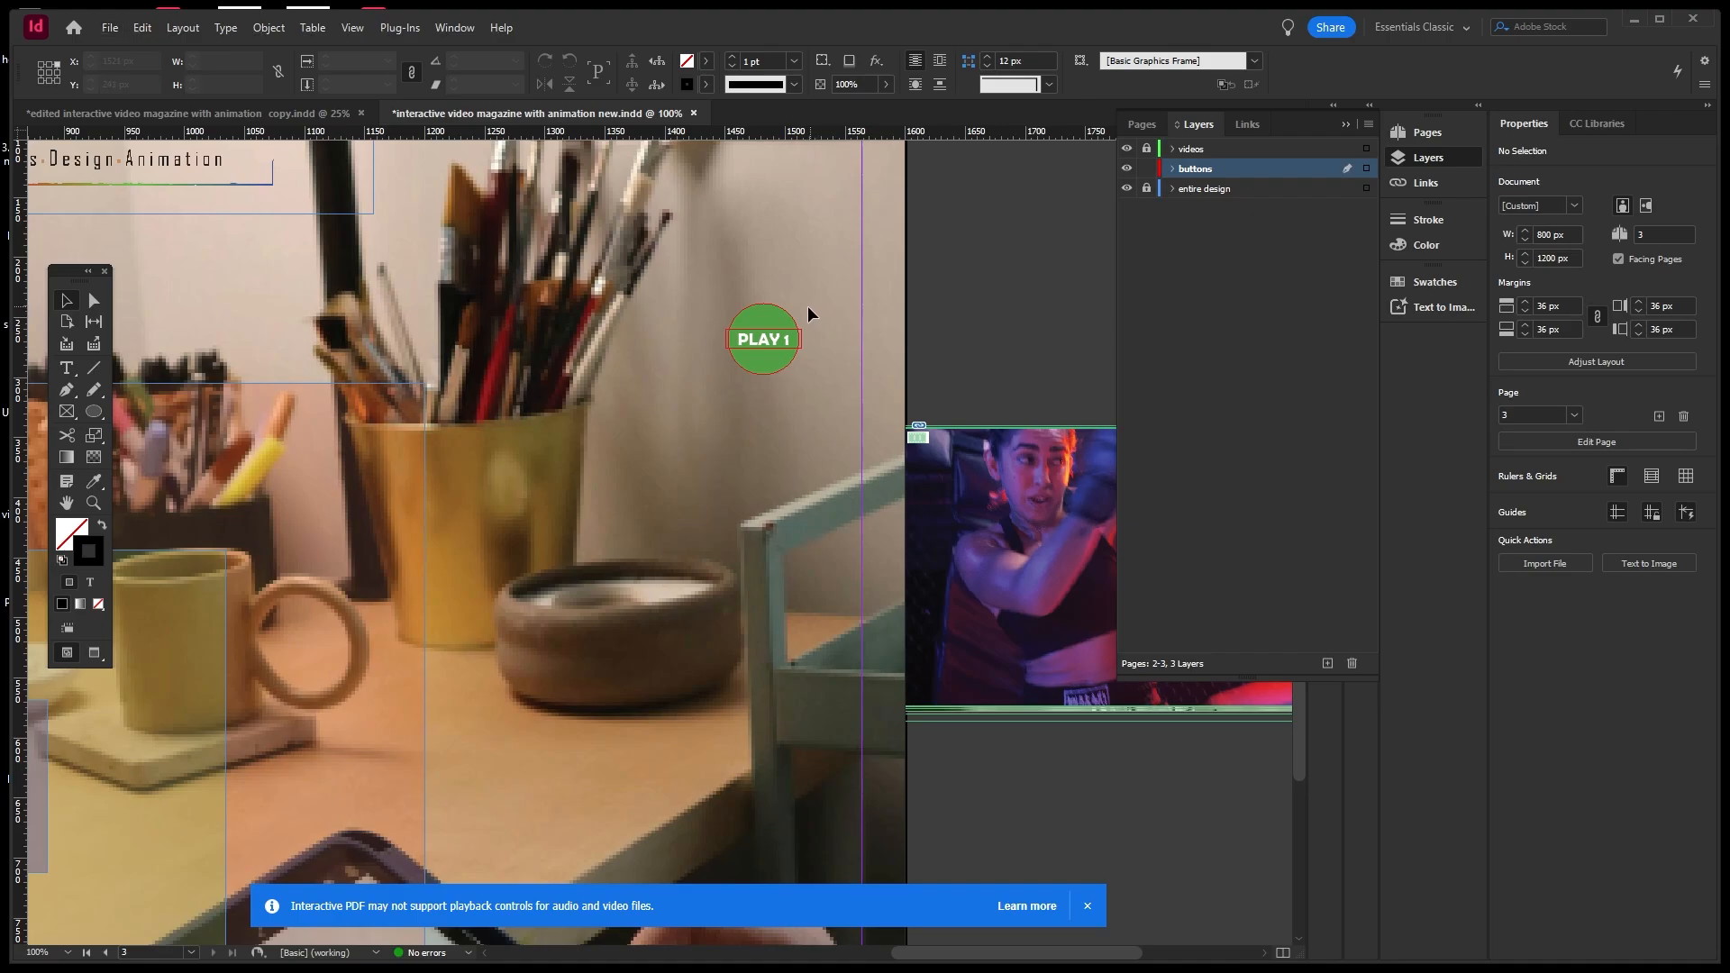
# Scale the green circle and its PLAY 1 text frame together to about 53 x 50 px.
pyautogui.click(753, 371)
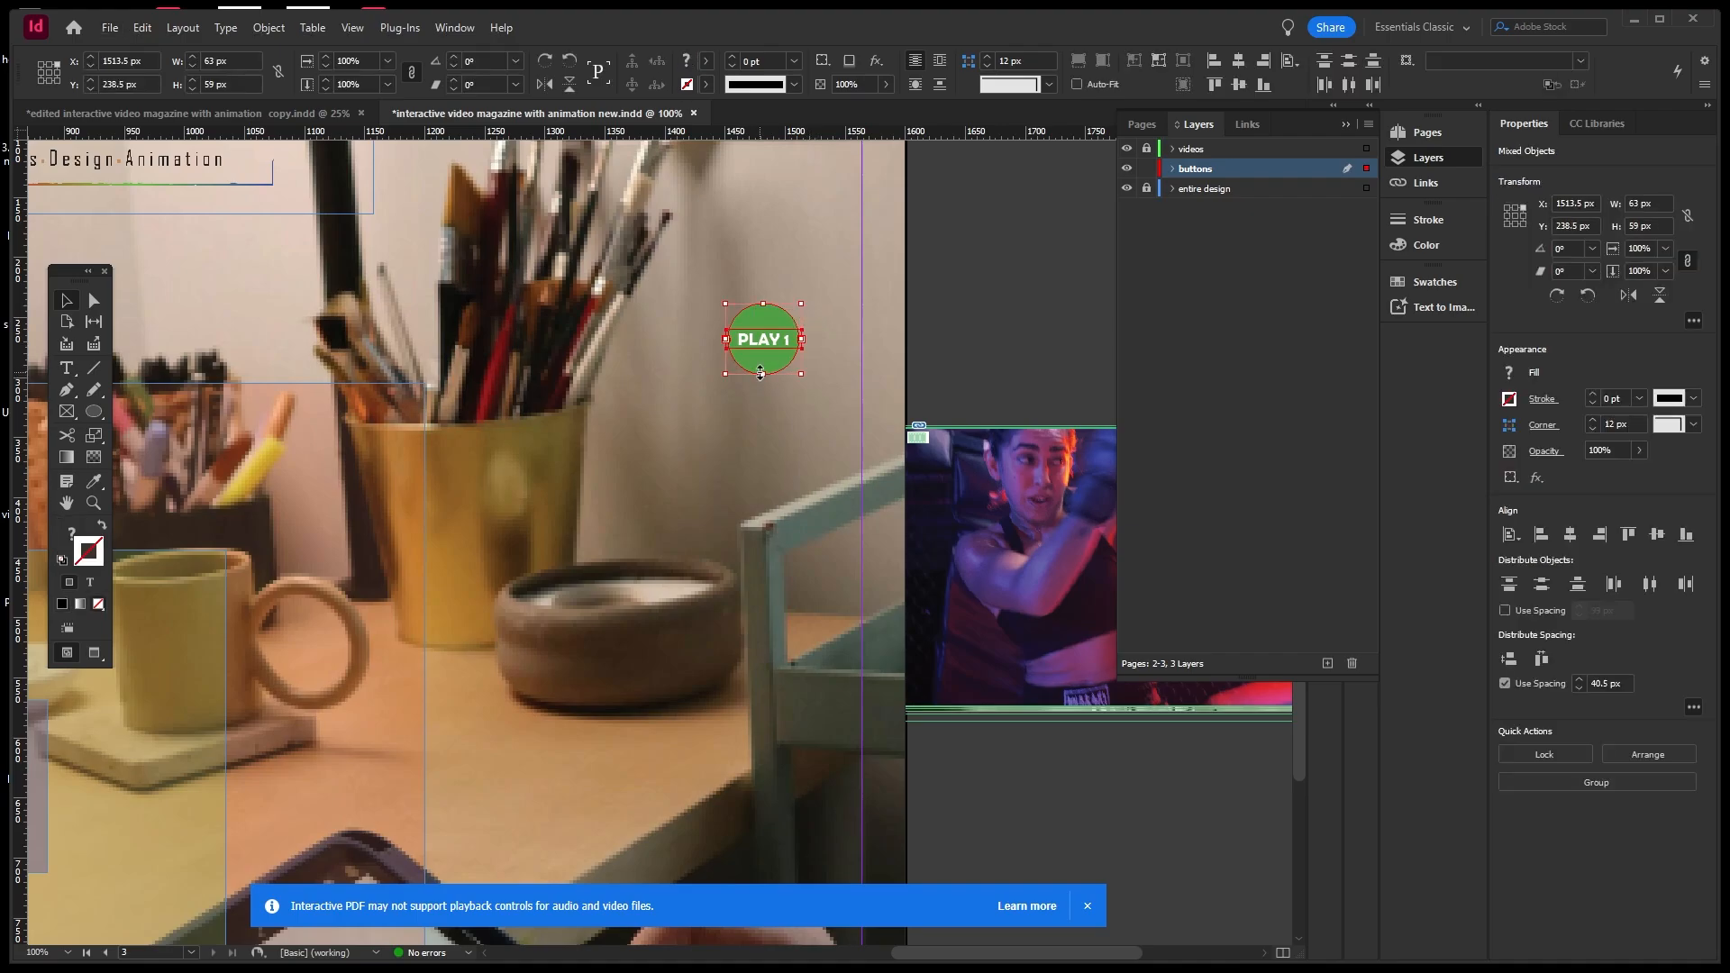
pyautogui.doubleClick(777, 346)
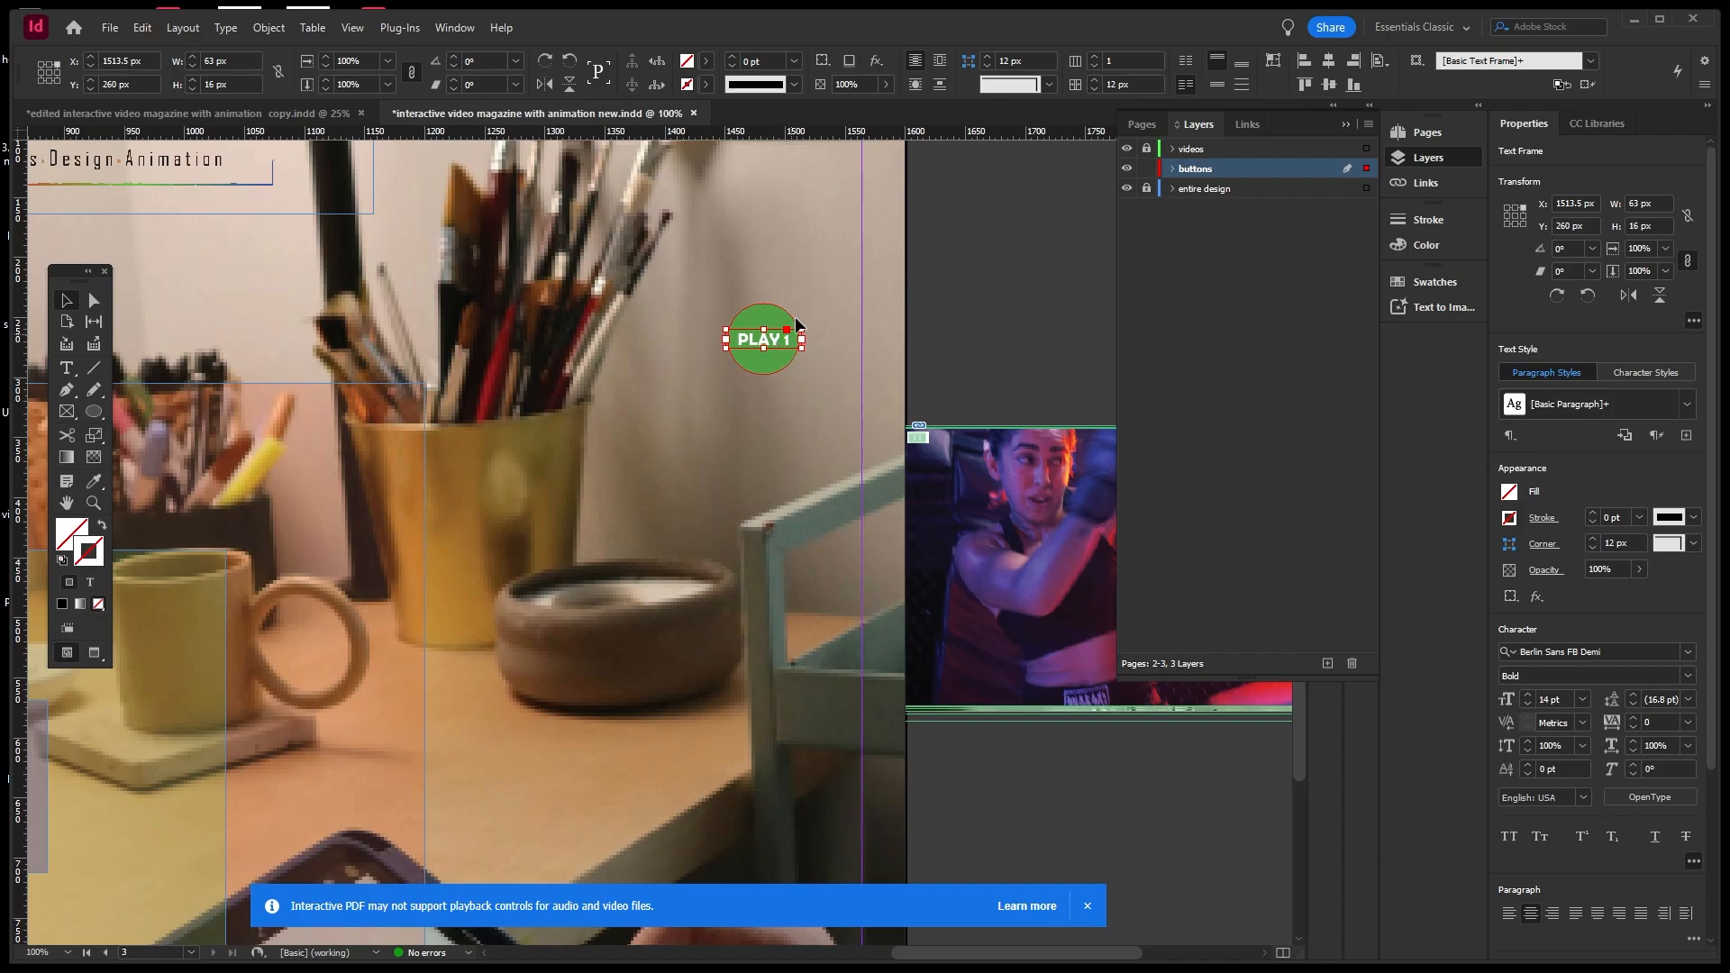
pyautogui.moveTo(745, 396); pyautogui.dragTo(793, 369)
pyautogui.click(716, 261)
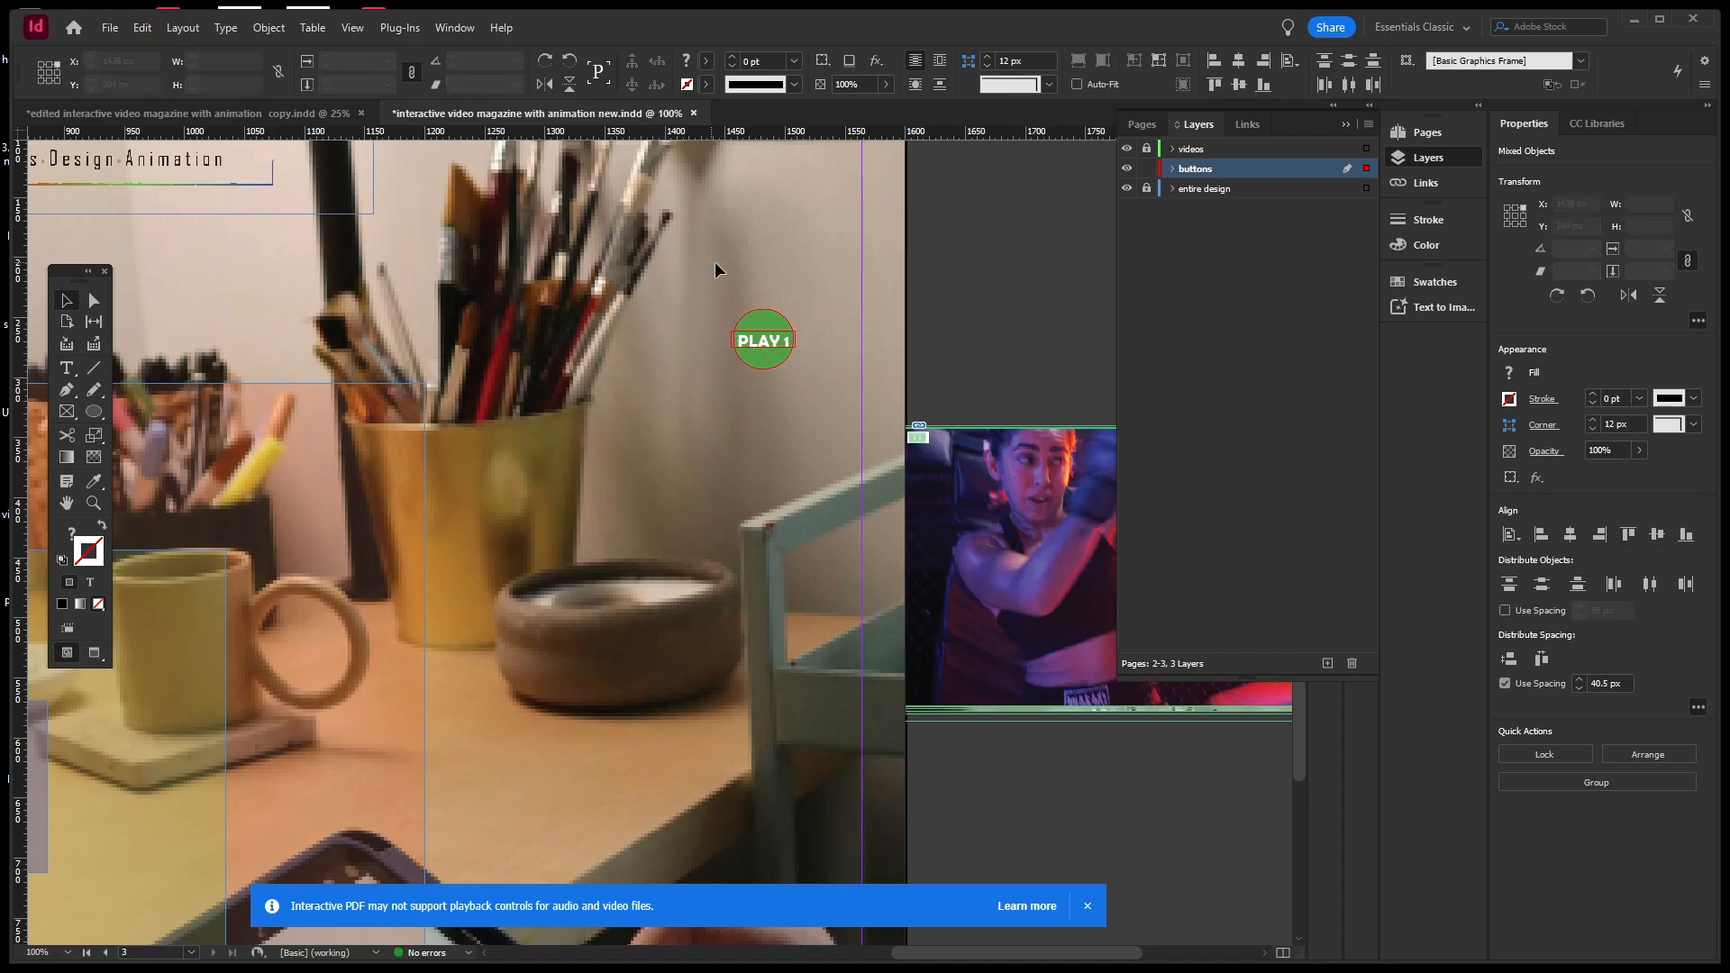
# Group the green circle with its PLAY 1 text frame.
pyautogui.click(764, 365)
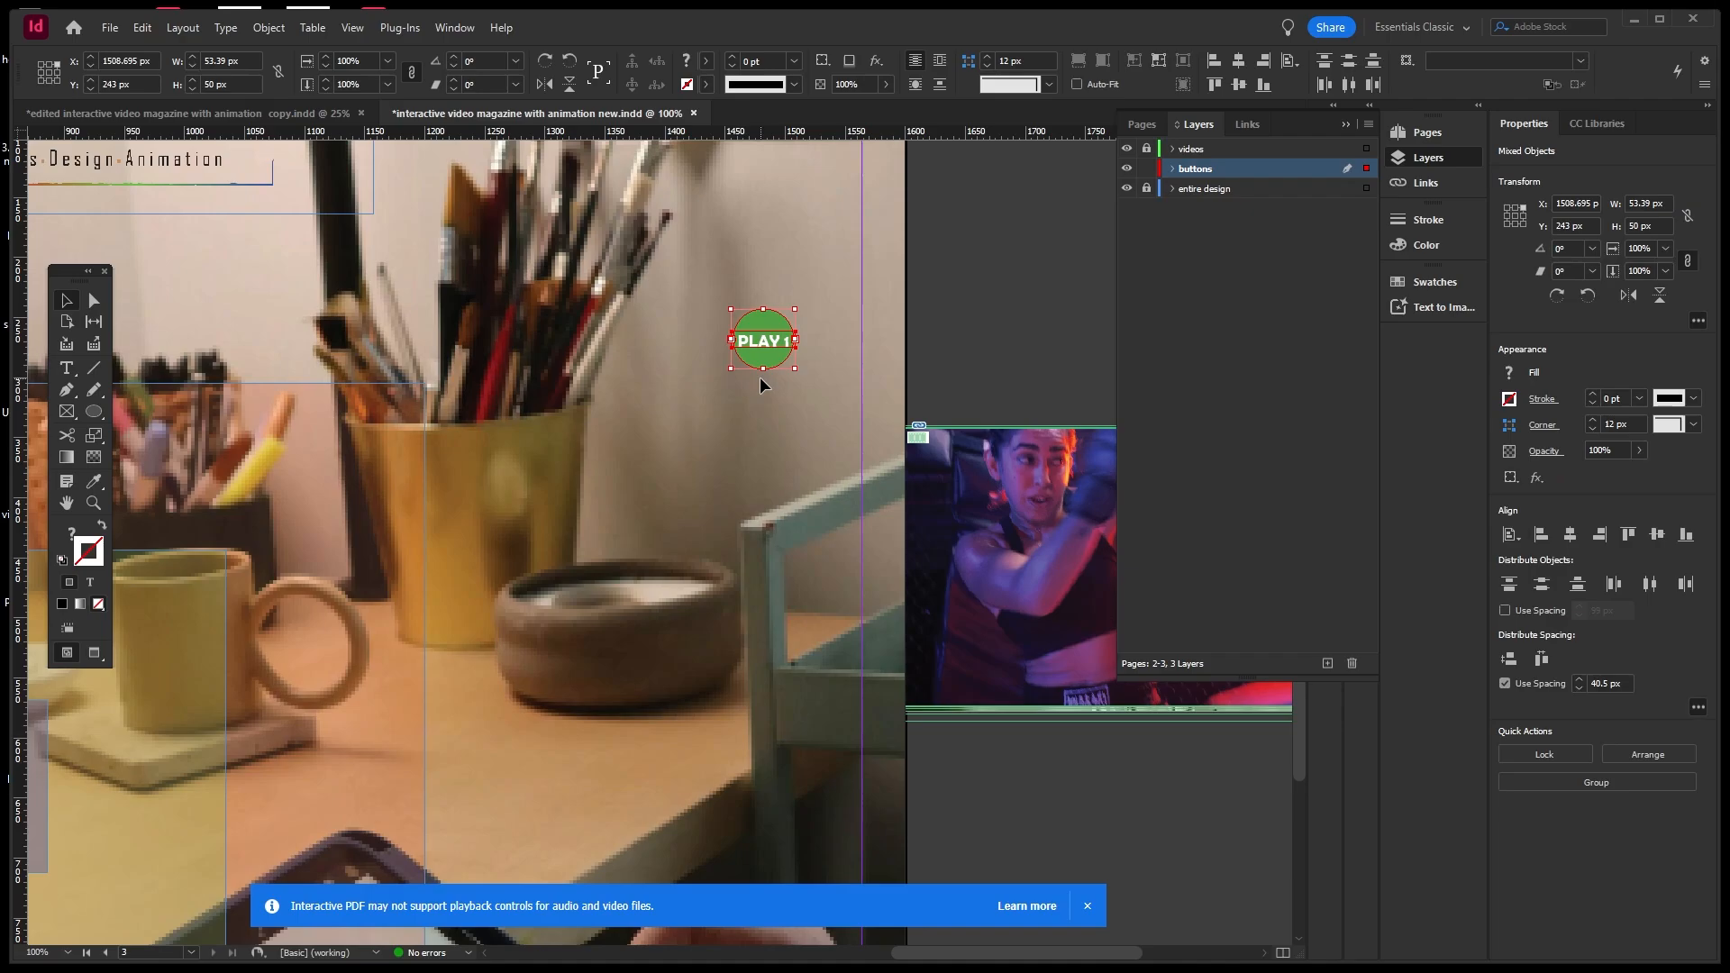
pyautogui.hotkey('ctrl', 'g')
pyautogui.click(870, 337)
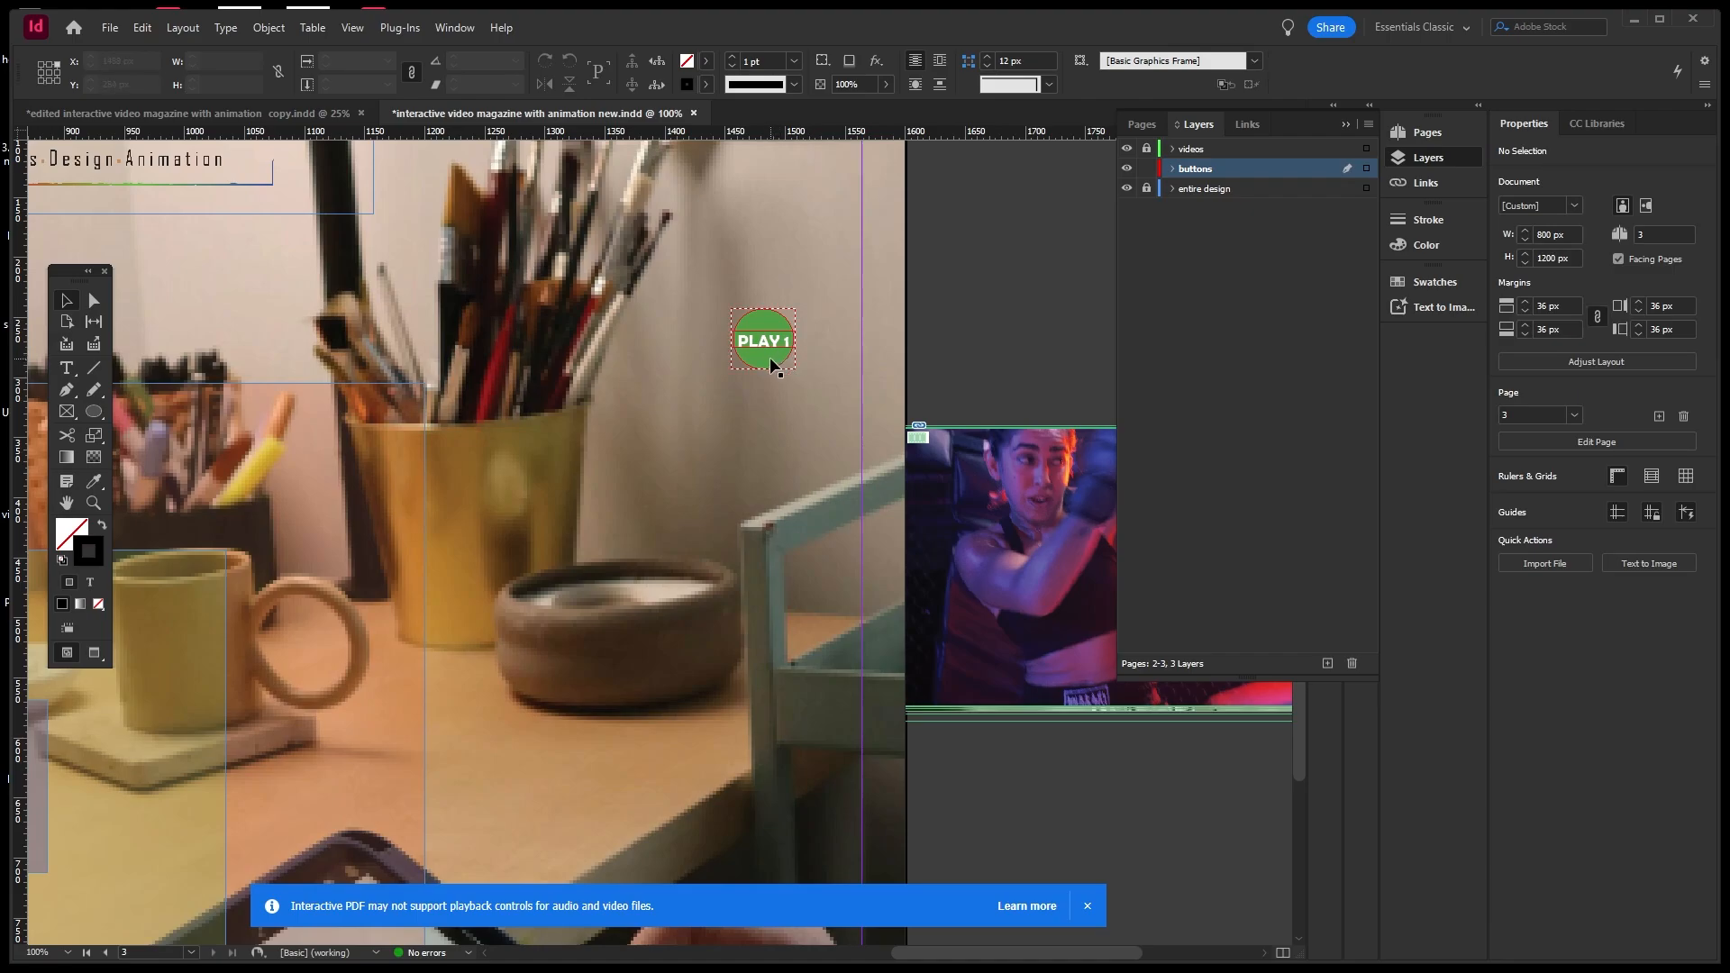
# Move the grouped PLAY 1 button to the page's right margin, at about X 1564 px, Y 336 px.
pyautogui.moveTo(769, 351); pyautogui.dragTo(833, 458)
pyautogui.click(869, 343)
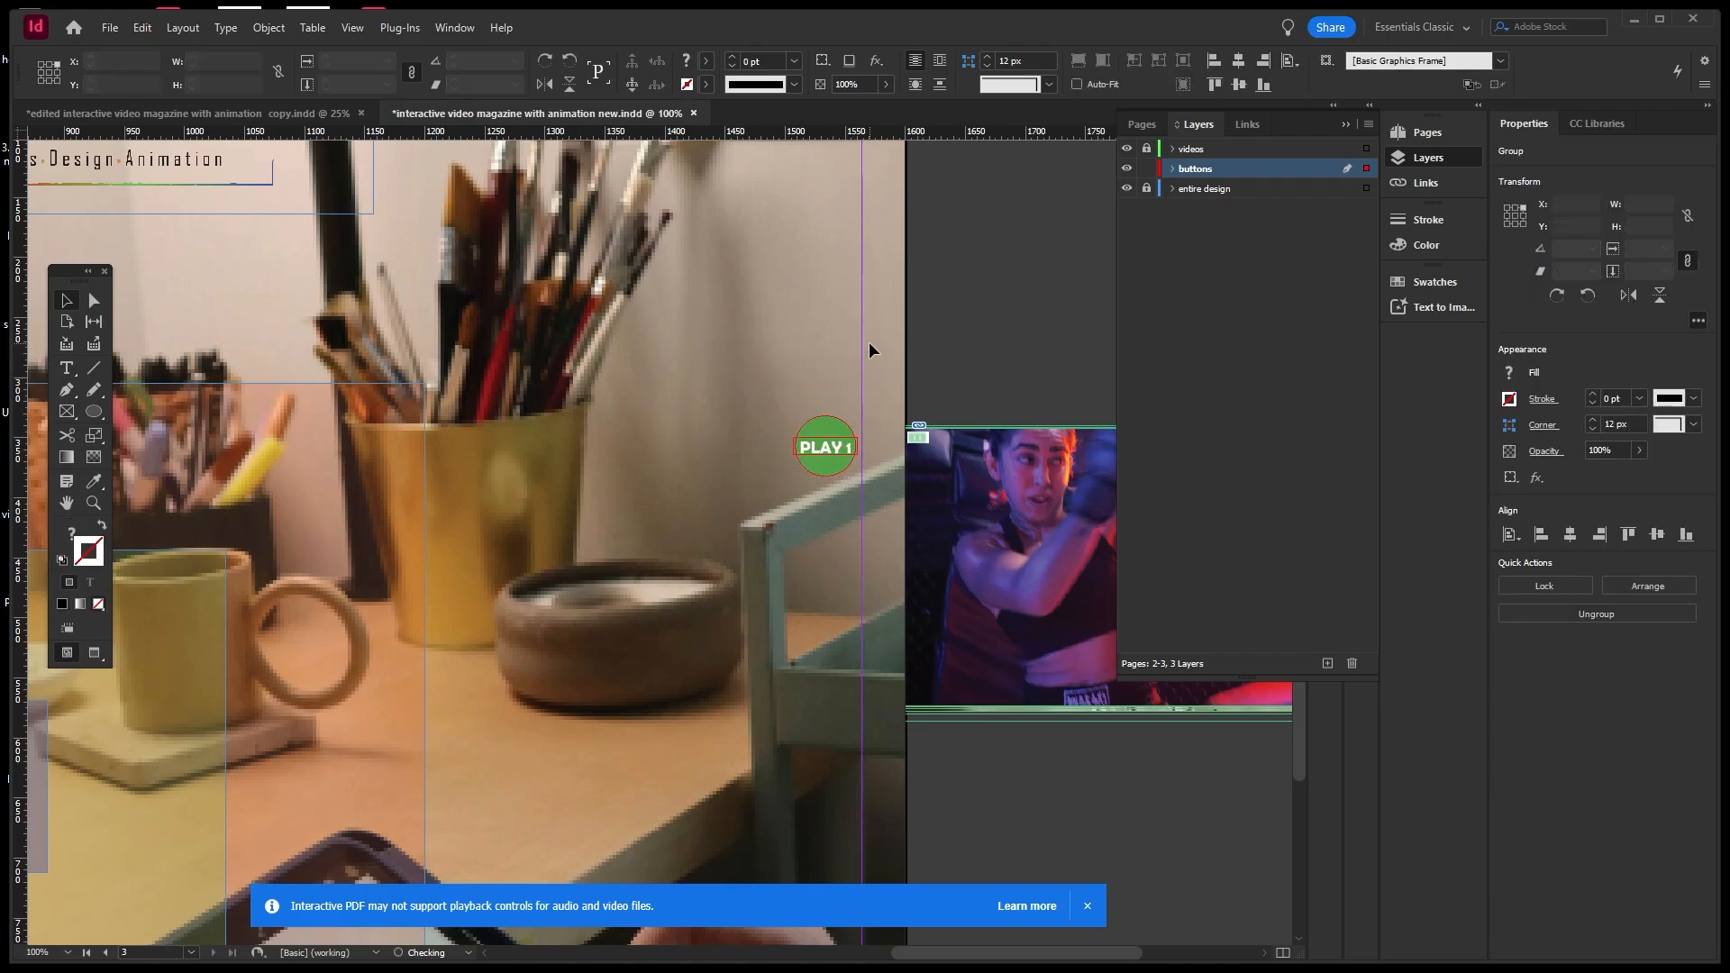
pyautogui.scroll(-1, 858, 328)
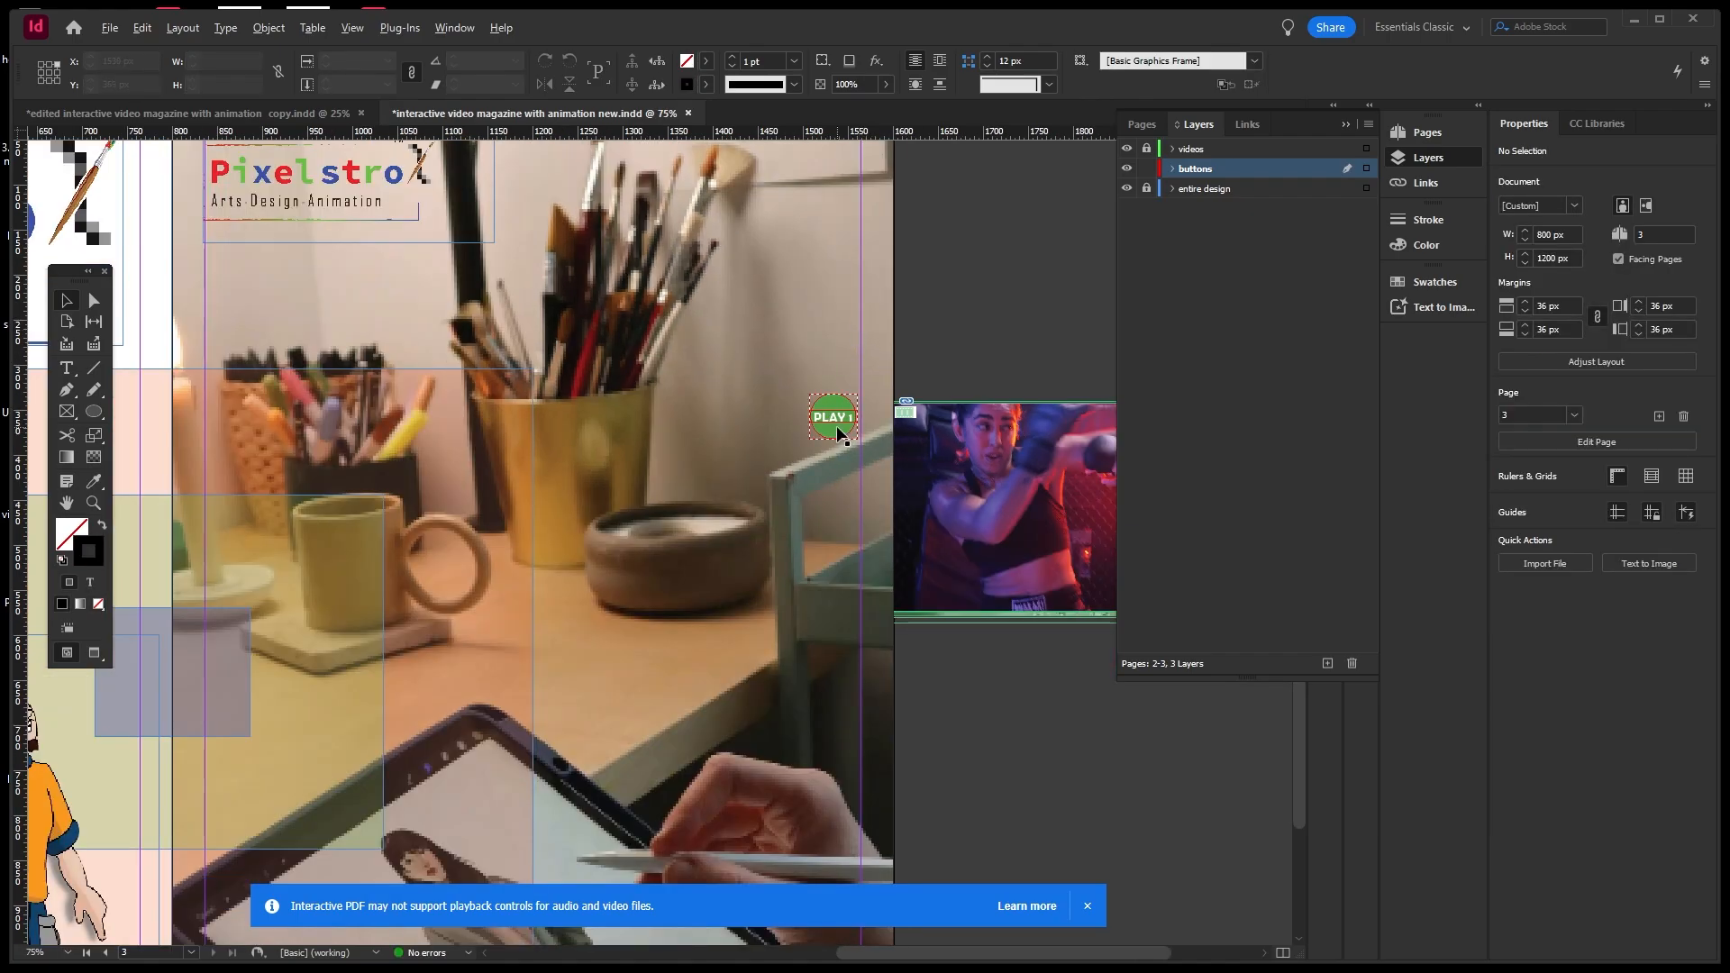
pyautogui.scroll(1, 839, 425)
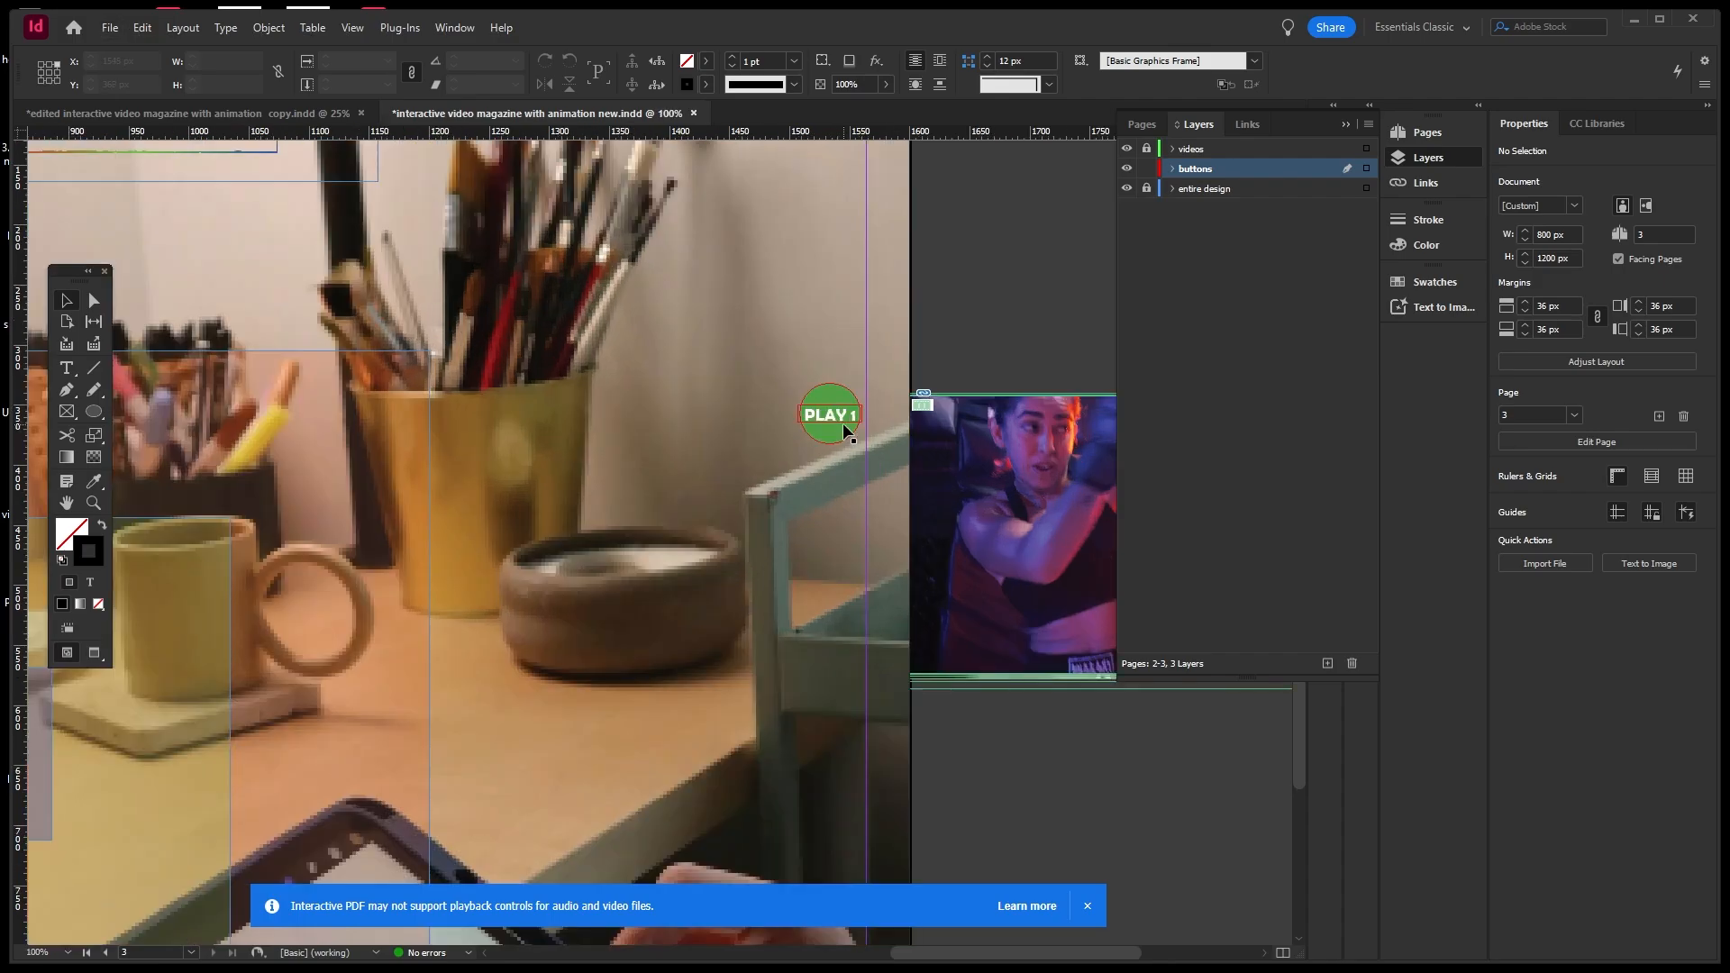
pyautogui.moveTo(842, 414); pyautogui.dragTo(845, 333)
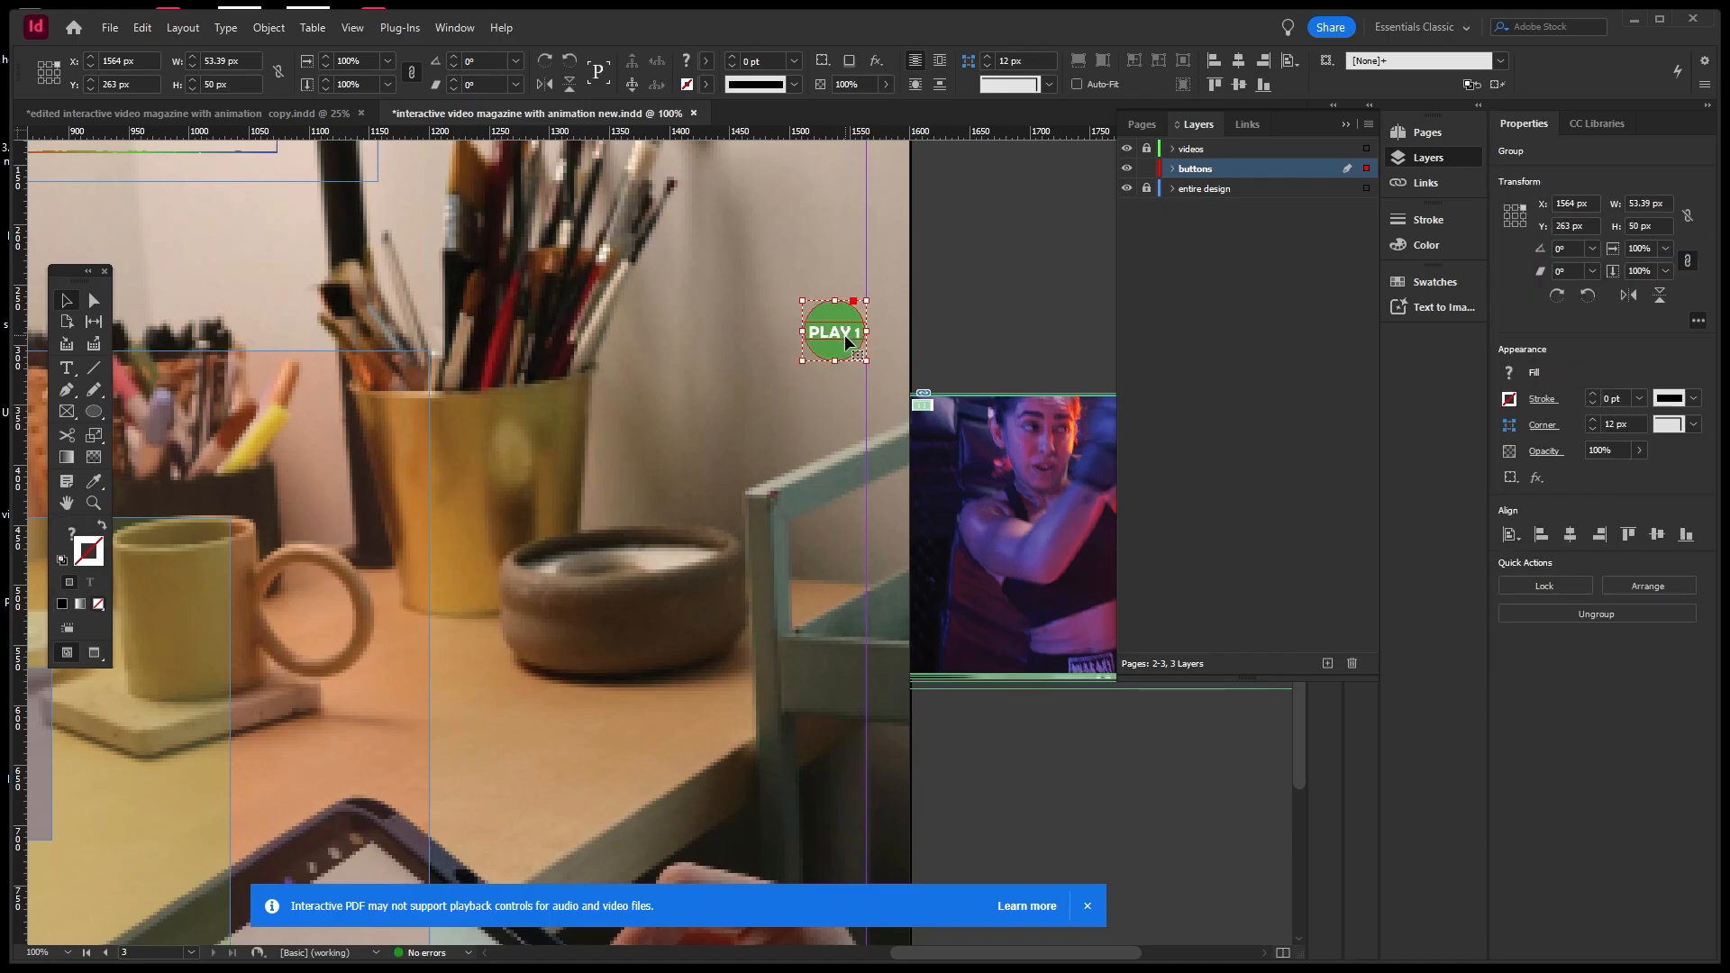
pyautogui.moveTo(845, 333)
pyautogui.mouseDown()
pyautogui.moveTo(847, 386)
pyautogui.moveTo(845, 311)
pyautogui.mouseUp()
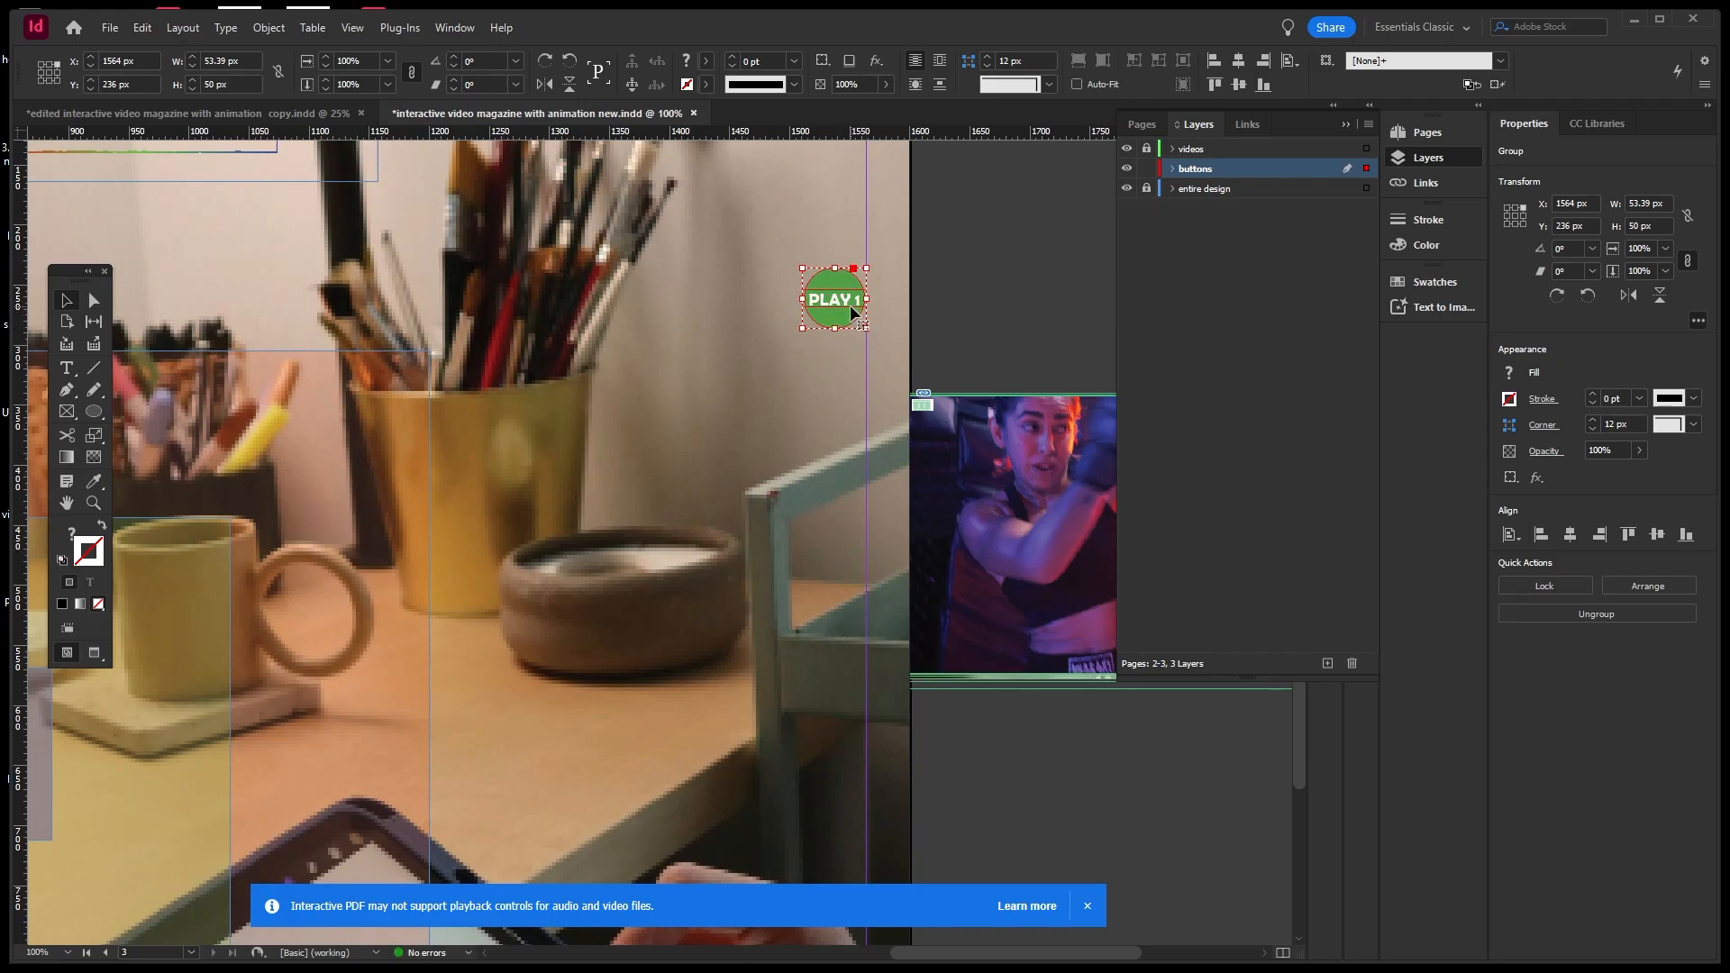
pyautogui.moveTo(851, 312); pyautogui.dragTo(851, 431)
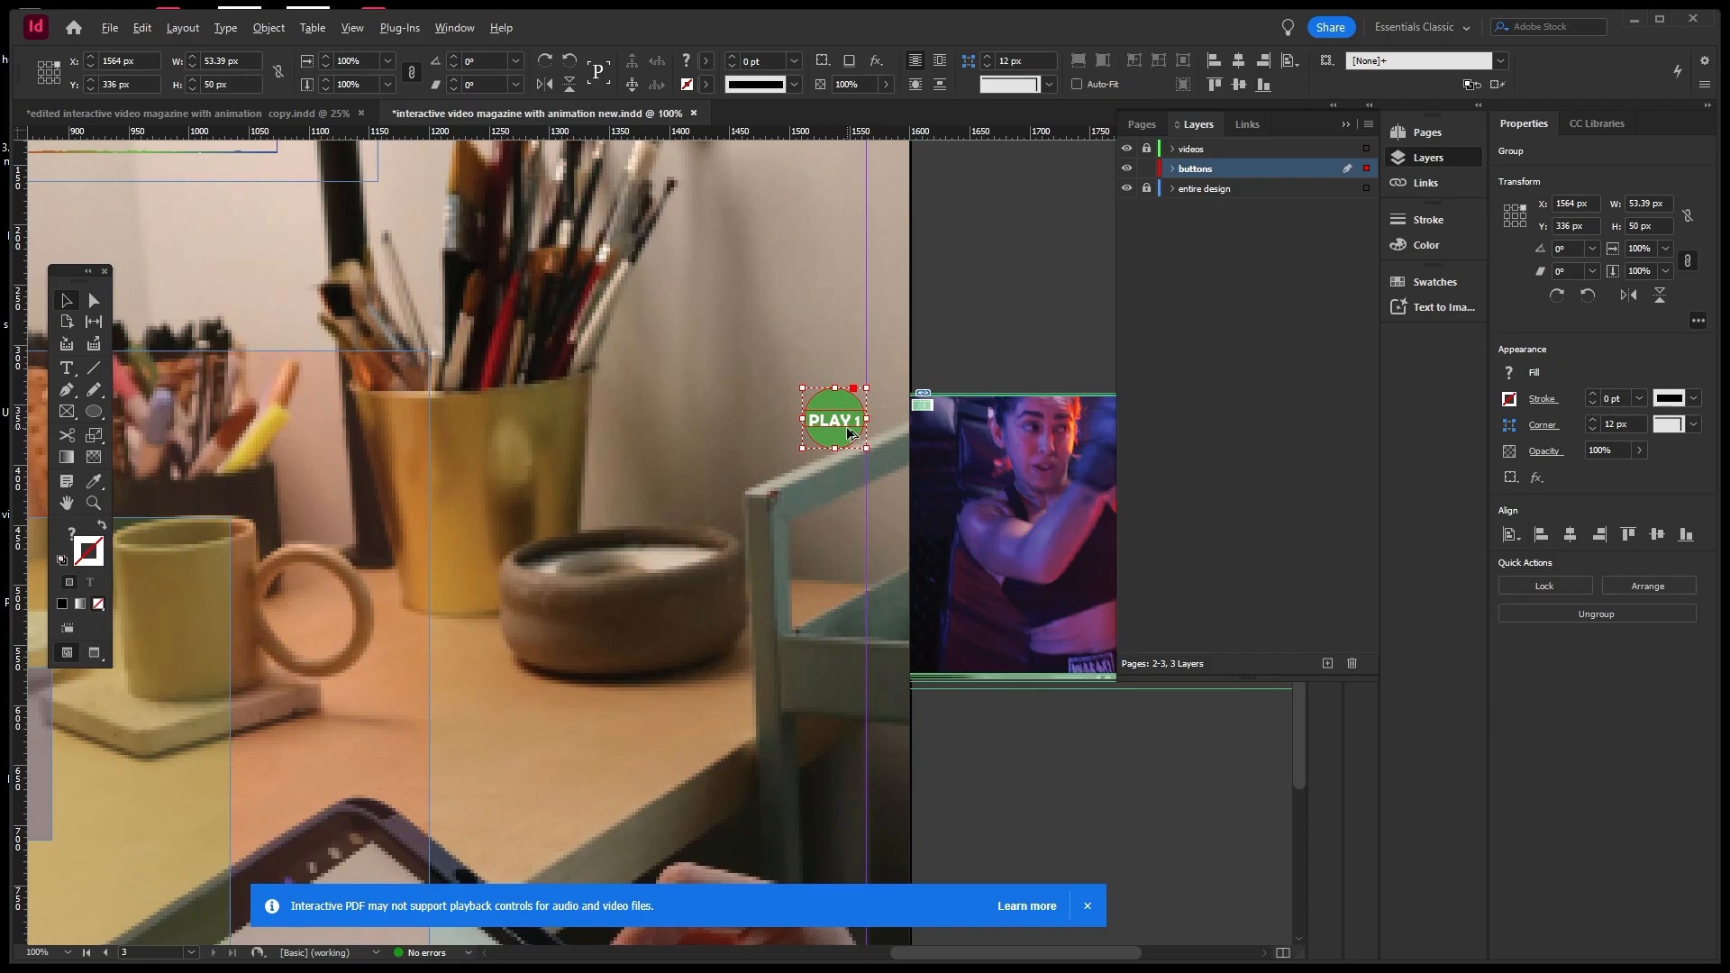
# Duplicate the PLAY 1 button downward into a column of four, and copy the whole column directly to its left.
pyautogui.moveTo(850, 434); pyautogui.dragTo(848, 629)
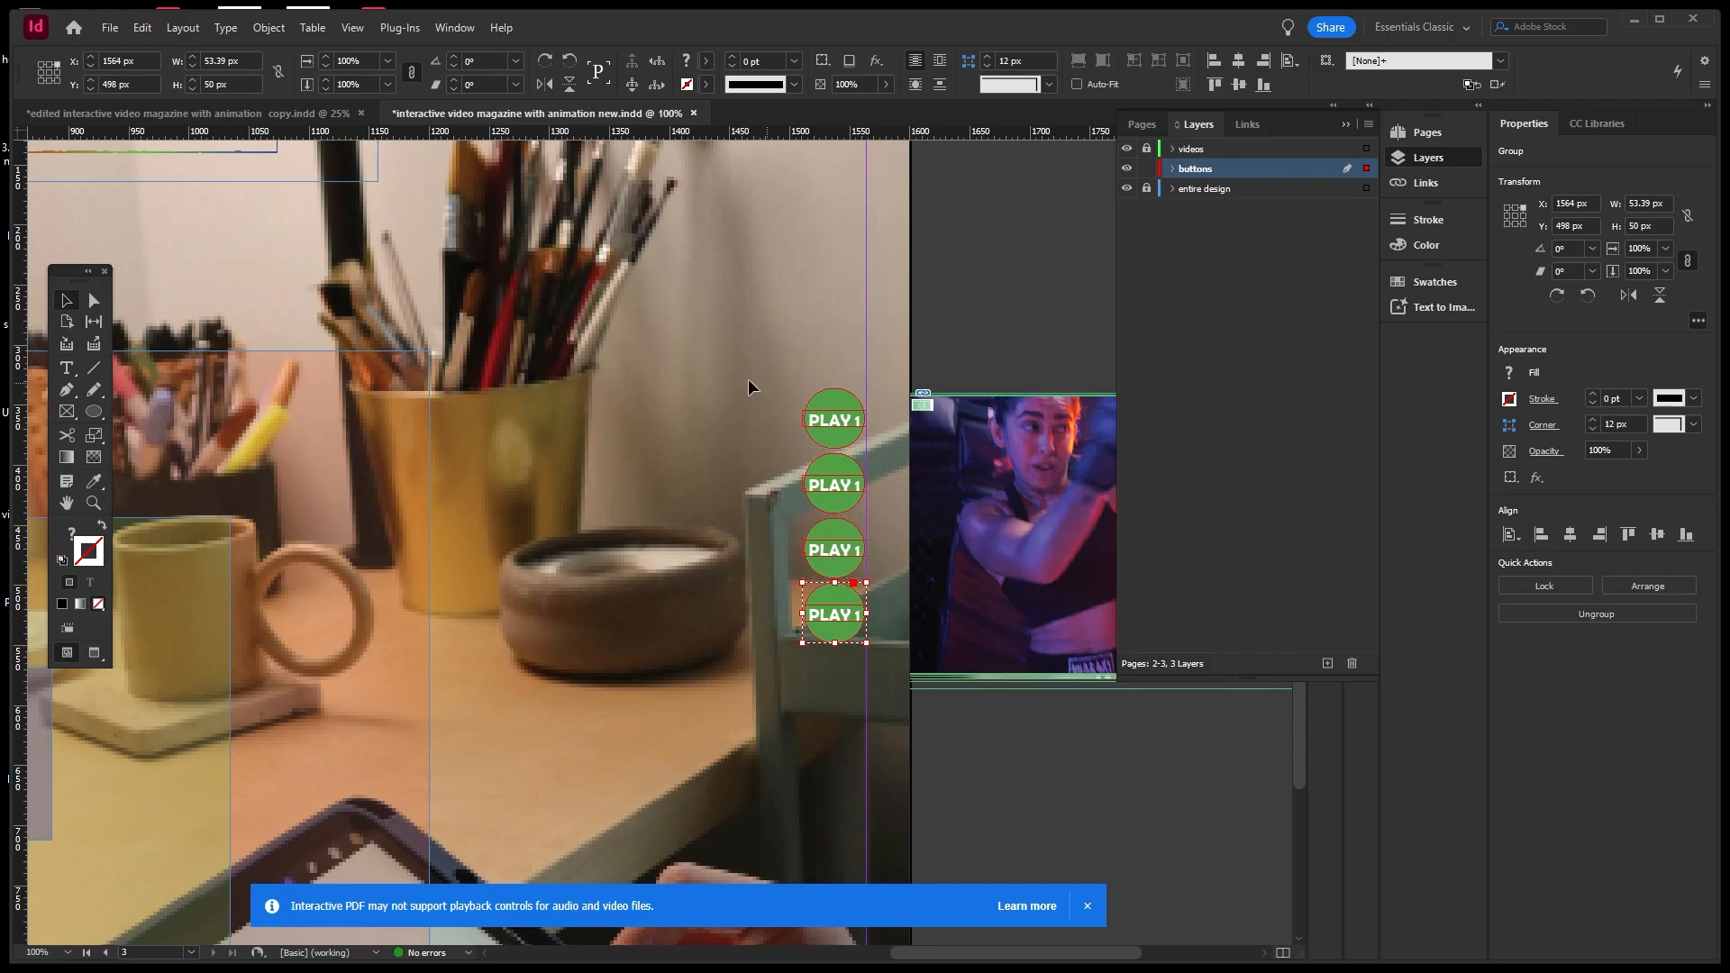
pyautogui.hotkey('ctrl', 'a')
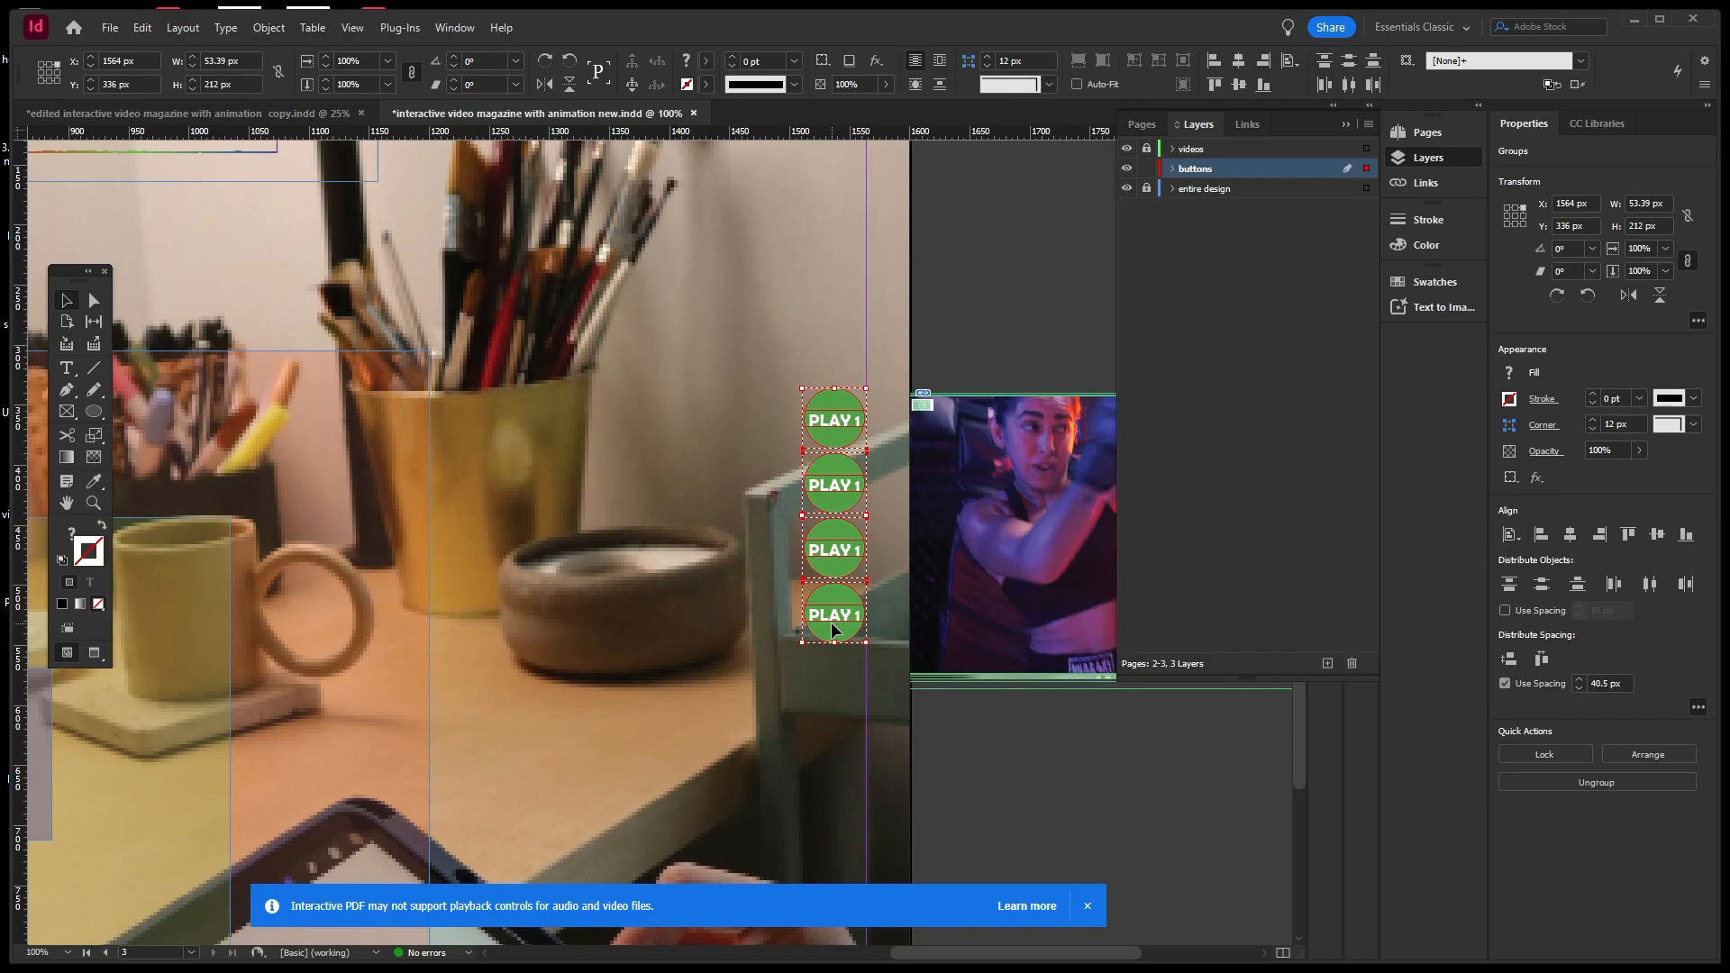
pyautogui.moveTo(834, 629); pyautogui.dragTo(764, 635)
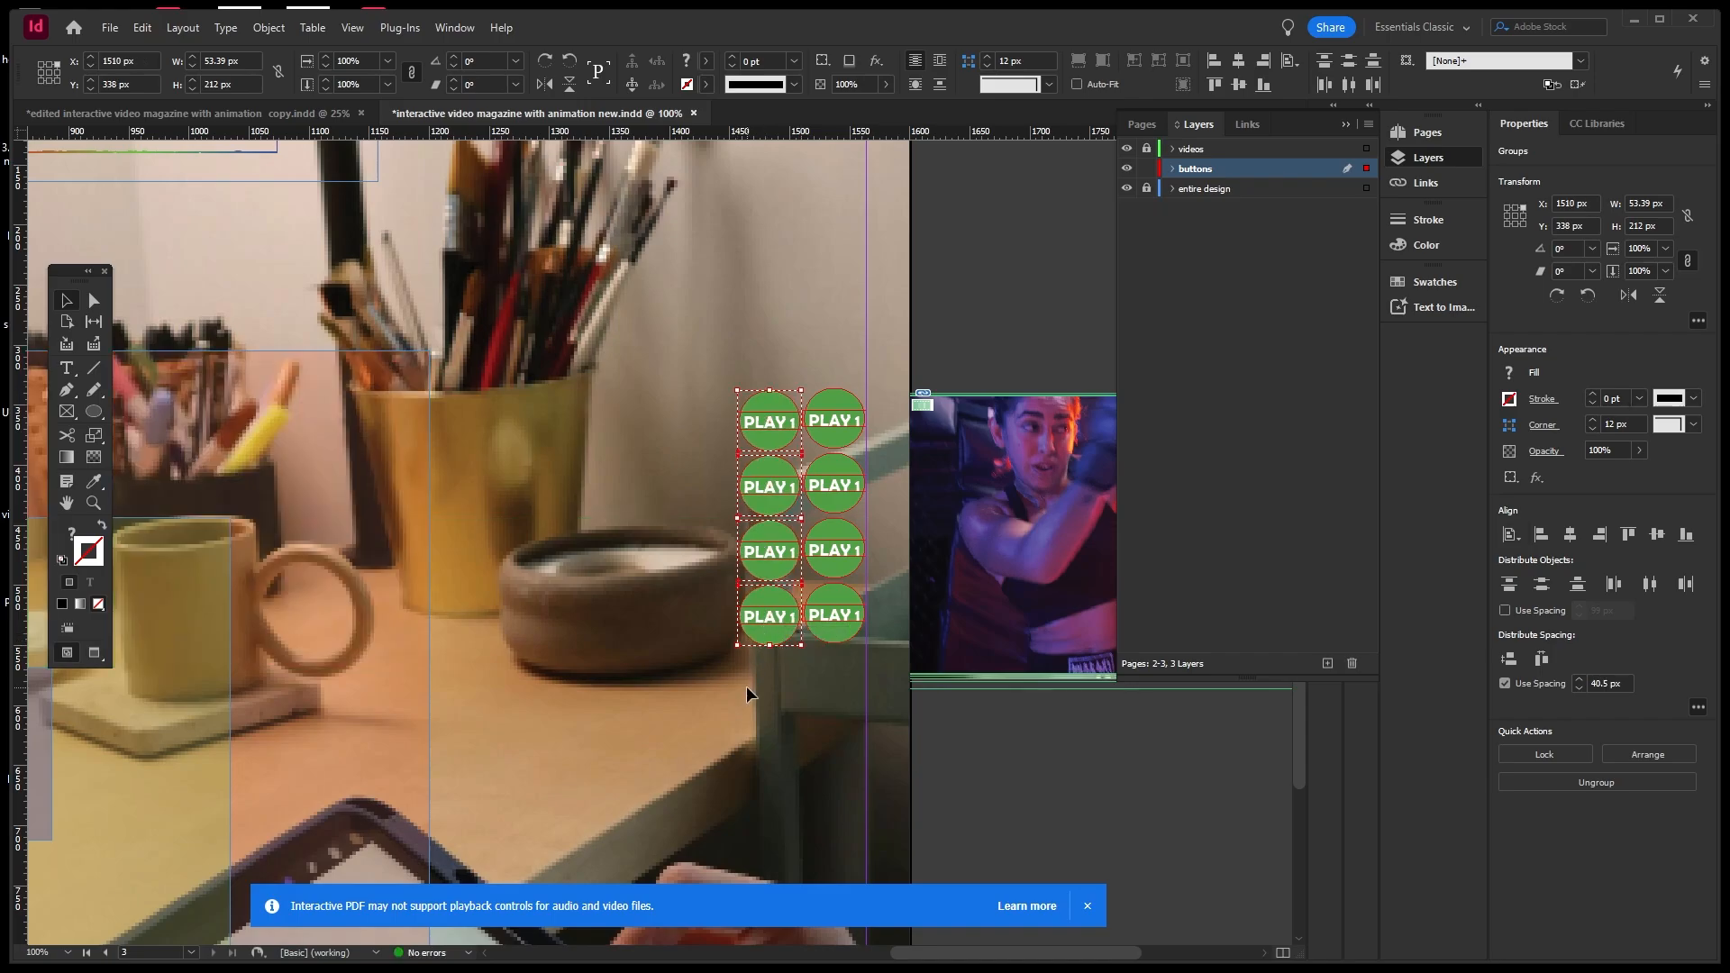
pyautogui.click(746, 685)
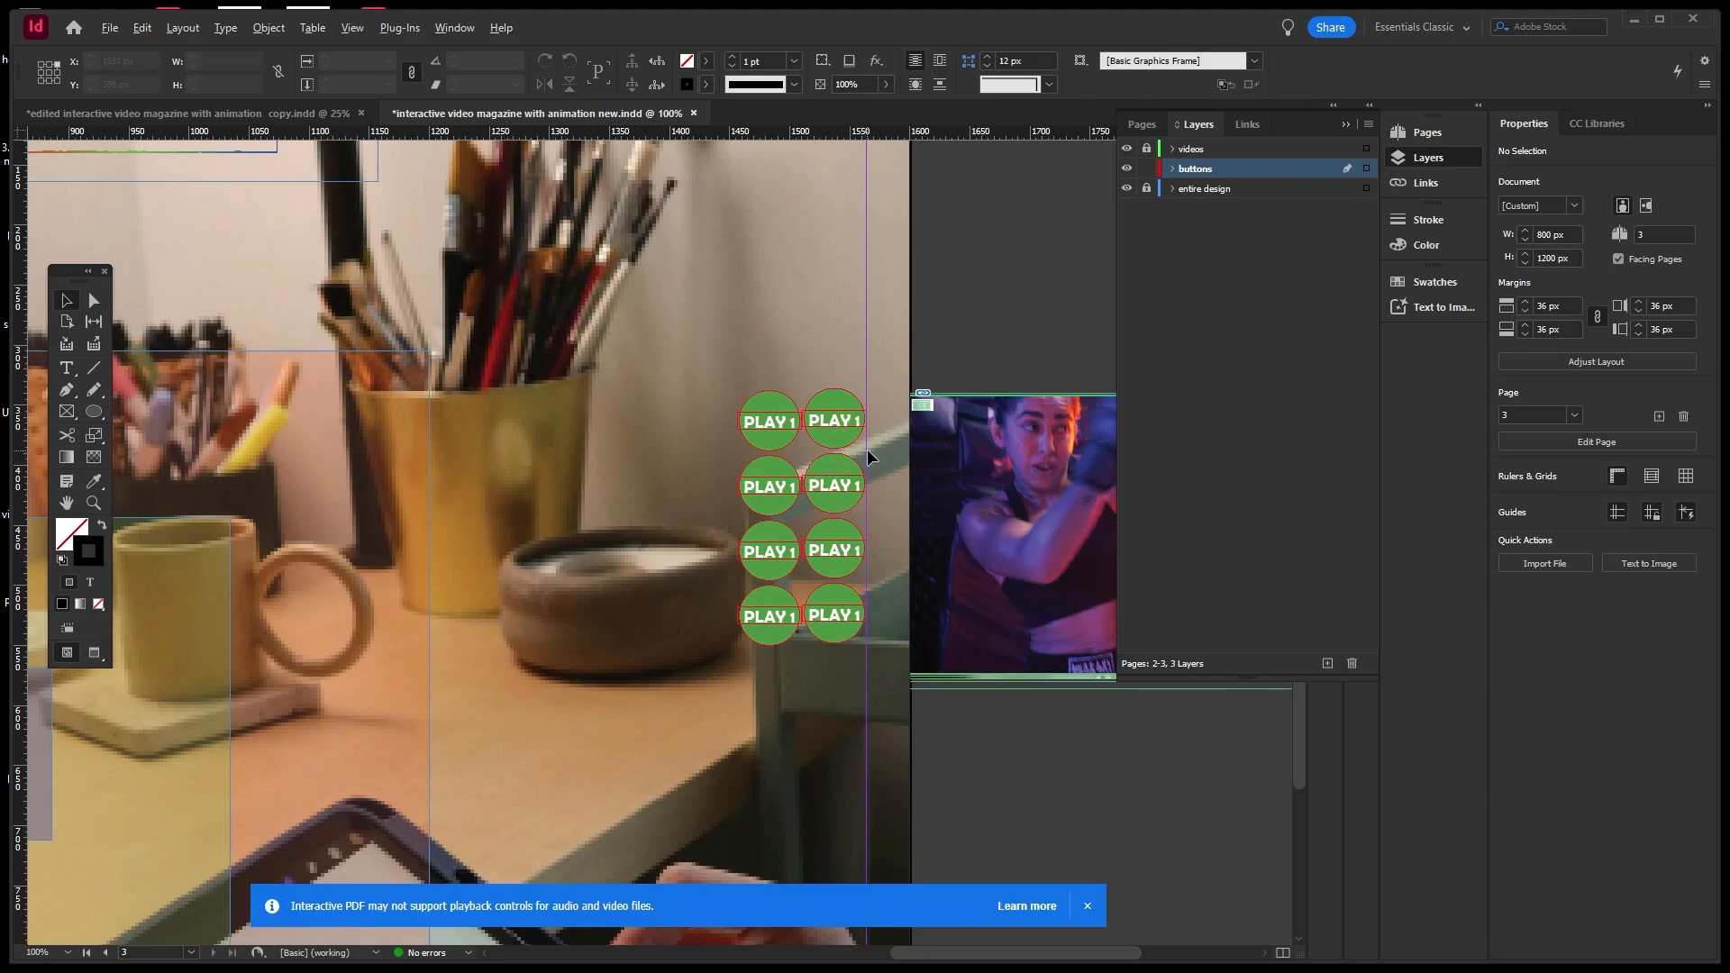
# Replace the word PLAY with STOP in the label of the left column's top button.
pyautogui.scroll(1, 868, 455)
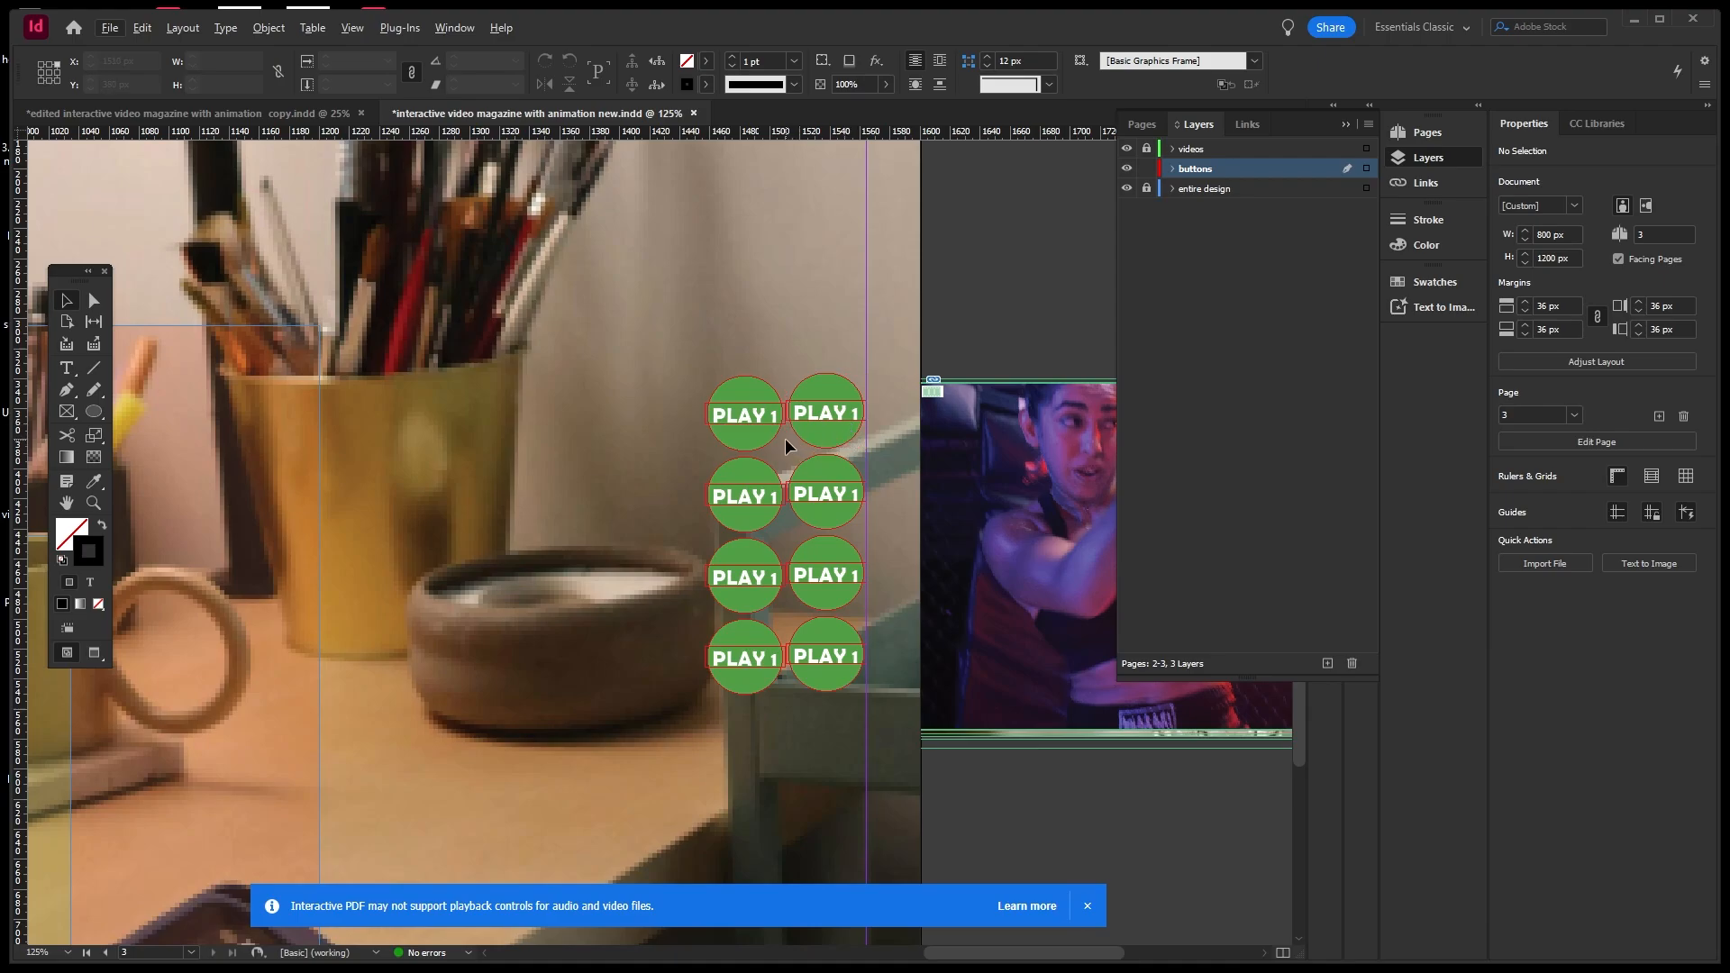
pyautogui.scroll(1, 771, 437)
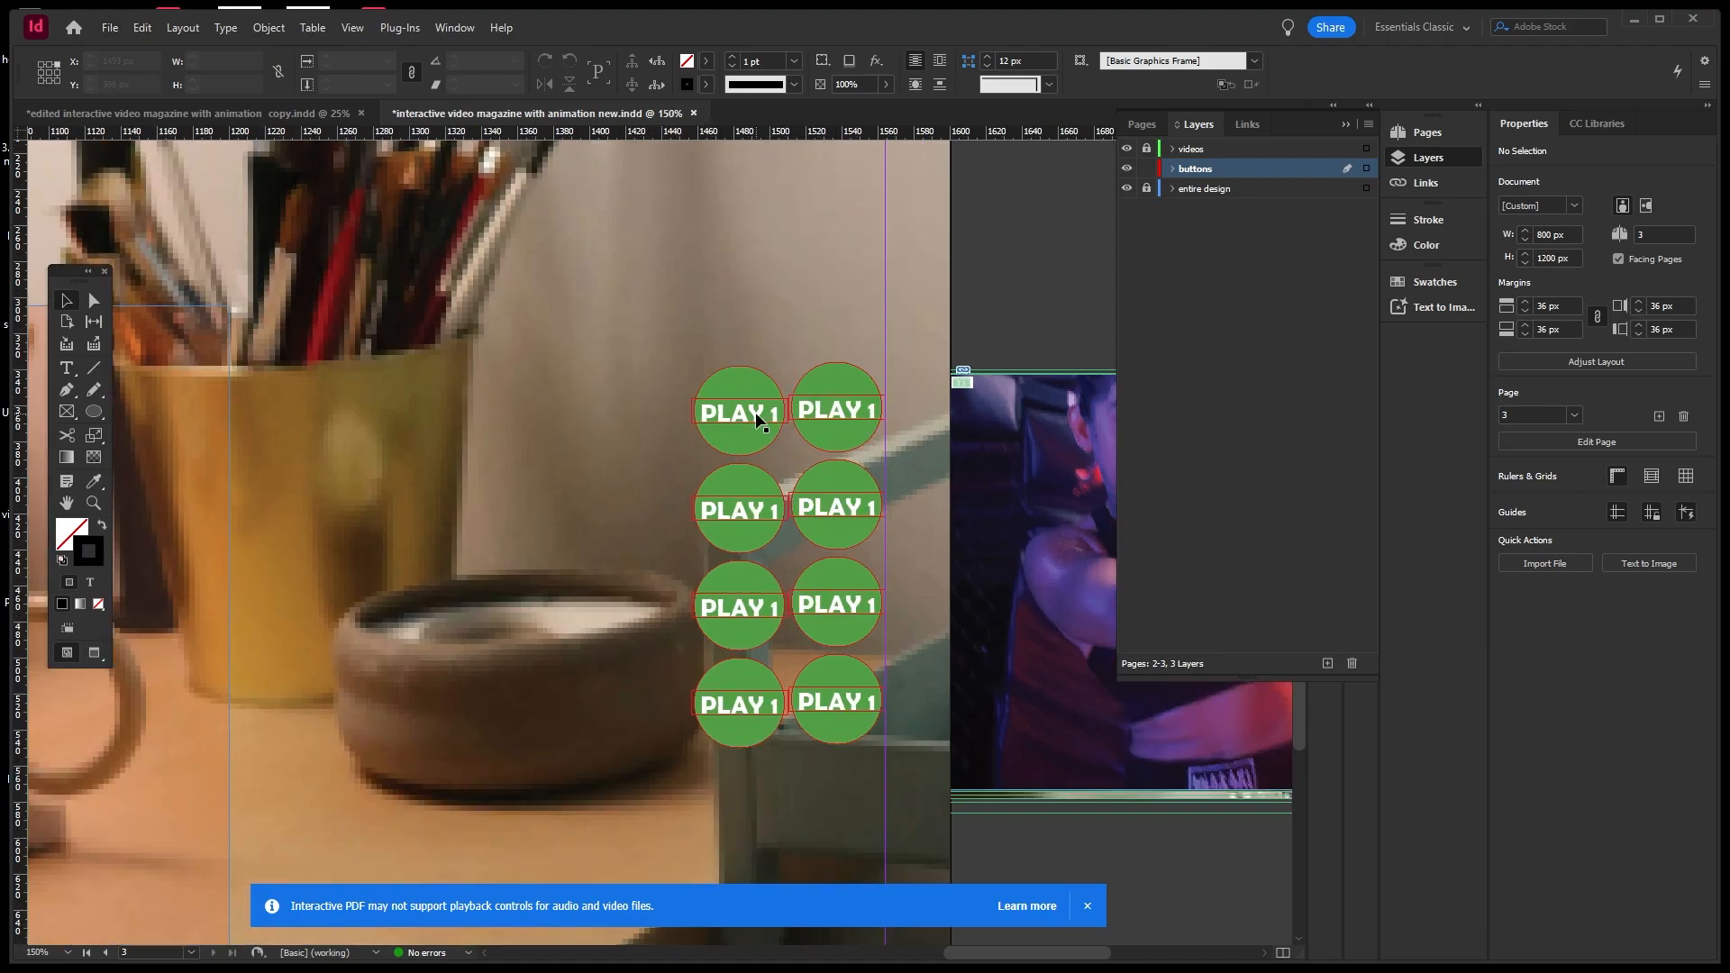
pyautogui.click(758, 418)
pyautogui.rightClick(773, 417)
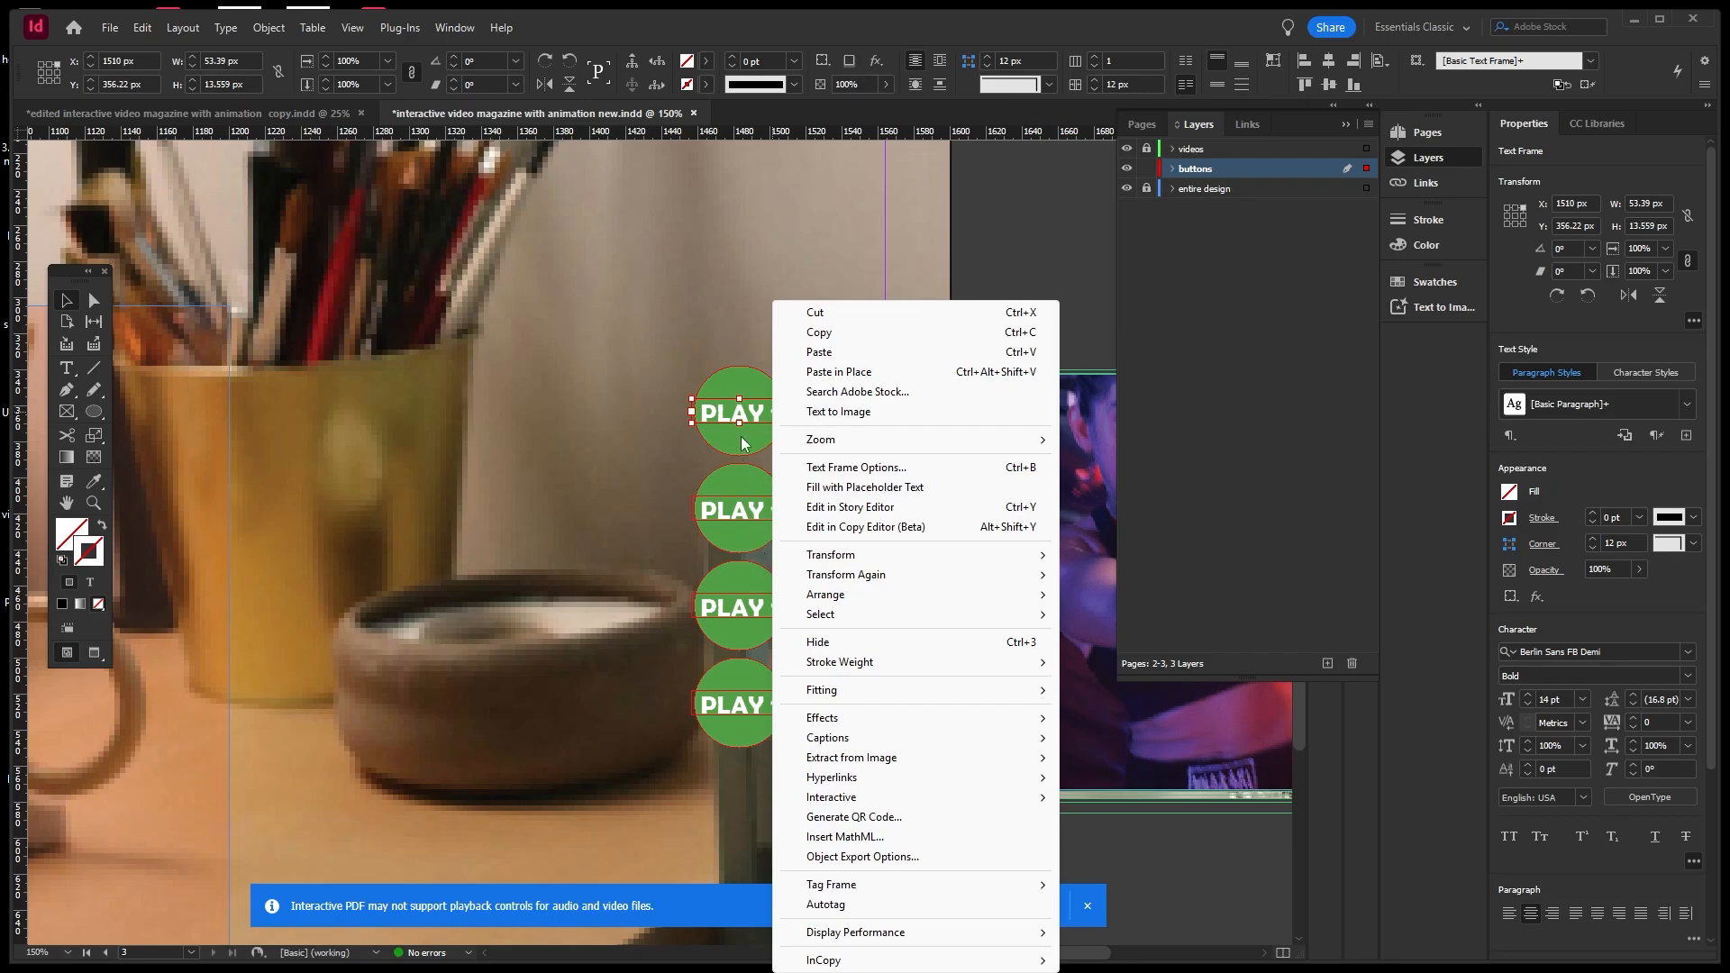
pyautogui.click(742, 442)
pyautogui.click(705, 413)
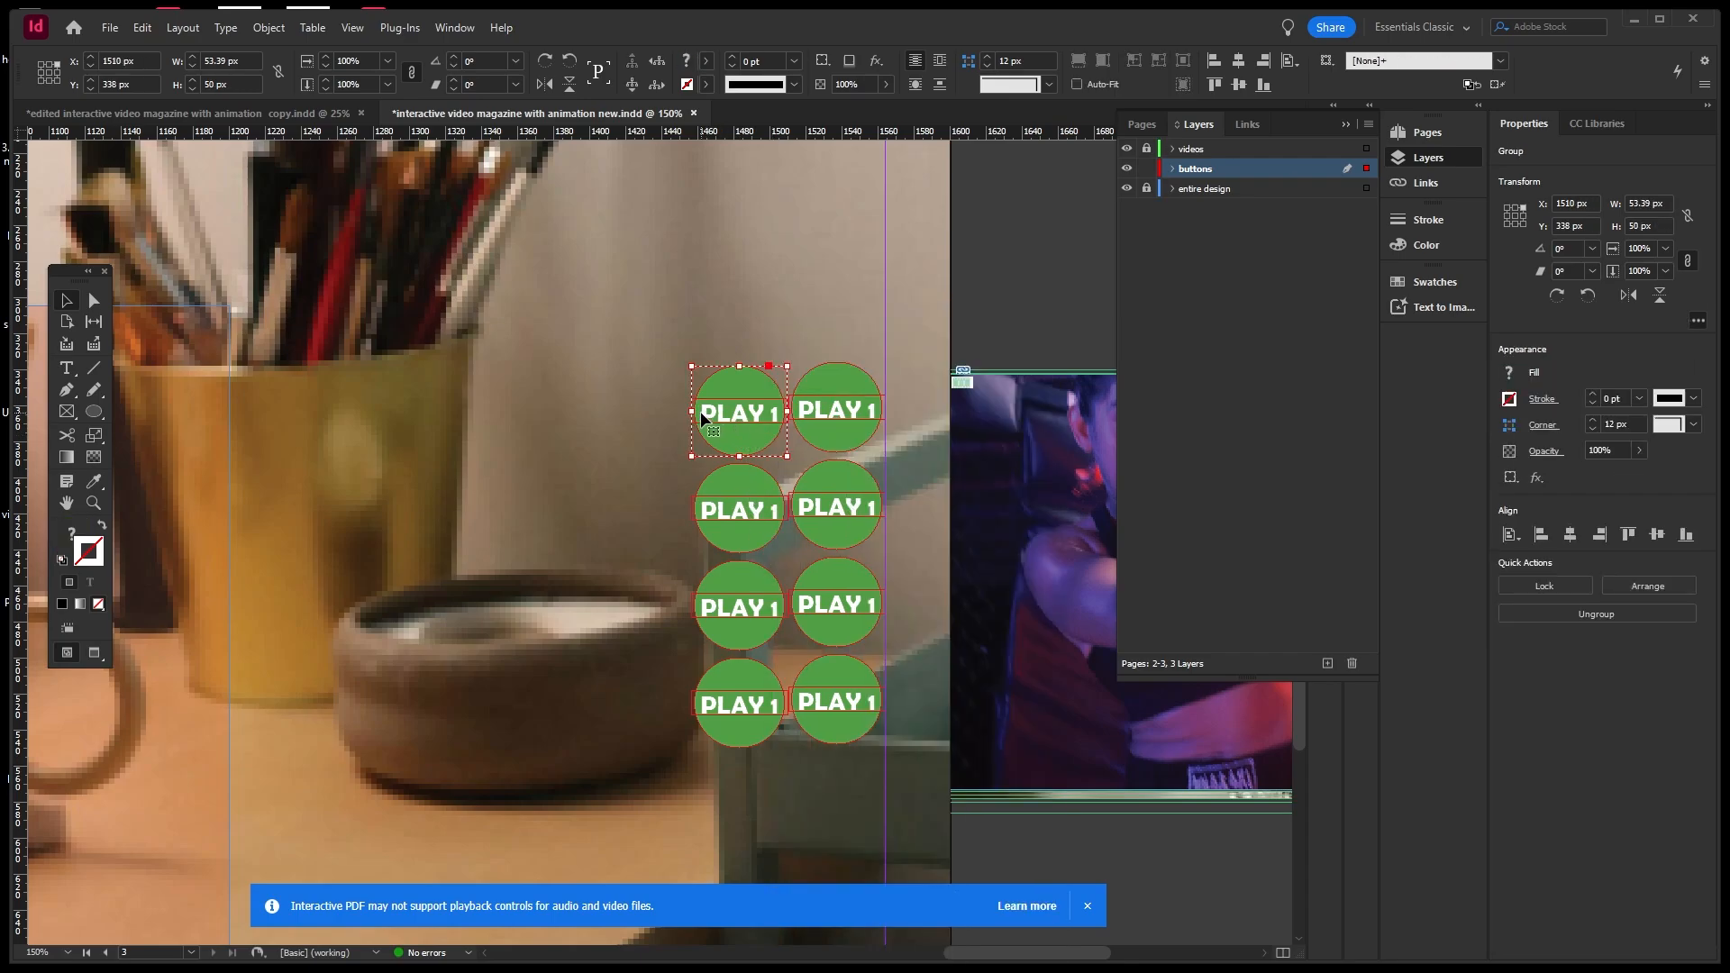
pyautogui.doubleClick(701, 410)
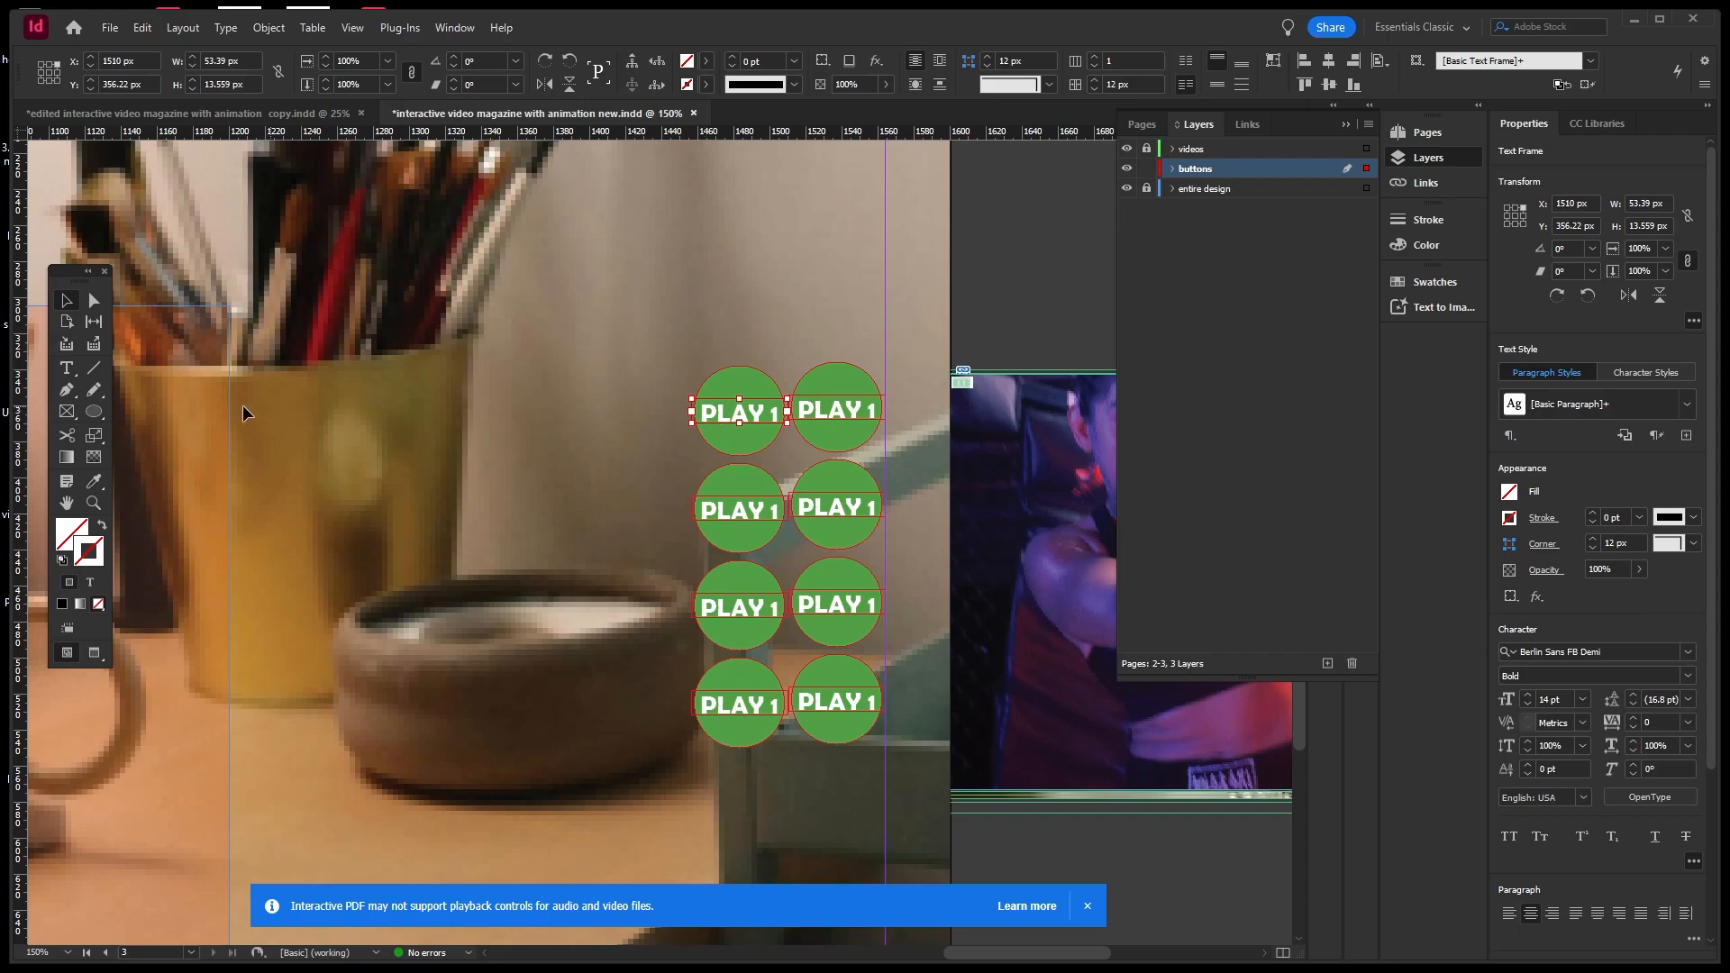
pyautogui.click(71, 368)
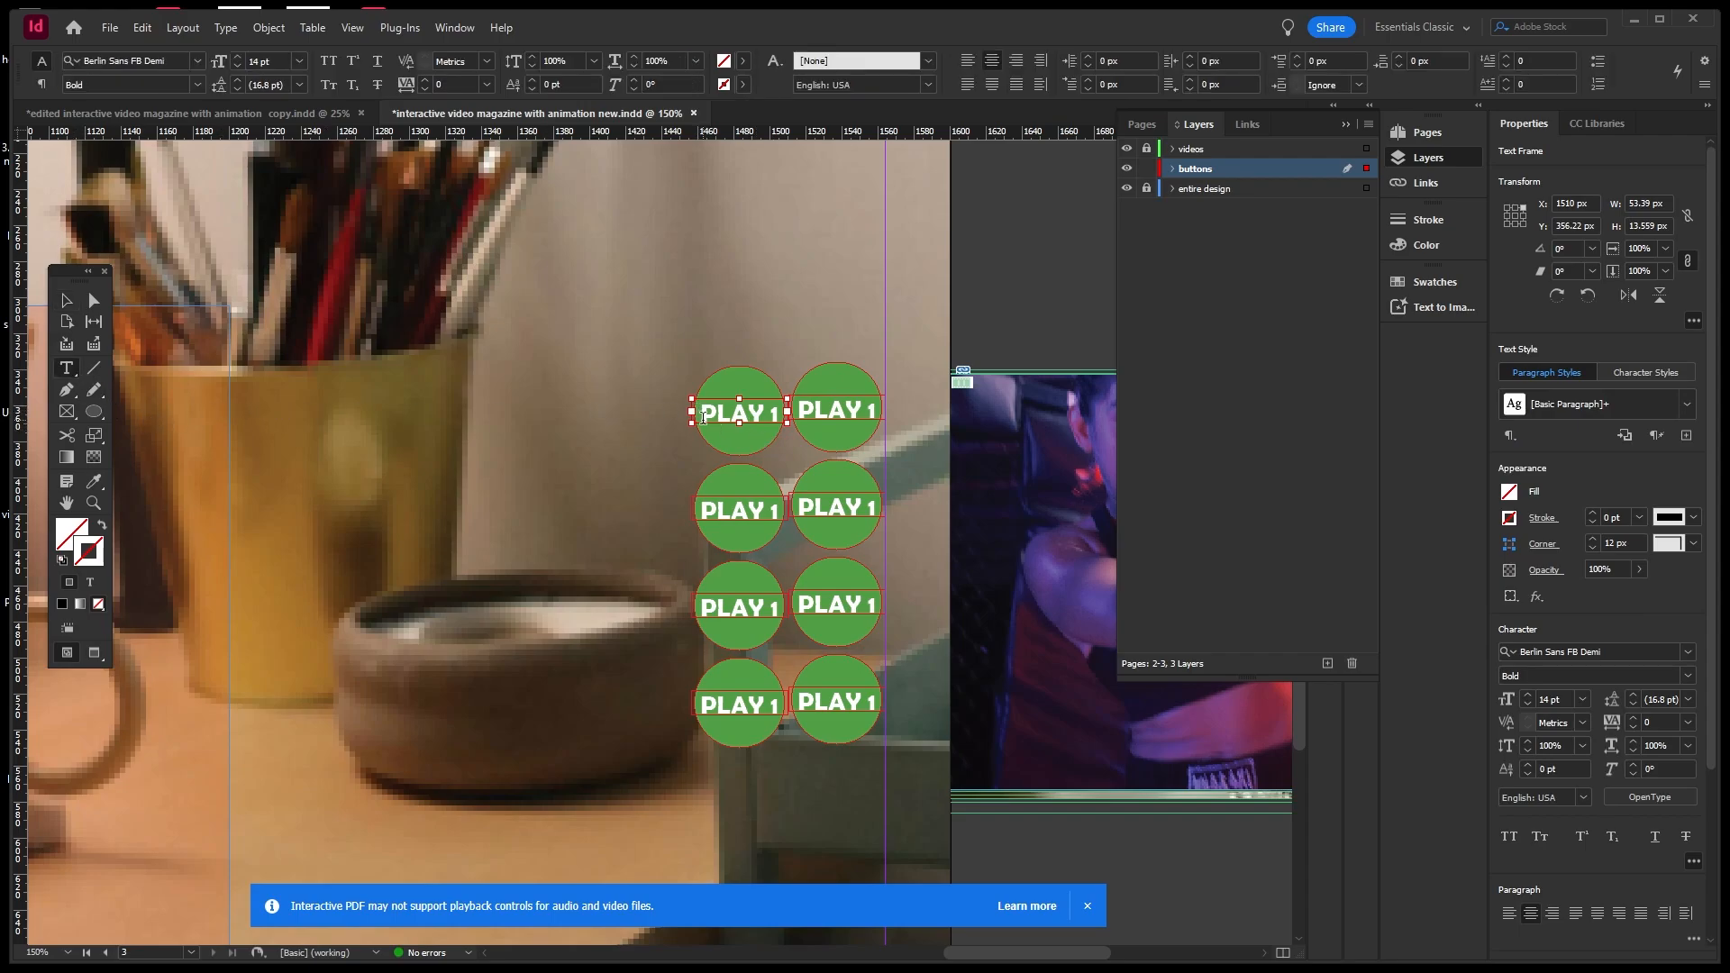
pyautogui.moveTo(702, 417); pyautogui.dragTo(770, 421)
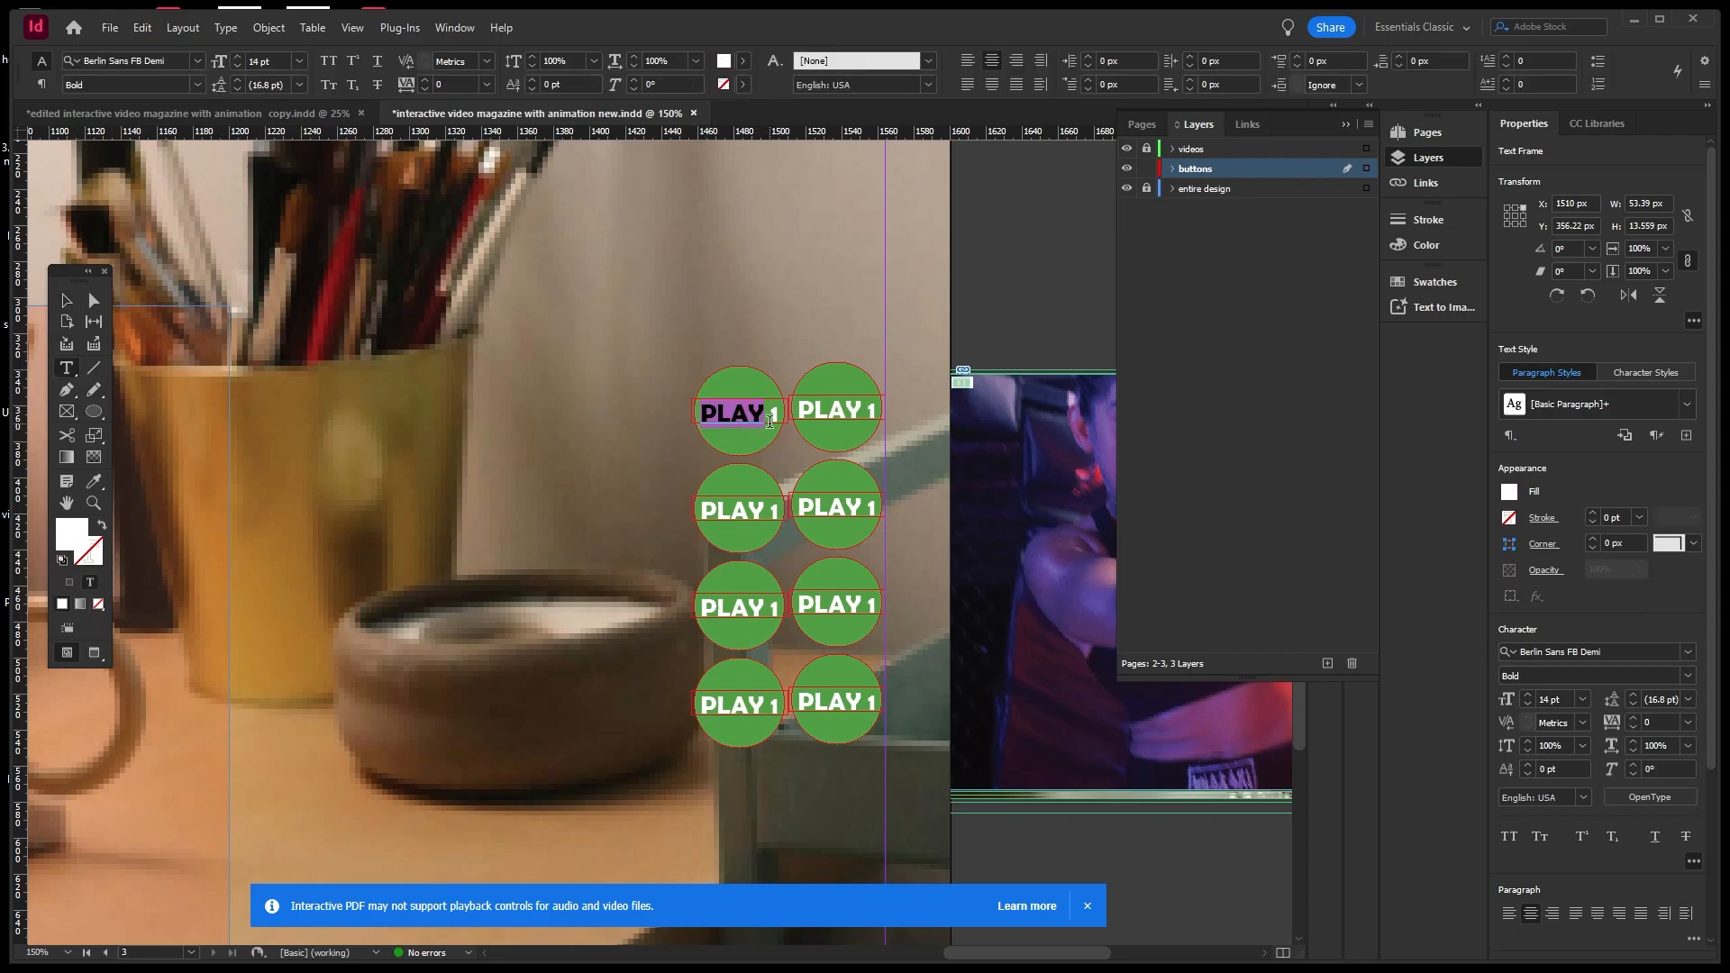
pyautogui.write('STOP')
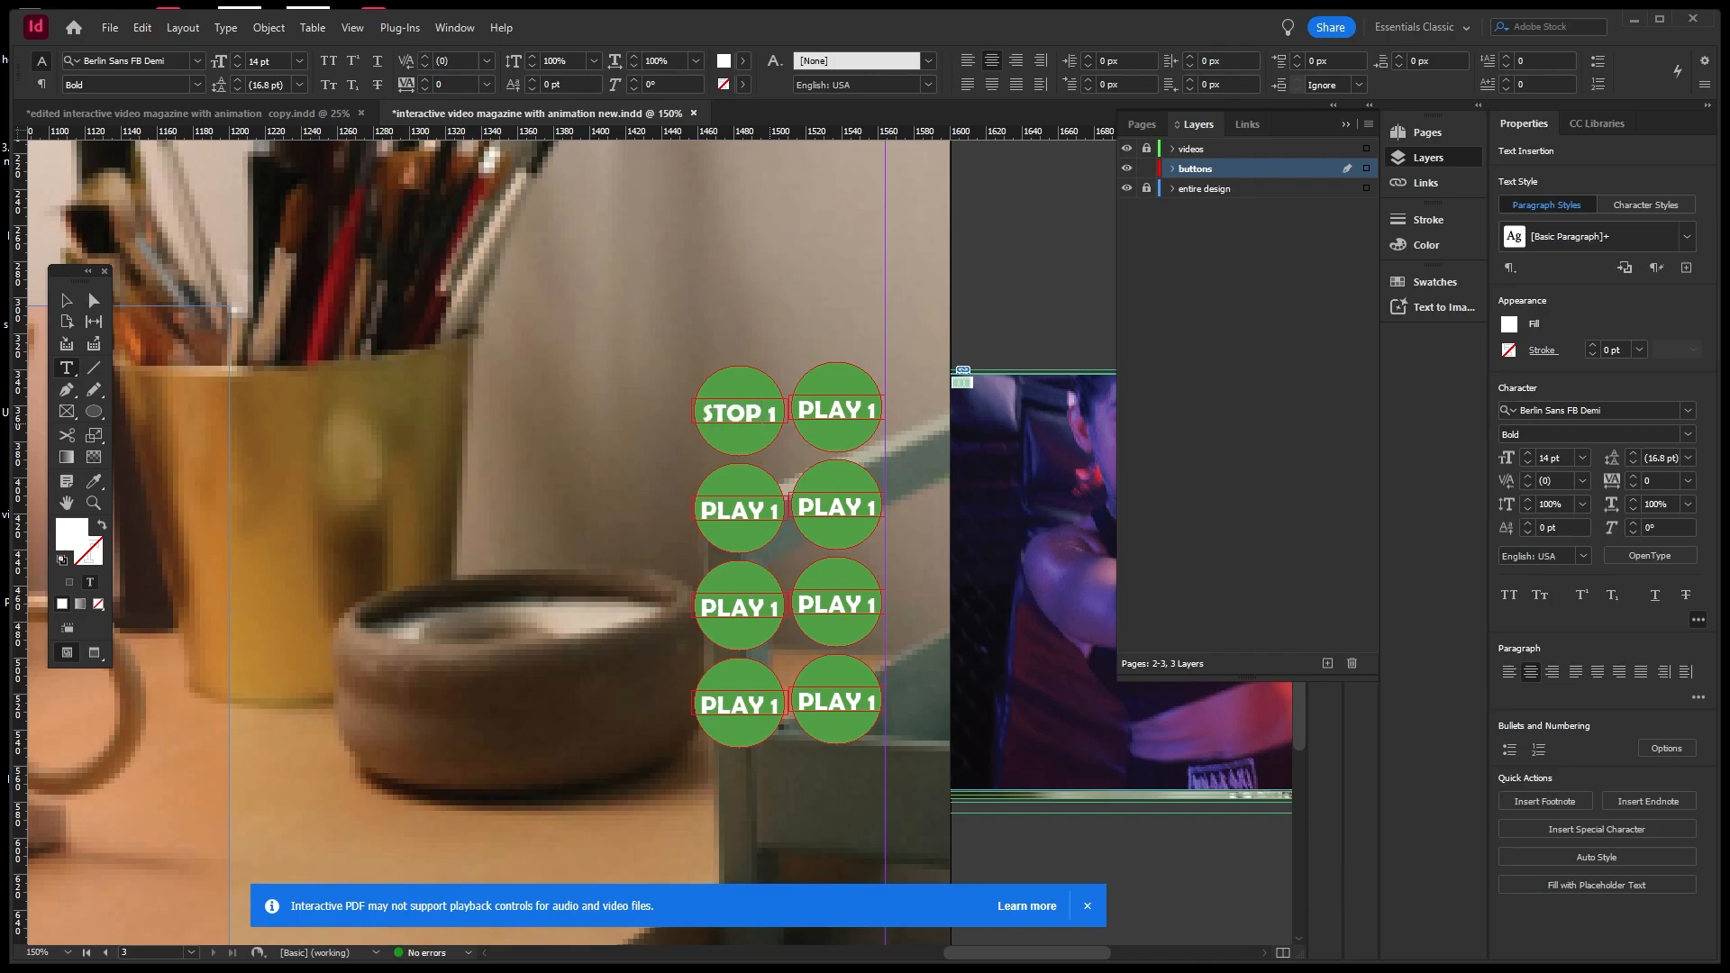
# Correct the spacing before the number so the label reads STOP 1, and finish editing the text.
pyautogui.press('Delete')
pyautogui.click(781, 414)
pyautogui.press('BackSpace')
pyautogui.press('BackSpace')
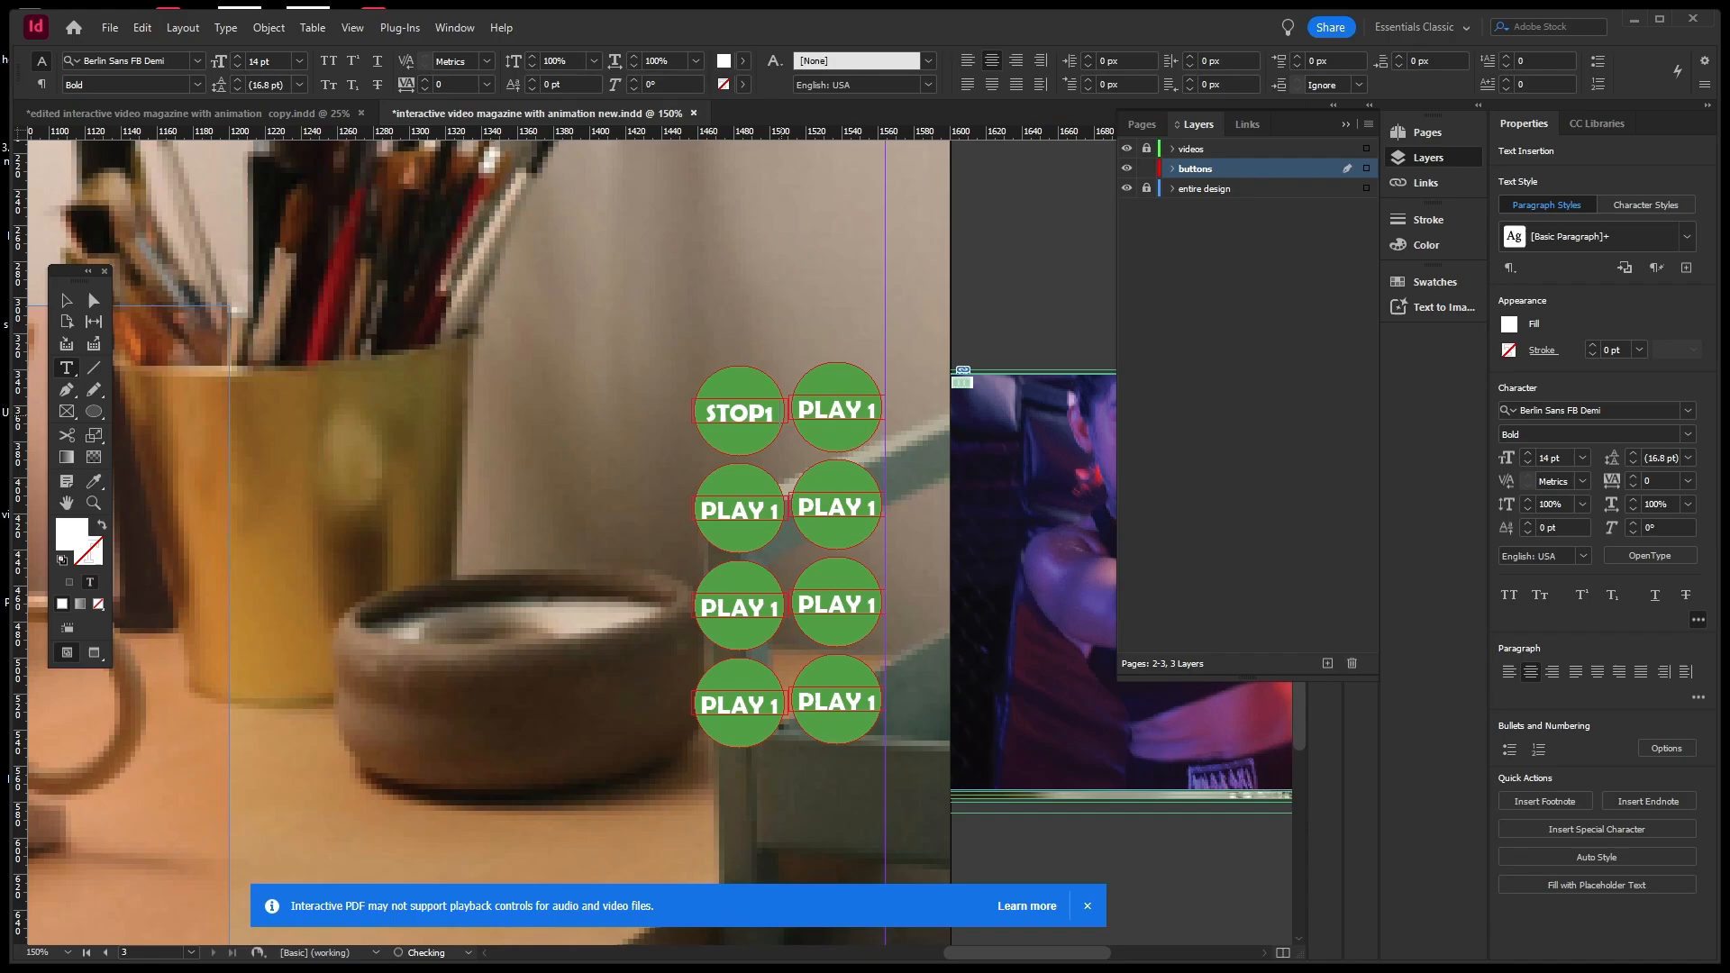
pyautogui.click(764, 414)
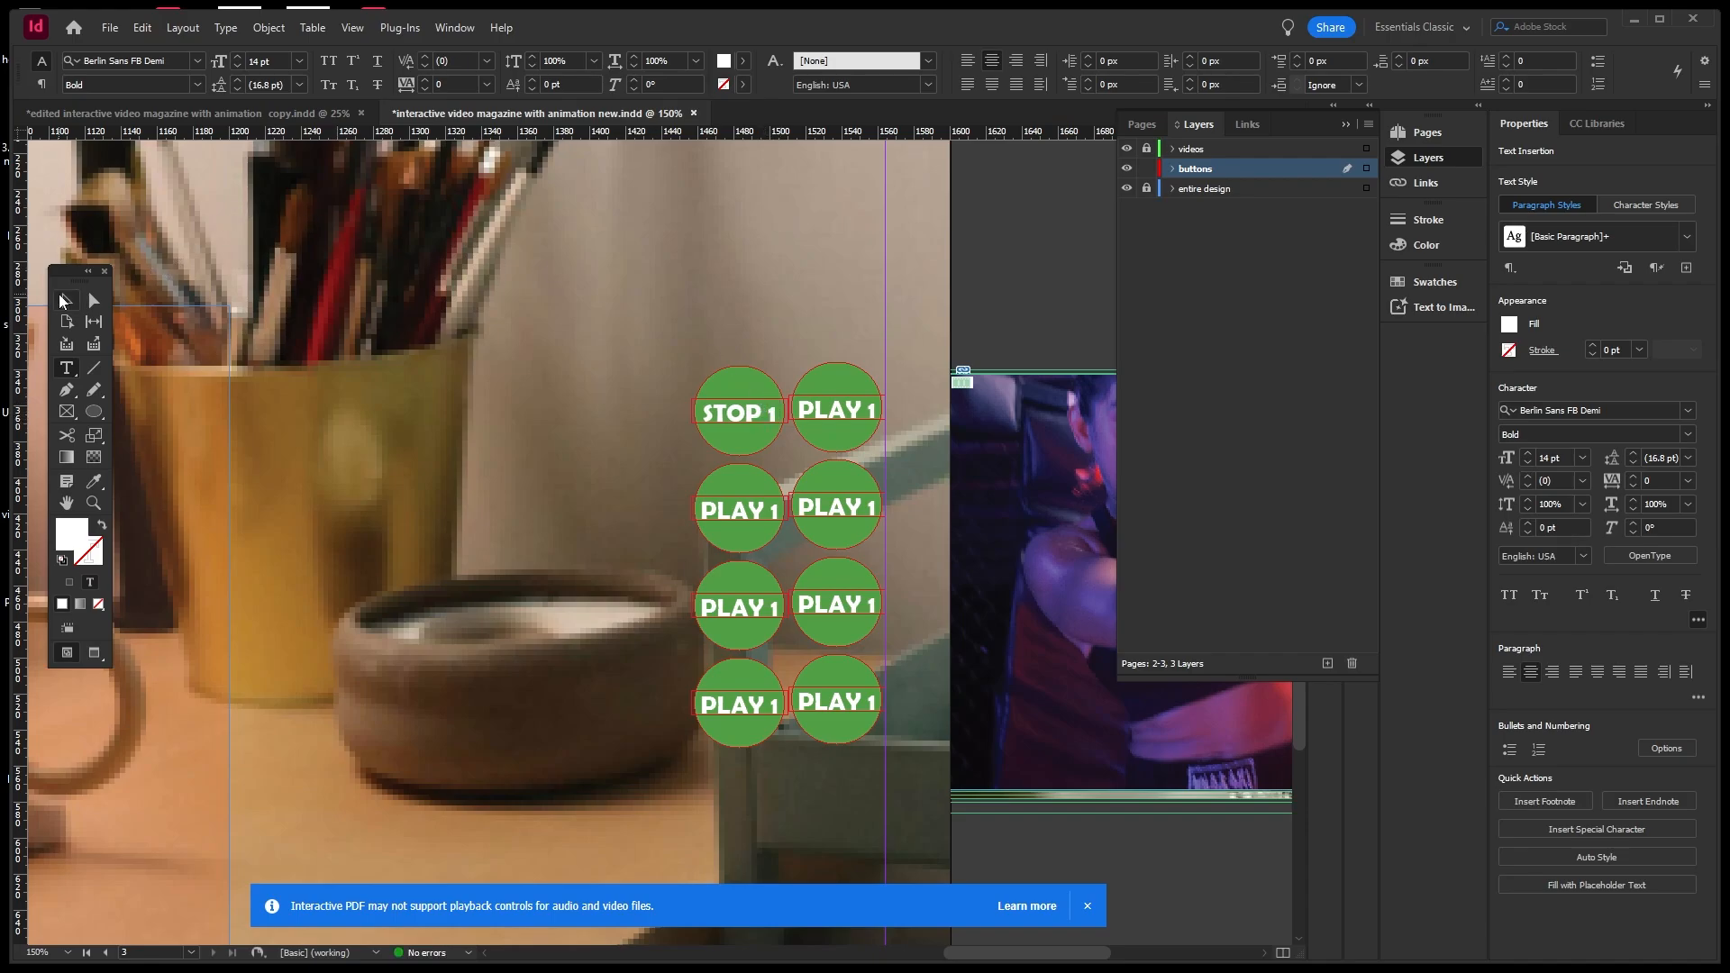
pyautogui.click(66, 302)
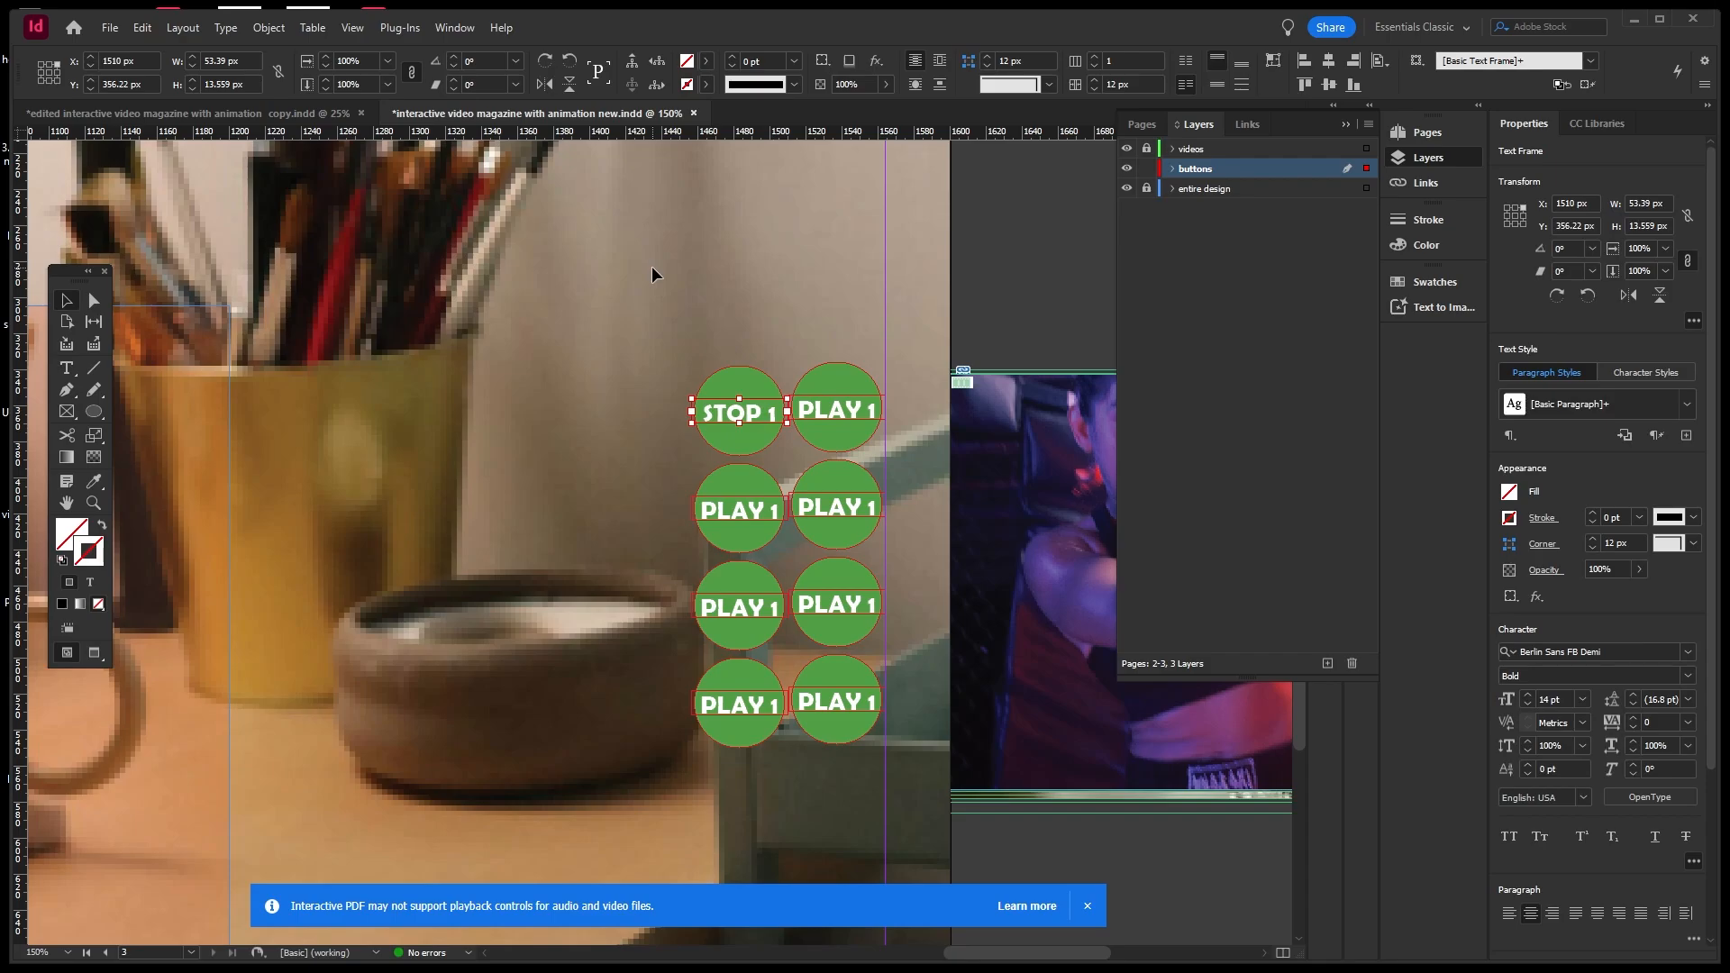
pyautogui.click(813, 335)
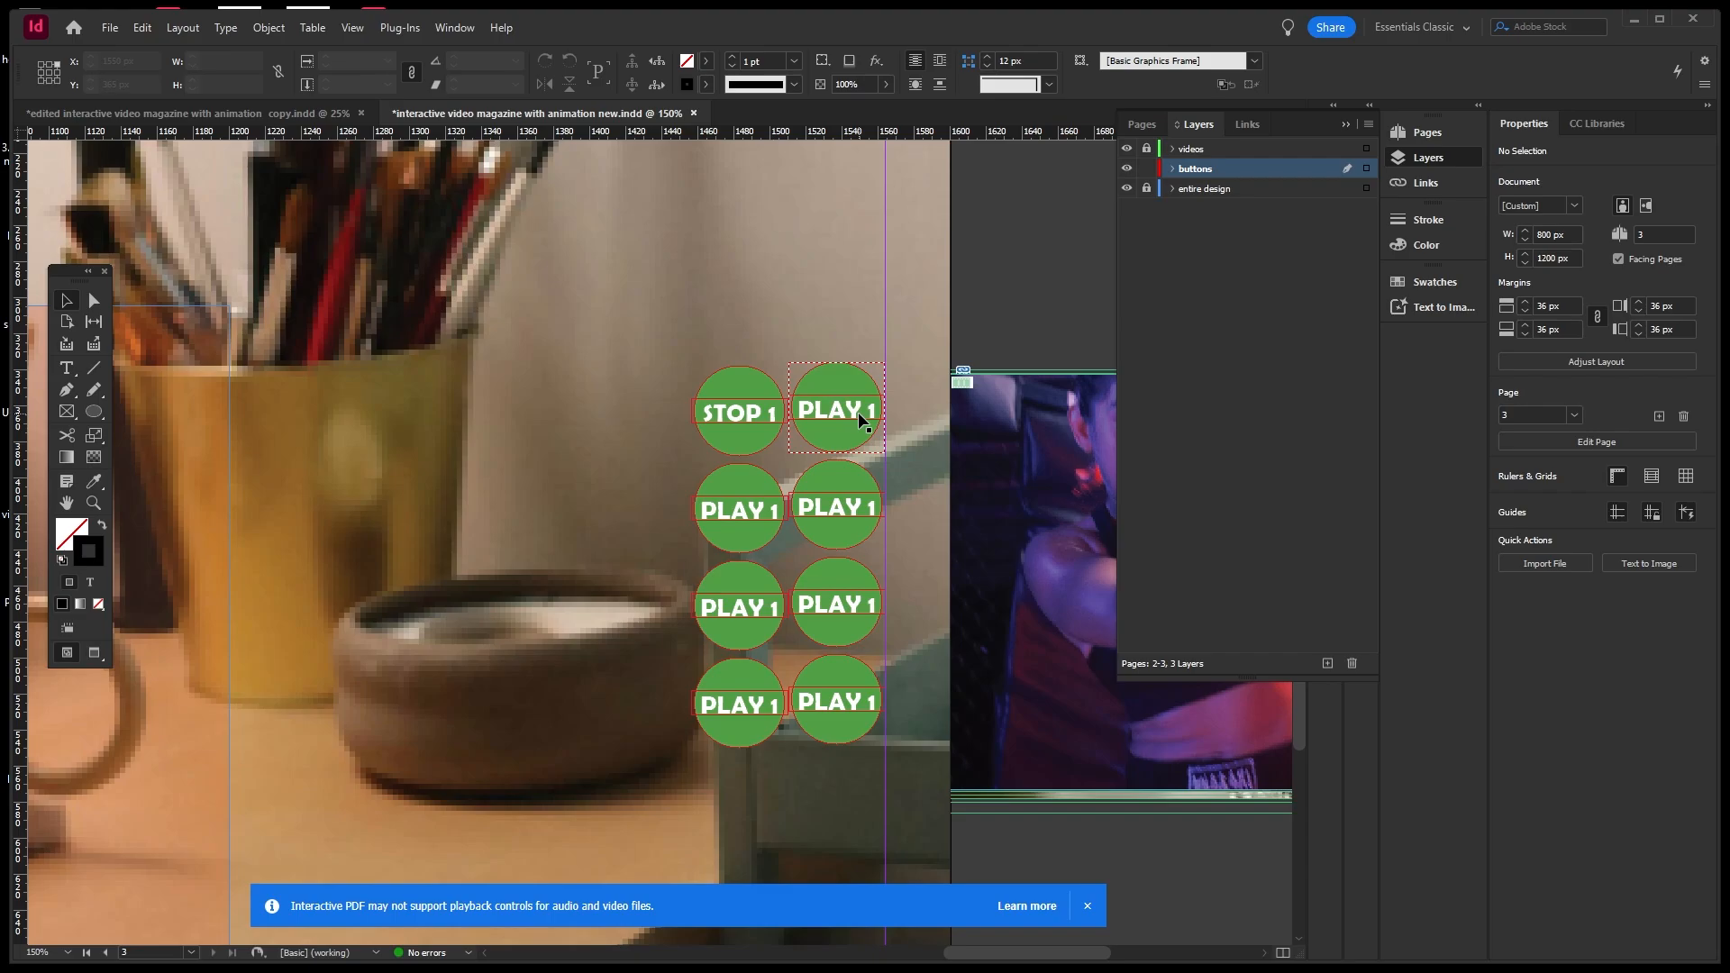
# Change the fill of the circle behind the STOP 1 label to pure red.
pyautogui.click(748, 382)
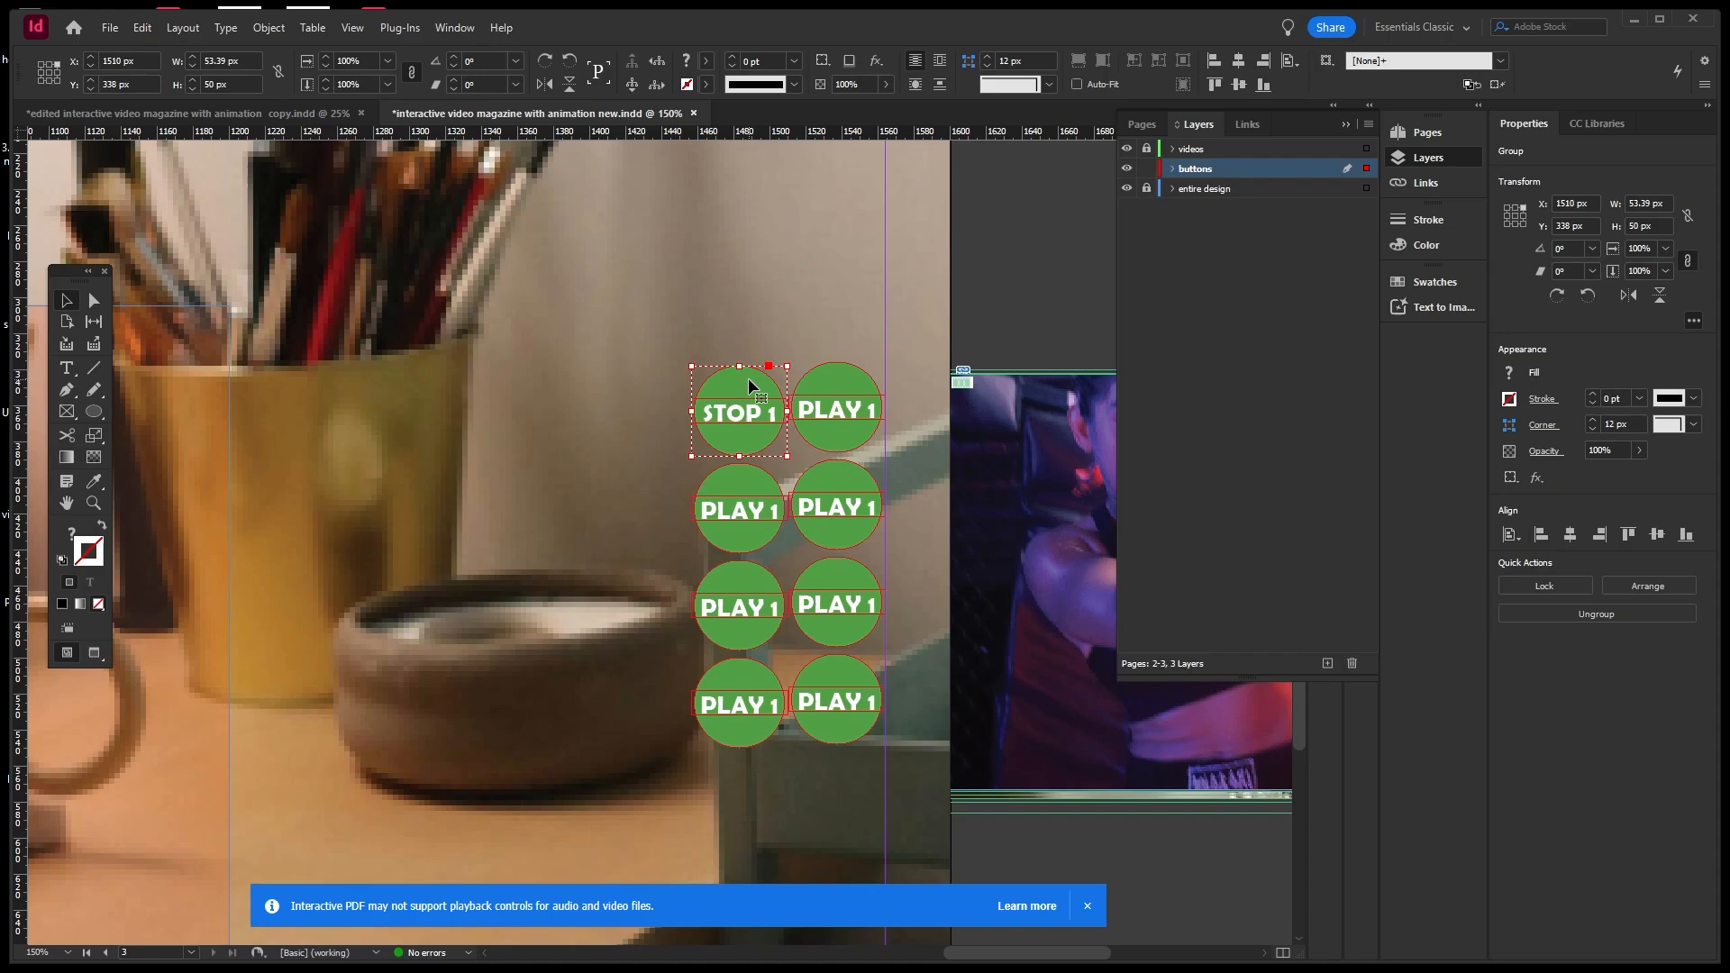
pyautogui.doubleClick(748, 381)
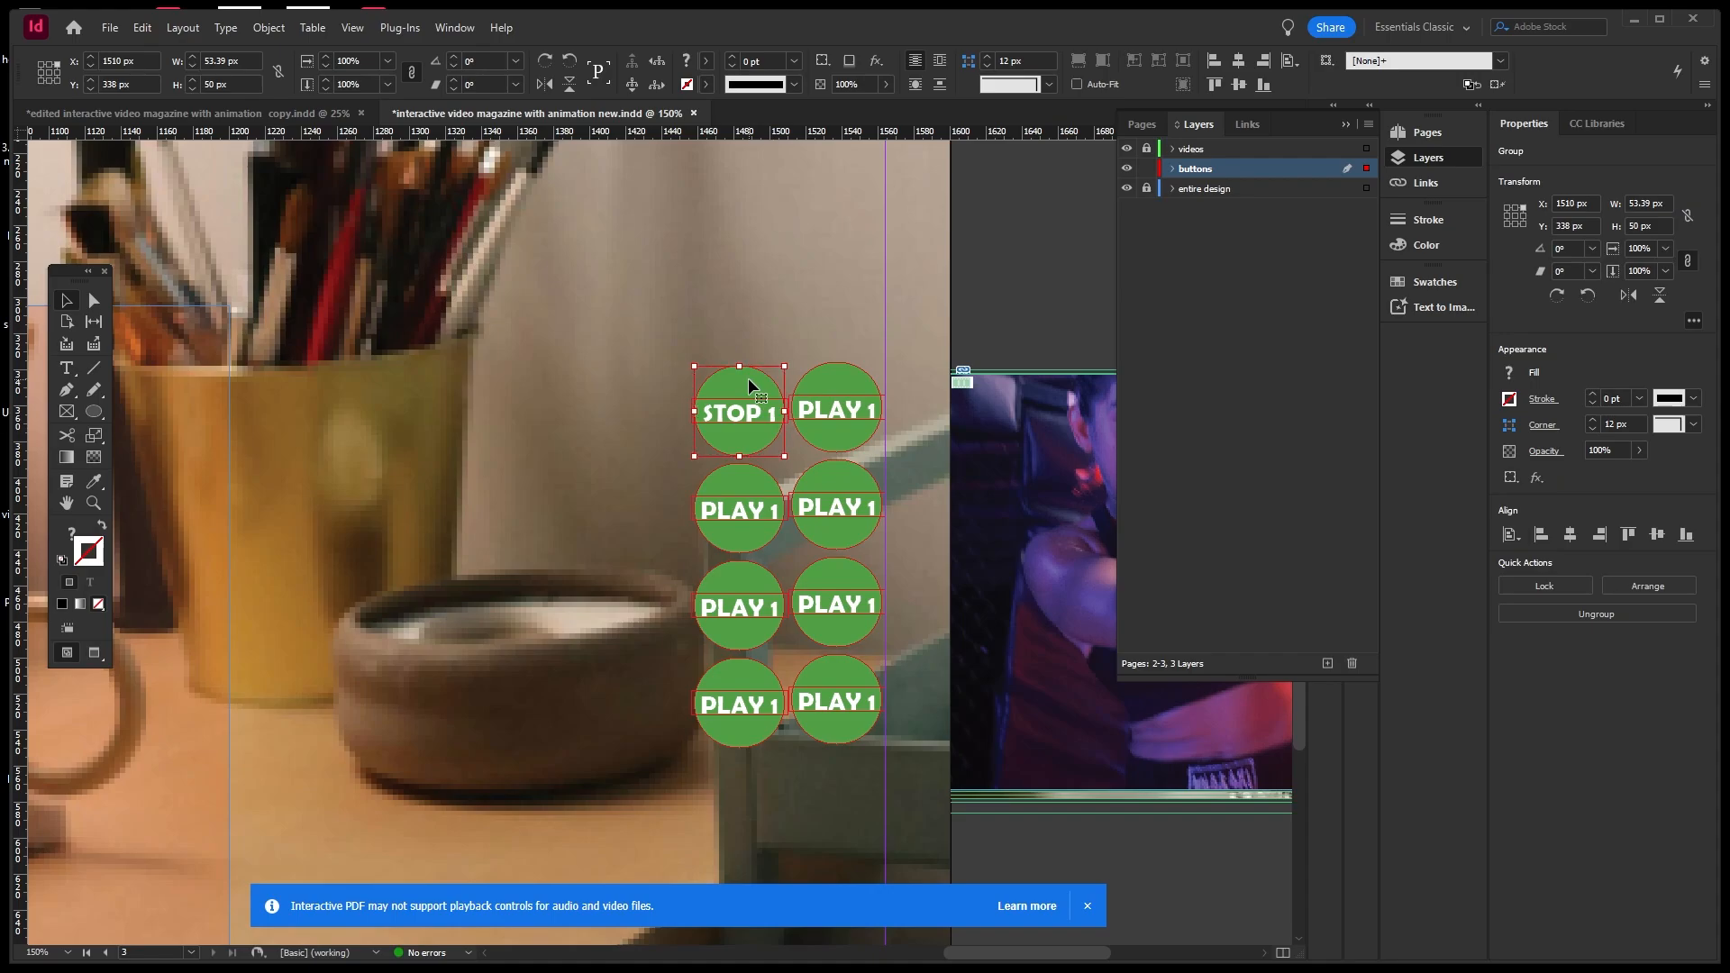
pyautogui.doubleClick(73, 534)
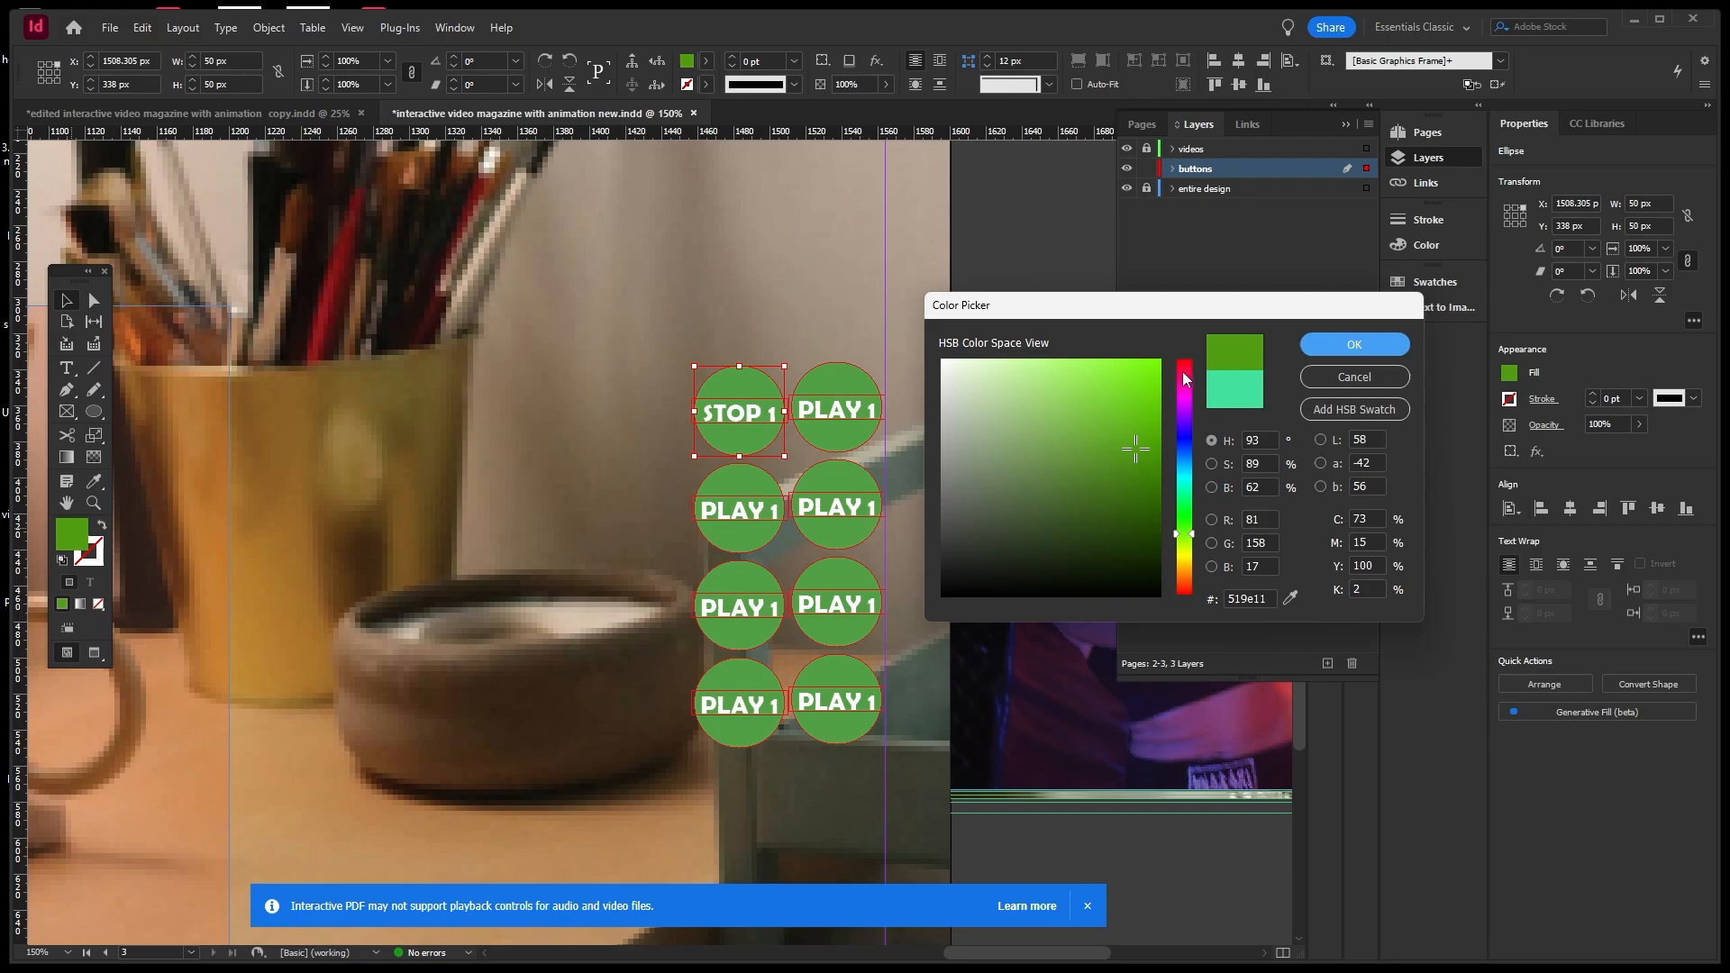
pyautogui.moveTo(1181, 371)
pyautogui.mouseDown()
pyautogui.moveTo(1182, 349)
pyautogui.moveTo(1143, 401)
pyautogui.moveTo(1160, 357)
pyautogui.mouseUp()
pyautogui.click(1310, 344)
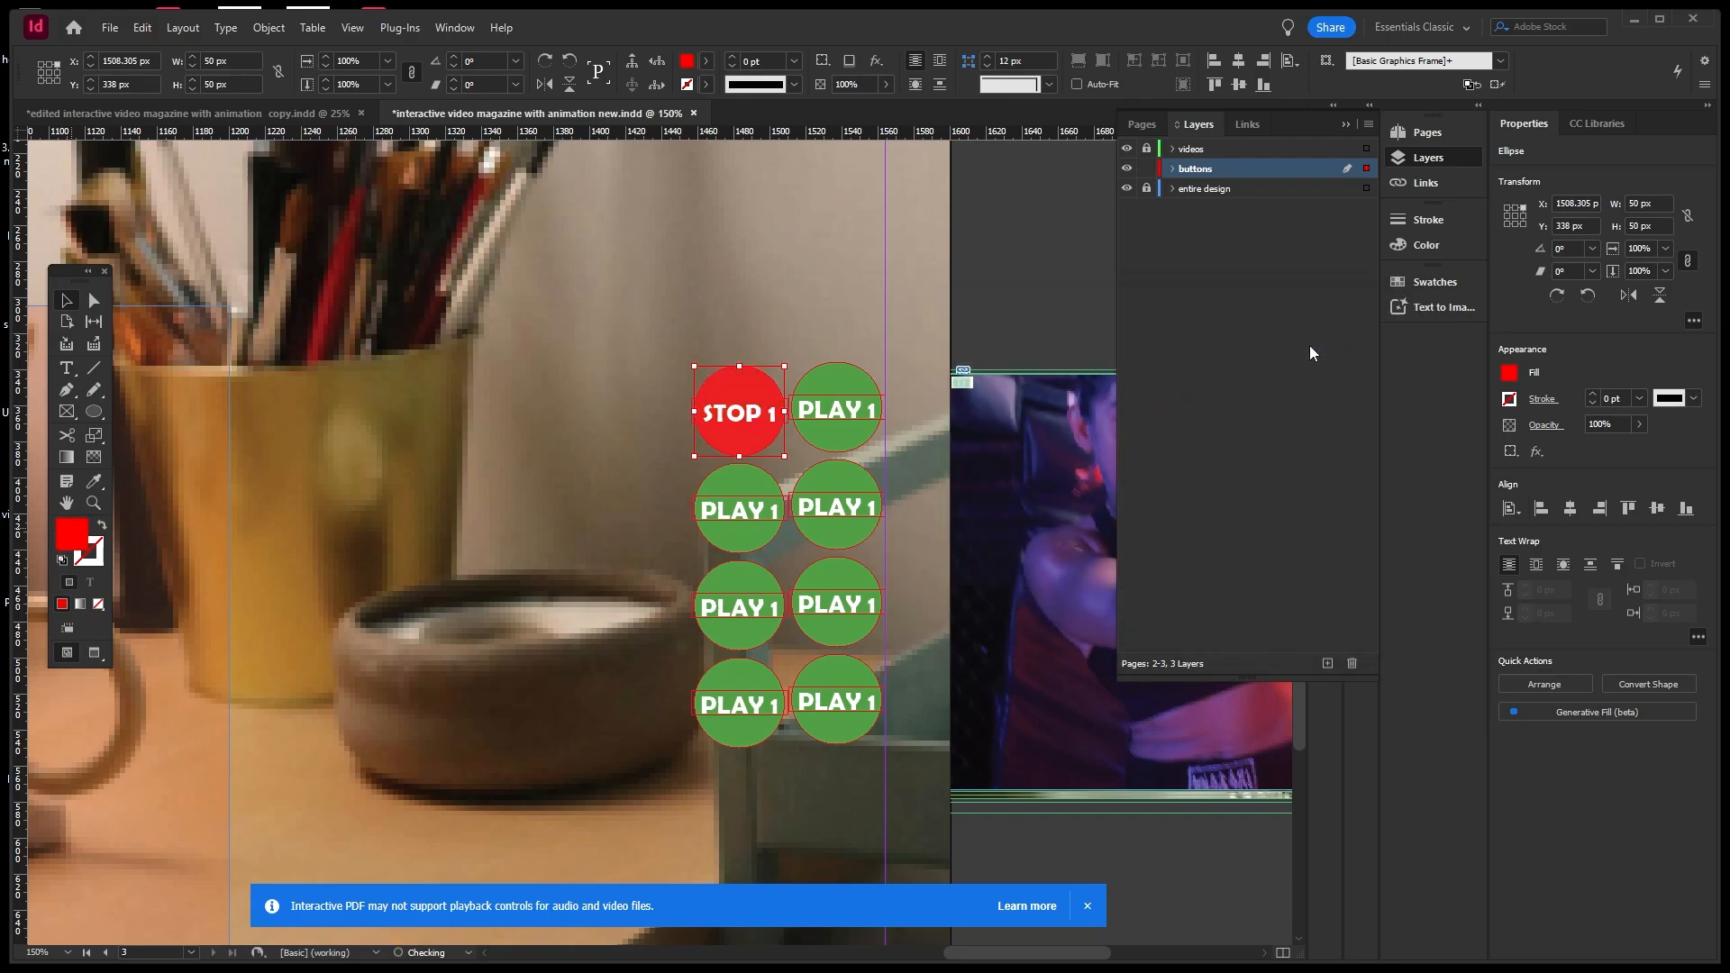
pyautogui.click(796, 303)
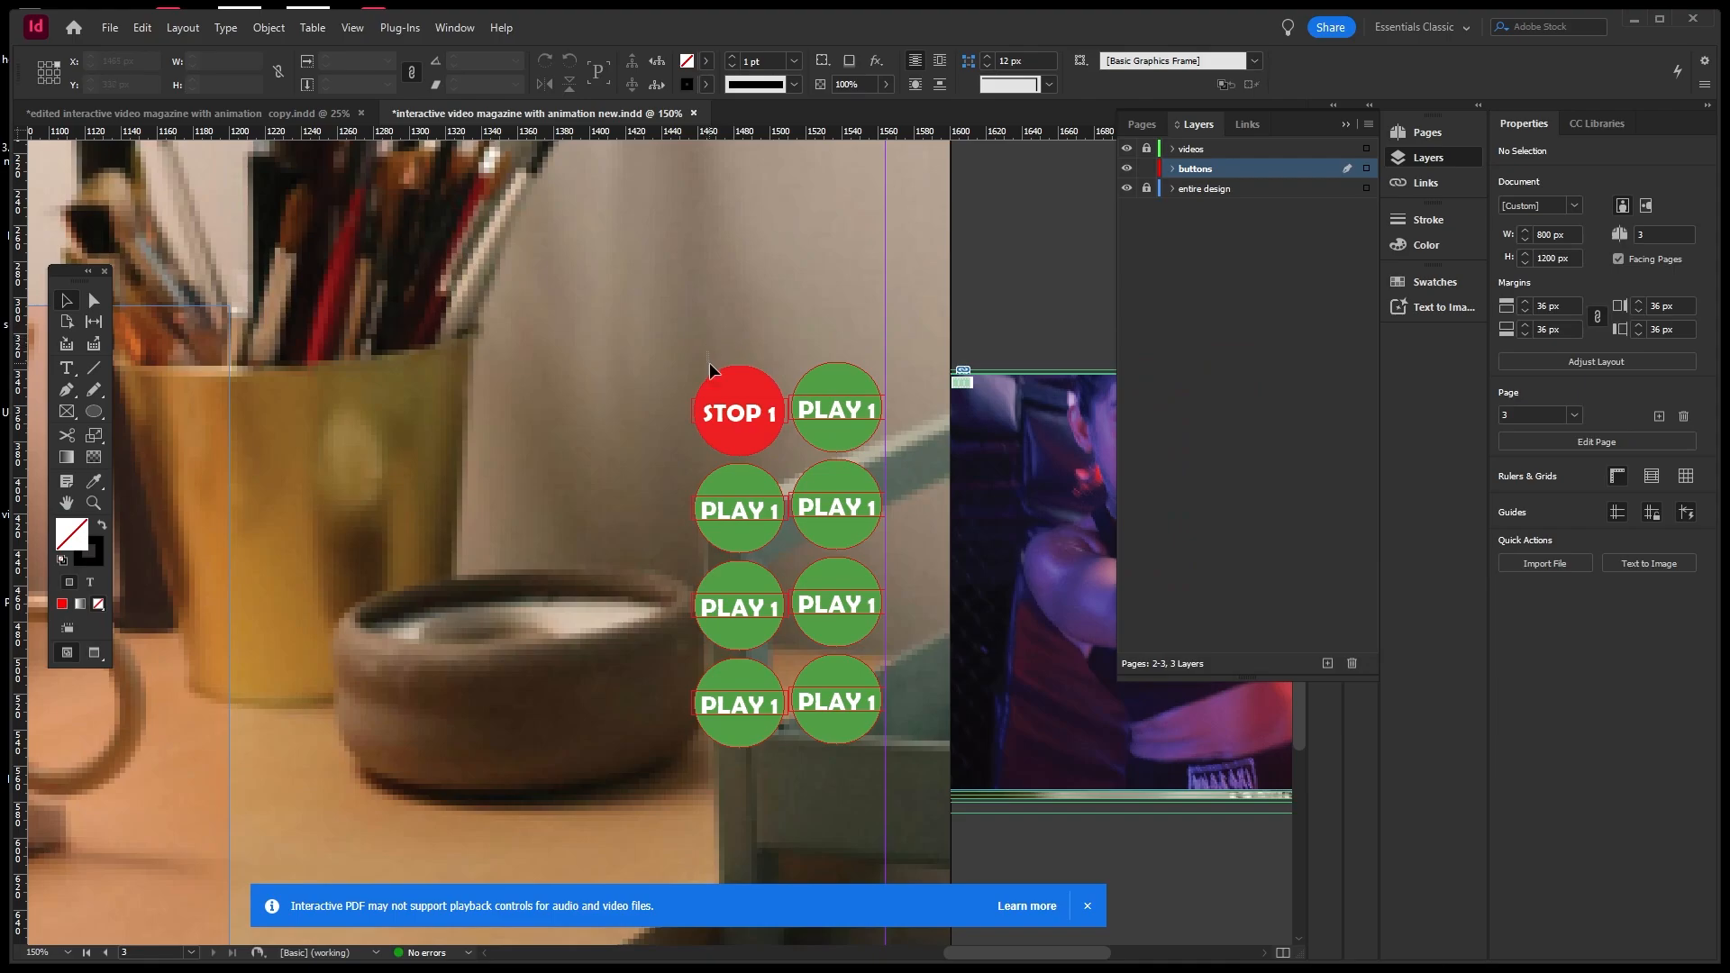
# Change the number in the right column's second button label so it reads PLAY 2, and finish editing the text.
pyautogui.moveTo(732, 410)
pyautogui.mouseDown()
pyautogui.moveTo(745, 430)
pyautogui.moveTo(733, 402)
pyautogui.mouseUp()
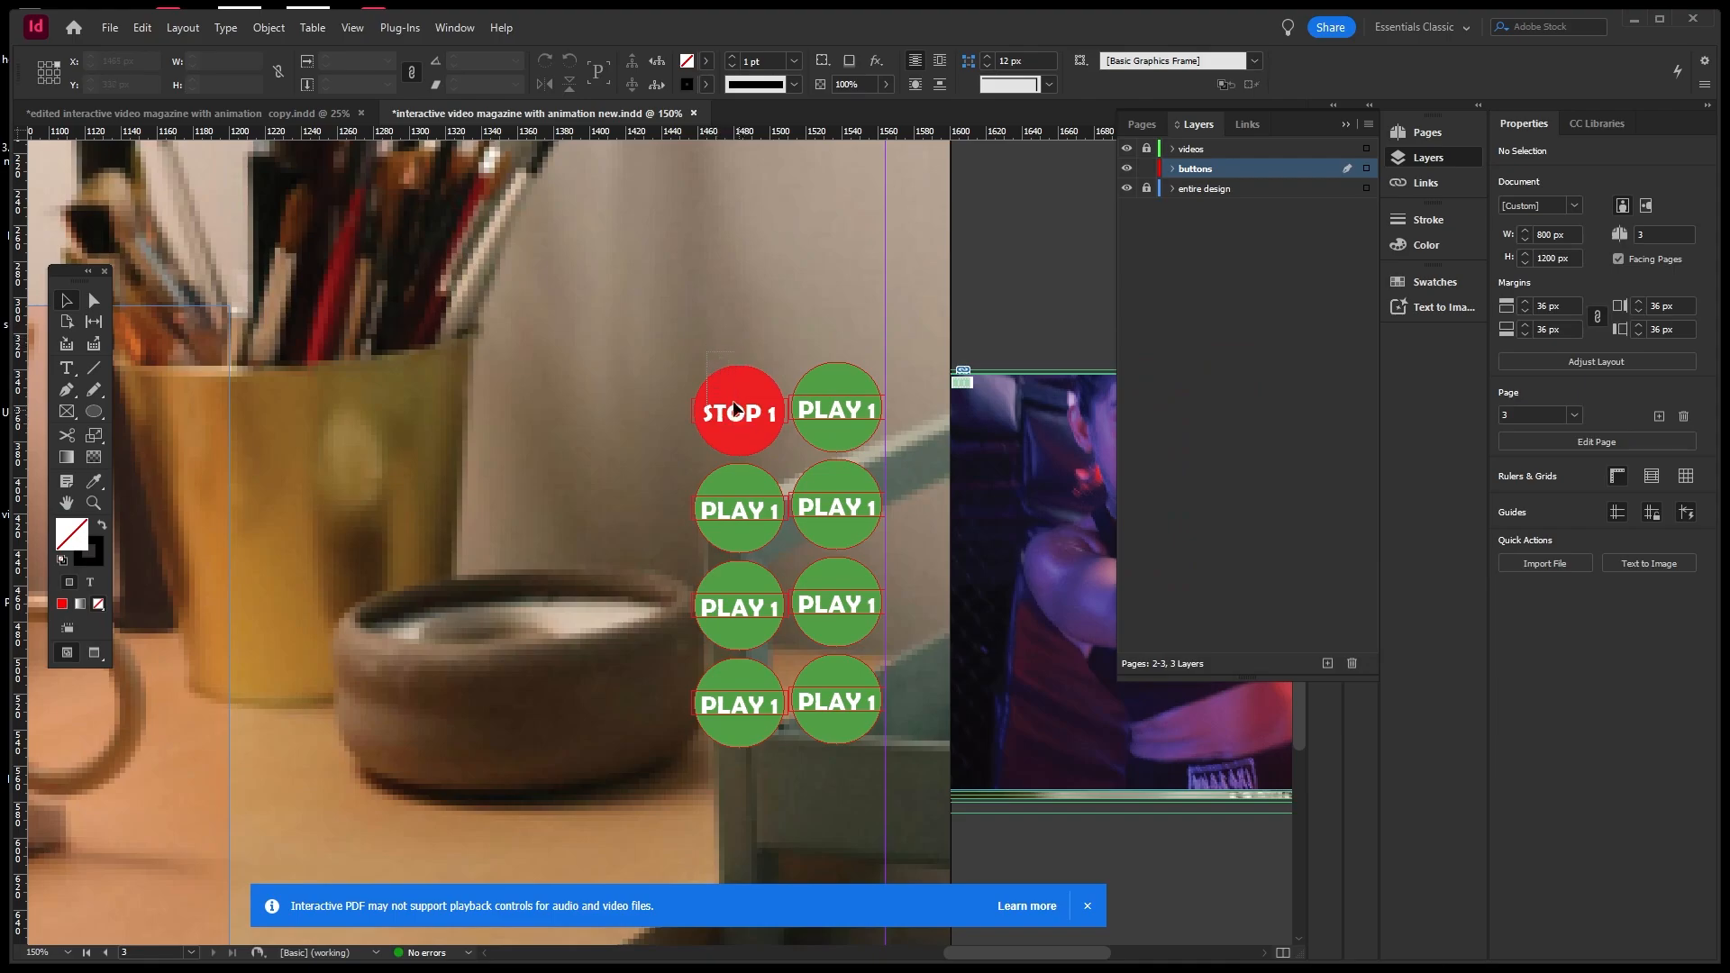
pyautogui.doubleClick(837, 513)
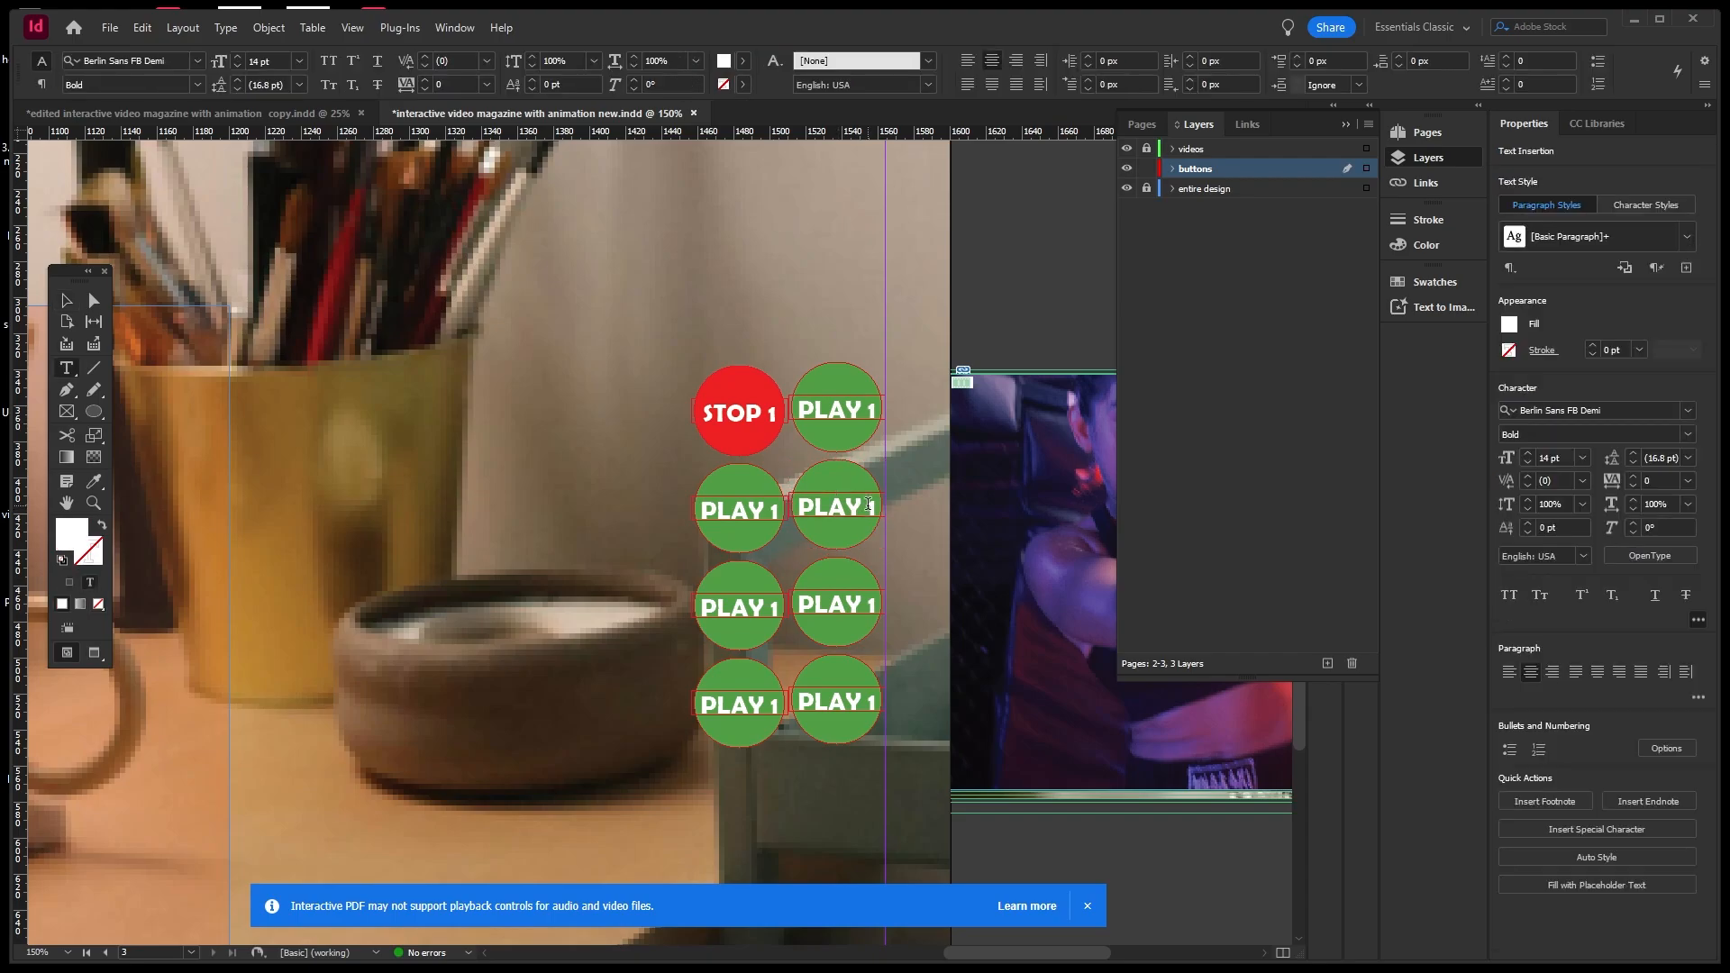
pyautogui.doubleClick(868, 504)
pyautogui.click(878, 504)
pyautogui.press('BackSpace')
pyautogui.press('BackSpace')
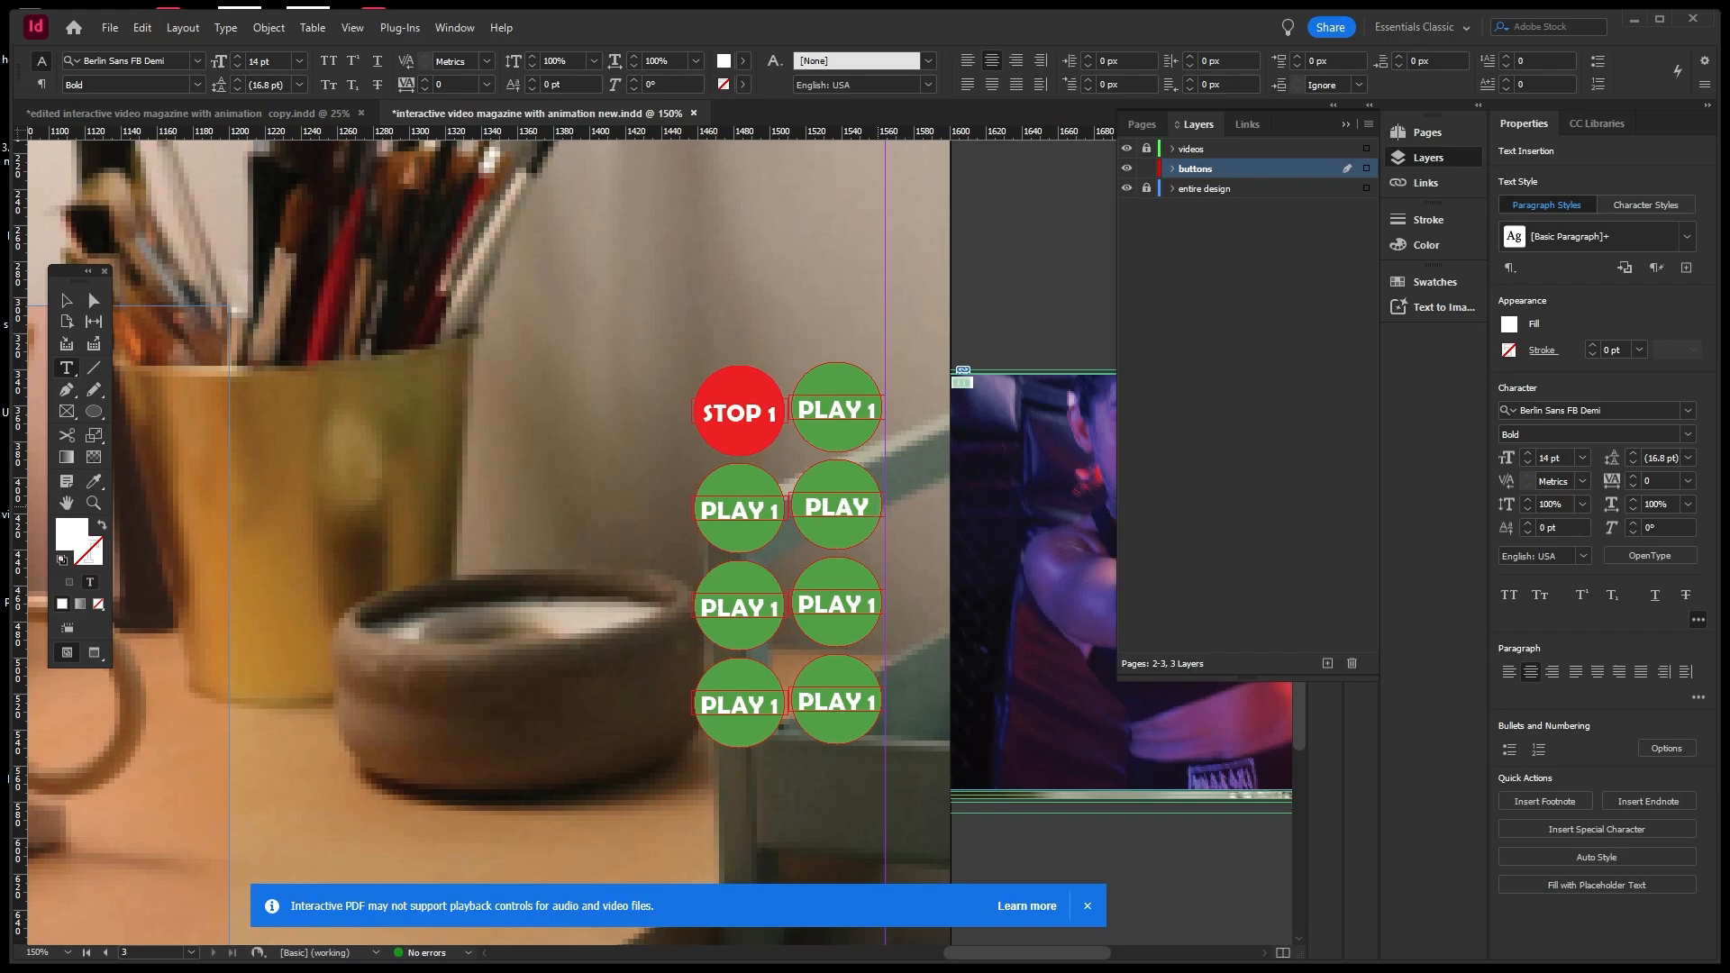
pyautogui.write('2')
pyautogui.click(73, 303)
# Delete the three green PLAY 1 buttons below the STOP 1 button in the left column.
pyautogui.click(736, 512)
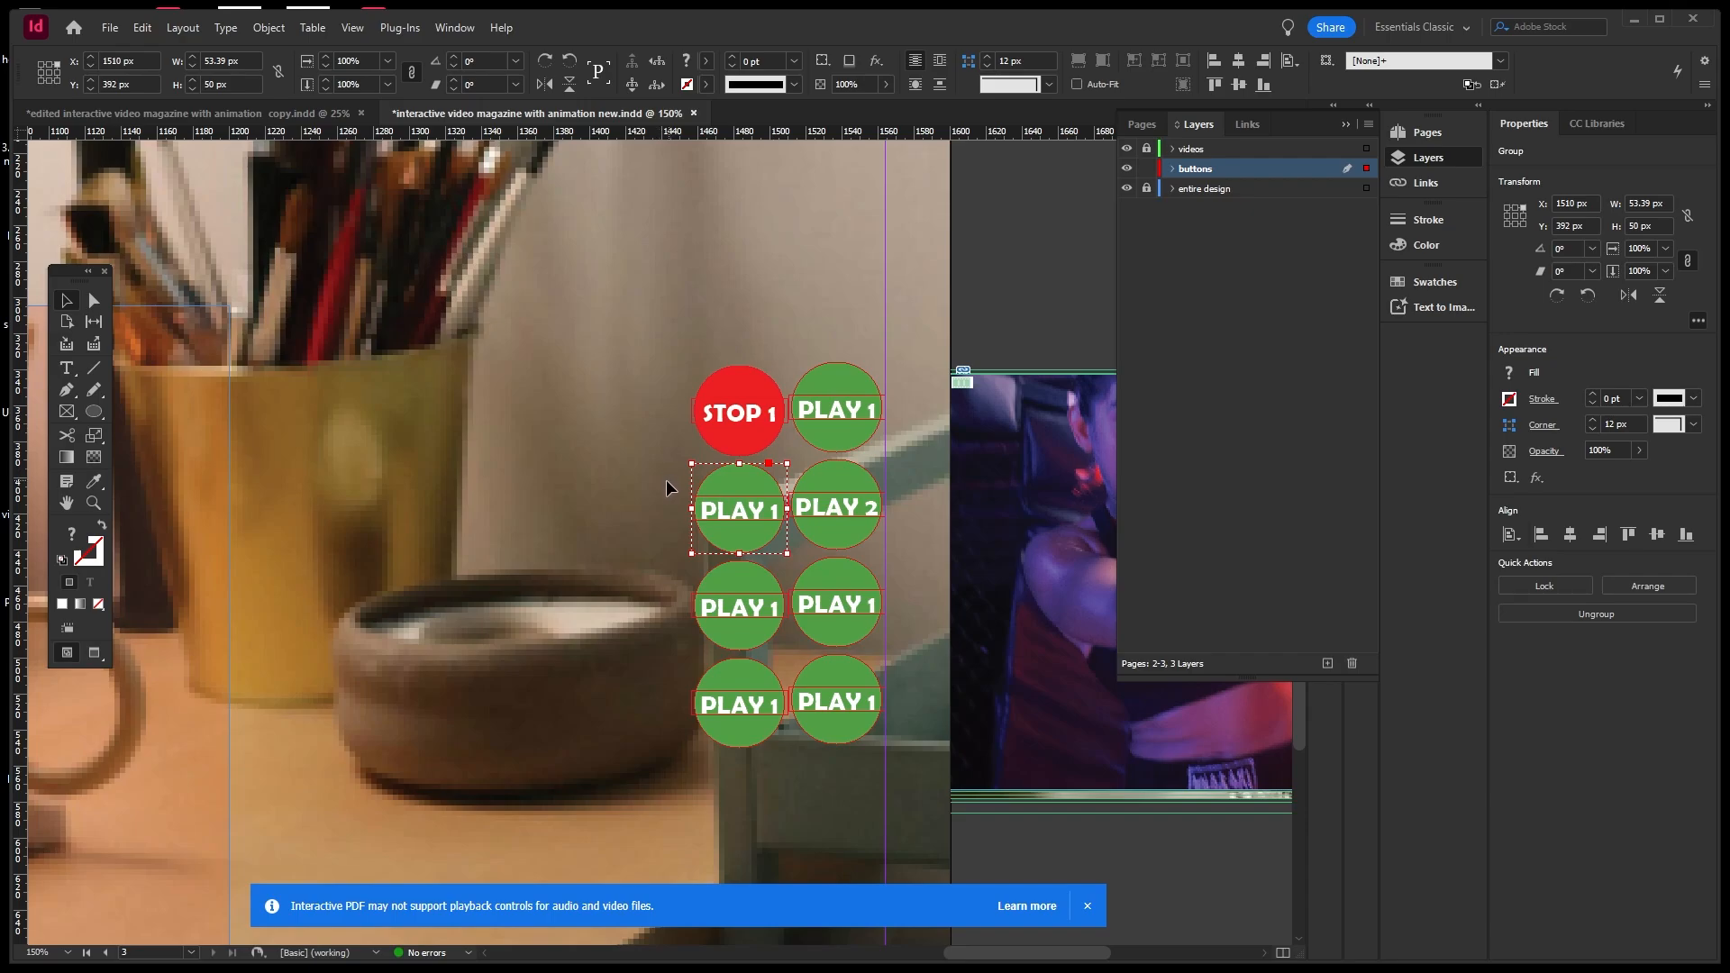
pyautogui.moveTo(661, 492); pyautogui.dragTo(751, 743)
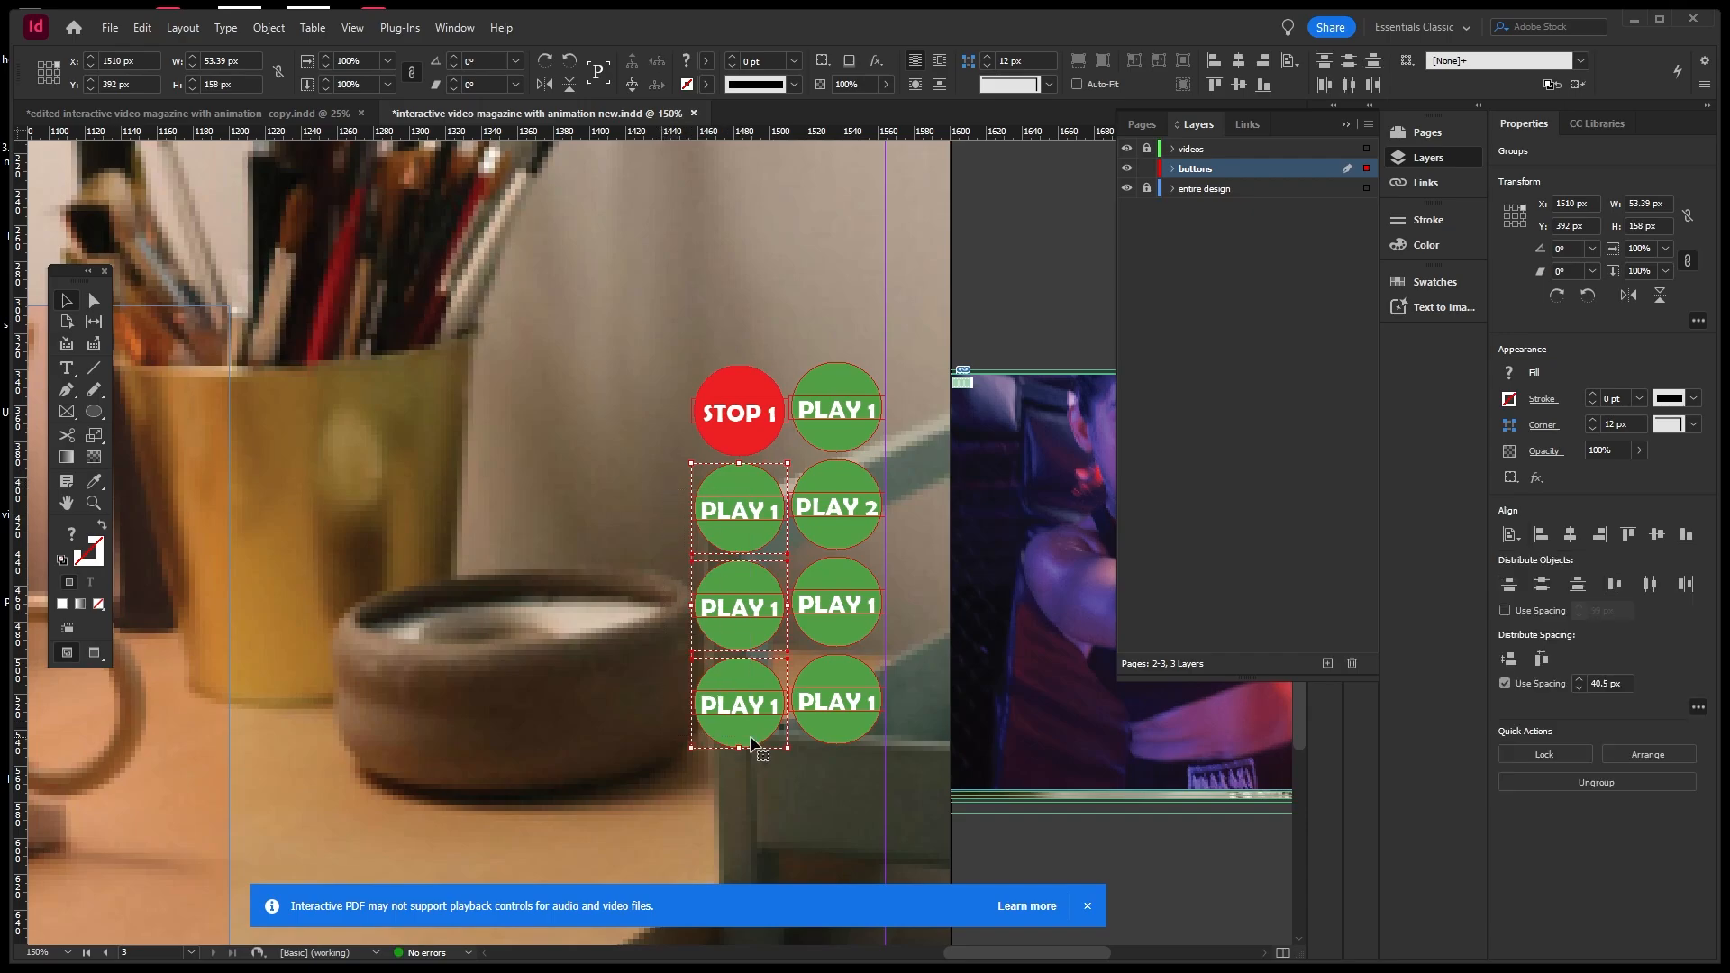
pyautogui.press('Delete')
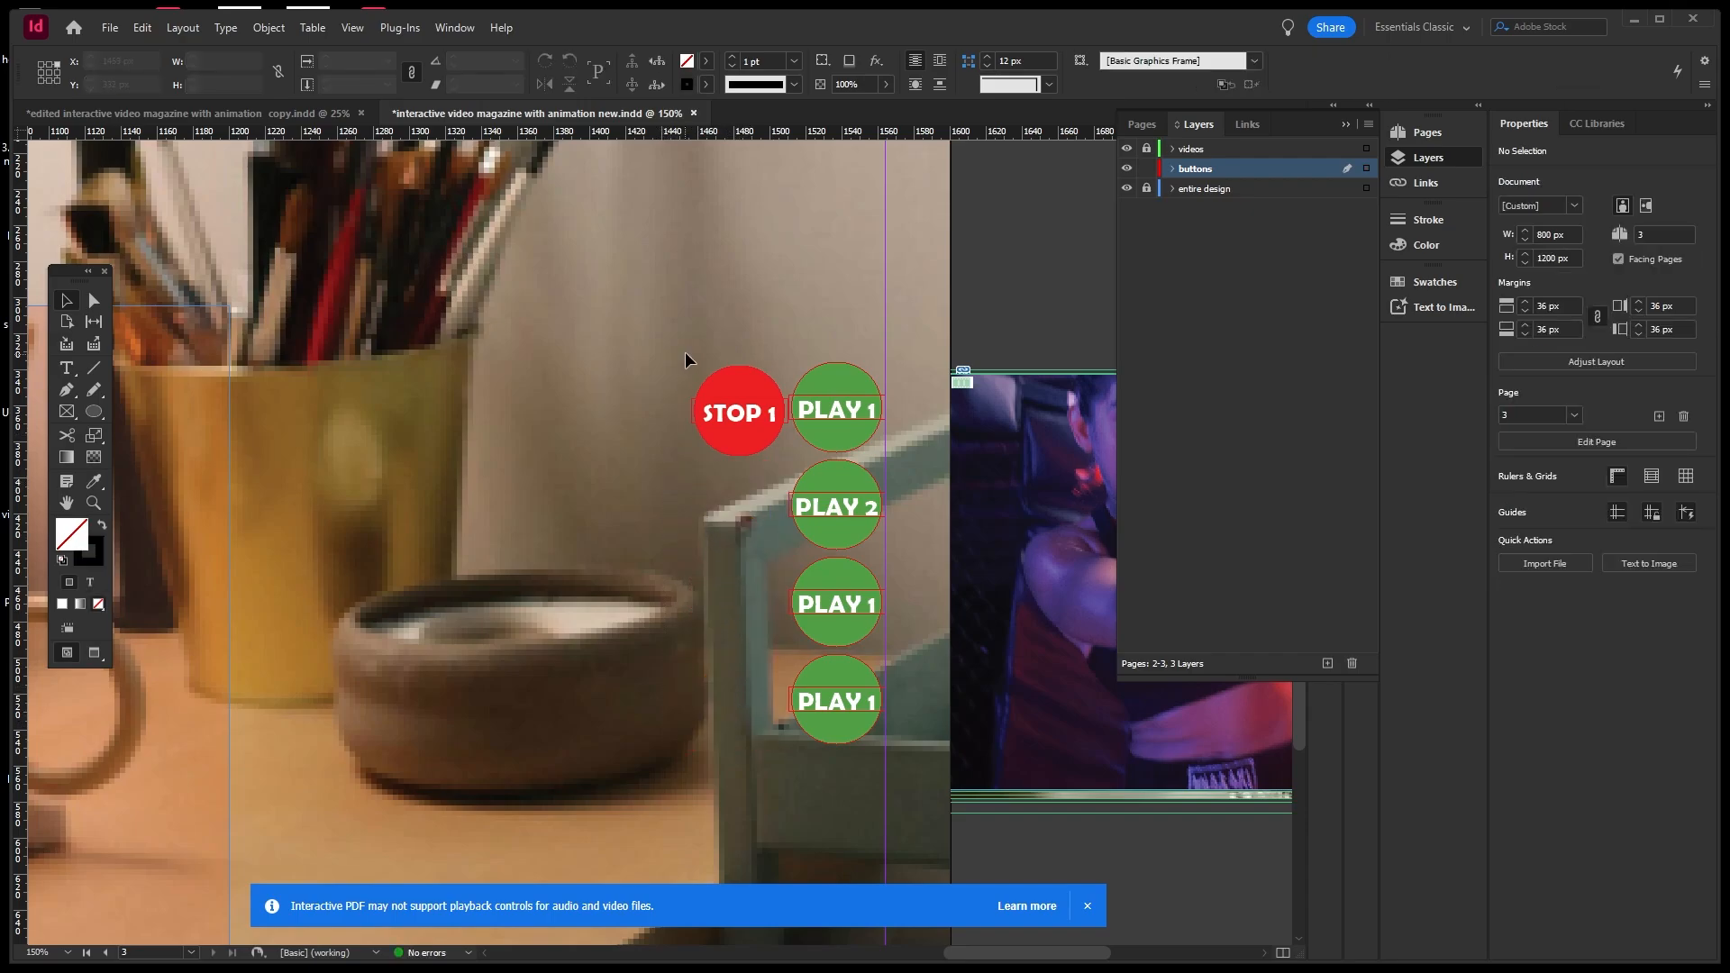
# Duplicate the red STOP 1 button downward three times to form a column of four.
pyautogui.click(744, 447)
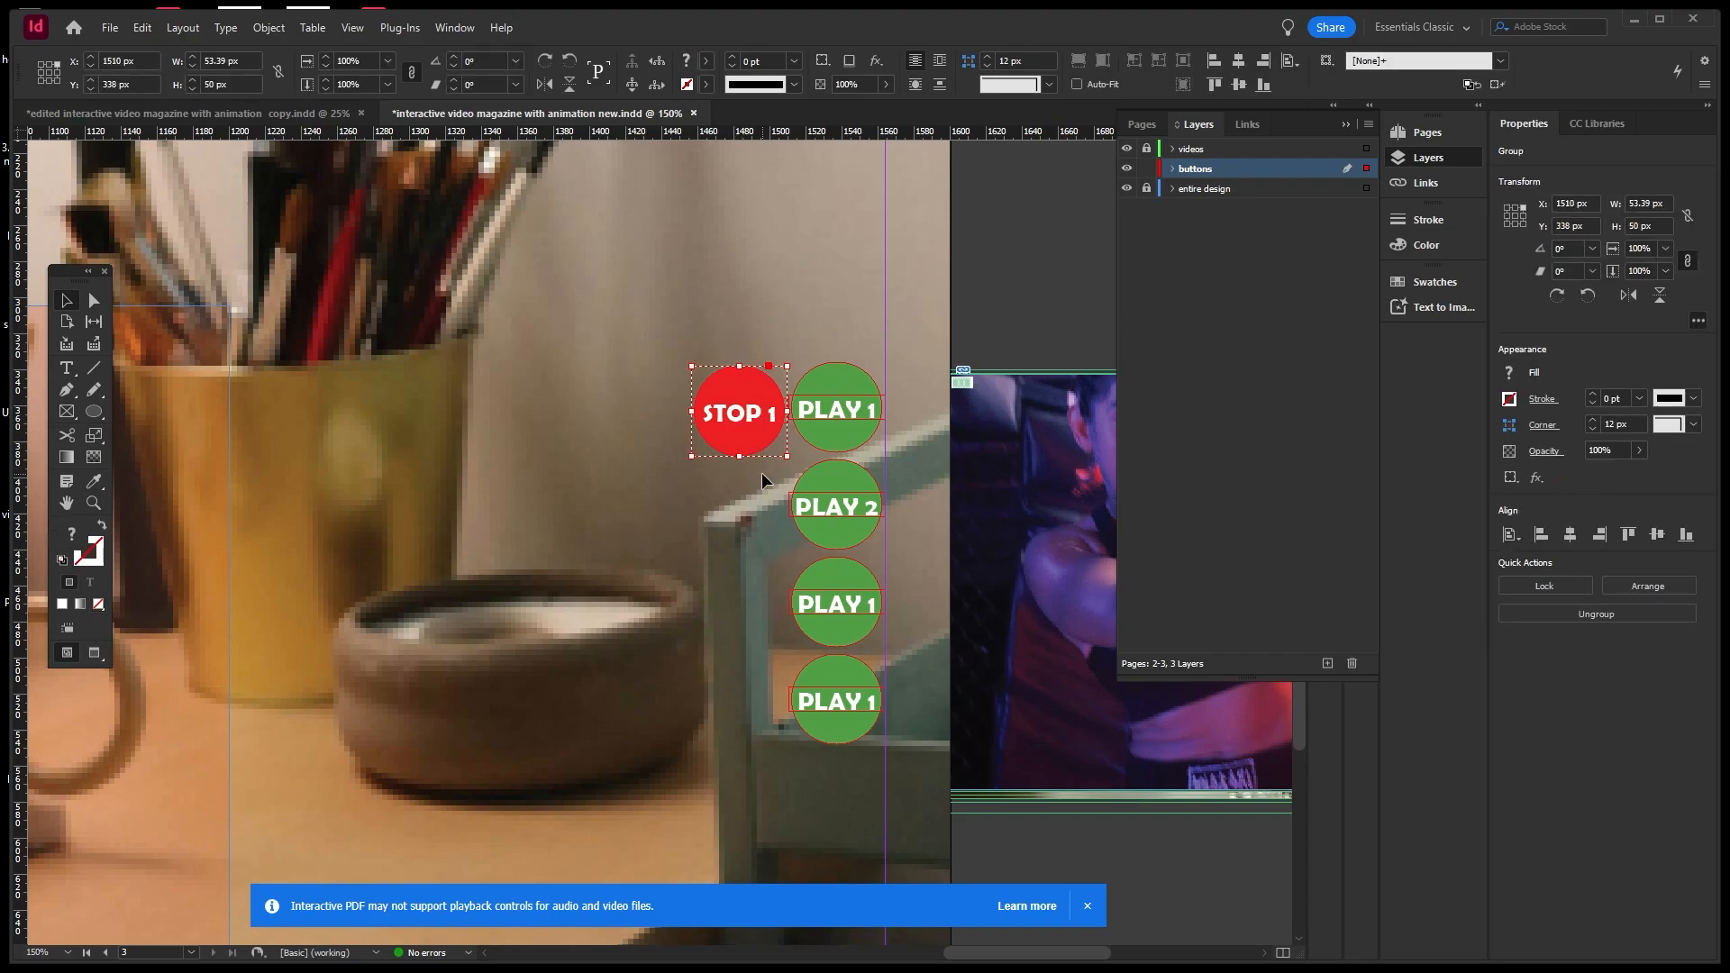
pyautogui.moveTo(753, 442); pyautogui.dragTo(745, 681)
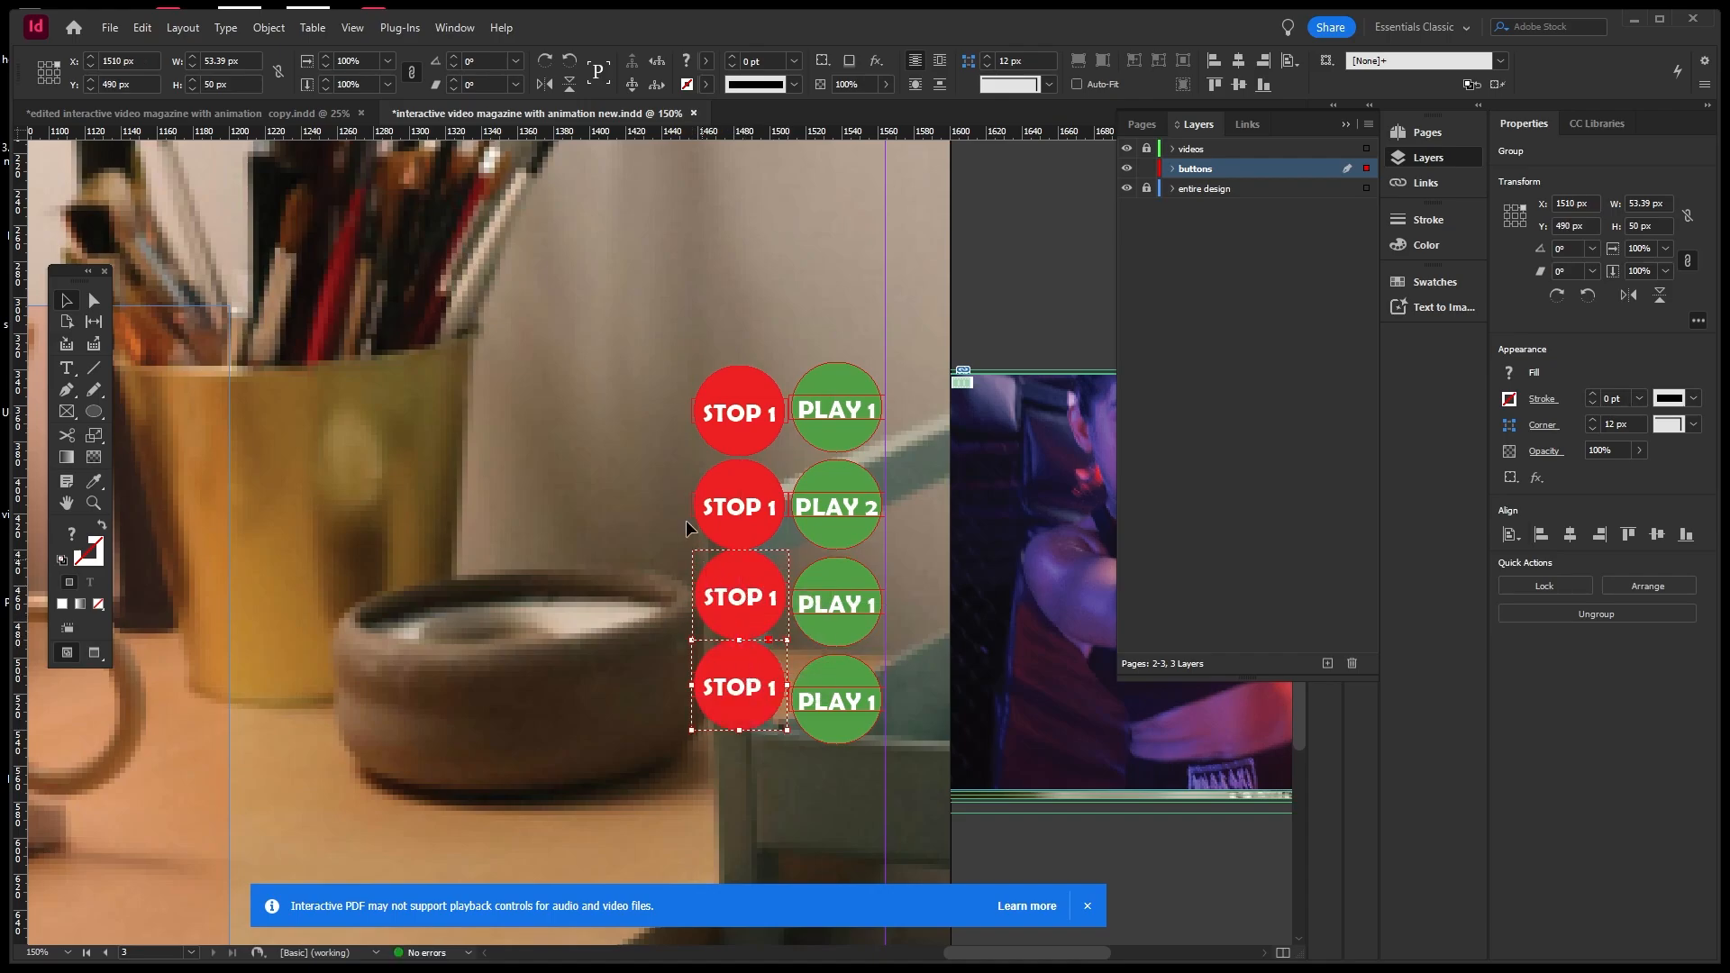
pyautogui.click(639, 433)
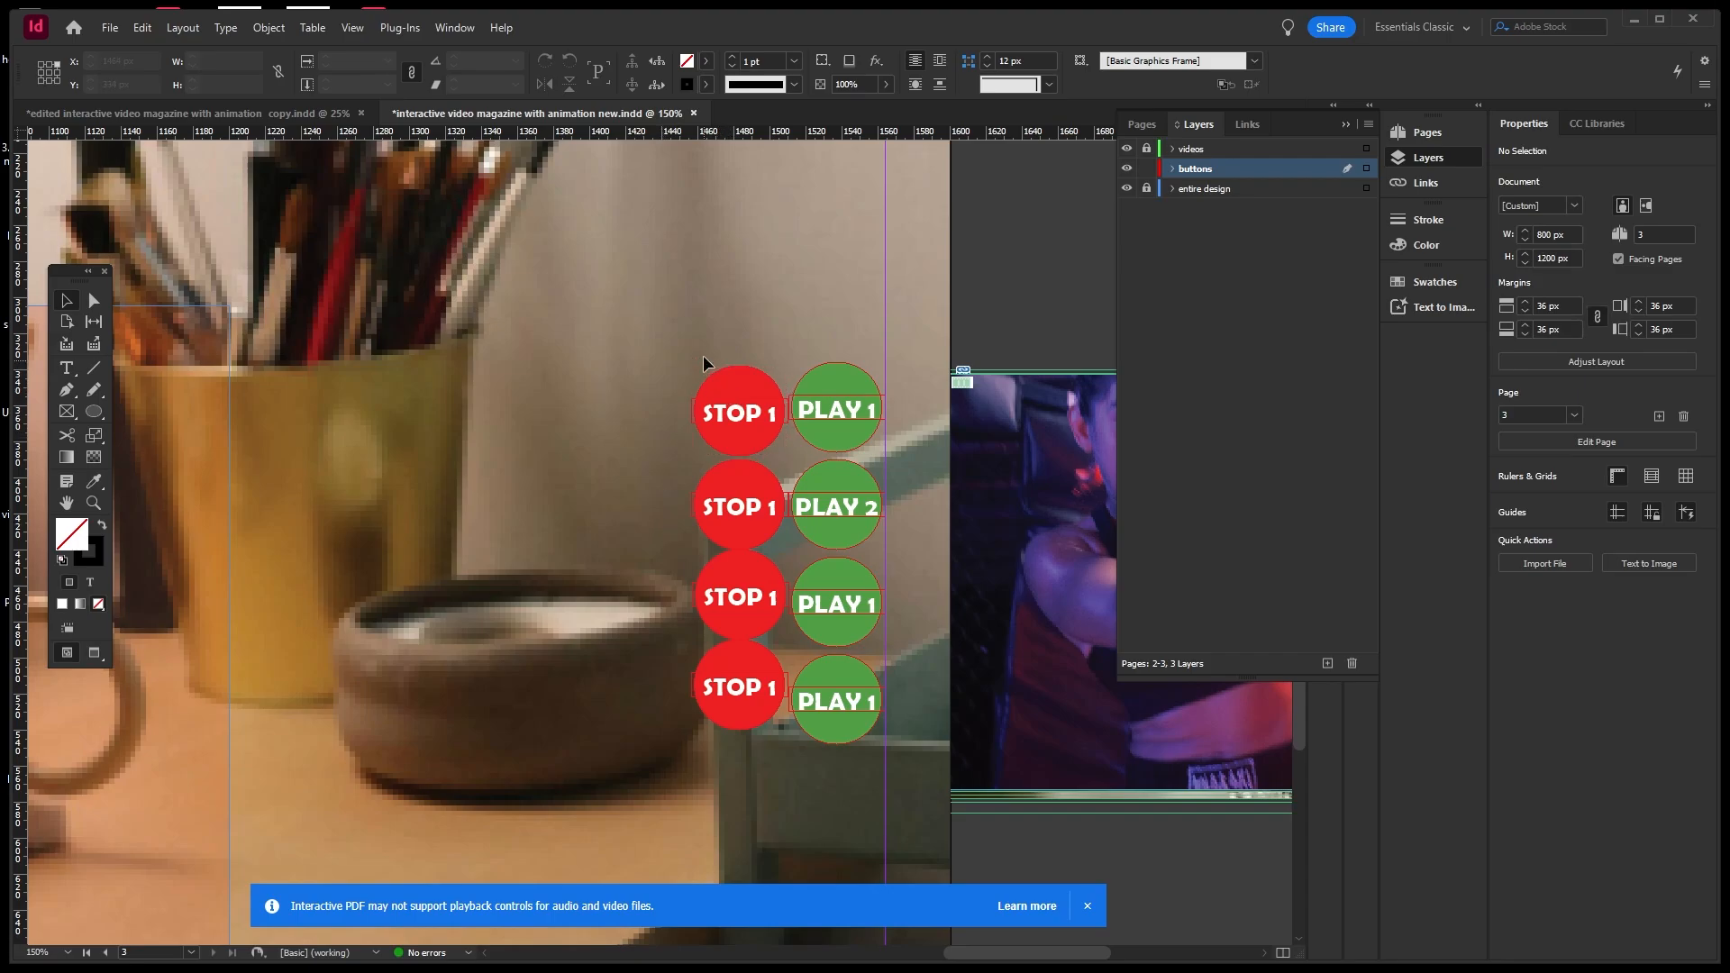
# Nudge the top STOP 1 button up so it sits level with the PLAY 1 button beside it.
pyautogui.click(734, 419)
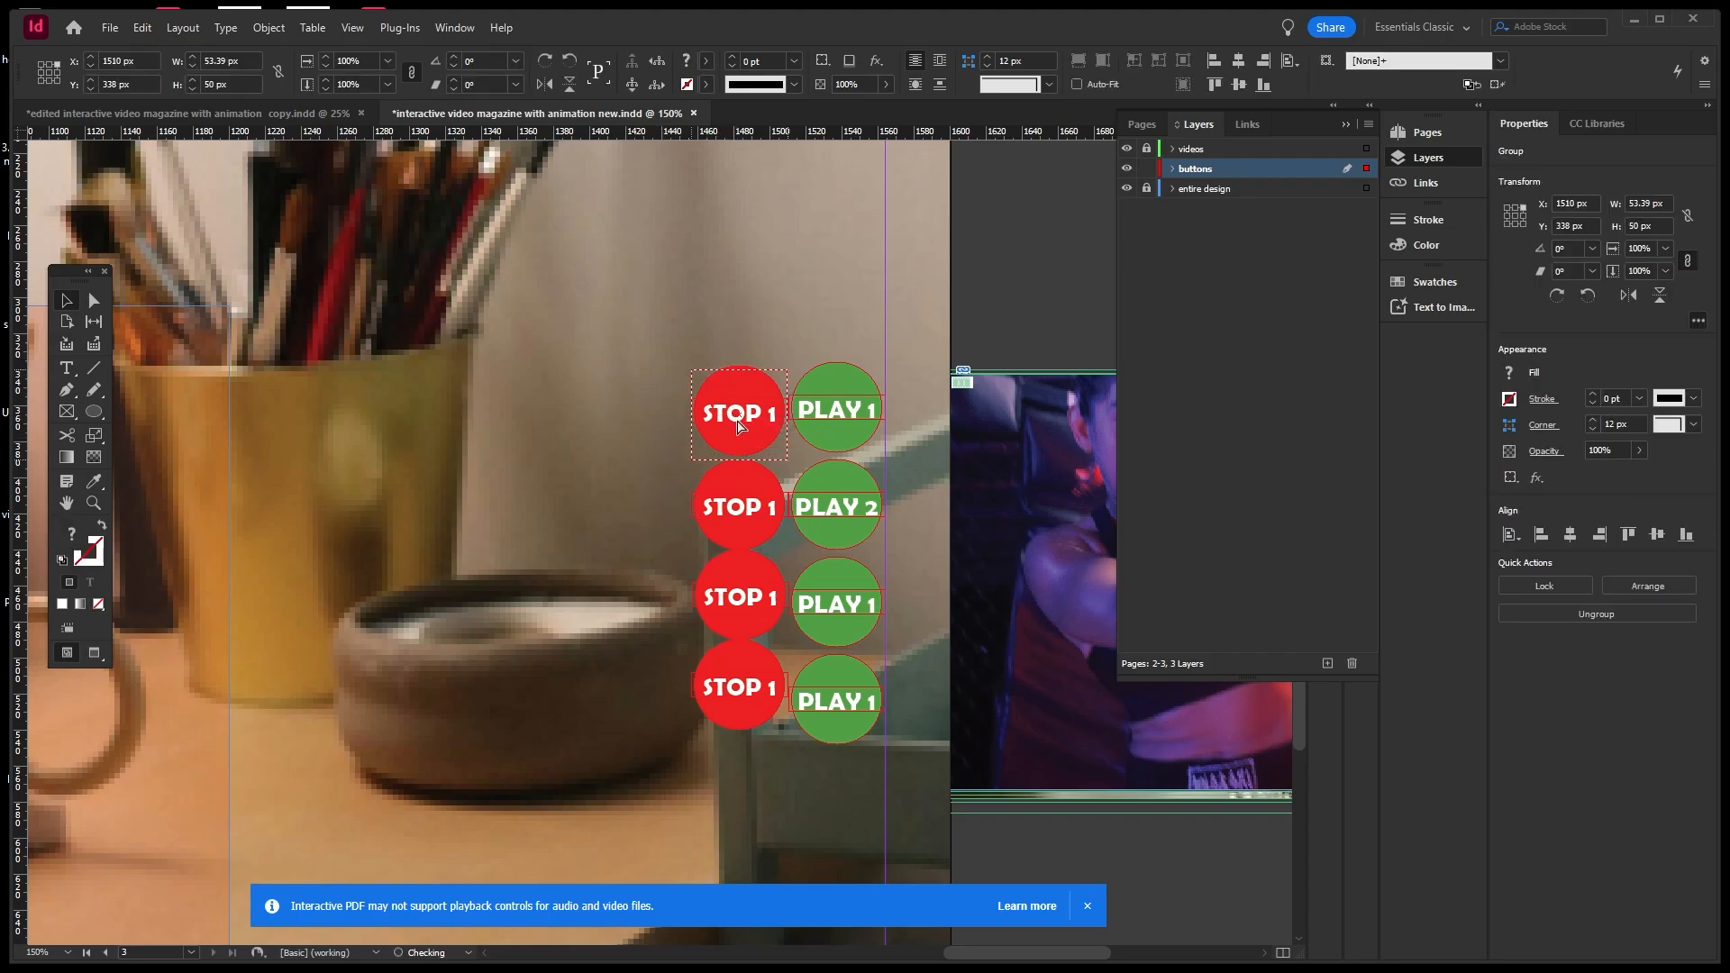
pyautogui.moveTo(737, 425); pyautogui.dragTo(737, 420)
pyautogui.click(655, 375)
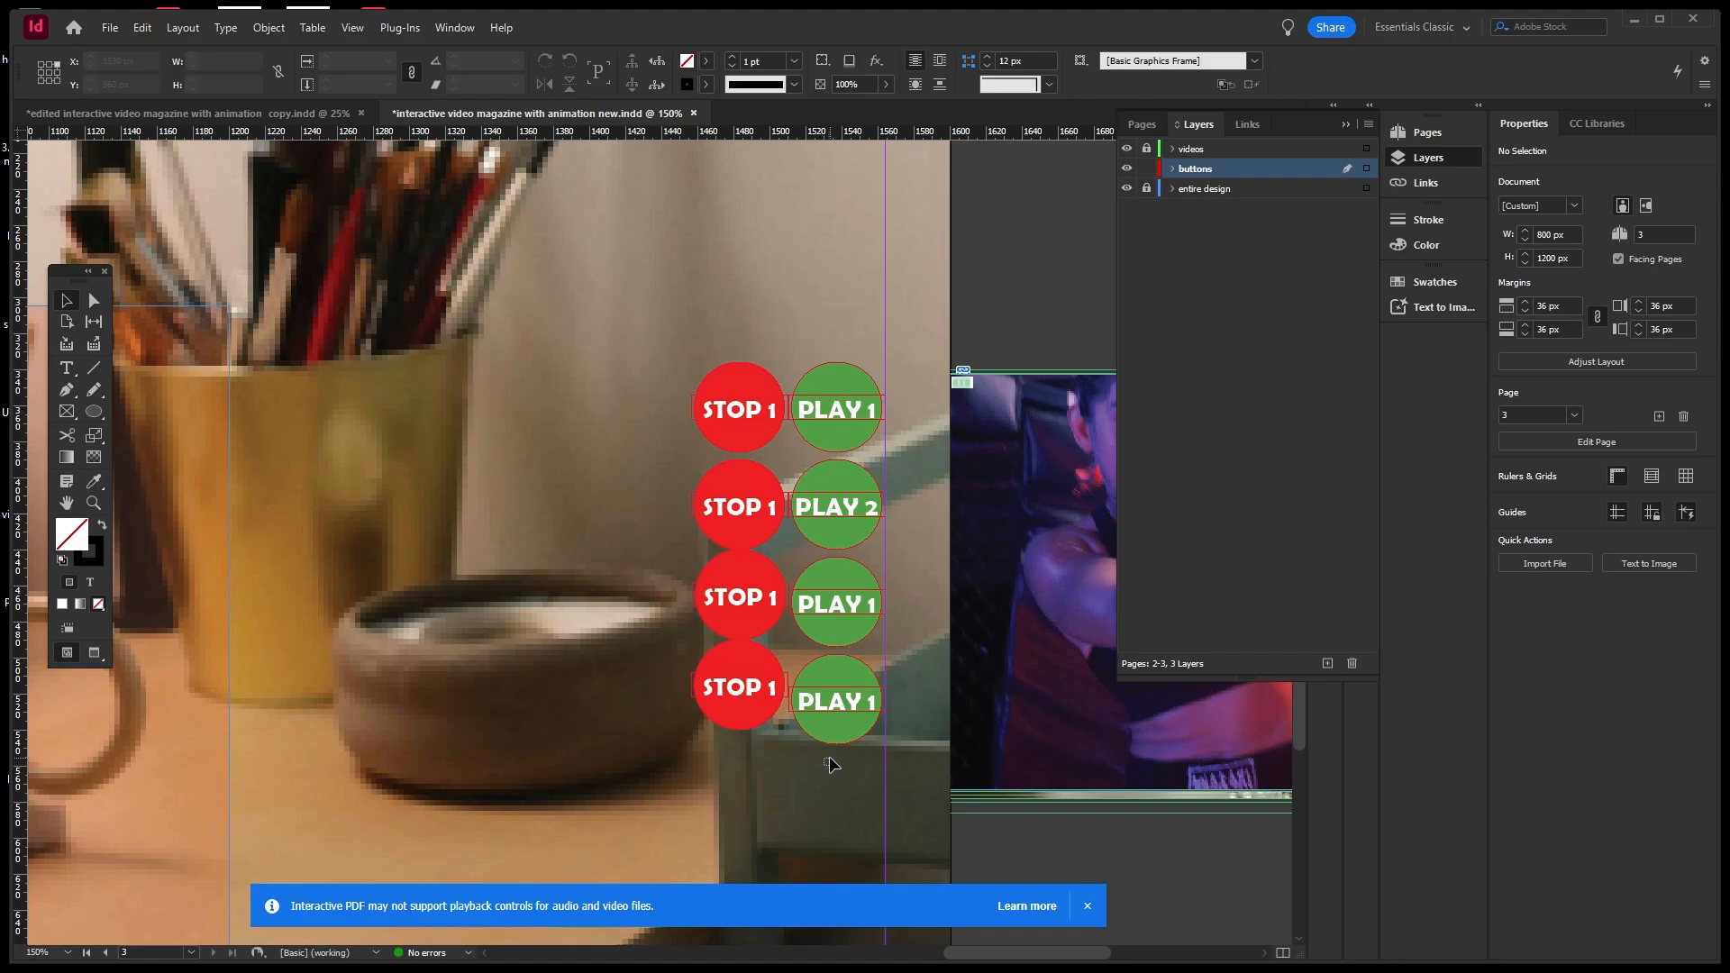
# Move the lower three green PLAY buttons up so the column stacks edge to edge with even spacing.
pyautogui.moveTo(841, 703); pyautogui.dragTo(842, 702)
pyautogui.moveTo(845, 609); pyautogui.dragTo(840, 500)
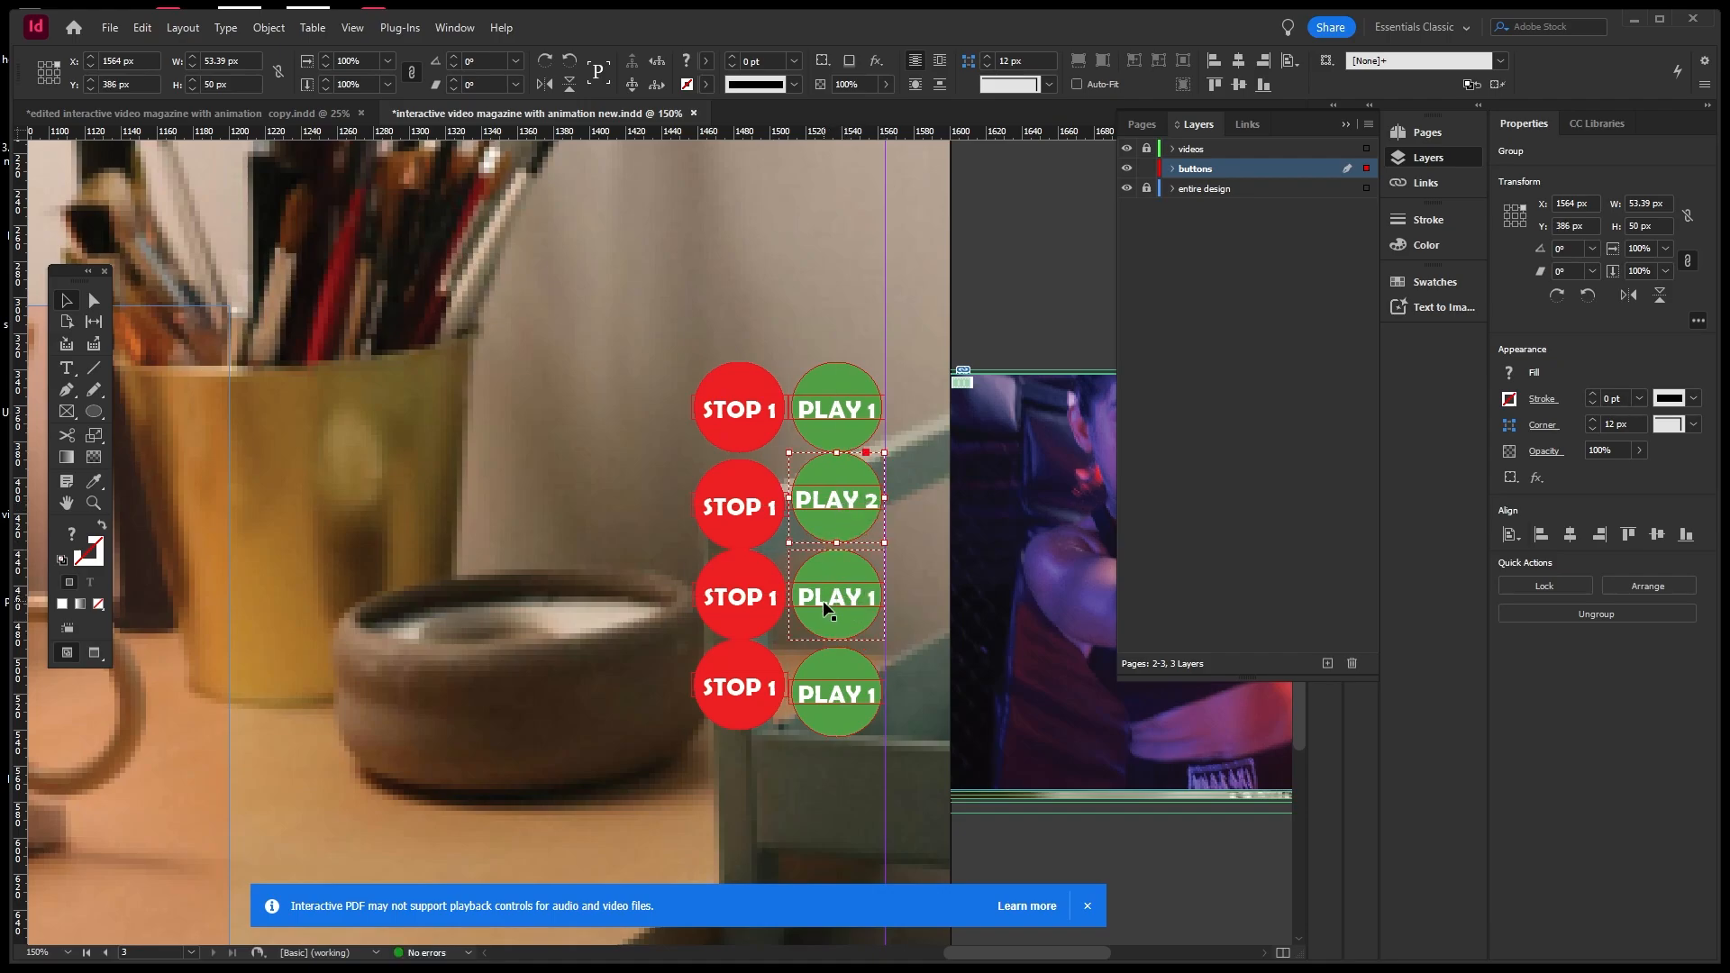
pyautogui.moveTo(824, 748); pyautogui.dragTo(845, 600)
pyautogui.click(820, 764)
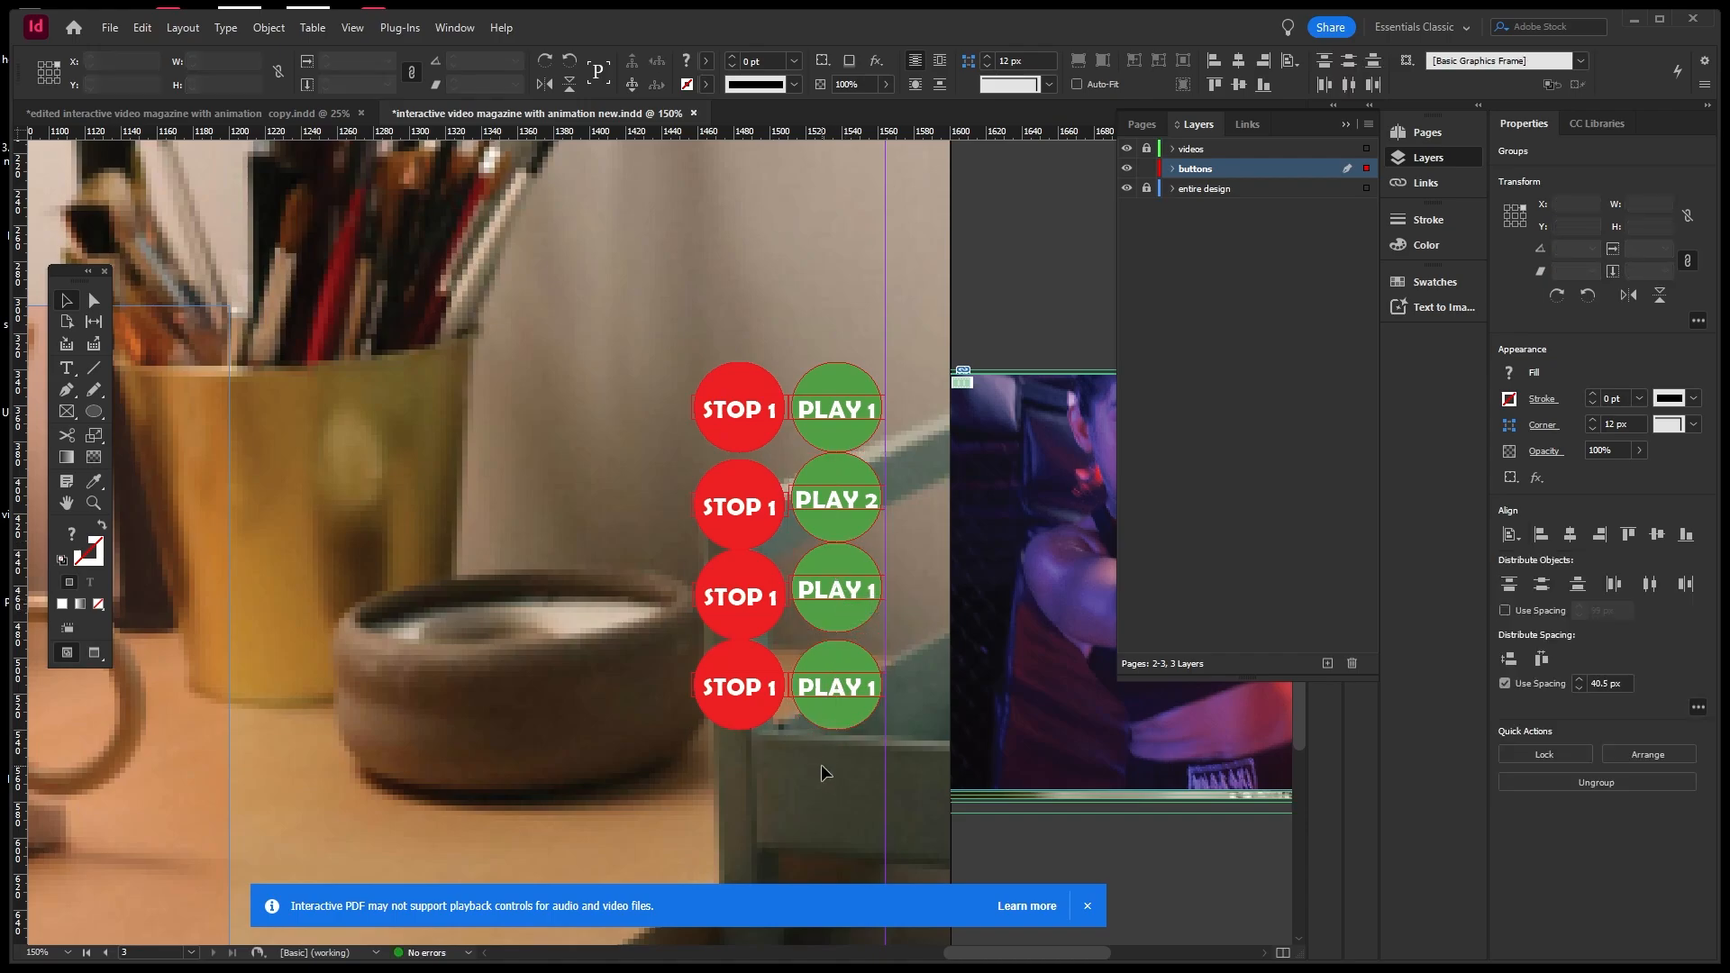
pyautogui.click(828, 695)
pyautogui.moveTo(828, 695); pyautogui.dragTo(829, 686)
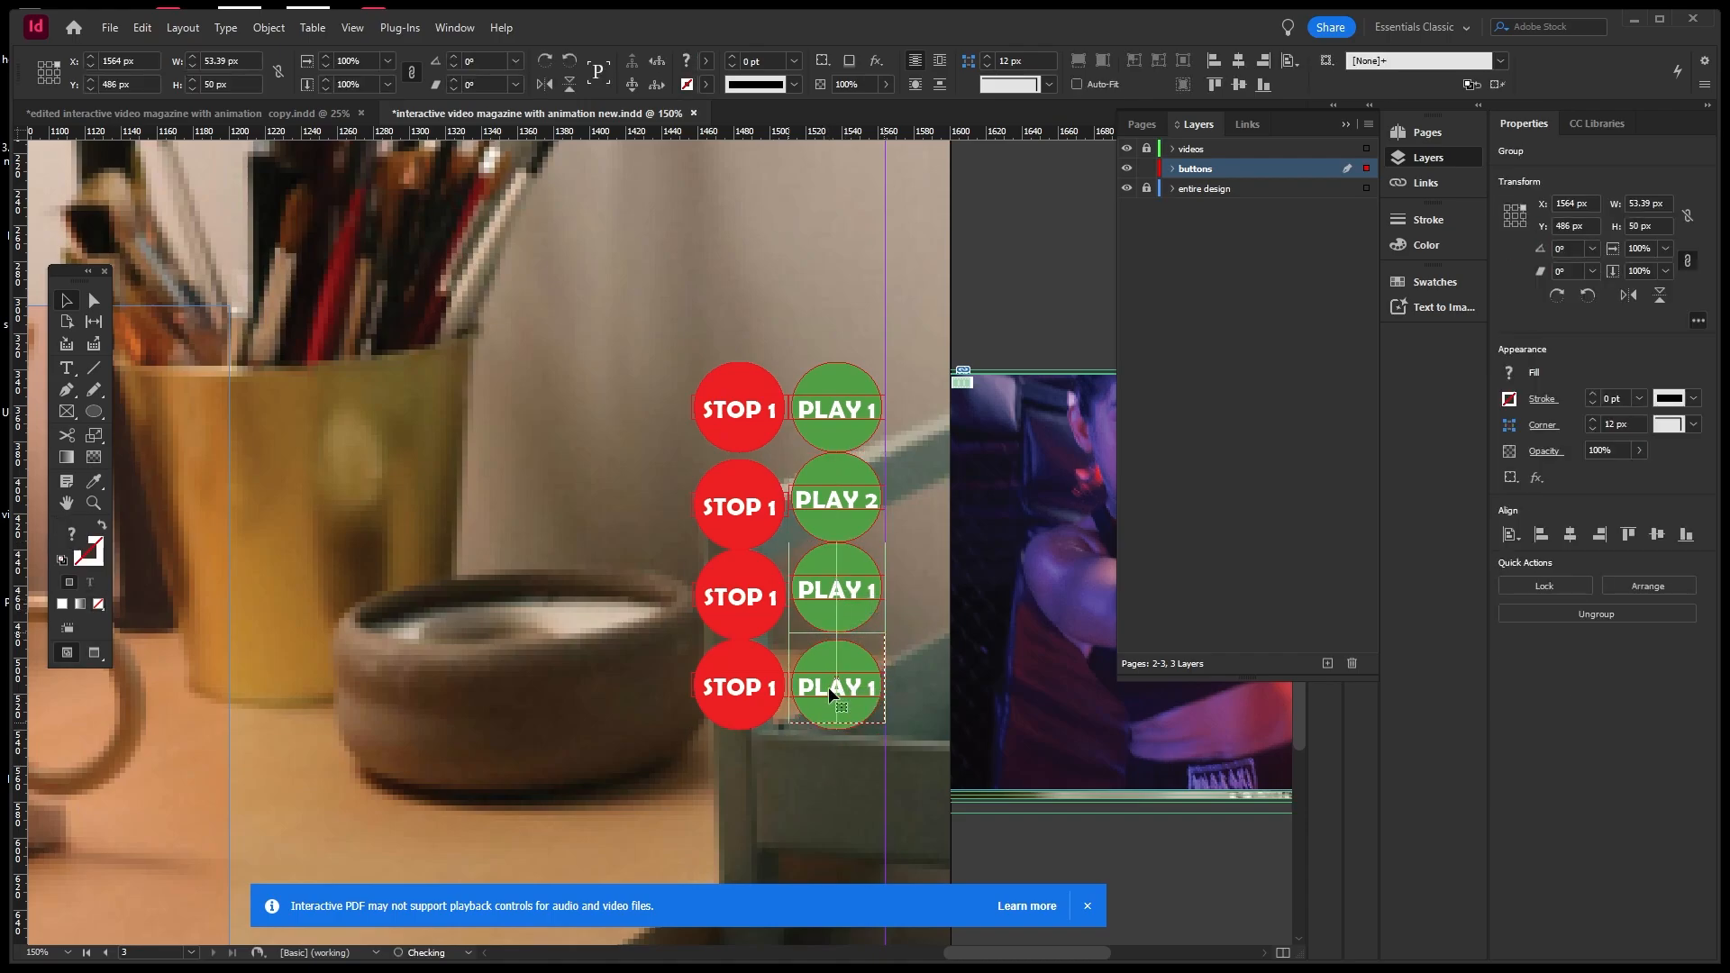
pyautogui.click(820, 763)
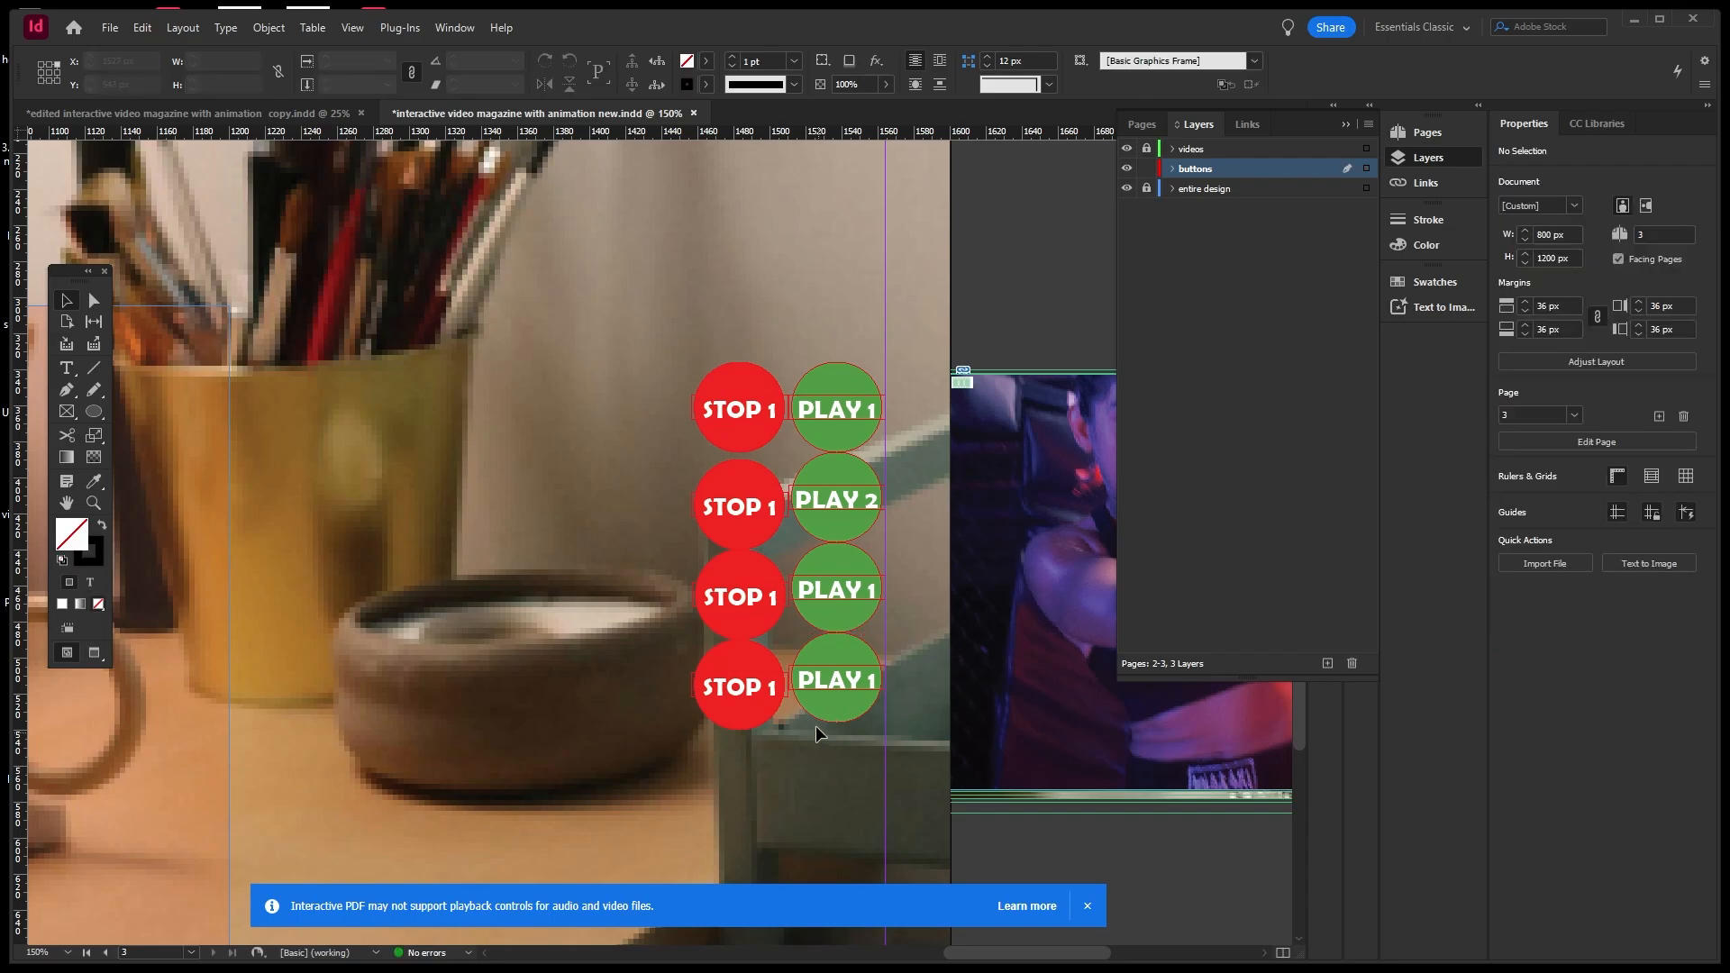
# Move the lower three red STOP buttons up so each lines up with the PLAY button beside it.
pyautogui.click(710, 514)
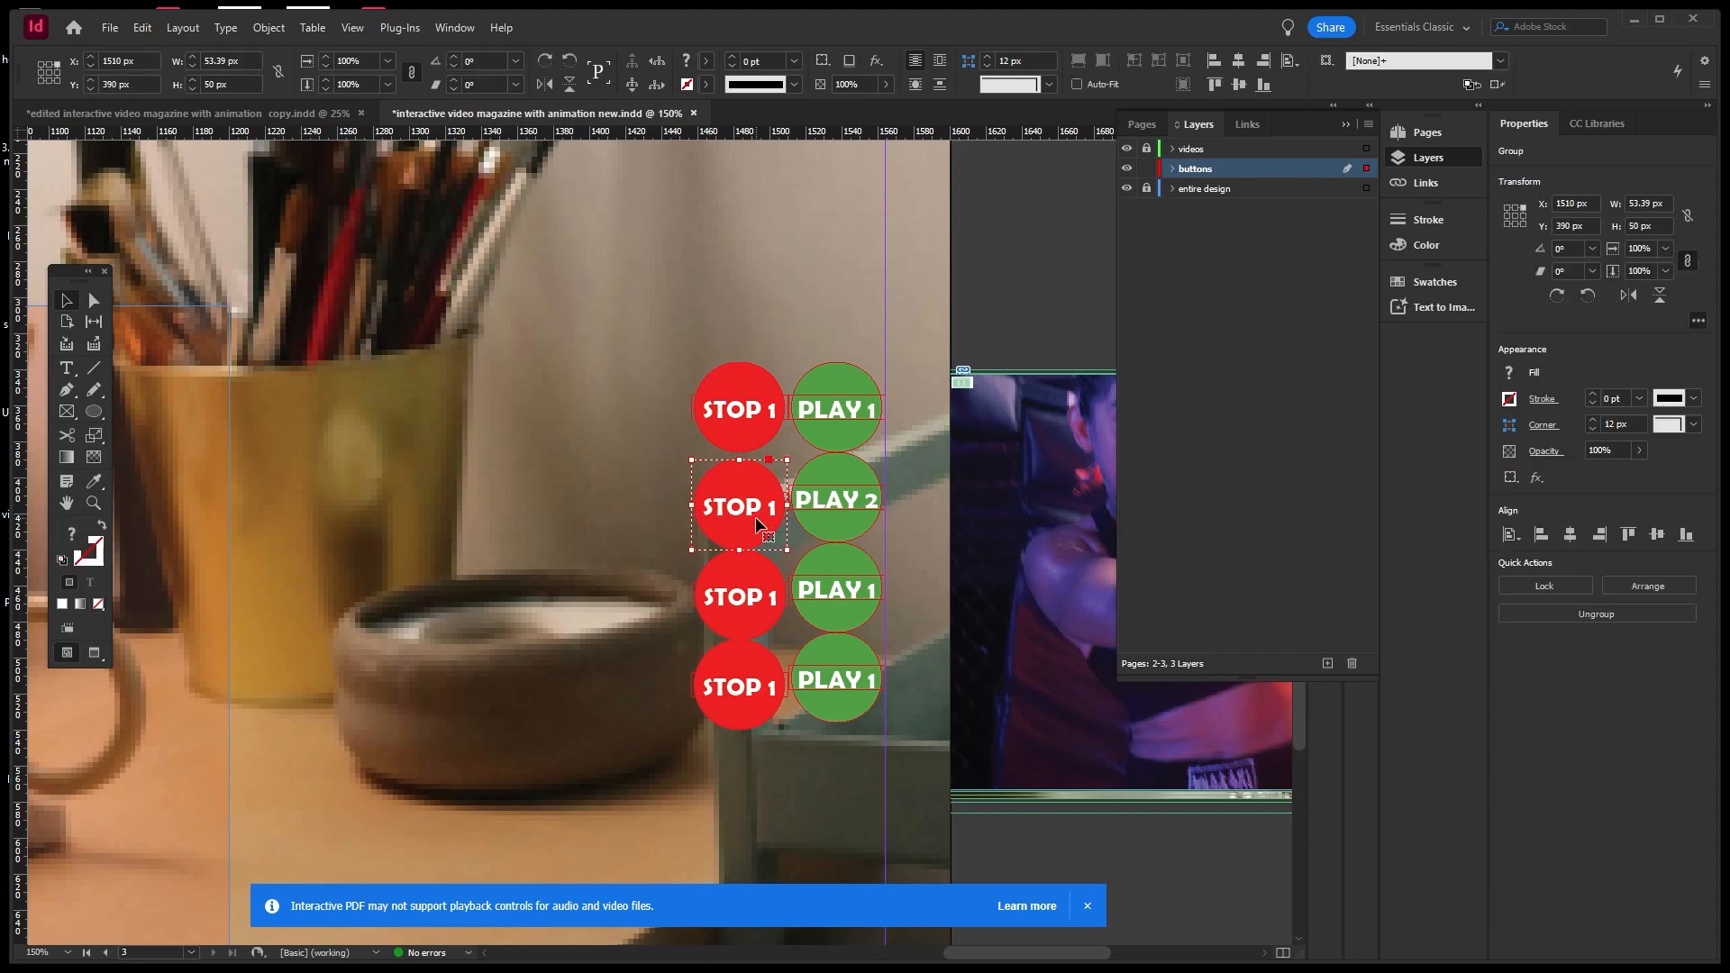
pyautogui.moveTo(751, 516); pyautogui.dragTo(750, 509)
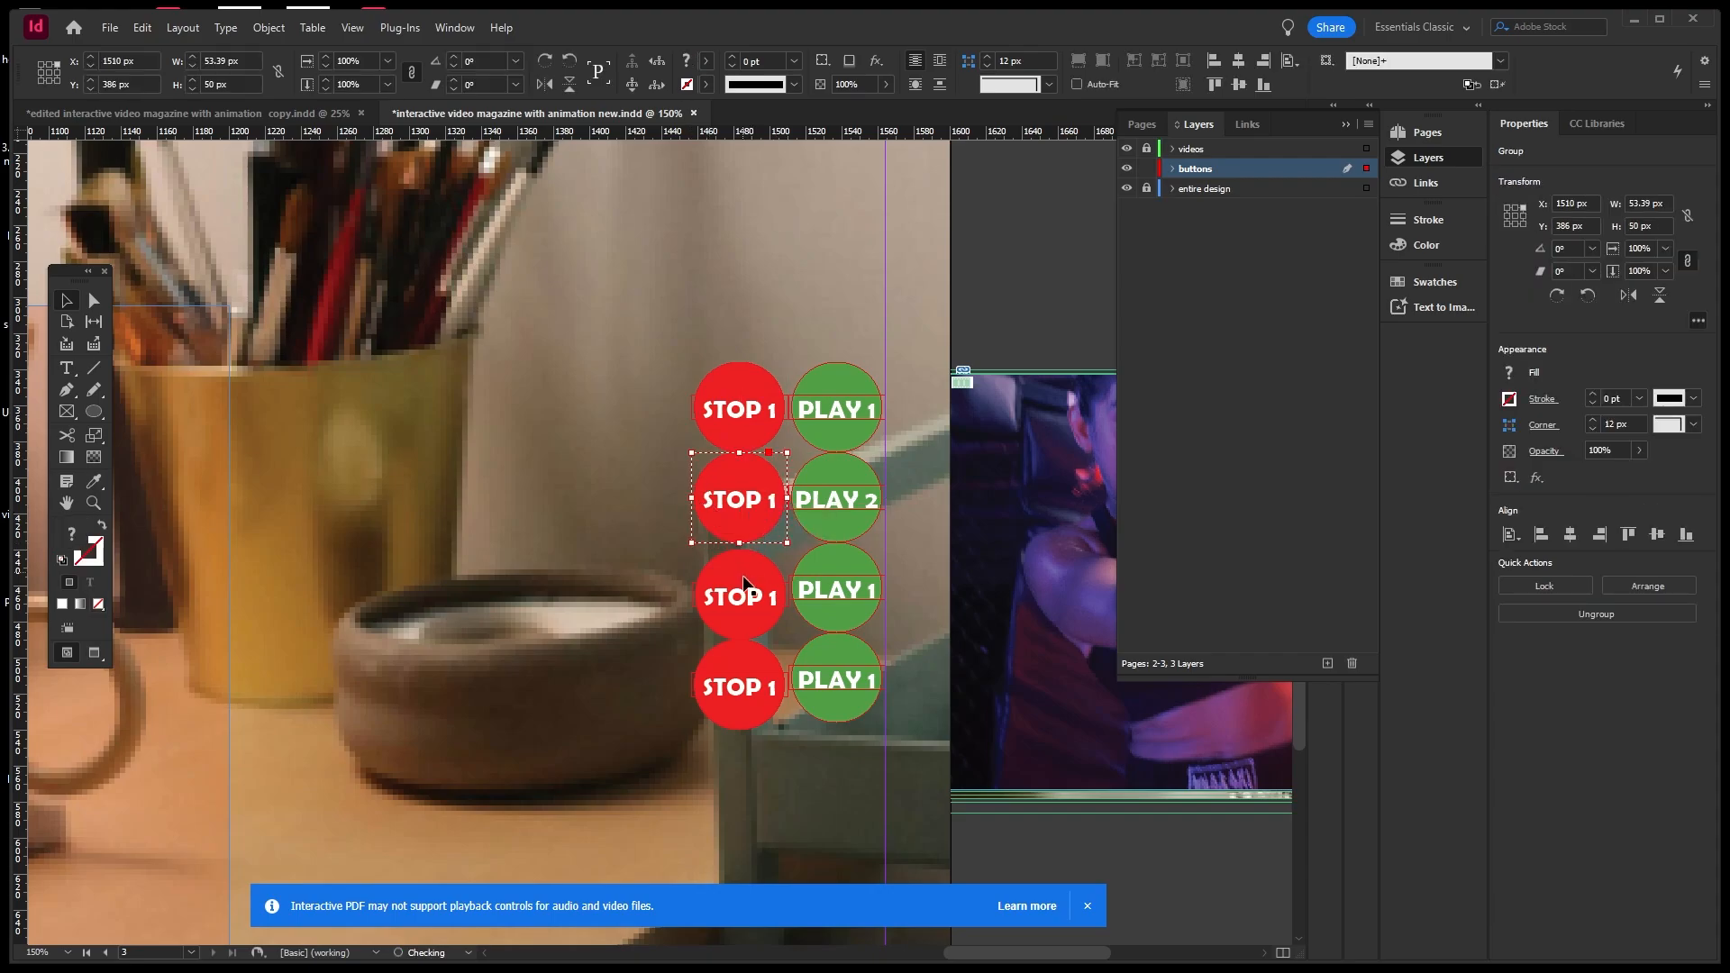
pyautogui.click(744, 590)
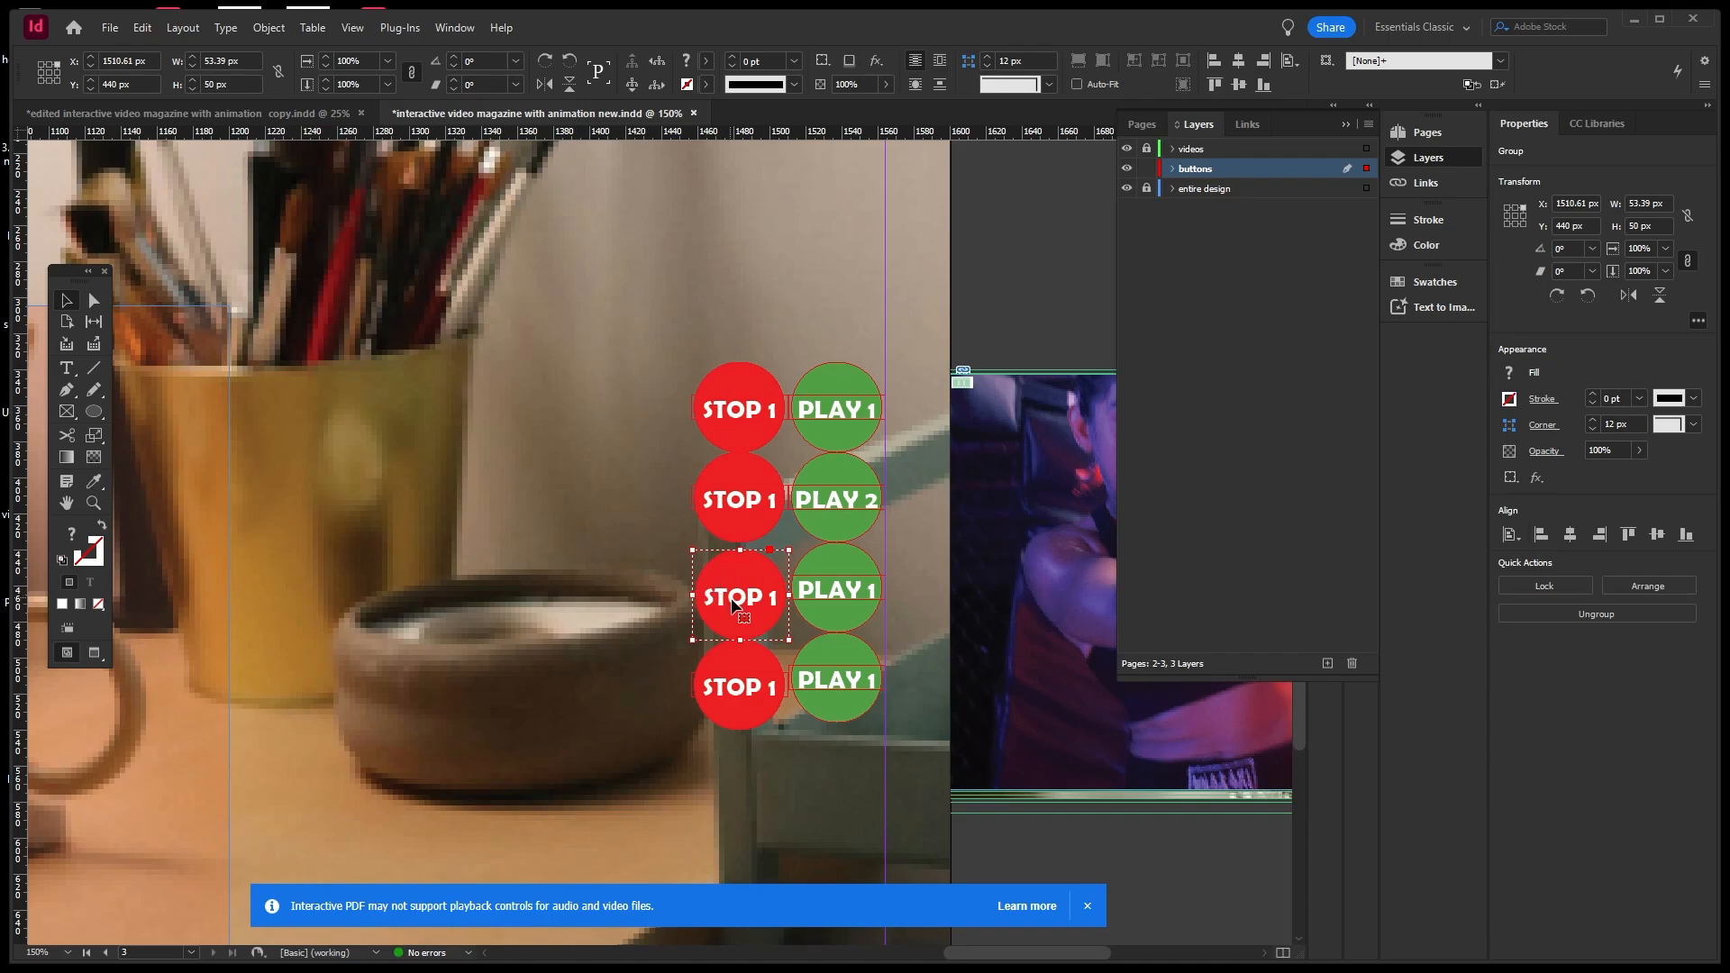
pyautogui.moveTo(725, 602); pyautogui.dragTo(725, 595)
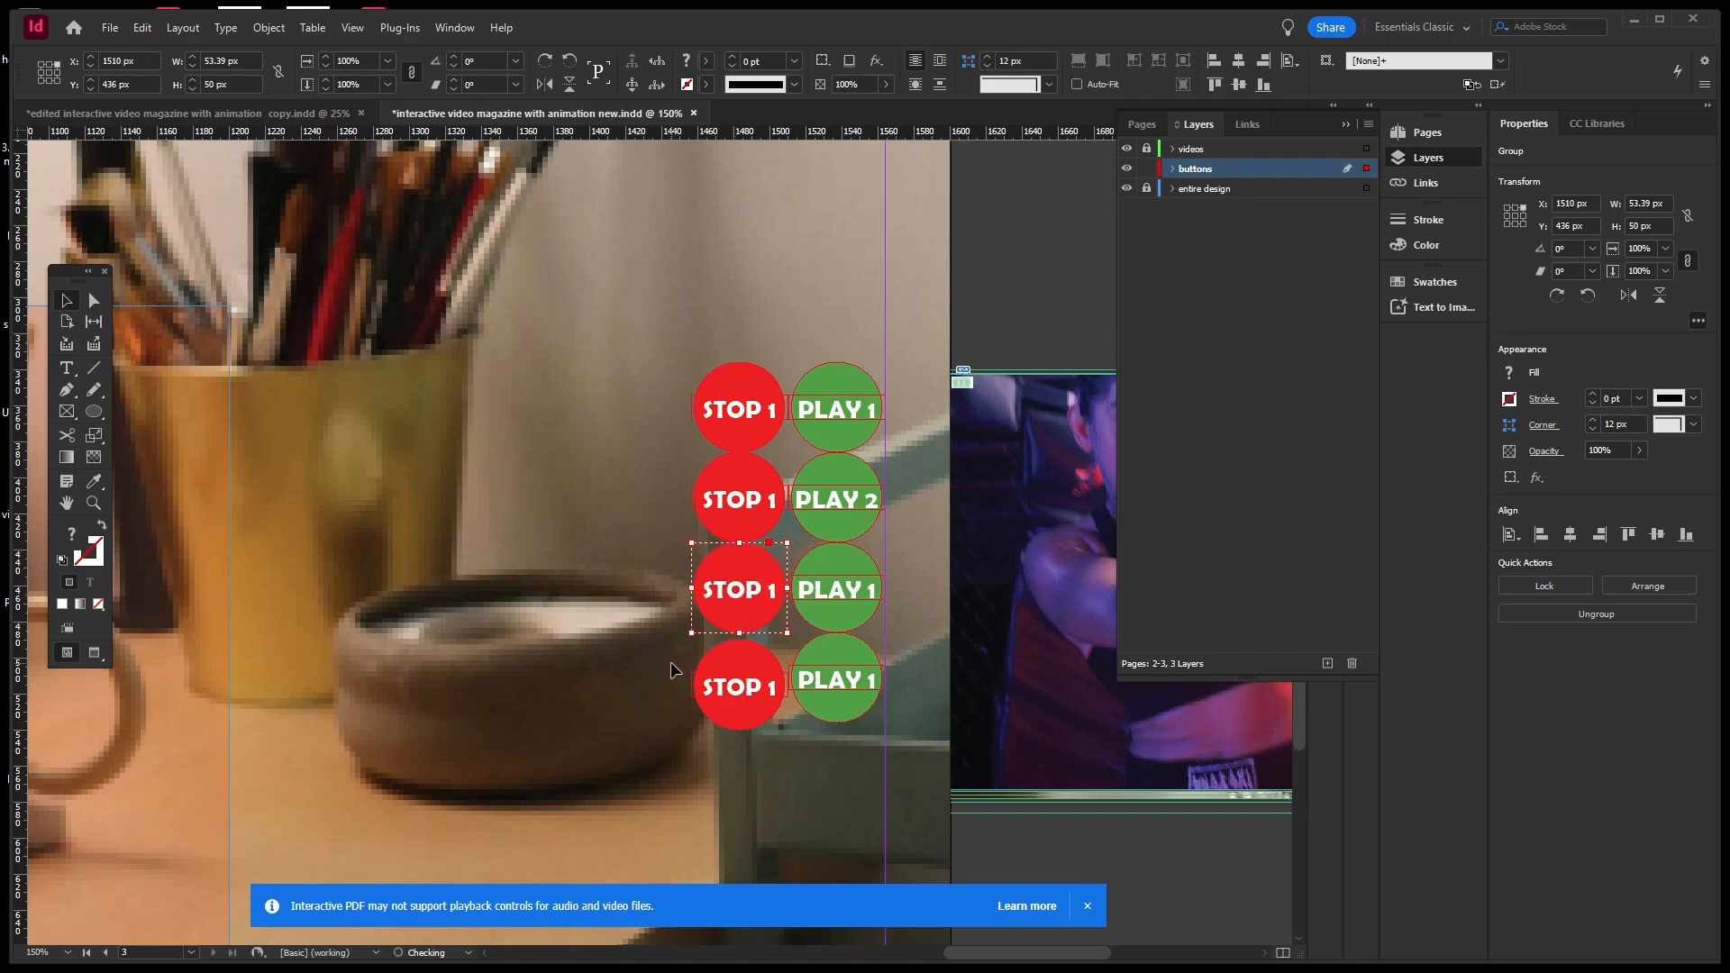
pyautogui.moveTo(737, 703); pyautogui.dragTo(746, 686)
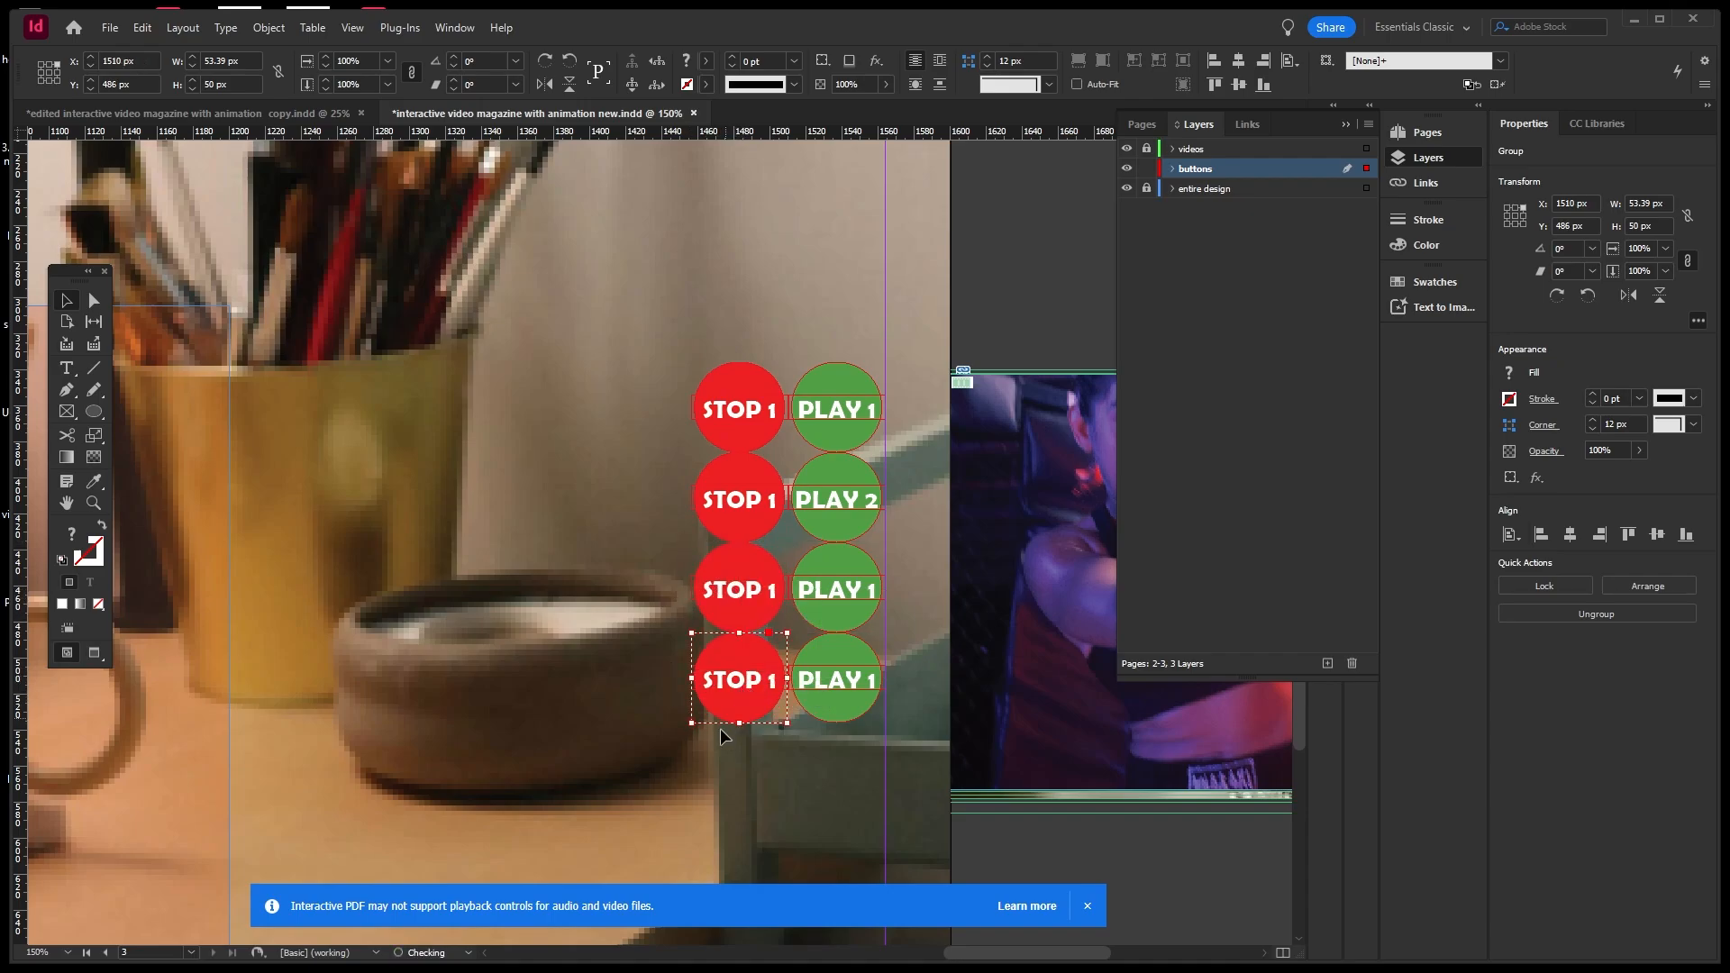
pyautogui.click(715, 753)
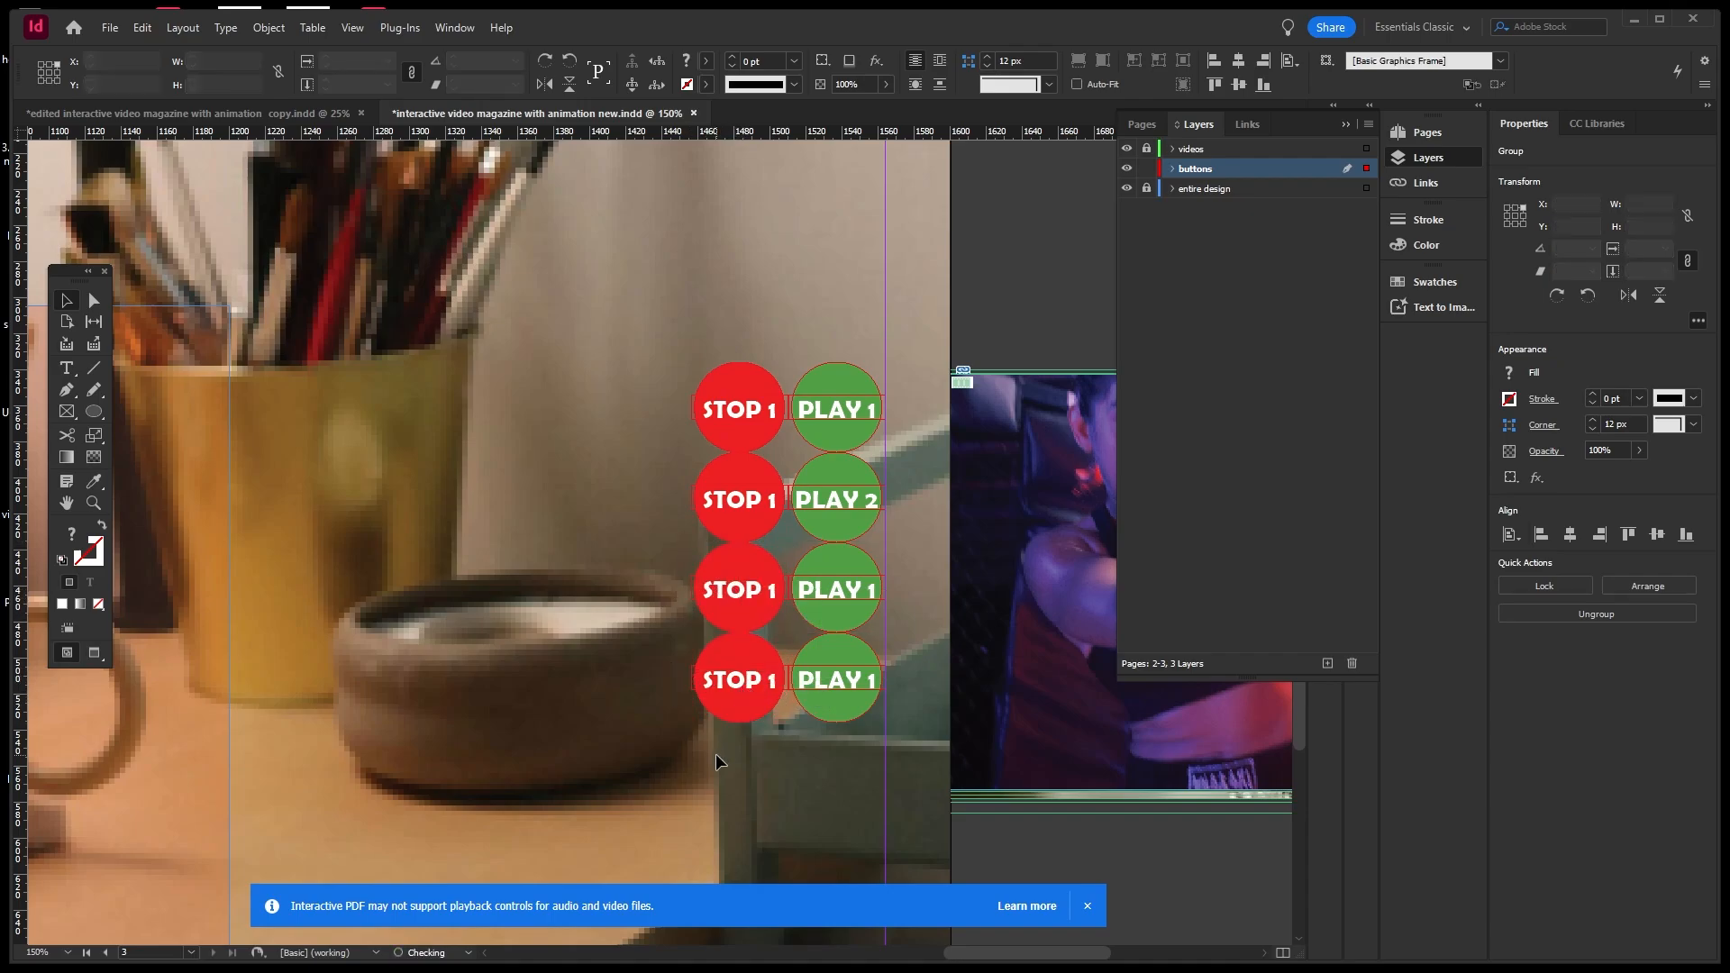
# Renumber the lower three red button labels as STOP 2, STOP 3 and STOP 4, and finish editing the text.
pyautogui.doubleClick(775, 414)
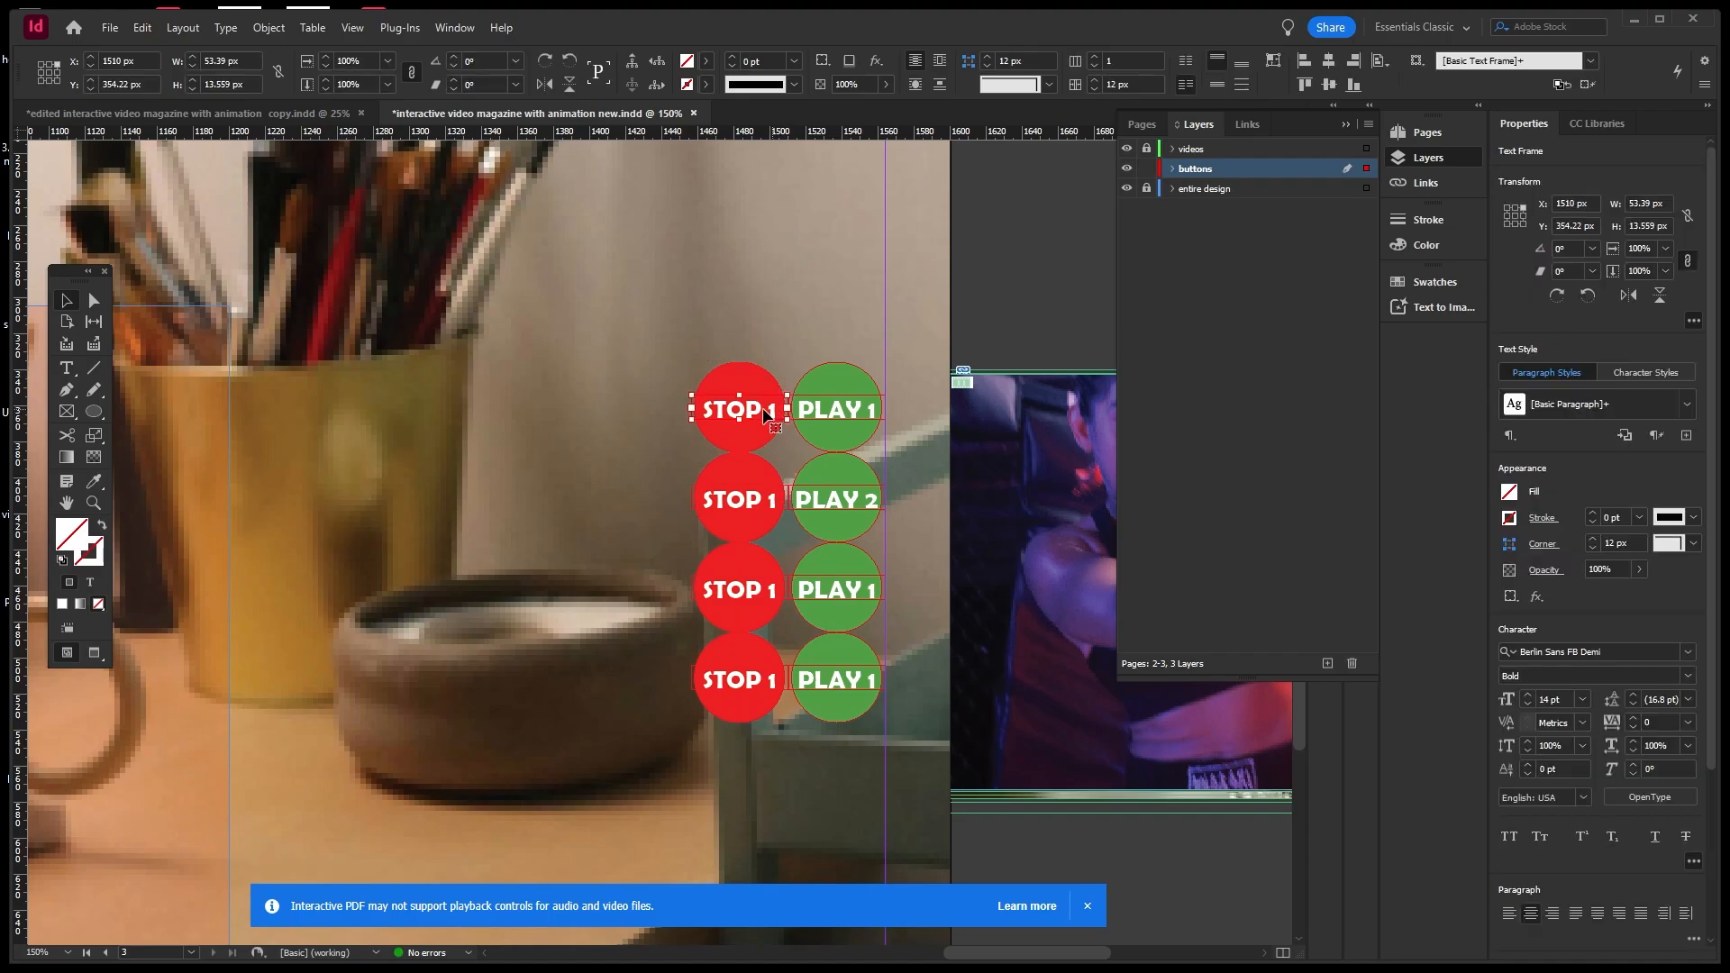
pyautogui.click(68, 369)
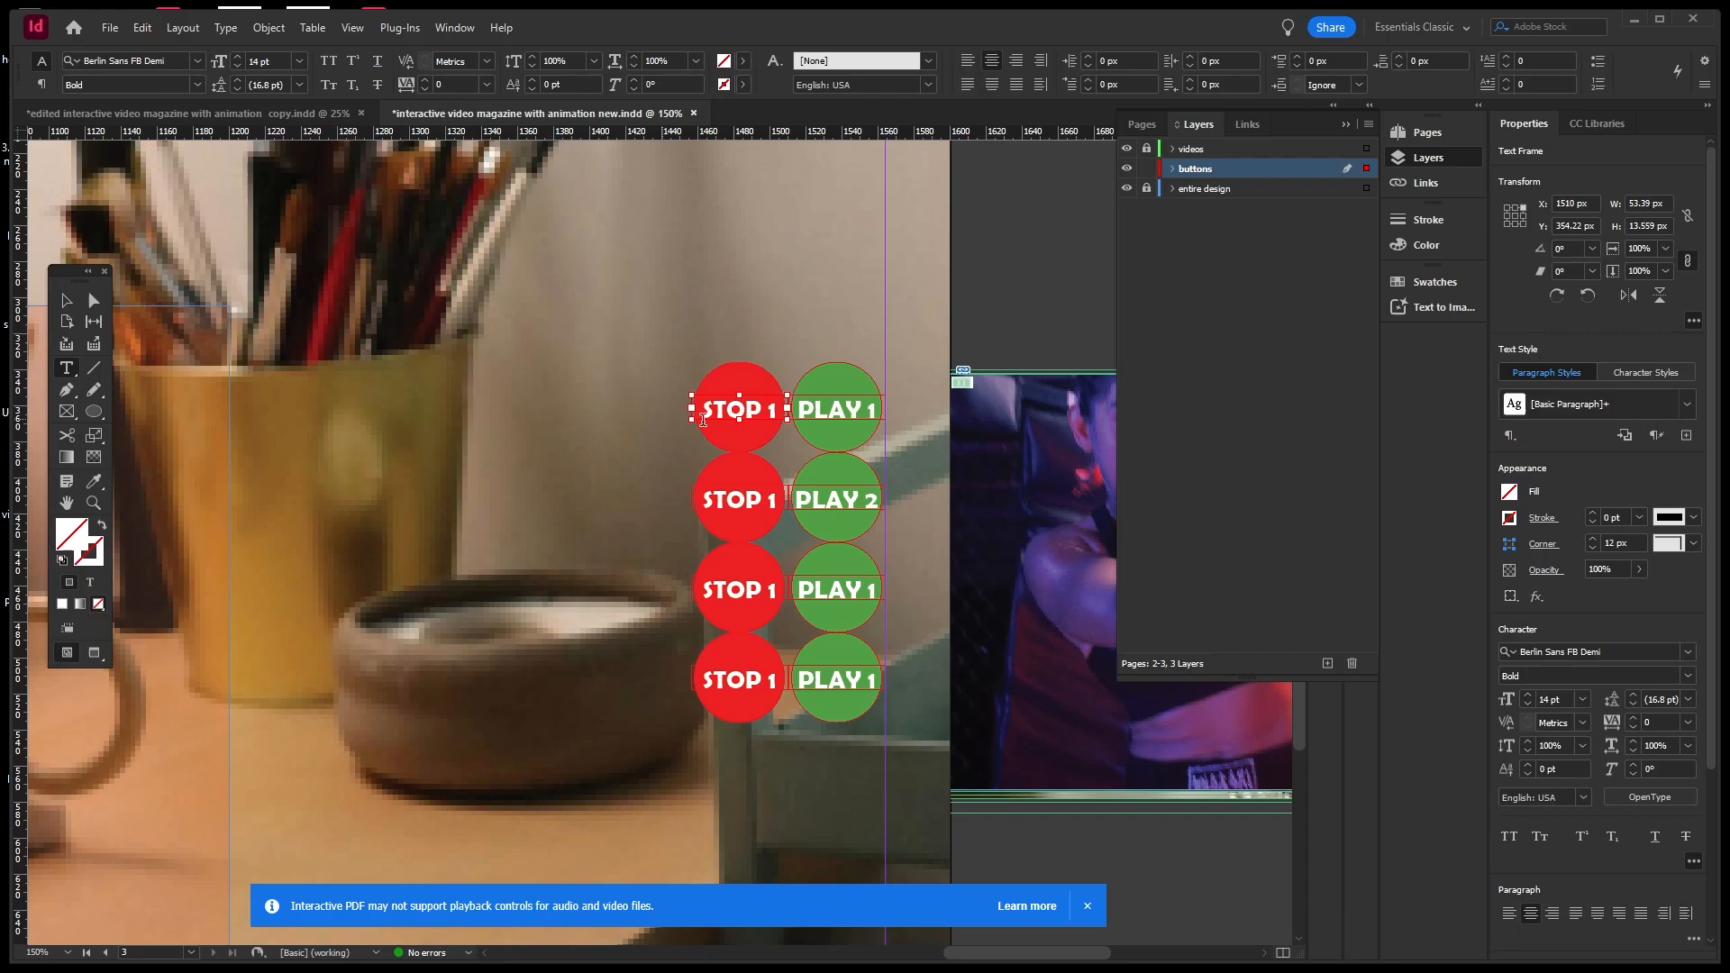
pyautogui.doubleClick(772, 499)
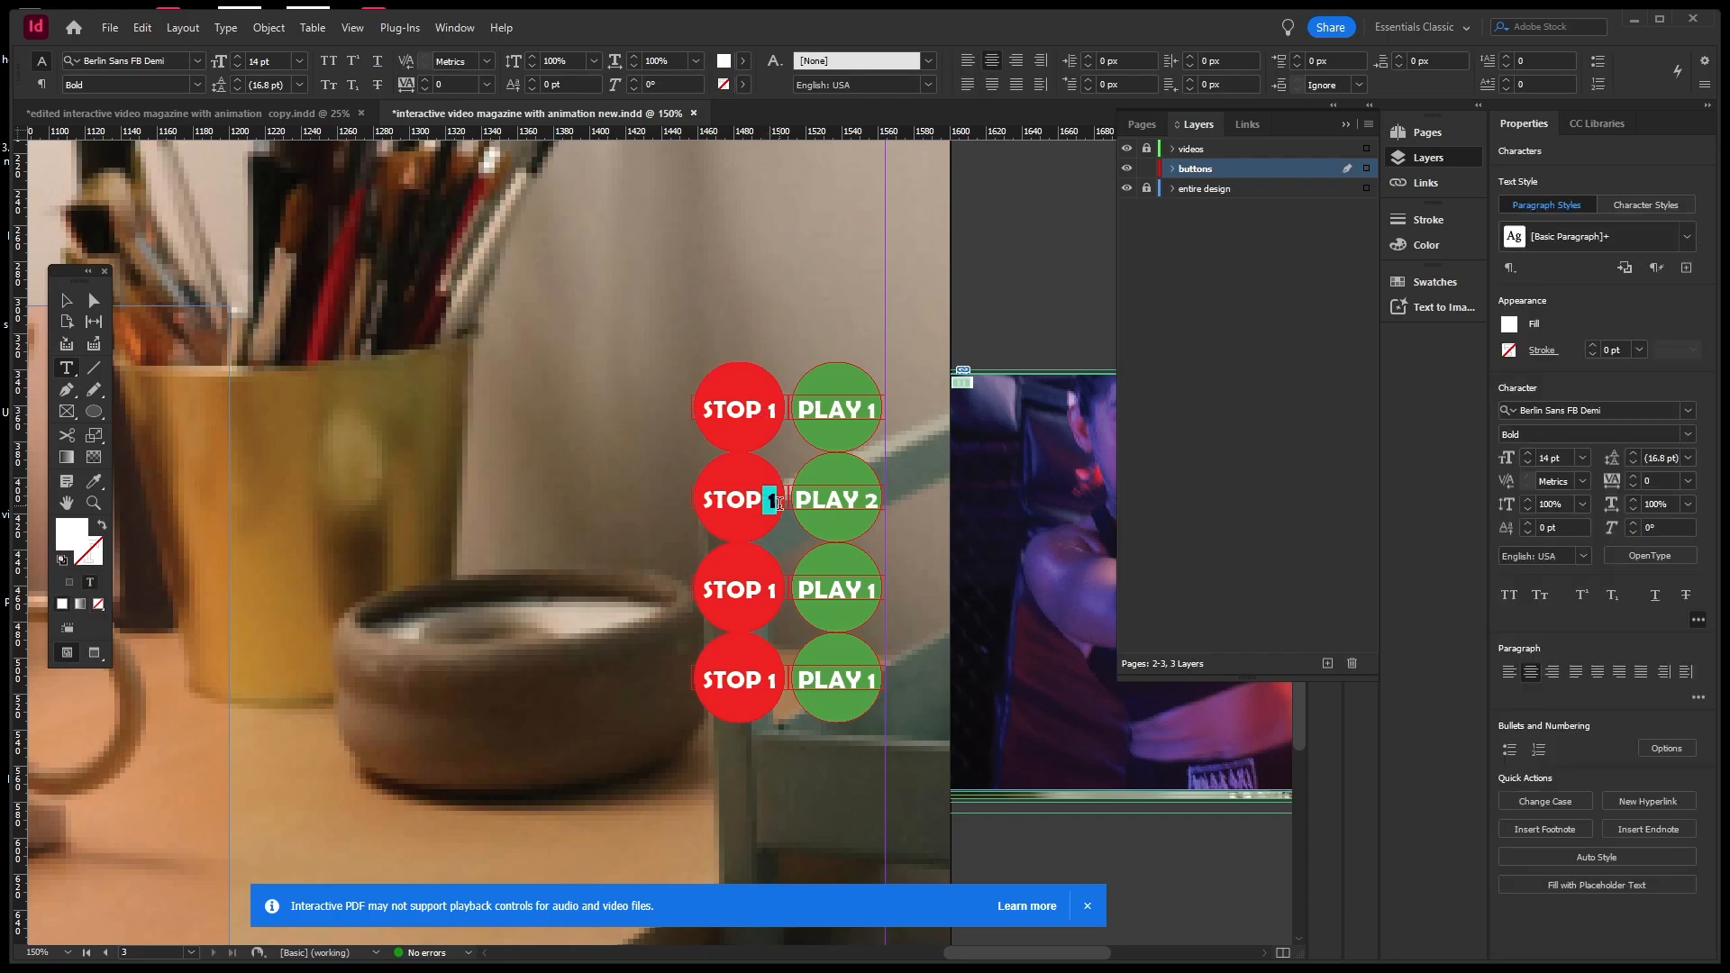
pyautogui.write('2')
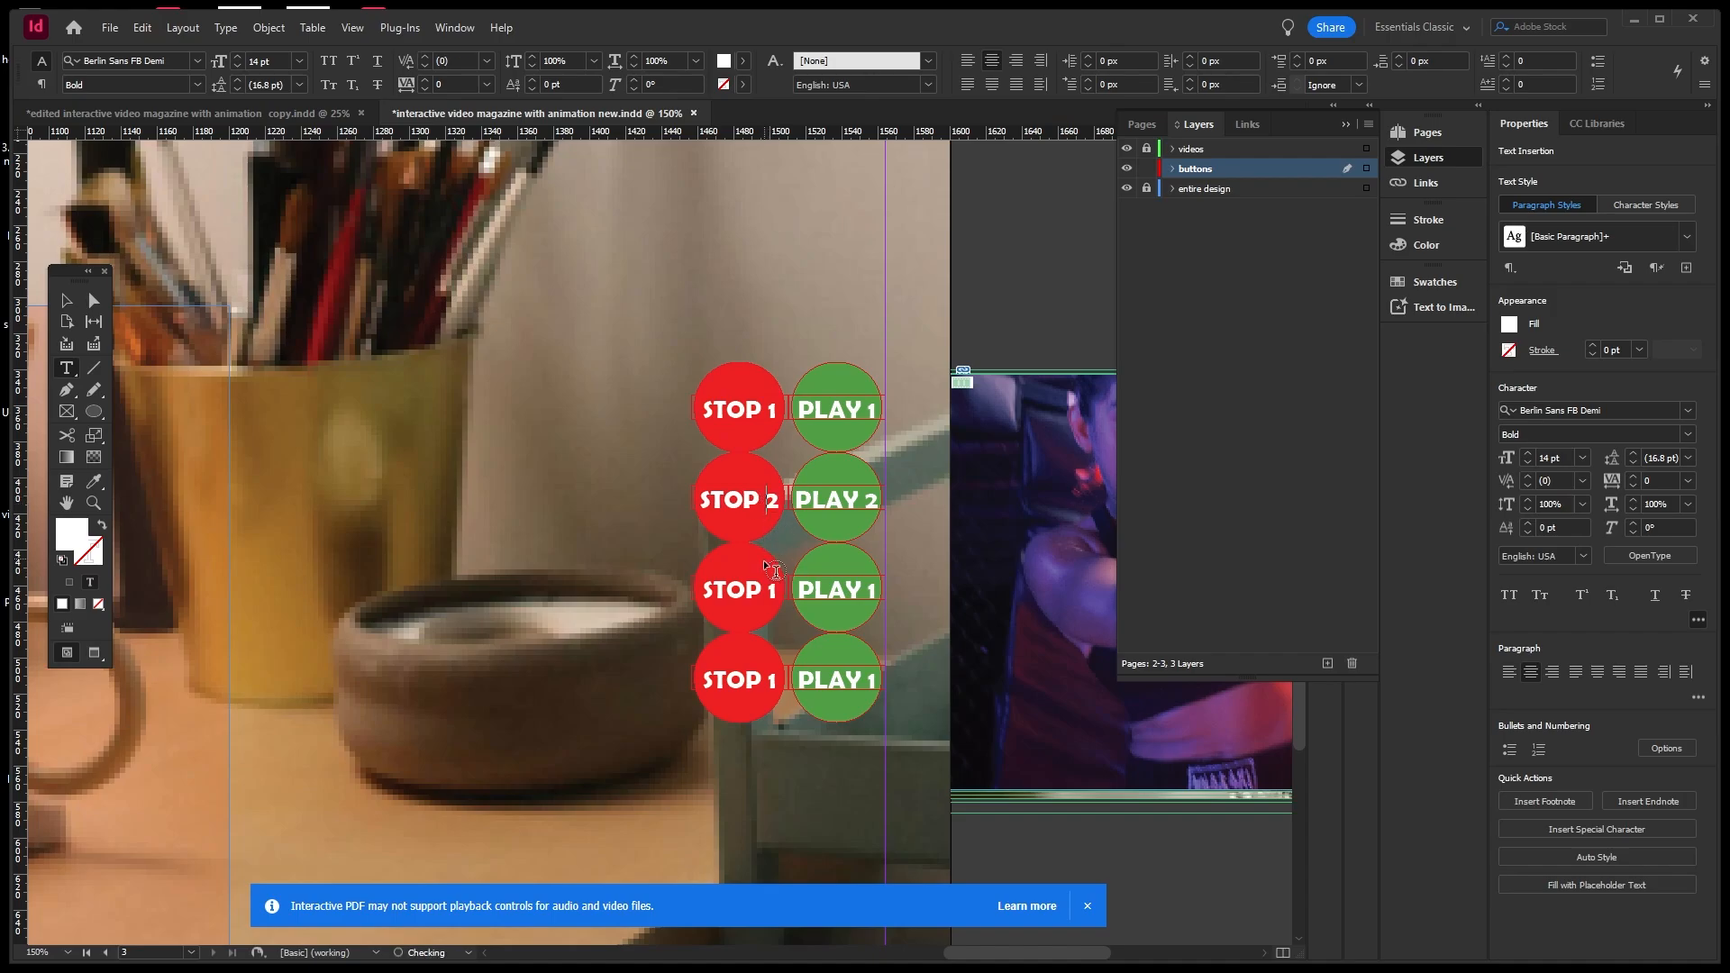
pyautogui.doubleClick(772, 590)
pyautogui.write('3')
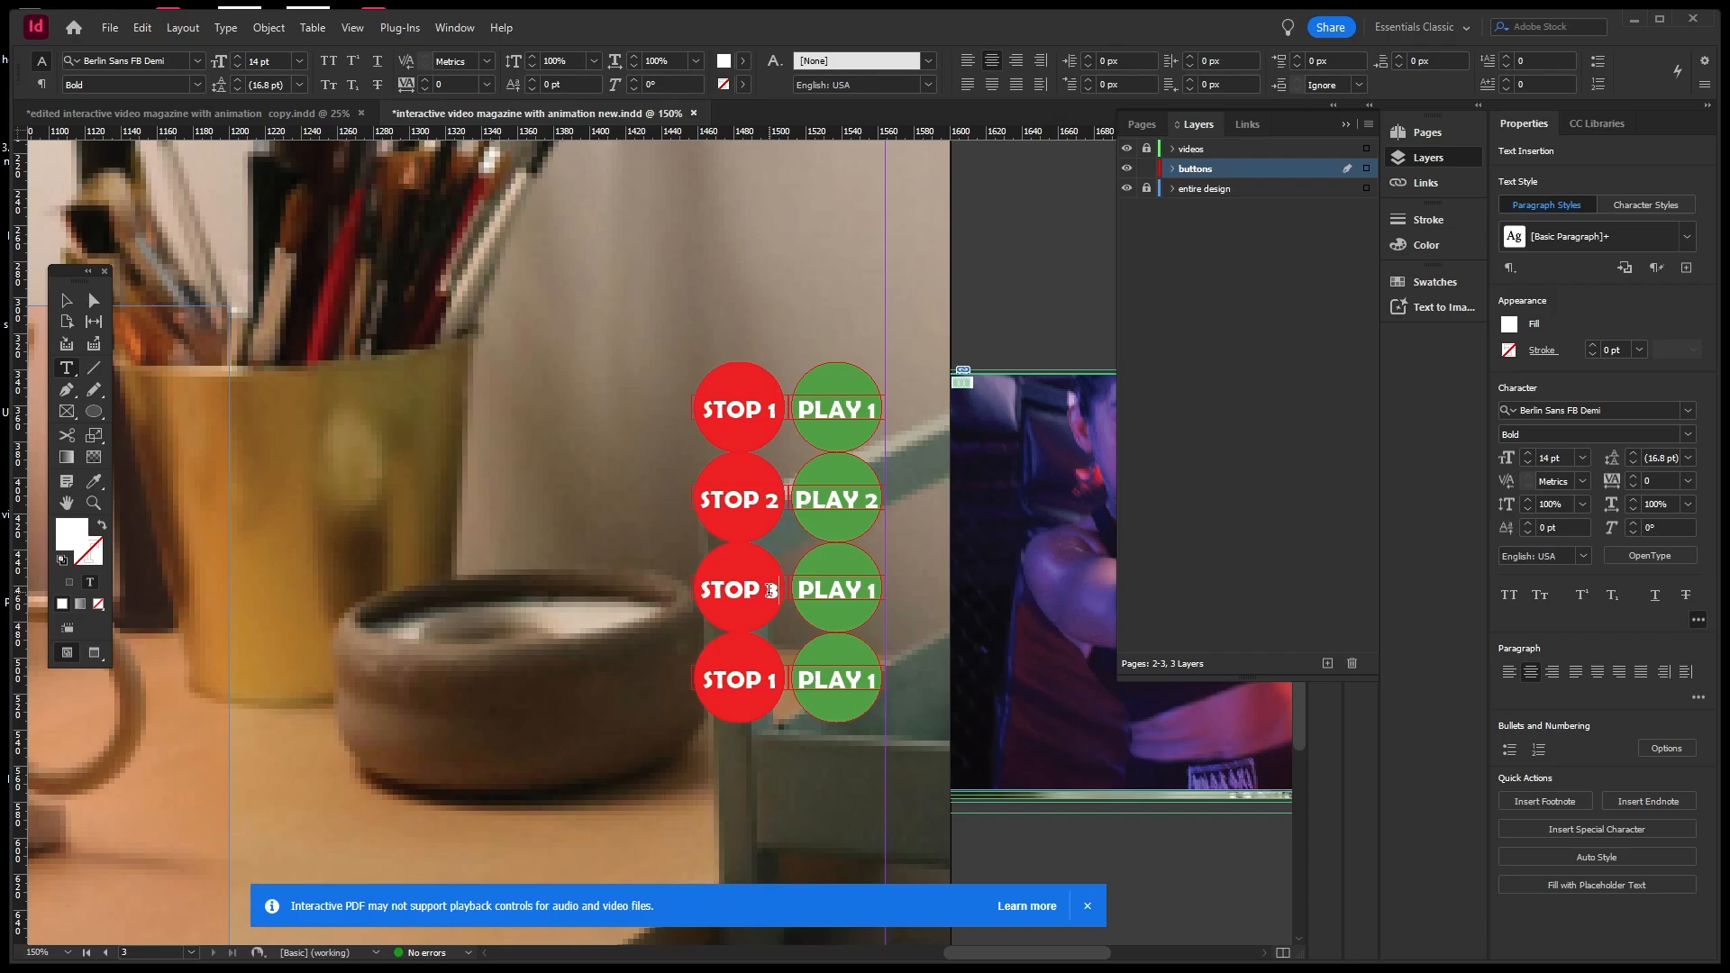
pyautogui.doubleClick(772, 680)
pyautogui.moveTo(772, 680); pyautogui.dragTo(776, 680)
pyautogui.write('4')
pyautogui.press('Left')
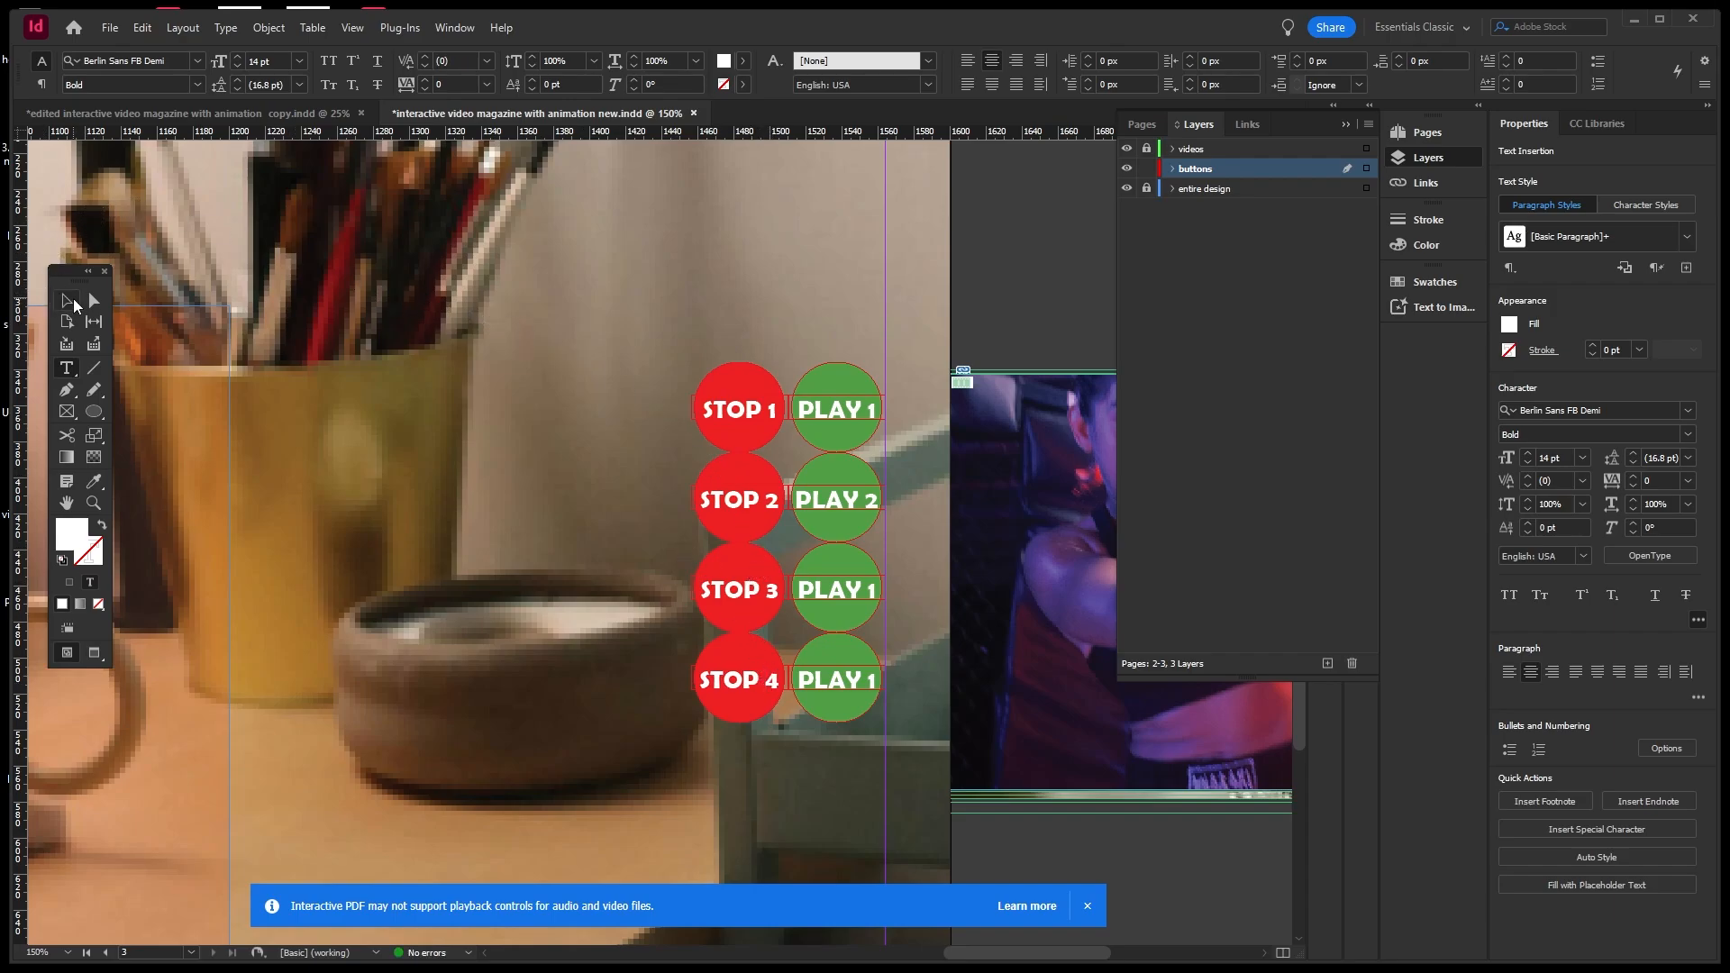
pyautogui.click(66, 301)
pyautogui.moveTo(664, 314); pyautogui.dragTo(702, 386)
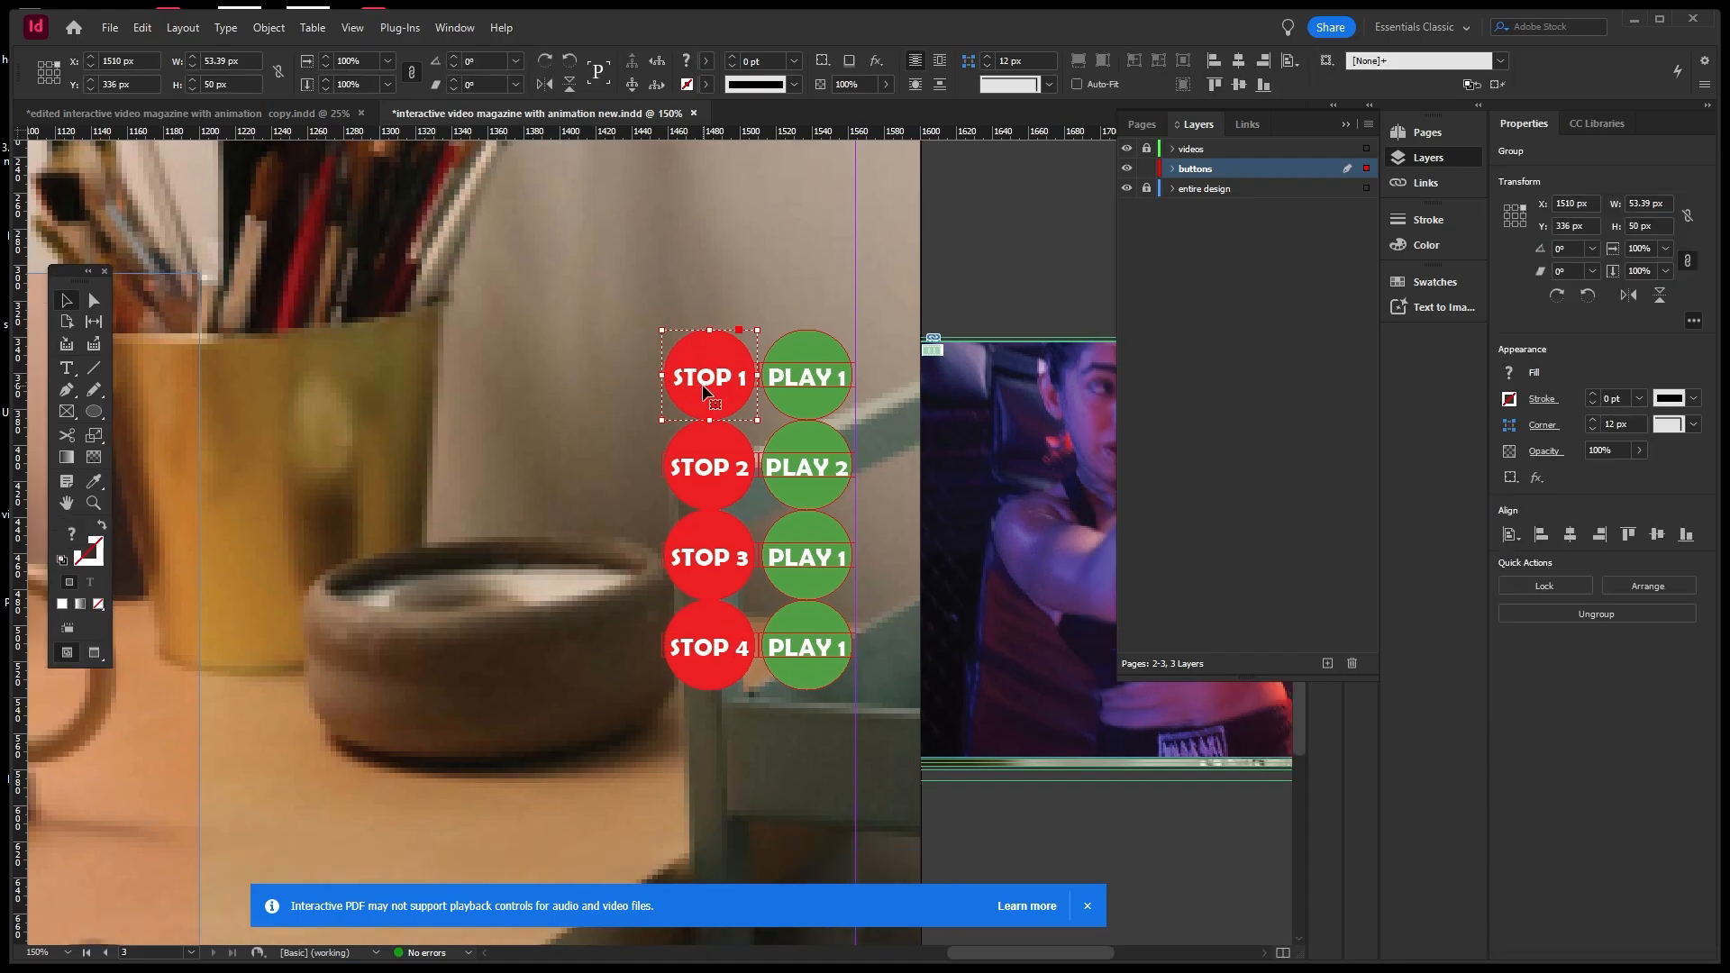
pyautogui.click(597, 381)
pyautogui.click(695, 376)
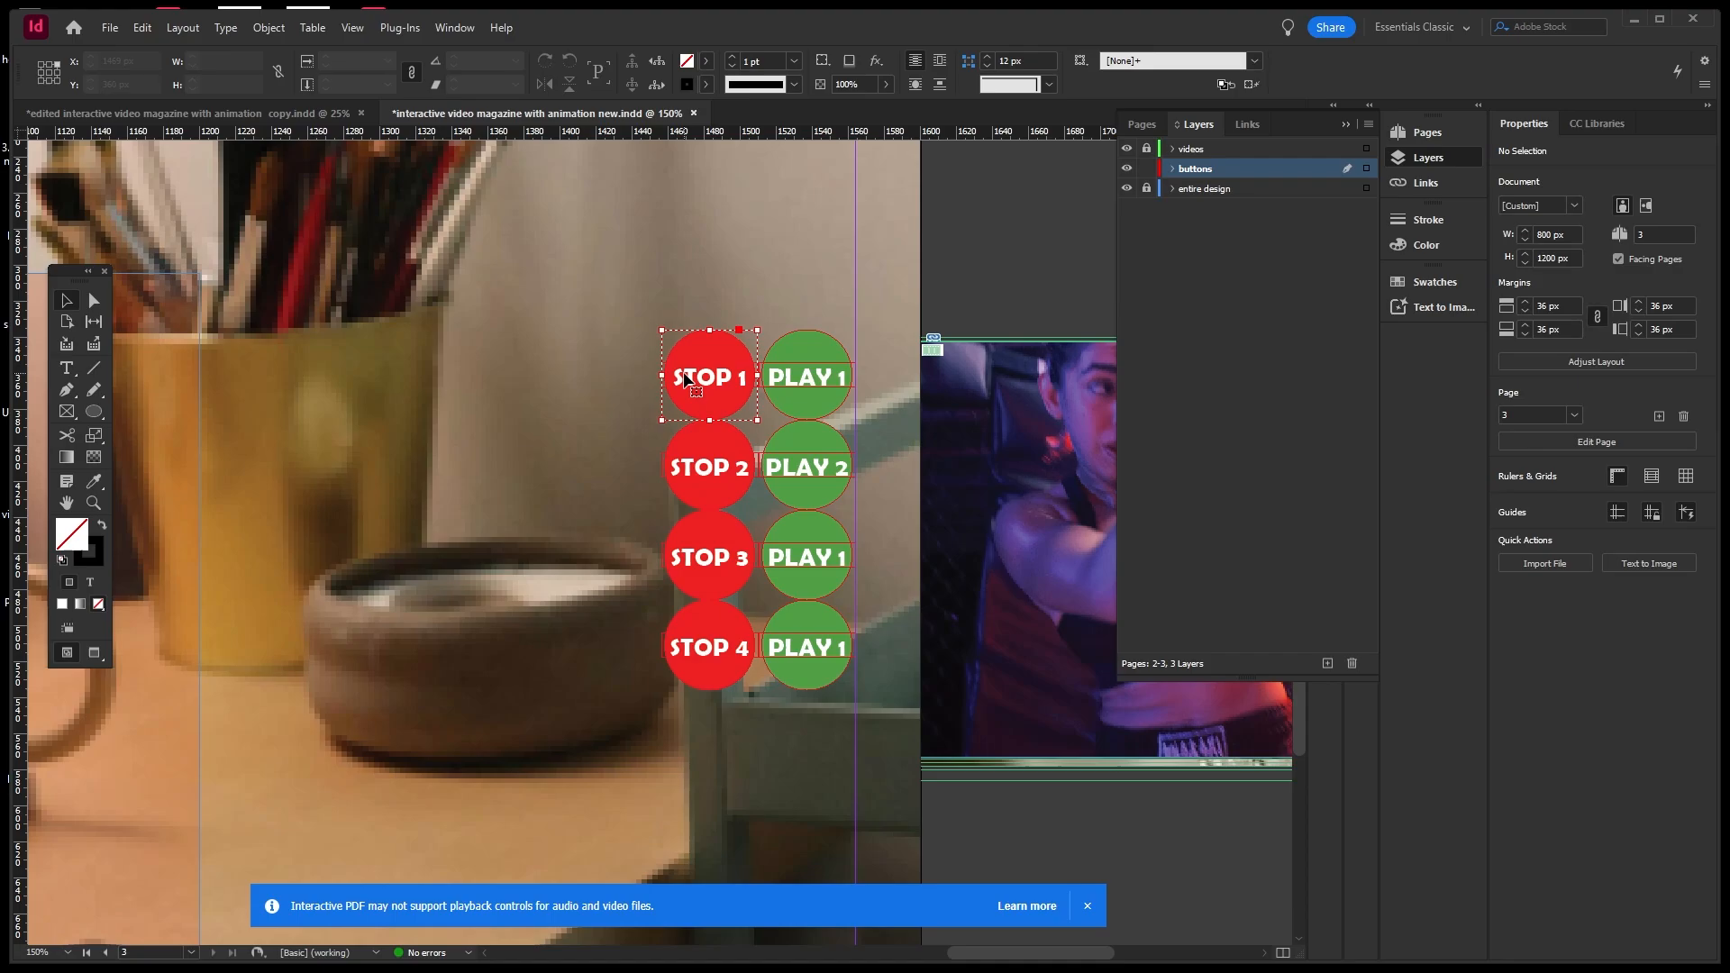
pyautogui.moveTo(696, 376); pyautogui.dragTo(677, 359)
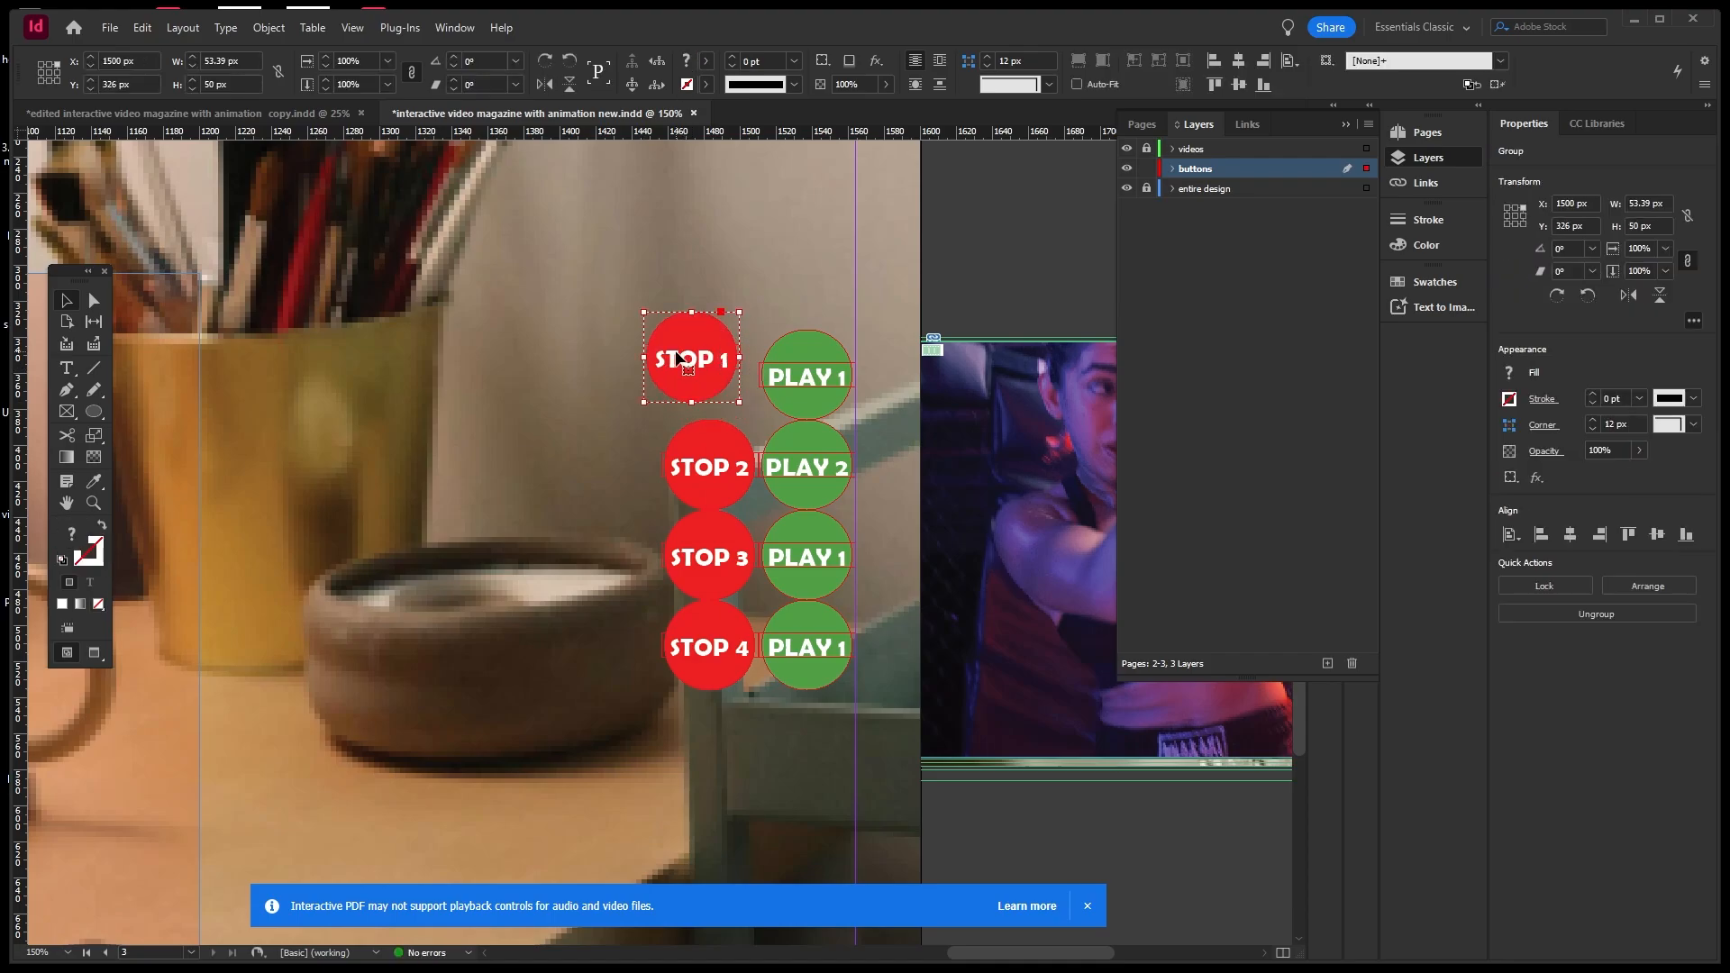
pyautogui.hotkey('ctrl', 'z')
pyautogui.click(705, 475)
pyautogui.moveTo(716, 472); pyautogui.dragTo(681, 469)
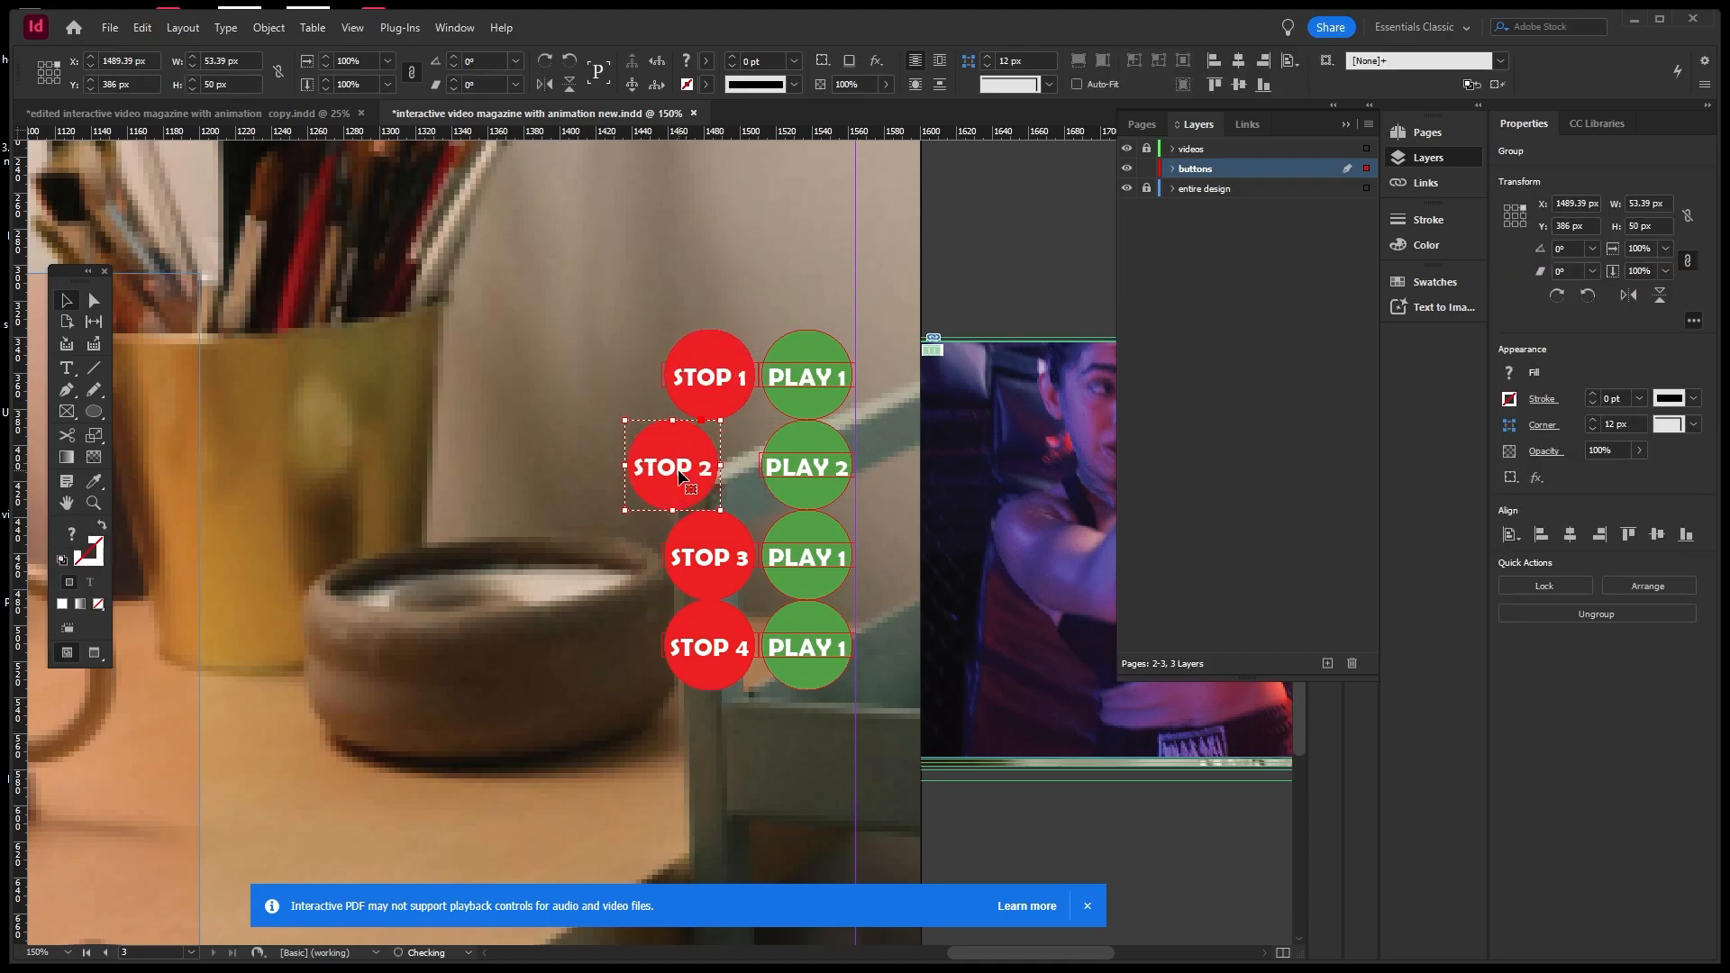
pyautogui.hotkey('ctrl', 'z')
pyautogui.click(603, 347)
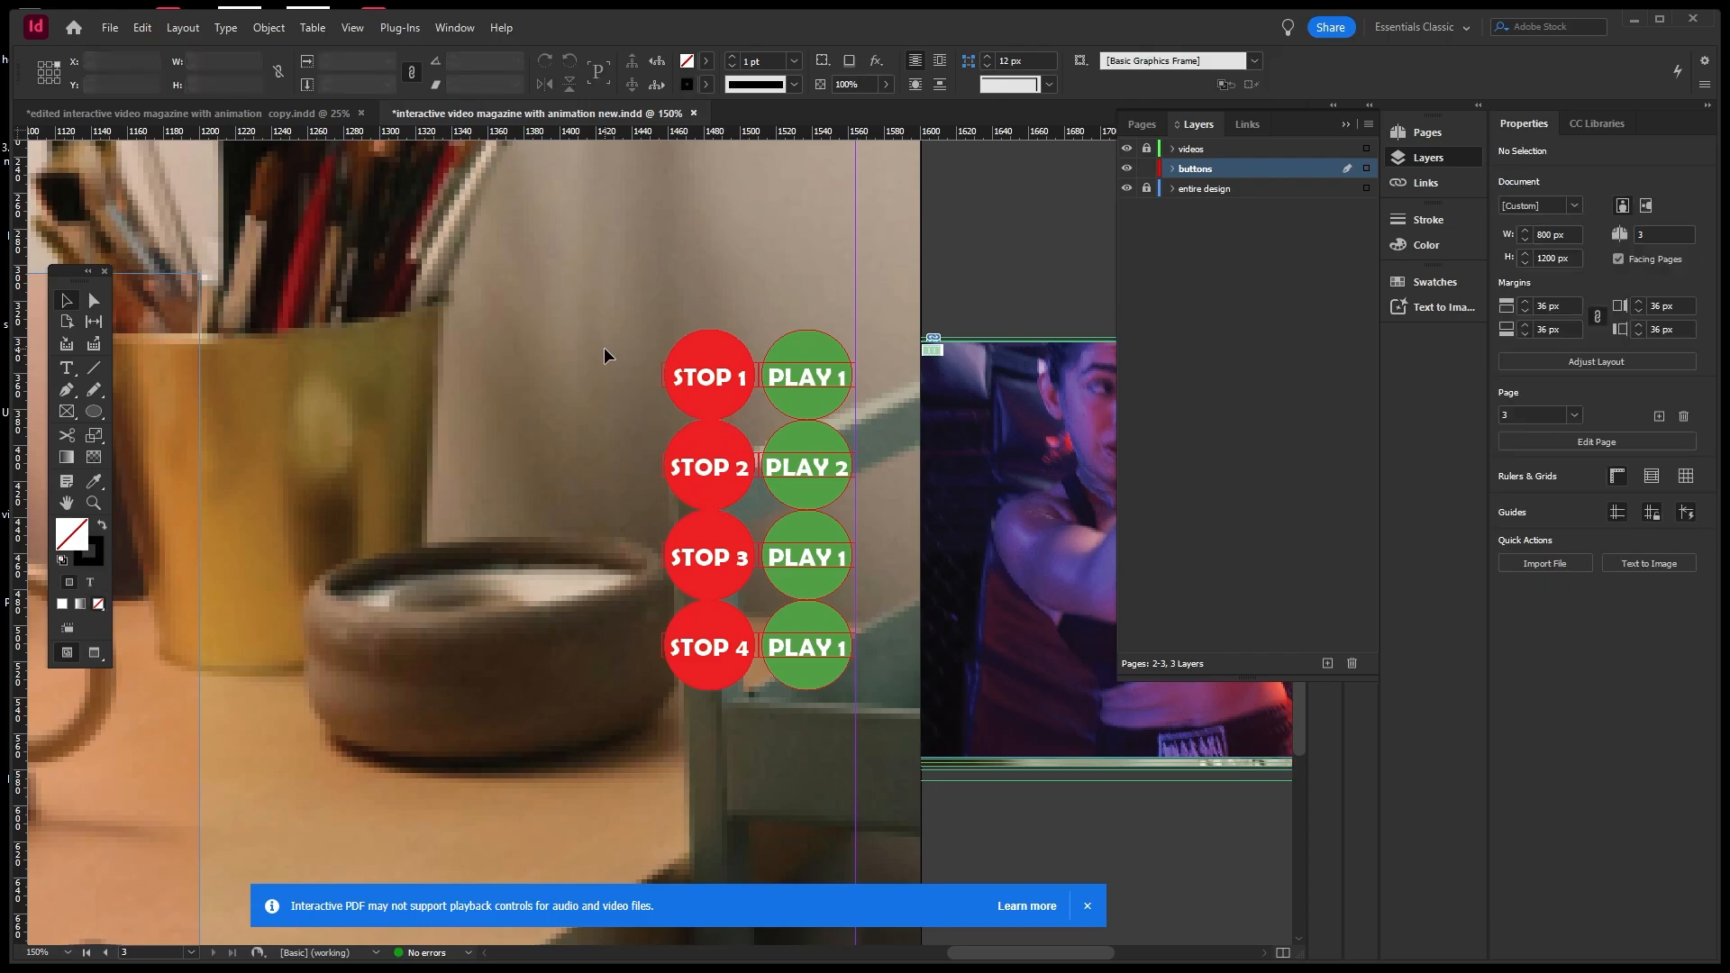
# Select all eight play and stop buttons and move them together slightly down and right, closer to the page's right edge.
pyautogui.scroll(-5, 788, 354)
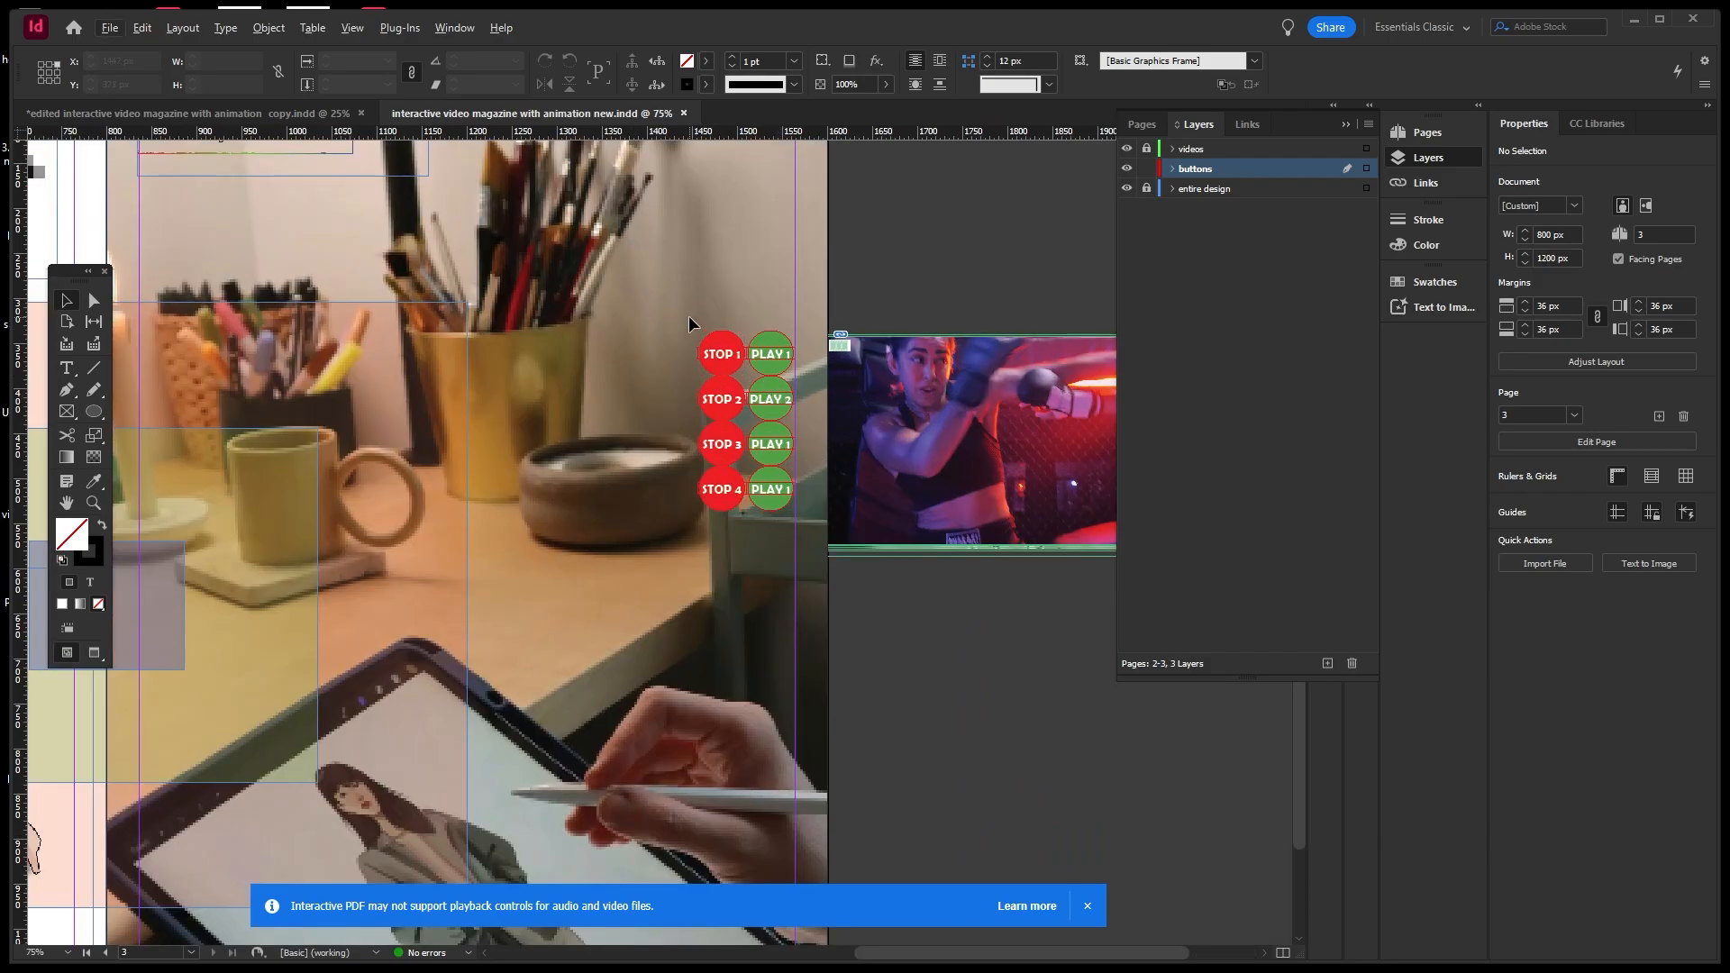
pyautogui.click(772, 523)
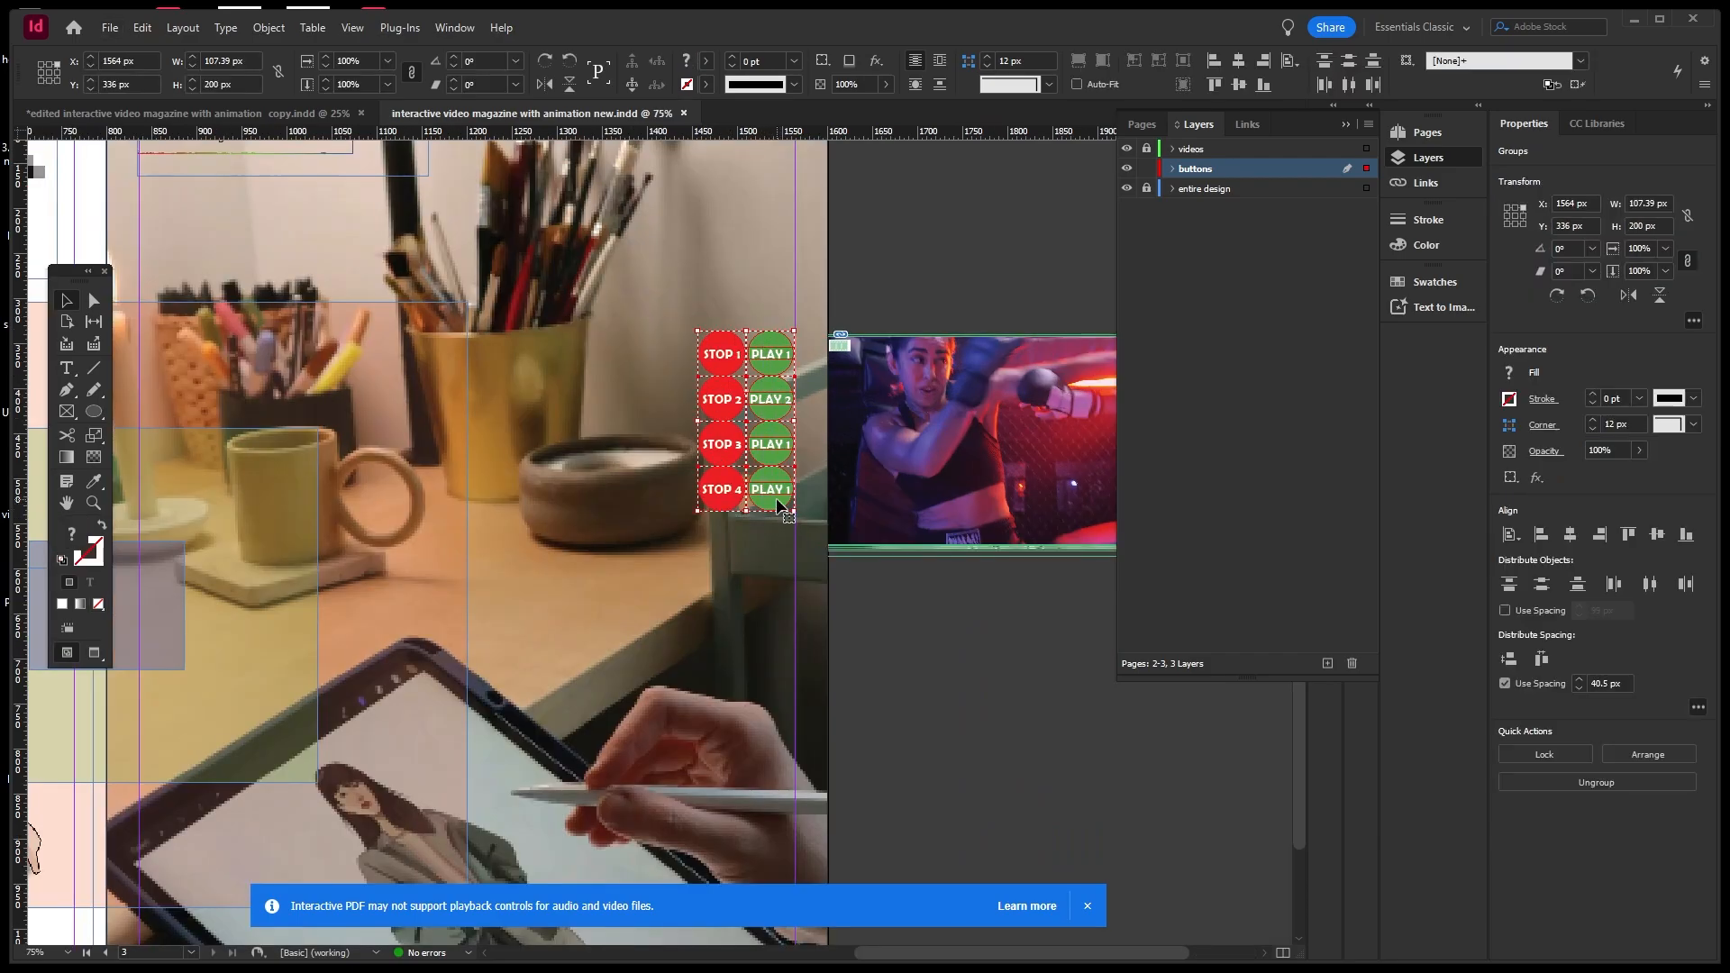
pyautogui.moveTo(780, 521); pyautogui.dragTo(798, 522)
pyautogui.click(874, 625)
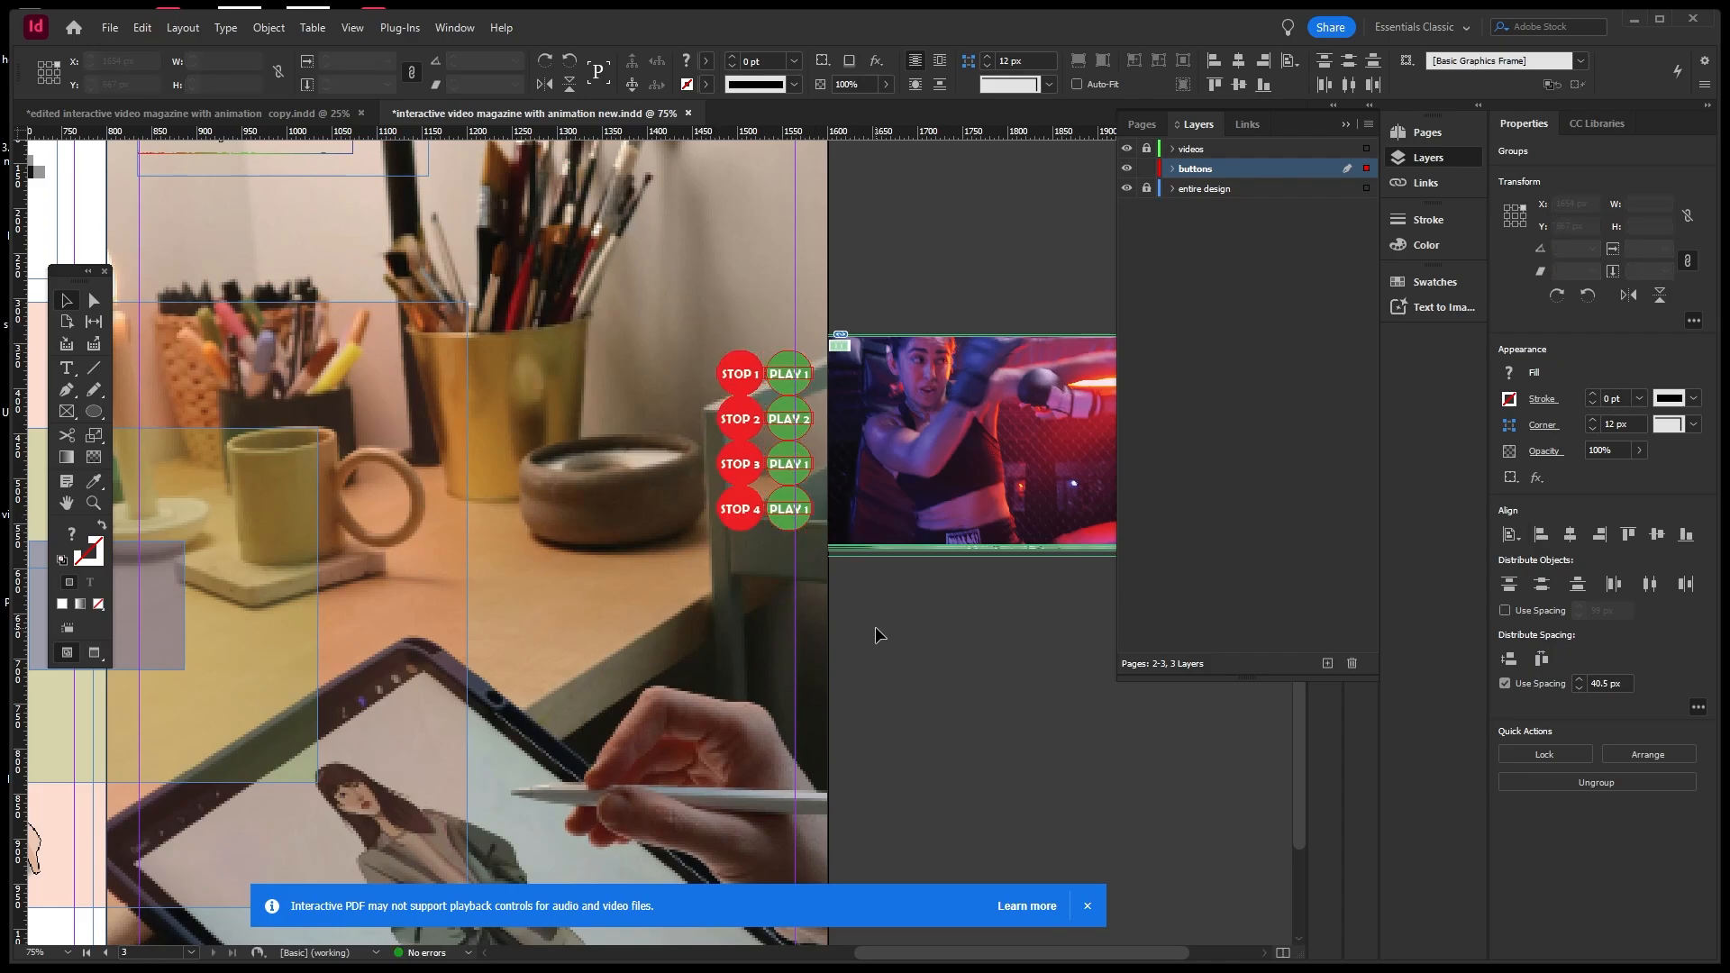
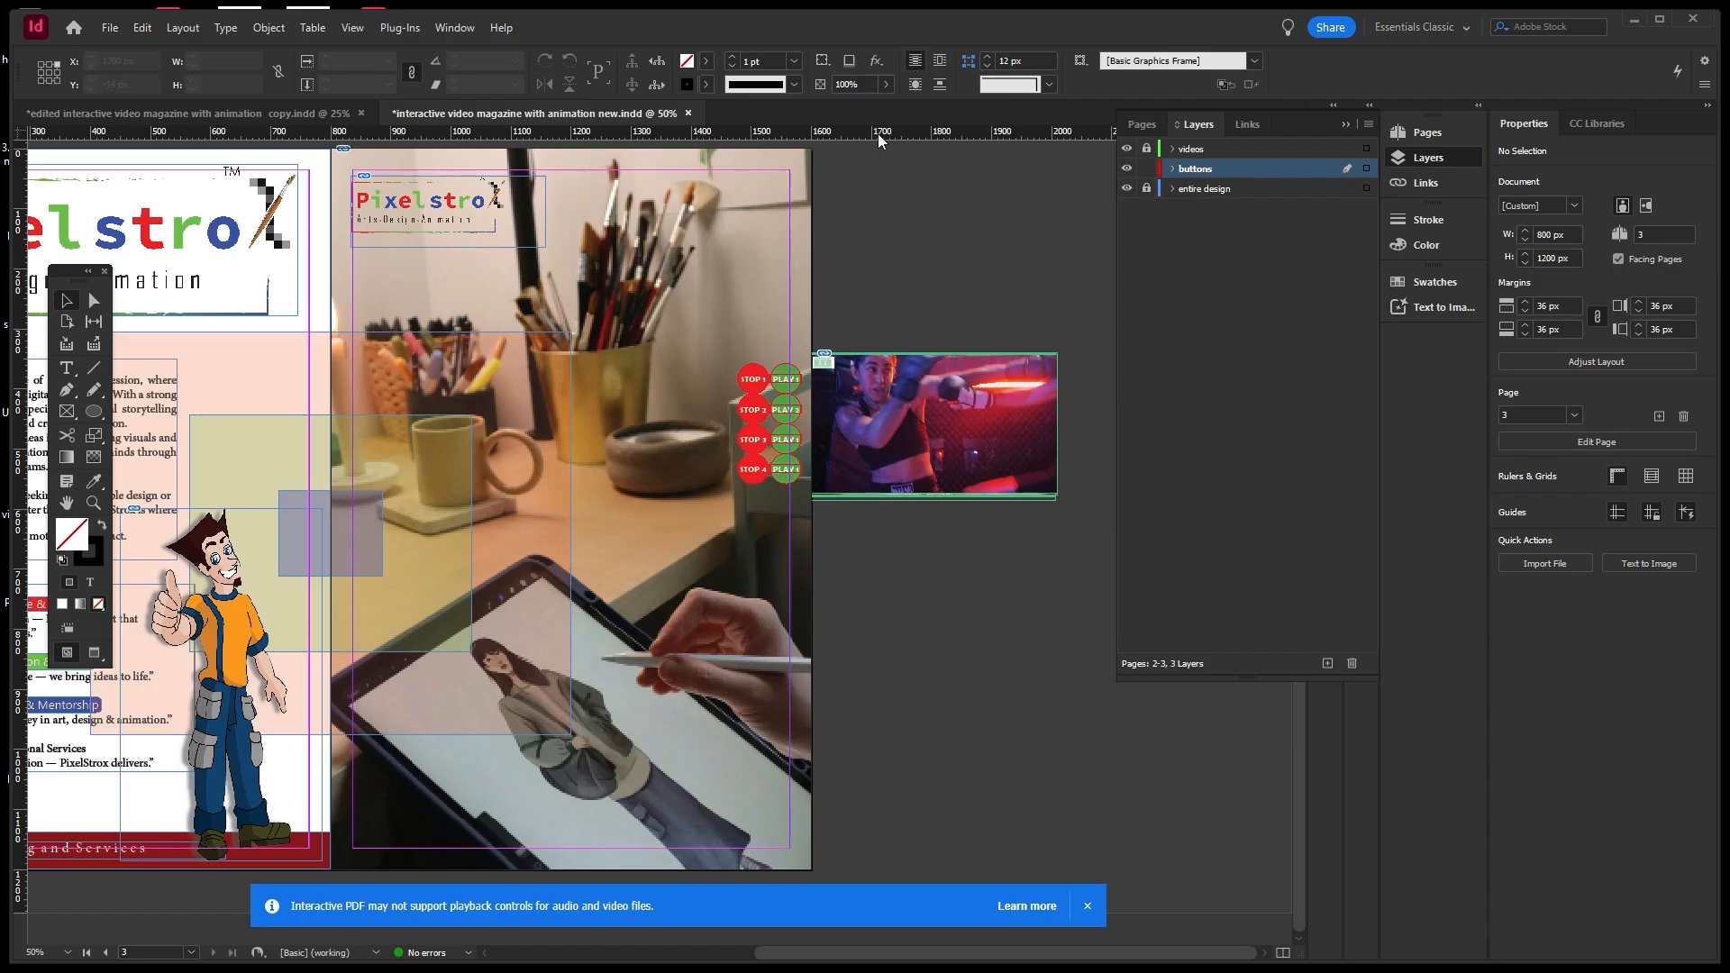
# Place two horizontal ruler guides along the video stack's top and bottom edges, the lower one at 580 px.
pyautogui.moveTo(878, 140); pyautogui.dragTo(866, 353)
pyautogui.moveTo(829, 132); pyautogui.dragTo(875, 498)
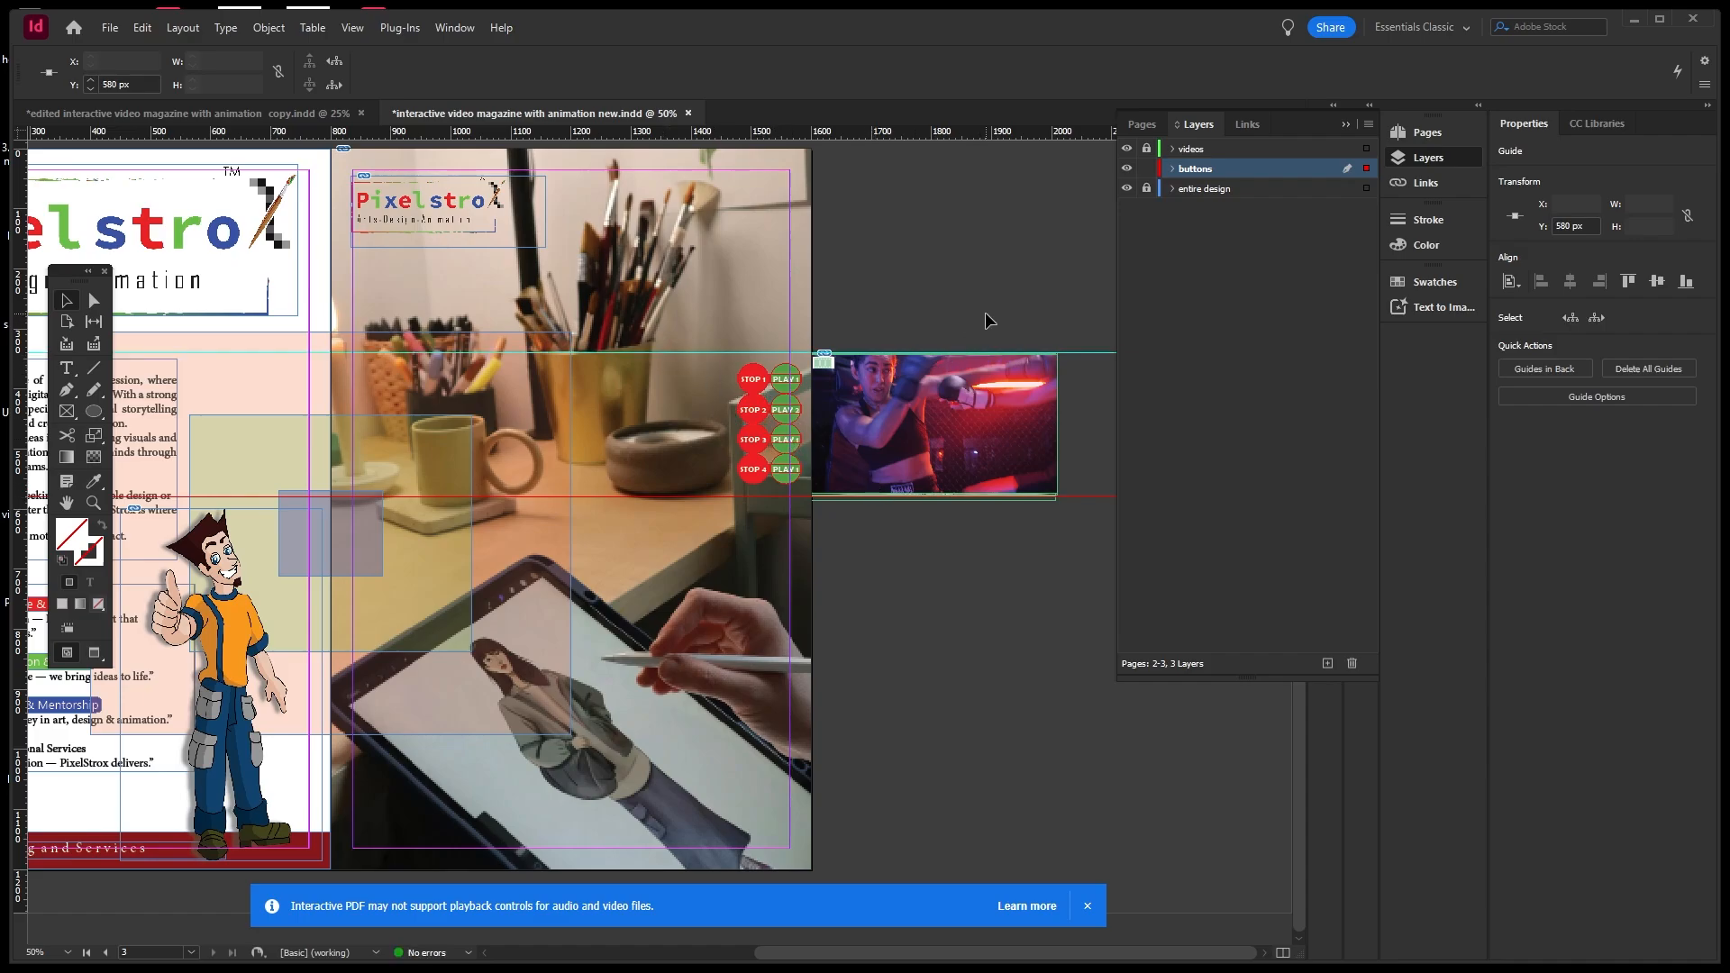
pyautogui.click(992, 409)
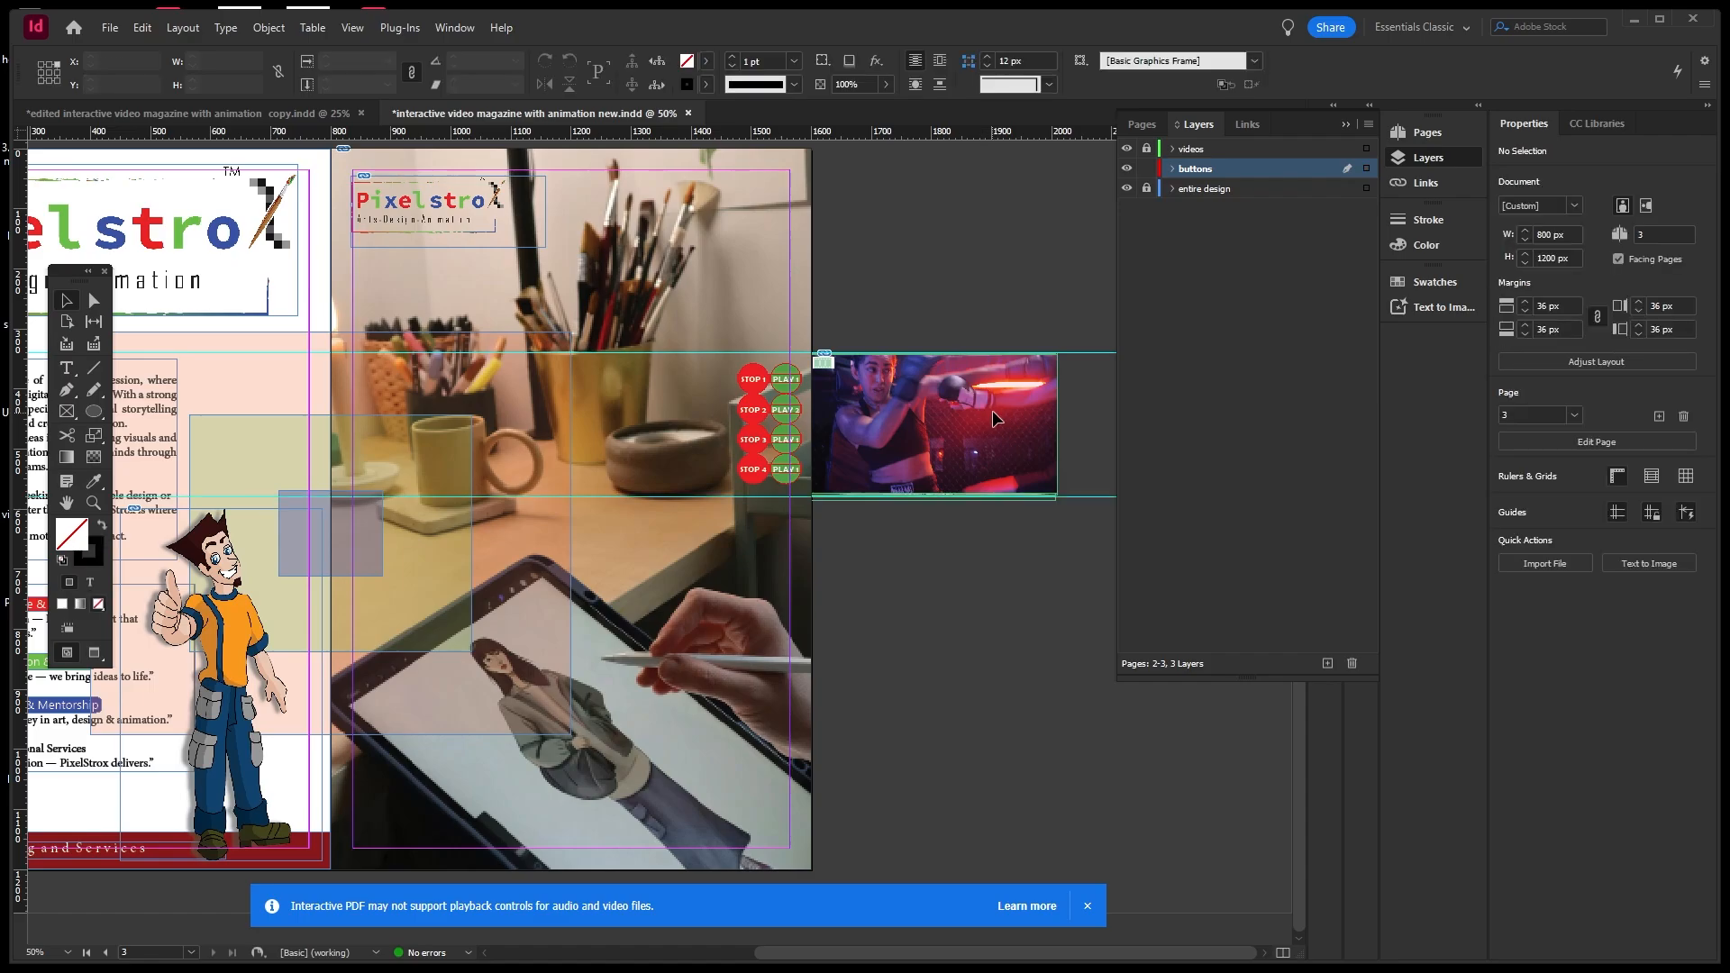
# Unlock the videos layer and move the top boxing video horizontally onto page 3, to about X 1344 px, Y 340 px.
pyautogui.click(1126, 169)
pyautogui.click(1146, 149)
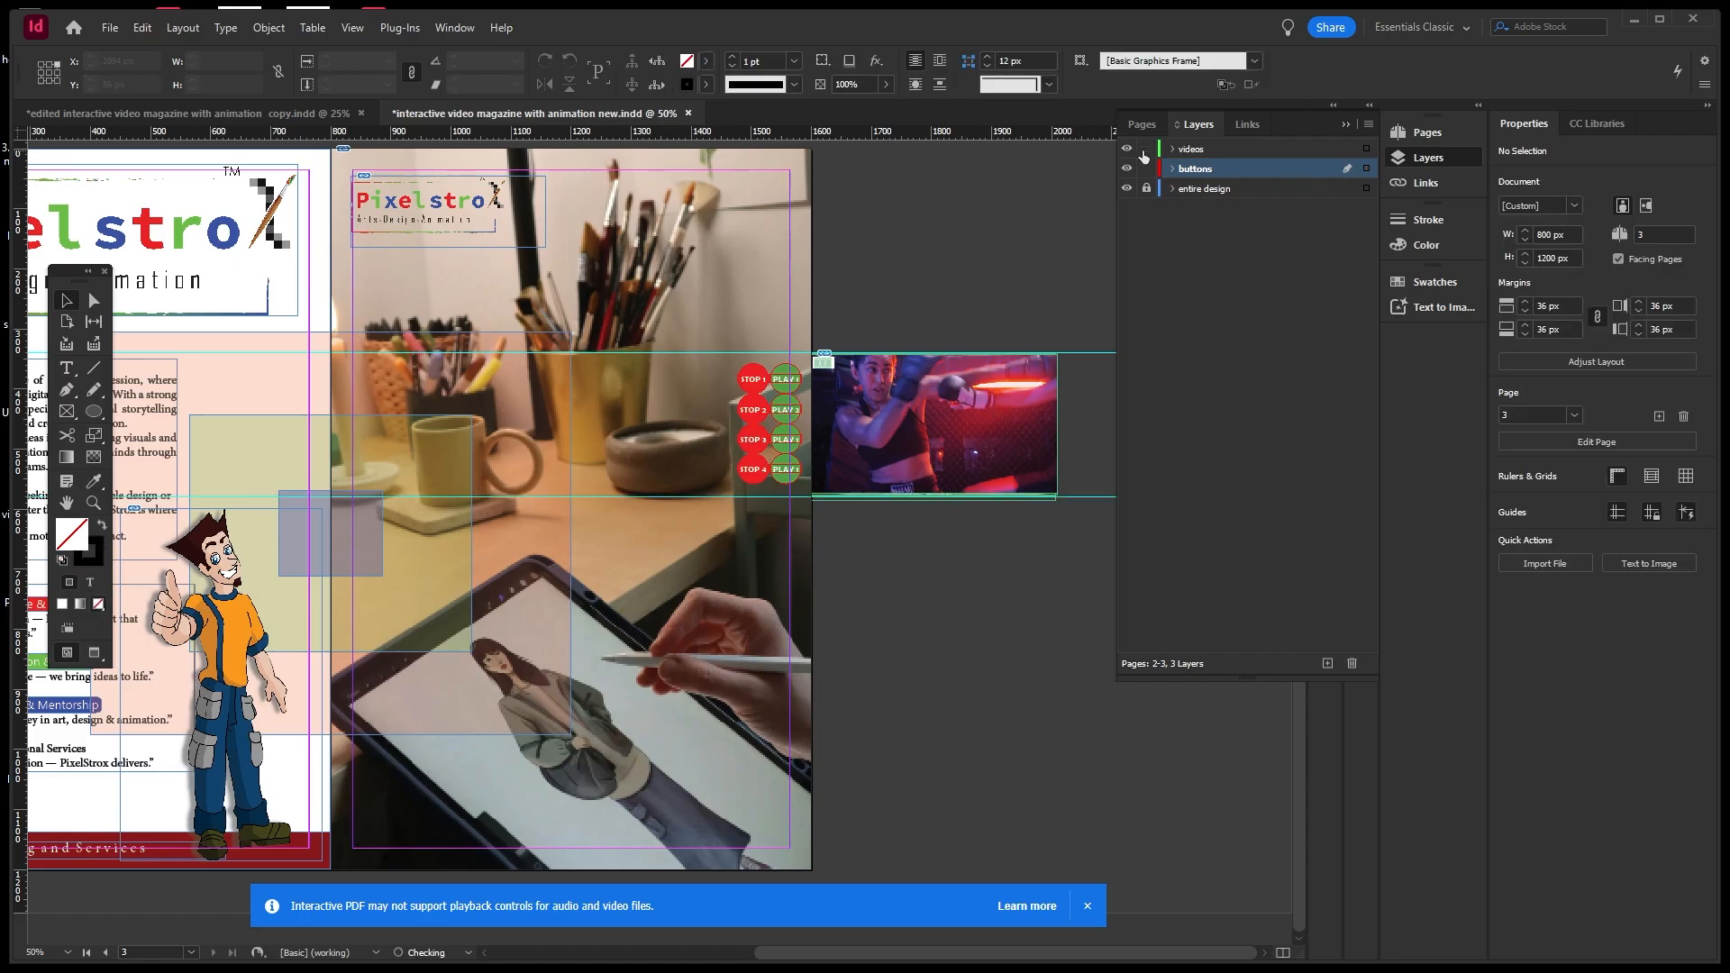
pyautogui.click(1009, 441)
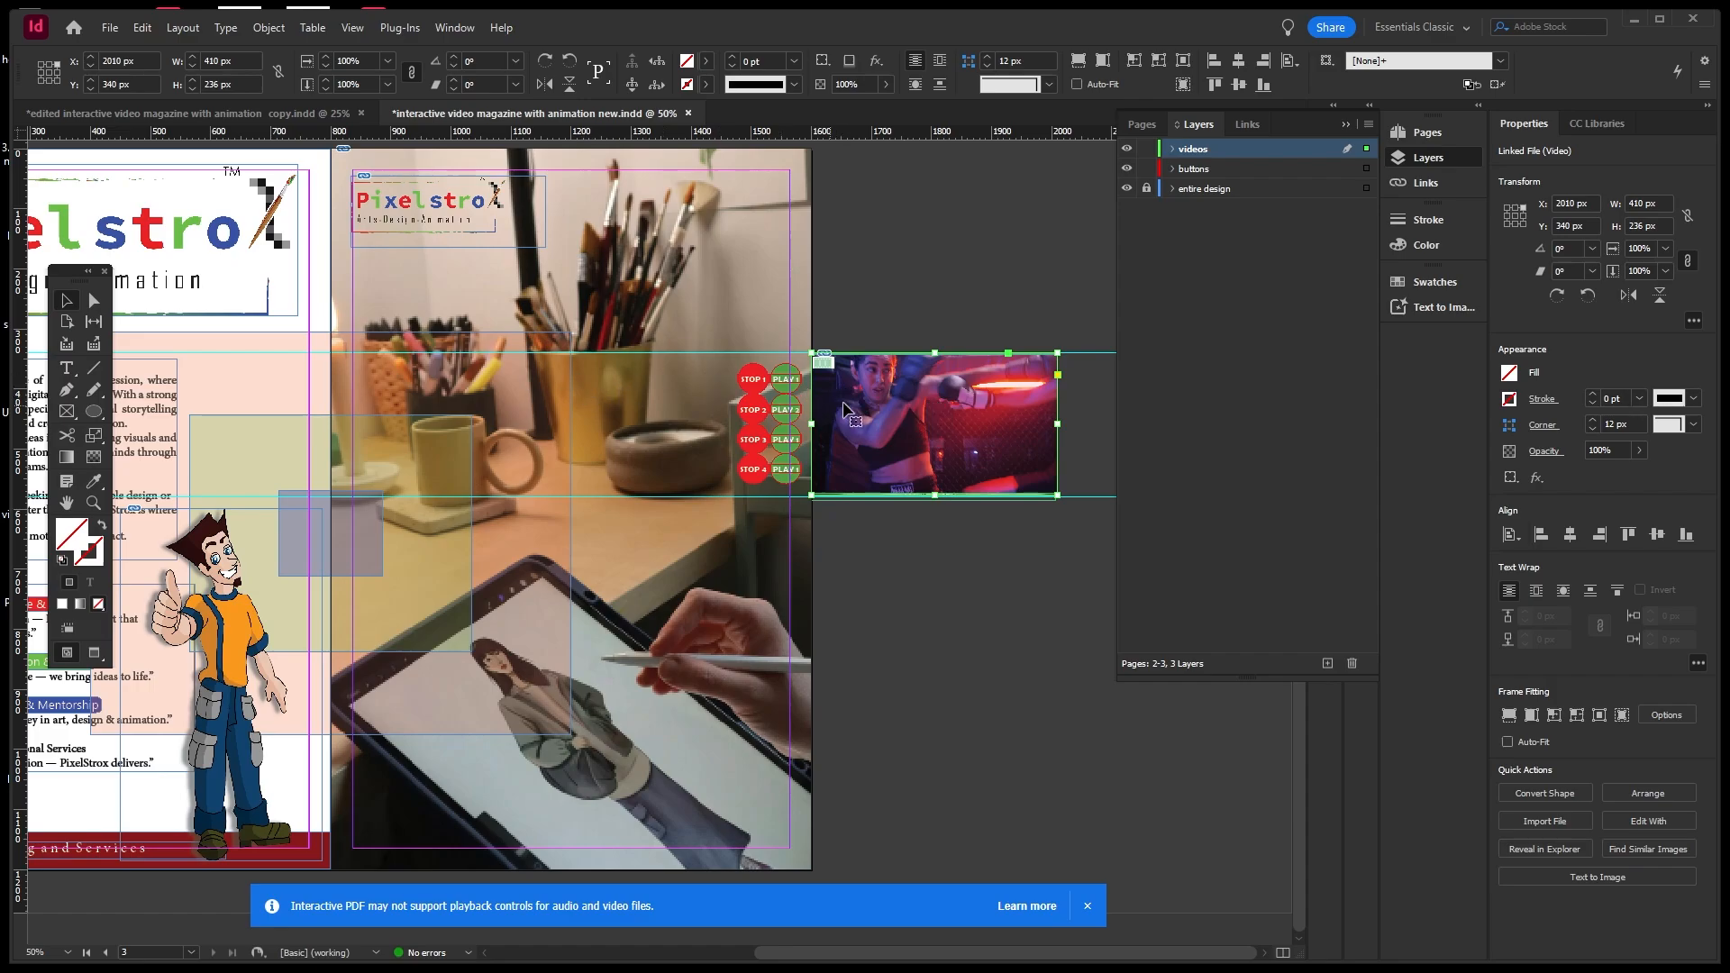
pyautogui.moveTo(982, 385); pyautogui.dragTo(579, 388)
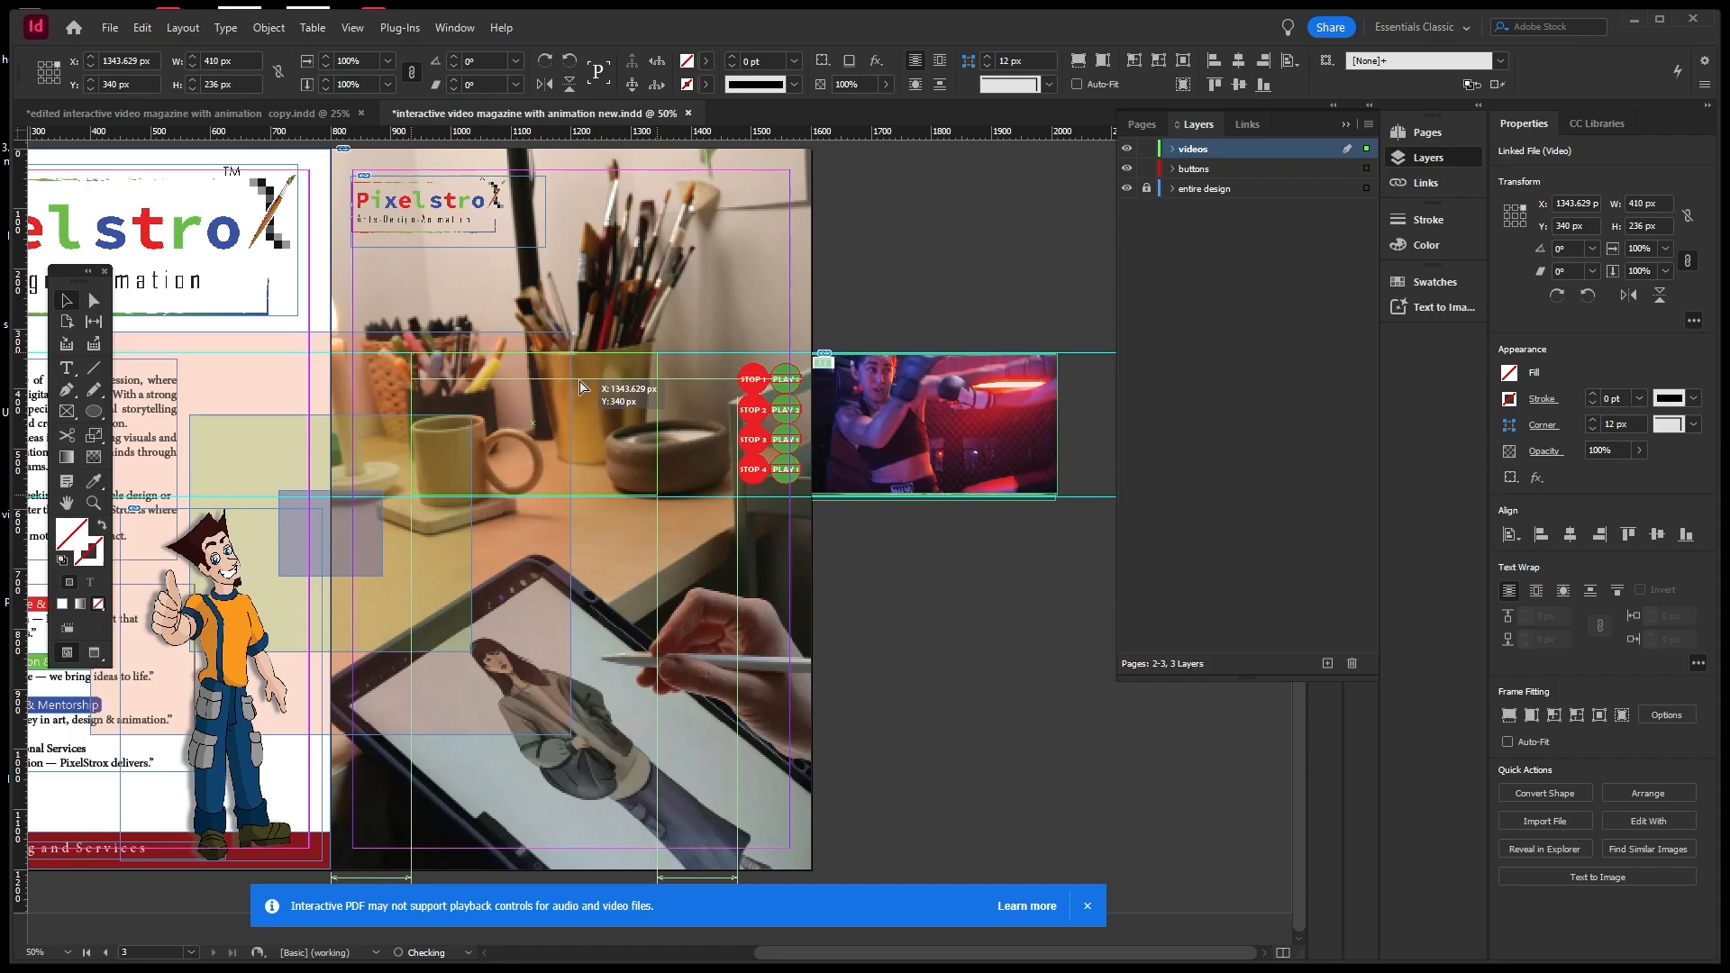
pyautogui.moveTo(580, 387); pyautogui.dragTo(579, 387)
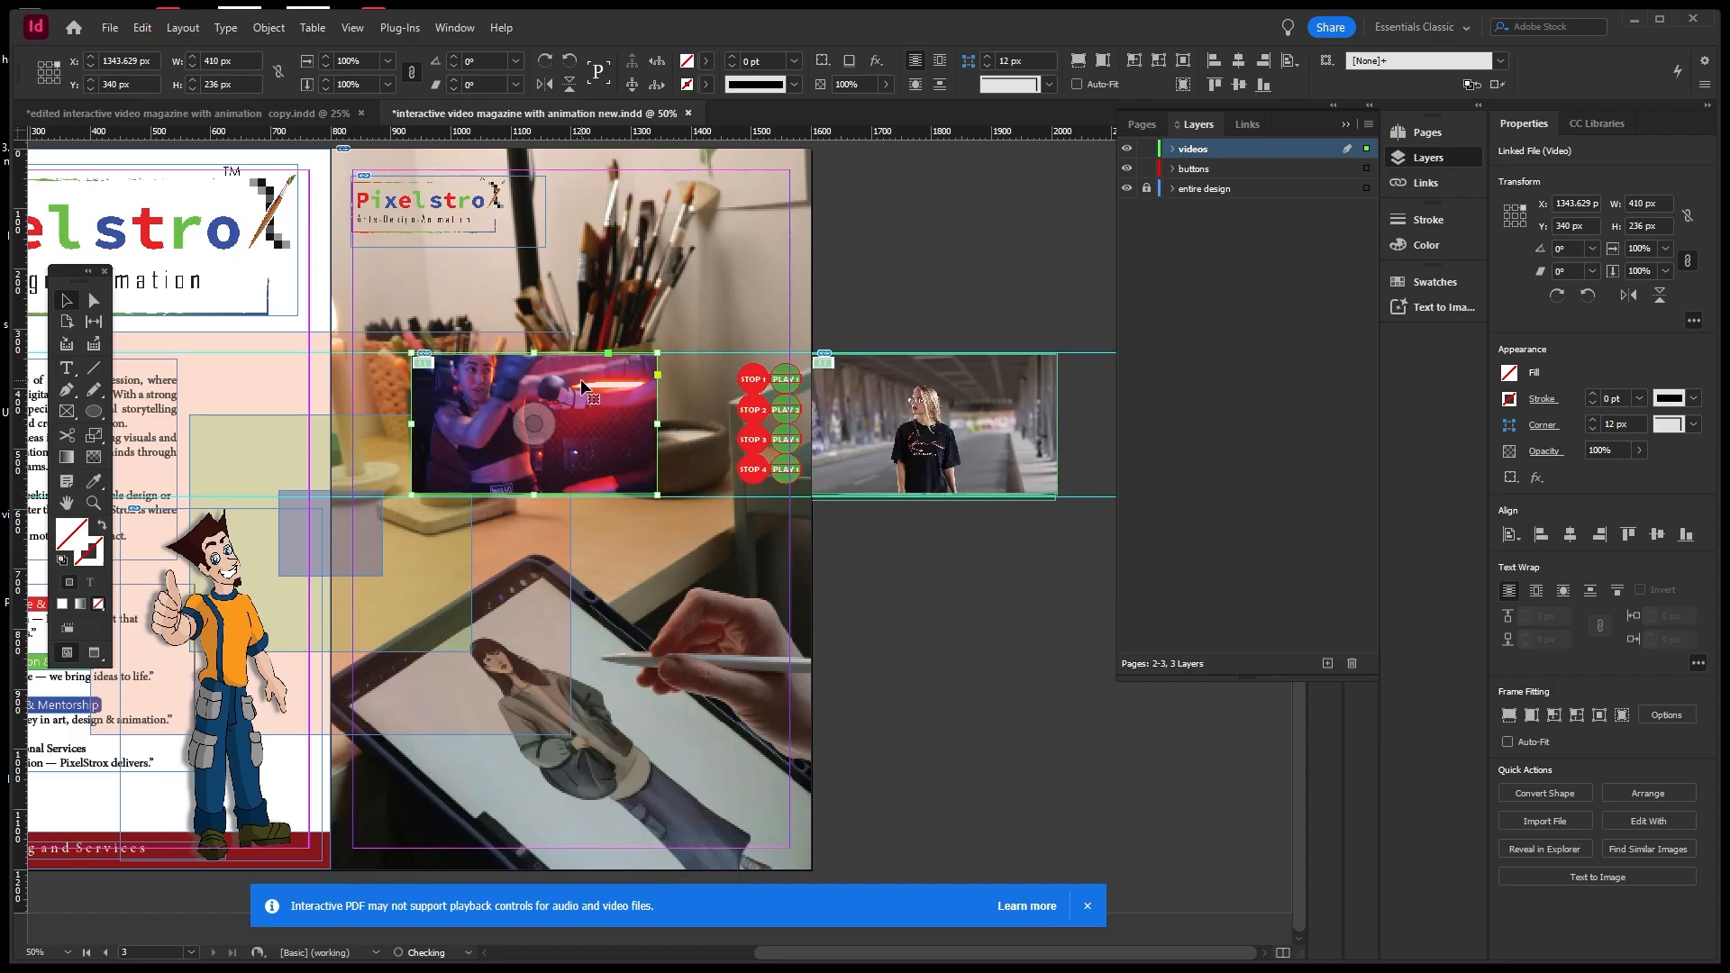
# Add vertical guides at the boxing video's left and right edges, plus a horizontal and a vertical guide through its centre.
pyautogui.moveTo(20, 245); pyautogui.dragTo(410, 393)
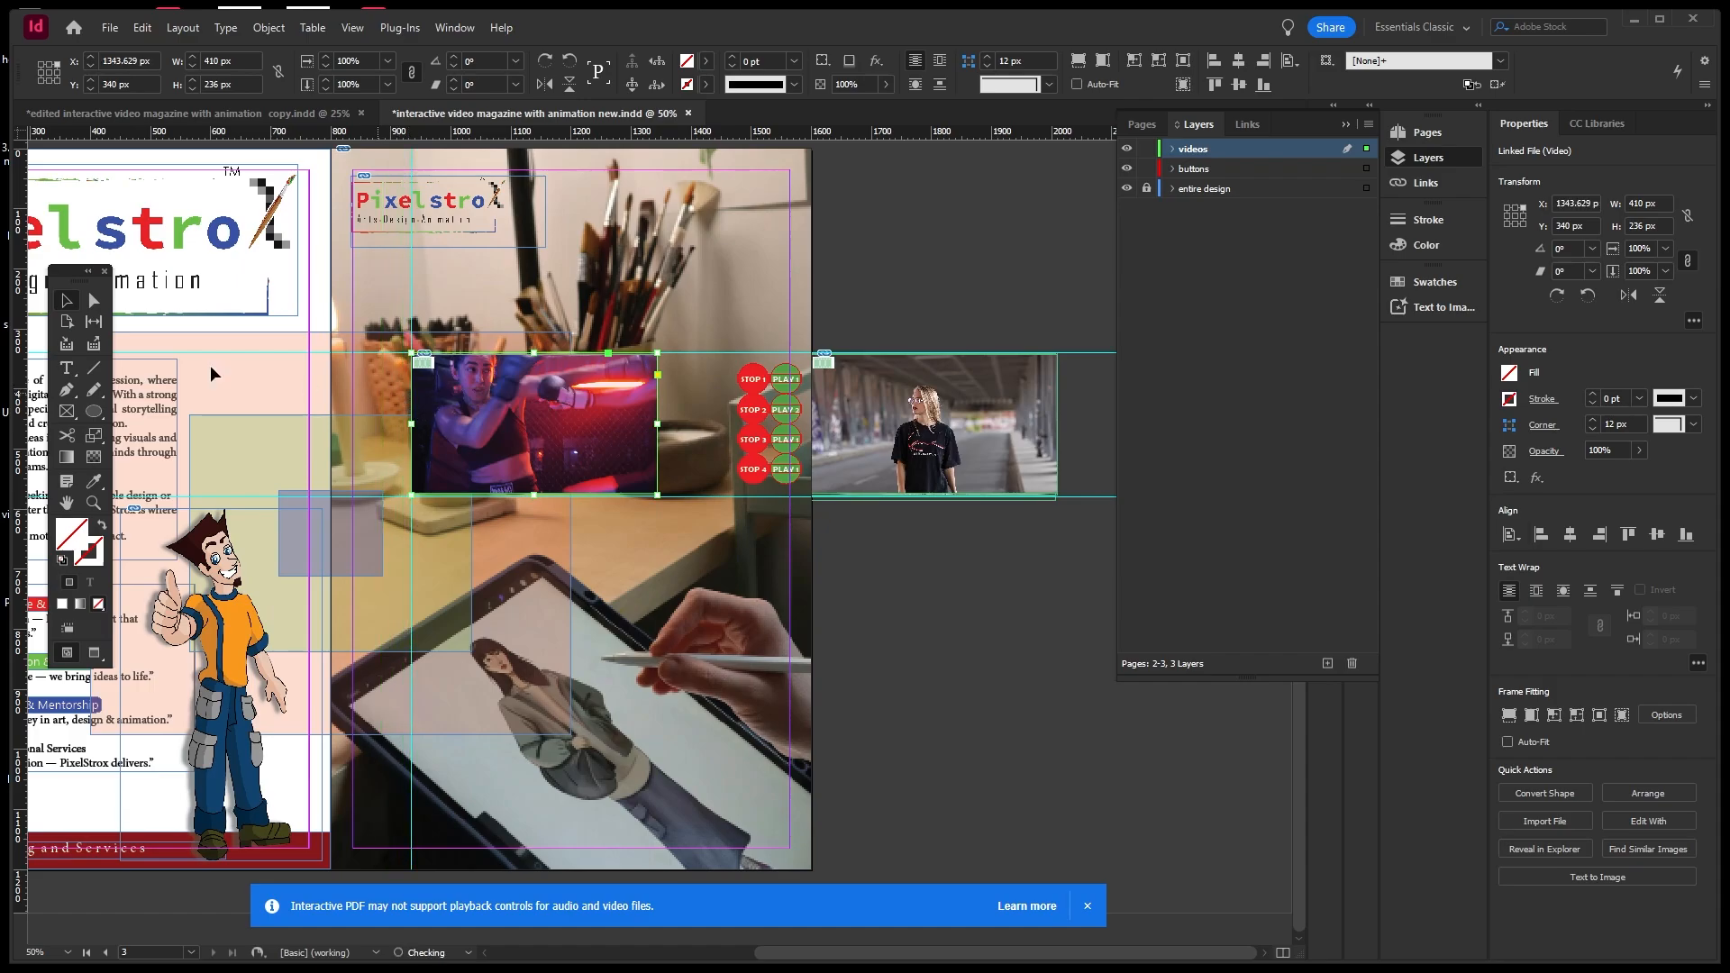
pyautogui.moveTo(23, 310); pyautogui.dragTo(655, 469)
pyautogui.moveTo(522, 135); pyautogui.dragTo(544, 426)
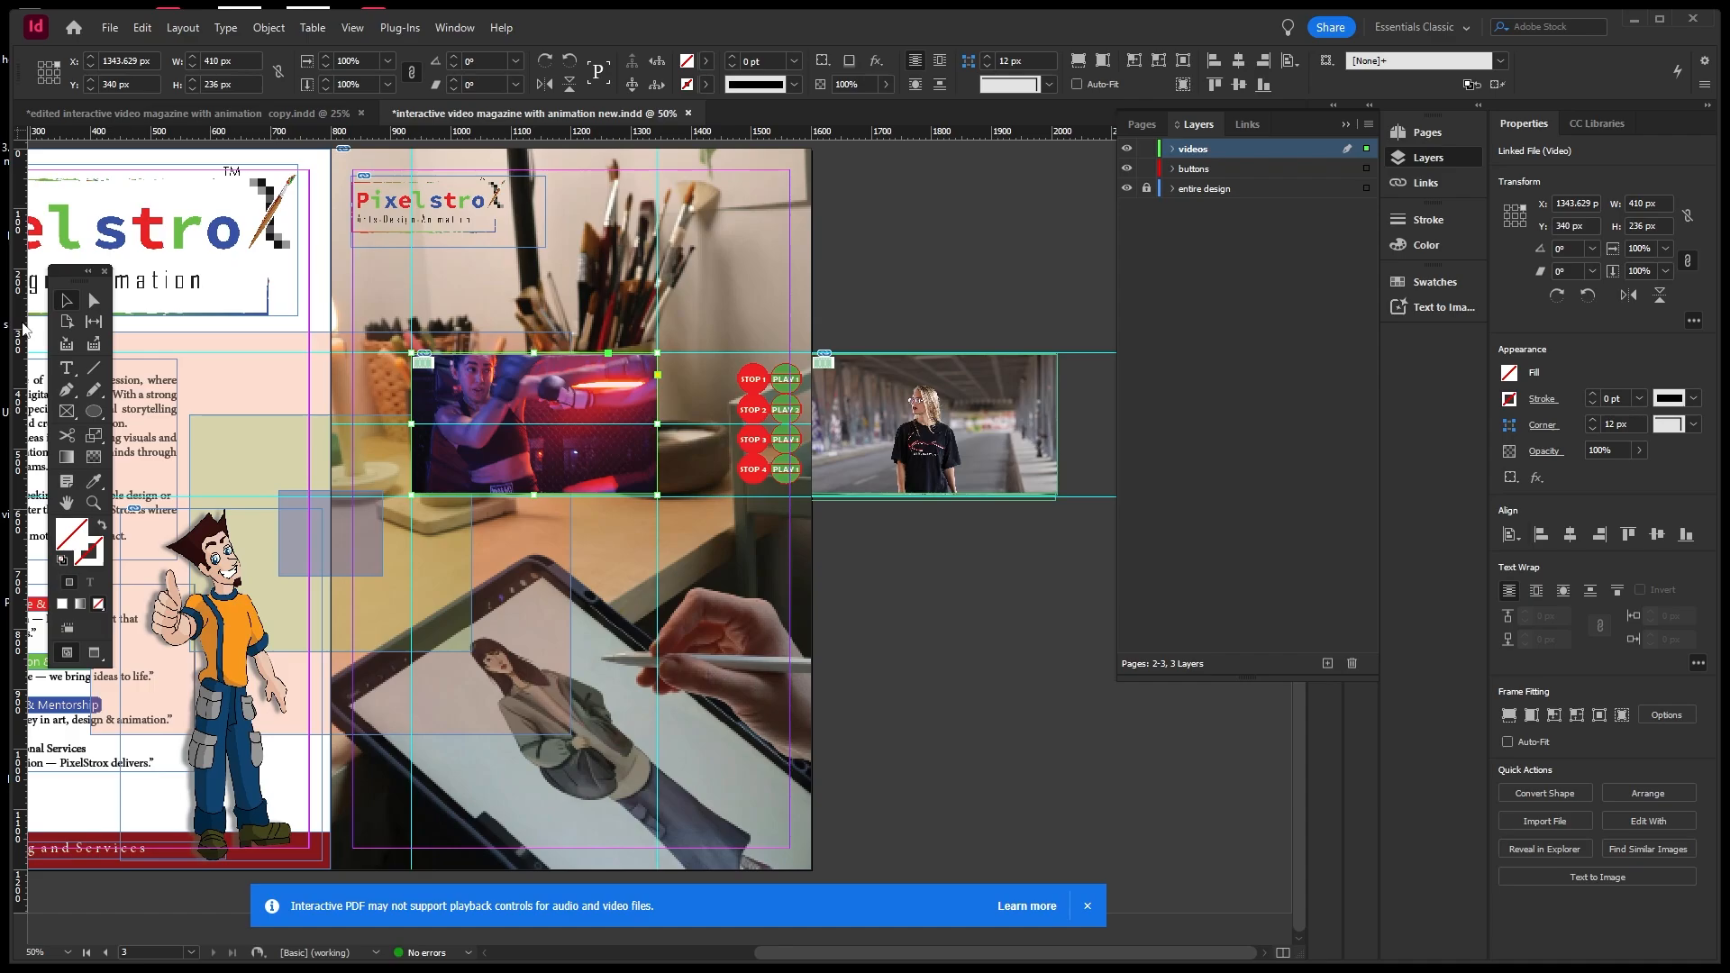
pyautogui.moveTo(24, 328); pyautogui.dragTo(535, 487)
pyautogui.click(504, 290)
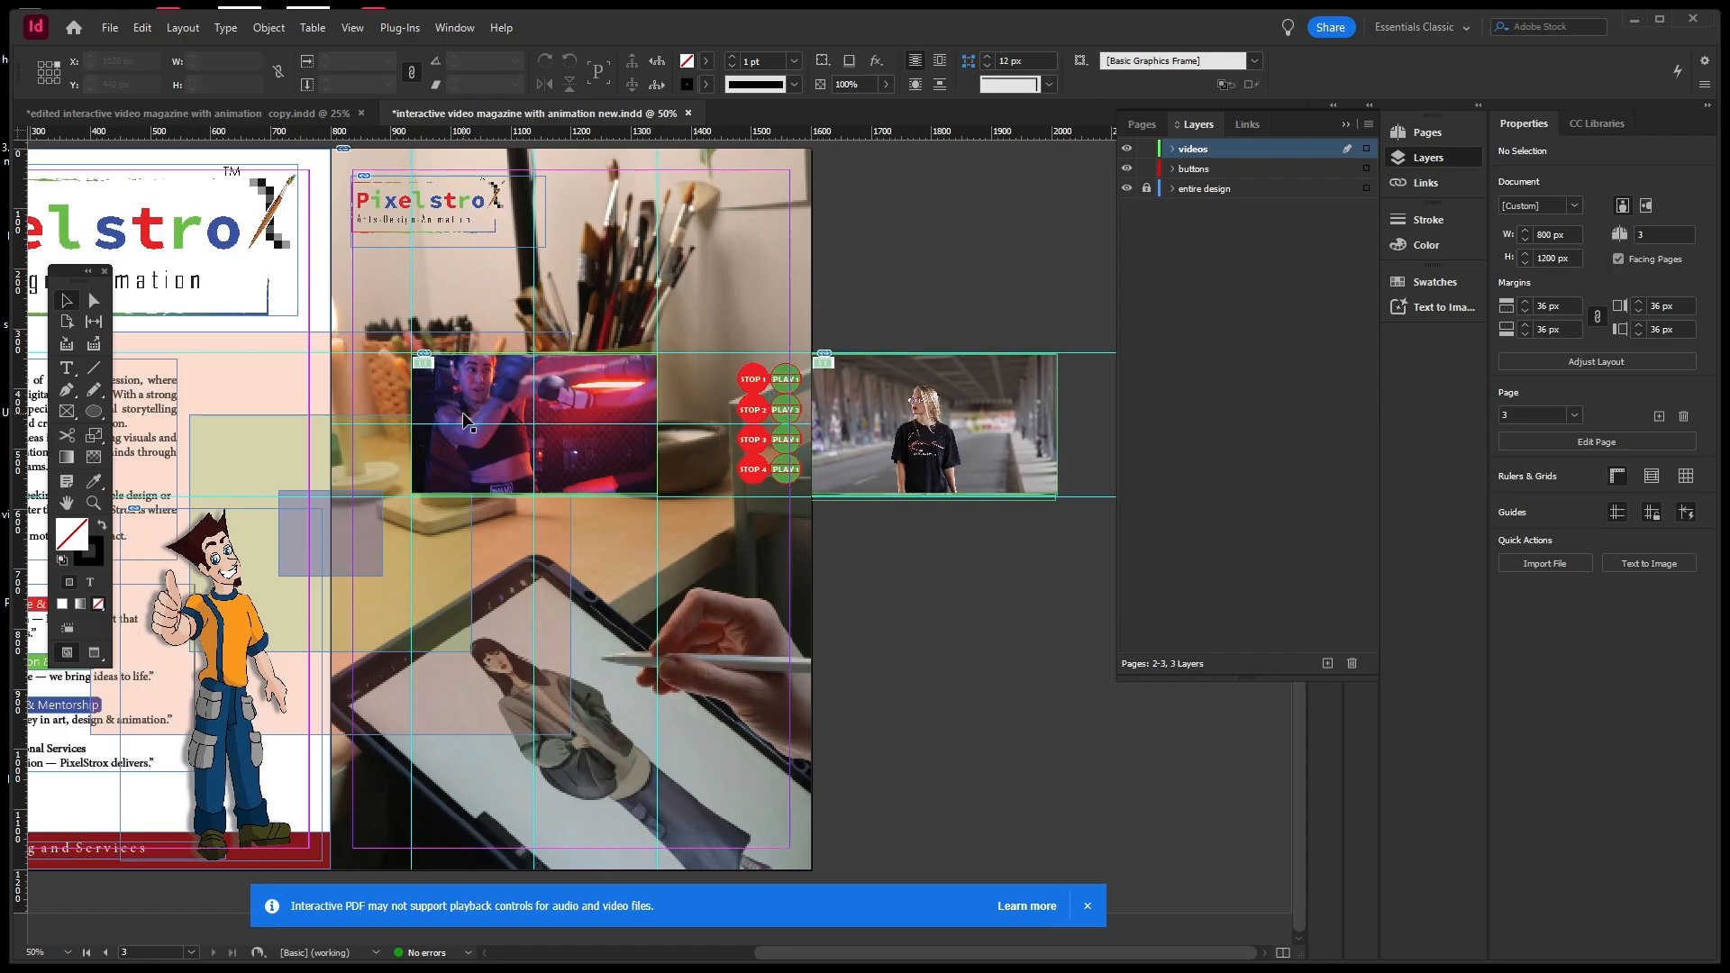
# Move the boxing video back onto the video stack beside the page's right edge and deselect it.
pyautogui.click(613, 388)
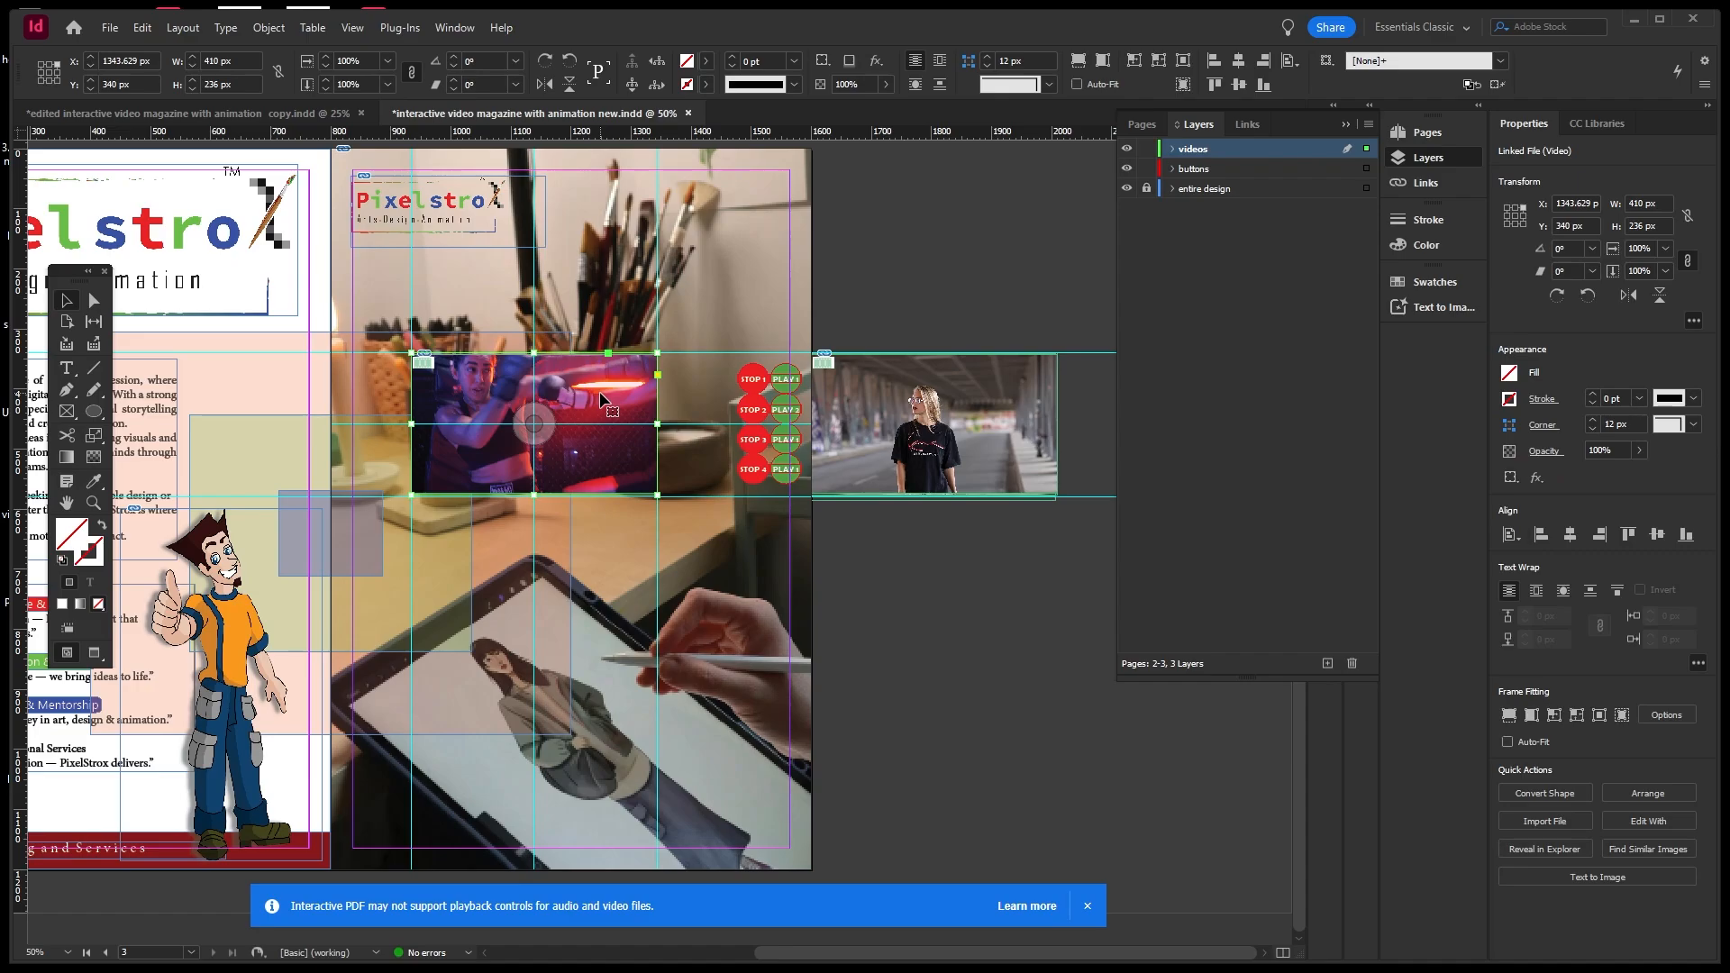
pyautogui.moveTo(602, 399); pyautogui.dragTo(998, 397)
pyautogui.click(1003, 283)
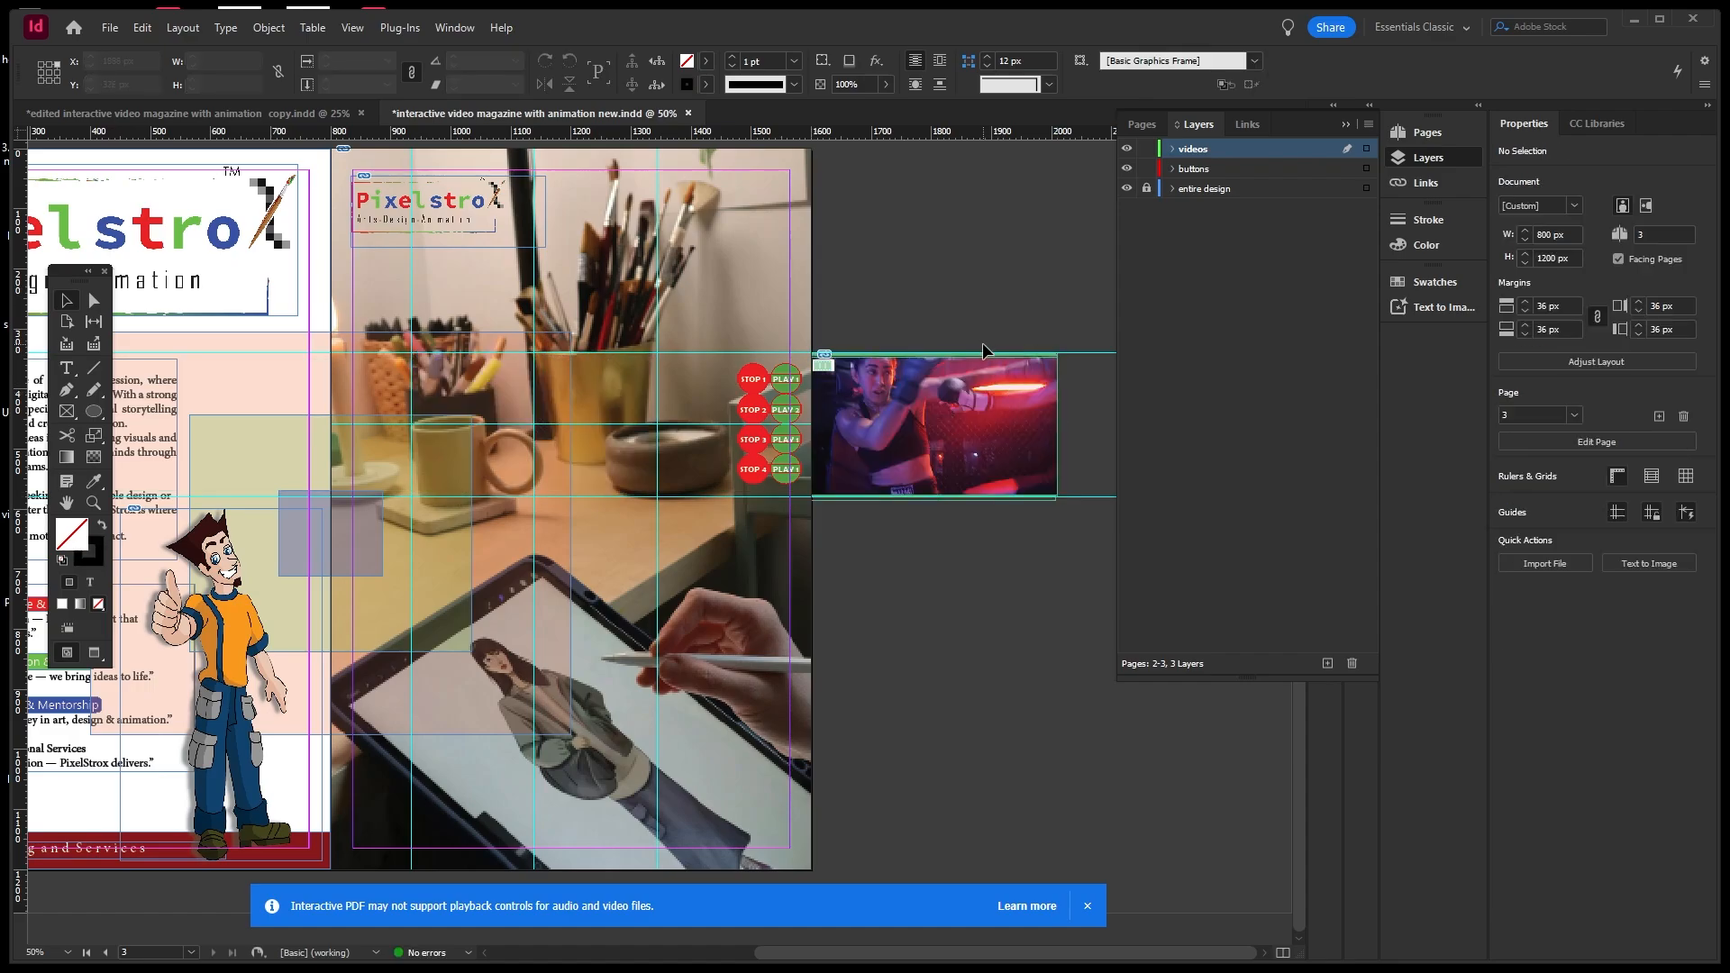
pyautogui.click(1005, 422)
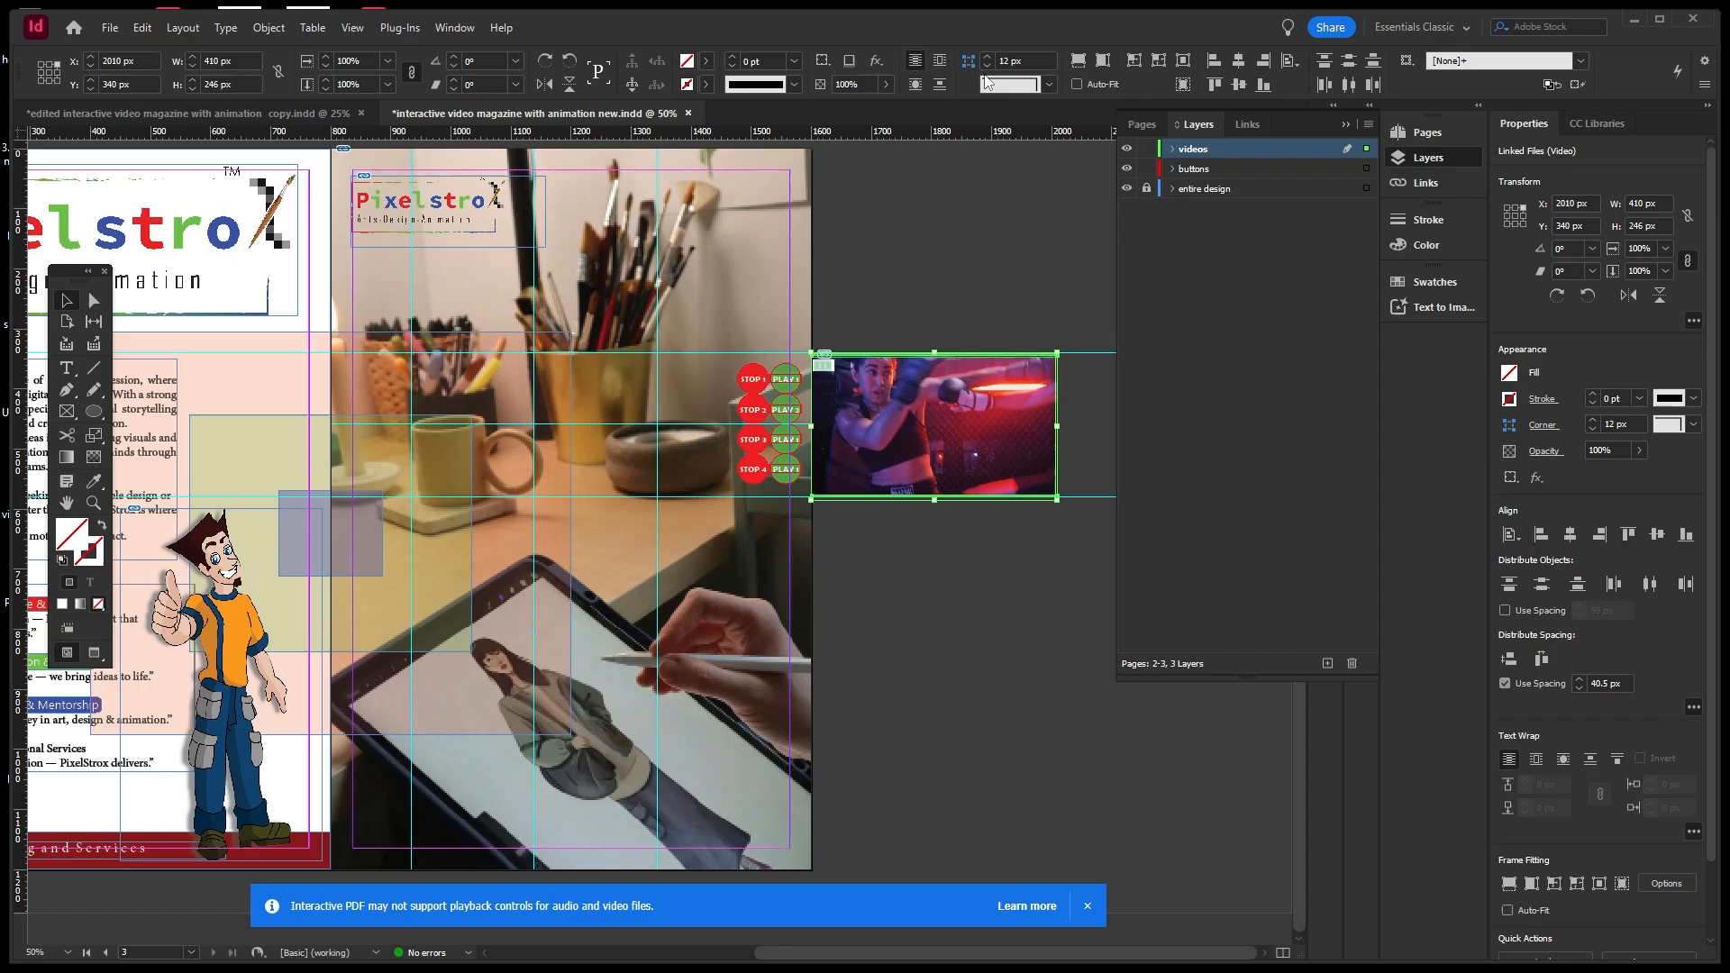
pyautogui.click(959, 193)
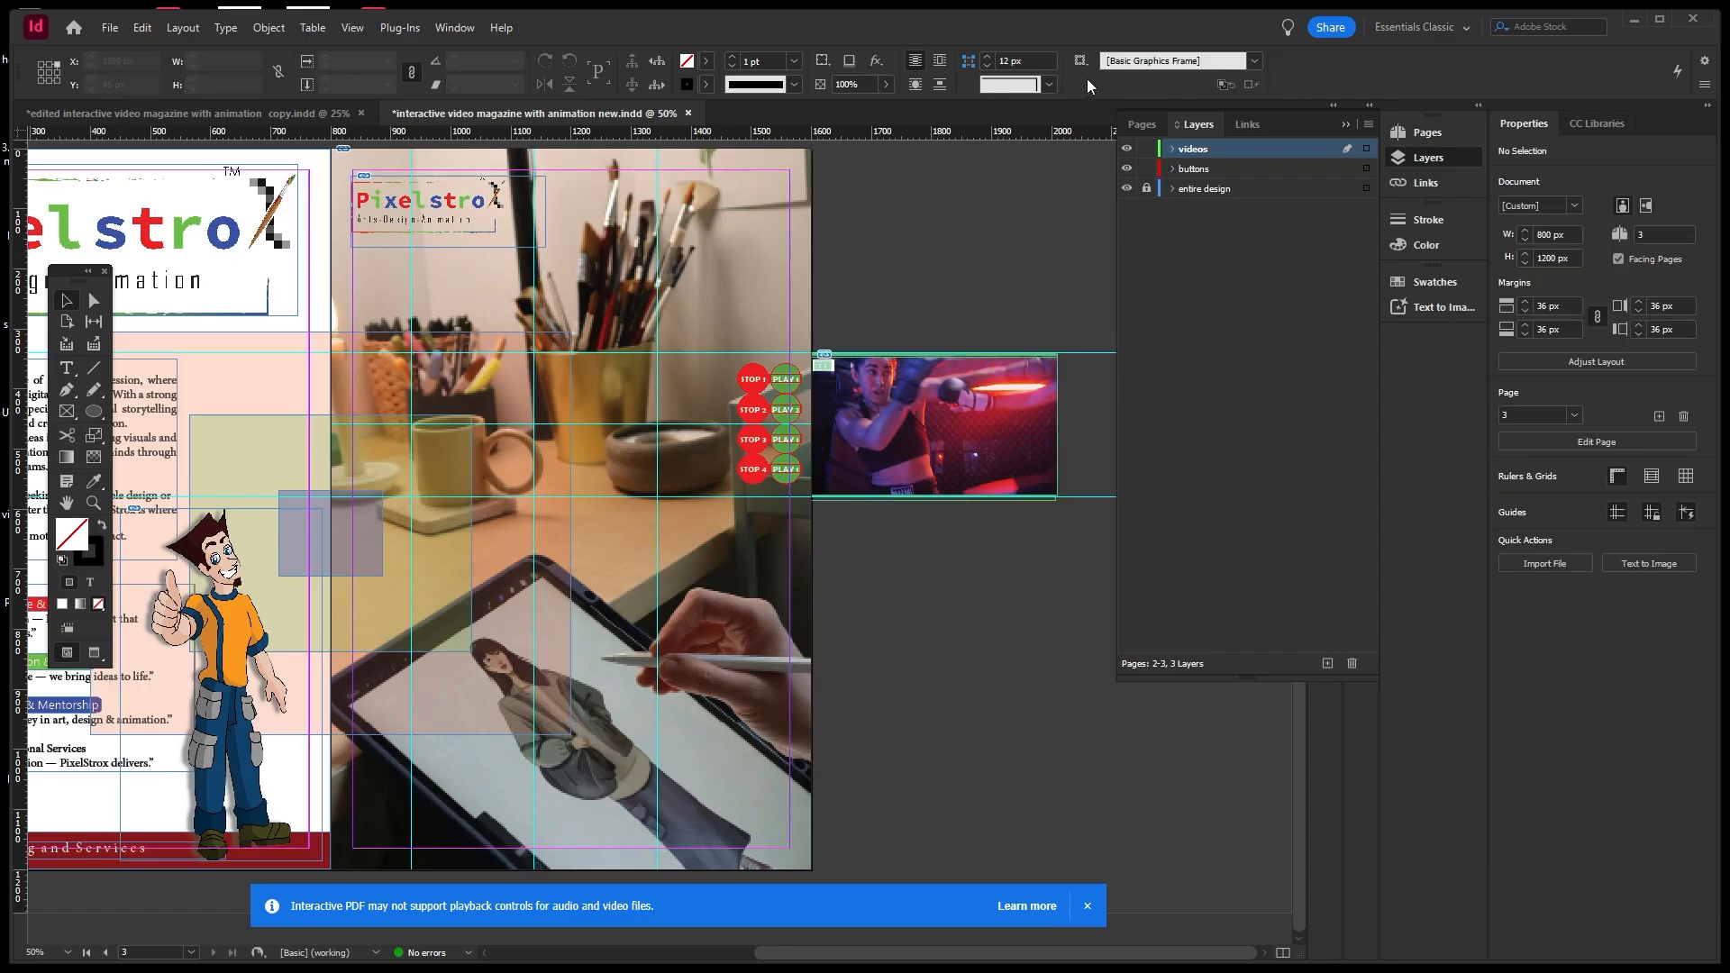
pyautogui.click(1085, 65)
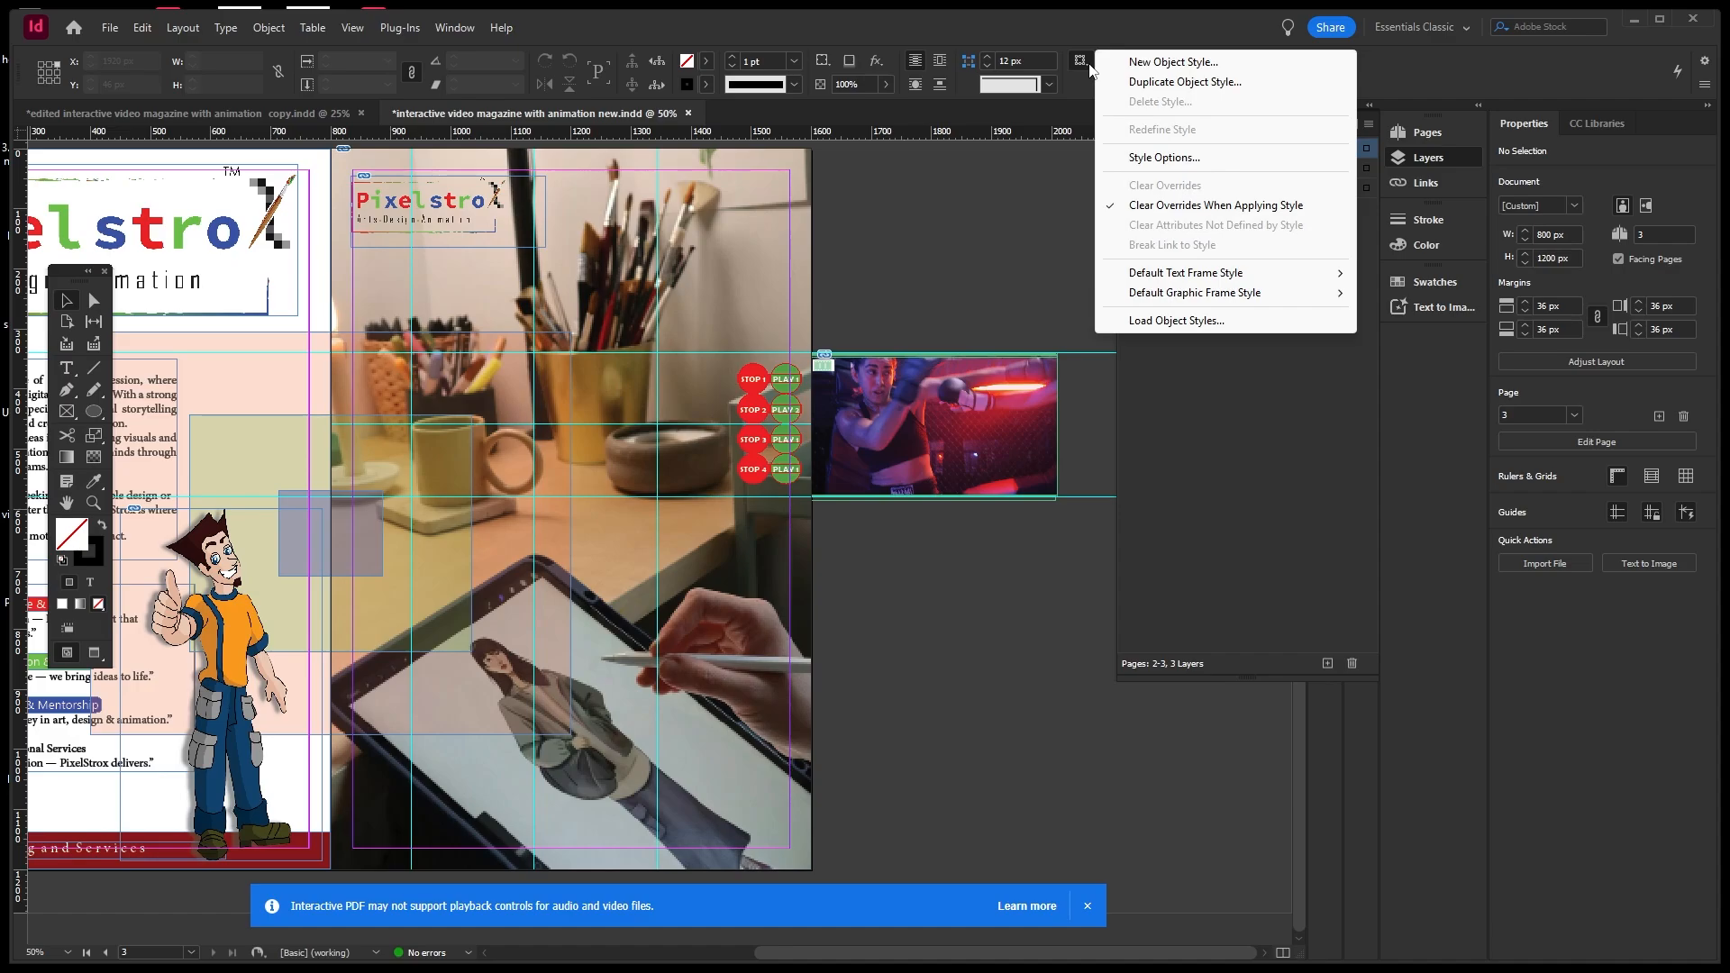
pyautogui.click(1043, 213)
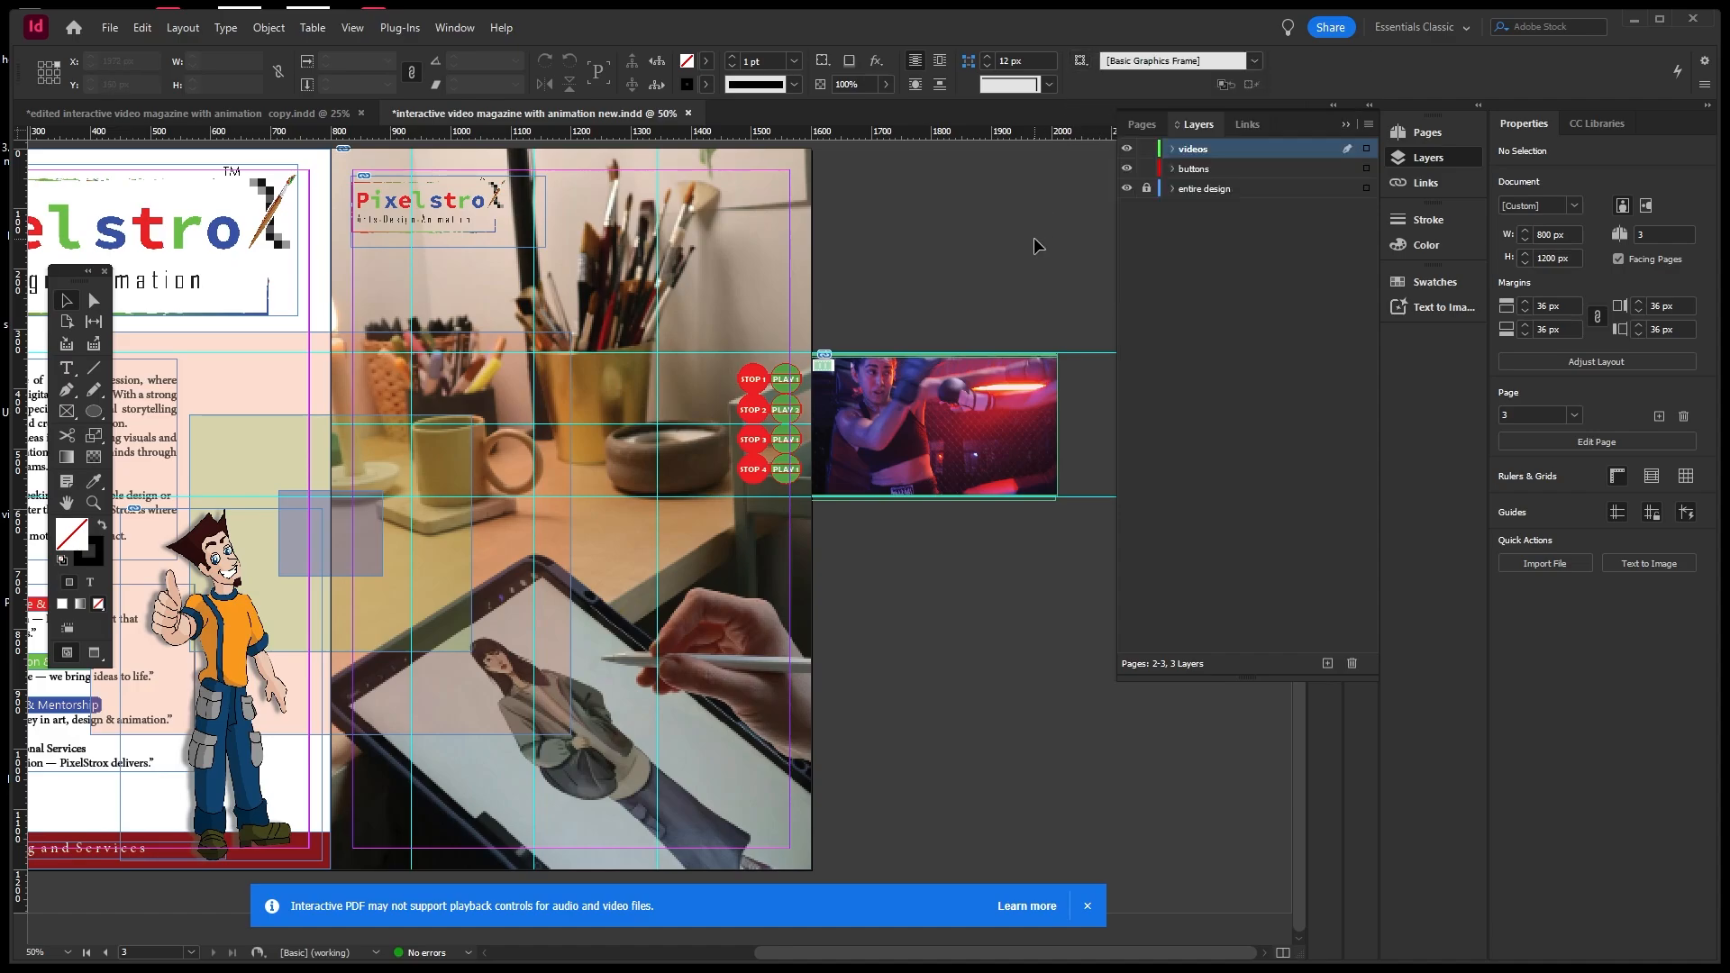
pyautogui.click(829, 62)
pyautogui.click(829, 62)
pyautogui.click(828, 63)
pyautogui.click(863, 230)
pyautogui.click(996, 410)
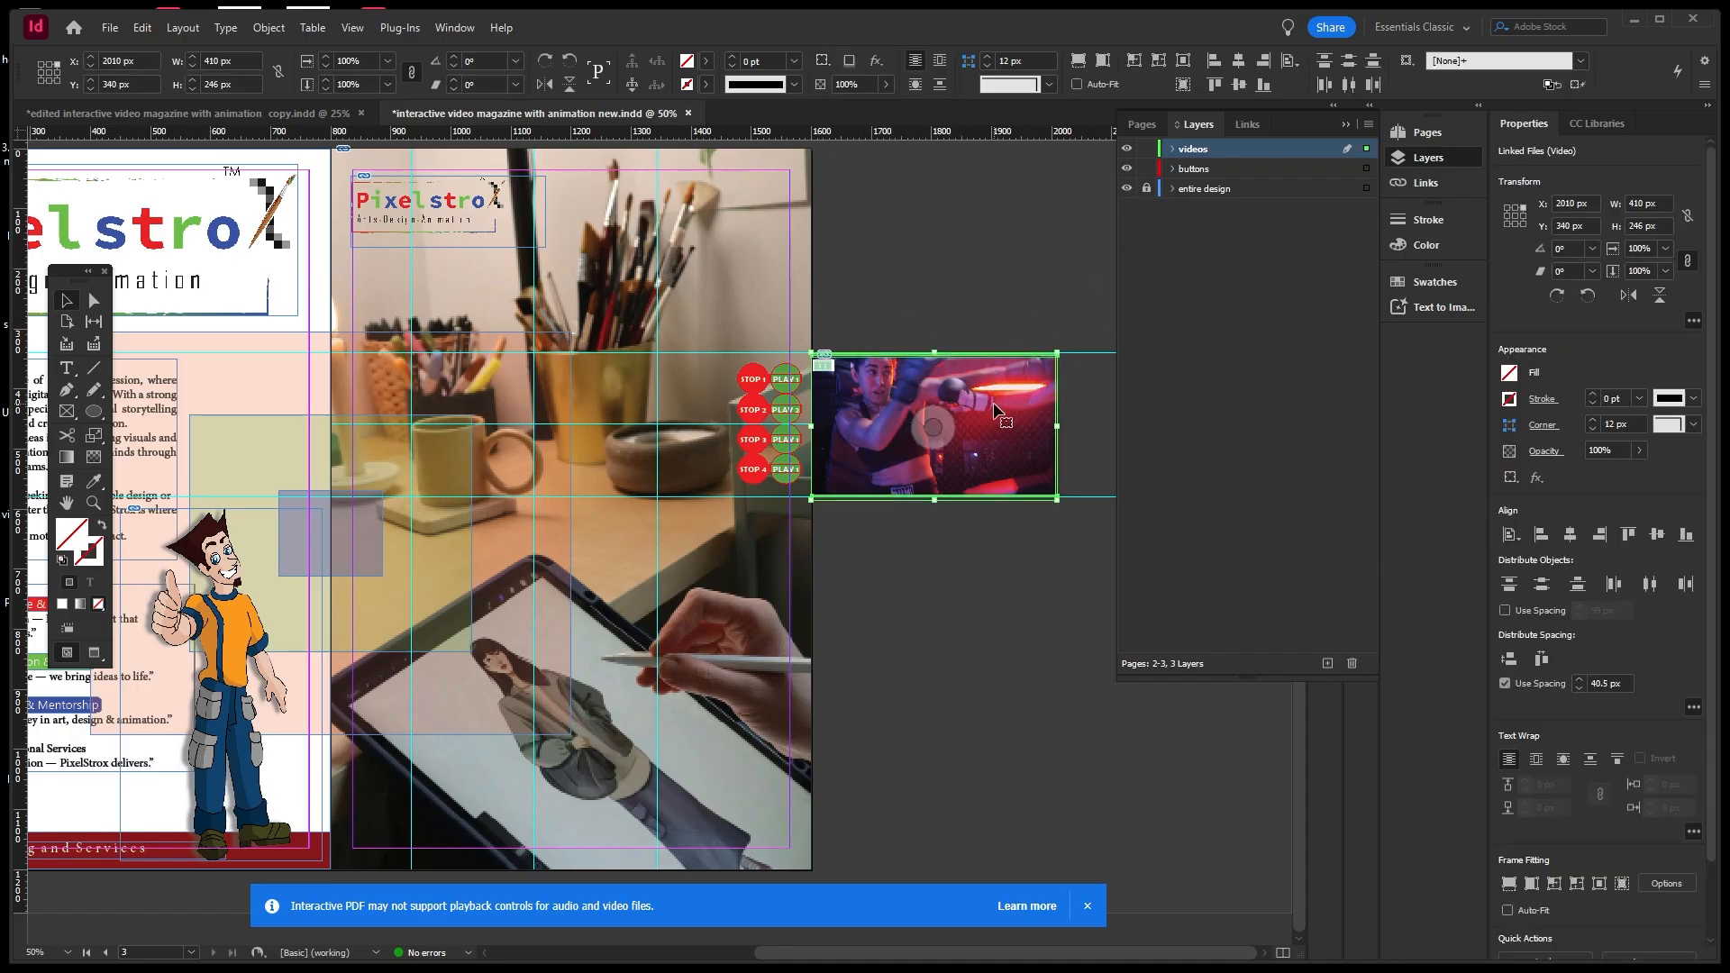
pyautogui.click(981, 289)
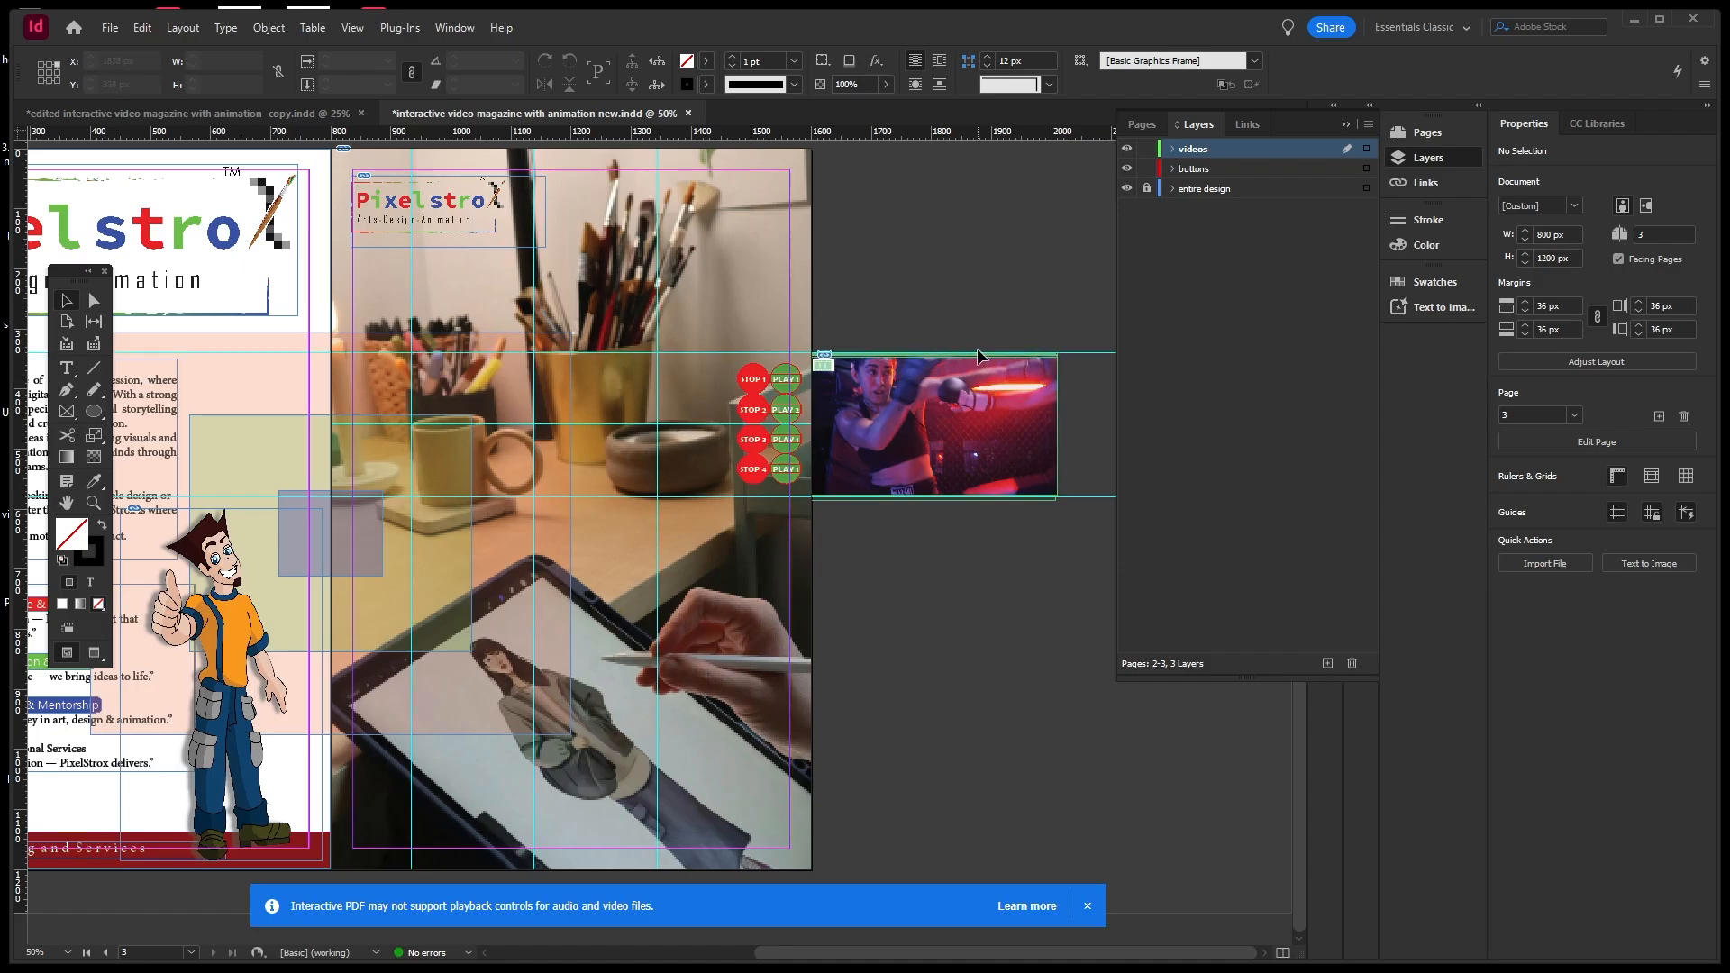
# Save the document, select the boxing video, and lock the walking, skipping and fruits videos in the videos layer.
pyautogui.hotkey('ctrl', 's')
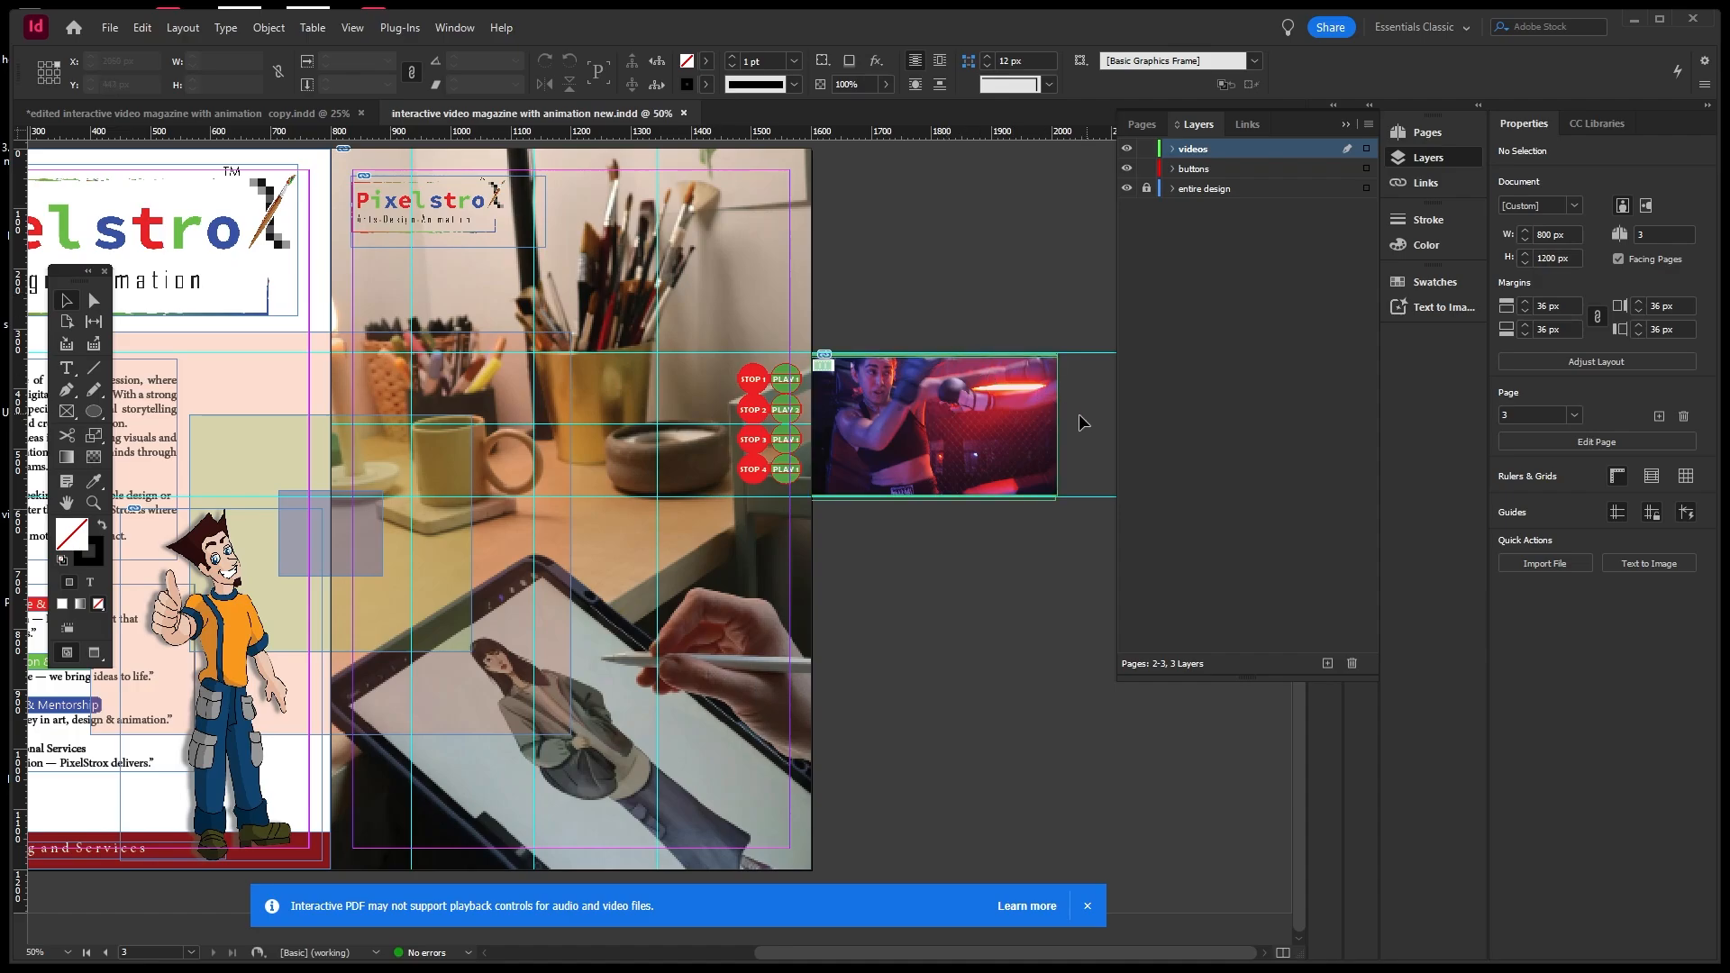
pyautogui.scroll(1, 895, 441)
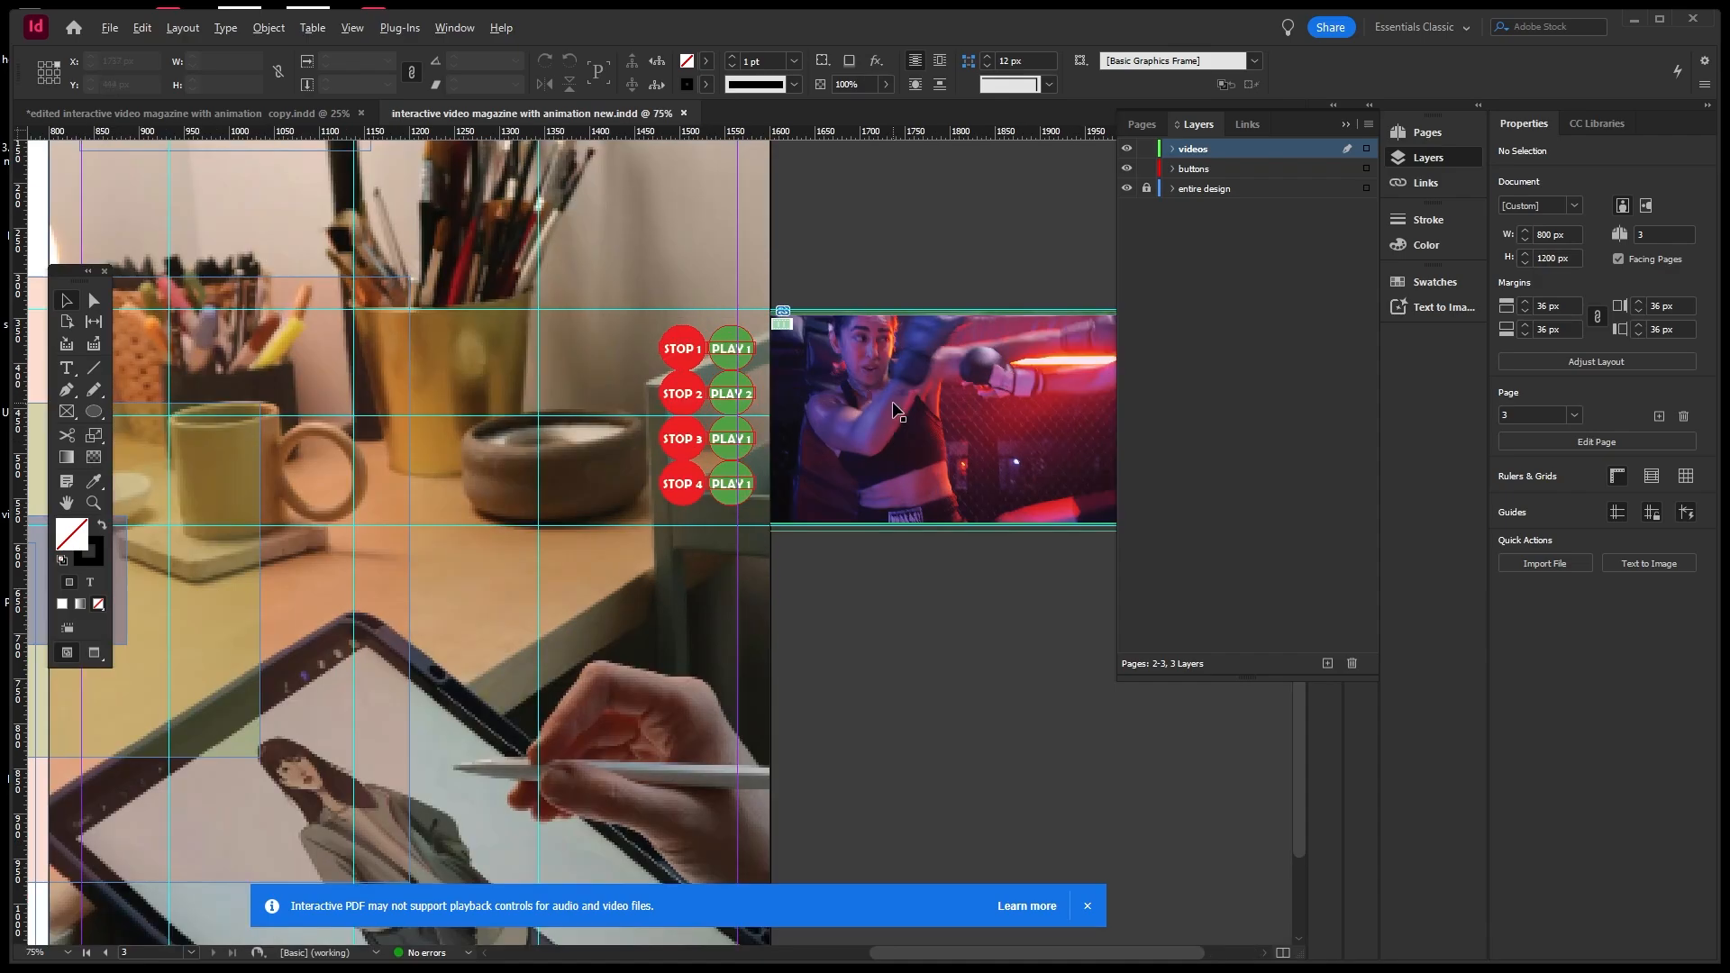
pyautogui.scroll(-1, 893, 398)
pyautogui.click(1021, 419)
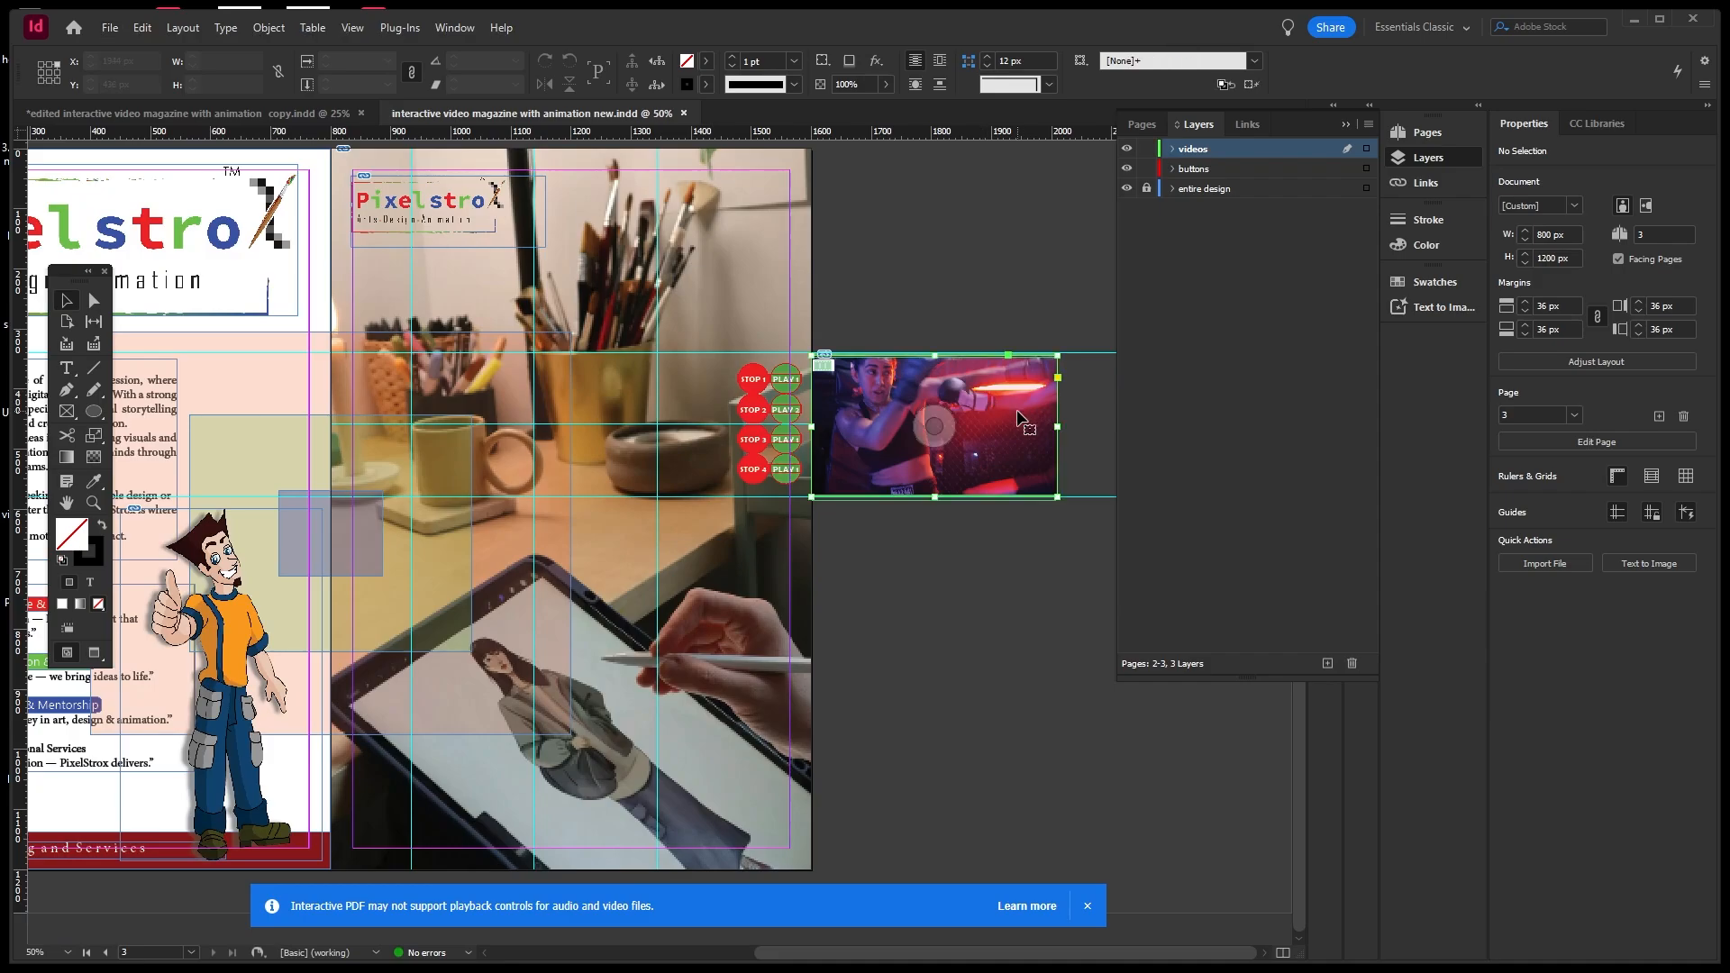
pyautogui.click(1171, 150)
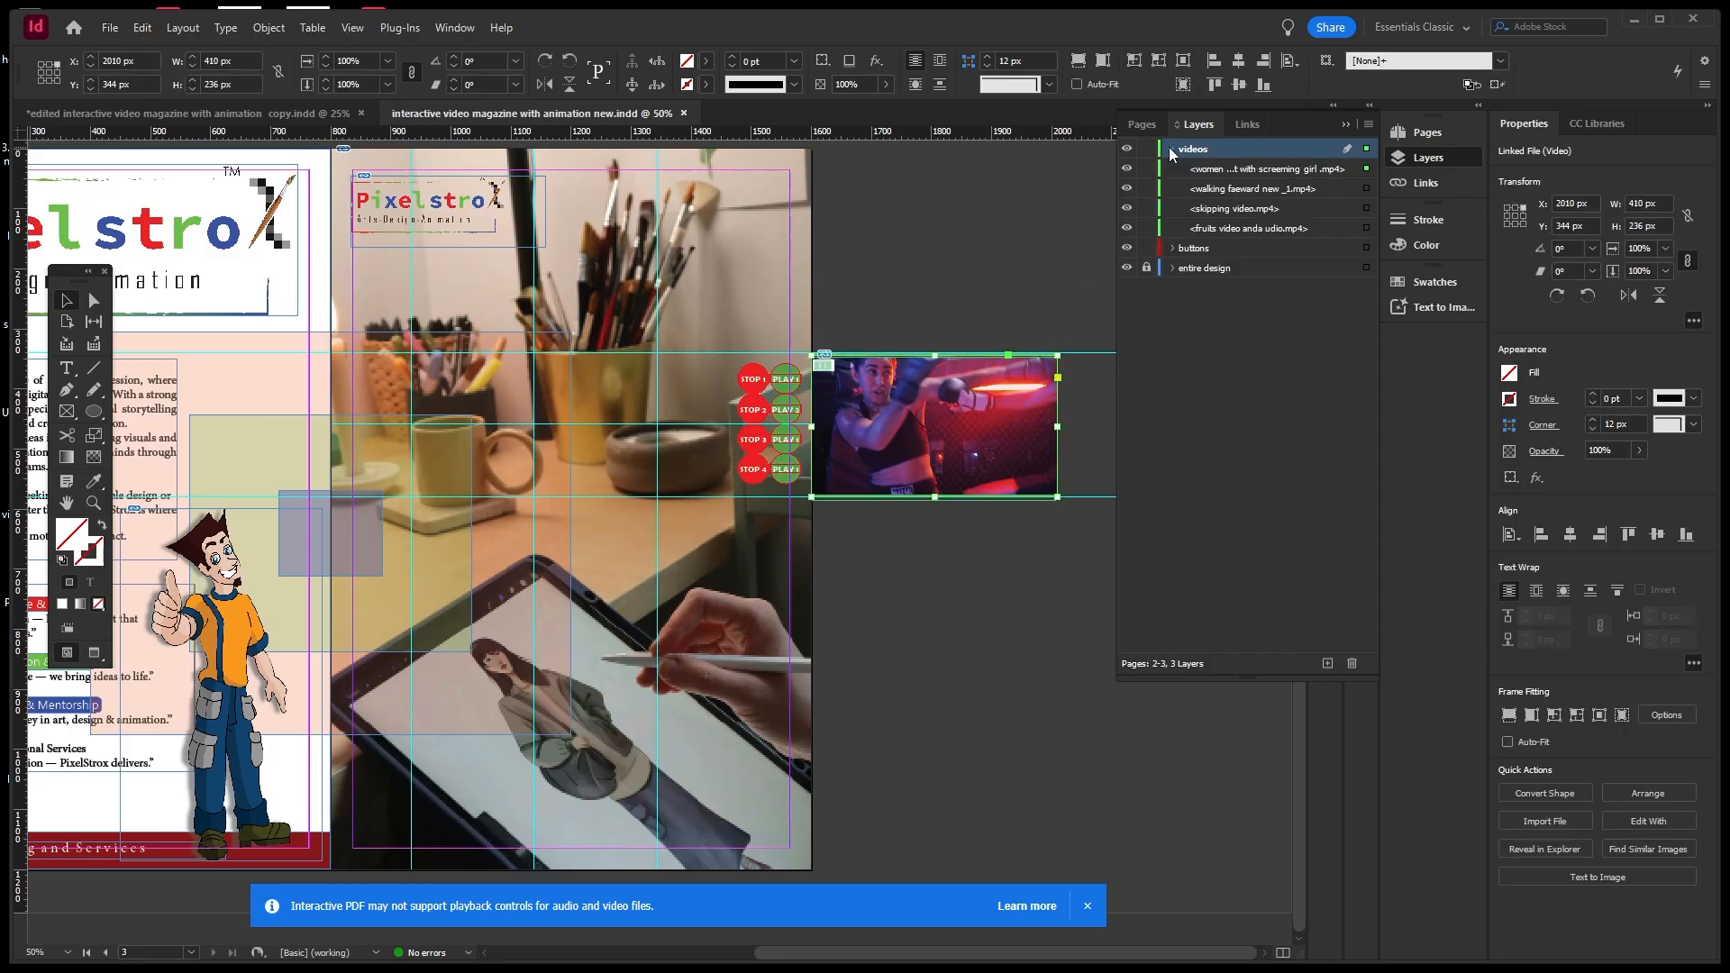
pyautogui.click(1146, 188)
pyautogui.click(1147, 229)
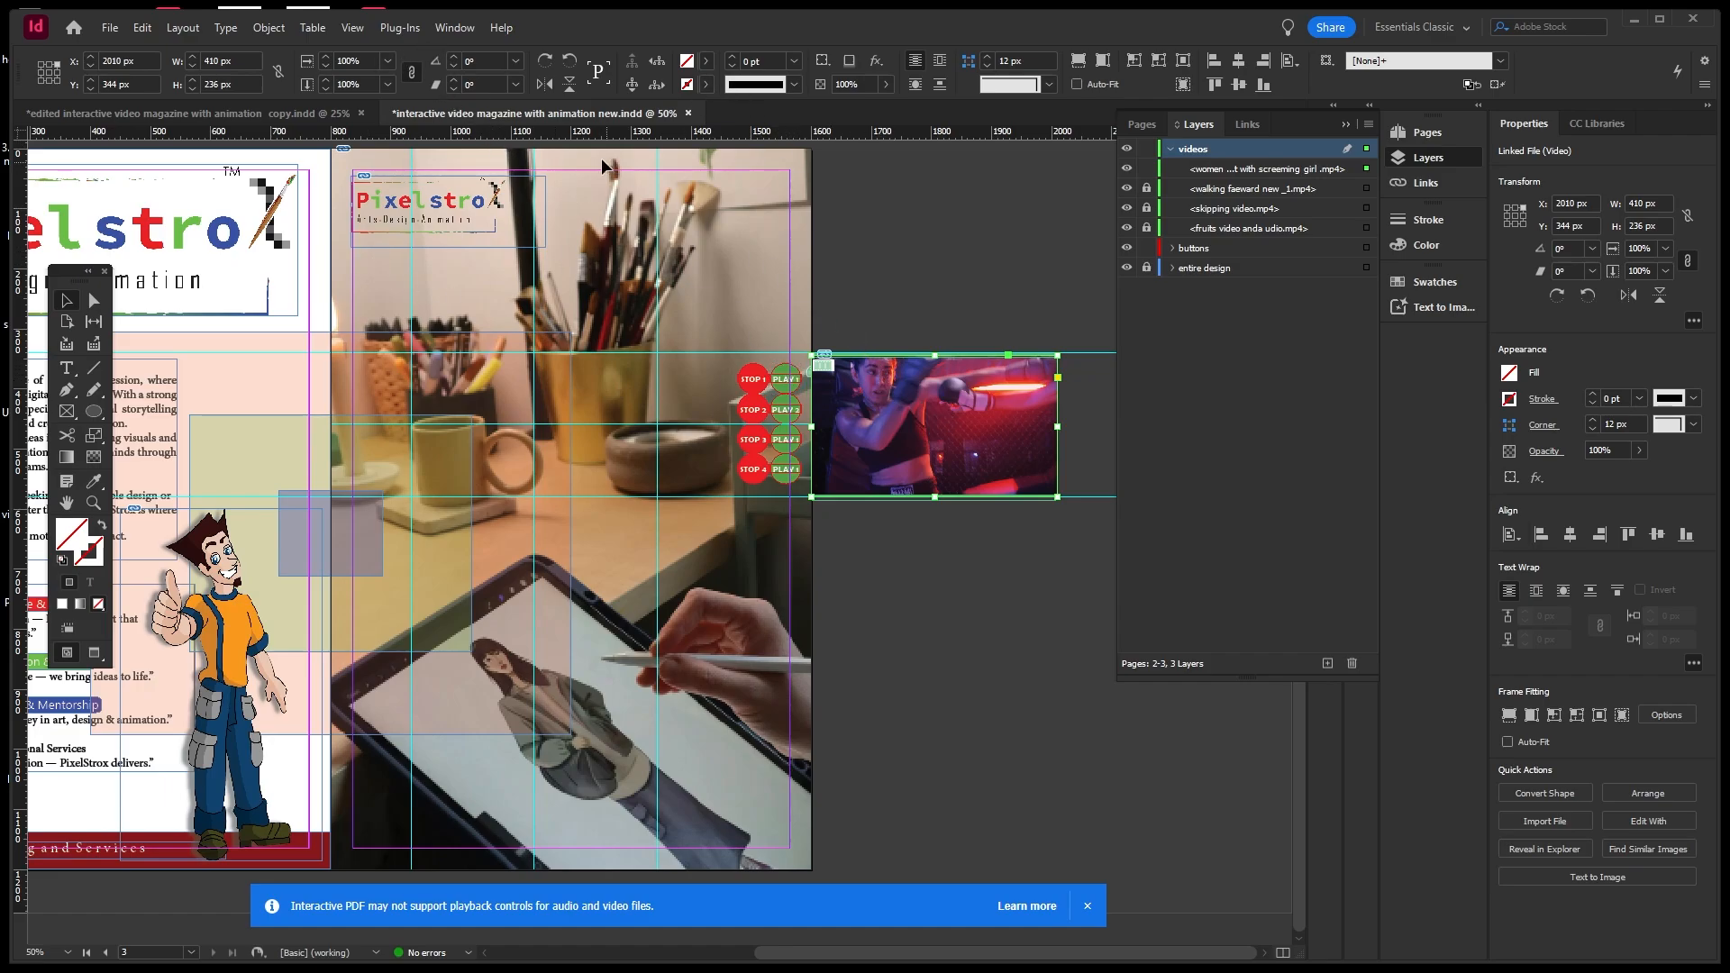
# Dismiss the interactive PDF notice and open the Animation settings for the boxing video, placed clear of the tools.
pyautogui.click(1087, 907)
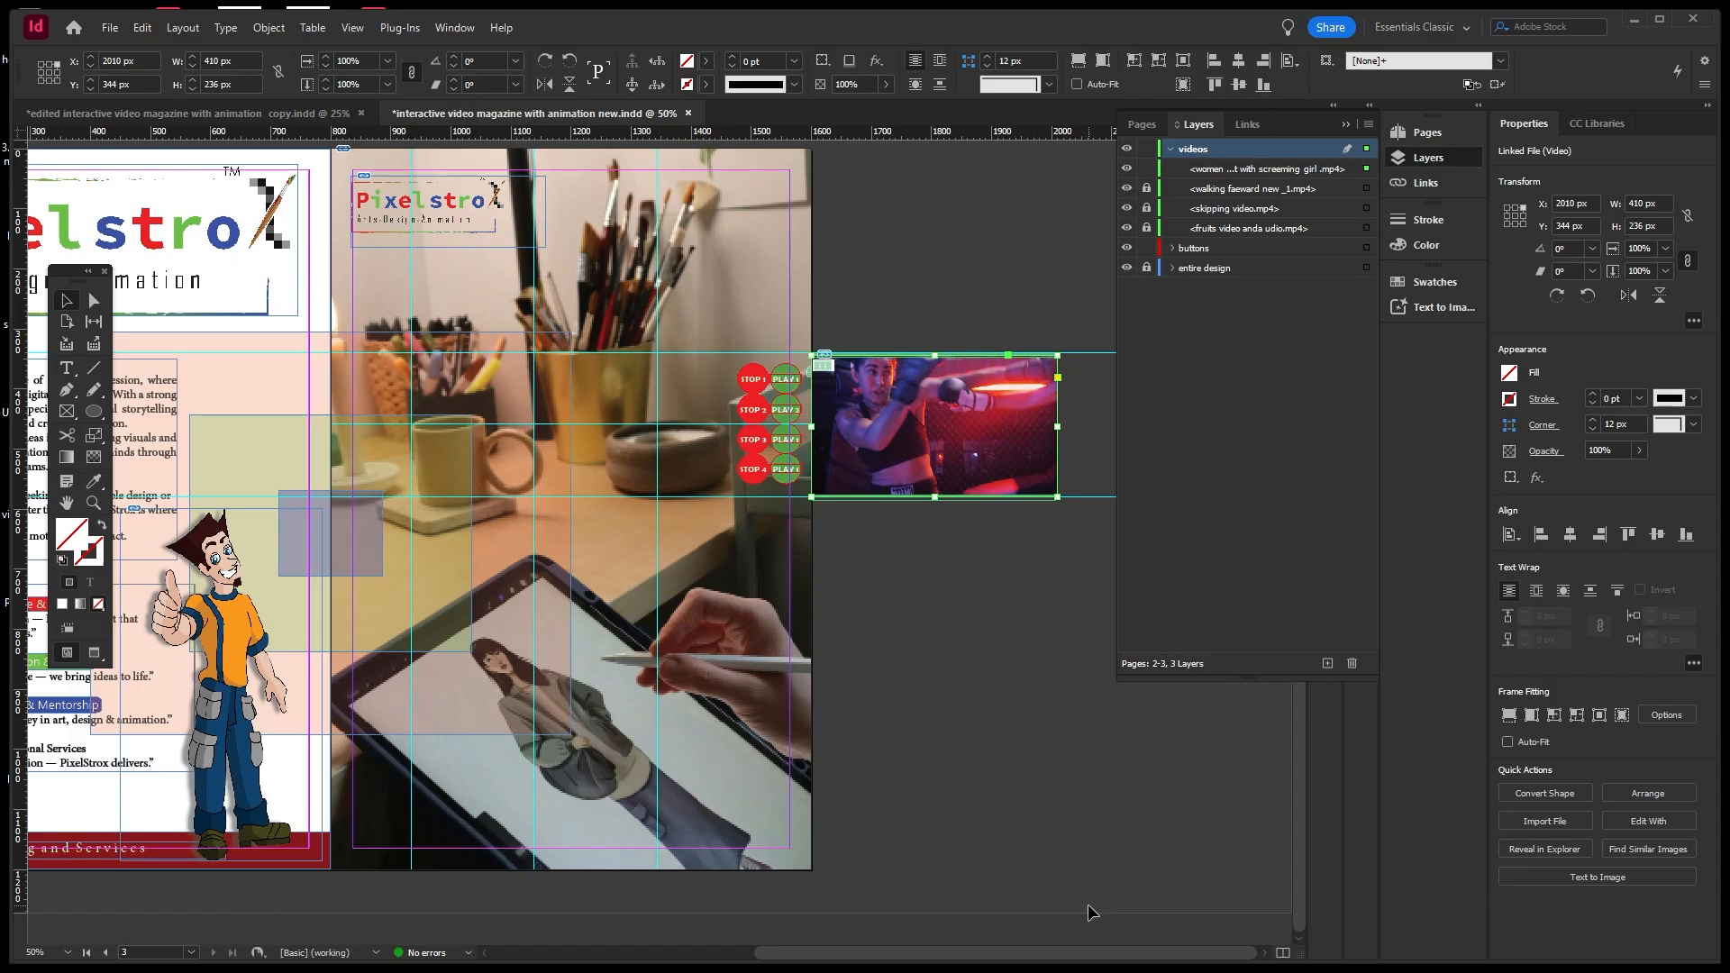
pyautogui.click(443, 30)
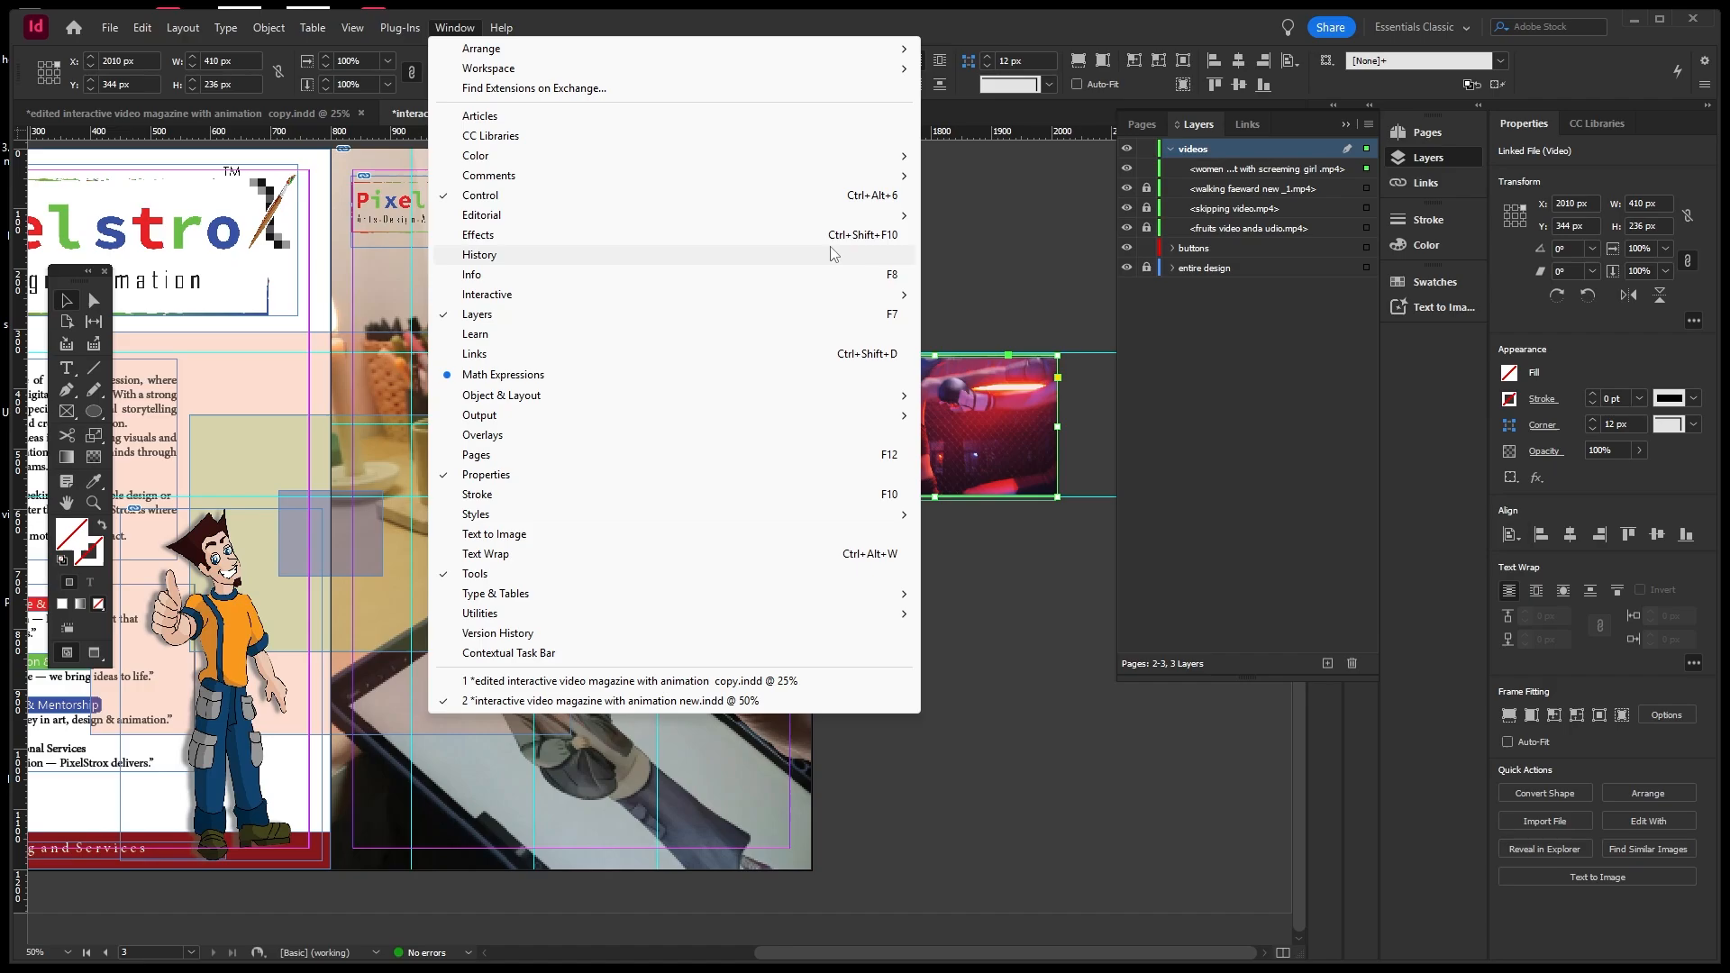
pyautogui.moveTo(845, 305)
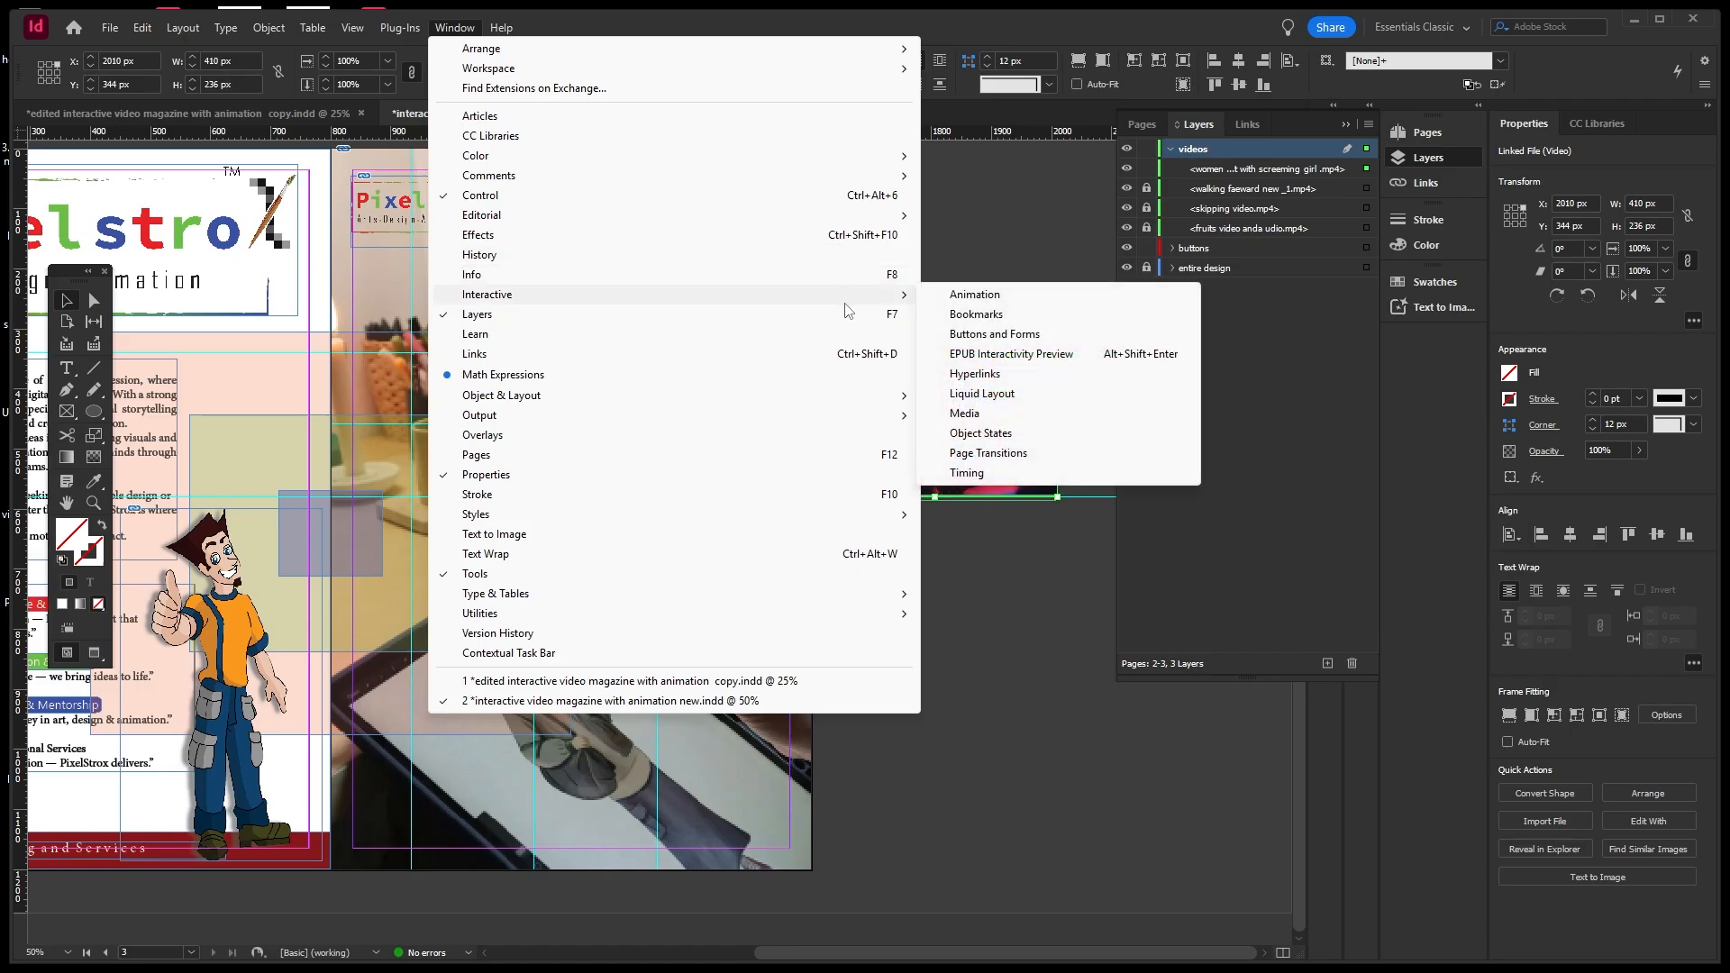
pyautogui.click(973, 295)
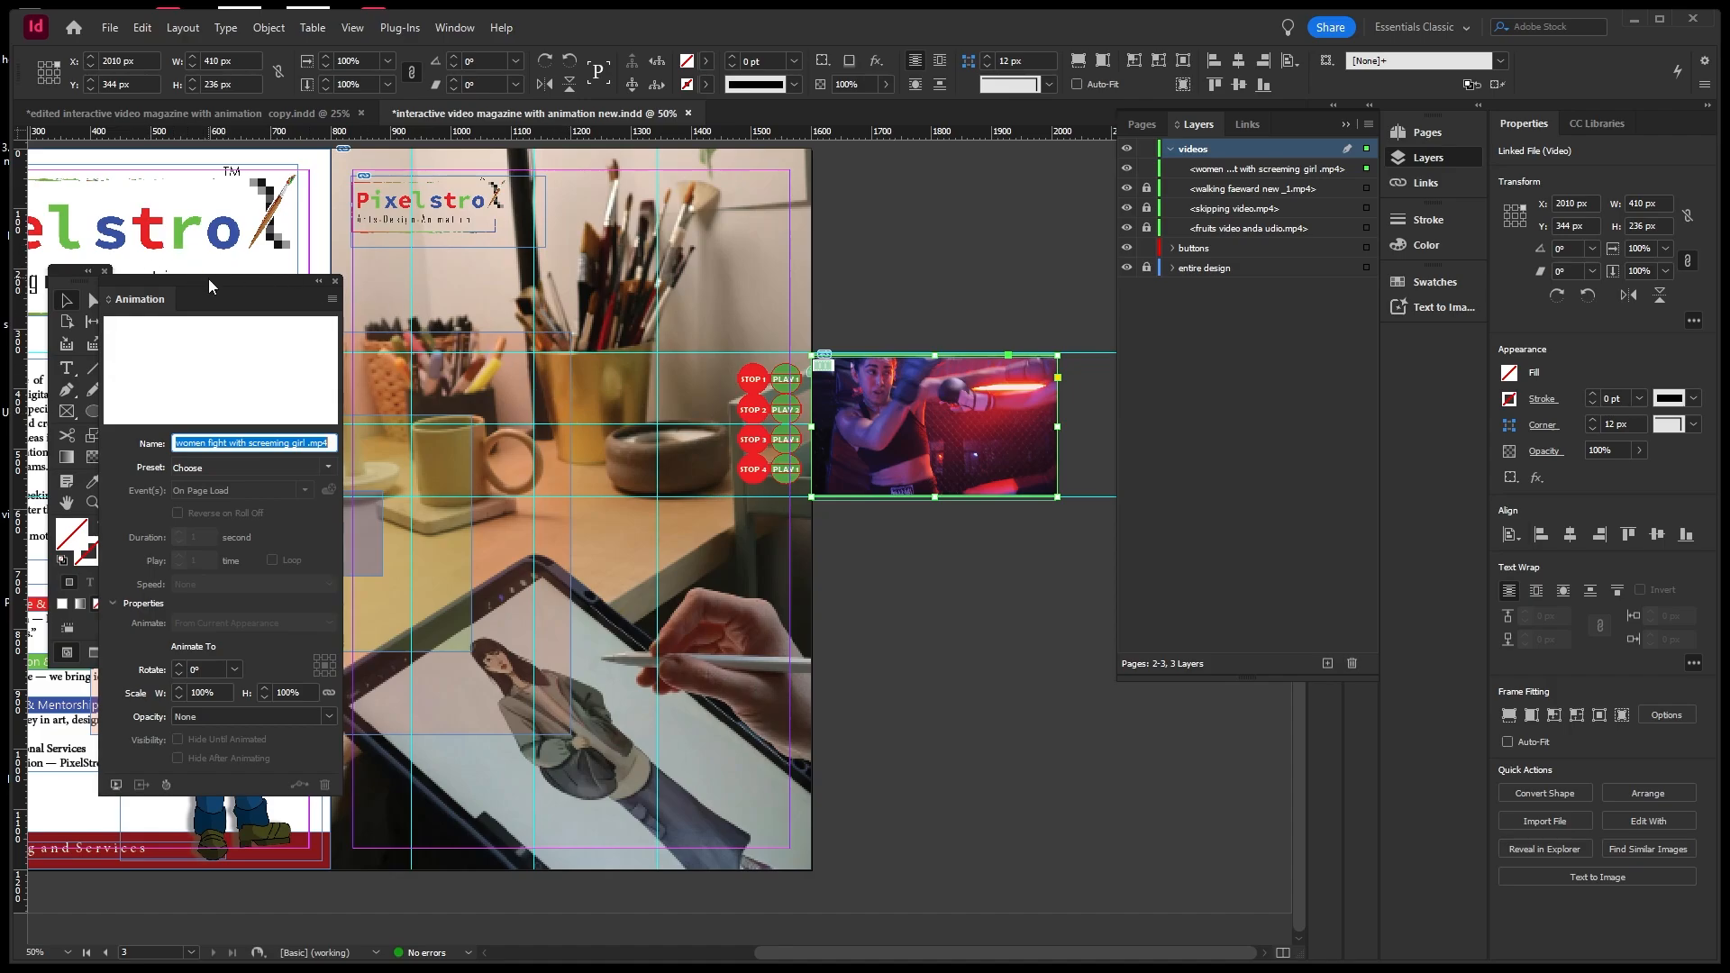
pyautogui.moveTo(208, 278); pyautogui.dragTo(263, 299)
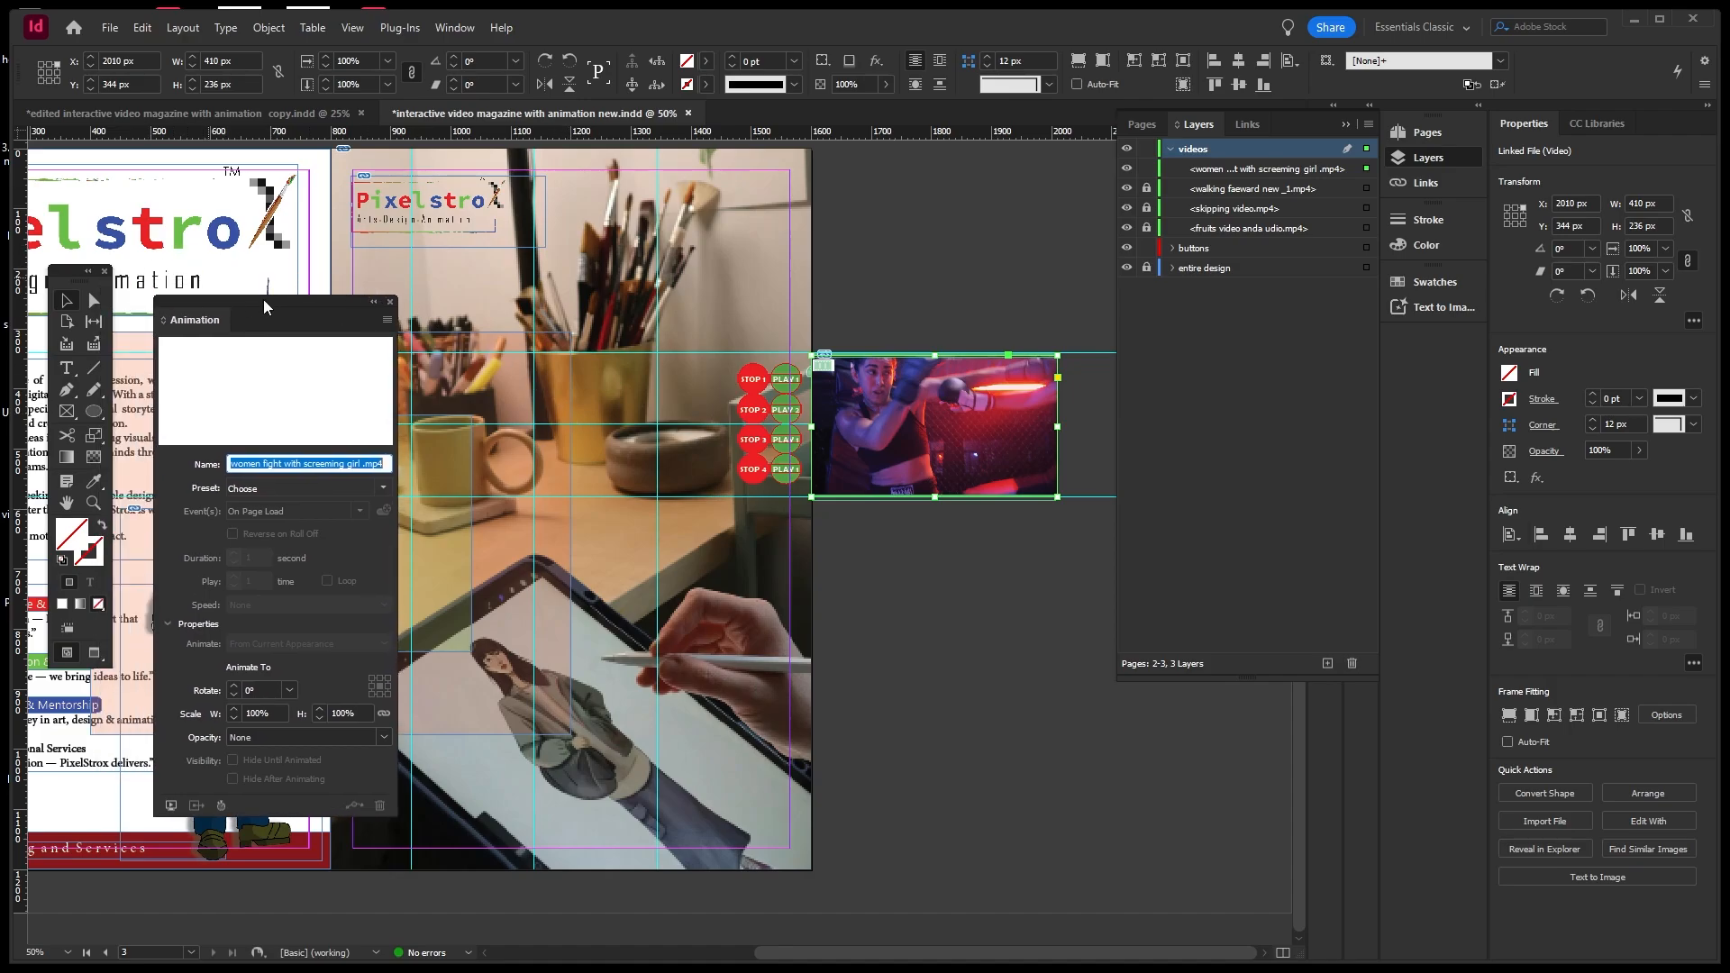
# Draw a straight horizontal Pen line about 667 px long from the boxing video's centre to the centre guides' crossing on the page.
pyautogui.click(95, 369)
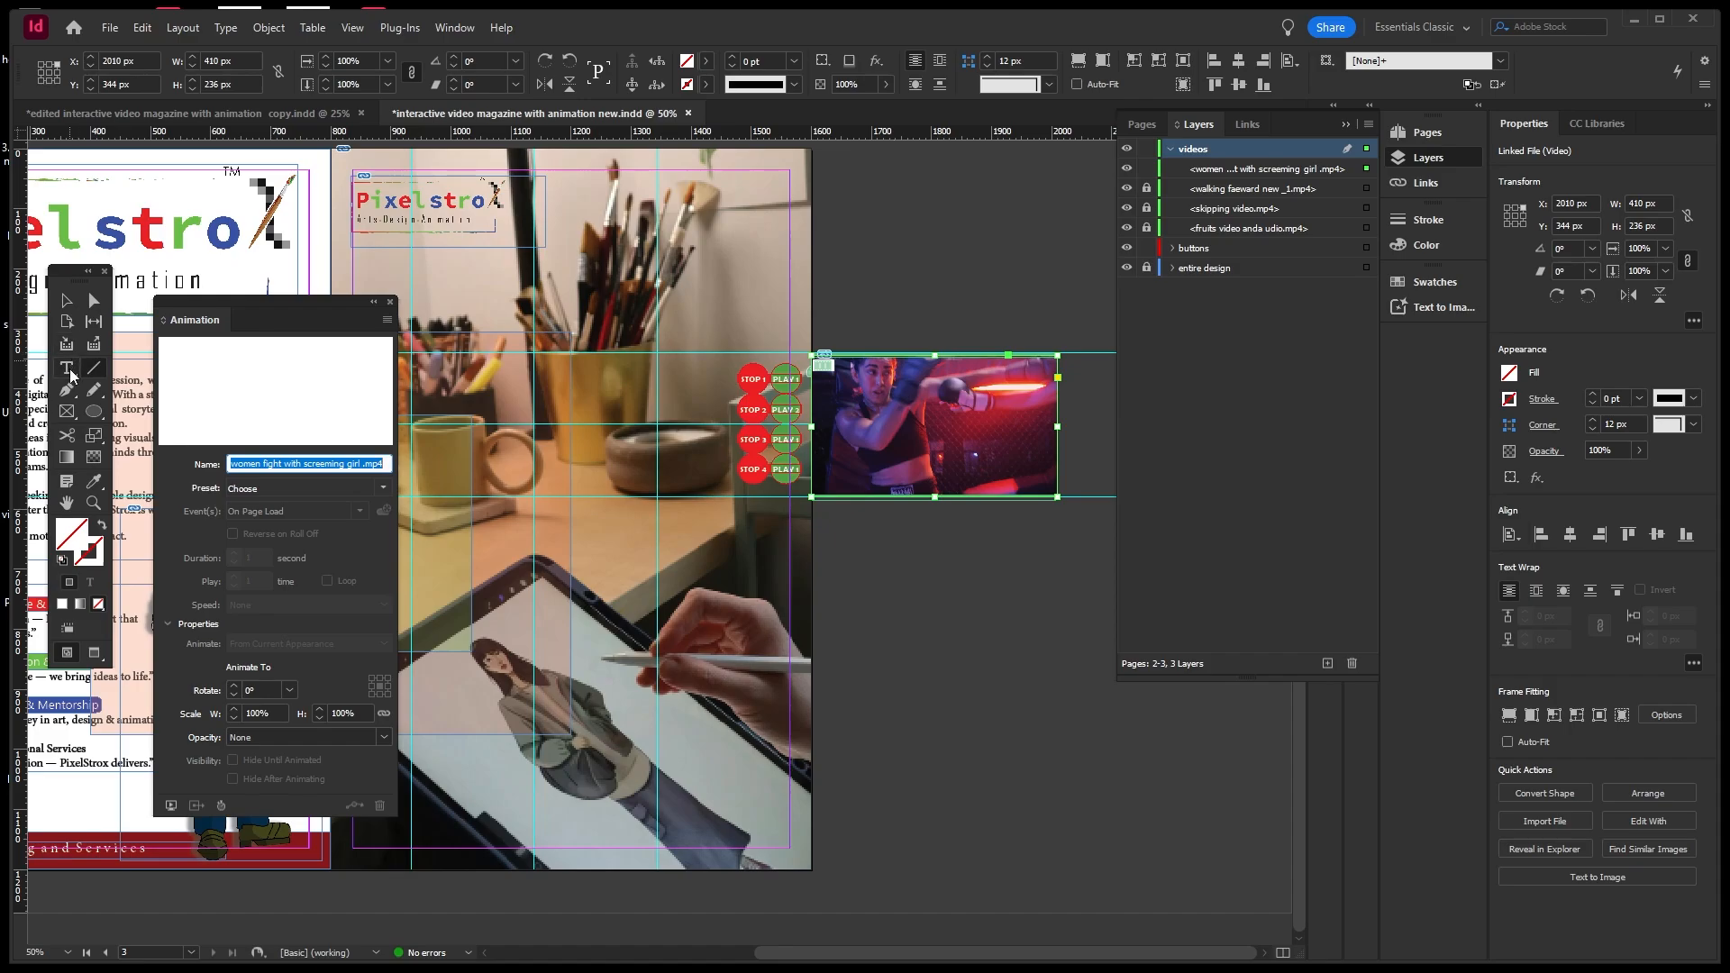
pyautogui.click(68, 391)
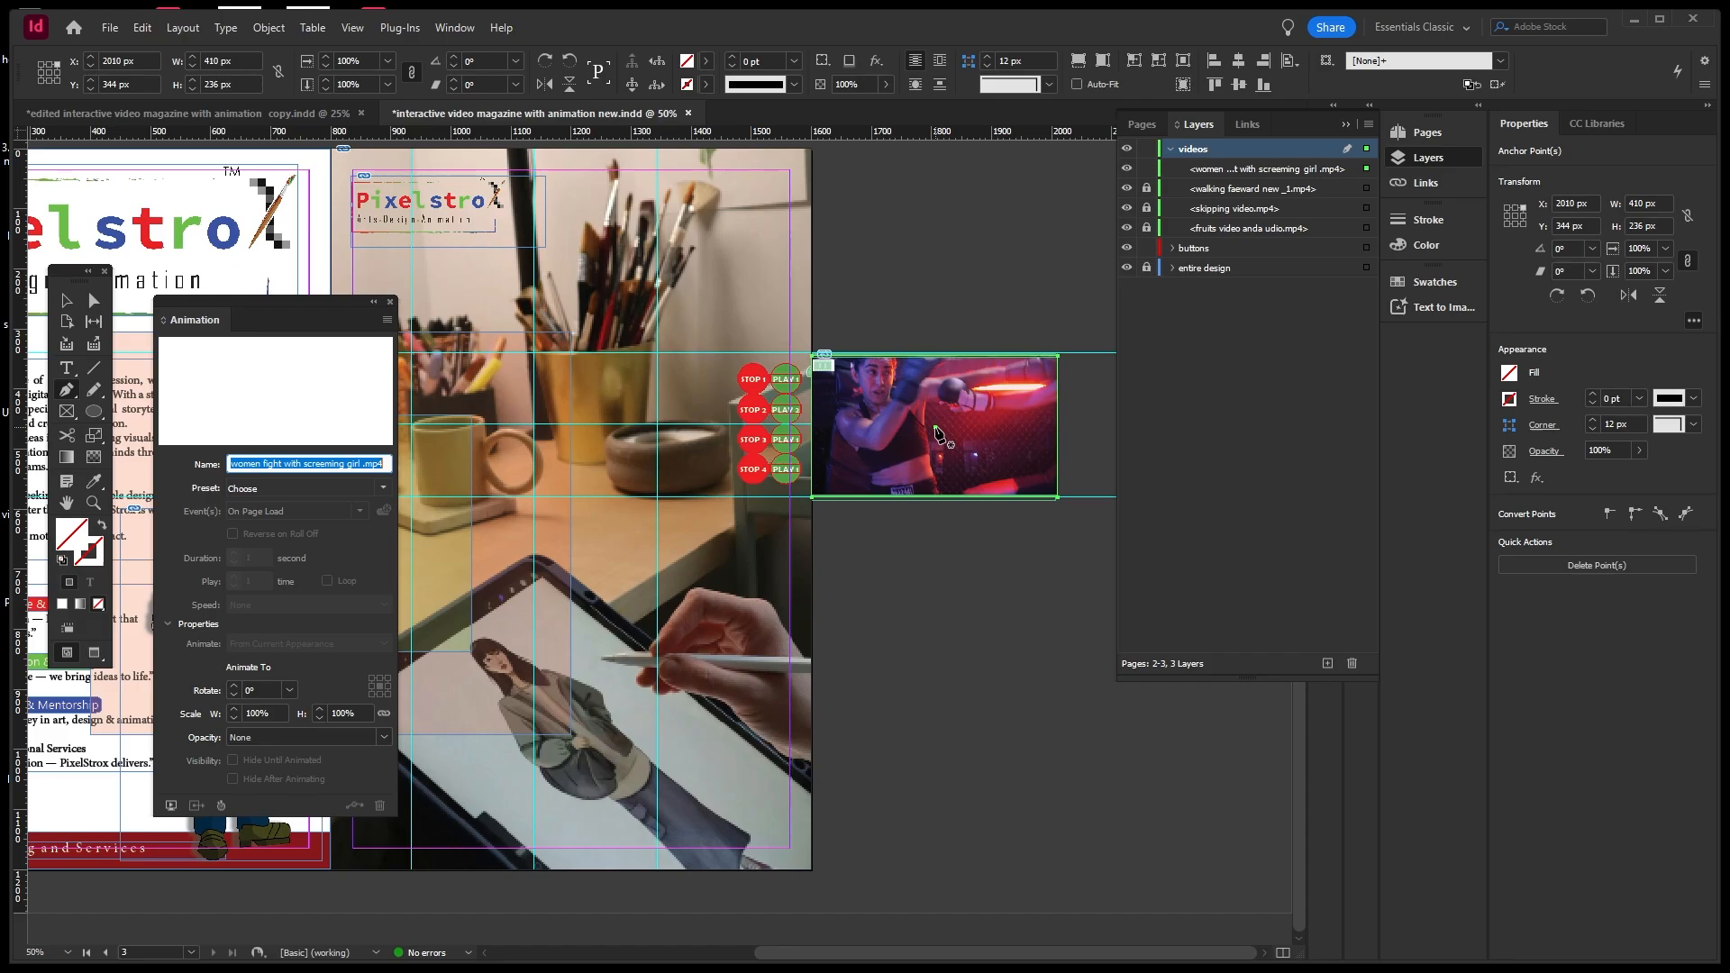
pyautogui.click(935, 428)
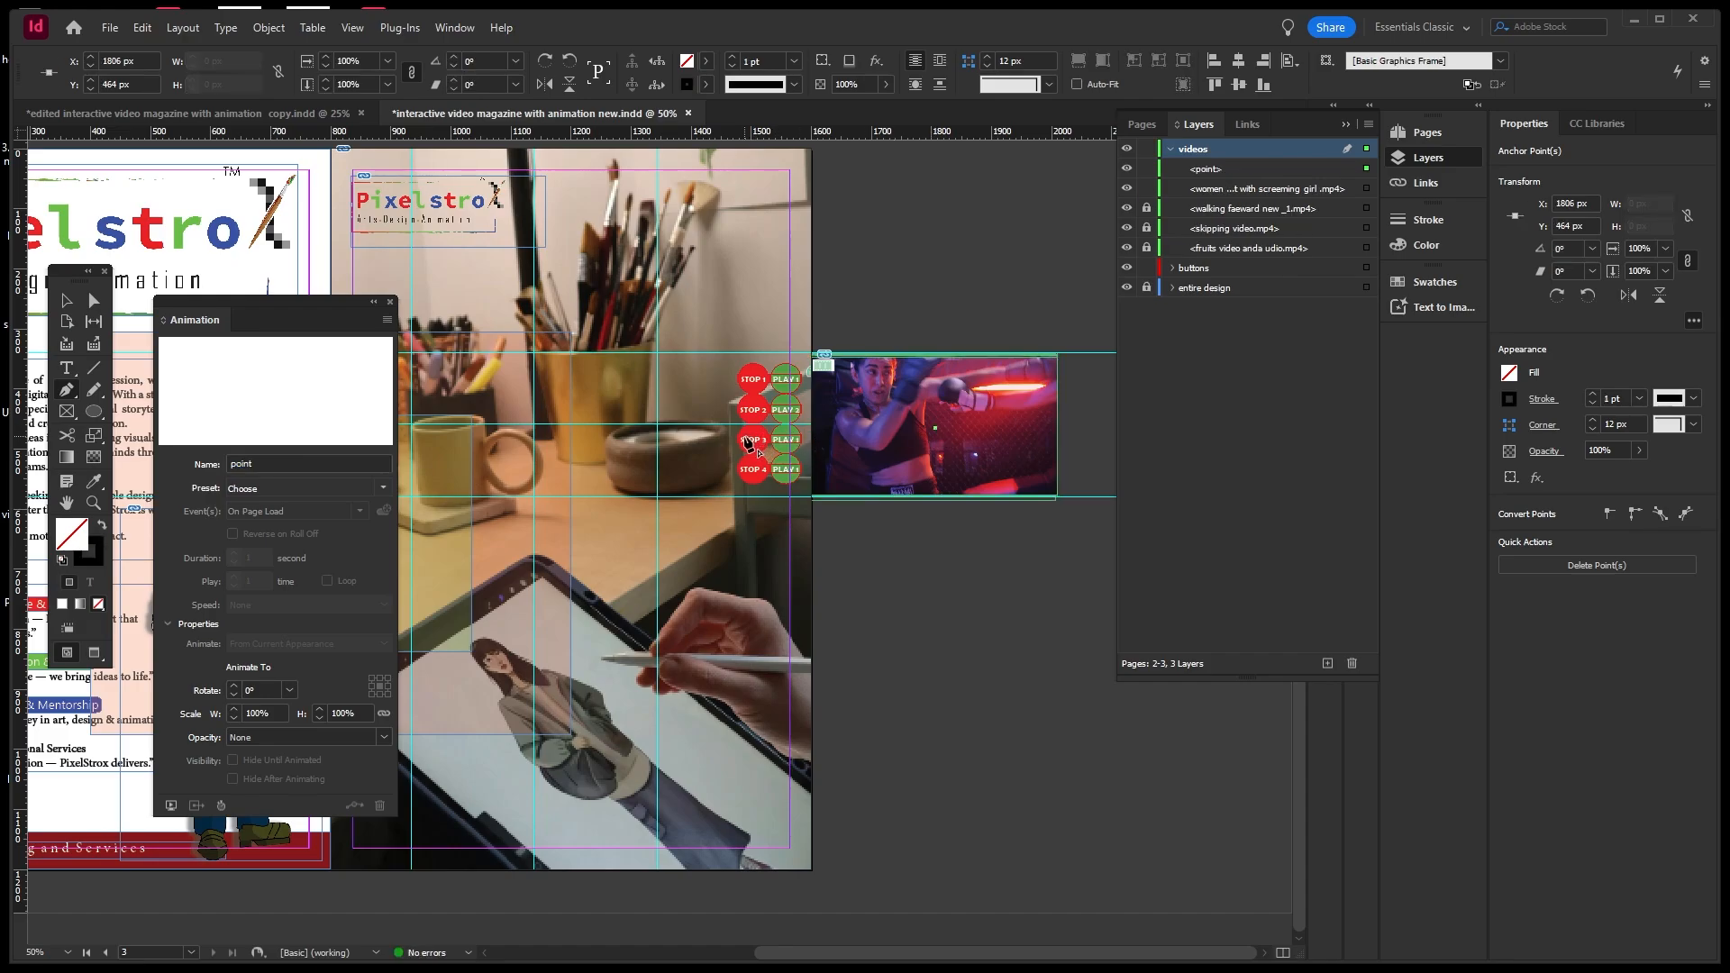
pyautogui.click(535, 427)
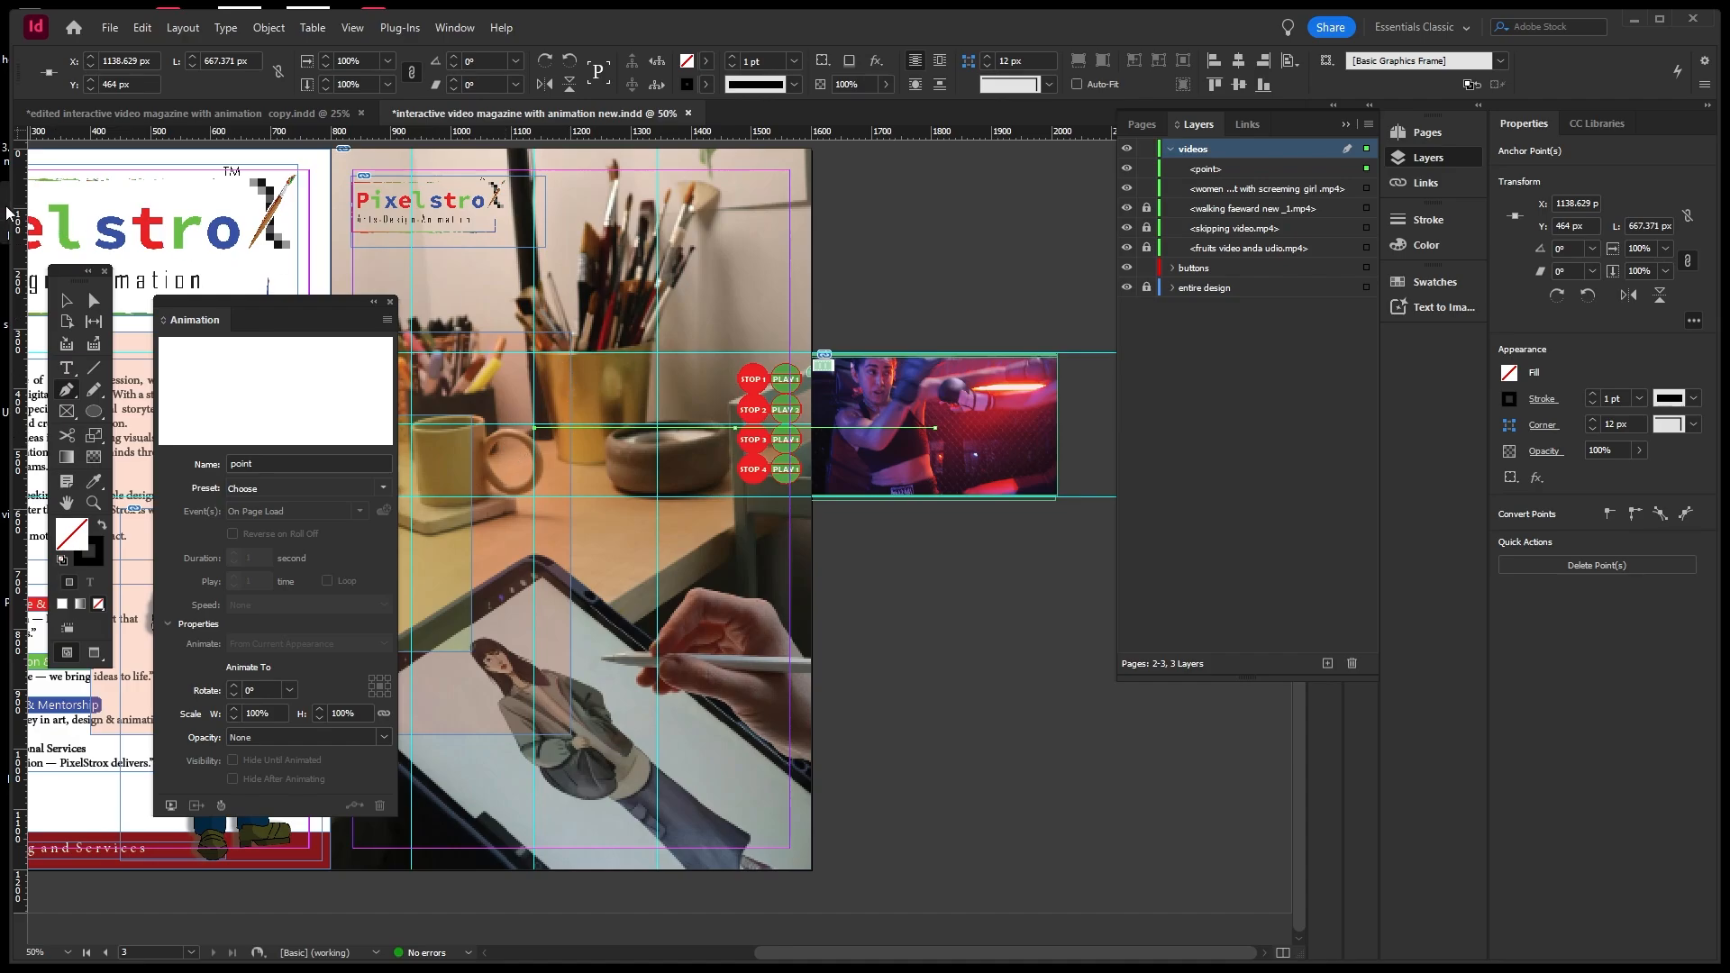
pyautogui.click(66, 300)
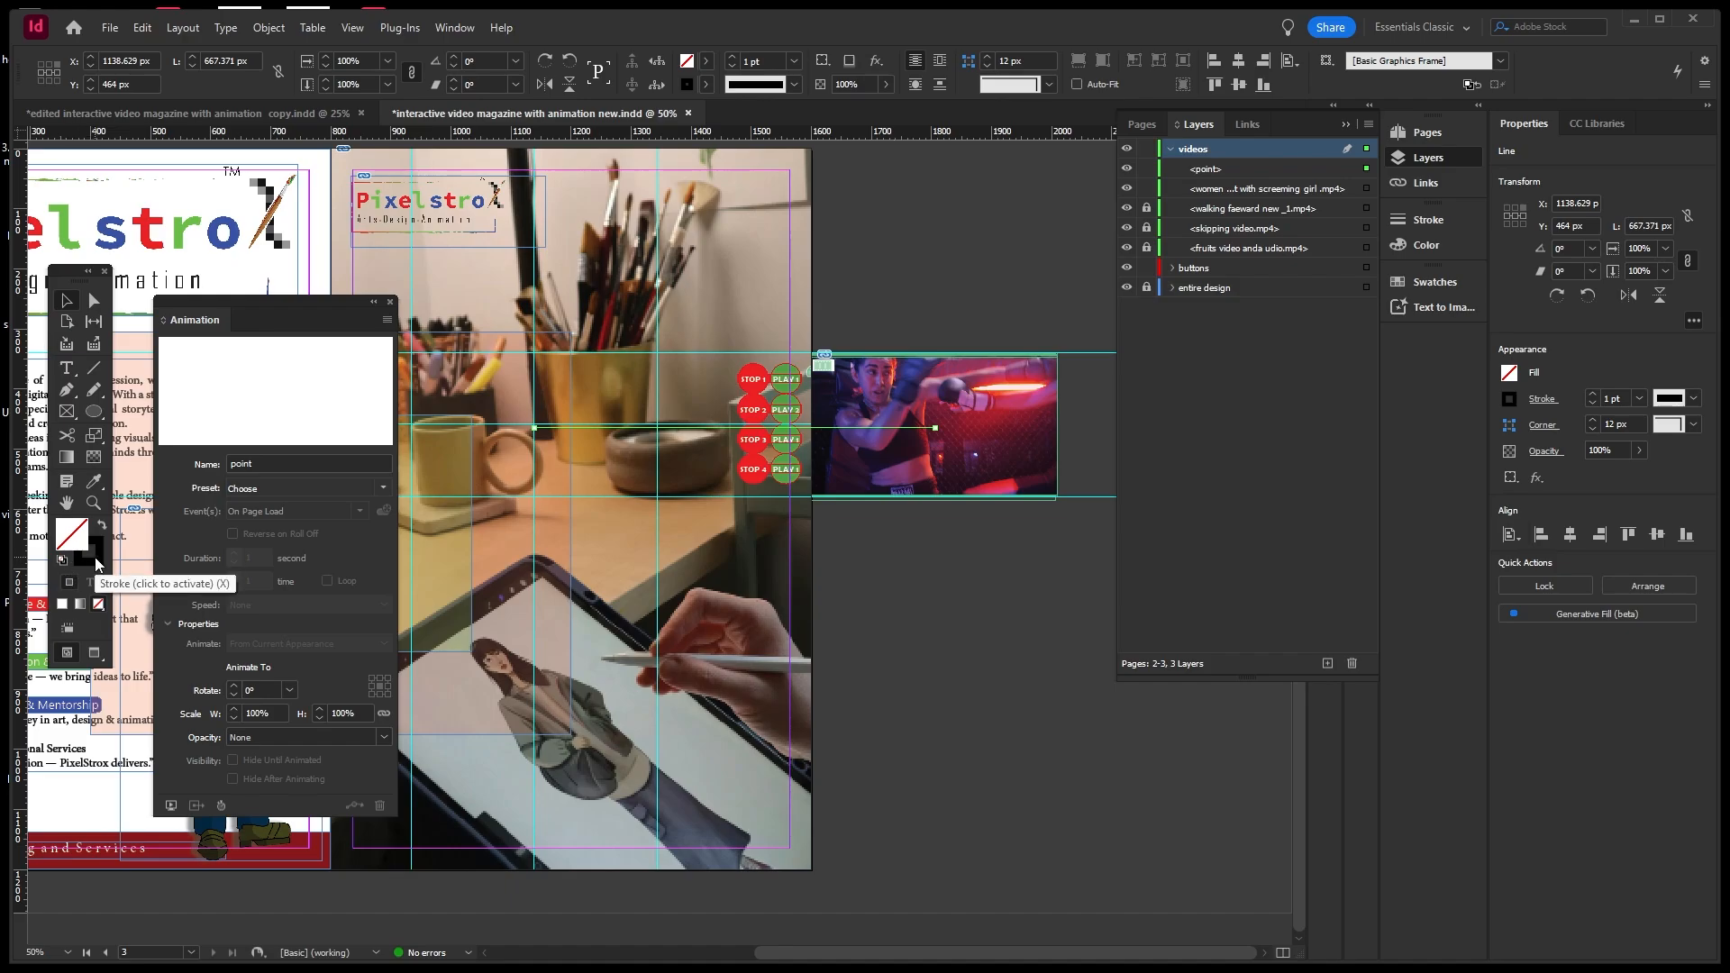
# Set the stroke colour of the horizontal Pen line between the page and the boxing video to white (ffffff).
pyautogui.click(720, 468)
pyautogui.scroll(3, 607, 433)
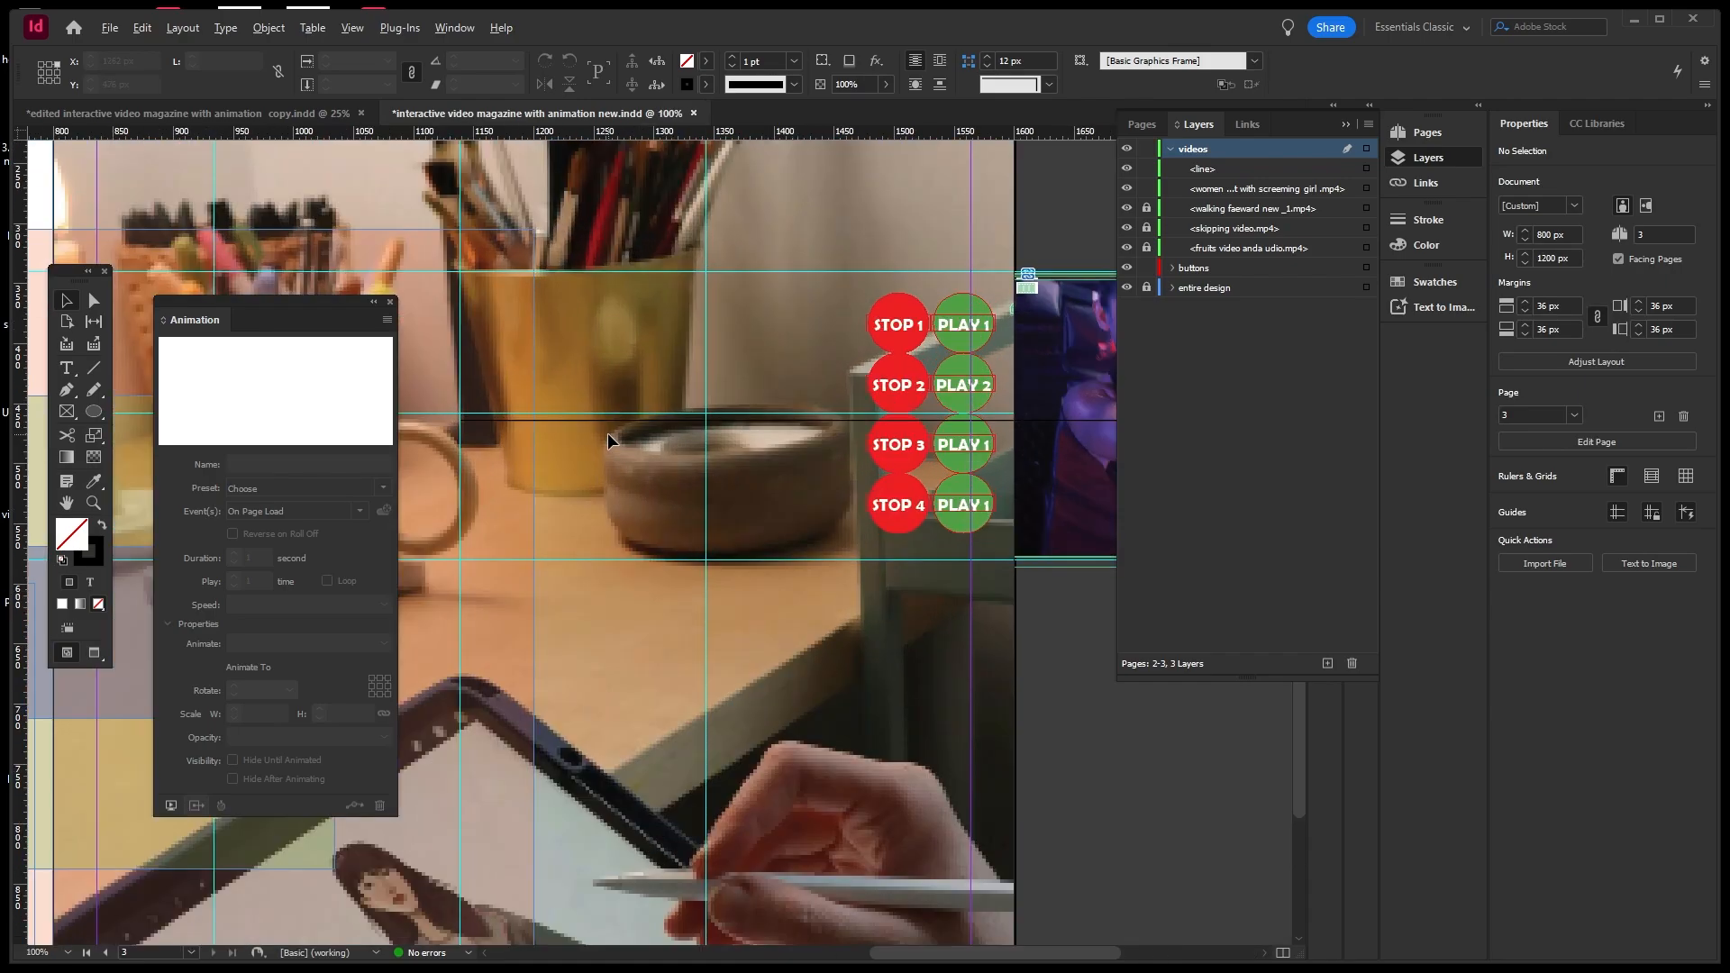
pyautogui.click(610, 418)
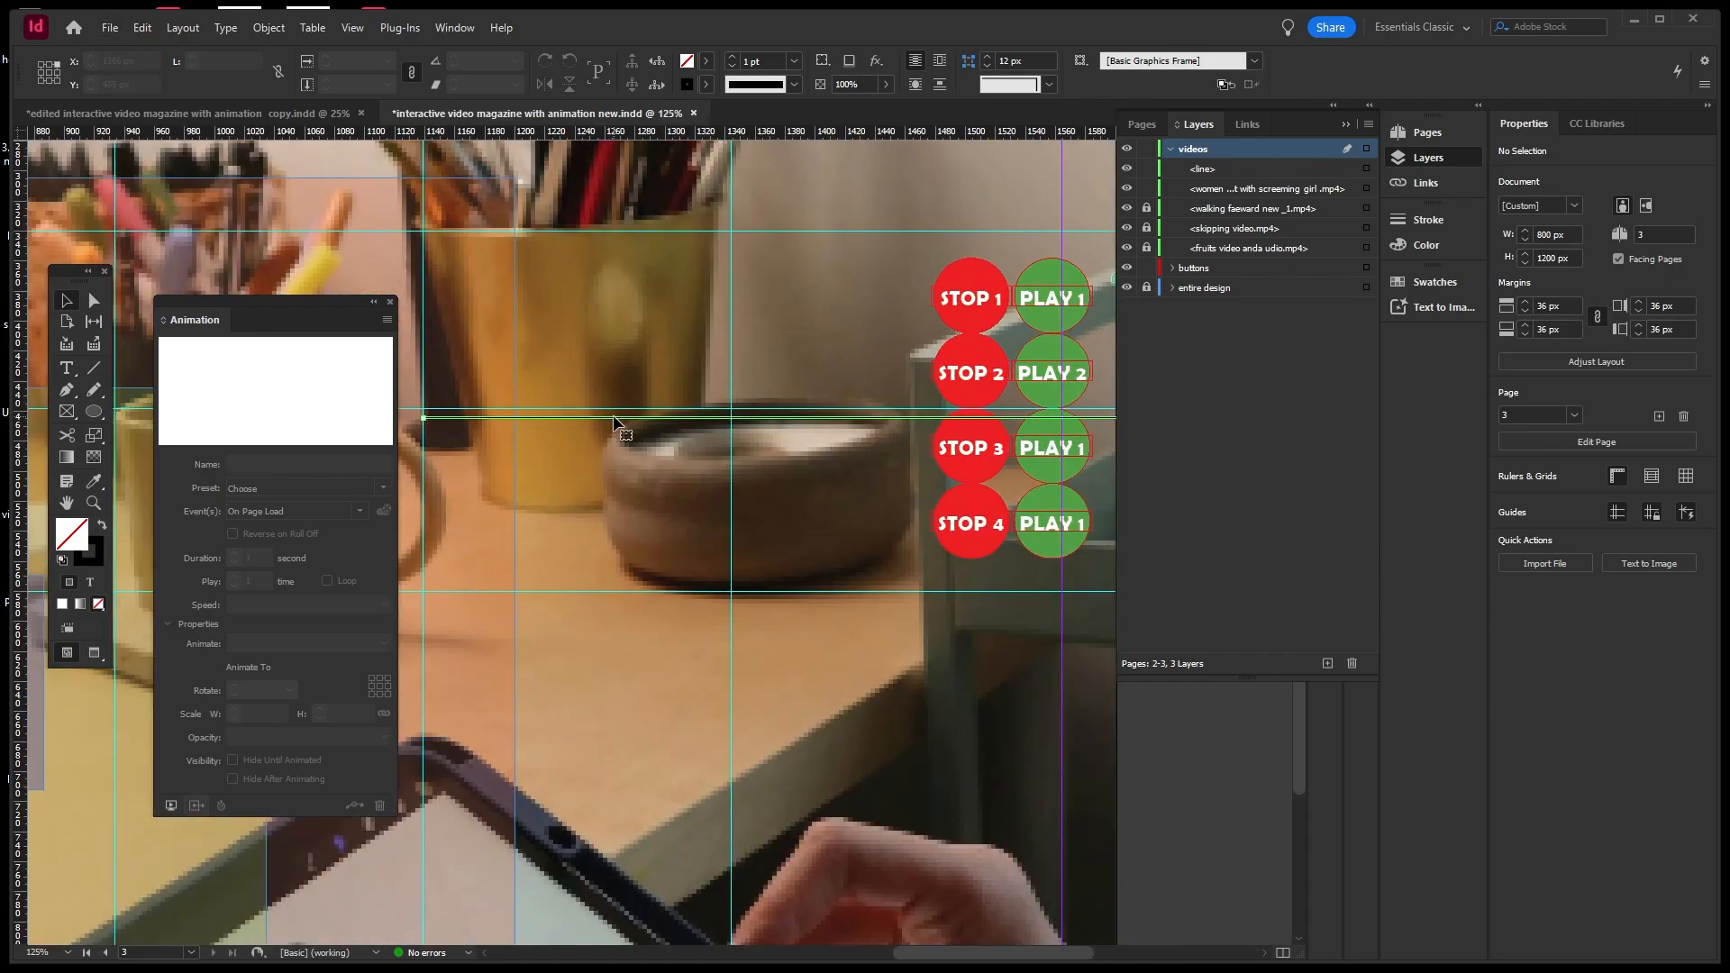
pyautogui.doubleClick(96, 561)
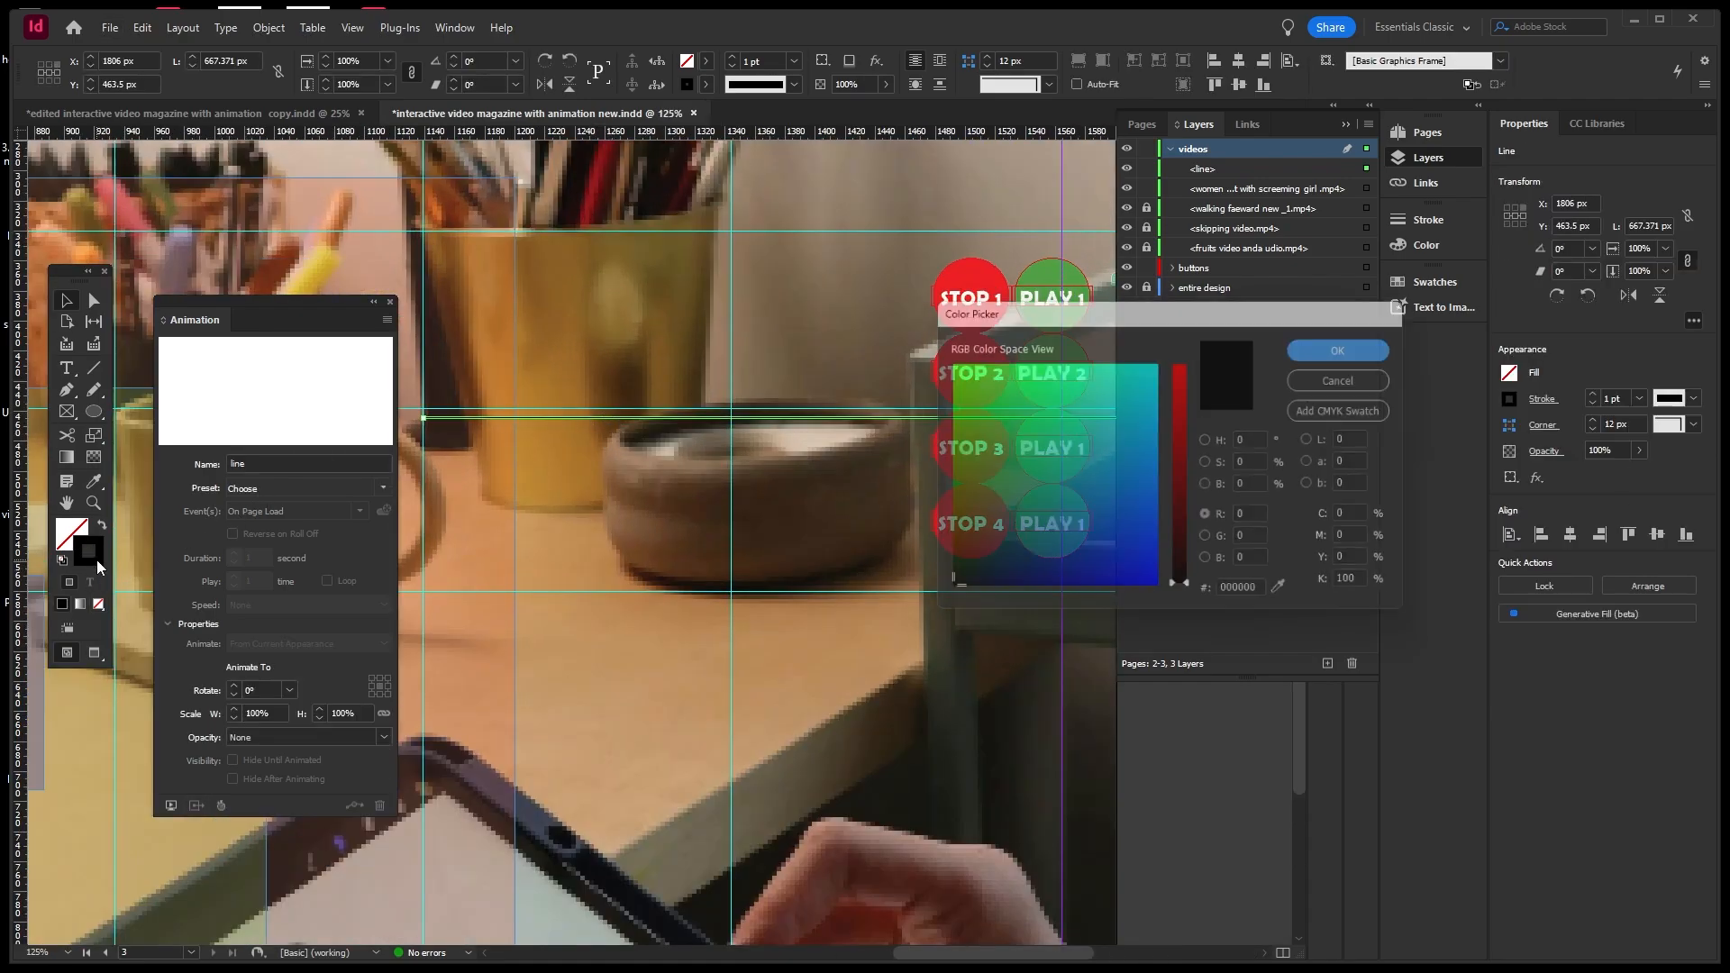
pyautogui.click(1211, 439)
pyautogui.moveTo(1039, 409); pyautogui.dragTo(941, 361)
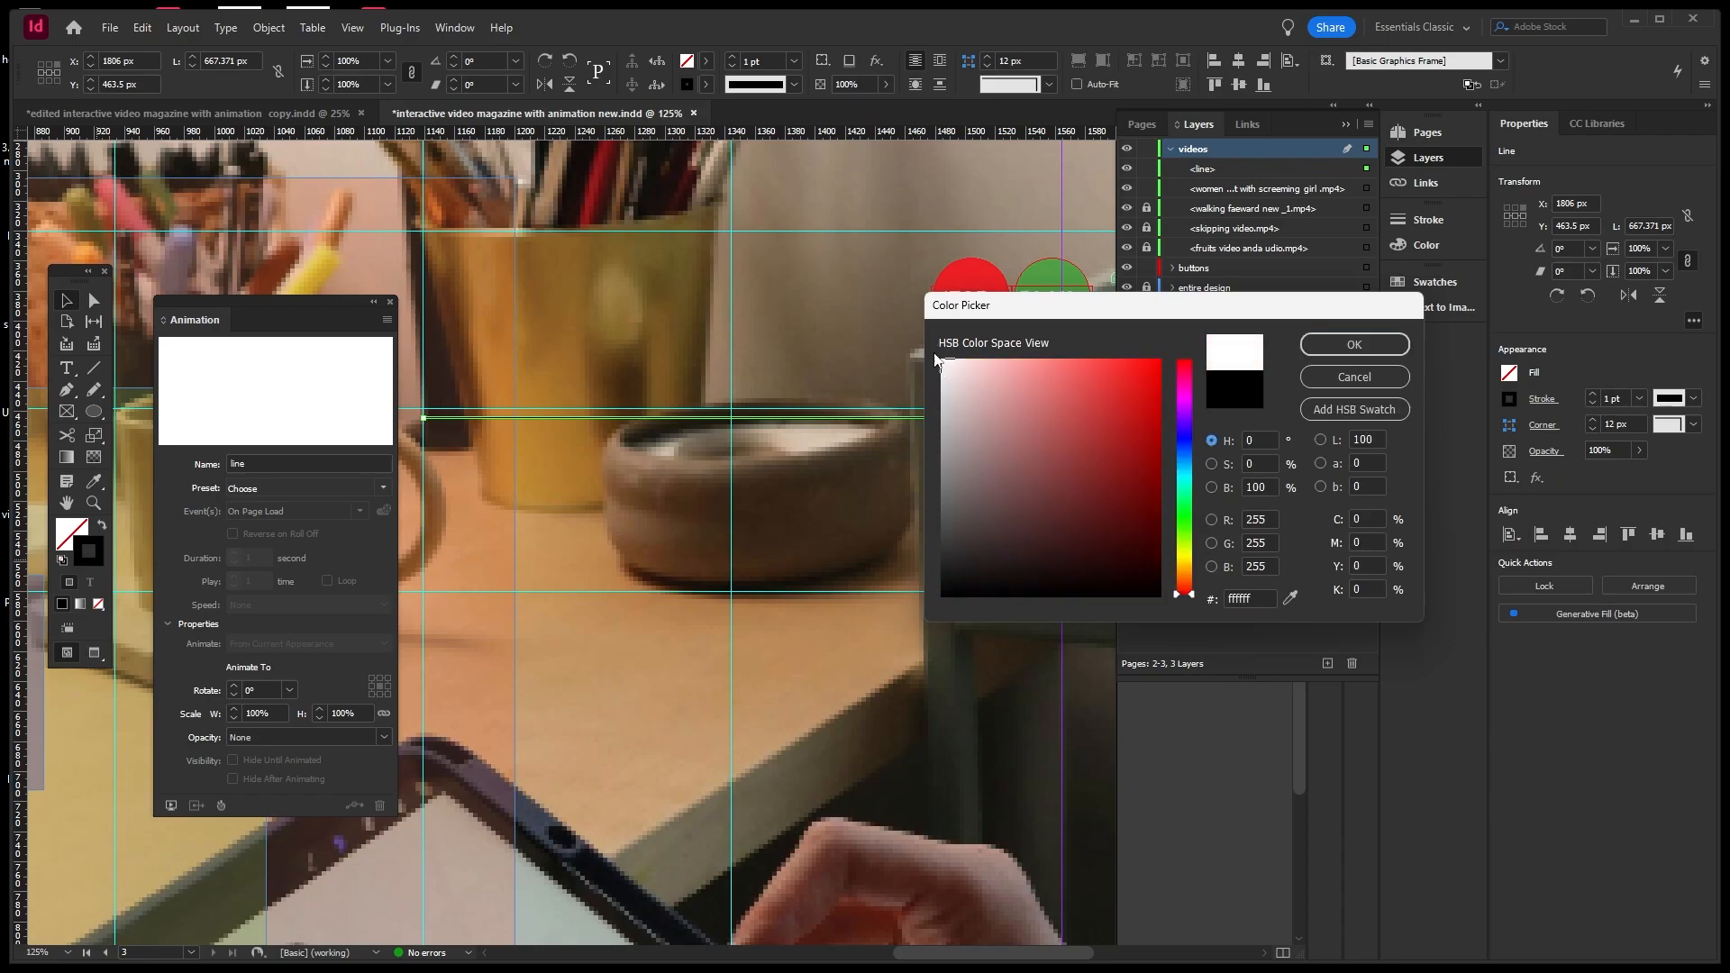
pyautogui.click(1351, 341)
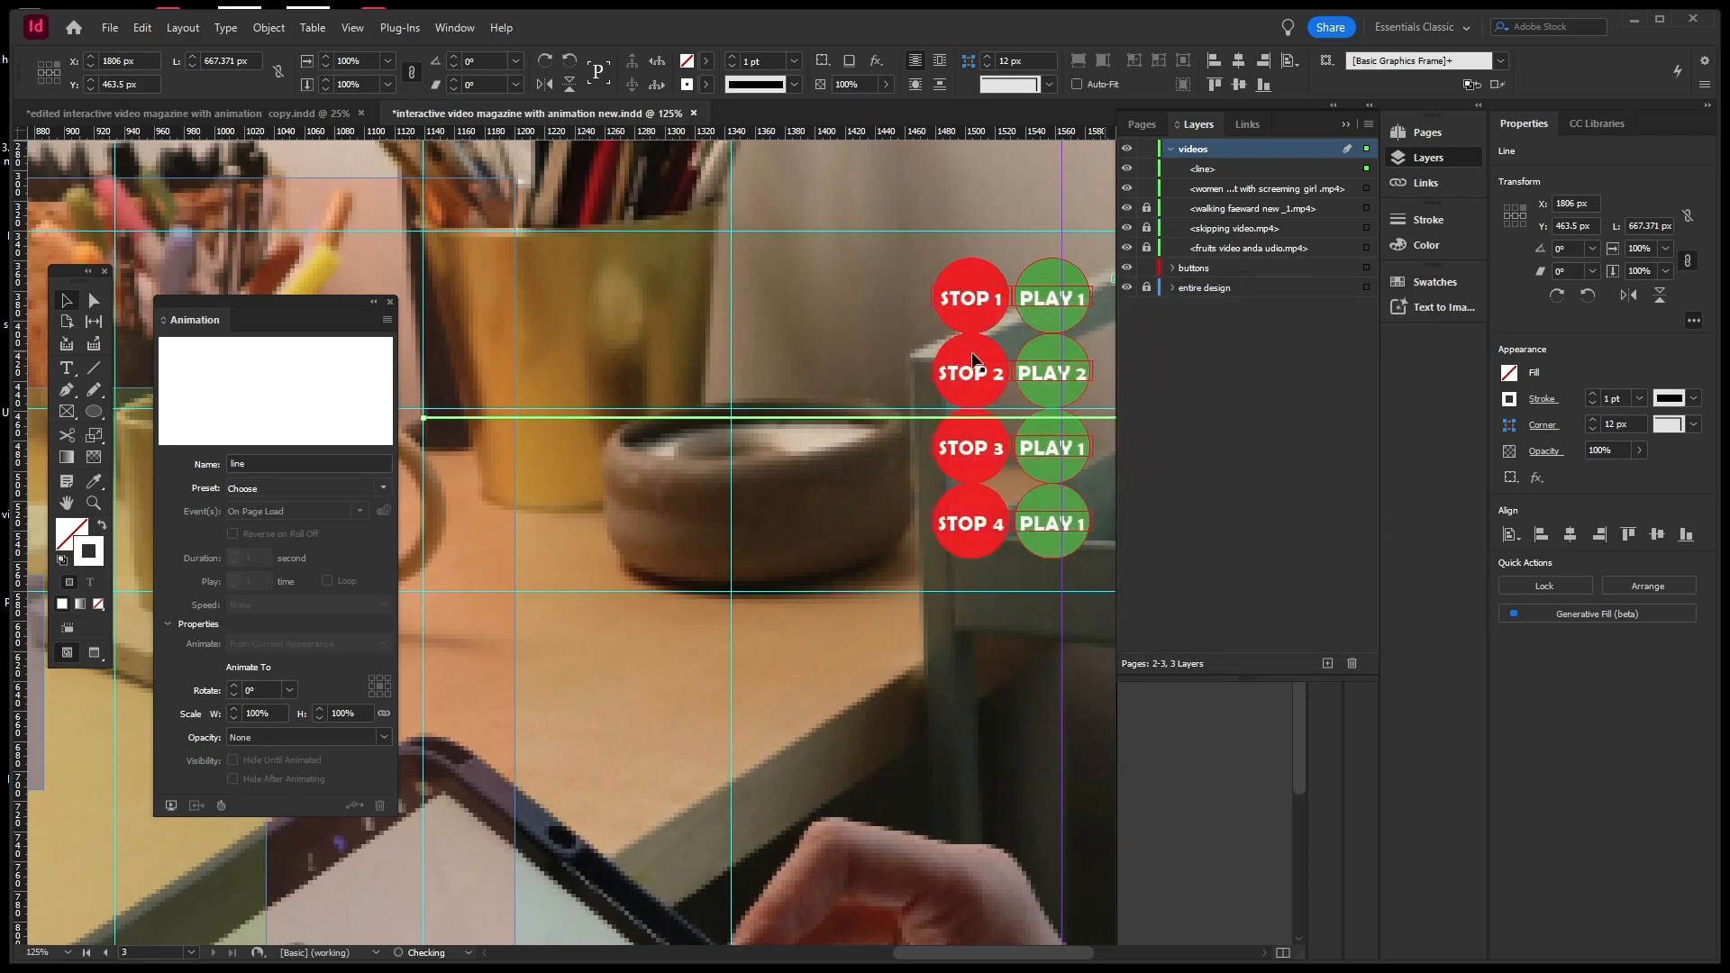
pyautogui.click(807, 346)
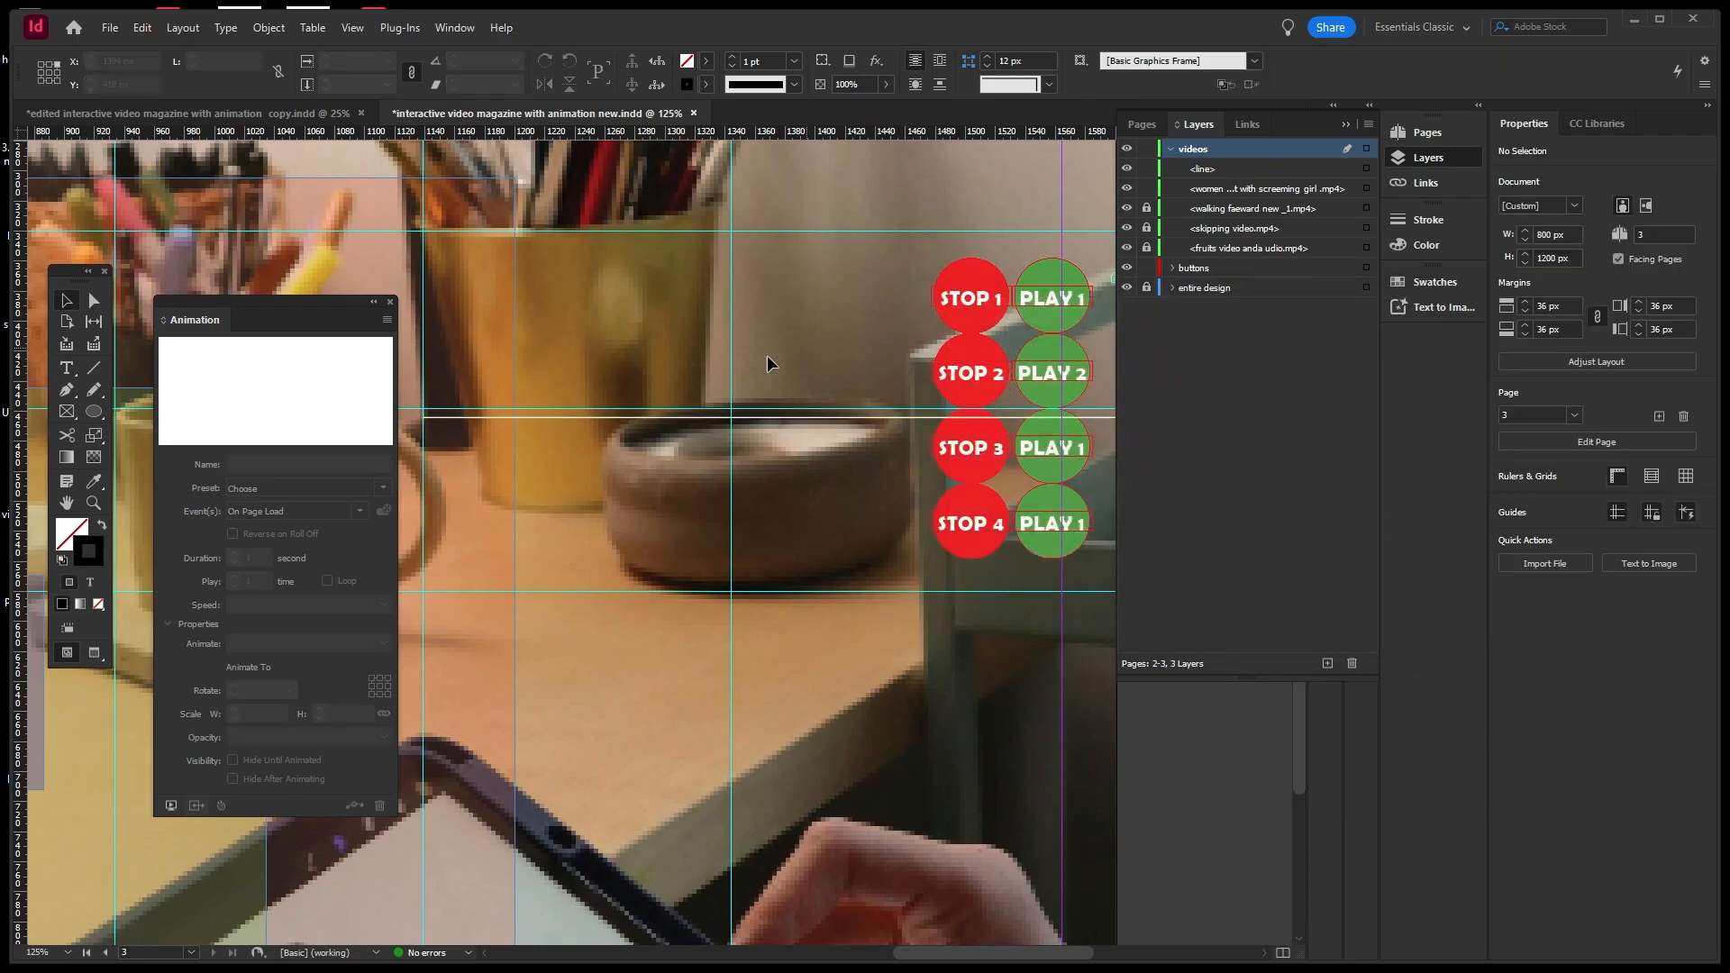
# Move the white line up onto the horizontal centre guide at Y 458 px and deselect it.
pyautogui.click(668, 413)
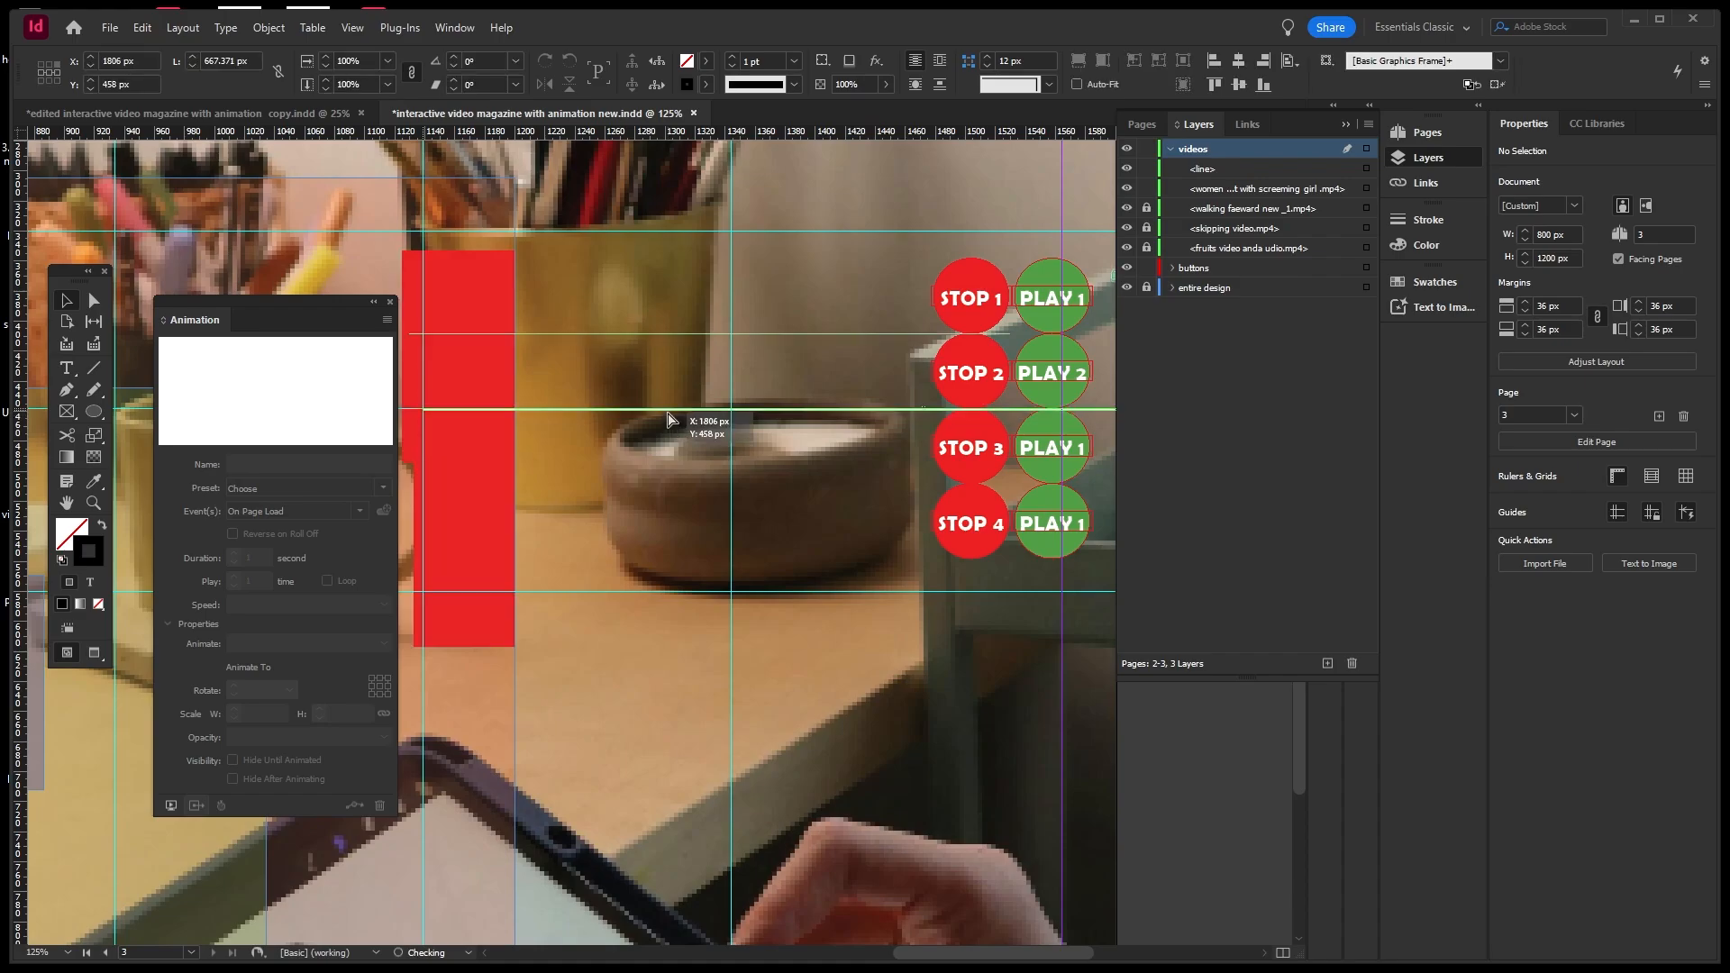
pyautogui.click(658, 366)
pyautogui.hotkey('ctrl', '-')
pyautogui.hotkey('ctrl', '-')
pyautogui.hotkey('ctrl', '-')
pyautogui.hotkey('ctrl', '-')
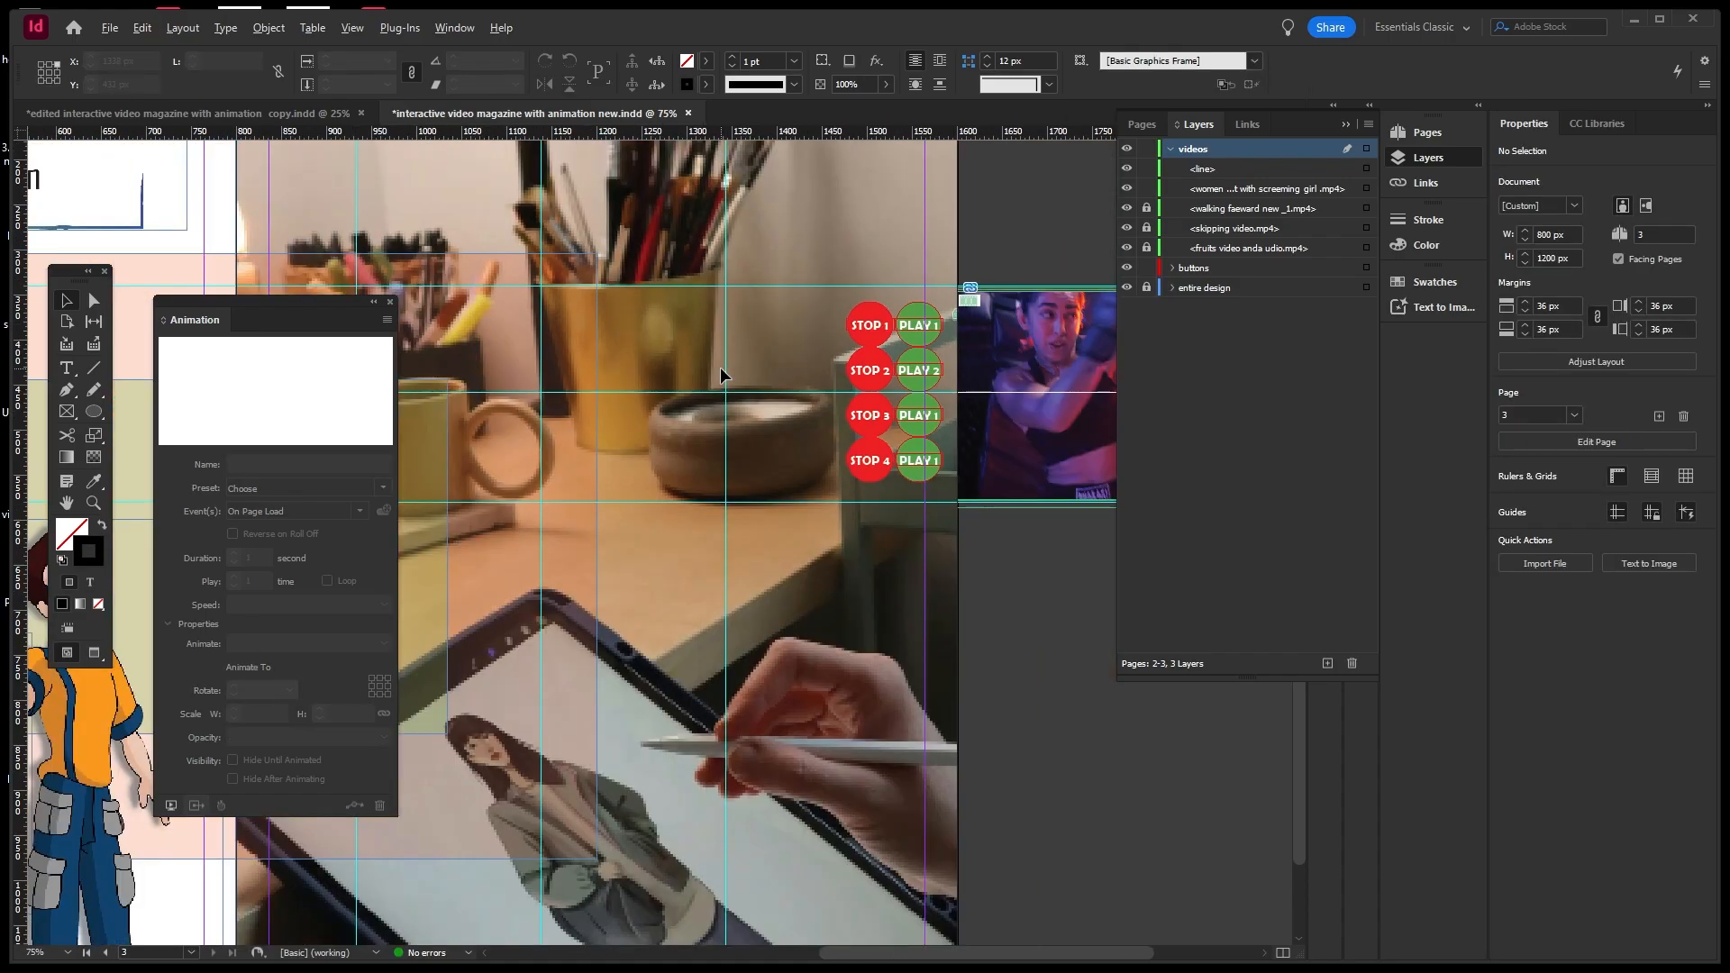
pyautogui.click(647, 424)
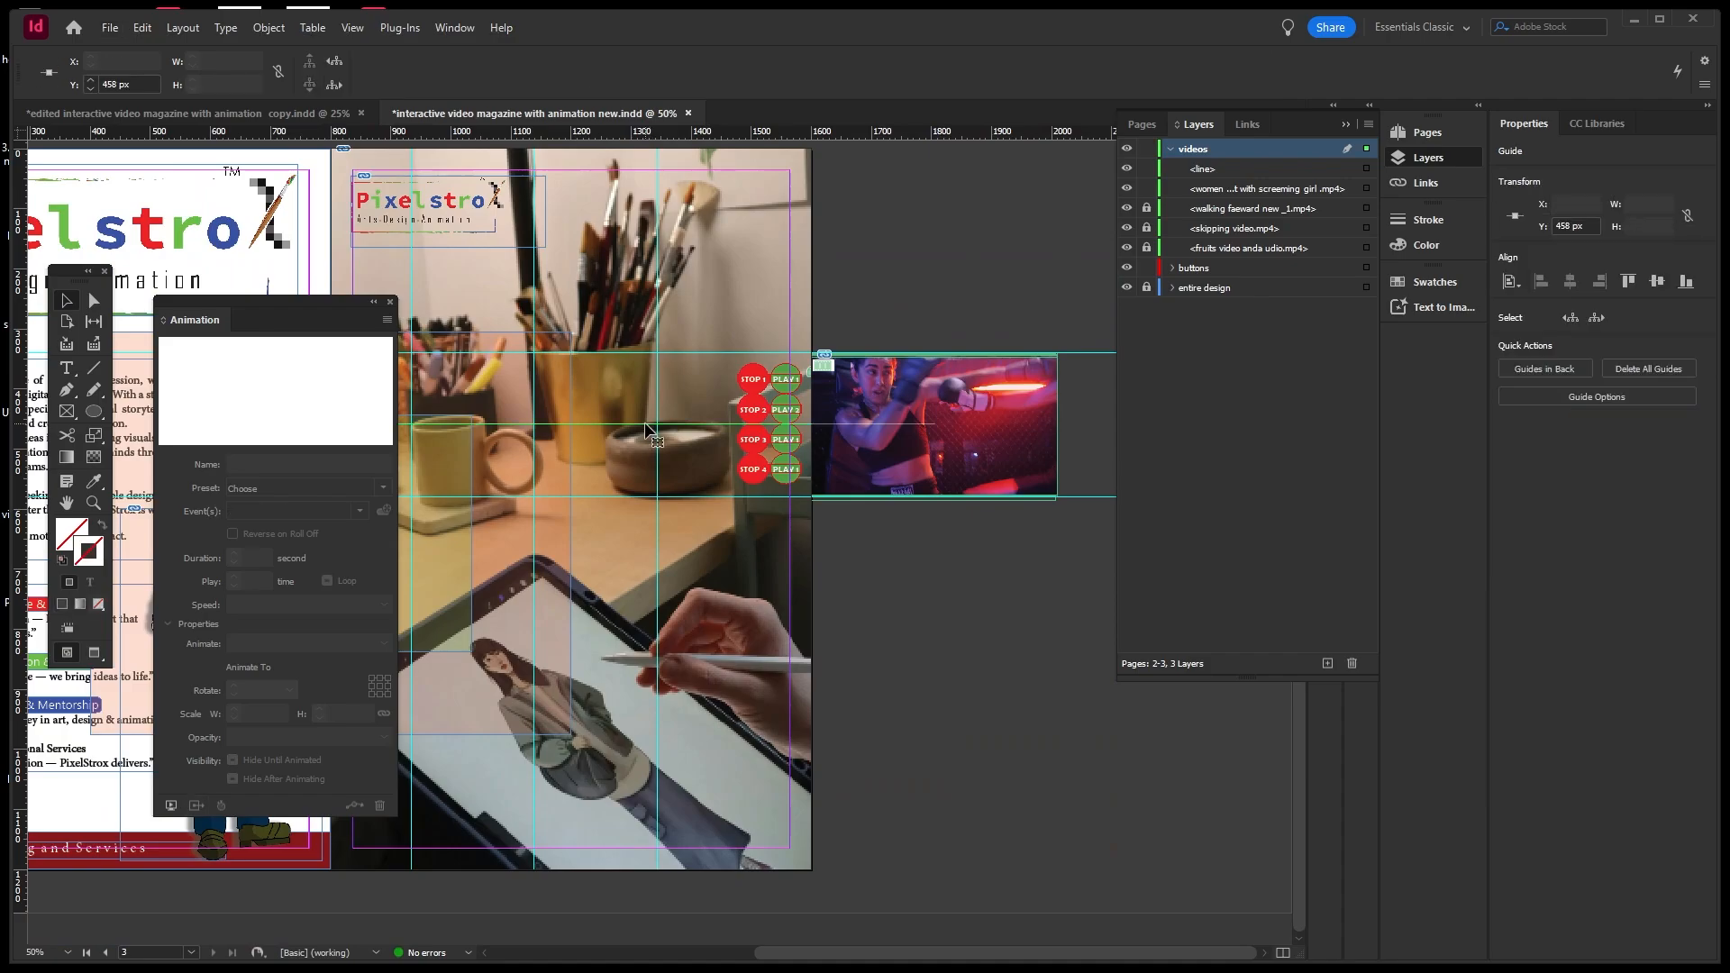
pyautogui.click(1000, 433)
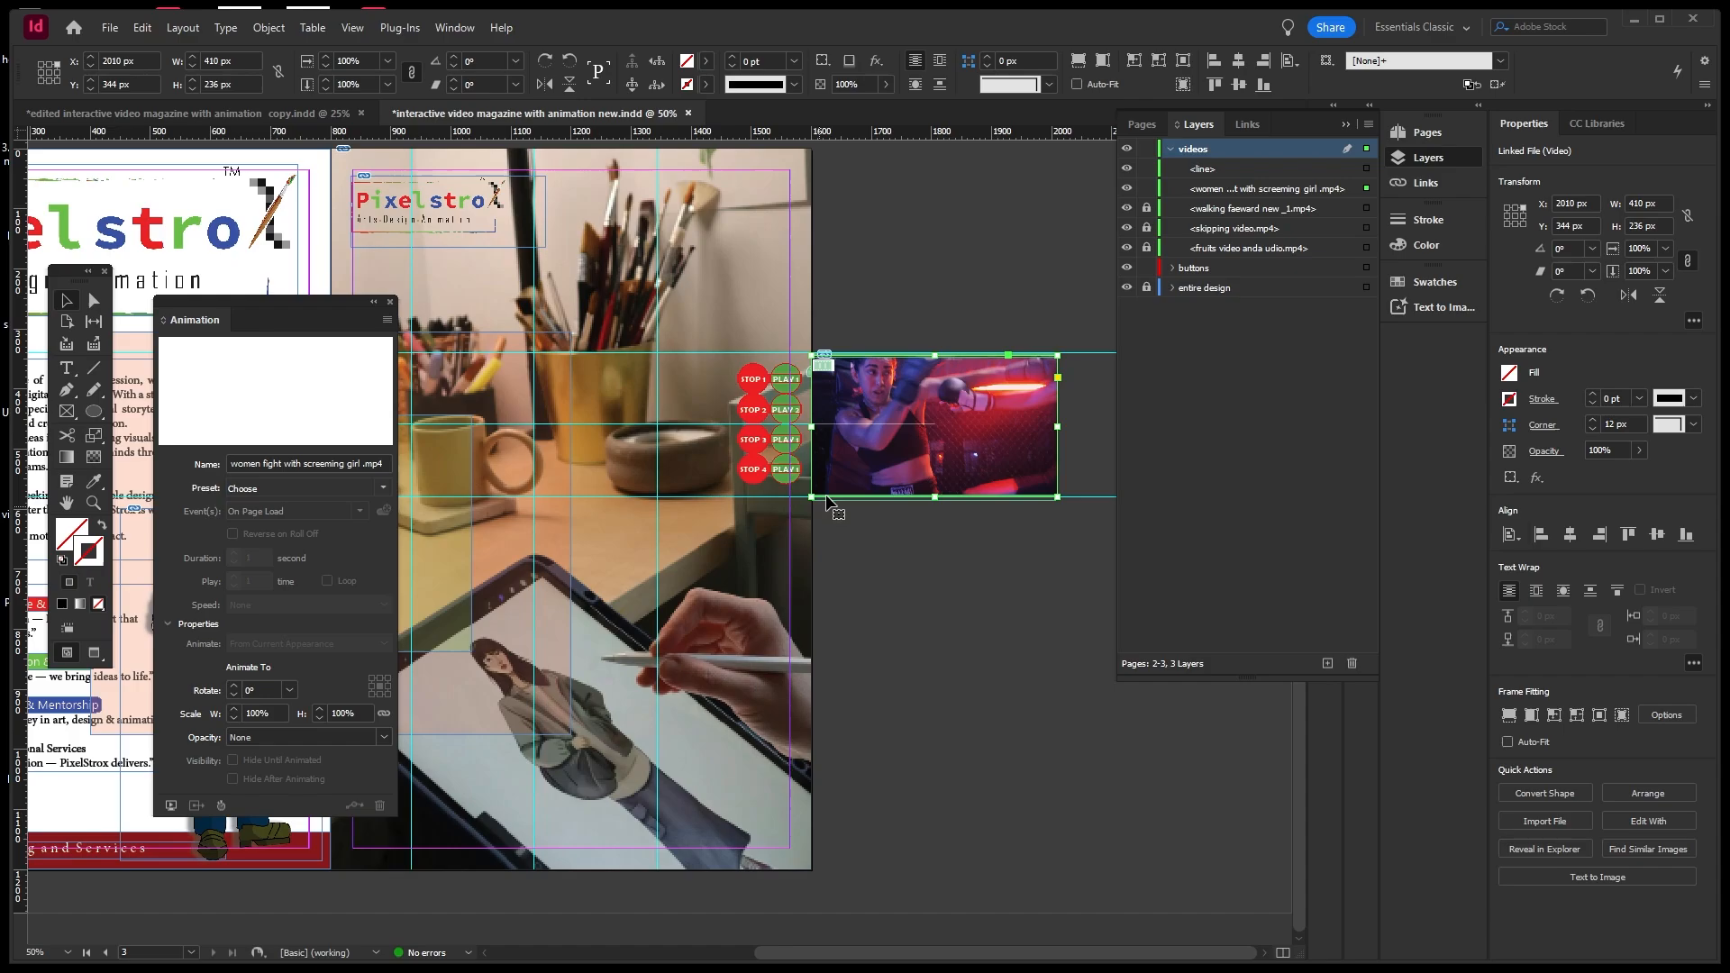
pyautogui.click(622, 425)
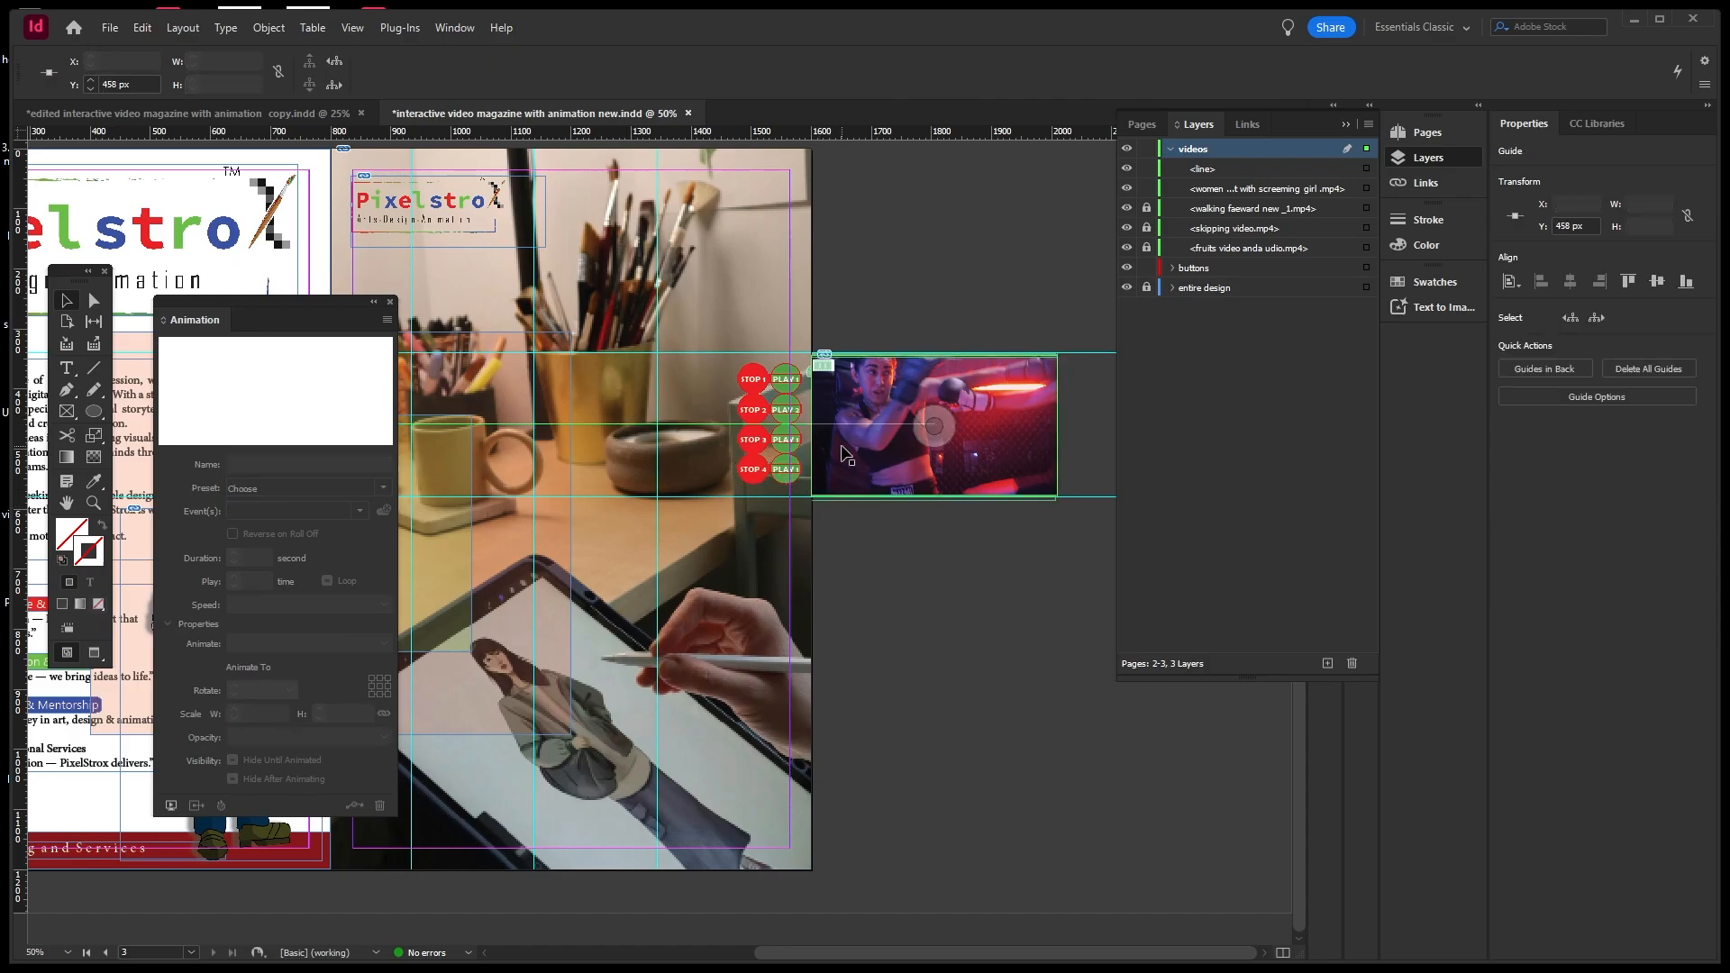
pyautogui.click(847, 455)
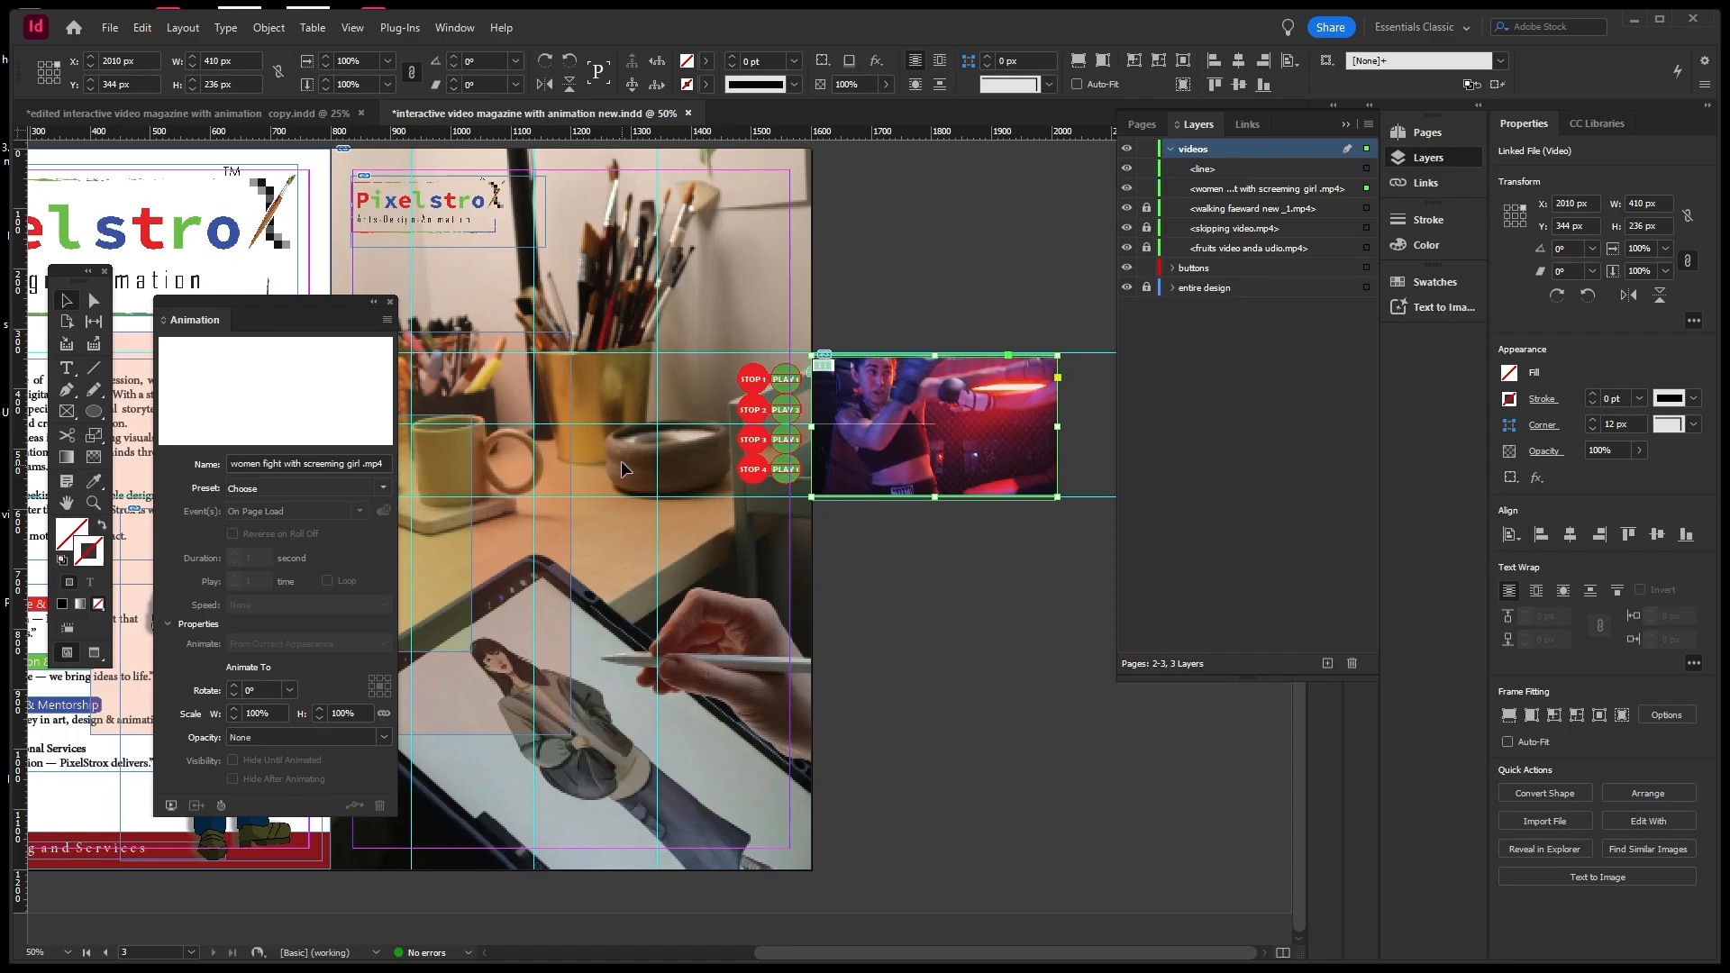
pyautogui.moveTo(861, 458); pyautogui.dragTo(863, 489)
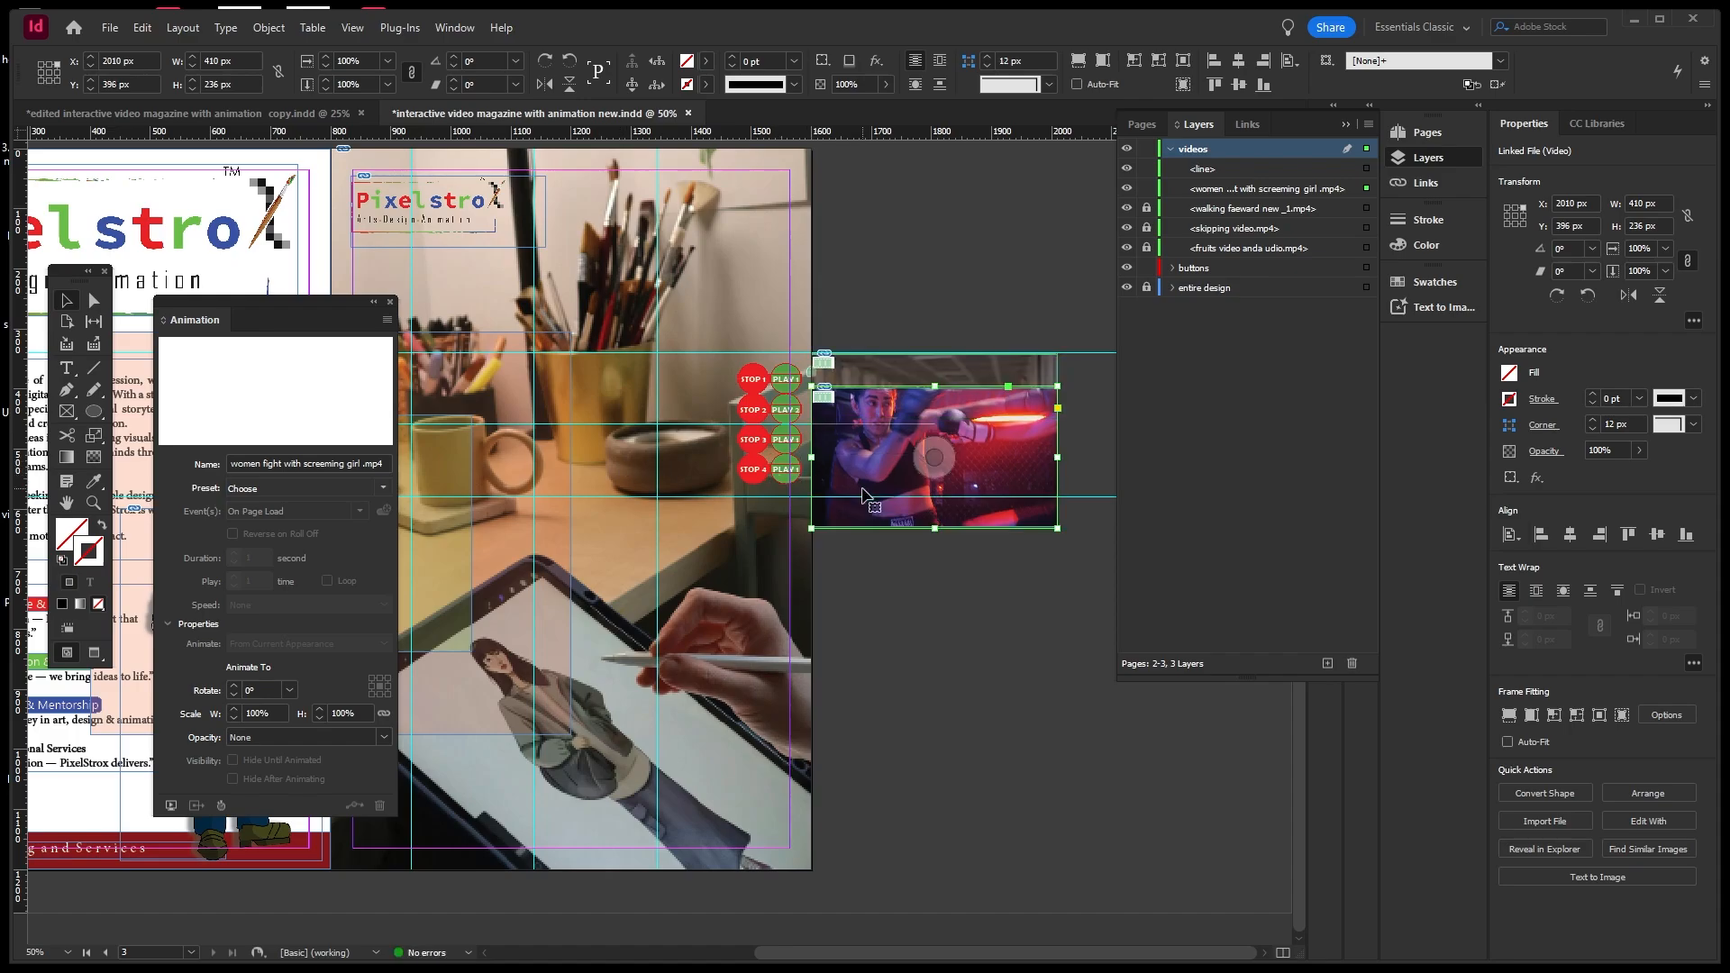
pyautogui.hotkey('ctrl', 'z')
pyautogui.click(615, 396)
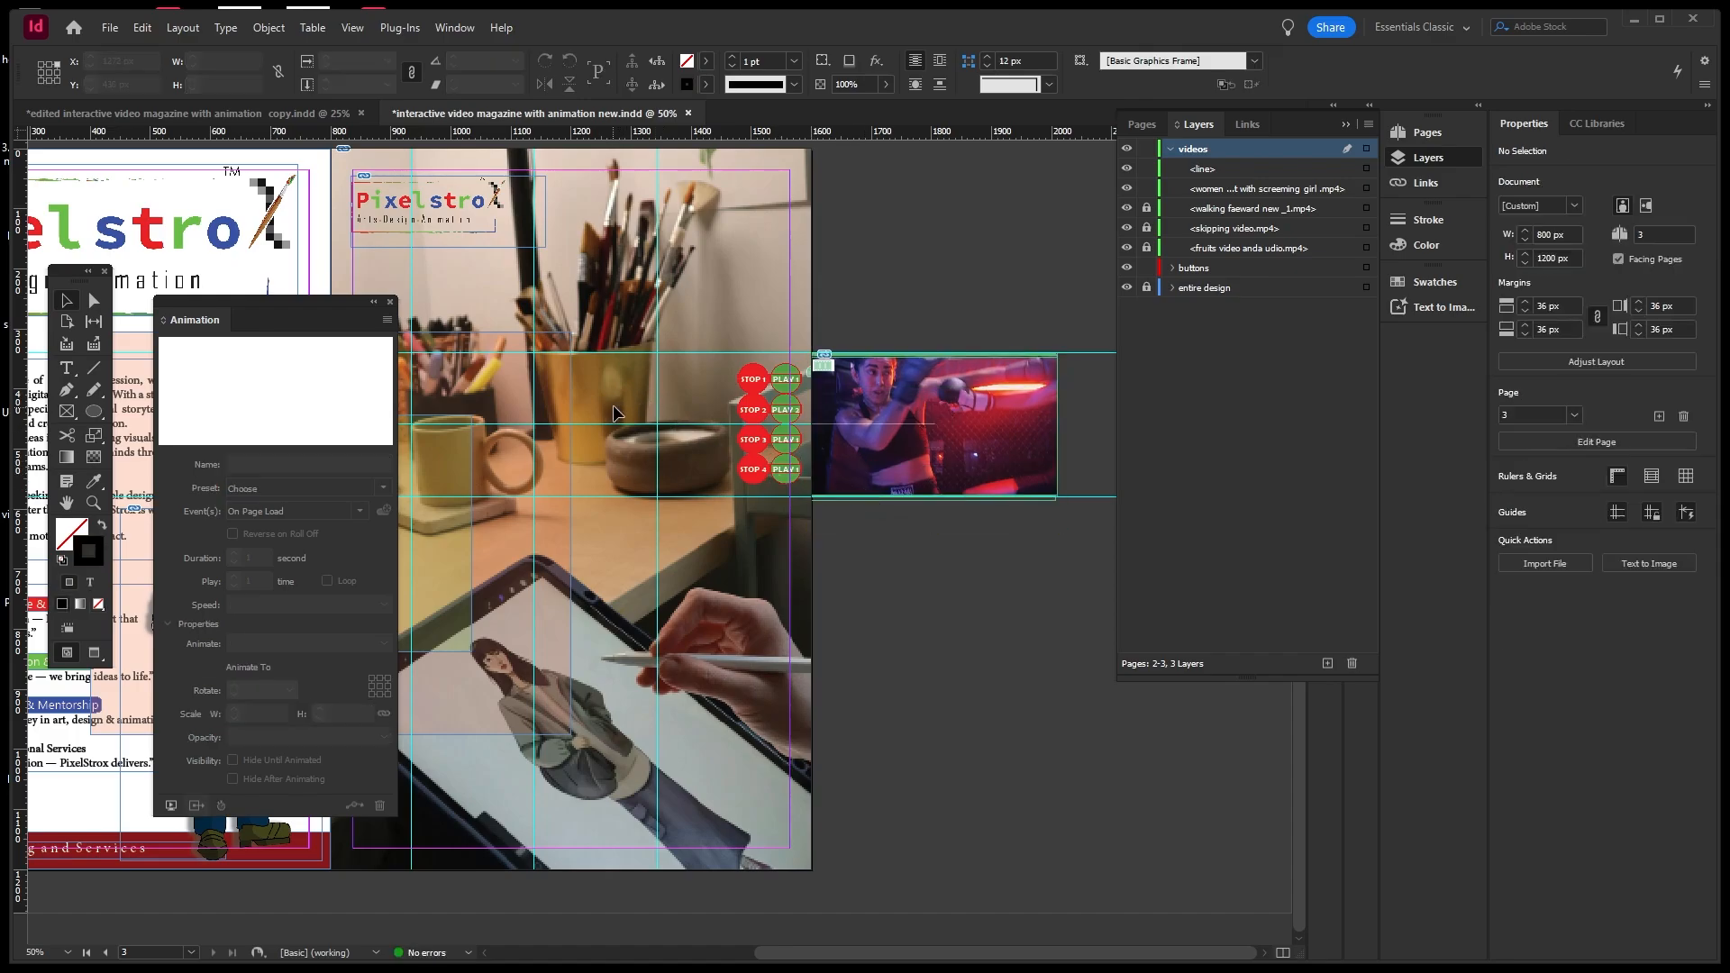
# Convert the white line into the boxing video's motion path, keeping the Animation settings clear of the artwork.
pyautogui.click(621, 445)
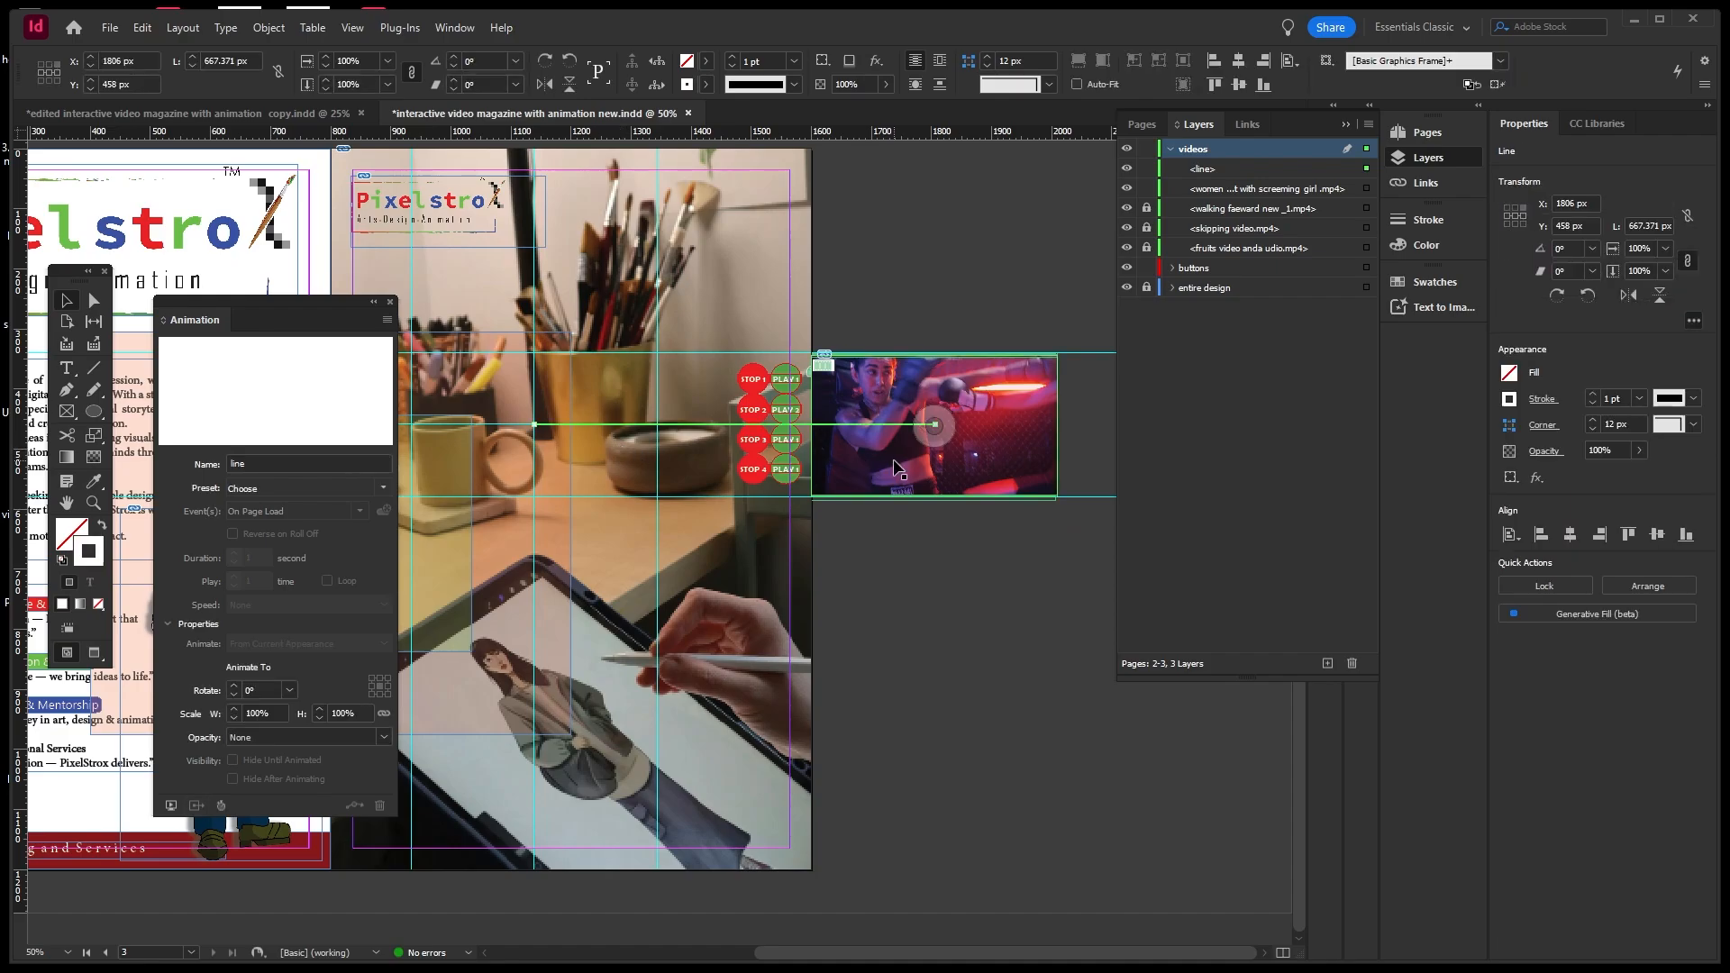
pyautogui.keyDown('shift'); pyautogui.click(993, 459); pyautogui.keyUp('shift')
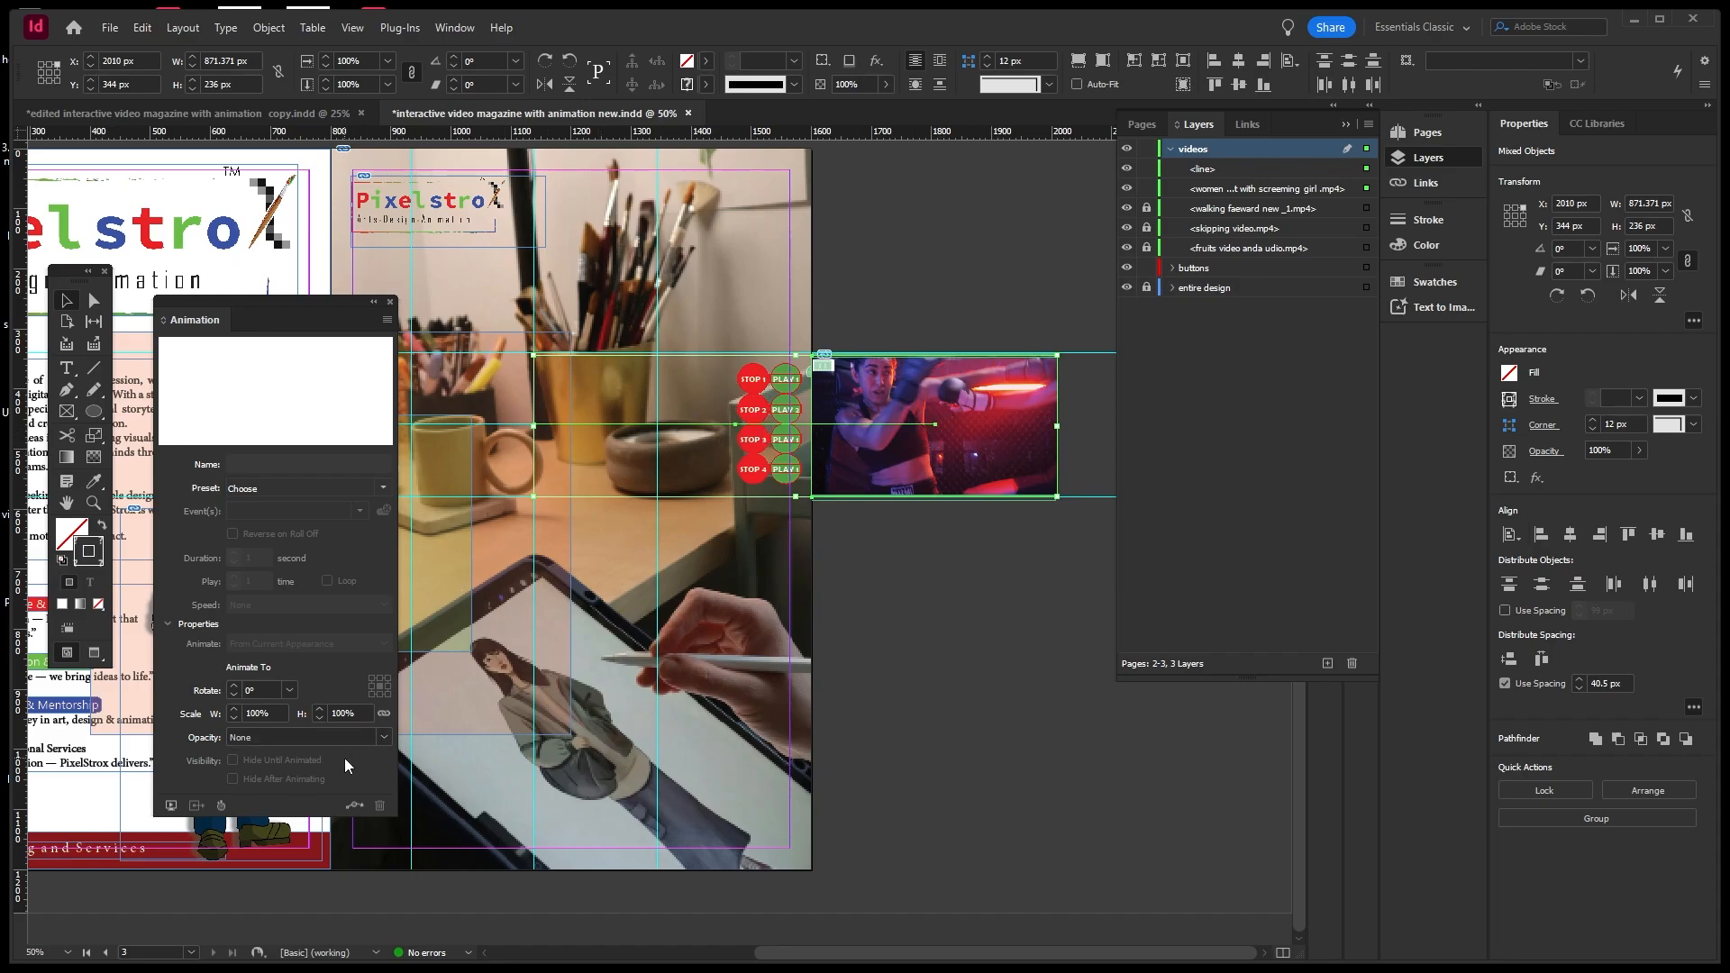
pyautogui.moveTo(322, 300); pyautogui.dragTo(363, 225)
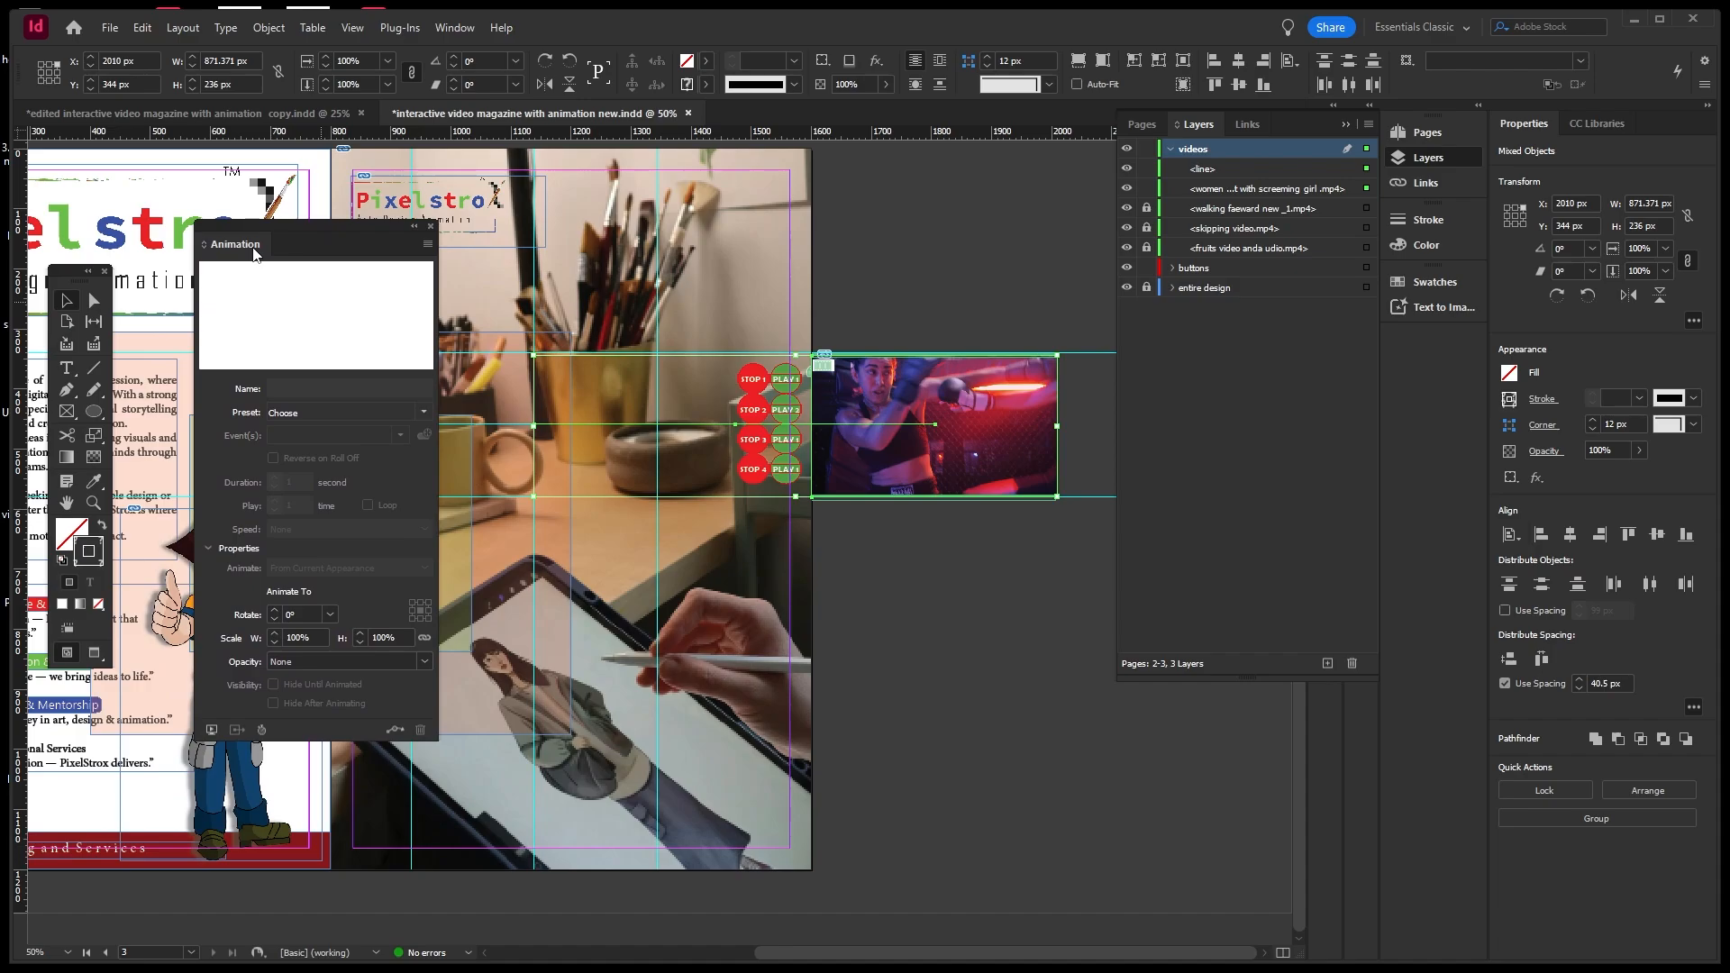
pyautogui.click(396, 734)
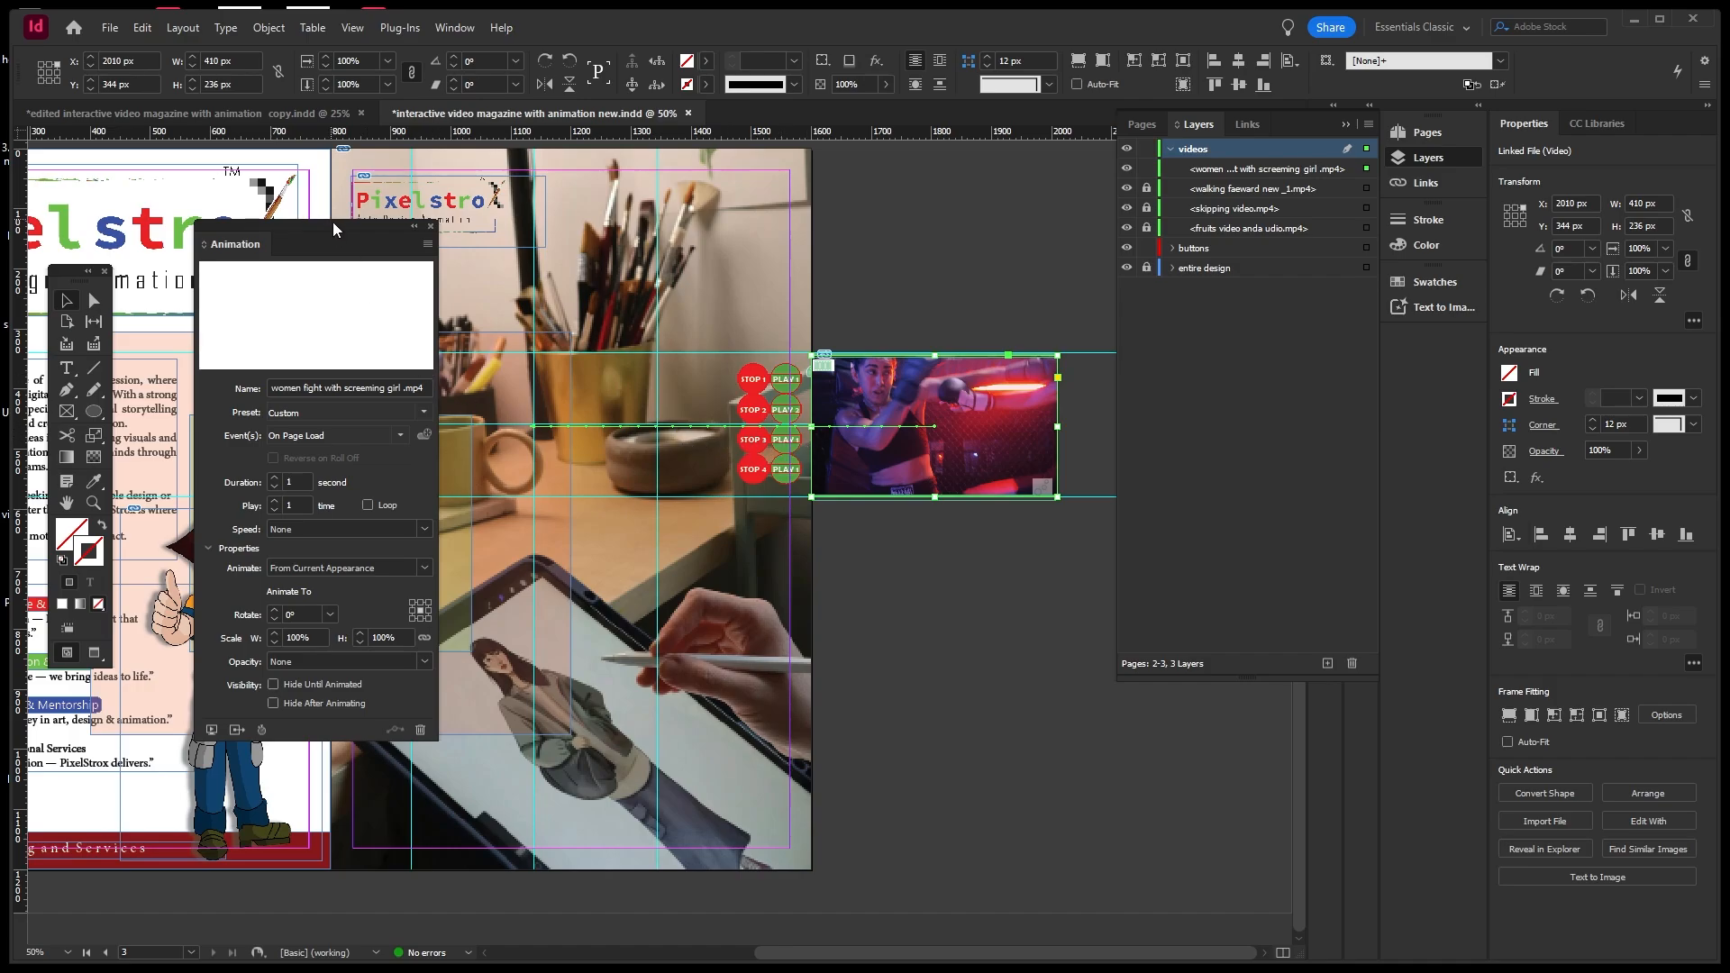
pyautogui.moveTo(332, 221); pyautogui.dragTo(301, 215)
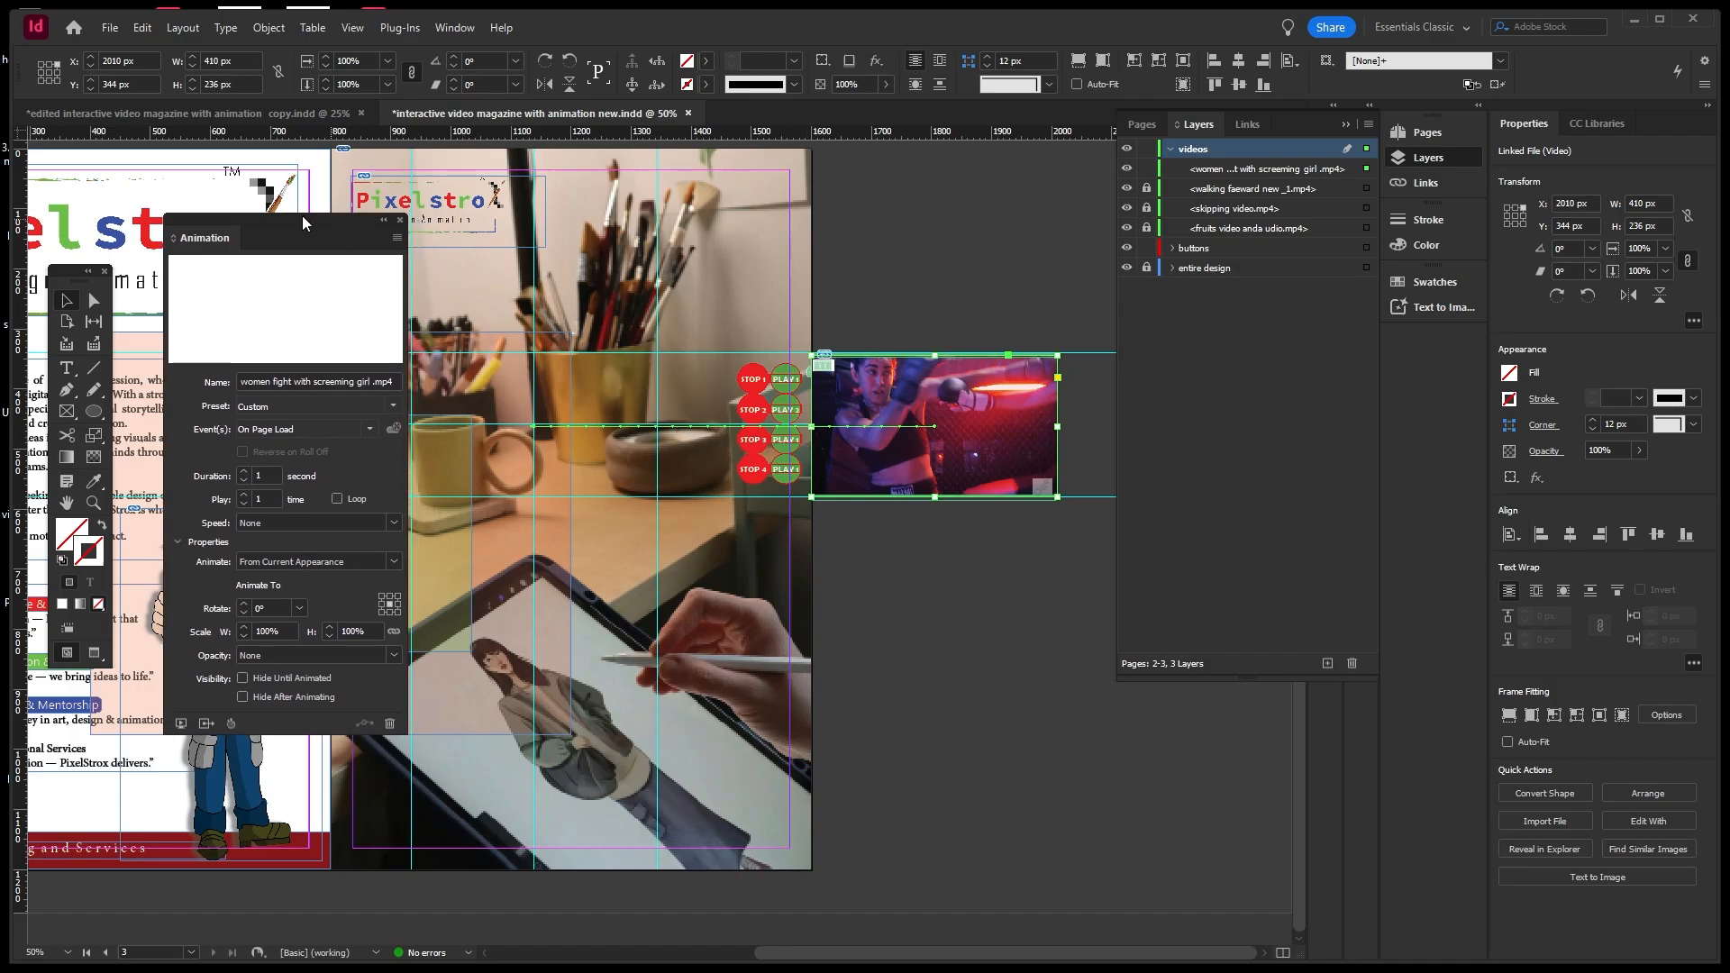
# Preview the boxing video's motion on the spread, replay it, and close the preview.
pyautogui.click(181, 724)
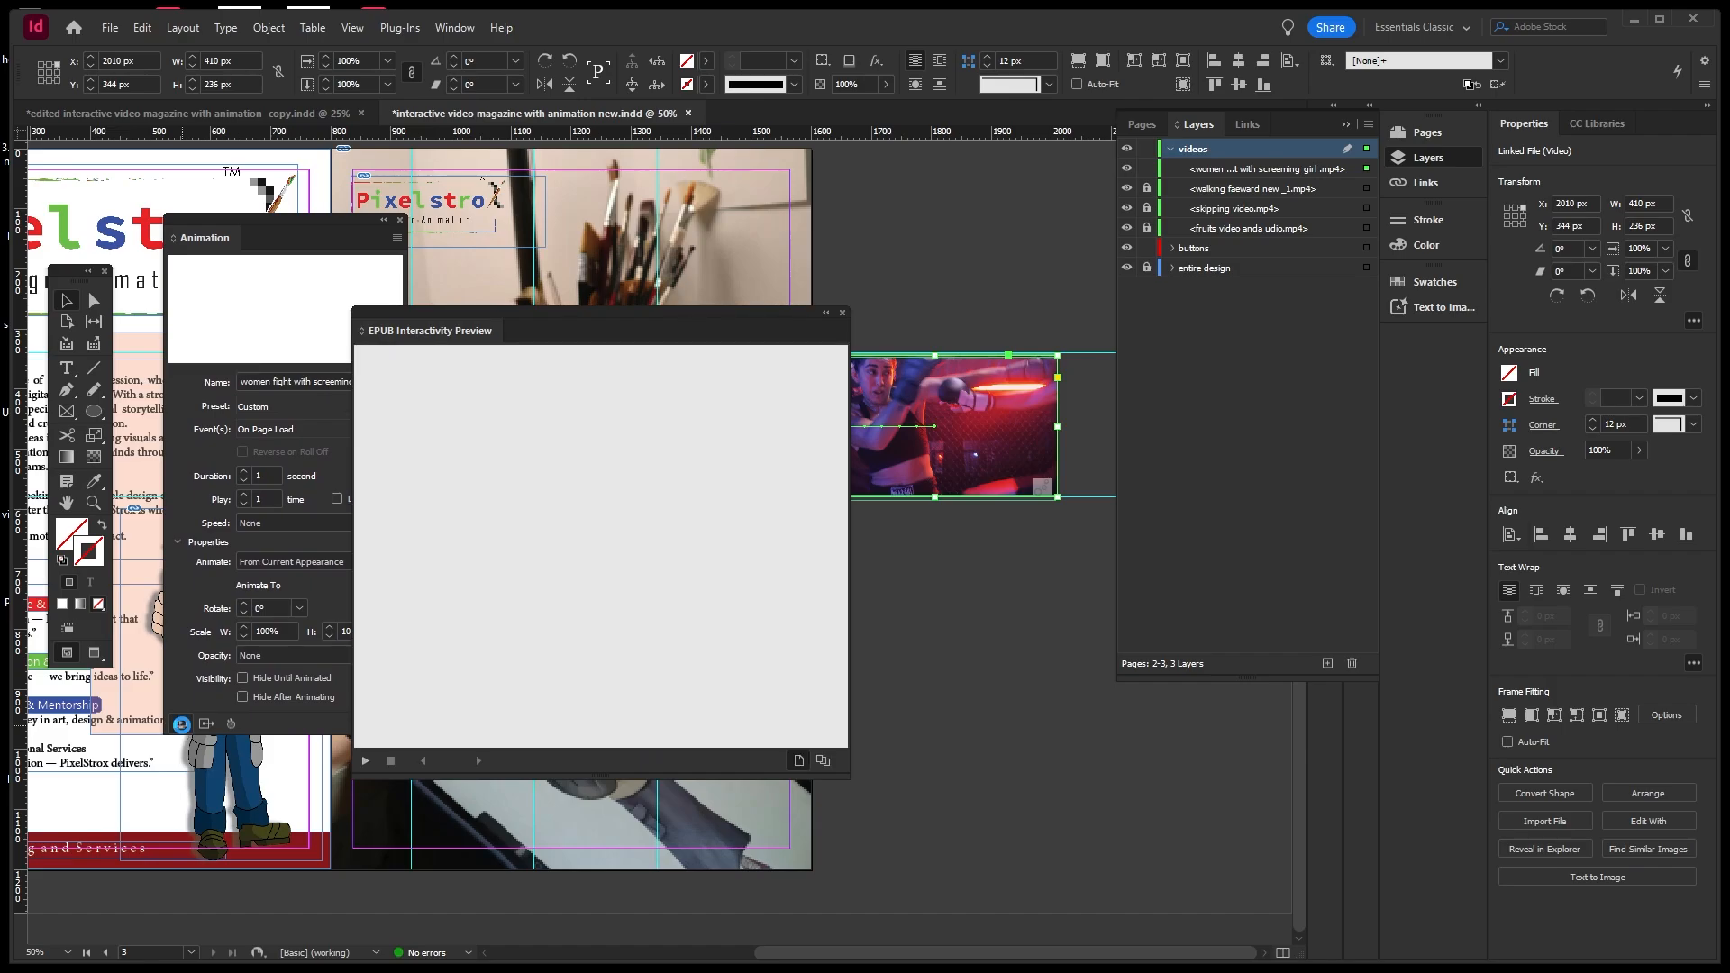
pyautogui.click(181, 725)
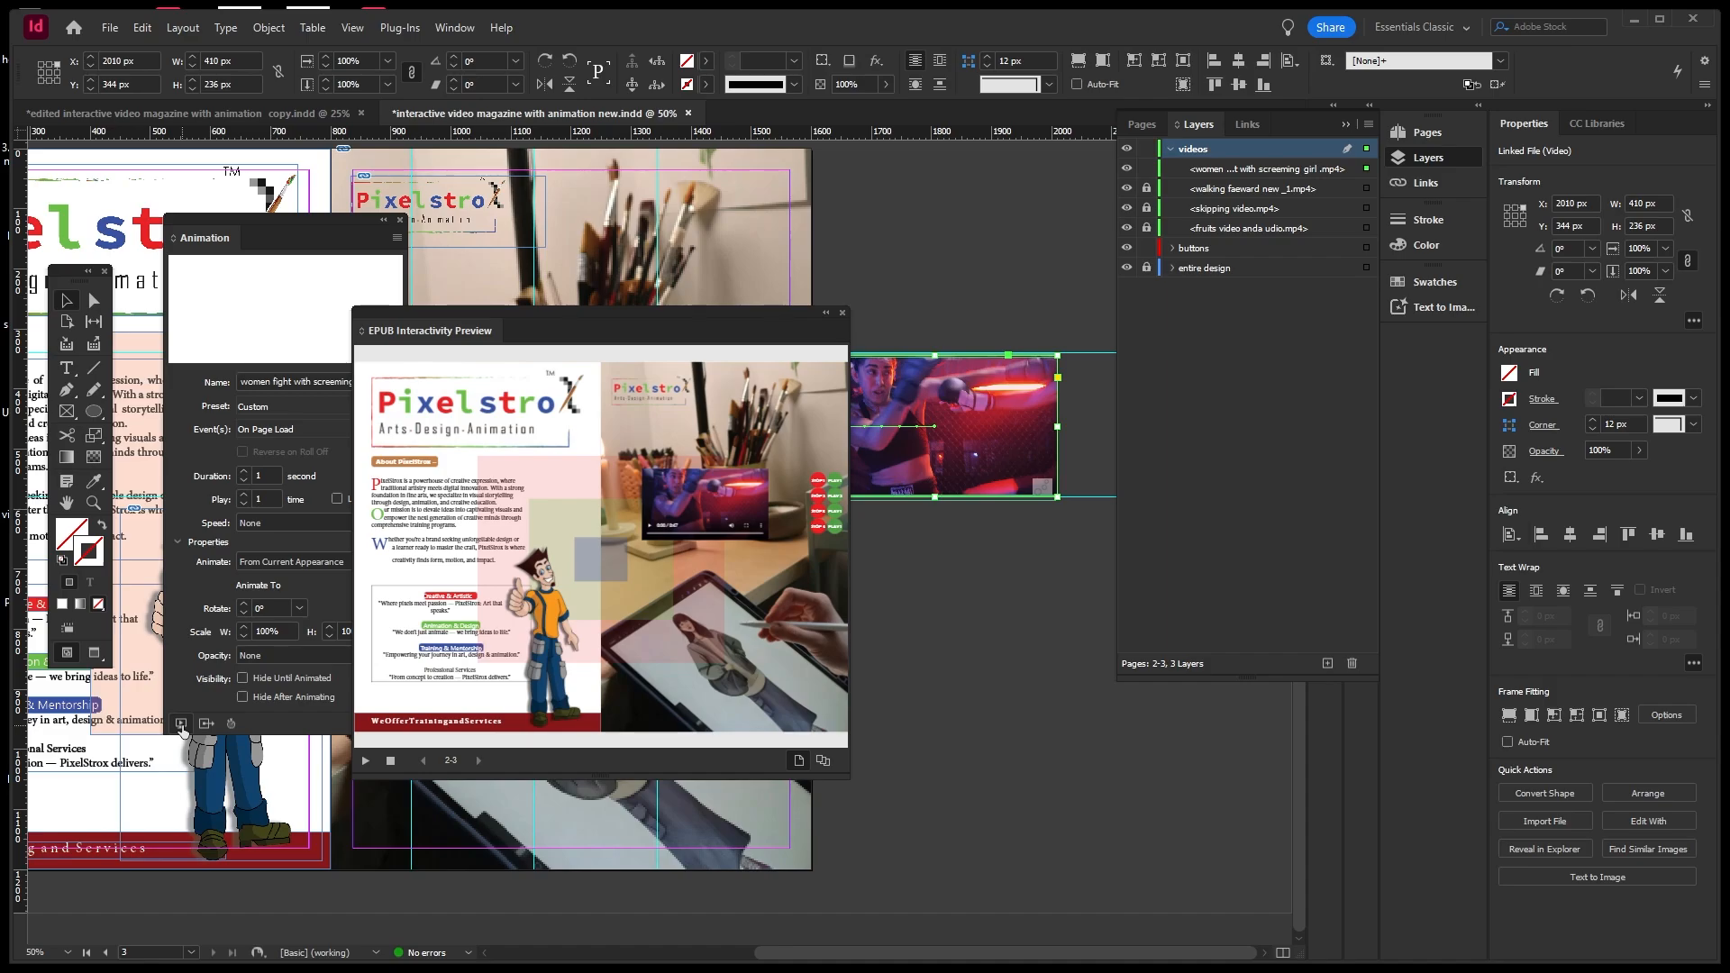
pyautogui.click(366, 770)
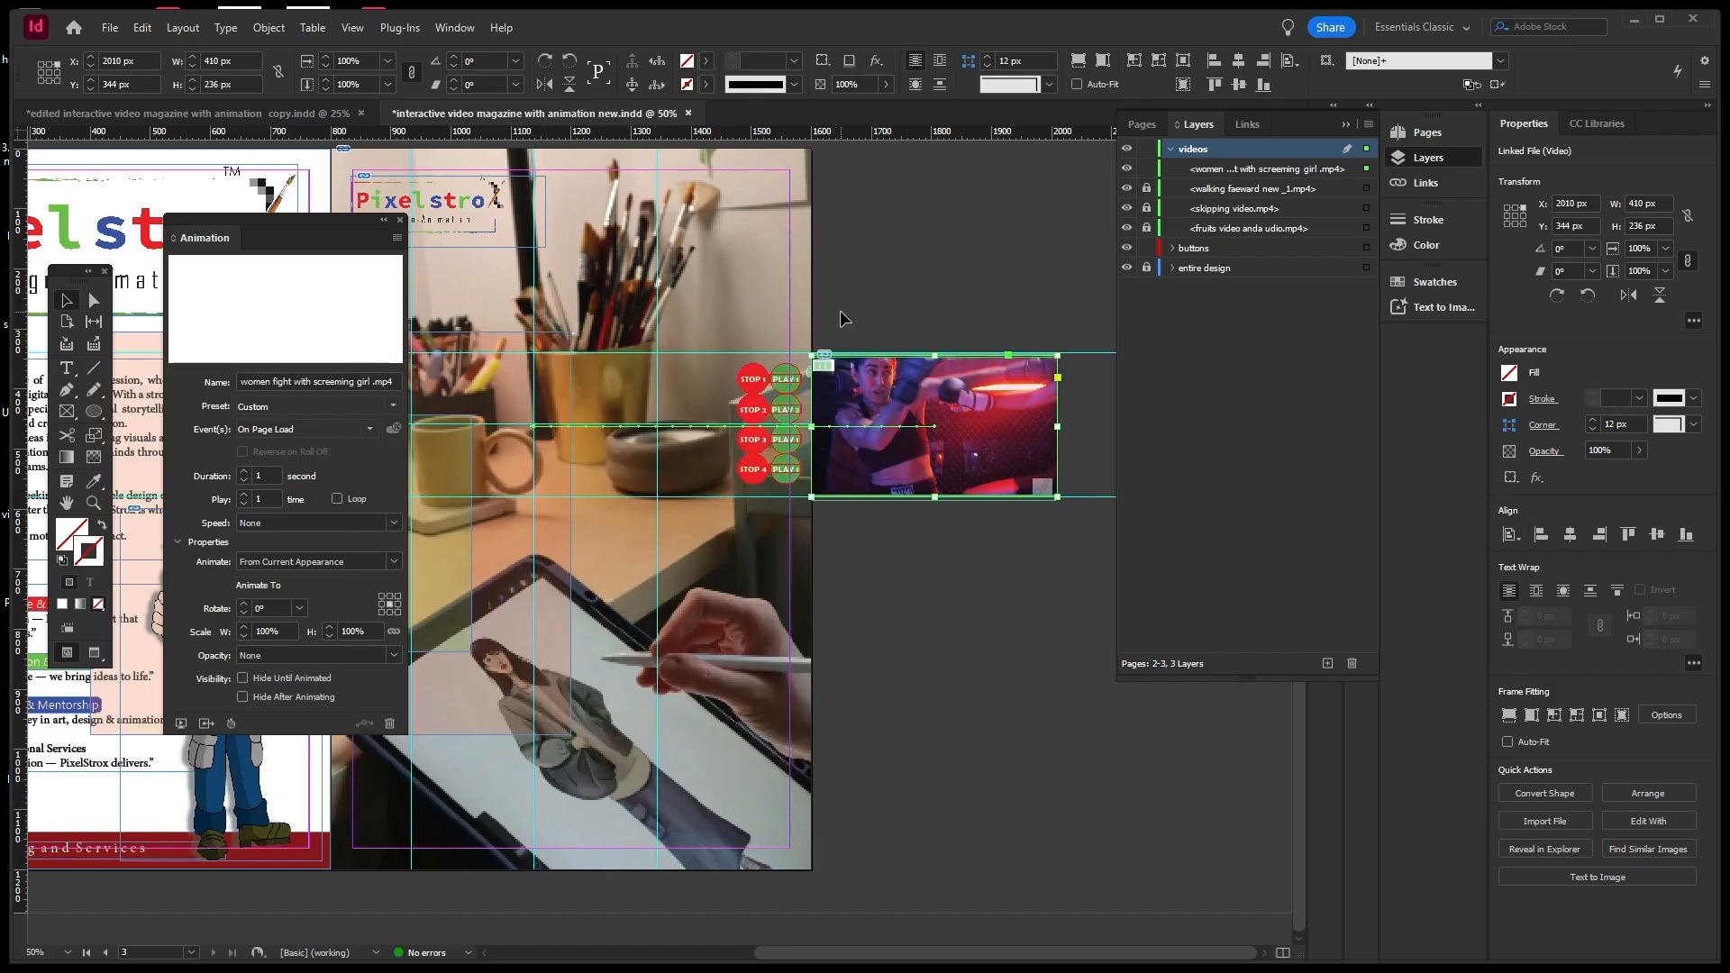
pyautogui.click(842, 313)
# Set the boxing video's animation speed to Ease In, preview the spread, and close the preview.
pyautogui.scroll(1, 702, 434)
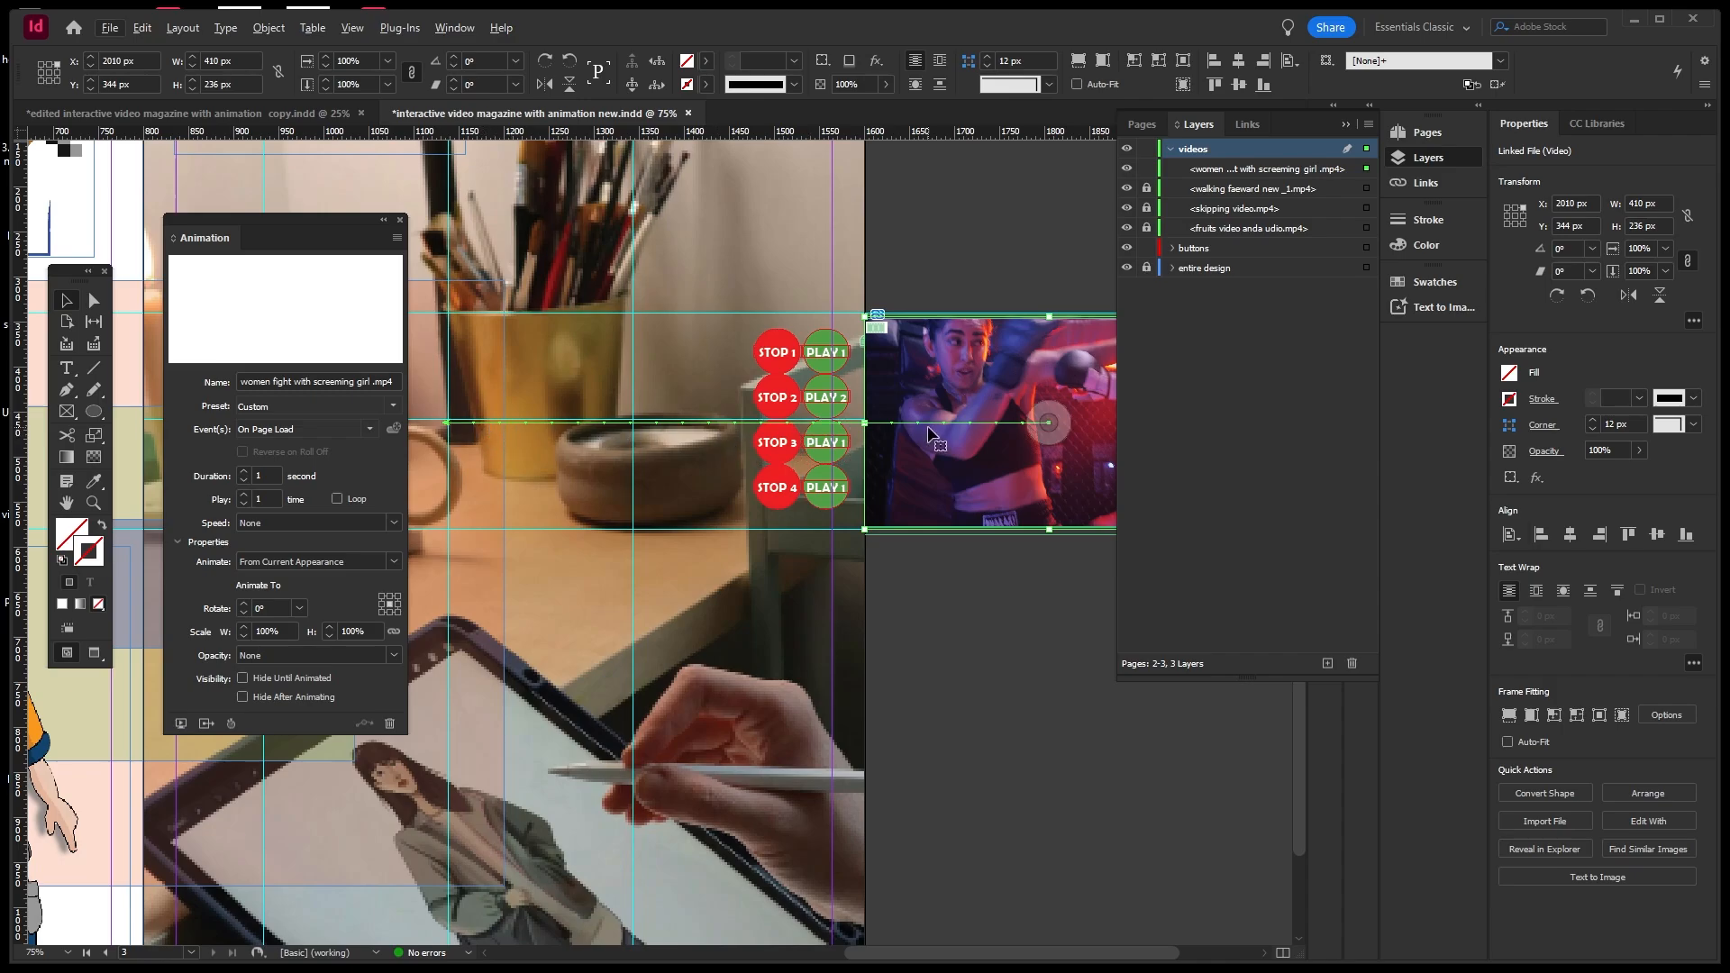
pyautogui.scroll(1, 930, 433)
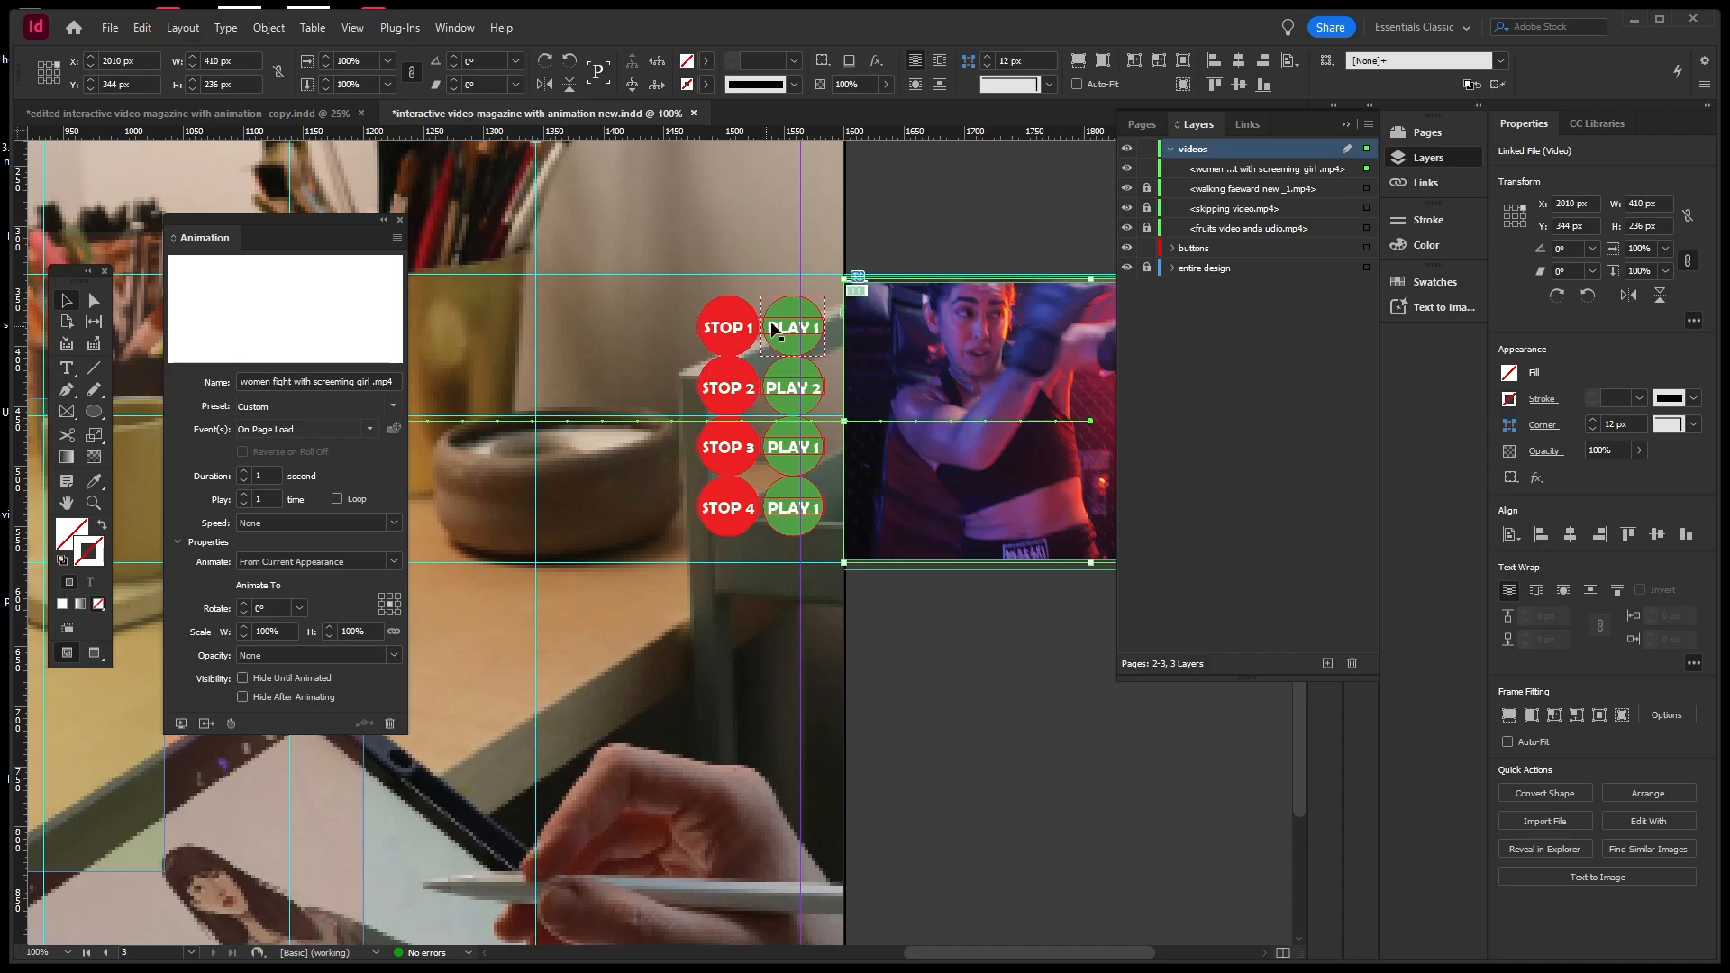
pyautogui.scroll(-1, 794, 324)
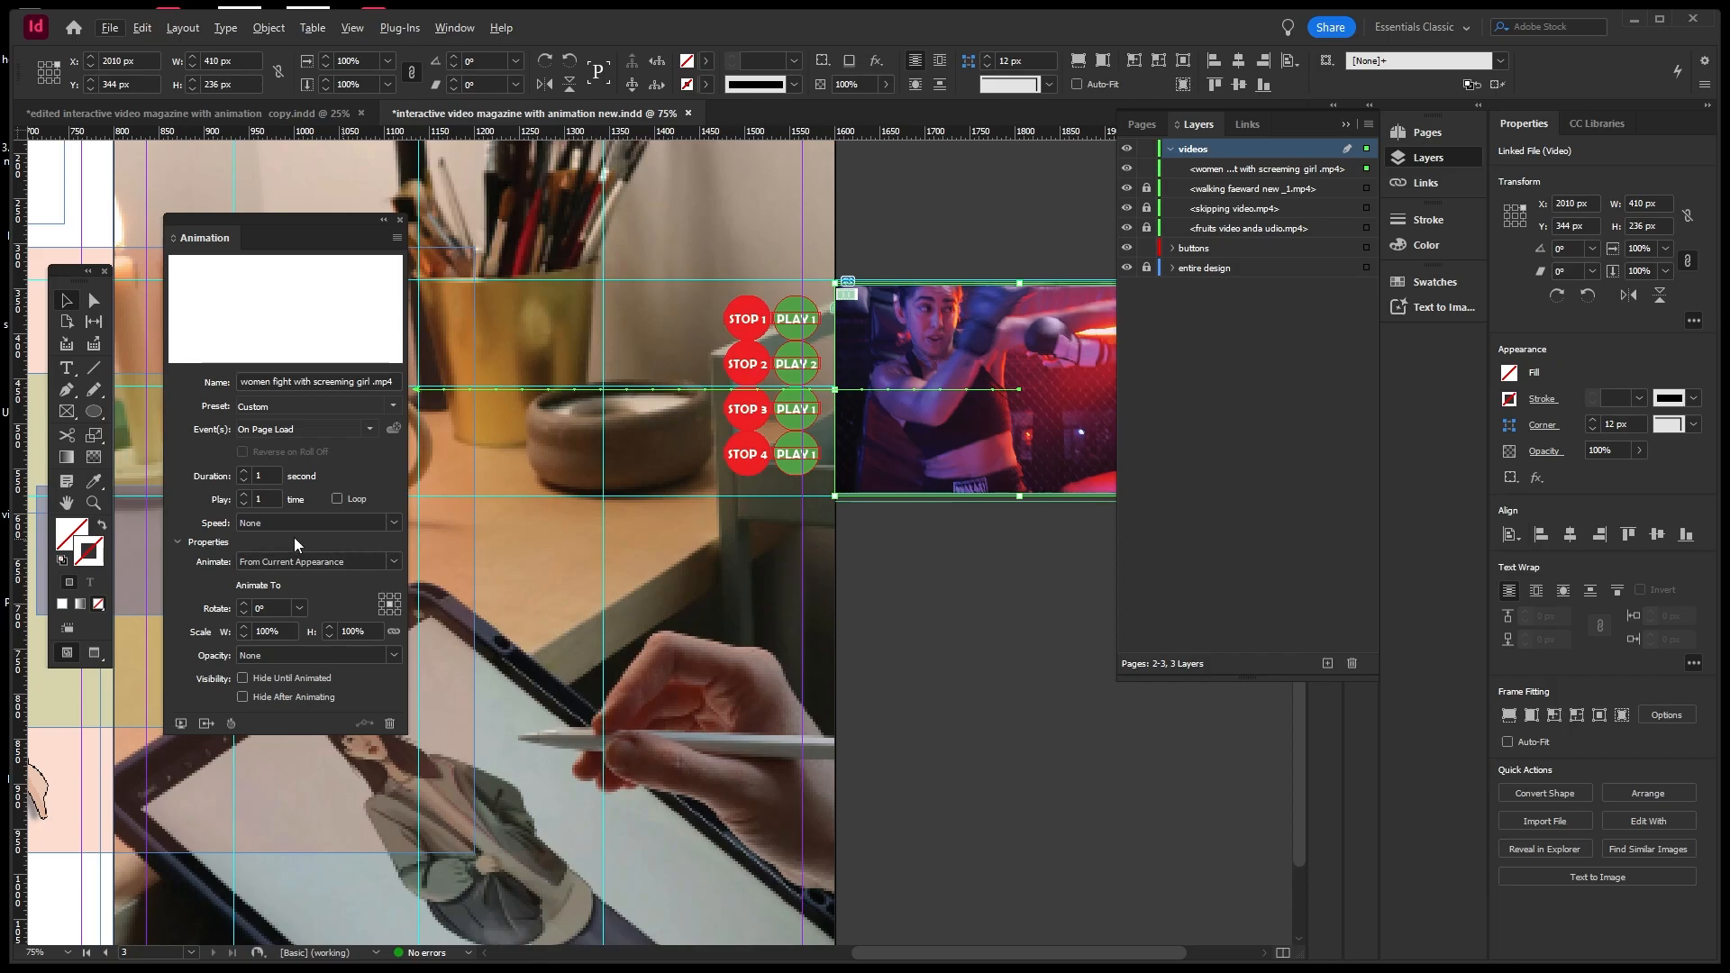
pyautogui.click(392, 525)
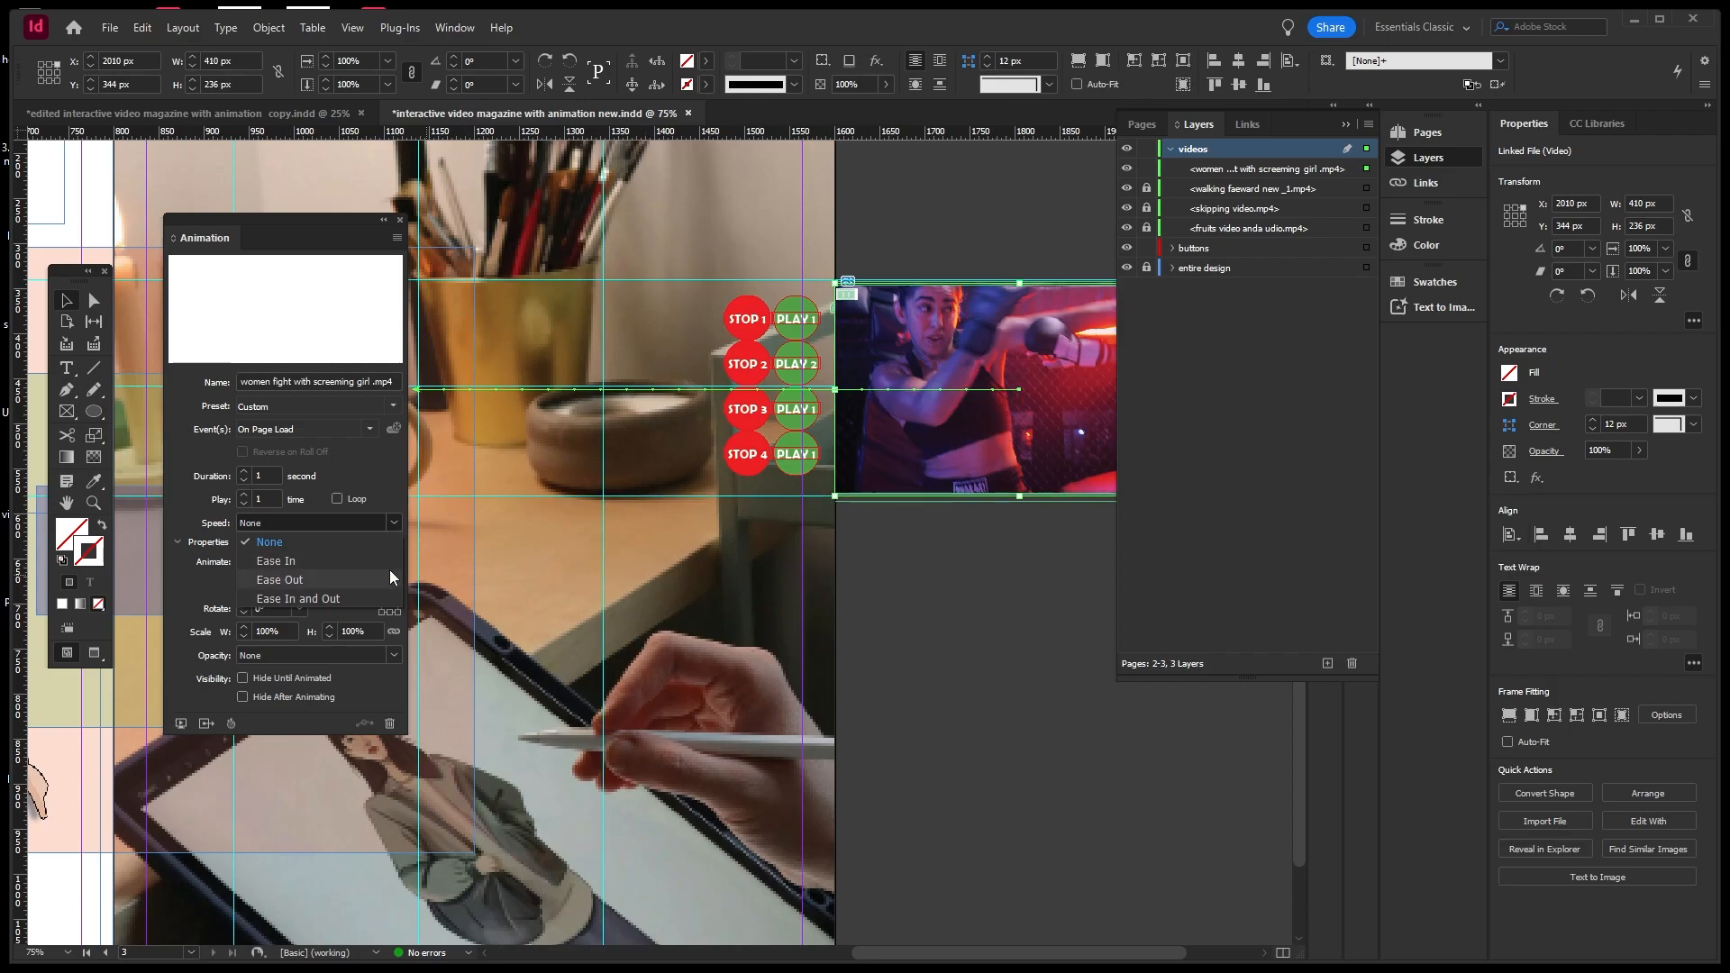
pyautogui.click(299, 564)
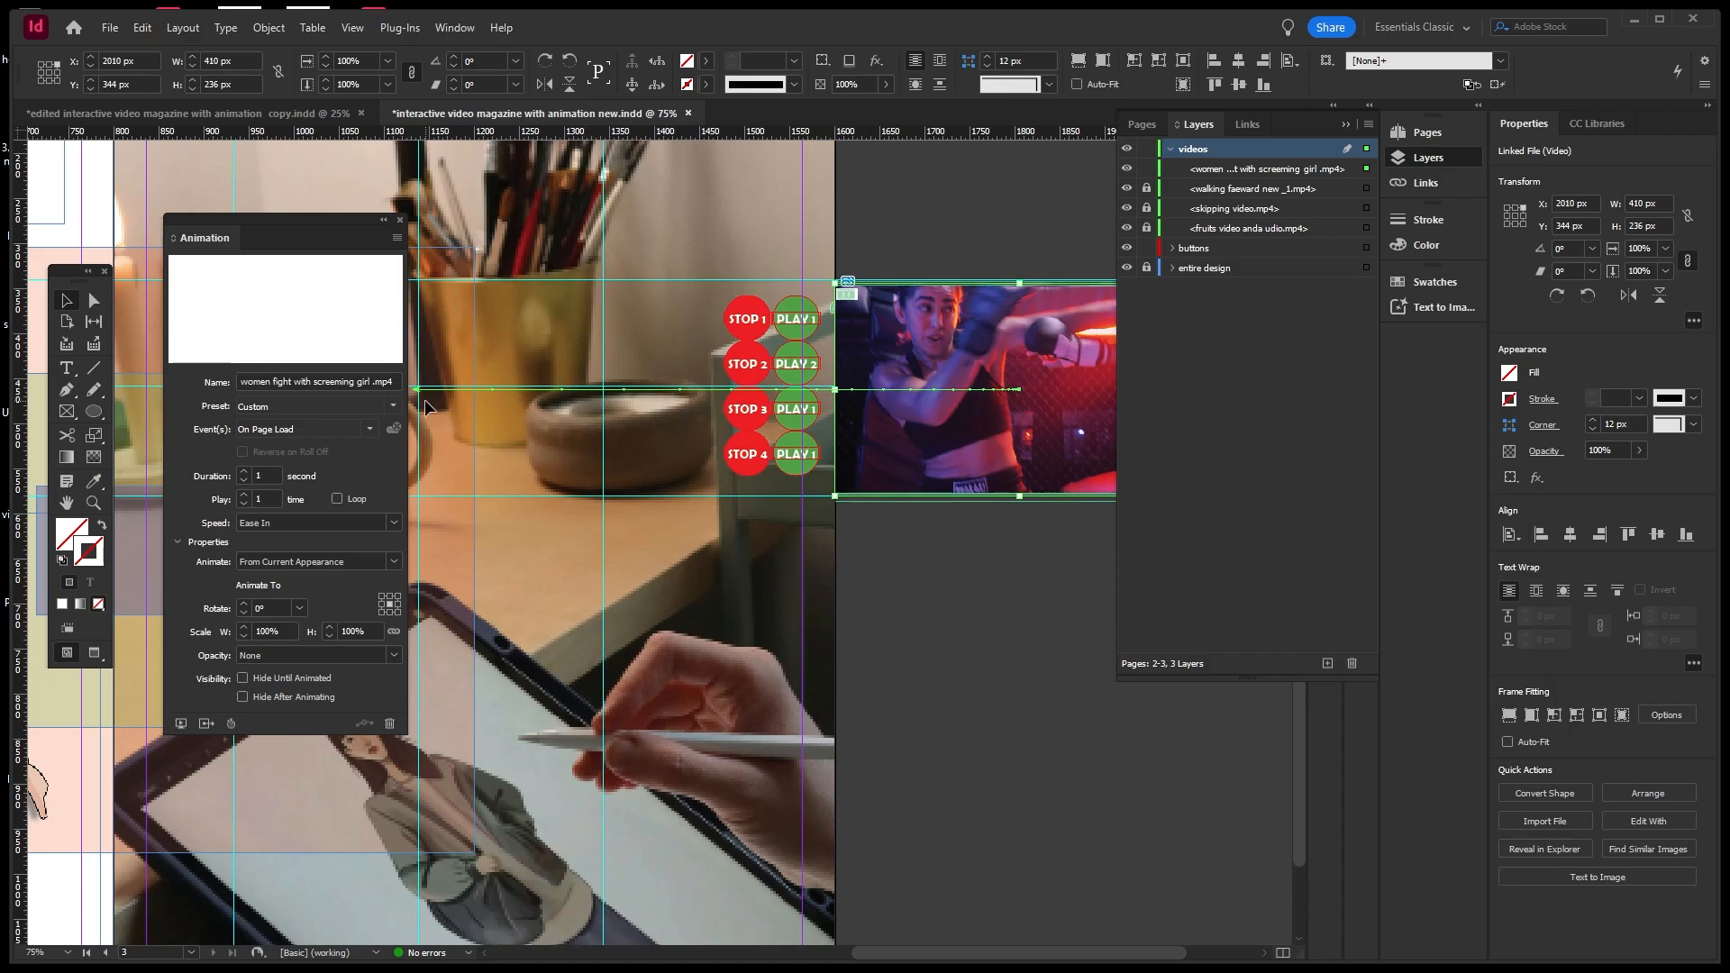
pyautogui.click(180, 724)
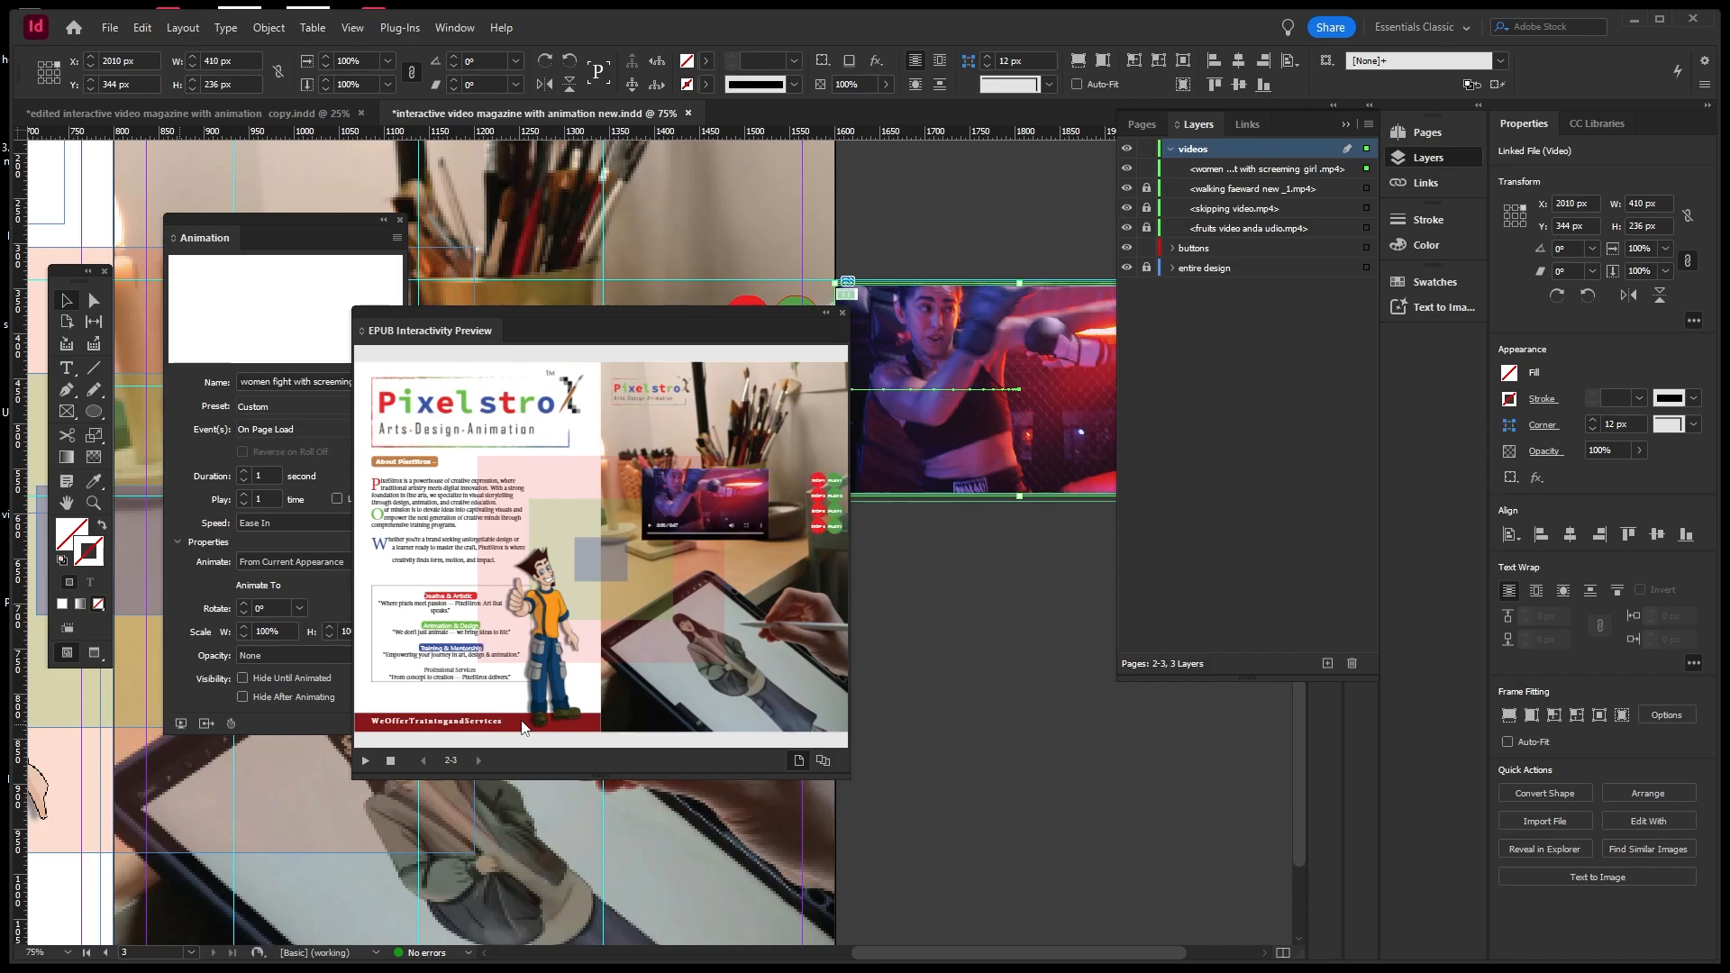
pyautogui.click(843, 311)
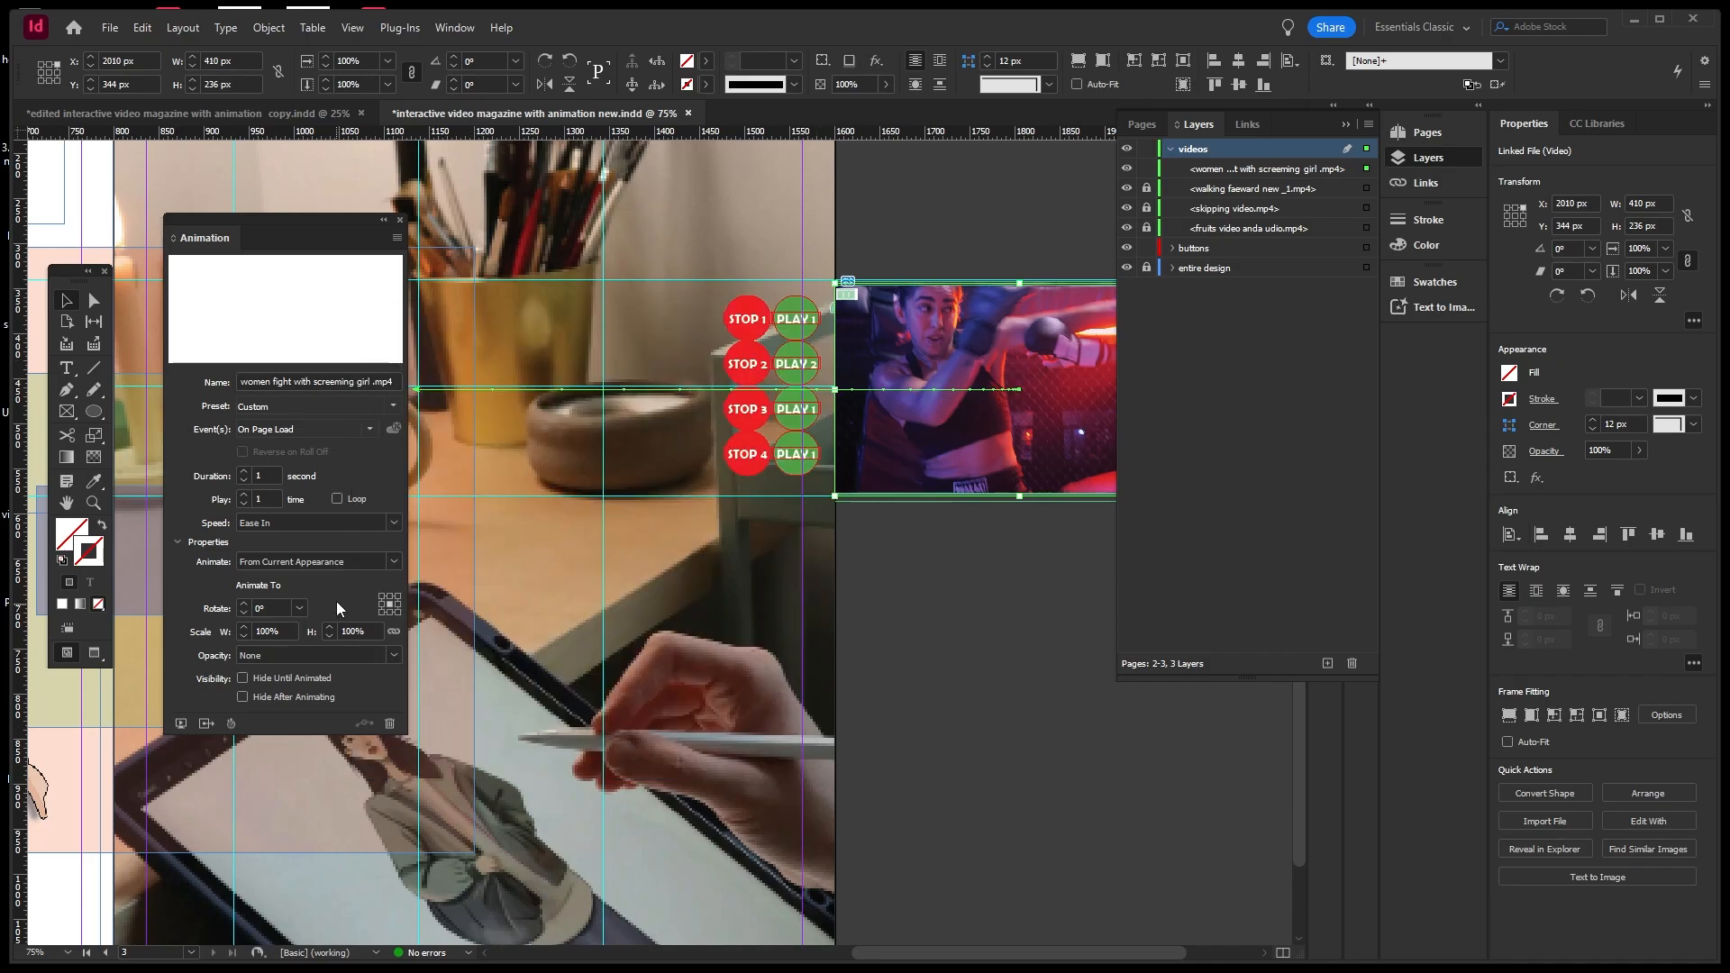
# Set the boxing video's animation speed to Ease Out, preview the spread, and close the preview.
pyautogui.click(392, 523)
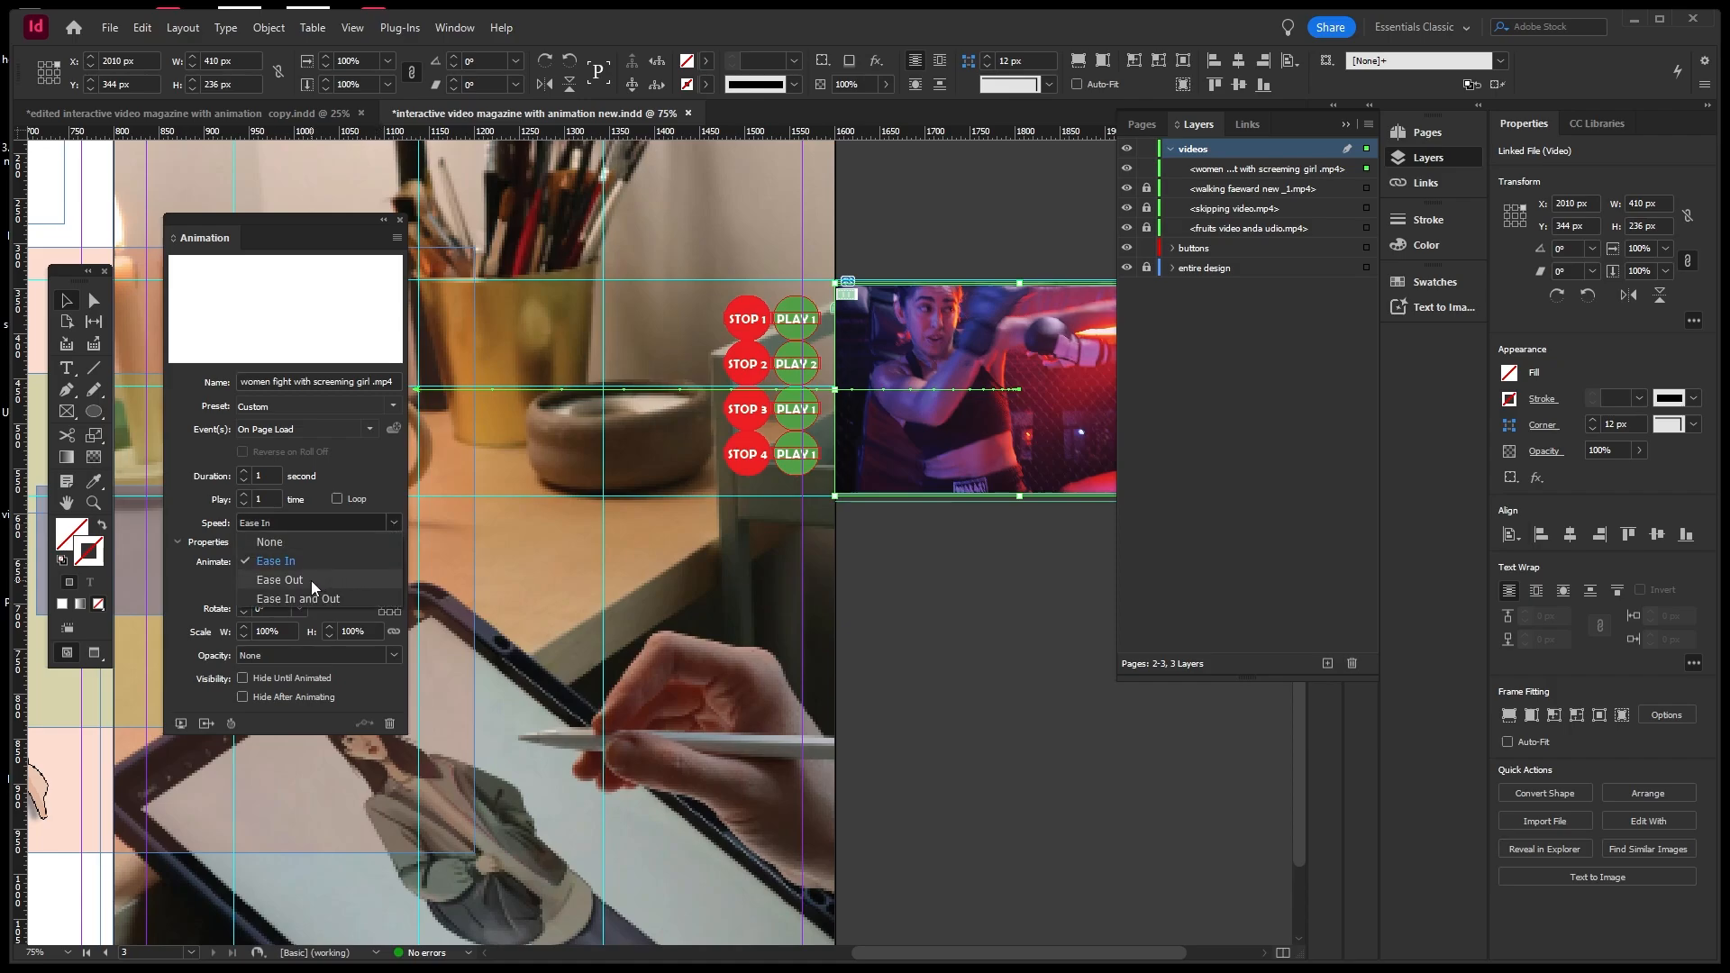
pyautogui.click(311, 580)
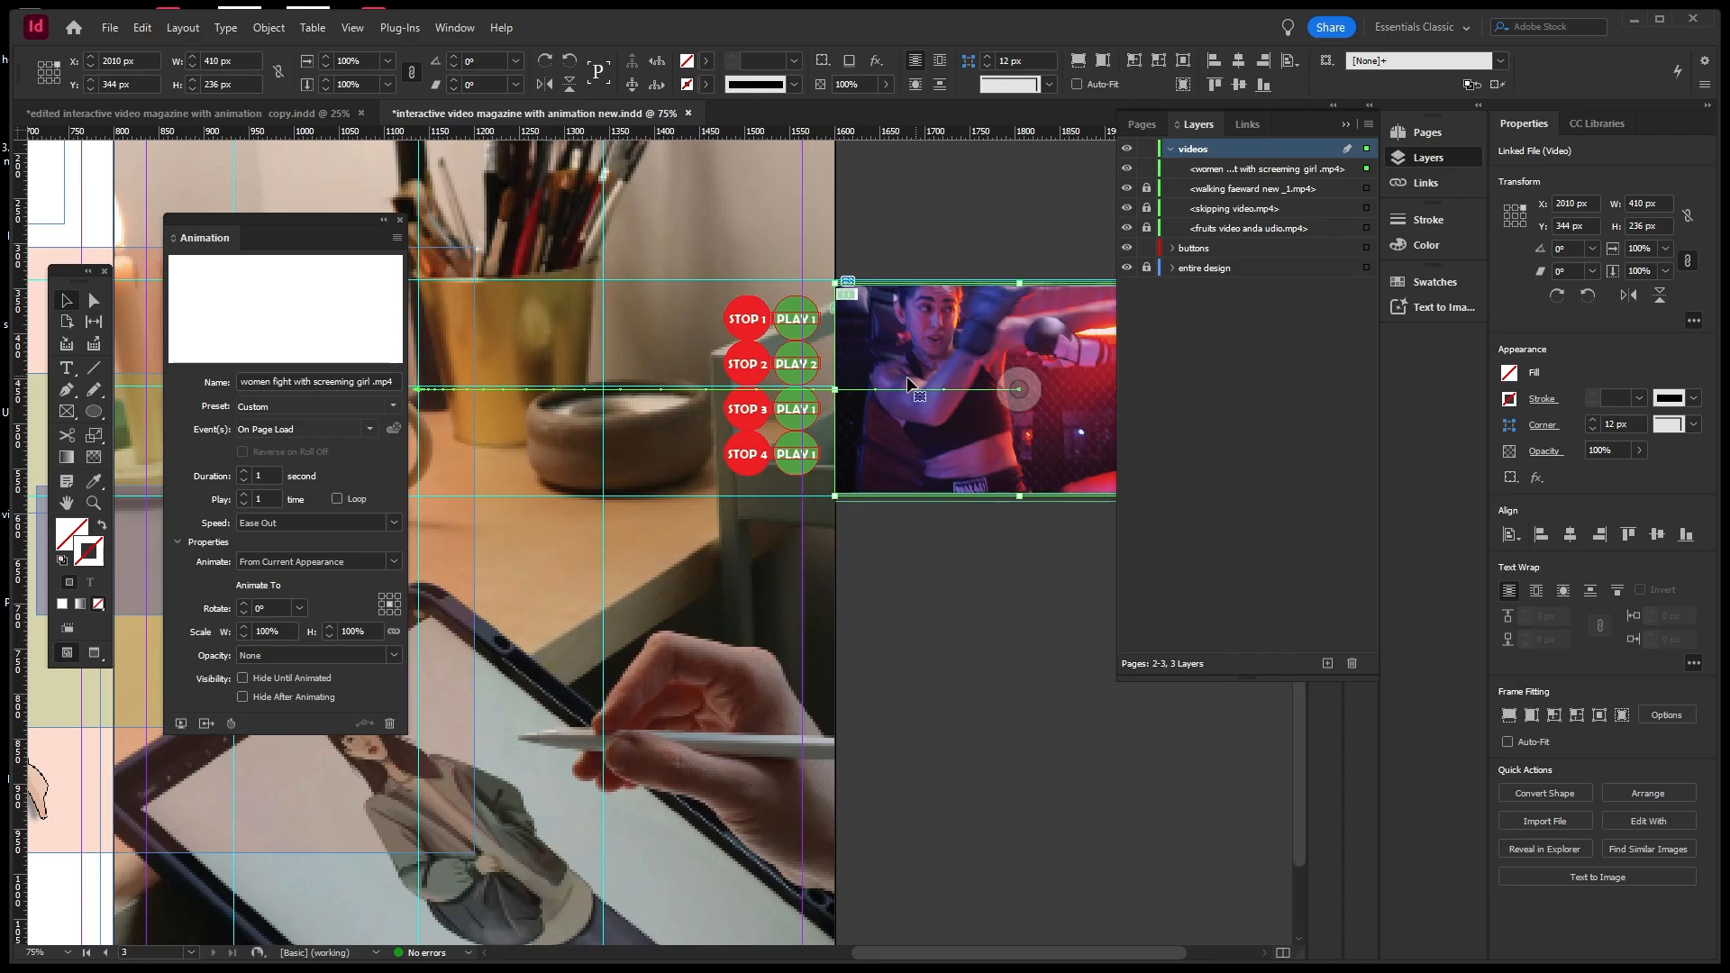
pyautogui.click(182, 724)
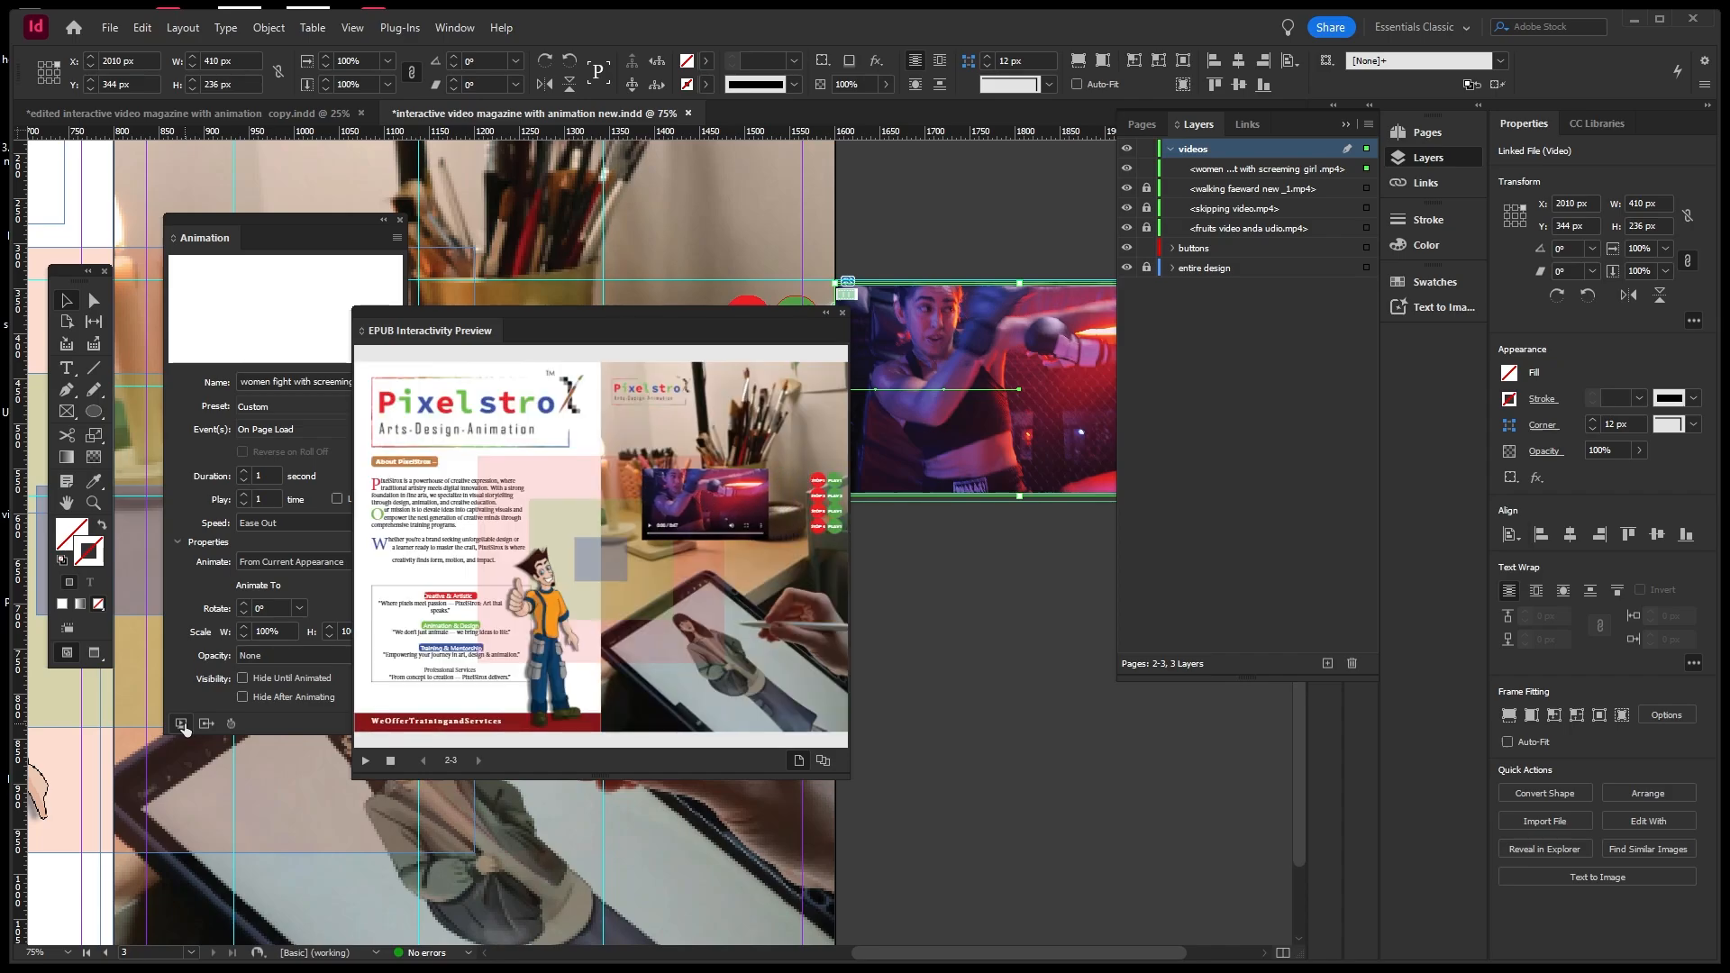
pyautogui.click(841, 313)
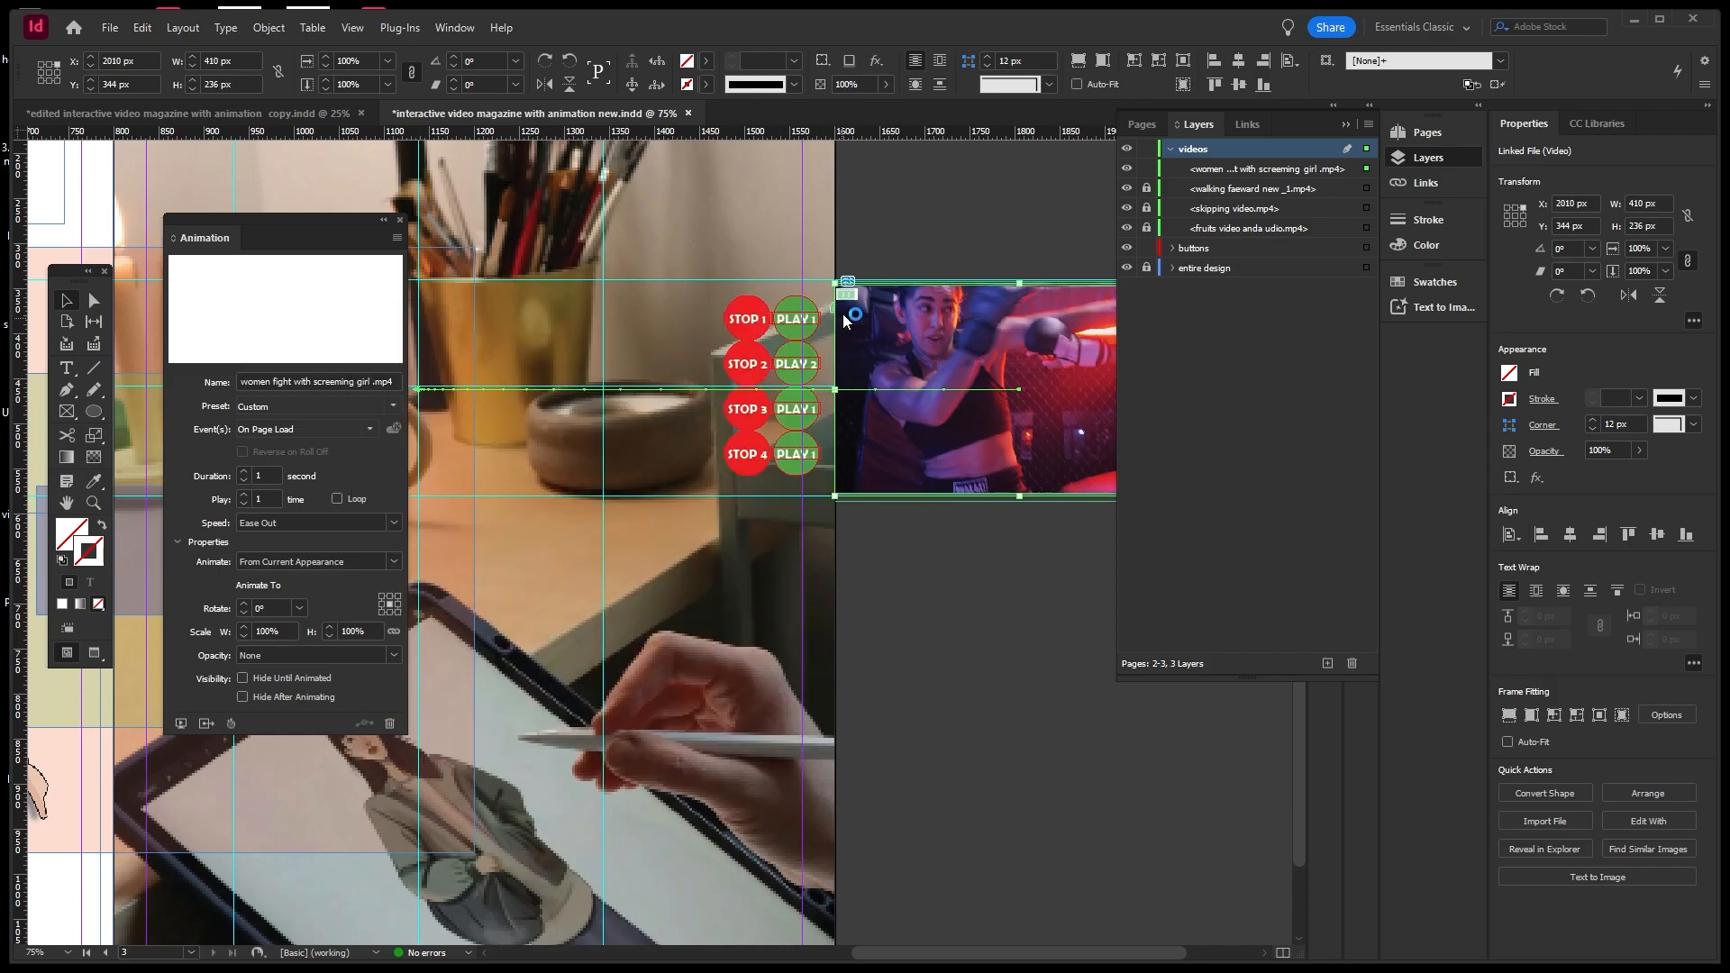
# Set the boxing video's animation speed to Ease In and Out.
pyautogui.click(391, 522)
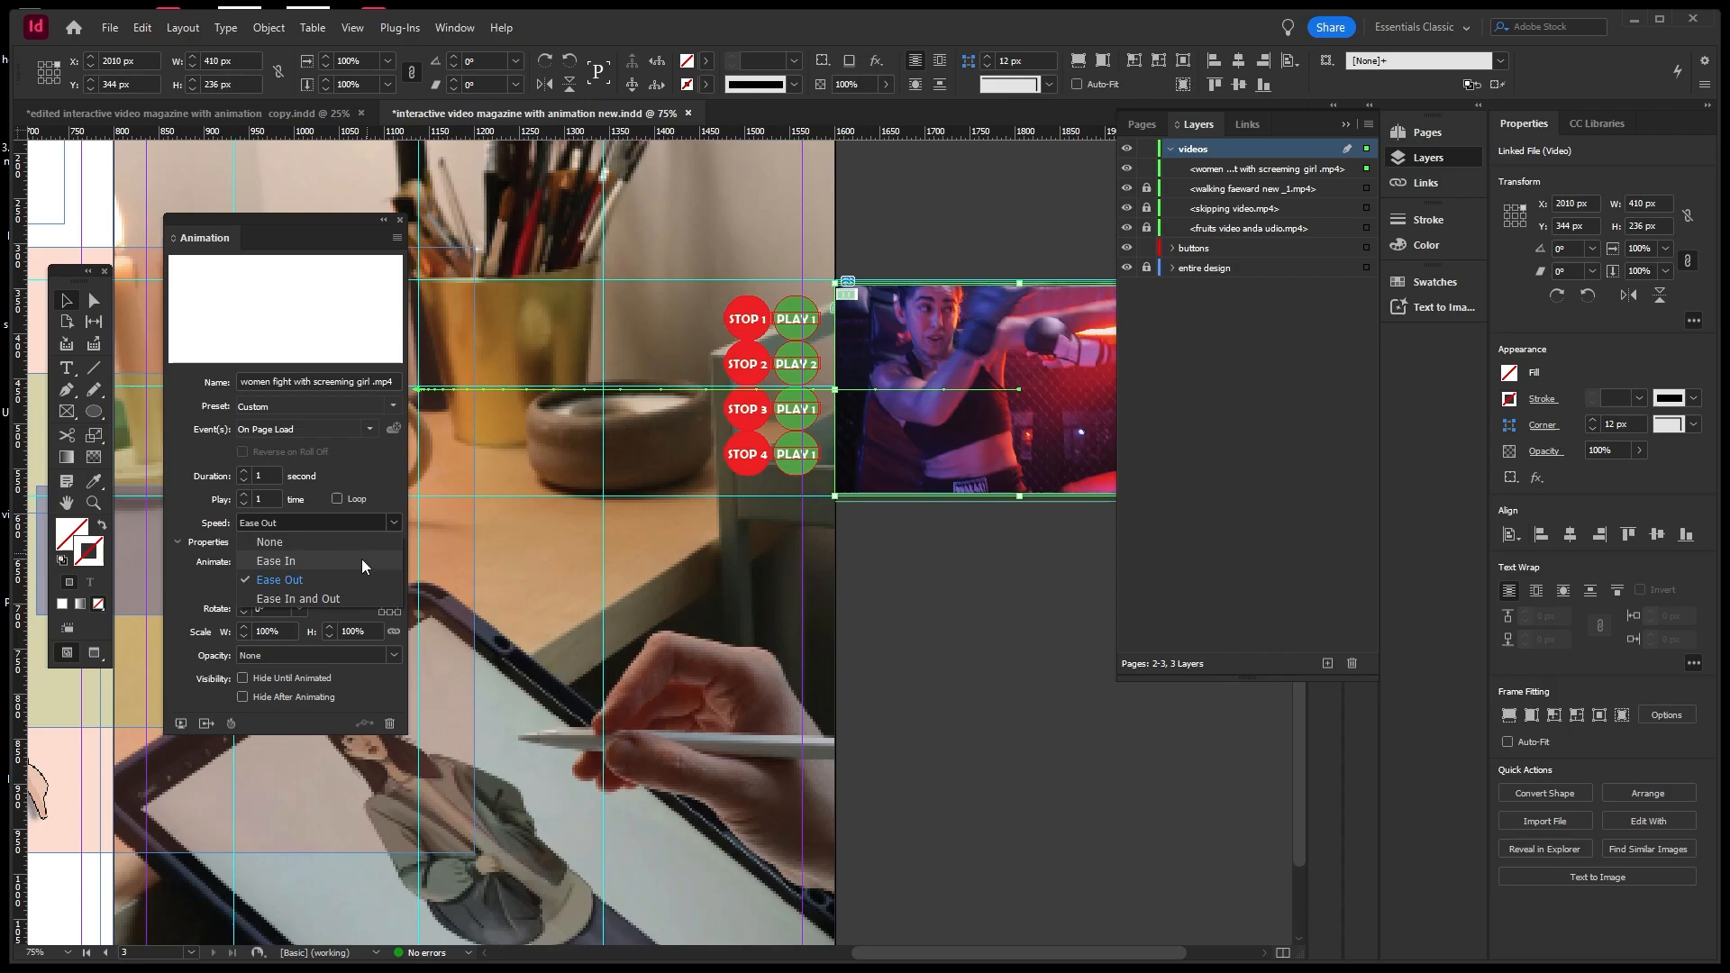
pyautogui.click(323, 599)
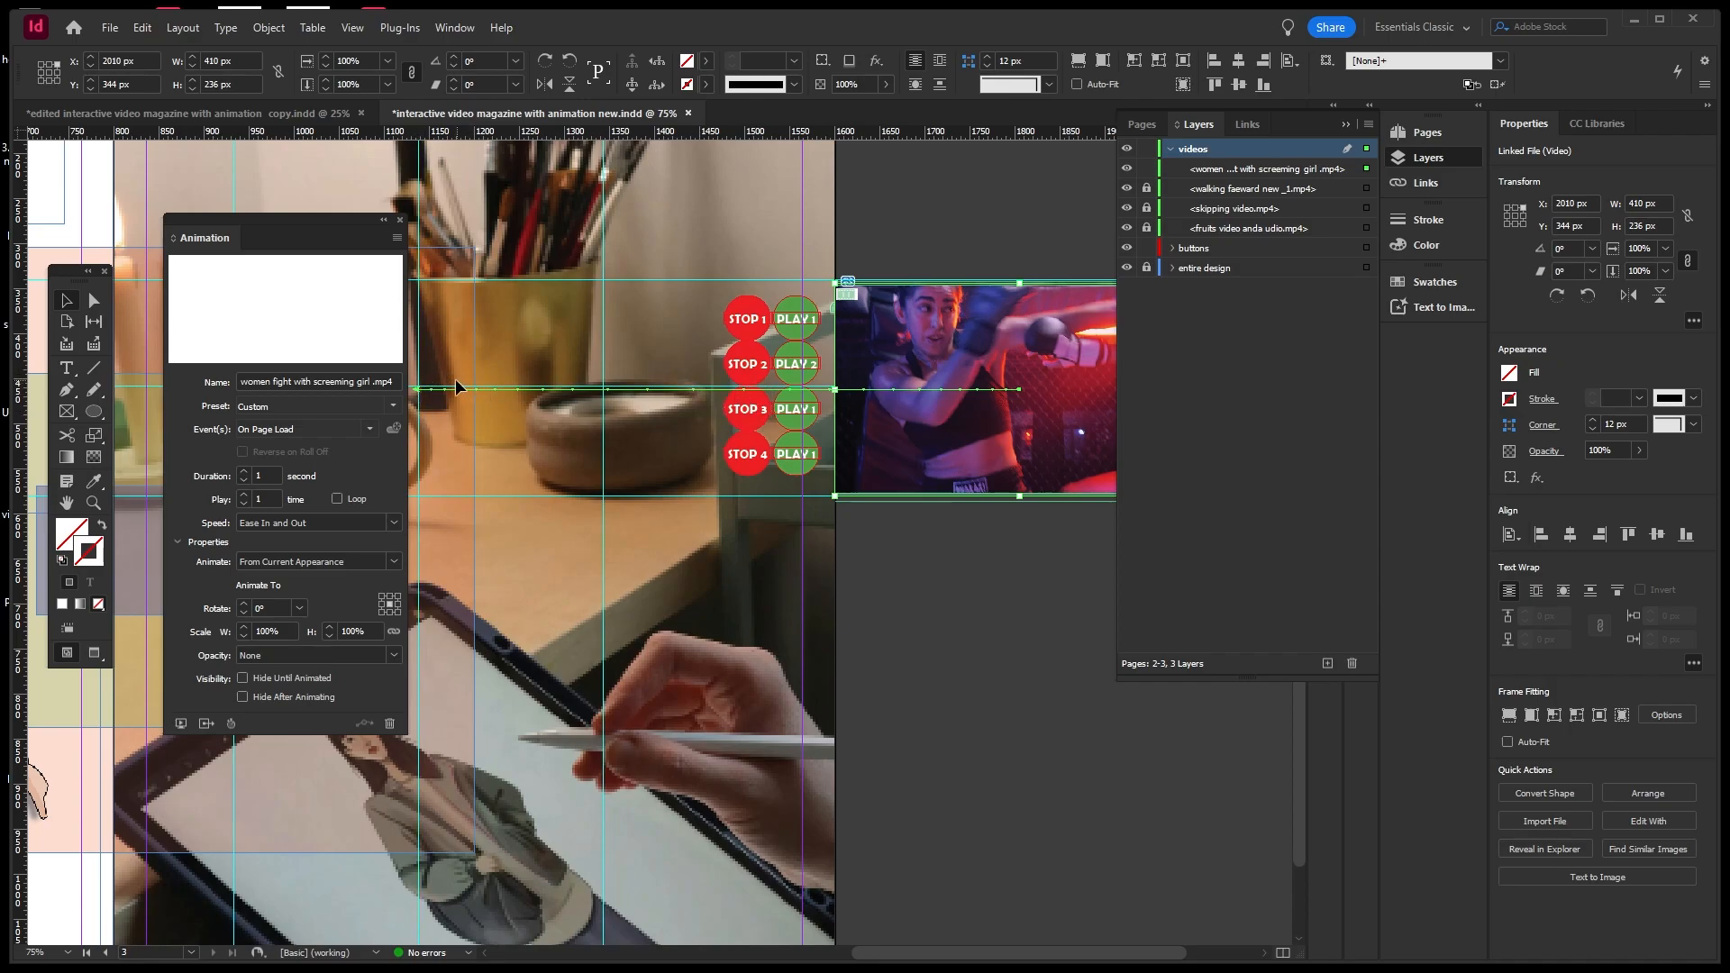
# Preview the boxing video's Ease In and Out motion on the spread, replay it, and close the preview.
pyautogui.click(181, 723)
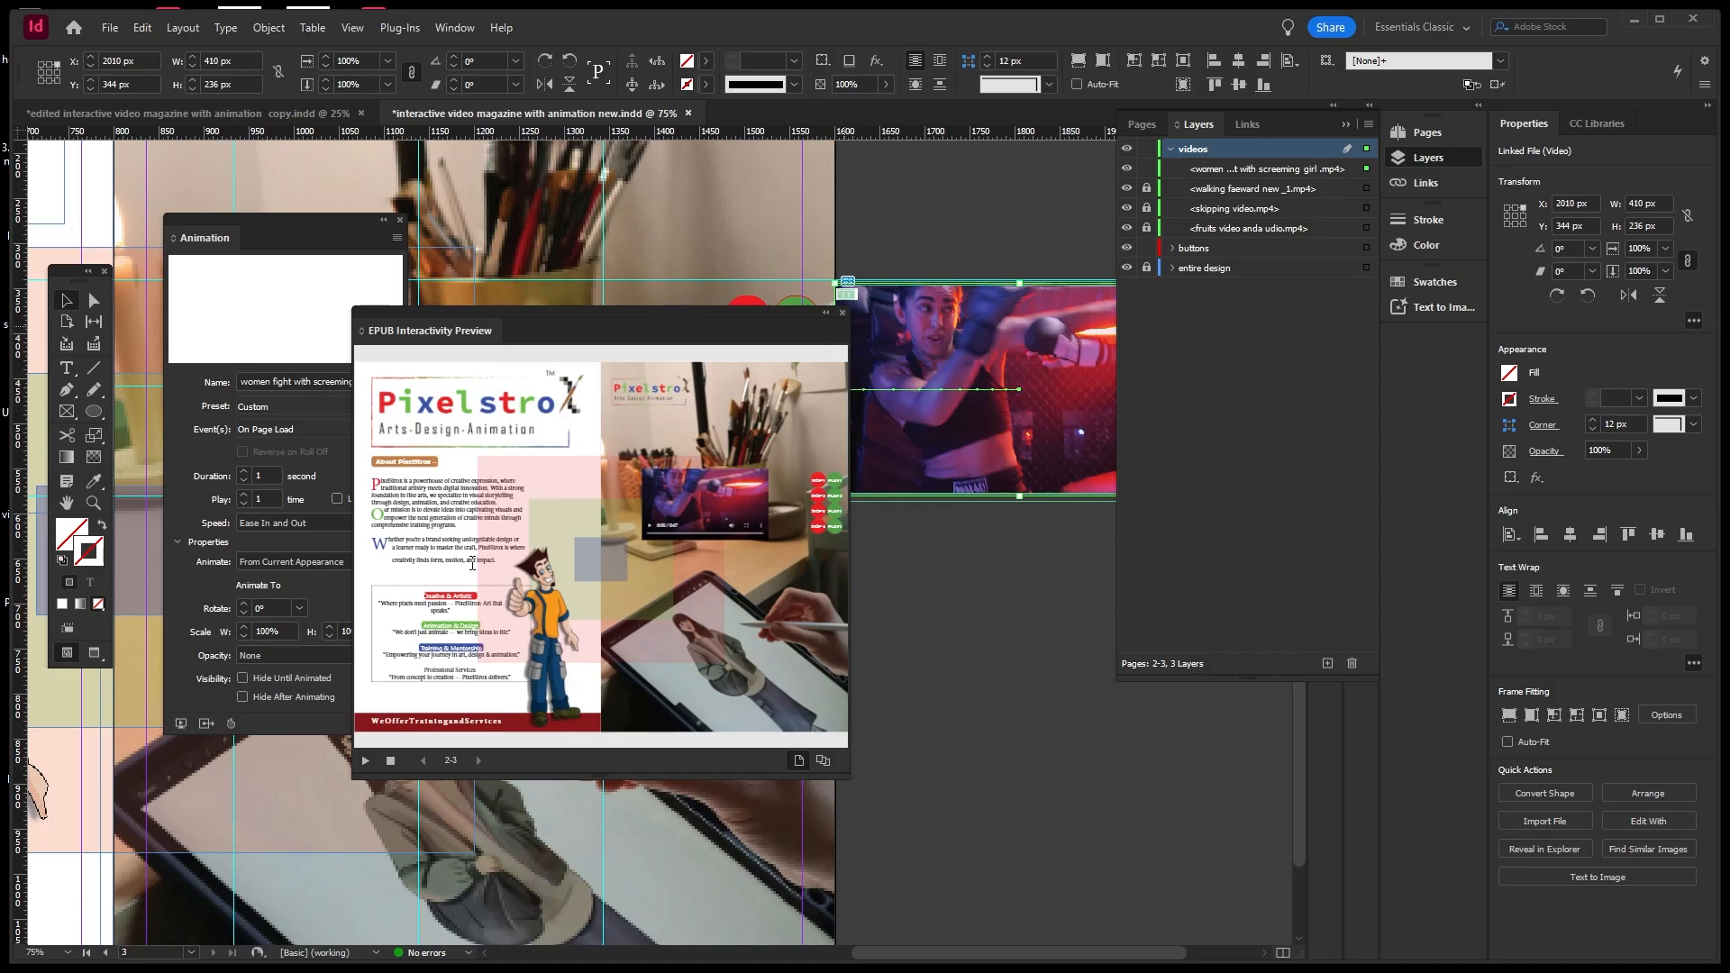
pyautogui.click(363, 762)
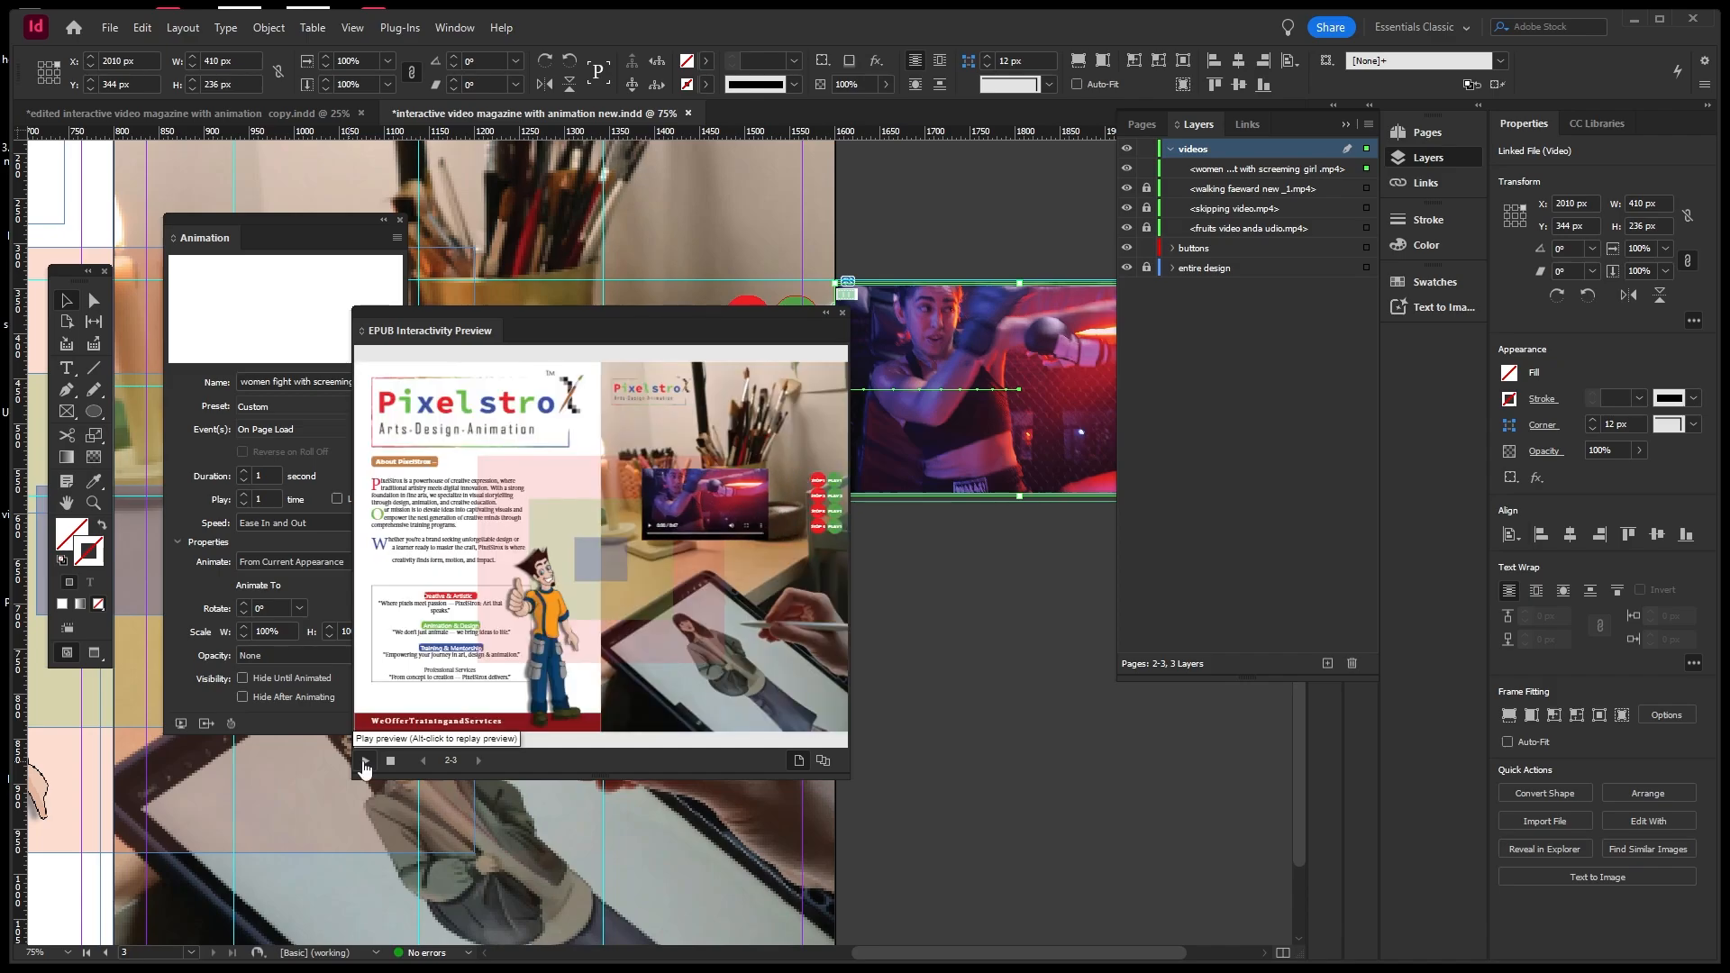
pyautogui.click(840, 312)
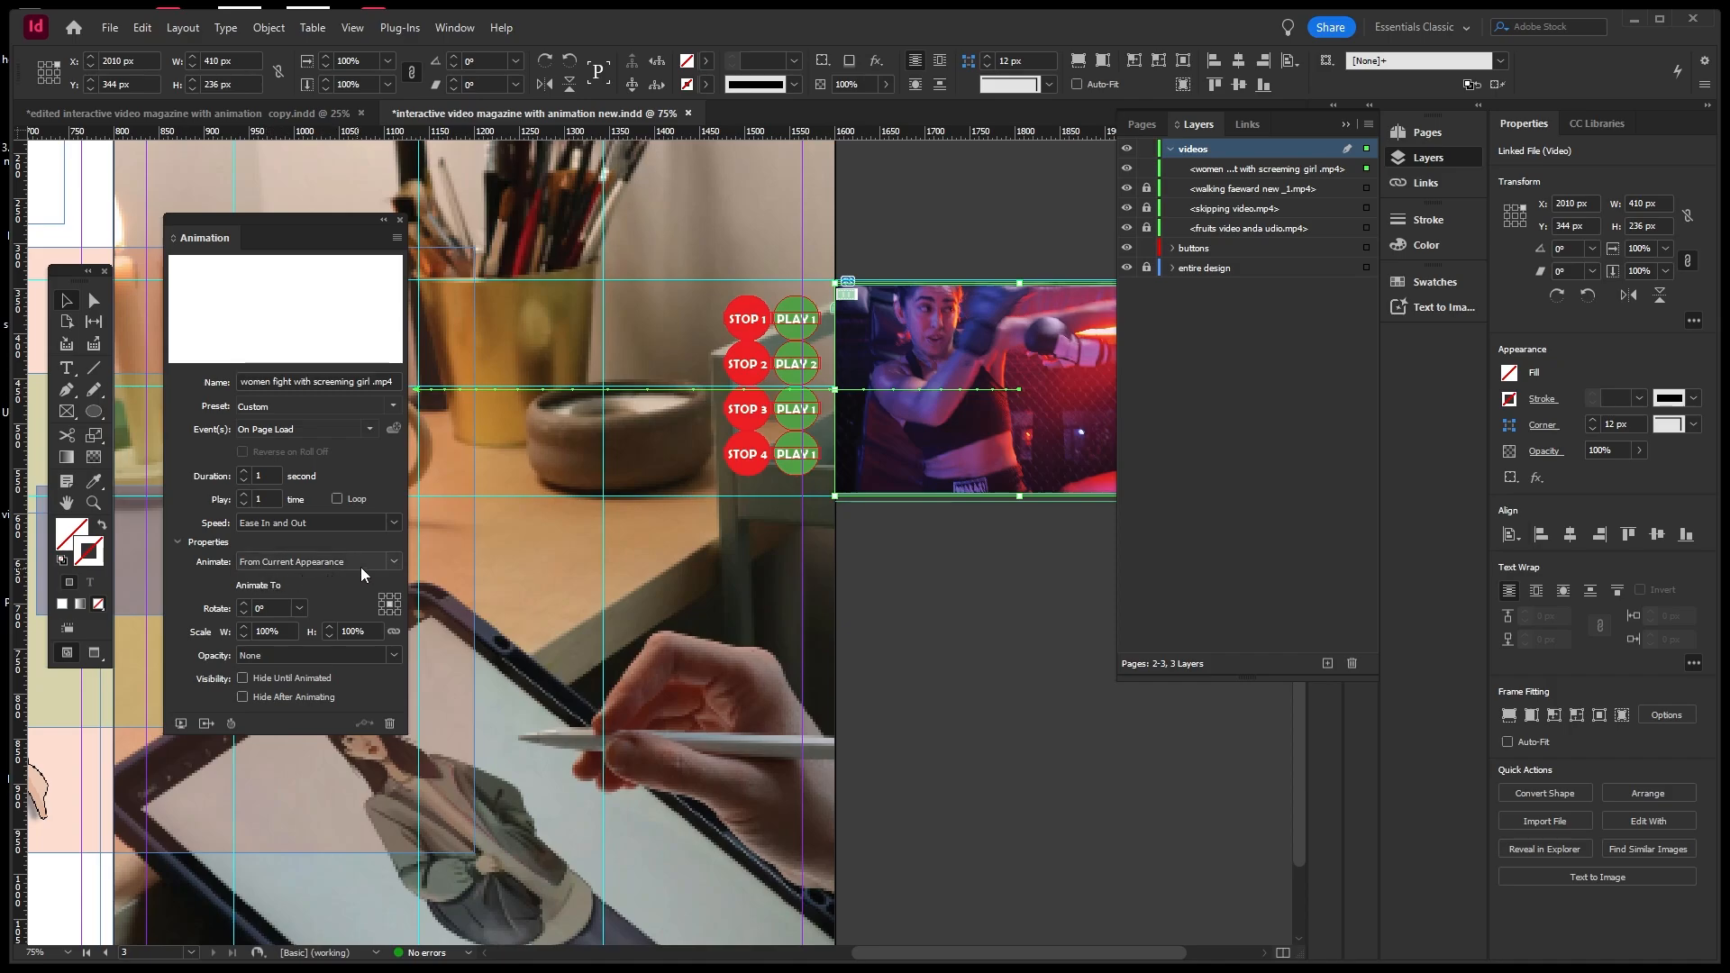
# Add On Page Click as a second trigger event for the boxing video's animation.
pyautogui.click(394, 562)
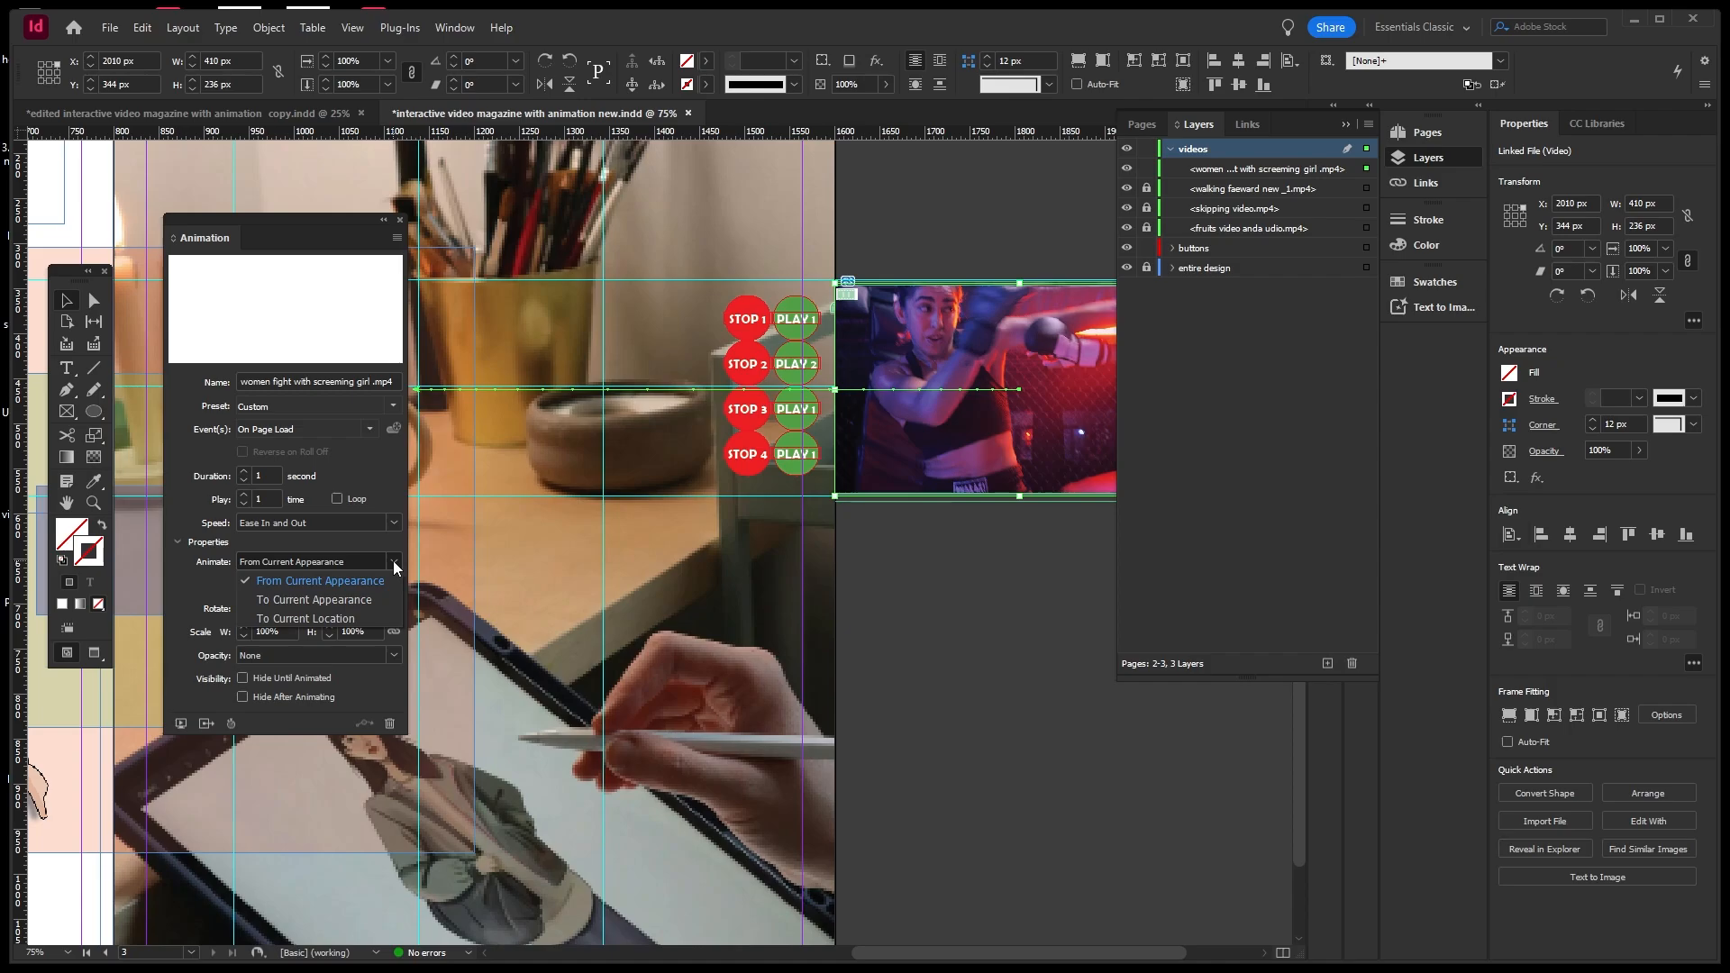
pyautogui.click(393, 560)
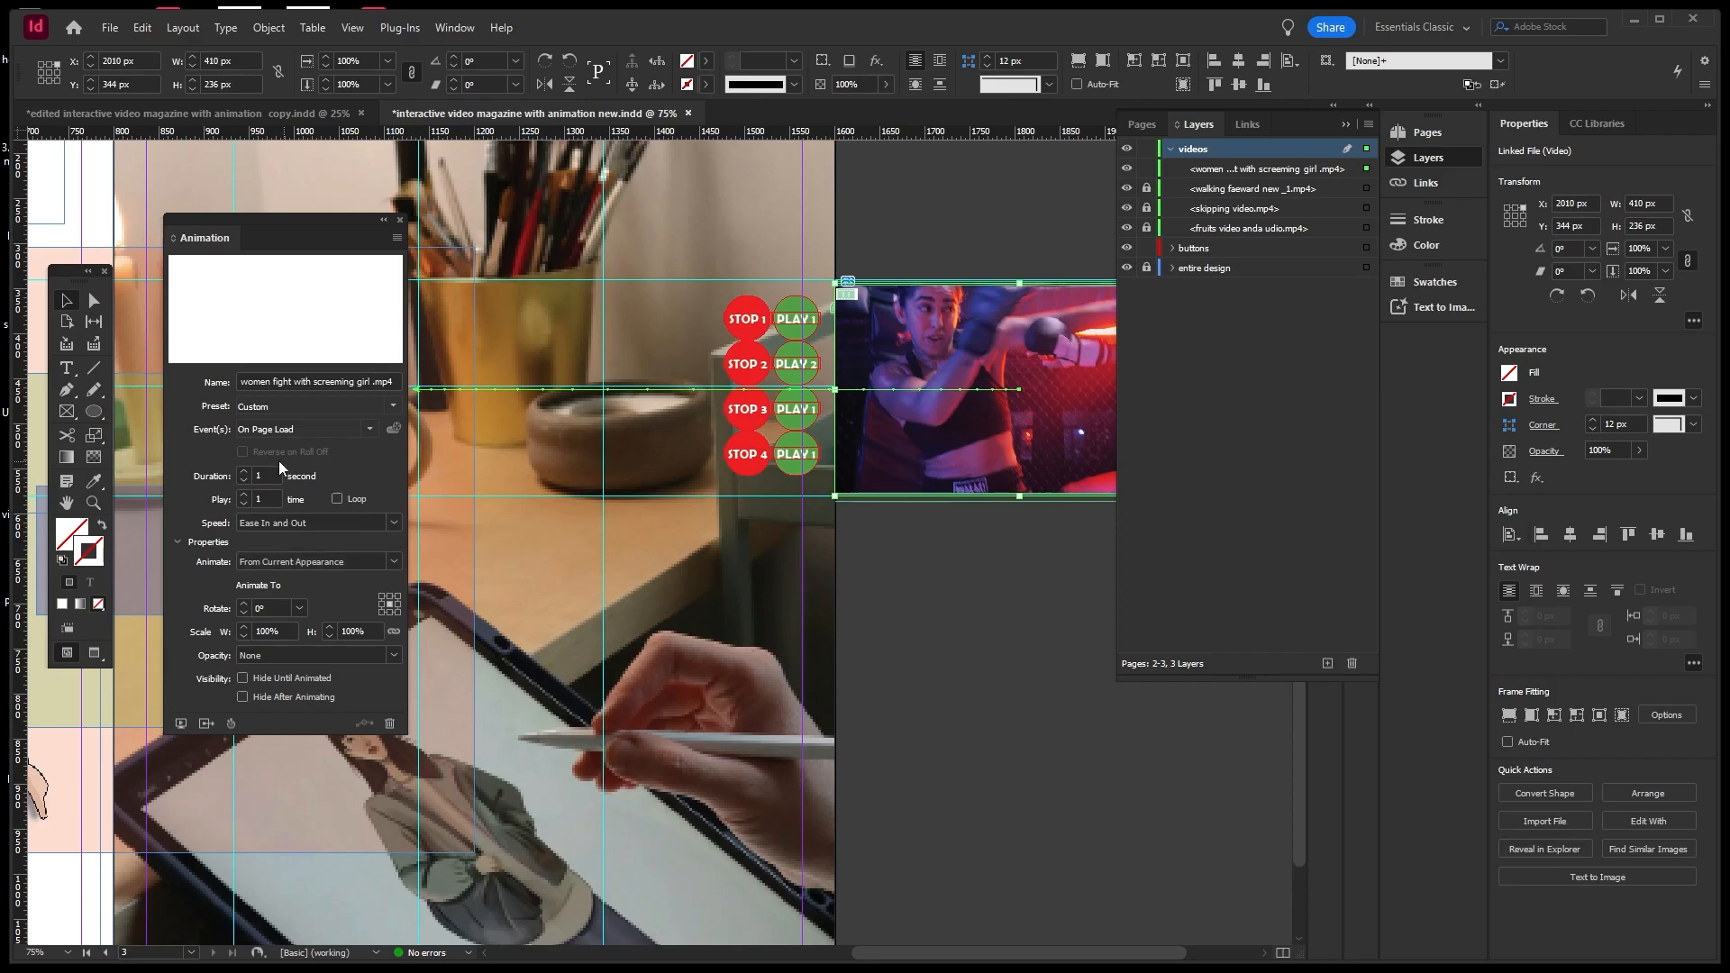
pyautogui.click(371, 430)
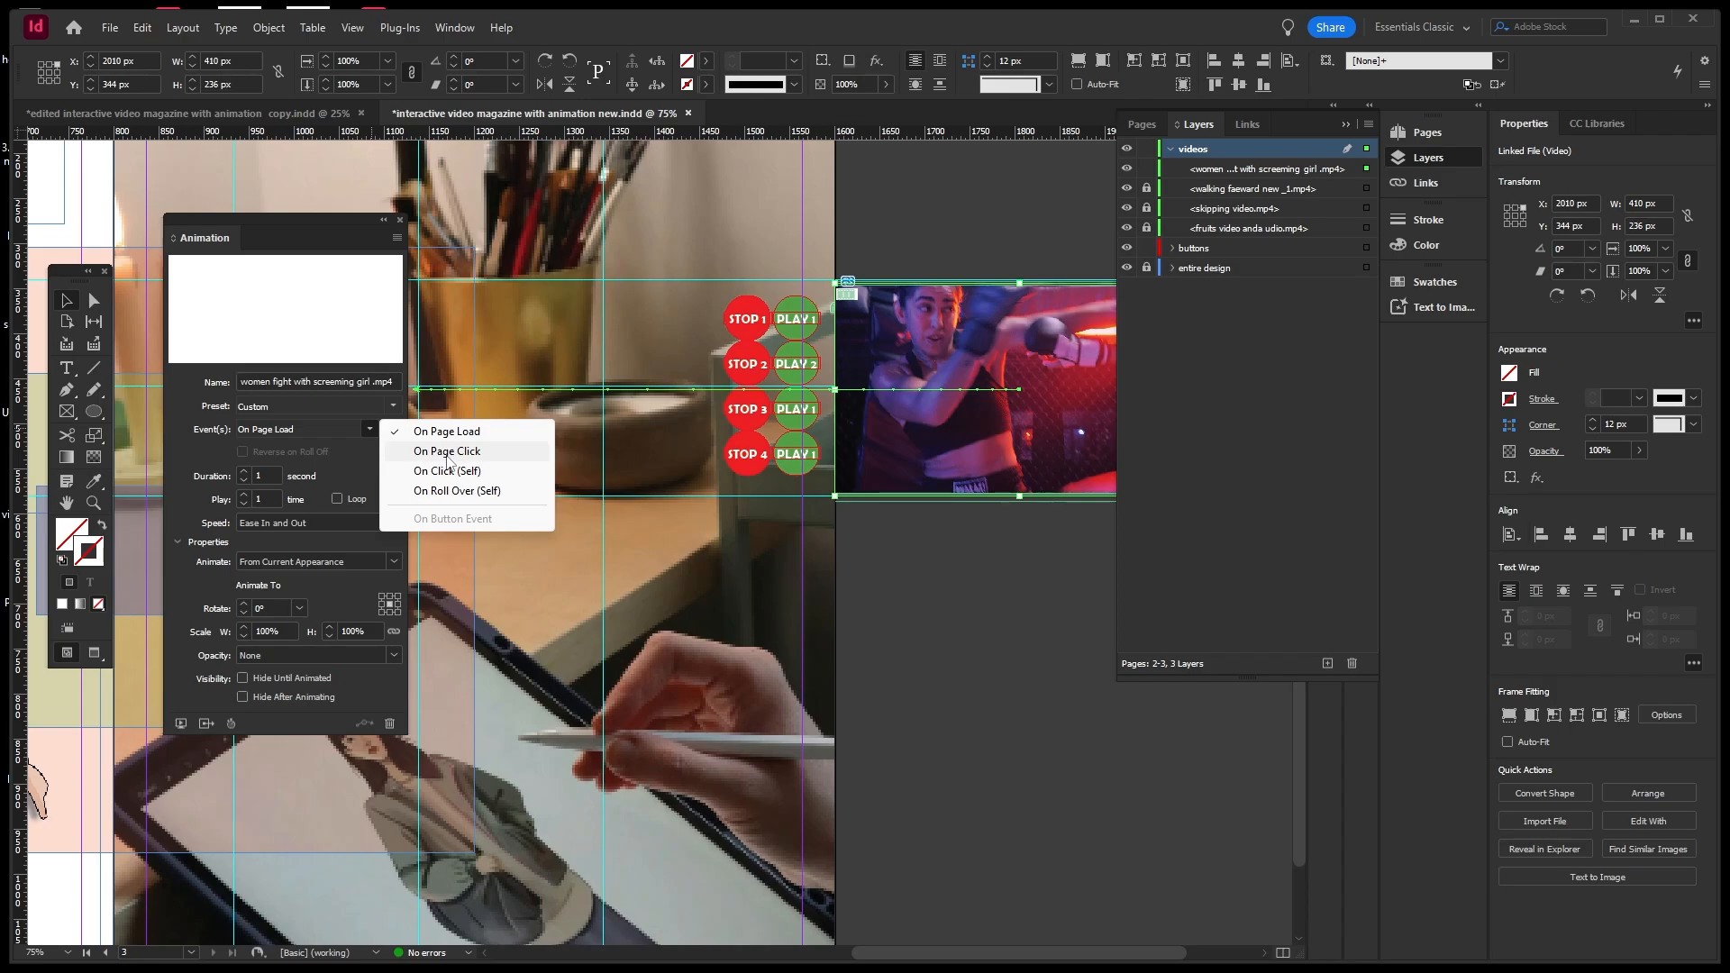
pyautogui.click(447, 453)
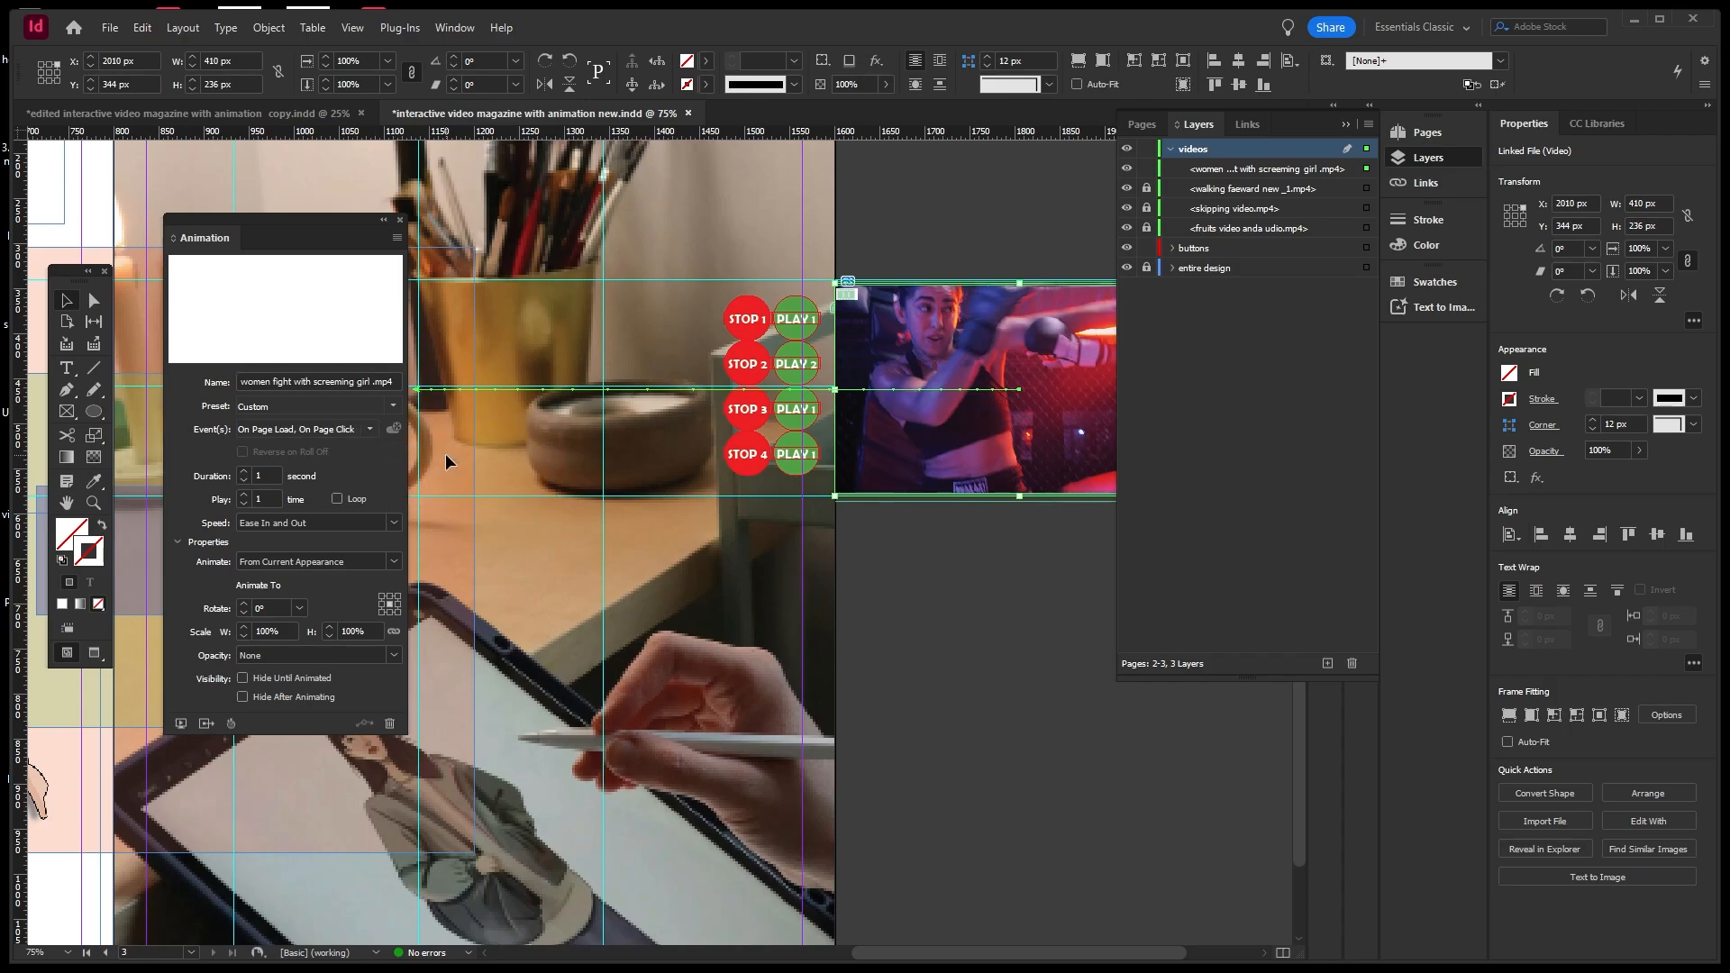
pyautogui.click(301, 608)
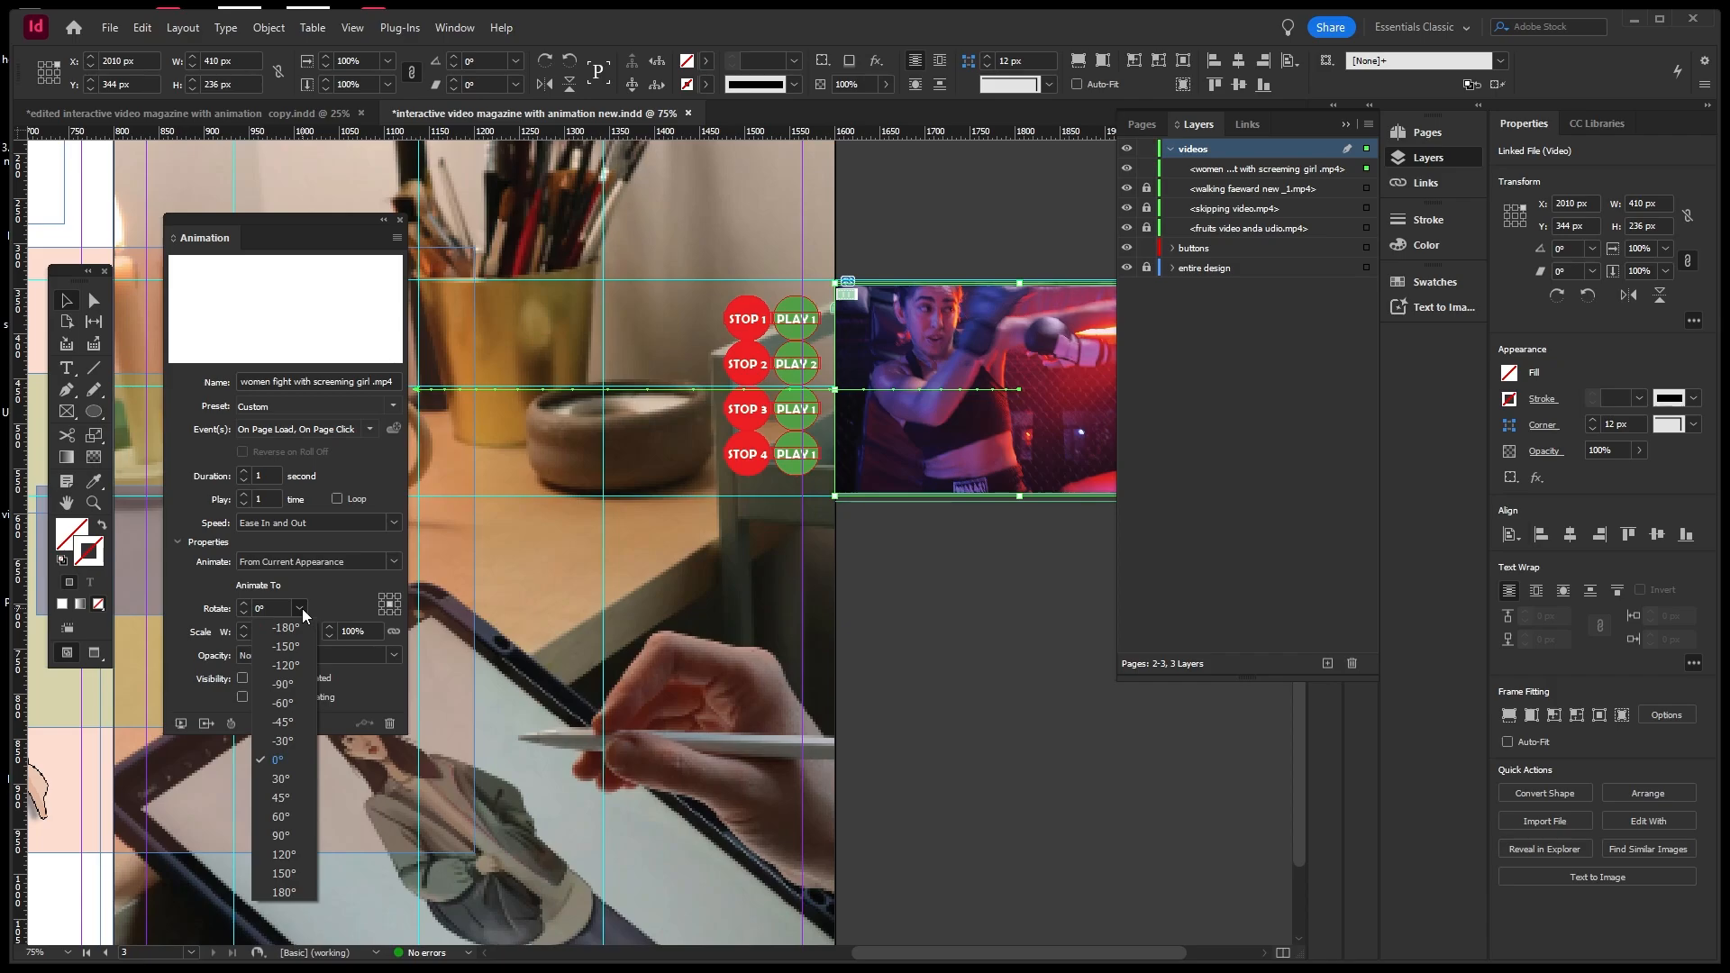
pyautogui.click(301, 609)
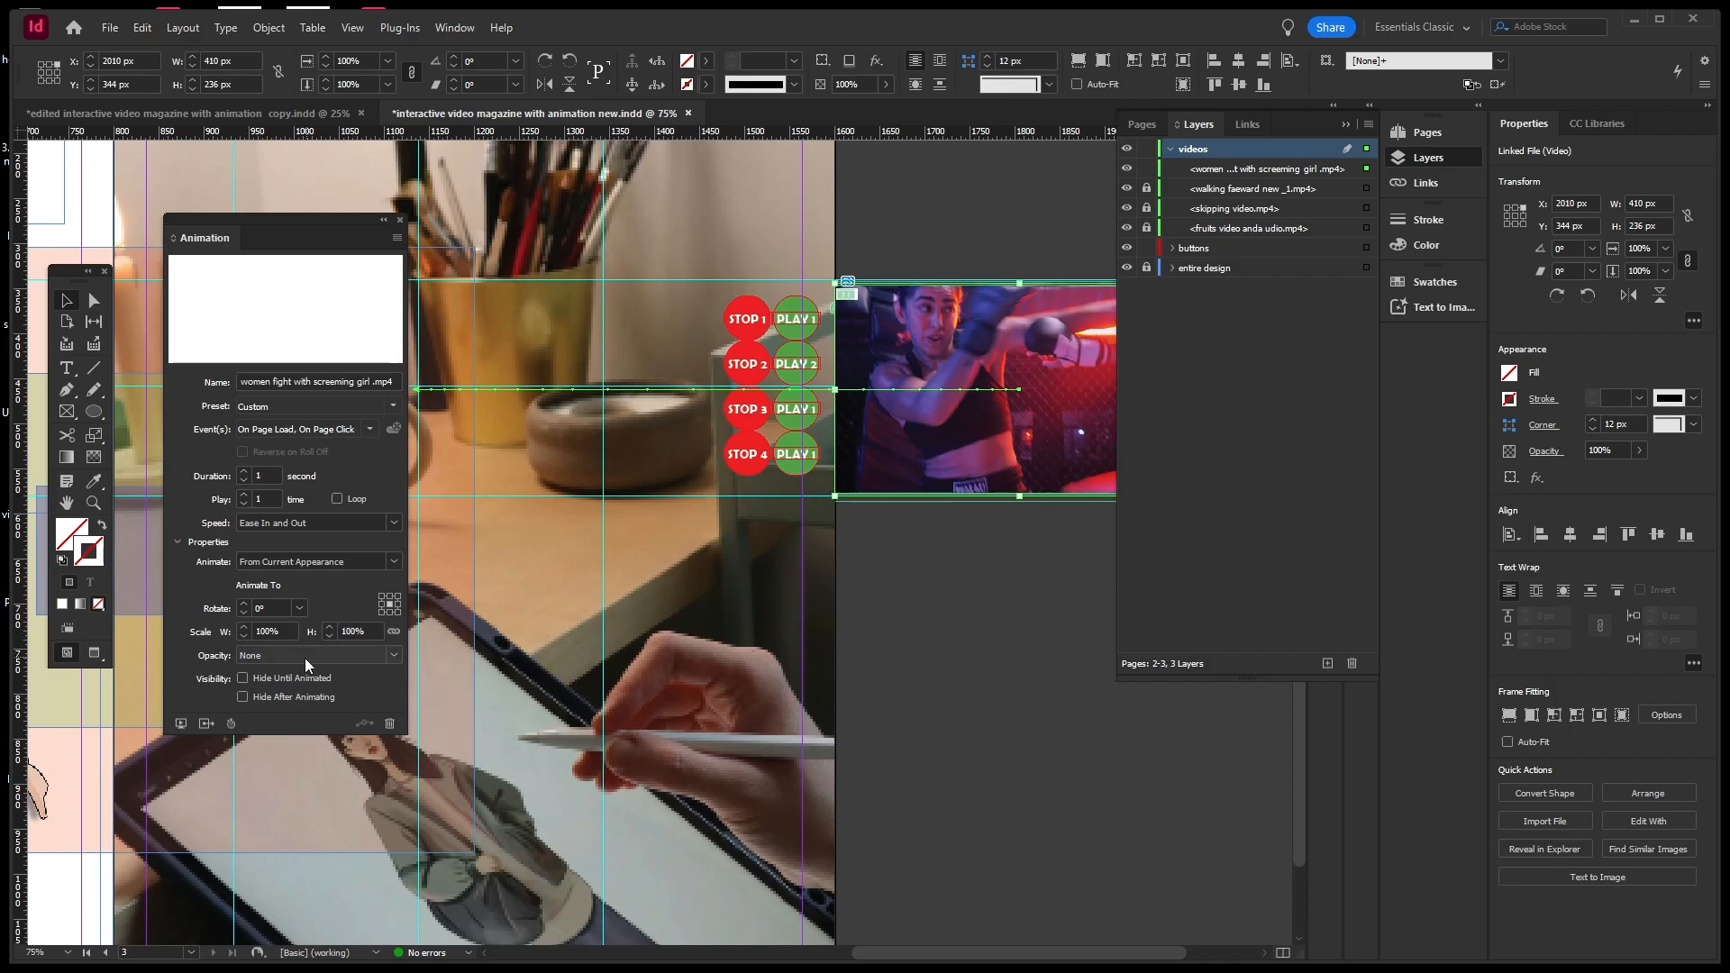
pyautogui.click(392, 656)
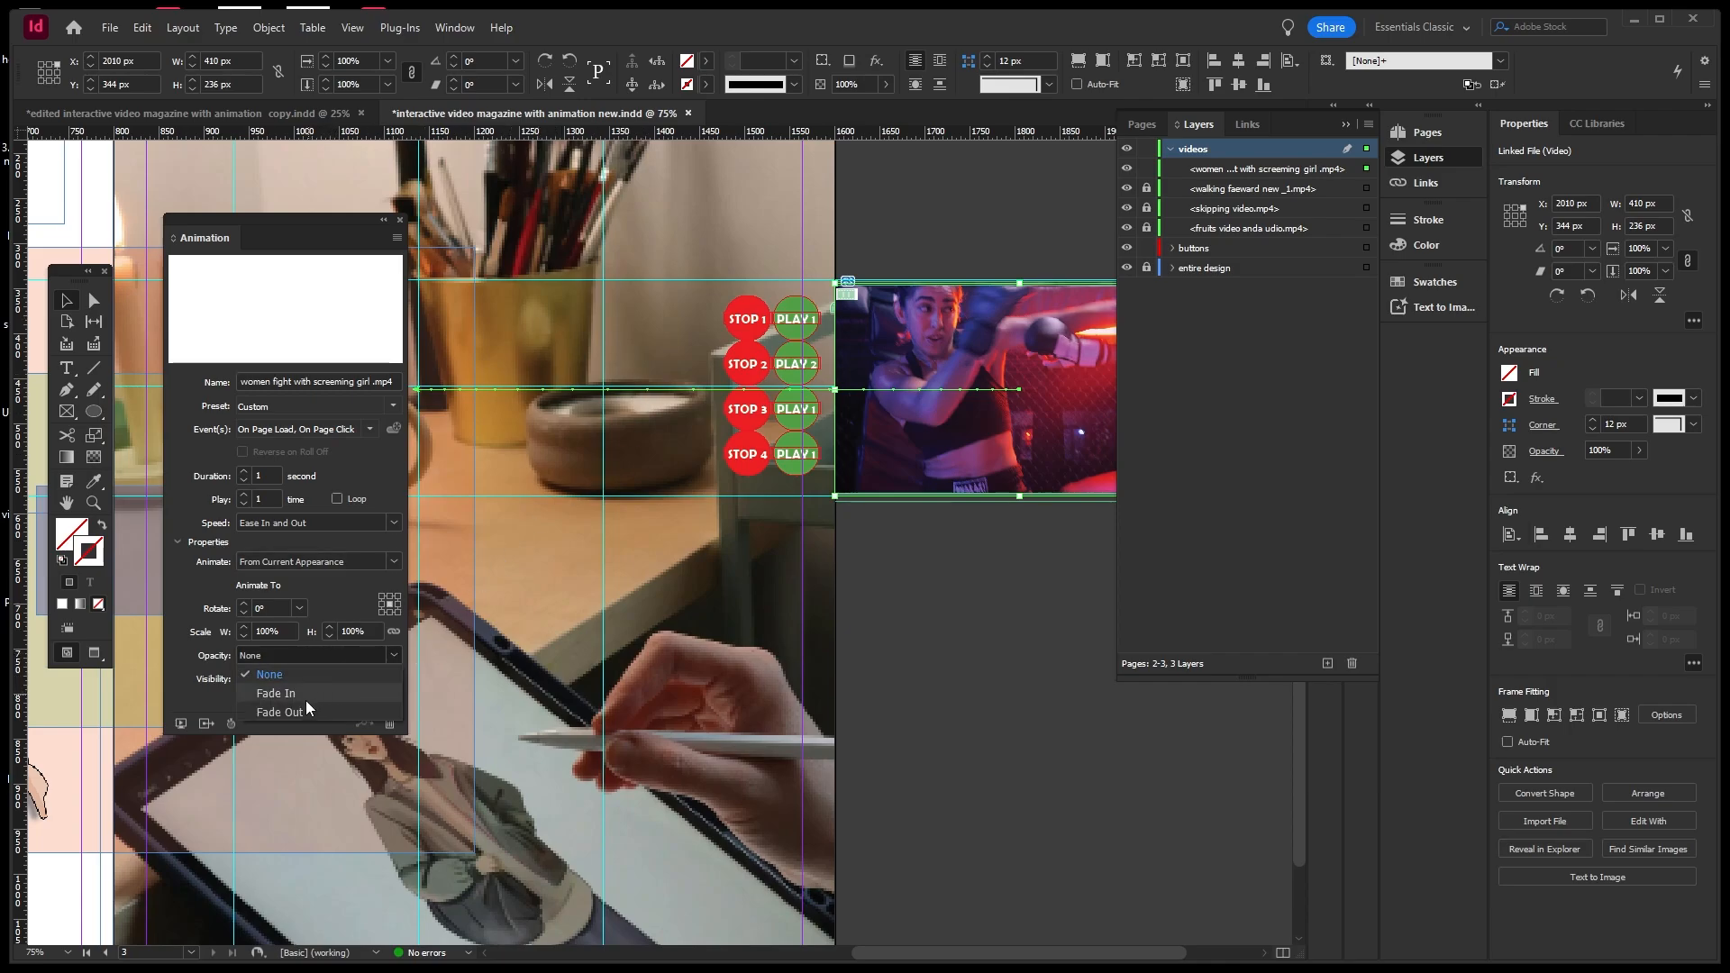
pyautogui.click(391, 656)
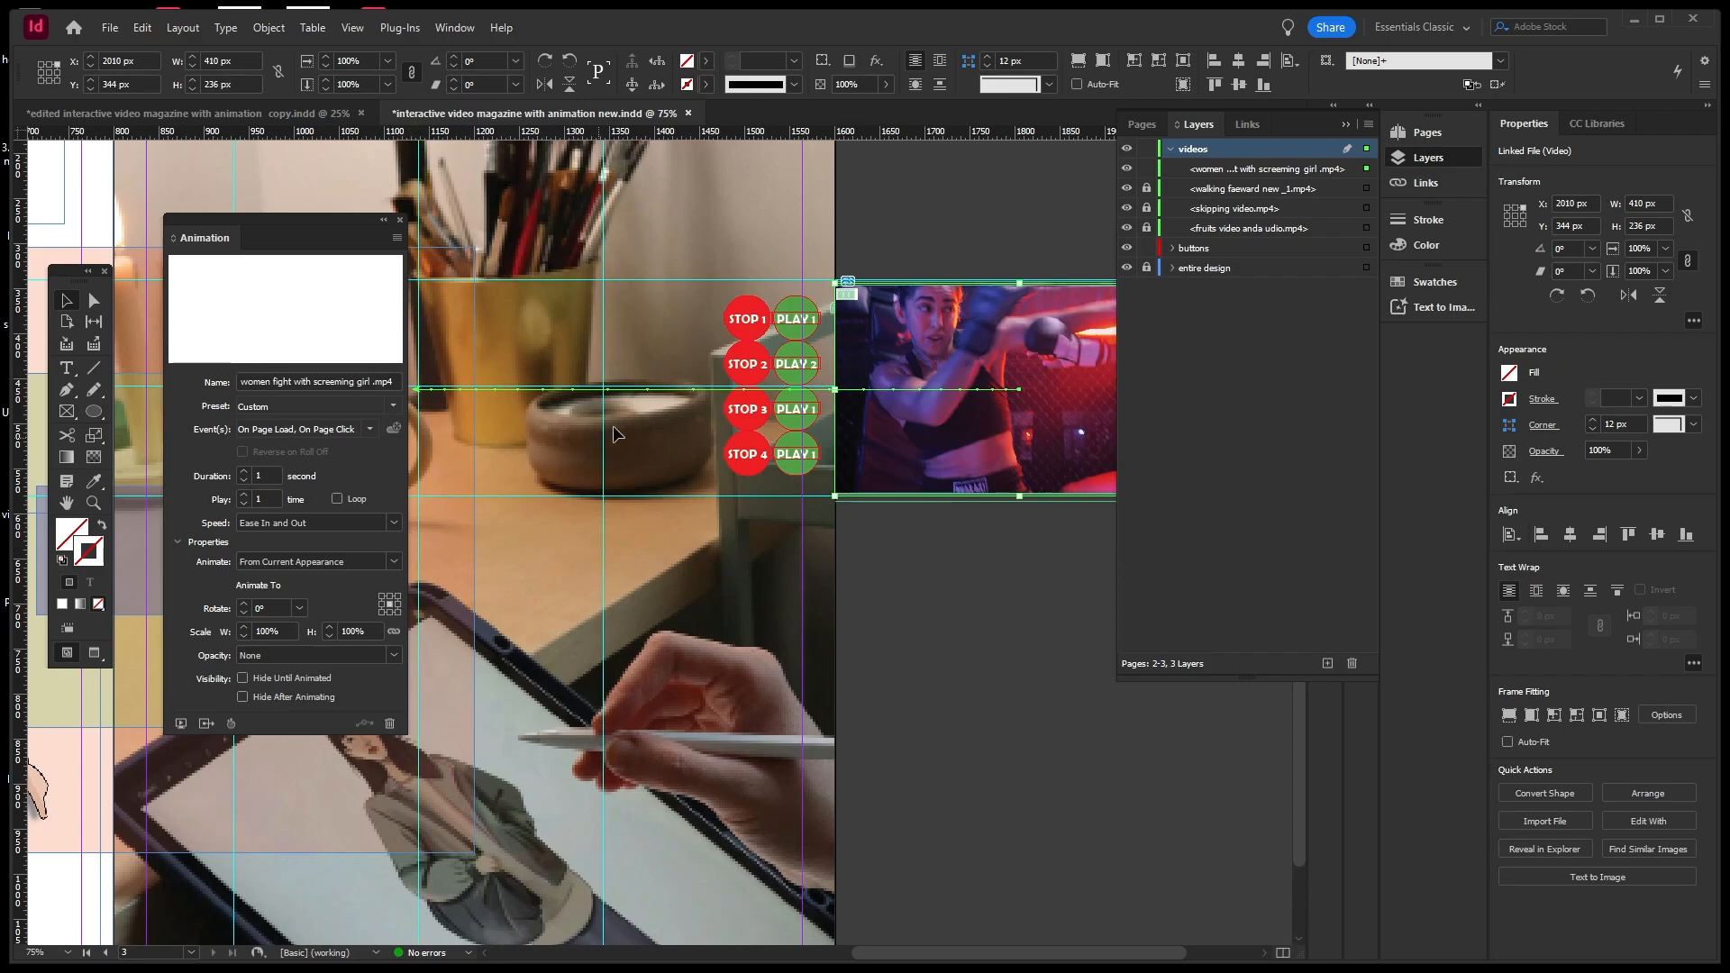
pyautogui.click(743, 215)
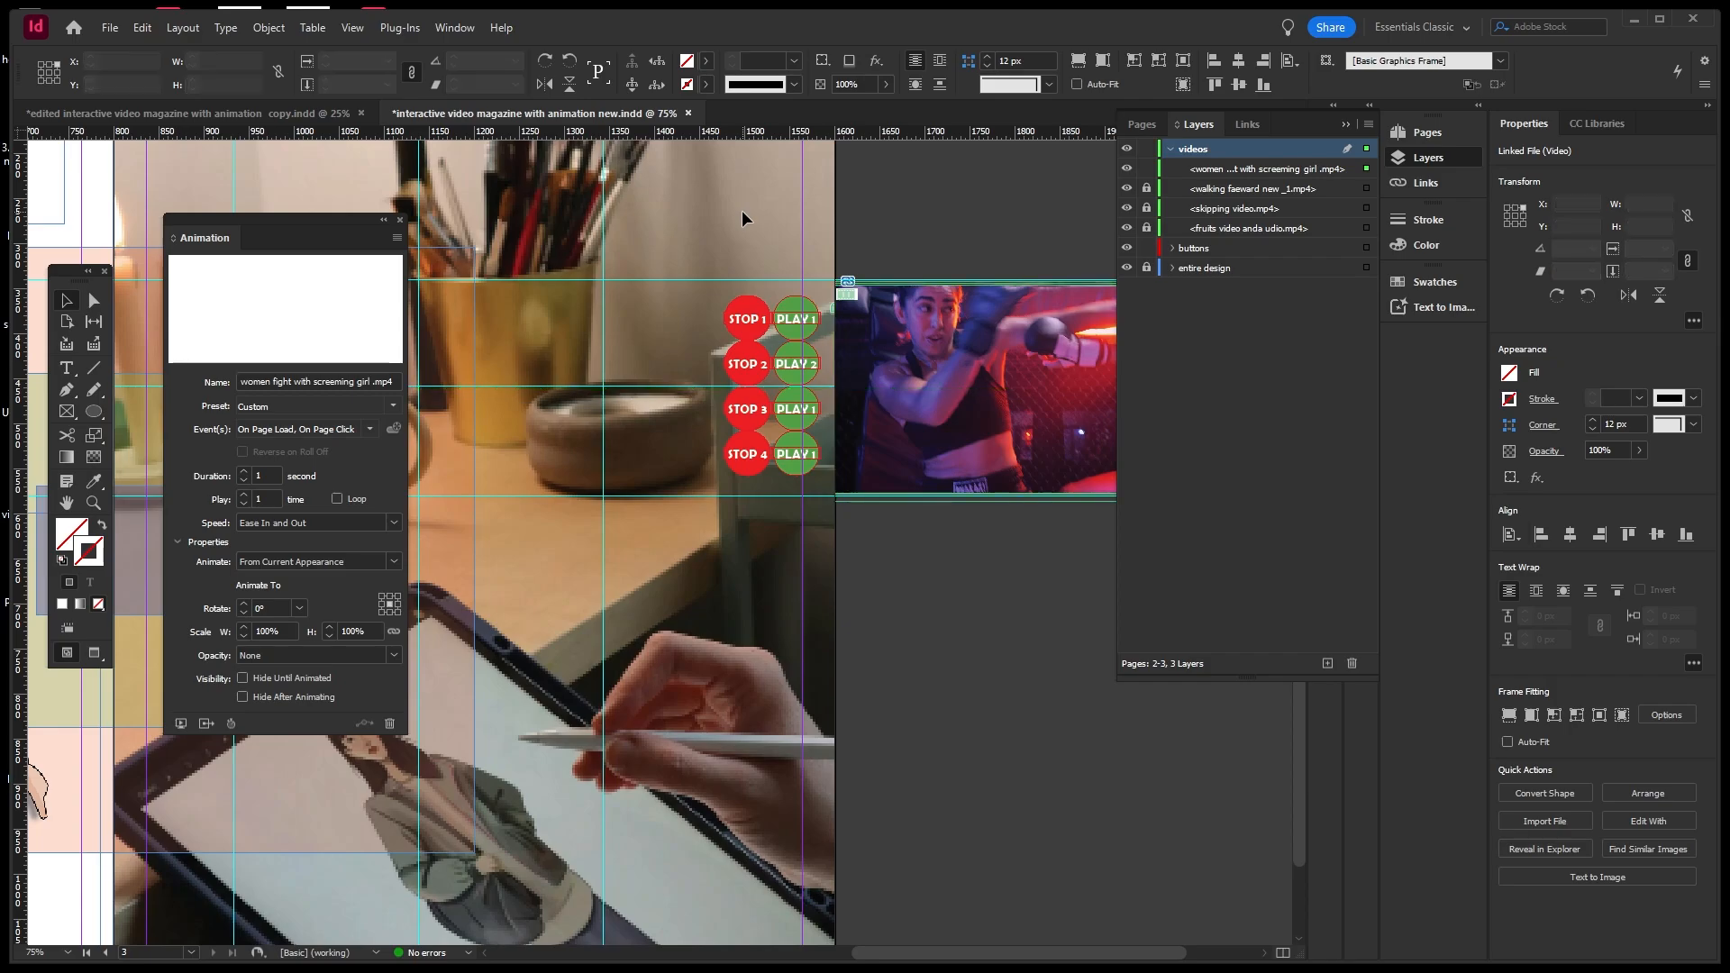
# Convert the green PLAY 1 circle group into an interactive button using Buttons and Forms.
pyautogui.click(798, 328)
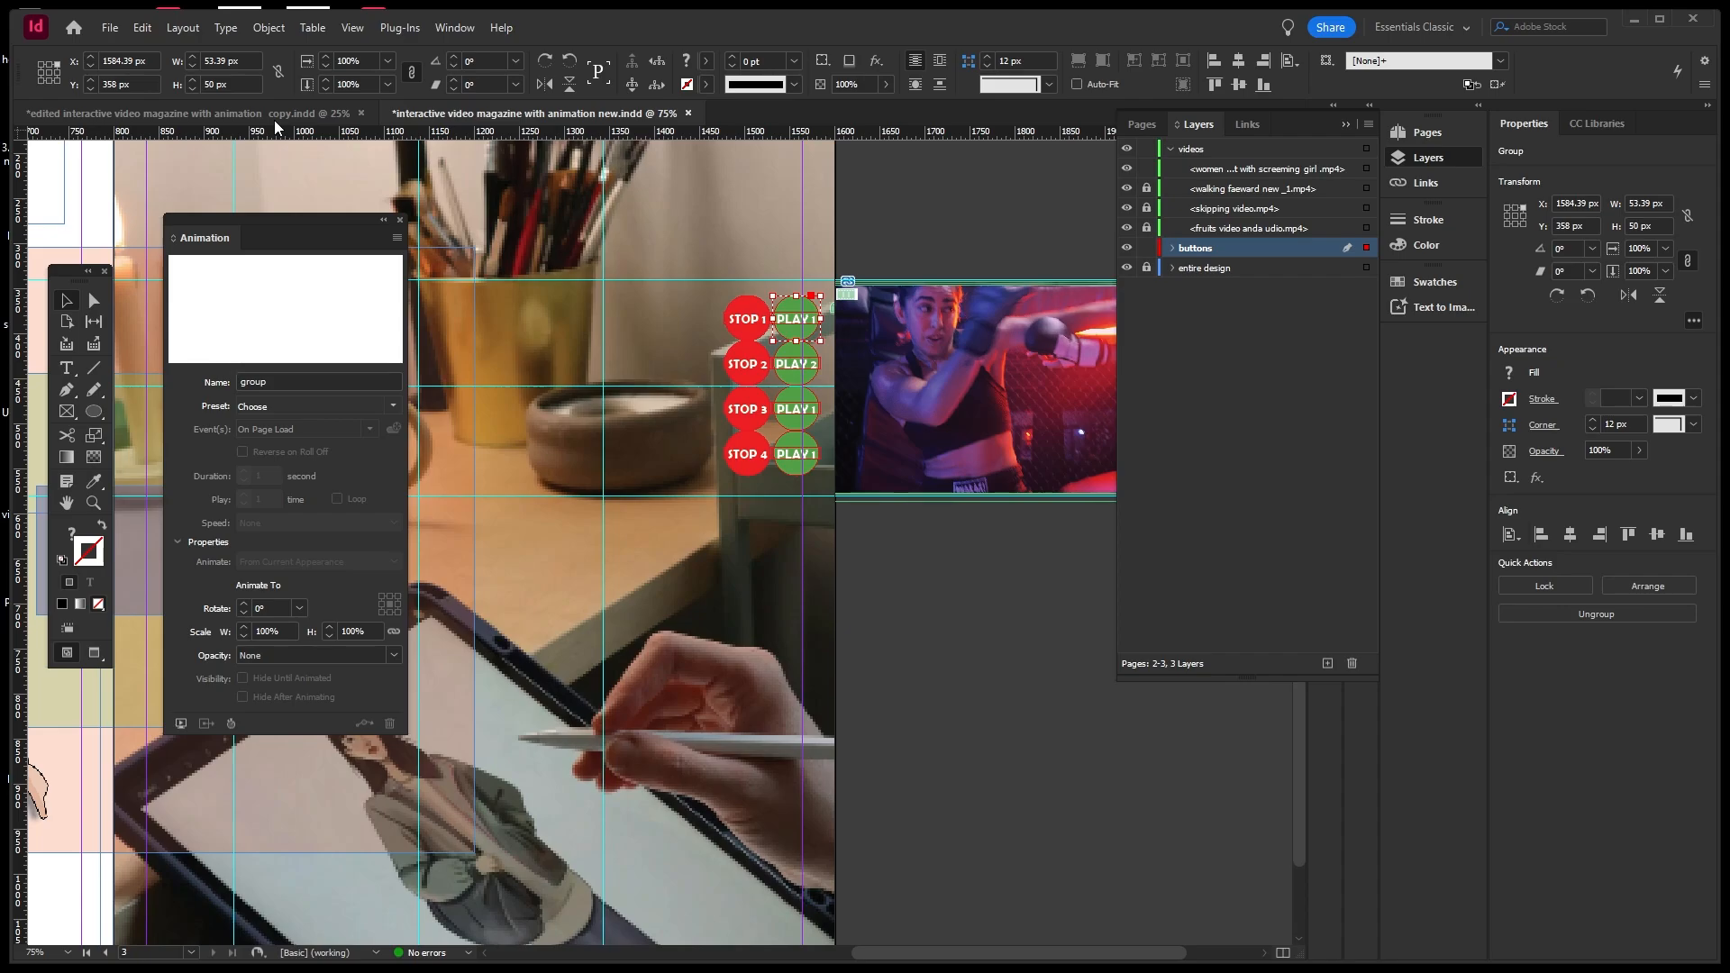
pyautogui.click(457, 29)
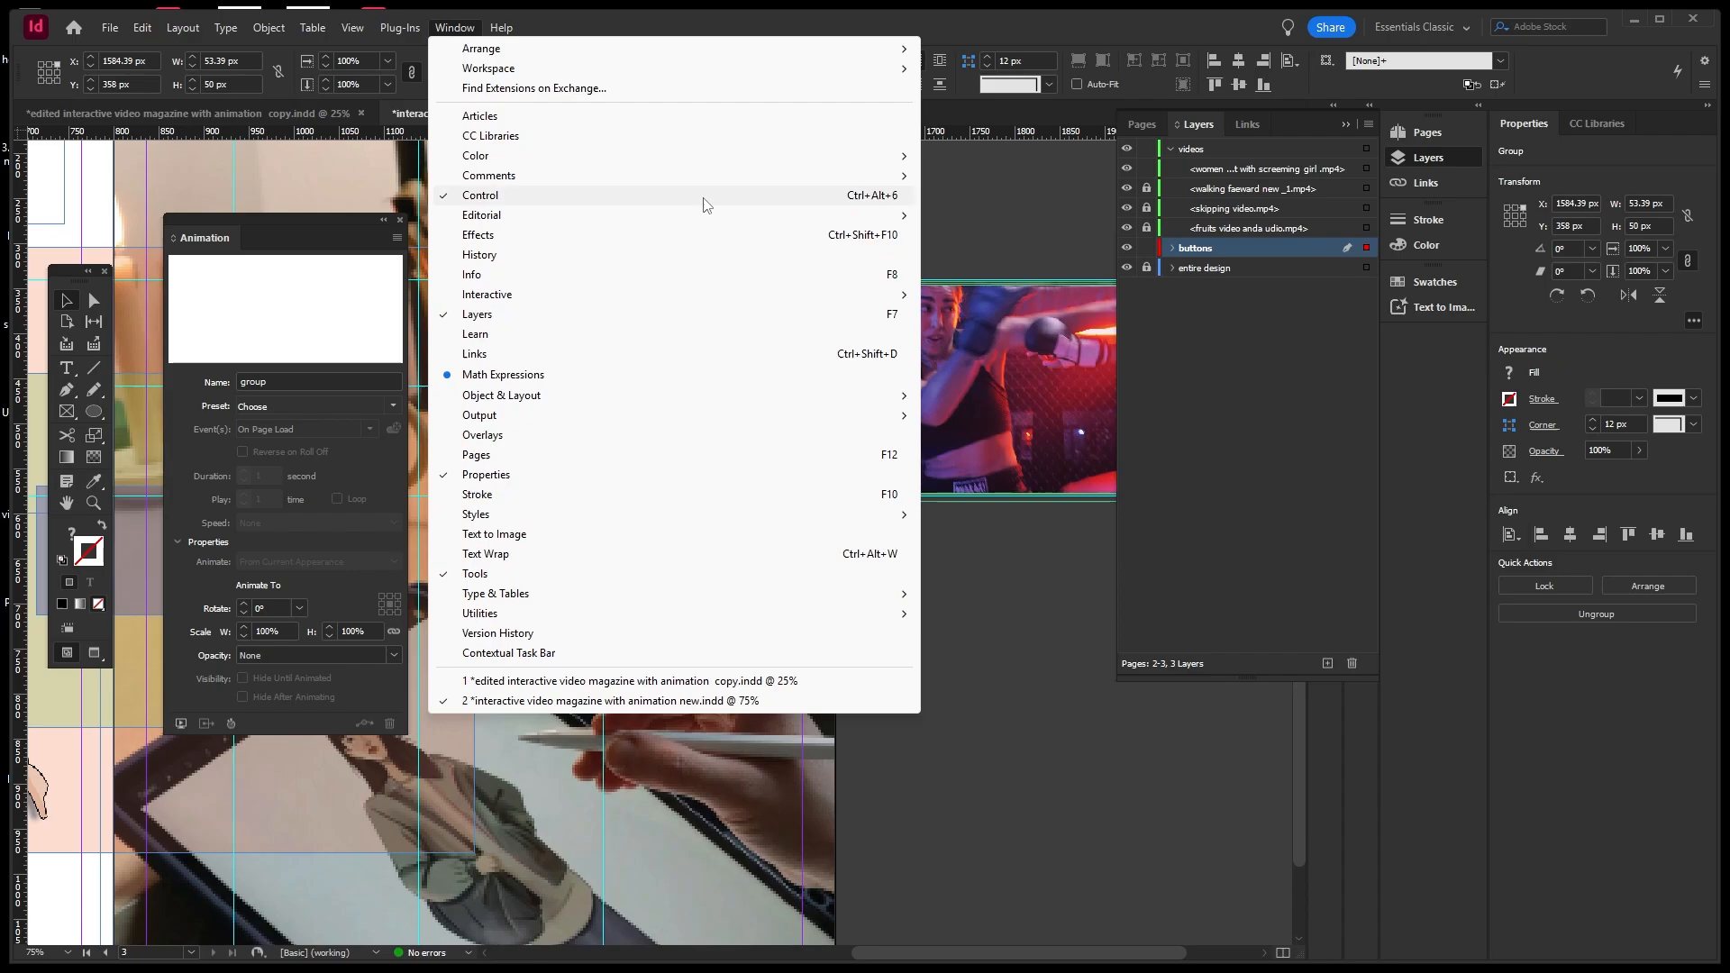
pyautogui.moveTo(889, 294)
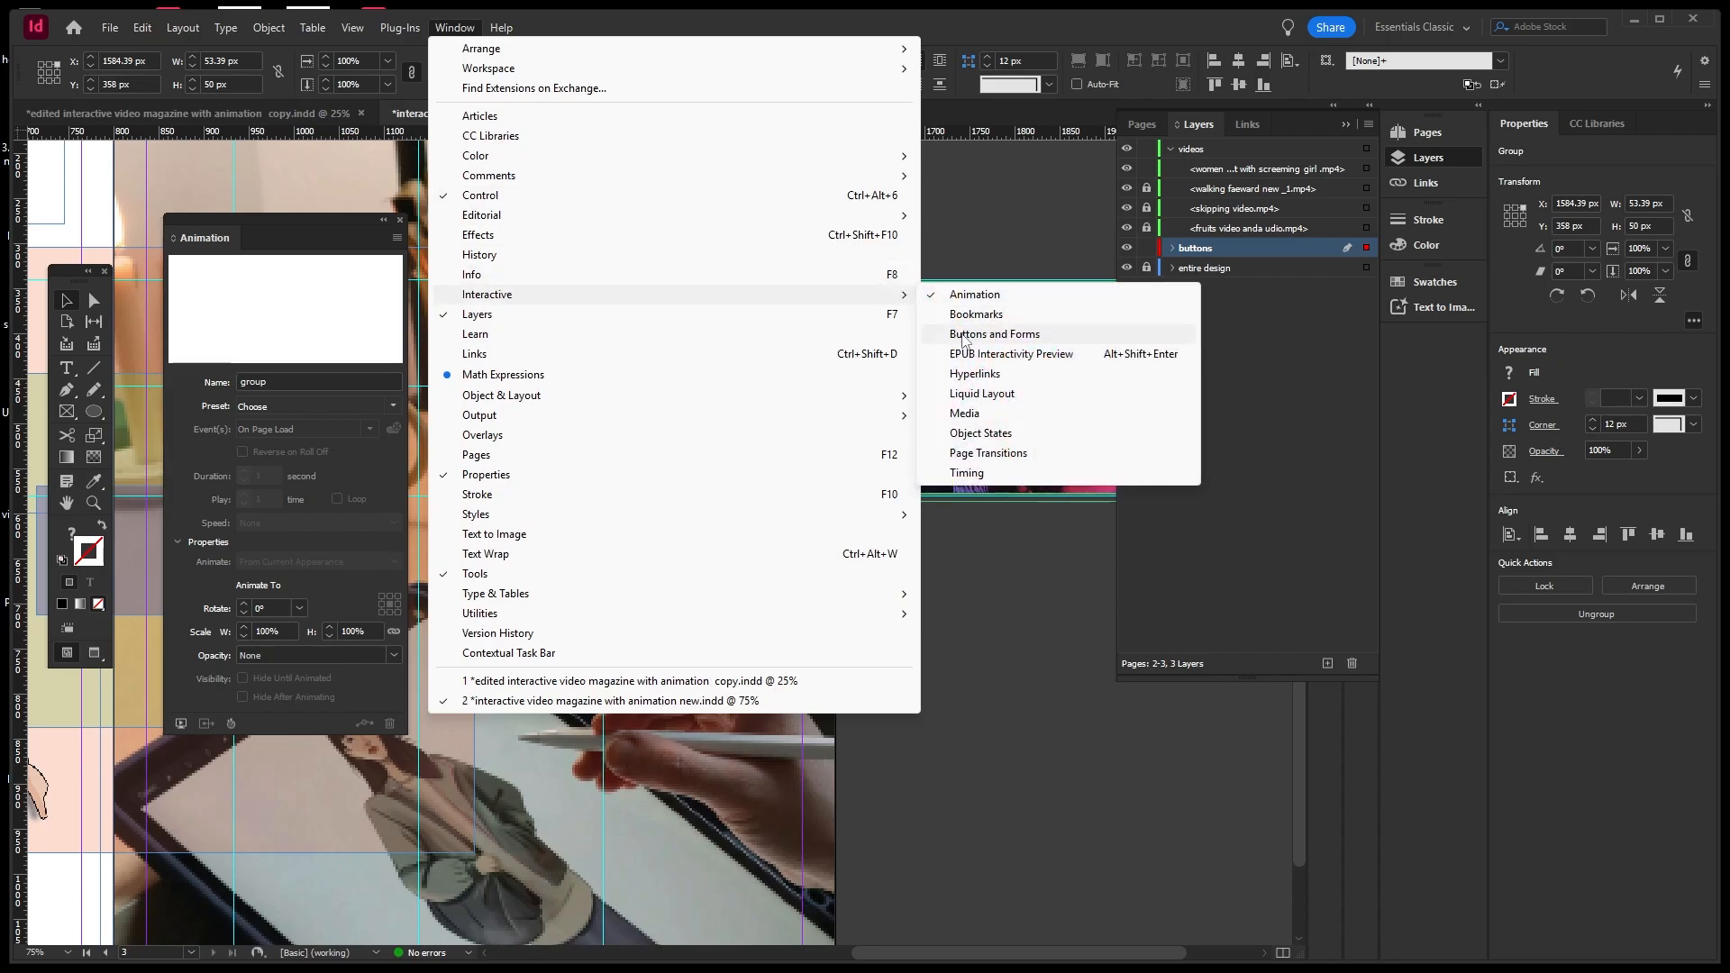
pyautogui.click(962, 335)
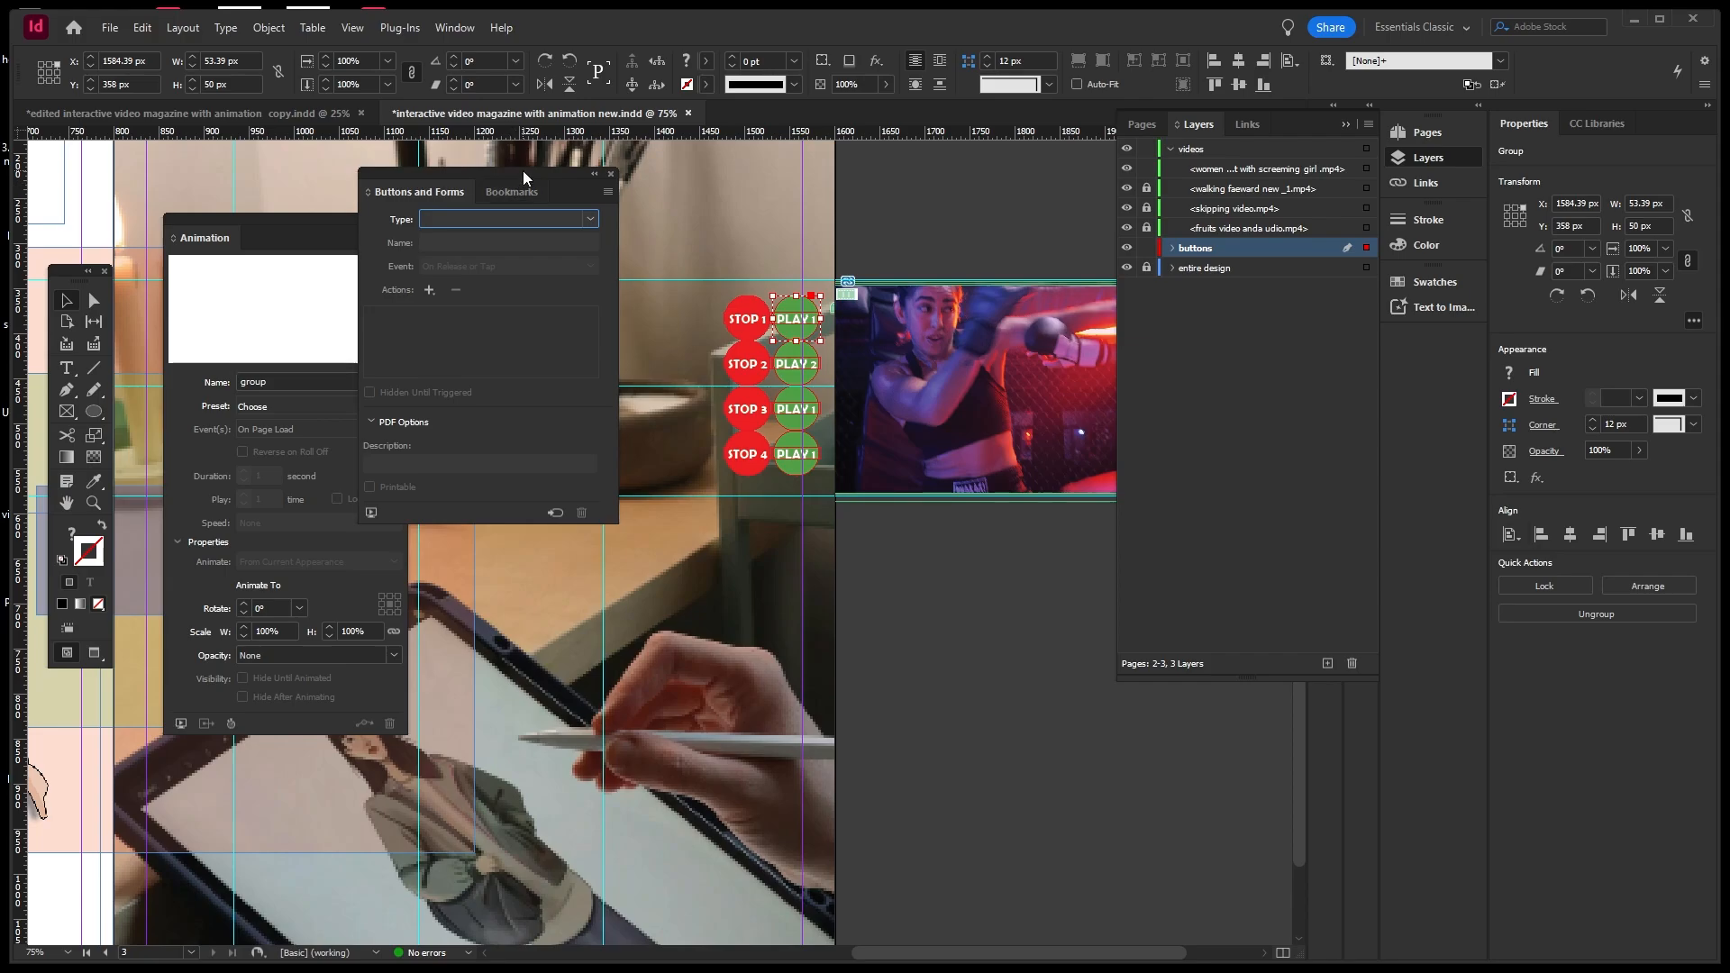
pyautogui.moveTo(522, 170); pyautogui.dragTo(544, 187)
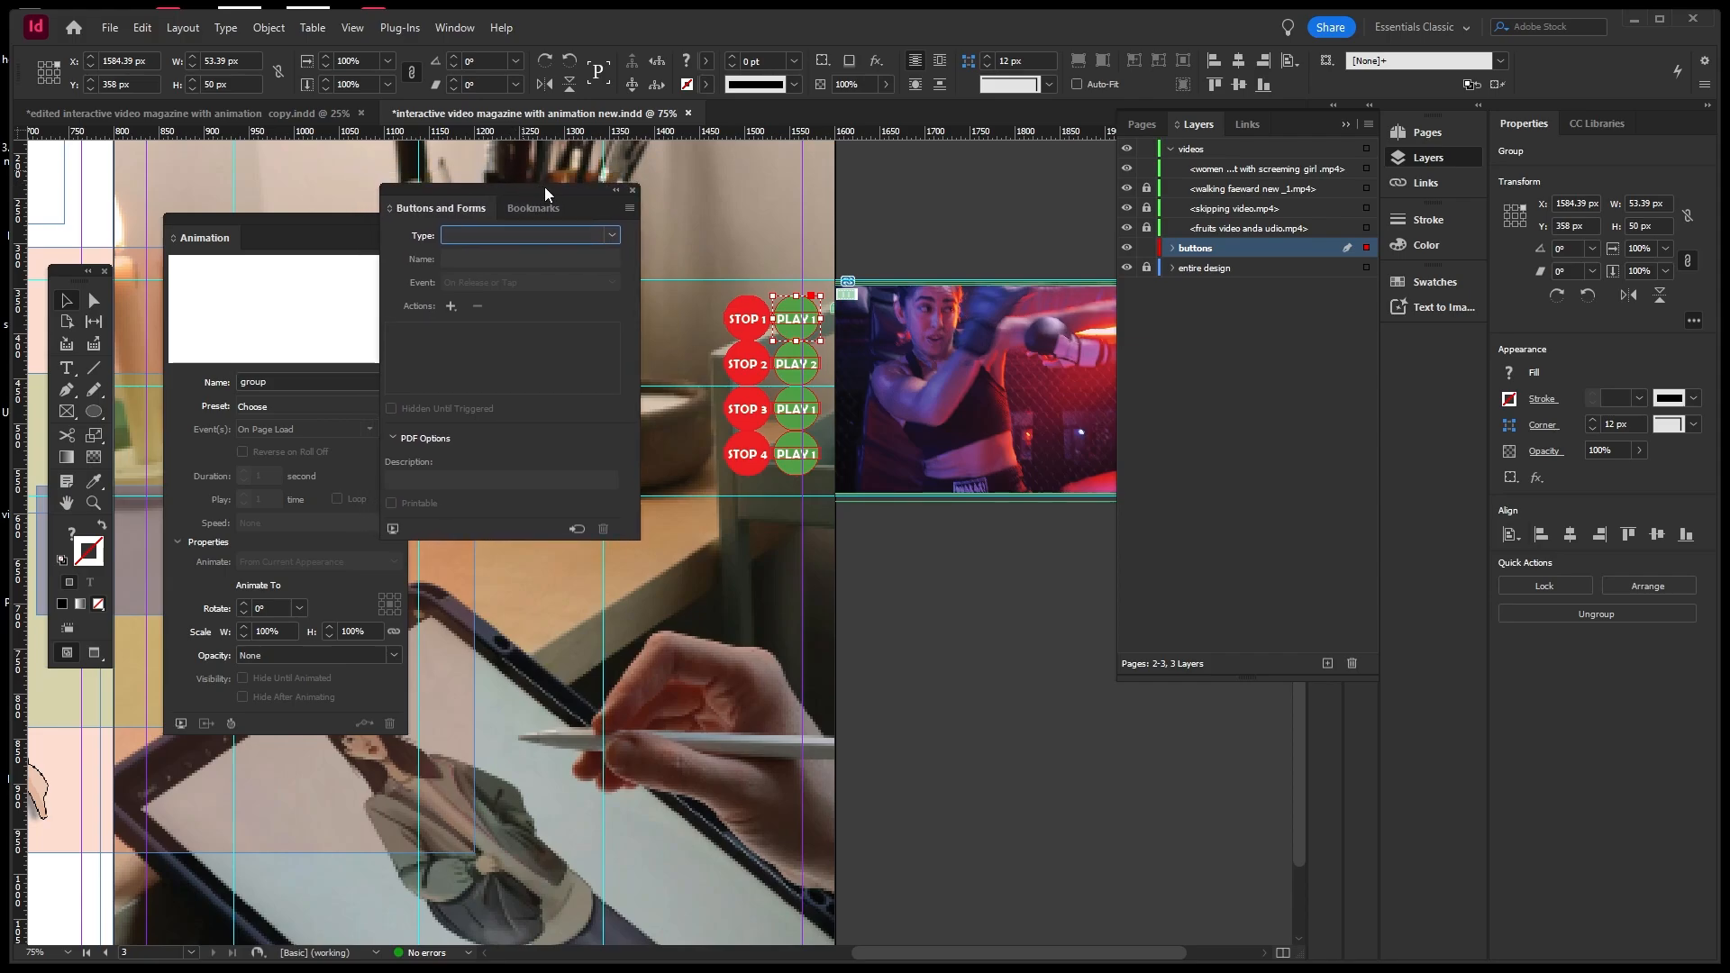
pyautogui.click(803, 326)
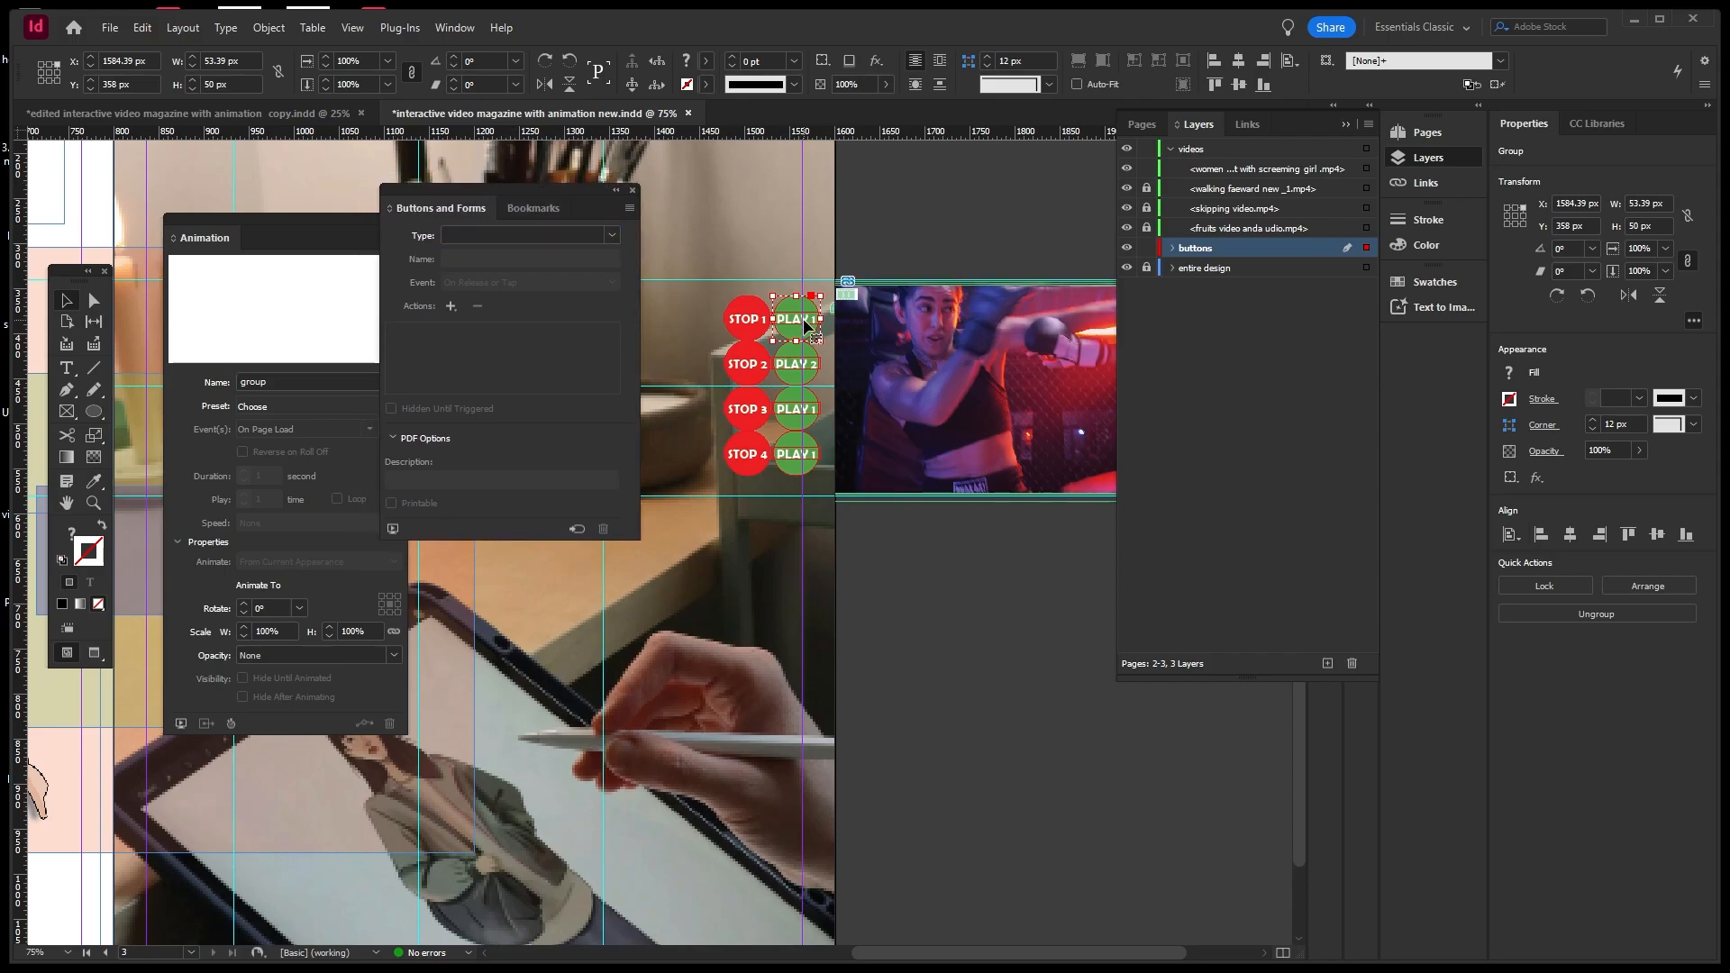
pyautogui.click(612, 236)
pyautogui.click(493, 252)
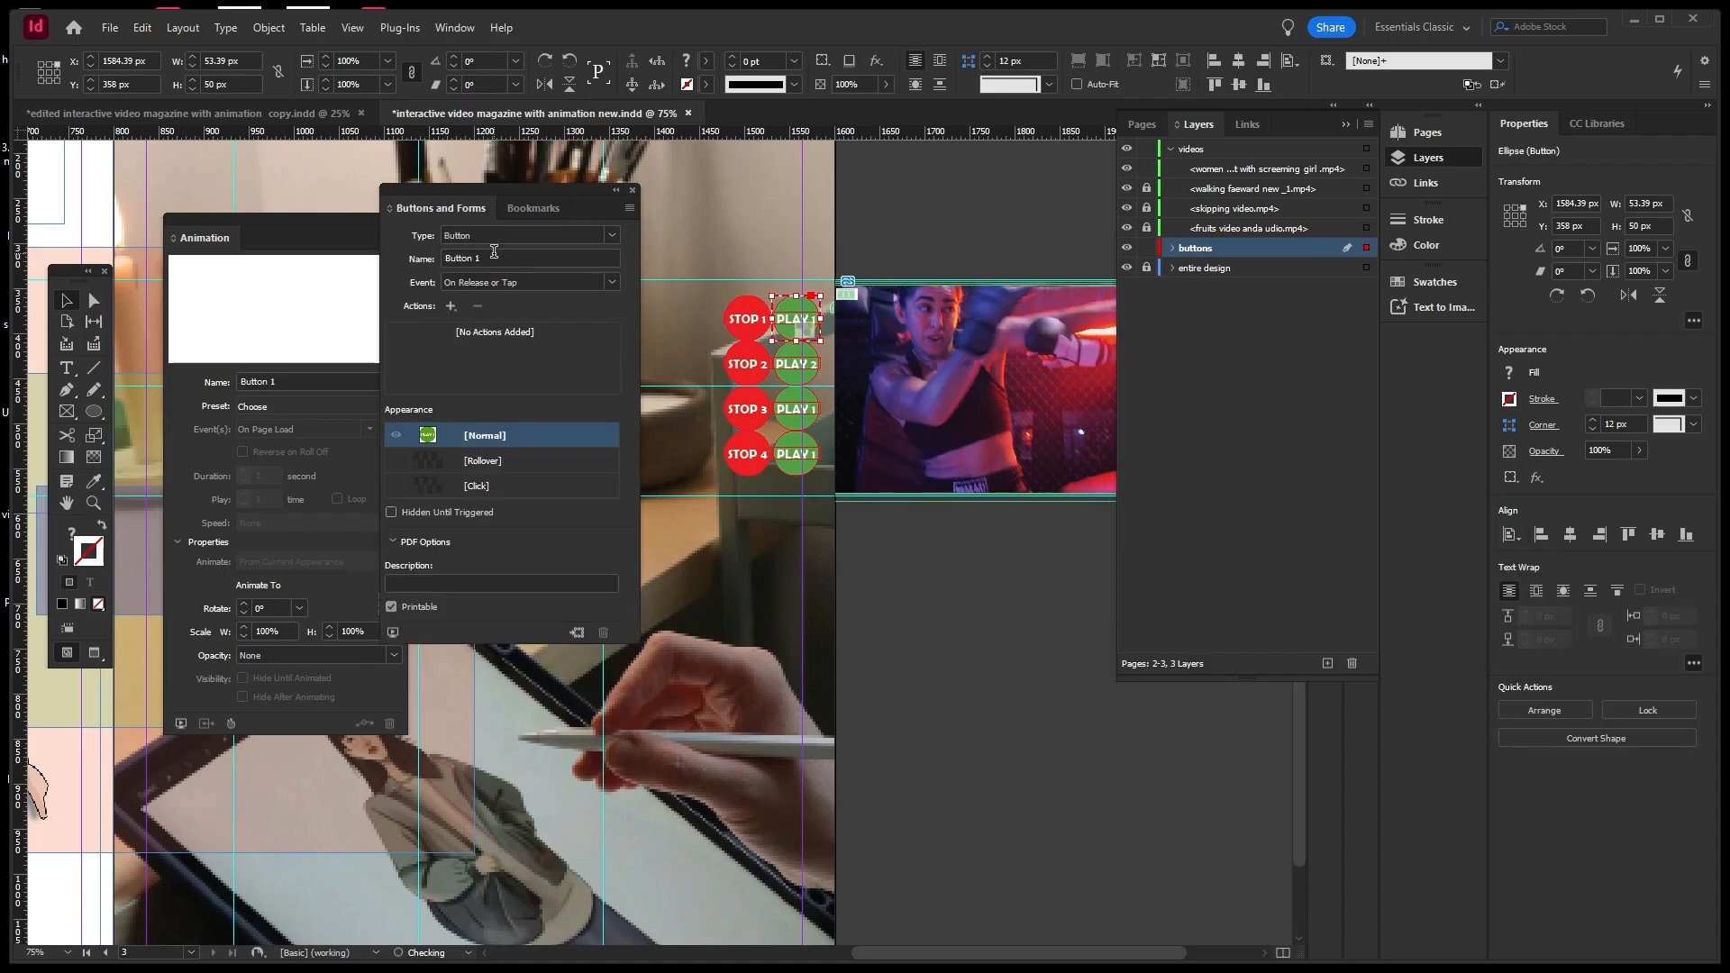
pyautogui.moveTo(531, 187); pyautogui.dragTo(574, 173)
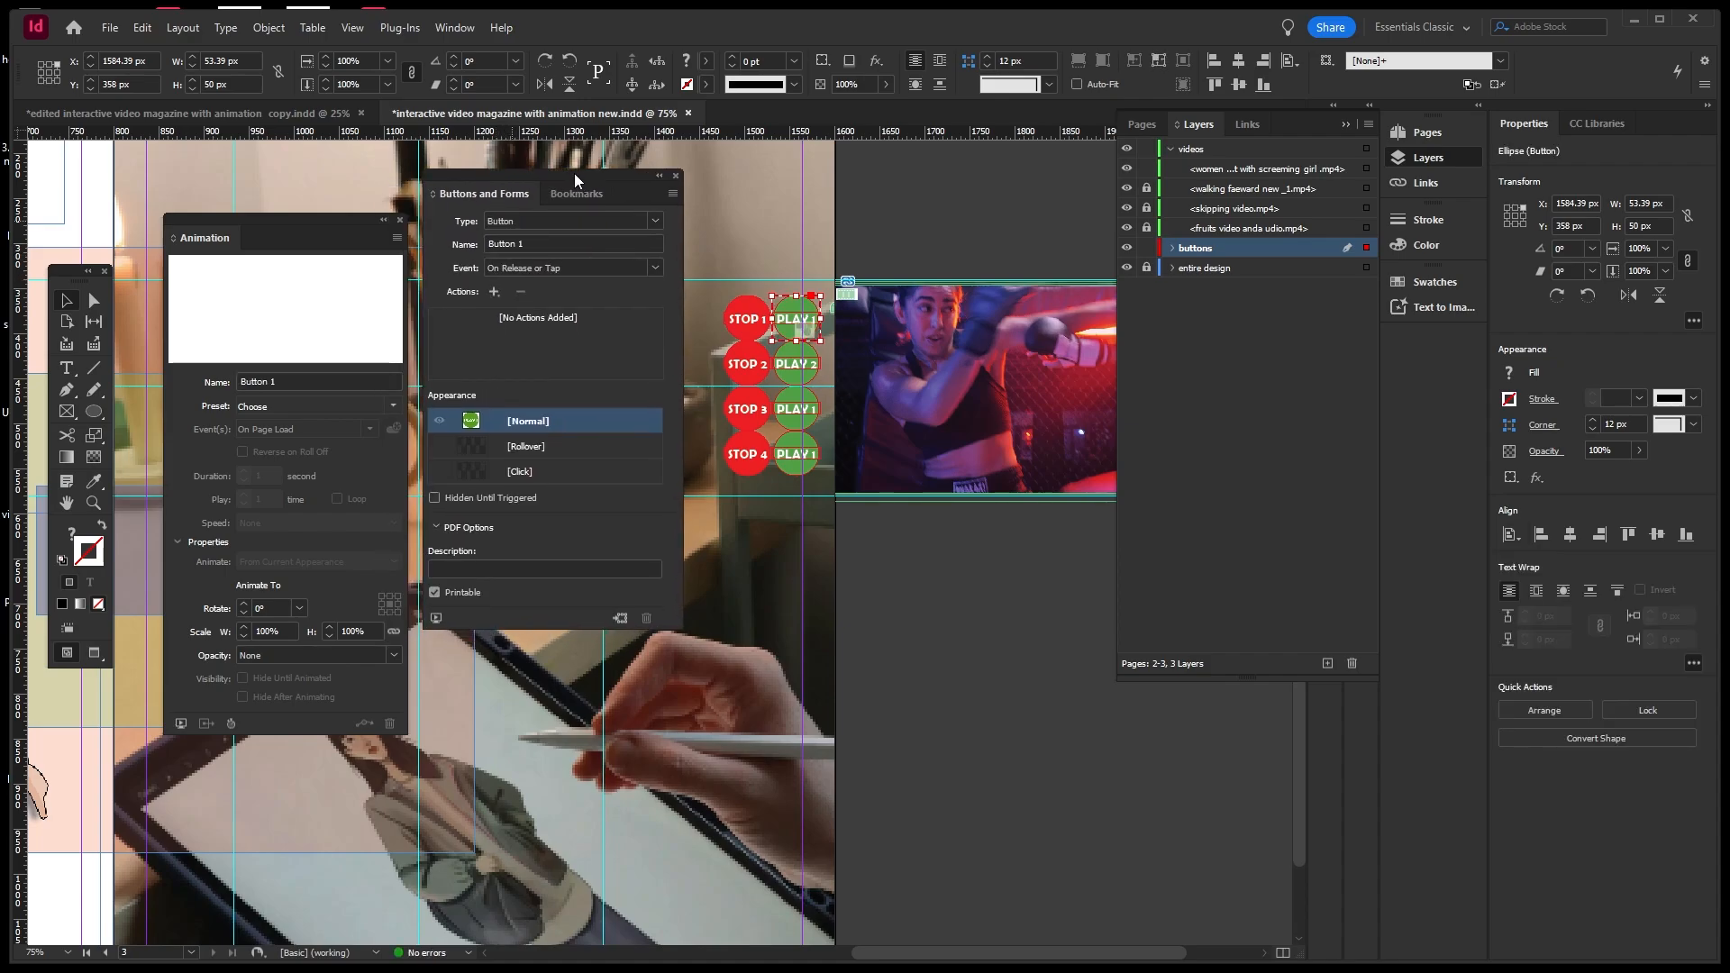
# Name the new button PLAY 1 and set its trigger event to On Click.
pyautogui.click(521, 243)
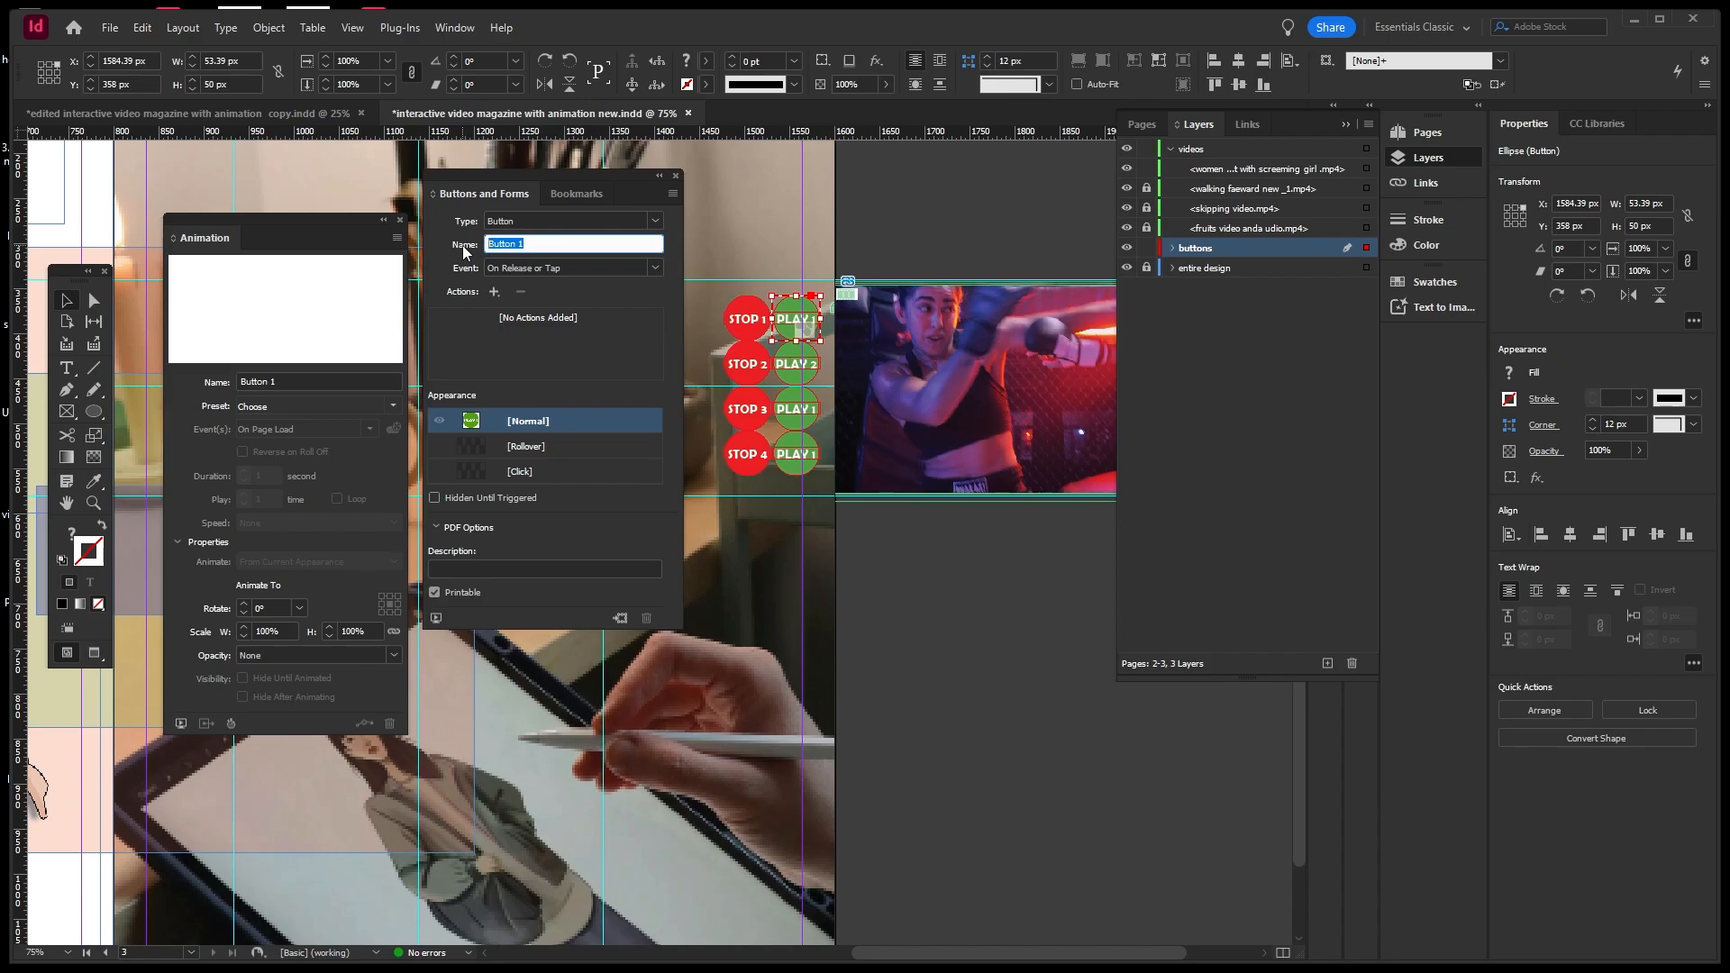
pyautogui.write('PLAY')
pyautogui.click(652, 268)
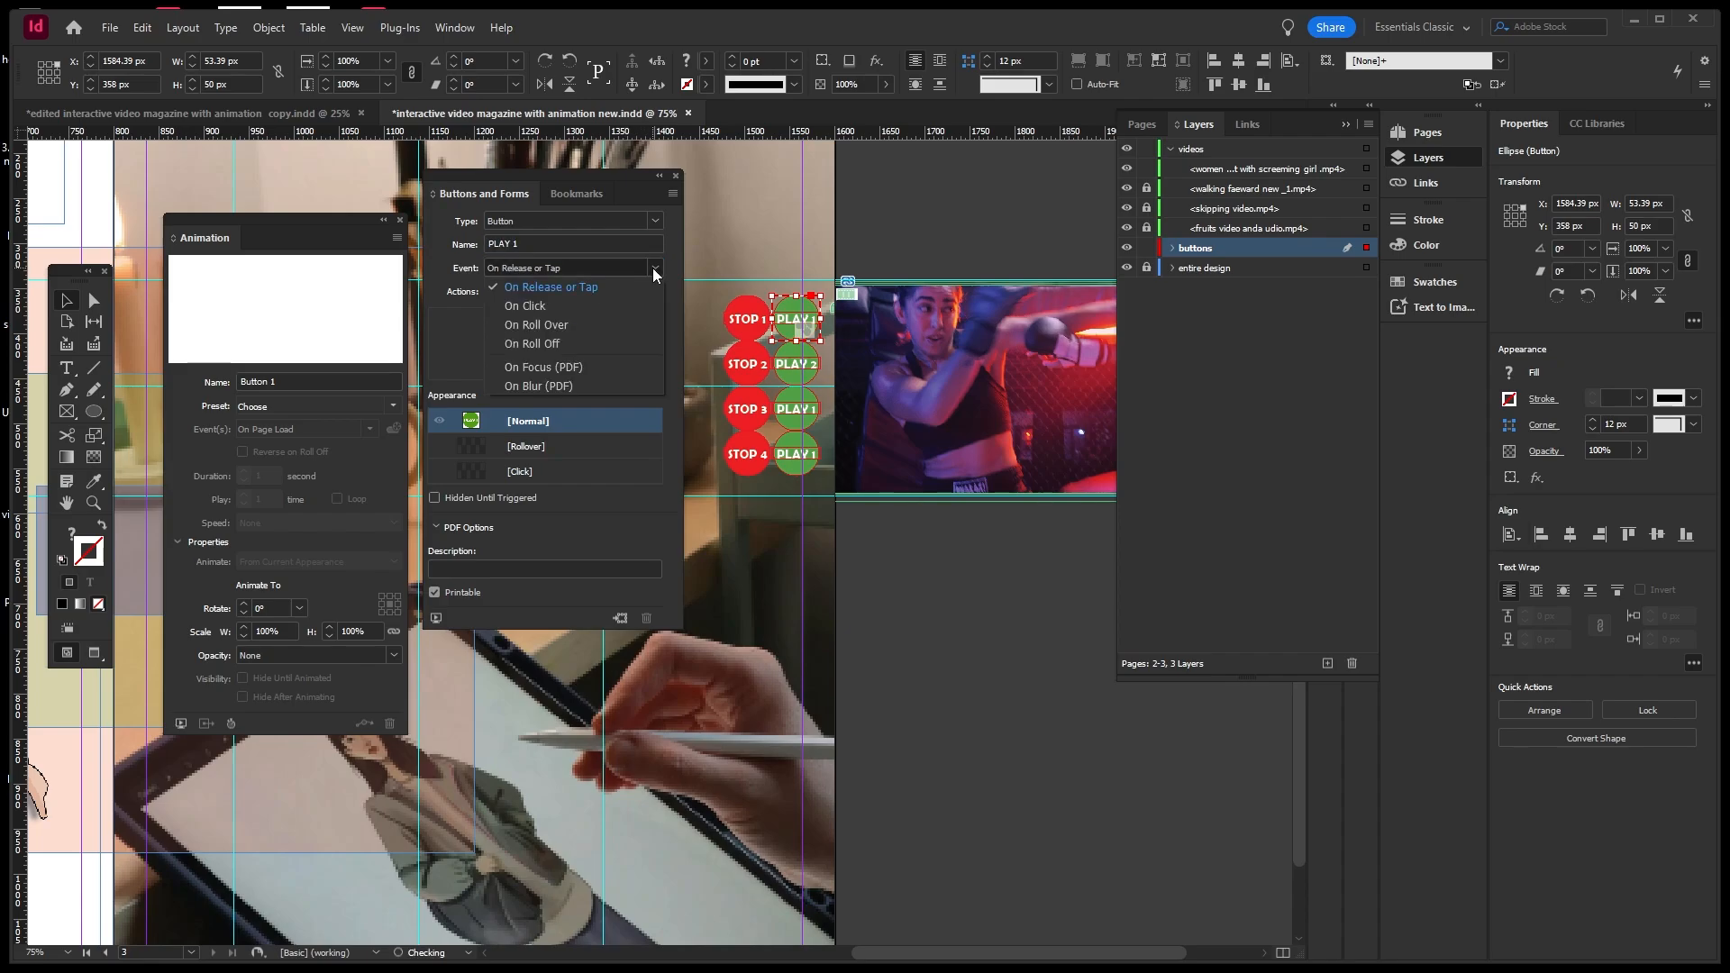
pyautogui.click(553, 306)
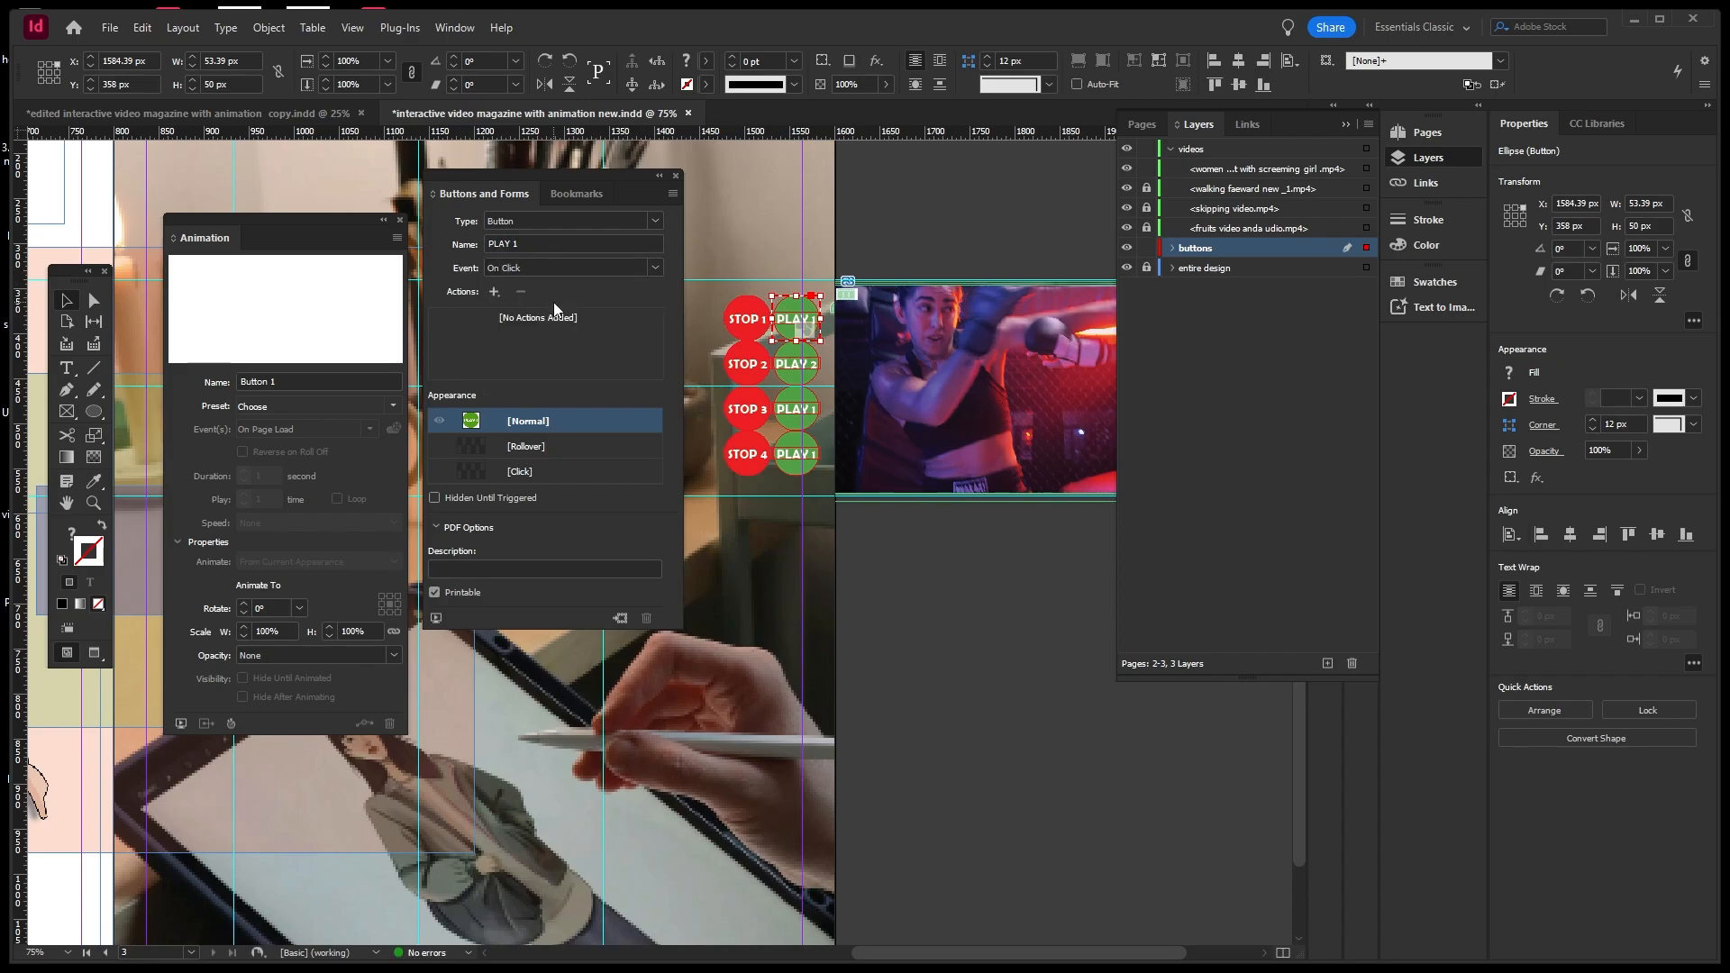
# Give the PLAY 1 button an Animation action that plays "women fight with screeming girl .mp4", and enable its Click appearance.
pyautogui.click(493, 292)
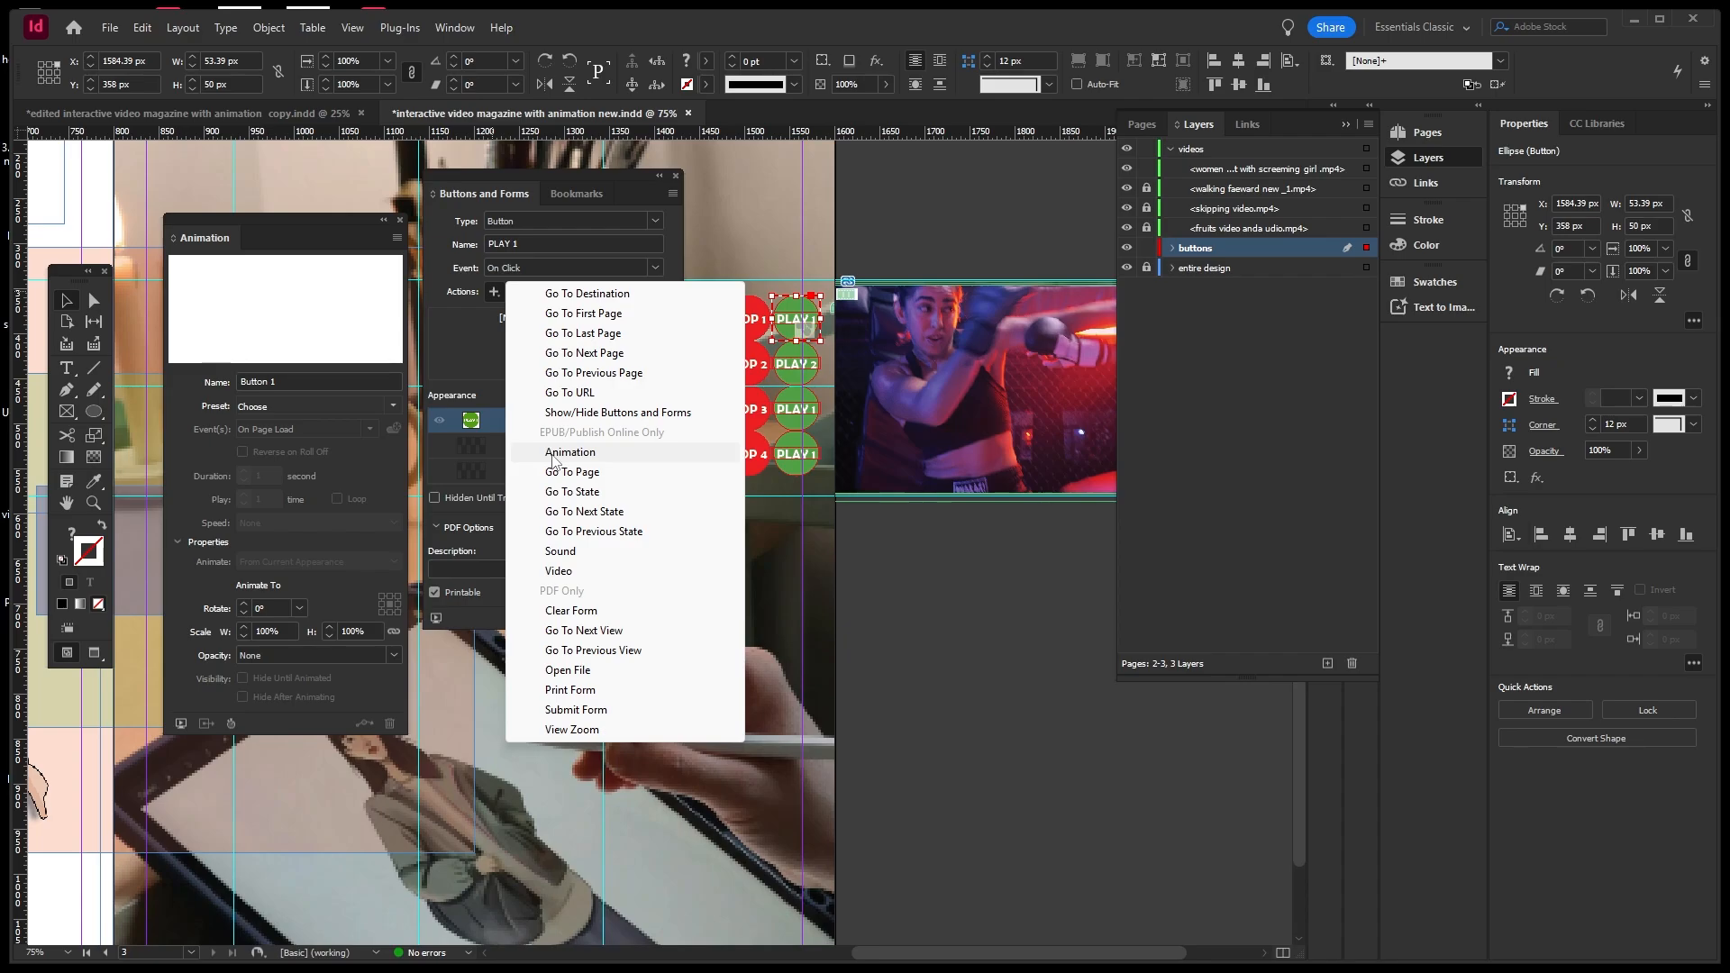
pyautogui.click(553, 454)
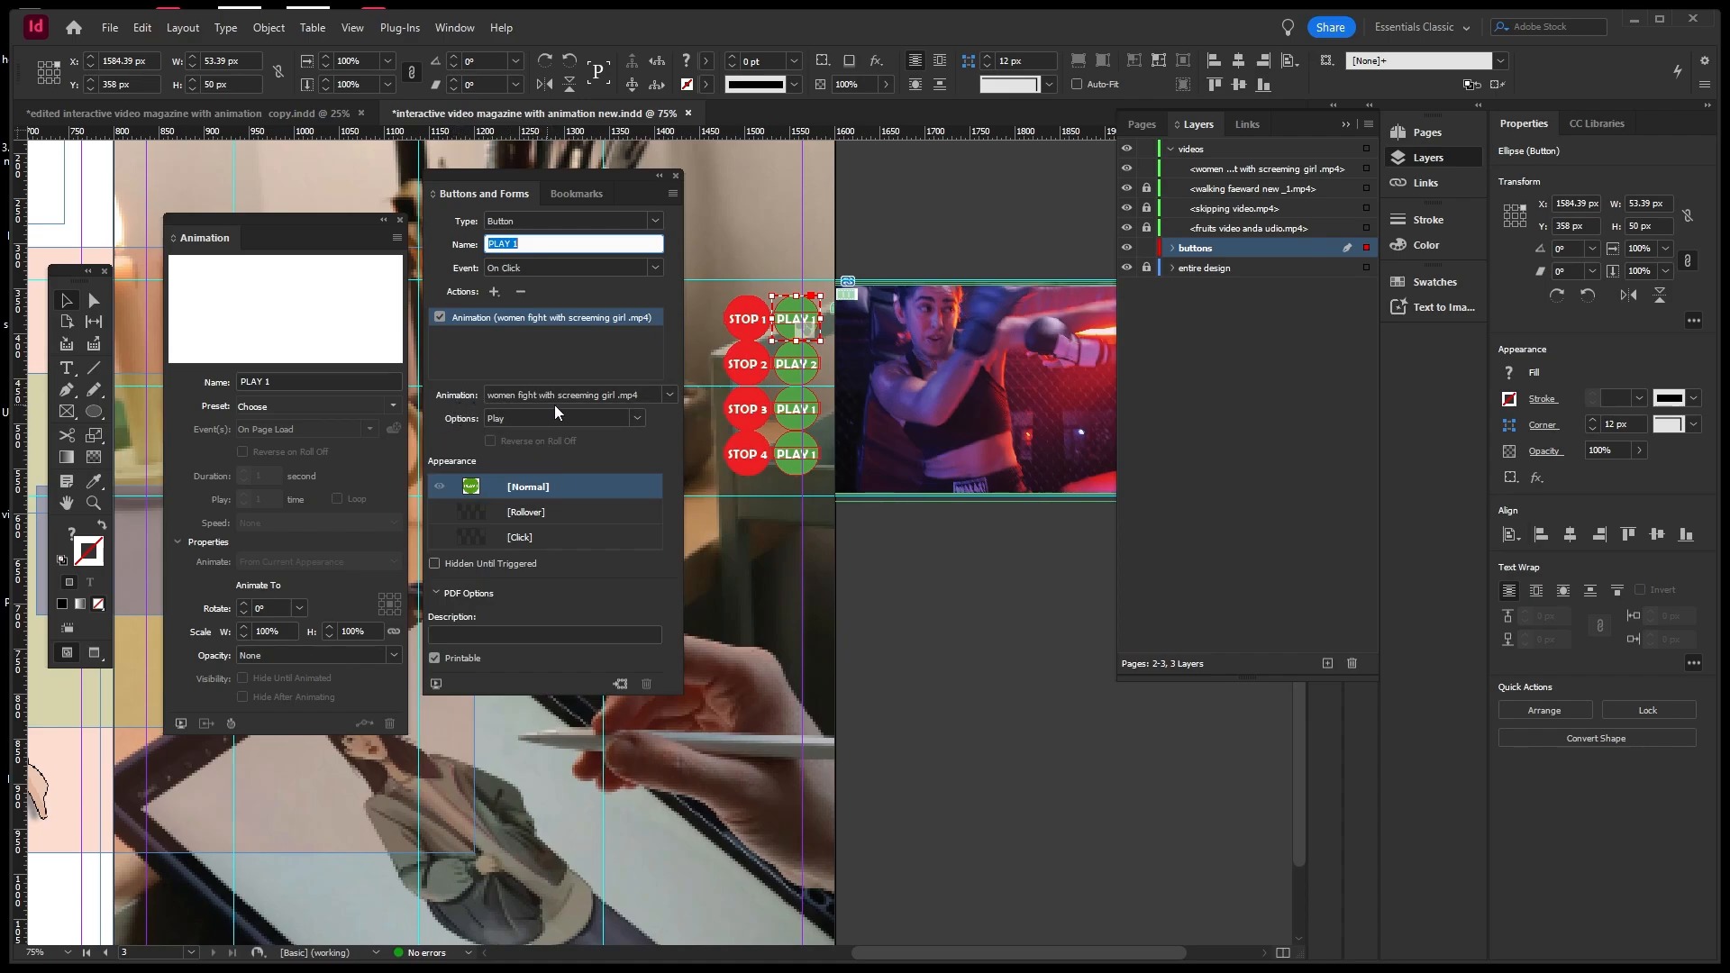
pyautogui.click(667, 395)
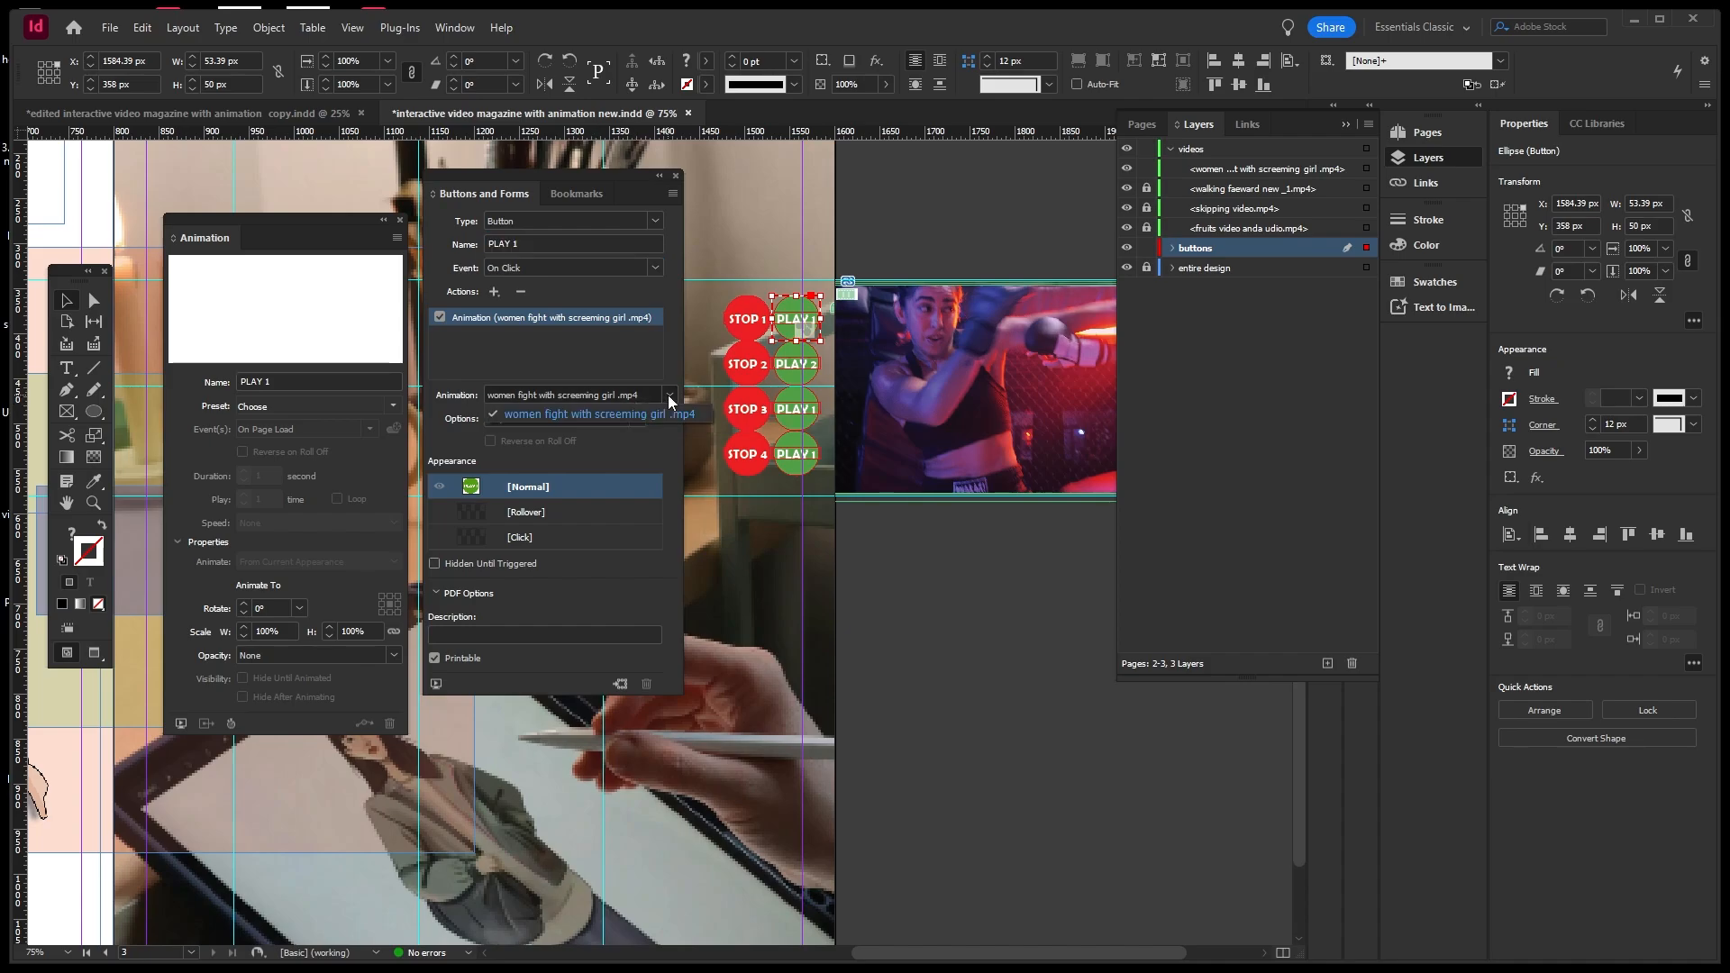
pyautogui.click(667, 395)
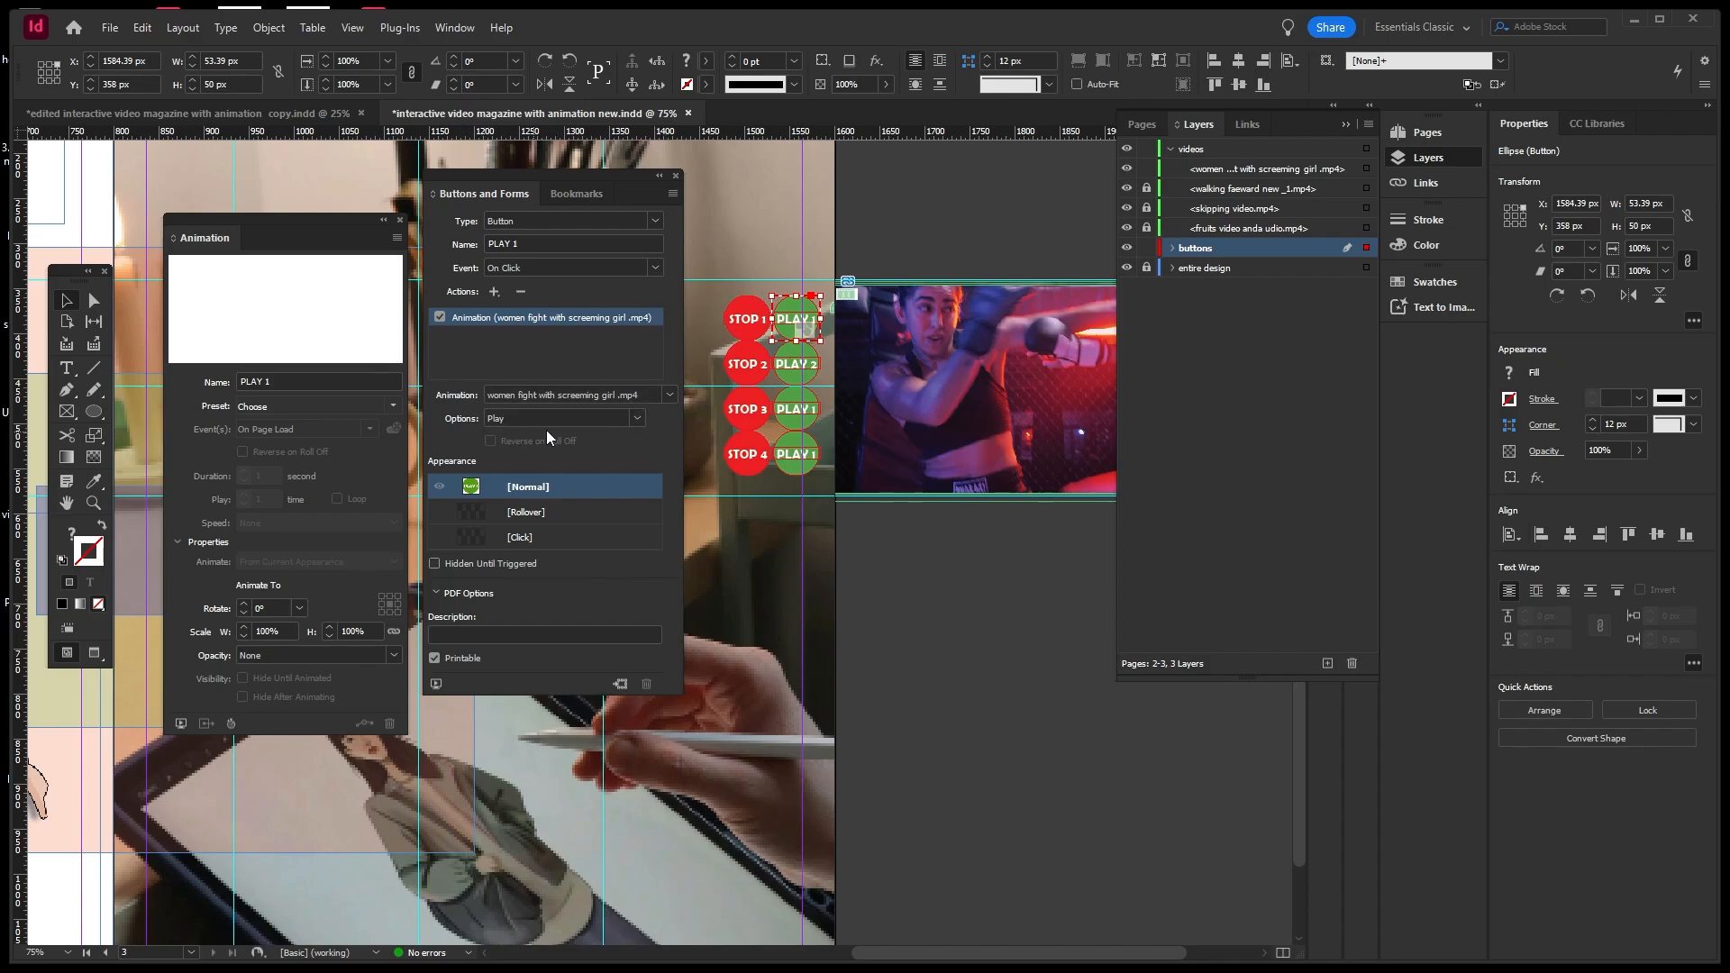
pyautogui.click(634, 418)
pyautogui.click(634, 418)
pyautogui.click(528, 539)
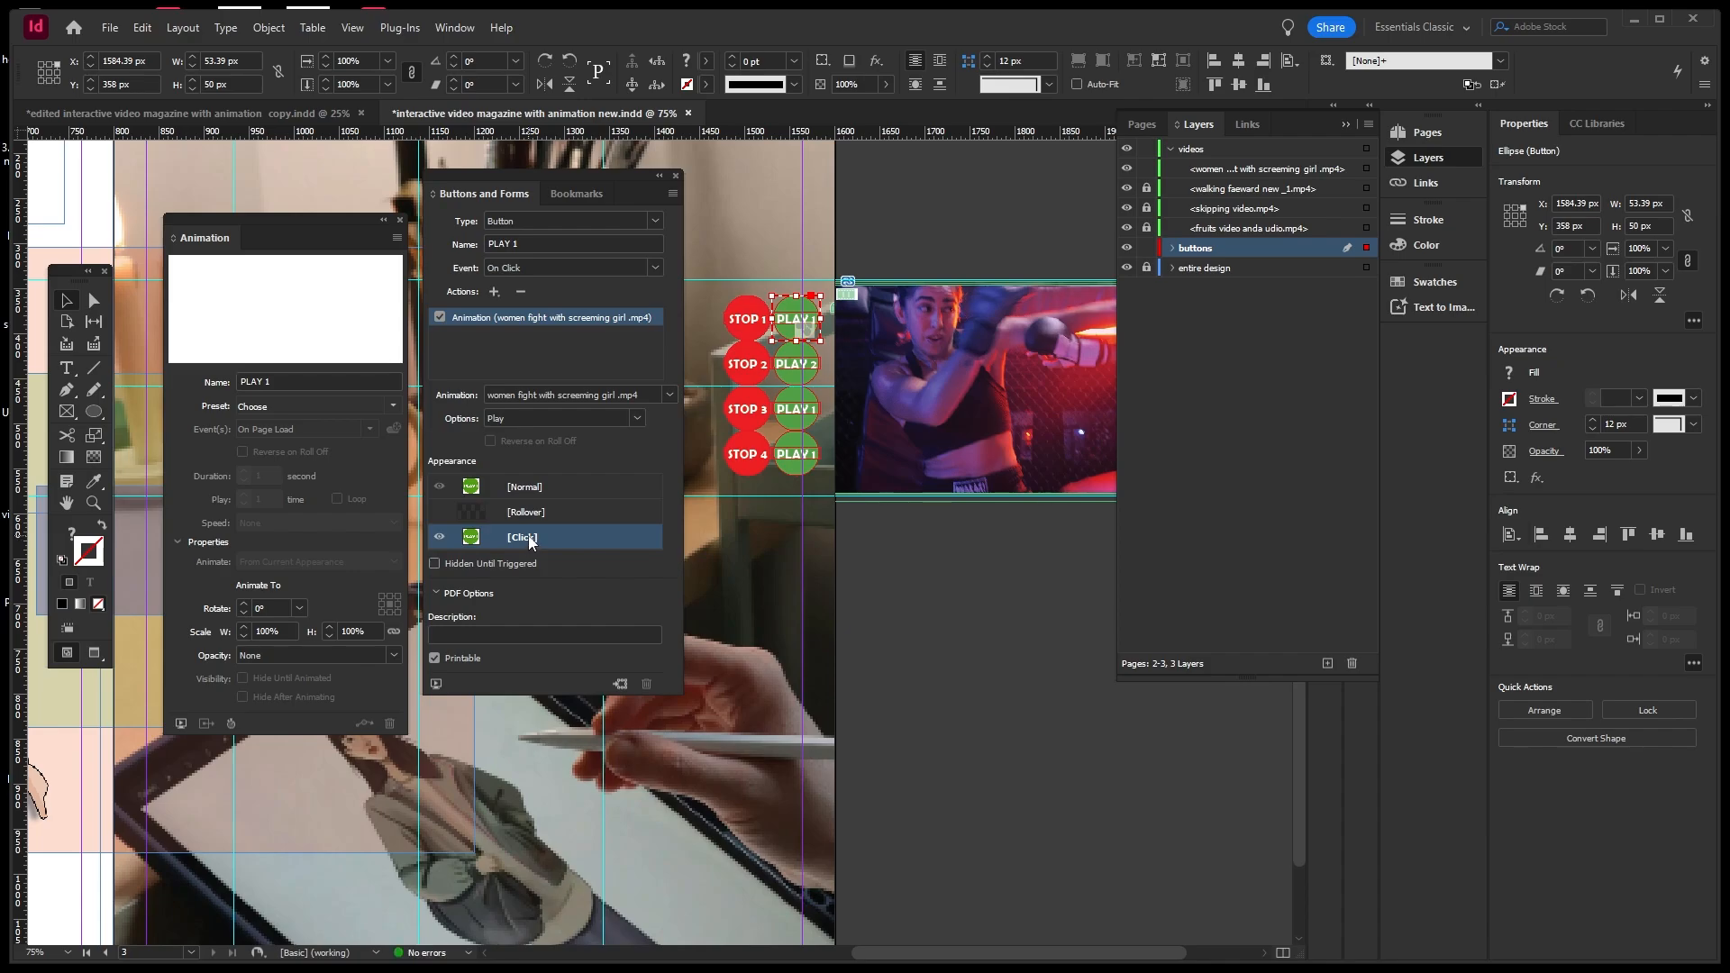
# Preview the spread, test the PLAY 1 button, and close the preview.
pyautogui.click(436, 685)
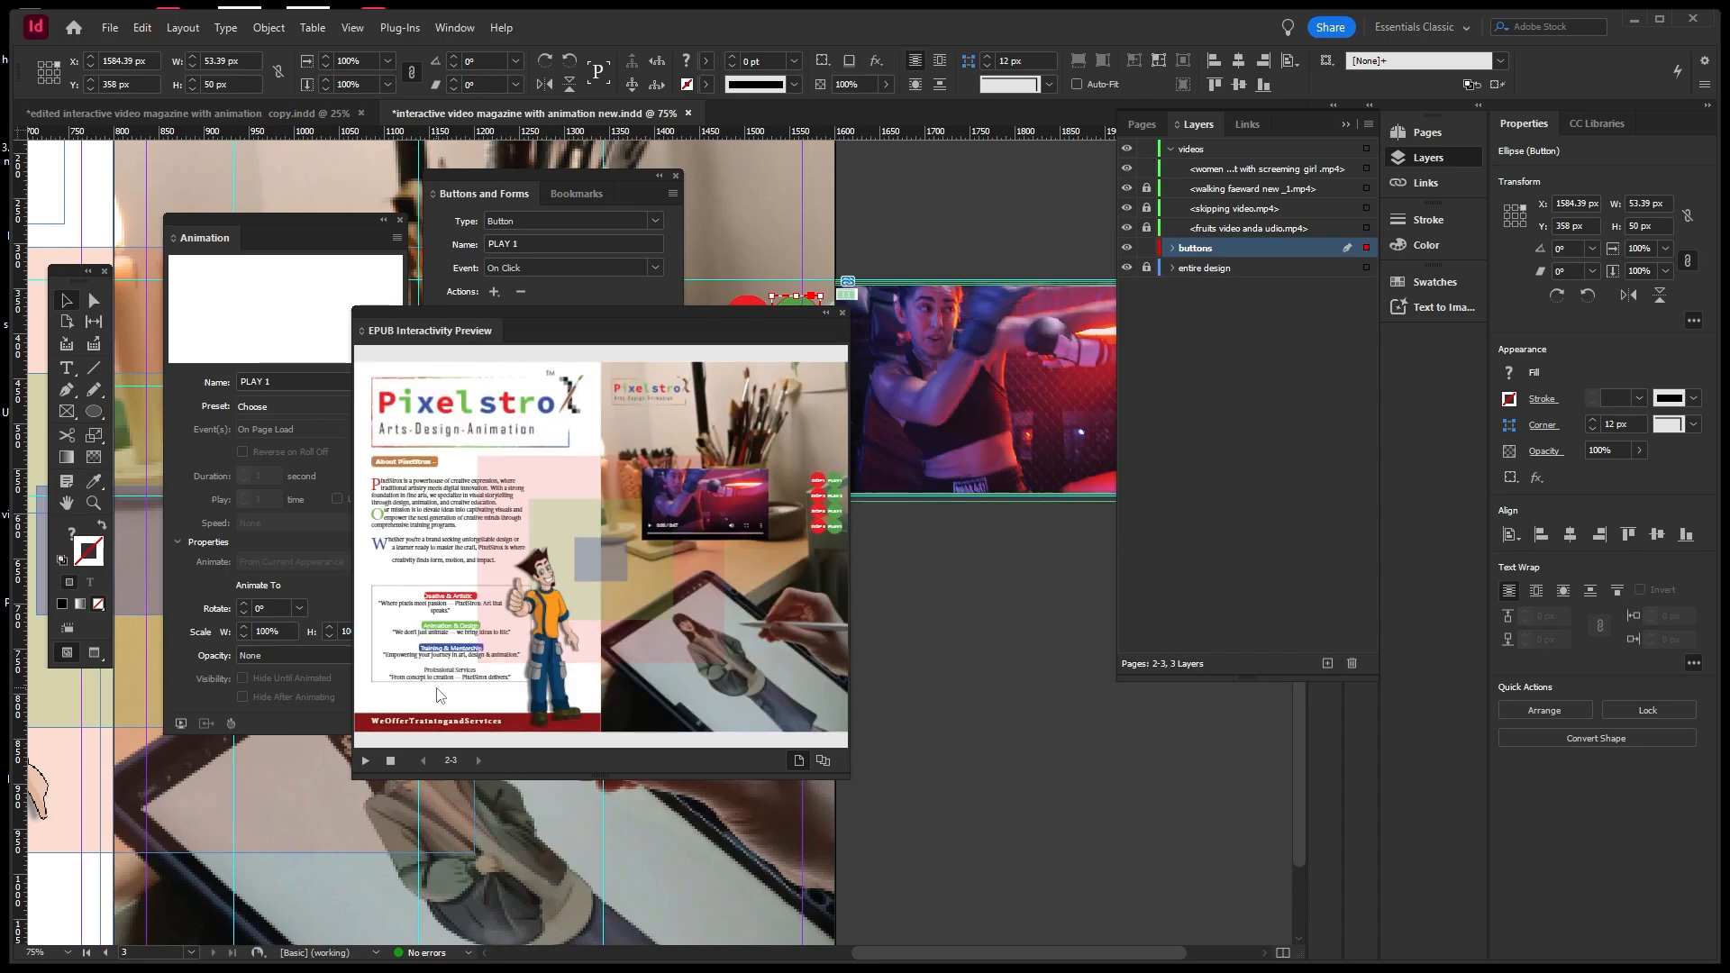
pyautogui.click(839, 485)
pyautogui.click(836, 489)
pyautogui.click(842, 312)
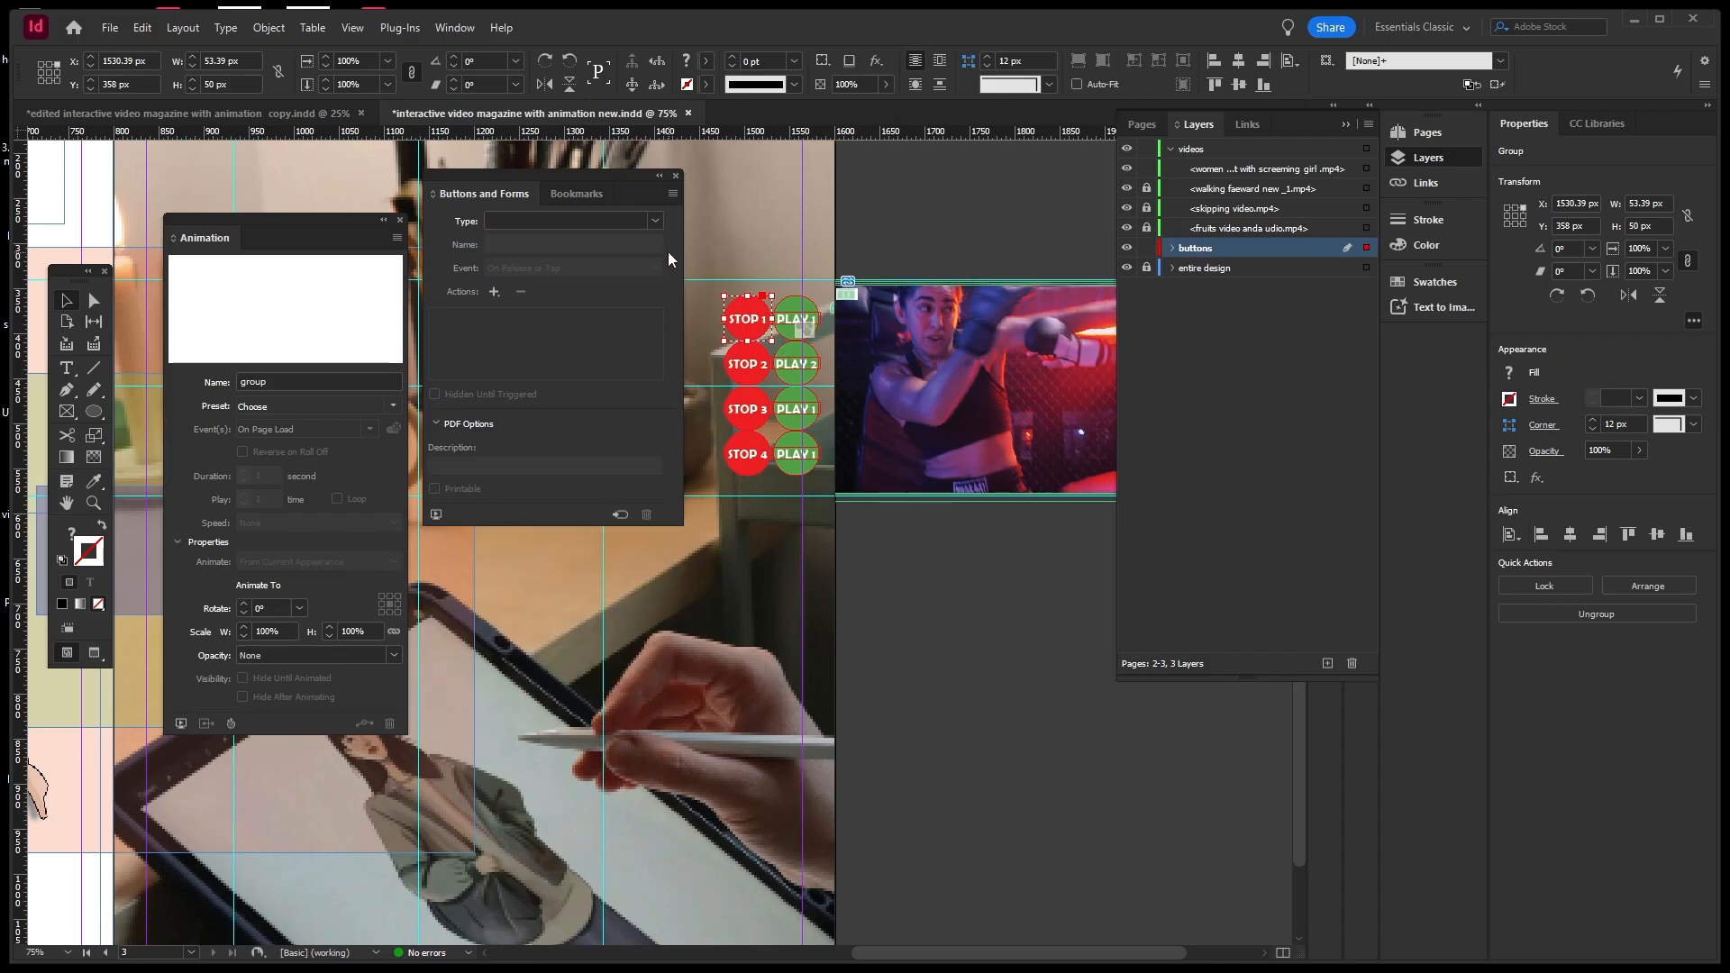
# Convert the red STOP 1 circle group into a button and name it STOP 1.
pyautogui.click(655, 220)
pyautogui.click(558, 240)
pyautogui.click(539, 245)
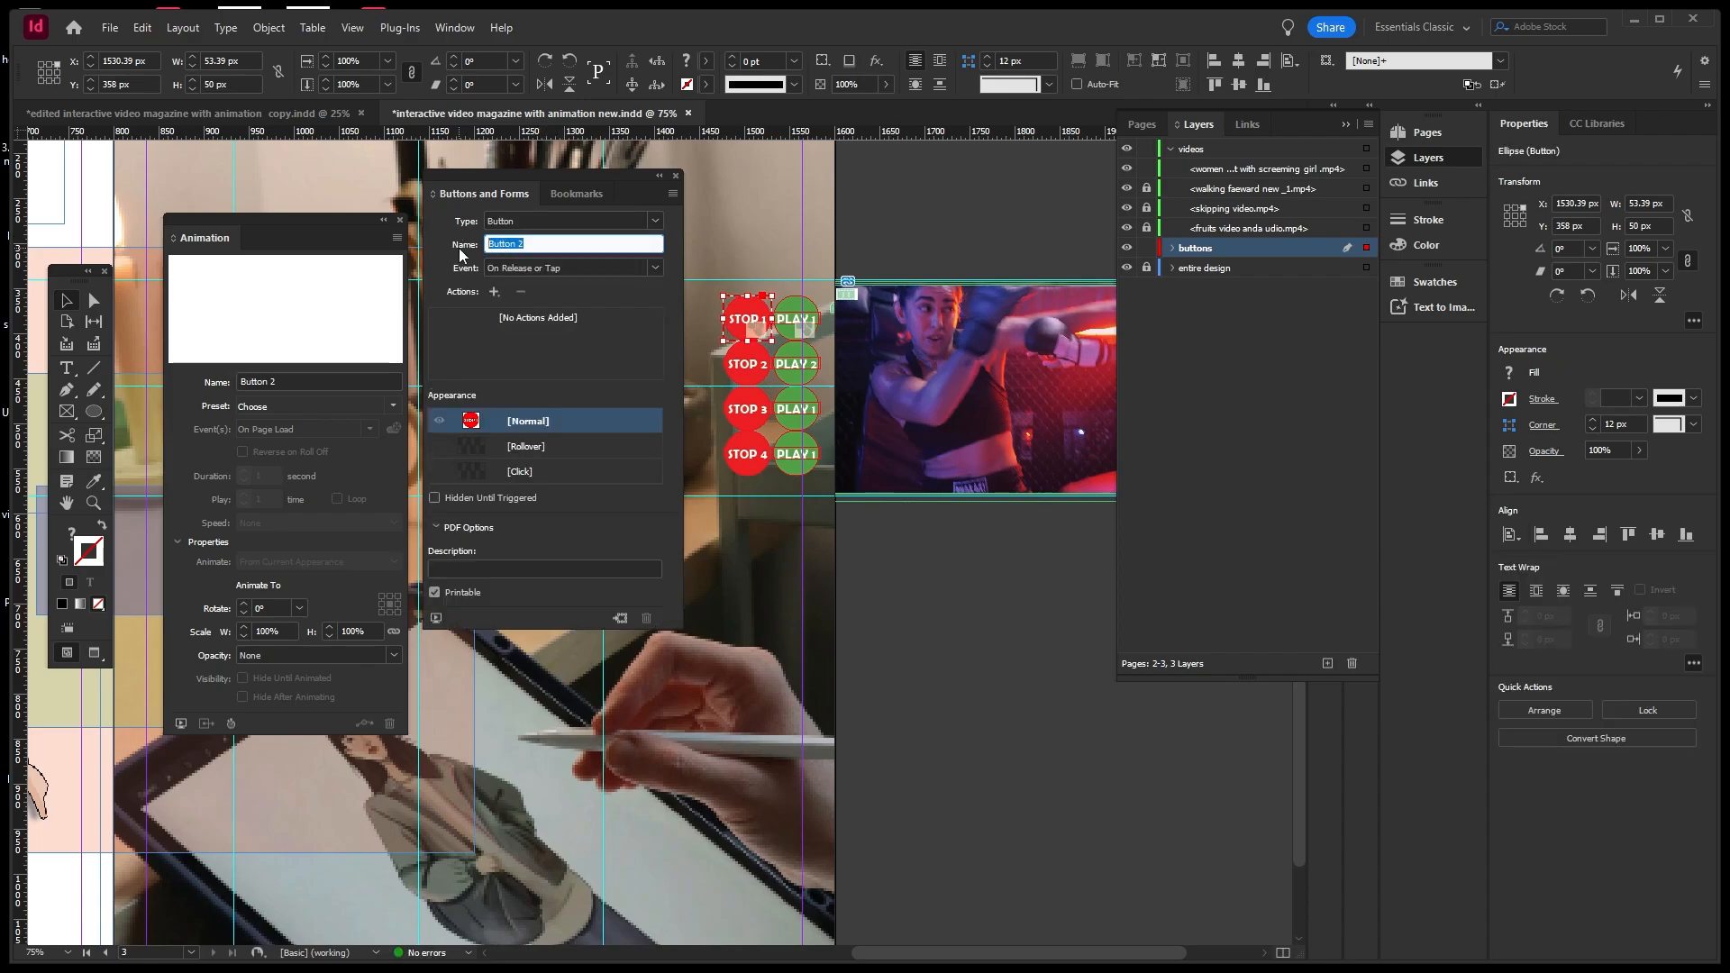
pyautogui.write('STOP 1')
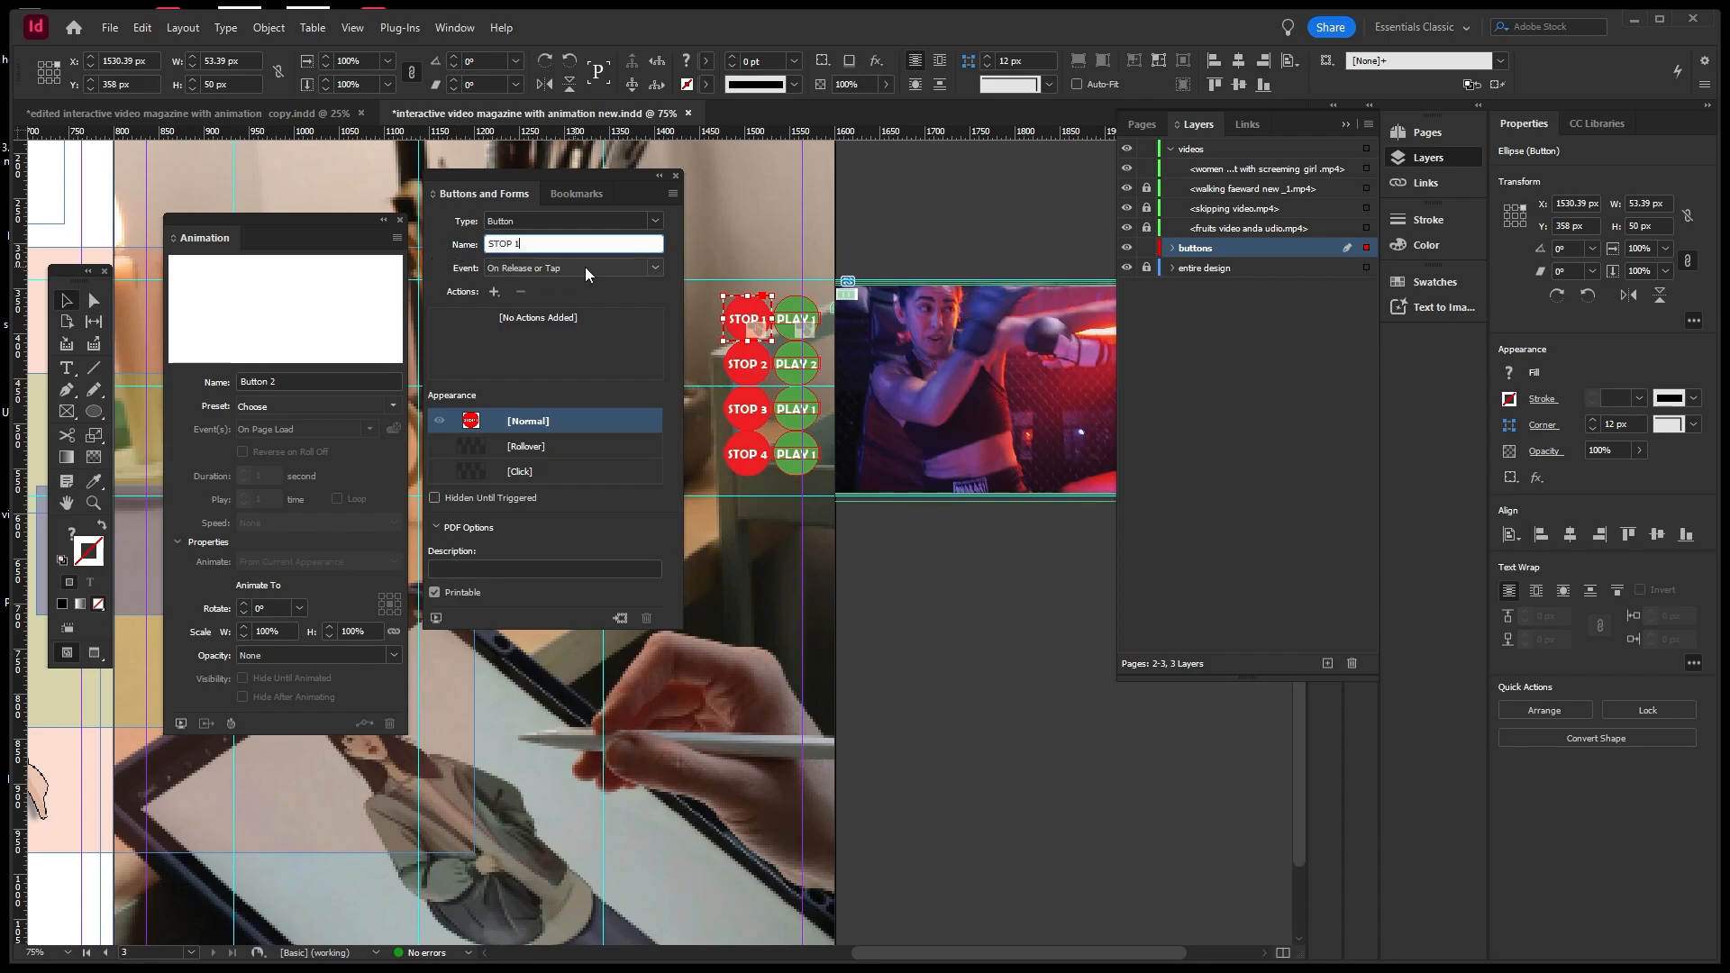
# Set the STOP 1 button's event to On Click and add an Animation action targeting "women fight with screeming girl .mp4".
pyautogui.click(652, 266)
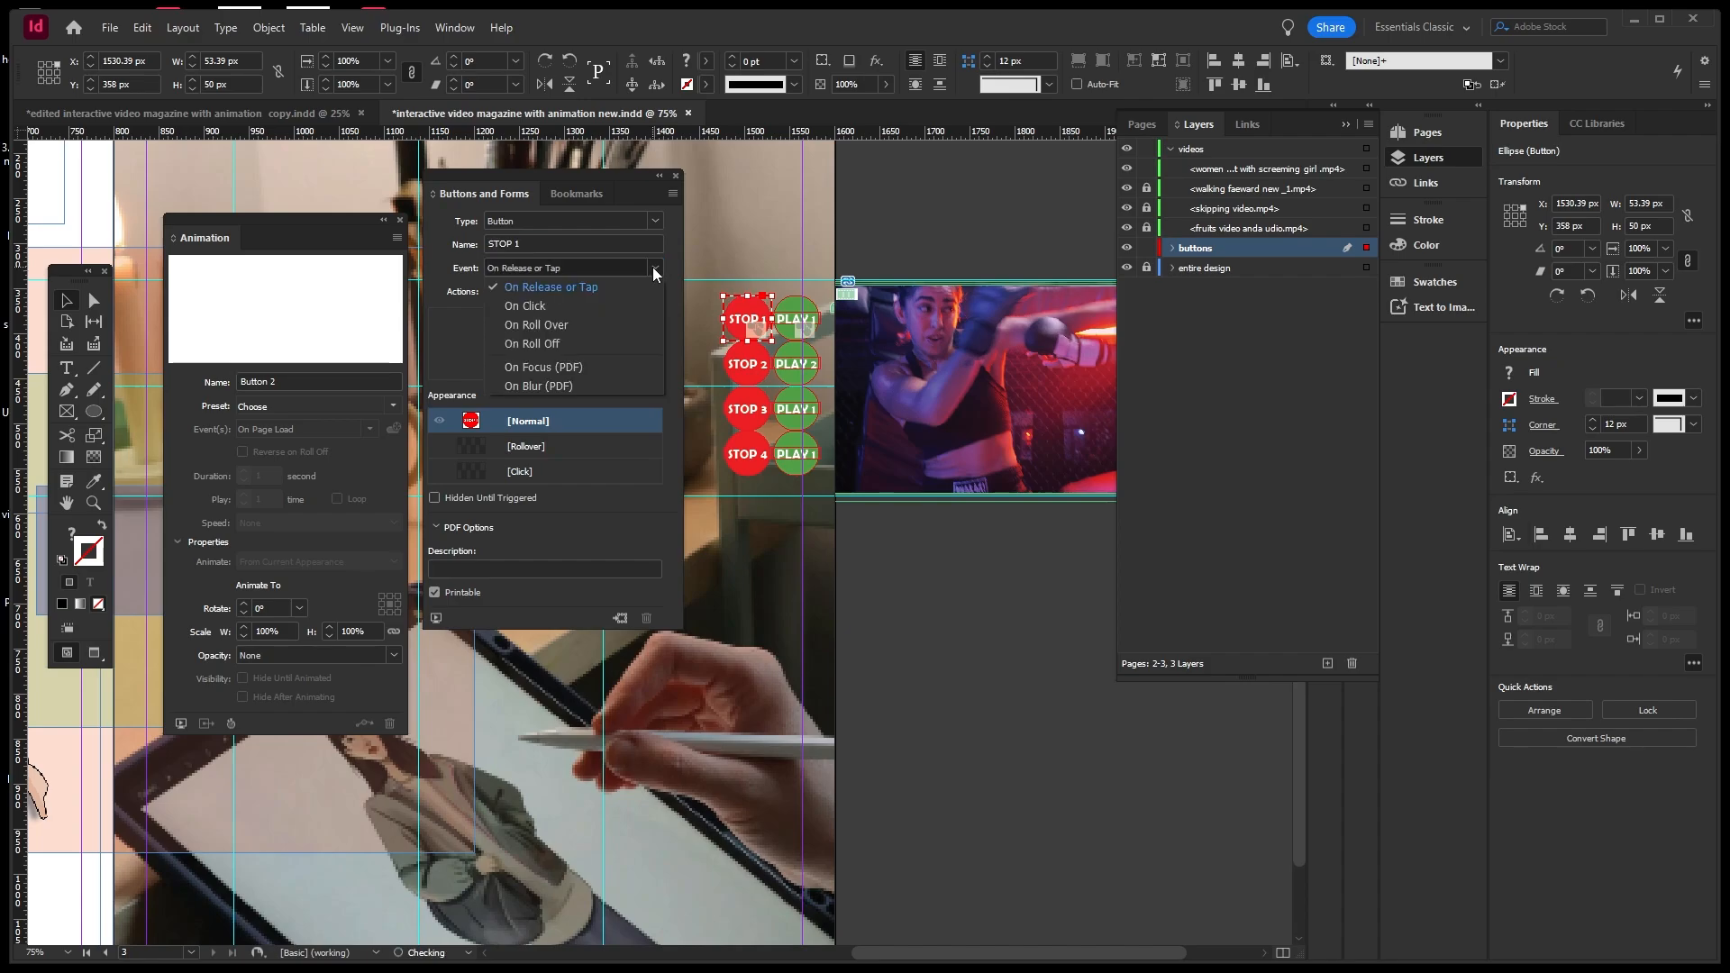
pyautogui.click(567, 308)
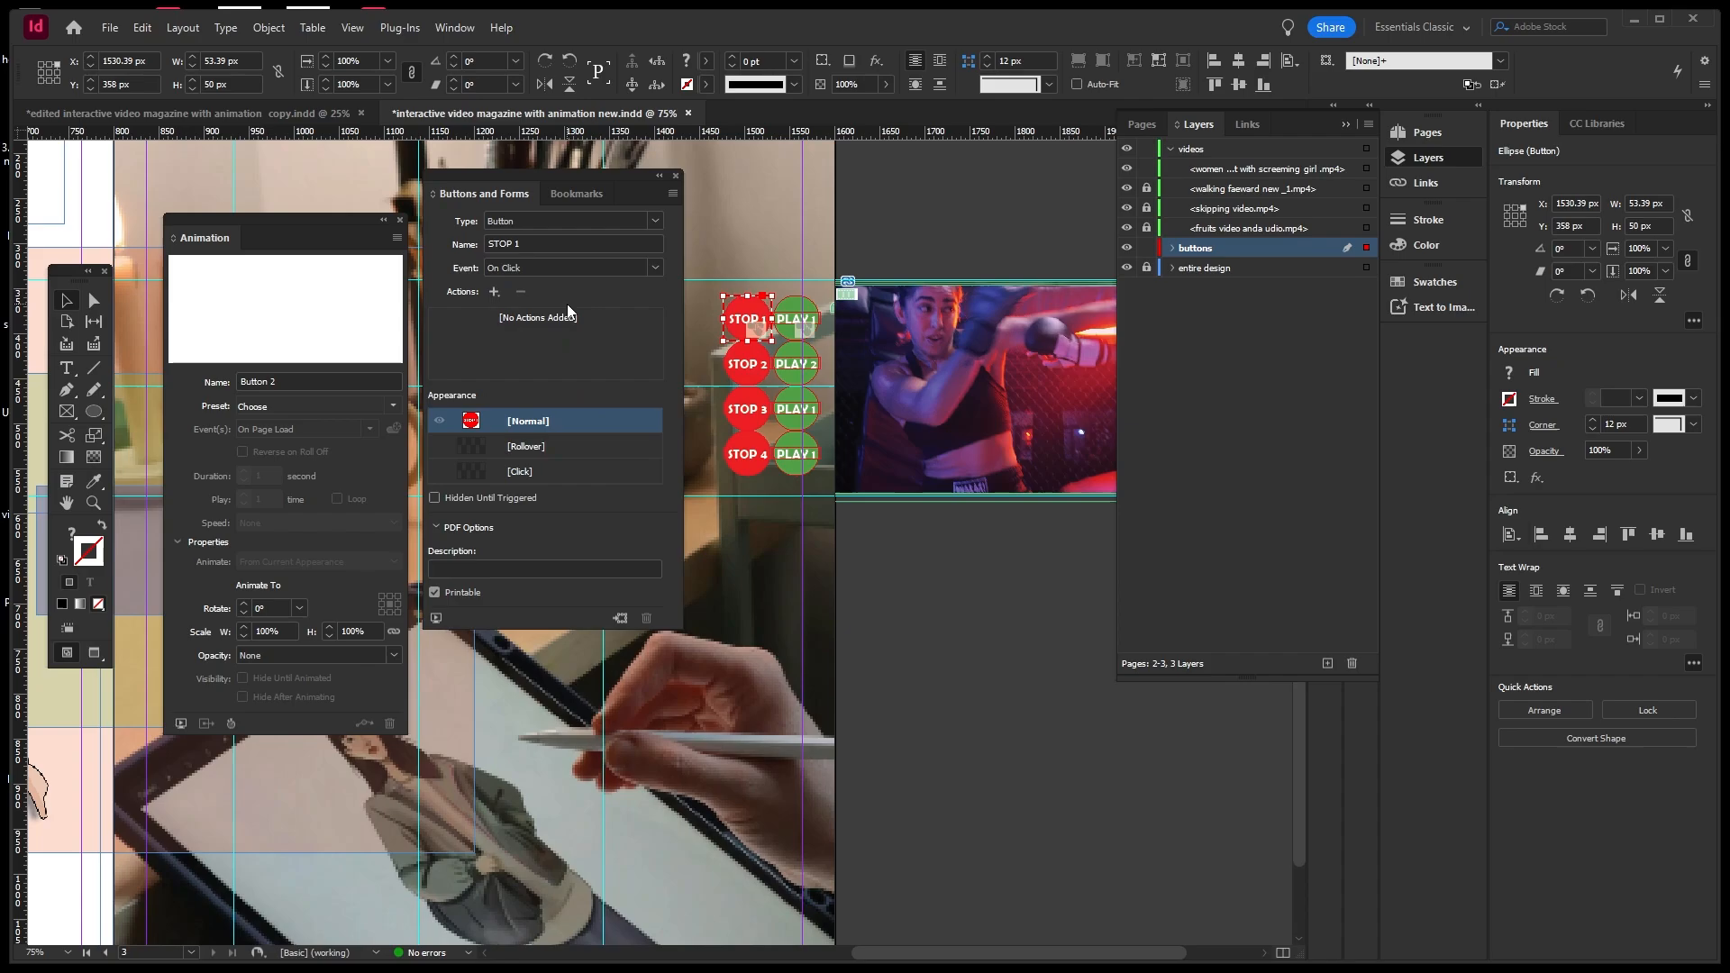
pyautogui.click(493, 293)
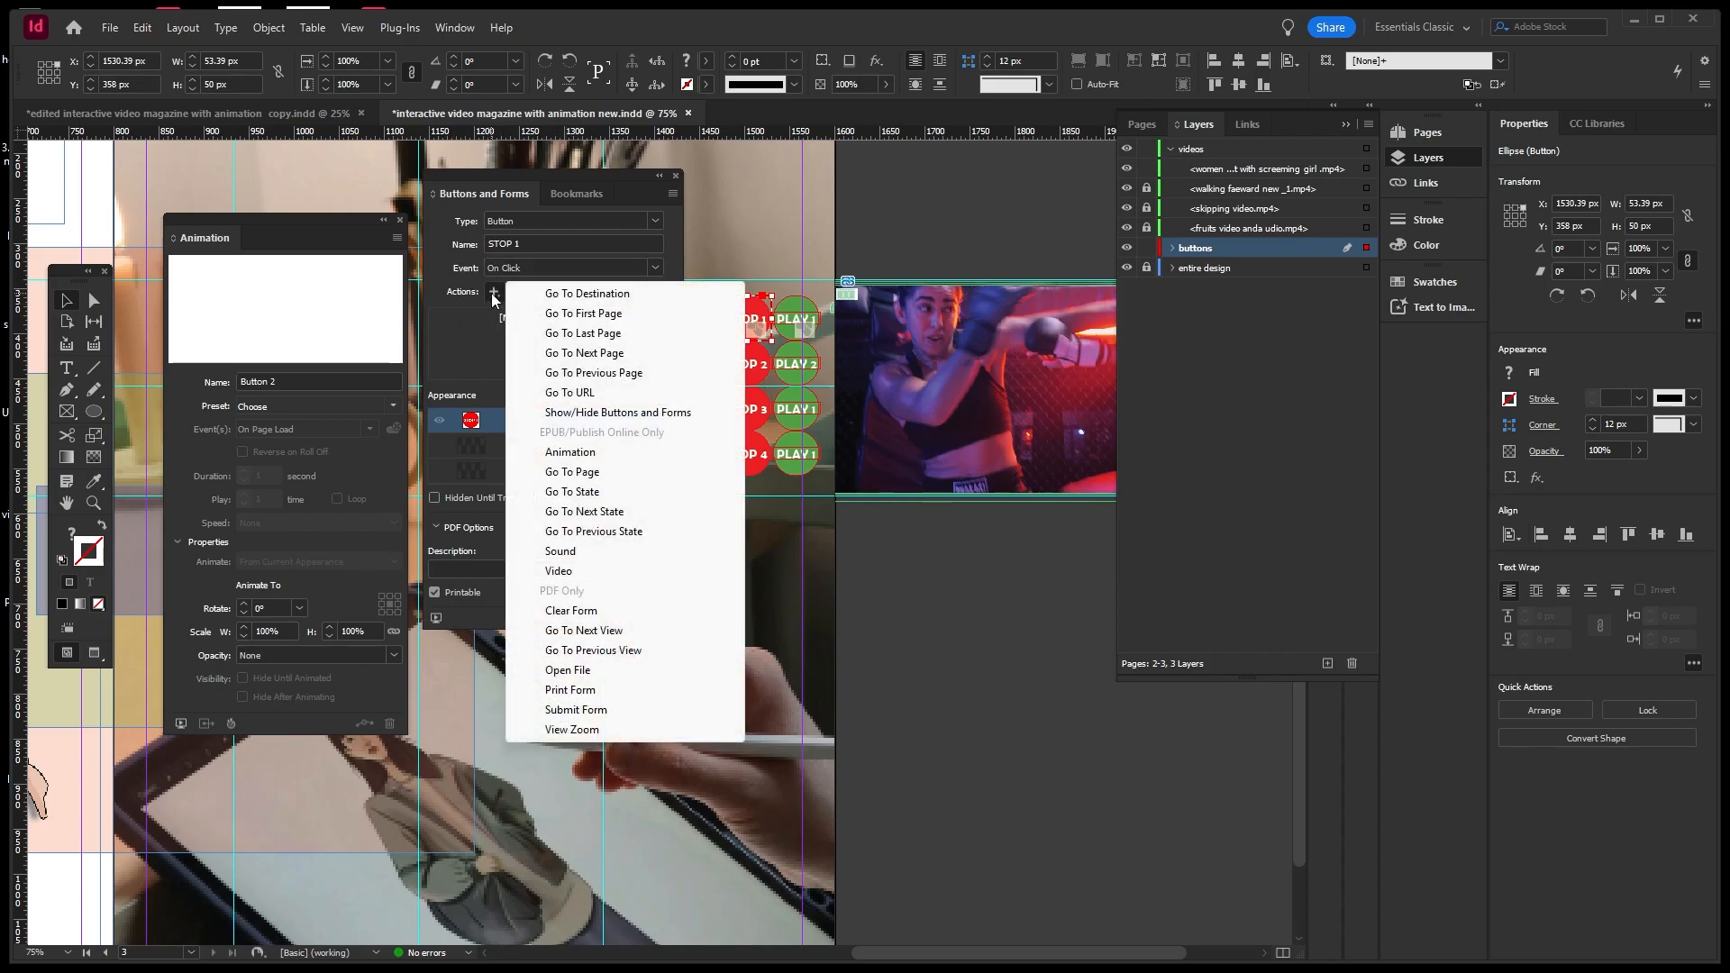
pyautogui.click(552, 452)
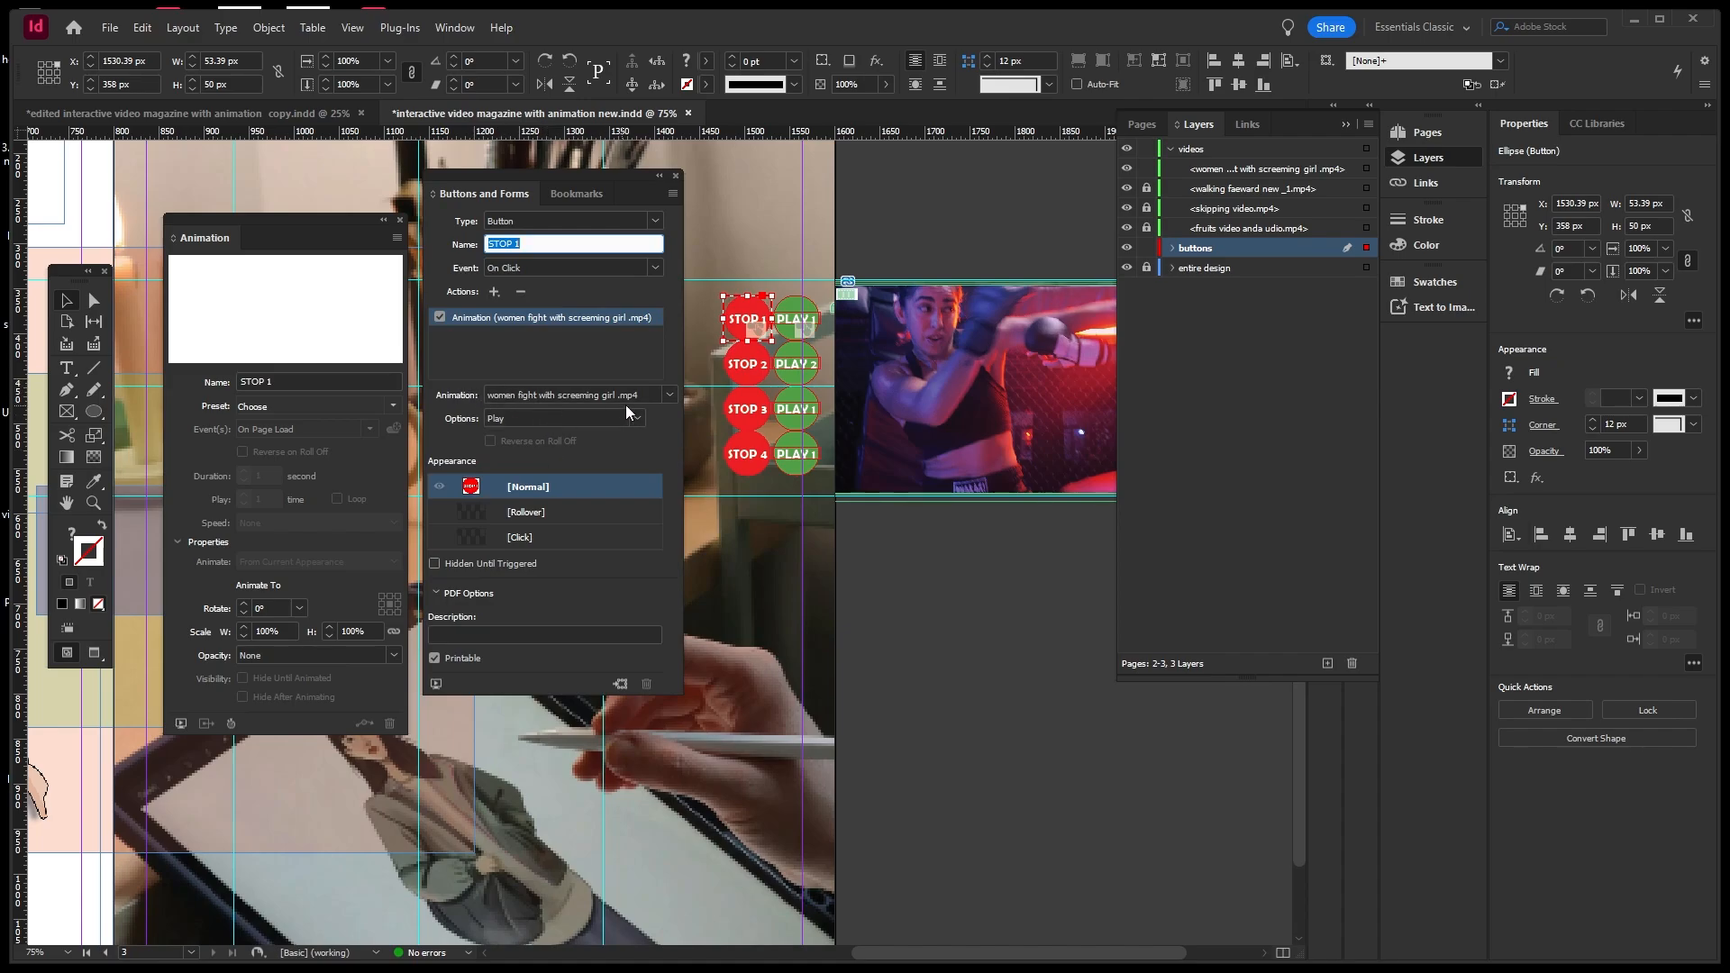
pyautogui.click(668, 395)
pyautogui.click(669, 395)
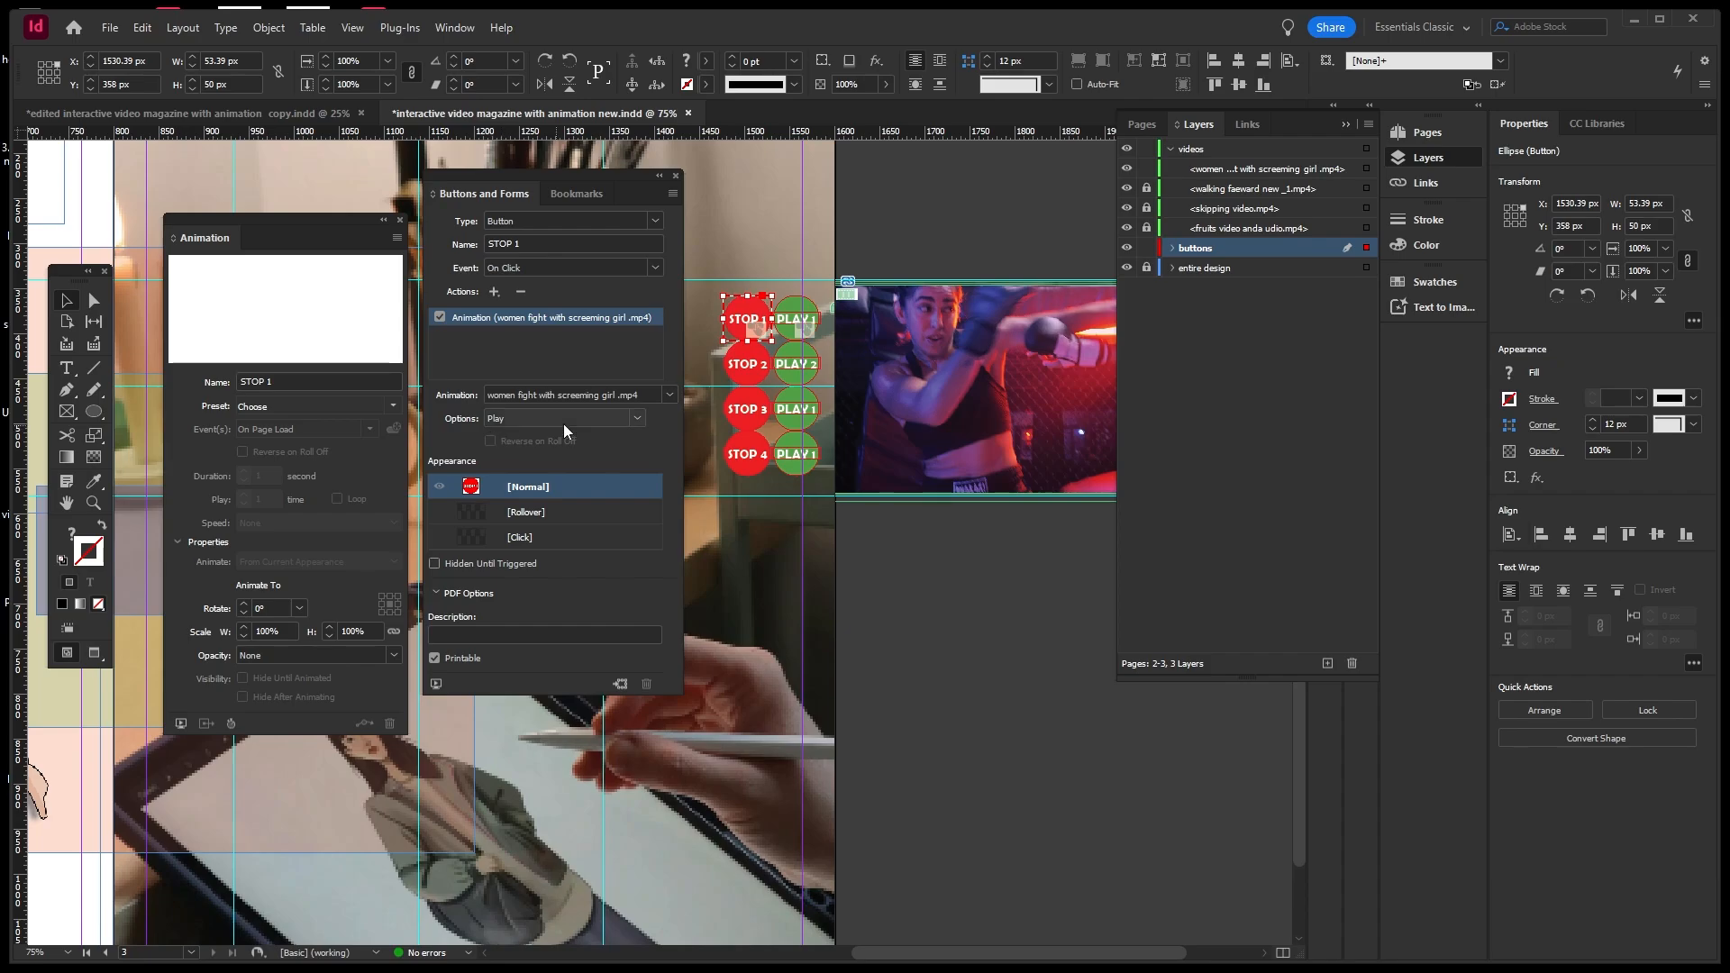
# Set the STOP 1 button's animation option to Reverse and enable its Click appearance.
pyautogui.click(636, 418)
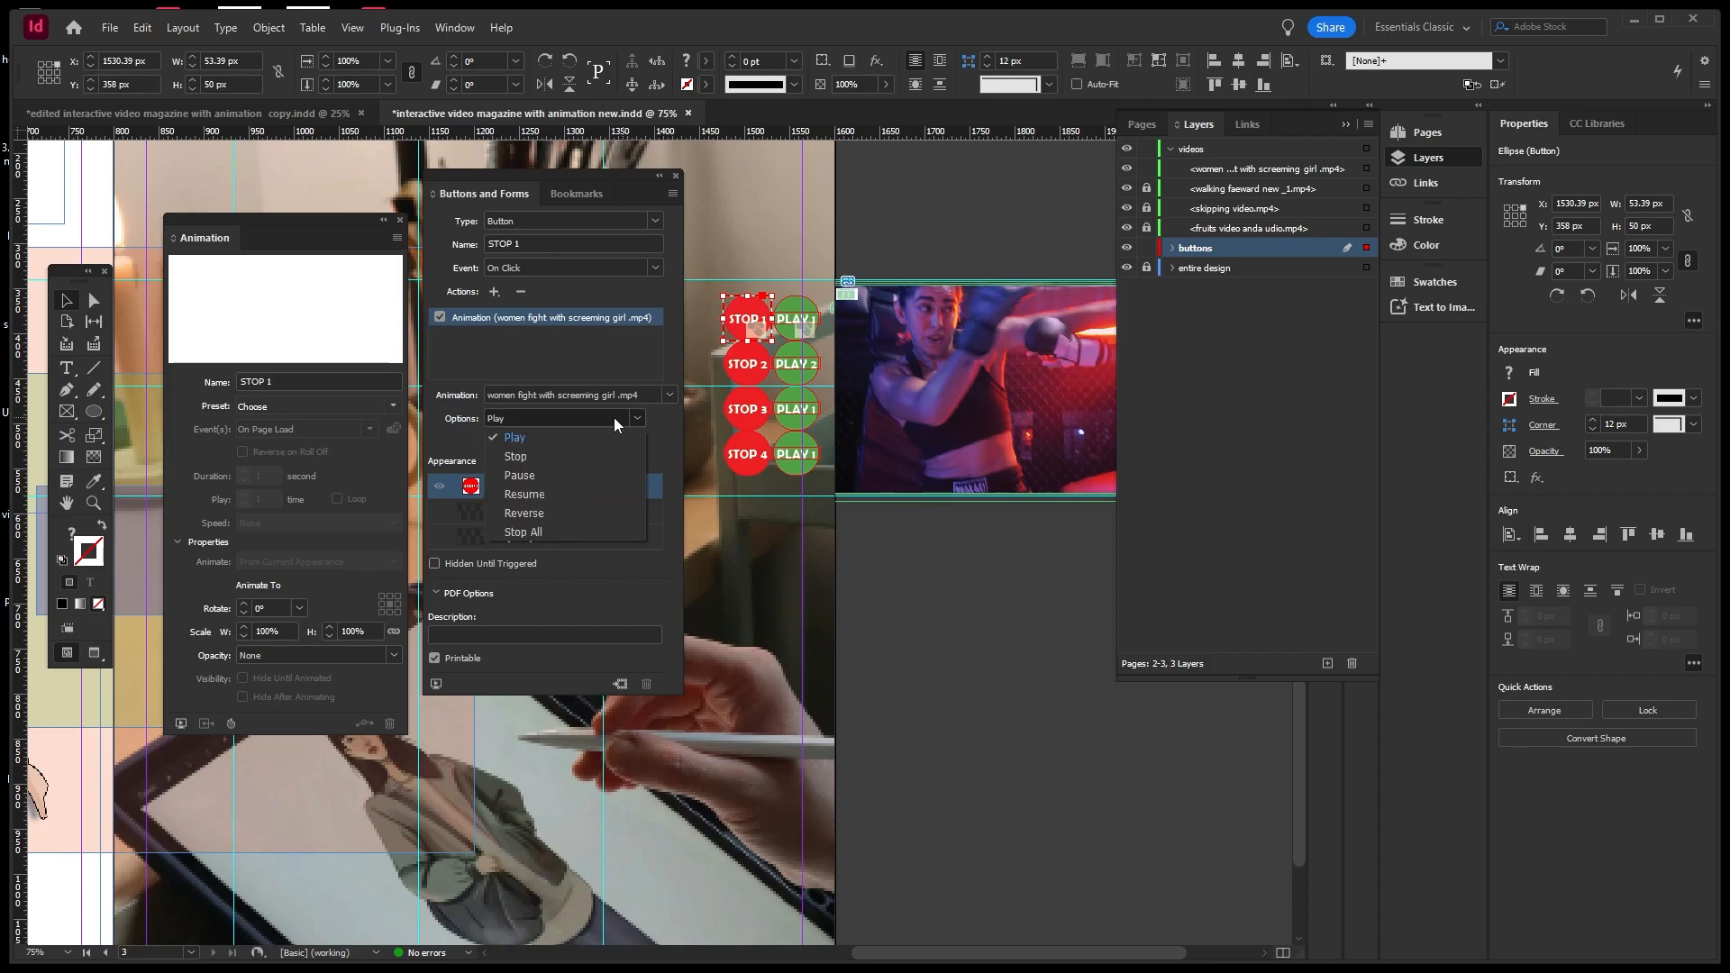
pyautogui.click(510, 513)
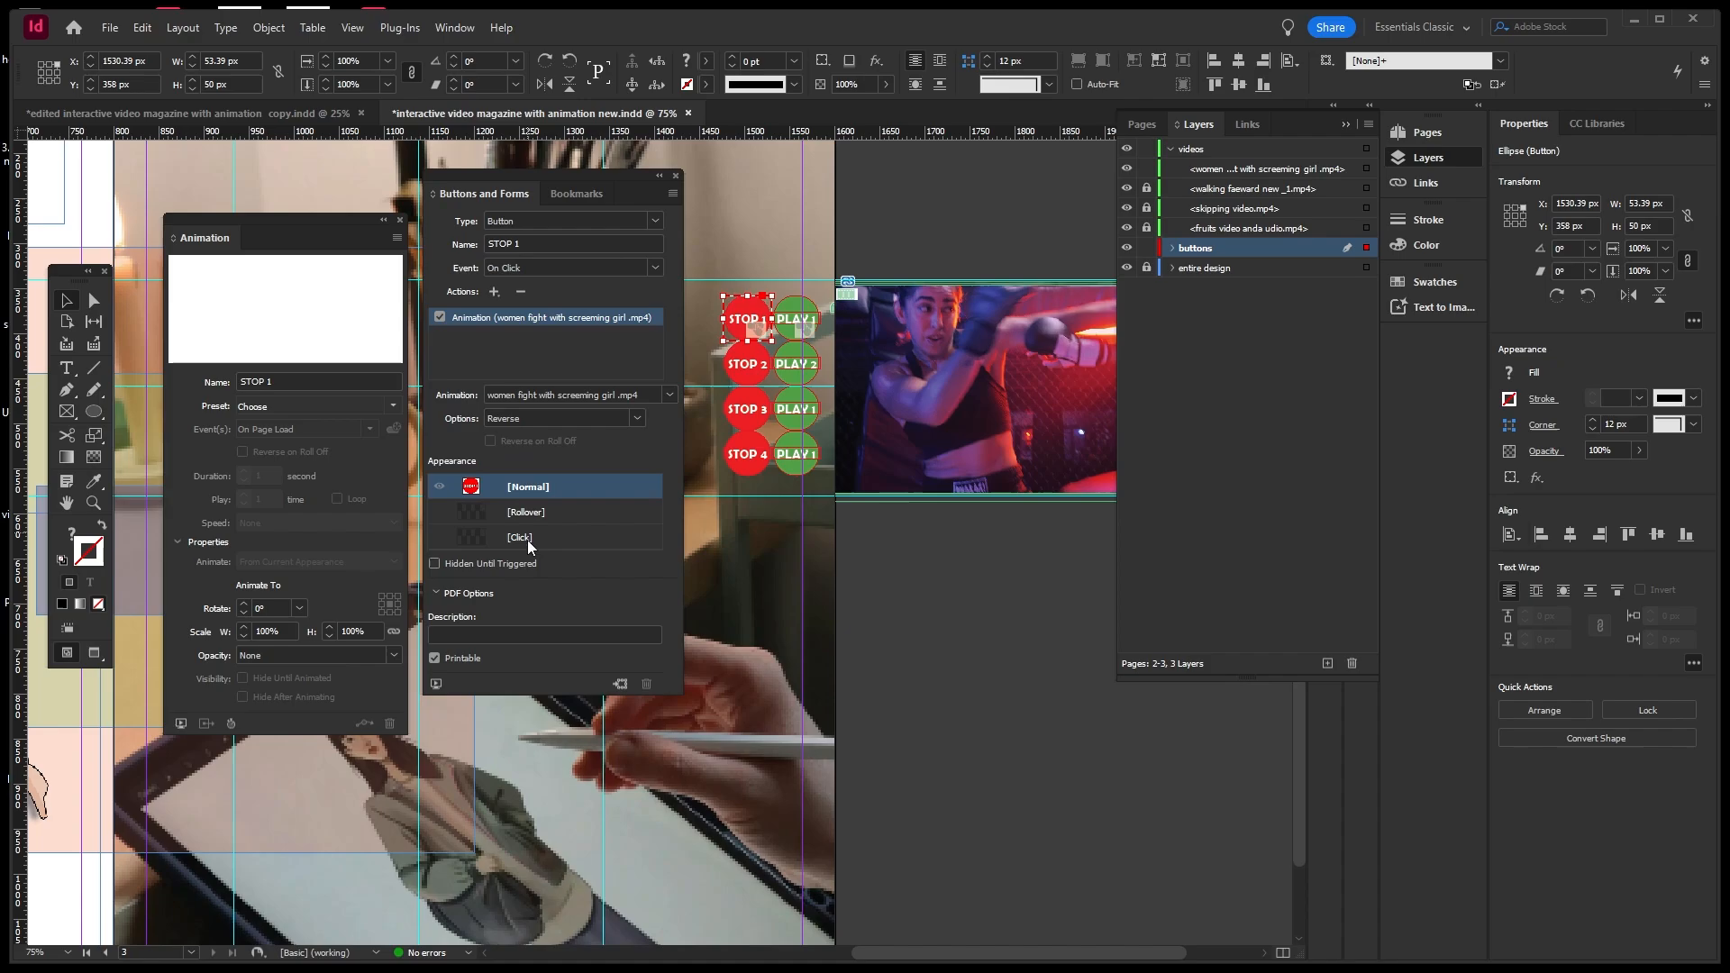
pyautogui.click(527, 539)
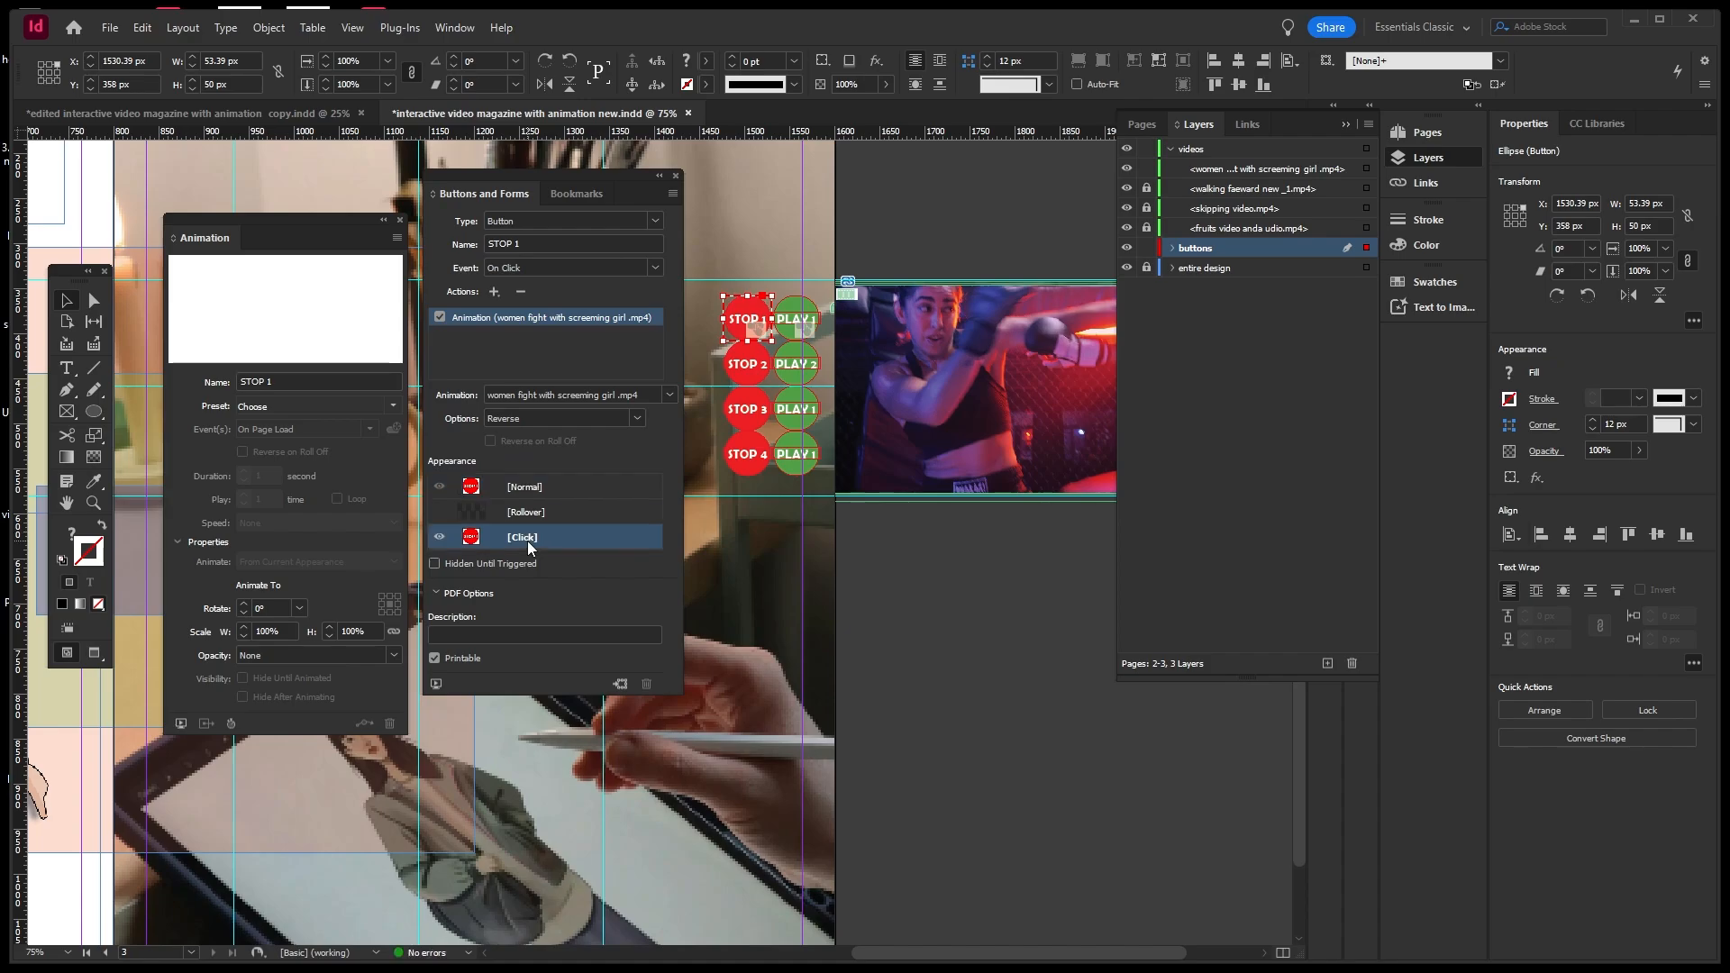
# Preview the spread, test the PLAY 1 and STOP 1 buttons alternately, and close the preview.
pyautogui.click(436, 684)
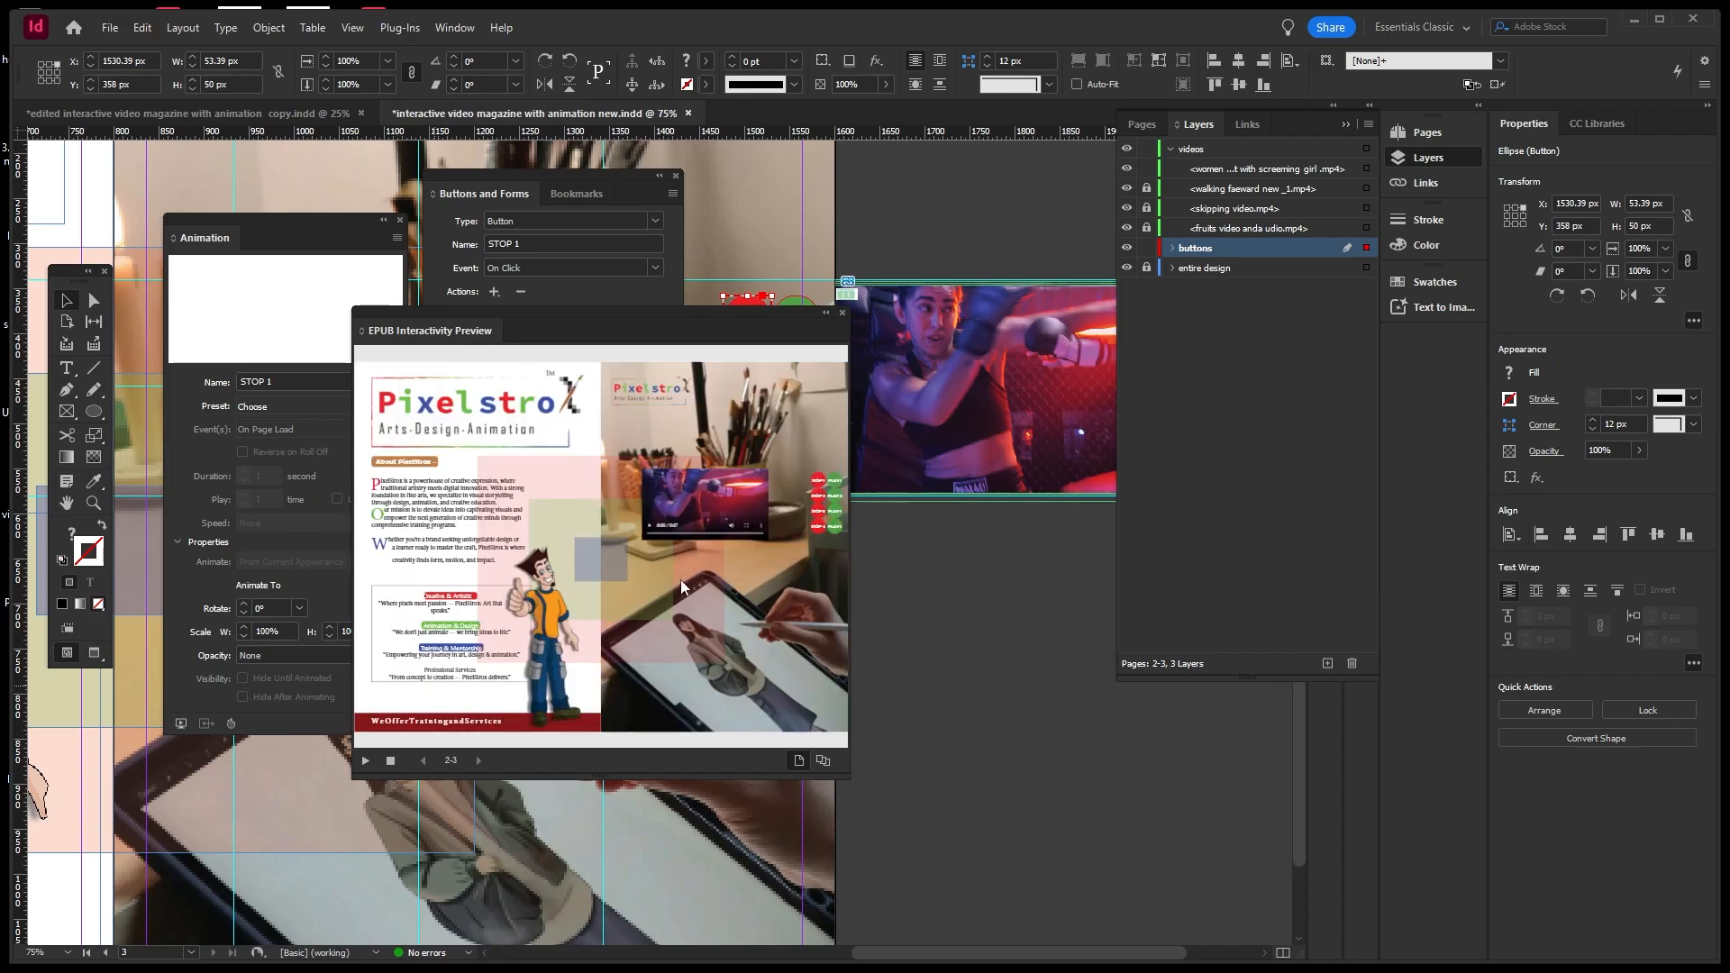
pyautogui.click(836, 485)
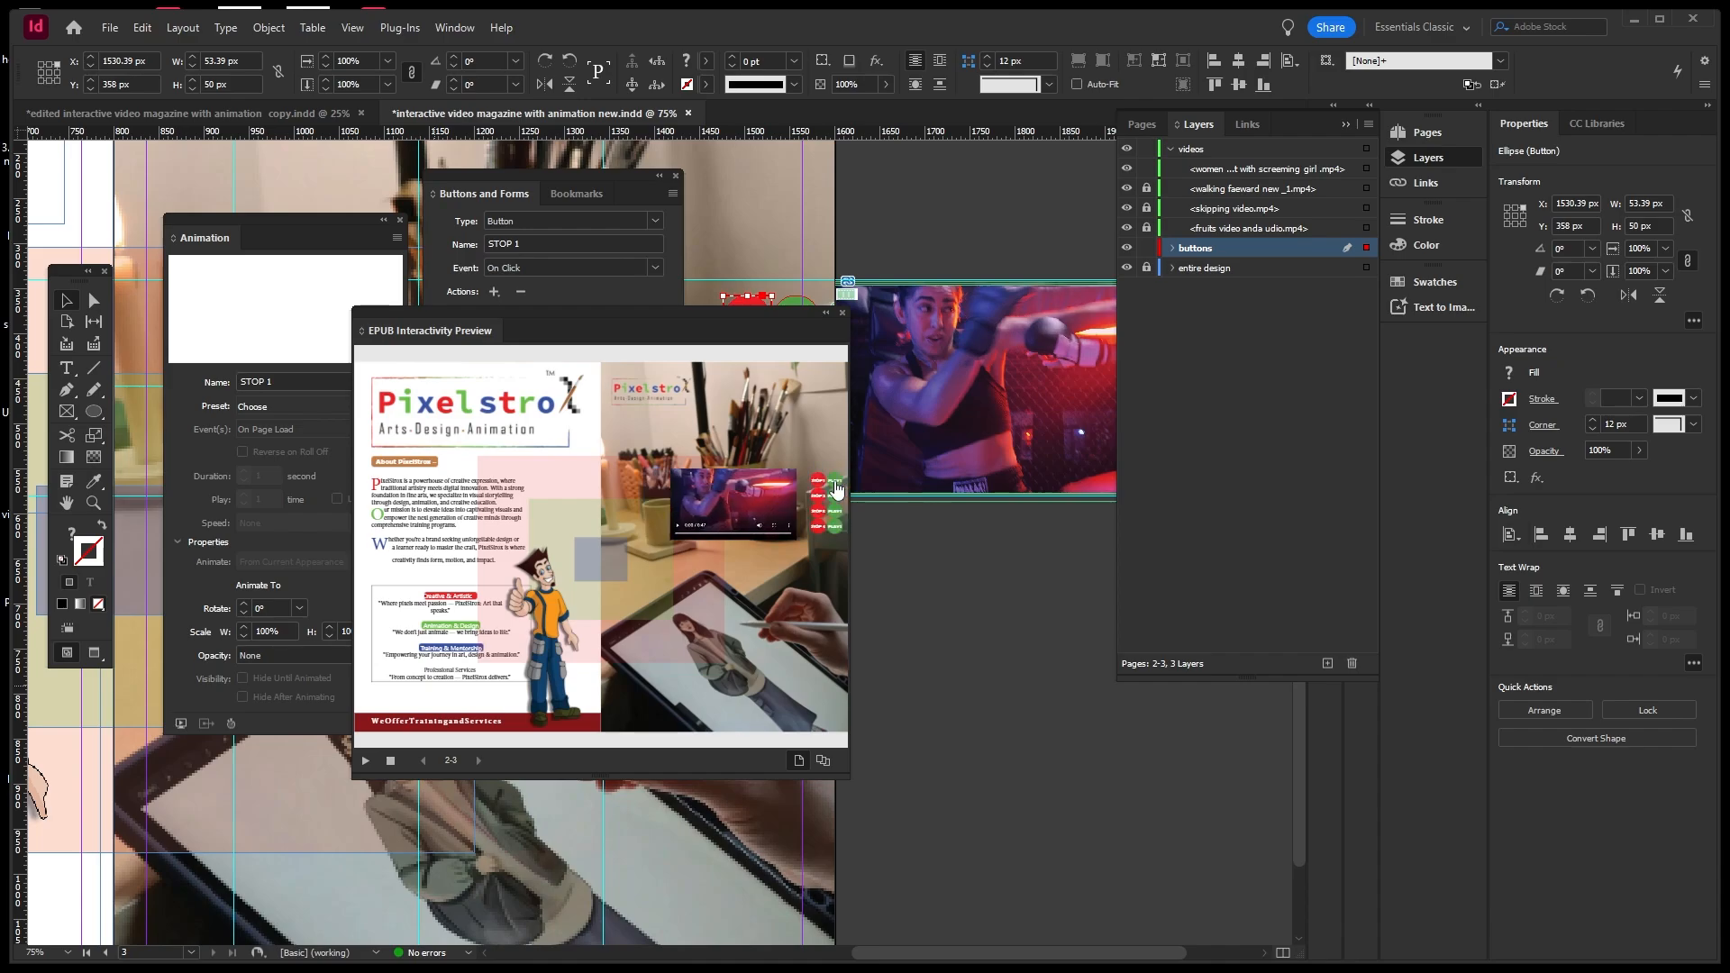
pyautogui.click(818, 487)
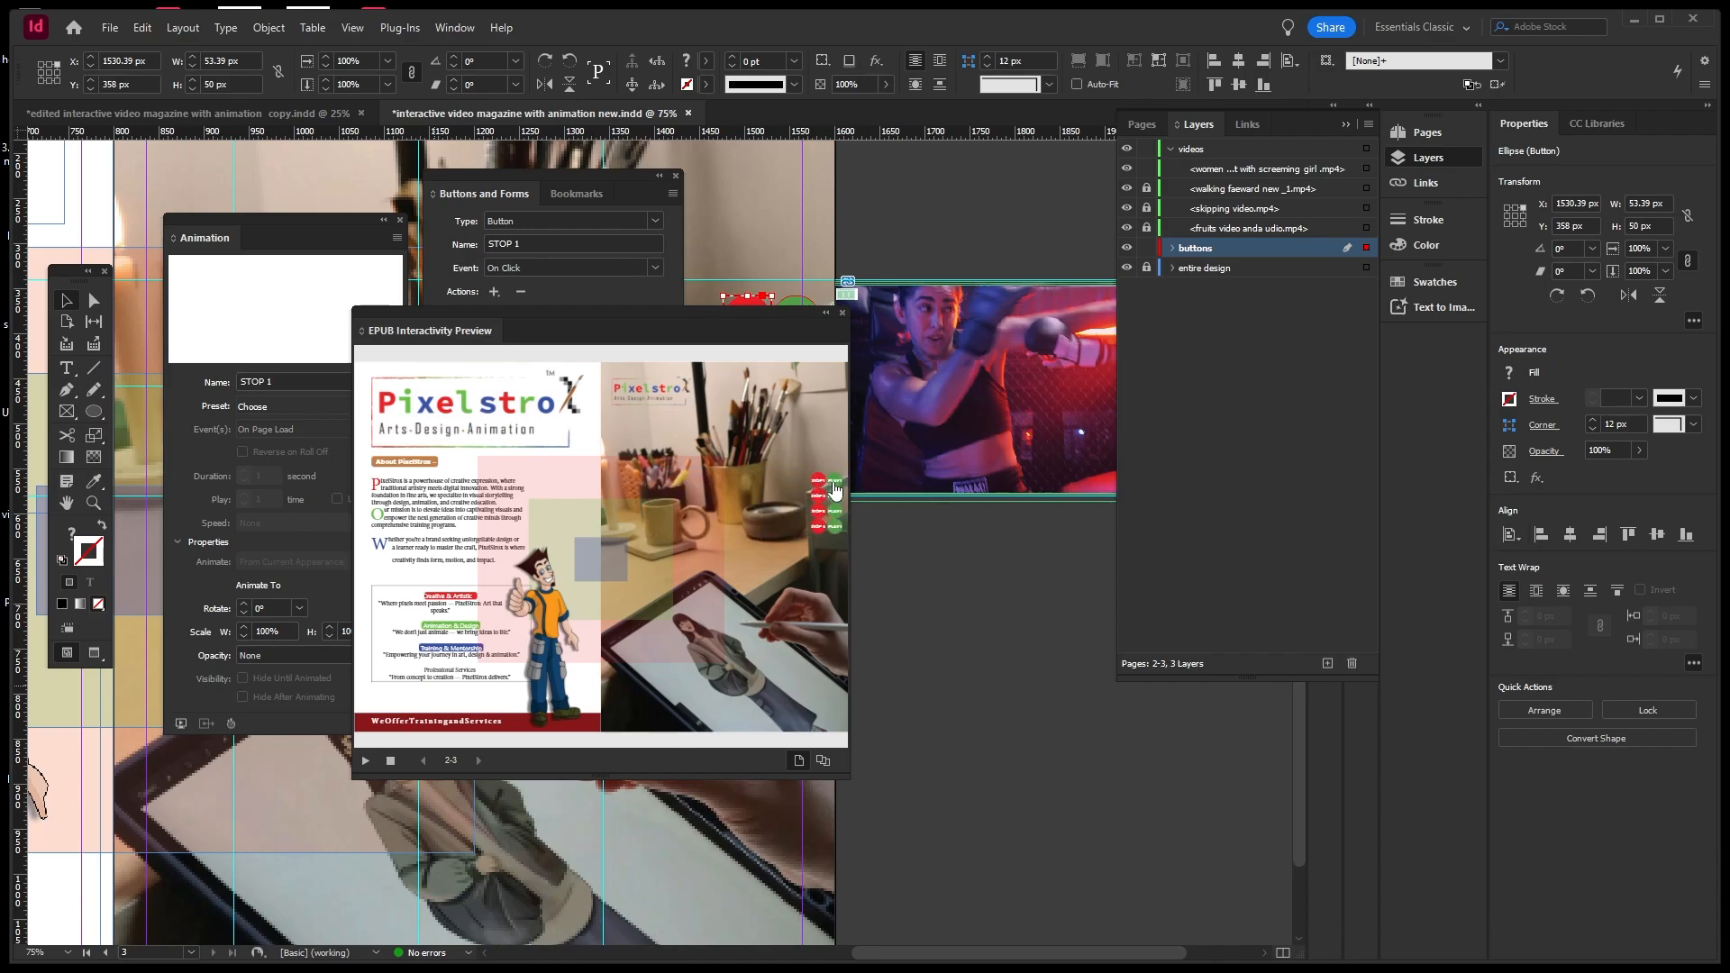
pyautogui.click(836, 489)
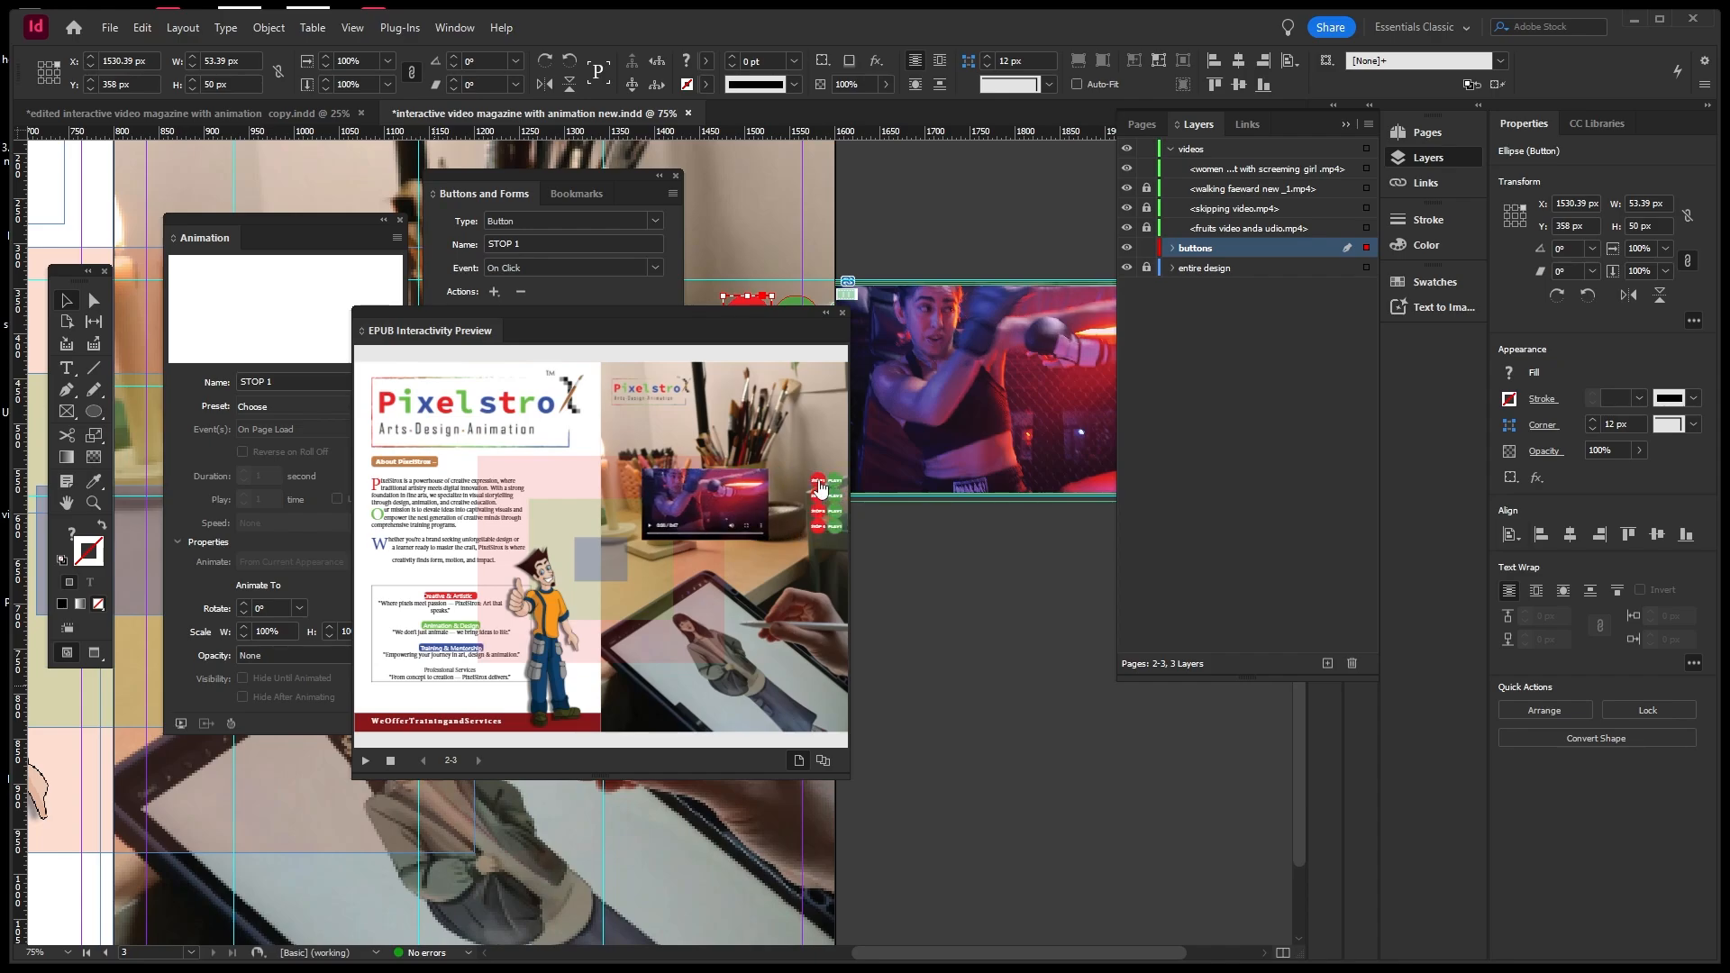
pyautogui.click(819, 487)
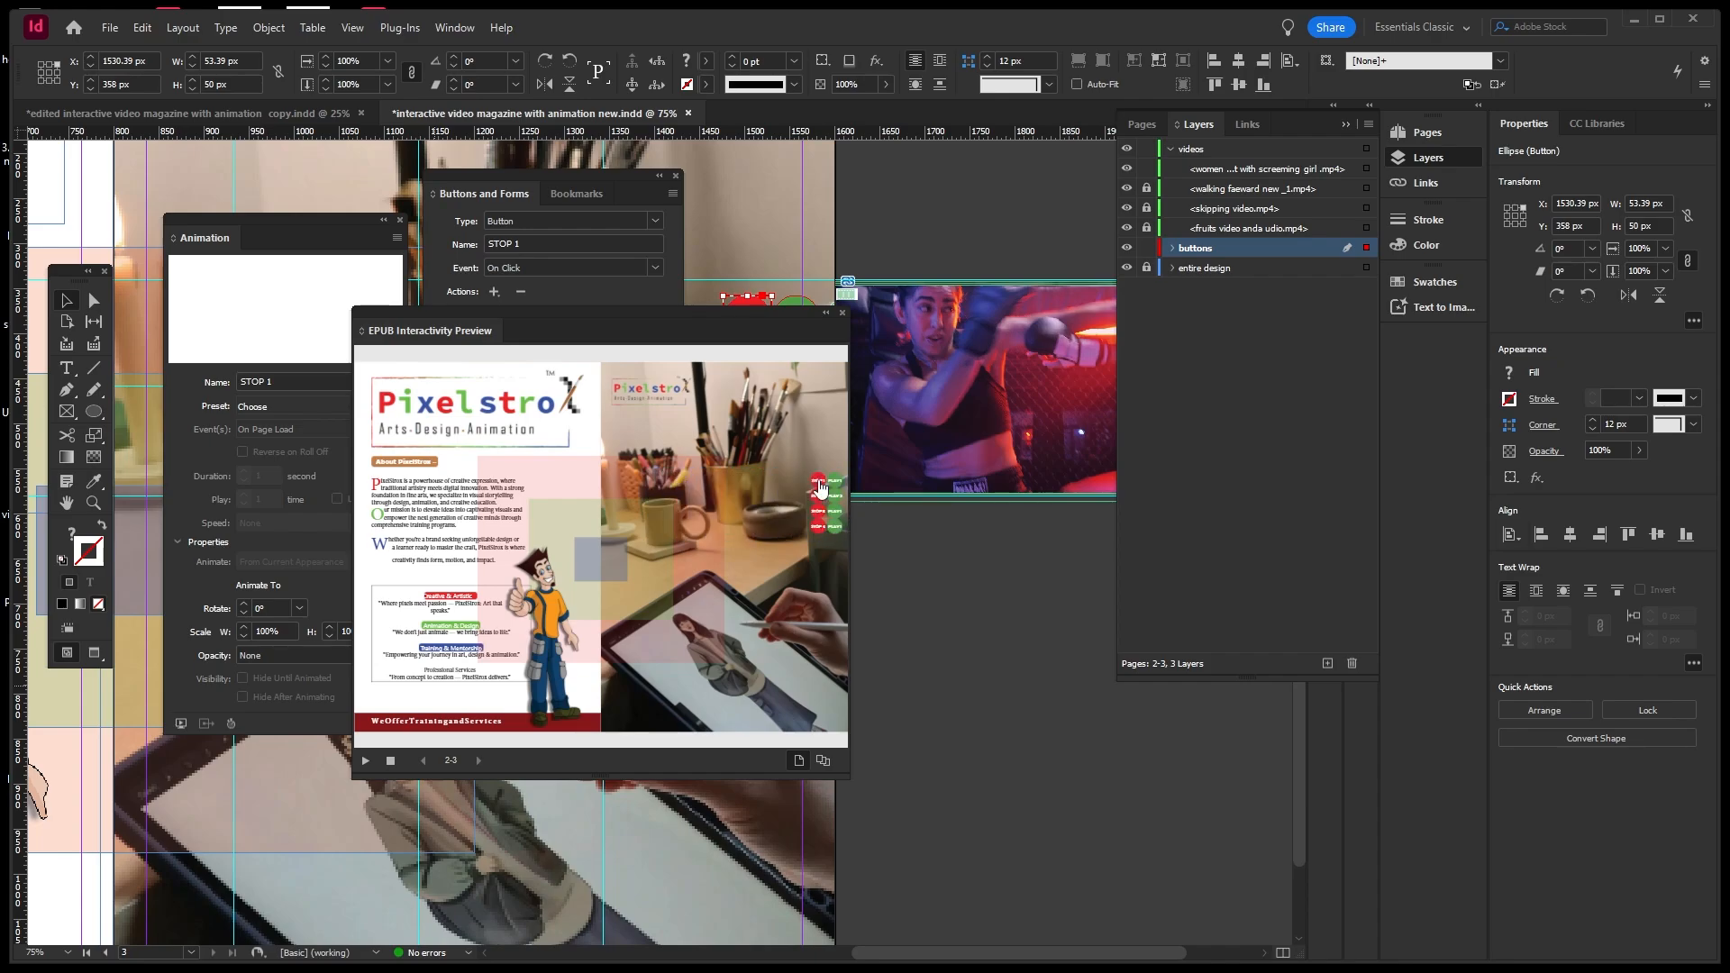
pyautogui.click(841, 313)
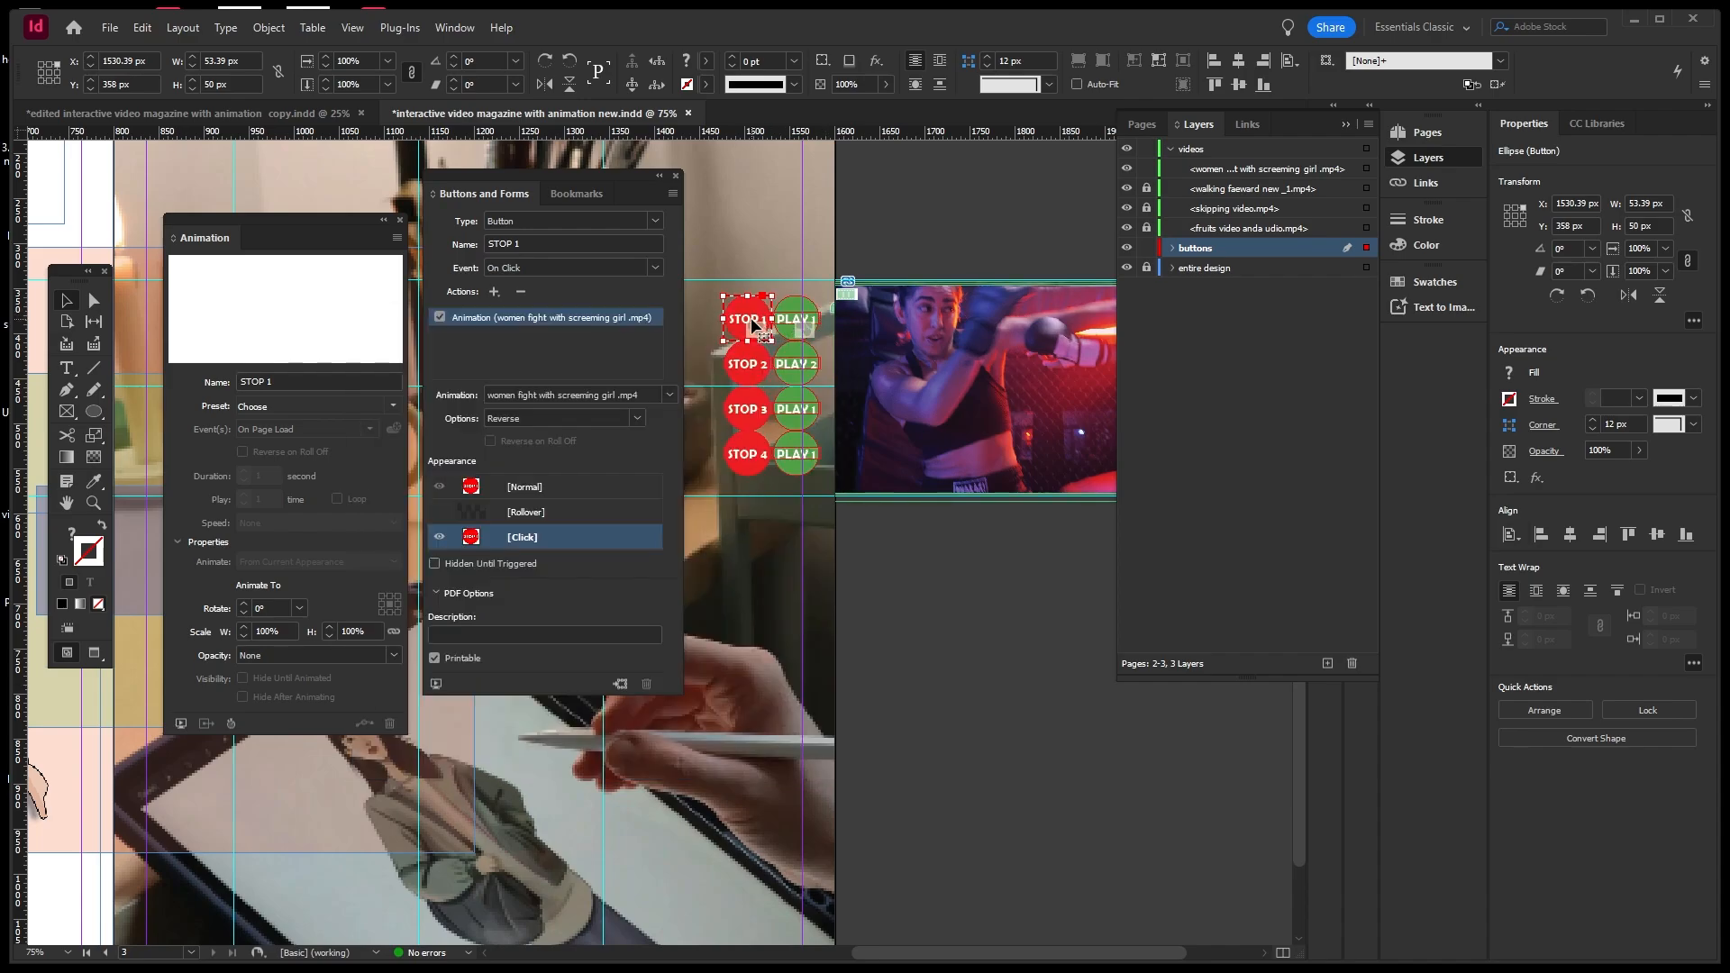
# Try removing the On Page Click event from the "women fight with screeming girl .mp4" animation and preview the spread.
pyautogui.click(870, 354)
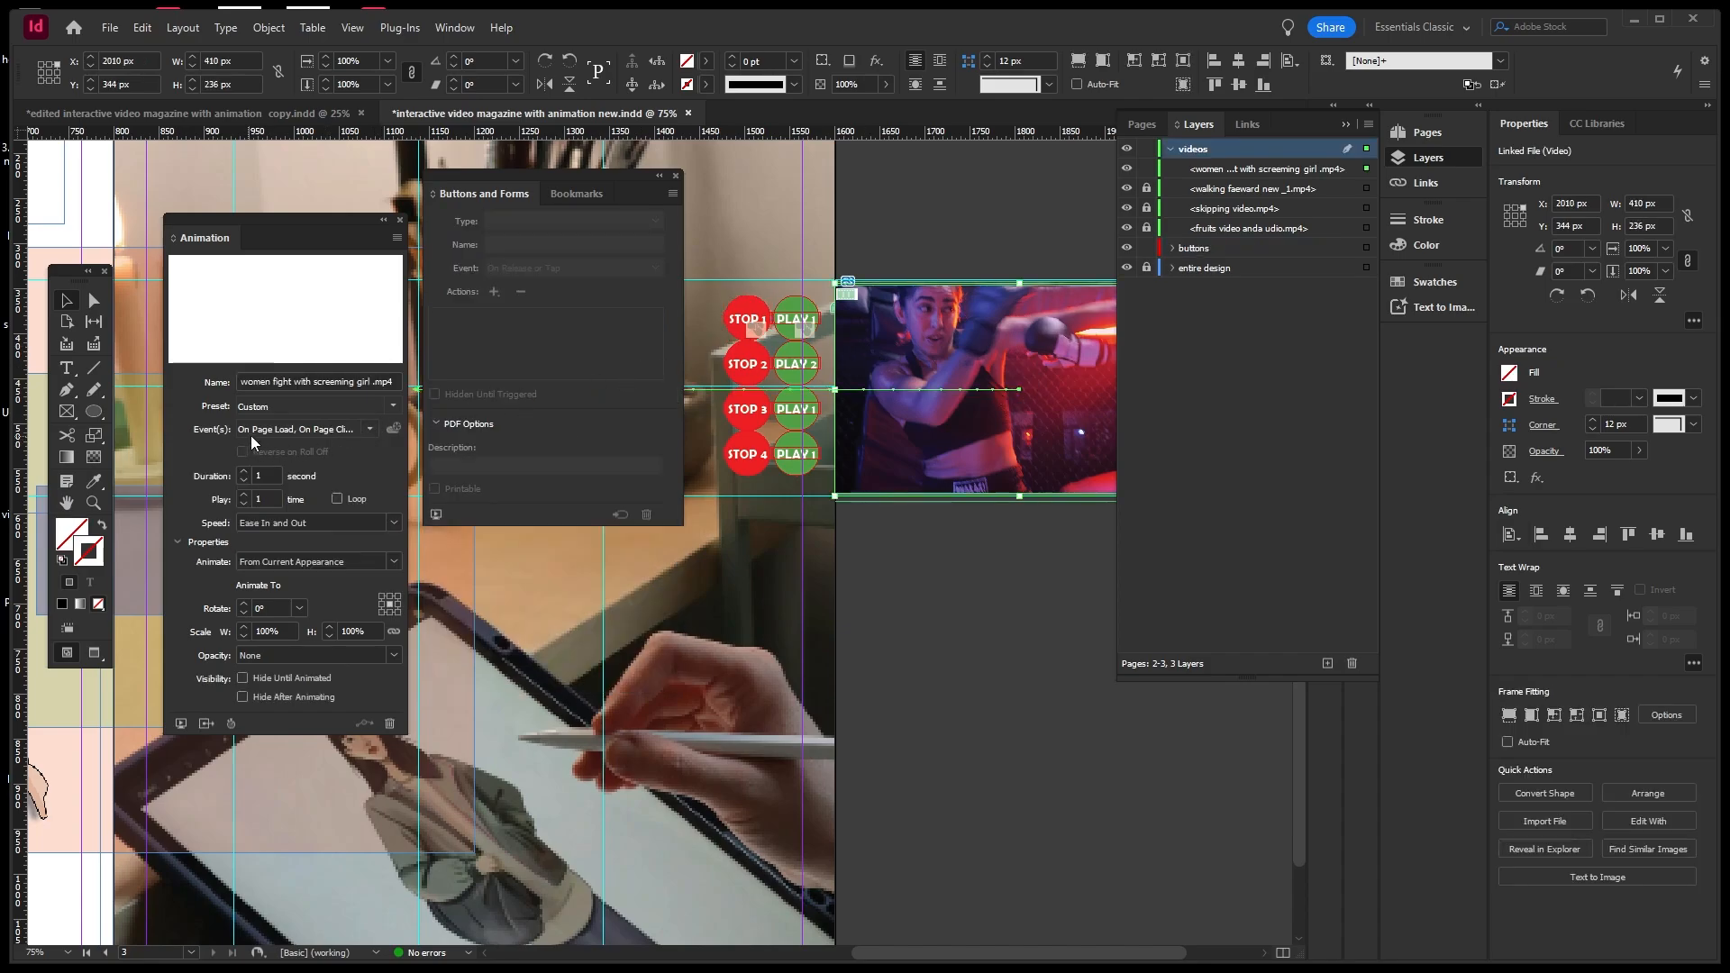
pyautogui.click(367, 429)
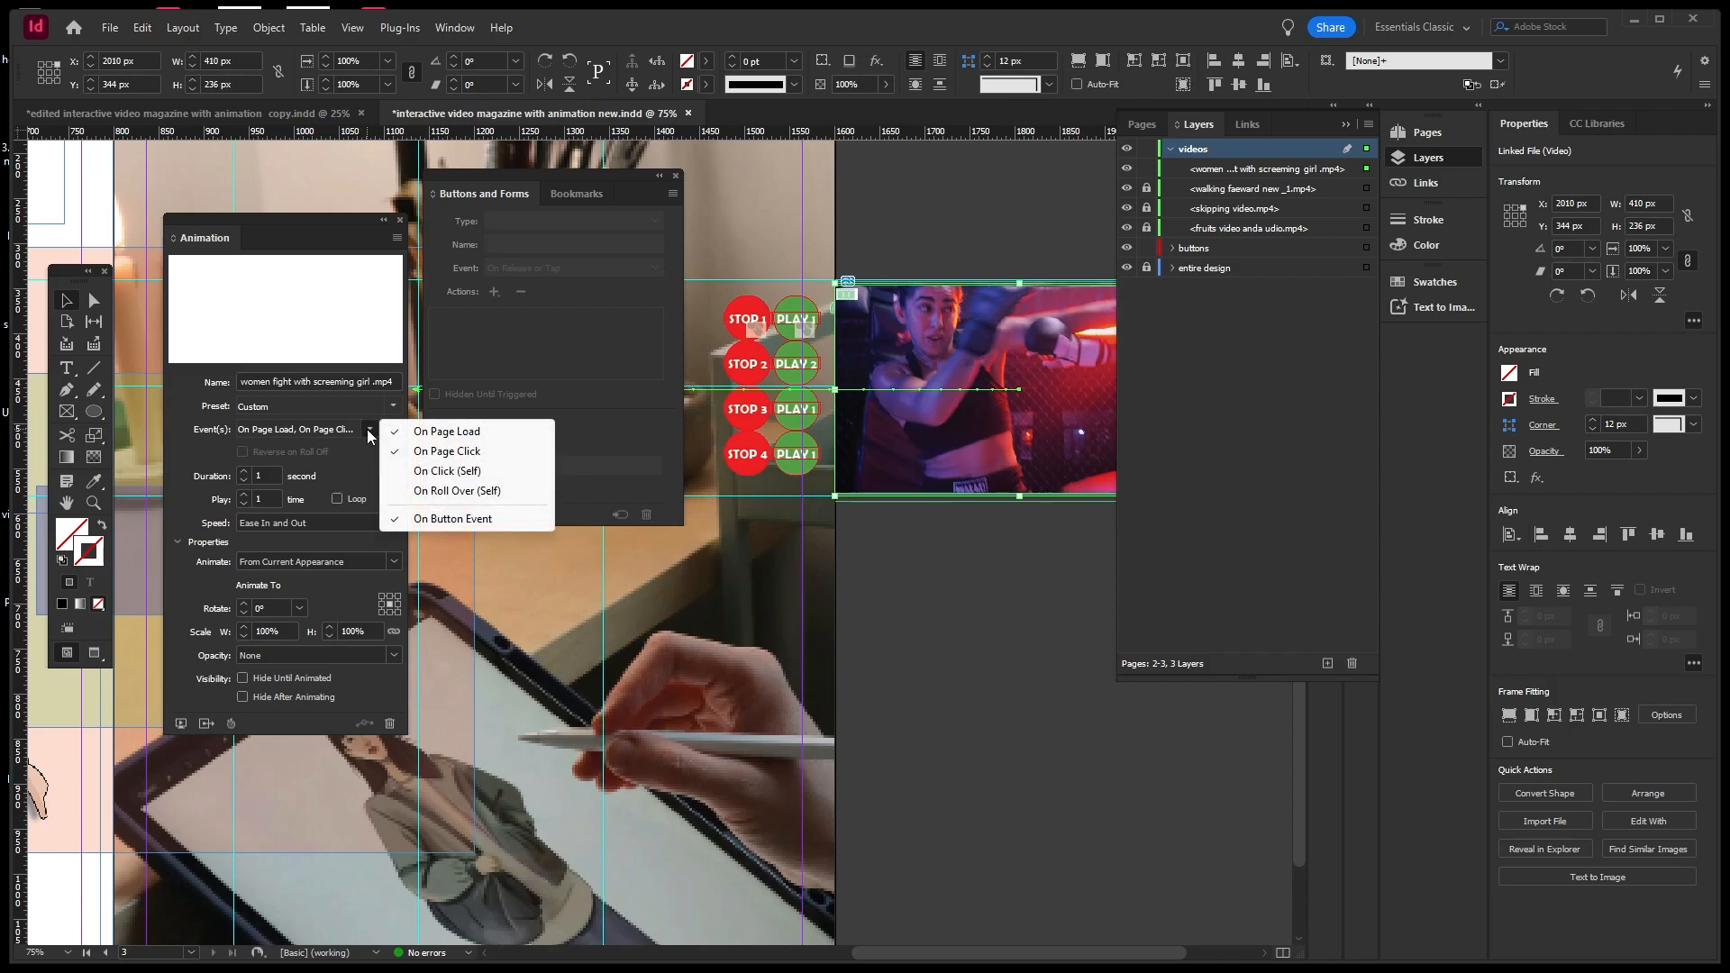
pyautogui.click(430, 452)
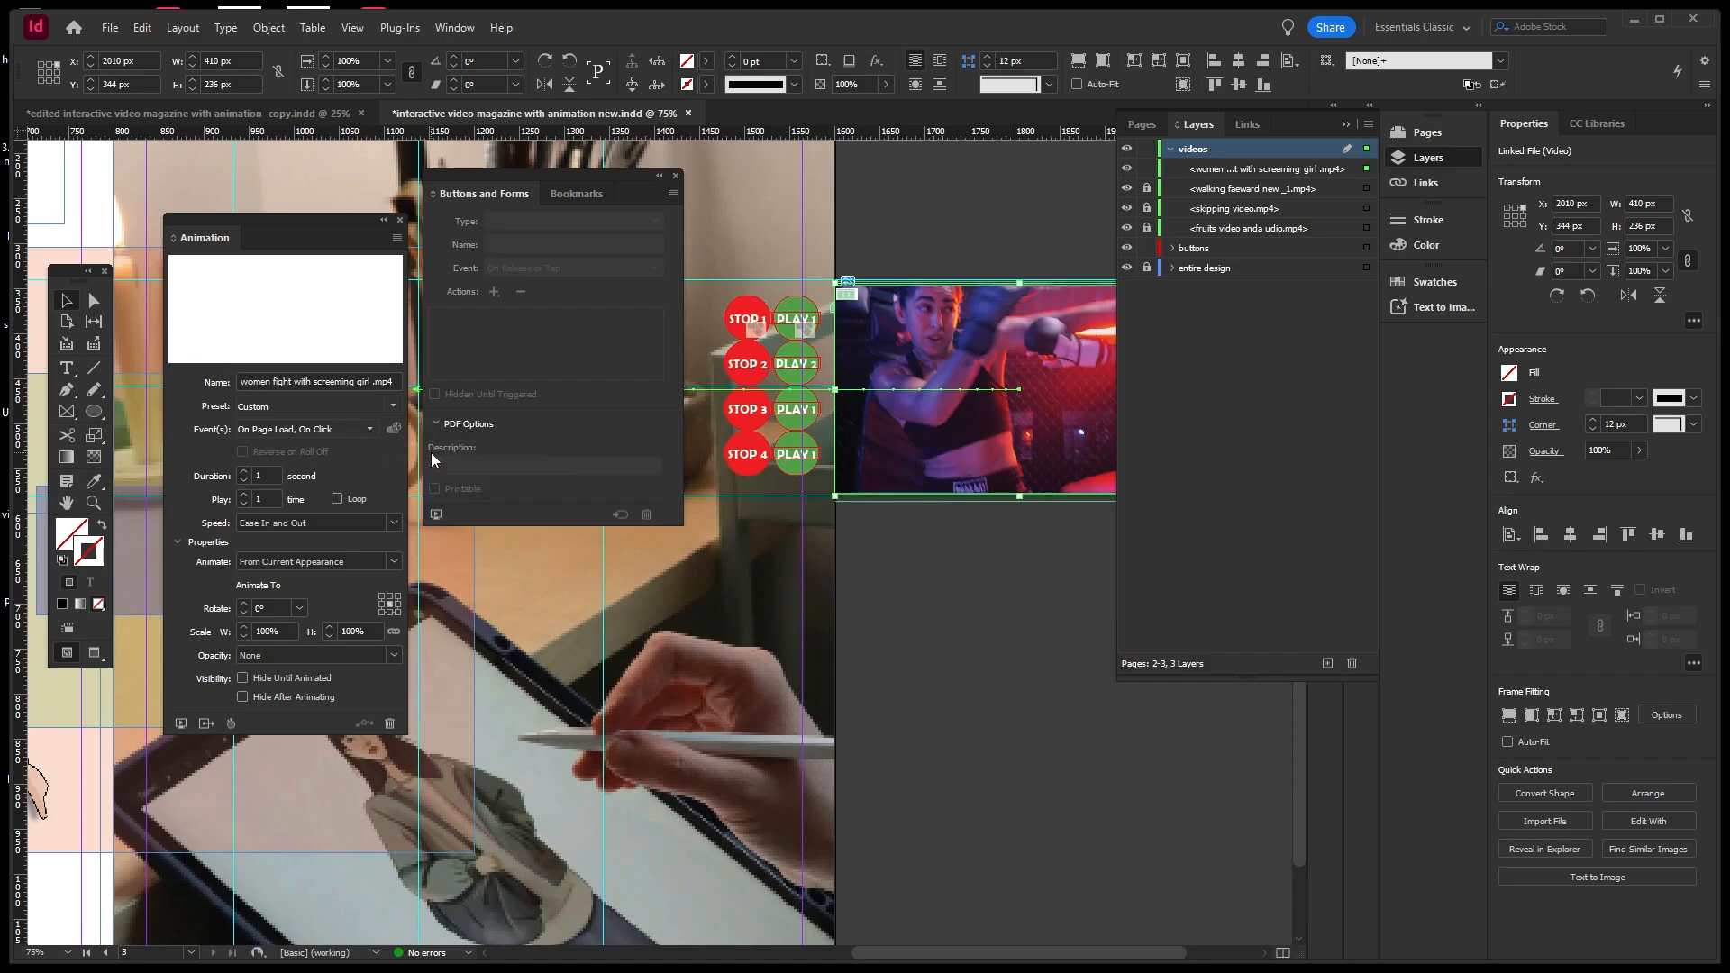
pyautogui.click(436, 513)
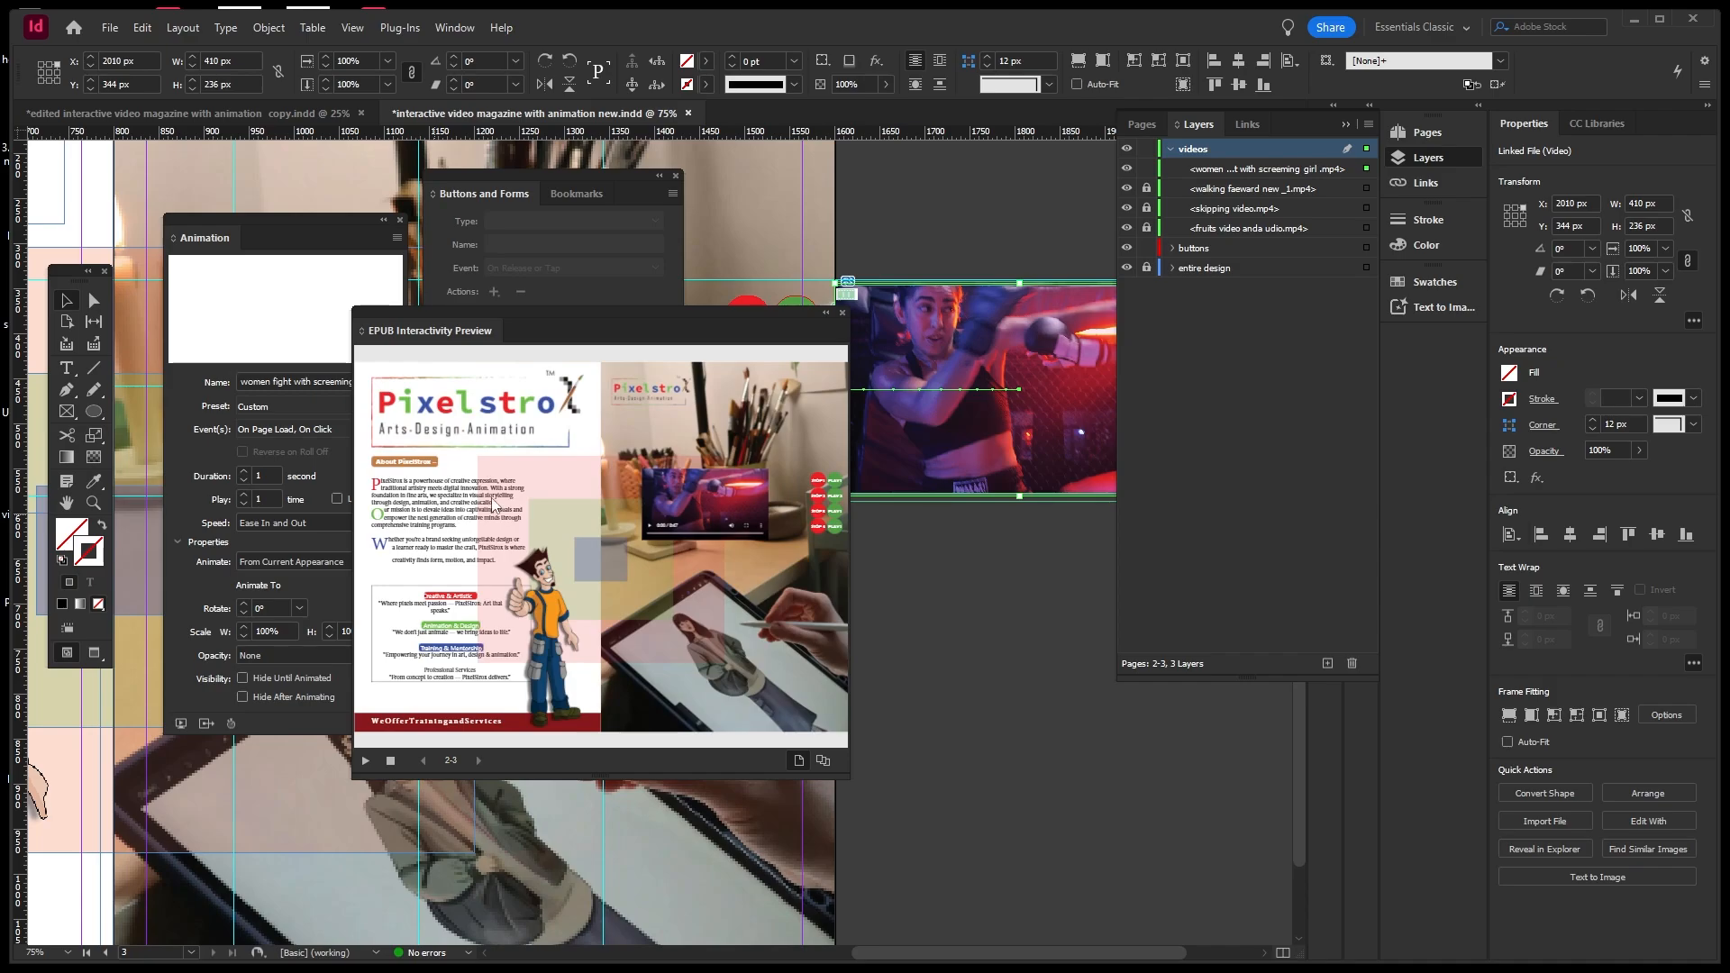
pyautogui.click(843, 313)
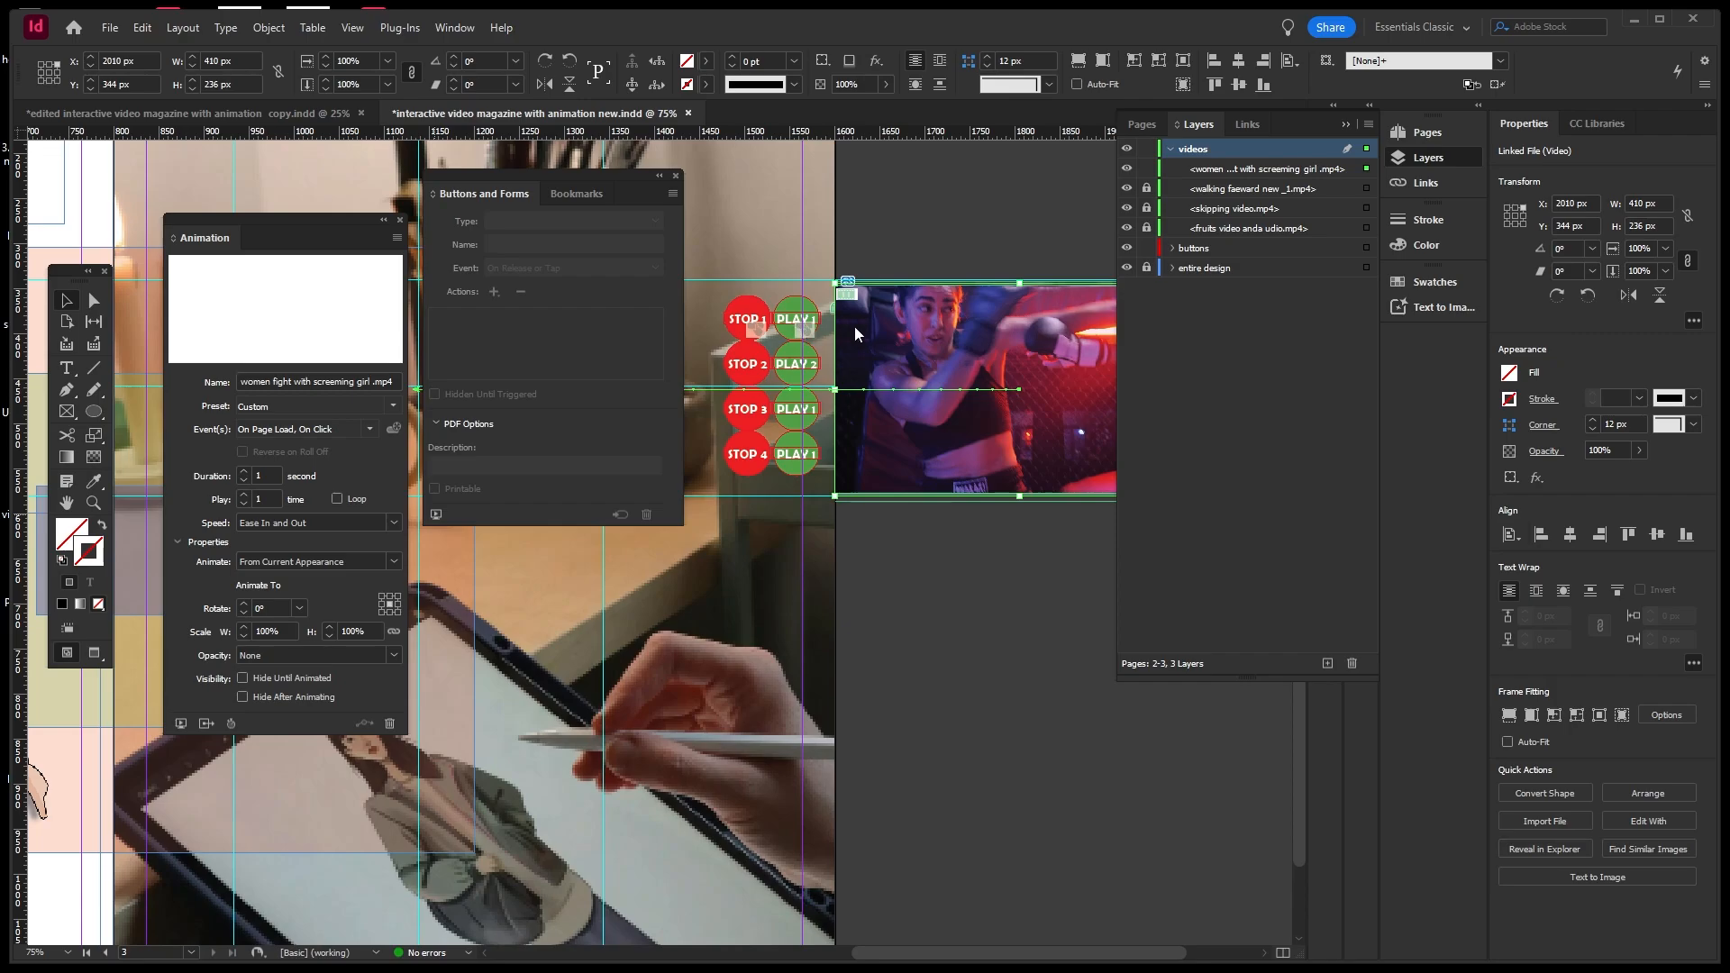
# Restore the On Page Click event on the "women fight with screeming girl .mp4" animation.
pyautogui.click(800, 322)
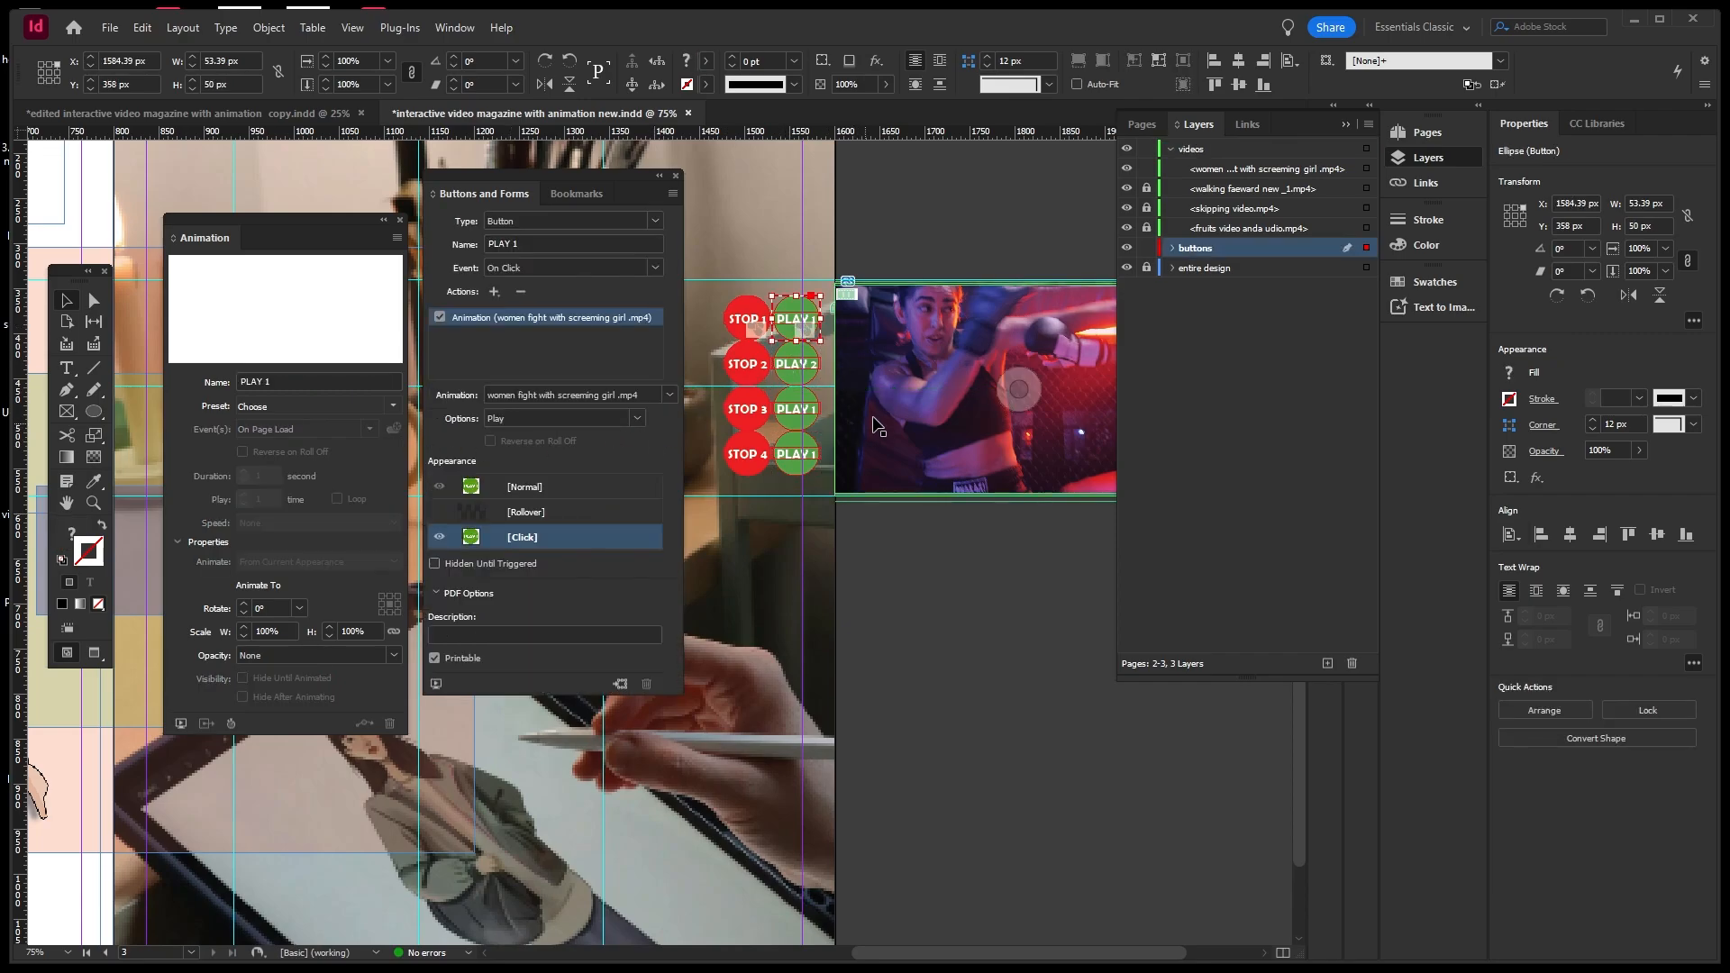
pyautogui.click(921, 334)
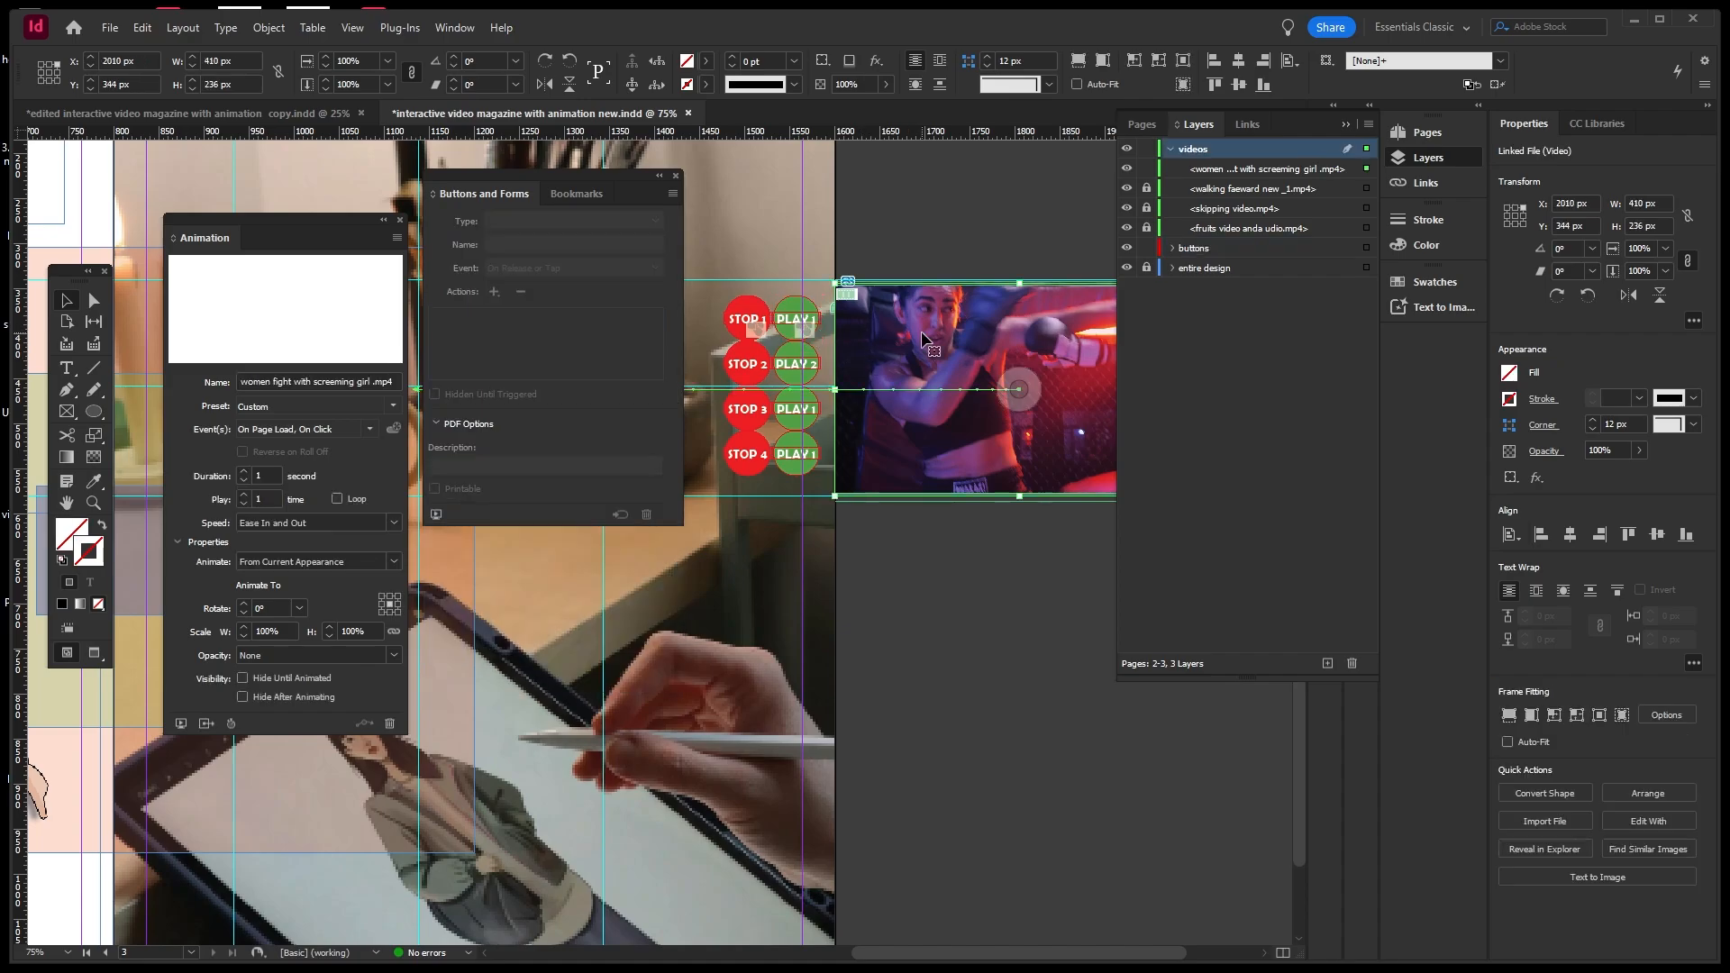
pyautogui.click(371, 431)
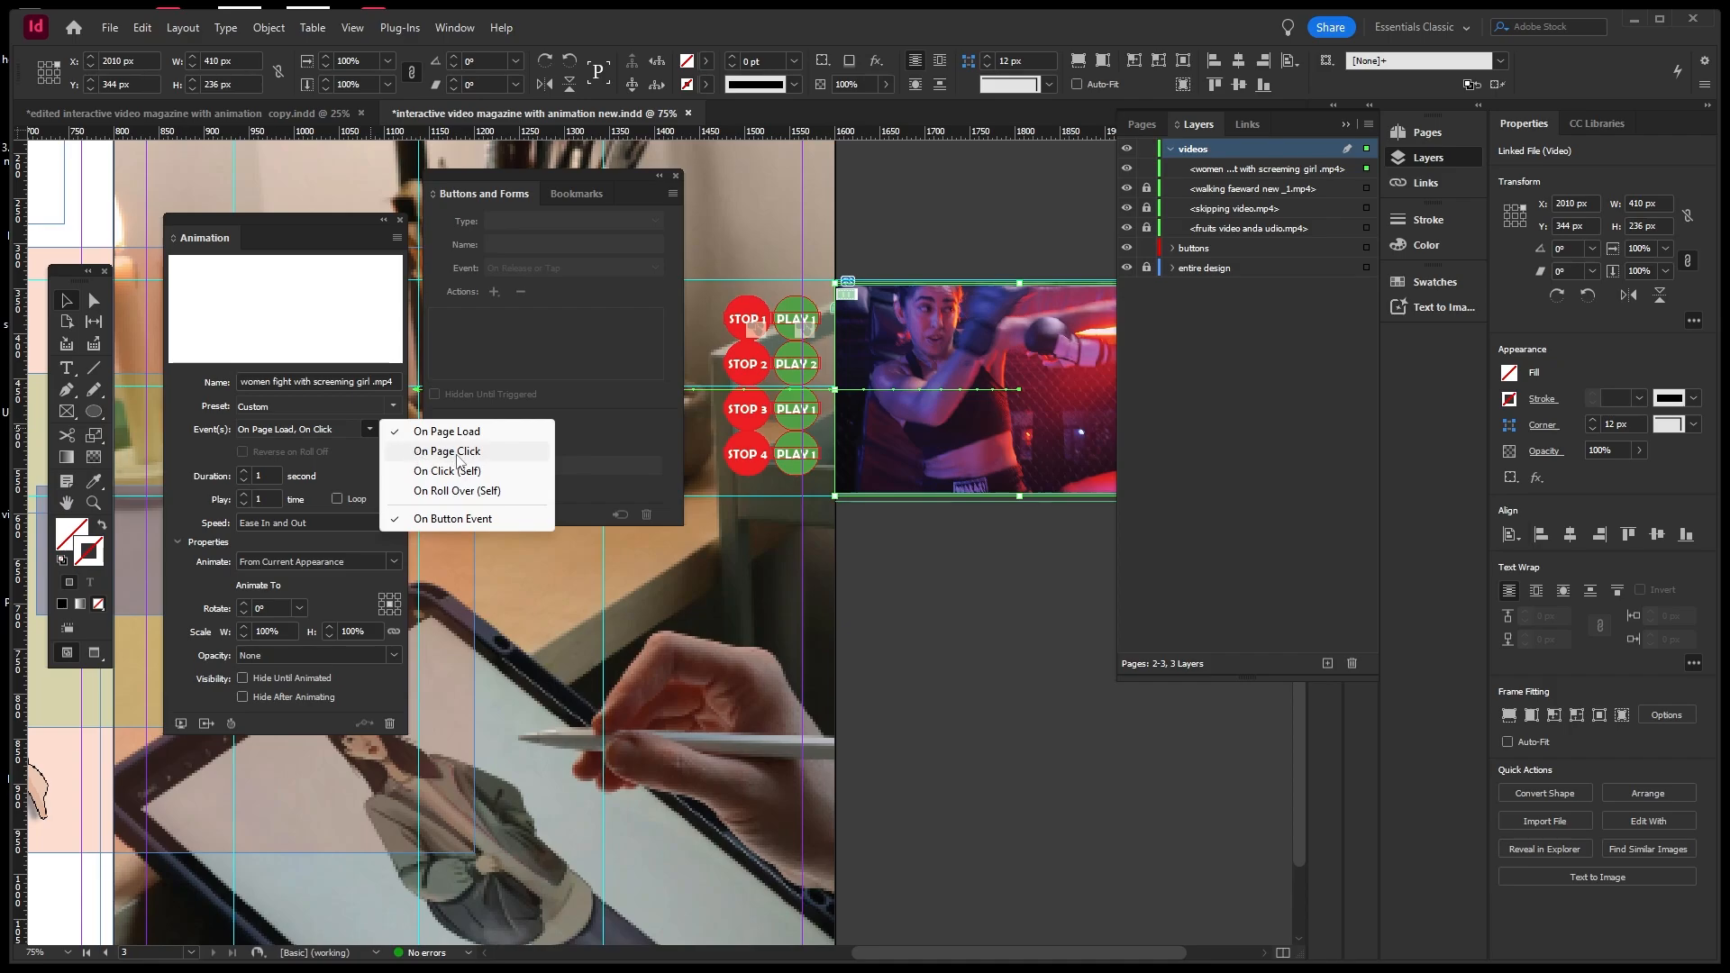
pyautogui.click(457, 459)
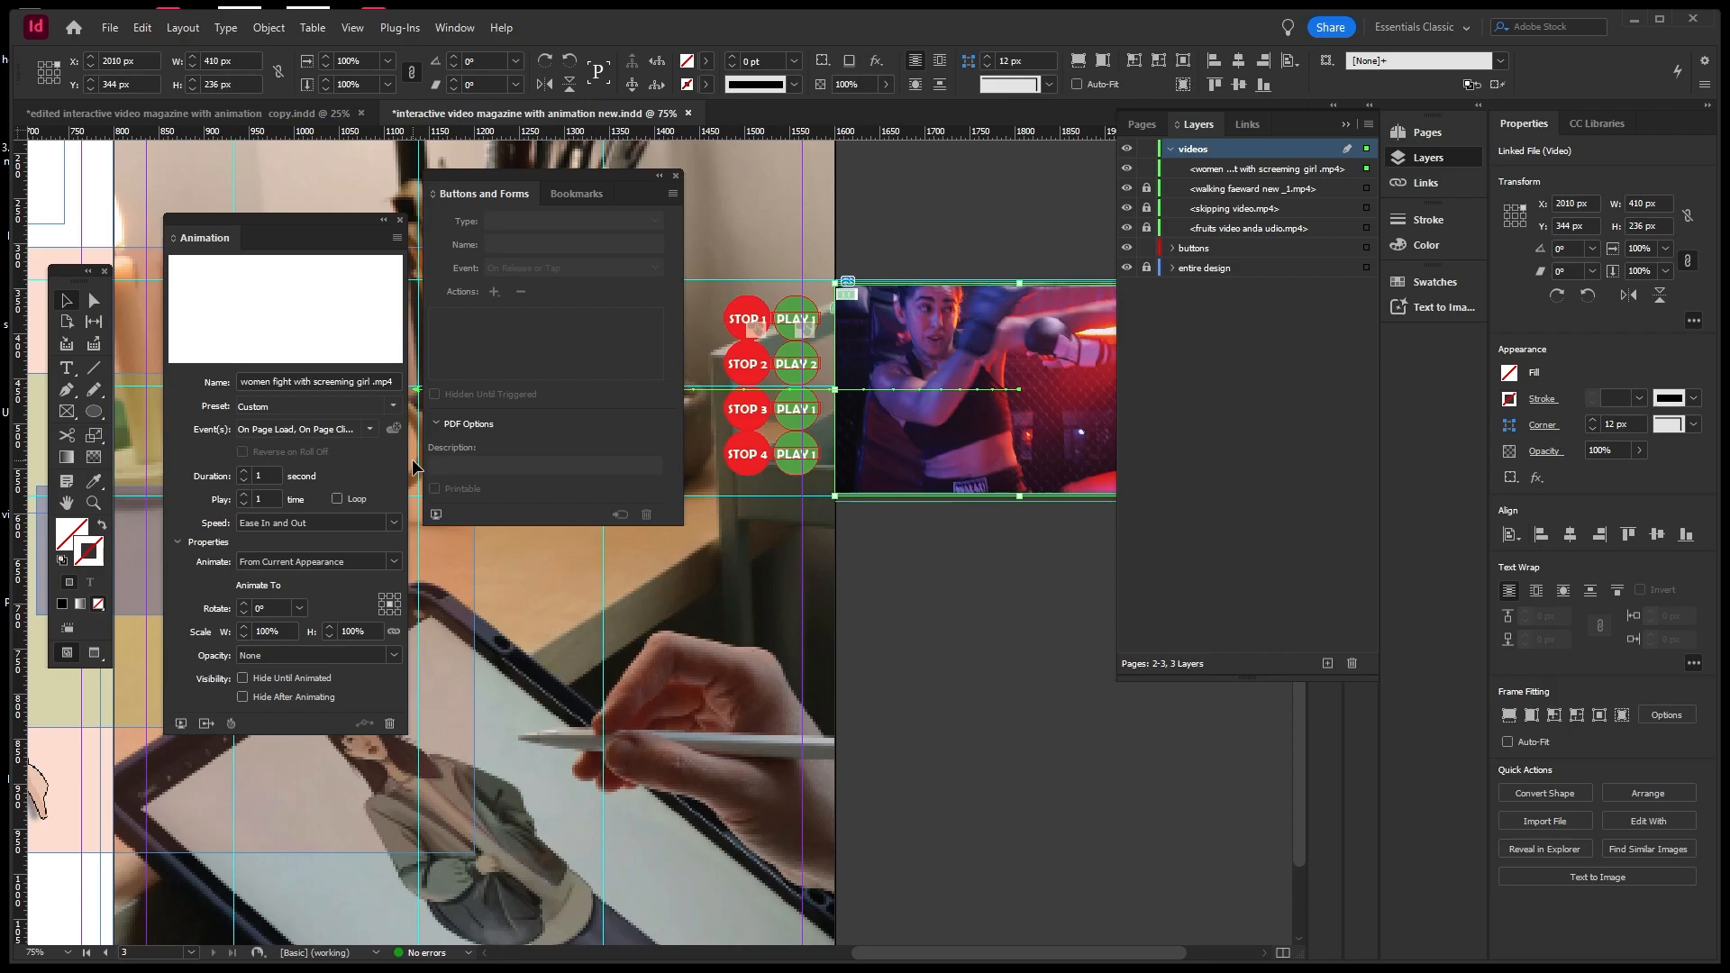
# Remove the On Page Load event from the "women fight with screeming girl .mp4" animation.
pyautogui.click(737, 323)
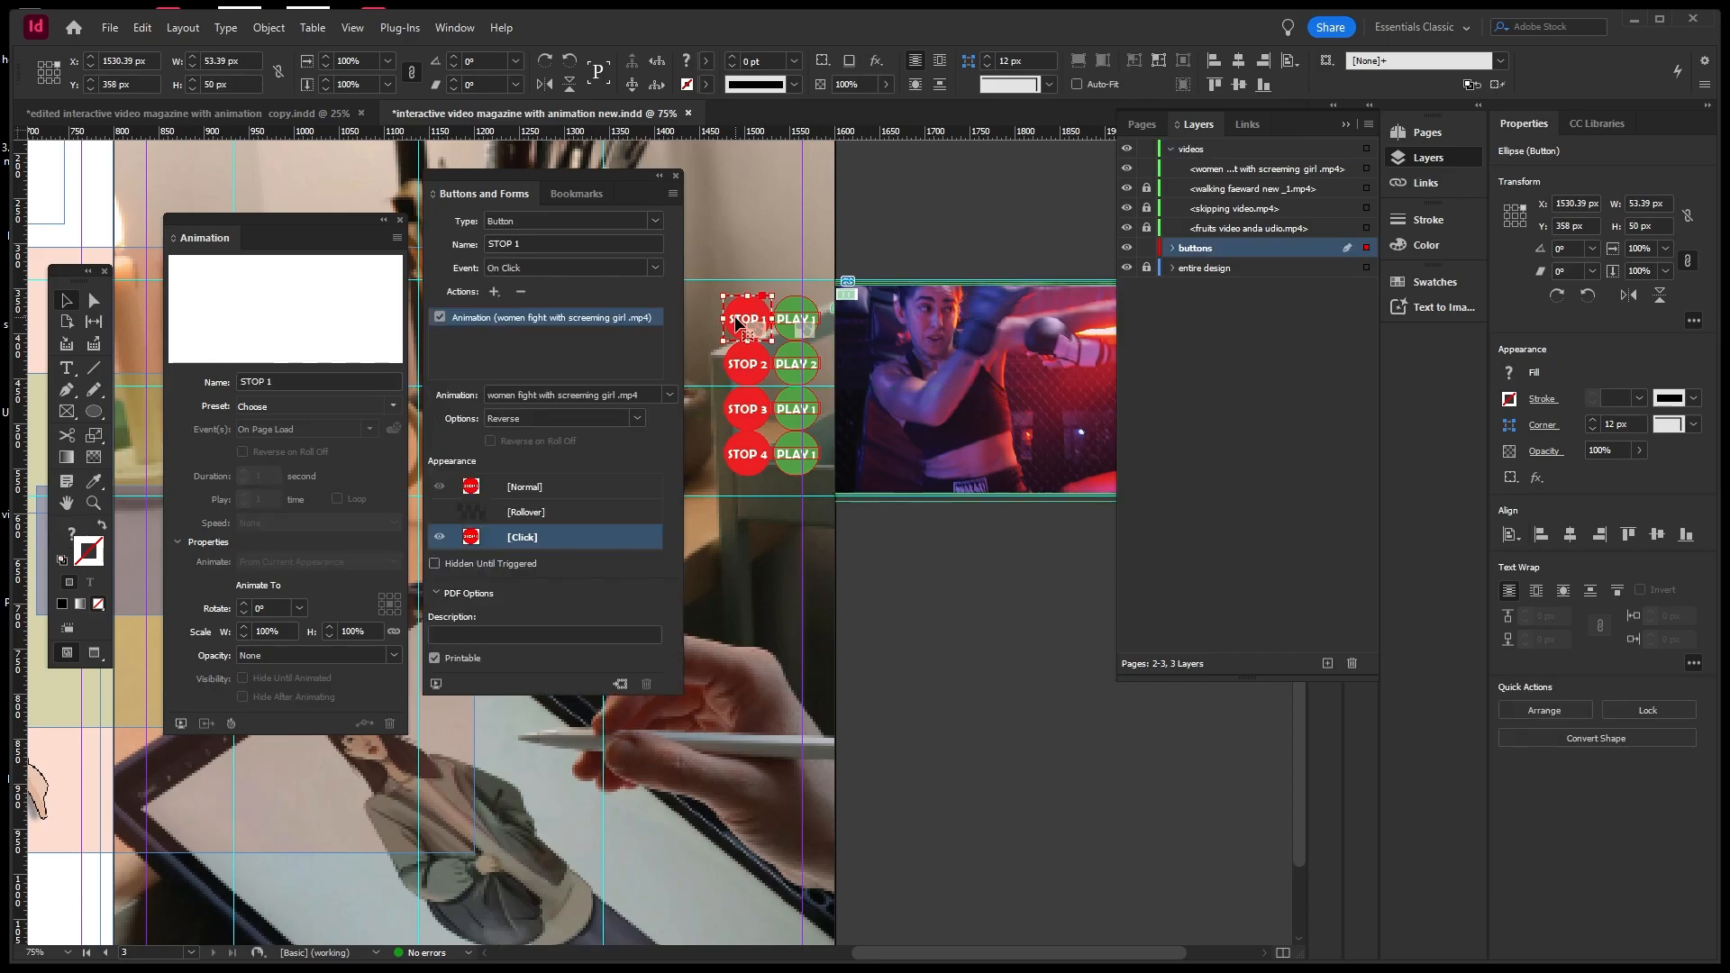
pyautogui.click(908, 338)
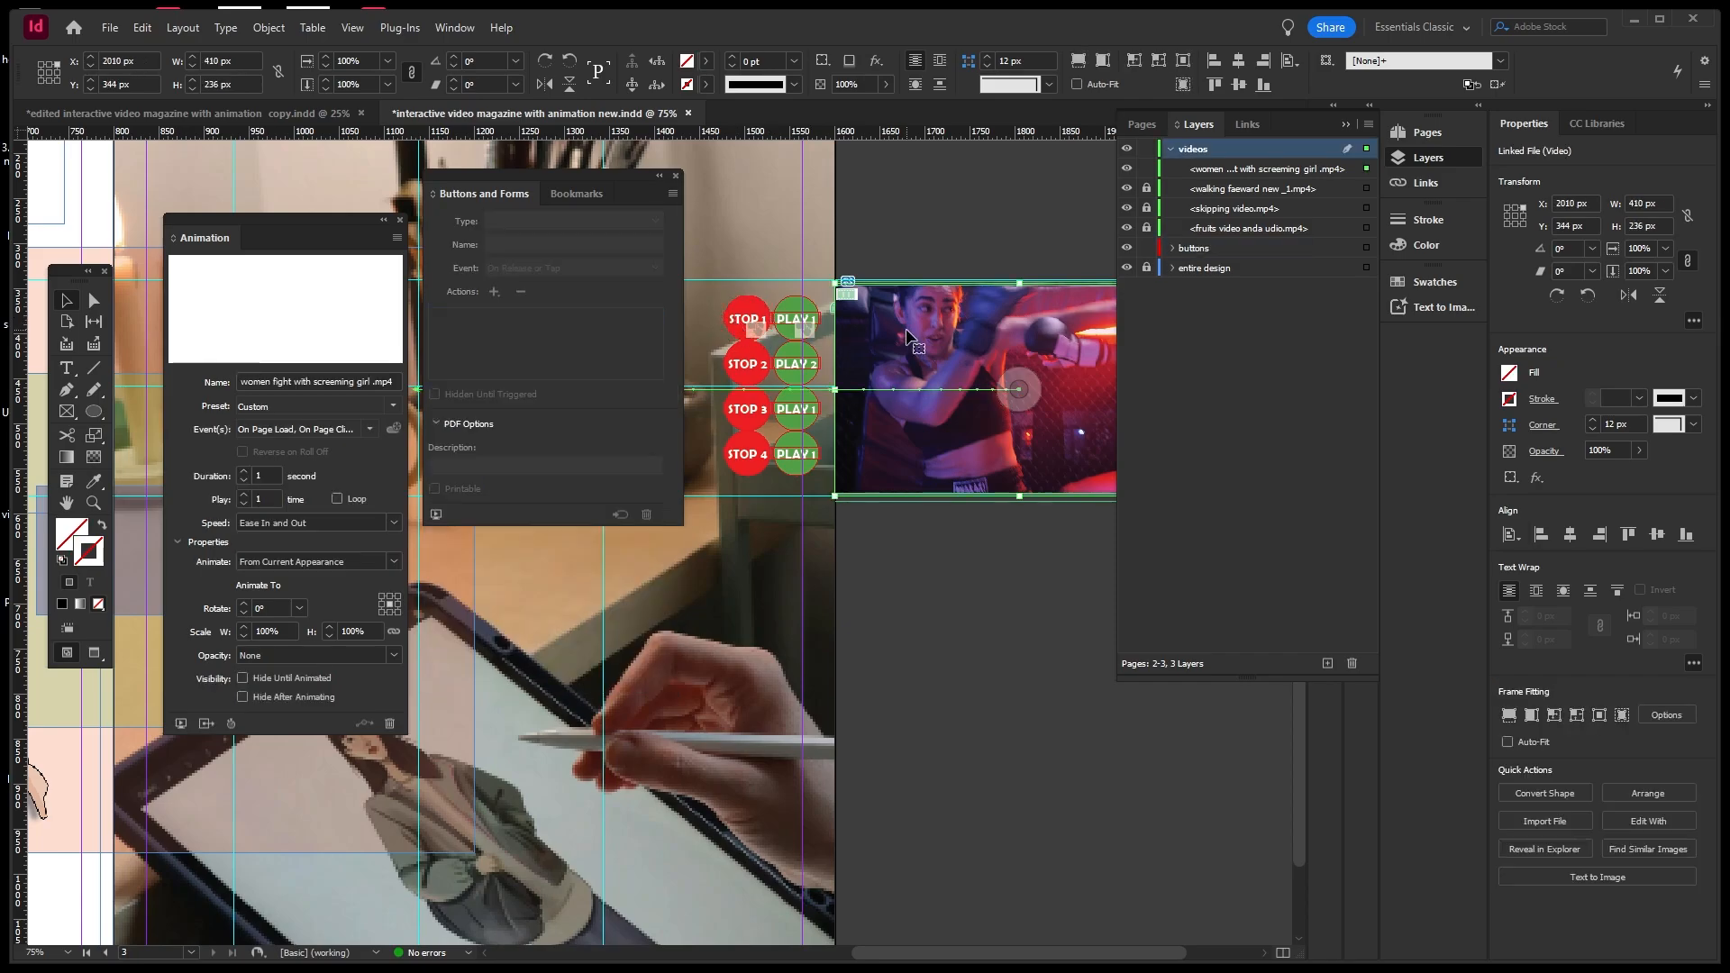
pyautogui.click(371, 430)
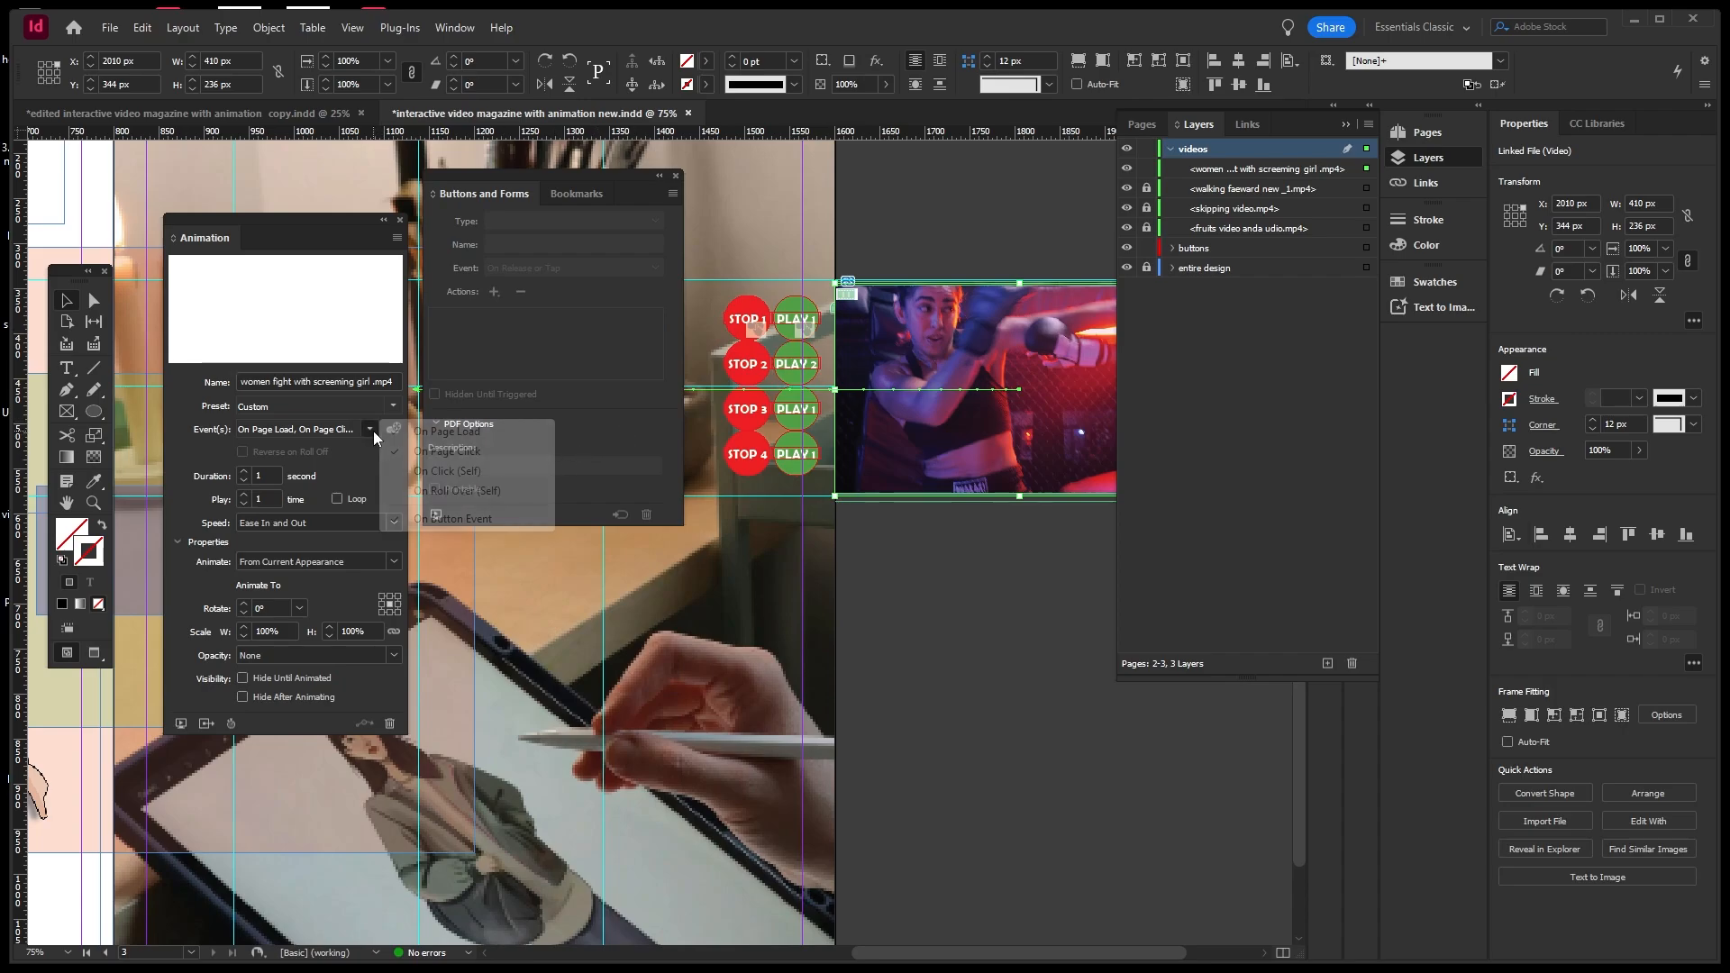
pyautogui.click(401, 433)
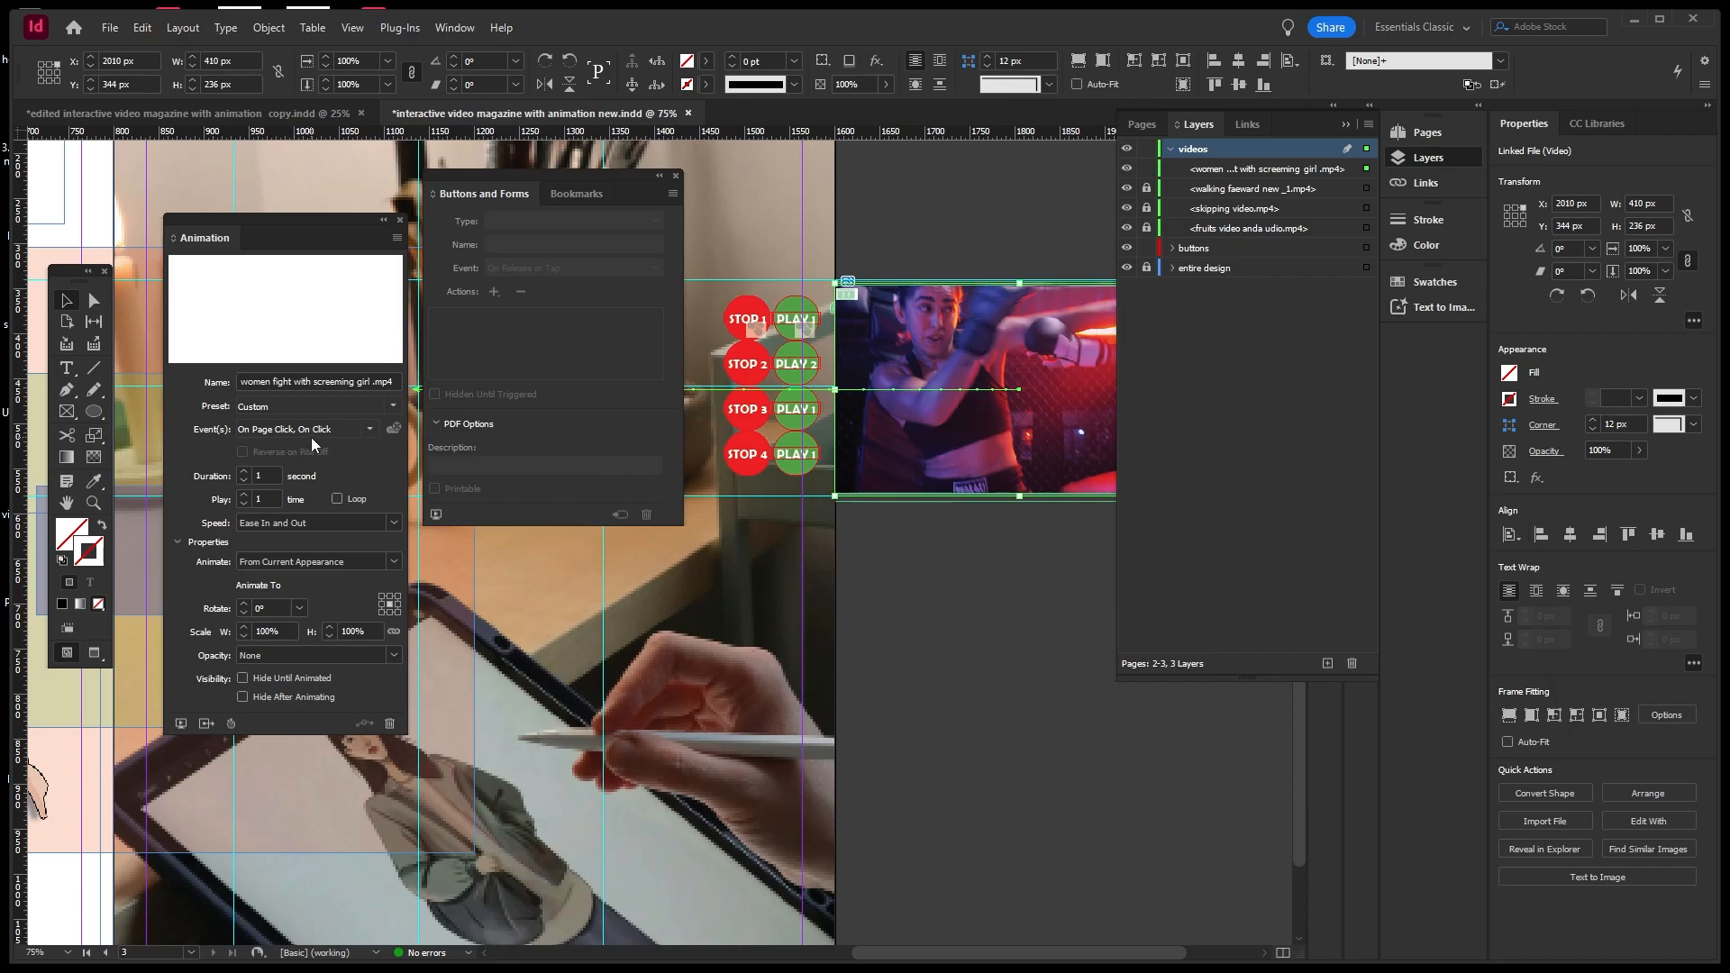
pyautogui.click(365, 428)
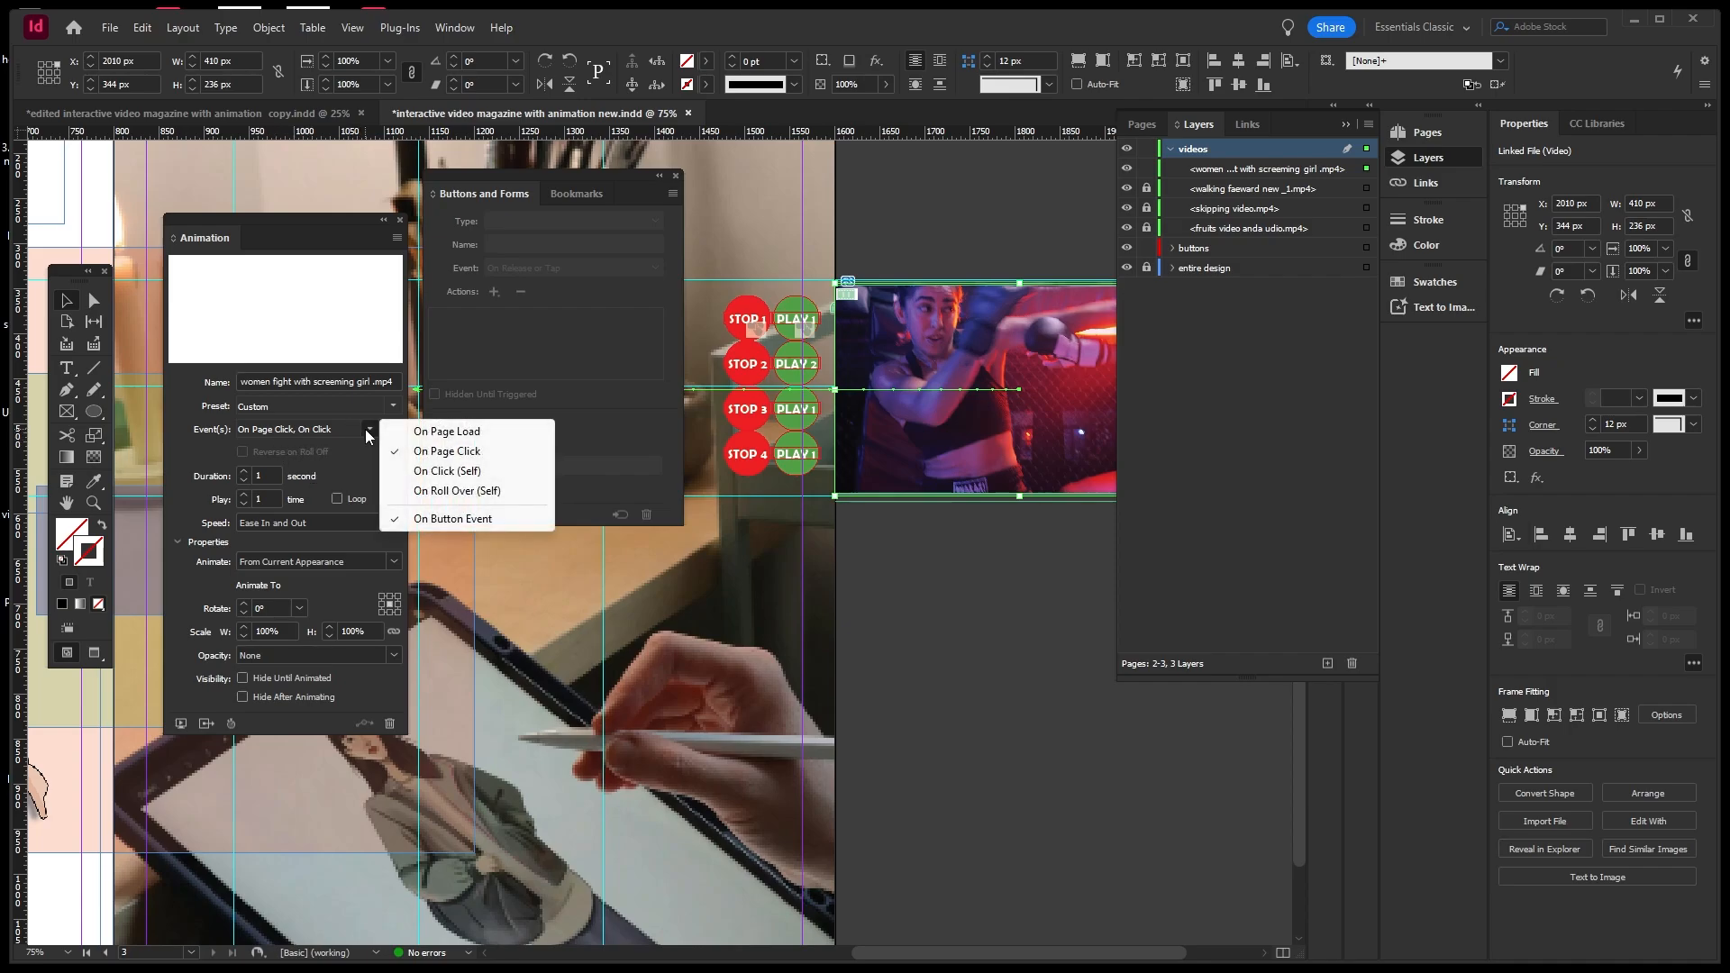
pyautogui.click(905, 354)
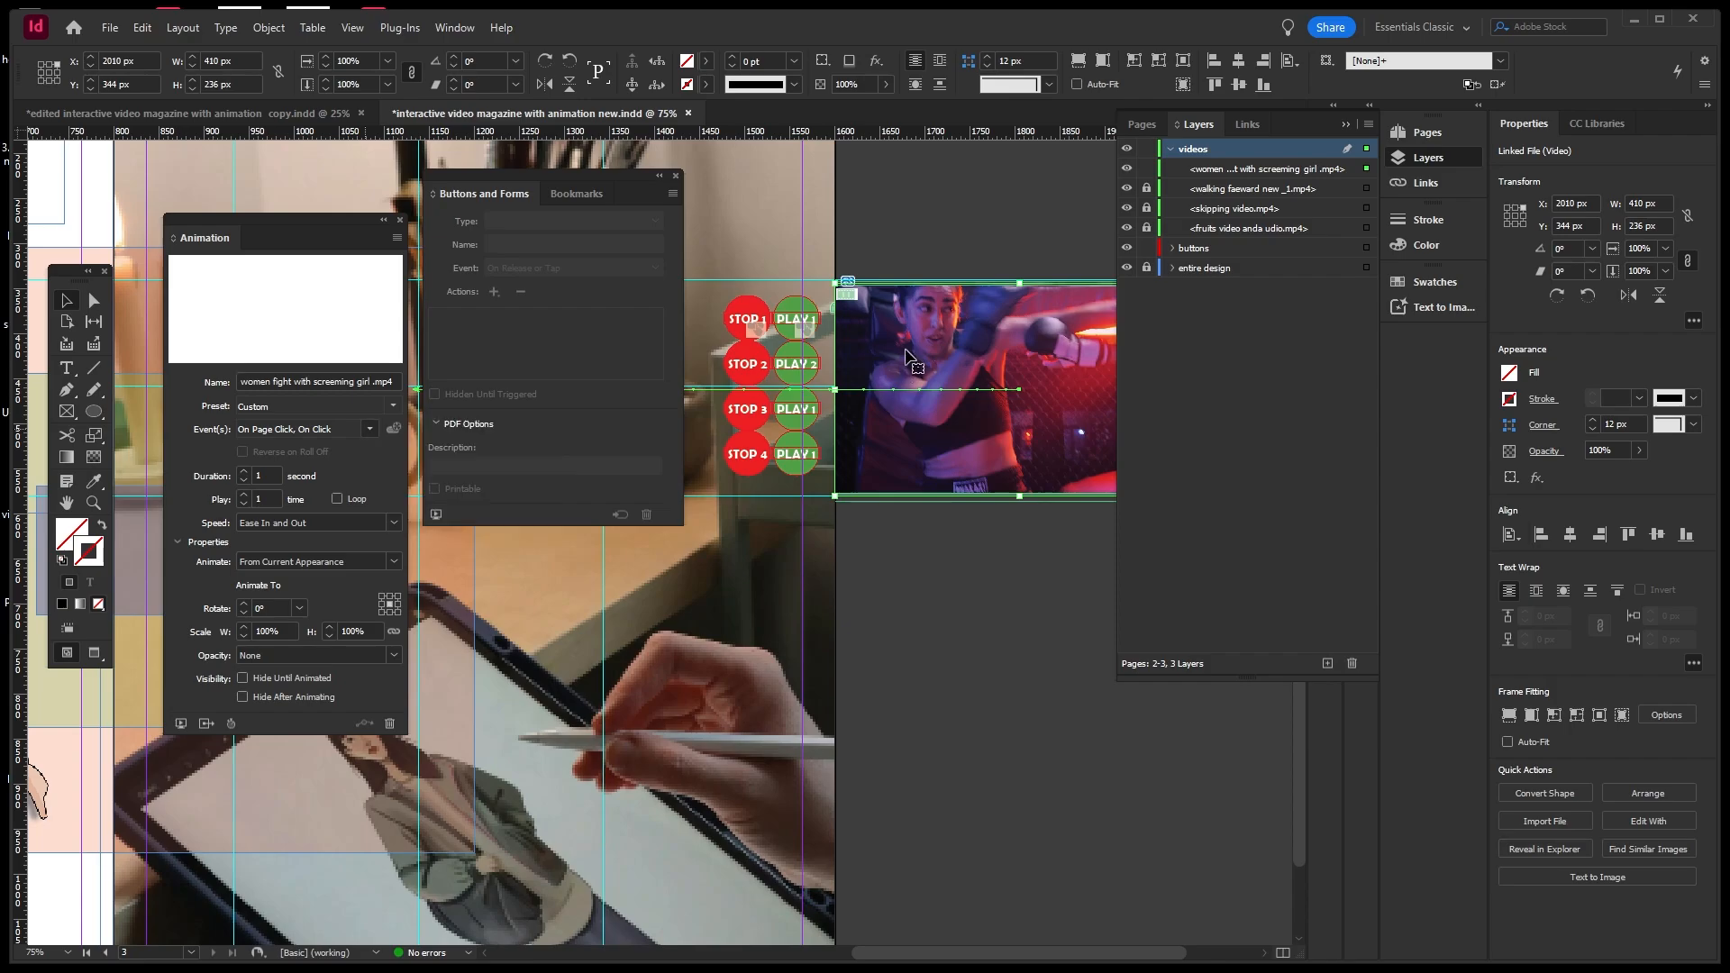
# Recheck the STOP 1 button's settings and the boxing video's trigger events, and preview the spread to test the PLAY 1 button.
pyautogui.click(740, 324)
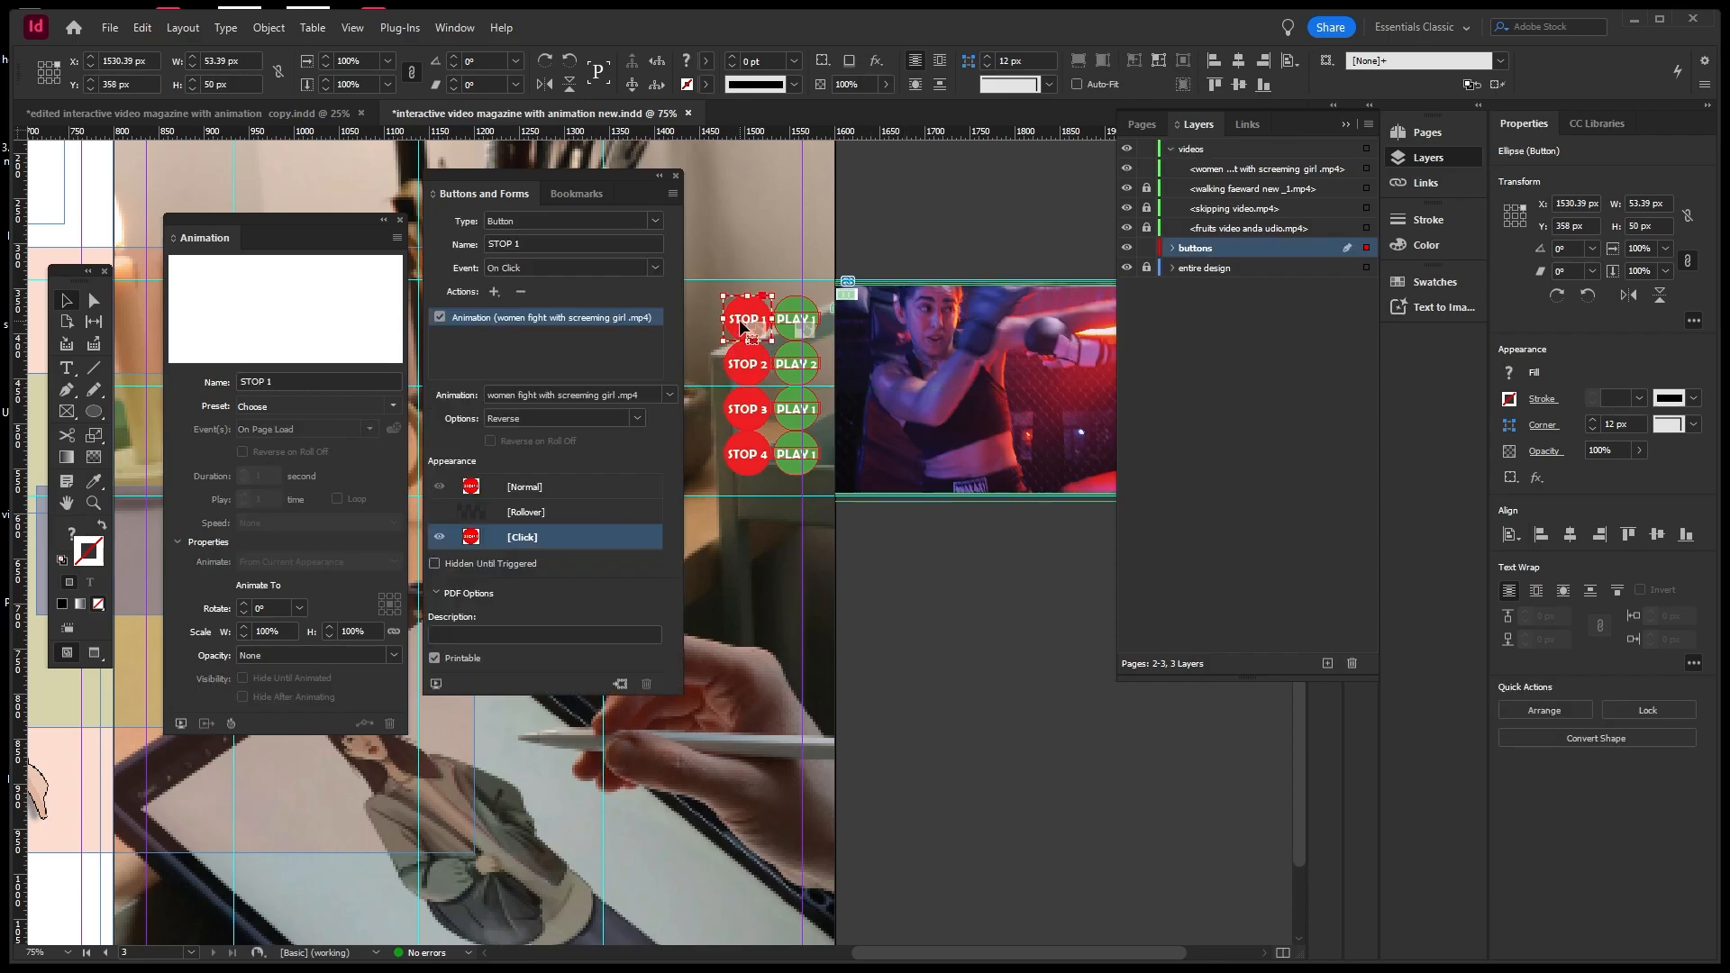
pyautogui.click(886, 343)
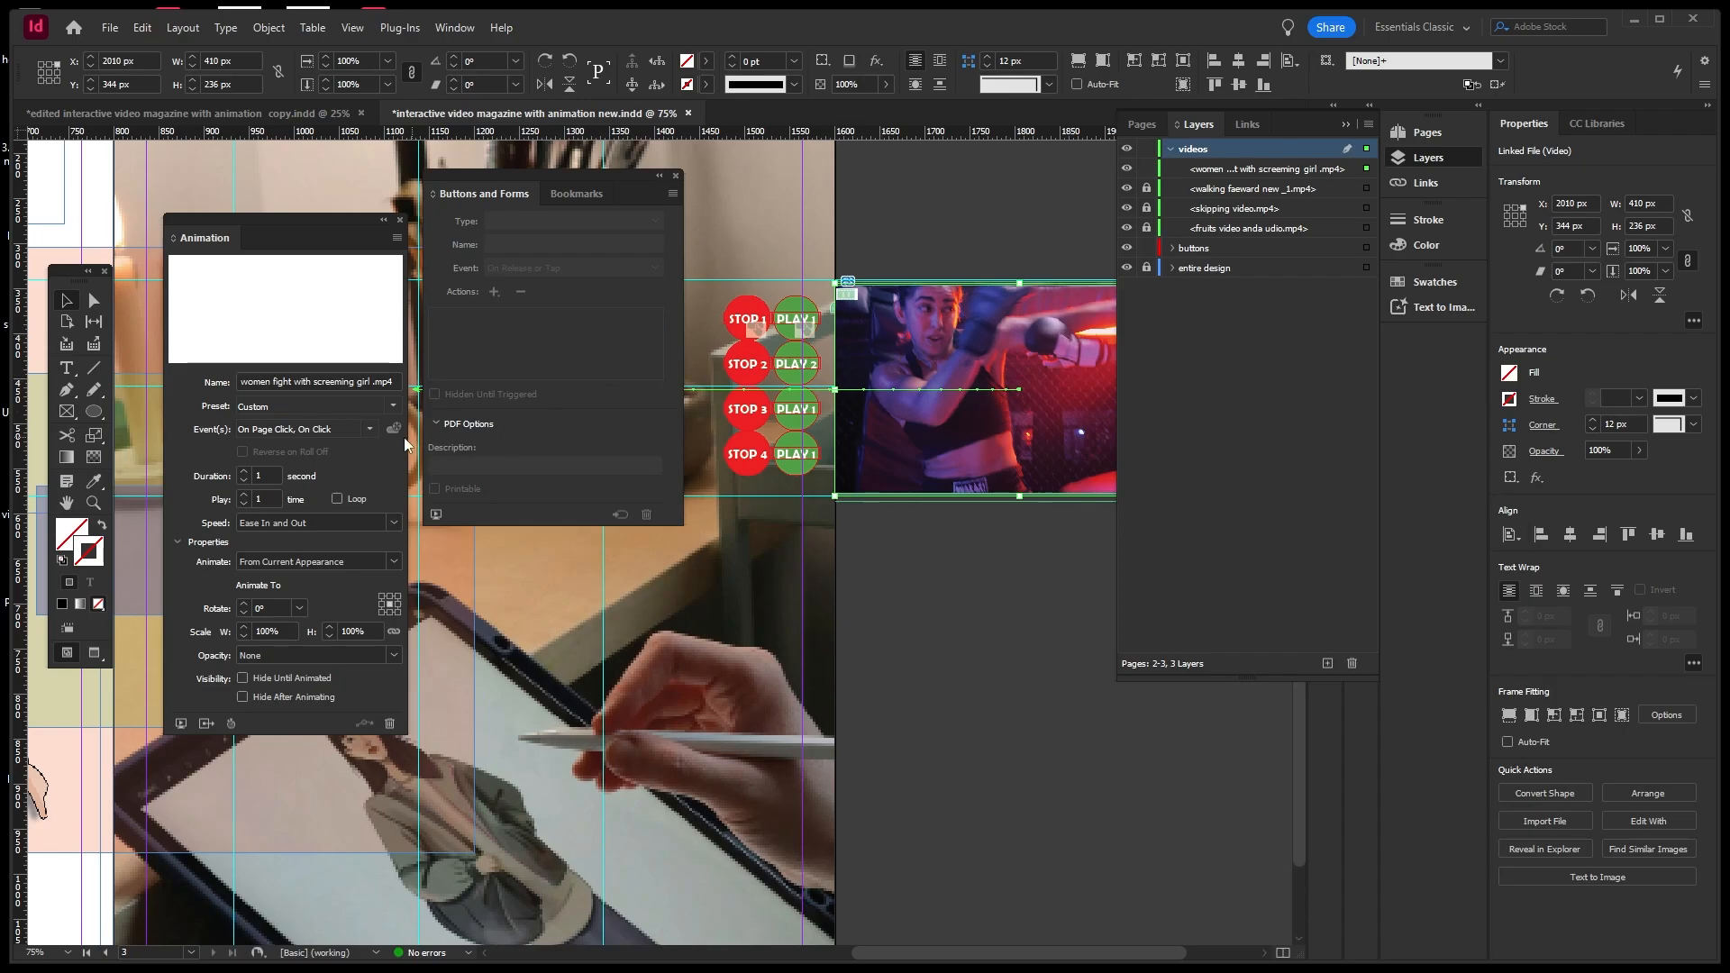
pyautogui.click(370, 429)
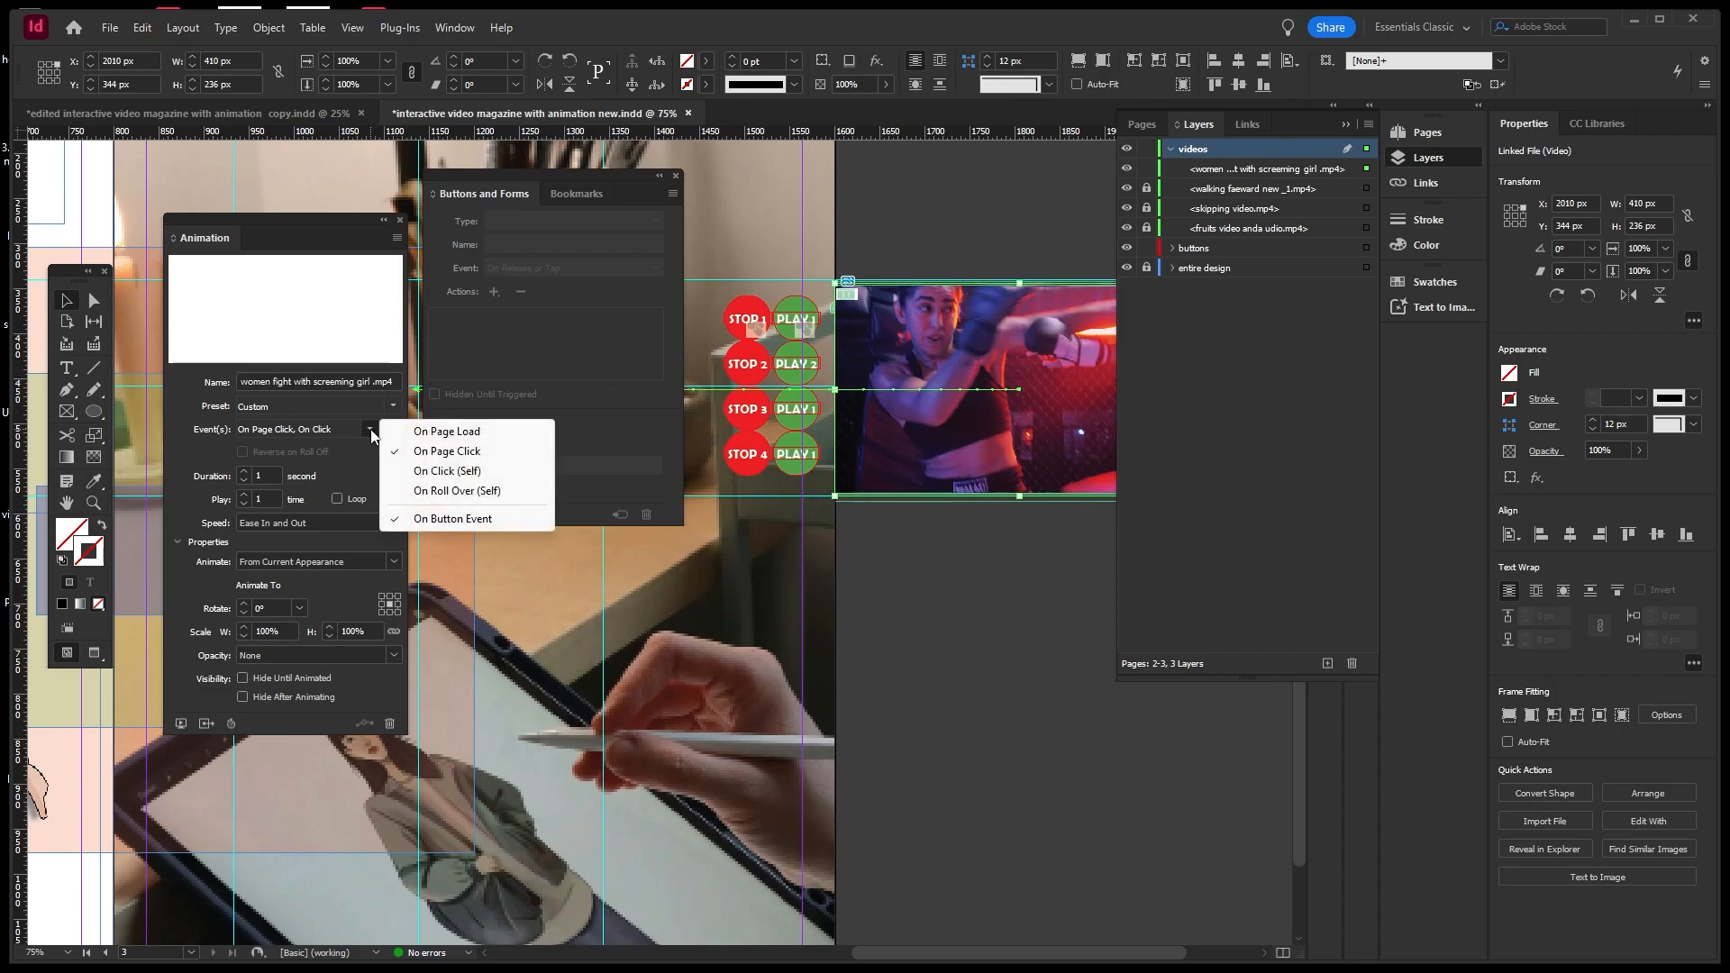
pyautogui.click(893, 347)
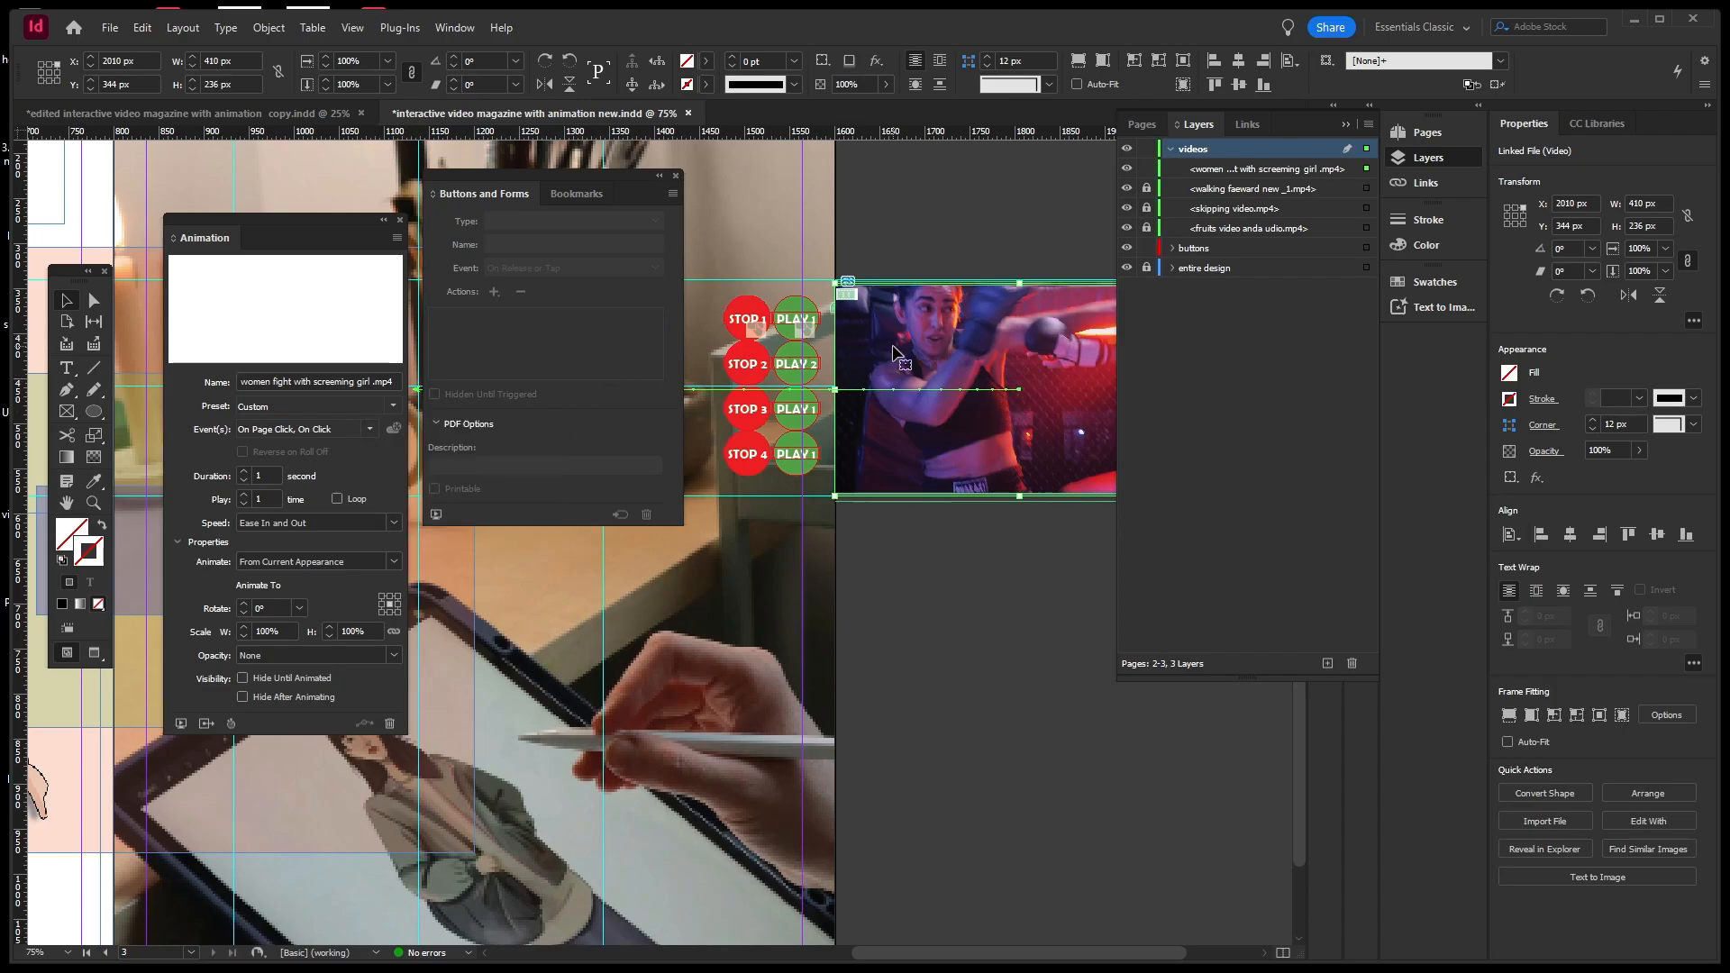
pyautogui.click(436, 515)
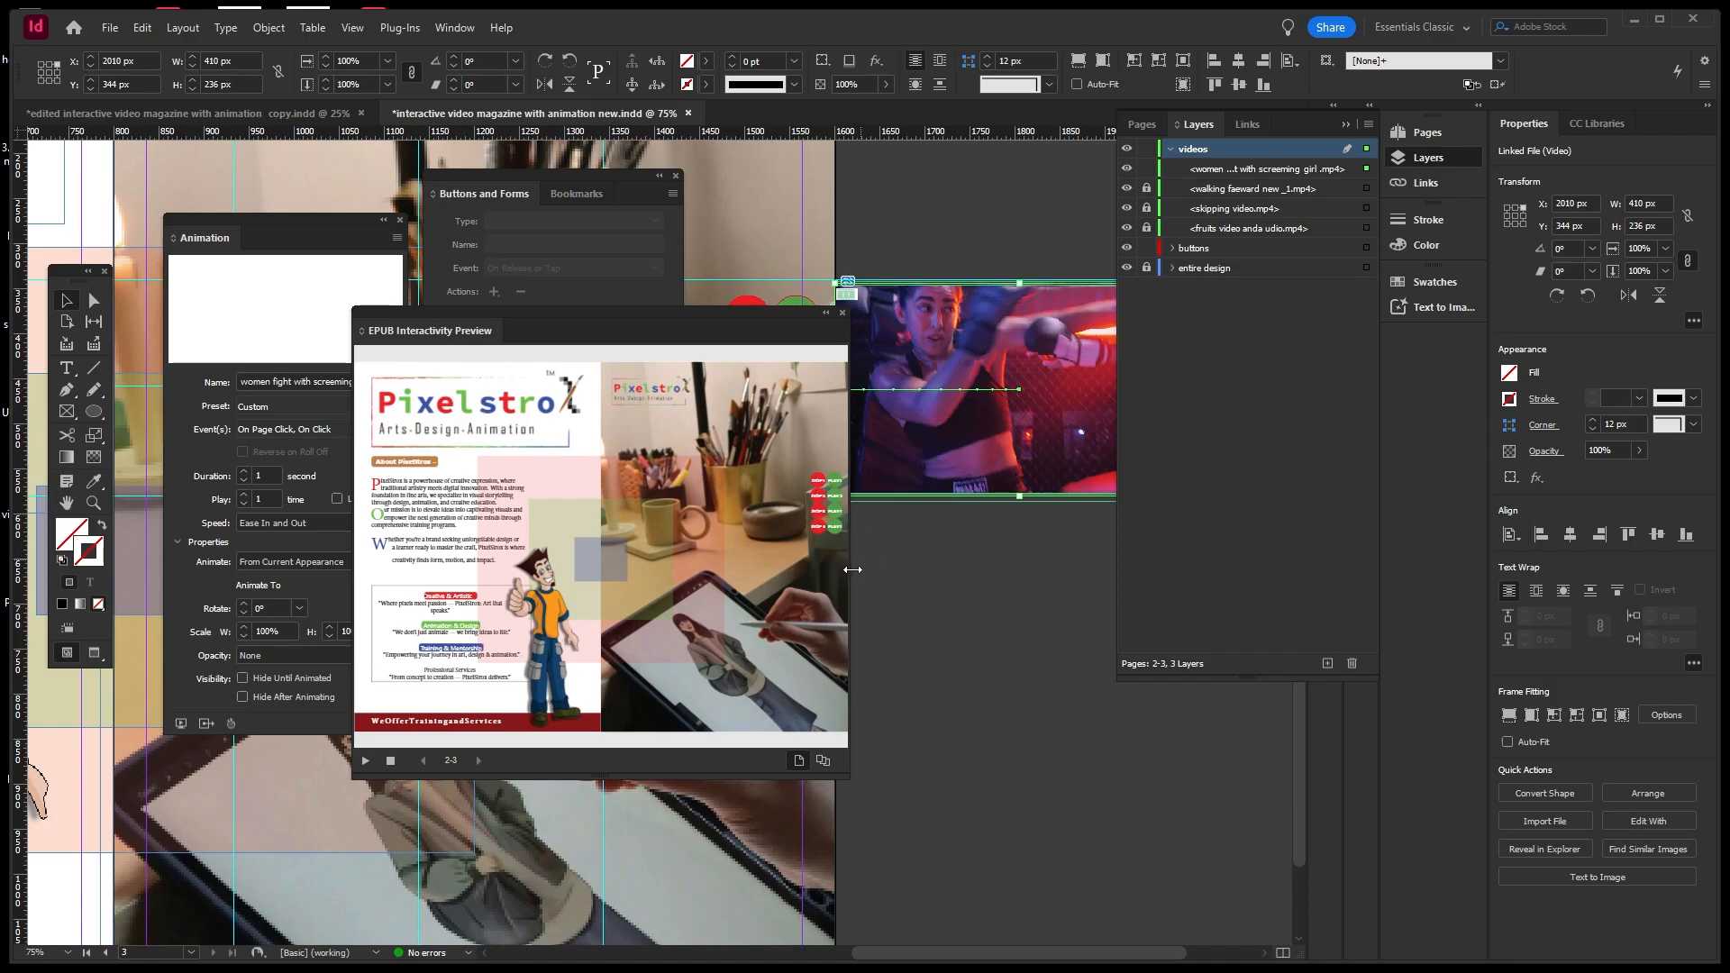
pyautogui.click(836, 489)
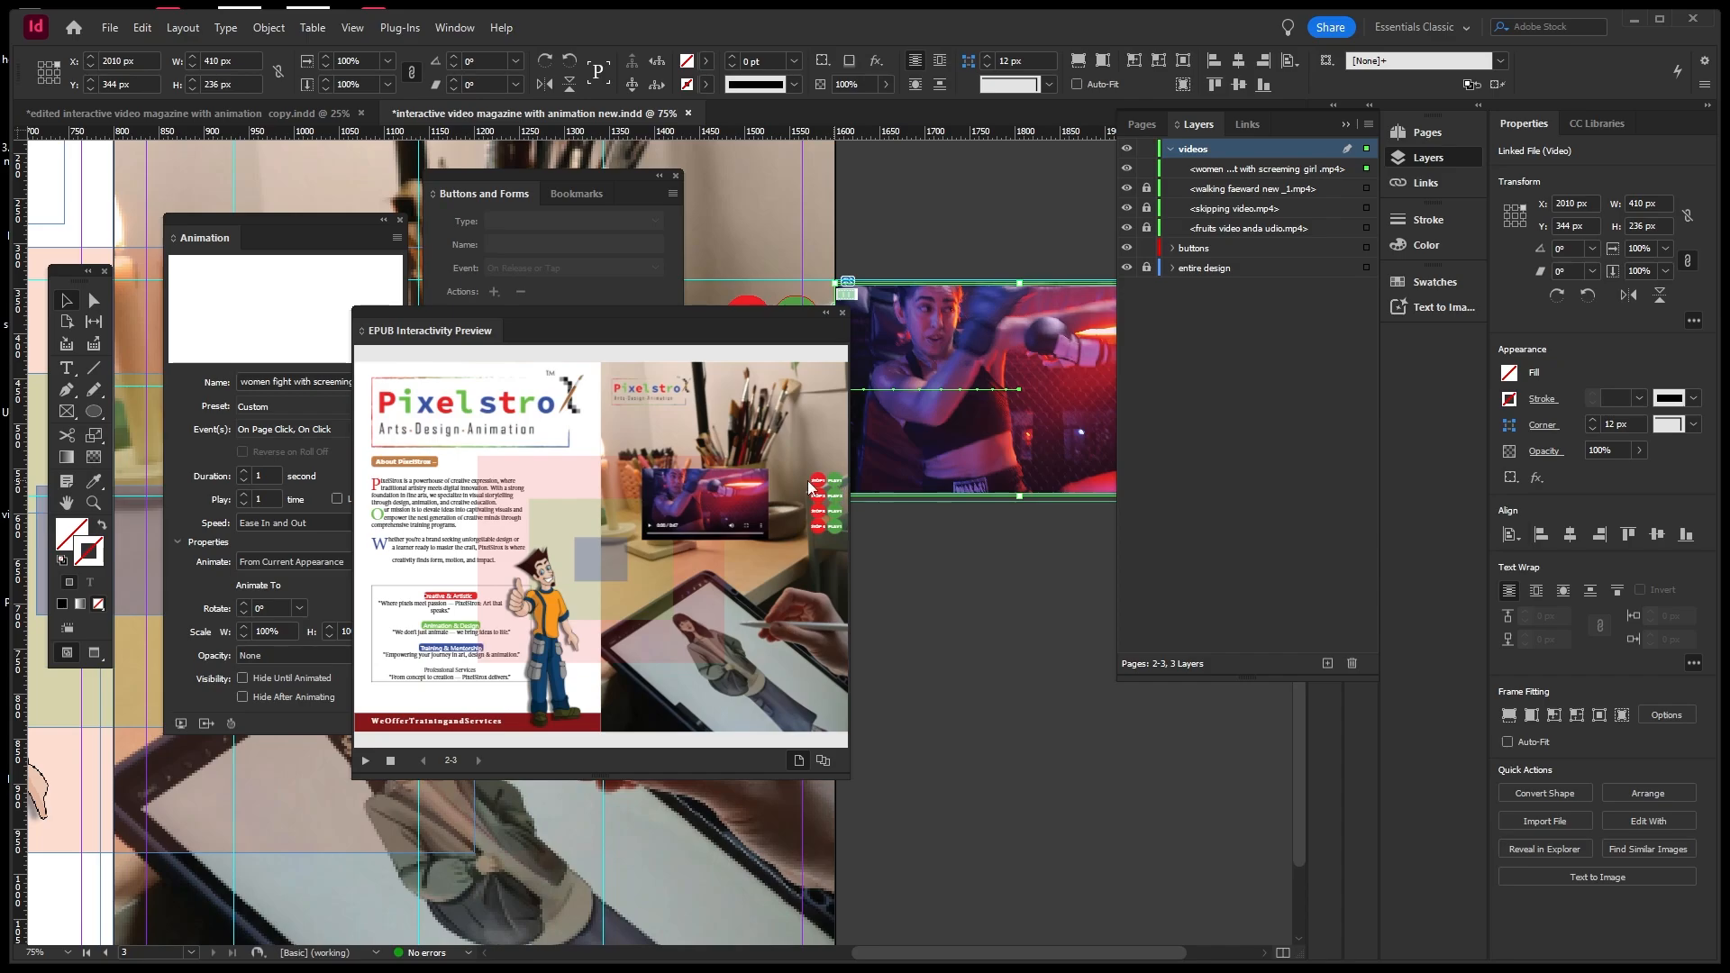
# Test the STOP 1 button in the EPUB interactivity preview, close the preview and save the document.
pyautogui.click(815, 489)
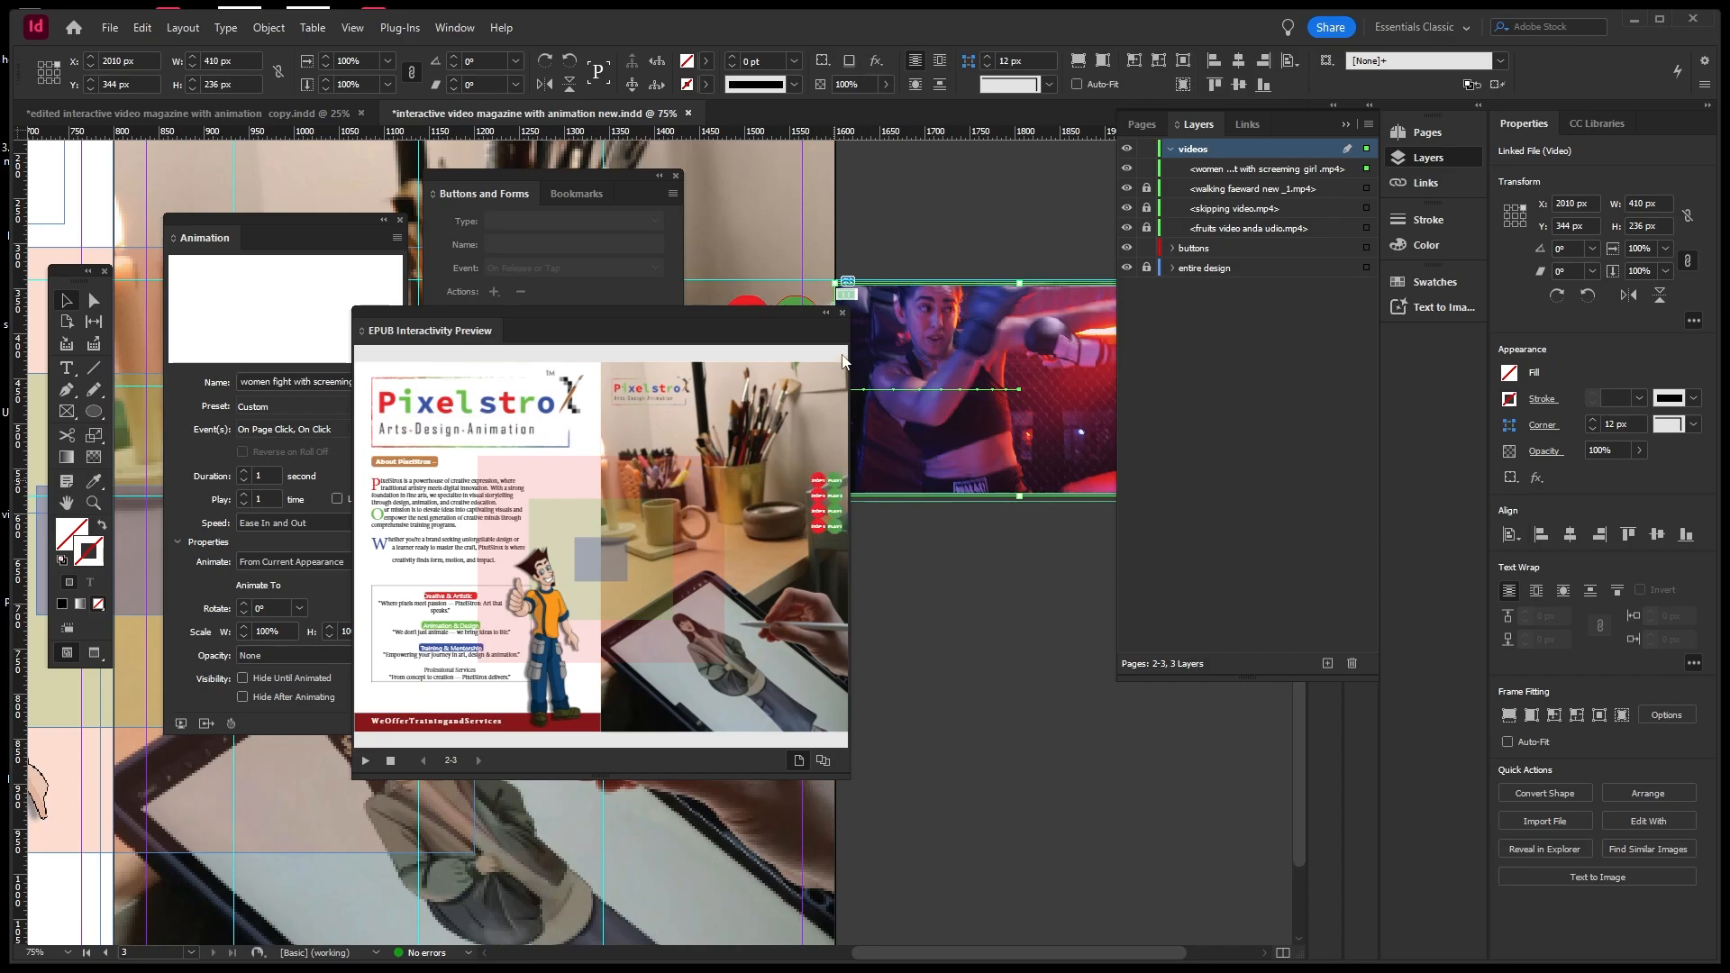
pyautogui.click(841, 313)
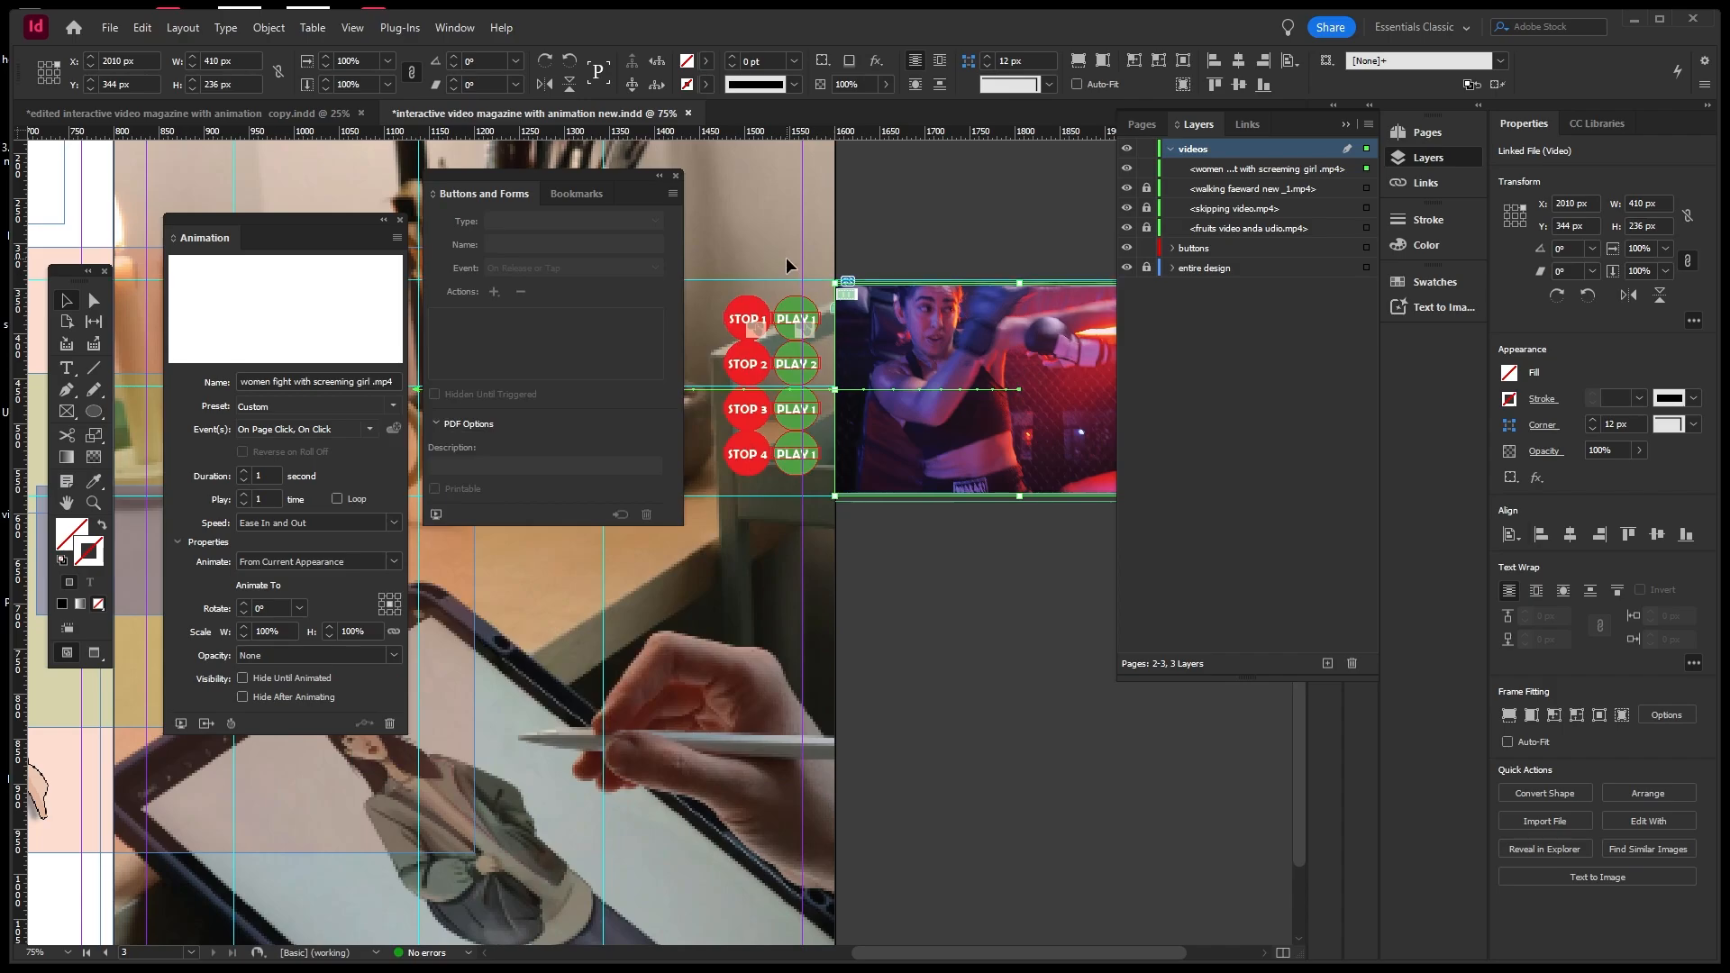
pyautogui.hotkey('ctrl', 's')
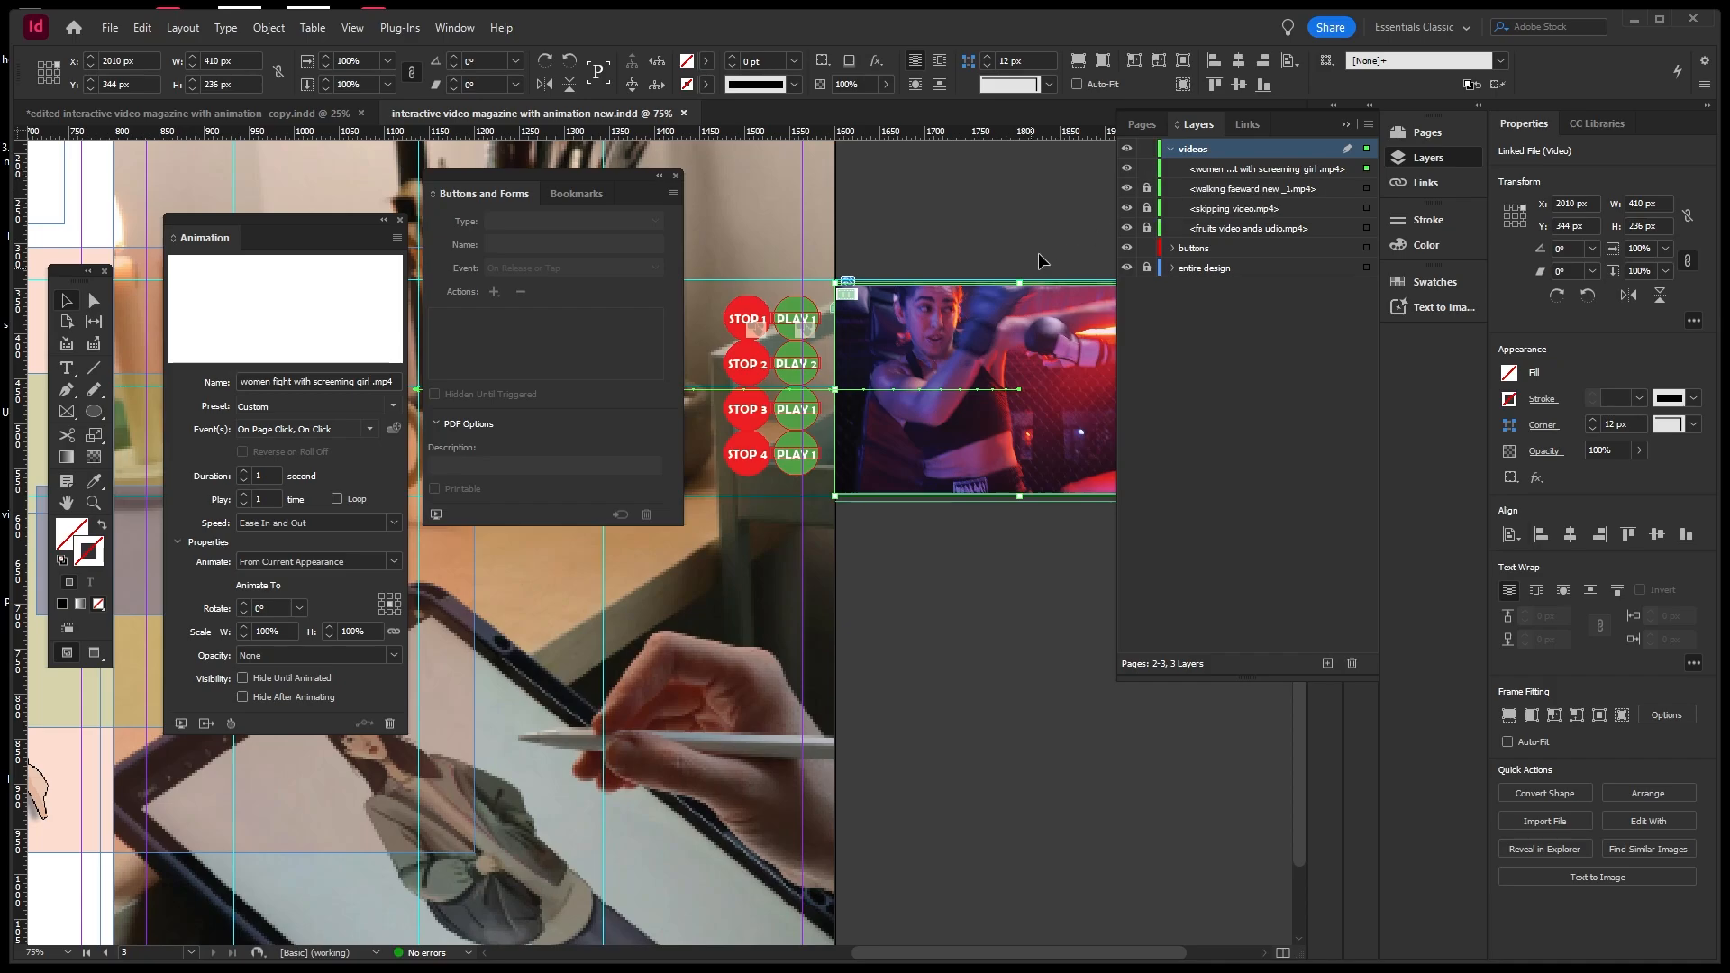
# Lock and hide the women fight video, and unlock the walking faeward new _1.mp4 video beneath it to select it.
pyautogui.click(1146, 168)
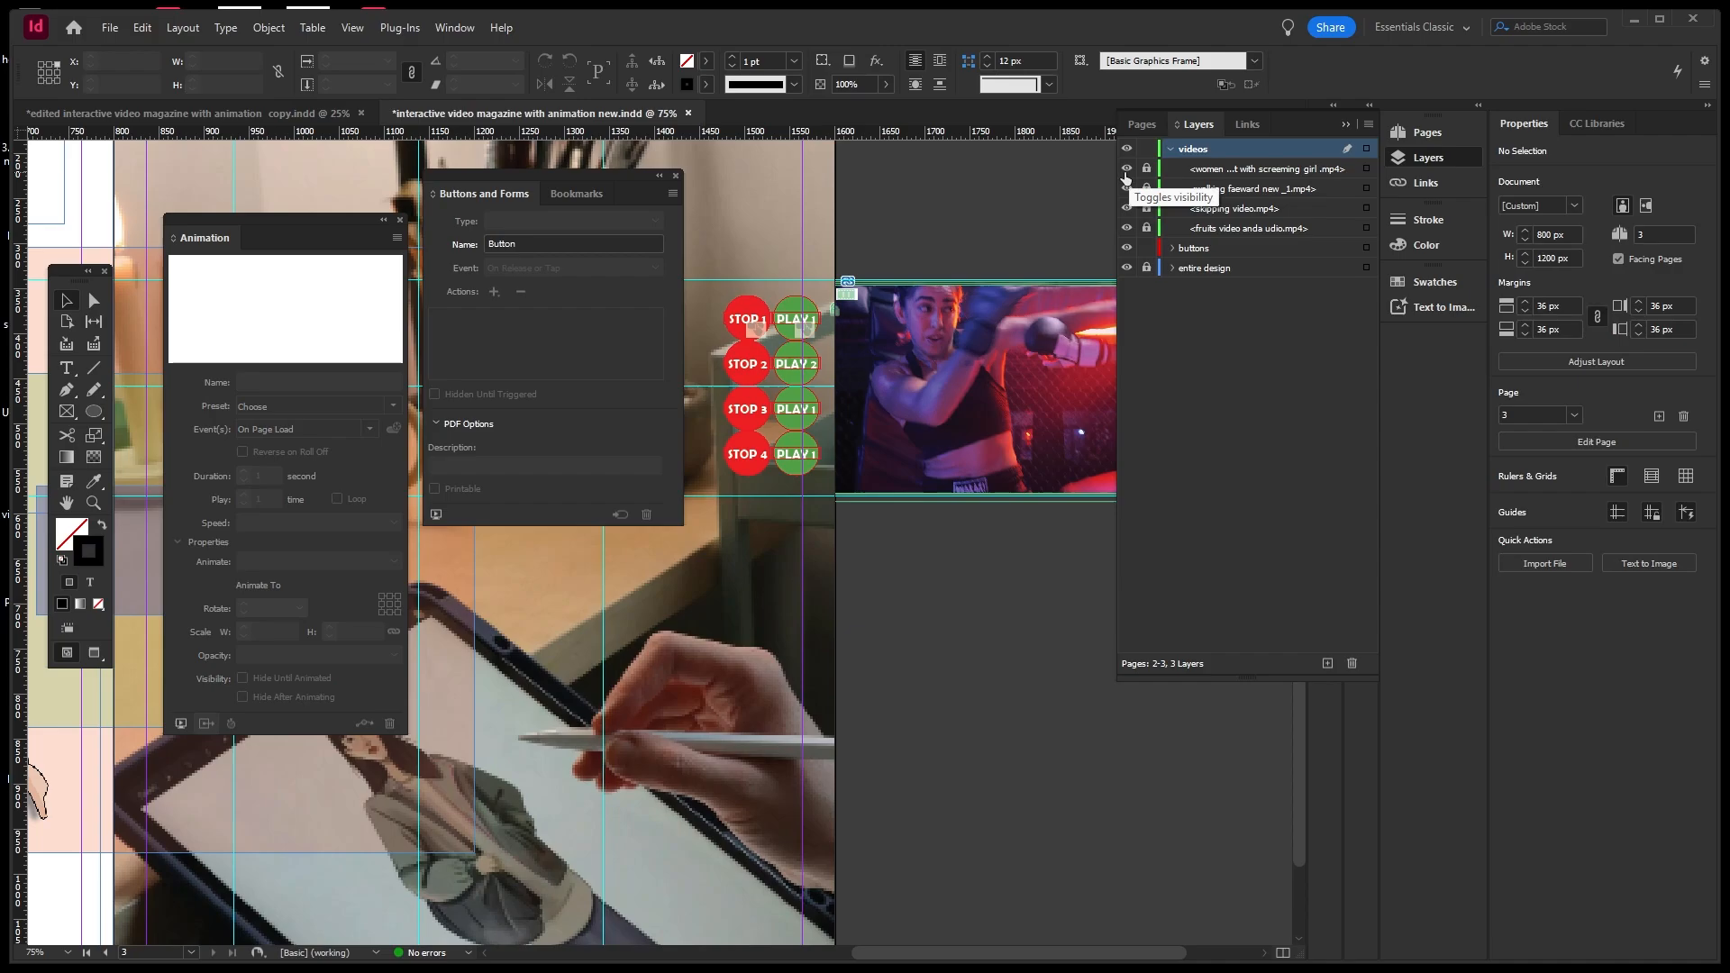
pyautogui.click(1125, 171)
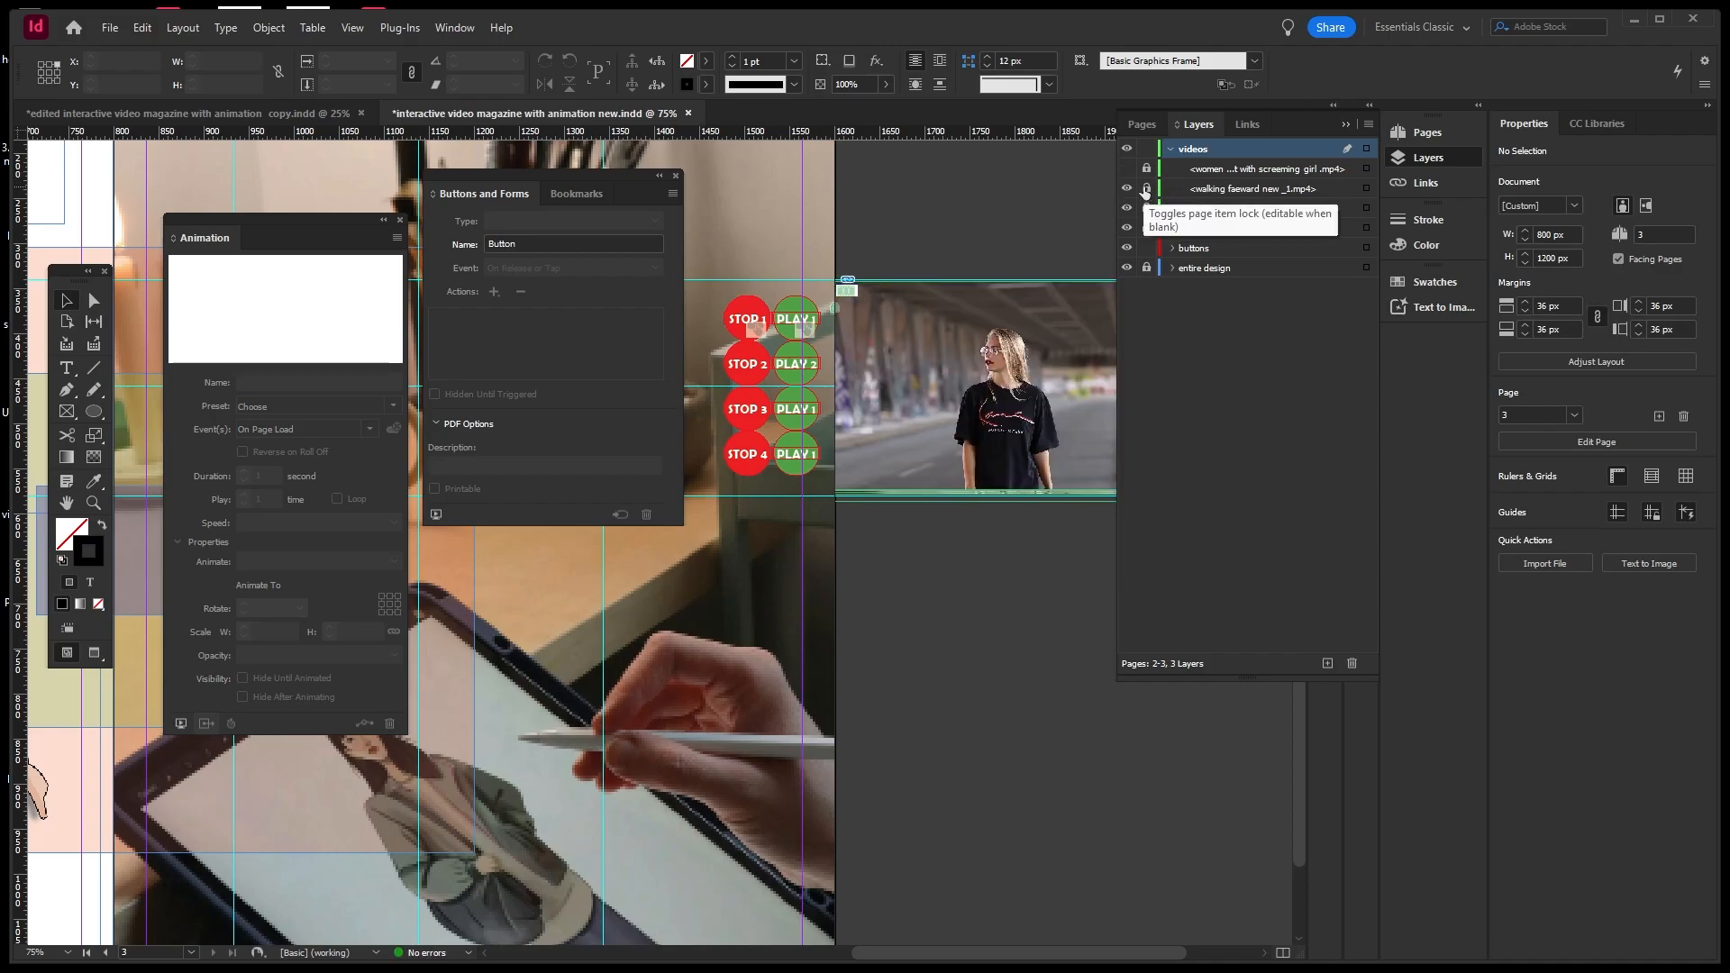
pyautogui.click(1146, 189)
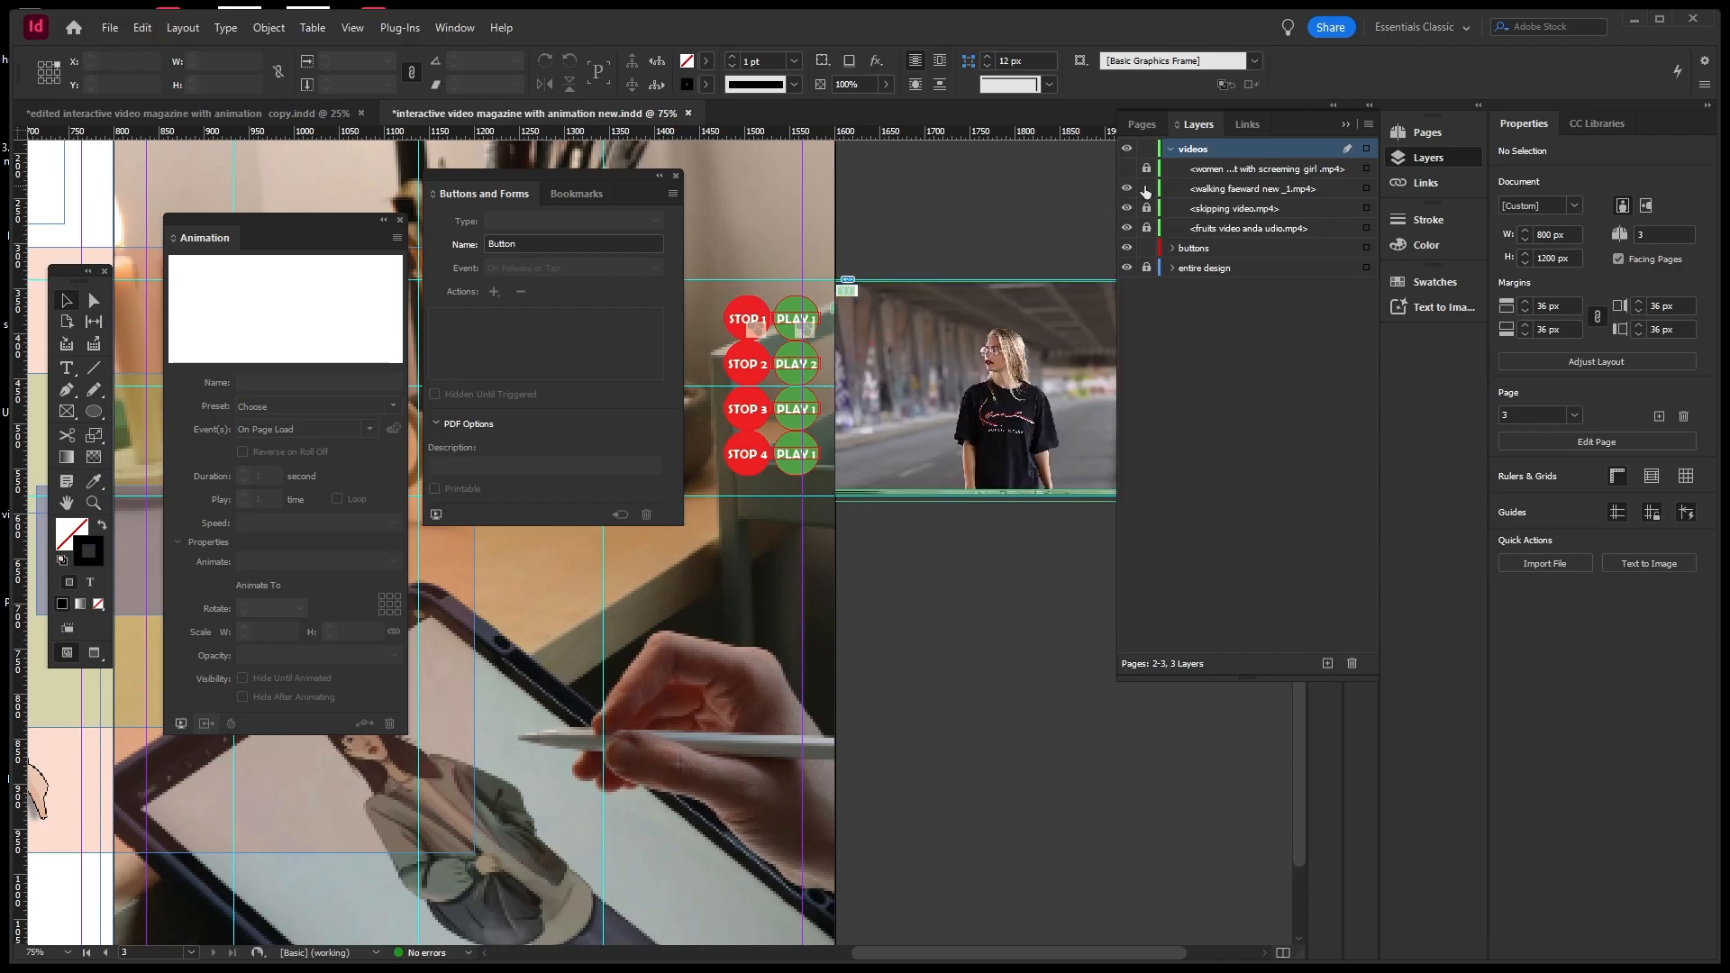
pyautogui.click(1061, 353)
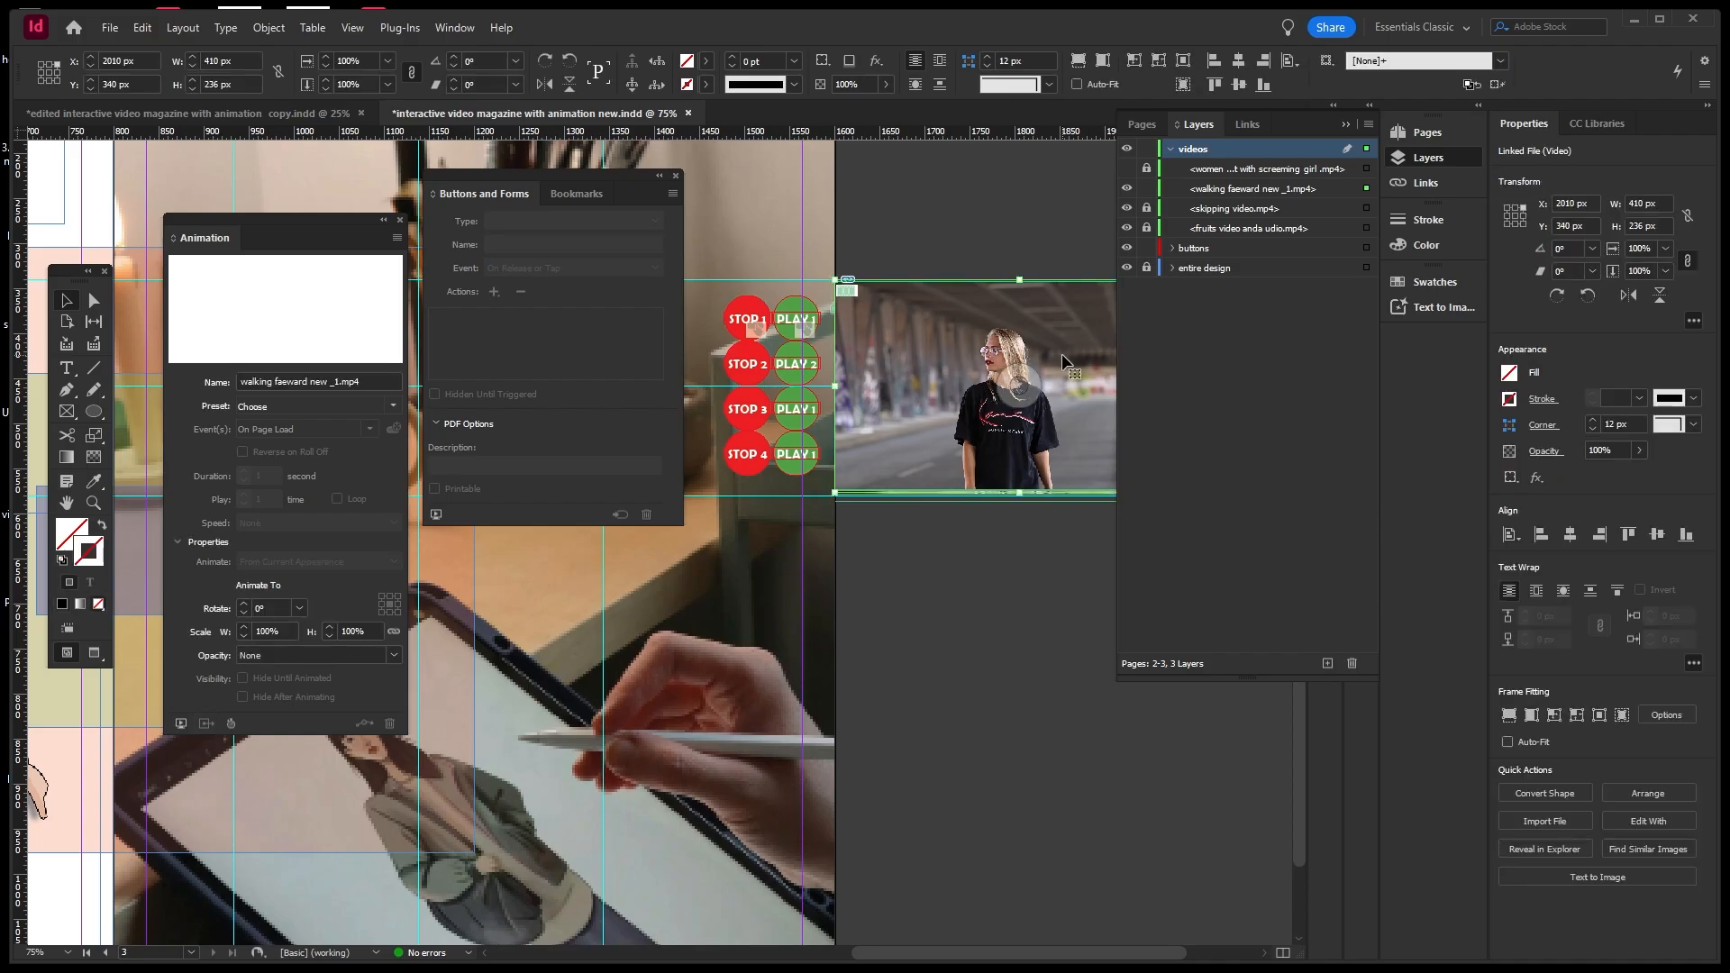
pyautogui.click(984, 224)
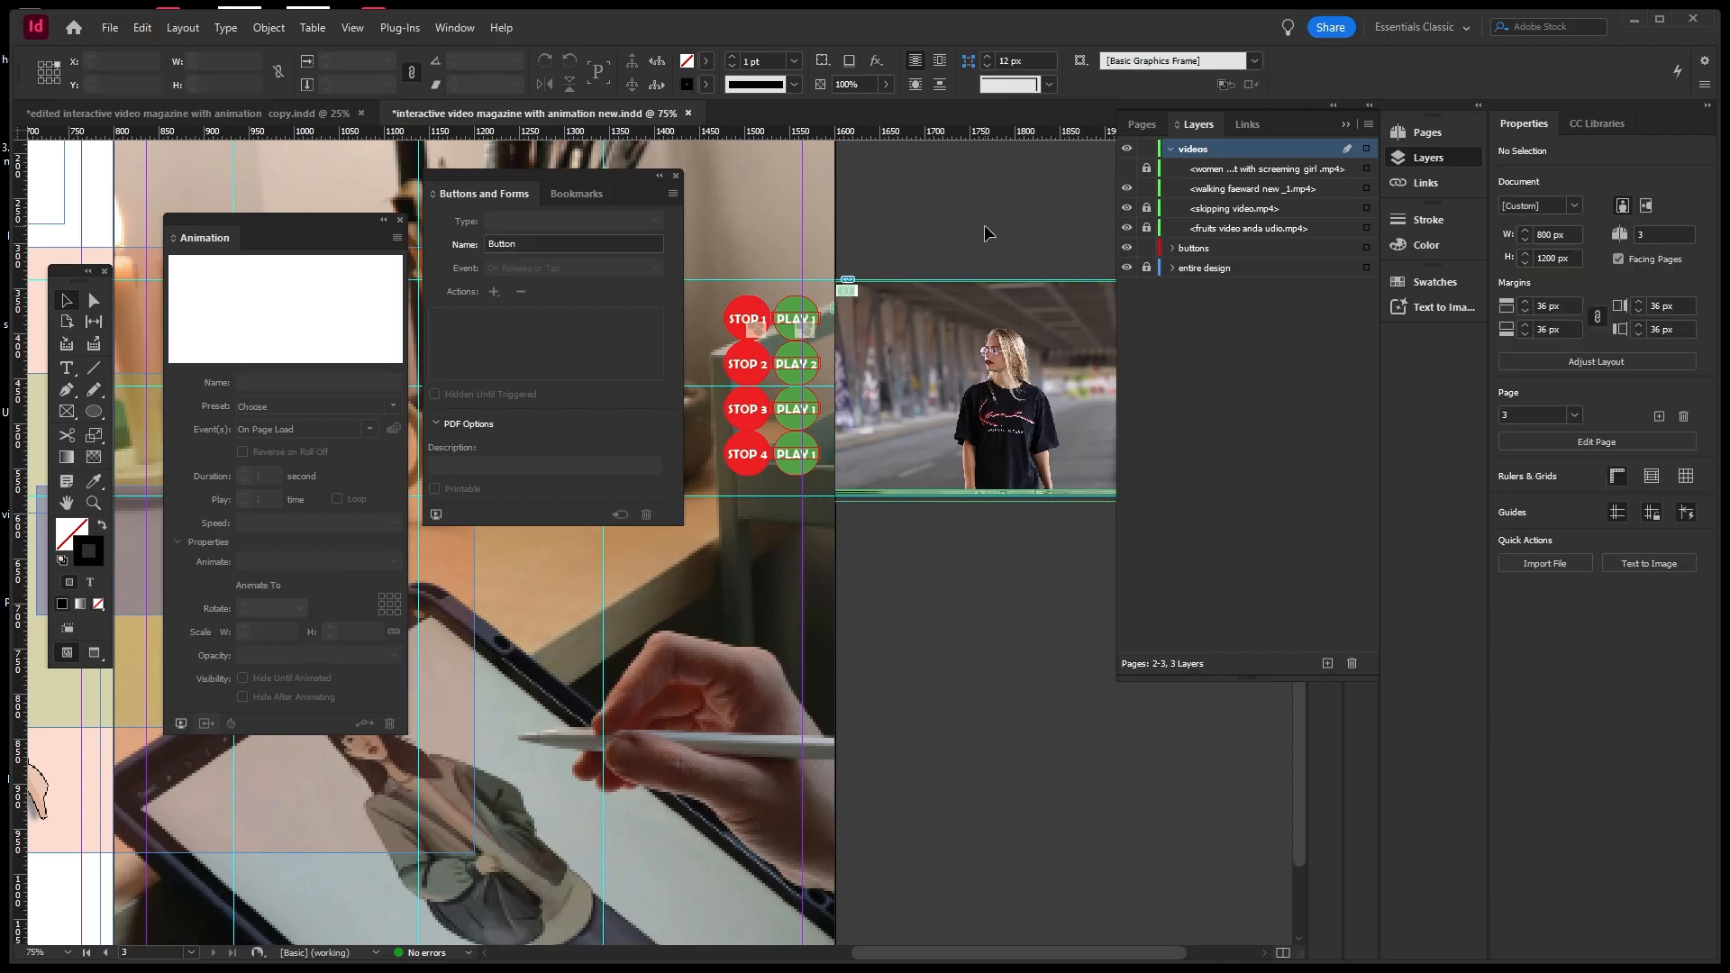
# Move the Buttons and Forms panel below the STOP and PLAY buttons, and show and unlock the women fight video again.
pyautogui.moveTo(602, 176); pyautogui.dragTo(784, 590)
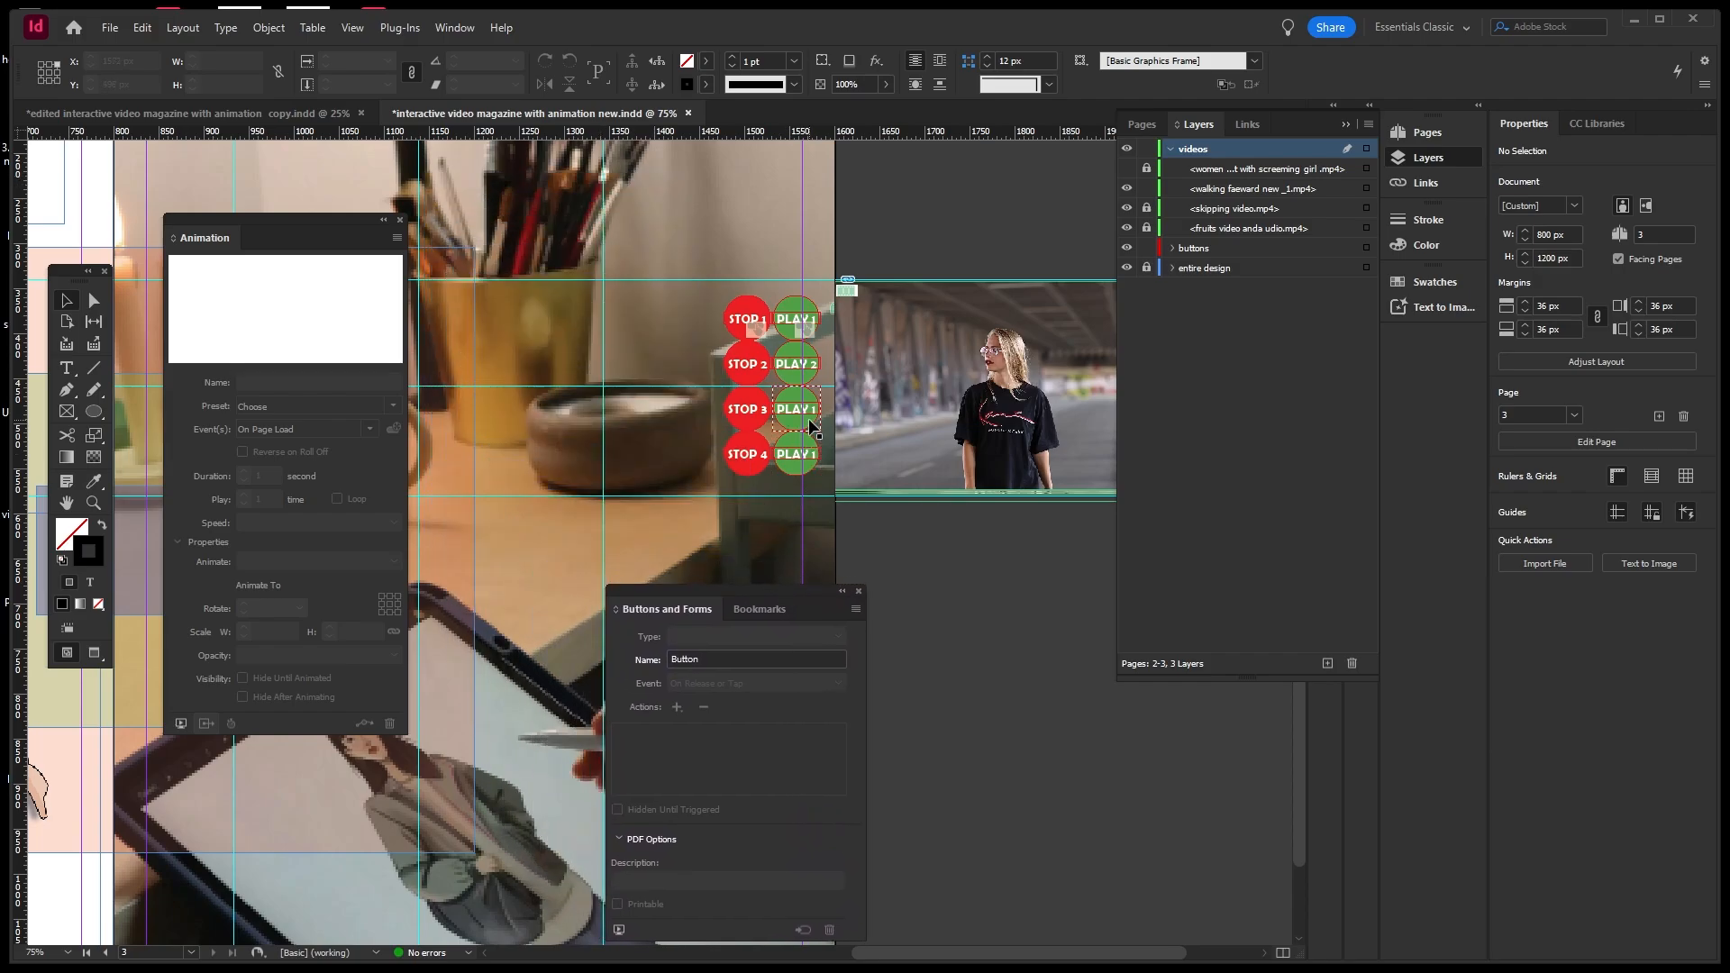
pyautogui.click(1127, 170)
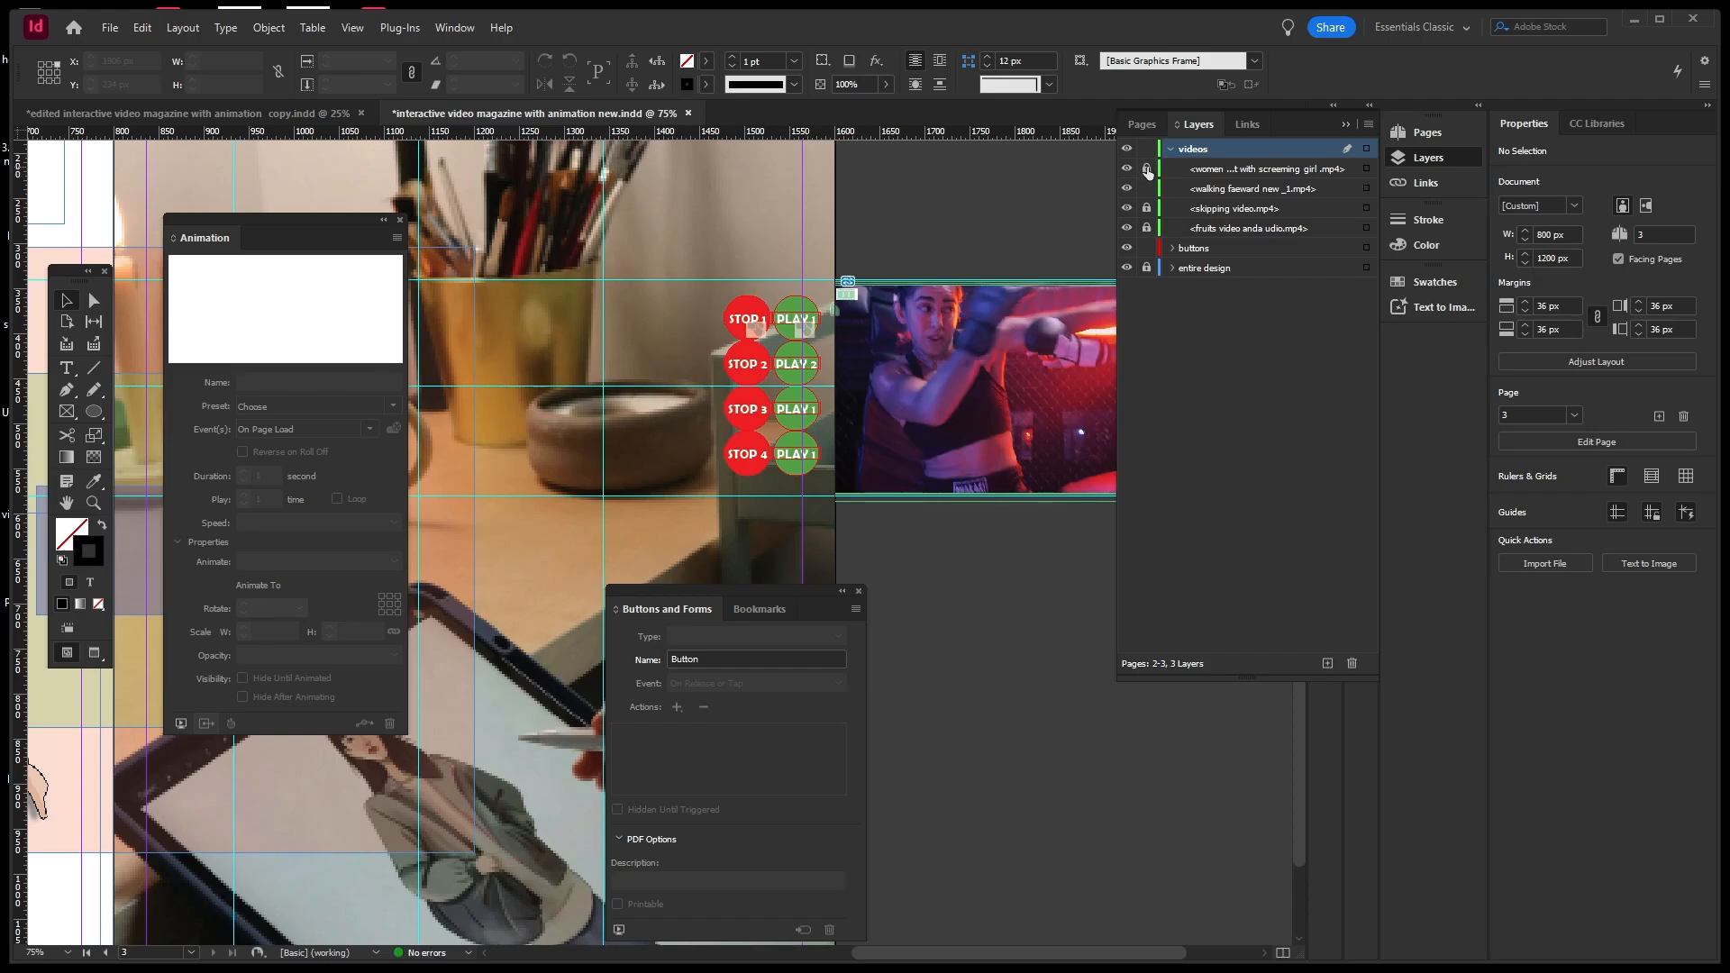
pyautogui.click(1146, 168)
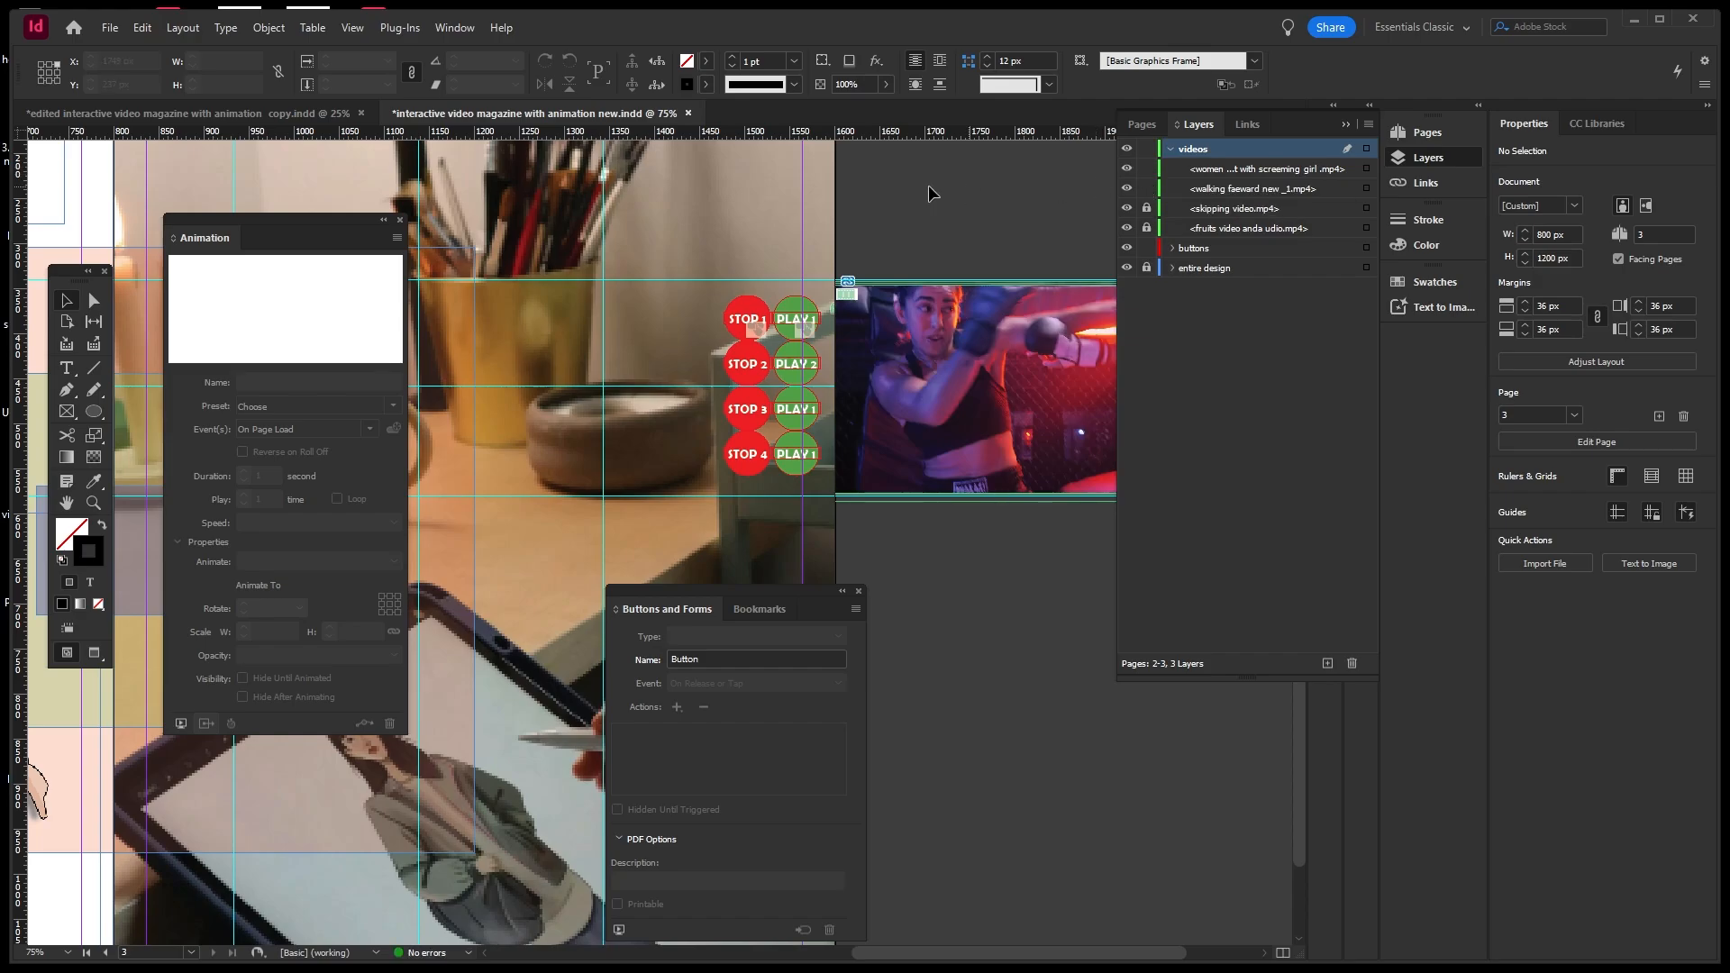
pyautogui.click(562, 386)
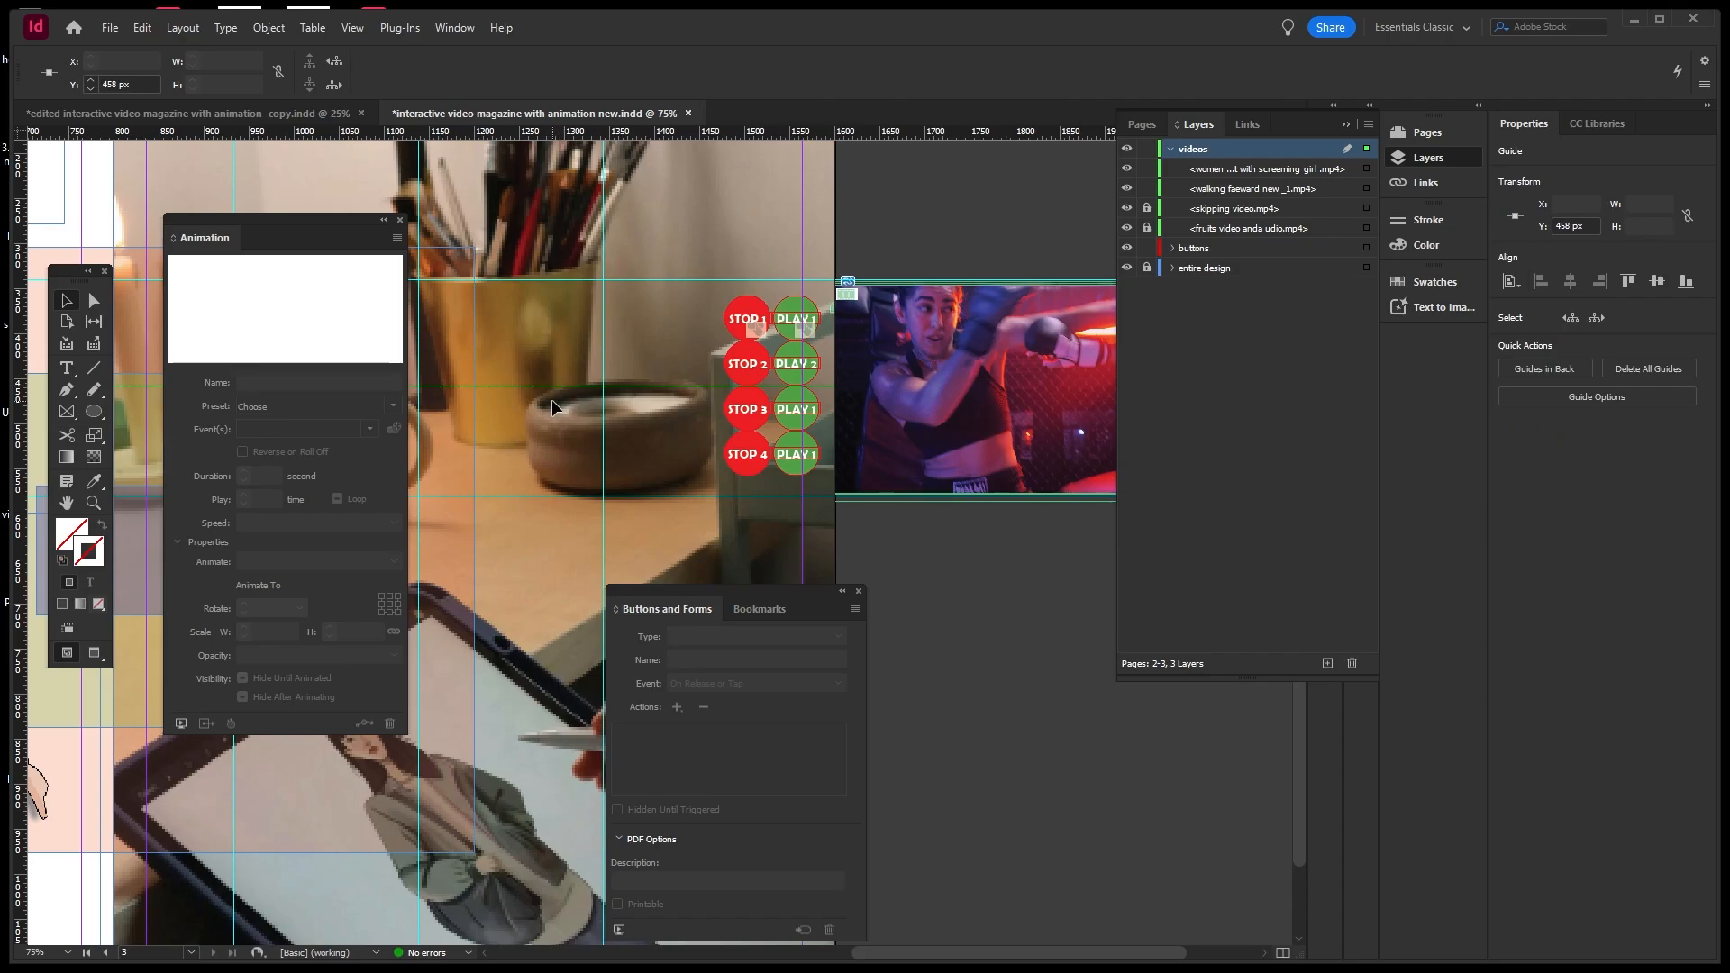
pyautogui.moveTo(554, 386); pyautogui.dragTo(558, 401)
pyautogui.hotkey('ctrl', 'z')
# Lock and hide the women fight video, and check the horizontal guide at 458 px against the centre of the walking video.
pyautogui.click(1144, 170)
pyautogui.click(1127, 172)
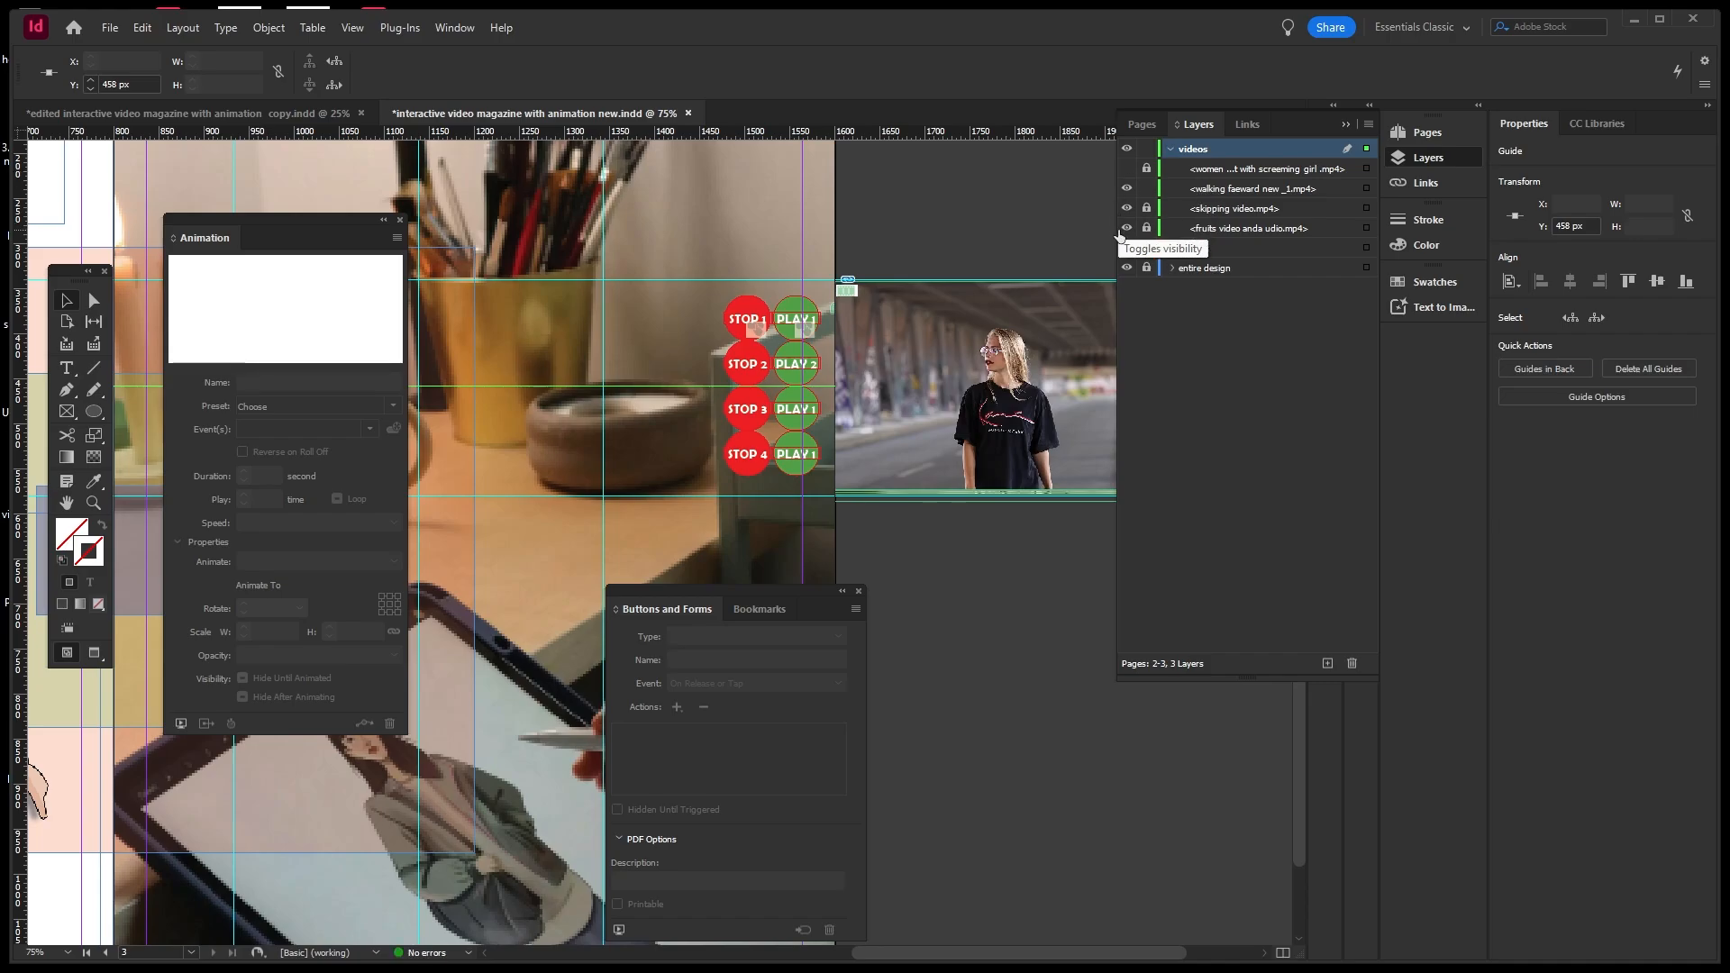
pyautogui.click(1364, 189)
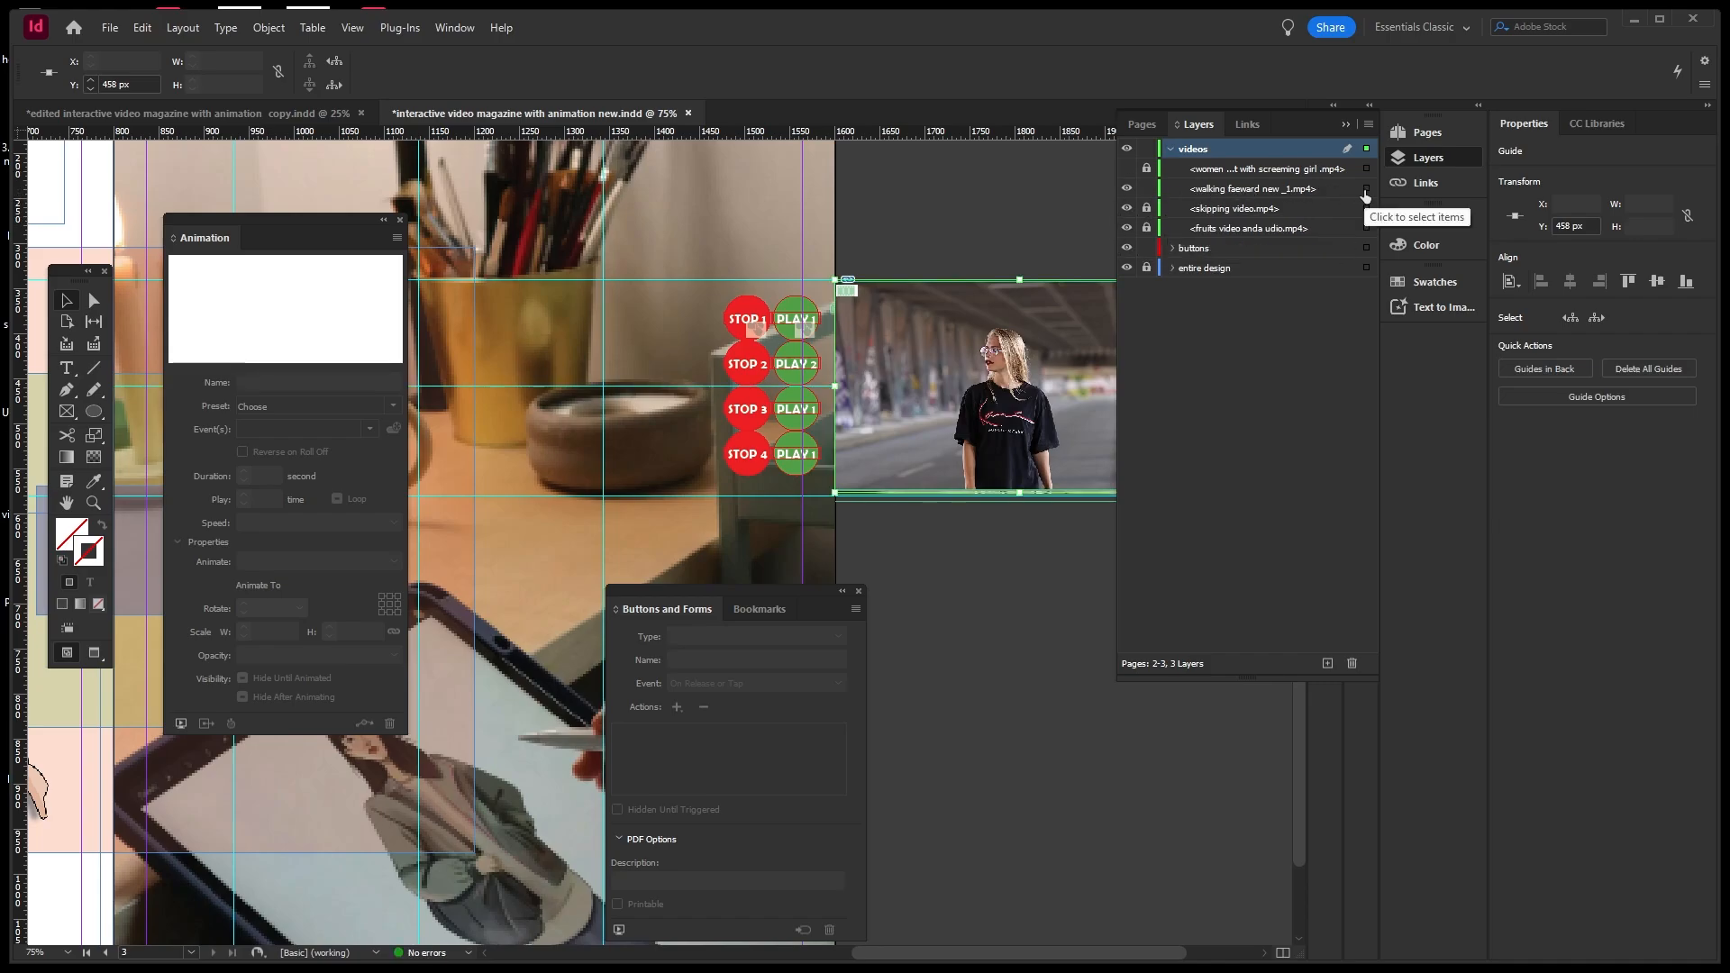
pyautogui.click(860, 386)
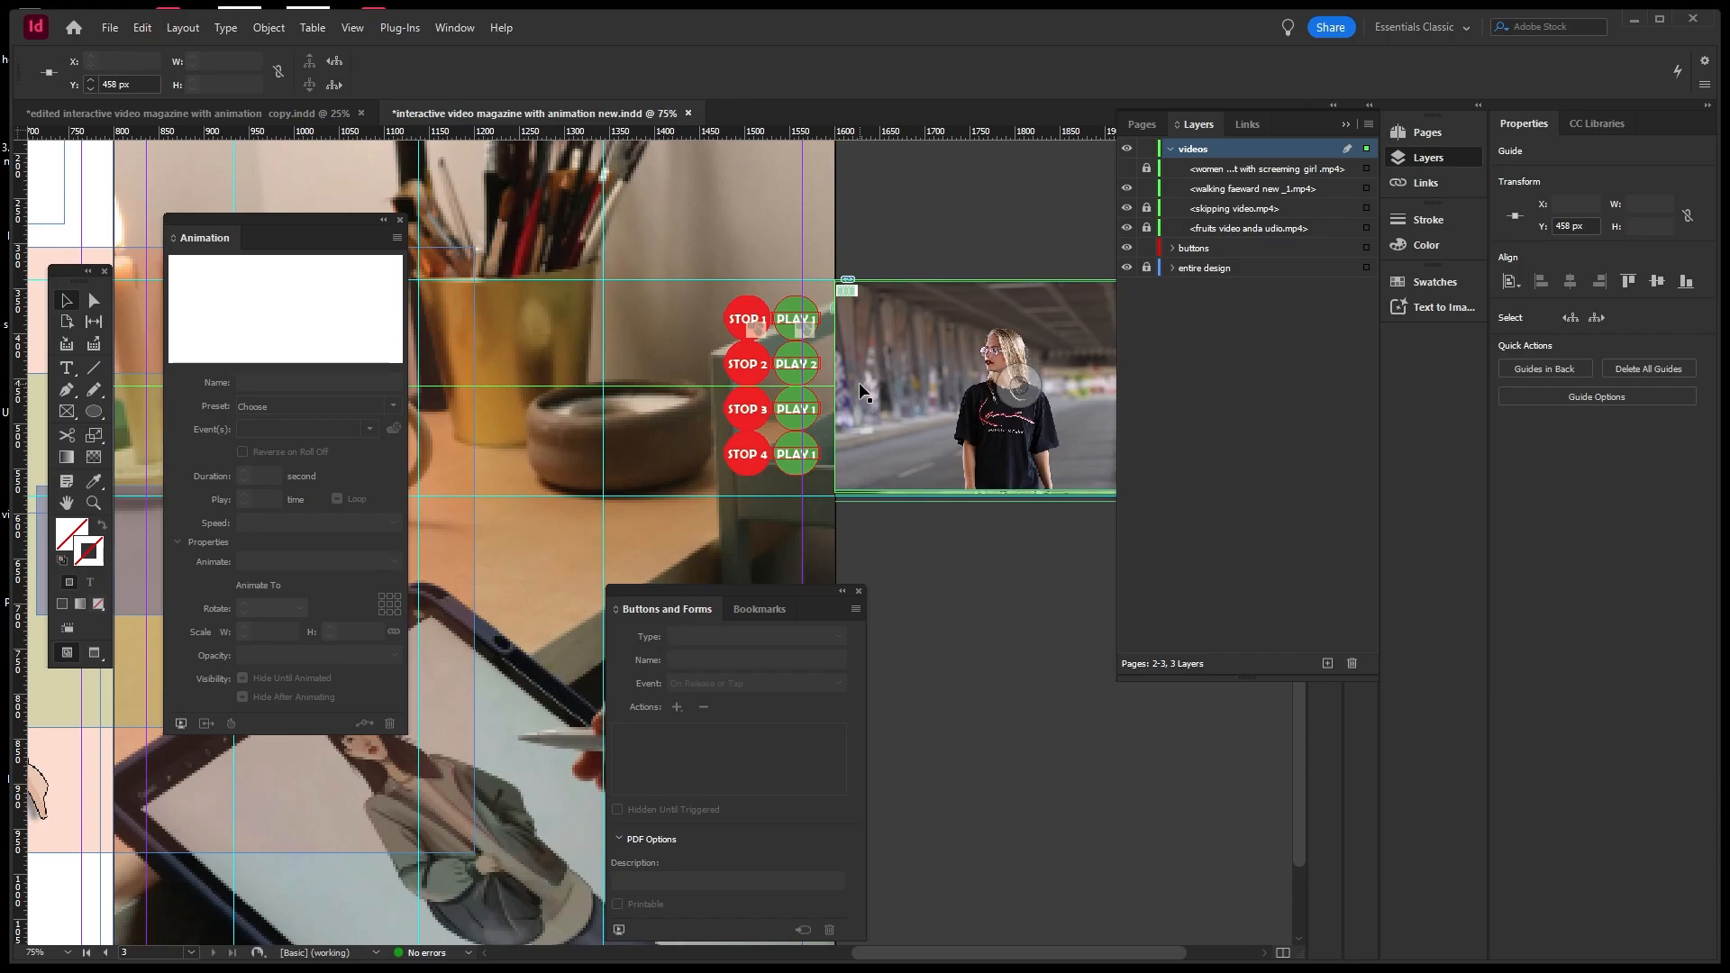
pyautogui.click(540, 387)
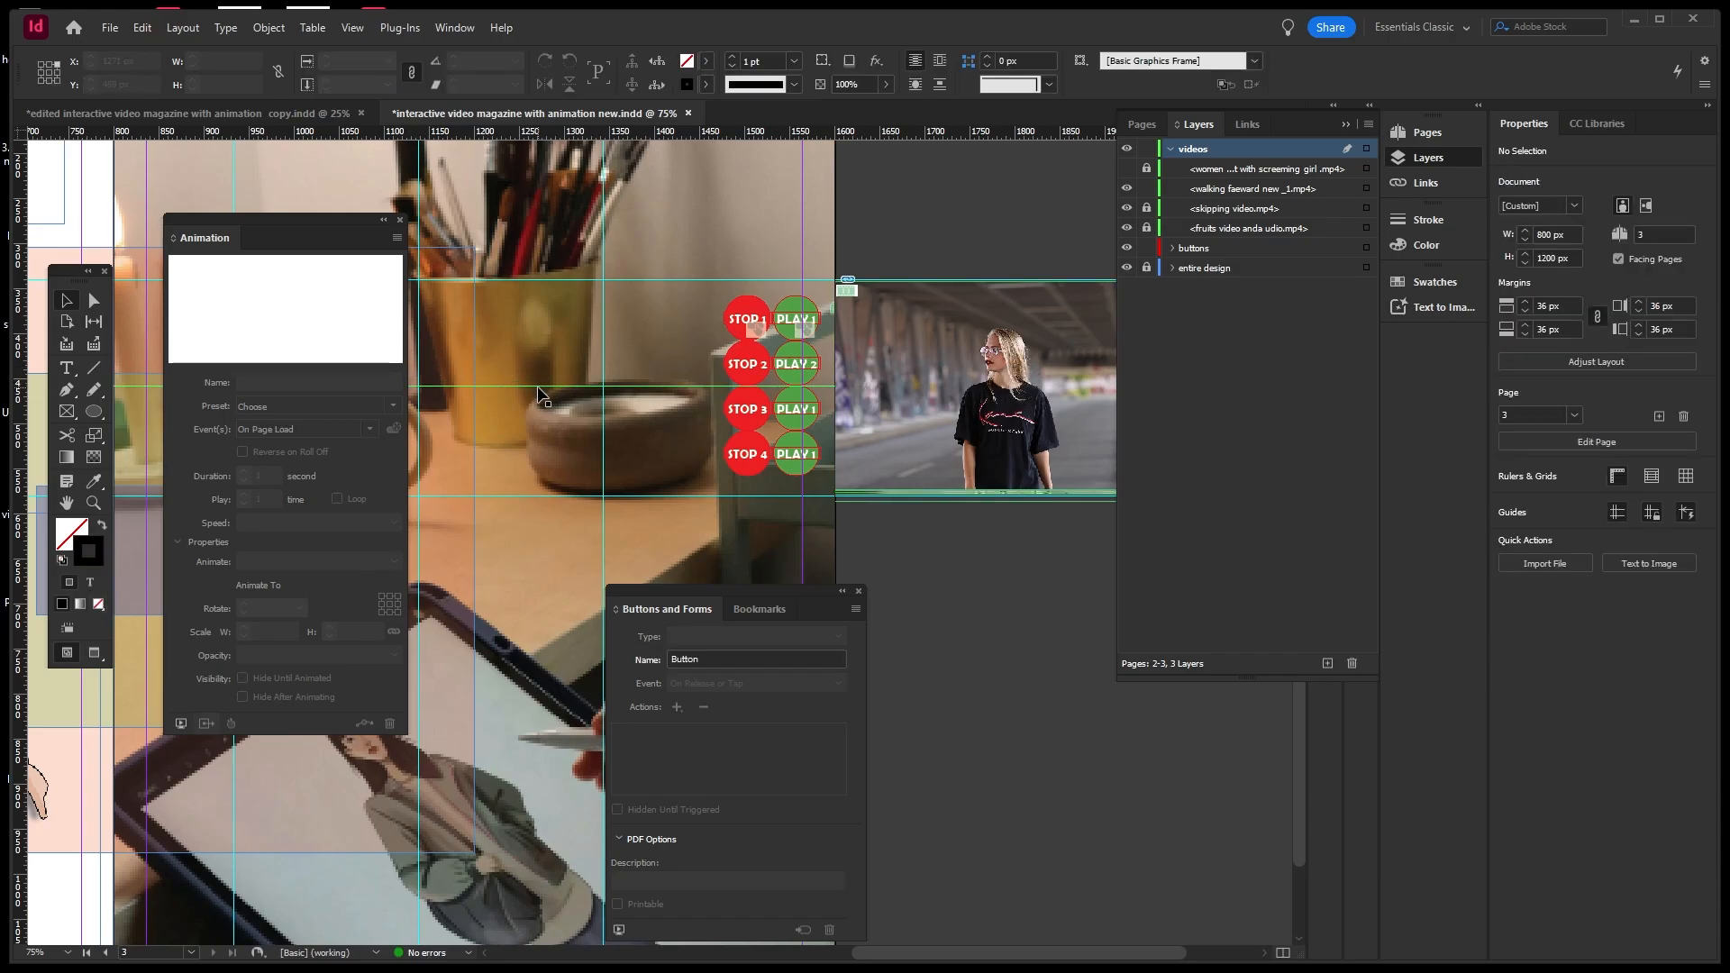
pyautogui.click(540, 387)
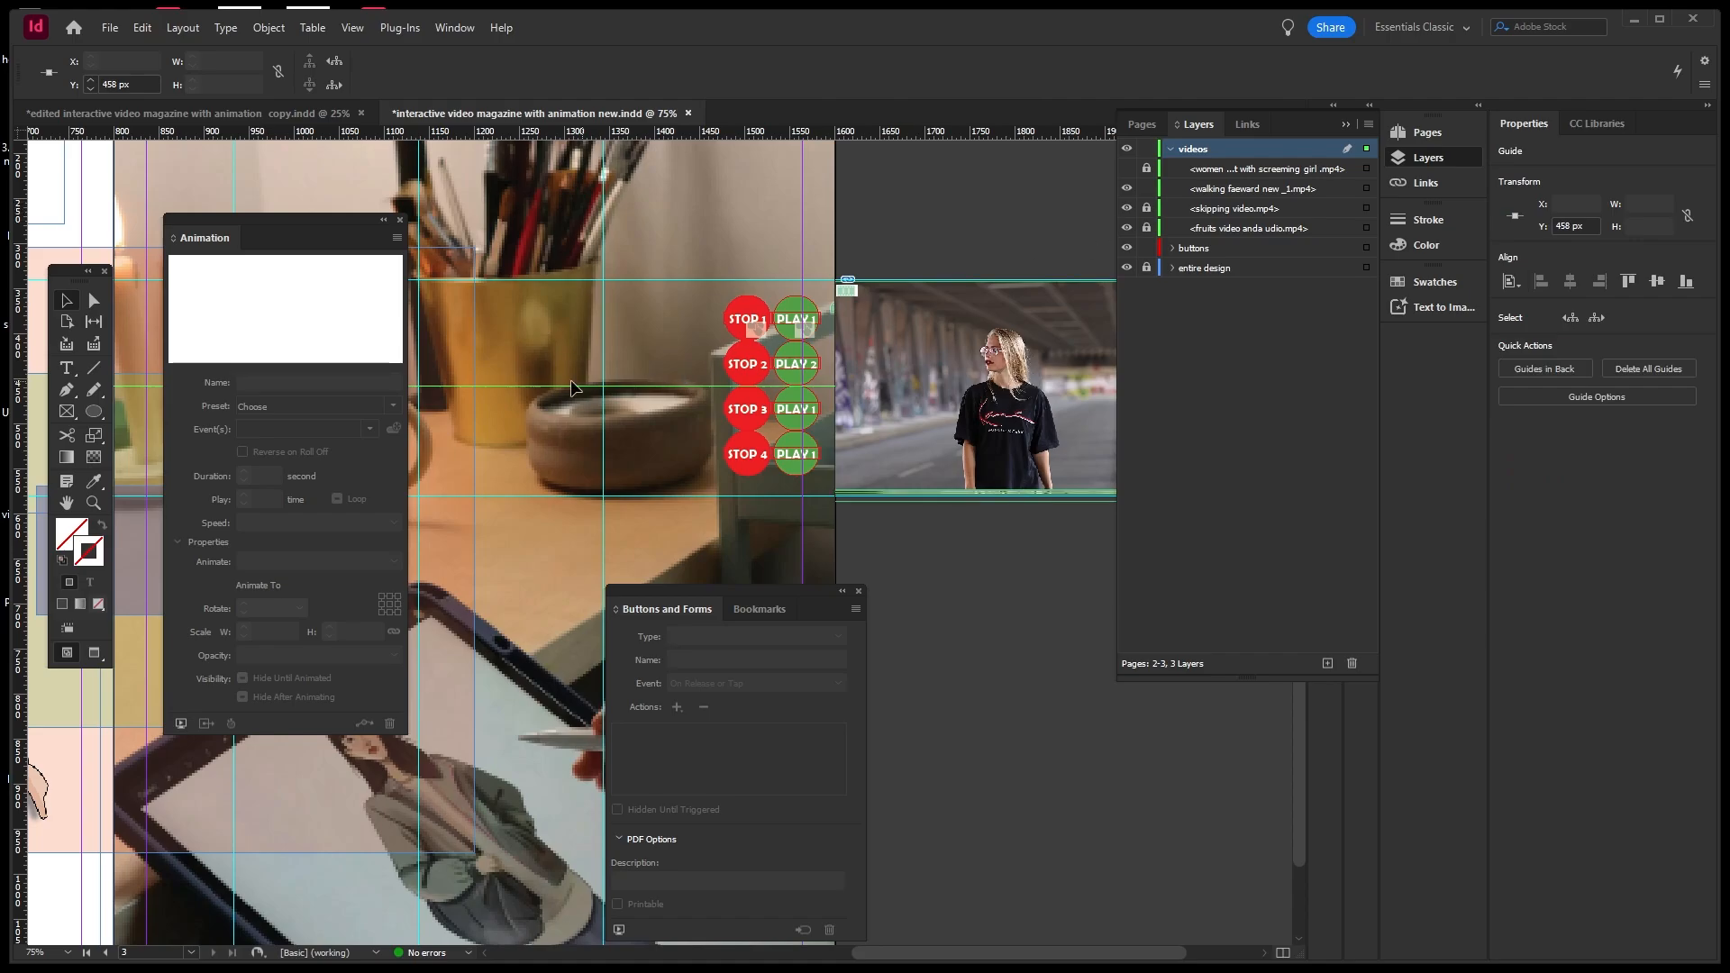
pyautogui.click(559, 376)
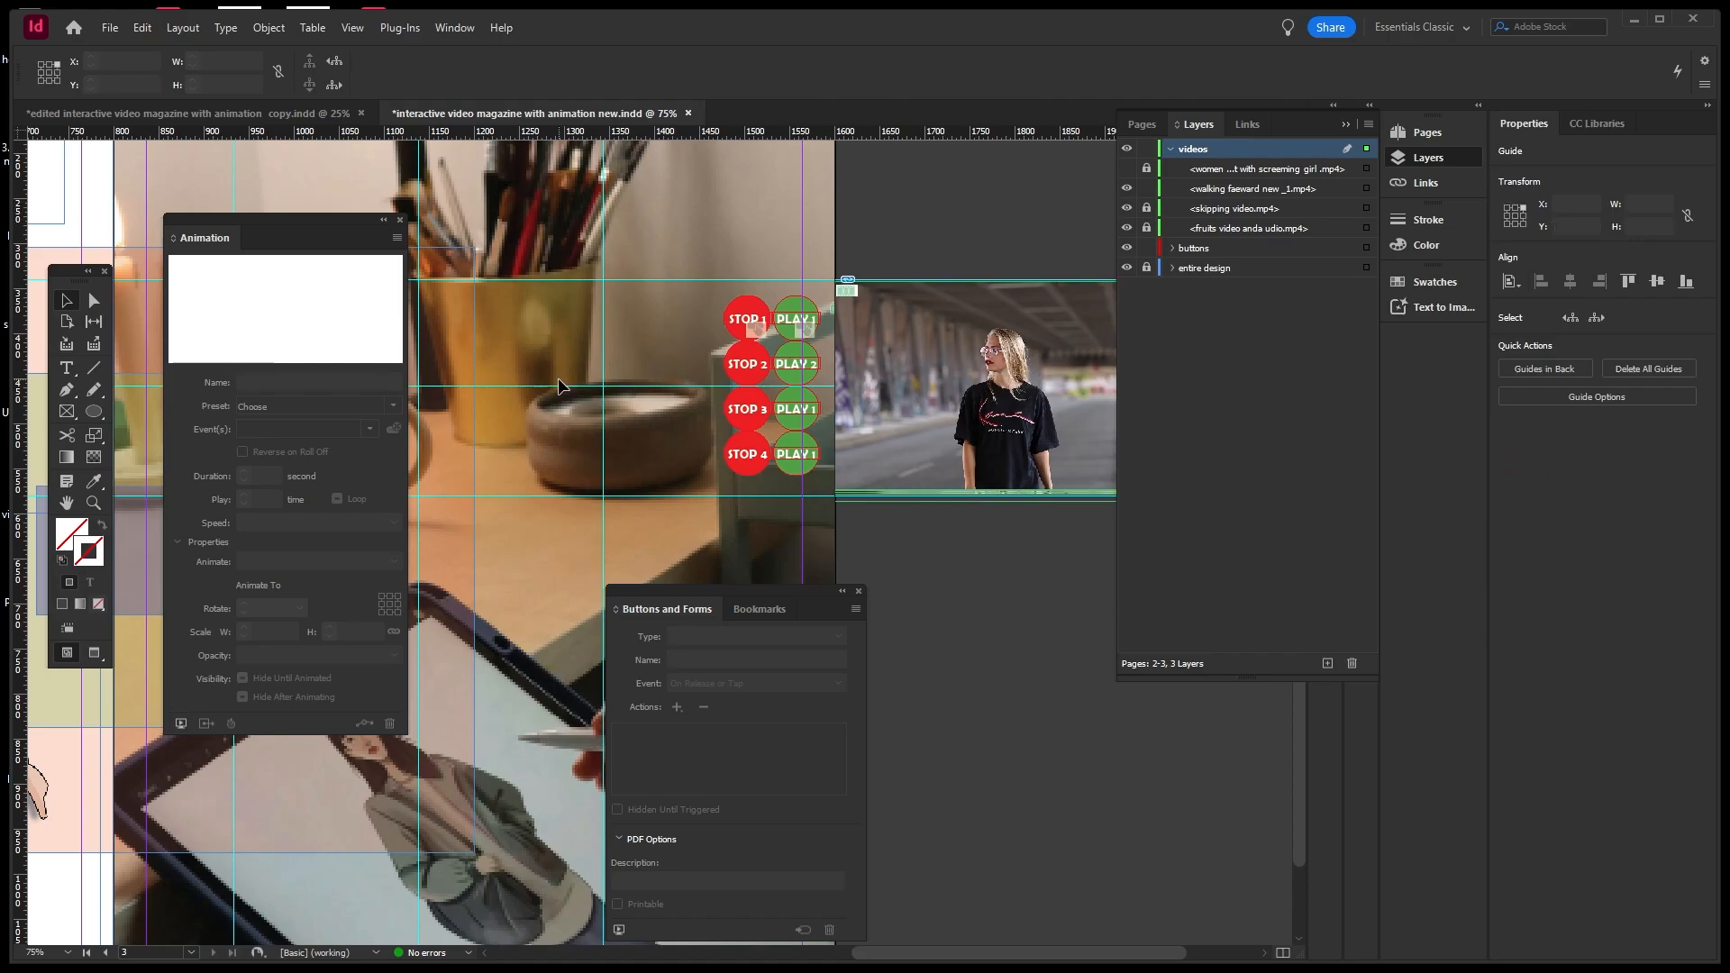
# Lock the walking video, and show, unlock and select the women fight video.
pyautogui.click(1146, 189)
pyautogui.click(1126, 168)
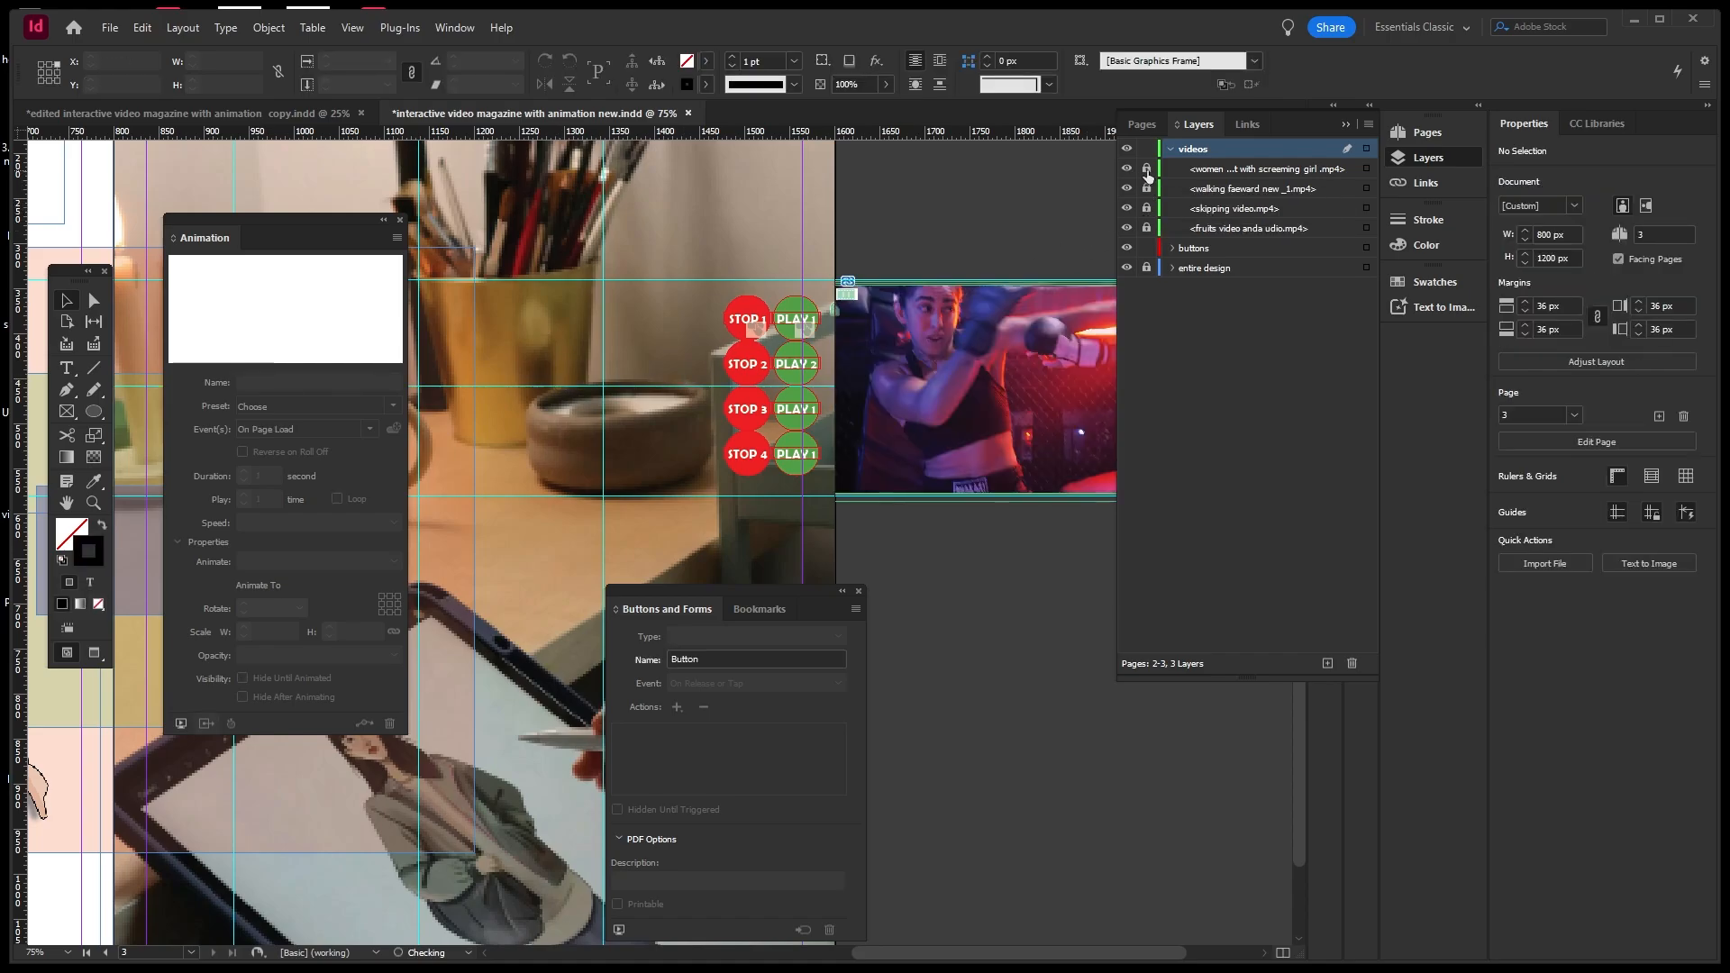
pyautogui.click(1146, 169)
pyautogui.click(1366, 169)
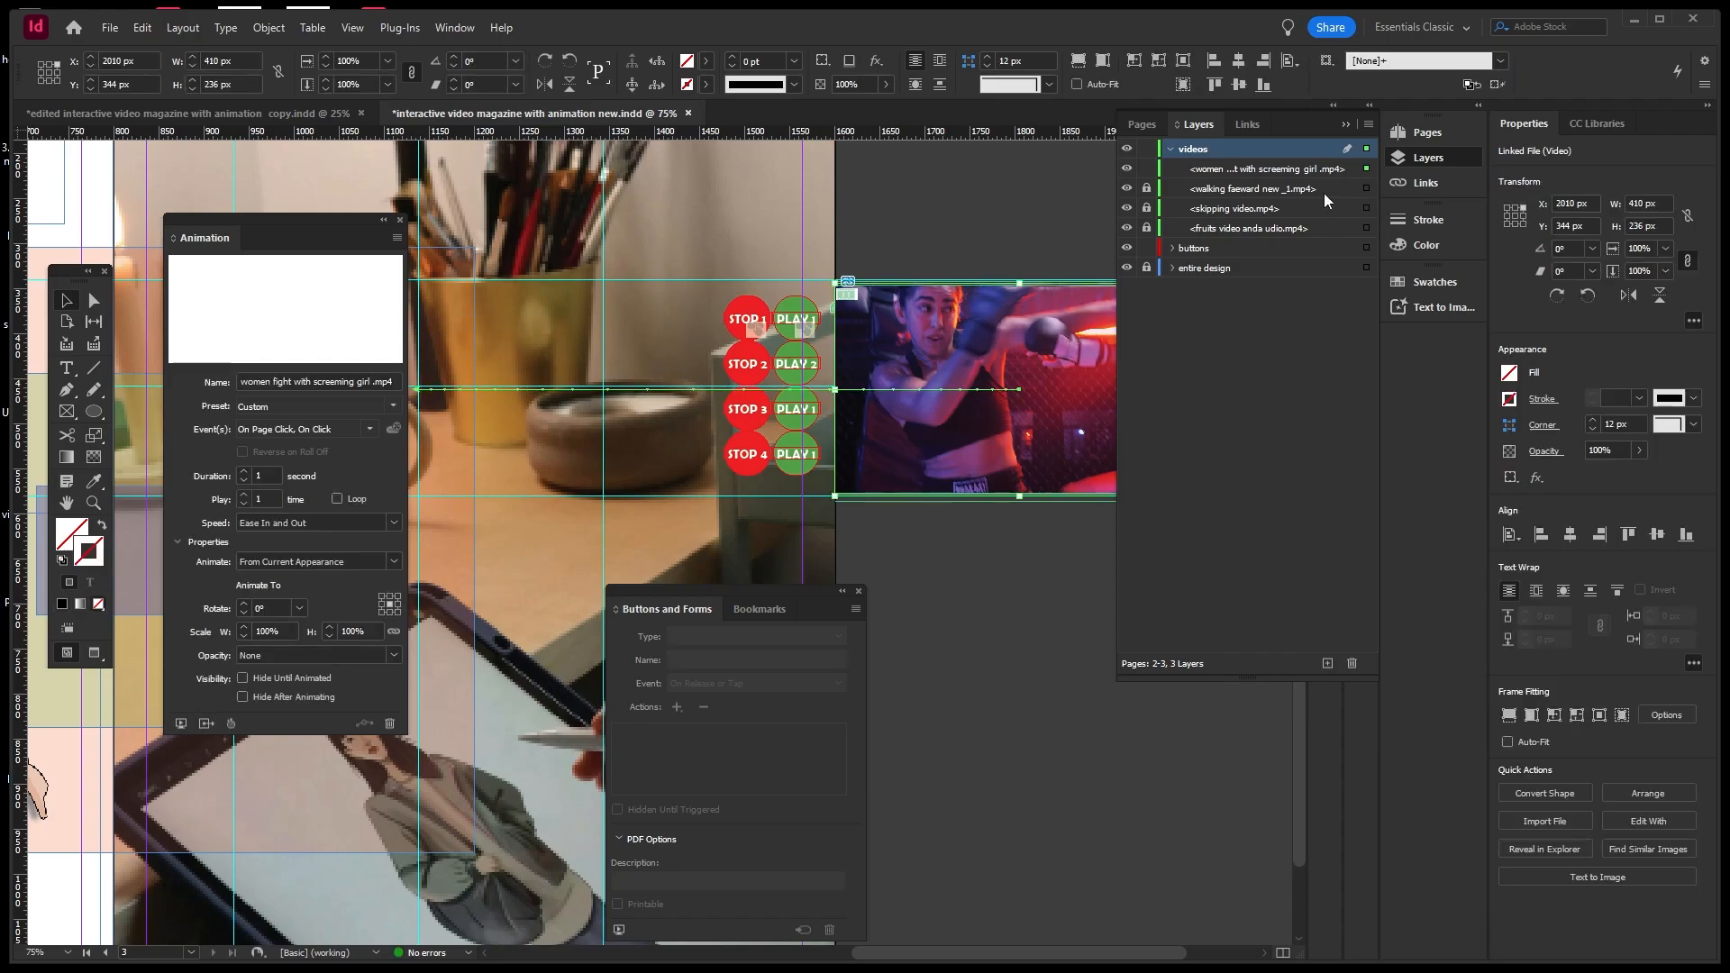
# Compare the women fight video's motion path with the horizontal guide at 458 px.
pyautogui.scroll(4, 488, 402)
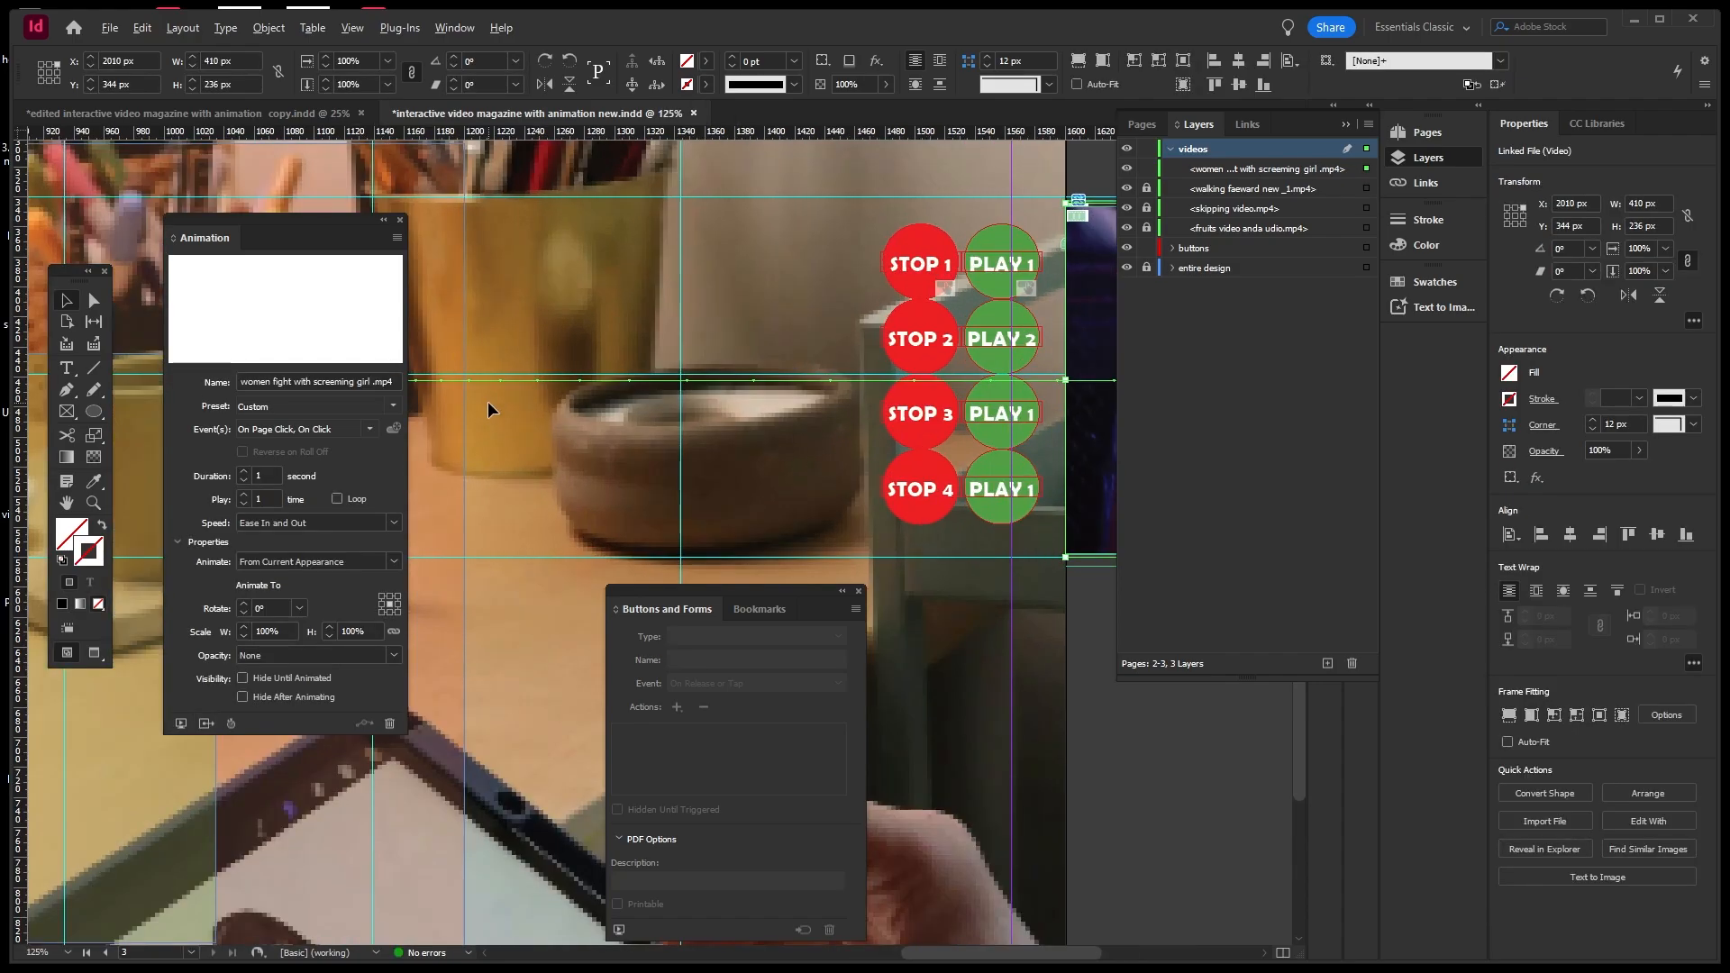
pyautogui.click(538, 284)
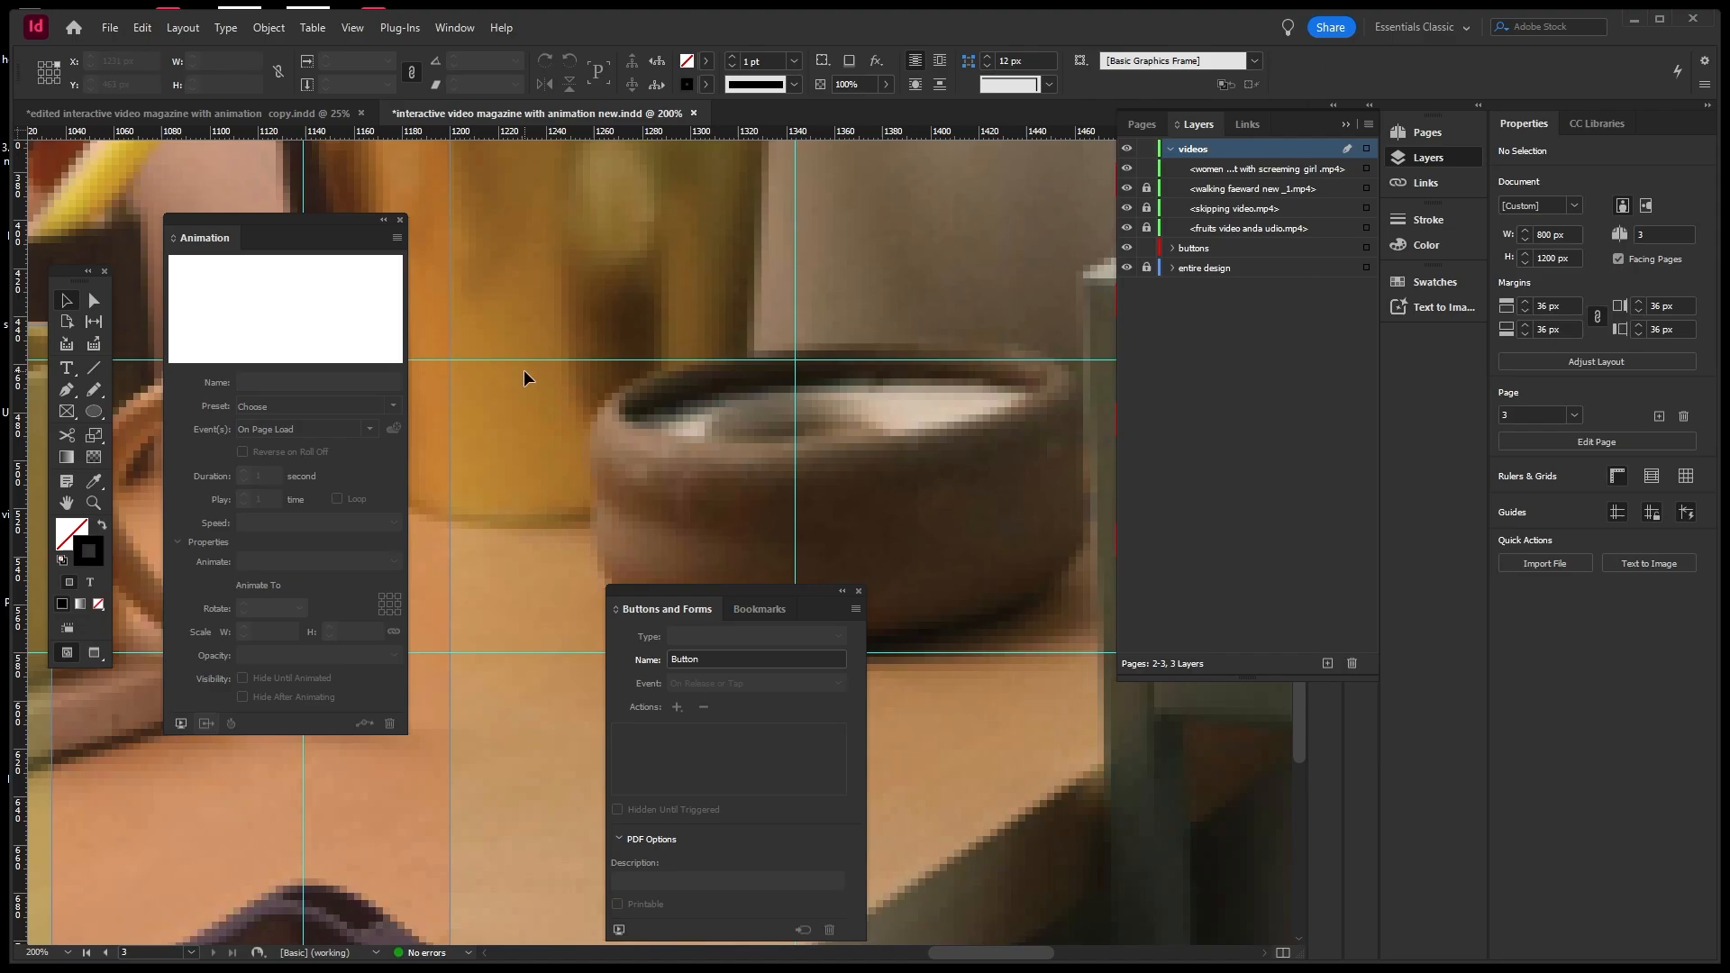
pyautogui.click(528, 360)
pyautogui.scroll(-2, 664, 290)
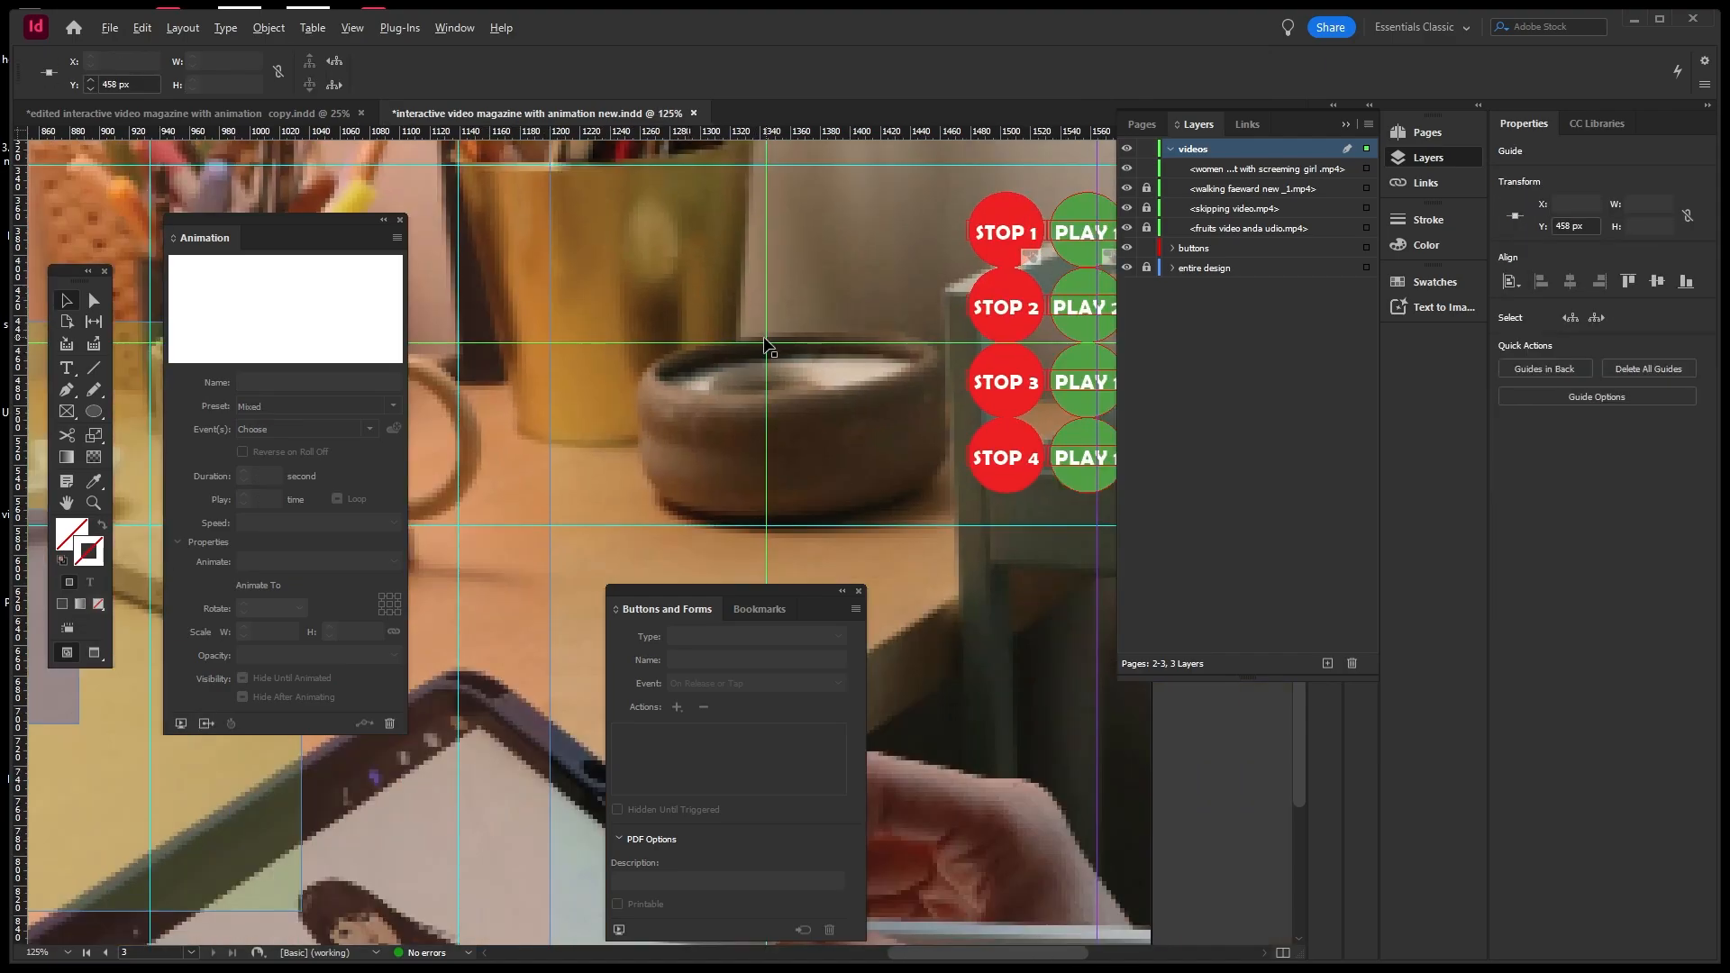
pyautogui.click(1362, 171)
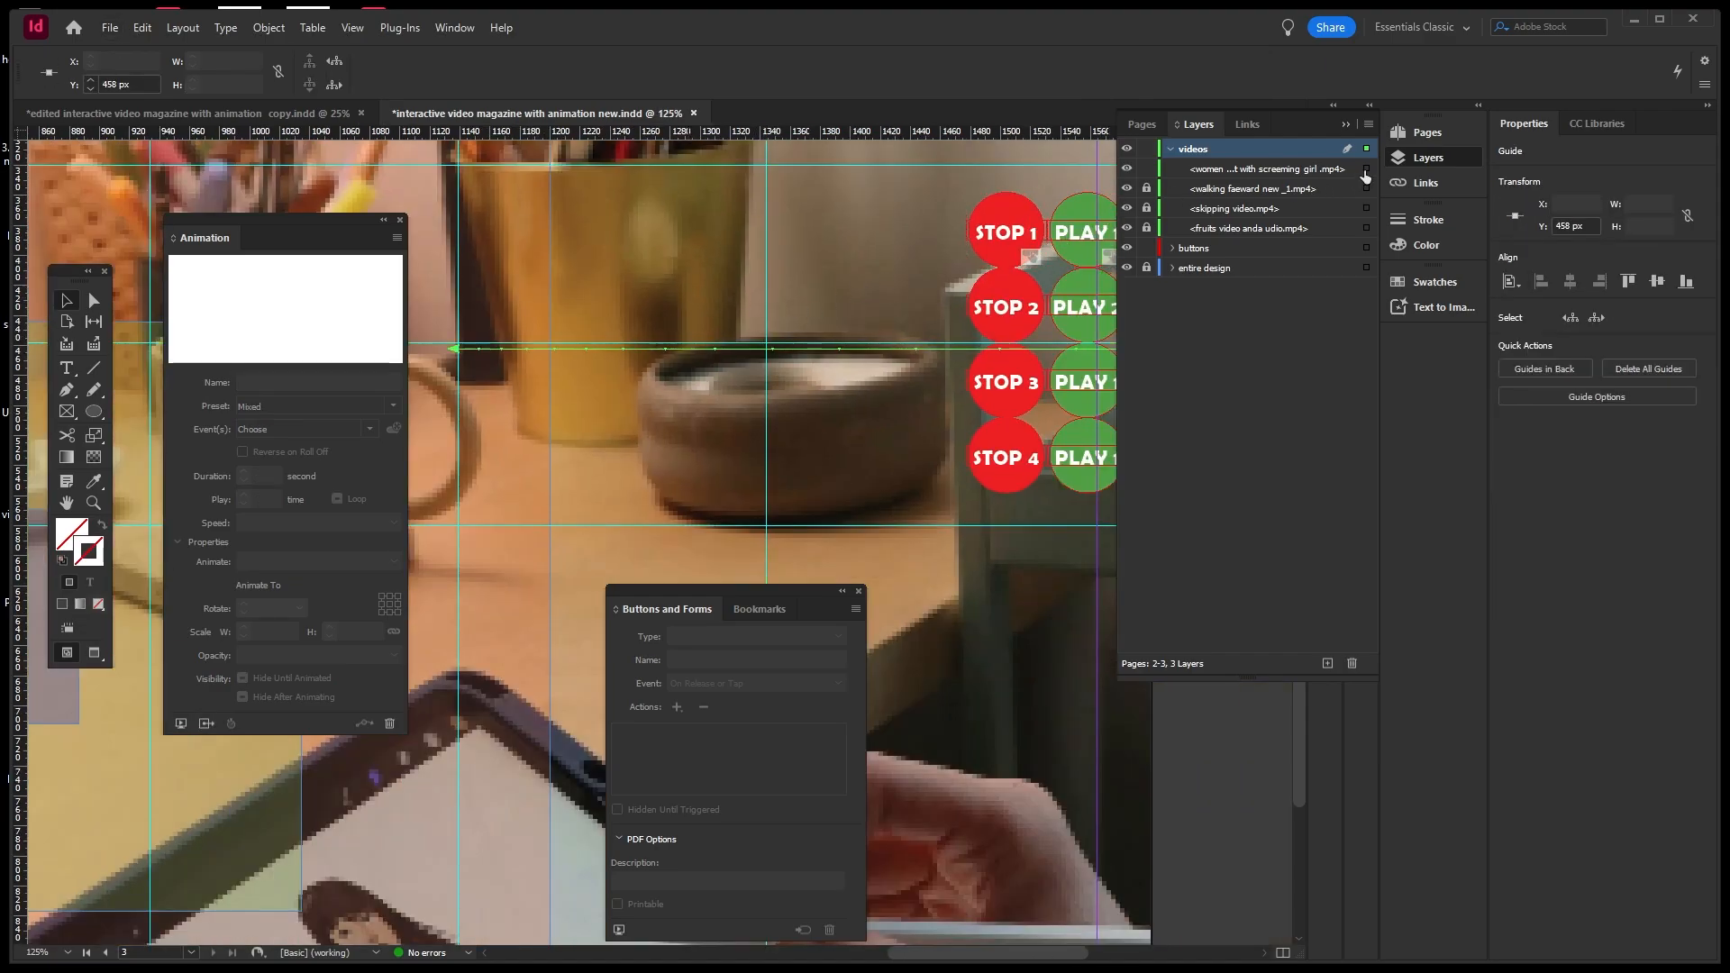
pyautogui.scroll(-1, 612, 353)
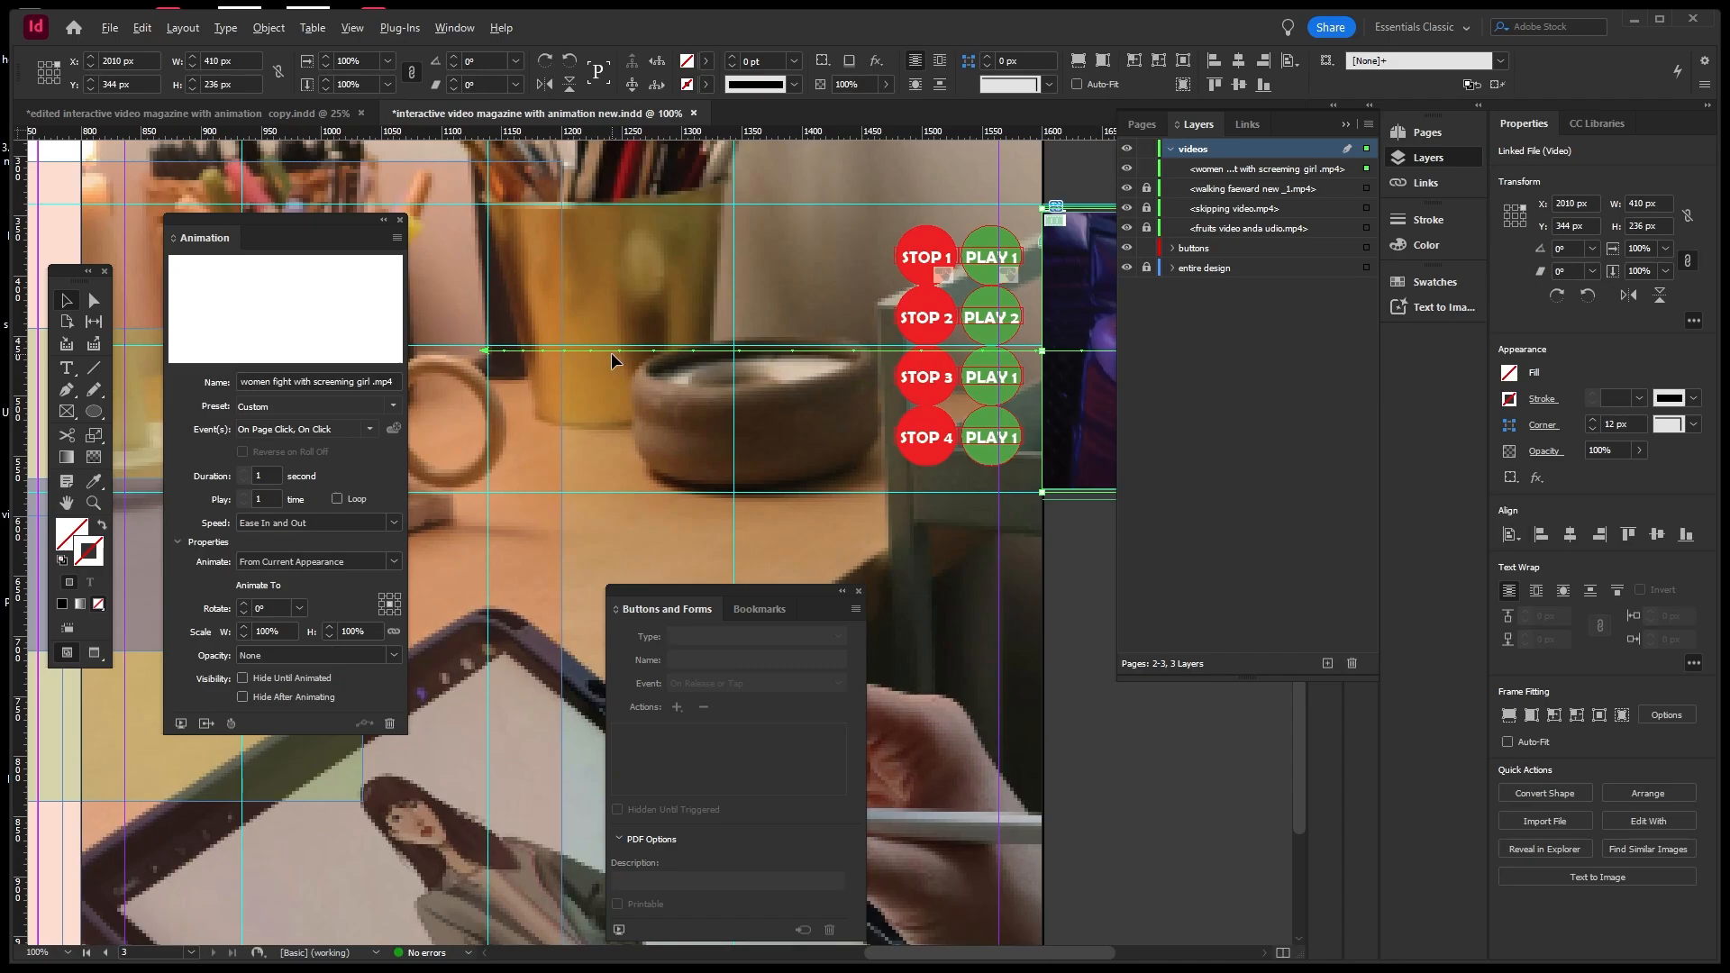
pyautogui.scroll(-2, 609, 353)
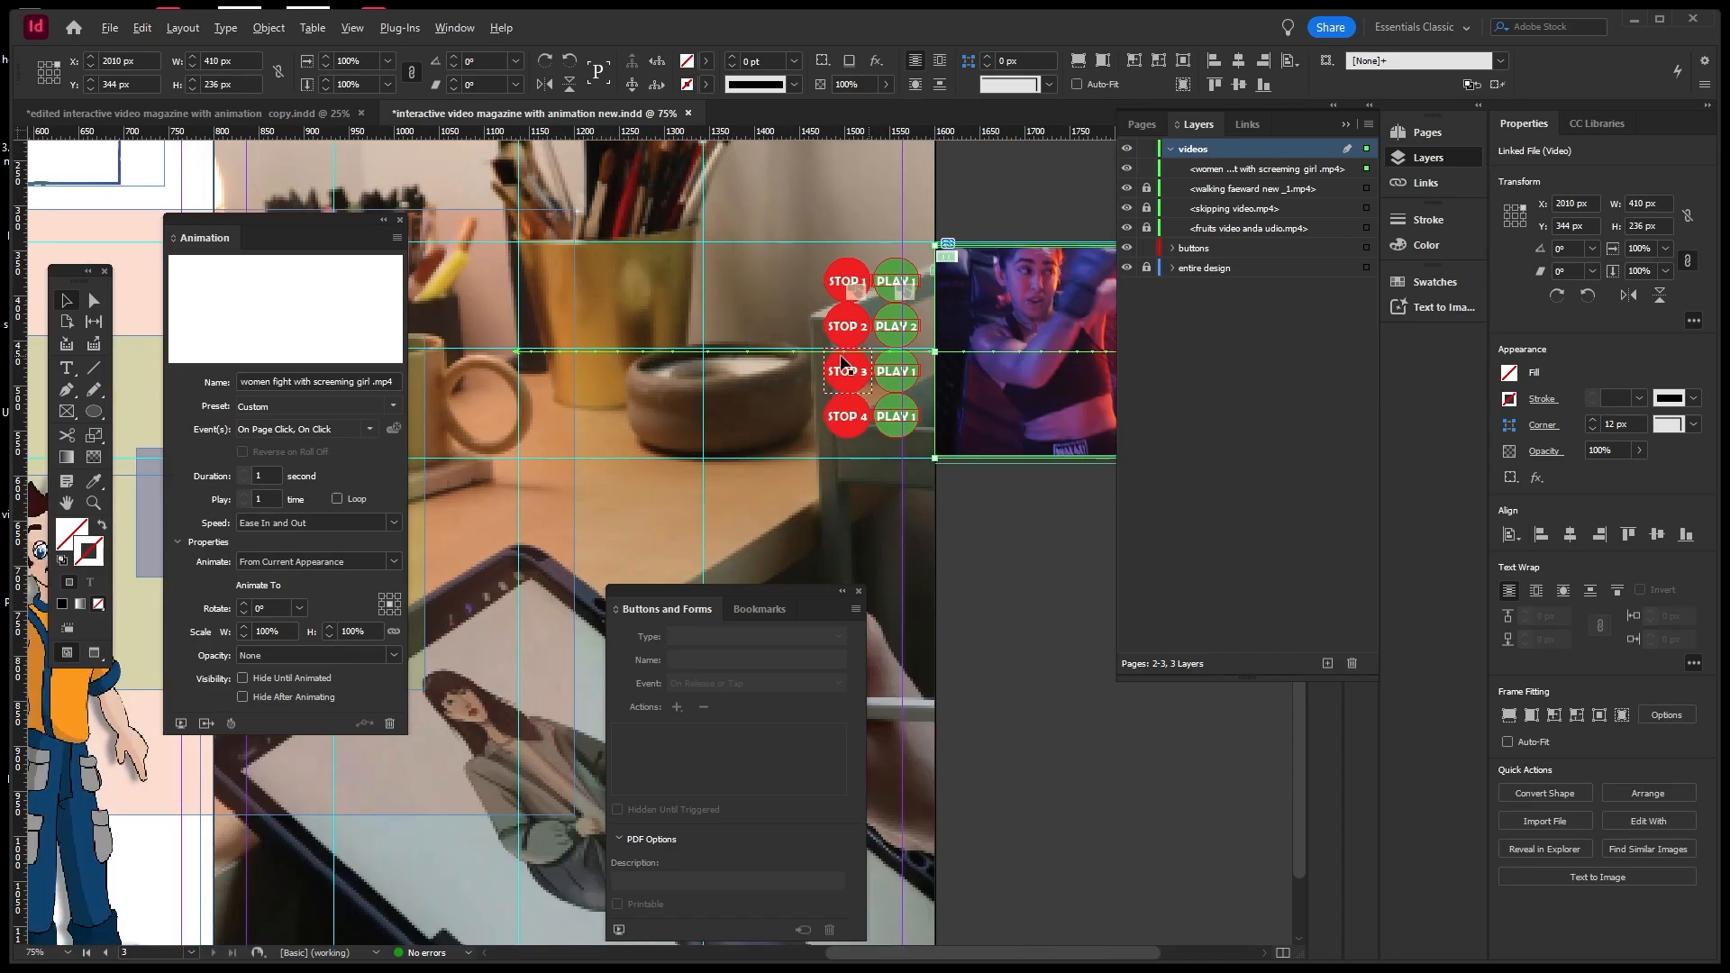
pyautogui.scroll(2, 925, 423)
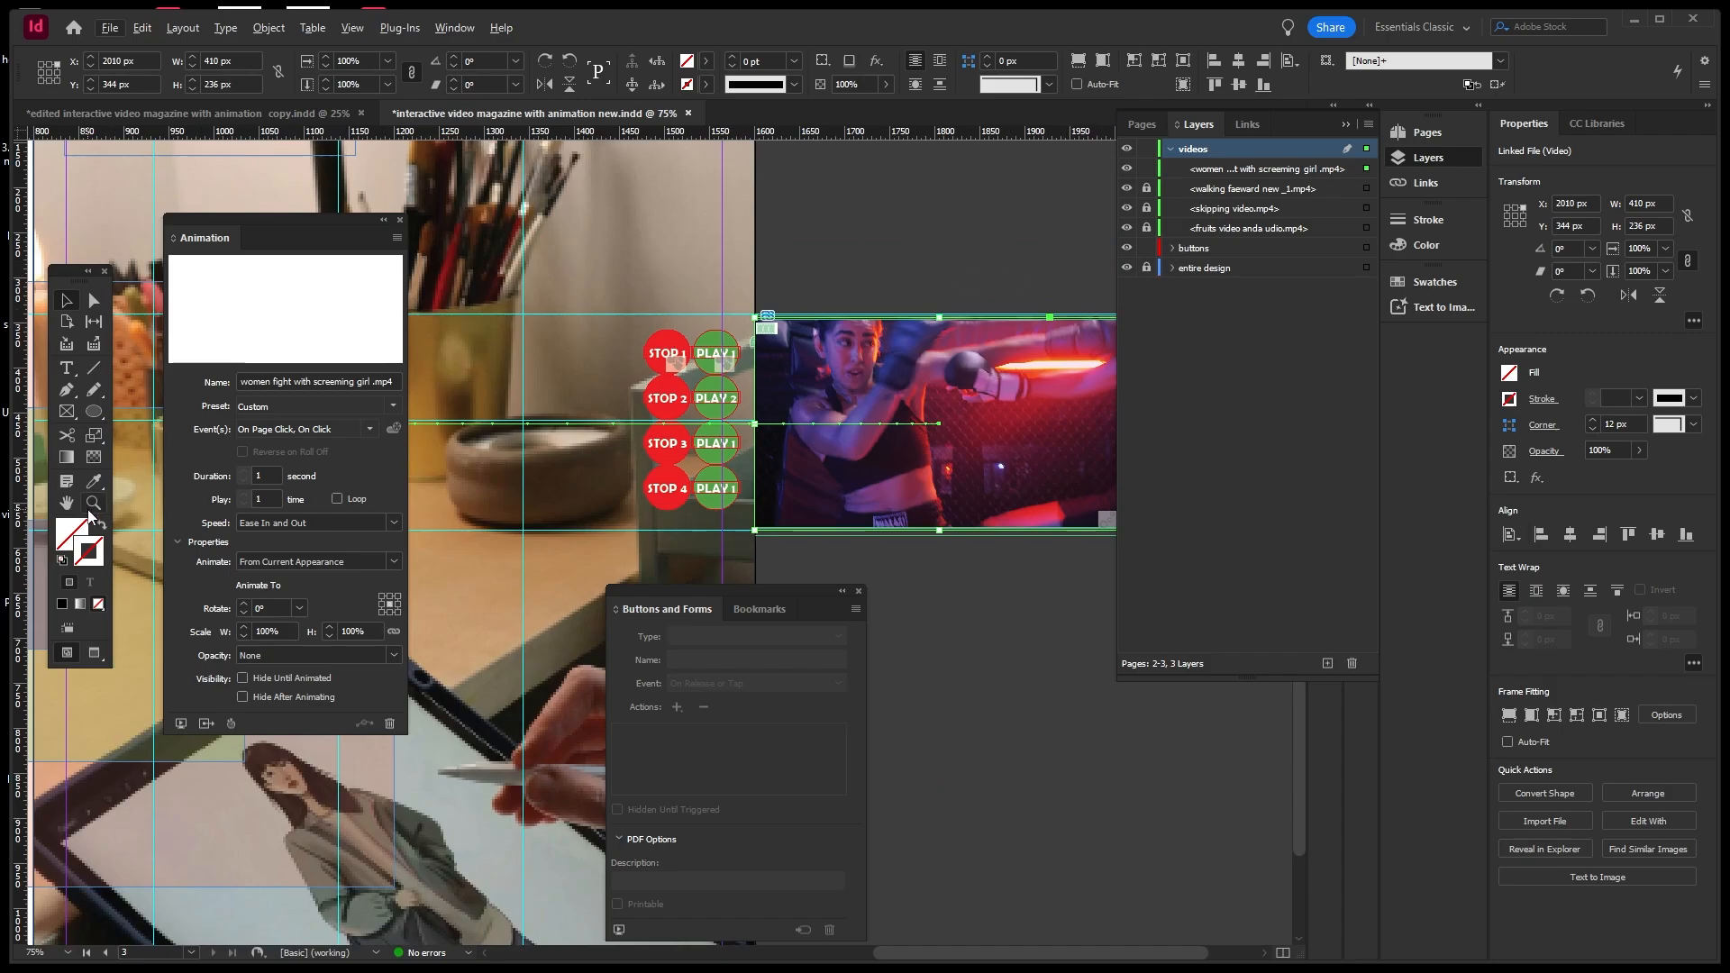
# Add a horizontal guide and align it with the motion path through the centre of the women fight video.
pyautogui.click(75, 389)
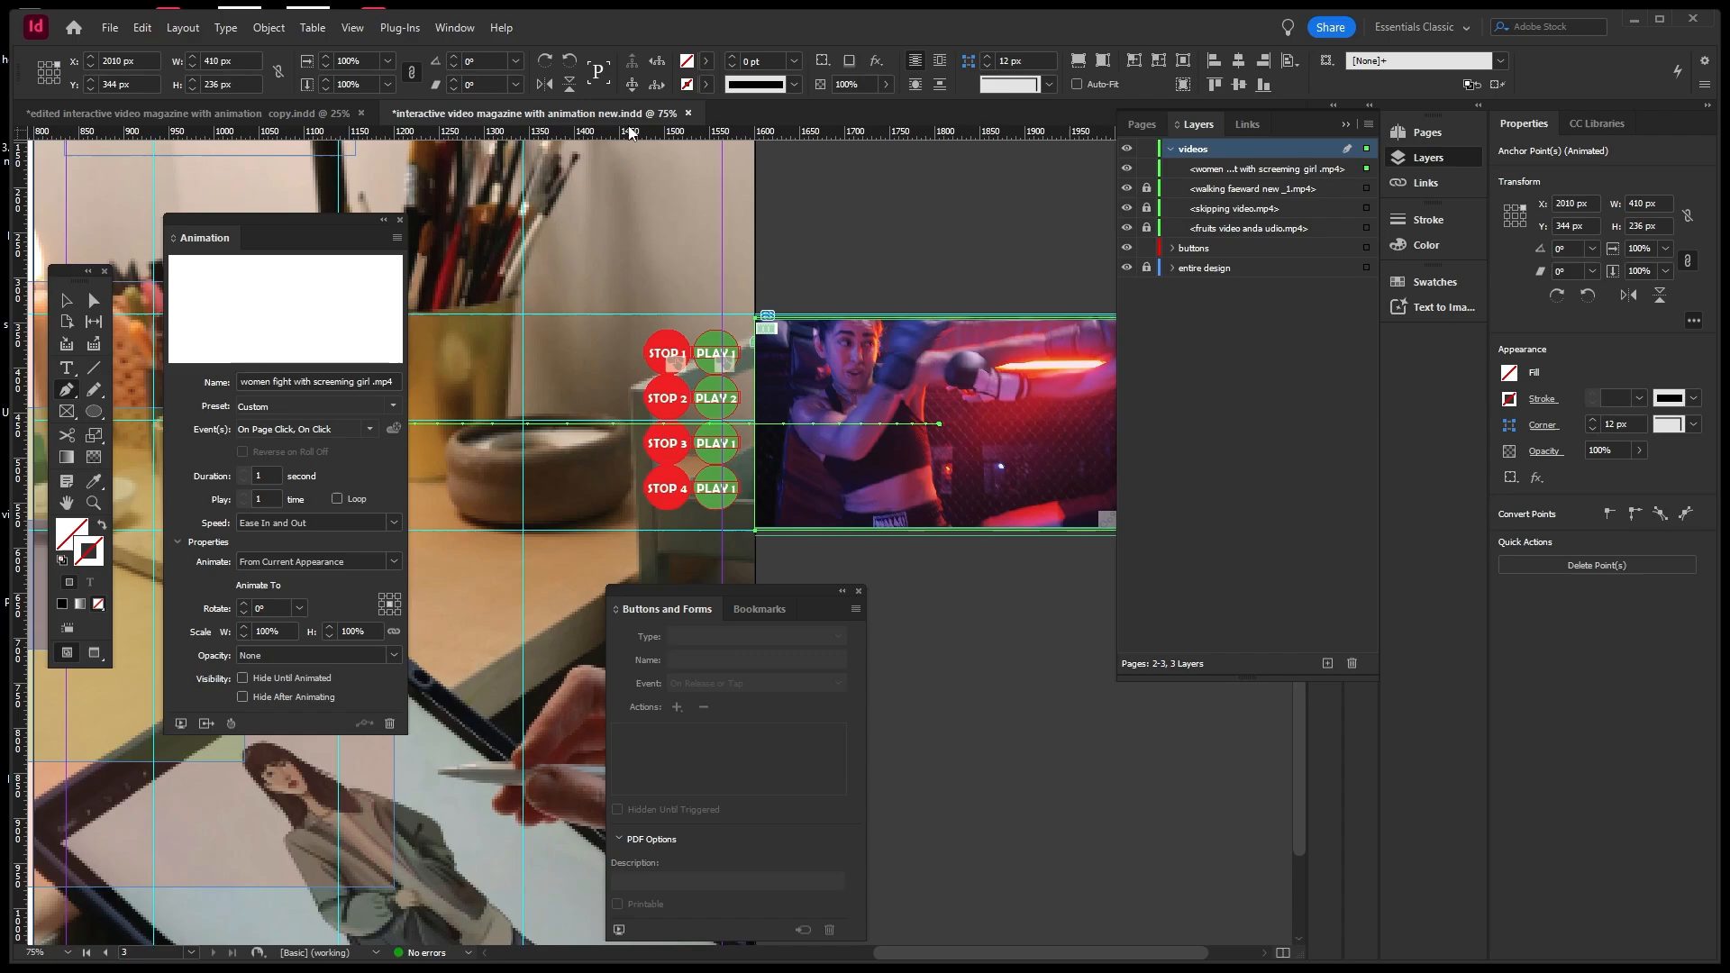
pyautogui.moveTo(633, 133); pyautogui.dragTo(677, 385)
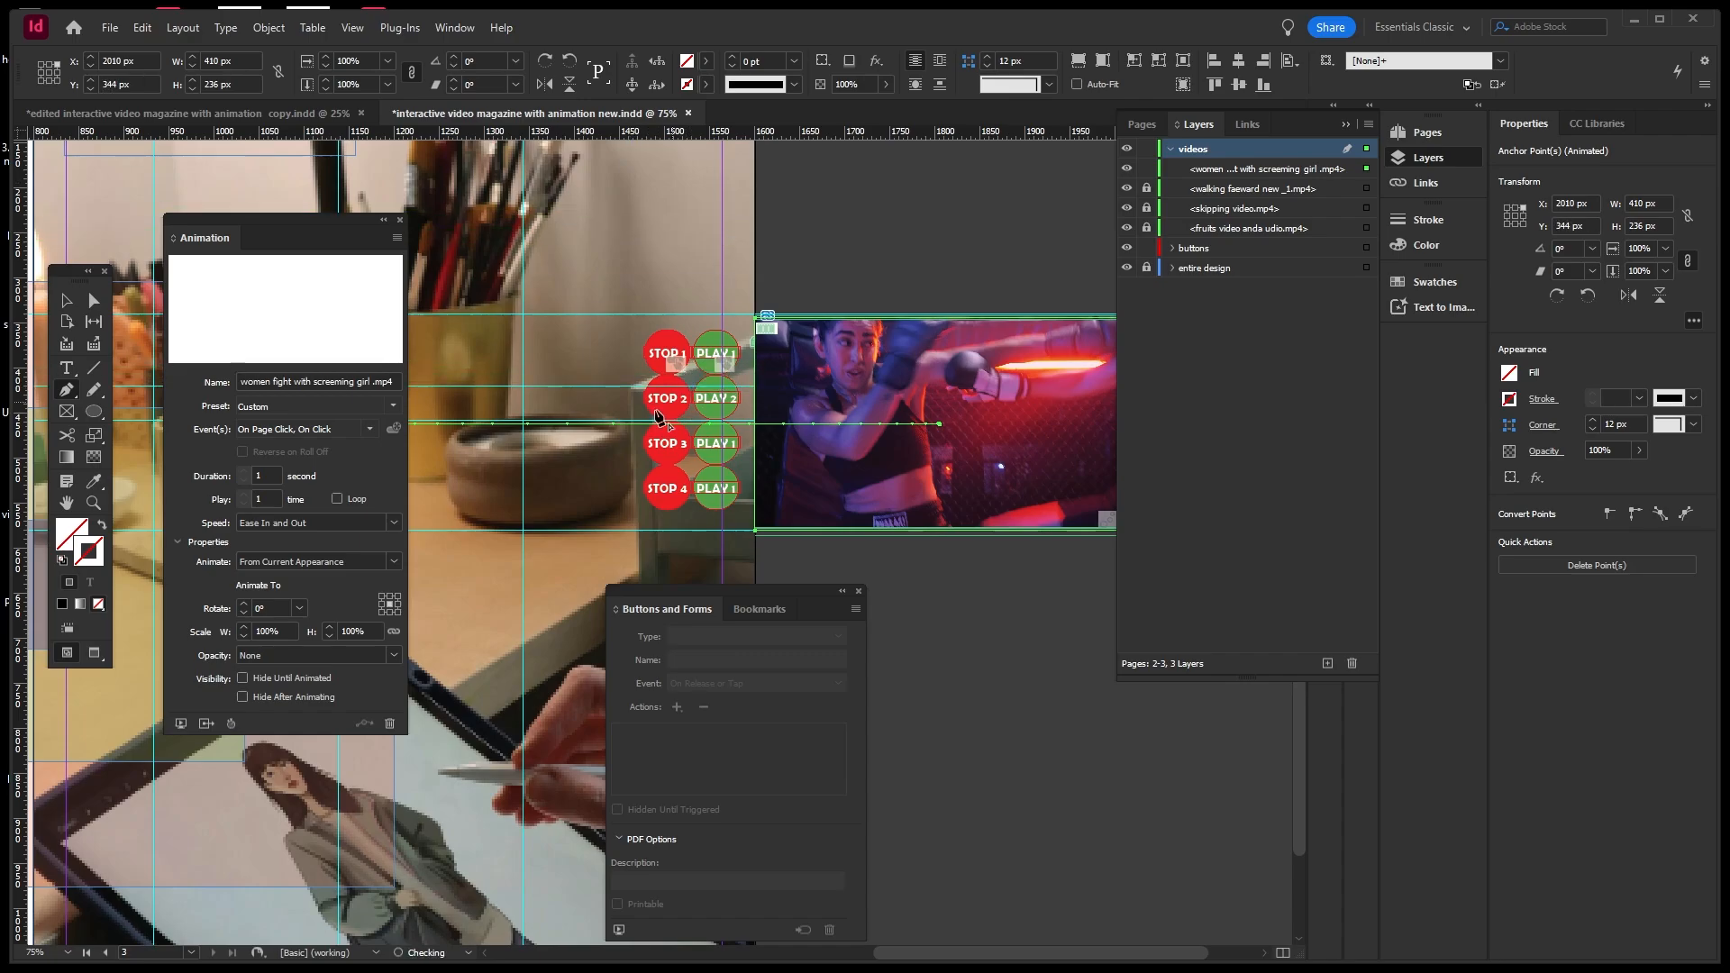
pyautogui.scroll(3, 609, 404)
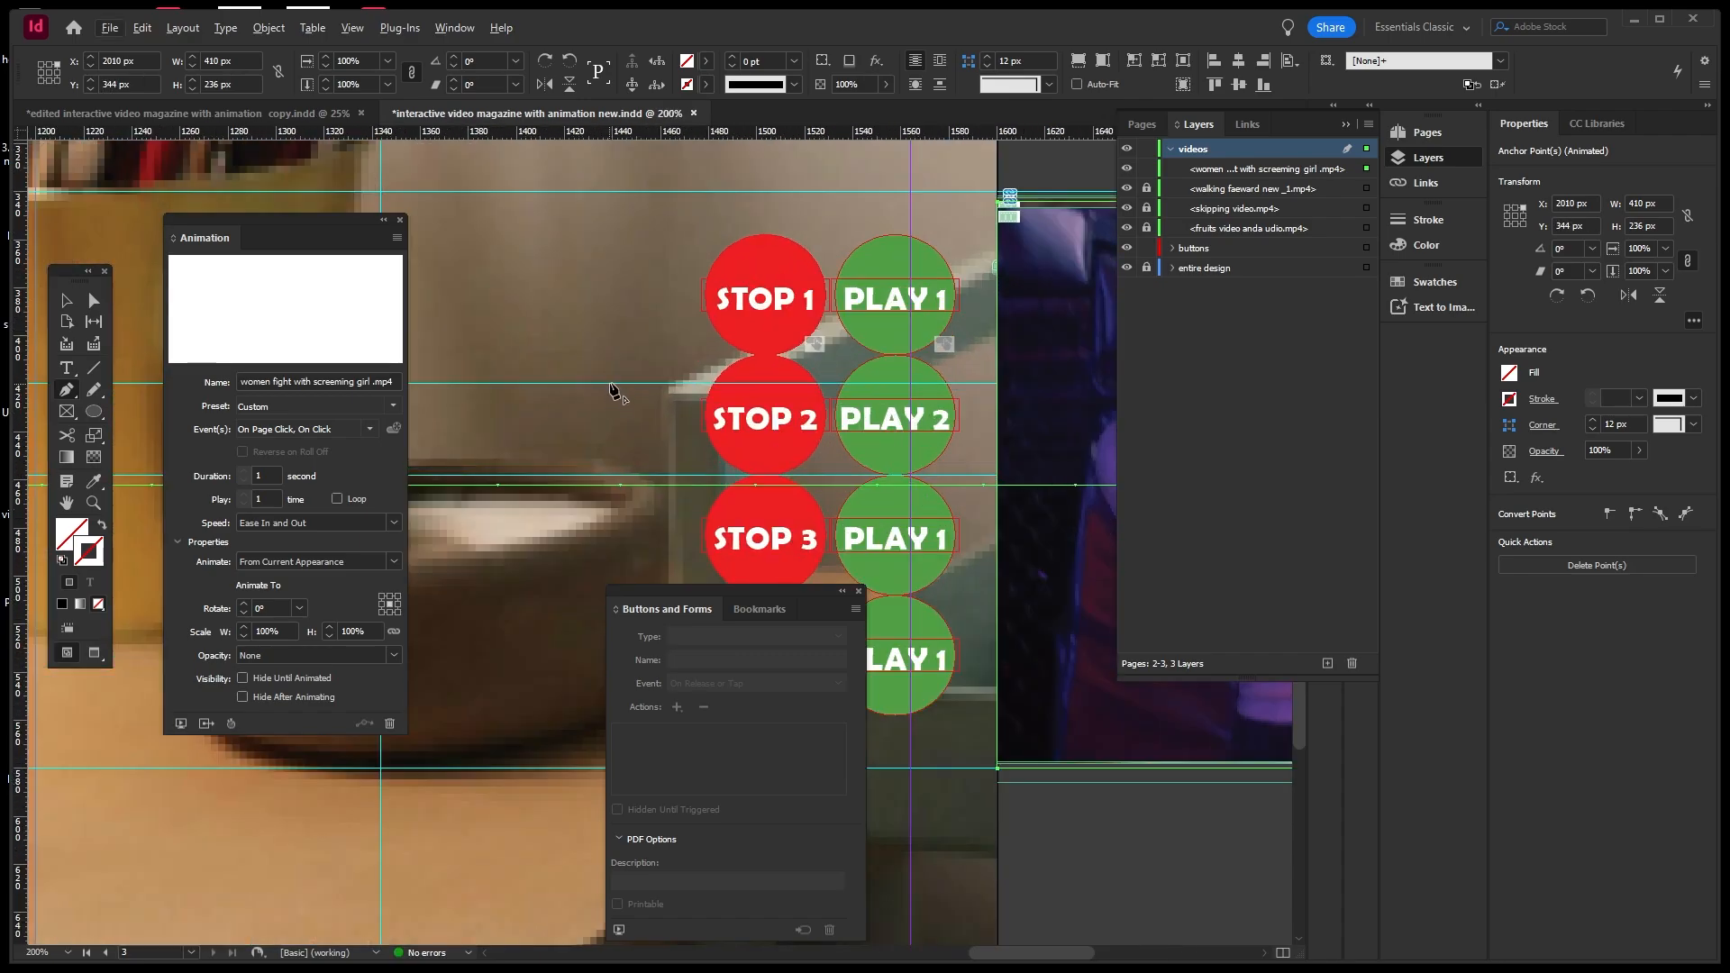
pyautogui.click(65, 292)
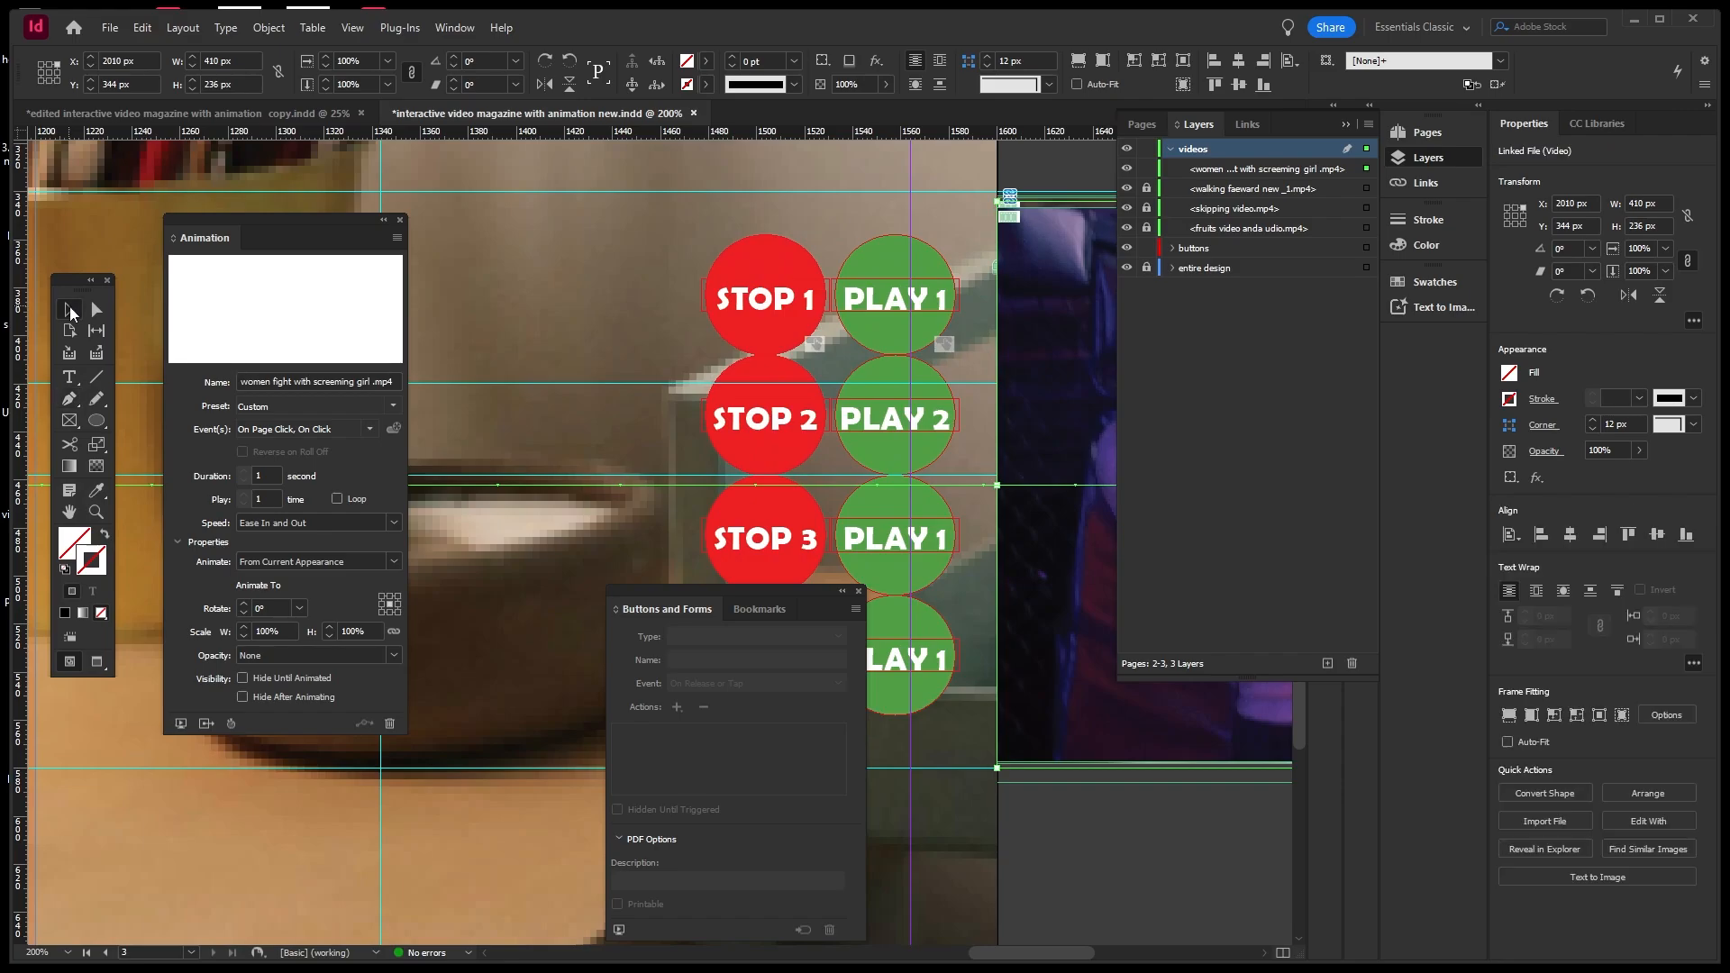
pyautogui.moveTo(506, 384); pyautogui.dragTo(524, 484)
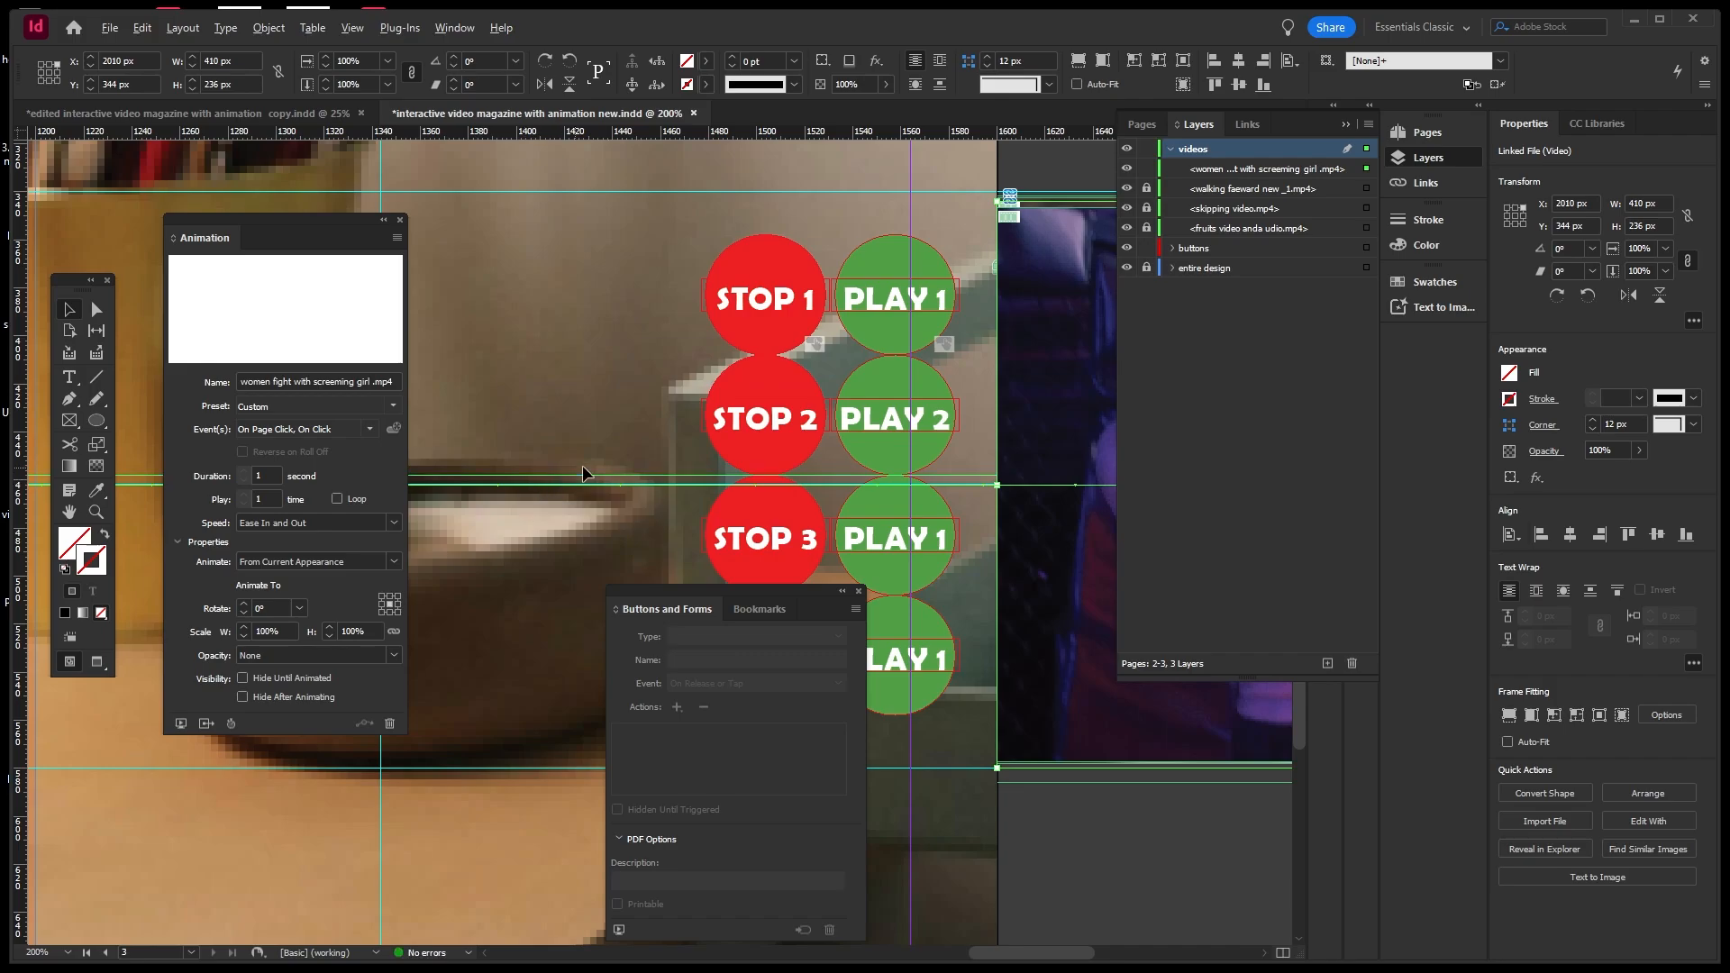
# Add a vertical guide through the centre of the women fight video at the start of its motion path.
pyautogui.scroll(-2, 657, 463)
pyautogui.scroll(-1, 666, 469)
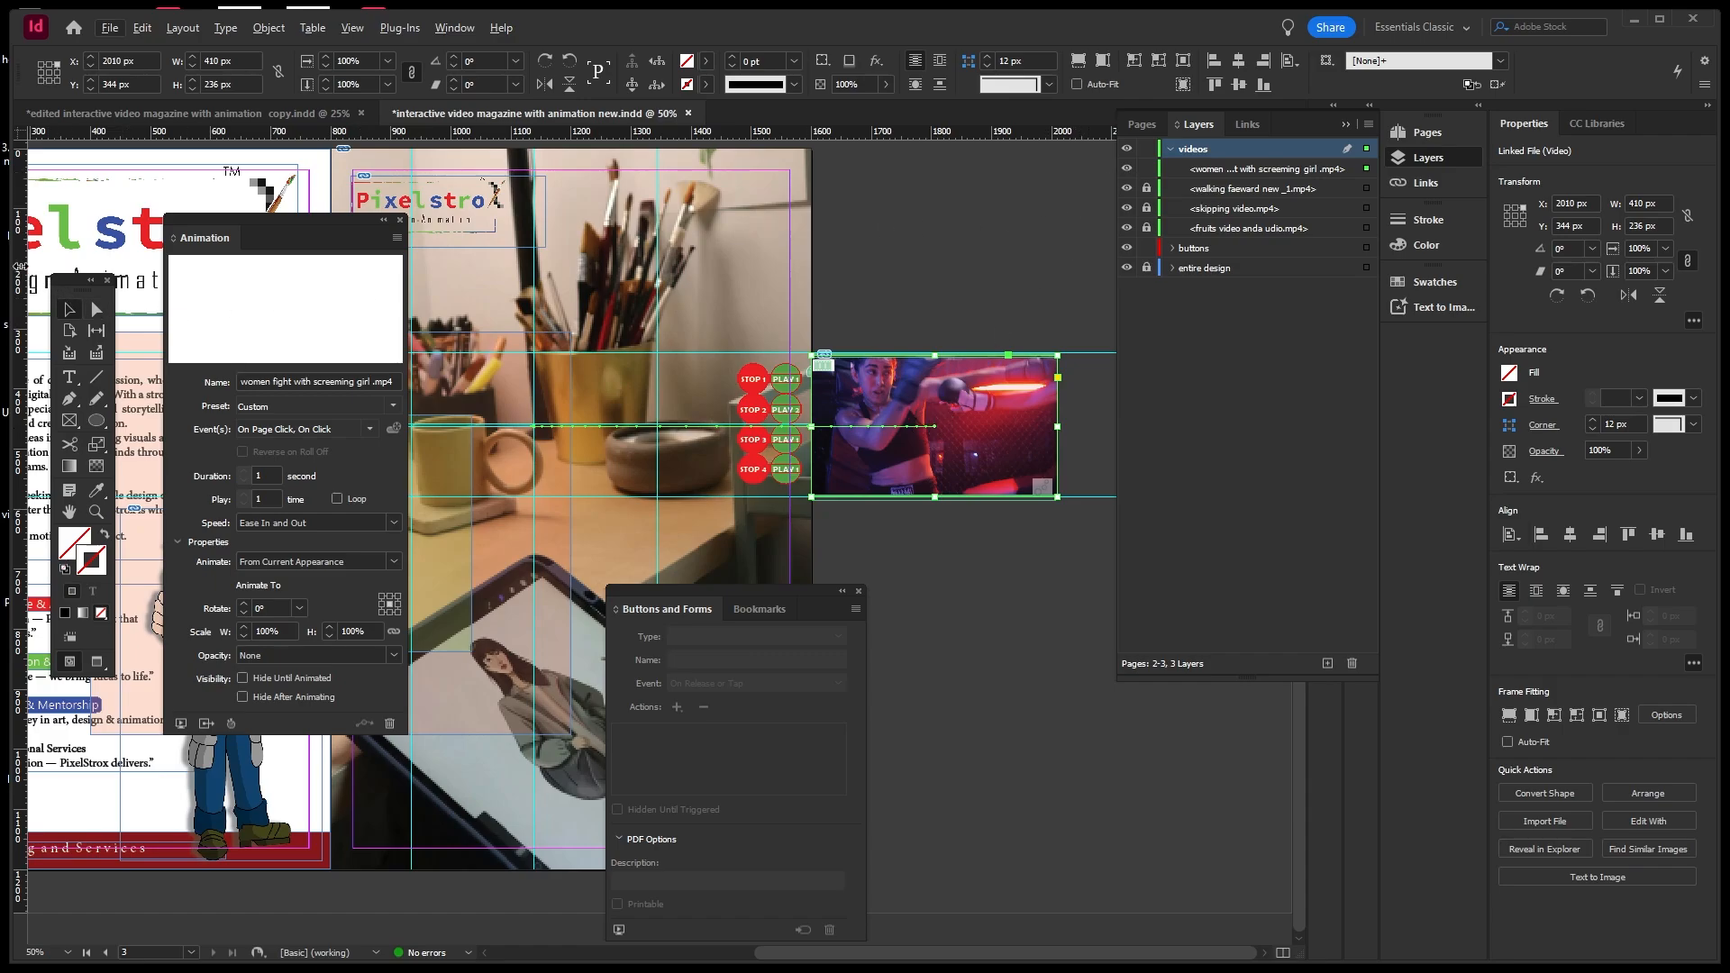
pyautogui.moveTo(18, 275); pyautogui.dragTo(935, 473)
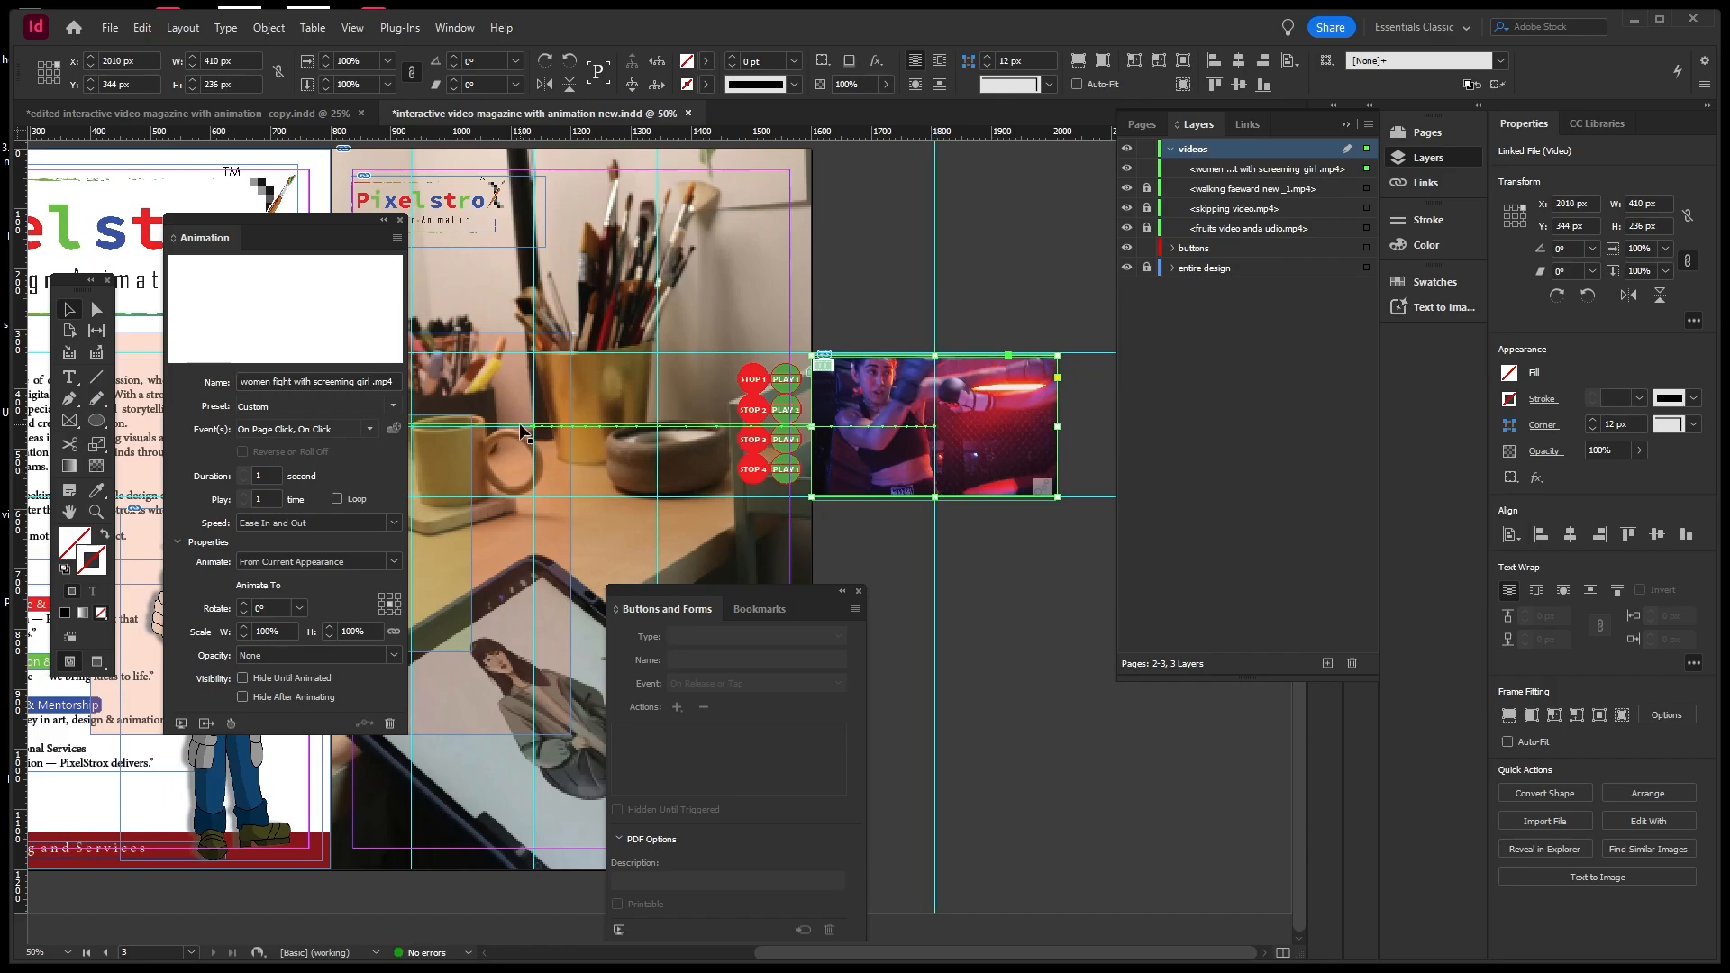
pyautogui.hotkey('ctrl', '=')
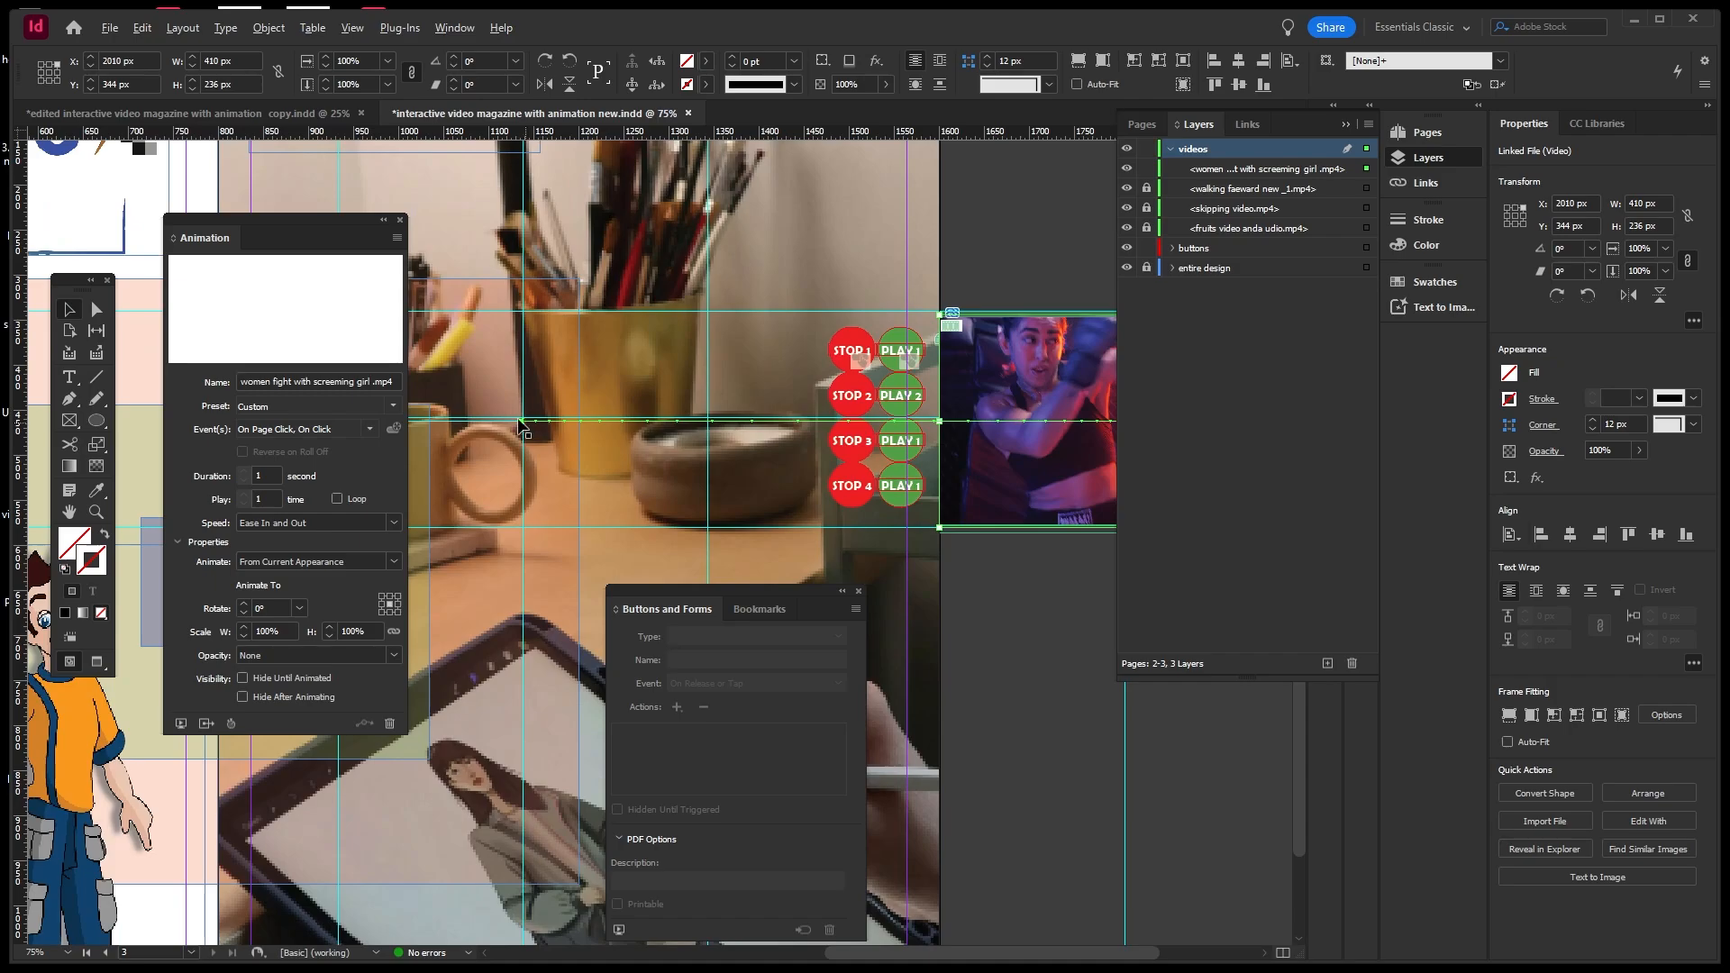
# Lock and hide the women fight video, and unlock the walking video.
pyautogui.scroll(-2, 522, 423)
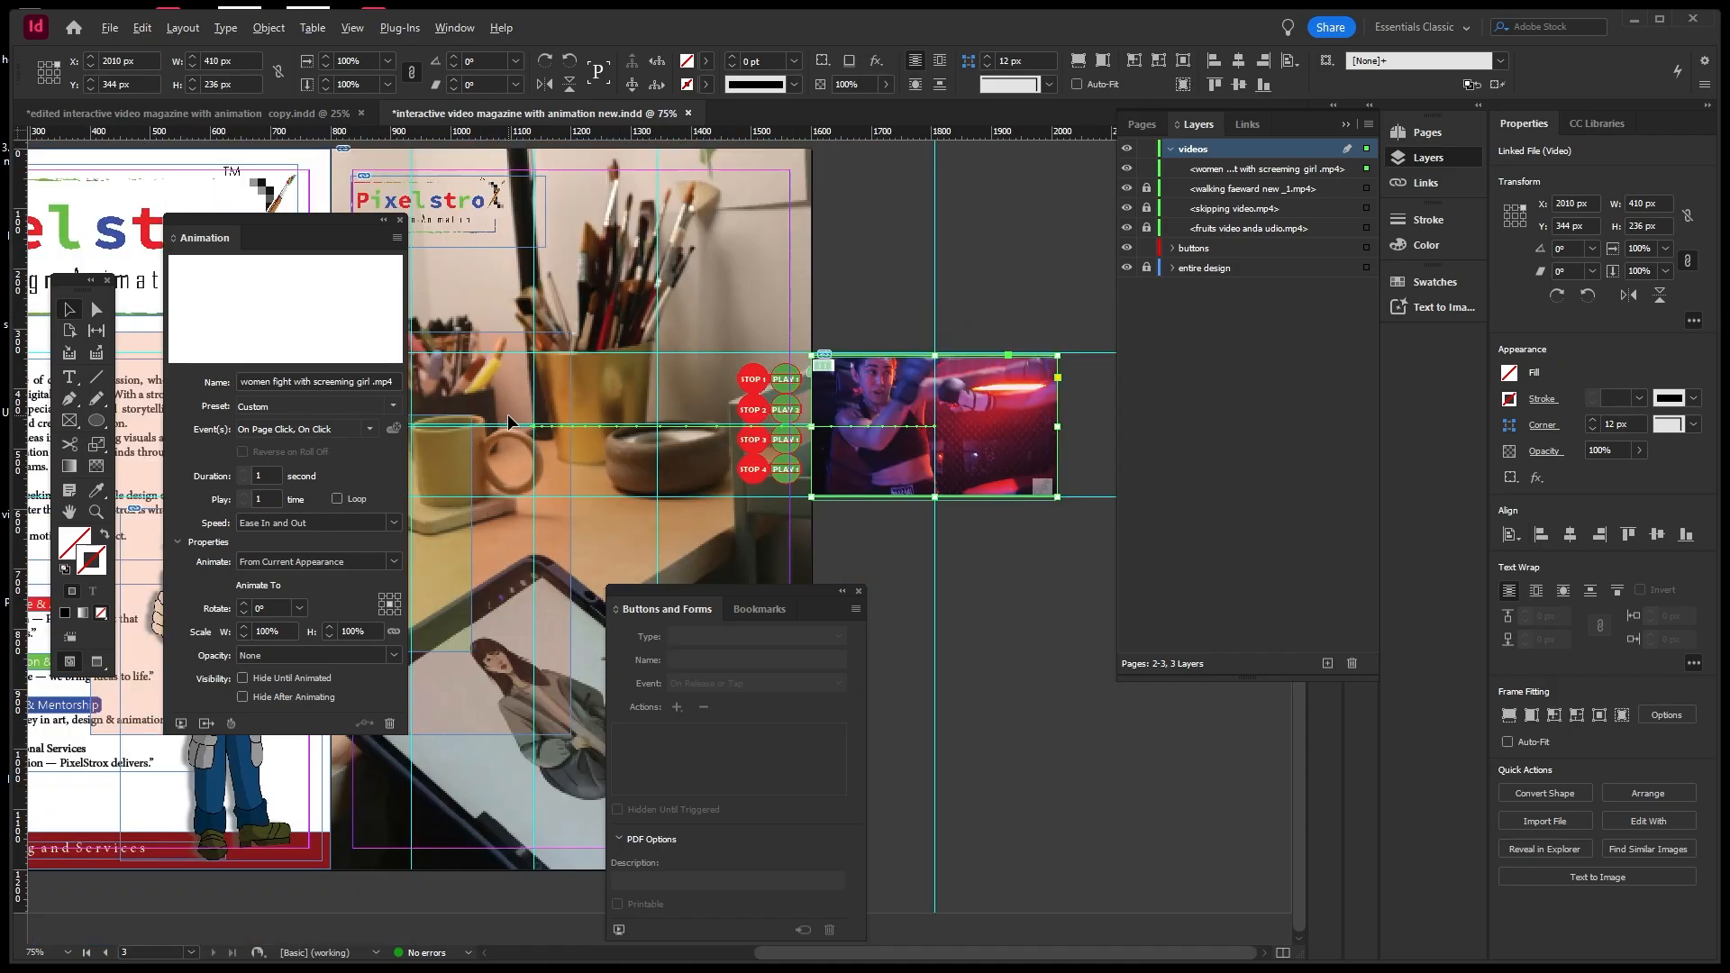
pyautogui.click(1146, 169)
pyautogui.click(1127, 170)
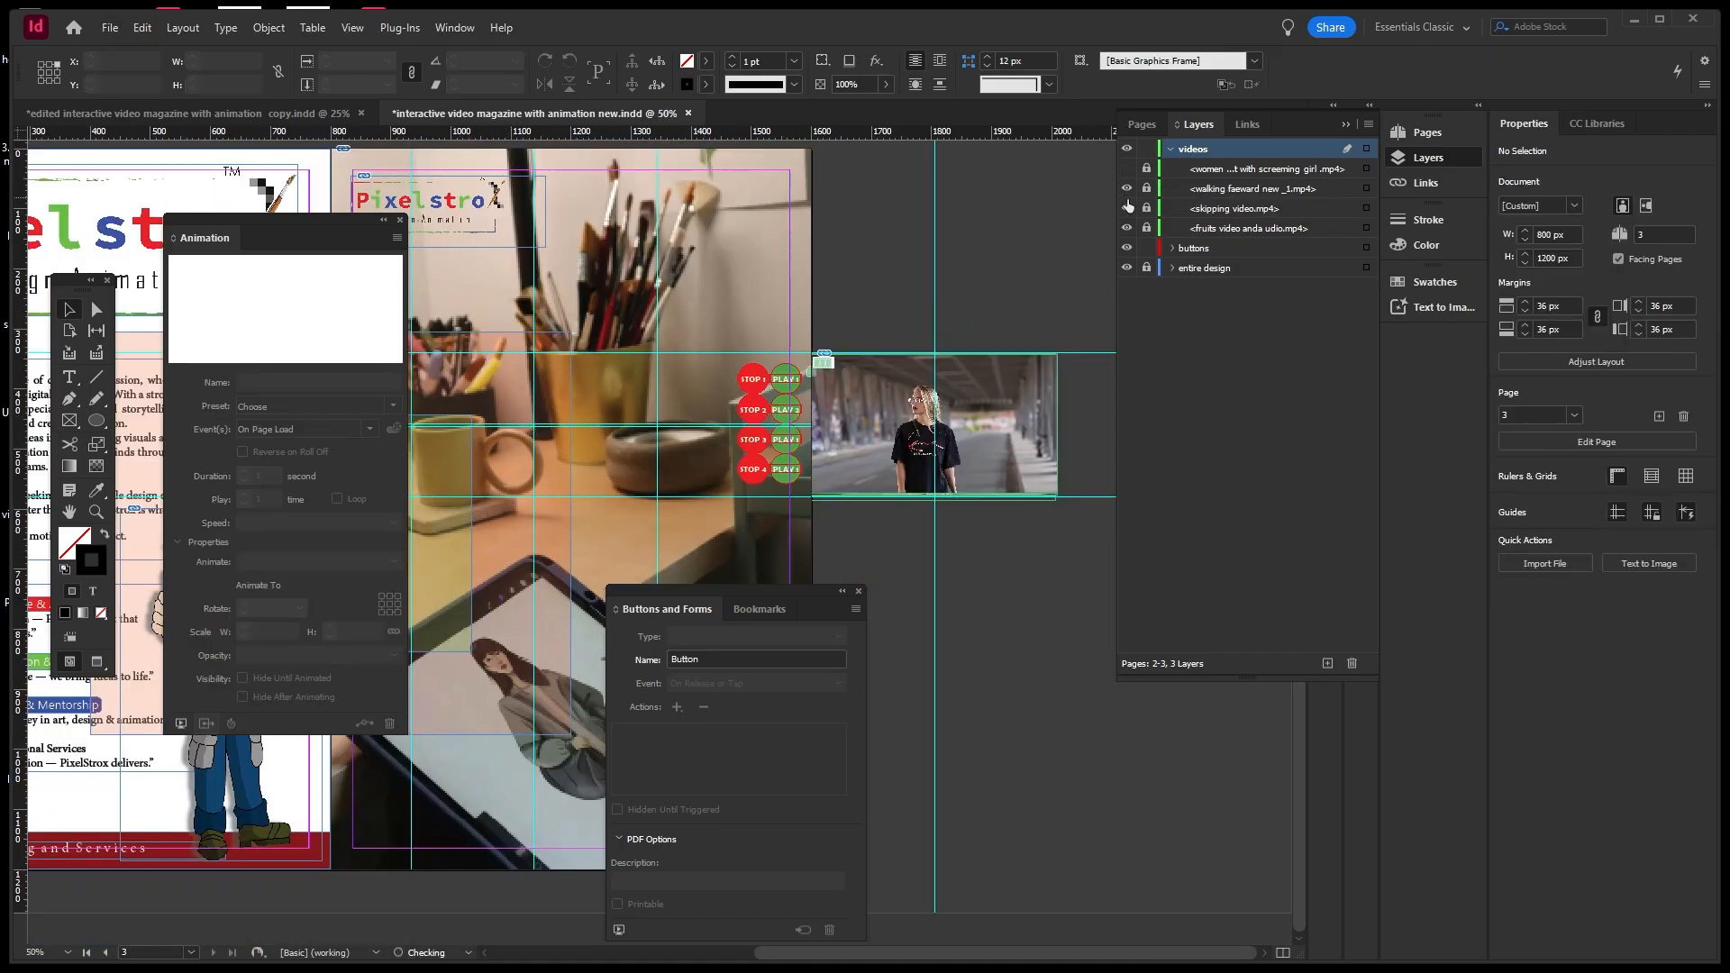
pyautogui.click(1145, 188)
pyautogui.click(1294, 192)
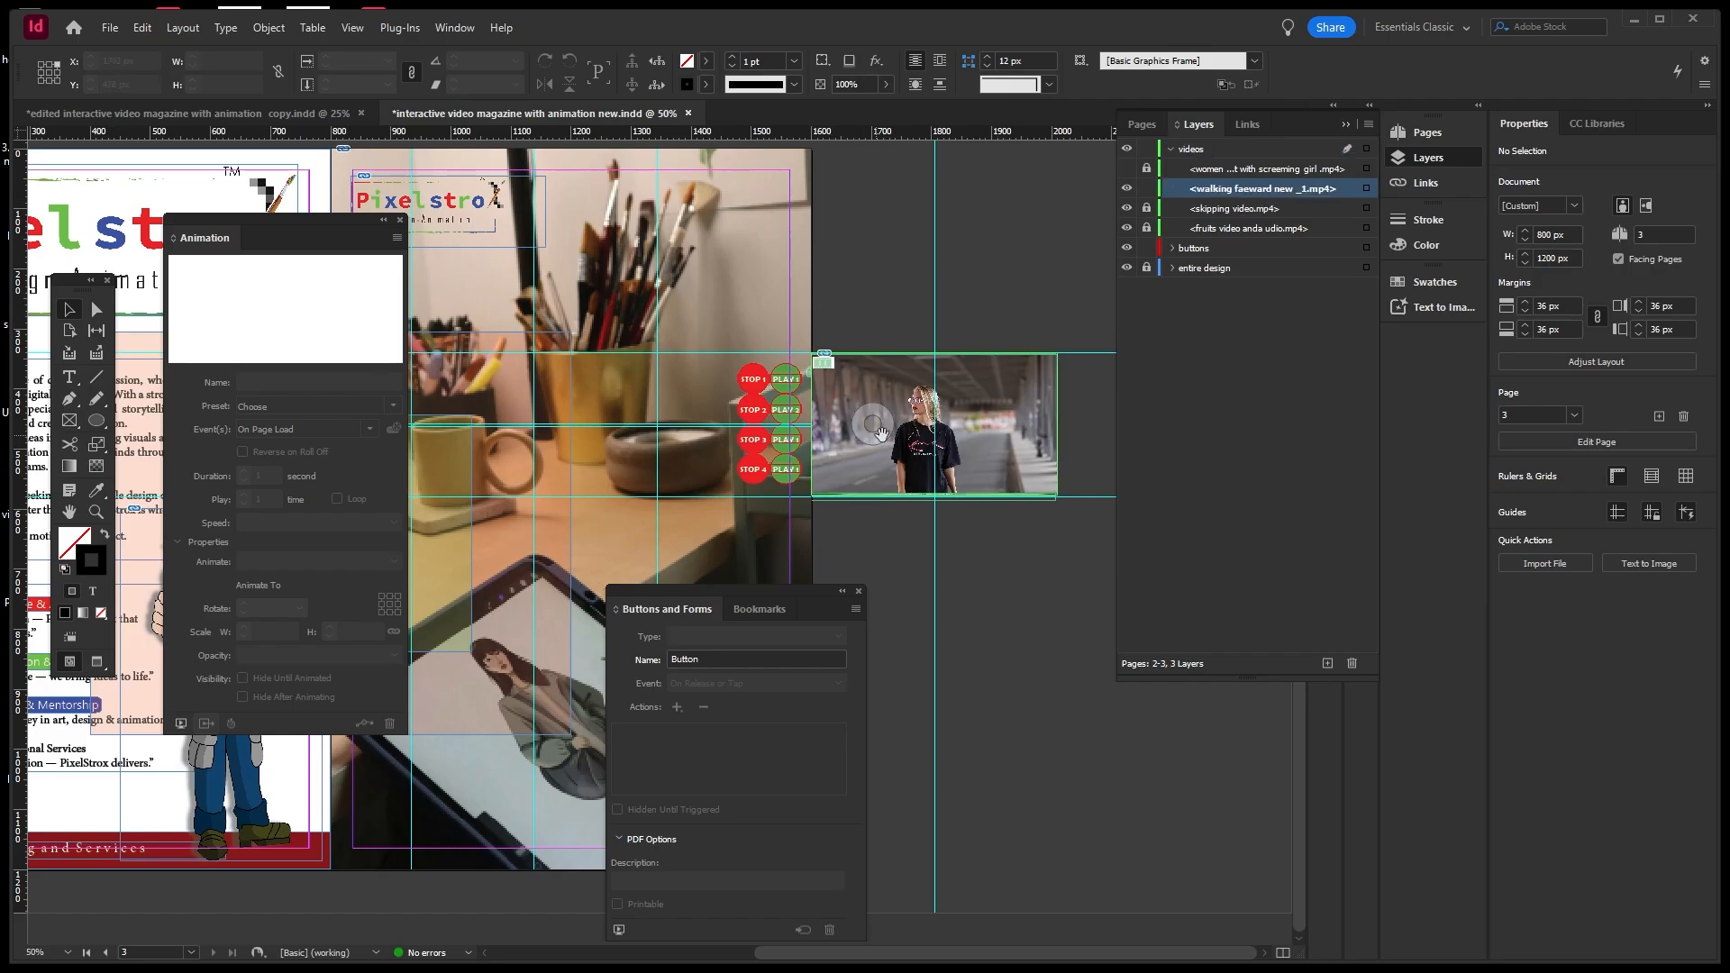
# Draw a horizontal Pen tool line about 667 px long from the vertical guide beside the mug to the vertical guide through the walking video.
pyautogui.scroll(3, 937, 433)
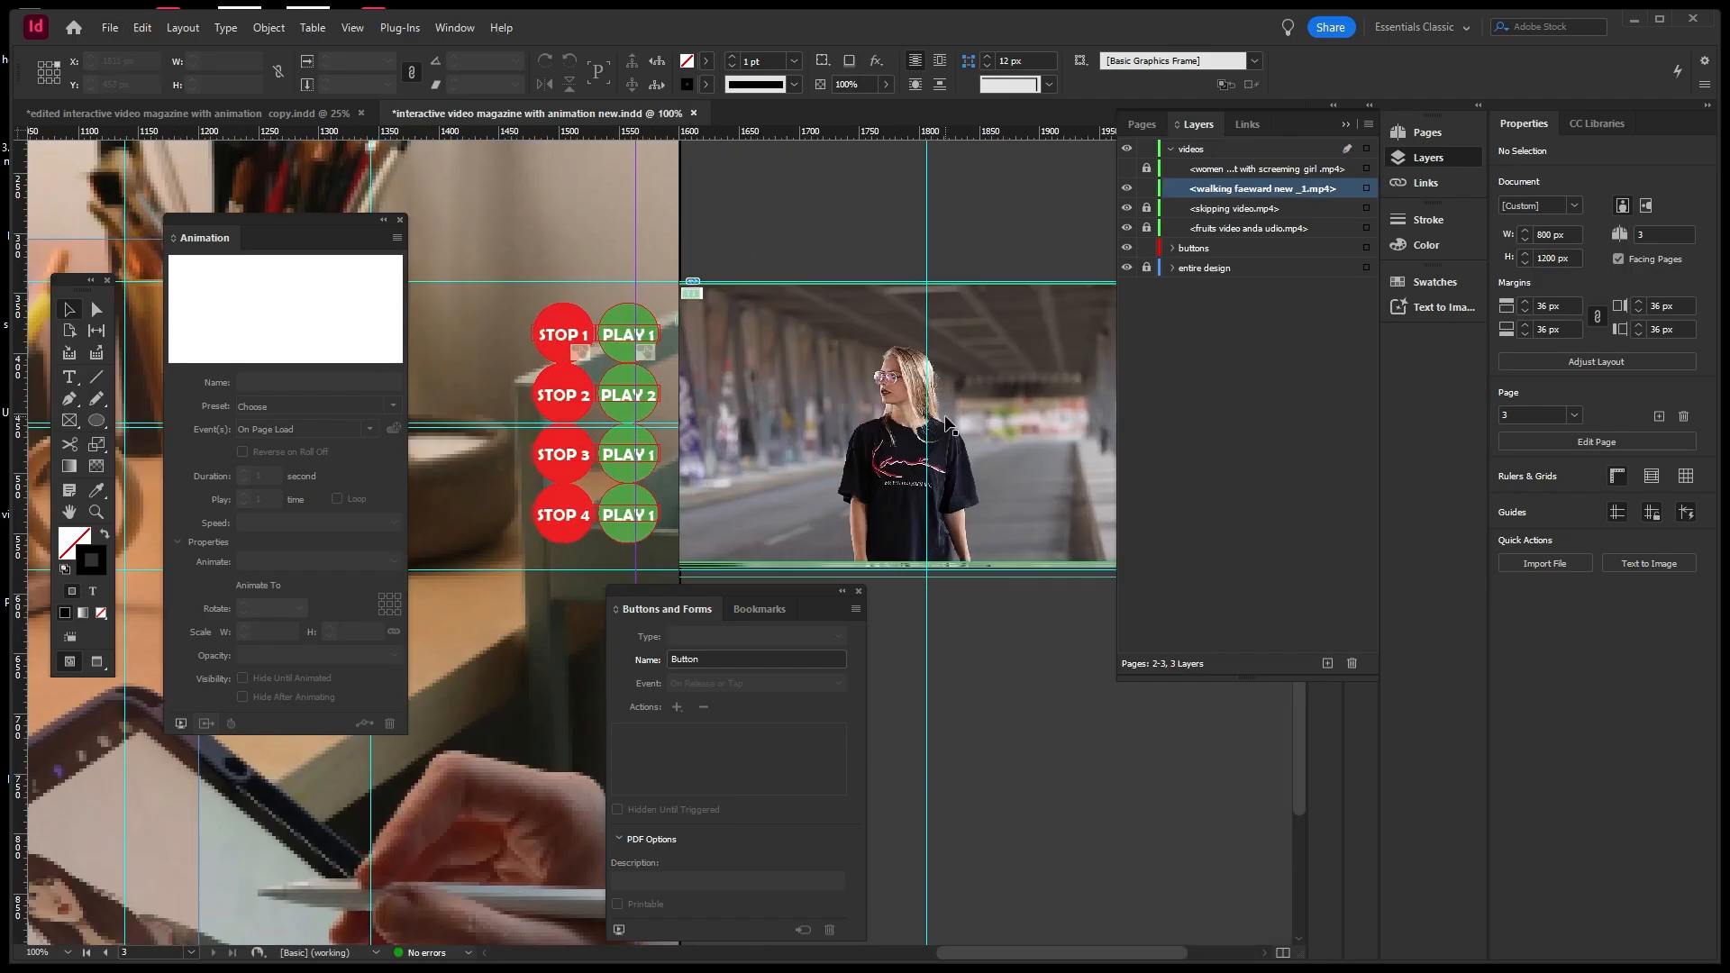
pyautogui.scroll(-2, 942, 428)
pyautogui.scroll(-2, 527, 450)
pyautogui.scroll(2, 522, 442)
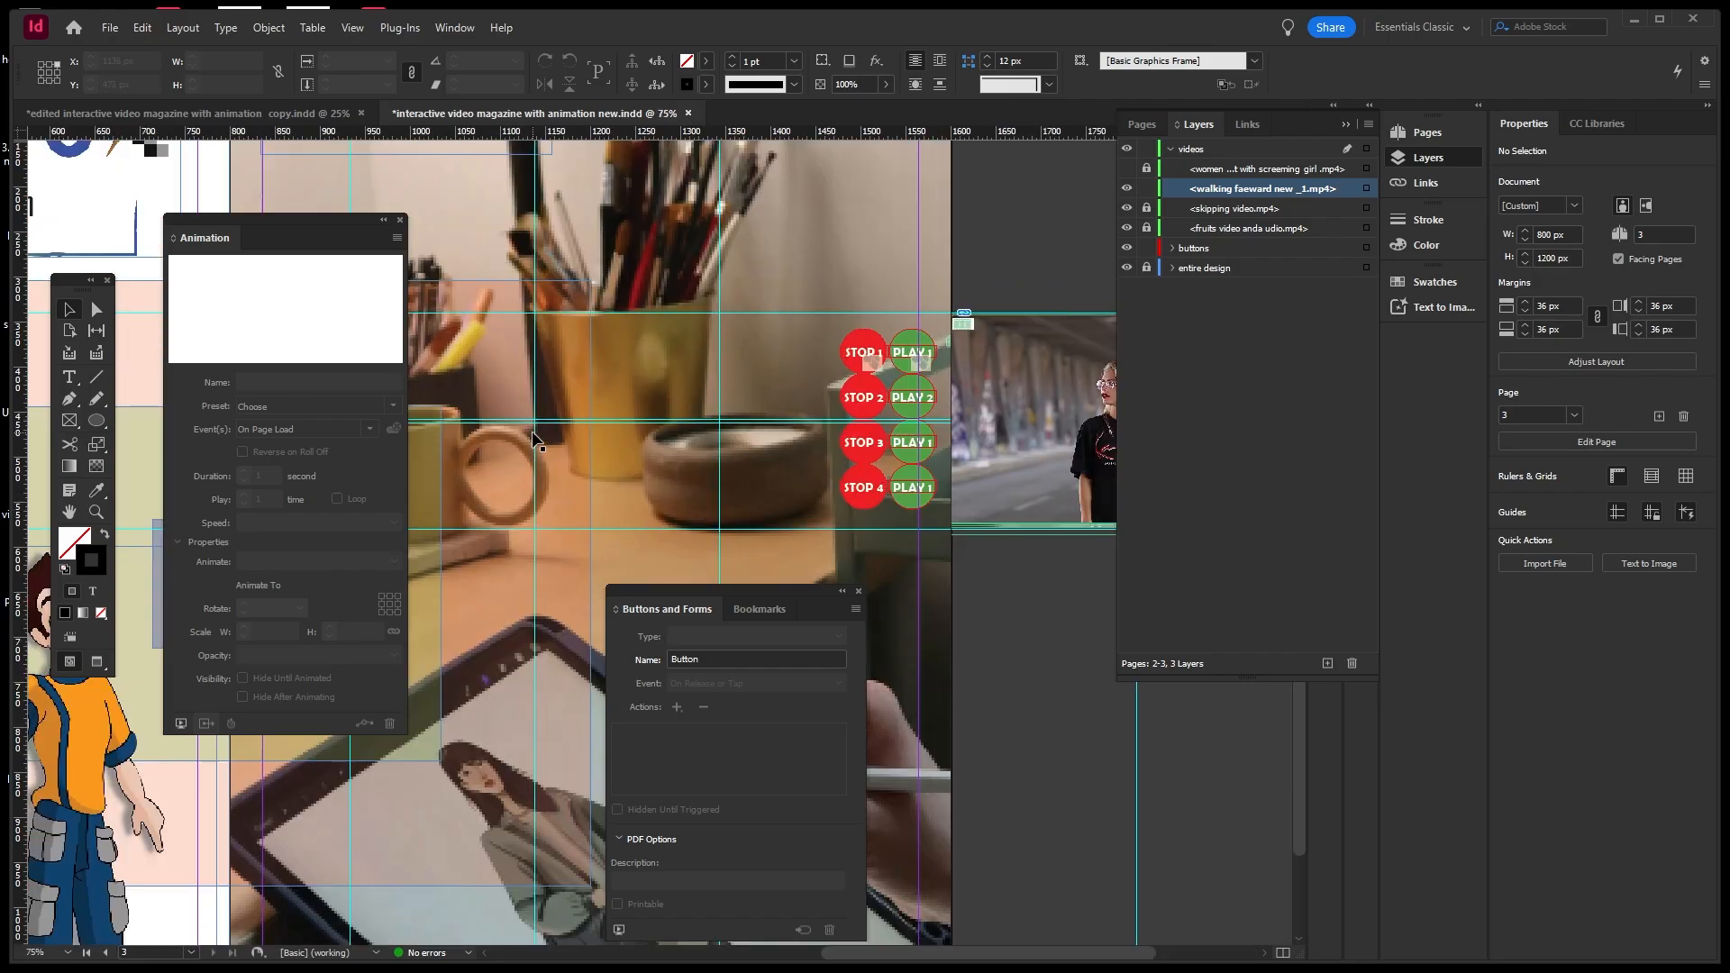
pyautogui.click(69, 399)
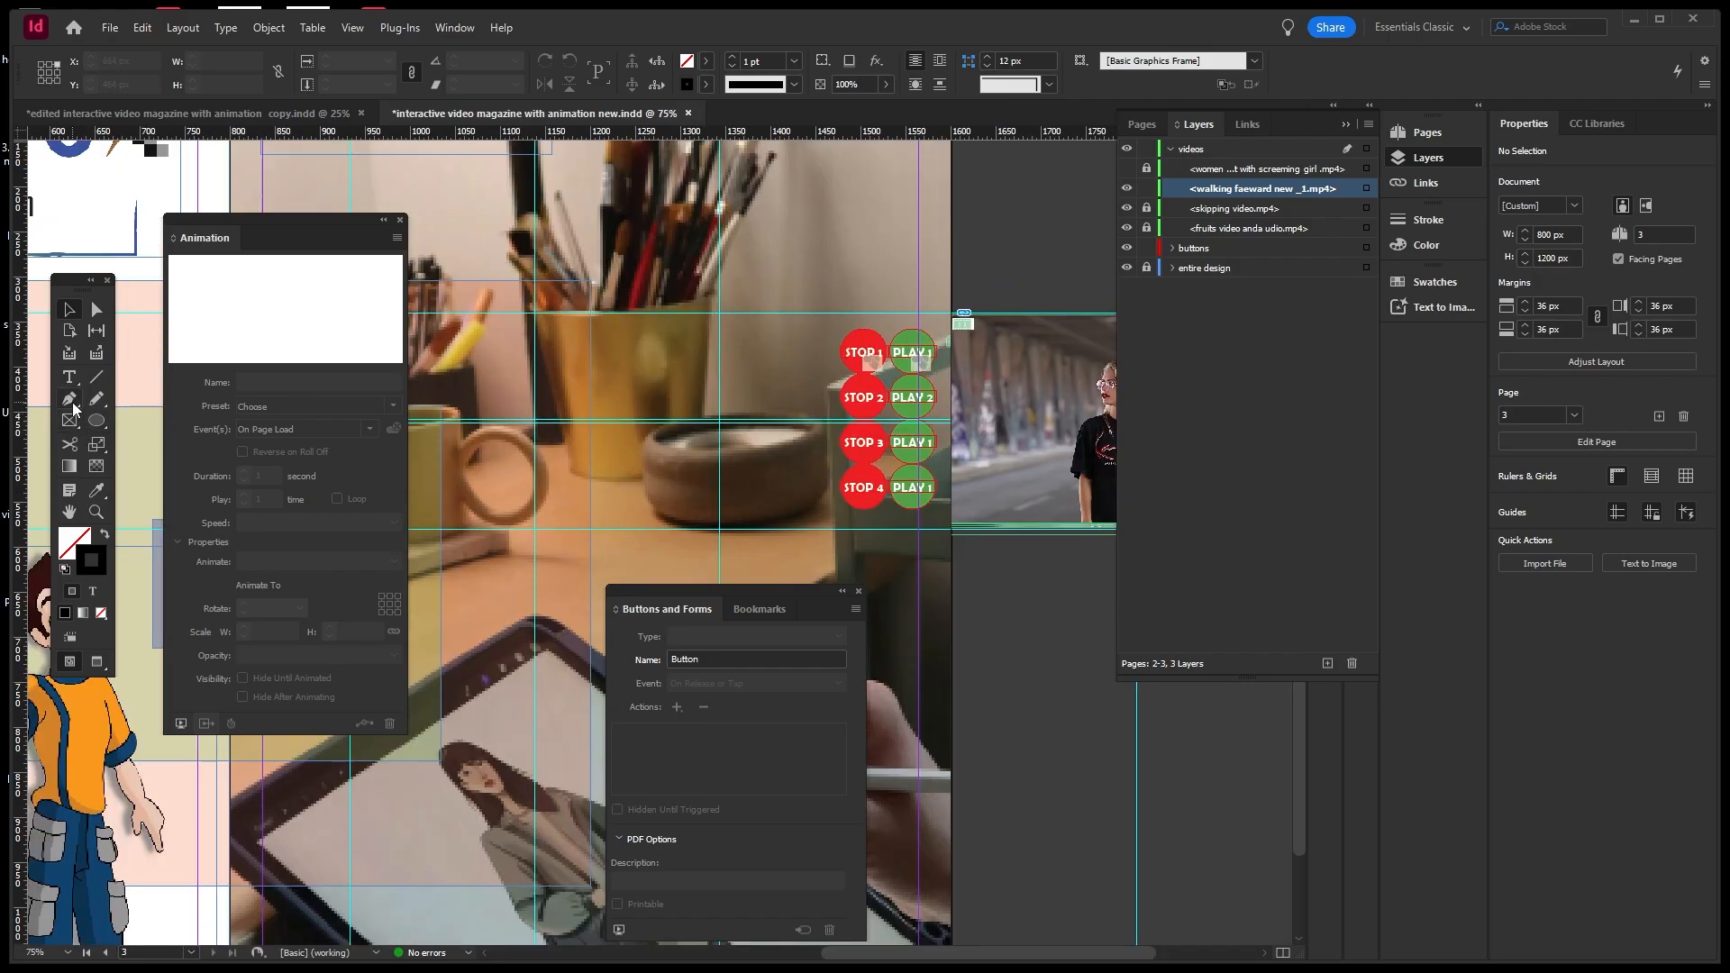
pyautogui.click(536, 422)
pyautogui.scroll(-2, 541, 432)
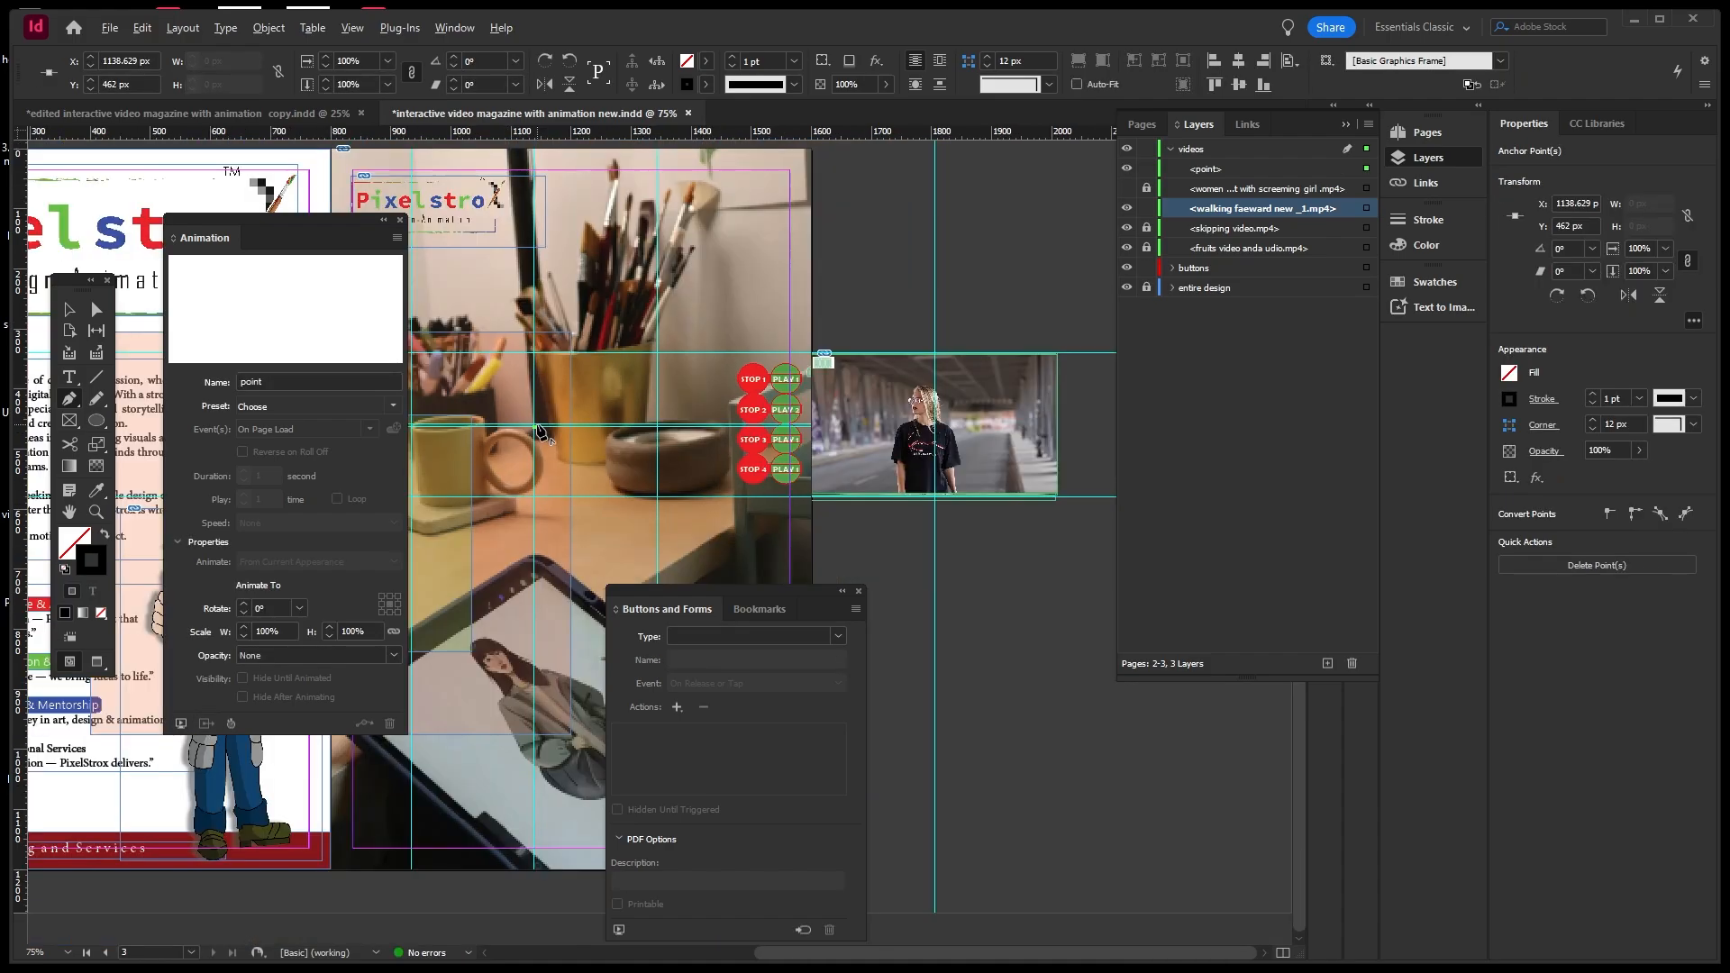
pyautogui.scroll(2, 950, 437)
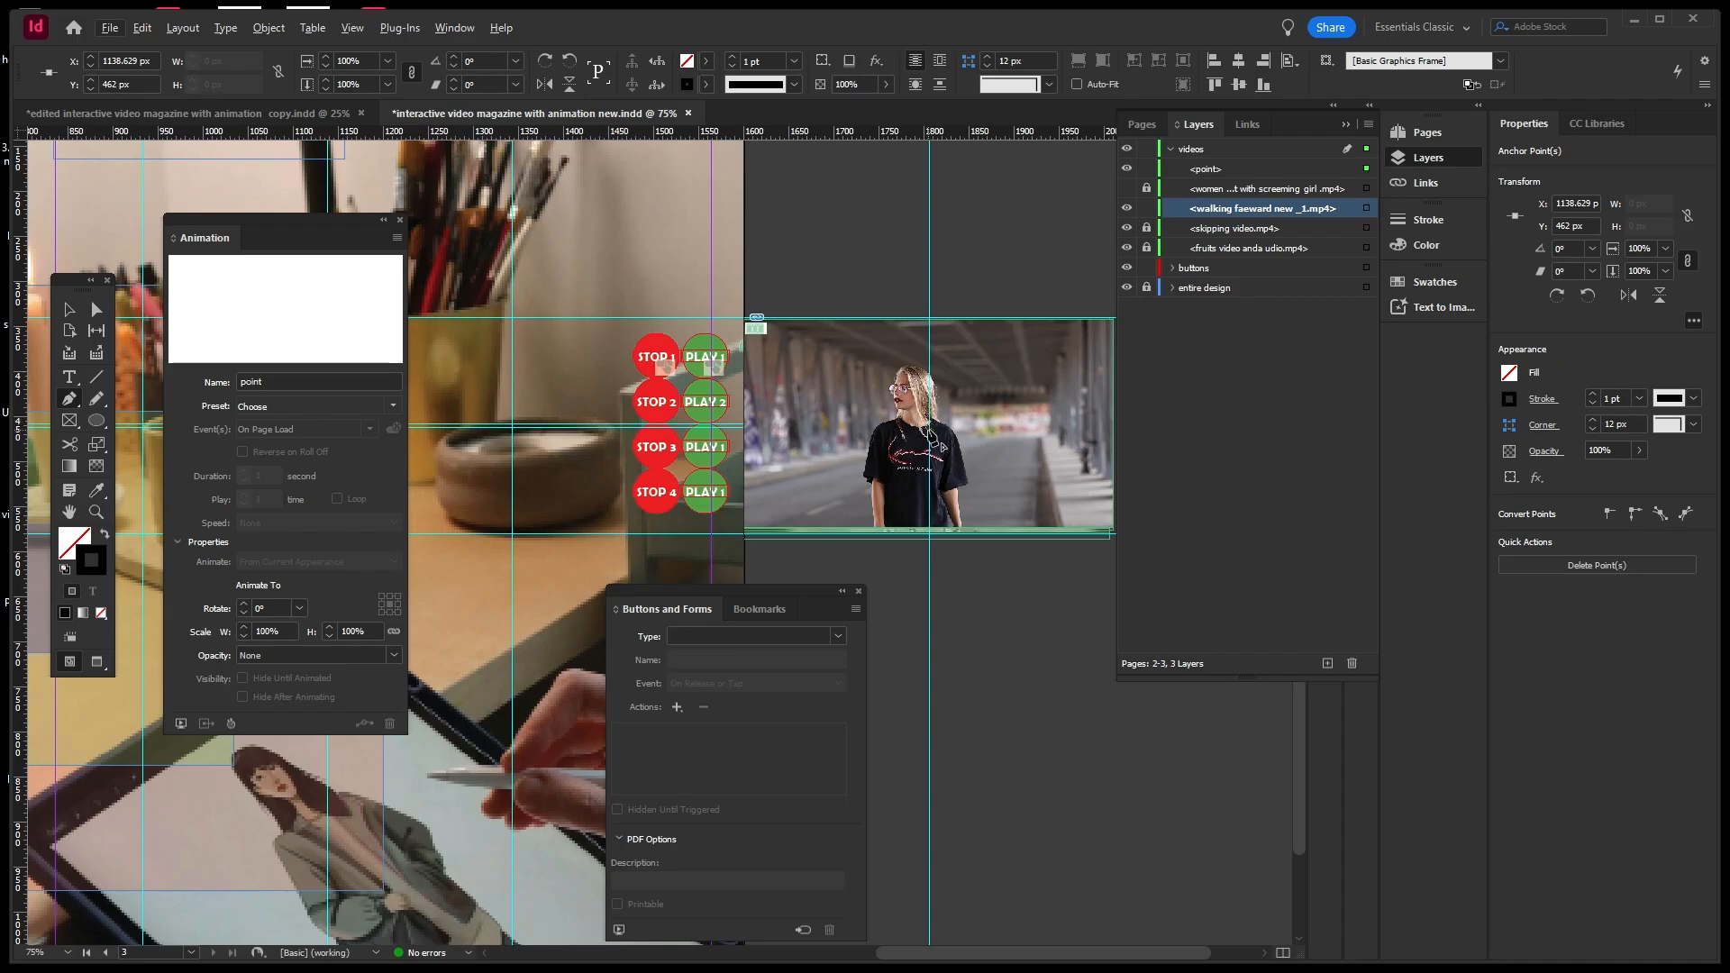
pyautogui.click(930, 427)
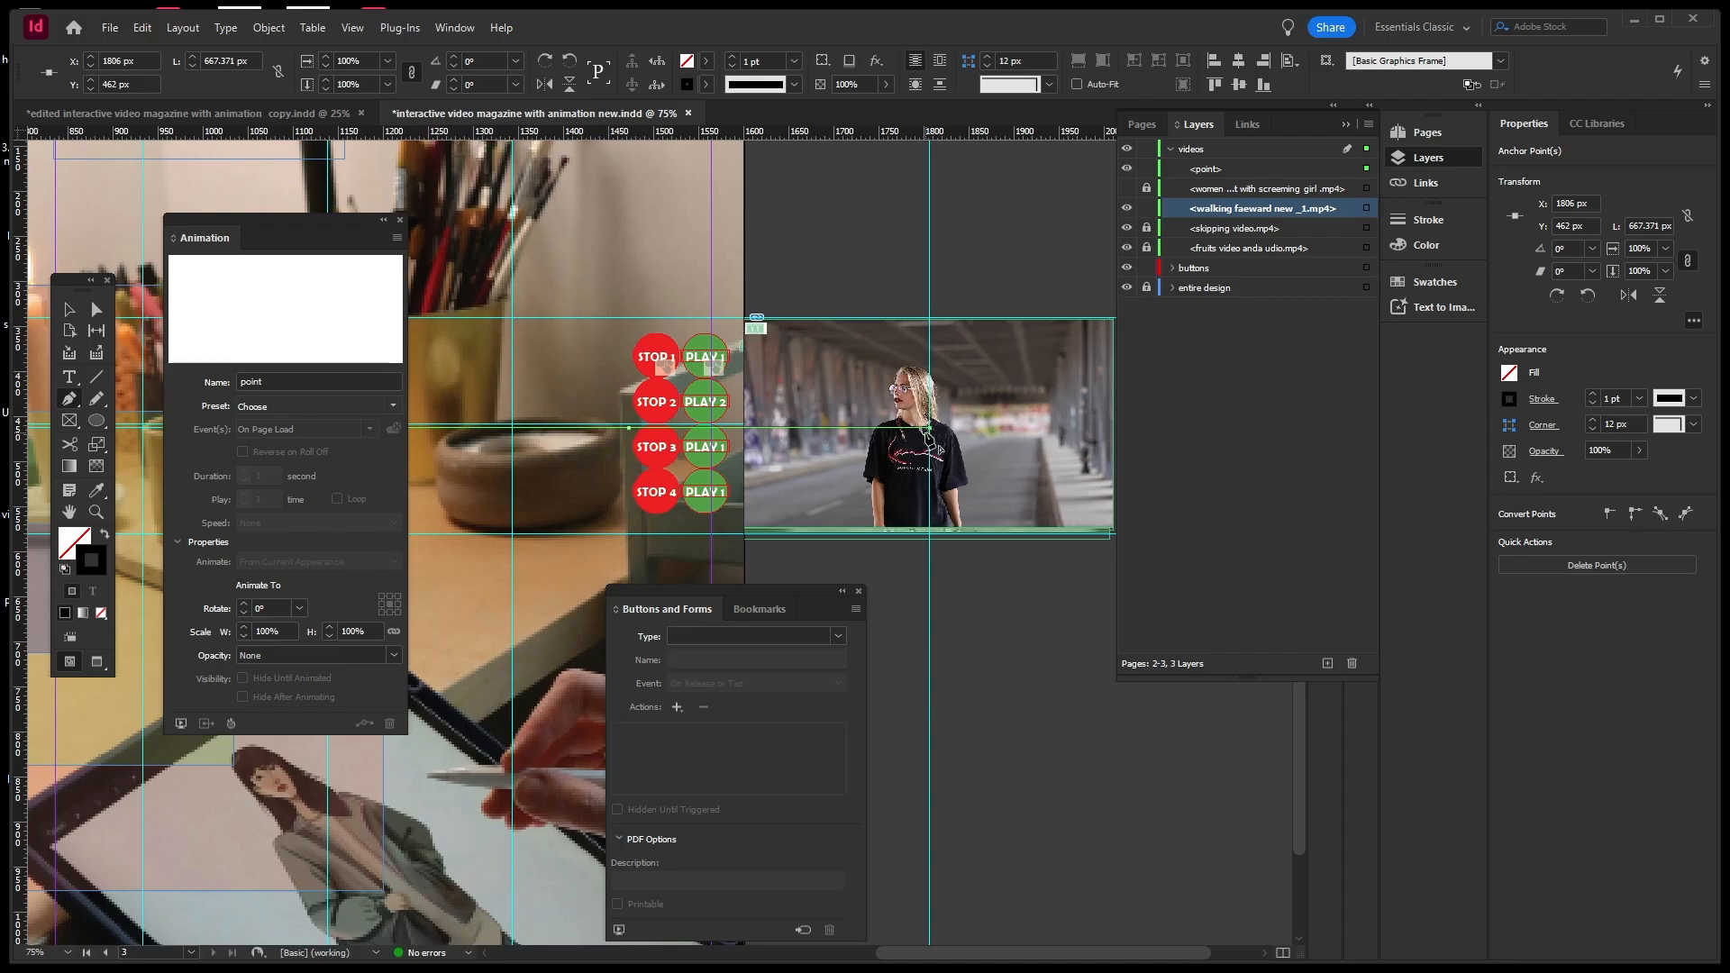
pyautogui.press('v')
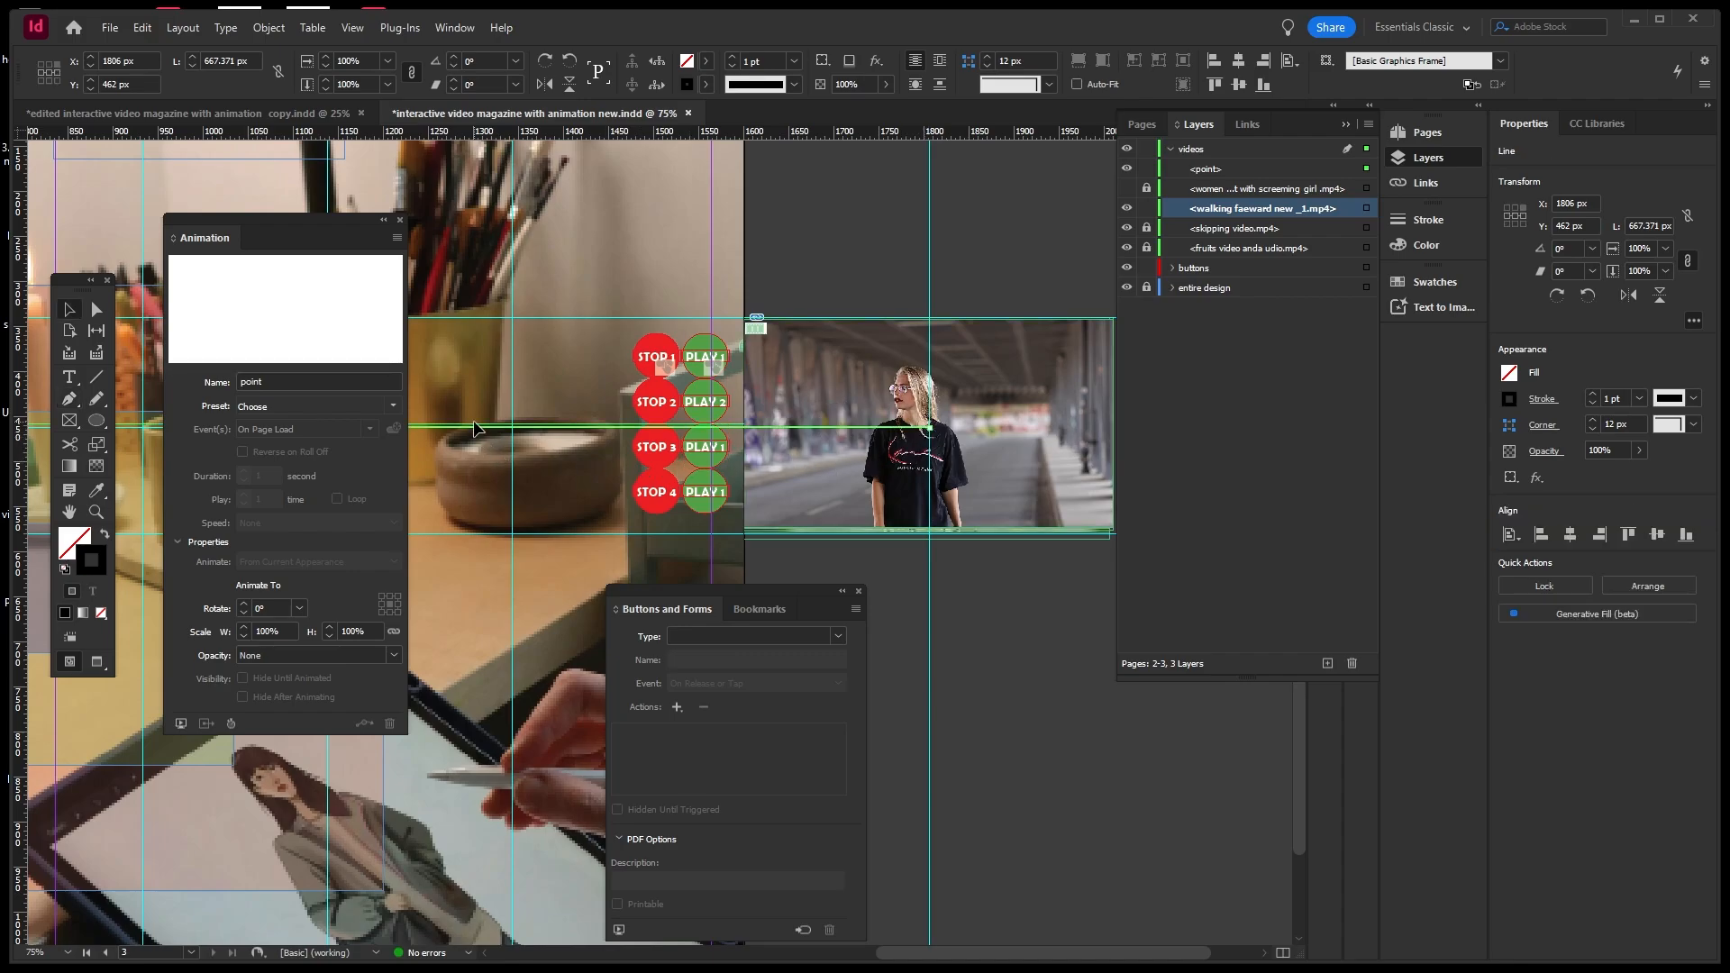
# Set the drawn line's stroke colour to white (ffffff) and deselect the line.
pyautogui.doubleClick(101, 573)
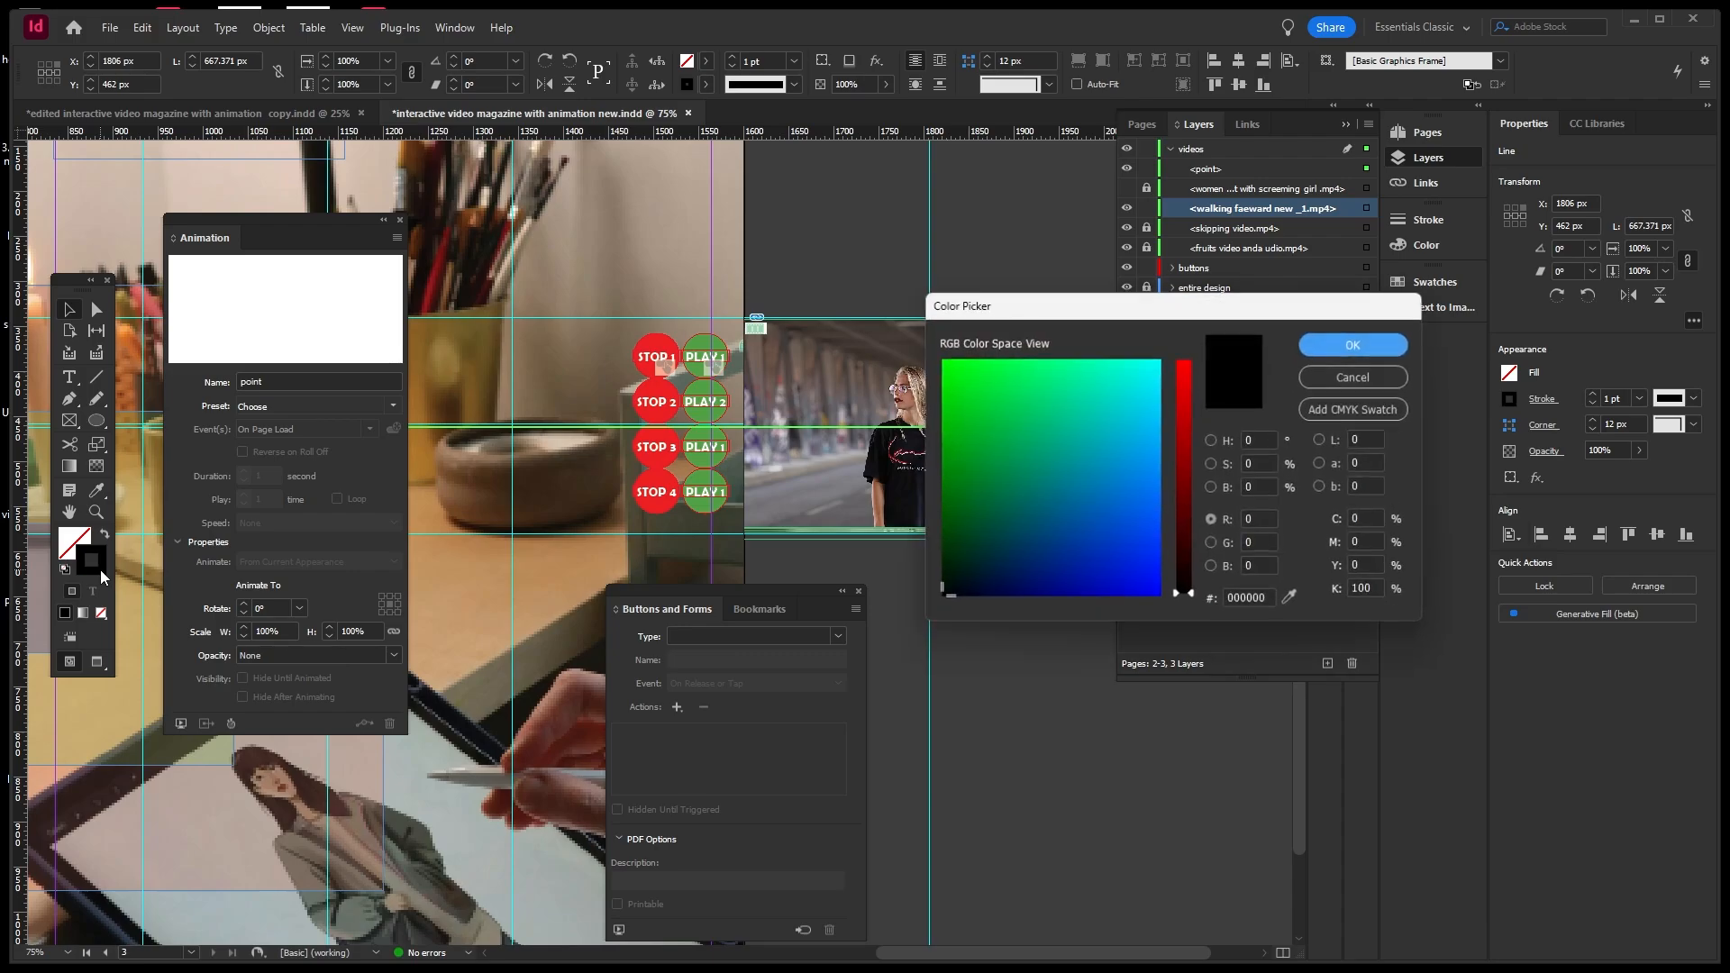
pyautogui.click(1212, 441)
pyautogui.moveTo(1034, 424); pyautogui.dragTo(939, 353)
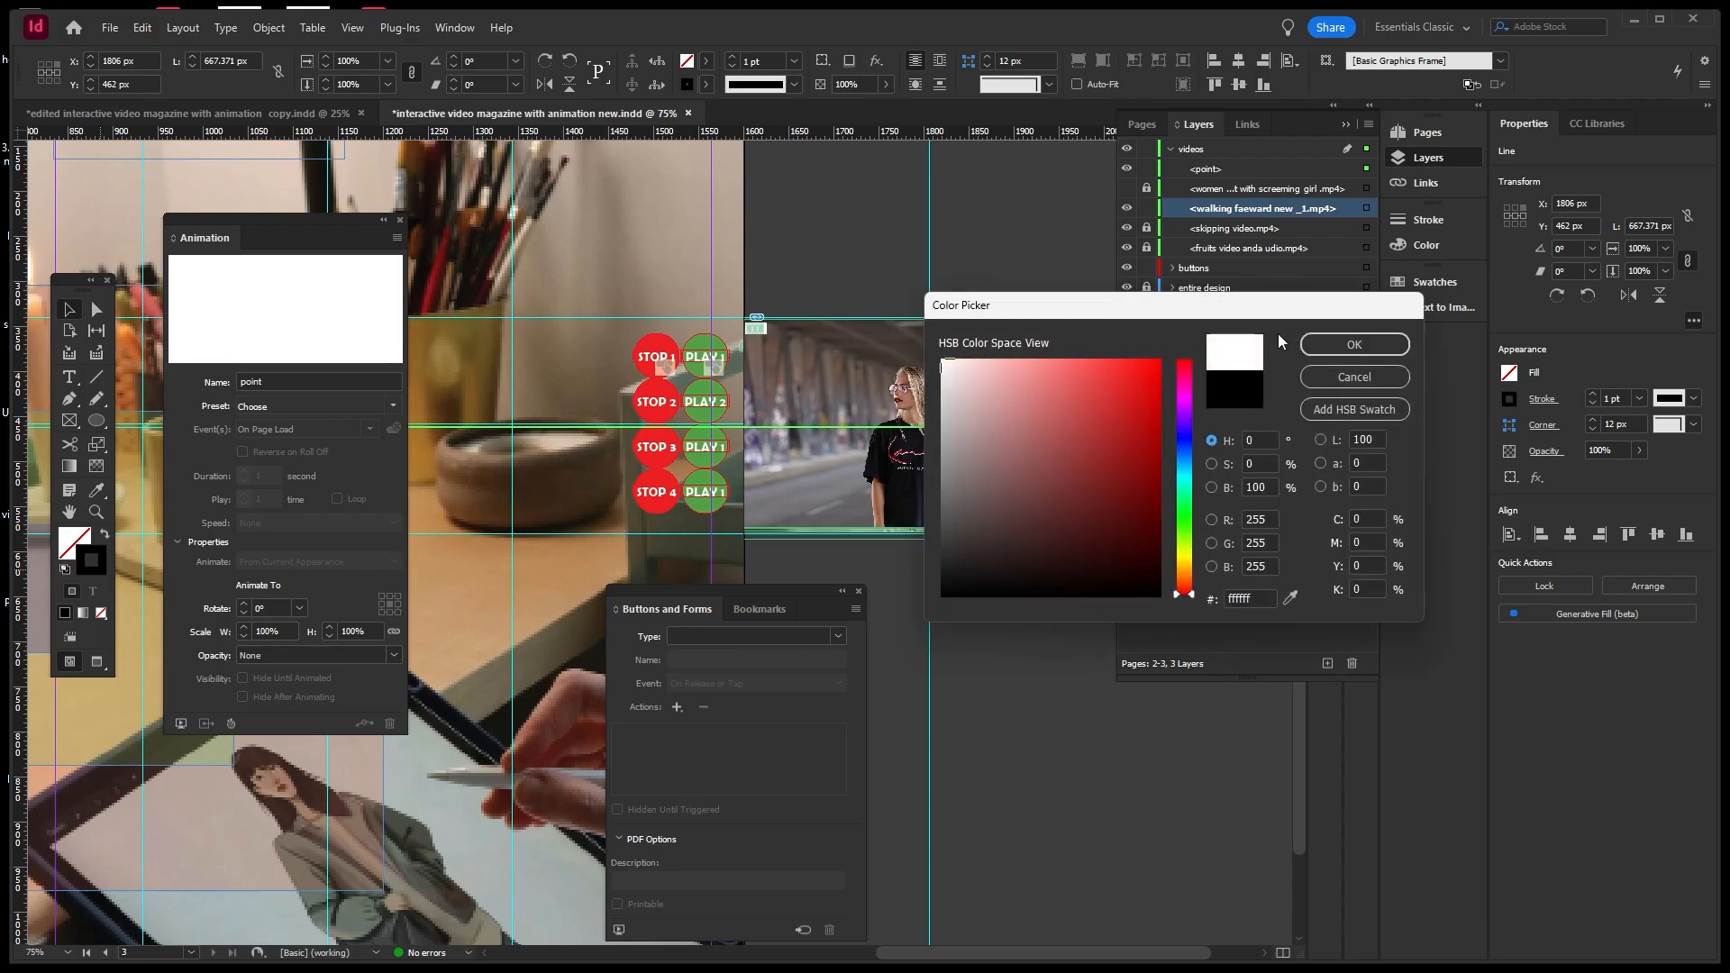
pyautogui.click(1325, 344)
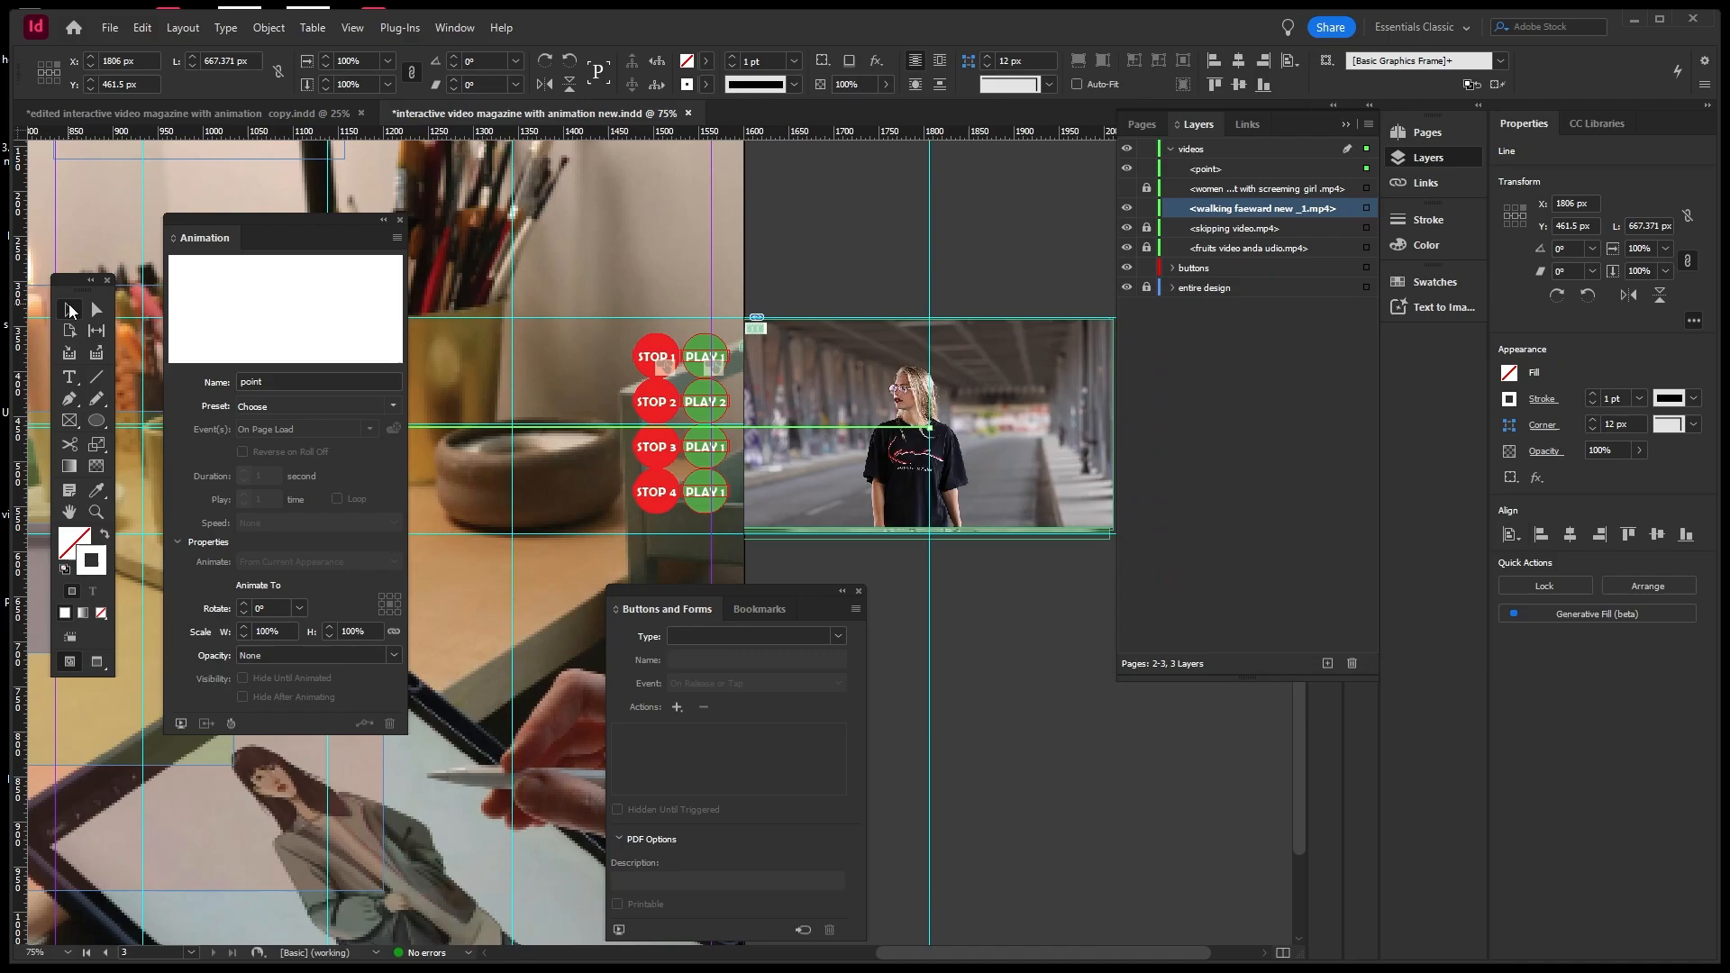
pyautogui.click(70, 310)
pyautogui.click(798, 265)
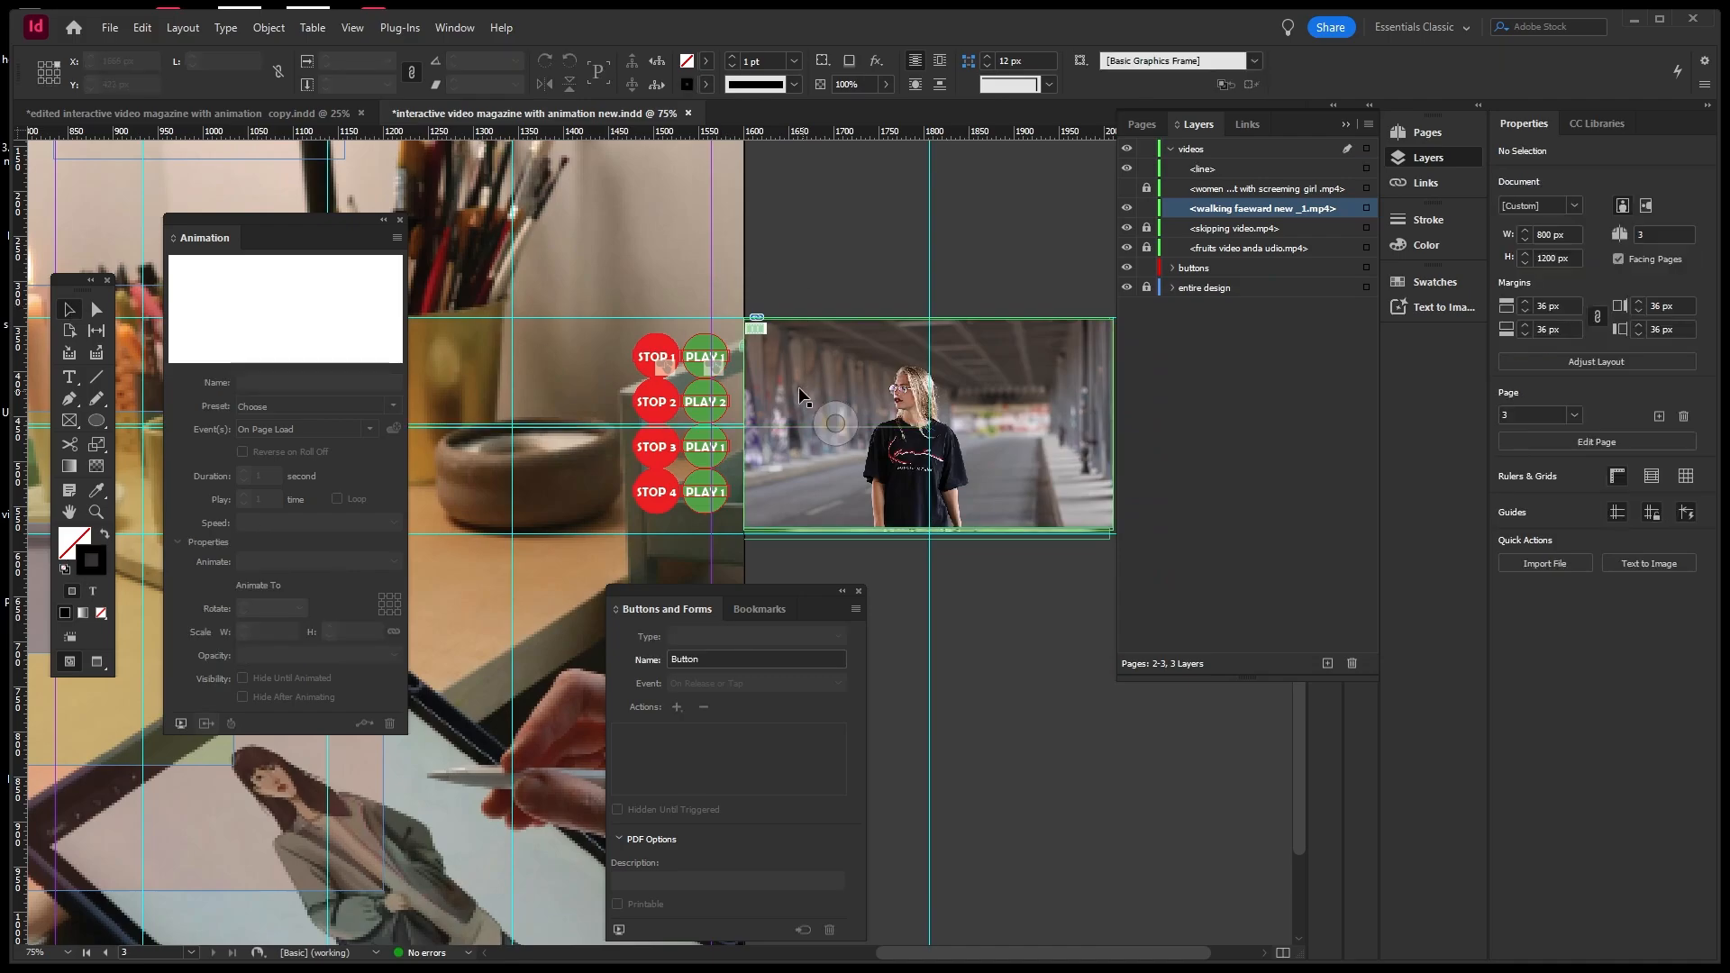
# Hide and lock the walking video so the skipping video beneath it is exposed.
pyautogui.scroll(3, 627, 434)
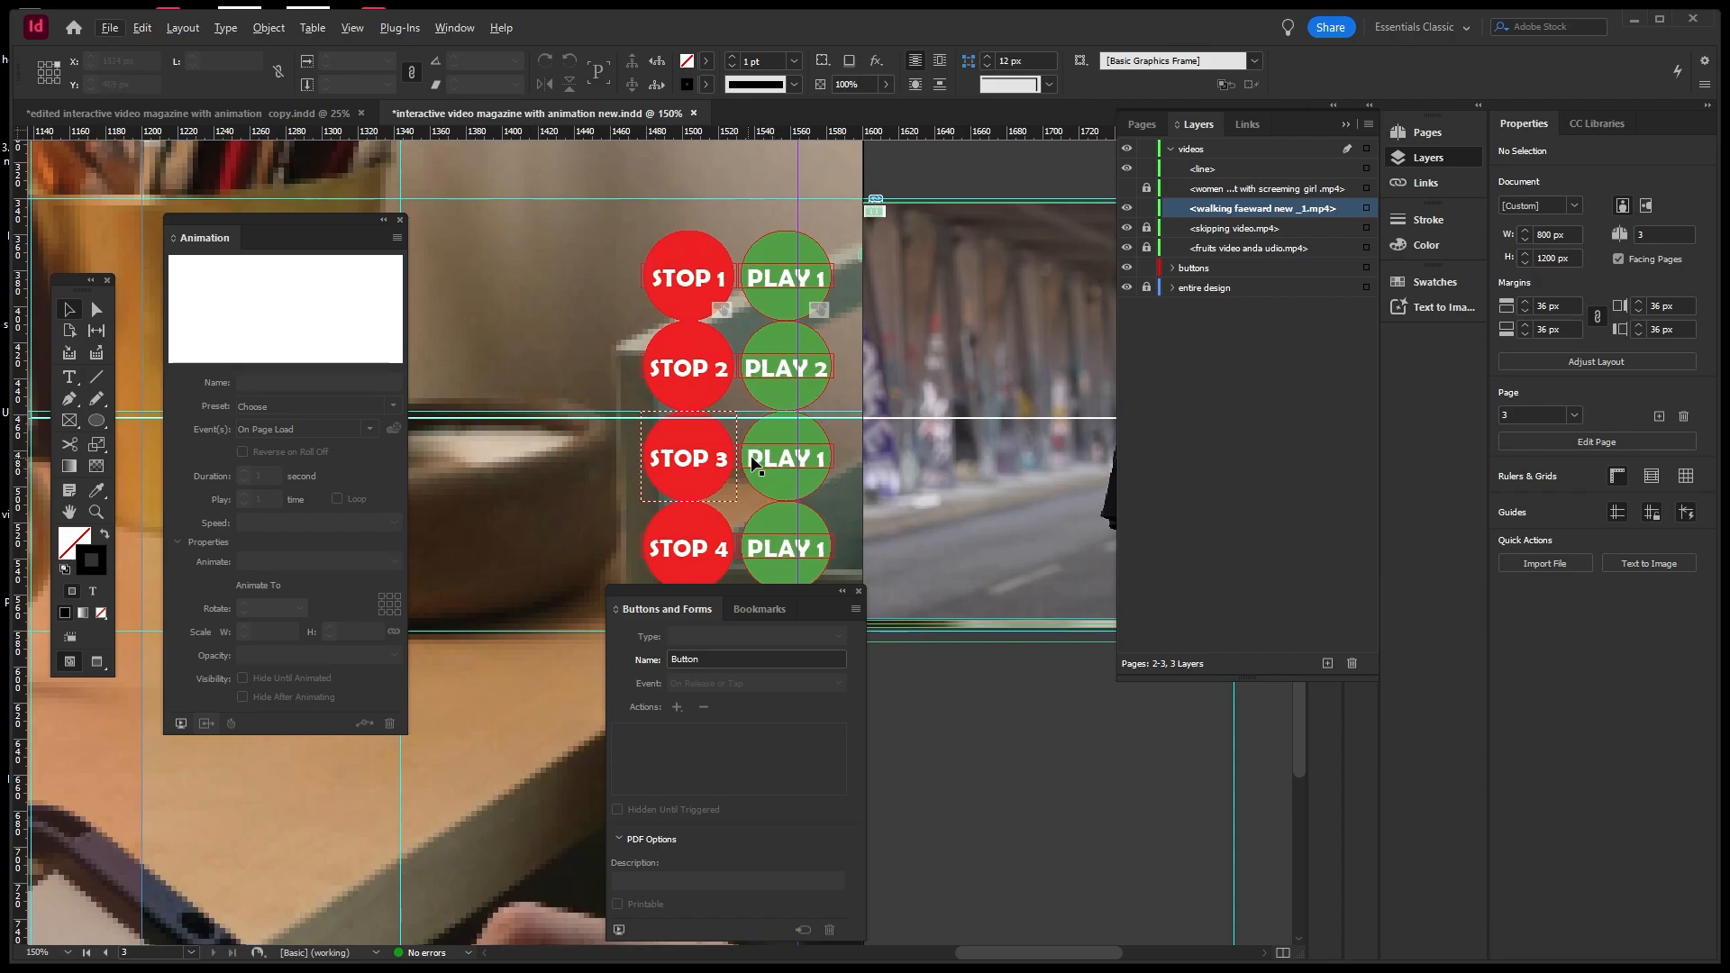
pyautogui.click(537, 417)
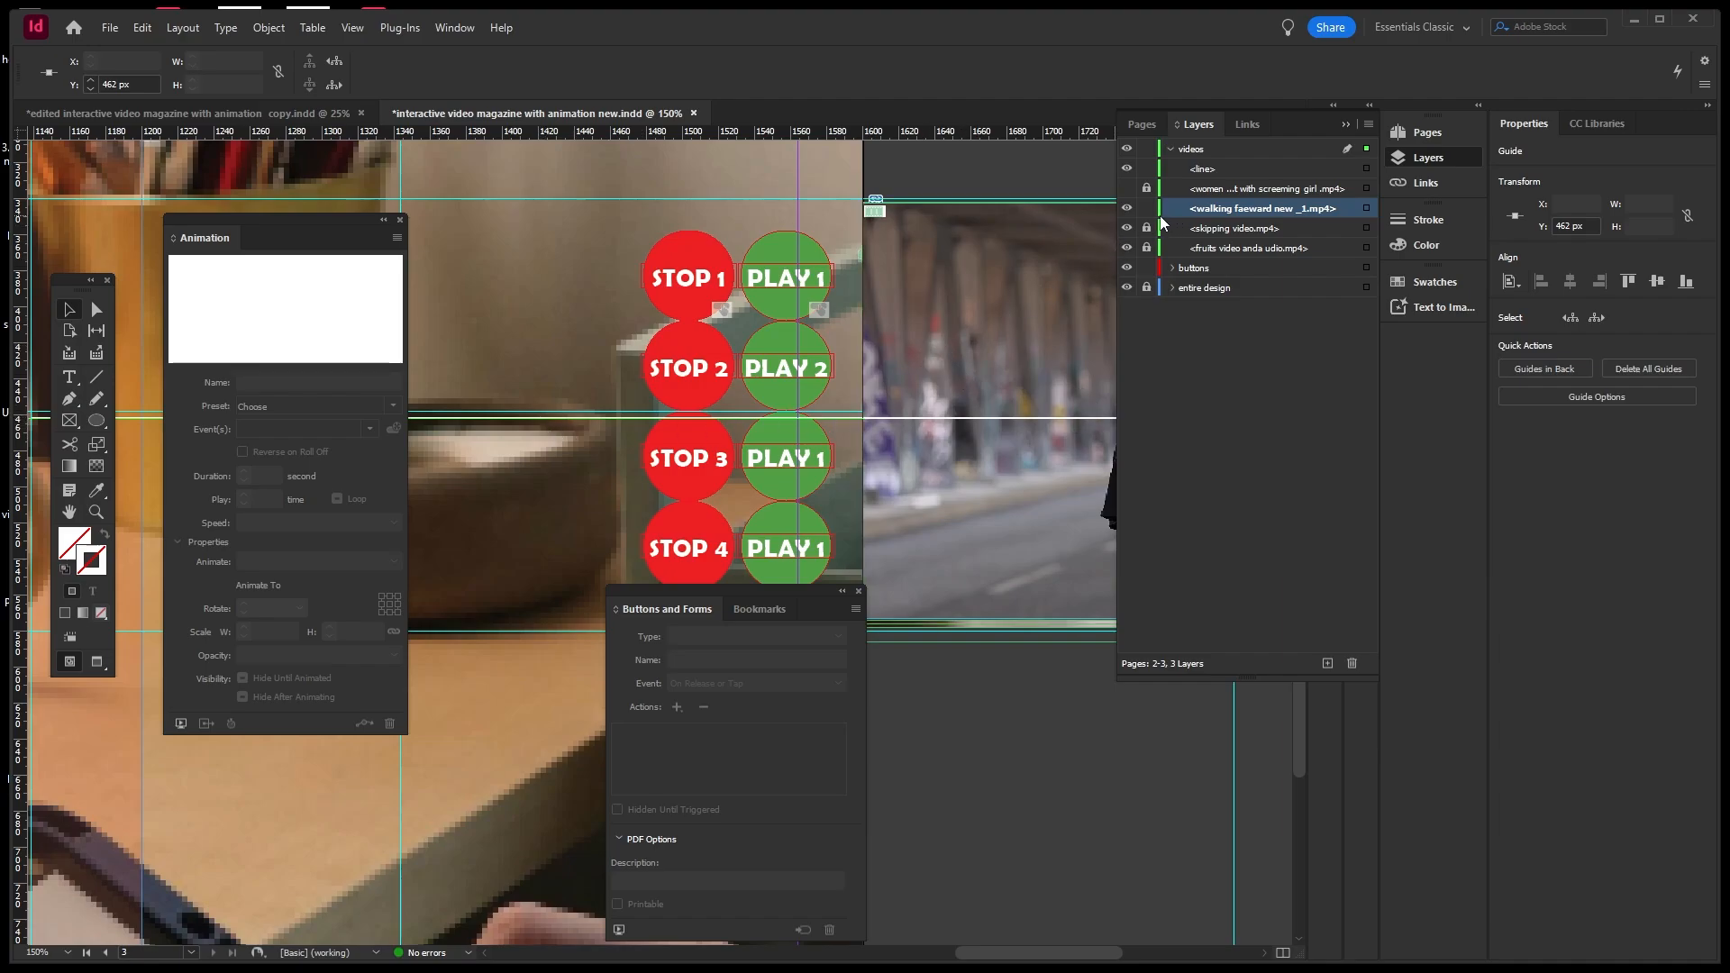
pyautogui.click(1127, 209)
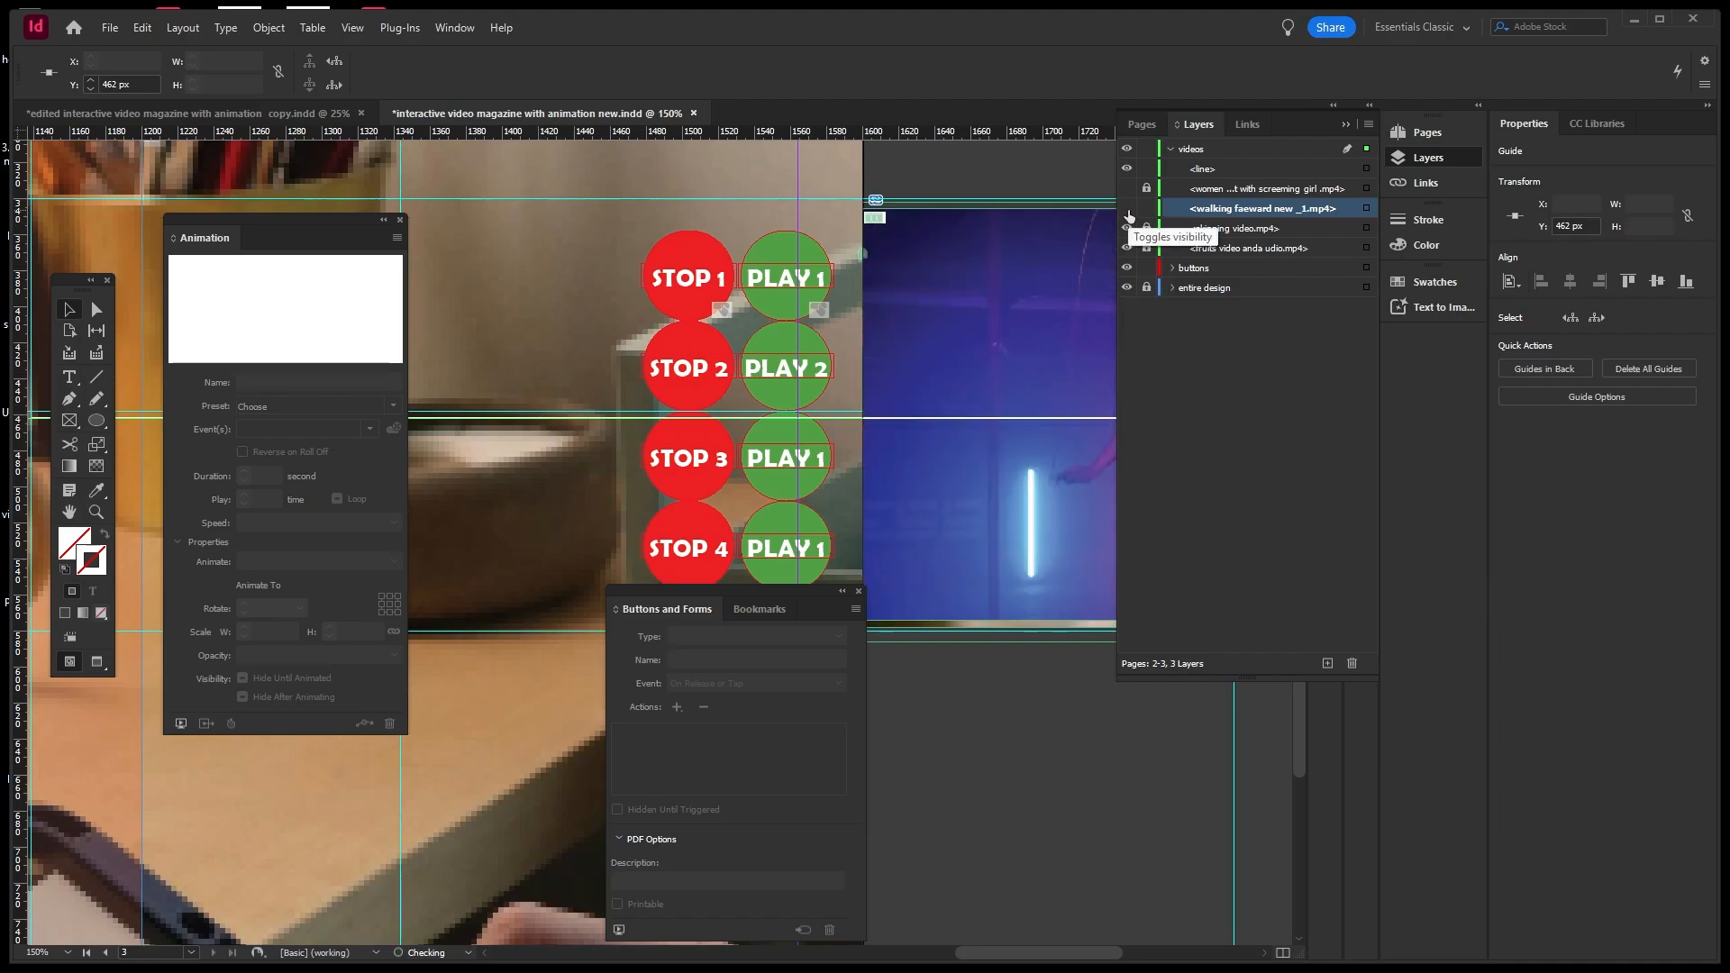
pyautogui.click(1146, 209)
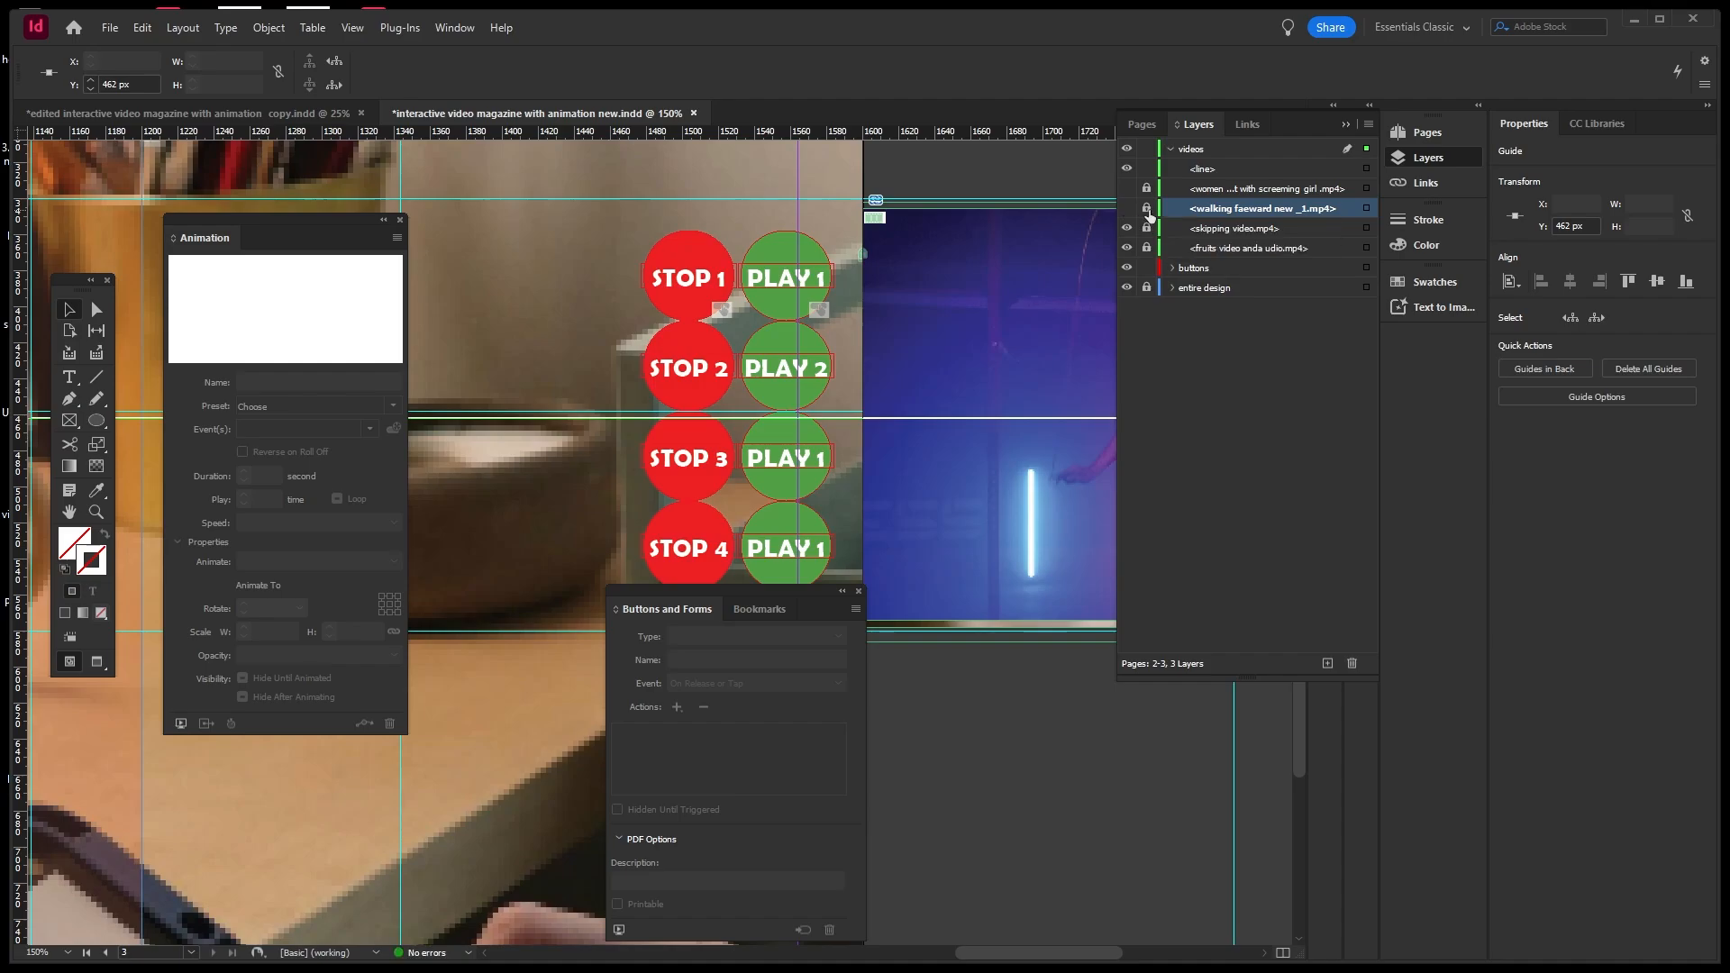
# Copy the white line and paste two duplicates in place.
pyautogui.click(997, 419)
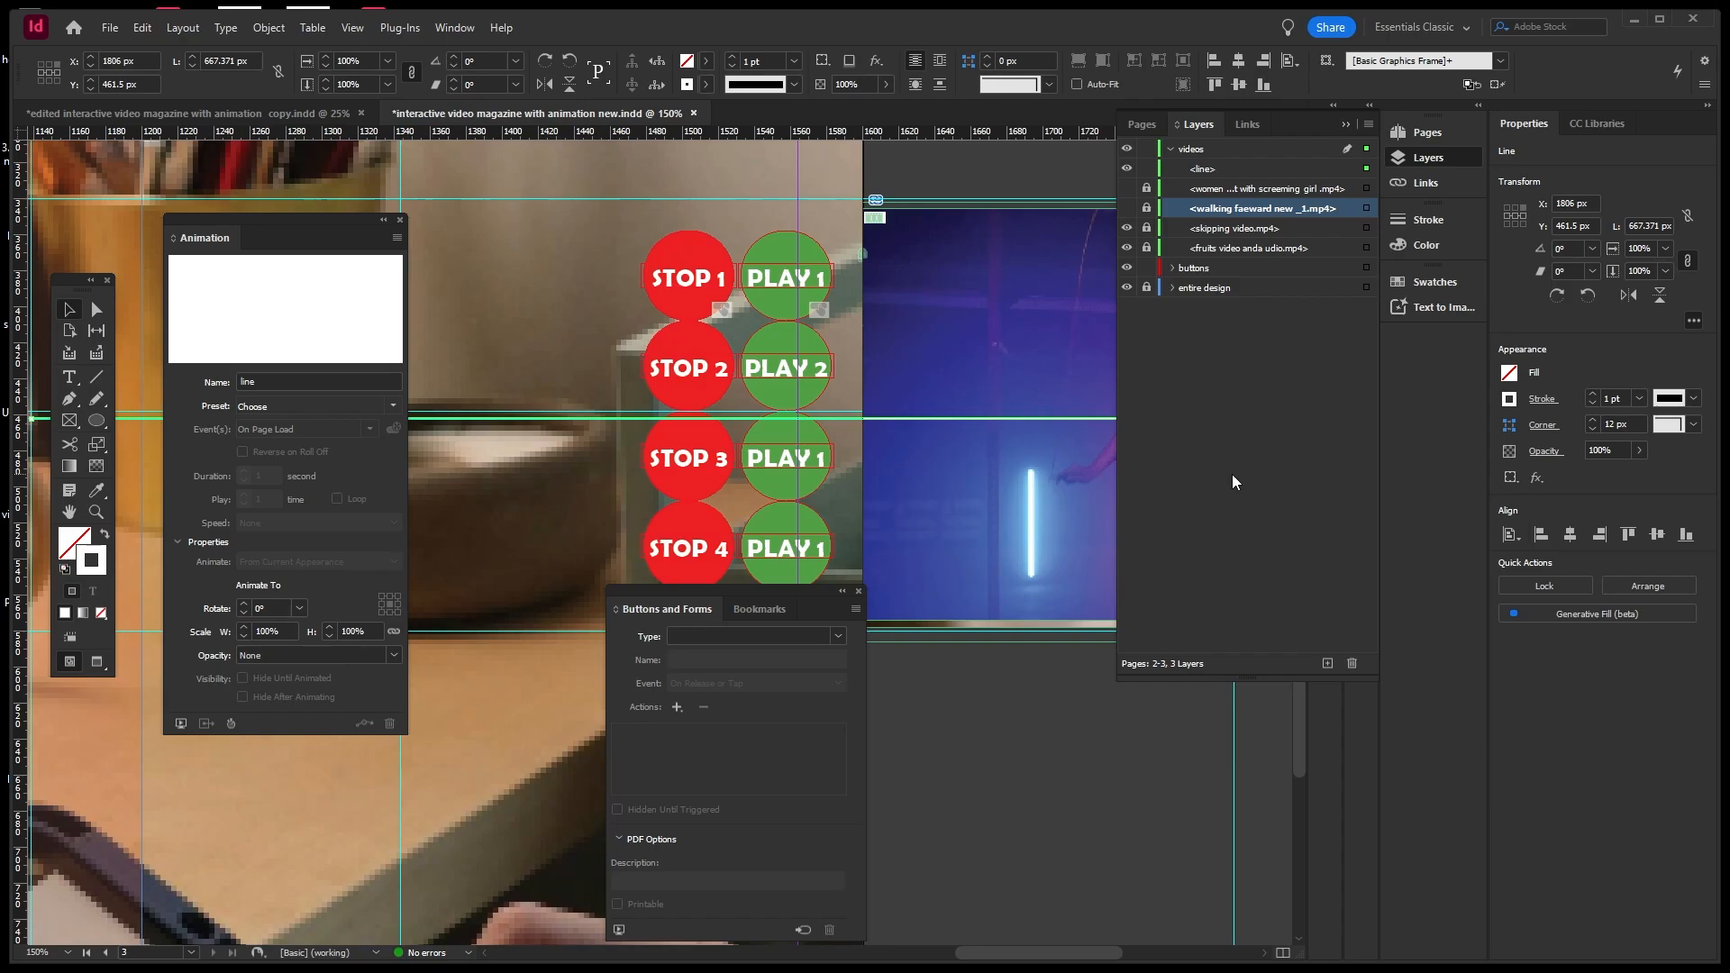
pyautogui.hotkey('ctrl', 'alt', 'shift', 'v')
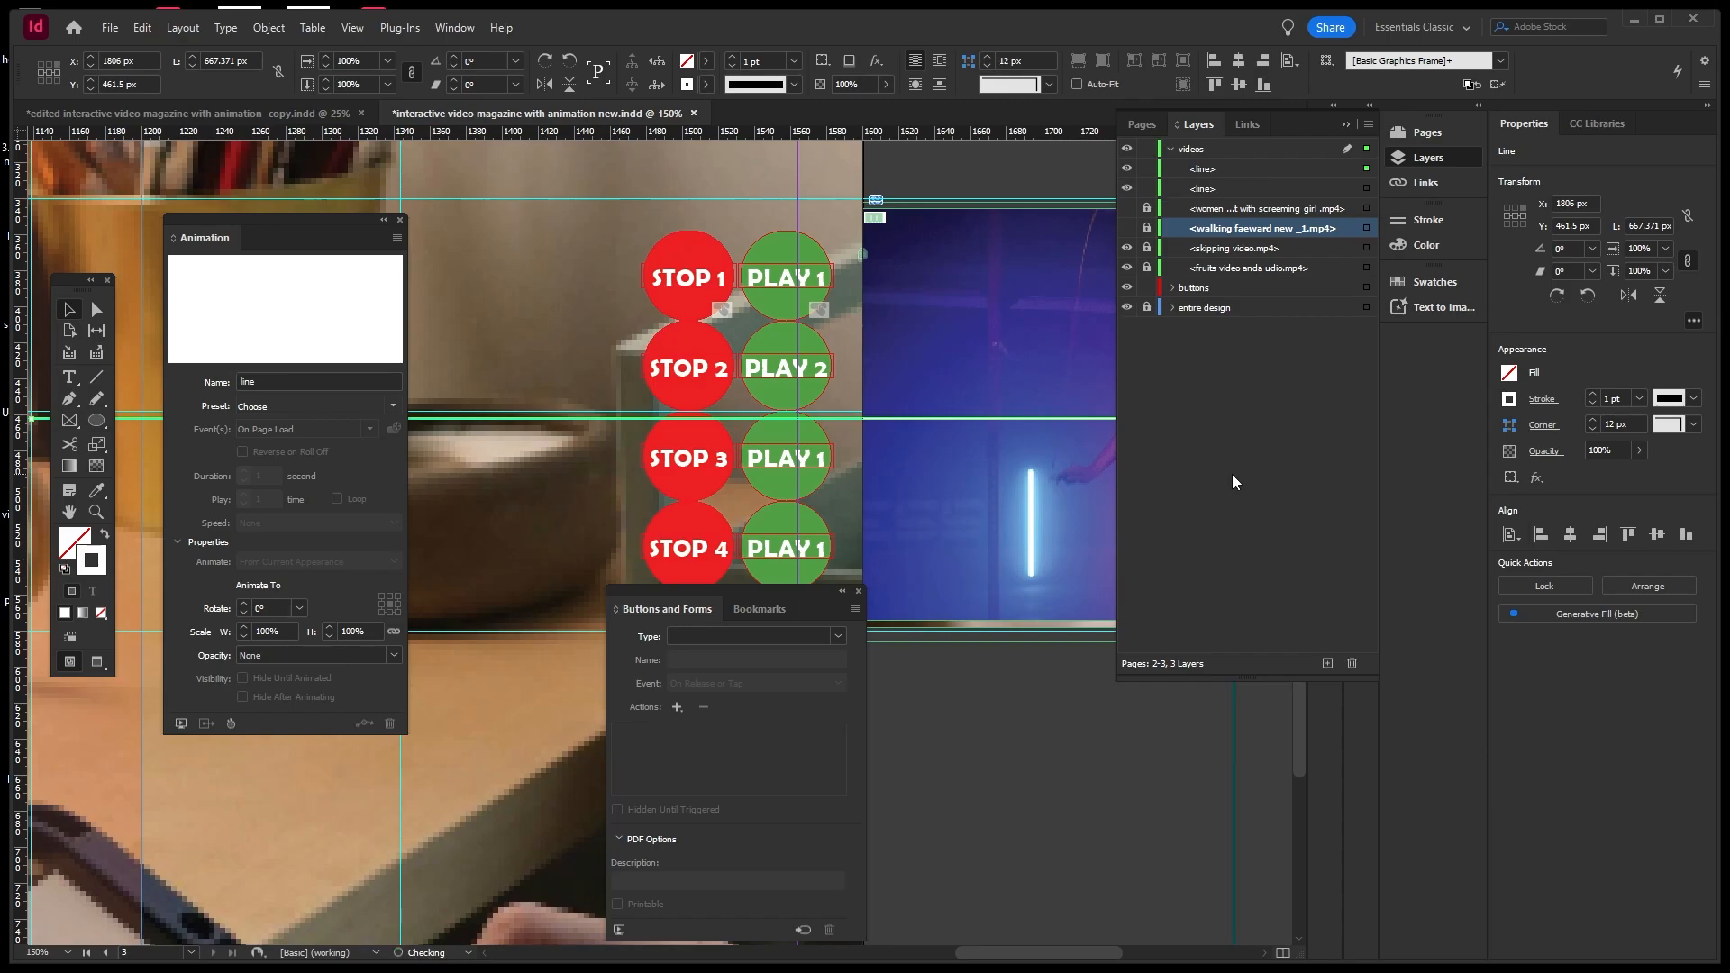
pyautogui.hotkey('ctrl', 'alt', 'shift', 'v')
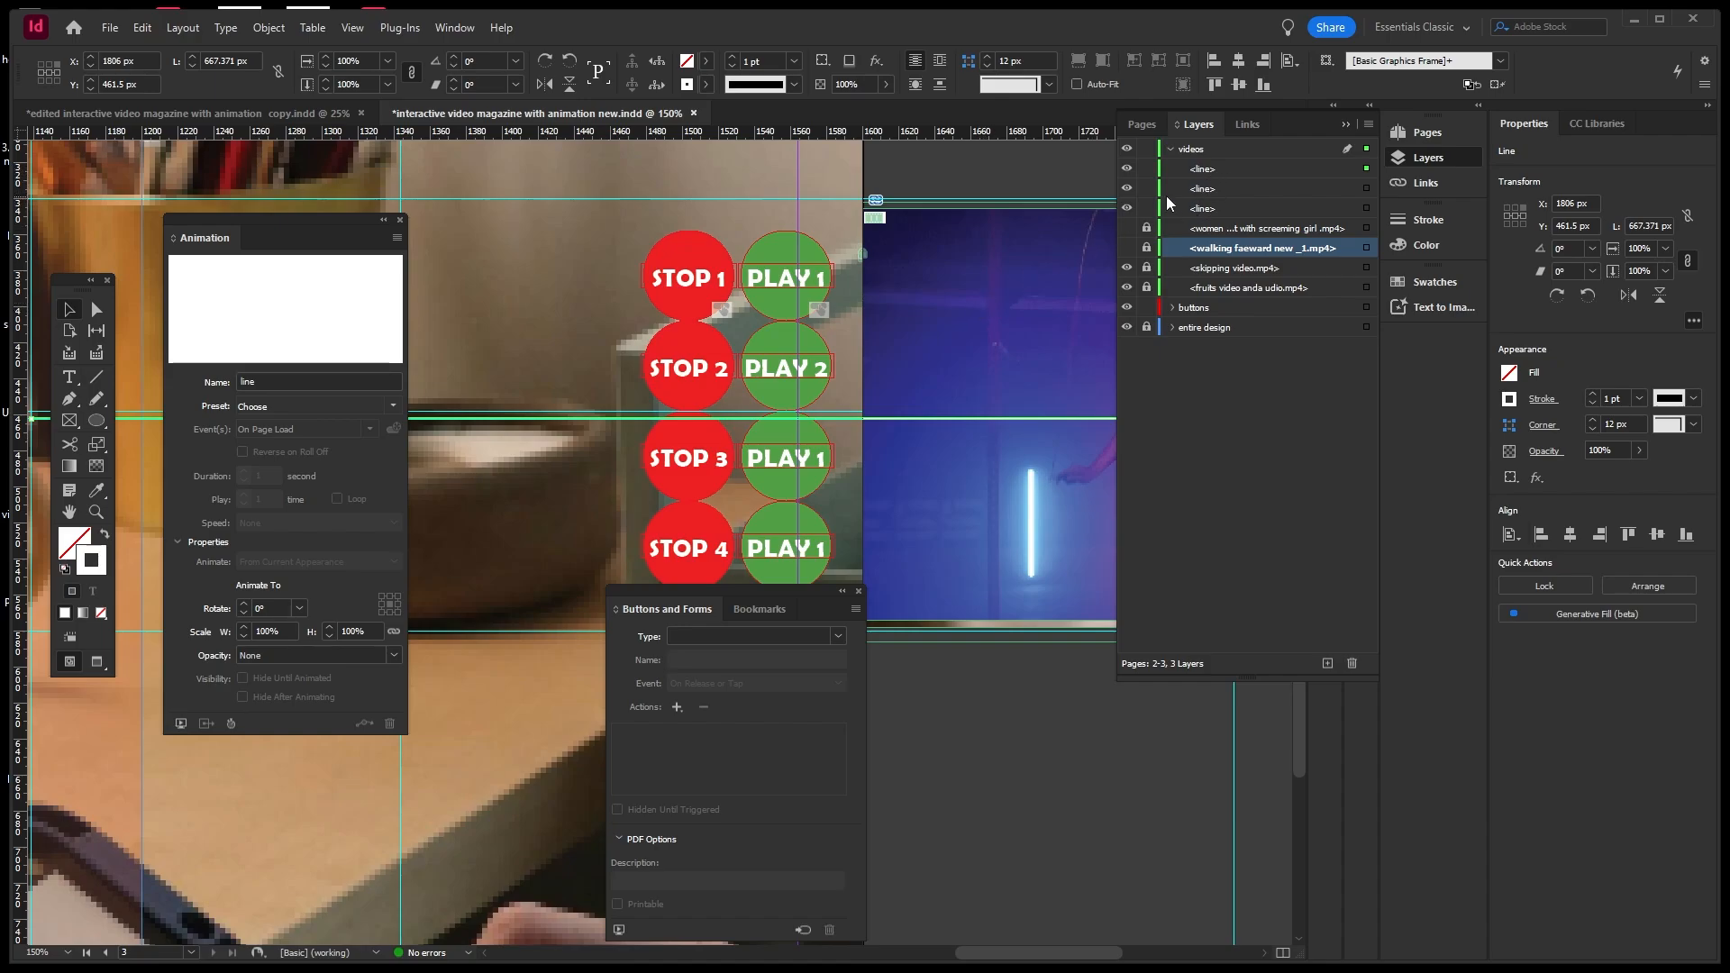
# Lock and hide the two uppermost line copies in the videos layer.
pyautogui.click(1146, 169)
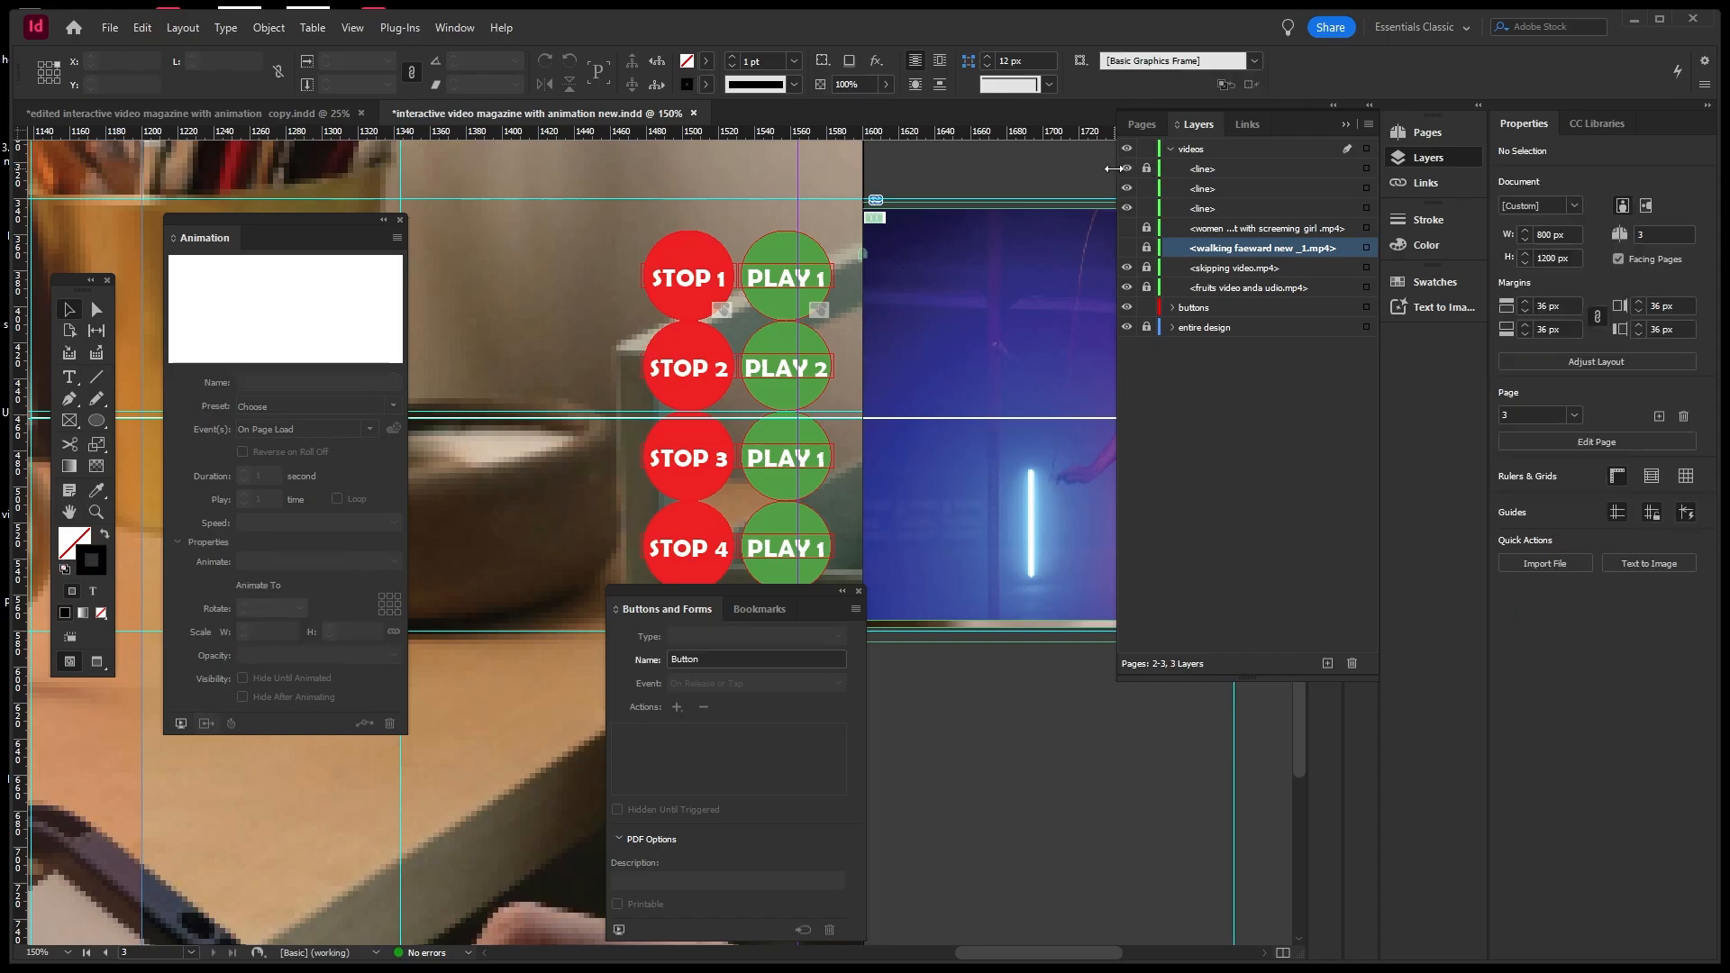
pyautogui.click(1126, 169)
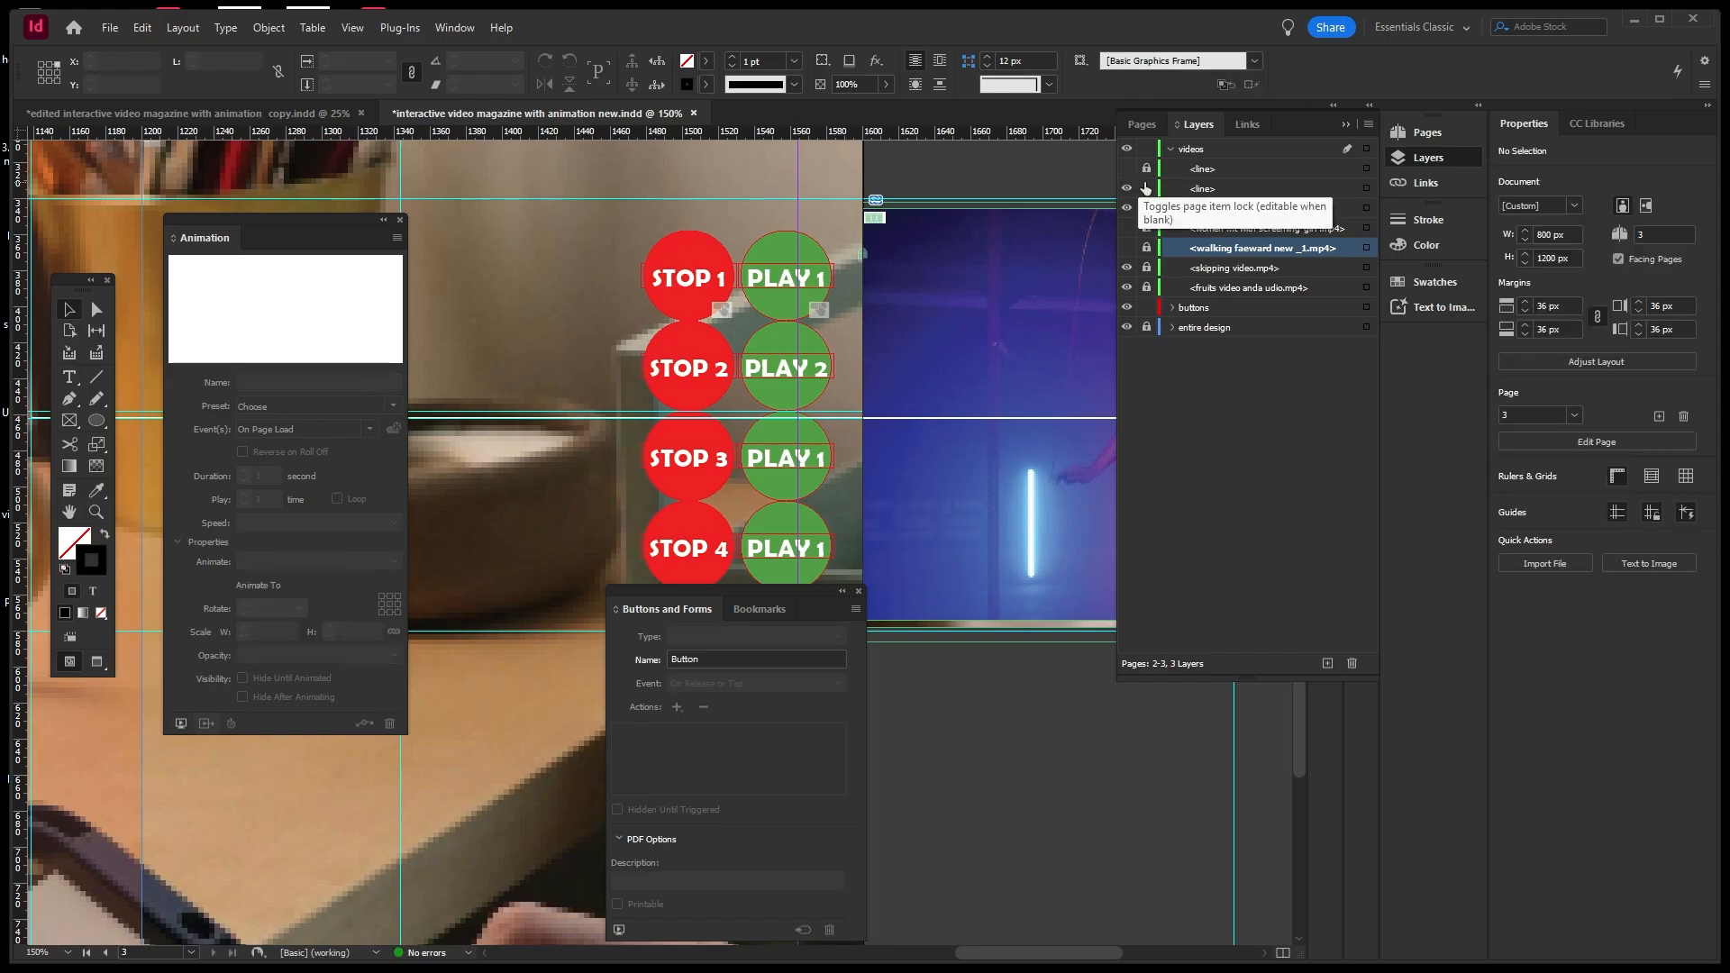
pyautogui.click(1146, 189)
pyautogui.click(1127, 189)
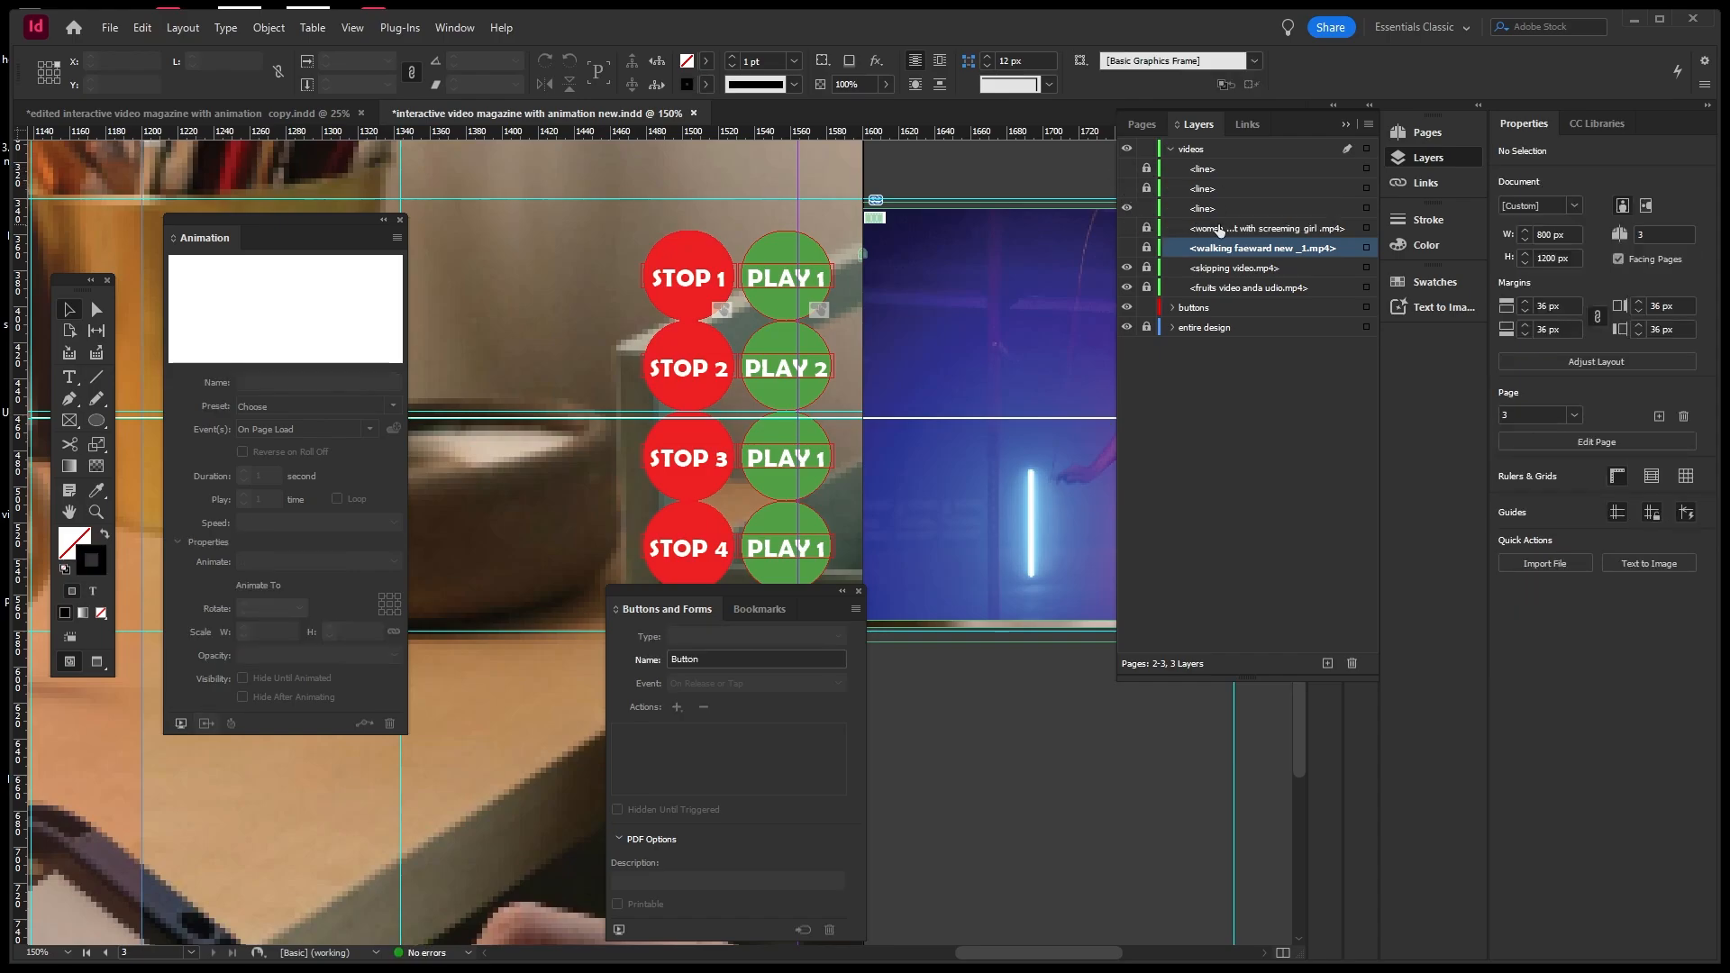
# Unlock the skipping video and select it together with the remaining white line.
pyautogui.click(1367, 208)
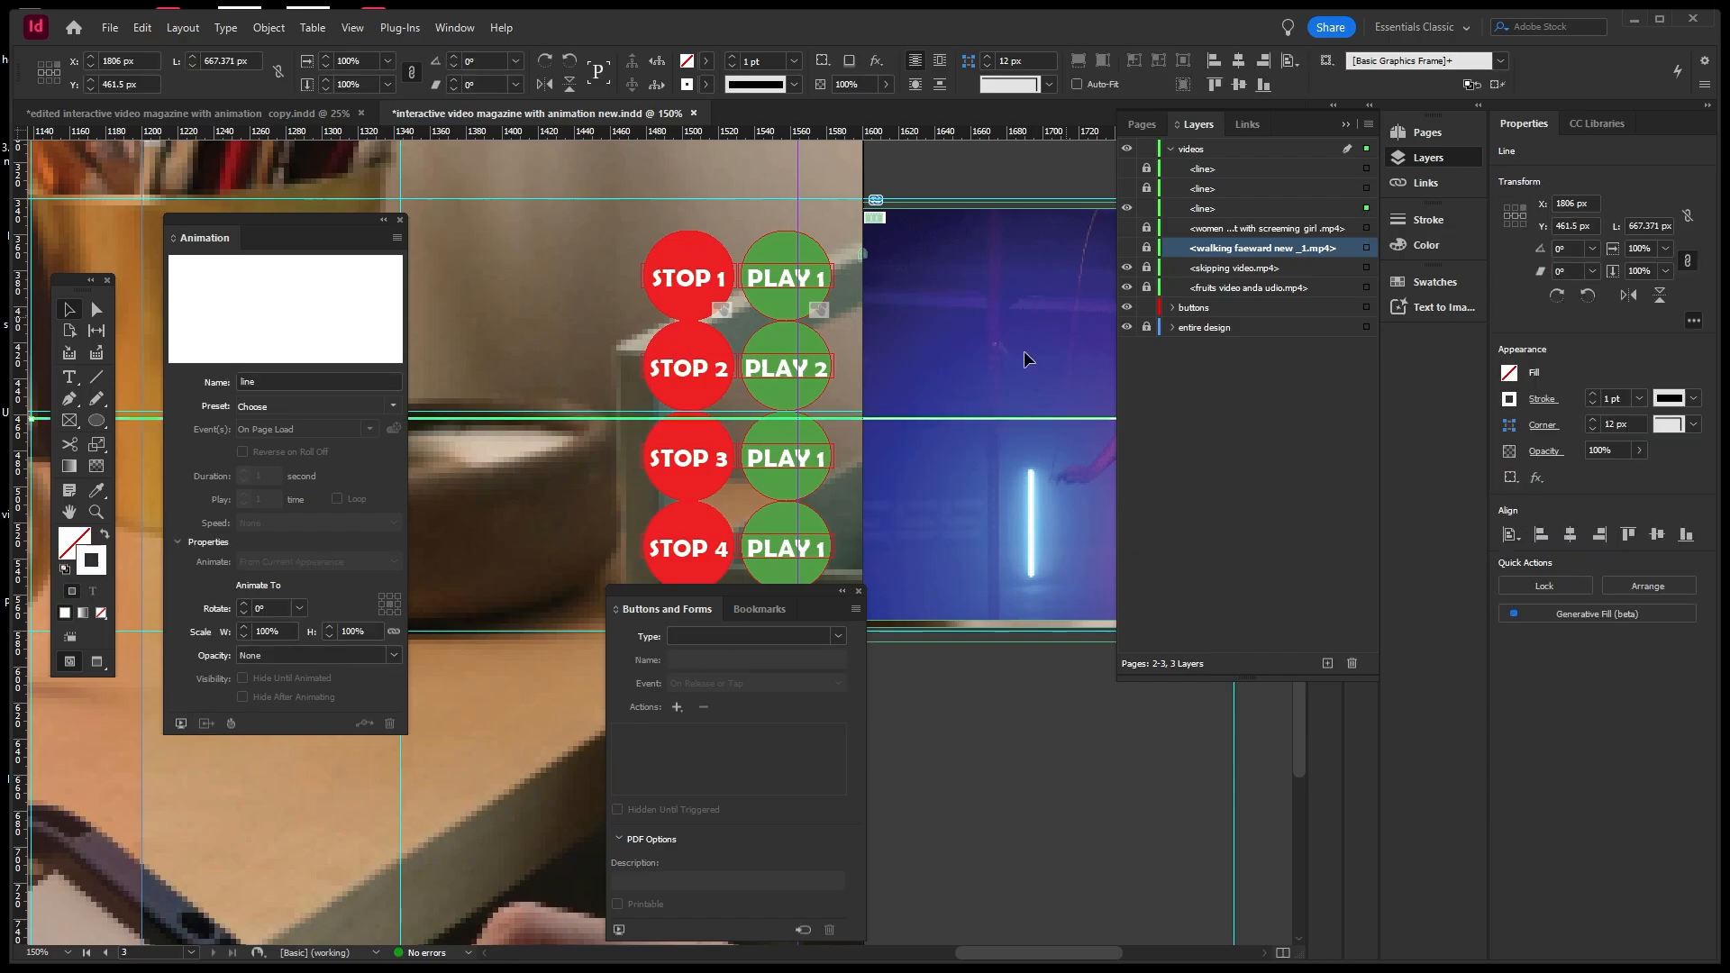
pyautogui.scroll(-2, 937, 370)
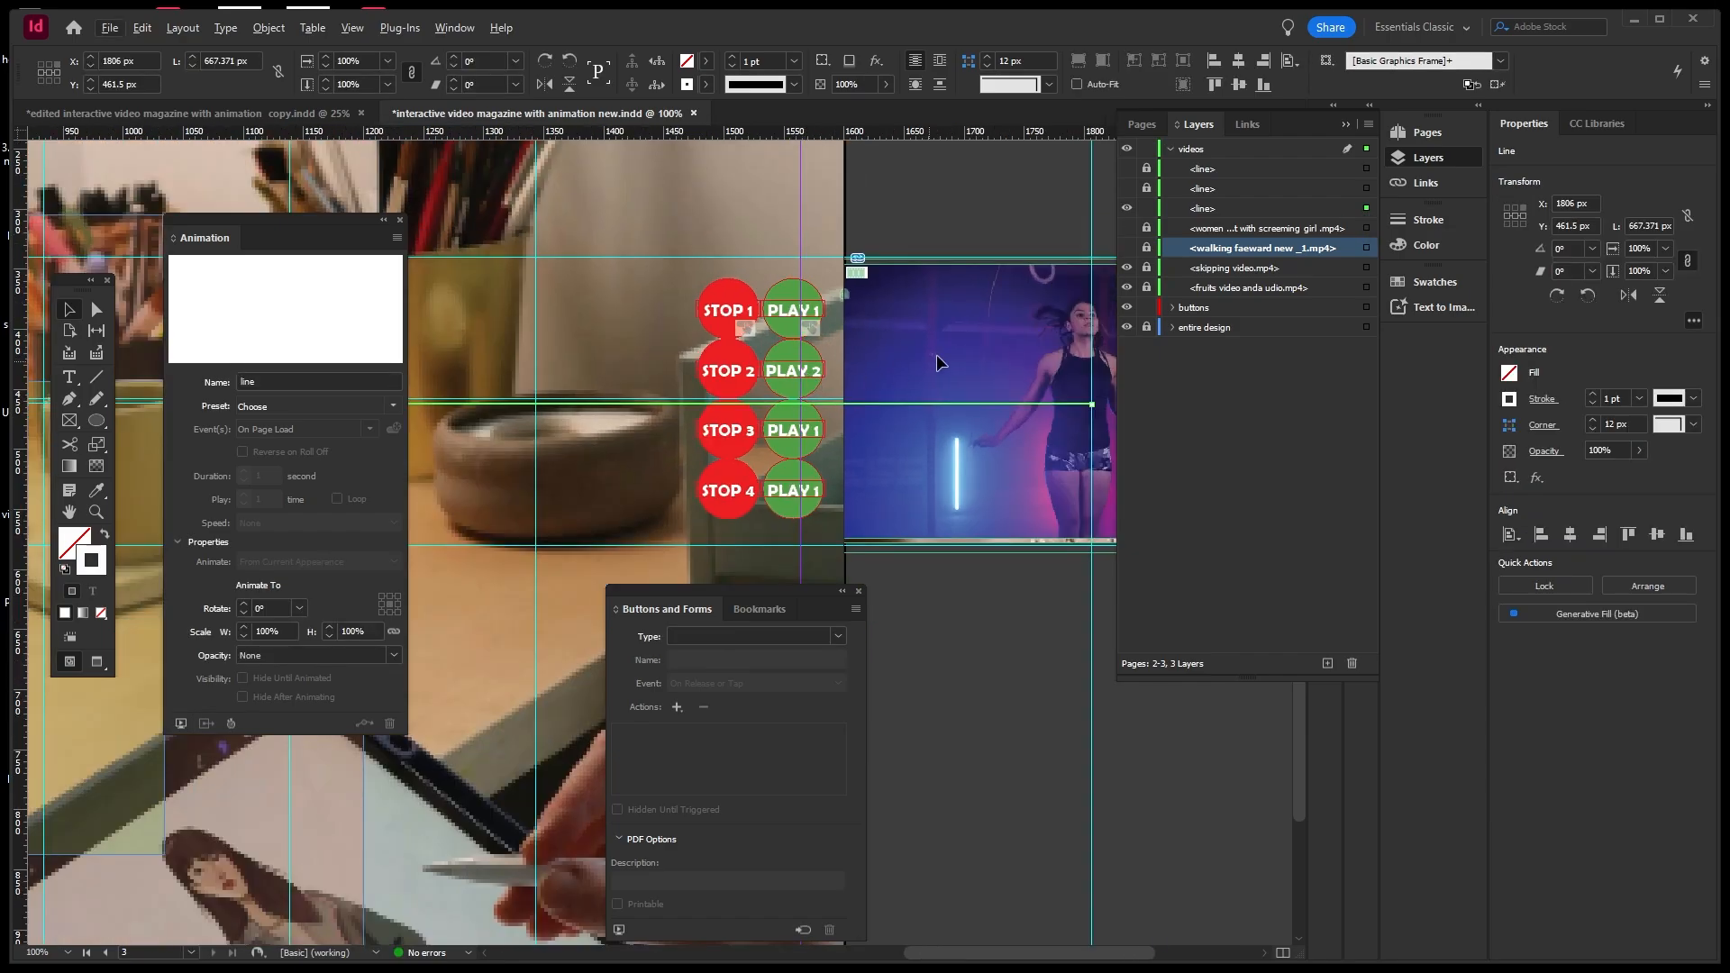
pyautogui.click(945, 353)
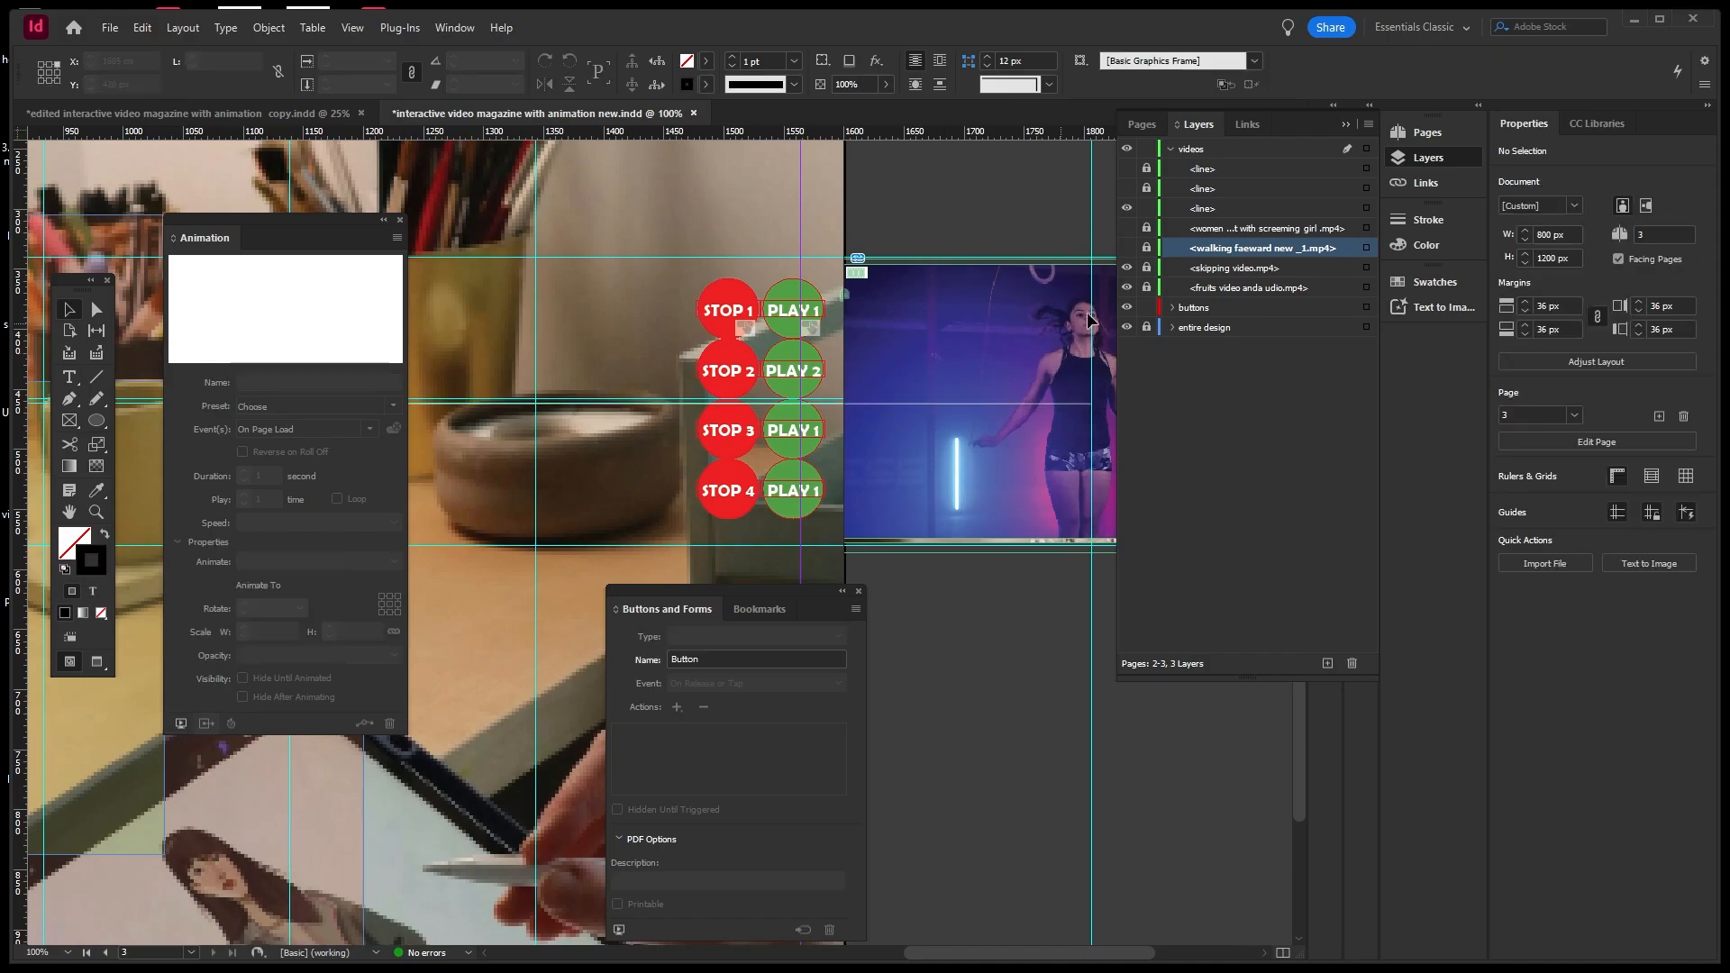
pyautogui.click(1146, 267)
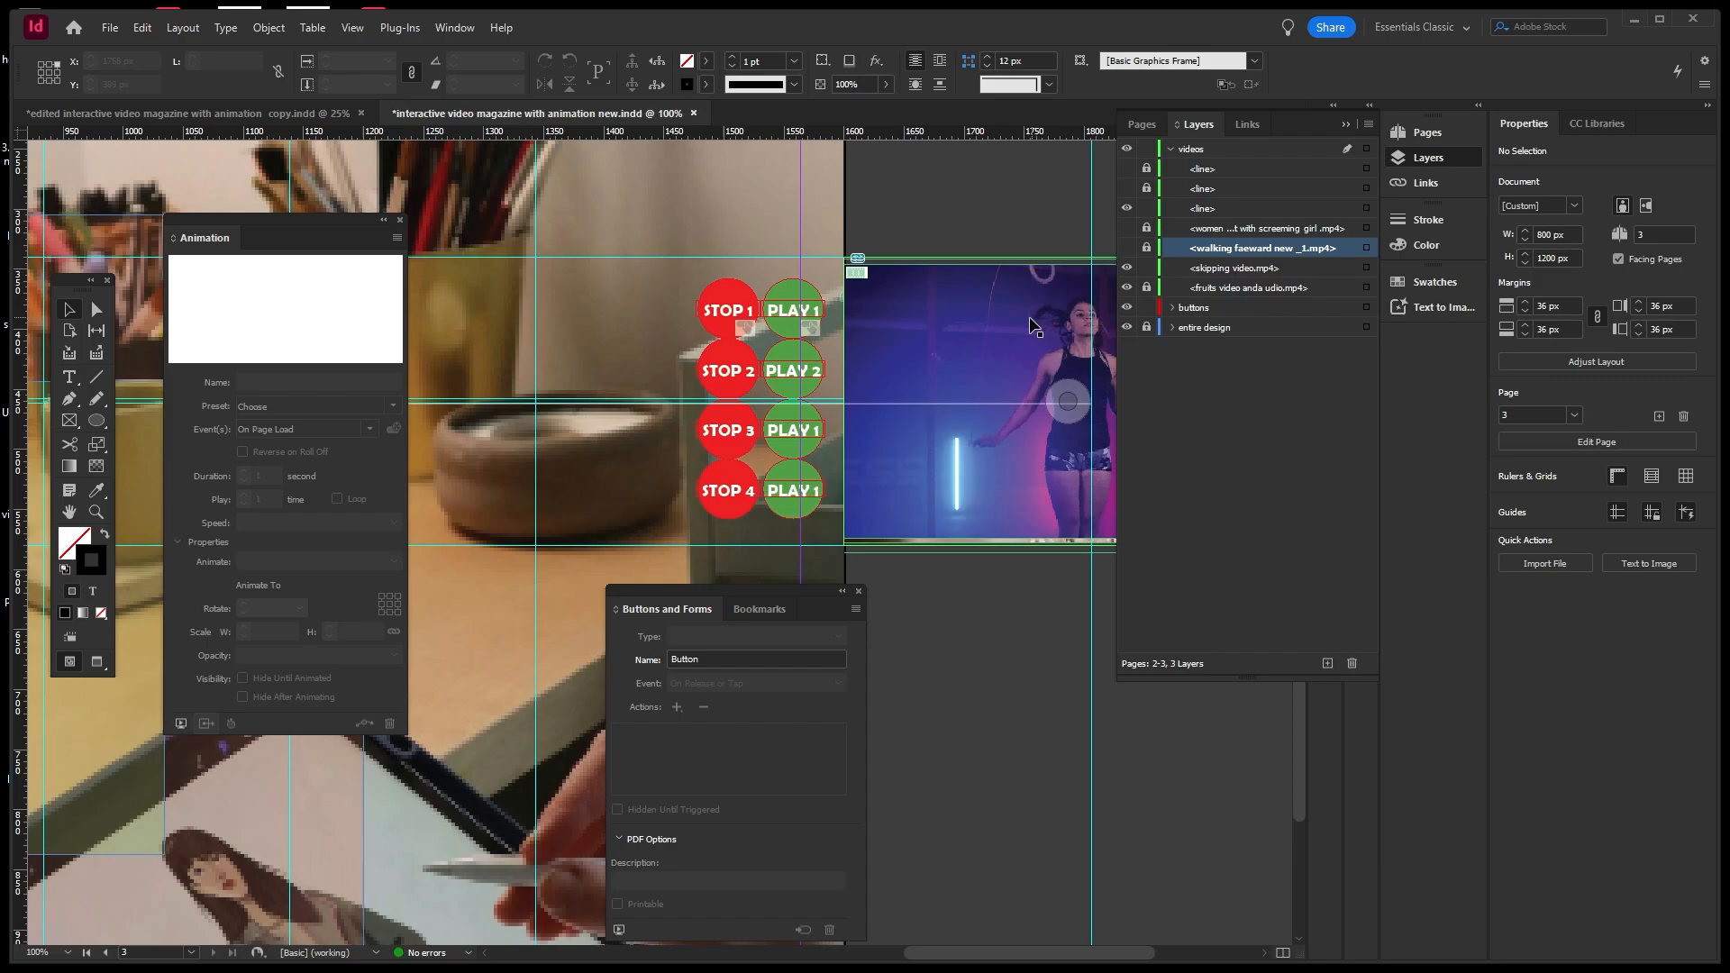
pyautogui.click(1043, 325)
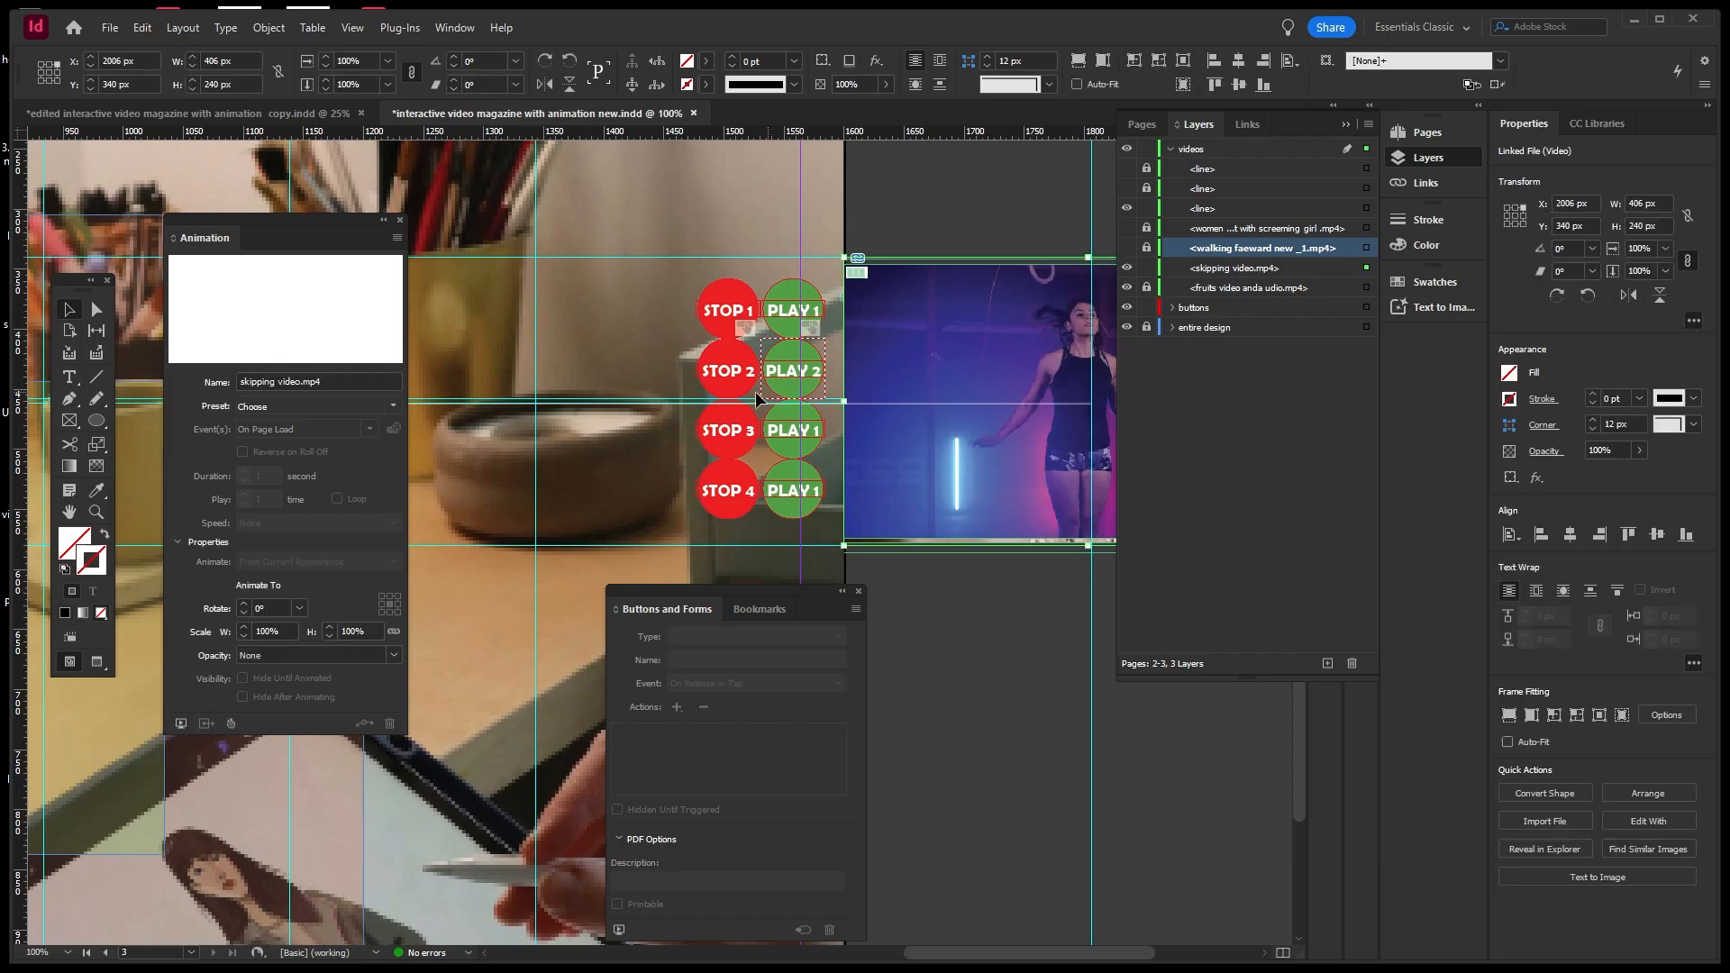
pyautogui.moveTo(645, 387); pyautogui.dragTo(648, 429)
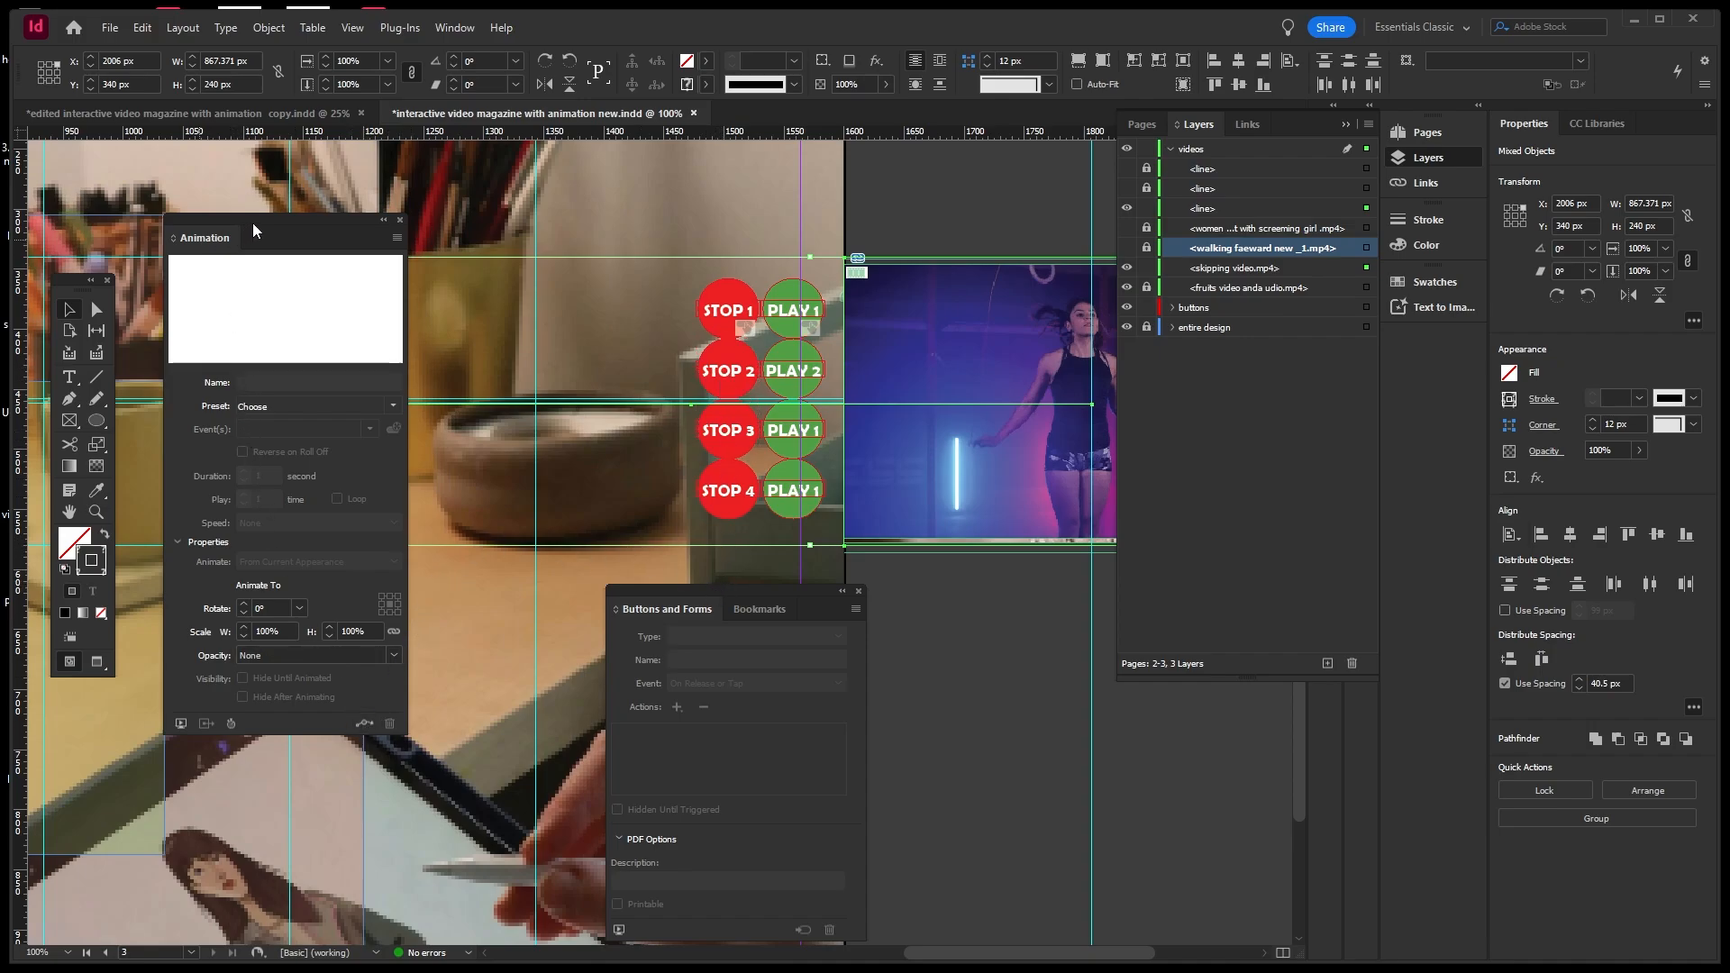
# Try to convert the white line into the skipping video's motion path, and inspect the path's position.
pyautogui.moveTo(263, 216); pyautogui.dragTo(296, 193)
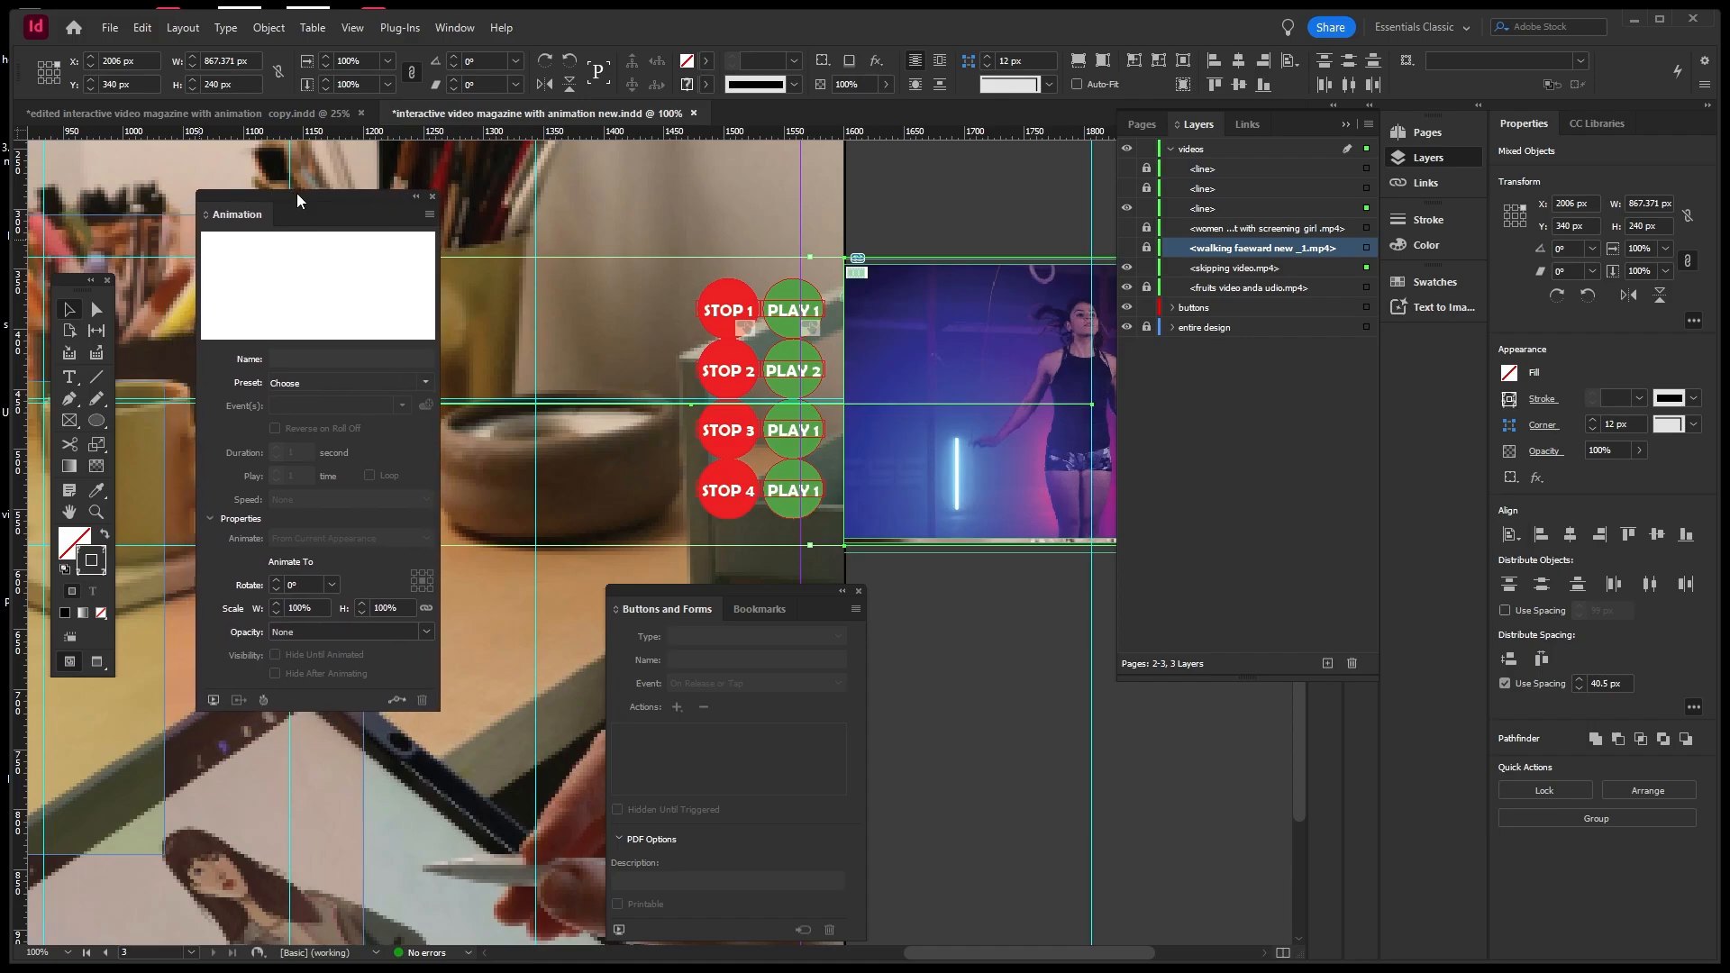
pyautogui.click(397, 702)
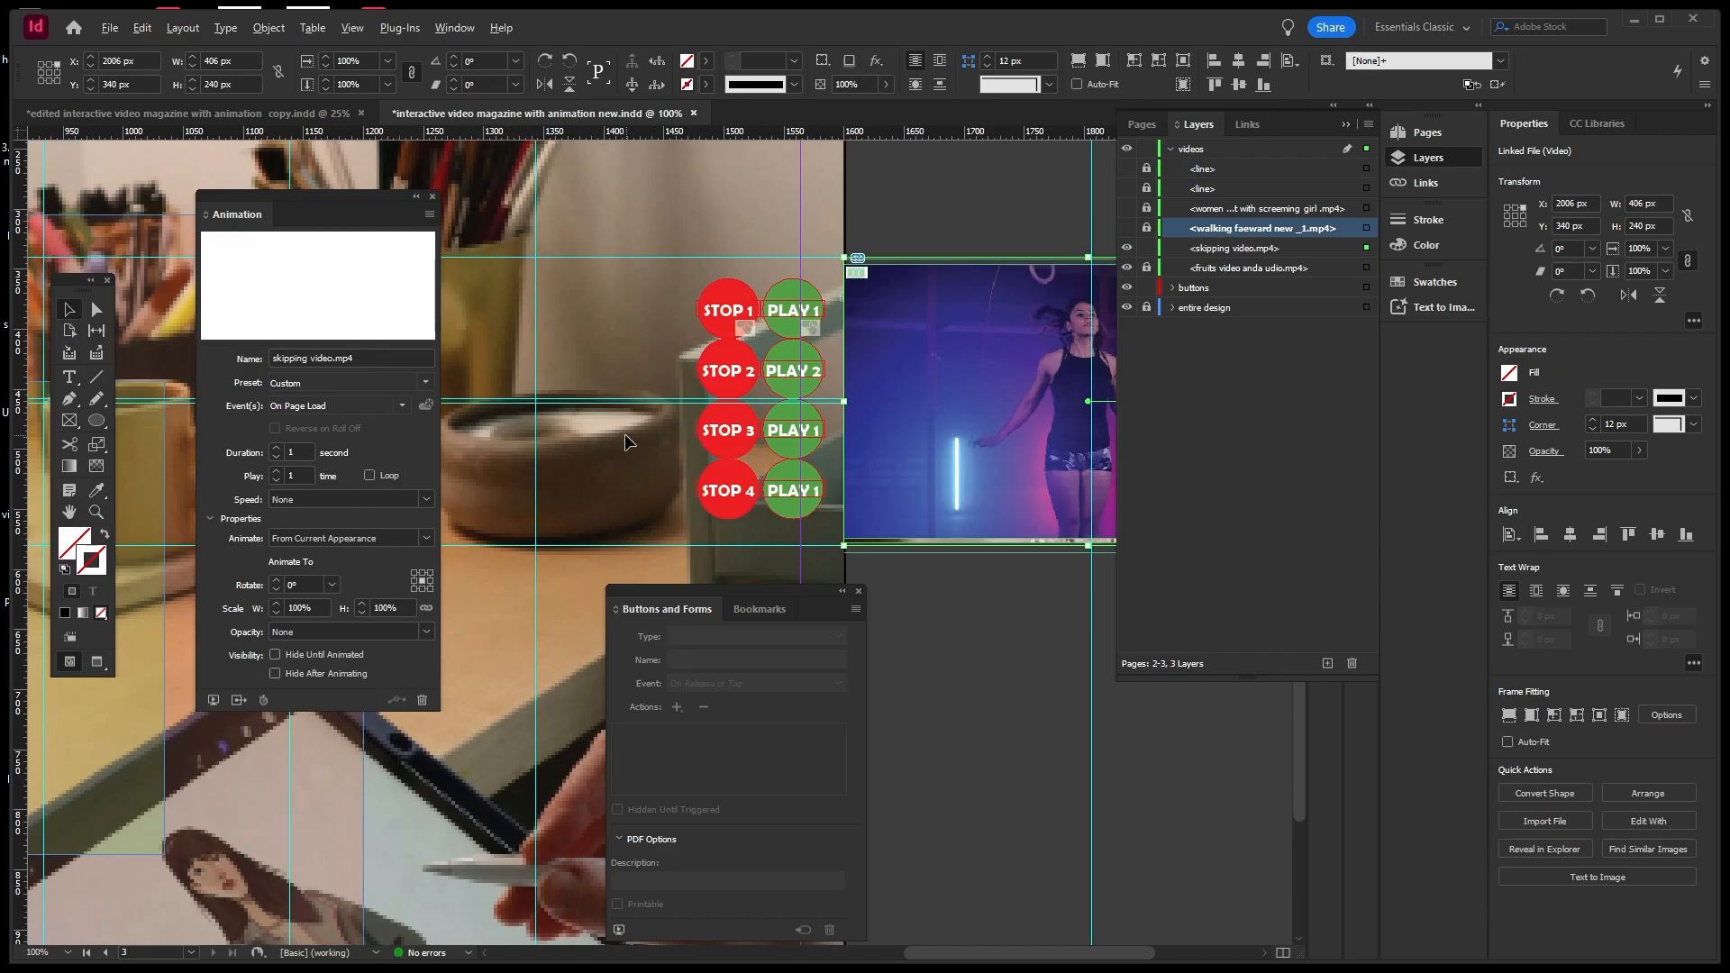
pyautogui.scroll(-3, 625, 435)
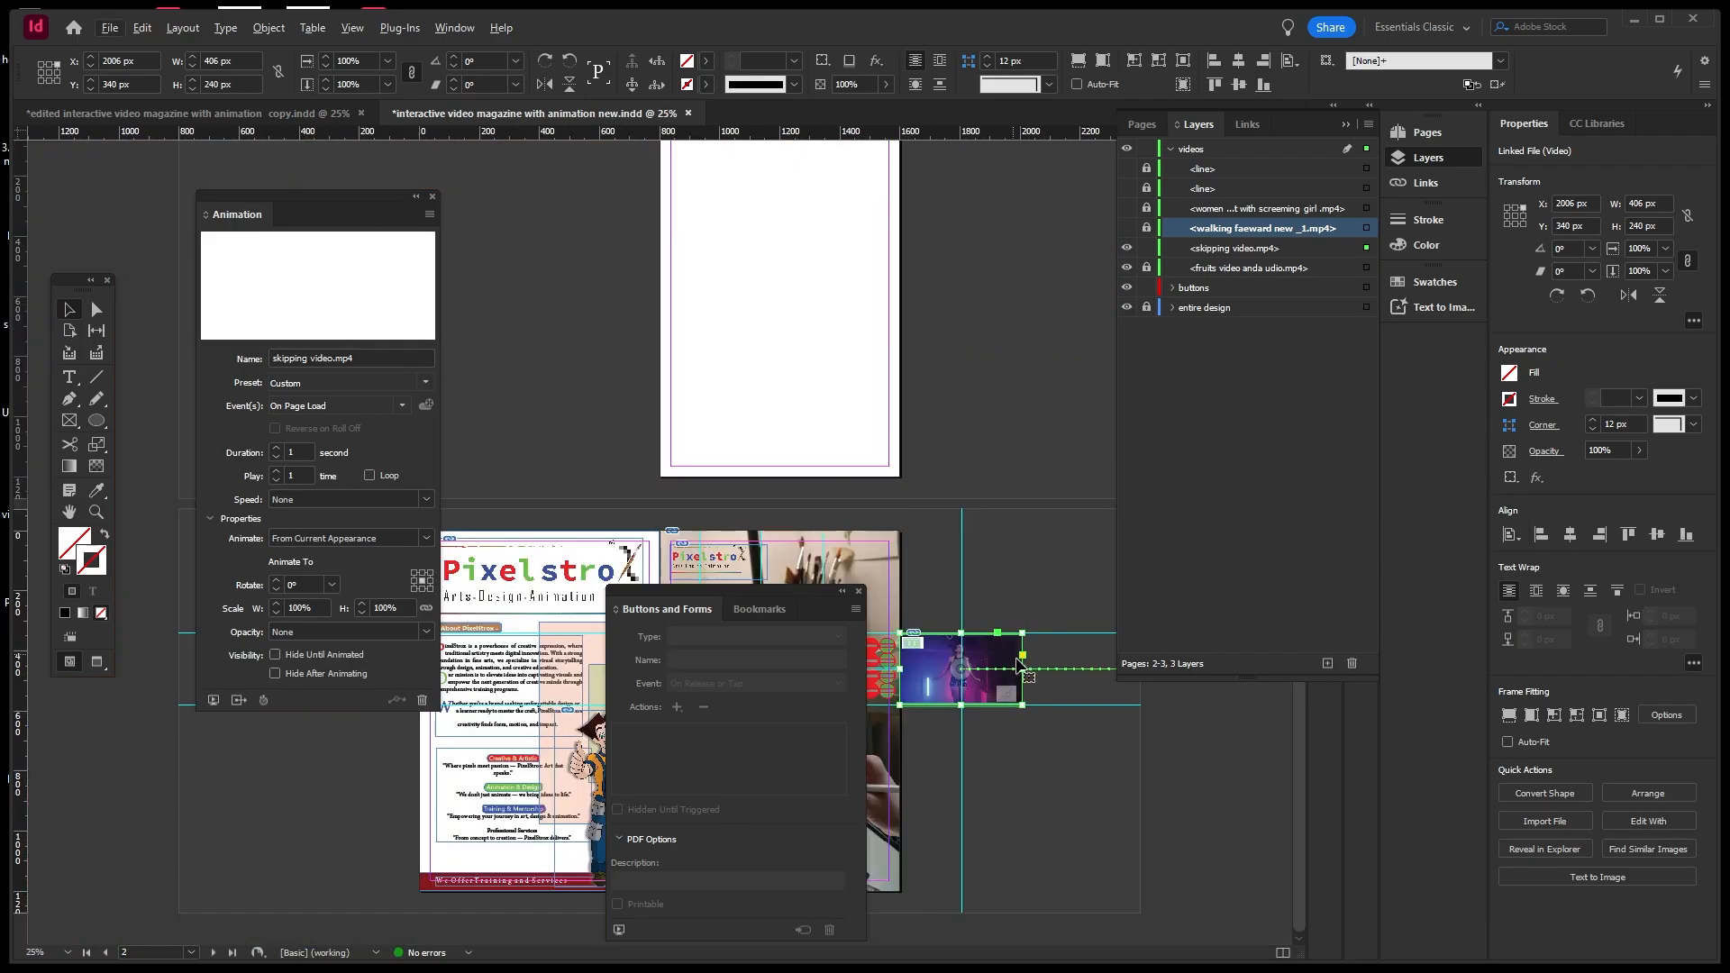
pyautogui.scroll(2, 1027, 671)
pyautogui.scroll(-2, 825, 696)
# Undo the skipping video's motion path conversion and deselect everything.
pyautogui.hotkey('ctrl', 'z')
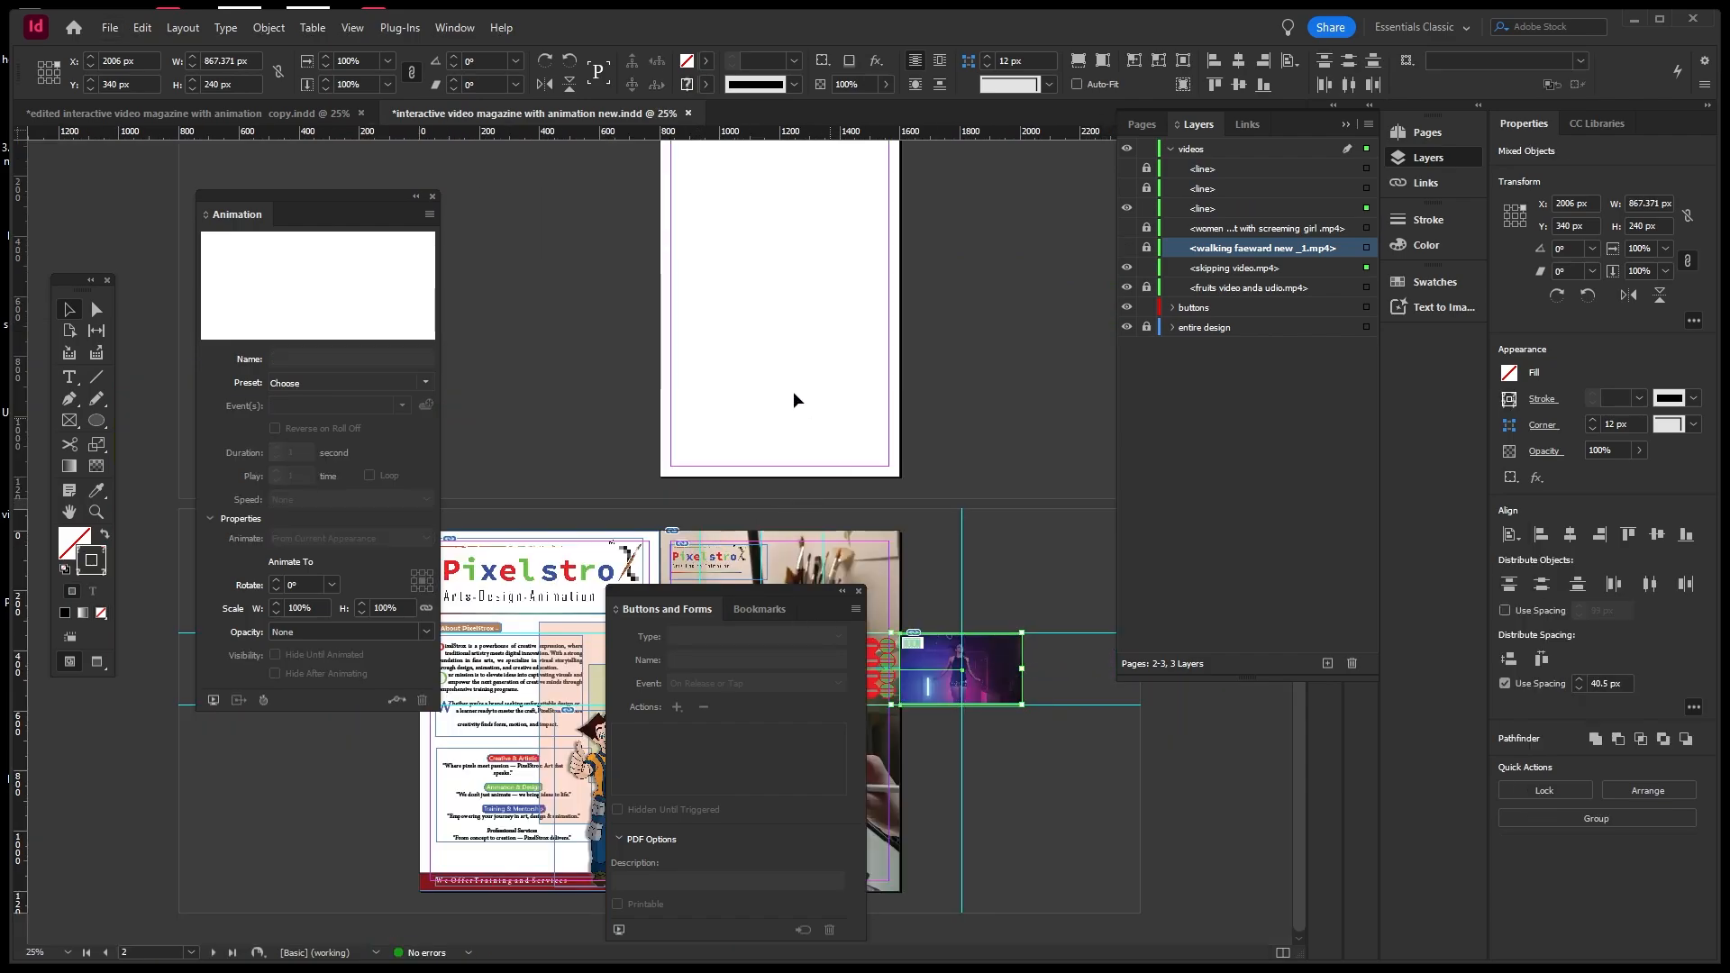
pyautogui.click(501, 298)
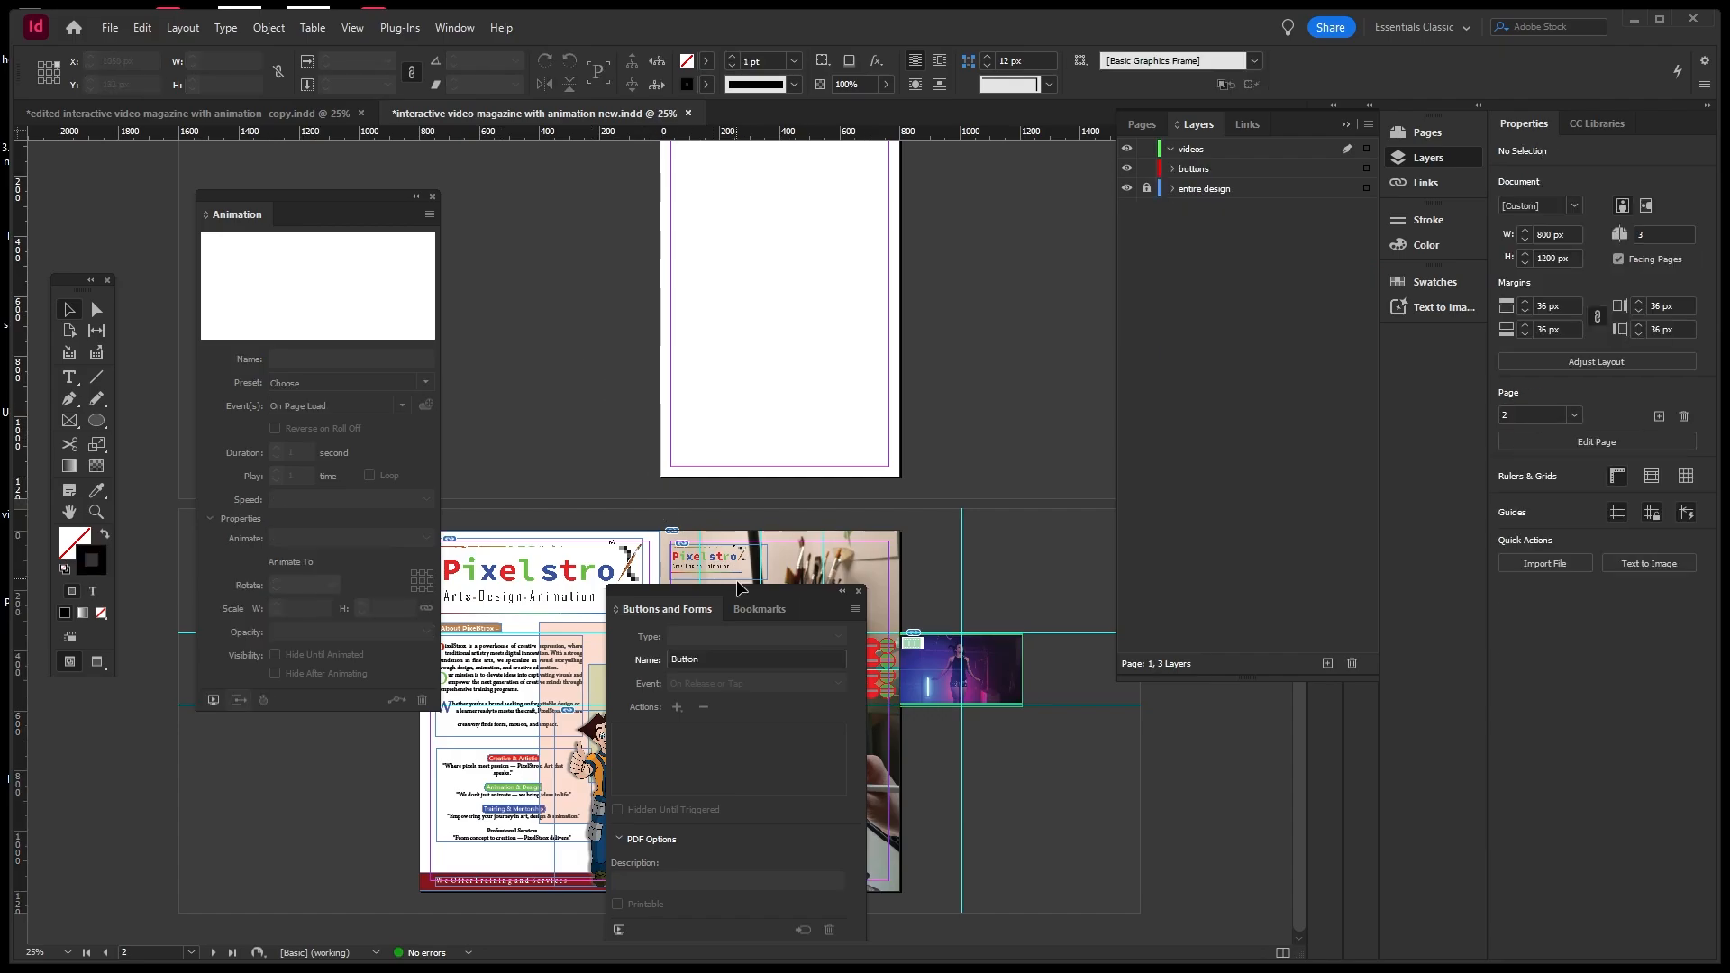
# Move the floating Buttons and Forms controls beside the Animation settings so they clear the spread.
pyautogui.moveTo(736, 587); pyautogui.dragTo(564, 225)
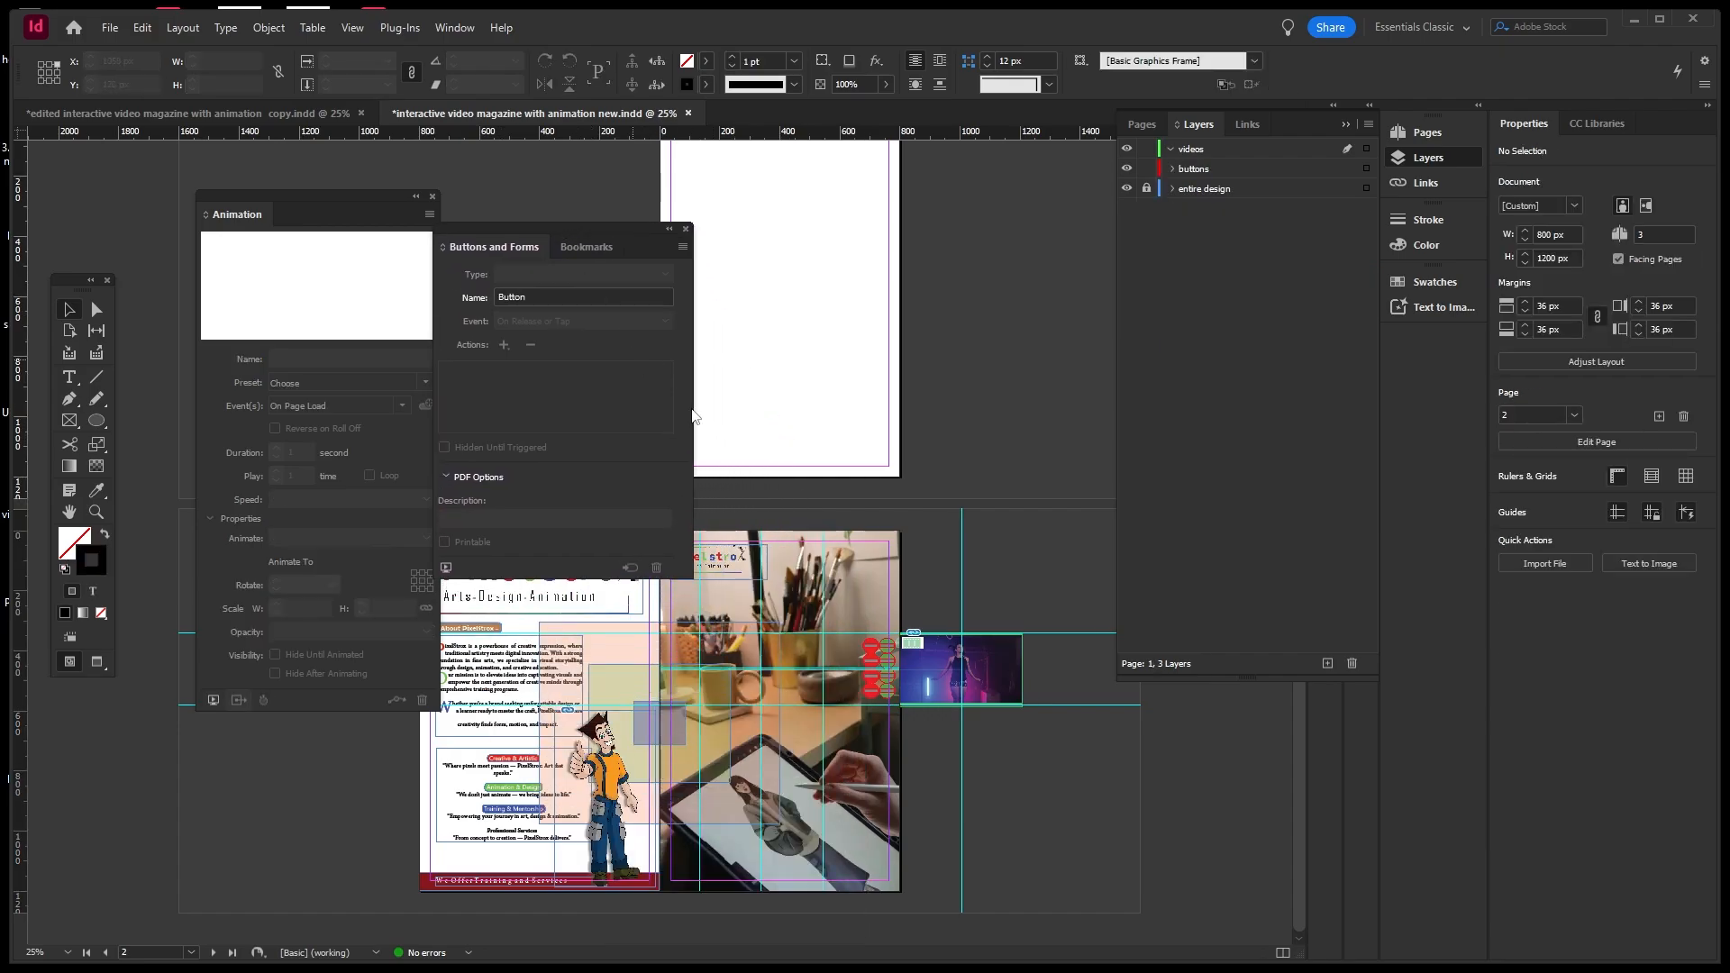
pyautogui.hotkey('ctrl', '=')
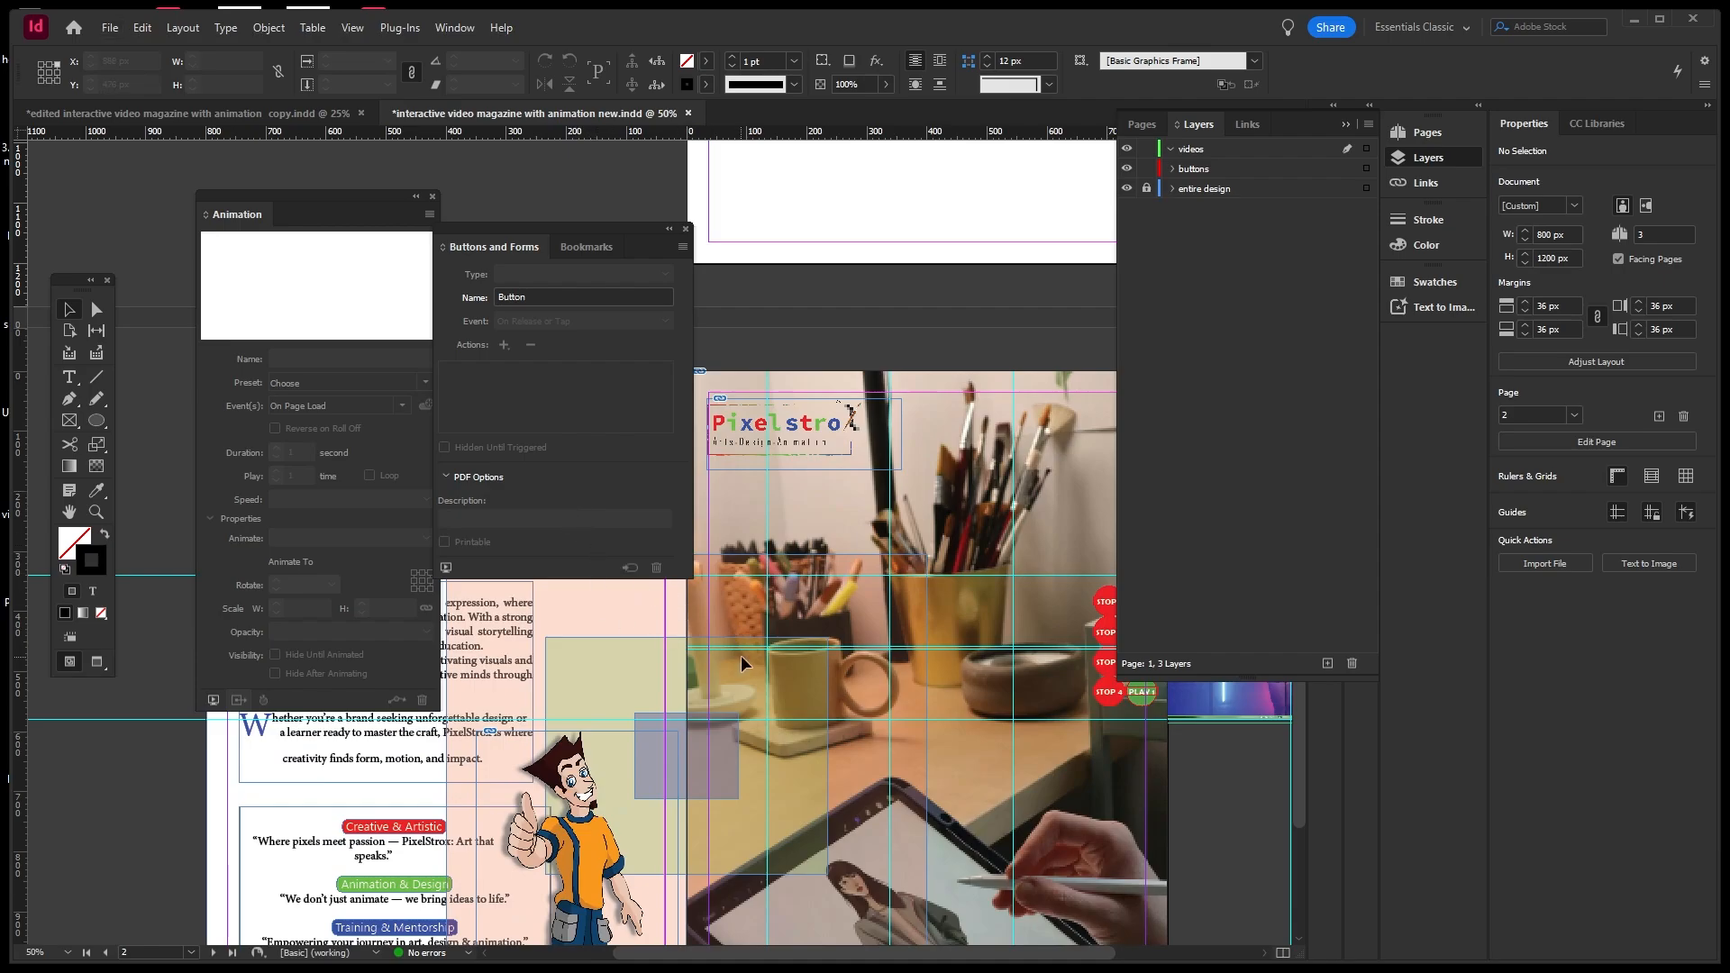
pyautogui.click(776, 647)
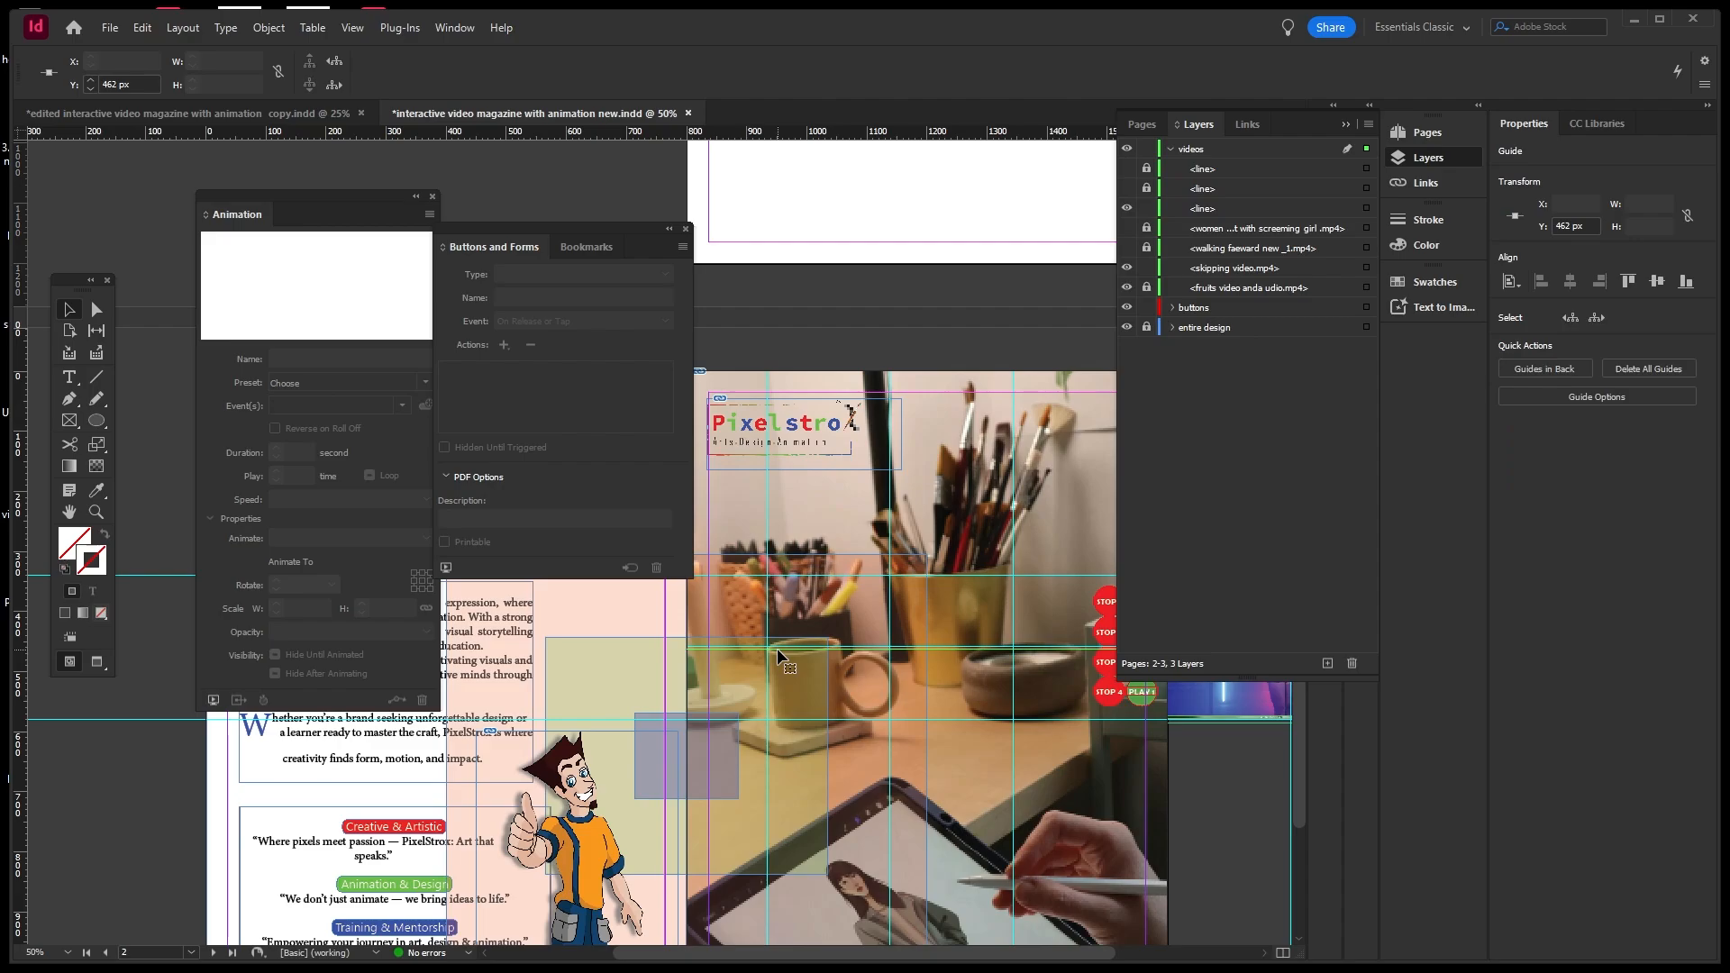
pyautogui.rightClick(777, 647)
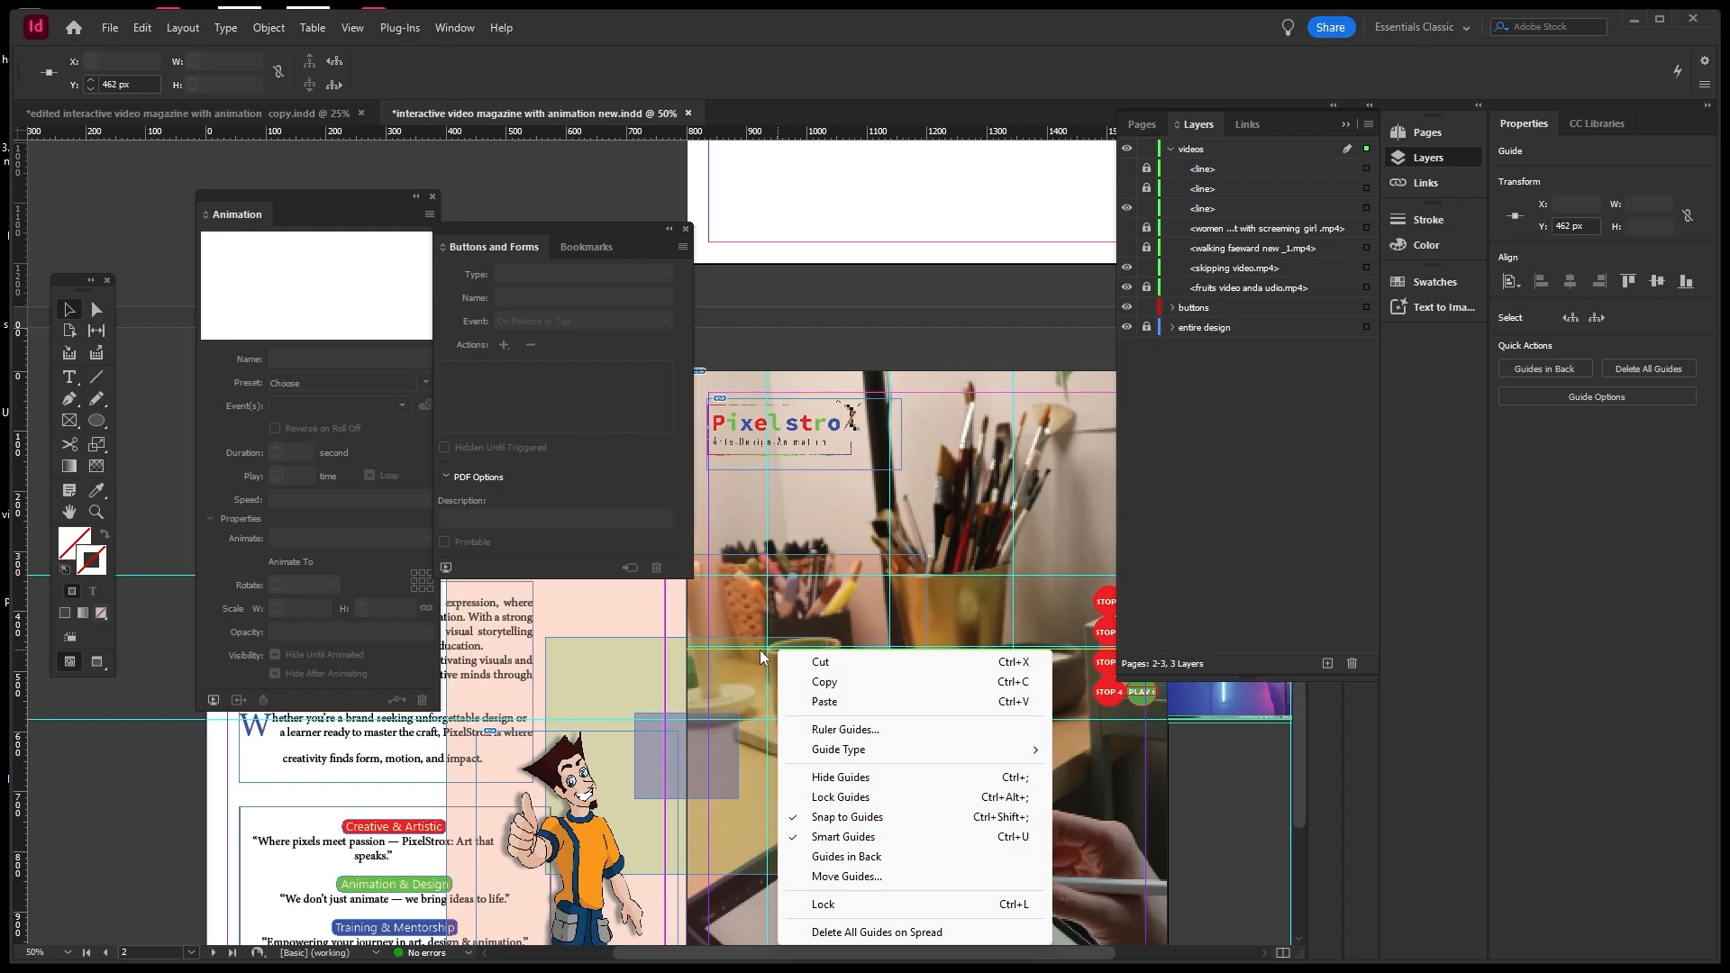
pyautogui.click(728, 634)
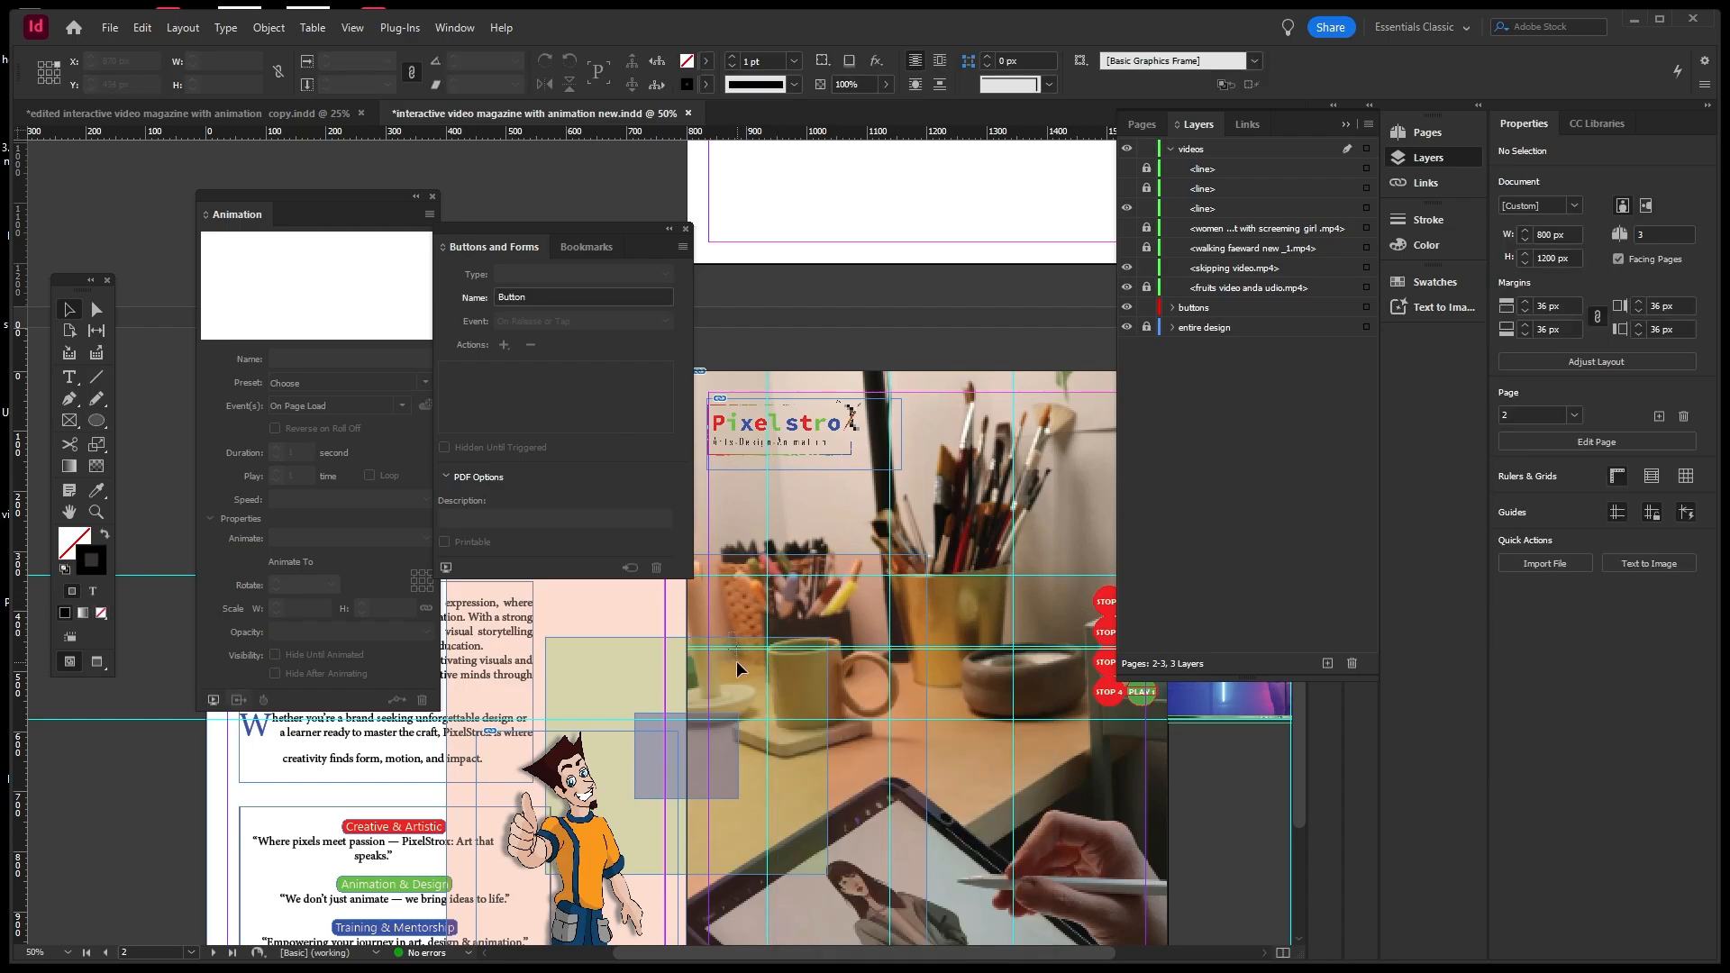
pyautogui.click(737, 661)
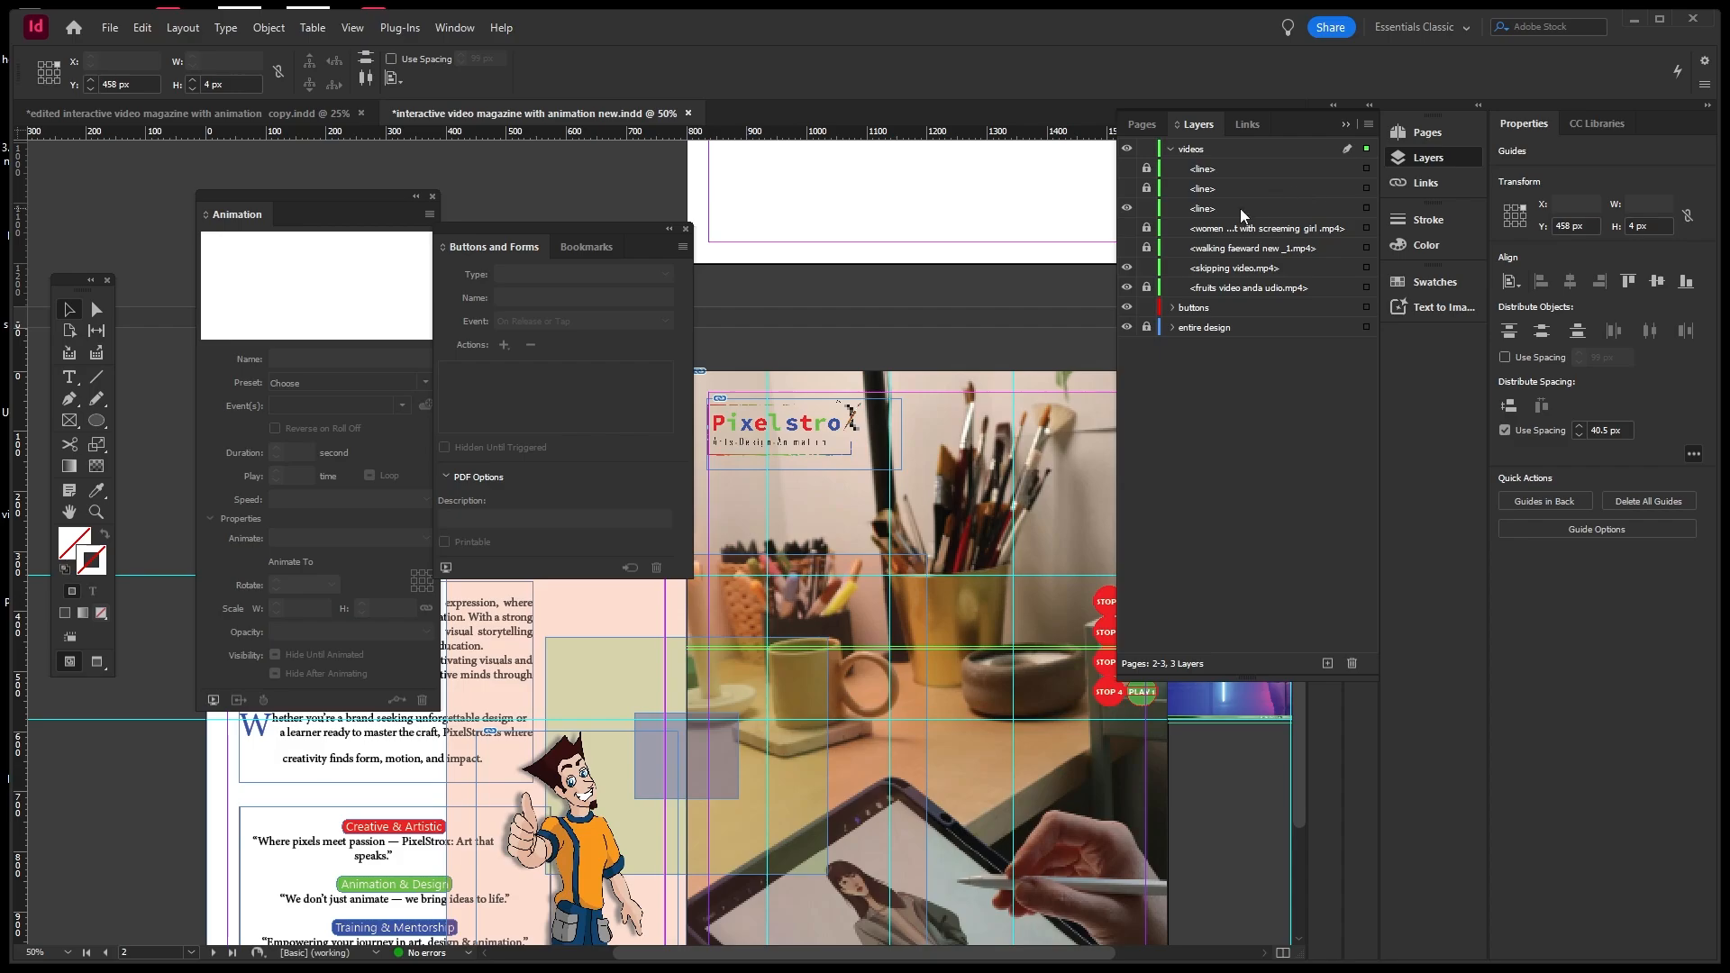
# Flip the remaining visible white line in the videos layer horizontally.
pyautogui.click(1366, 208)
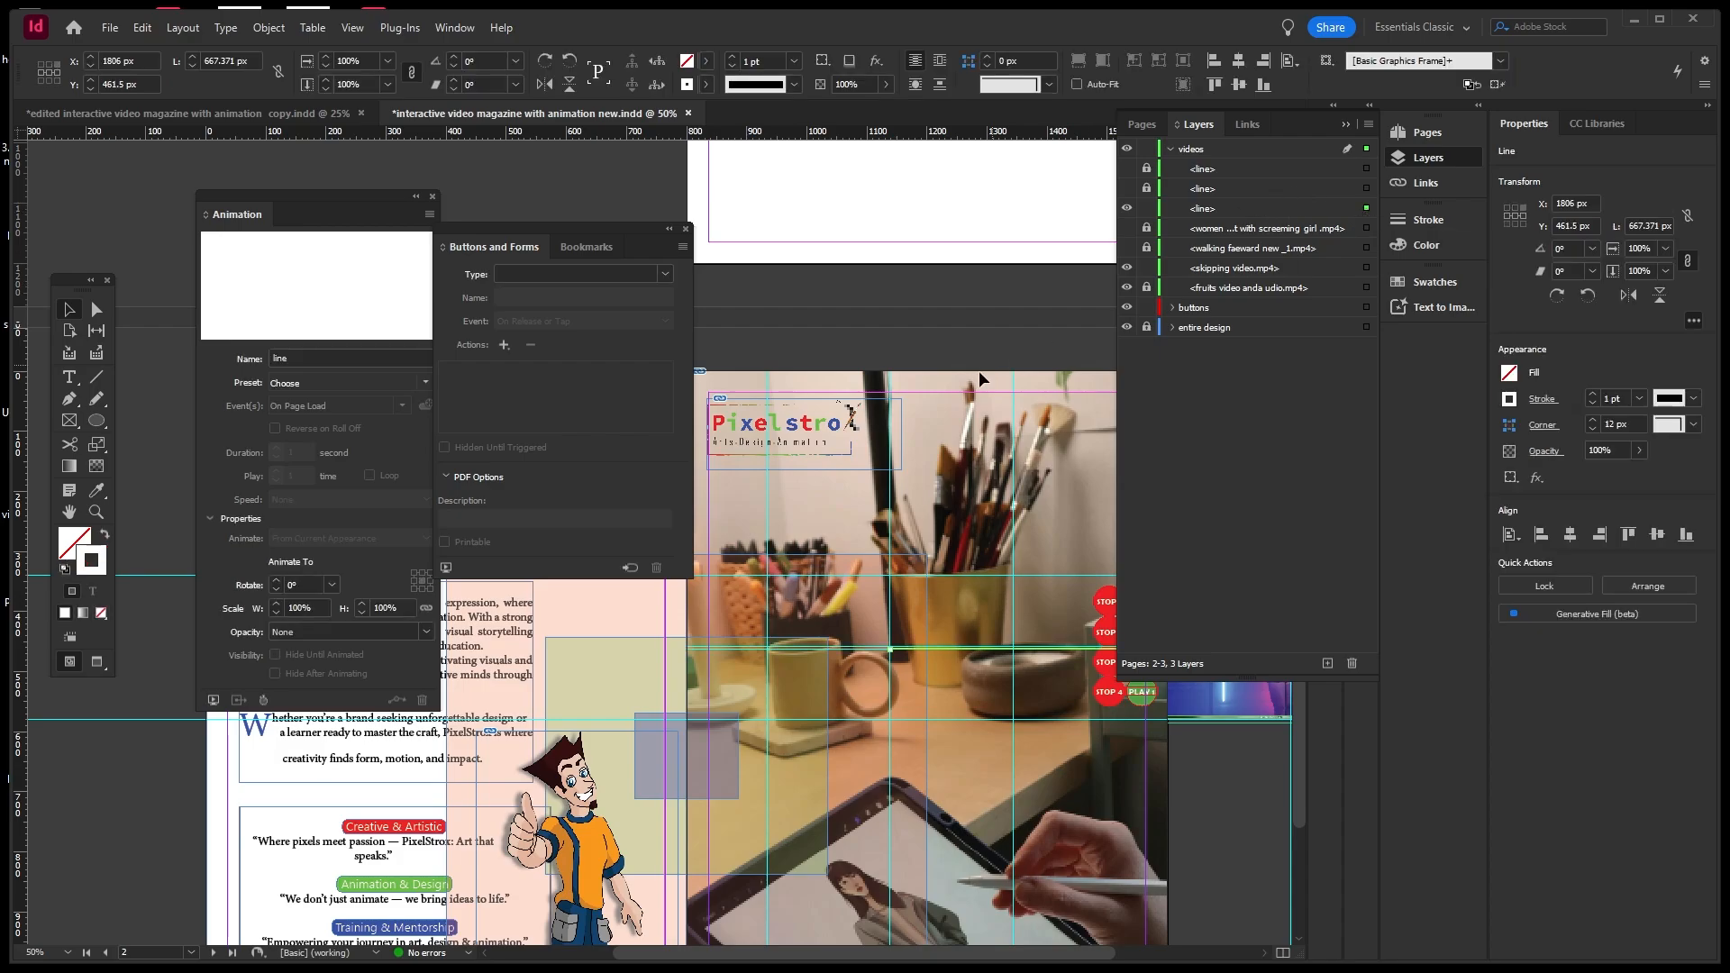
pyautogui.rightClick(816, 647)
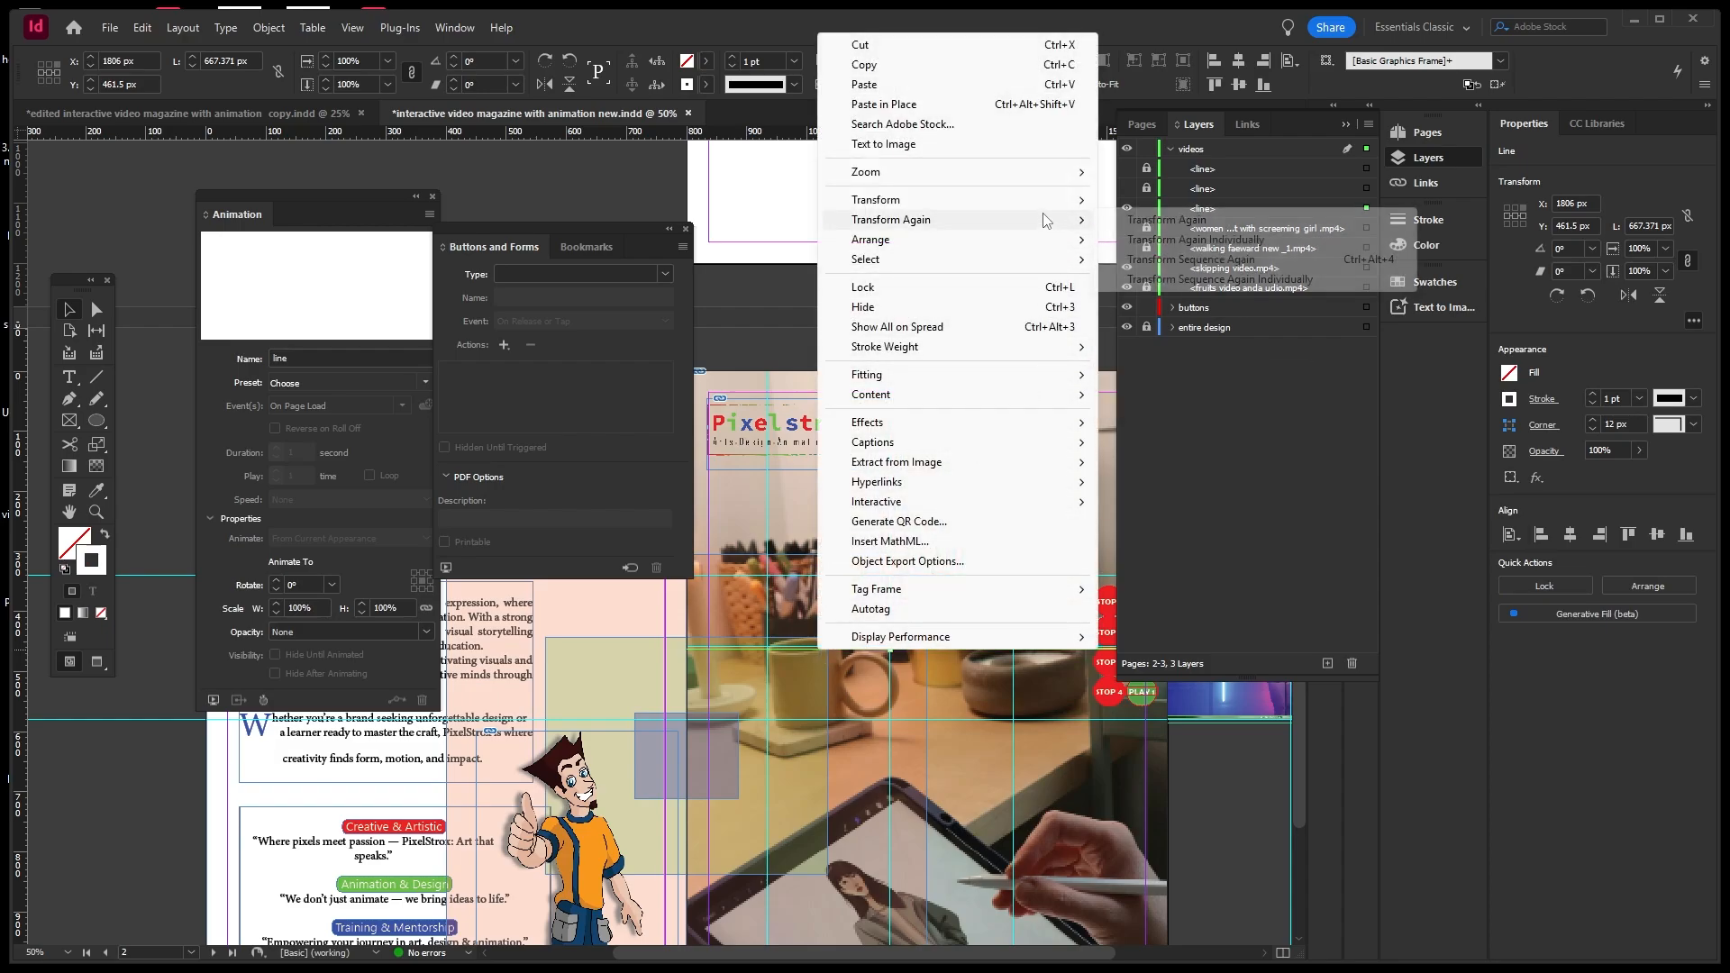
pyautogui.moveTo(1069, 203)
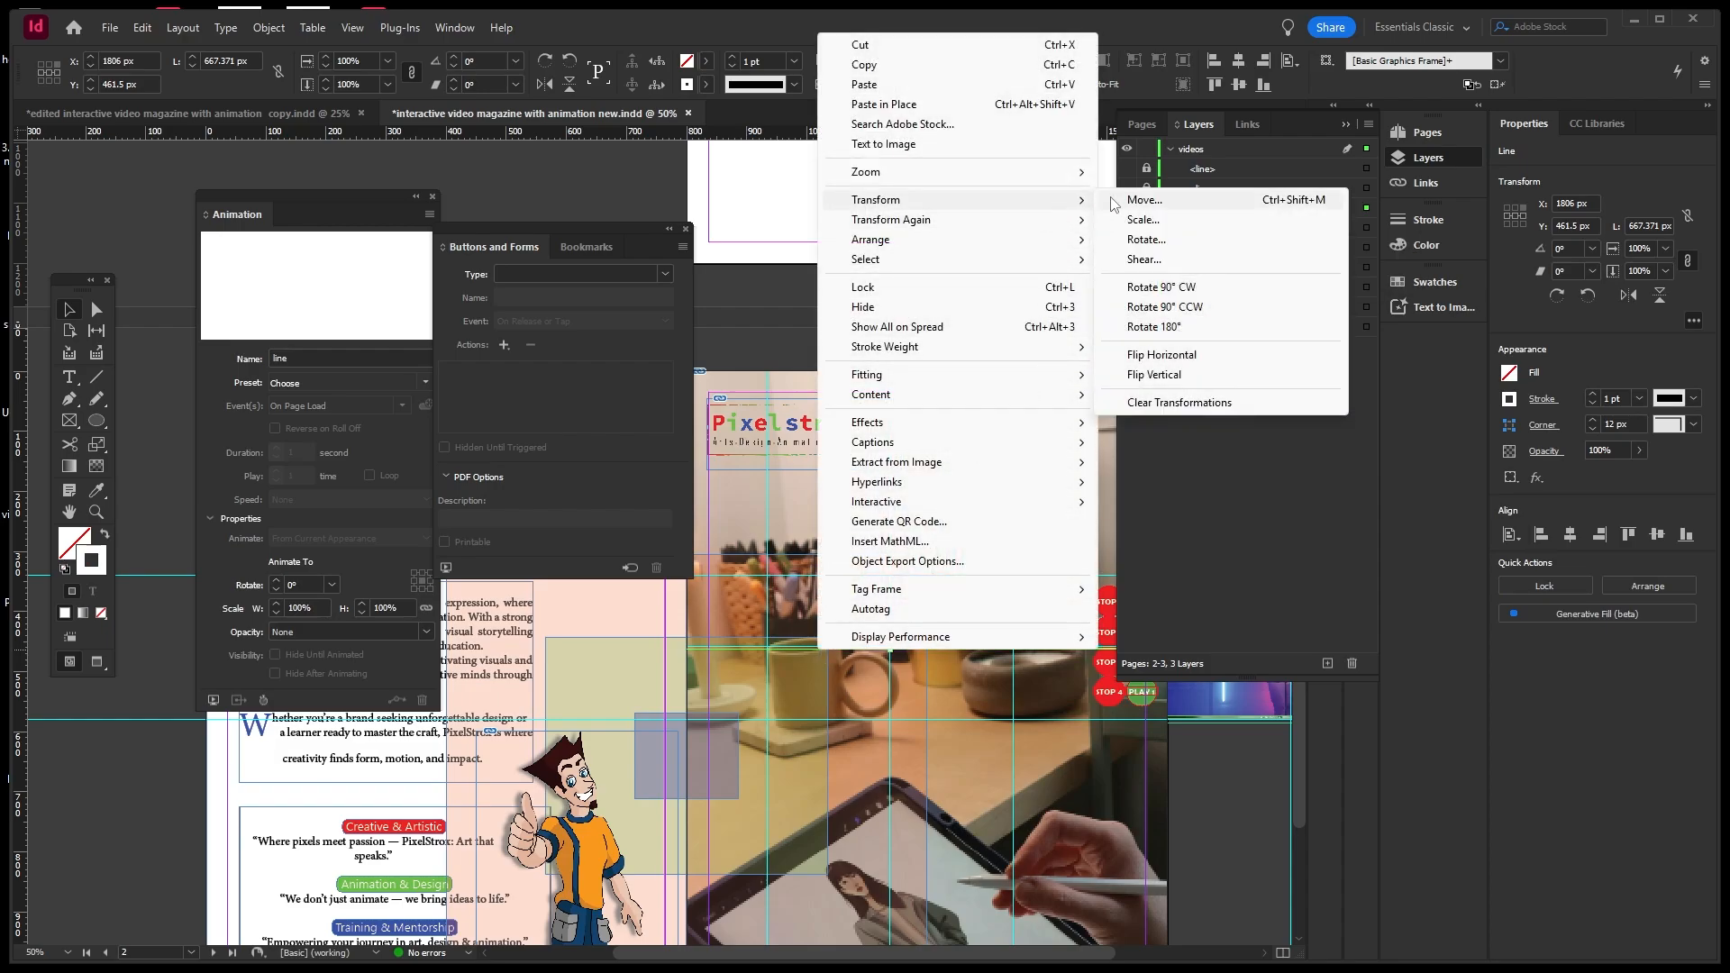
pyautogui.click(1174, 357)
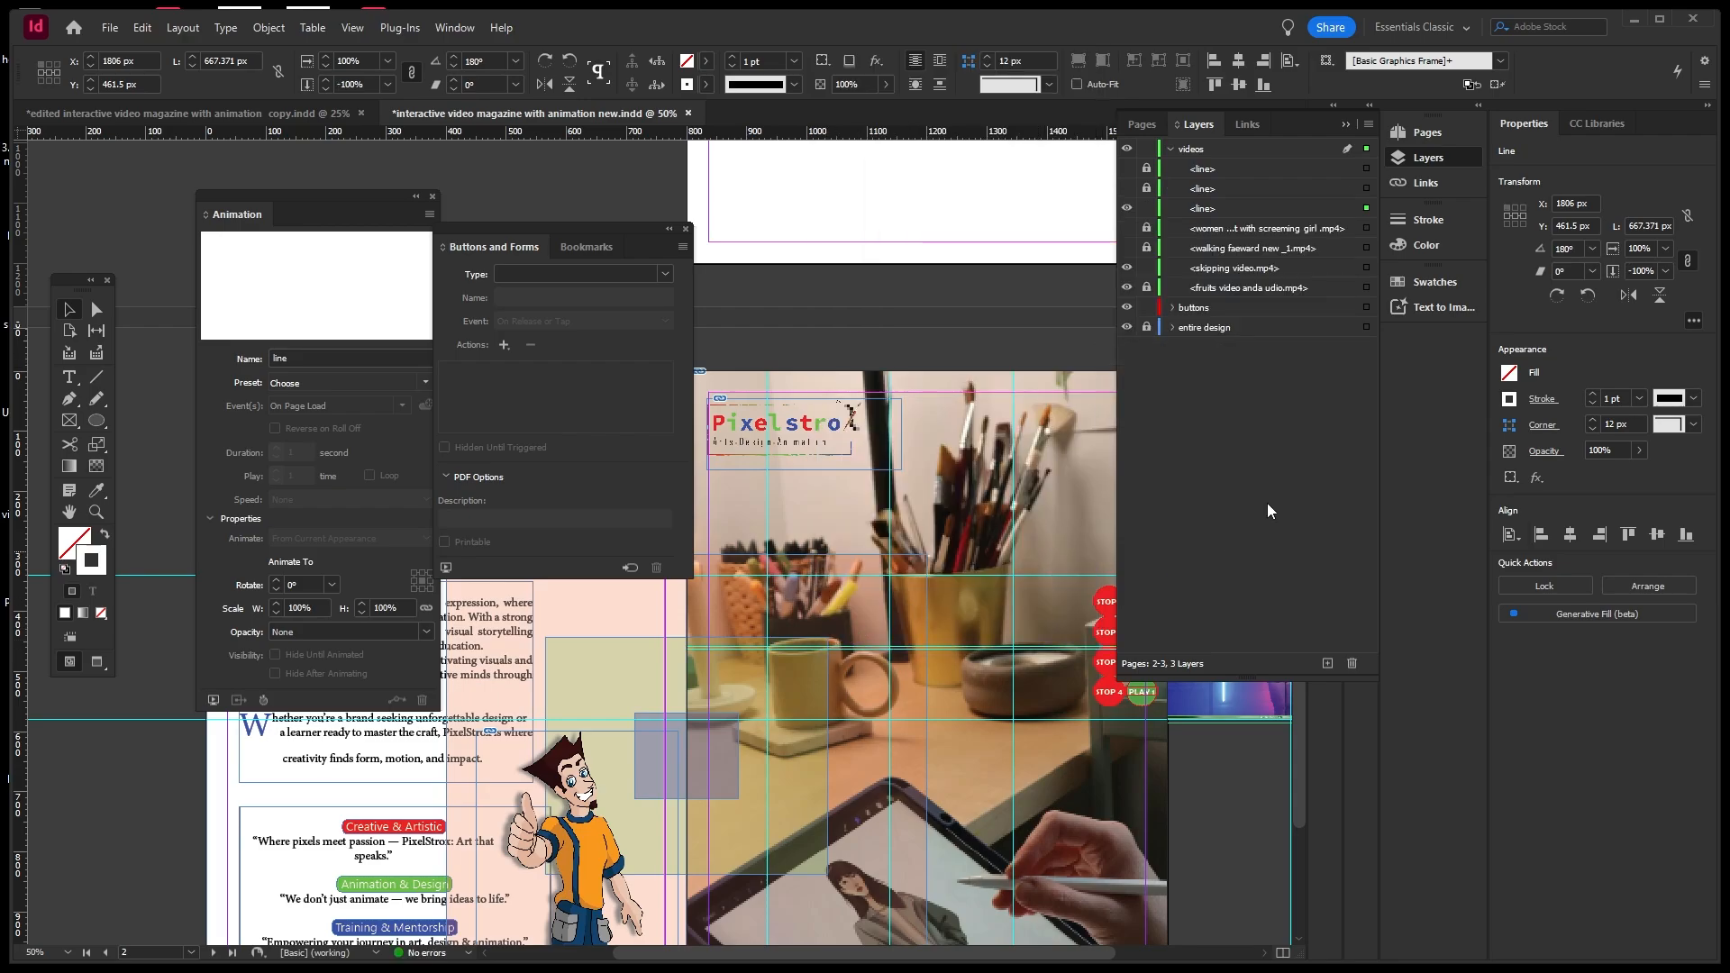
# Convert the flipped white line into the skipping video's motion path, and inspect where the path runs.
pyautogui.keyDown('shift'); pyautogui.click(1202, 698); pyautogui.keyUp('shift')
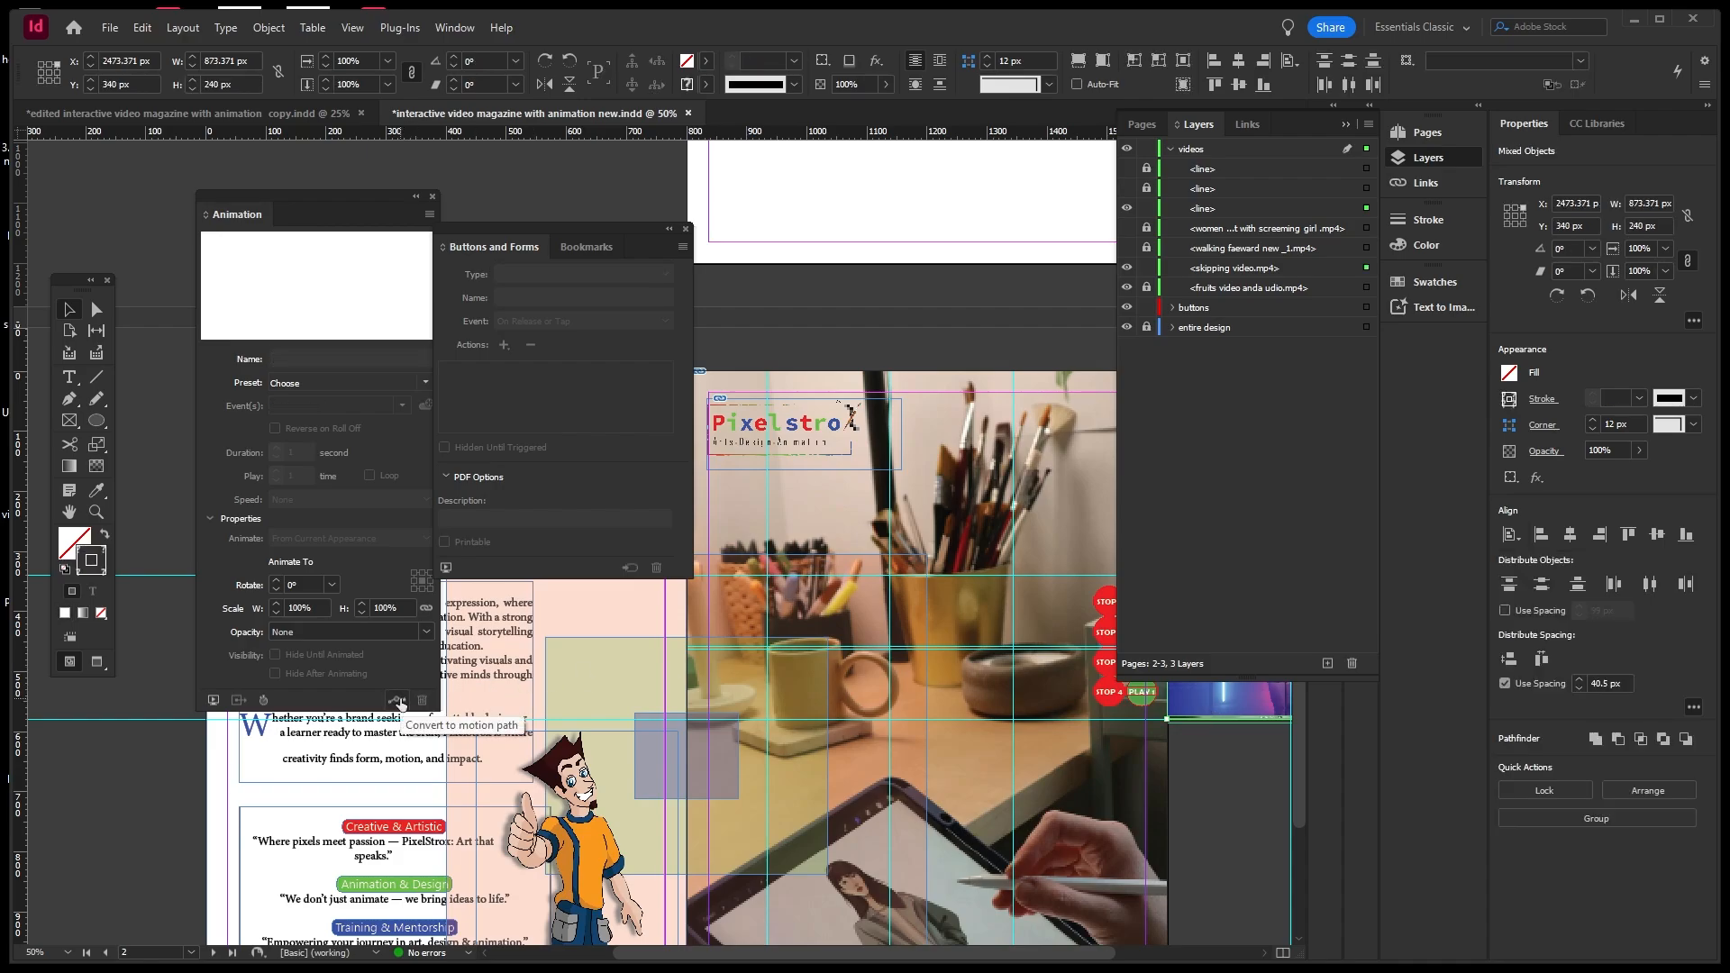
pyautogui.click(397, 701)
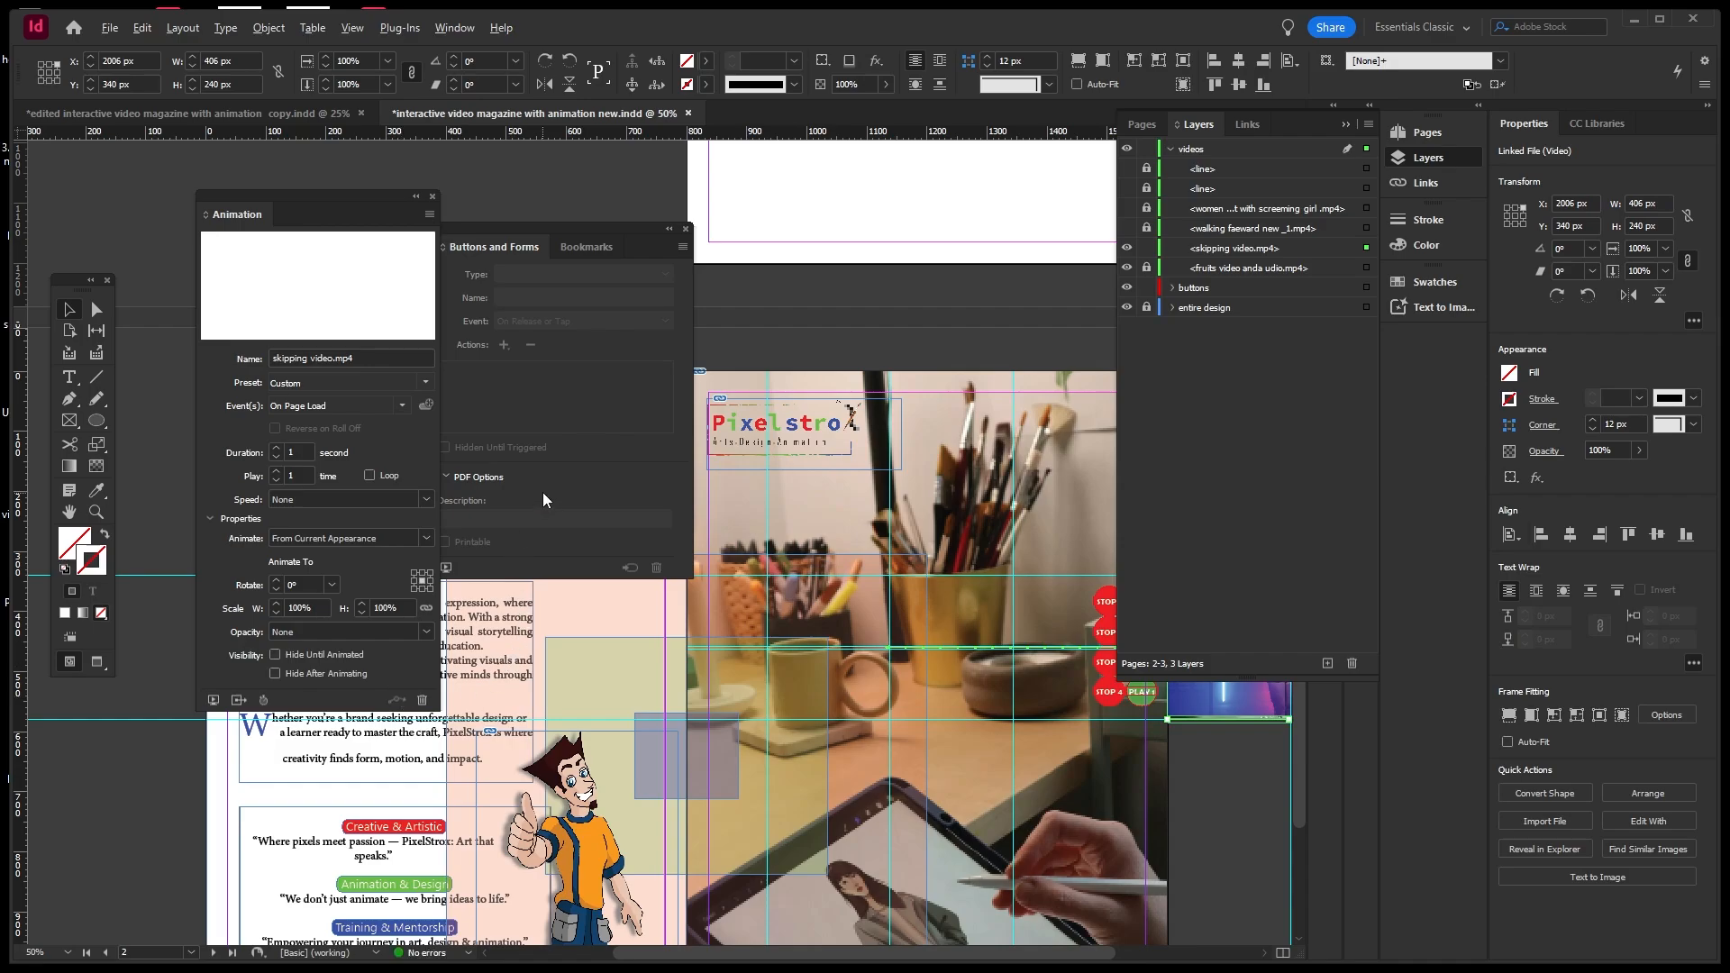
pyautogui.scroll(1, 1080, 671)
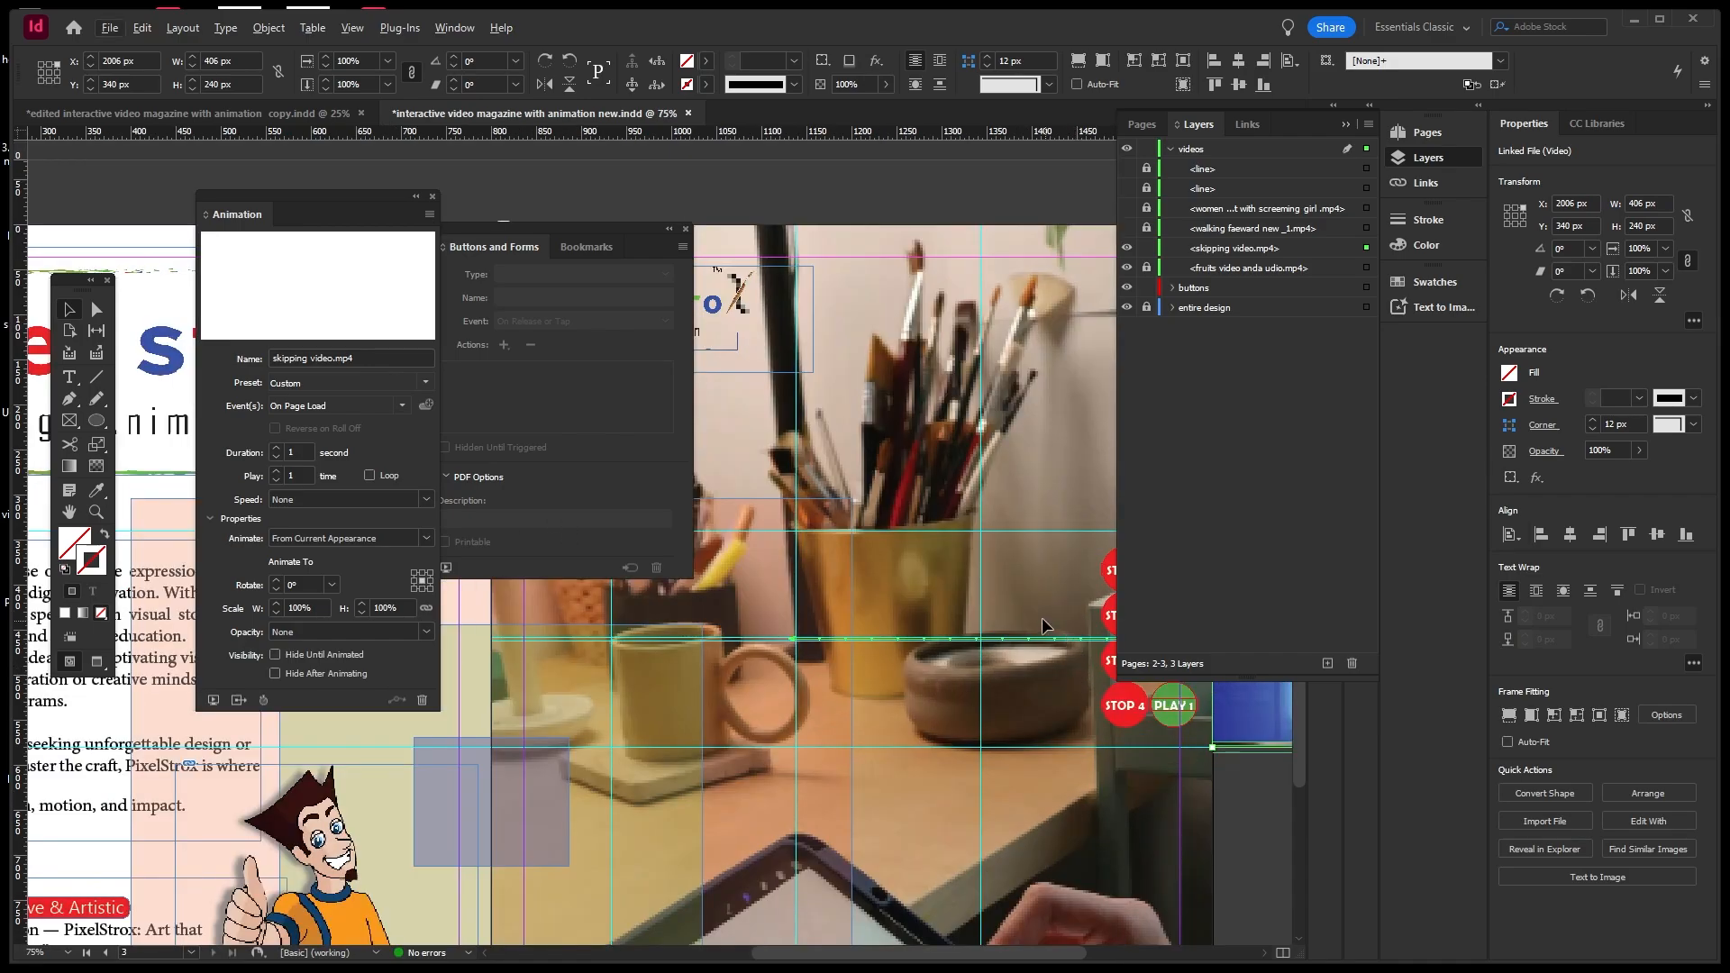
pyautogui.scroll(-1, 743, 527)
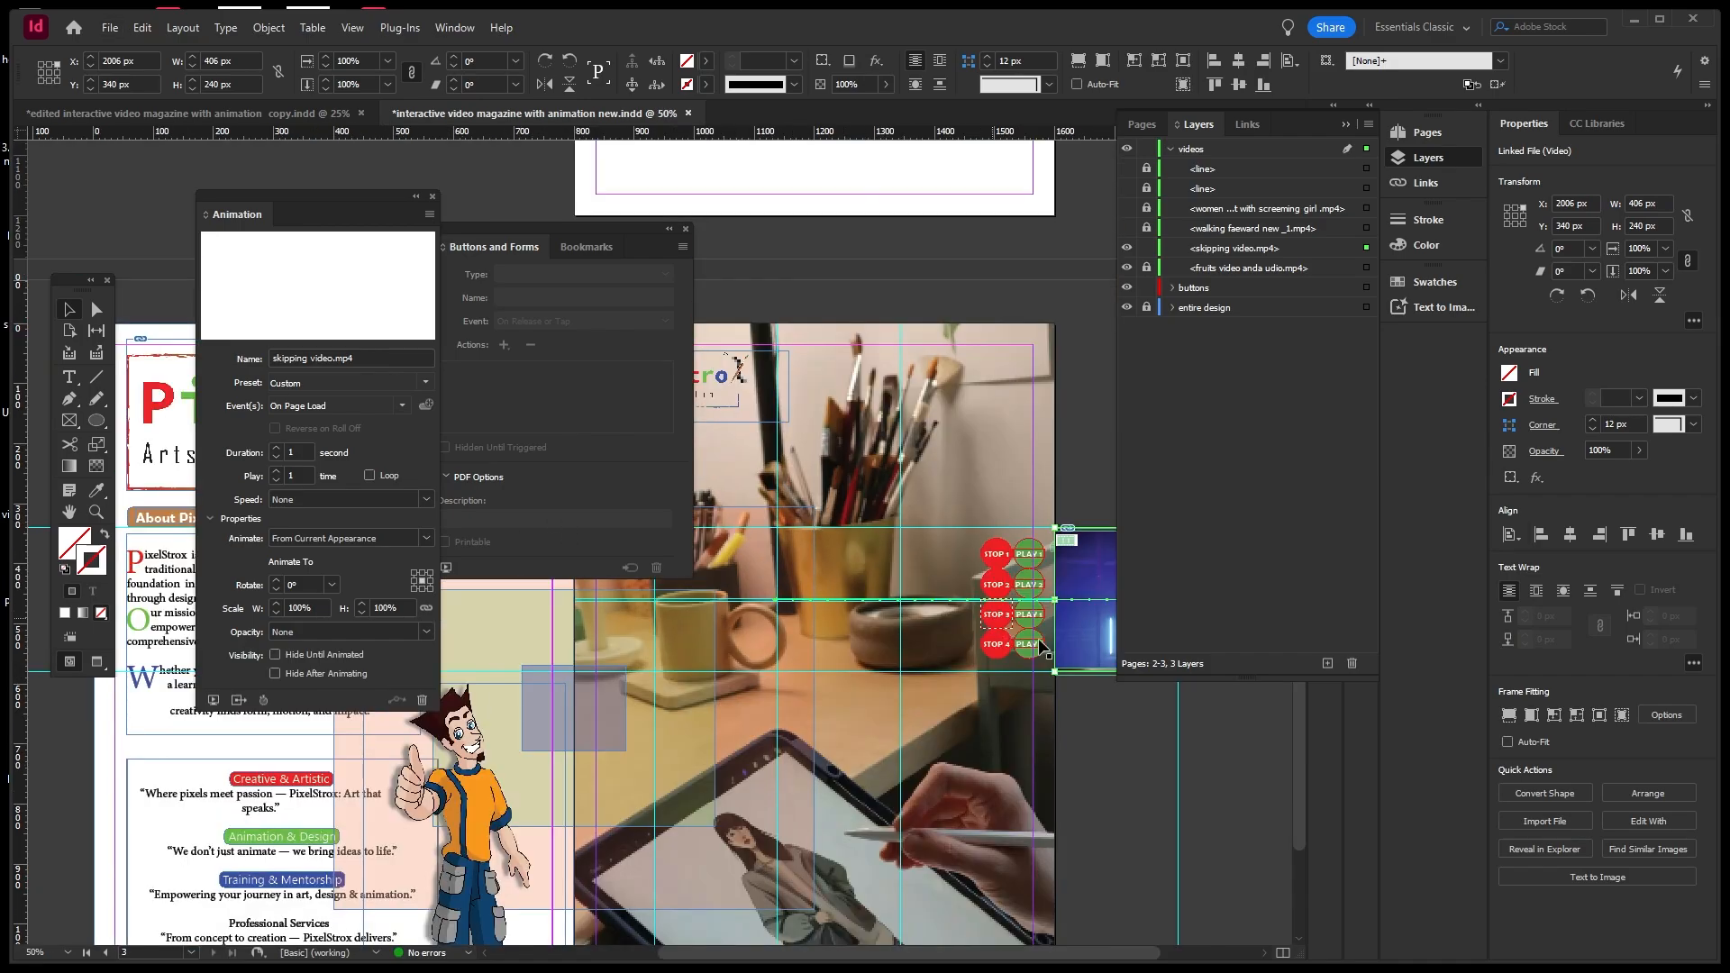
pyautogui.scroll(1, 1065, 629)
pyautogui.scroll(-1, 1065, 630)
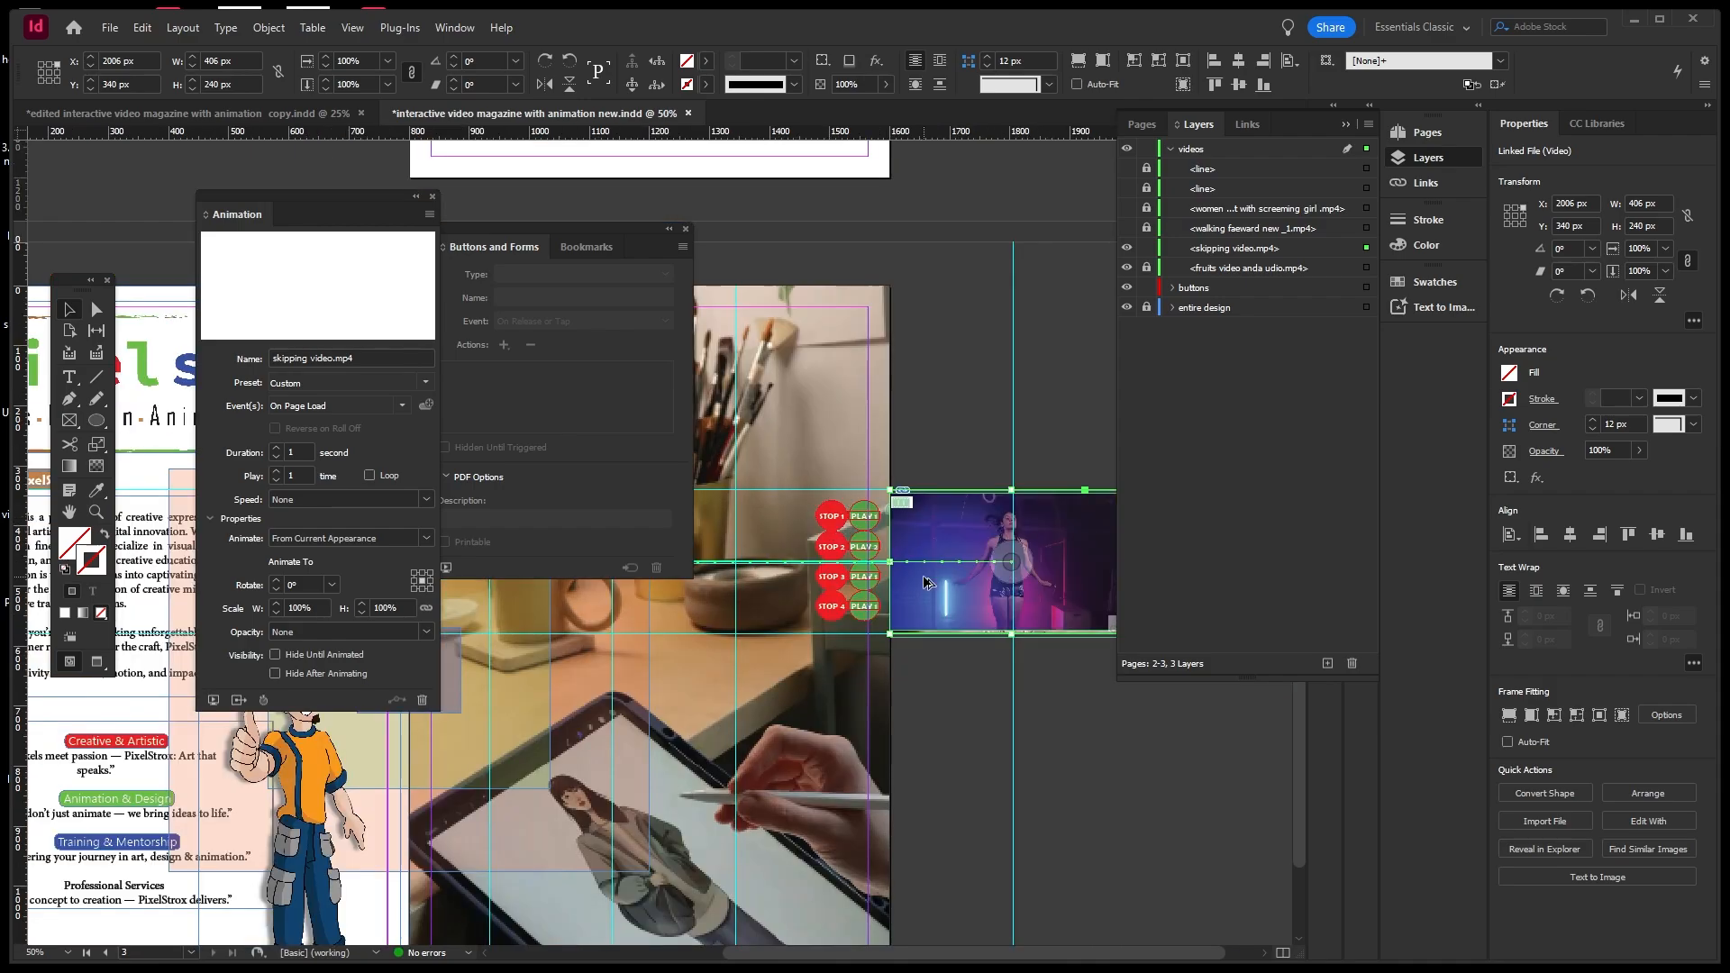
pyautogui.scroll(1, 836, 556)
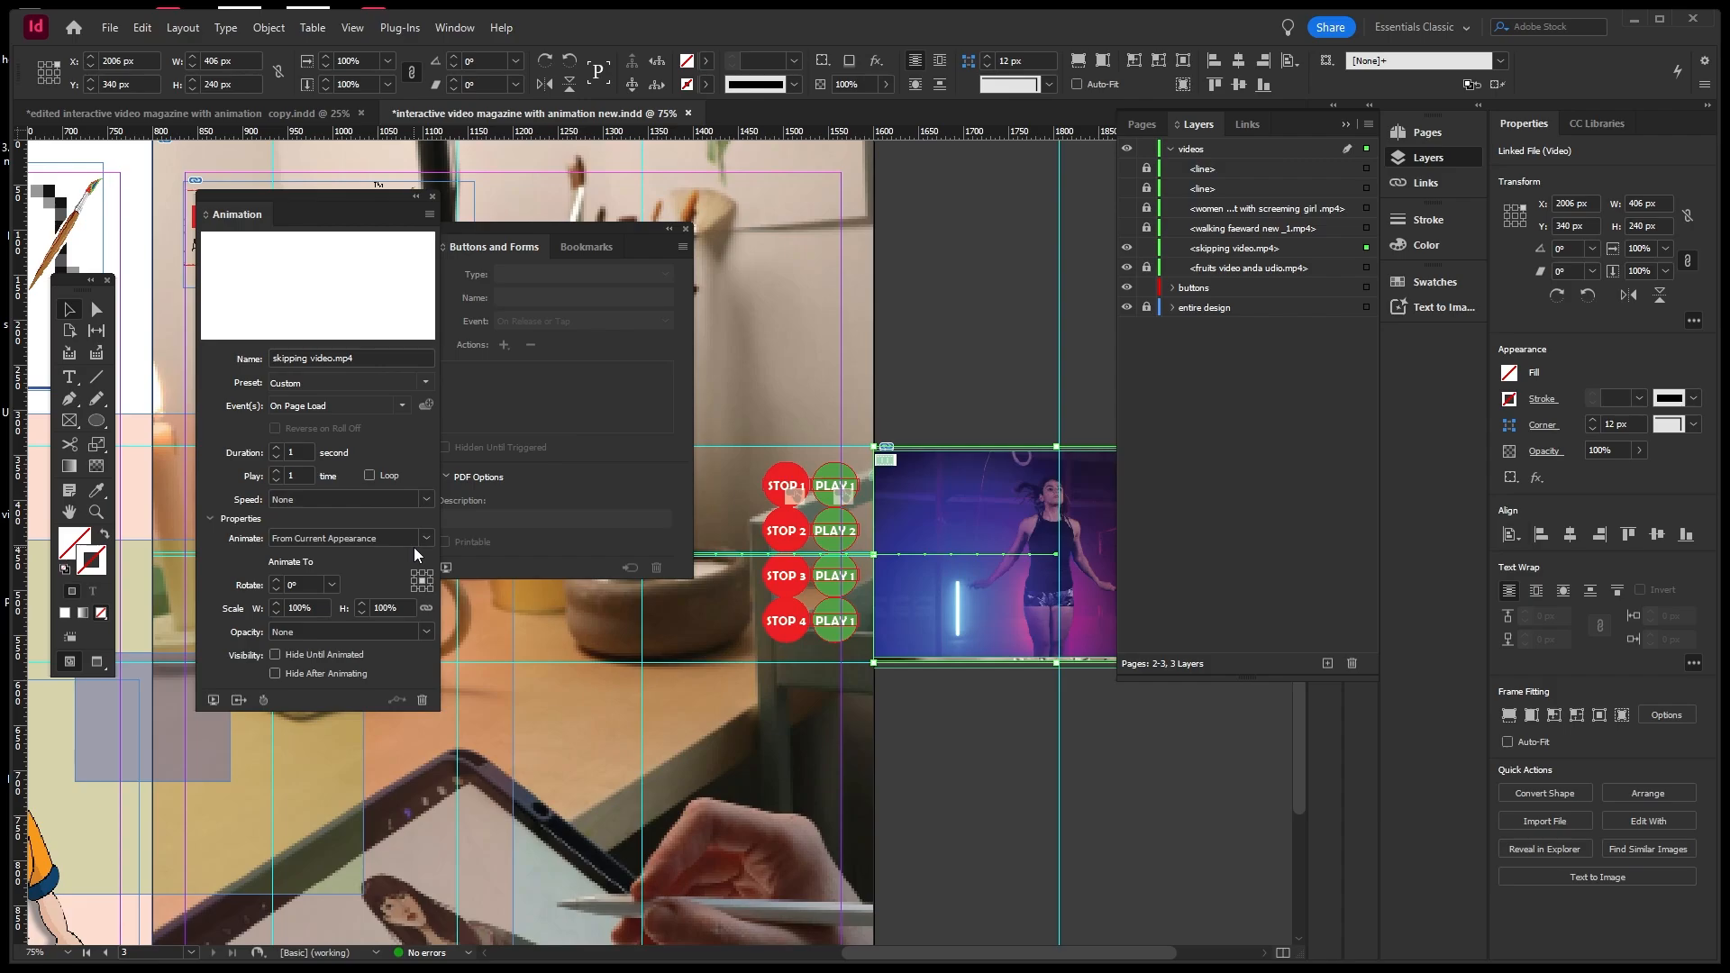
# Set the skipping video's animation speed to Ease In and Out, and preview the spread's interactivity.
pyautogui.click(420, 499)
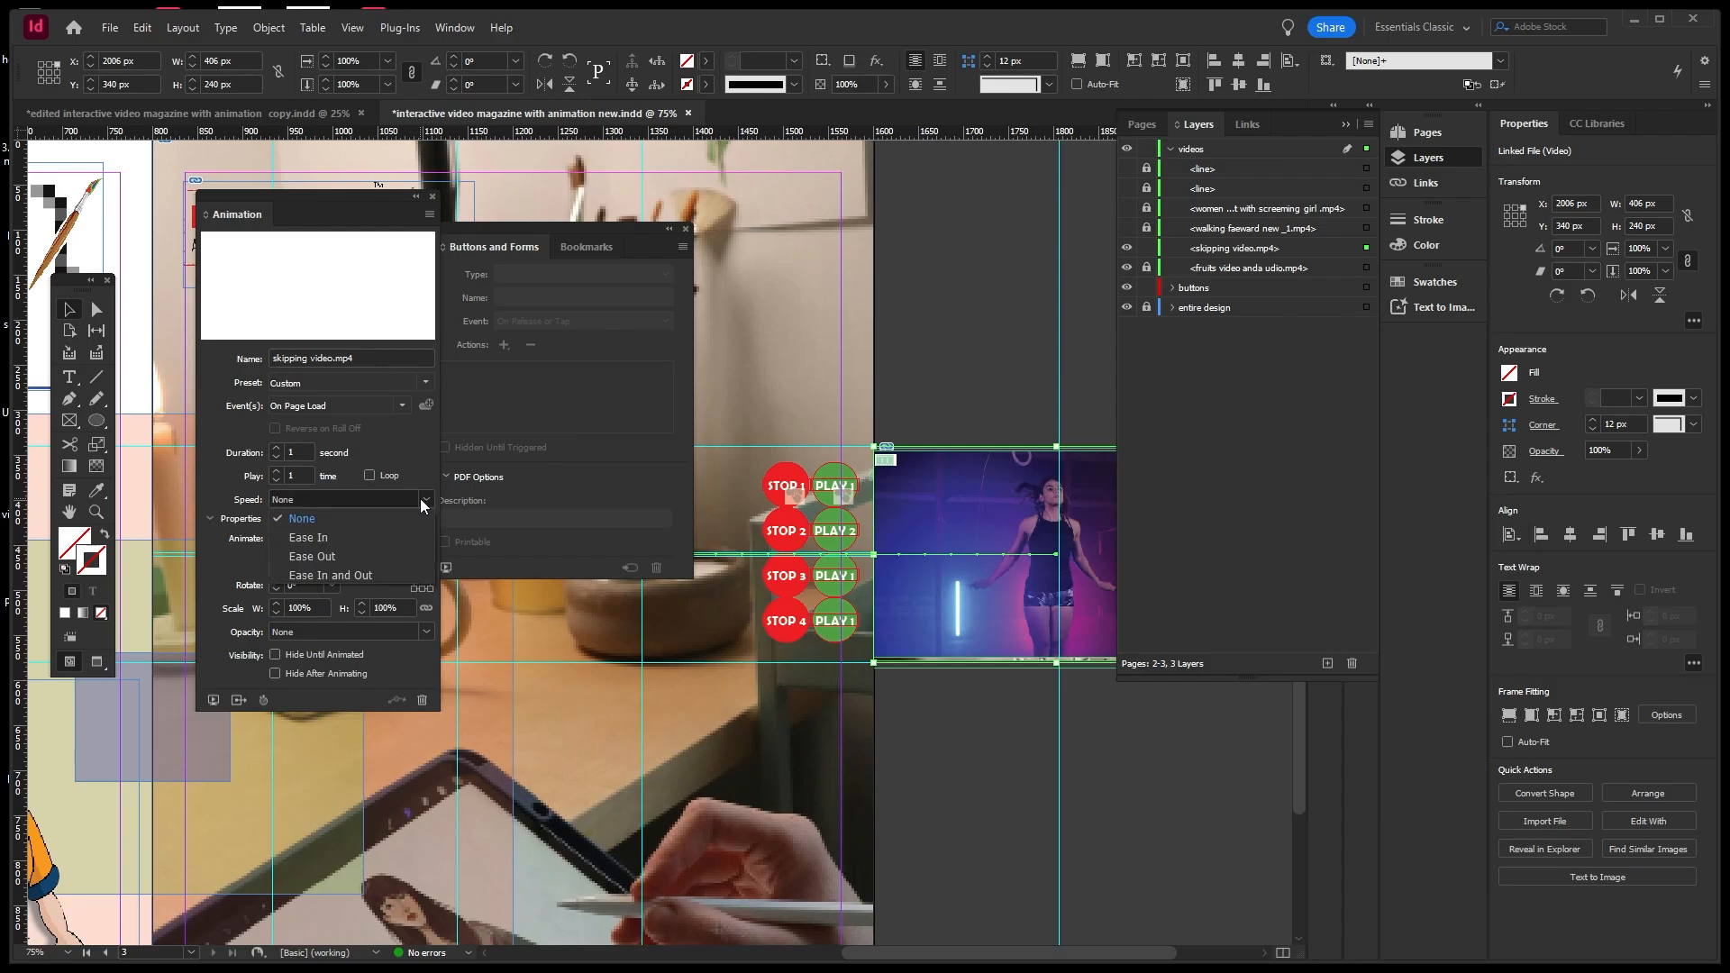
pyautogui.click(367, 575)
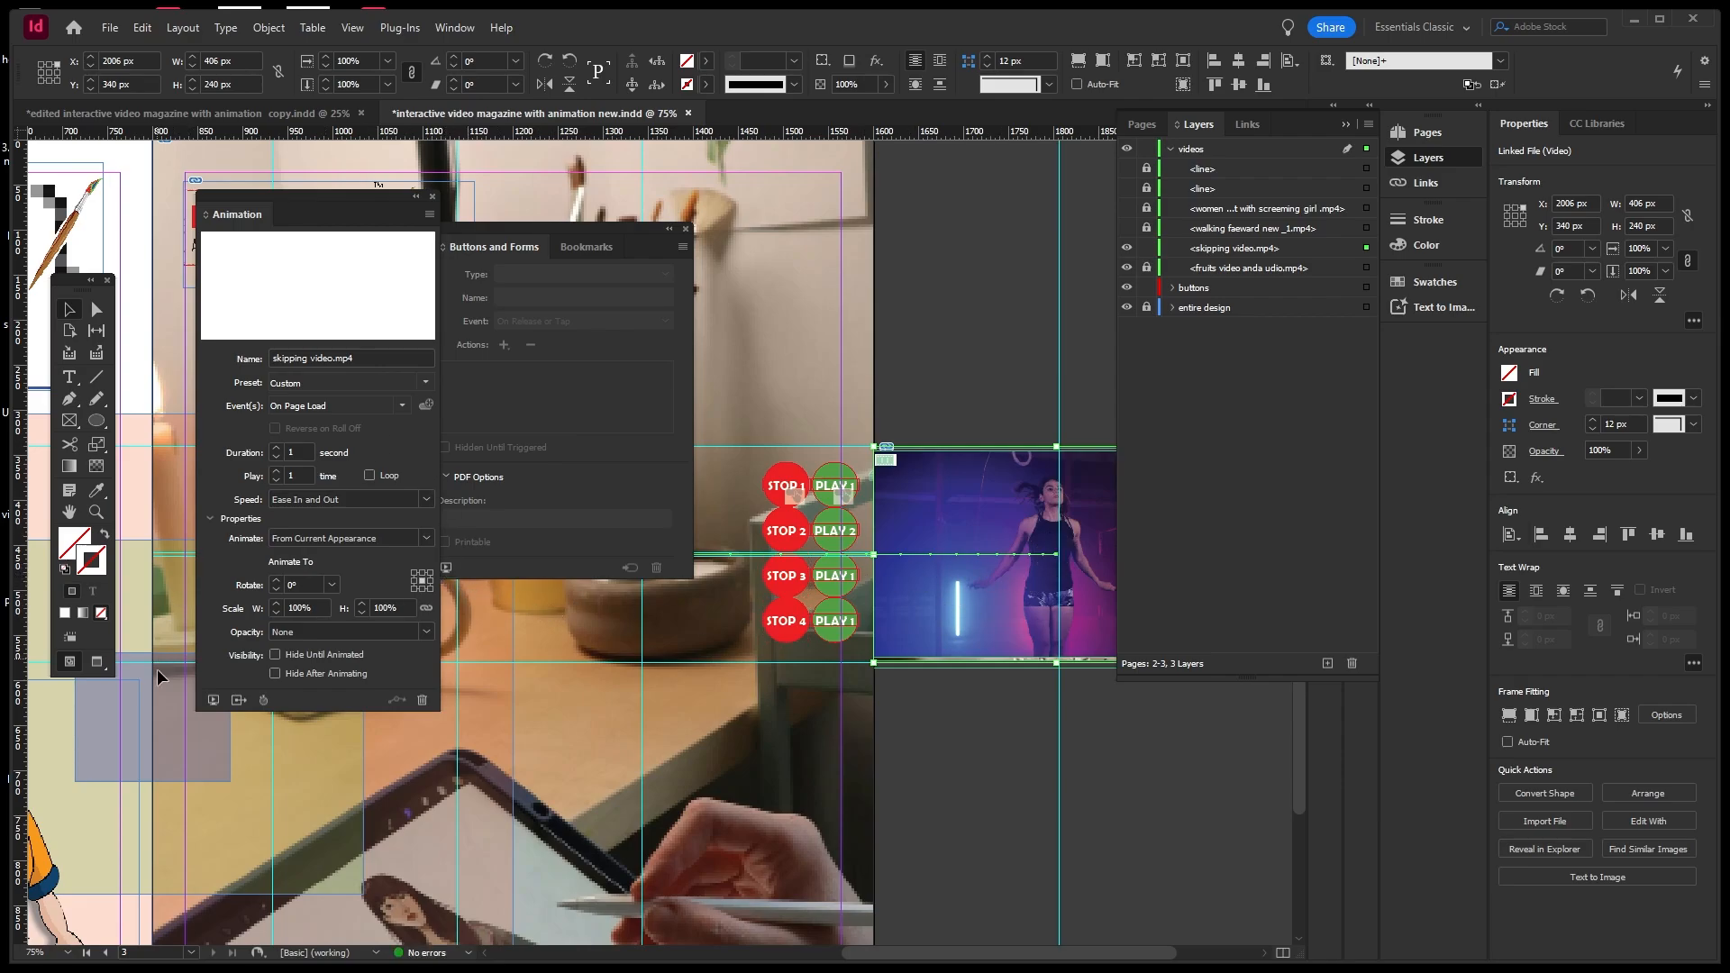
pyautogui.click(213, 701)
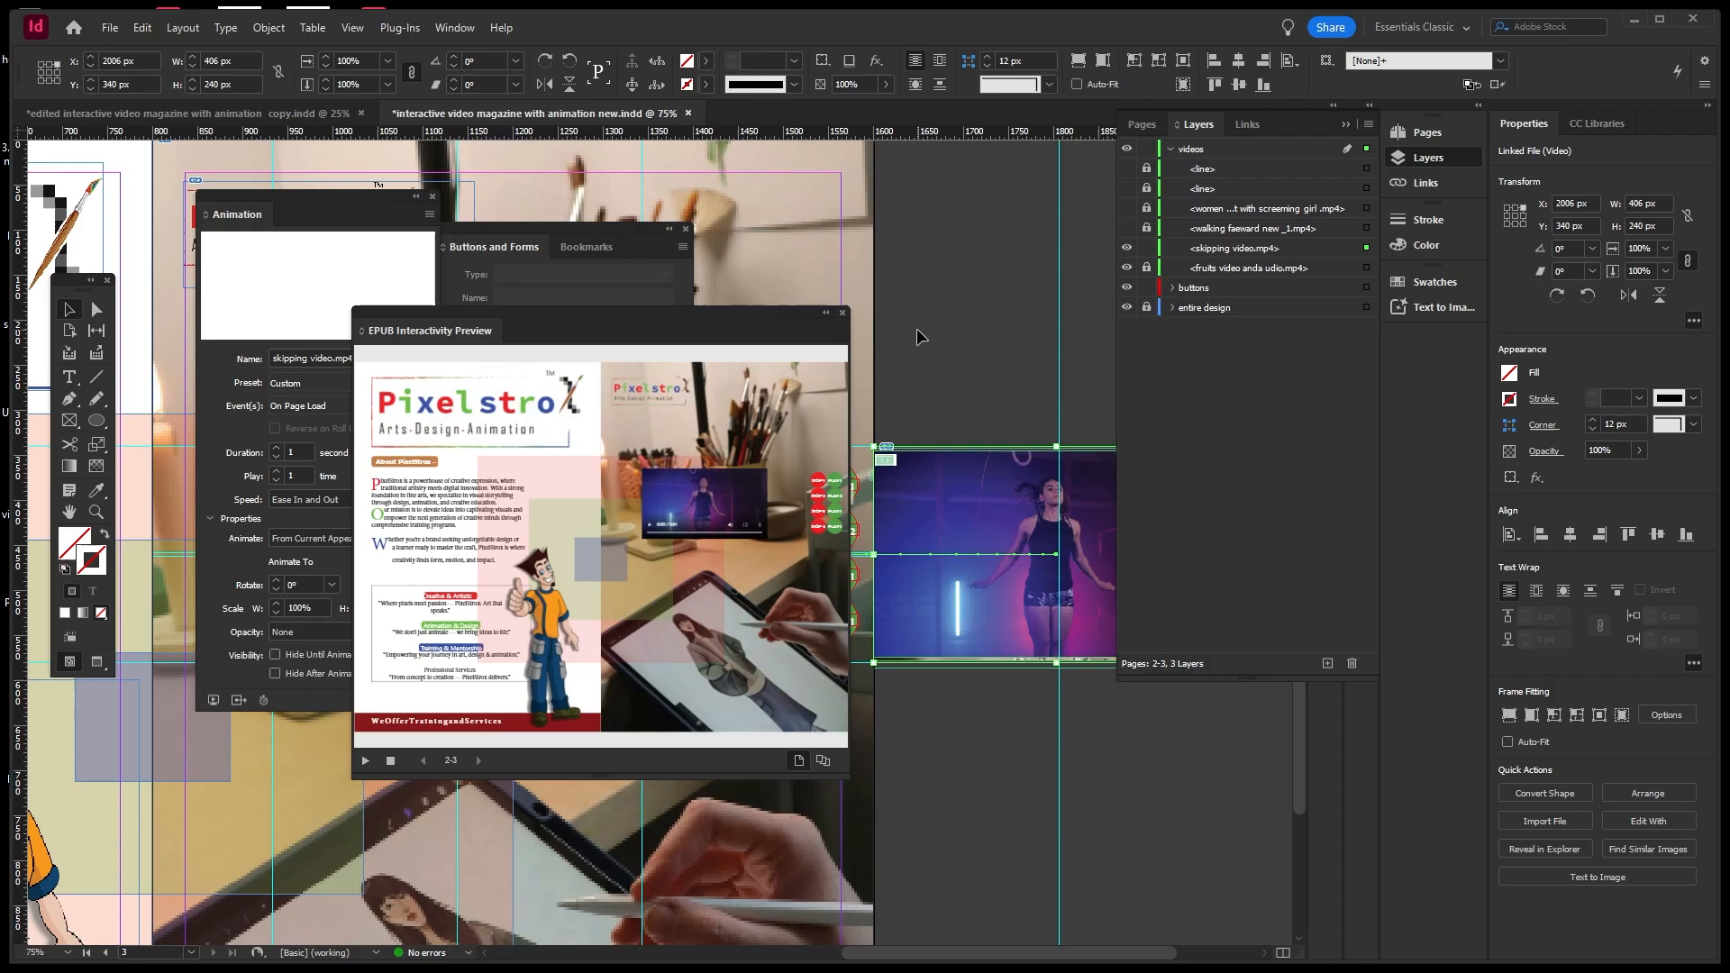
pyautogui.click(842, 312)
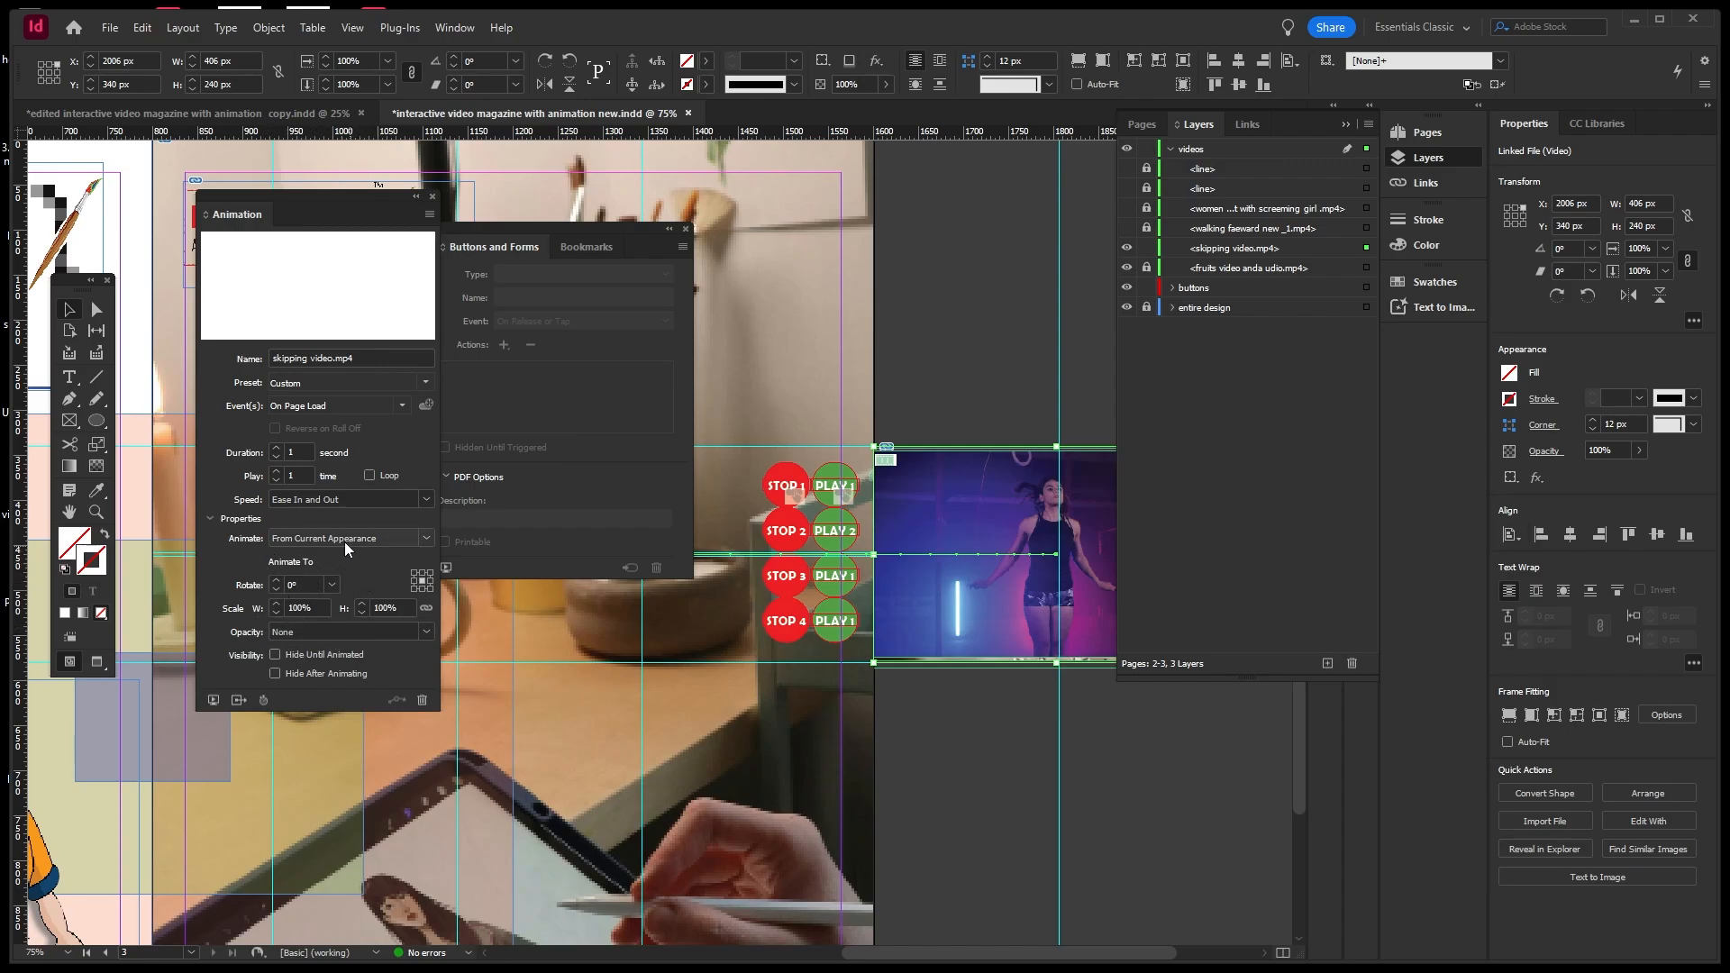
pyautogui.click(755, 337)
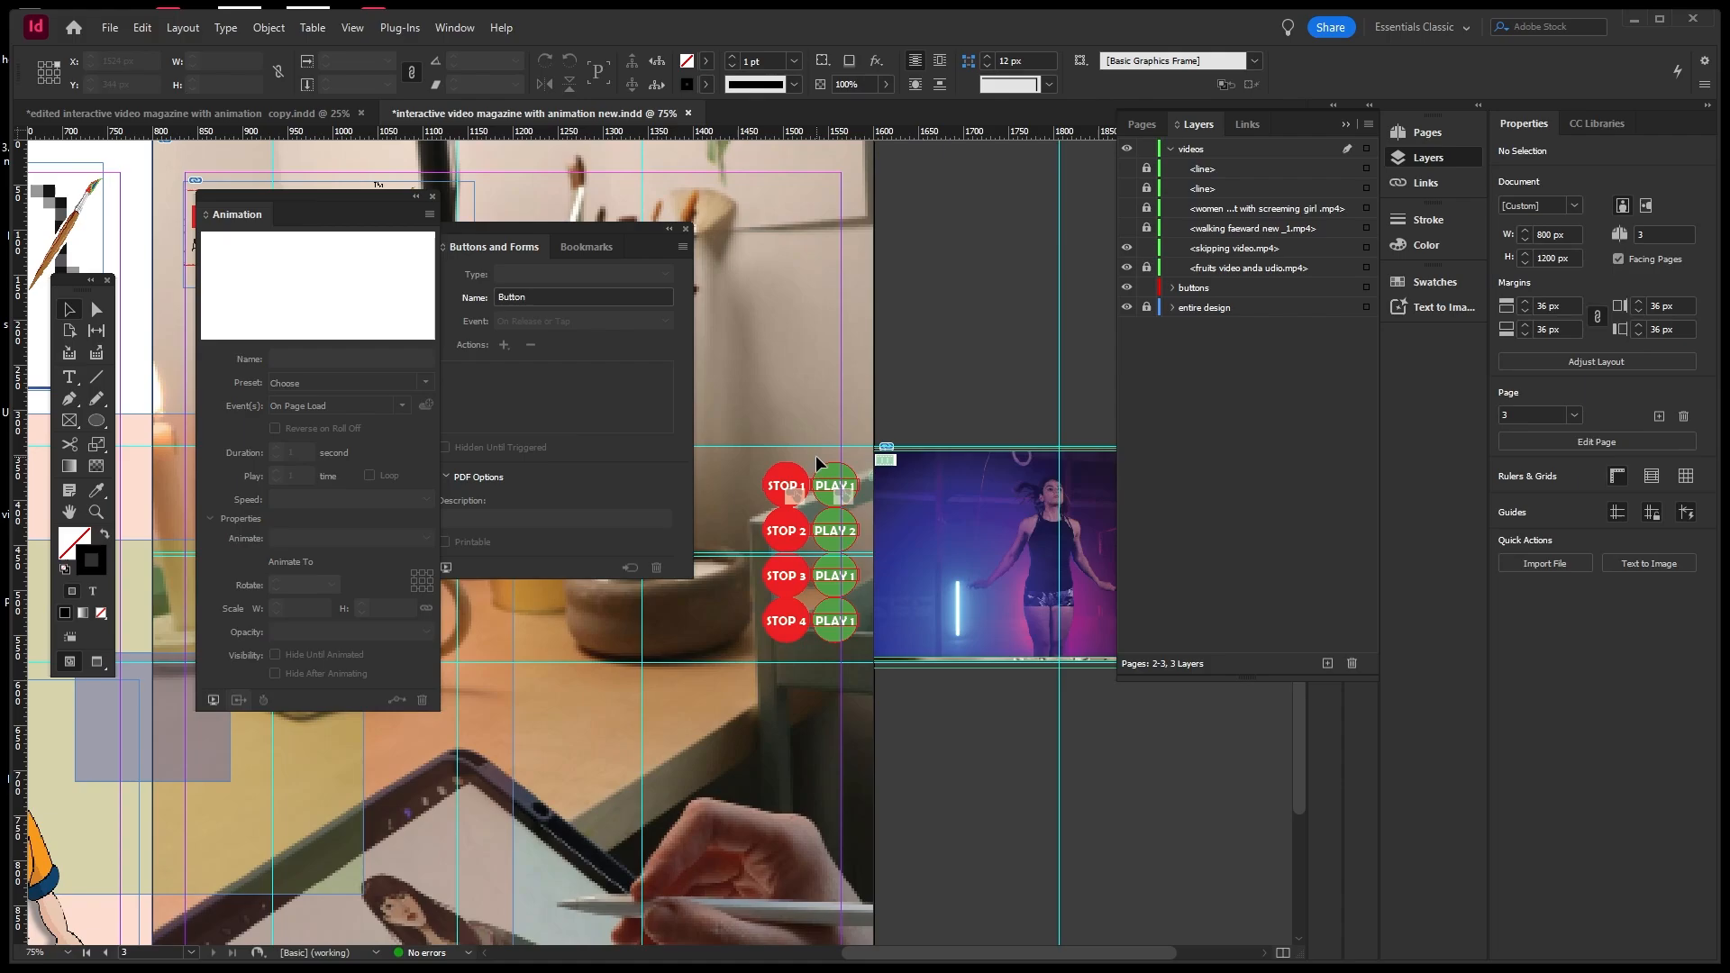
# Convert the green PLAY 2 group into a button named PLAY 2 with the On Click event.
pyautogui.click(834, 538)
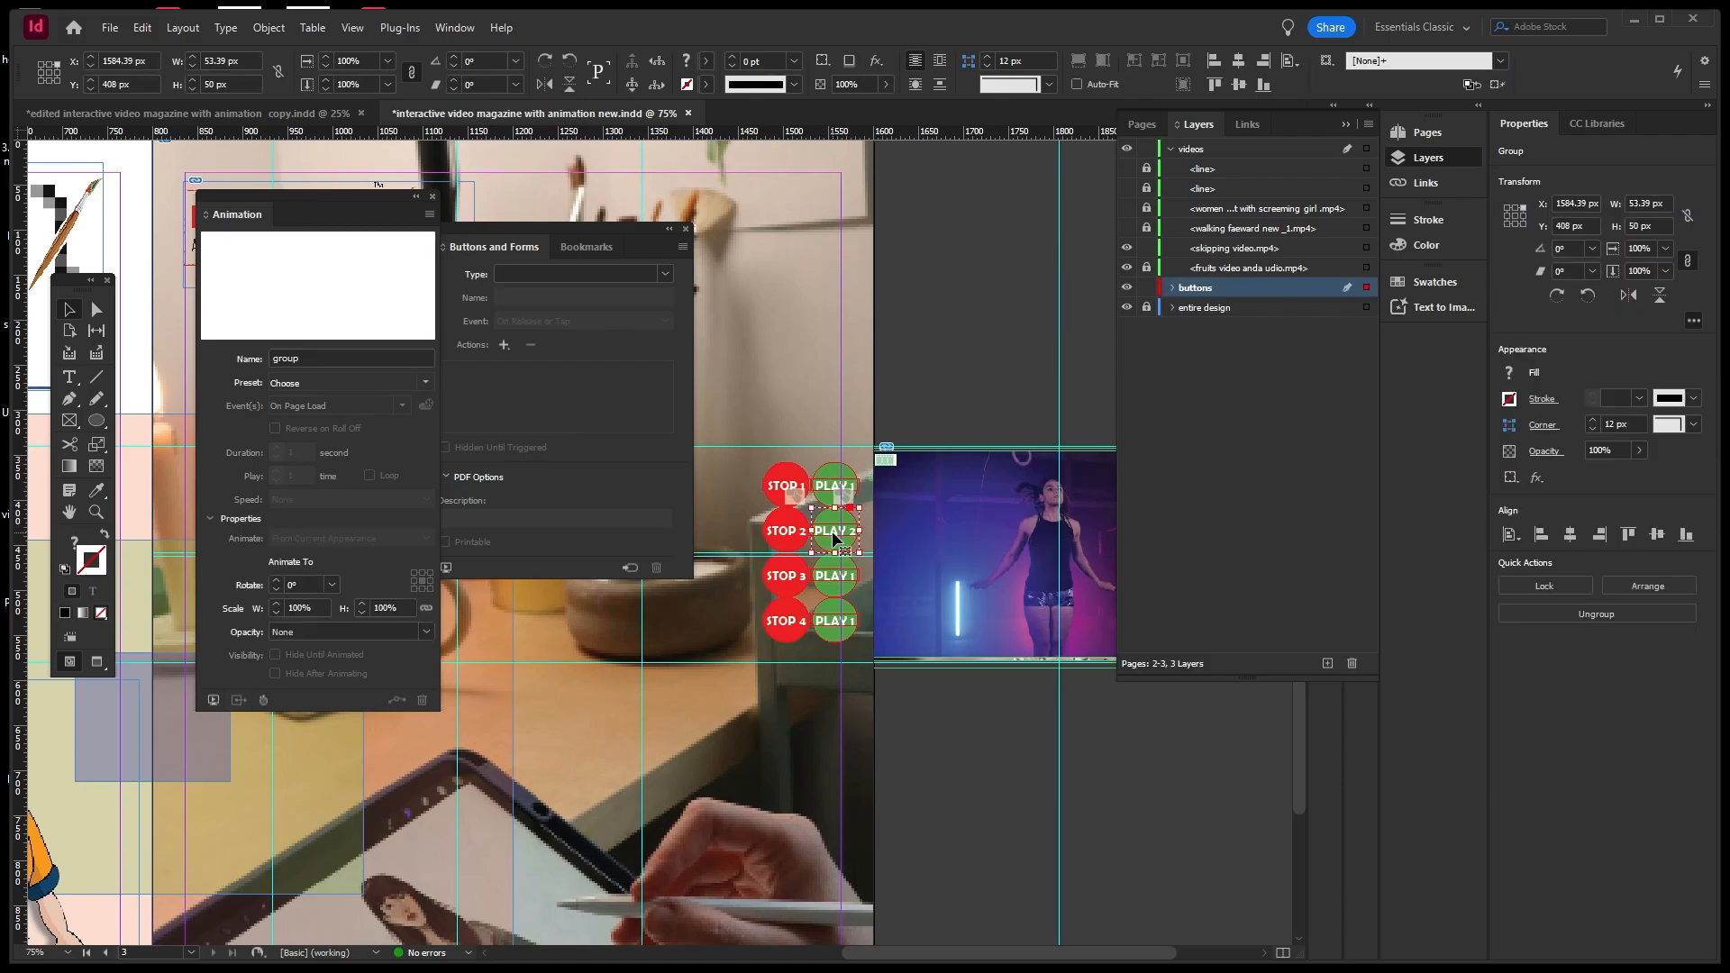
pyautogui.click(663, 274)
pyautogui.click(556, 296)
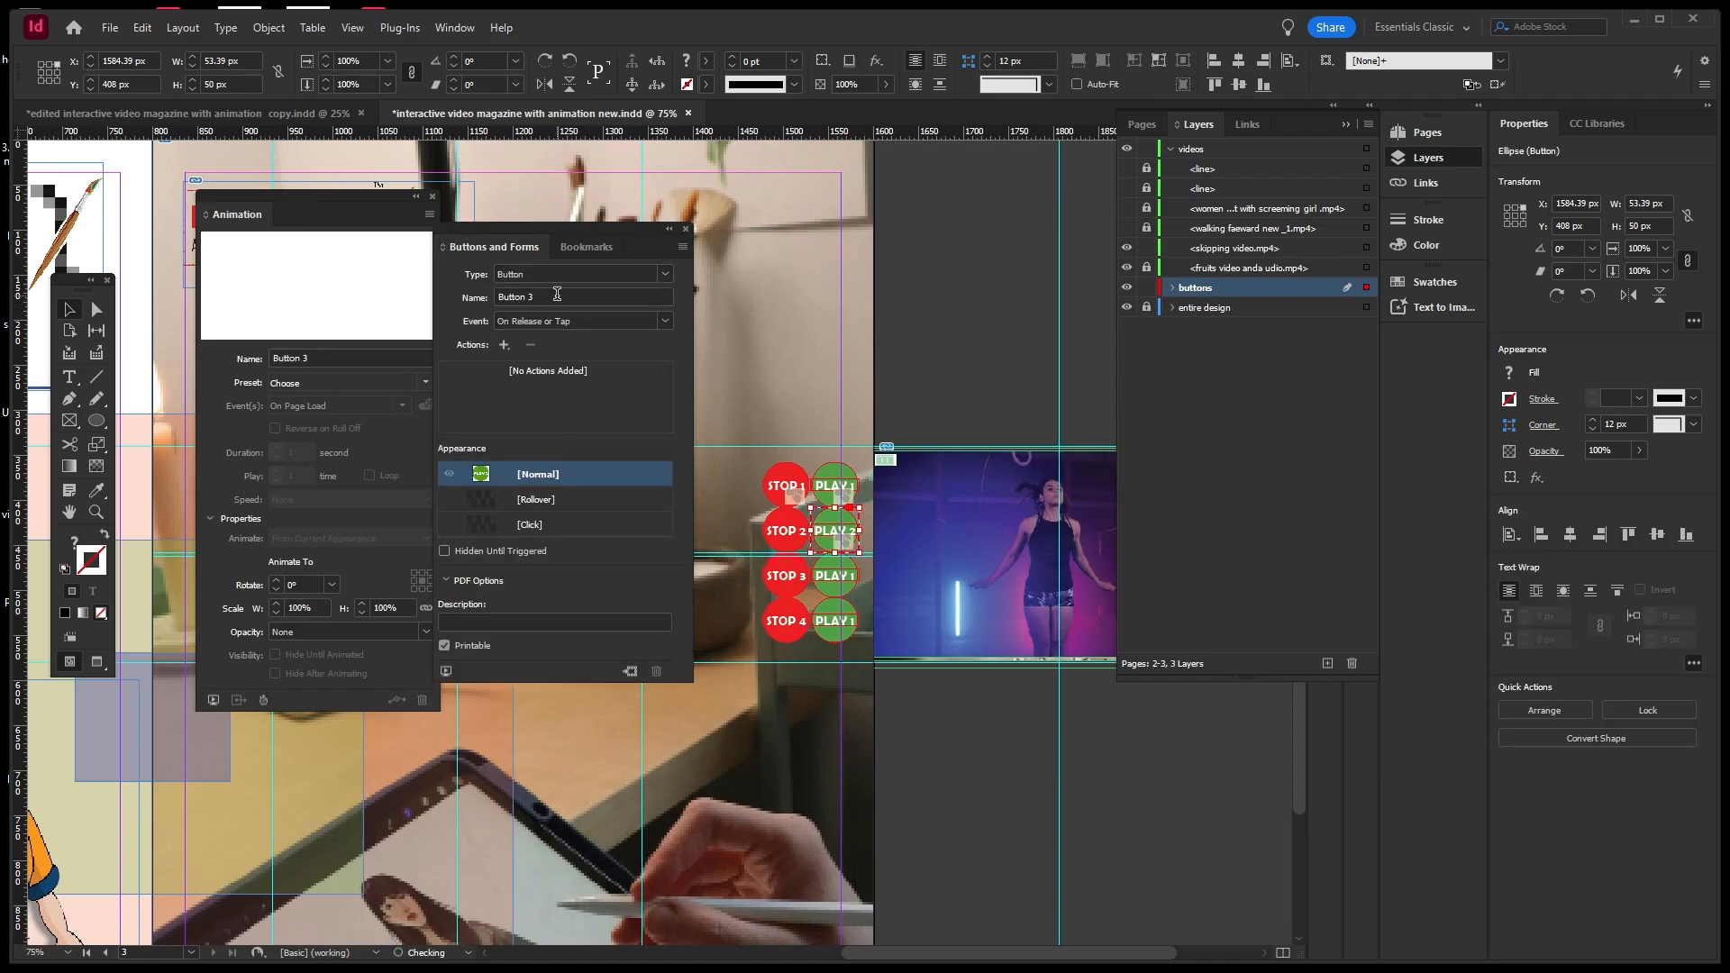
pyautogui.click(549, 294)
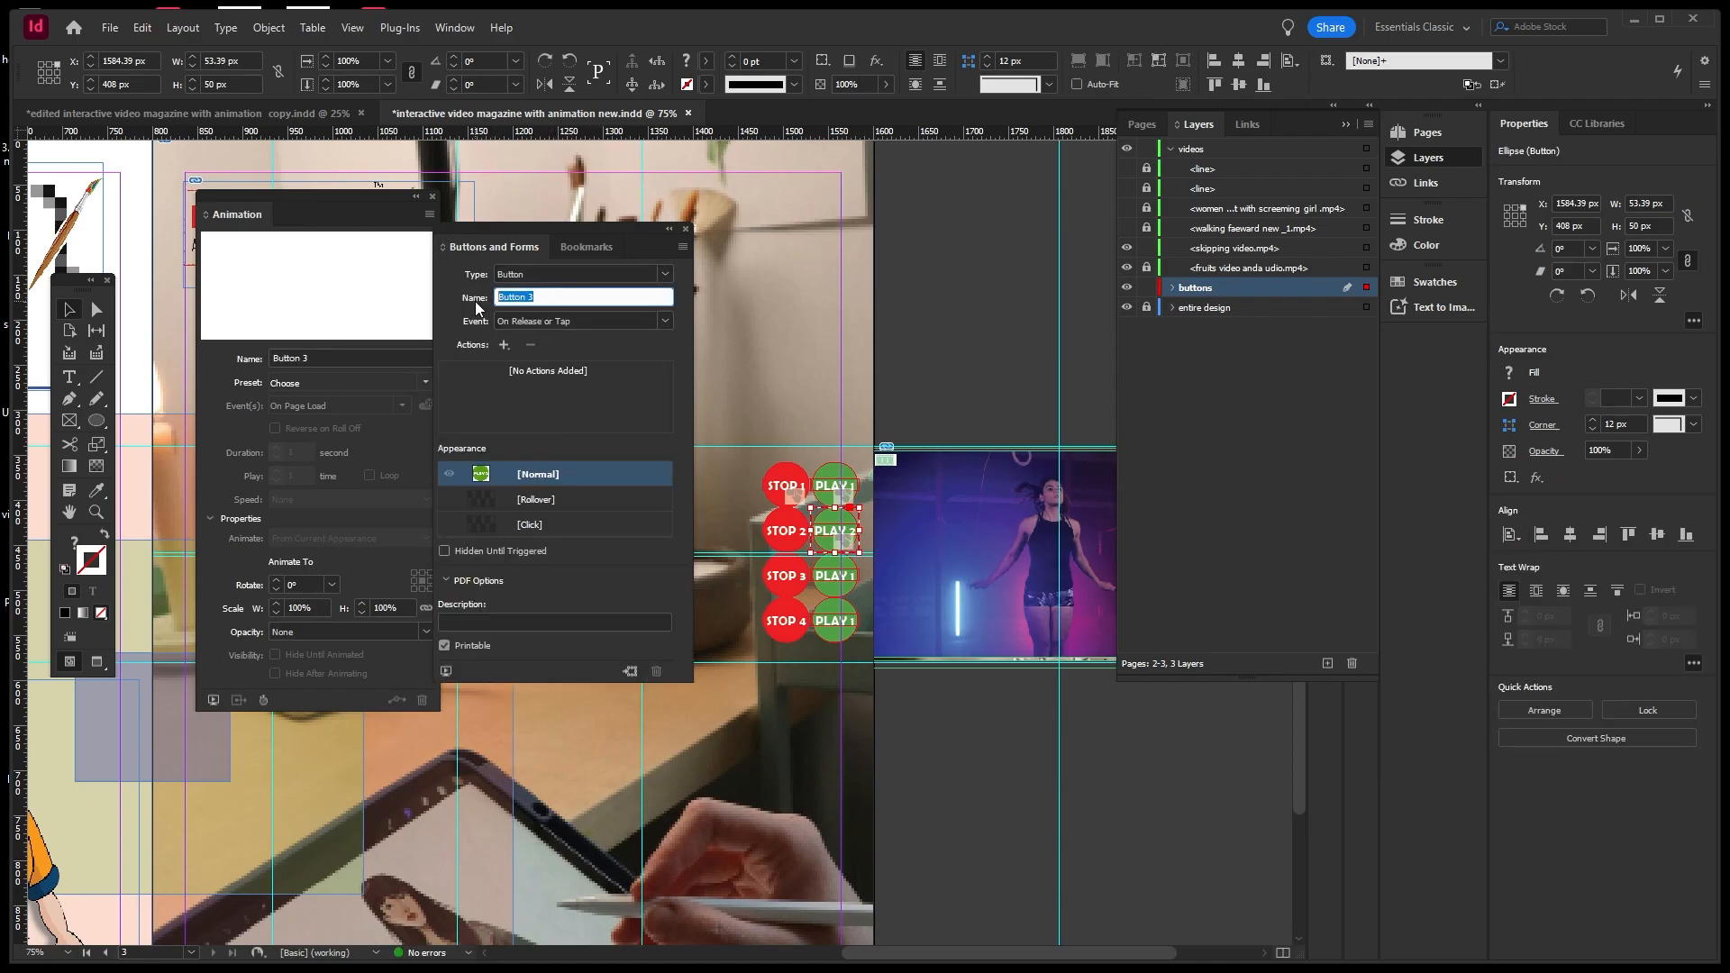
pyautogui.write('PLAY 2')
pyautogui.click(661, 322)
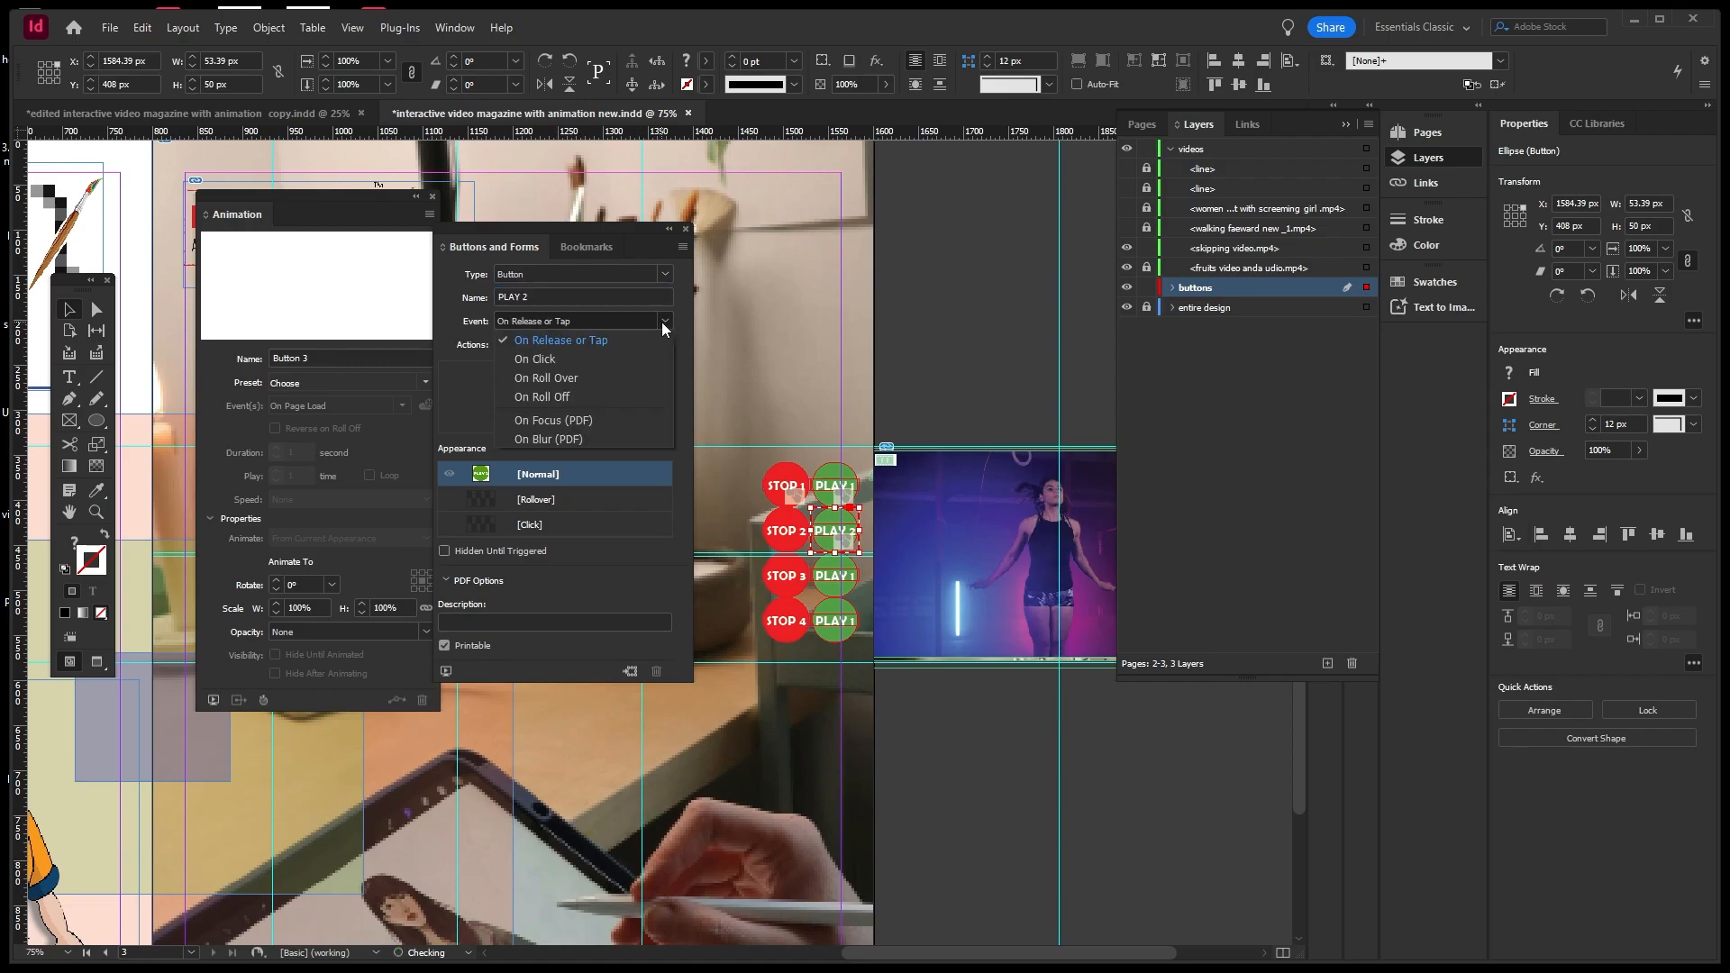
pyautogui.click(570, 361)
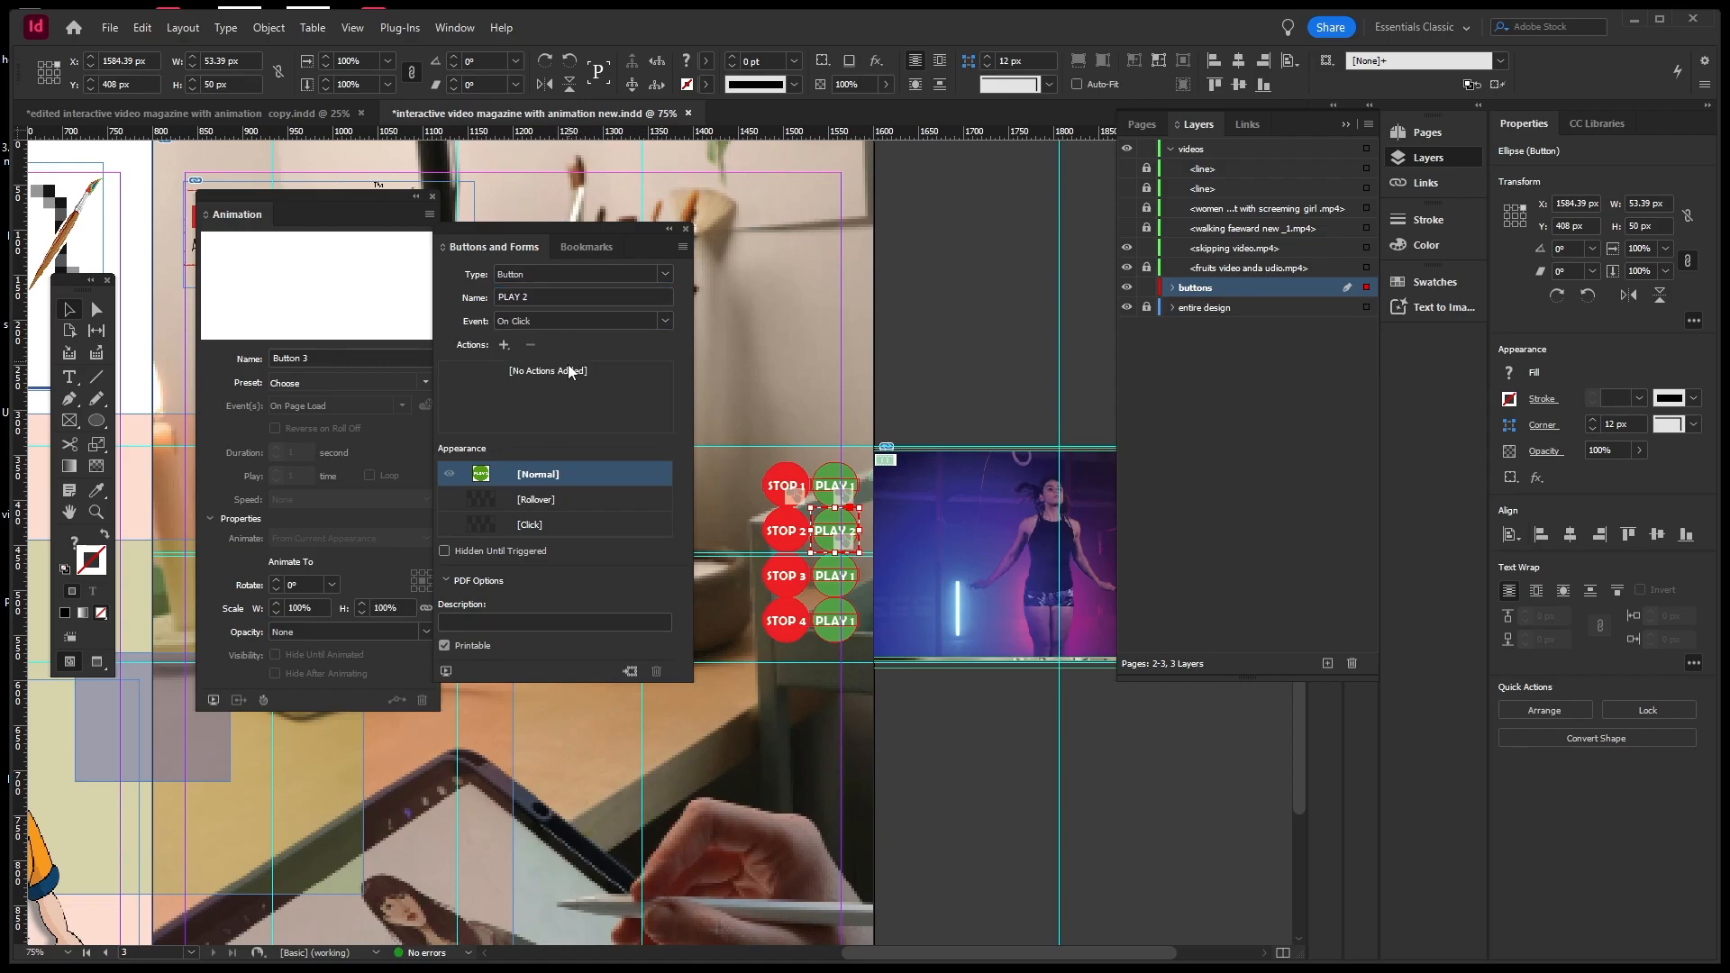
# Add an Animation action to the PLAY 2 button that plays skipping video.mp4, and enable its Click appearance.
pyautogui.click(504, 345)
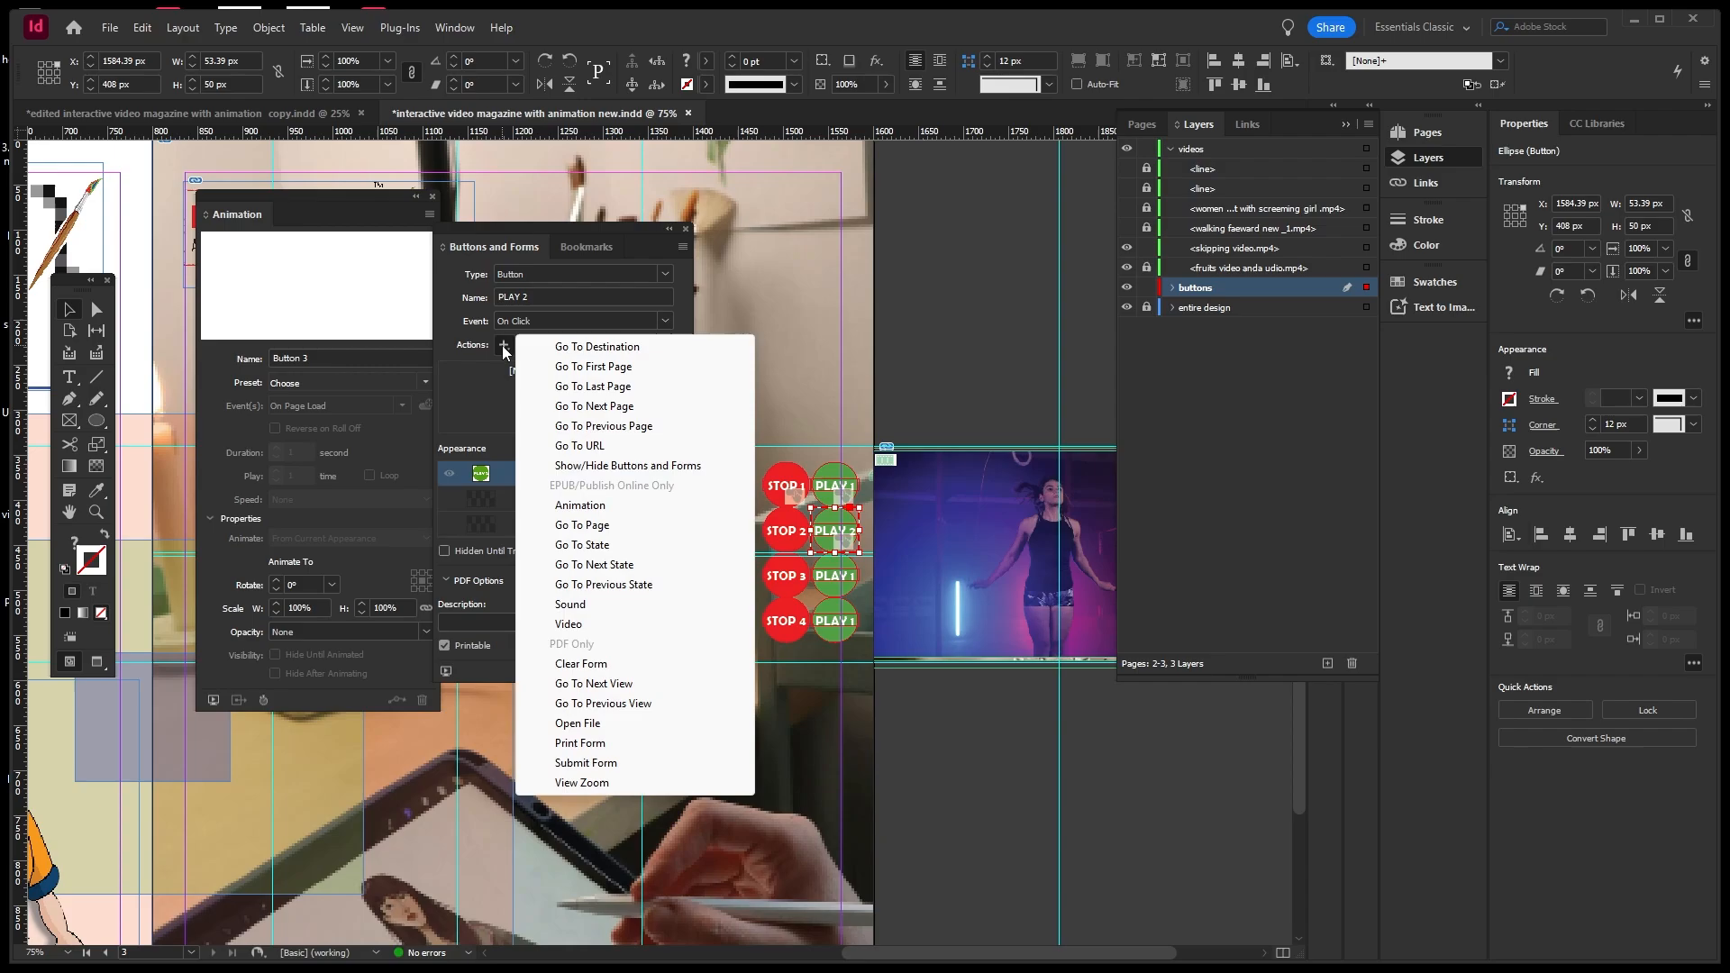
pyautogui.click(562, 503)
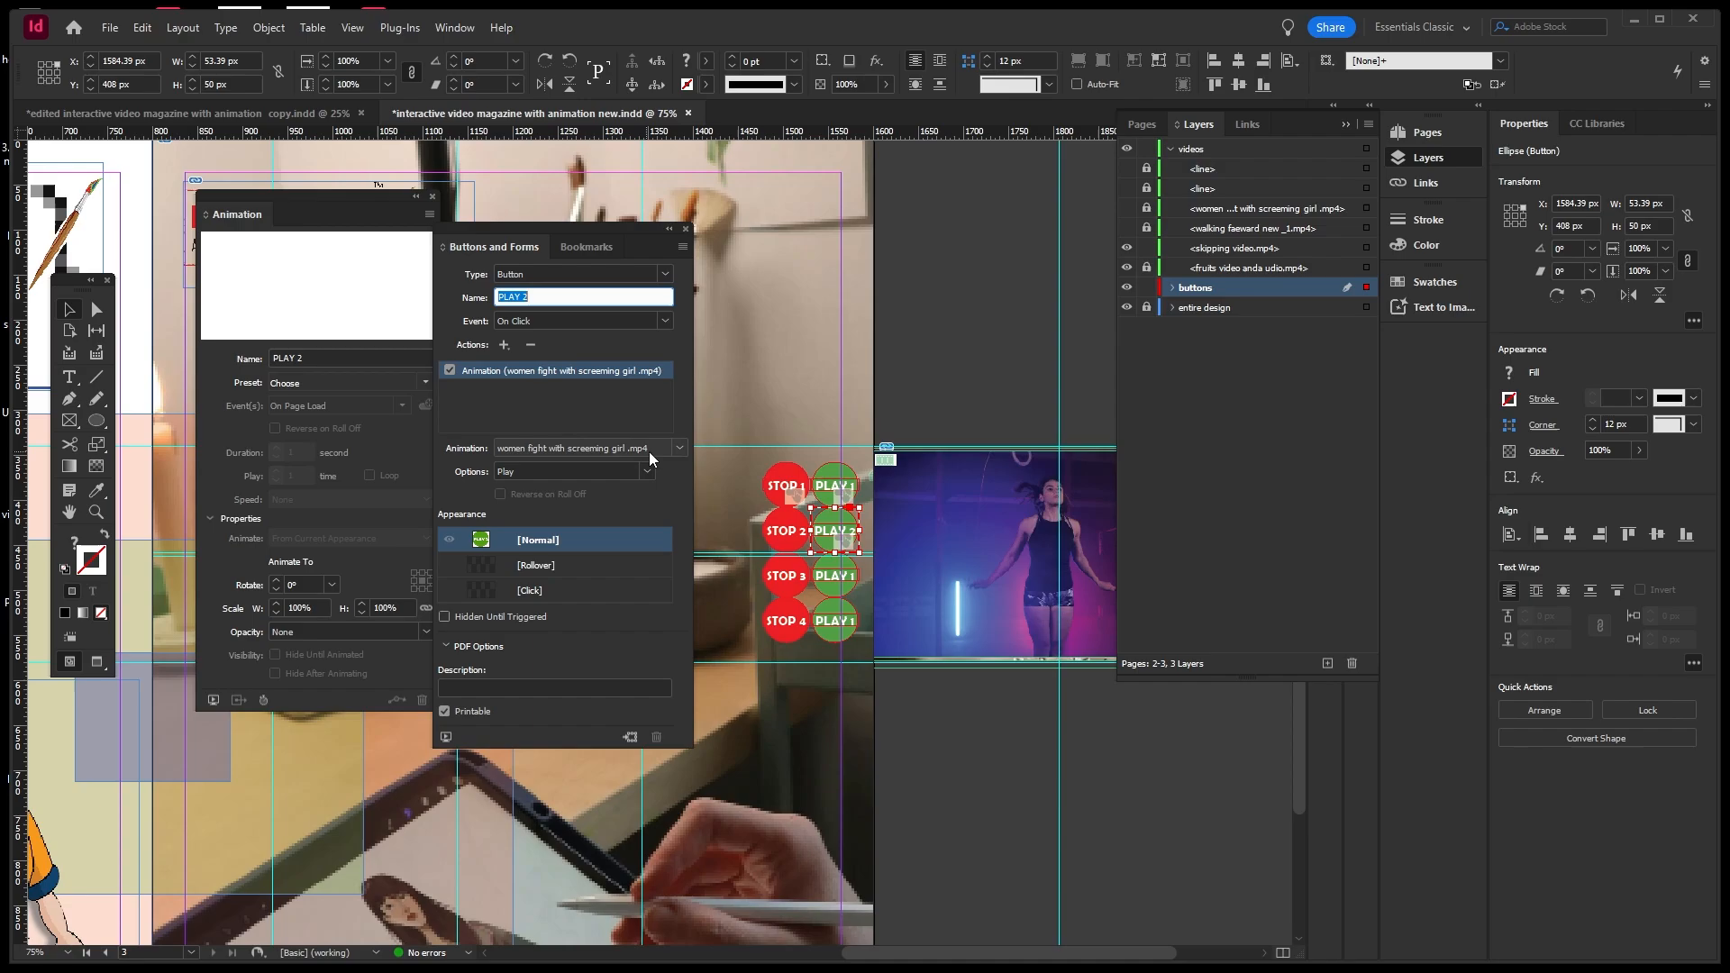
pyautogui.click(679, 450)
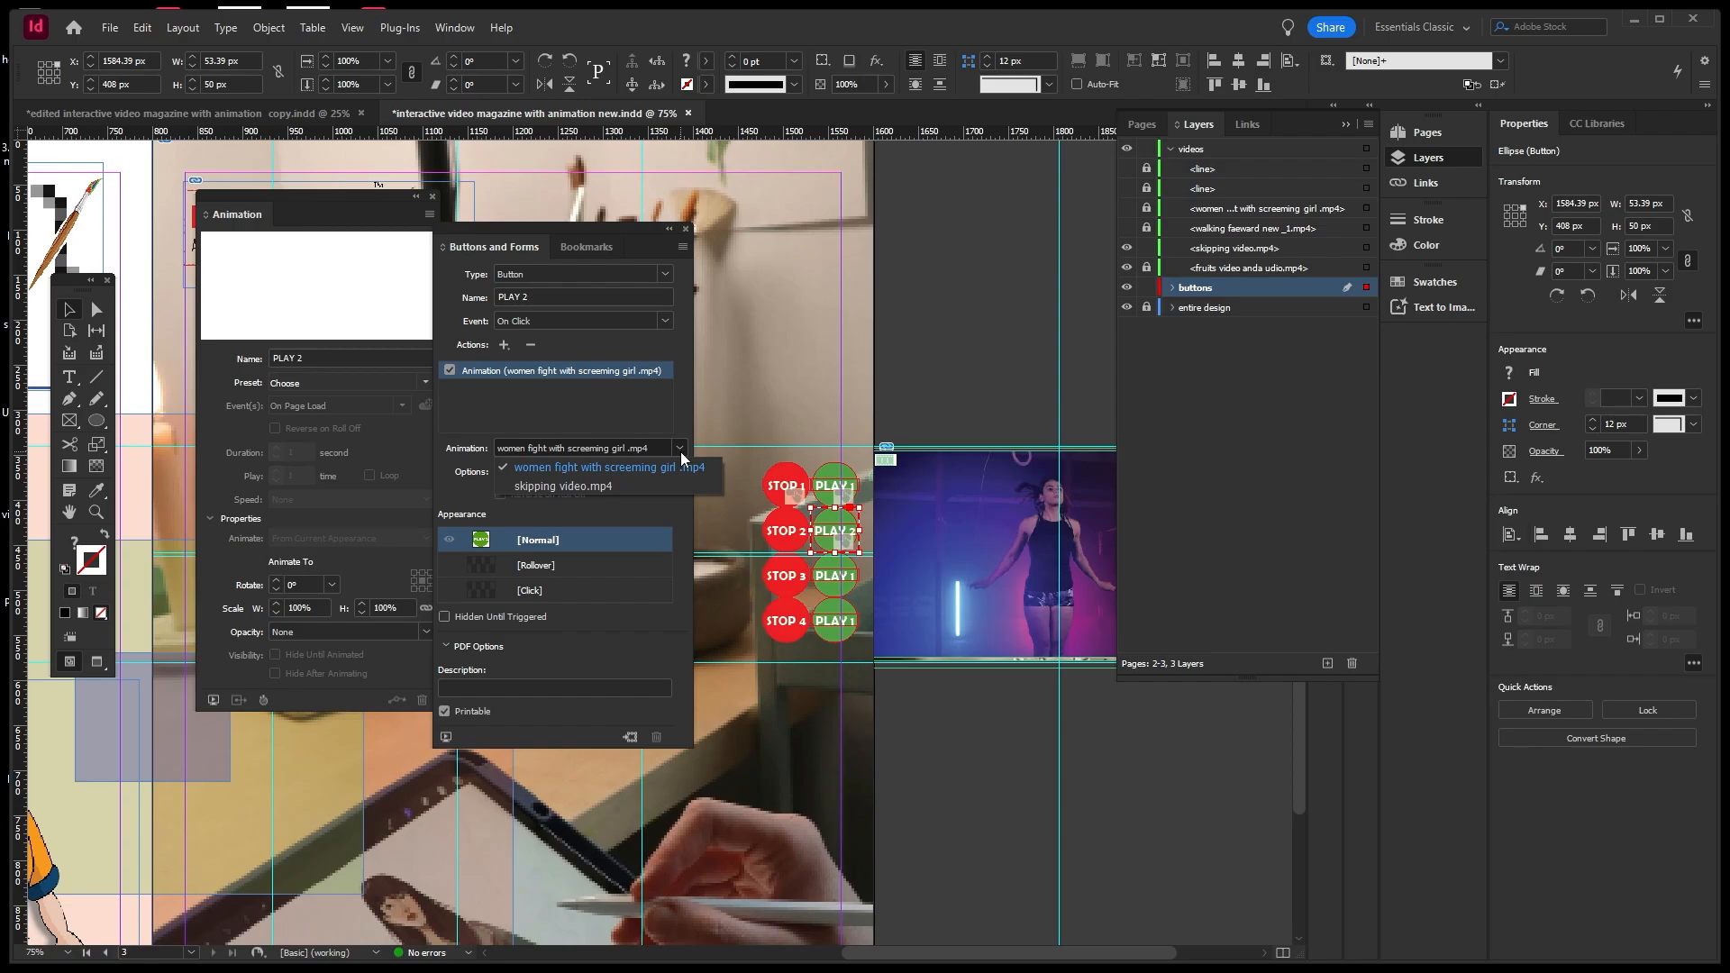
pyautogui.click(562, 486)
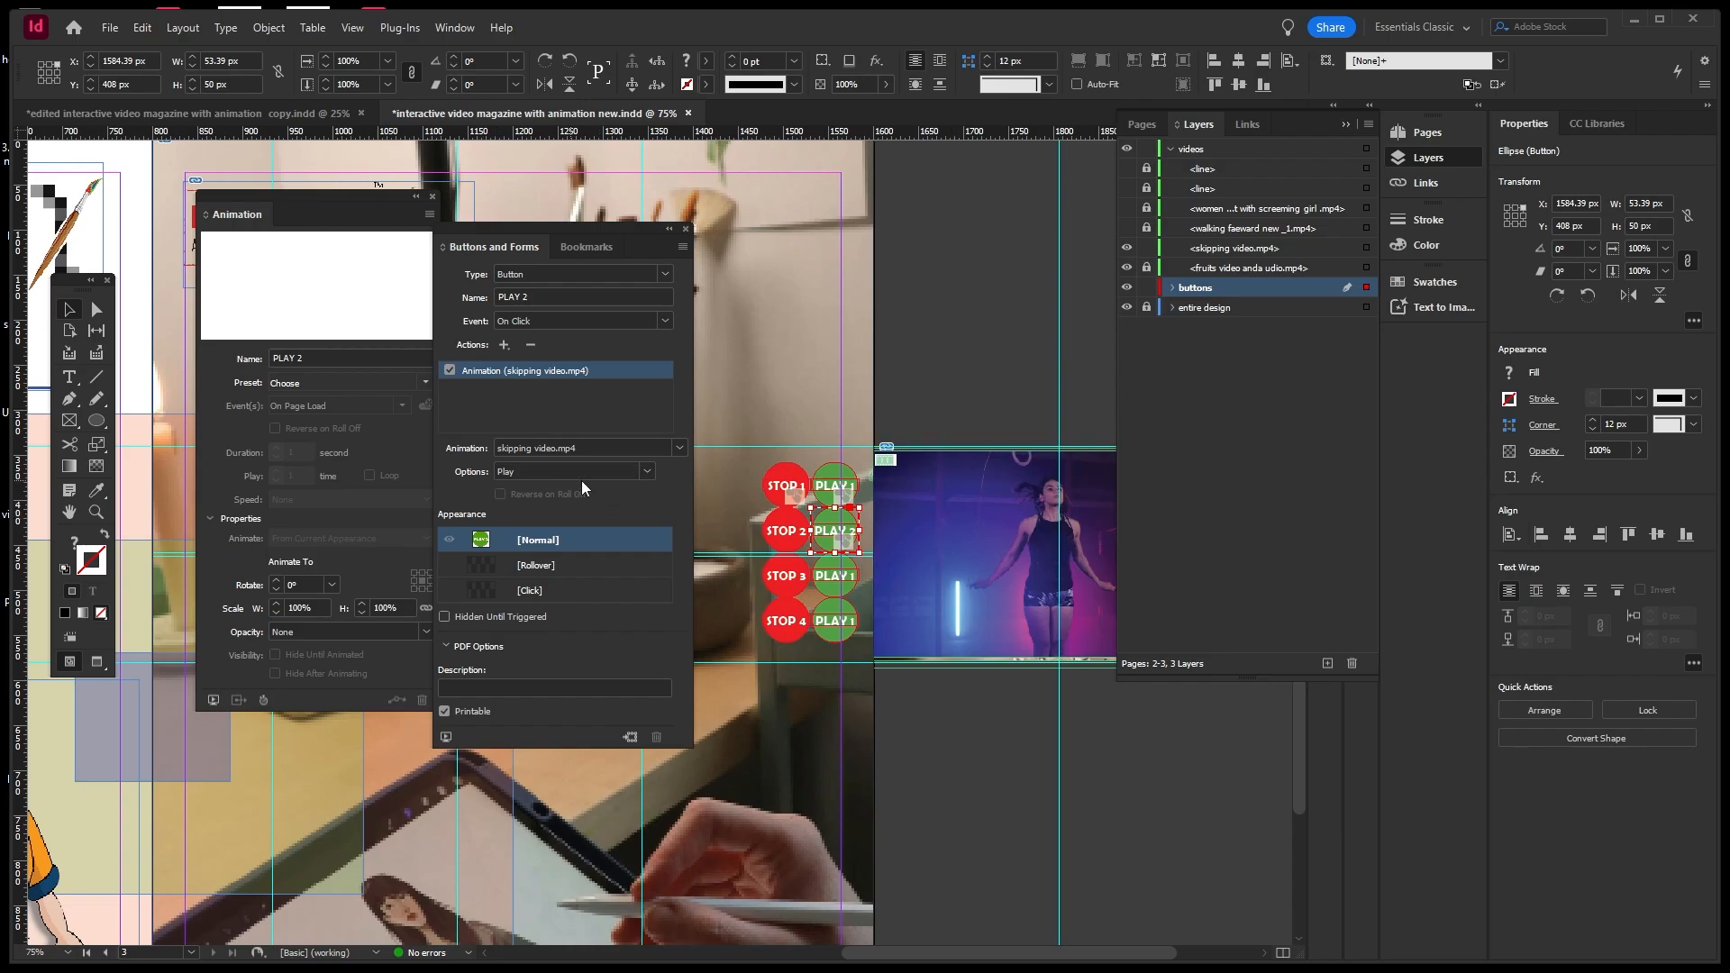
pyautogui.click(648, 471)
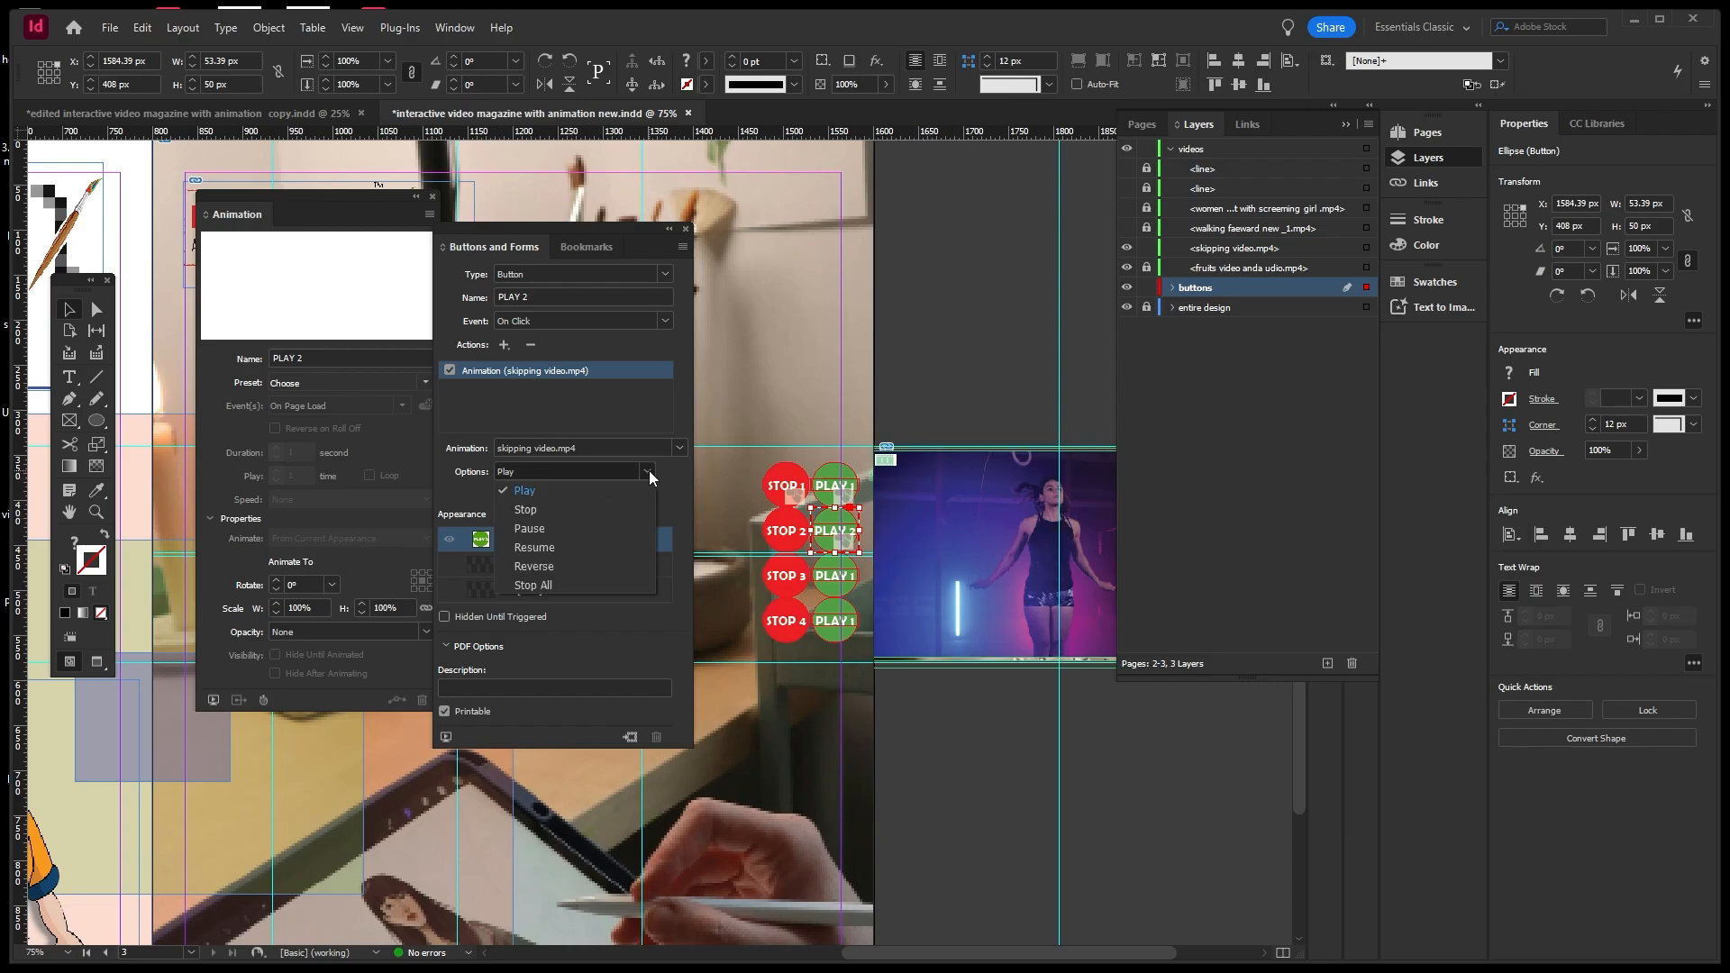
pyautogui.click(648, 470)
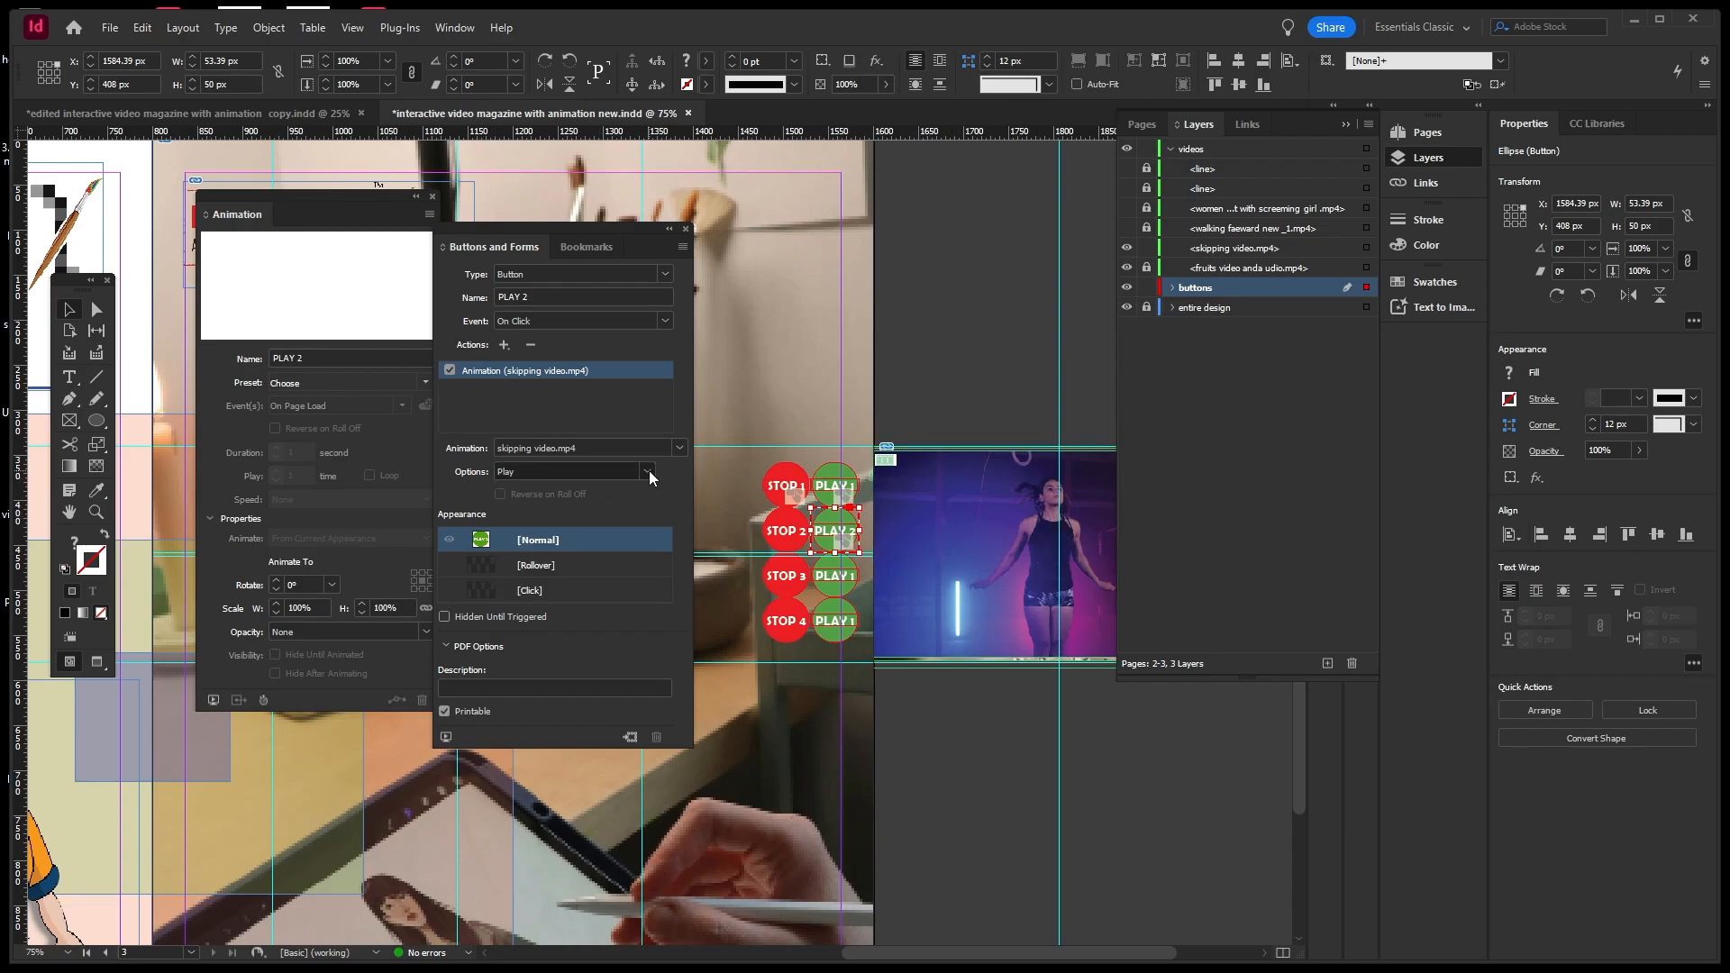
pyautogui.click(540, 589)
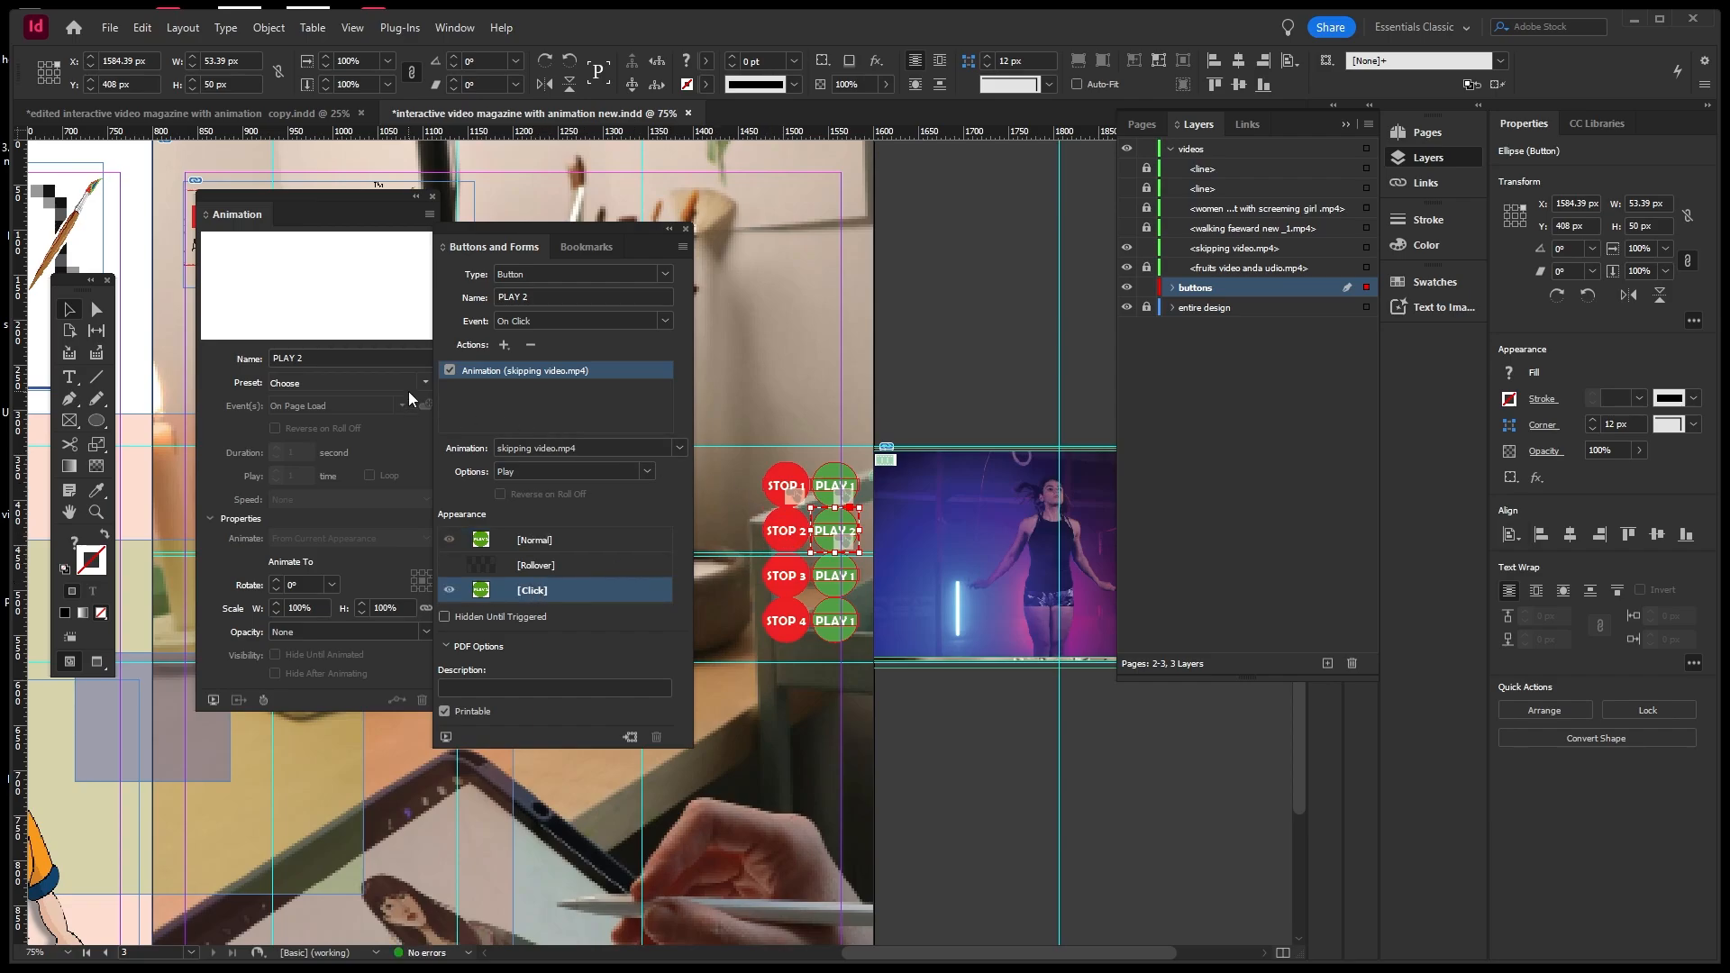
# Enable On Page Click and disable On Page Load among the skipping video's animation events.
pyautogui.click(960, 531)
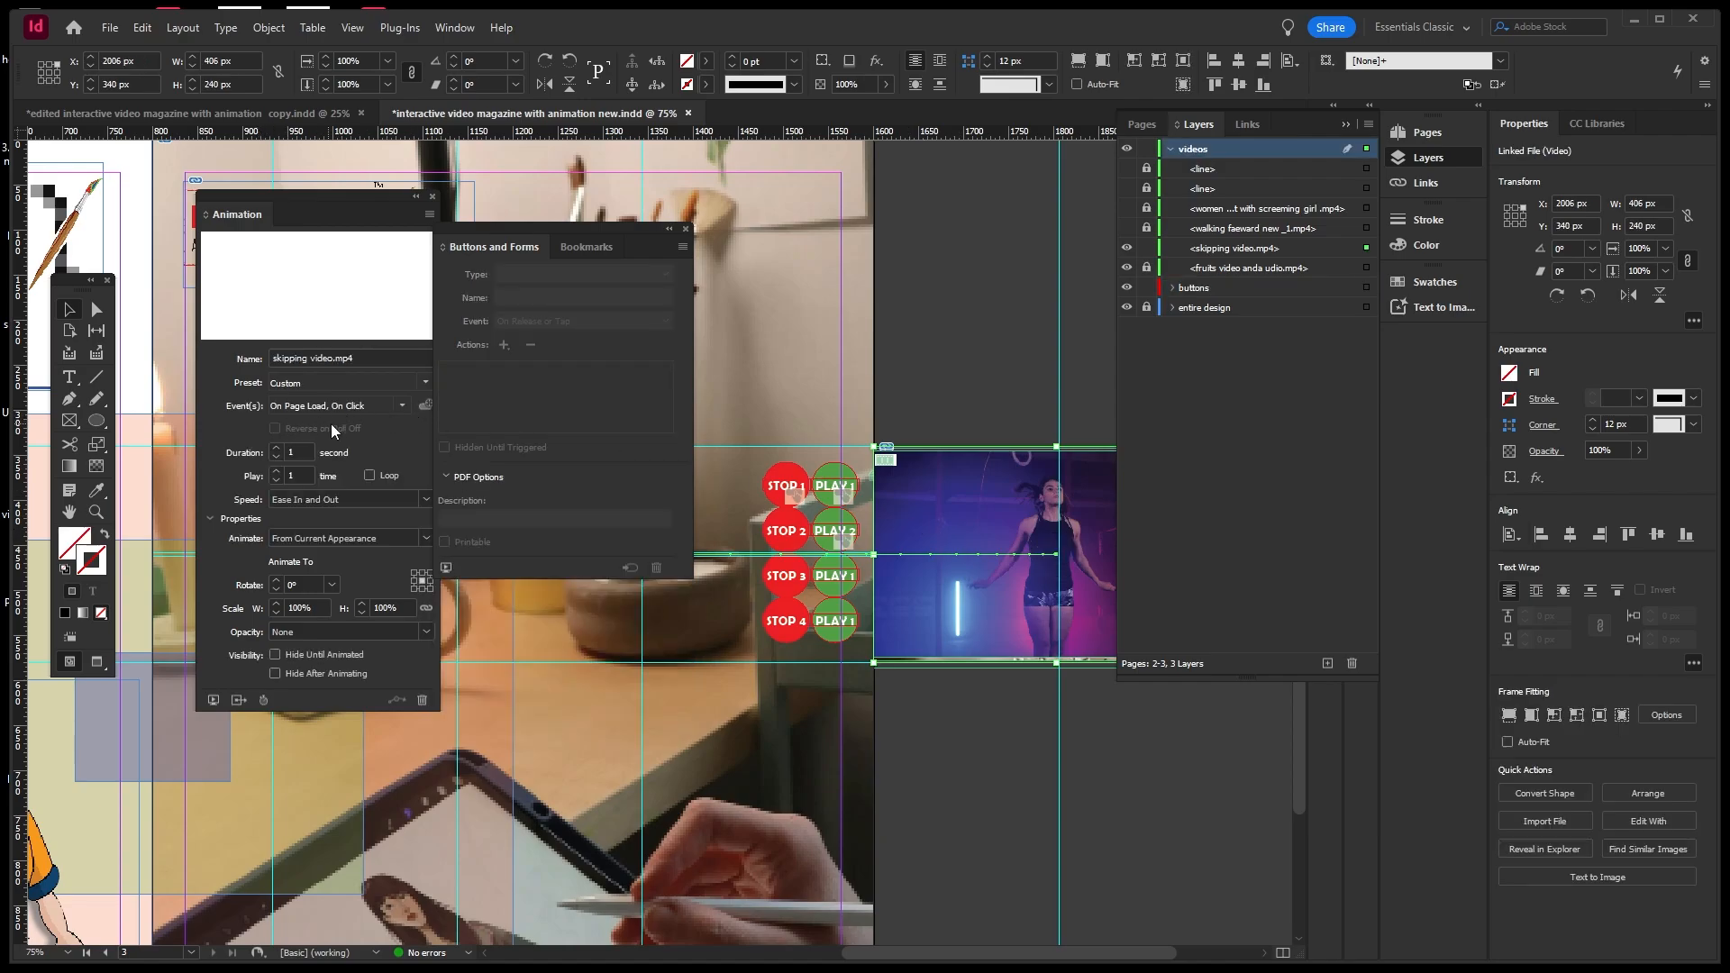
pyautogui.click(402, 406)
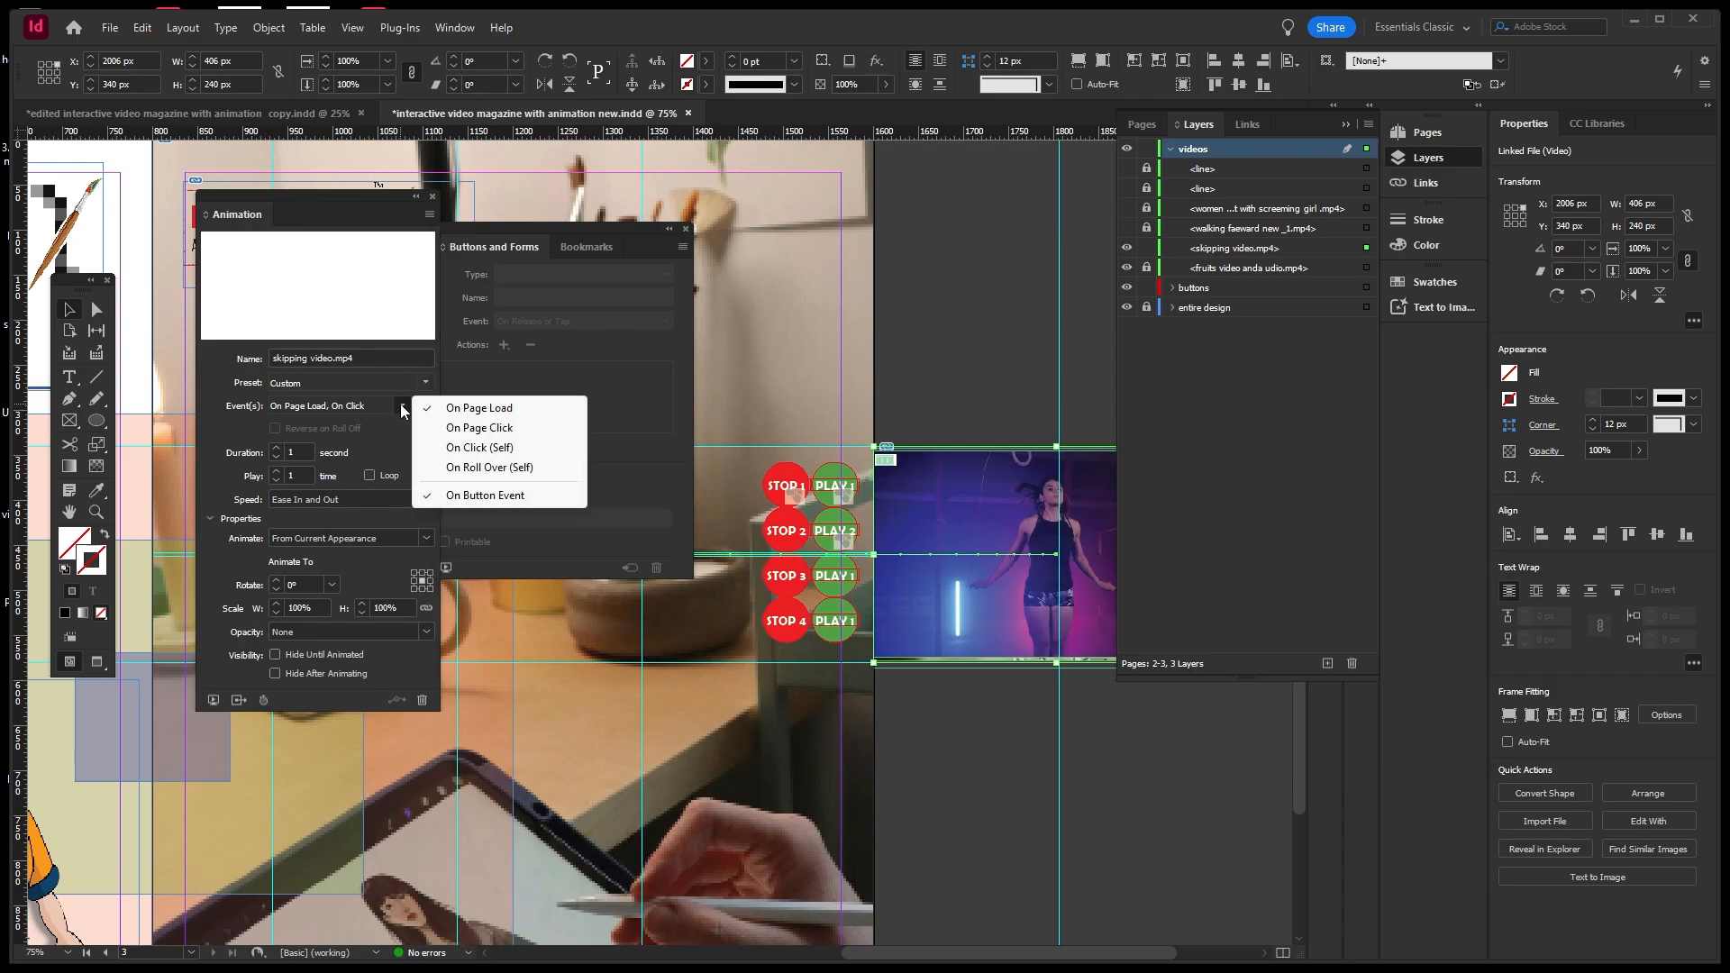
pyautogui.click(468, 429)
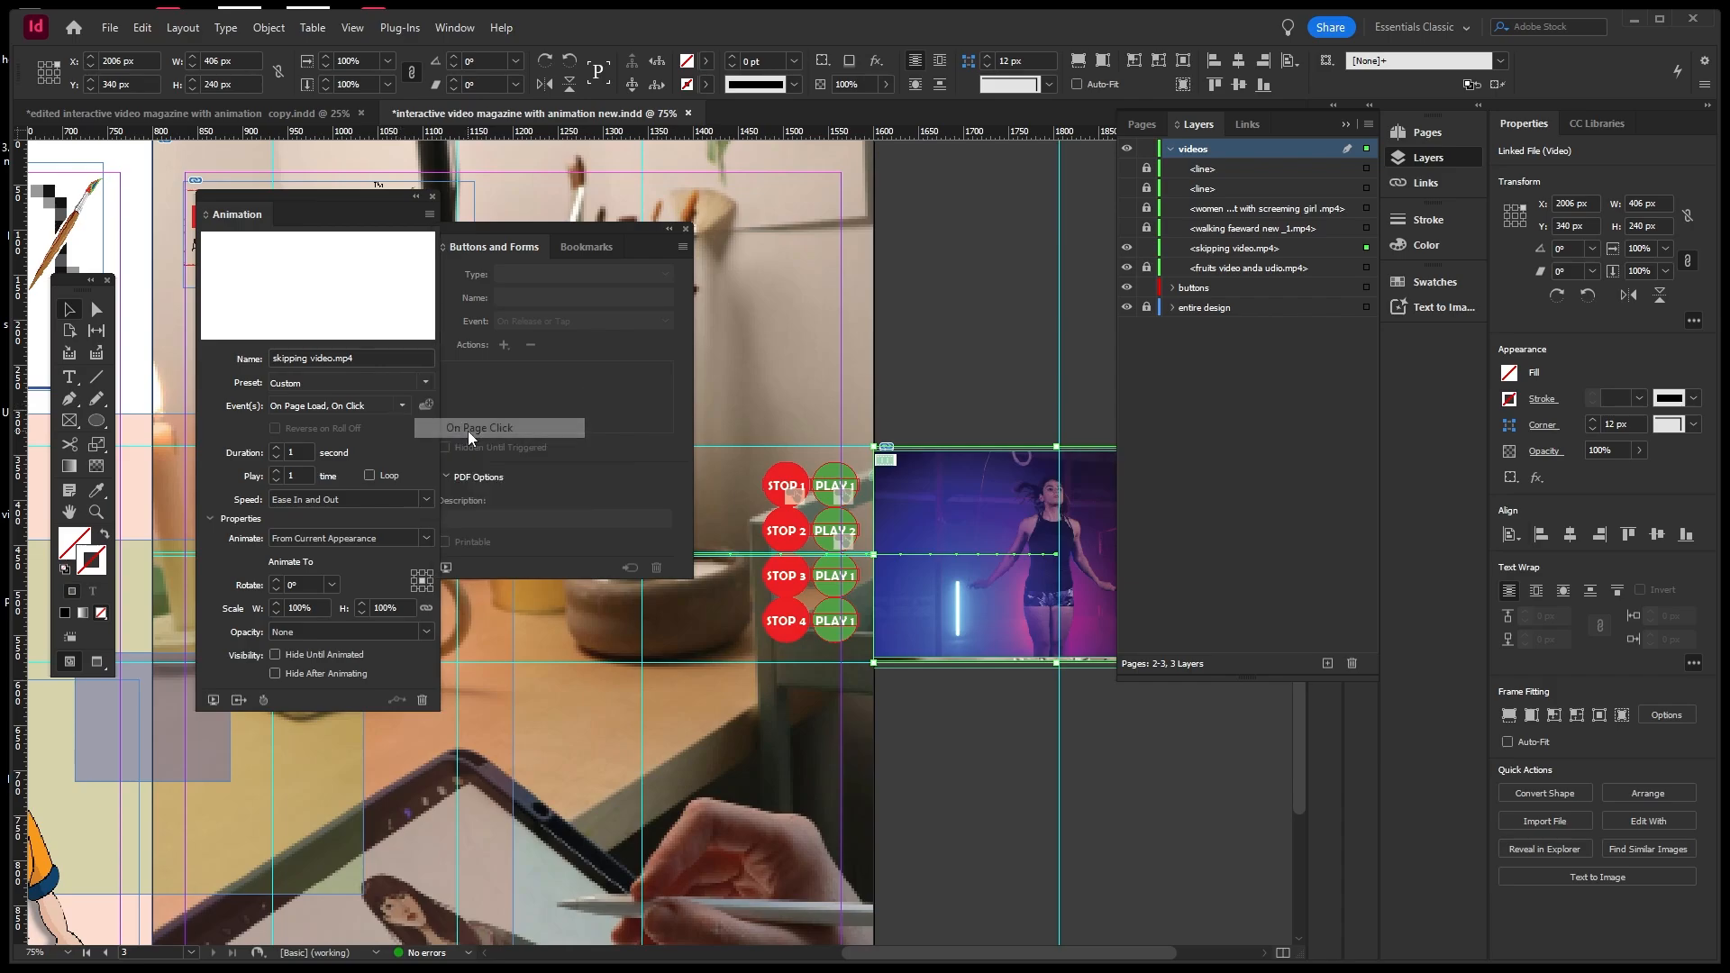
pyautogui.click(402, 407)
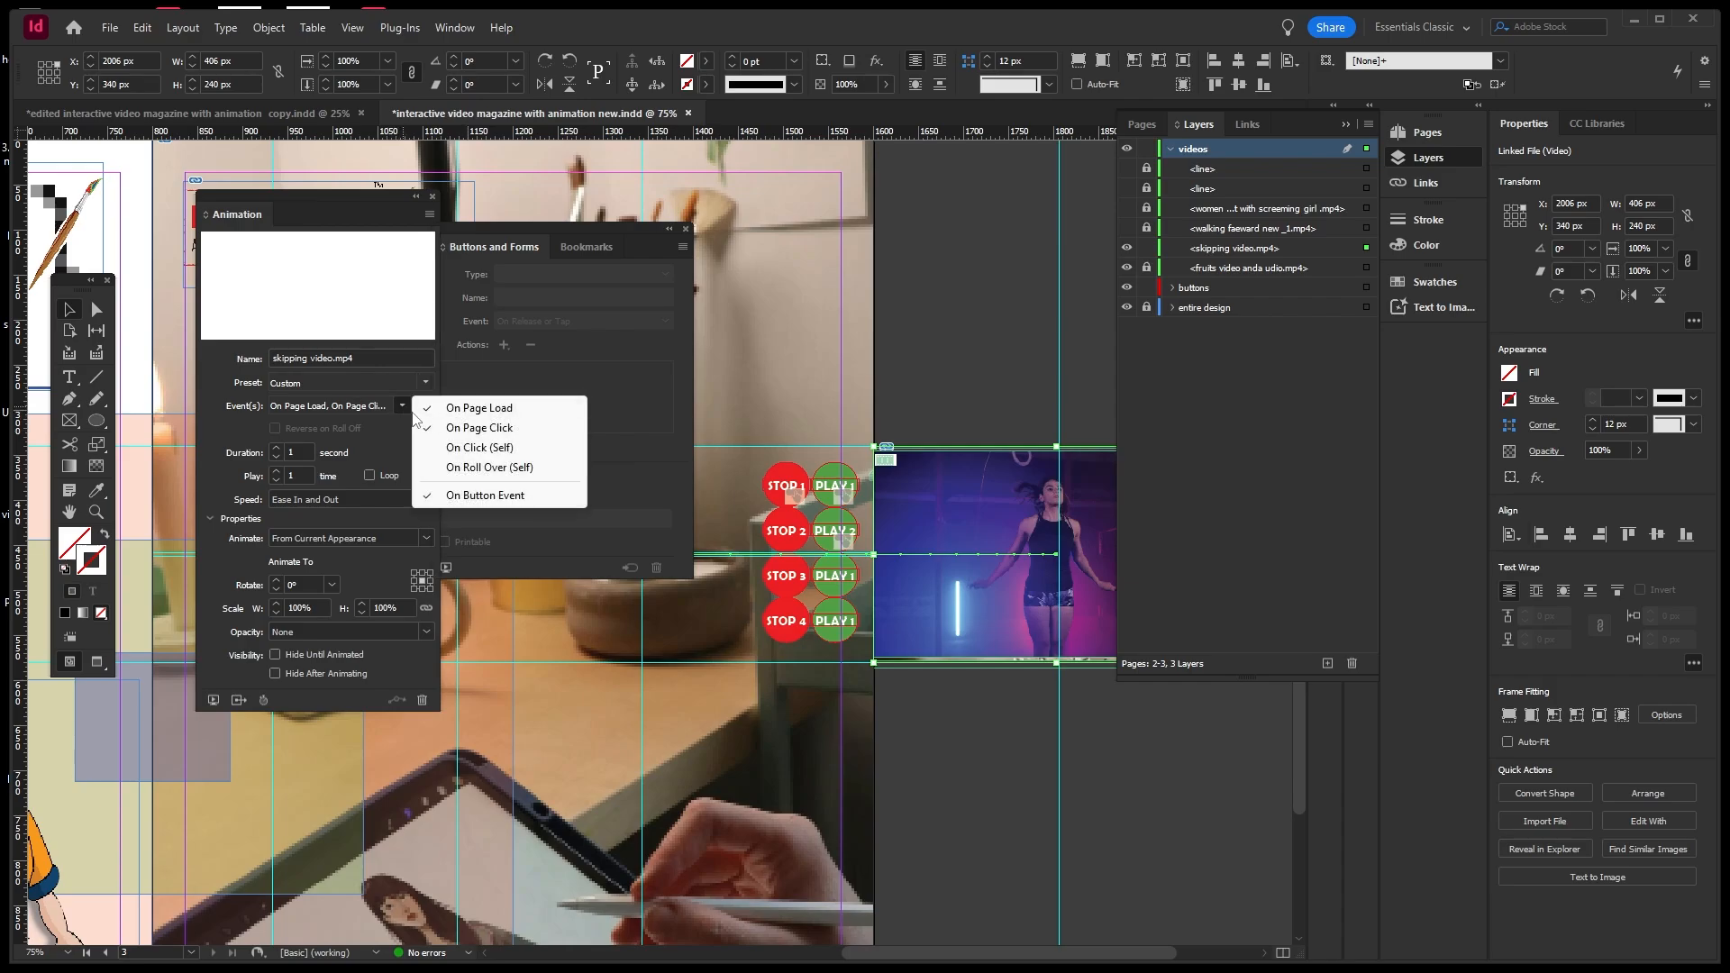
pyautogui.click(426, 409)
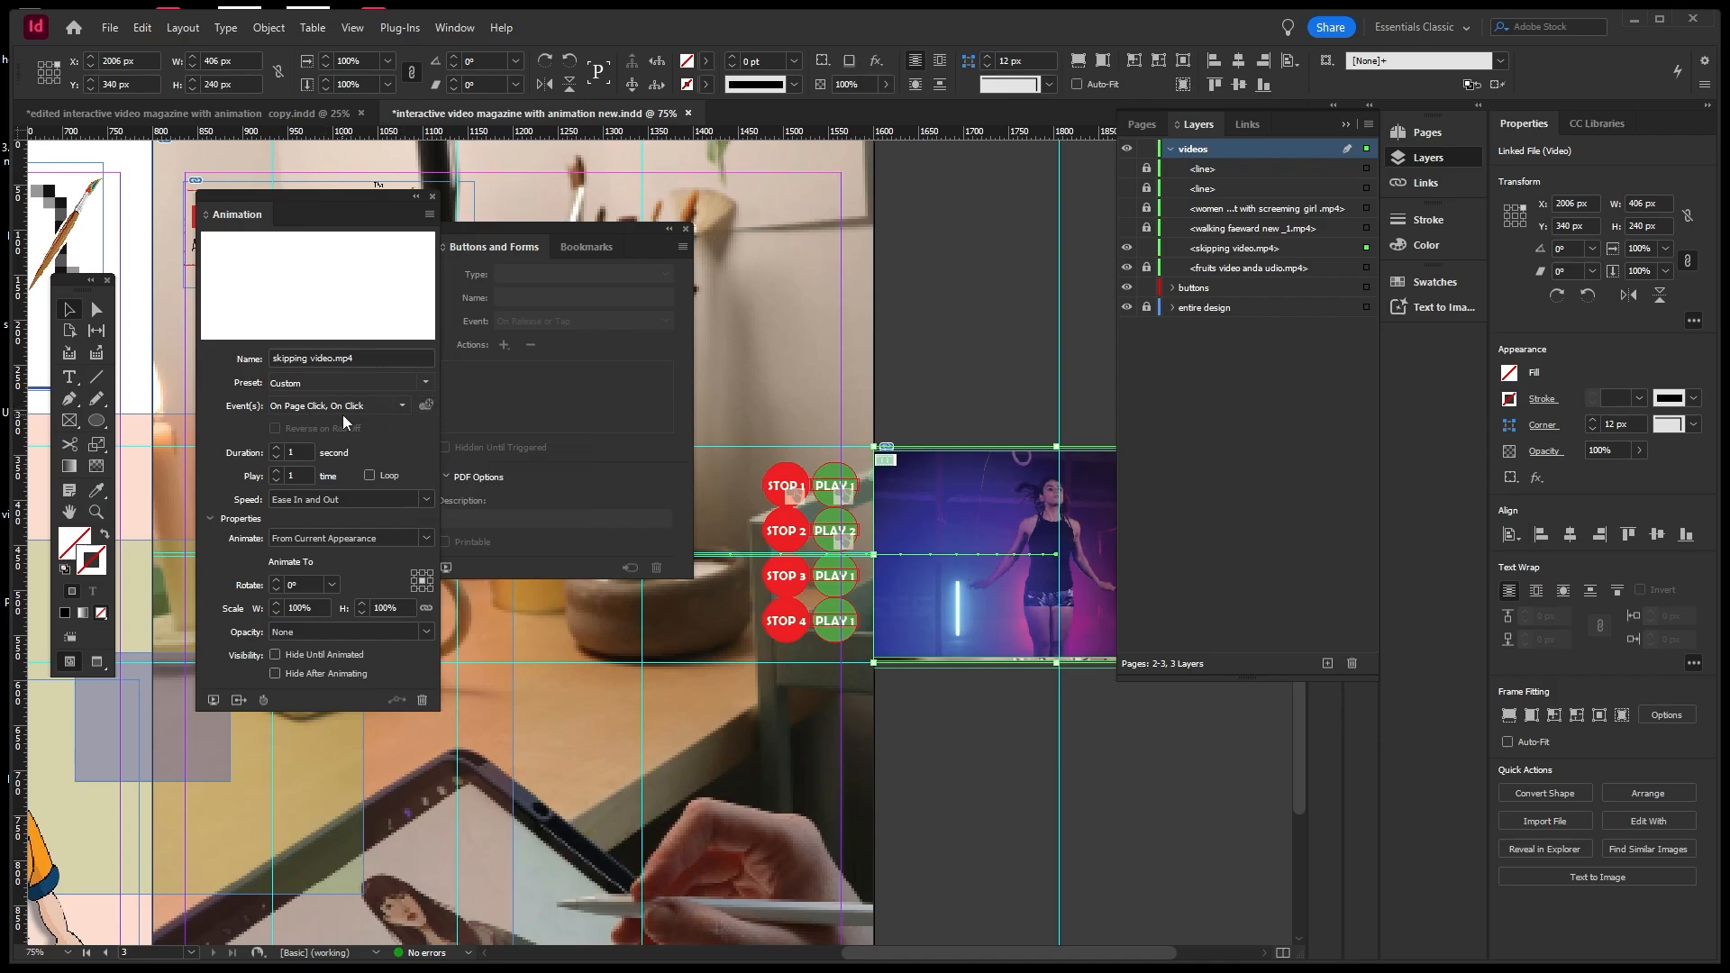
# Preview the spread's interactivity and test the PLAY 2 button.
pyautogui.click(446, 567)
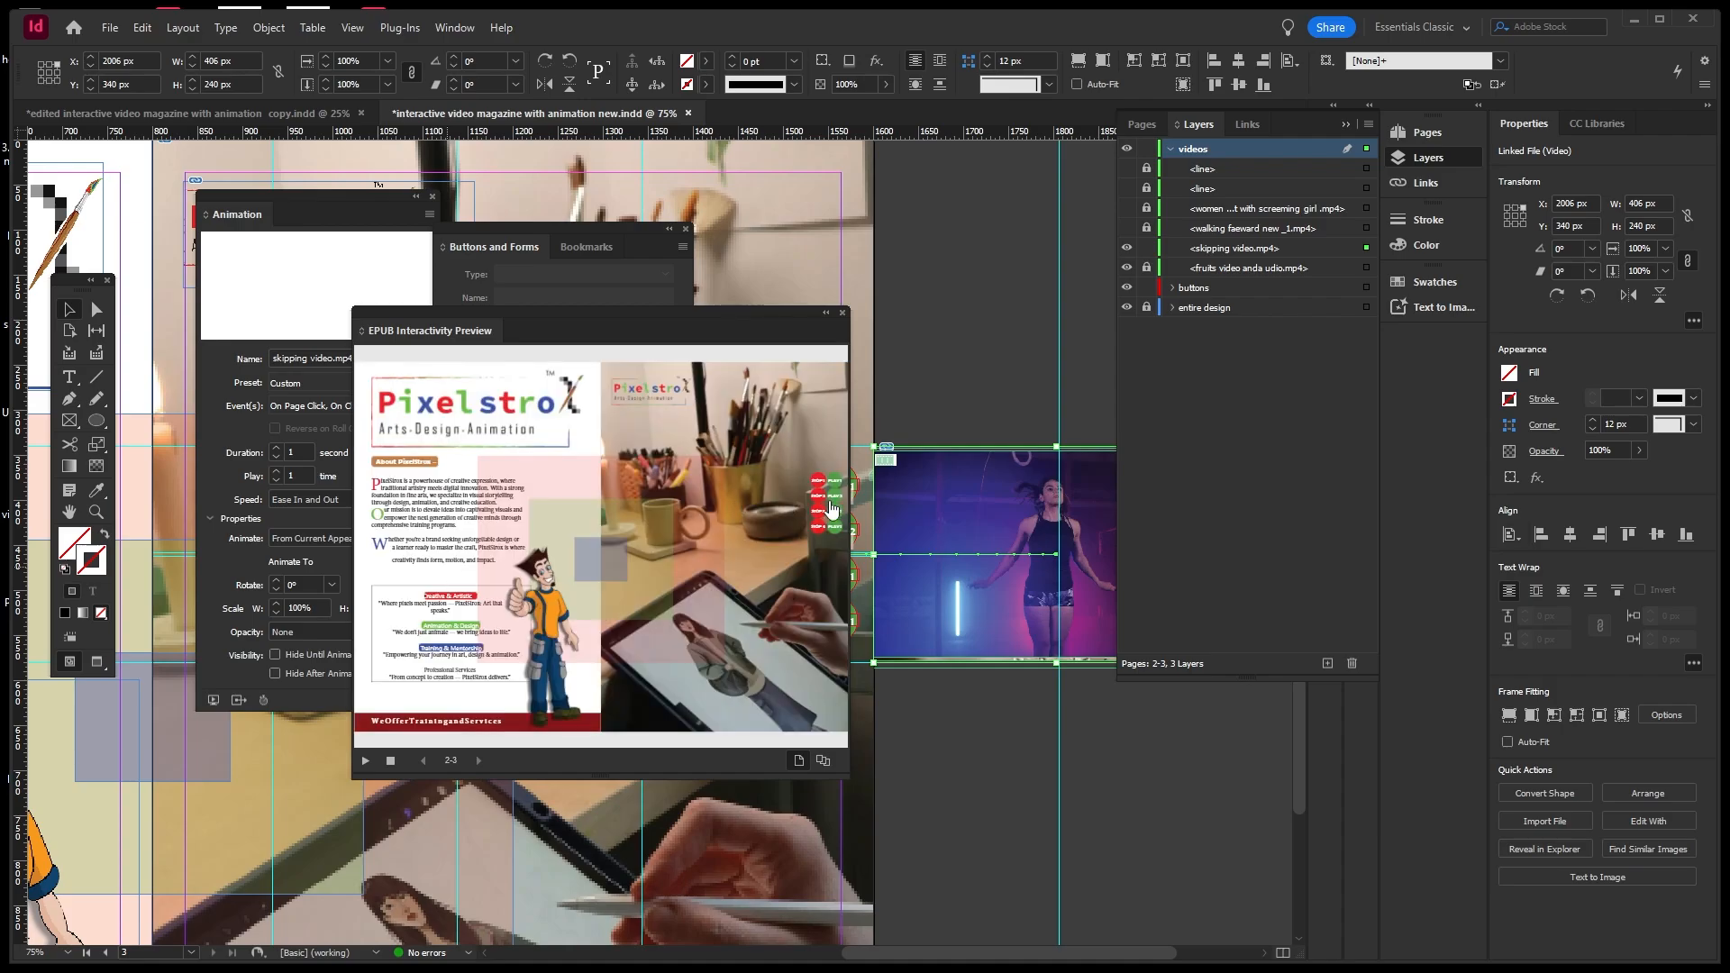
pyautogui.click(836, 506)
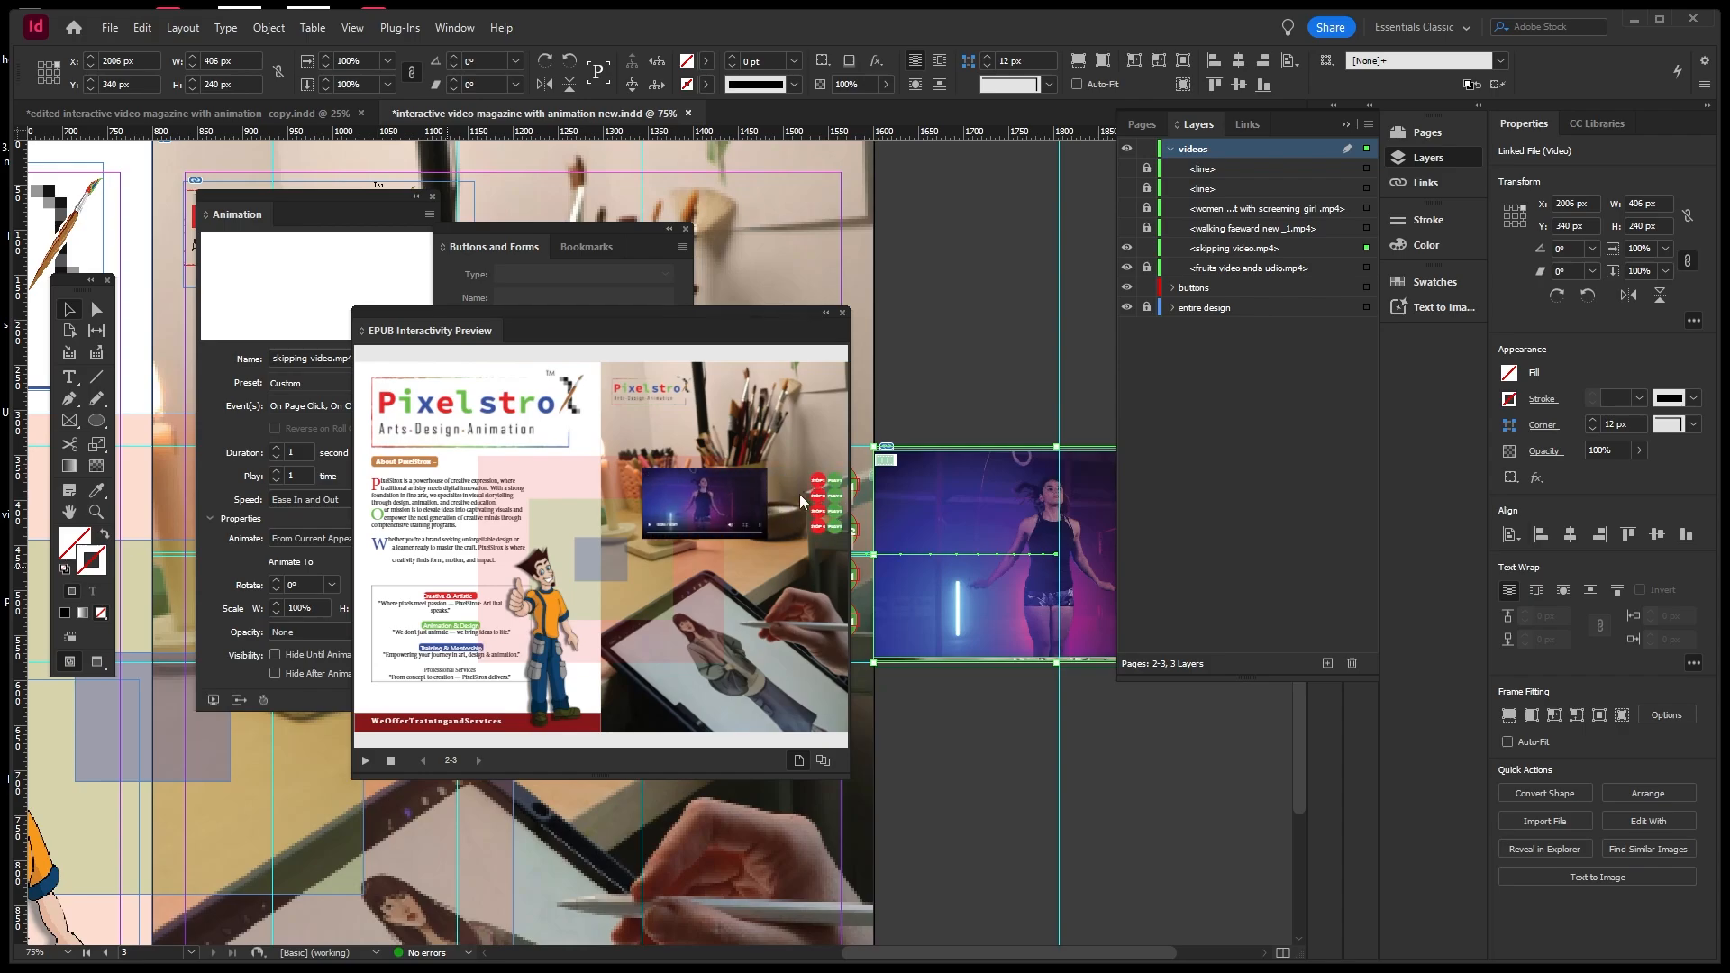
pyautogui.click(843, 312)
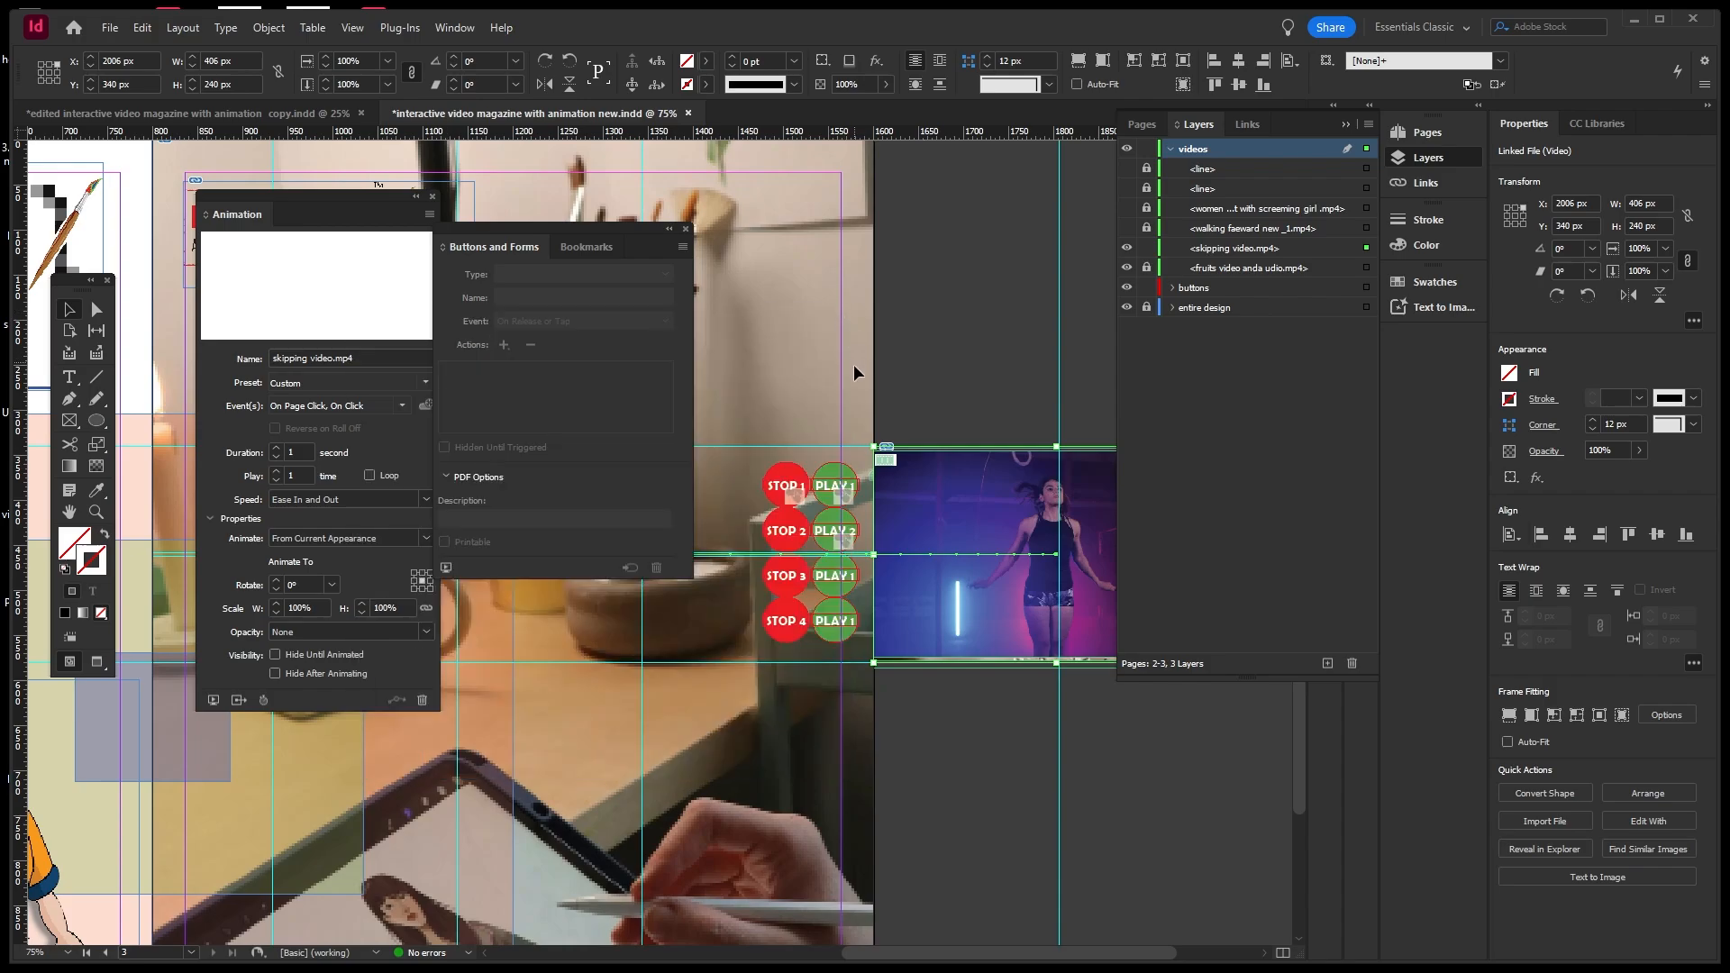
# Convert the red STOP 2 group into a button named STOP 2 with the On Click event.
pyautogui.click(785, 538)
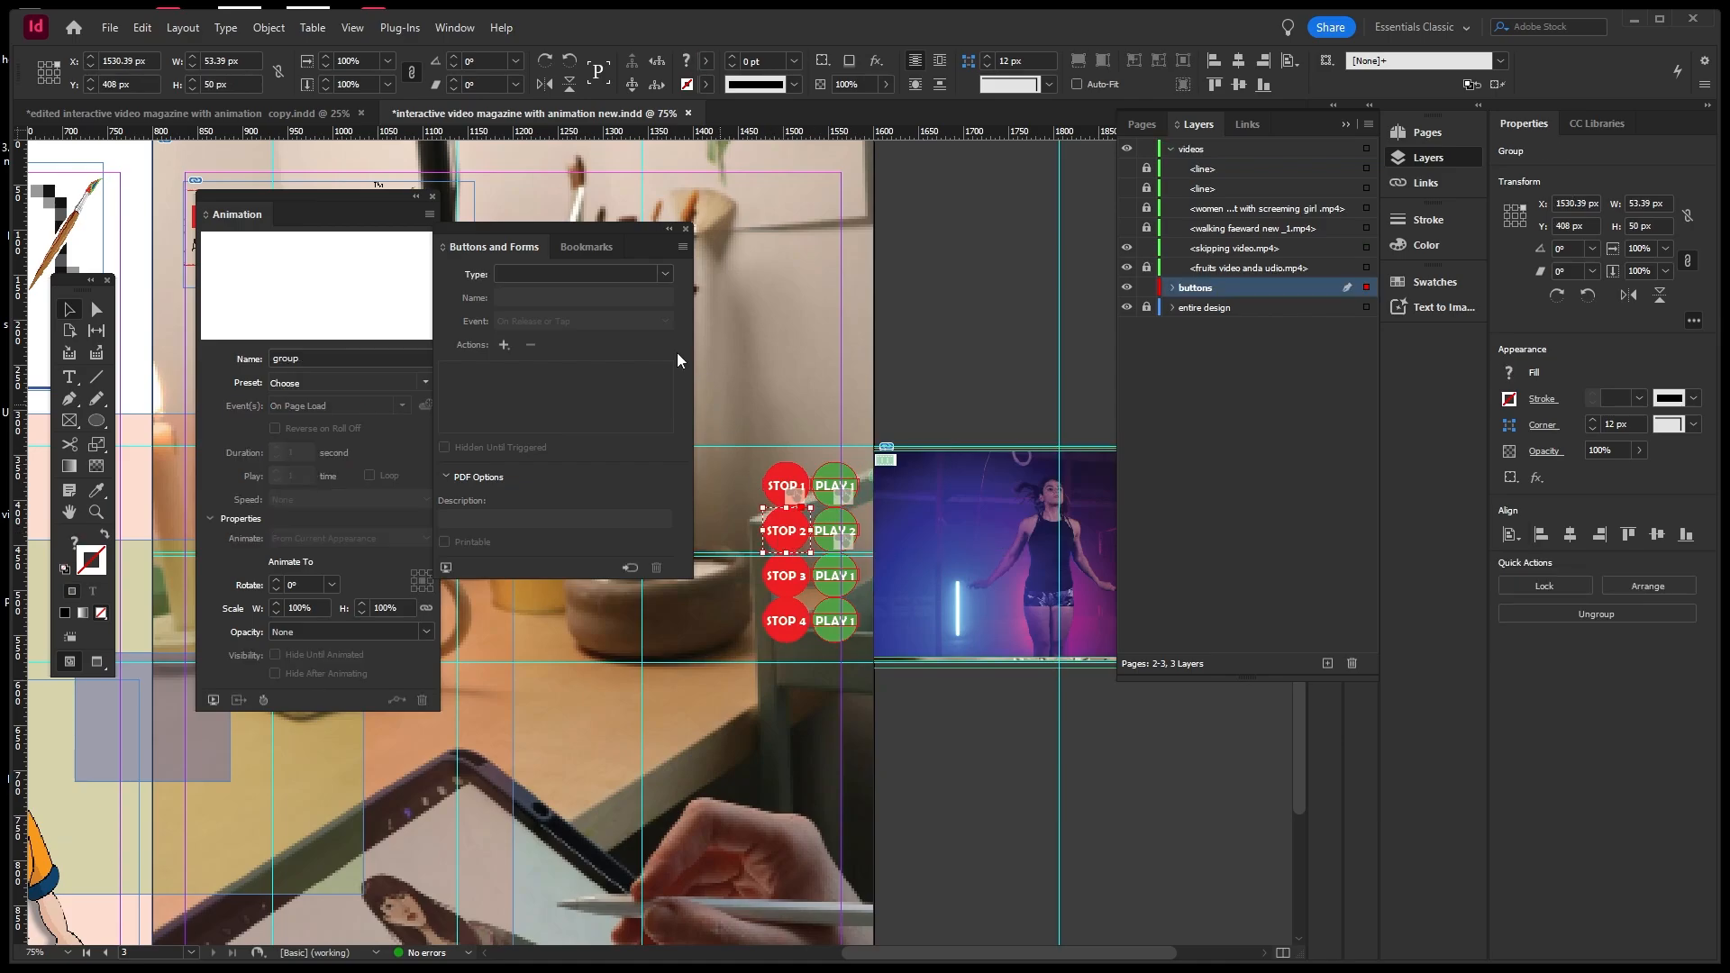
pyautogui.click(662, 276)
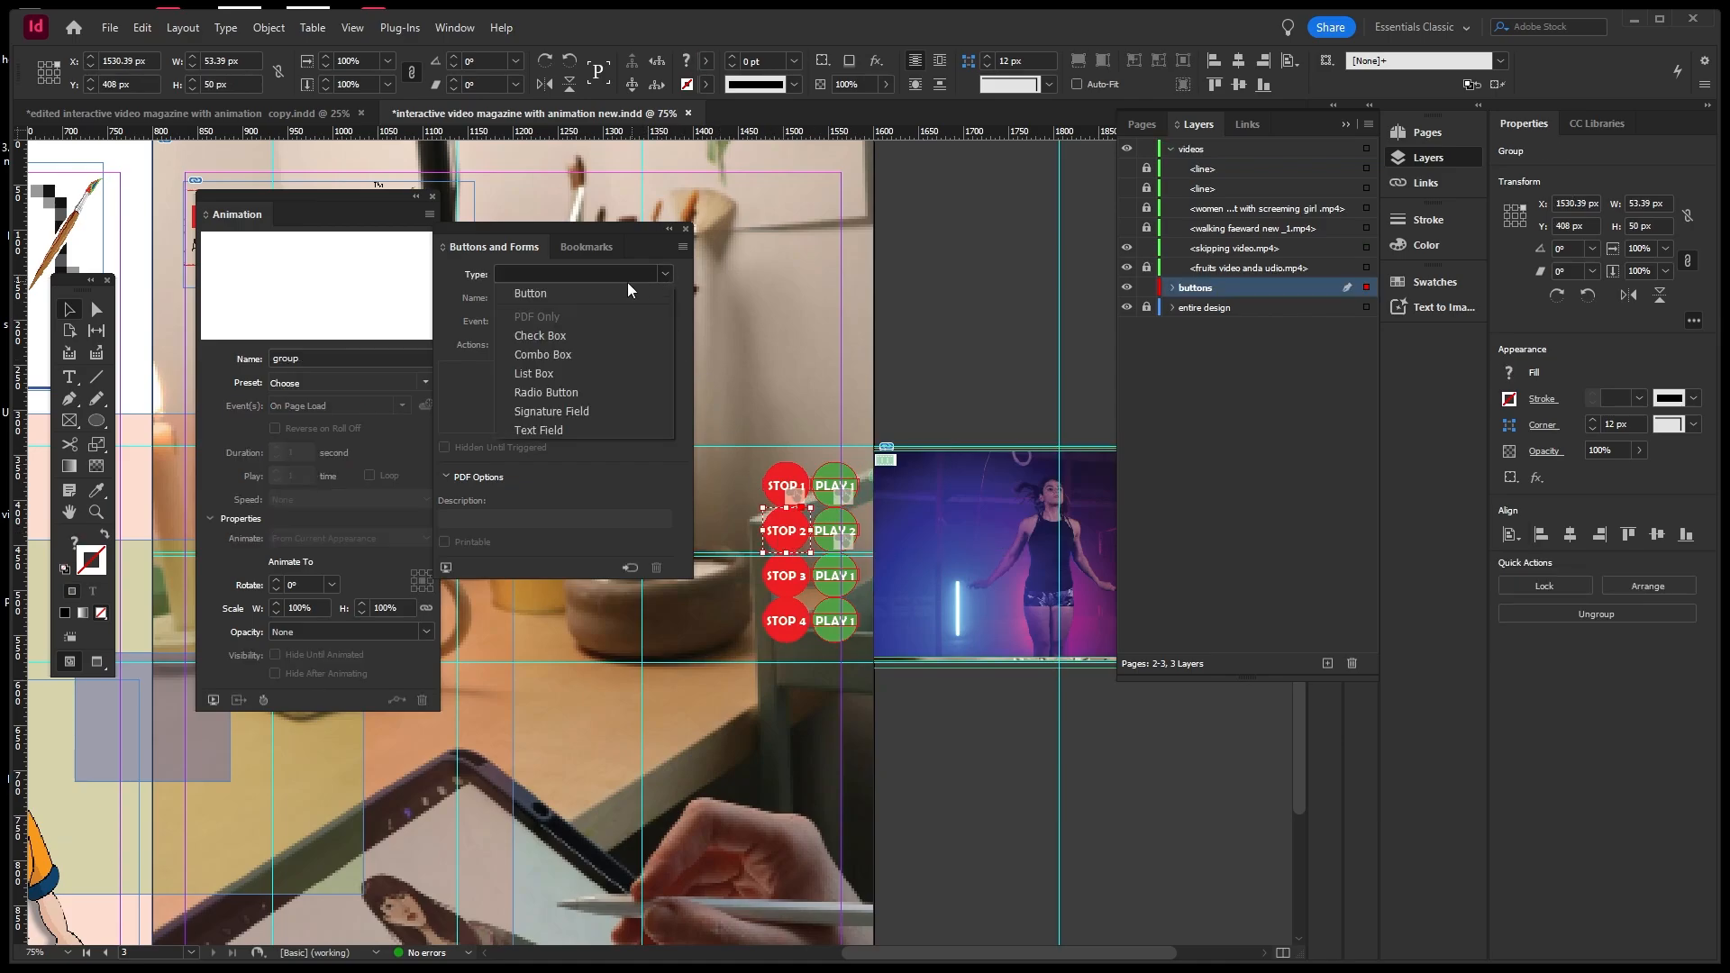
pyautogui.click(564, 290)
pyautogui.moveTo(549, 296); pyautogui.dragTo(465, 299)
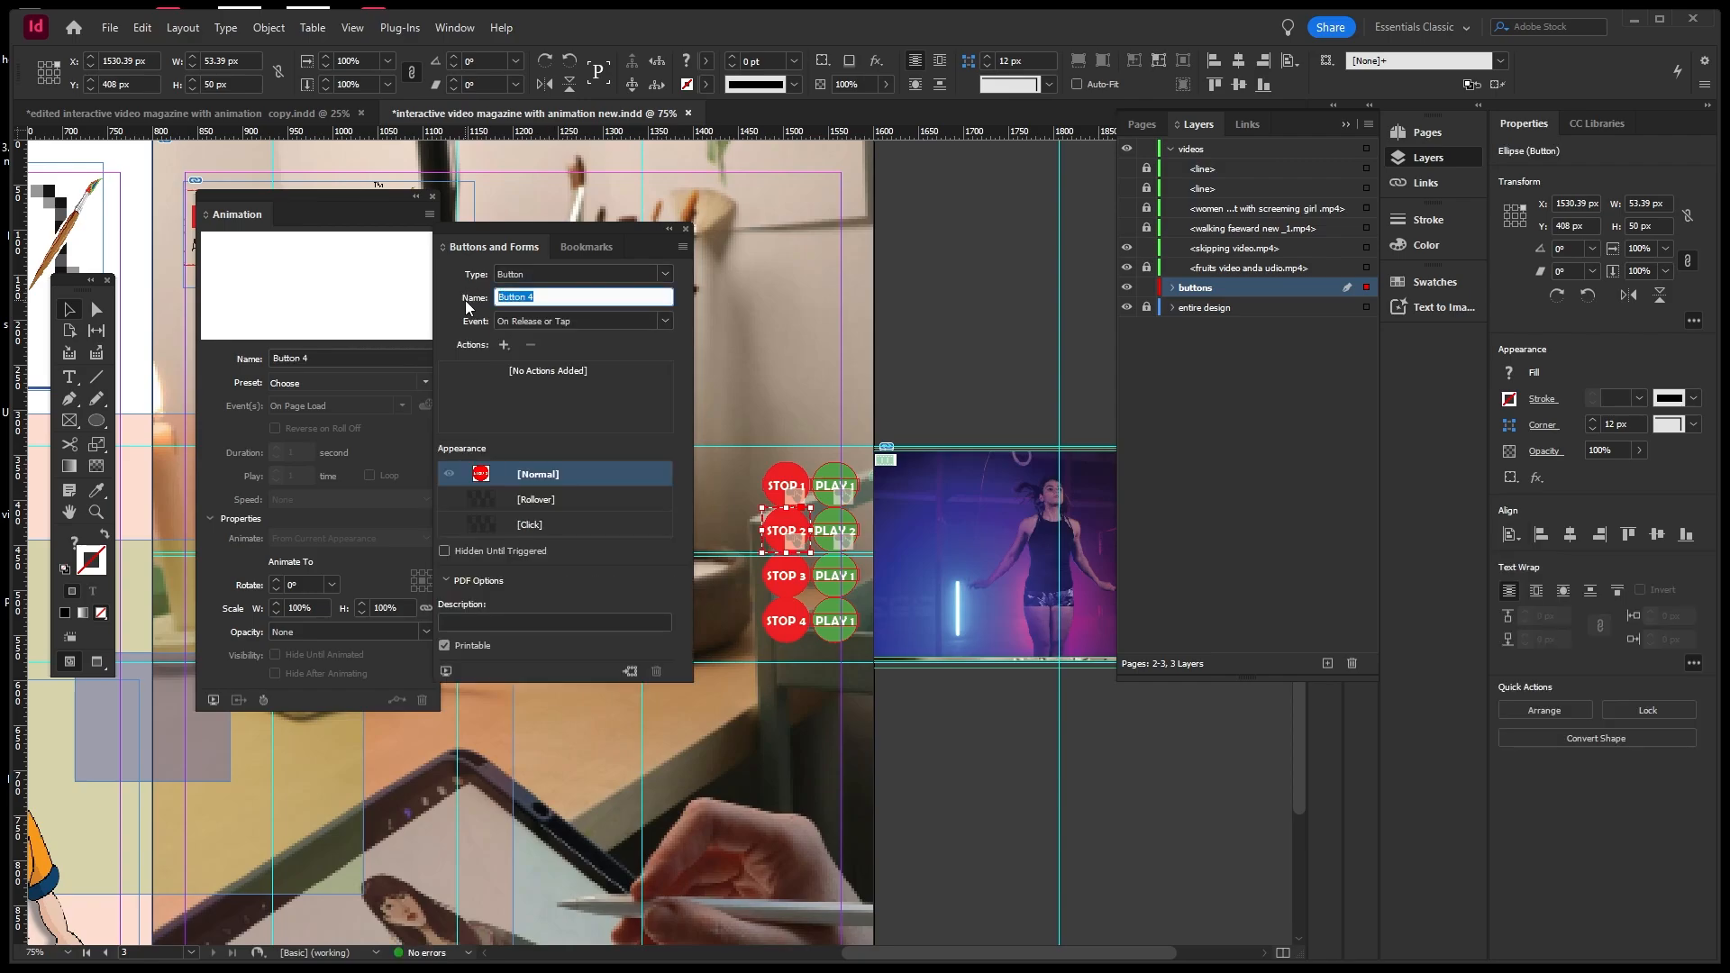
pyautogui.write('STOP 2')
pyautogui.click(662, 320)
pyautogui.click(549, 355)
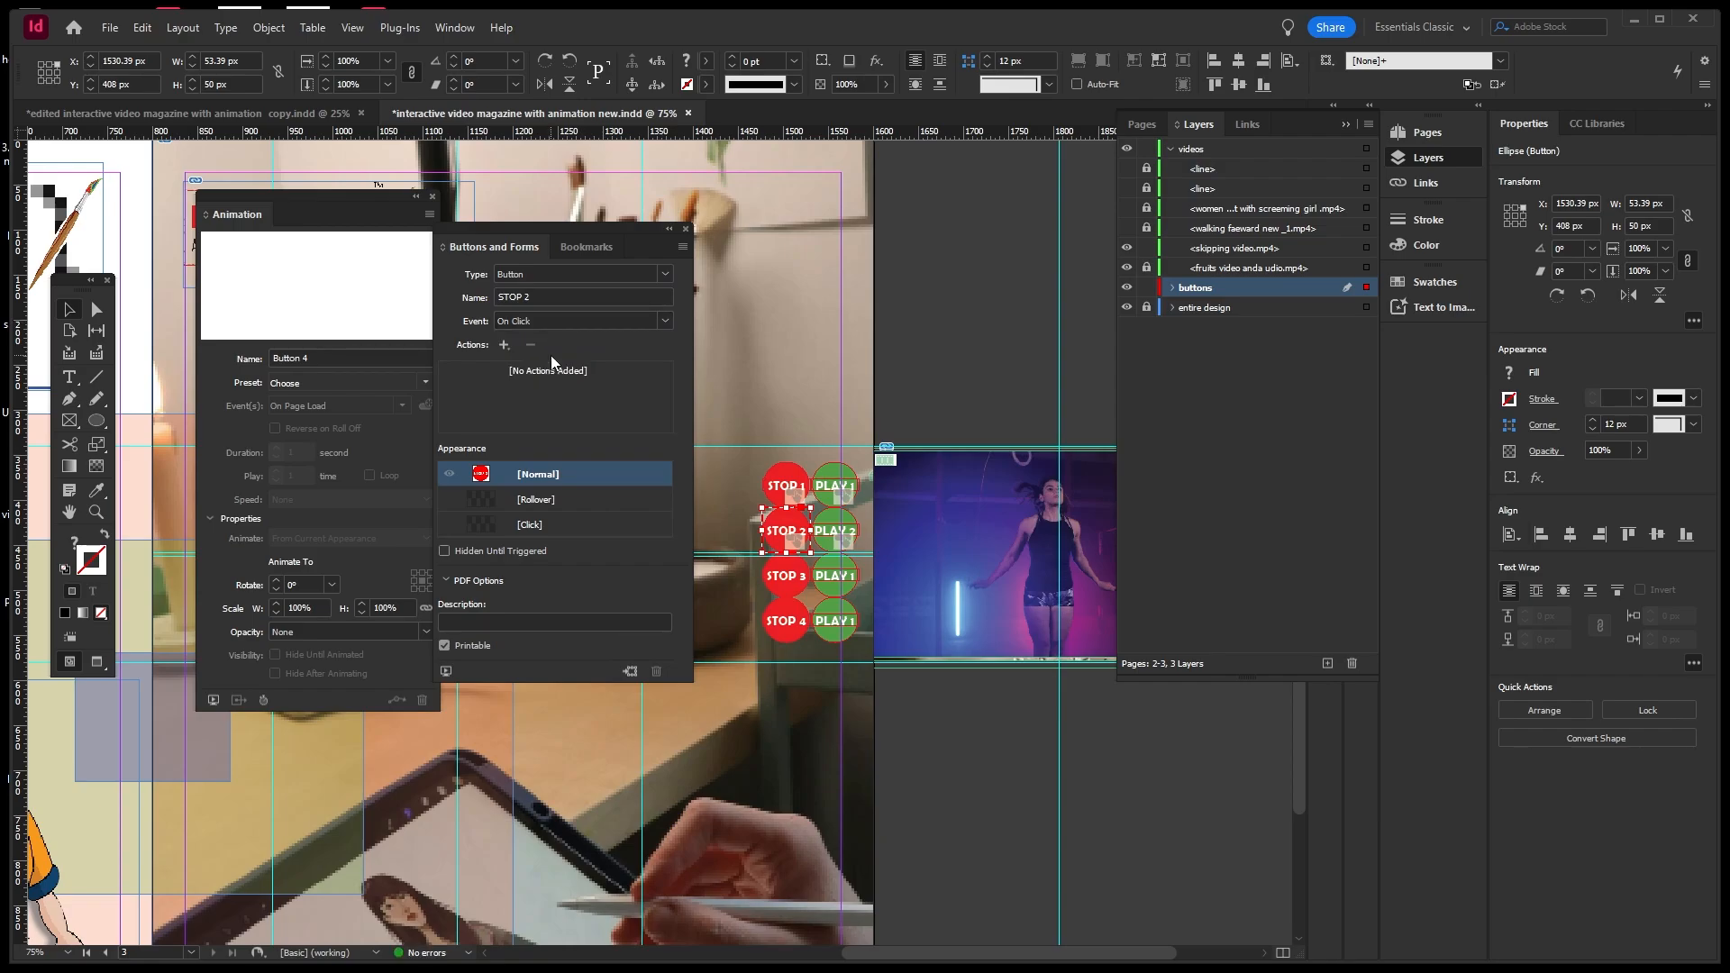
# Add an Animation action to the STOP 2 button that plays skipping video.mp4 in Reverse, and enable its Click appearance.
pyautogui.click(504, 346)
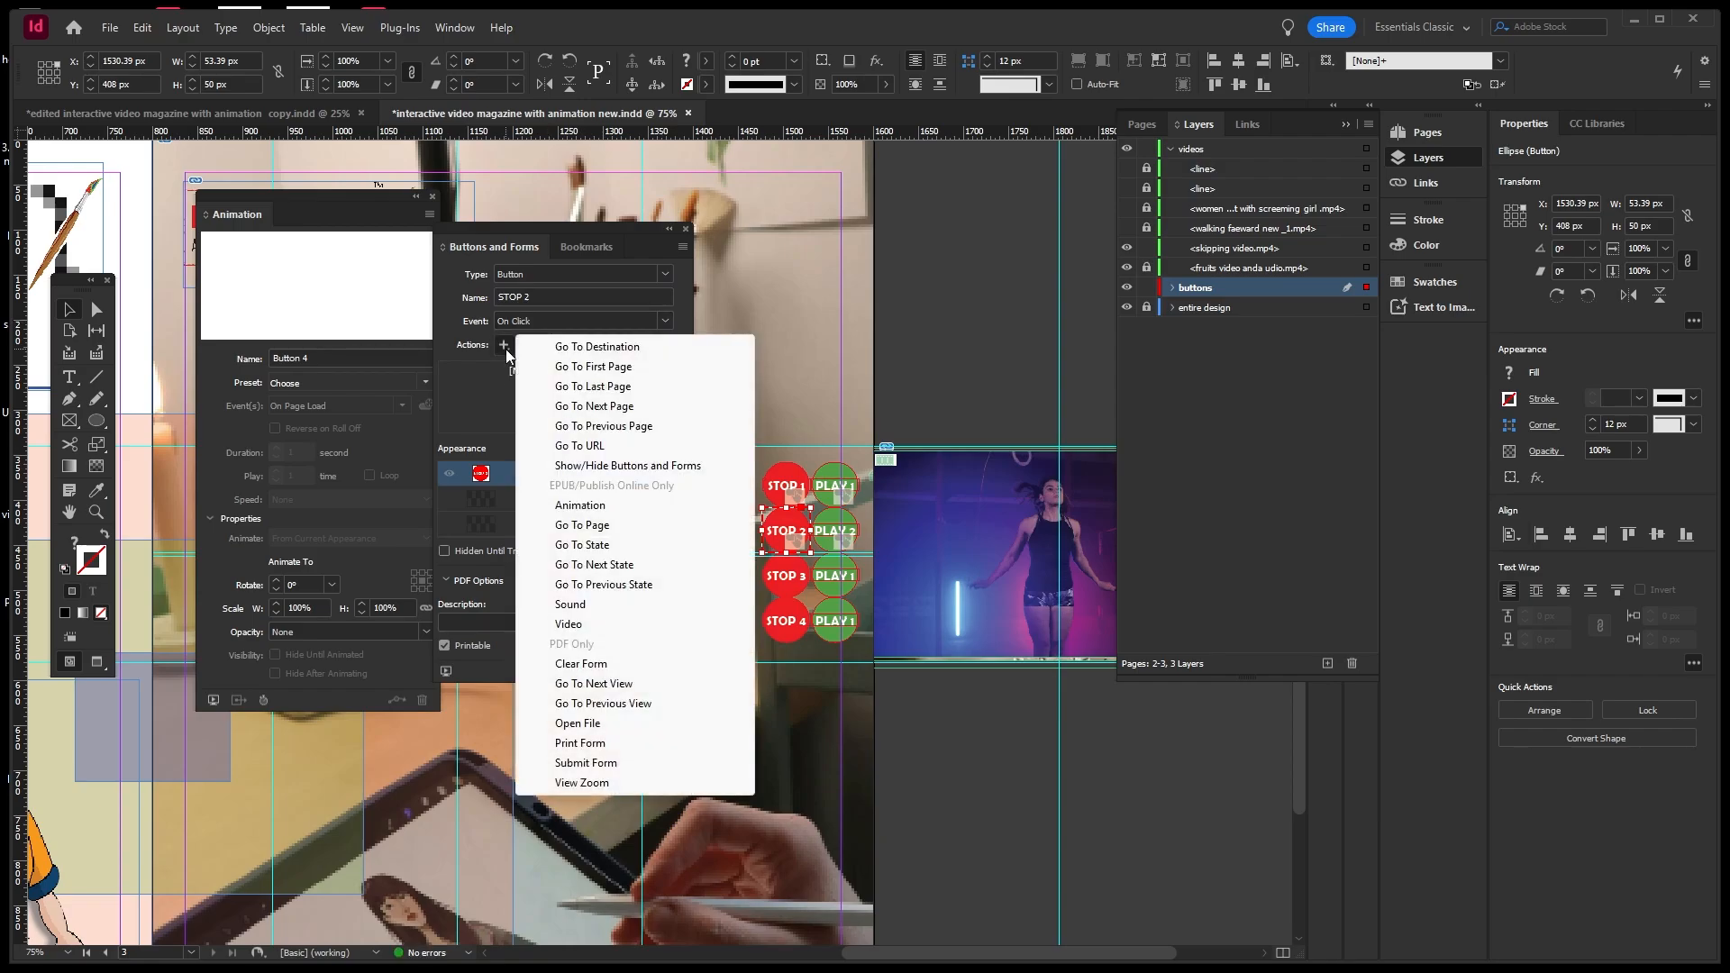
pyautogui.click(574, 509)
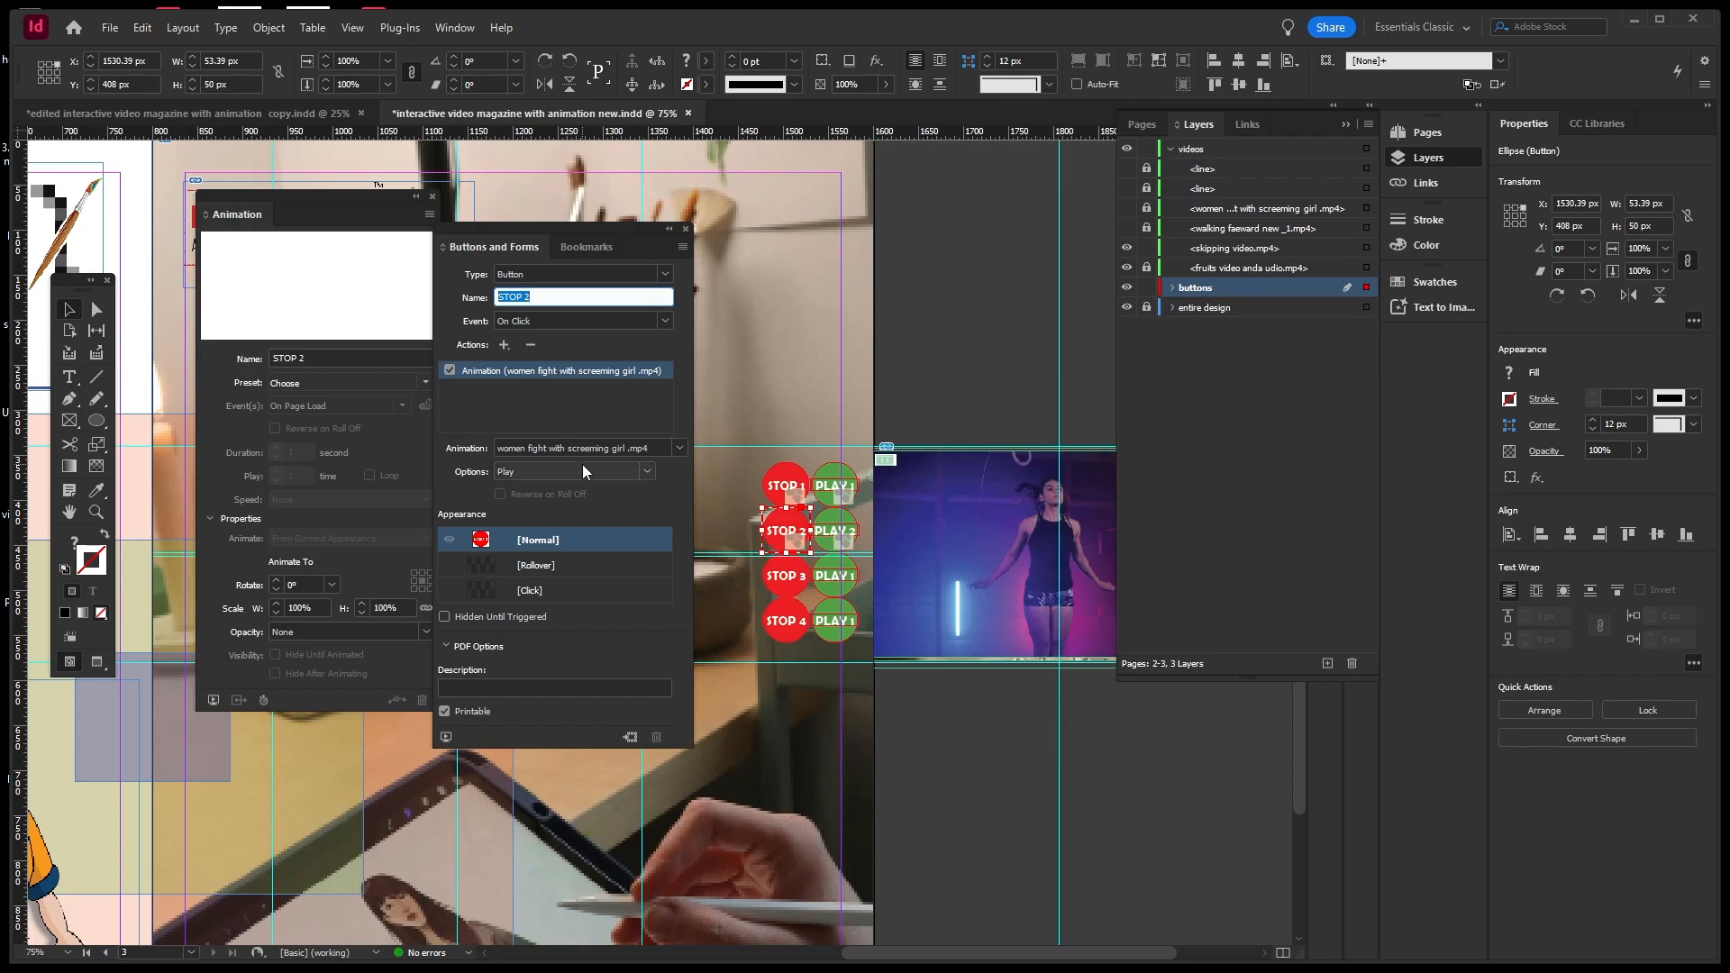
pyautogui.click(673, 449)
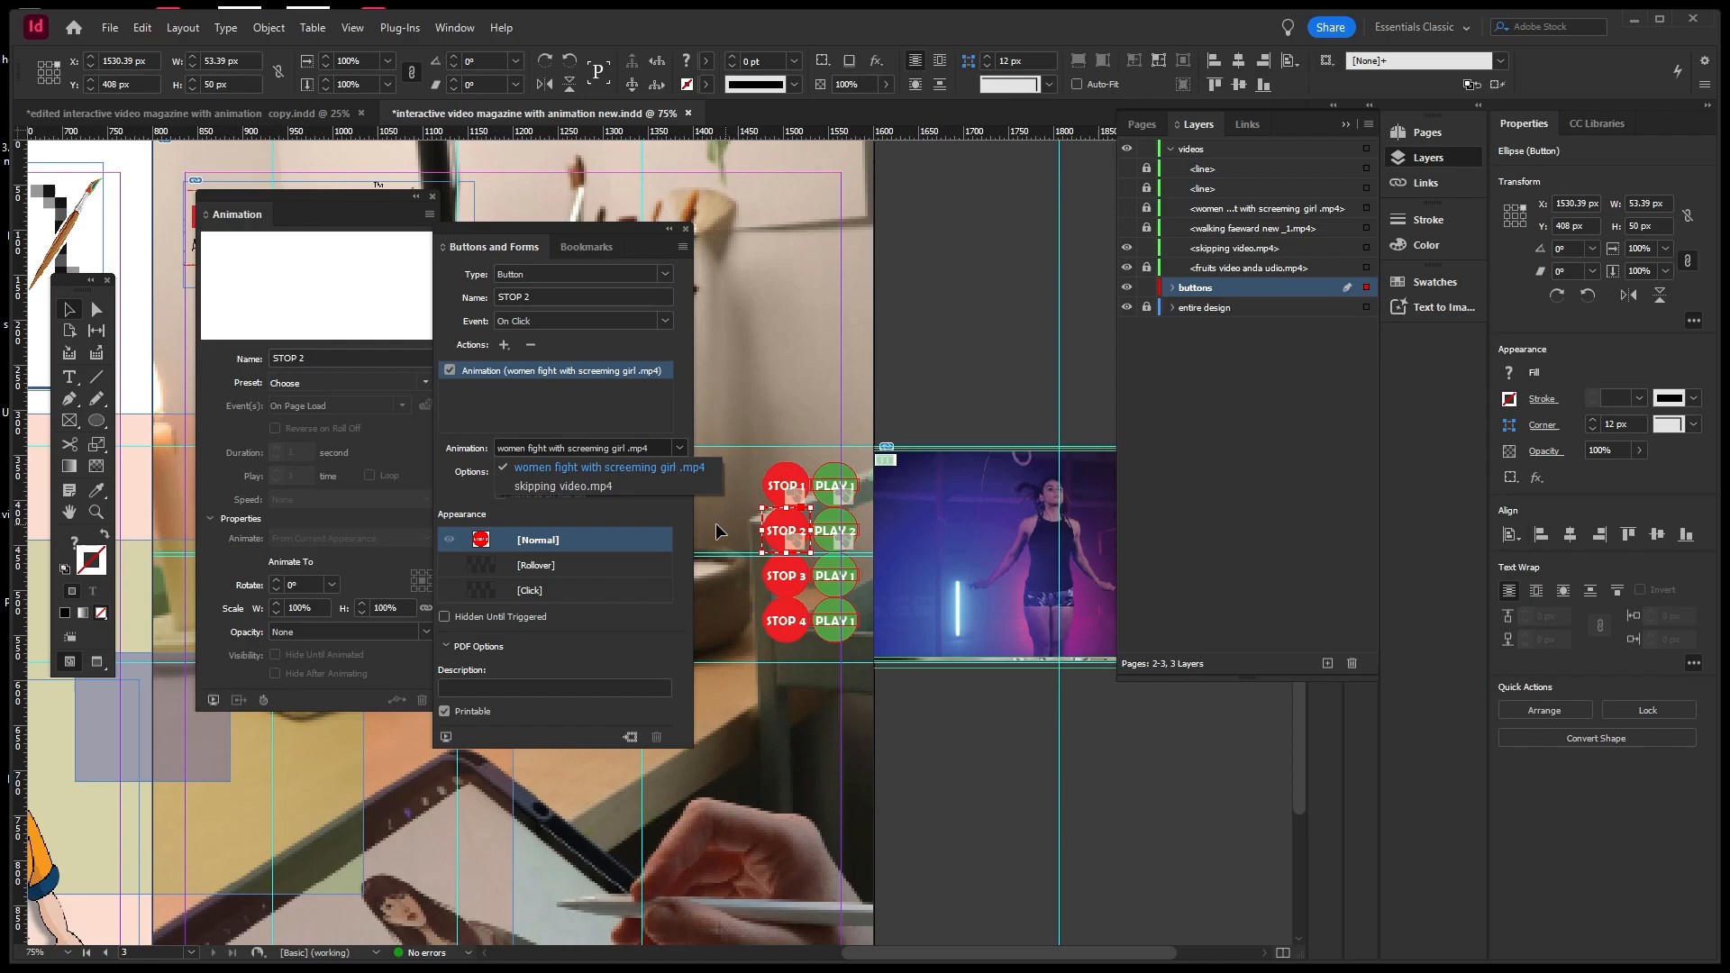
pyautogui.click(574, 486)
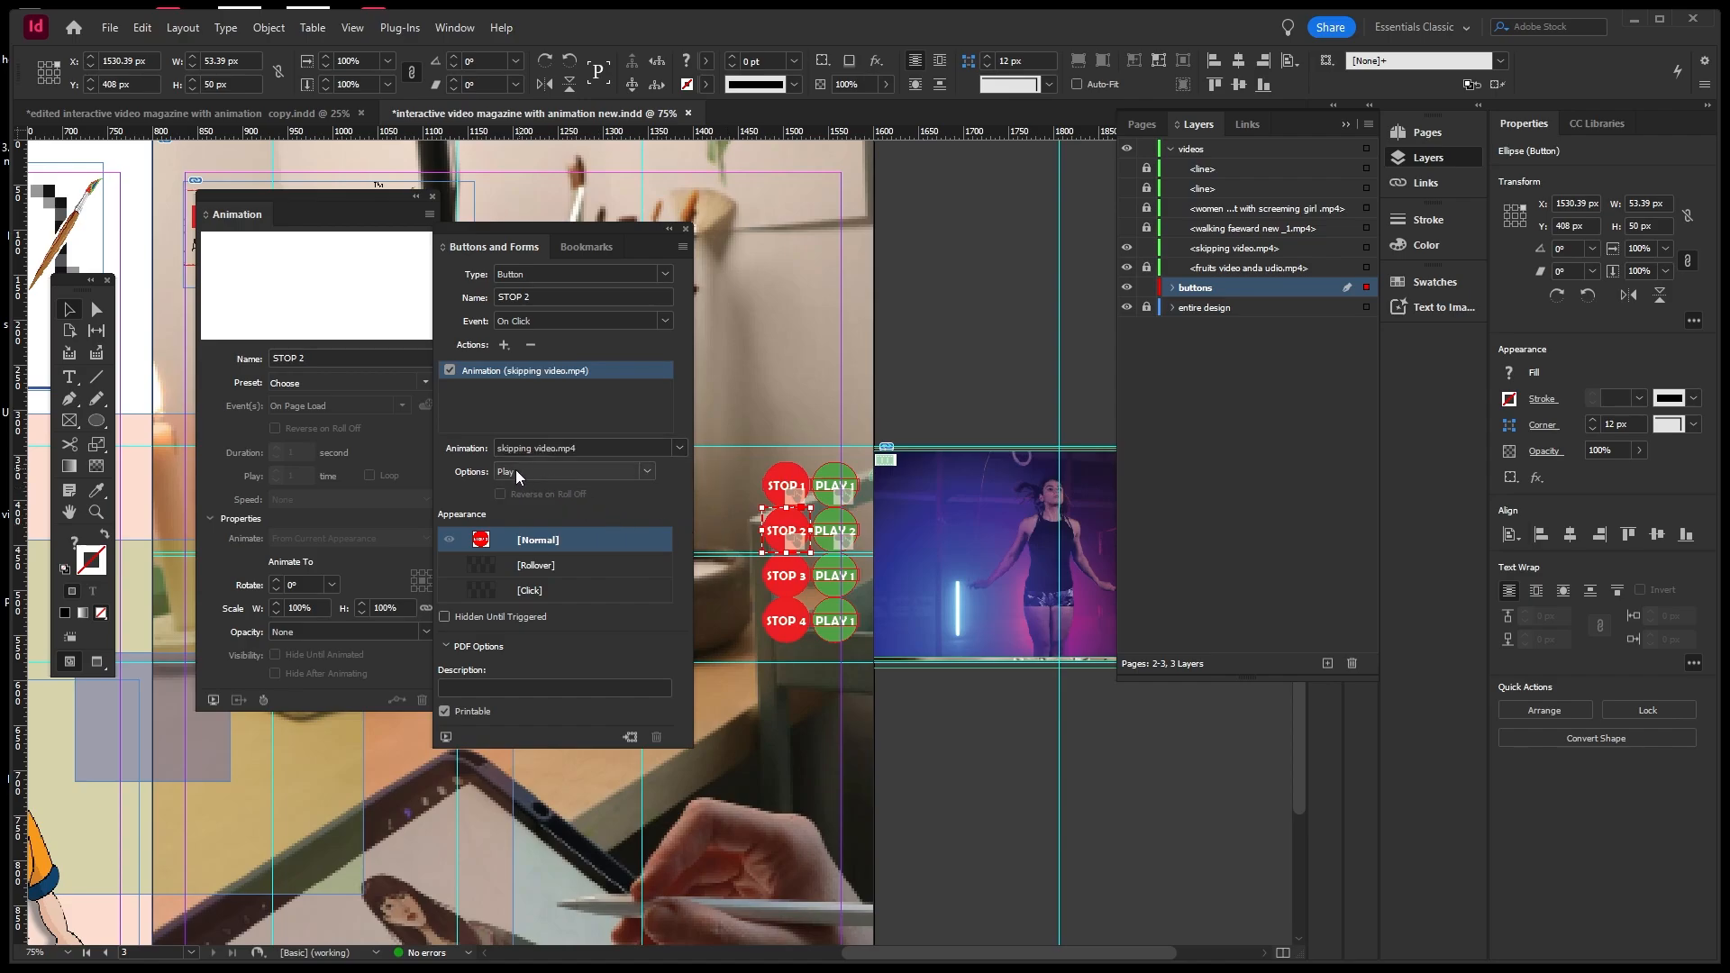
pyautogui.click(645, 473)
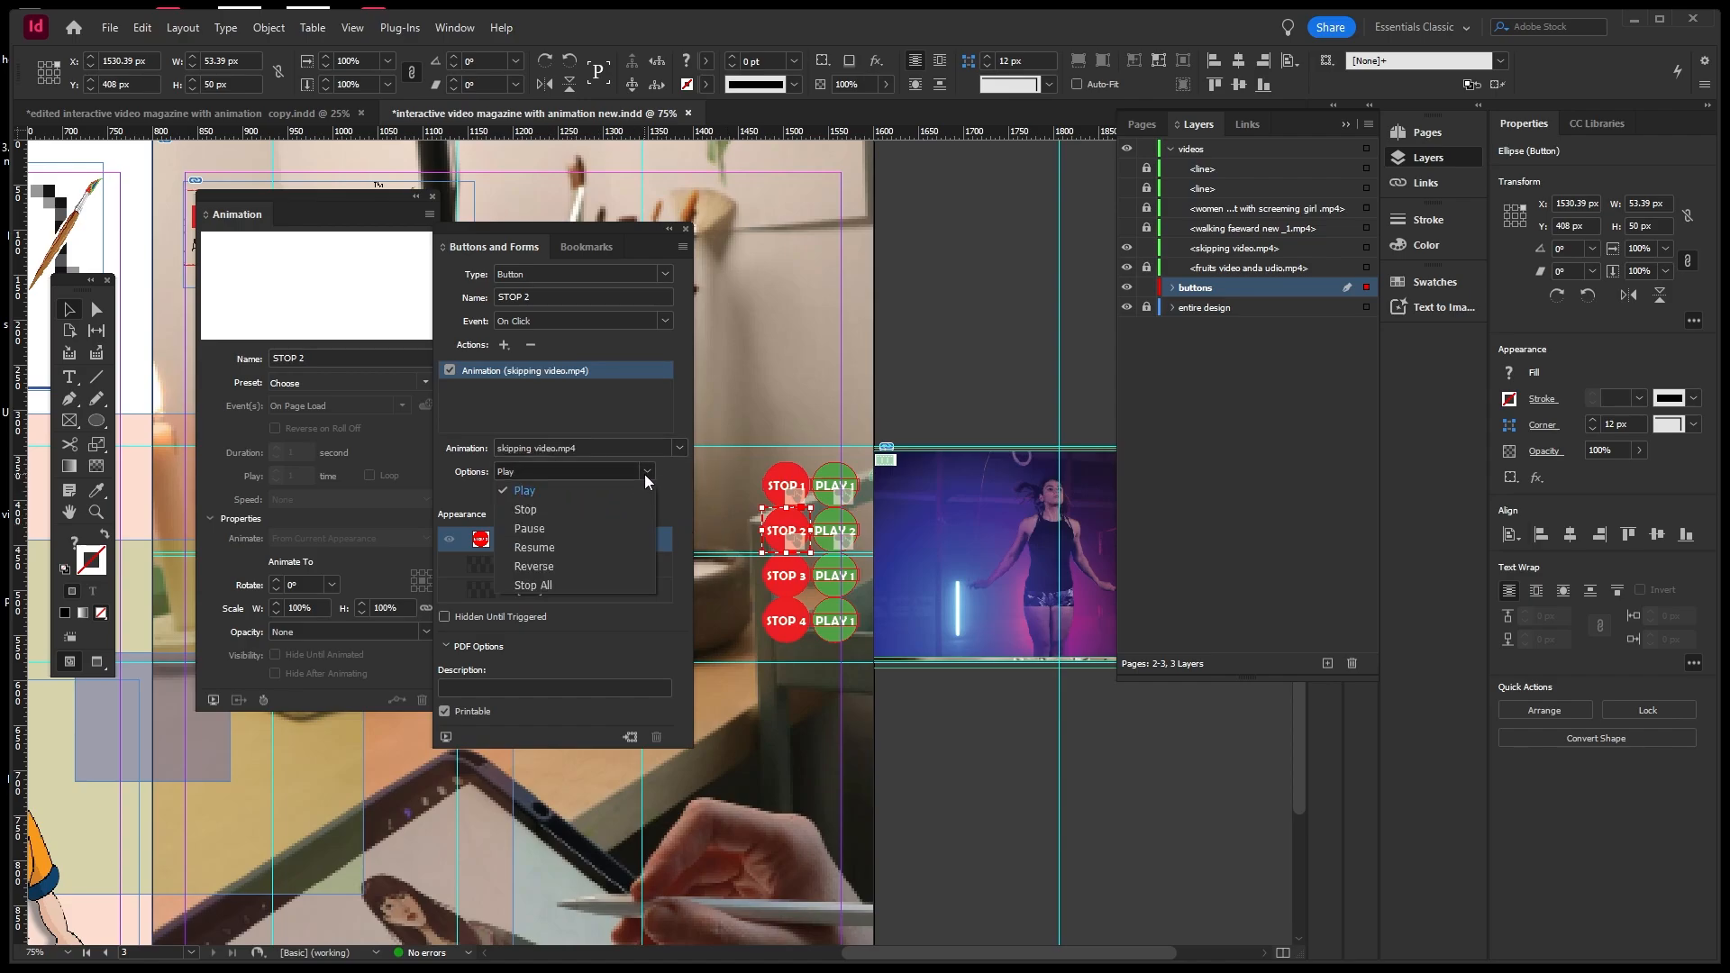
pyautogui.click(534, 567)
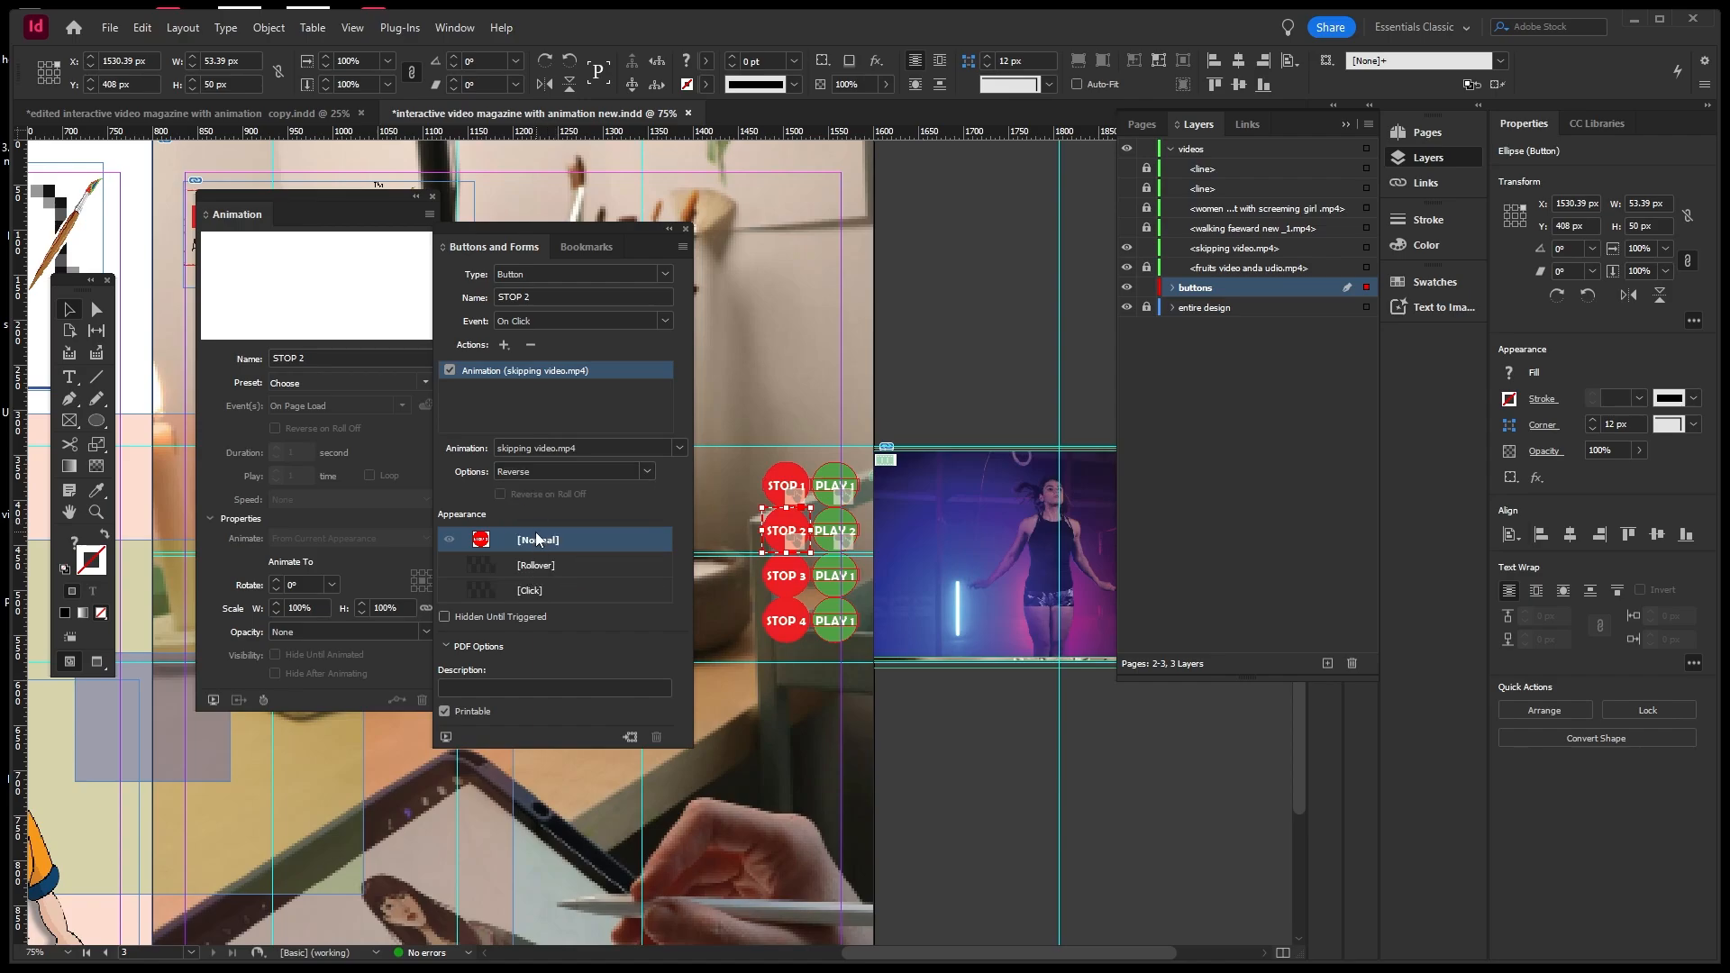
pyautogui.click(530, 591)
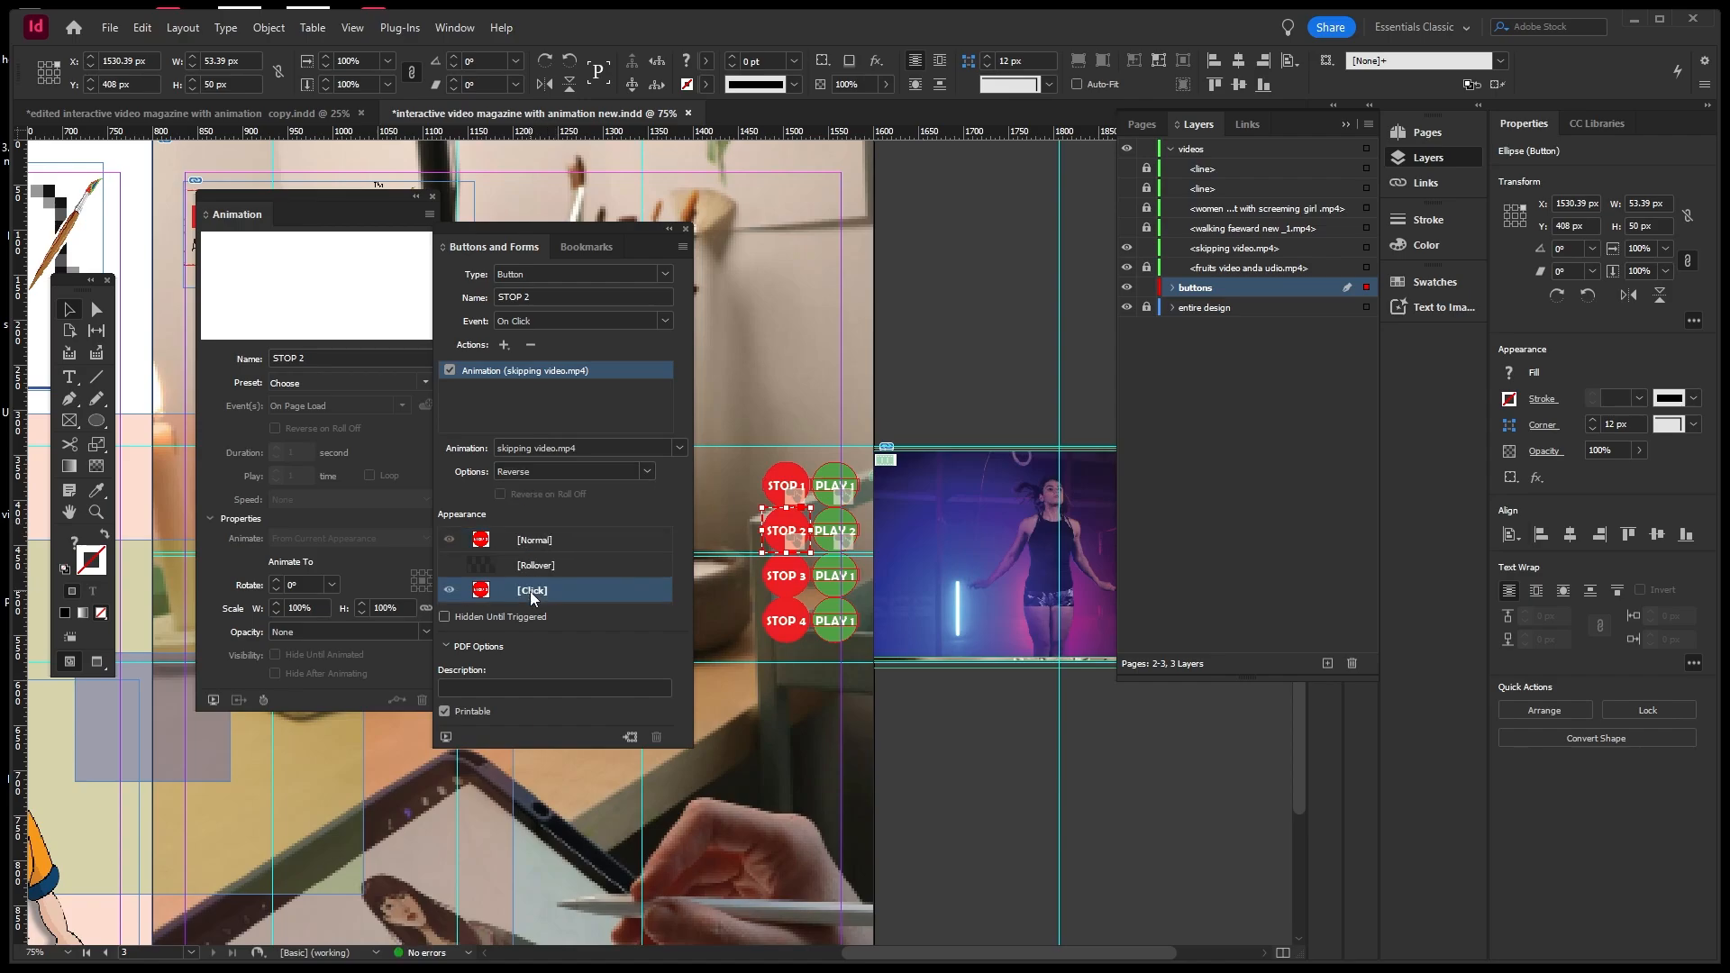
# Try removing On Page Click from the skipping video's animation events, and restore it.
pyautogui.click(923, 553)
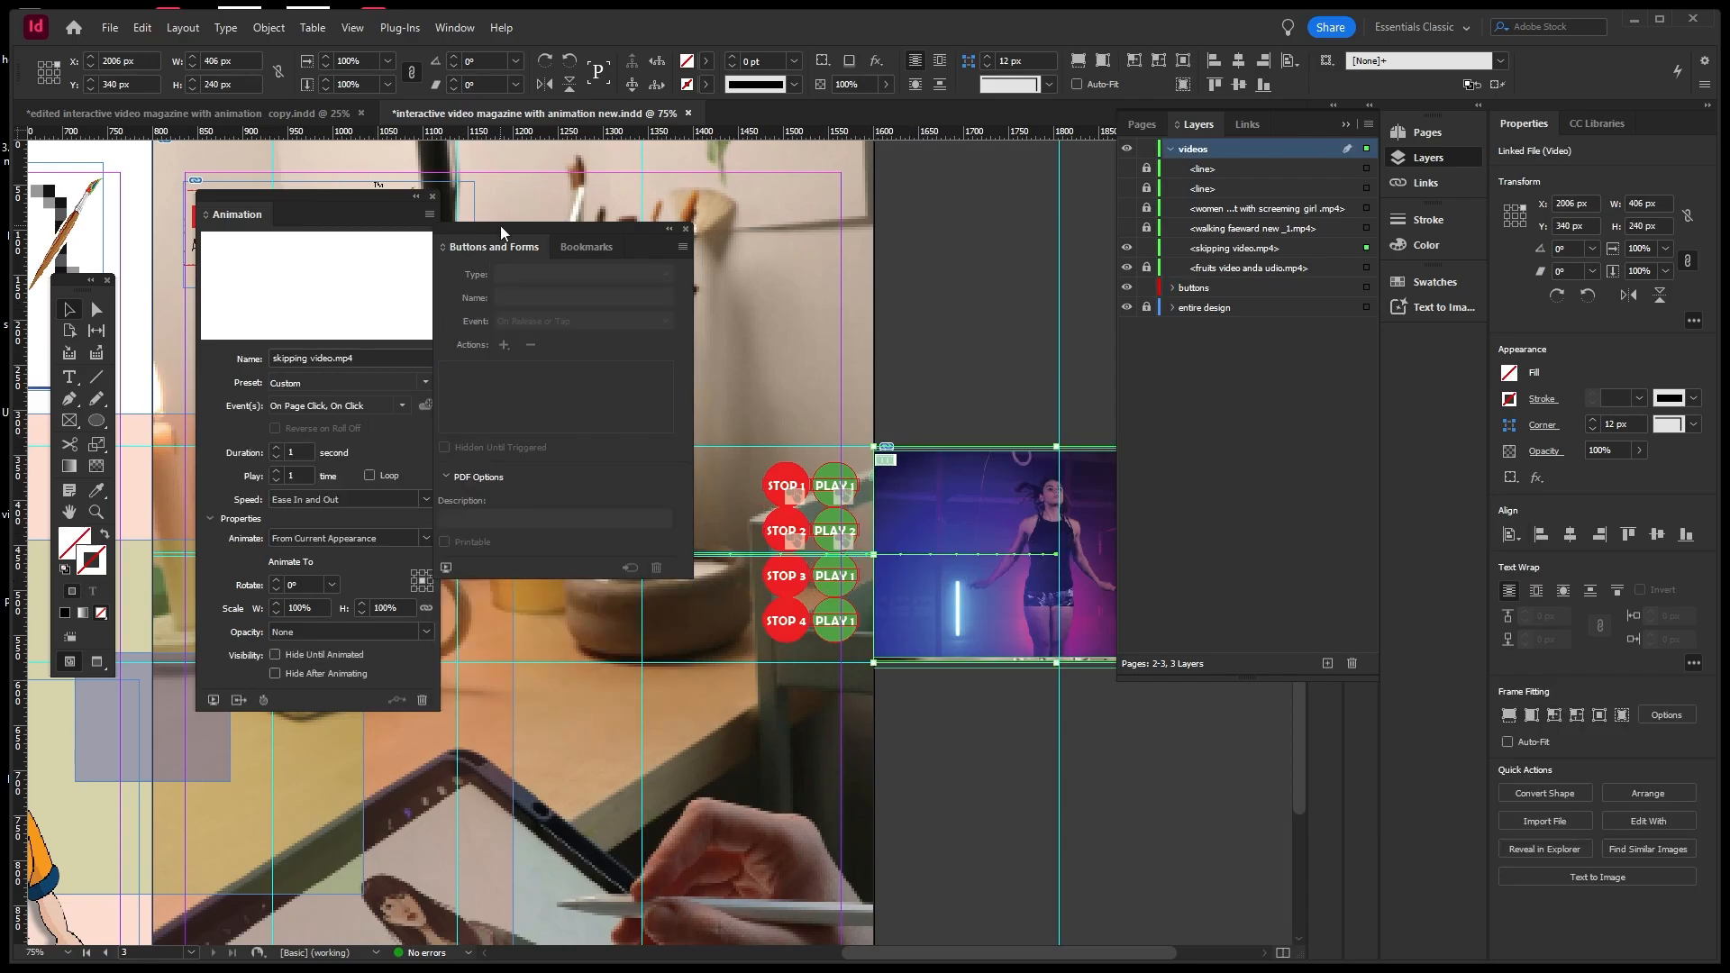
pyautogui.moveTo(500, 225); pyautogui.dragTo(526, 209)
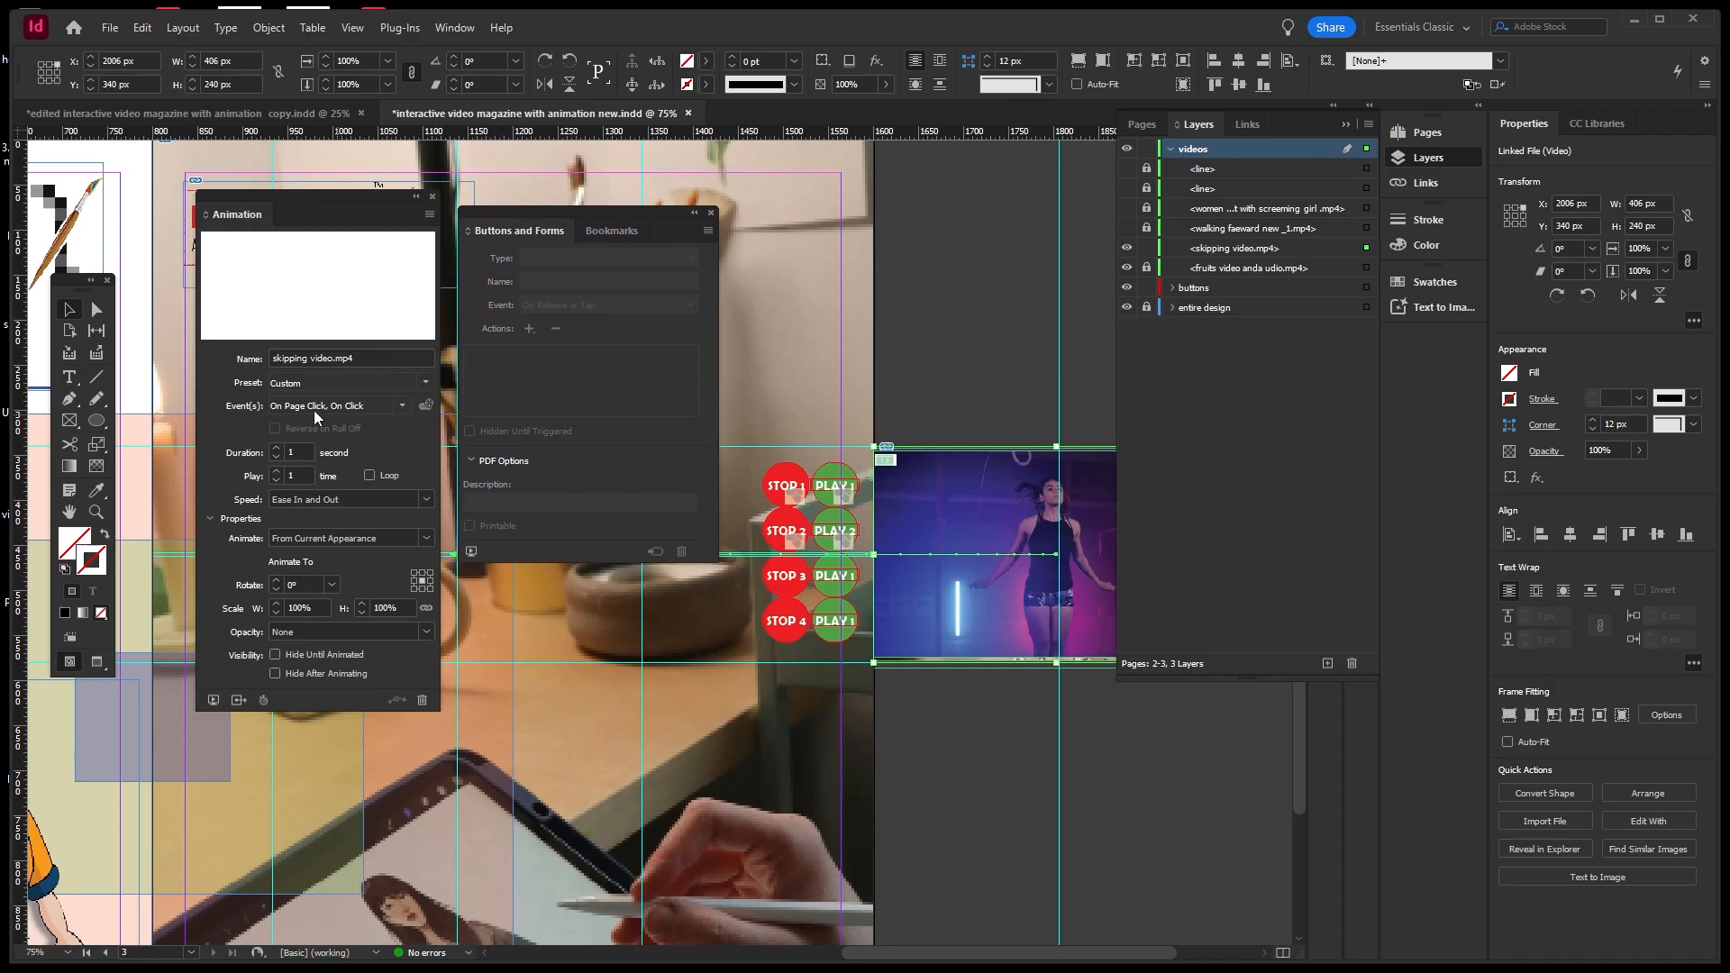
pyautogui.click(401, 407)
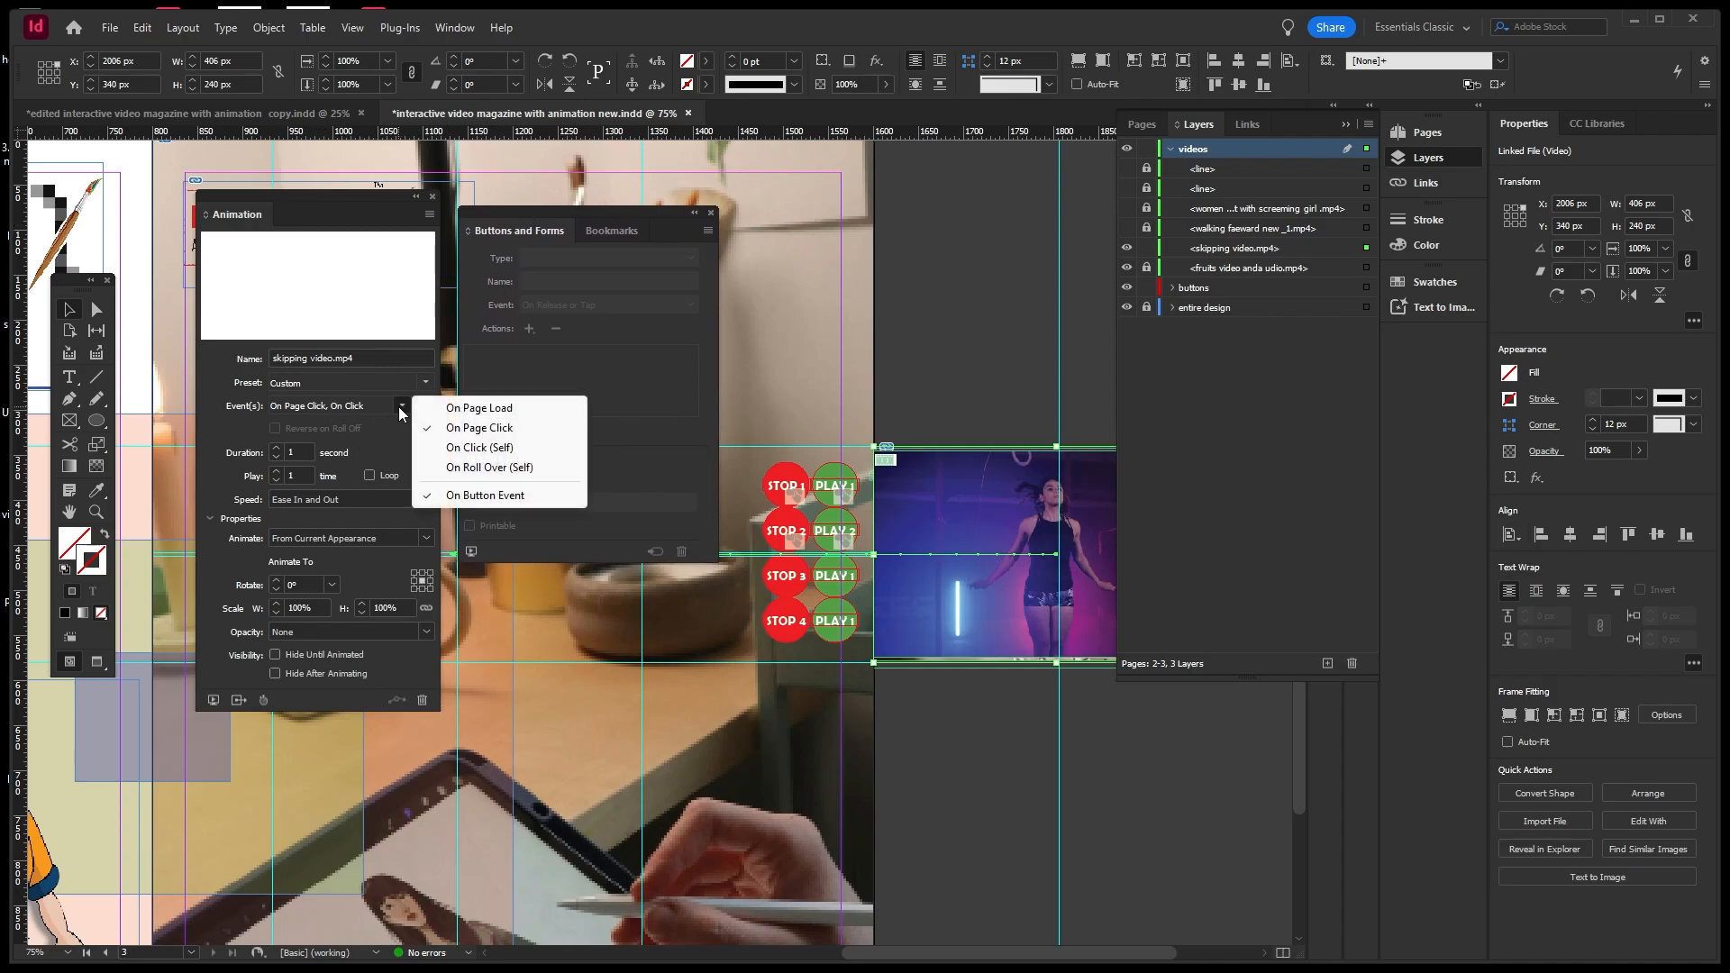
pyautogui.click(464, 428)
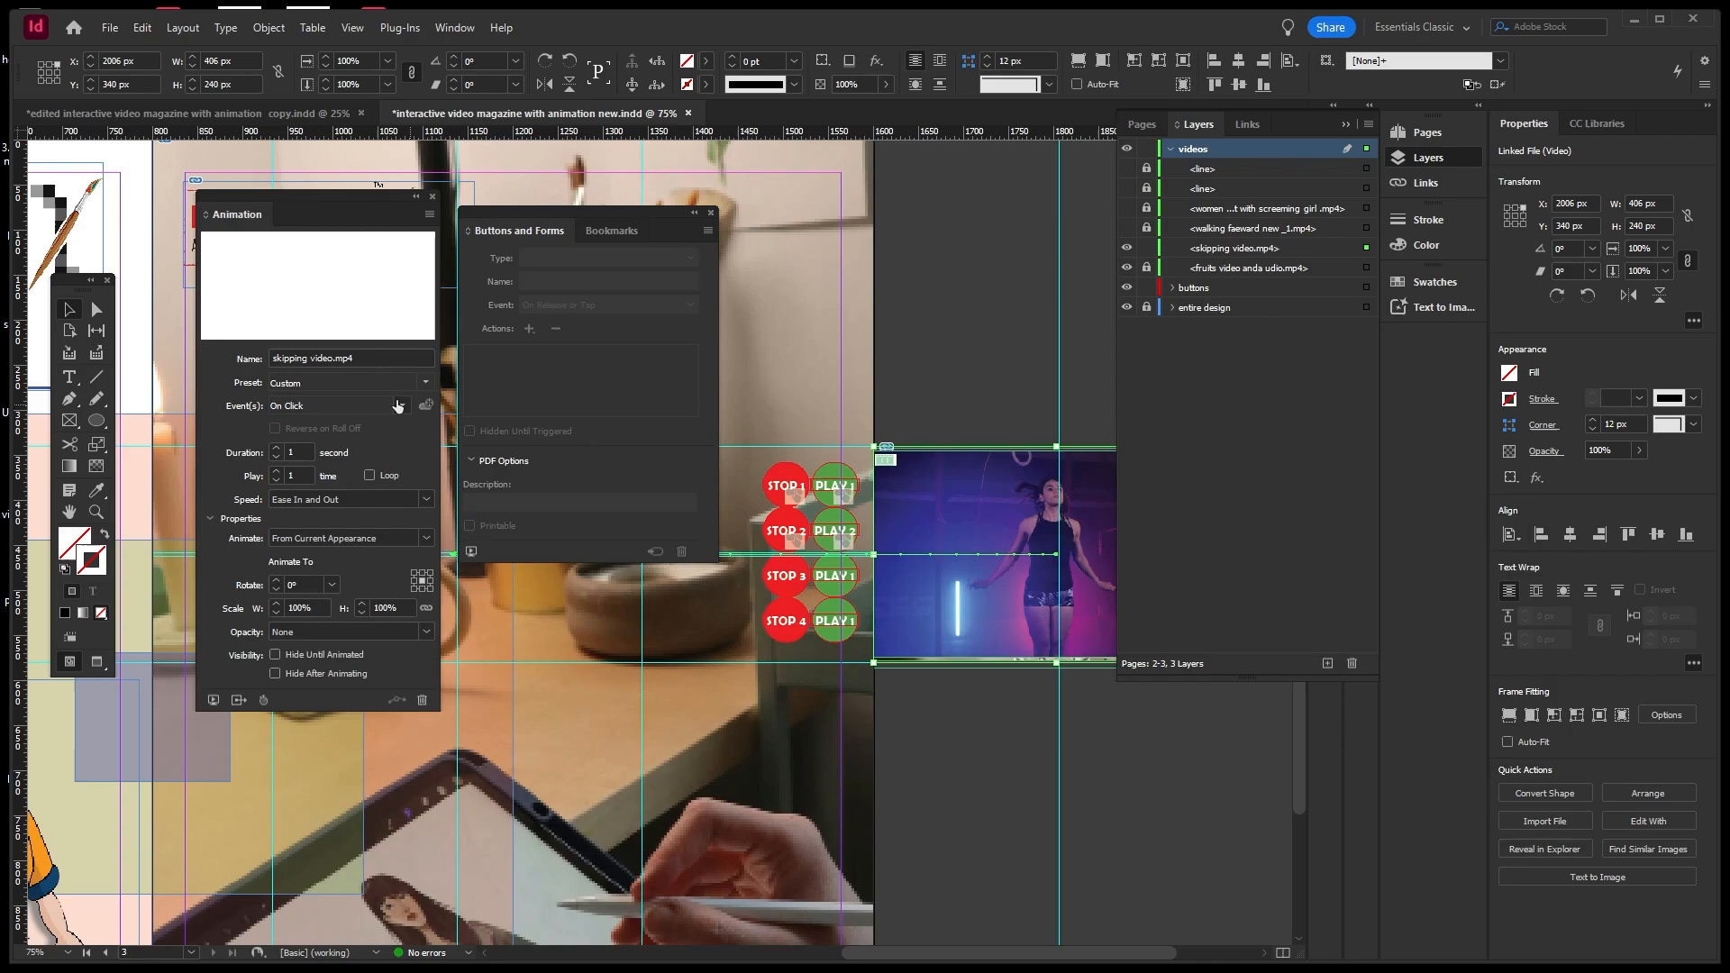
pyautogui.click(400, 408)
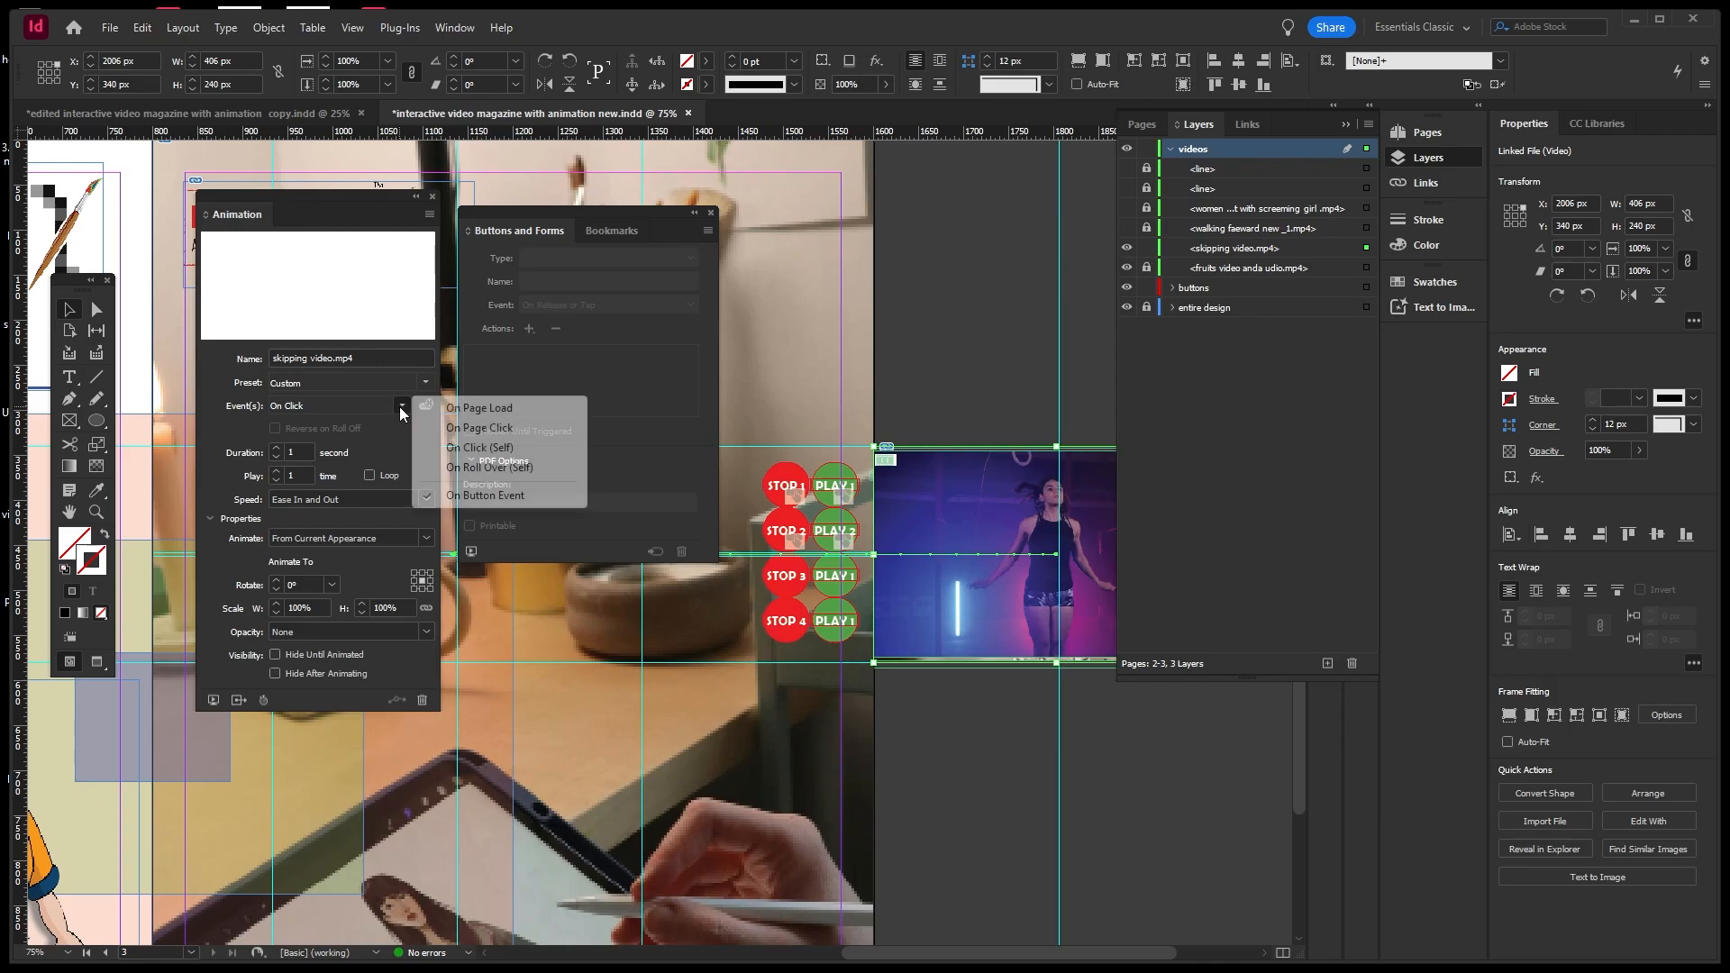
pyautogui.click(490, 423)
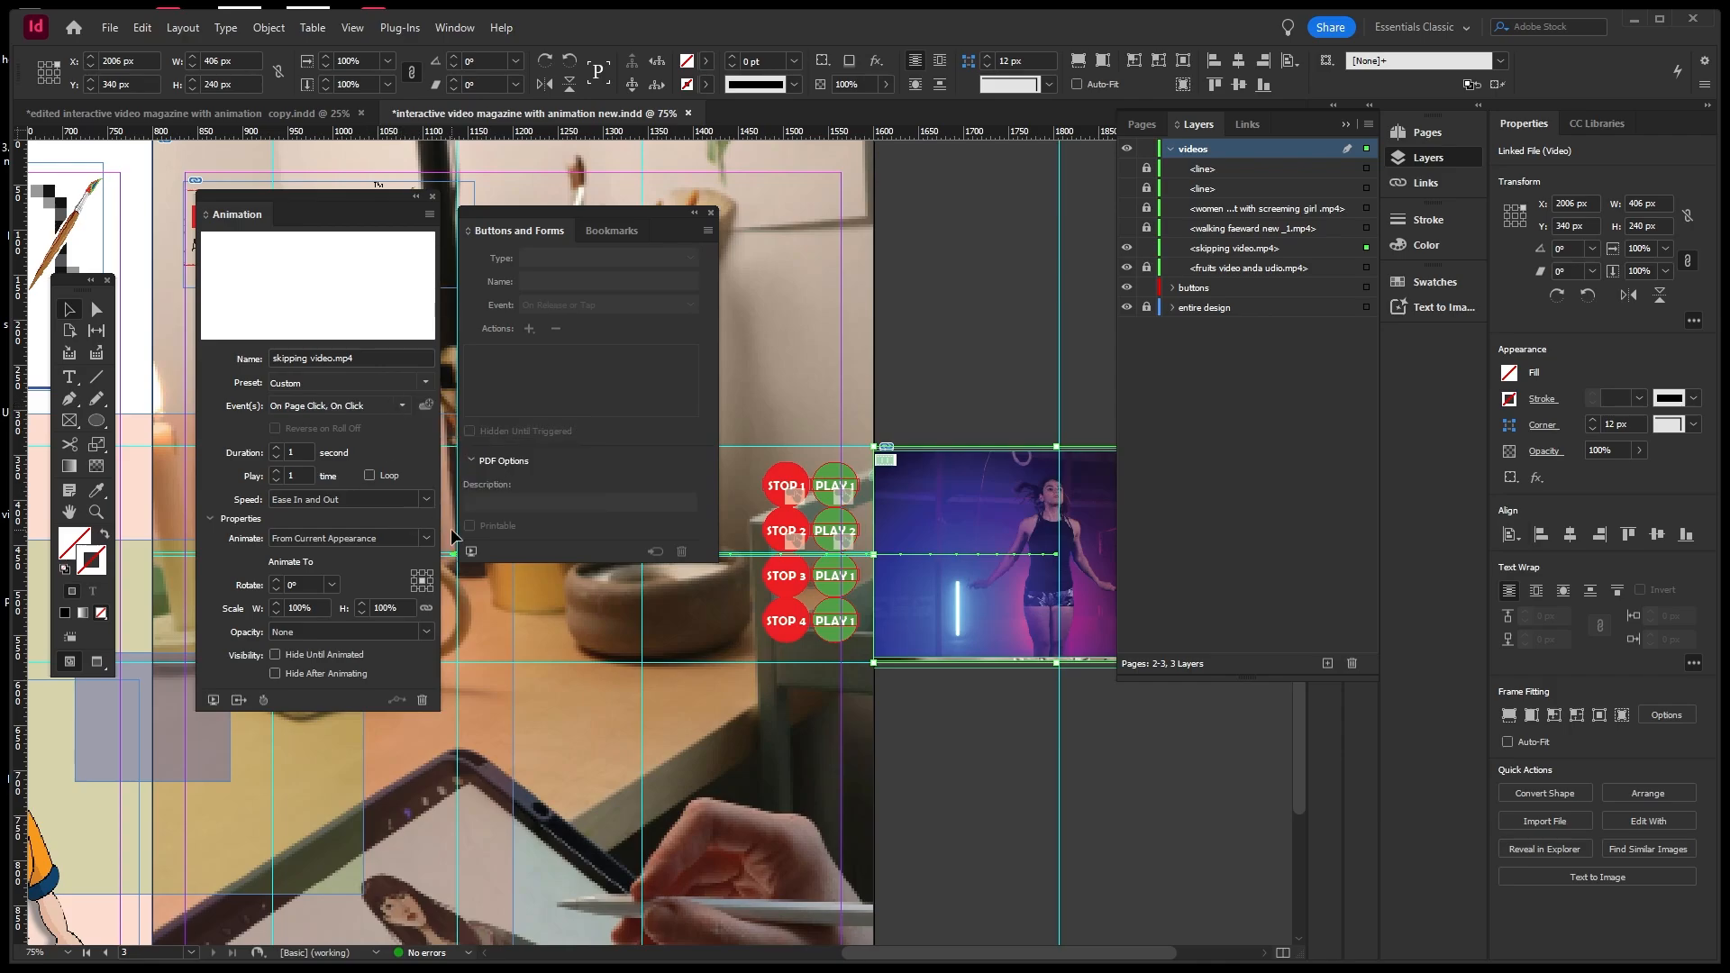
# Test the PLAY 2 and STOP 2 buttons in the interactivity preview, and save the document.
pyautogui.click(469, 551)
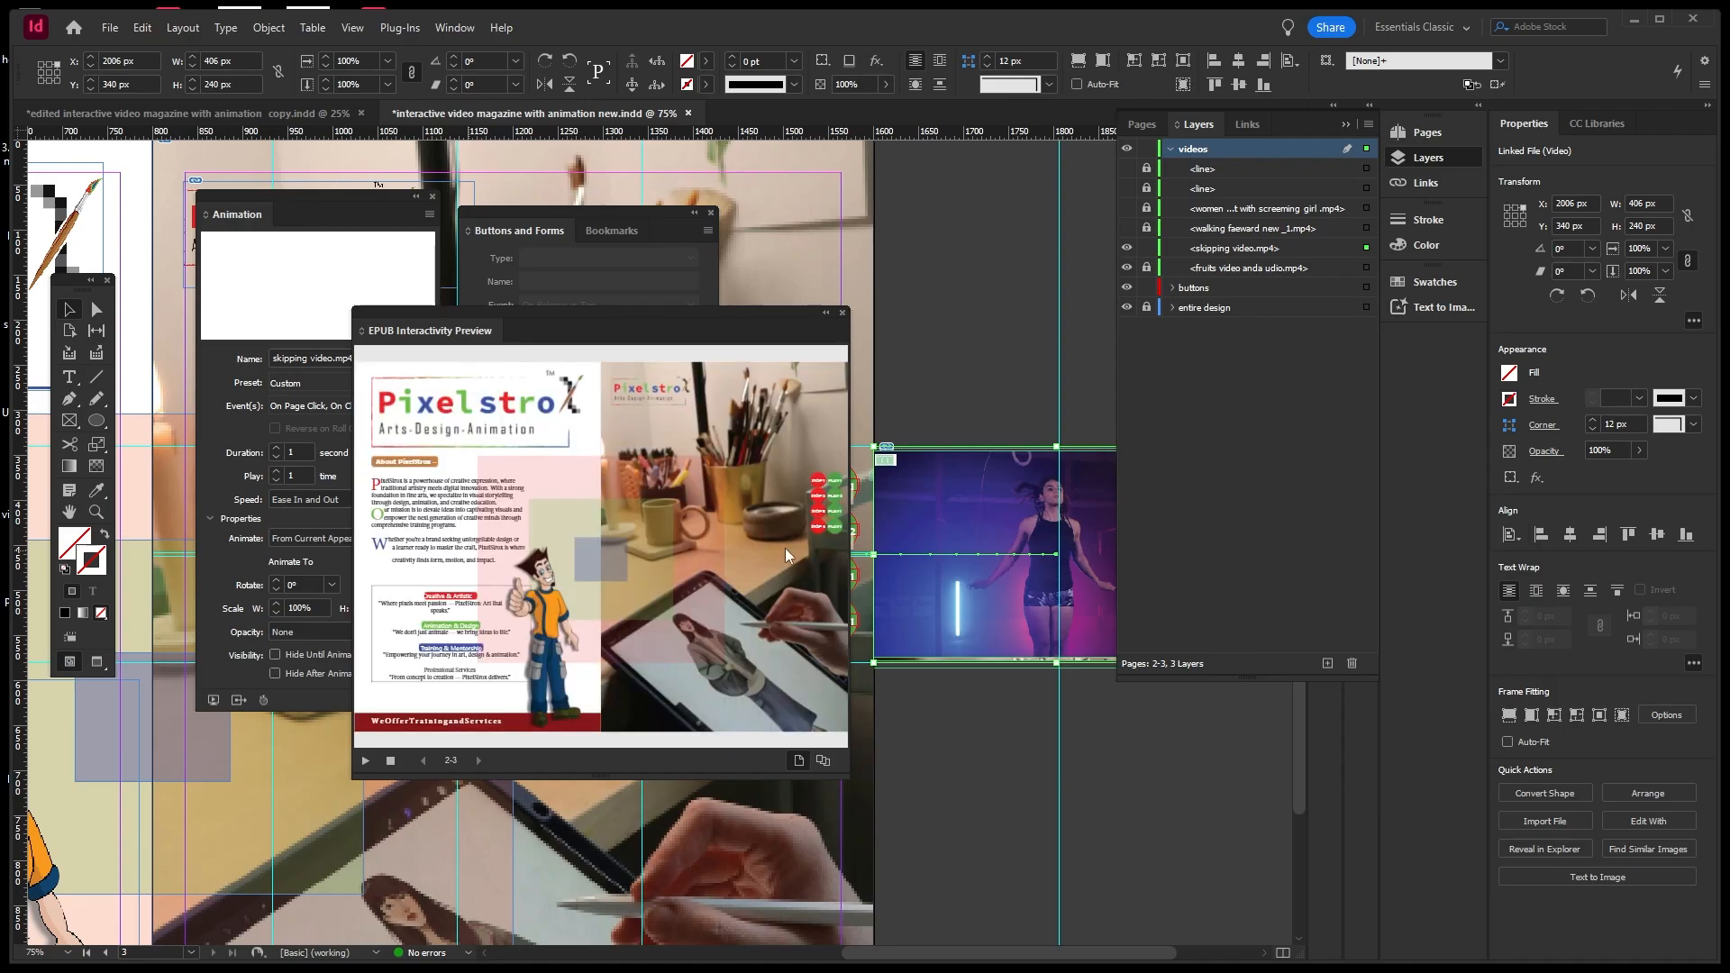
pyautogui.click(838, 507)
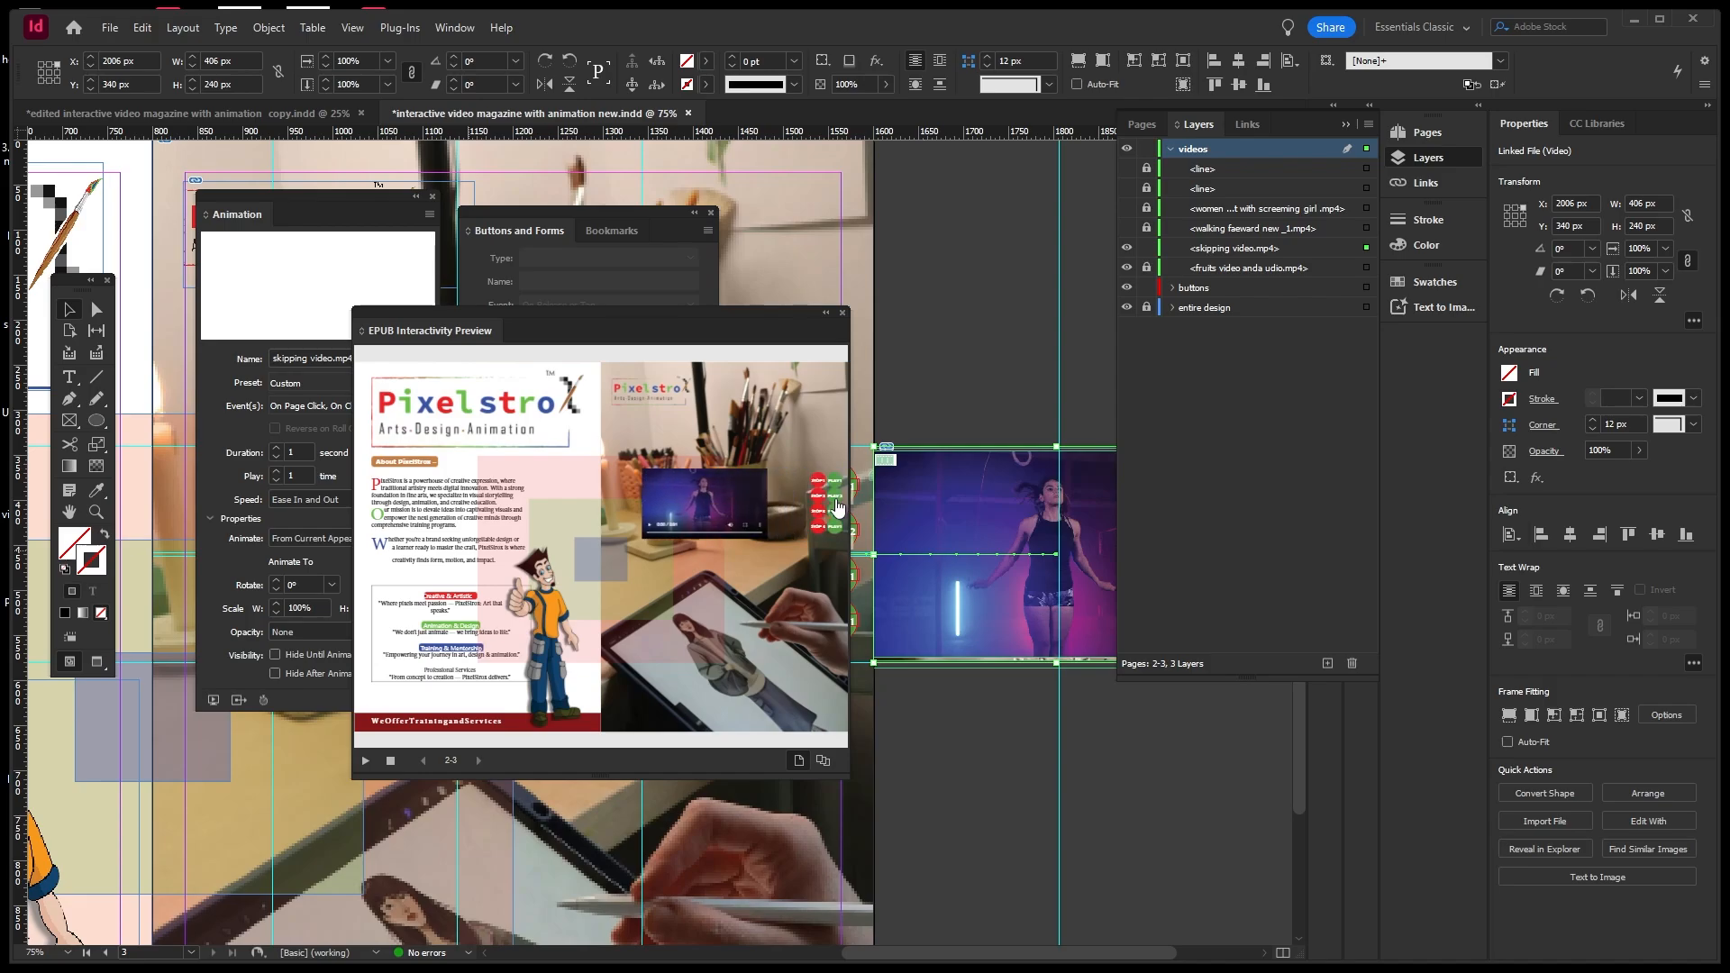
pyautogui.click(817, 506)
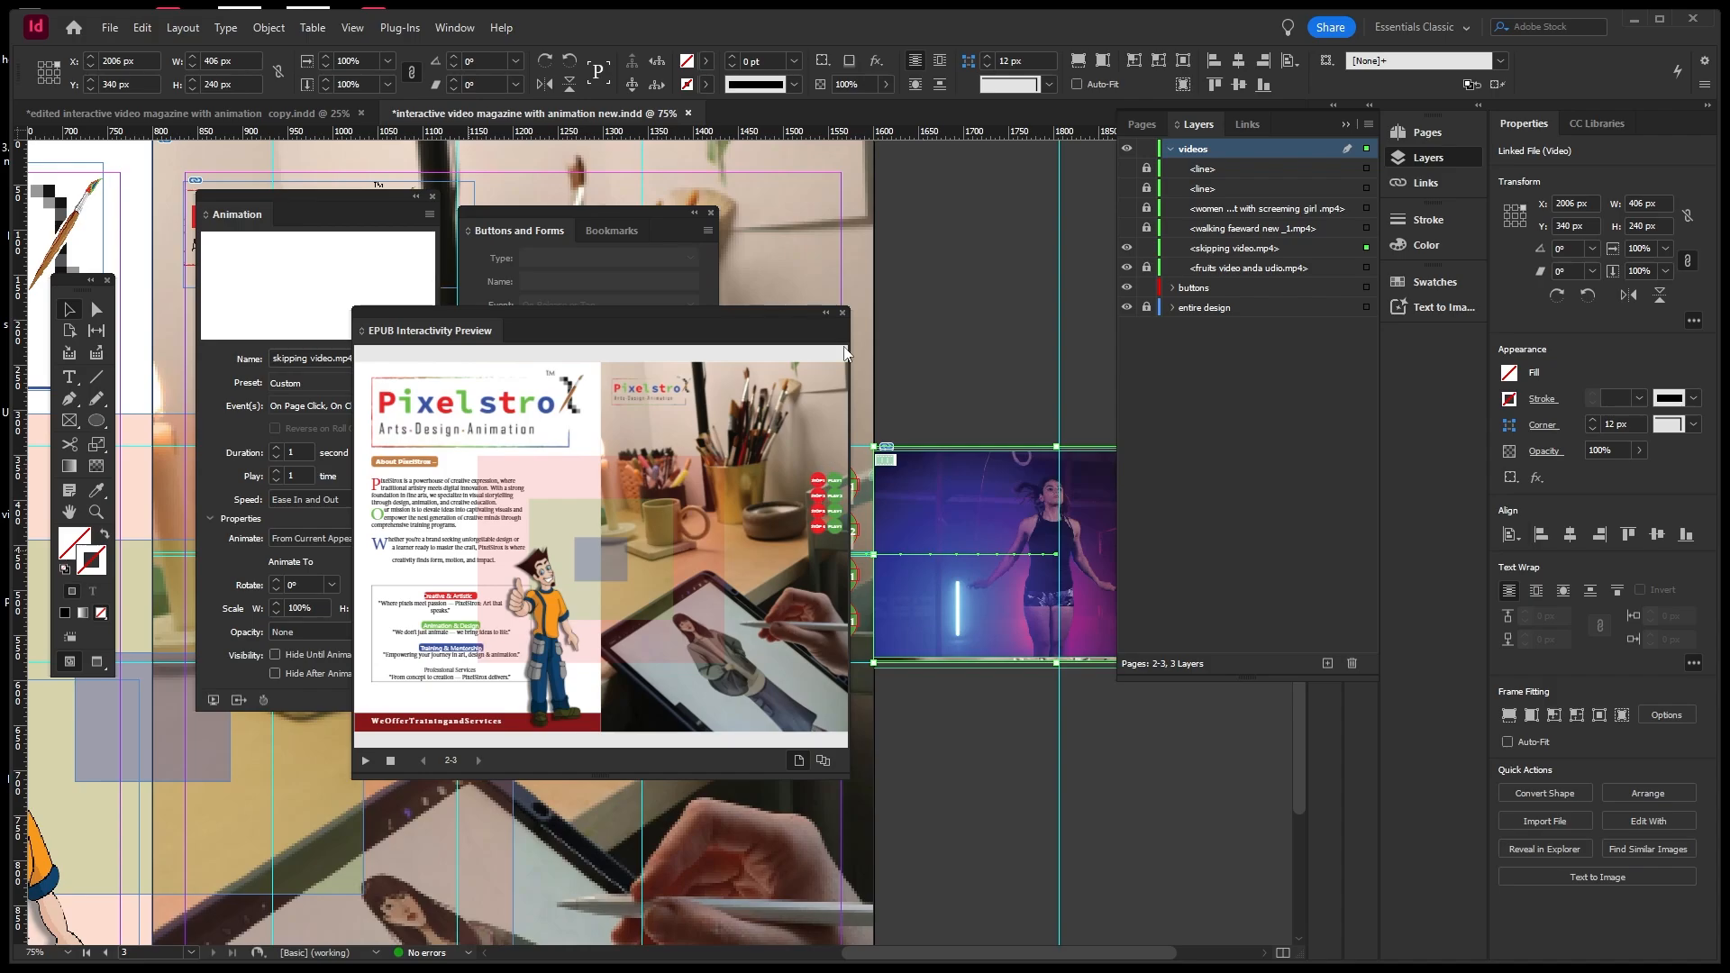
pyautogui.click(843, 313)
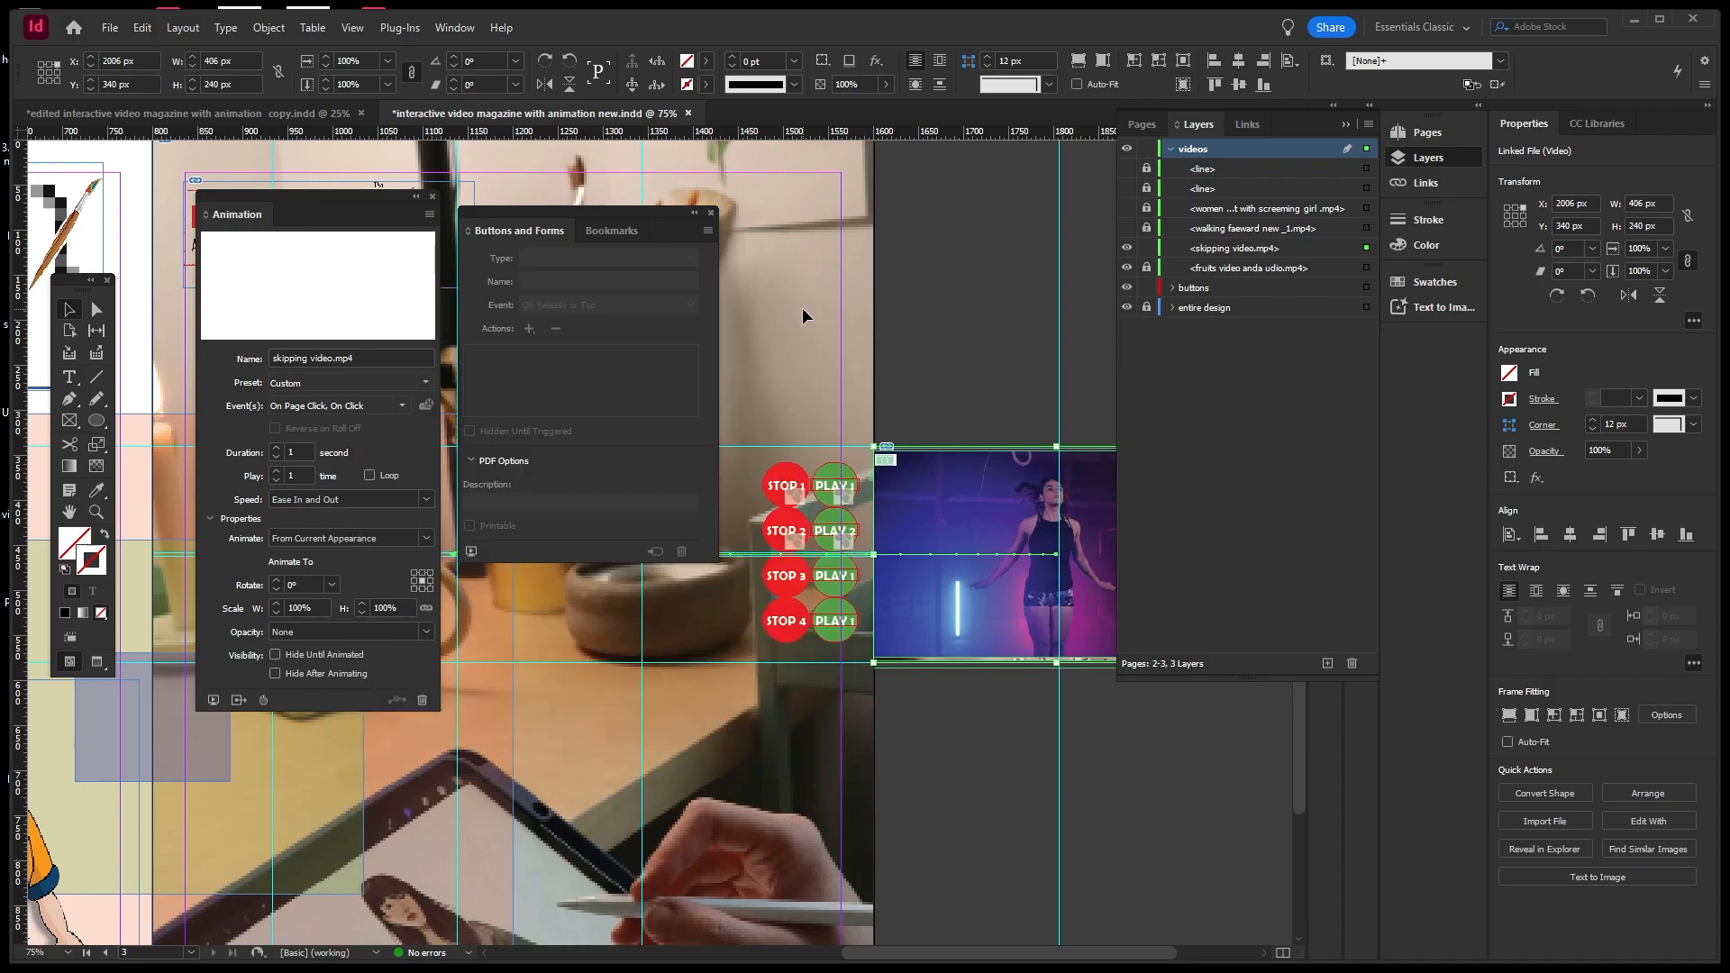
pyautogui.hotkey('ctrl', 's')
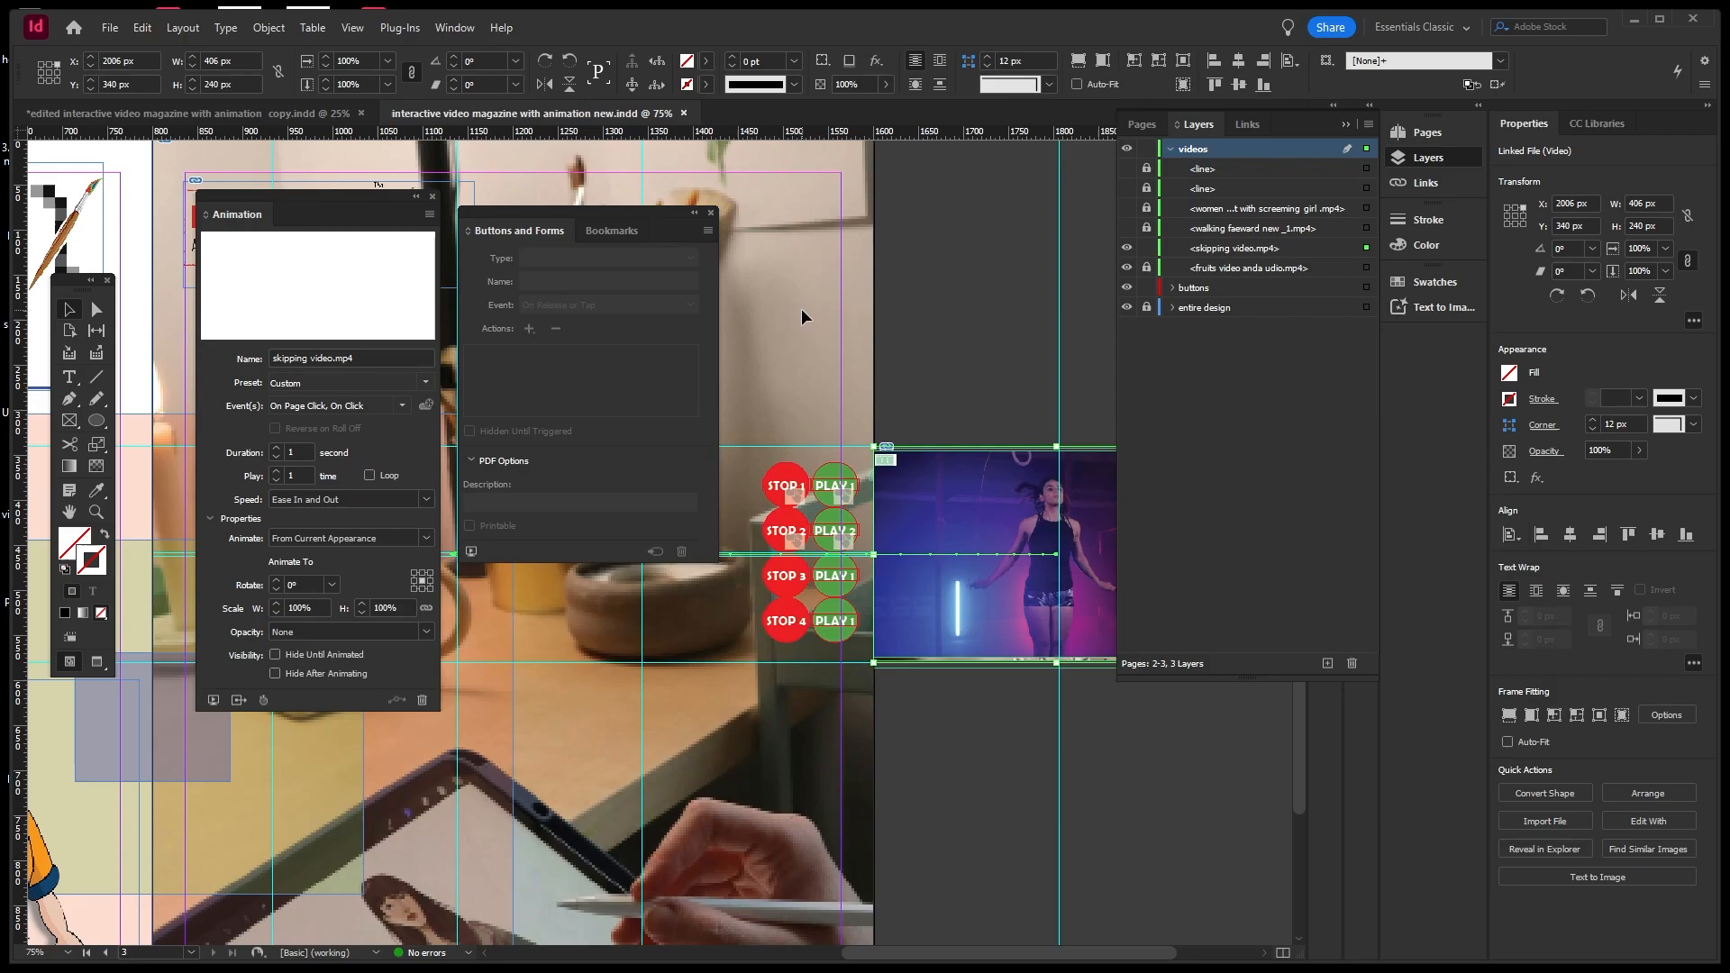
# Lock and hide the skipping video, and unlock the fruits video beneath it.
pyautogui.click(1147, 248)
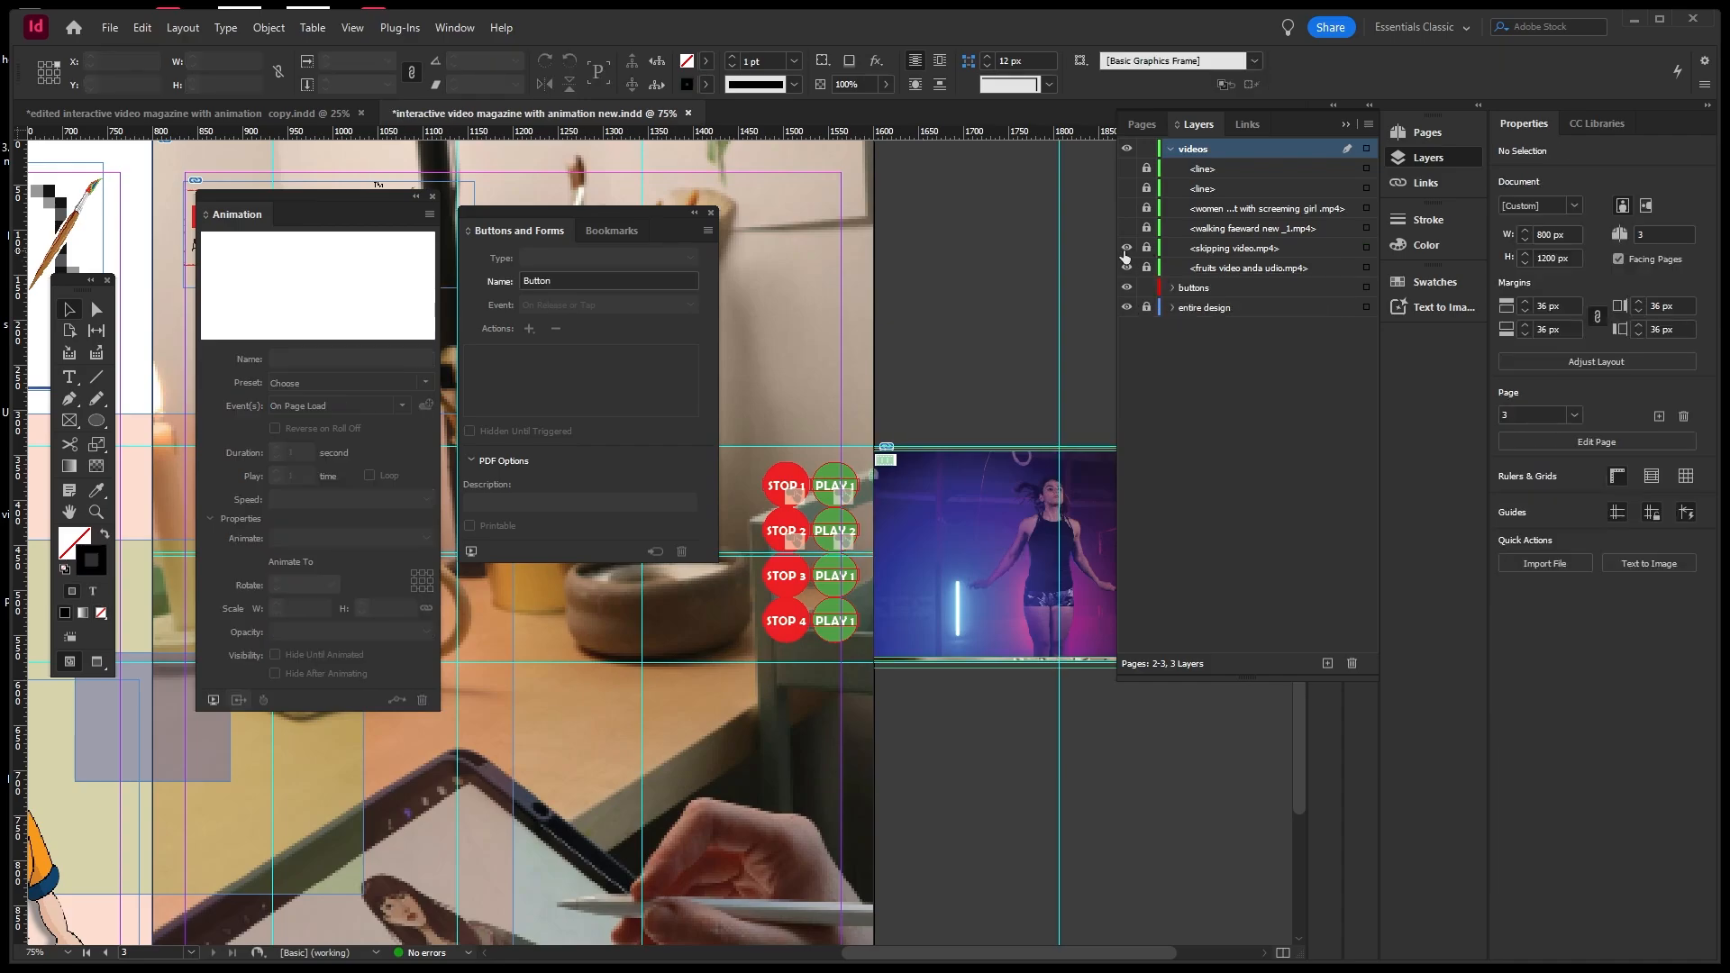
pyautogui.click(1126, 249)
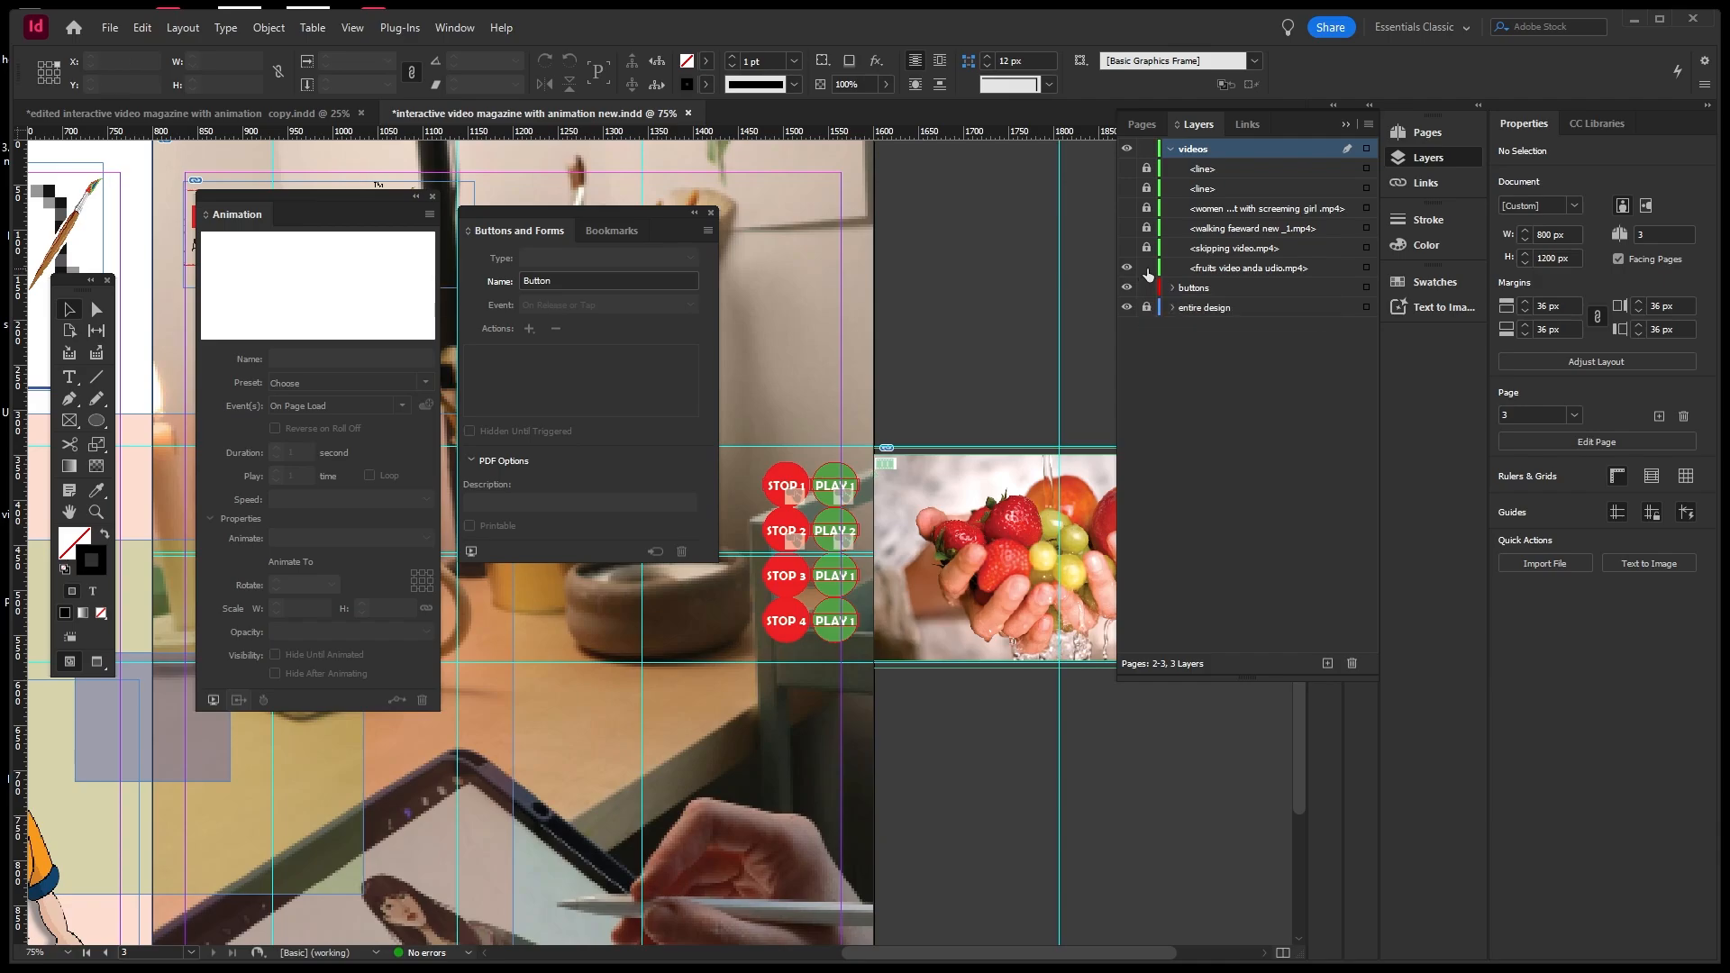
# Show the hidden second line in the videos layer and flip it horizontally.
pyautogui.click(1127, 188)
pyautogui.click(1365, 189)
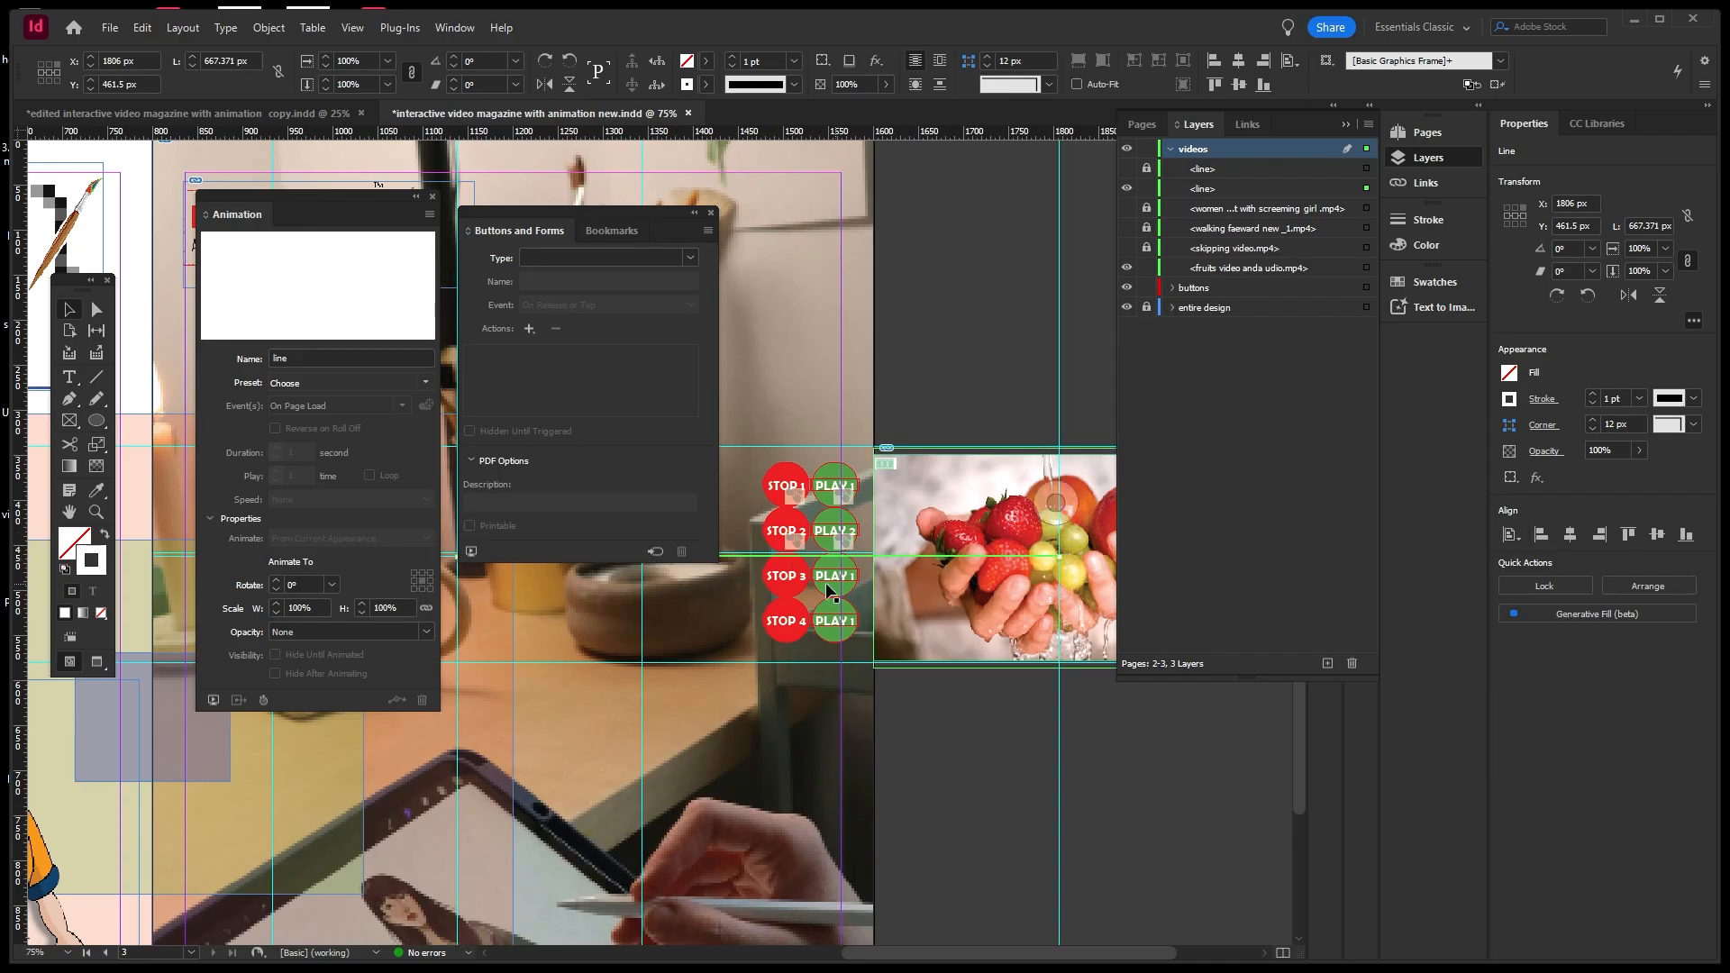
pyautogui.rightClick(731, 559)
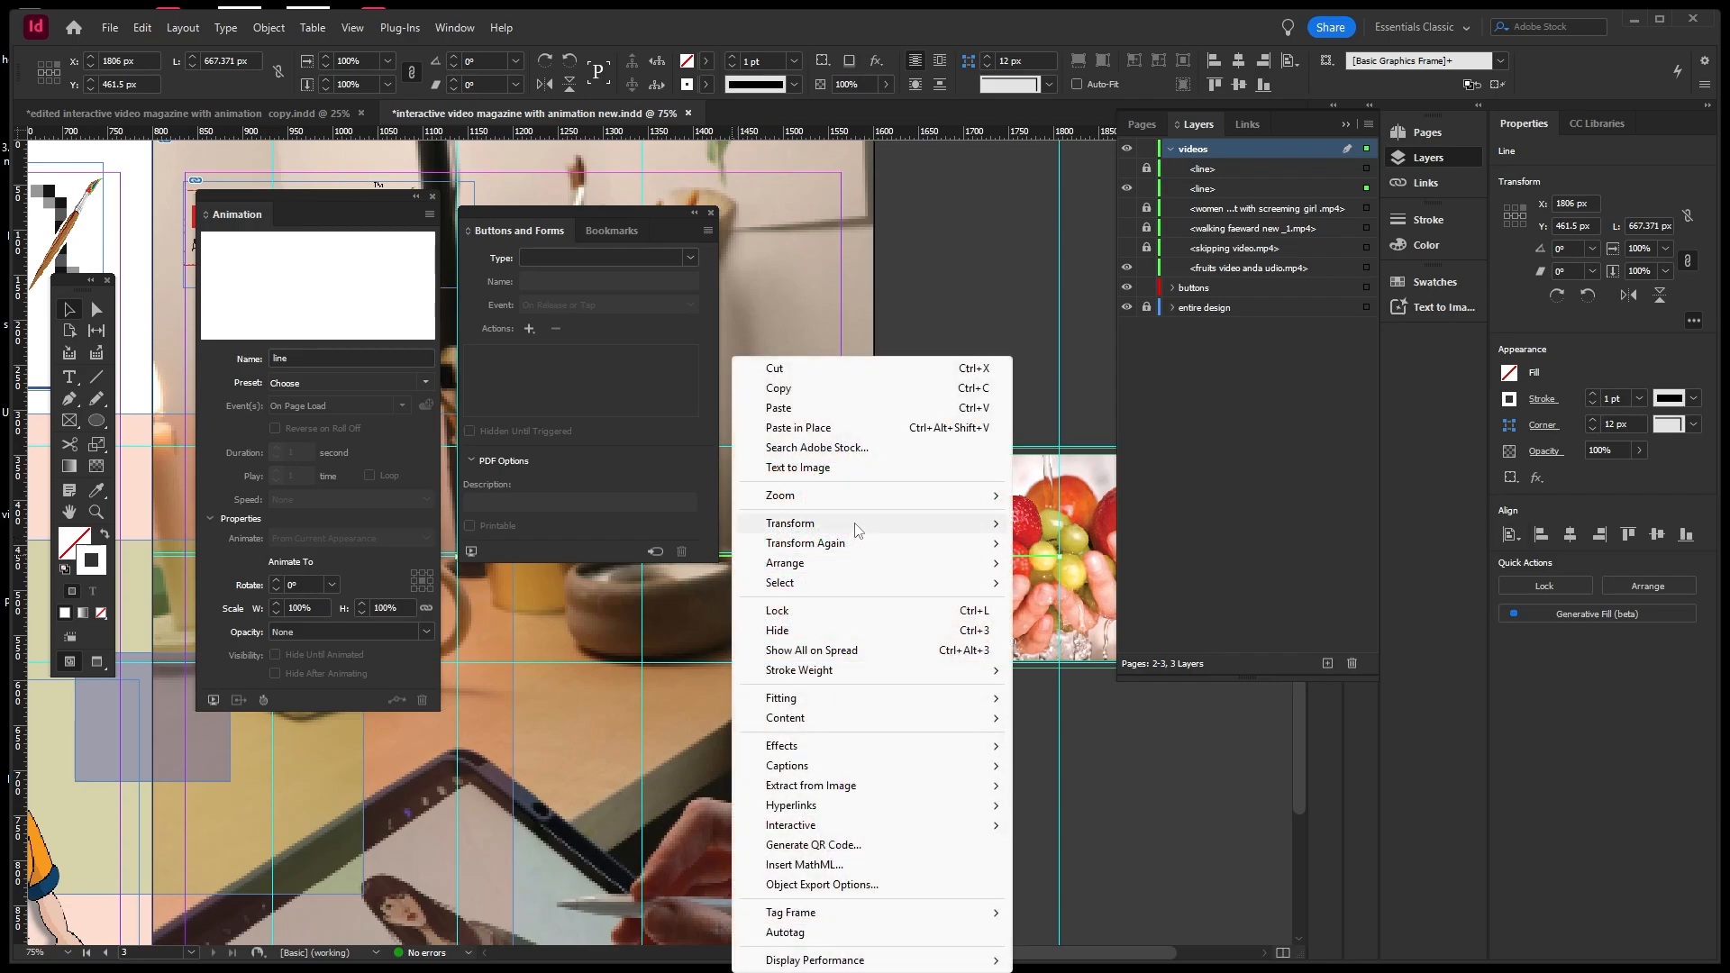
pyautogui.moveTo(881, 526)
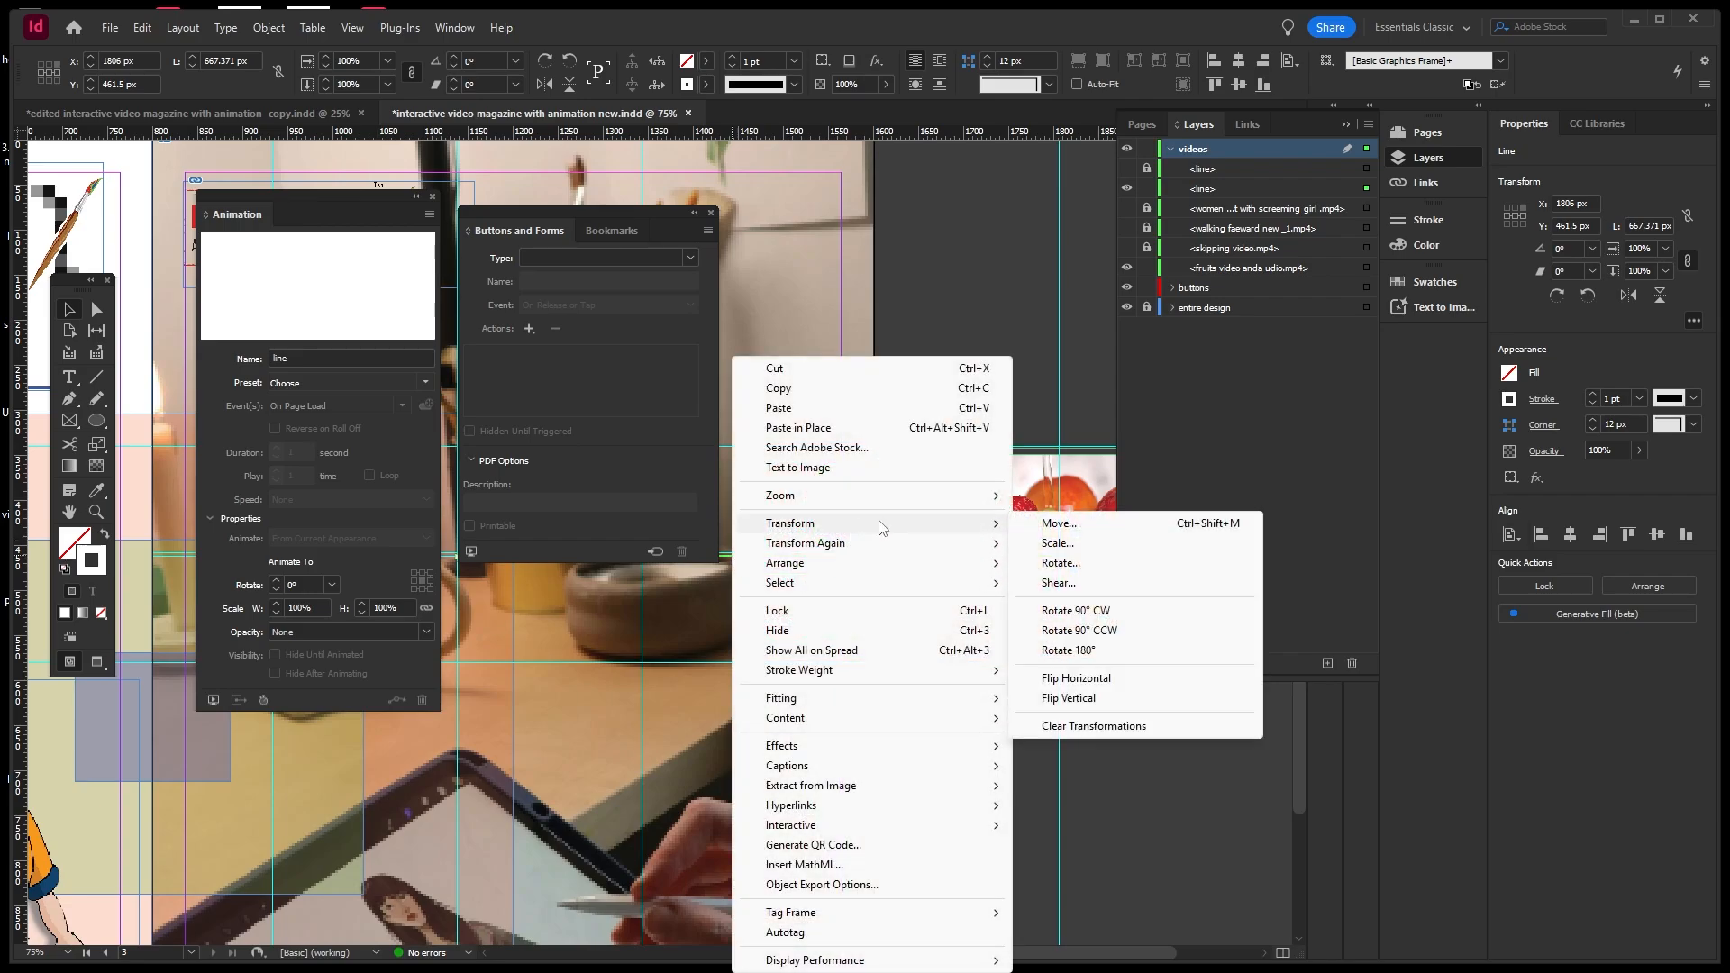
pyautogui.click(1064, 681)
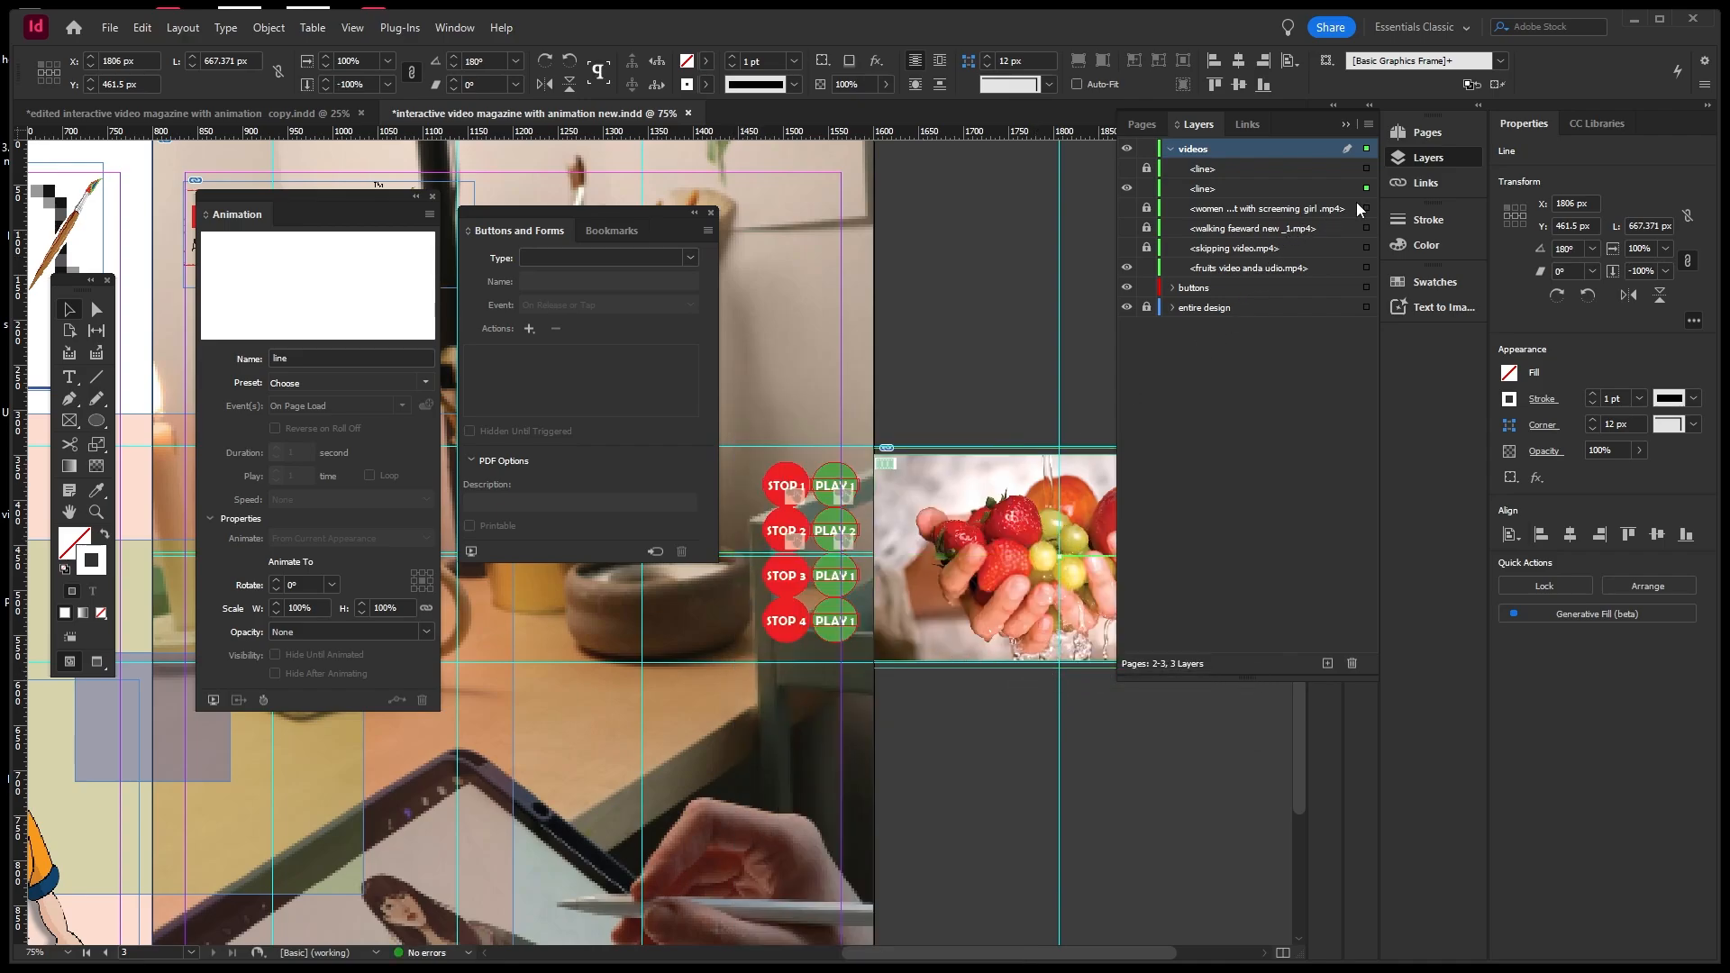
# Try converting the flipped line into the fruits video's motion path, with Ease In and Out speed and an added On Page Click event.
pyautogui.keyDown('shift'); pyautogui.click(990, 501); pyautogui.keyUp('shift')
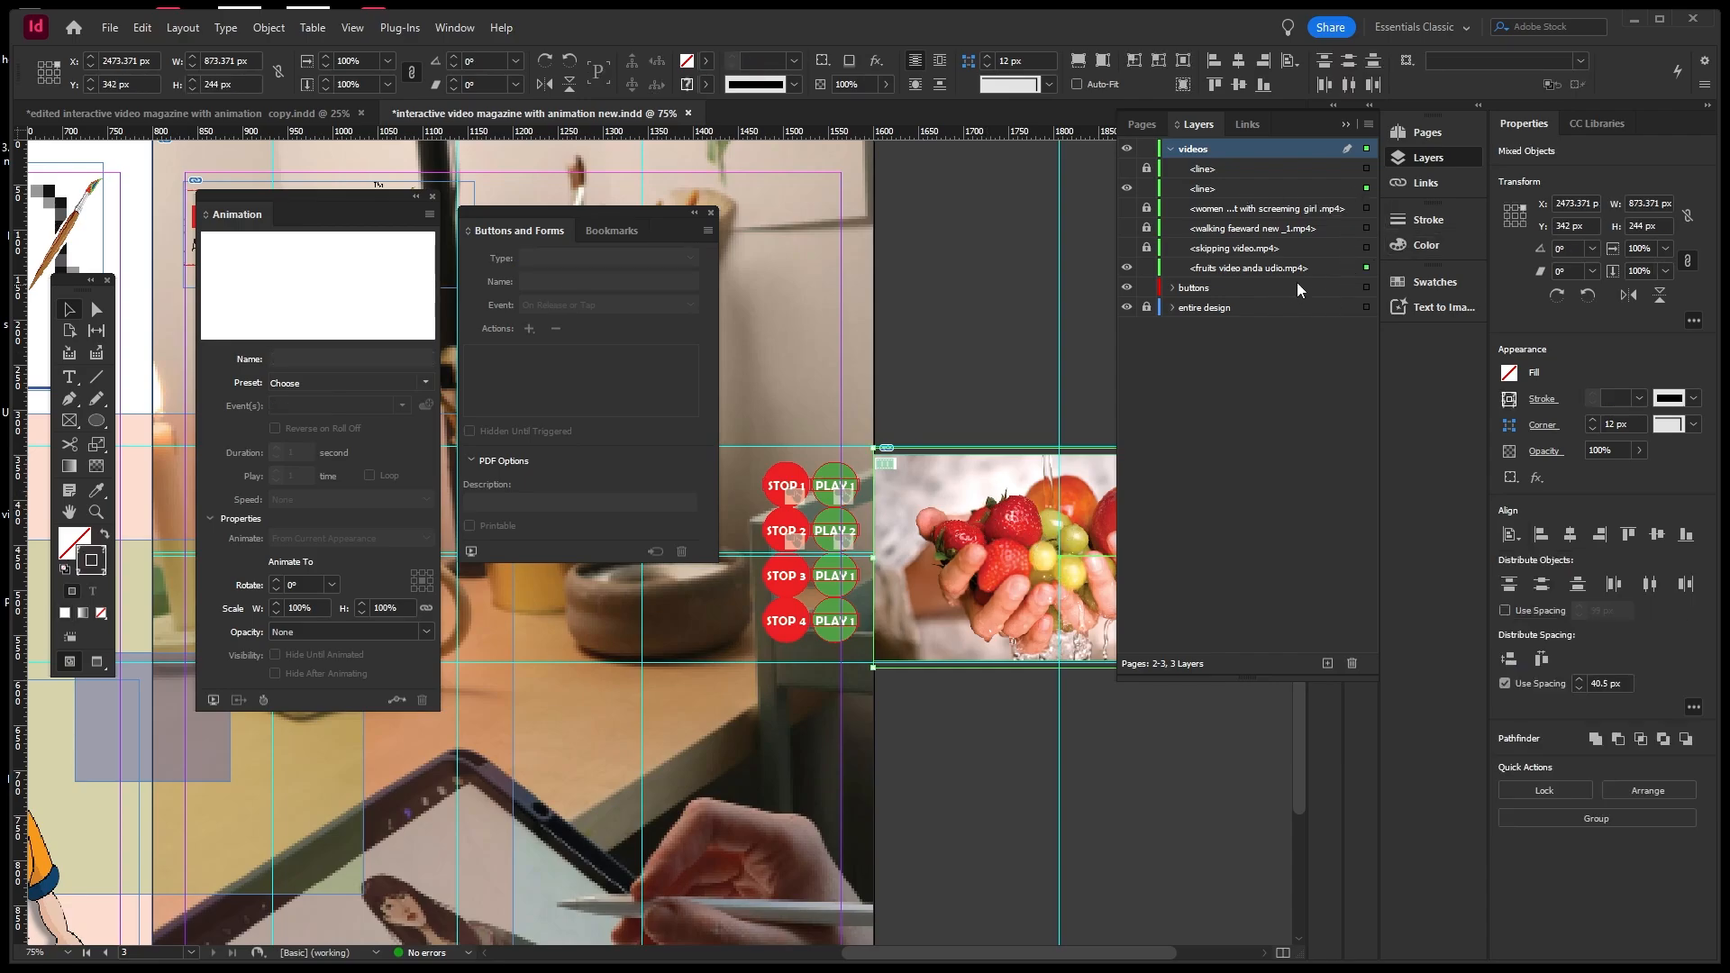
pyautogui.click(393, 702)
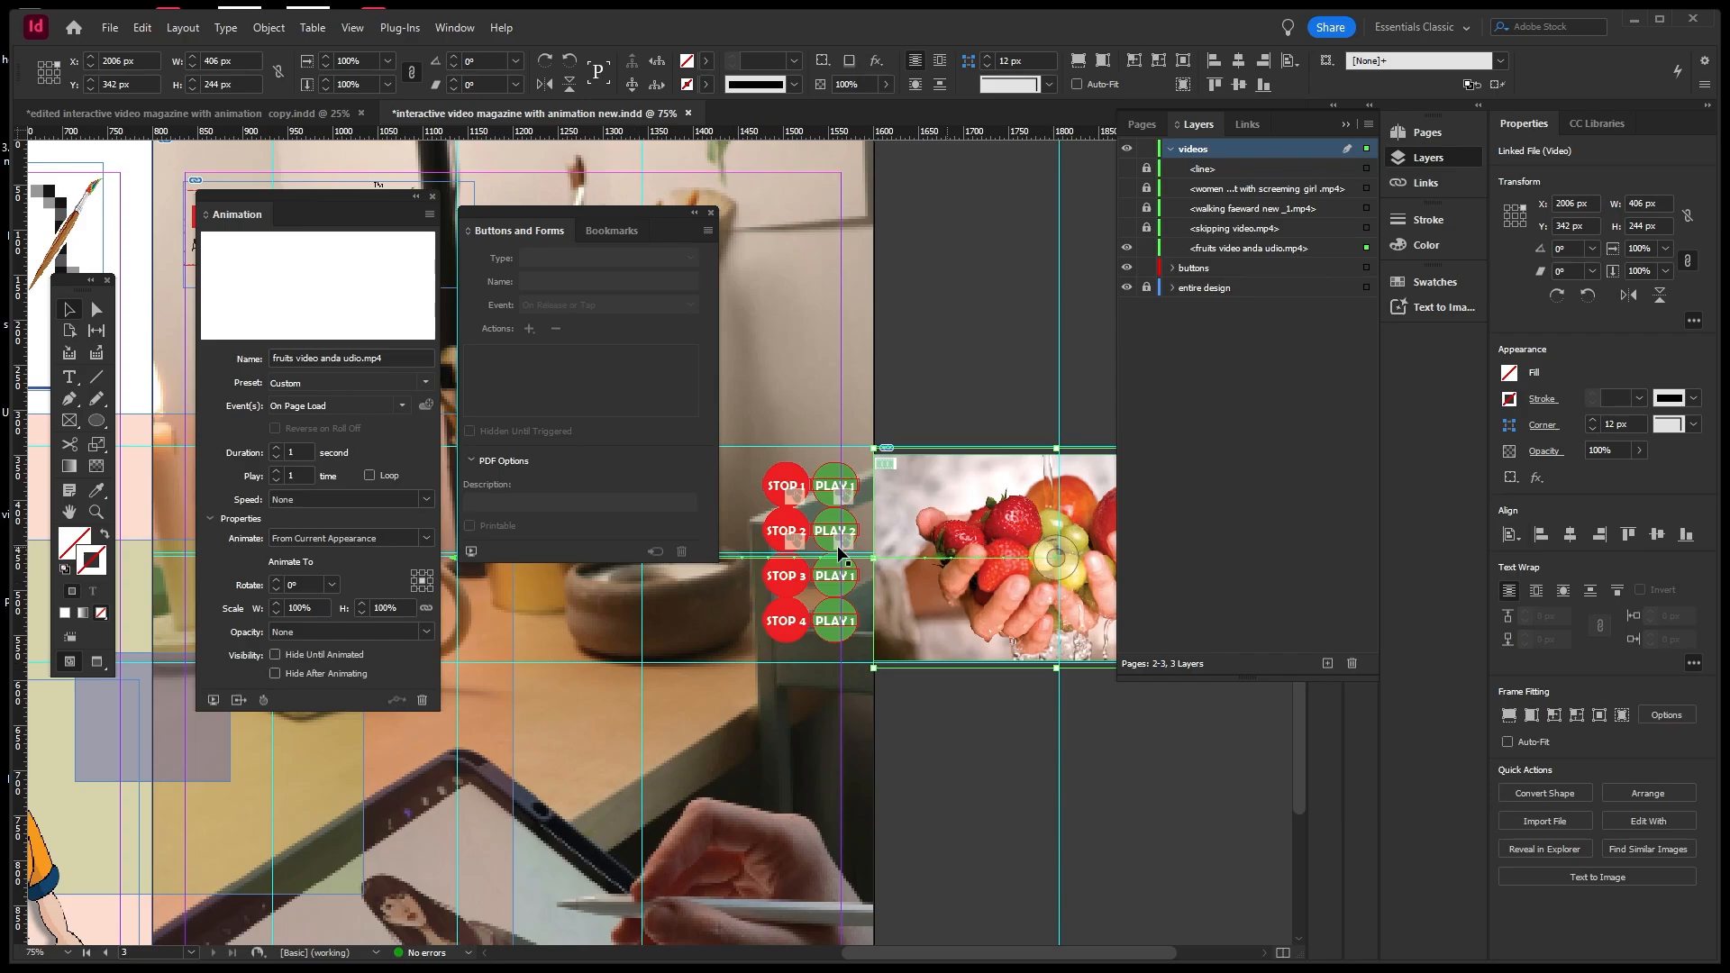
pyautogui.click(425, 500)
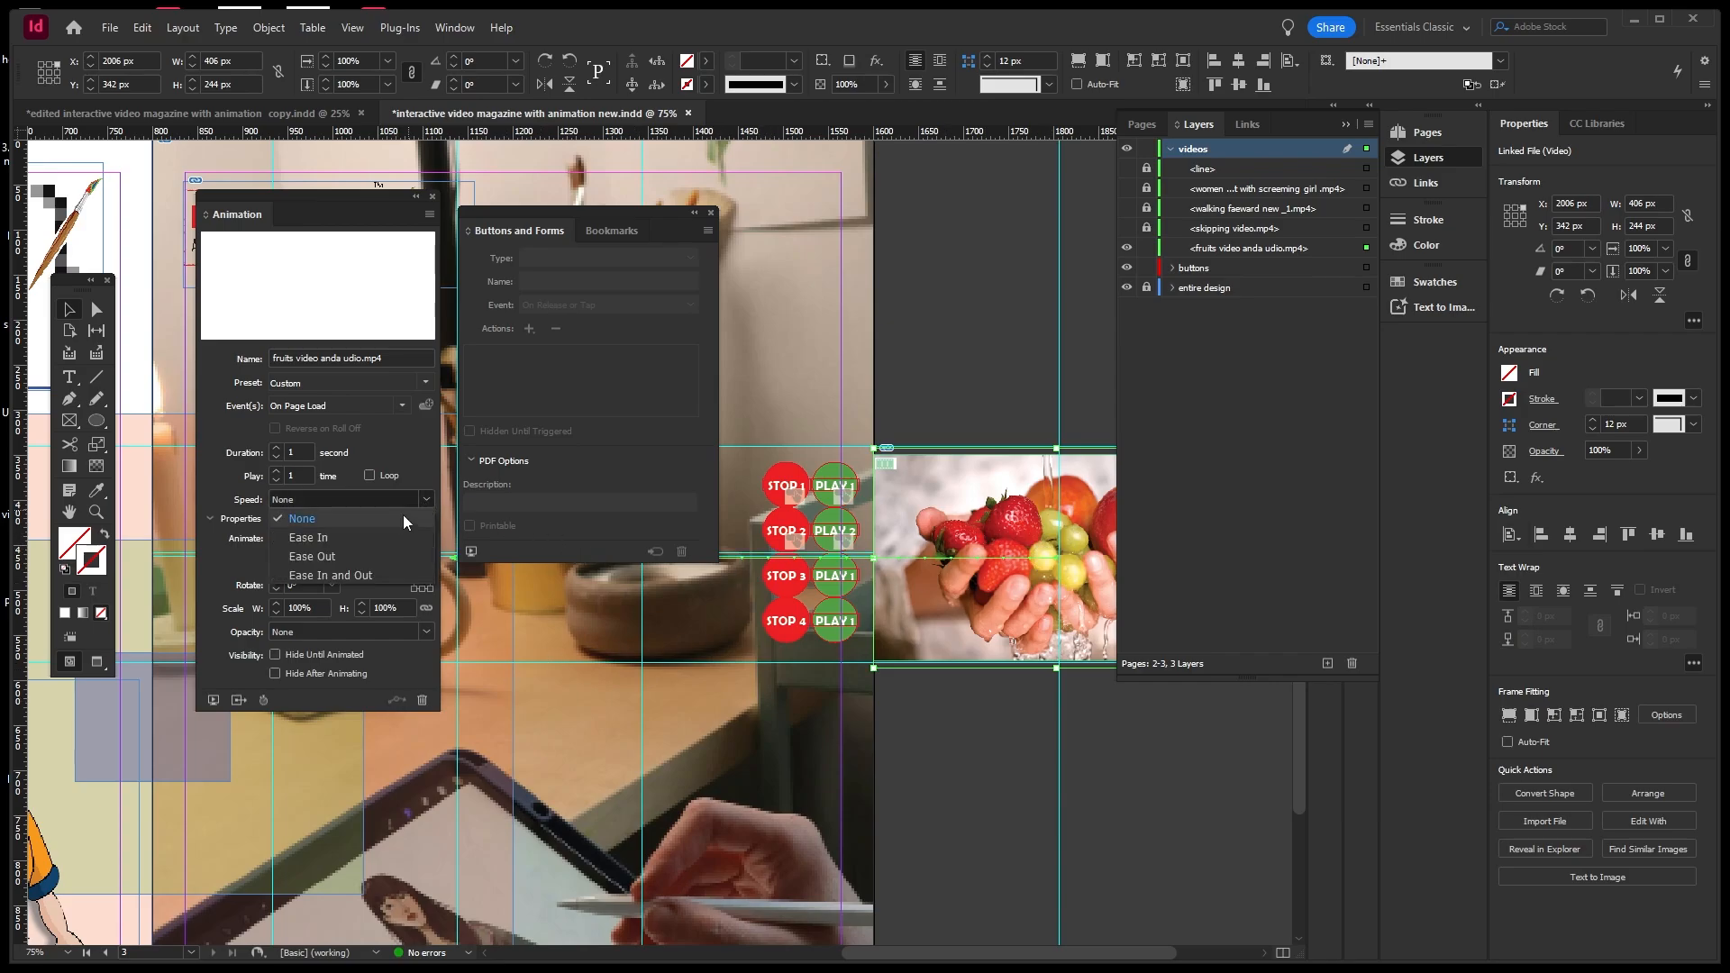
pyautogui.click(365, 570)
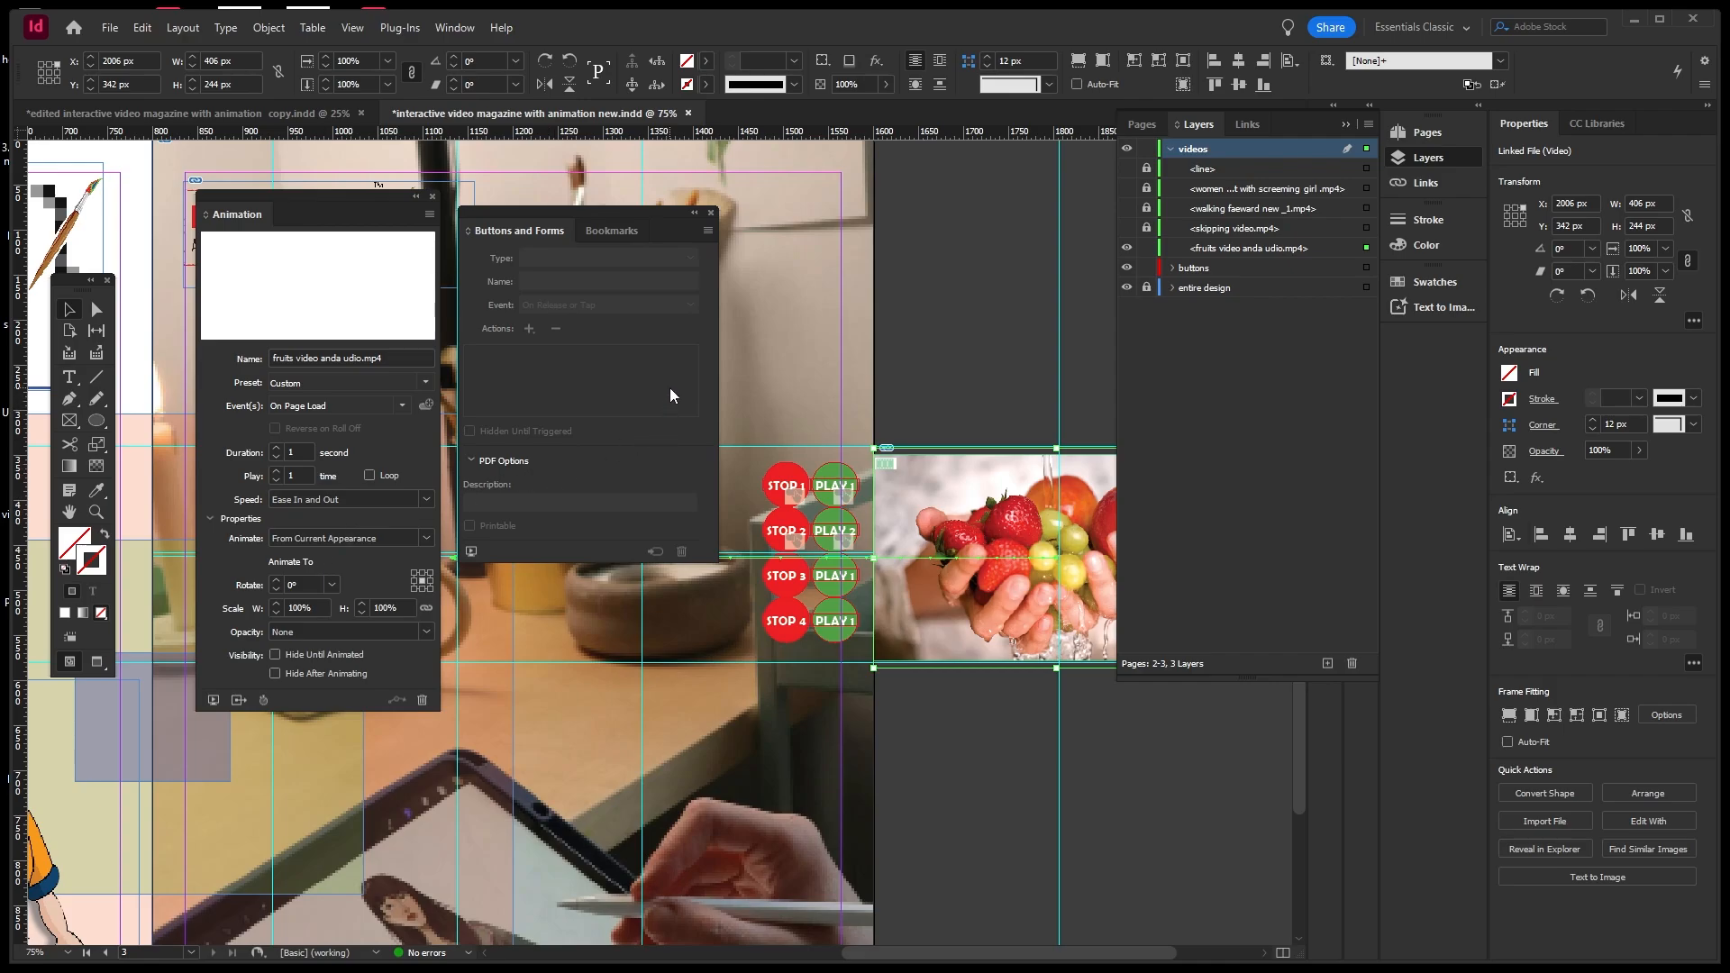
pyautogui.click(401, 406)
pyautogui.click(469, 429)
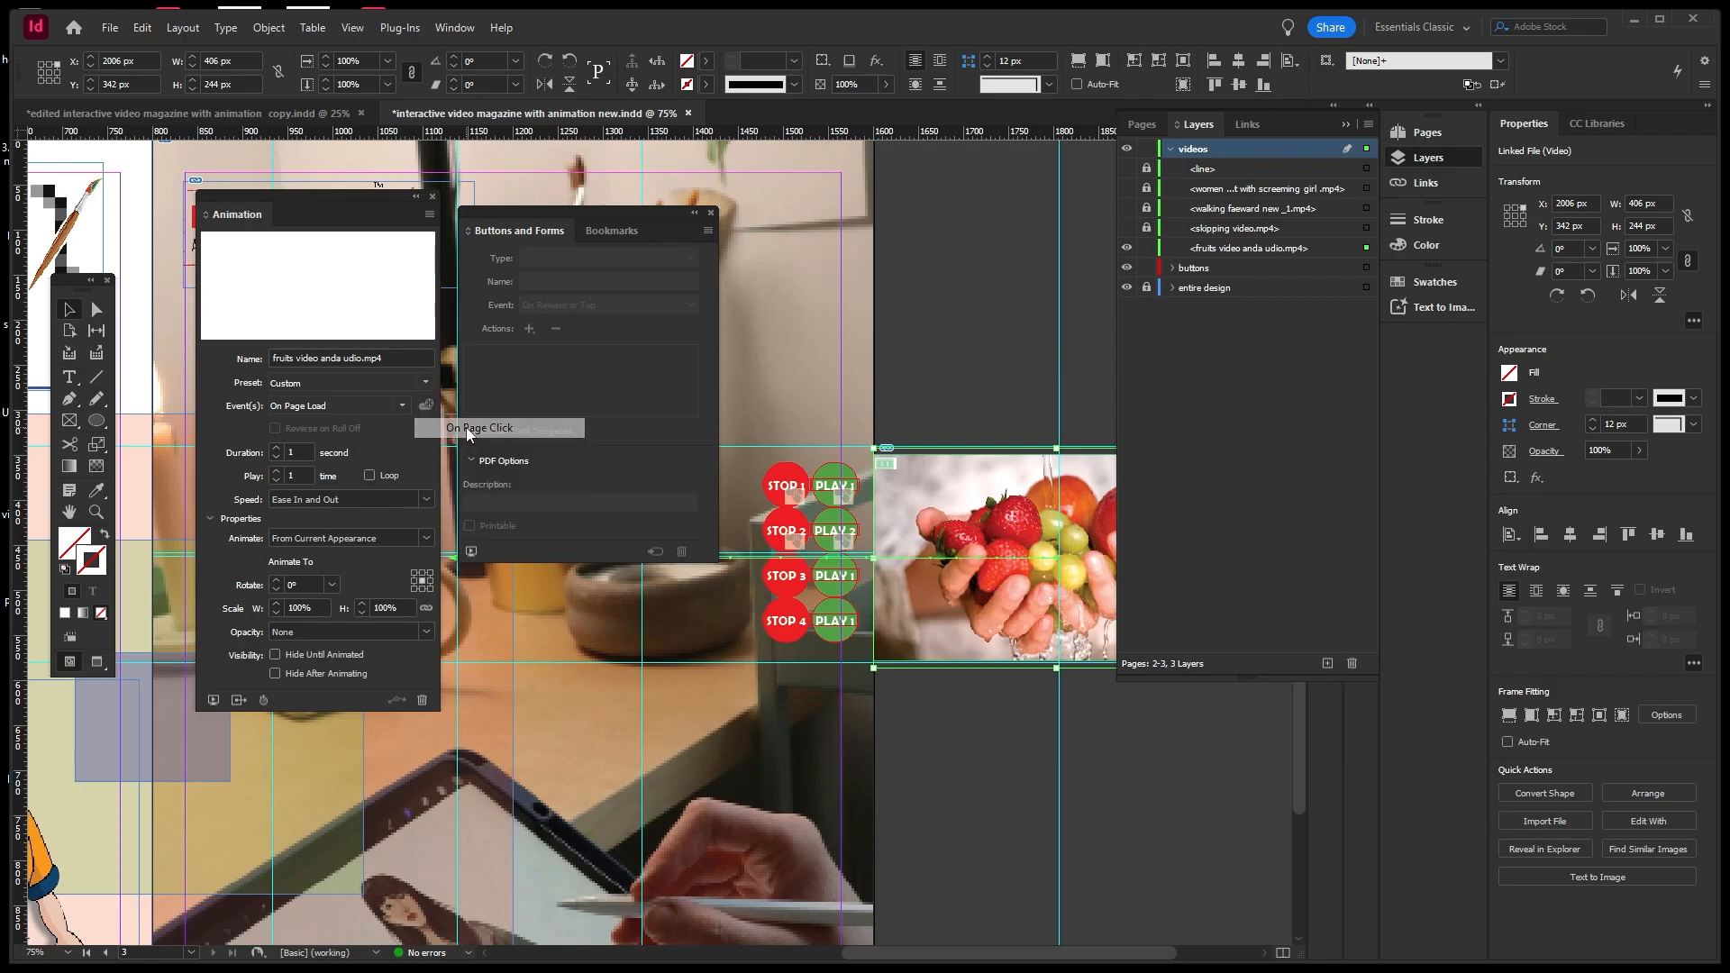
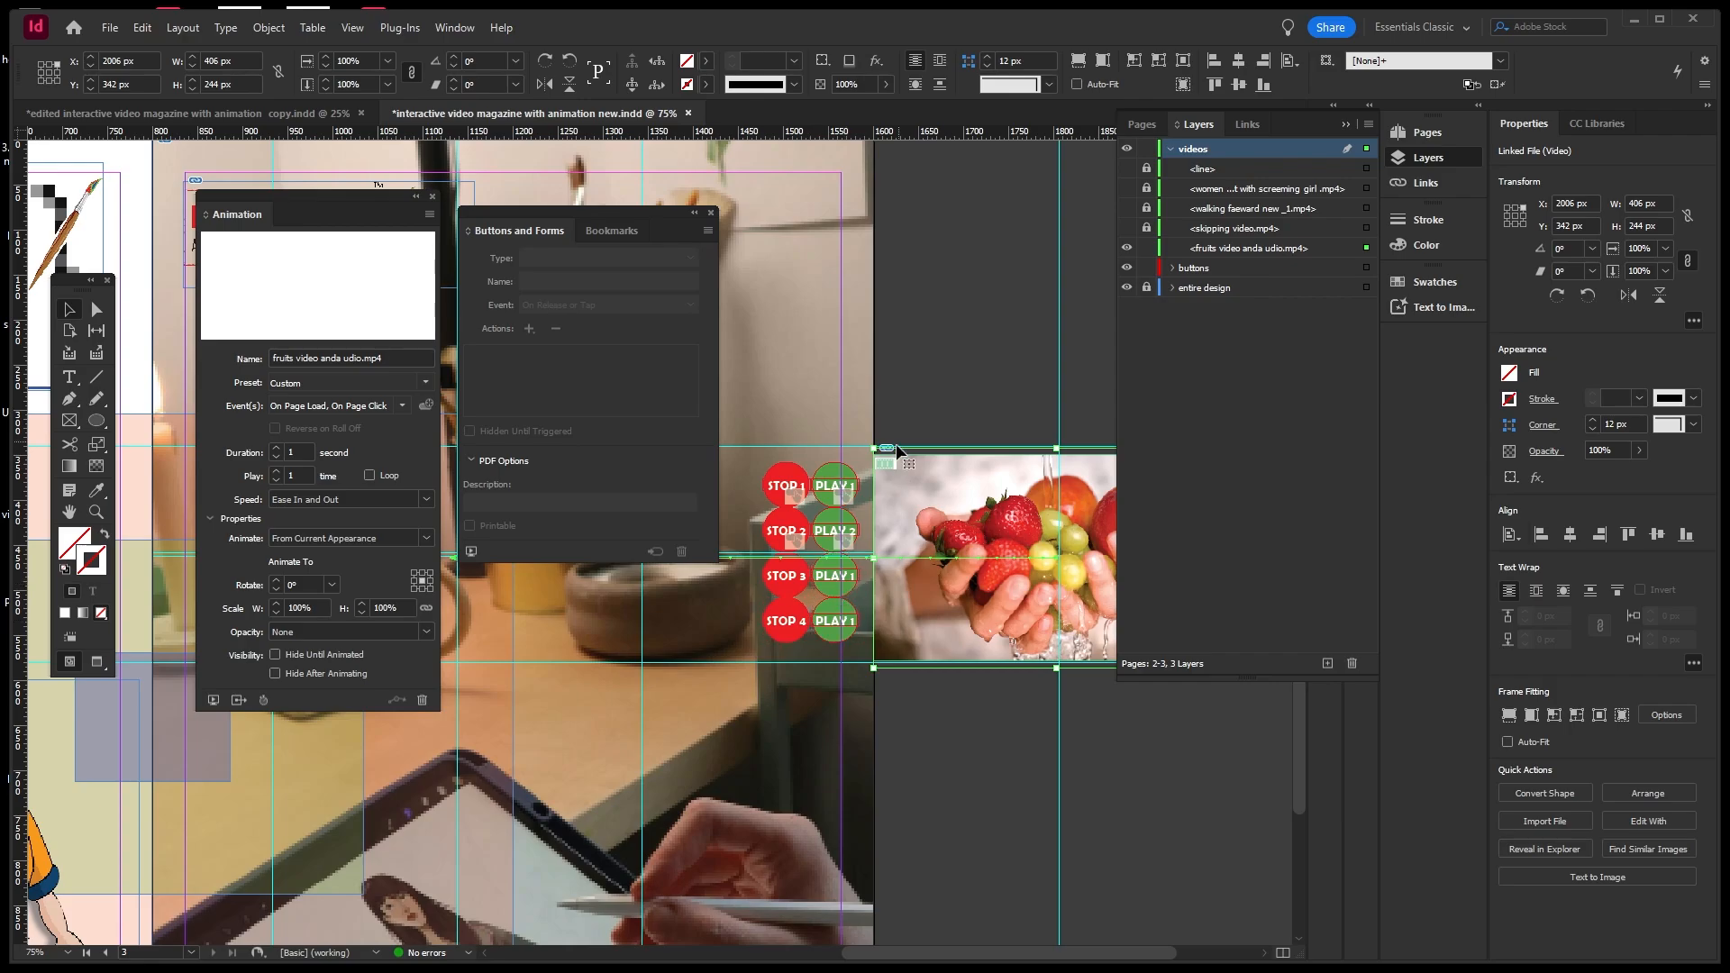
# Undo the fruits video's animation event, speed and motion path conversion.
pyautogui.scroll(3, 852, 583)
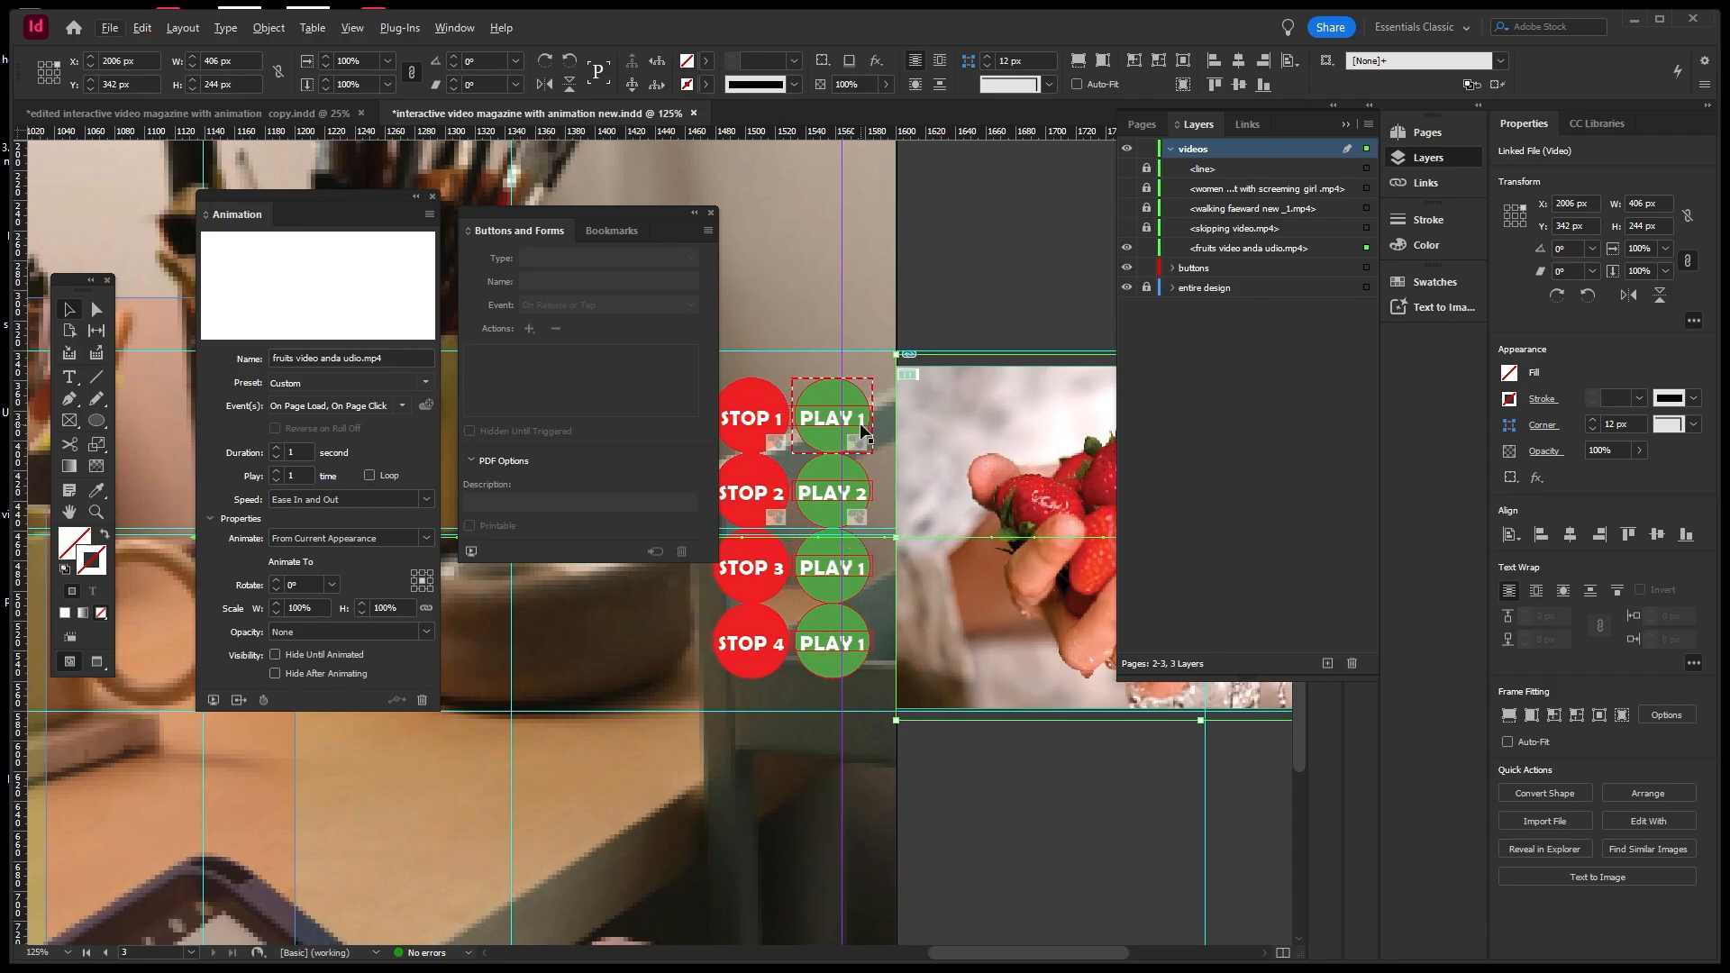
pyautogui.click(854, 574)
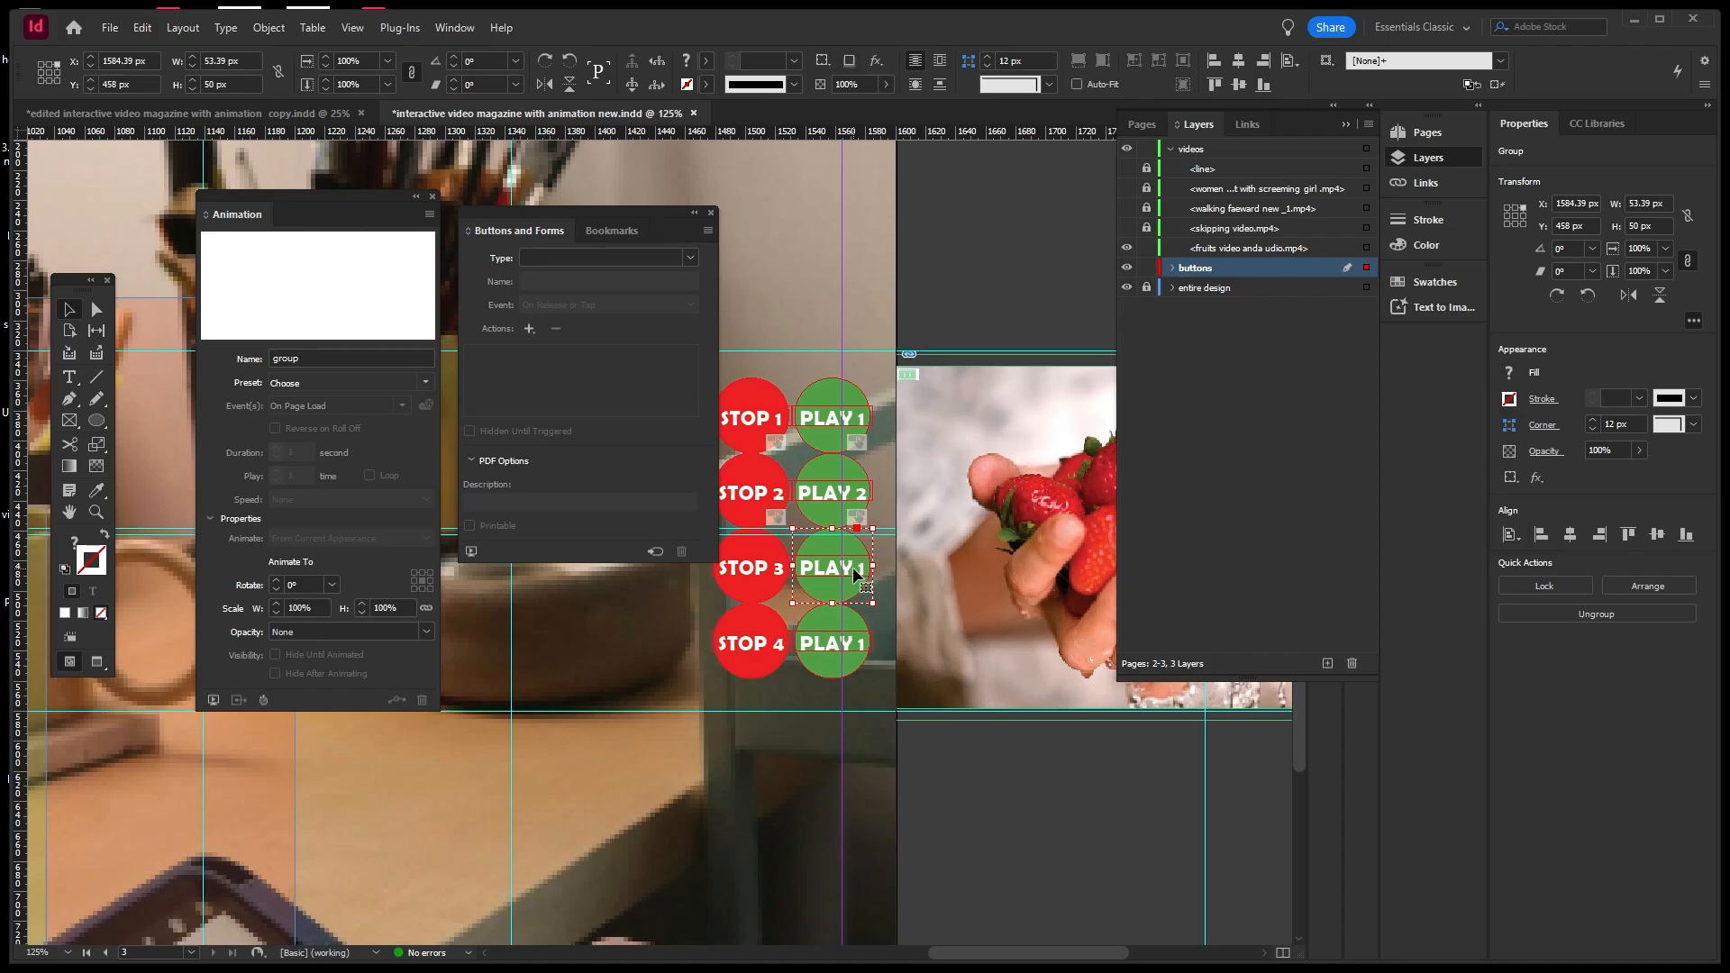
pyautogui.click(854, 574)
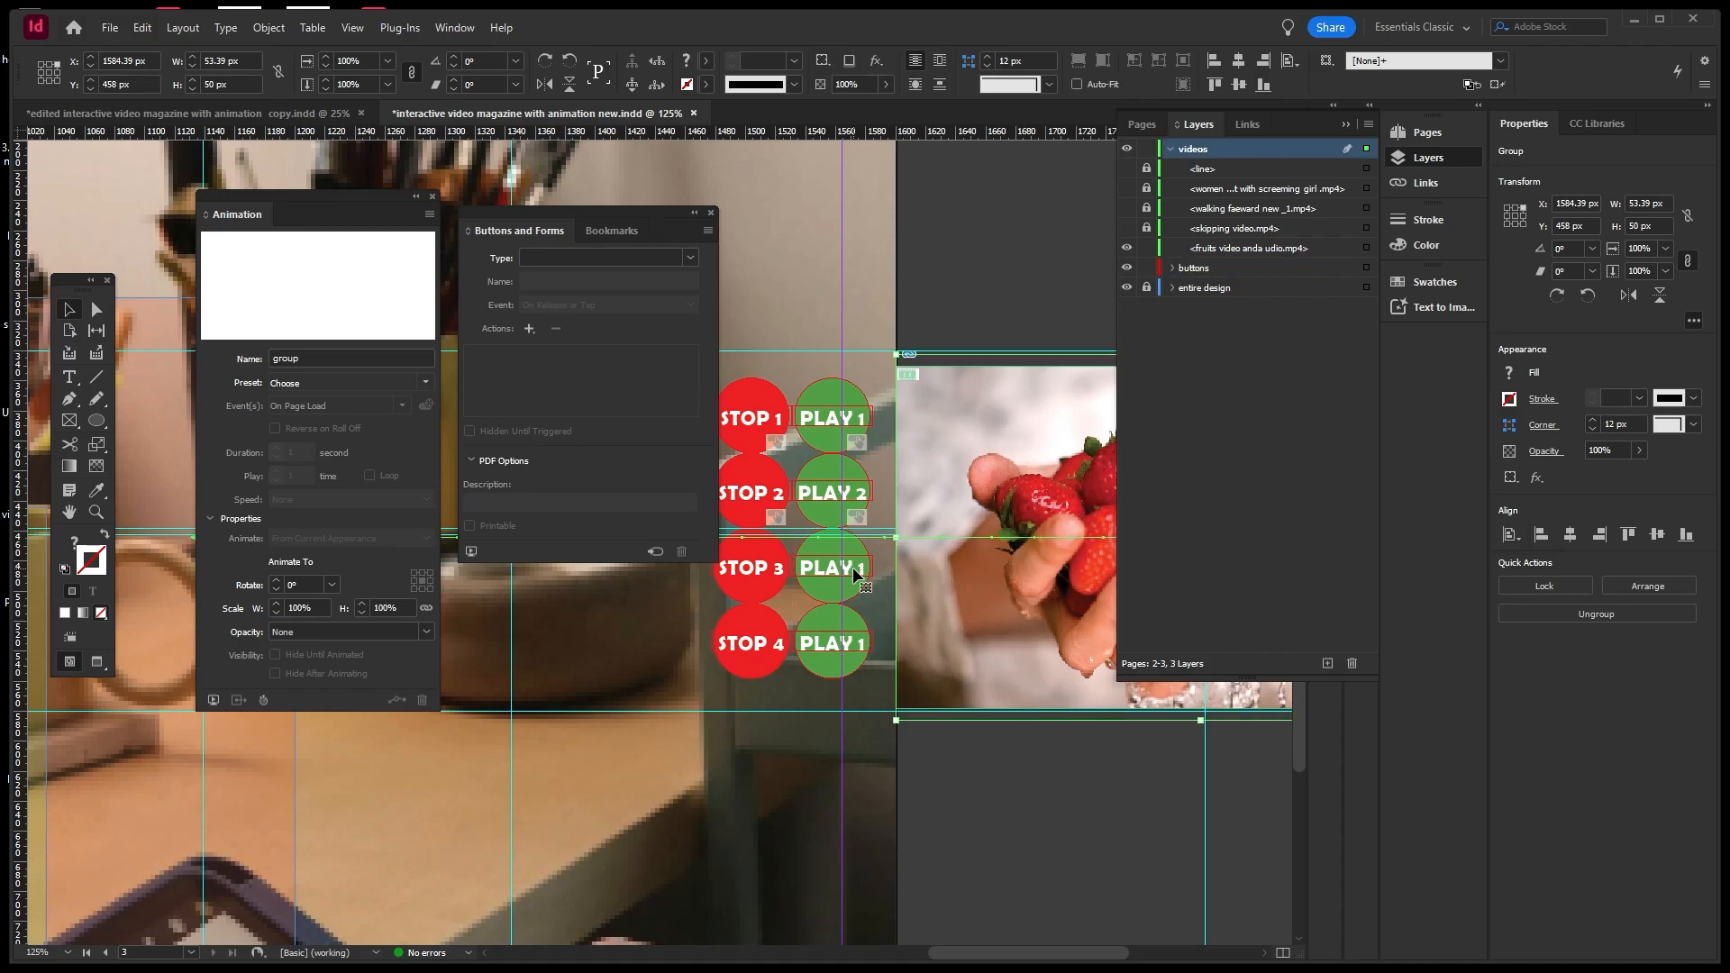
pyautogui.hotkey('ctrl', 'z')
pyautogui.hotkey('ctrl', 'z')
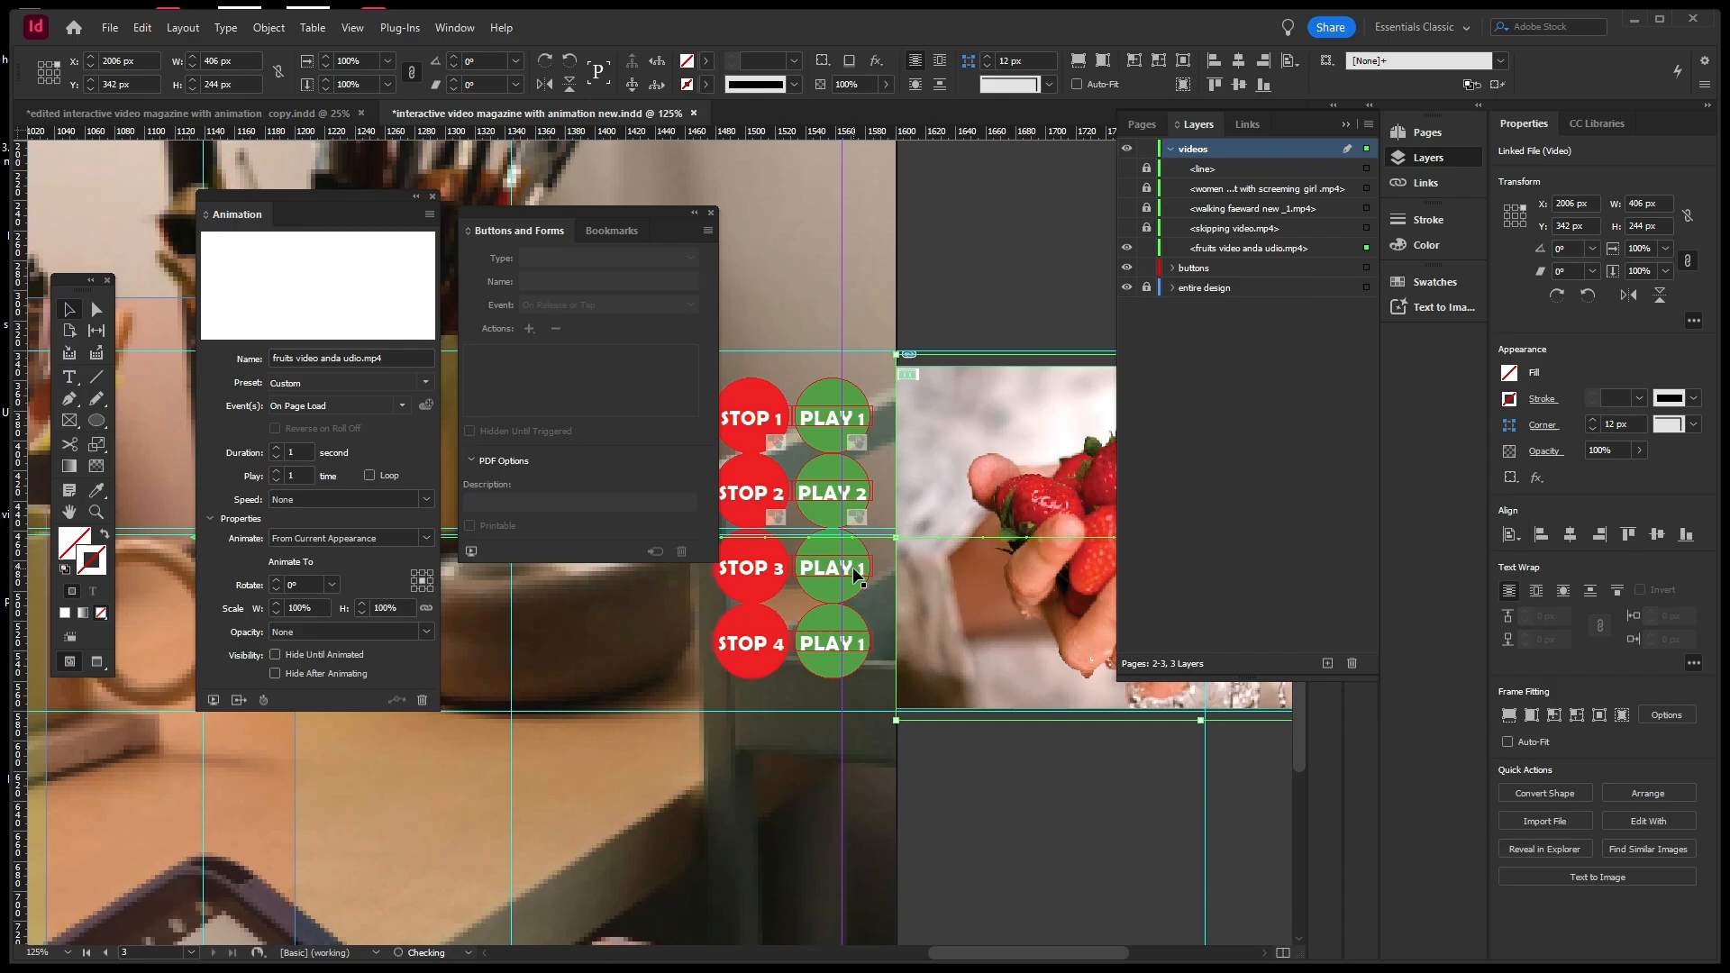
# Change the label of the green button beside STOP 3 to PLAY 3.
pyautogui.click(853, 574)
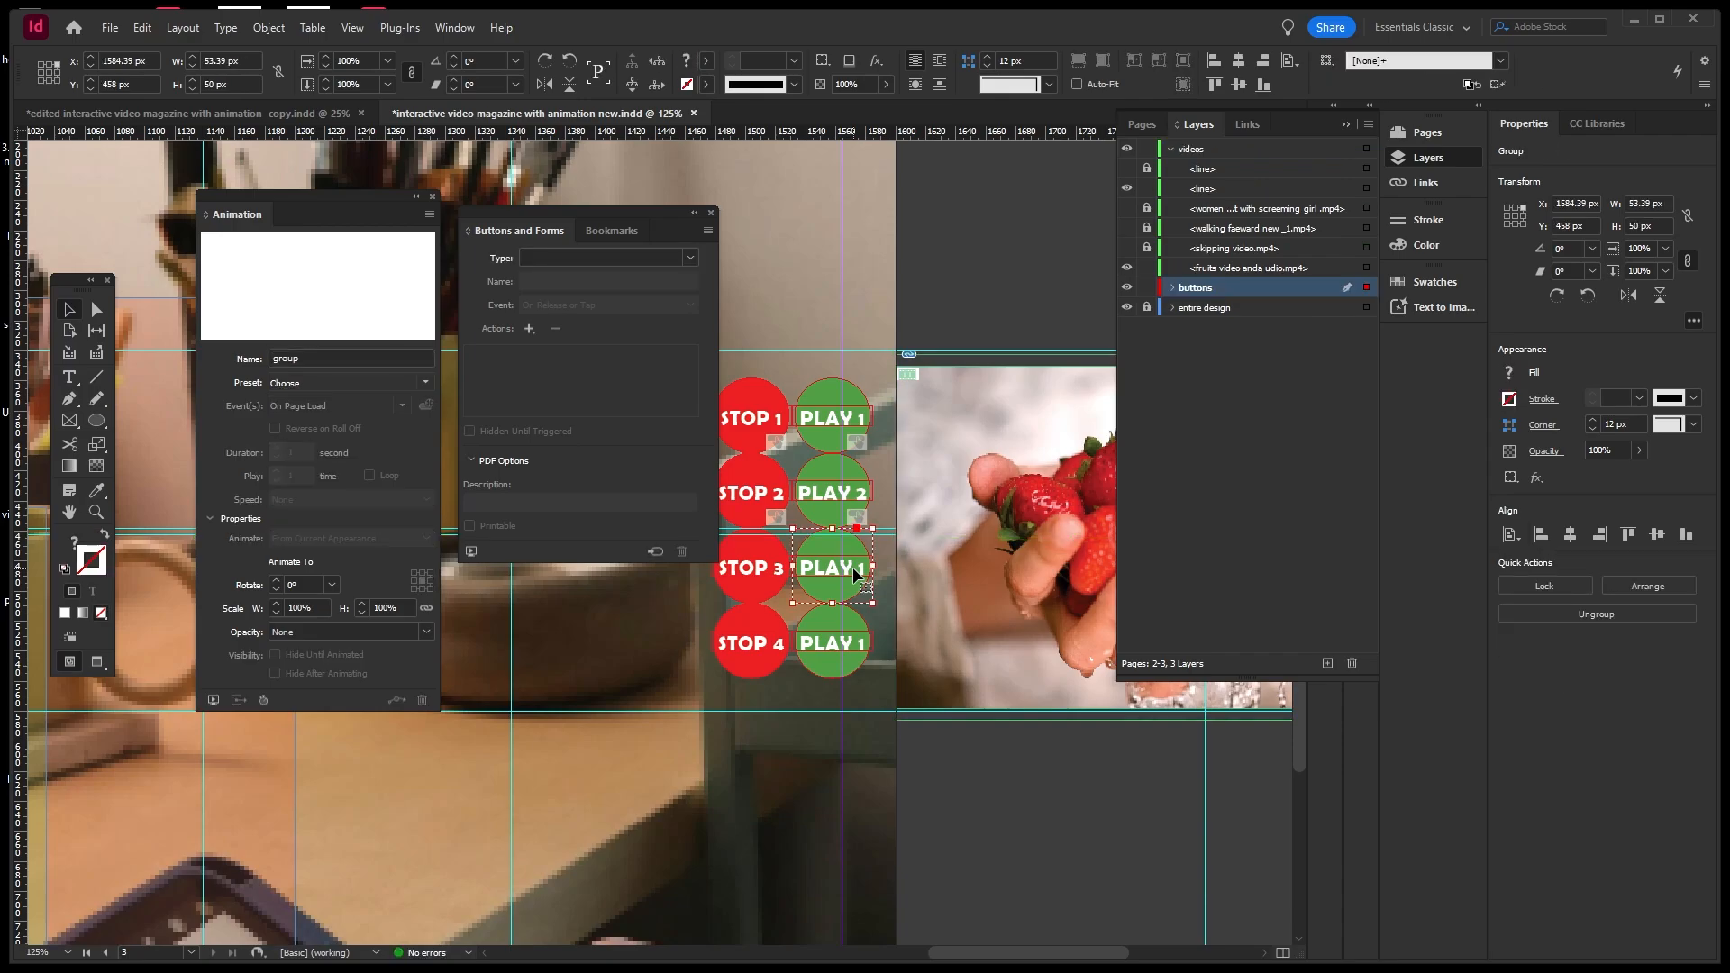
pyautogui.doubleClick(854, 574)
pyautogui.click(71, 379)
pyautogui.moveTo(854, 571); pyautogui.dragTo(870, 569)
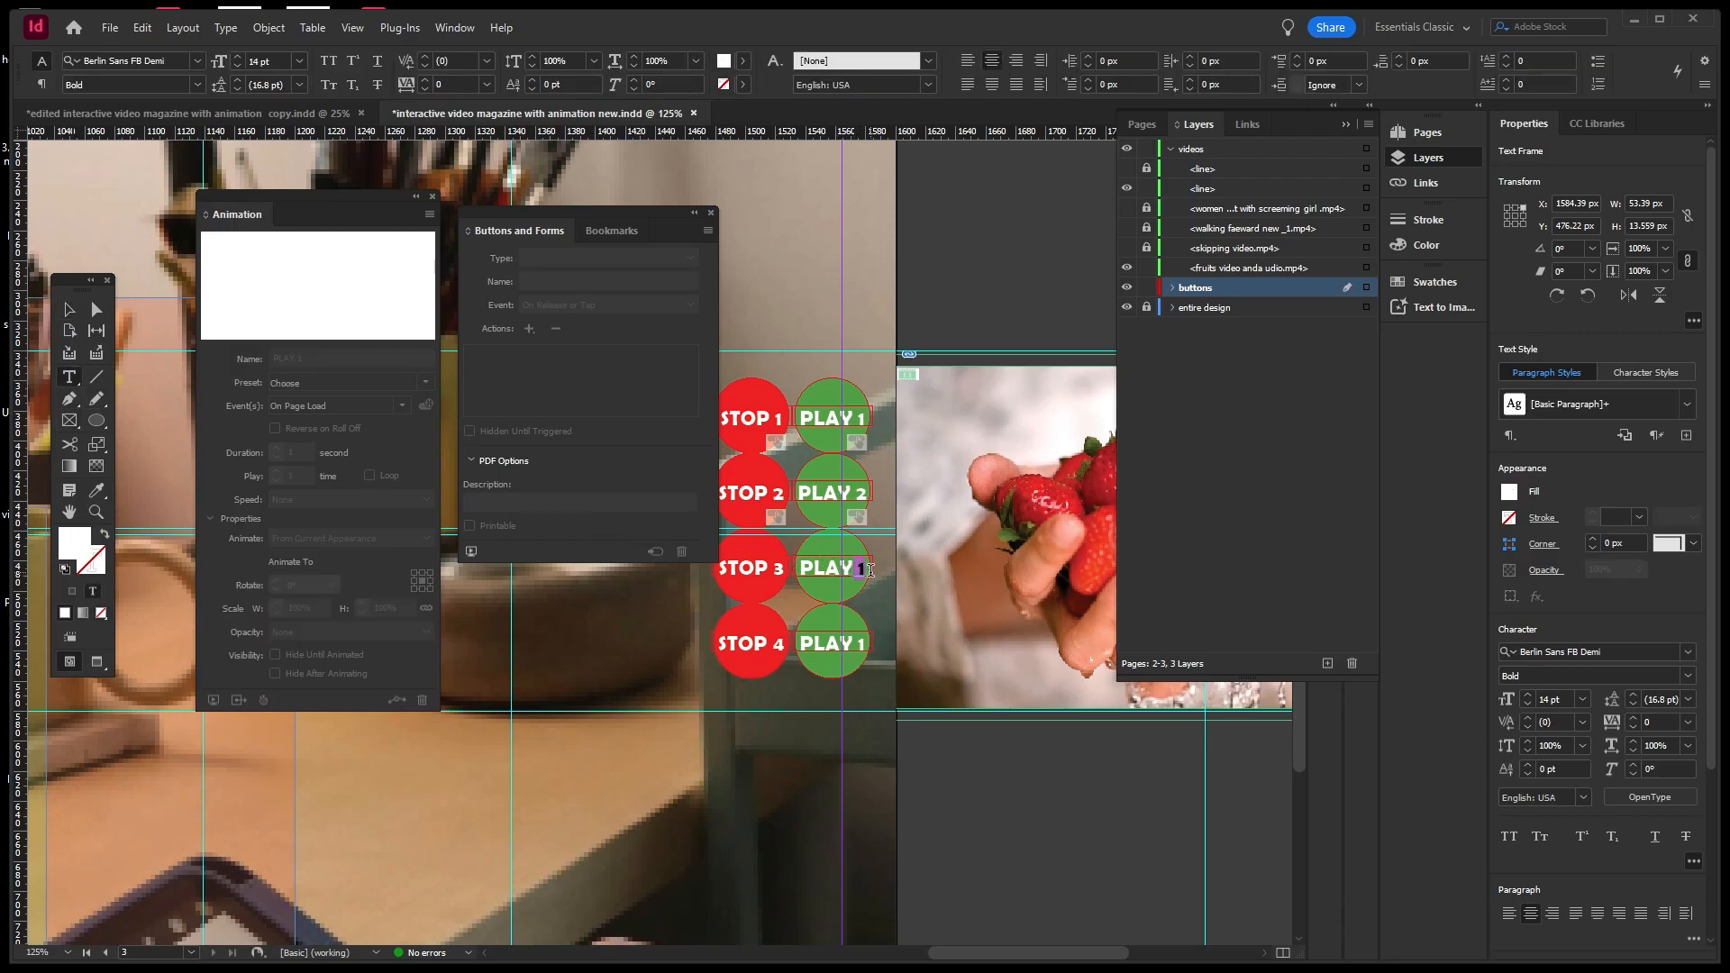
pyautogui.write('3')
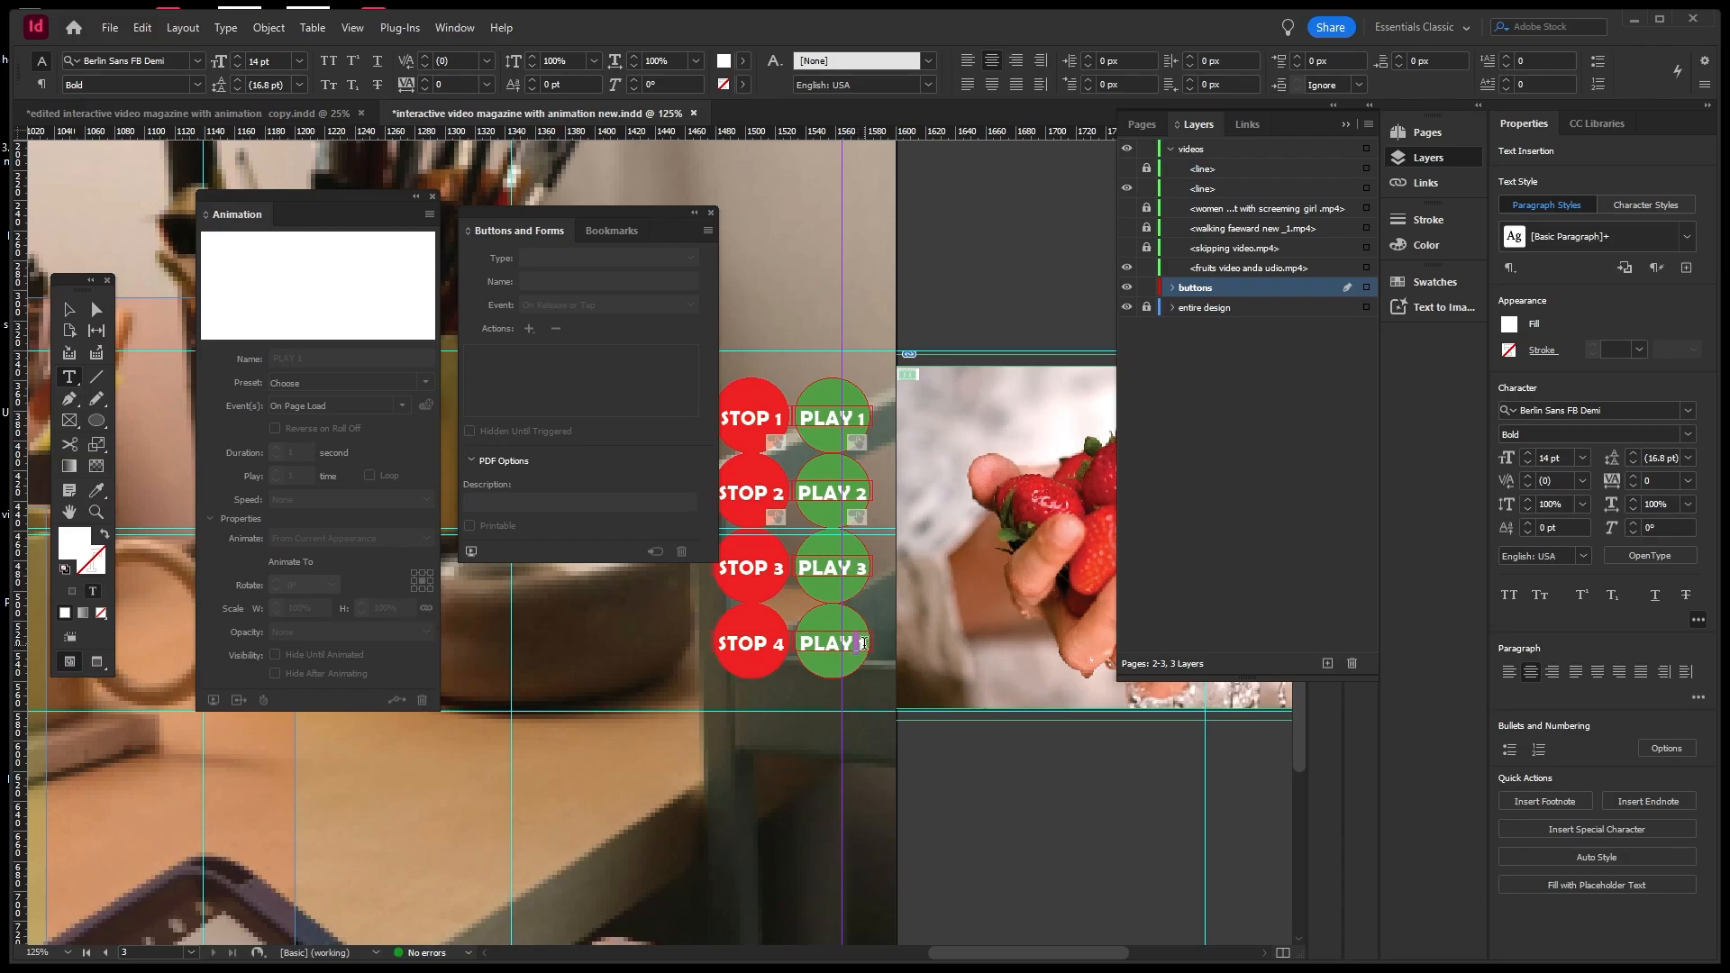
# Change the label of the green button beside STOP 4 to PLAY 4, and clear the selection.
pyautogui.moveTo(856, 642); pyautogui.dragTo(869, 644)
pyautogui.click(866, 644)
pyautogui.press('BackSpace')
pyautogui.write('4')
pyautogui.click(71, 312)
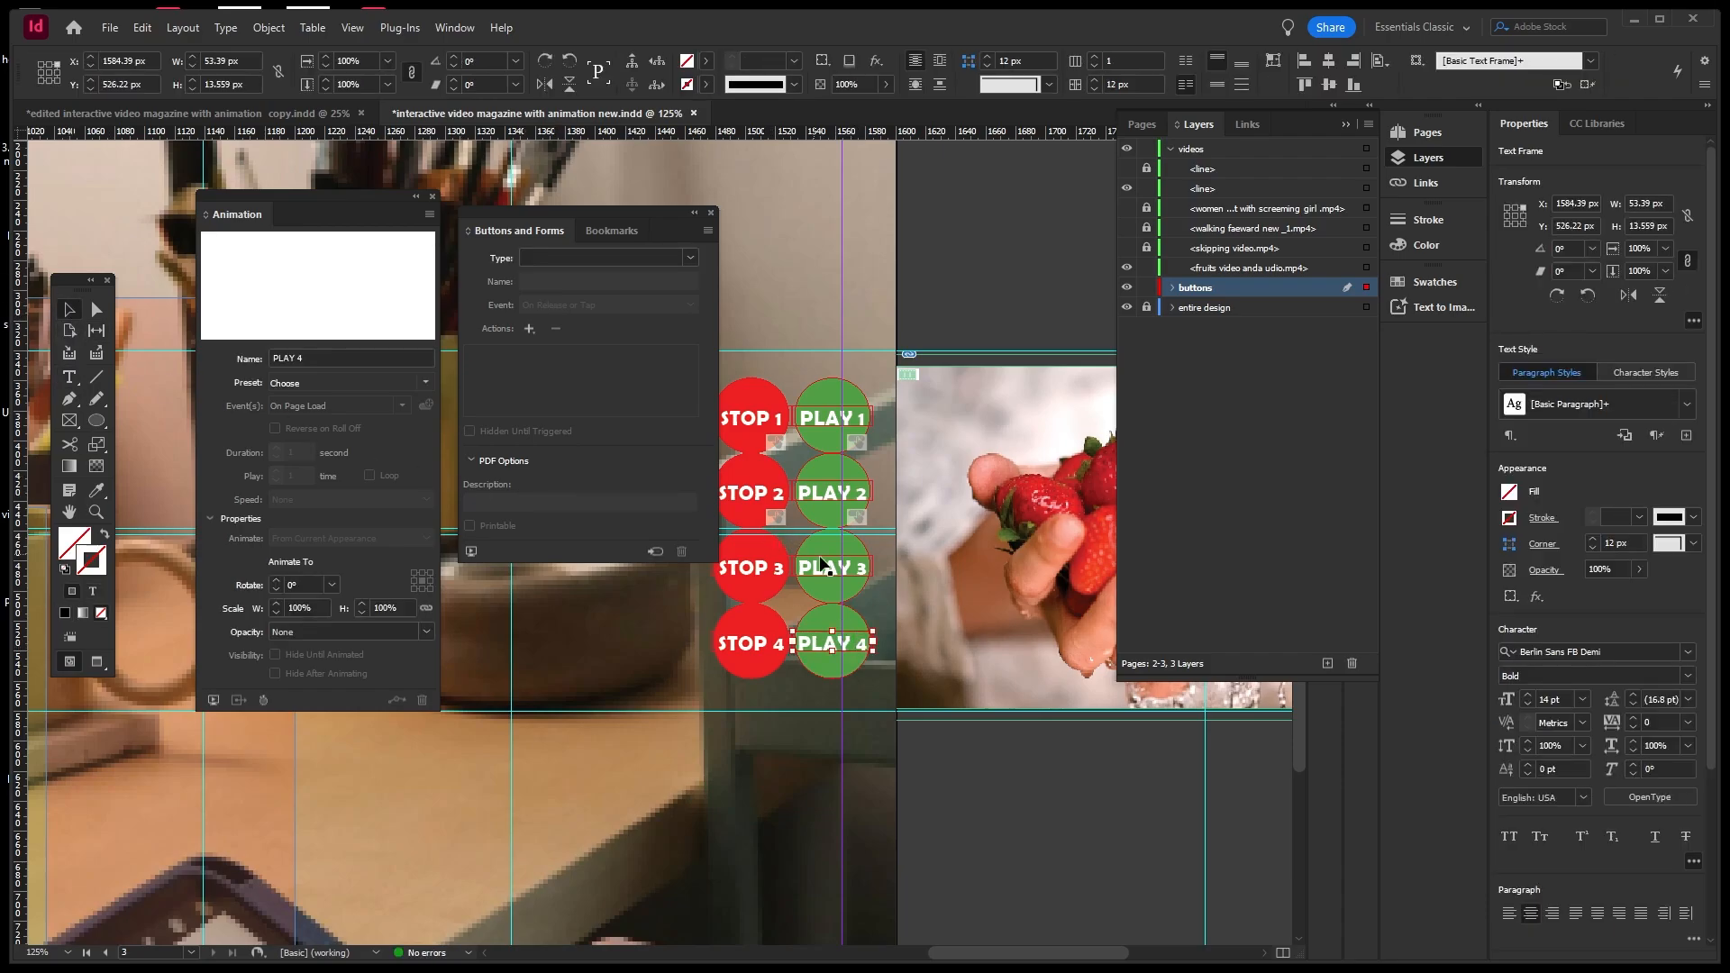
pyautogui.click(878, 576)
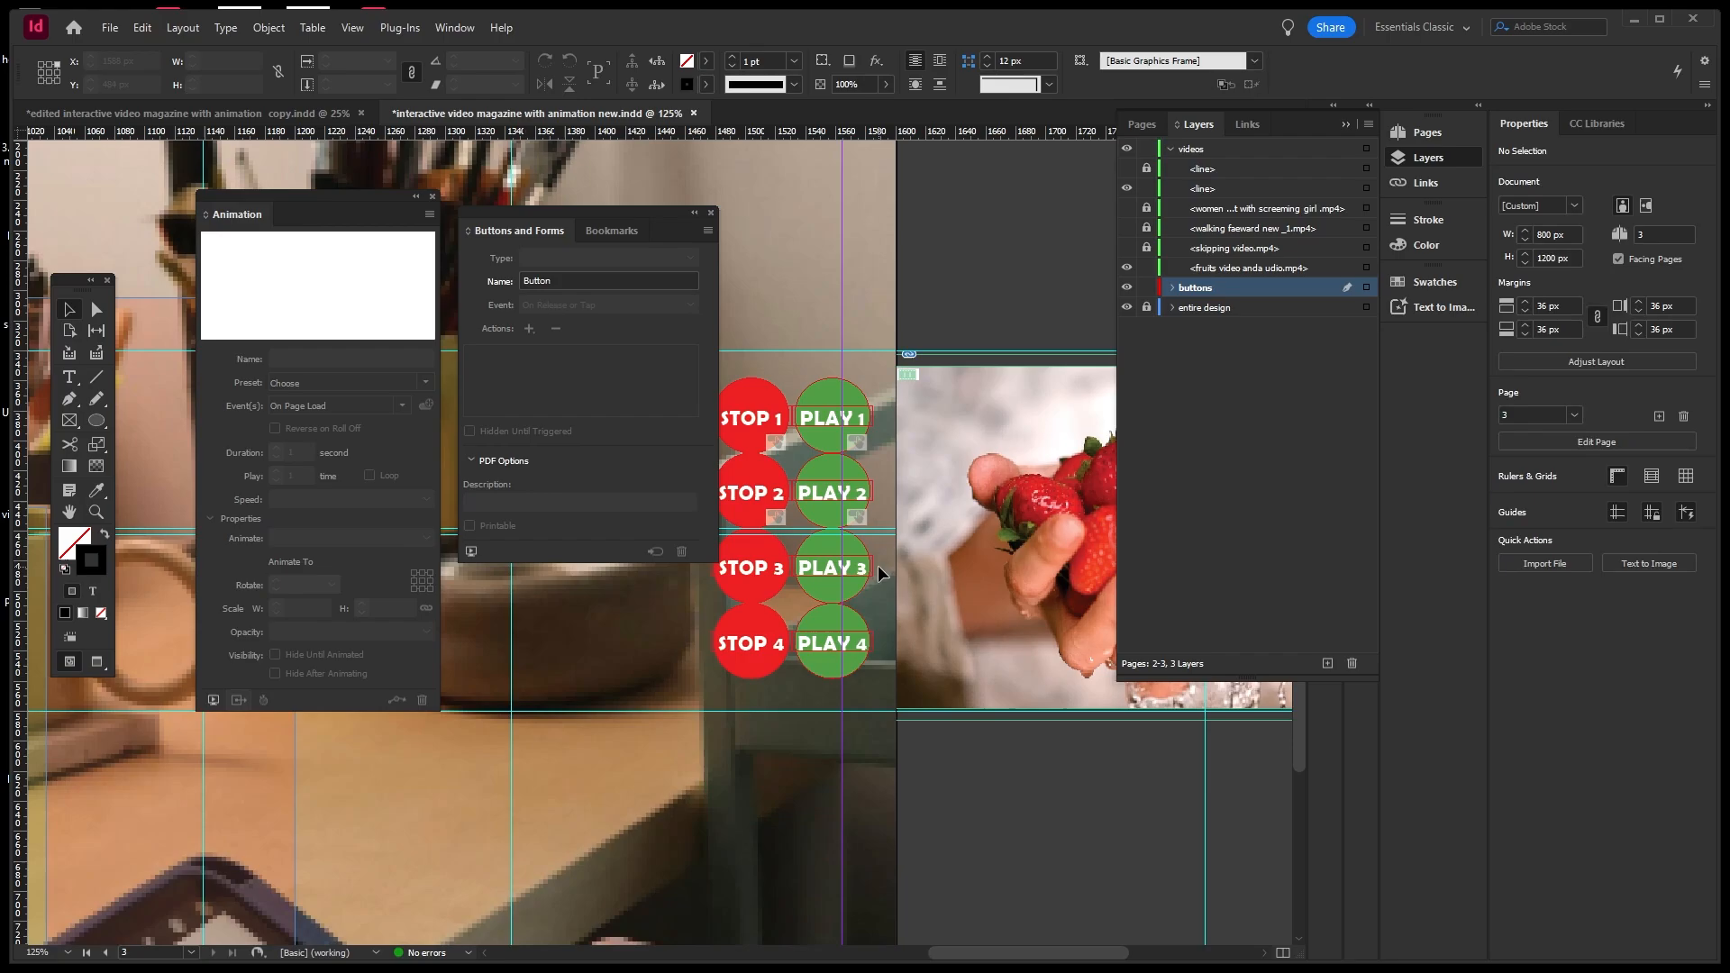
pyautogui.click(856, 577)
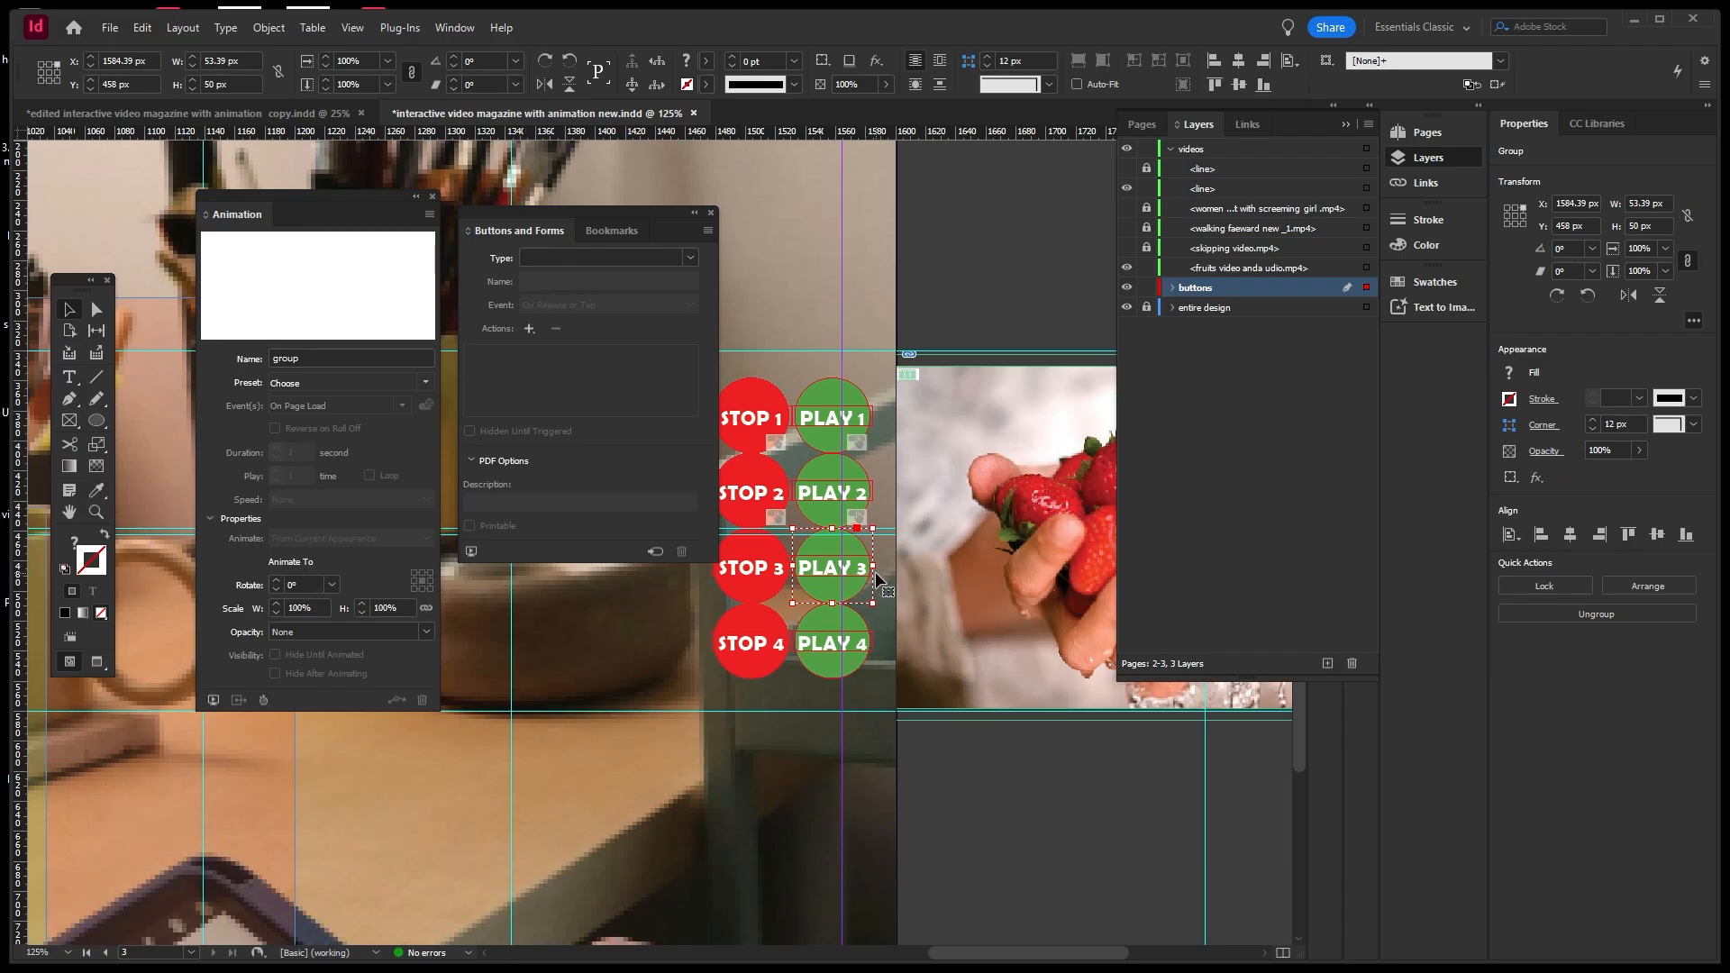
pyautogui.click(888, 553)
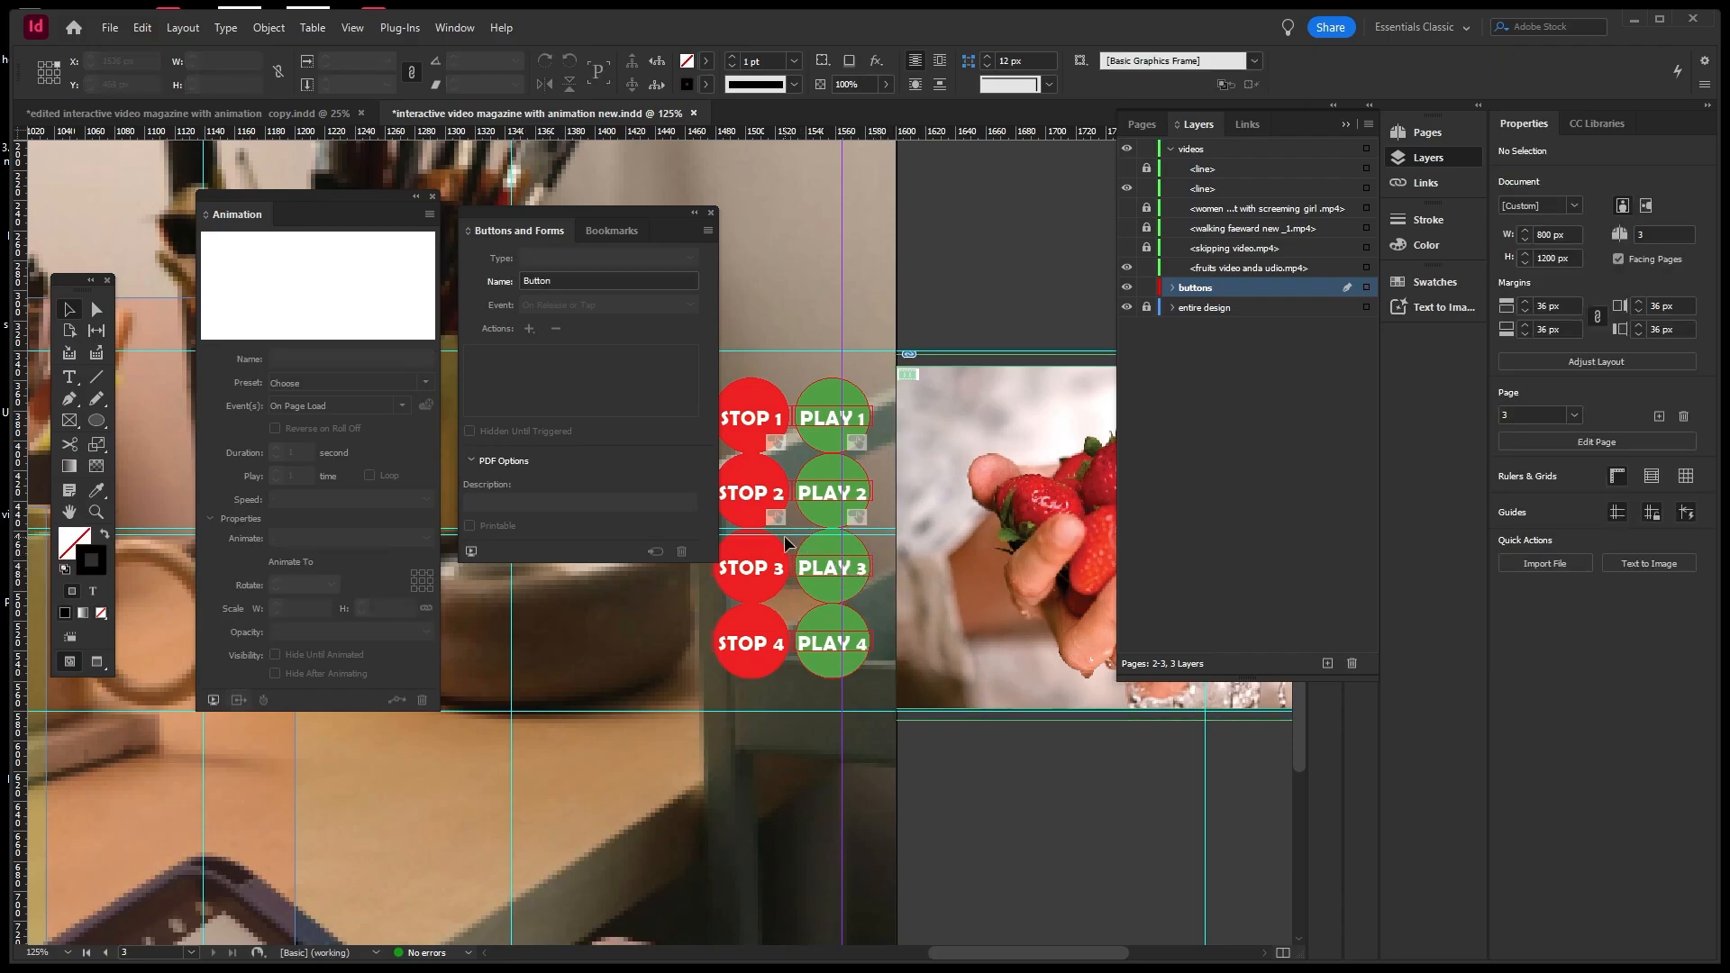
# Compare the two lines in the videos layer by selecting the flipped one and toggling their visibility.
pyautogui.click(1364, 188)
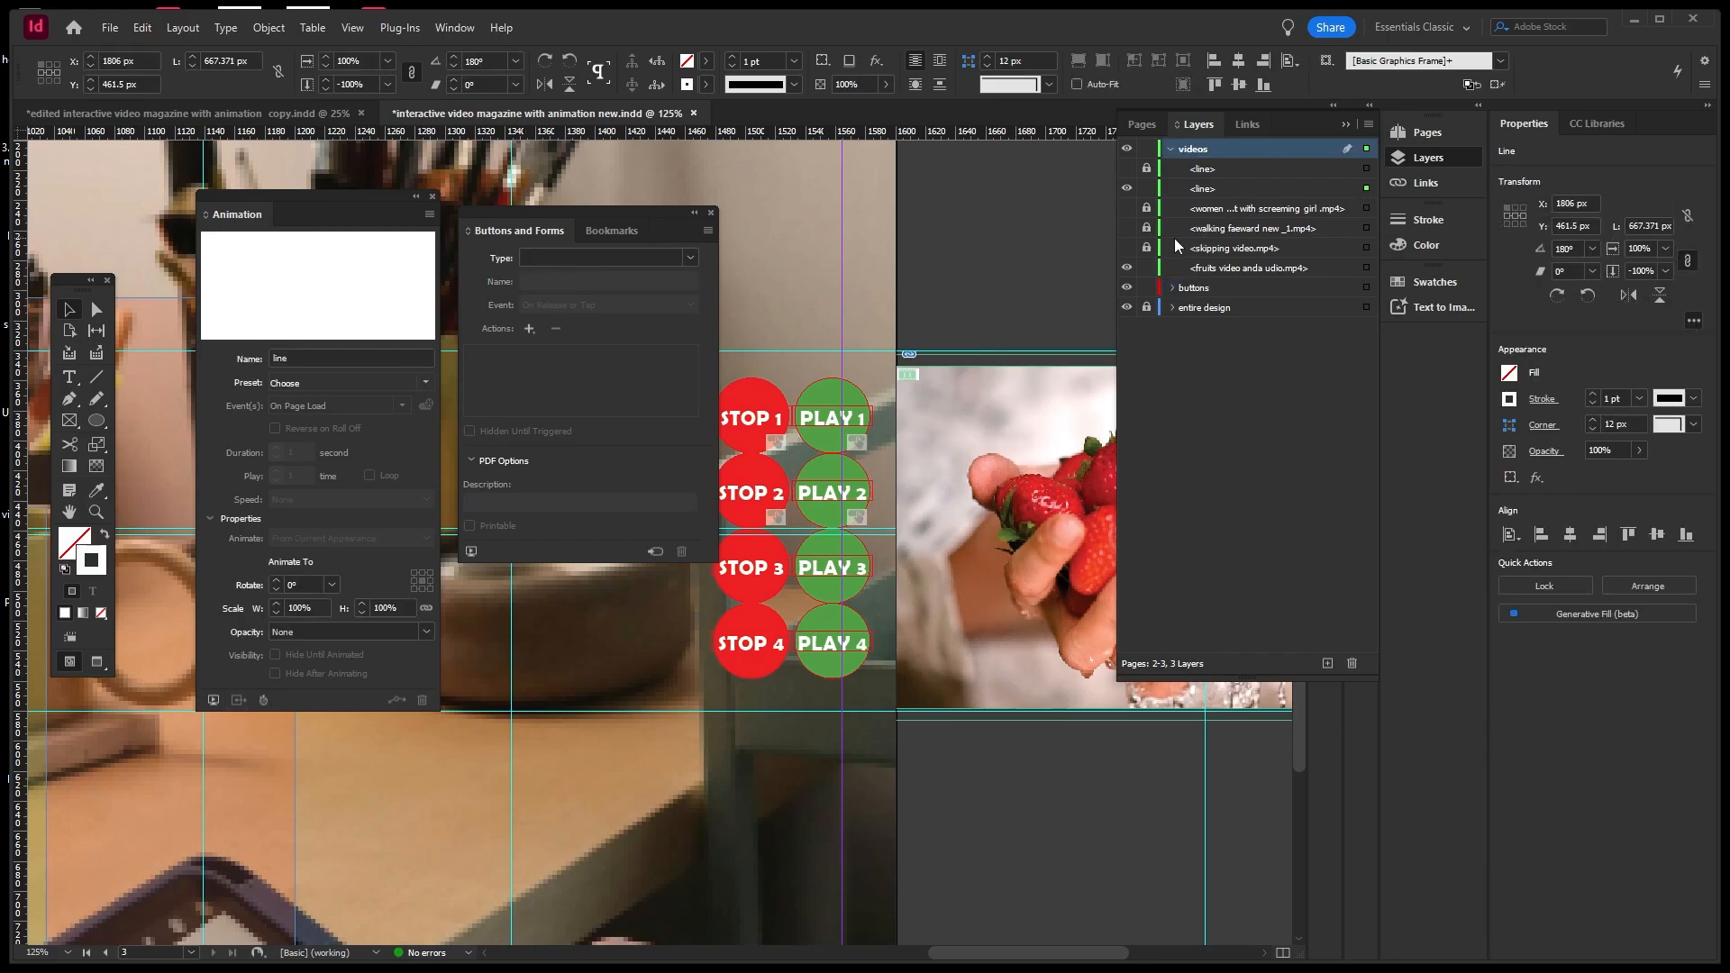
pyautogui.click(1126, 188)
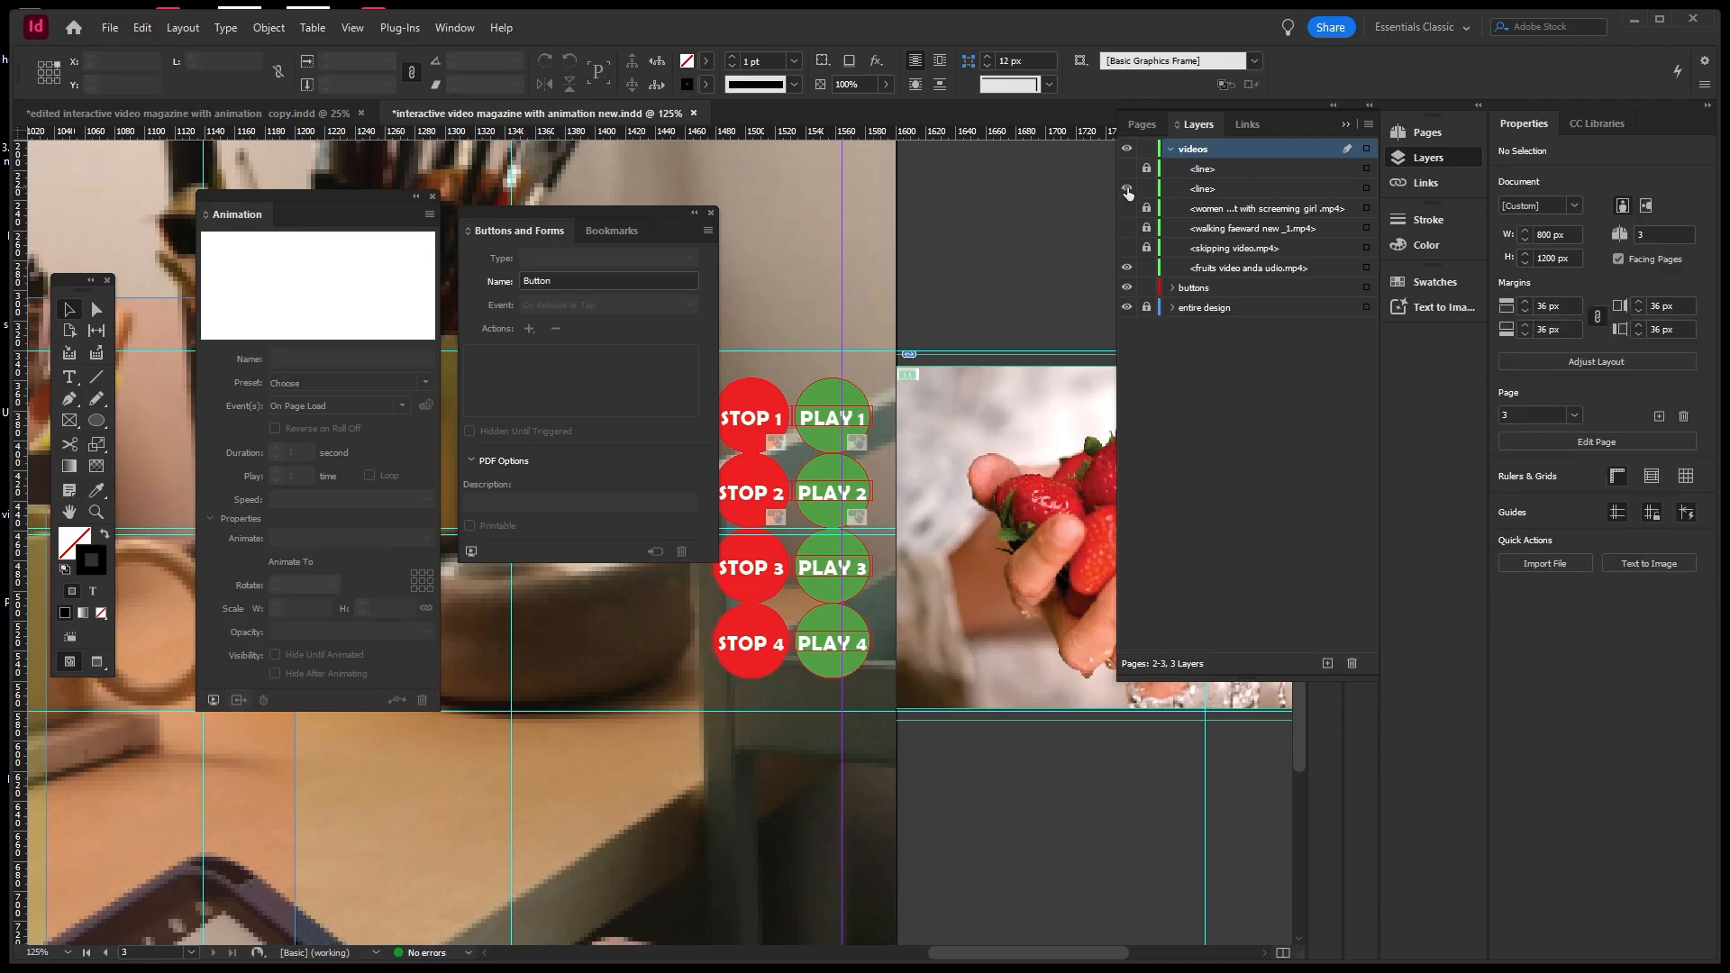
pyautogui.click(1366, 189)
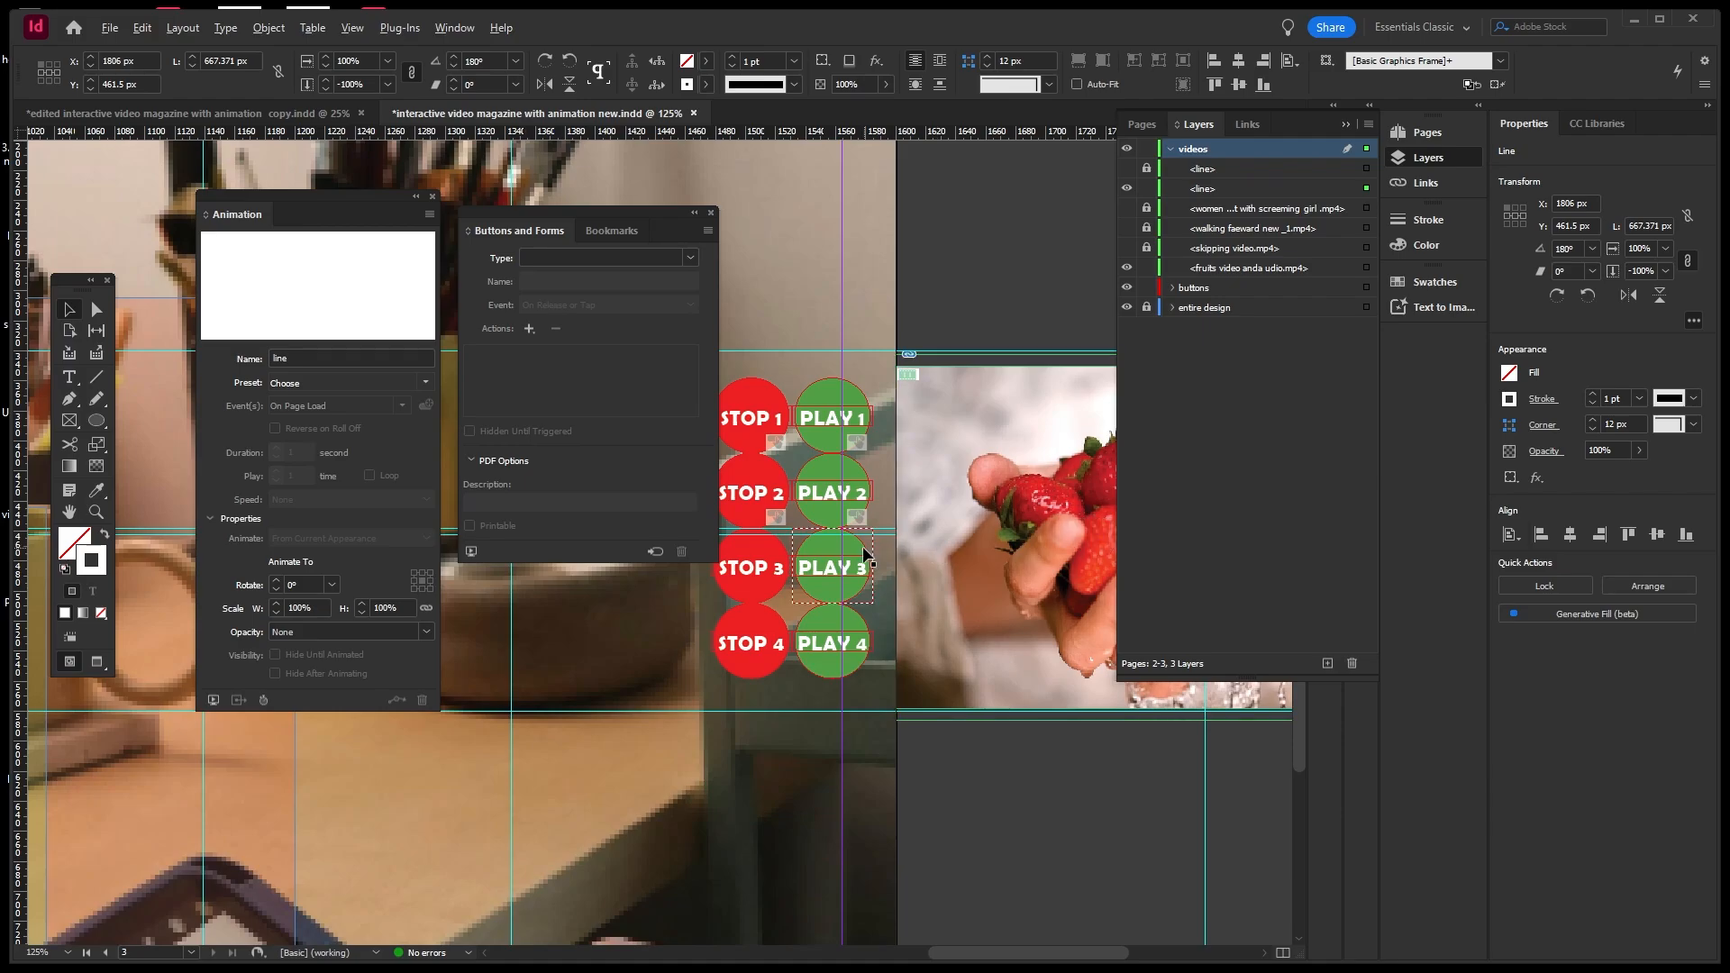
pyautogui.scroll(3, 863, 551)
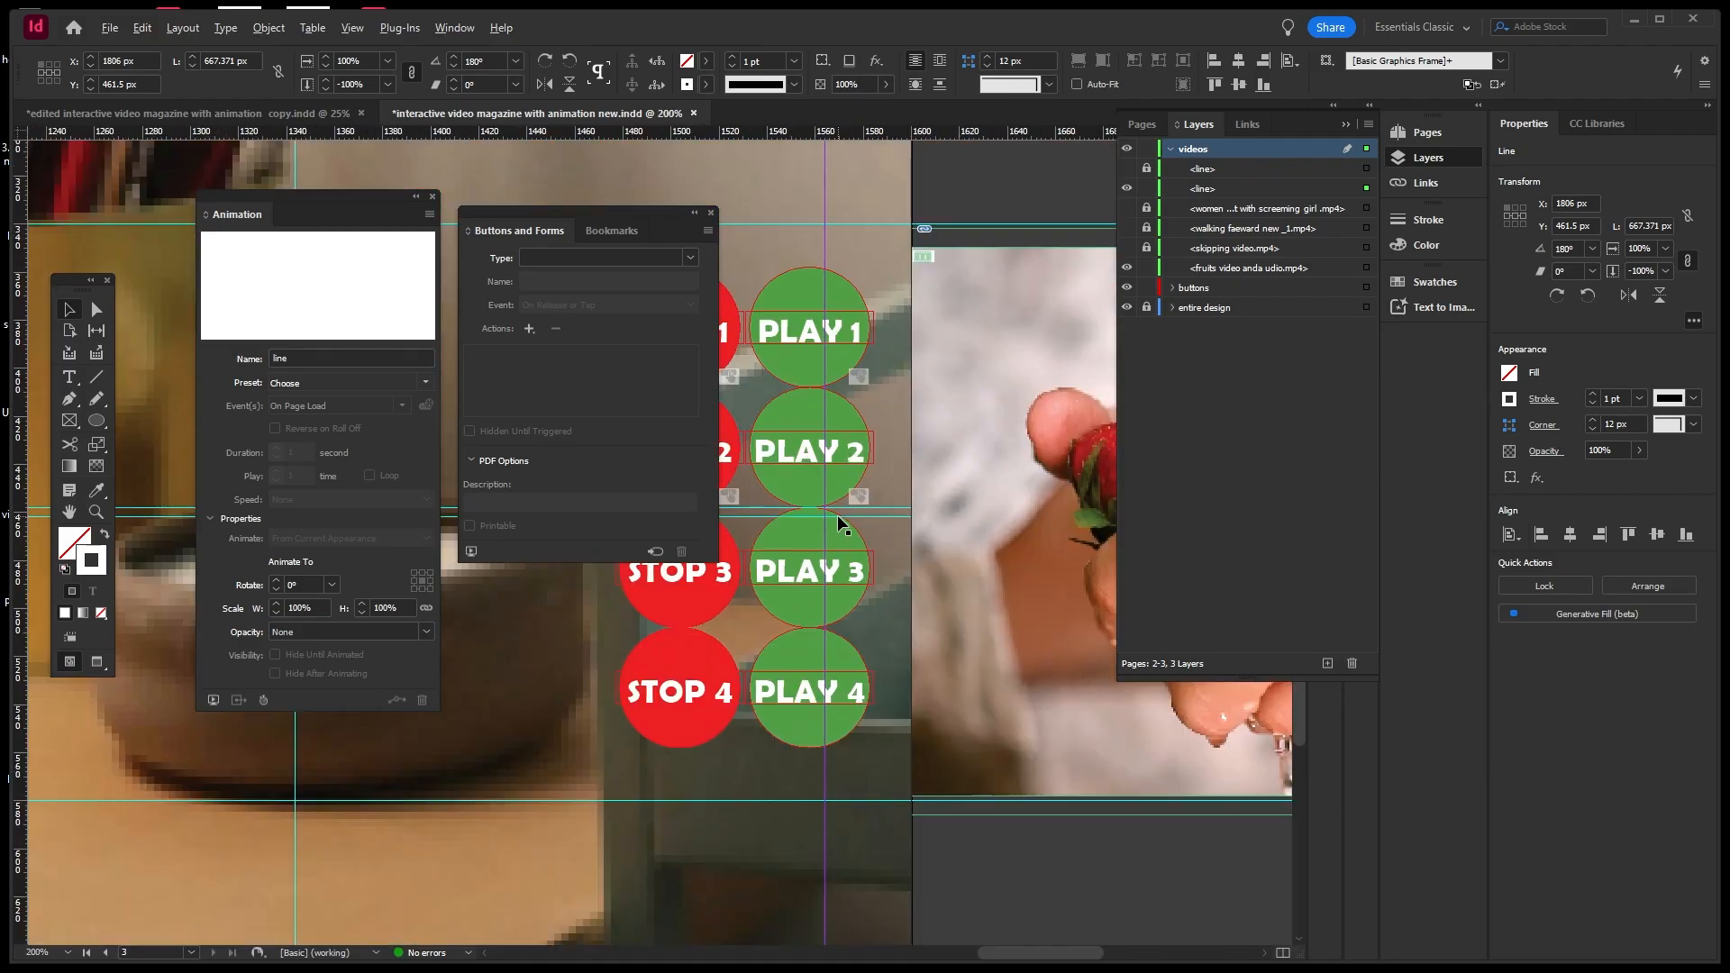
pyautogui.click(1126, 170)
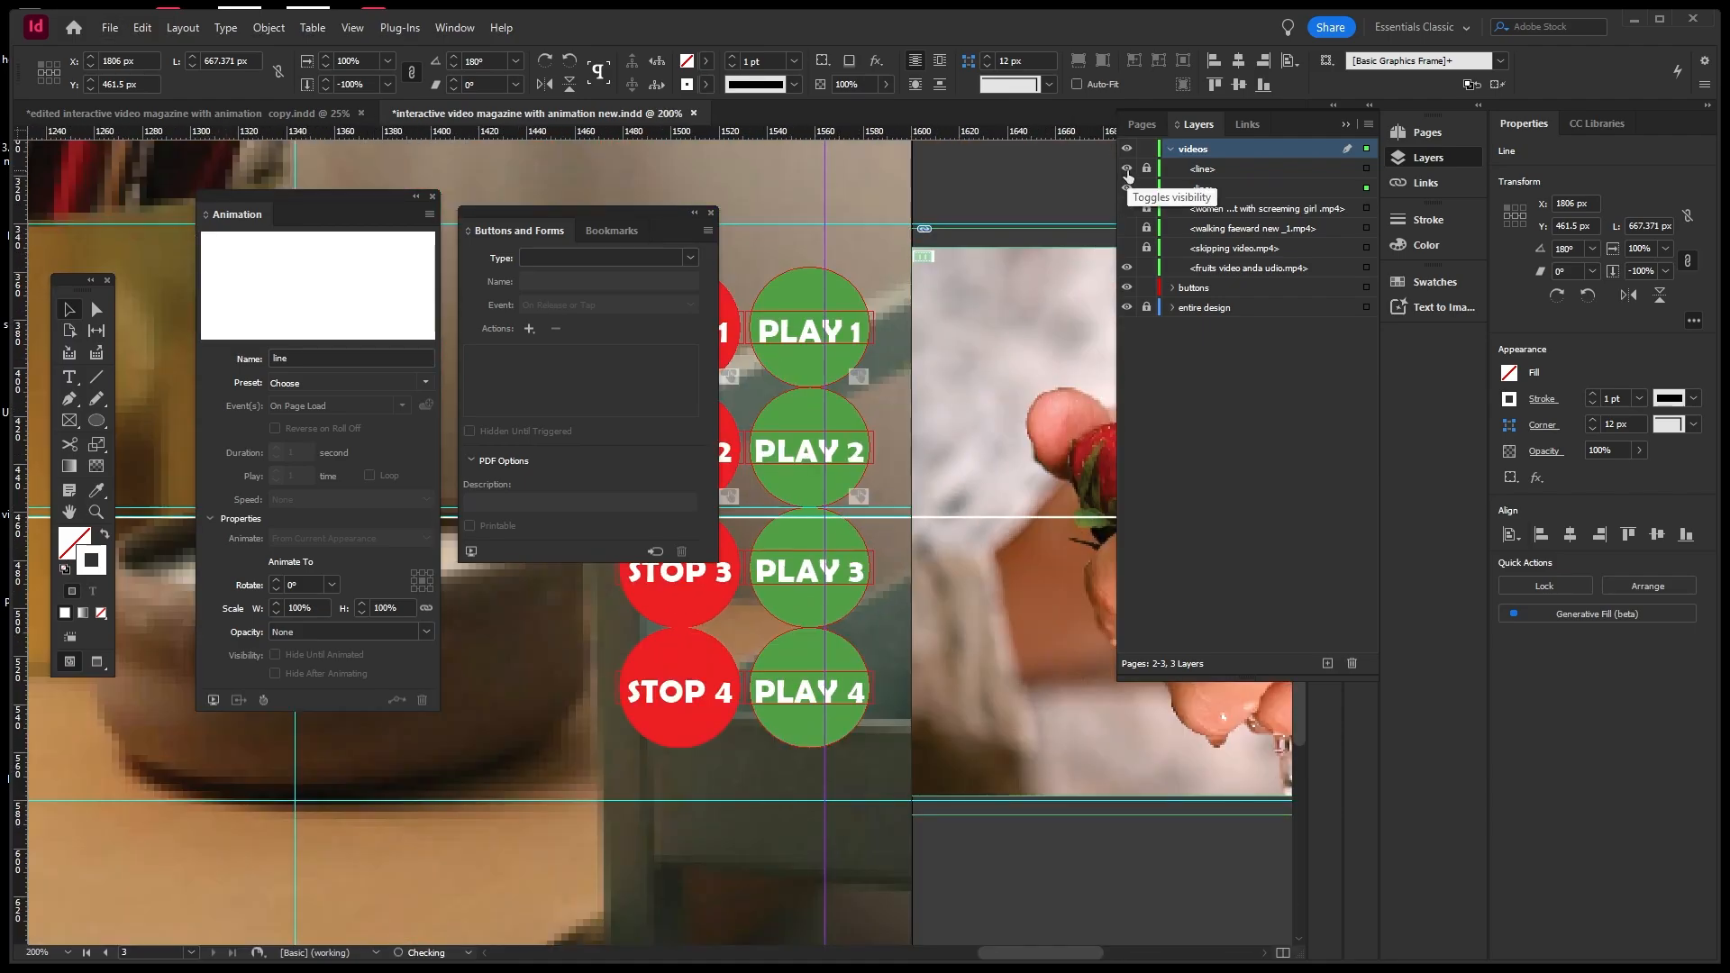
pyautogui.click(1126, 169)
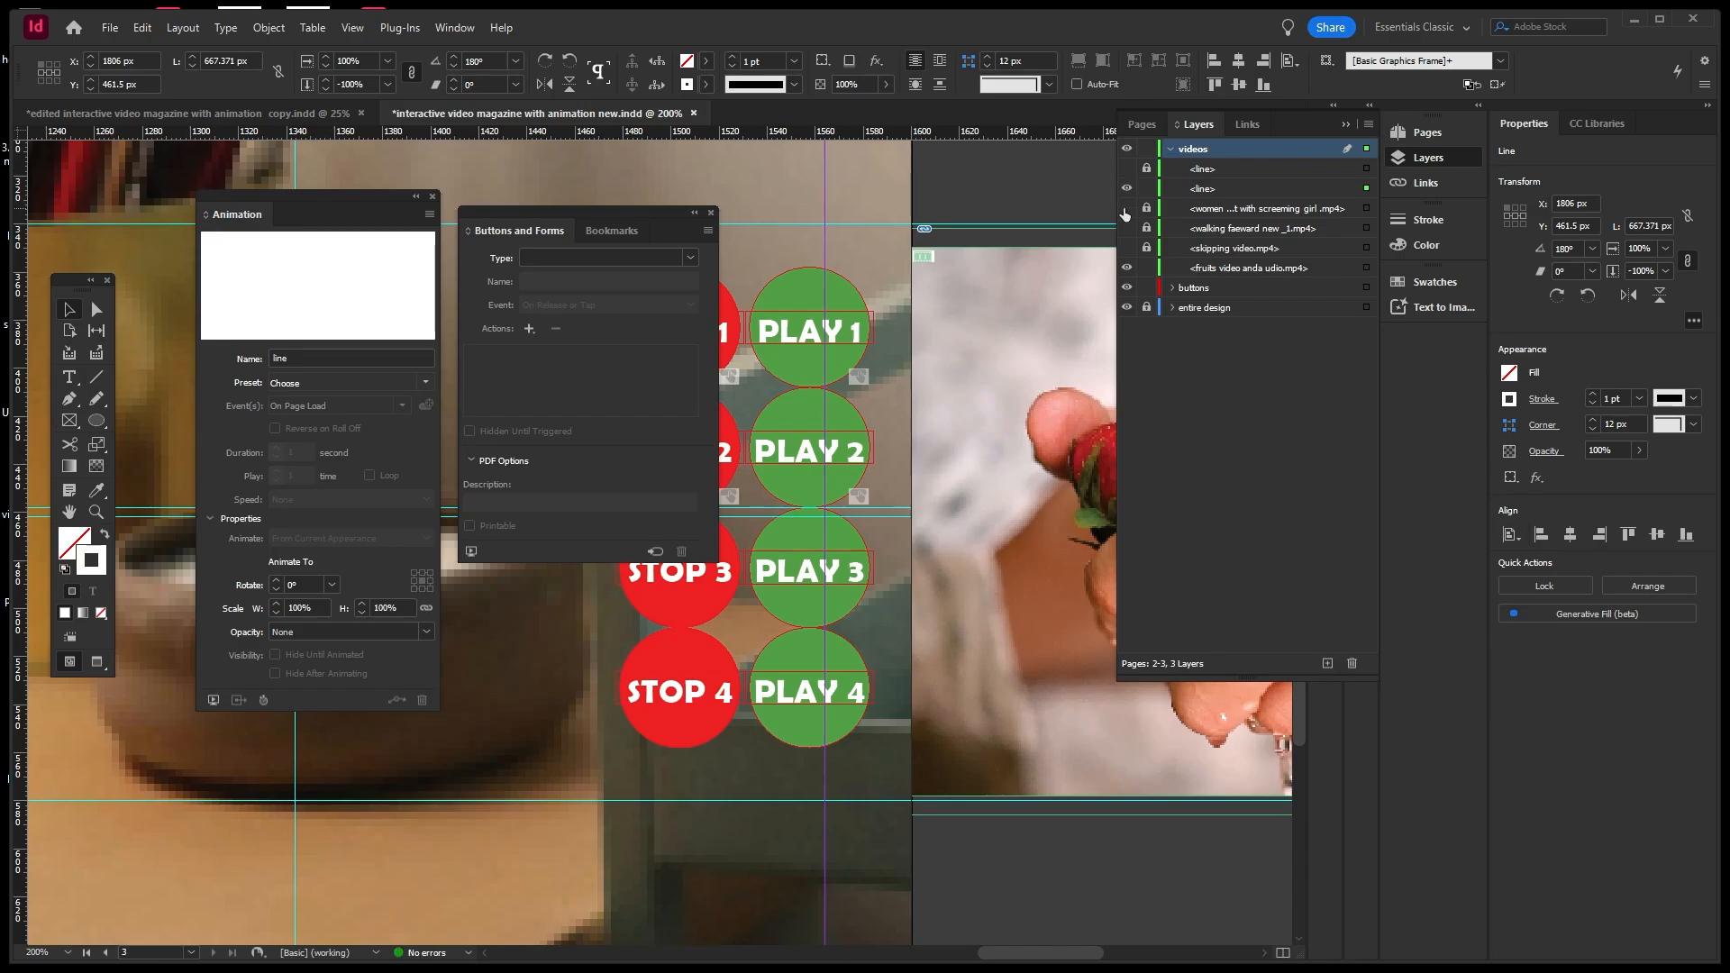
# Show the topmost line in the videos layer, unlock it to inspect its selection, and lock it again.
pyautogui.click(1146, 189)
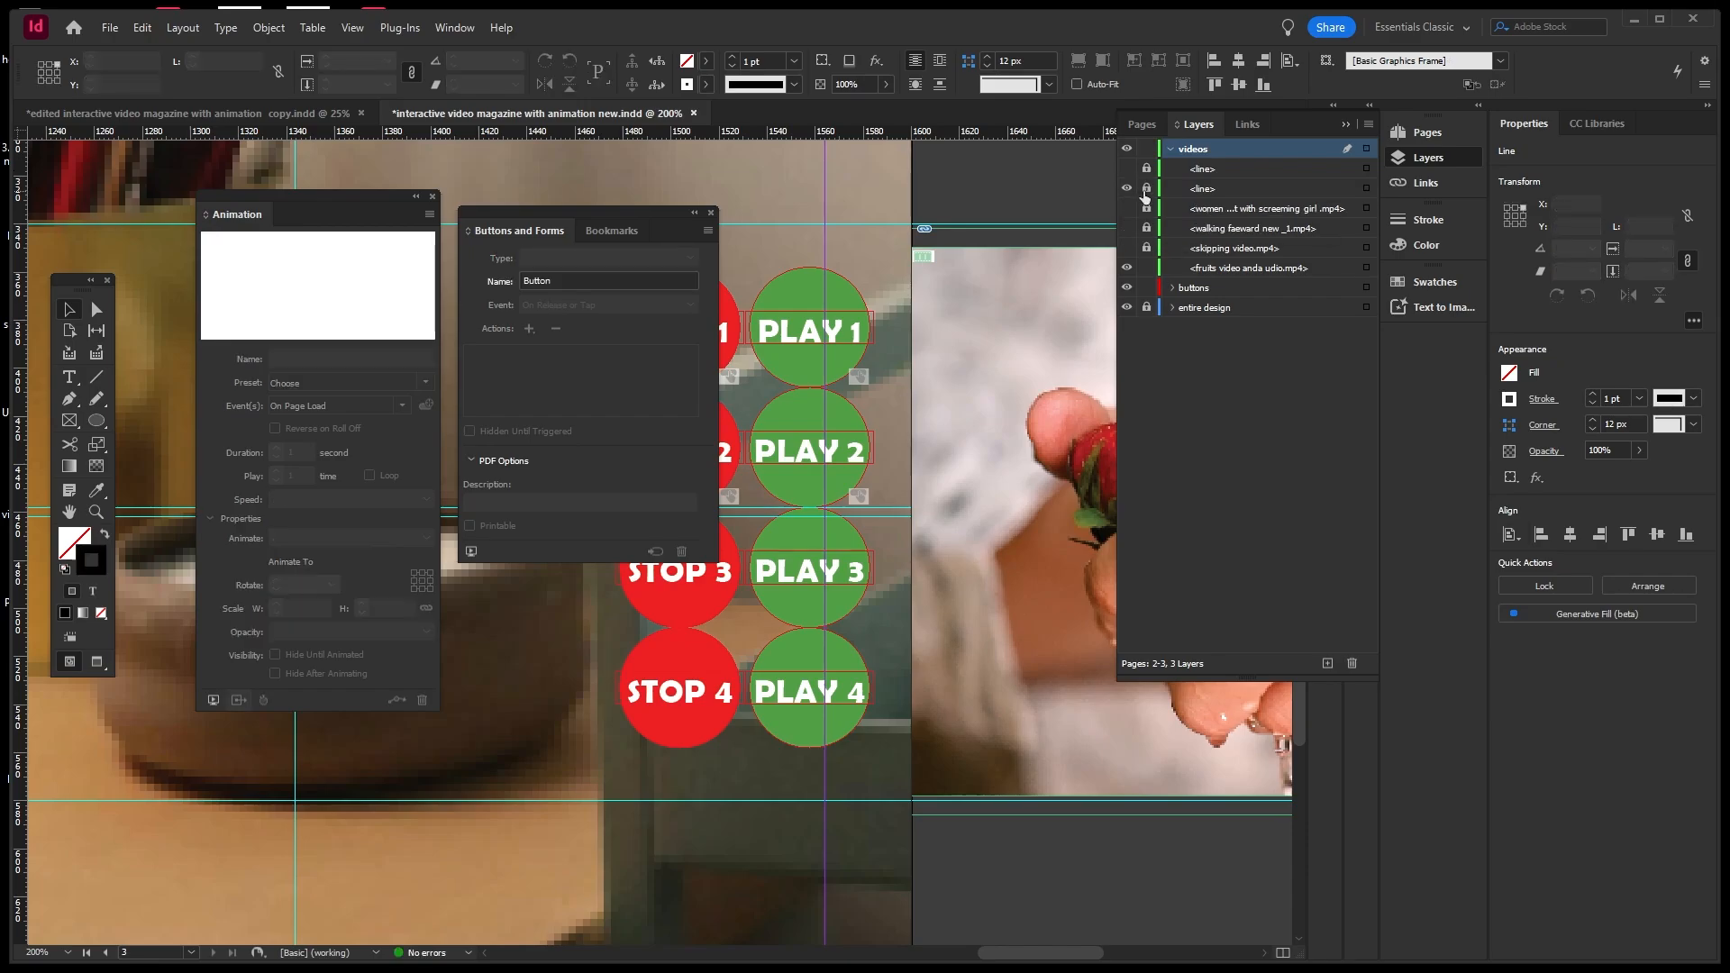
pyautogui.click(1146, 189)
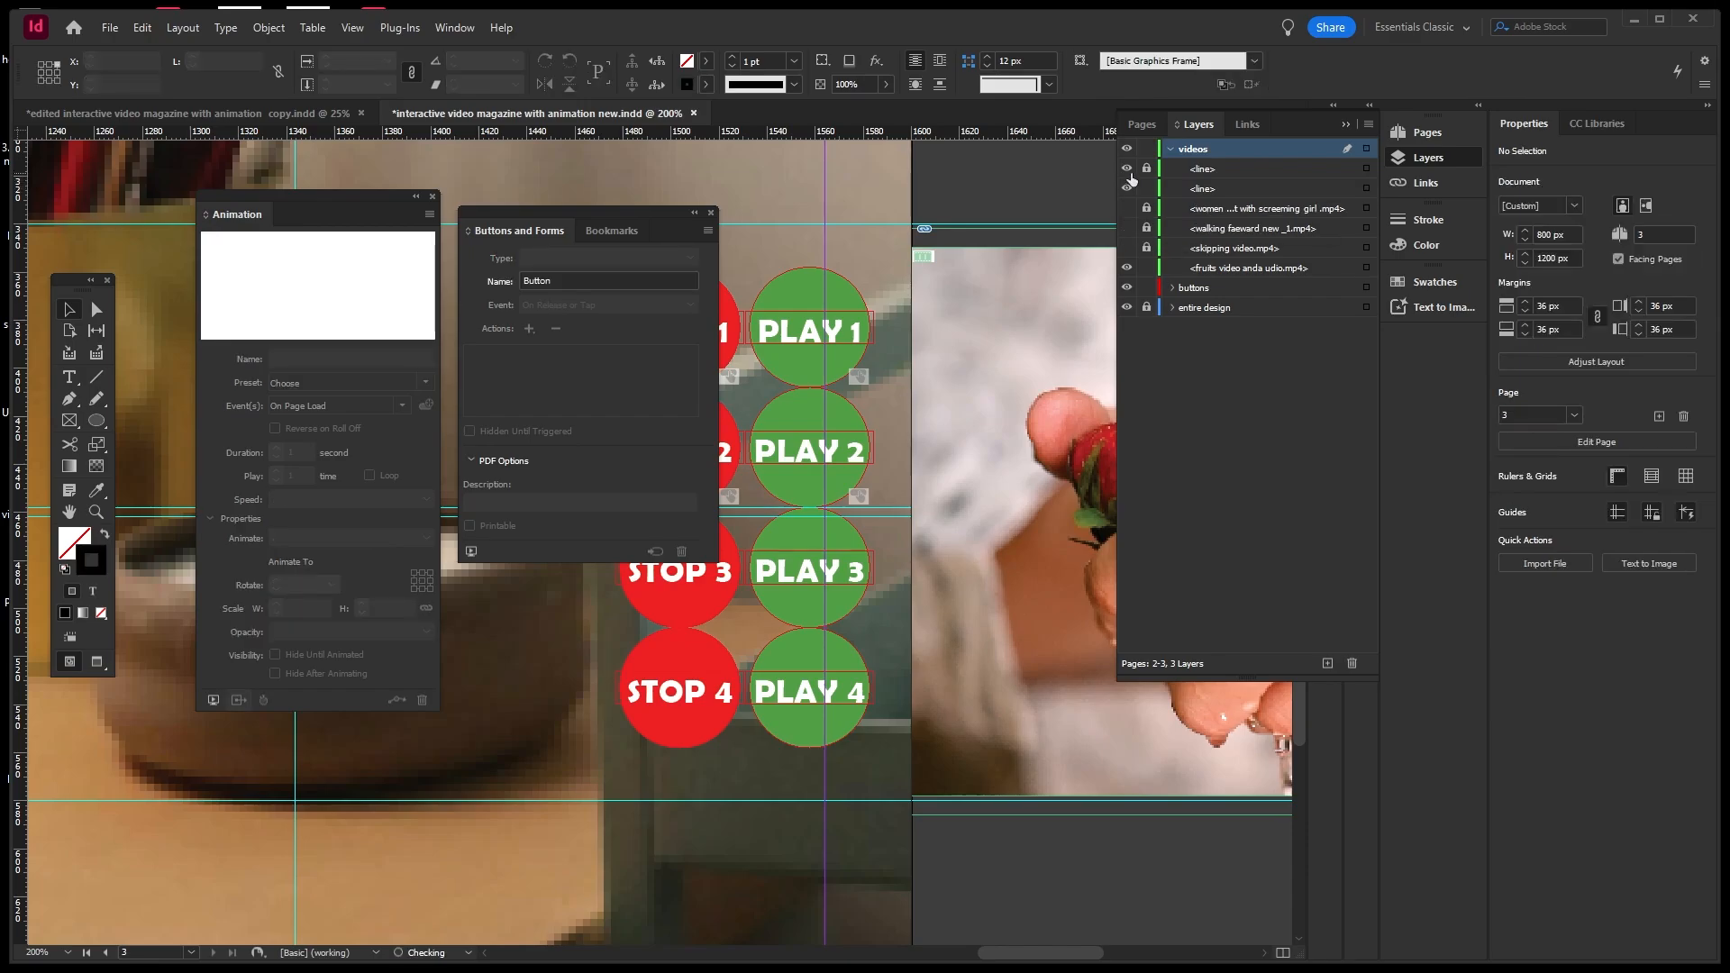
pyautogui.click(1145, 169)
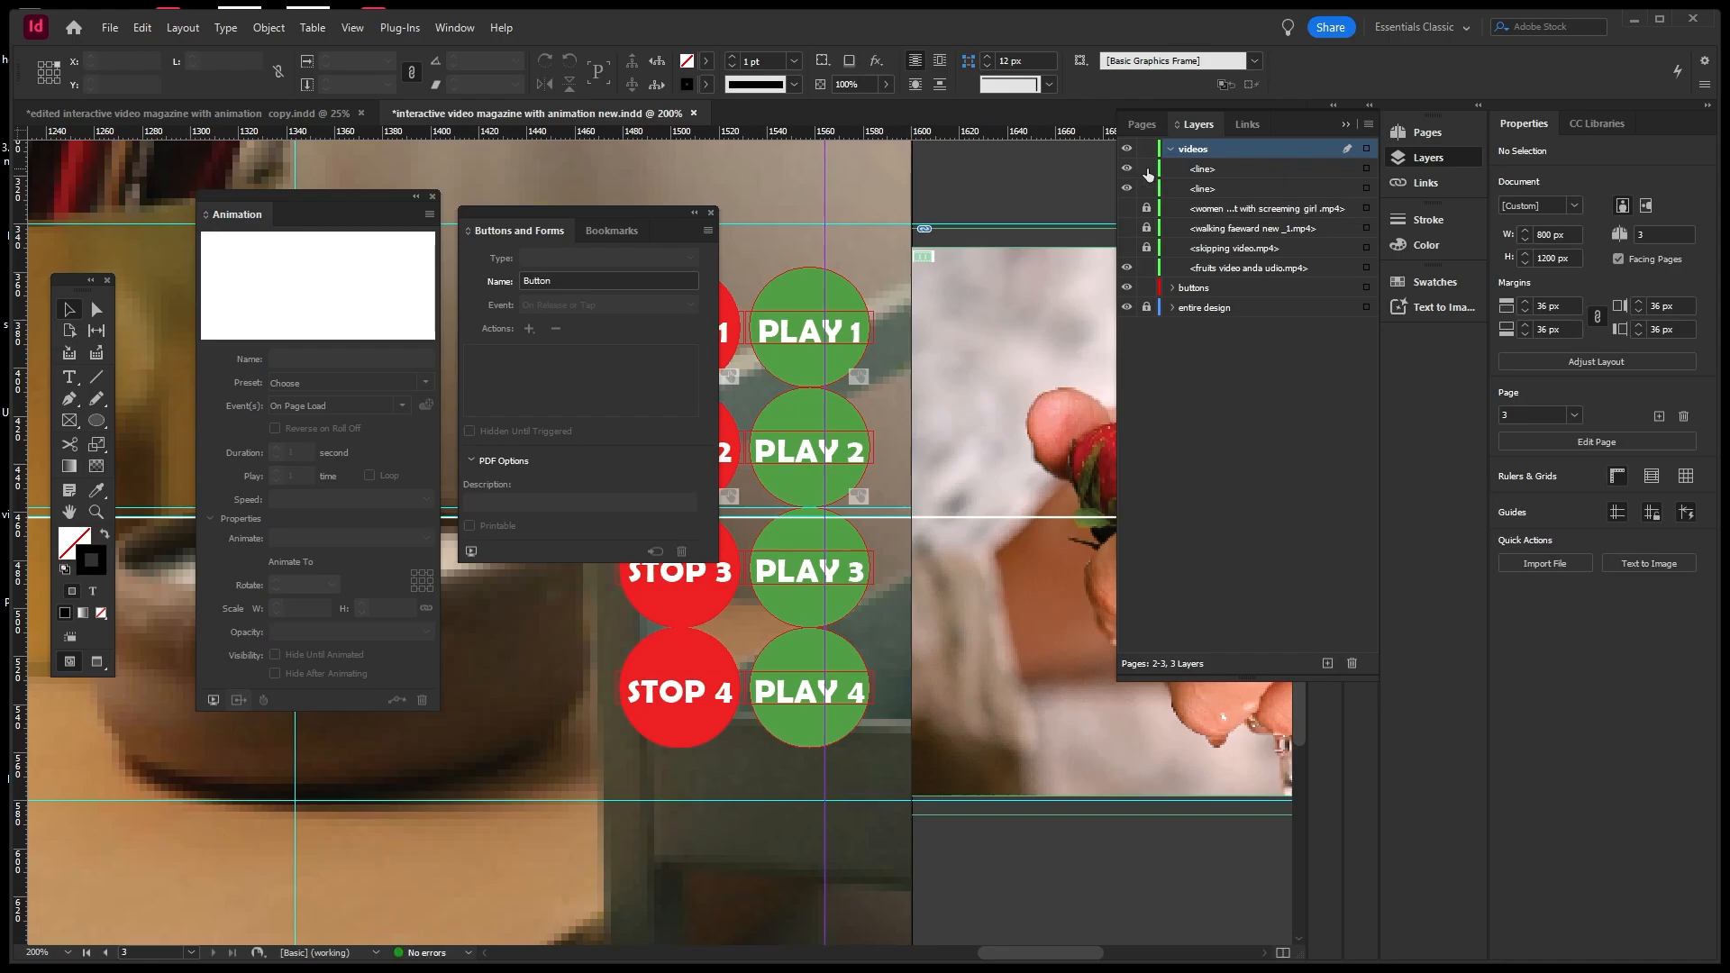
pyautogui.click(1368, 170)
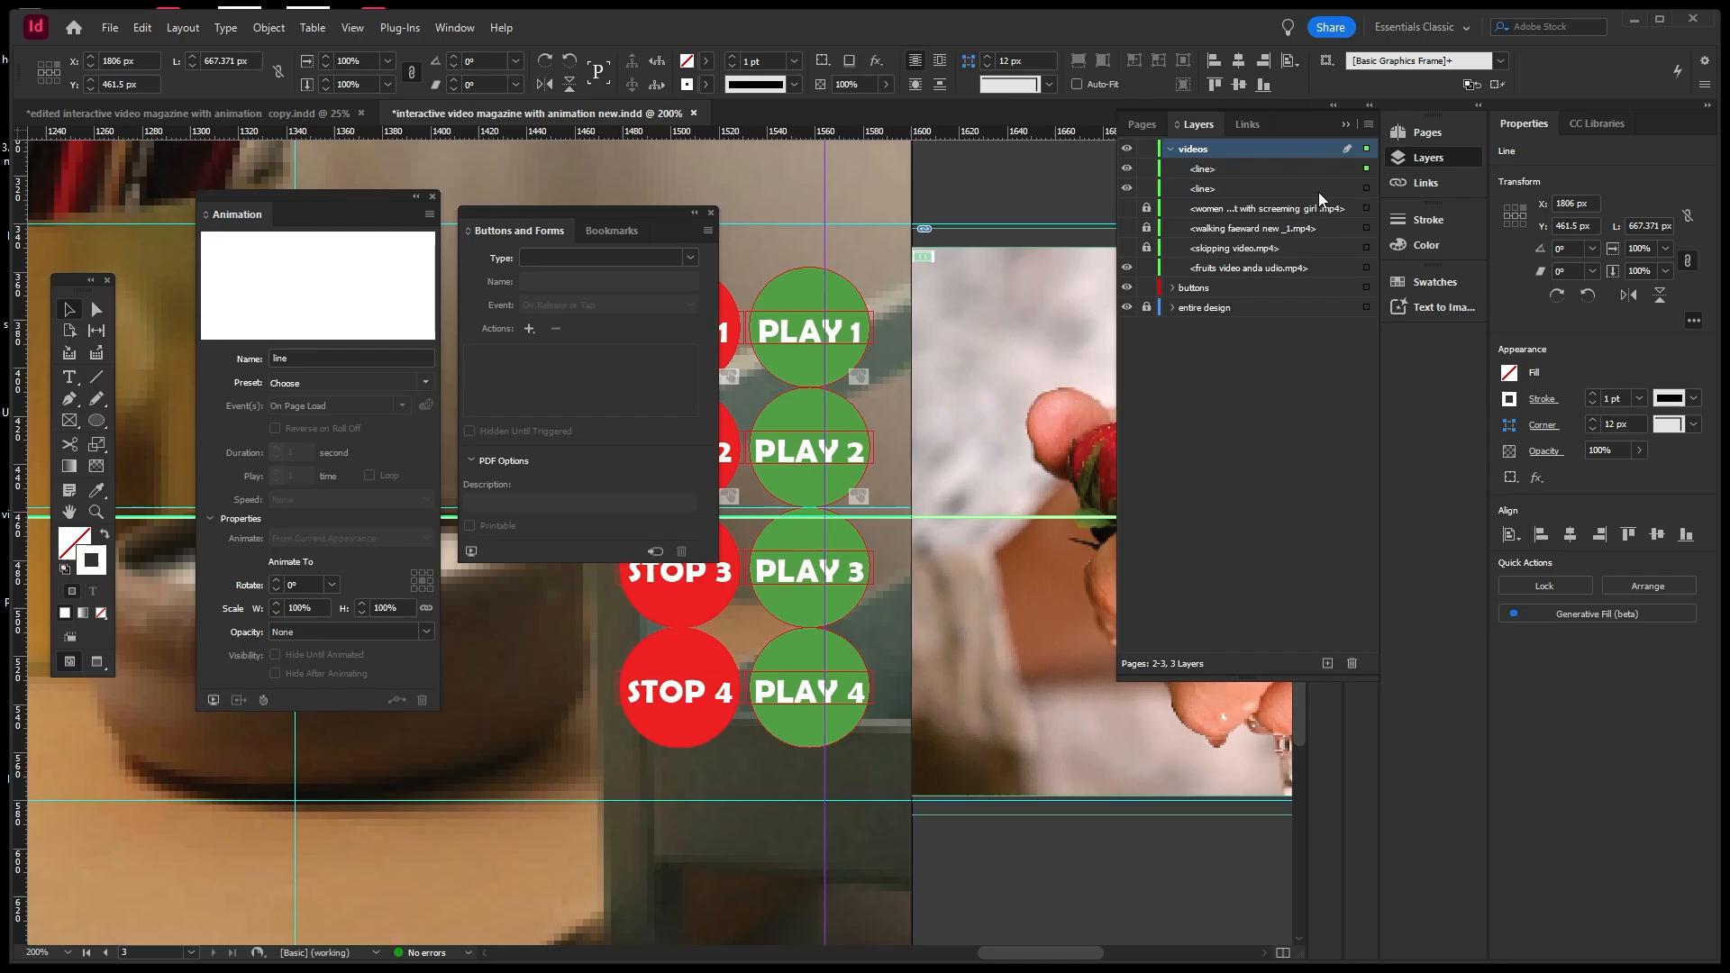
pyautogui.click(1145, 170)
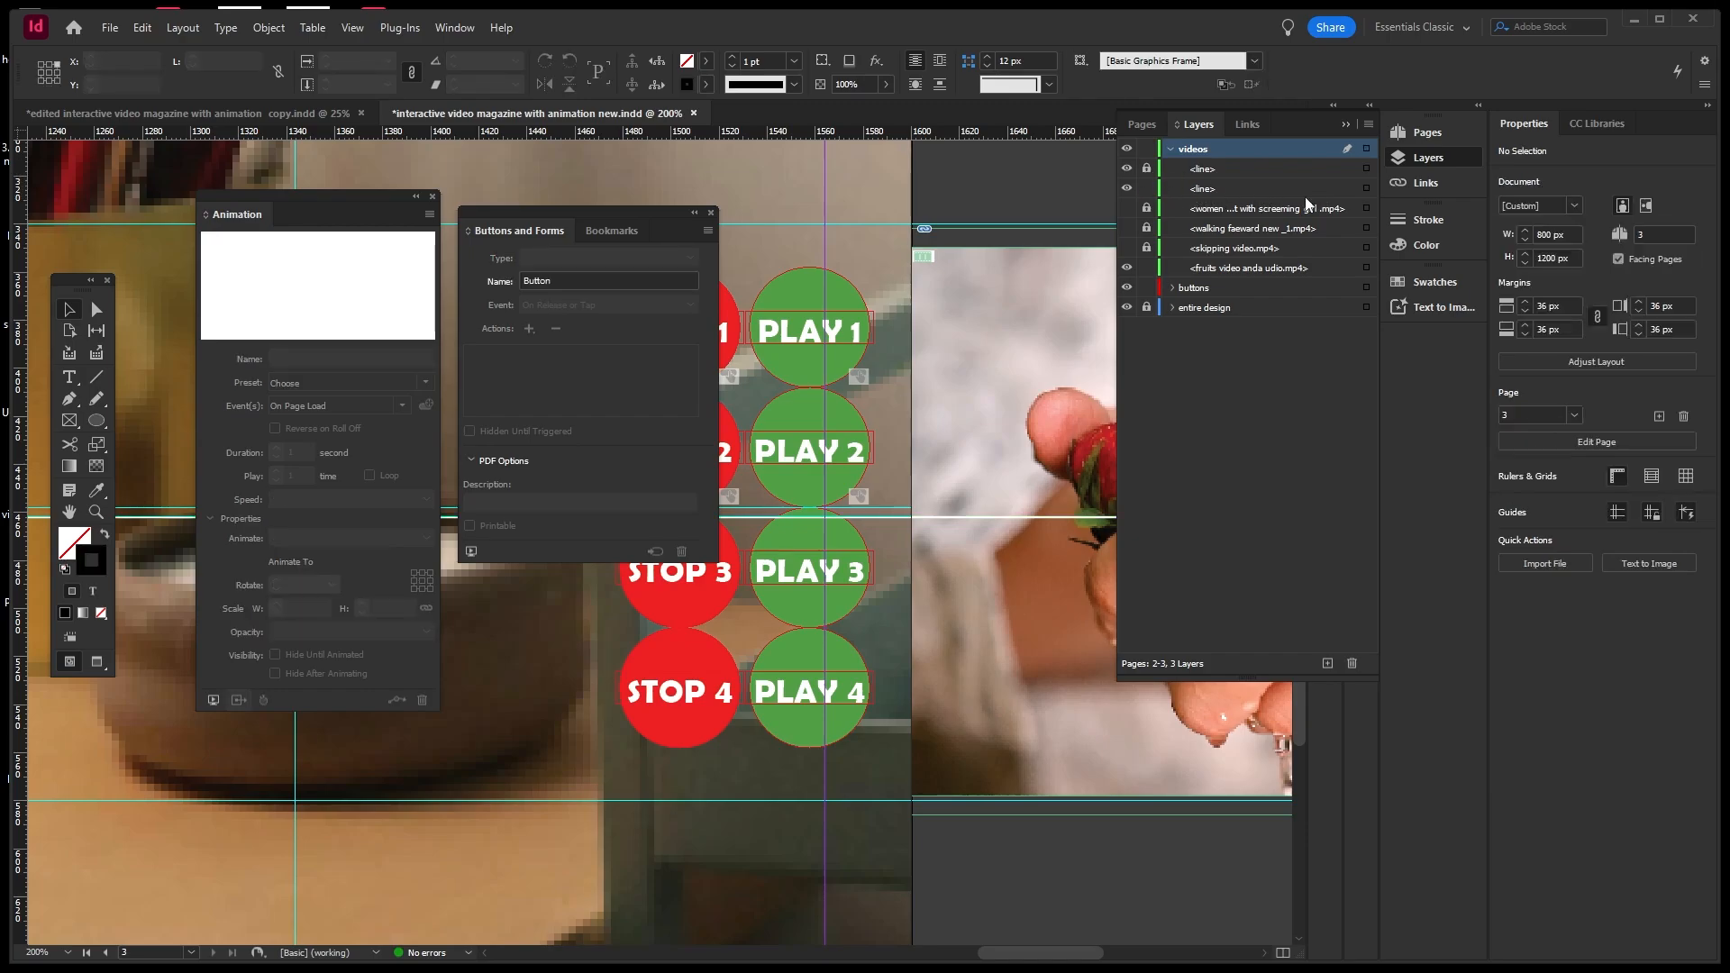
# Duplicate the flipped line in place, and show the women and walking videos.
pyautogui.click(1366, 188)
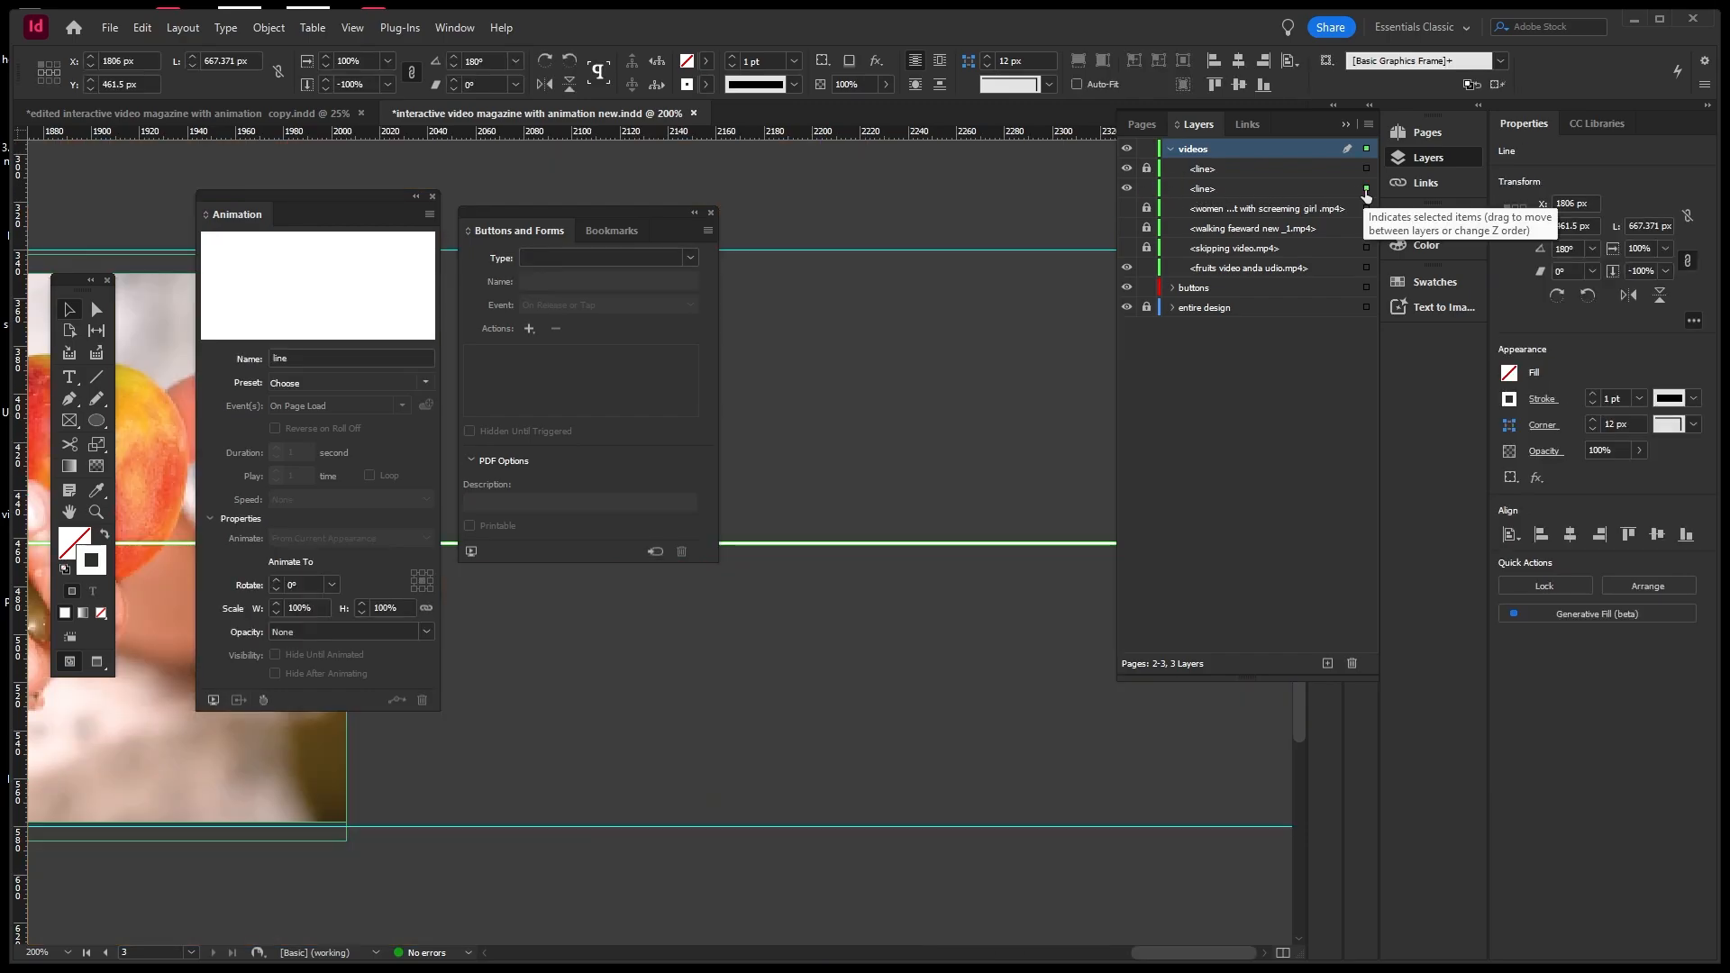
pyautogui.hotkey('ctrl', 'alt', 'shift', 'v')
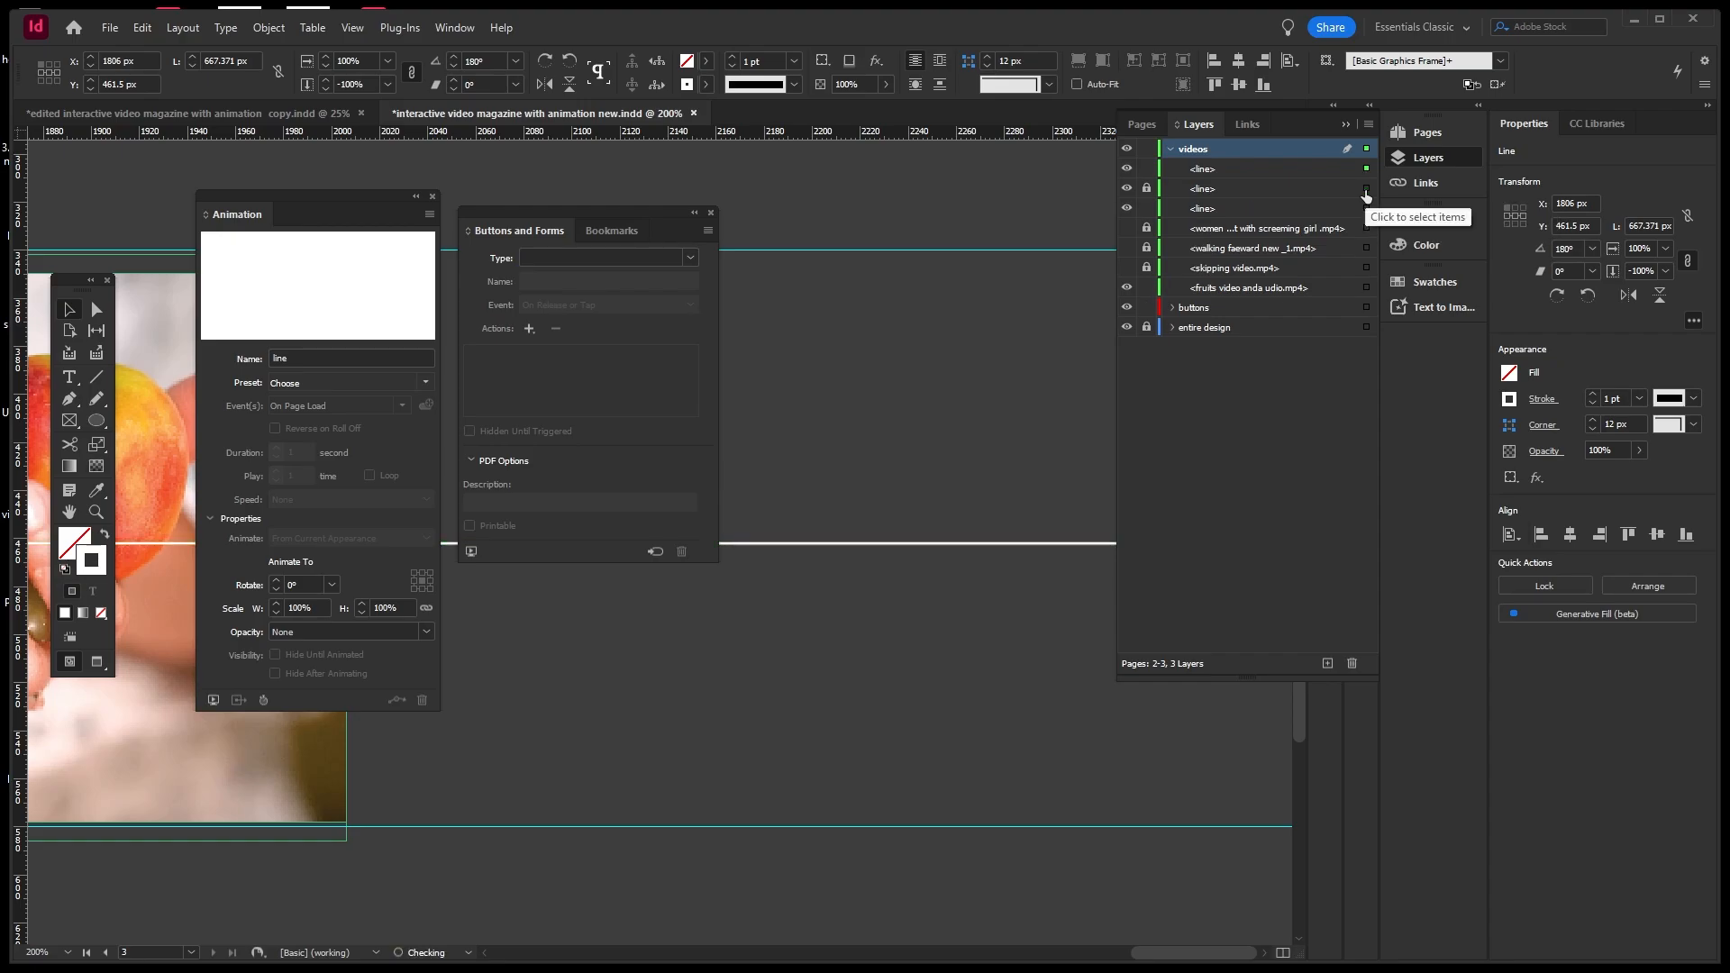
pyautogui.click(1125, 229)
pyautogui.click(1125, 248)
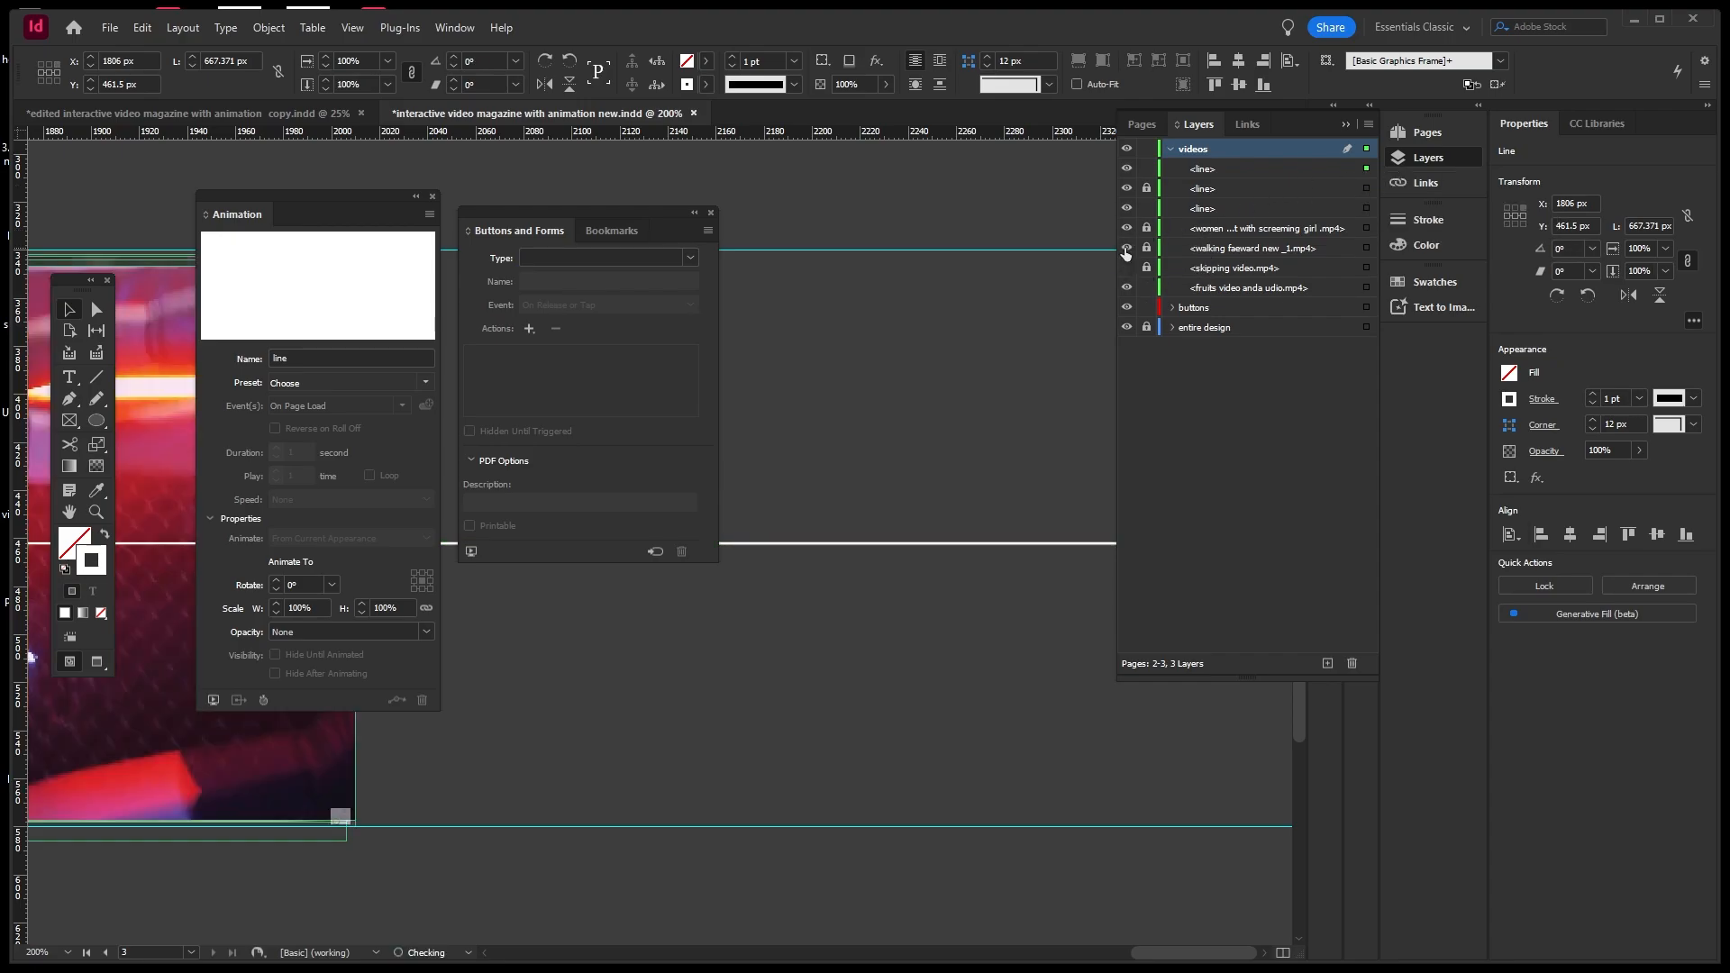
# Check the stacked videos by toggling their visibility, leaving the women, walking and skipping videos hidden and the fruits video shown.
pyautogui.click(1126, 268)
pyautogui.scroll(-4, 968, 480)
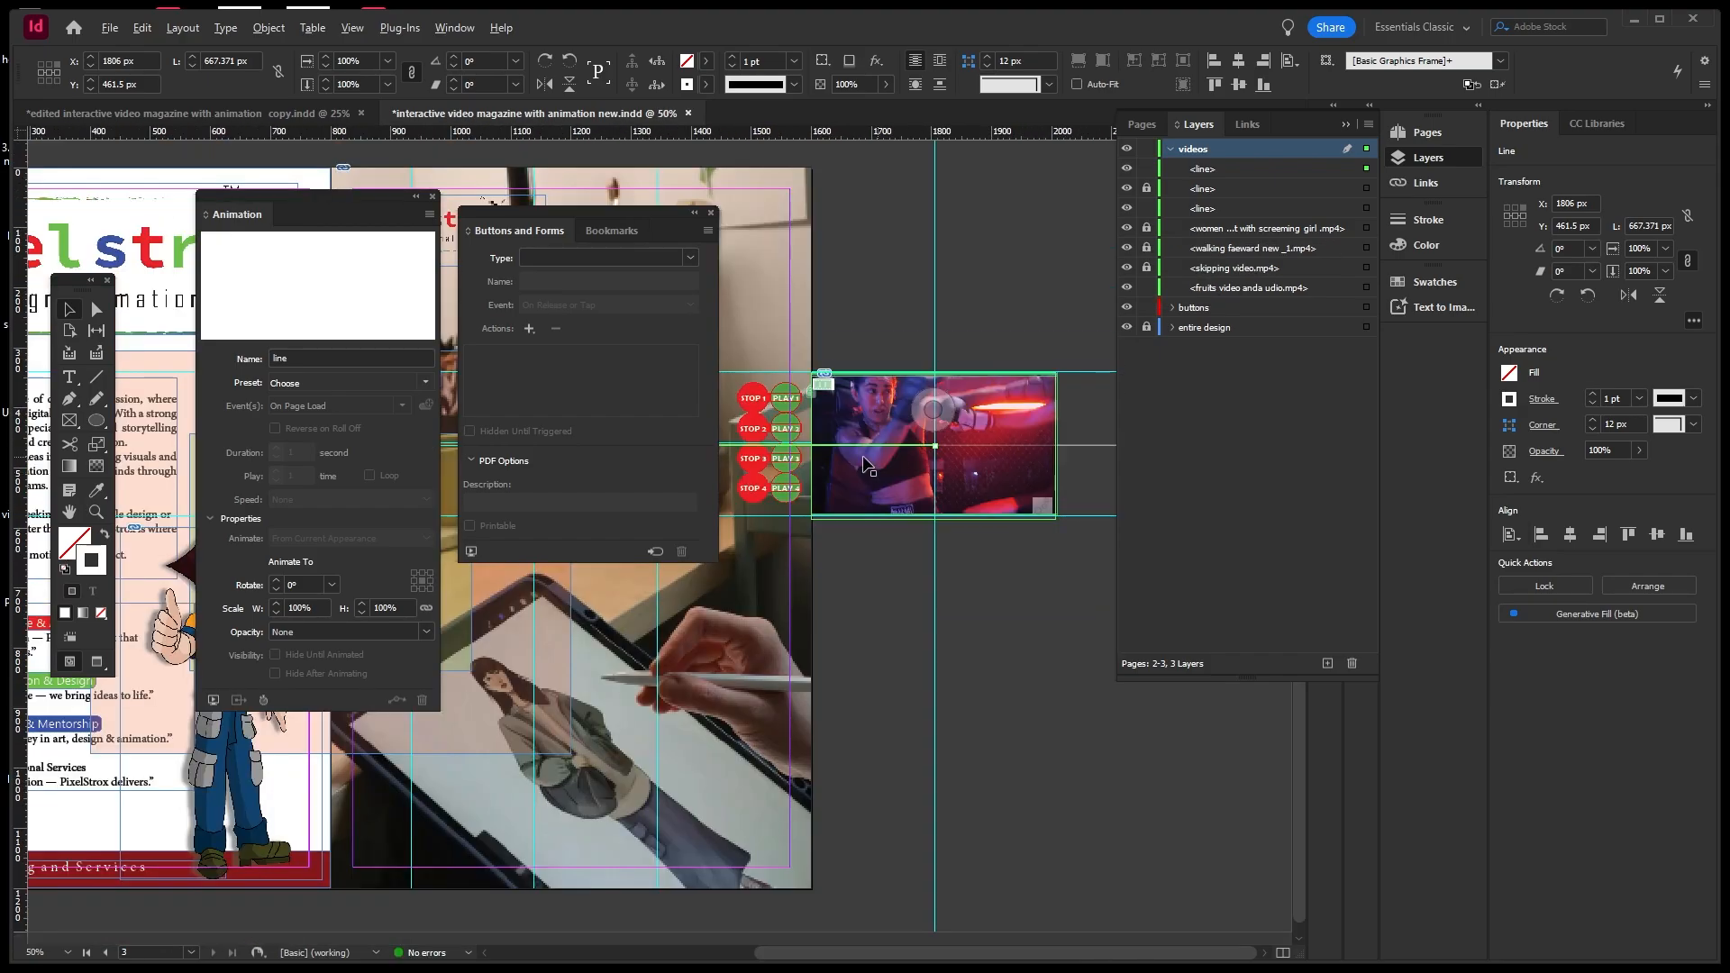
pyautogui.scroll(3, 741, 463)
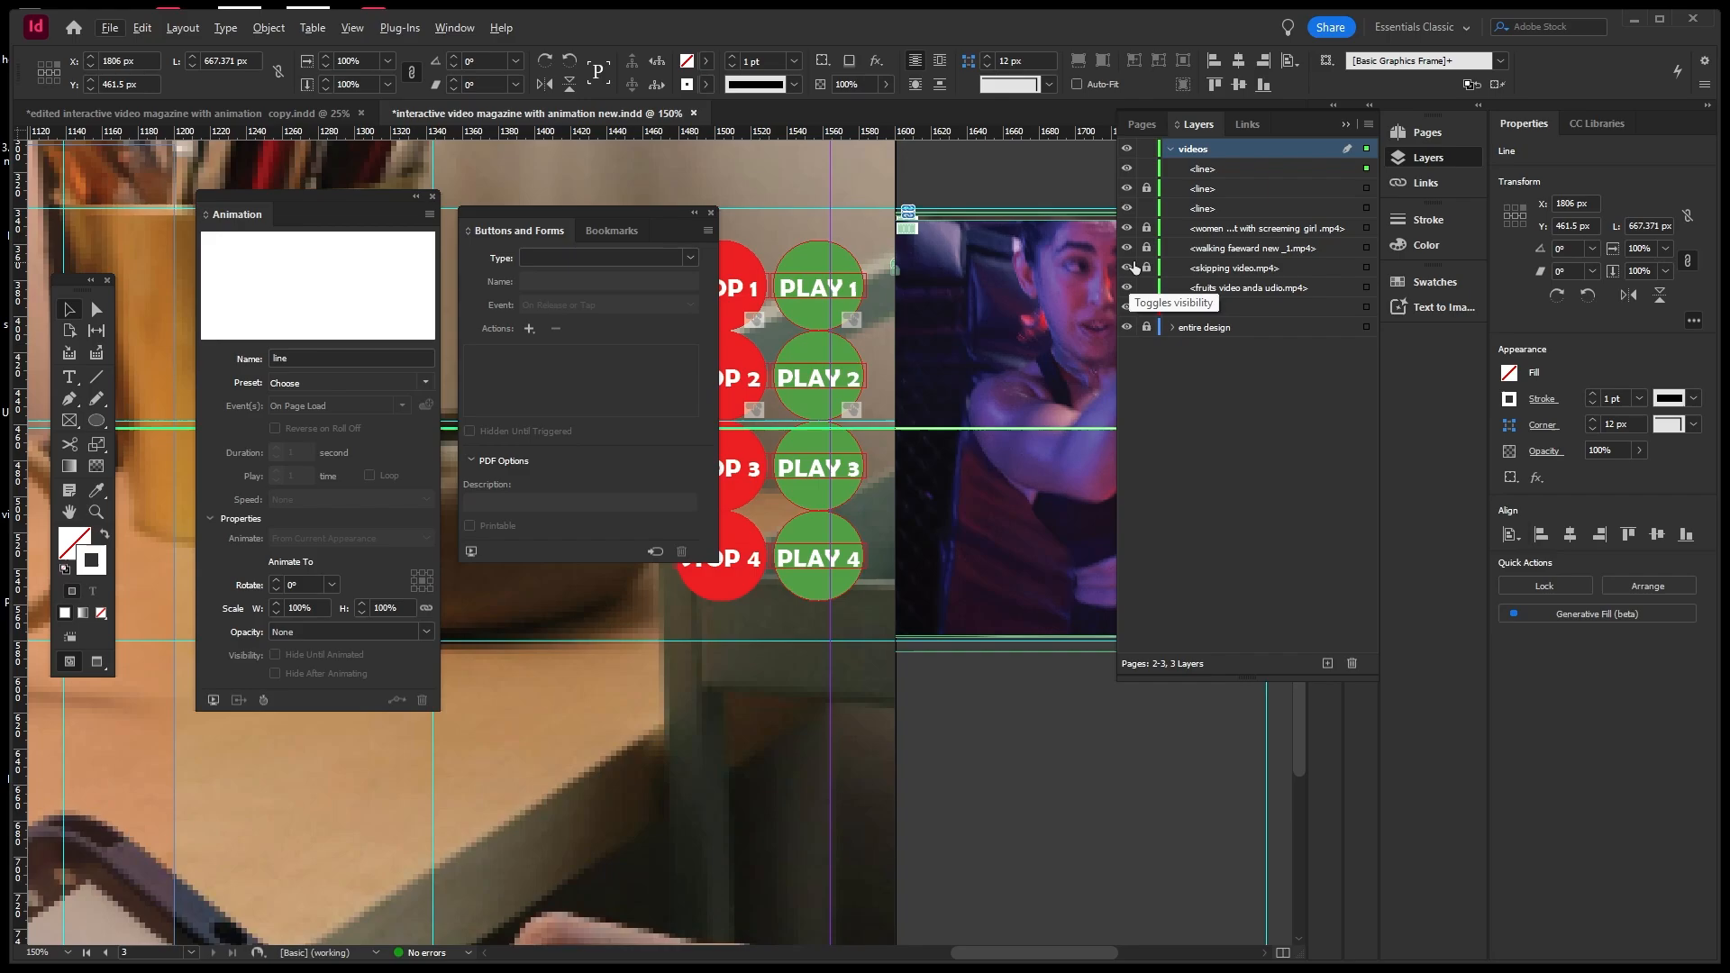
pyautogui.click(1128, 229)
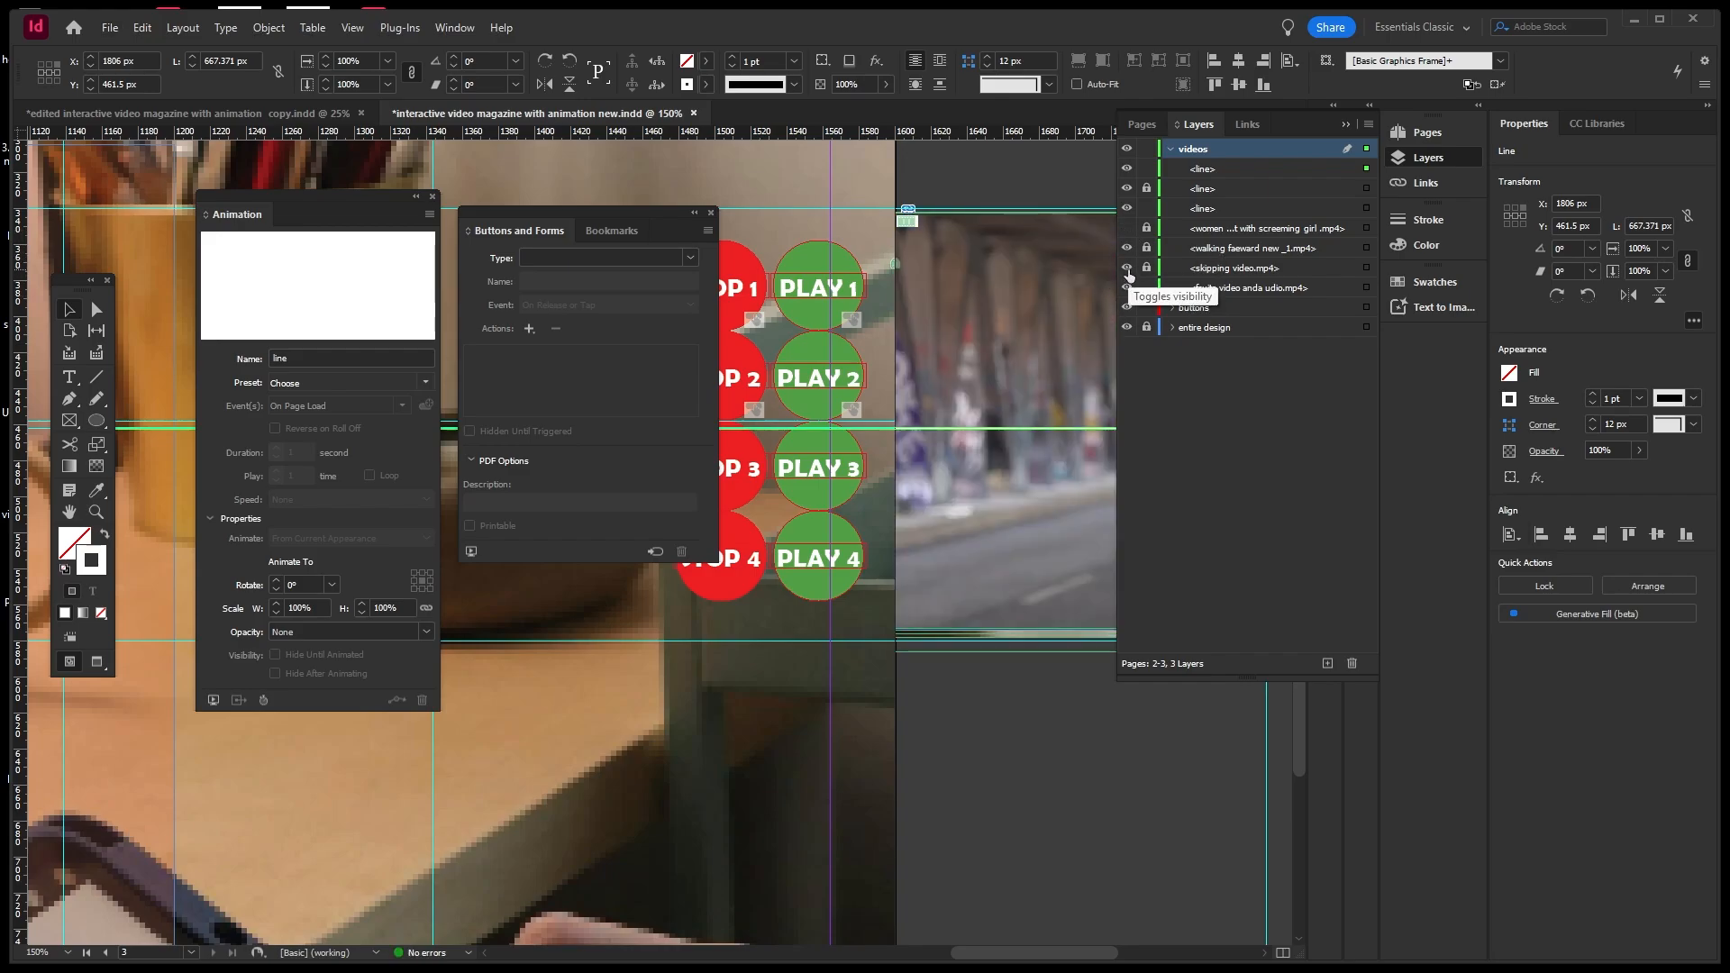
pyautogui.click(1127, 248)
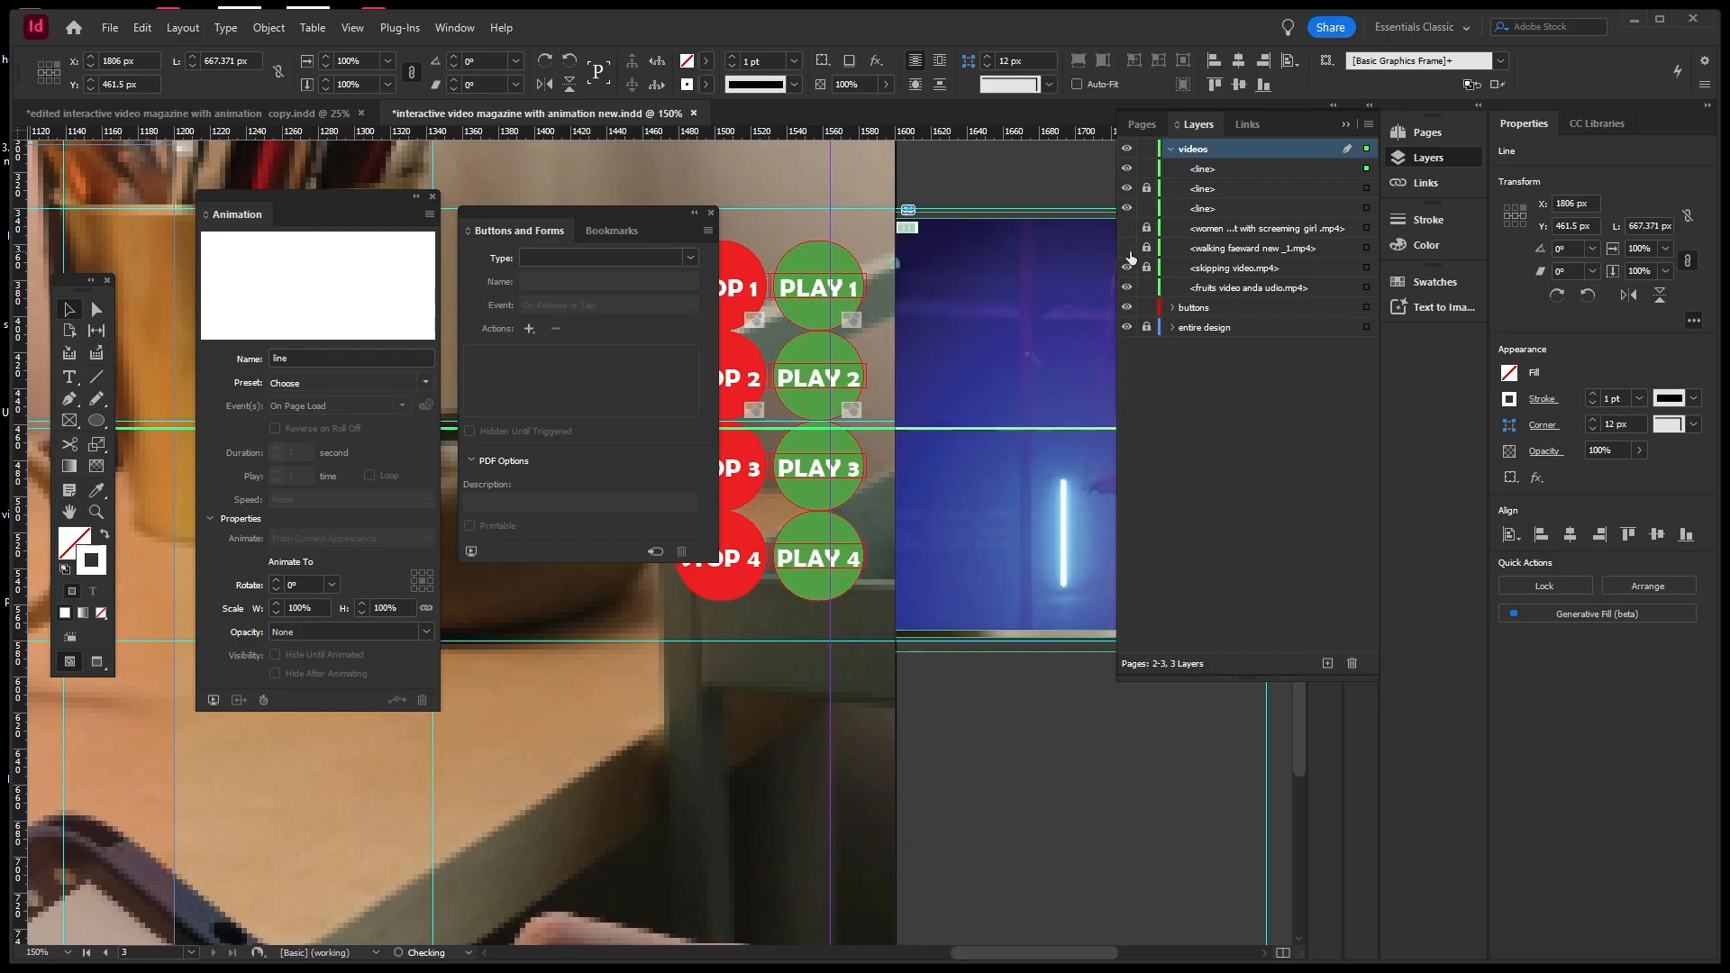
pyautogui.scroll(-2, 878, 315)
pyautogui.scroll(-1, 877, 316)
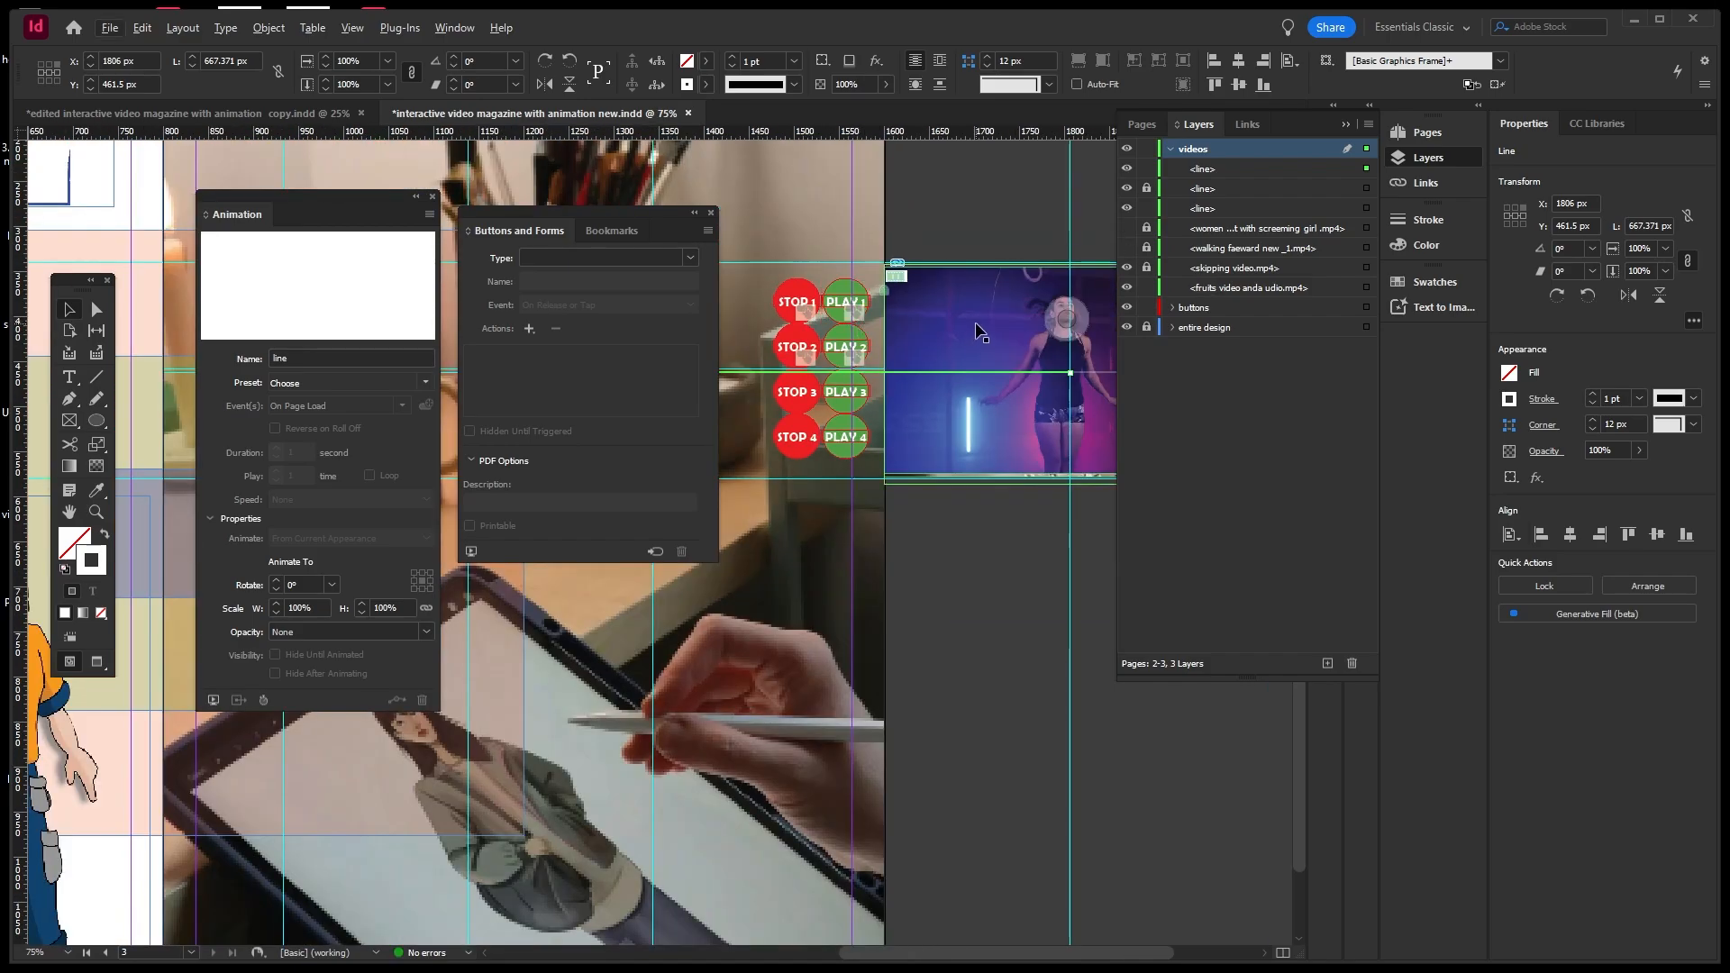
pyautogui.click(1127, 286)
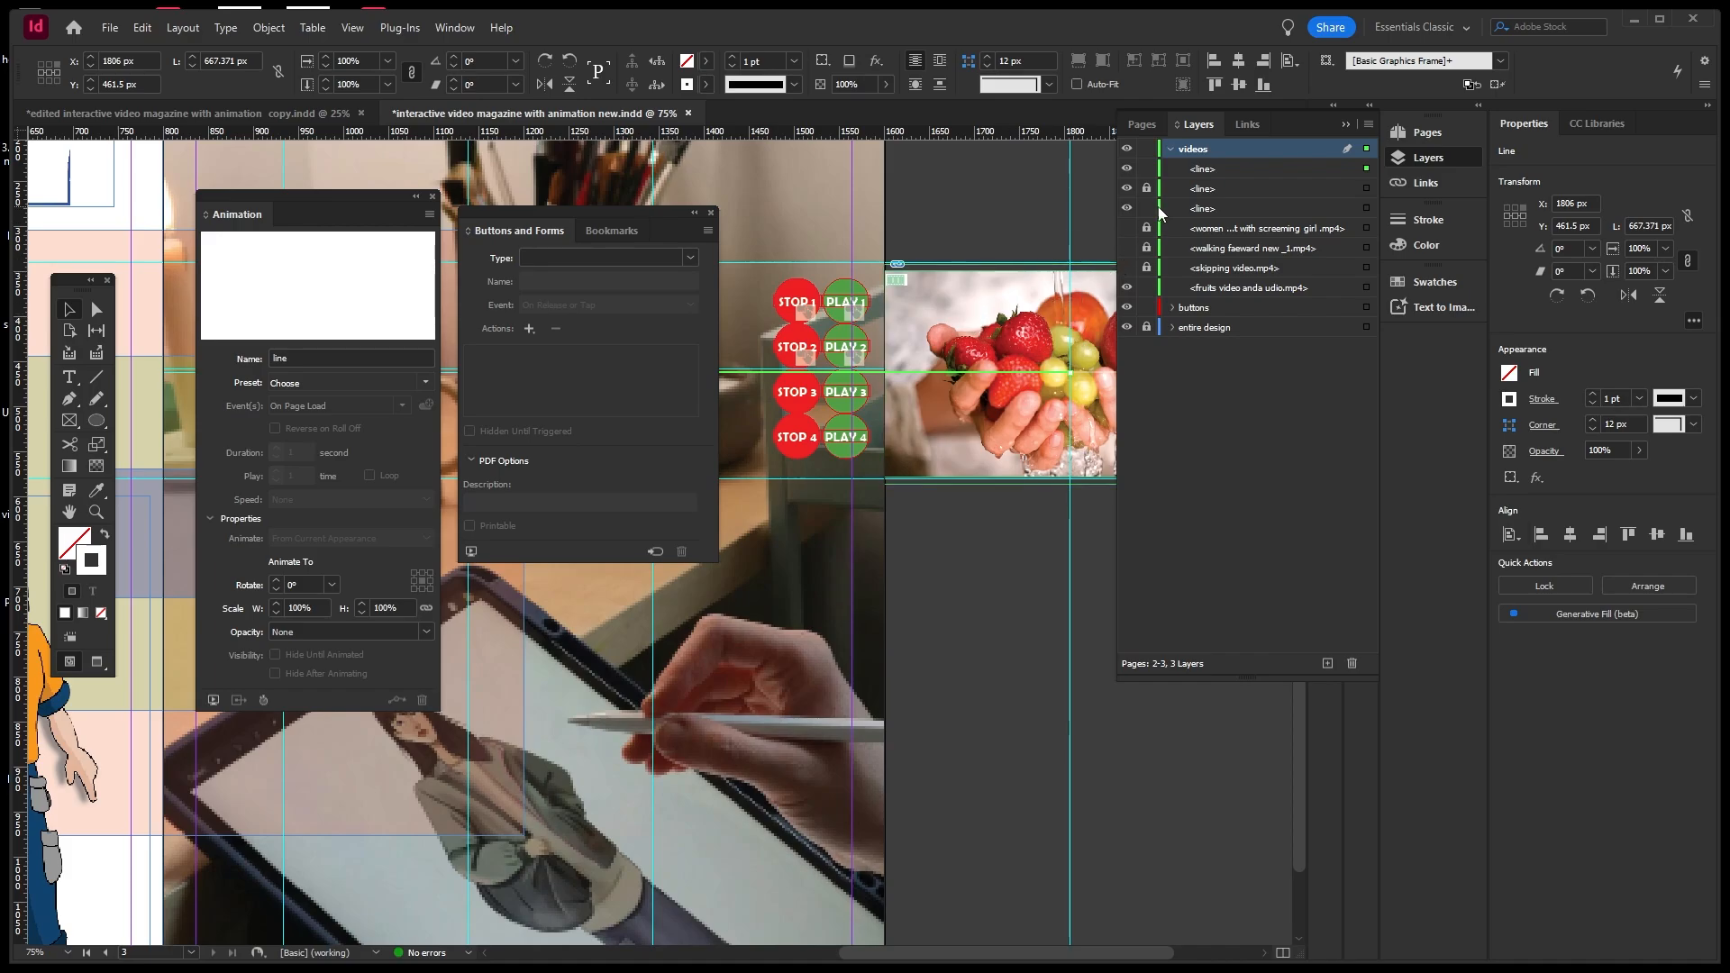
pyautogui.click(1126, 189)
pyautogui.click(1127, 229)
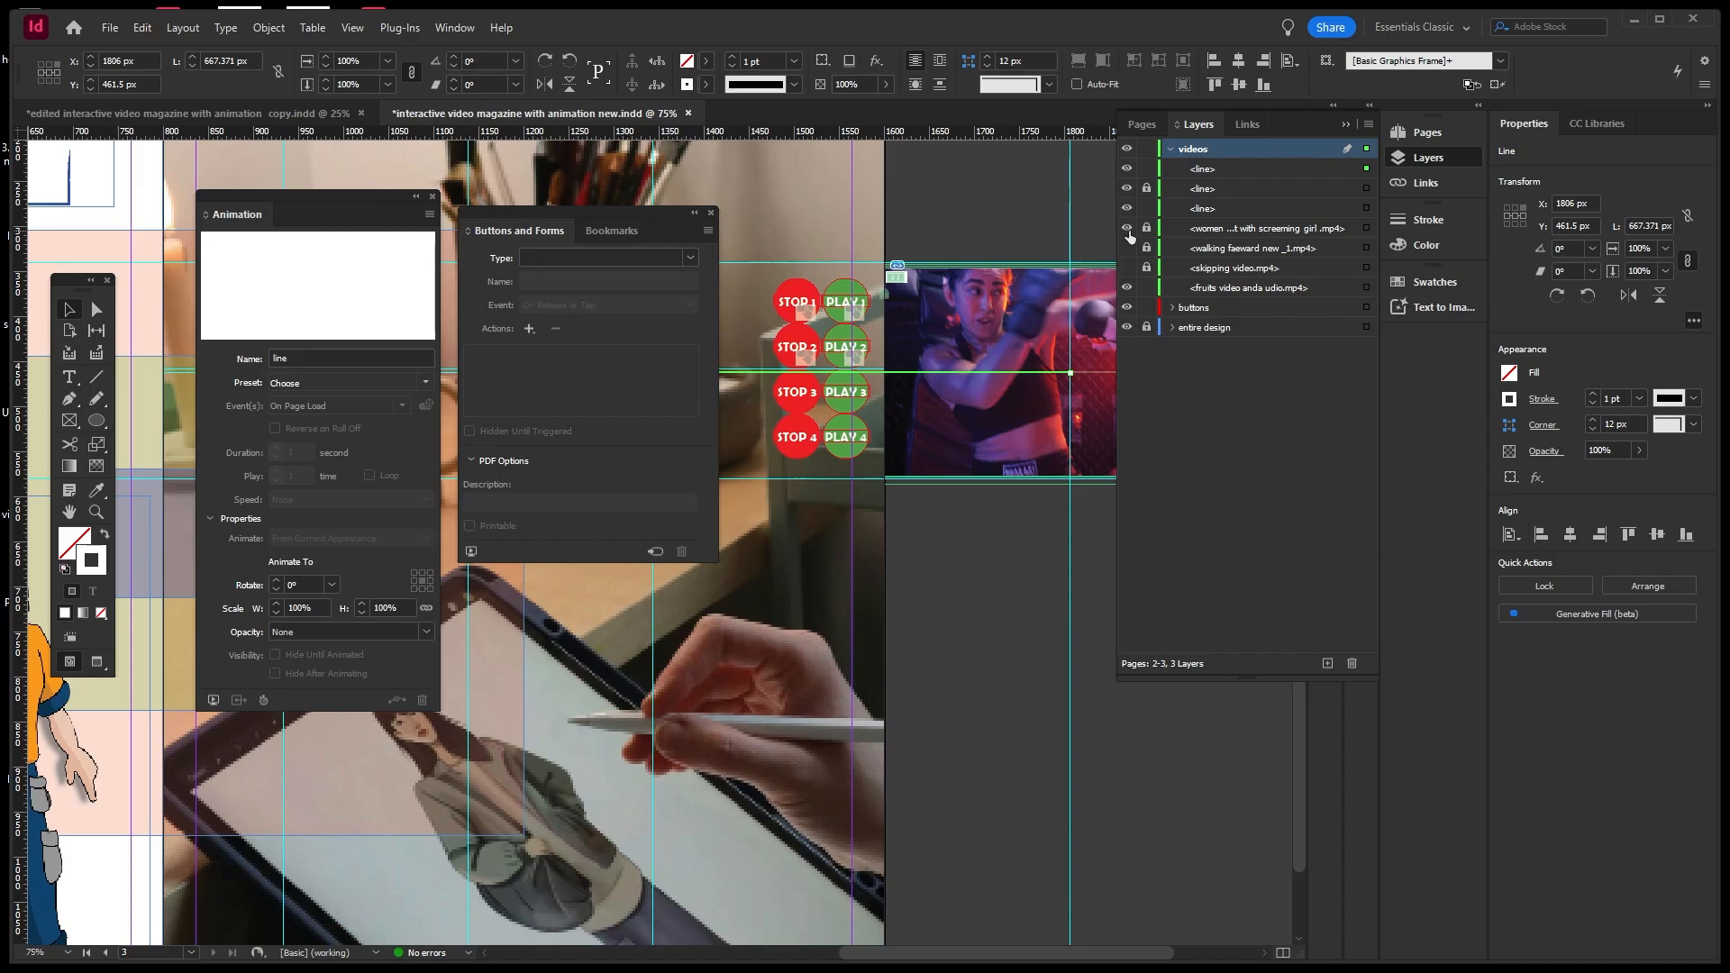
pyautogui.click(1127, 230)
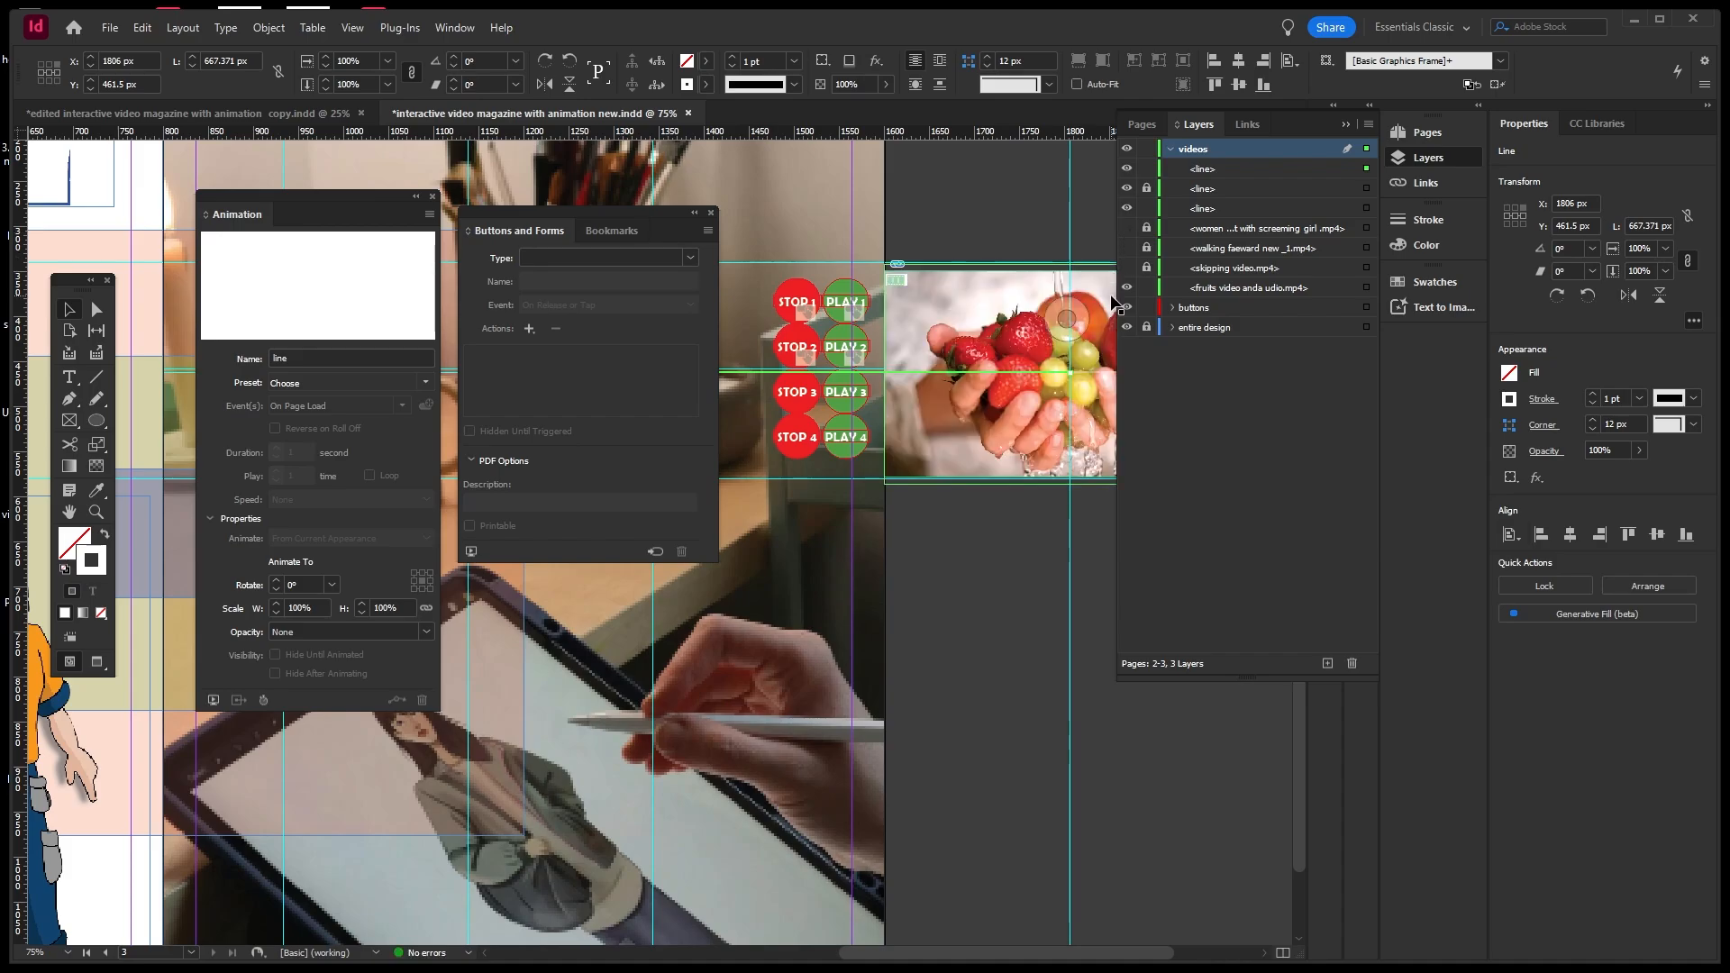
# Lock and hide the topmost line in the videos layer, and unlock and select the line below it.
pyautogui.click(994, 340)
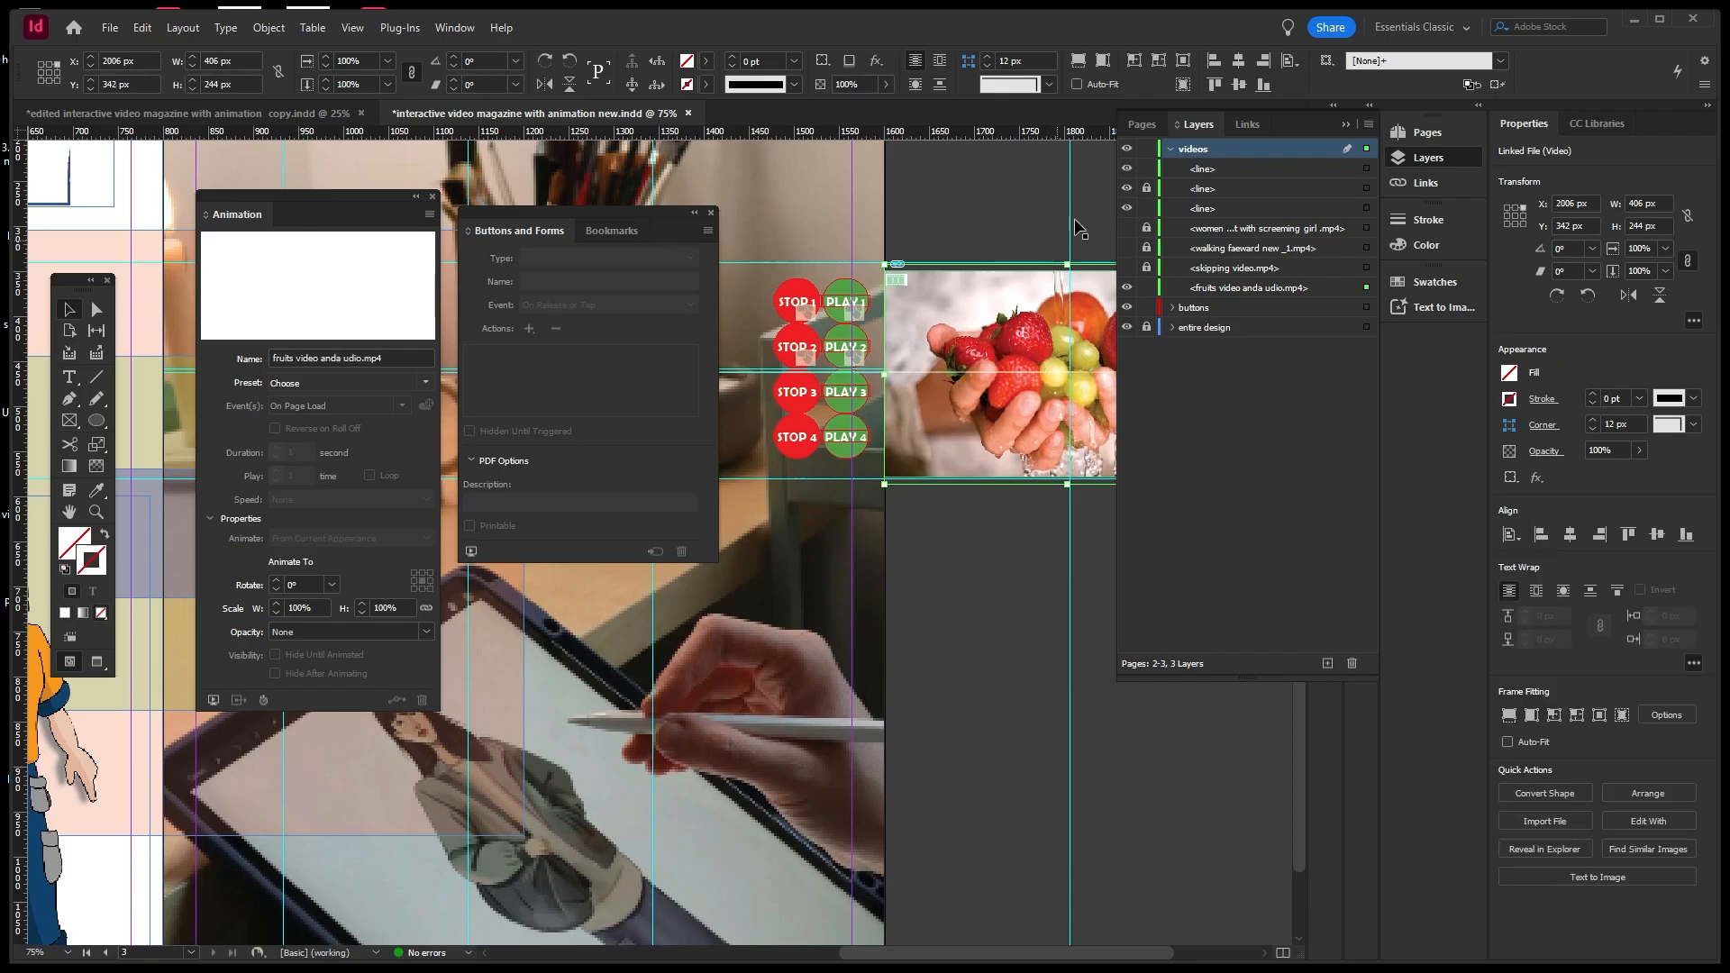
pyautogui.click(1144, 169)
pyautogui.click(1126, 169)
pyautogui.click(1364, 187)
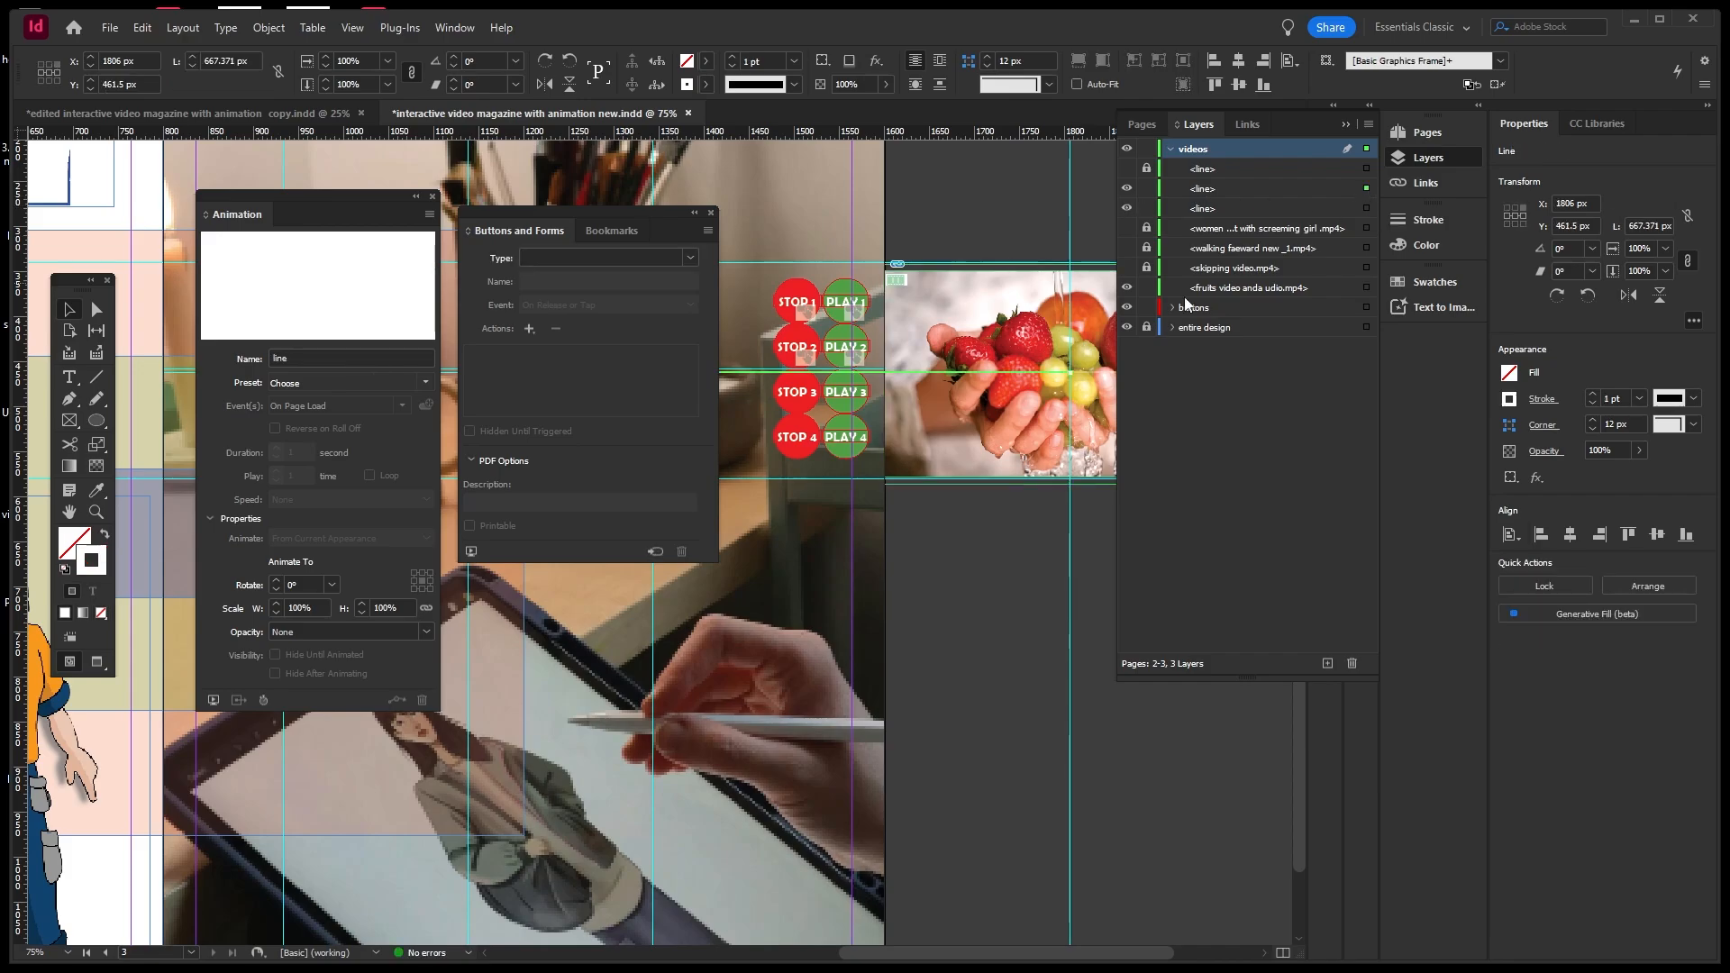
# Try to convert the second line into a motion path for the fruits video, and undo the conversion.
pyautogui.keyDown('shift'); pyautogui.click(1010, 339); pyautogui.keyUp('shift')
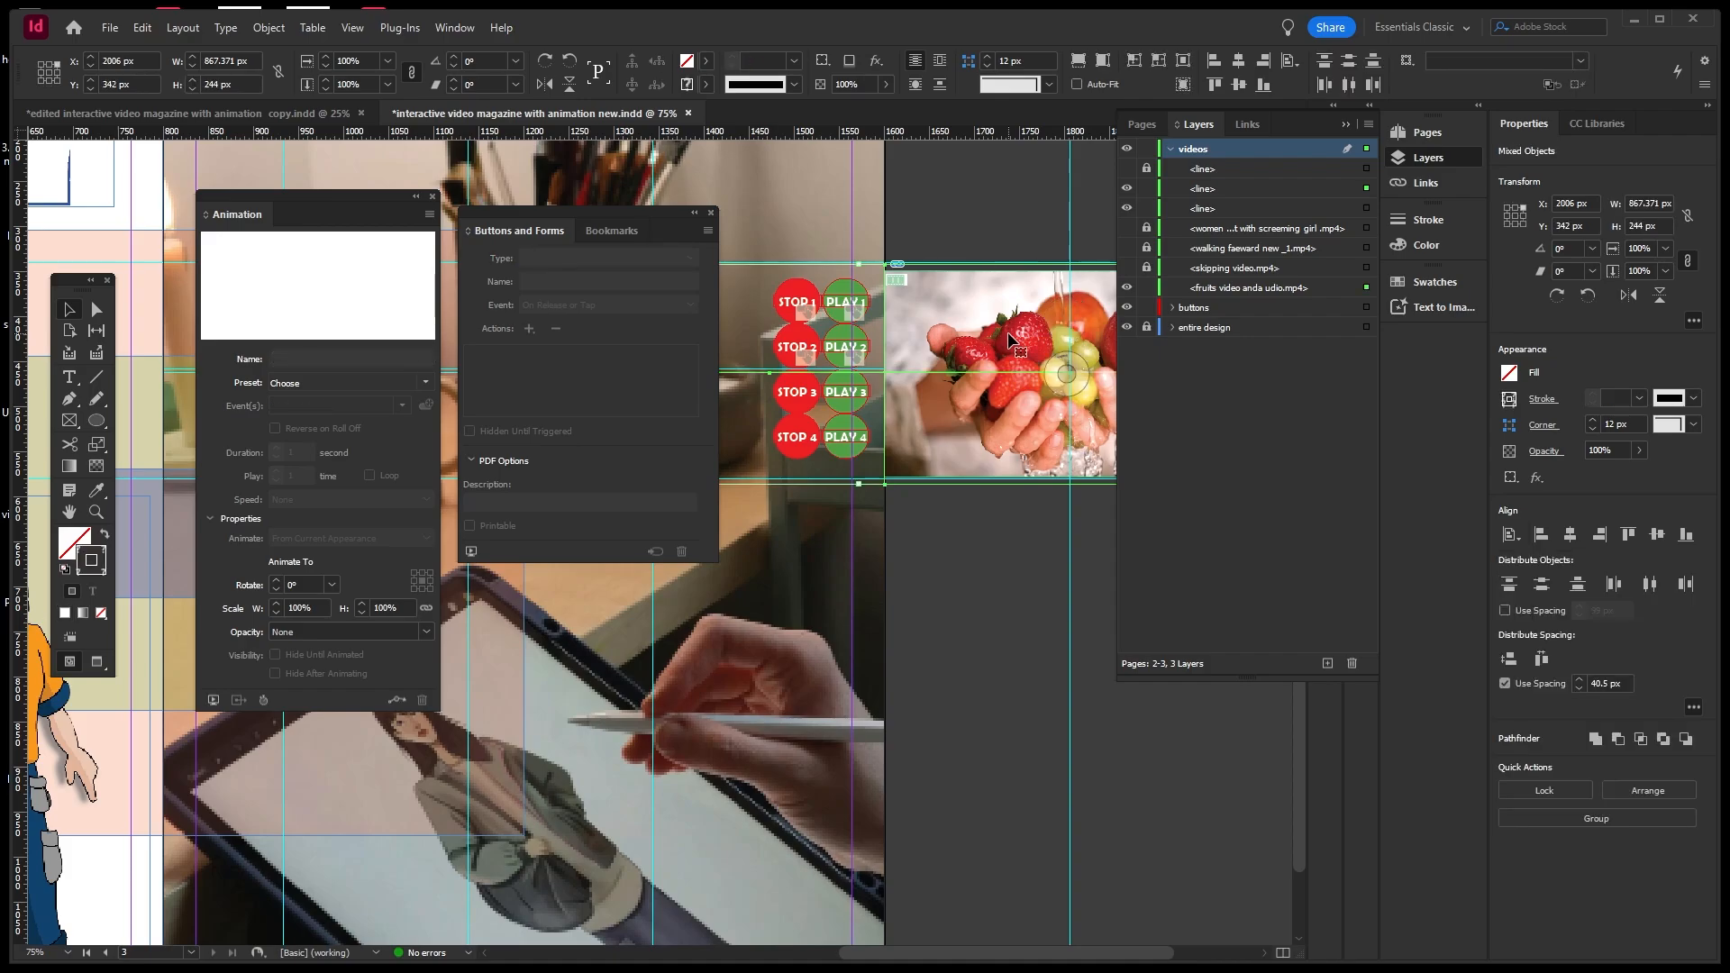
pyautogui.click(399, 703)
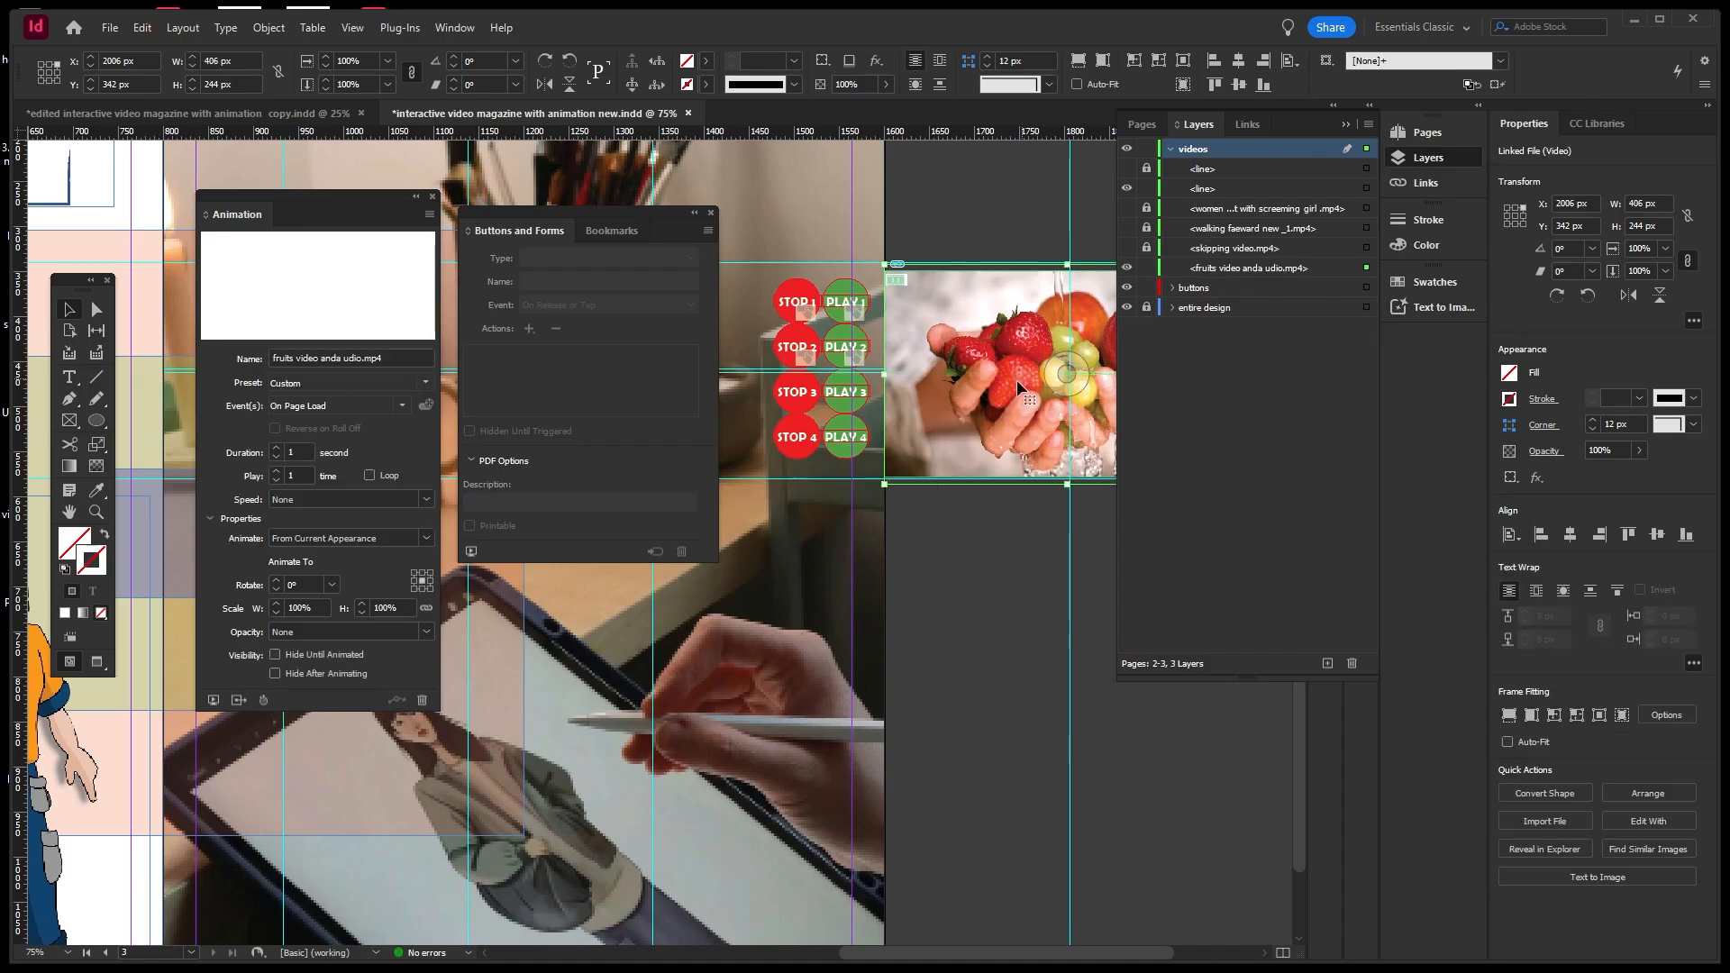
pyautogui.hotkey('ctrl', '-')
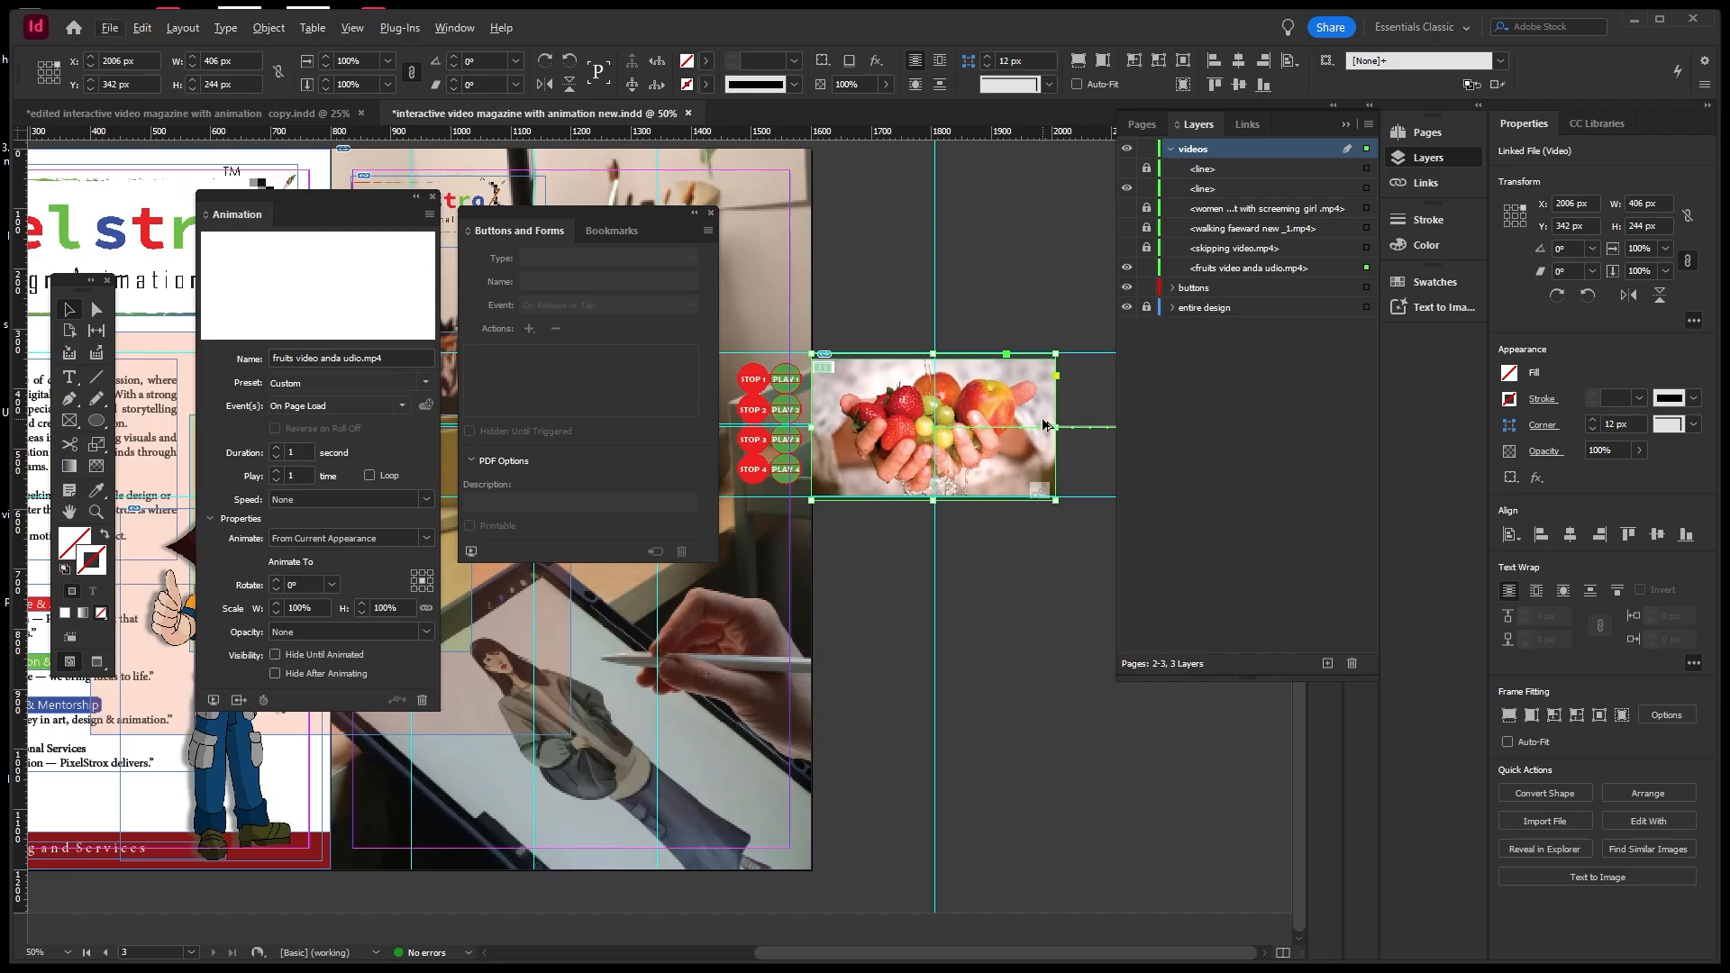
pyautogui.hotkey('ctrl', 'z')
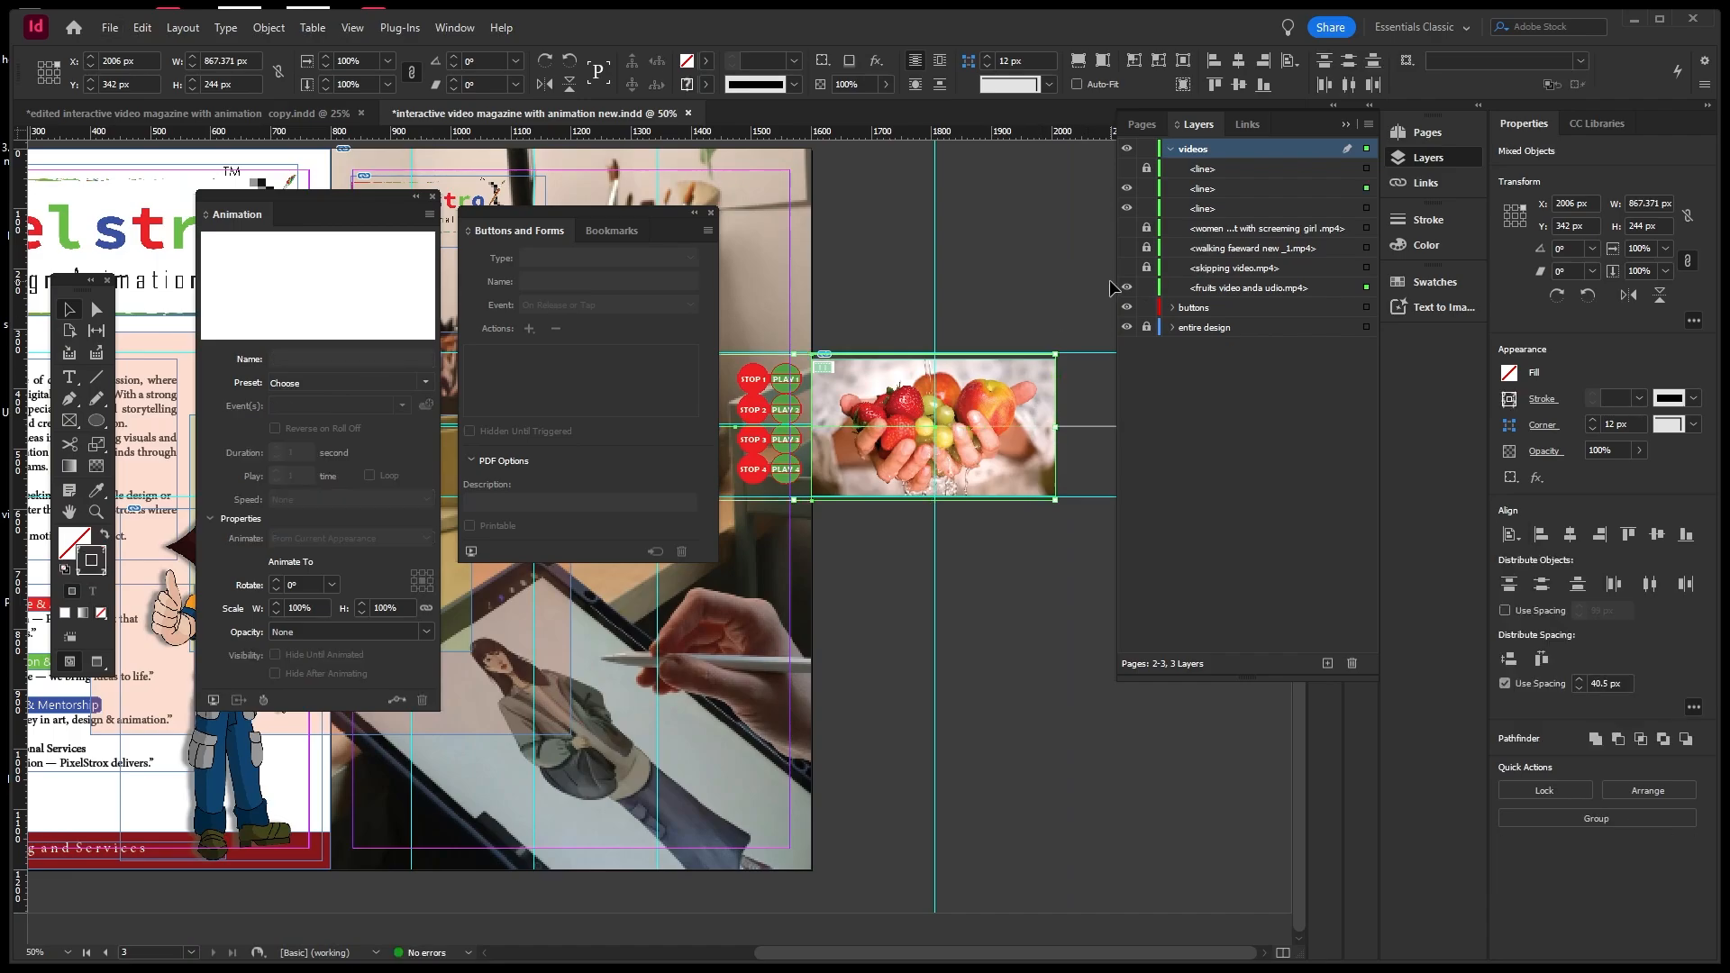
# Select only the second line in the videos layer, try flipping it horizontally, and undo the flip.
pyautogui.click(1365, 189)
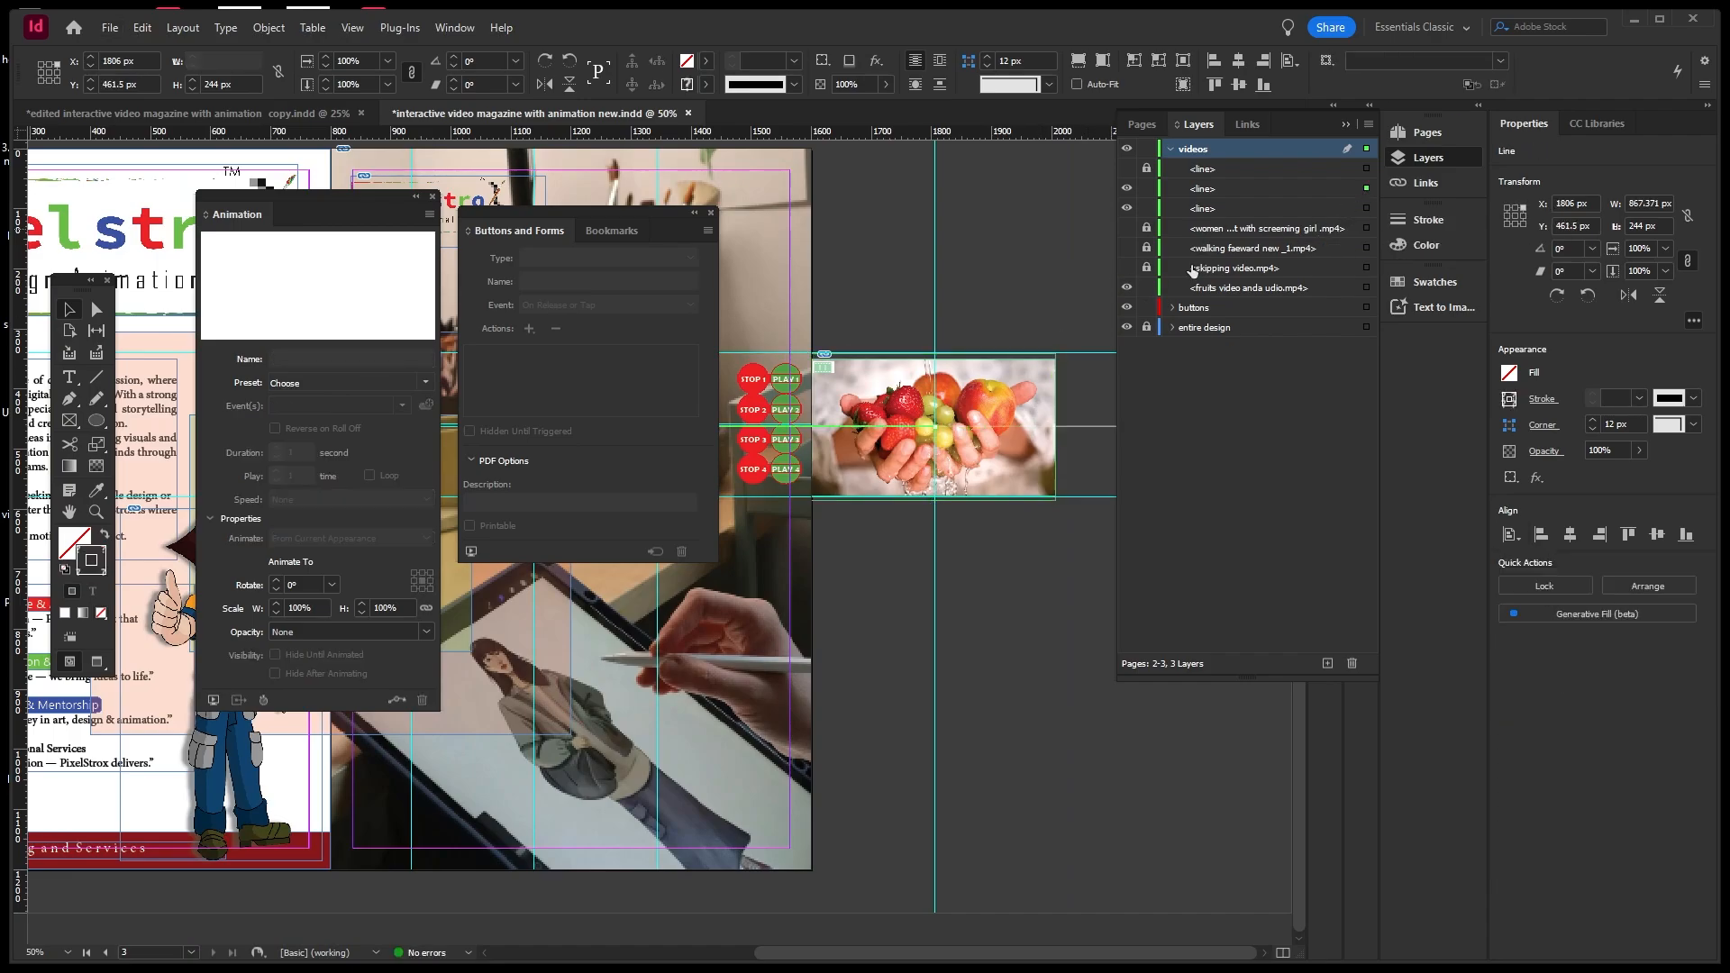
pyautogui.scroll(3, 863, 441)
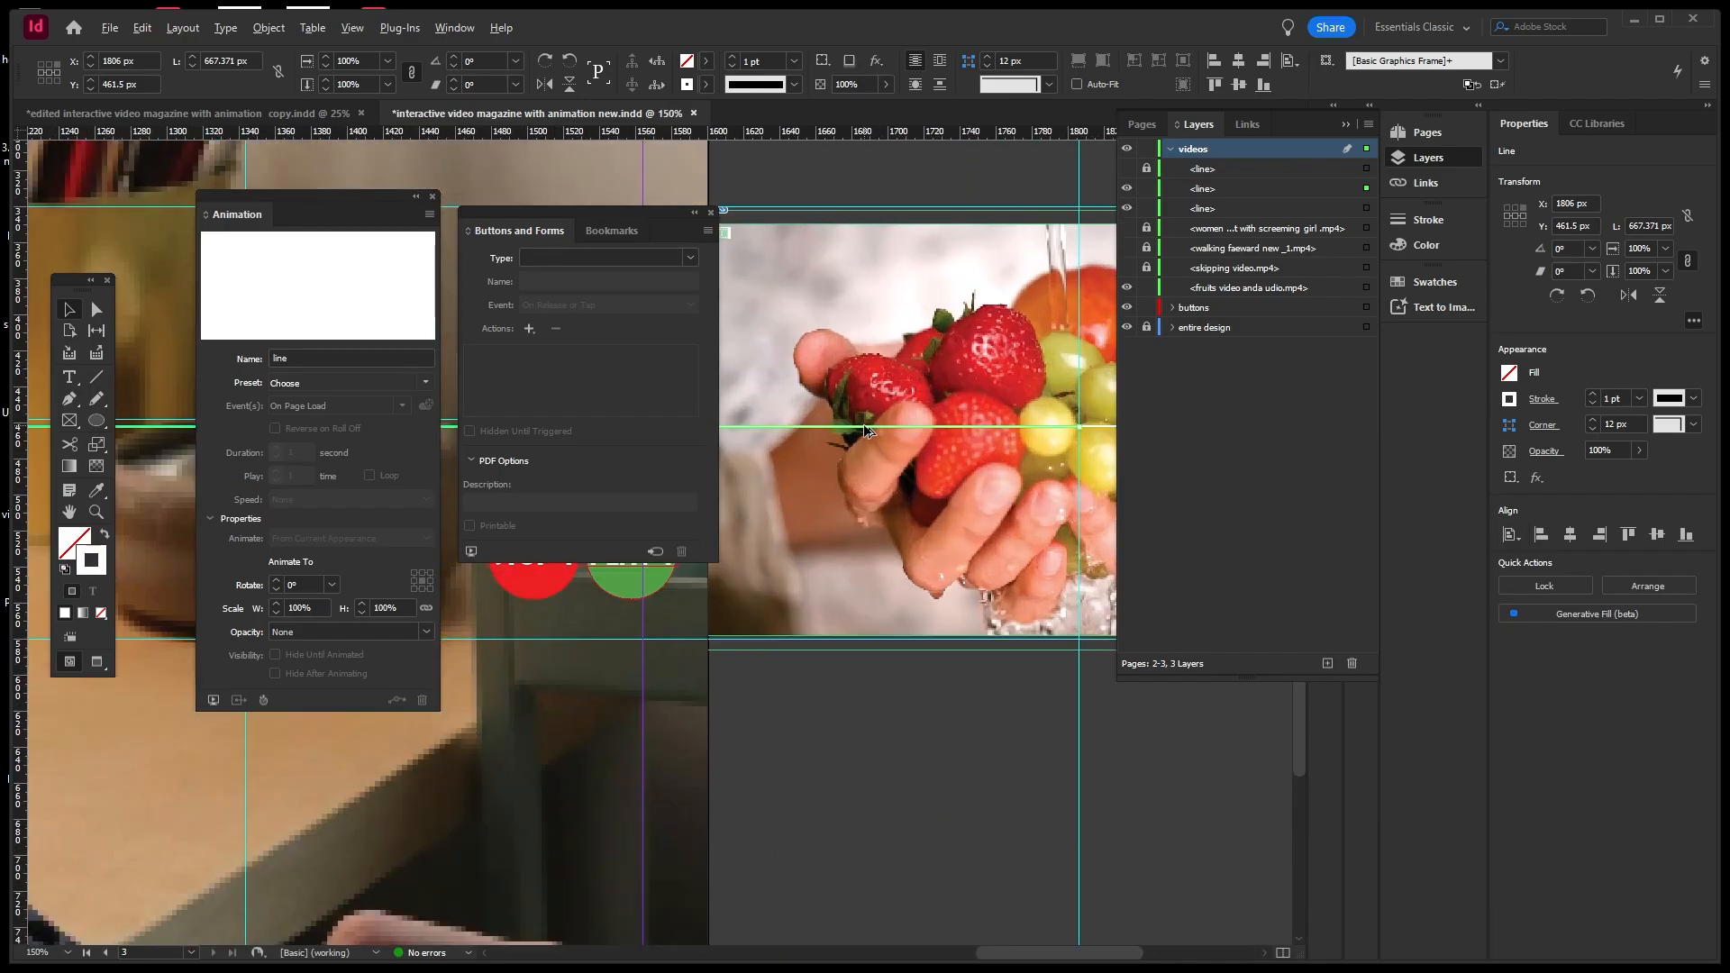
pyautogui.rightClick(863, 430)
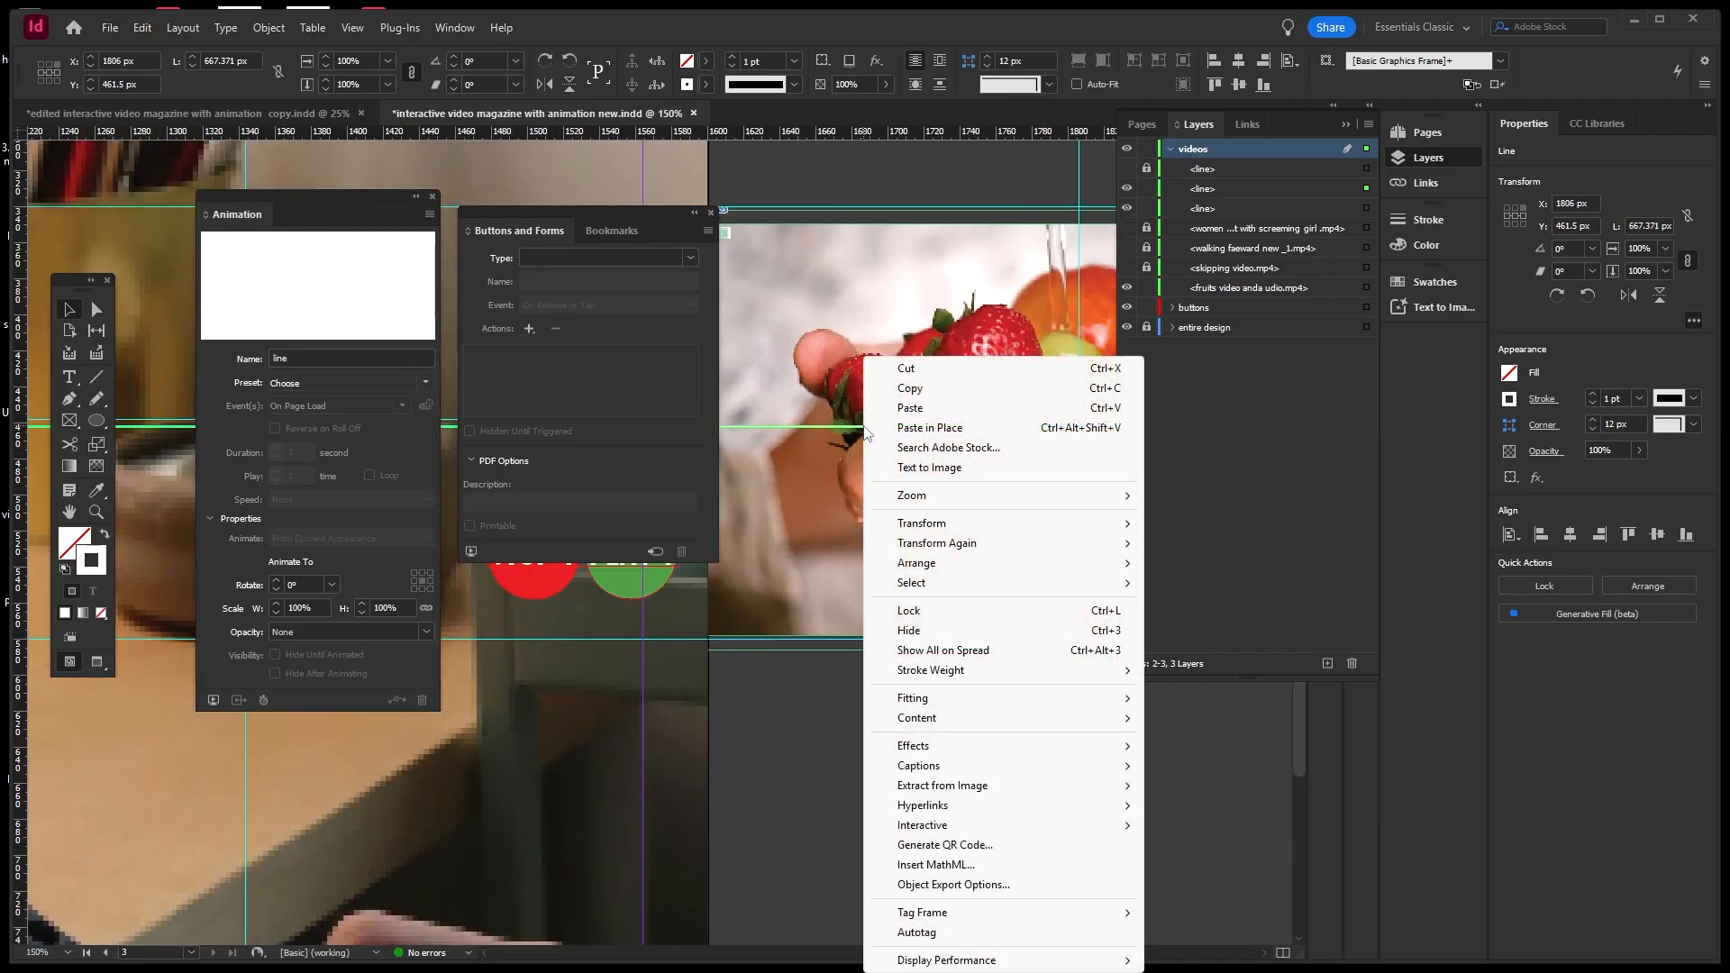
pyautogui.moveTo(1129, 523)
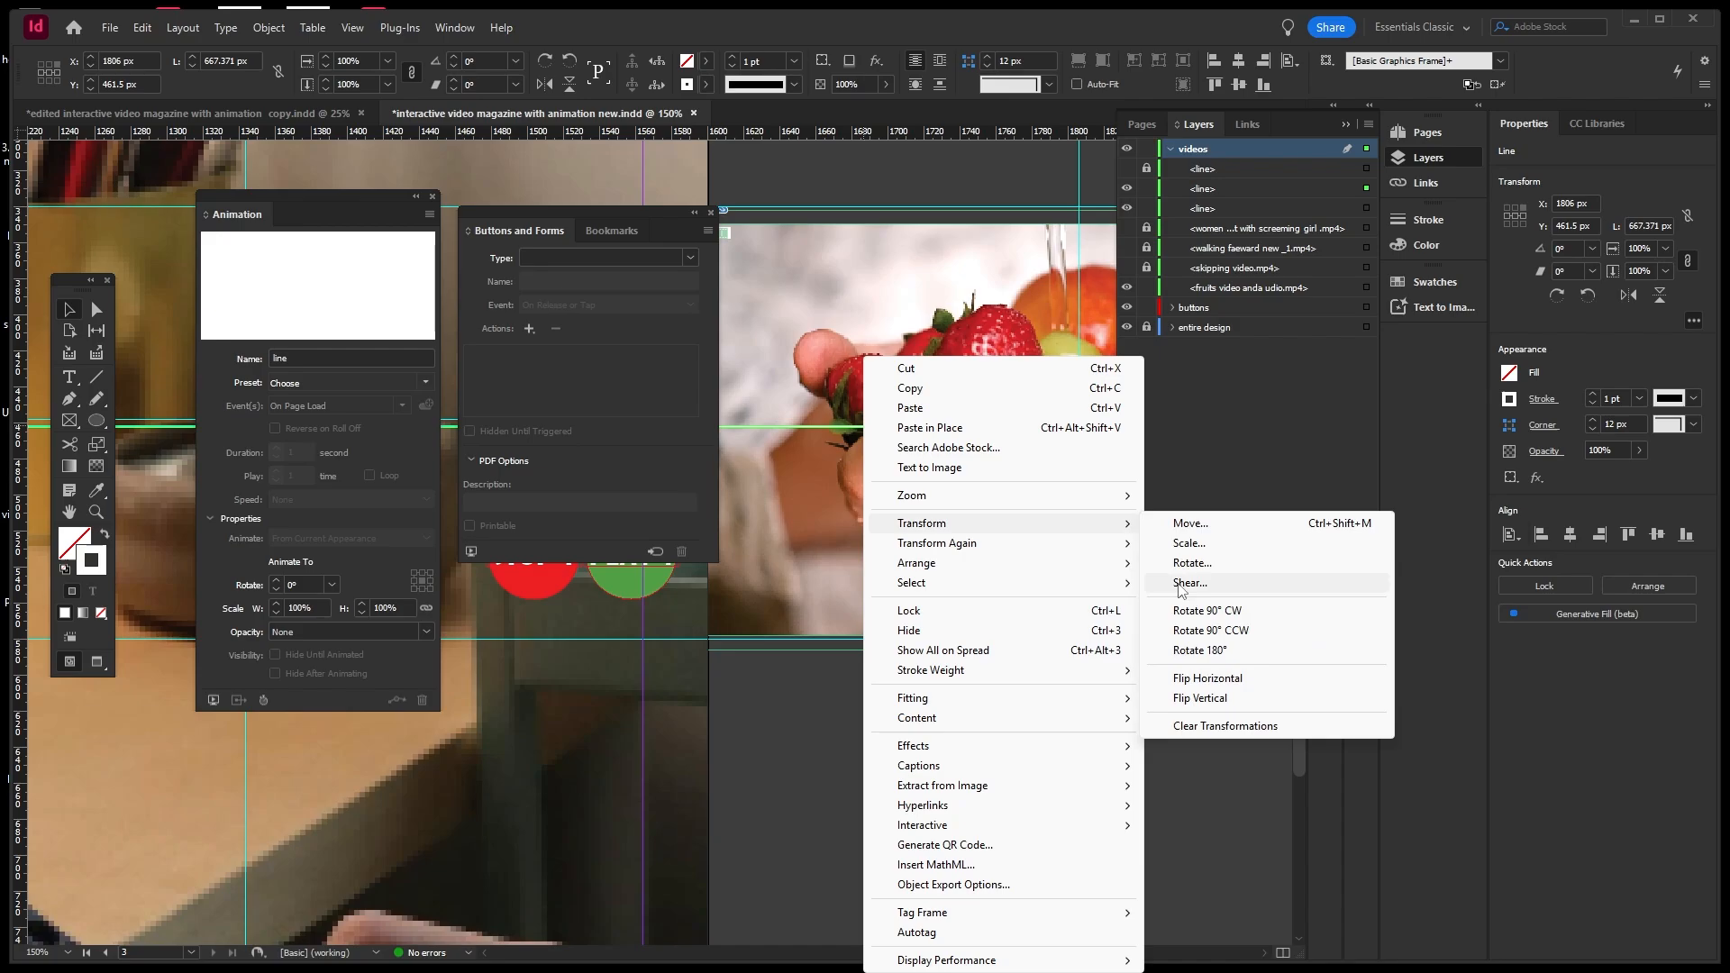
pyautogui.click(1196, 678)
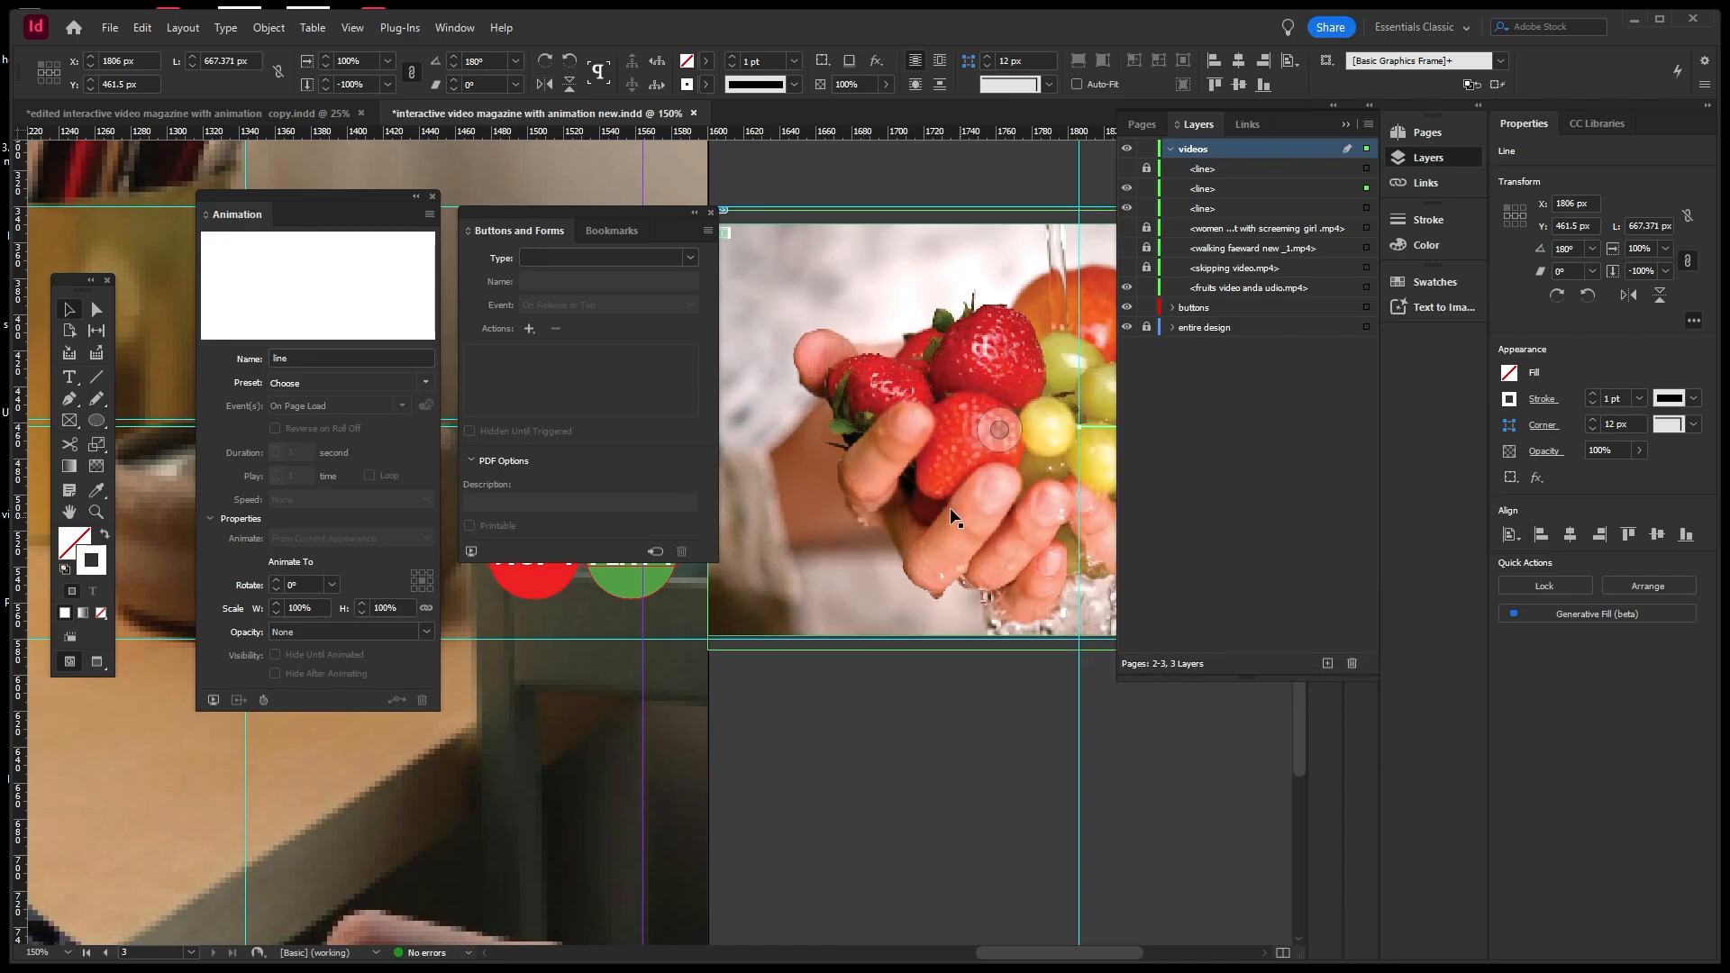
pyautogui.hotkey('ctrl', '-')
pyautogui.hotkey('ctrl', '-')
pyautogui.hotkey('ctrl', '-')
pyautogui.hotkey('ctrl', '-')
pyautogui.hotkey('ctrl', '-')
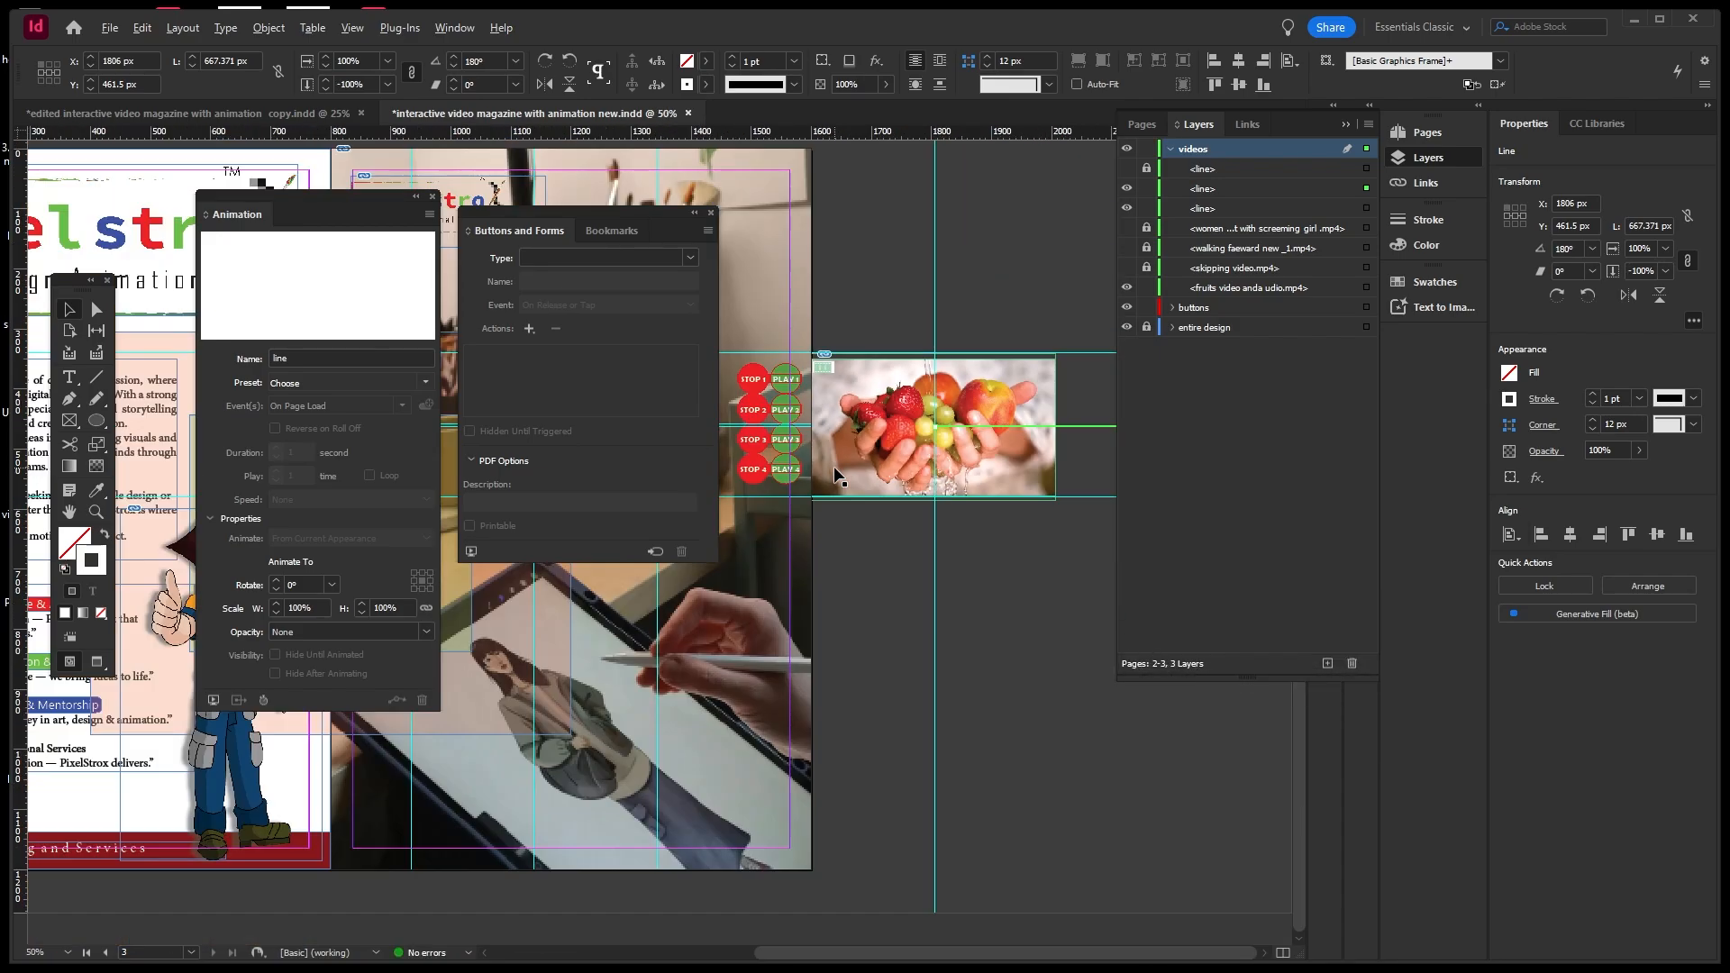
pyautogui.hotkey('ctrl', '=')
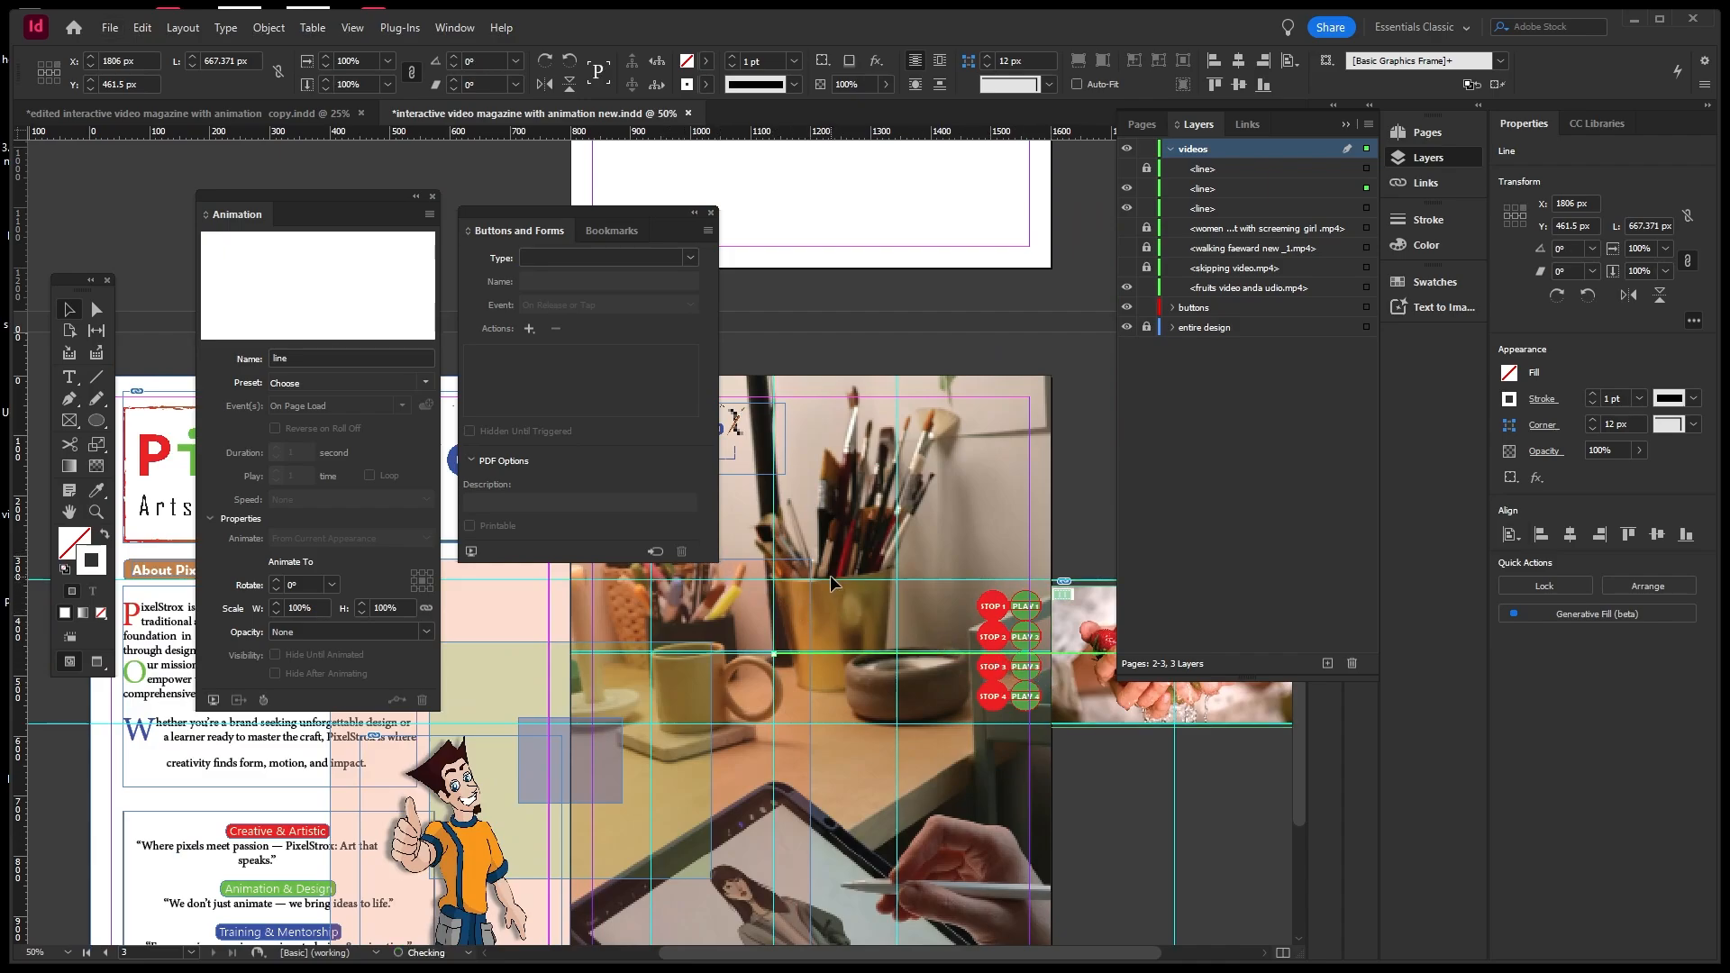
# Clear the selection, reselect the second line in the videos layer, and flip it horizontally.
pyautogui.click(838, 527)
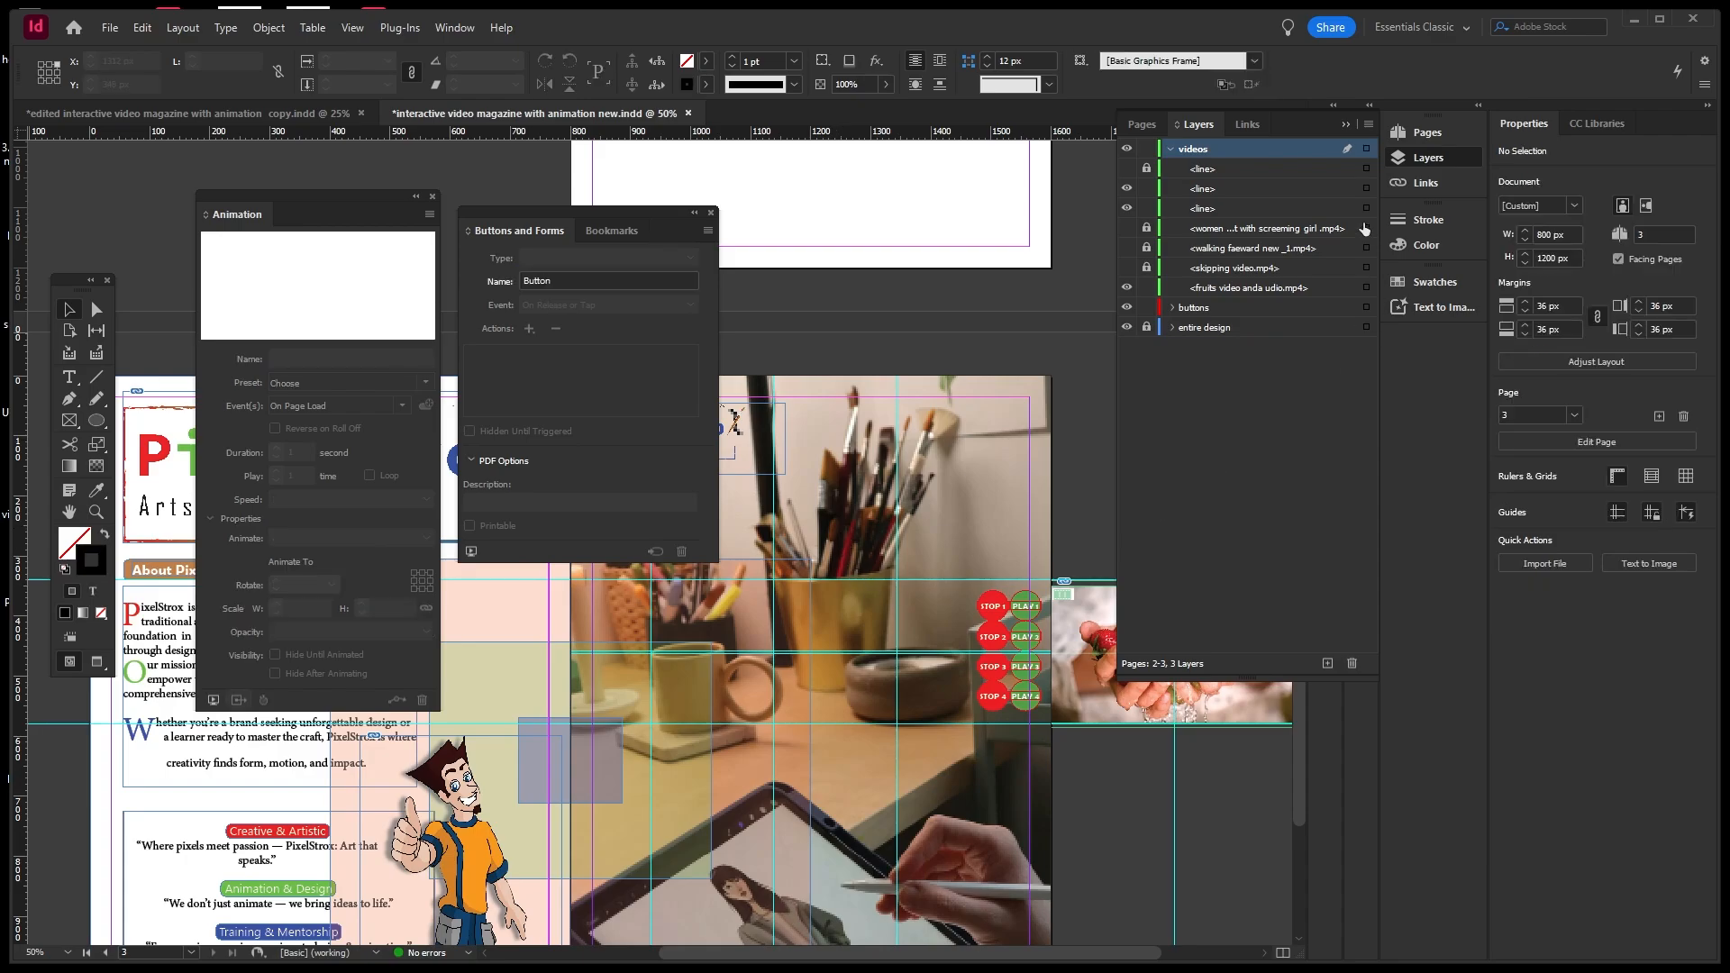
pyautogui.click(1366, 190)
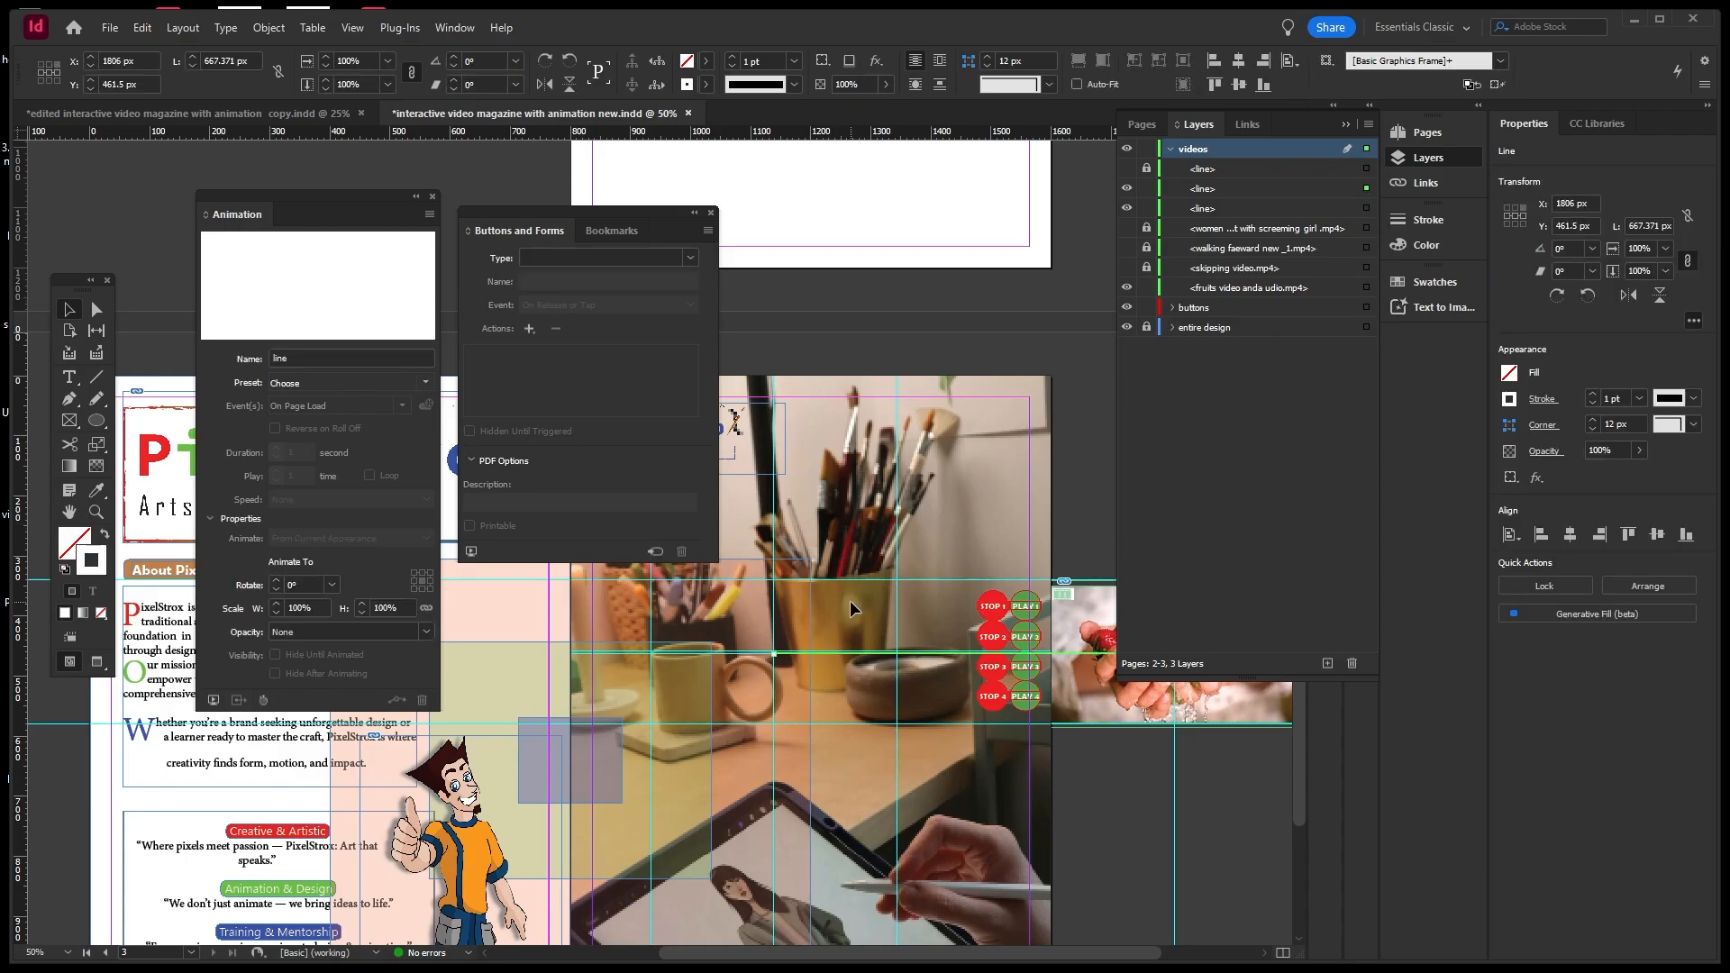
pyautogui.rightClick(856, 652)
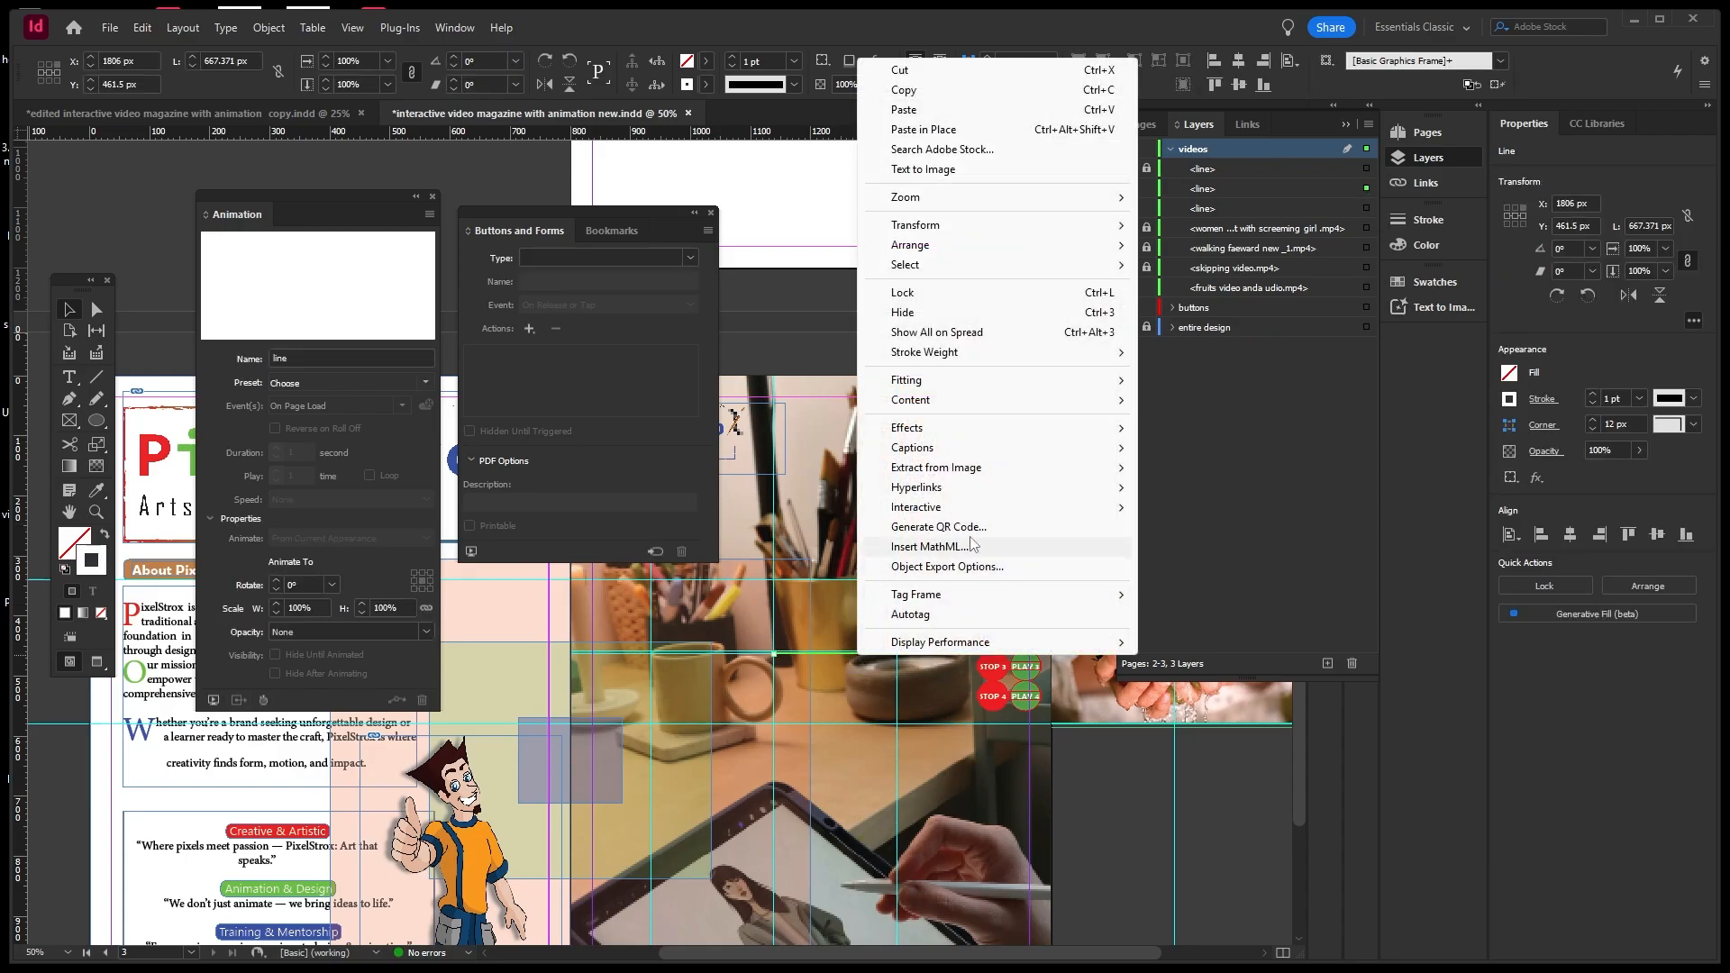
pyautogui.moveTo(1121, 227)
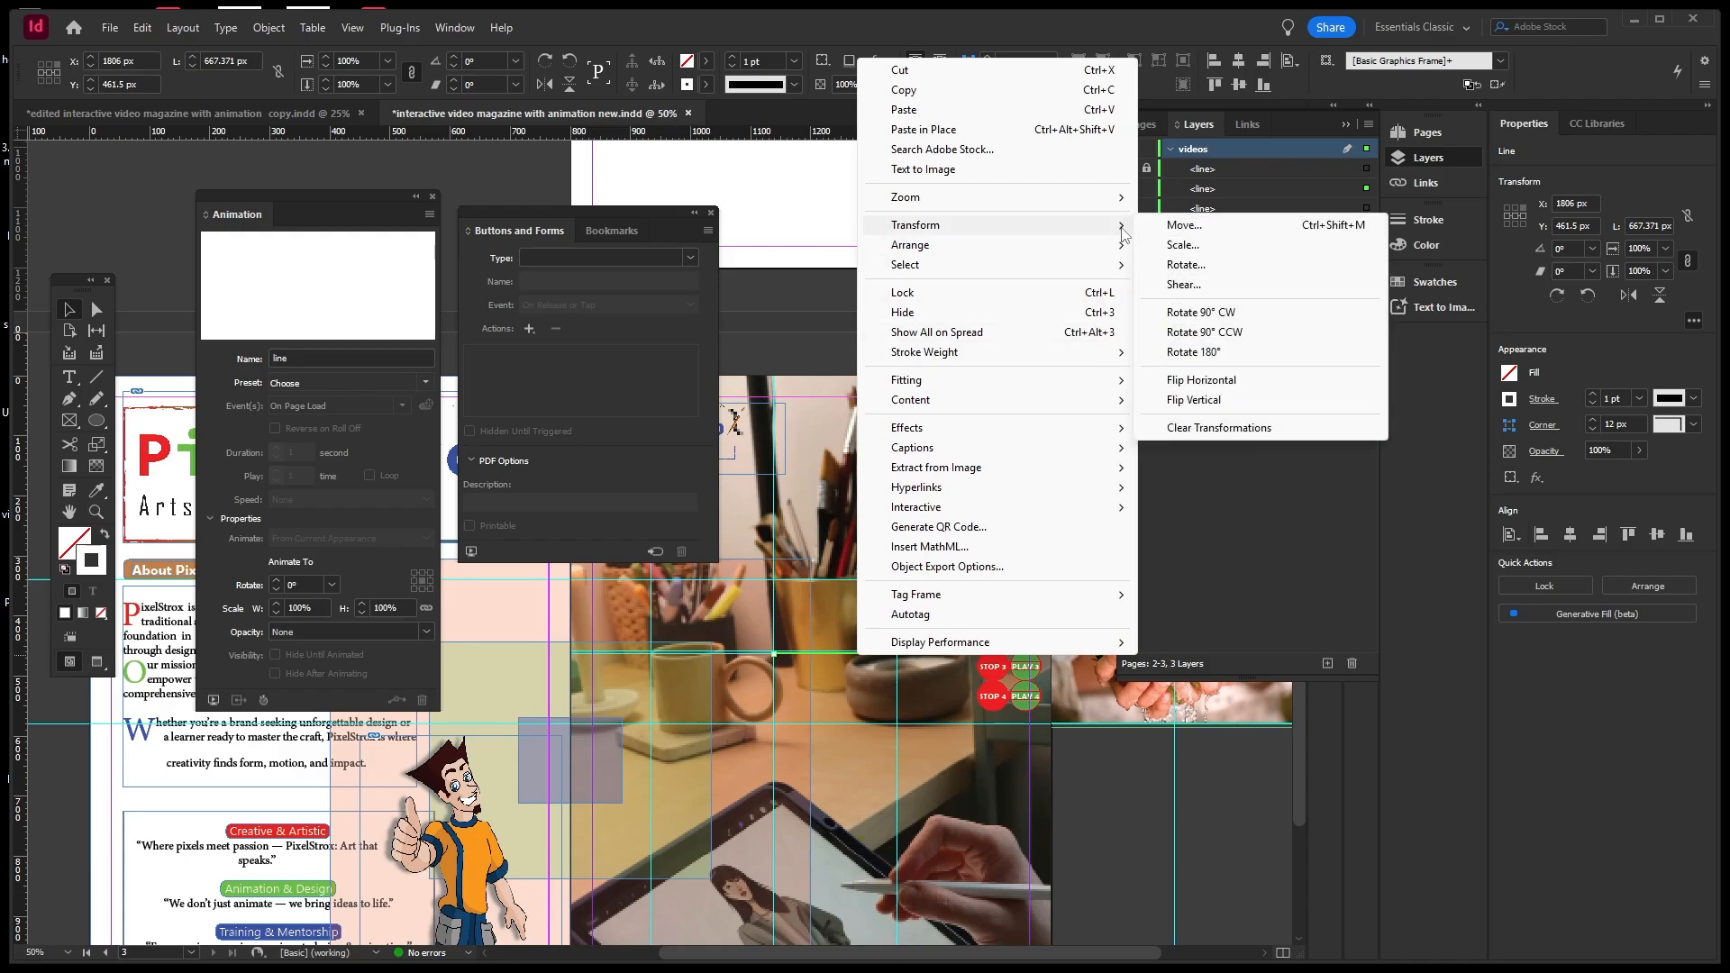
pyautogui.click(1199, 380)
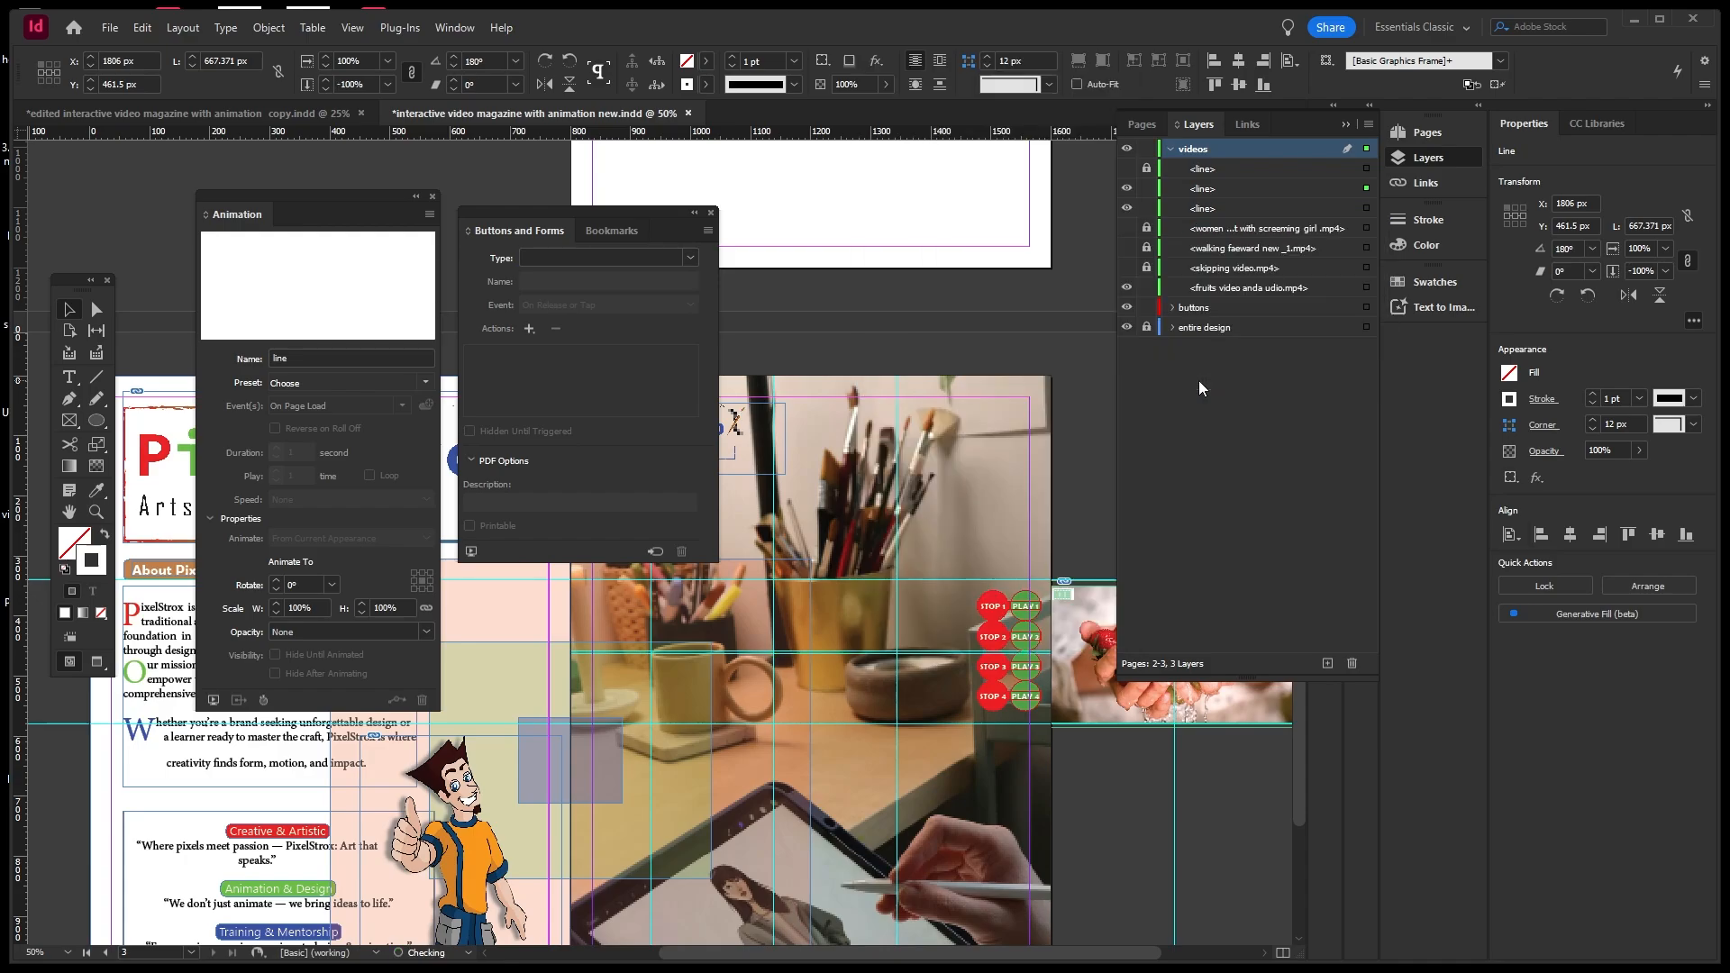
# Add the fruits video to the selection and convert the flipped line into its motion path.
pyautogui.hotkey('ctrl', '-')
pyautogui.hotkey('ctrl', '-')
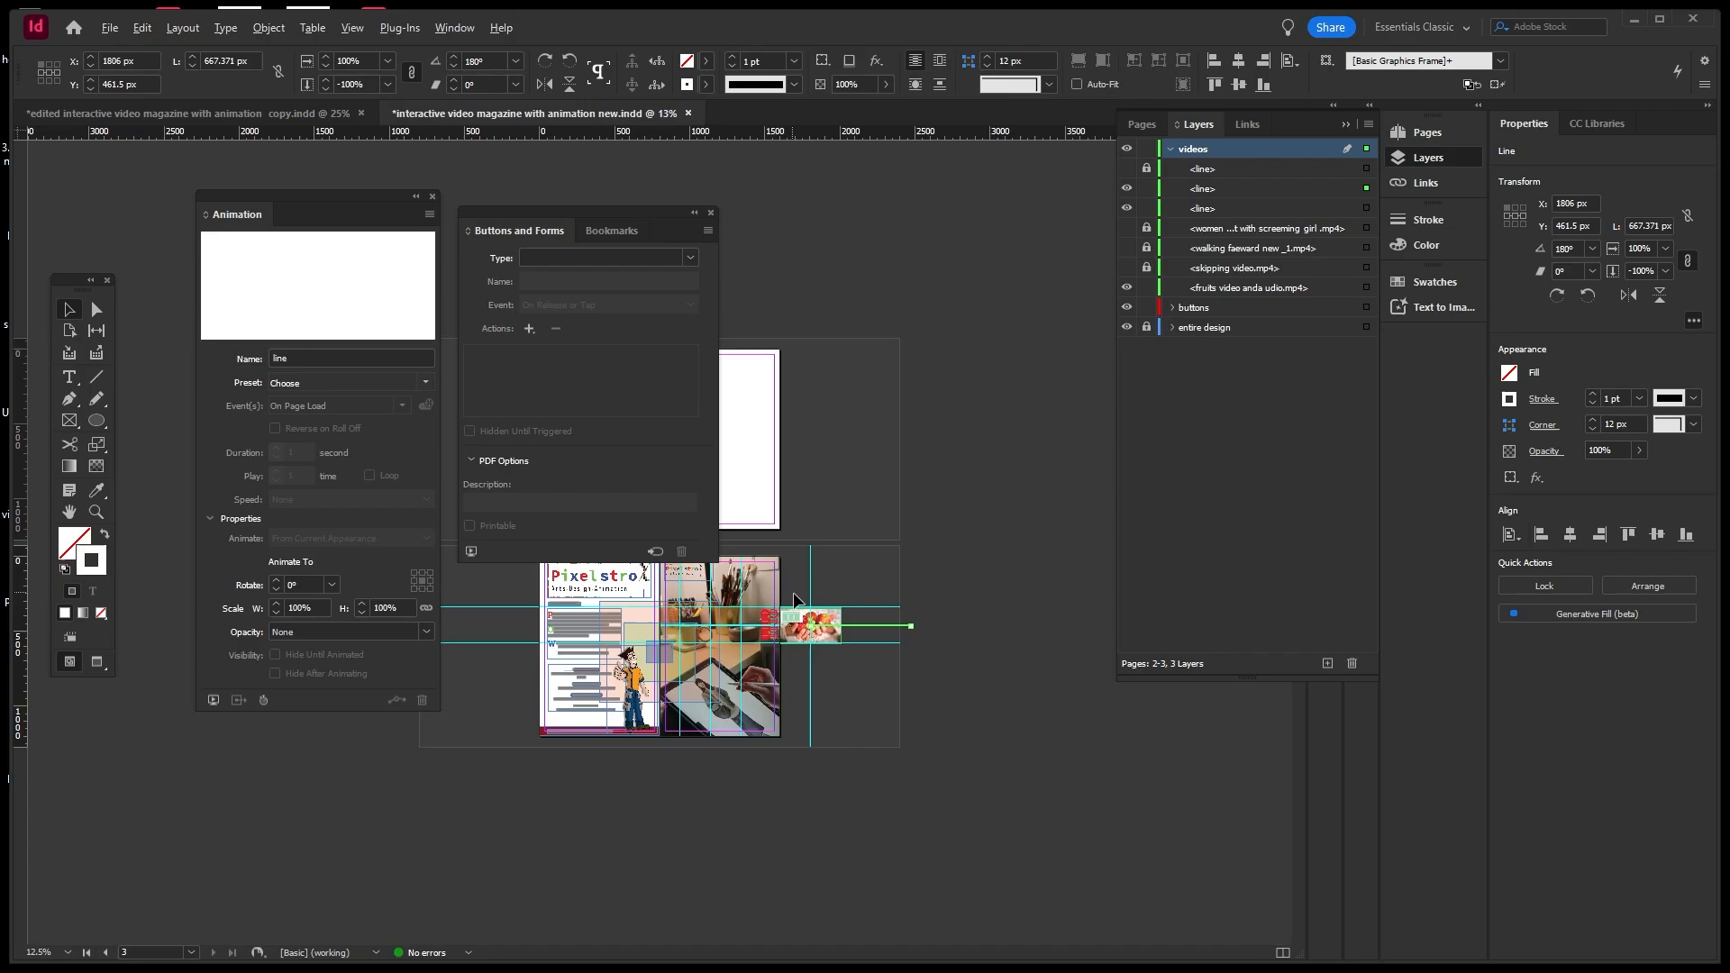
pyautogui.hotkey('ctrl', '=')
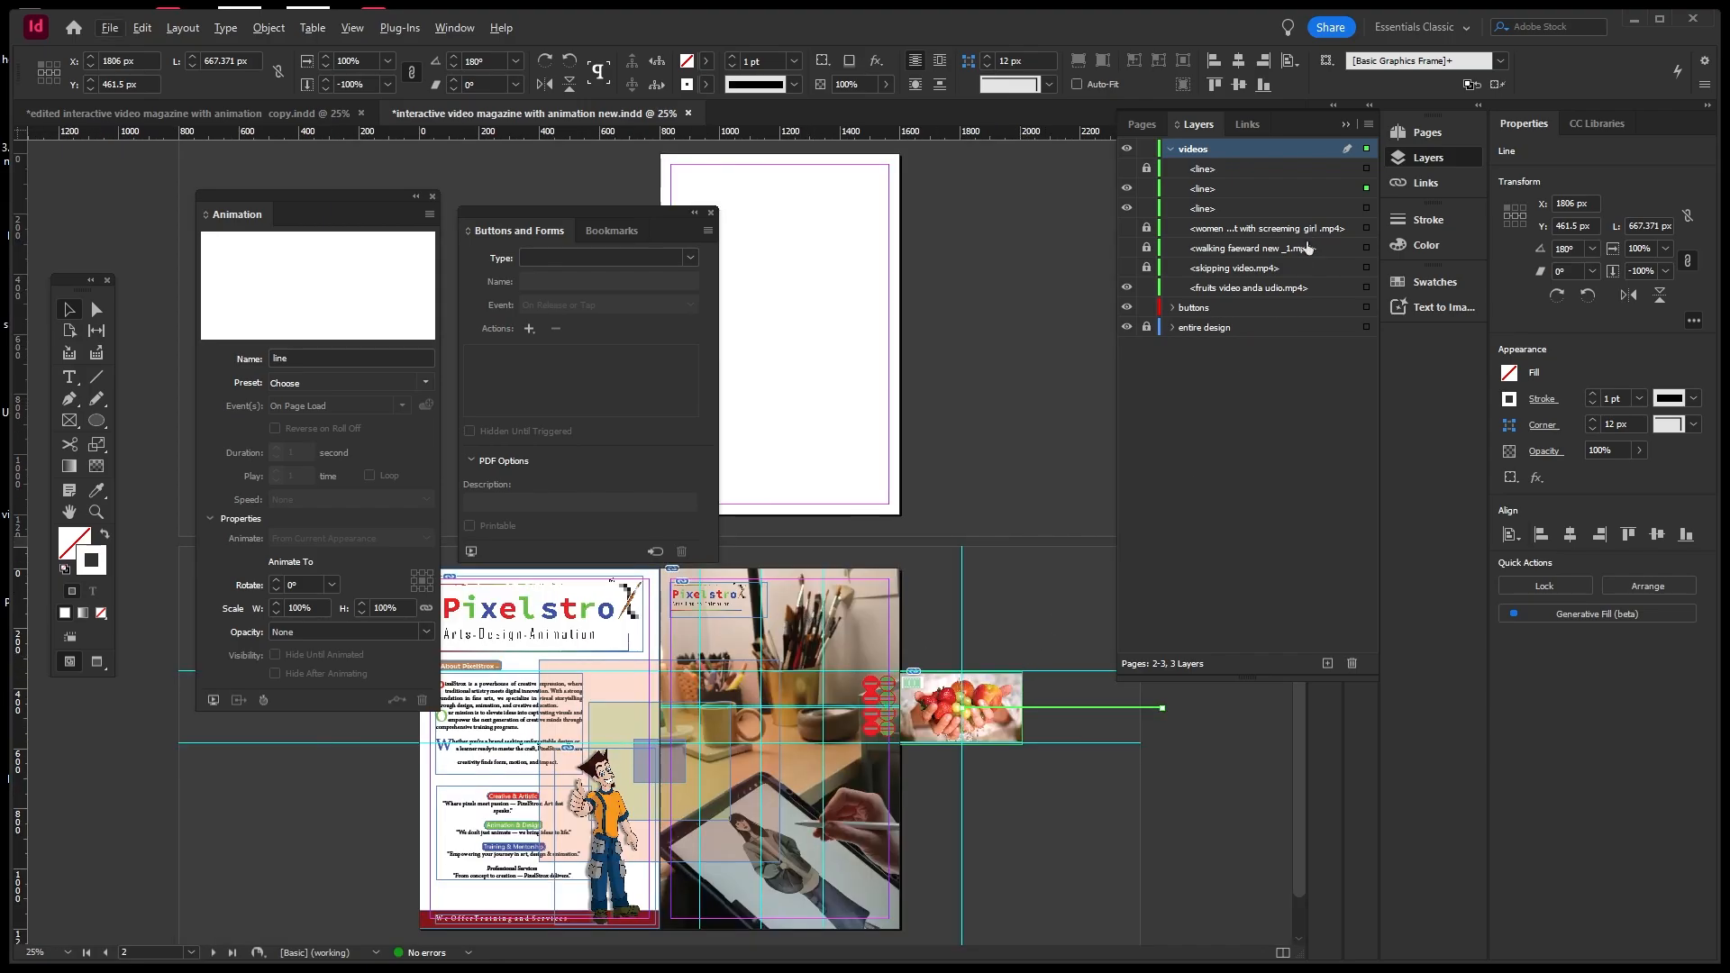
pyautogui.keyDown('shift'); pyautogui.click(1012, 688); pyautogui.keyUp('shift')
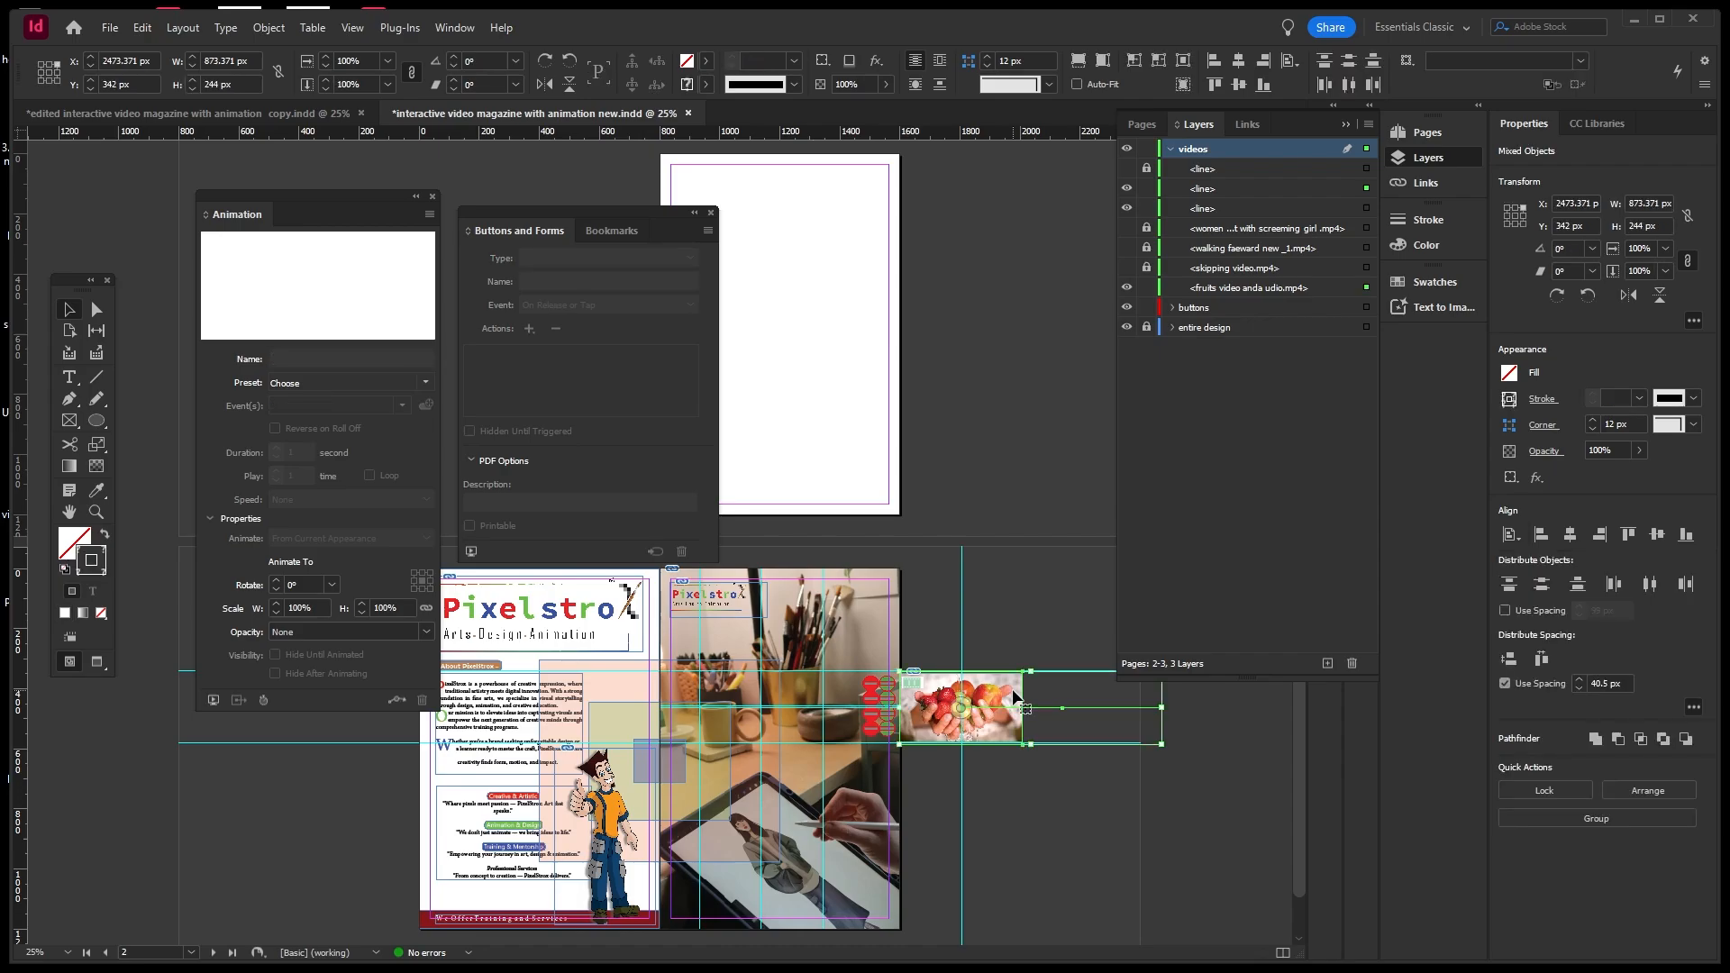
pyautogui.click(398, 700)
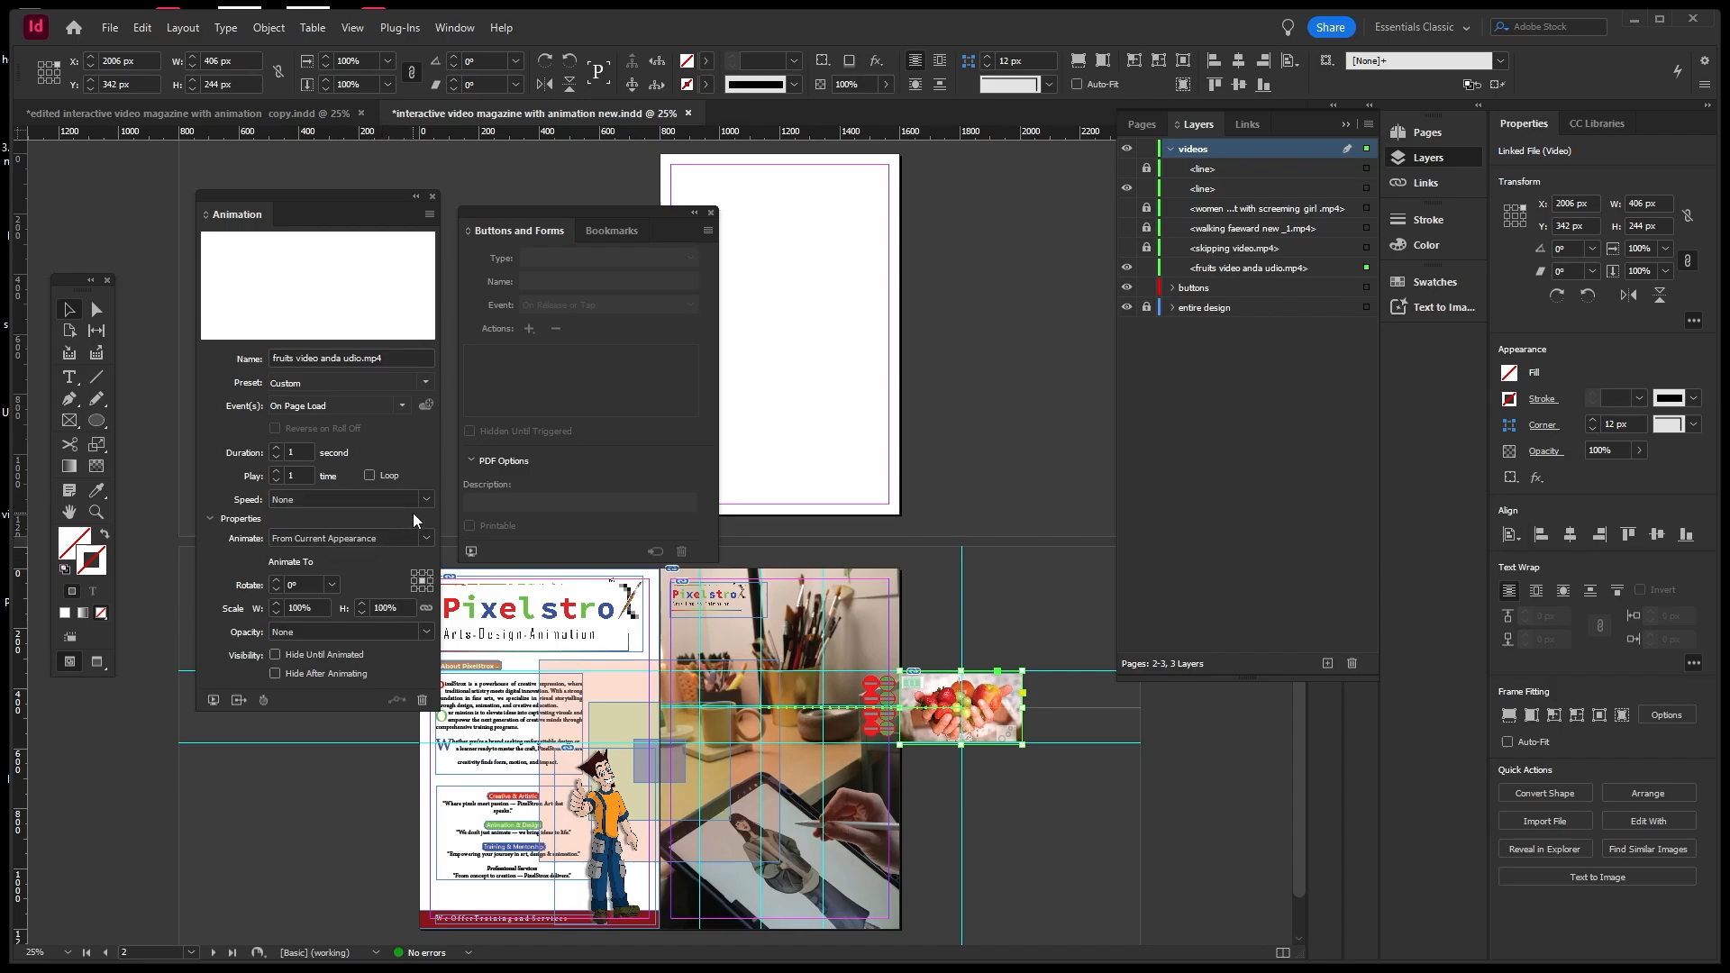
# Set the fruits video's animation speed to Ease In and Out, keeping its Custom preset and From Current Appearance setting.
pyautogui.click(427, 539)
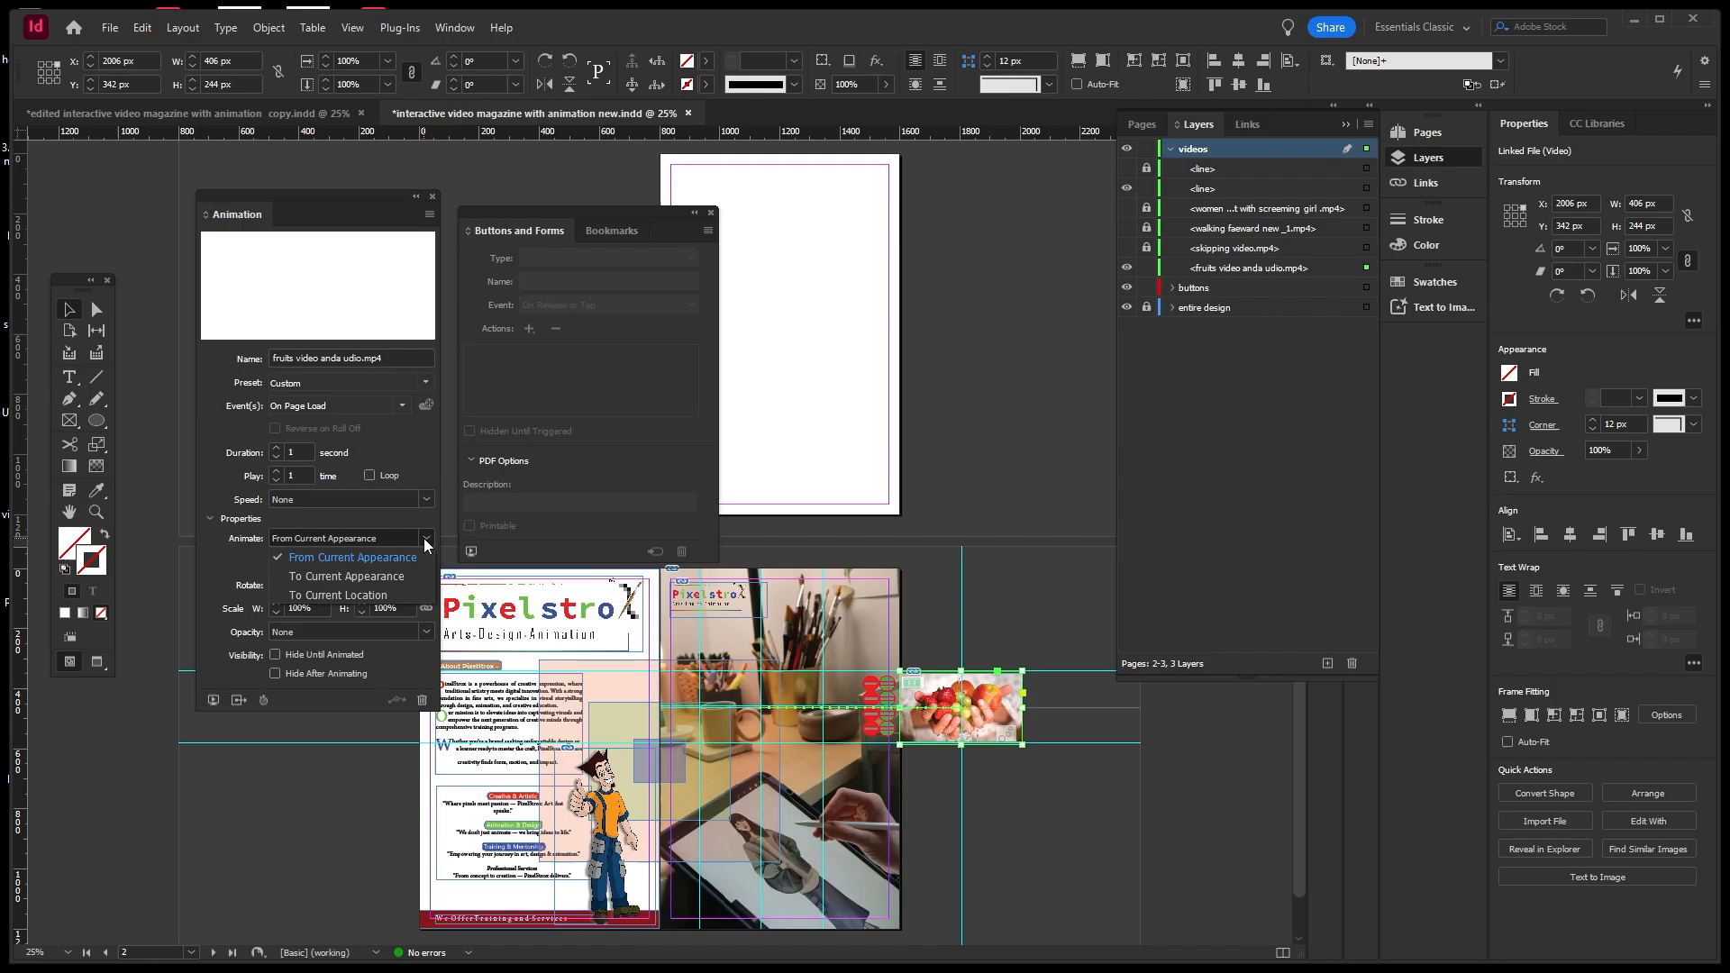
pyautogui.click(426, 539)
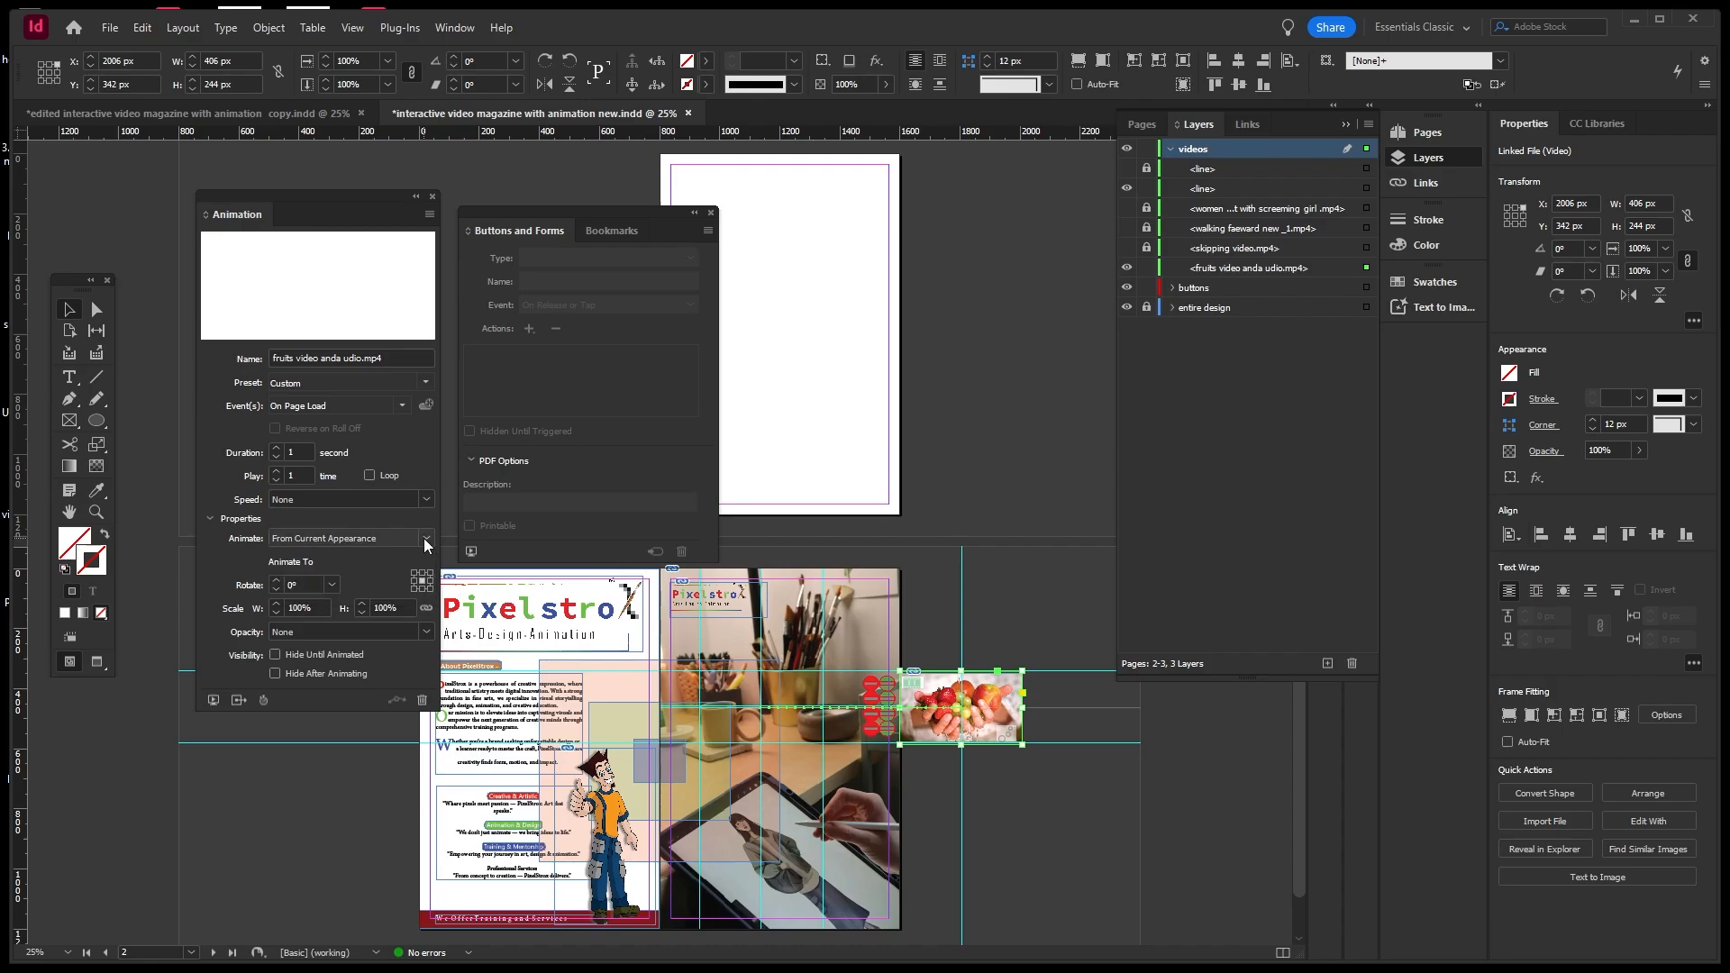
pyautogui.click(423, 382)
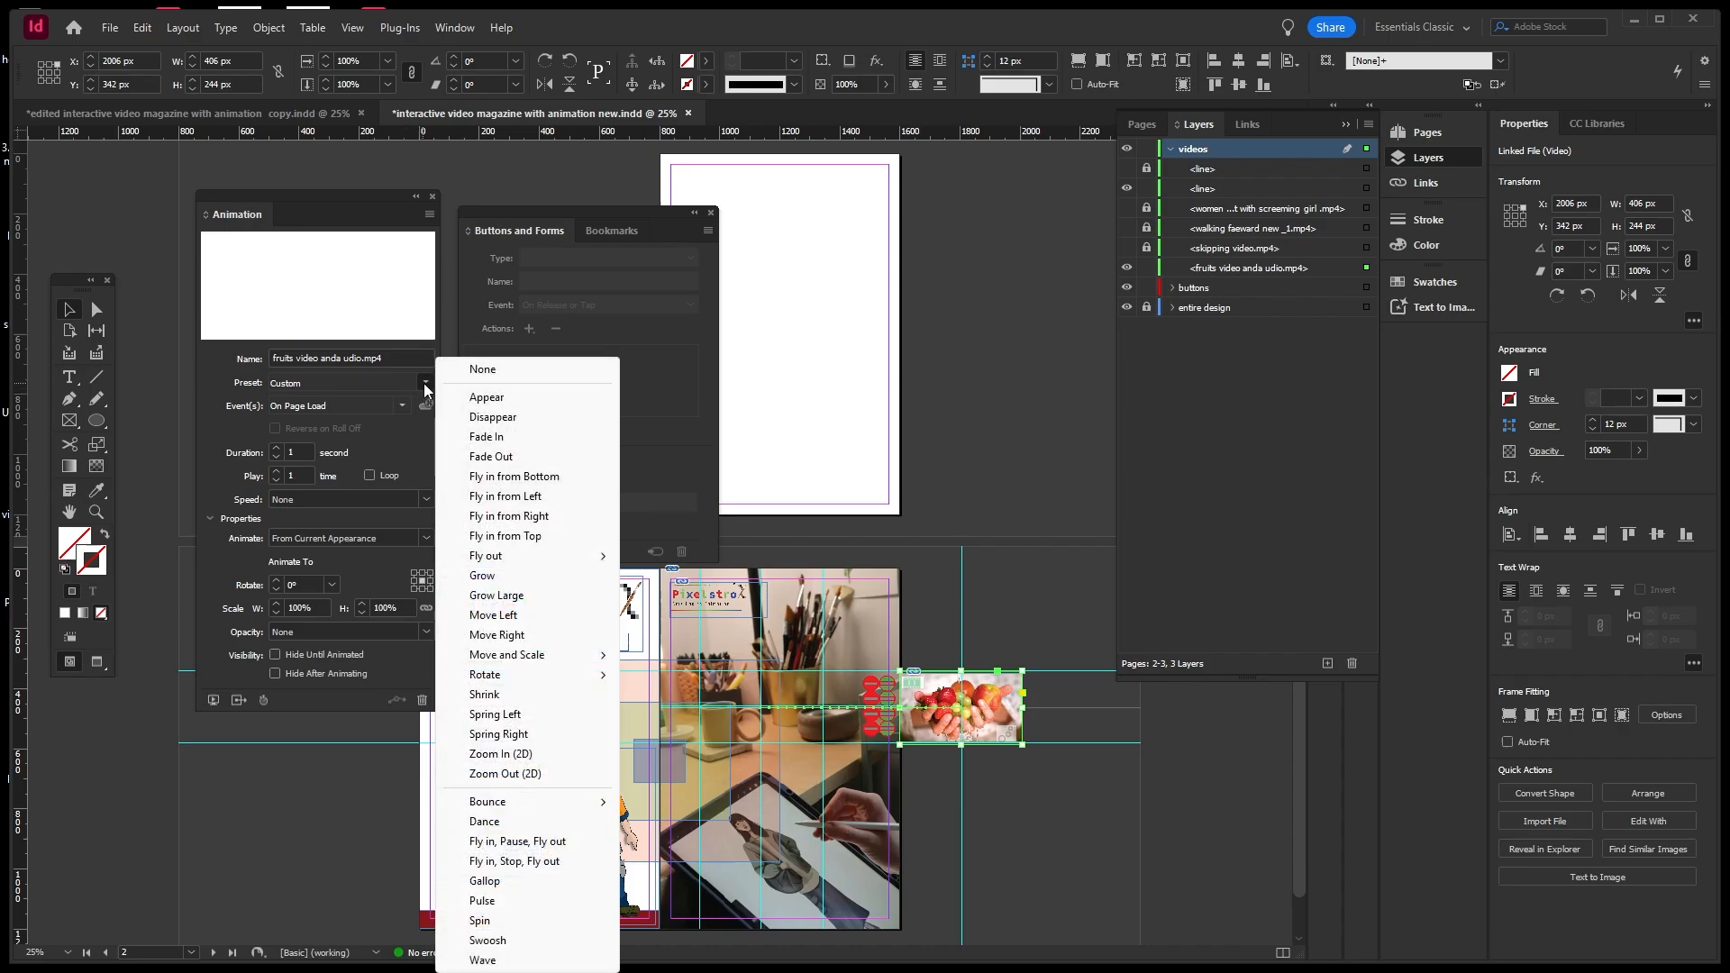
pyautogui.click(409, 382)
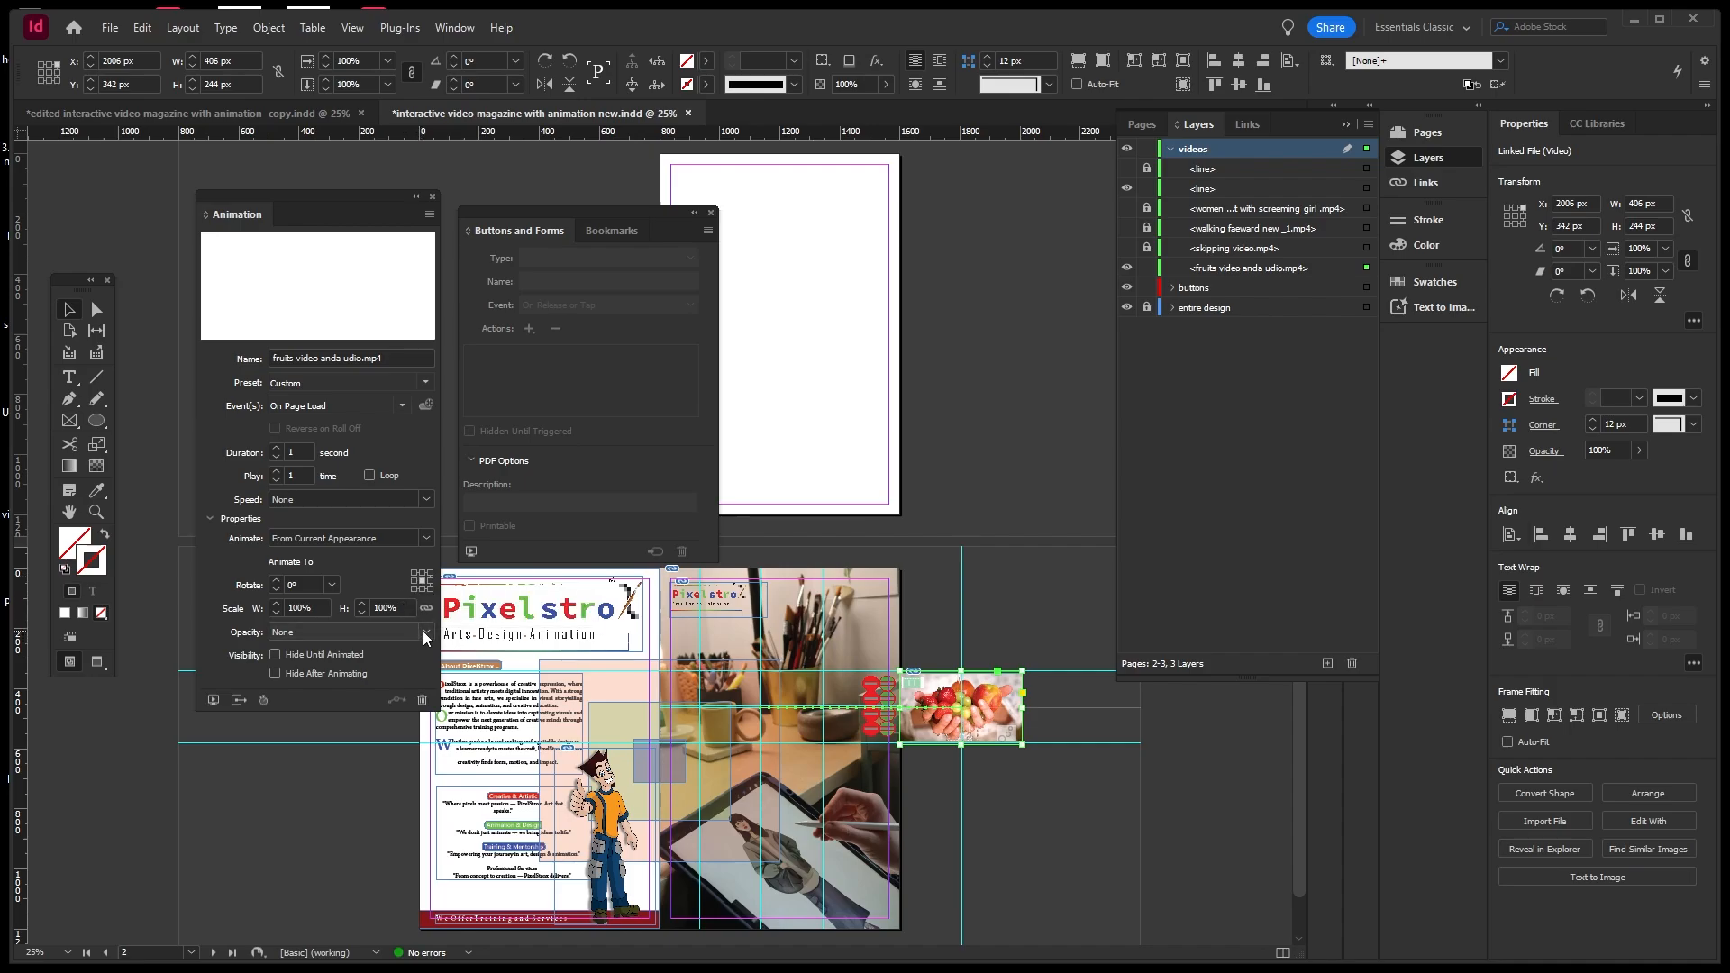
pyautogui.click(425, 500)
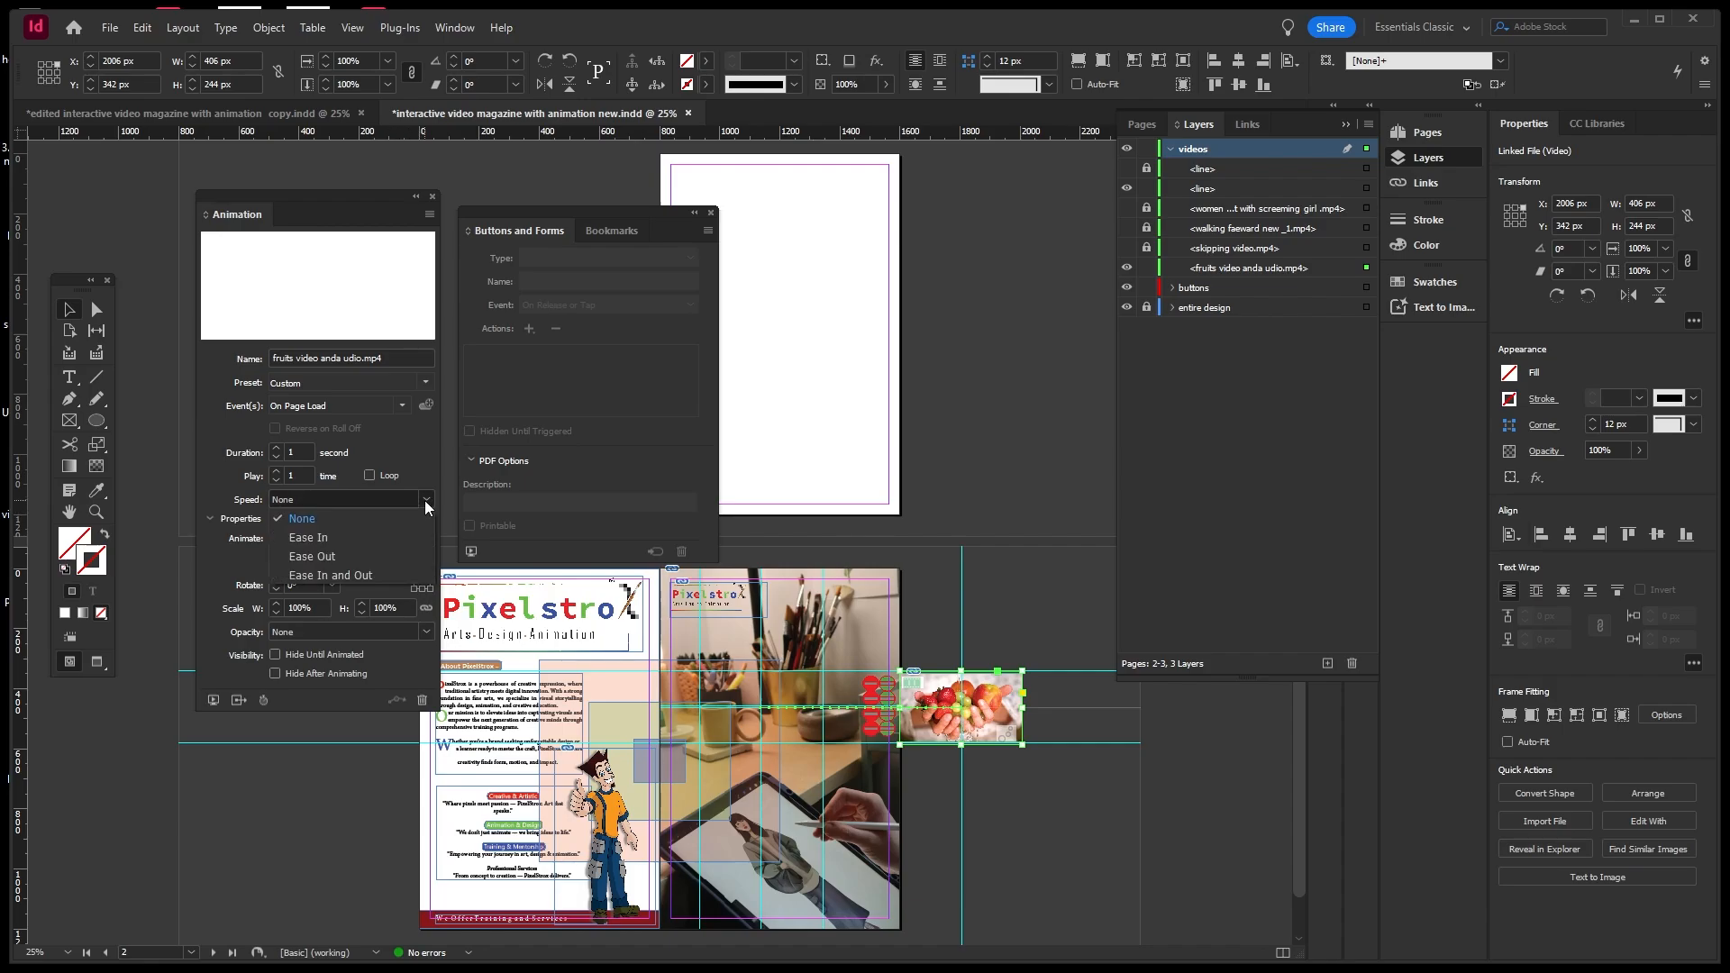
pyautogui.click(358, 575)
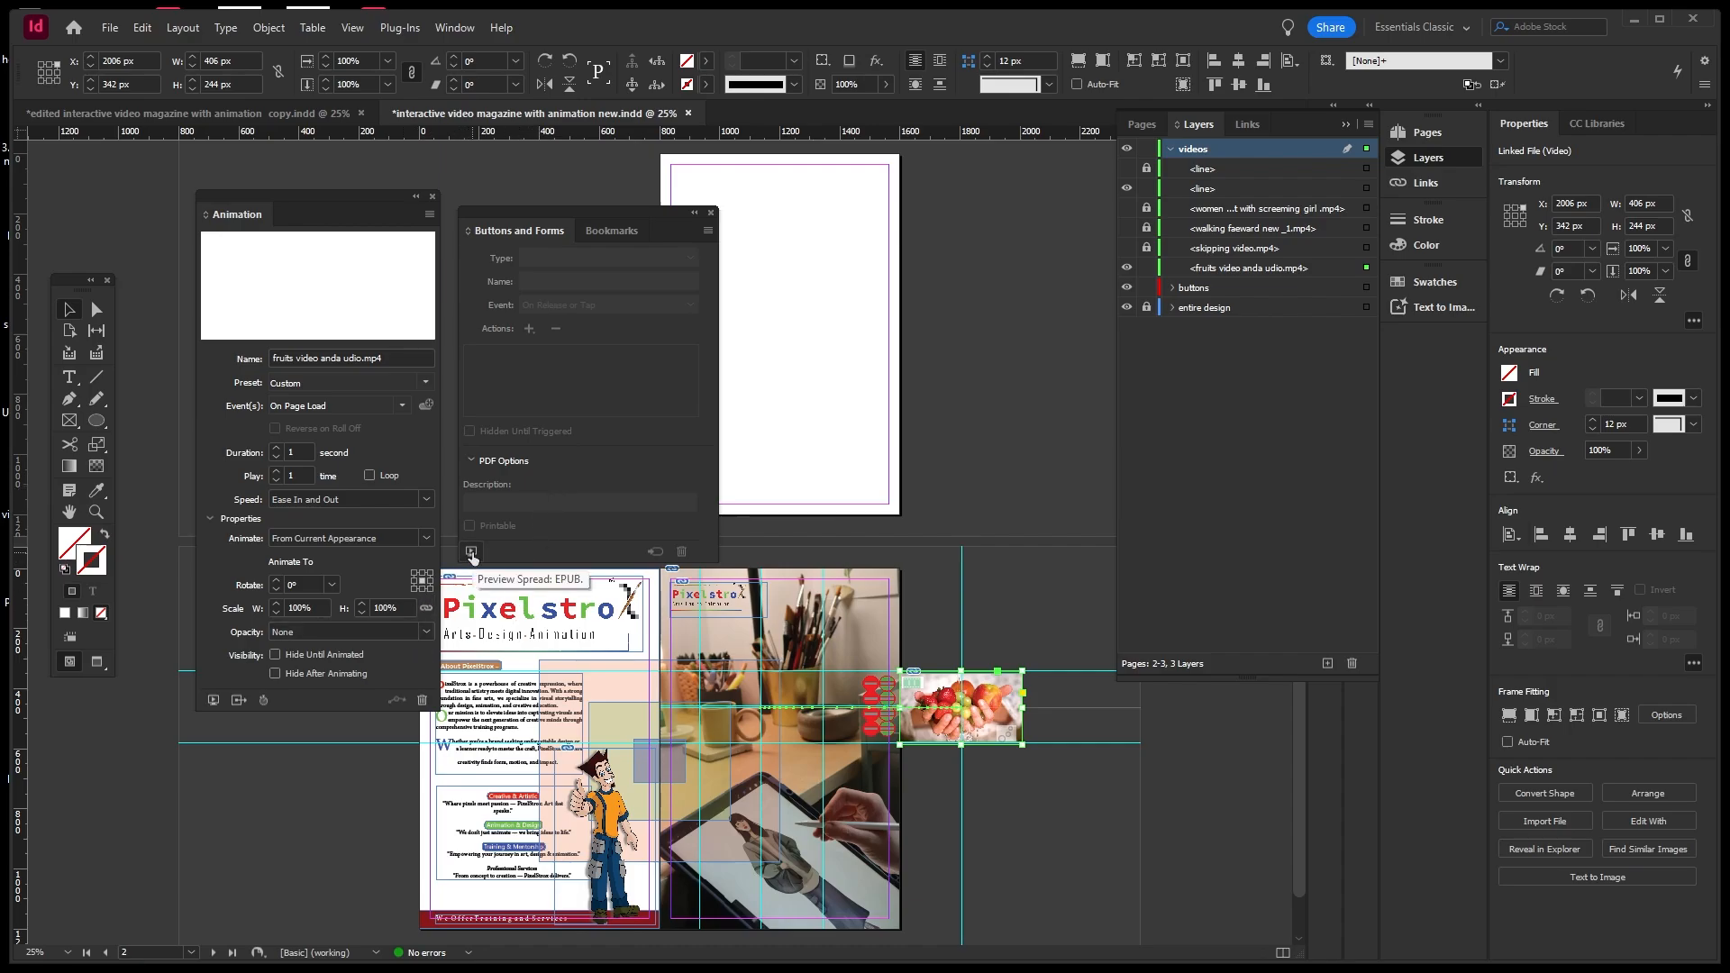
# Preview the spread's EPUB interactivity, close the preview, and reselect the fruits video.
pyautogui.click(218, 699)
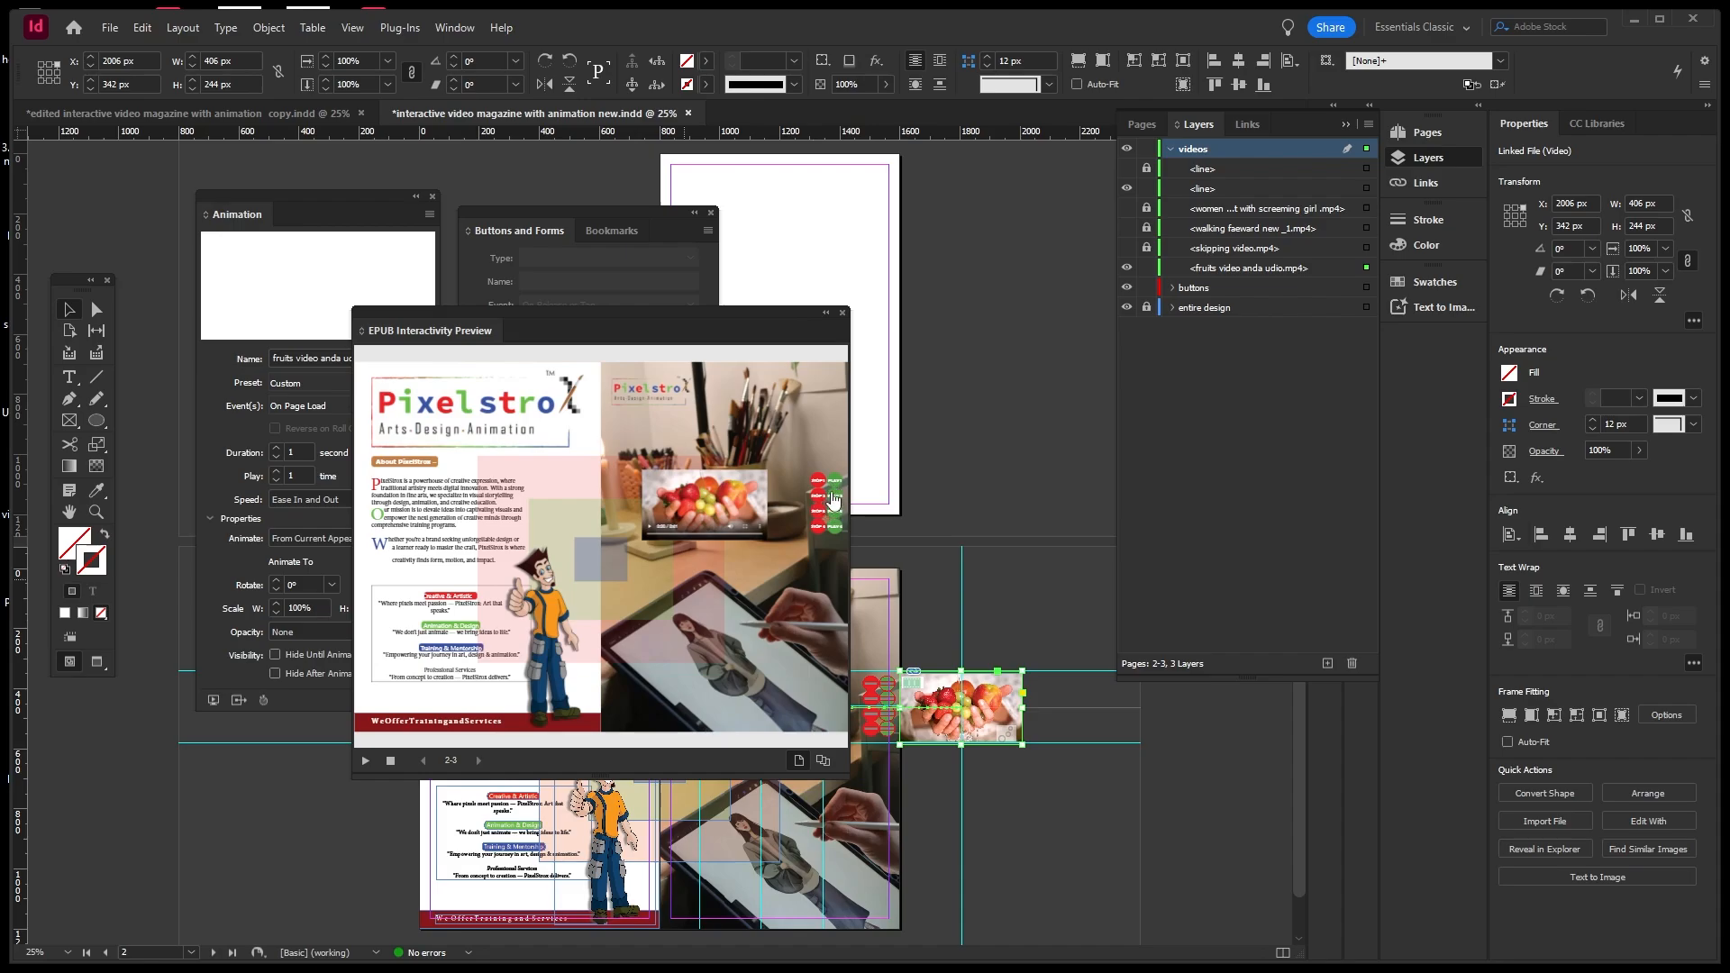
pyautogui.click(841, 313)
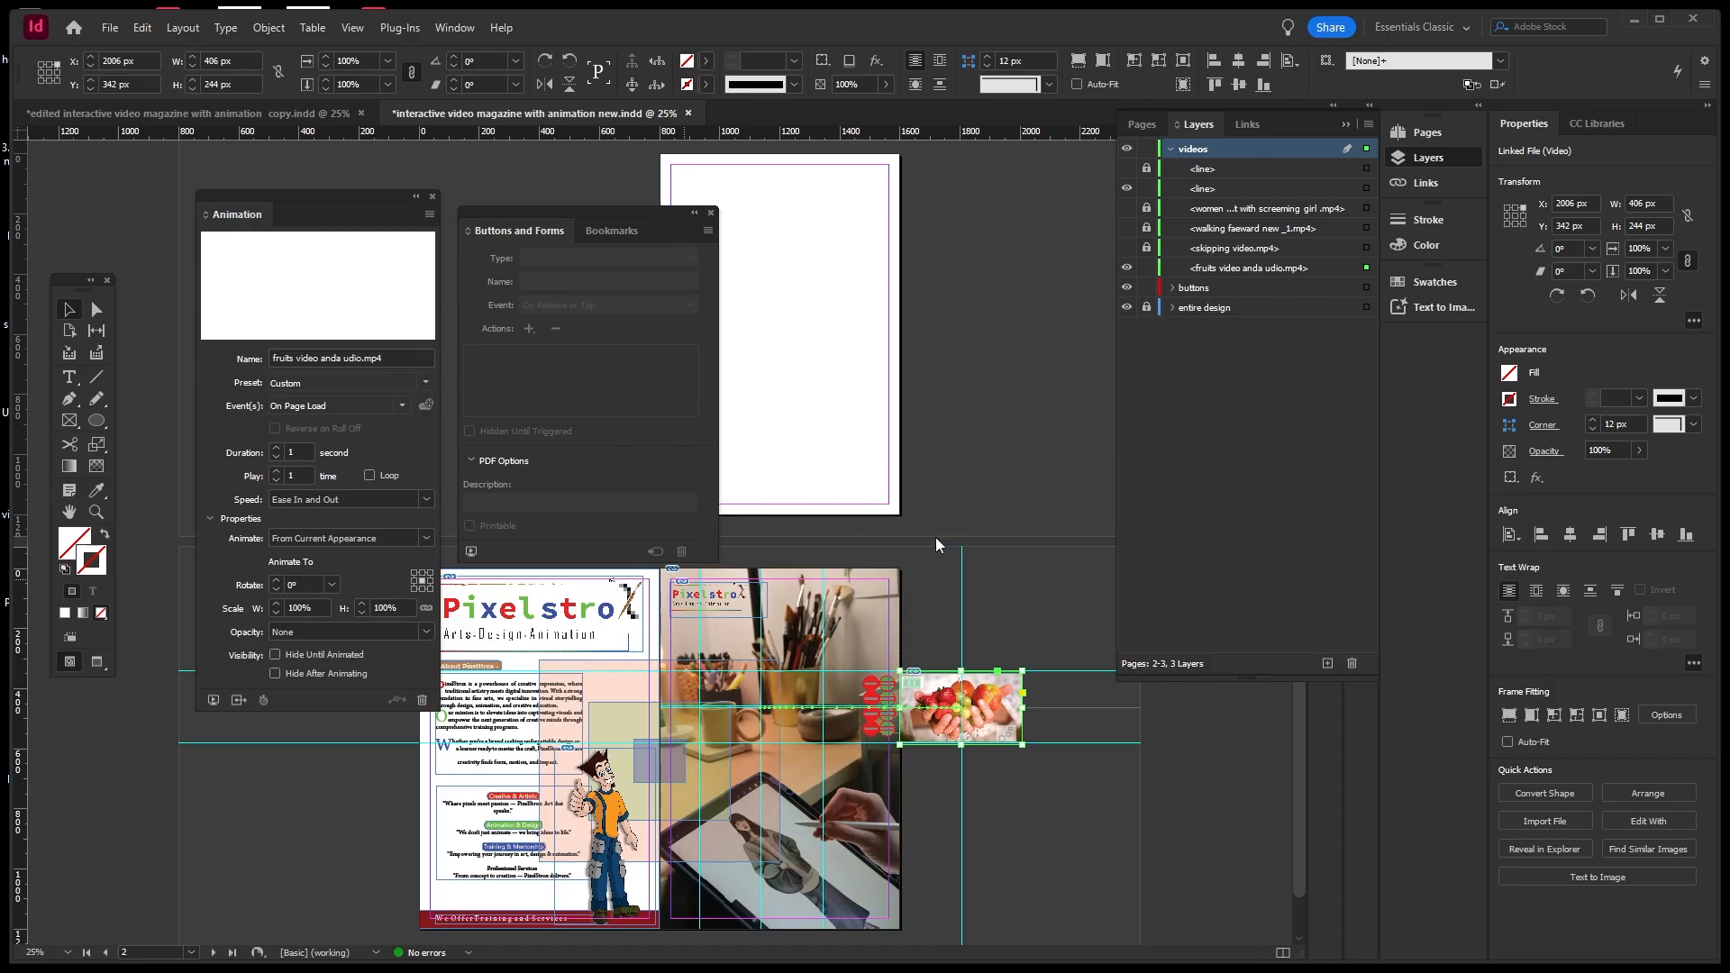
pyautogui.click(936, 762)
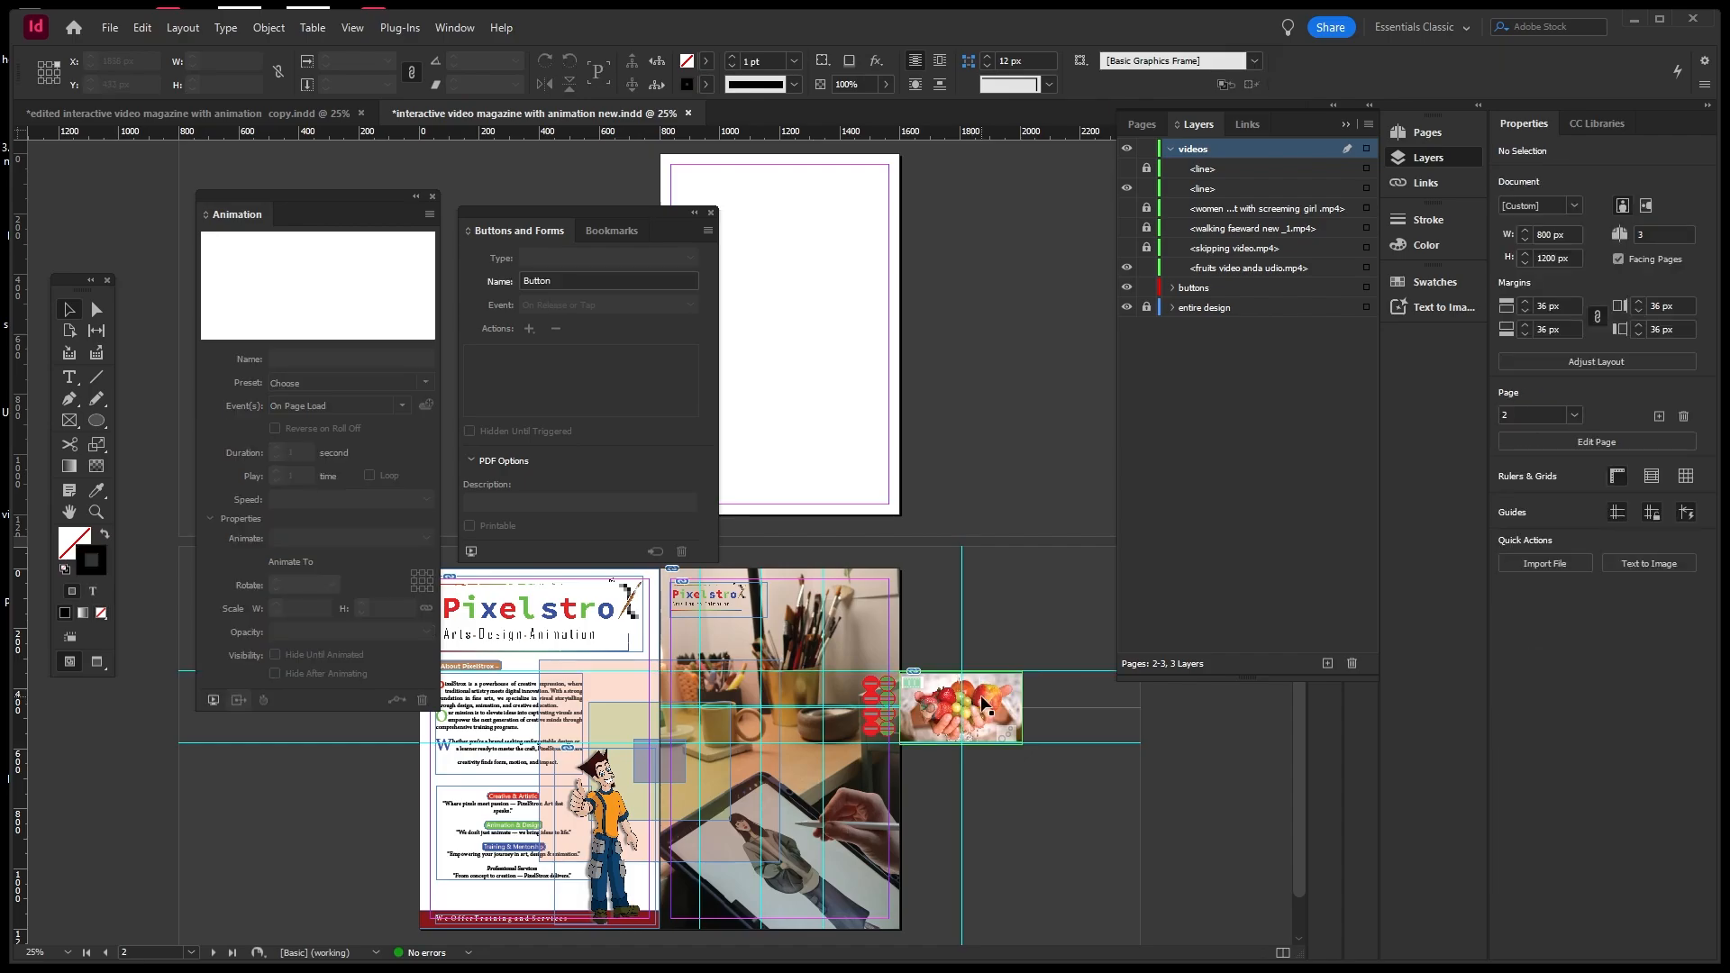
pyautogui.click(982, 696)
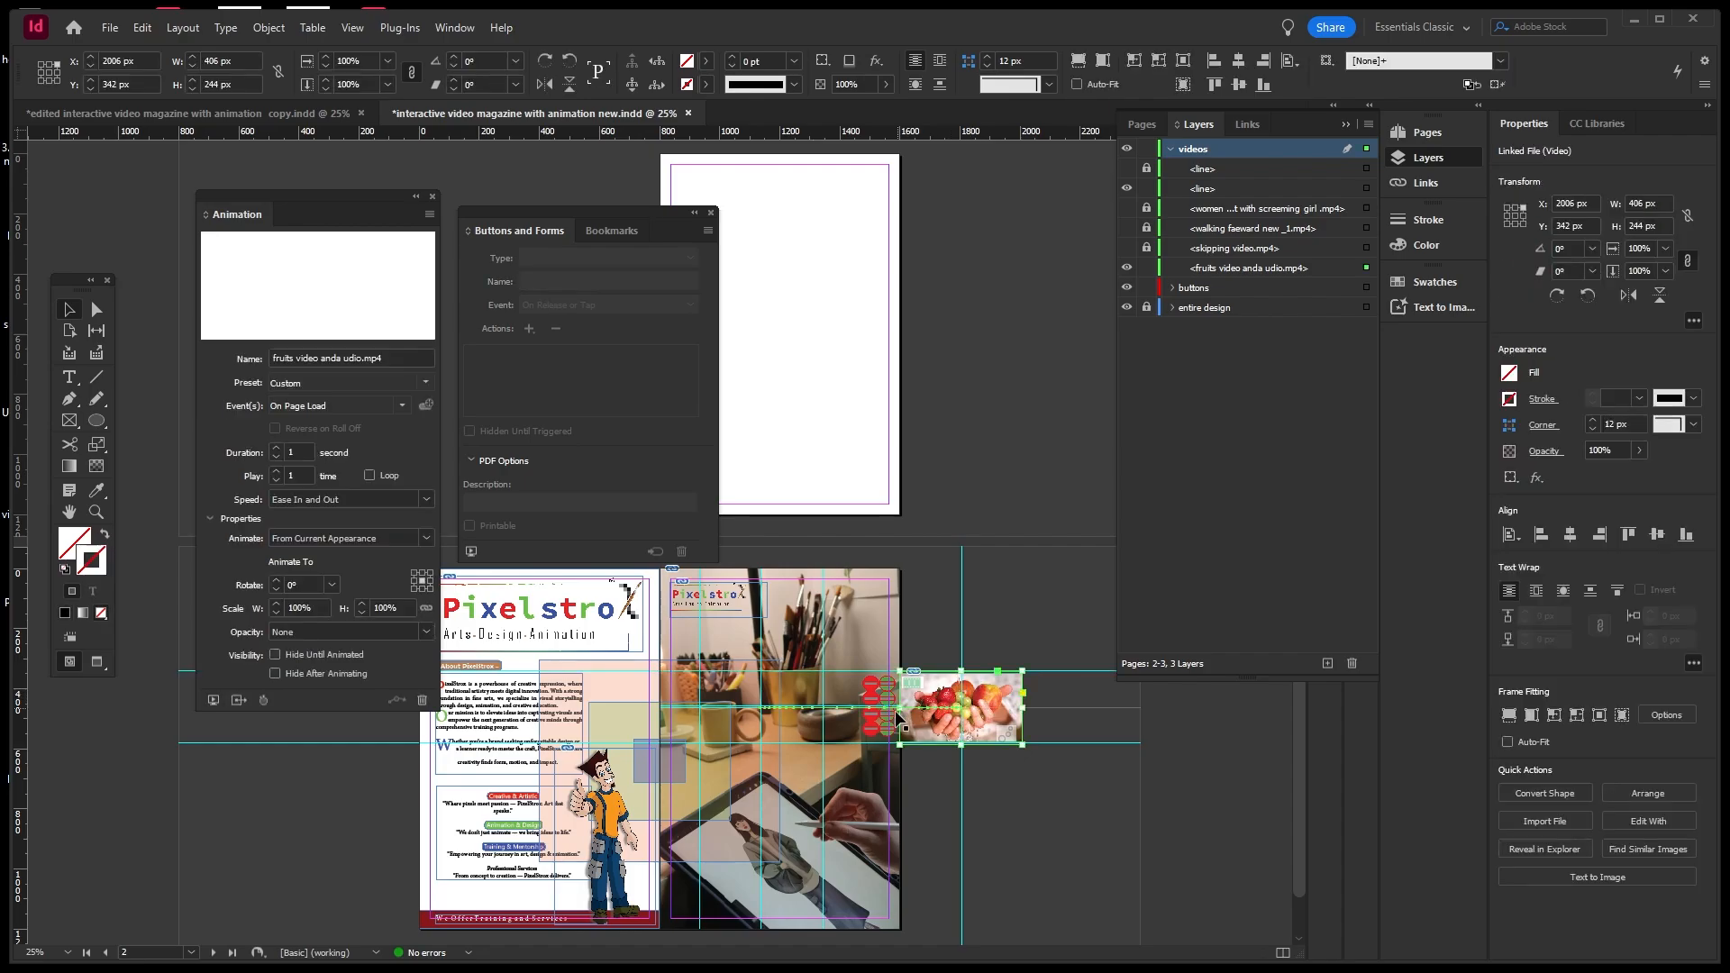
# Select the green PLAY 3 group beside the fruits video and convert it to a button.
pyautogui.scroll(2, 890, 731)
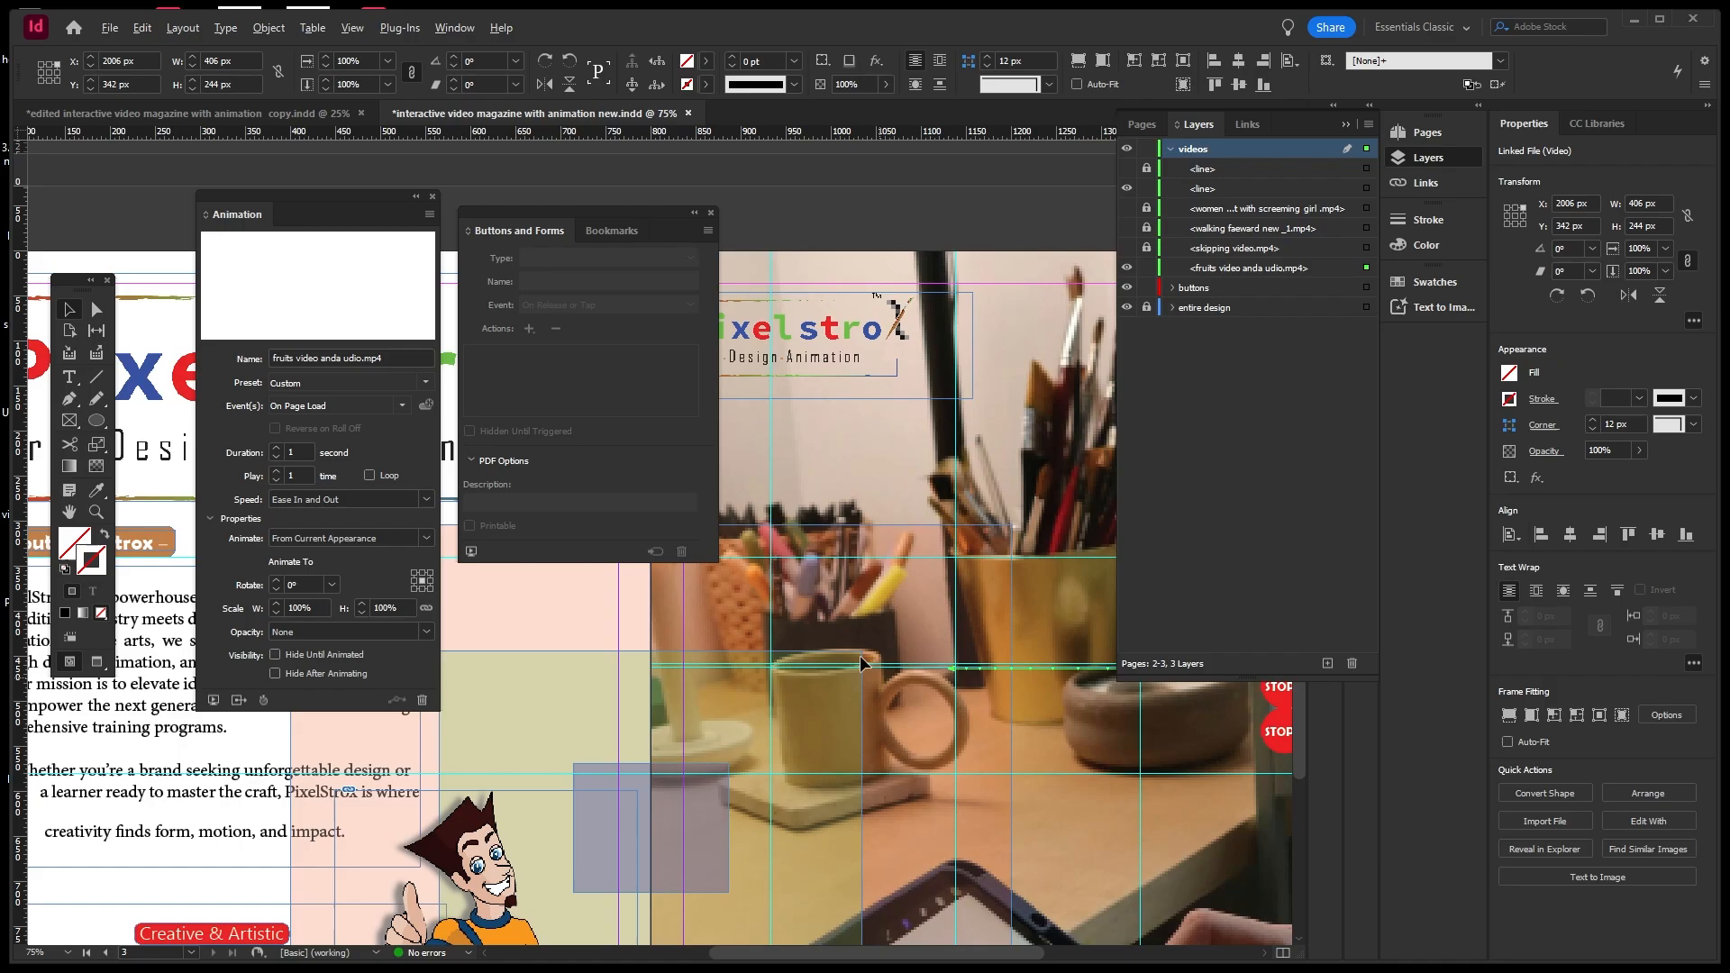
pyautogui.press('h')
pyautogui.click(848, 564)
pyautogui.press('h')
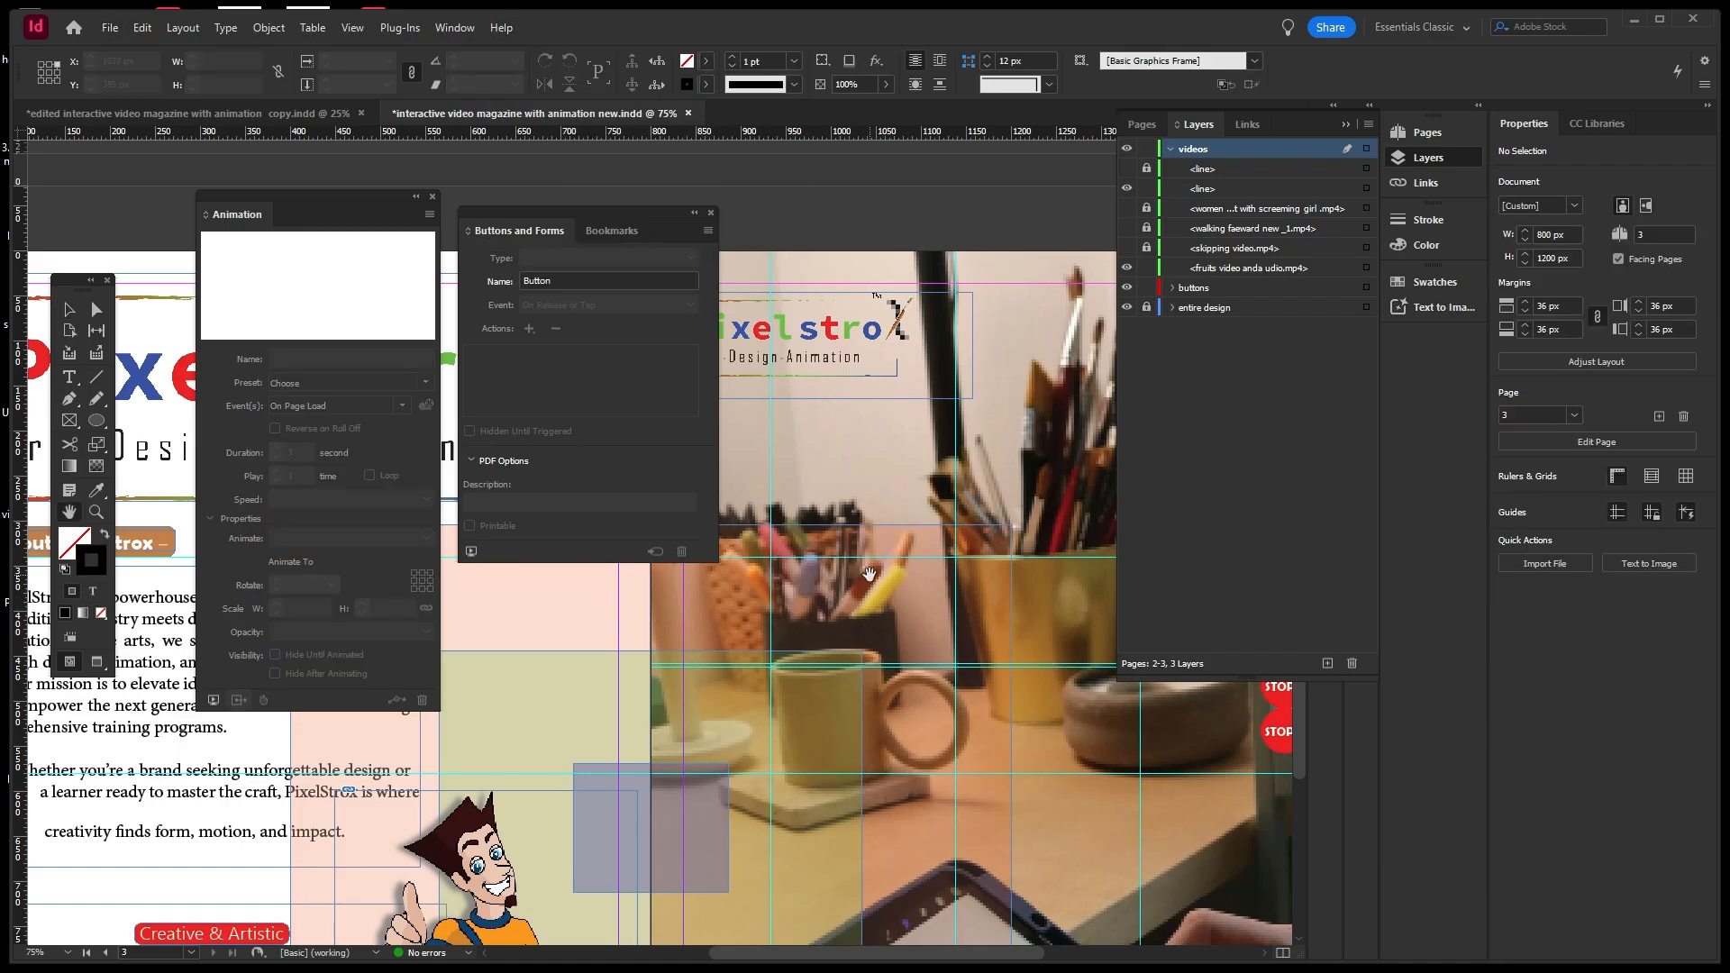
pyautogui.moveTo(849, 564); pyautogui.dragTo(479, 488)
pyautogui.moveTo(898, 586); pyautogui.dragTo(841, 590)
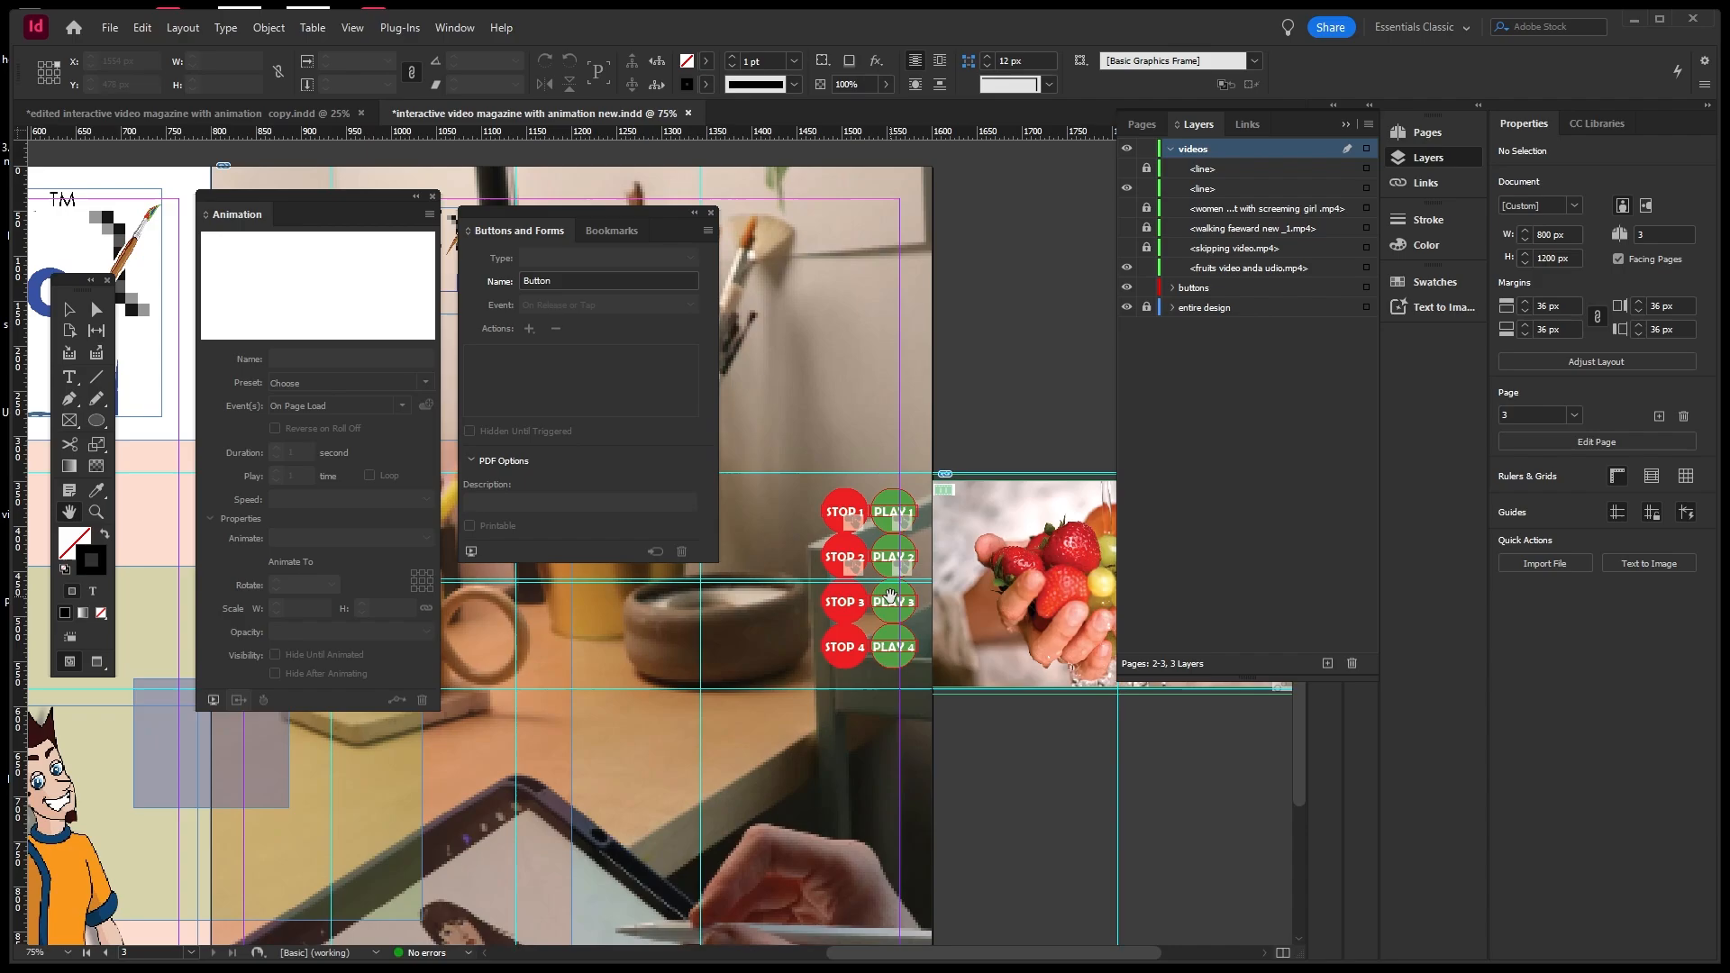
pyautogui.click(70, 310)
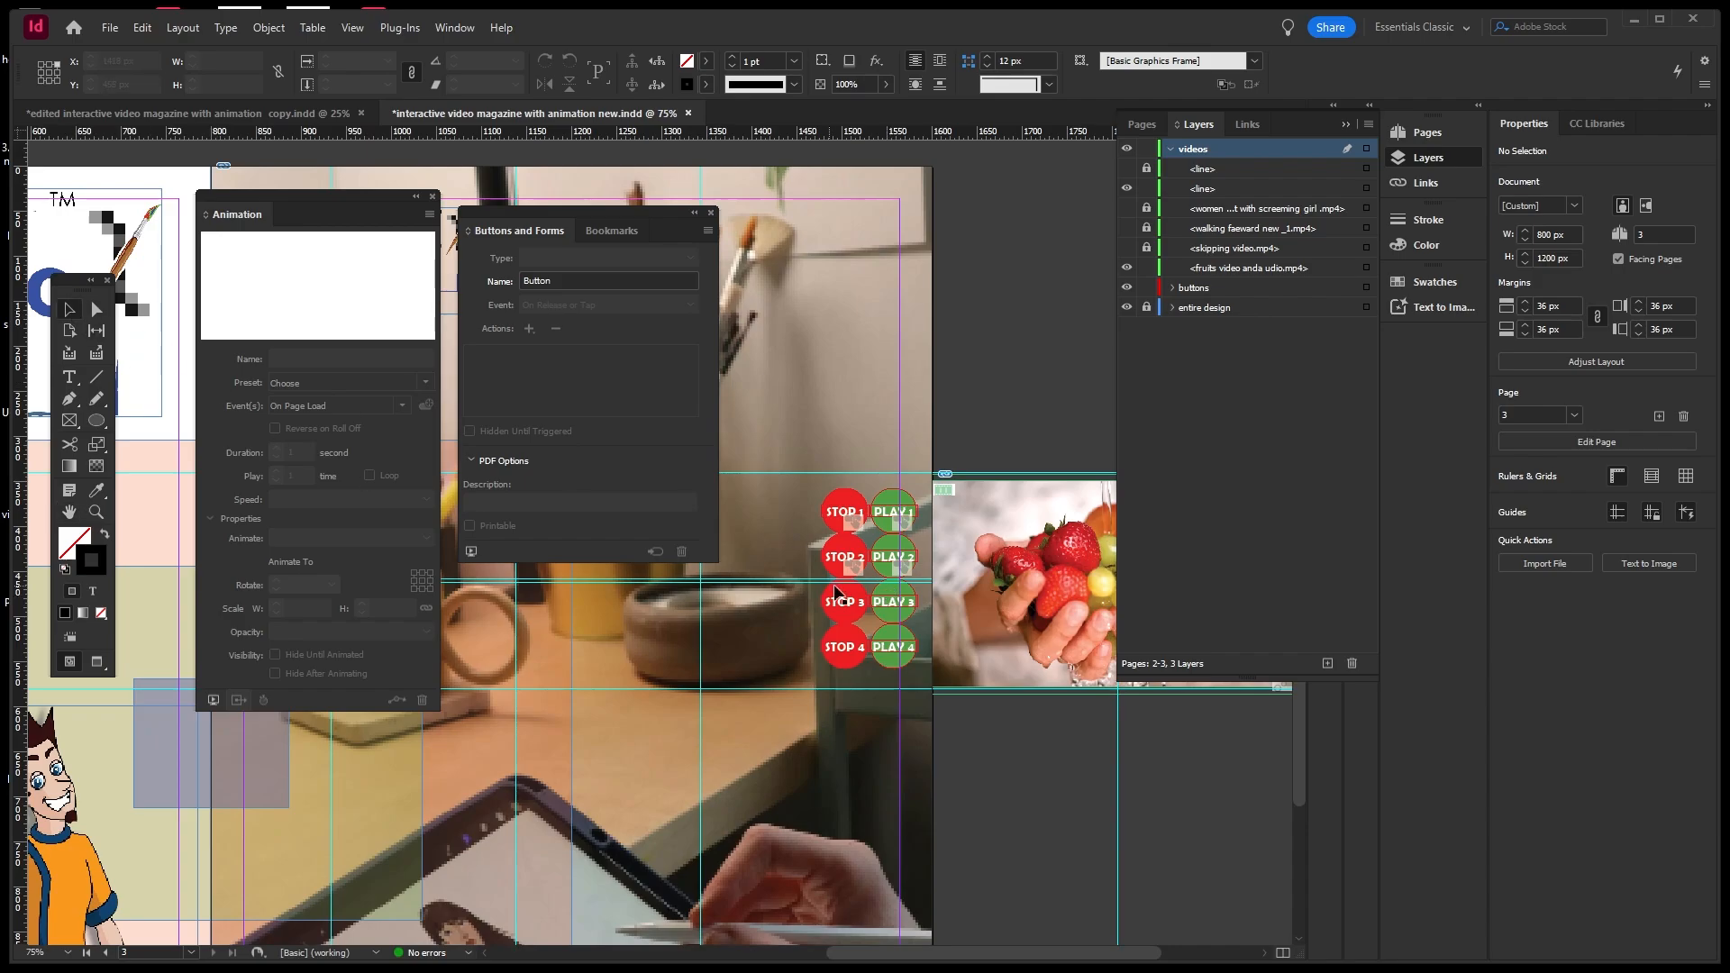
pyautogui.click(884, 600)
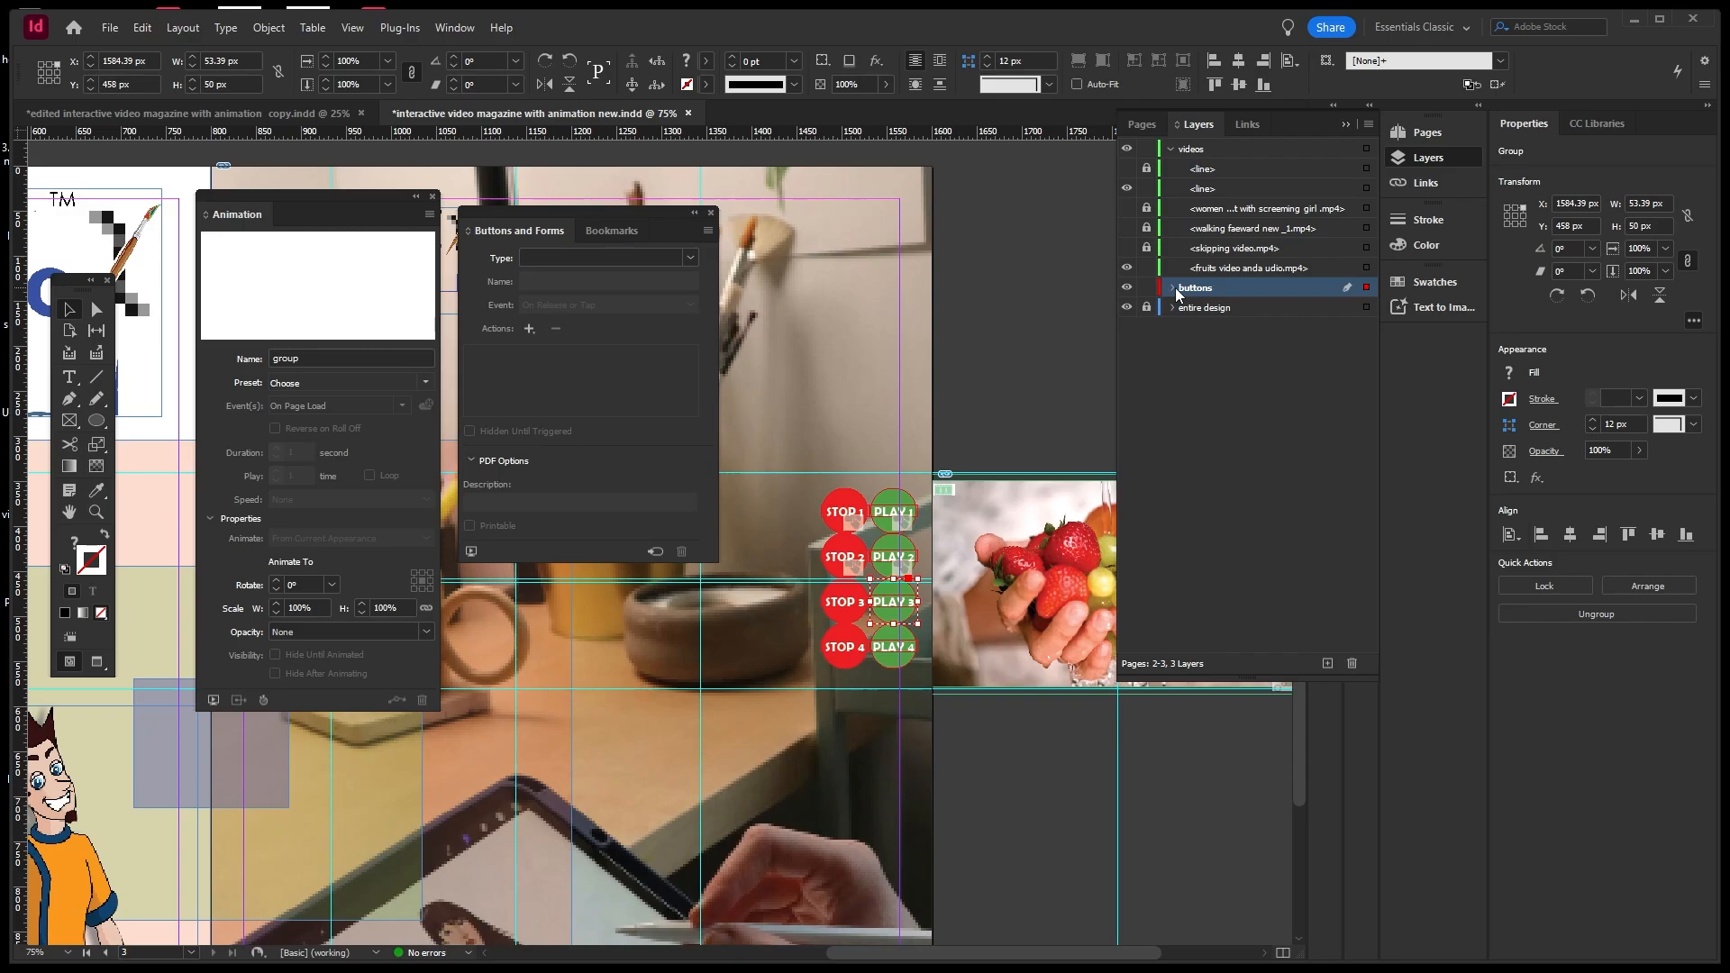
pyautogui.click(1366, 270)
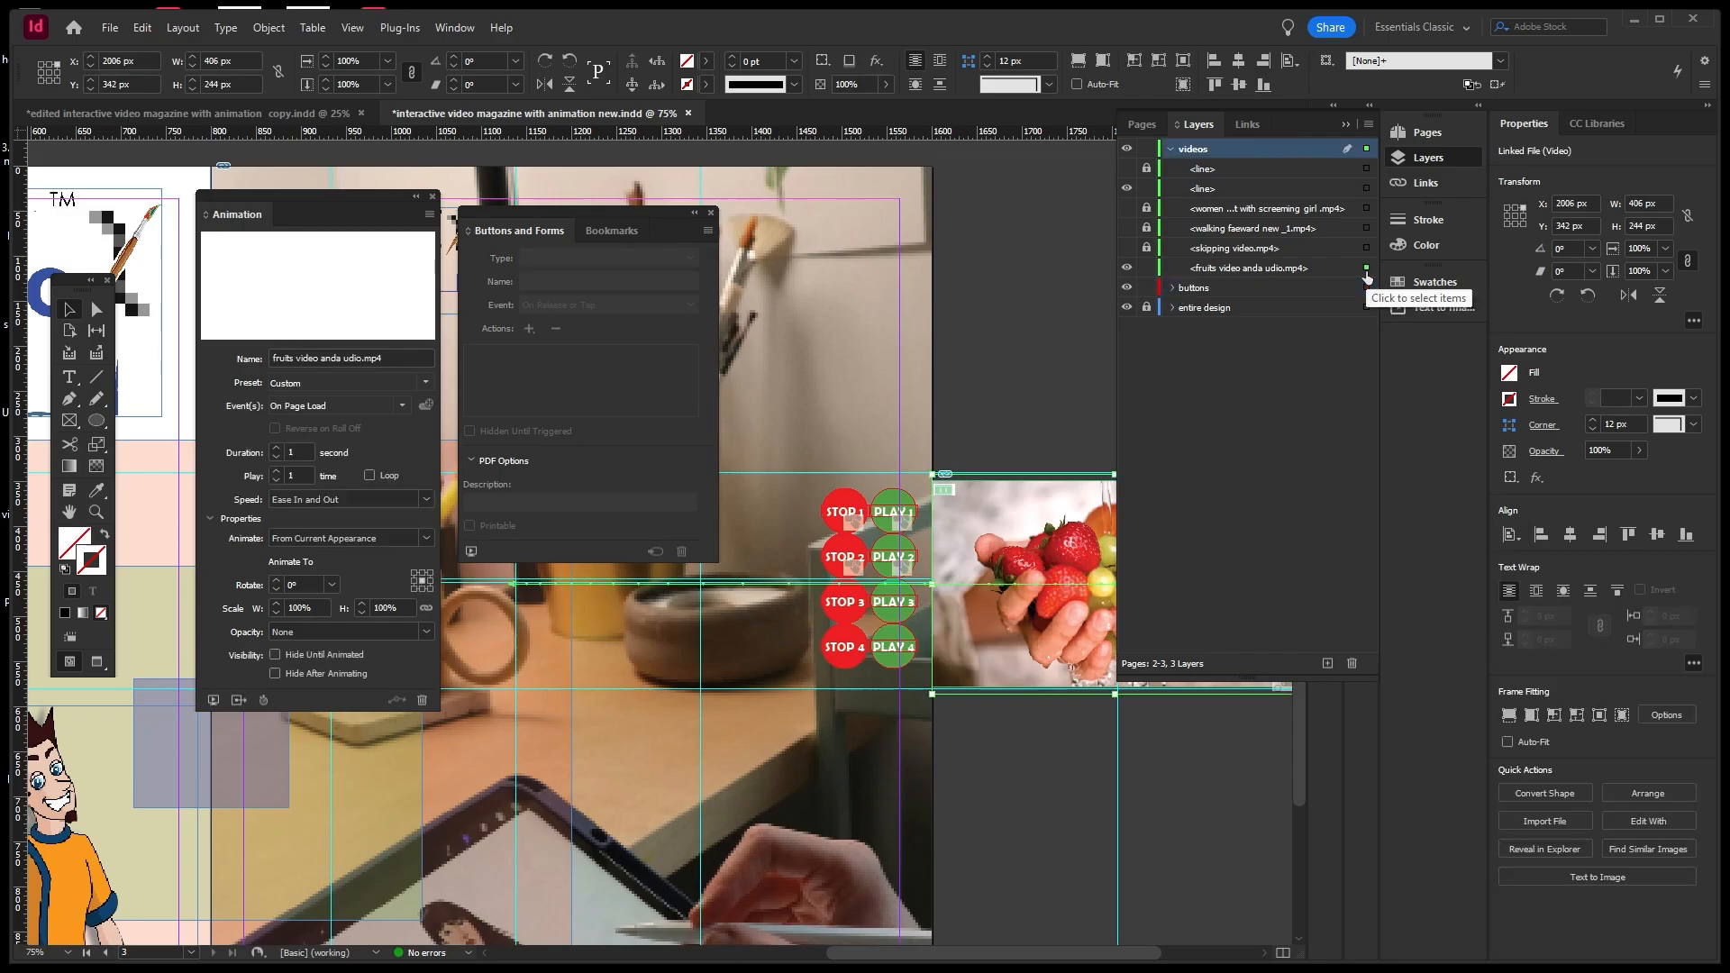
pyautogui.click(889, 618)
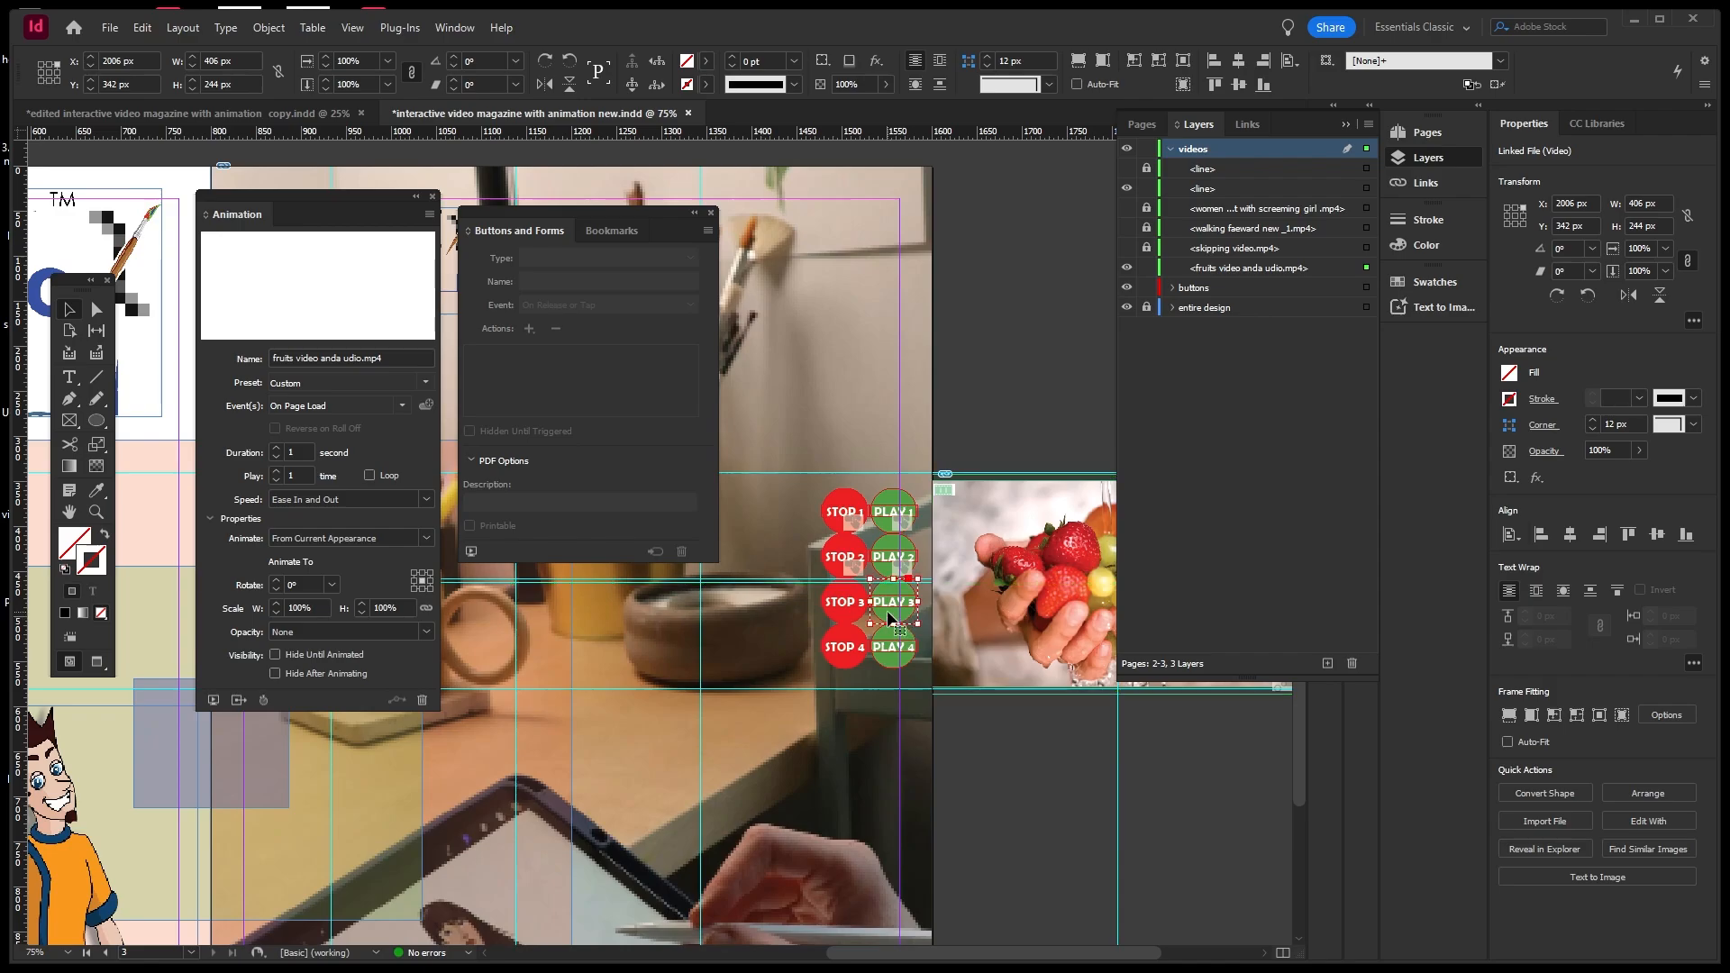
pyautogui.click(688, 259)
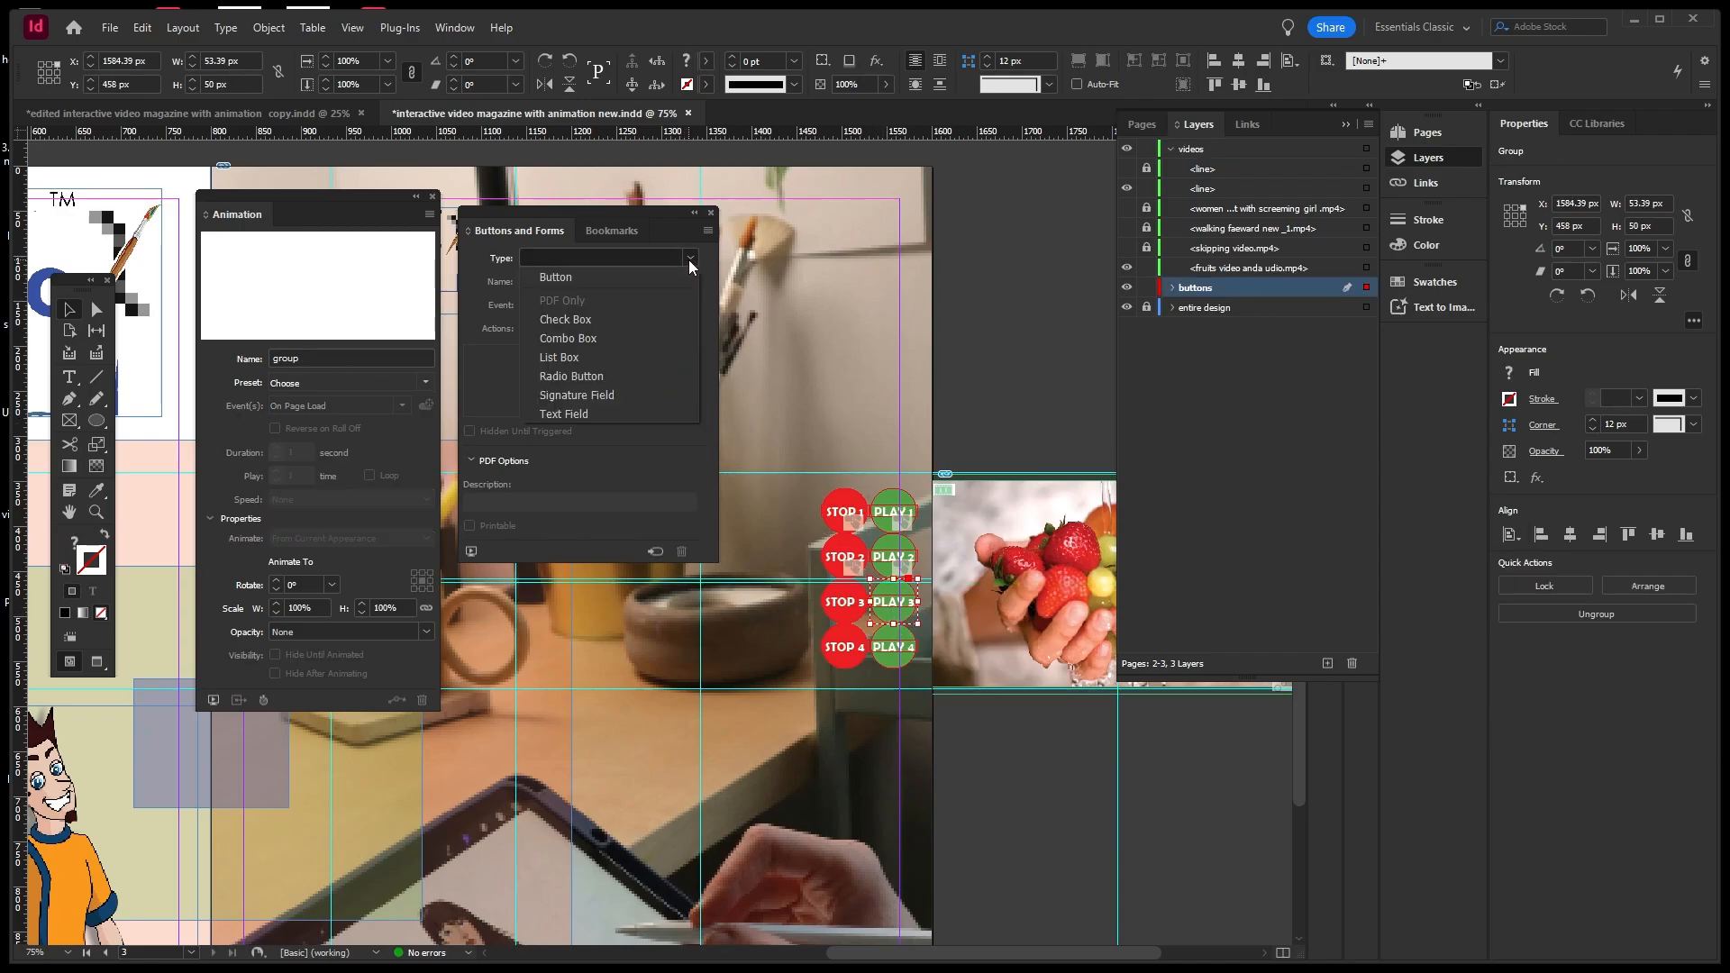
pyautogui.click(550, 278)
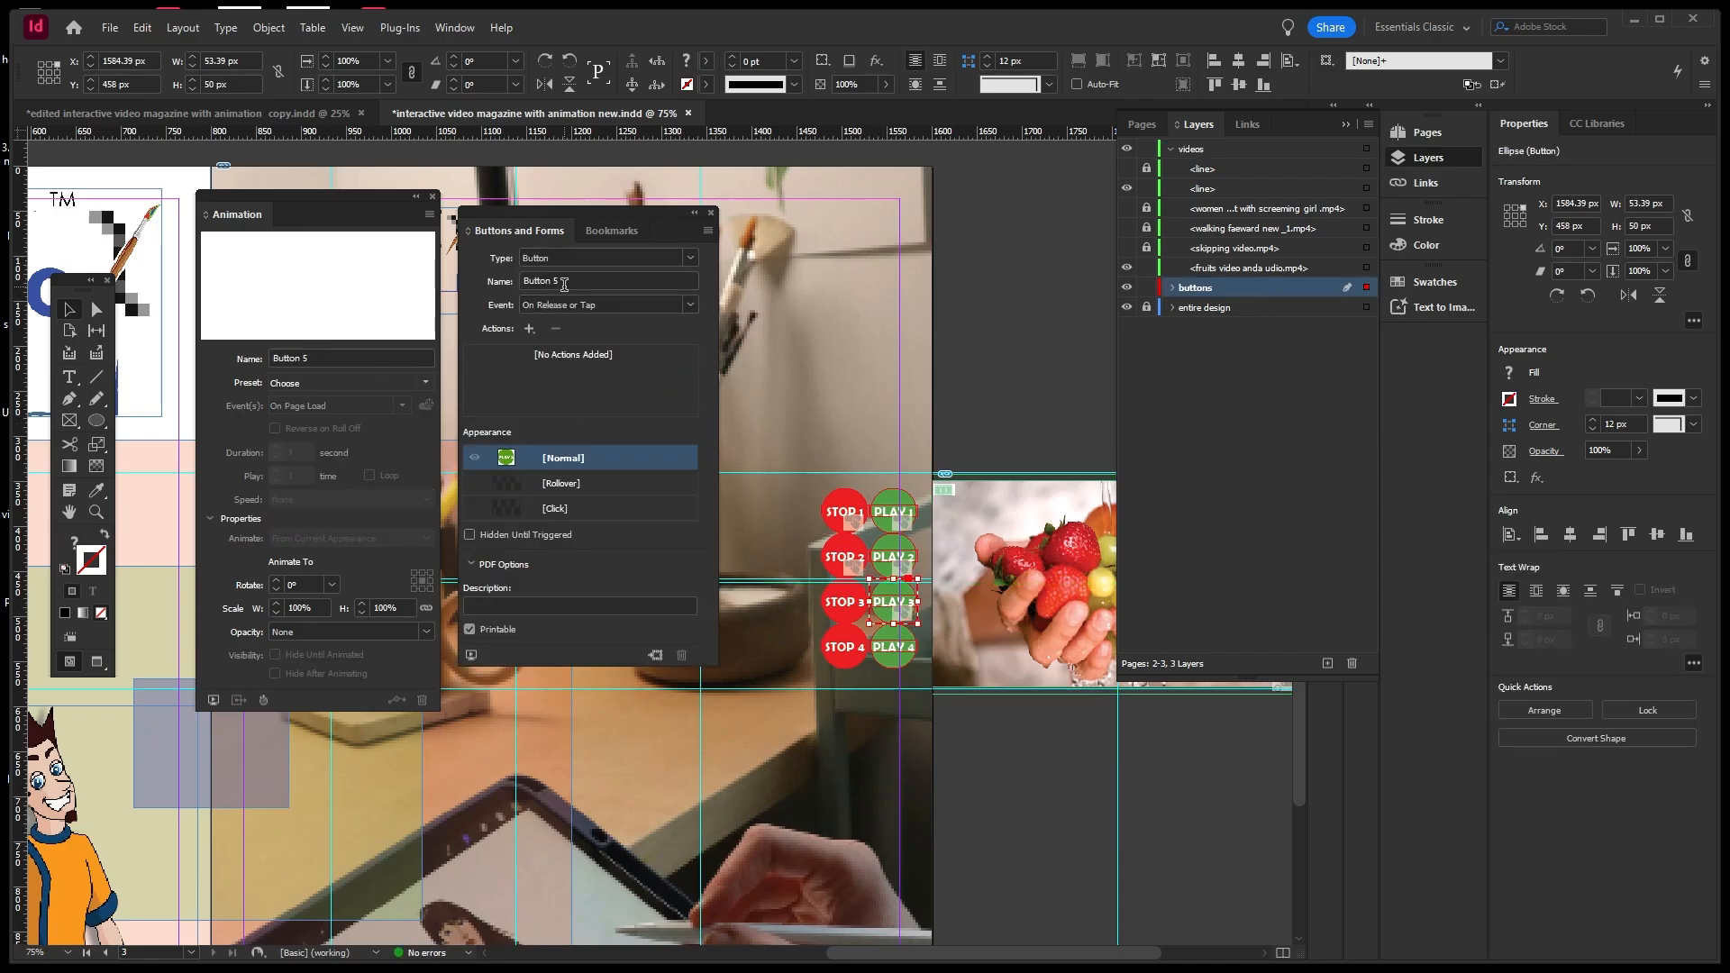
# Name the new button PLAY 3 and set its event to On Click.
pyautogui.moveTo(562, 280); pyautogui.dragTo(484, 281)
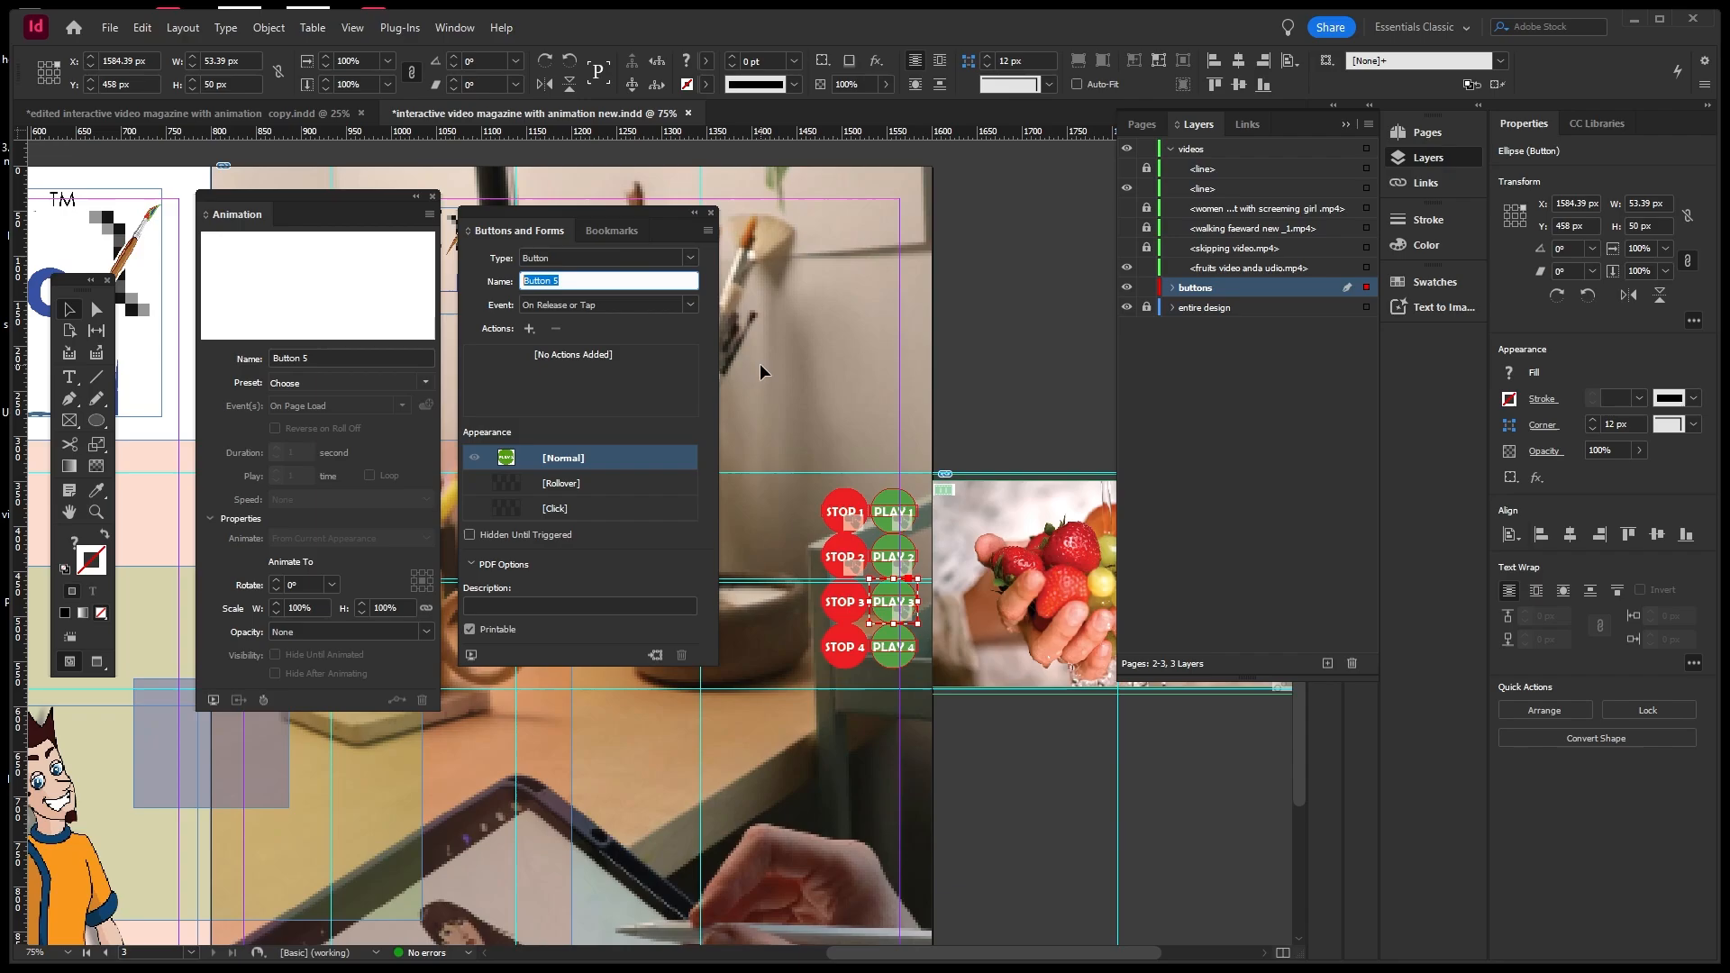
pyautogui.write('PLAY 3')
pyautogui.click(693, 304)
pyautogui.click(586, 341)
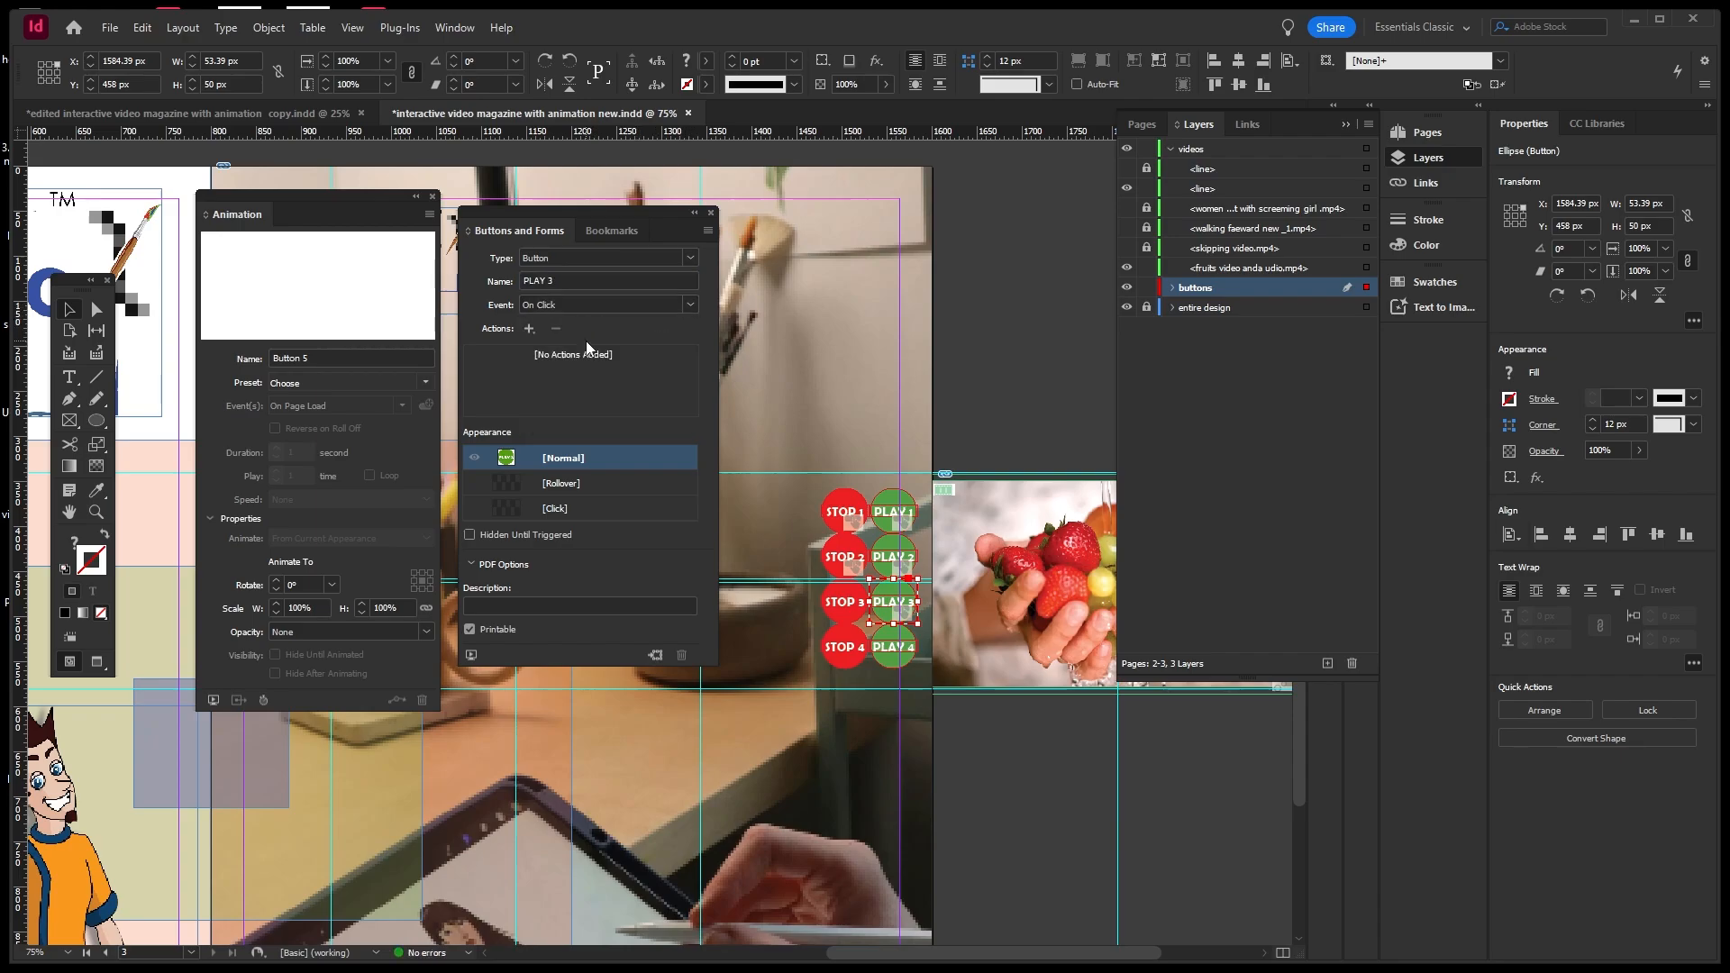
# Add an Animation action that plays "fruits video anda udio.mp4" to the PLAY 3 button, and enable its Click appearance.
pyautogui.click(528, 330)
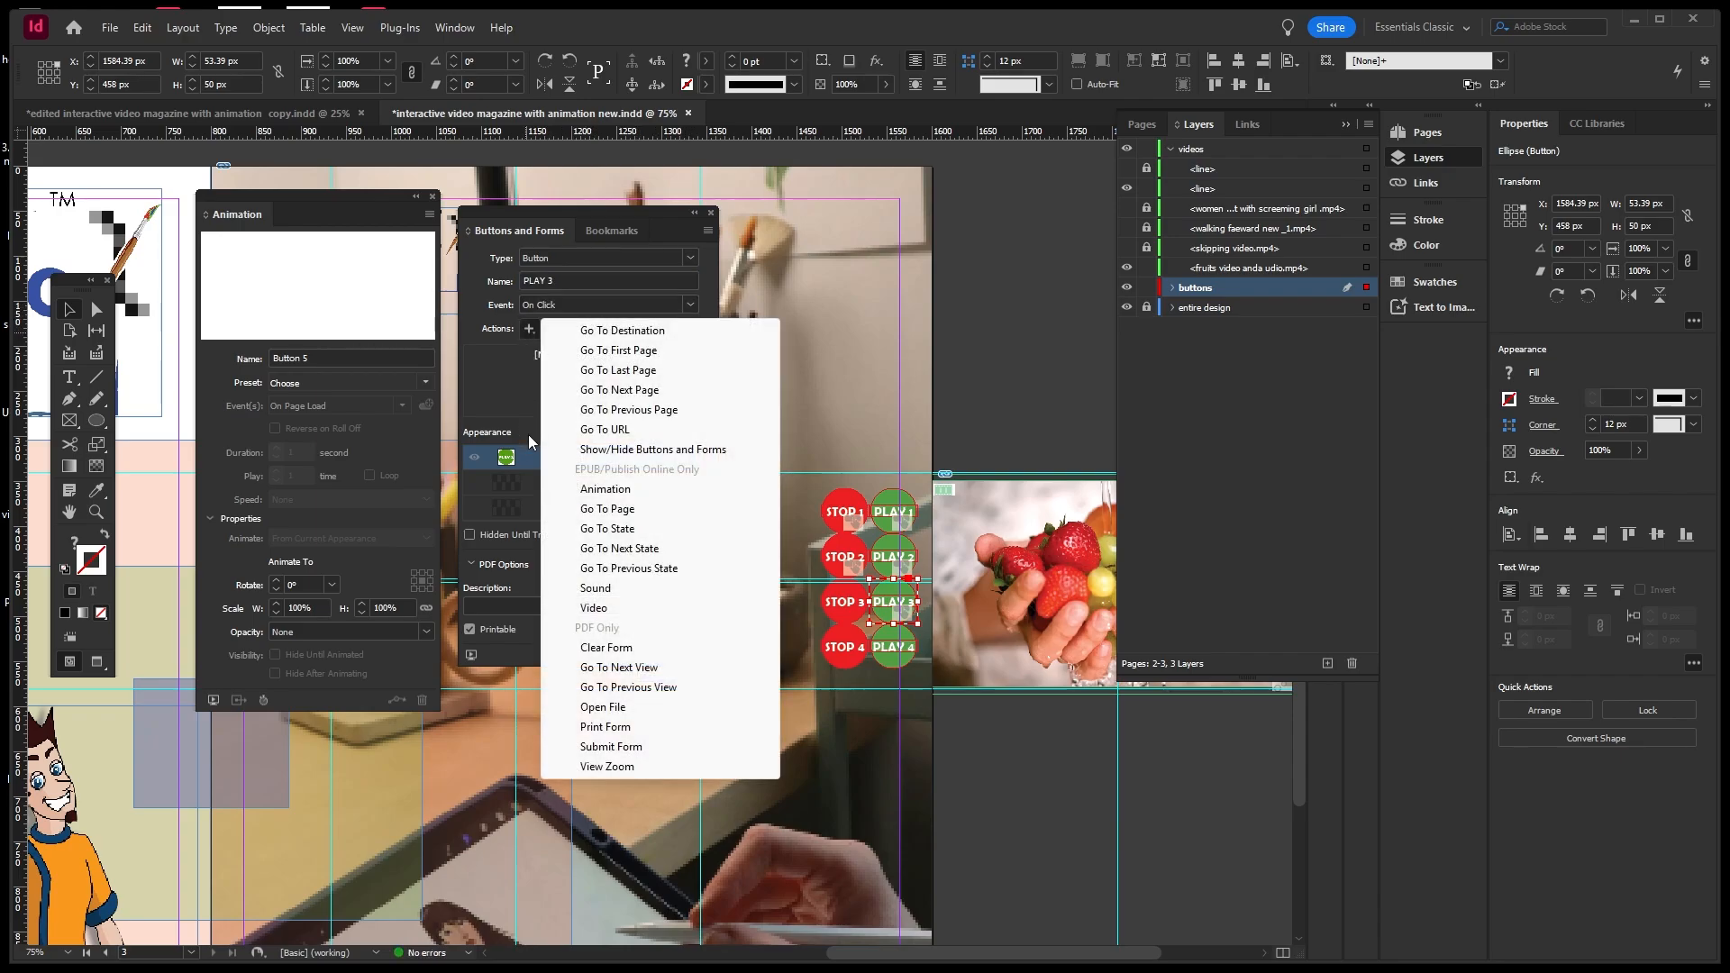
pyautogui.click(606, 489)
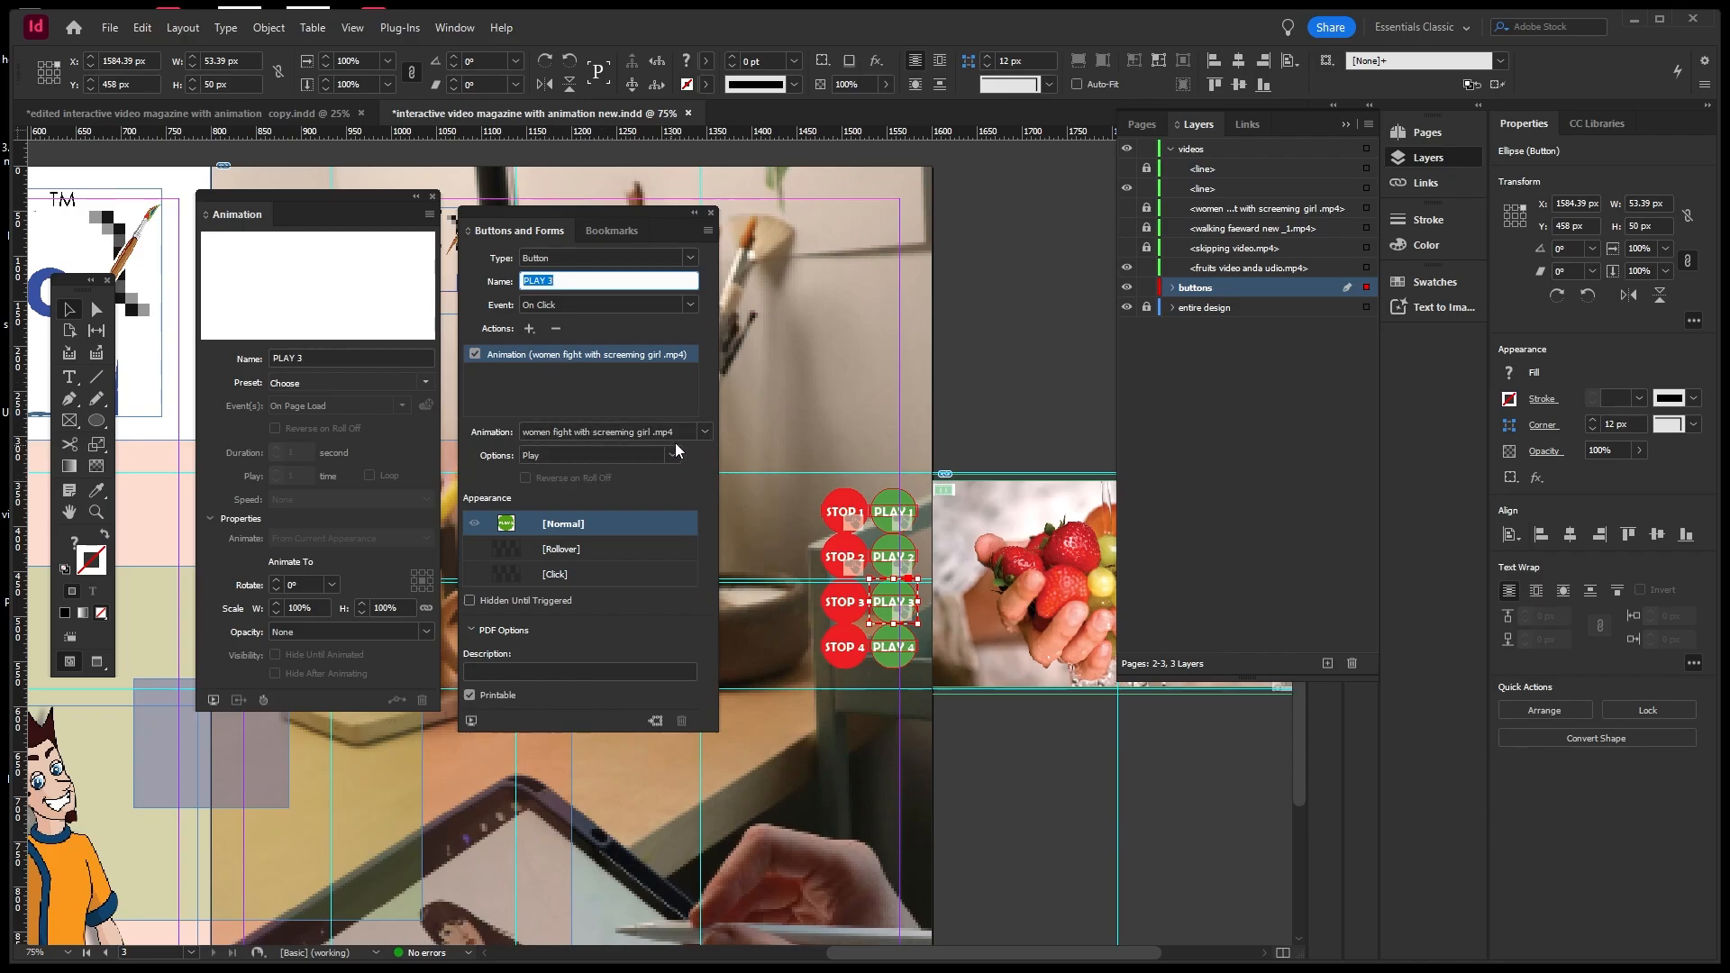
pyautogui.click(703, 433)
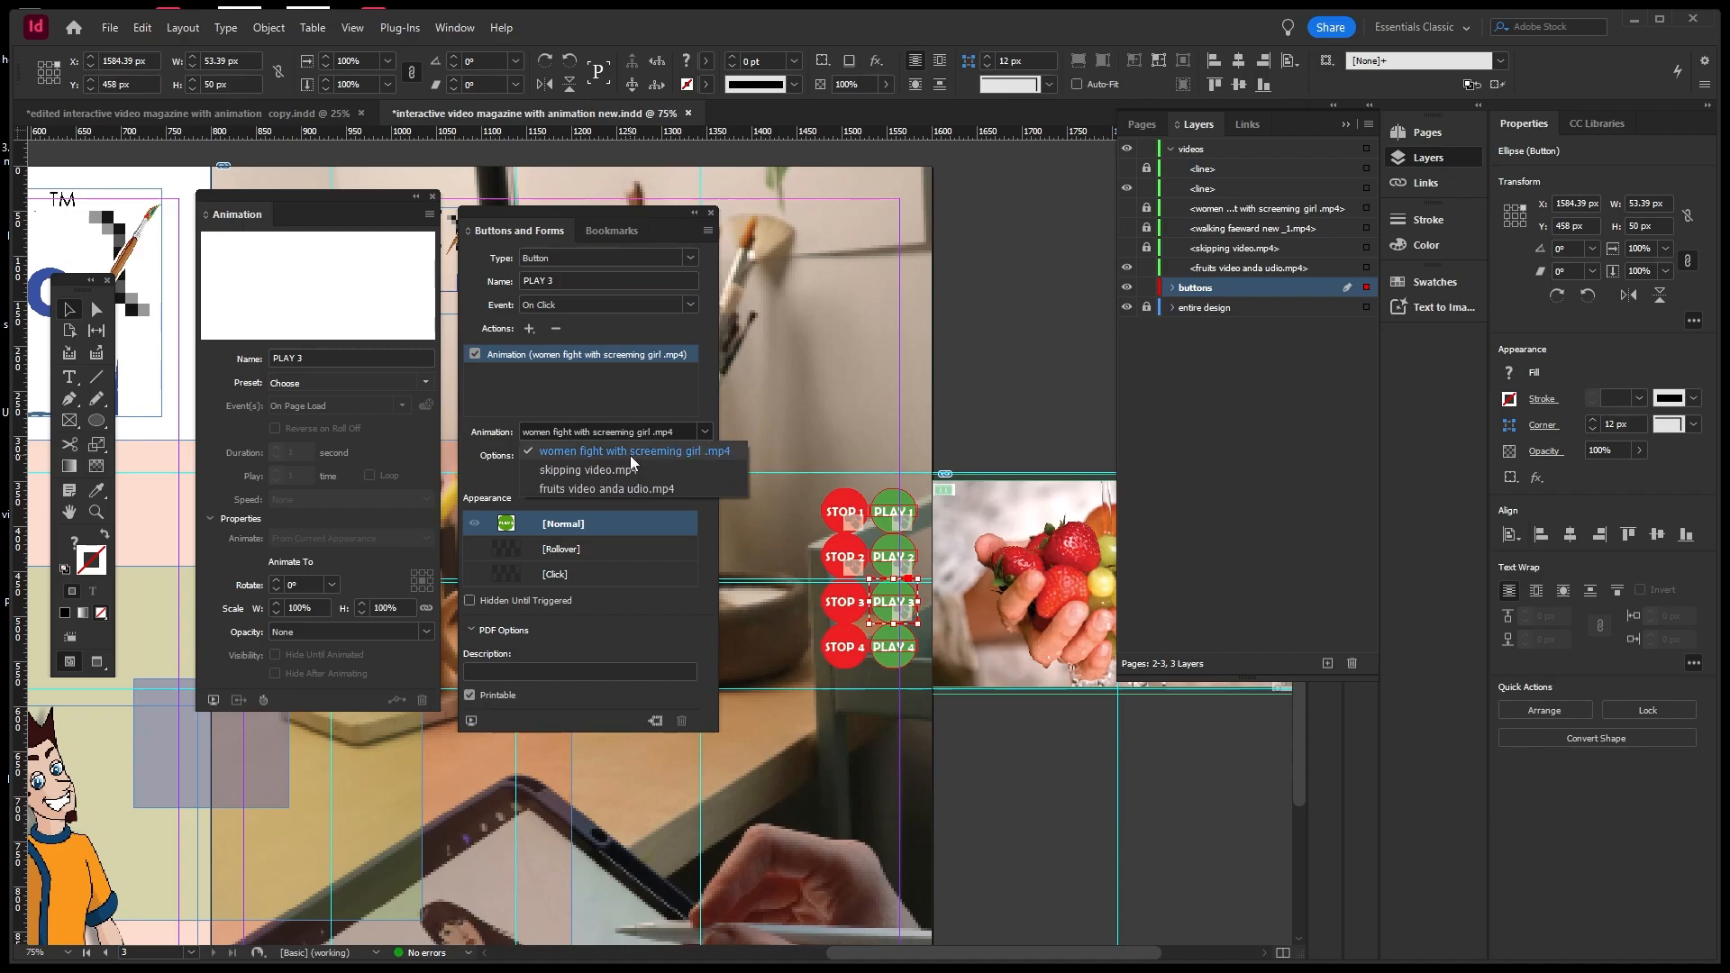
pyautogui.click(577, 488)
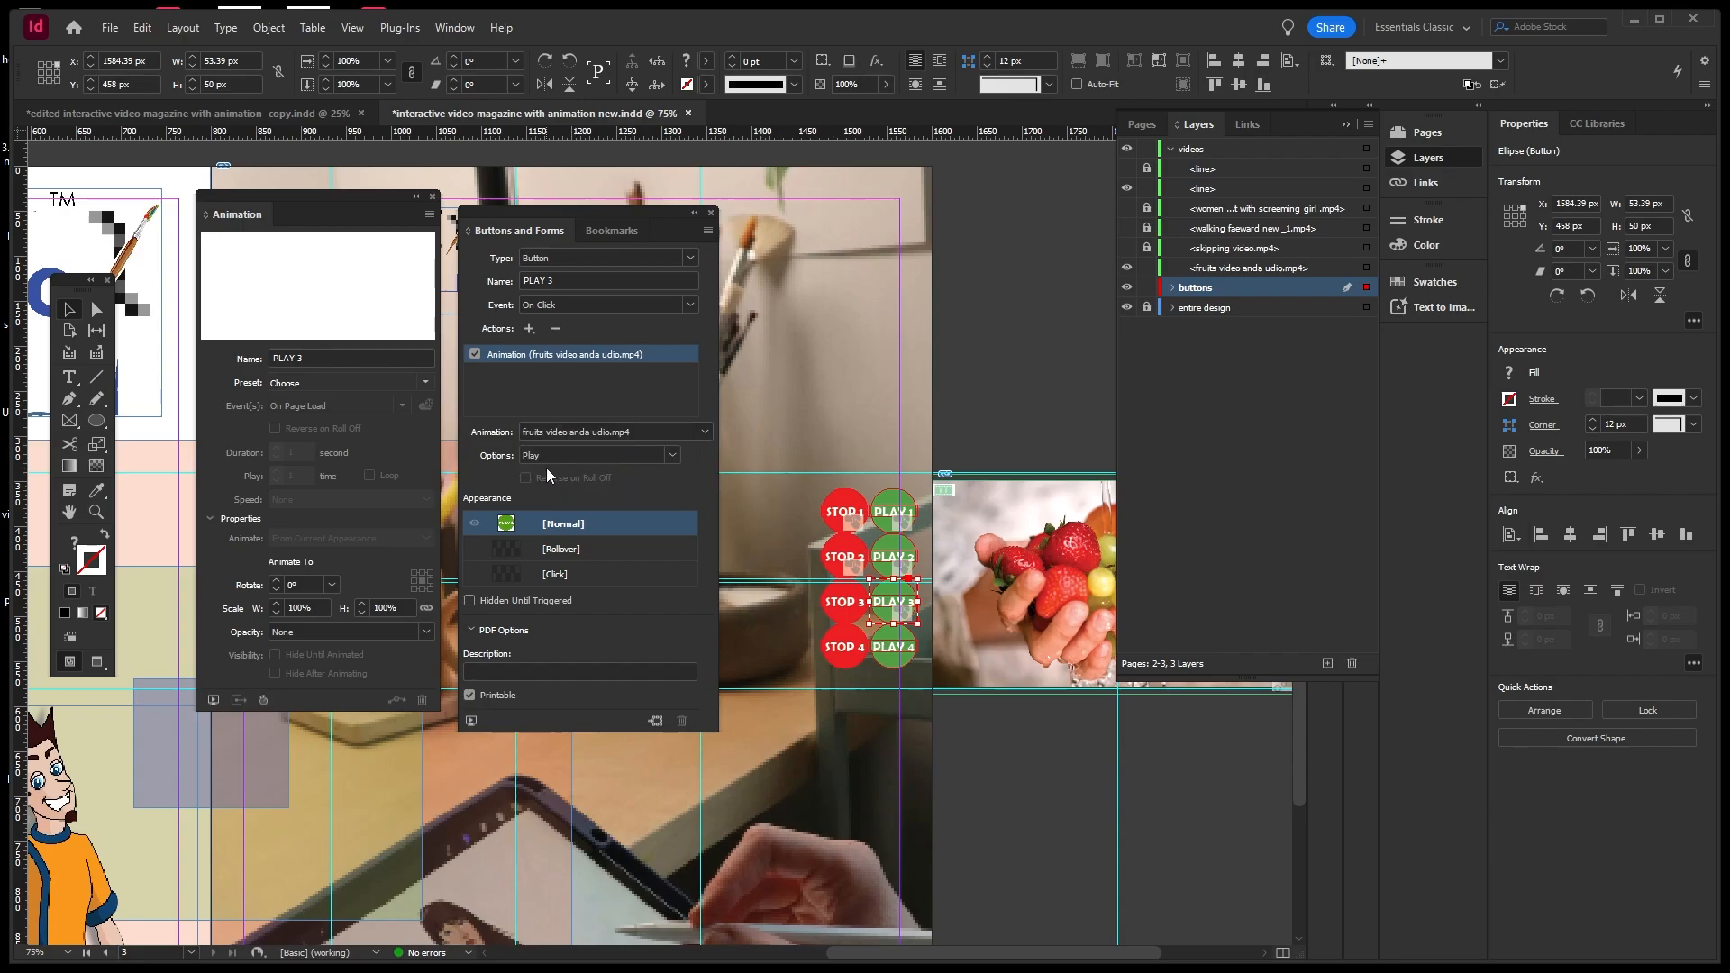
pyautogui.click(555, 574)
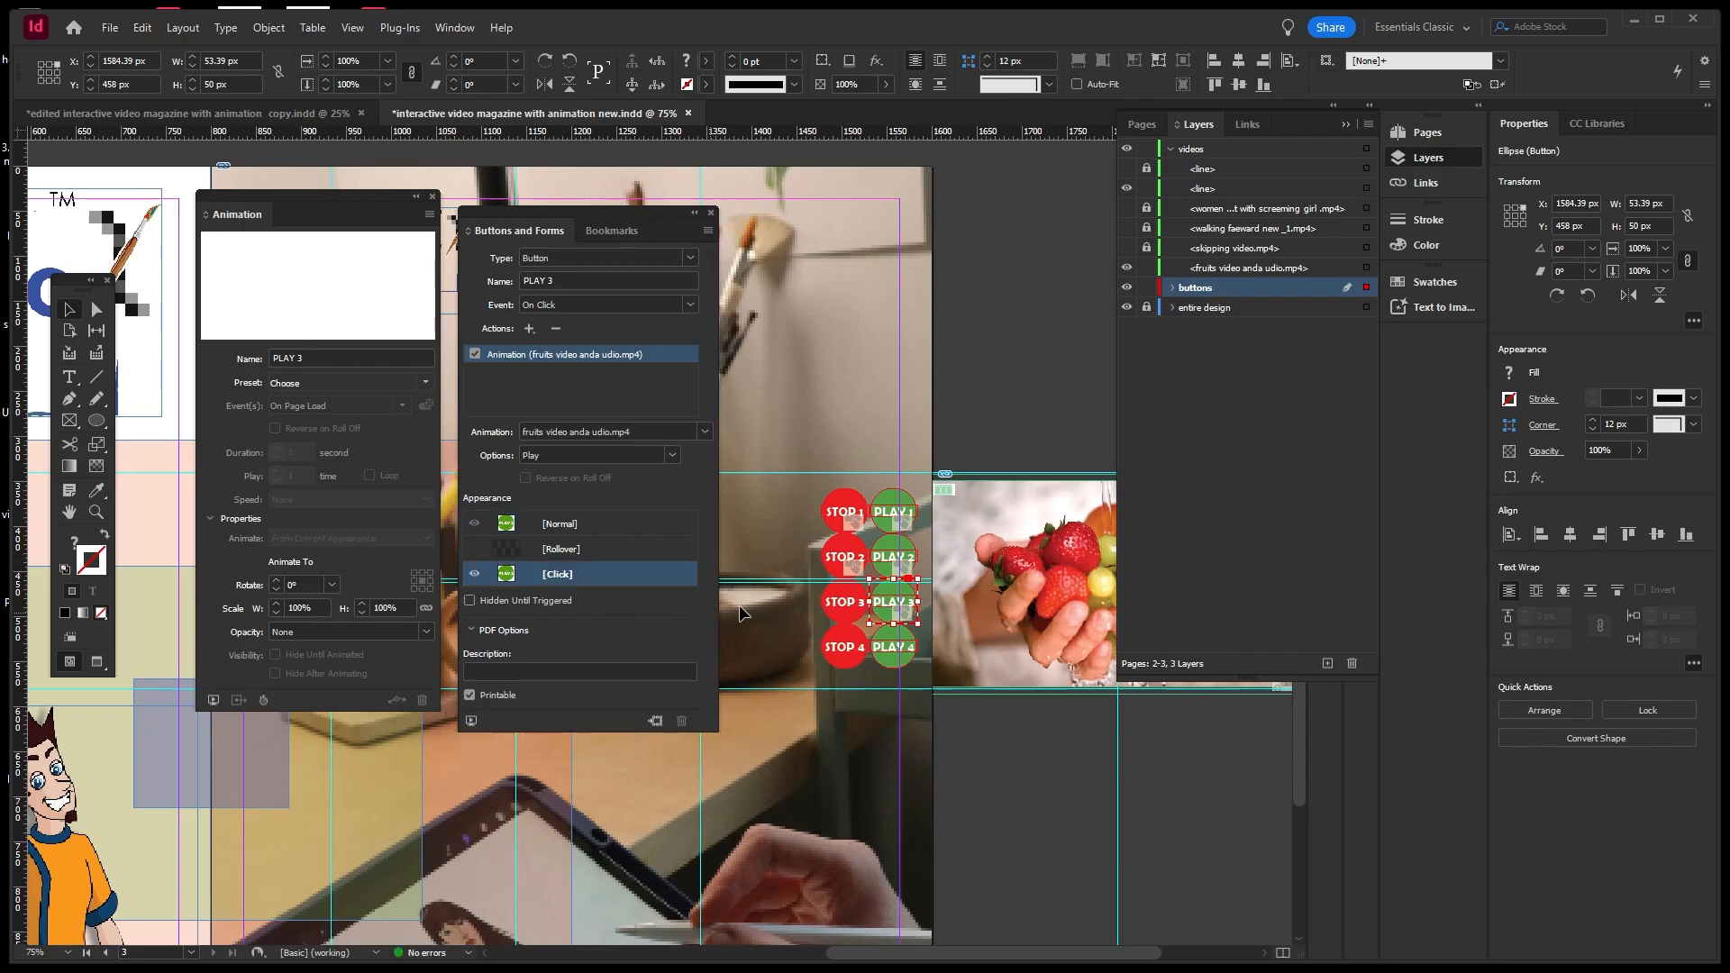
# Add On Page Click to the fruits video's animation events and test PLAY 3 in the EPUB interactivity preview.
pyautogui.click(971, 526)
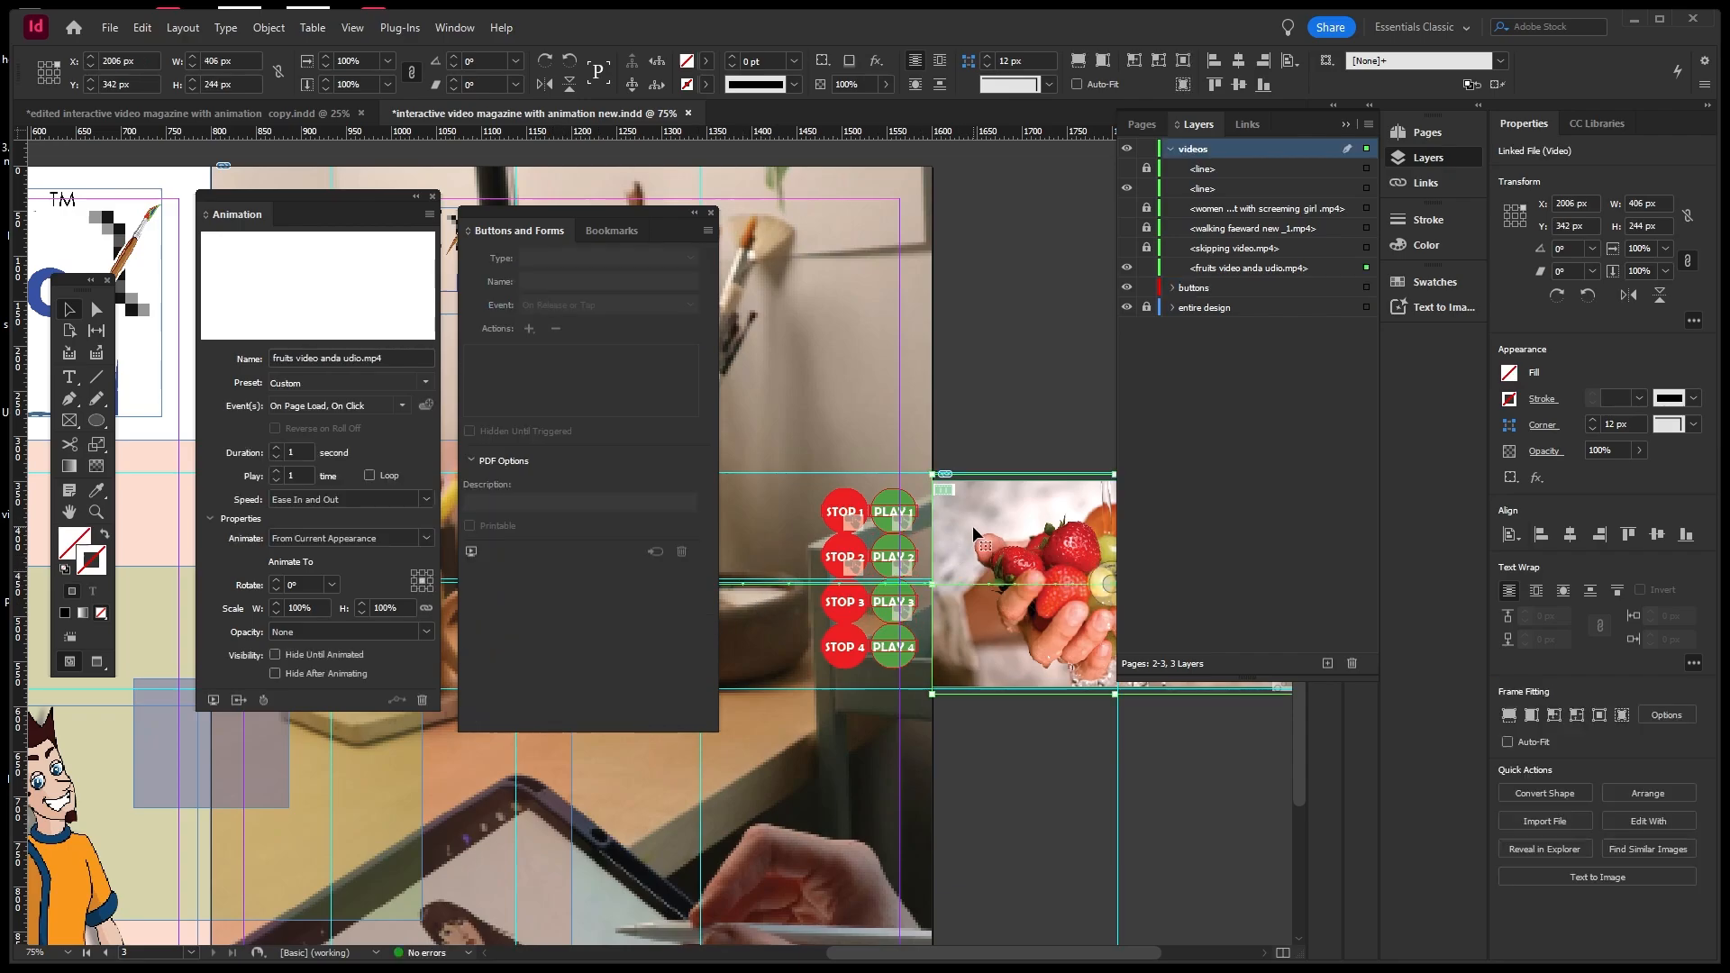
pyautogui.click(399, 405)
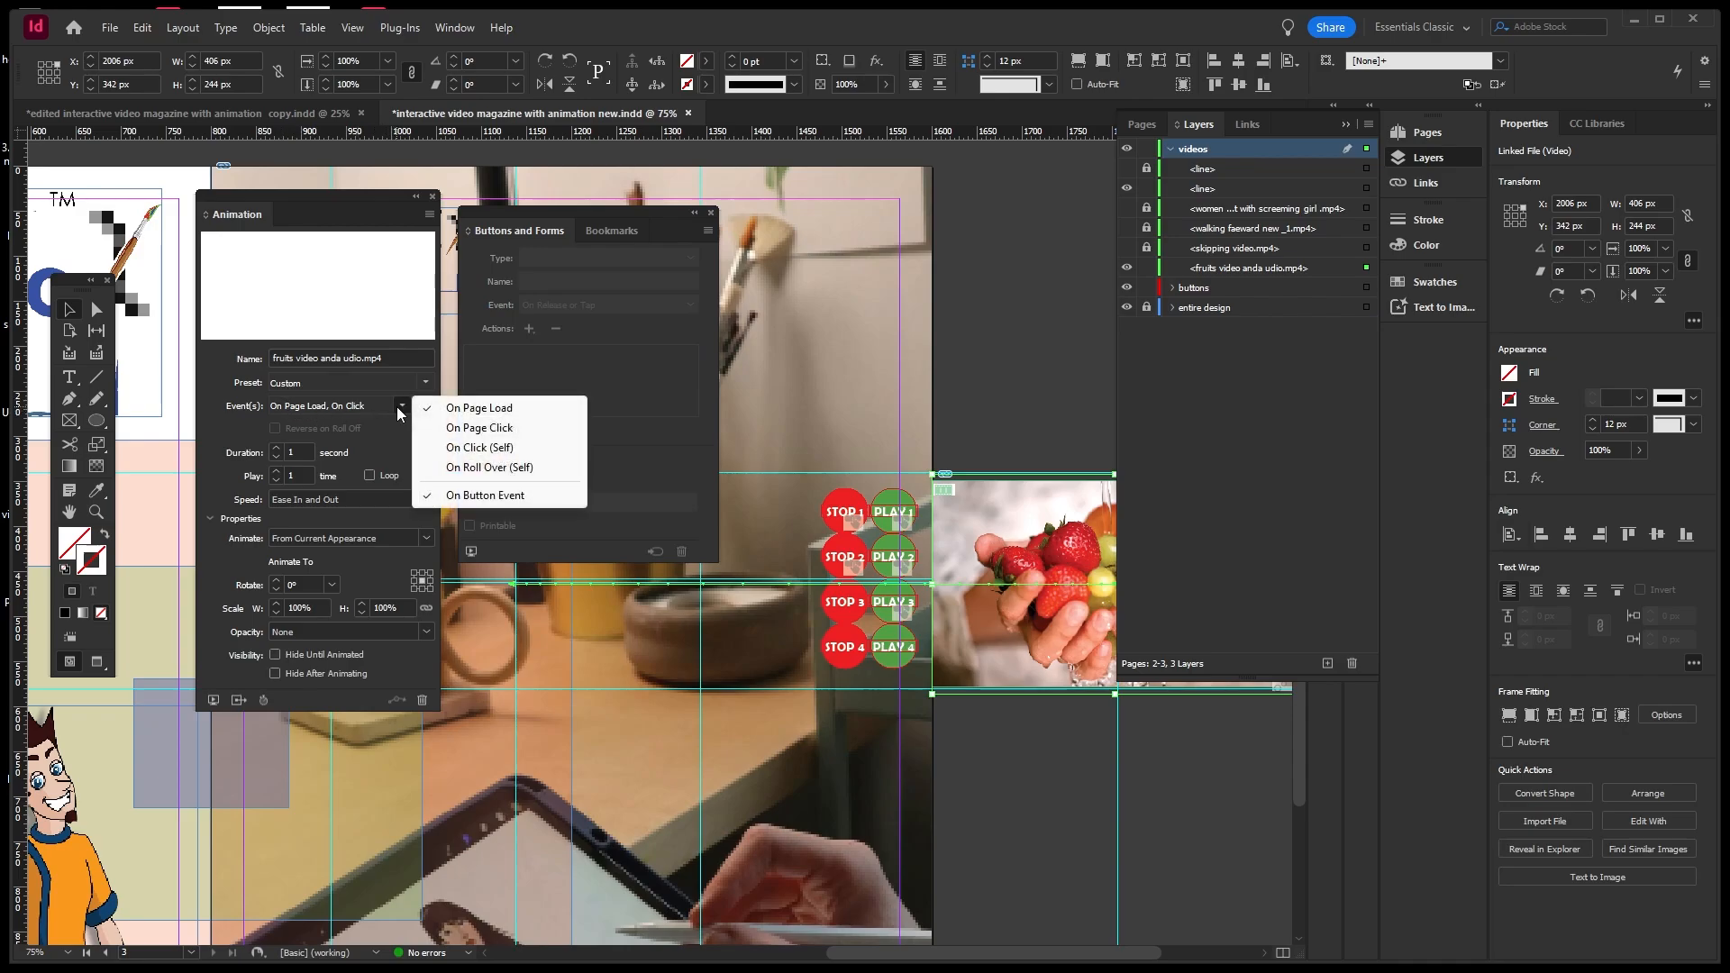
pyautogui.click(475, 429)
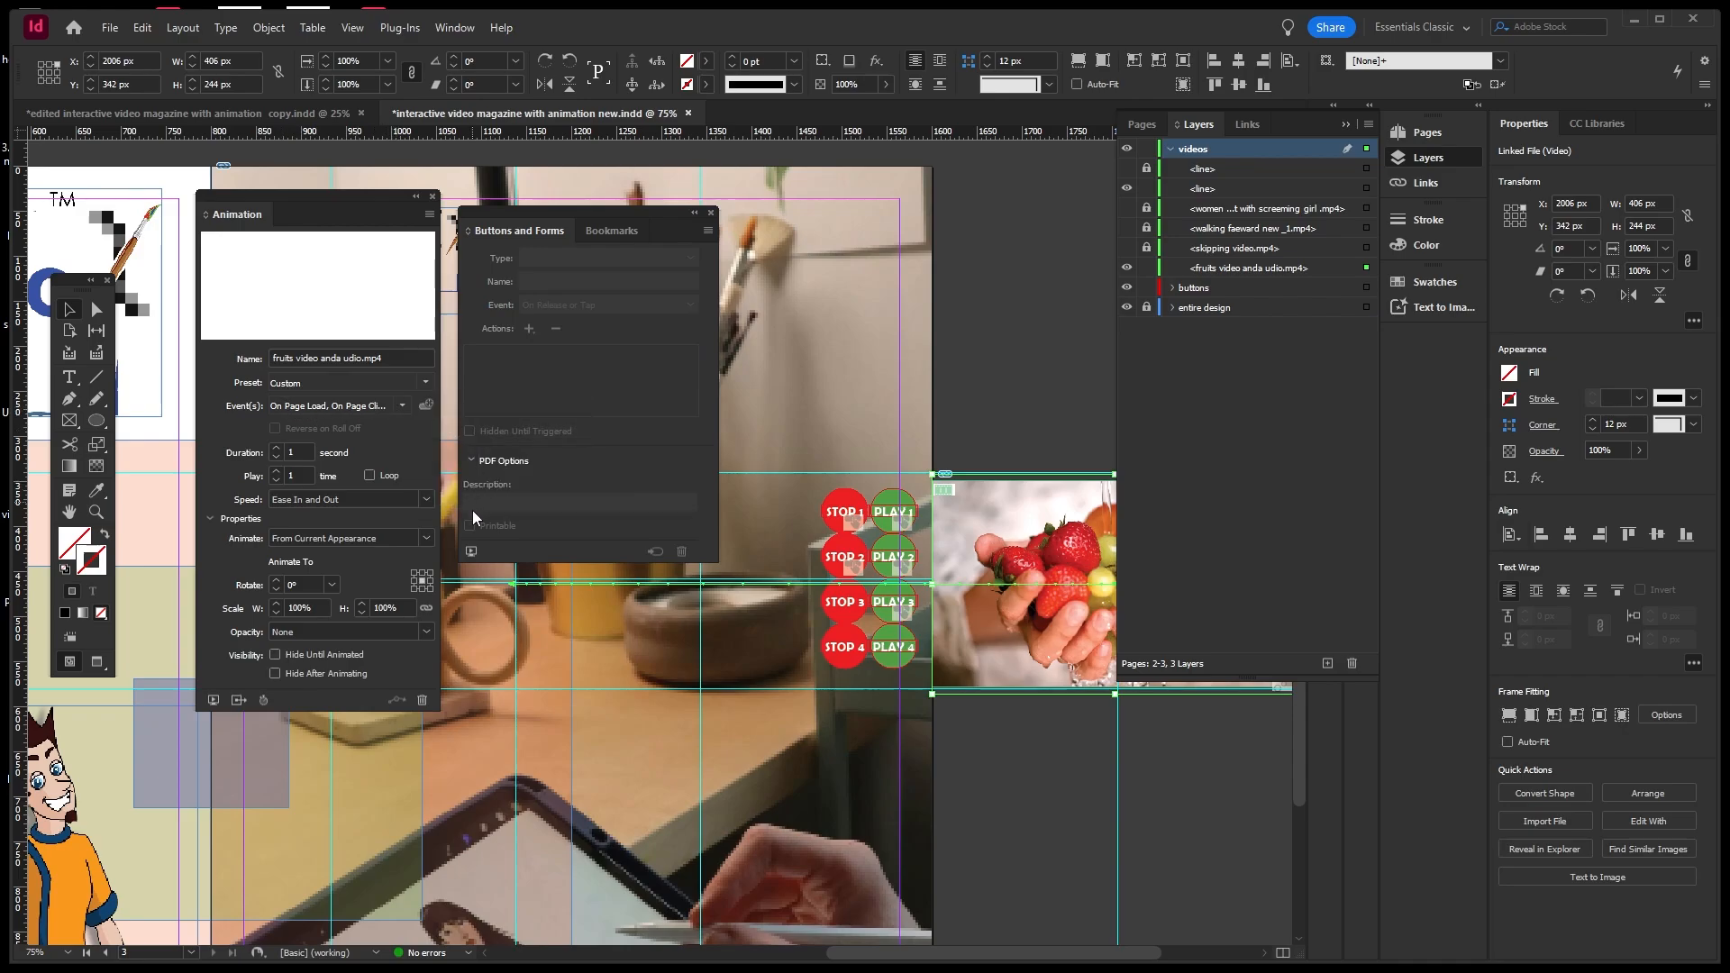
pyautogui.click(470, 551)
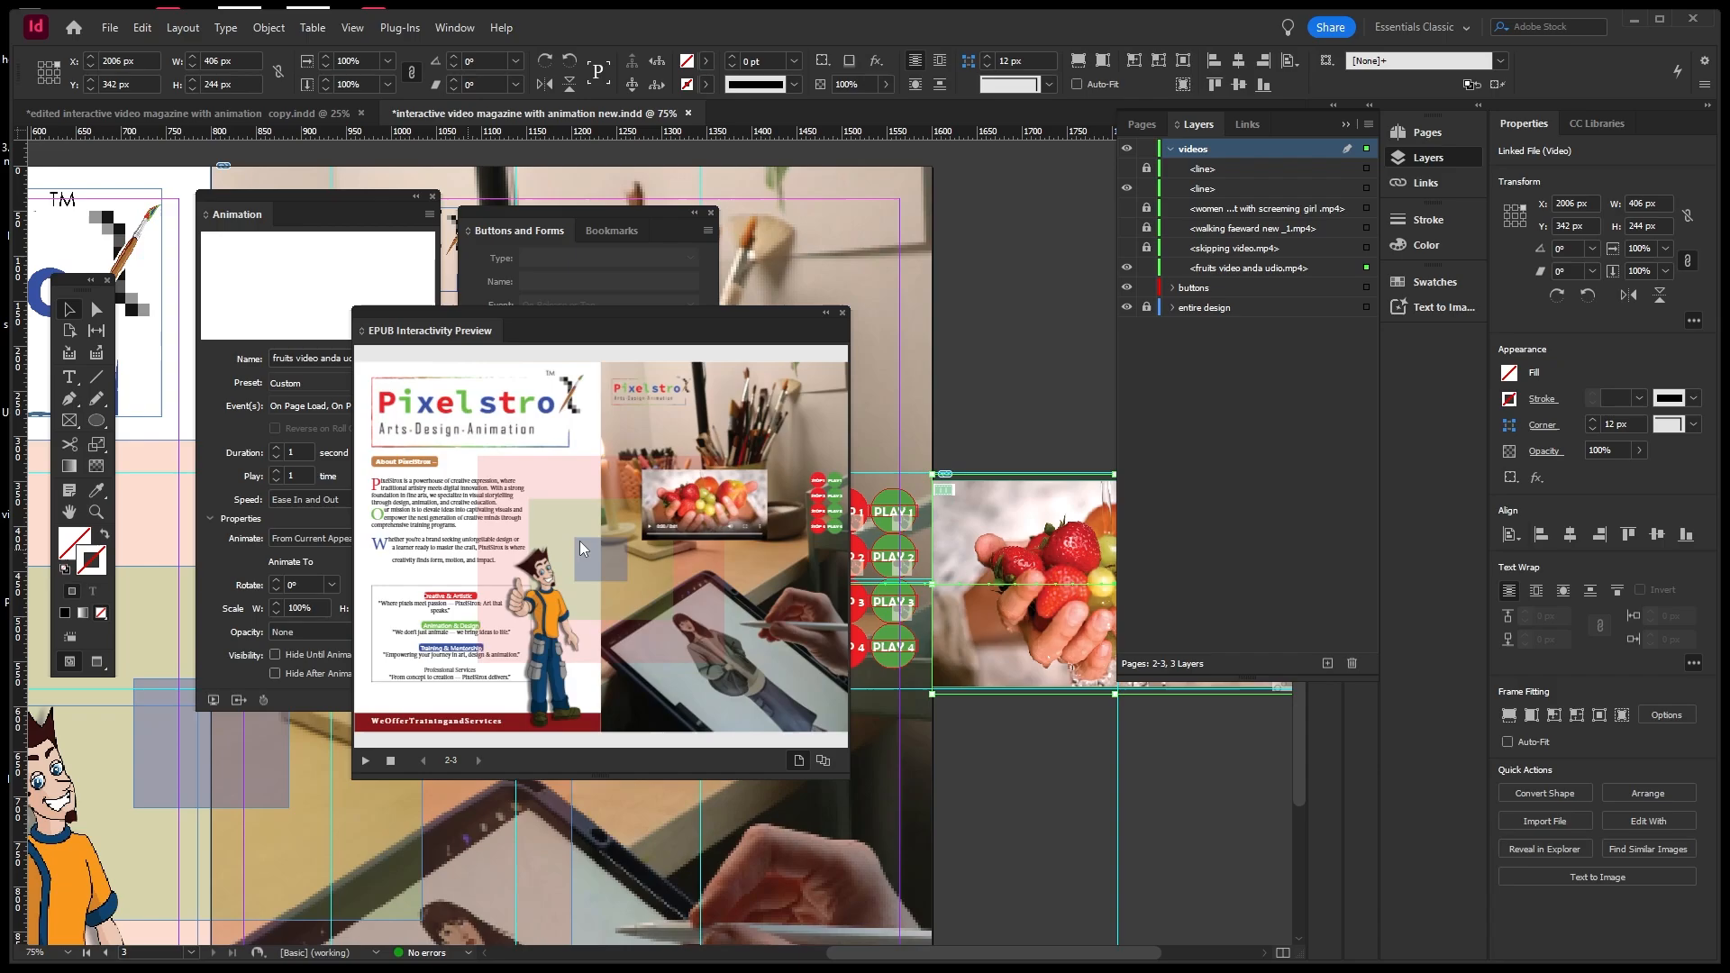
pyautogui.click(833, 512)
# Show and unlock the skipping, walking and women-fight videos in the videos layer, clear the selection, and close the preview.
pyautogui.click(1127, 247)
pyautogui.click(1126, 228)
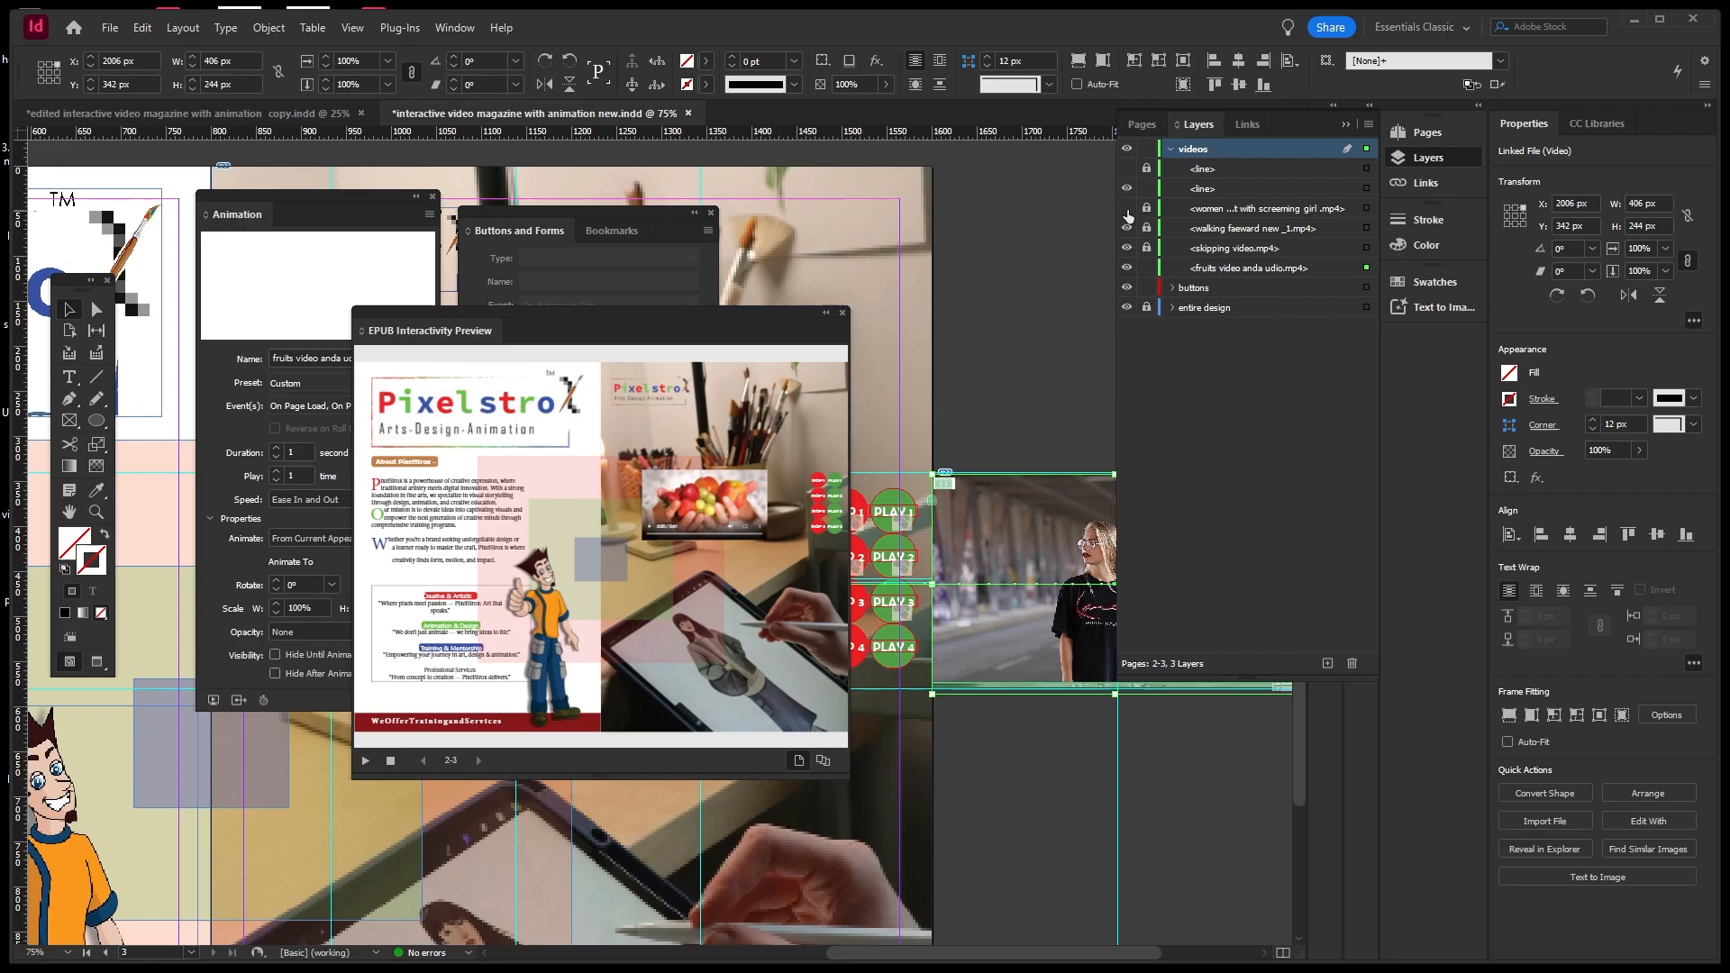
pyautogui.click(1127, 209)
pyautogui.click(1146, 208)
pyautogui.click(1146, 228)
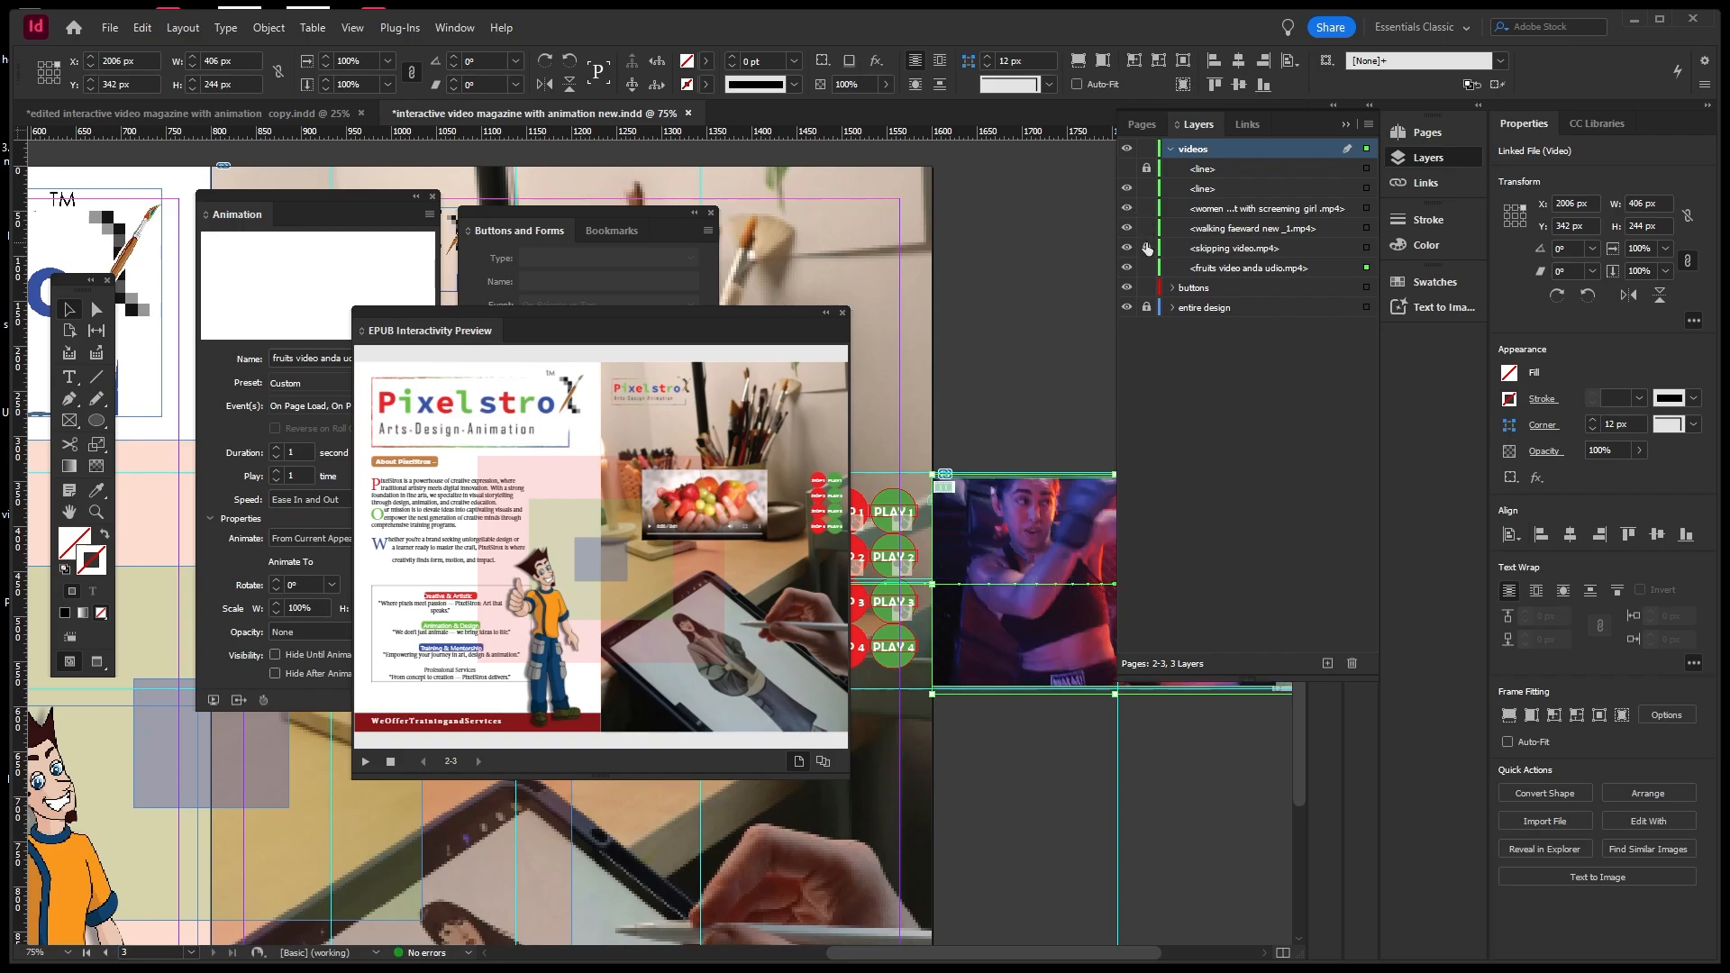
pyautogui.click(1146, 248)
pyautogui.click(967, 414)
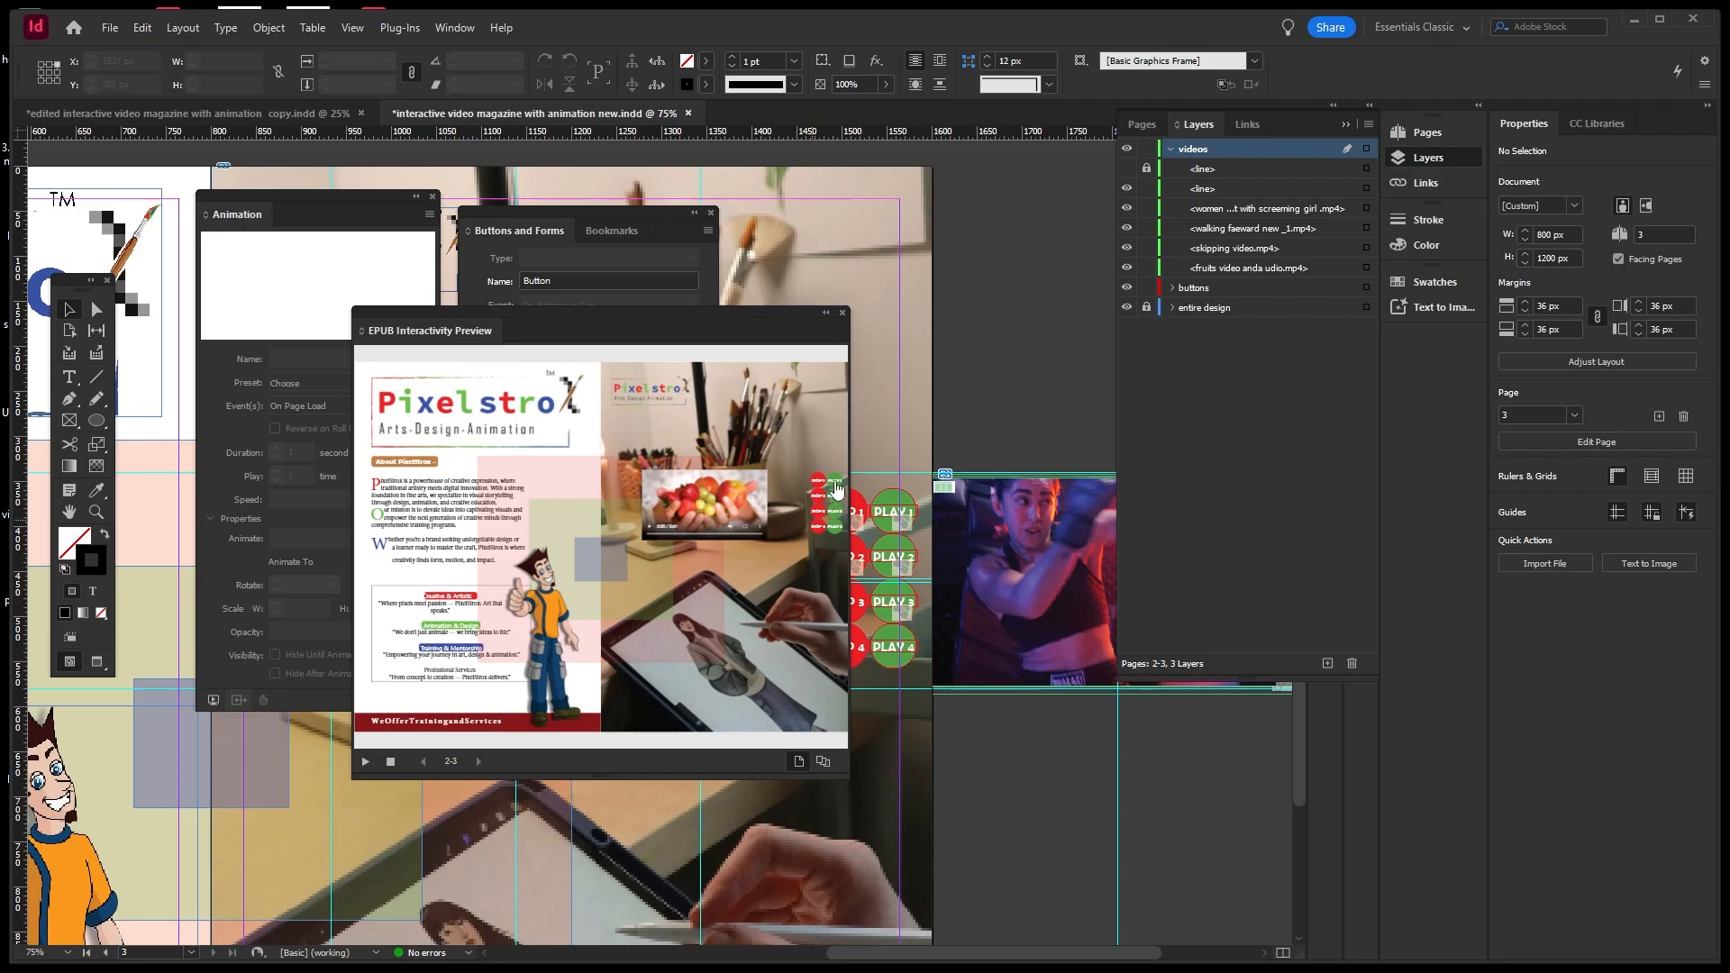
pyautogui.click(842, 314)
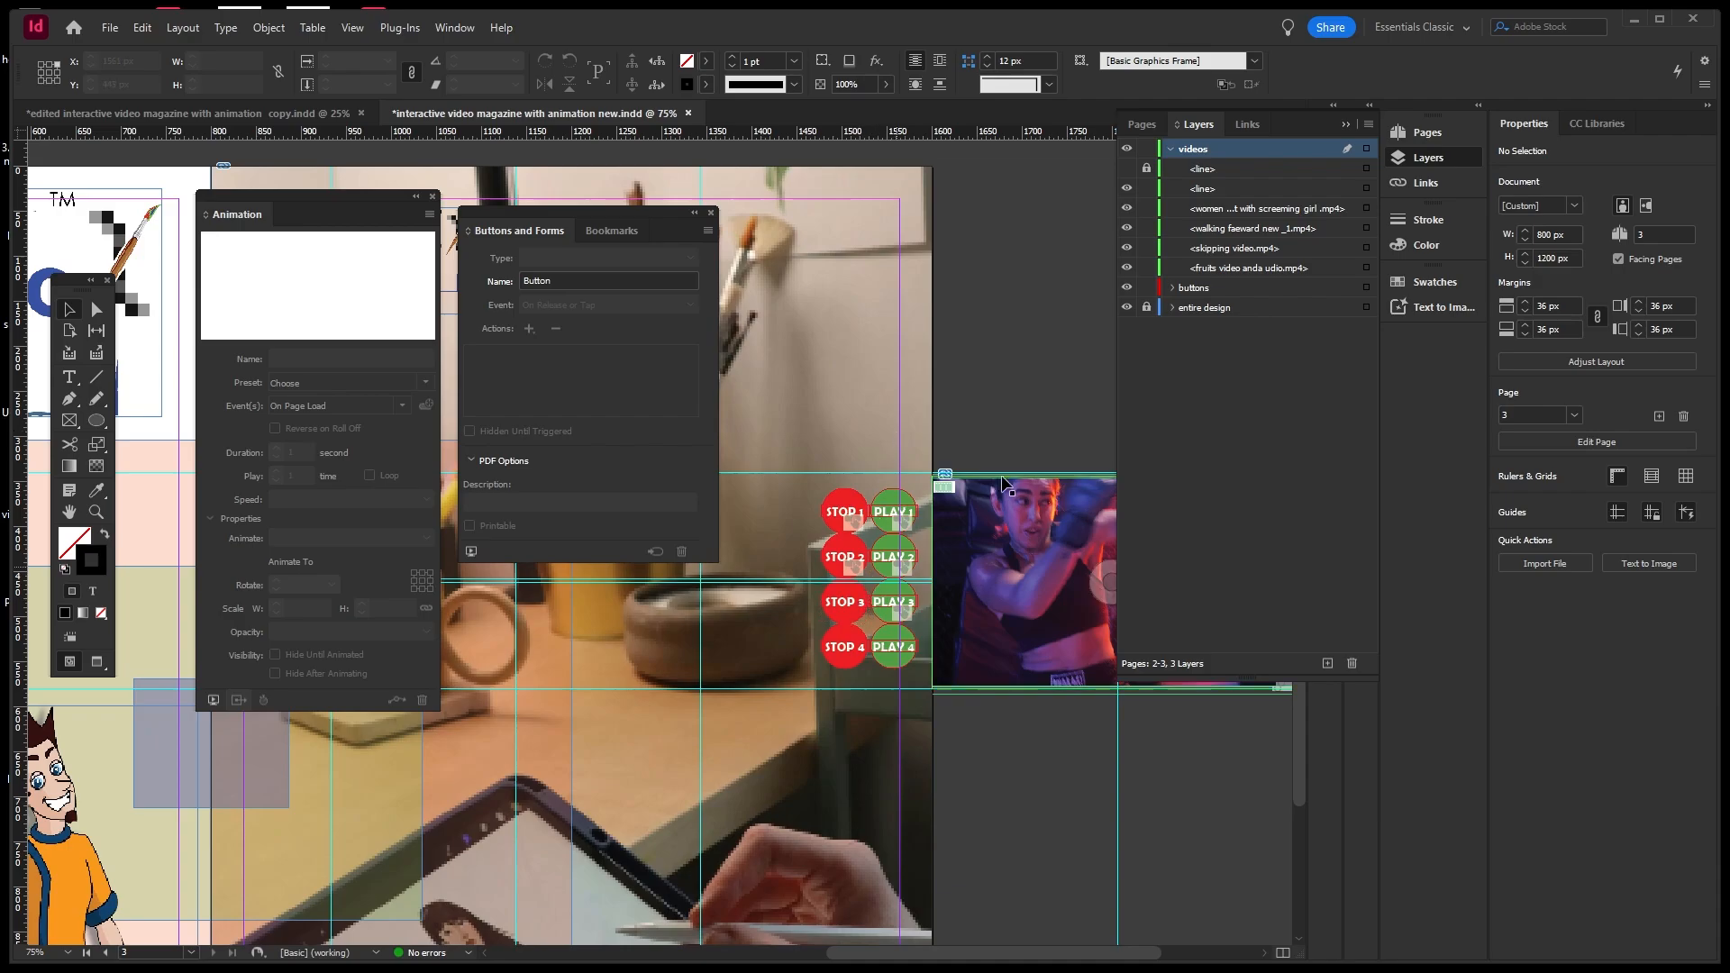
# Hide the women-fight, walking and skipping videos in the videos layer, and lock the walking and skipping ones.
pyautogui.click(1127, 209)
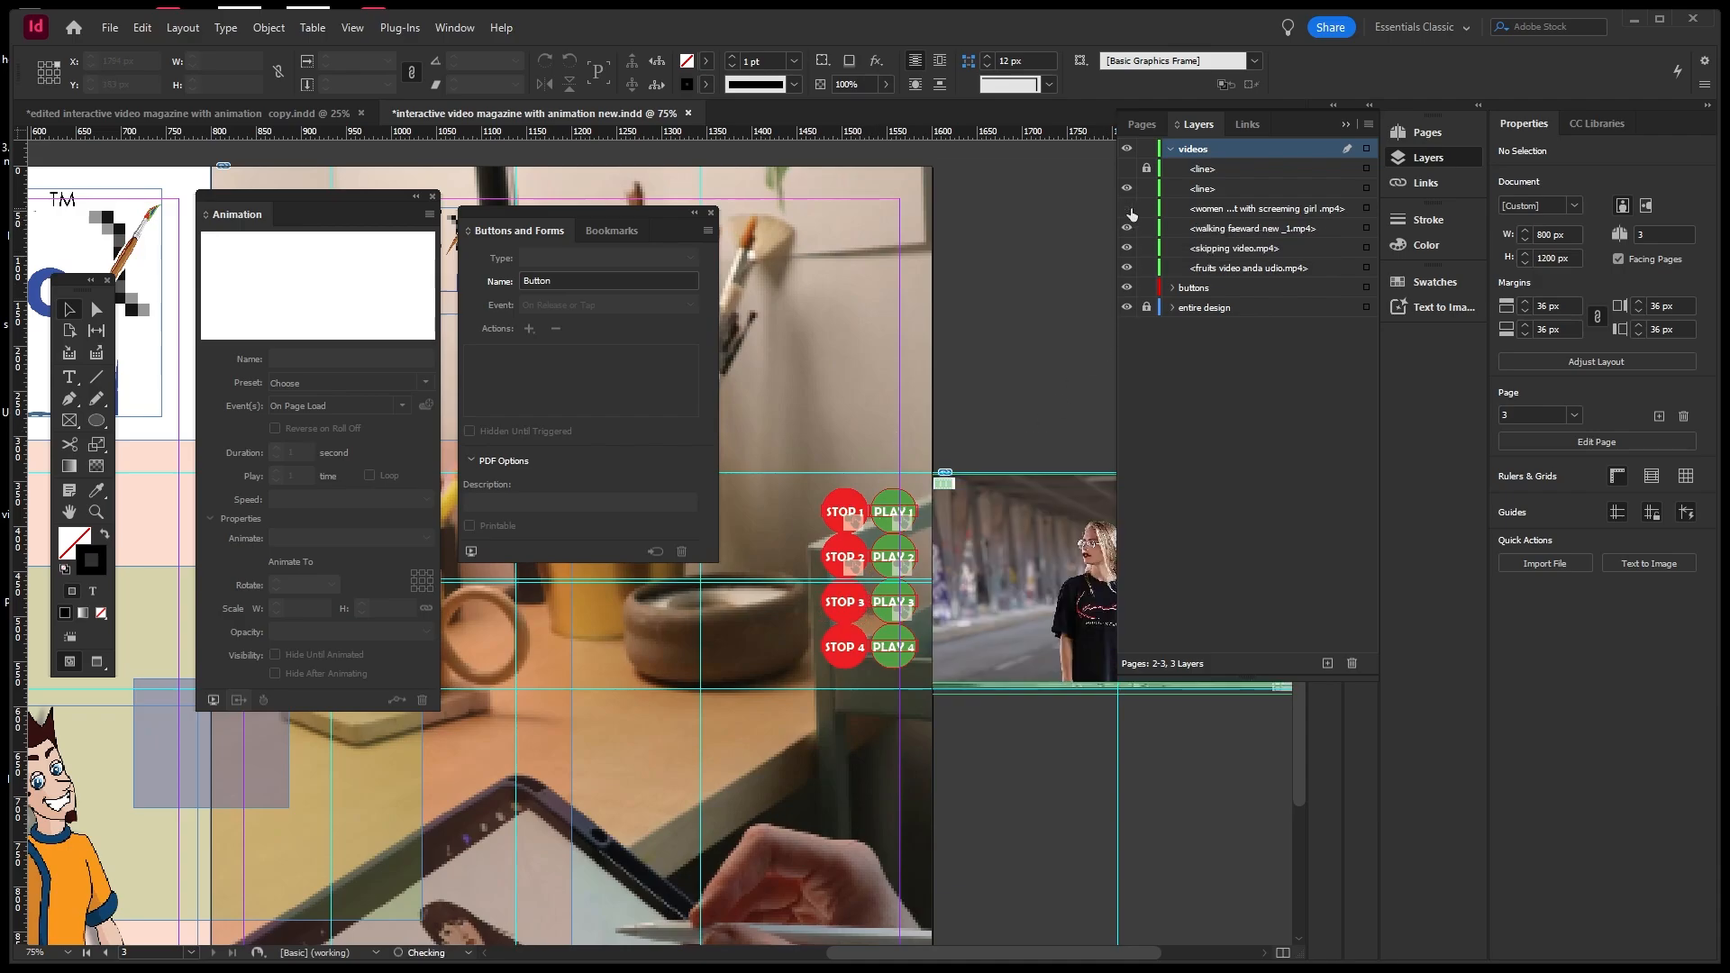
pyautogui.click(1125, 229)
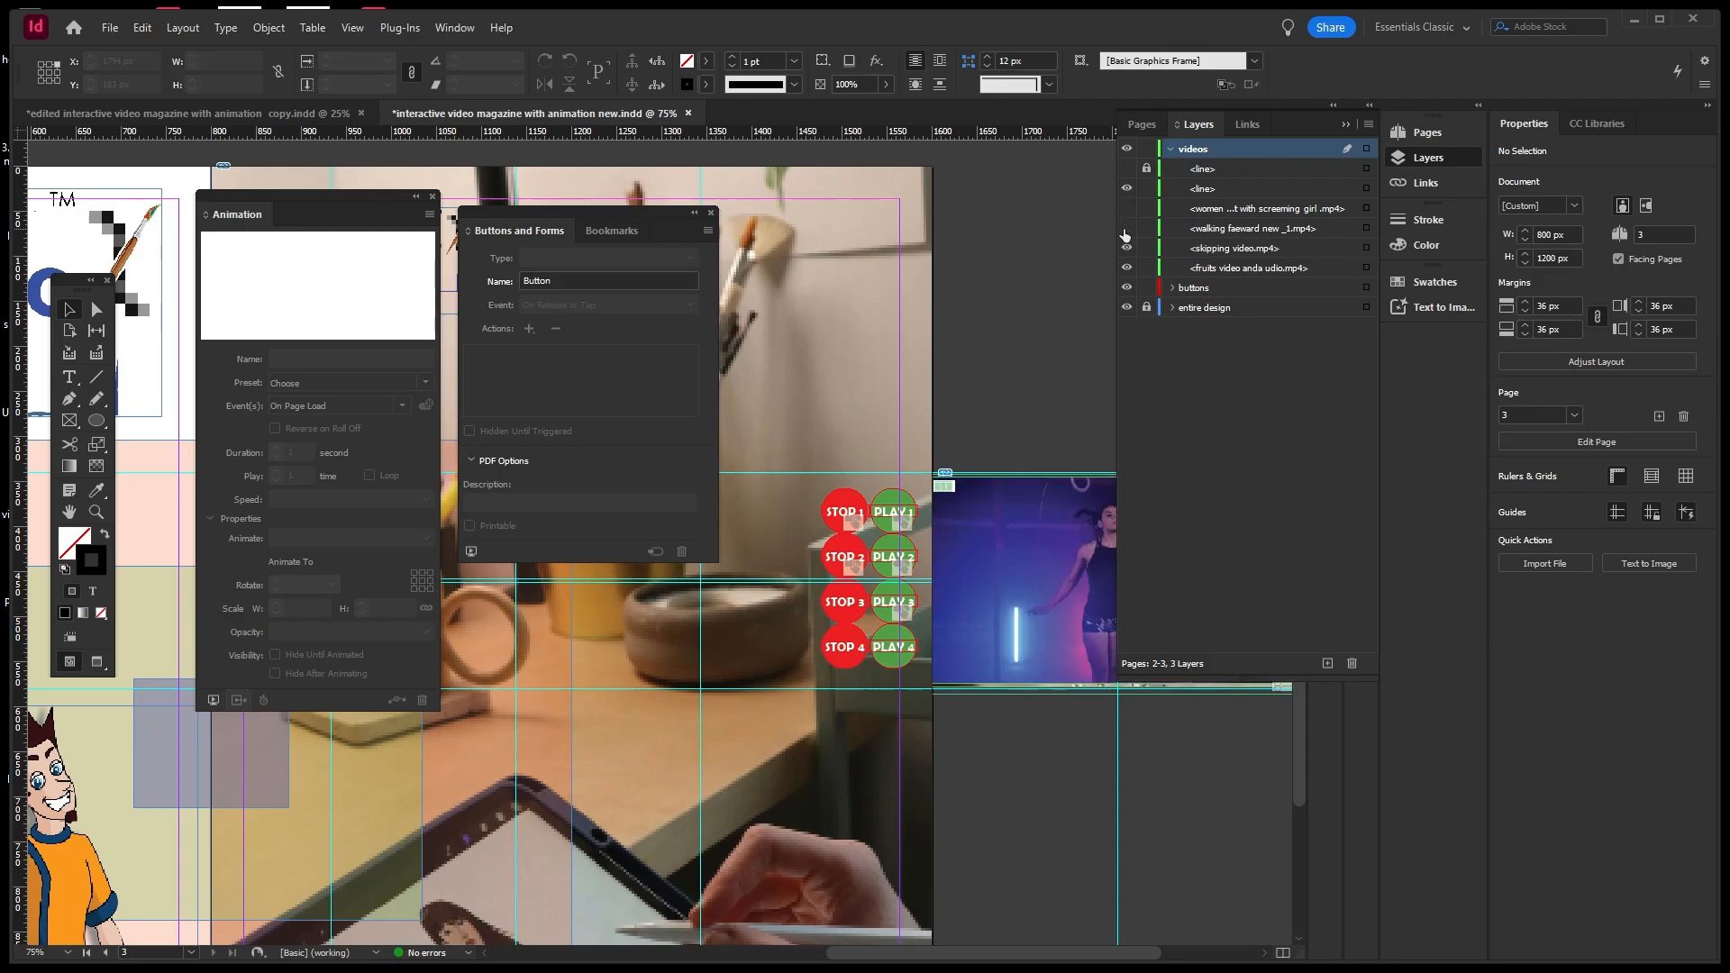
pyautogui.click(1125, 229)
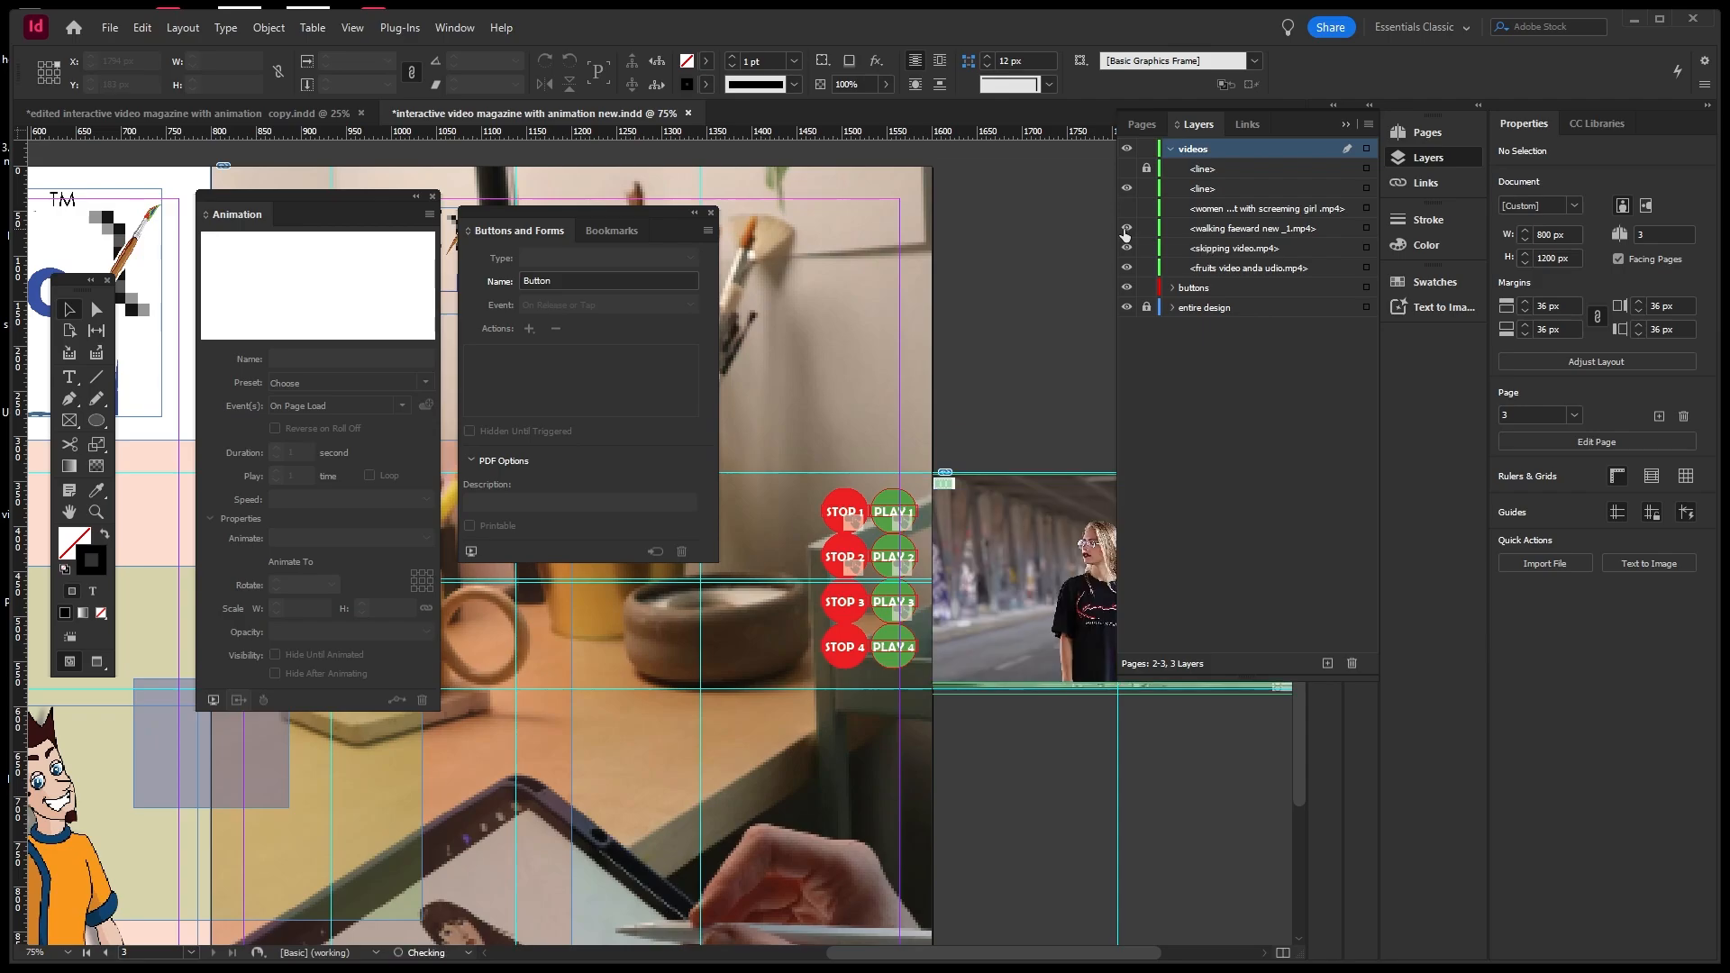
pyautogui.click(1125, 229)
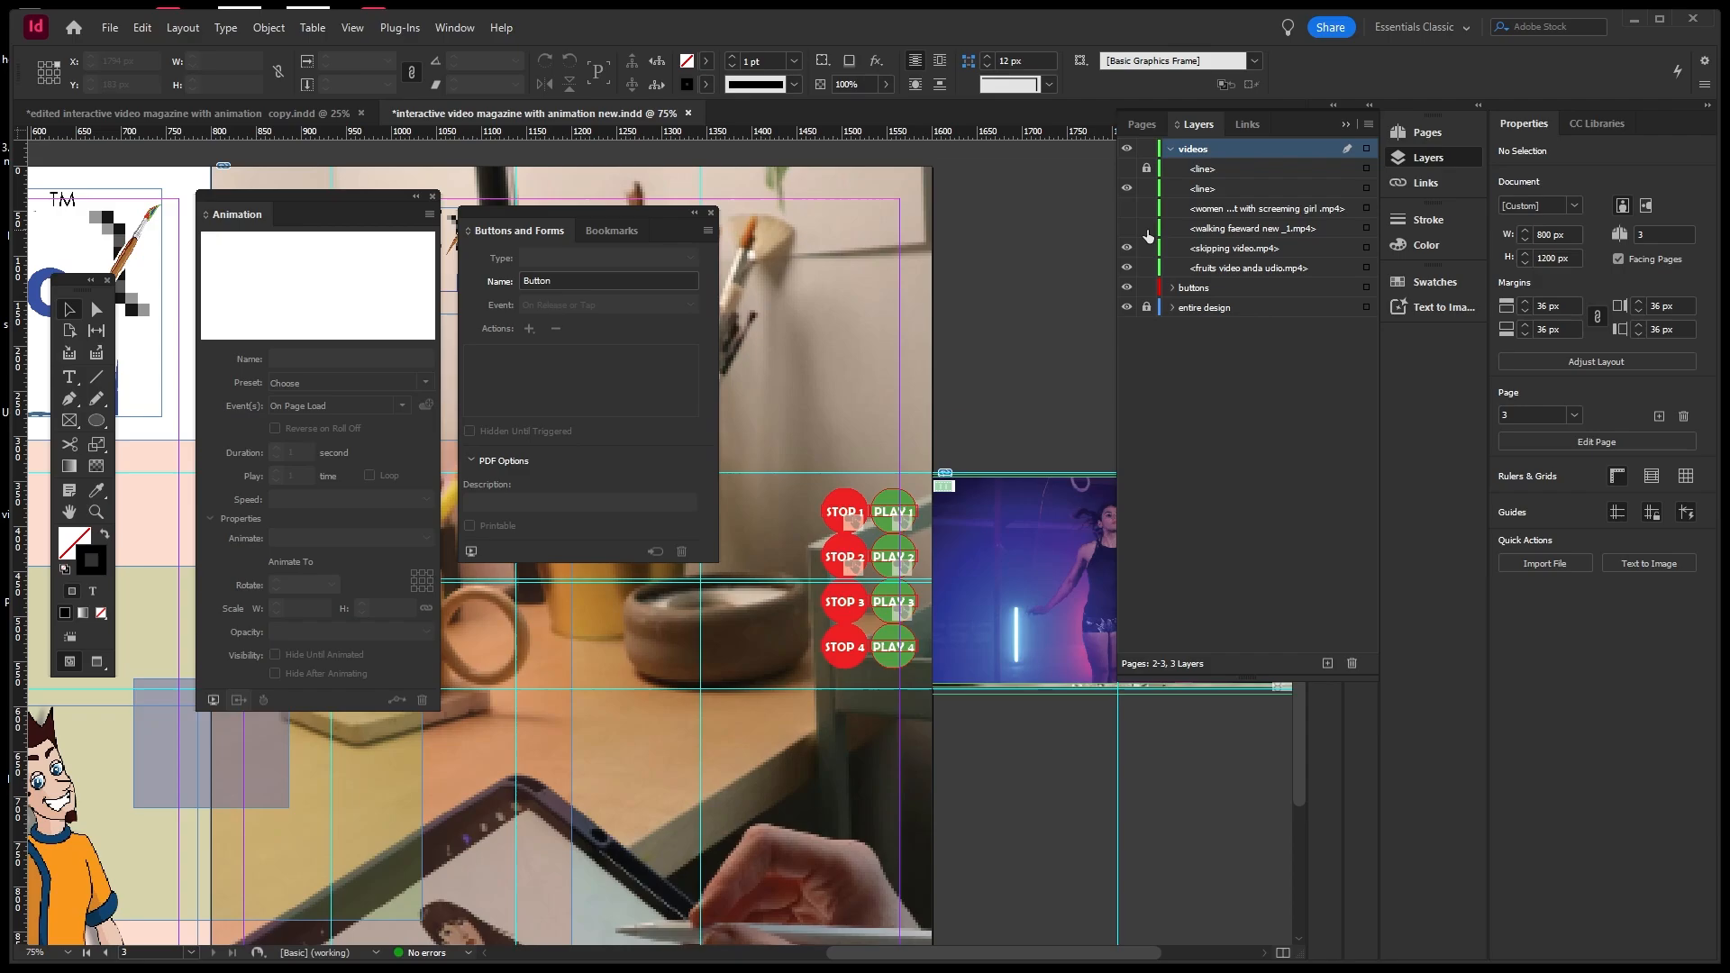
pyautogui.click(1147, 229)
pyautogui.click(1126, 248)
pyautogui.click(1127, 248)
pyautogui.click(1146, 249)
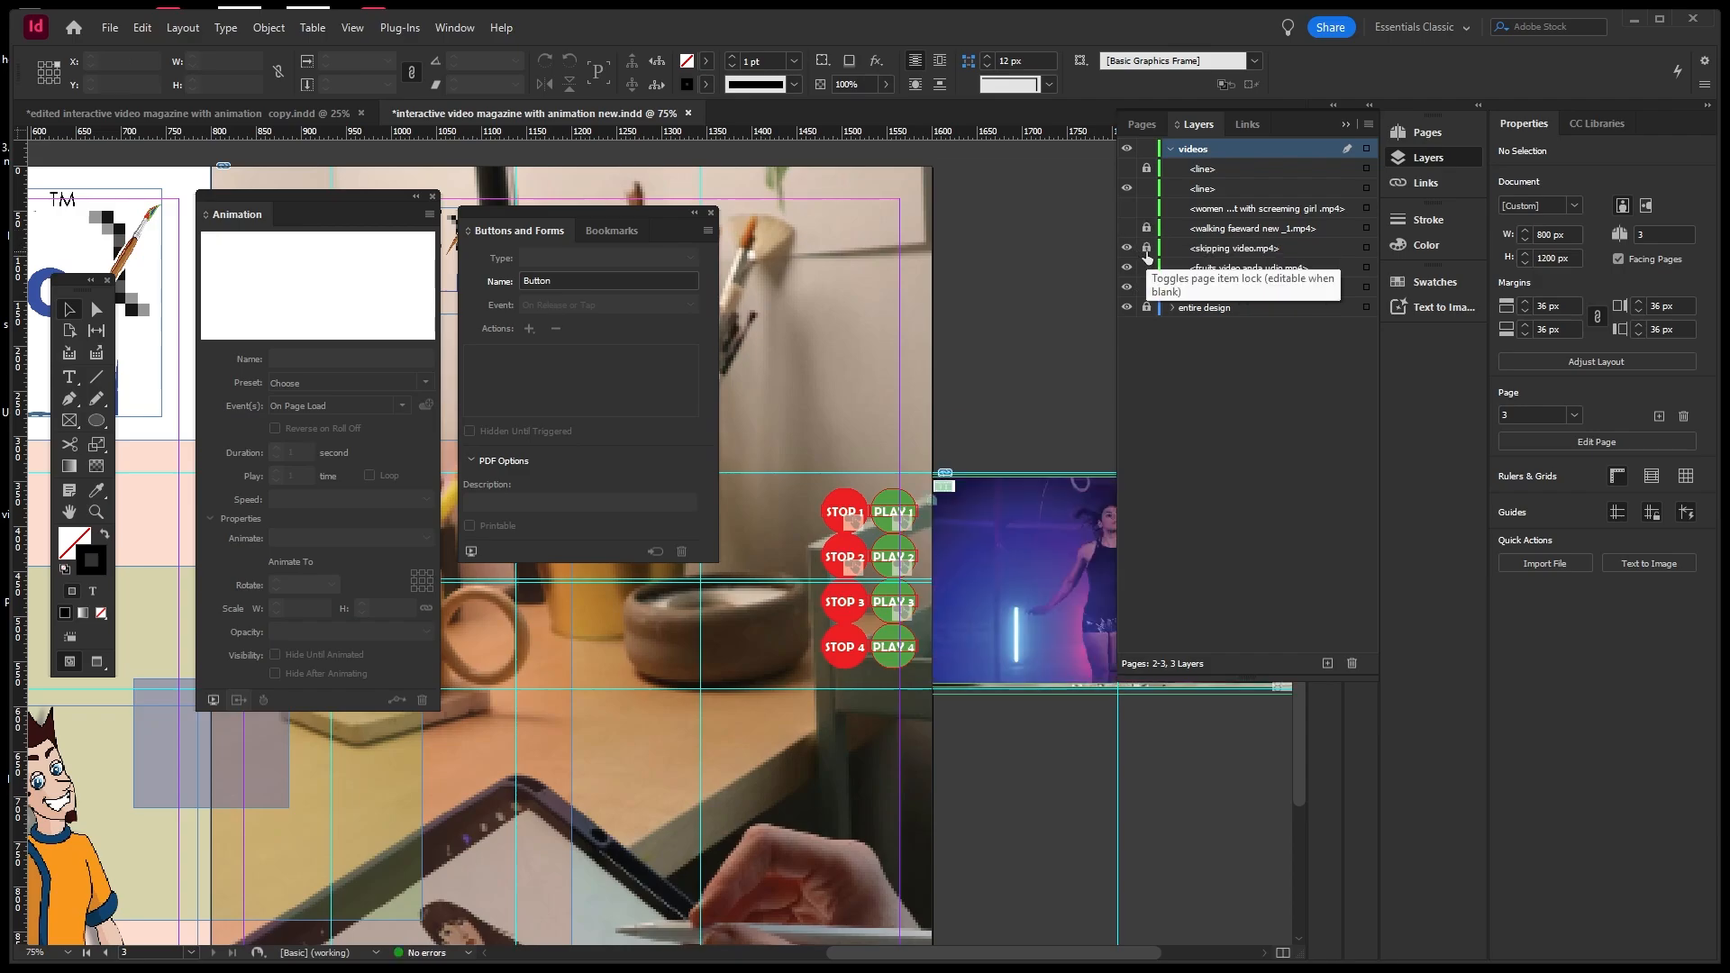
pyautogui.click(1146, 307)
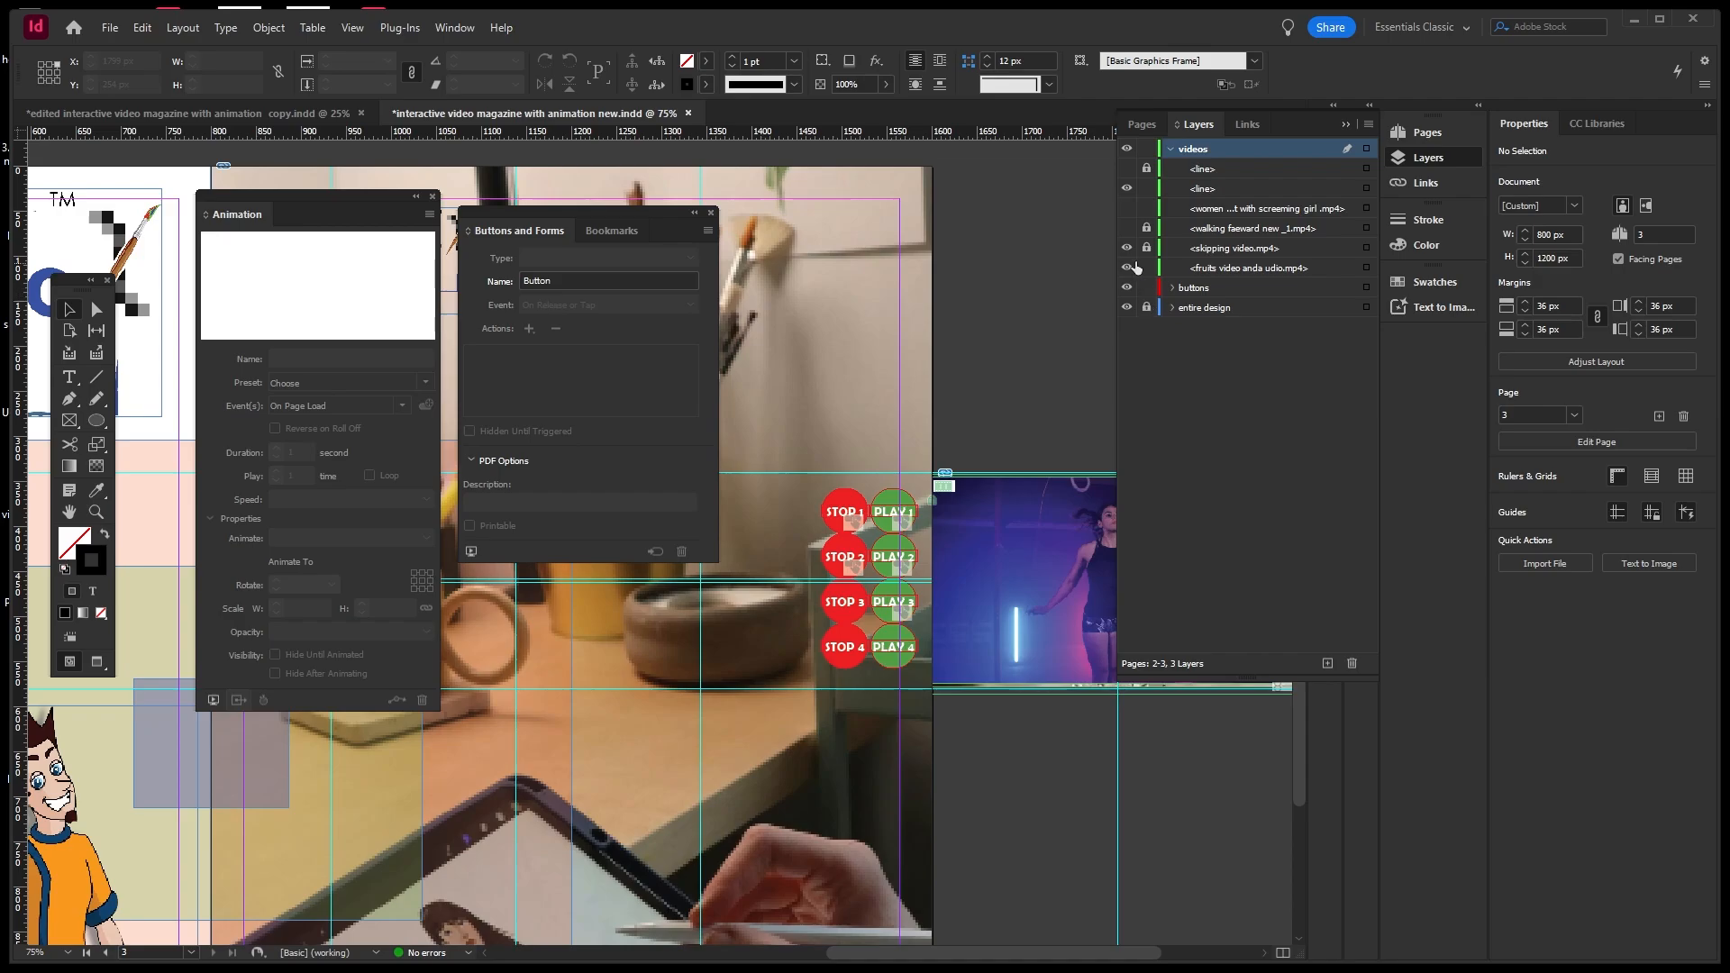
pyautogui.click(1127, 248)
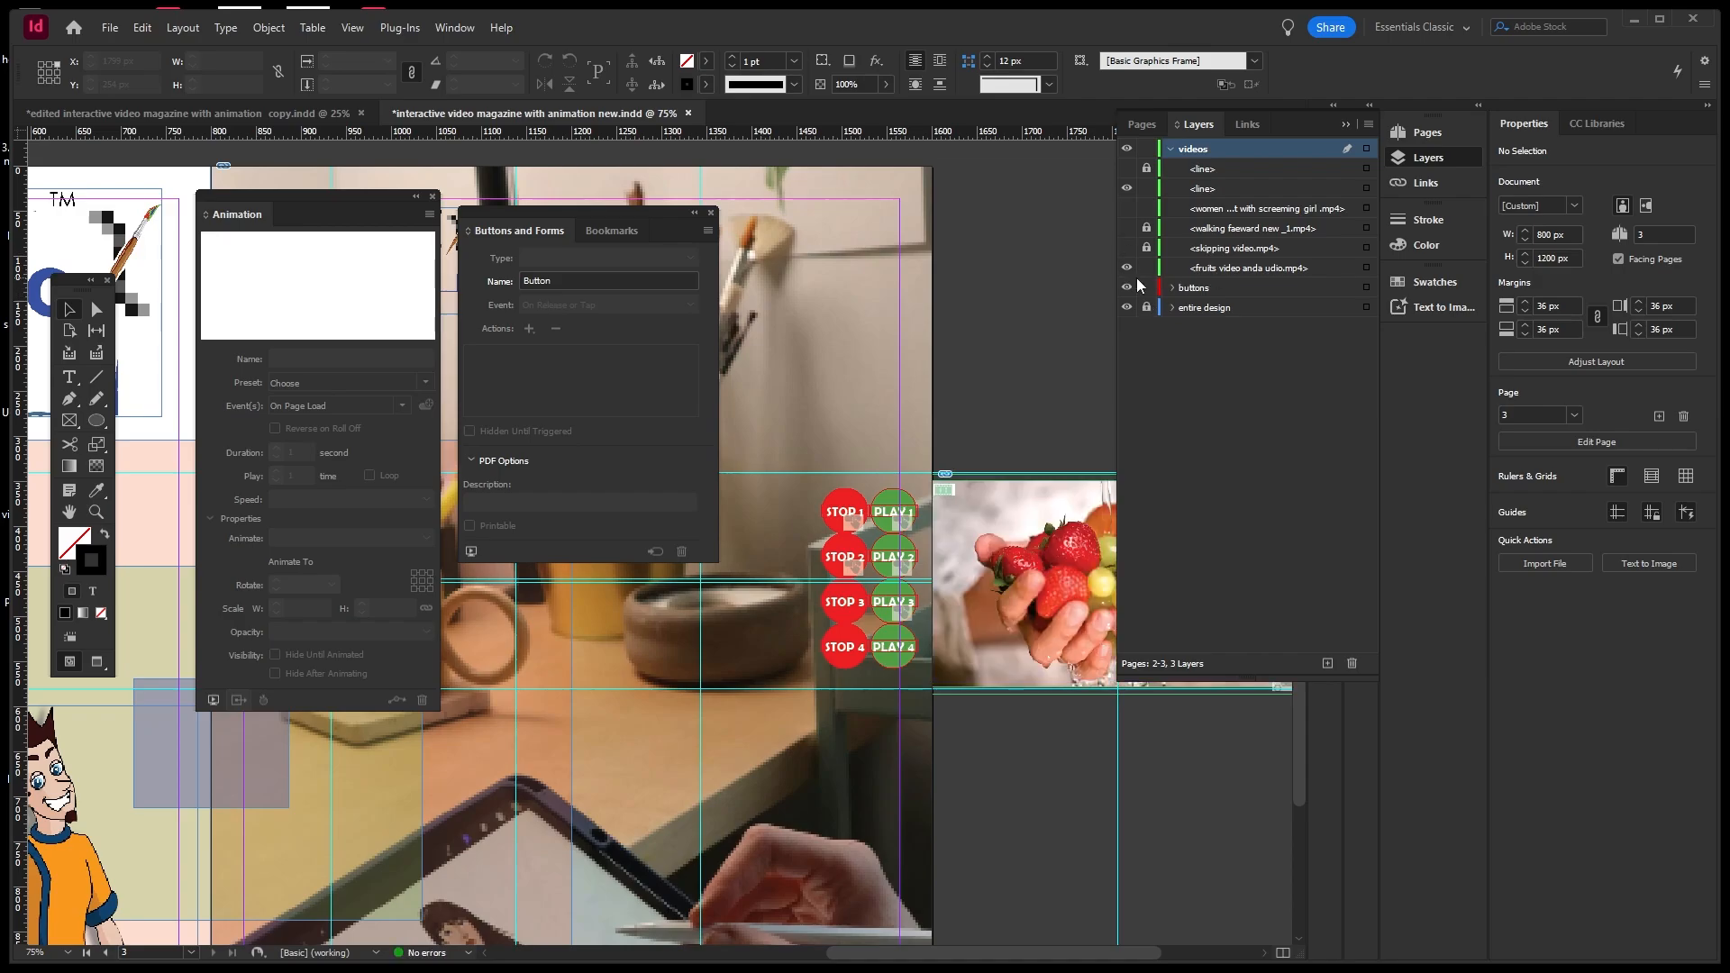
# Convert the STOP 3 group to a button, name it STOP 3 and set its event to On Click.
pyautogui.click(1062, 521)
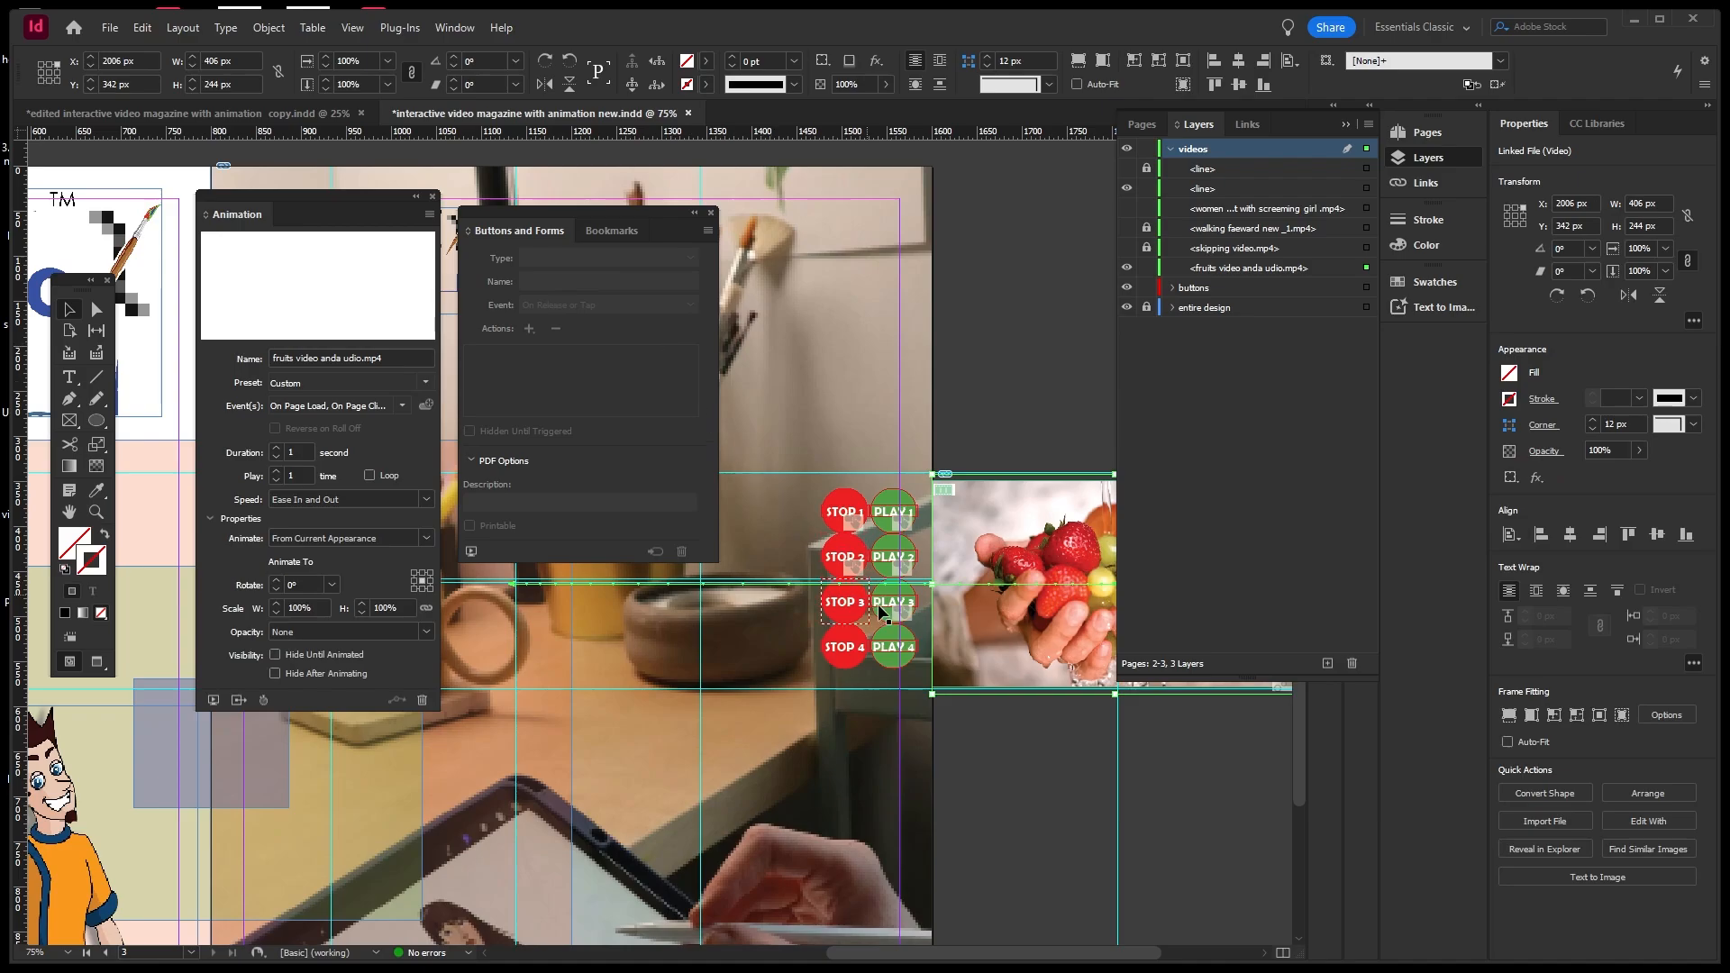
pyautogui.click(836, 614)
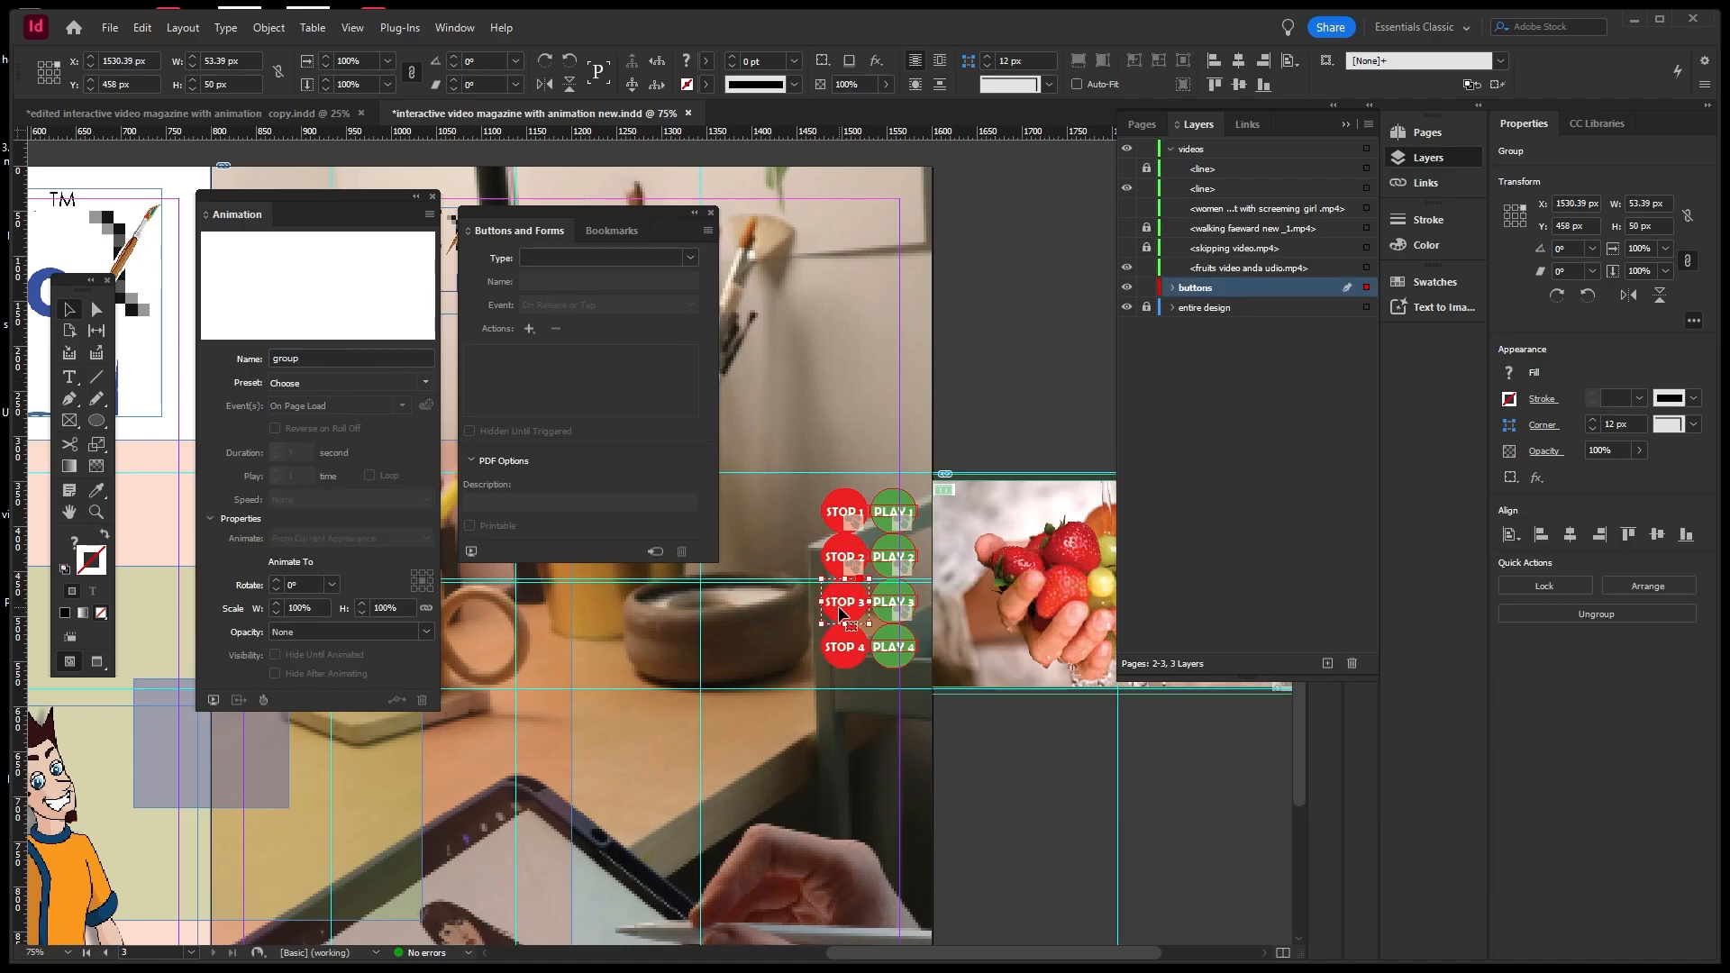
pyautogui.click(691, 259)
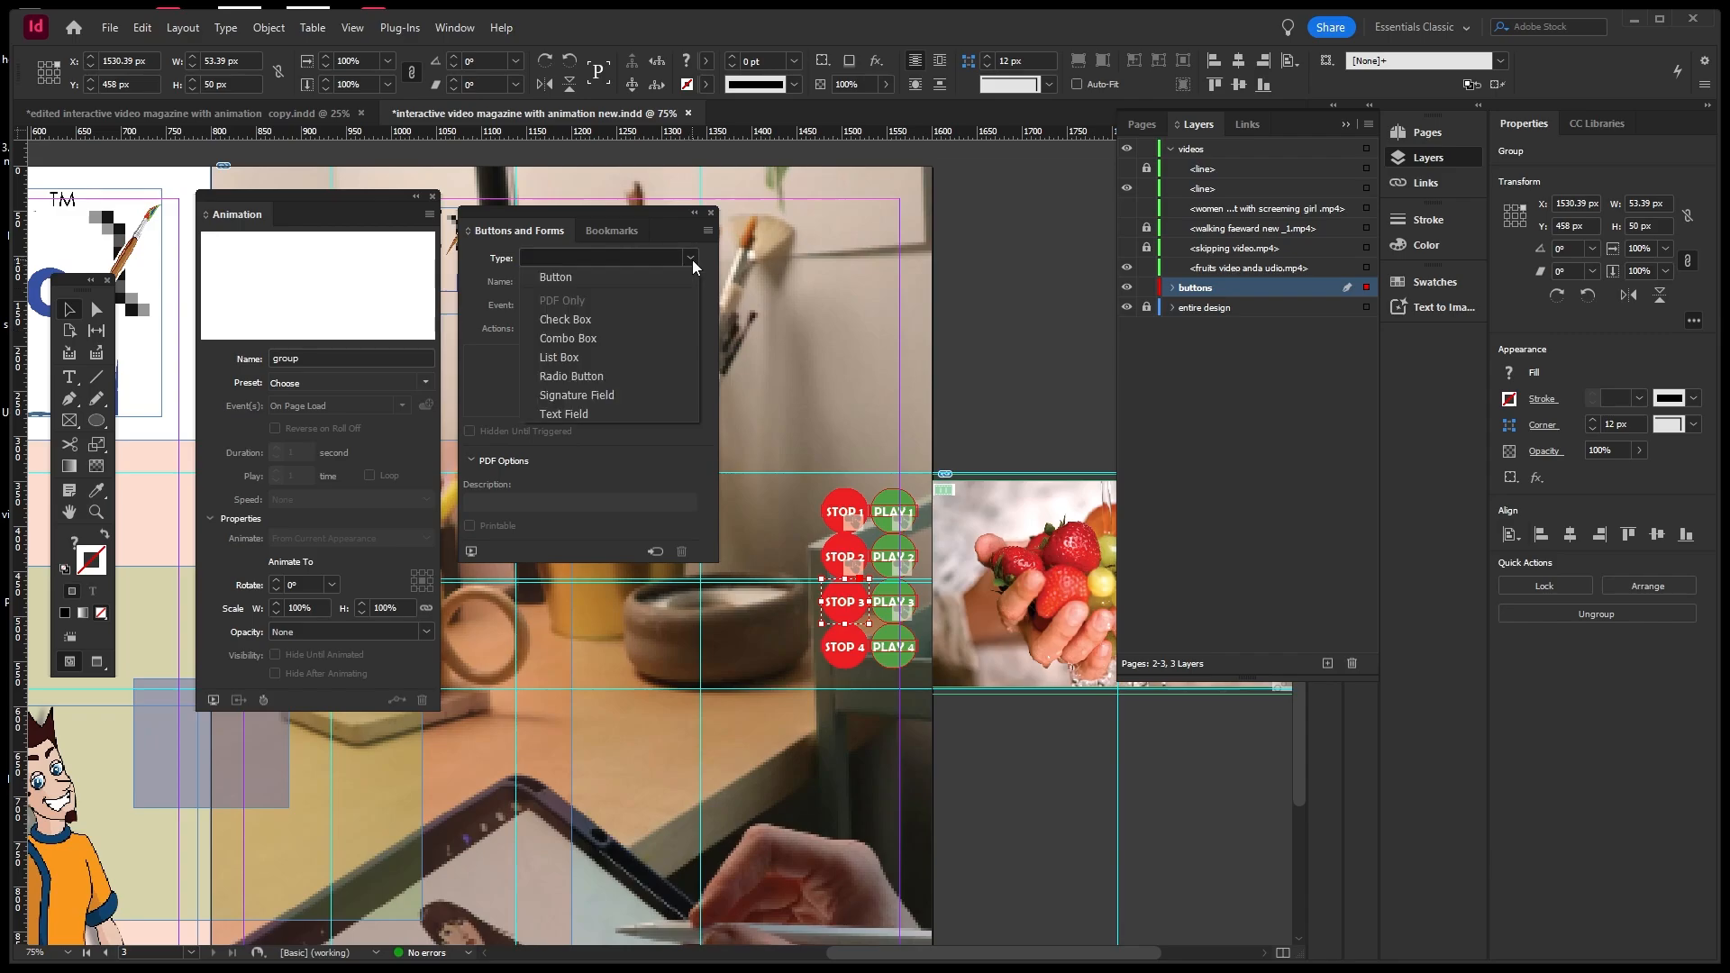
pyautogui.click(592, 277)
pyautogui.click(523, 281)
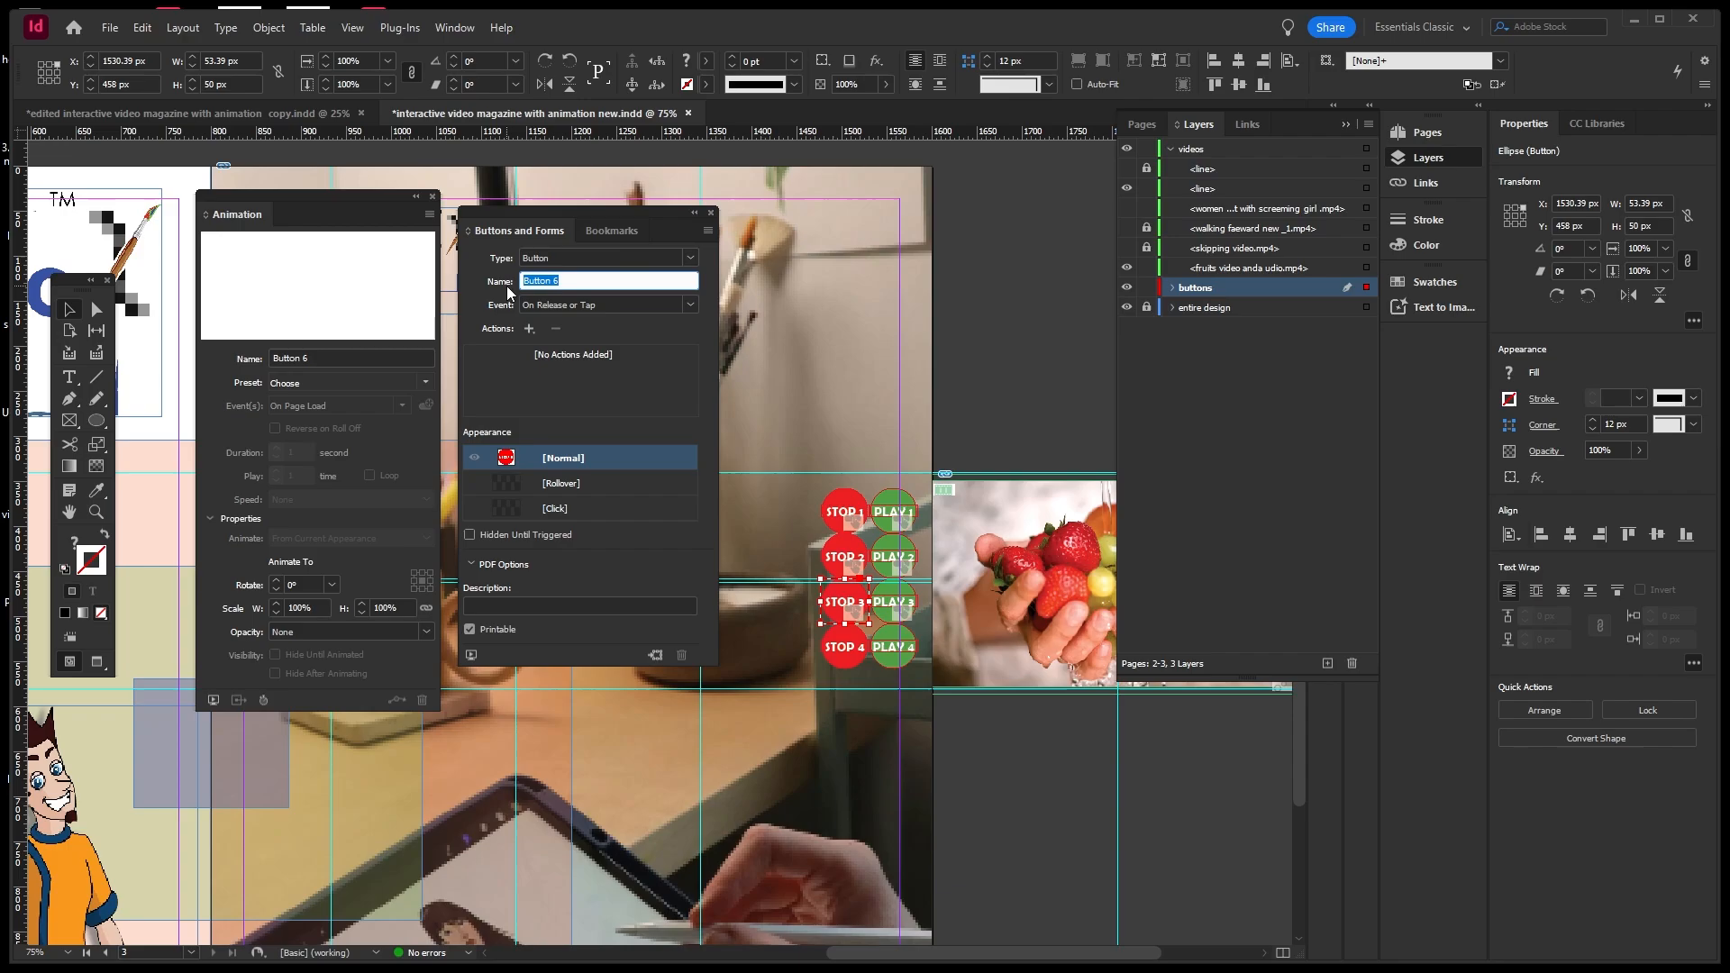
pyautogui.write('STOP 3')
pyautogui.click(690, 305)
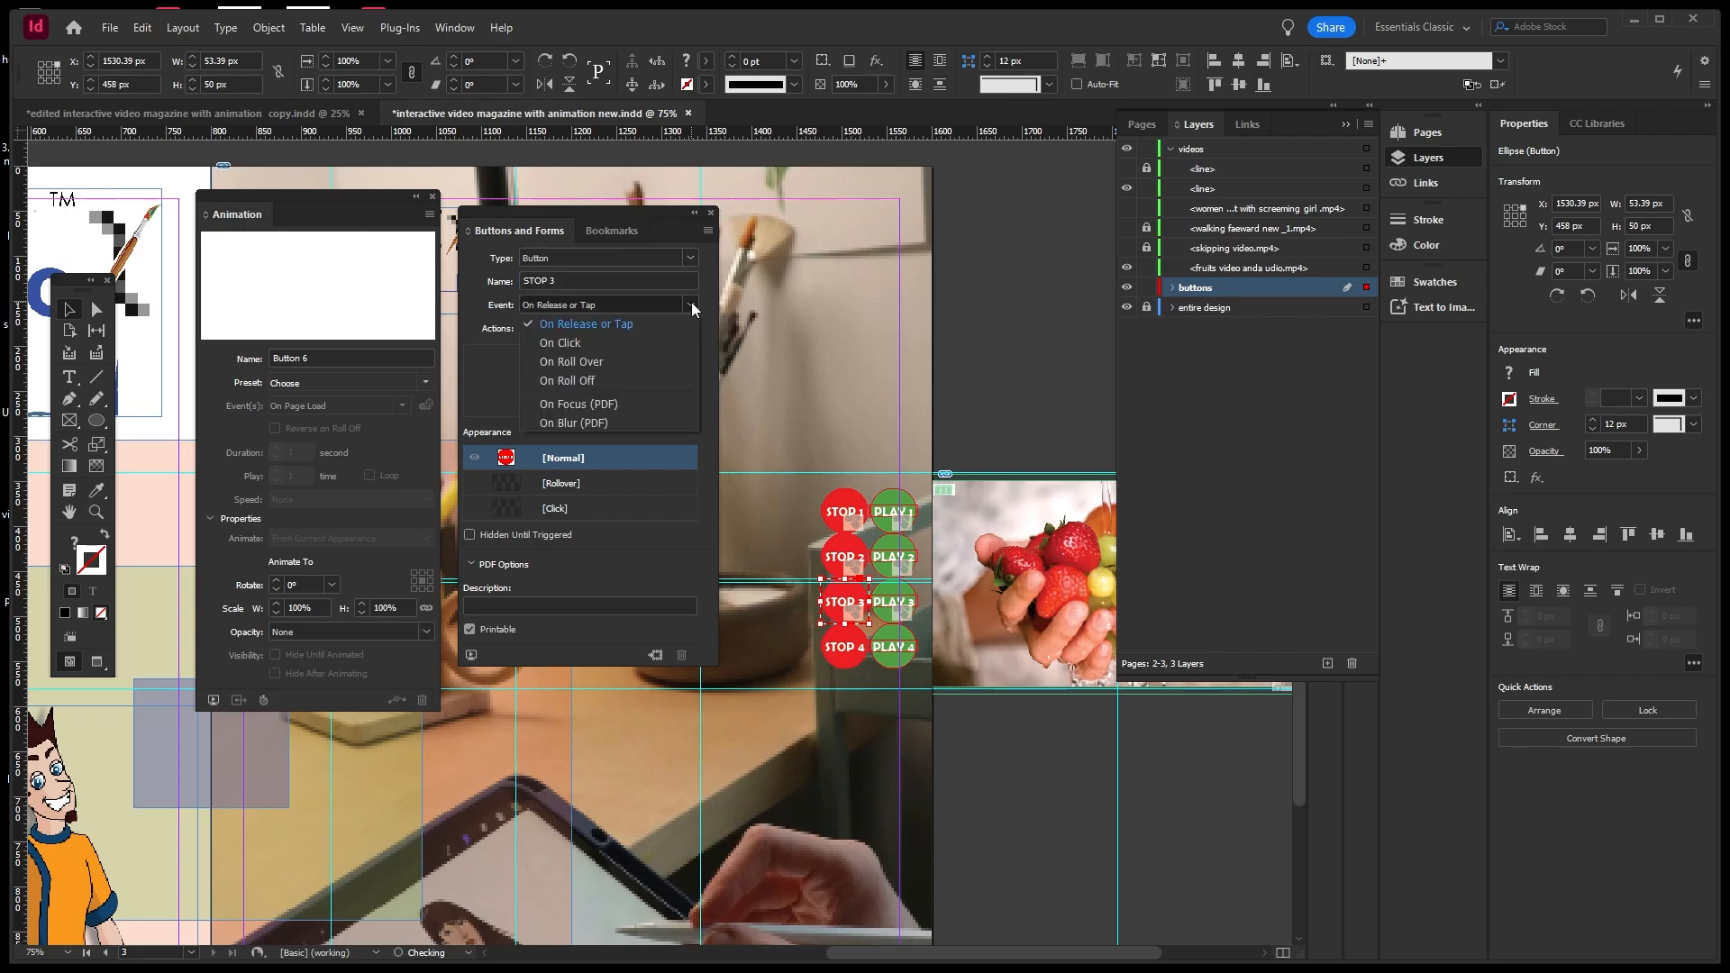
pyautogui.click(576, 342)
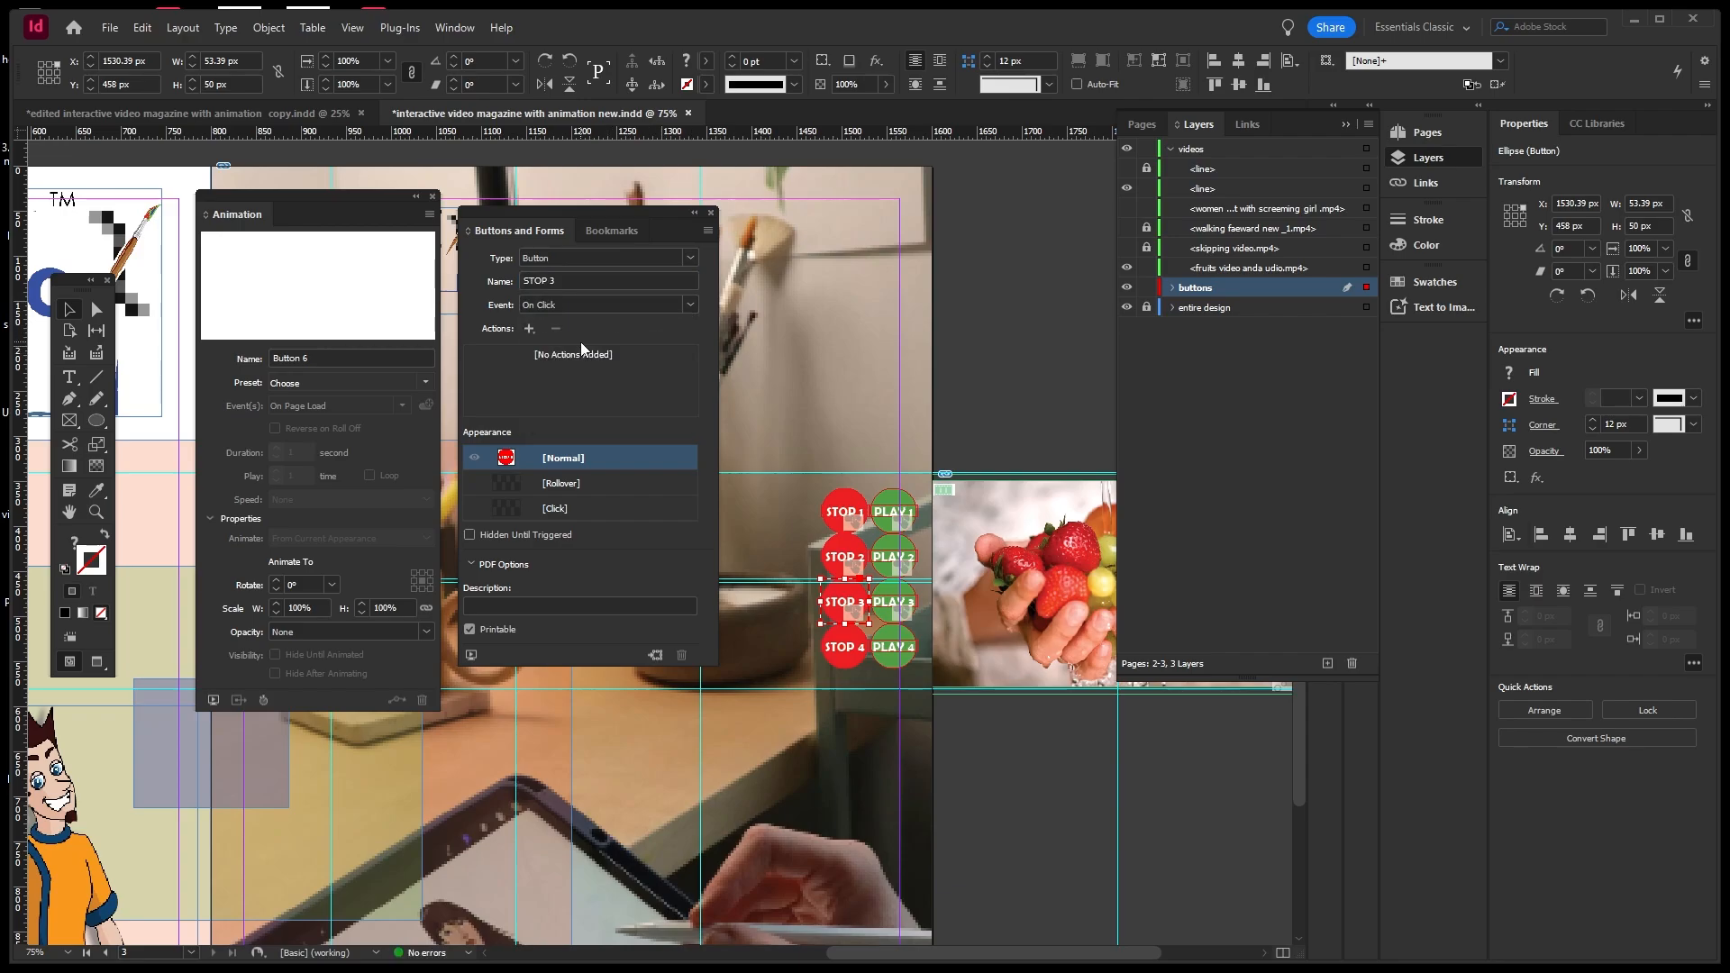
# Add an Animation action to the STOP 3 button that targets "fruits video anda udio.mp4" with the Reverse option.
pyautogui.click(529, 329)
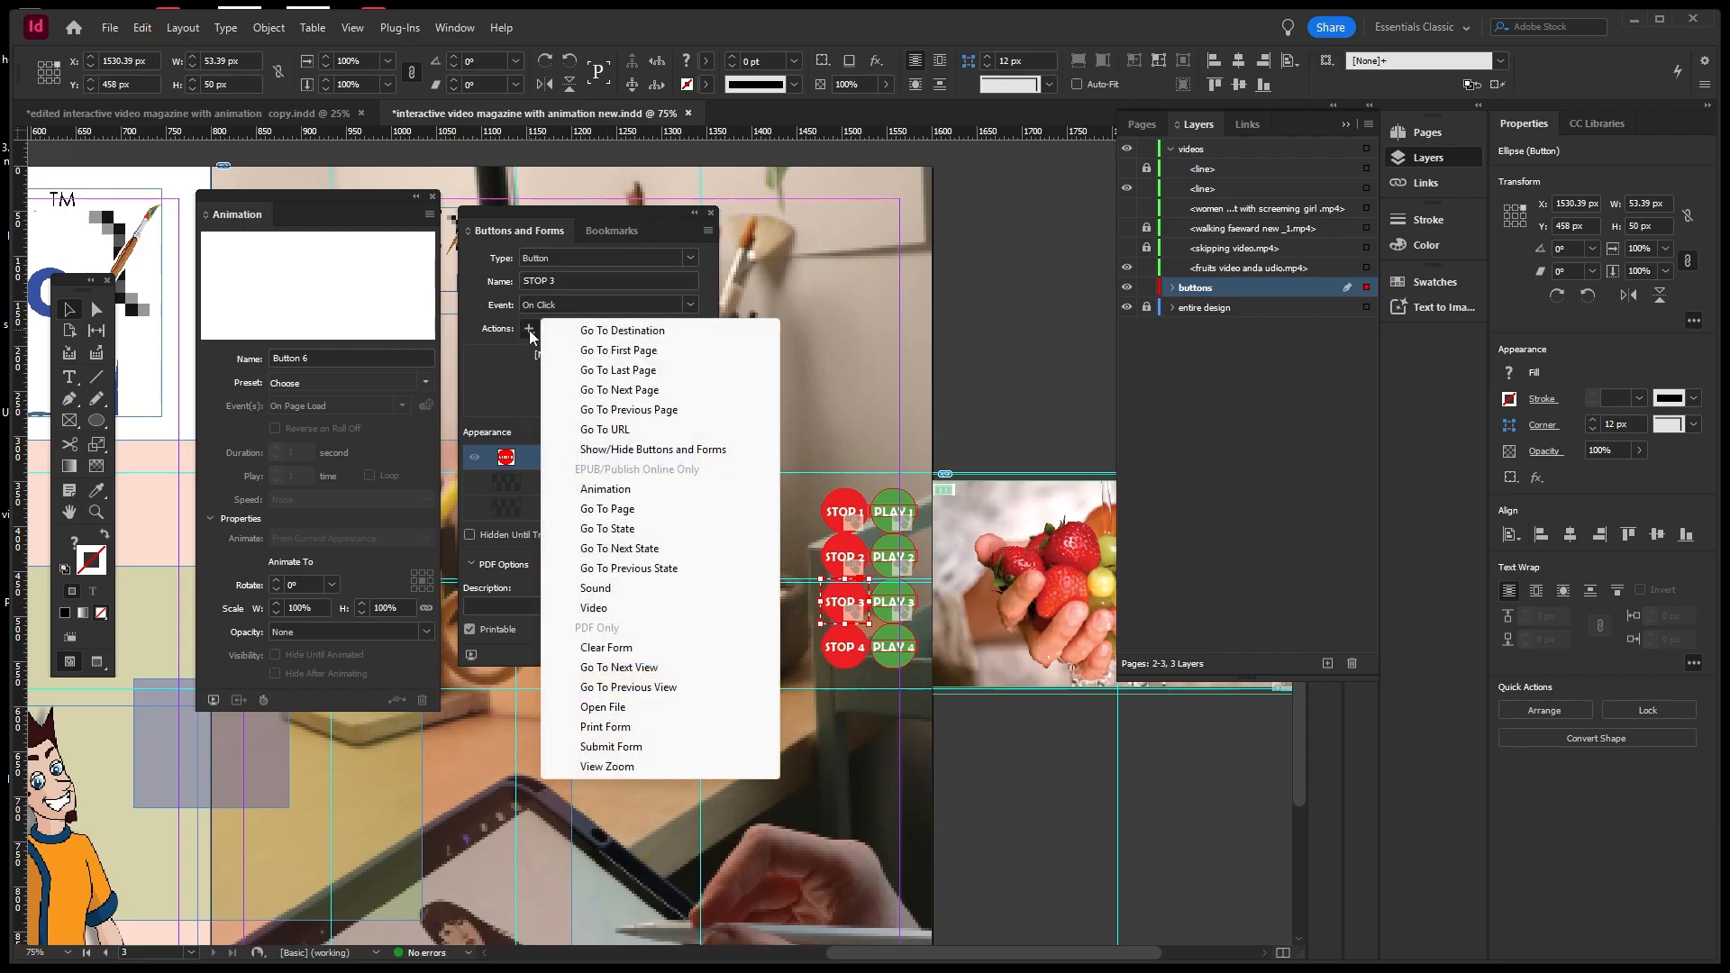
pyautogui.click(599, 488)
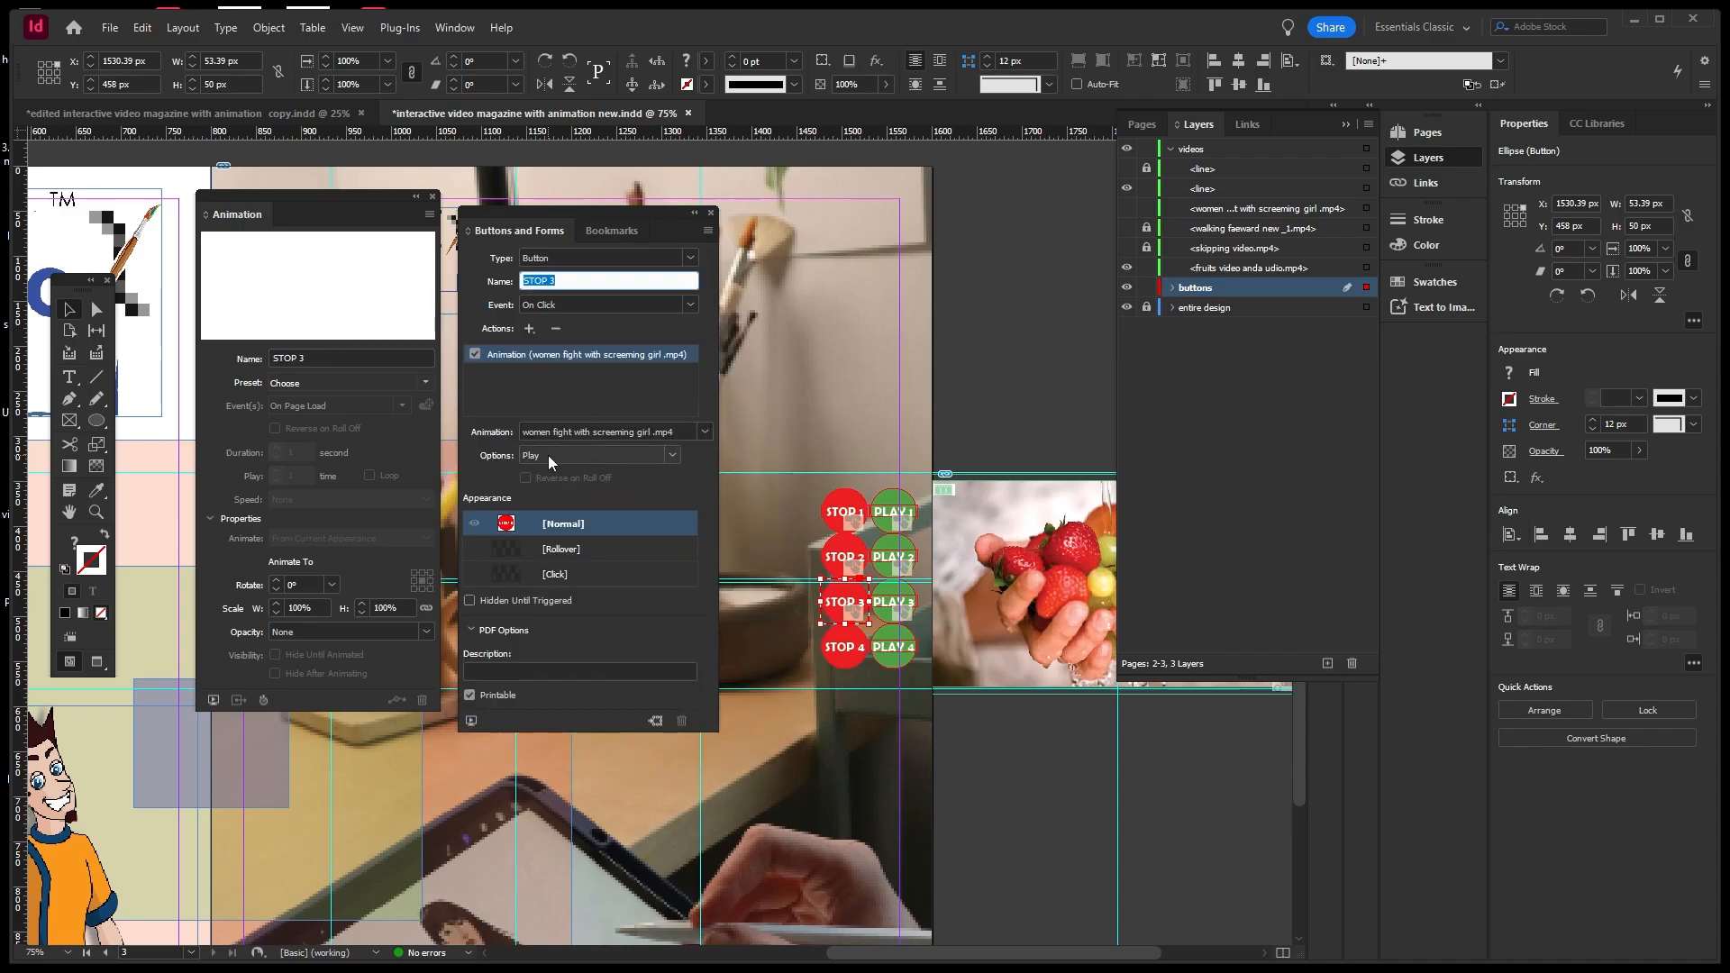
pyautogui.click(700, 433)
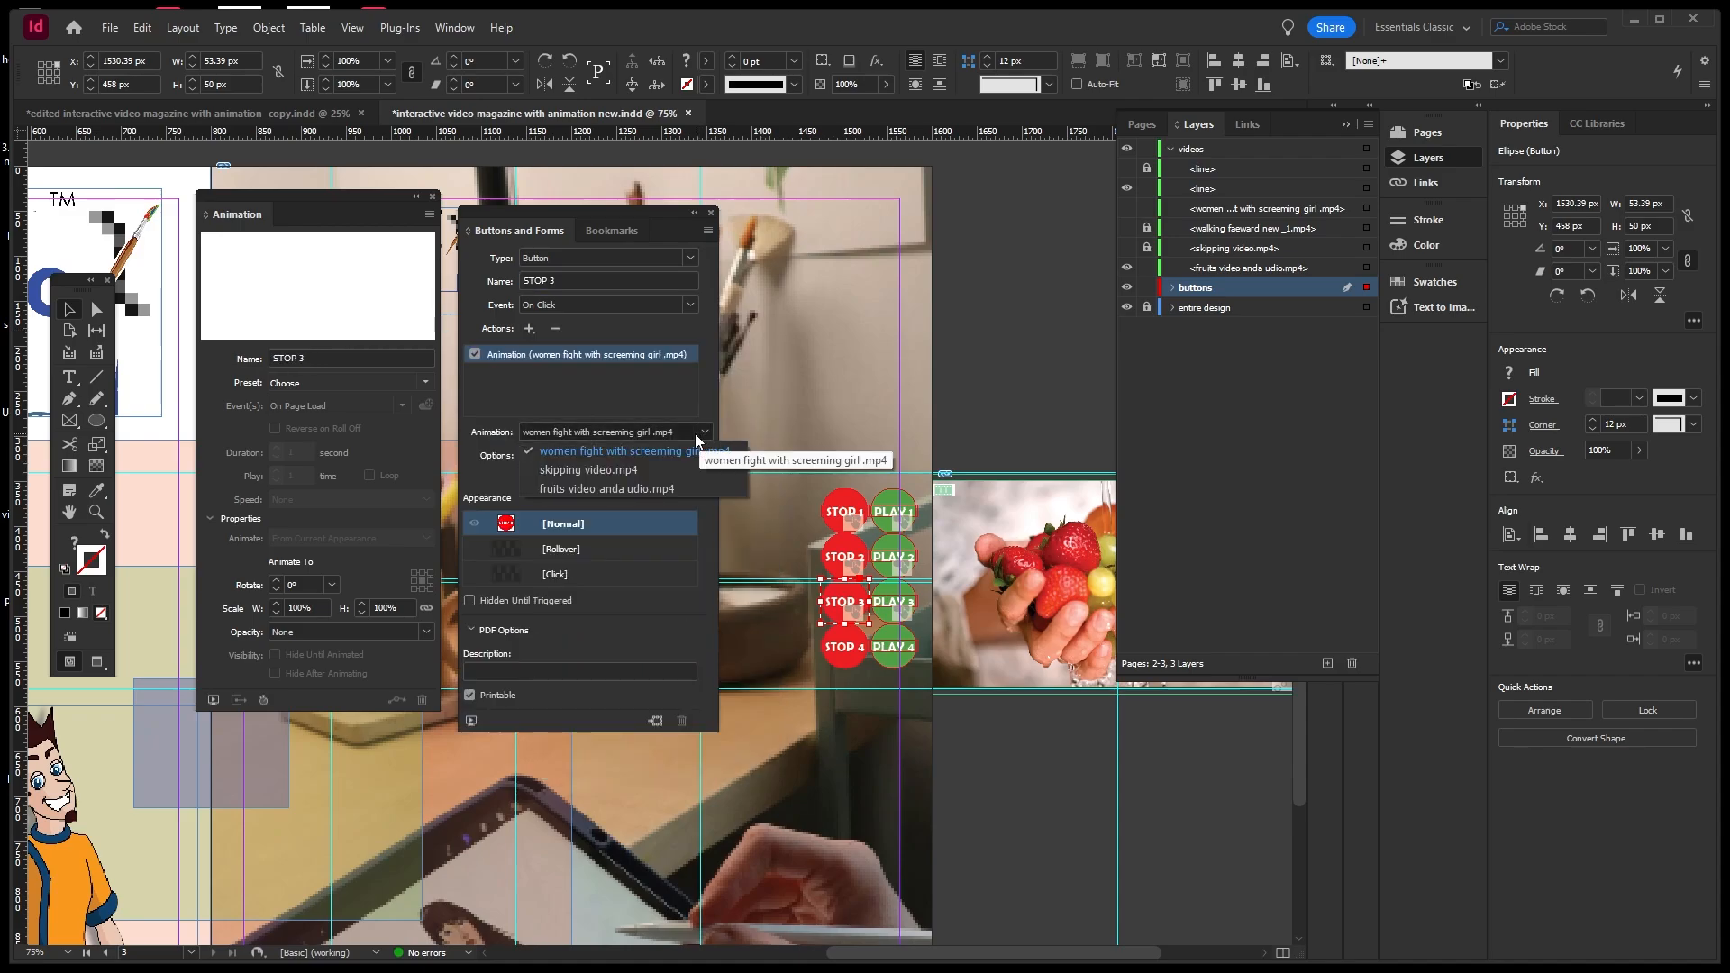
pyautogui.click(641, 487)
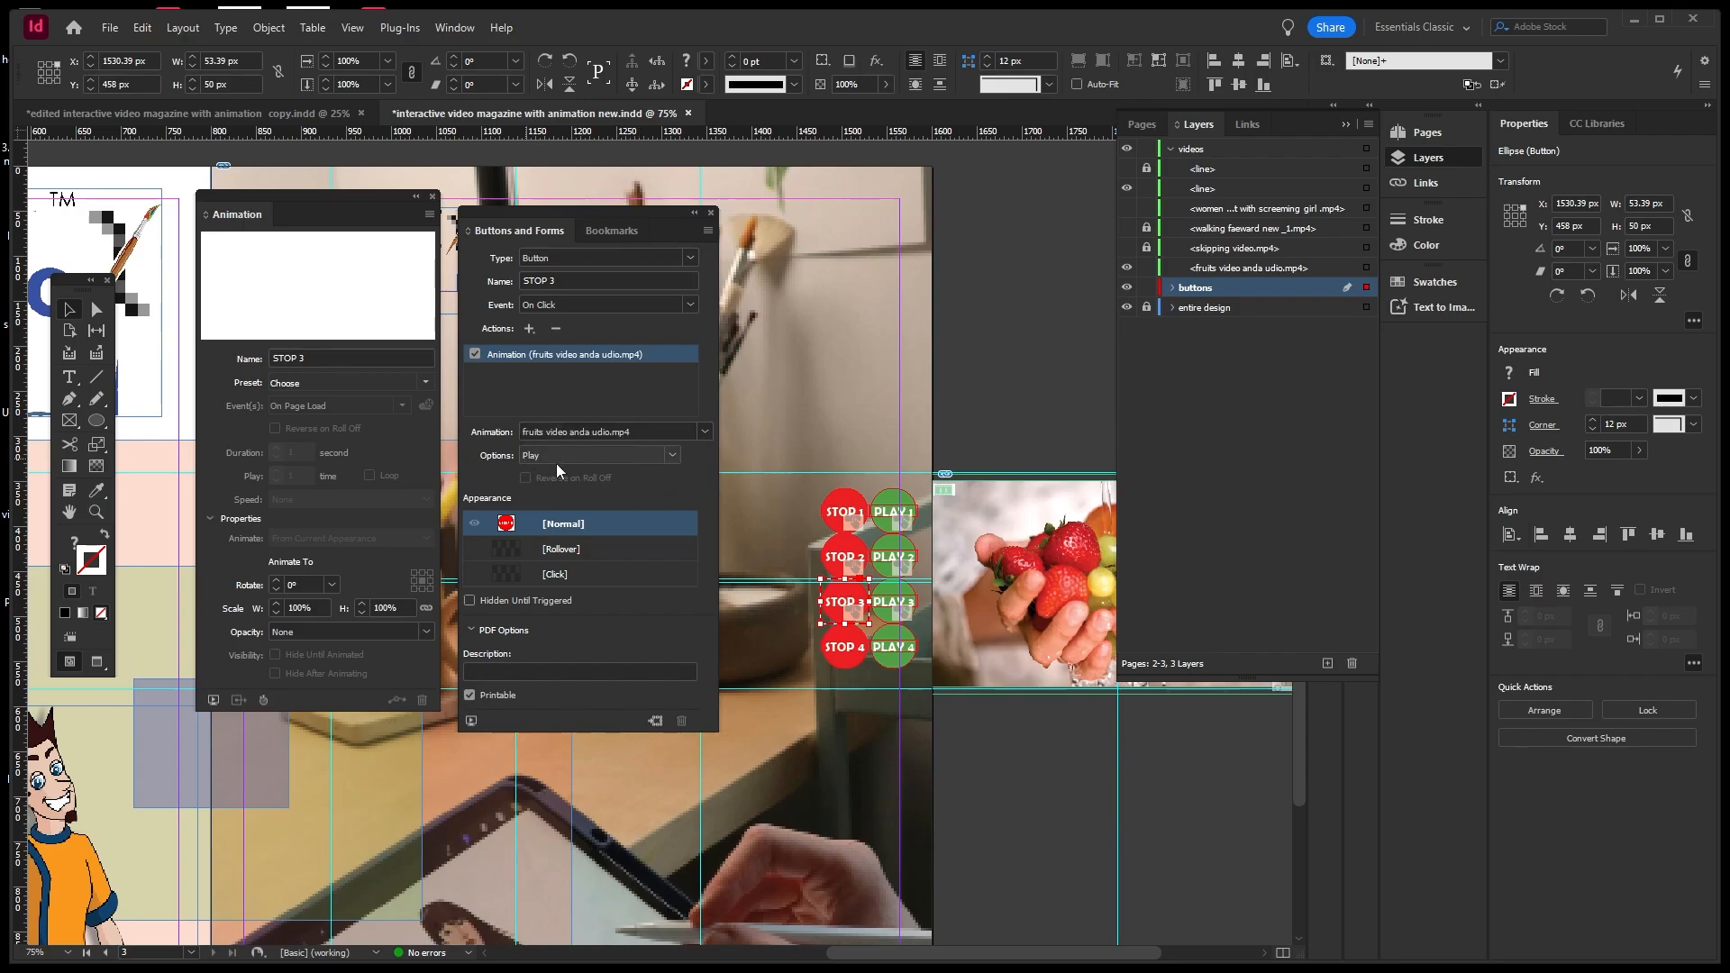
pyautogui.click(672, 455)
pyautogui.click(560, 551)
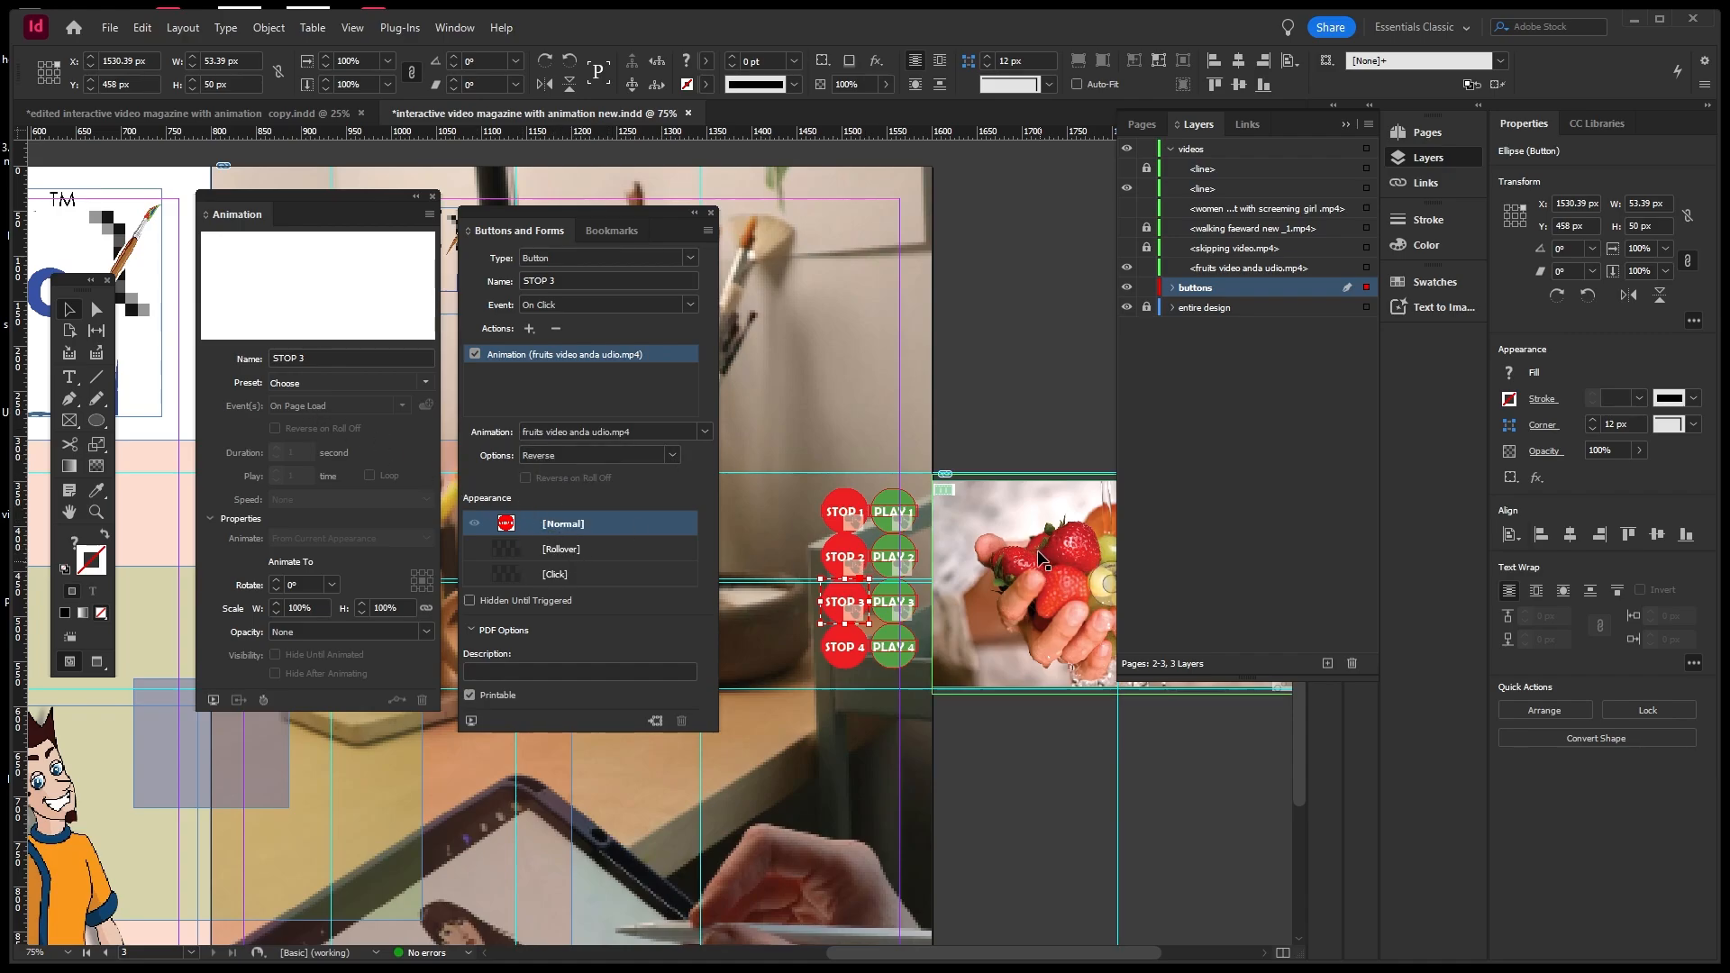
# Remove On Page Load from the fruits video's animation events.
pyautogui.click(1007, 510)
pyautogui.click(401, 407)
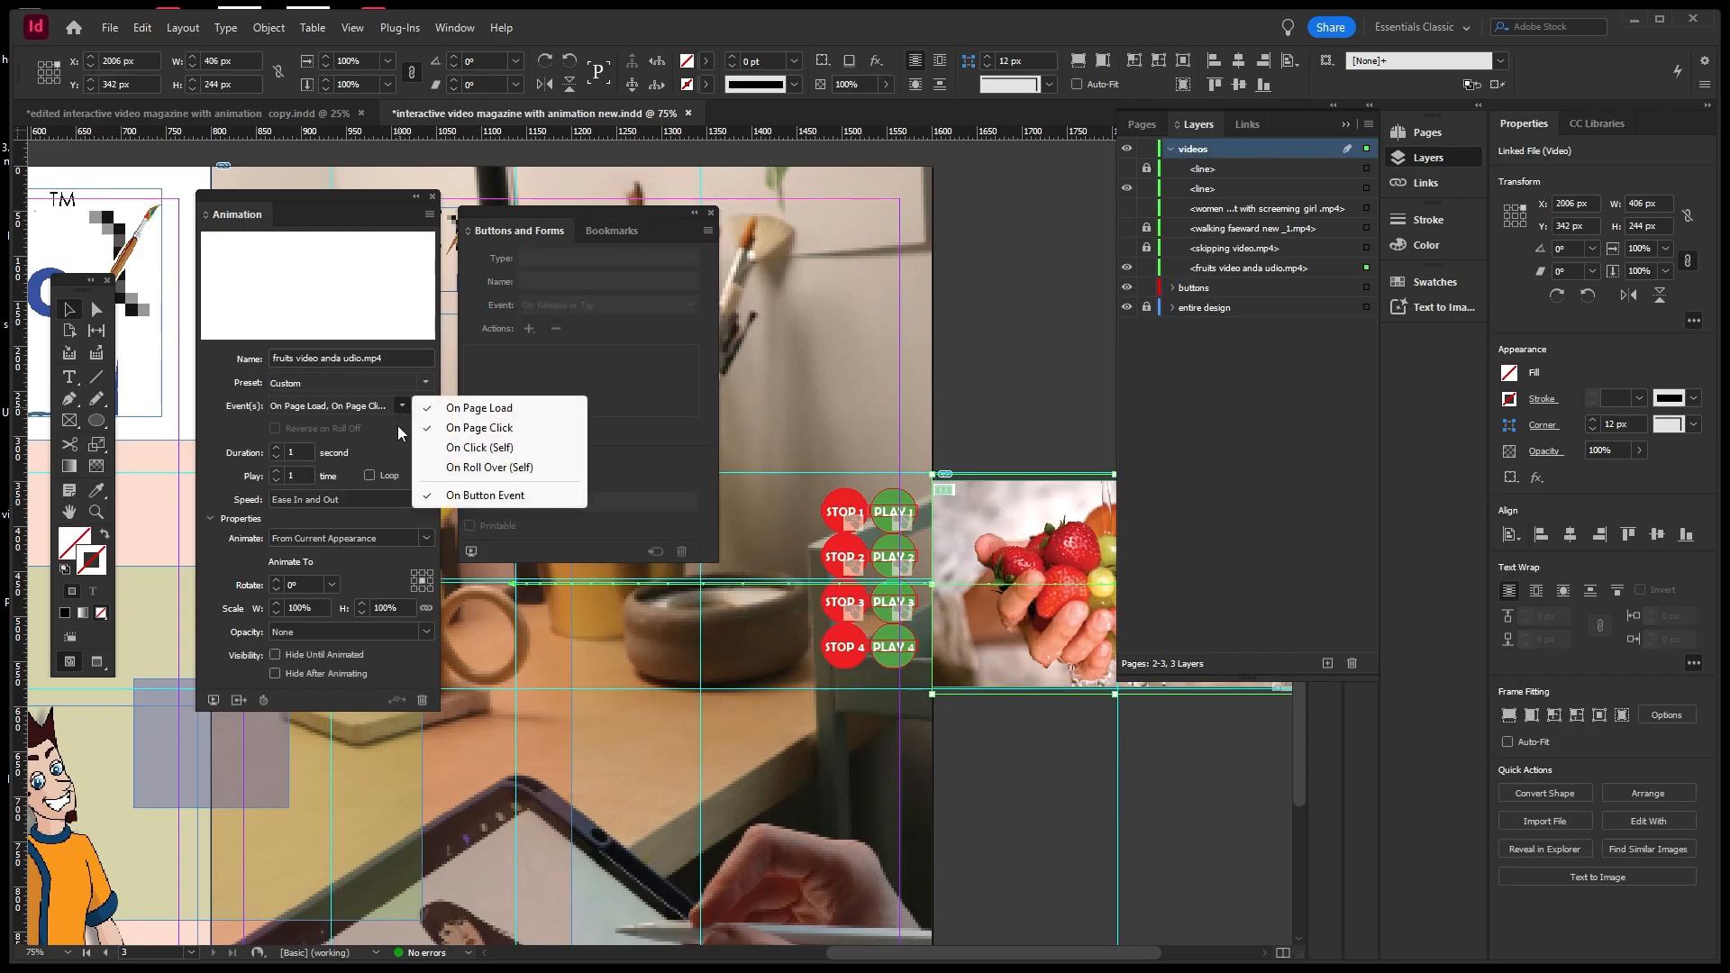
pyautogui.click(455, 410)
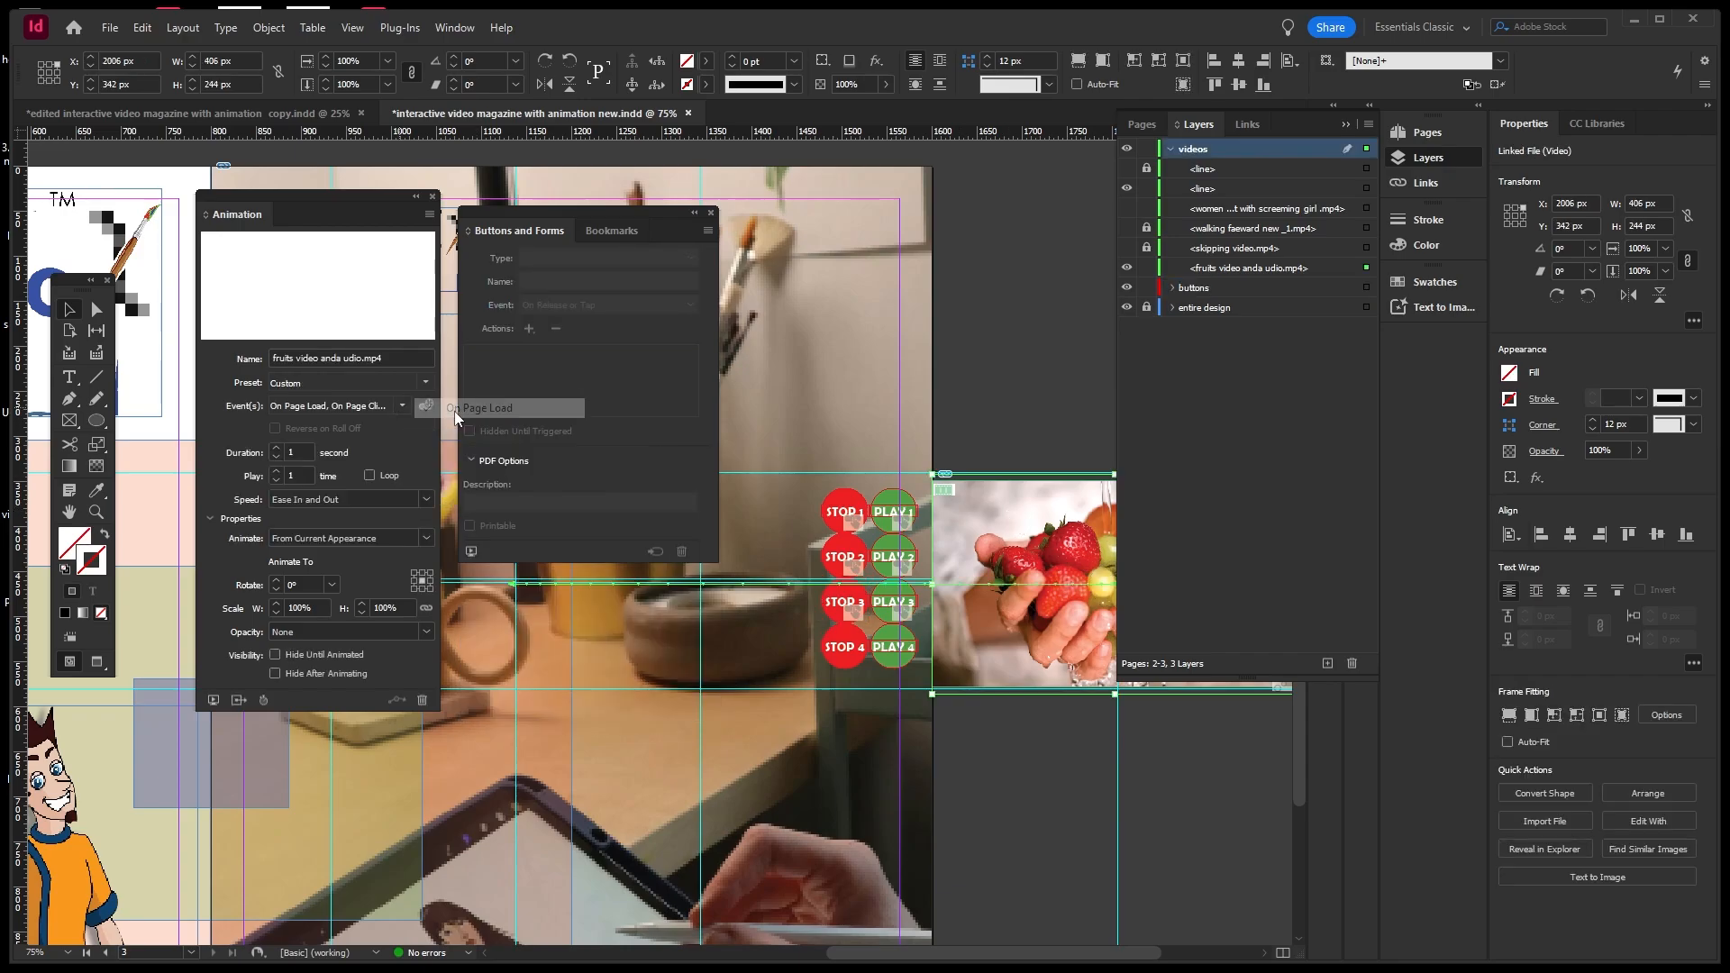
pyautogui.click(403, 406)
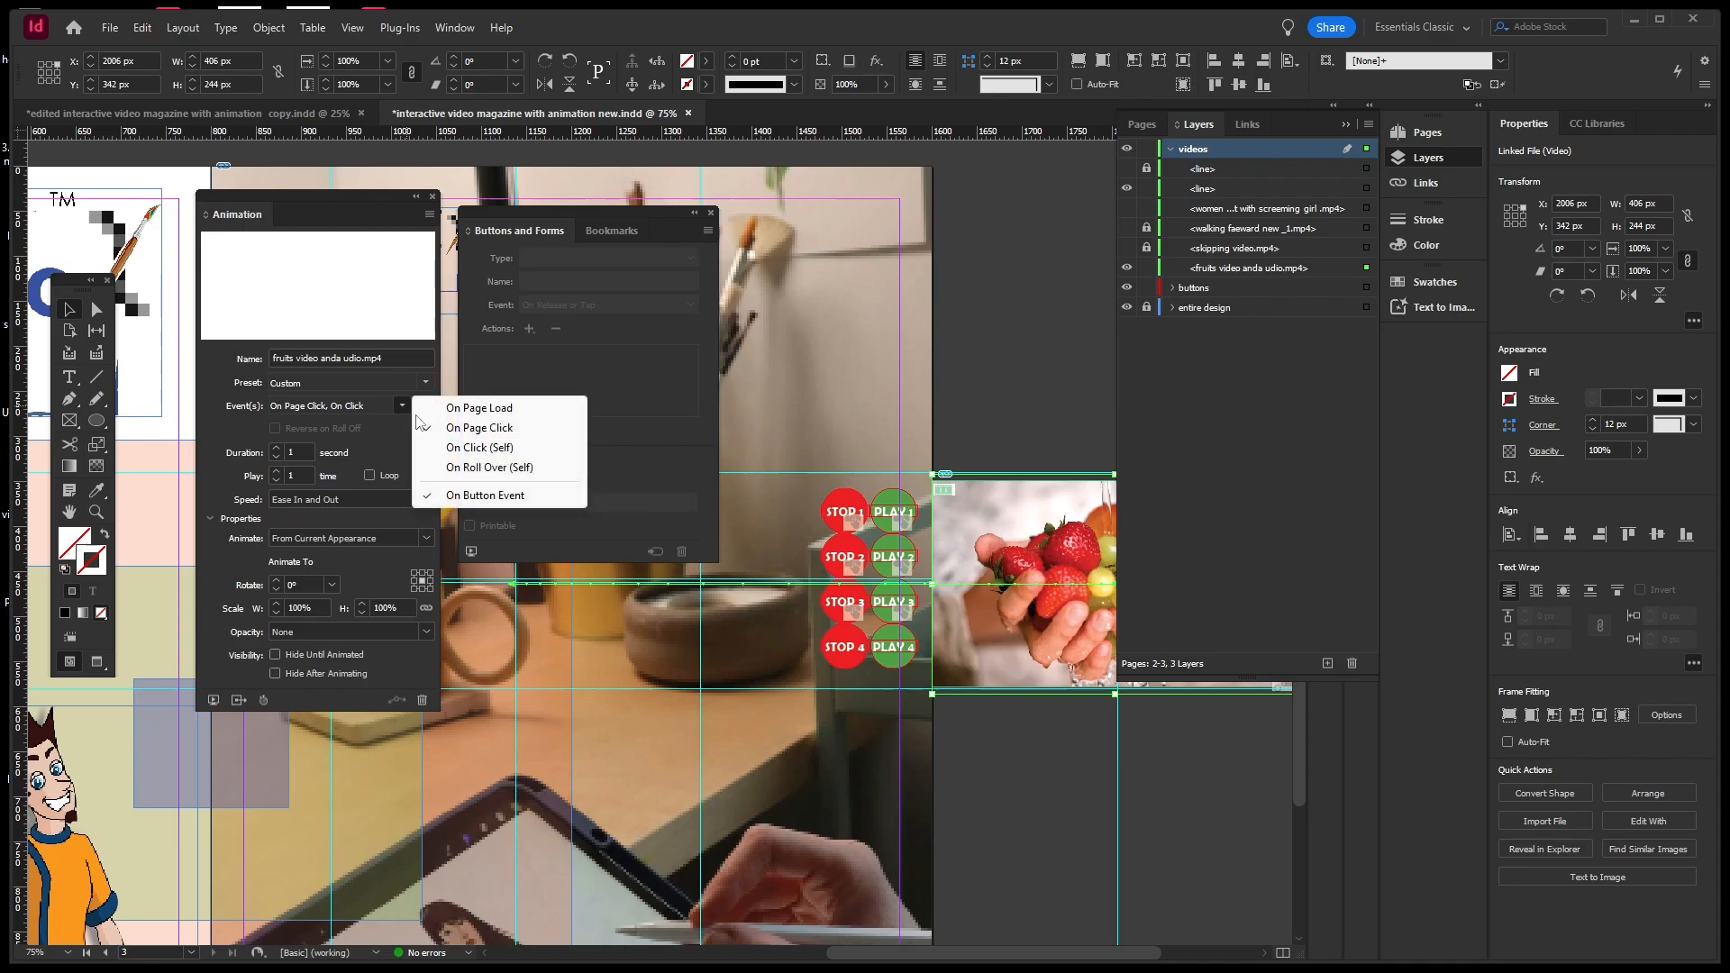
pyautogui.click(975, 532)
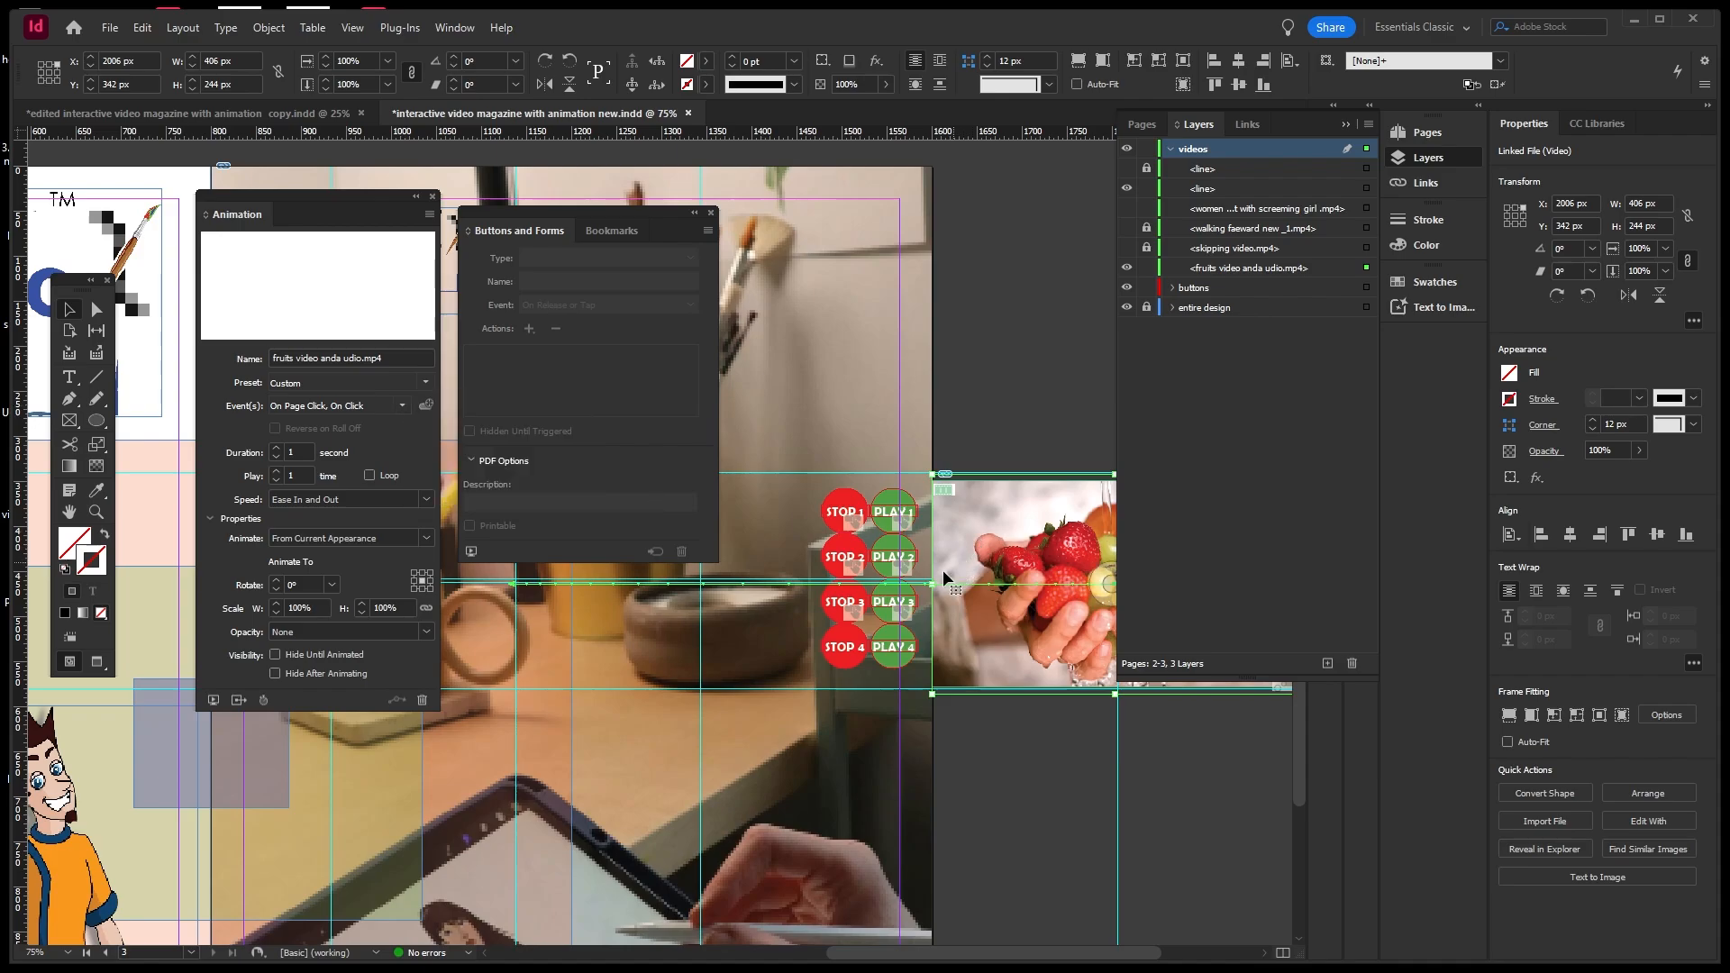
# Check the PLAY 3 button's settings and test PLAY 3 and STOP 3 on the fruits video in the EPUB interactivity preview.
pyautogui.click(895, 603)
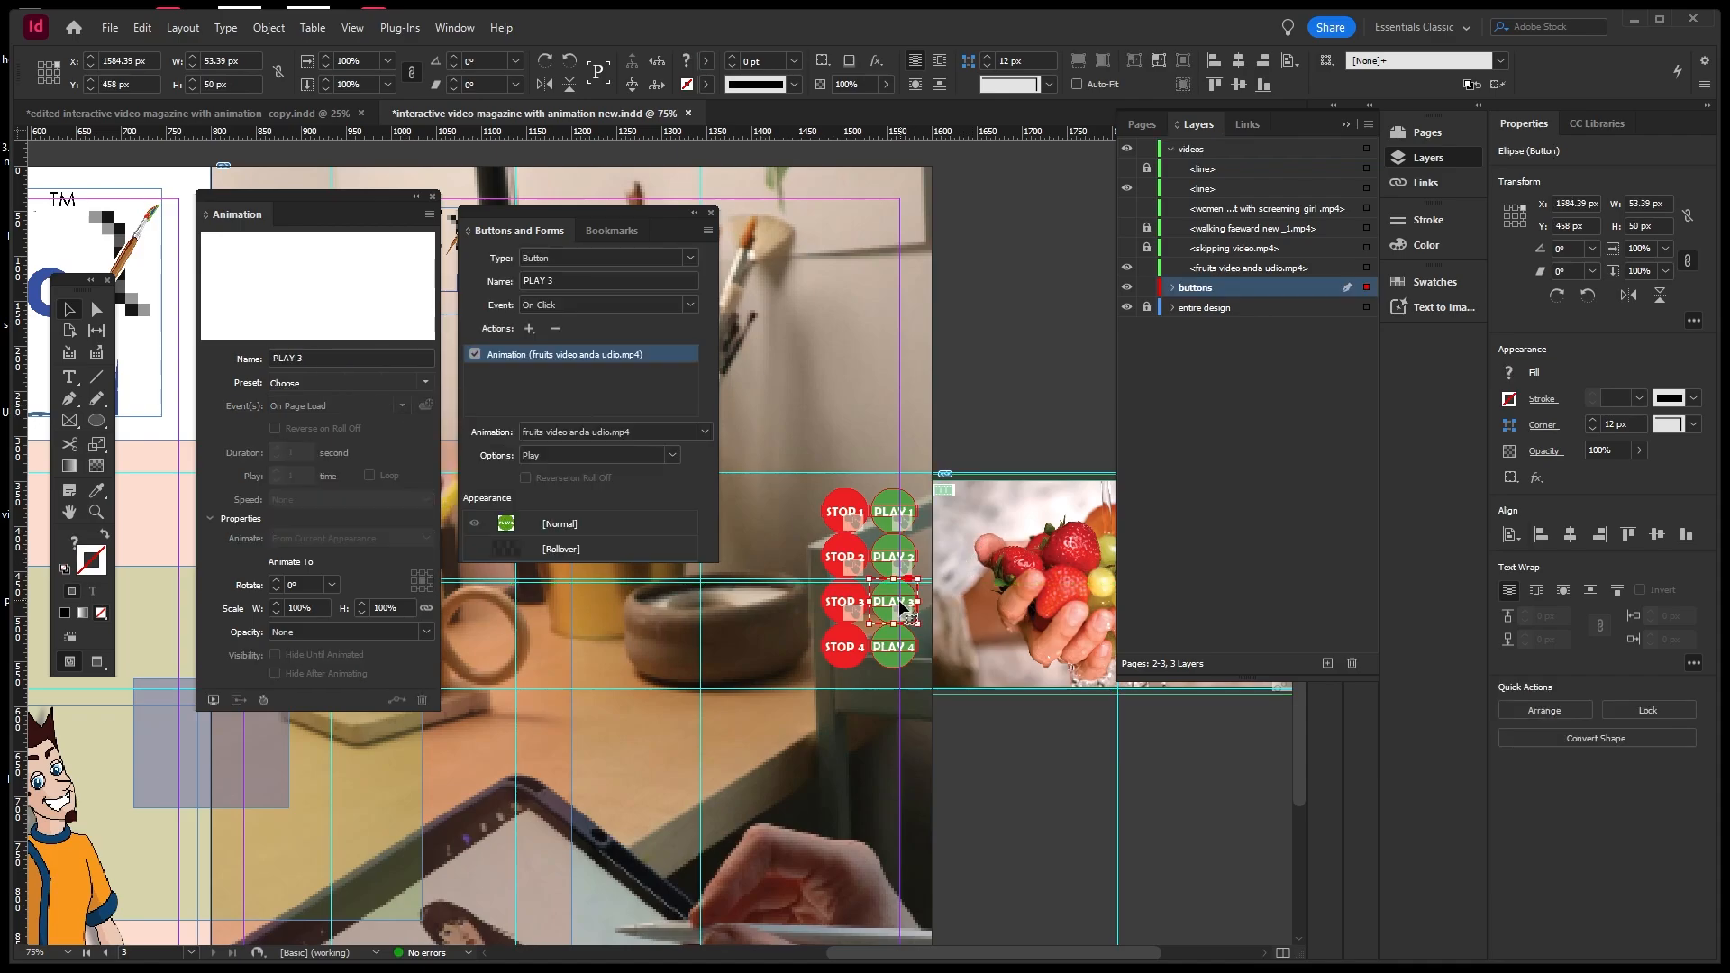
pyautogui.click(1015, 518)
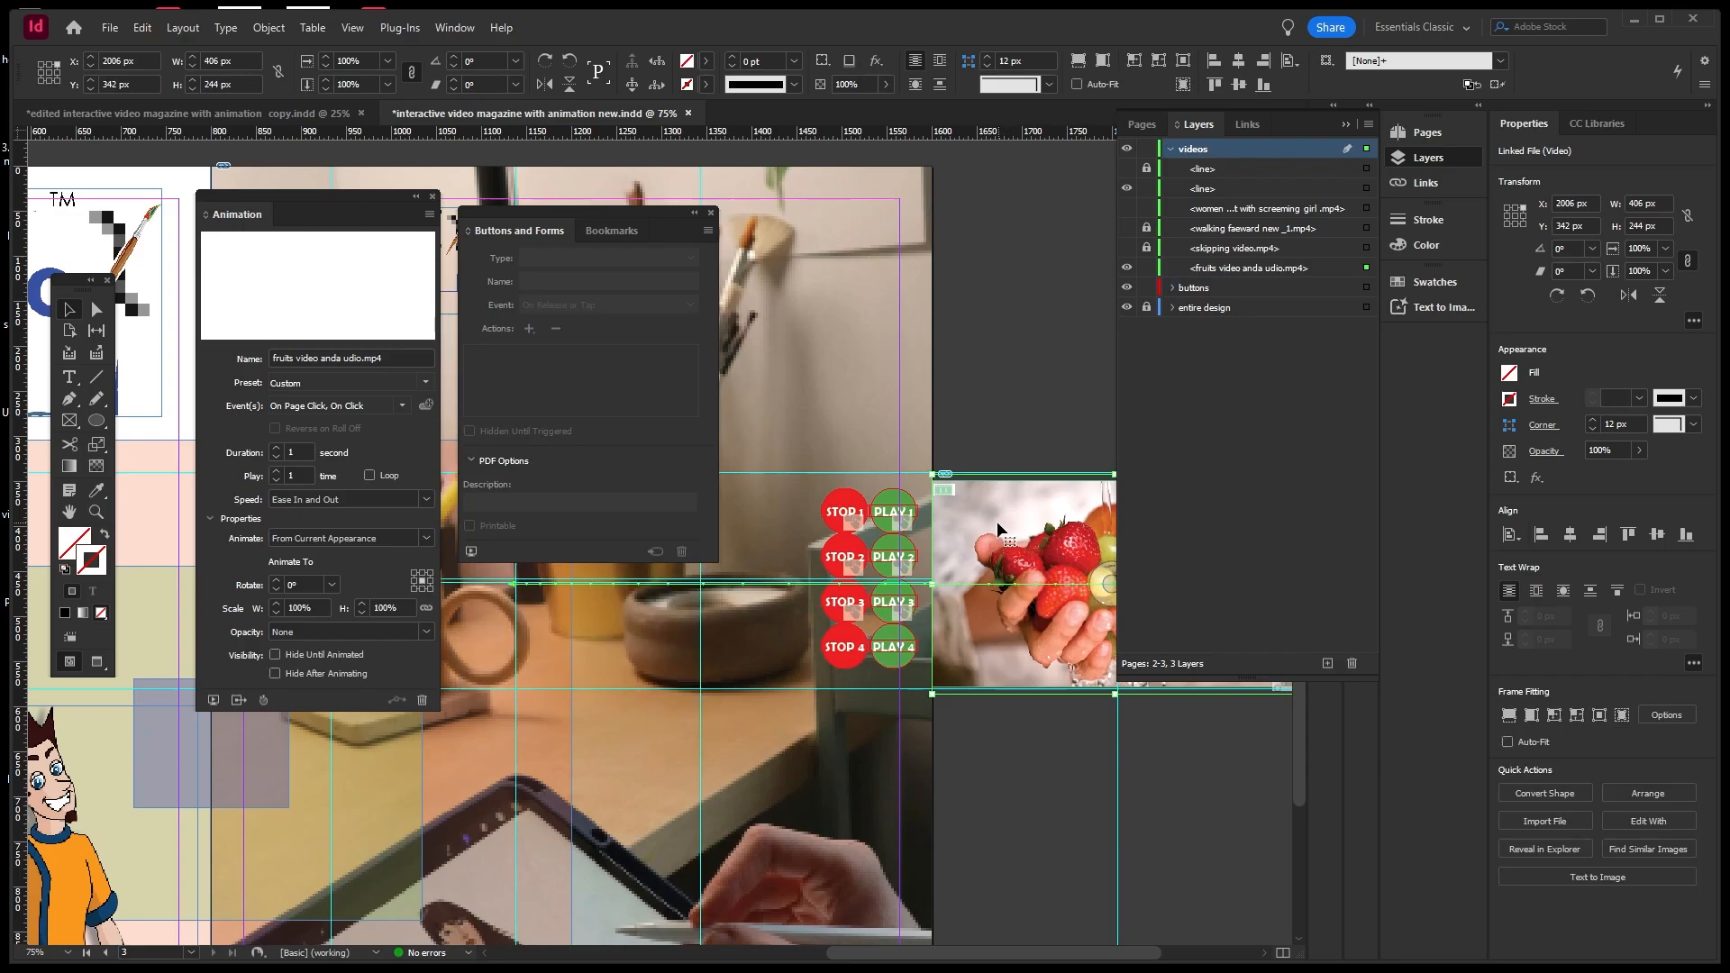
pyautogui.click(472, 550)
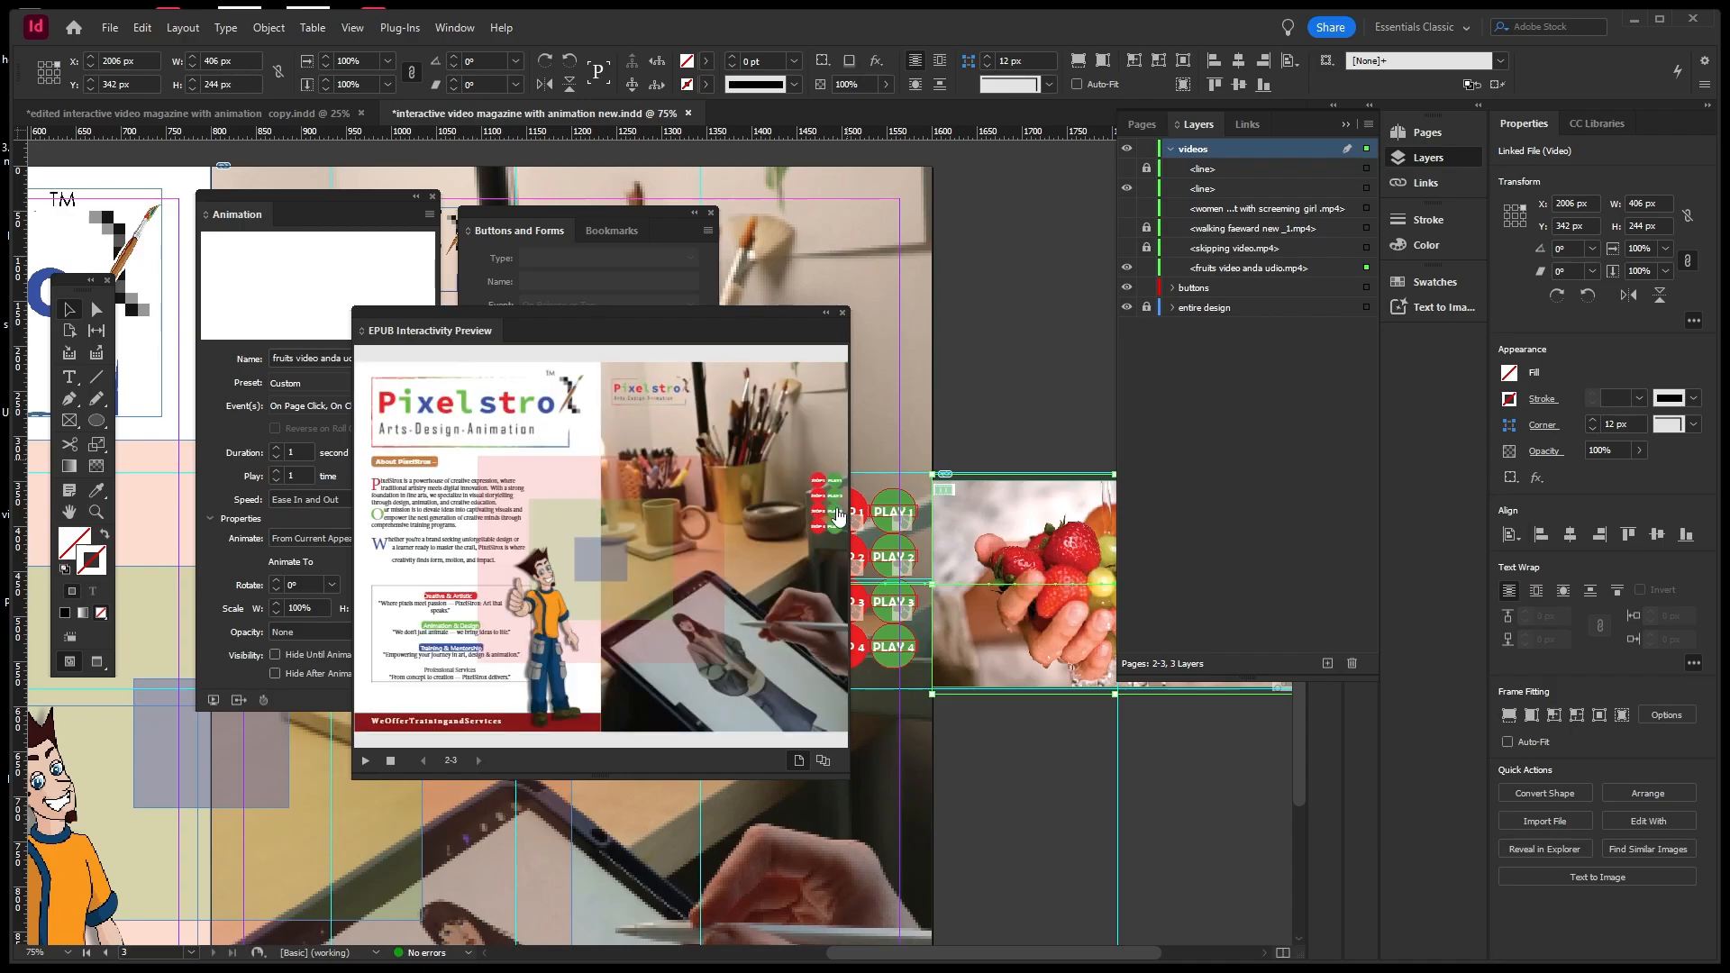
pyautogui.click(837, 513)
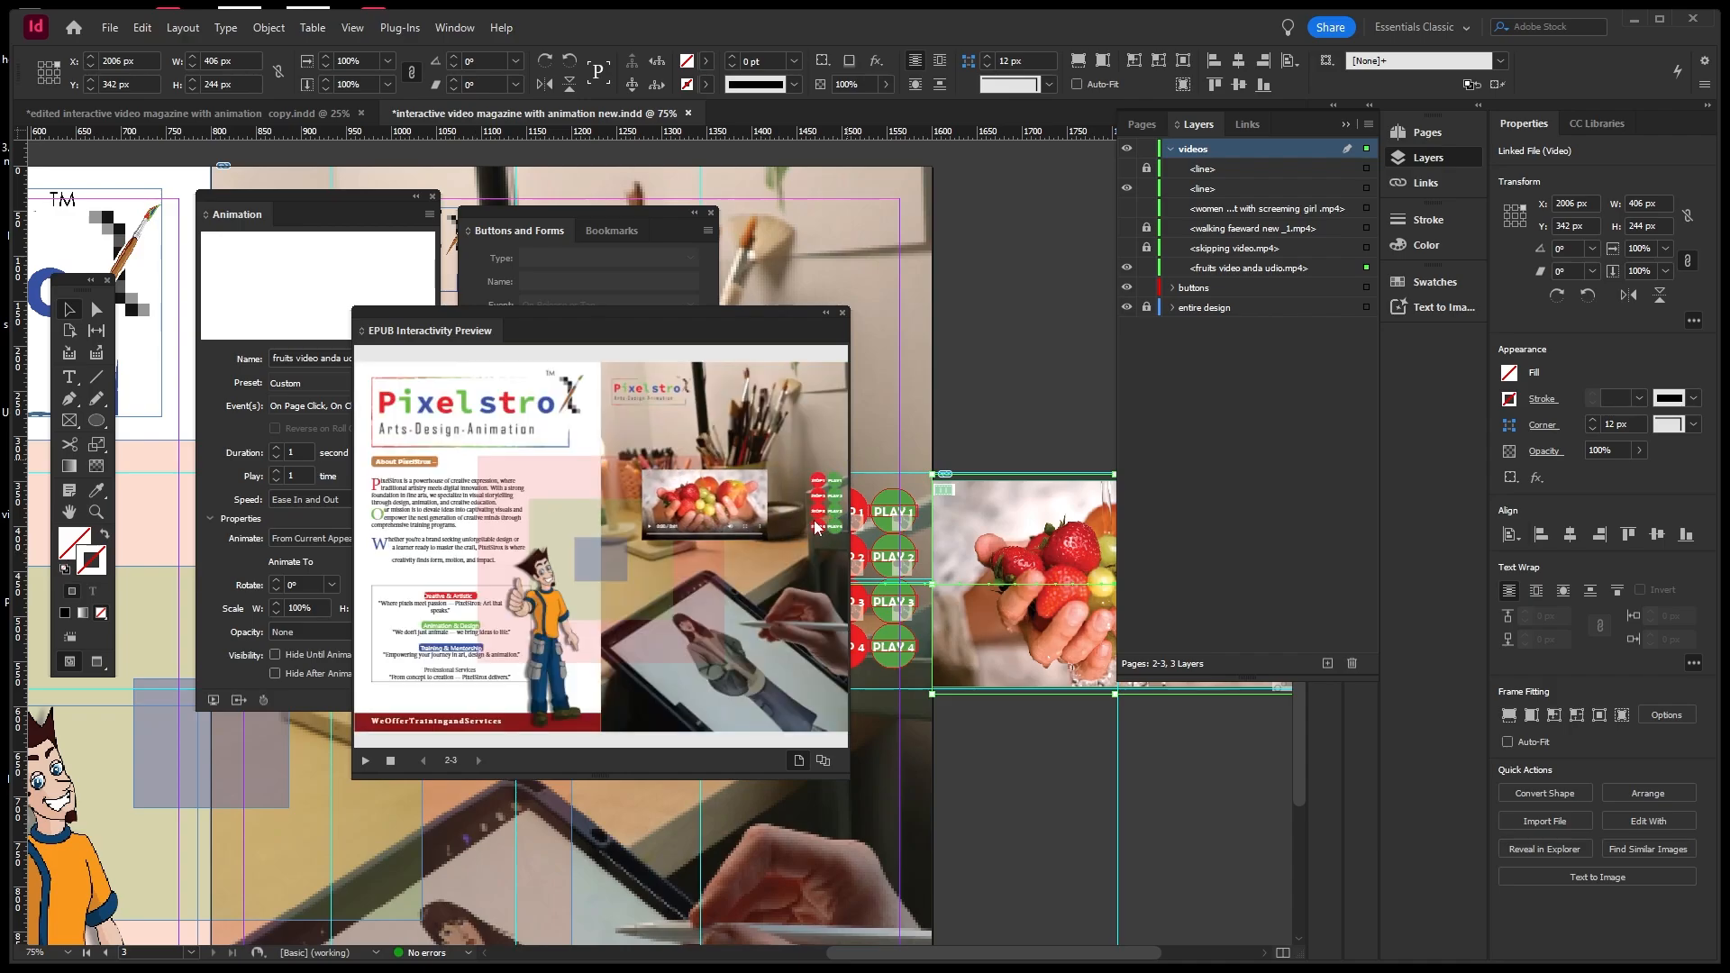
pyautogui.click(818, 517)
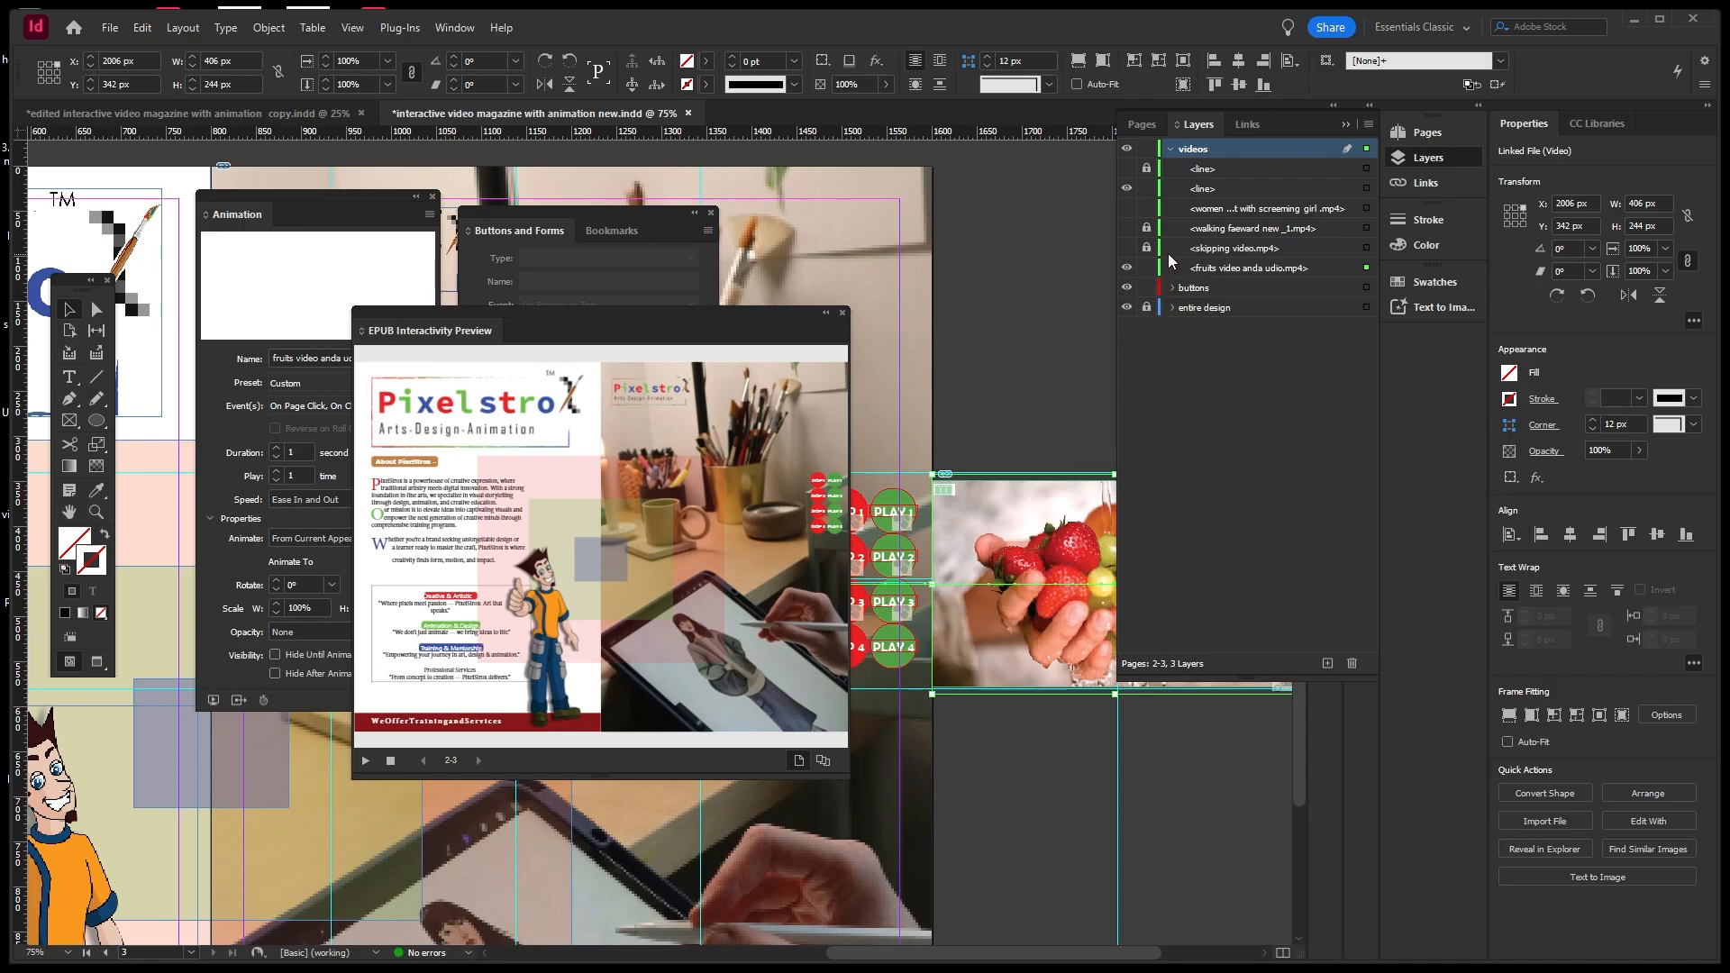
# Show the women-fight video, replay the preview and test the PLAY 1 and STOP 1 buttons.
pyautogui.click(1125, 208)
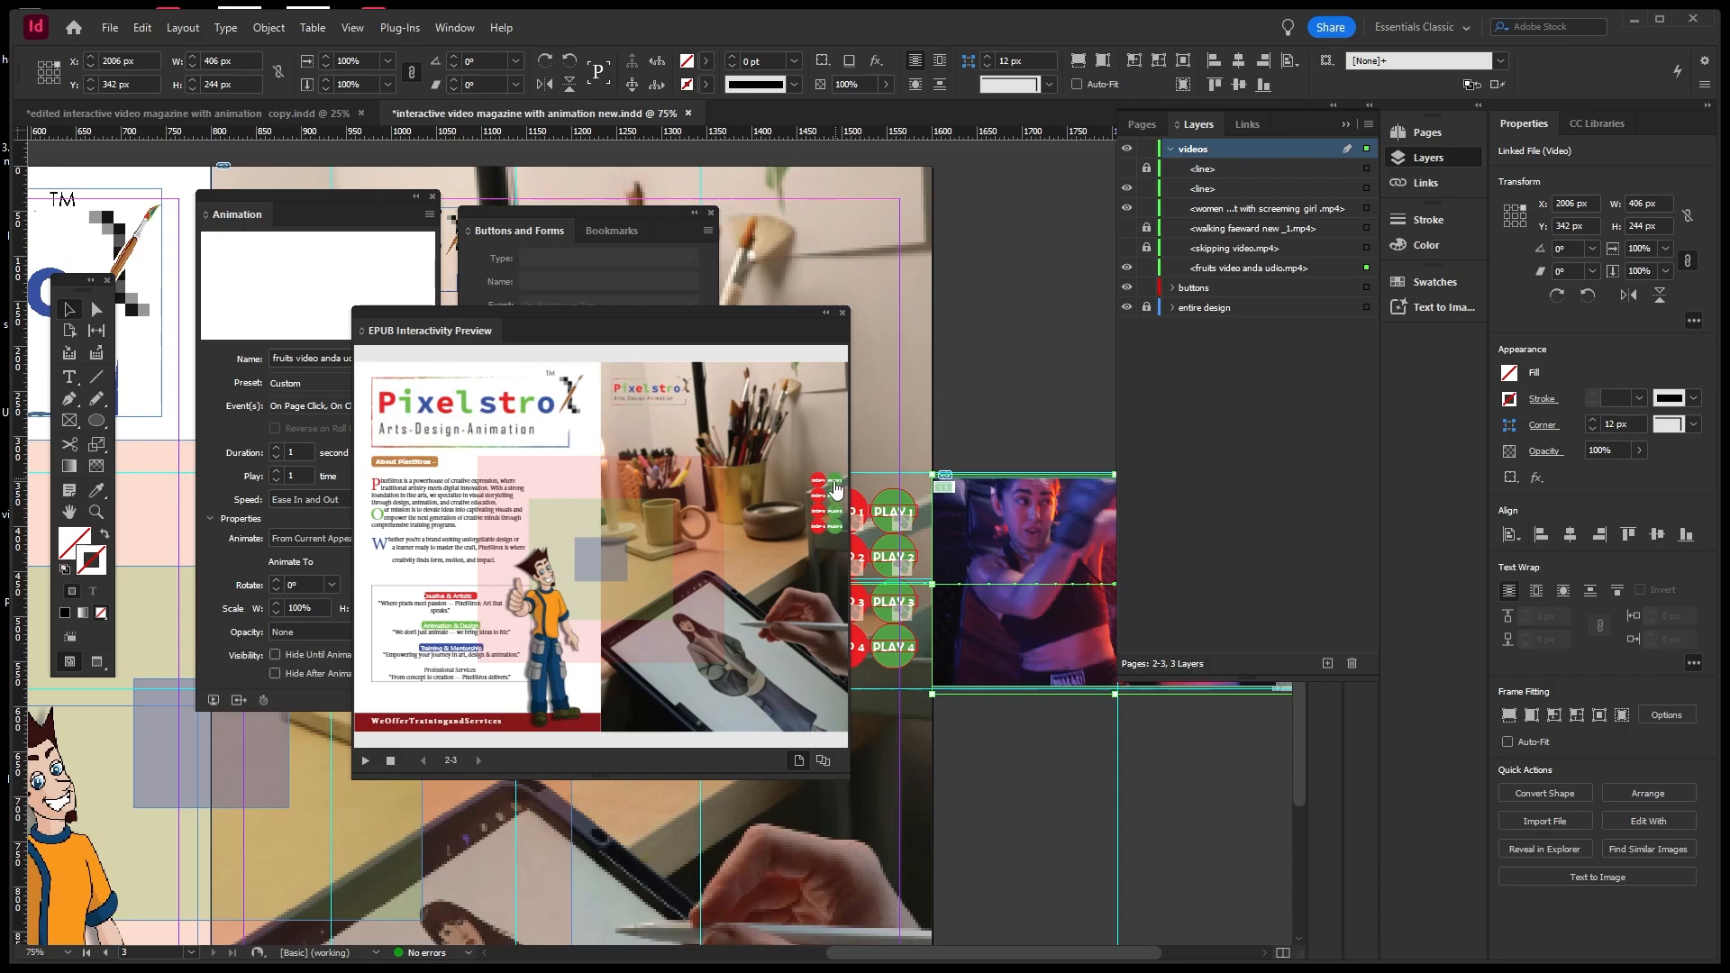
pyautogui.click(365, 762)
pyautogui.click(835, 483)
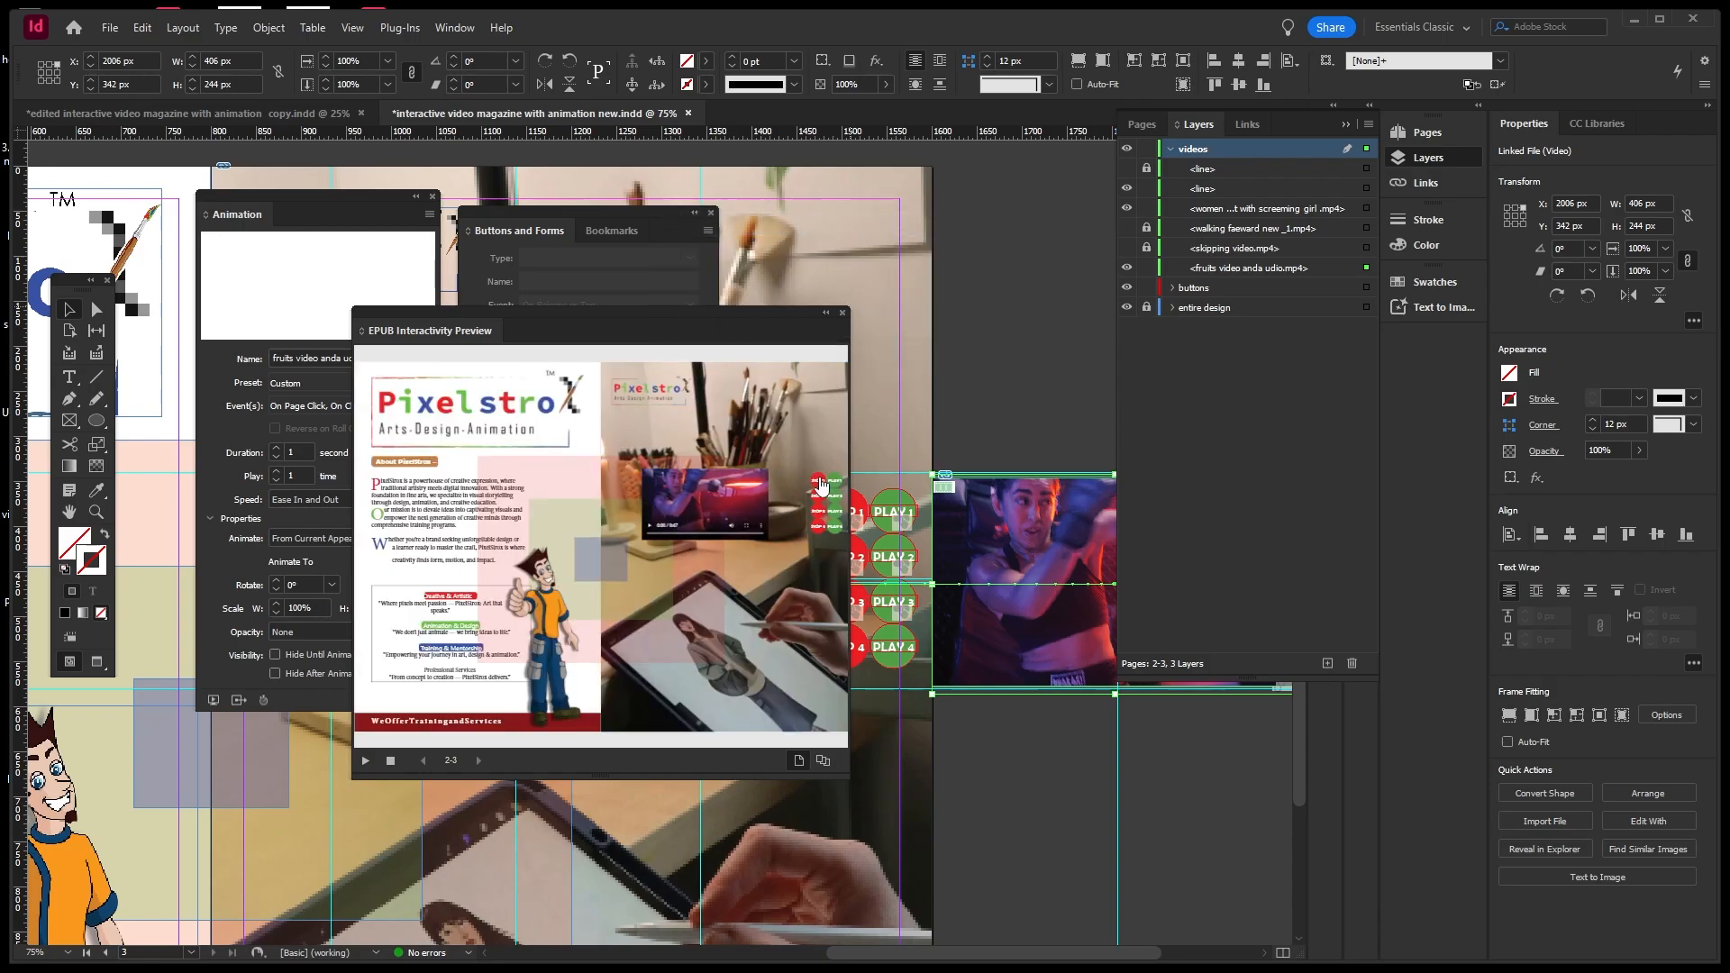
pyautogui.click(817, 487)
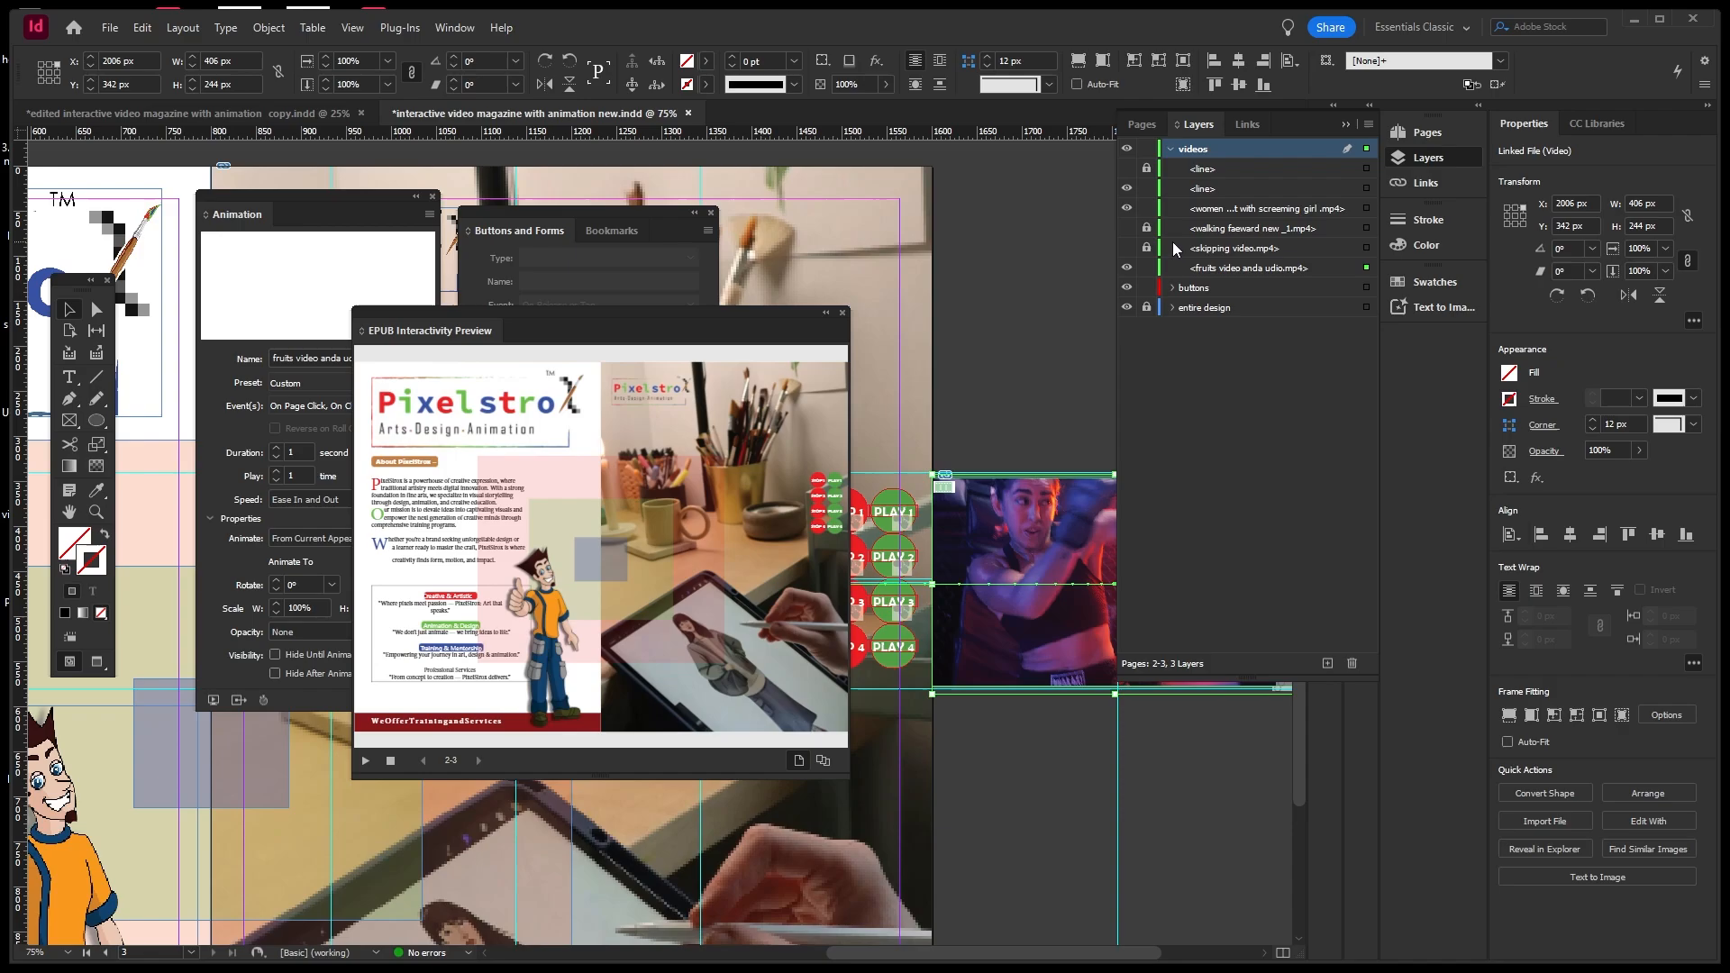
# Unlock and show the skipping video, hide the women-fight video, and test PLAY 2 and STOP 2 in the refreshed preview.
pyautogui.click(1146, 249)
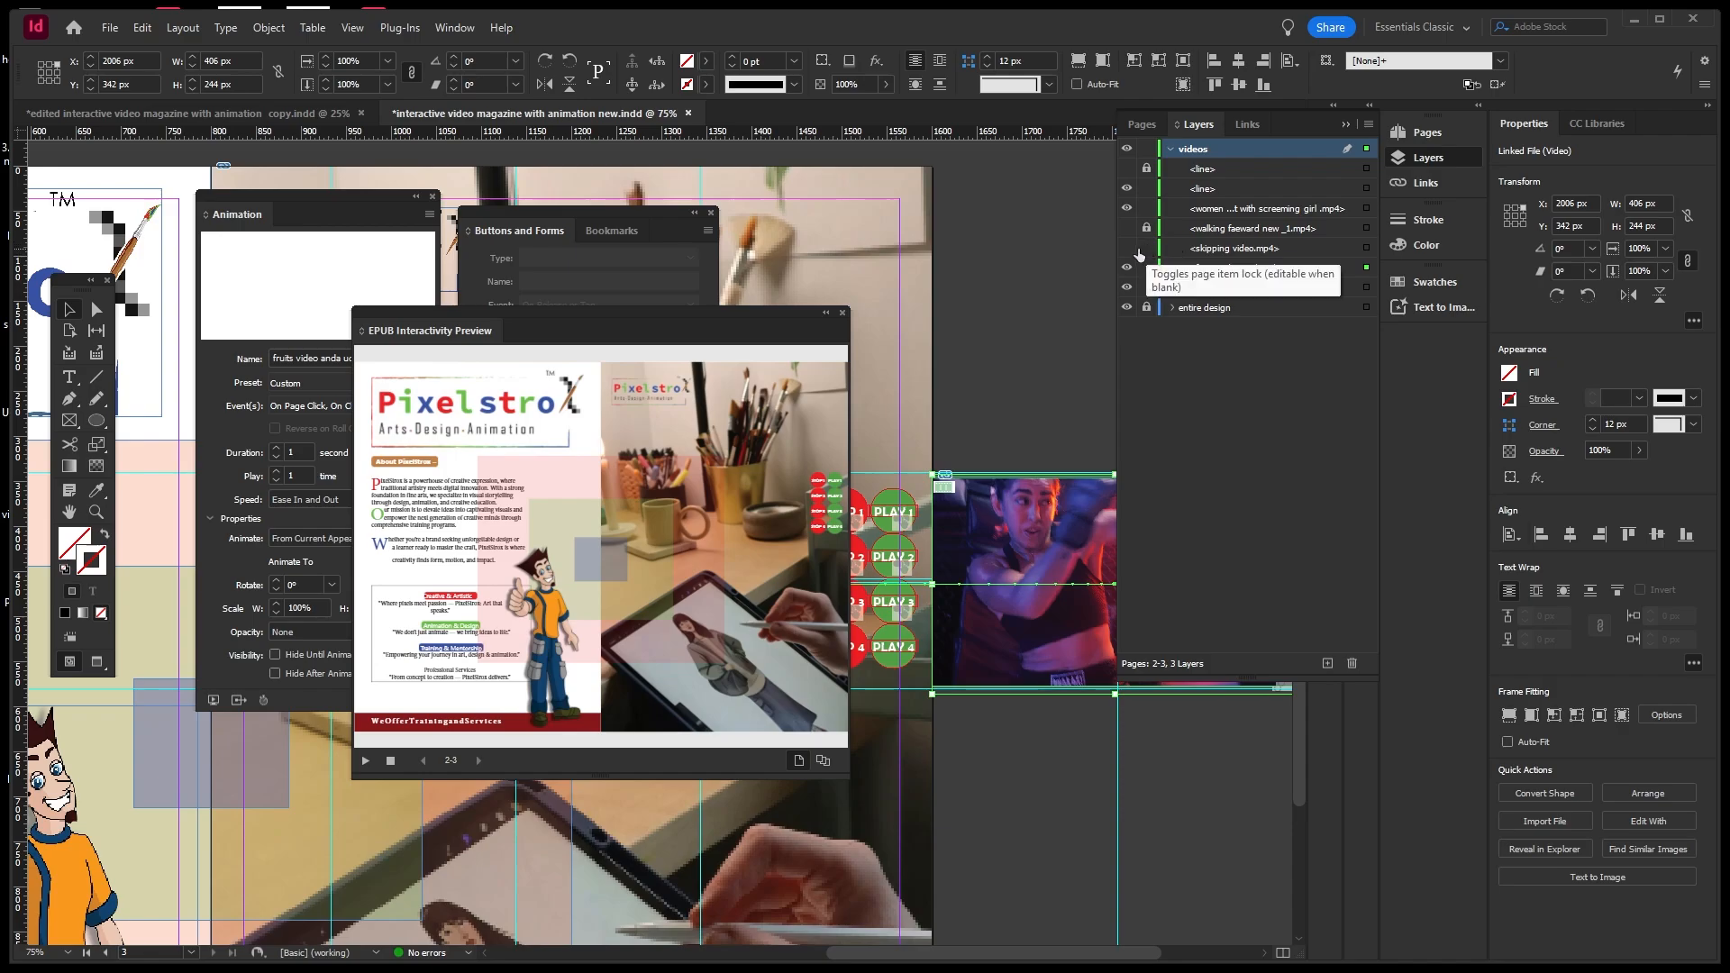
pyautogui.click(1126, 249)
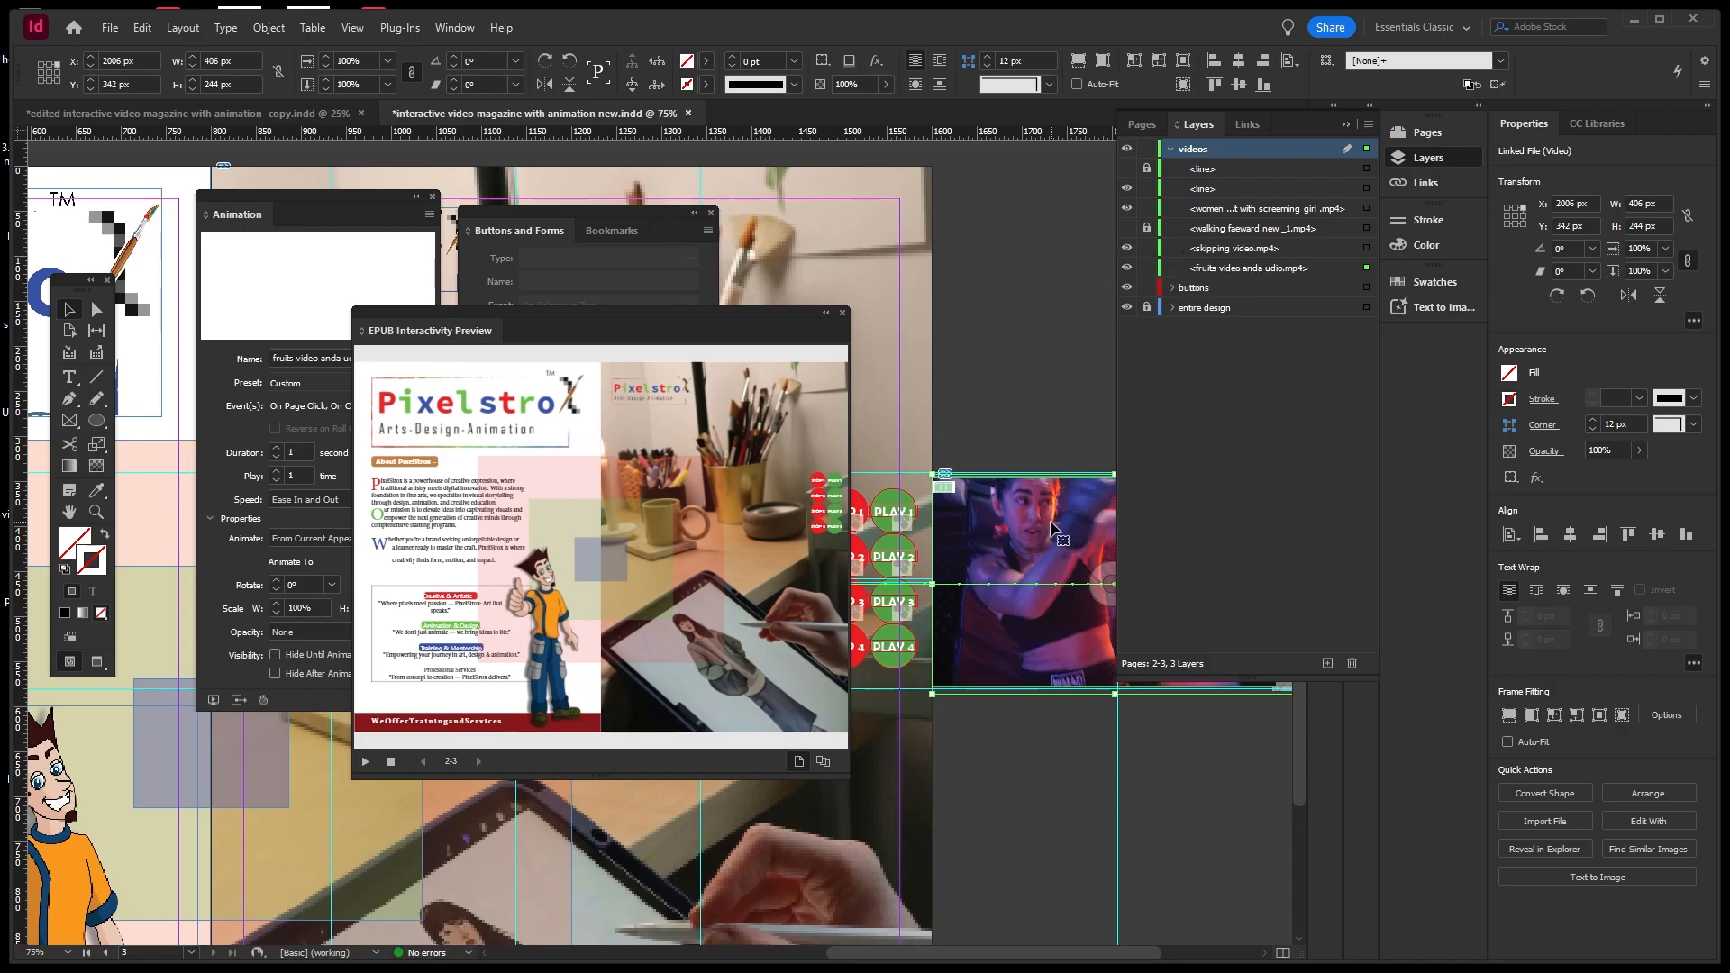
pyautogui.click(1127, 208)
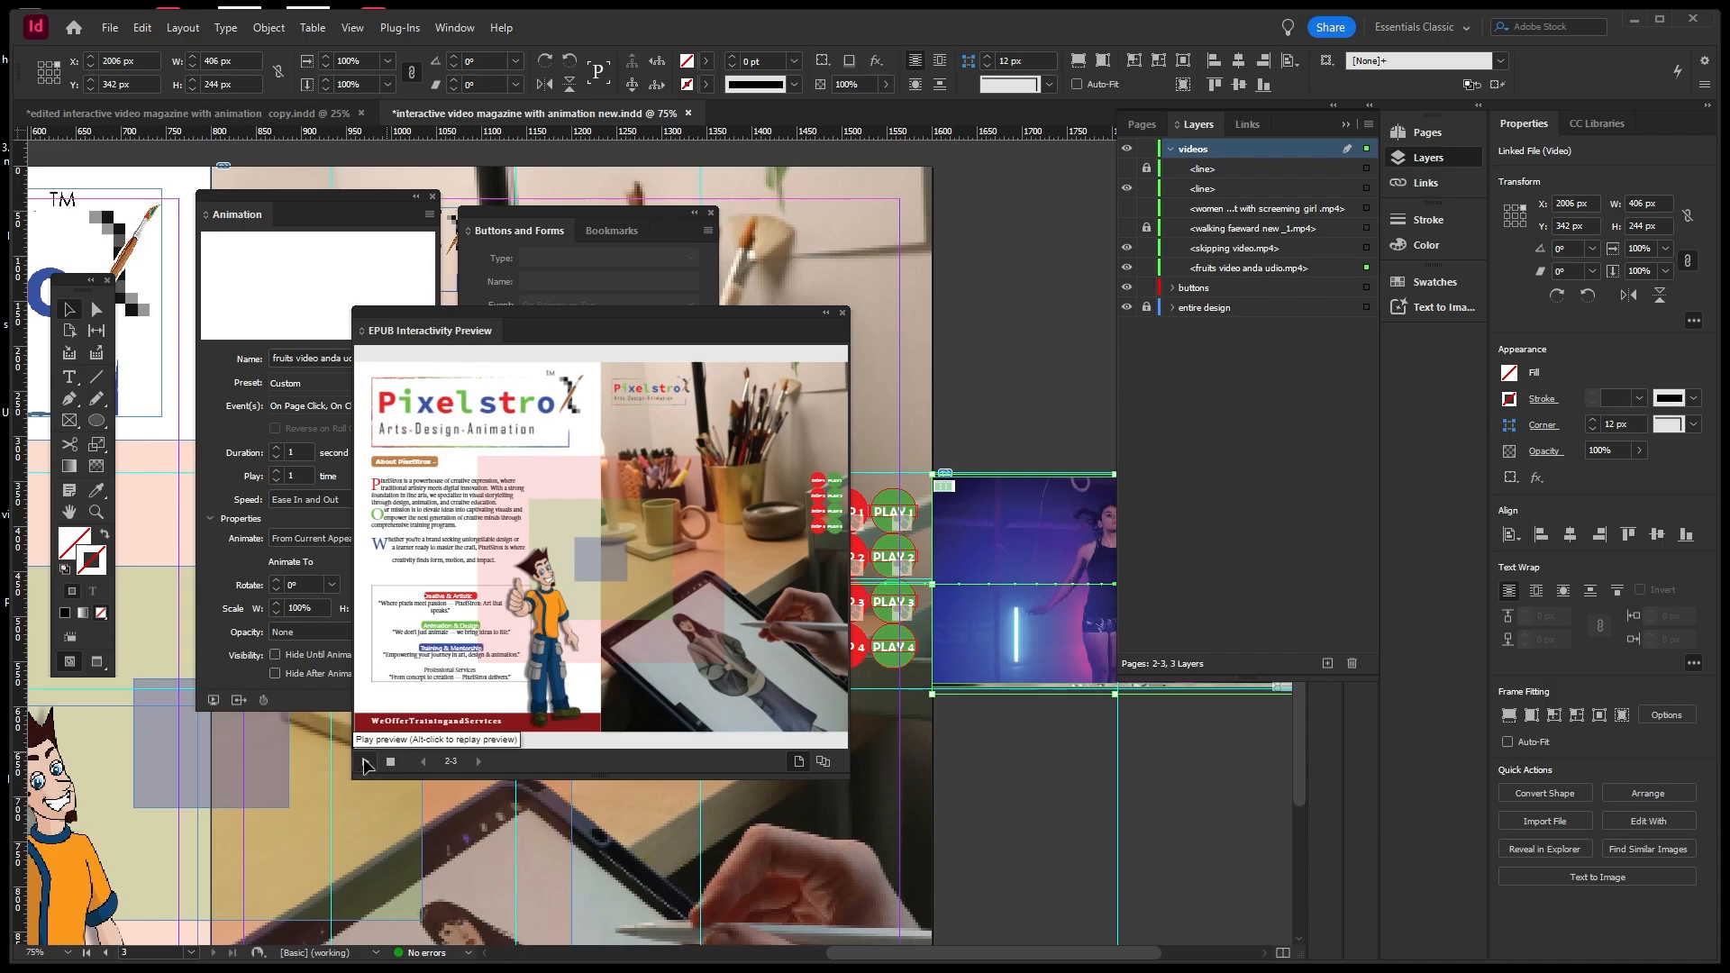
pyautogui.click(396, 761)
pyautogui.click(836, 499)
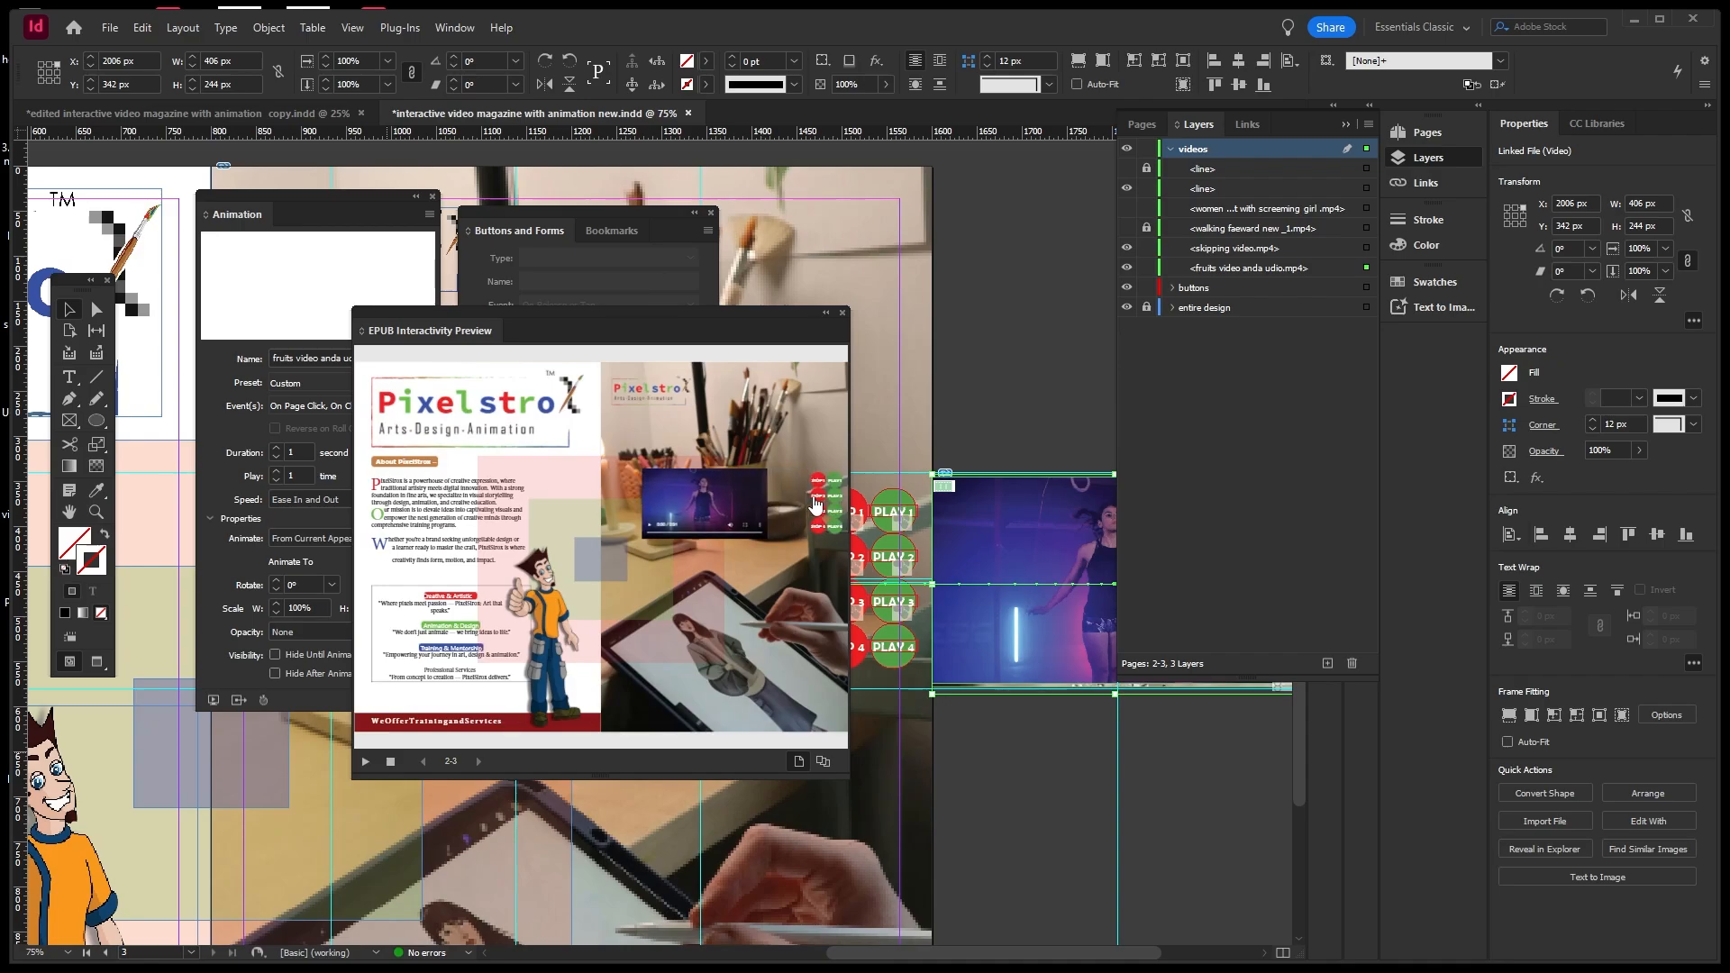
pyautogui.click(816, 500)
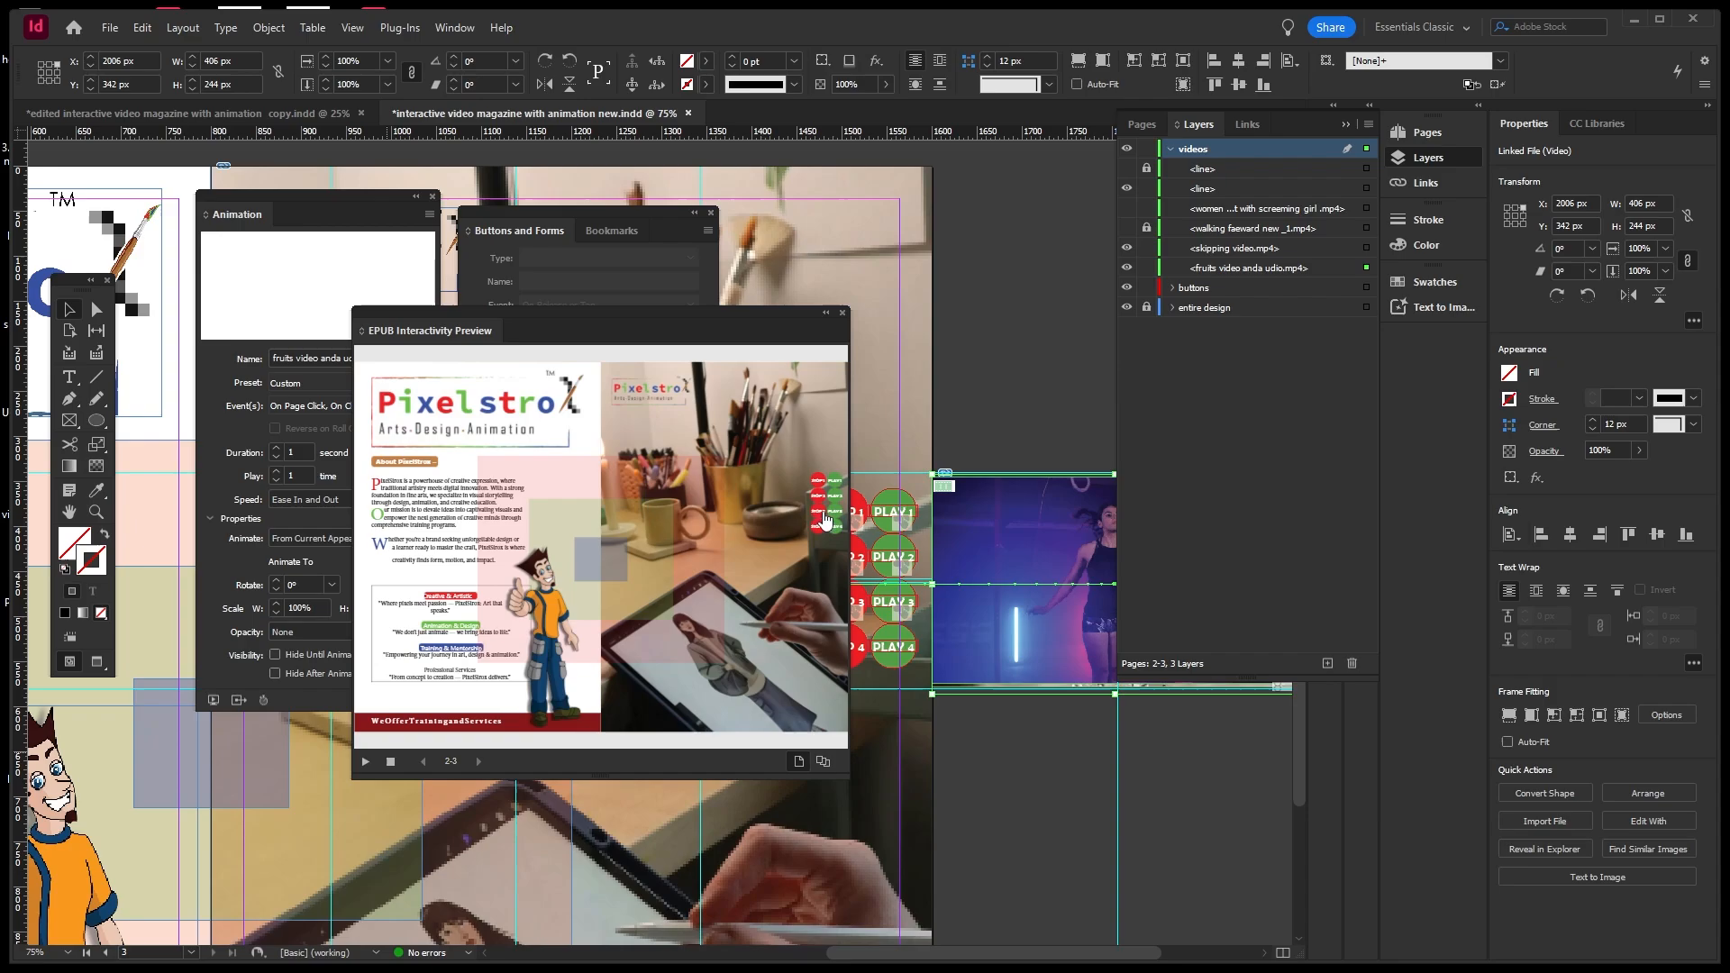
# Close the EPUB interactivity preview and save the document.
pyautogui.click(843, 311)
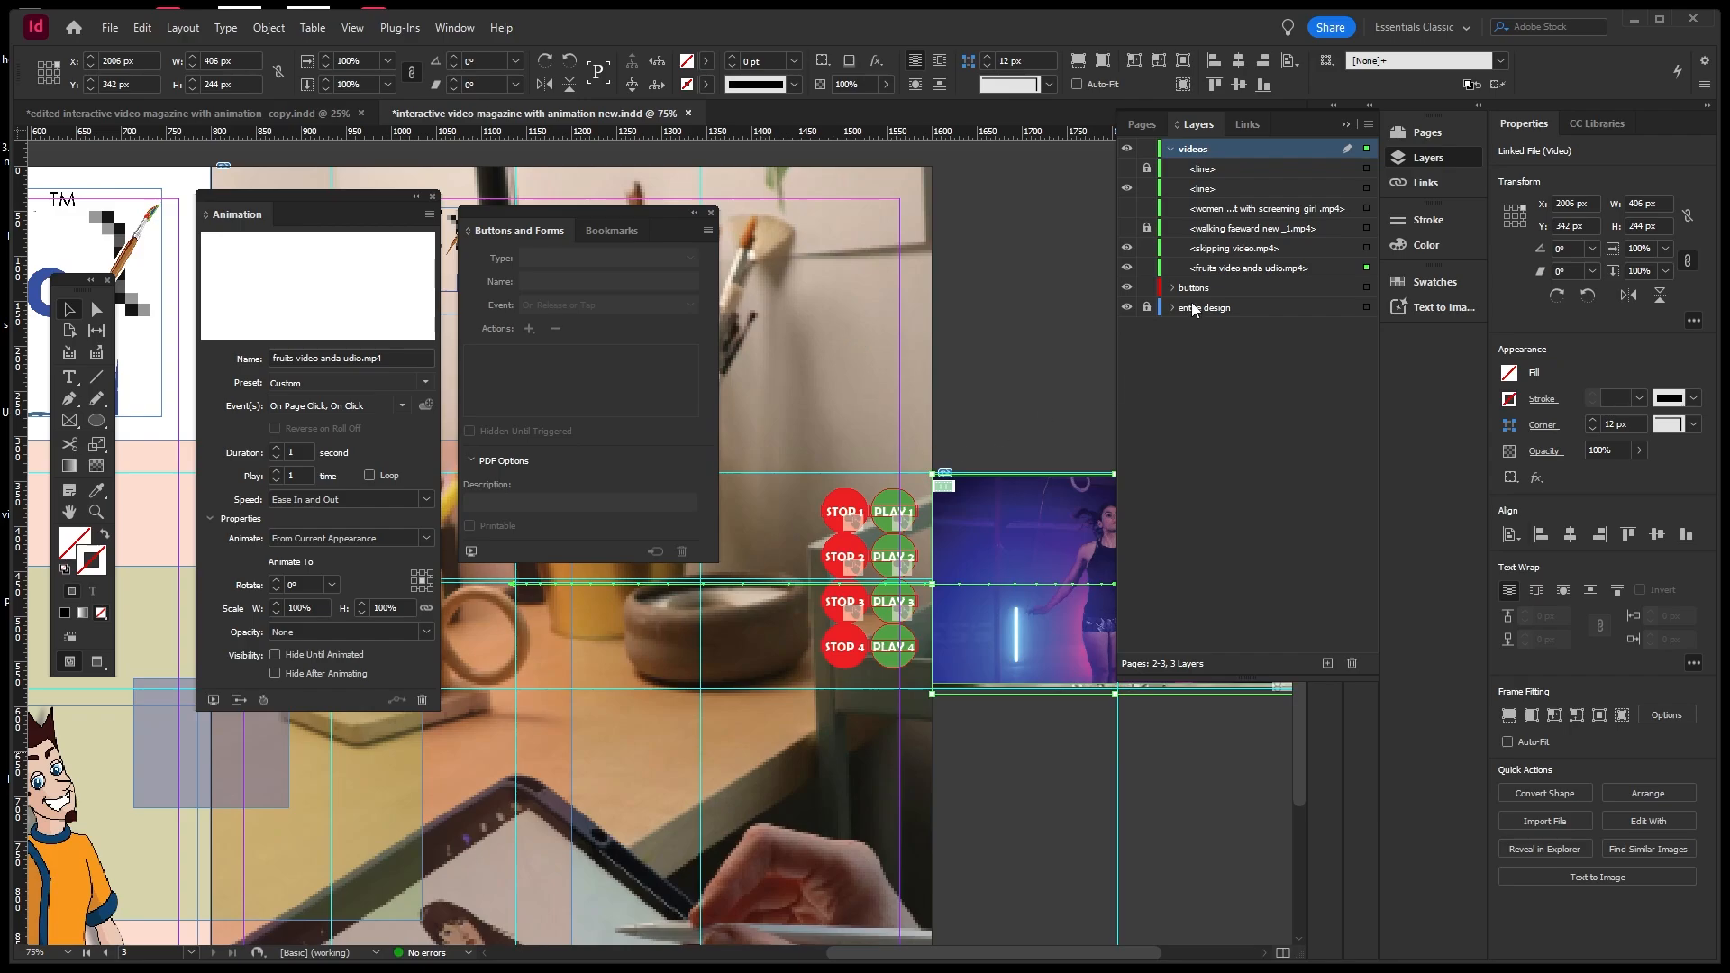
pyautogui.hotkey('ctrl', 's')
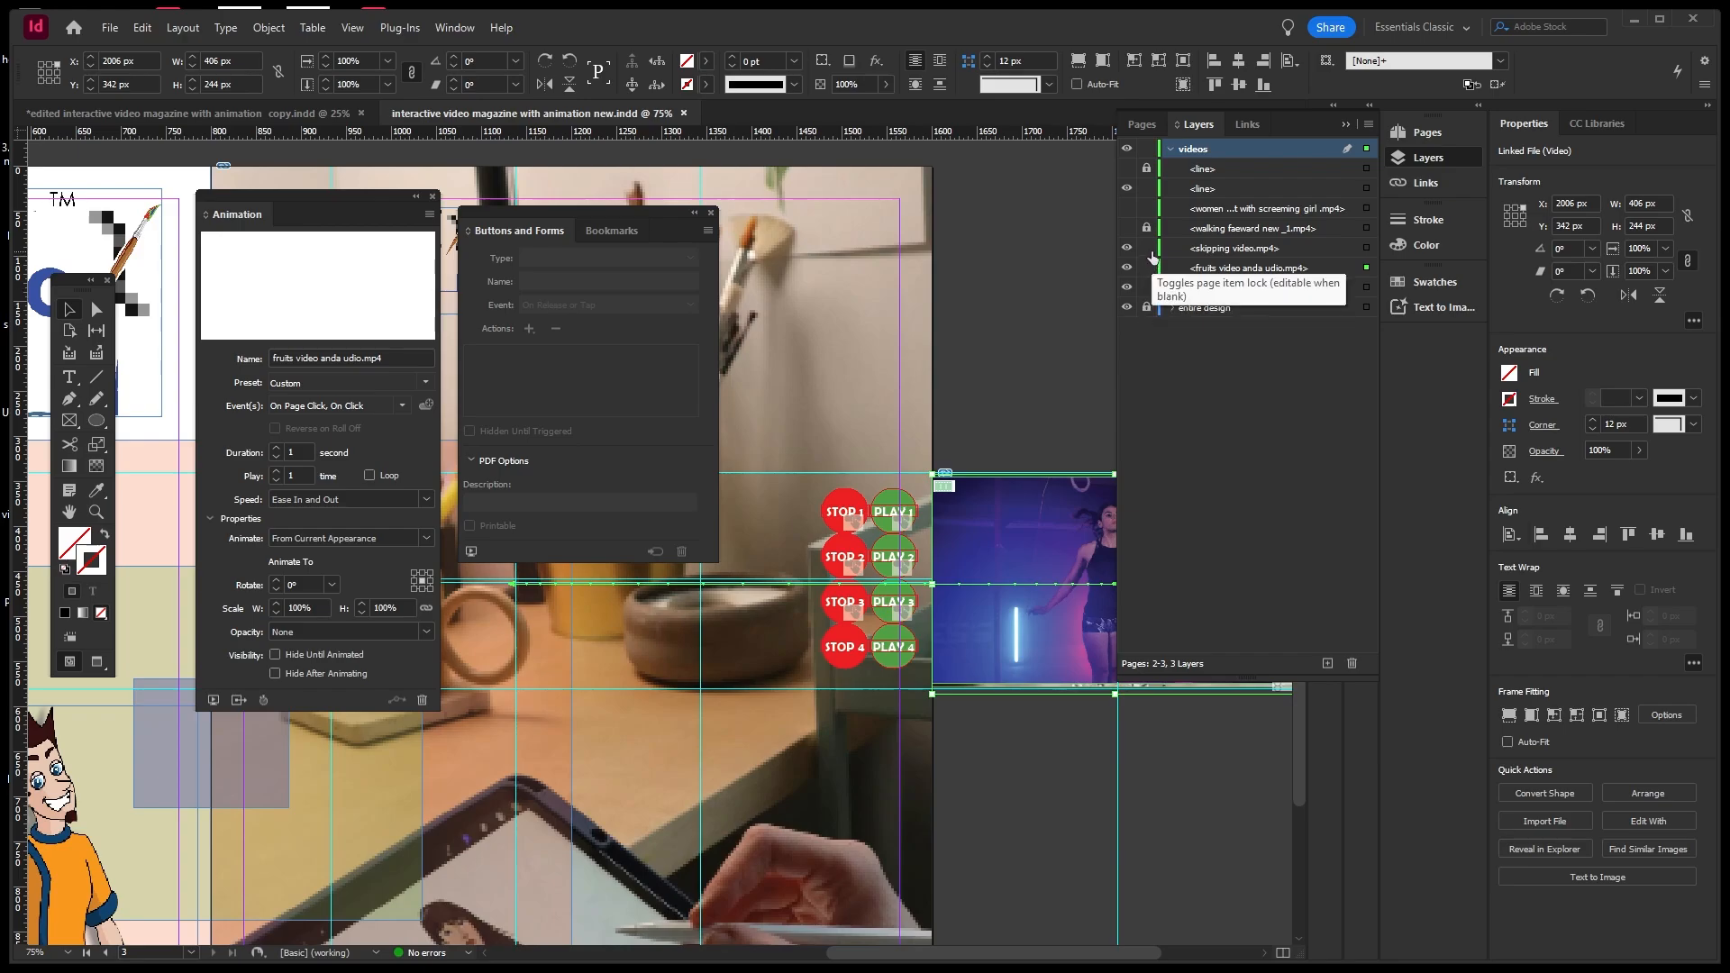
# Leave the walking video visible and unlocked, lock the skipping and fruits videos, and keep the women-fight video locked and hidden.
pyautogui.click(1126, 230)
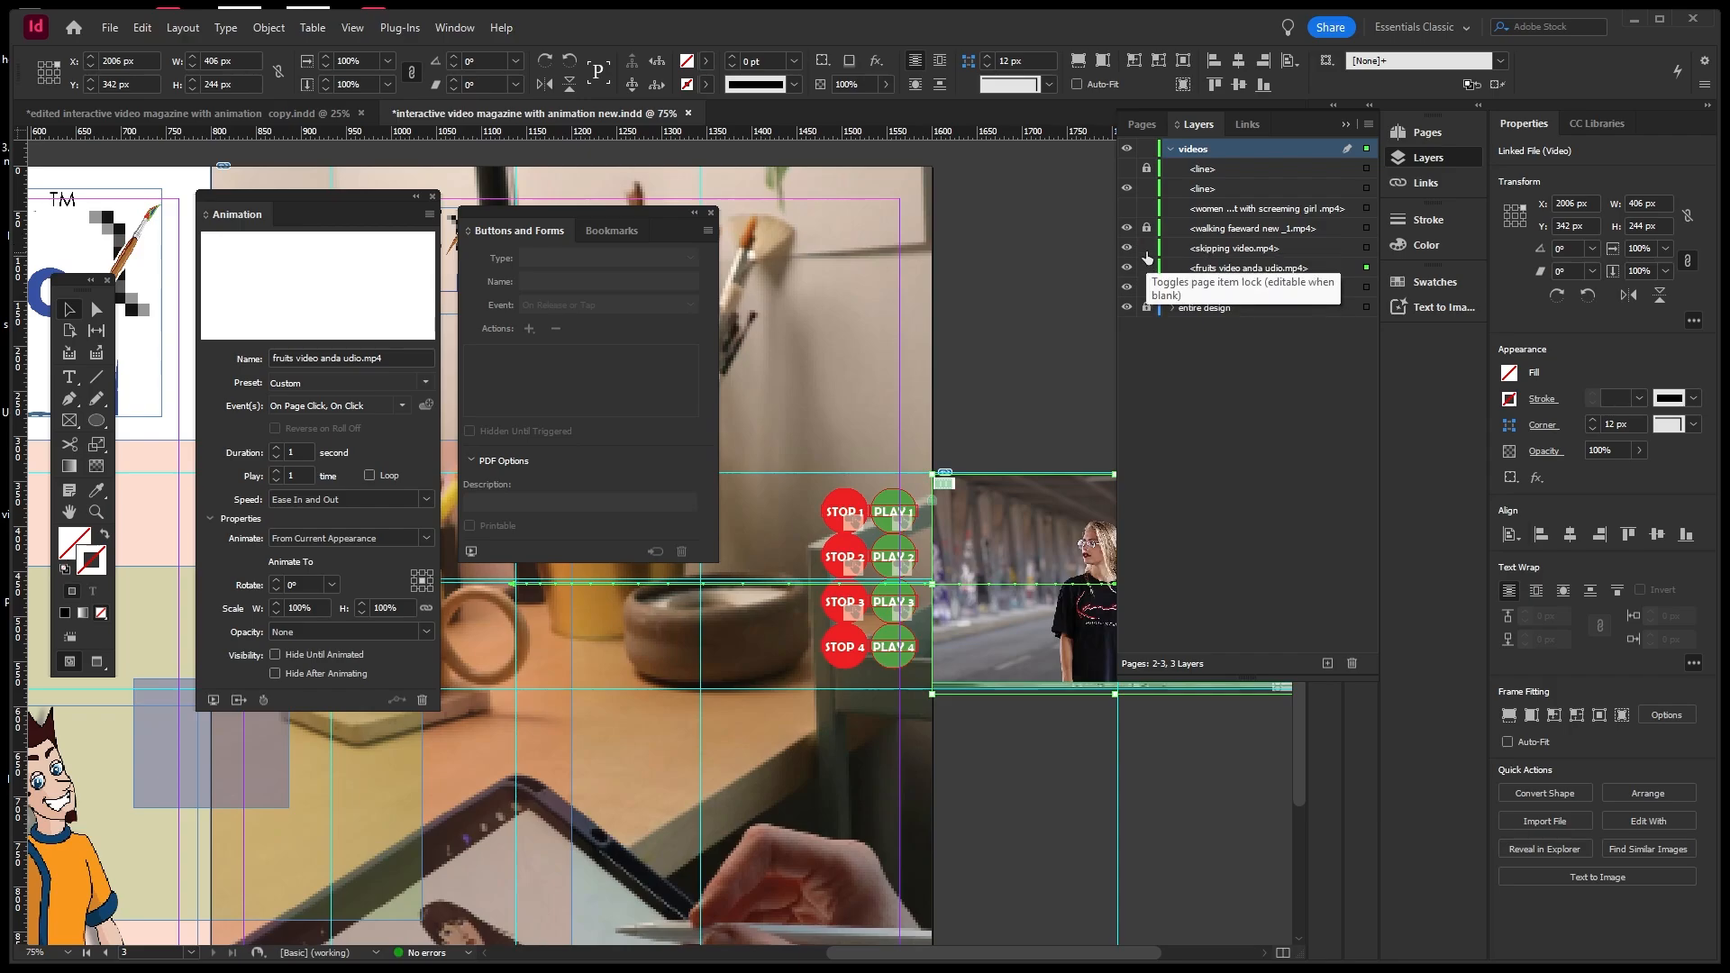
pyautogui.click(1146, 248)
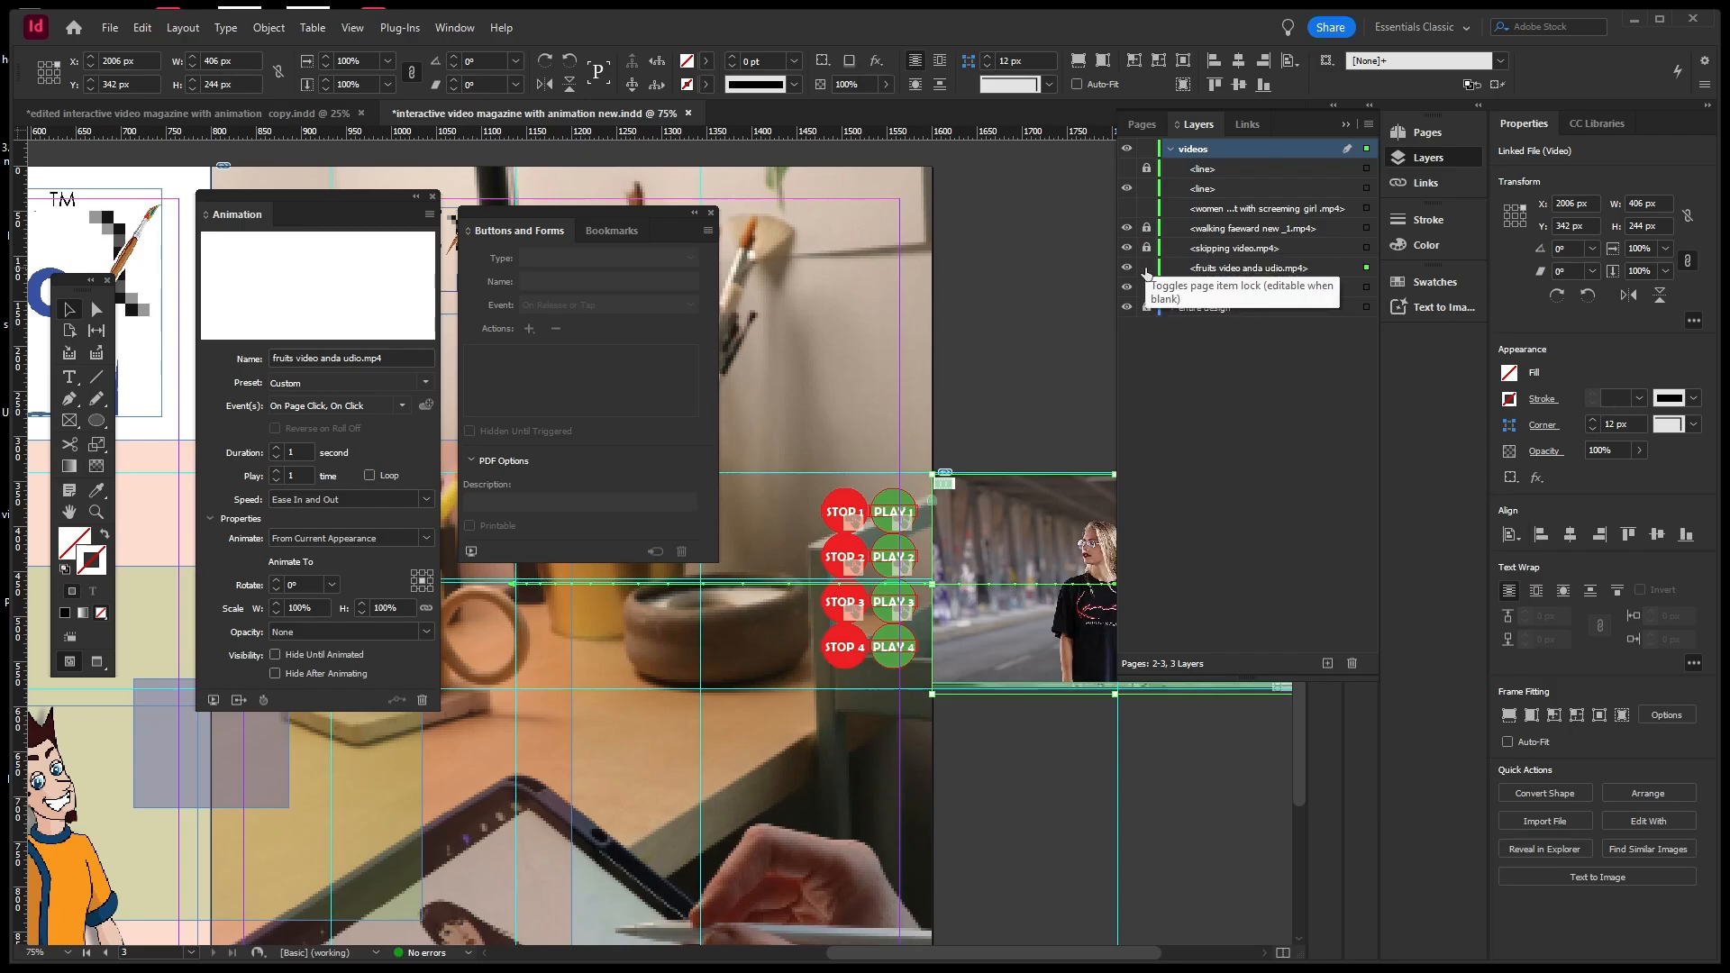
pyautogui.click(1146, 267)
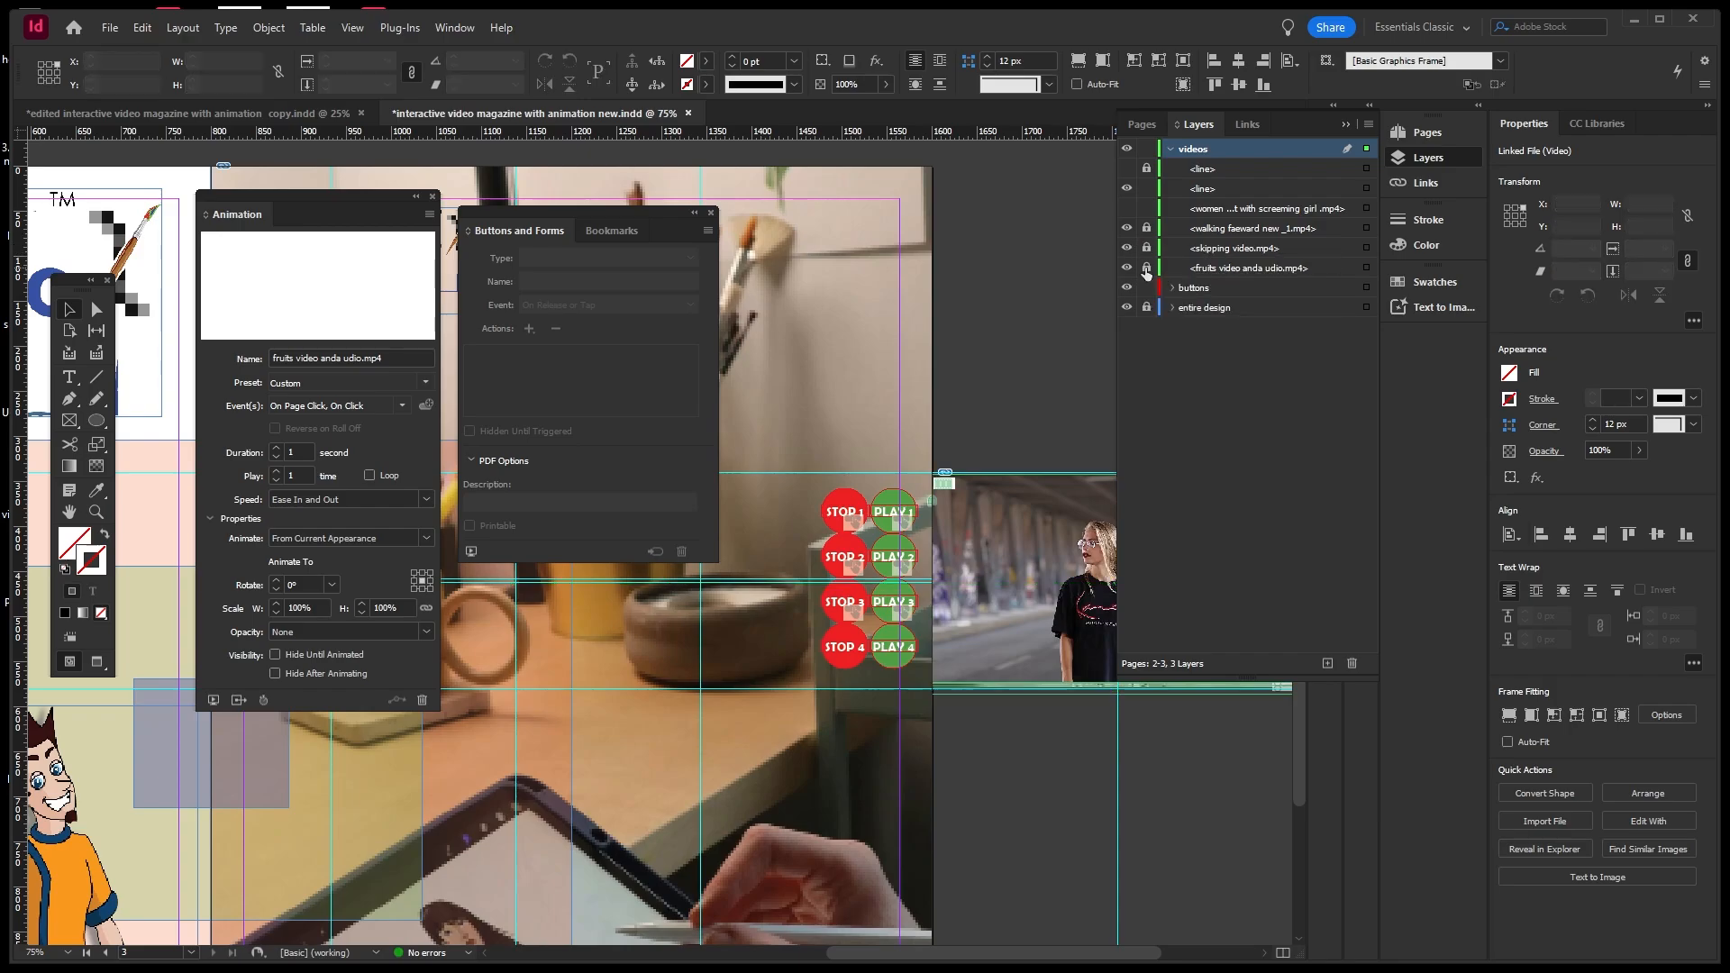
pyautogui.click(1126, 209)
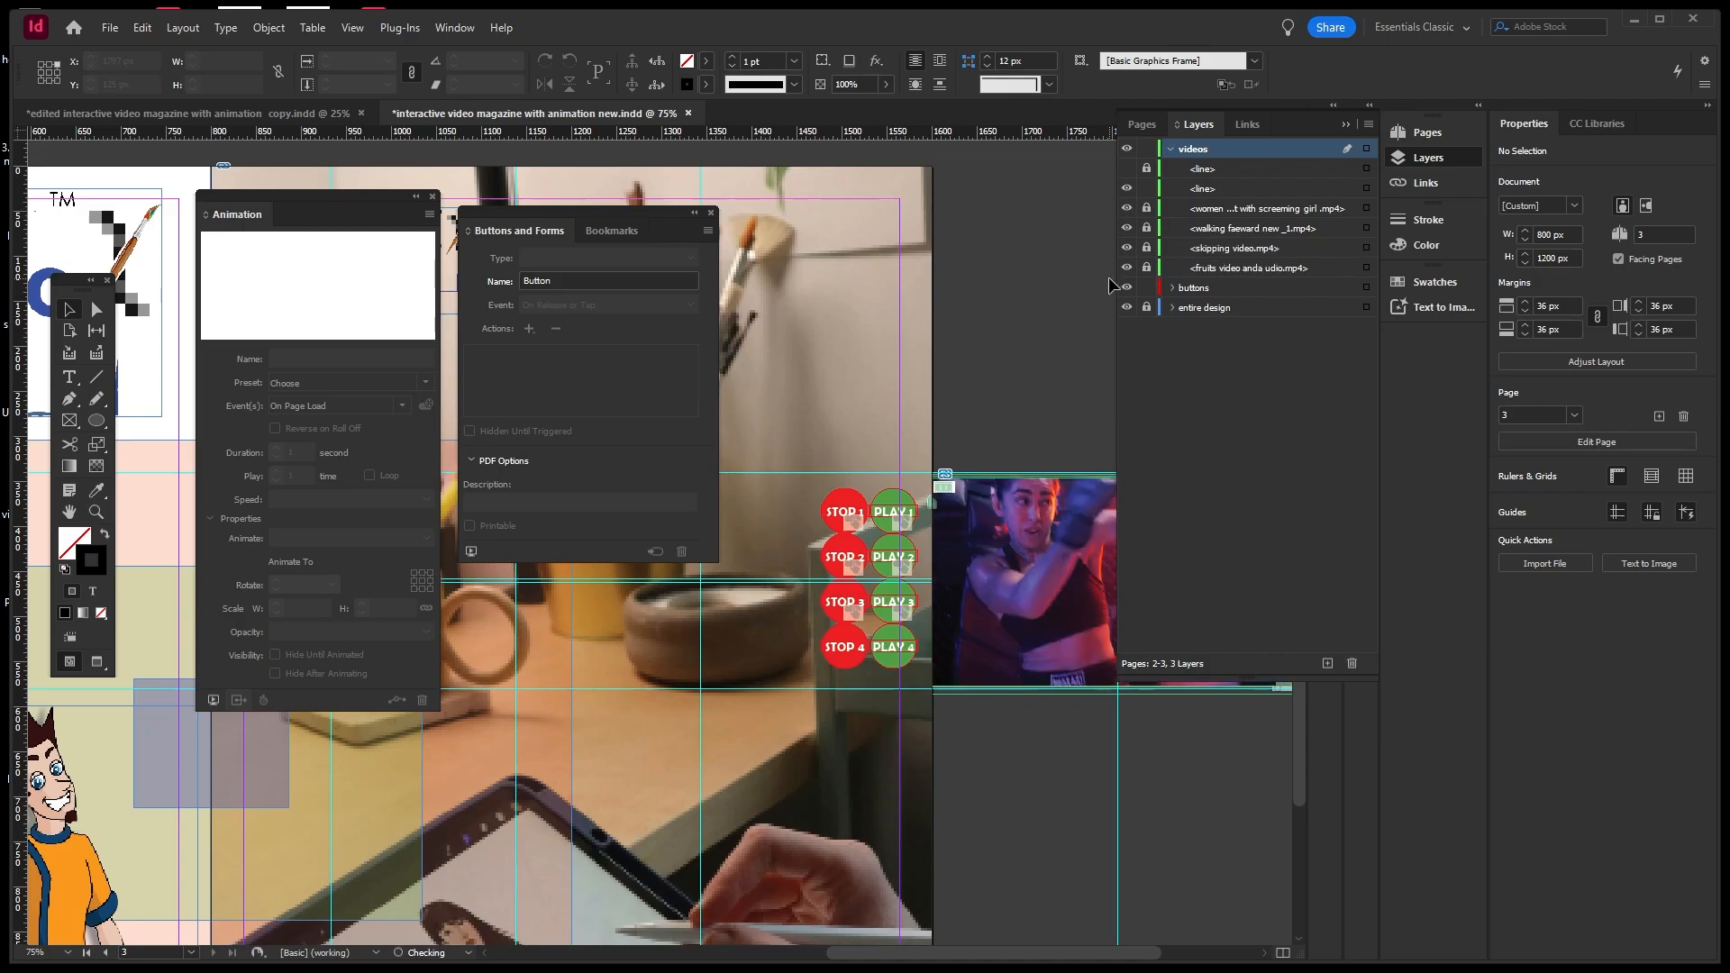
pyautogui.click(1146, 229)
pyautogui.click(1126, 208)
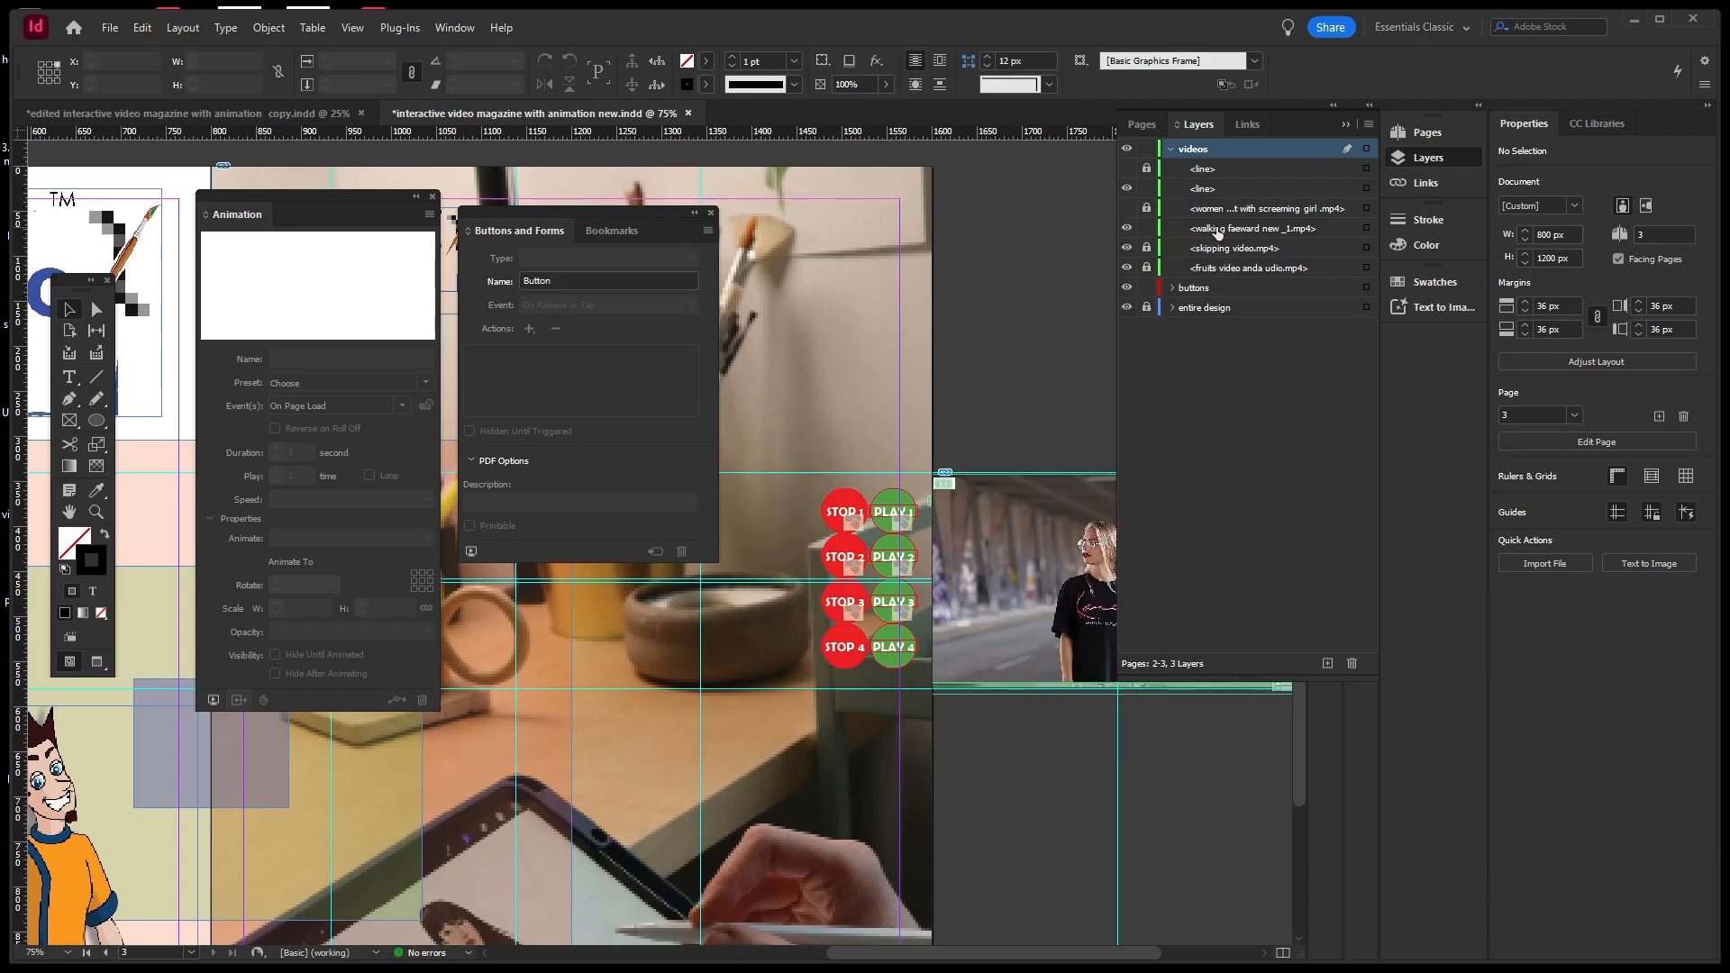
# Hide the lower line in the videos layer, and show and unlock the upper line.
pyautogui.click(1126, 189)
pyautogui.click(1127, 169)
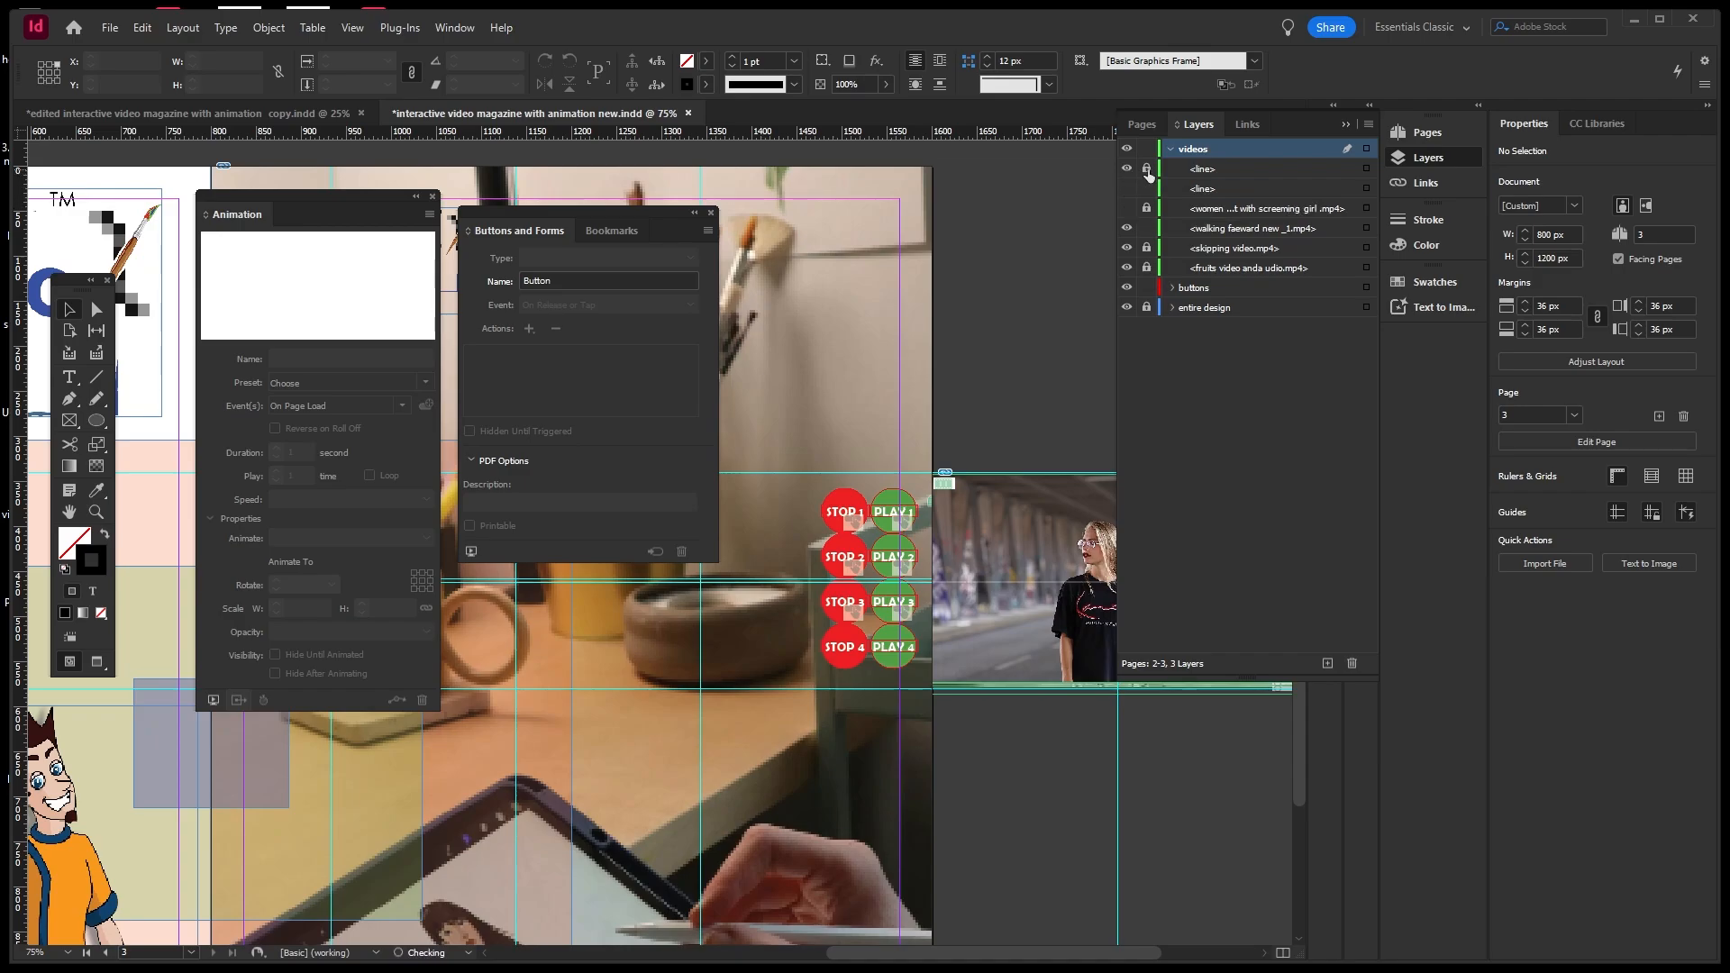
pyautogui.click(1146, 169)
# Select the unlocked line and flip it horizontally.
pyautogui.click(1367, 169)
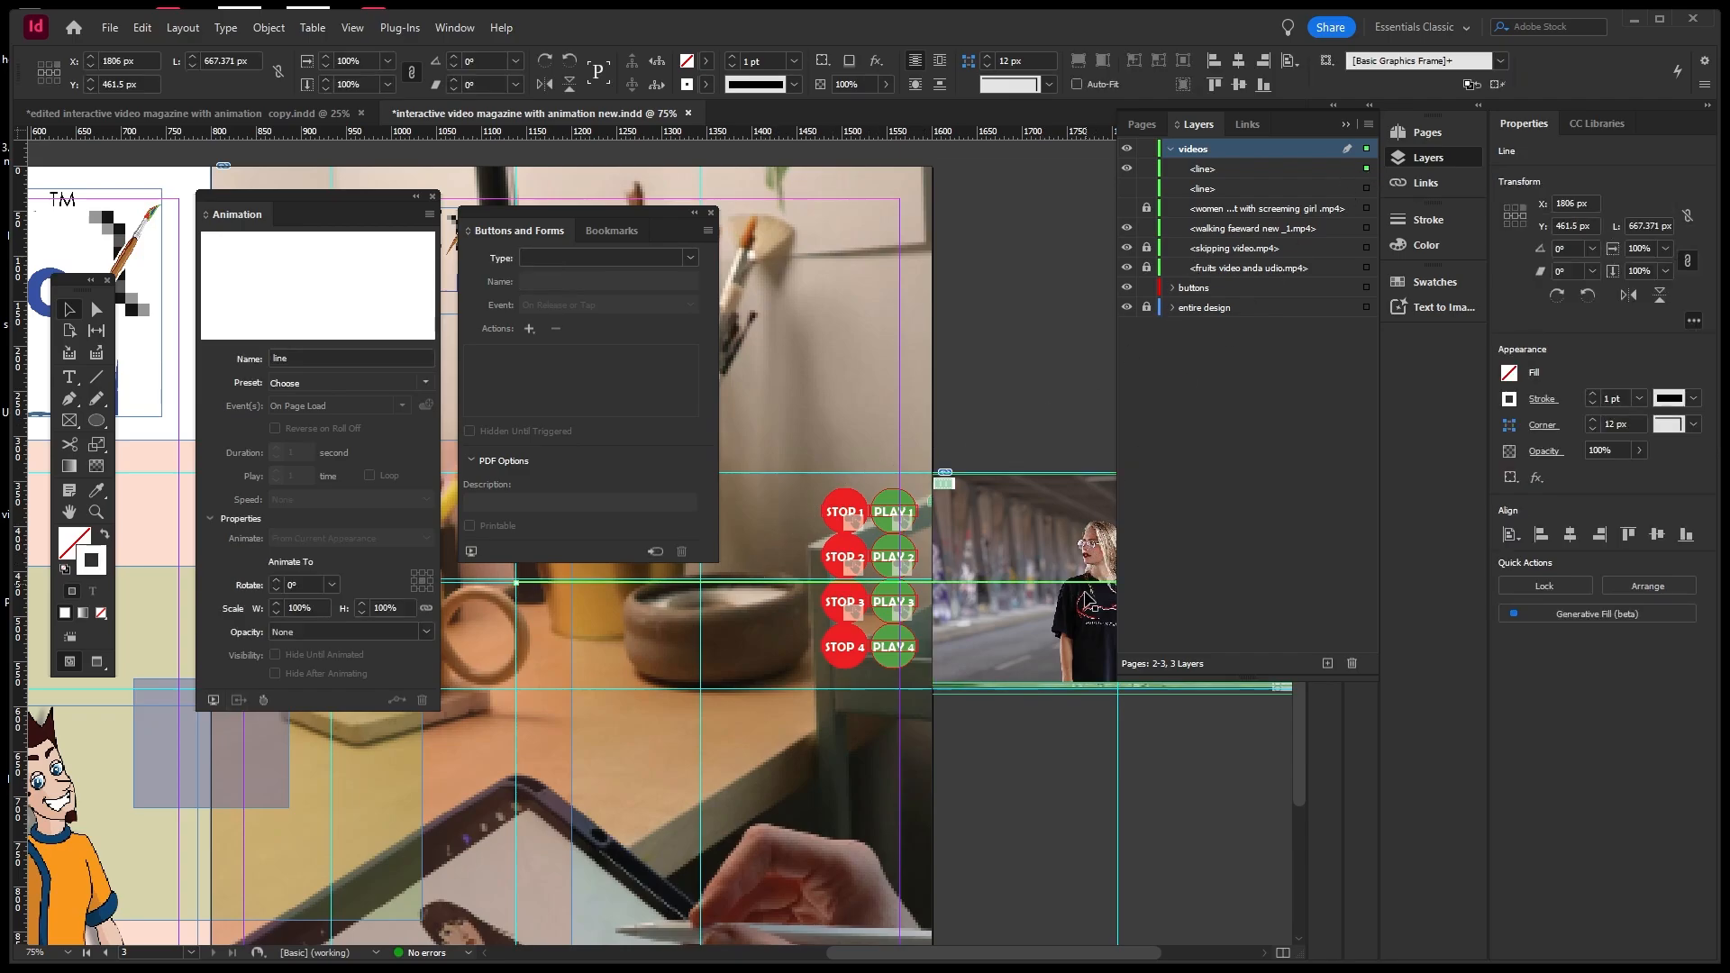
pyautogui.click(764, 590)
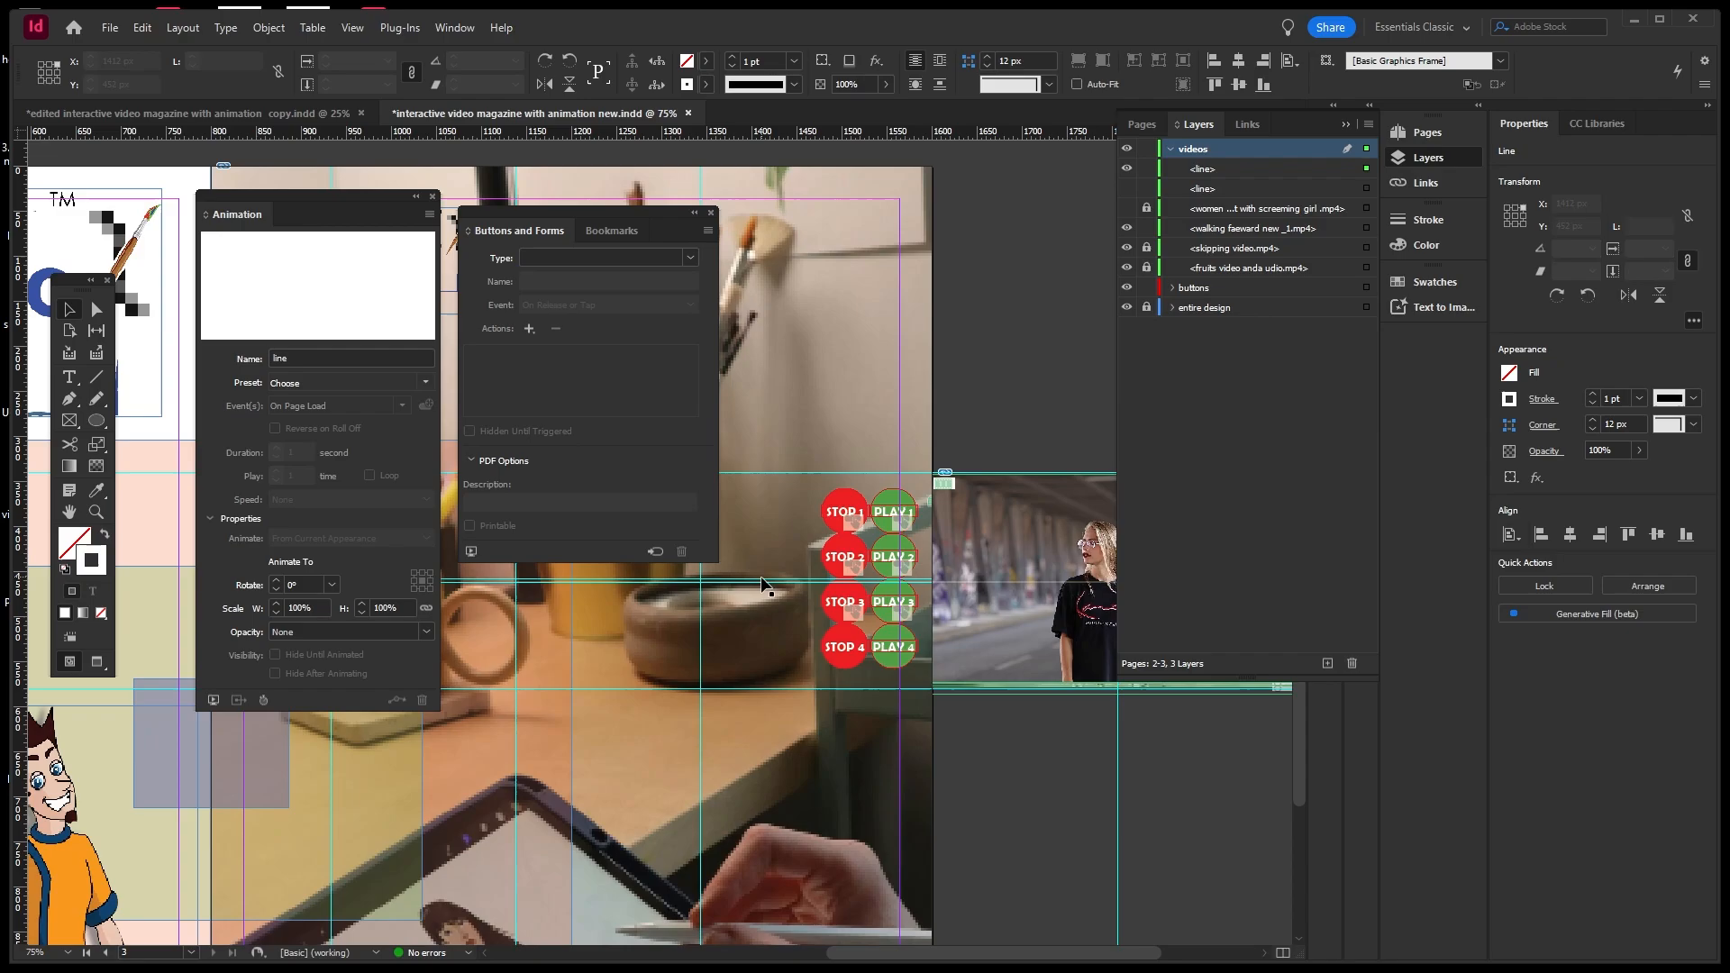
pyautogui.click(761, 580)
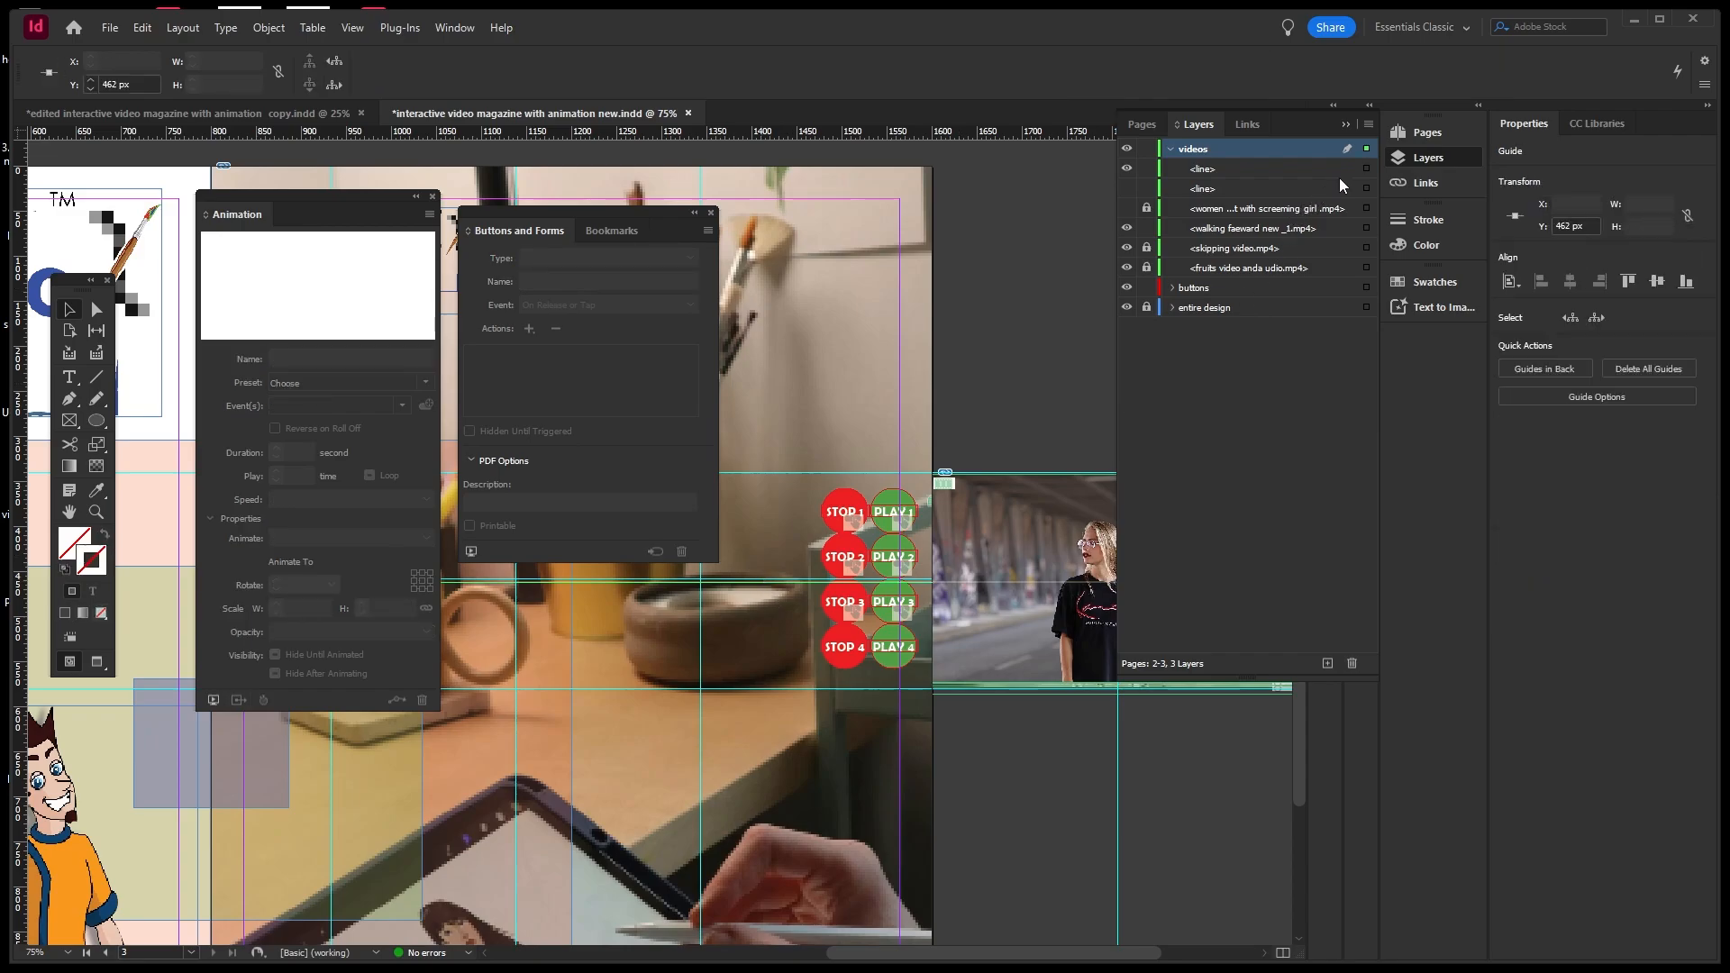
pyautogui.click(1366, 170)
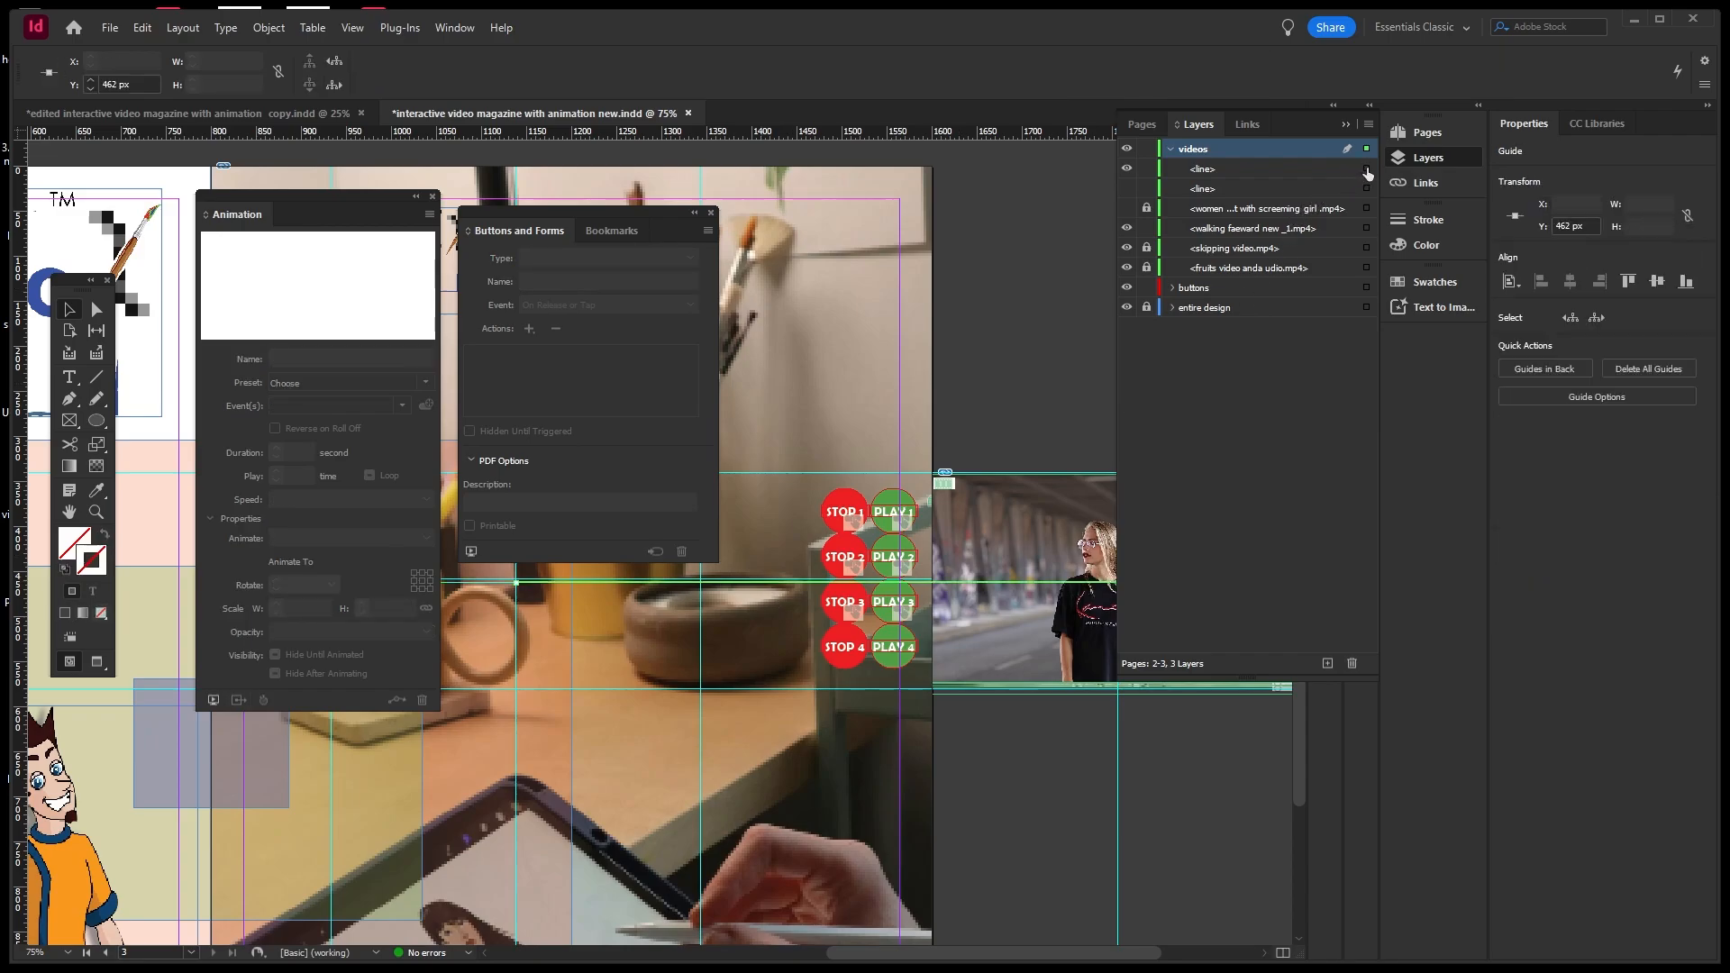
pyautogui.rightClick(799, 587)
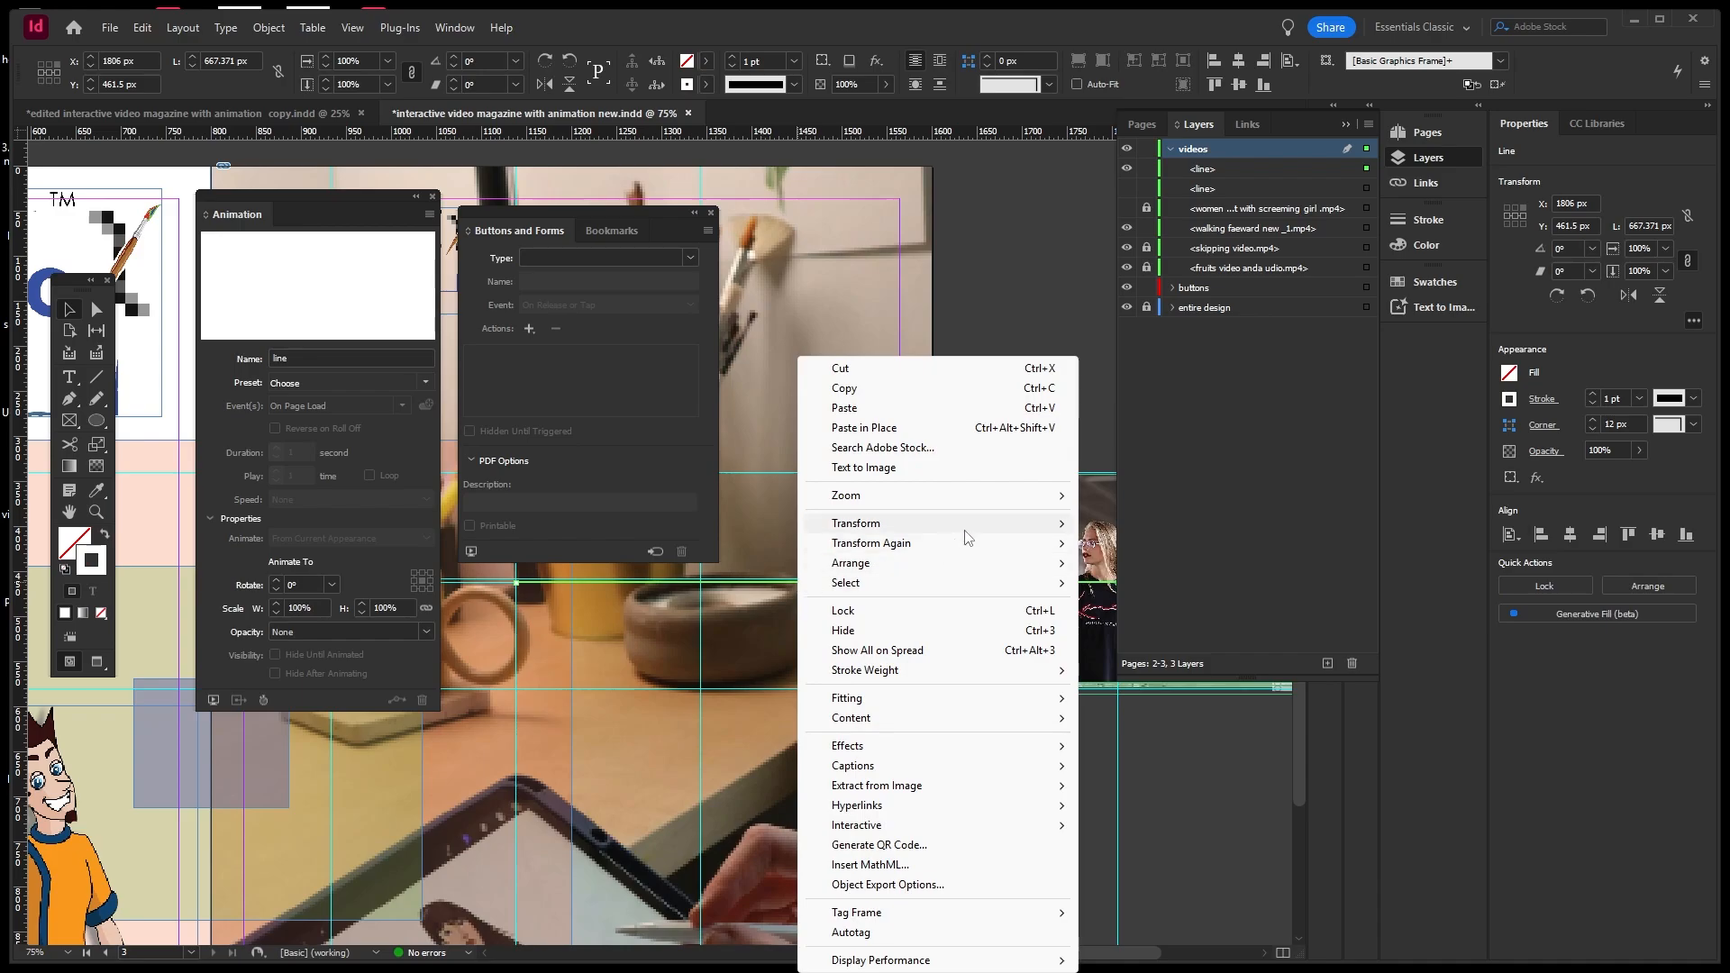
pyautogui.moveTo(1016, 524)
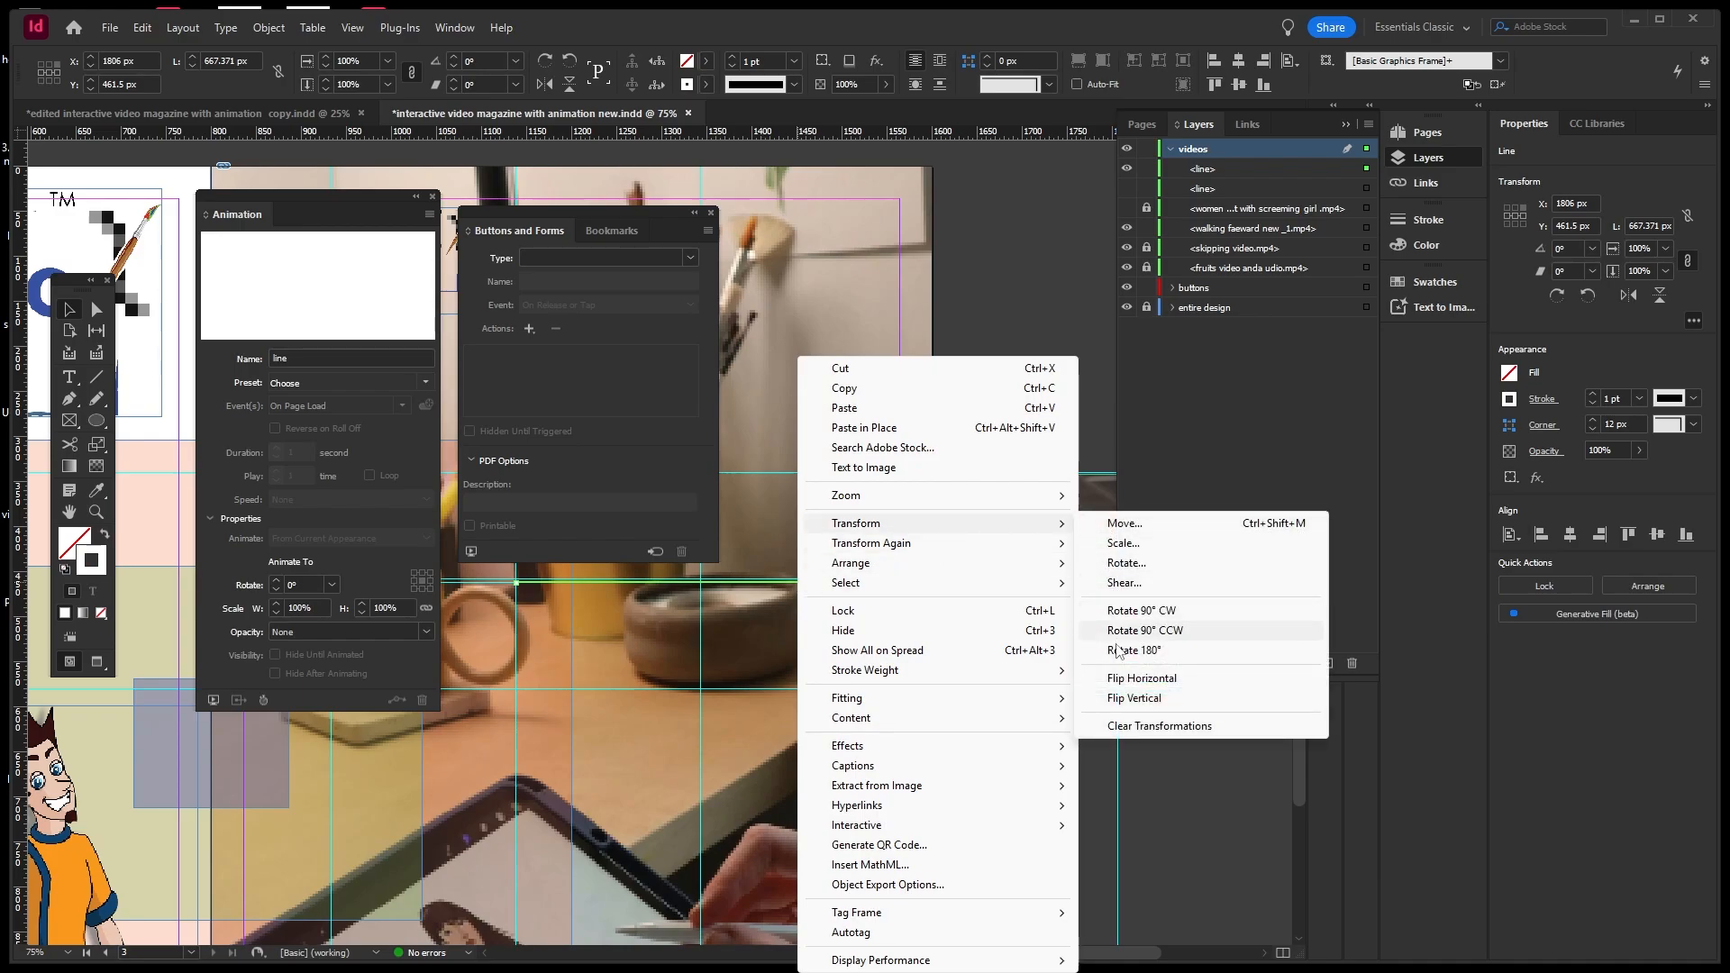
pyautogui.click(1119, 677)
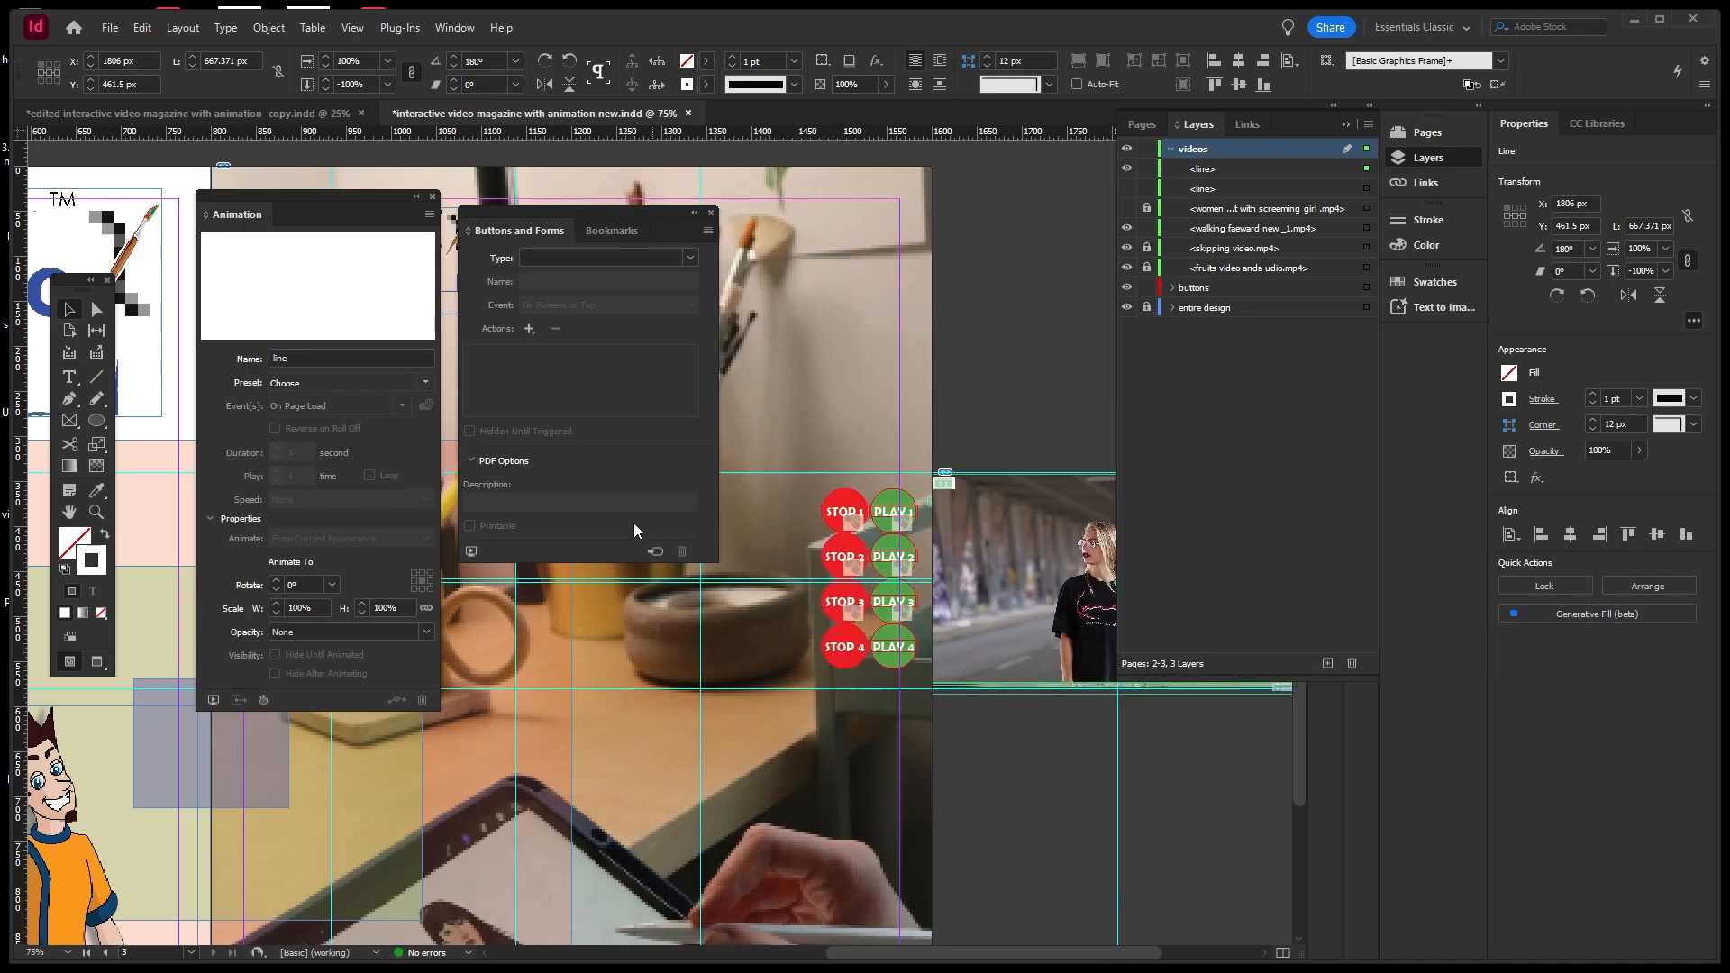
# Select the walking video together with the flipped line and convert them to a motion path.
pyautogui.hotkey('ctrl', '-')
pyautogui.hotkey('ctrl', '-')
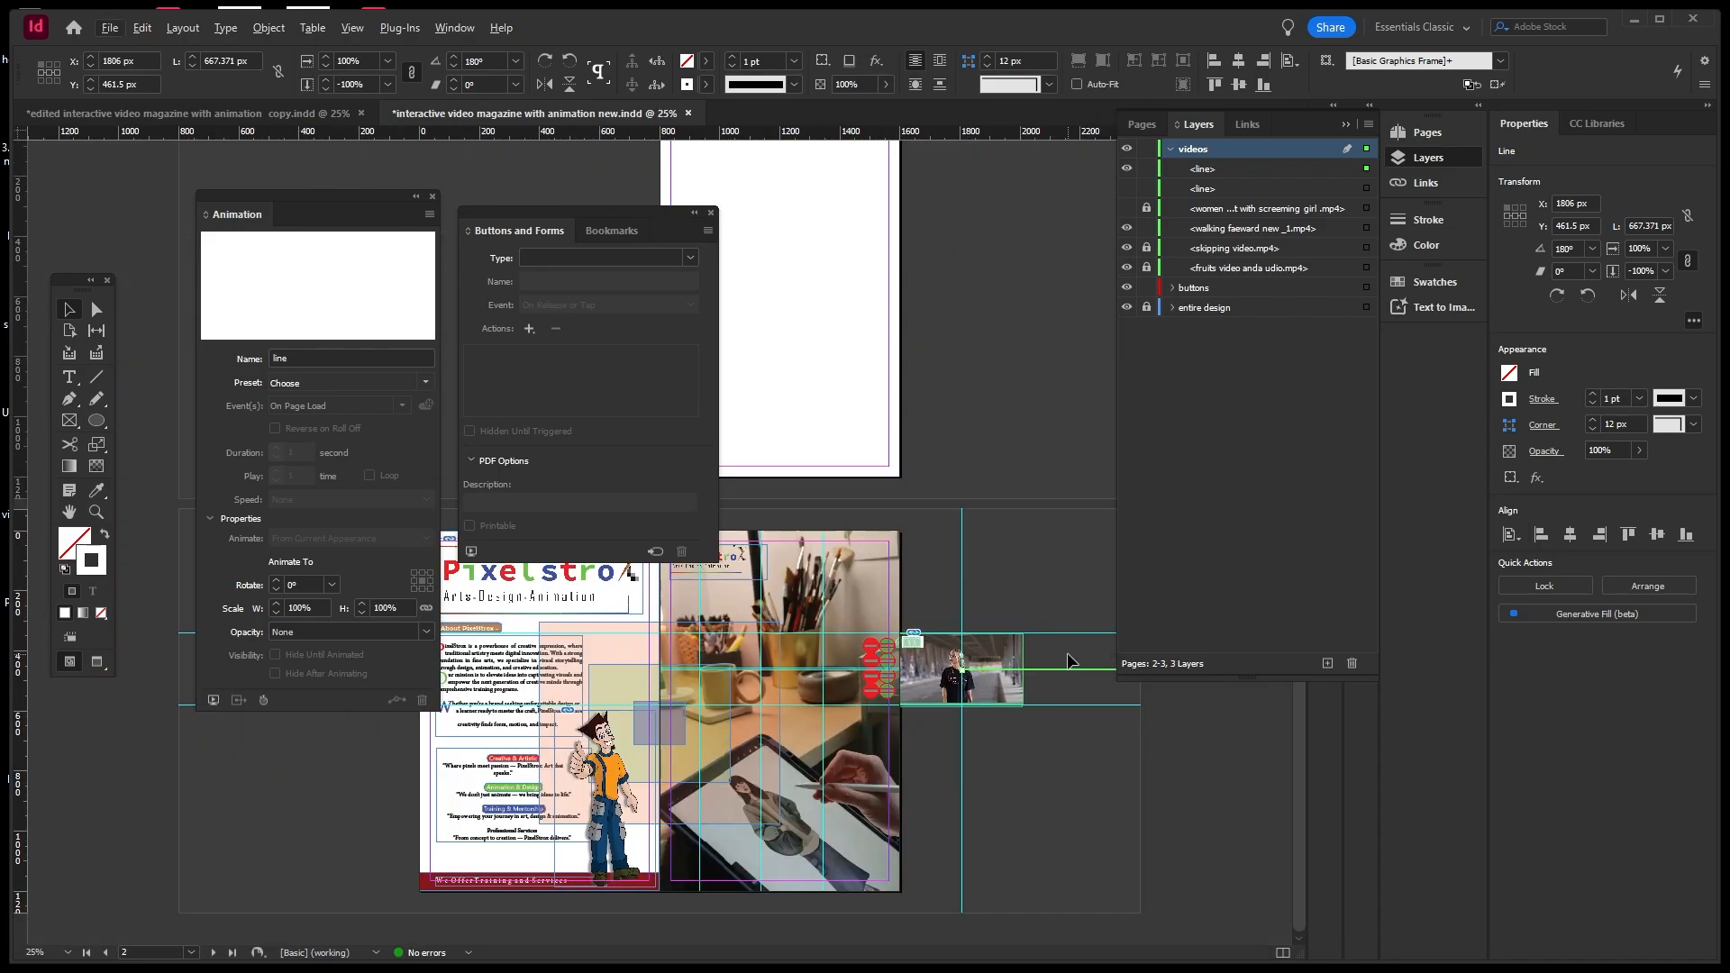
pyautogui.keyDown('shift'); pyautogui.click(1008, 651); pyautogui.keyUp('shift')
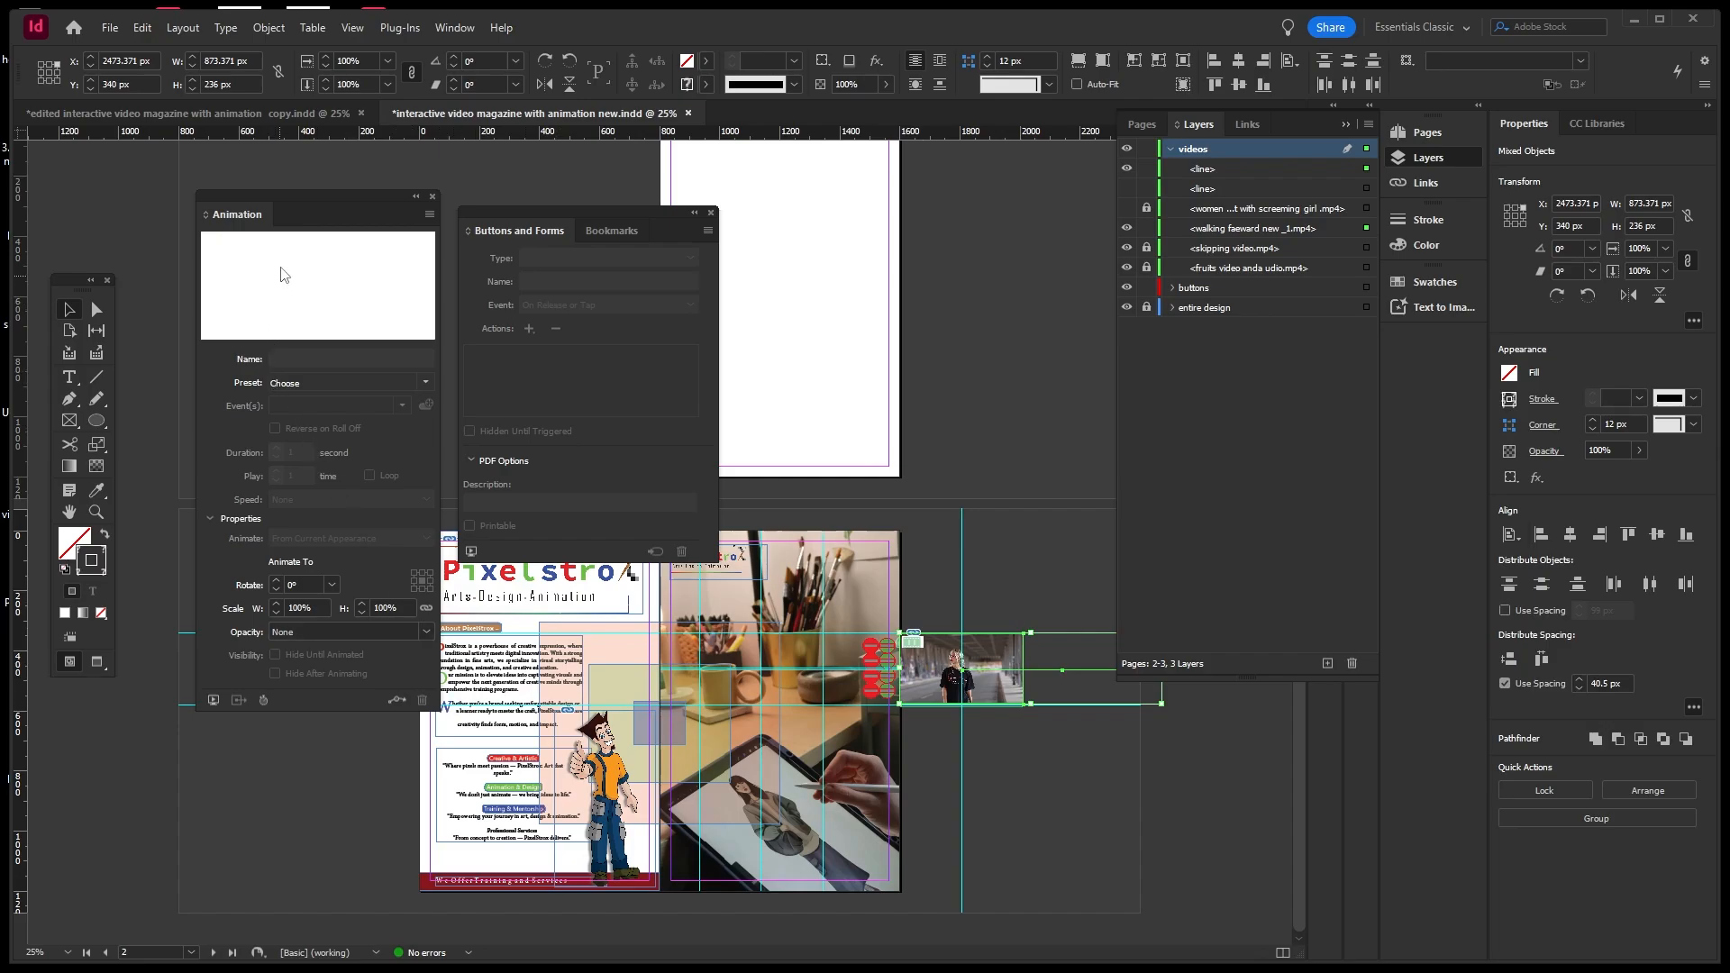
pyautogui.click(397, 701)
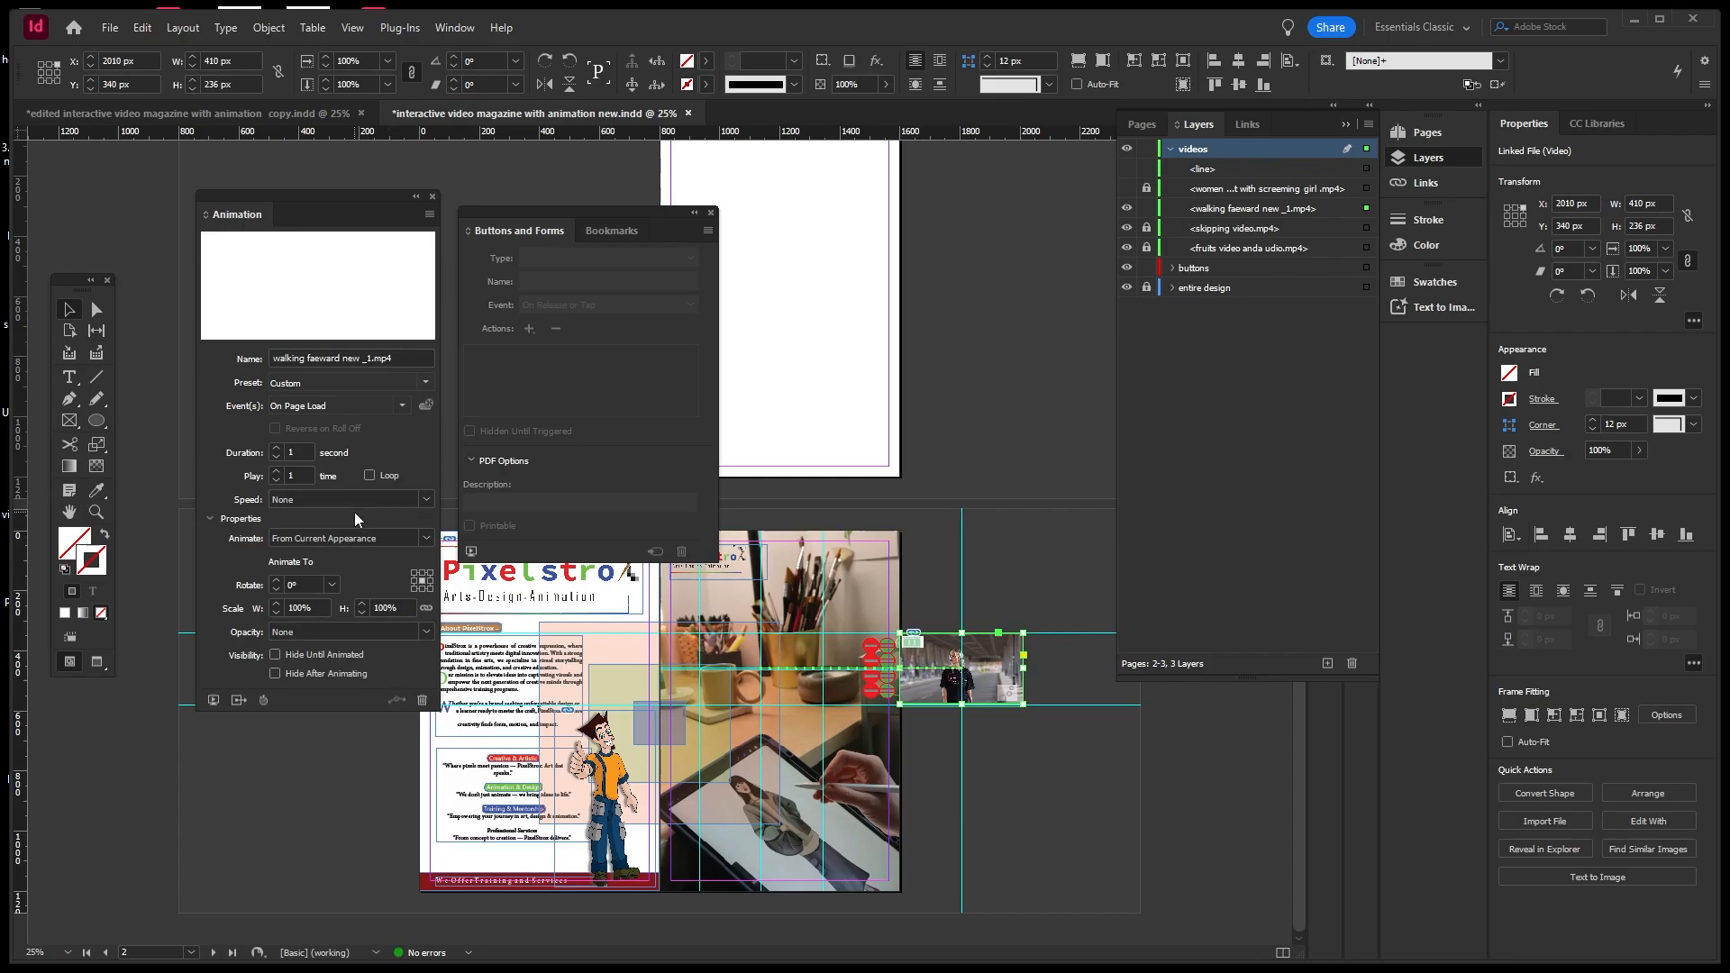
# Set the walking video's animation speed to Ease In and Out and its event to On Page Click only.
pyautogui.click(419, 501)
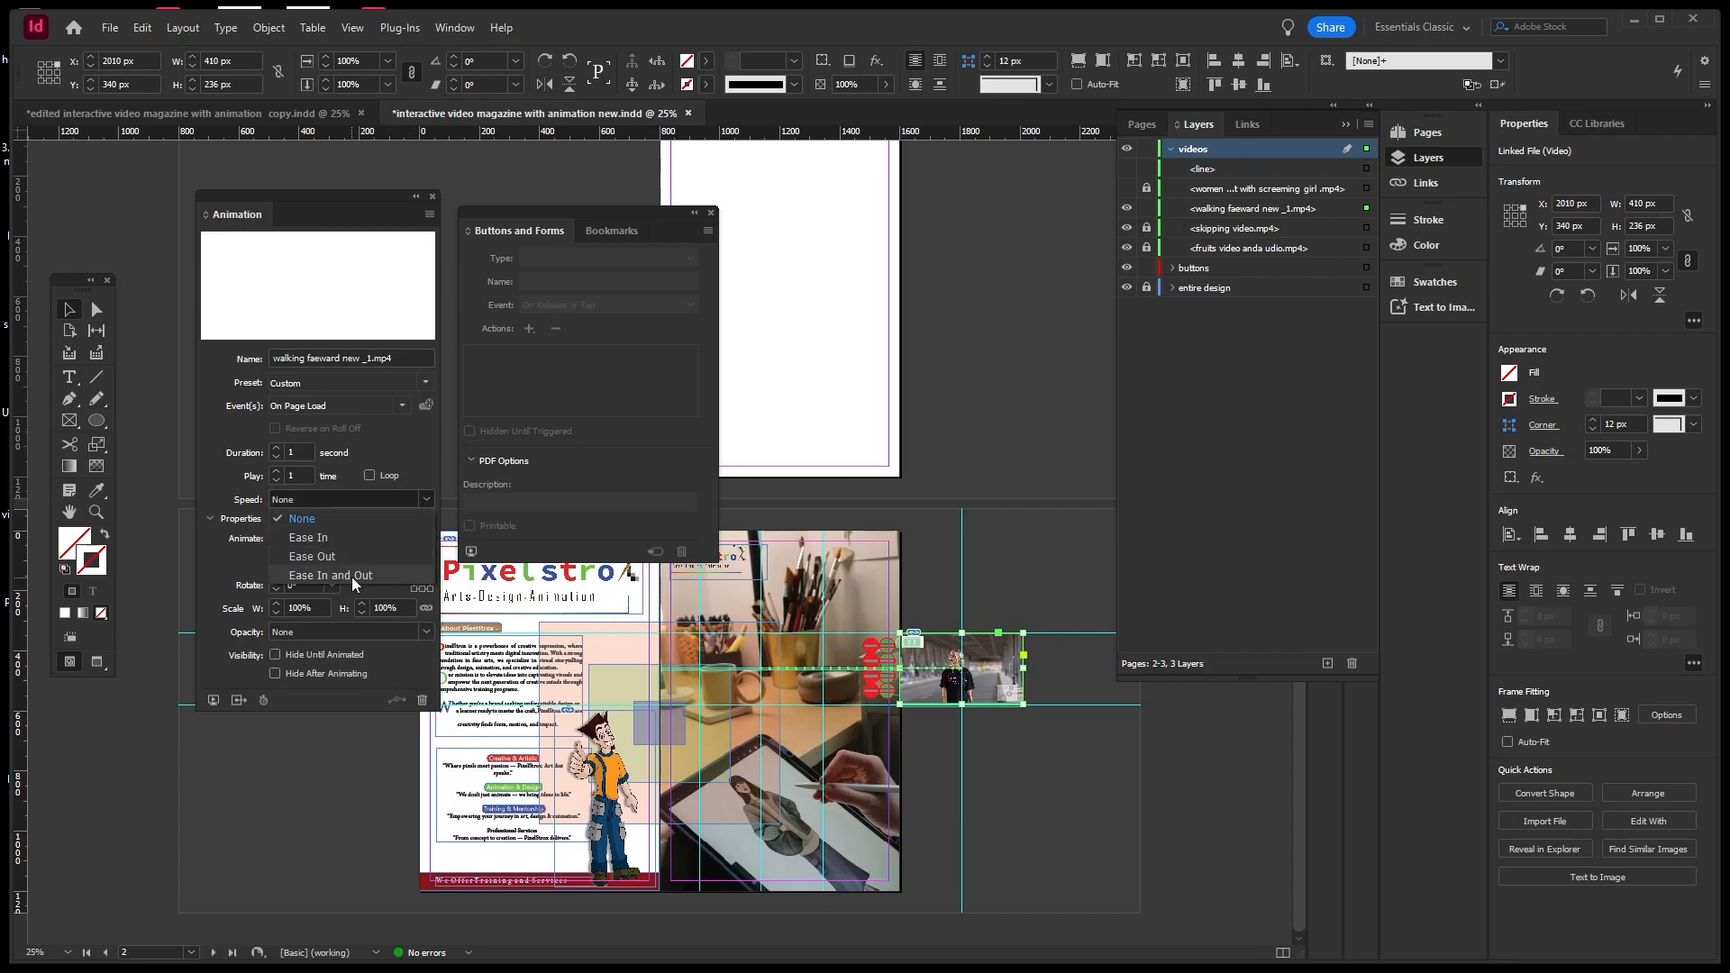
pyautogui.click(352, 576)
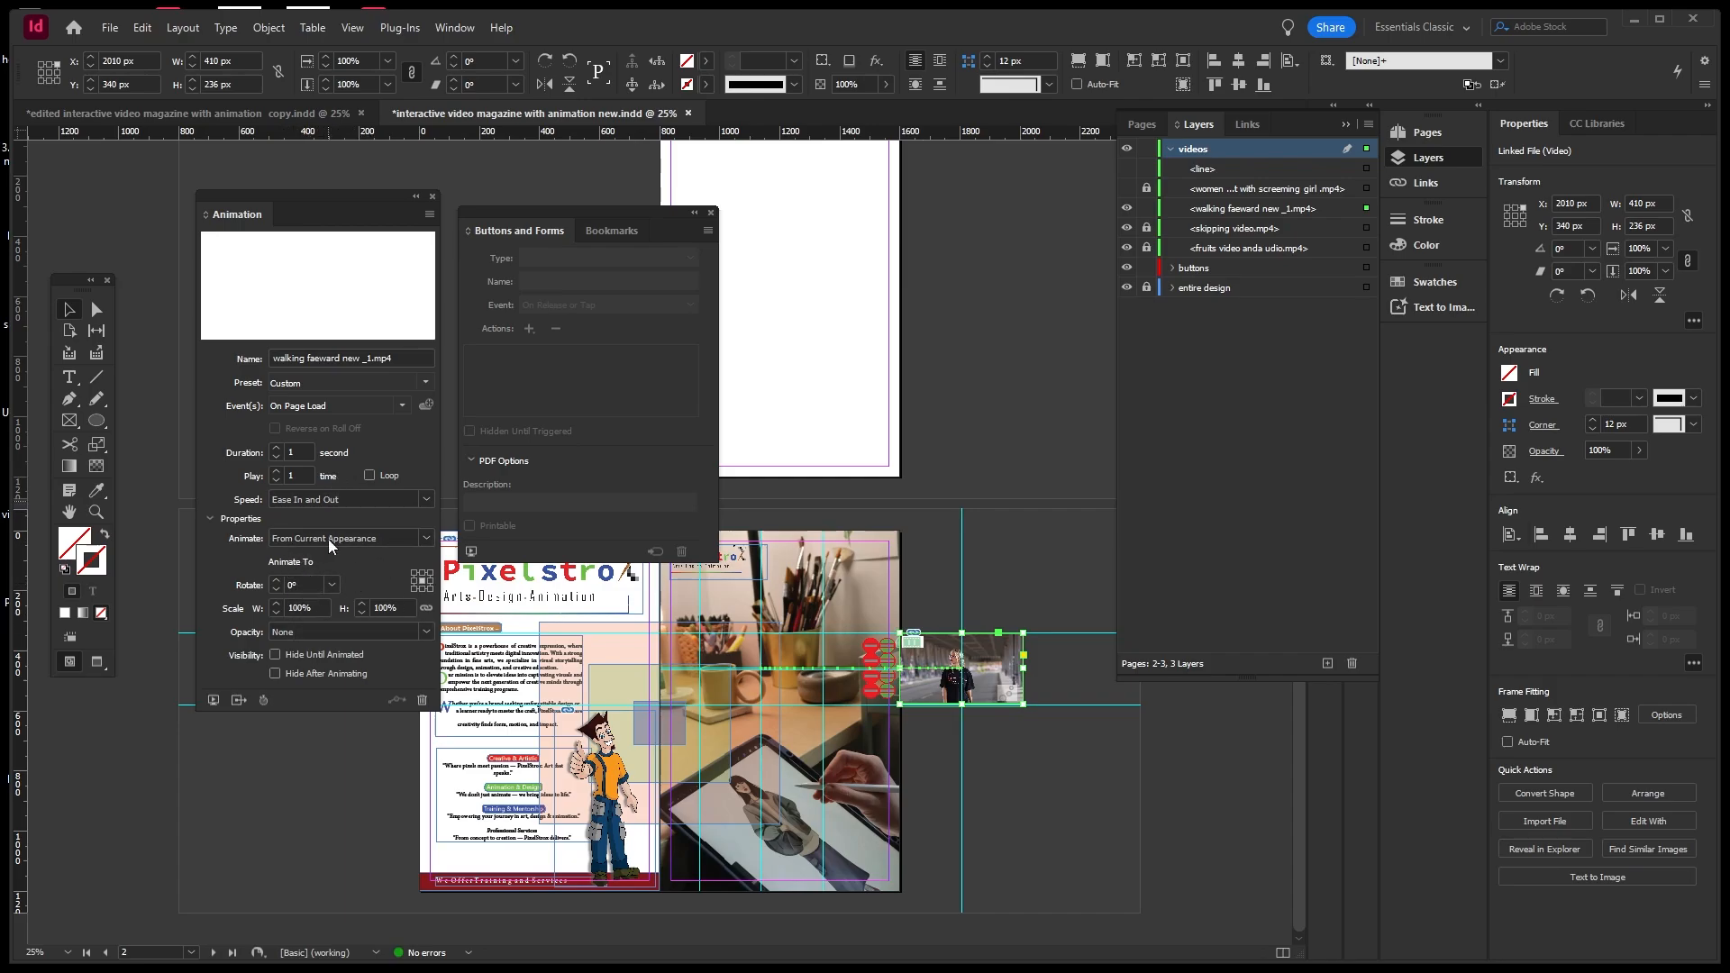
pyautogui.click(398, 407)
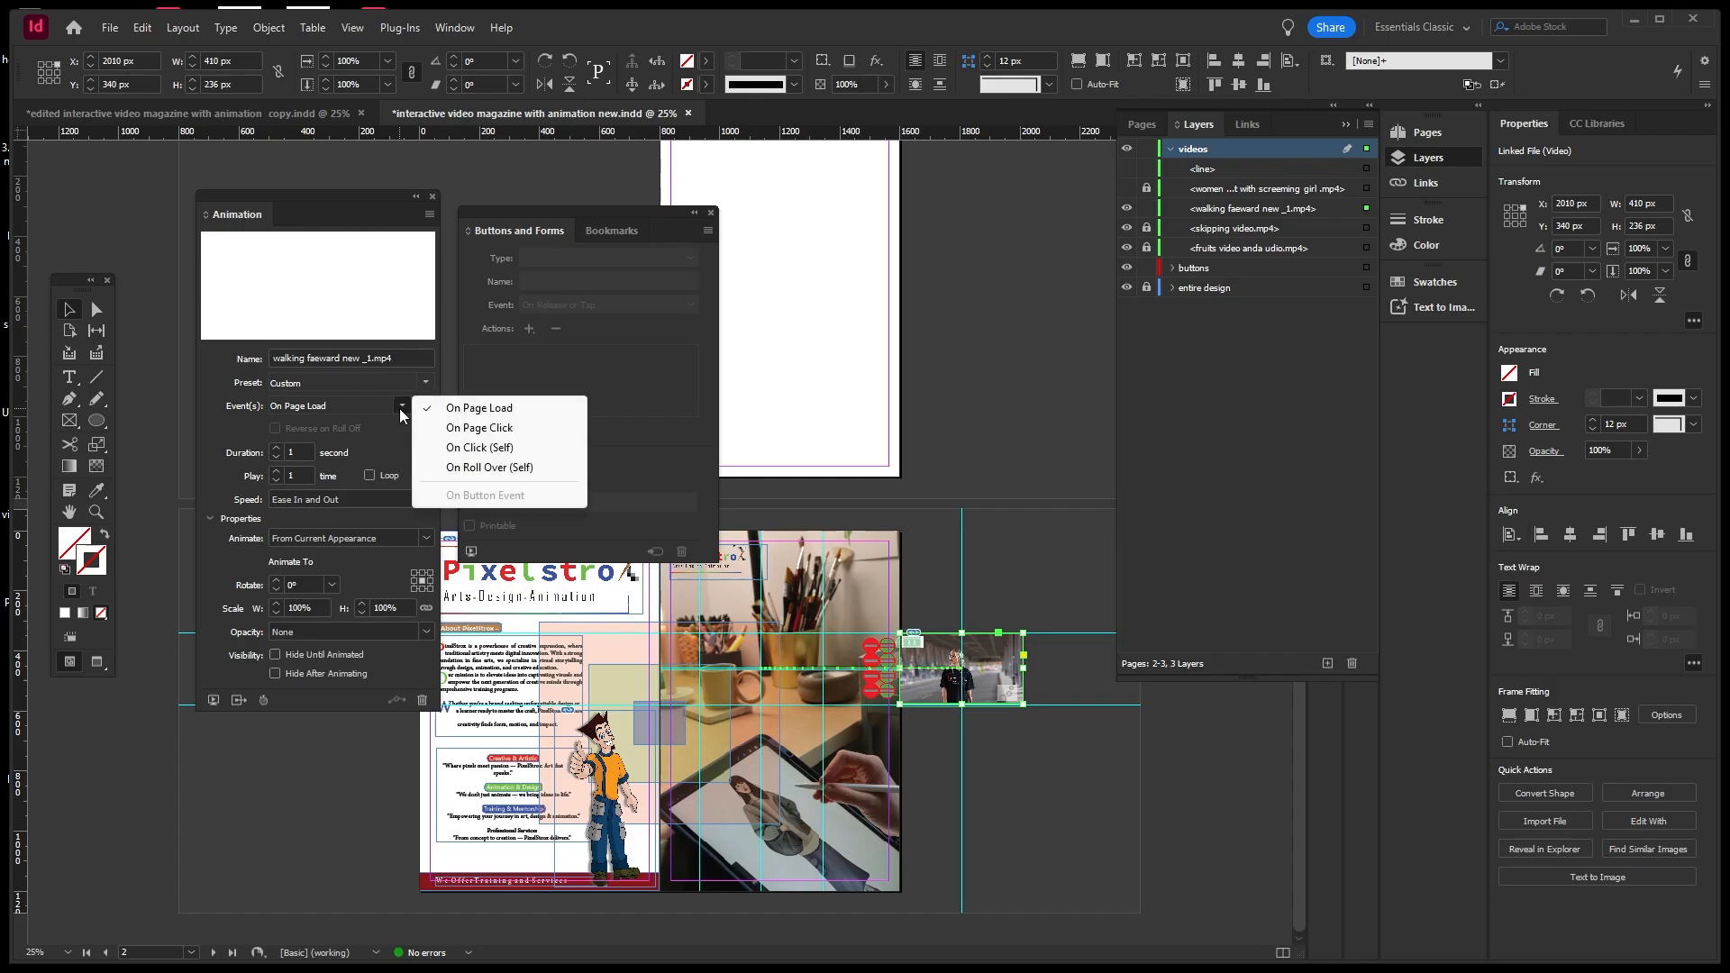
pyautogui.click(468, 426)
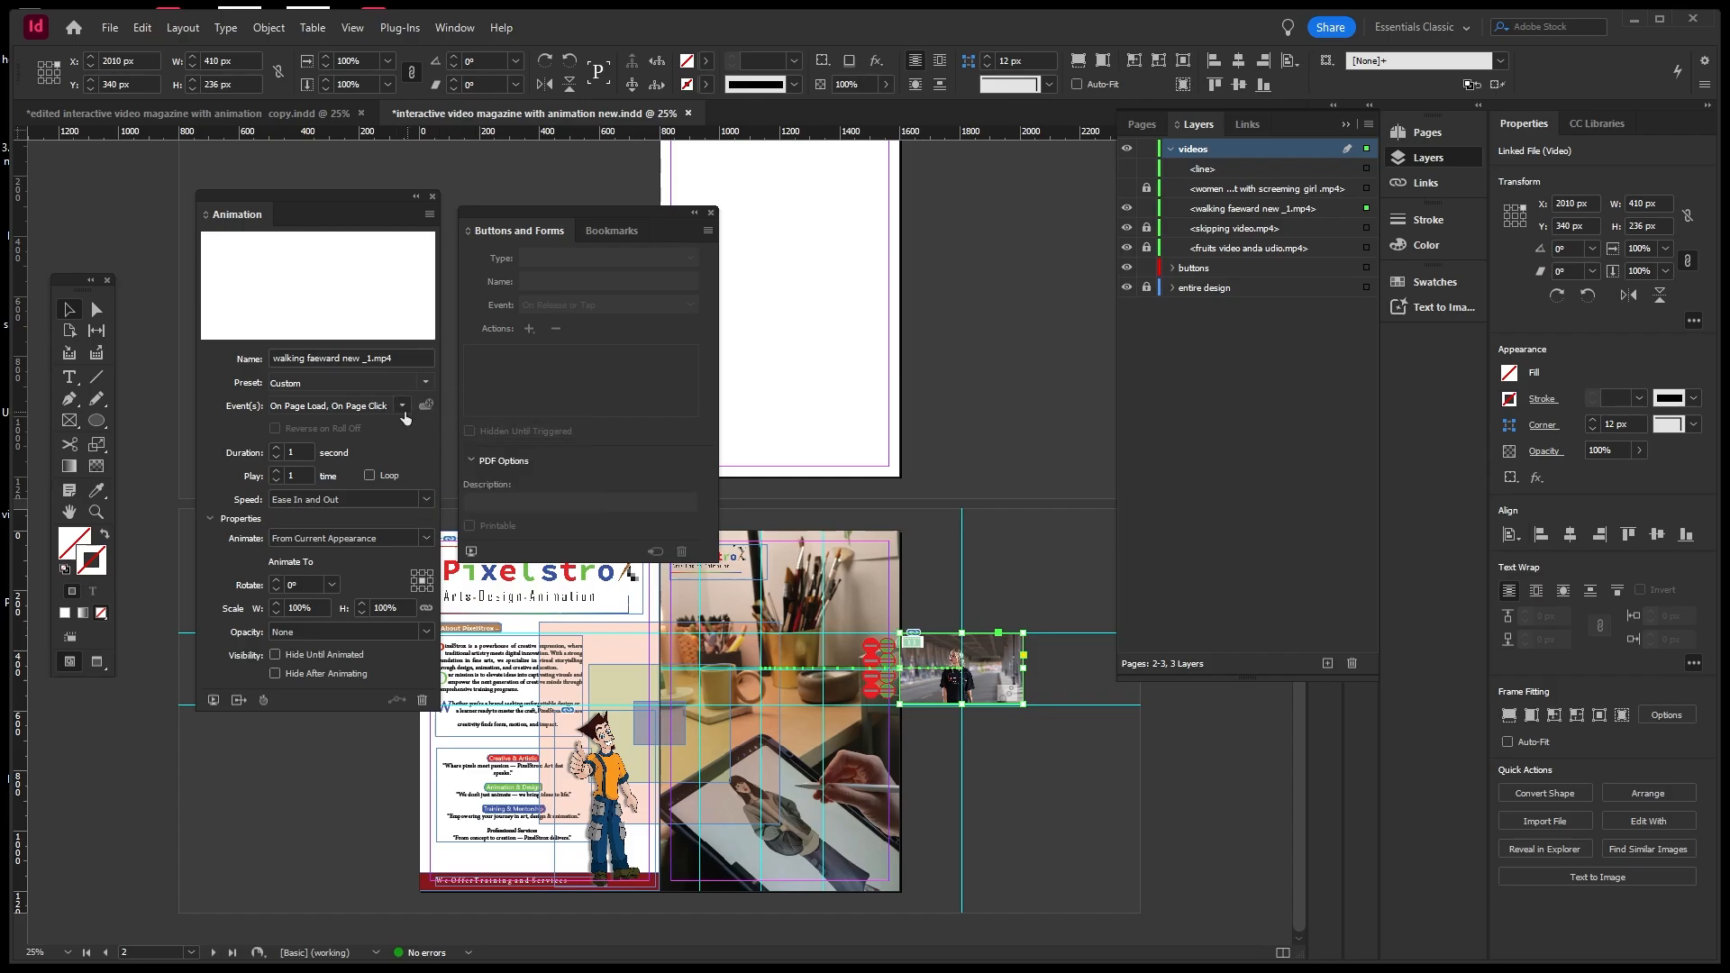
pyautogui.click(404, 407)
pyautogui.click(429, 410)
# Convert the green PLAY 4 group into a button and name it PLAY 4.
pyautogui.scroll(3, 896, 685)
pyautogui.scroll(-2, 711, 632)
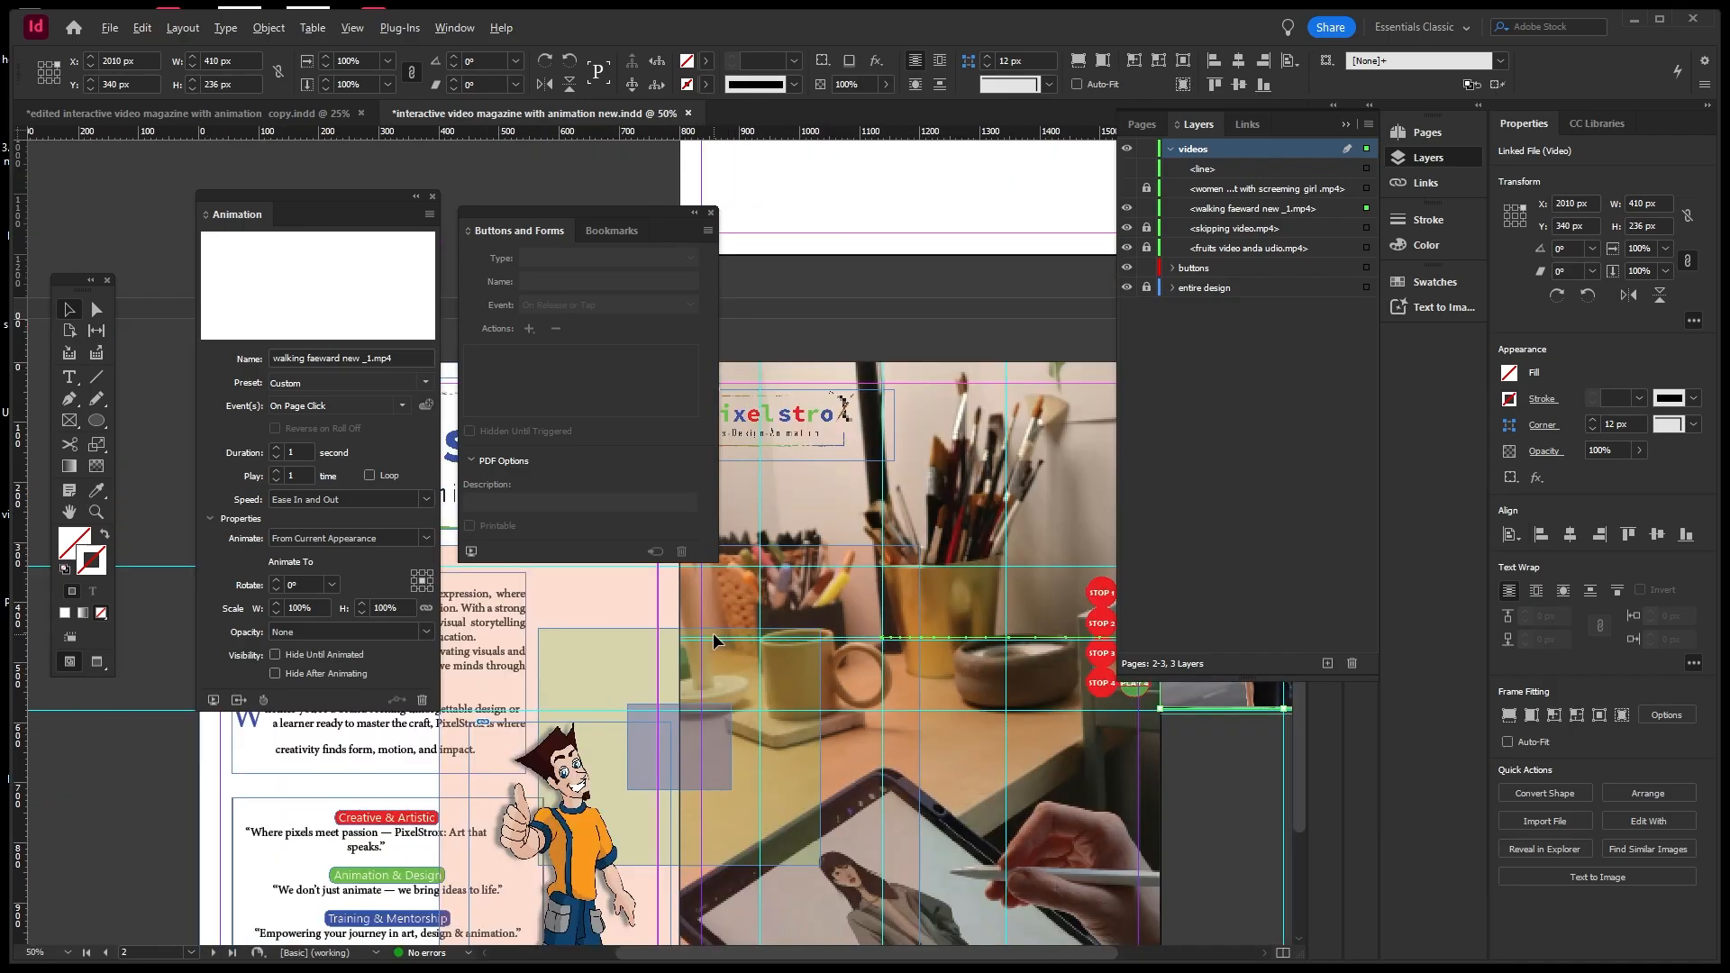
pyautogui.scroll(-1, 712, 632)
pyautogui.scroll(2, 960, 668)
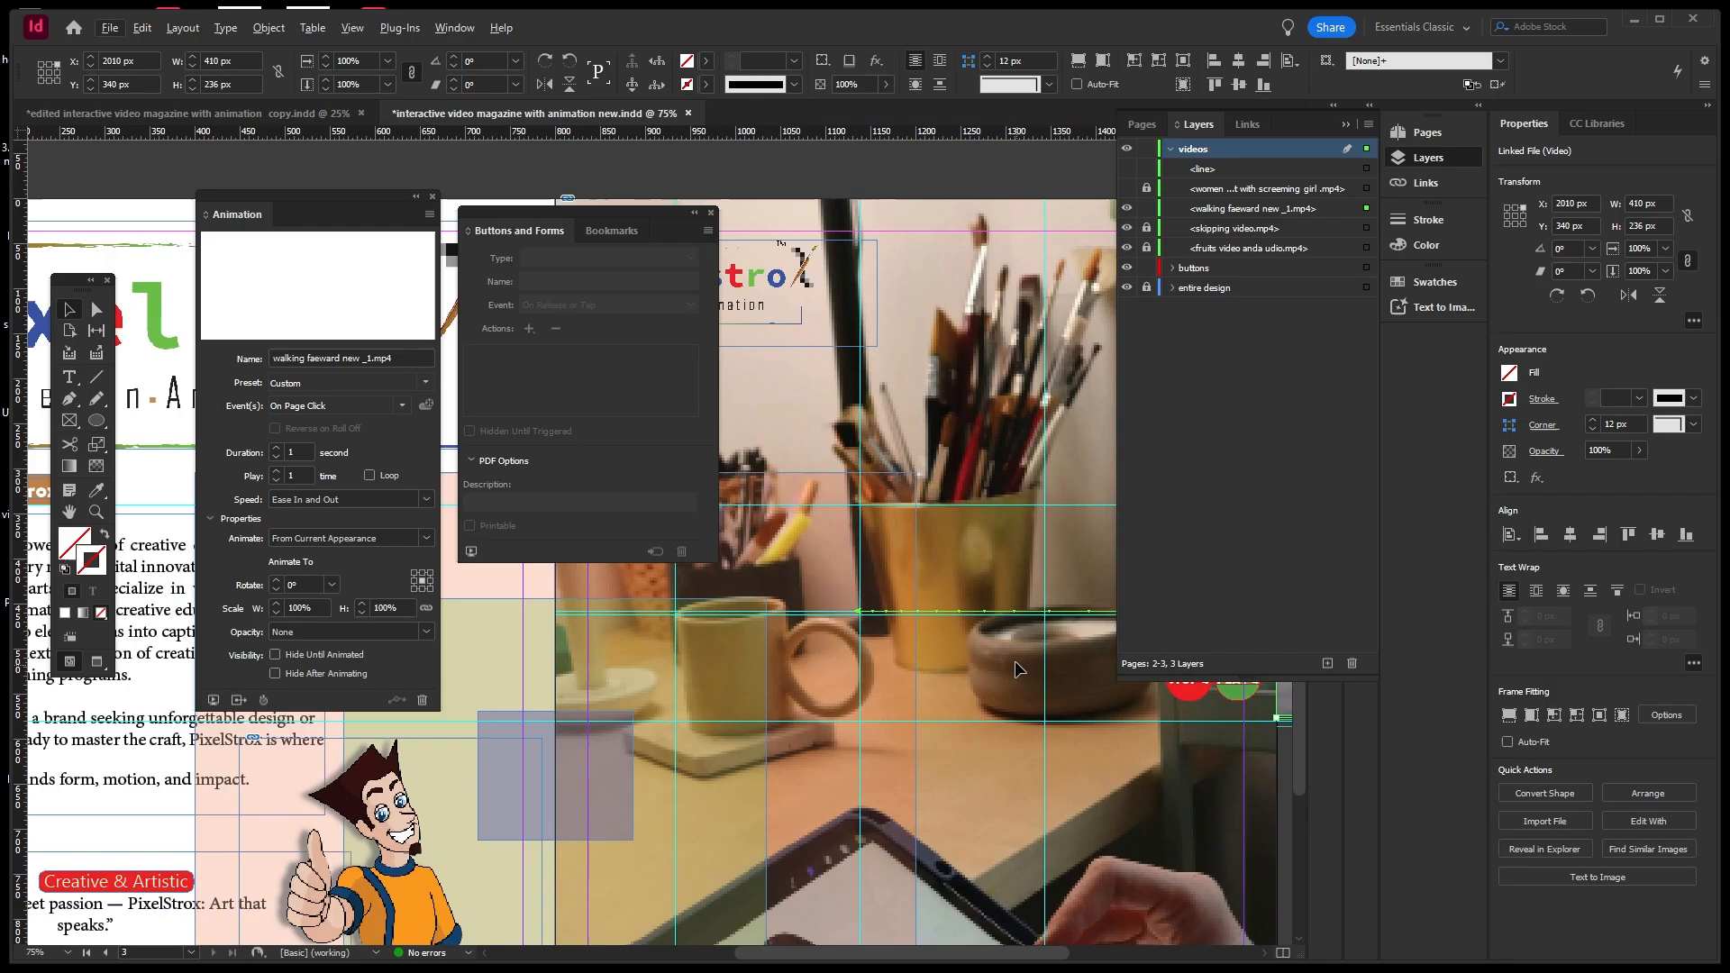
pyautogui.press('h')
pyautogui.moveTo(1012, 654); pyautogui.dragTo(695, 640)
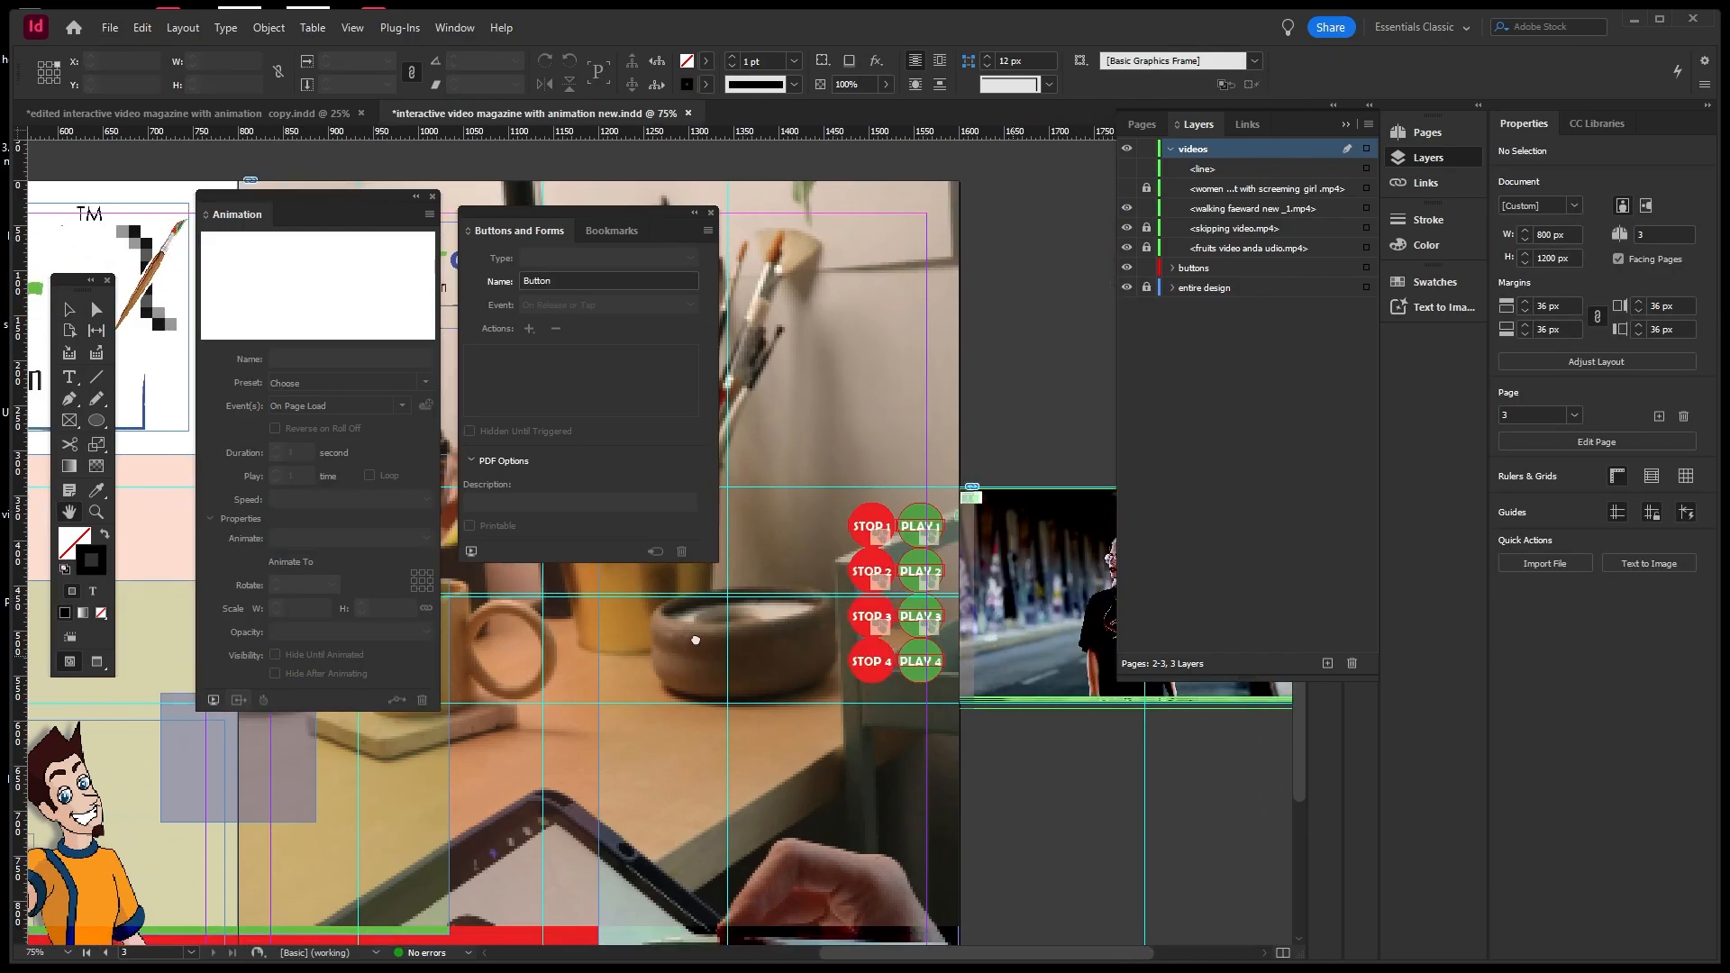
pyautogui.press('v')
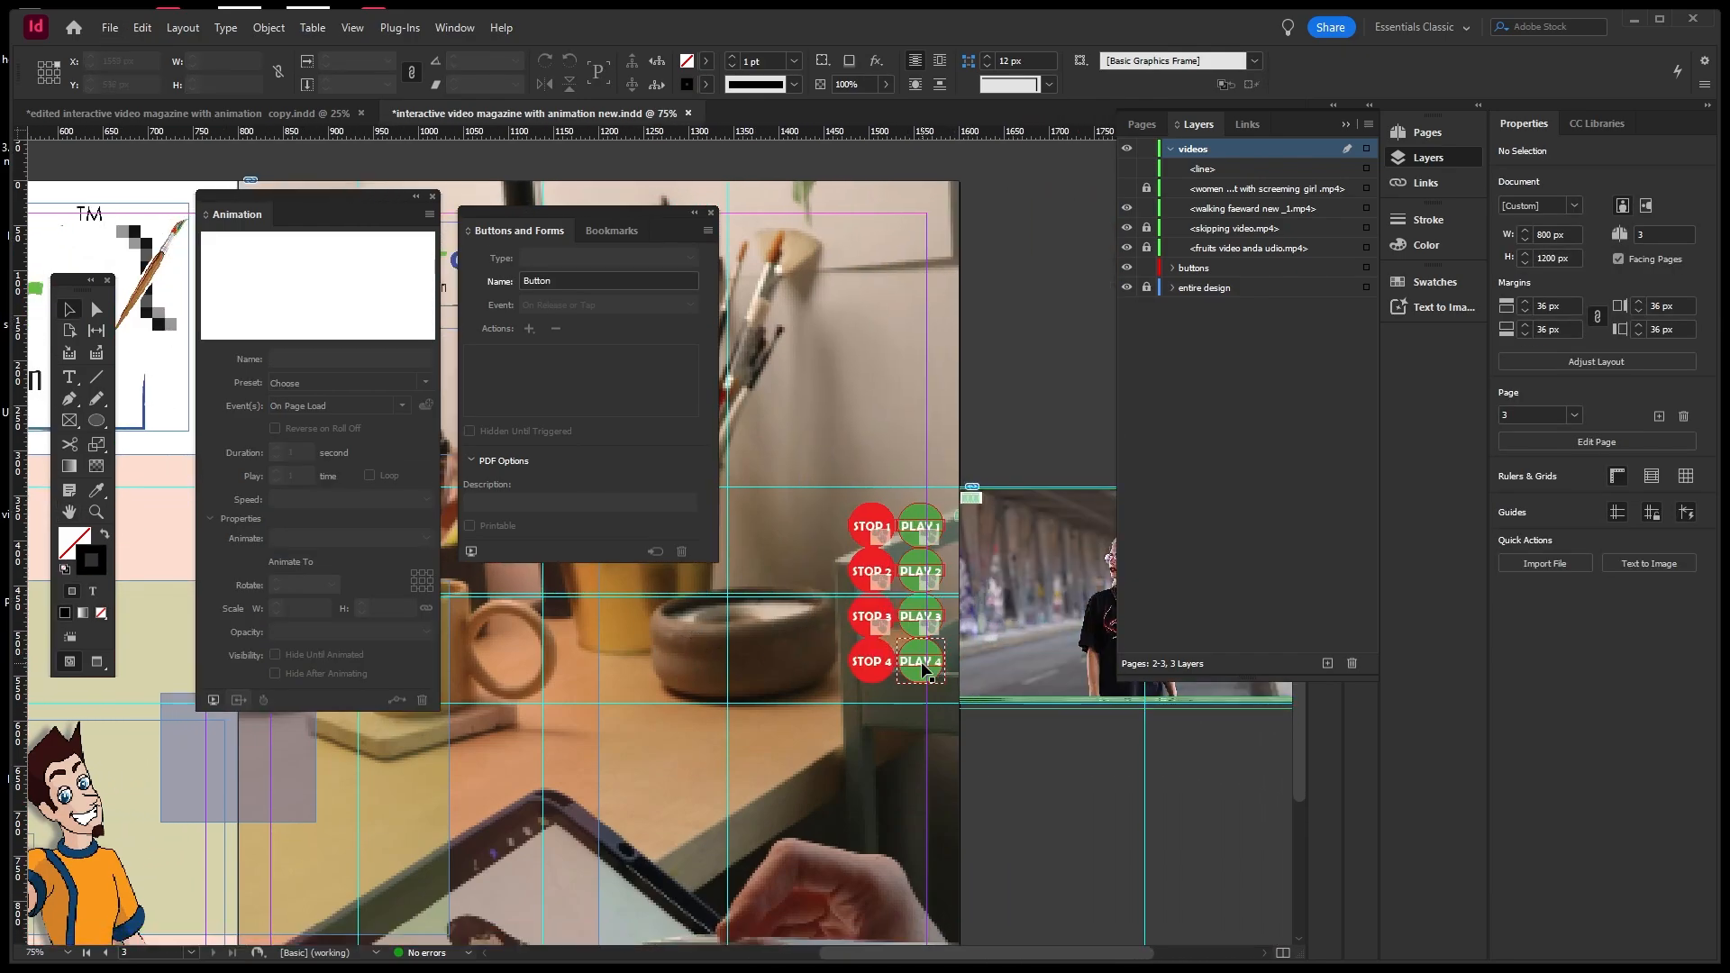
pyautogui.click(923, 666)
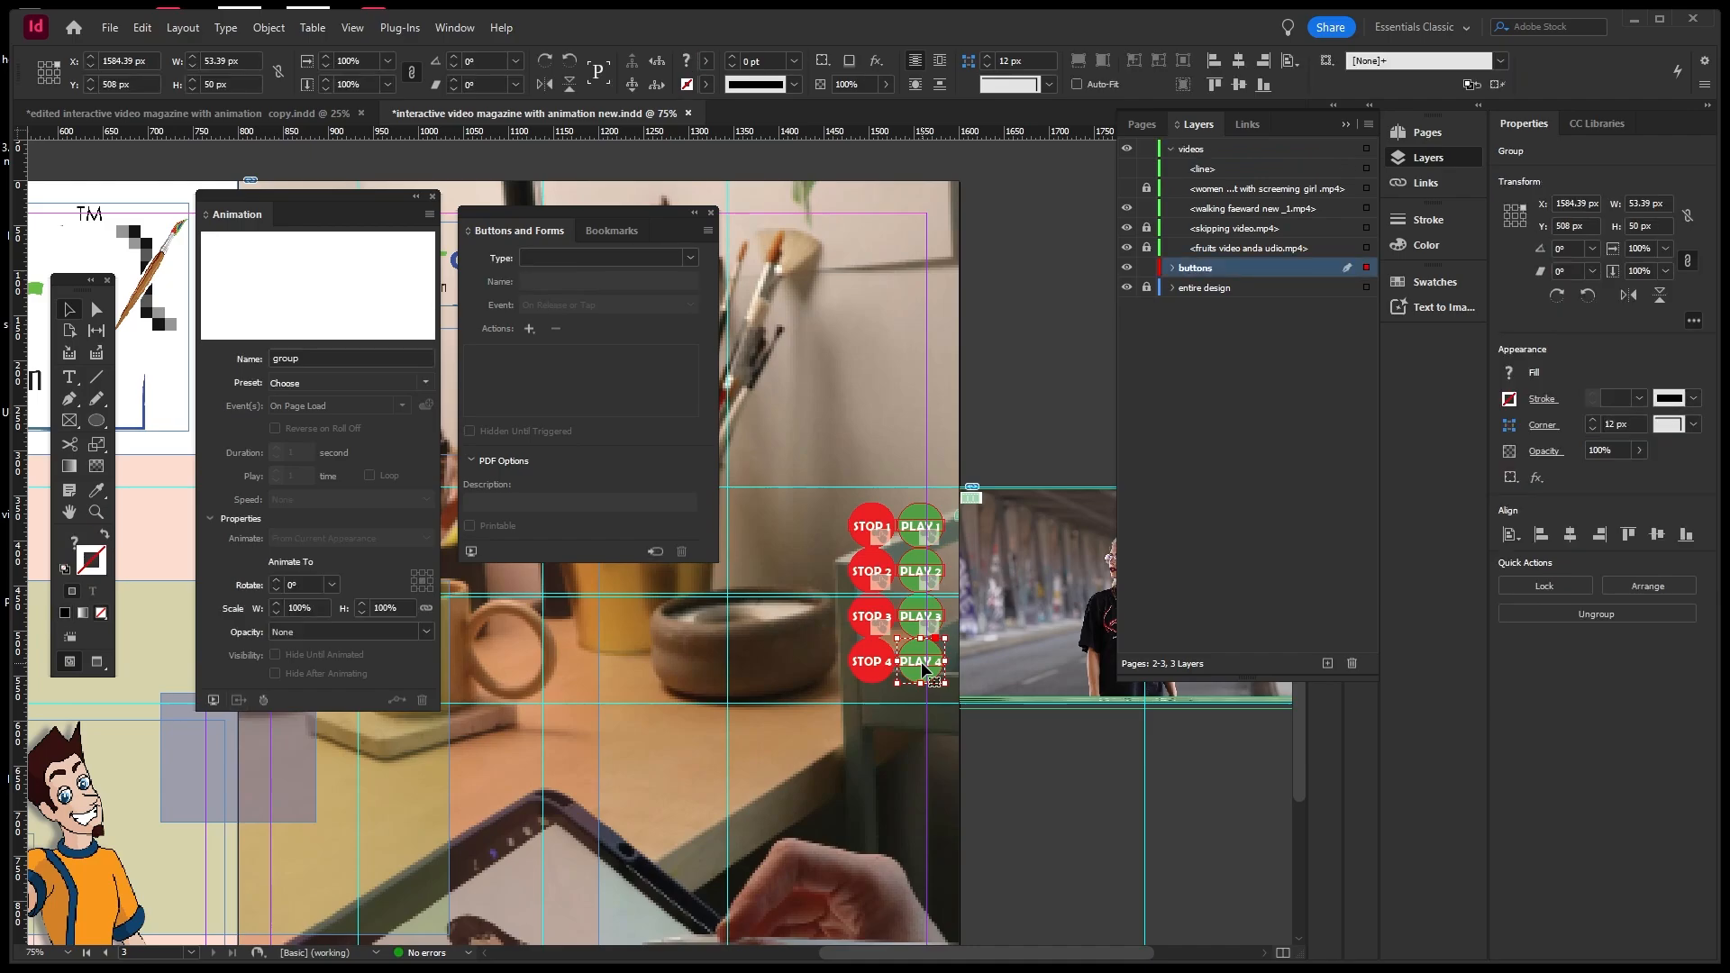
pyautogui.click(690, 258)
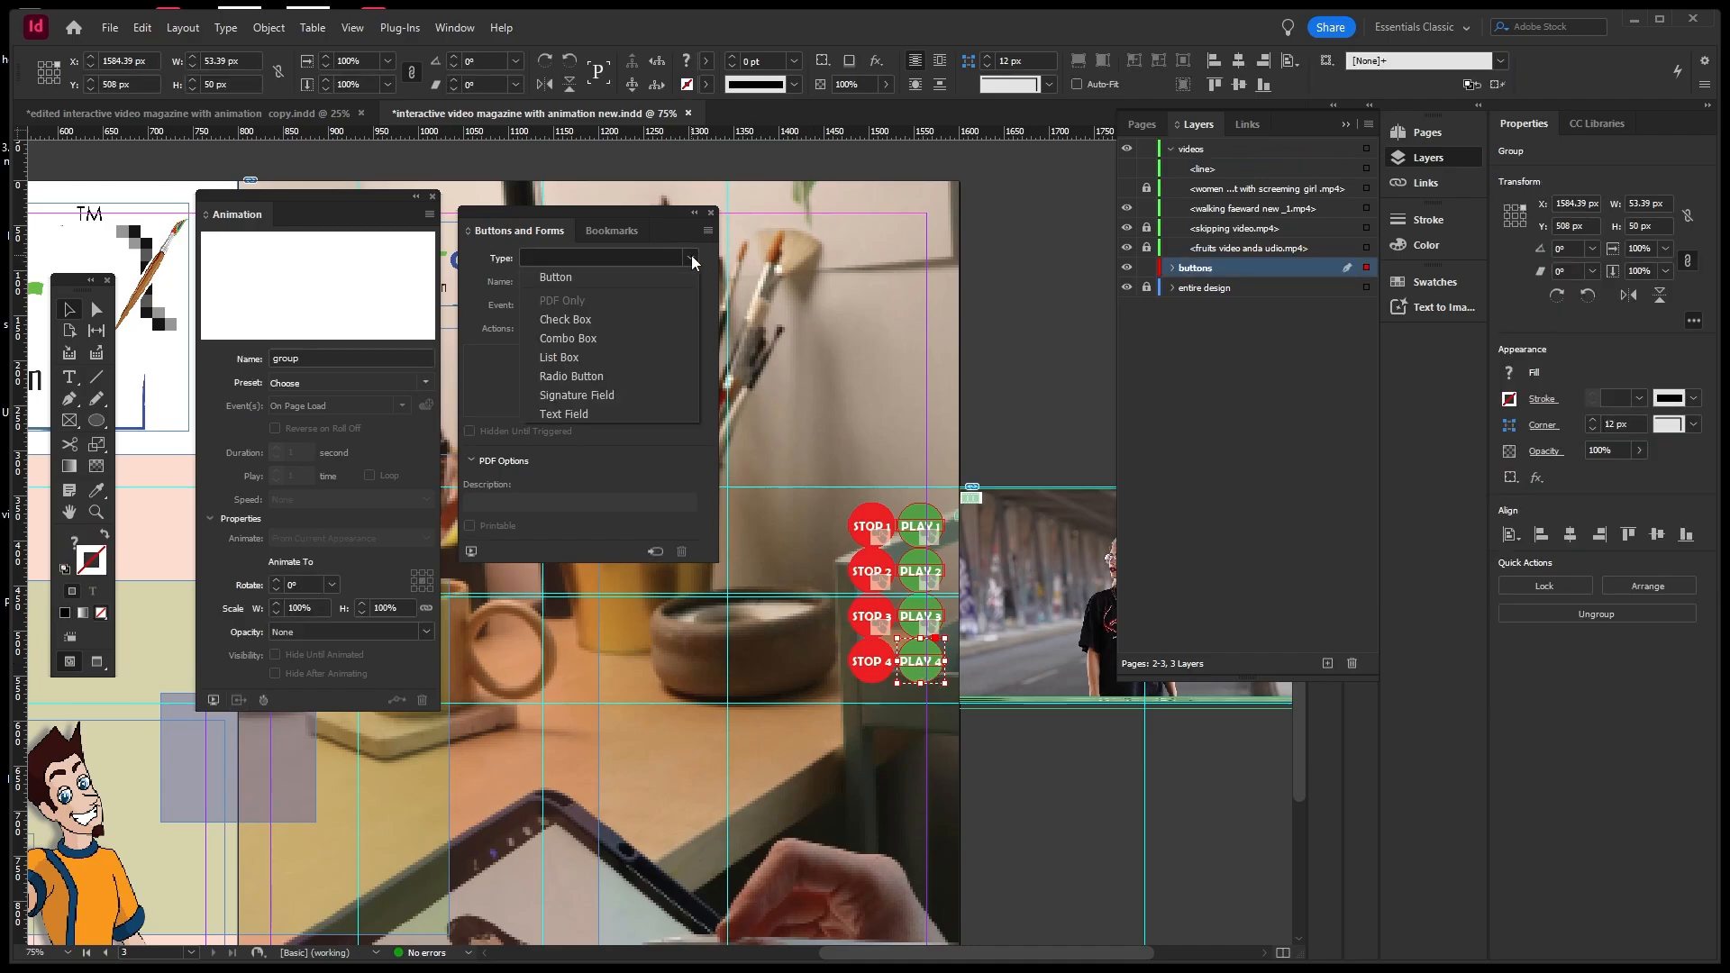
pyautogui.click(594, 272)
pyautogui.moveTo(581, 275); pyautogui.dragTo(481, 281)
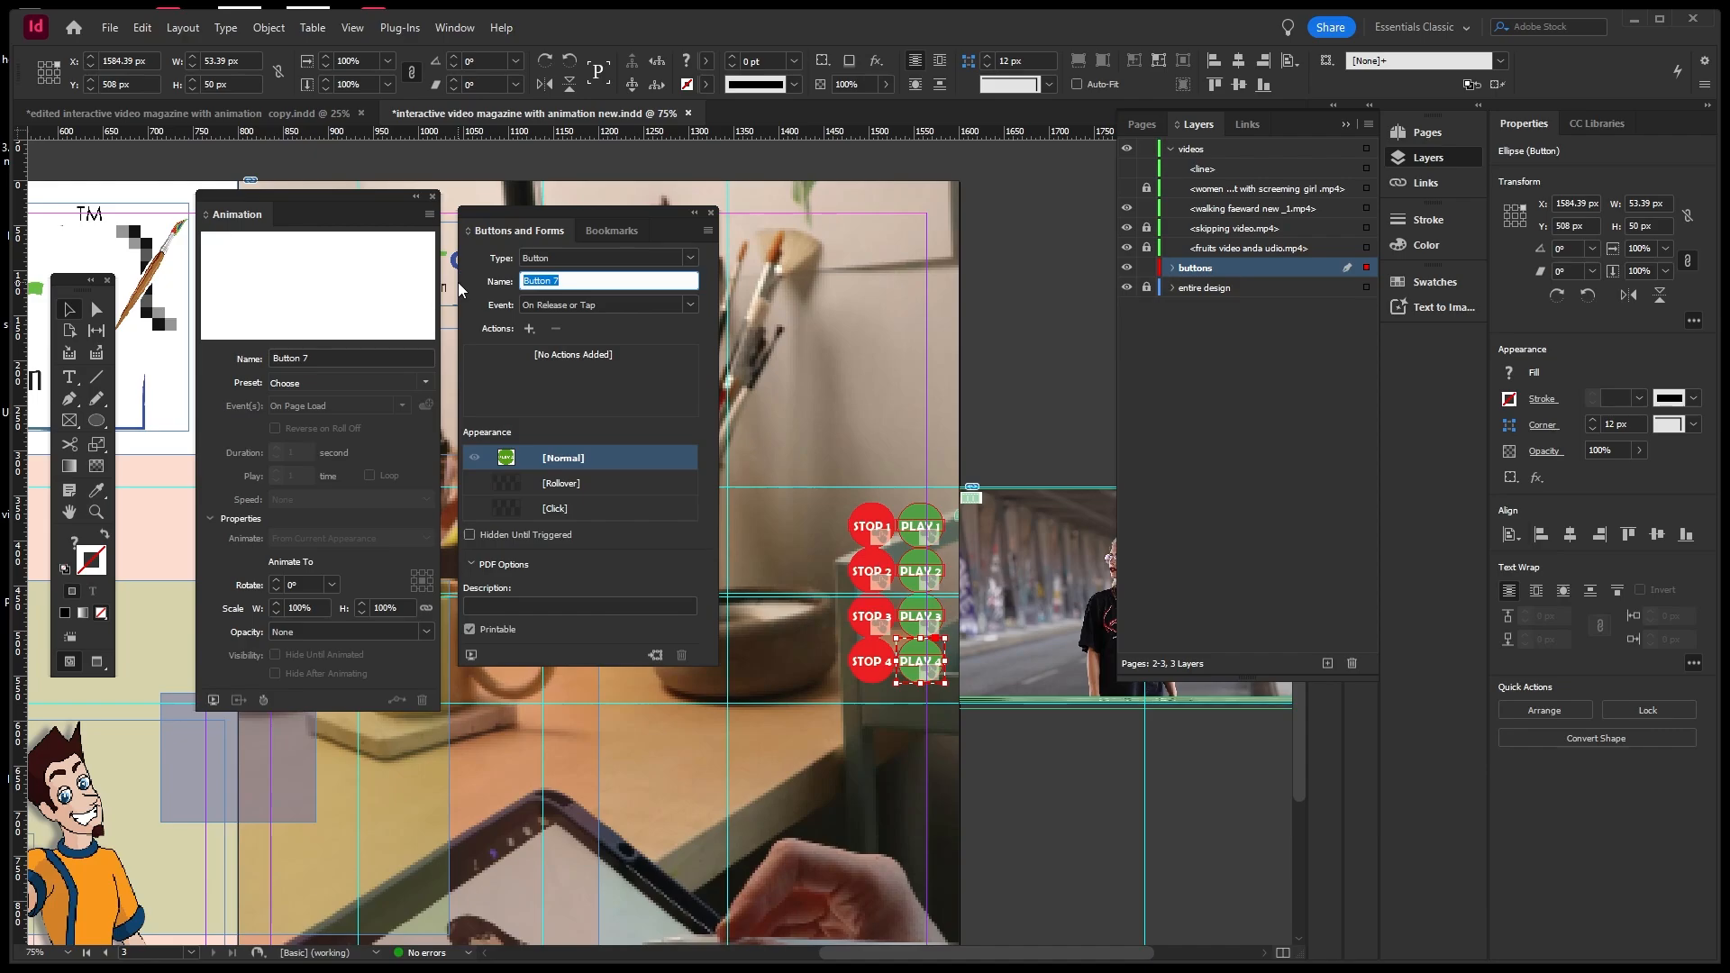
pyautogui.write('PLAY 4')
# Set the PLAY 4 button's event to On Click and add an Animation action targeting walking faeward new _1.mp4.
pyautogui.click(689, 304)
pyautogui.click(570, 343)
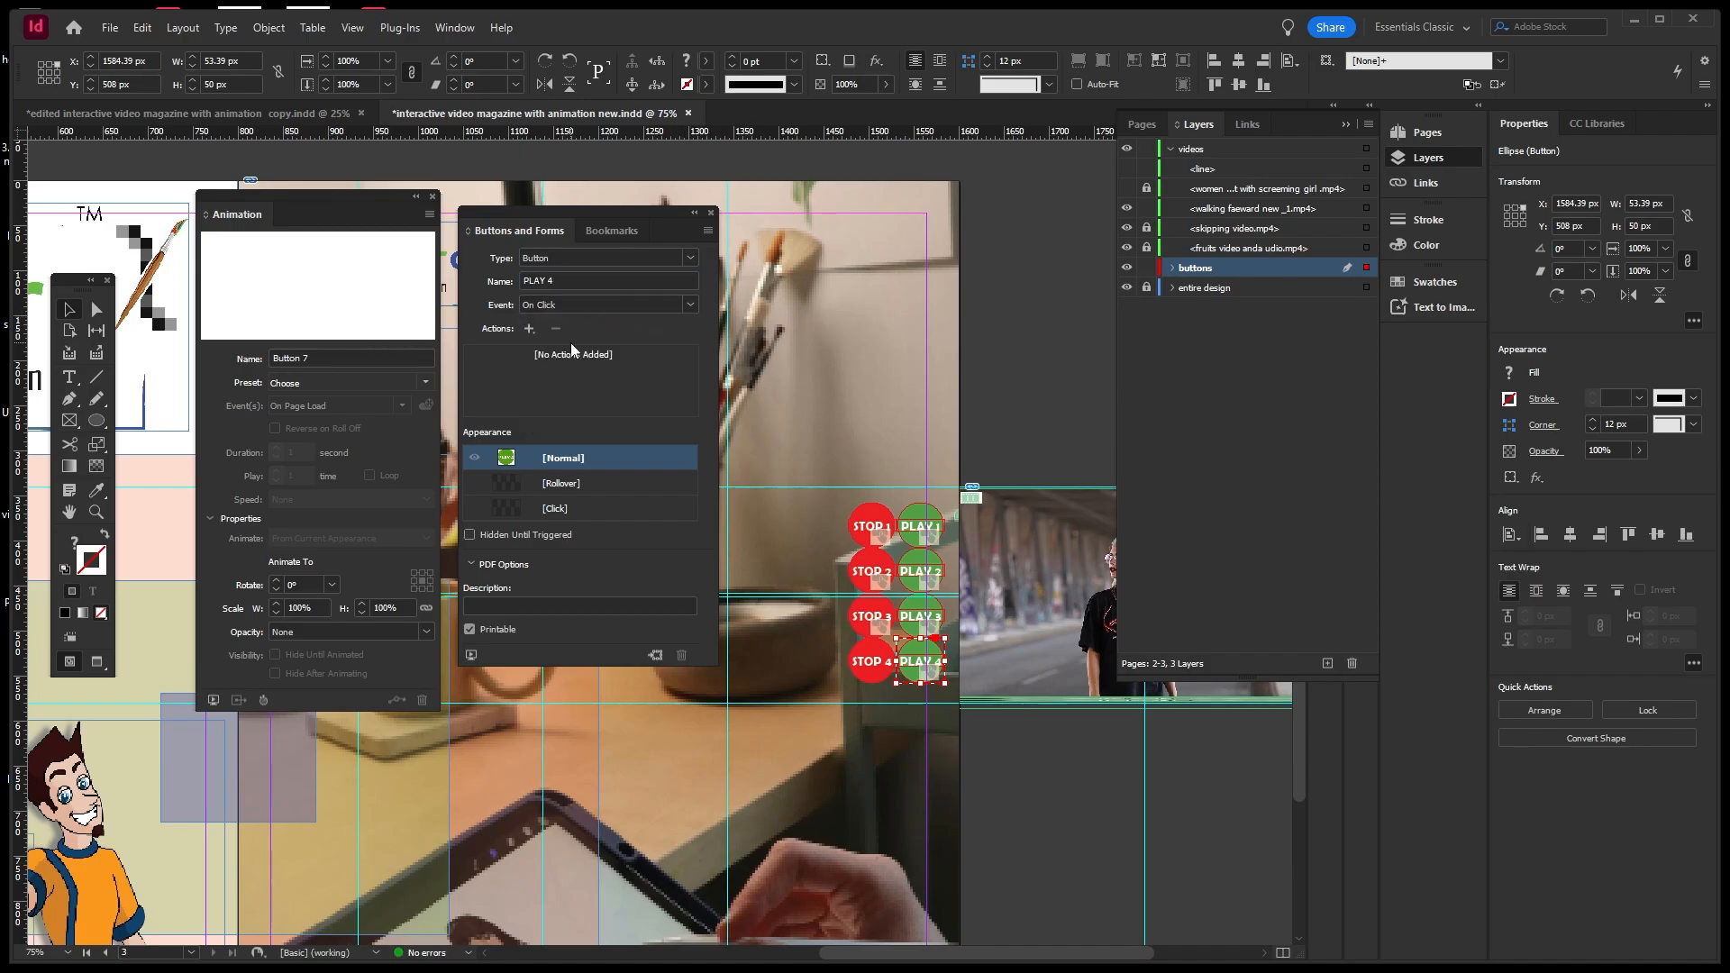
pyautogui.click(528, 328)
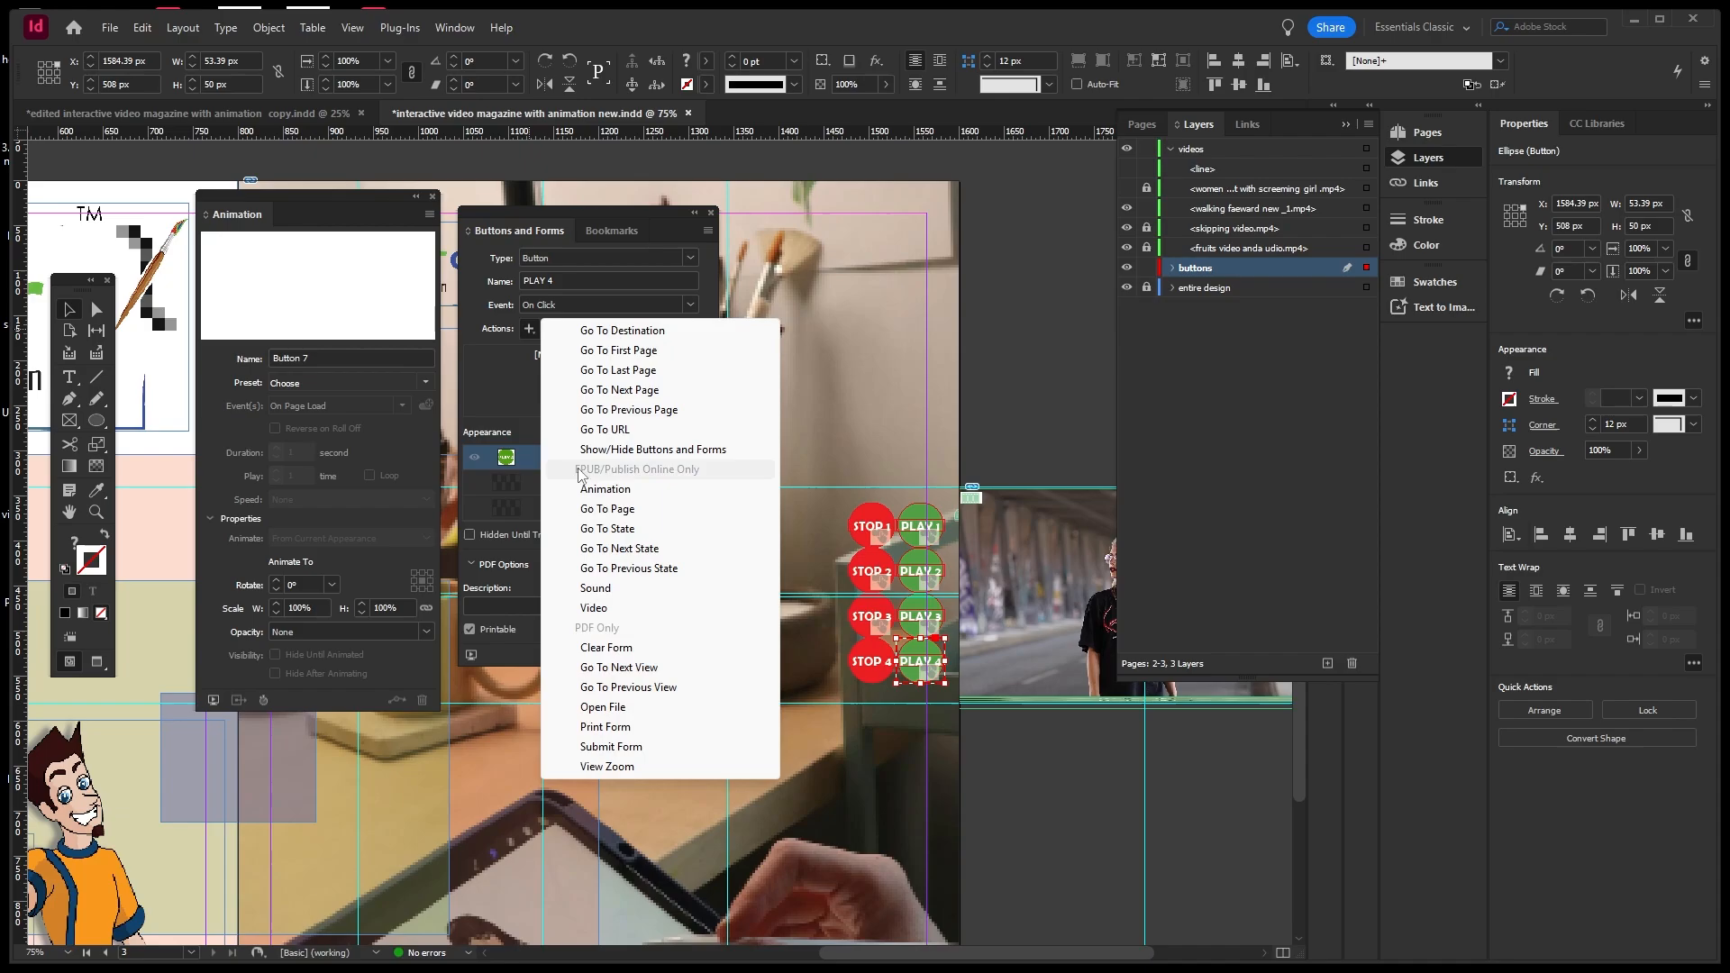
pyautogui.click(605, 488)
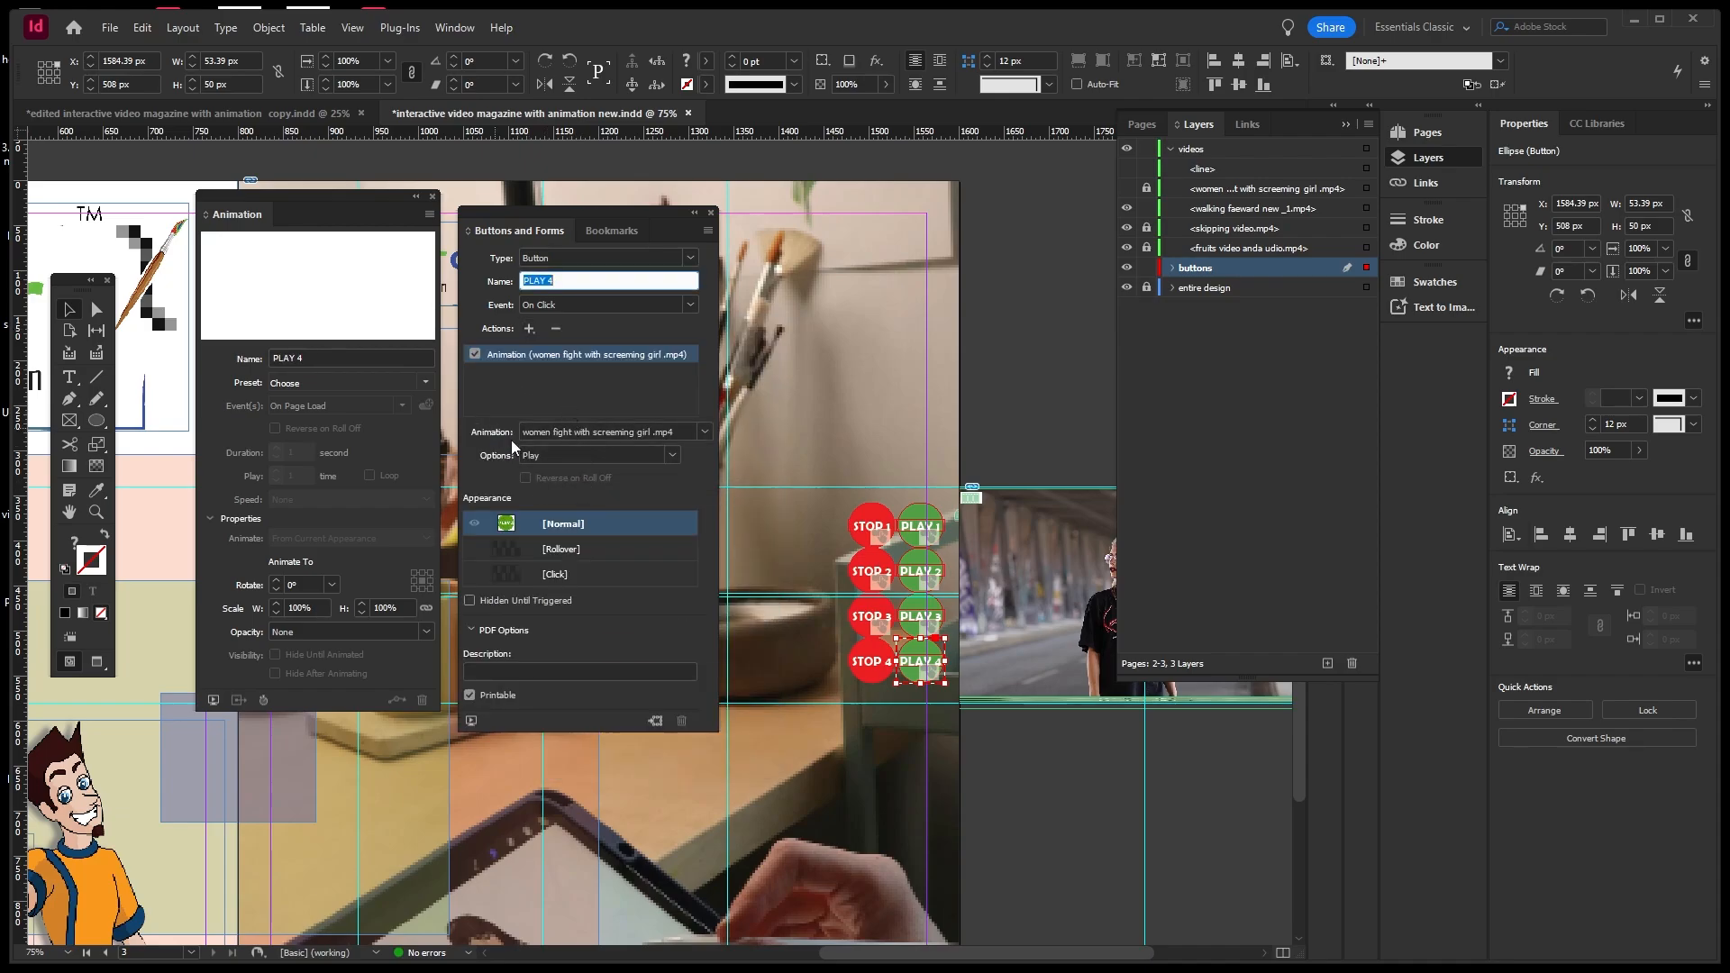
pyautogui.click(702, 432)
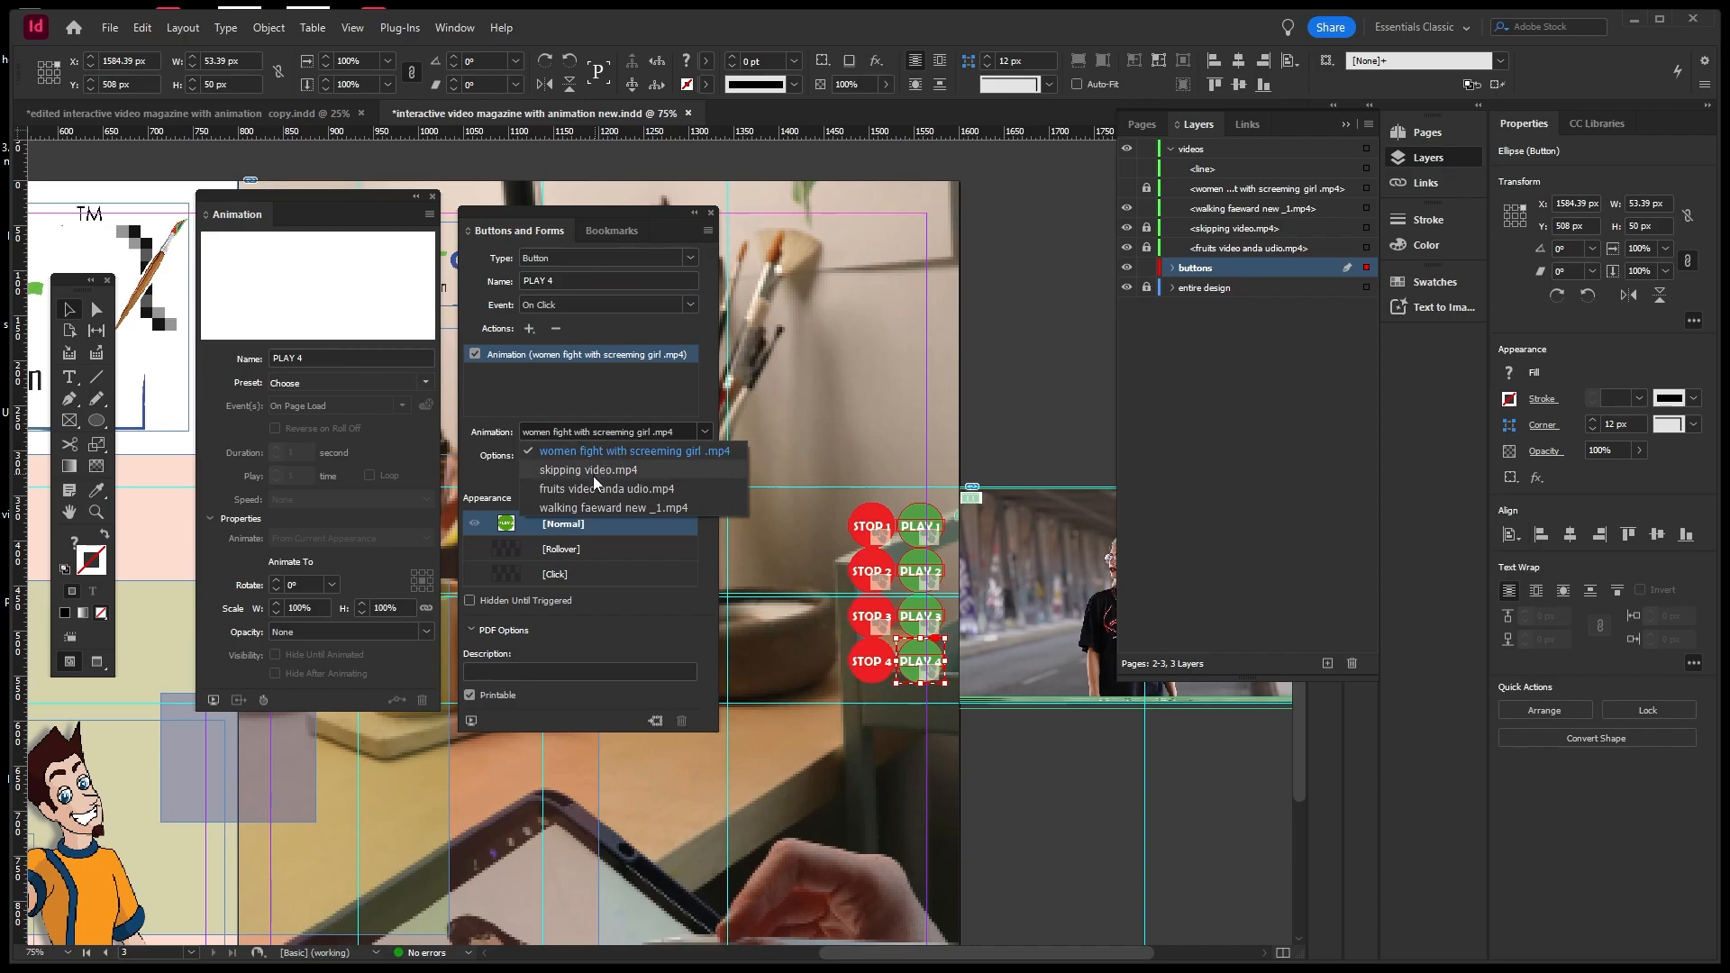
pyautogui.click(628, 506)
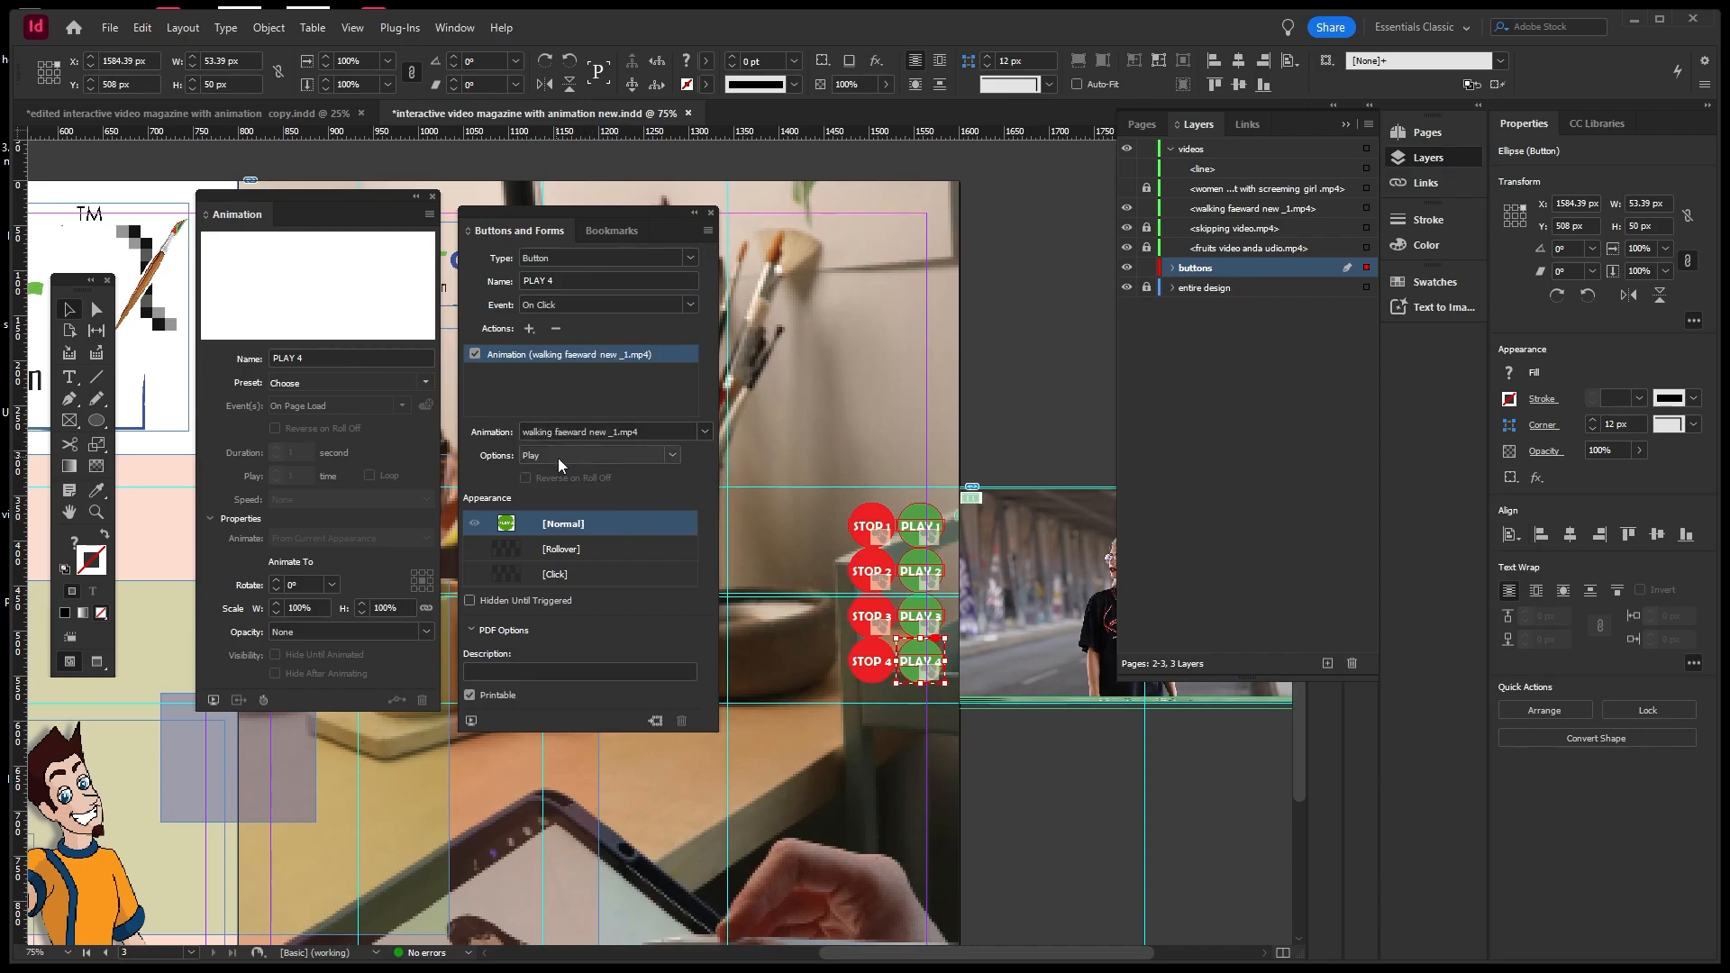
# Keep the PLAY 4 animation option at Play and enable the button's Click appearance state.
pyautogui.click(667, 457)
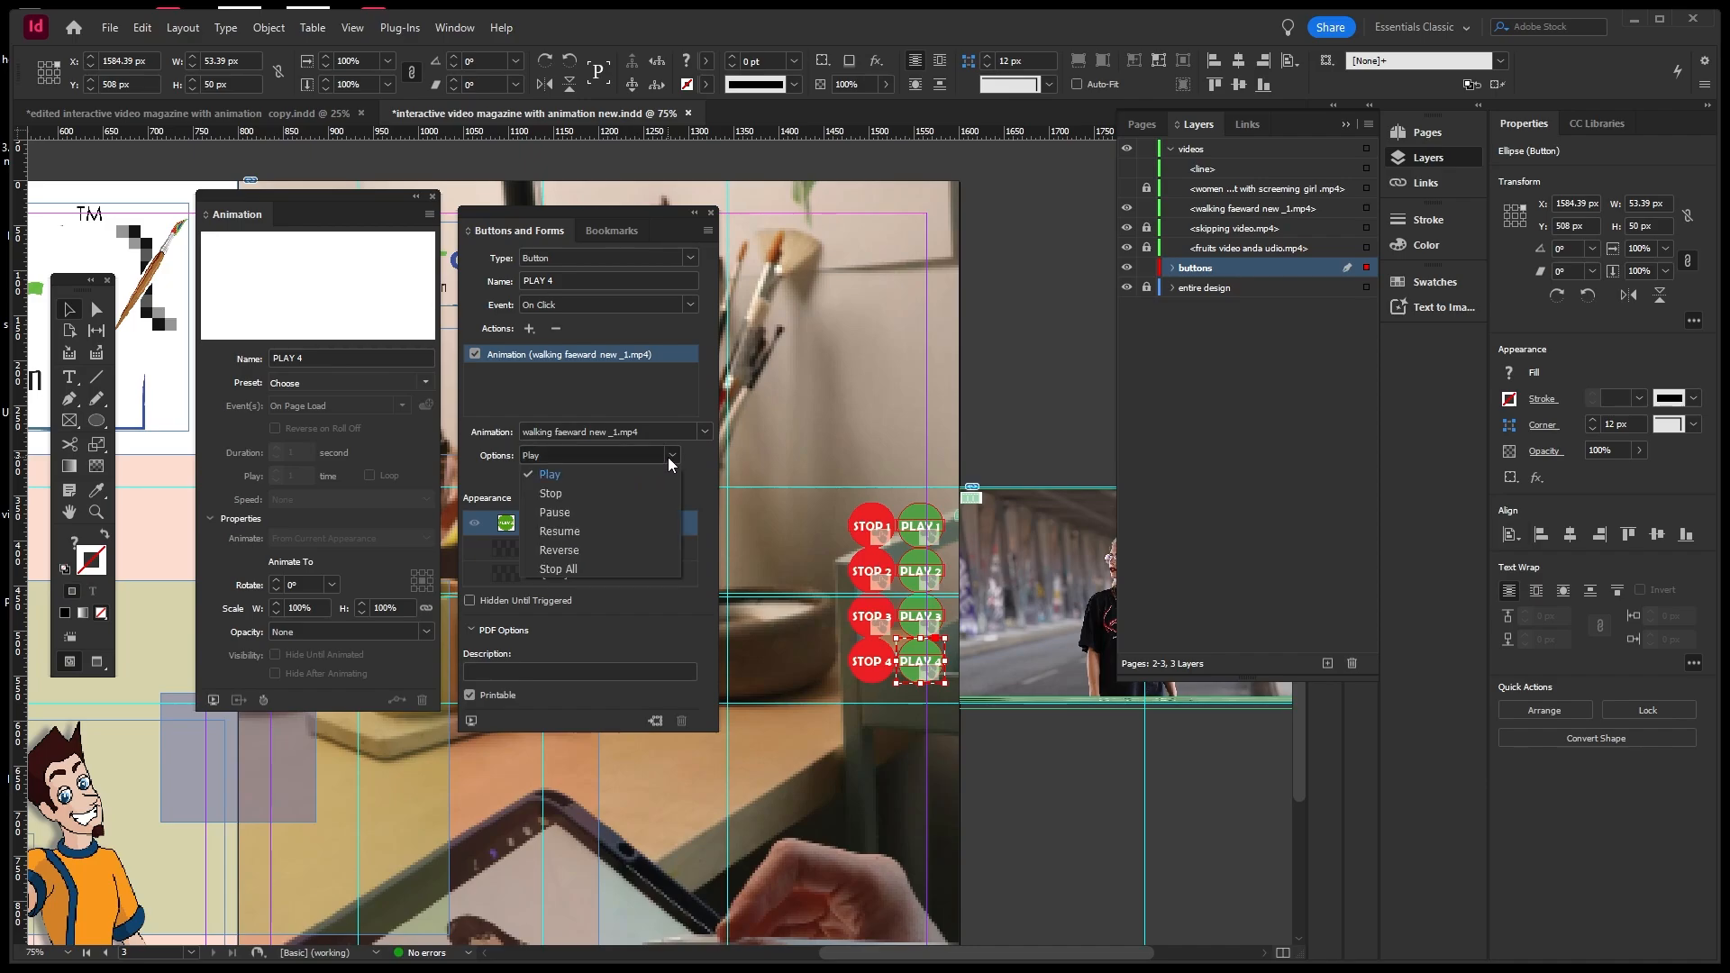
pyautogui.click(667, 456)
pyautogui.click(566, 574)
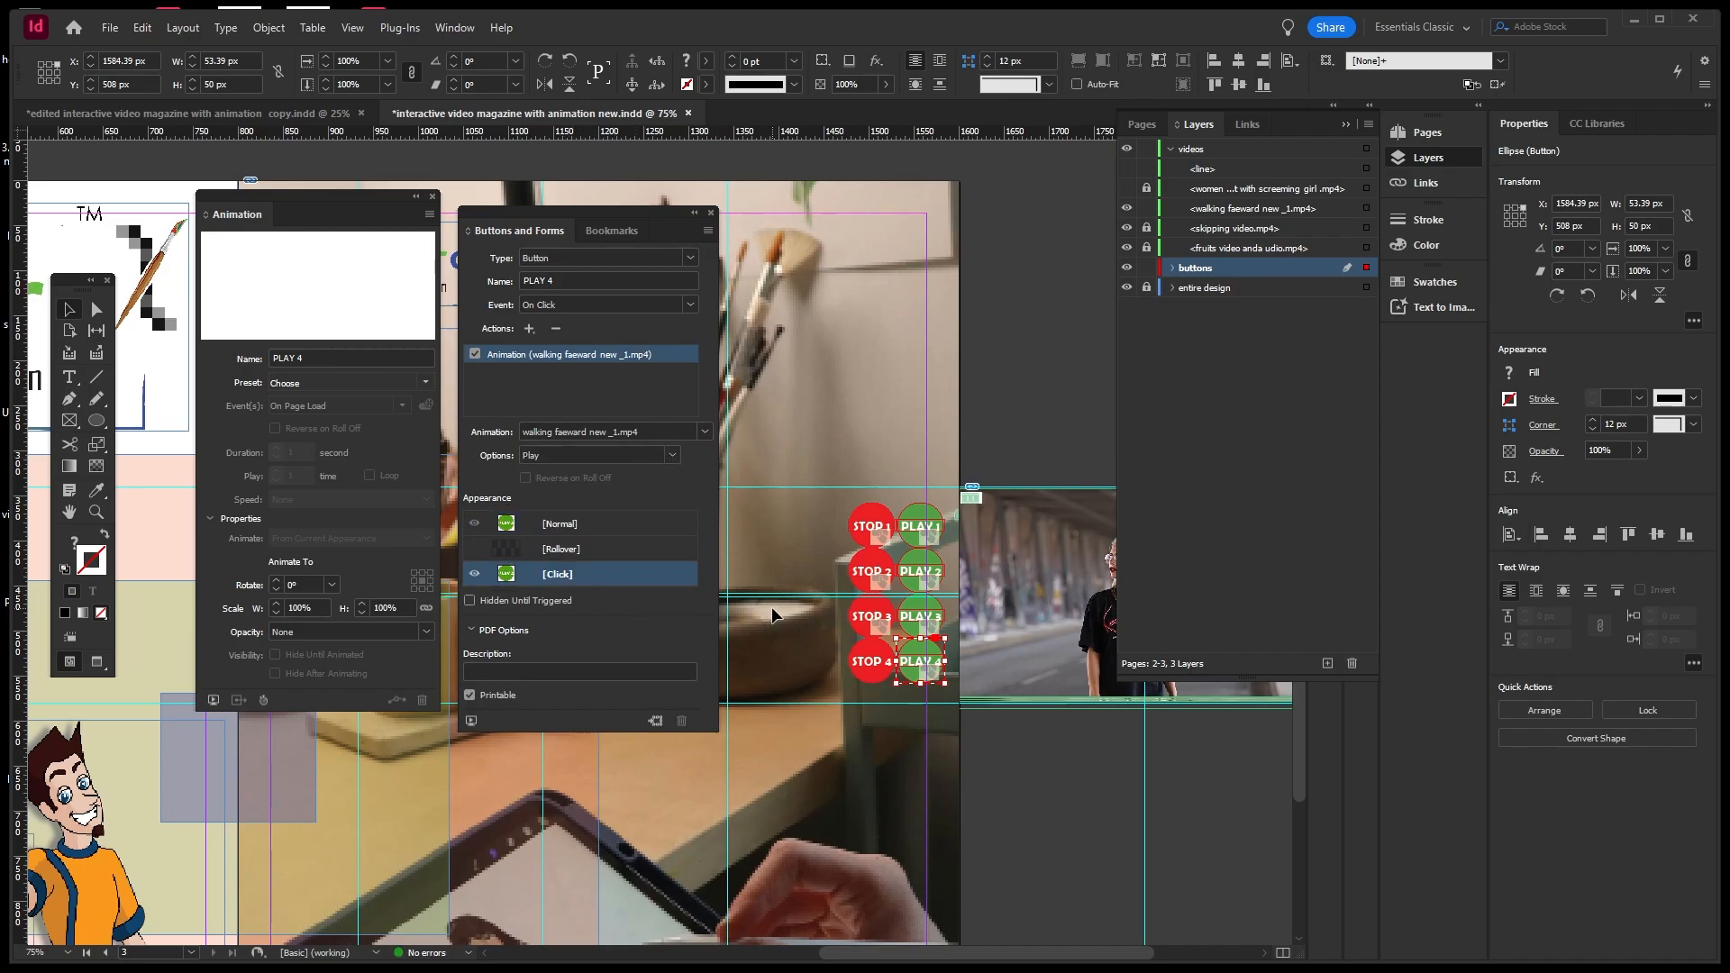
pyautogui.click(1025, 601)
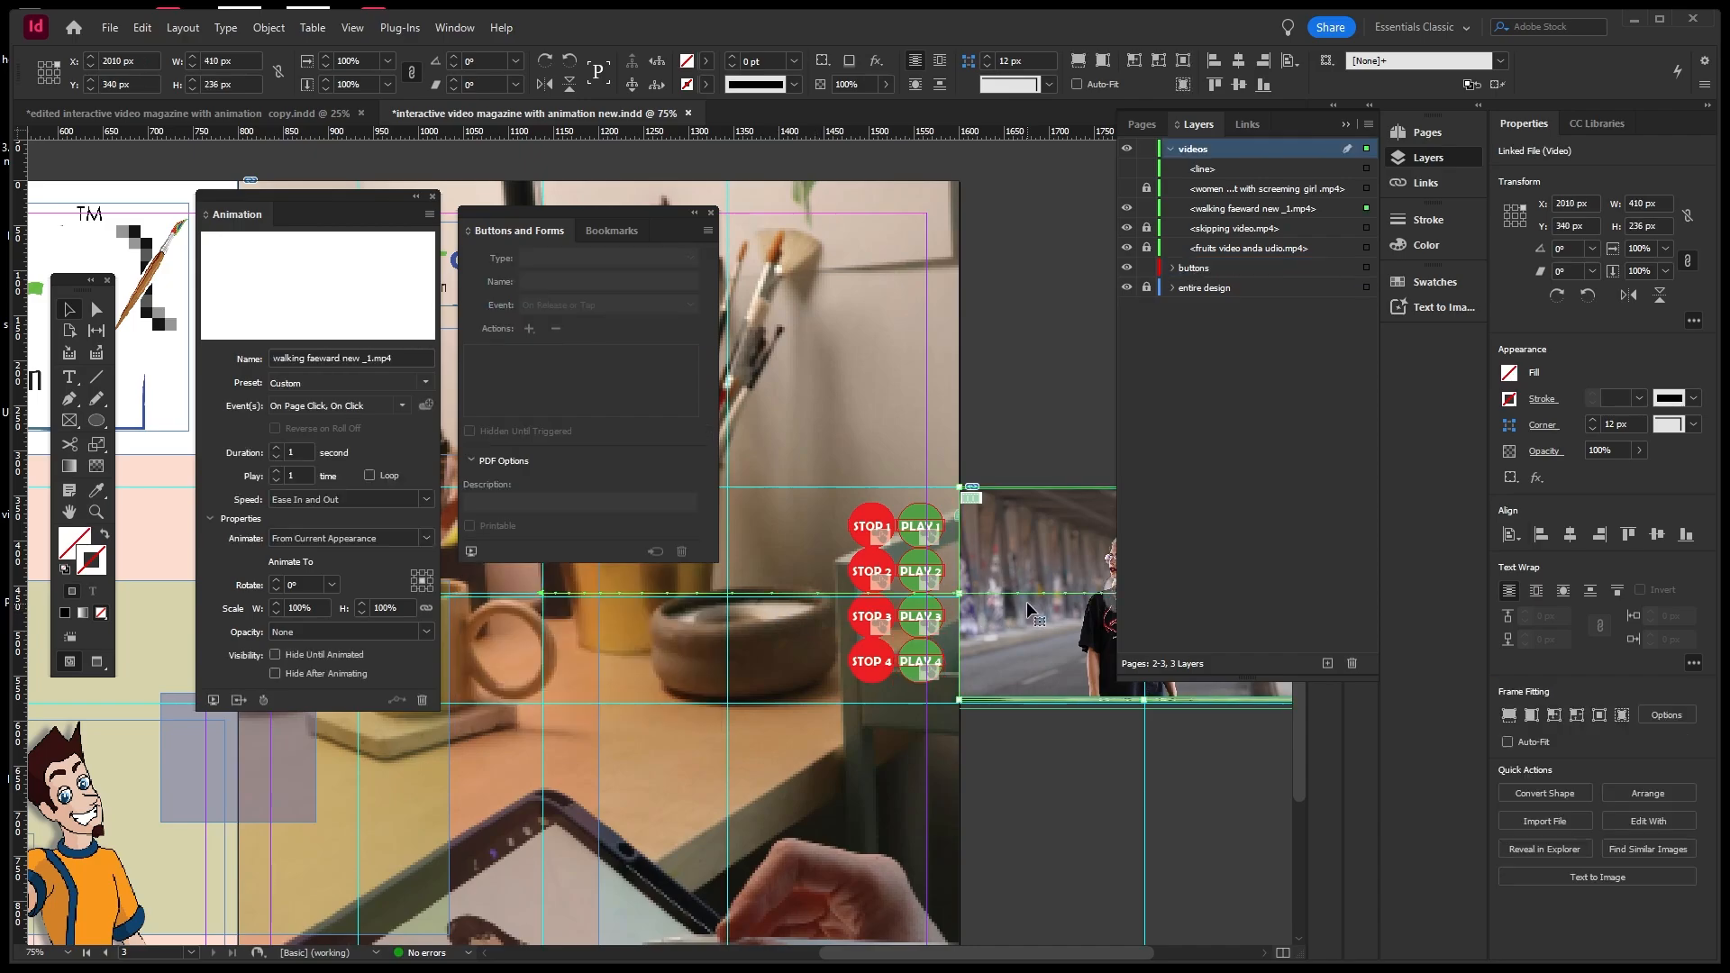
# Convert the red STOP 4 group into a button and name it STOP 4.
pyautogui.click(863, 667)
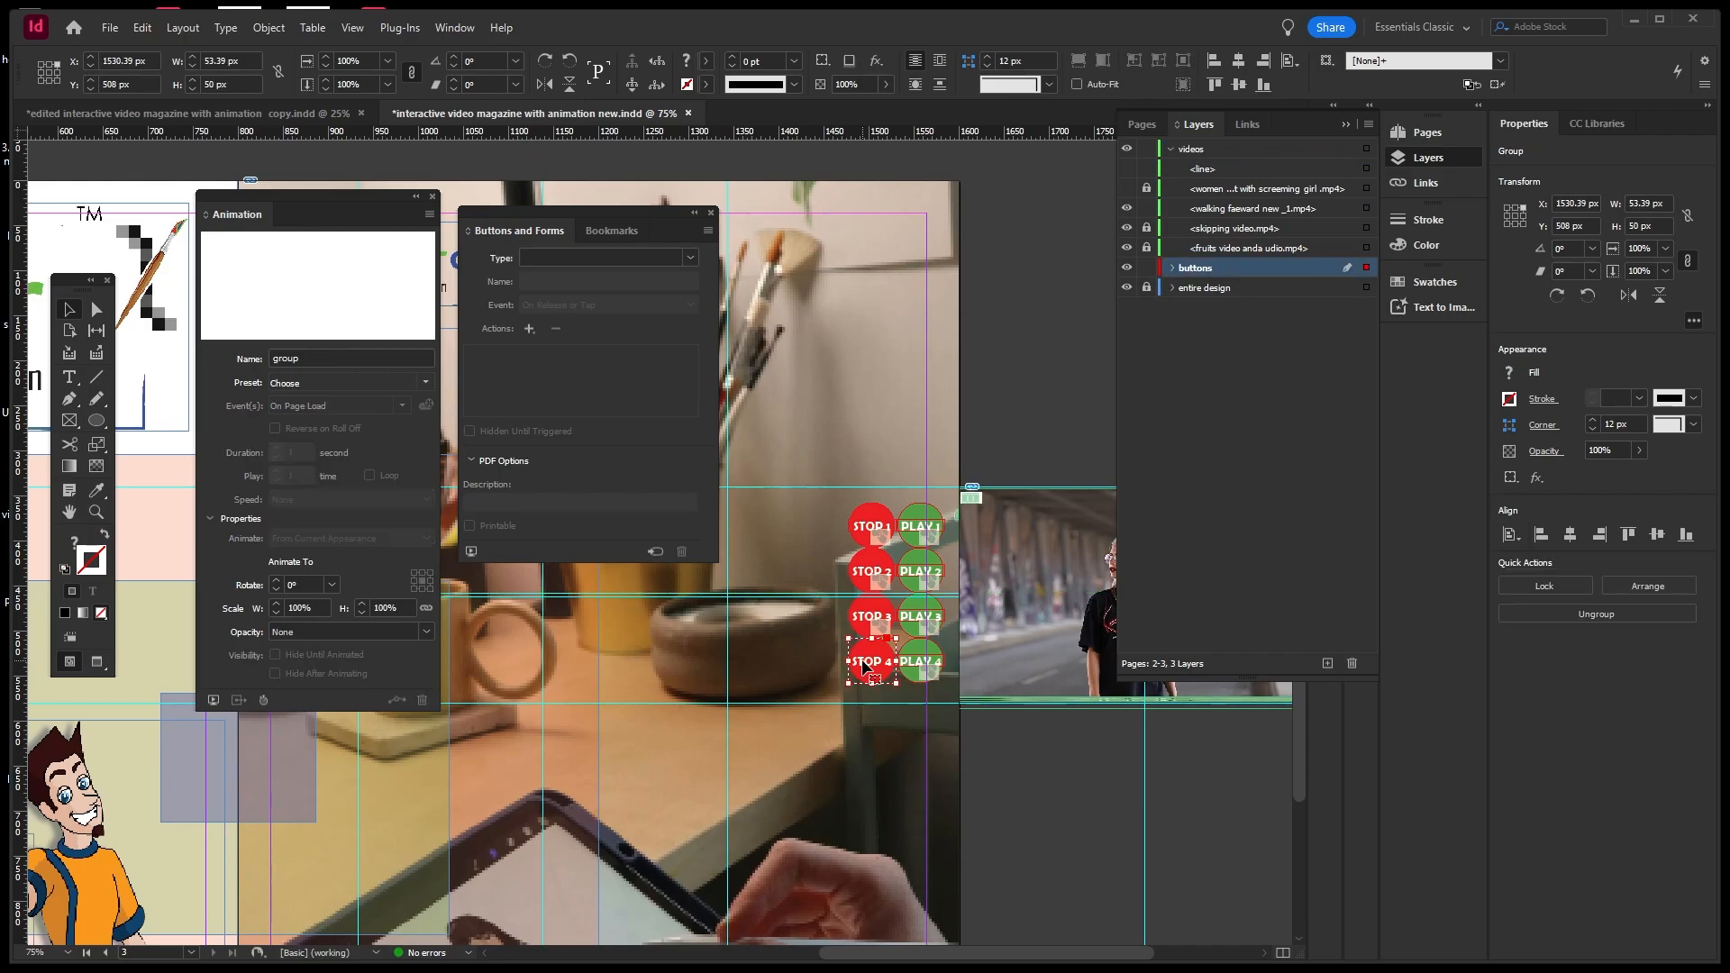
pyautogui.click(684, 257)
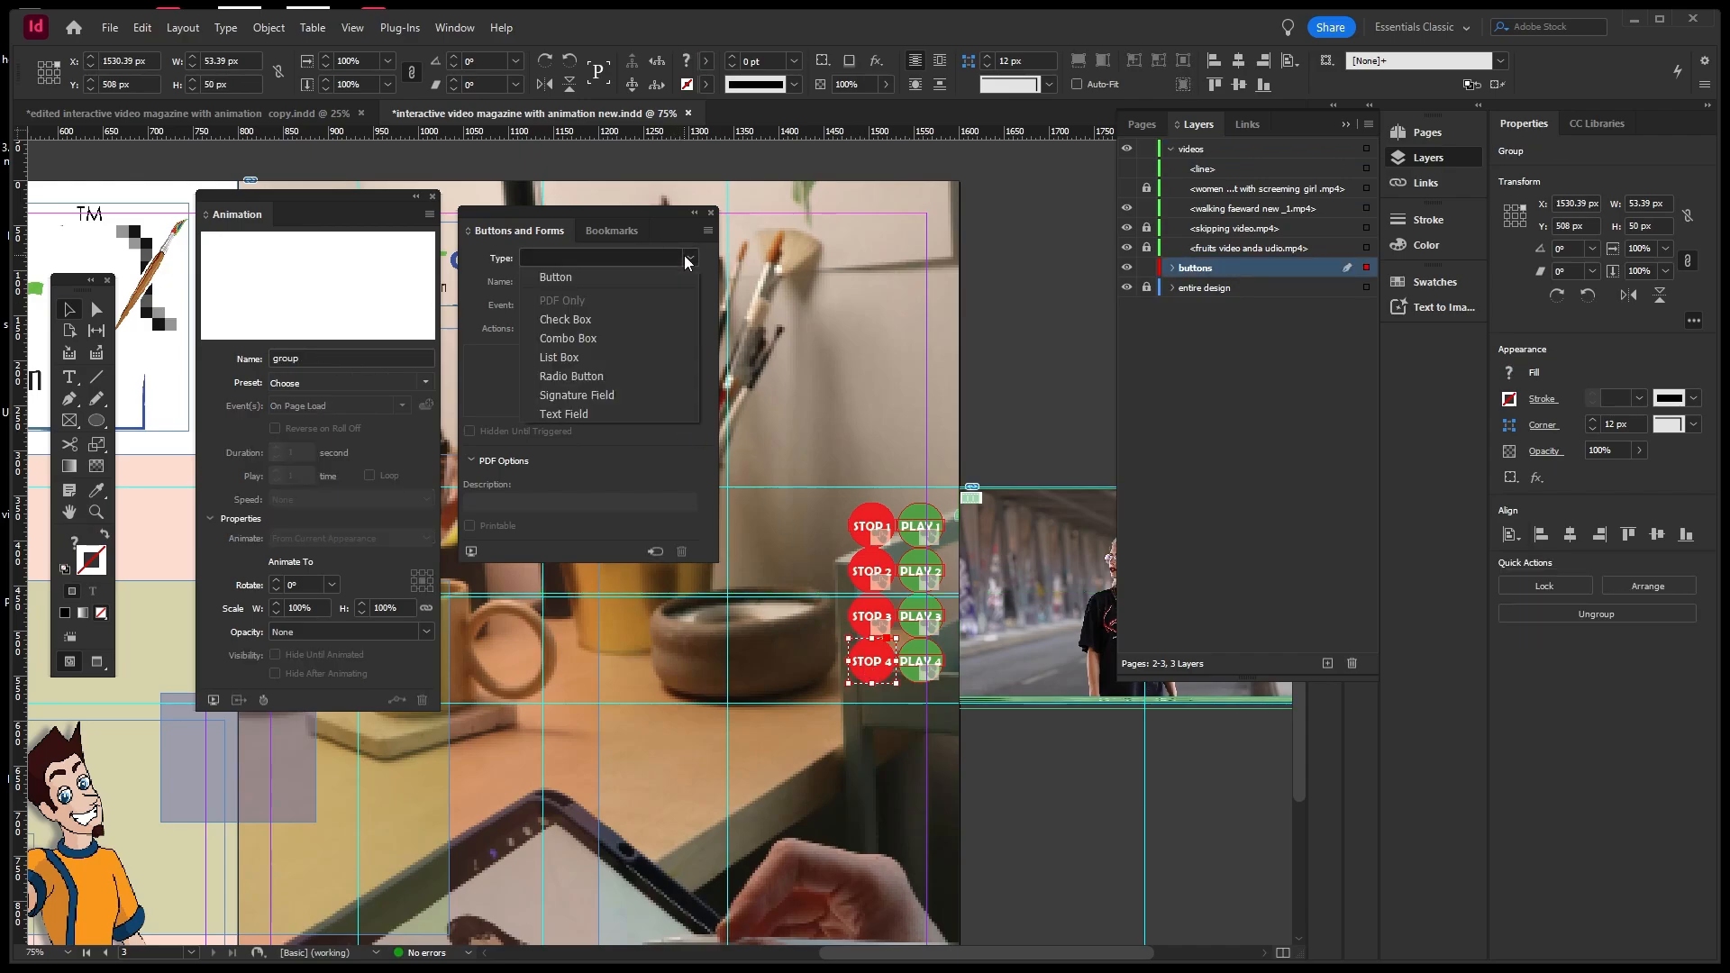
pyautogui.click(566, 277)
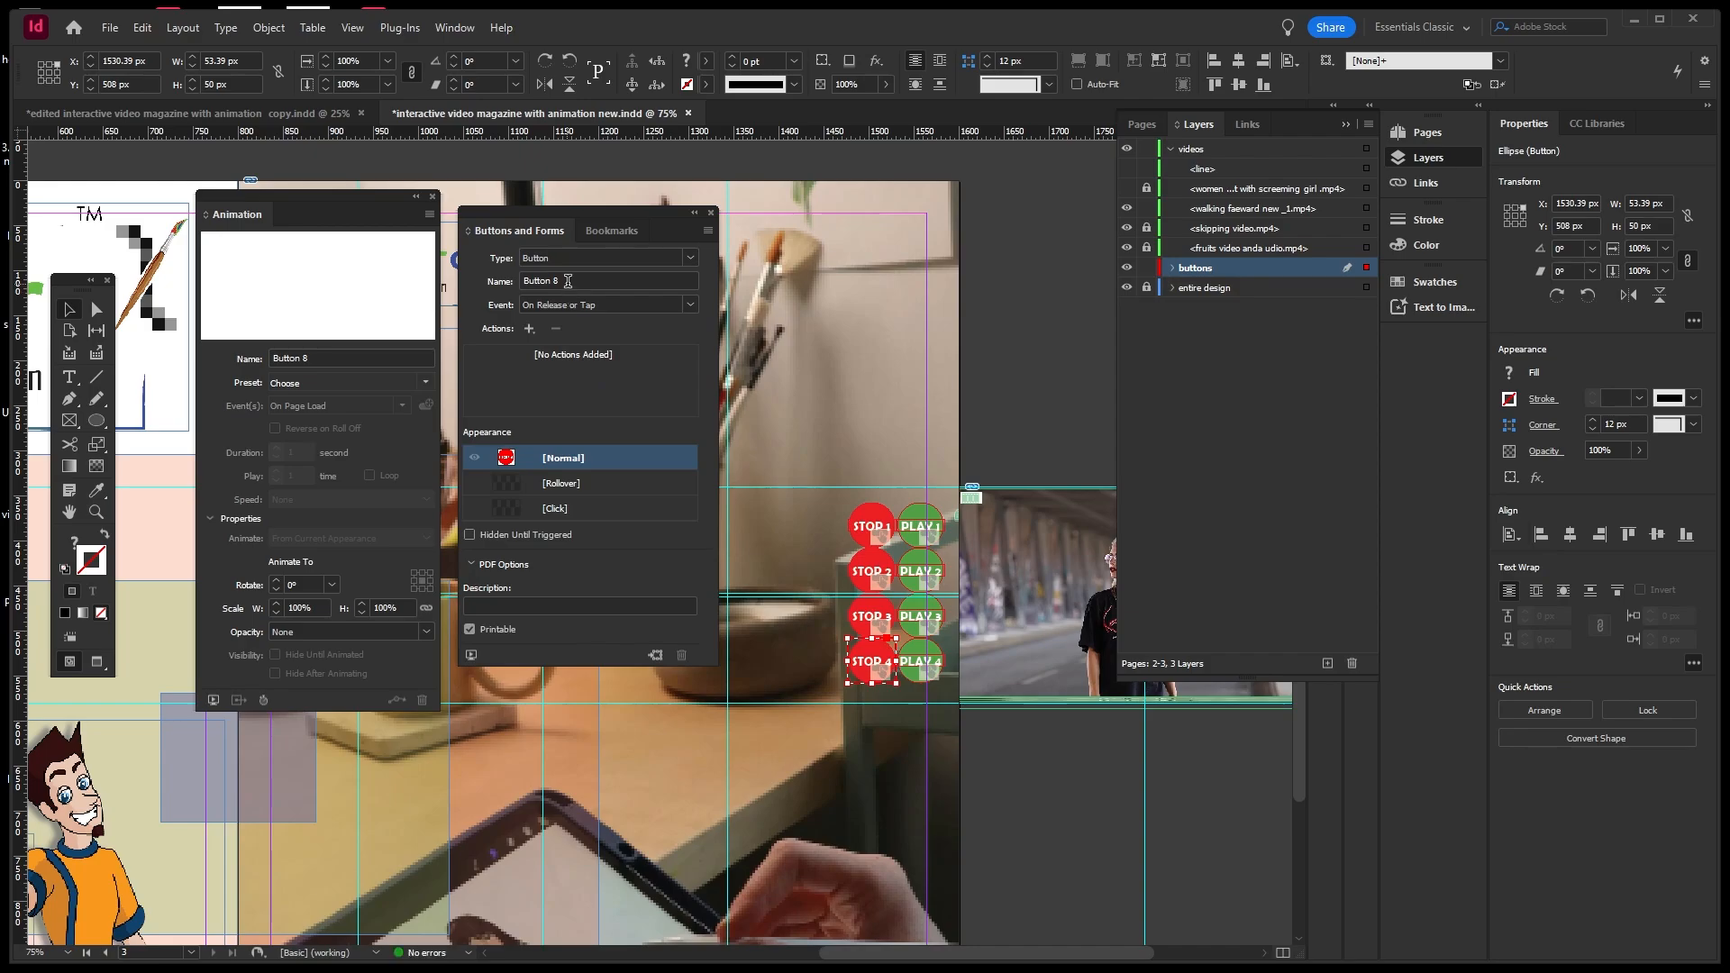
pyautogui.click(491, 281)
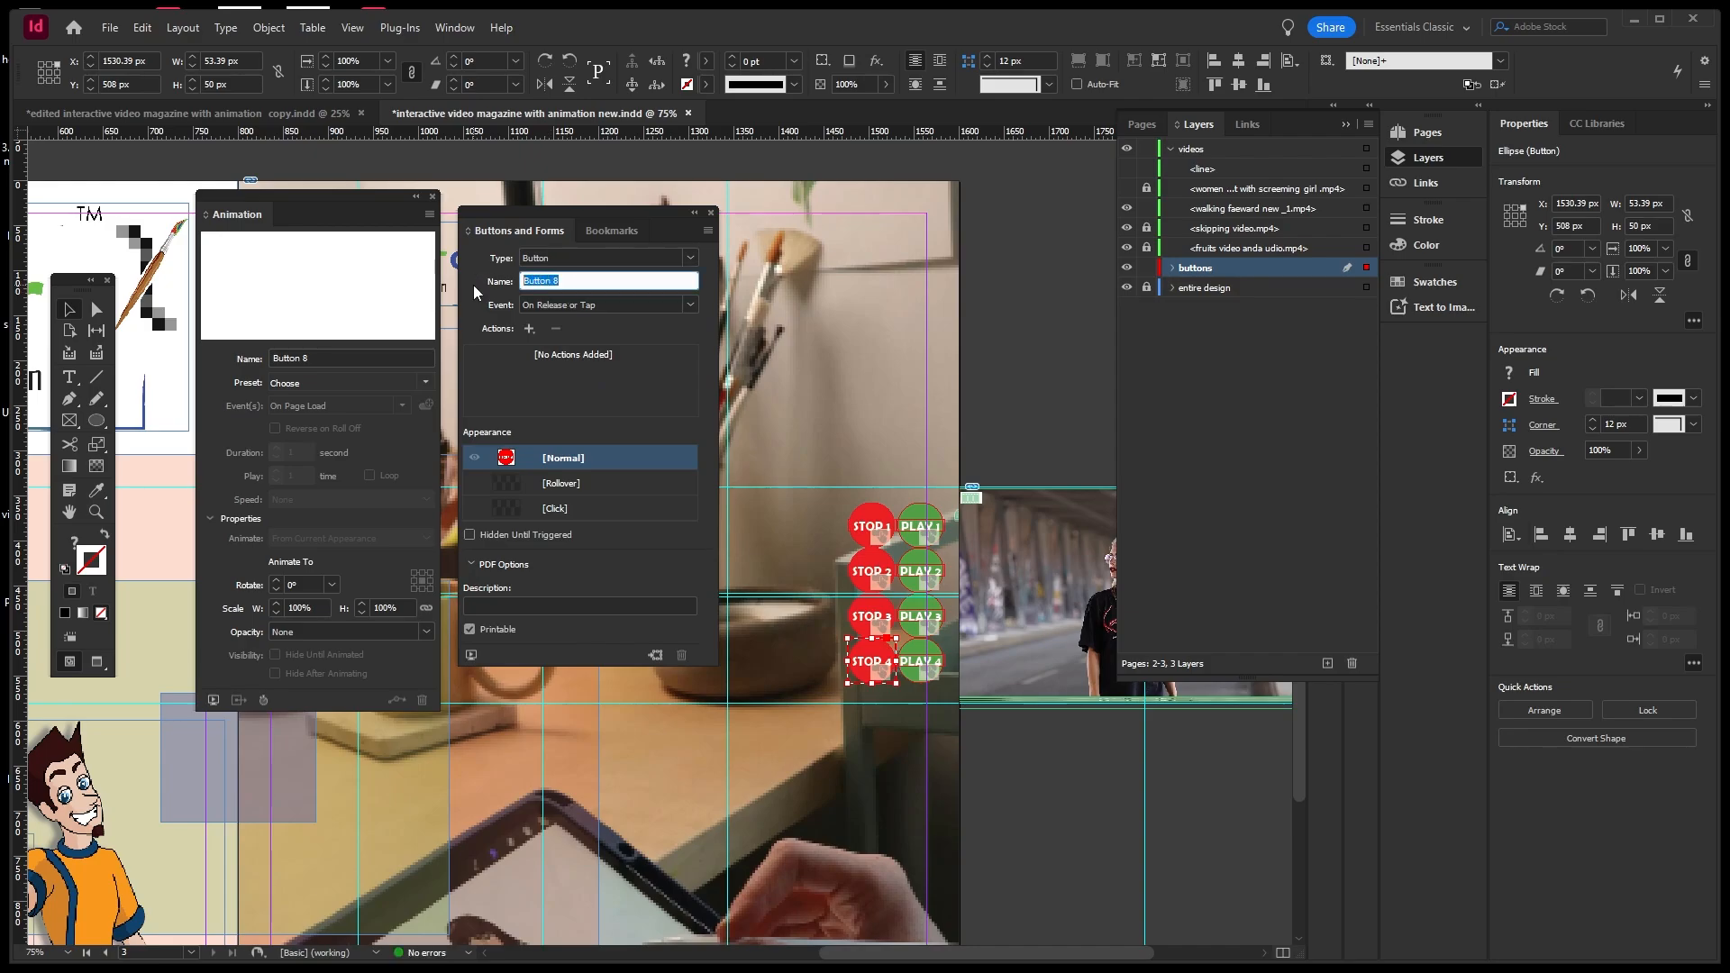
pyautogui.write('STOP 4')
# Set the STOP 4 button's event to On Click and add an Animation action targeting walking faeward new _1.mp4.
pyautogui.click(686, 304)
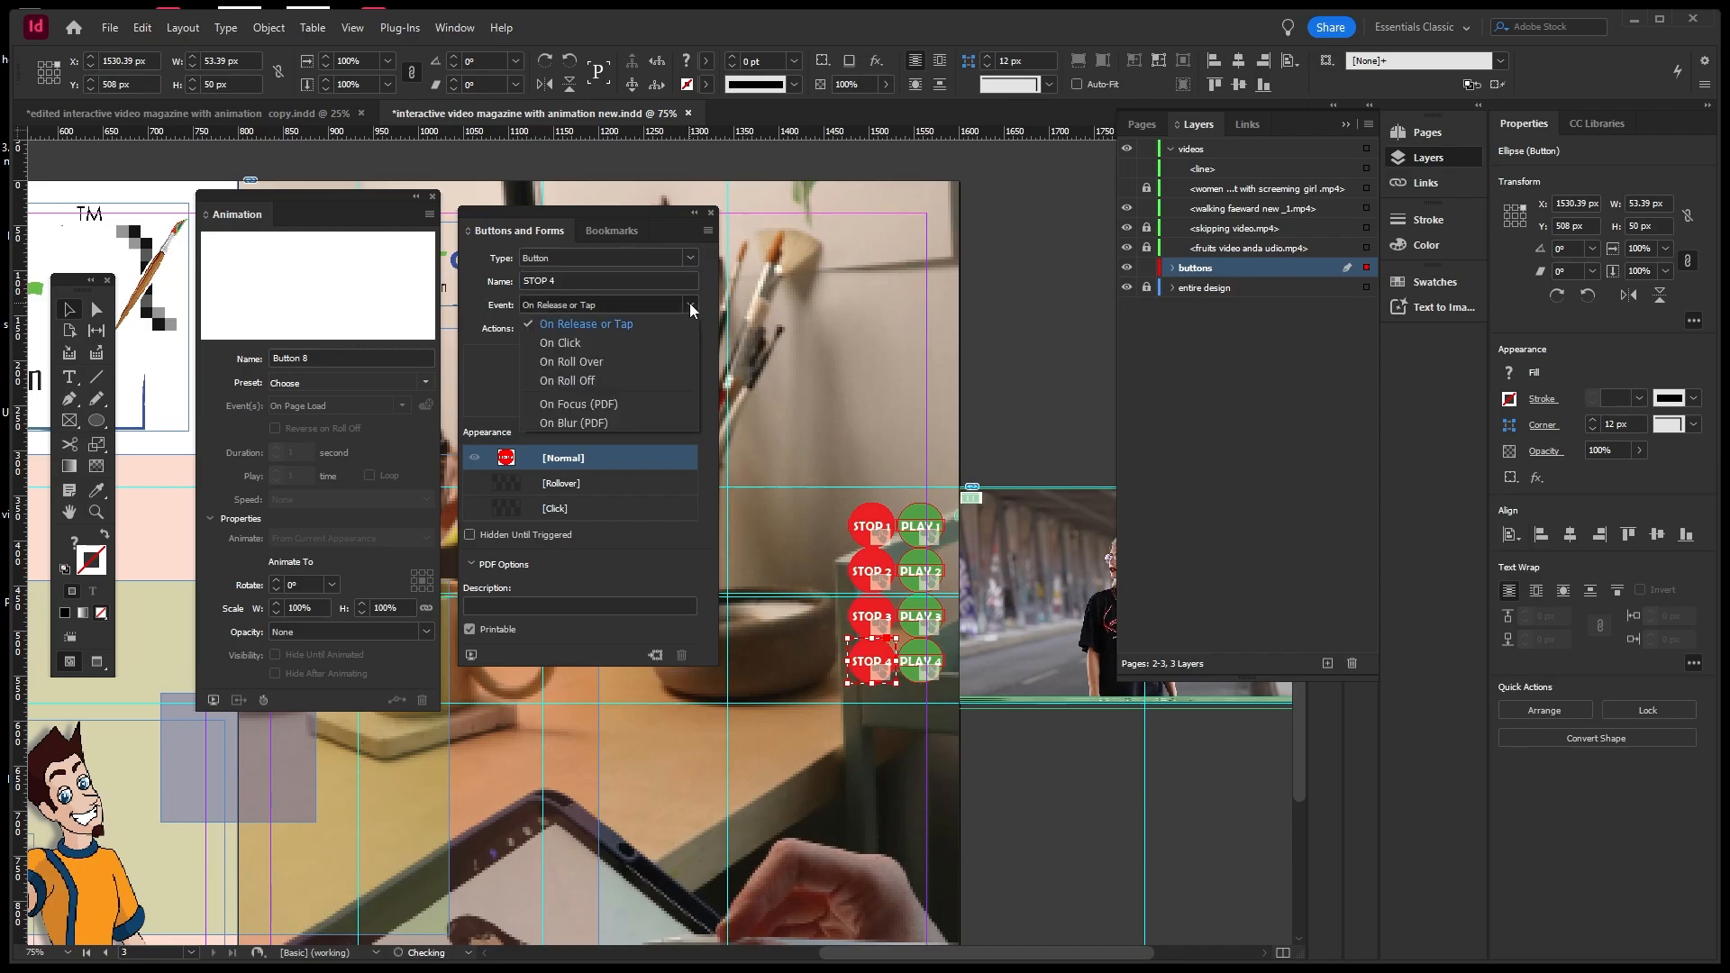
pyautogui.click(577, 340)
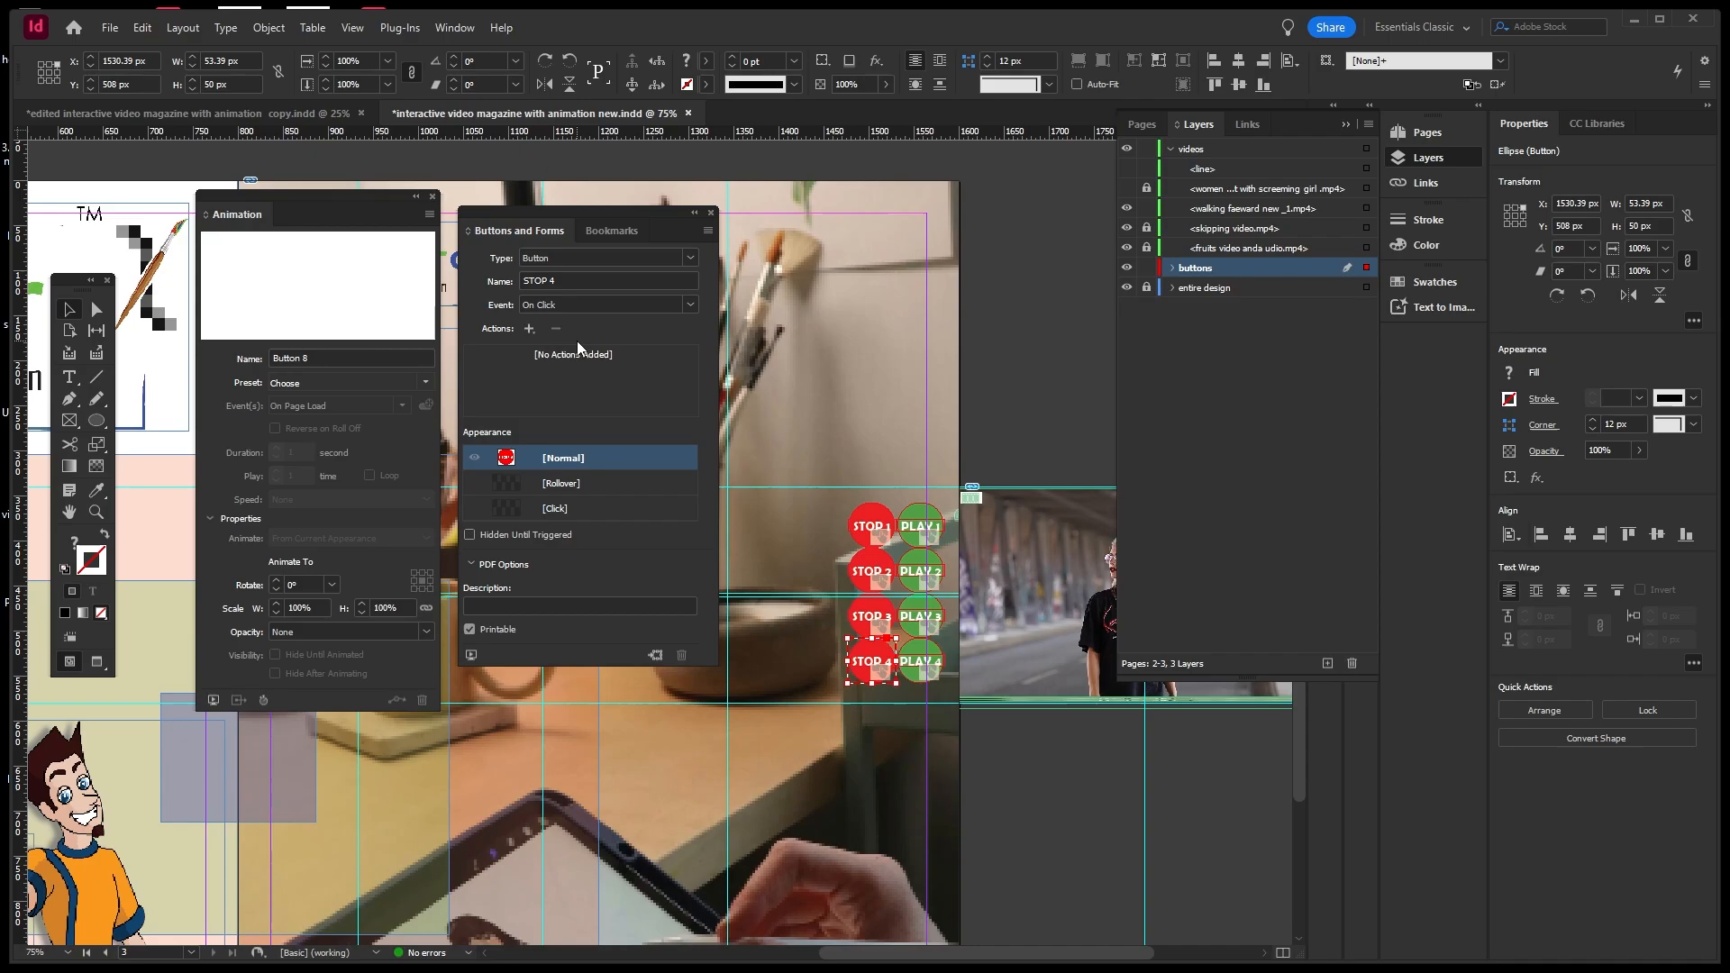
pyautogui.click(529, 330)
pyautogui.click(587, 490)
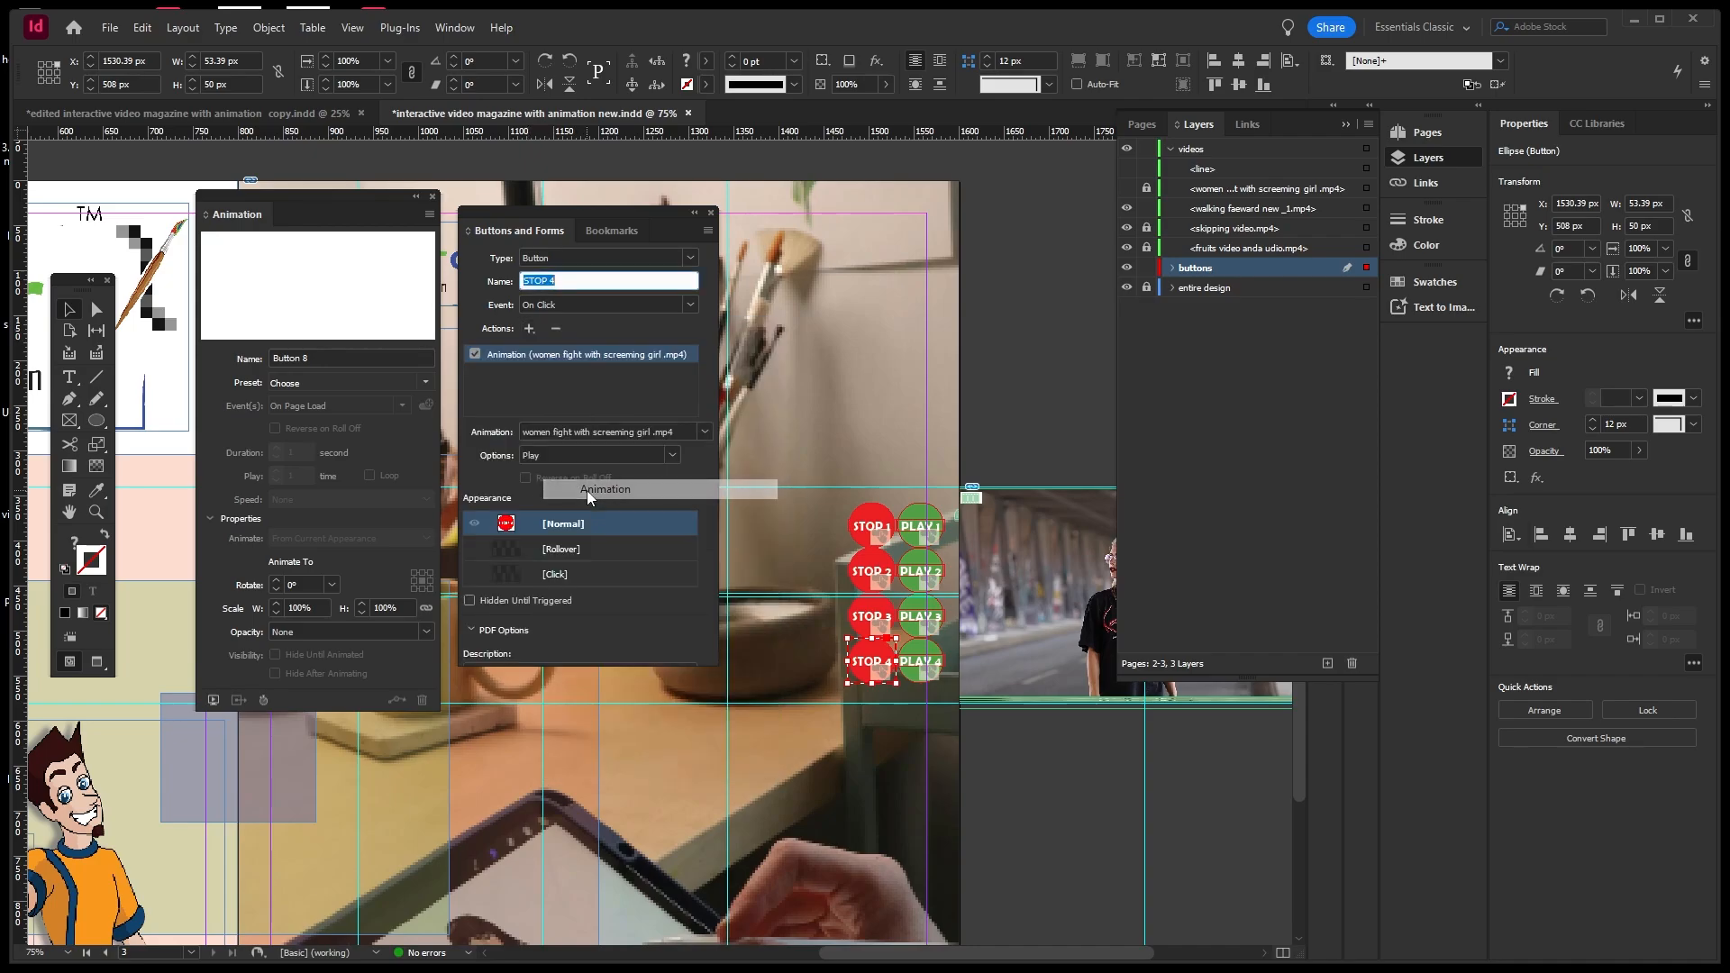
pyautogui.click(701, 432)
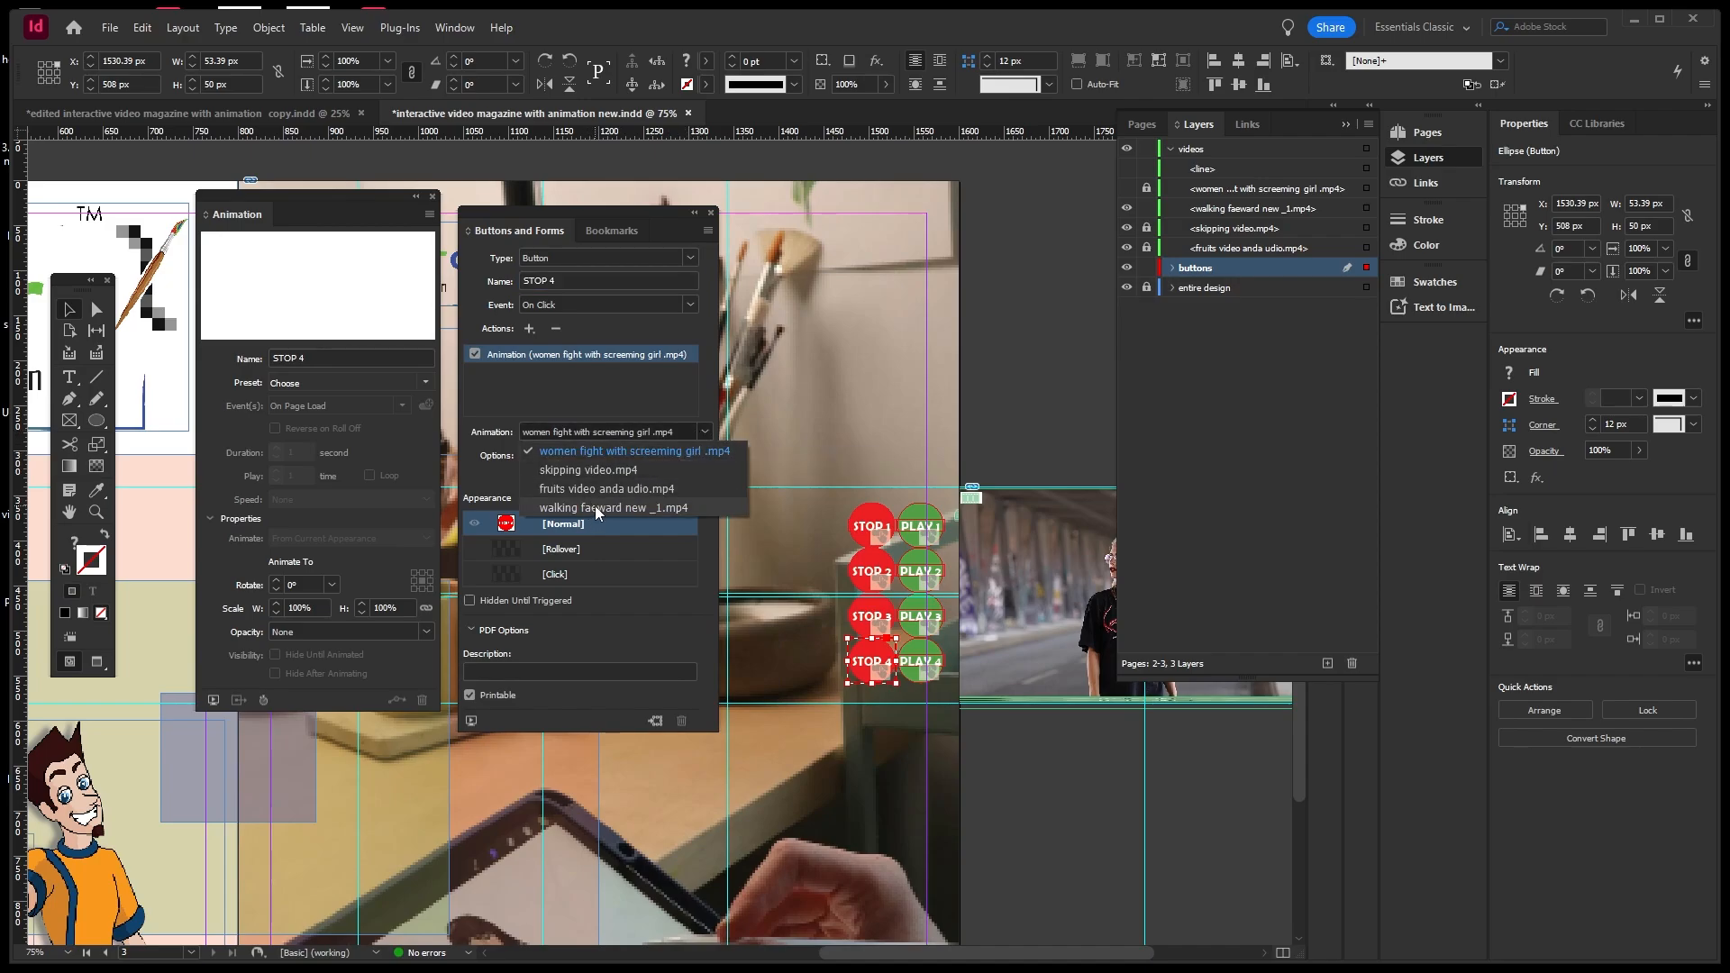
pyautogui.click(594, 506)
# Set the STOP 4 animation option to Reverse and enable the button's Click appearance state.
pyautogui.click(671, 457)
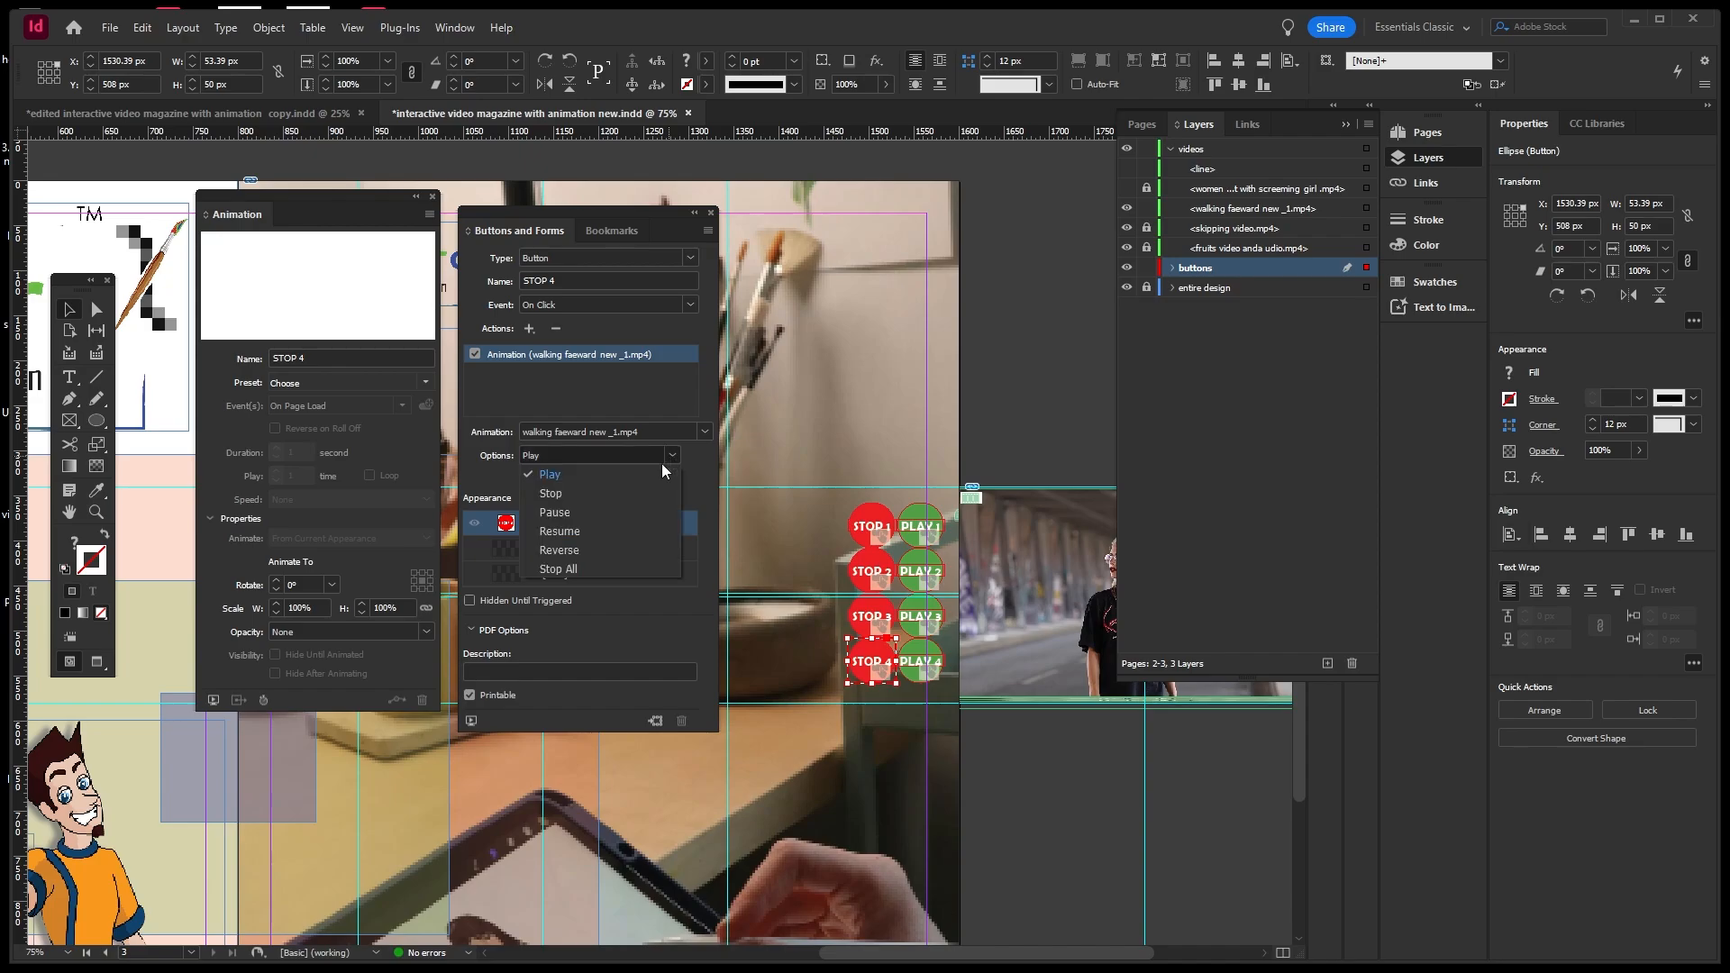
pyautogui.click(581, 544)
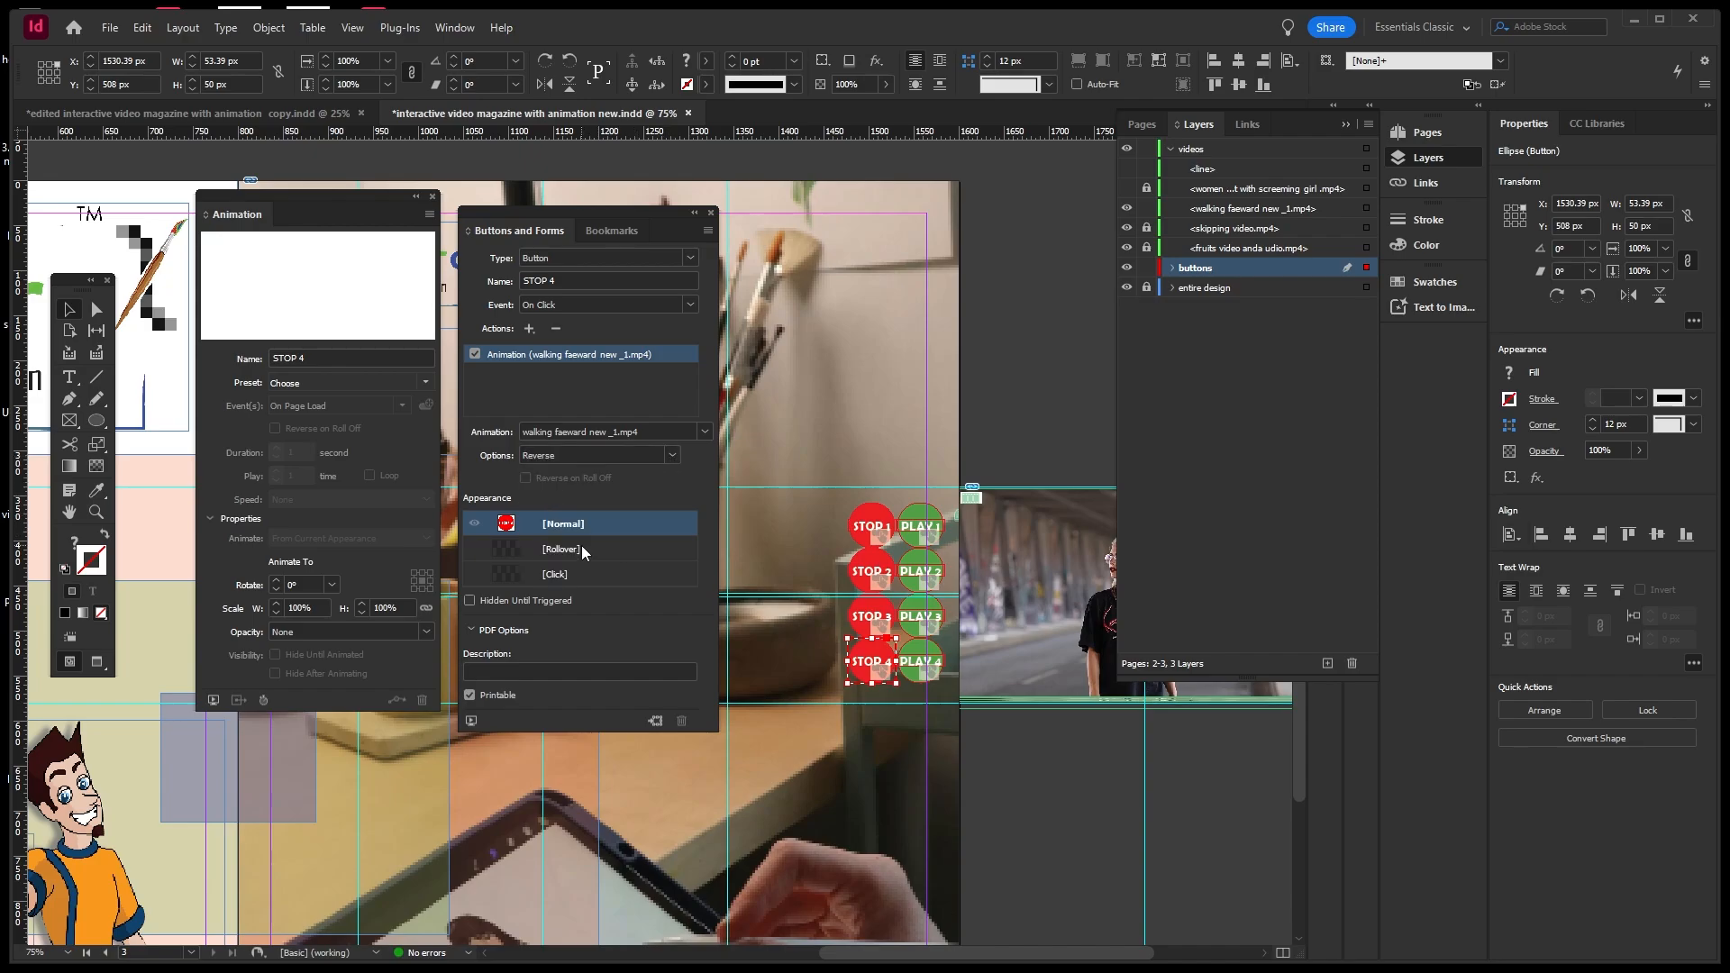
pyautogui.click(563, 574)
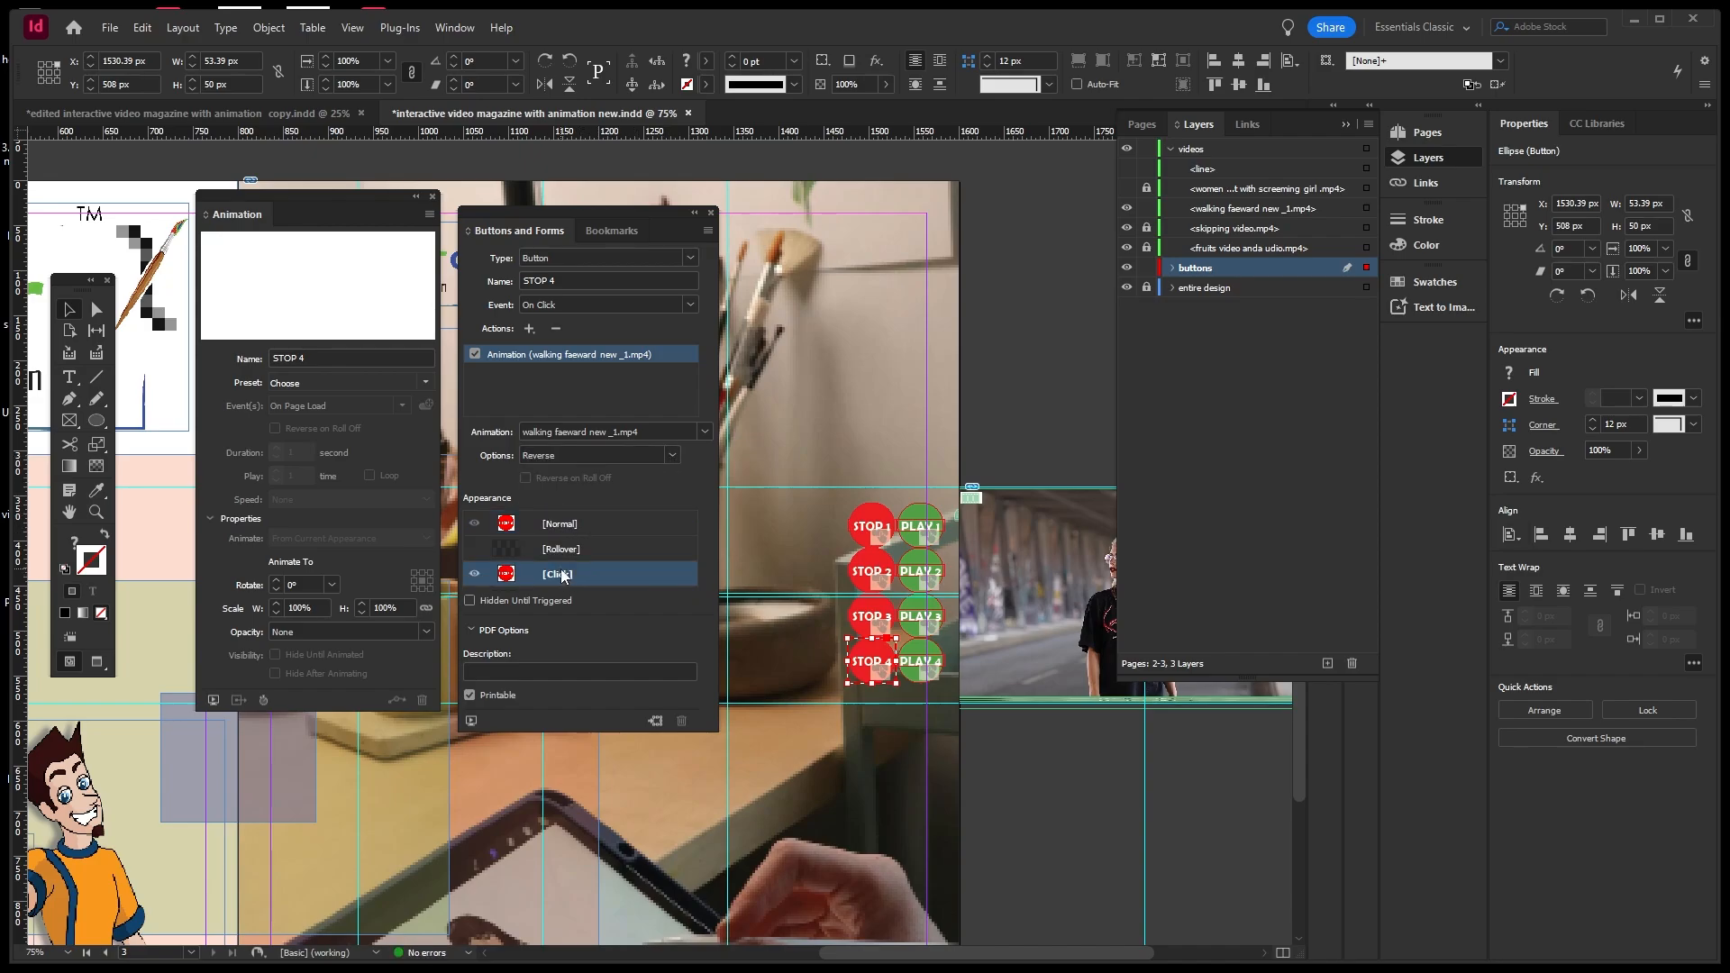
# Check which events trigger the walking video's animation.
pyautogui.click(981, 647)
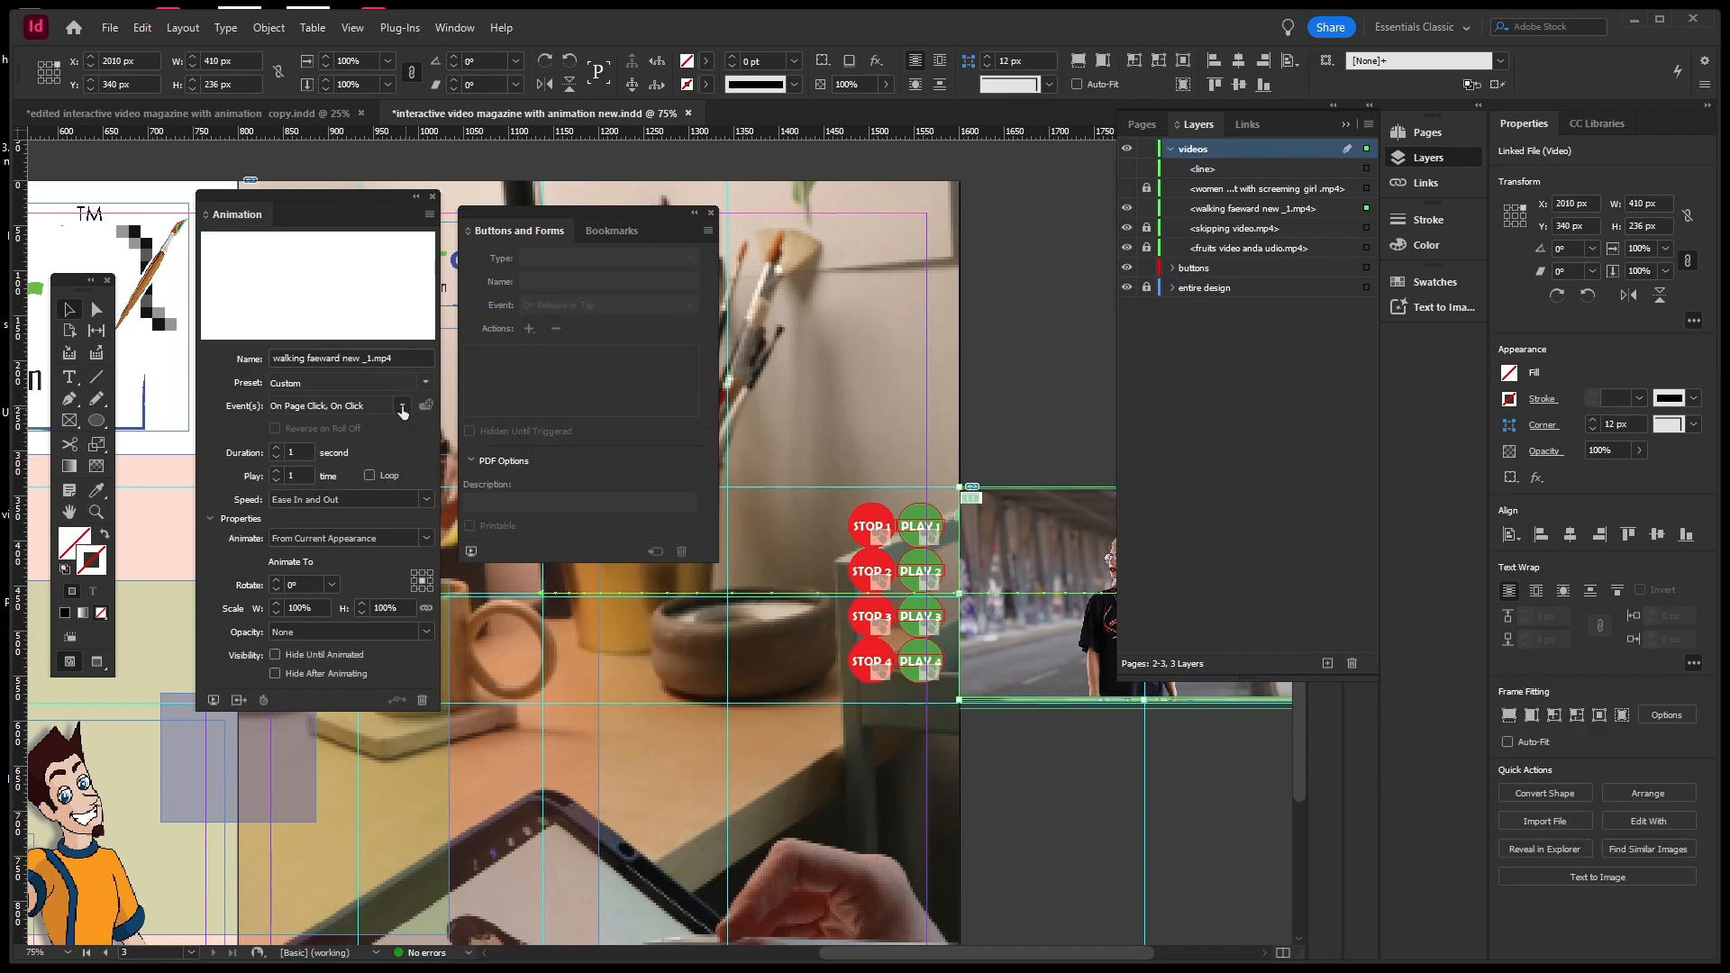
pyautogui.click(402, 407)
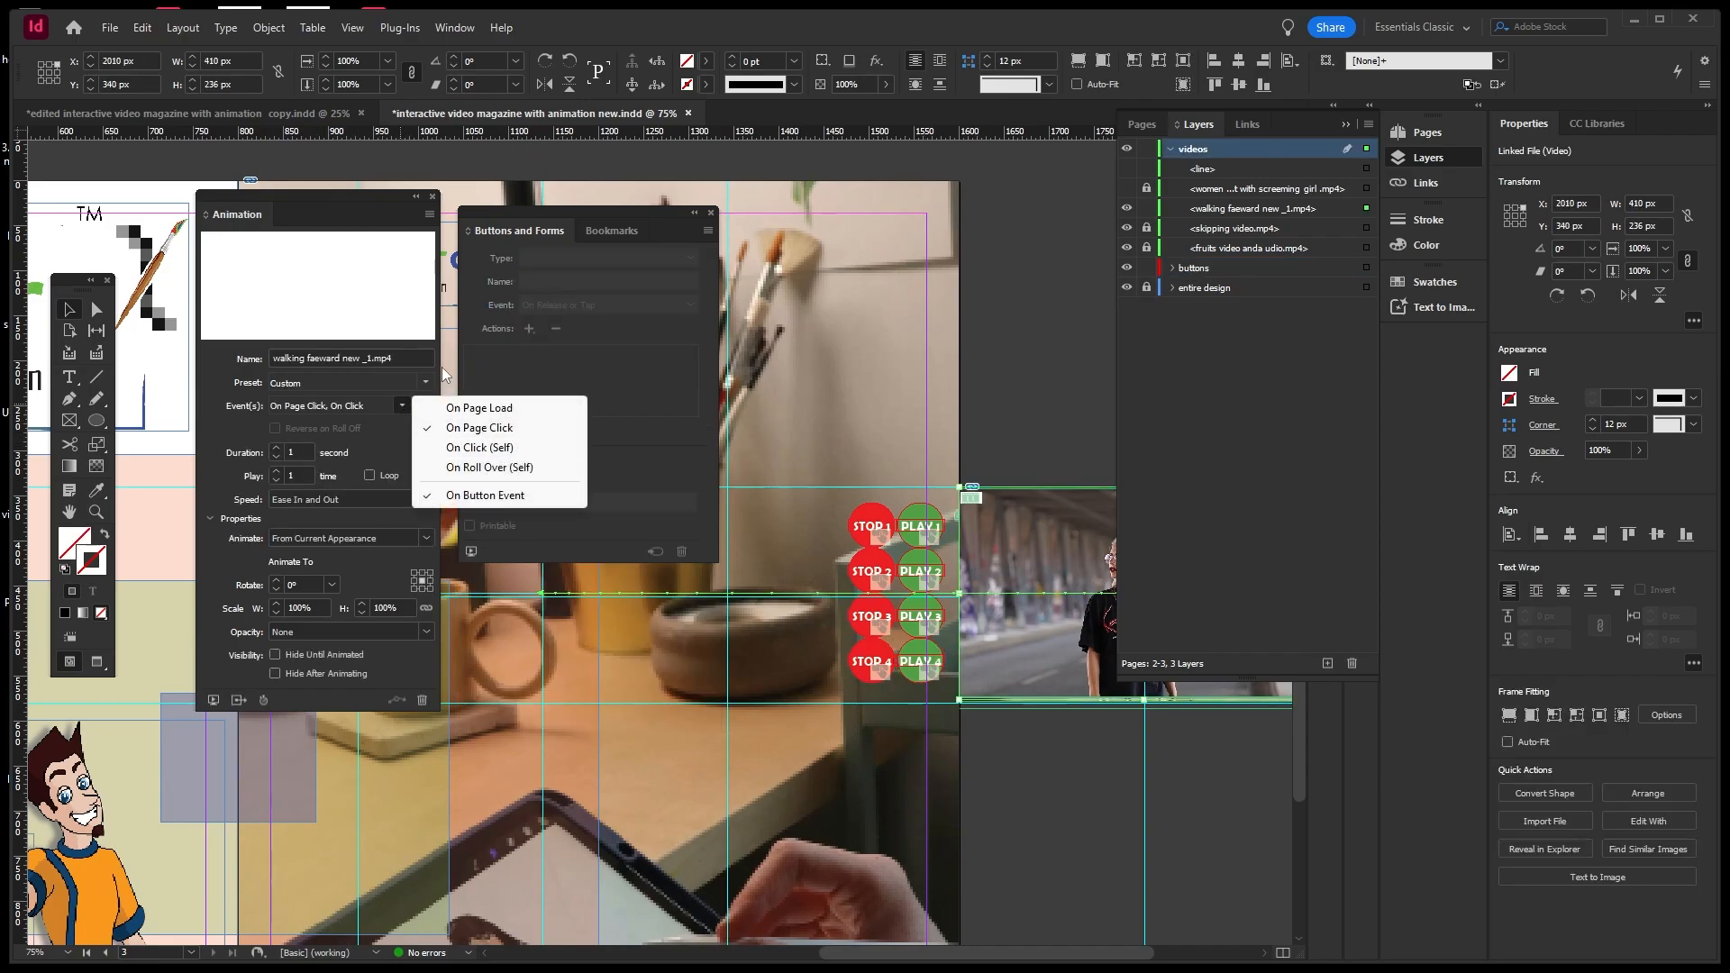
pyautogui.click(447, 358)
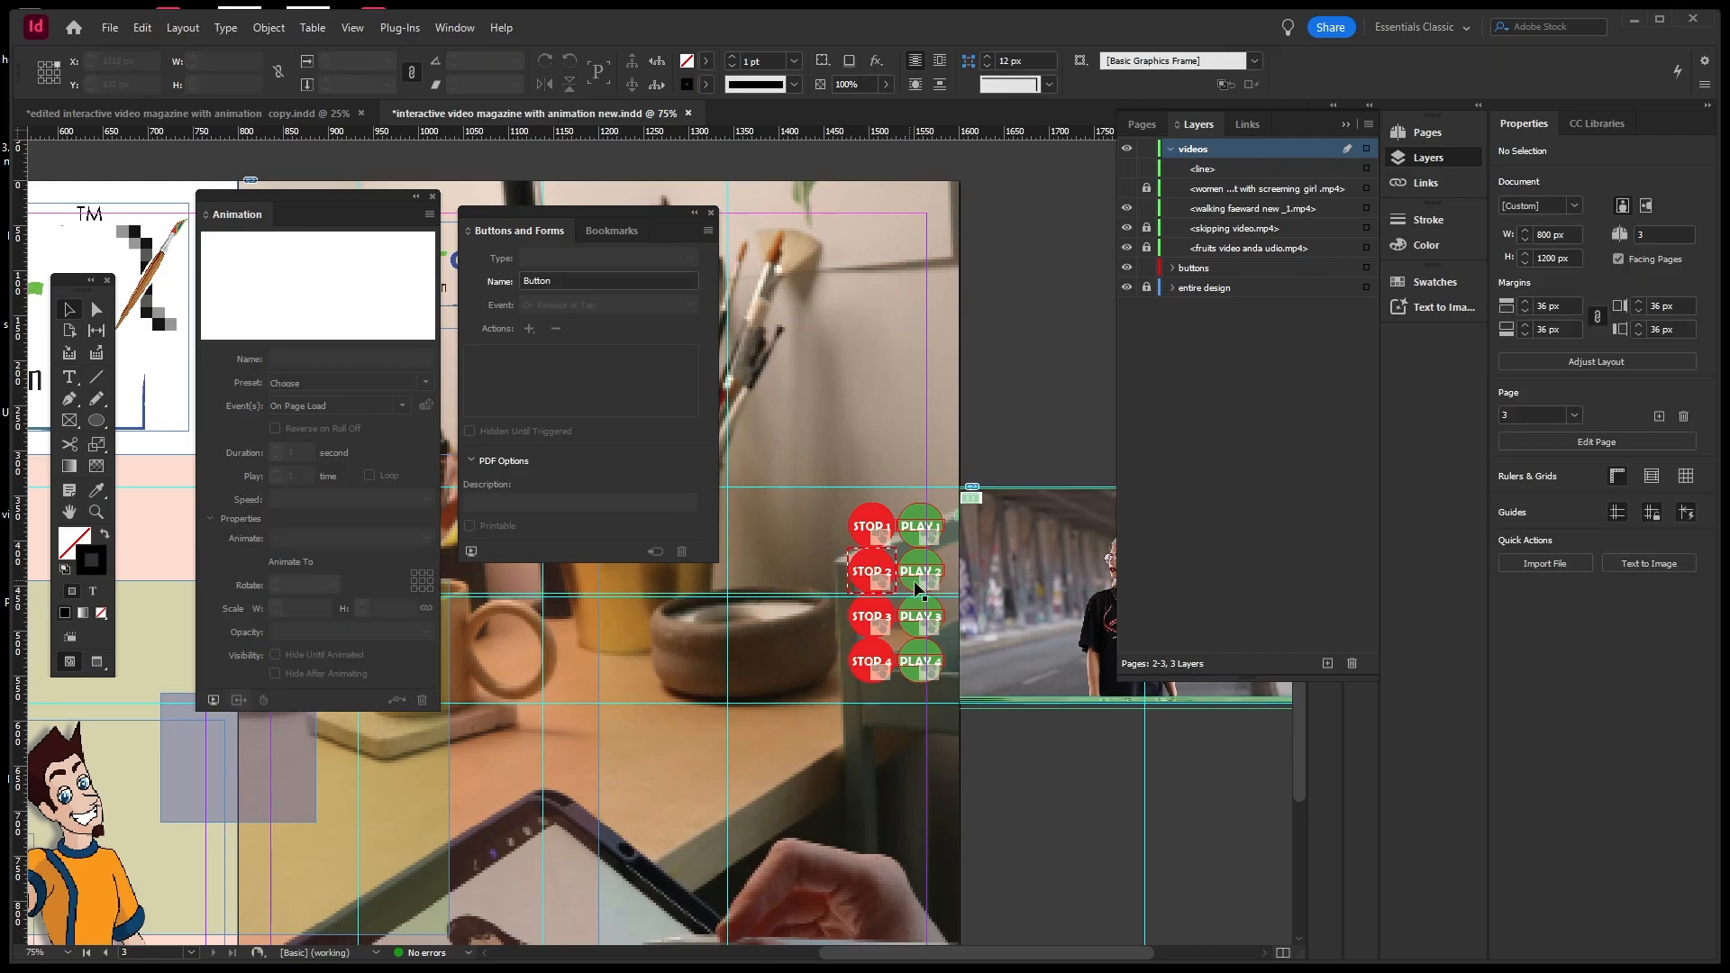
# Preview the spread's interactivity and test the walking video with the PLAY 4 and STOP 4 buttons.
pyautogui.click(991, 635)
pyautogui.click(470, 549)
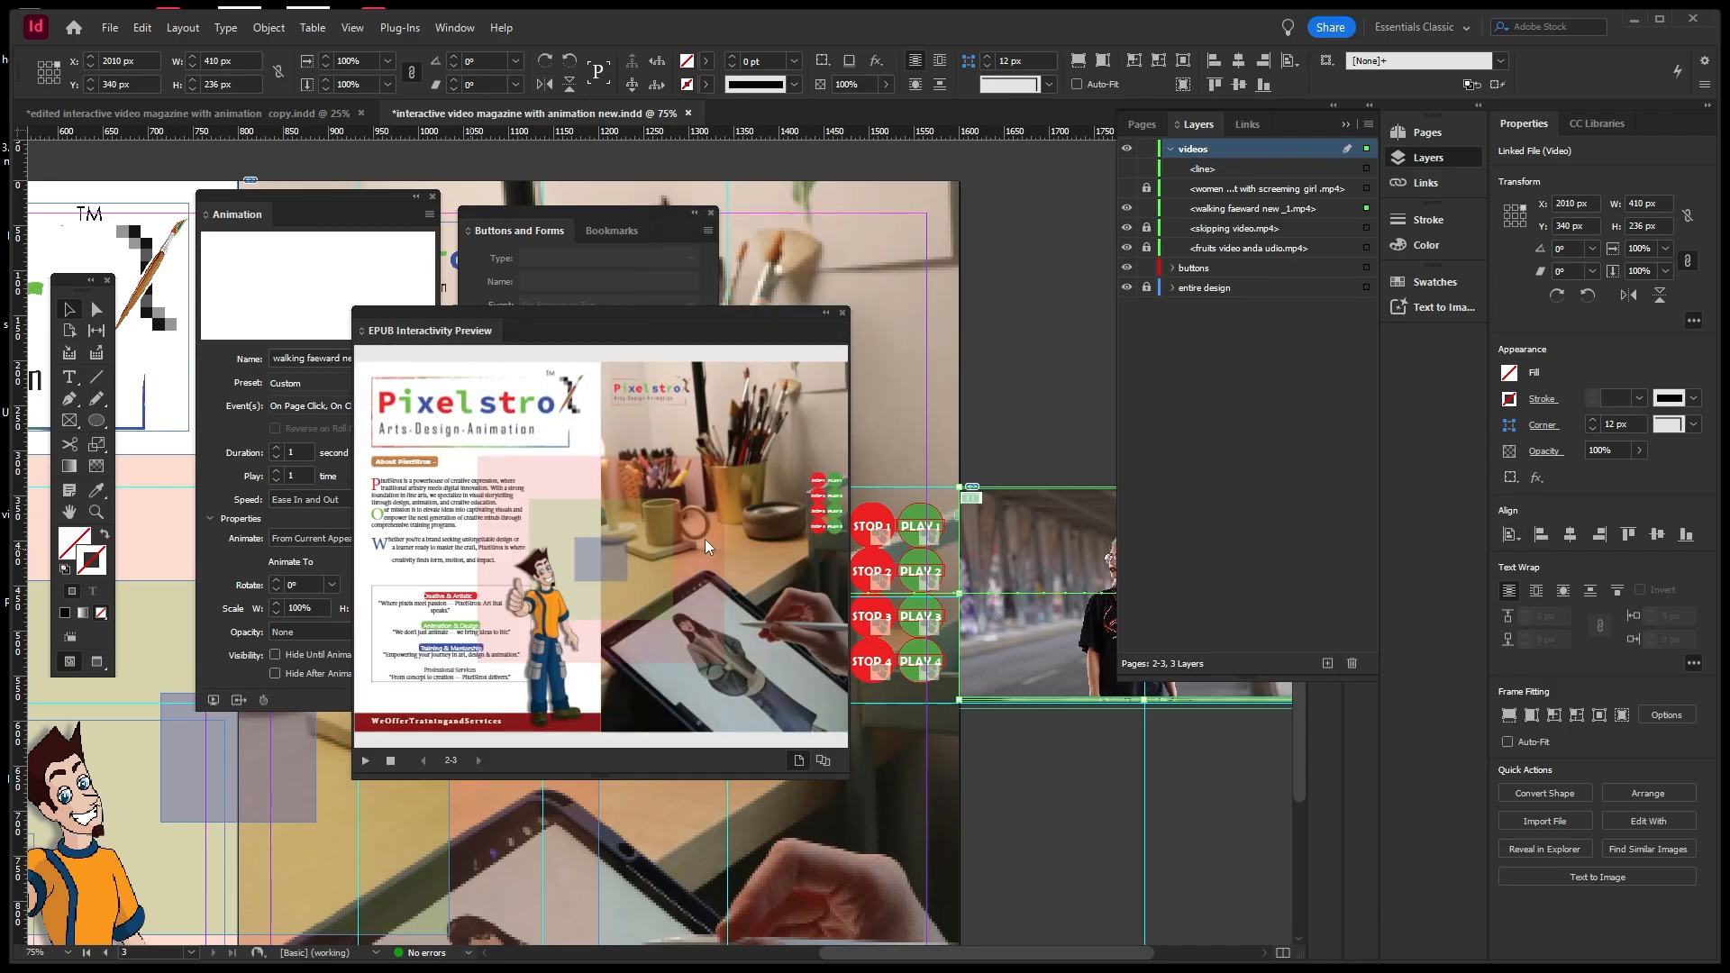
pyautogui.click(834, 528)
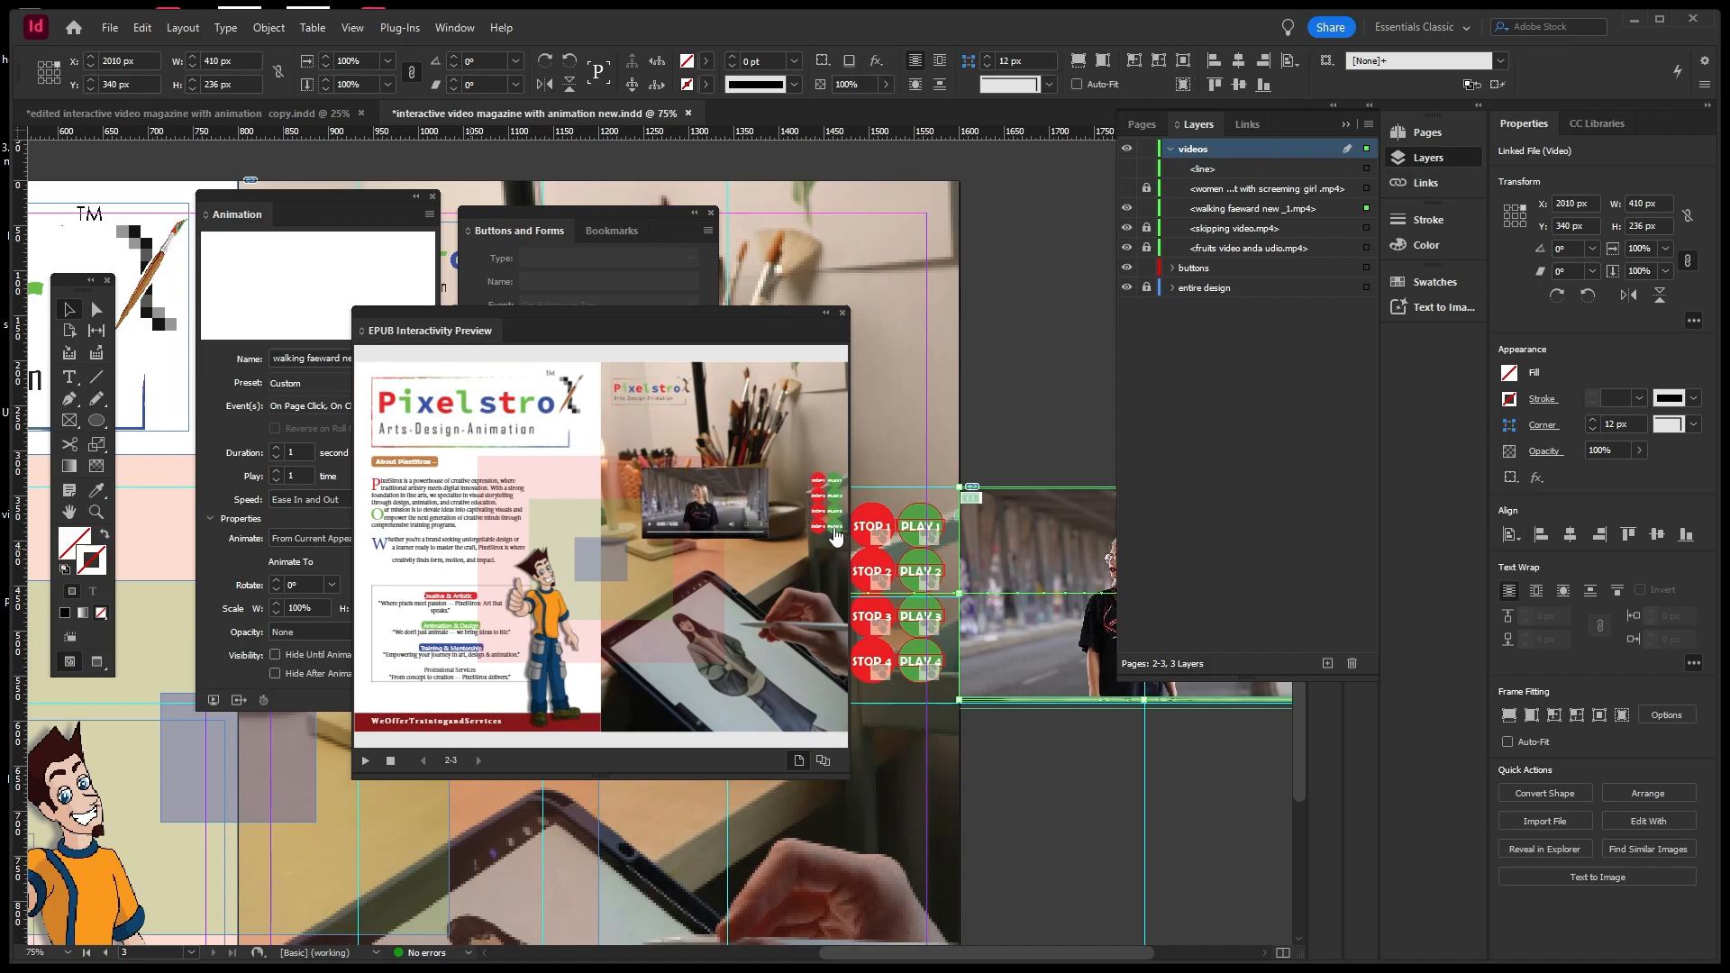
pyautogui.click(817, 528)
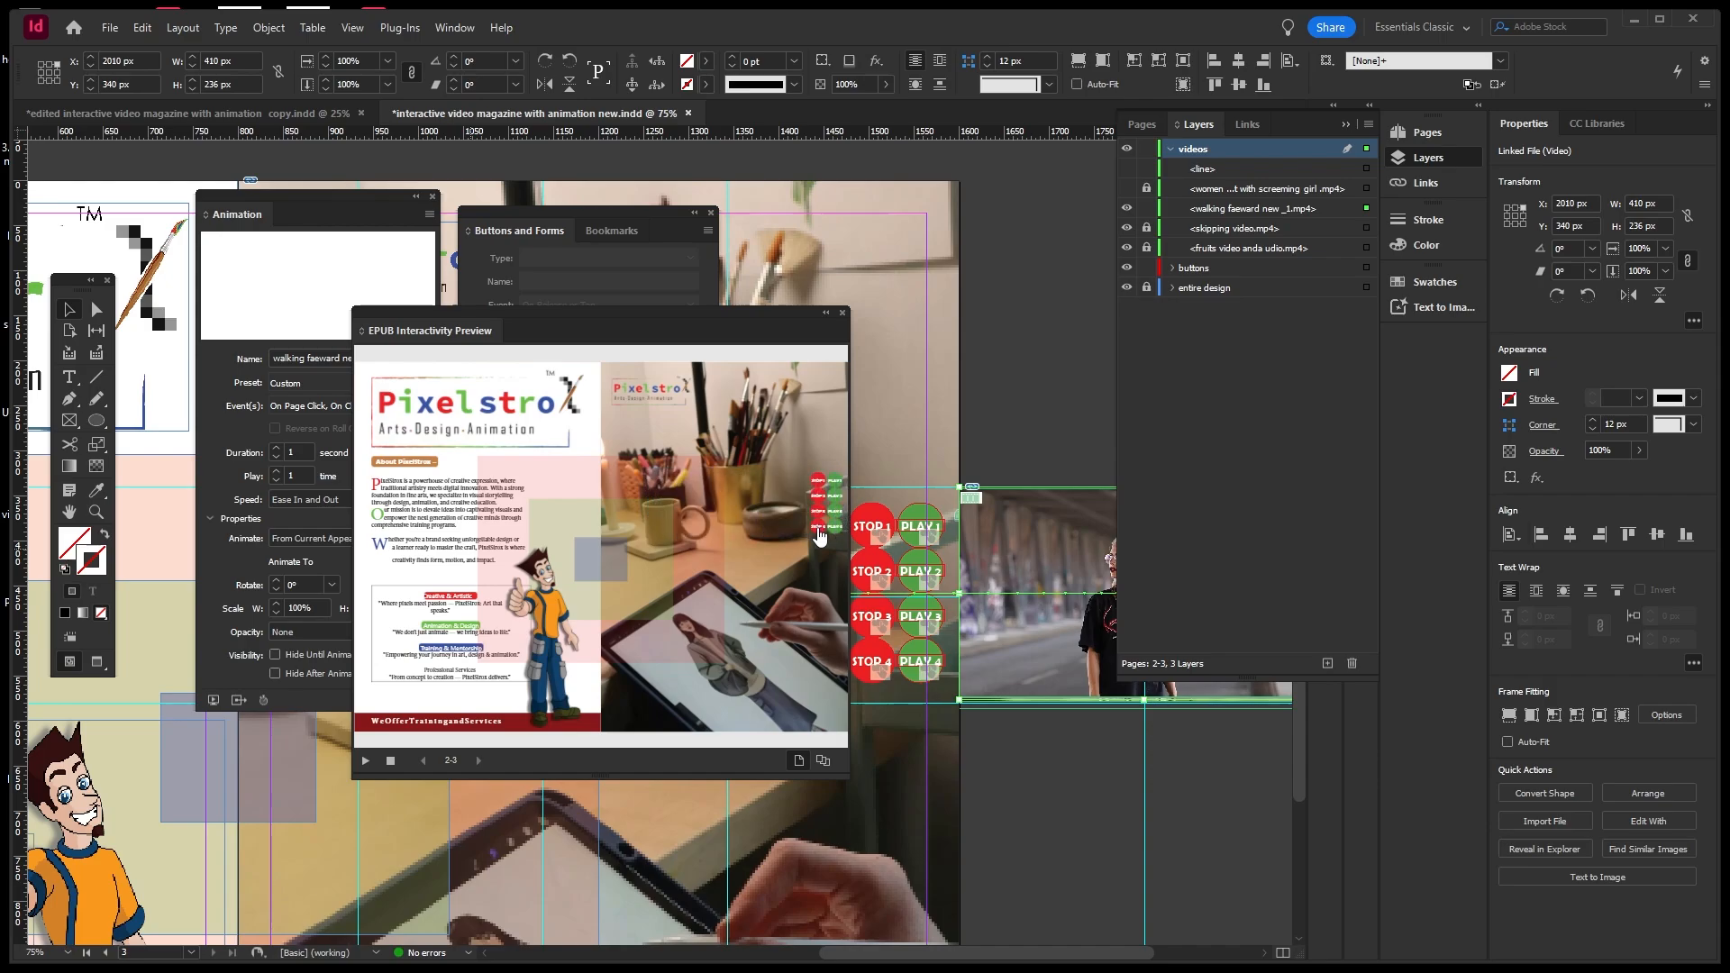
# Make the hidden line and the women fight video visible in the videos layer.
pyautogui.click(1127, 170)
pyautogui.click(1127, 189)
pyautogui.click(1125, 191)
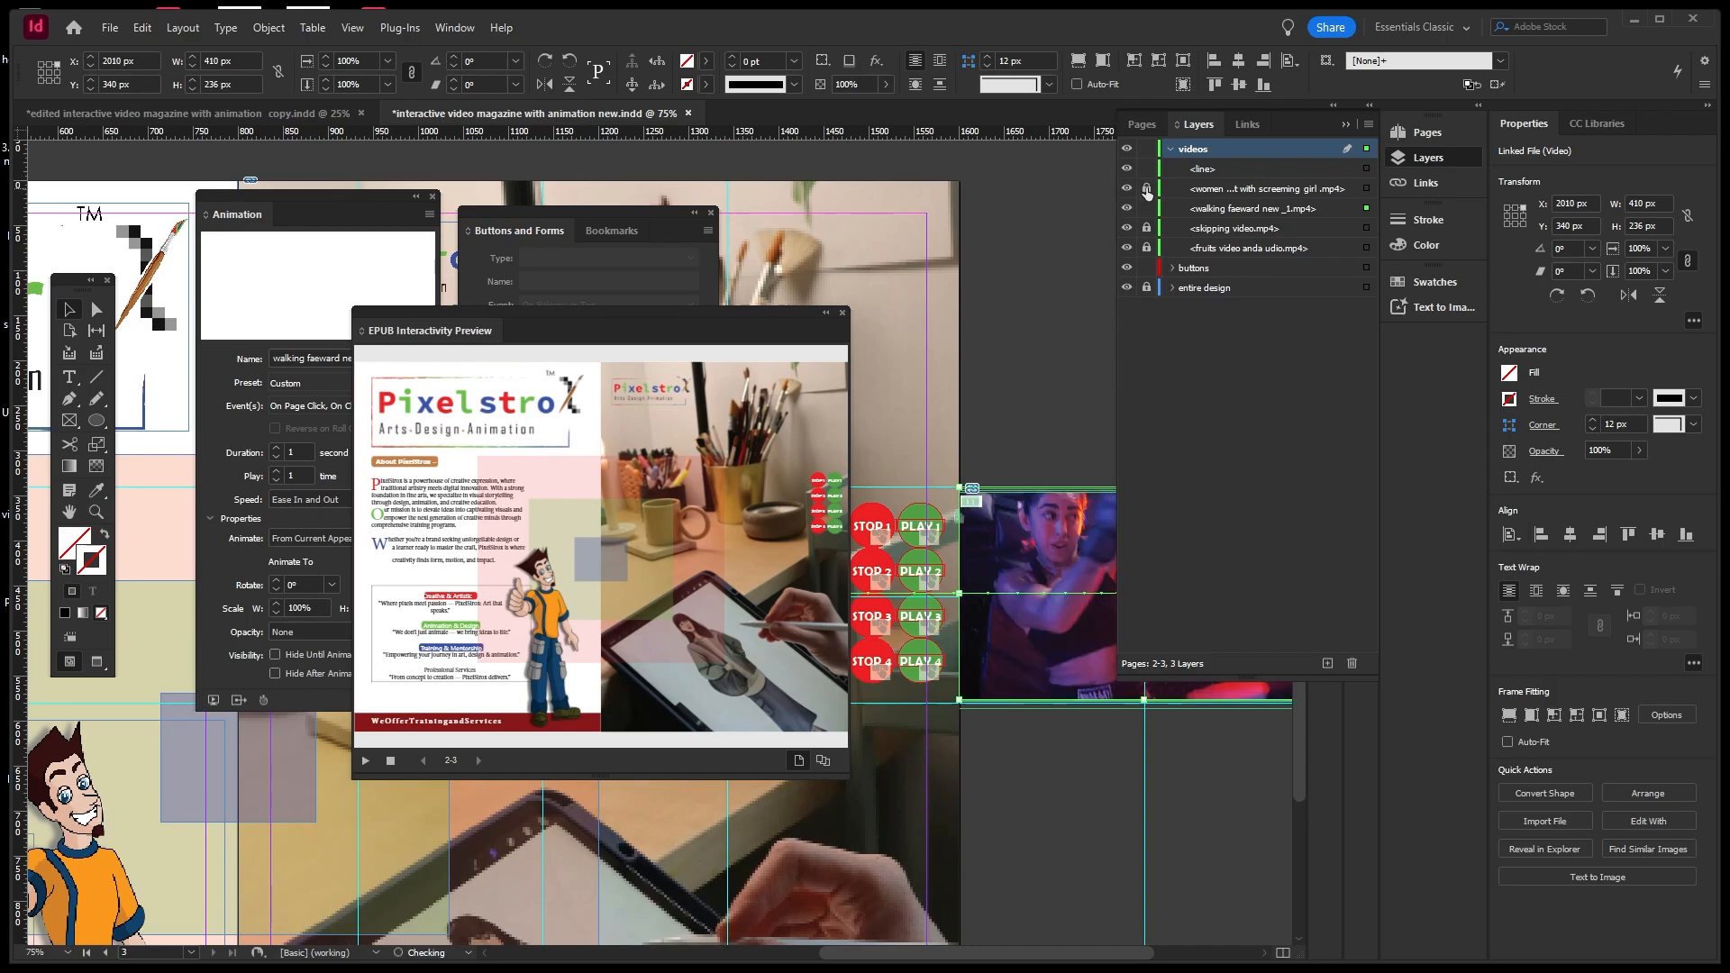
# Unlock the women fight, skipping and fruits videos, deselect everything and save the document.
pyautogui.click(1147, 189)
pyautogui.click(1147, 248)
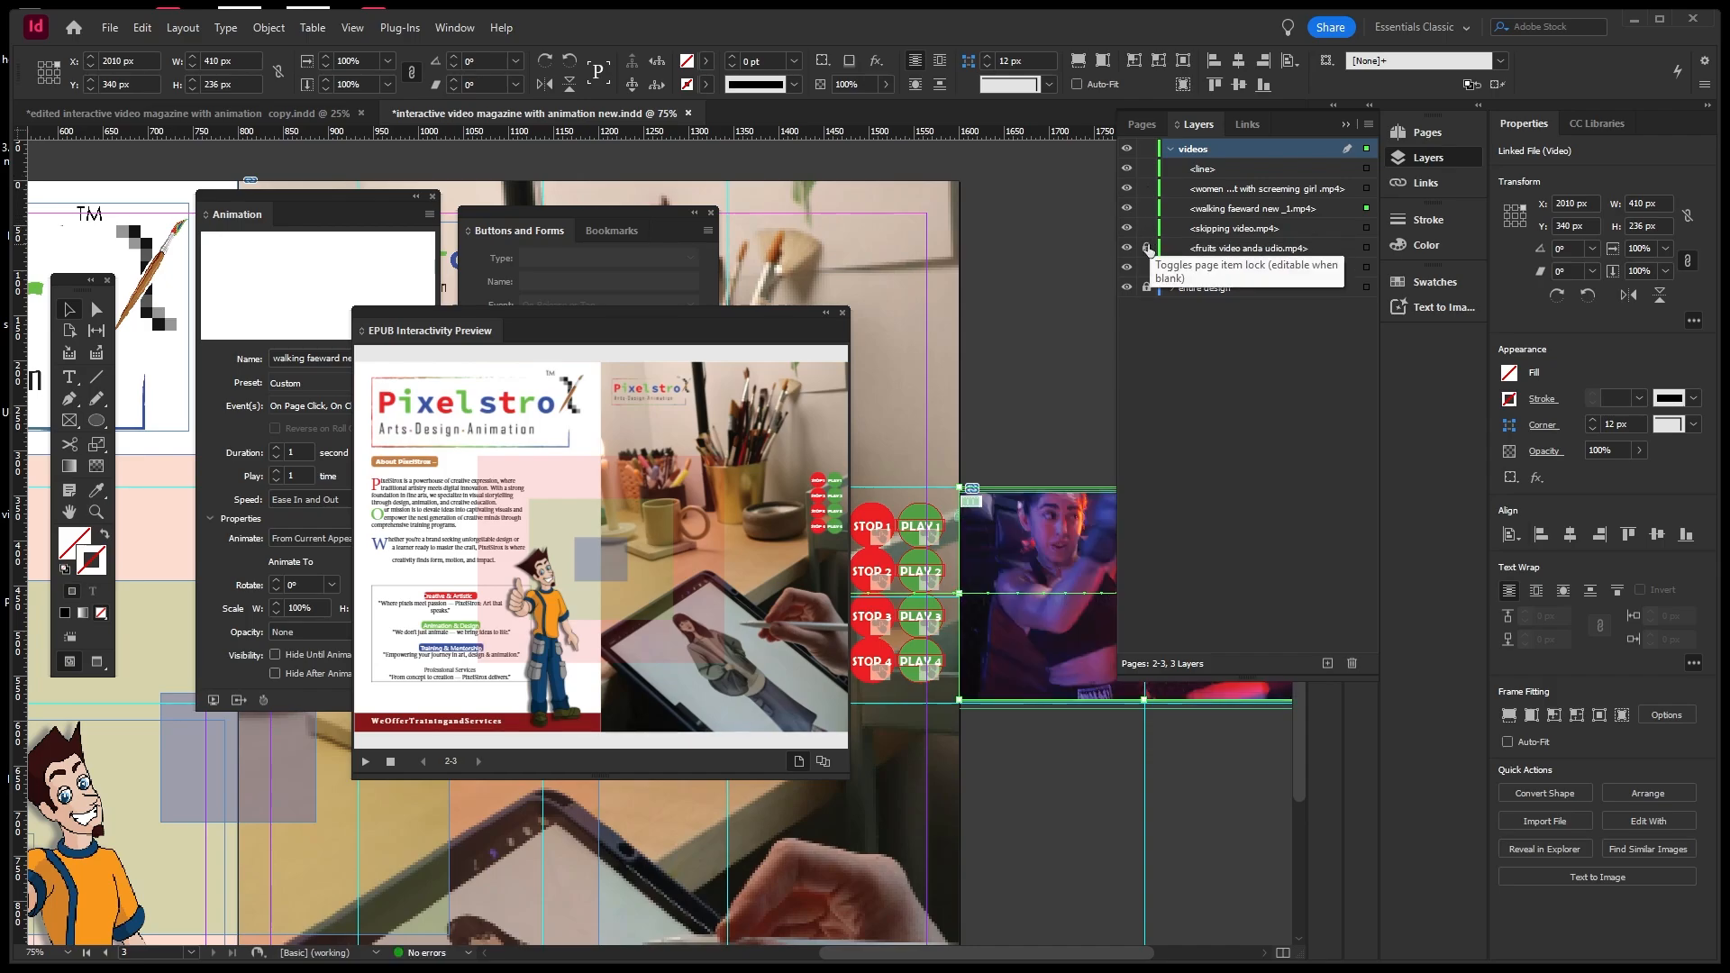
pyautogui.click(1146, 267)
pyautogui.click(1066, 268)
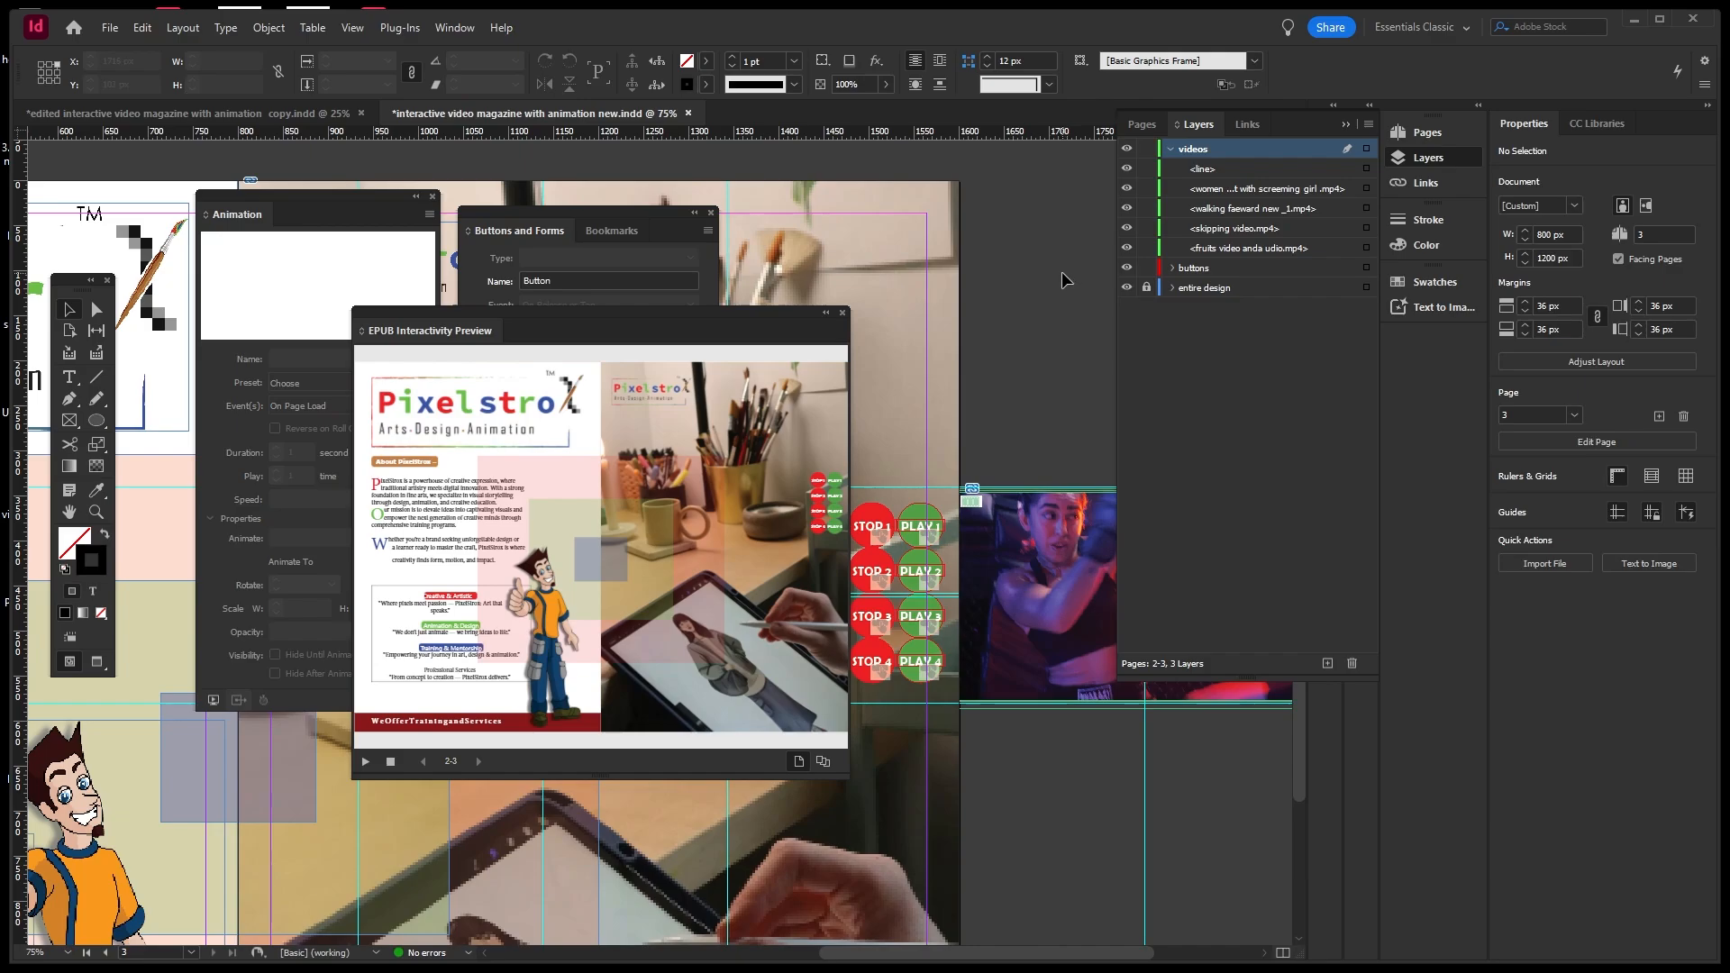
pyautogui.hotkey('ctrl', 's')
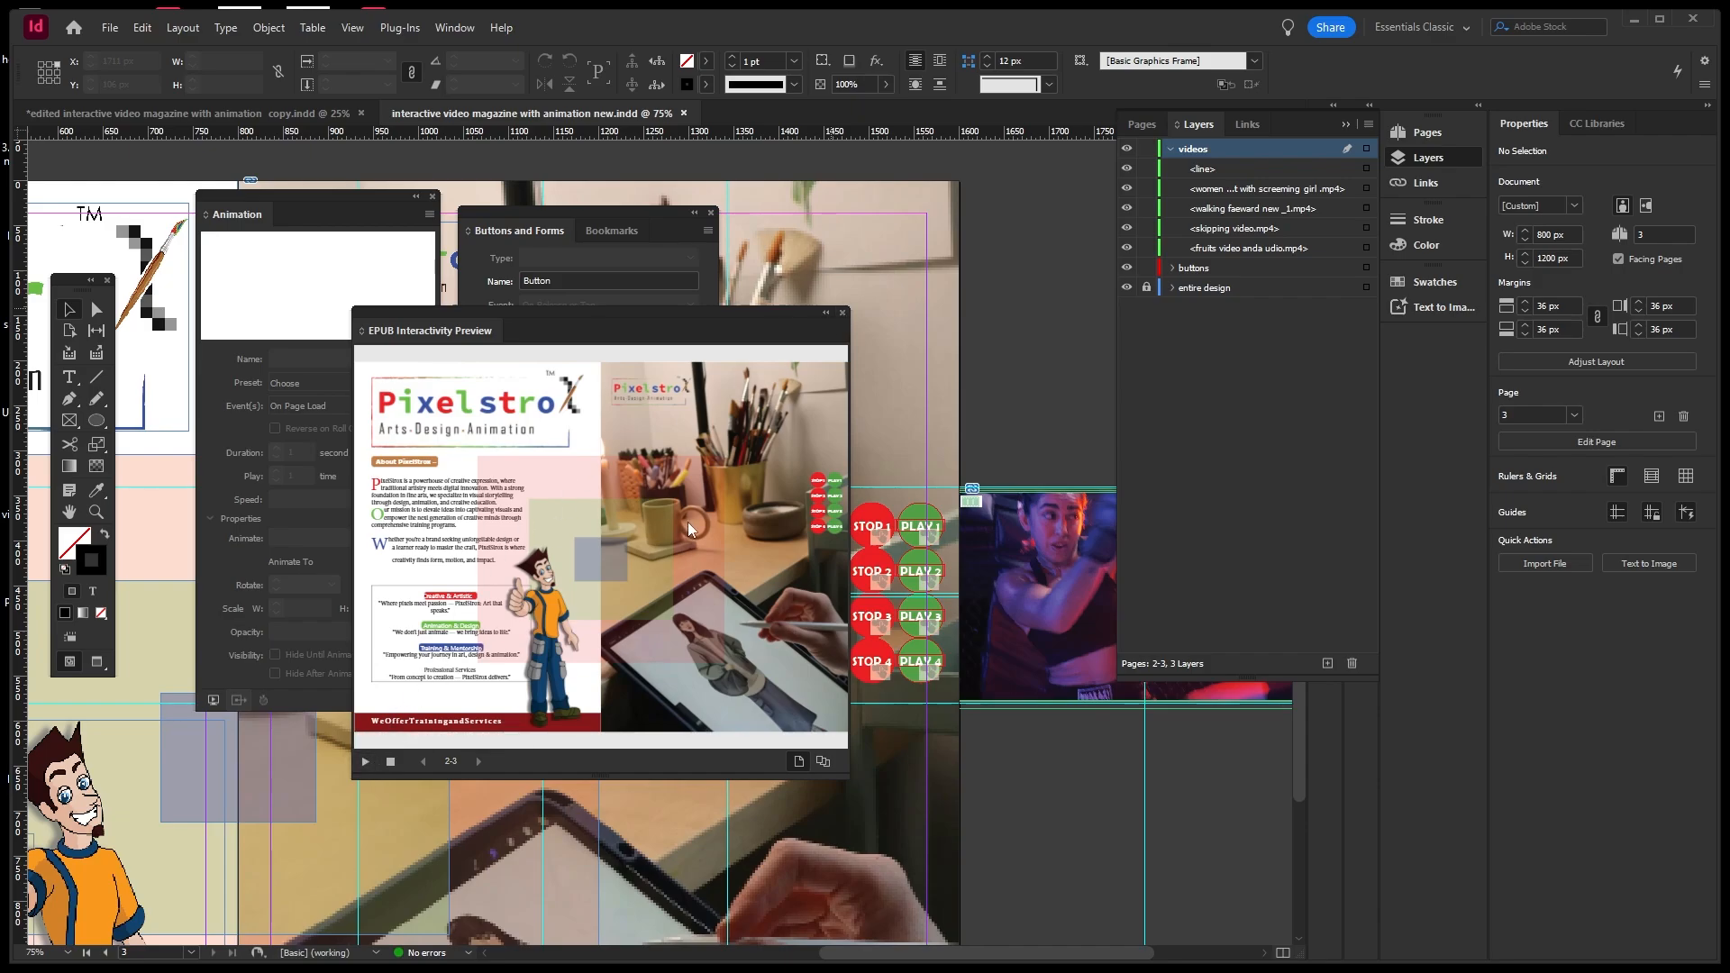
# Test the women fight video's motion in the preview with the PLAY 1 and STOP 1 buttons, leaving it played in.
pyautogui.click(837, 488)
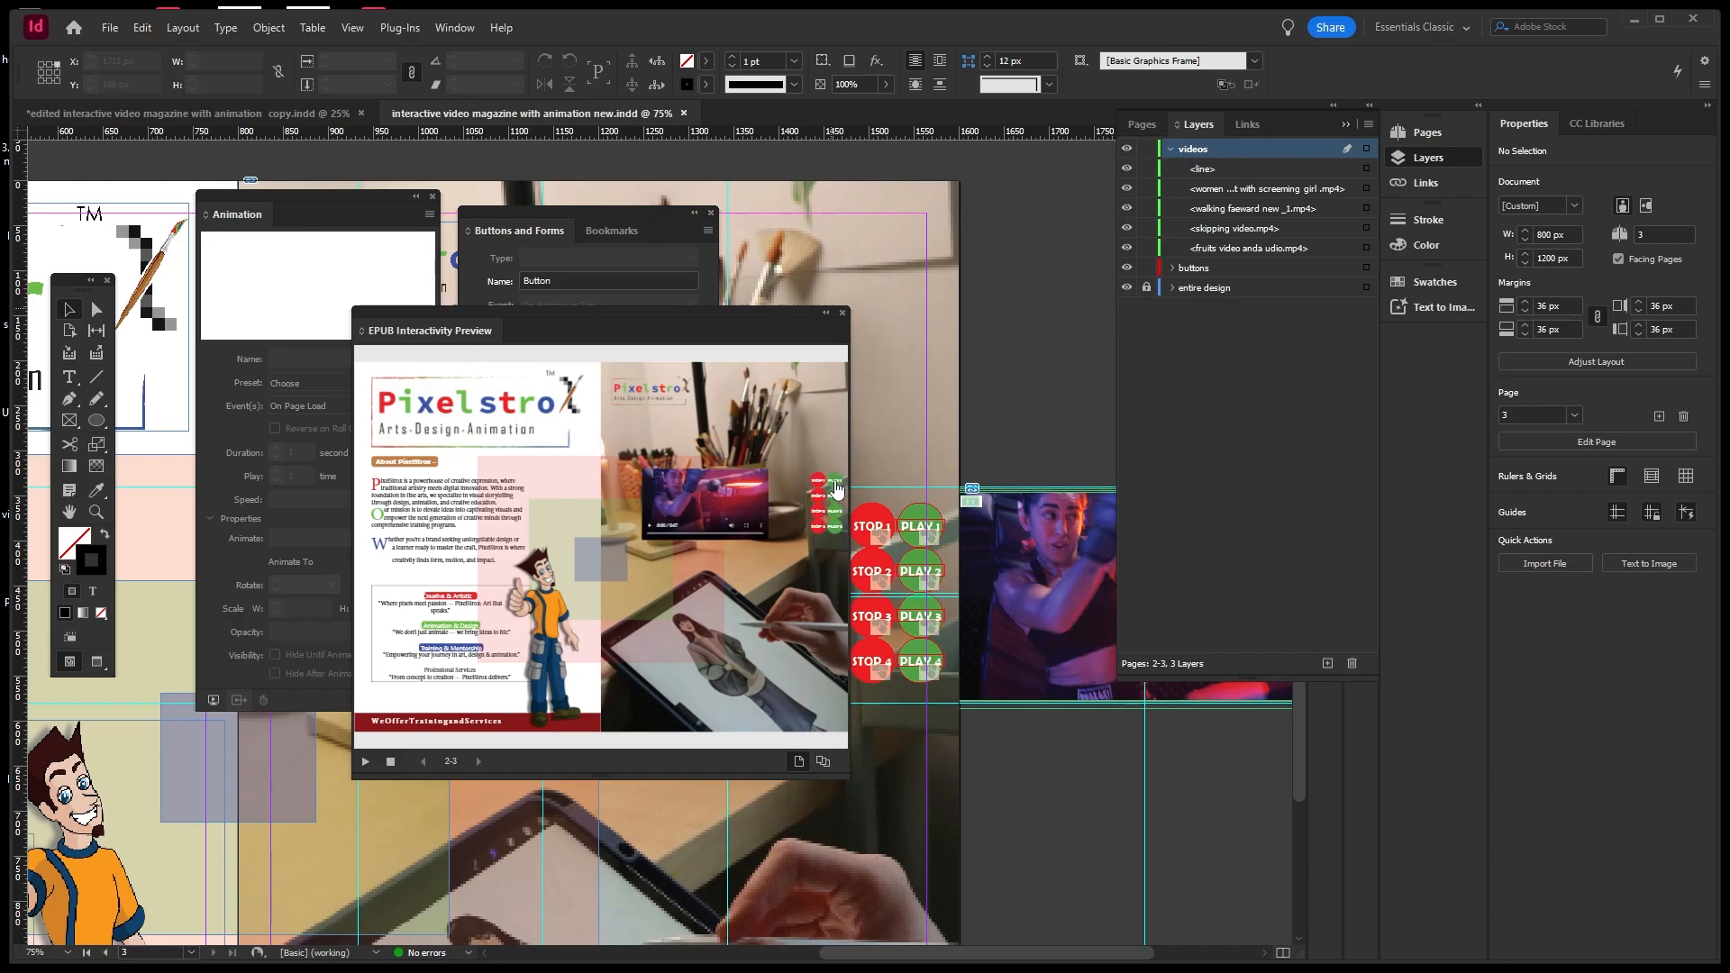
pyautogui.click(835, 488)
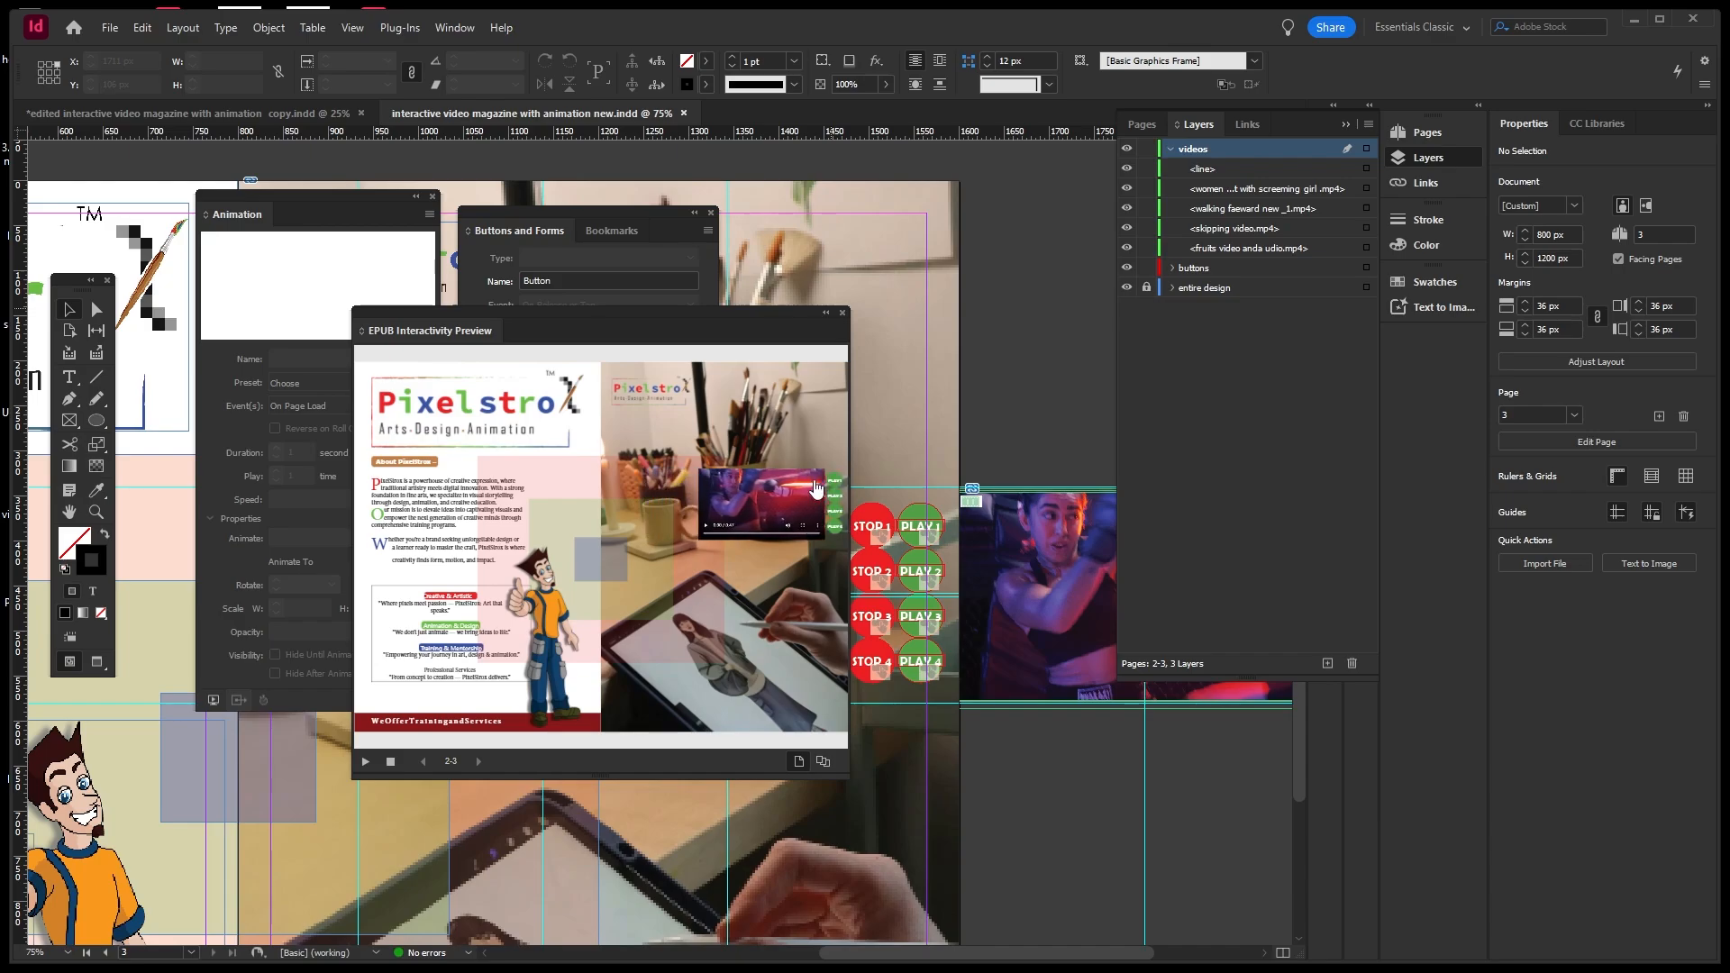
pyautogui.click(835, 488)
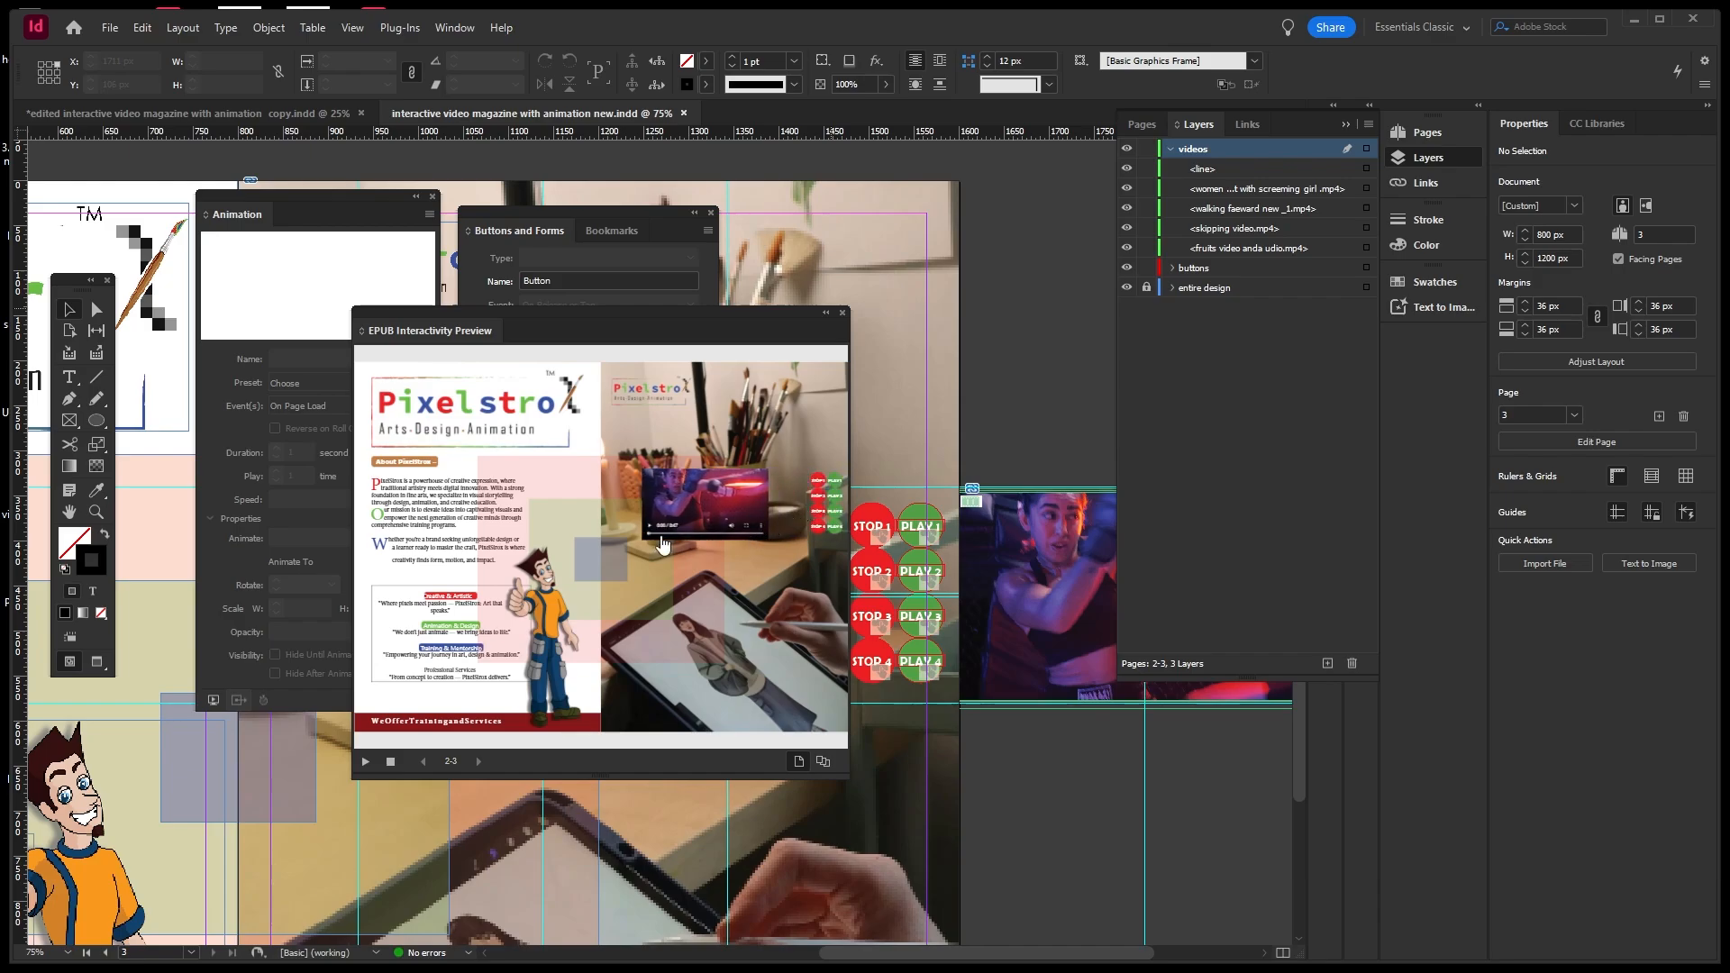
# Expand the women fight video to full screen in the preview, play it briefly and pause it.
pyautogui.click(745, 526)
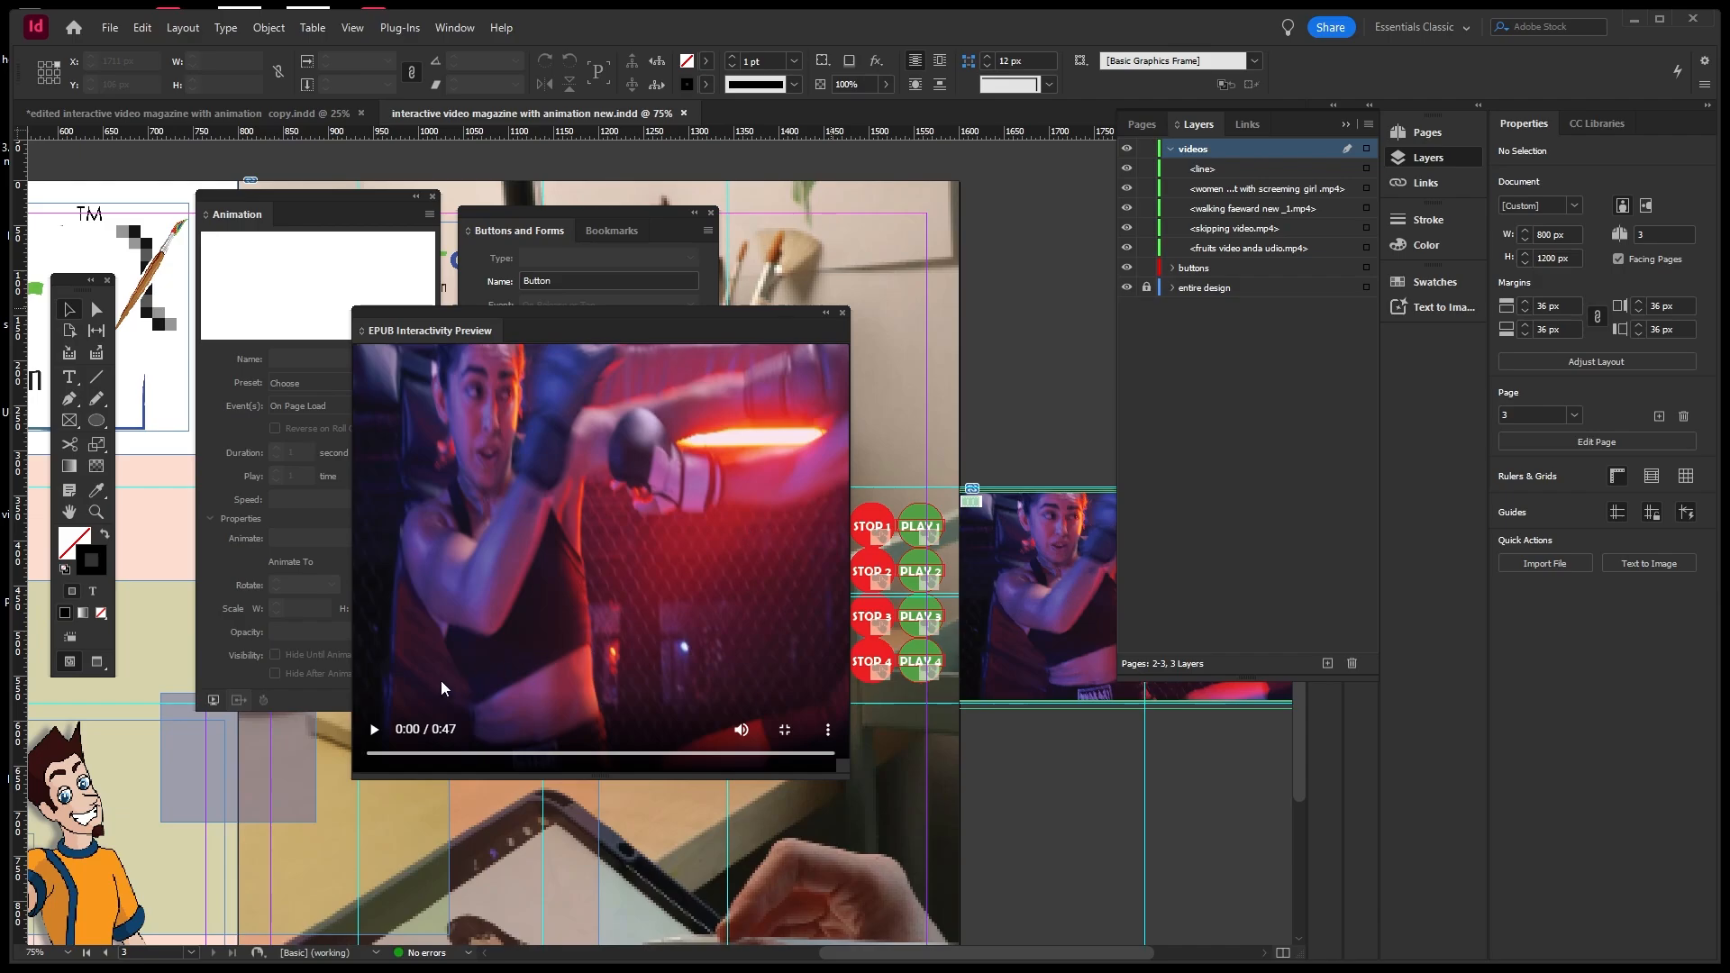
pyautogui.click(377, 731)
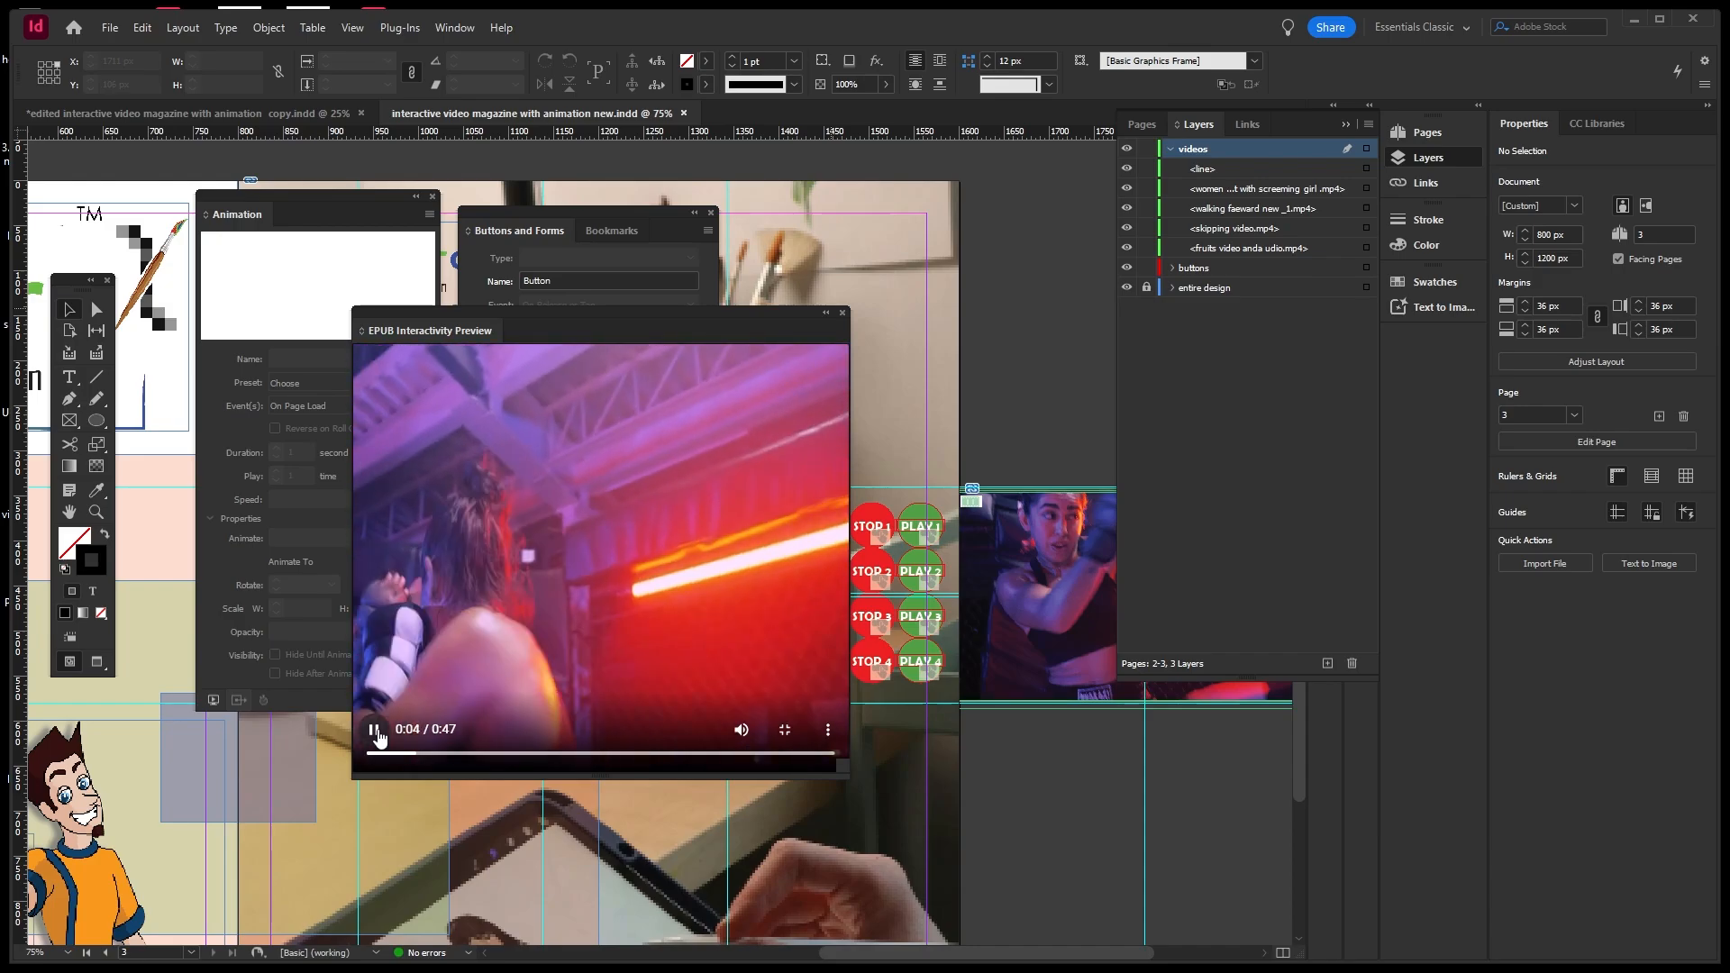
pyautogui.click(374, 730)
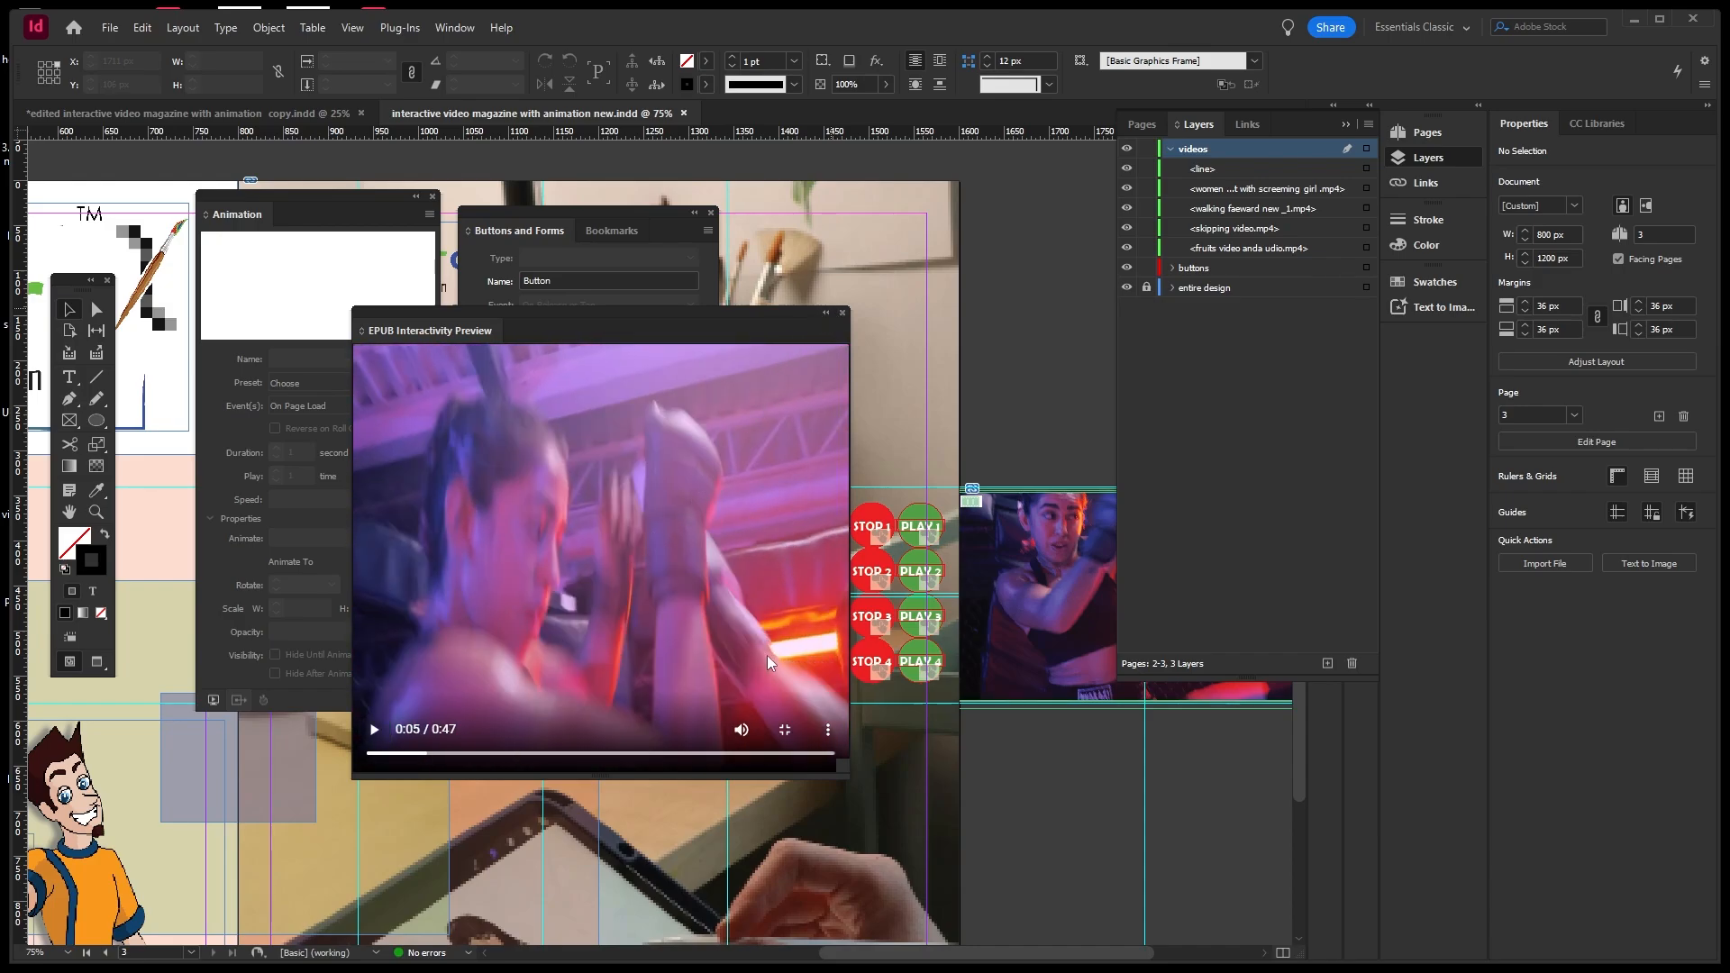
# Exit the women fight video's full-screen view in the preview and test its STOP 1 button.
pyautogui.click(784, 730)
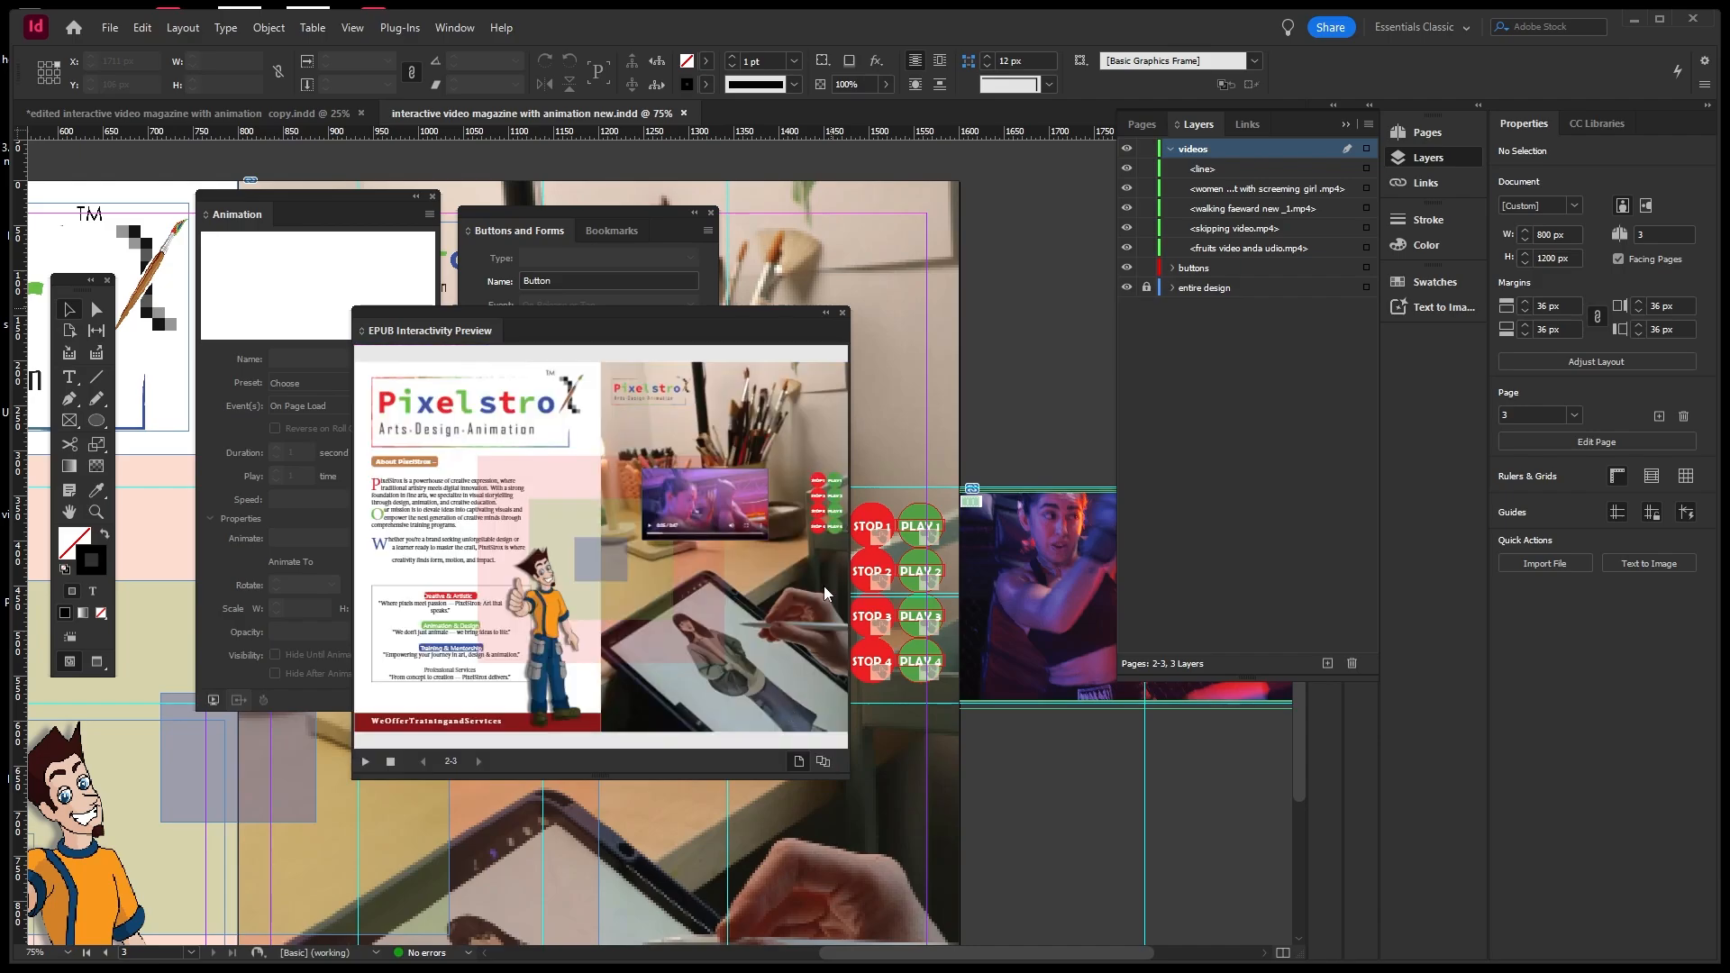
pyautogui.click(818, 488)
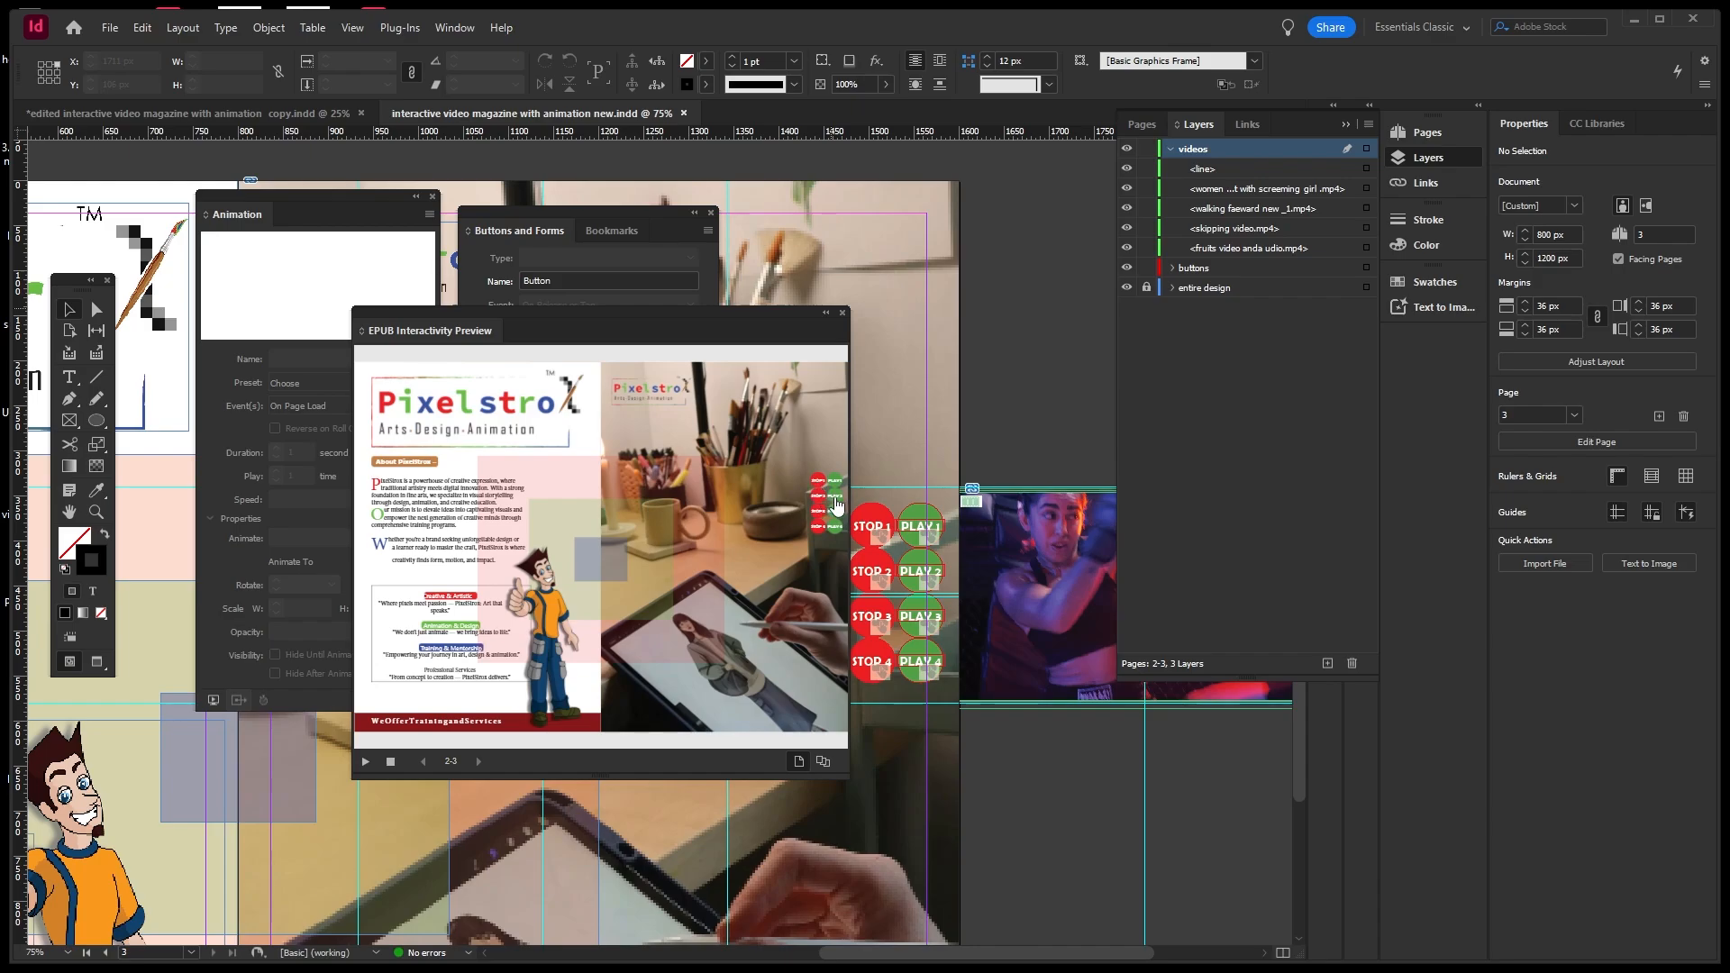
pyautogui.click(836, 503)
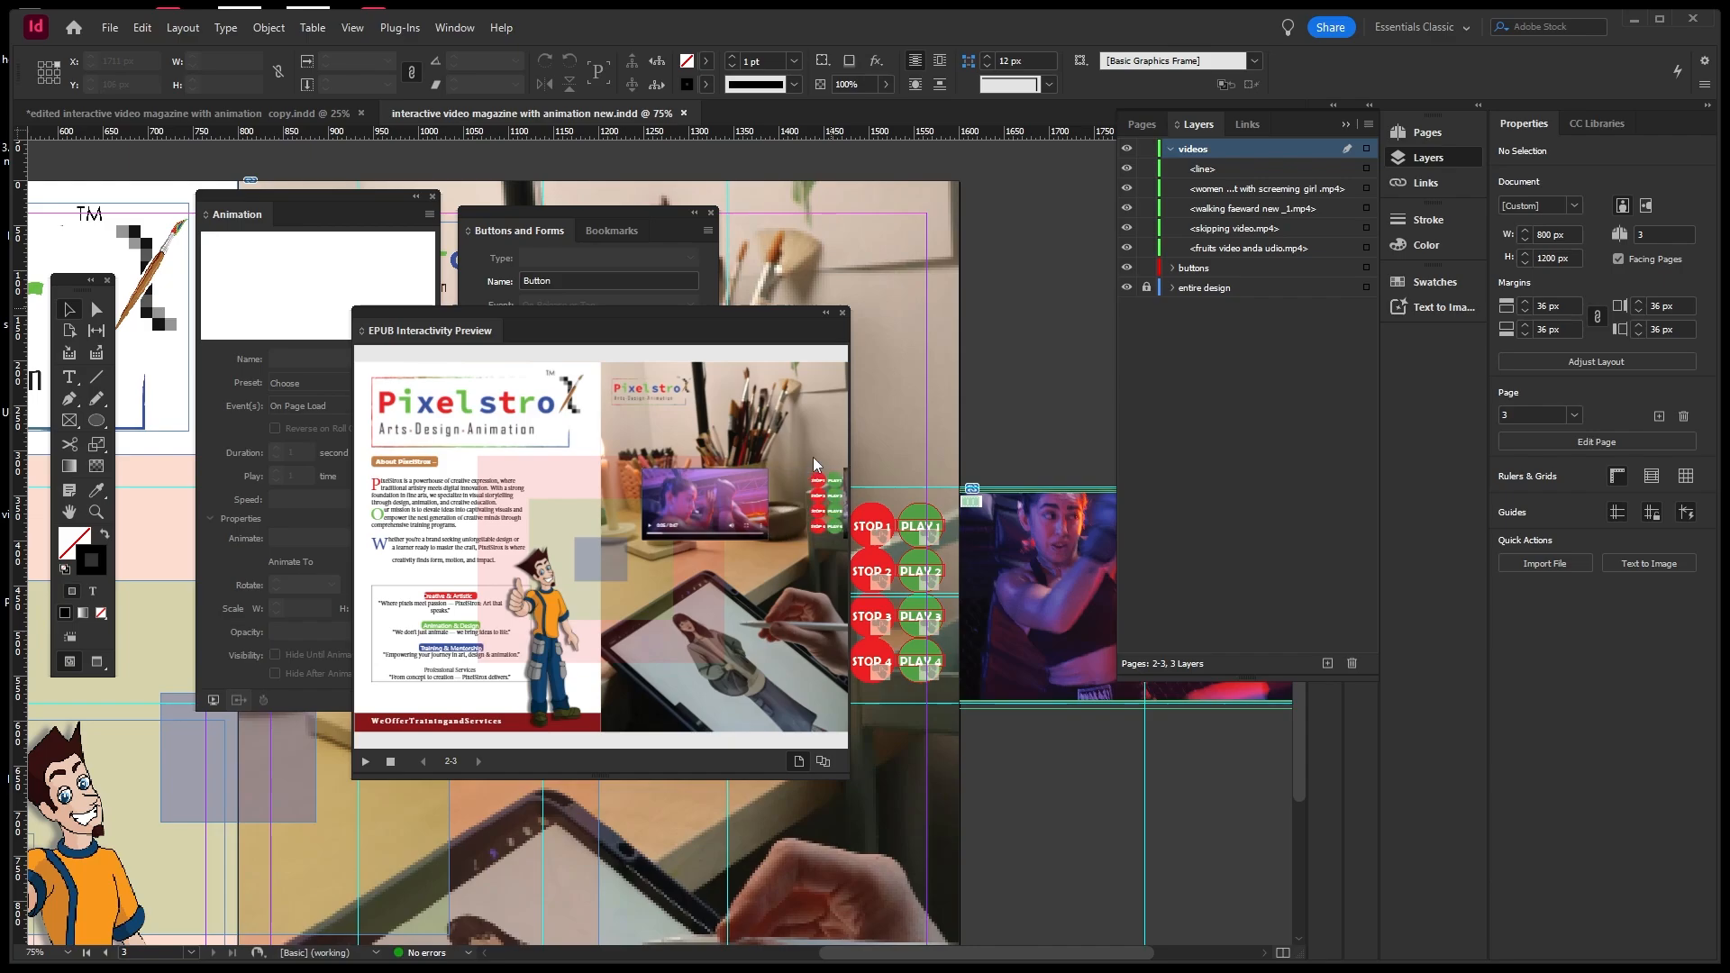
# Replay the preview and test the skipping video with PLAY 2 and STOP 2, playing it briefly in between.
pyautogui.click(365, 762)
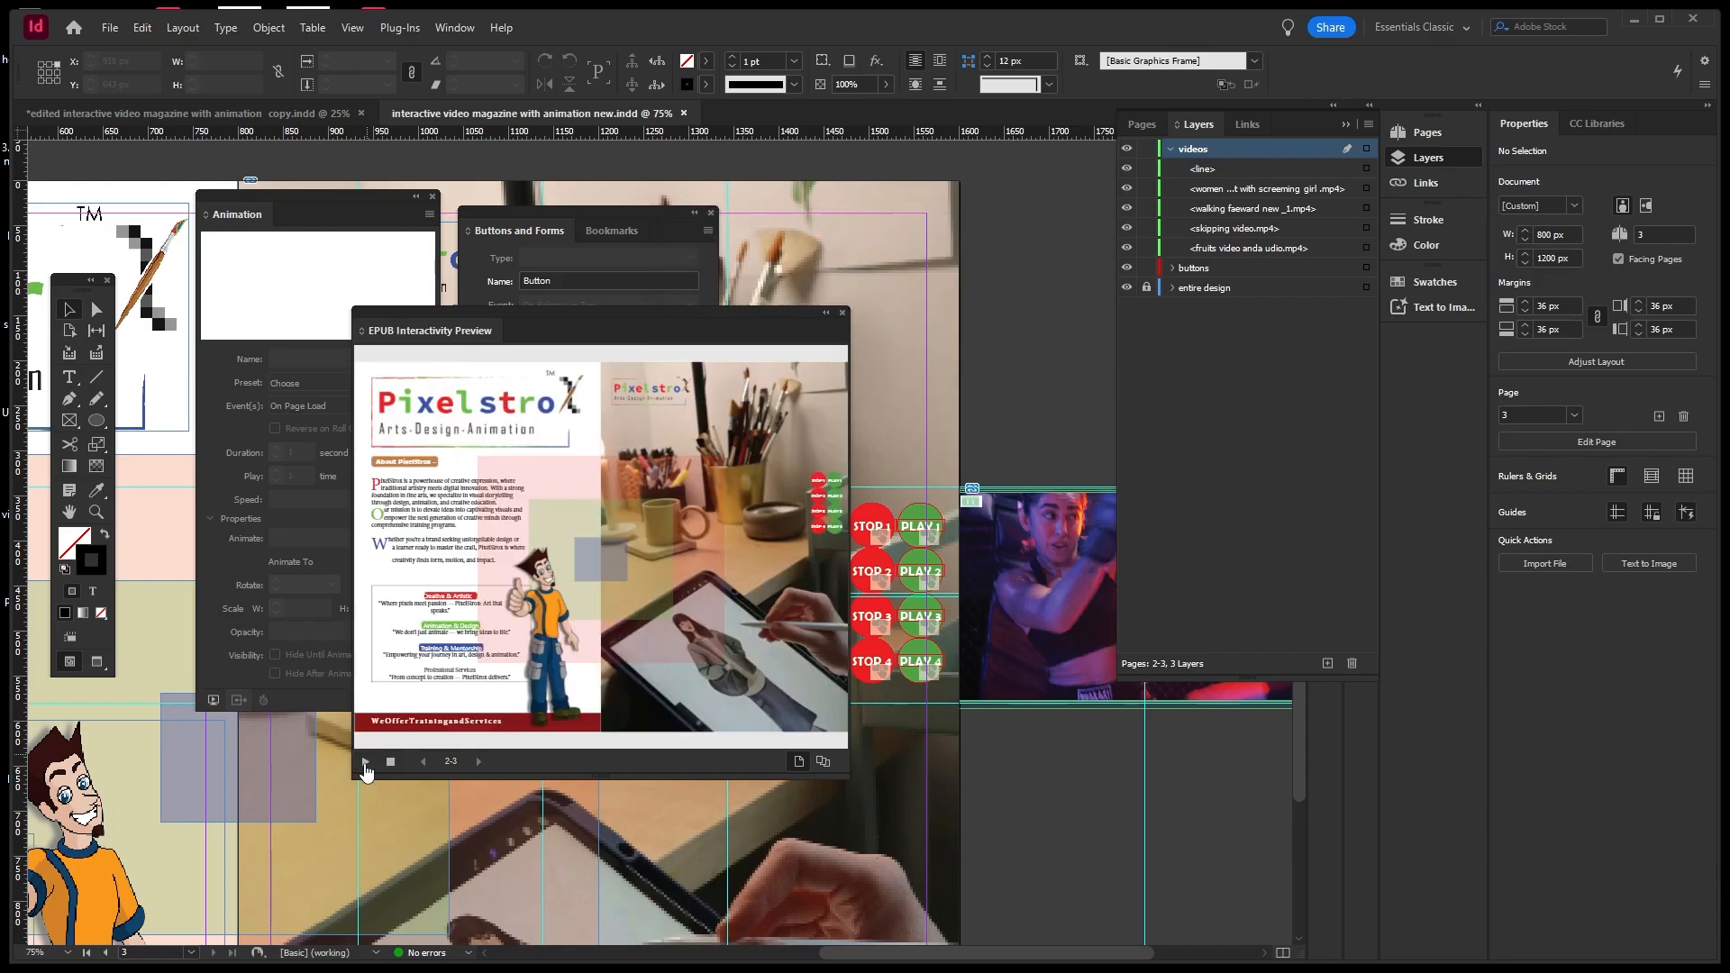
pyautogui.click(836, 503)
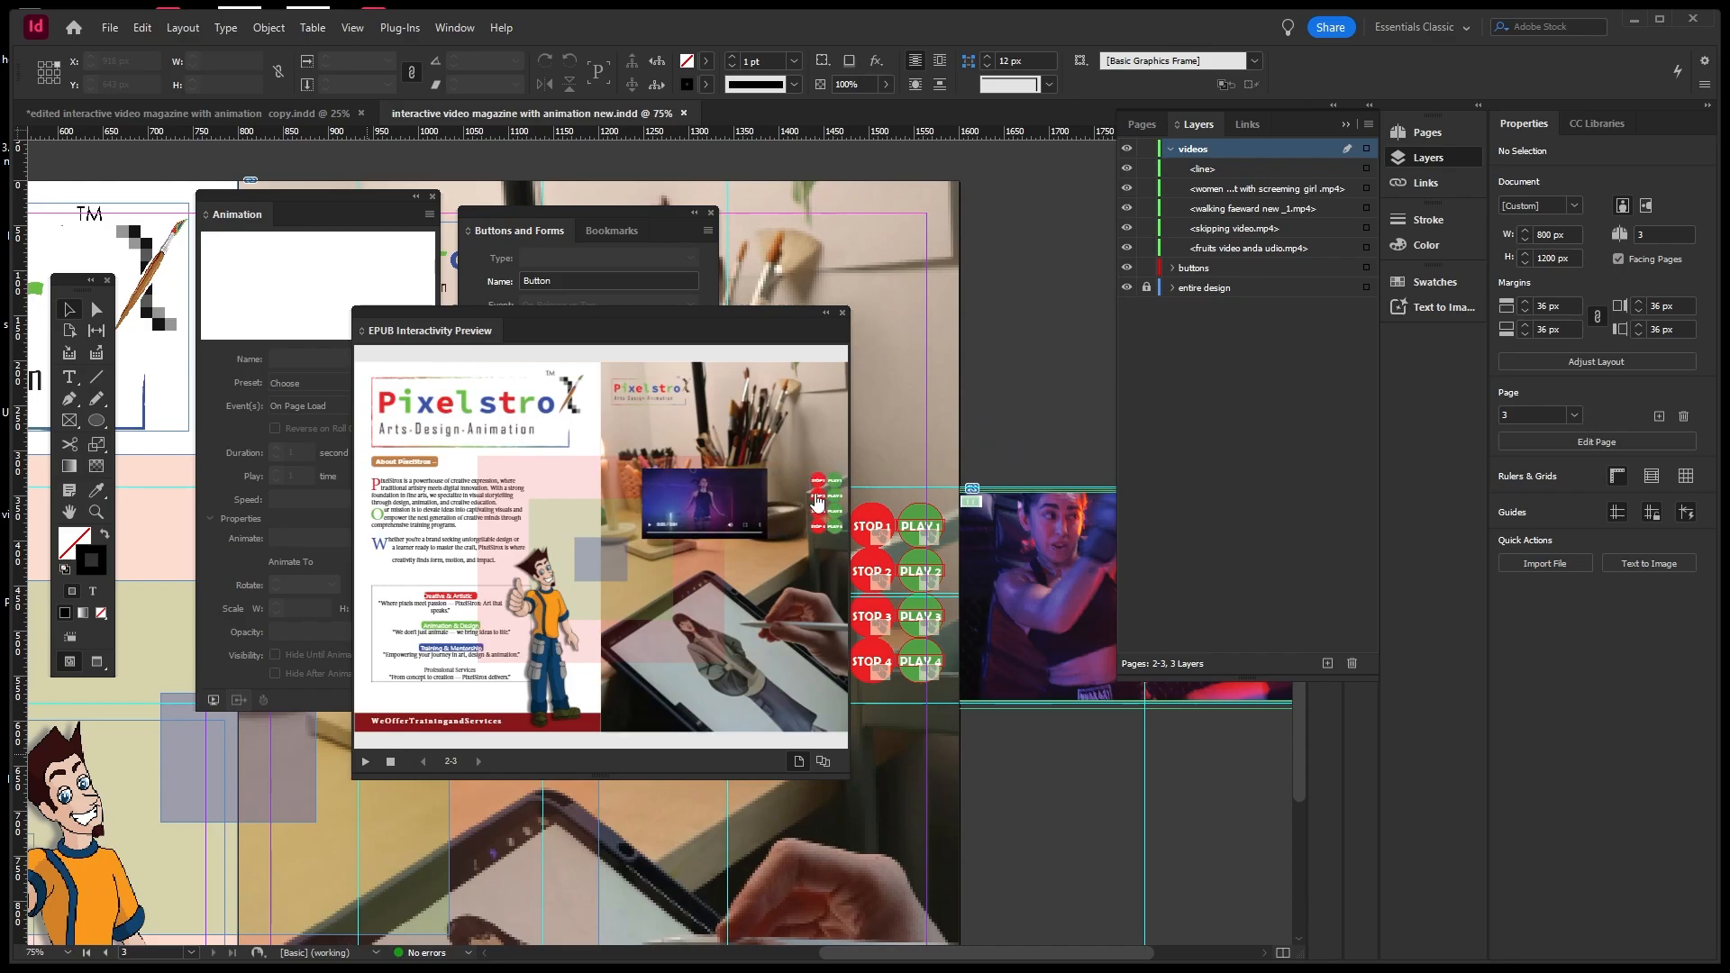
pyautogui.click(650, 535)
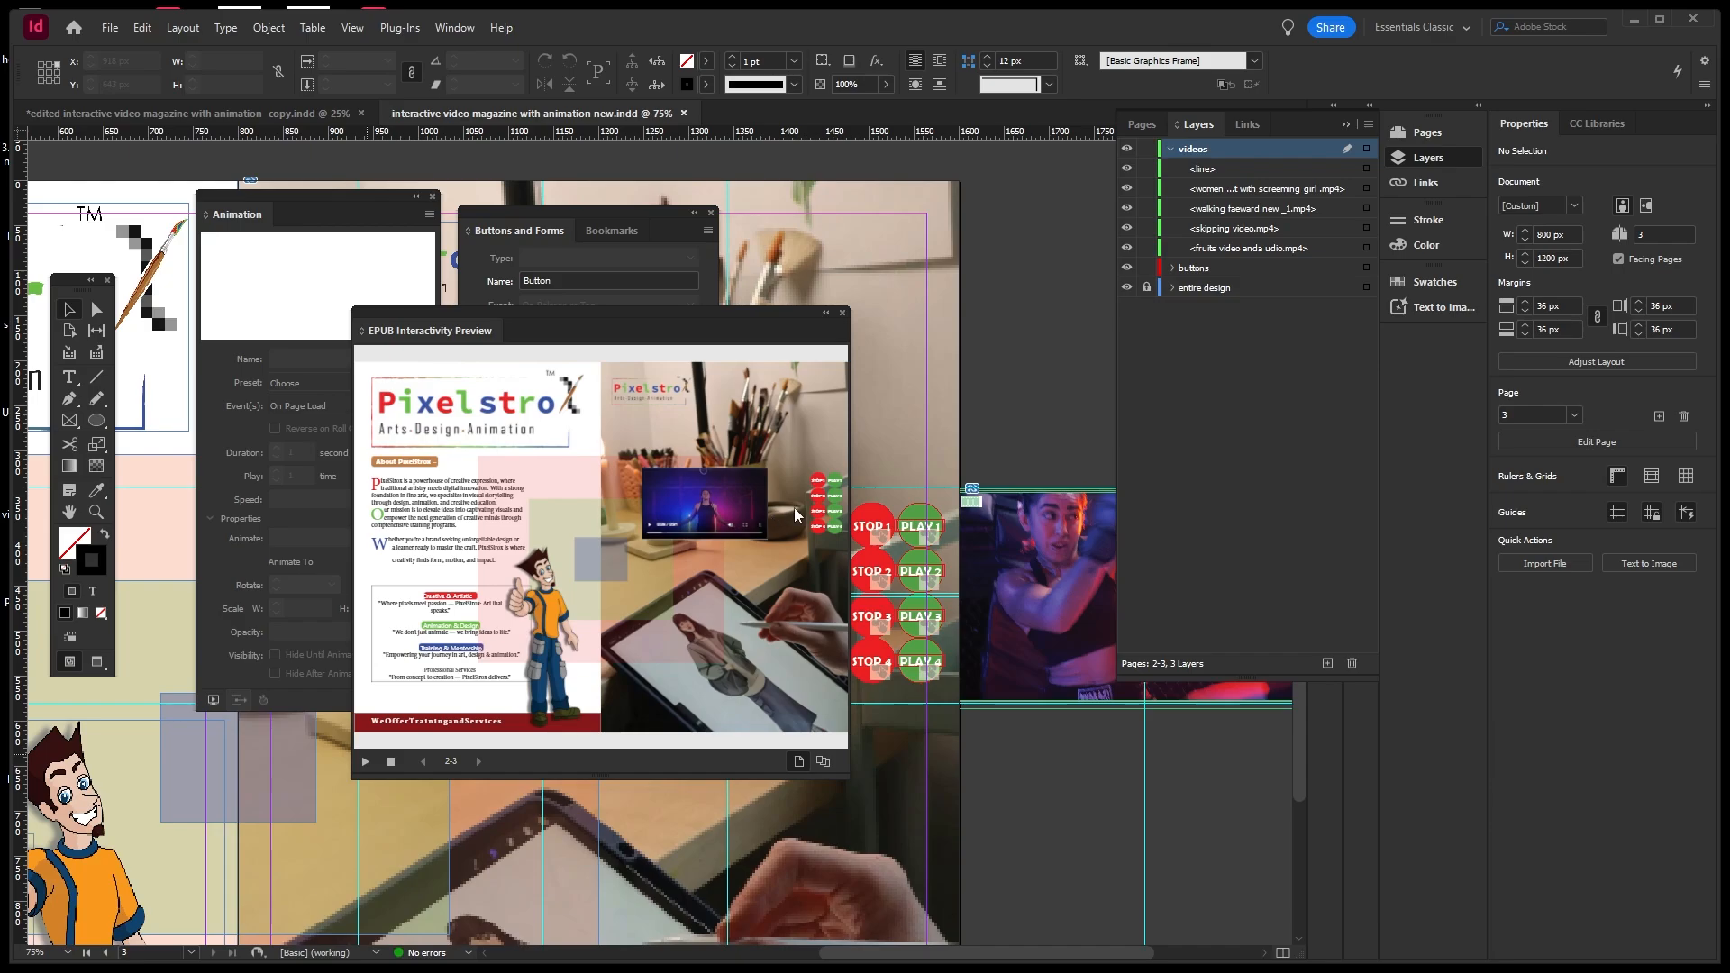
pyautogui.click(818, 498)
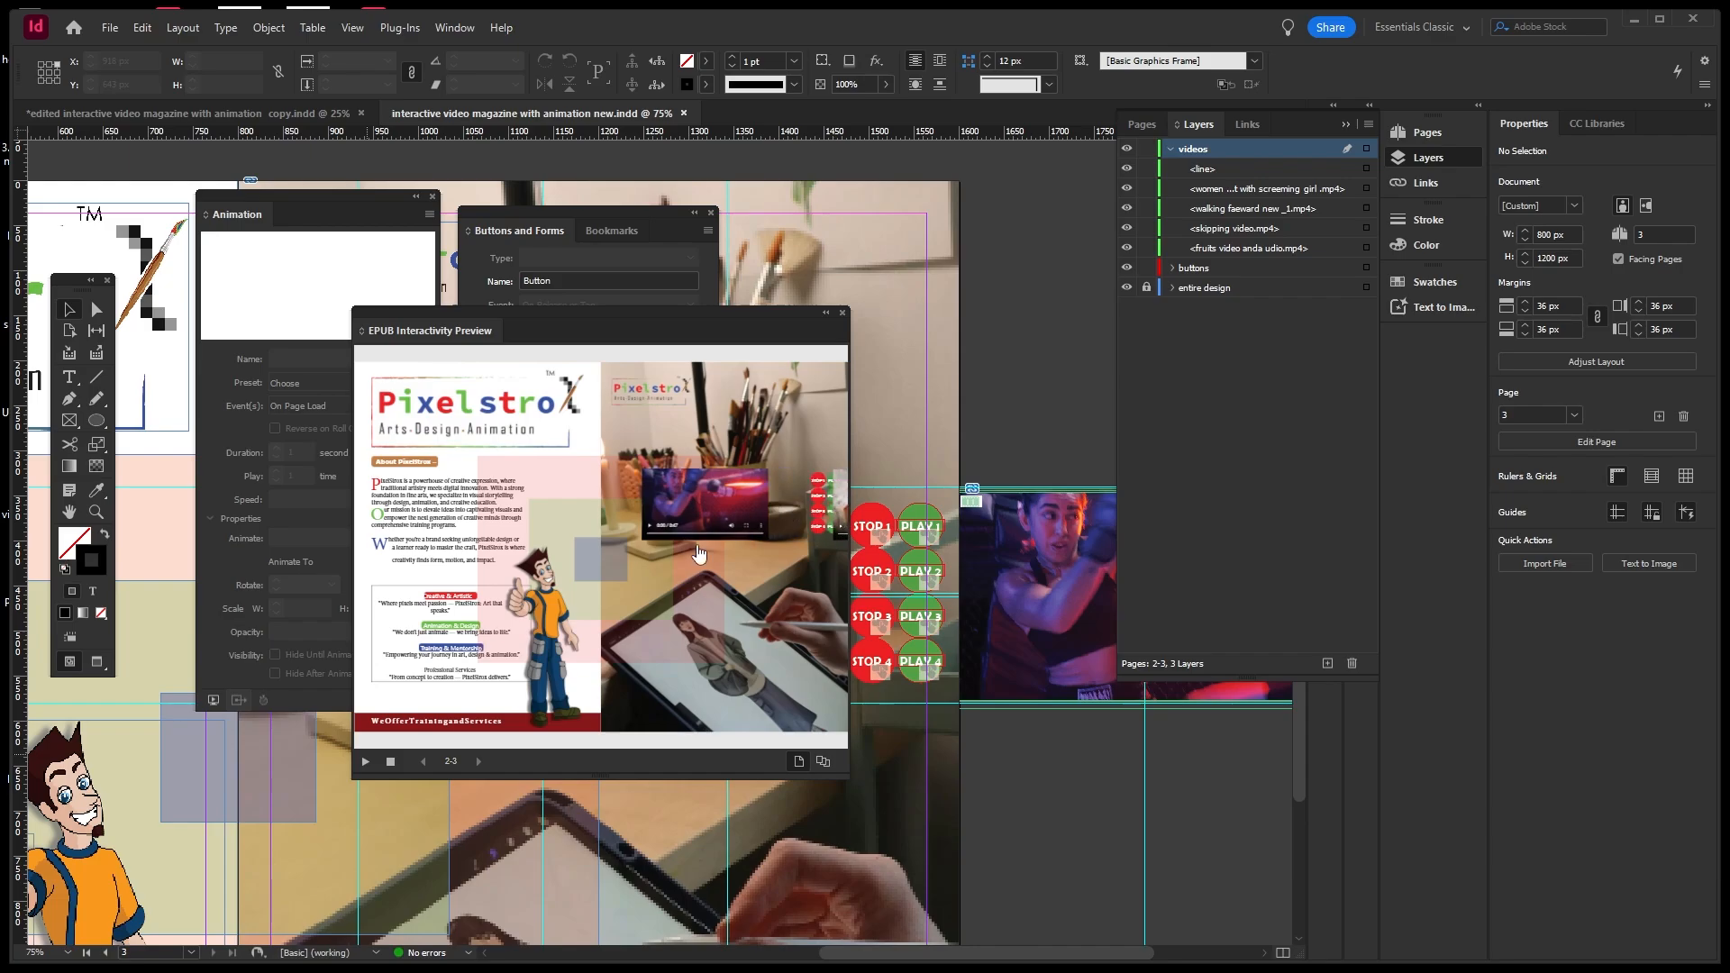
# Replay the preview and test the fruits video's motion with the PLAY 3 and STOP 3 buttons.
pyautogui.click(366, 762)
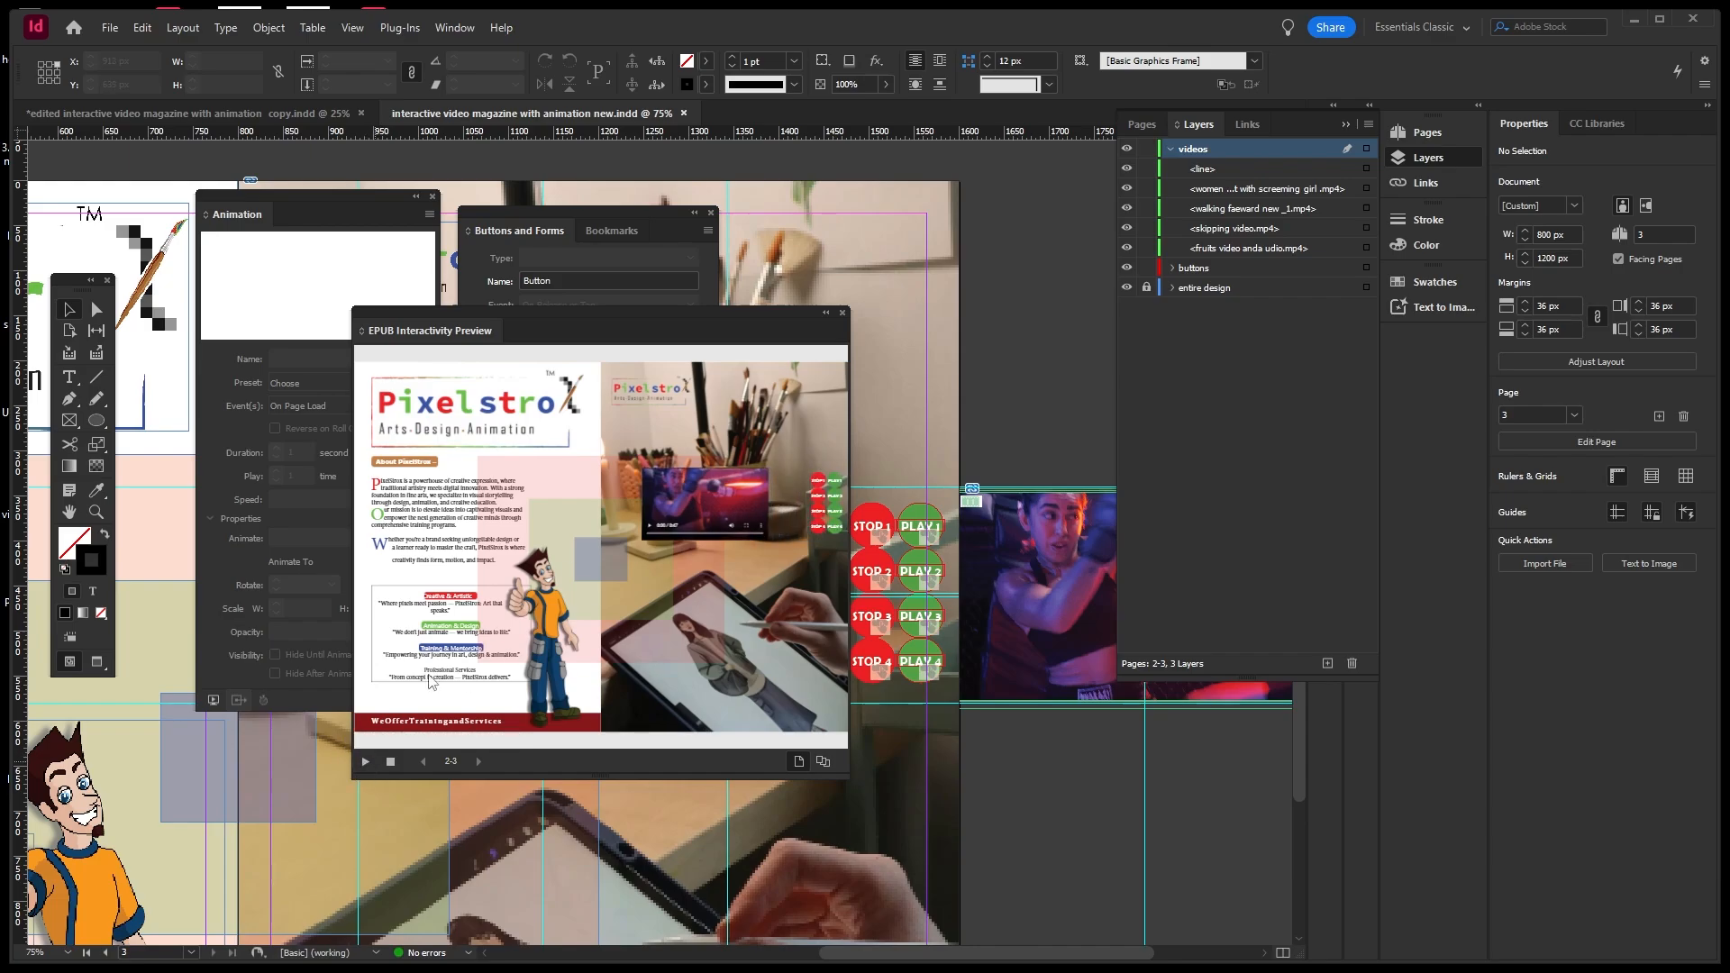
pyautogui.click(366, 762)
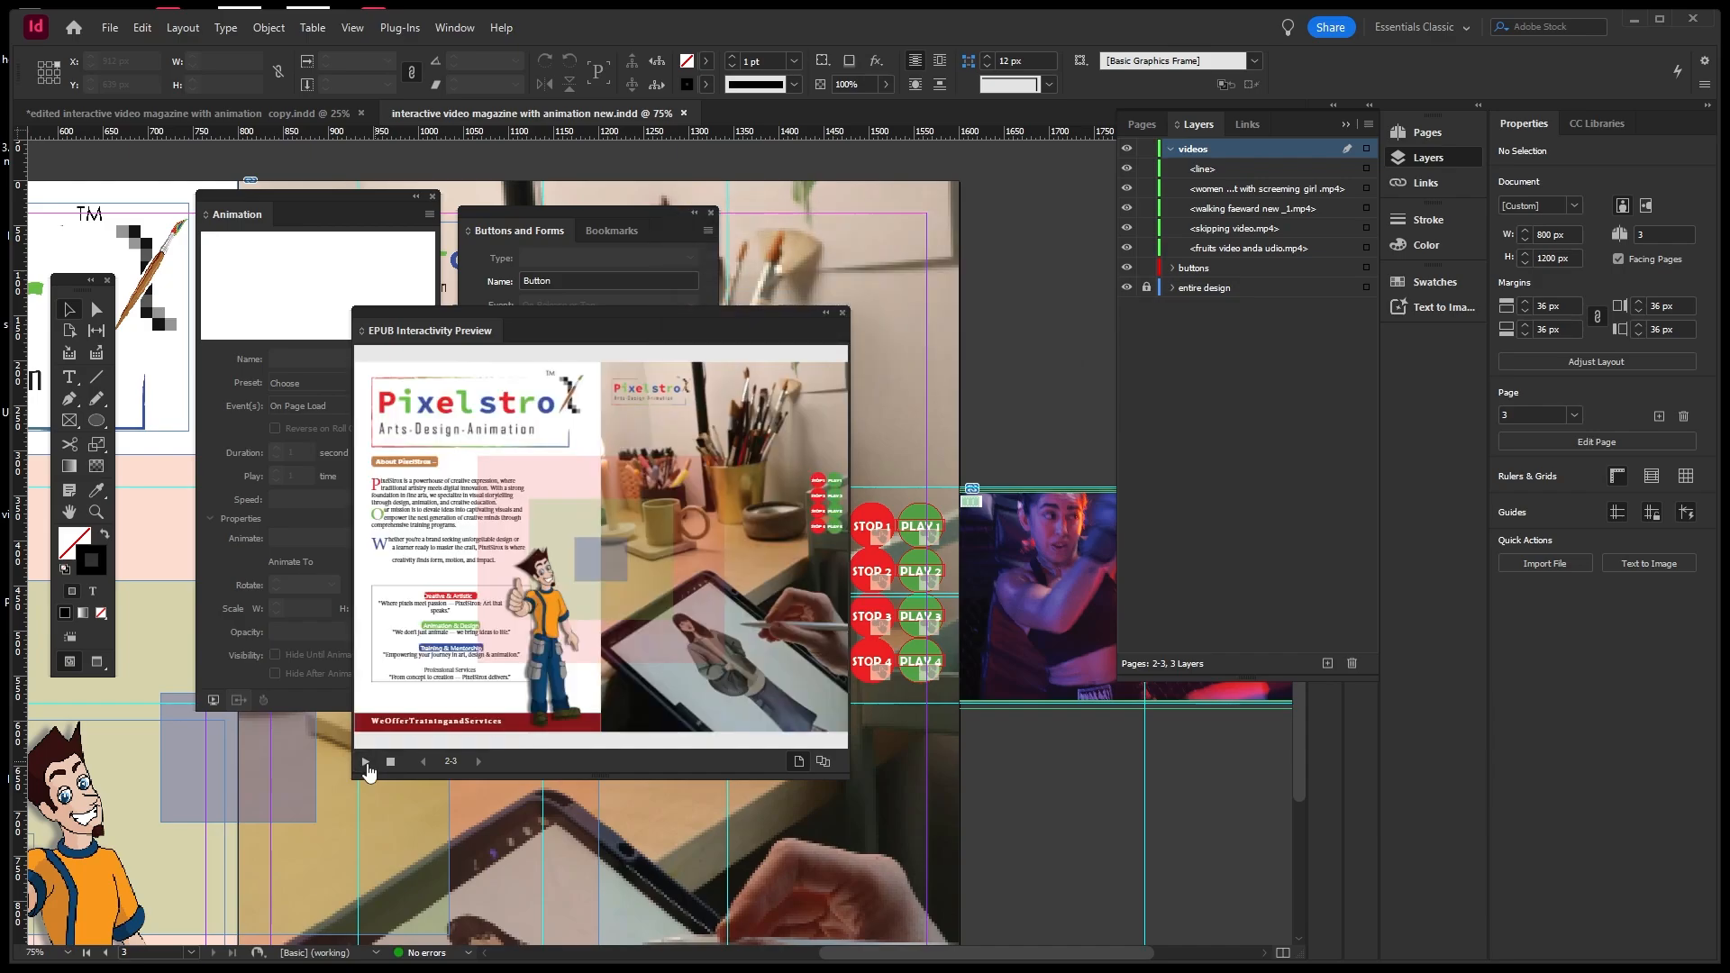
pyautogui.click(834, 515)
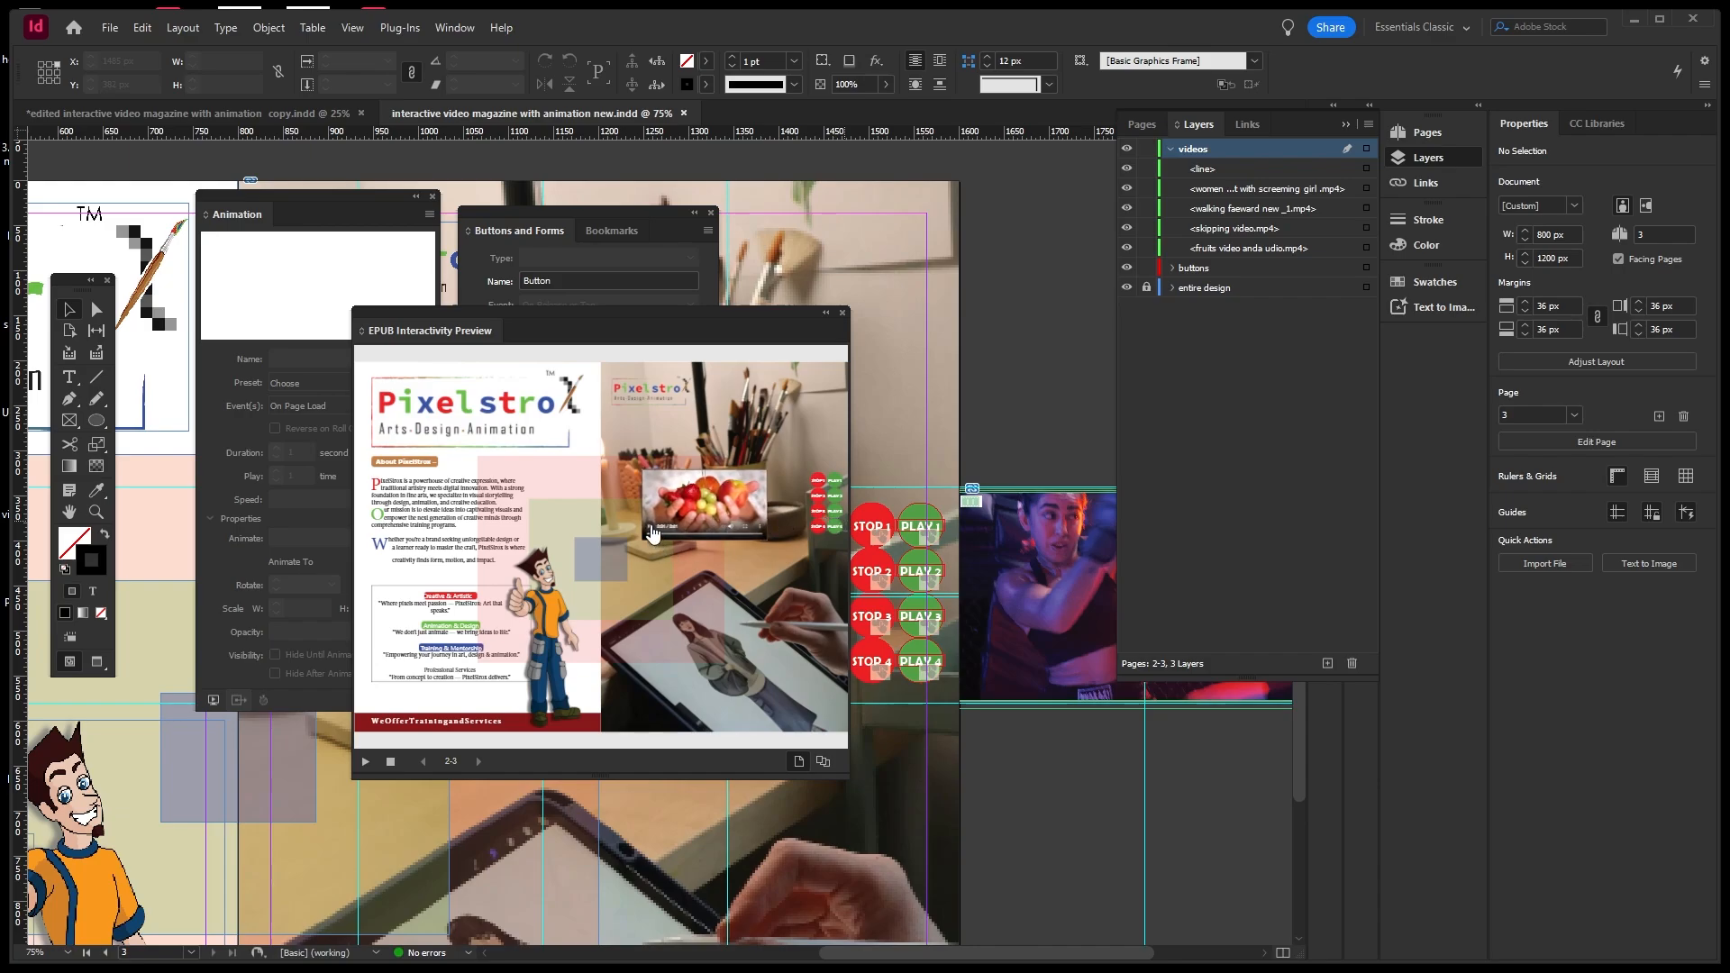
pyautogui.click(819, 511)
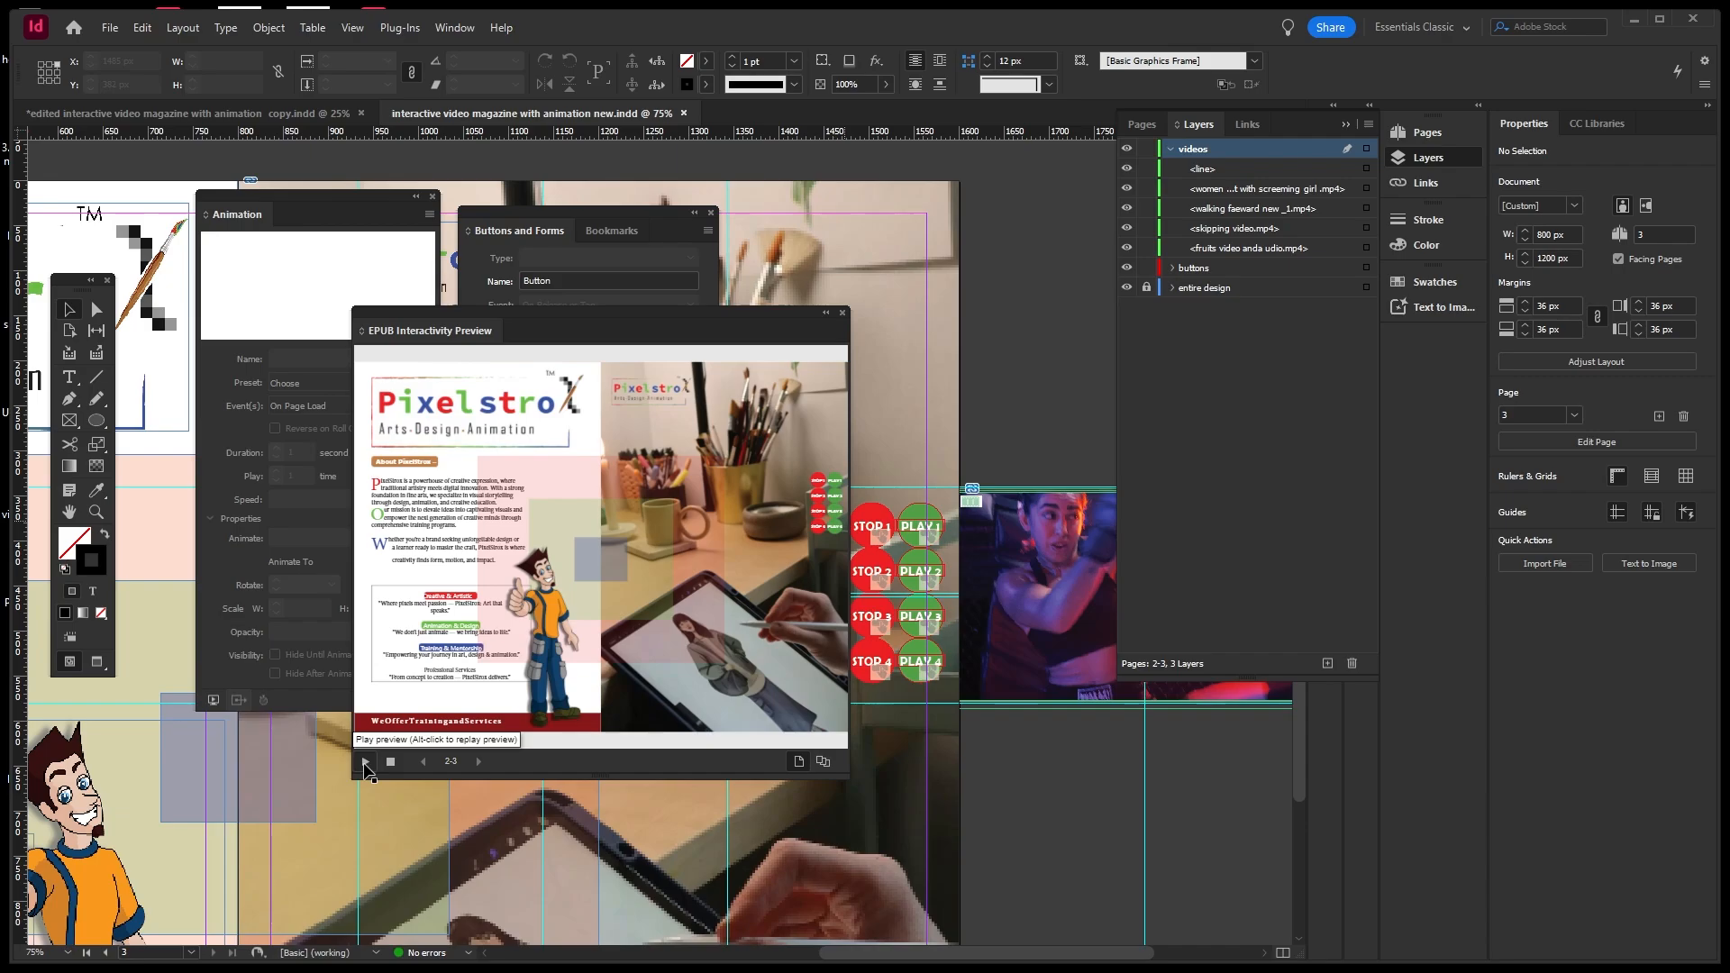
# Replay the preview and test the walking video with PLAY 4 and STOP 4, playing it briefly in between.
pyautogui.click(365, 764)
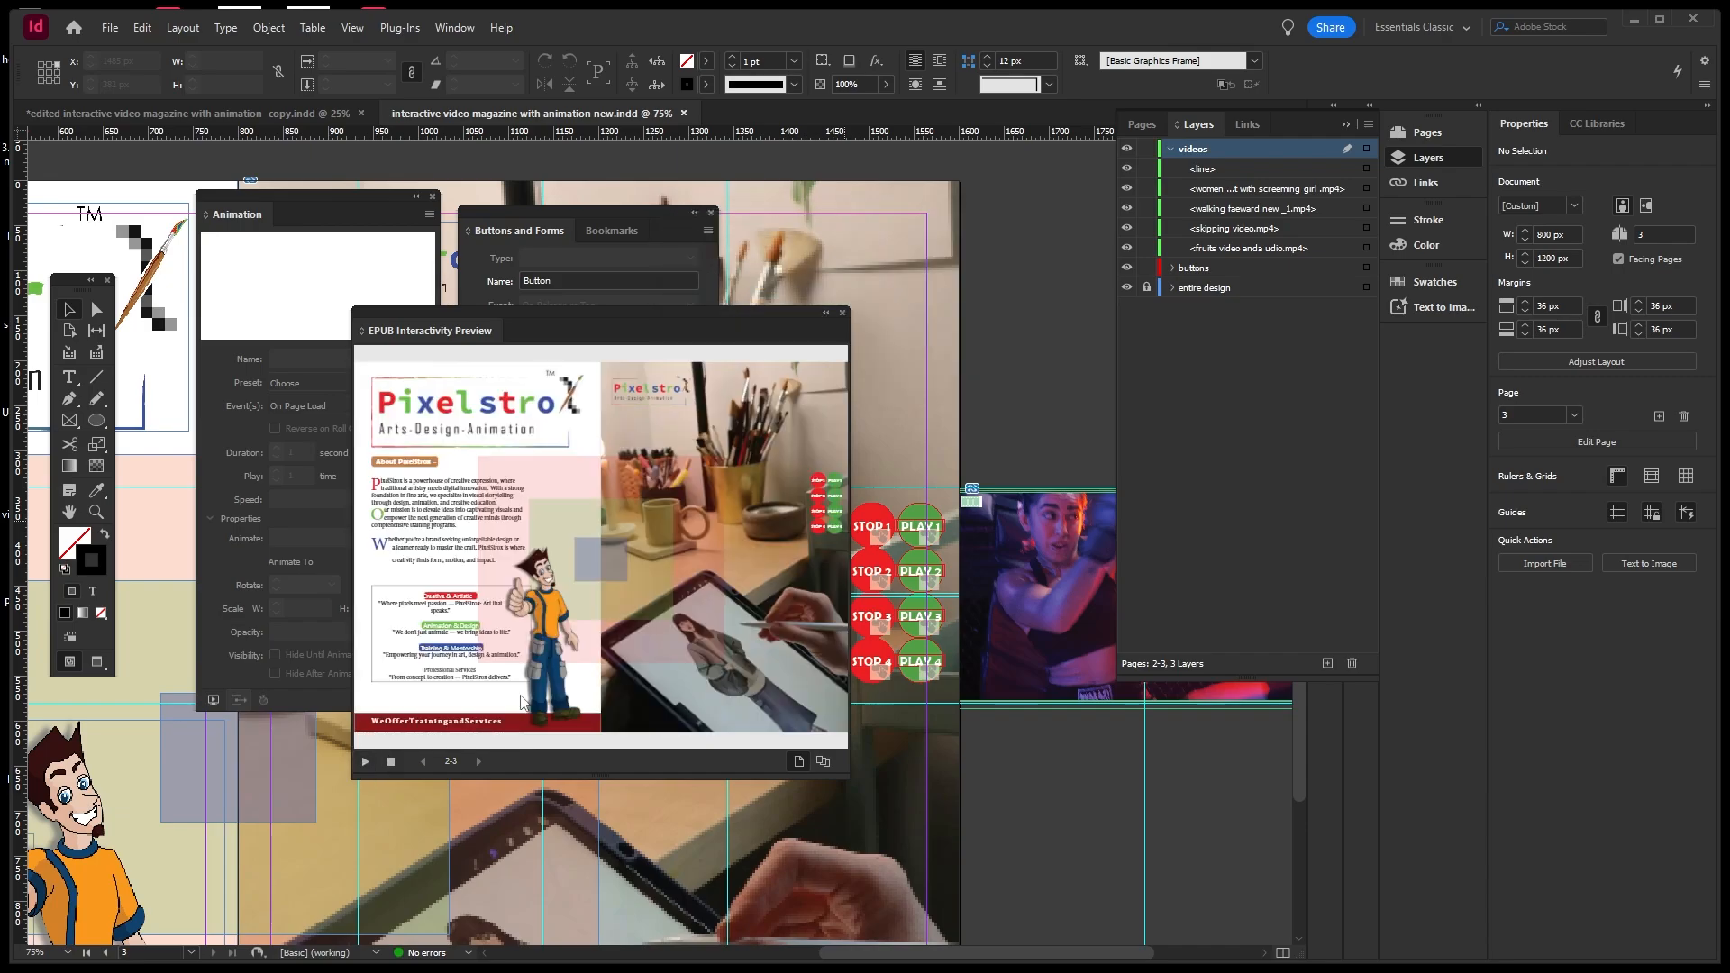
pyautogui.click(836, 529)
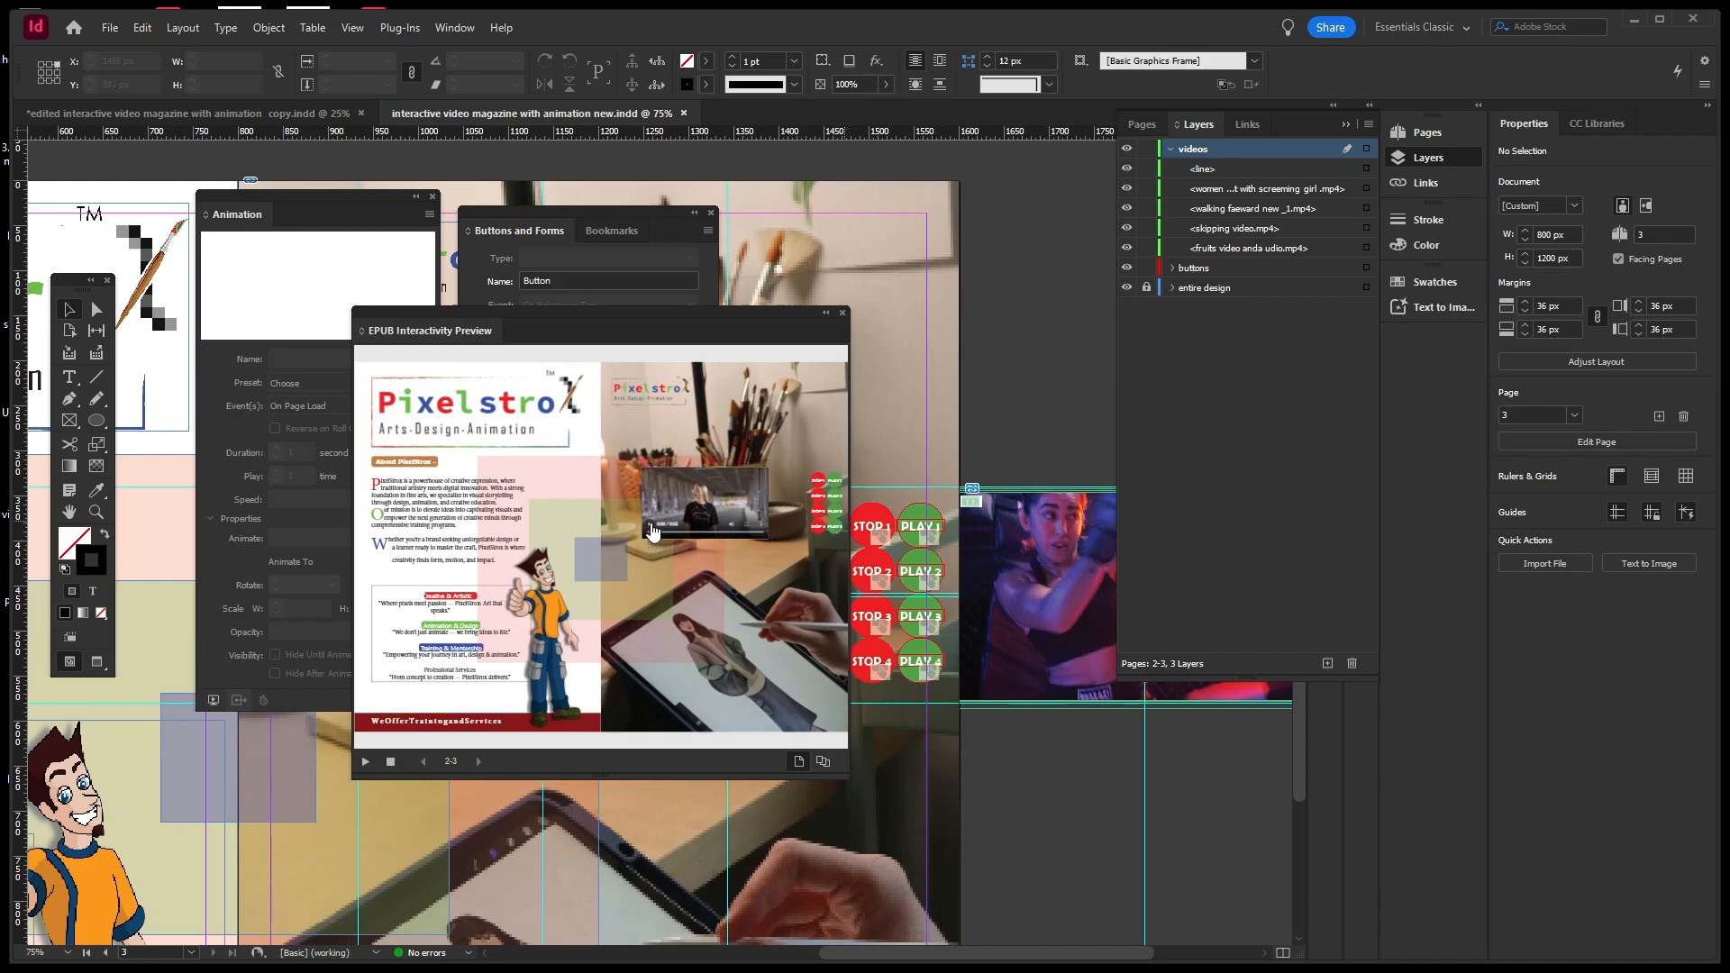
pyautogui.click(651, 526)
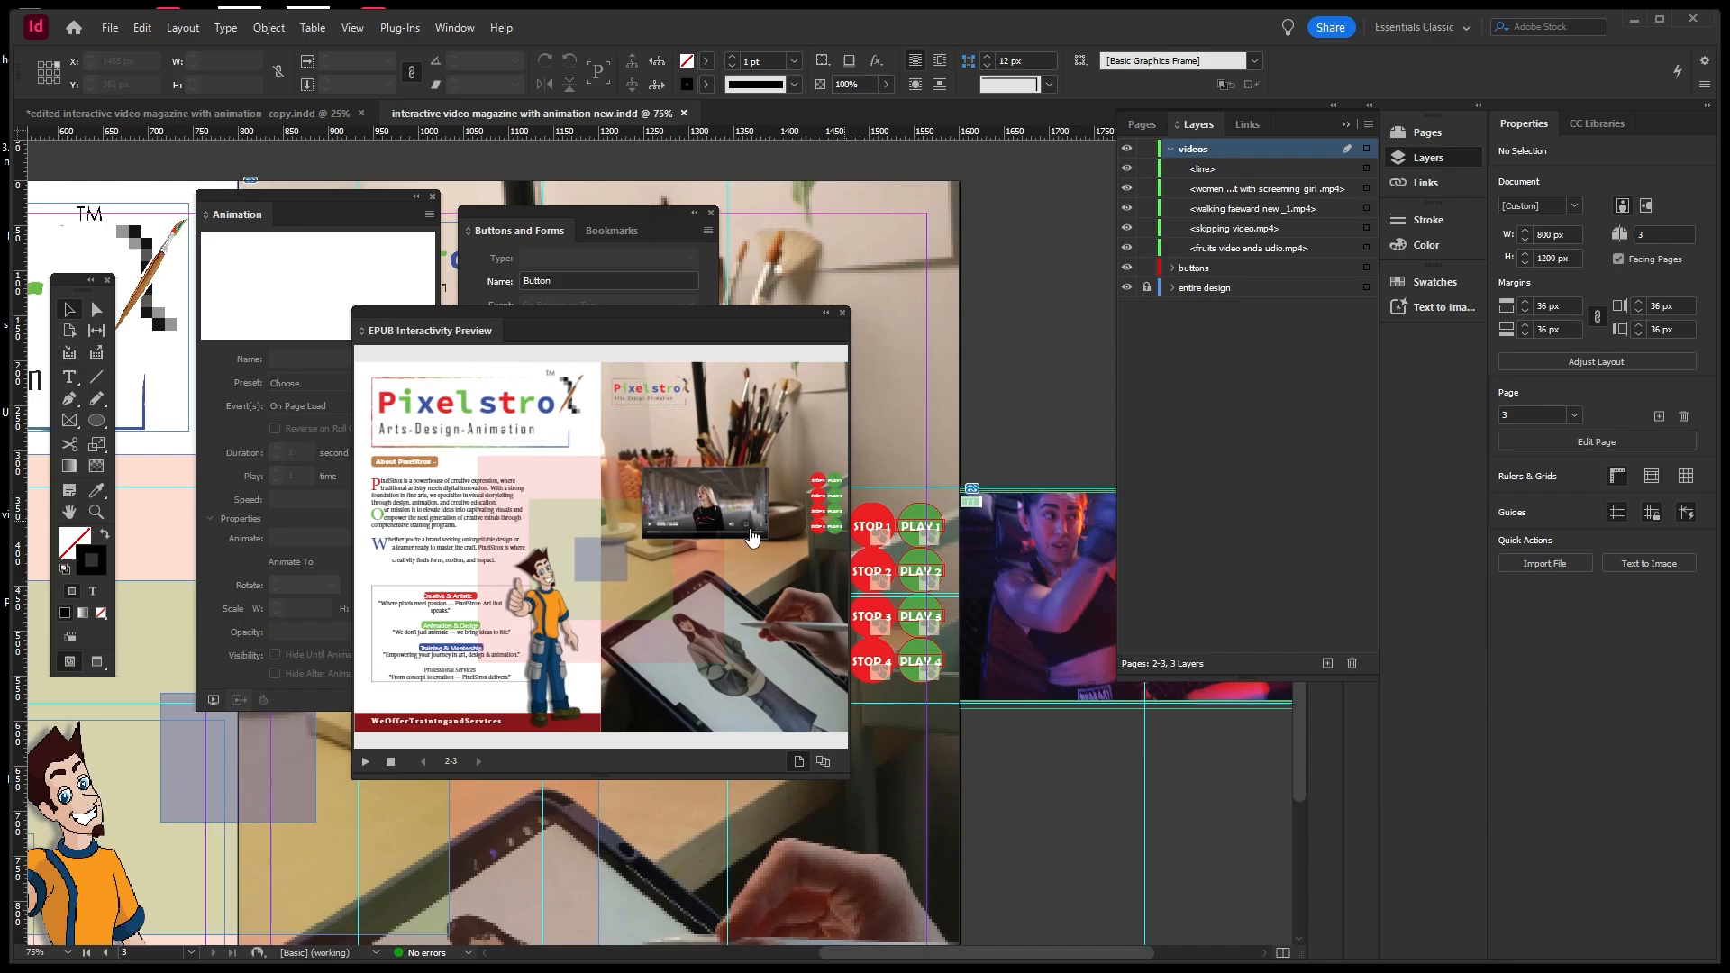
pyautogui.click(816, 529)
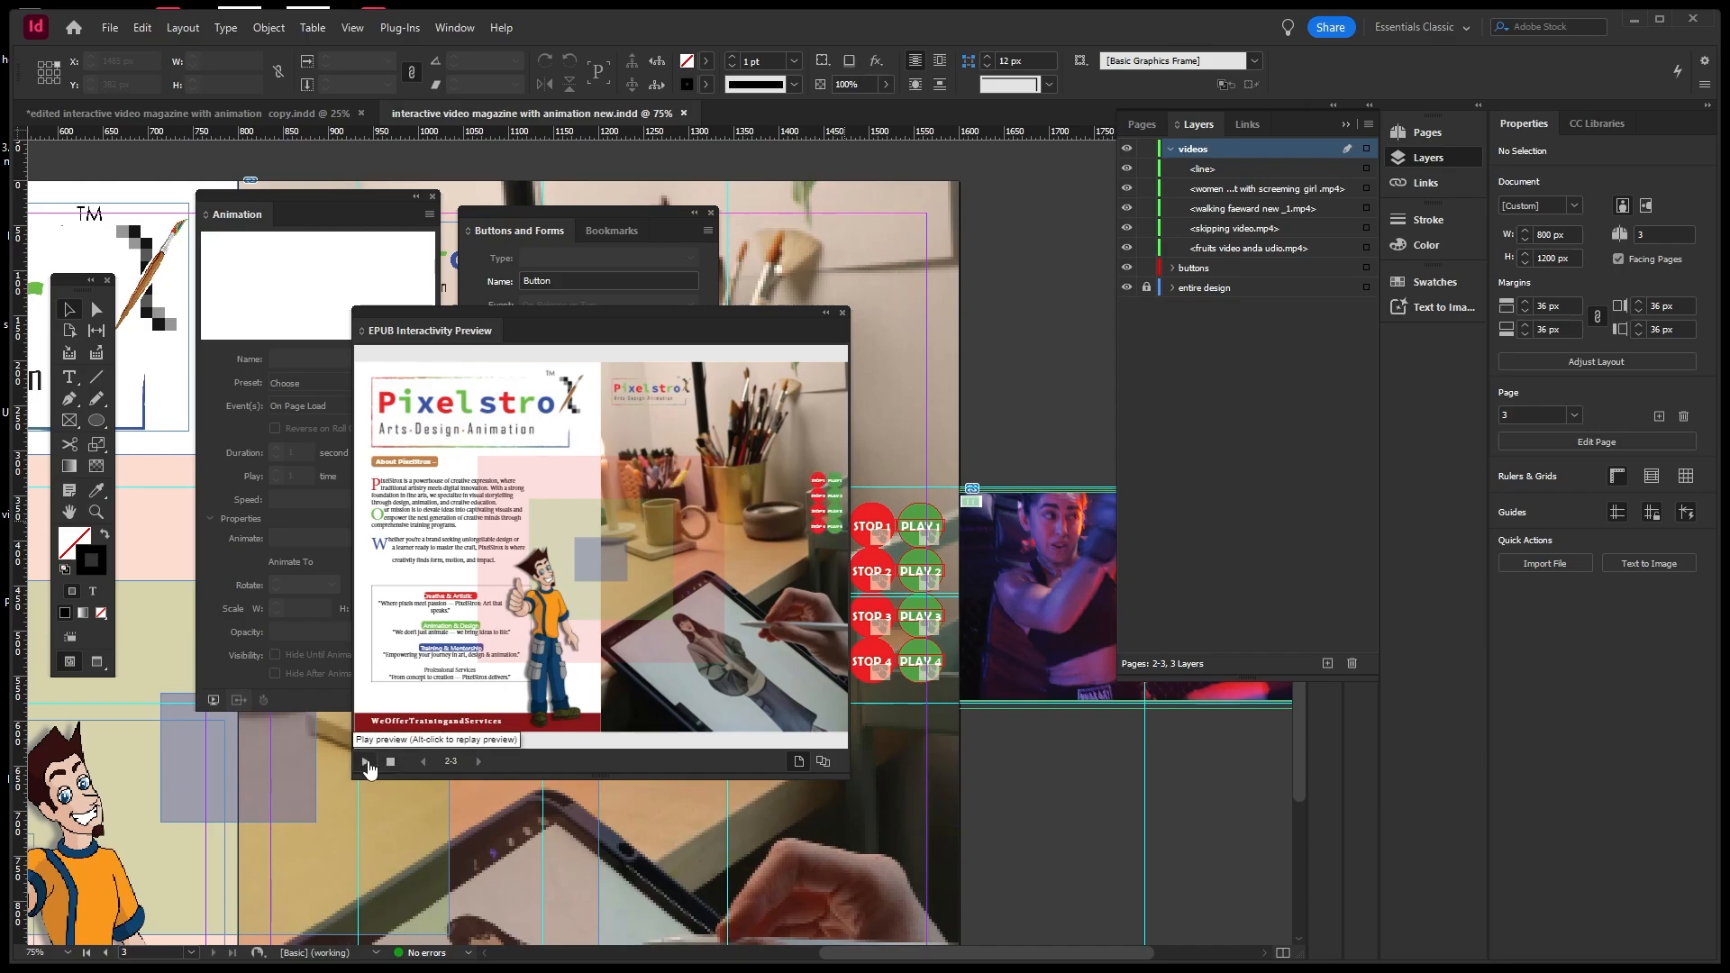
# Close the EPUB Interactivity Preview, Buttons and Forms, and Animation panels.
pyautogui.click(841, 314)
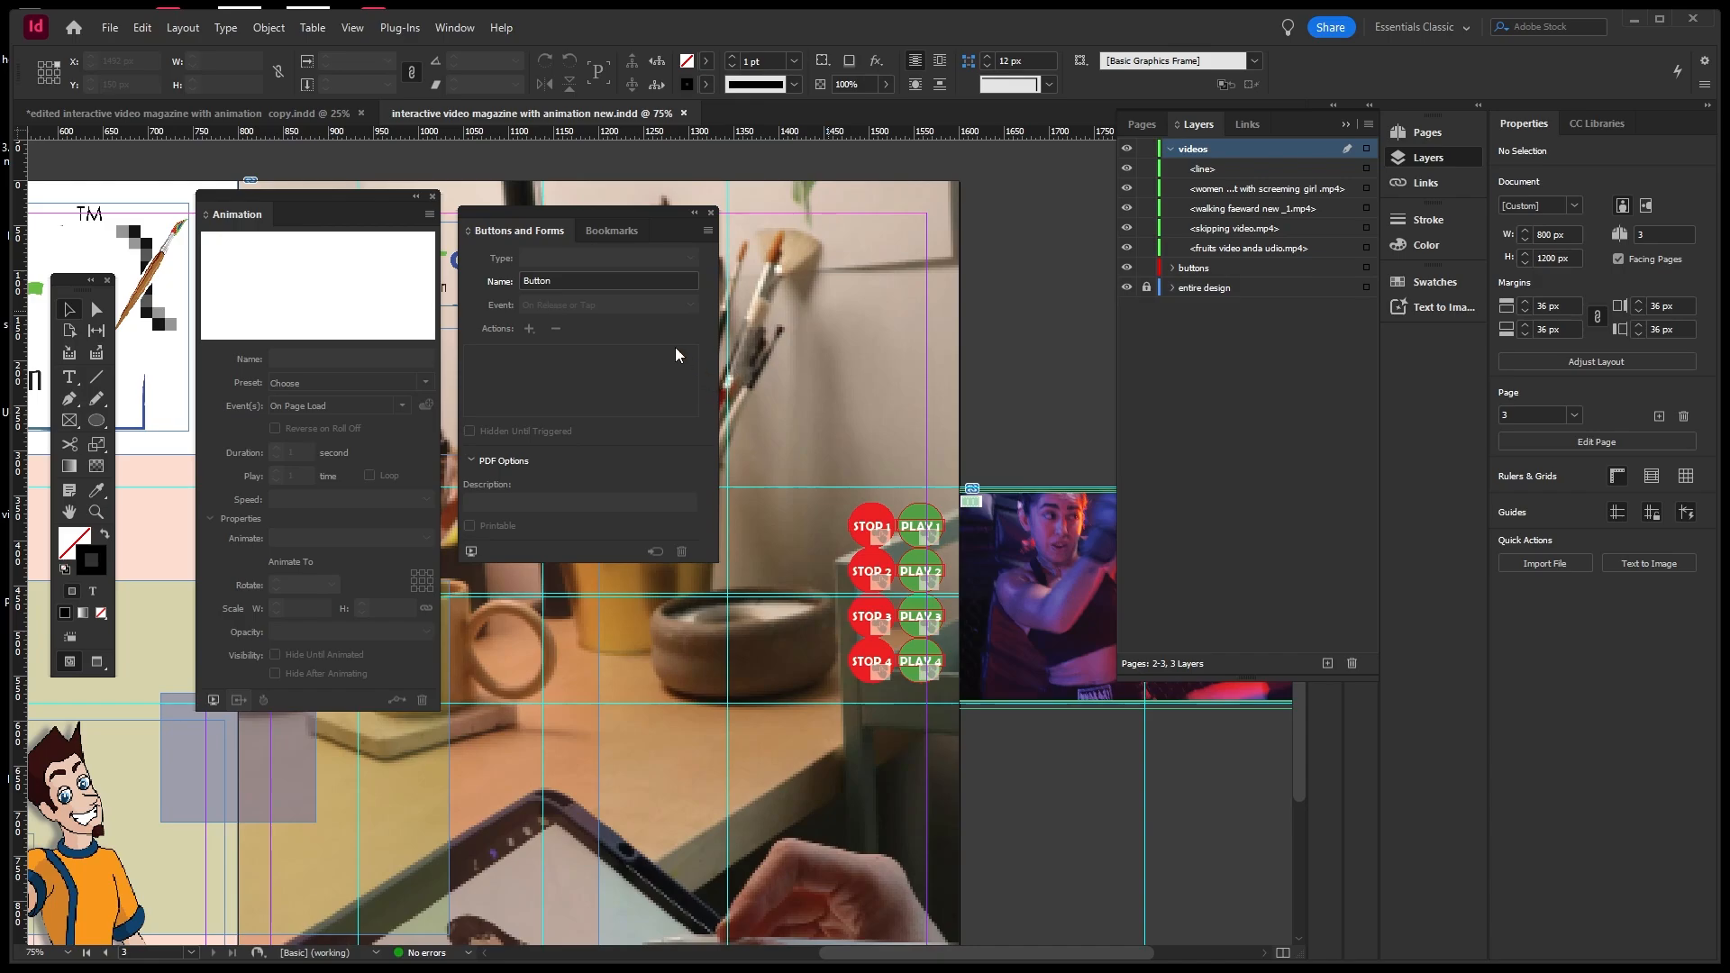
pyautogui.press('alt')
pyautogui.click(710, 212)
pyautogui.click(432, 197)
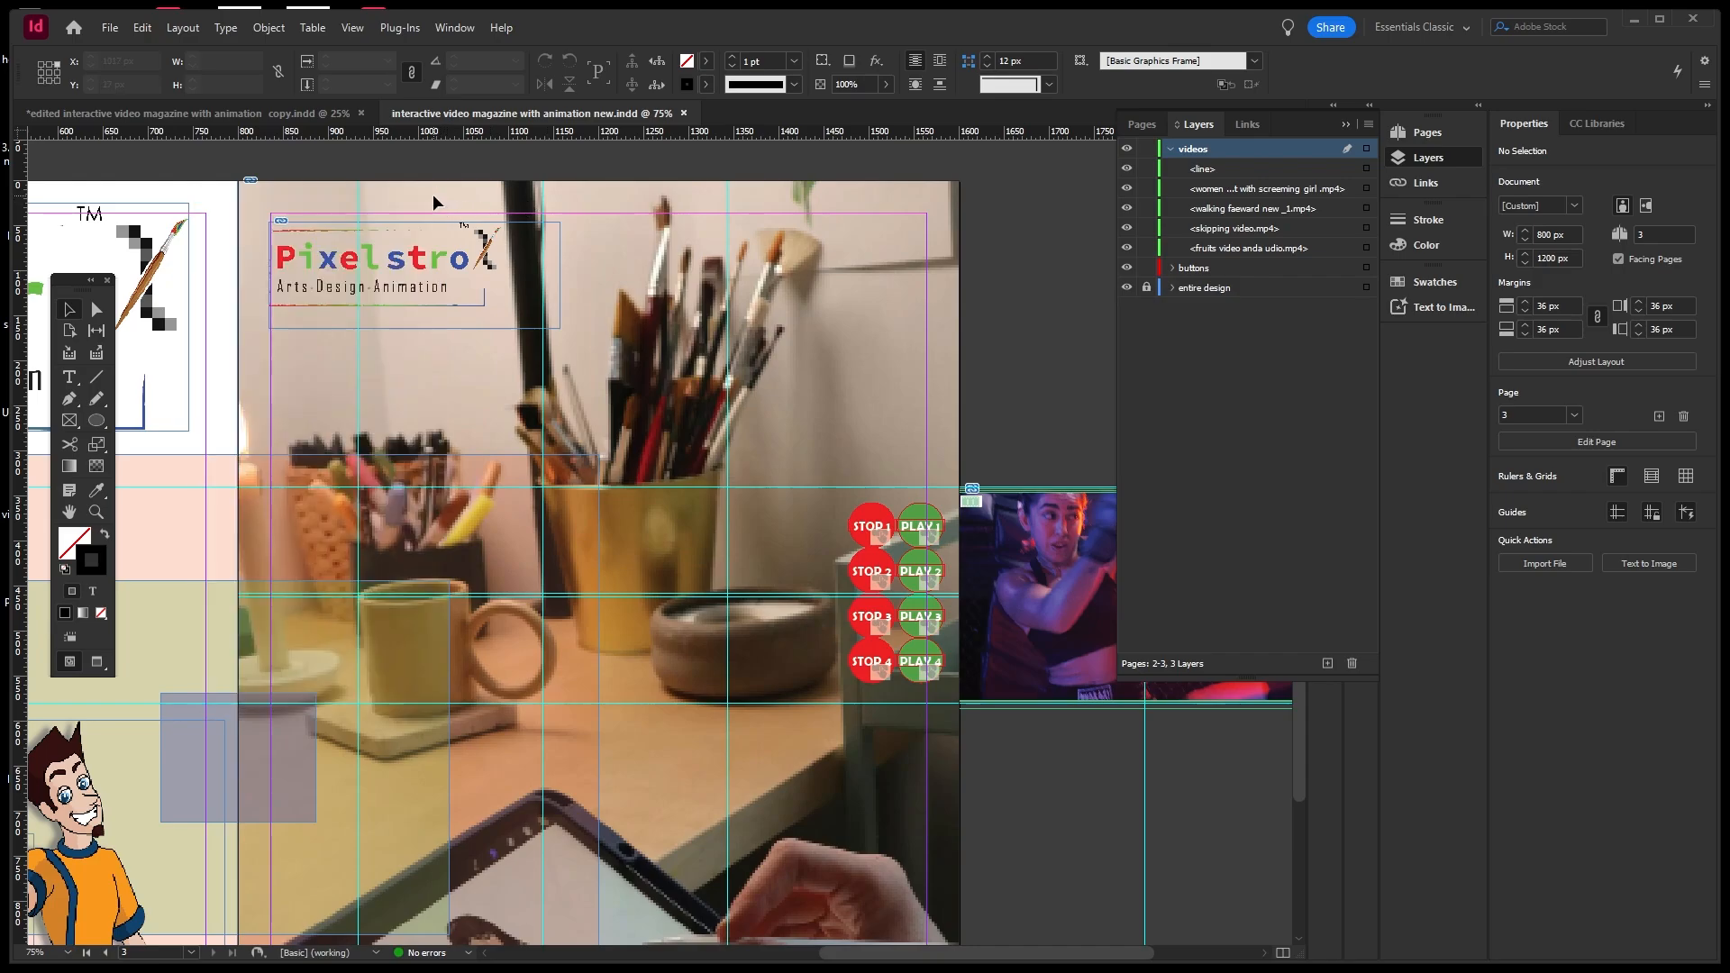
# Publish the magazine online as a new document, with all pages exported as single pages.
pyautogui.scroll(-4, 726, 419)
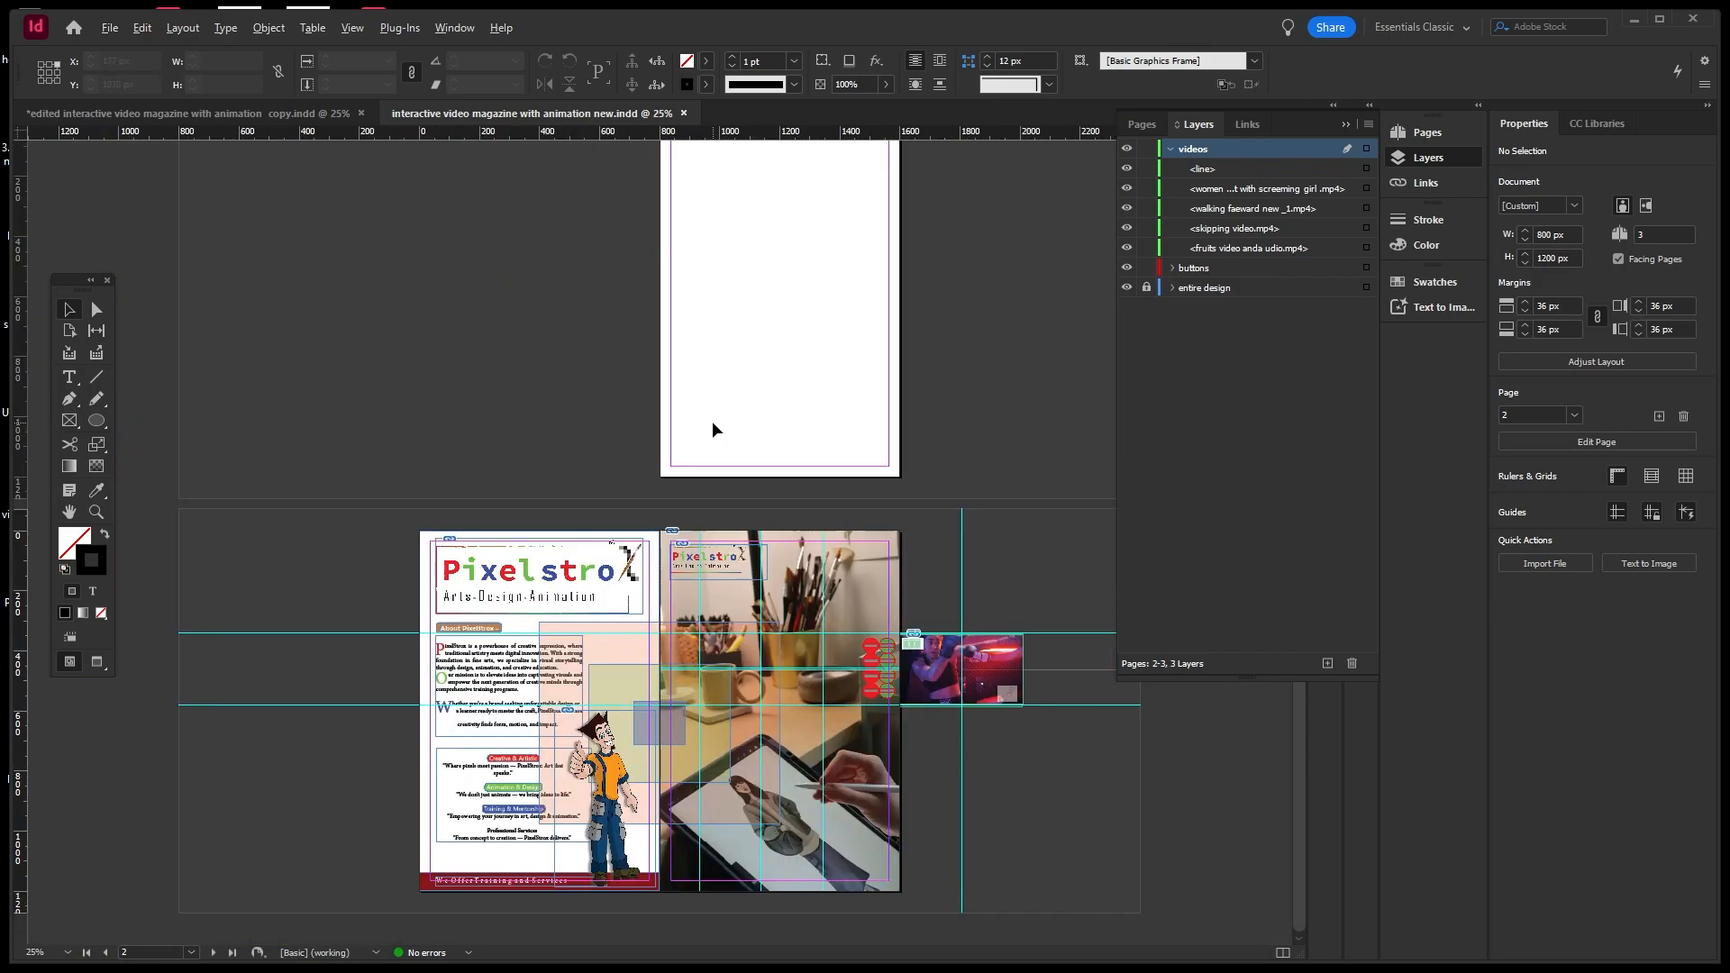
pyautogui.scroll(2, 789, 592)
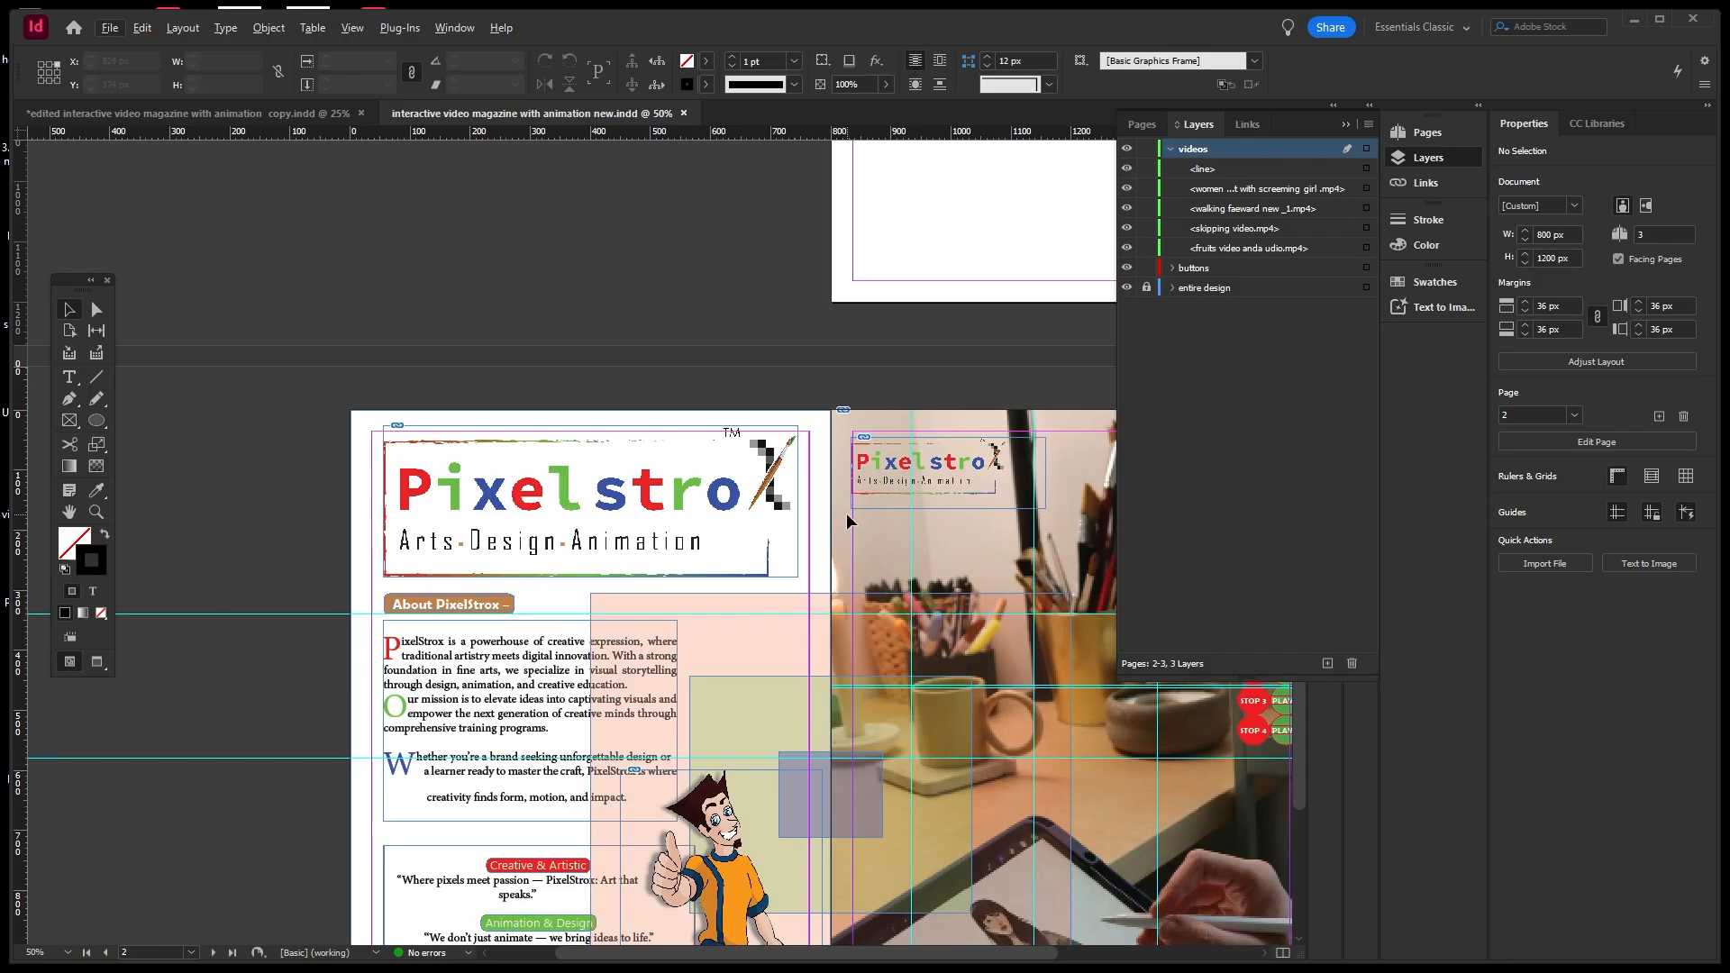
pyautogui.press('h')
pyautogui.press('Escape')
pyautogui.press('Escape')
pyautogui.press('h')
pyautogui.moveTo(880, 399); pyautogui.dragTo(658, 182)
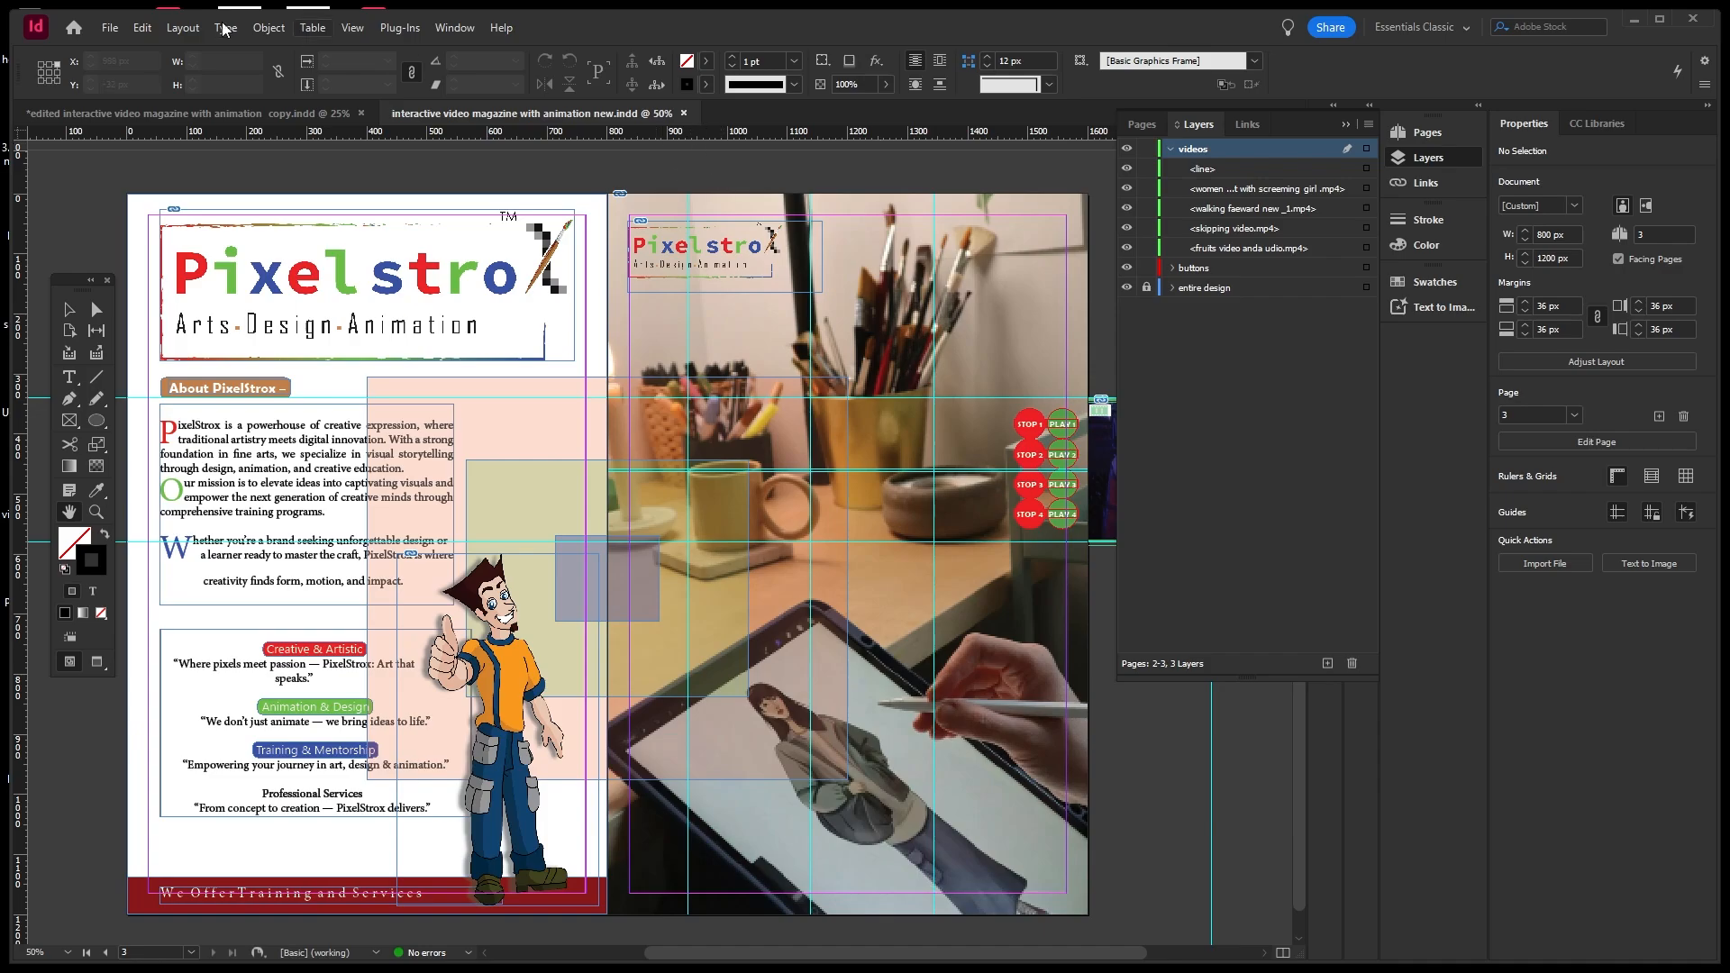
pyautogui.click(109, 28)
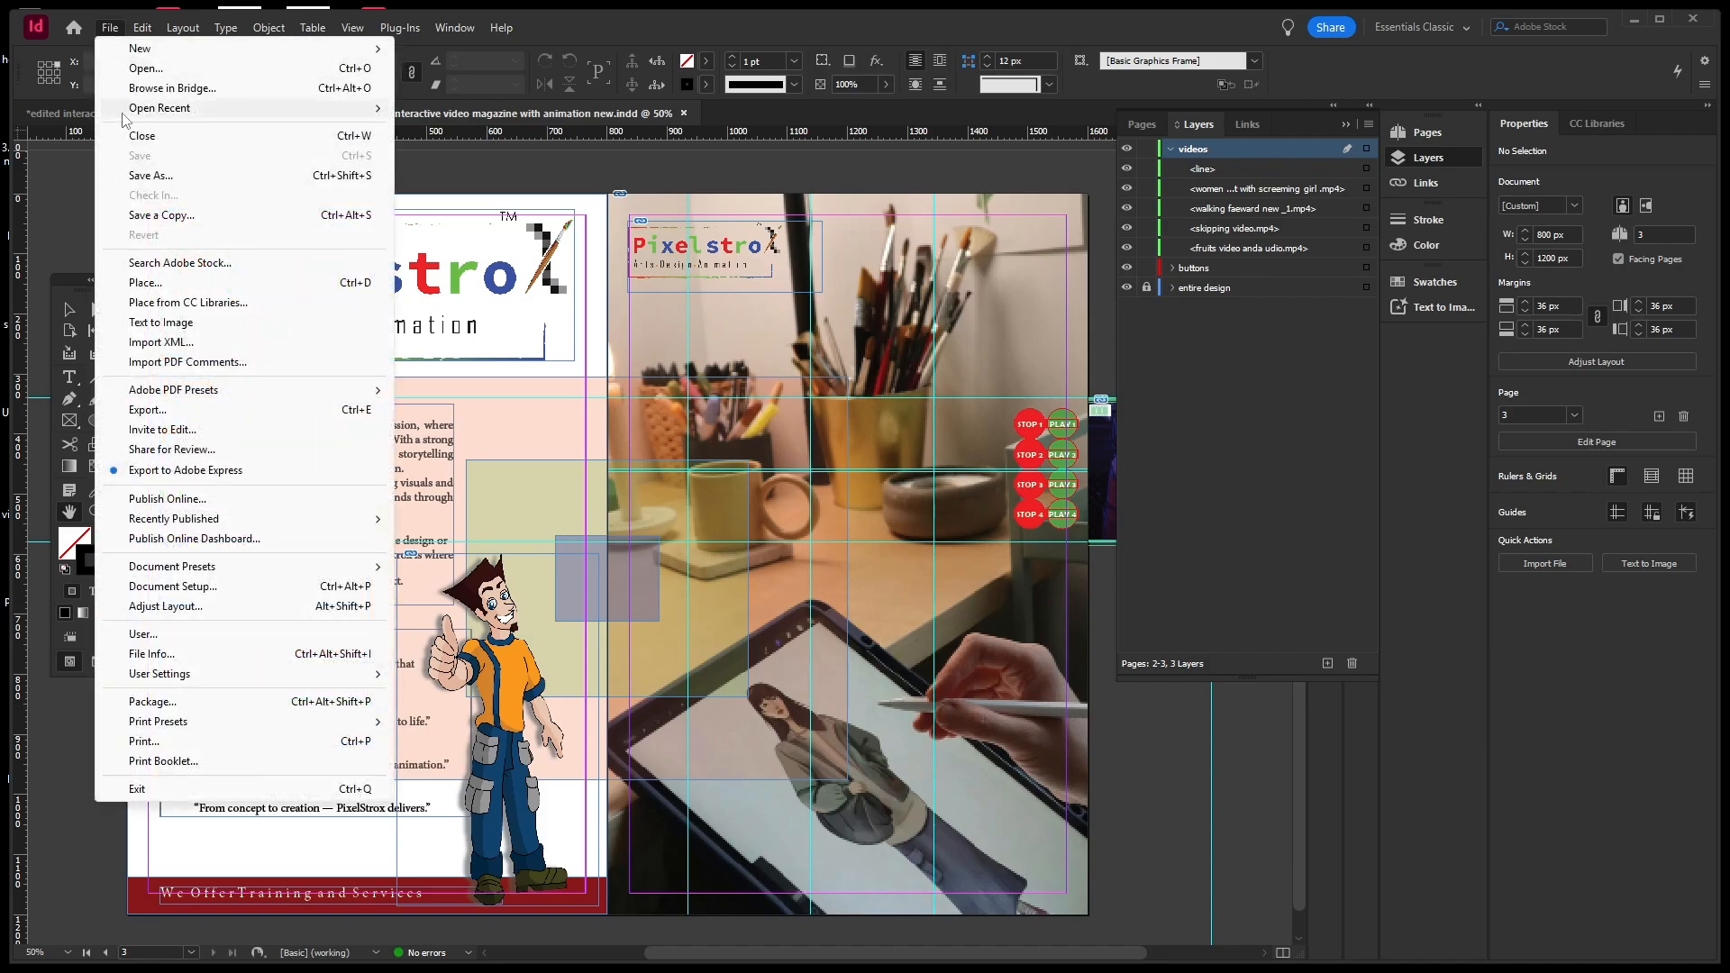
pyautogui.click(194, 505)
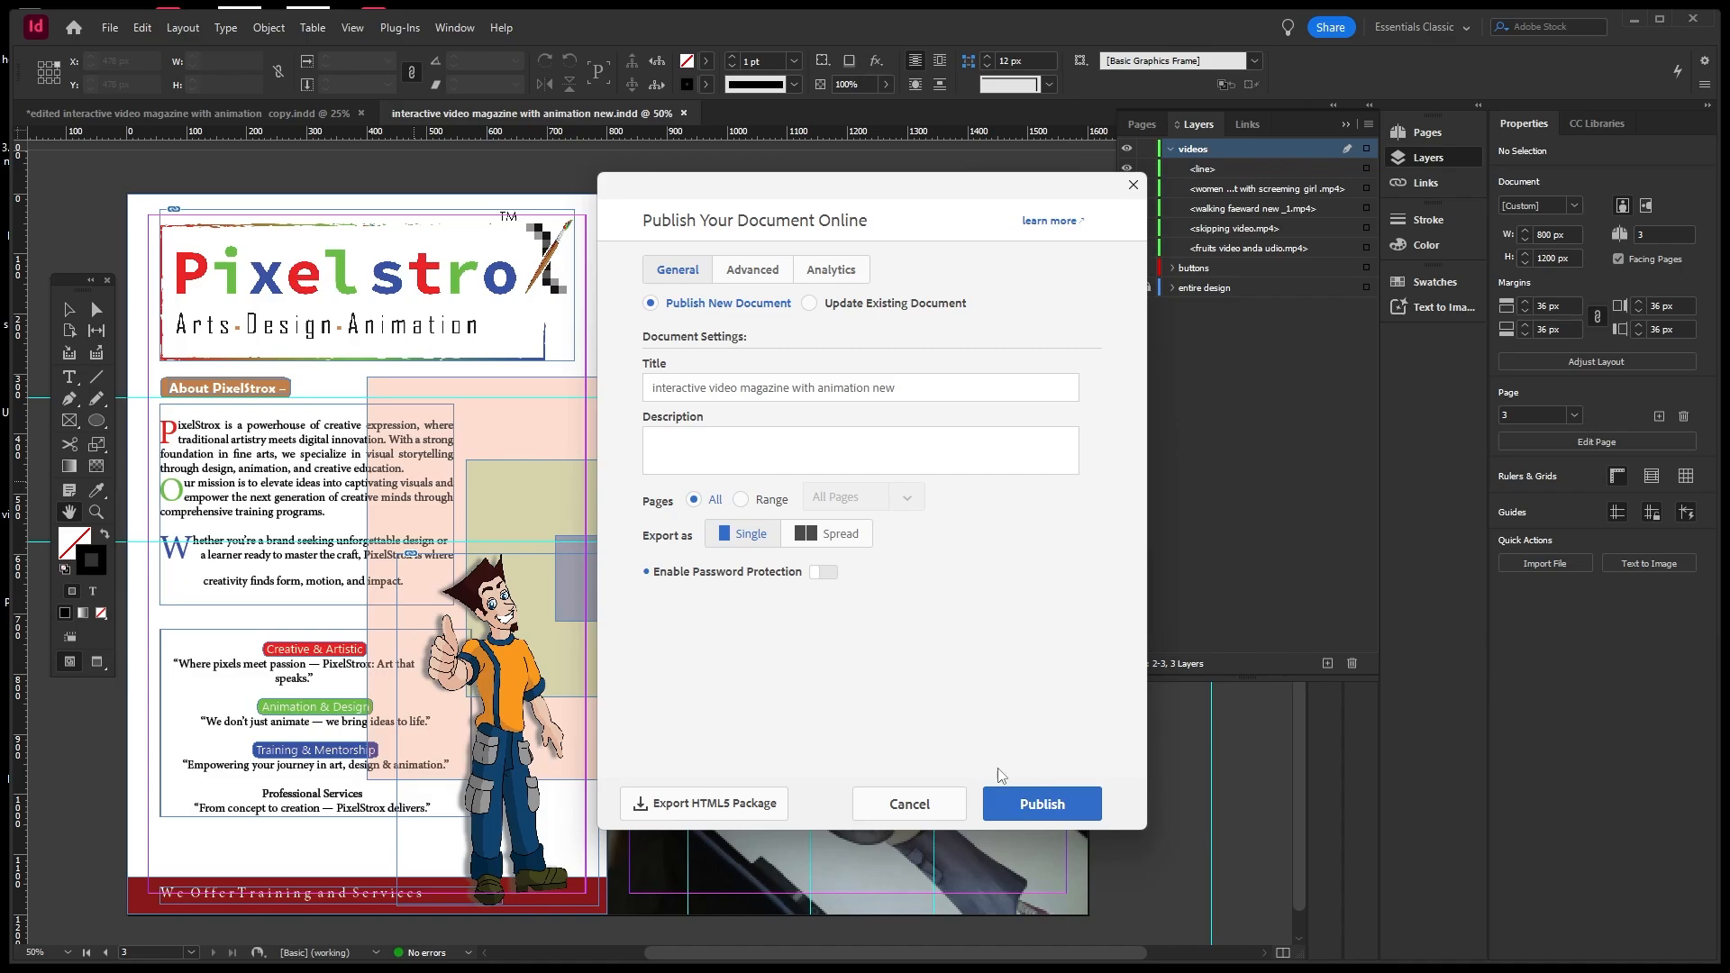
pyautogui.click(1039, 804)
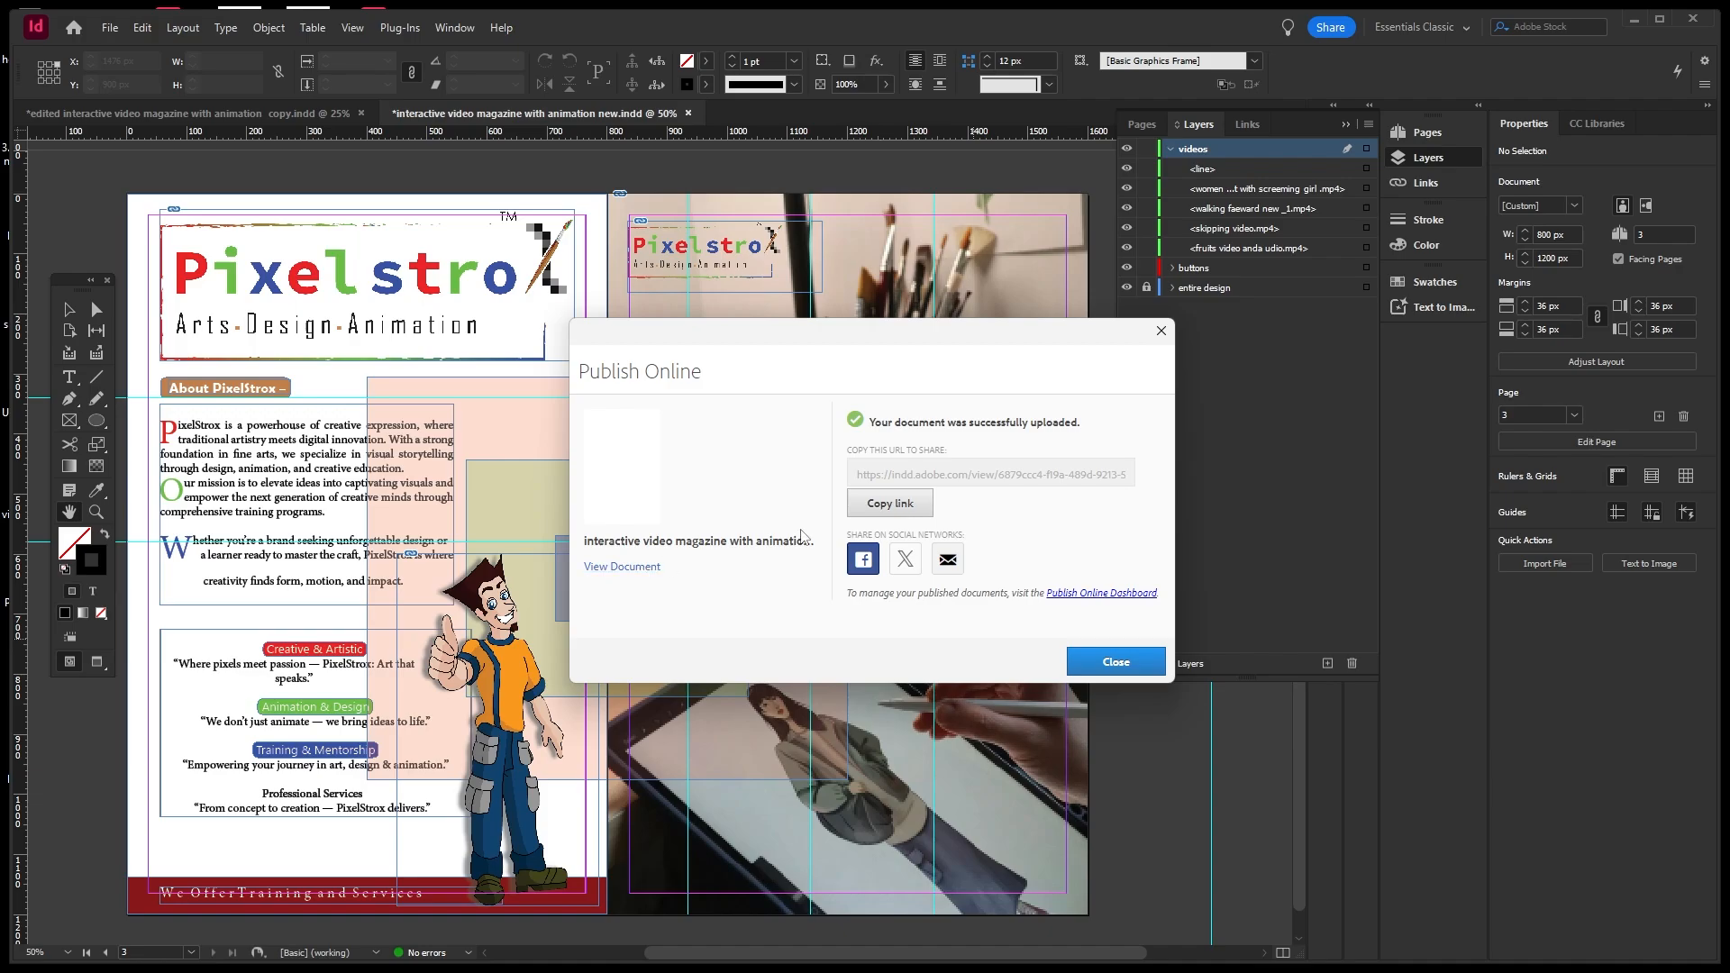
# Copy the published document's link and open it in a new Chrome tab.
pyautogui.click(906, 510)
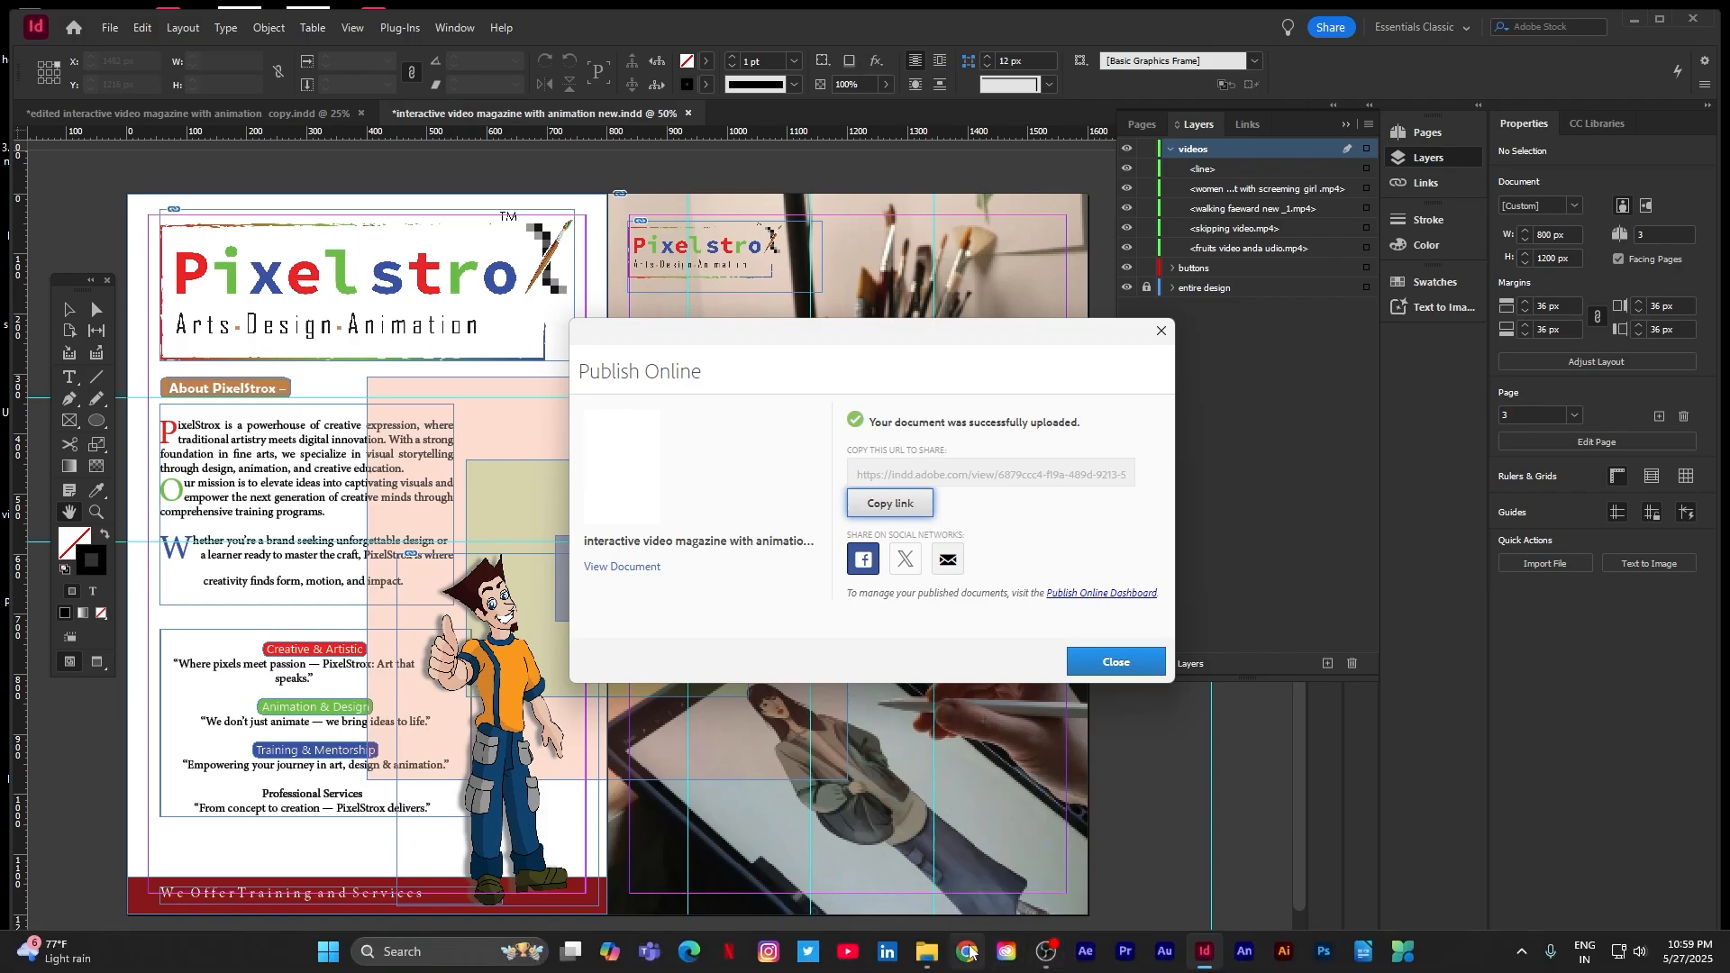
pyautogui.click(1043, 949)
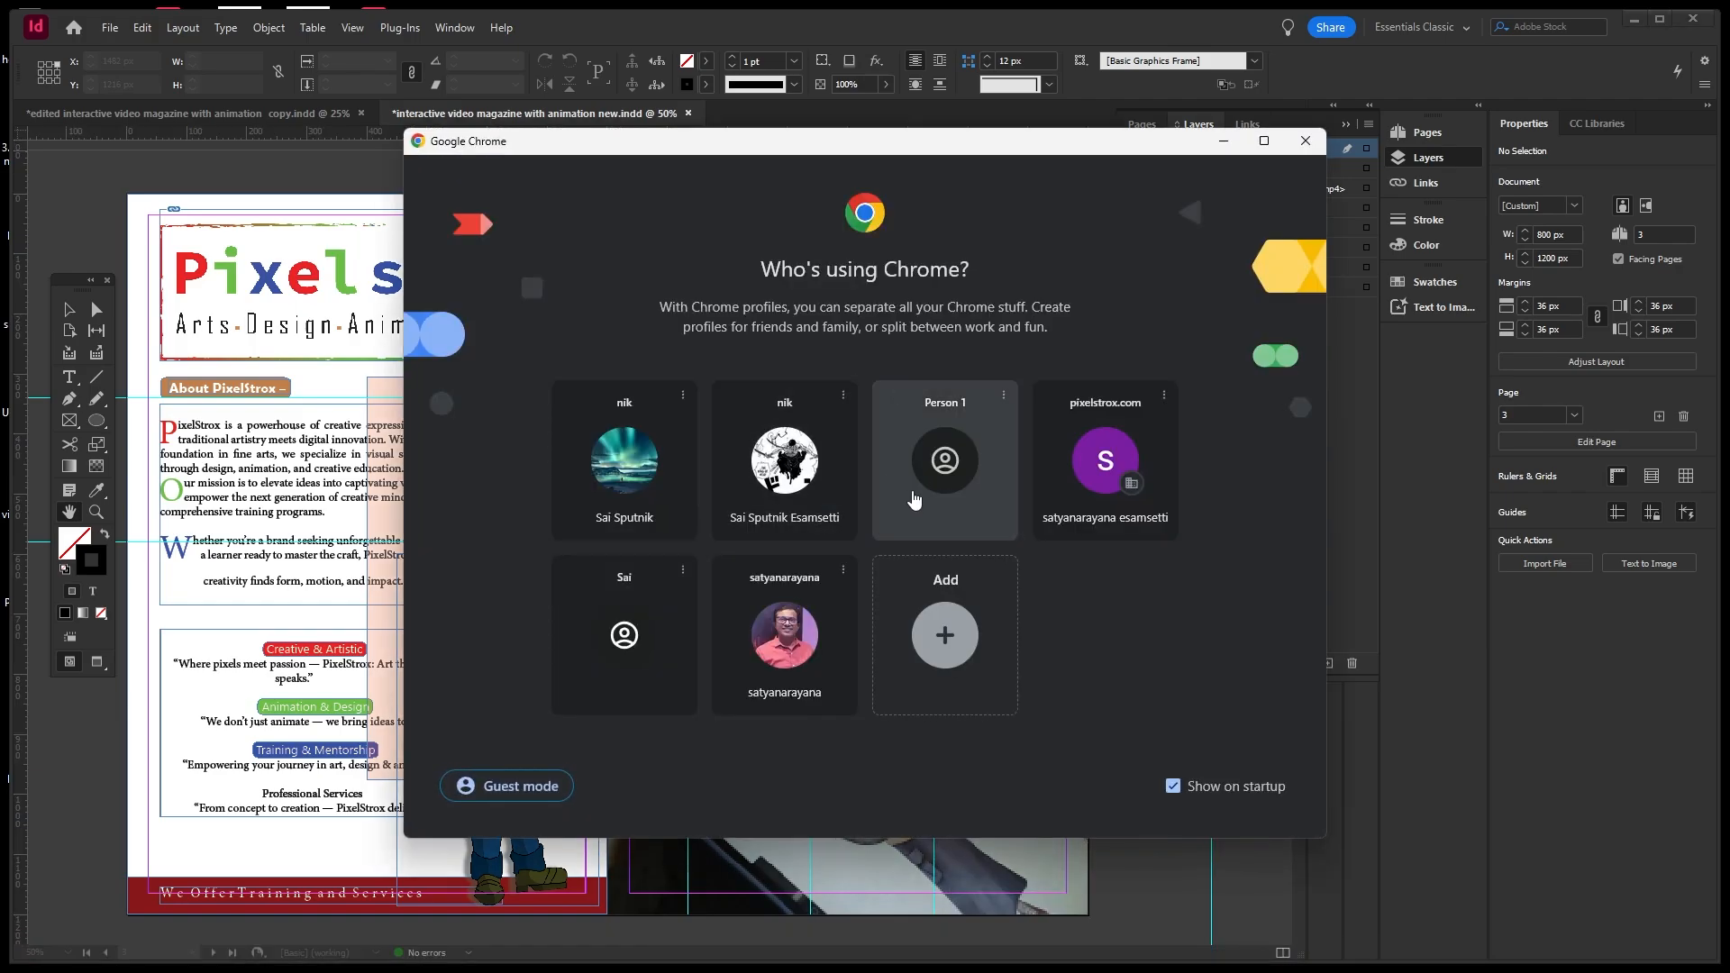
pyautogui.click(914, 500)
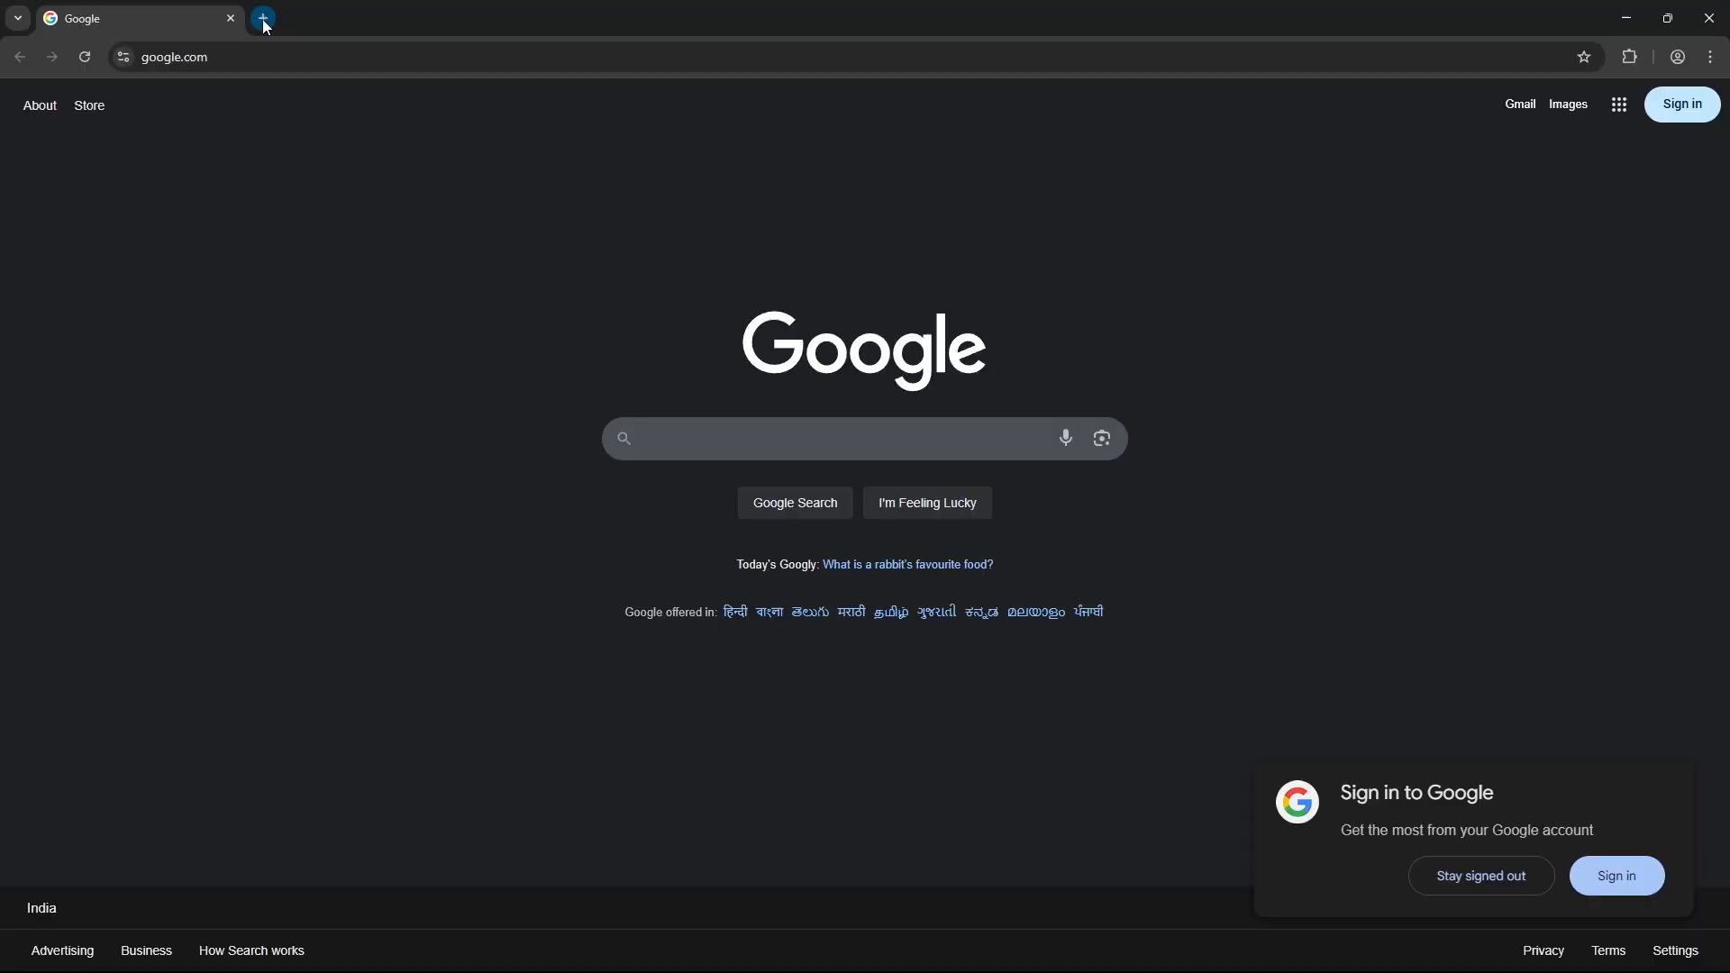
pyautogui.click(263, 18)
pyautogui.click(231, 18)
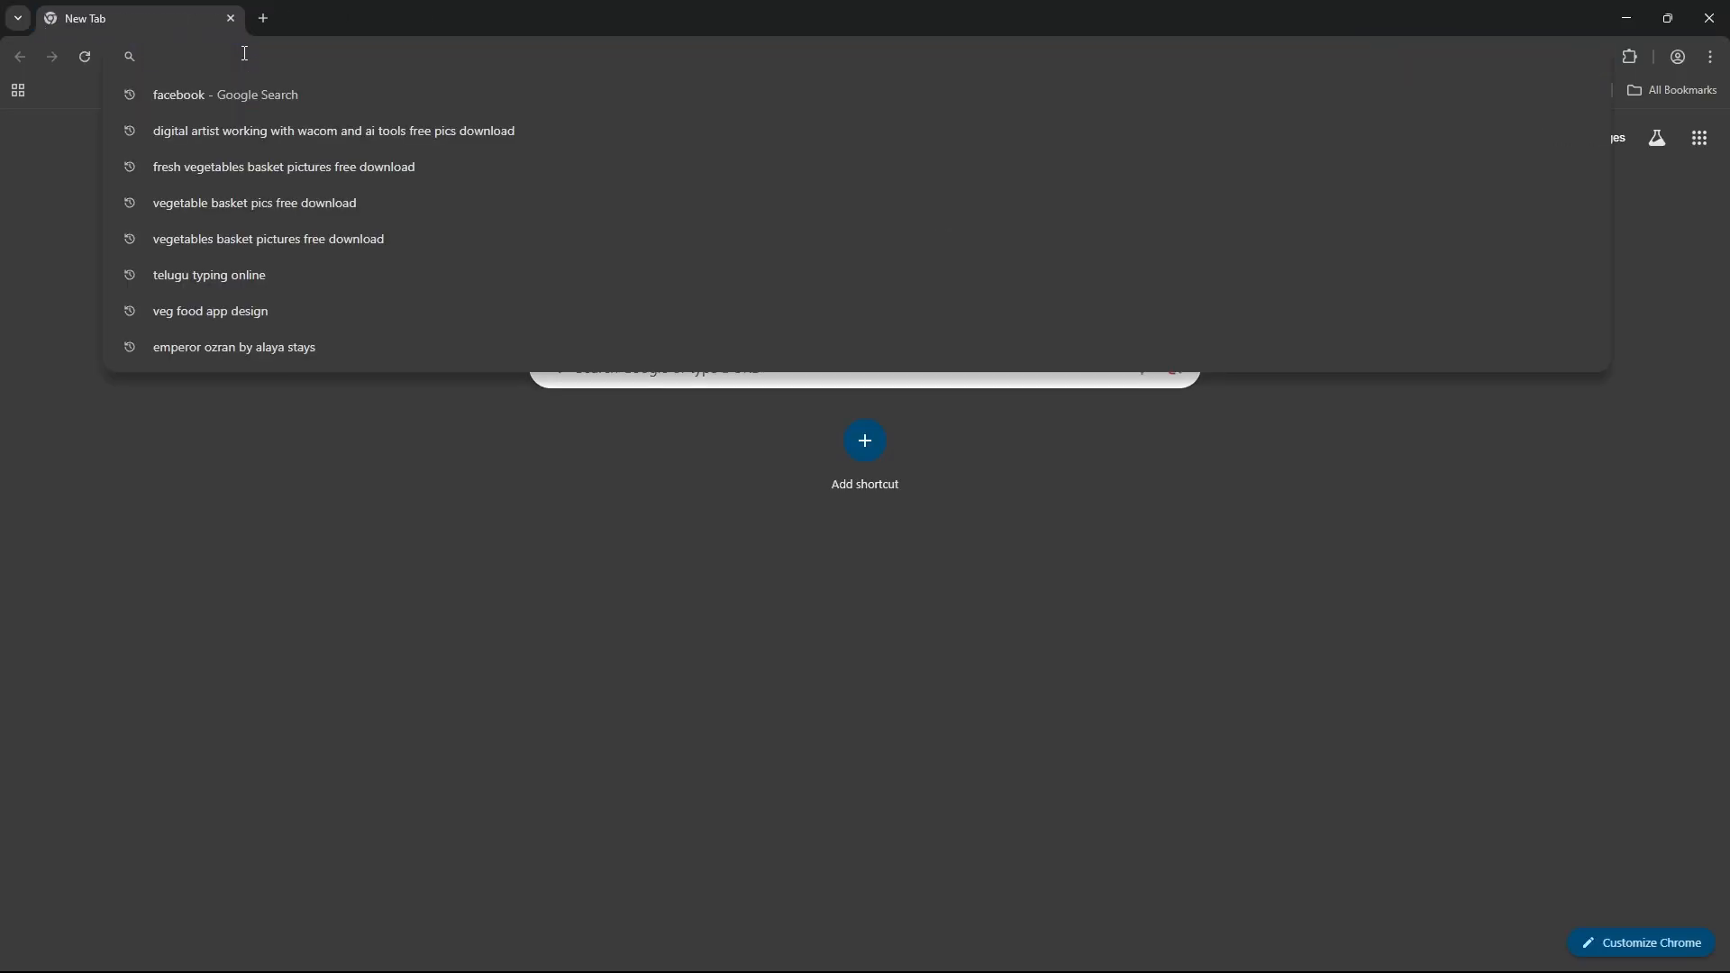
pyautogui.hotkey('ctrl', 'v')
pyautogui.press('Return')
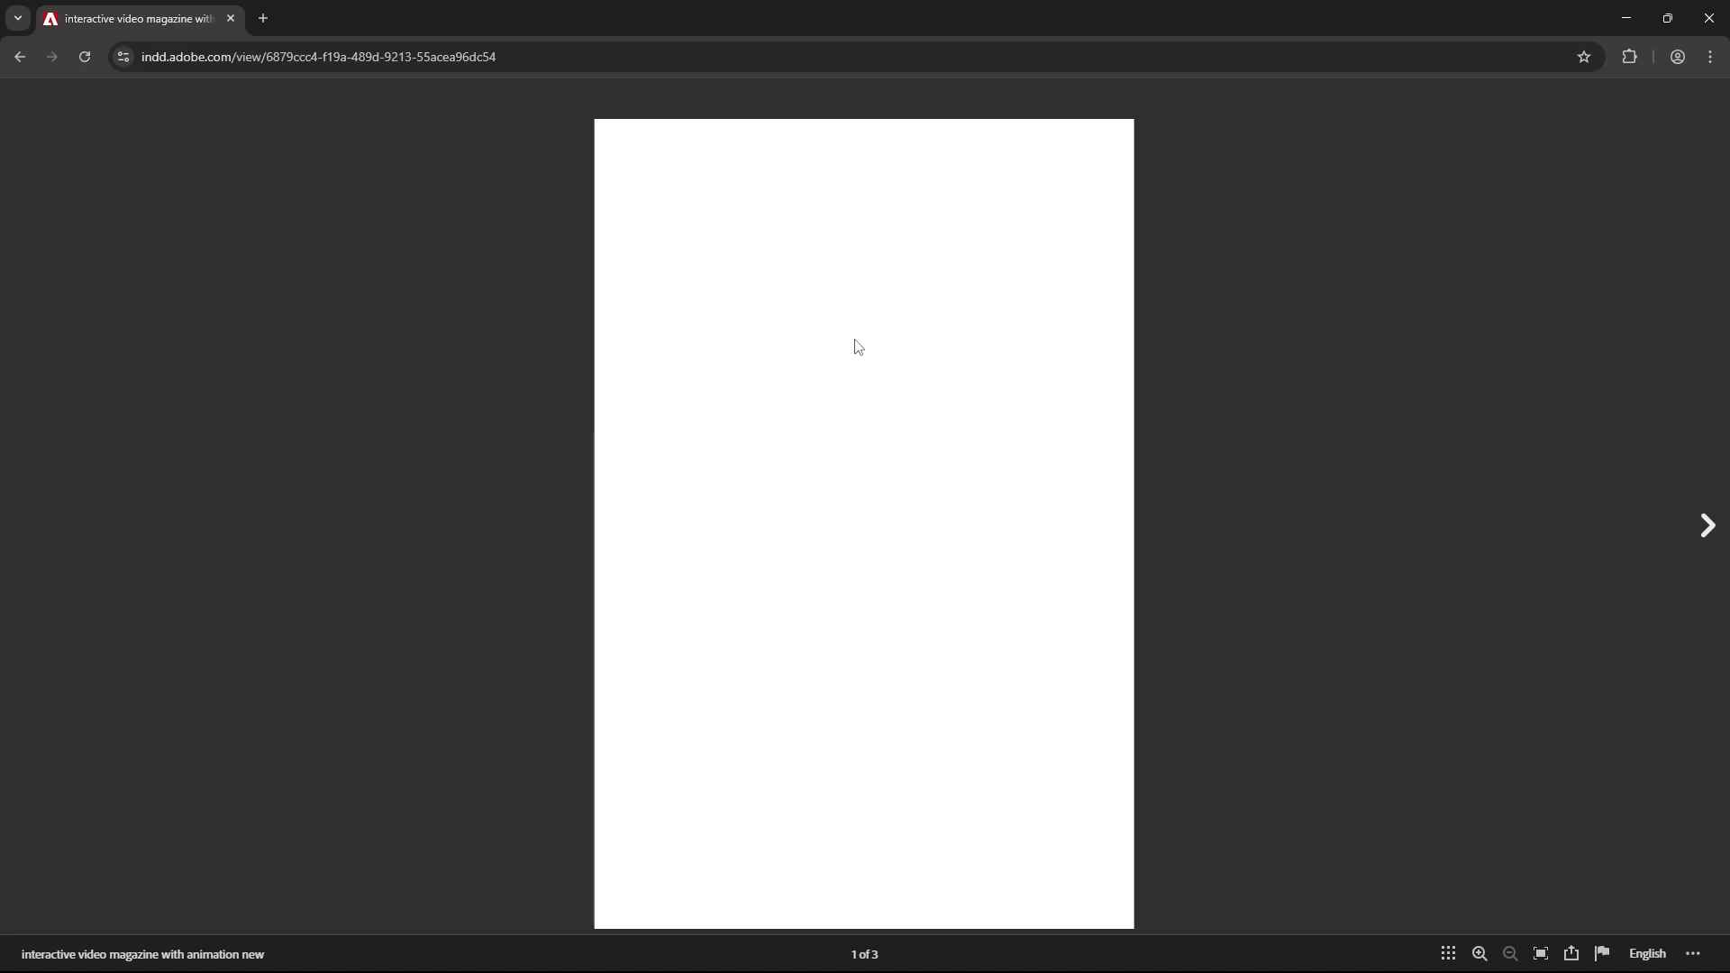
# Go to page 3 of the published magazine and test the women fight video with PLAY 1, brief playback and STOP 1.
pyautogui.click(1707, 527)
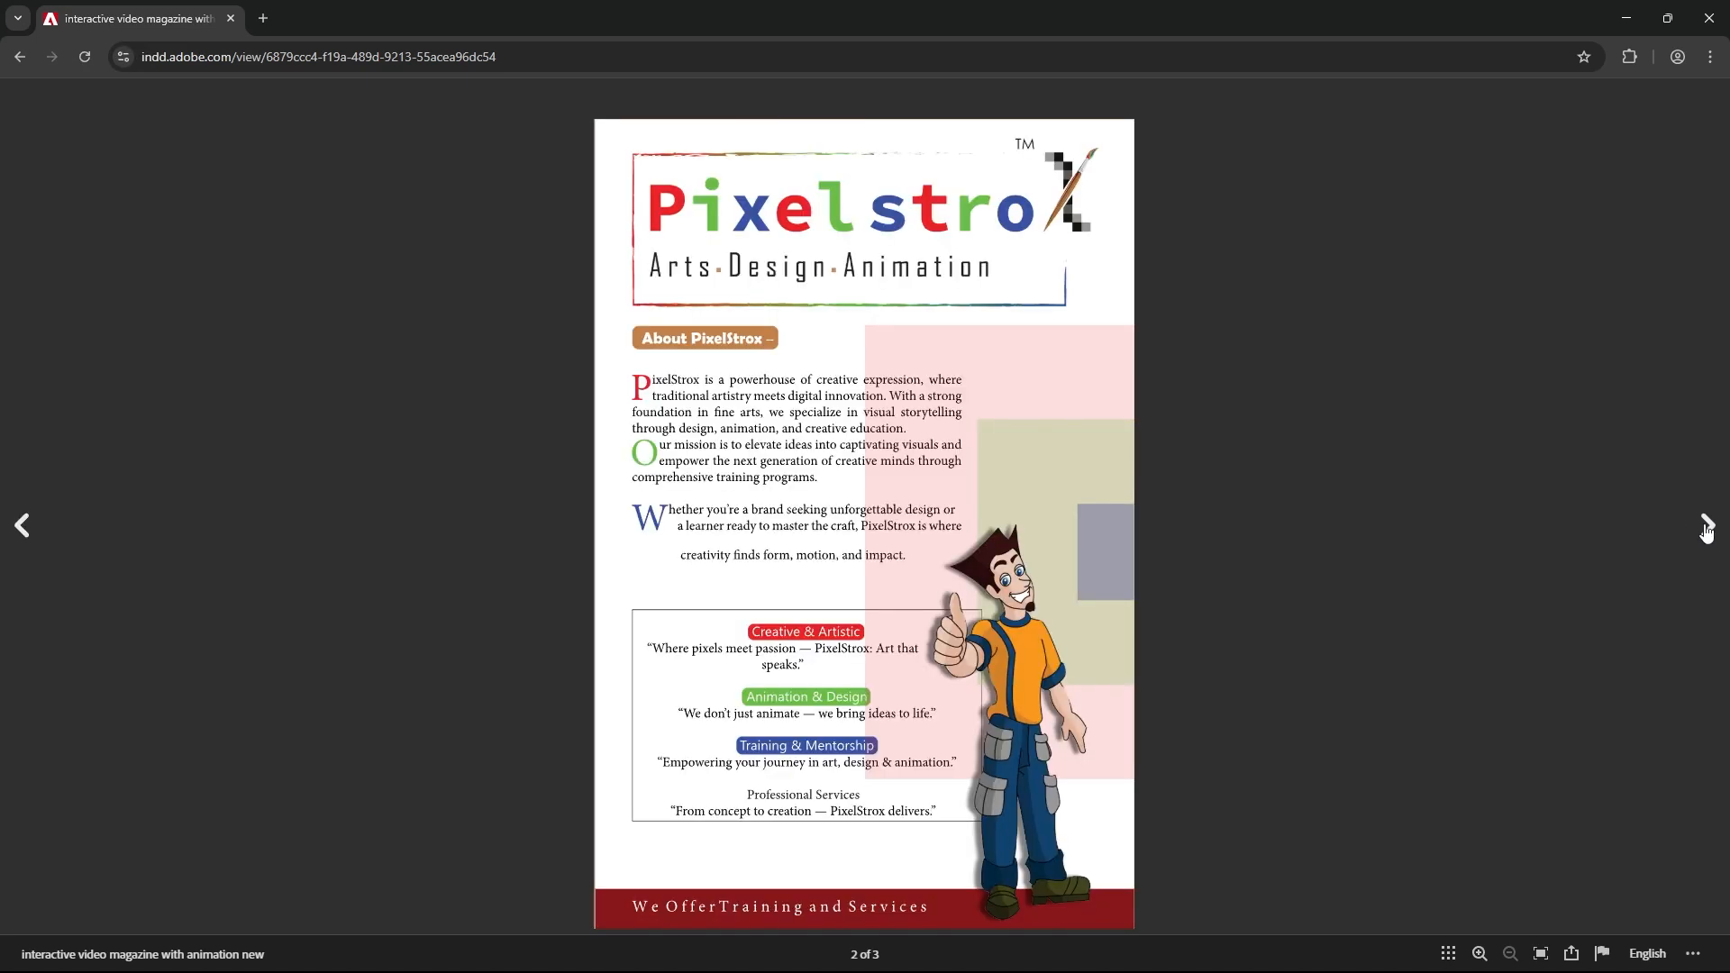
pyautogui.click(1706, 527)
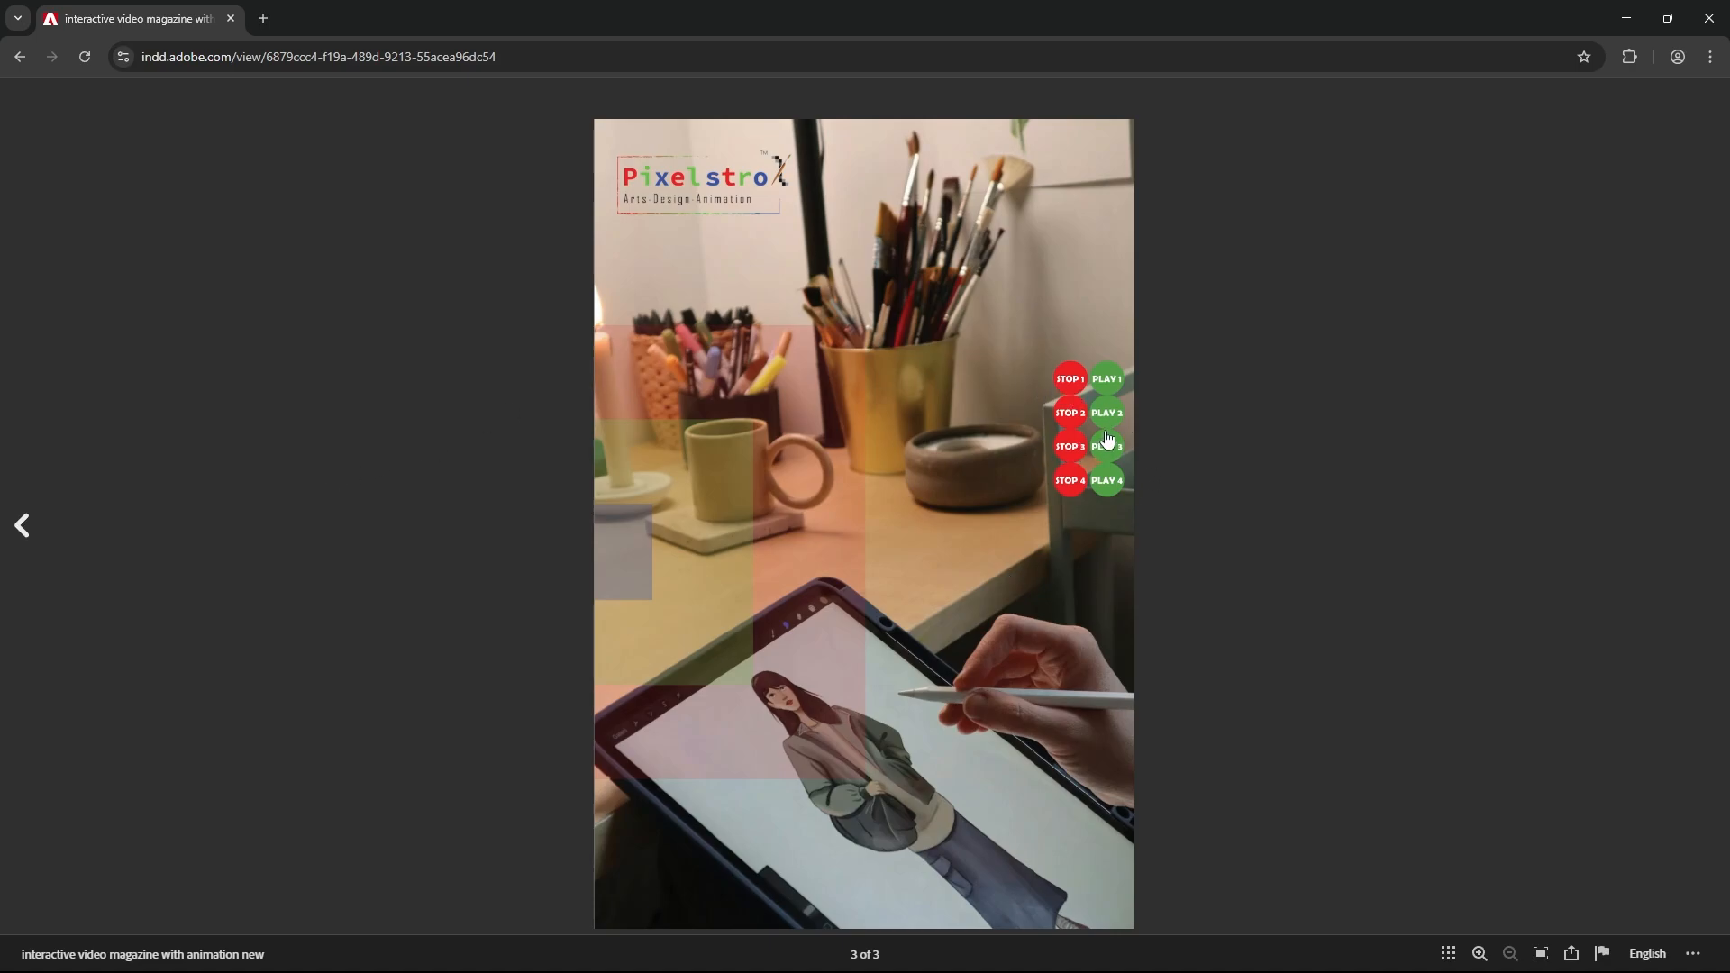
pyautogui.click(1107, 383)
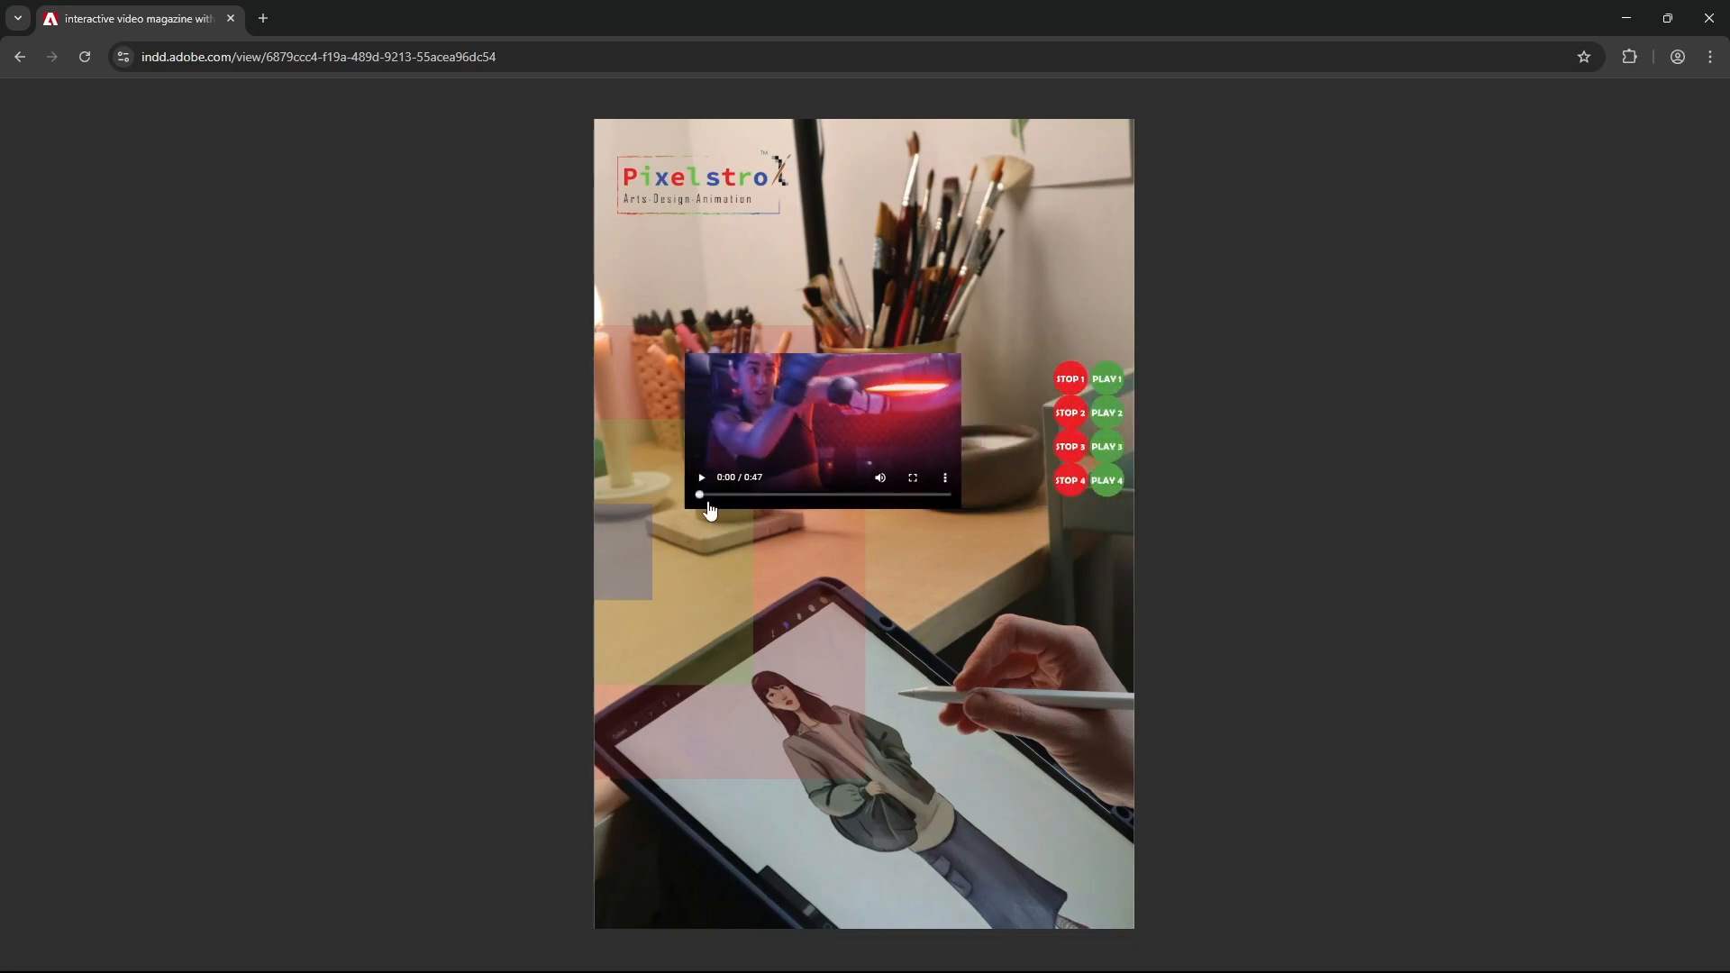
pyautogui.click(703, 480)
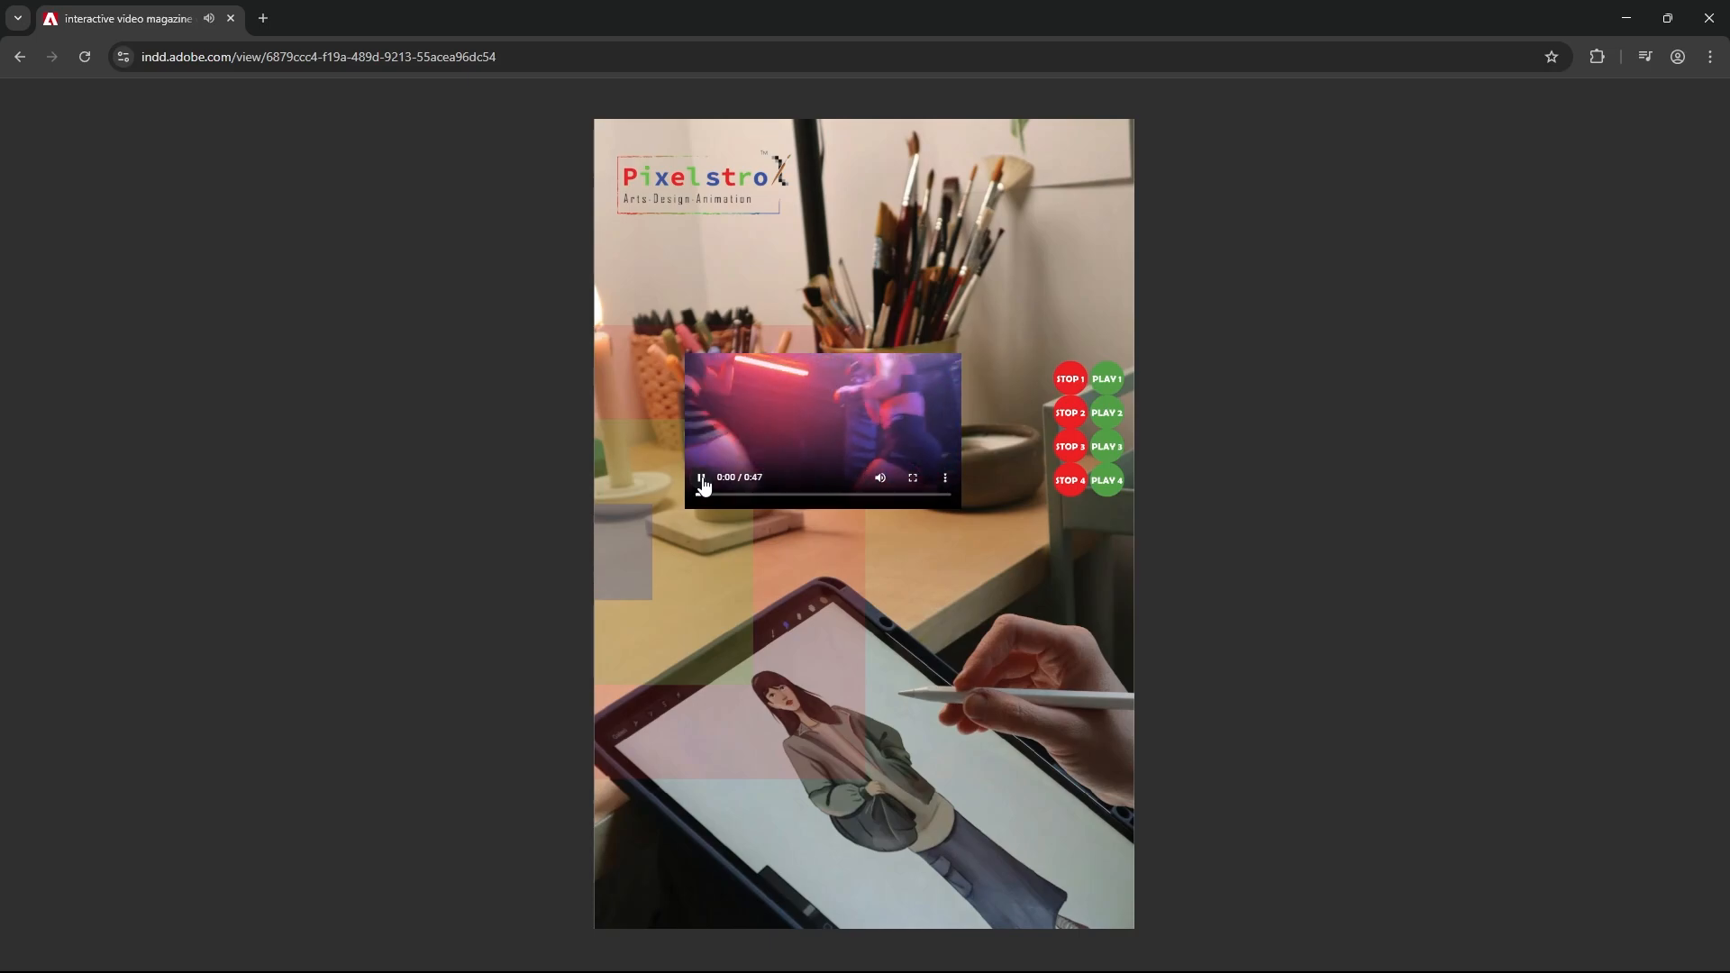
pyautogui.click(702, 480)
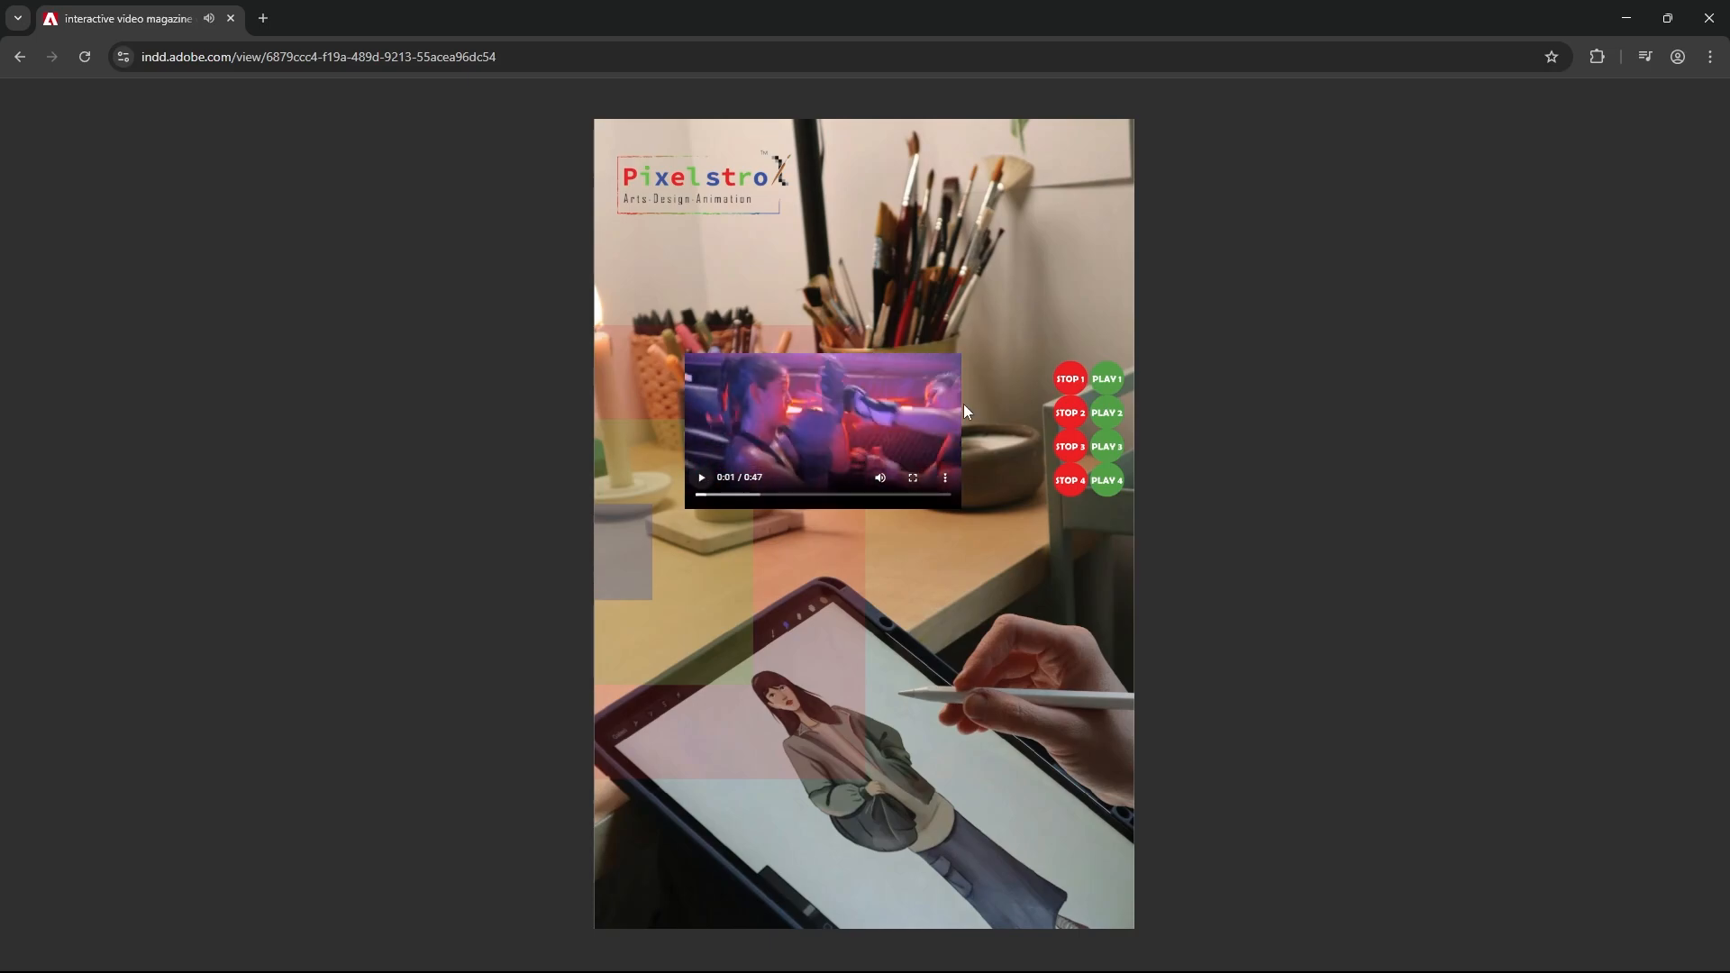
pyautogui.click(1067, 379)
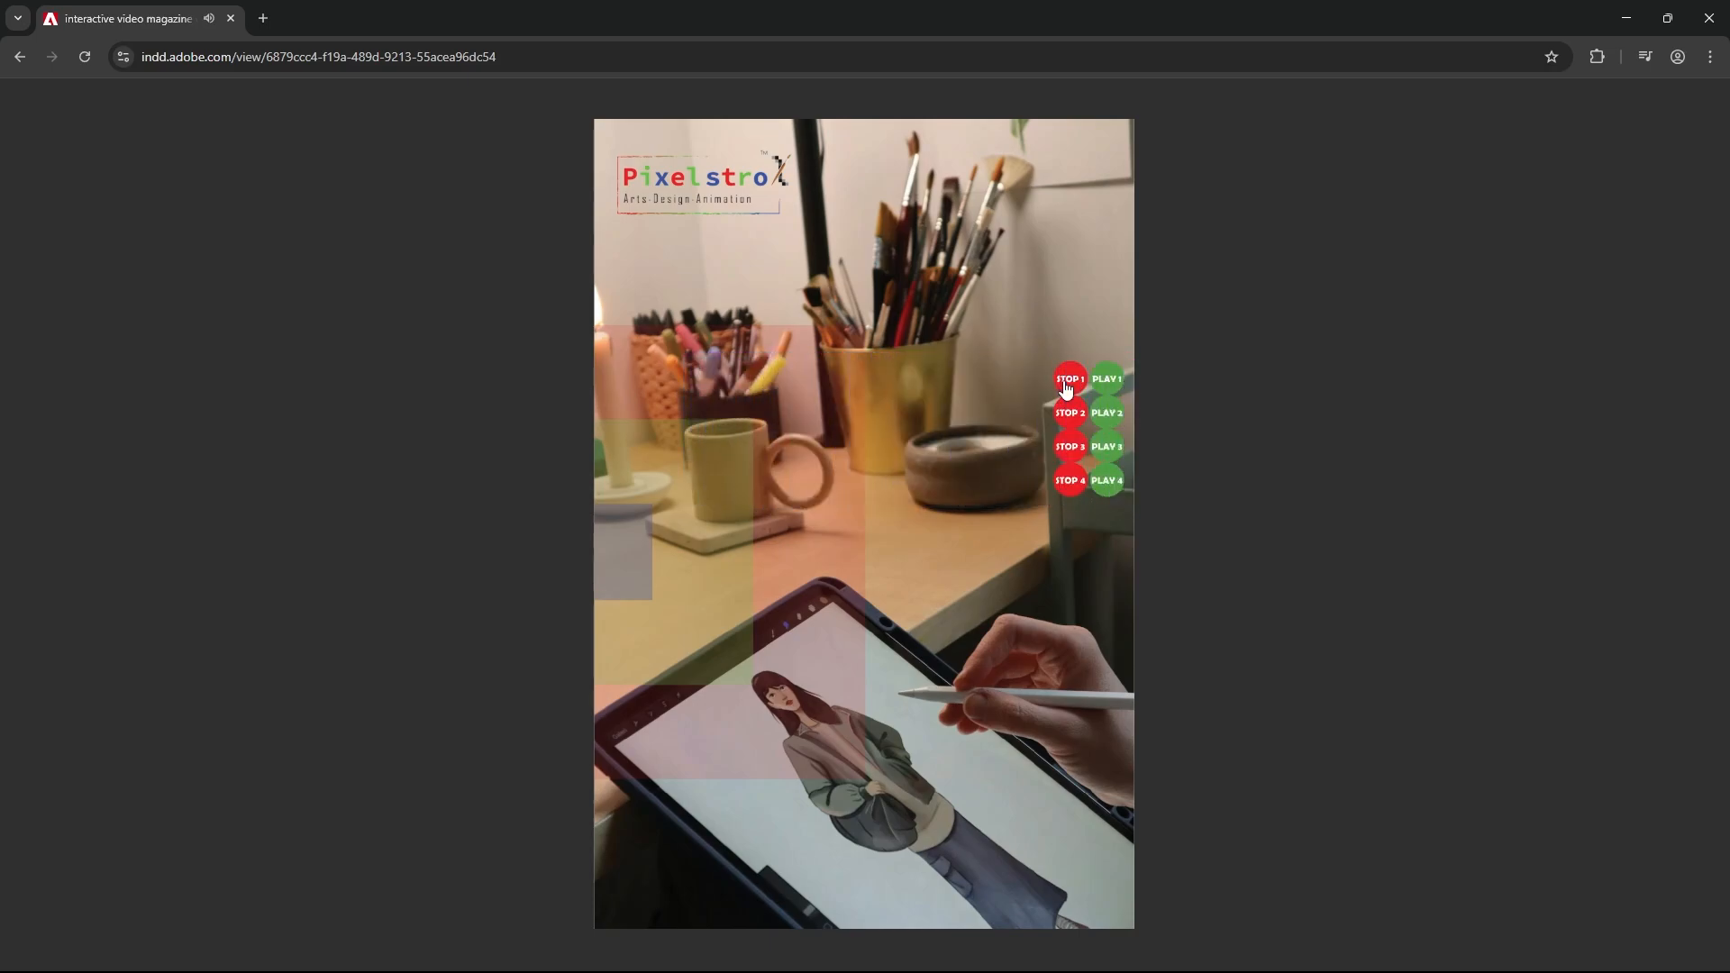
# Test the second video with PLAY 2, play it for a few seconds, pause it and dismiss it with STOP 2.
pyautogui.click(1109, 417)
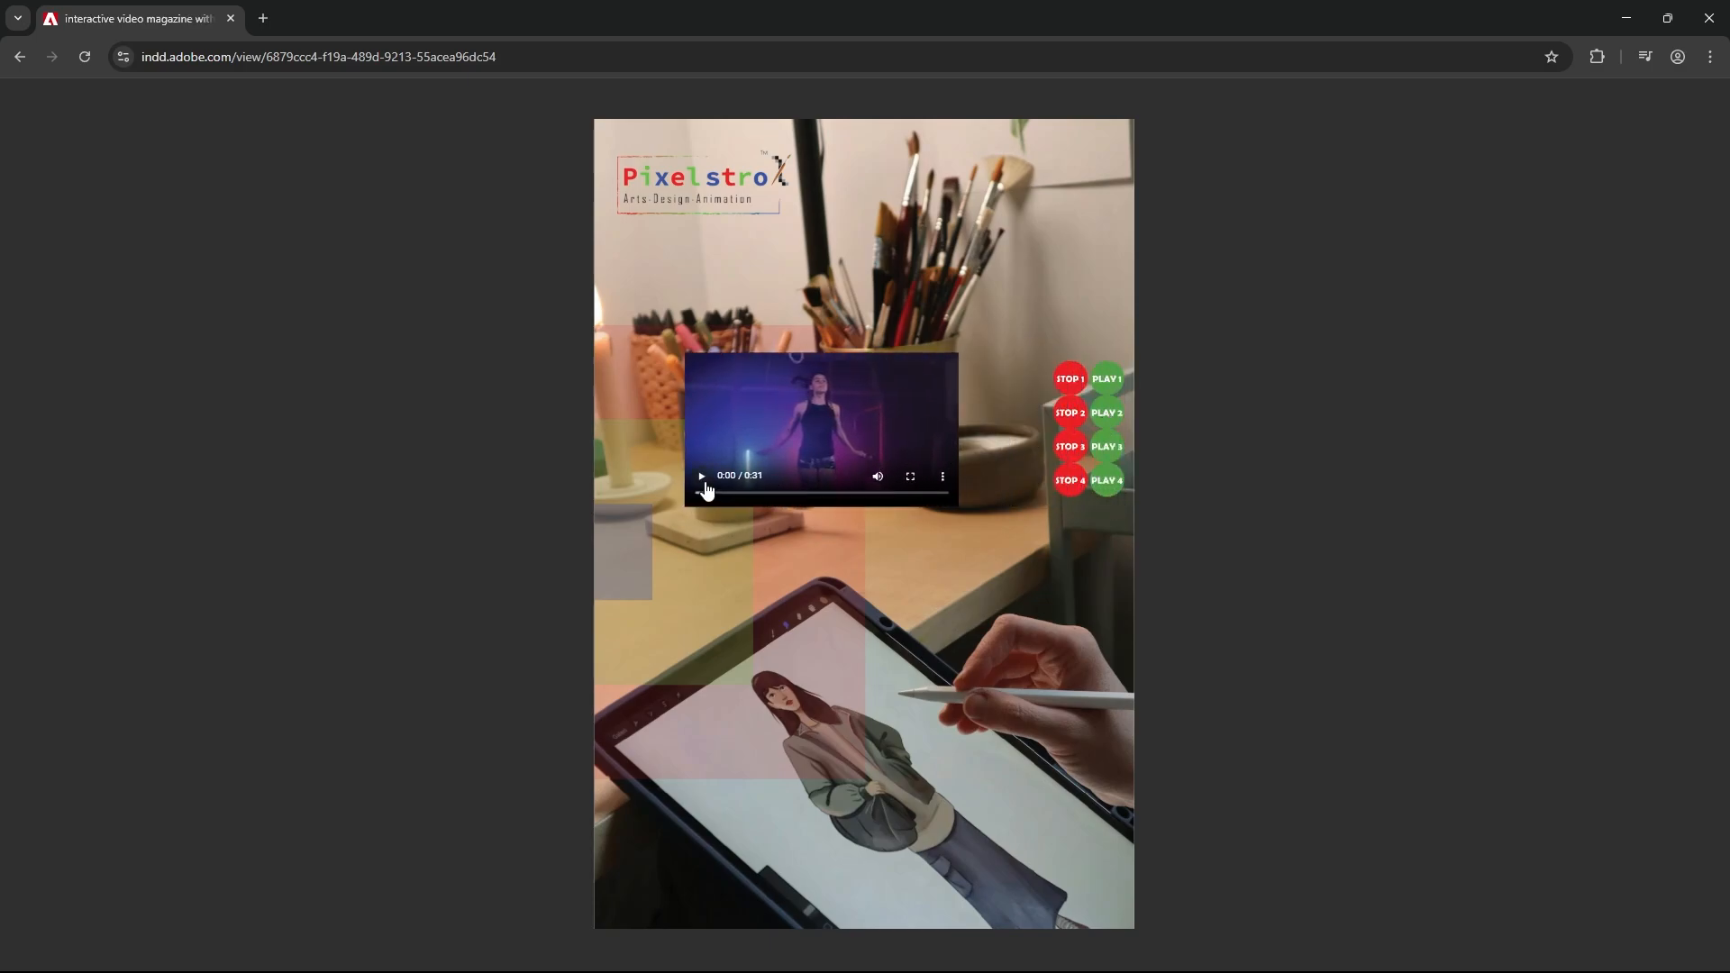
pyautogui.click(703, 484)
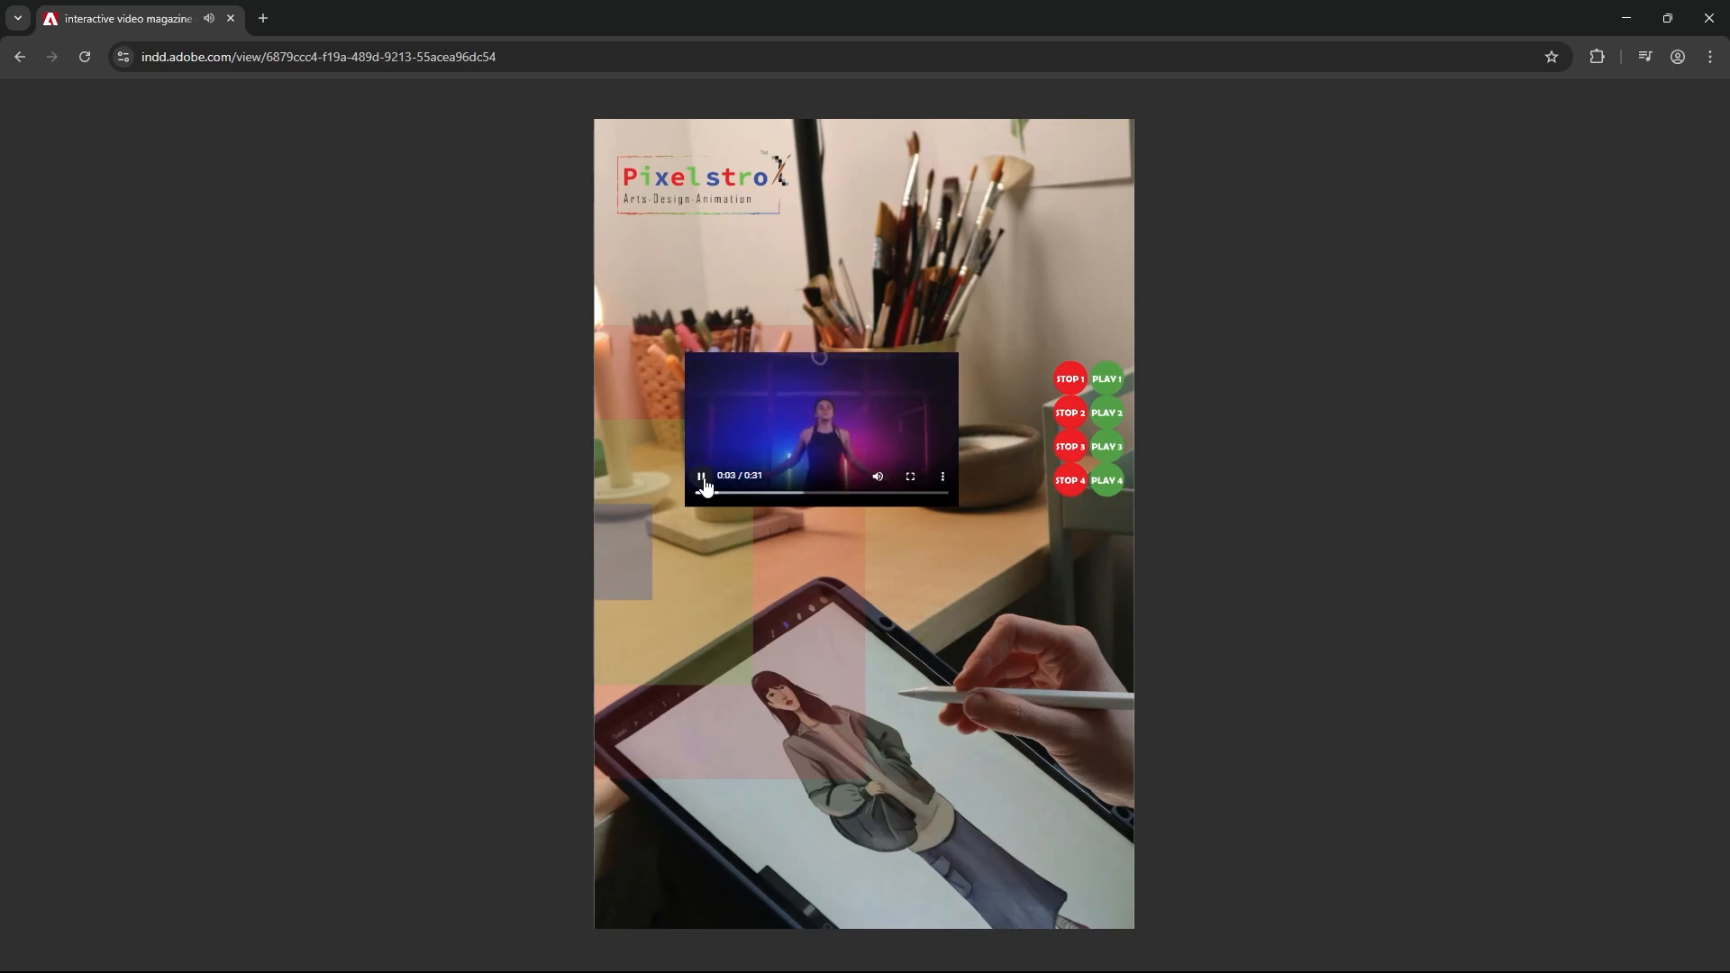
pyautogui.click(704, 485)
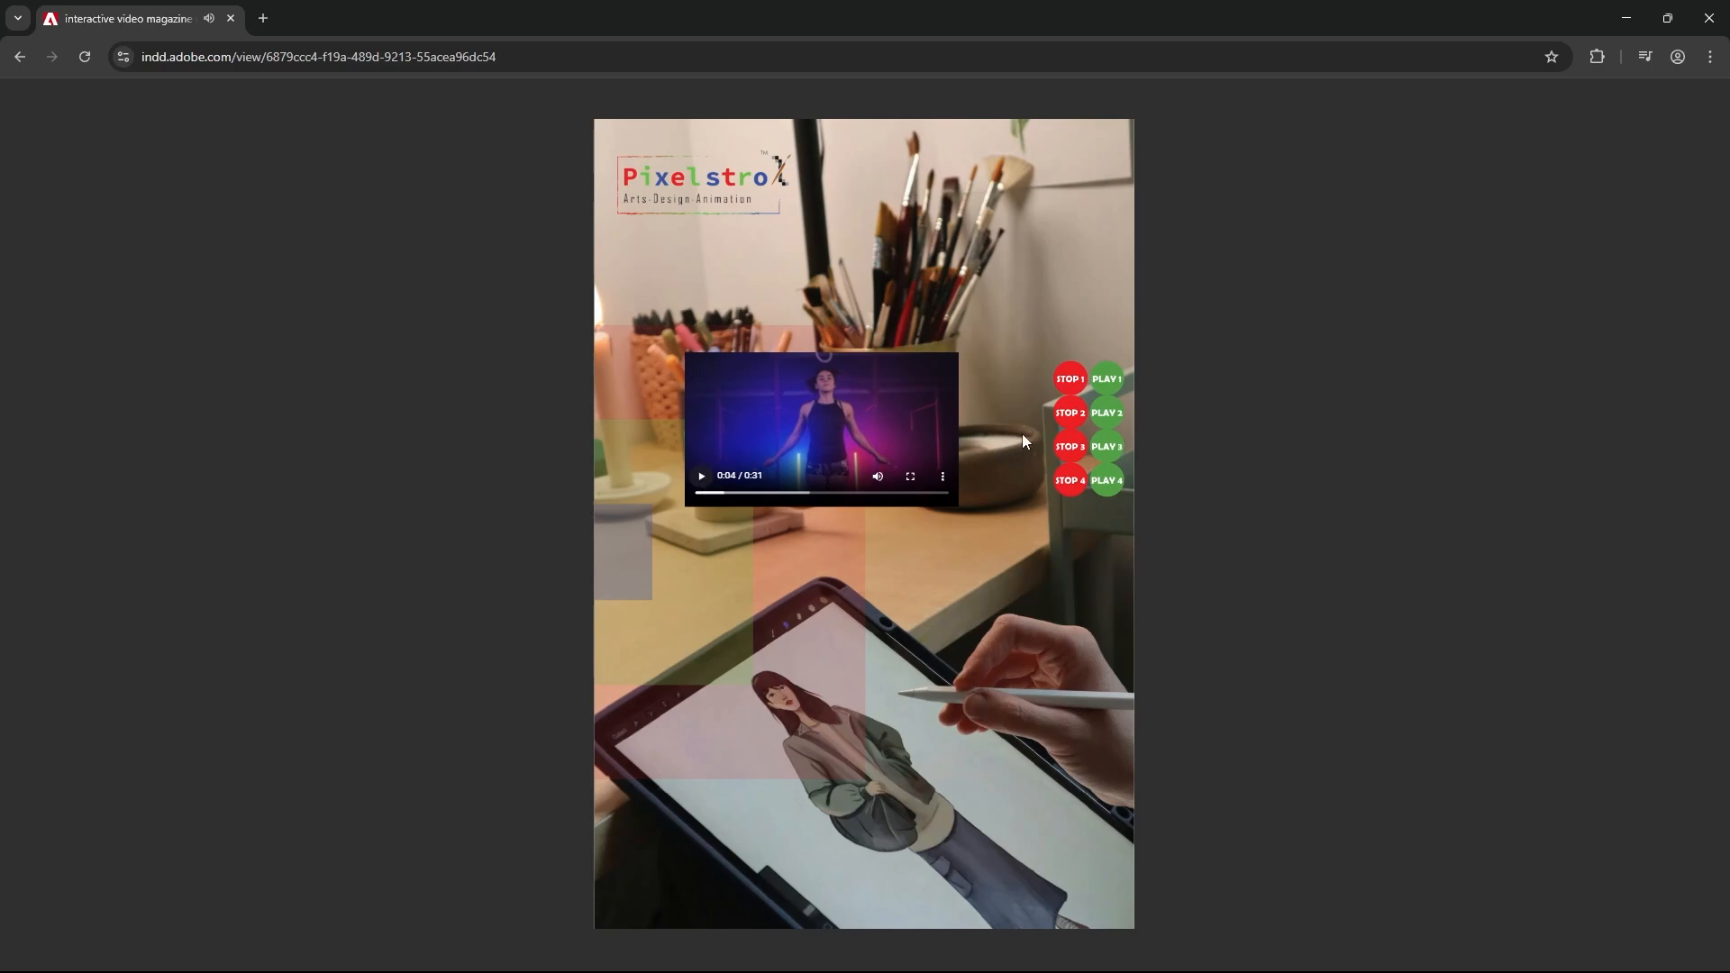
pyautogui.click(1069, 418)
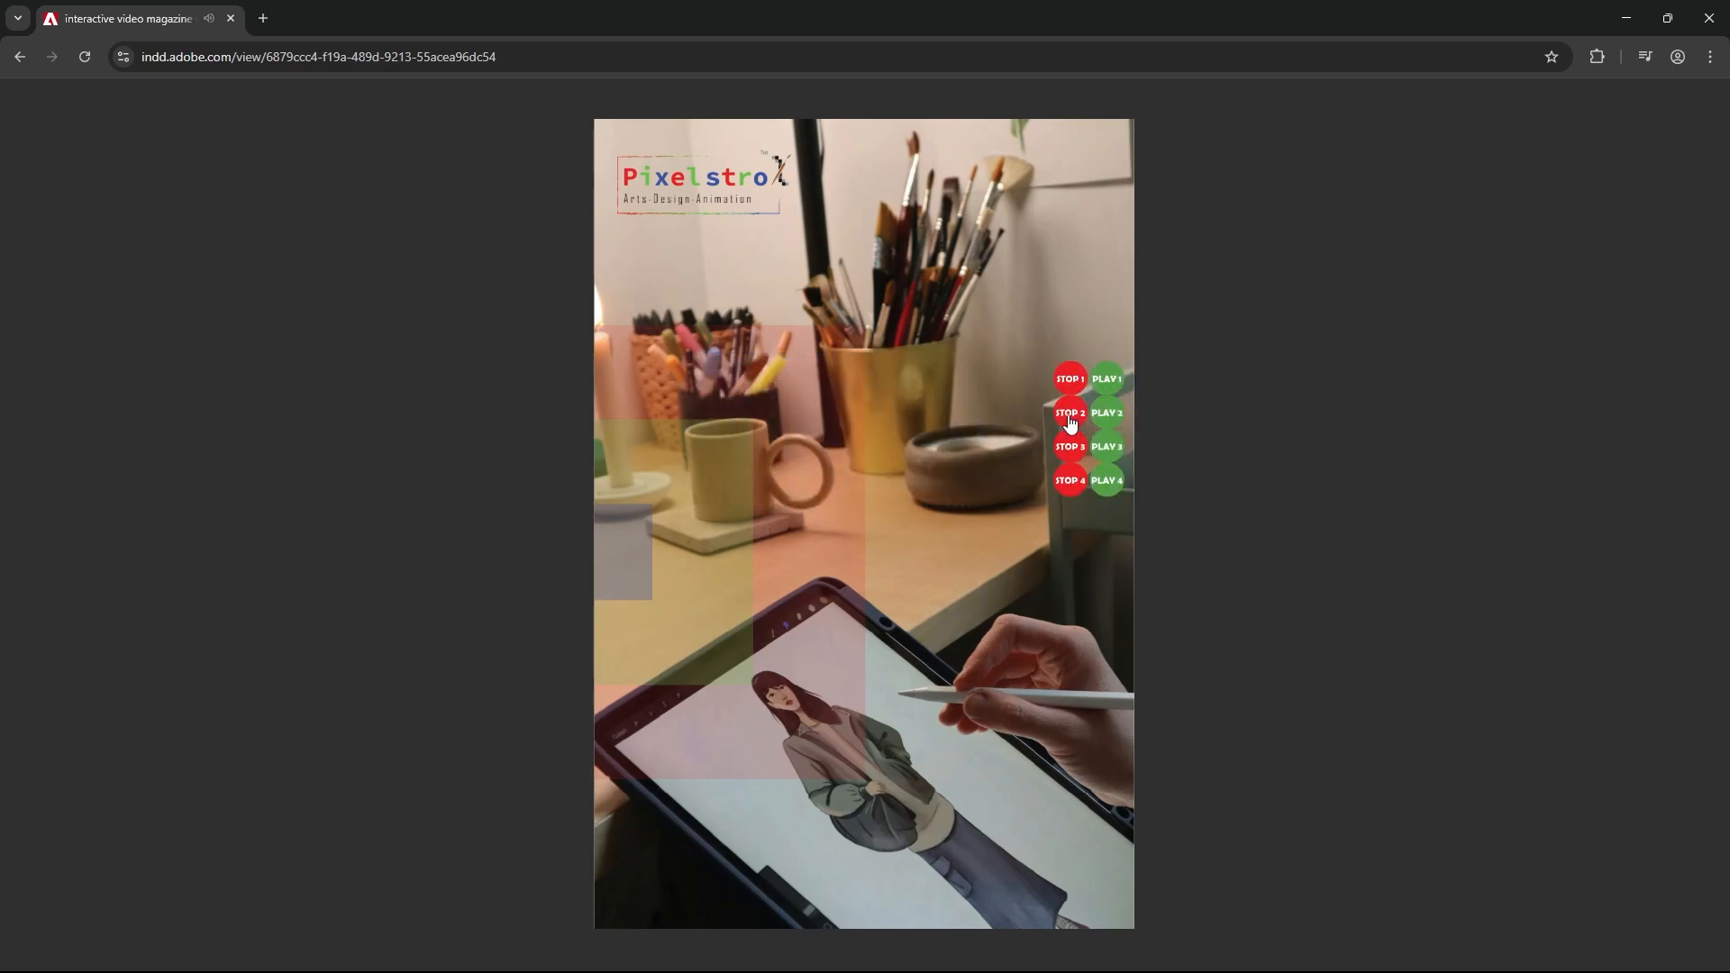
# Test the fruit video with PLAY 3, play it nearly to the end and dismiss it with STOP 3.
pyautogui.click(1109, 451)
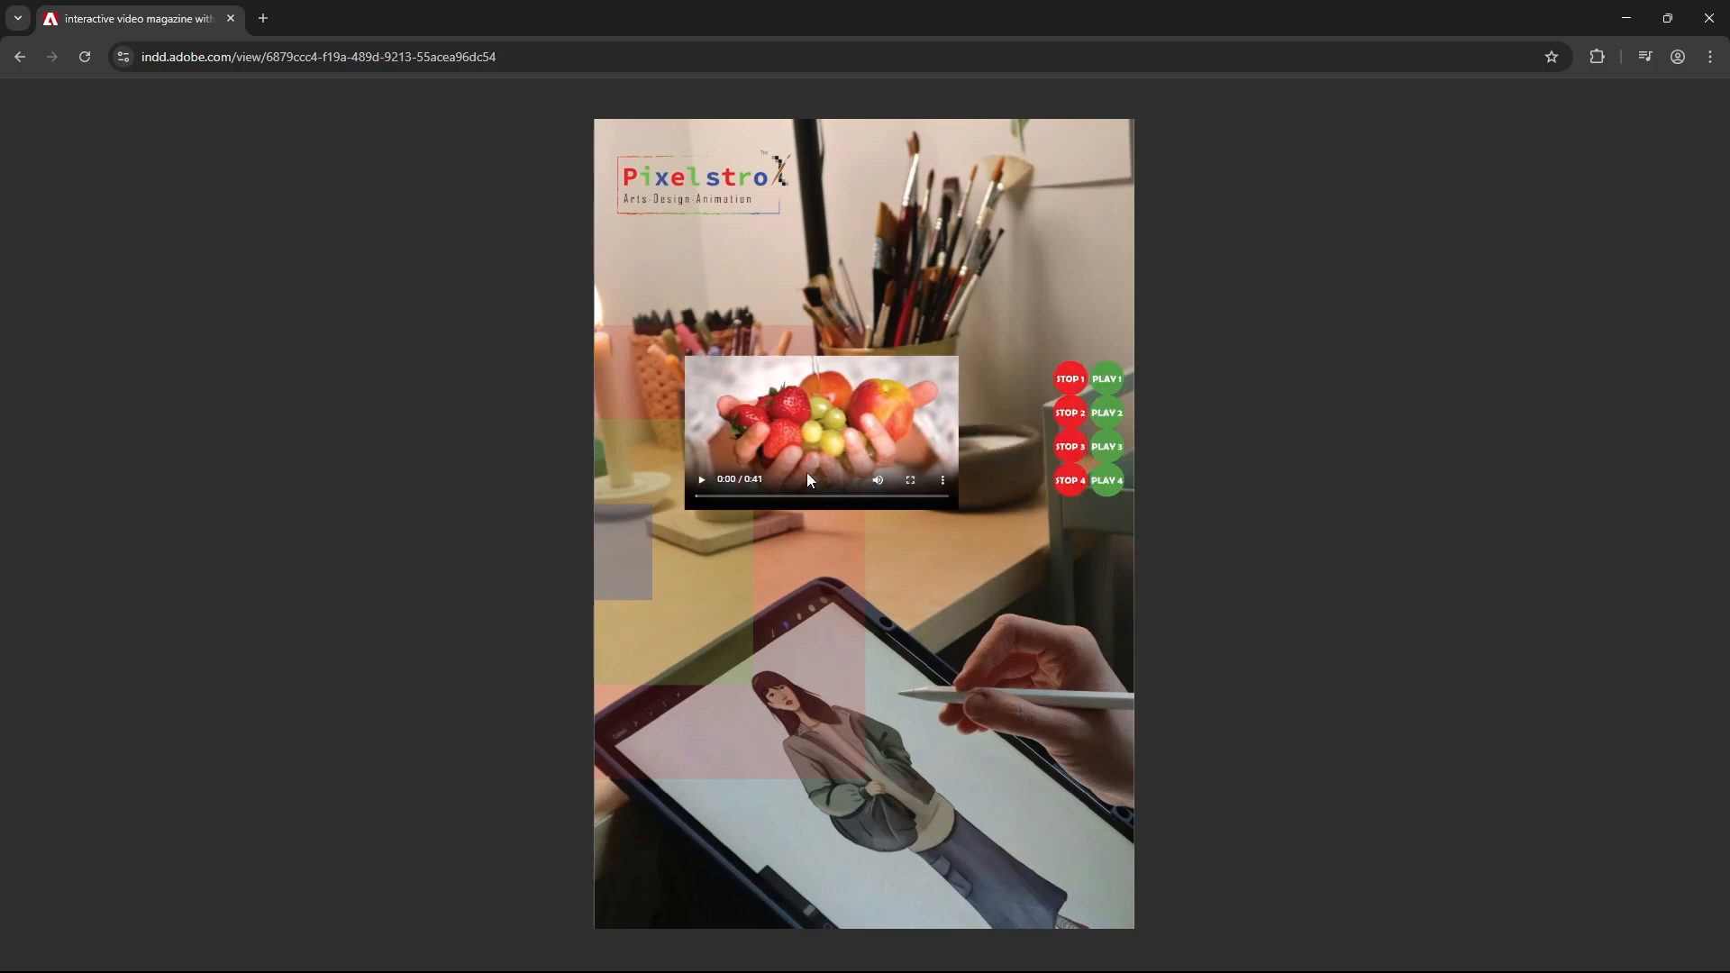
pyautogui.click(703, 485)
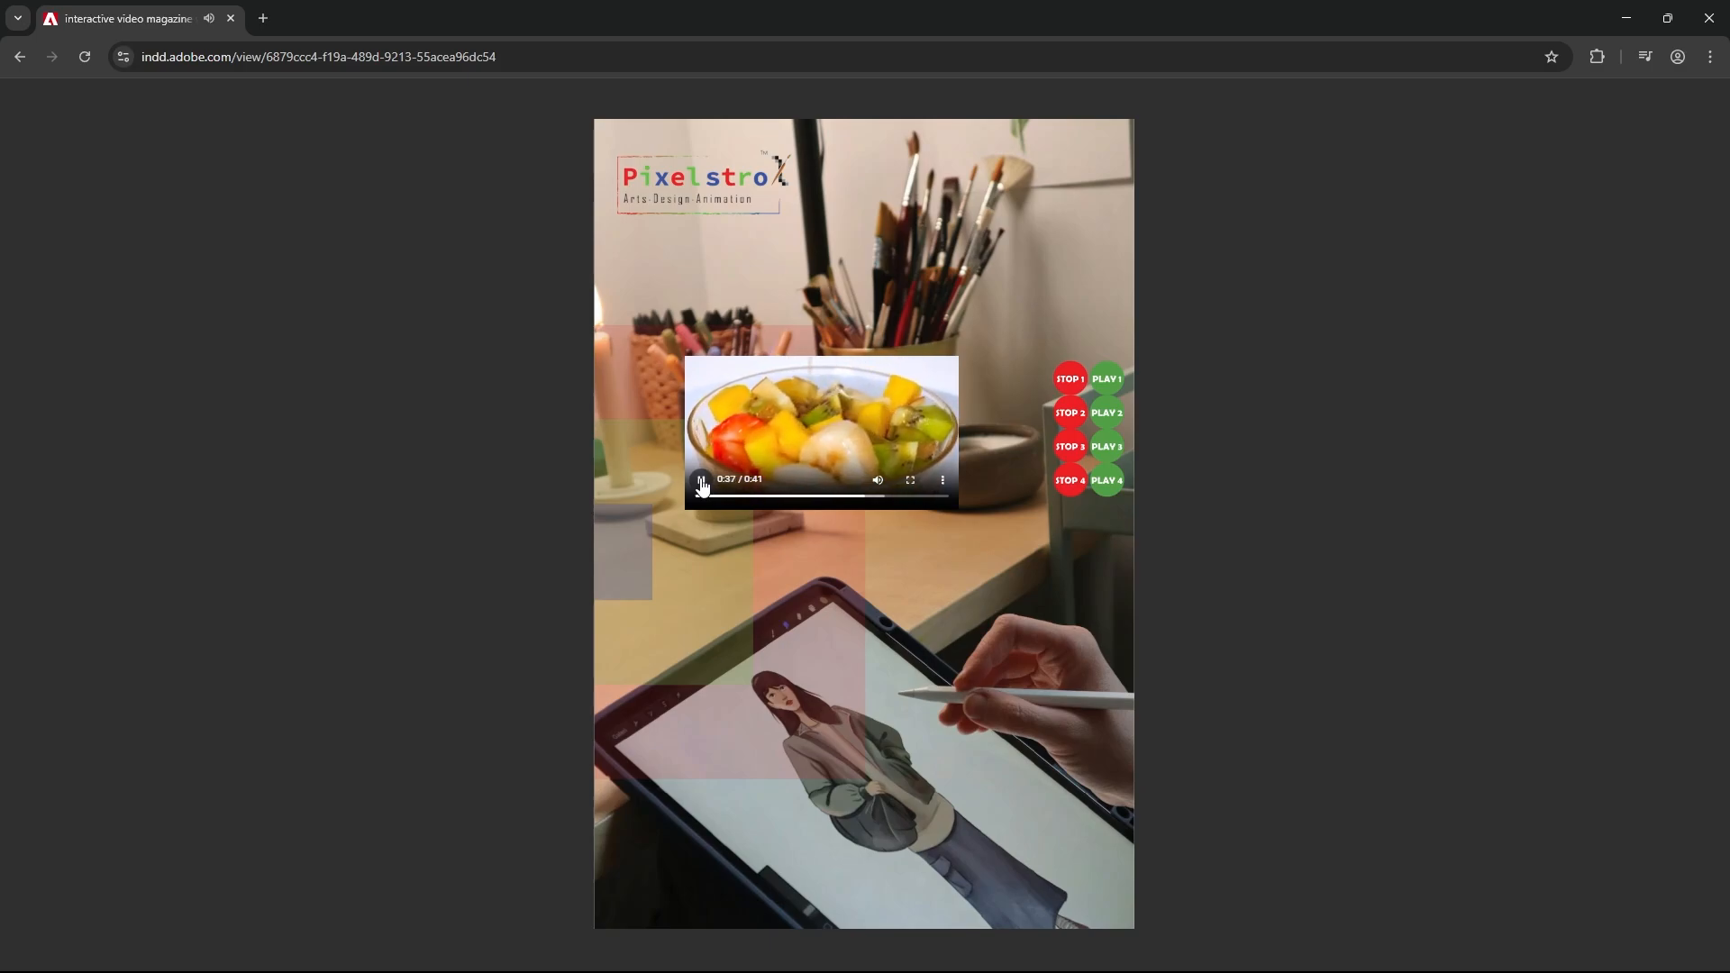
pyautogui.click(1070, 451)
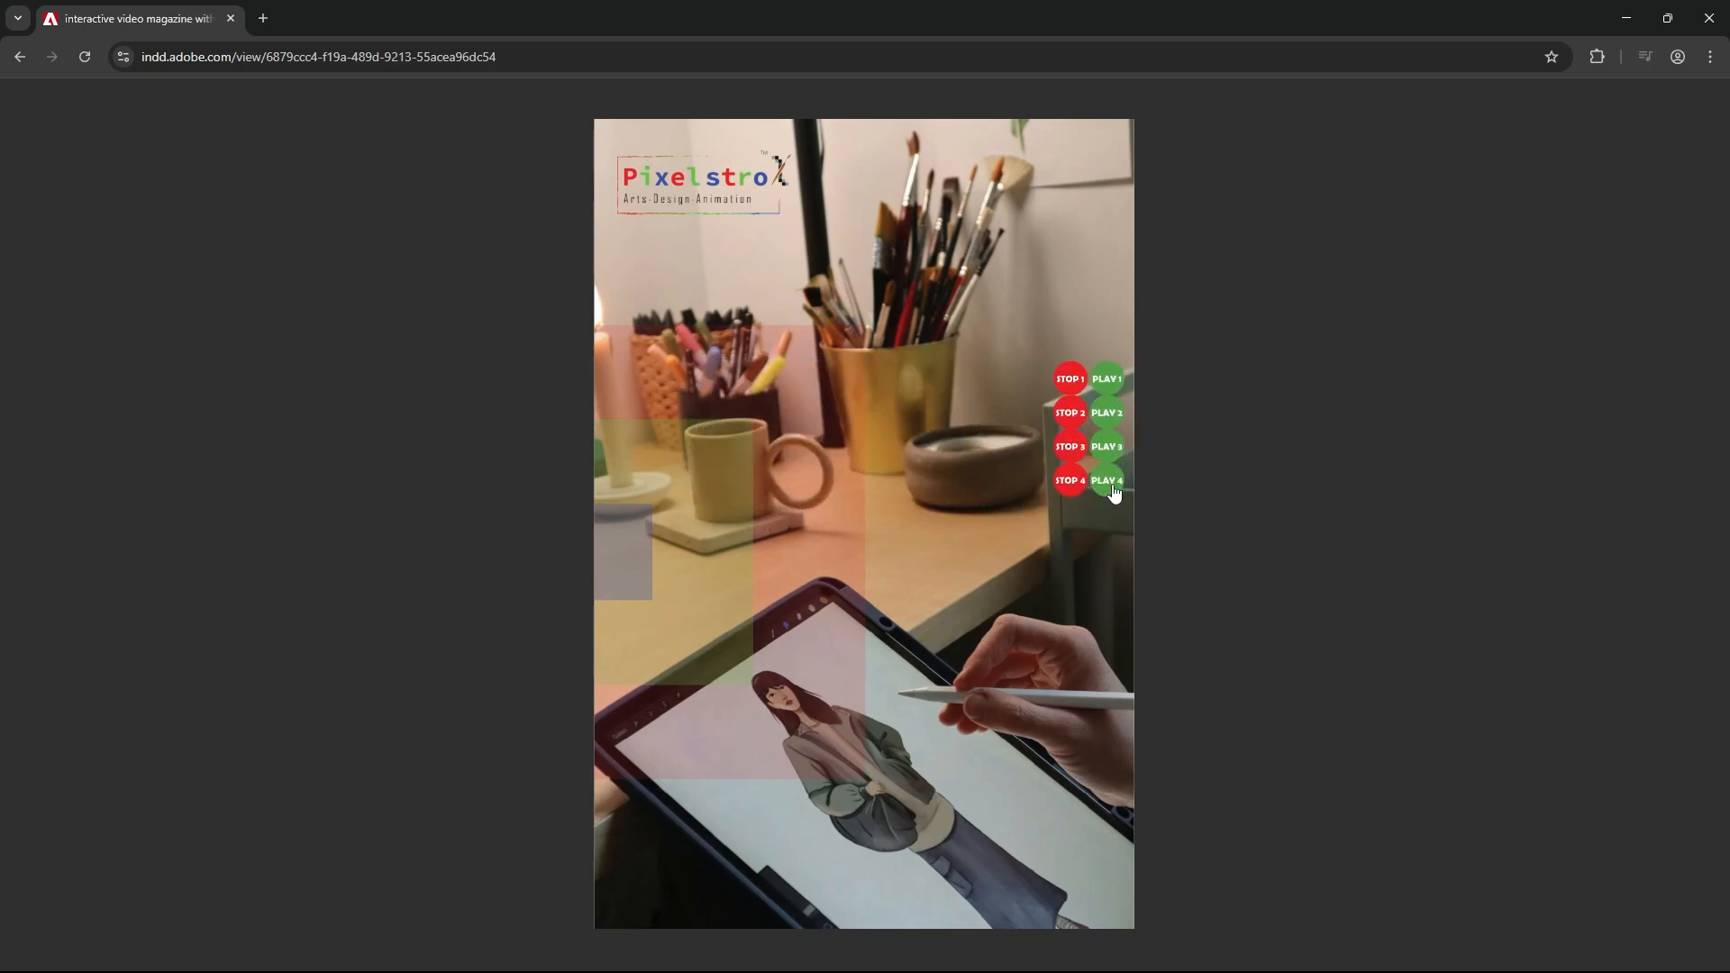
# Test the fourth video with PLAY 4, play it nearly to the end and dismiss it with STOP 4.
pyautogui.click(1108, 482)
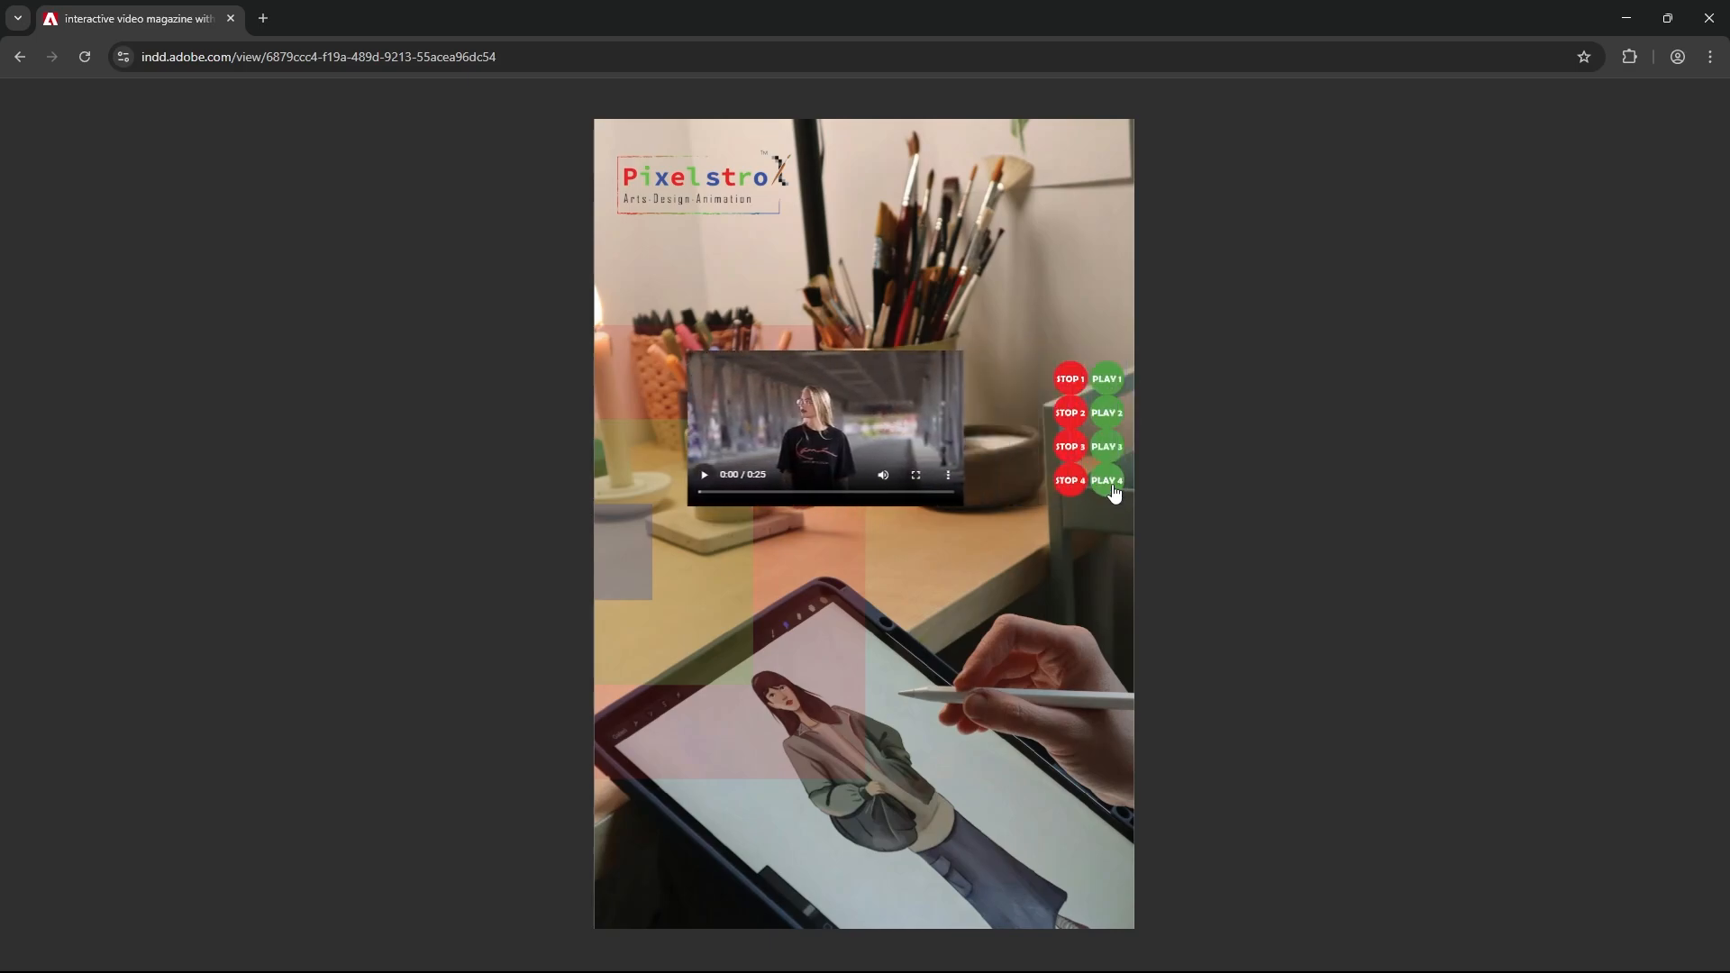
pyautogui.click(701, 478)
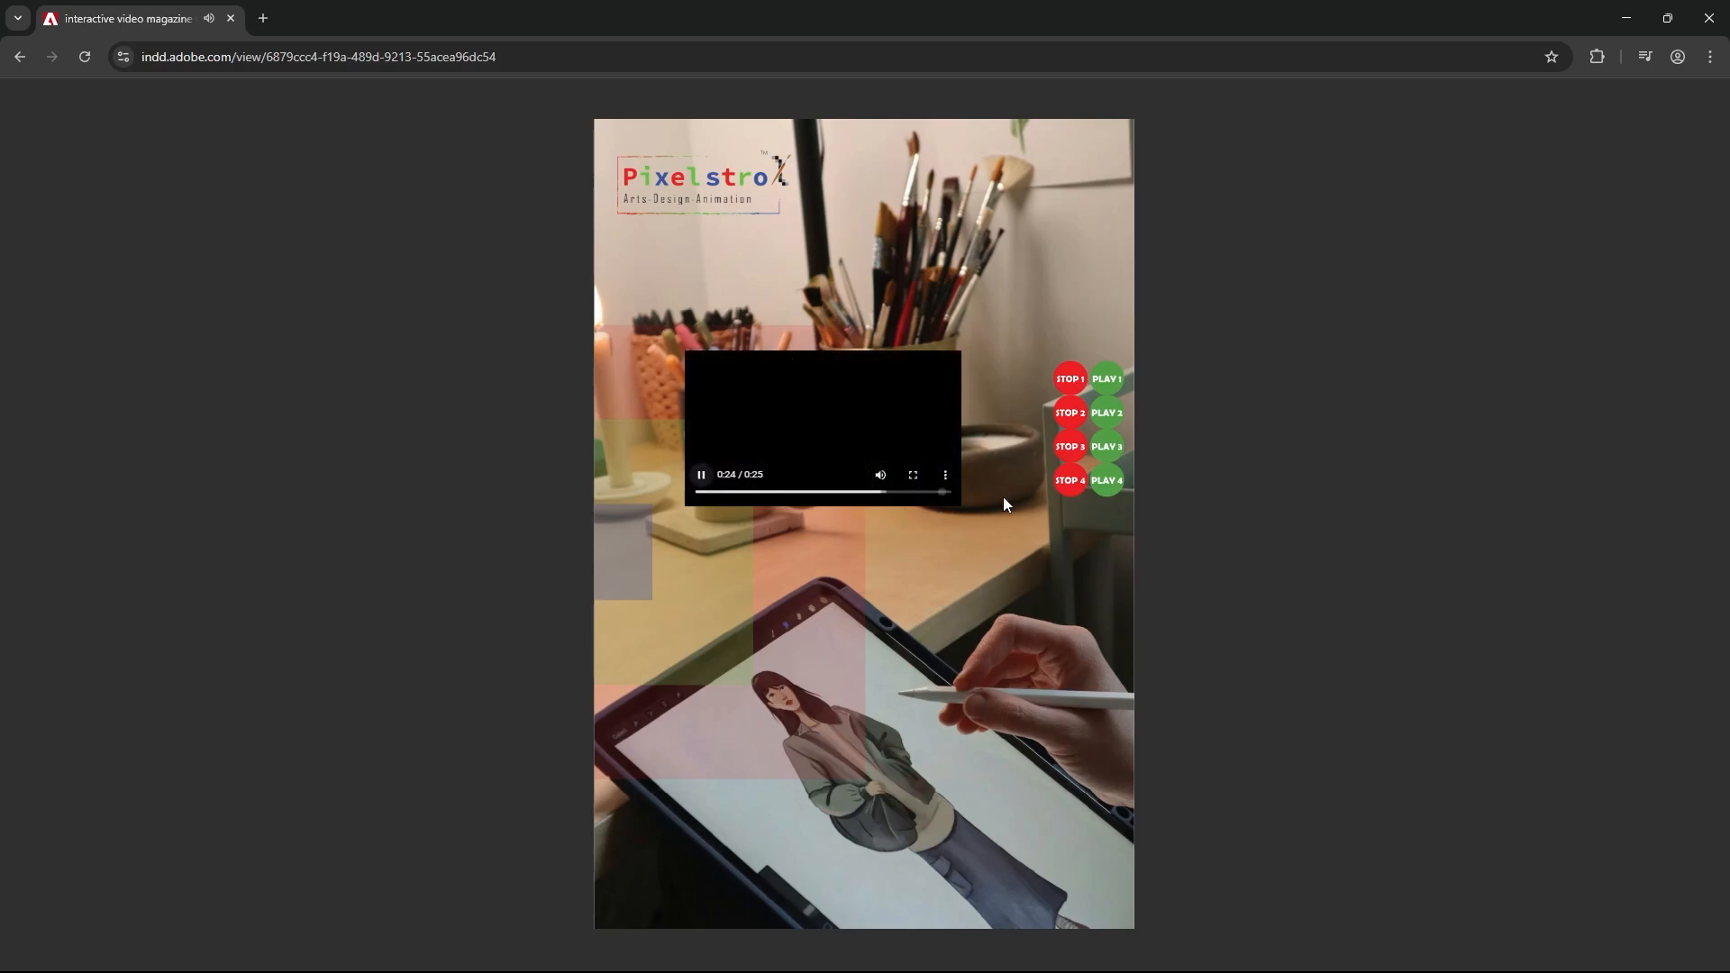
pyautogui.click(1067, 487)
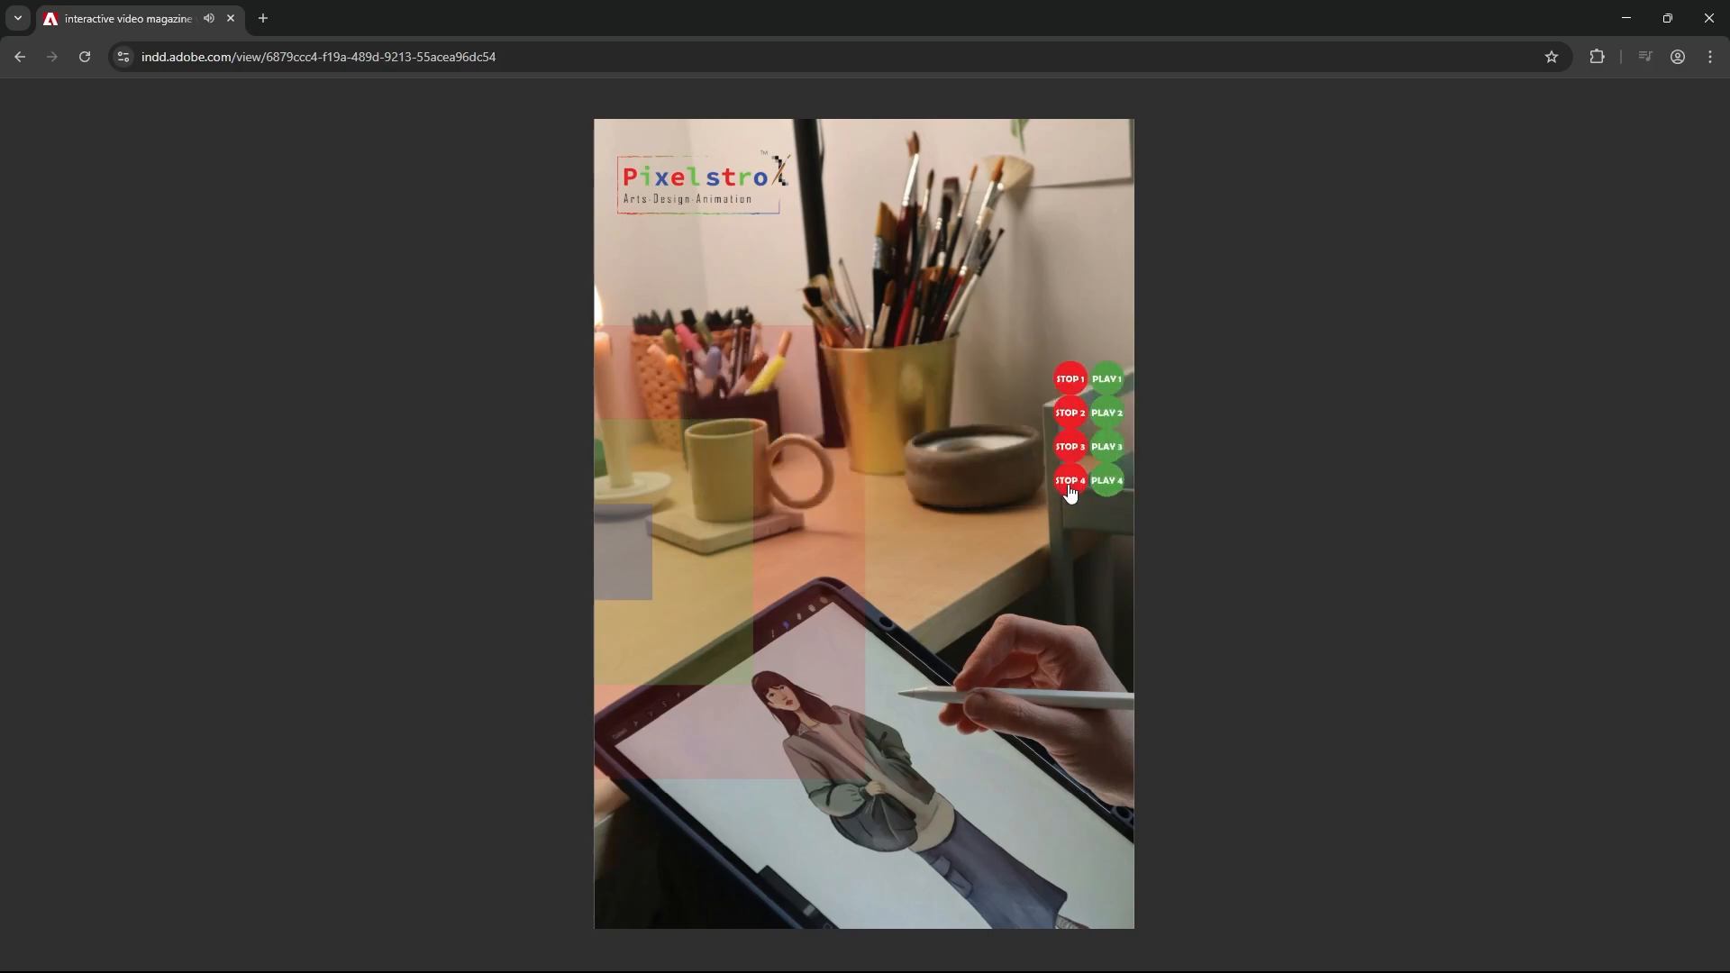